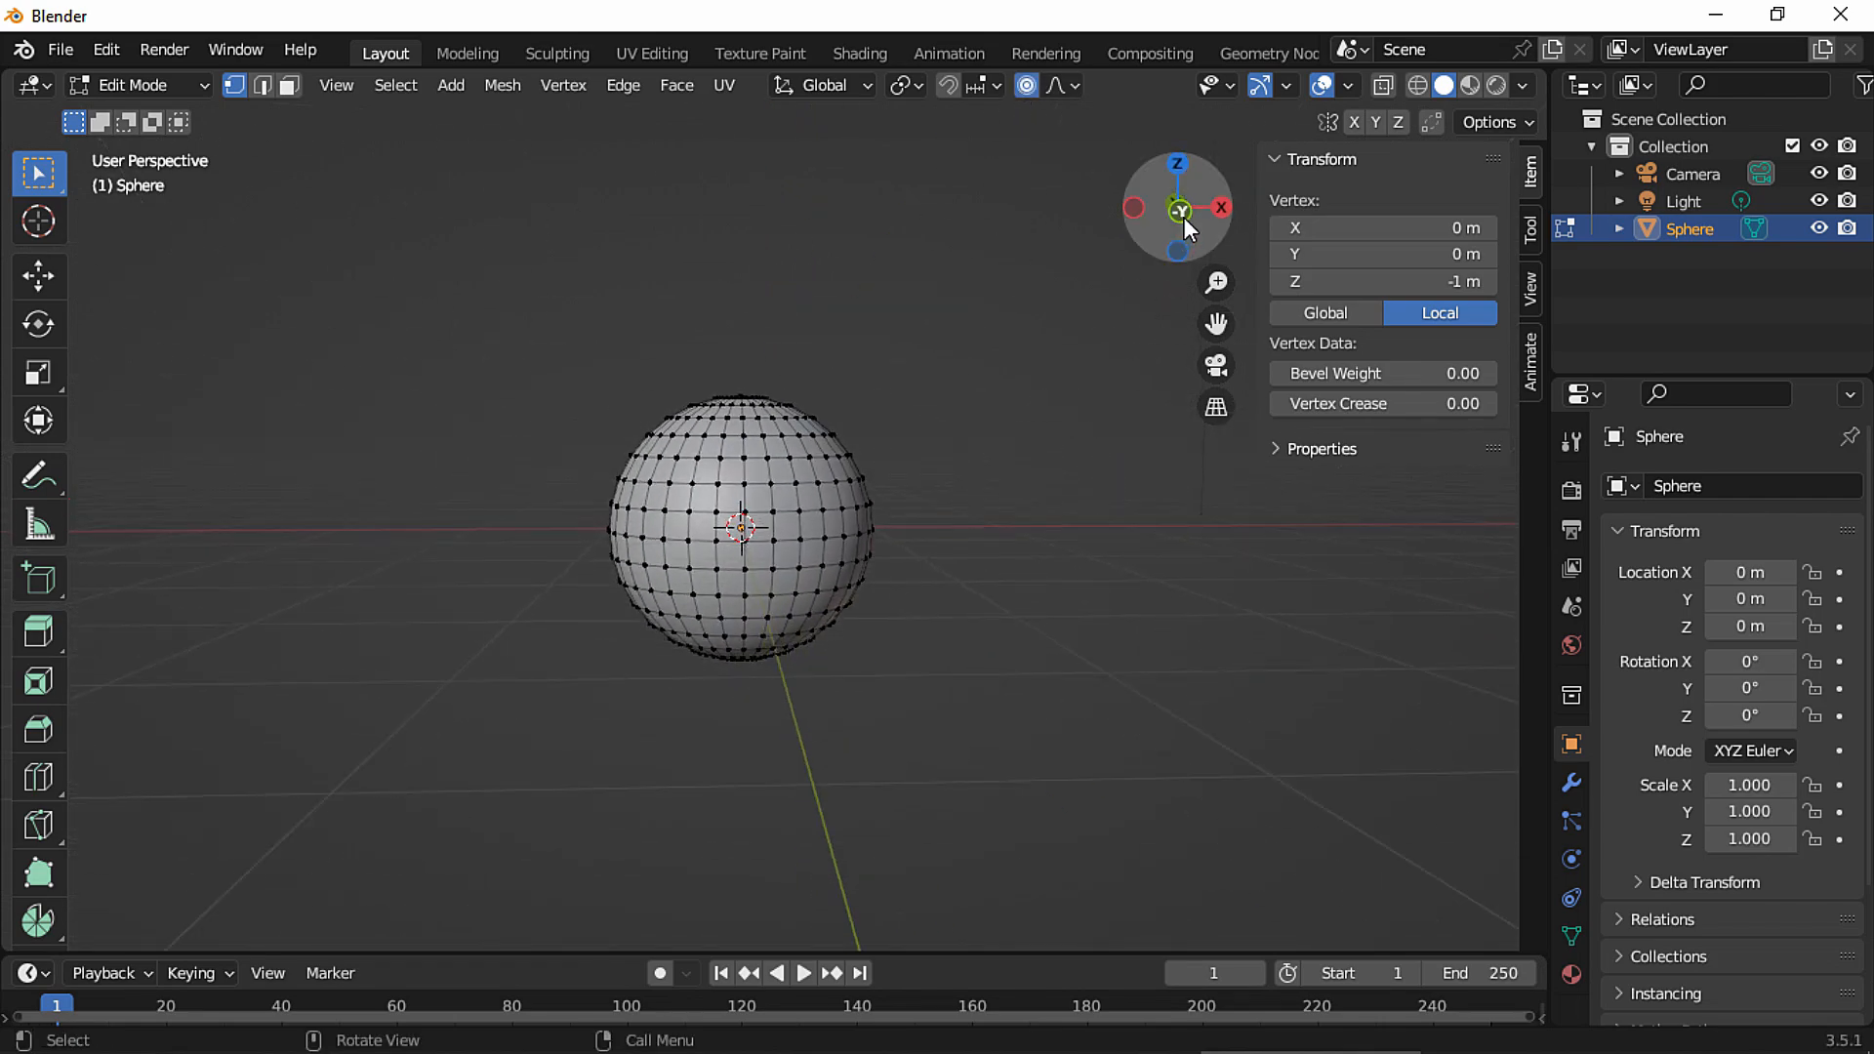
# Flatten the sphere's underside by raising its bottom vertex about 0.56 m along Z with proportional editing at about 1.46 m size.
pyautogui.click(1180, 210)
pyautogui.press('g')
pyautogui.press('z')
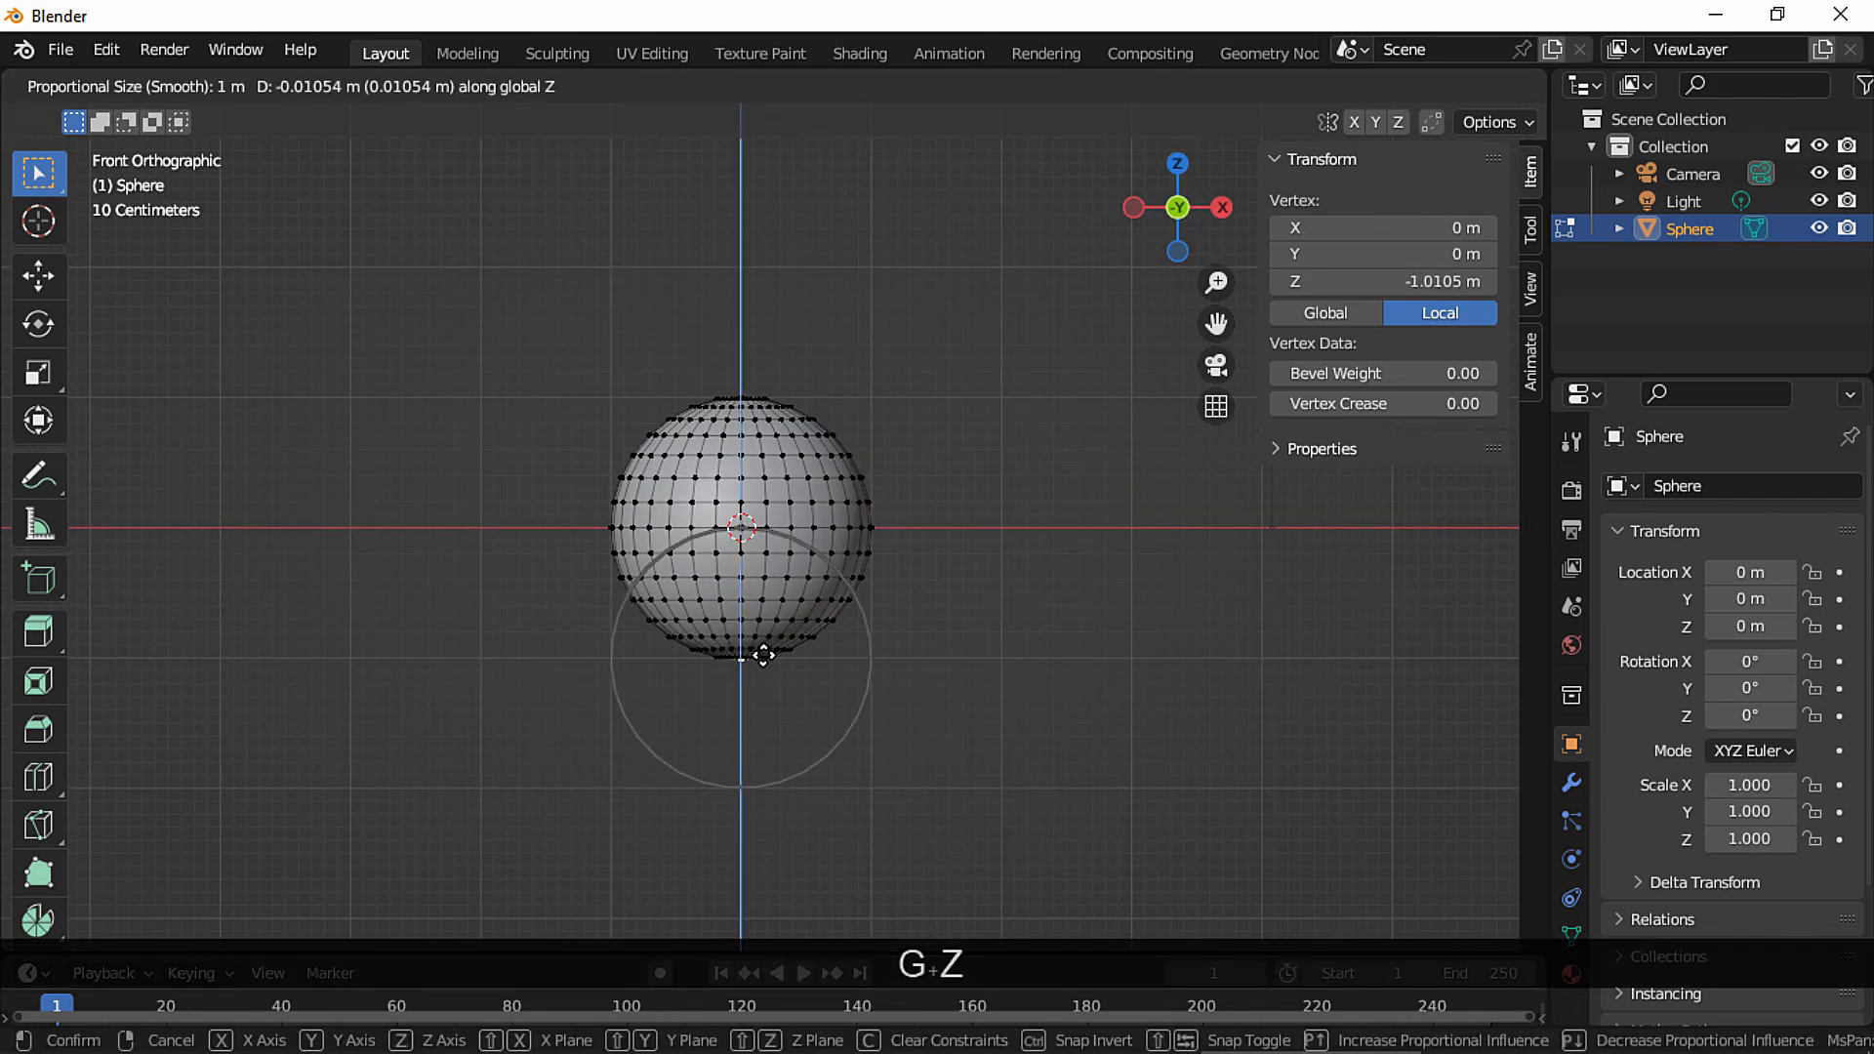
pyautogui.press('pageup')
pyautogui.press('pageup')
pyautogui.press('pageup')
pyautogui.press('pageup')
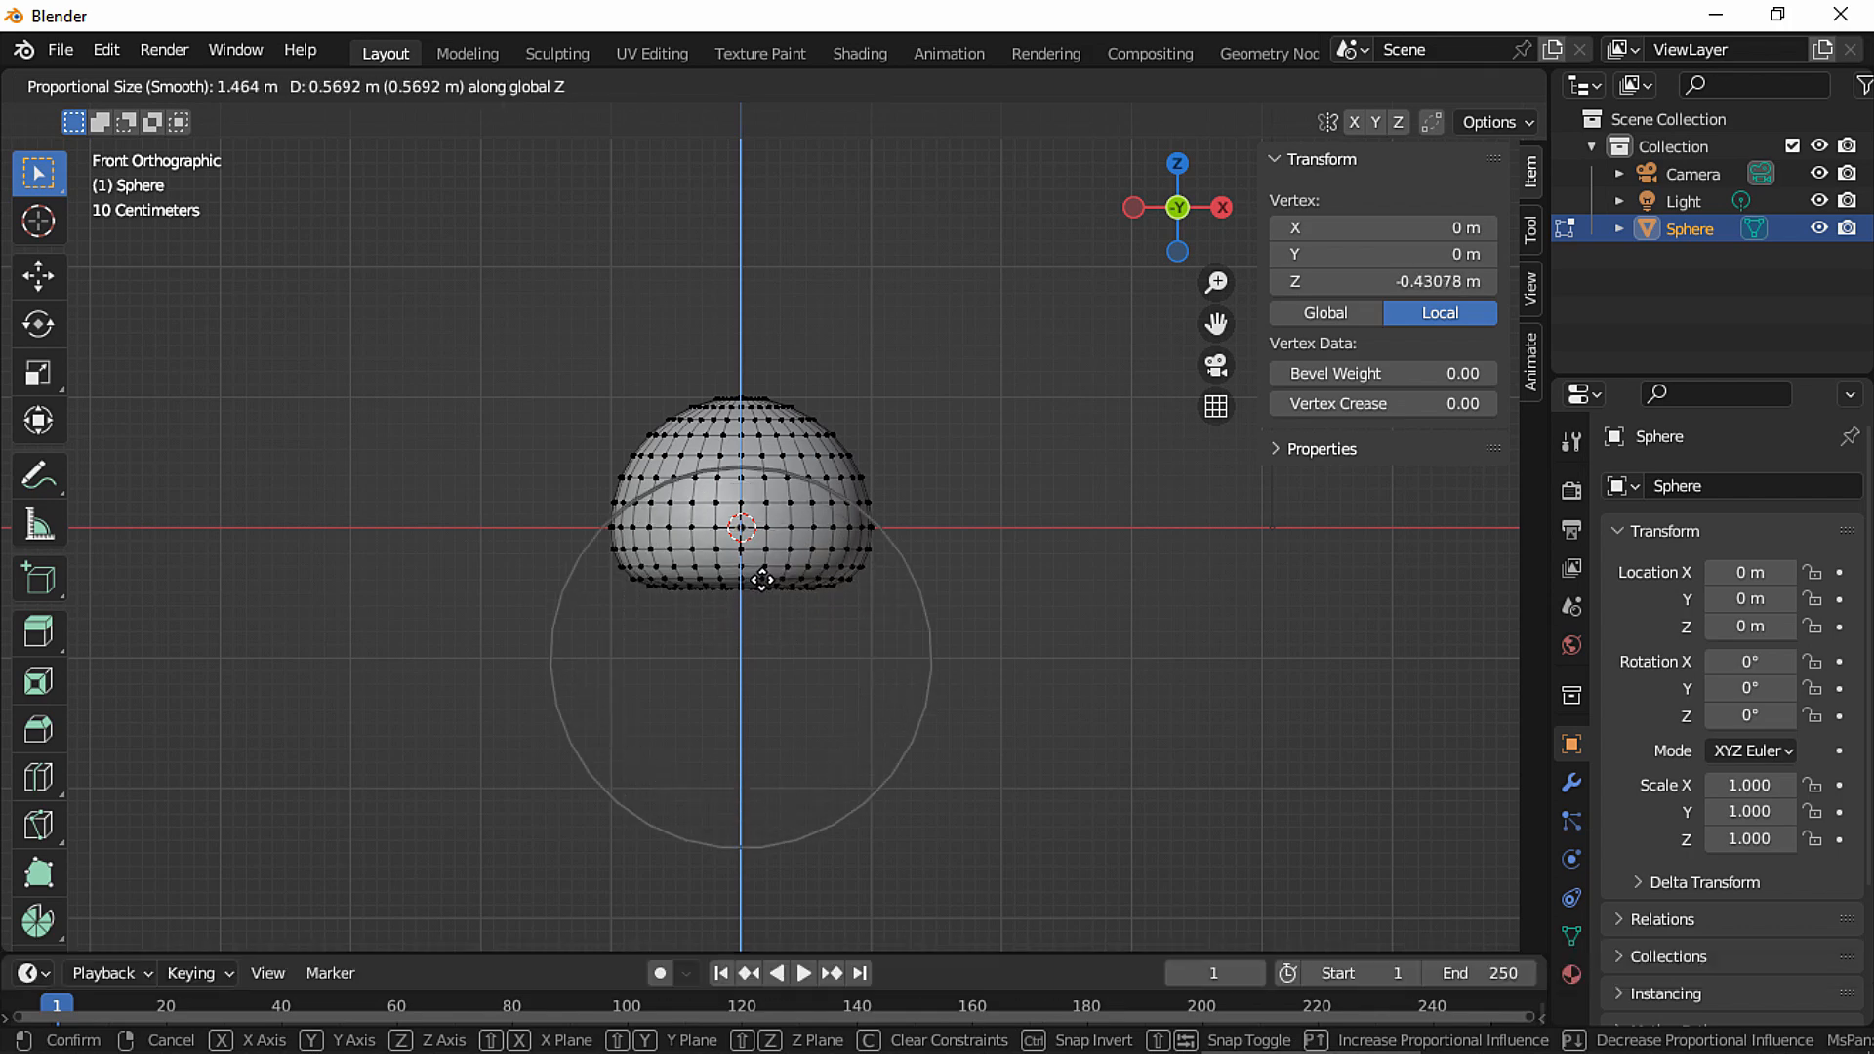
pyautogui.click(762, 582)
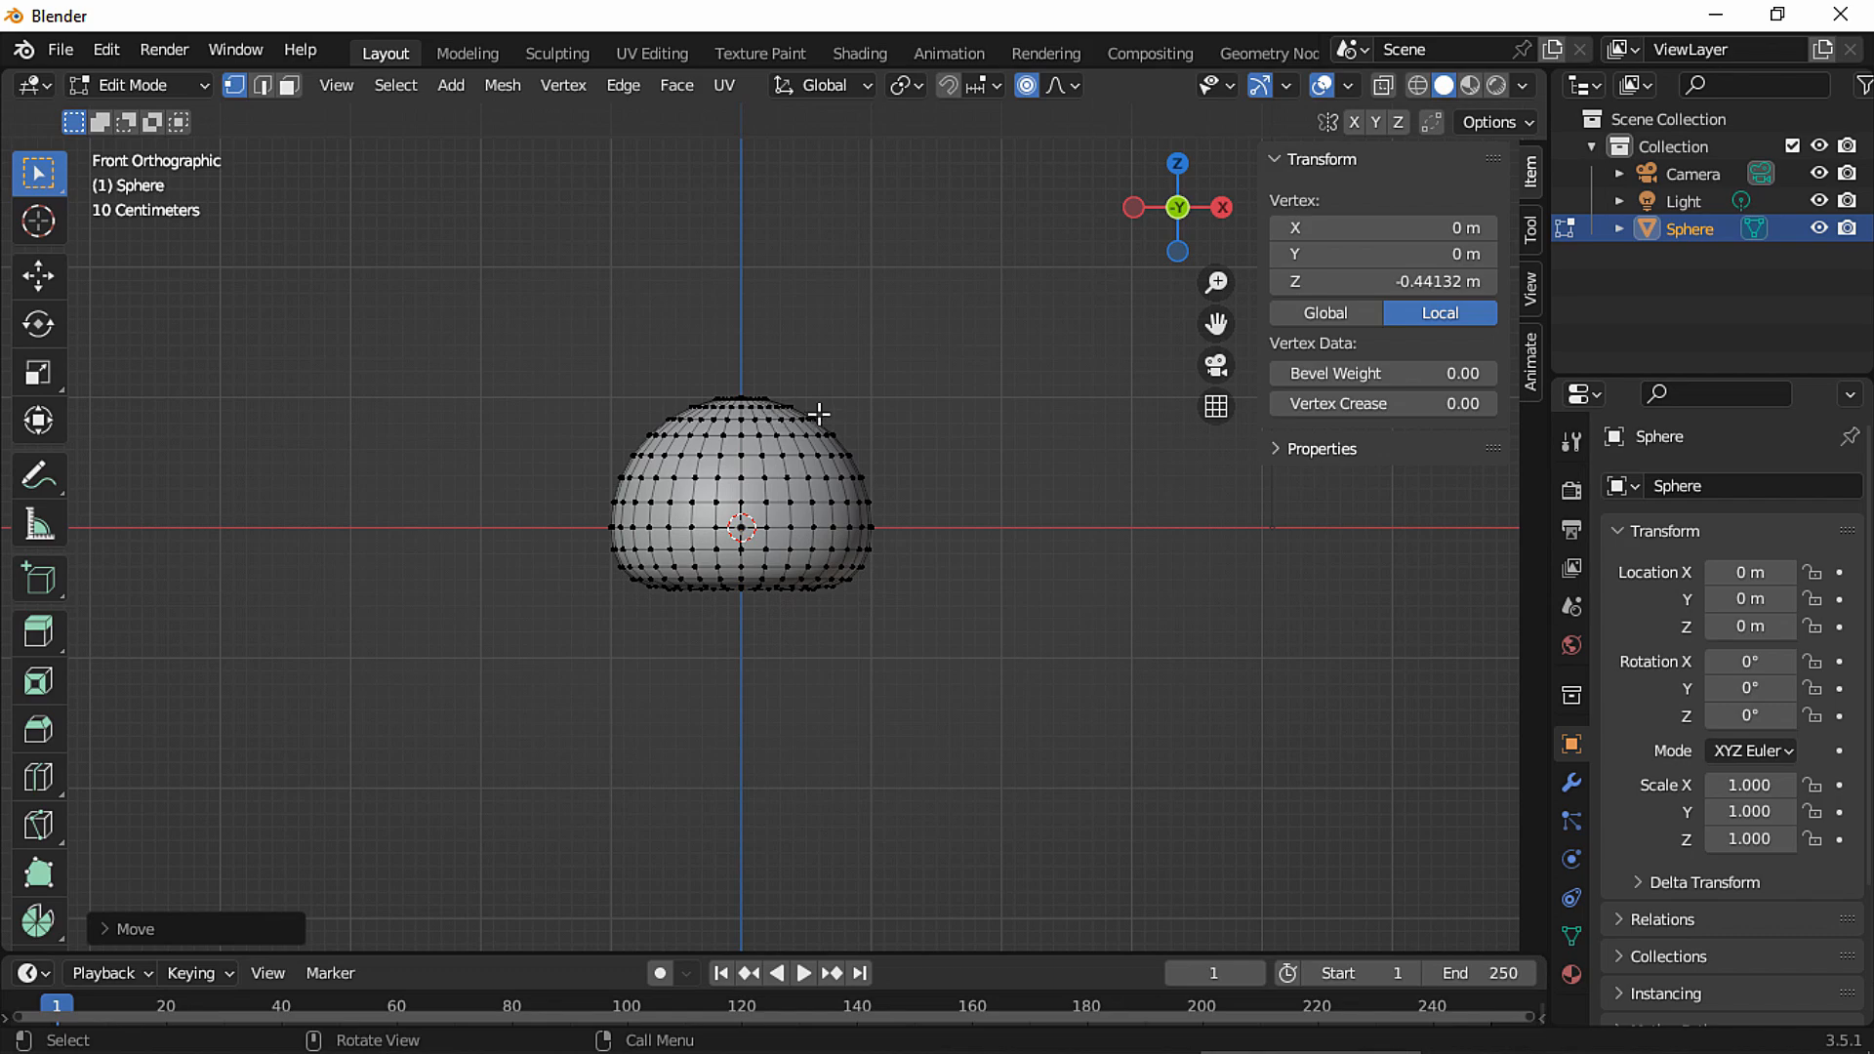
# Raise the sphere's top vertex about 0.39 m along Z with proportional editing at about 1.61 m size to form an egg shape.
pyautogui.moveTo(767, 416); pyautogui.dragTo(719, 561, button='middle')
pyautogui.moveTo(767, 462)
pyautogui.mouseDown(button='middle')
pyautogui.moveTo(771, 430)
pyautogui.moveTo(776, 469)
pyautogui.mouseUp(button='middle')
pyautogui.press('g')
pyautogui.press('z')
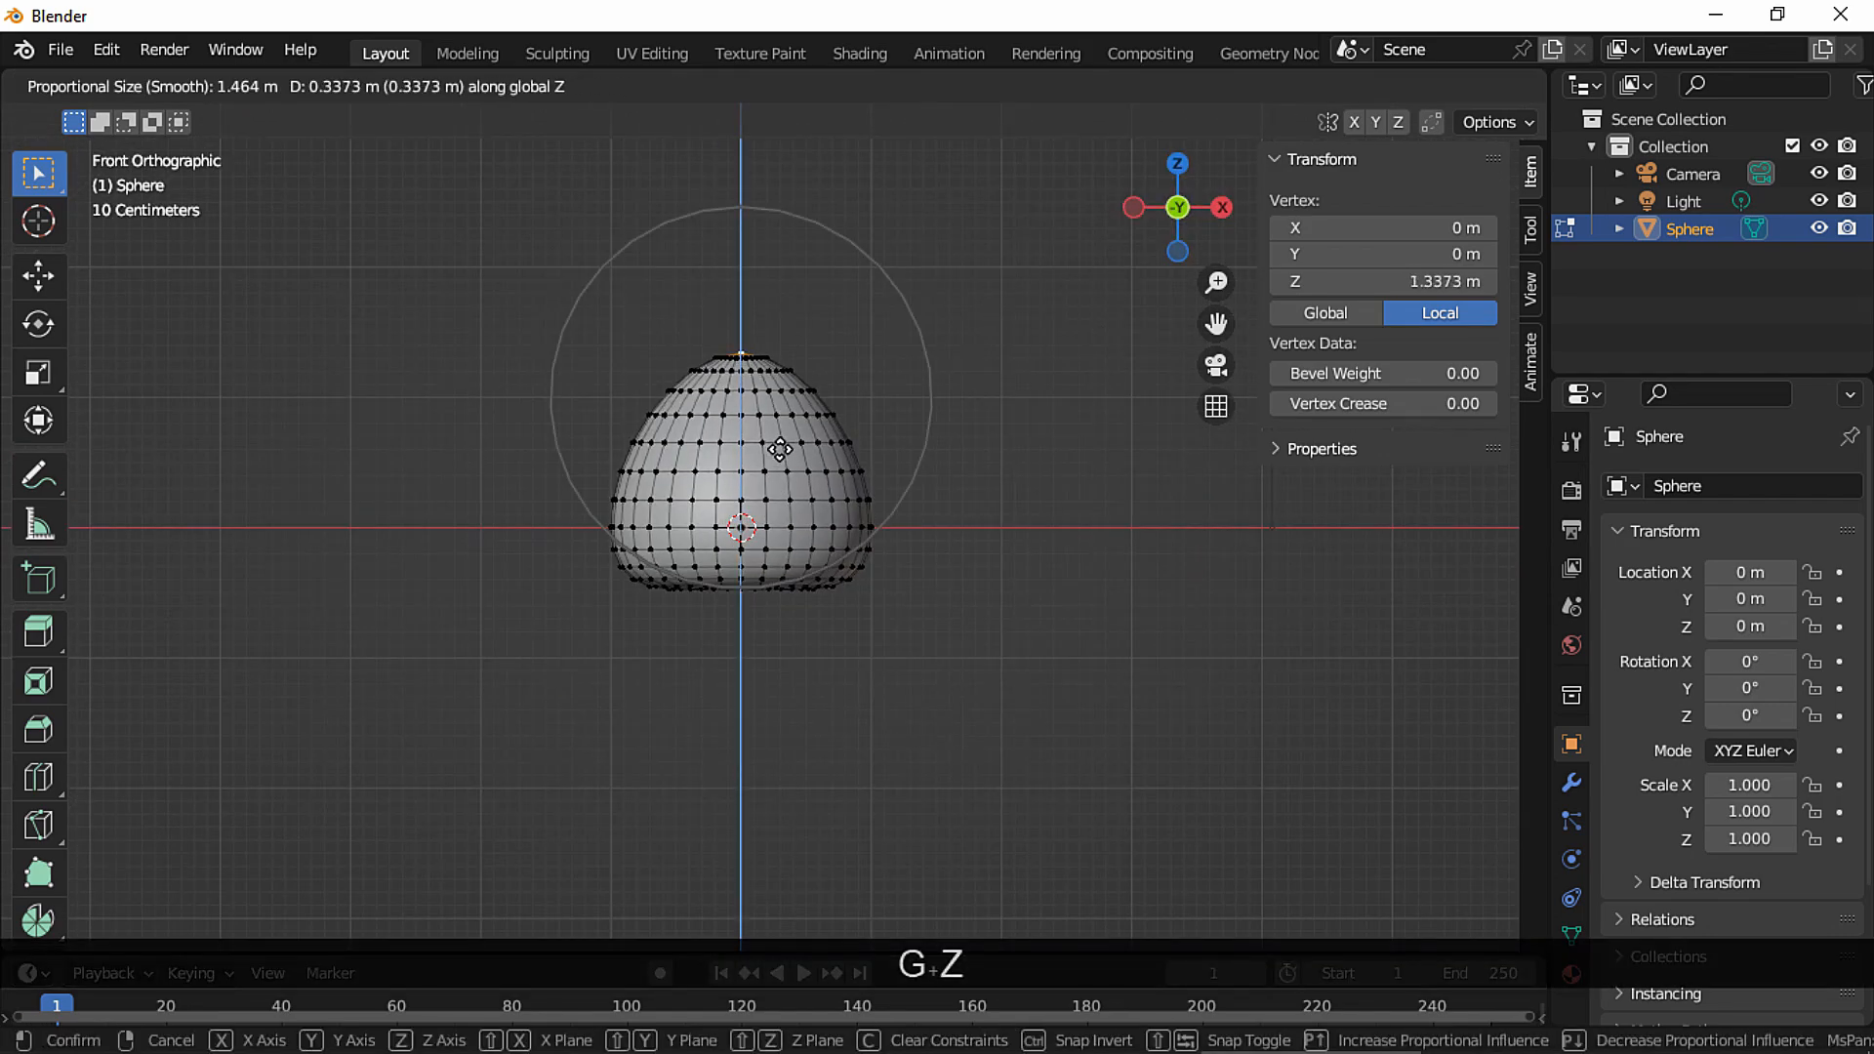
pyautogui.press('pageup')
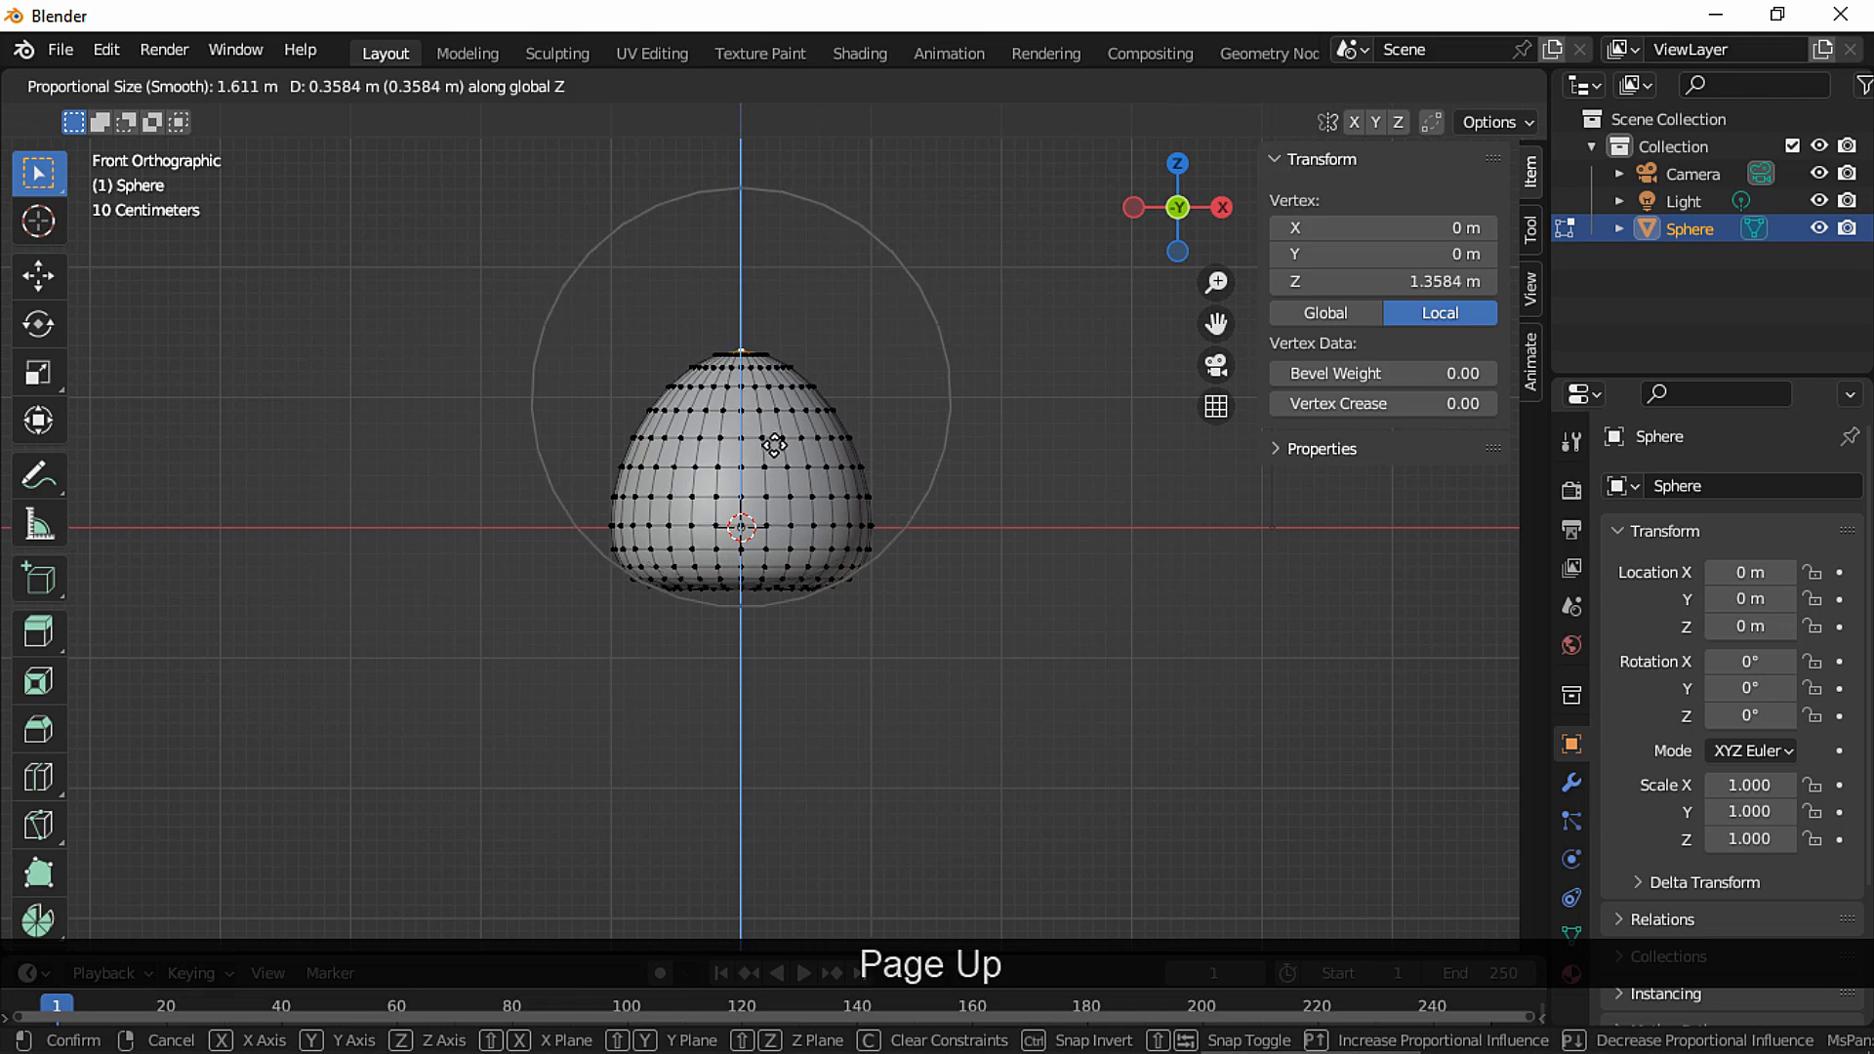
pyautogui.click(772, 420)
# Select two adjacent faces on each side of the egg's top in face mode, just below the pole.
pyautogui.moveTo(771, 419); pyautogui.dragTo(871, 384, button='middle')
pyautogui.press('3')
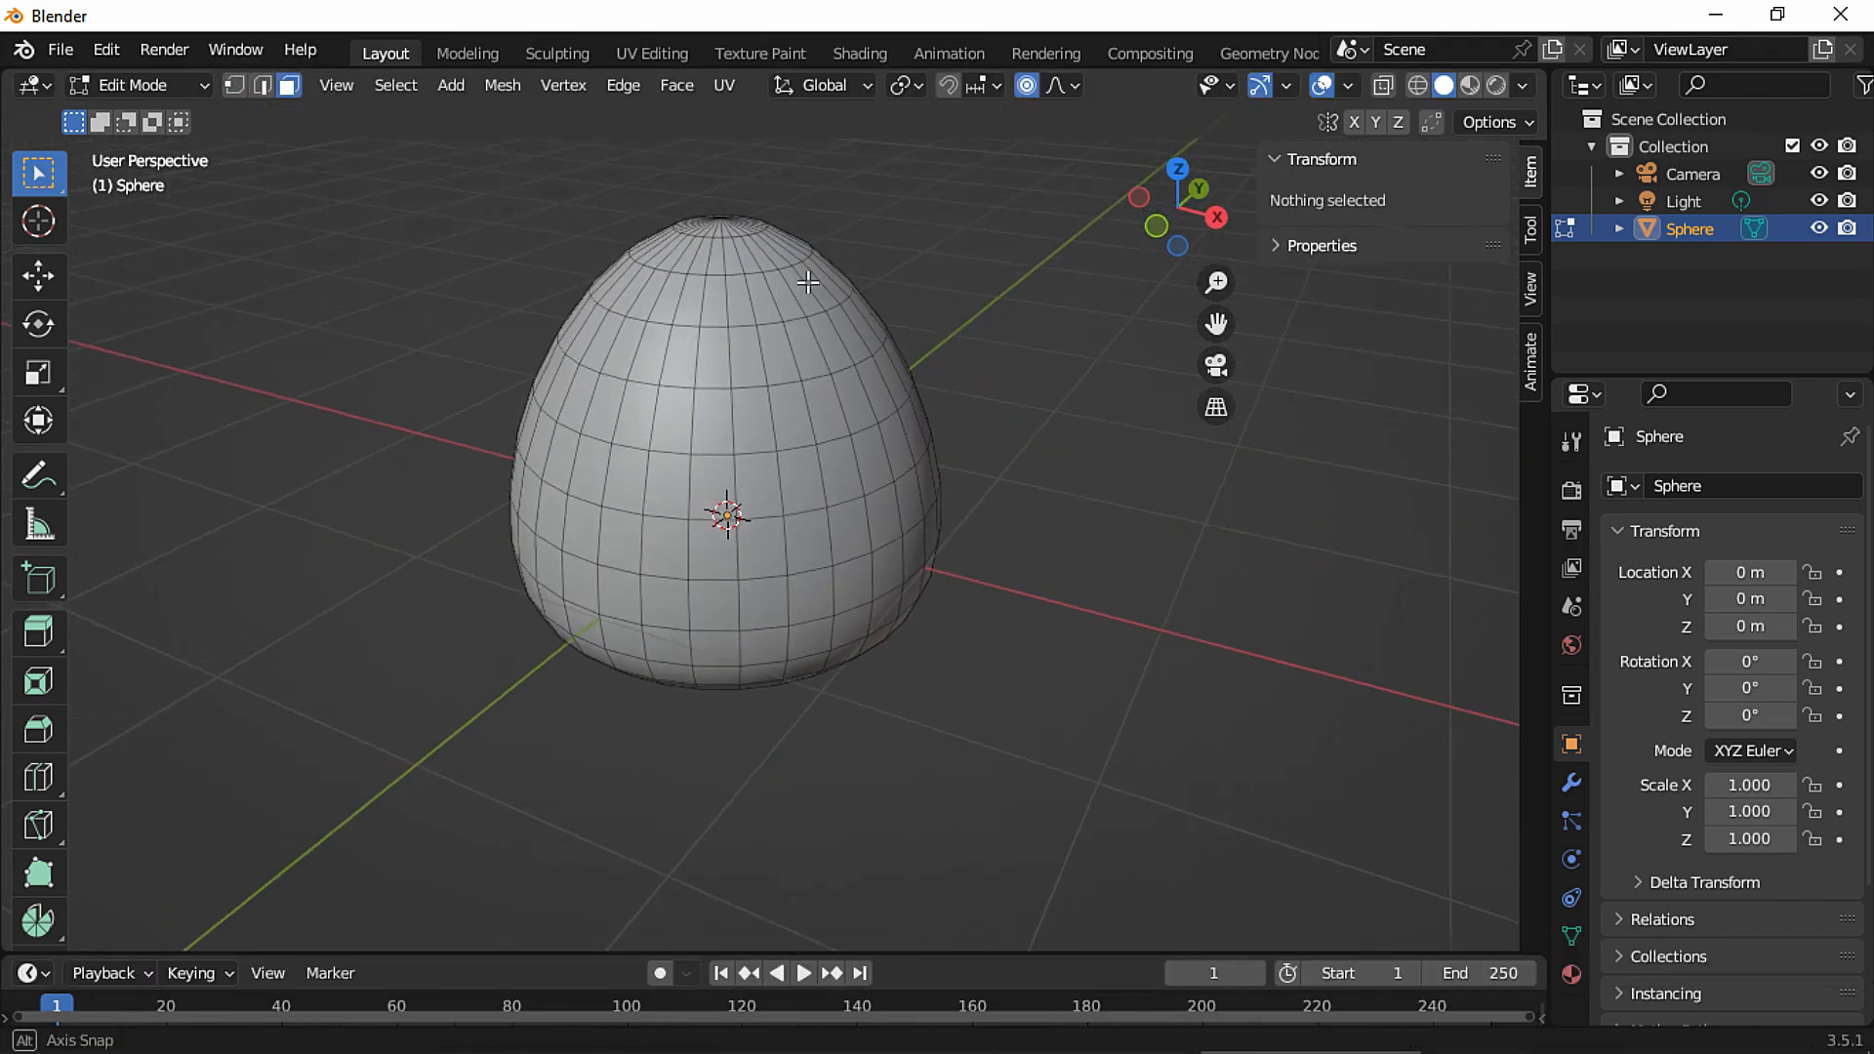
pyautogui.moveTo(808, 284); pyautogui.dragTo(787, 271, button='middle')
pyautogui.click(777, 254)
pyautogui.moveTo(756, 454); pyautogui.dragTo(816, 523, button='middle')
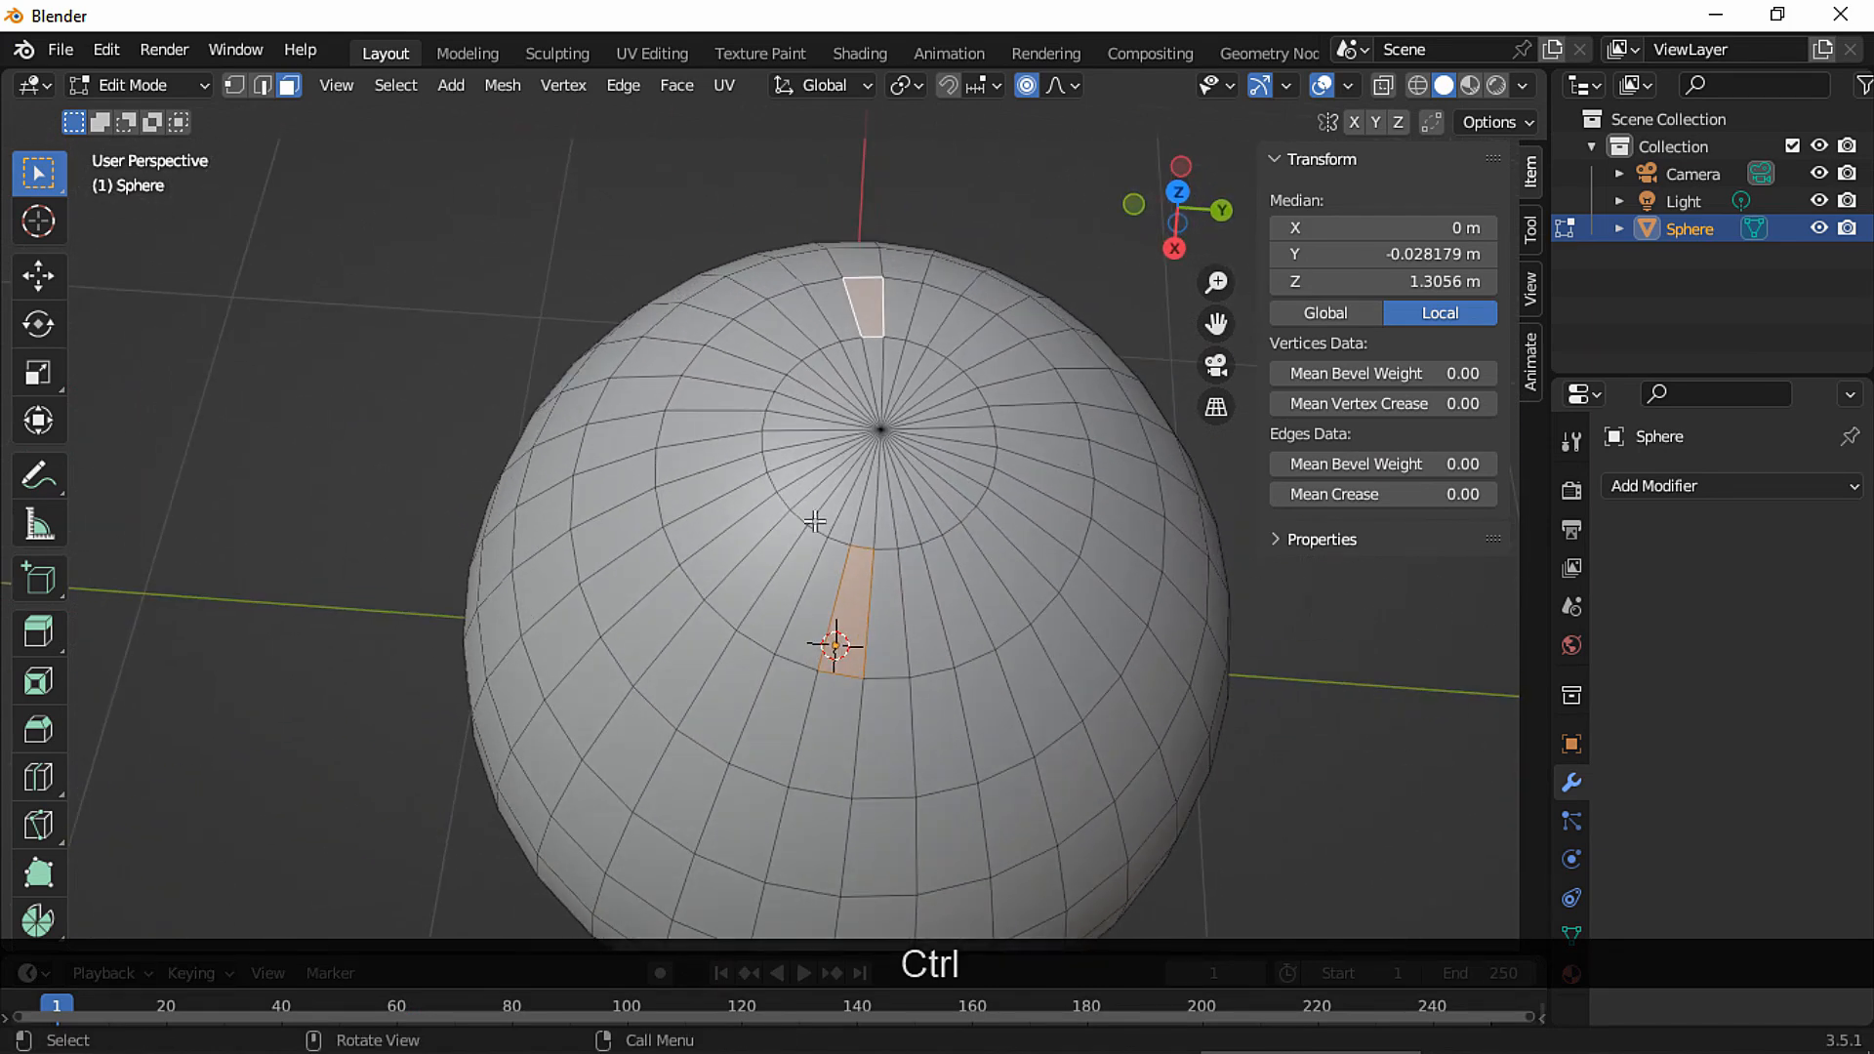
pyautogui.keyDown('shift'); pyautogui.click(915, 305); pyautogui.keyUp('shift')
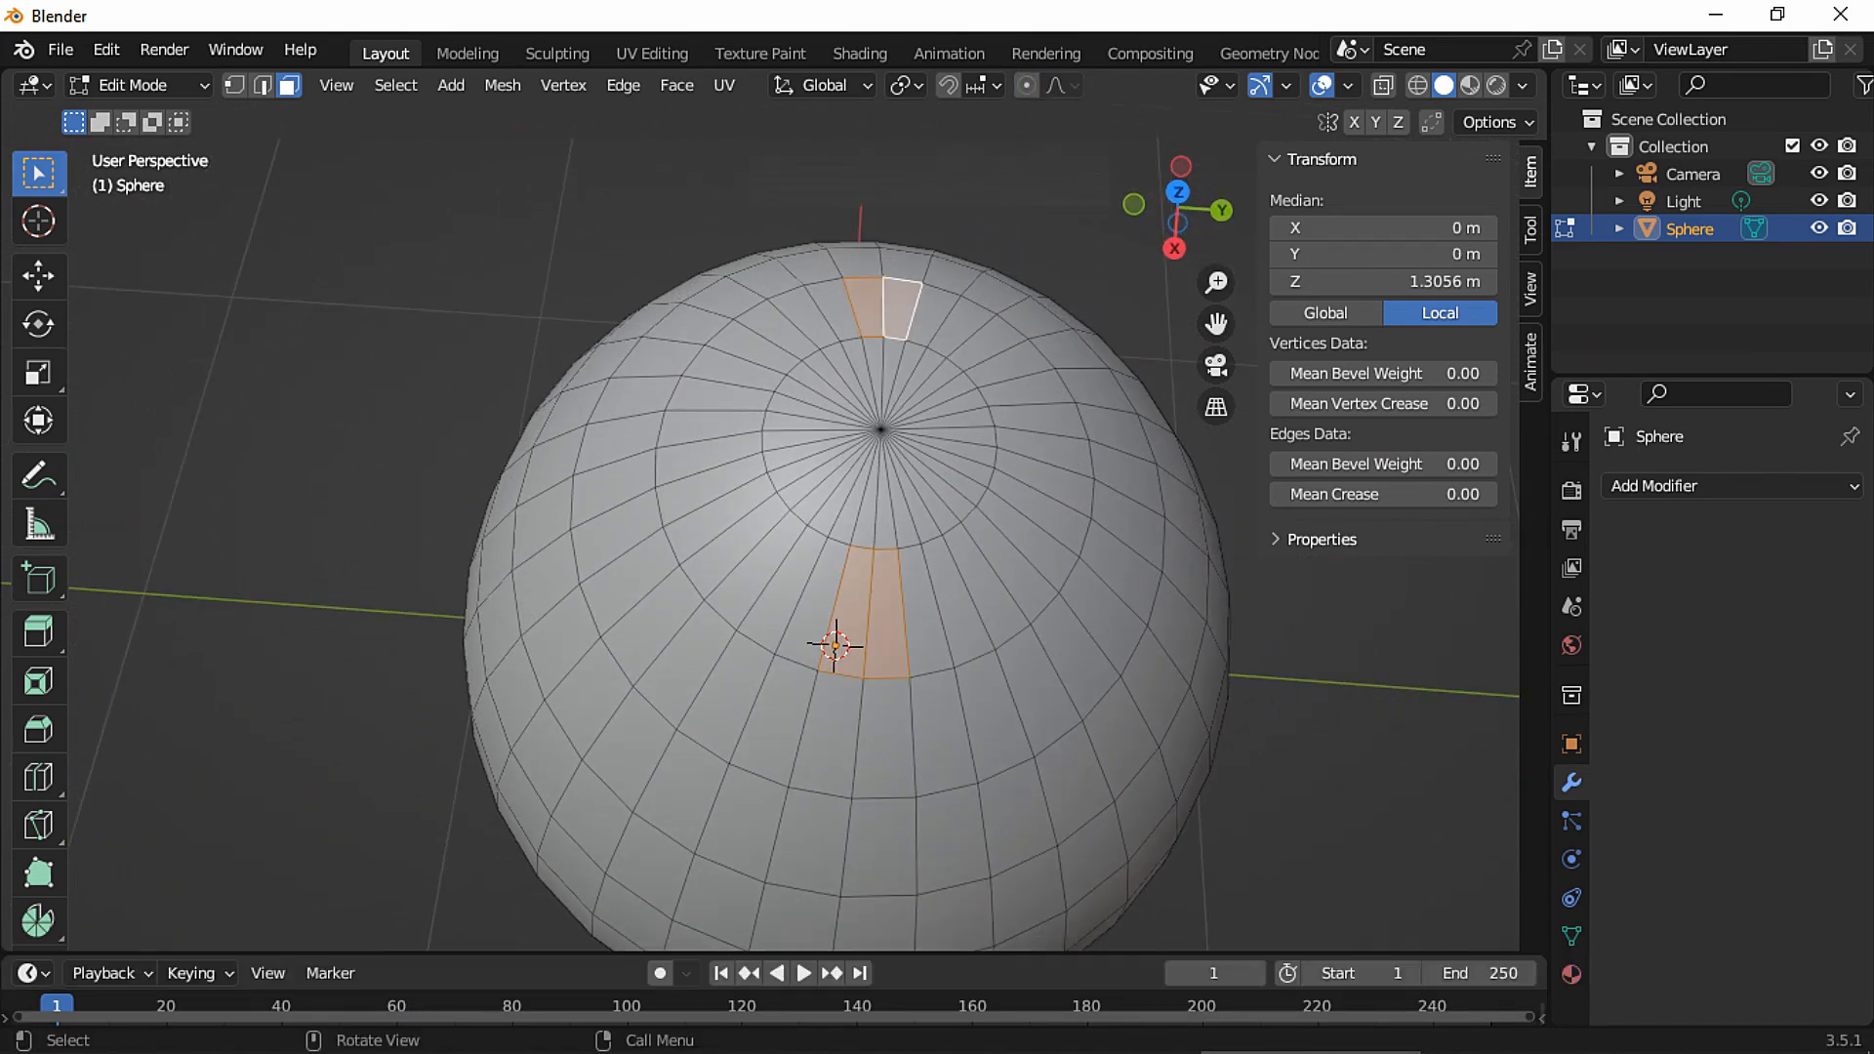
# Extrude the four selected faces about 0.3 m into two ears and shrink their tips around individual origins.
pyautogui.click(905, 86)
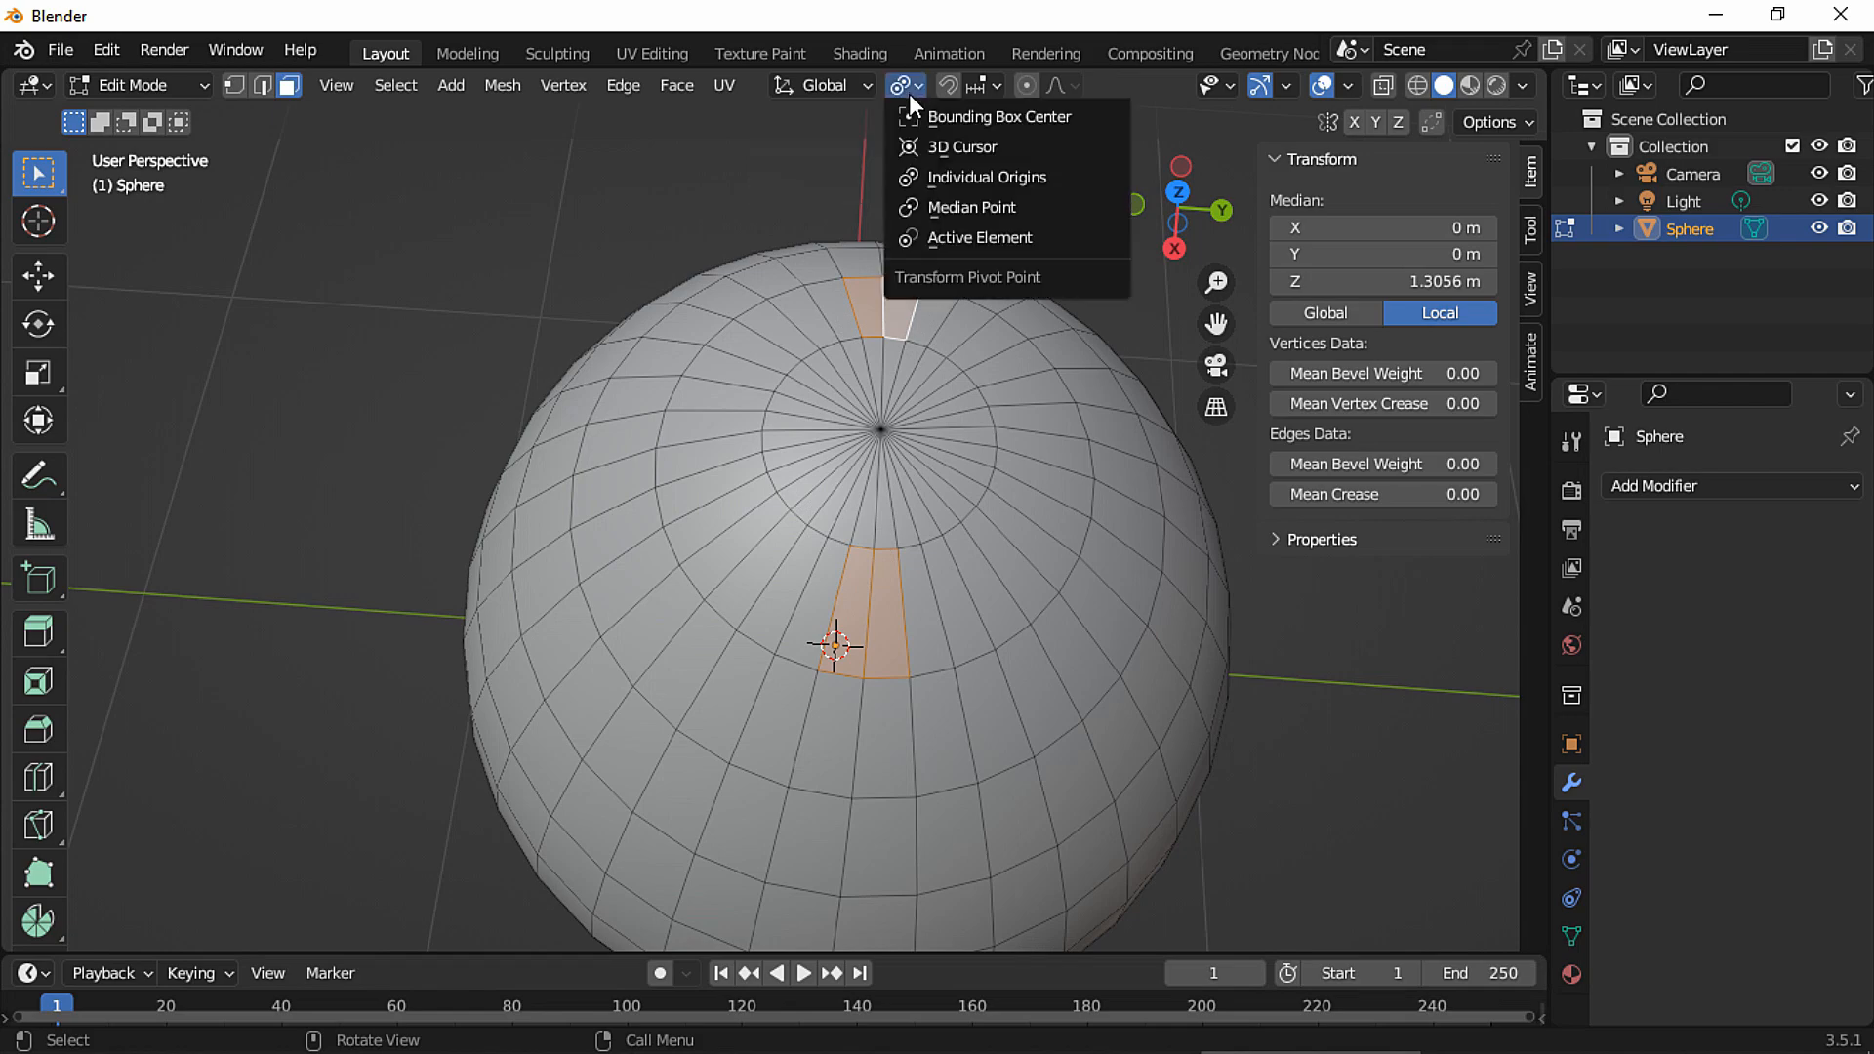
pyautogui.click(964, 176)
pyautogui.moveTo(964, 177); pyautogui.dragTo(1035, 322, button='middle')
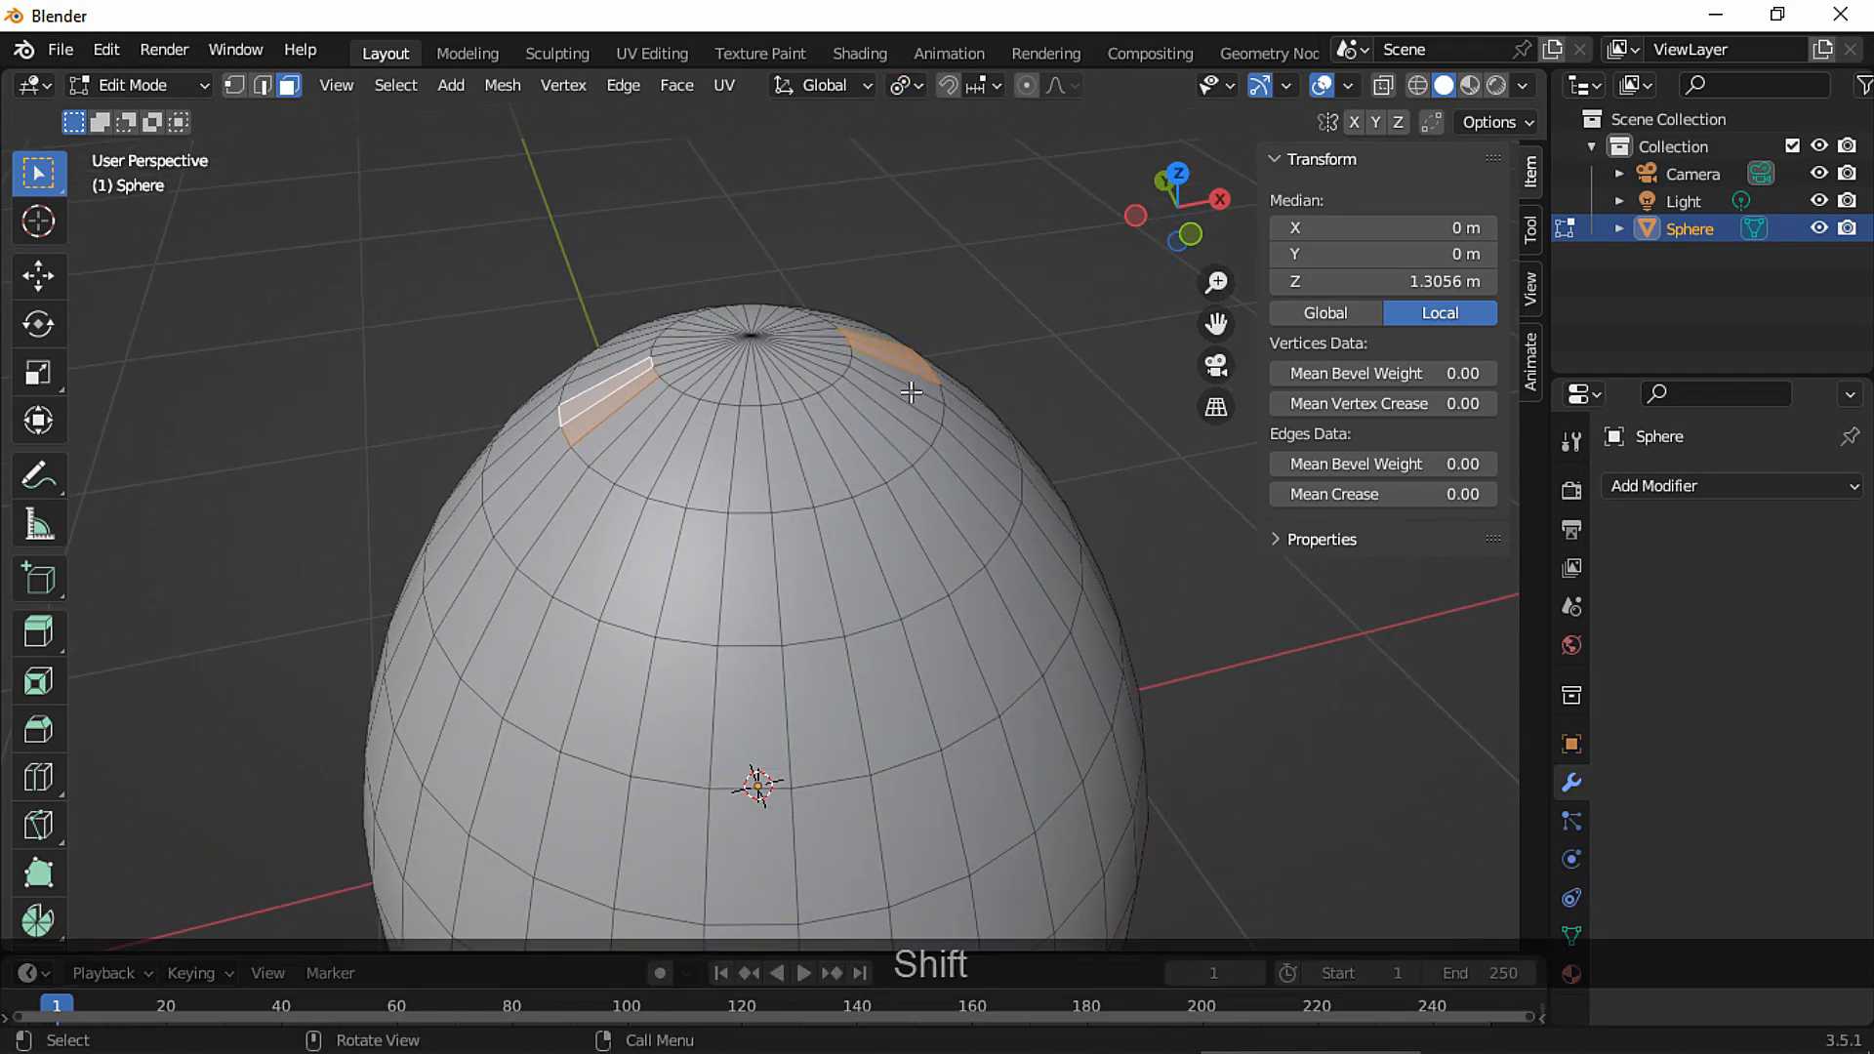
pyautogui.press('e')
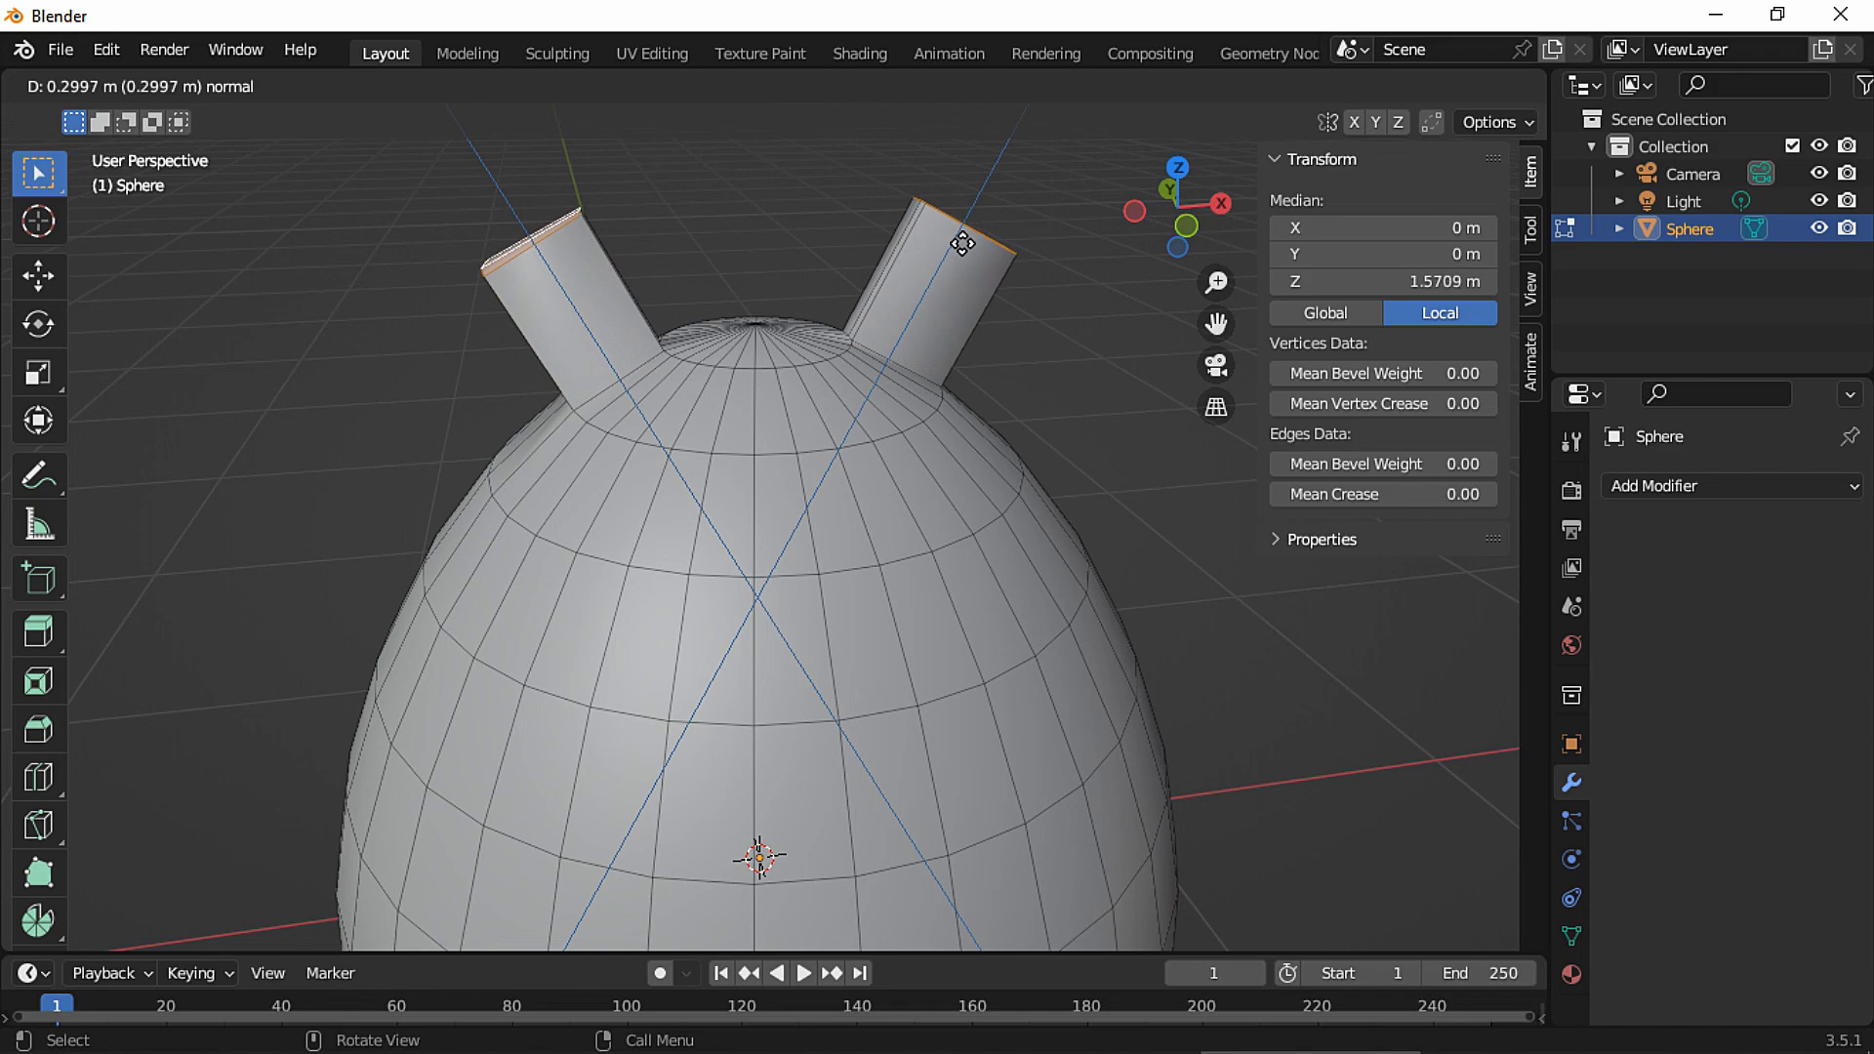
pyautogui.click(964, 241)
pyautogui.press('s')
pyautogui.click(882, 230)
# Move both ear tips about 0.04 m along the Y axis.
pyautogui.moveTo(841, 289); pyautogui.dragTo(968, 503, button='middle')
pyautogui.press('g')
pyautogui.press('y')
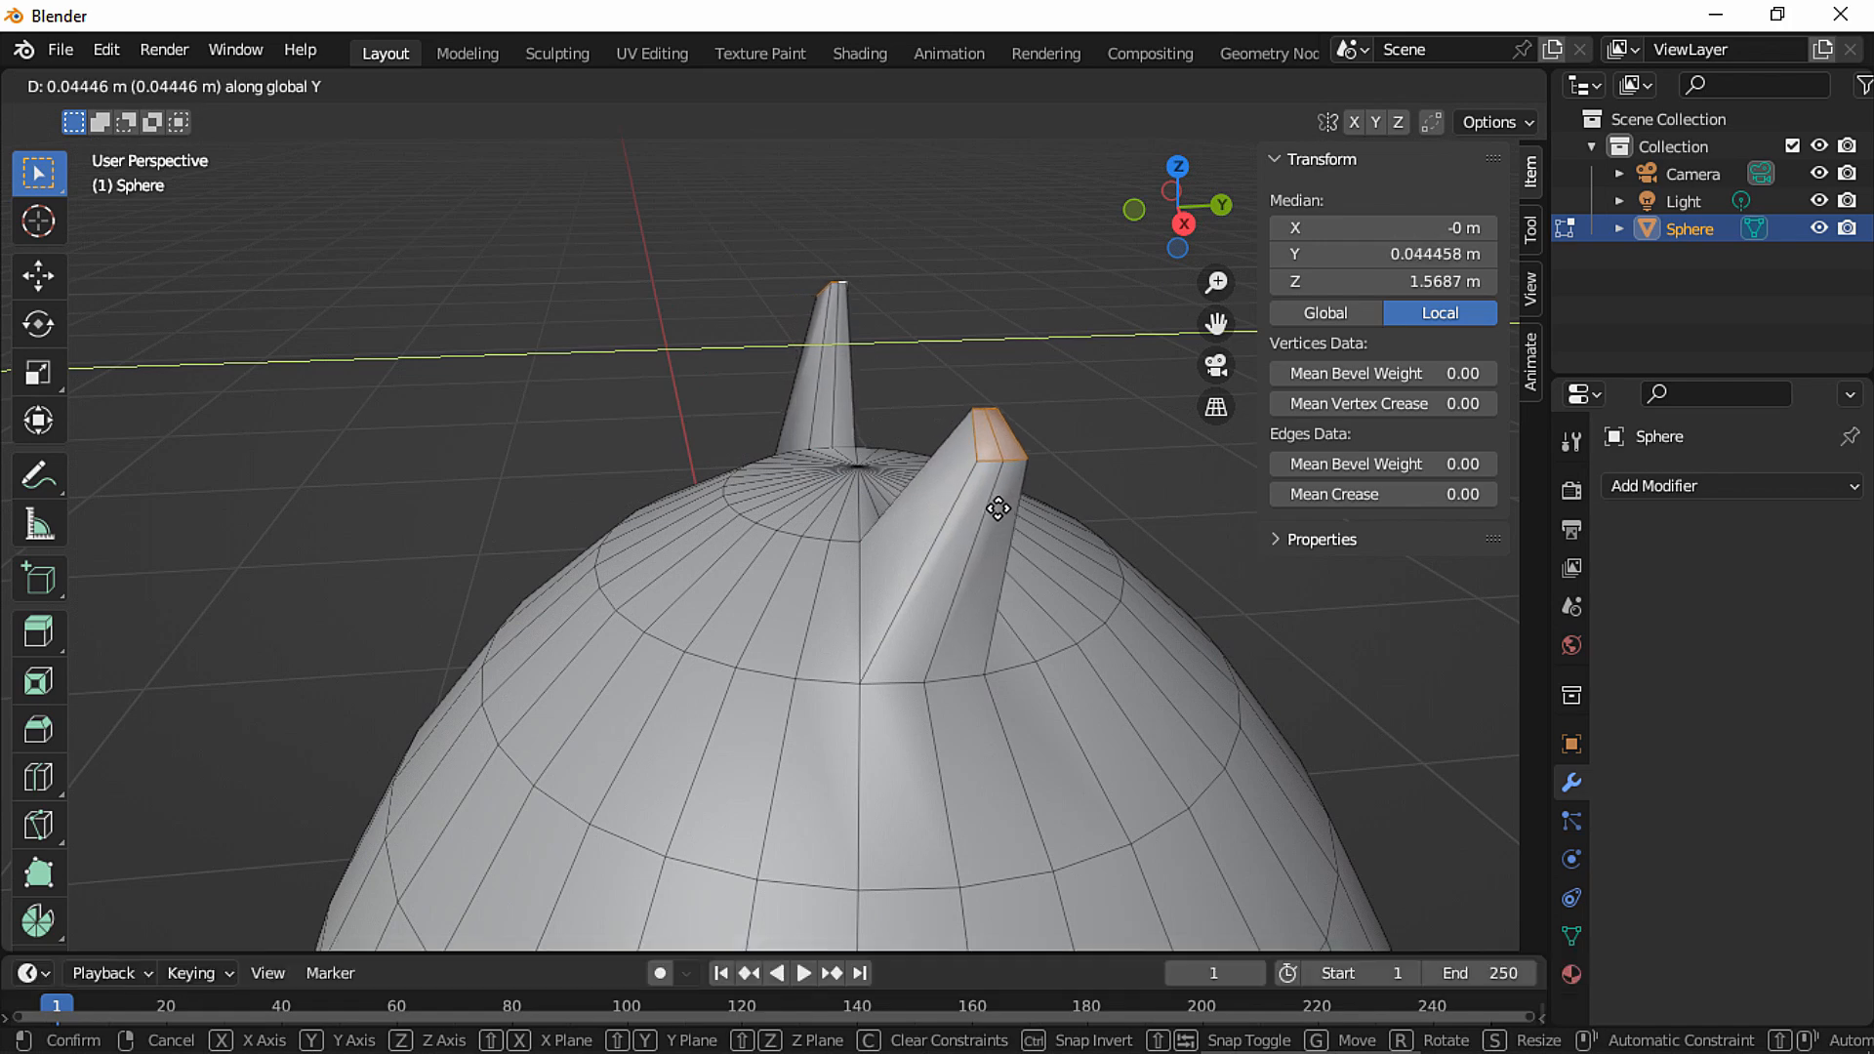
pyautogui.click(996, 510)
pyautogui.moveTo(995, 510); pyautogui.dragTo(1003, 637, button='middle')
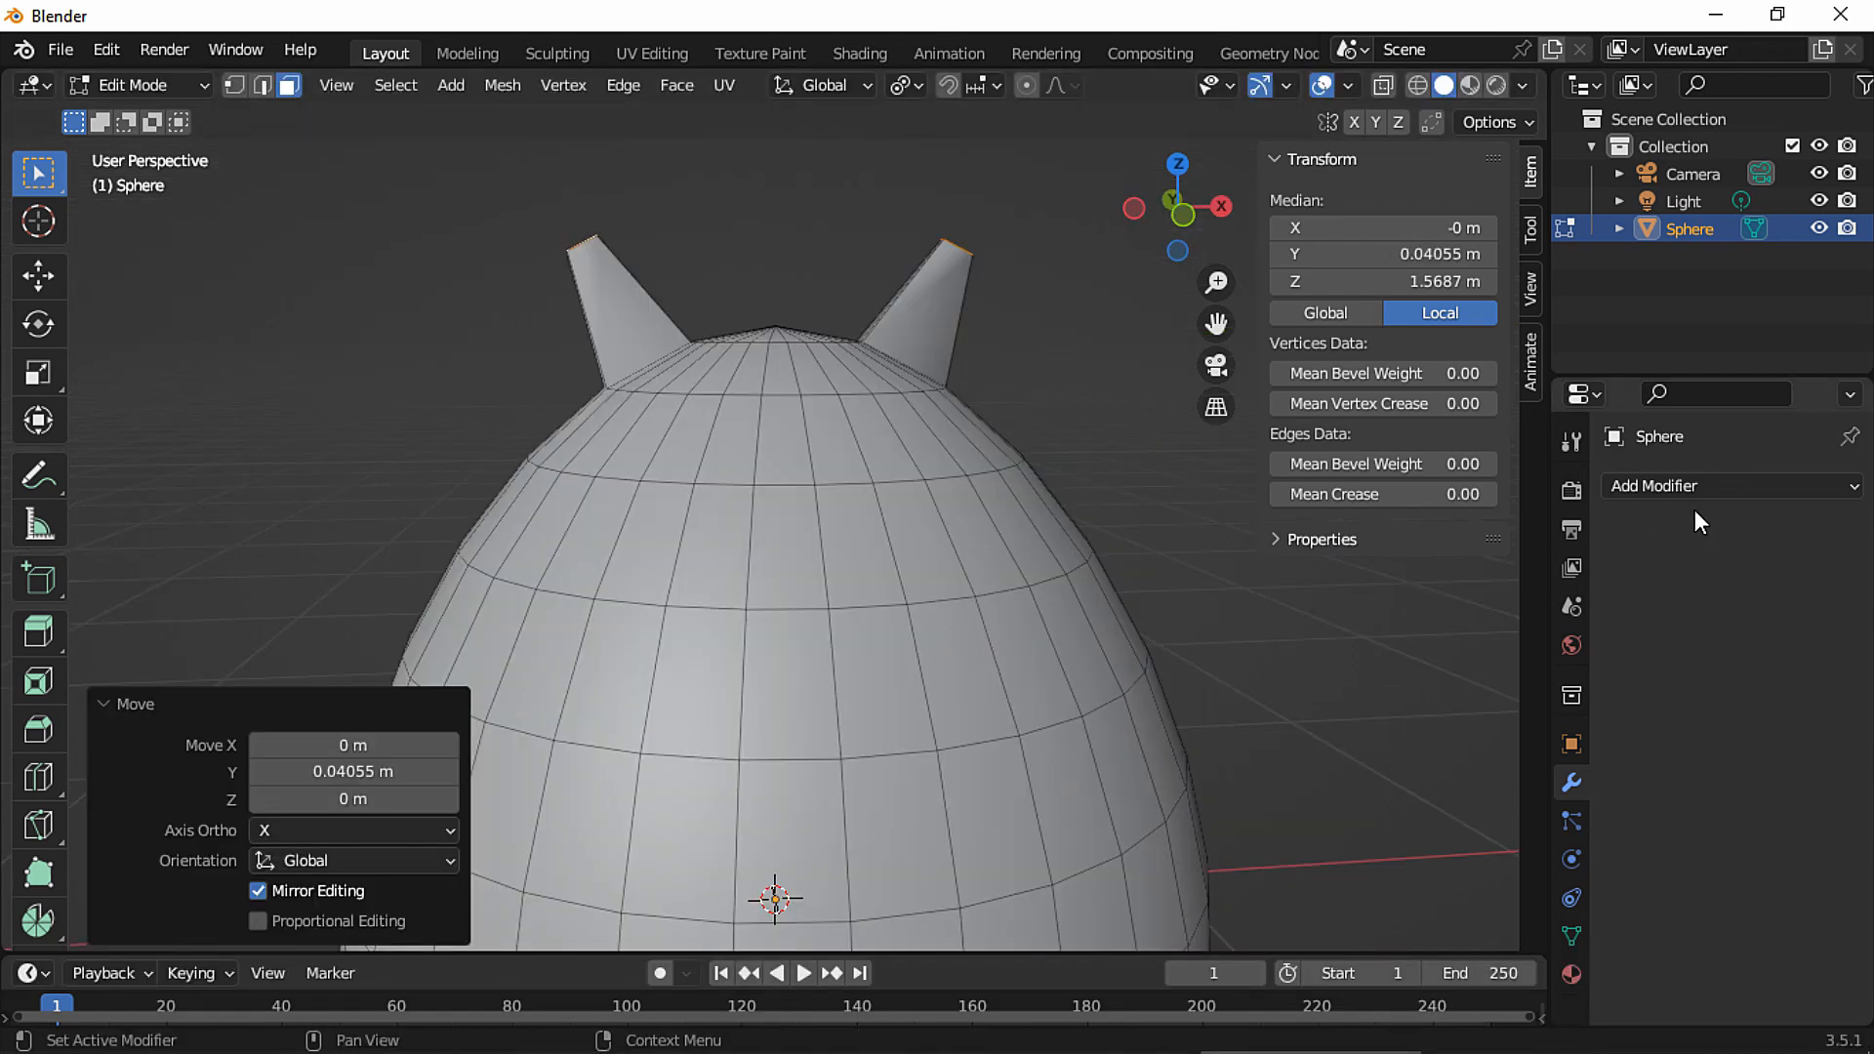
# Add a Subdivision Surface modifier to the sphere with its viewport level set to 2.
pyautogui.click(1672, 487)
pyautogui.click(1357, 984)
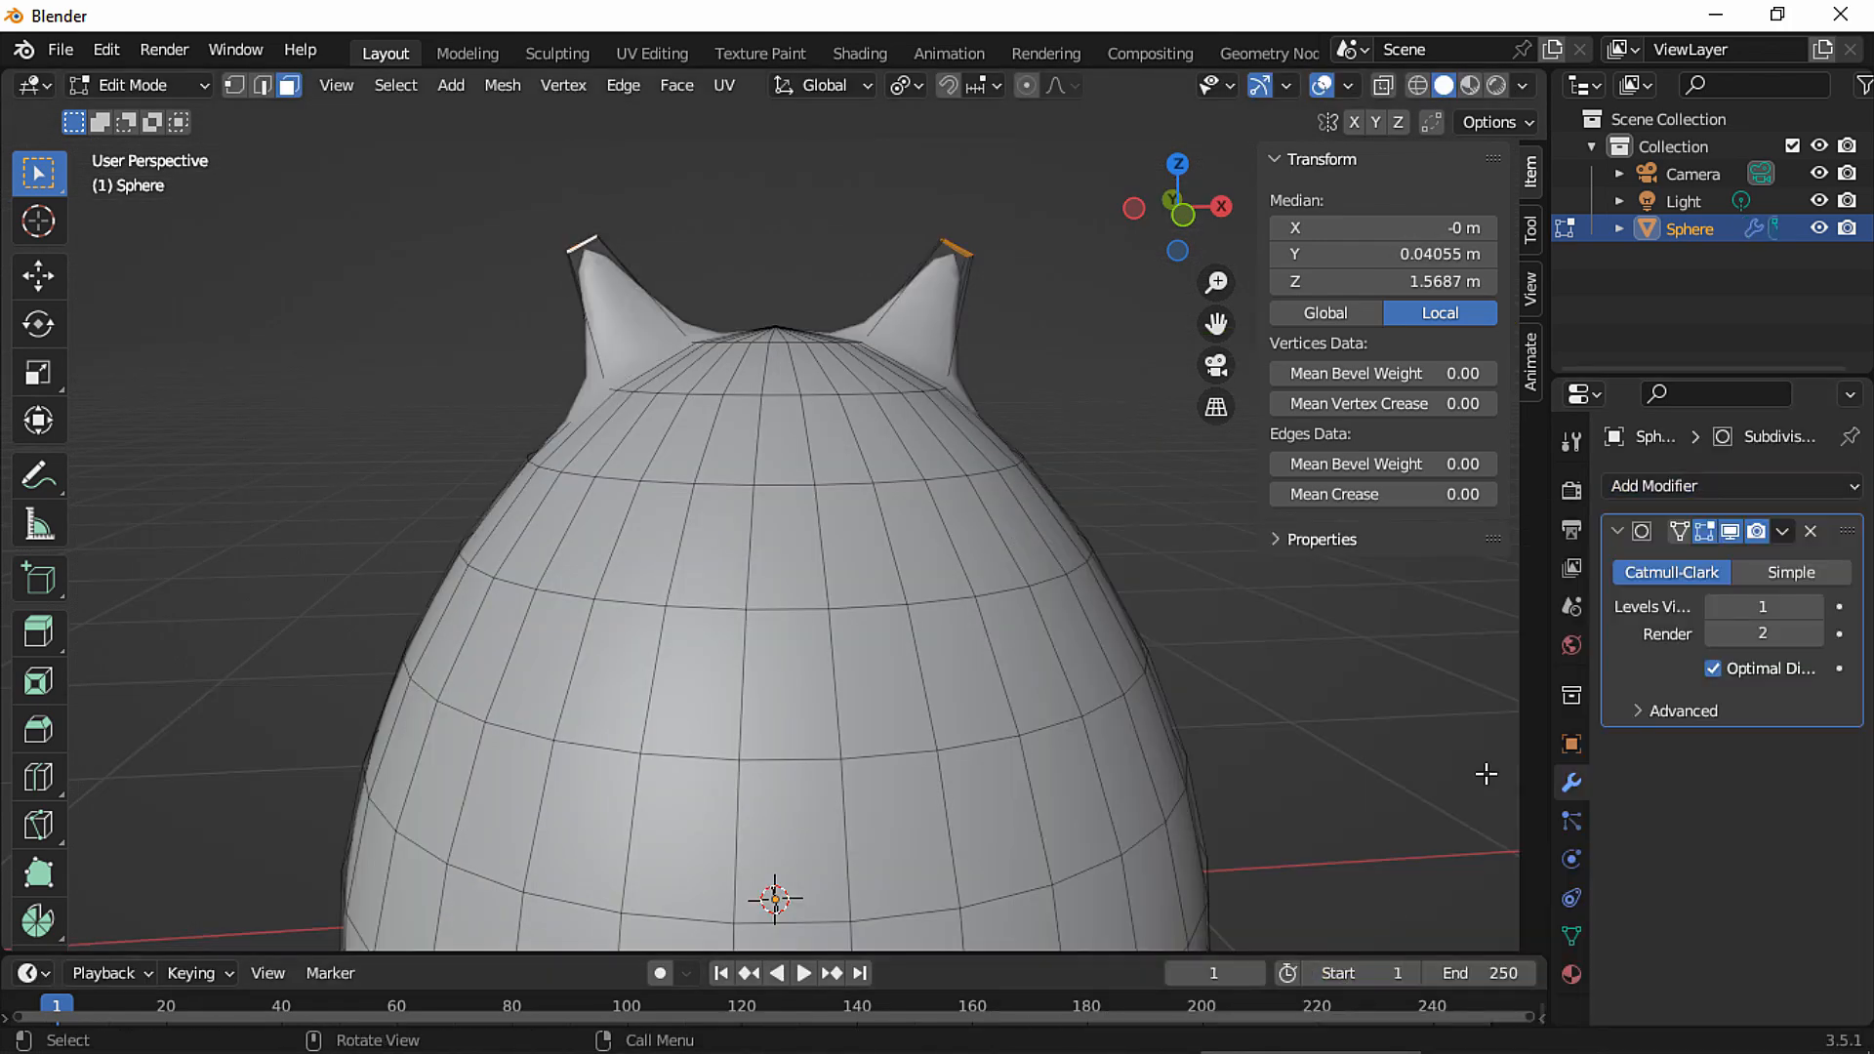
pyautogui.click(1814, 606)
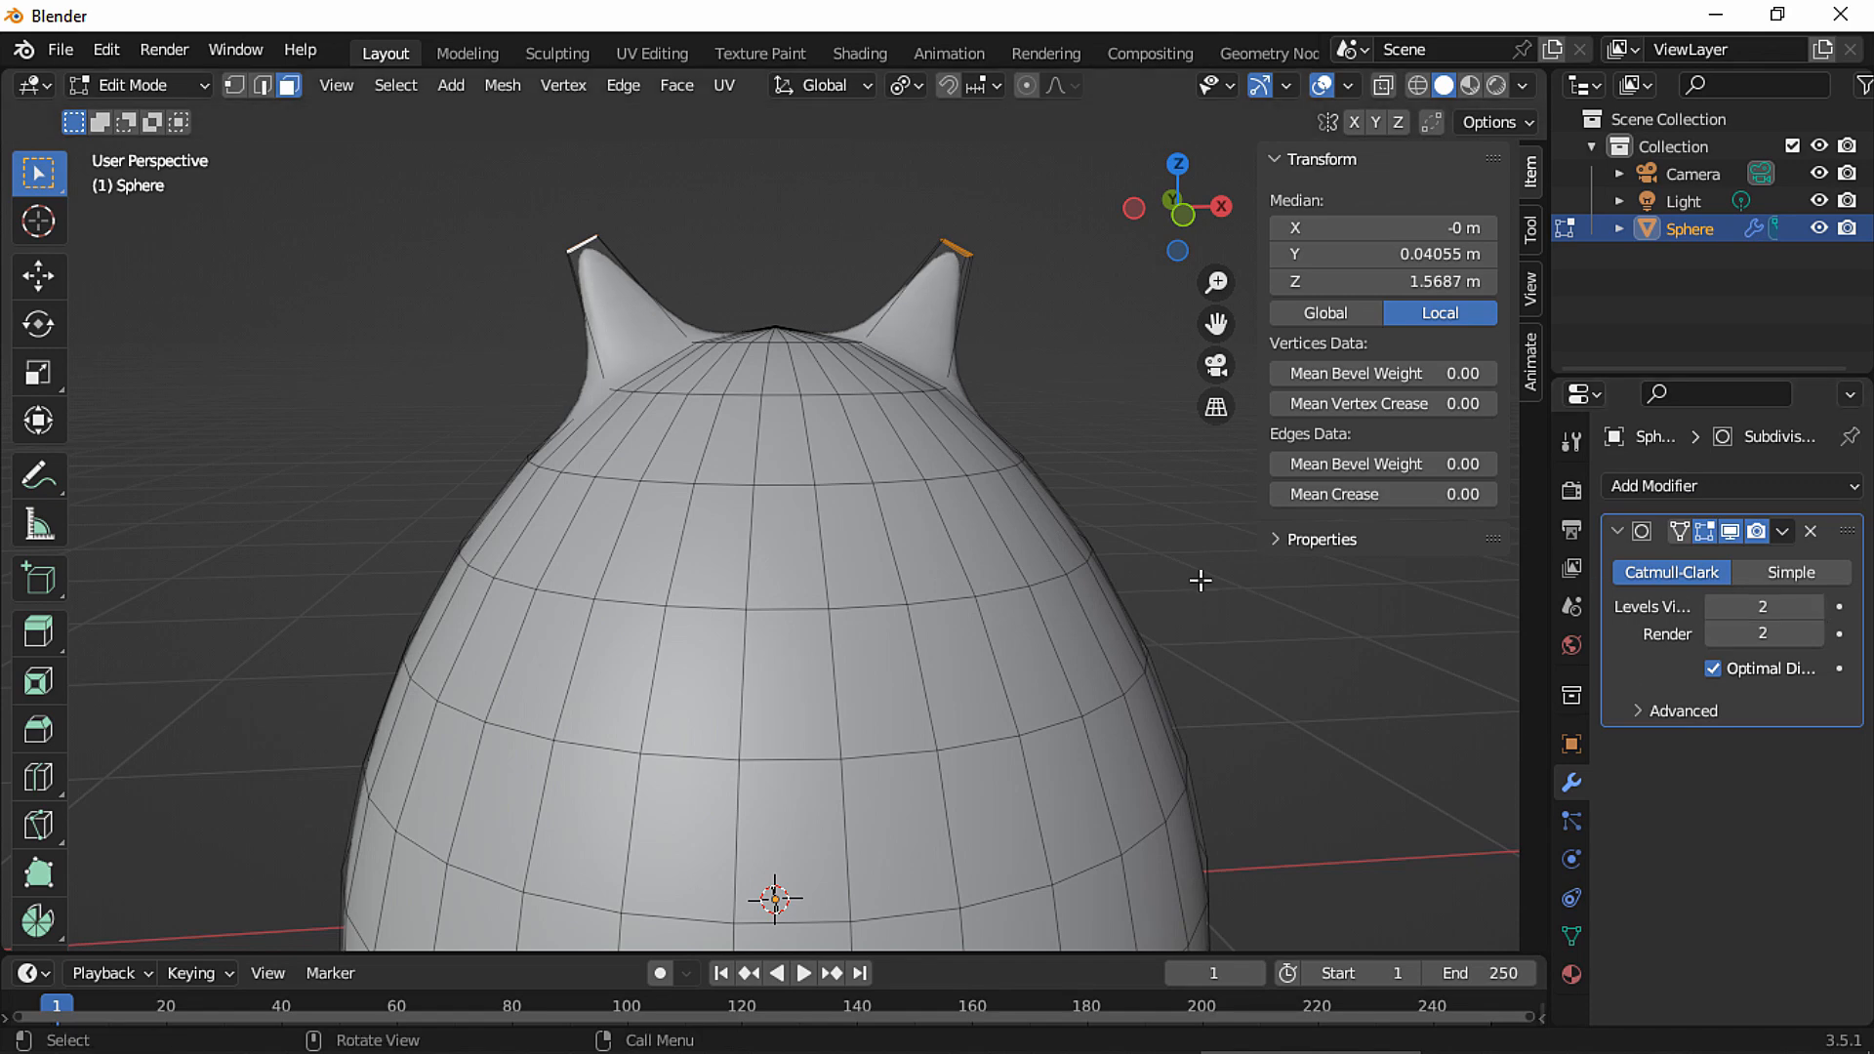
pyautogui.scroll(-4, 977, 244)
# Set the pivot point to Median Point and spread the ear tips apart along X by a factor of about 1.17.
pyautogui.click(911, 85)
pyautogui.click(926, 207)
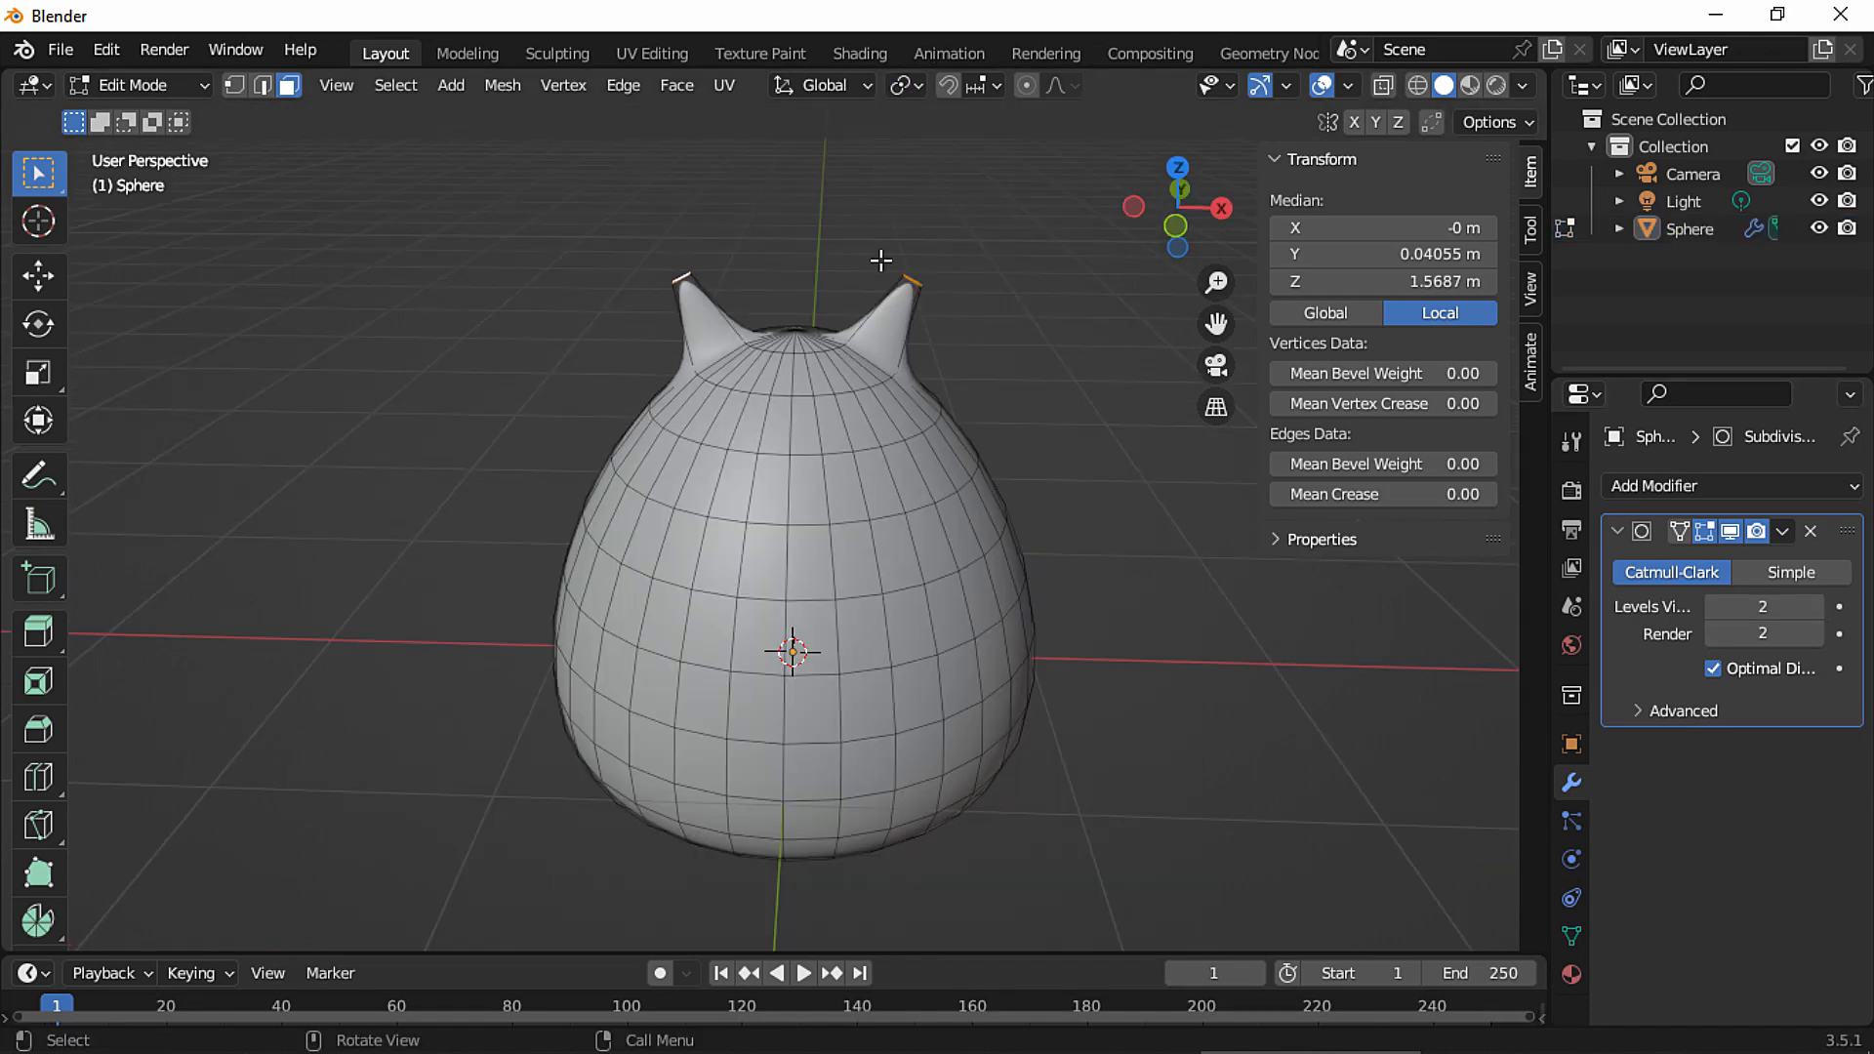
pyautogui.press('s')
pyautogui.press('x')
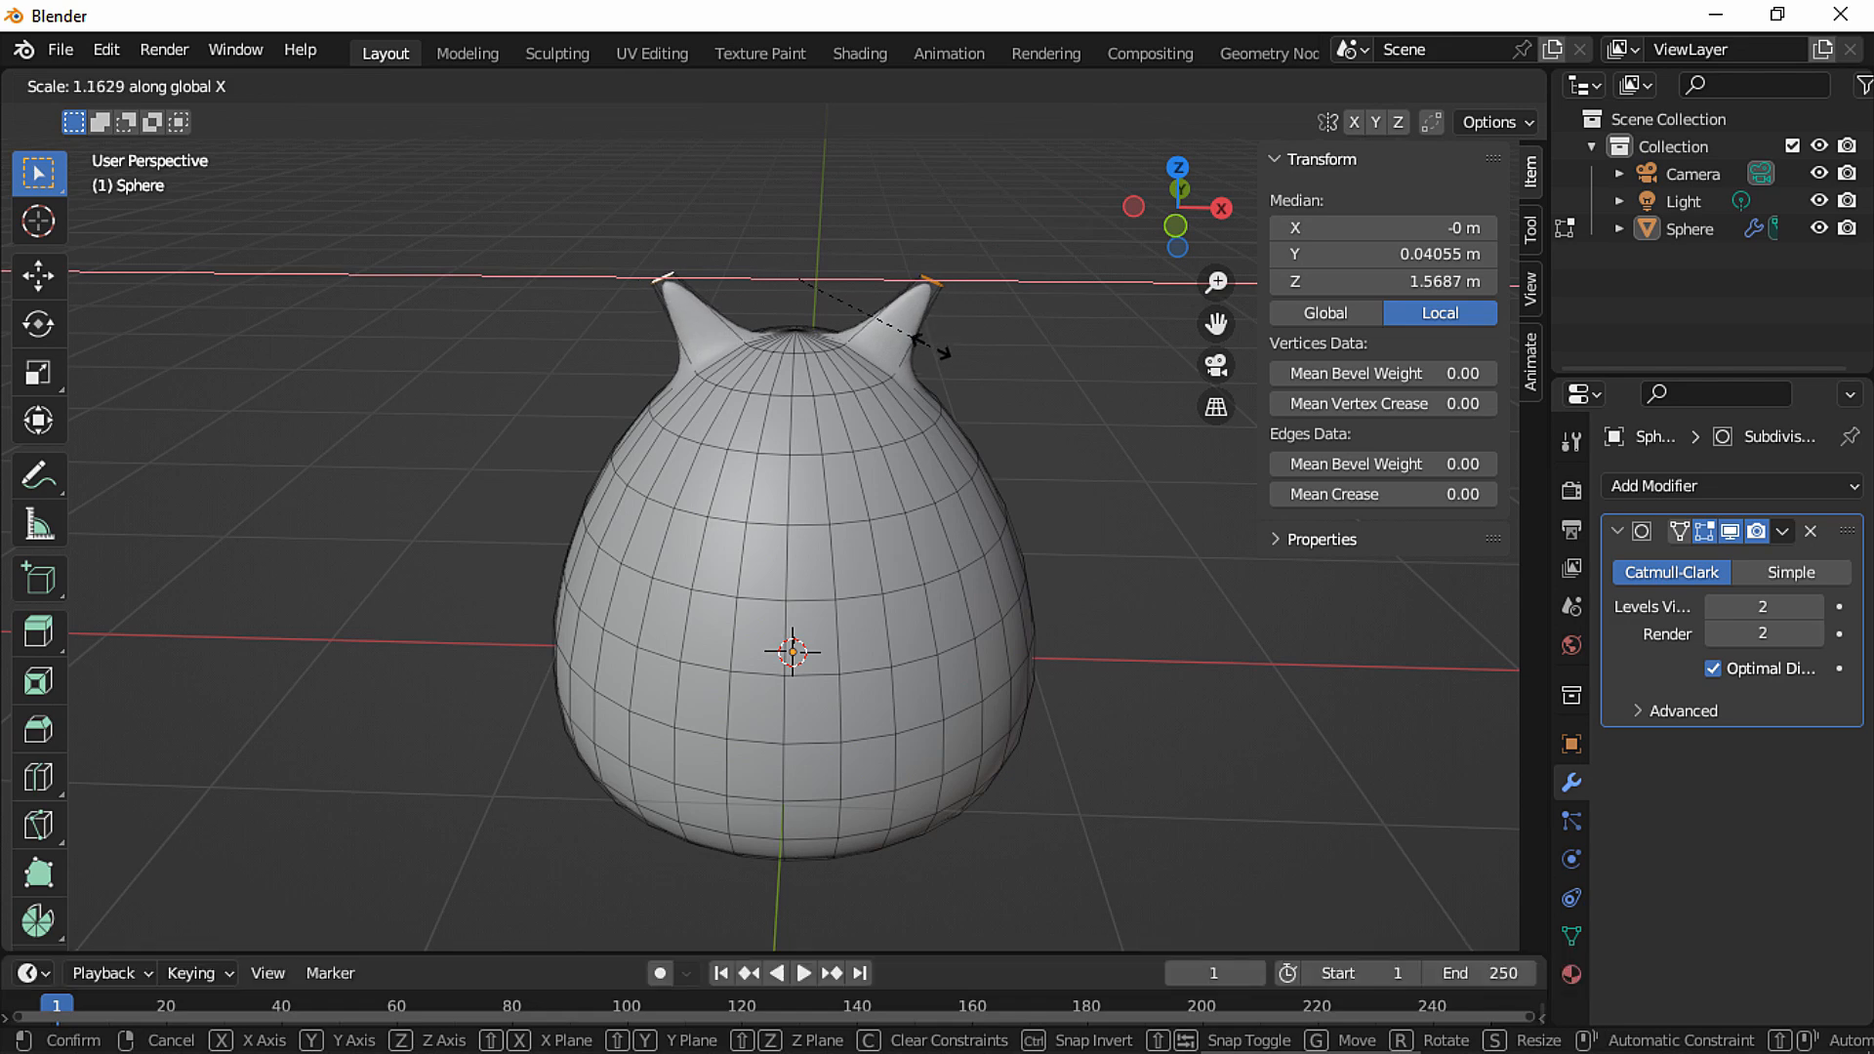
pyautogui.click(925, 348)
# Lower both ear tips about 0.1 m along Z and shift them about 0.04 m further along Y.
pyautogui.press('g')
pyautogui.press('z')
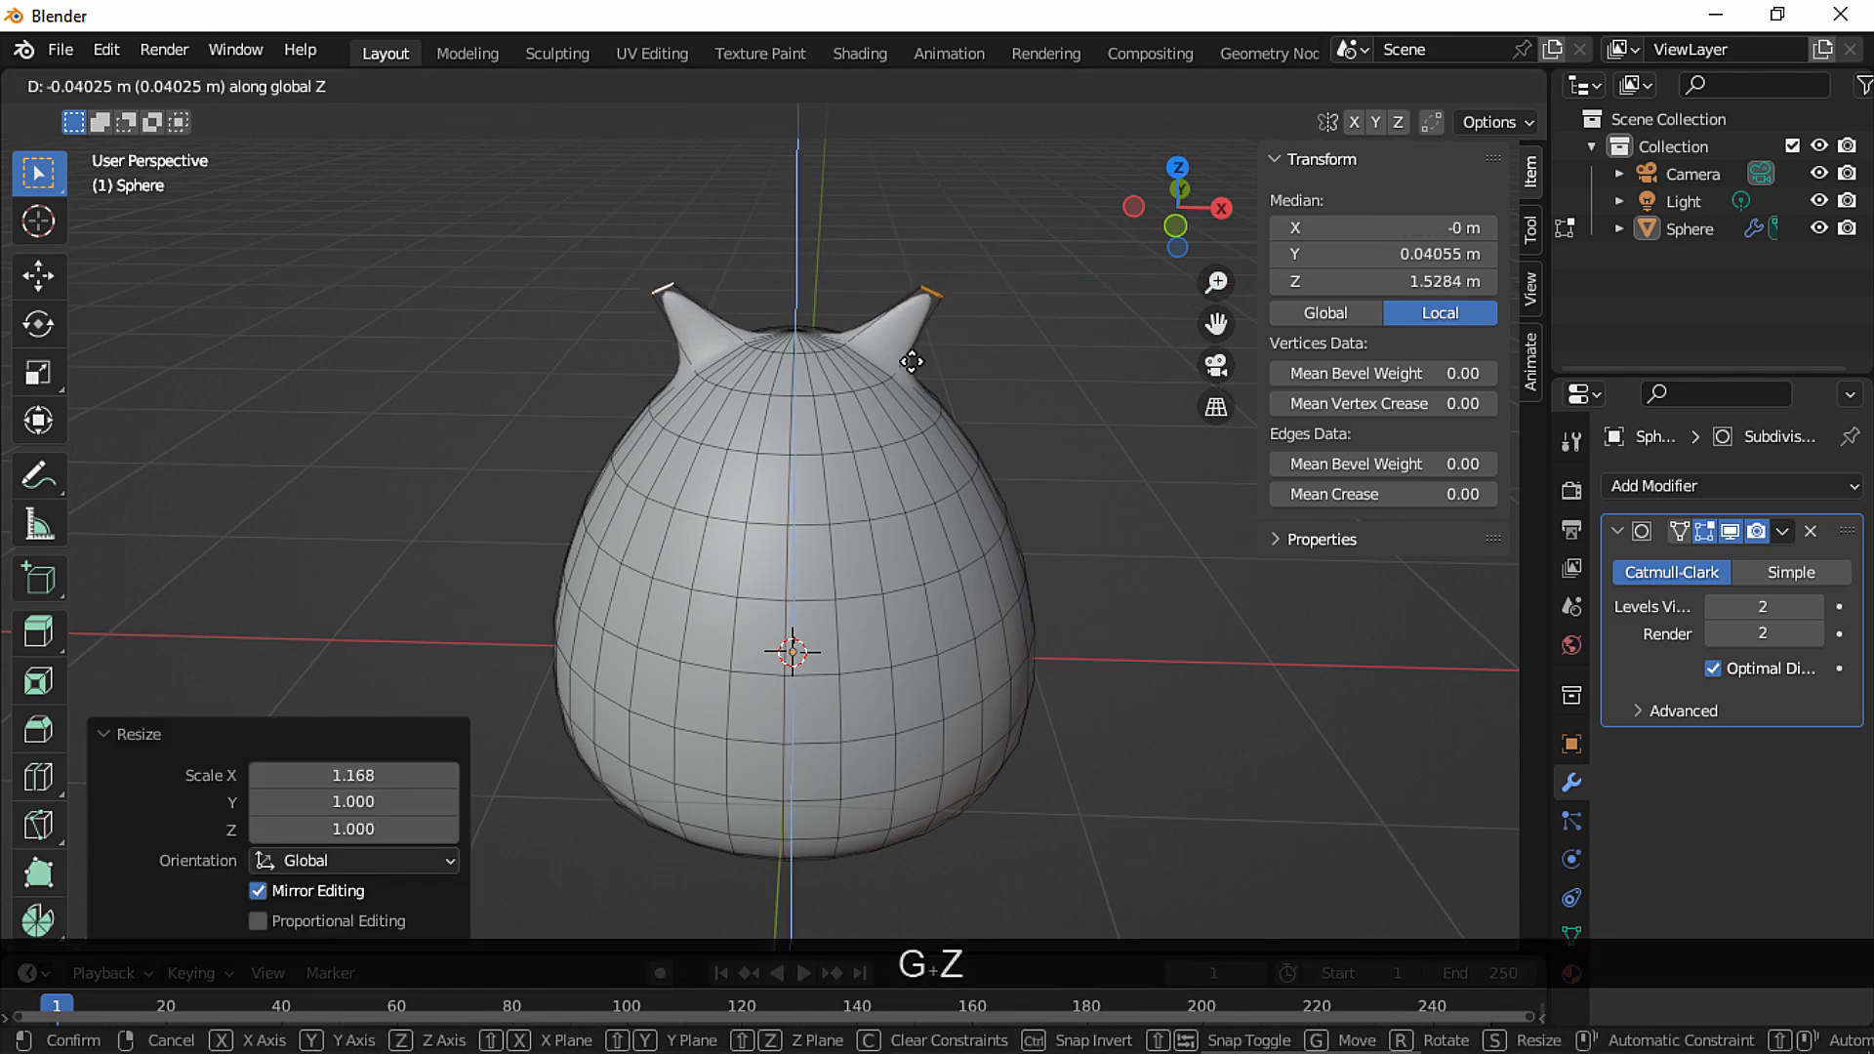
pyautogui.click(913, 360)
pyautogui.scroll(3, 760, 400)
pyautogui.press('g')
pyautogui.press('z')
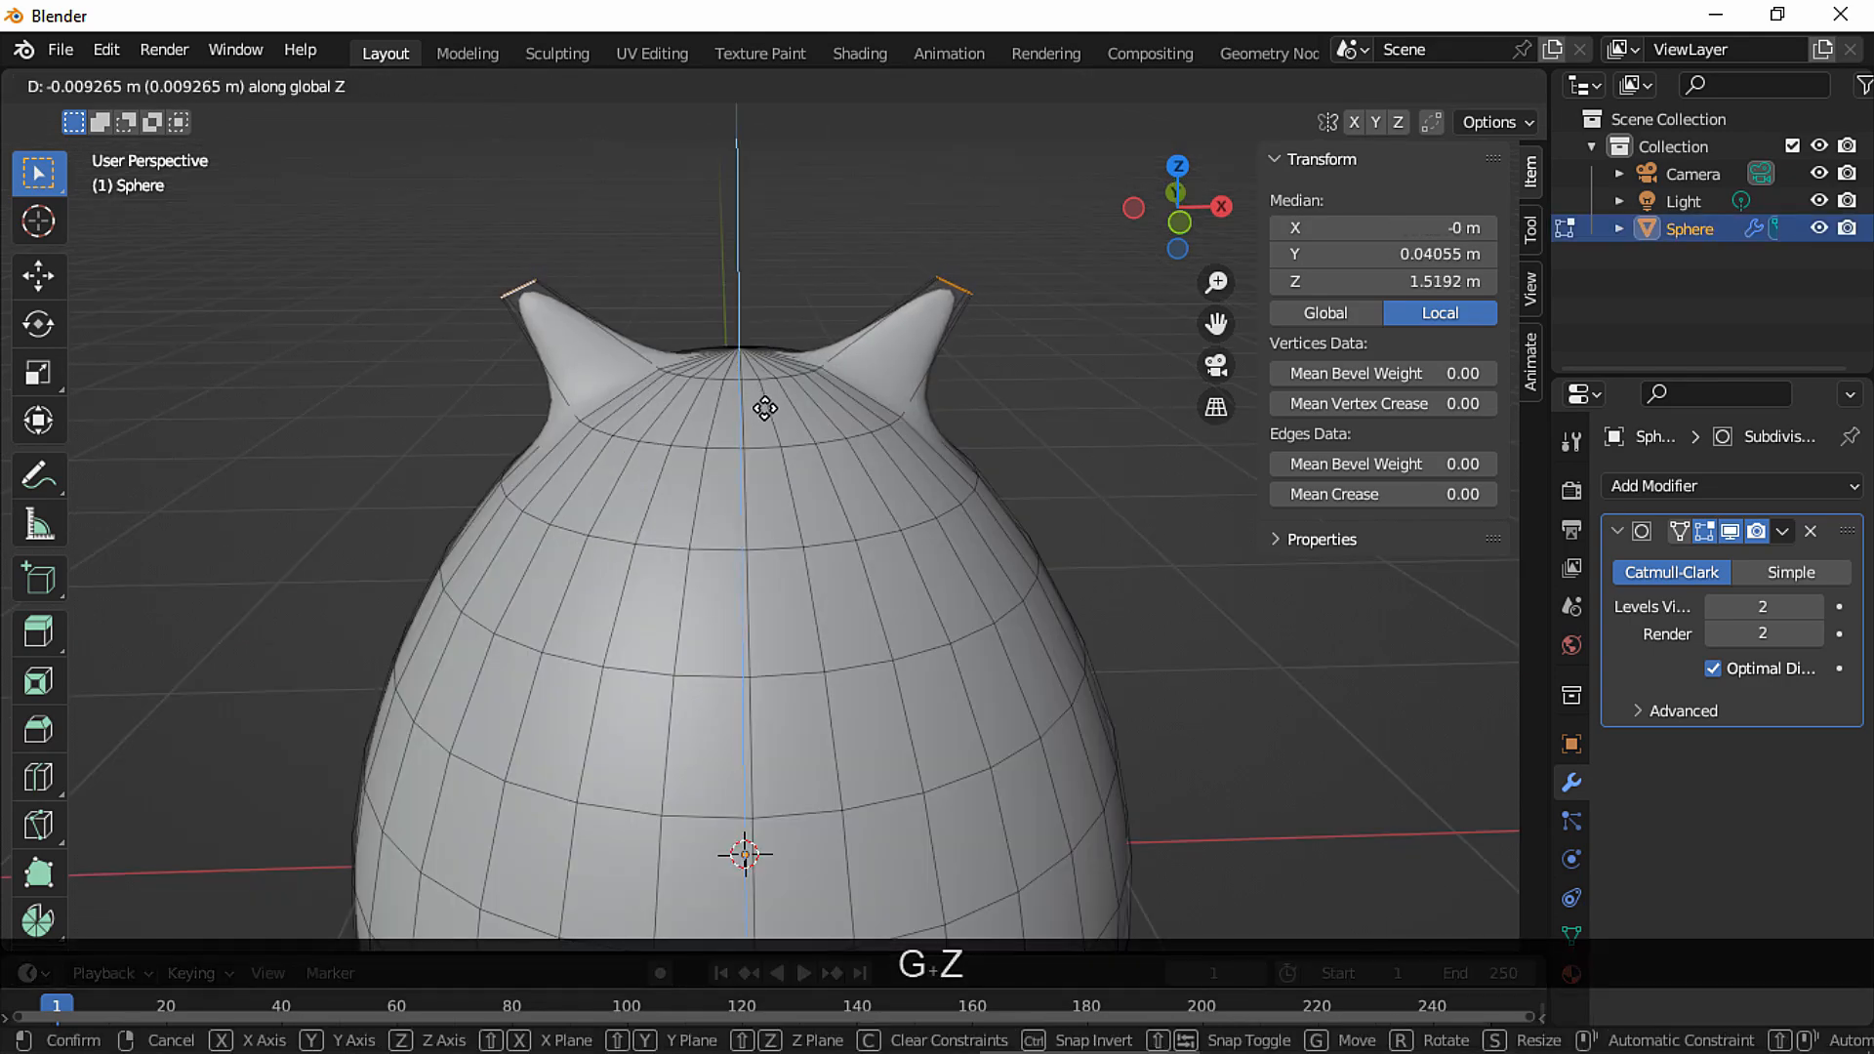
pyautogui.click(759, 429)
pyautogui.moveTo(812, 394)
pyautogui.mouseDown(button='middle')
pyautogui.moveTo(598, 381)
pyautogui.moveTo(701, 411)
pyautogui.moveTo(870, 348)
pyautogui.moveTo(833, 345)
pyautogui.moveTo(808, 381)
pyautogui.mouseUp(button='middle')
pyautogui.press('g')
pyautogui.press('y')
pyautogui.click(849, 337)
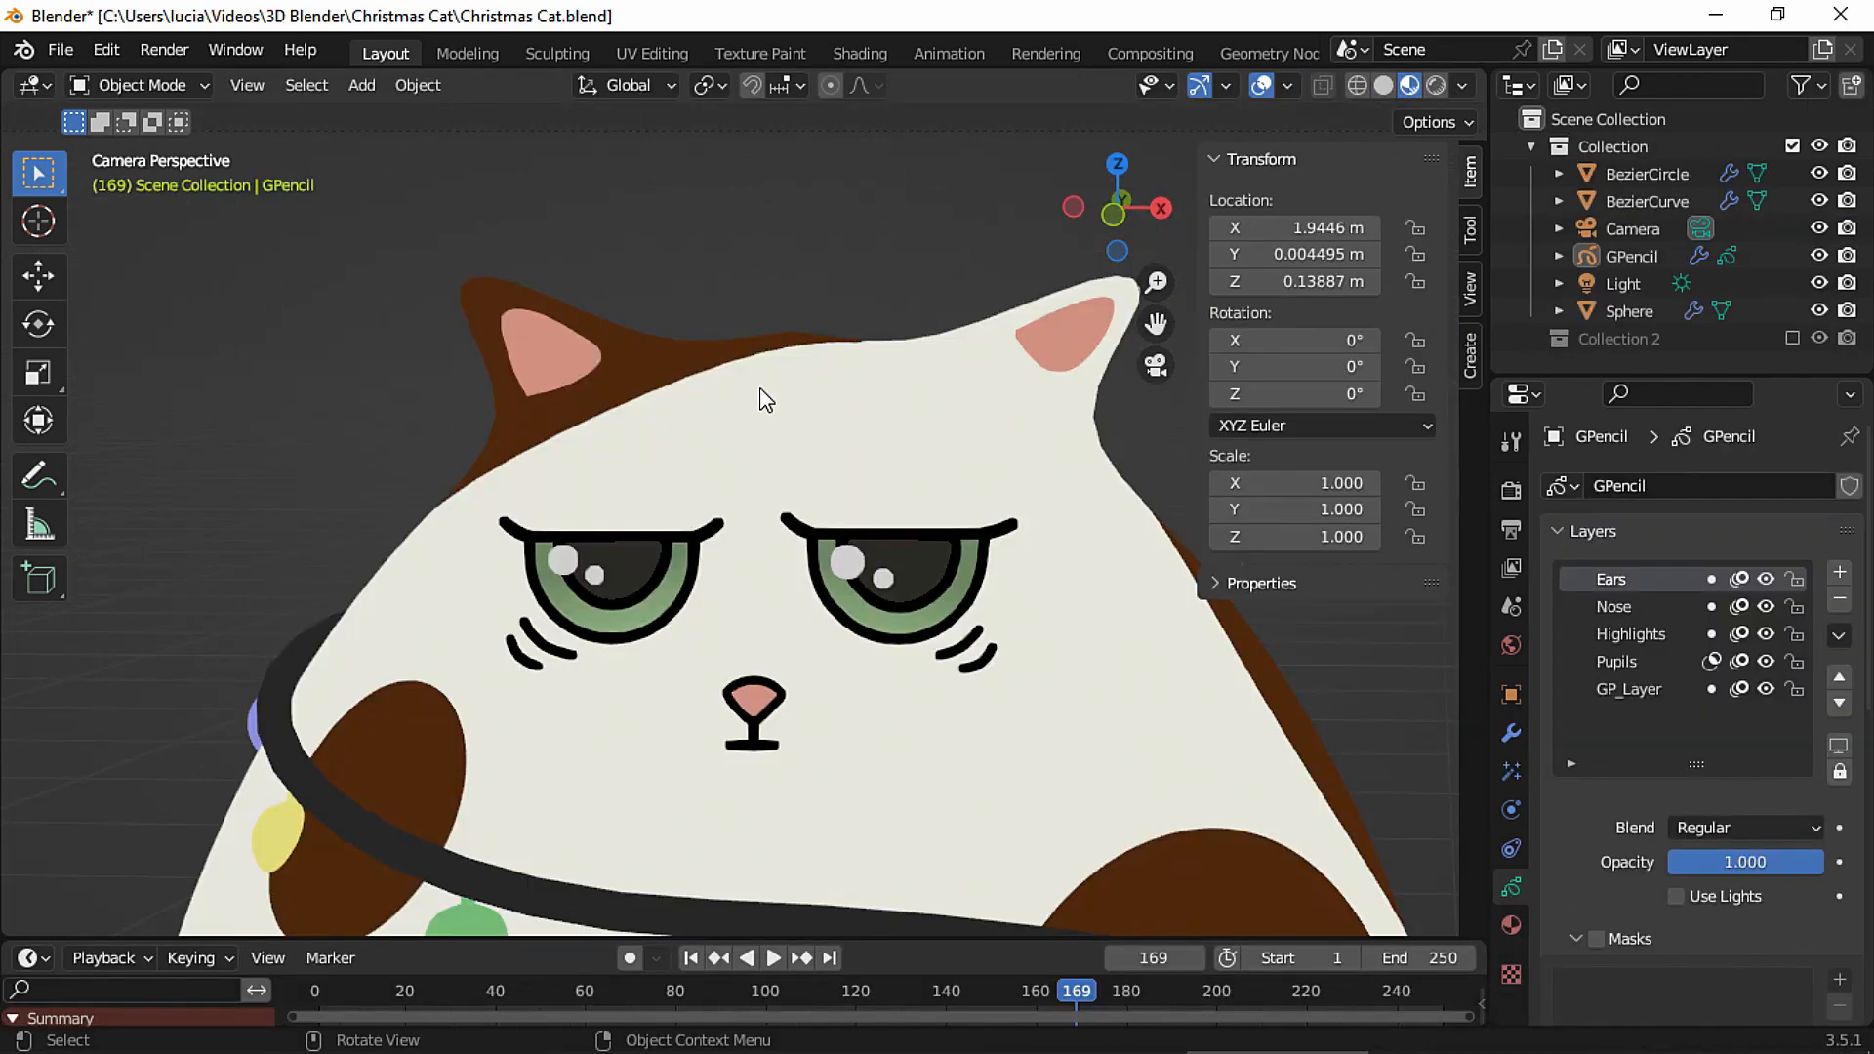
# Smooth the pointed top vertex between the ears of the cat's body mesh with Smooth Vertices, hiding the viewport overlays.
pyautogui.click(767, 396)
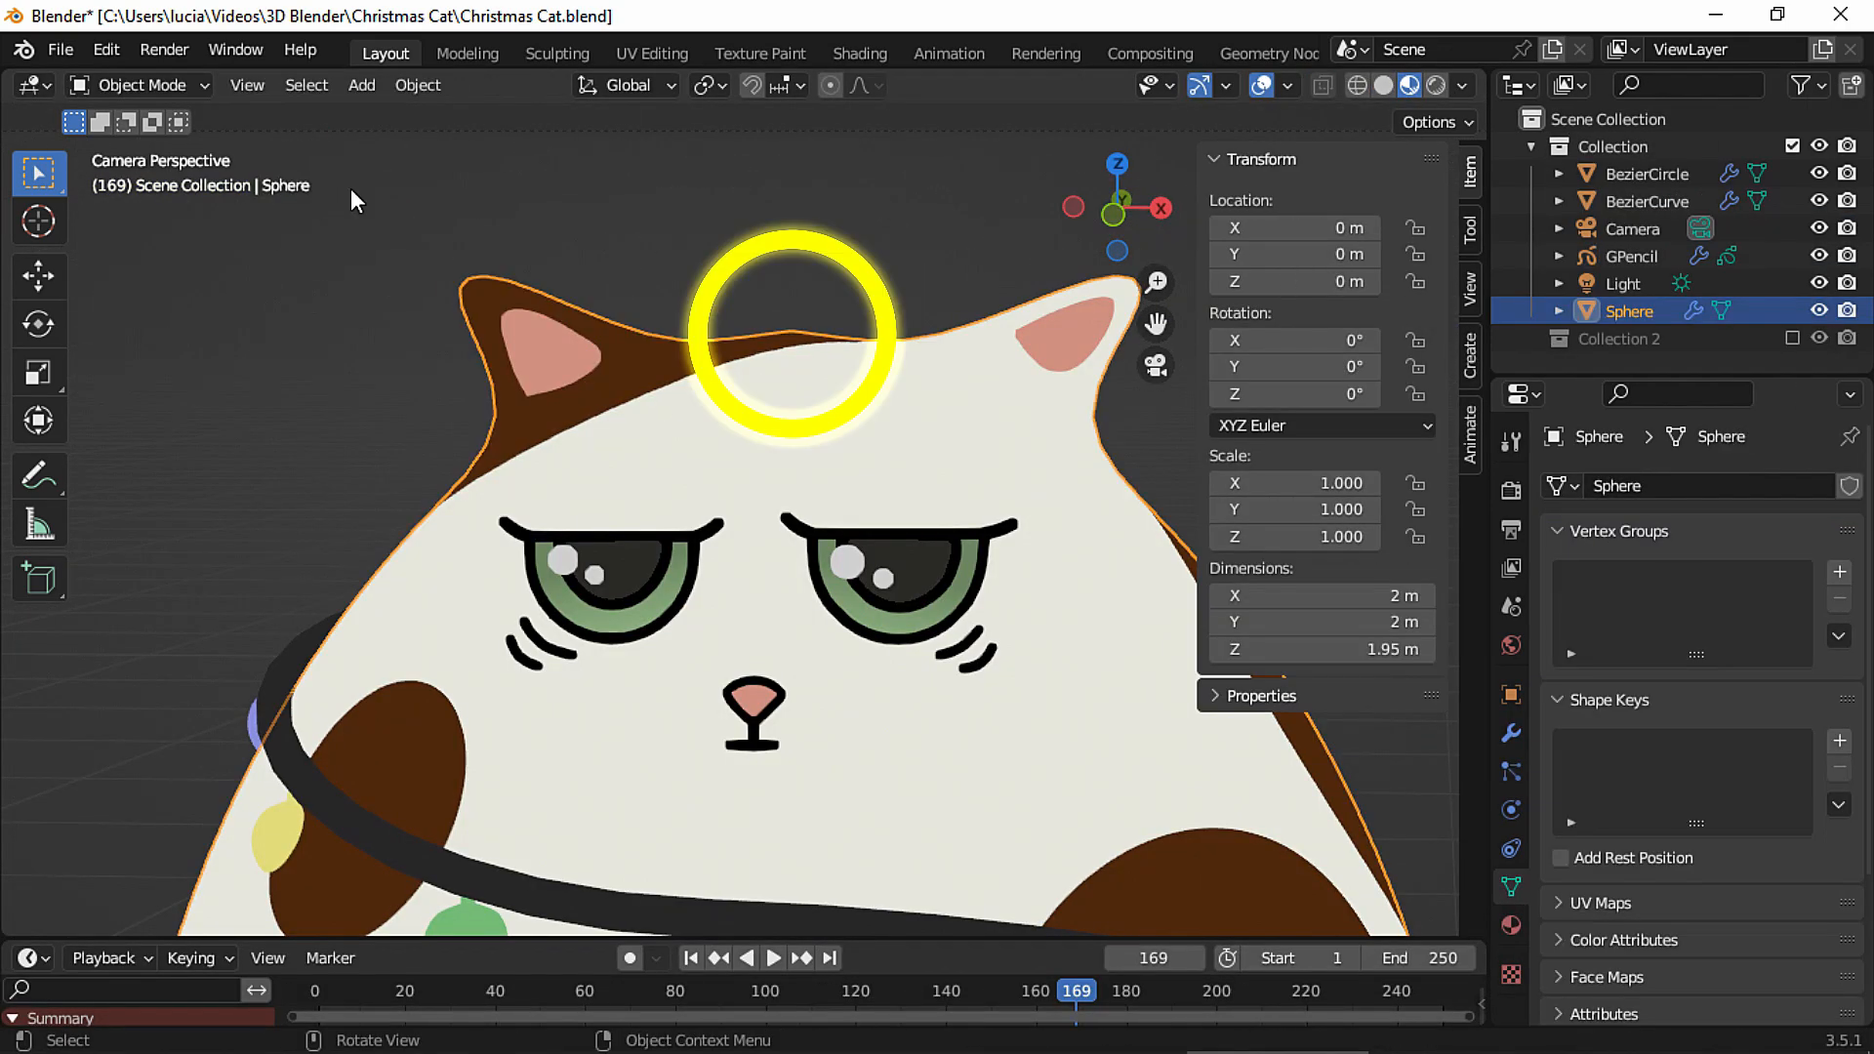
pyautogui.click(161, 85)
pyautogui.click(142, 150)
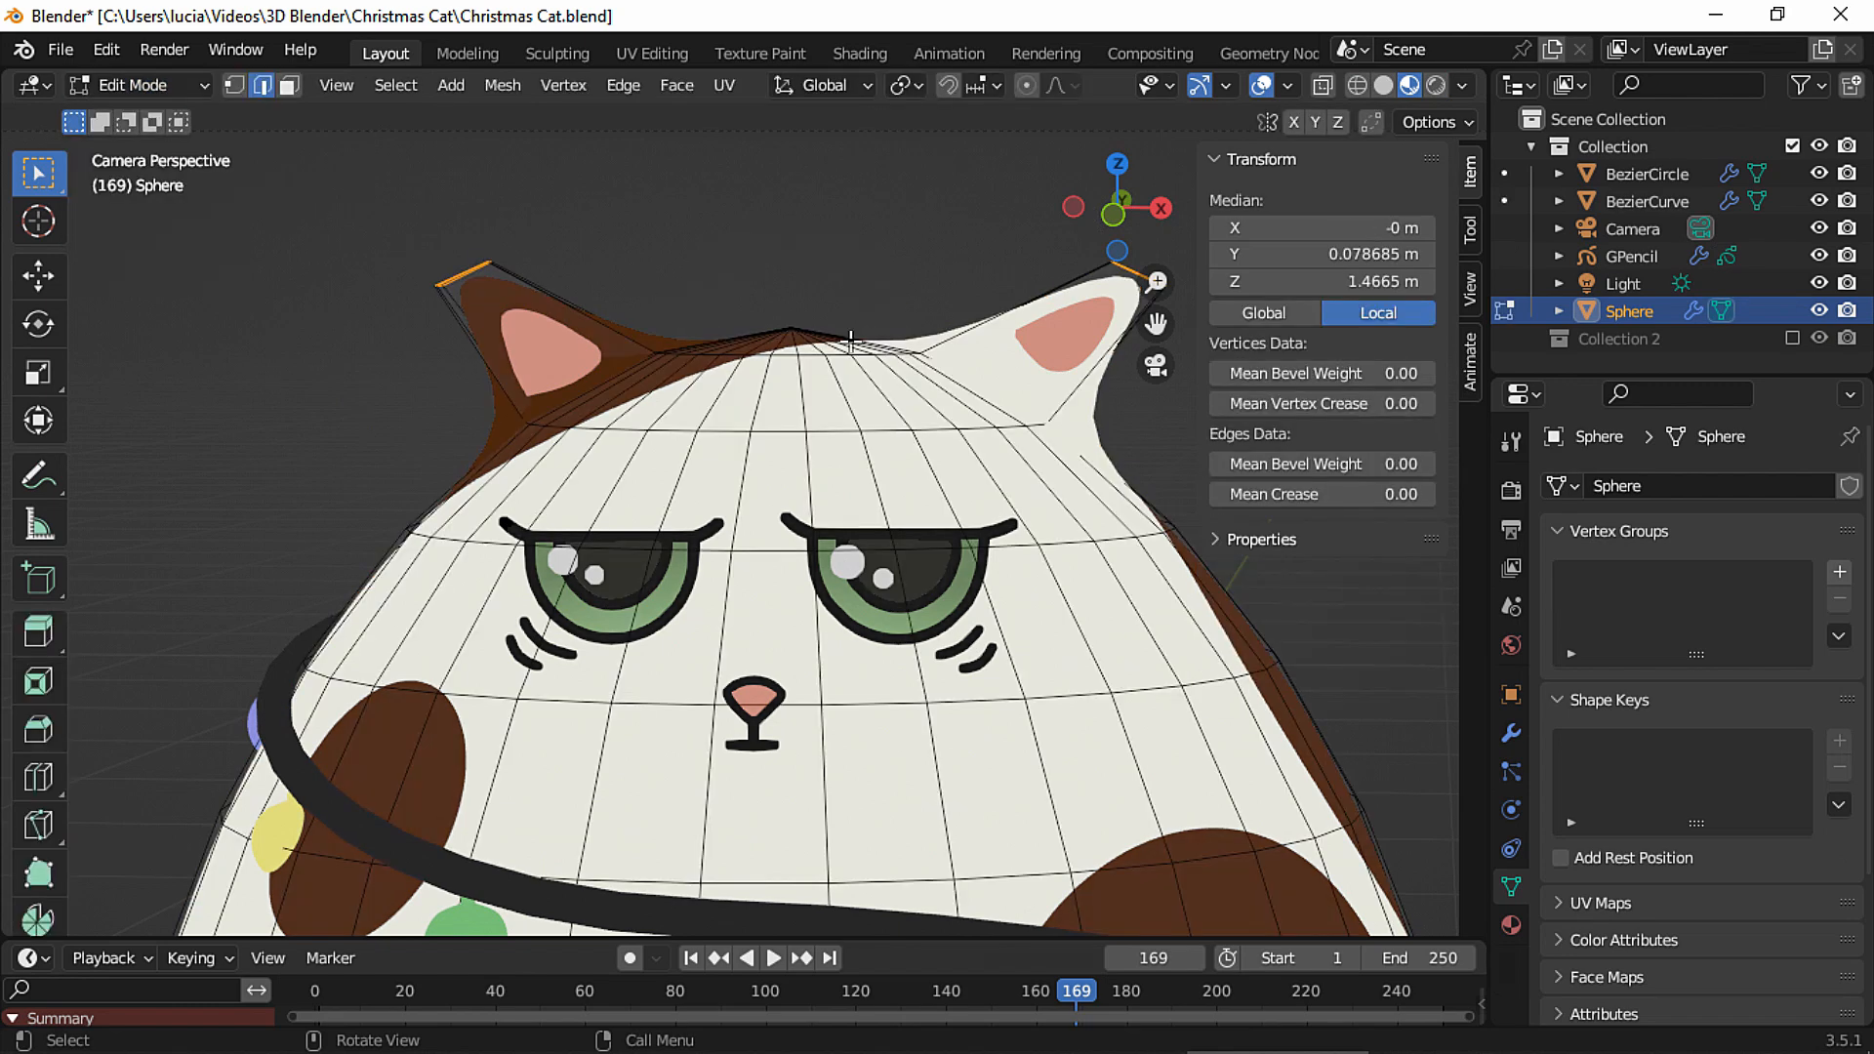
pyautogui.click(801, 325)
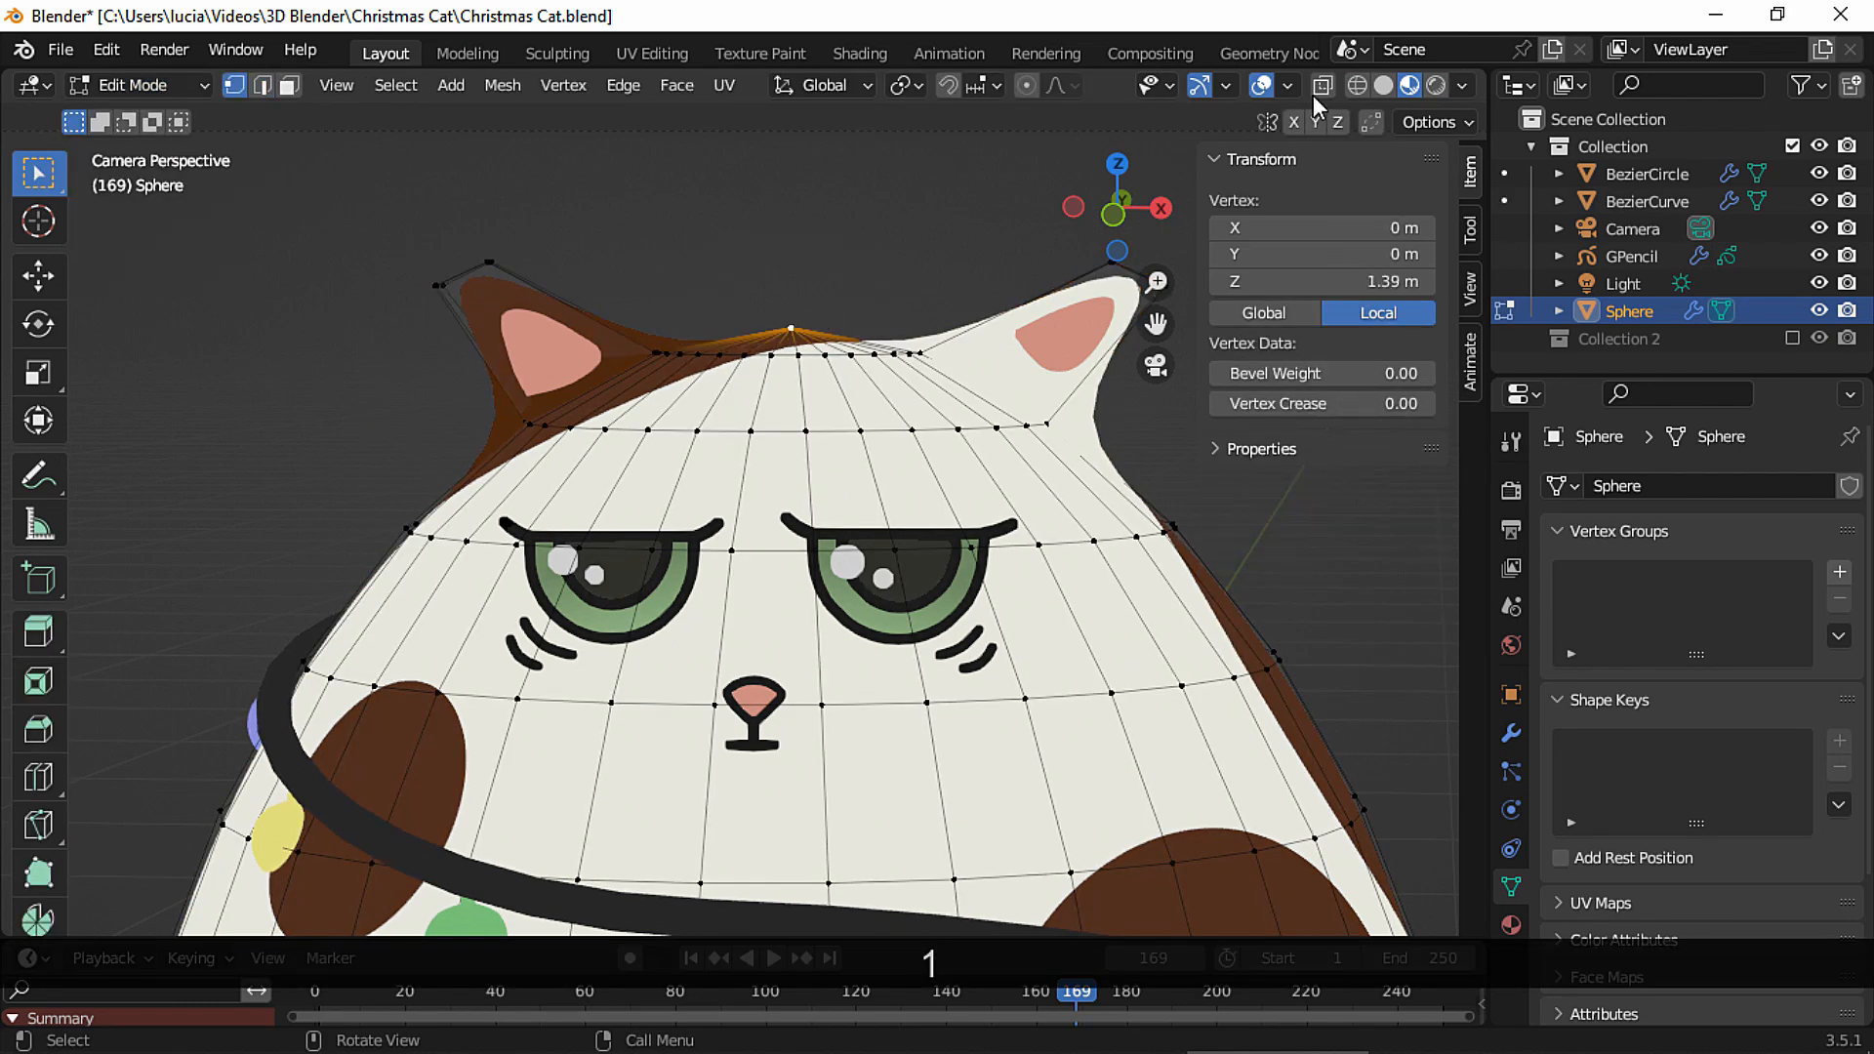
pyautogui.click(1262, 87)
pyautogui.hotkey('ctrl', '2')
pyautogui.rightClick(712, 279)
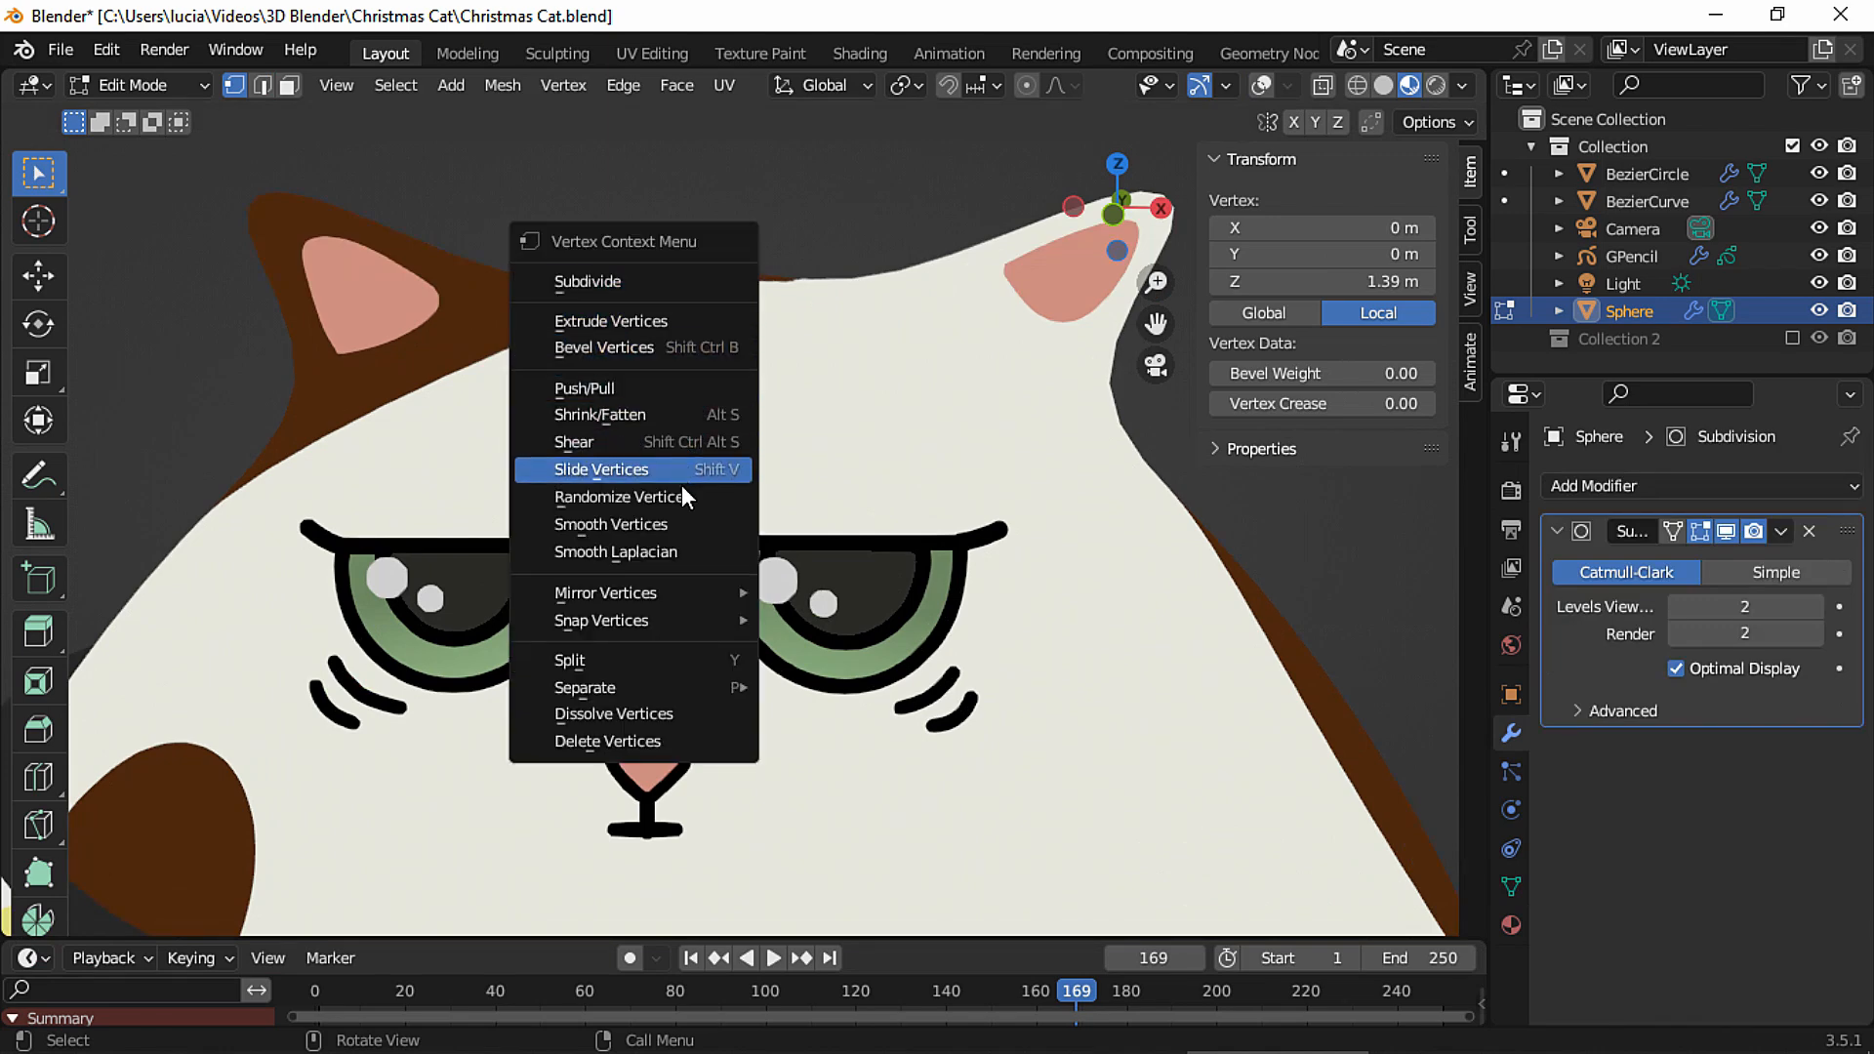
pyautogui.click(687, 524)
pyautogui.press('Tab')
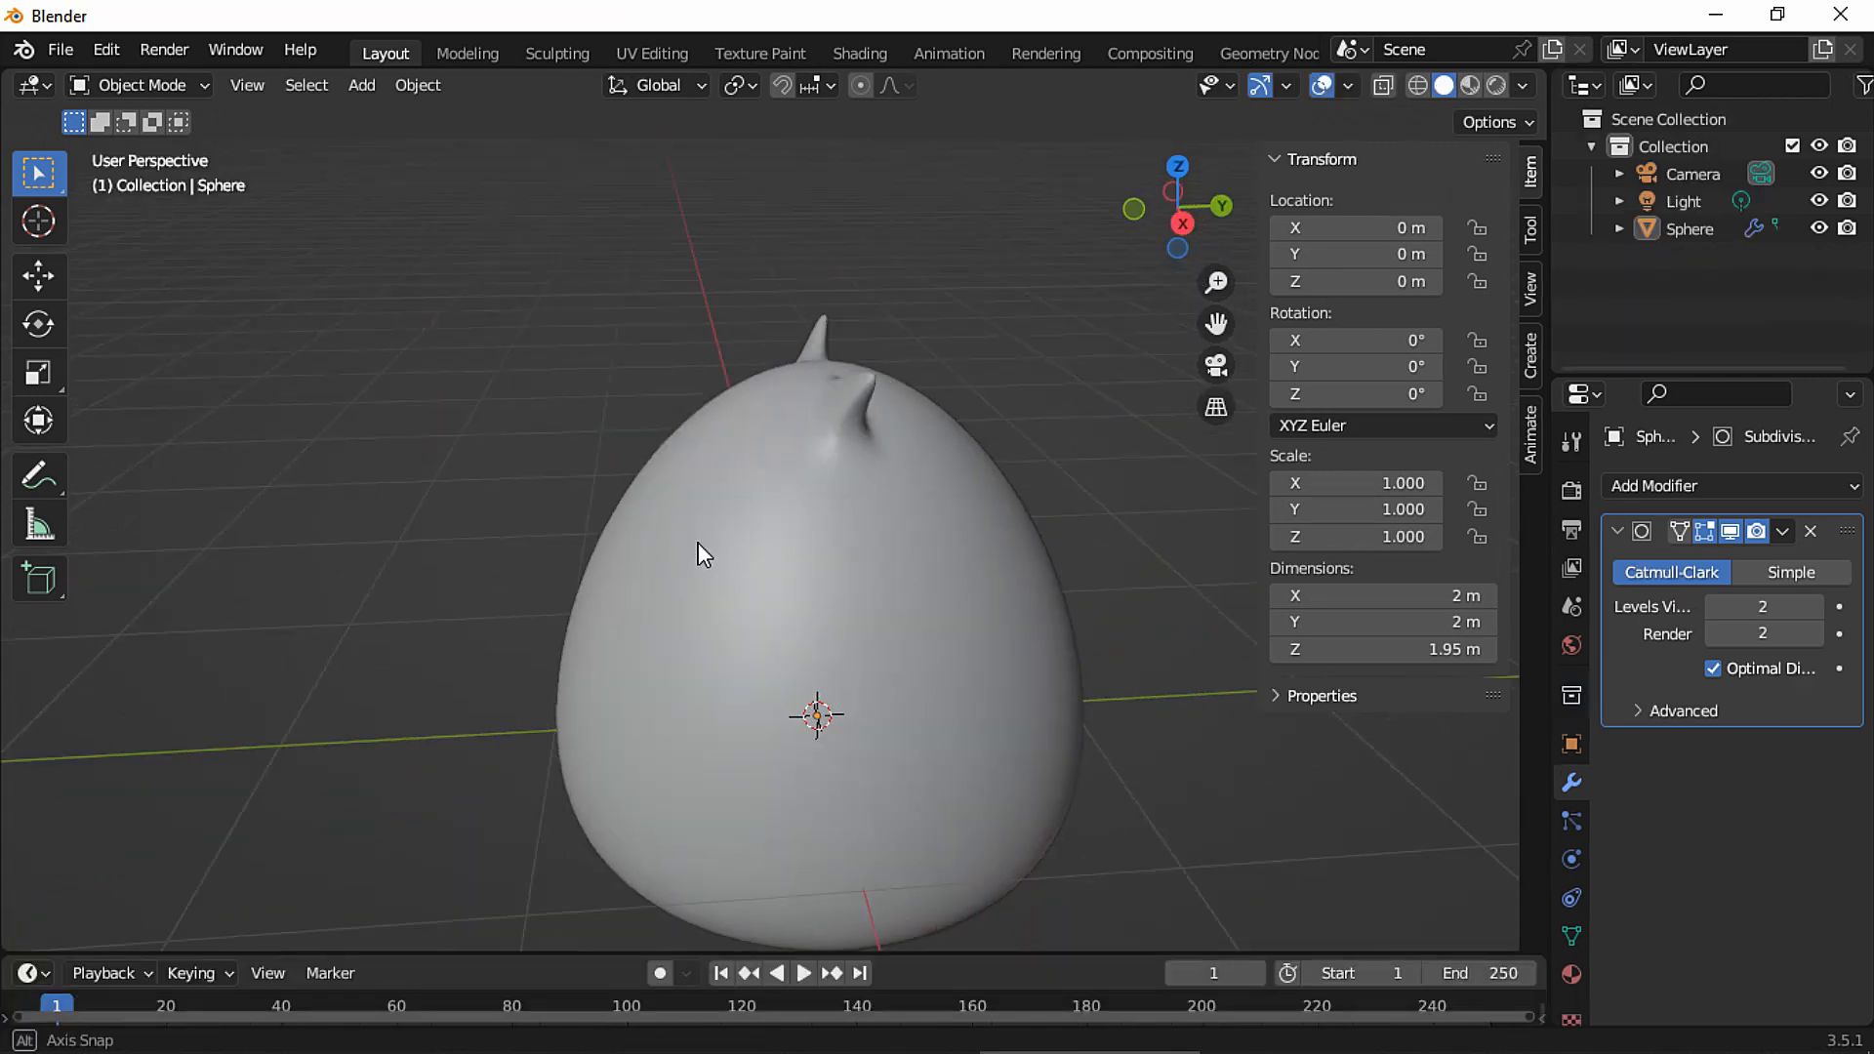
# Add a Bezier curve for the tail and move it about 2.23 m along X, clear of the body.
pyautogui.moveTo(699, 543); pyautogui.dragTo(941, 636, button='middle')
pyautogui.hotkey('shift', 'a')
pyautogui.moveTo(939, 521)
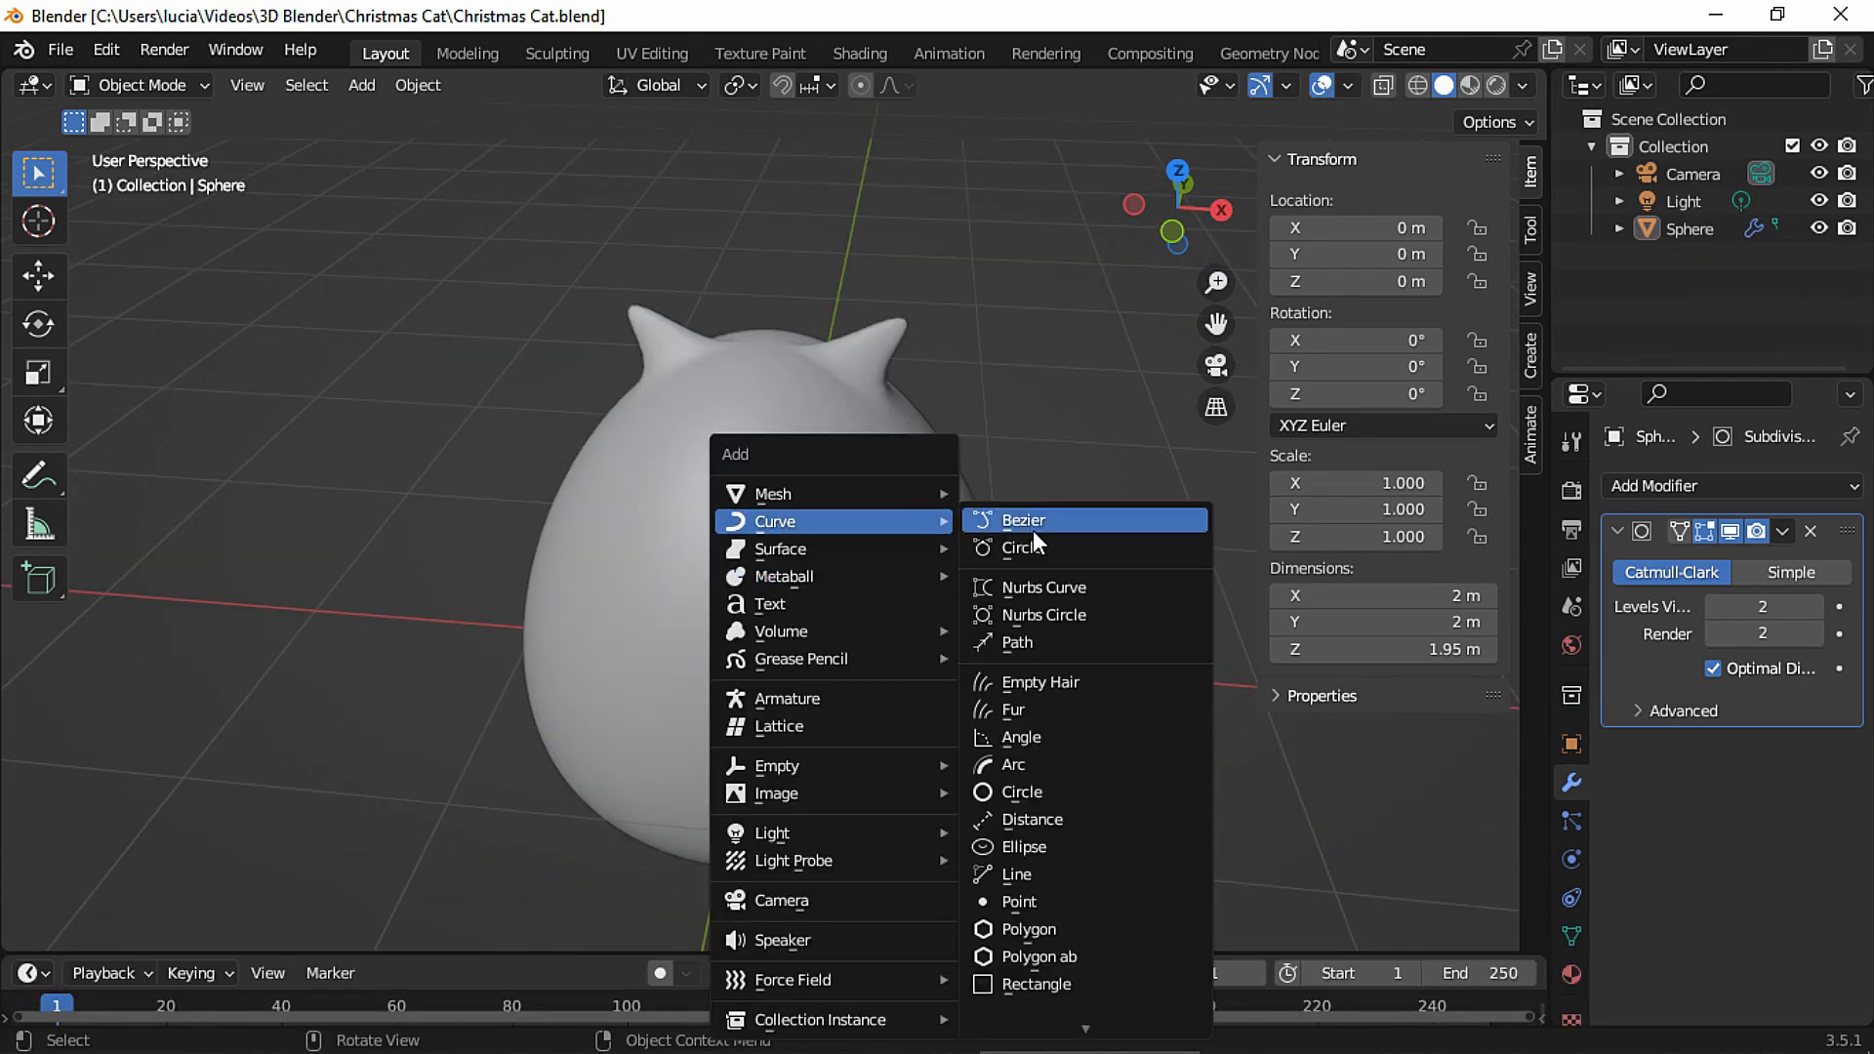
pyautogui.click(1068, 526)
pyautogui.press('g')
pyautogui.press('x')
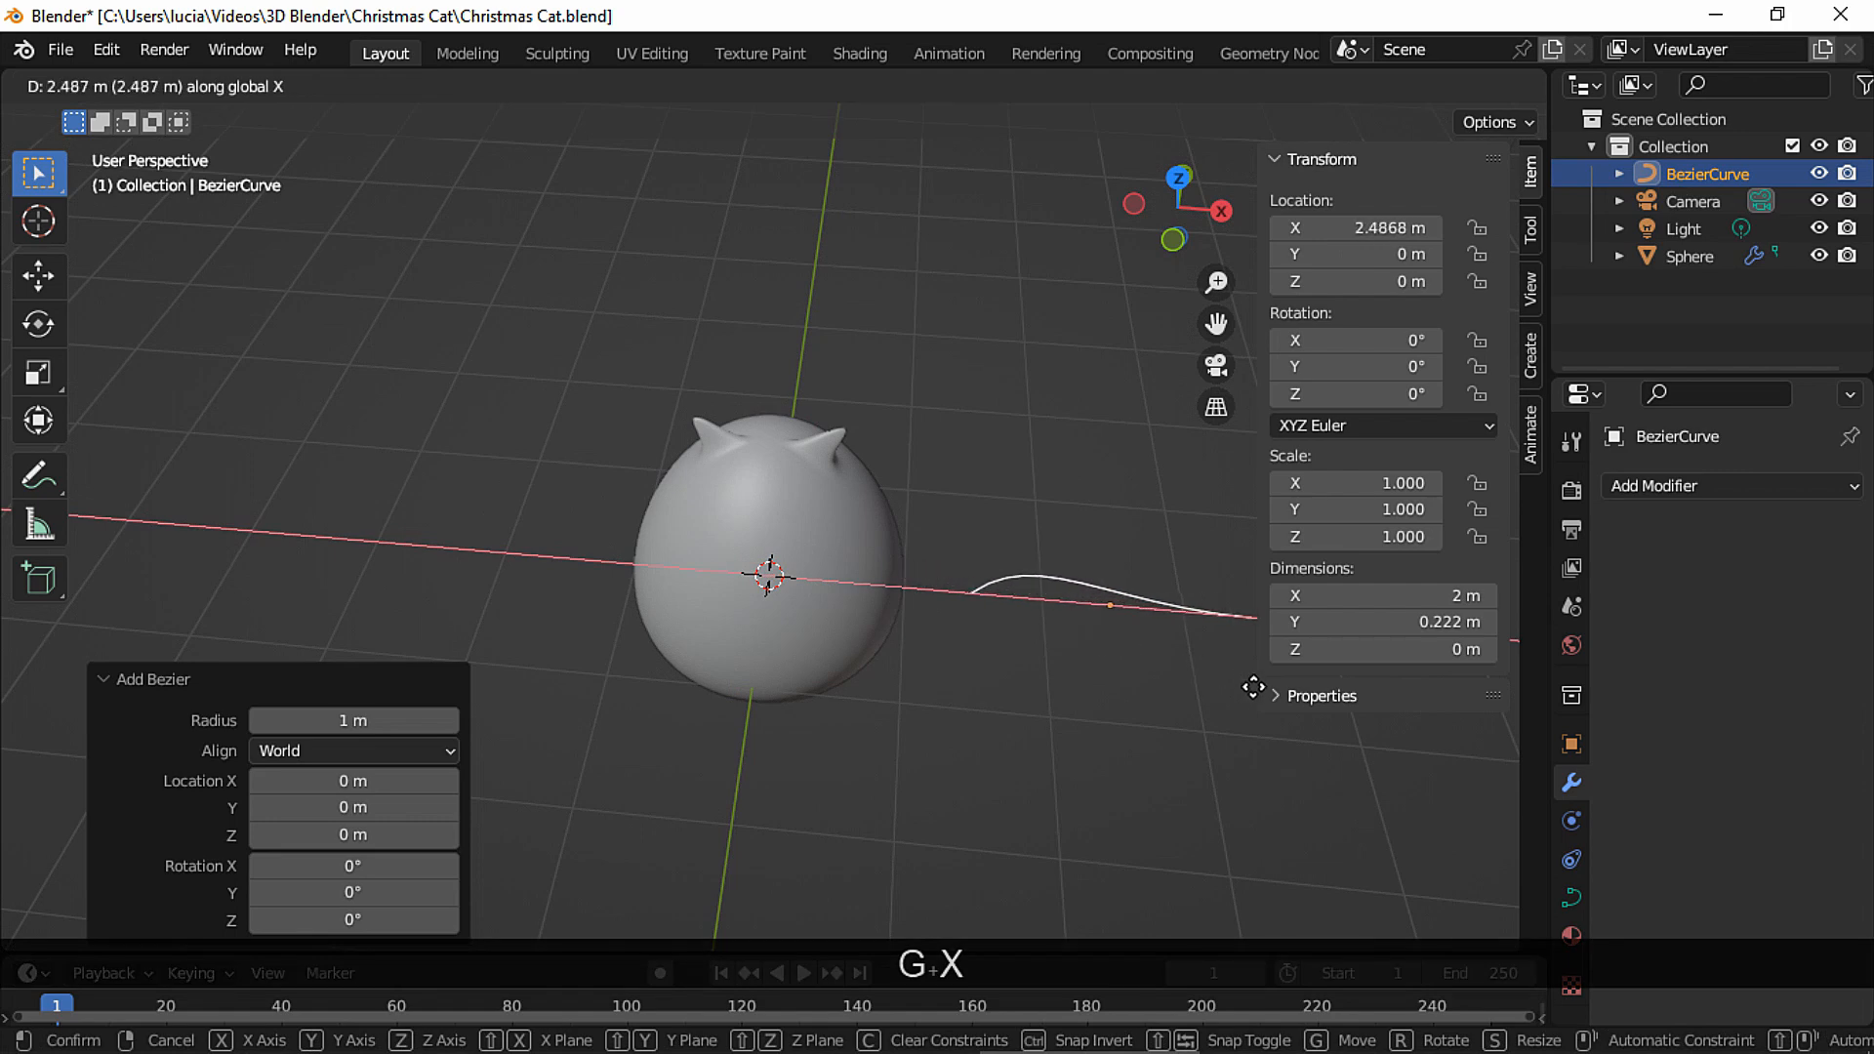
pyautogui.click(1180, 656)
# Set the Bezier curve's Y rotation to 90° so it stands upright.
pyautogui.moveTo(1179, 656); pyautogui.dragTo(1123, 586, button='middle')
pyautogui.click(1369, 367)
pyautogui.write('90')
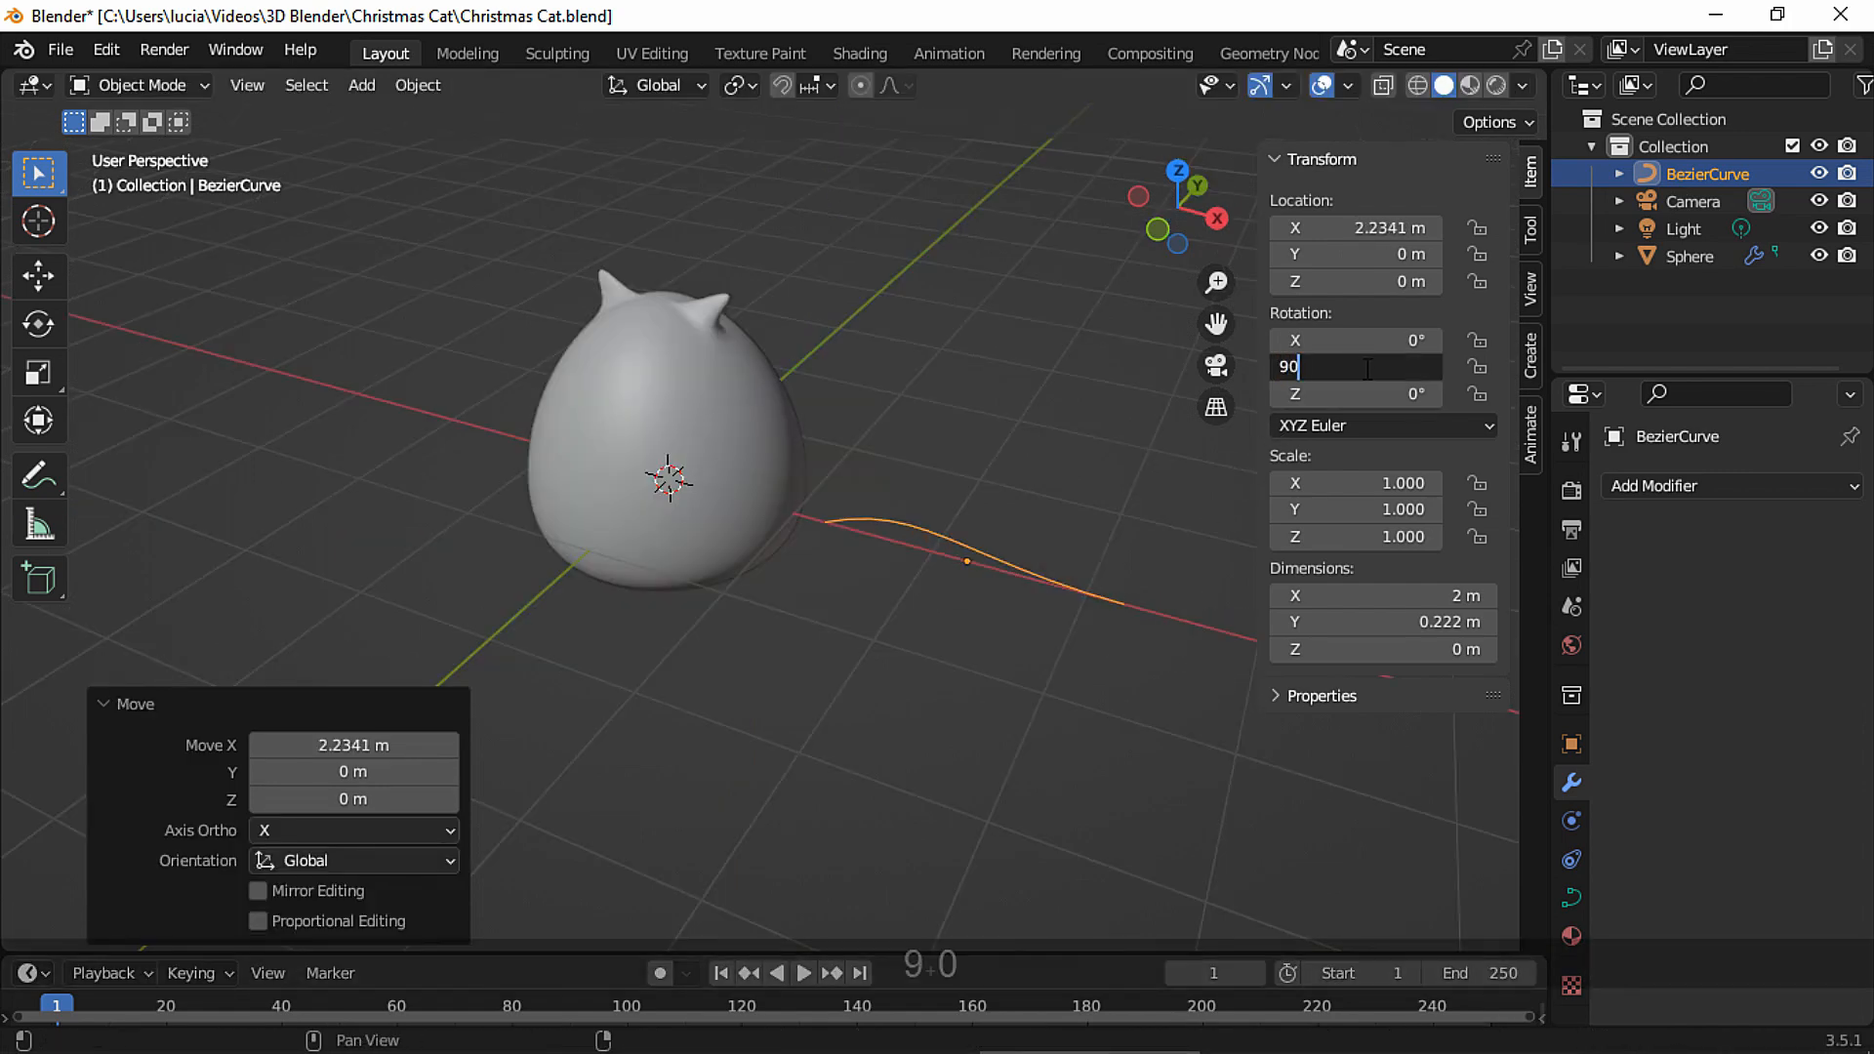
pyautogui.press('Return')
# Place the curve upright behind the body at about X 0.35 m, Y 1.06 m, Z 0.88 m.
pyautogui.moveTo(1255, 415); pyautogui.dragTo(844, 584, button='middle')
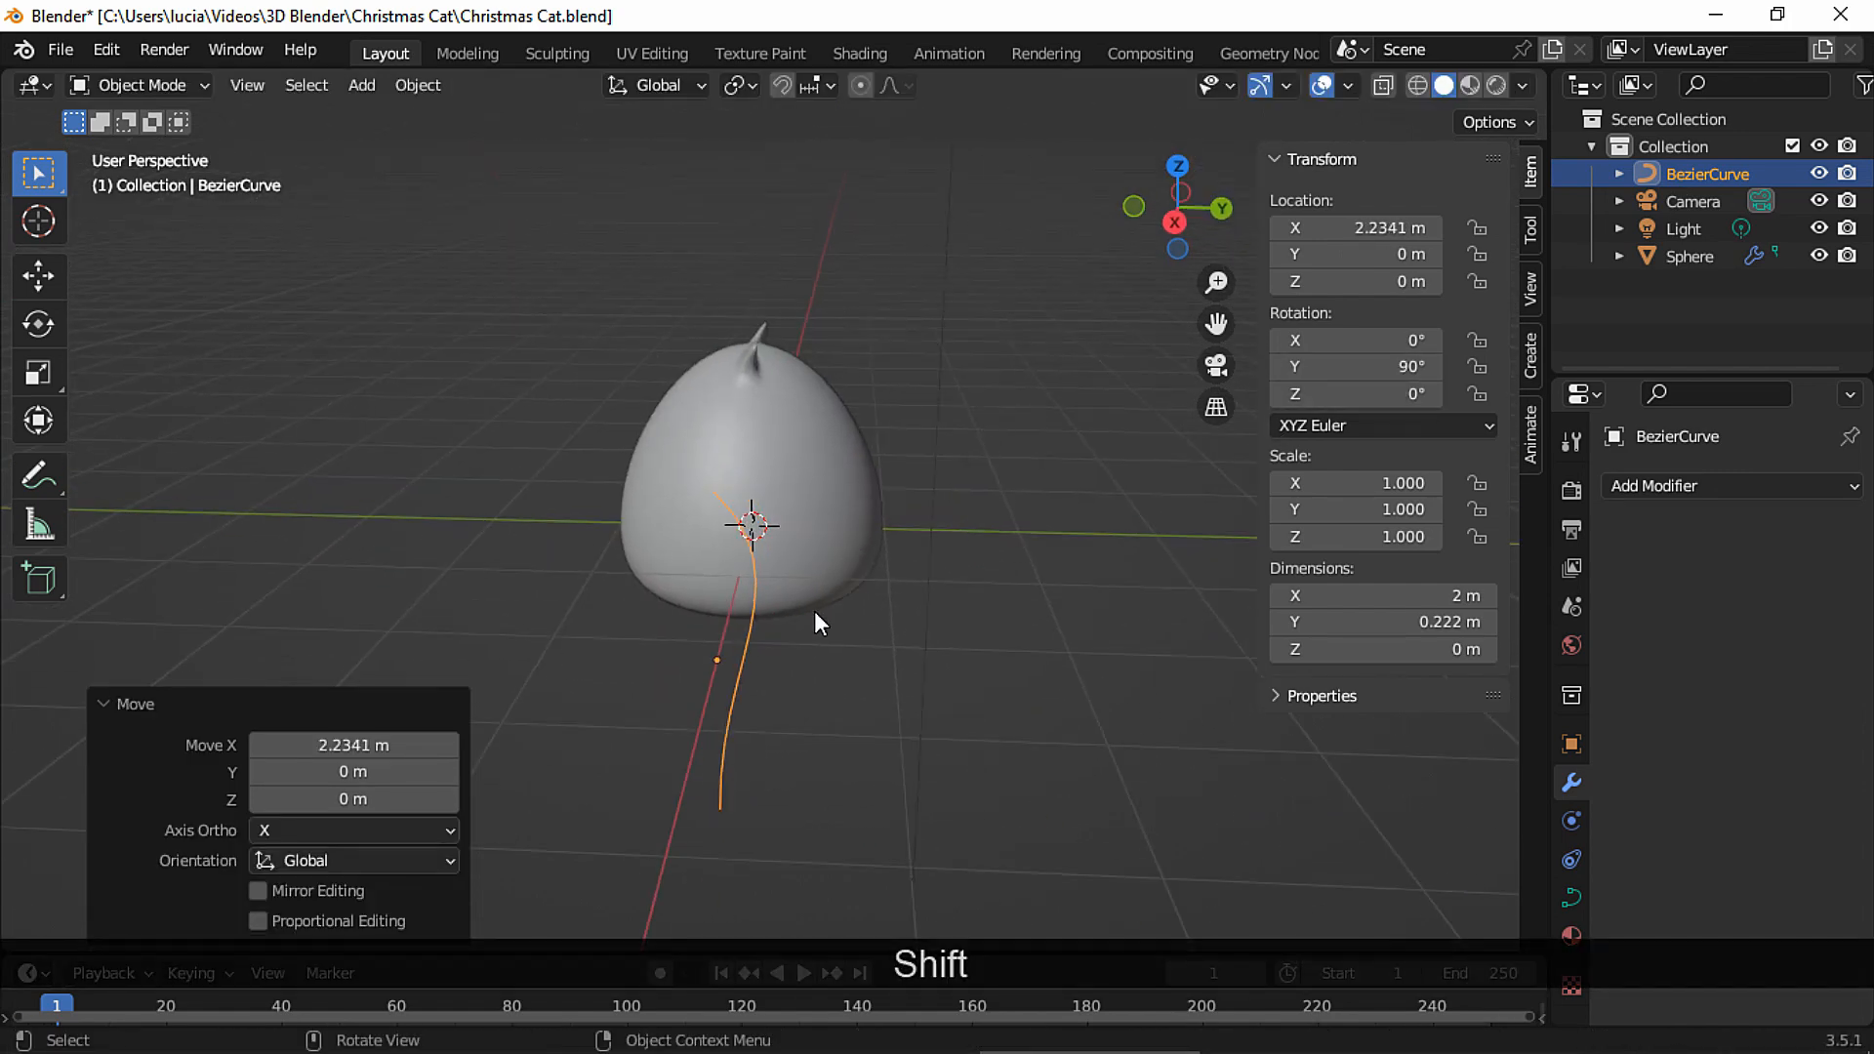
pyautogui.press('g')
pyautogui.click(908, 430)
pyautogui.moveTo(910, 441); pyautogui.dragTo(1016, 509, button='middle')
pyautogui.press('g')
pyautogui.click(820, 531)
pyautogui.moveTo(820, 531); pyautogui.dragTo(861, 490, button='middle')
pyautogui.press('g')
pyautogui.click(987, 512)
# Give the curve a round bevel with a depth of 0.06 m and enable Fill Caps.
pyautogui.moveTo(987, 512); pyautogui.dragTo(1031, 439, button='middle')
pyautogui.click(1572, 897)
pyautogui.click(1822, 976)
pyautogui.click(1820, 977)
pyautogui.click(1820, 977)
pyautogui.click(1820, 976)
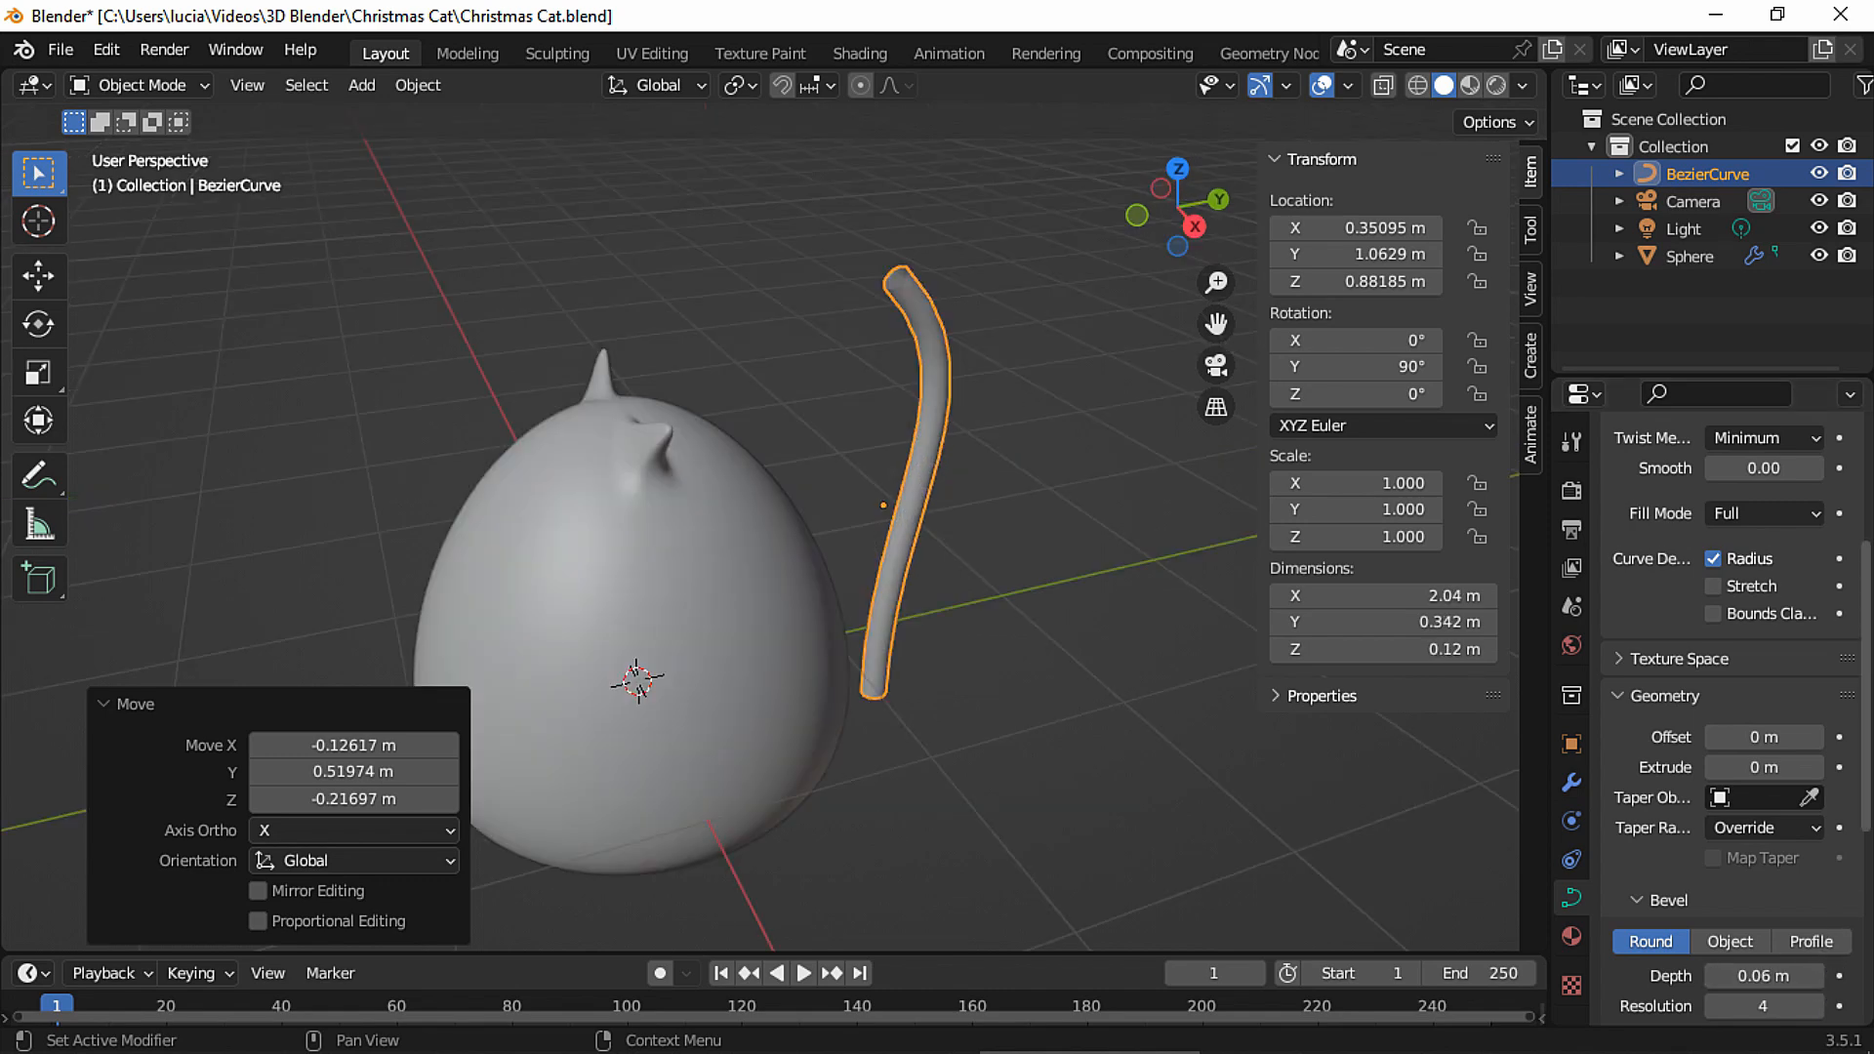
pyautogui.scroll(-4, 1869, 844)
pyautogui.click(1726, 859)
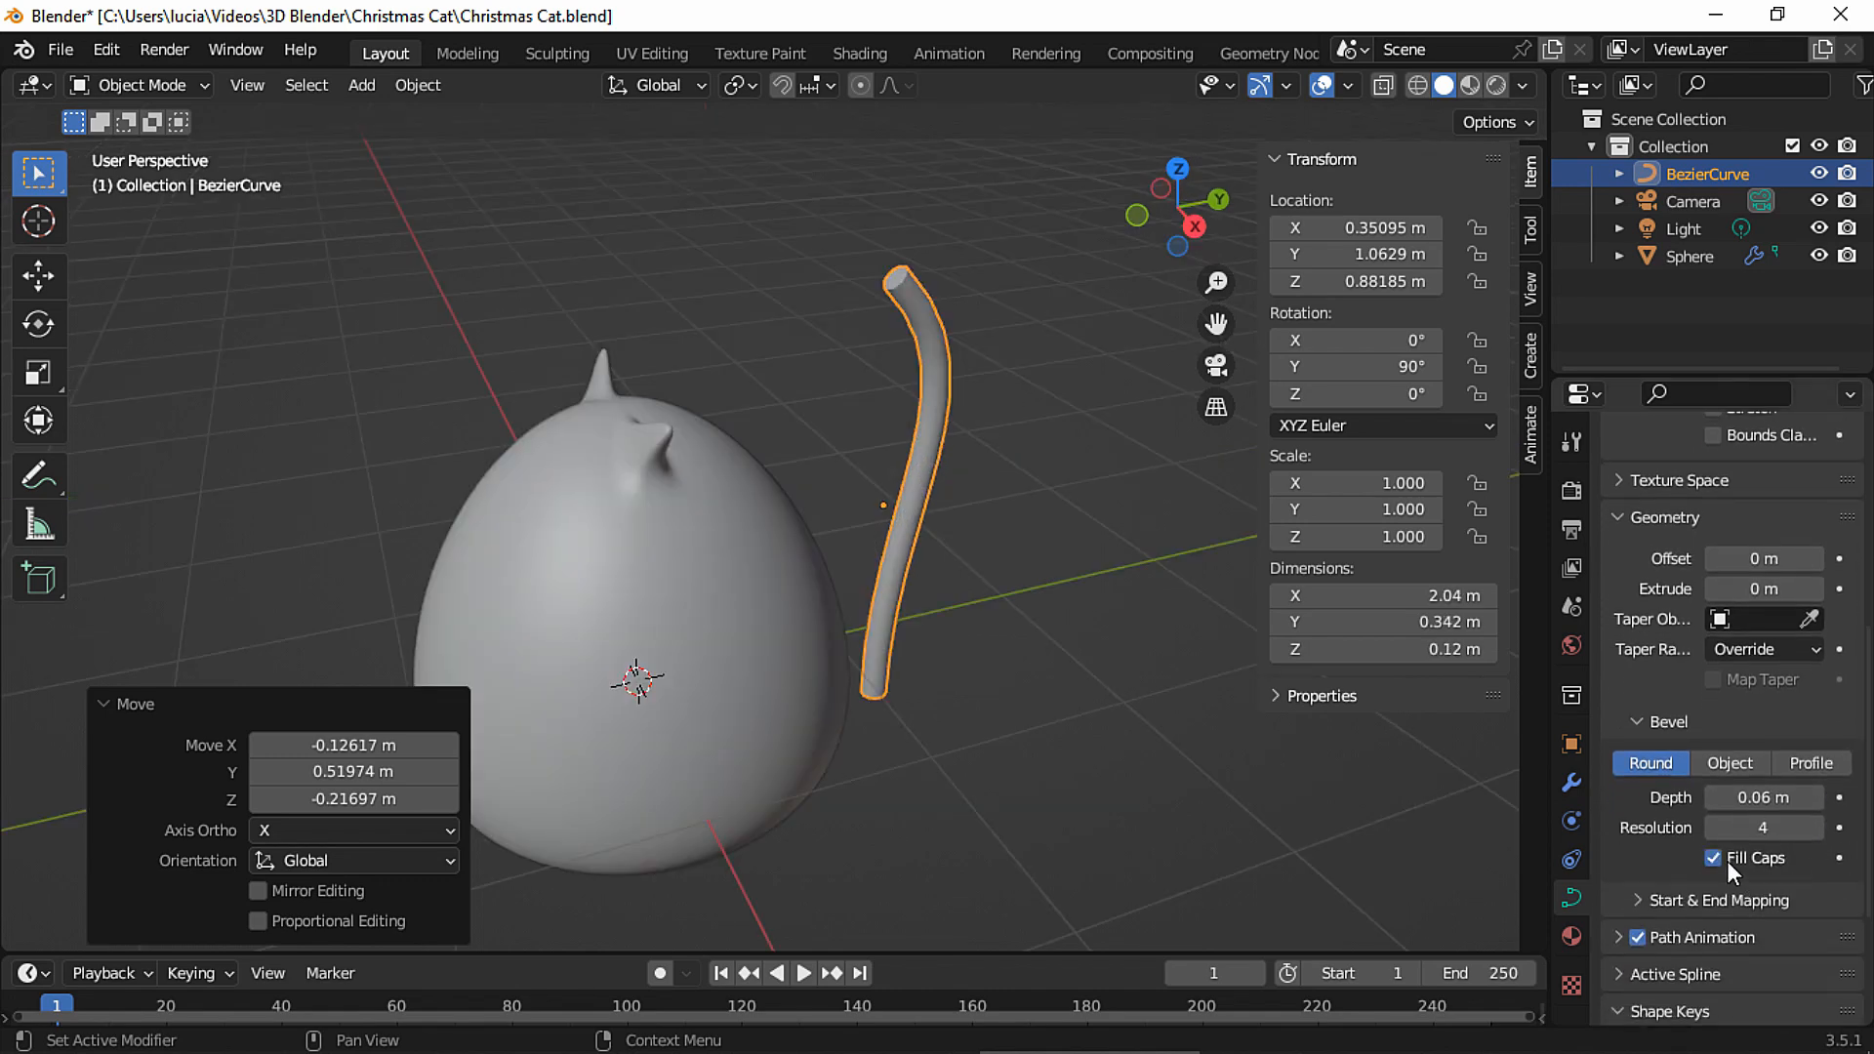
# Move the tail curve's lower control point slightly in edit mode and rotate it toward the cat's body.
pyautogui.press('Tab')
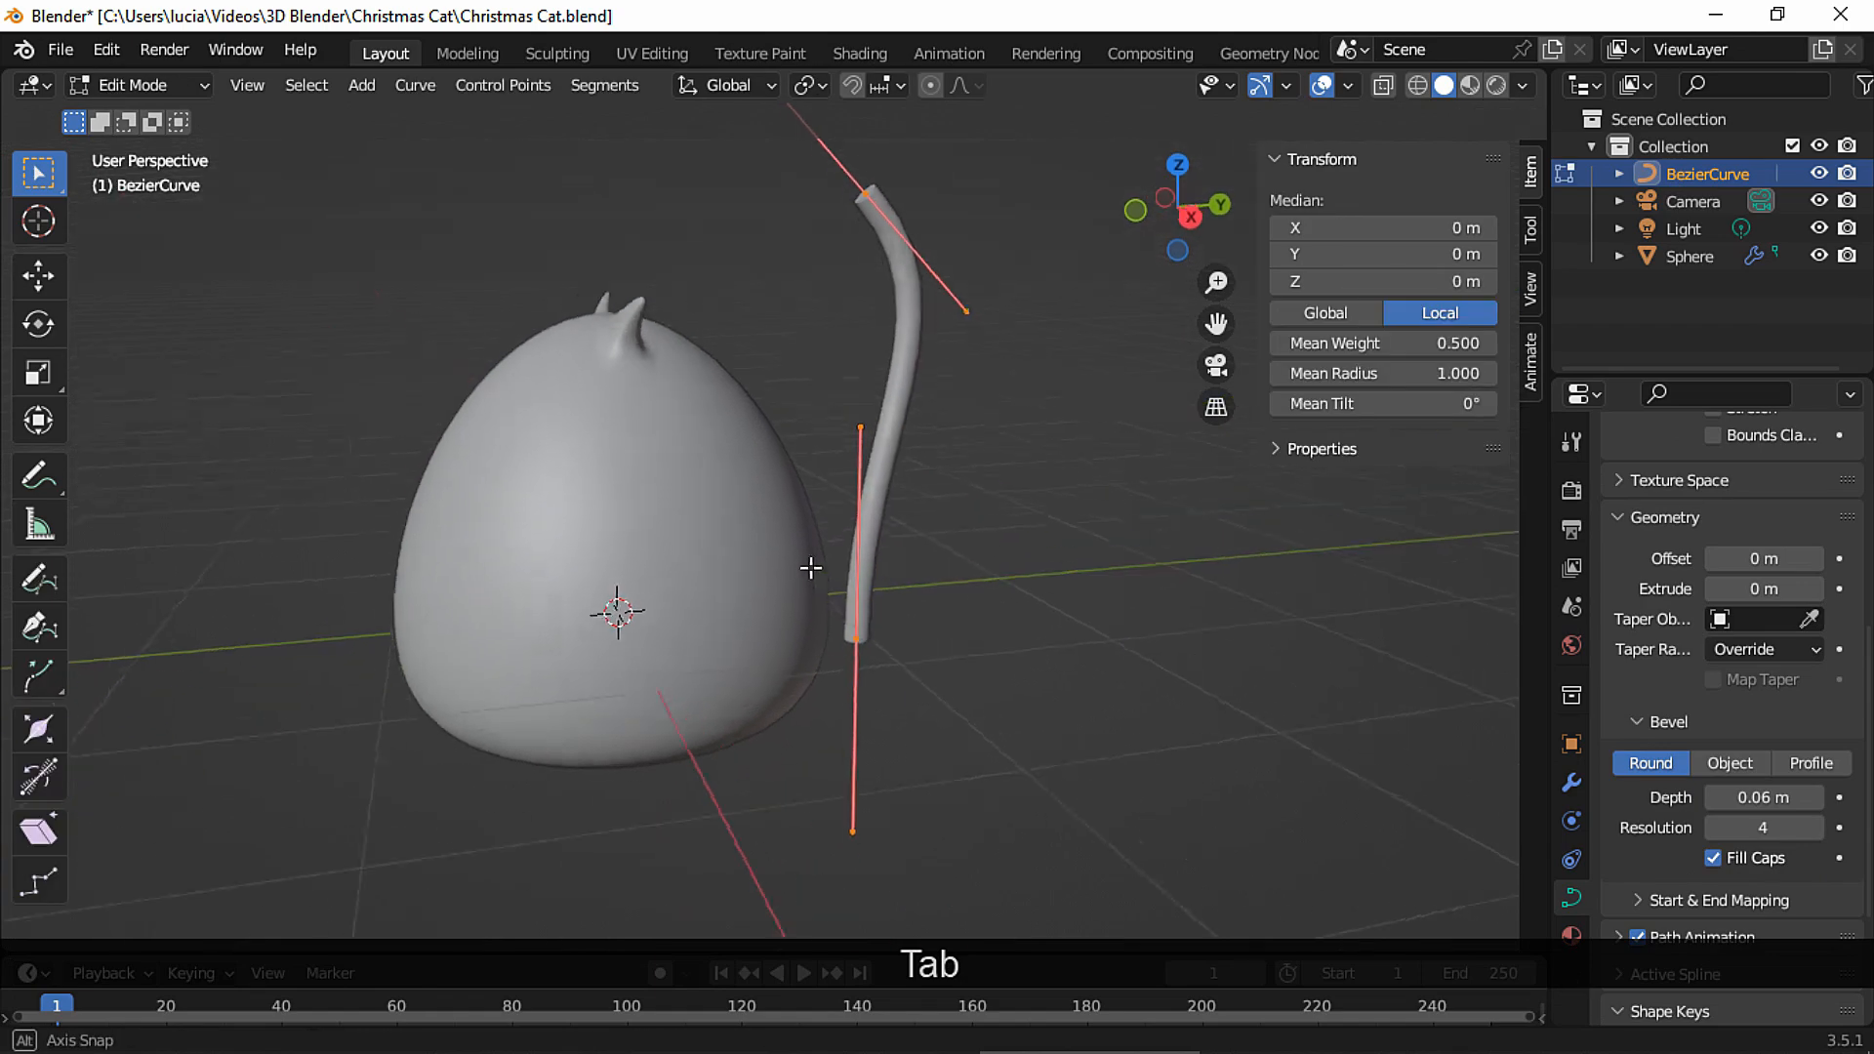
pyautogui.moveTo(811, 568); pyautogui.dragTo(814, 573, button='middle')
pyautogui.click(856, 640)
pyautogui.moveTo(847, 646); pyautogui.dragTo(694, 676, button='middle')
pyautogui.moveTo(947, 674); pyautogui.dragTo(757, 652, button='middle')
pyautogui.scroll(3, 758, 652)
pyautogui.press('g')
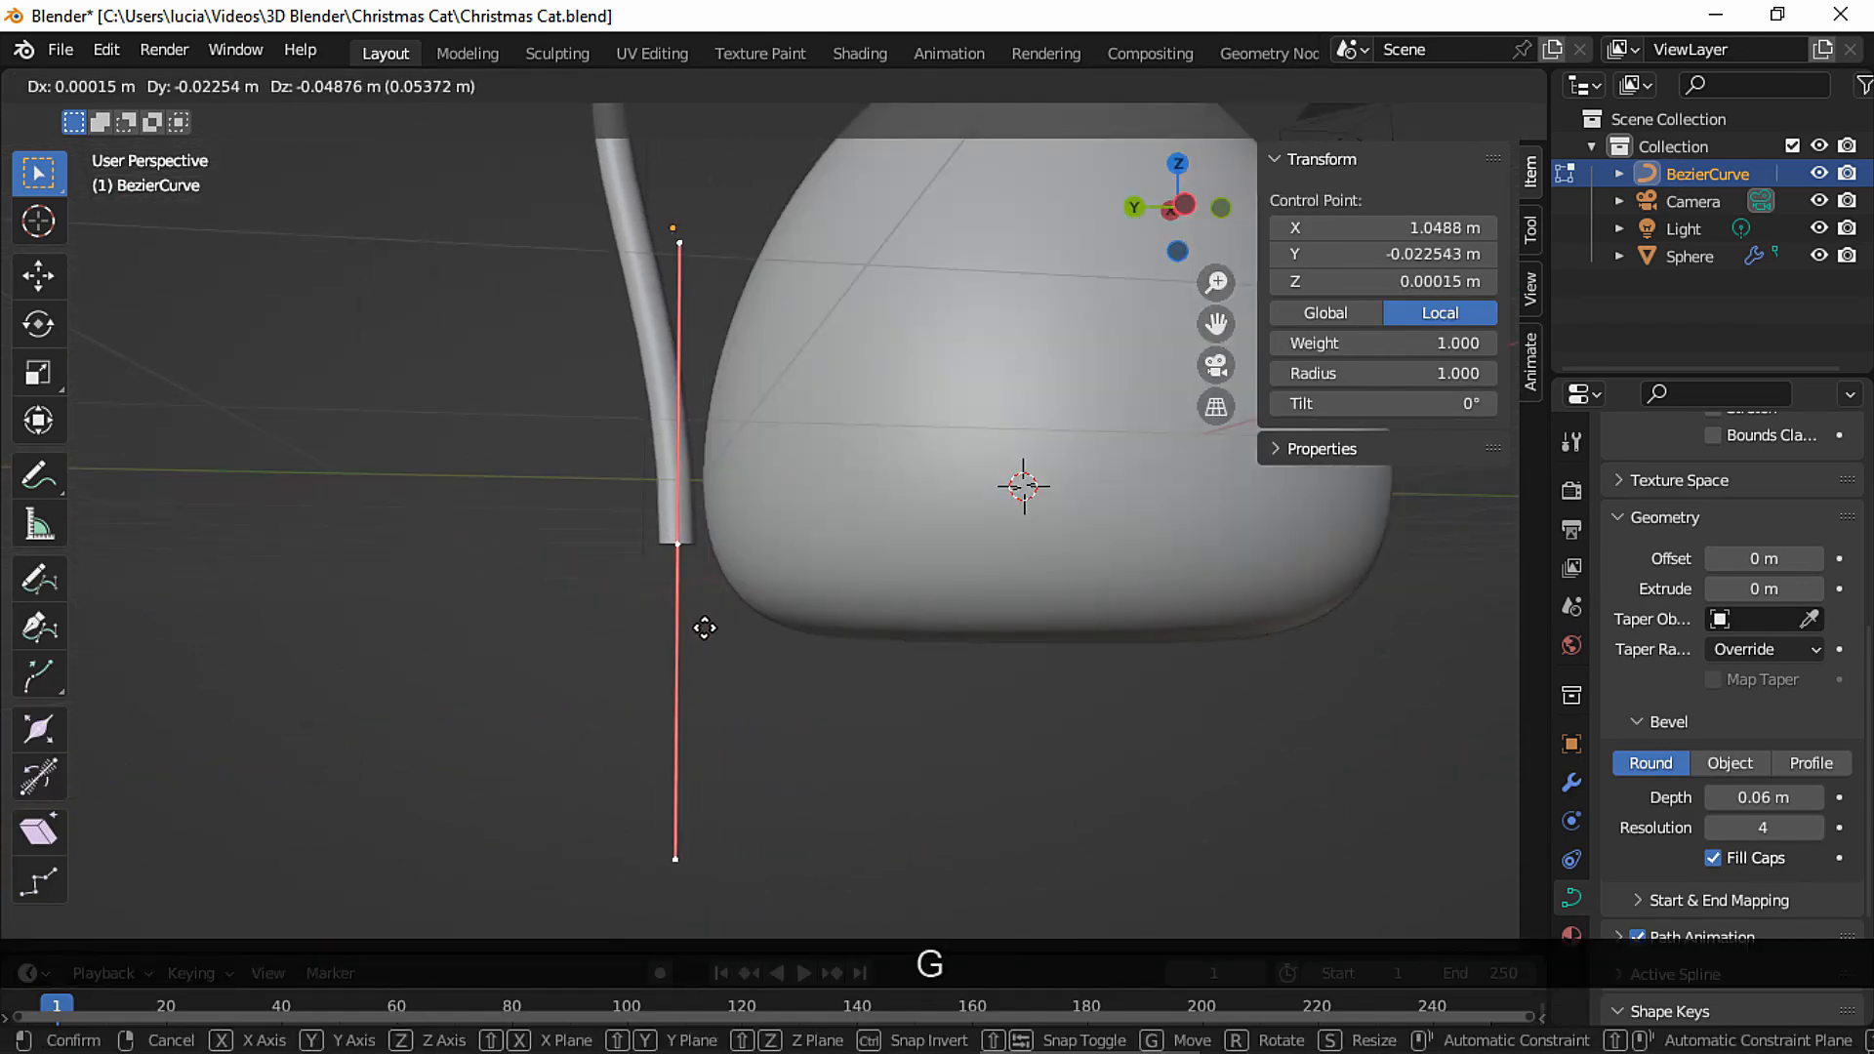
pyautogui.click(703, 628)
pyautogui.press('r')
pyautogui.click(770, 476)
# Move the tail's lower control point against the back of the body and adjust it along X from the back view.
pyautogui.press('g')
pyautogui.click(861, 490)
pyautogui.scroll(-2, 861, 490)
pyautogui.moveTo(861, 490); pyautogui.dragTo(1161, 313, button='middle')
pyautogui.press('g')
pyautogui.click(976, 551)
pyautogui.click(1176, 220)
pyautogui.press('g')
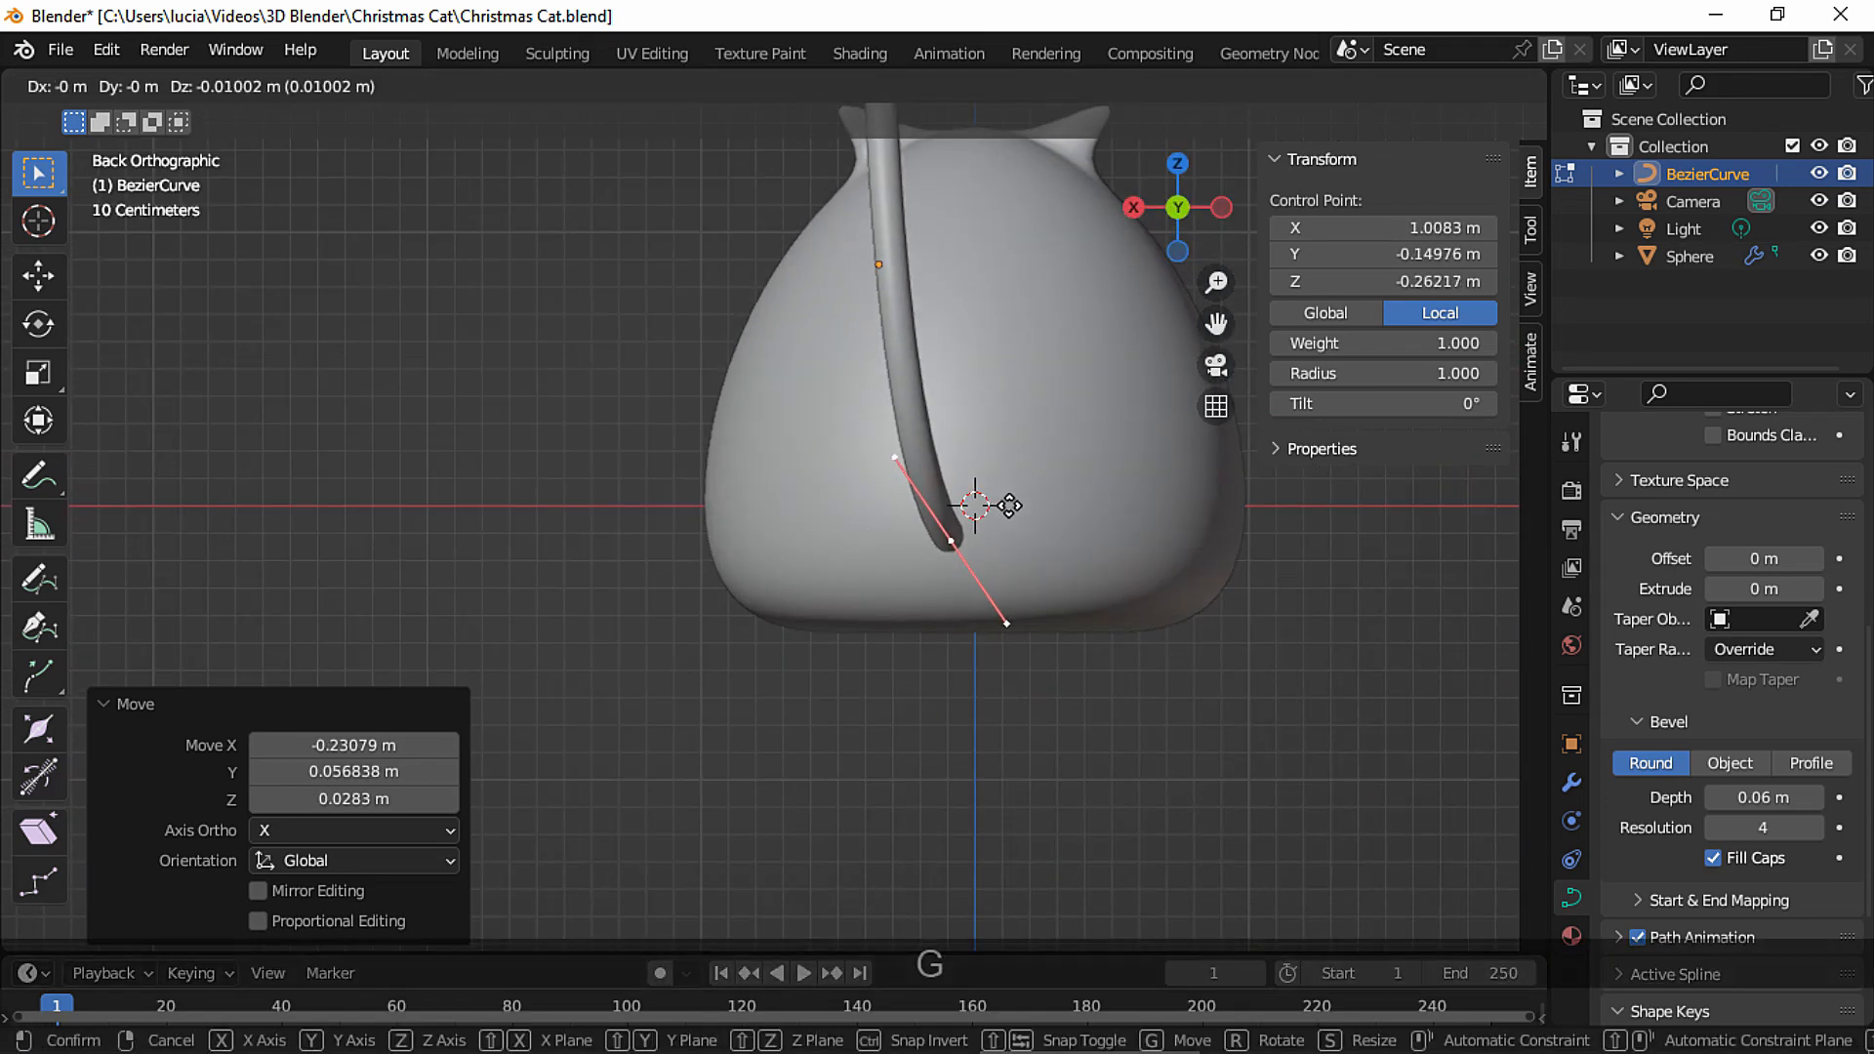
pyautogui.press('x')
pyautogui.click(1028, 501)
# Move the tail's upper control point out beside the body, about 1.33 m along X and 0.77 m down.
pyautogui.moveTo(1028, 501); pyautogui.dragTo(724, 399, button='middle')
pyautogui.click(599, 265)
pyautogui.moveTo(599, 265); pyautogui.dragTo(712, 406, button='middle')
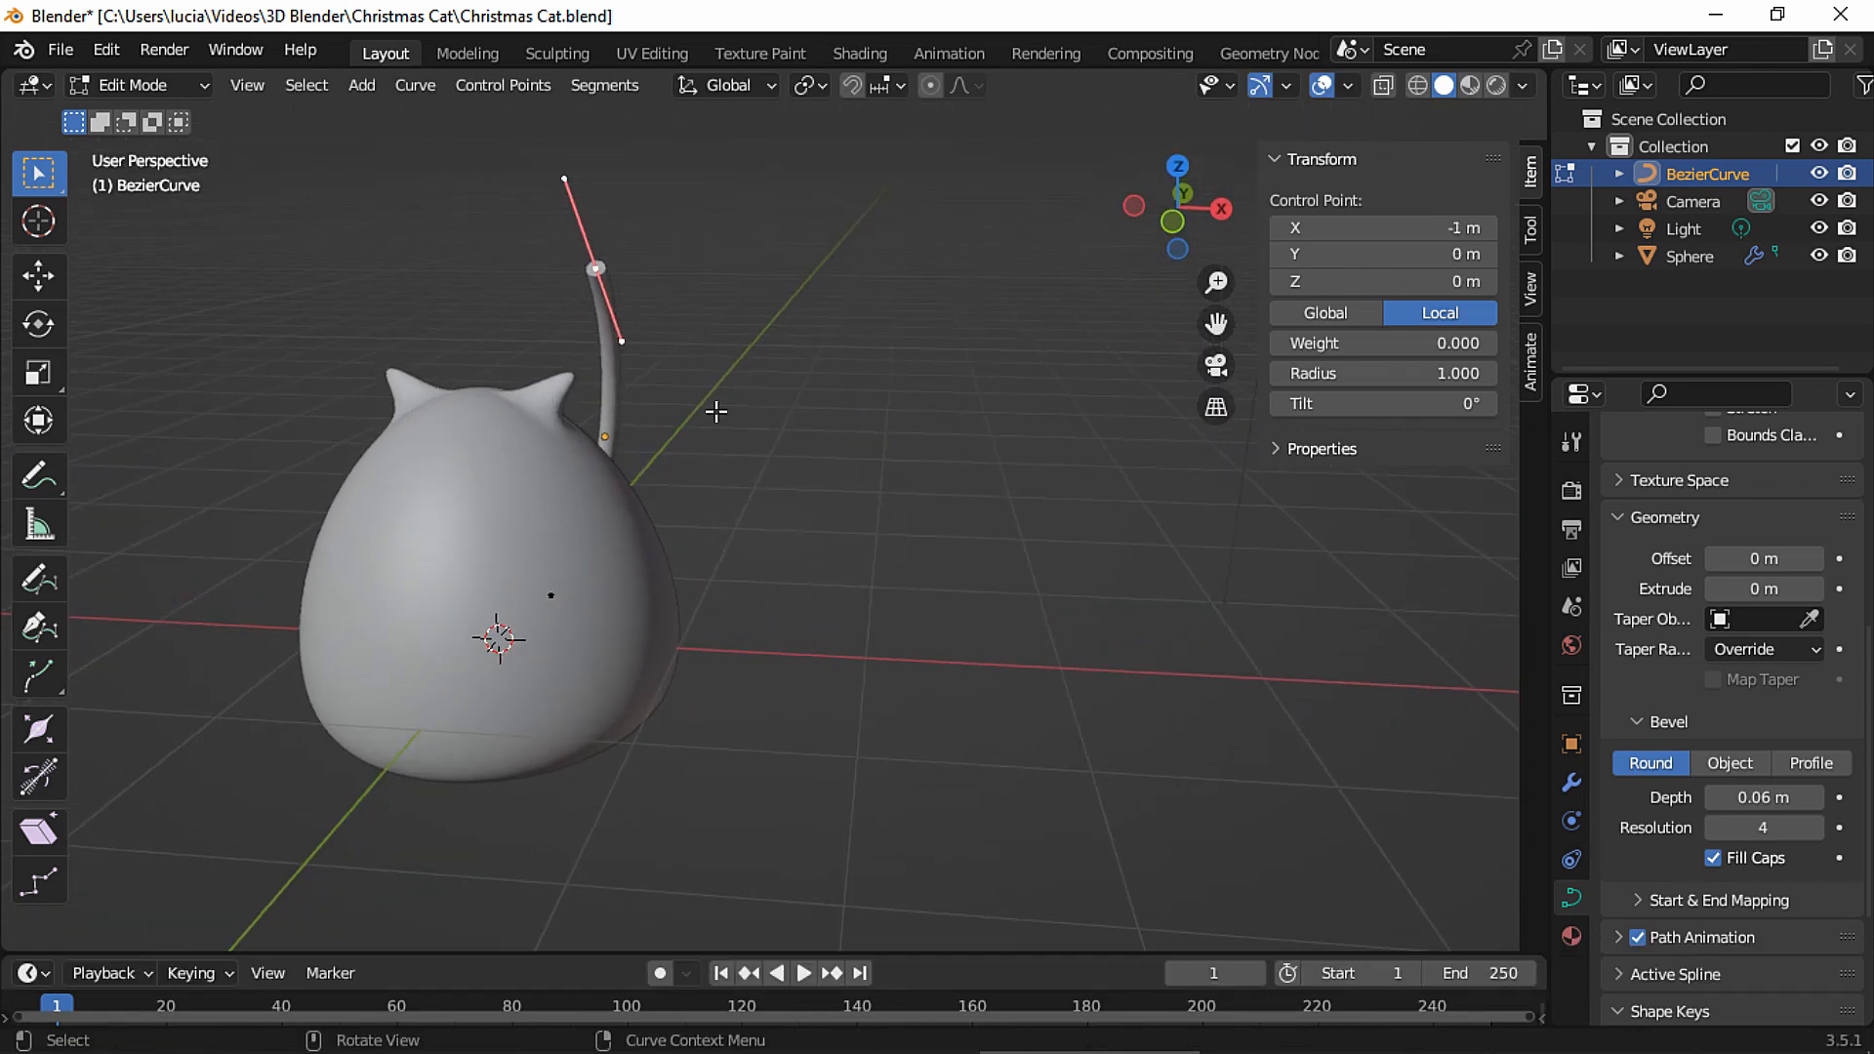
pyautogui.press('g')
pyautogui.click(957, 558)
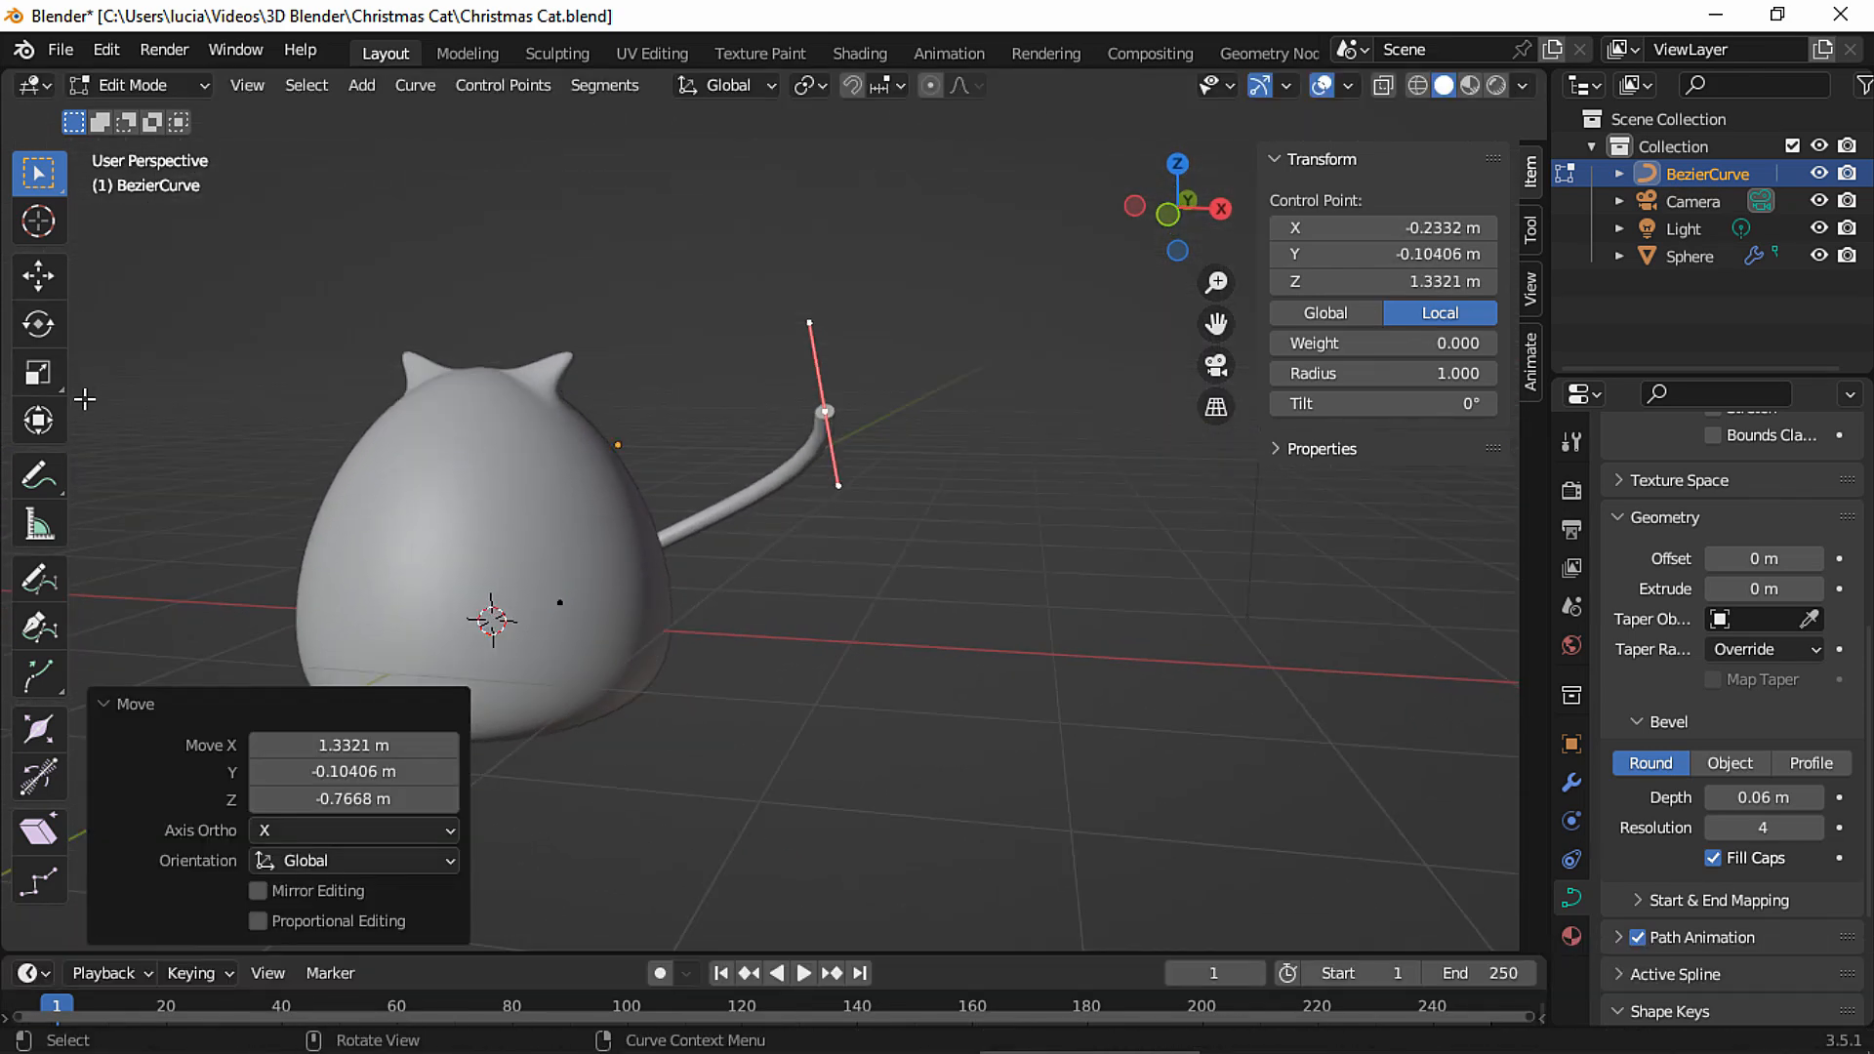
# Sketch an S-shaped annotation beside the body as a guide for the tail's curve.
pyautogui.click(40, 478)
pyautogui.moveTo(279, 441); pyautogui.dragTo(880, 327, button='middle')
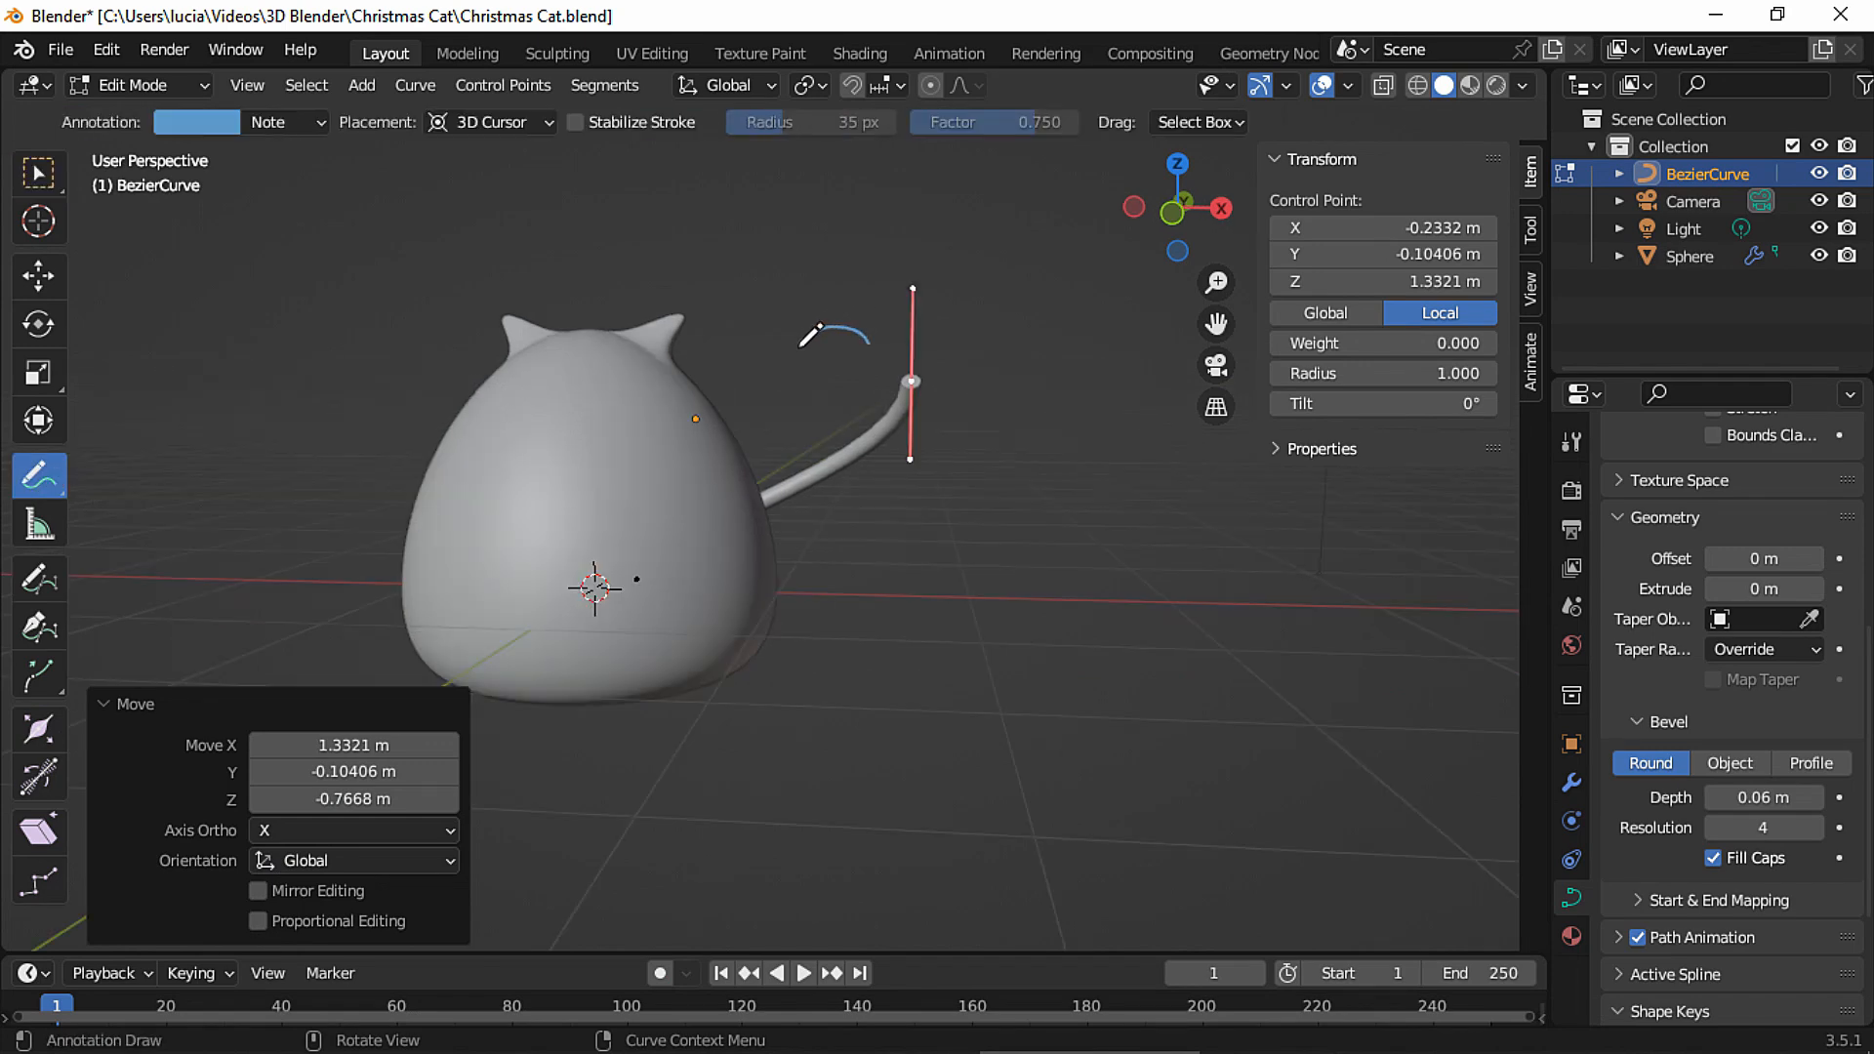
pyautogui.moveTo(789, 520); pyautogui.dragTo(729, 551)
pyautogui.moveTo(764, 497)
pyautogui.keyDown('shift'); pyautogui.mouseDown(button='middle')
pyautogui.moveTo(759, 517)
pyautogui.moveTo(821, 437)
pyautogui.mouseUp(button='middle'); pyautogui.keyUp('shift')
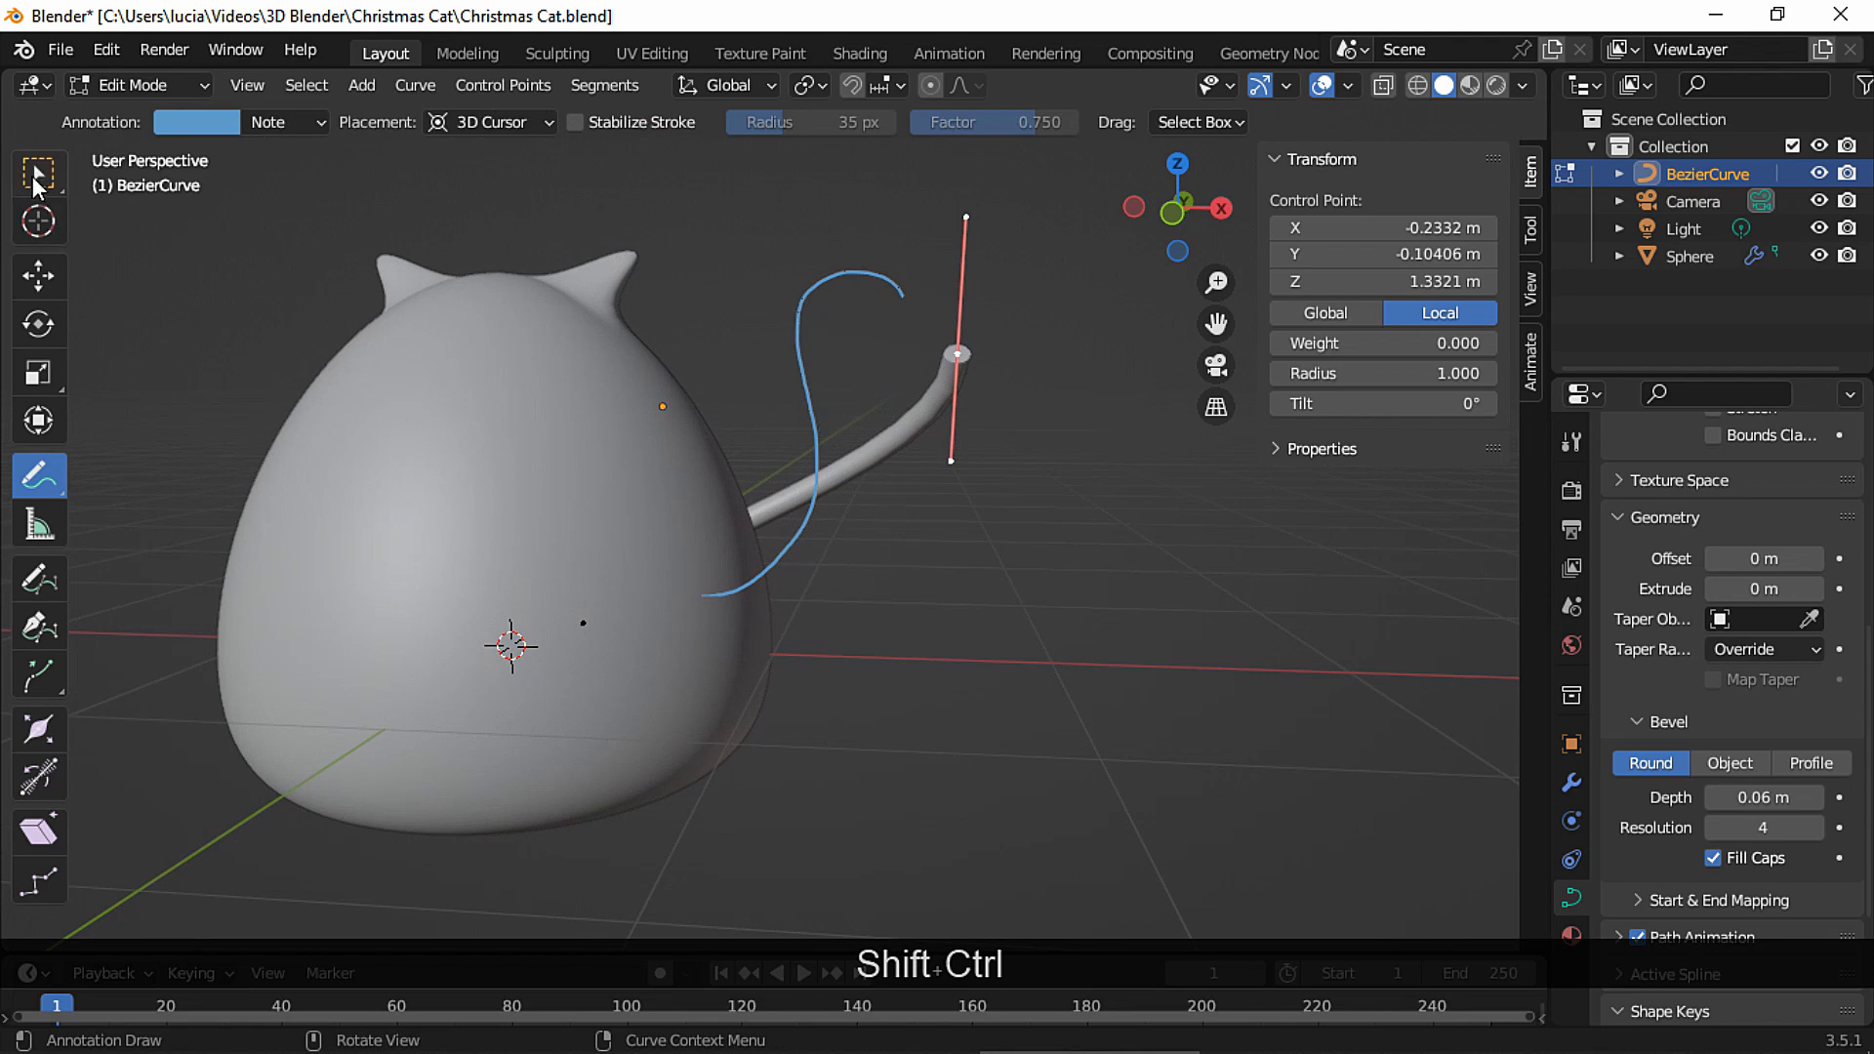
# Move the tail's end control point onto the lower part of the annotated guide and rotate it to follow the line.
pyautogui.click(36, 186)
pyautogui.press('g')
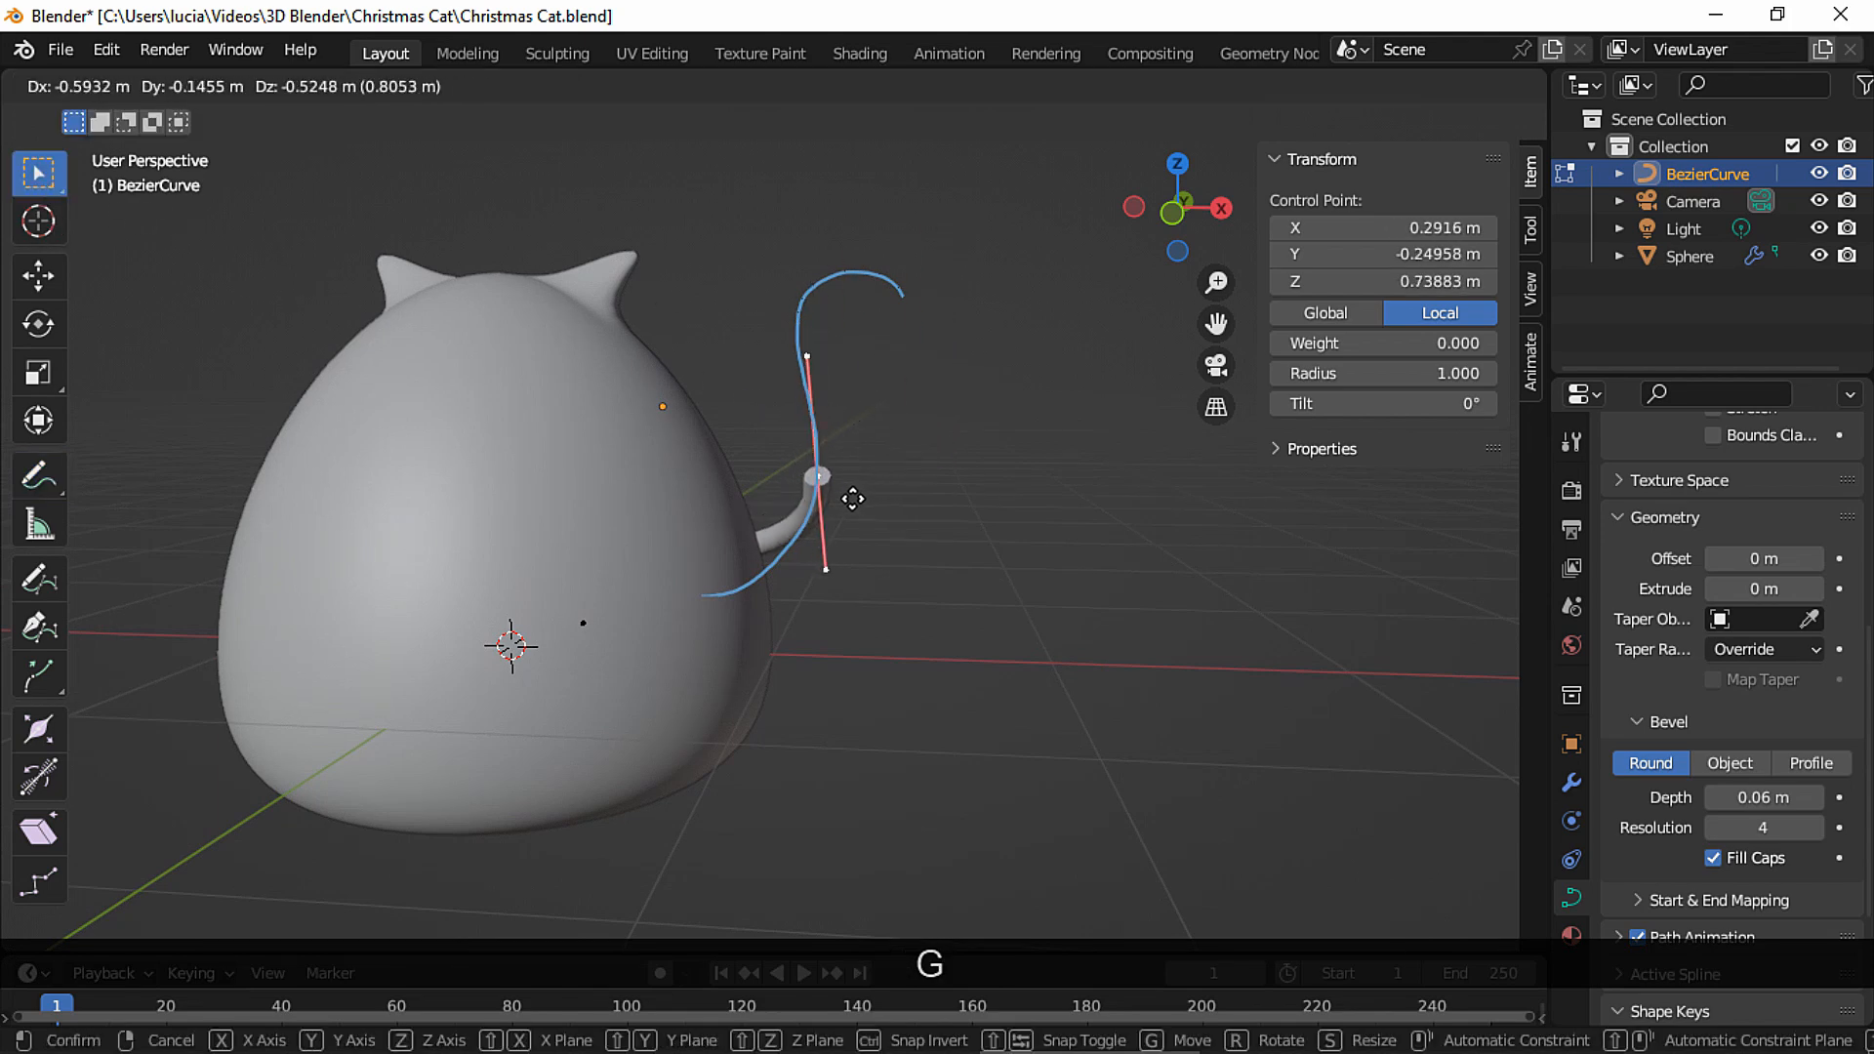
pyautogui.click(853, 496)
pyautogui.press('r')
pyautogui.click(877, 430)
# Extrude a new control point about 0.97 m upward from the tail's end and rotate it slightly.
pyautogui.press('e')
pyautogui.click(832, 223)
pyautogui.press('r')
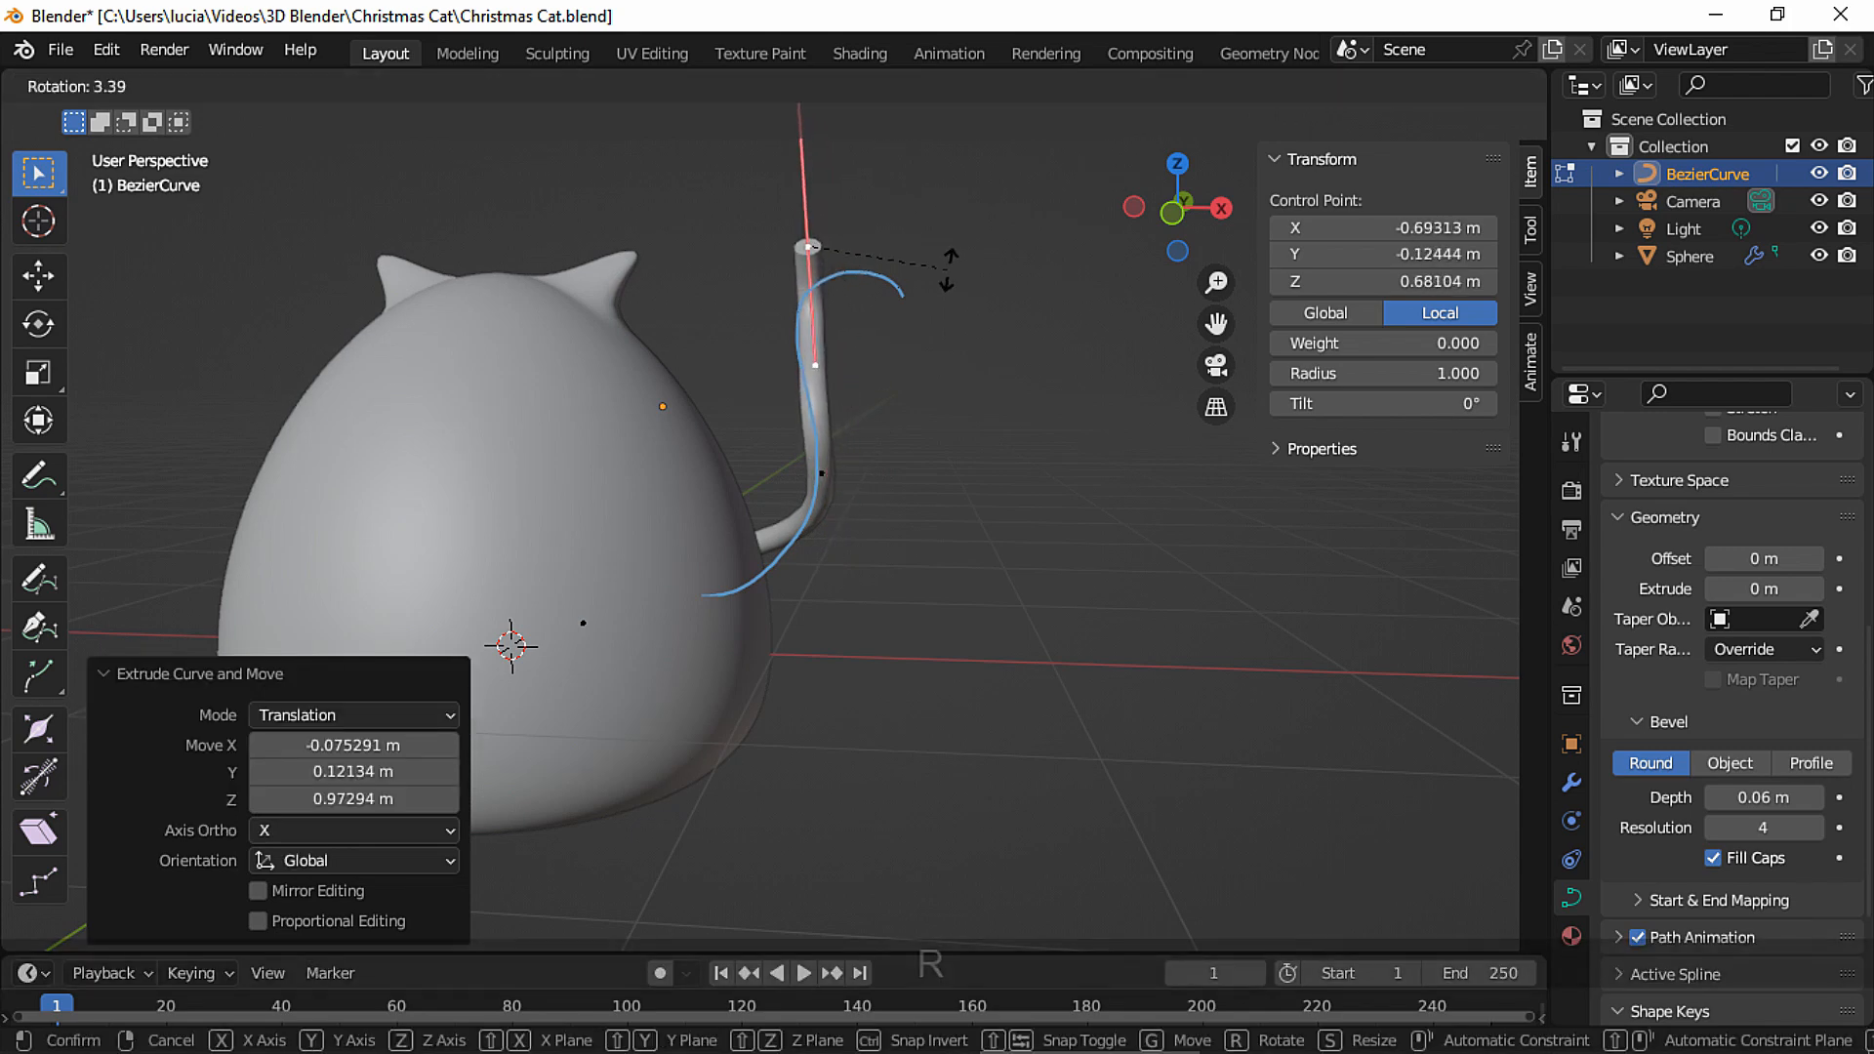
pyautogui.click(846, 473)
# Move the new tip control point about 0.30 m along X, rotate it into a hook, and raise it about 0.09 m.
pyautogui.press('r')
pyautogui.press('g')
pyautogui.click(967, 293)
pyautogui.press('r')
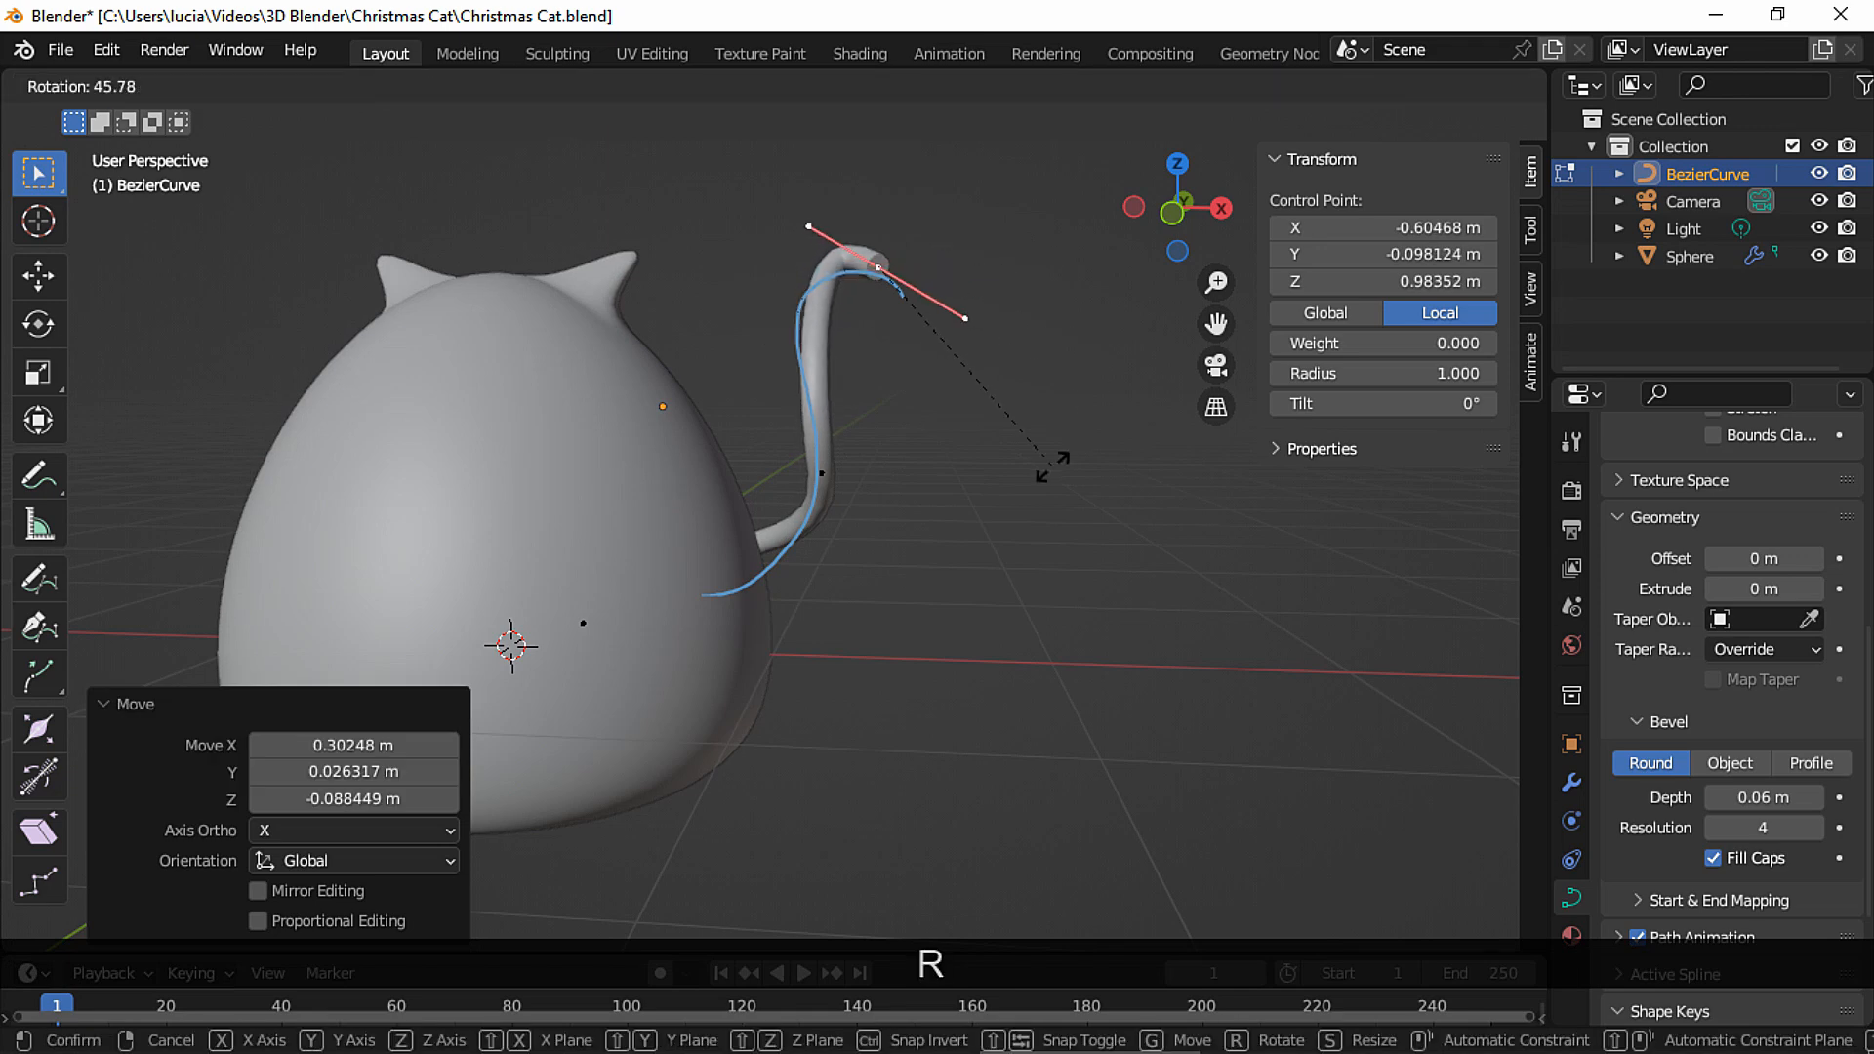
pyautogui.click(1053, 465)
pyautogui.press('r')
pyautogui.click(1069, 236)
pyautogui.press('g')
pyautogui.moveTo(867, 277); pyautogui.dragTo(826, 524, button='middle')
pyautogui.click(898, 239)
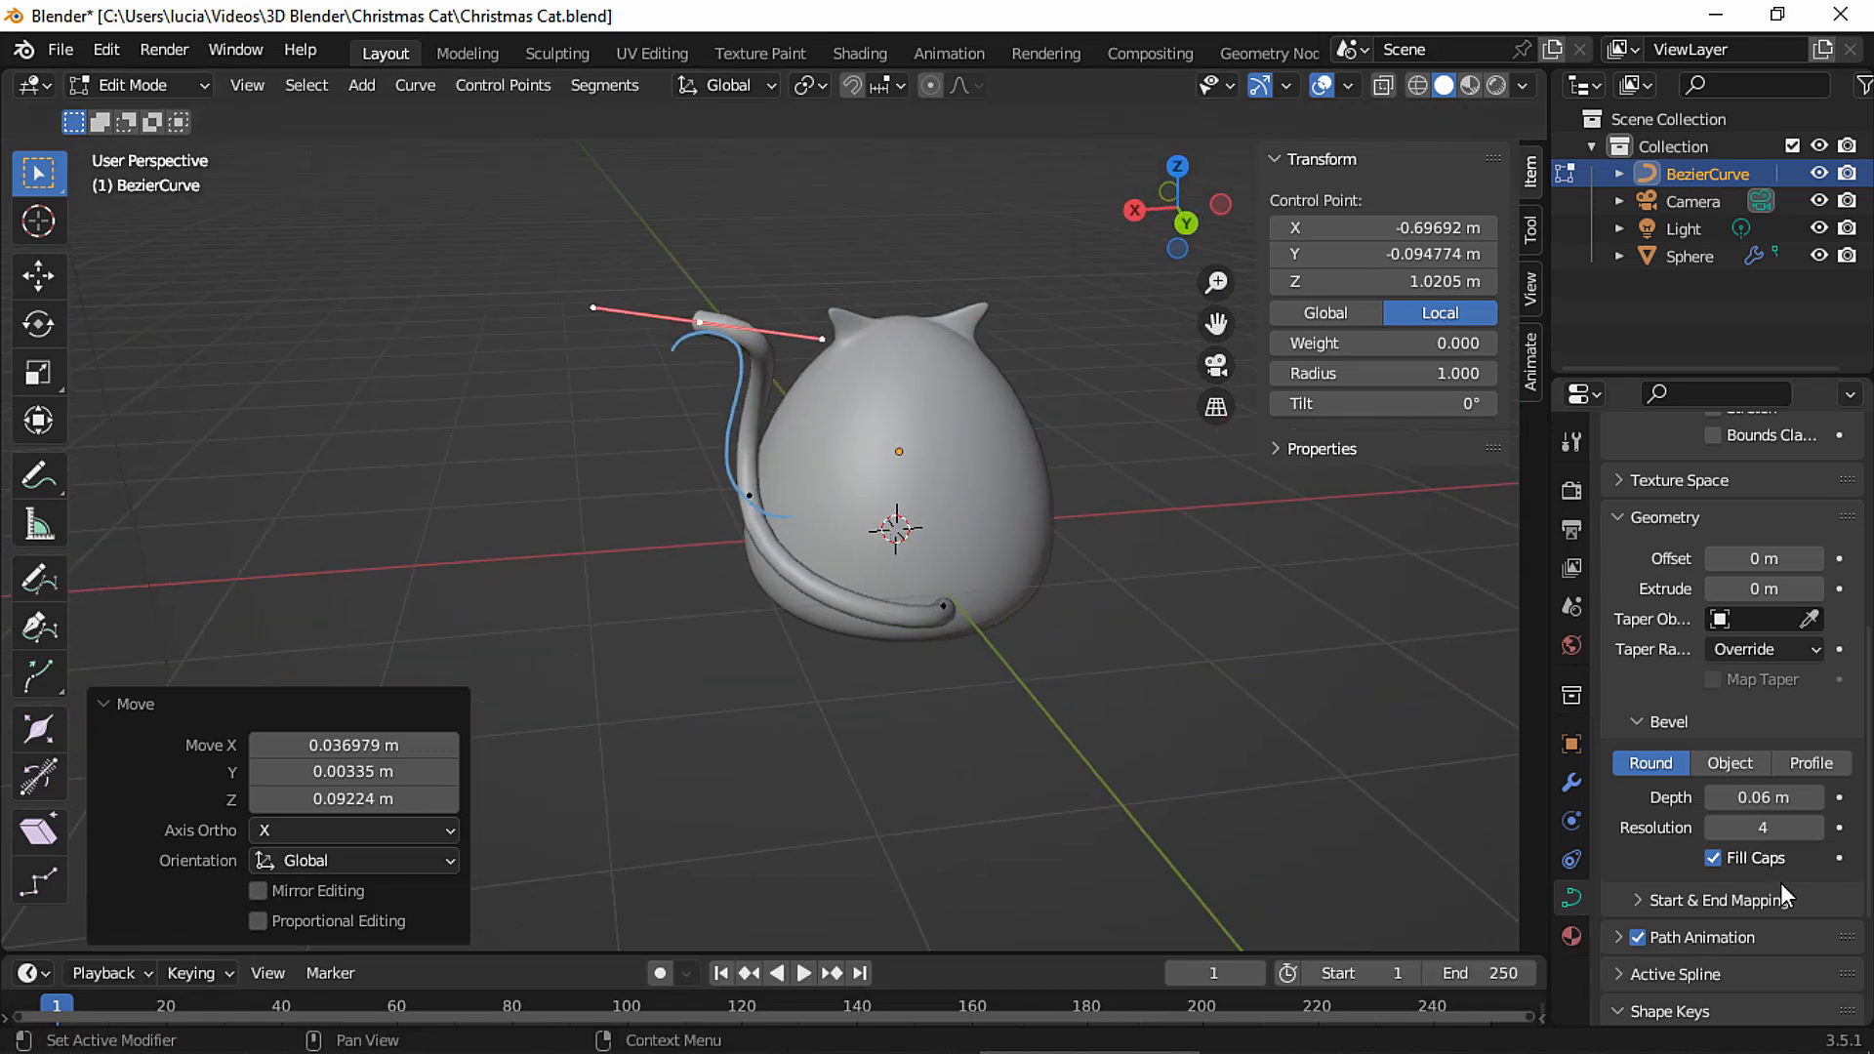
# Set the tail's bevel depth to 0.08 m and rotate its middle control point about -73.4° from above.
pyautogui.click(1818, 796)
pyautogui.click(1820, 797)
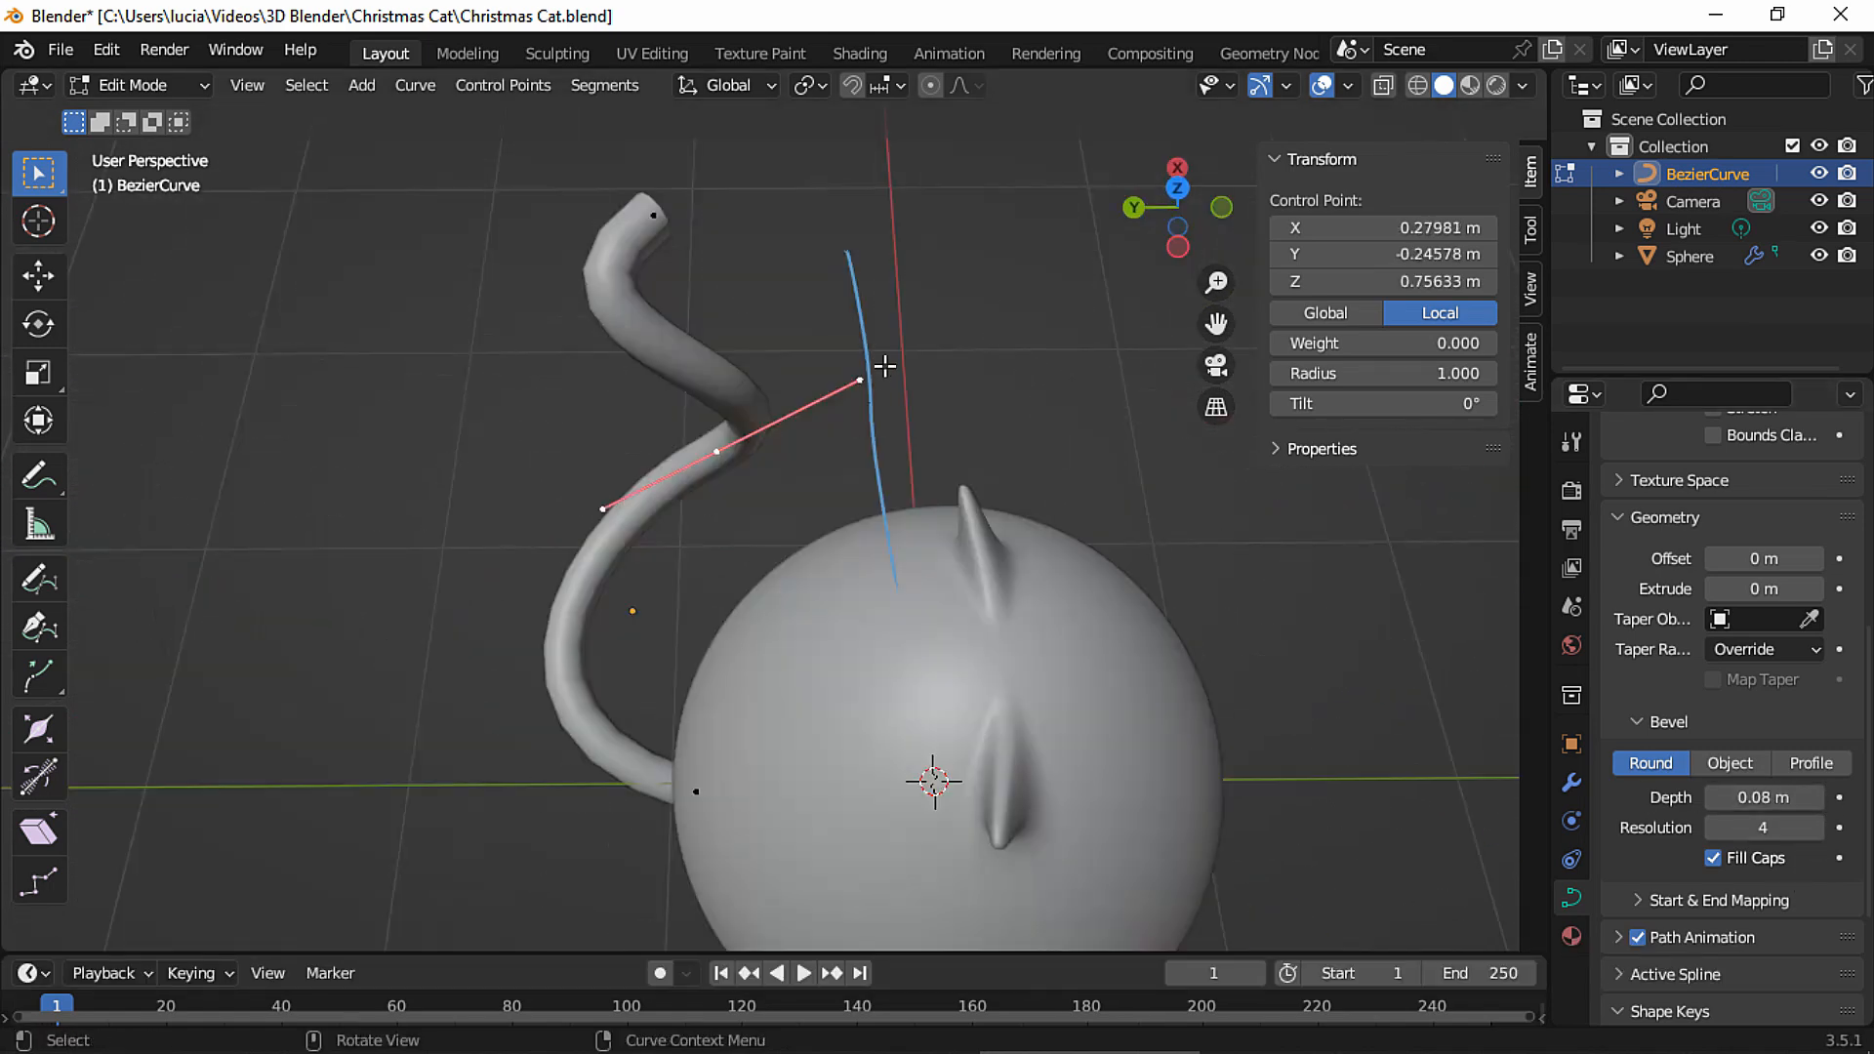
pyautogui.press('r')
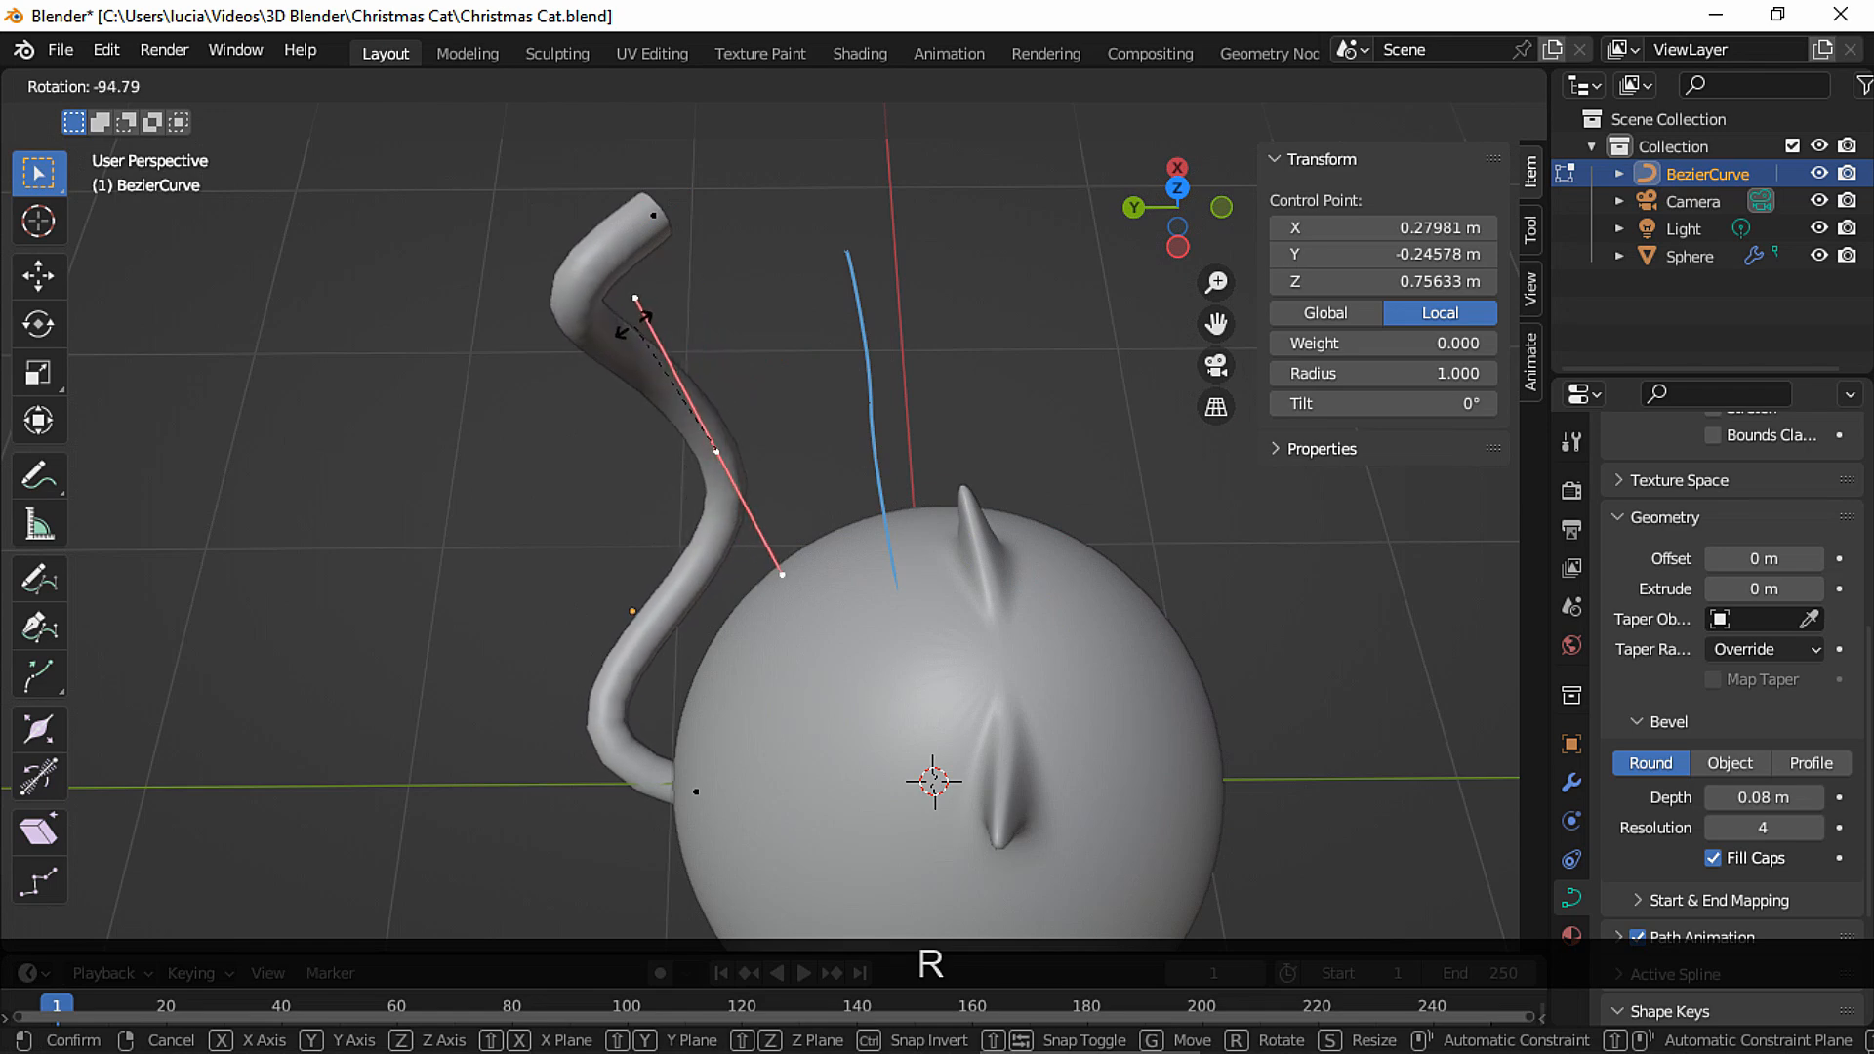
pyautogui.click(697, 344)
# Move the tail's middle control point about 0.56 m along Y and lower it about 0.27 m toward the guide.
pyautogui.press('g')
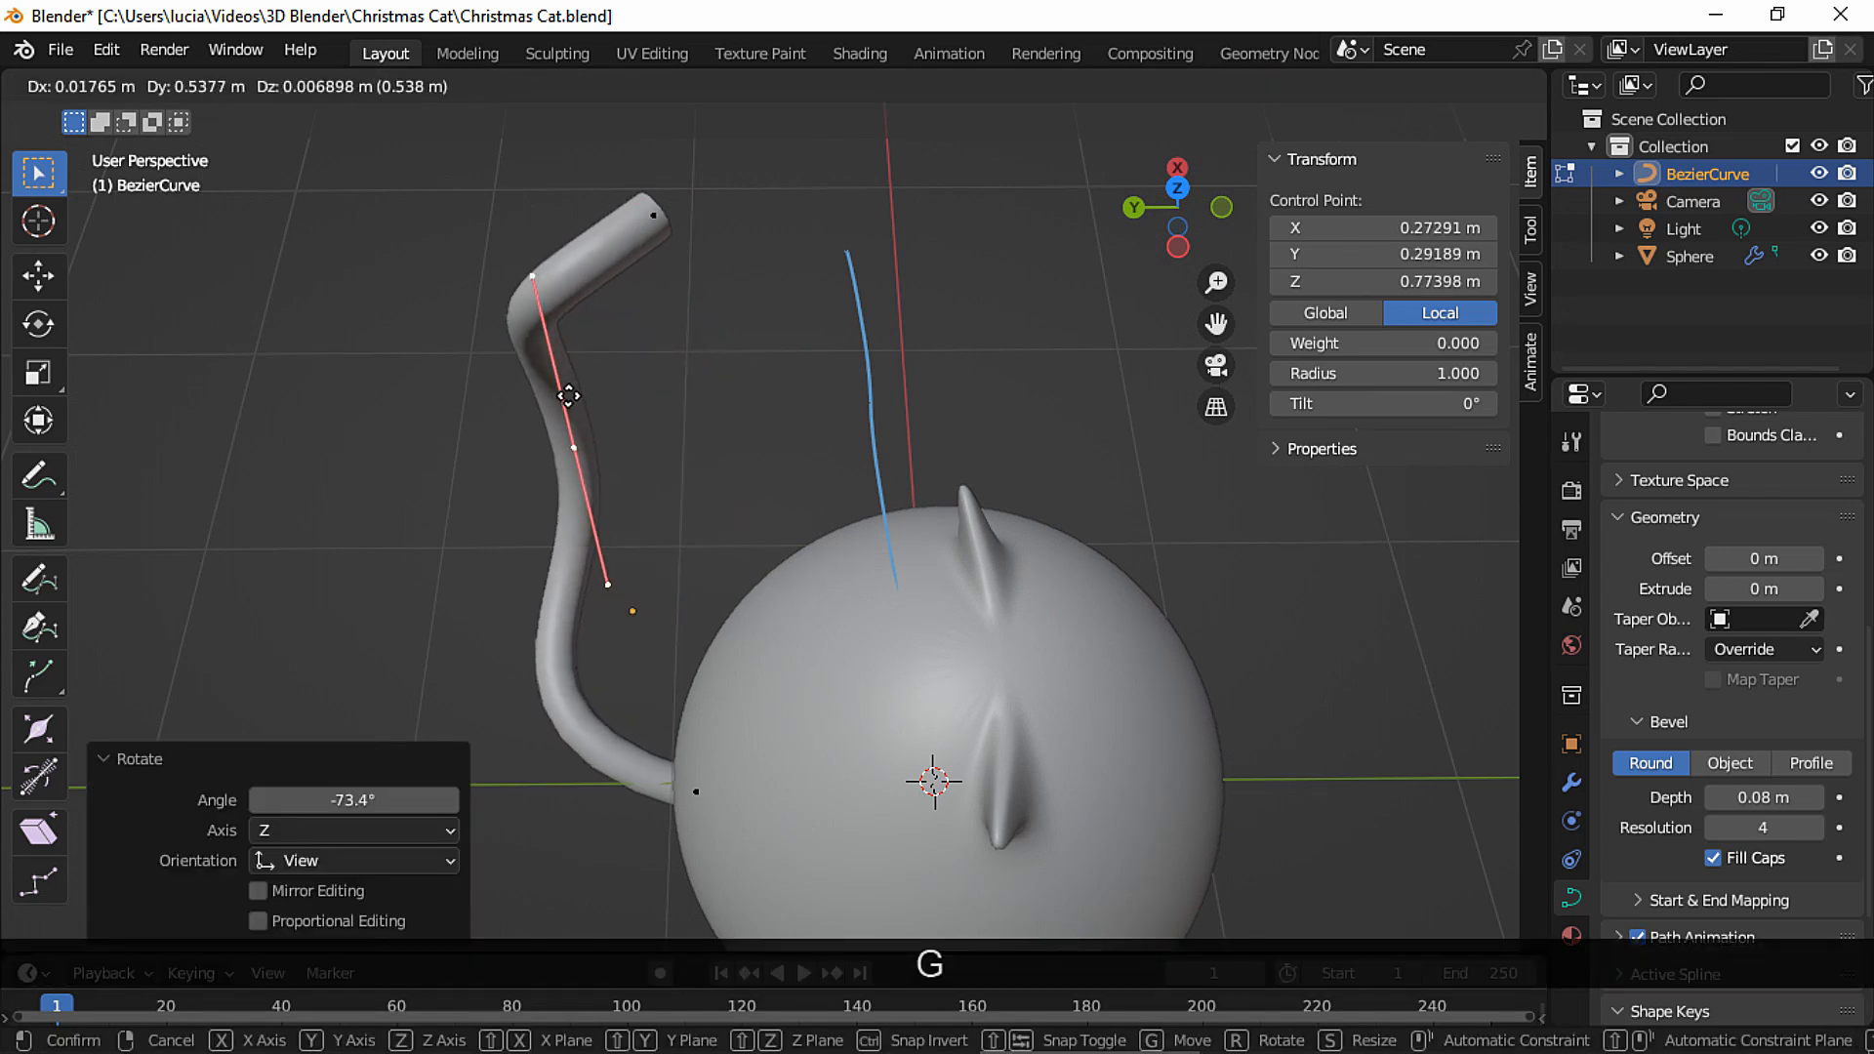
pyautogui.click(566, 398)
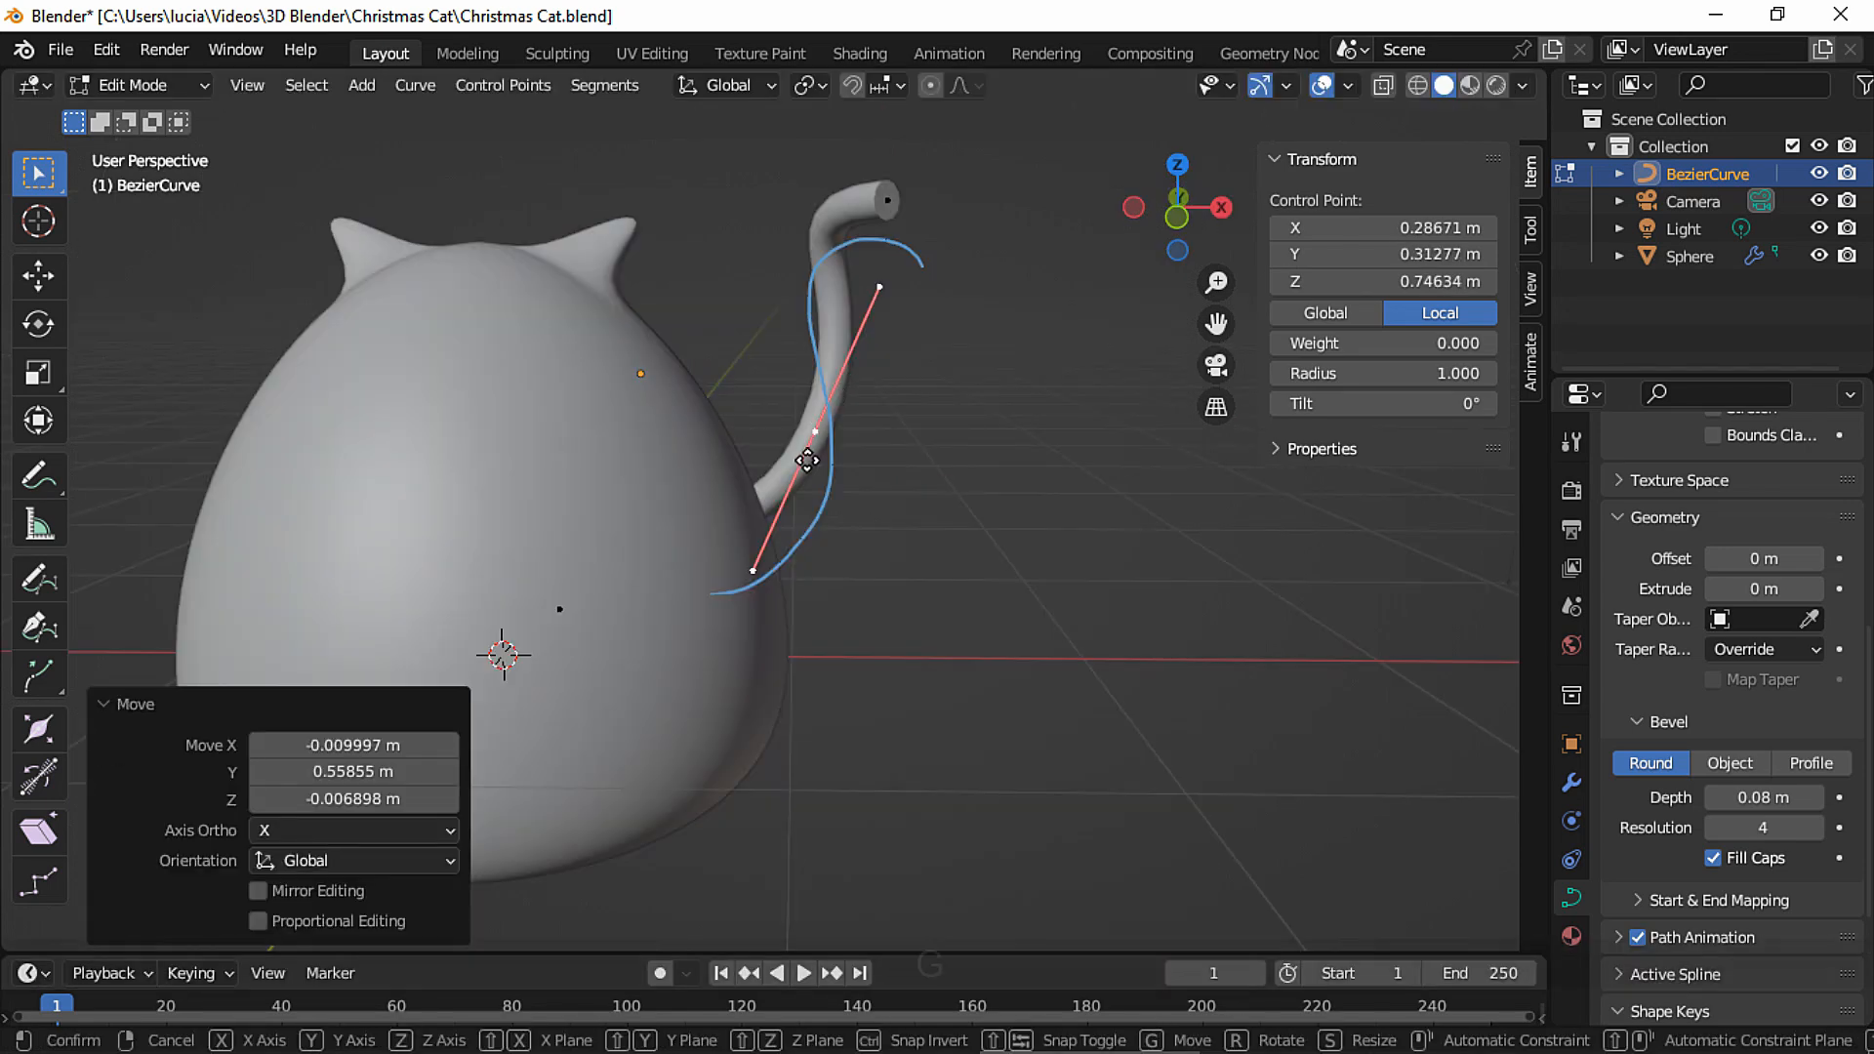
pyautogui.press('g')
pyautogui.click(813, 522)
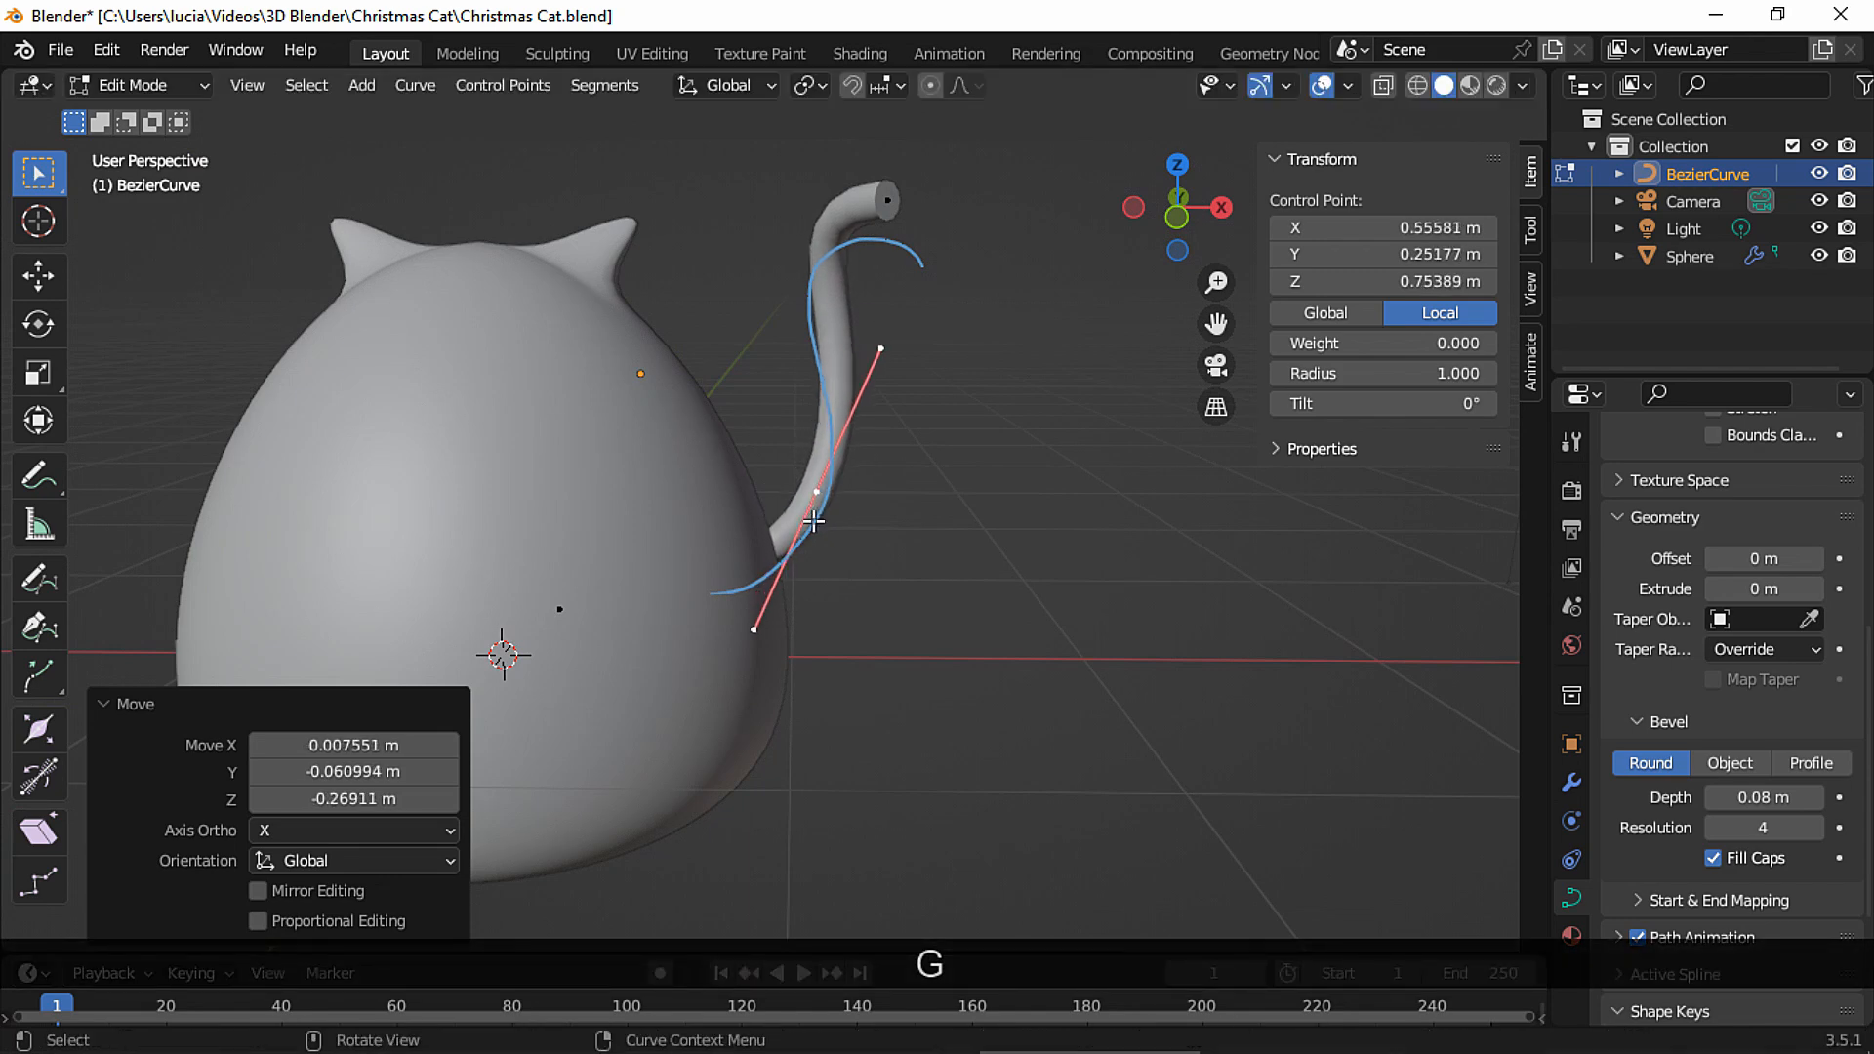
# Move the tail's tip control point to the guide's end, rotate it from above, and shift it about 0.30 m along Y.
pyautogui.click(900, 202)
pyautogui.press('g')
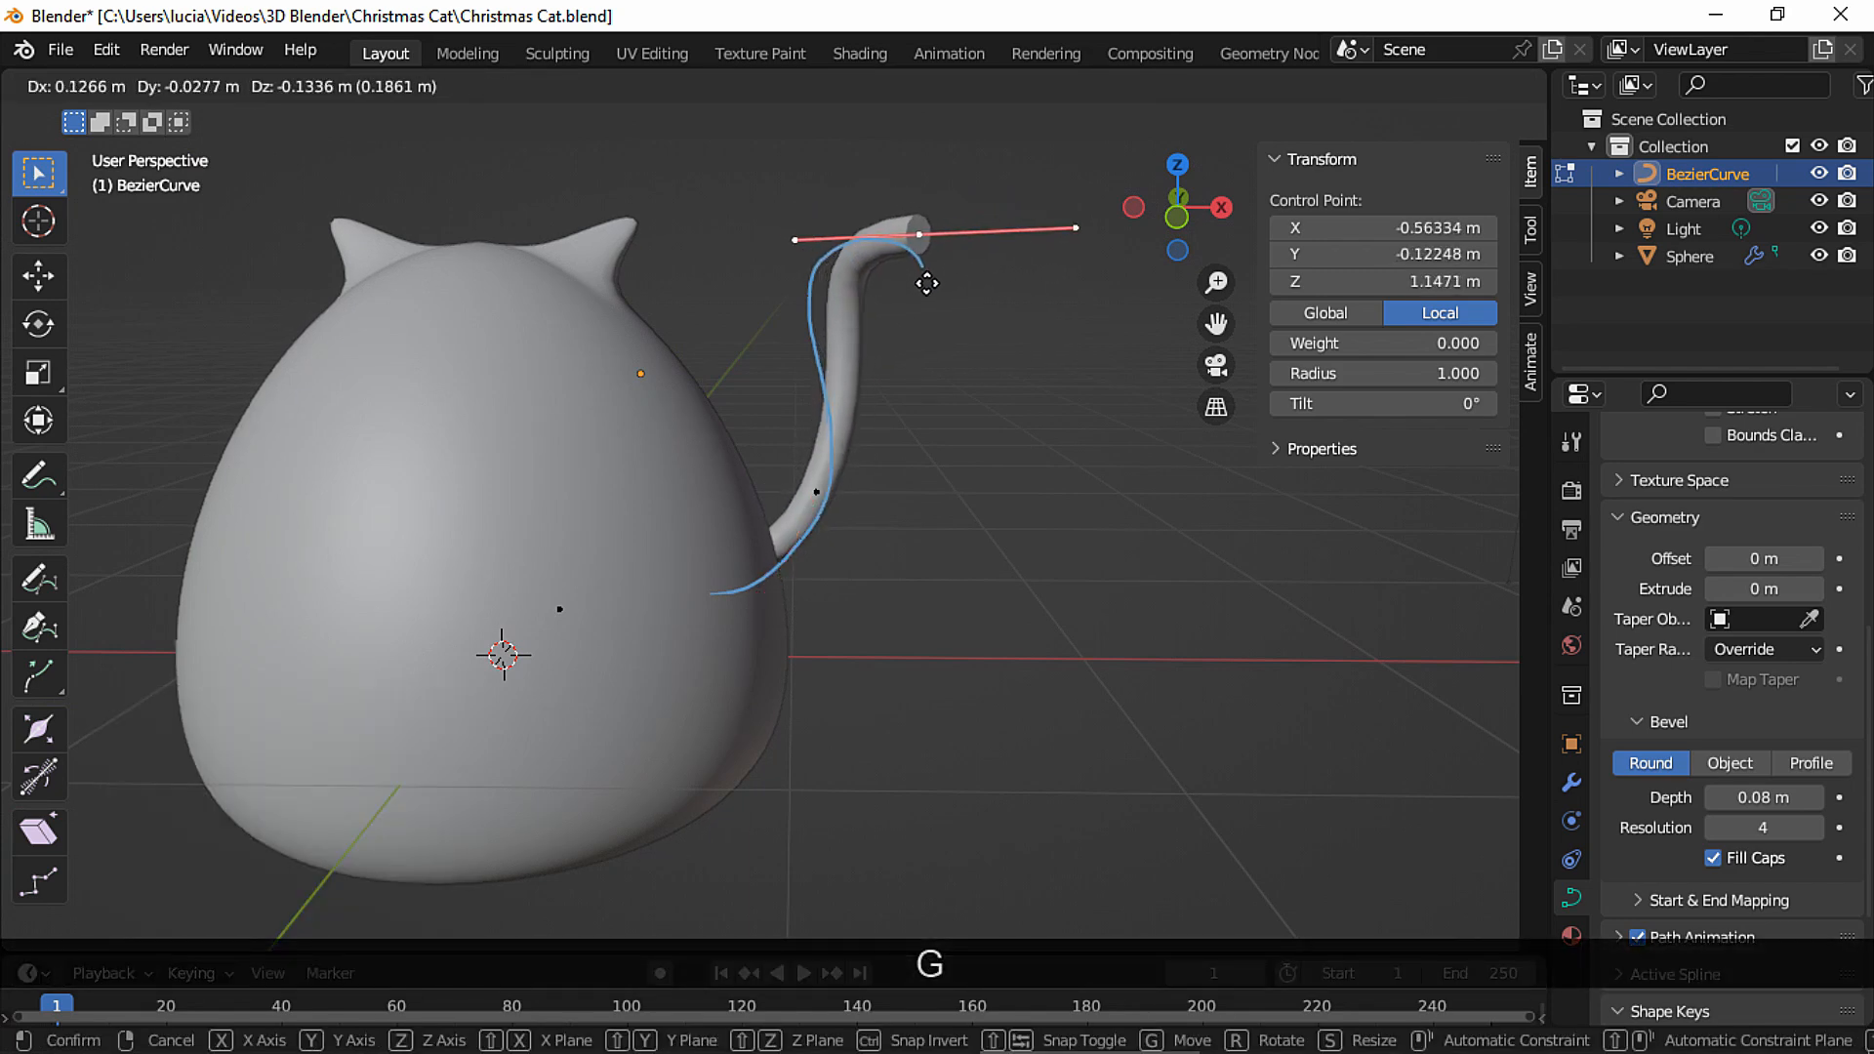
pyautogui.click(903, 256)
pyautogui.moveTo(903, 256); pyautogui.dragTo(789, 237, button='middle')
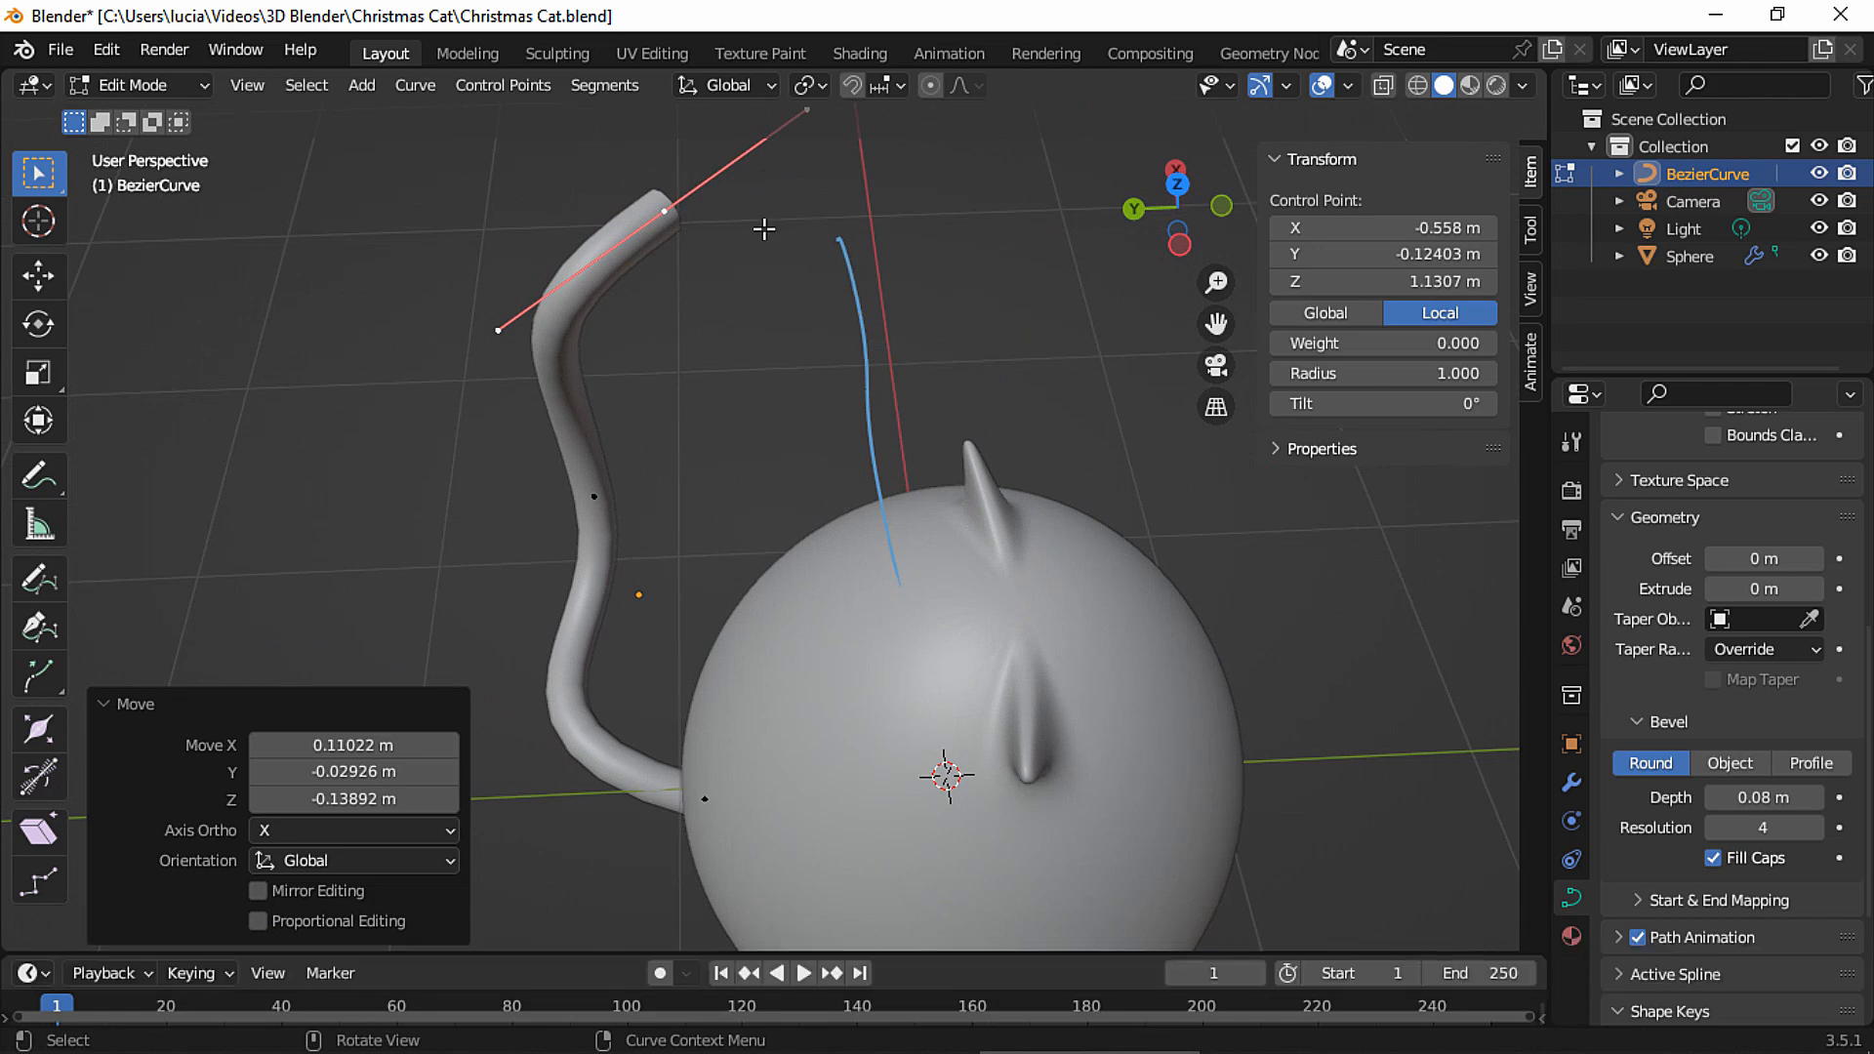
pyautogui.press('r')
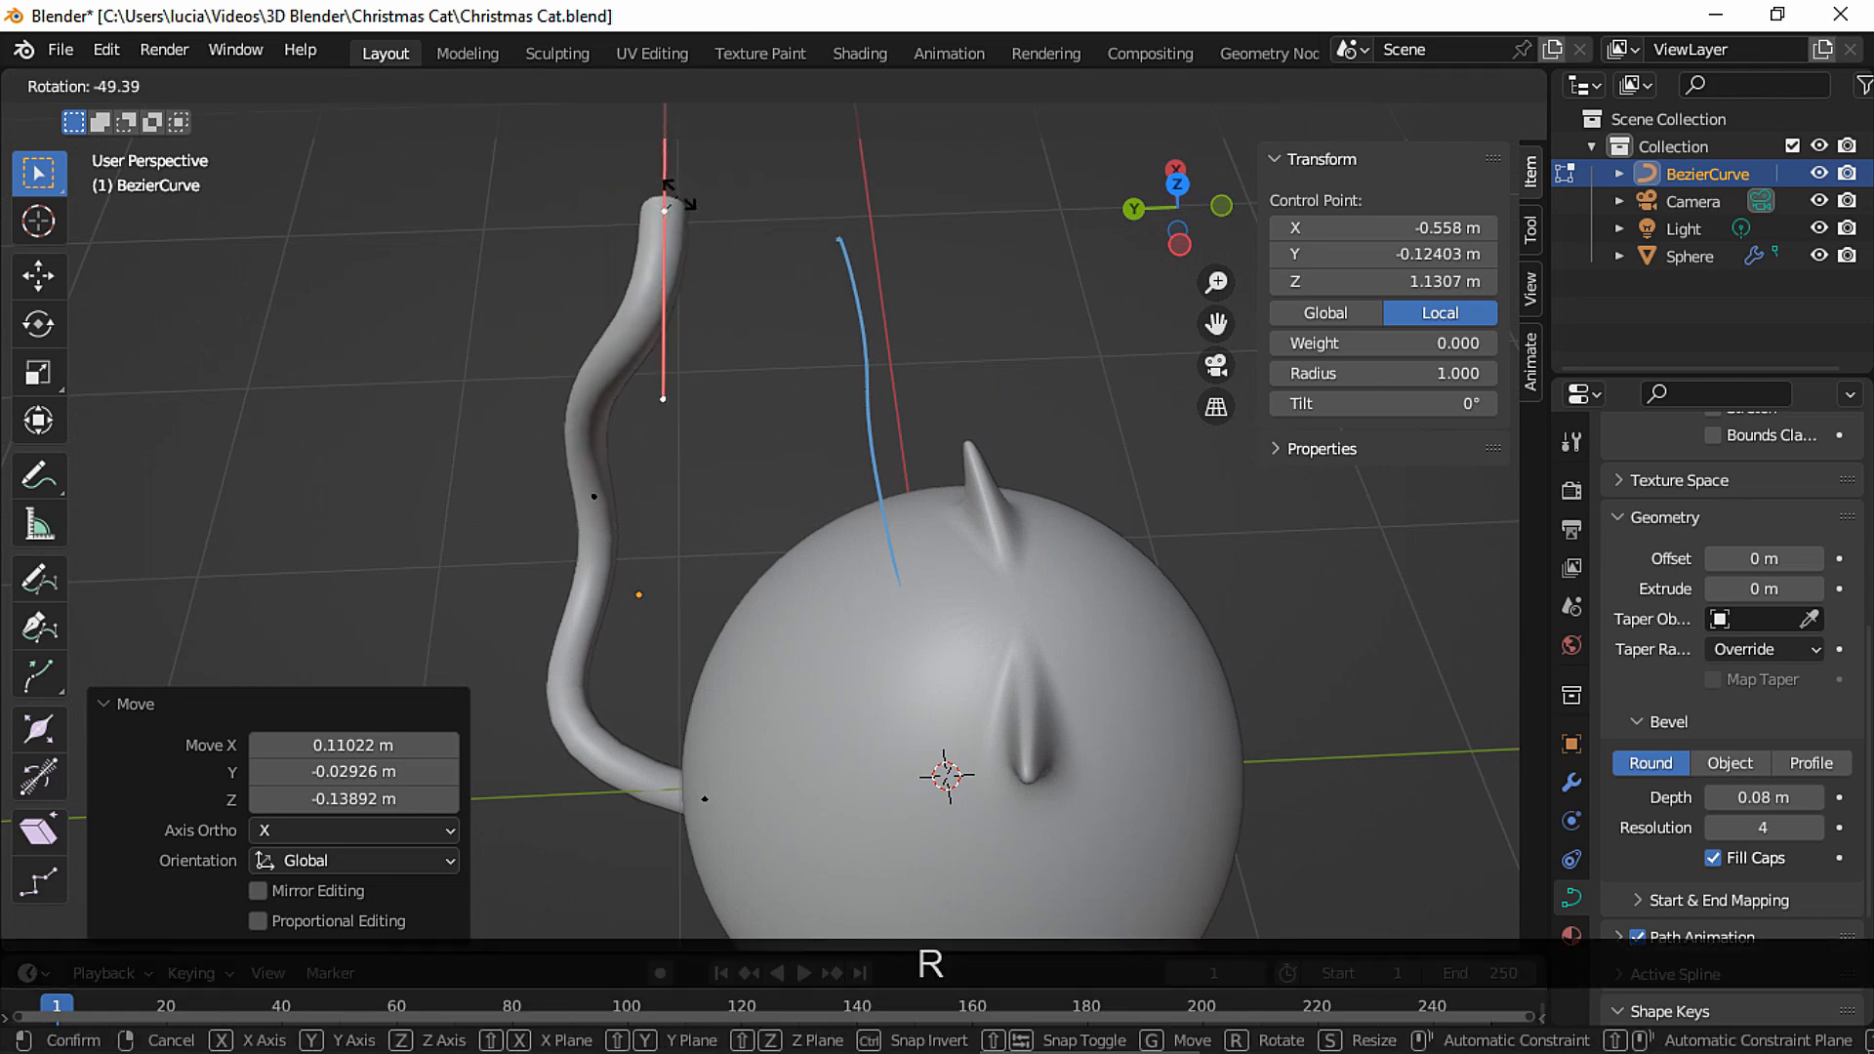
pyautogui.click(683, 196)
pyautogui.press('r')
pyautogui.press('g')
pyautogui.click(600, 162)
# Adjust the tail's lower bend and move its base control point about 0.11 m along negative Y into the body.
pyautogui.moveTo(596, 166); pyautogui.dragTo(838, 468, button='middle')
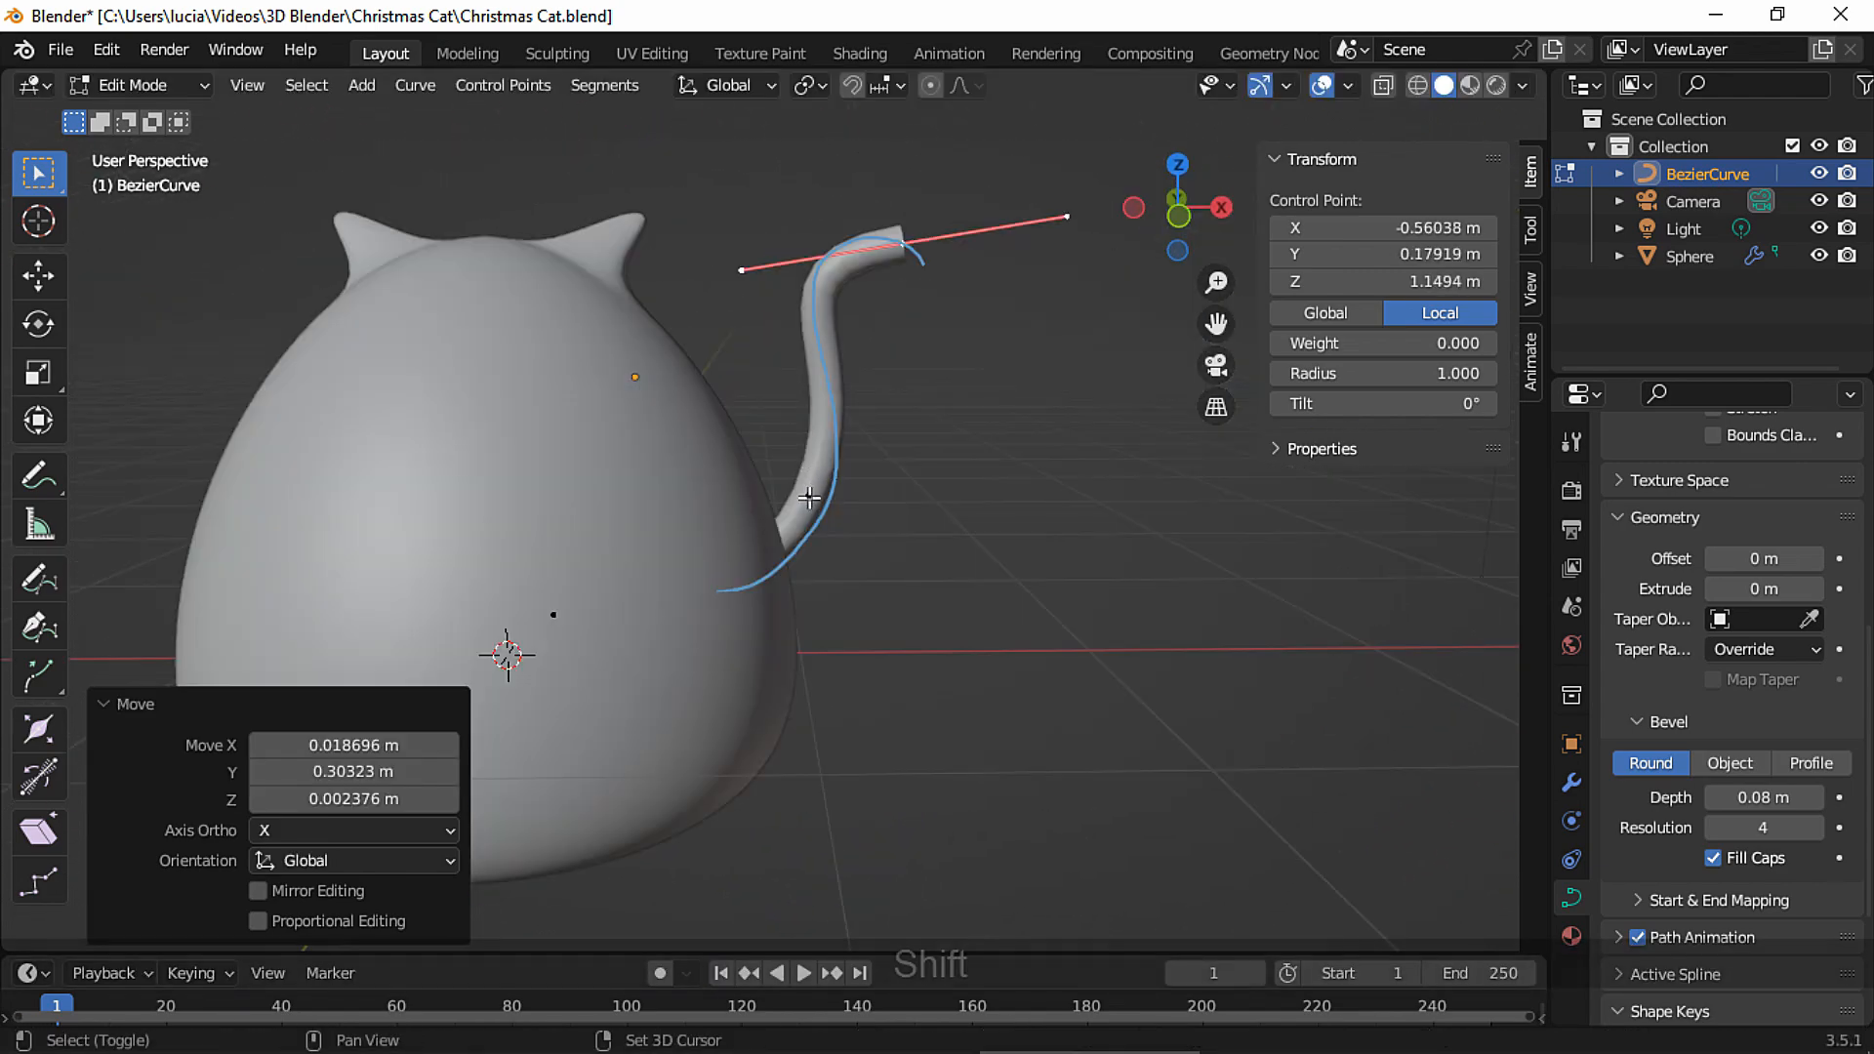
pyautogui.keyDown('shift'); pyautogui.click(838, 467); pyautogui.keyUp('shift')
pyautogui.press('g')
pyautogui.click(862, 448)
pyautogui.press('g')
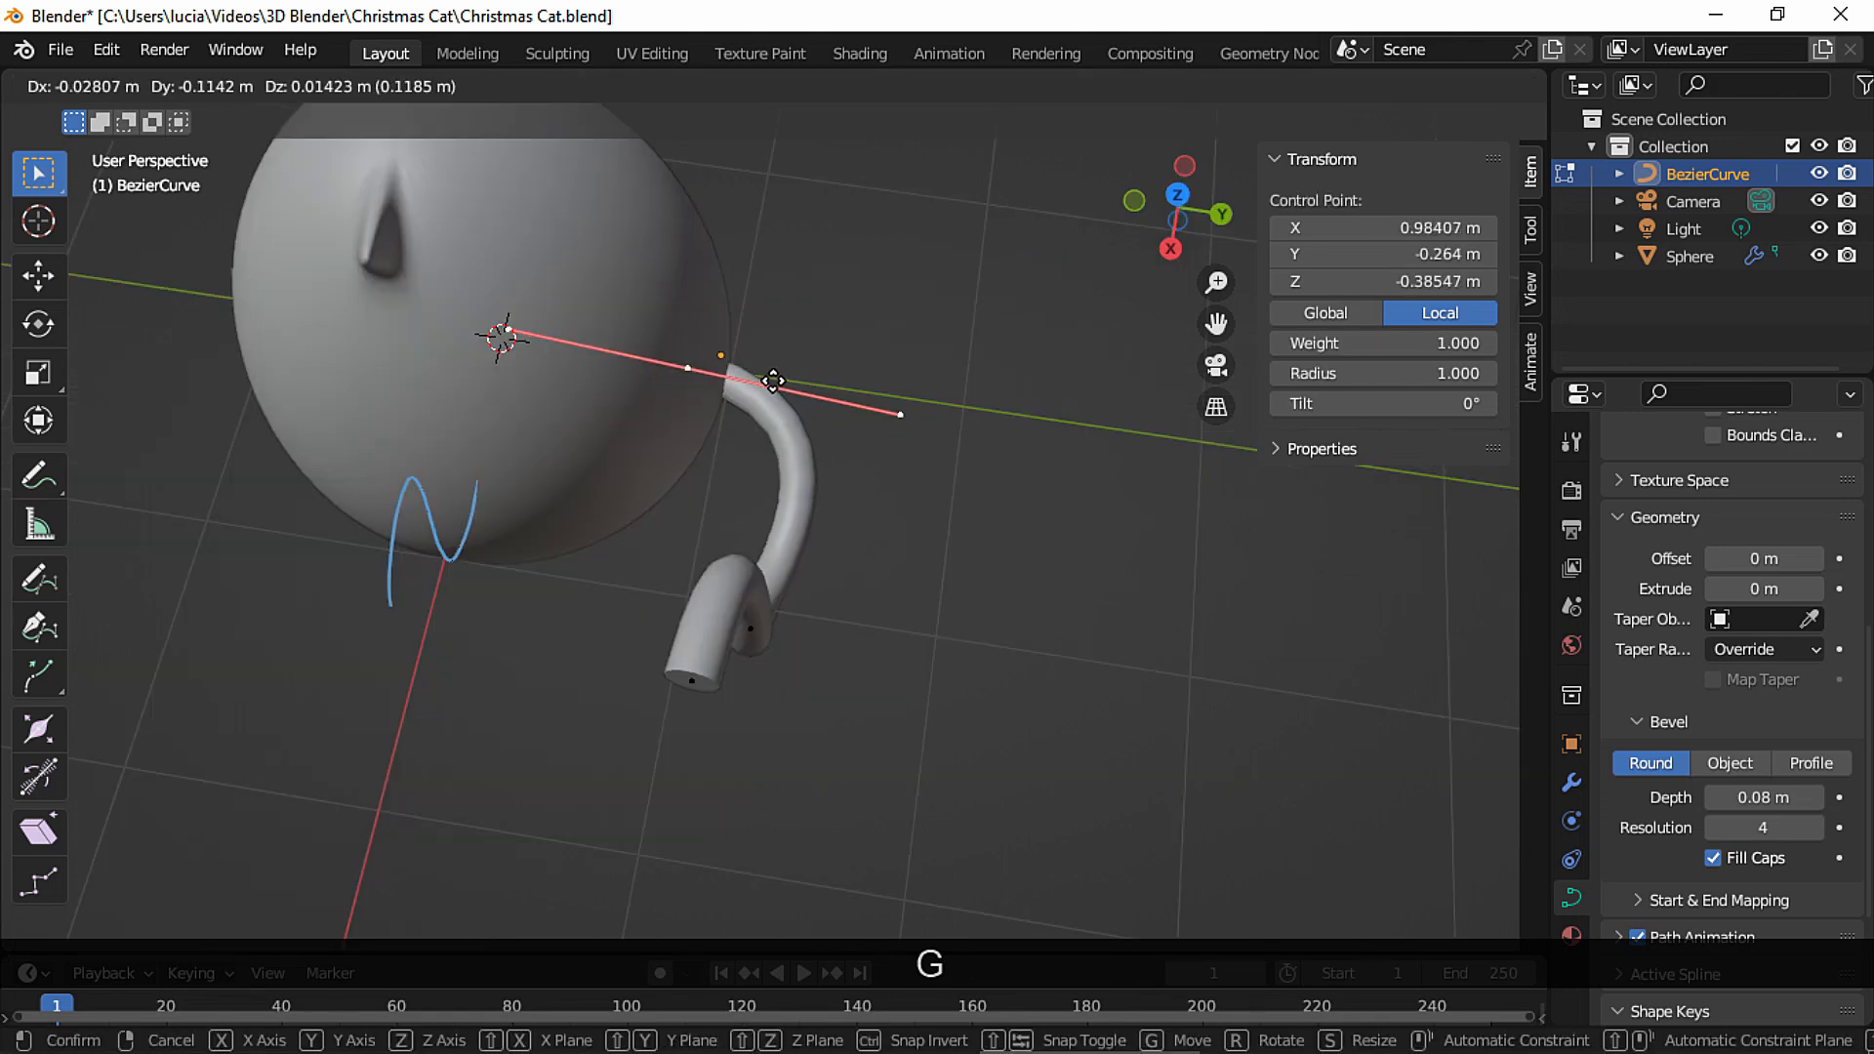
pyautogui.click(753, 378)
# Shade the tail smooth in object mode and convert it to a mesh.
pyautogui.press('Tab')
pyautogui.moveTo(752, 377); pyautogui.dragTo(804, 401, button='middle')
pyautogui.rightClick(795, 431)
pyautogui.click(759, 431)
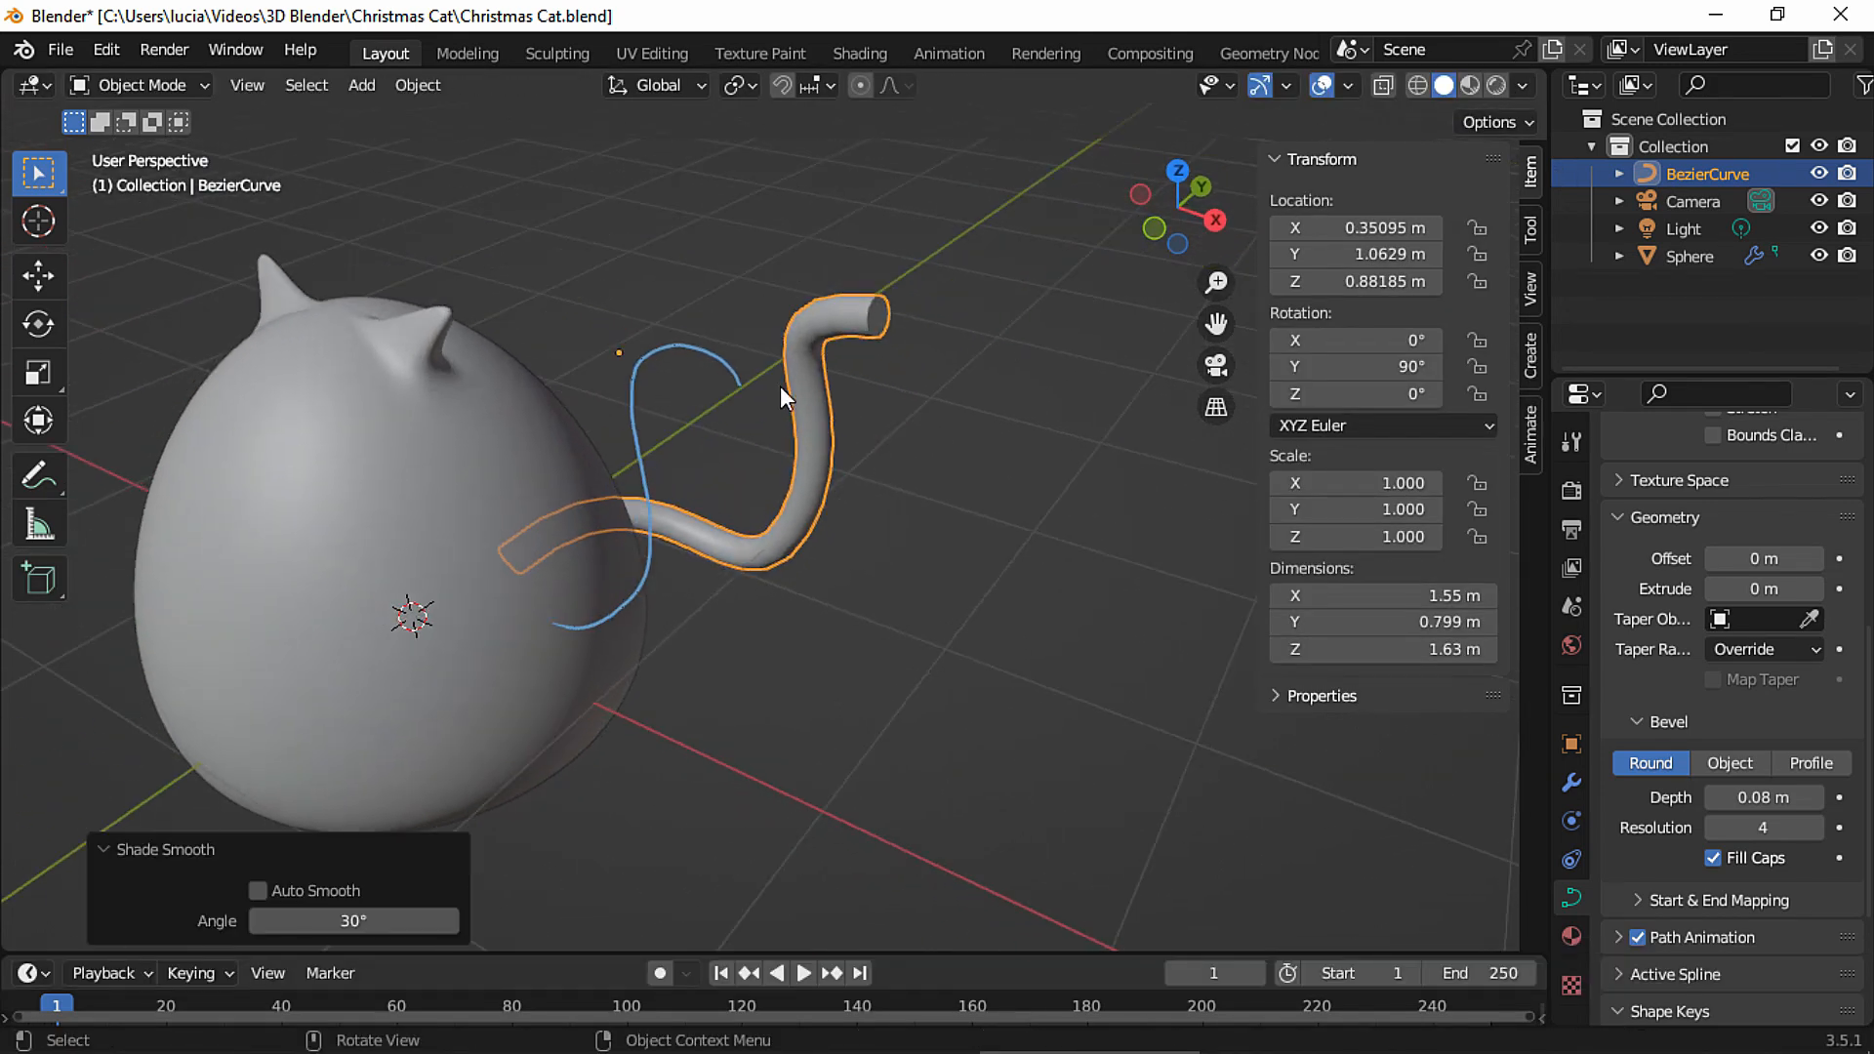
pyautogui.click(418, 85)
pyautogui.moveTo(564, 892)
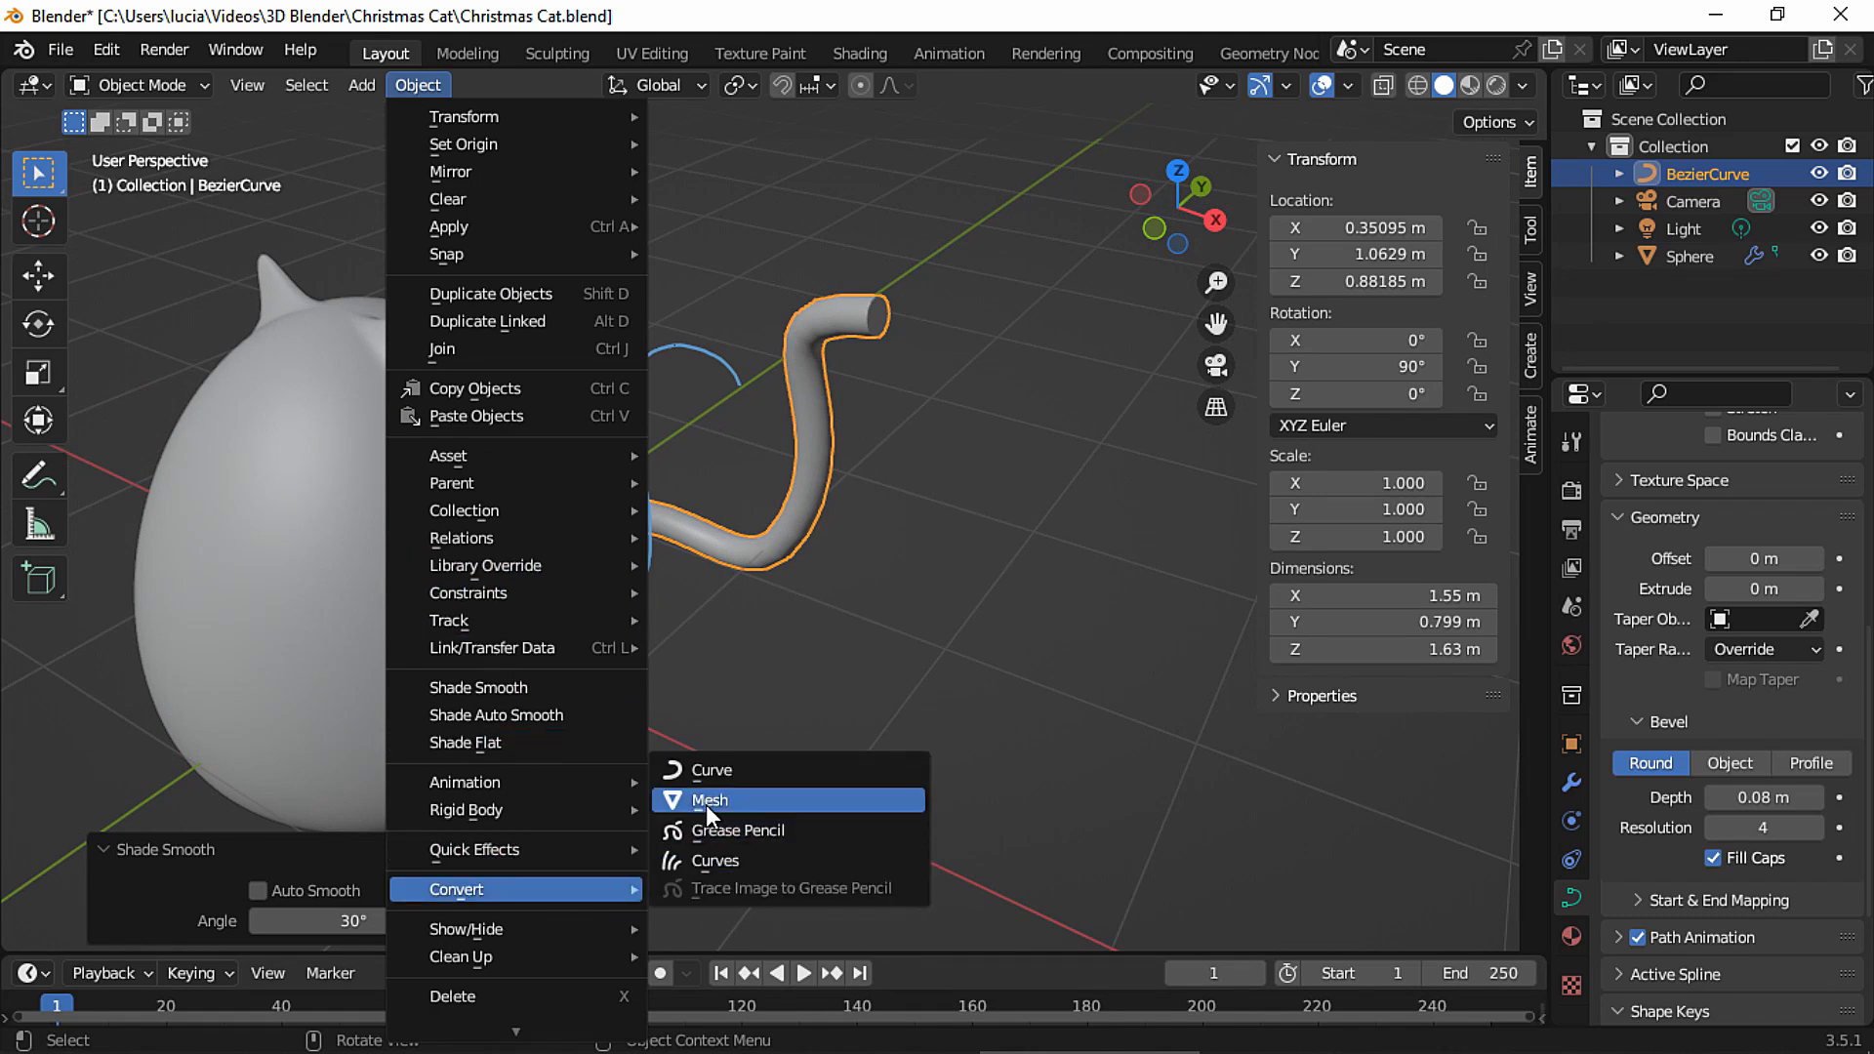
pyautogui.click(706, 805)
# Delete the triangulated cap faces at the tail's tip in edit mode.
pyautogui.moveTo(749, 252); pyautogui.dragTo(814, 400)
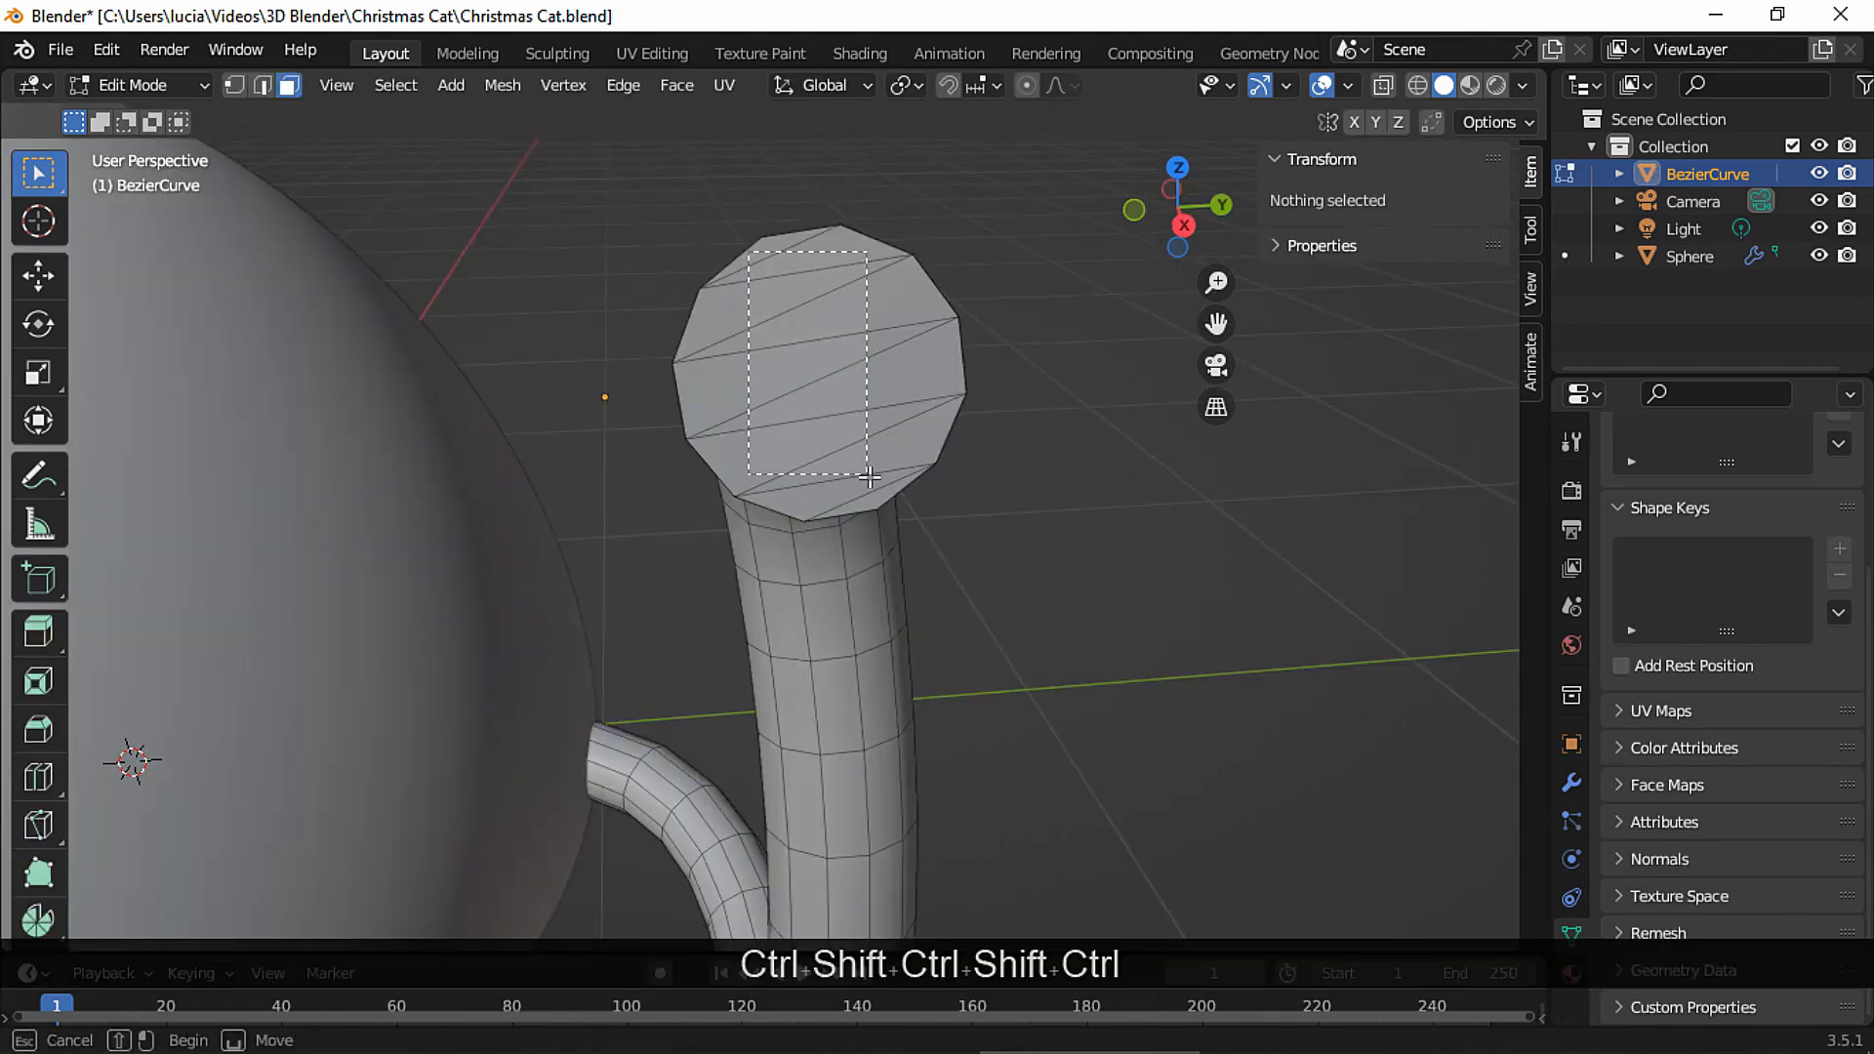
pyautogui.moveTo(864, 471); pyautogui.dragTo(864, 472)
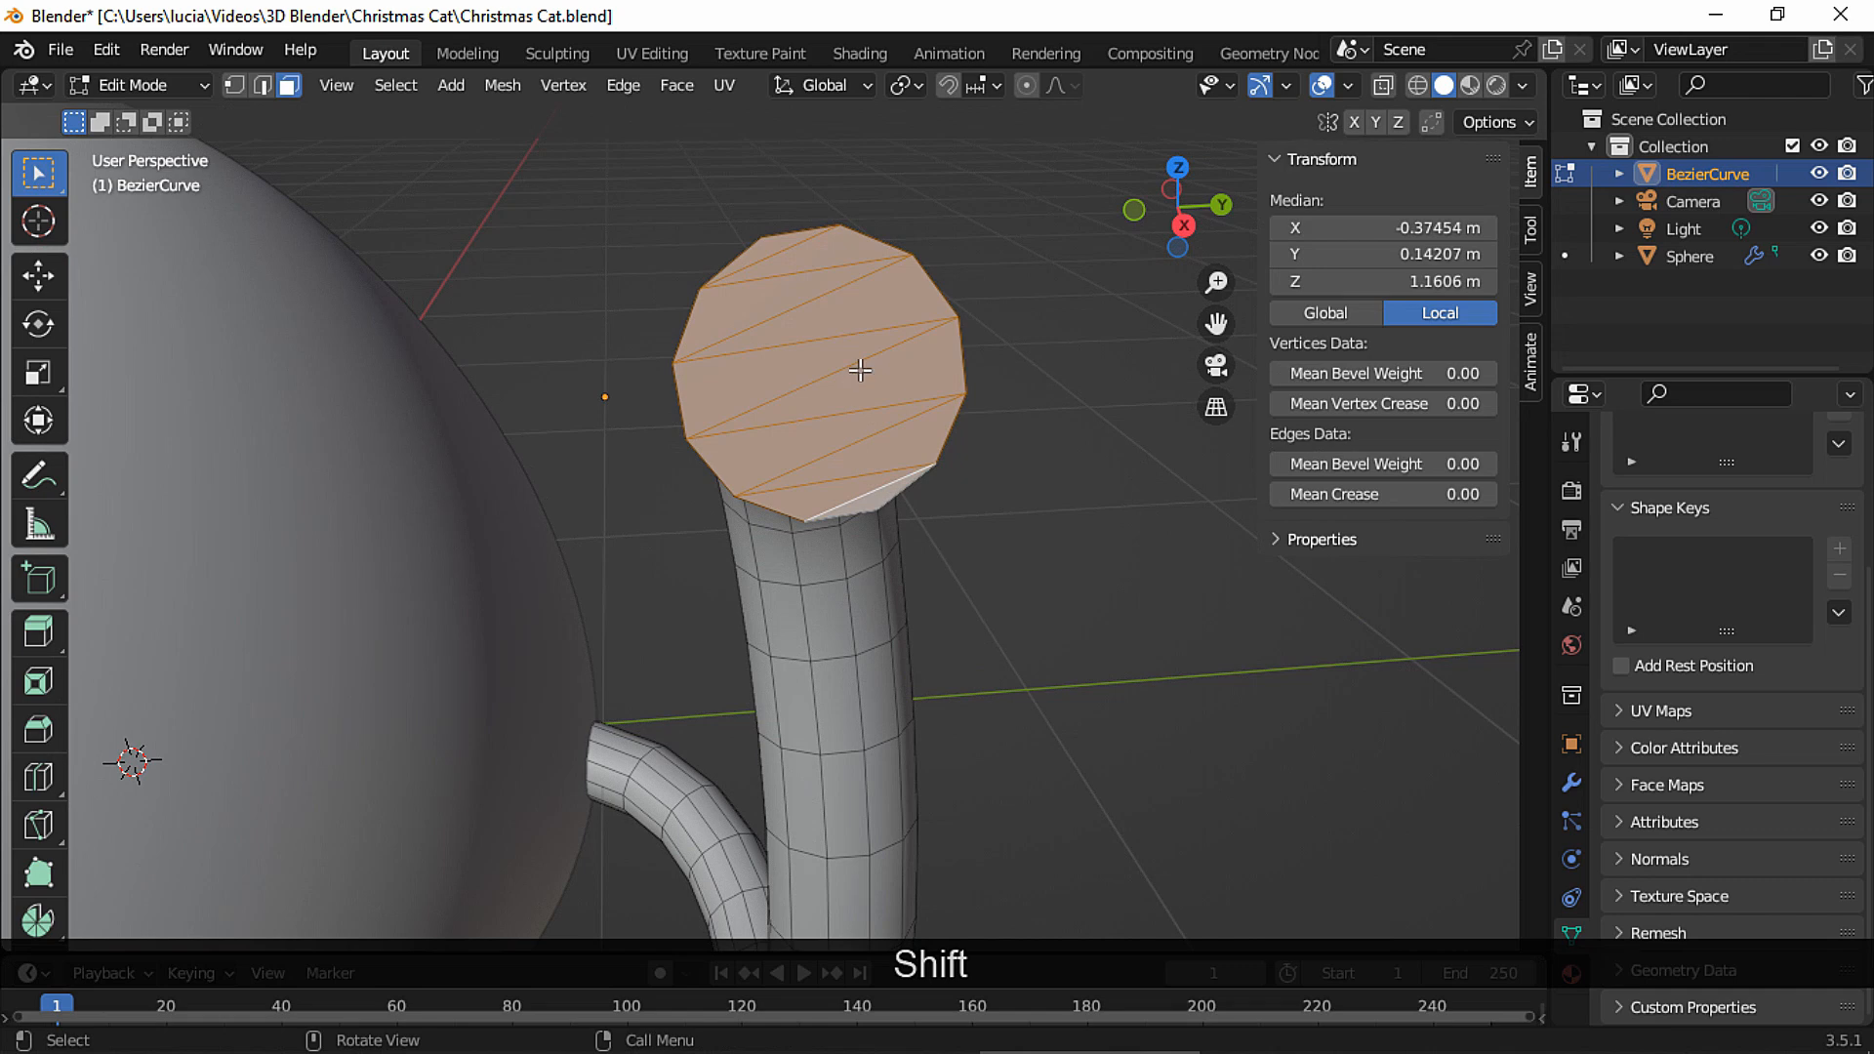
pyautogui.press('Delete')
pyautogui.click(820, 433)
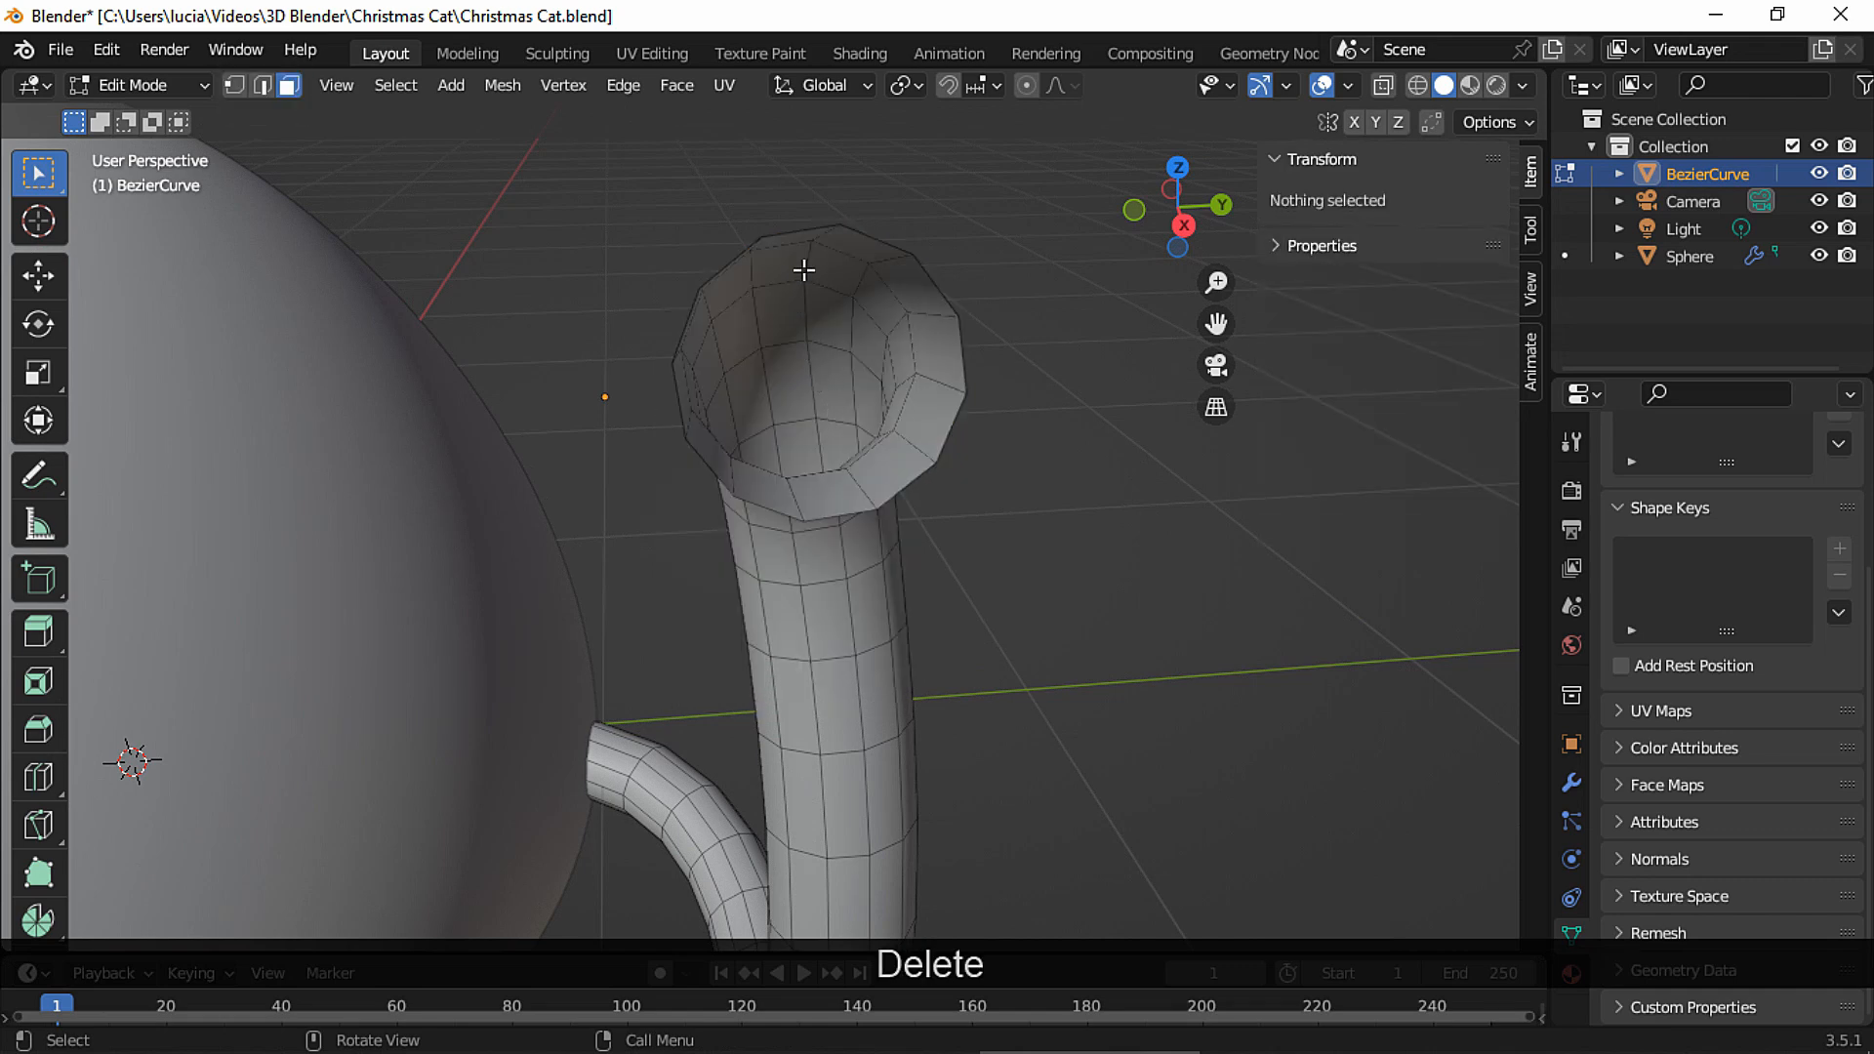
# Select the open edge loop at the tail's tip and close it with Grid Fill.
pyautogui.keyDown('alt'); pyautogui.click(805, 226); pyautogui.keyUp('alt')
pyautogui.press('F3')
pyautogui.write('grid')
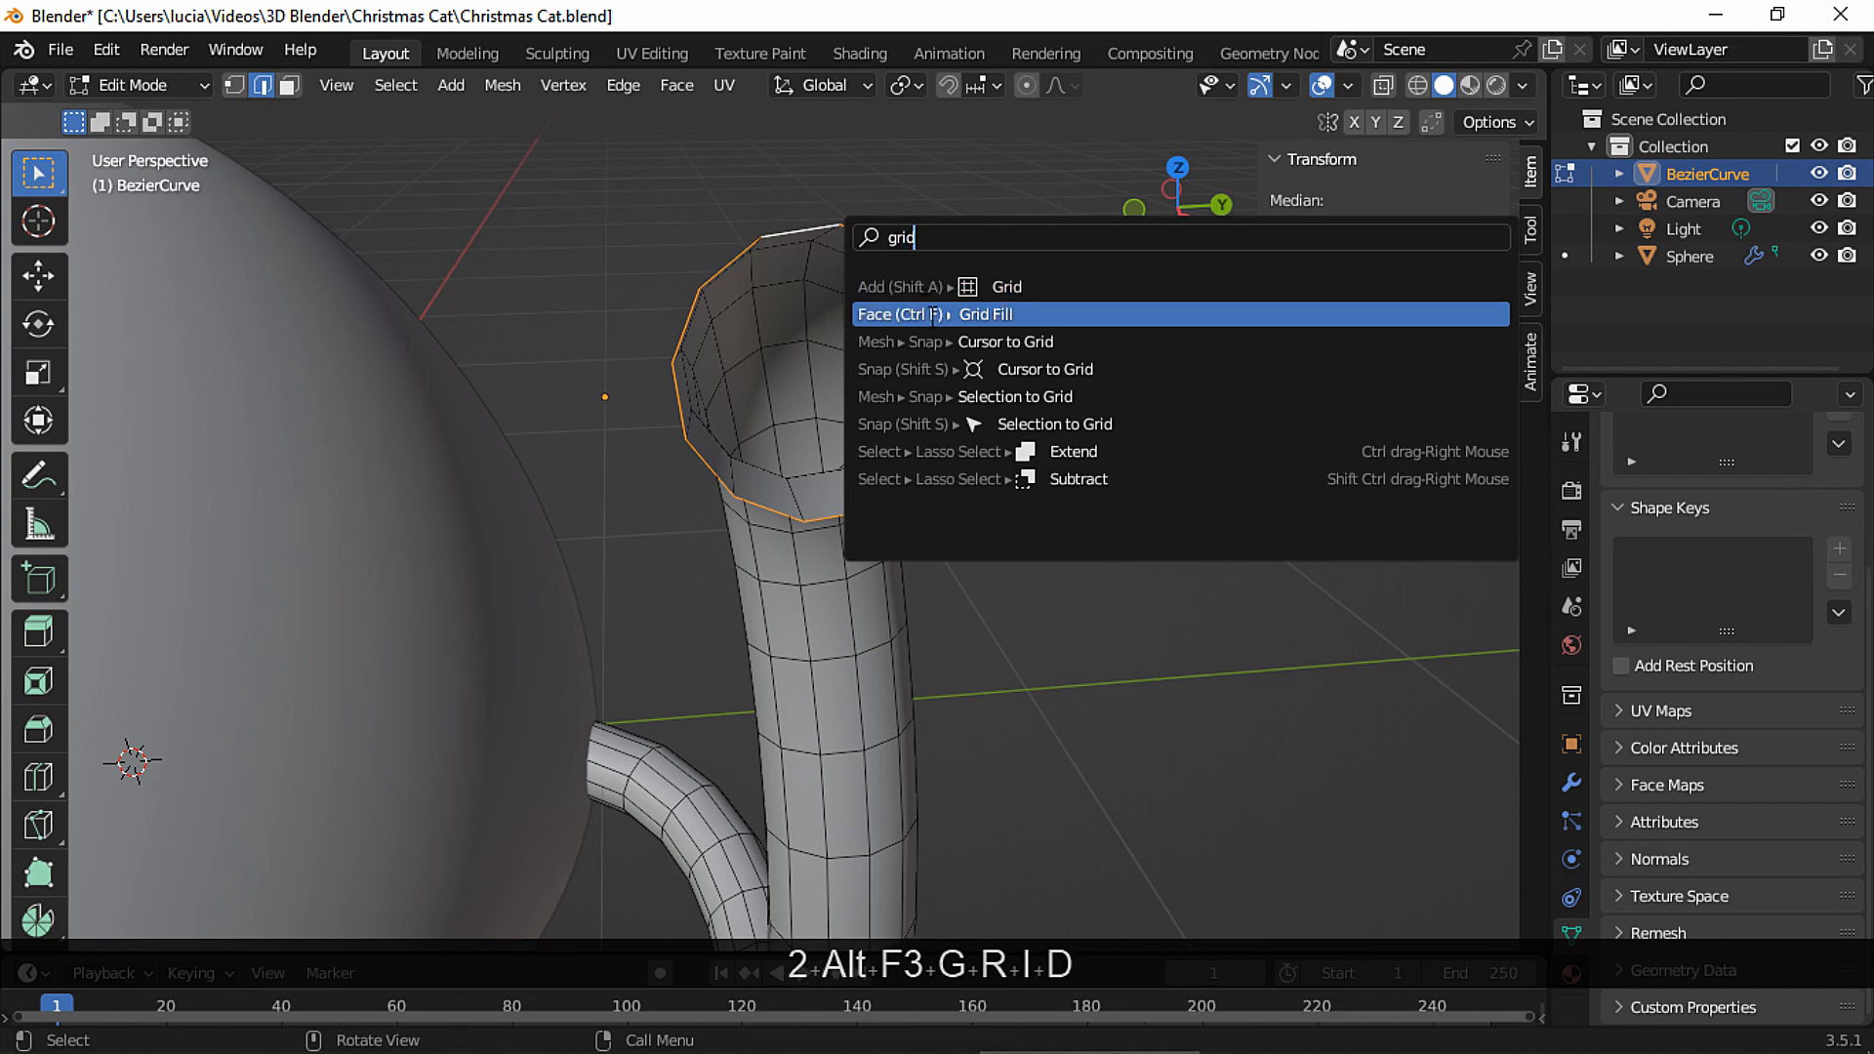
pyautogui.click(986, 313)
# Pull the centre of the tip's cap about 0.07 m outward along X and scale it to 0.81.
pyautogui.press('3')
pyautogui.scroll(4, 957, 313)
pyautogui.click(947, 310)
pyautogui.scroll(-5, 947, 311)
pyautogui.moveTo(938, 394); pyautogui.dragTo(916, 429, button='middle')
pyautogui.keyDown('ctrl'); pyautogui.moveTo(916, 429); pyautogui.dragTo(886, 343, button='middle'); pyautogui.keyUp('ctrl')
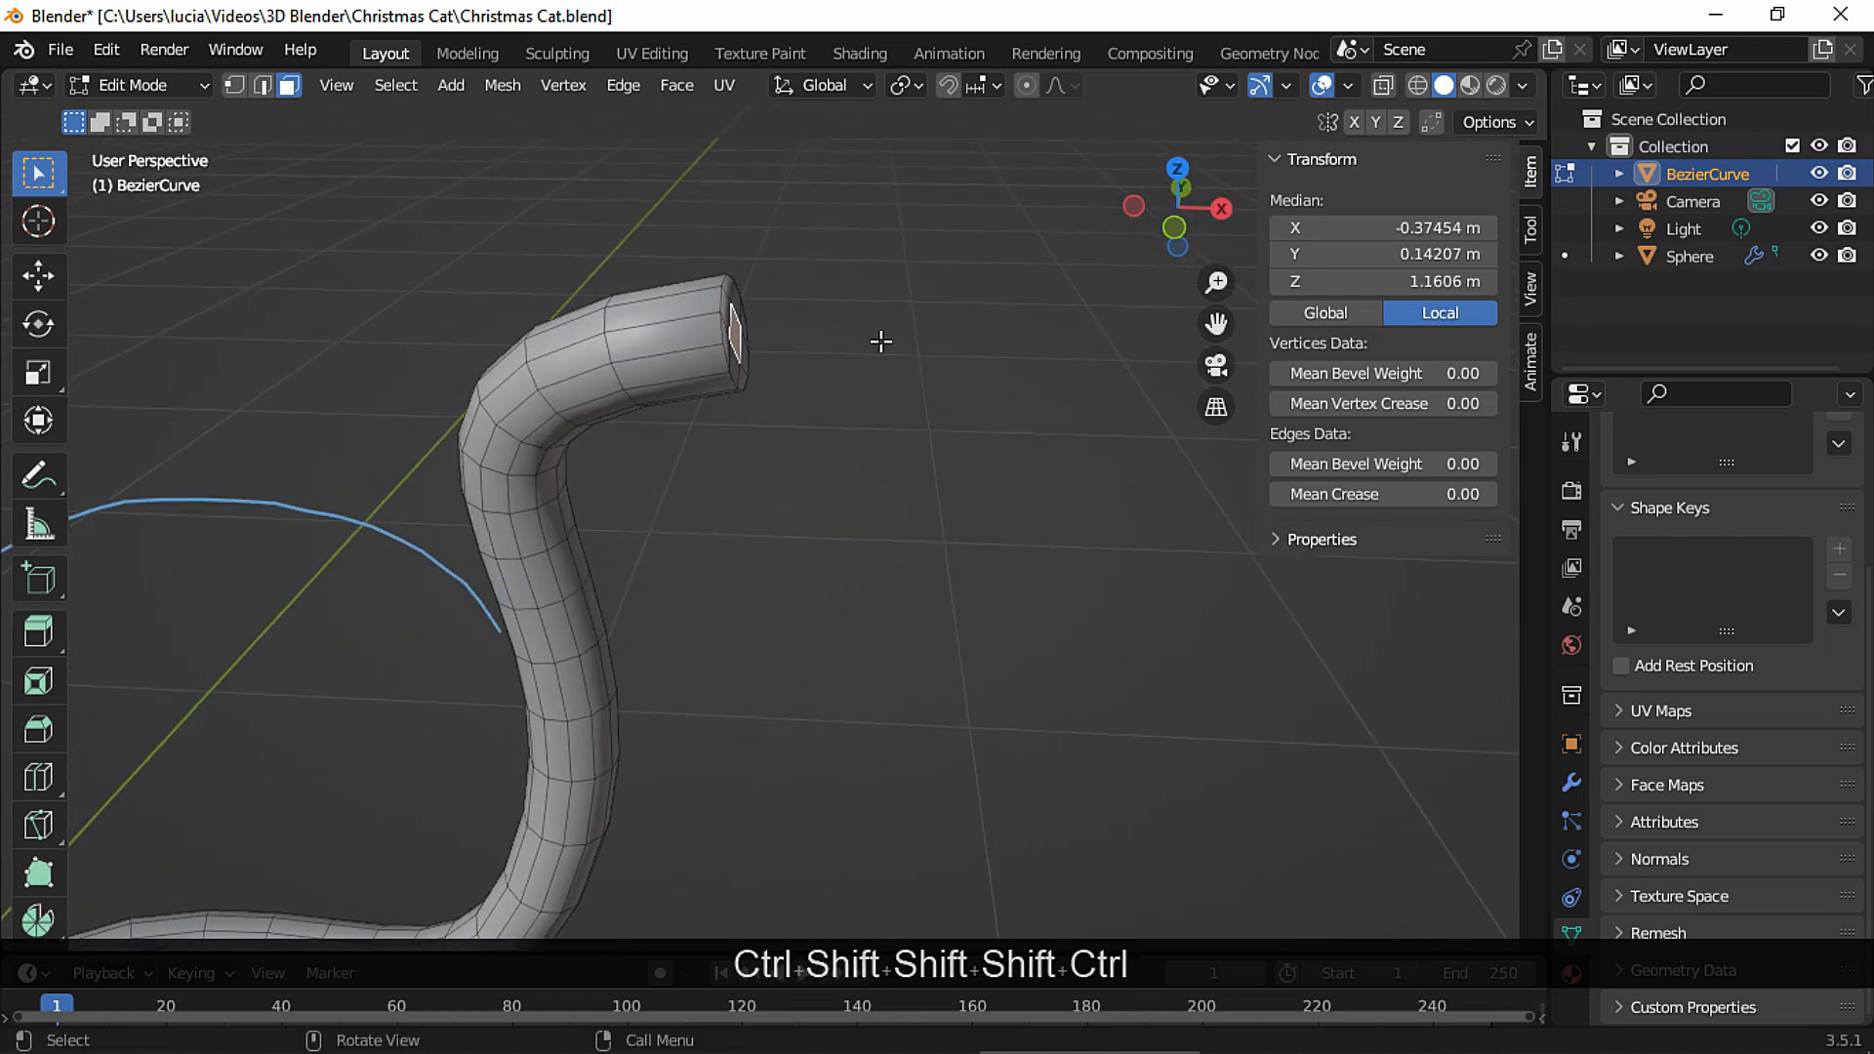
pyautogui.press('g')
pyautogui.press('x')
pyautogui.click(927, 345)
pyautogui.press('s')
pyautogui.click(882, 408)
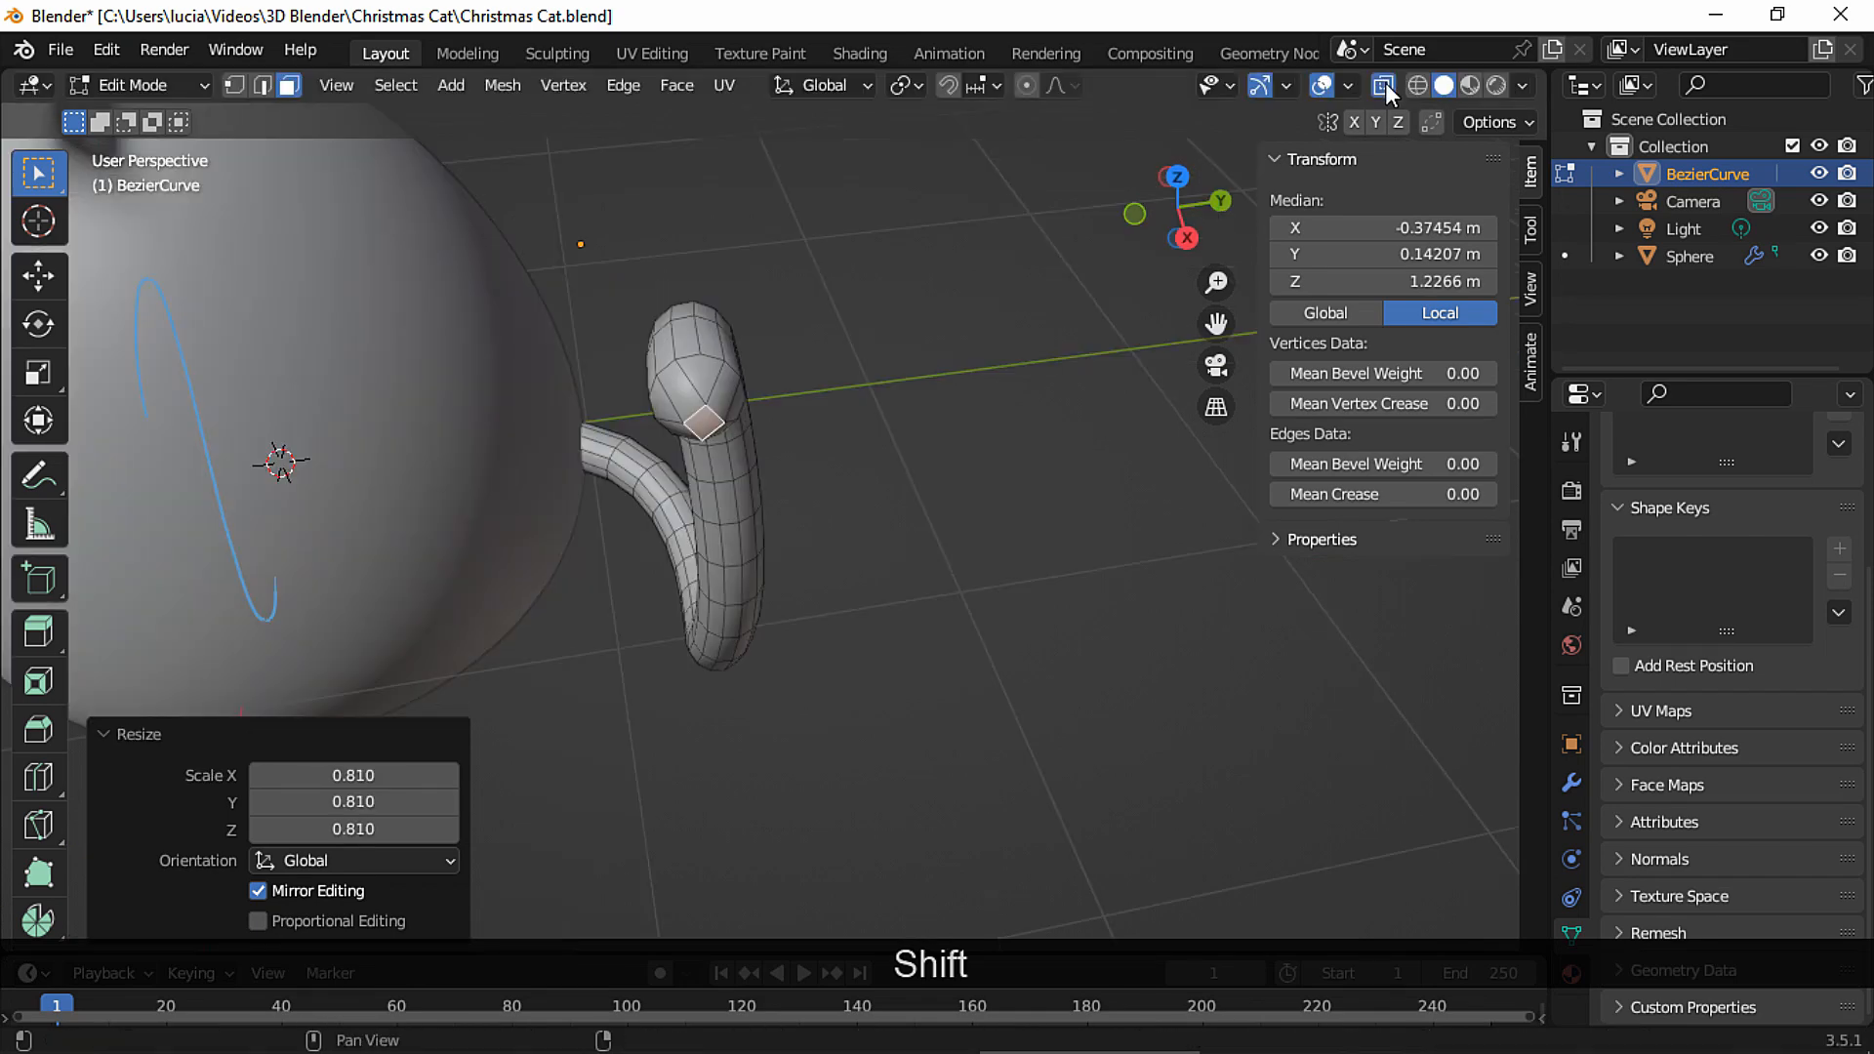
# With X-ray on, select the faces of the tail's end hidden inside the body from the right view and delete them.
pyautogui.click(1384, 85)
pyautogui.click(1193, 248)
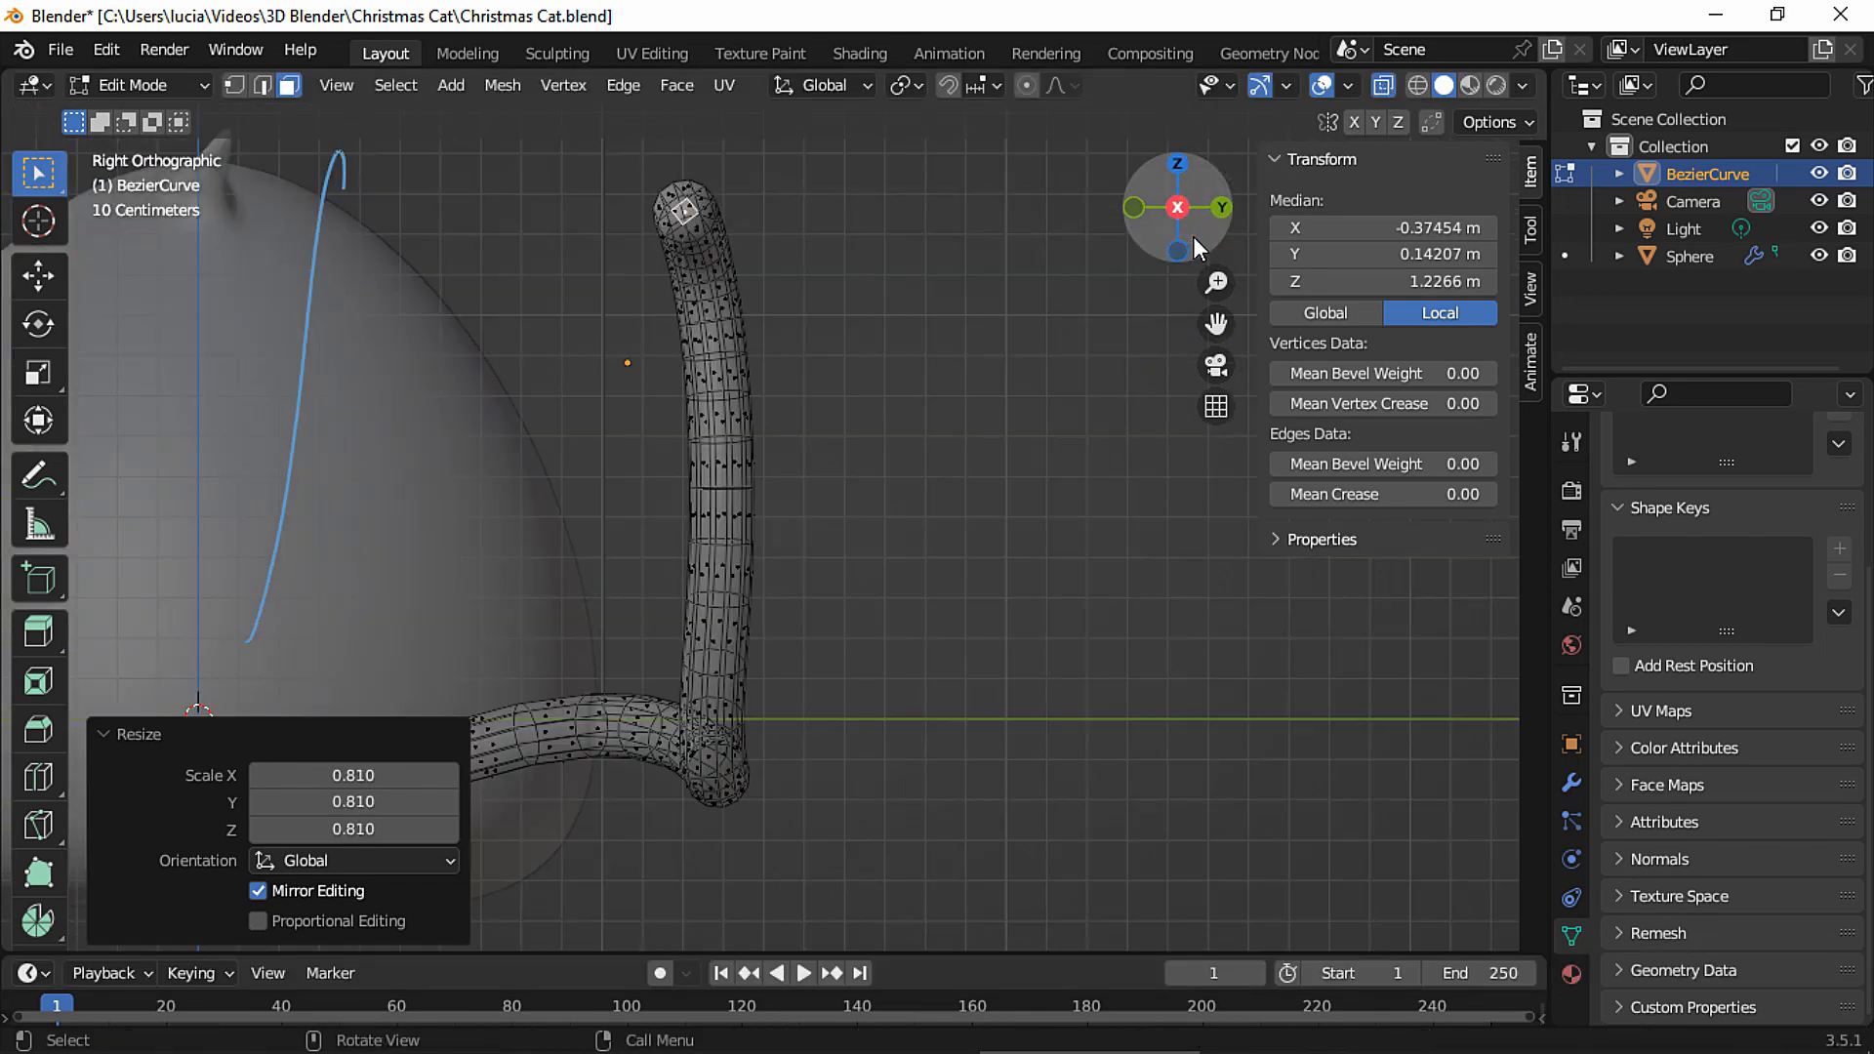
pyautogui.keyDown('shift'); pyautogui.moveTo(636, 357); pyautogui.dragTo(861, 178, button='middle'); pyautogui.keyUp('shift')
pyautogui.moveTo(550, 369); pyautogui.dragTo(802, 622)
pyautogui.moveTo(771, 508); pyautogui.dragTo(859, 547, button='middle')
pyautogui.click(1387, 85)
pyautogui.moveTo(752, 249); pyautogui.dragTo(699, 293, button='middle')
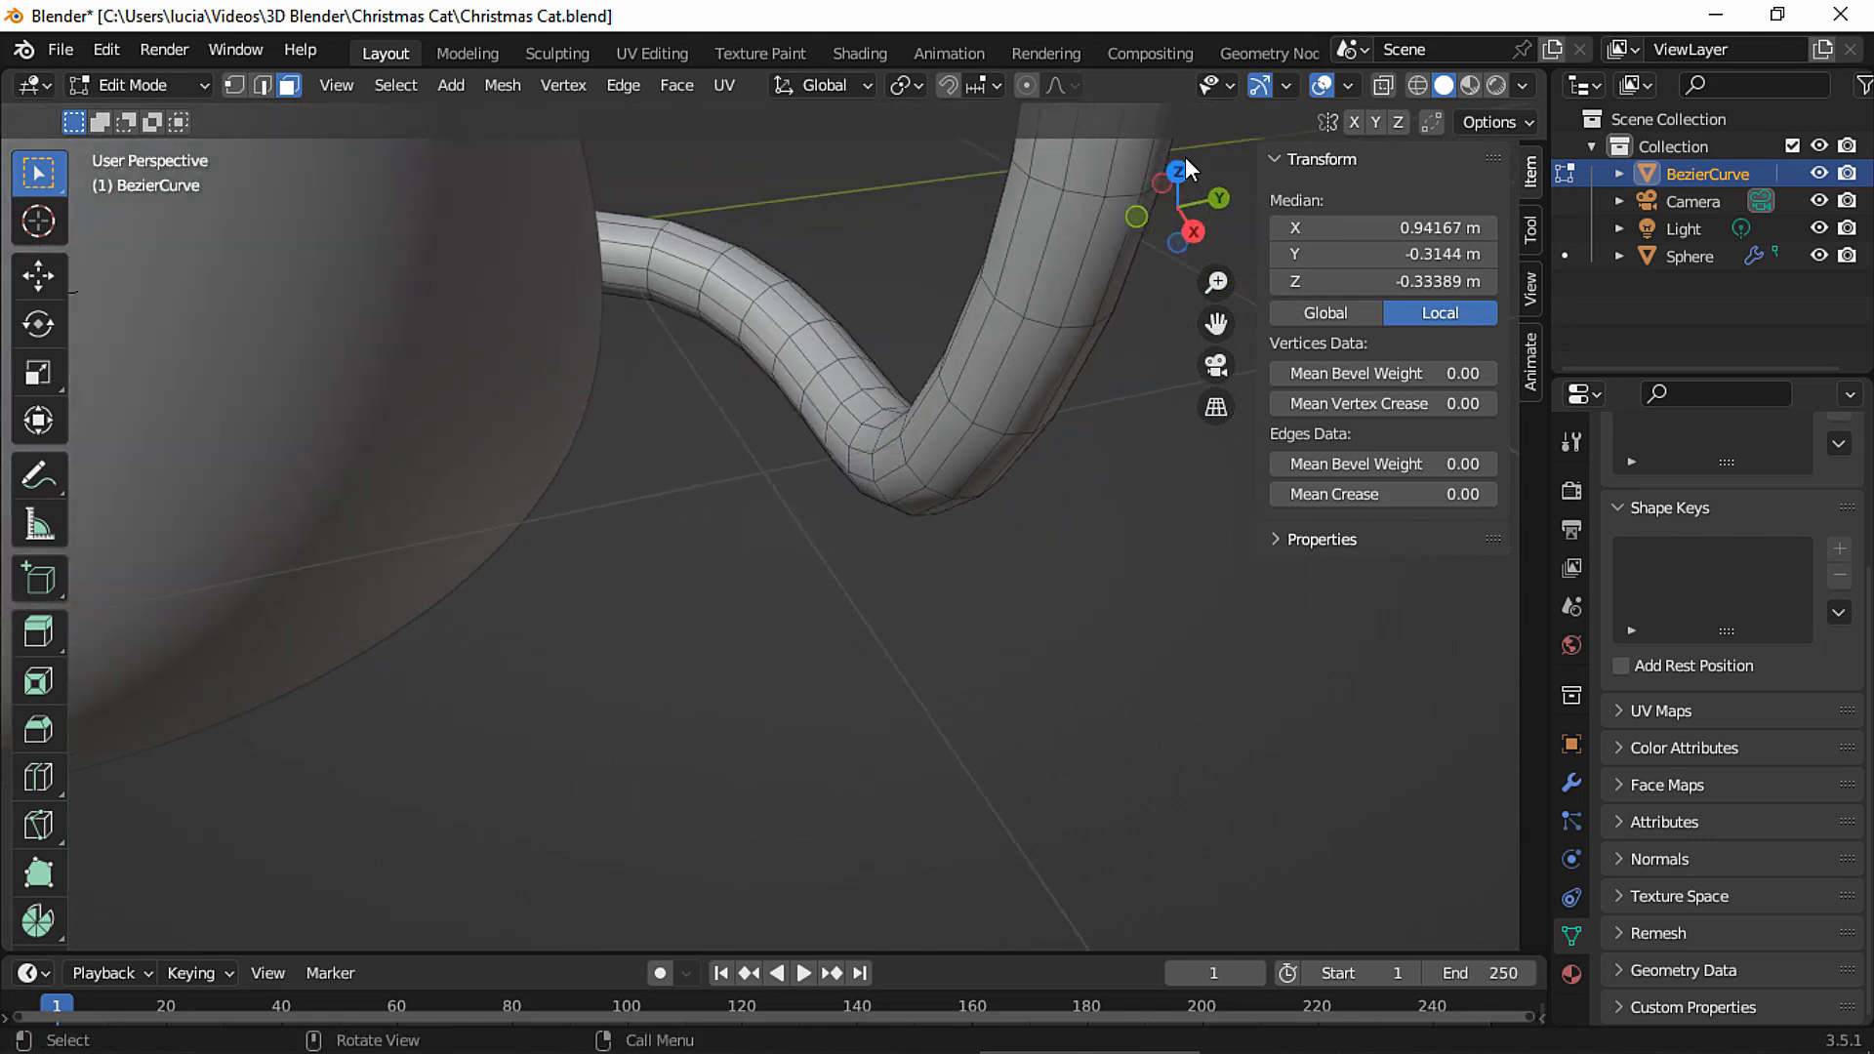
pyautogui.click(1383, 86)
pyautogui.press('Delete')
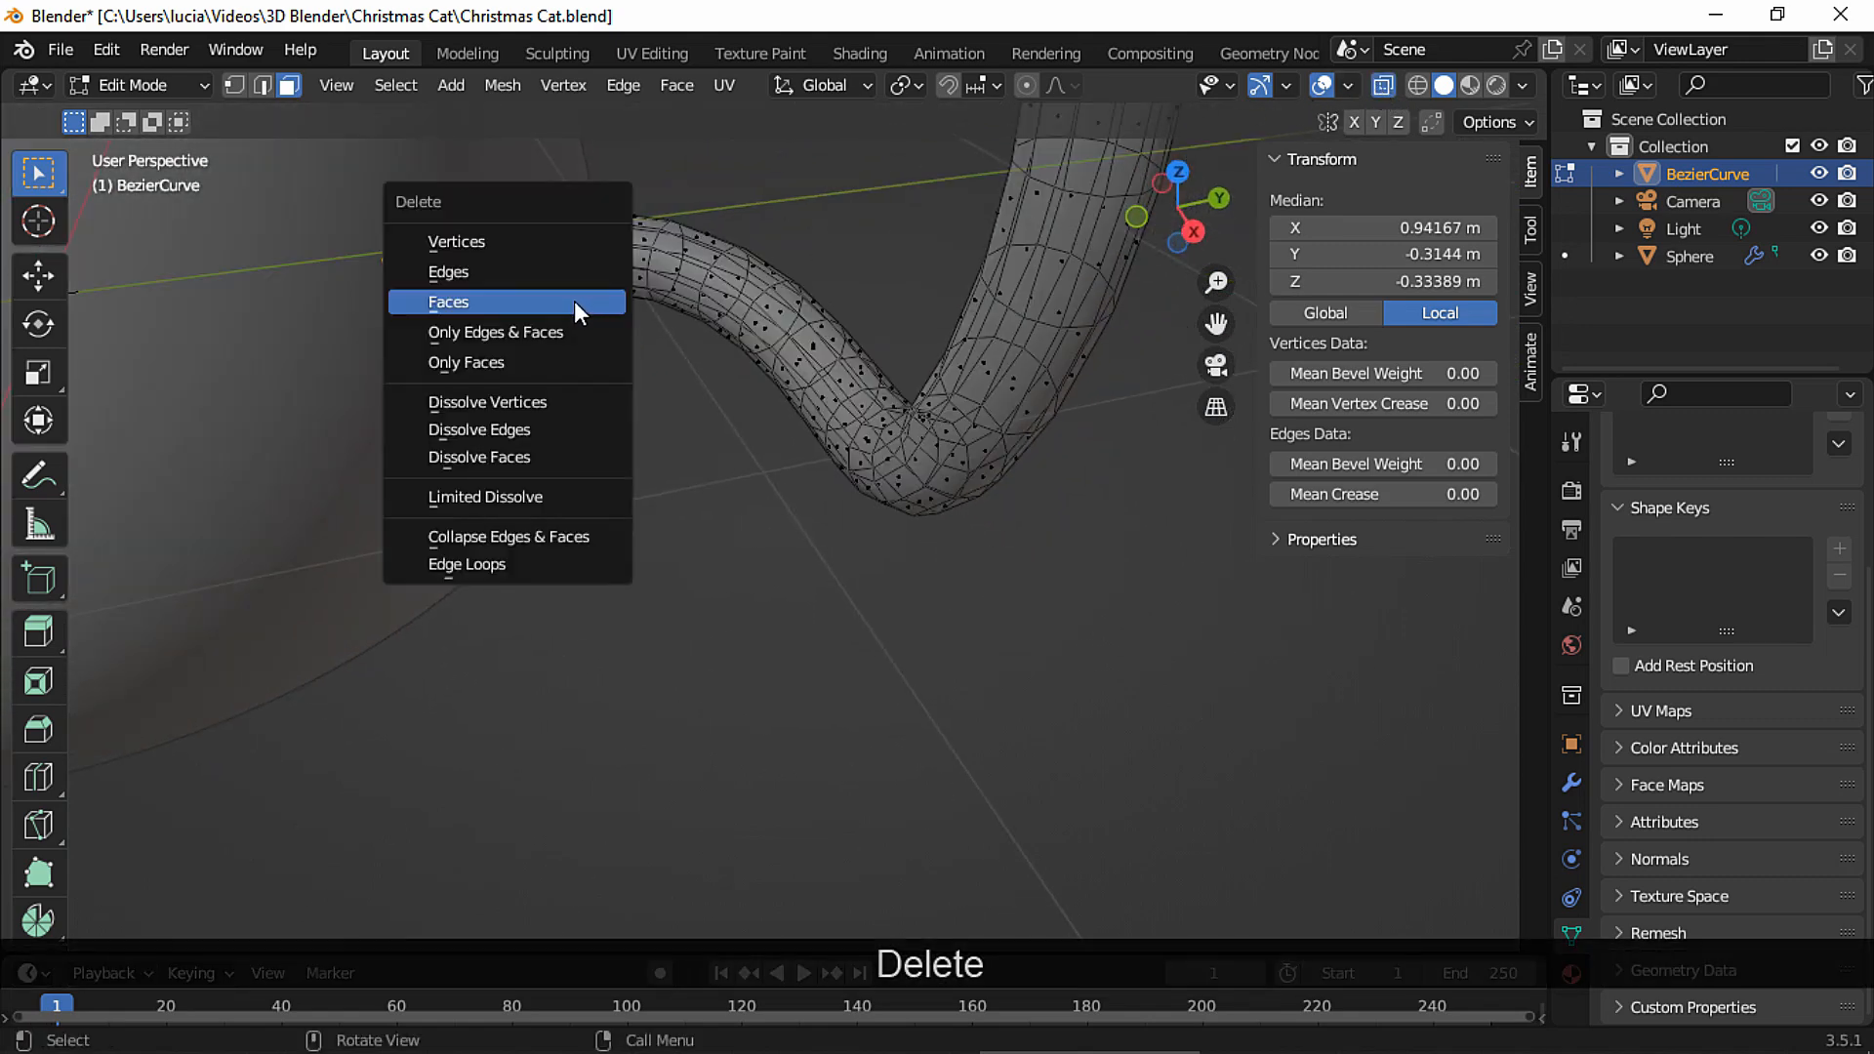
pyautogui.click(562, 305)
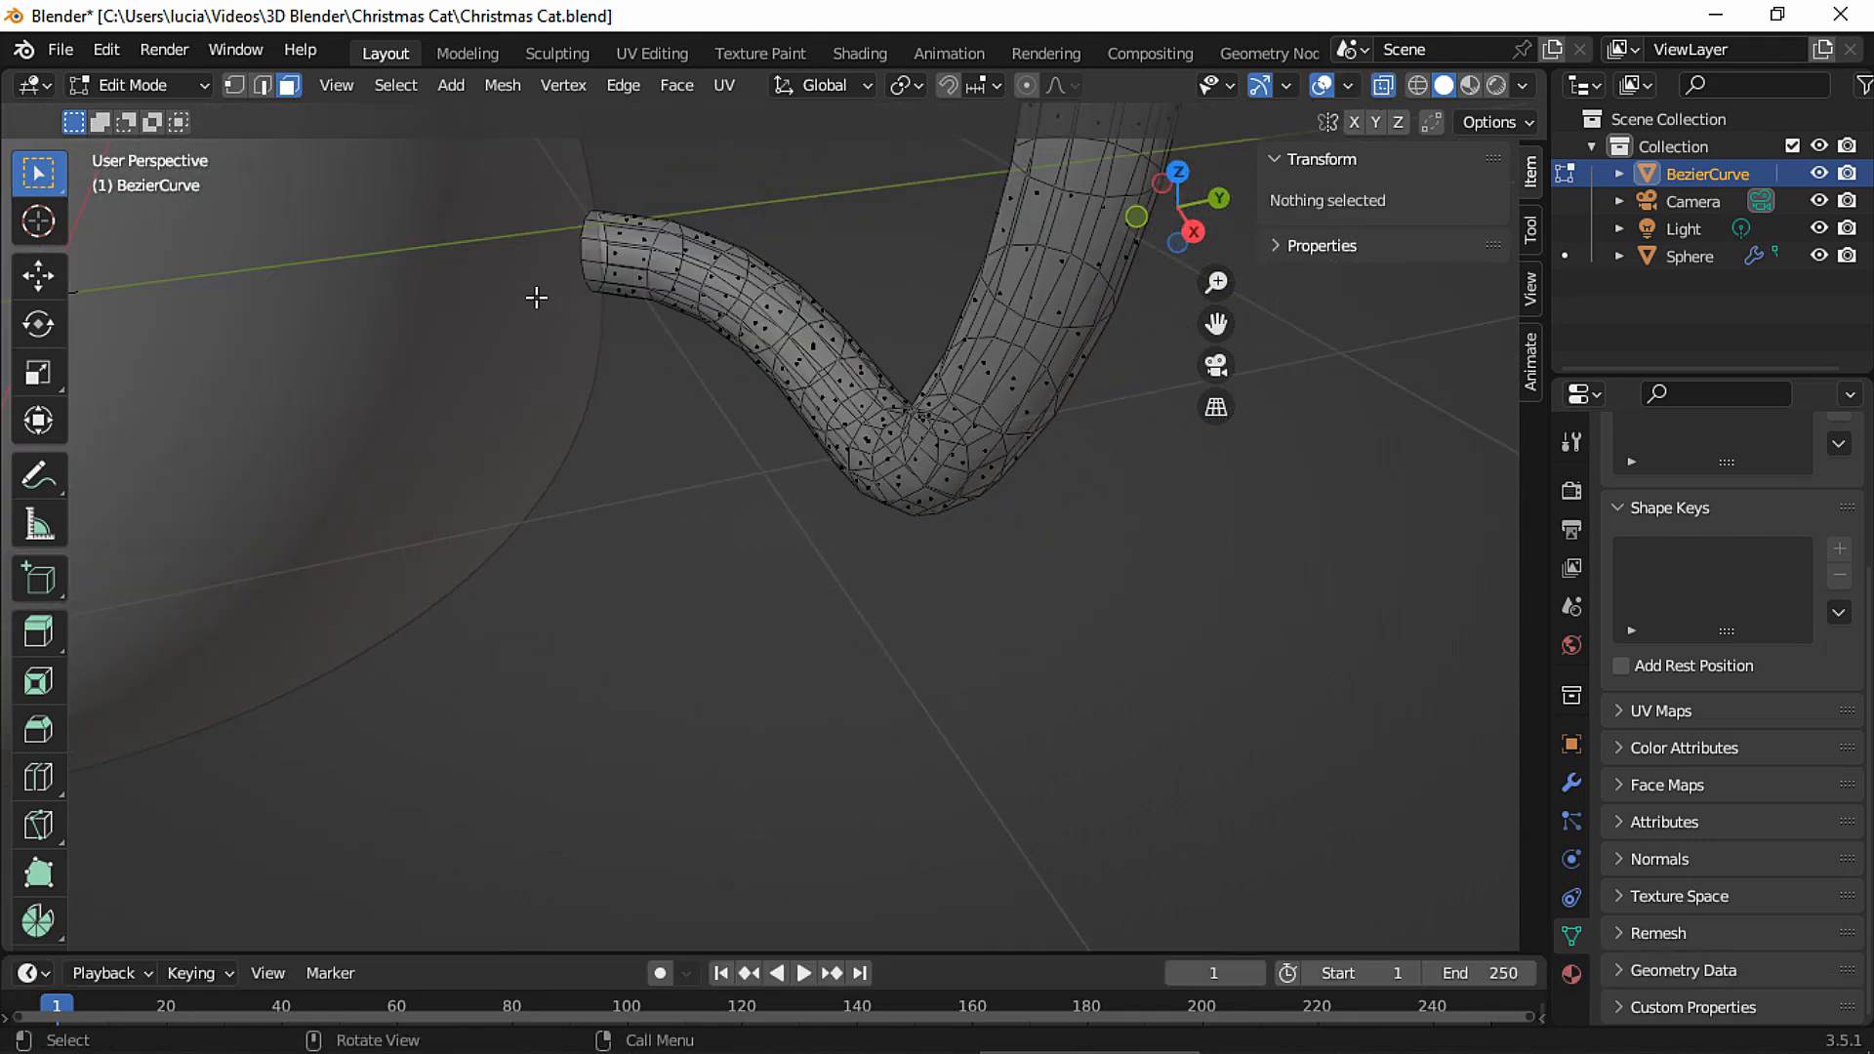
# Select the open edge loop at the tail's base and close it with Grid Fill.
pyautogui.press('2')
pyautogui.click(607, 238)
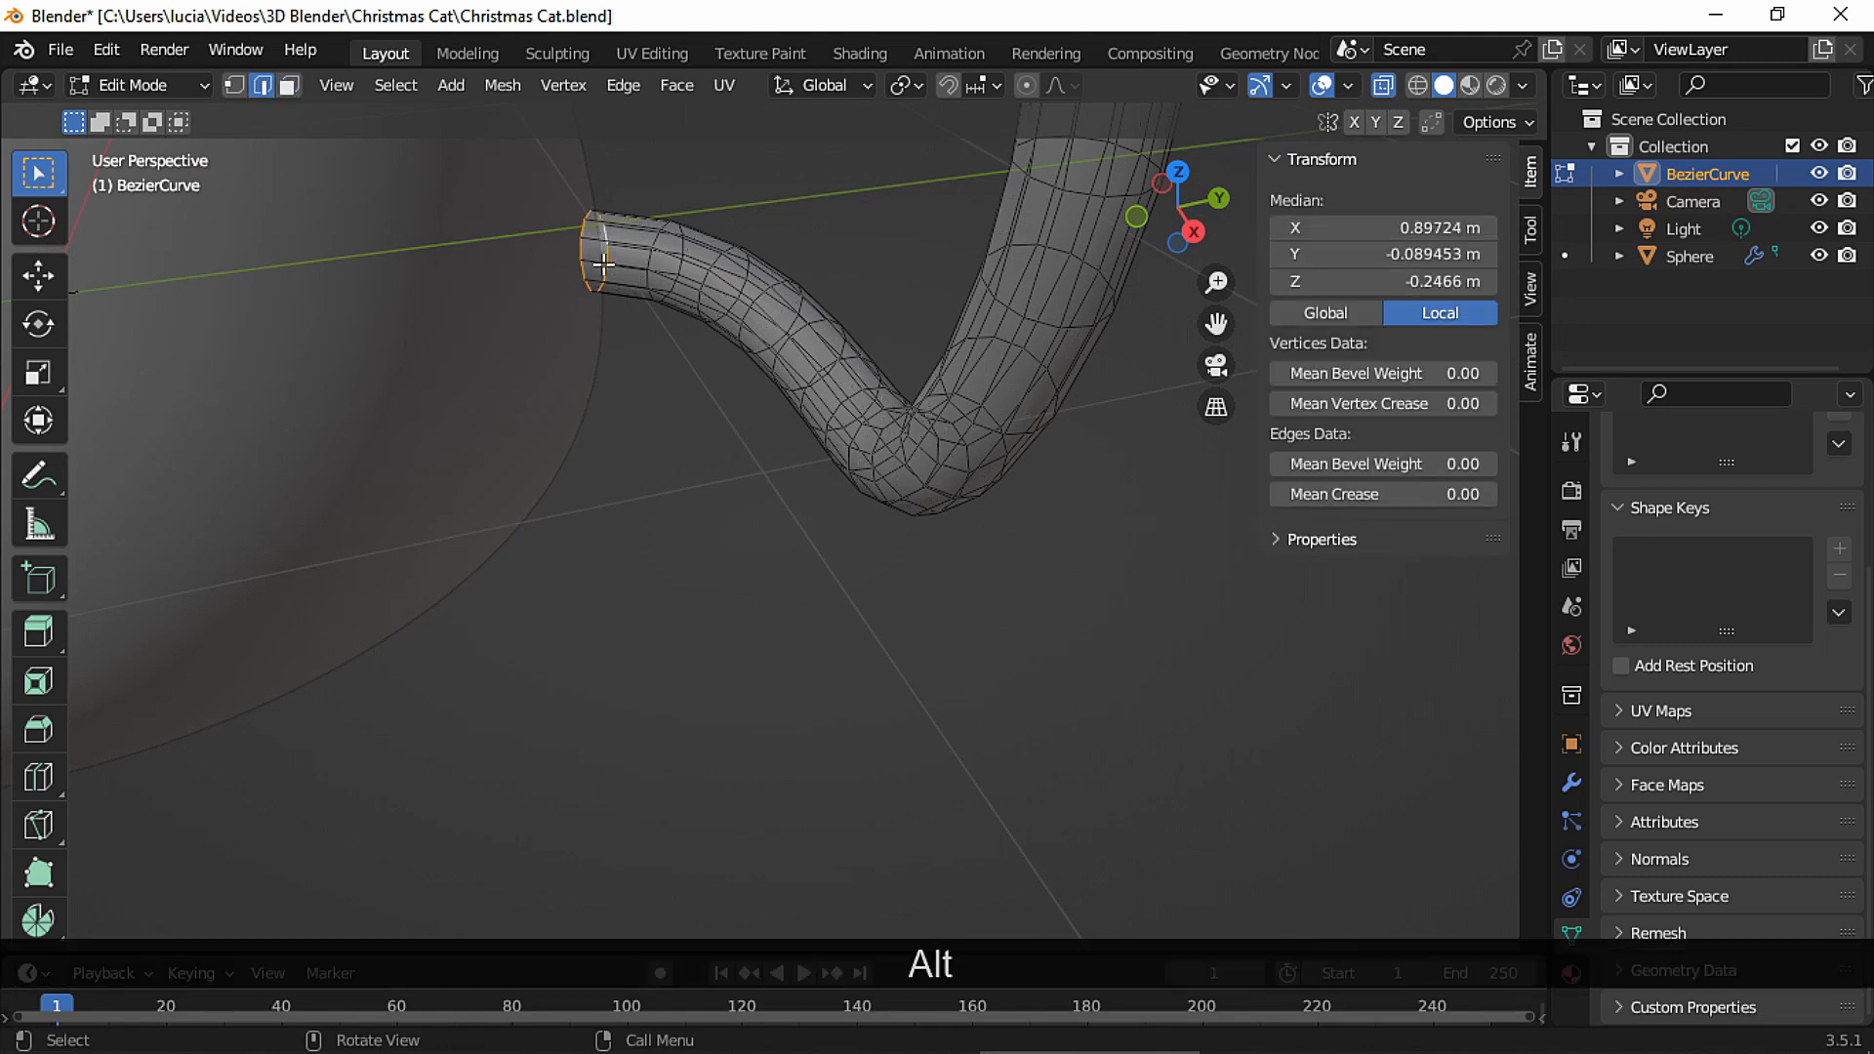
pyautogui.press('F3')
pyautogui.click(758, 305)
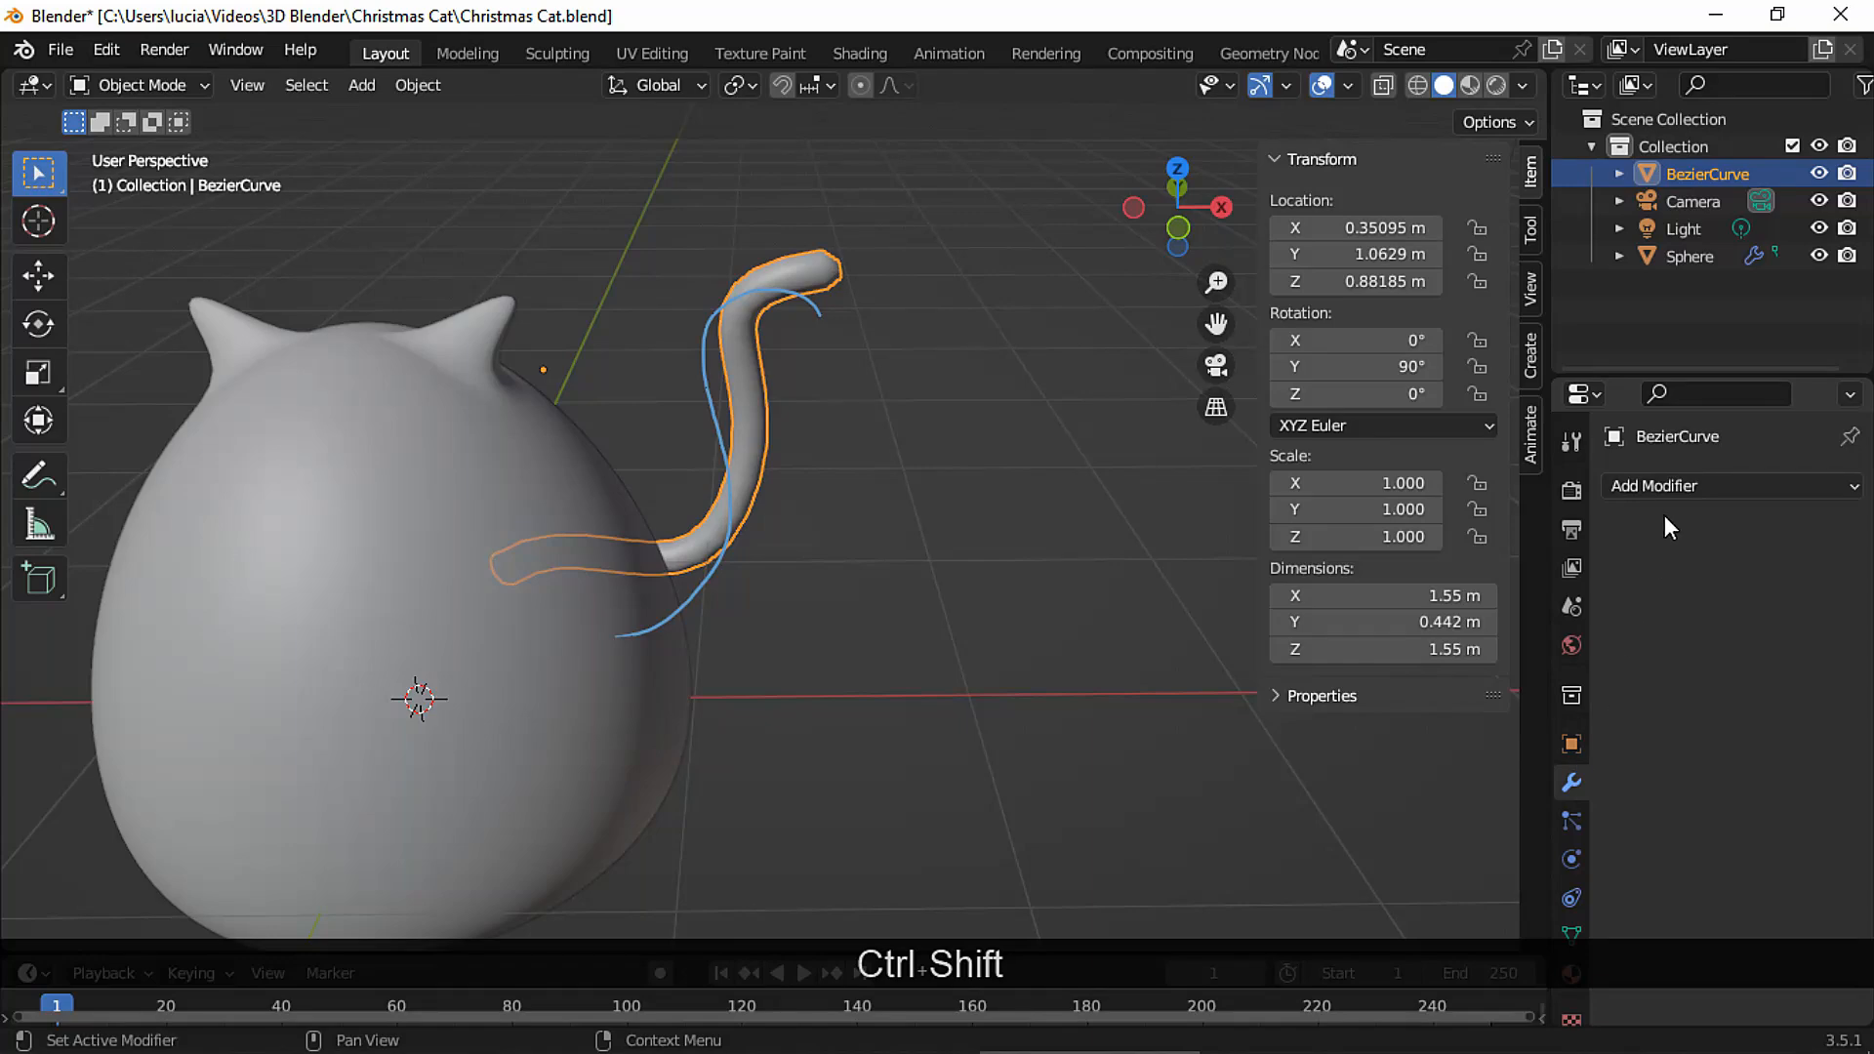
# Add a Subdivision Surface modifier to the tail with viewport and render levels of 2.
pyautogui.click(1663, 486)
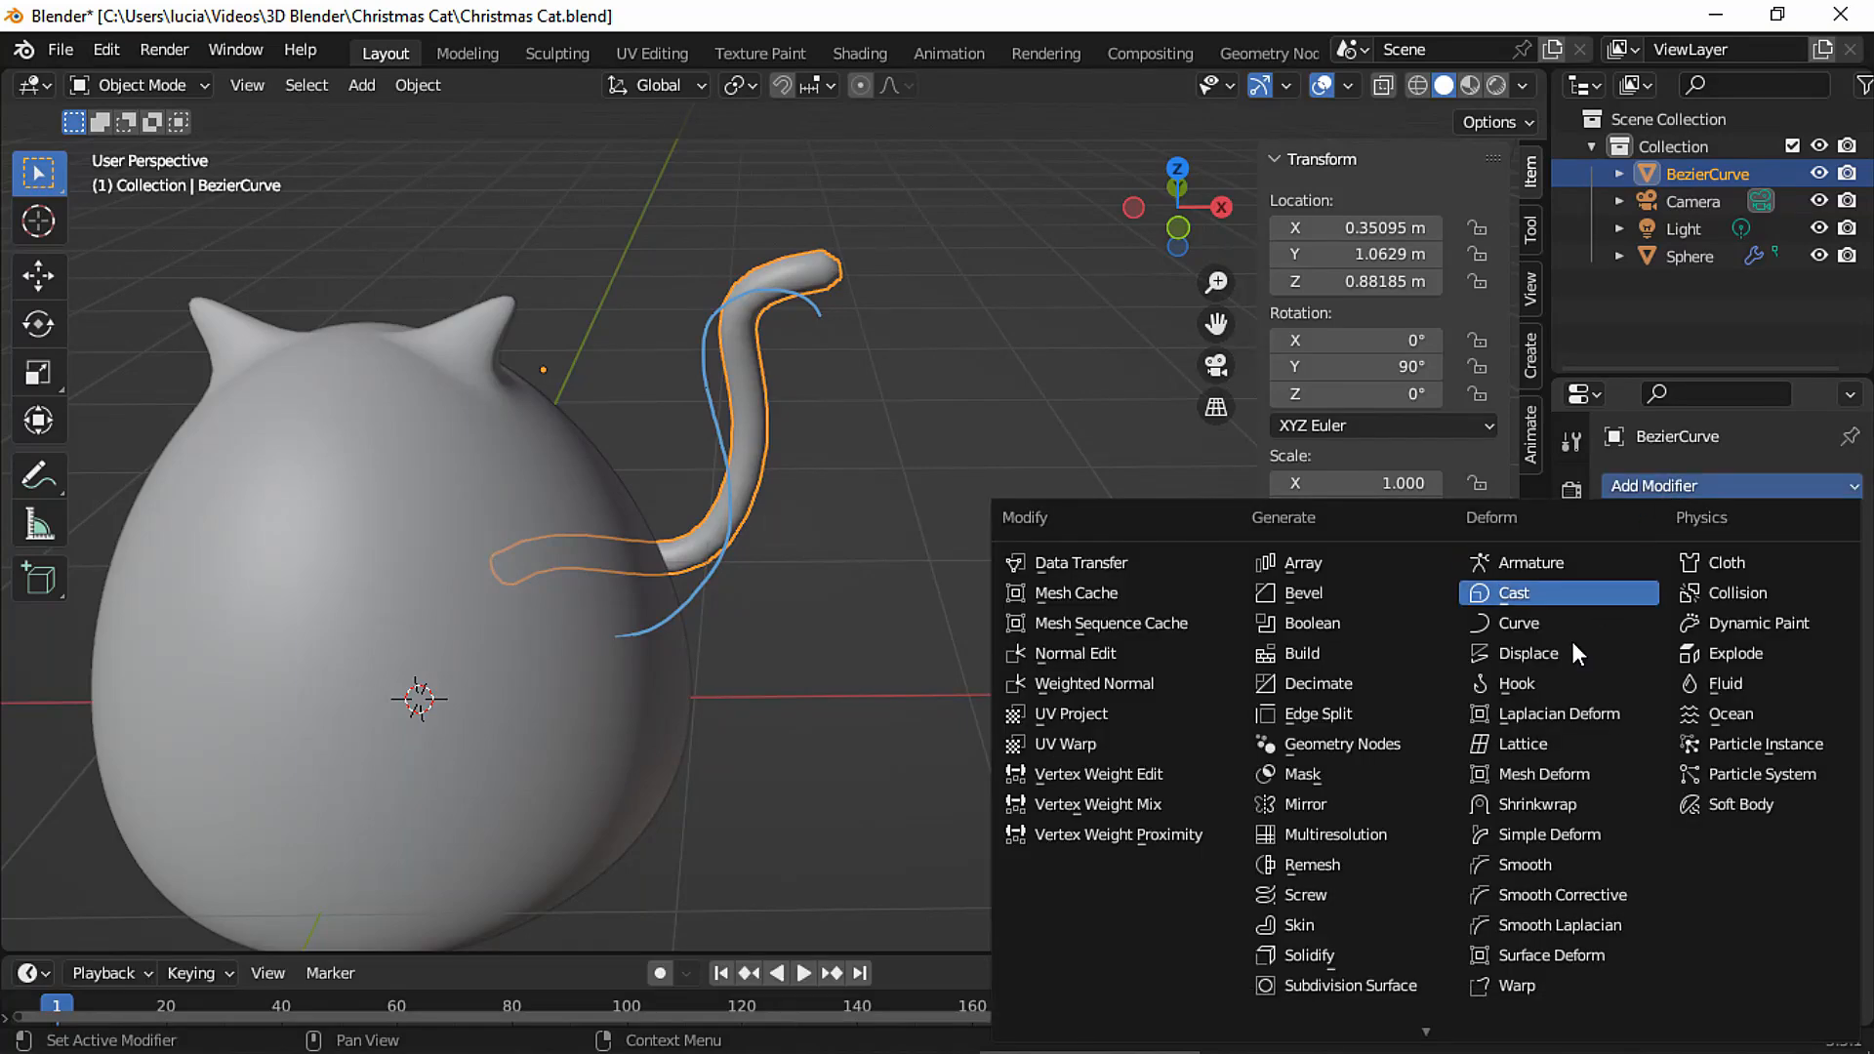
pyautogui.click(1385, 985)
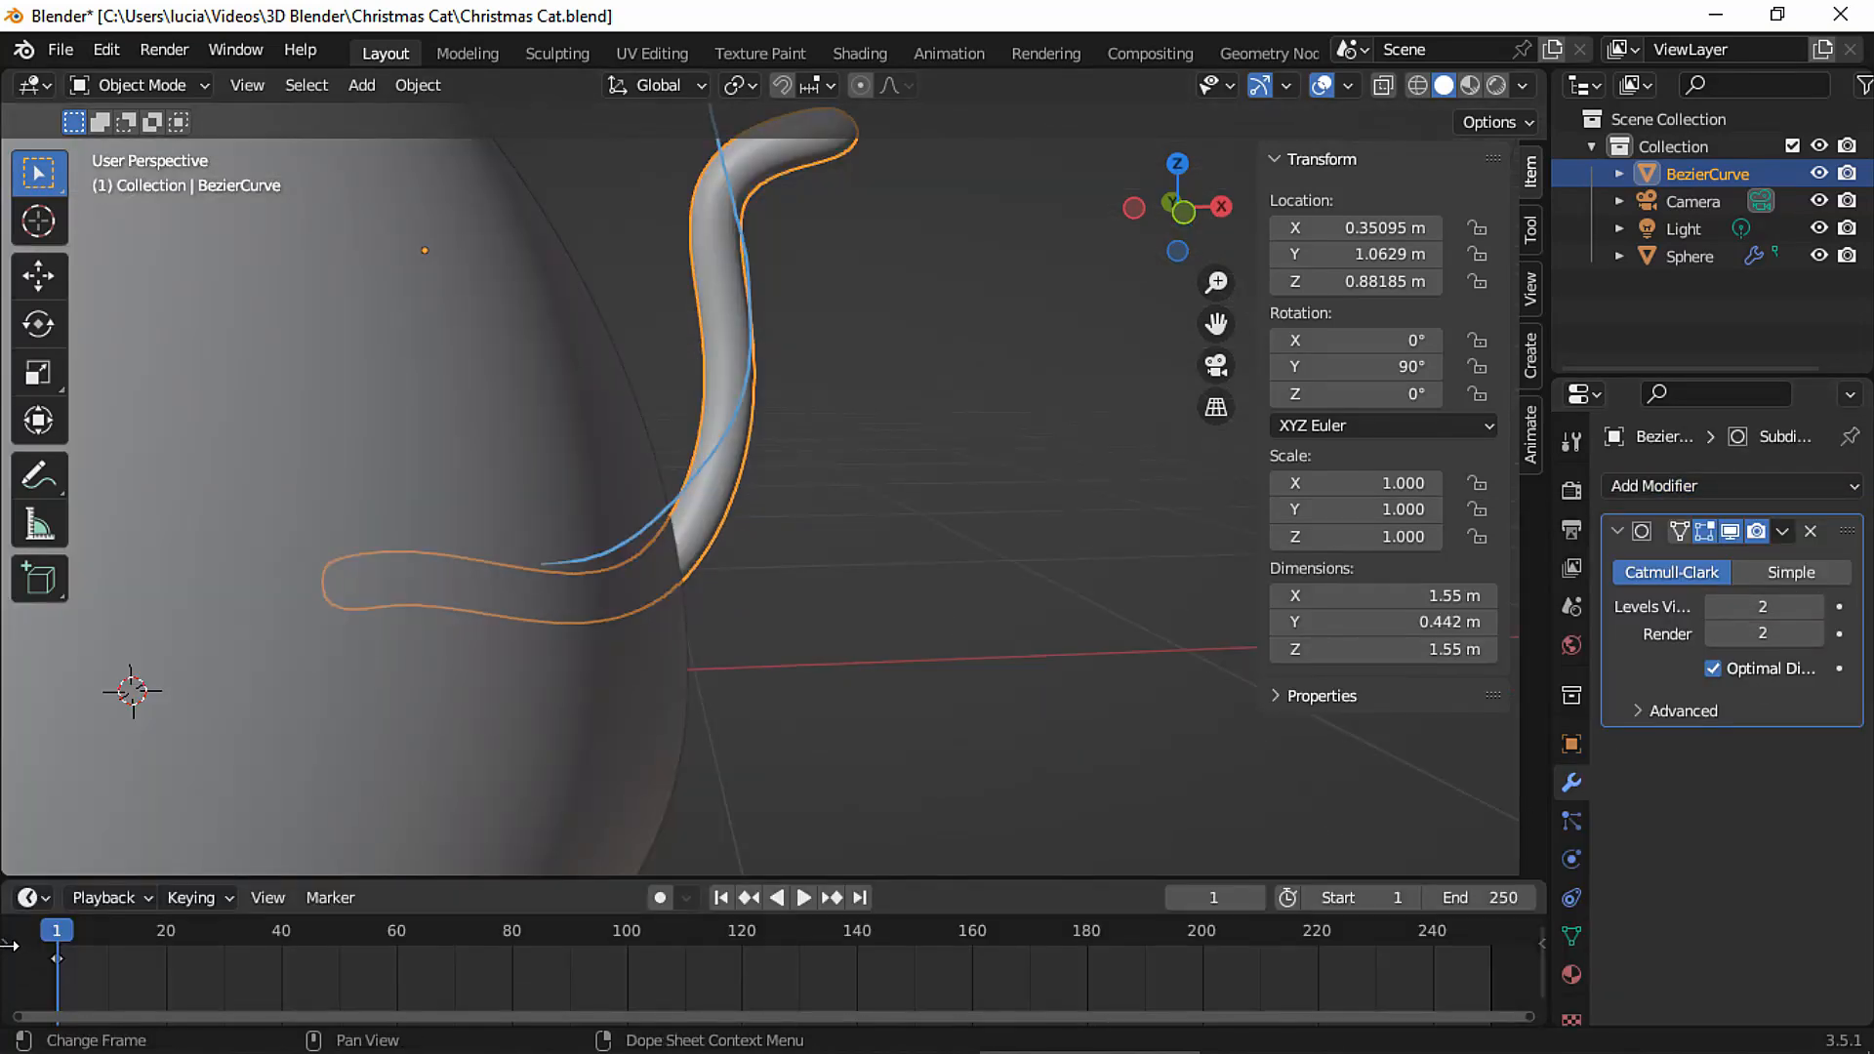
# Delete the Note annotation layer that served as the tail's guide sketch.
pyautogui.click(6, 944)
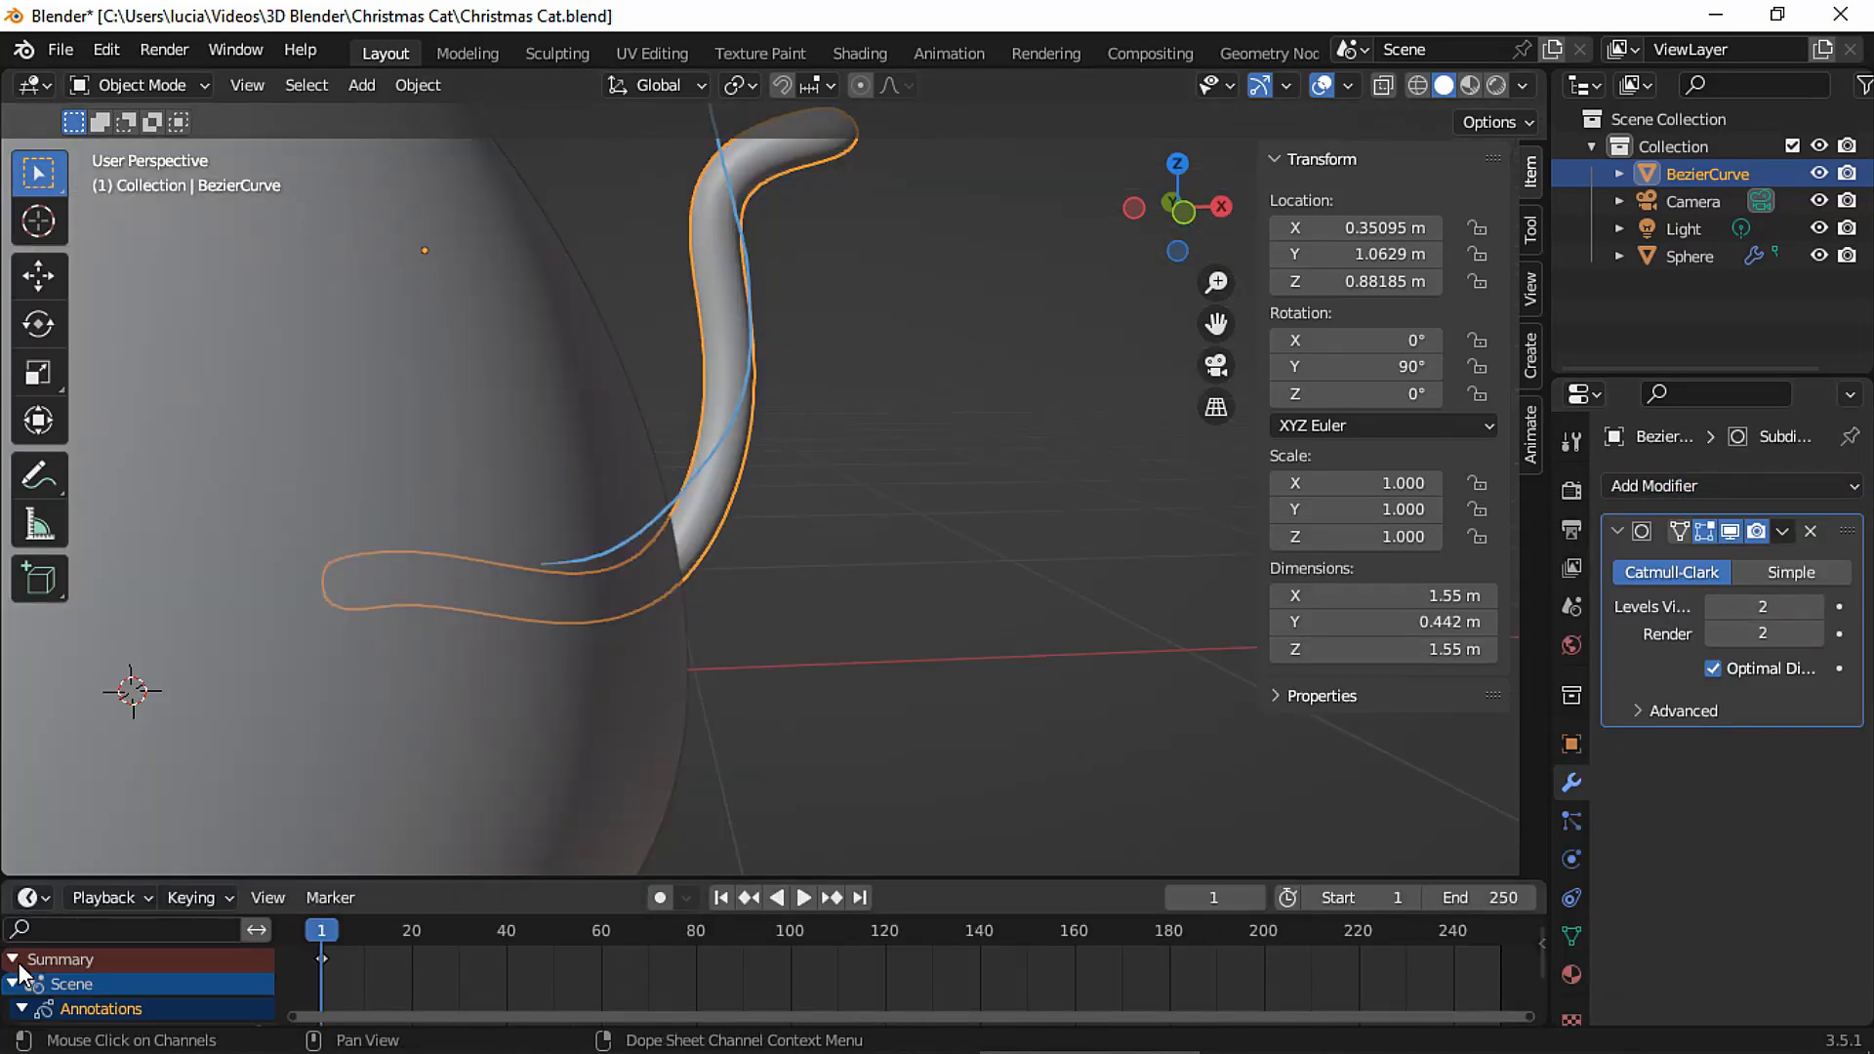
pyautogui.moveTo(114, 1010); pyautogui.dragTo(115, 952, button='middle')
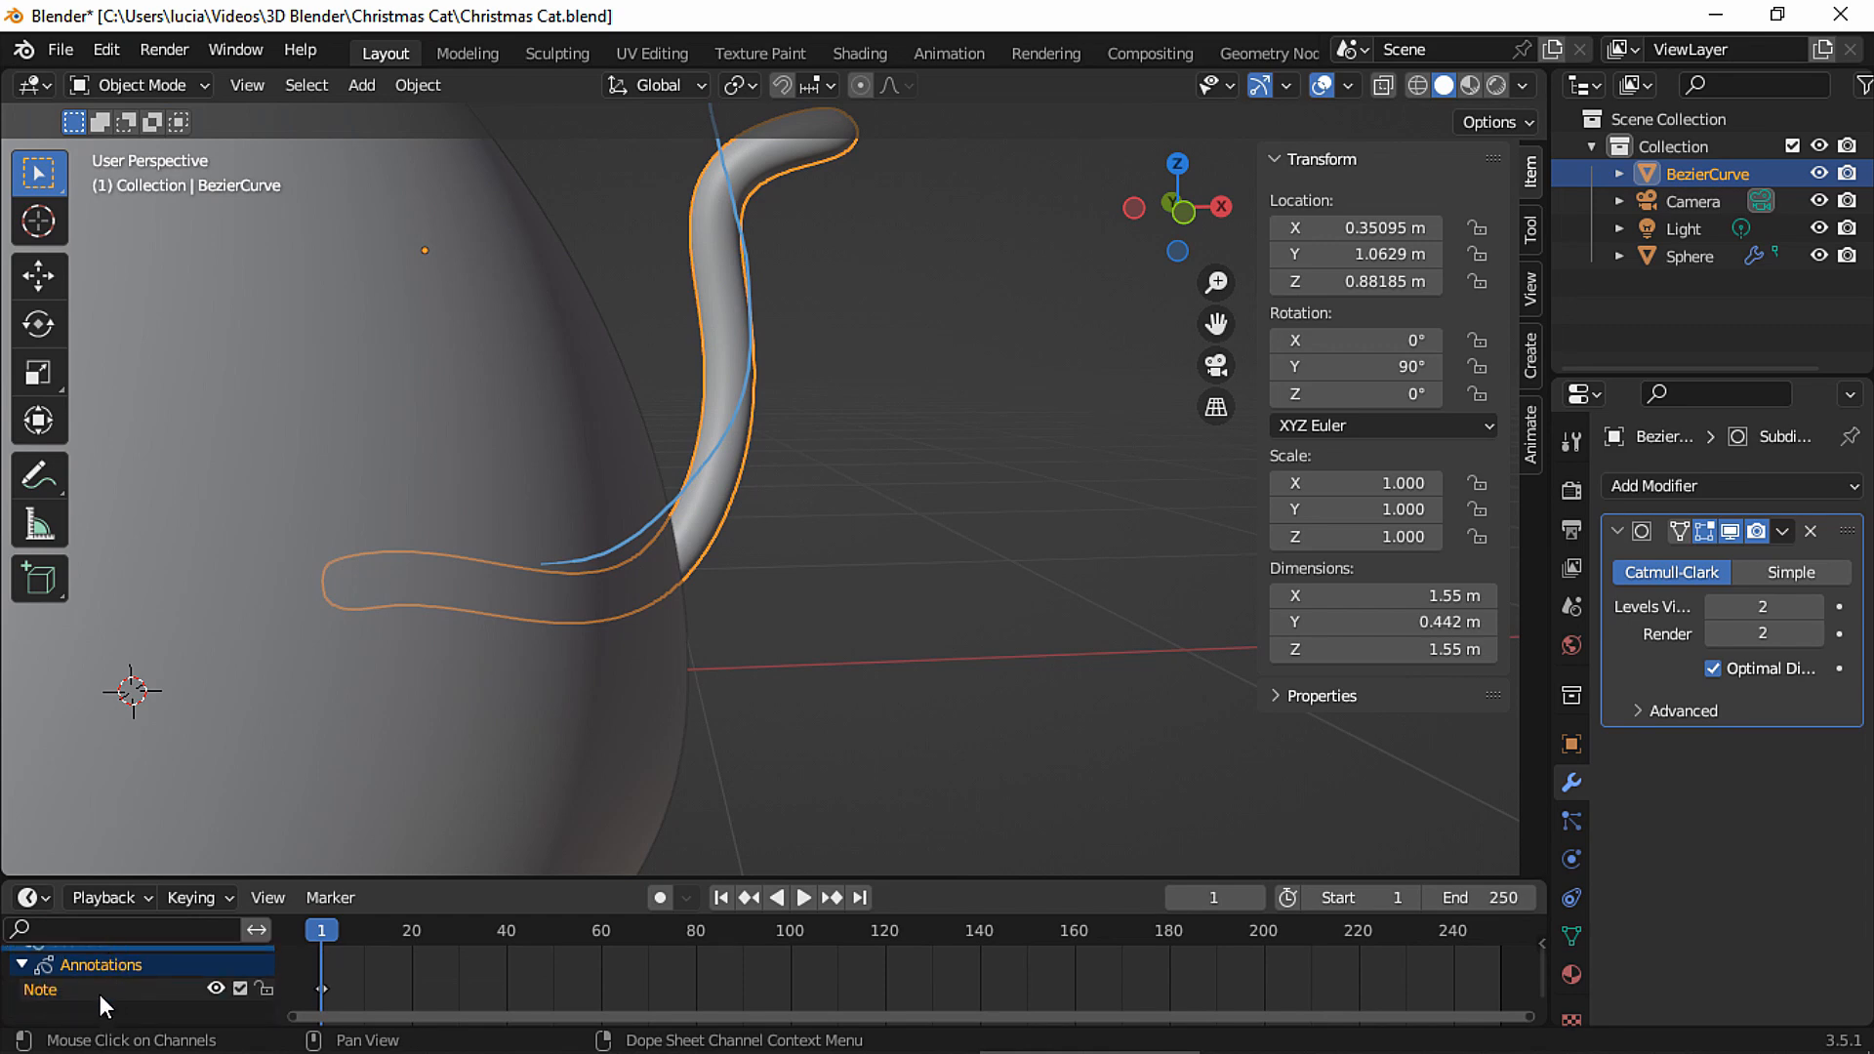
pyautogui.press('Delete')
pyautogui.moveTo(186, 877); pyautogui.dragTo(189, 934)
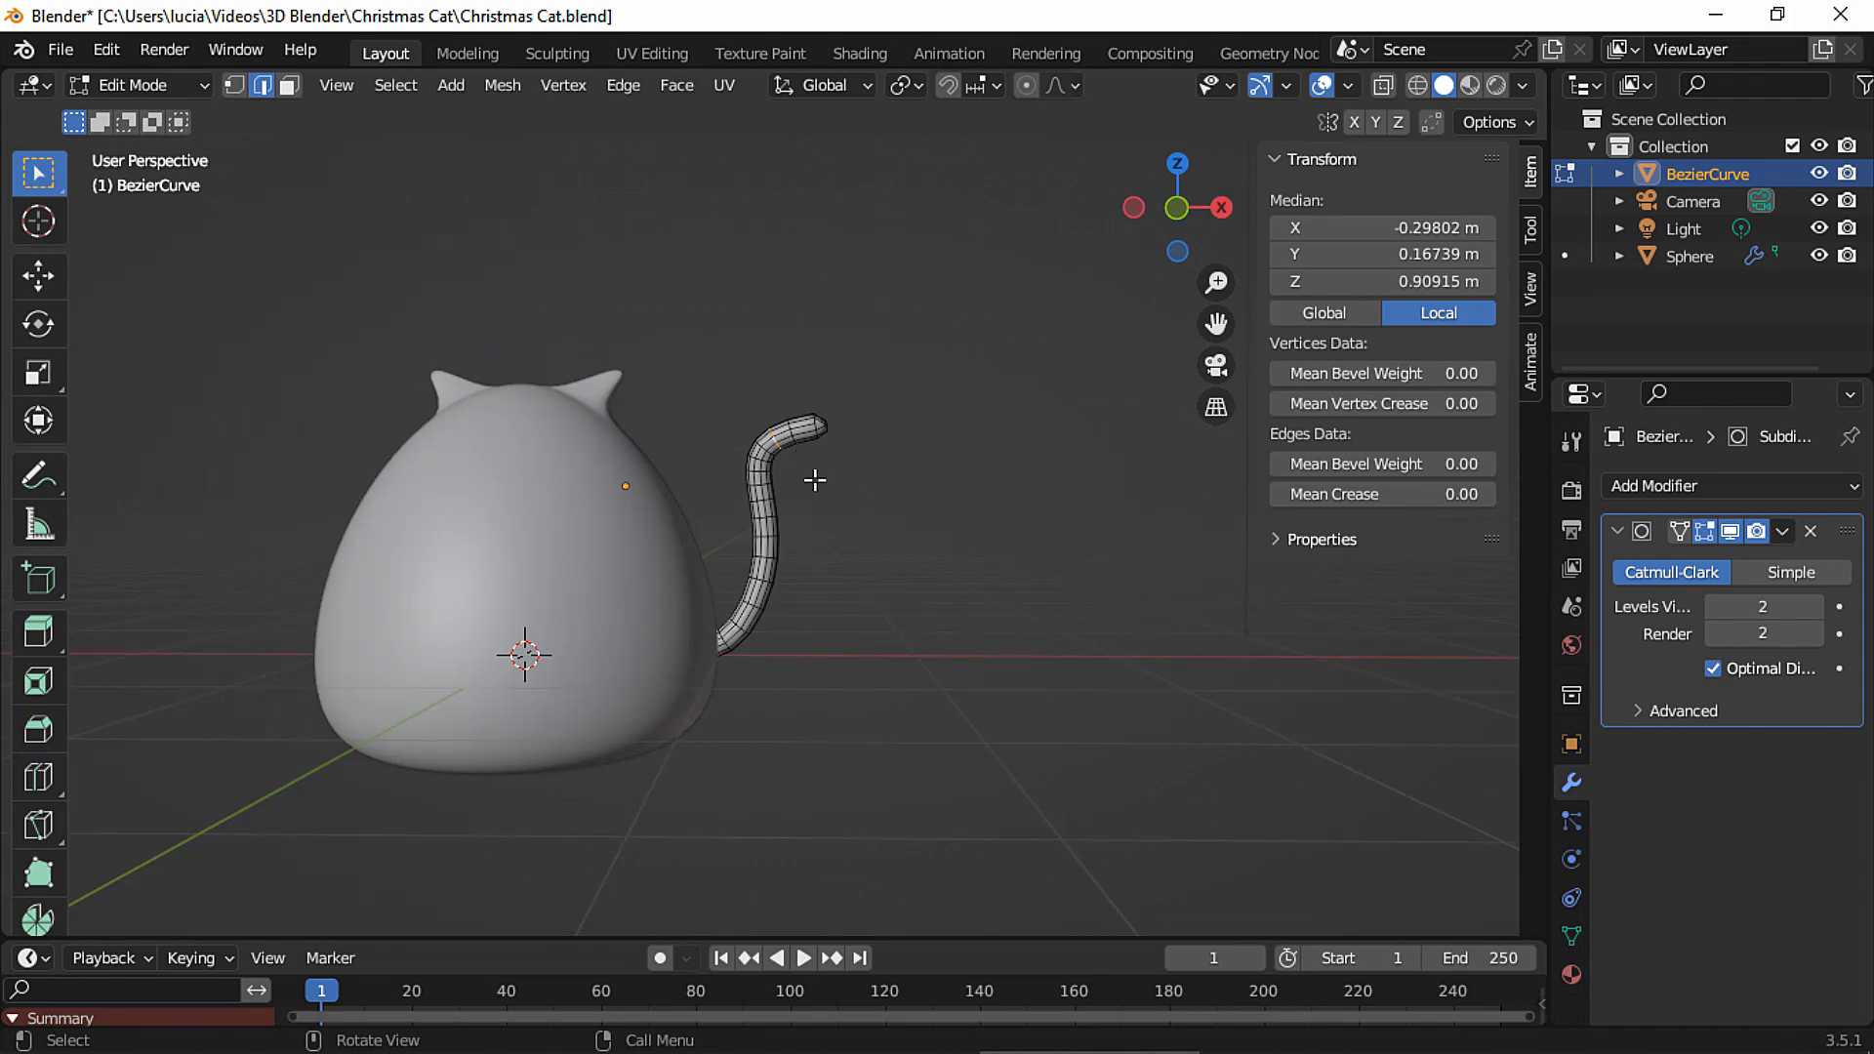
# Scale the edge loop at the tail's upper bend to about 1.22 with smooth proportional editing at a size of about 0.47.
pyautogui.keyDown('ctrl'); pyautogui.moveTo(788, 483); pyautogui.dragTo(810, 374, button='middle'); pyautogui.keyUp('ctrl')
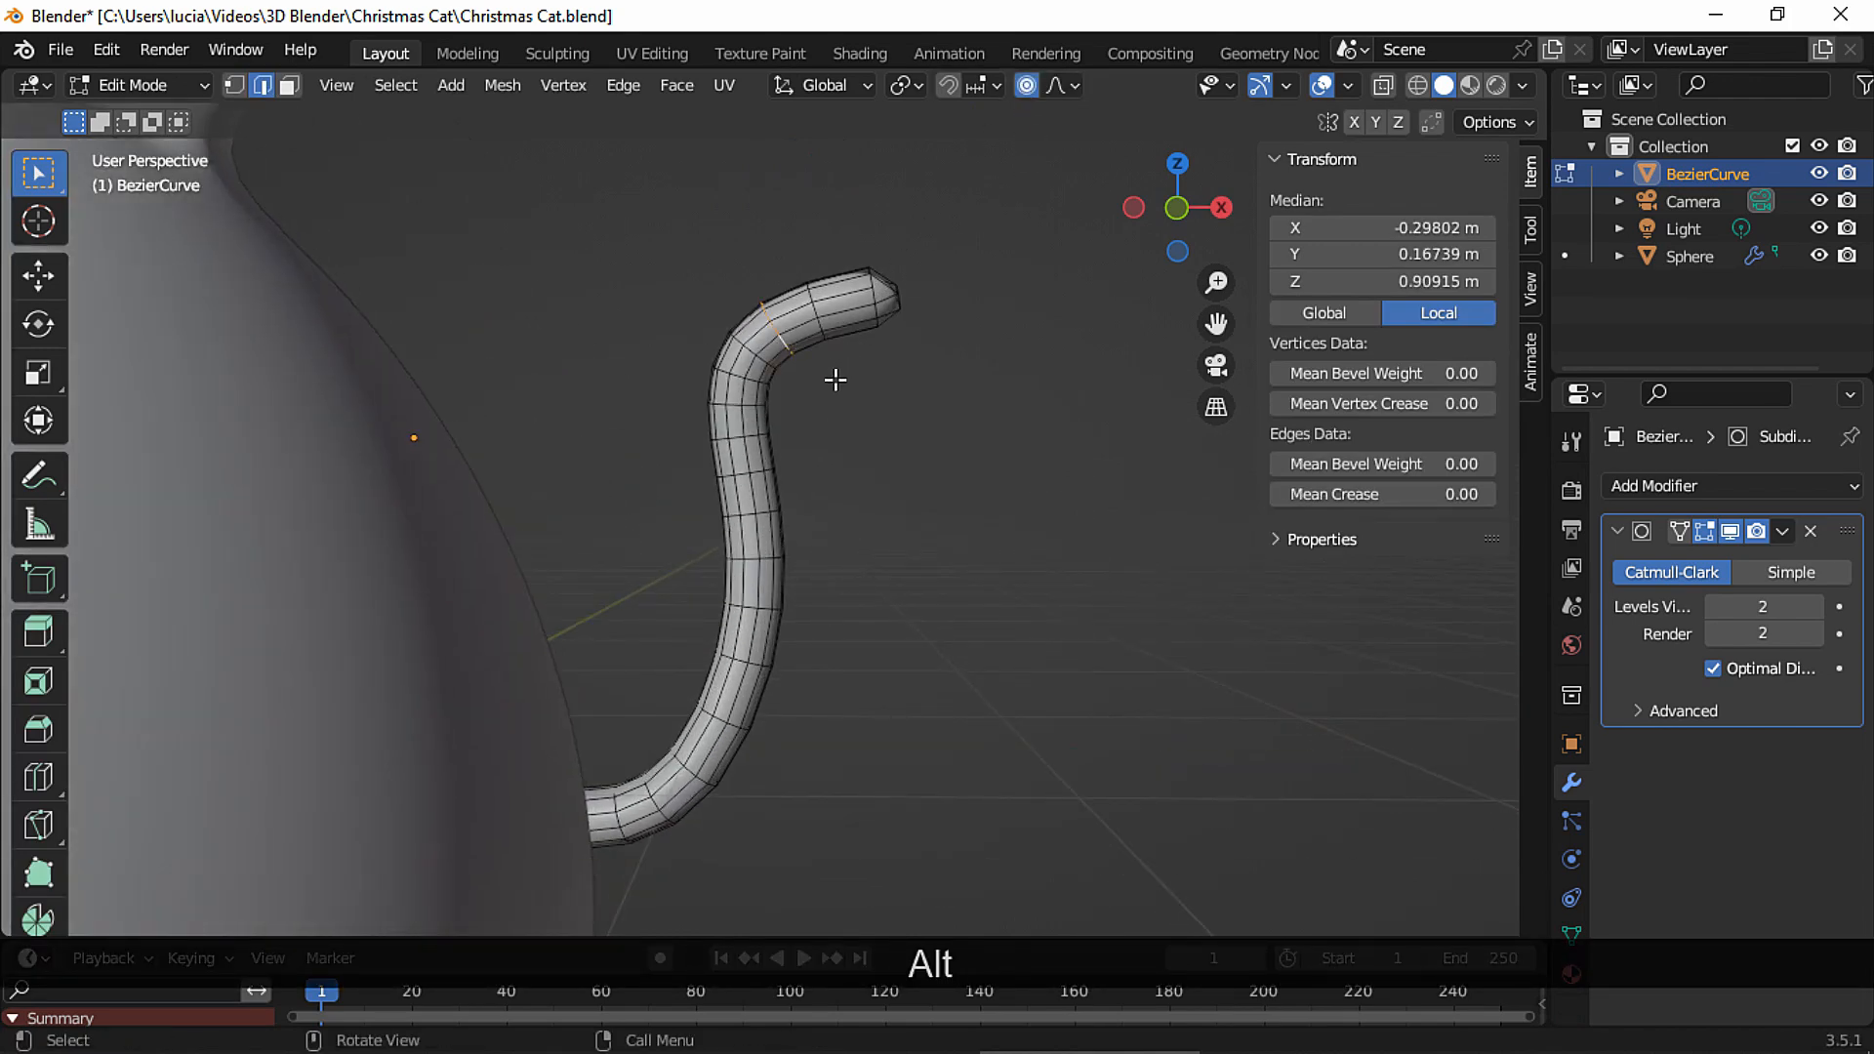
pyautogui.press('s')
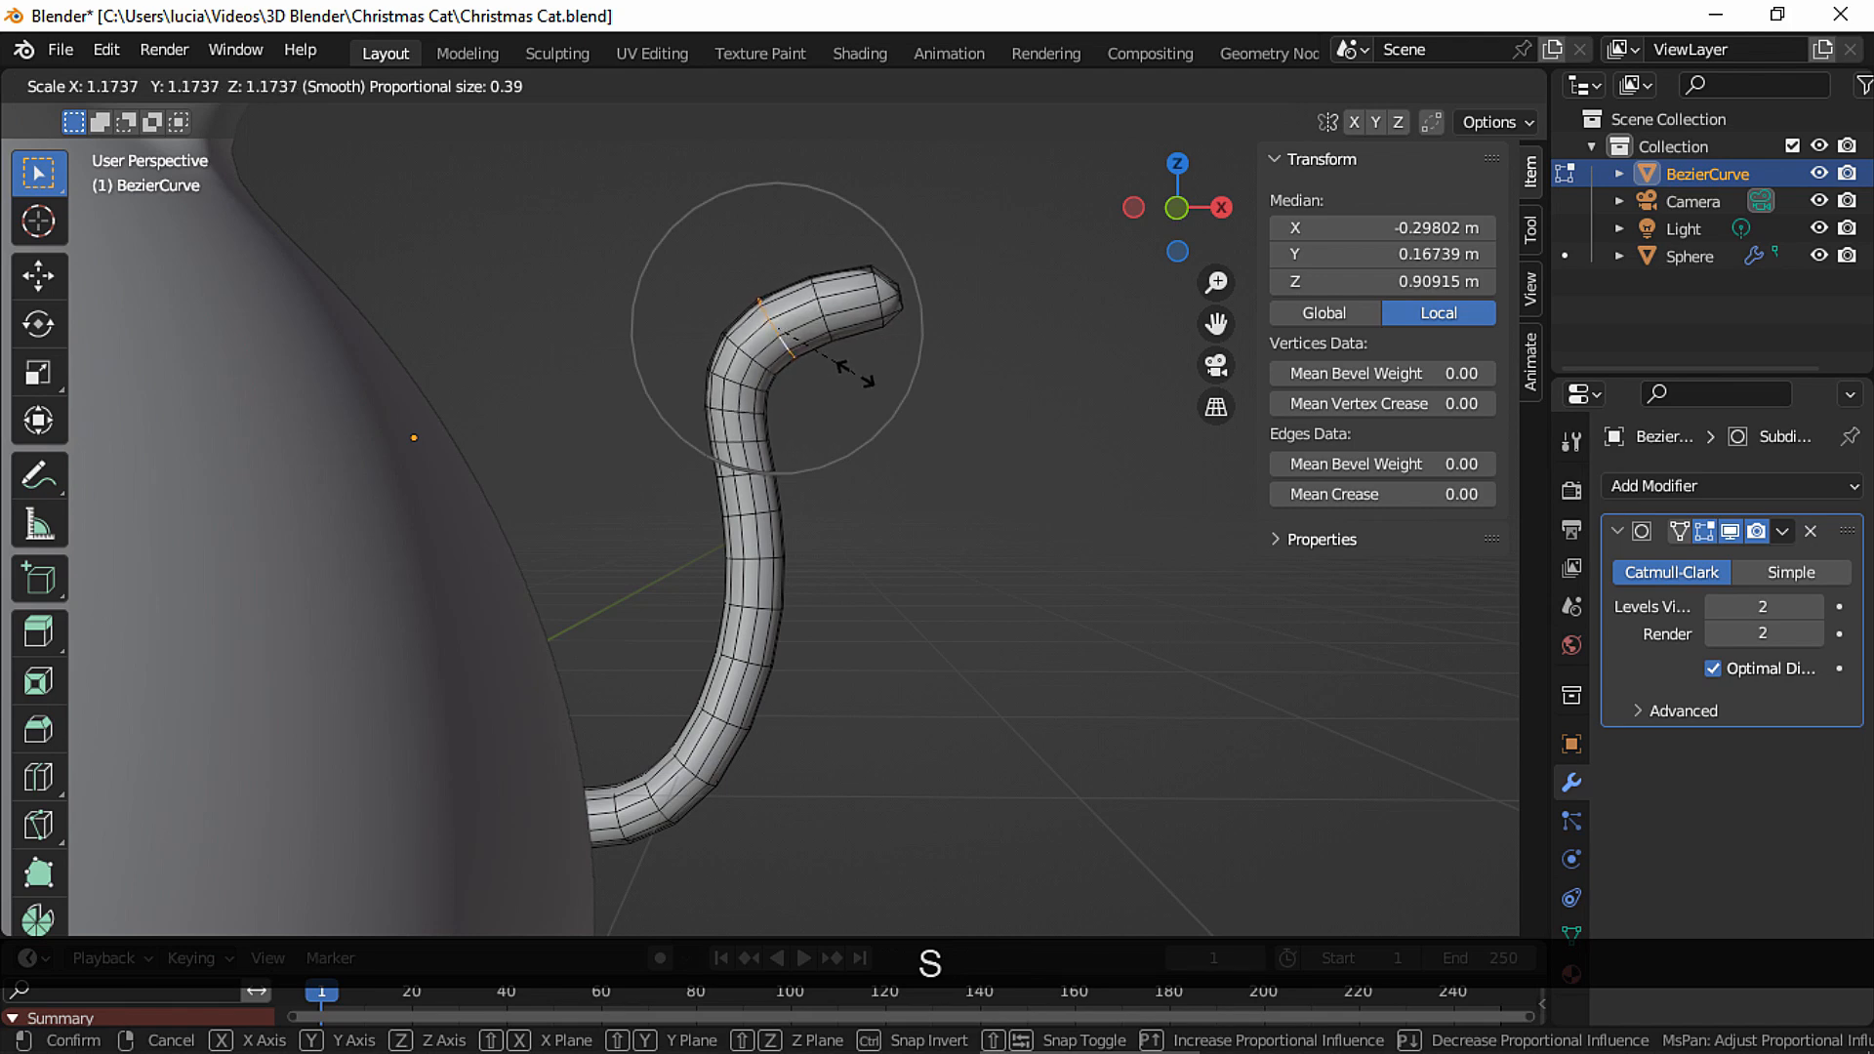
pyautogui.press('pageup')
pyautogui.press('pageup')
pyautogui.press('pageup')
pyautogui.press('pageup')
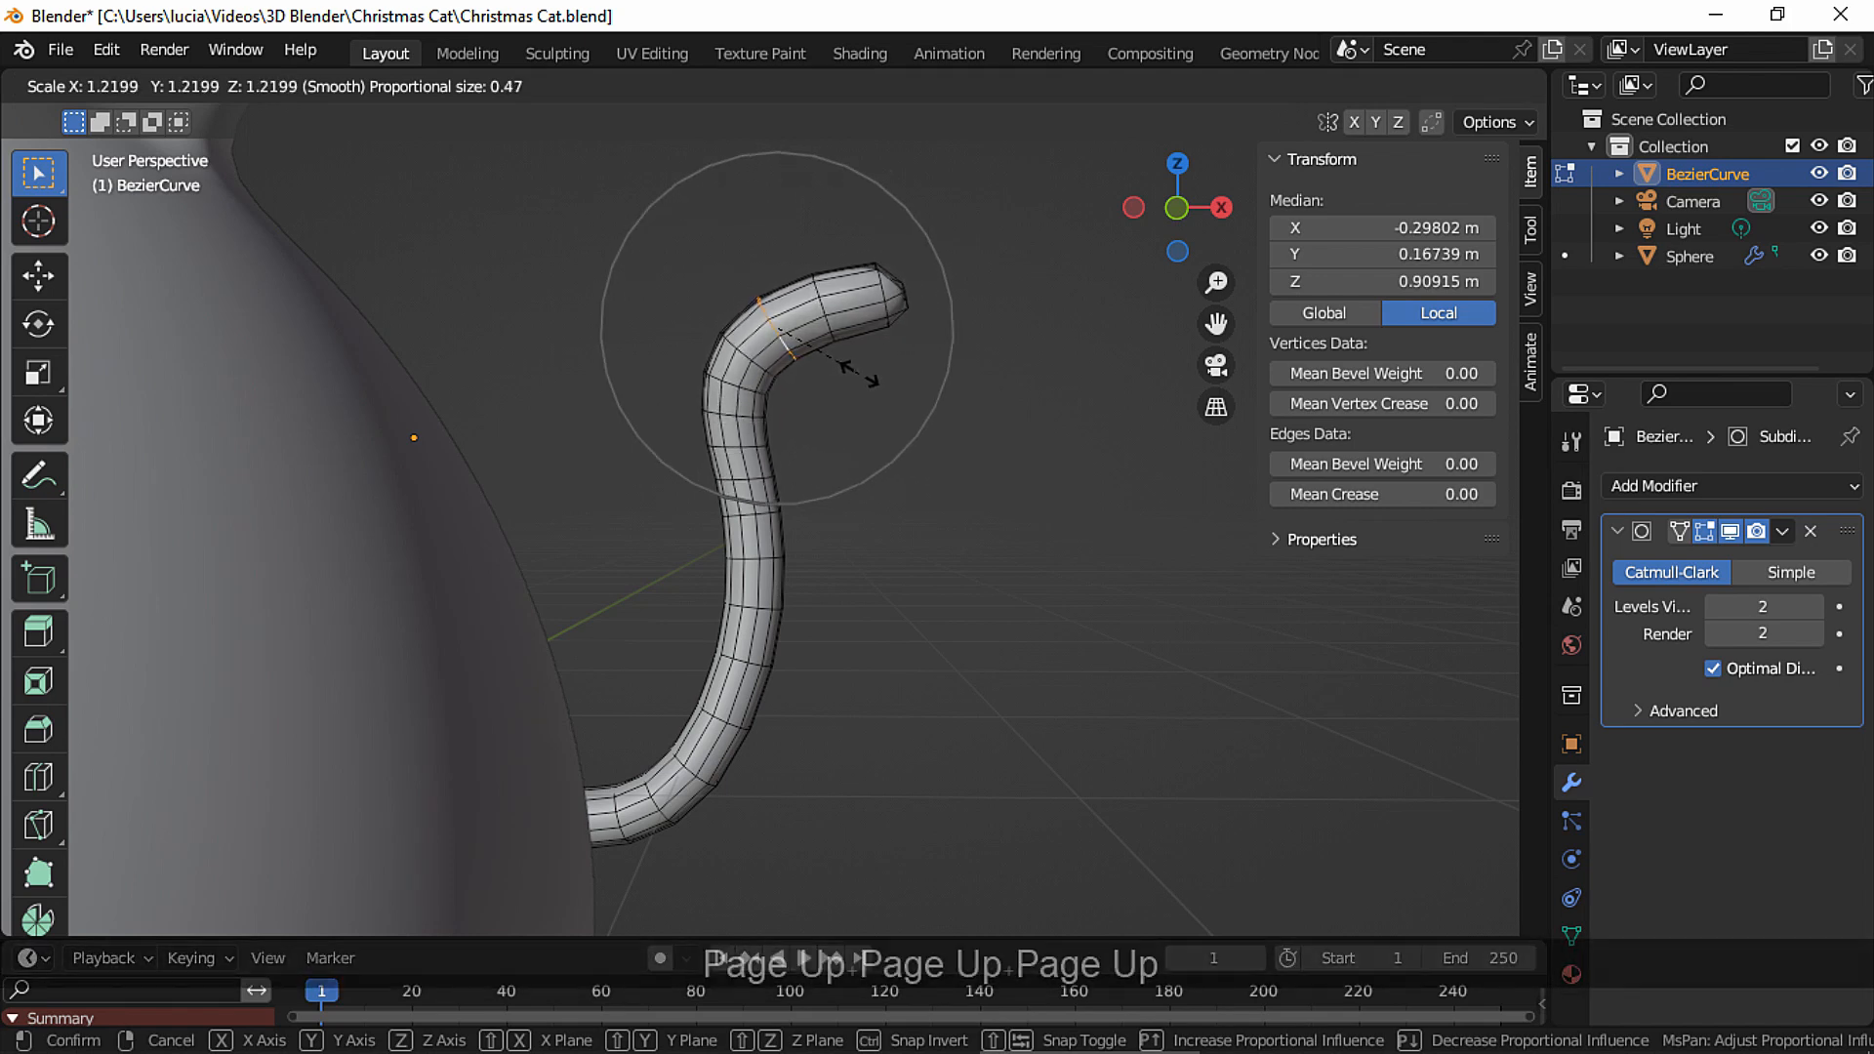
pyautogui.click(864, 372)
# Leave mesh editing and move the whole tail about -0.16 m along Y towards the body.
pyautogui.press('Tab')
pyautogui.click(947, 391)
pyautogui.press('g')
pyautogui.press('y')
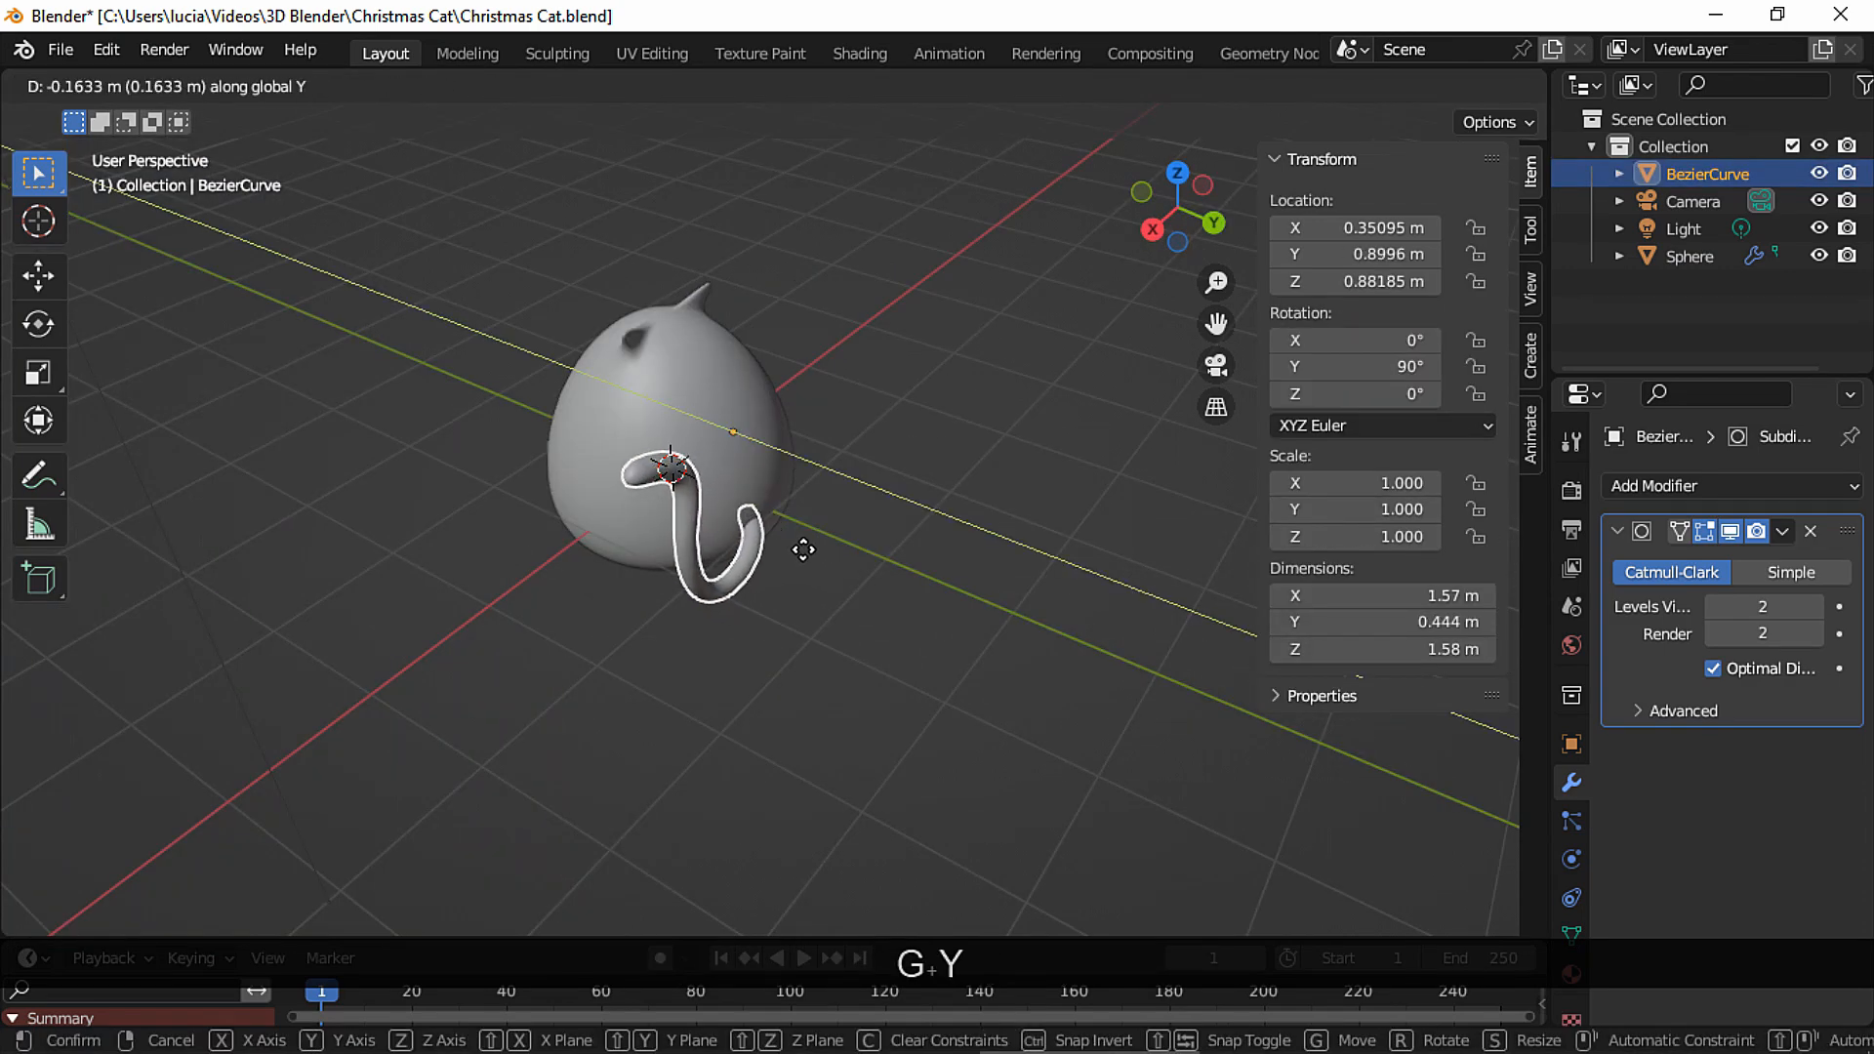
pyautogui.click(804, 549)
# Add a Bezier circle at the body's centre and rotate it about -19.8° in the view.
pyautogui.moveTo(804, 549); pyautogui.dragTo(961, 488, button='middle')
pyautogui.click(717, 488)
pyautogui.hotkey('shift', 'a')
pyautogui.moveTo(719, 524)
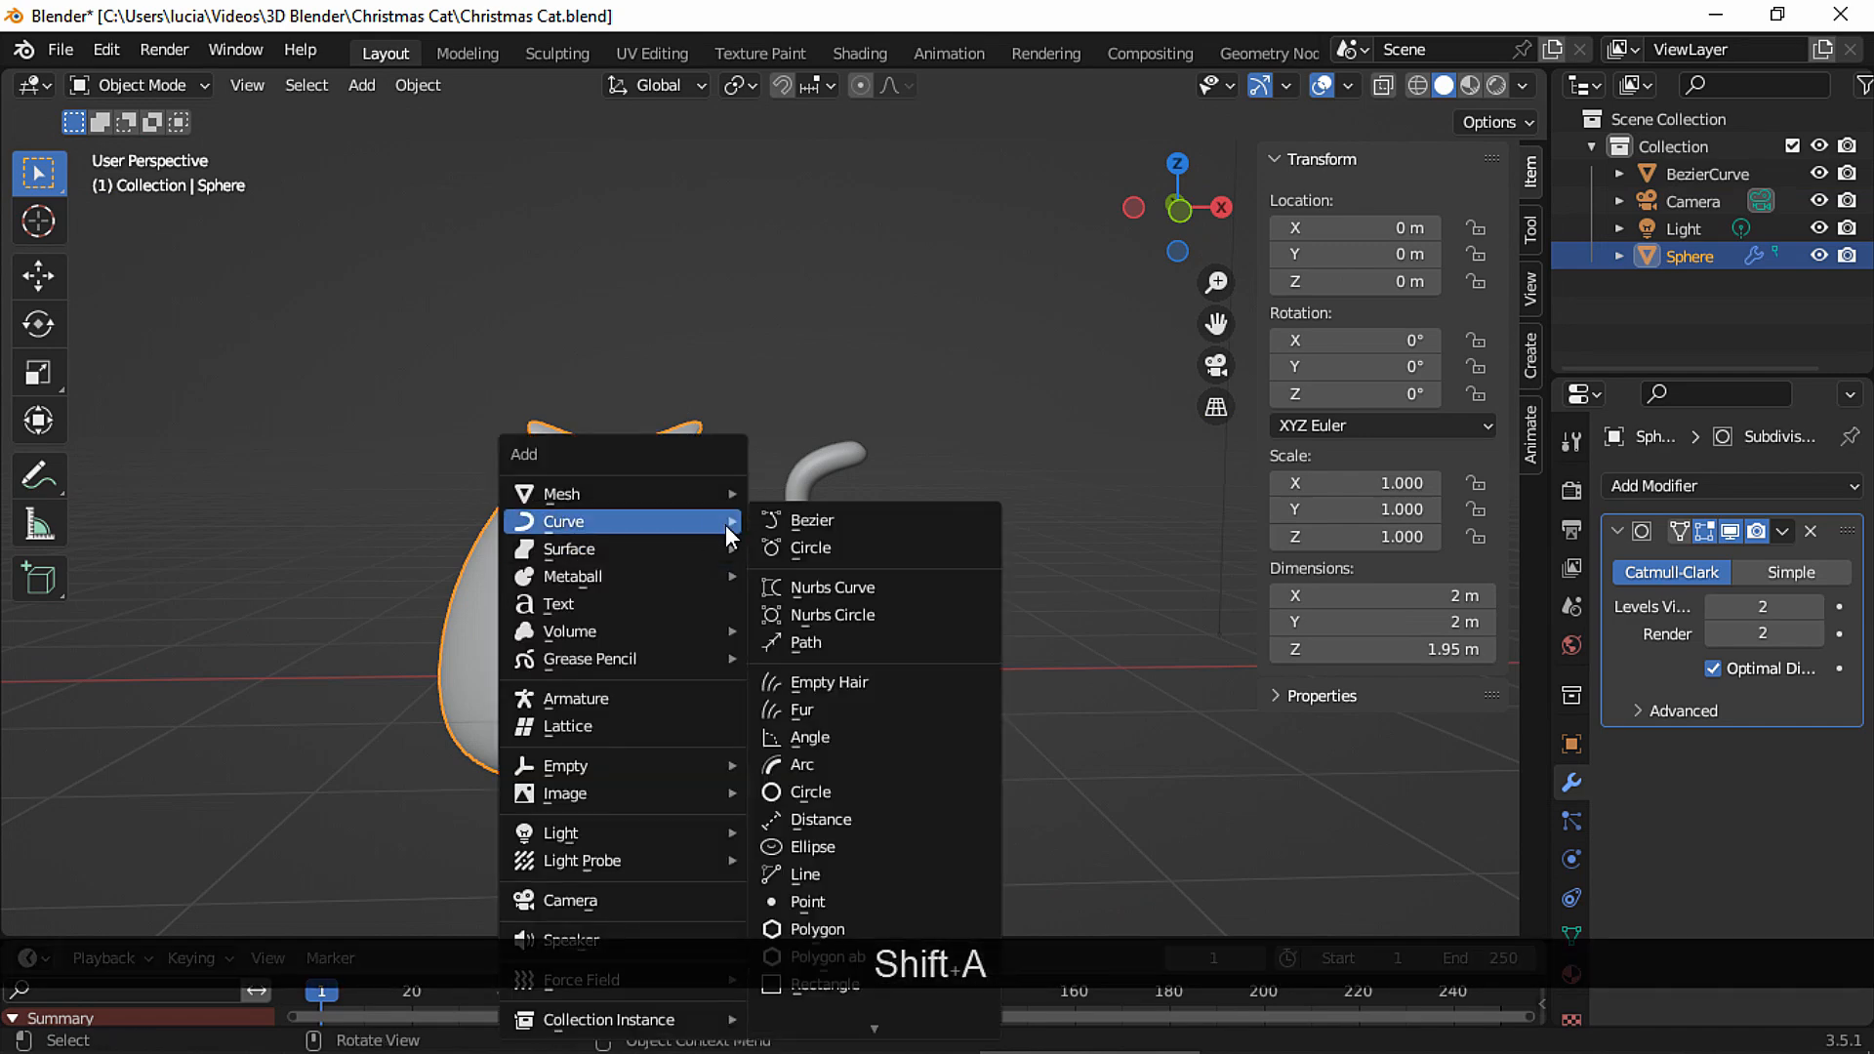
pyautogui.click(848, 555)
pyautogui.press('r')
pyautogui.click(859, 561)
# Place the circle around the upper body at a Z of about 0.81 m, tilted about 15° on Y and scaled to 0.852.
pyautogui.press('g')
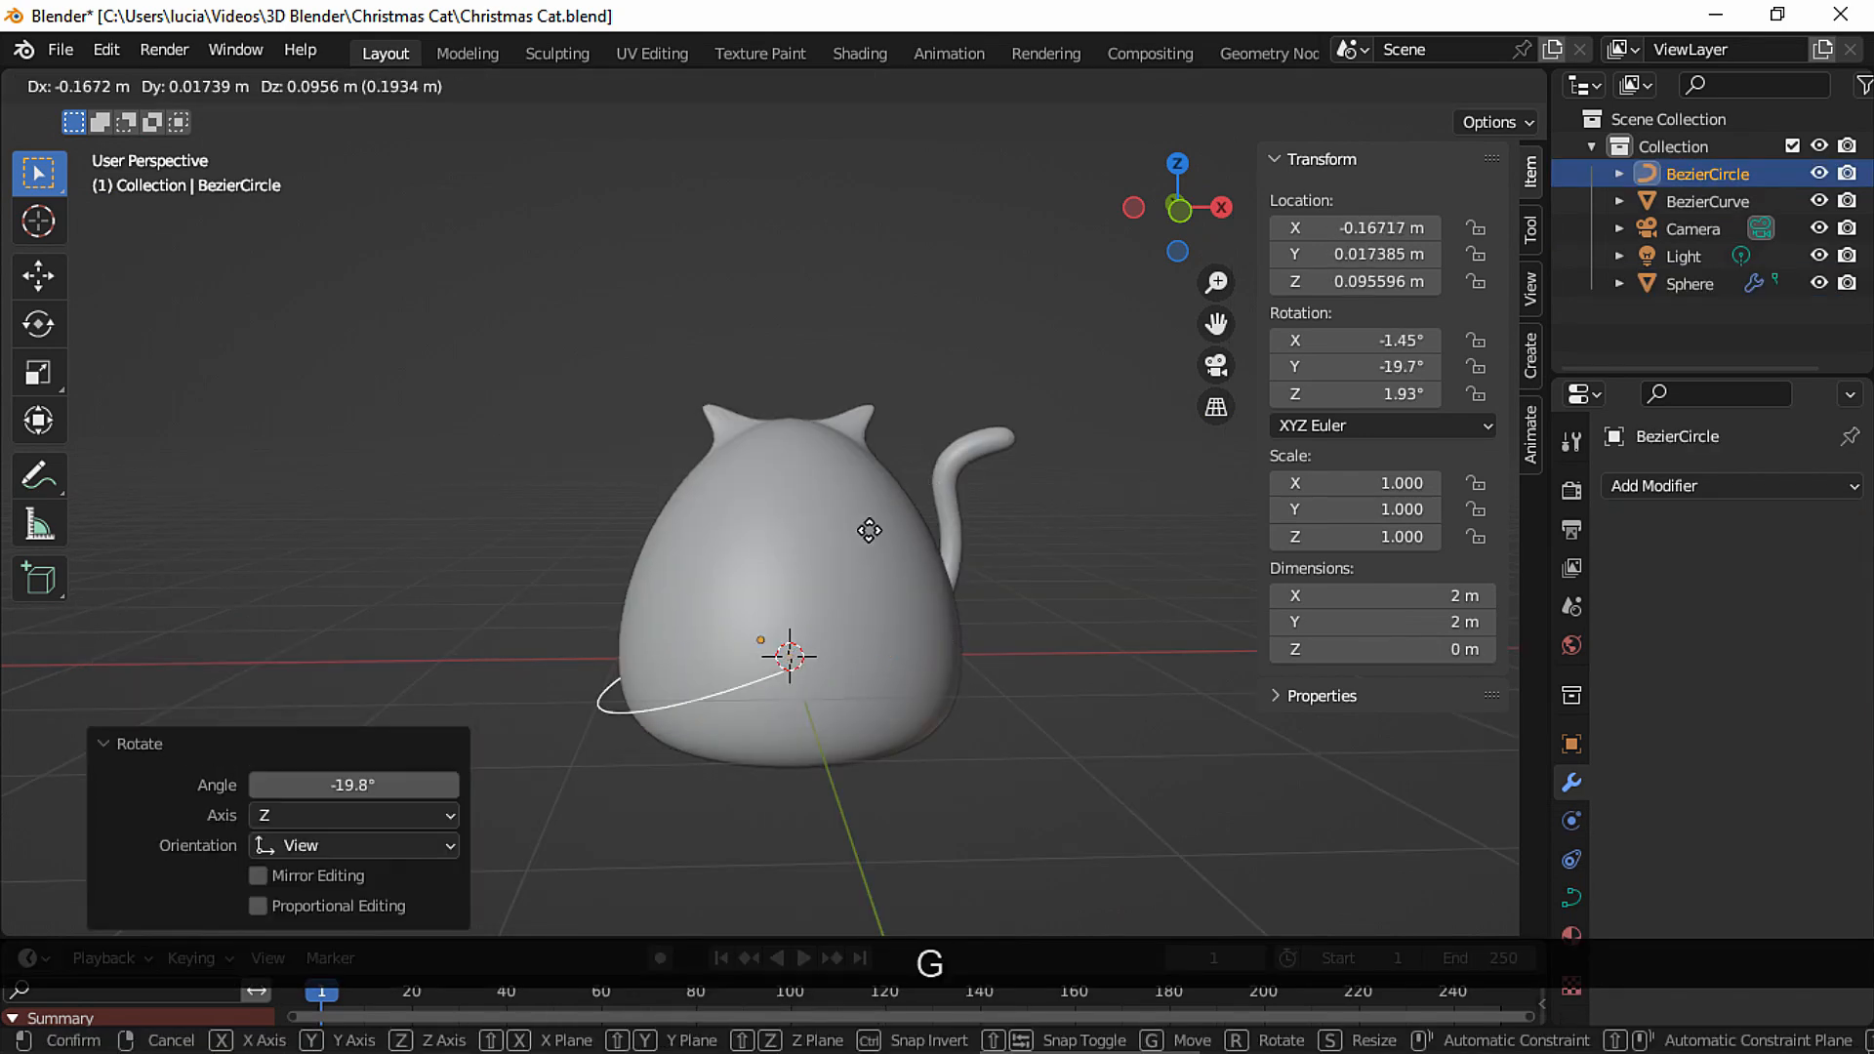
pyautogui.click(885, 429)
pyautogui.press('r')
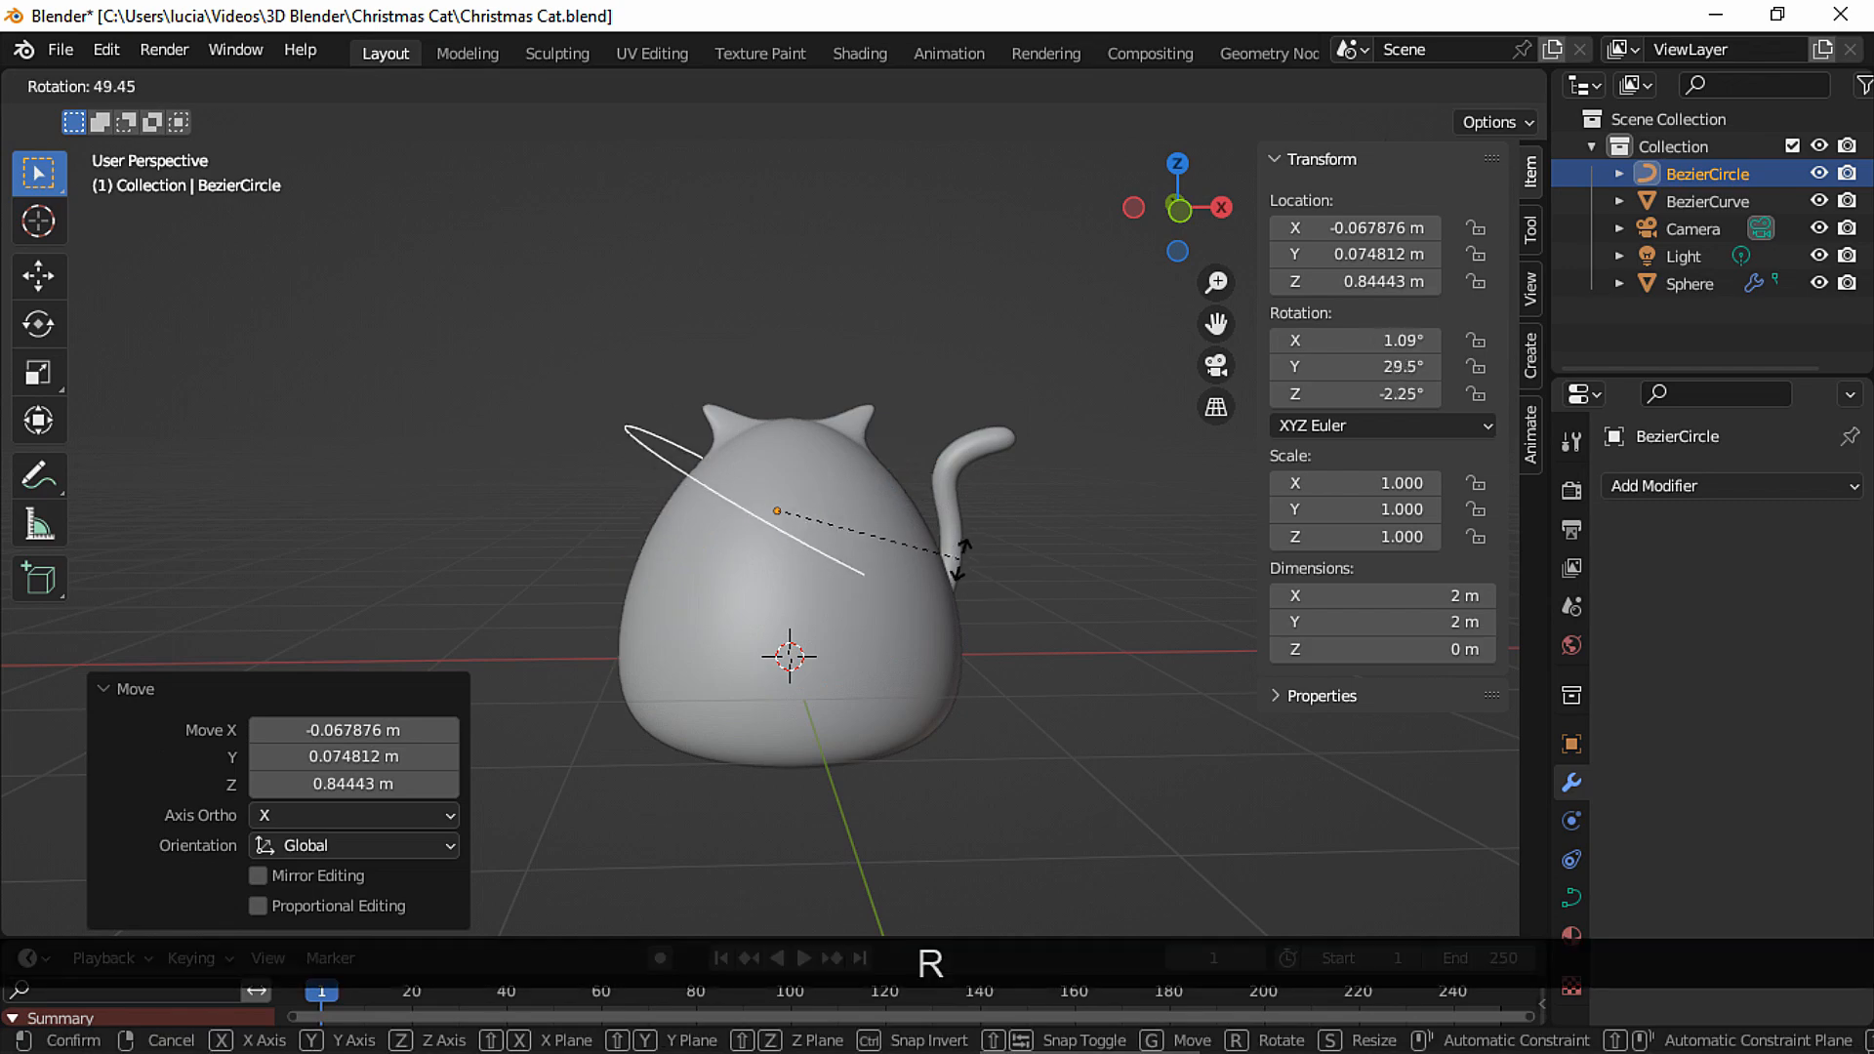
pyautogui.click(965, 516)
pyautogui.press('g')
pyautogui.click(991, 524)
pyautogui.press('s')
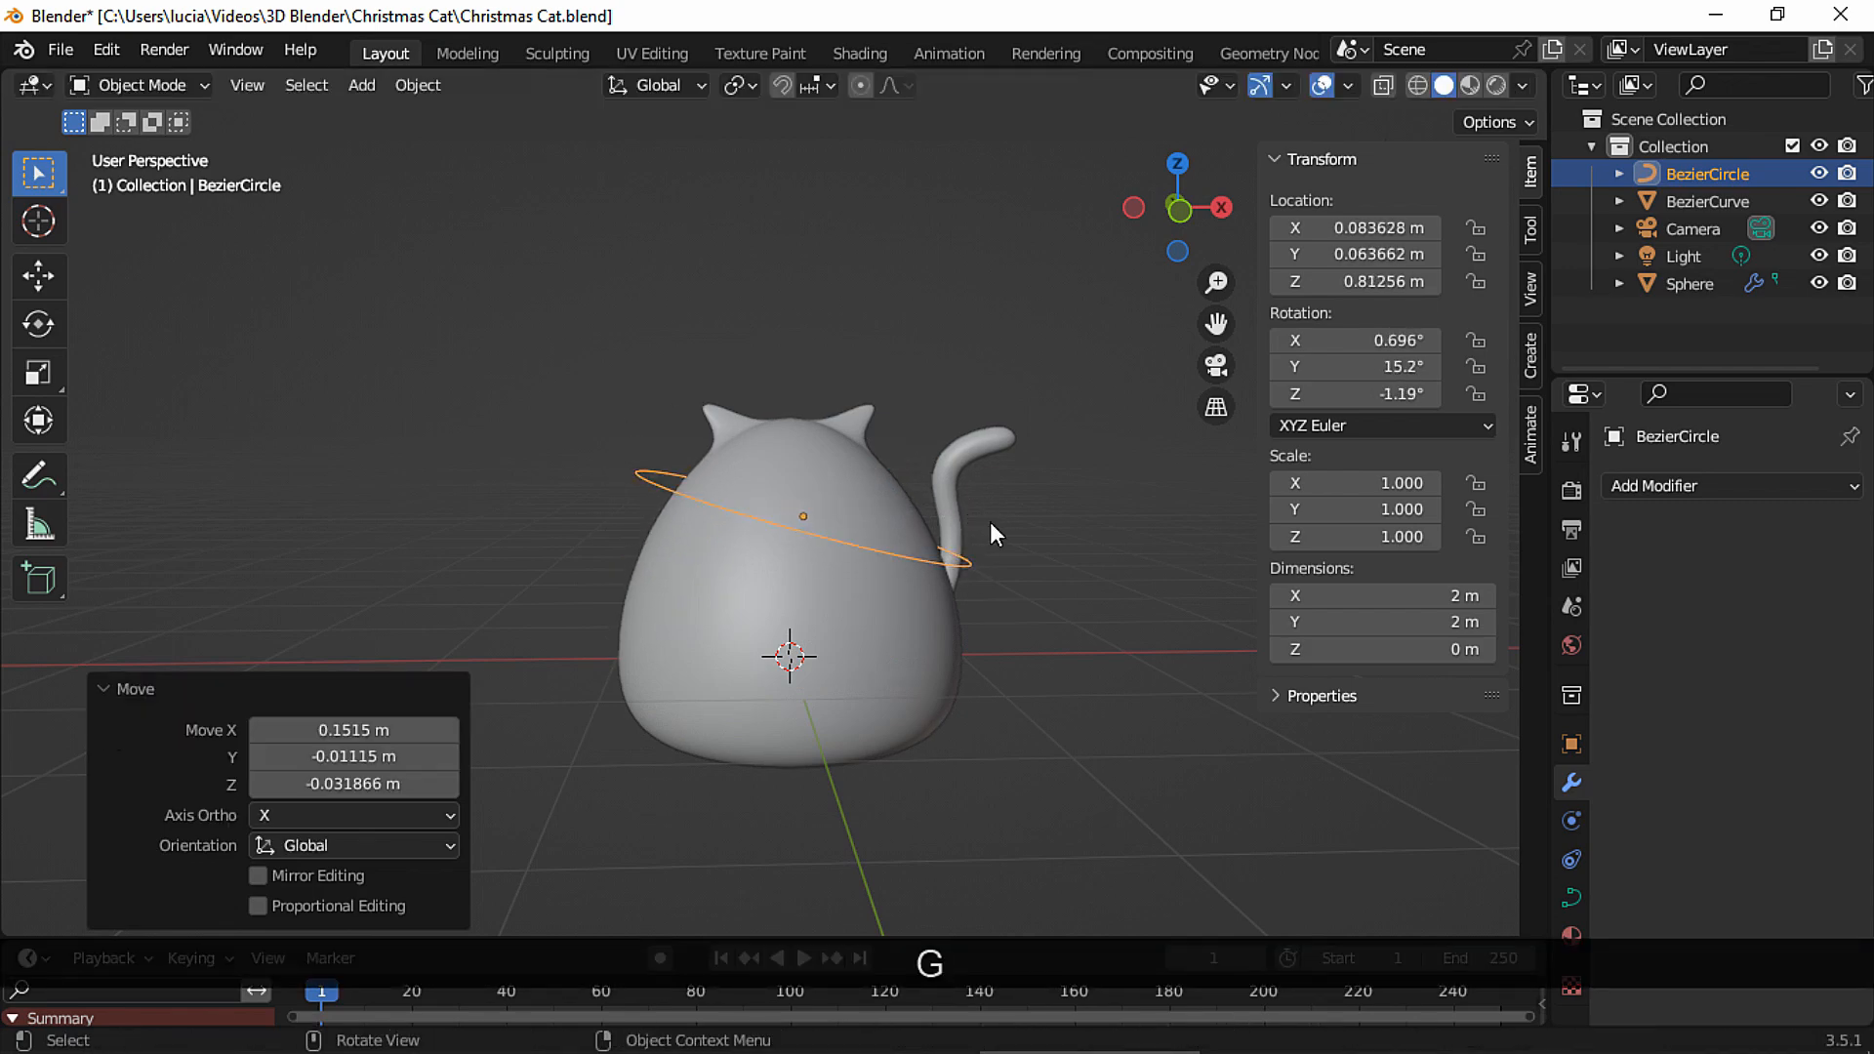
pyautogui.click(967, 528)
# Scale the circle along Y only and shift it along Y to fit around the body.
pyautogui.moveTo(966, 527); pyautogui.dragTo(847, 463, button='middle')
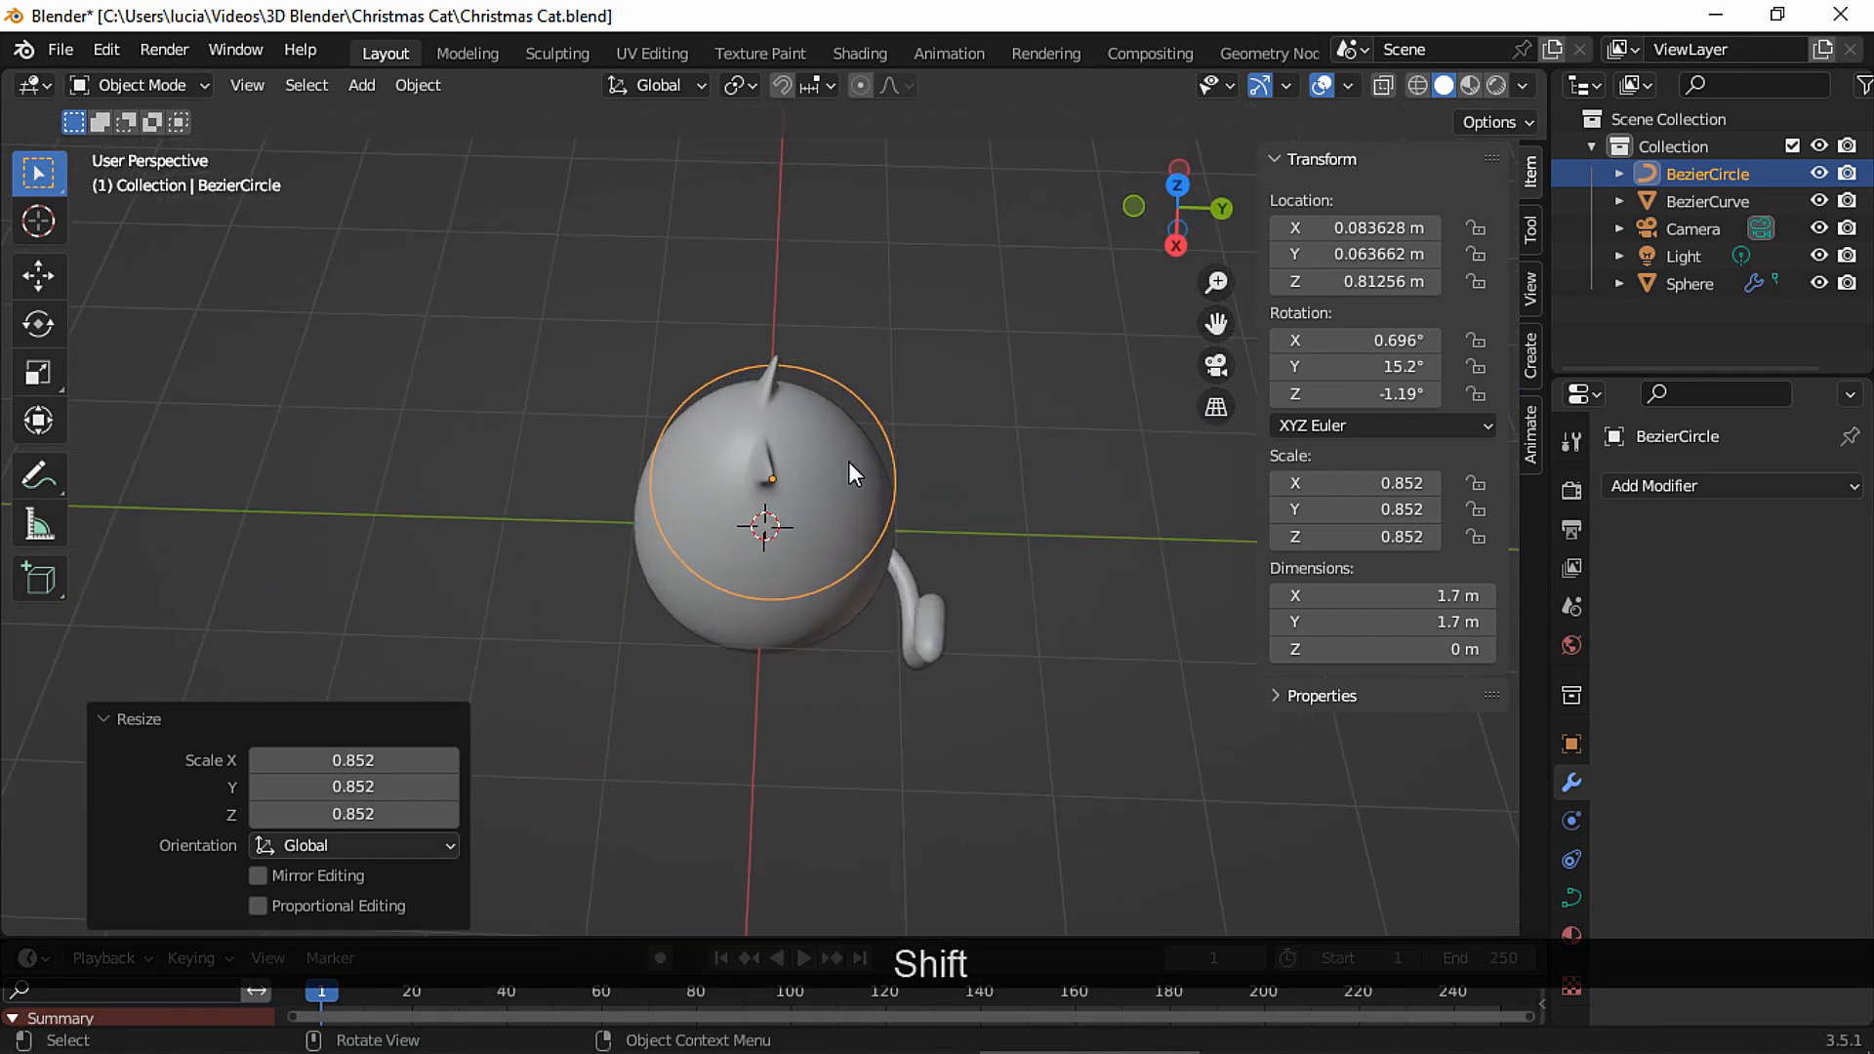
pyautogui.press('s')
pyautogui.press('y')
pyautogui.click(848, 467)
pyautogui.press('g')
pyautogui.press('y')
pyautogui.click(869, 466)
# Select the circle's control points on the positive X and Y sides and separate their segment into its own curve object.
pyautogui.moveTo(871, 466); pyautogui.dragTo(613, 472, button='middle')
pyautogui.press('Tab')
pyautogui.click(938, 482)
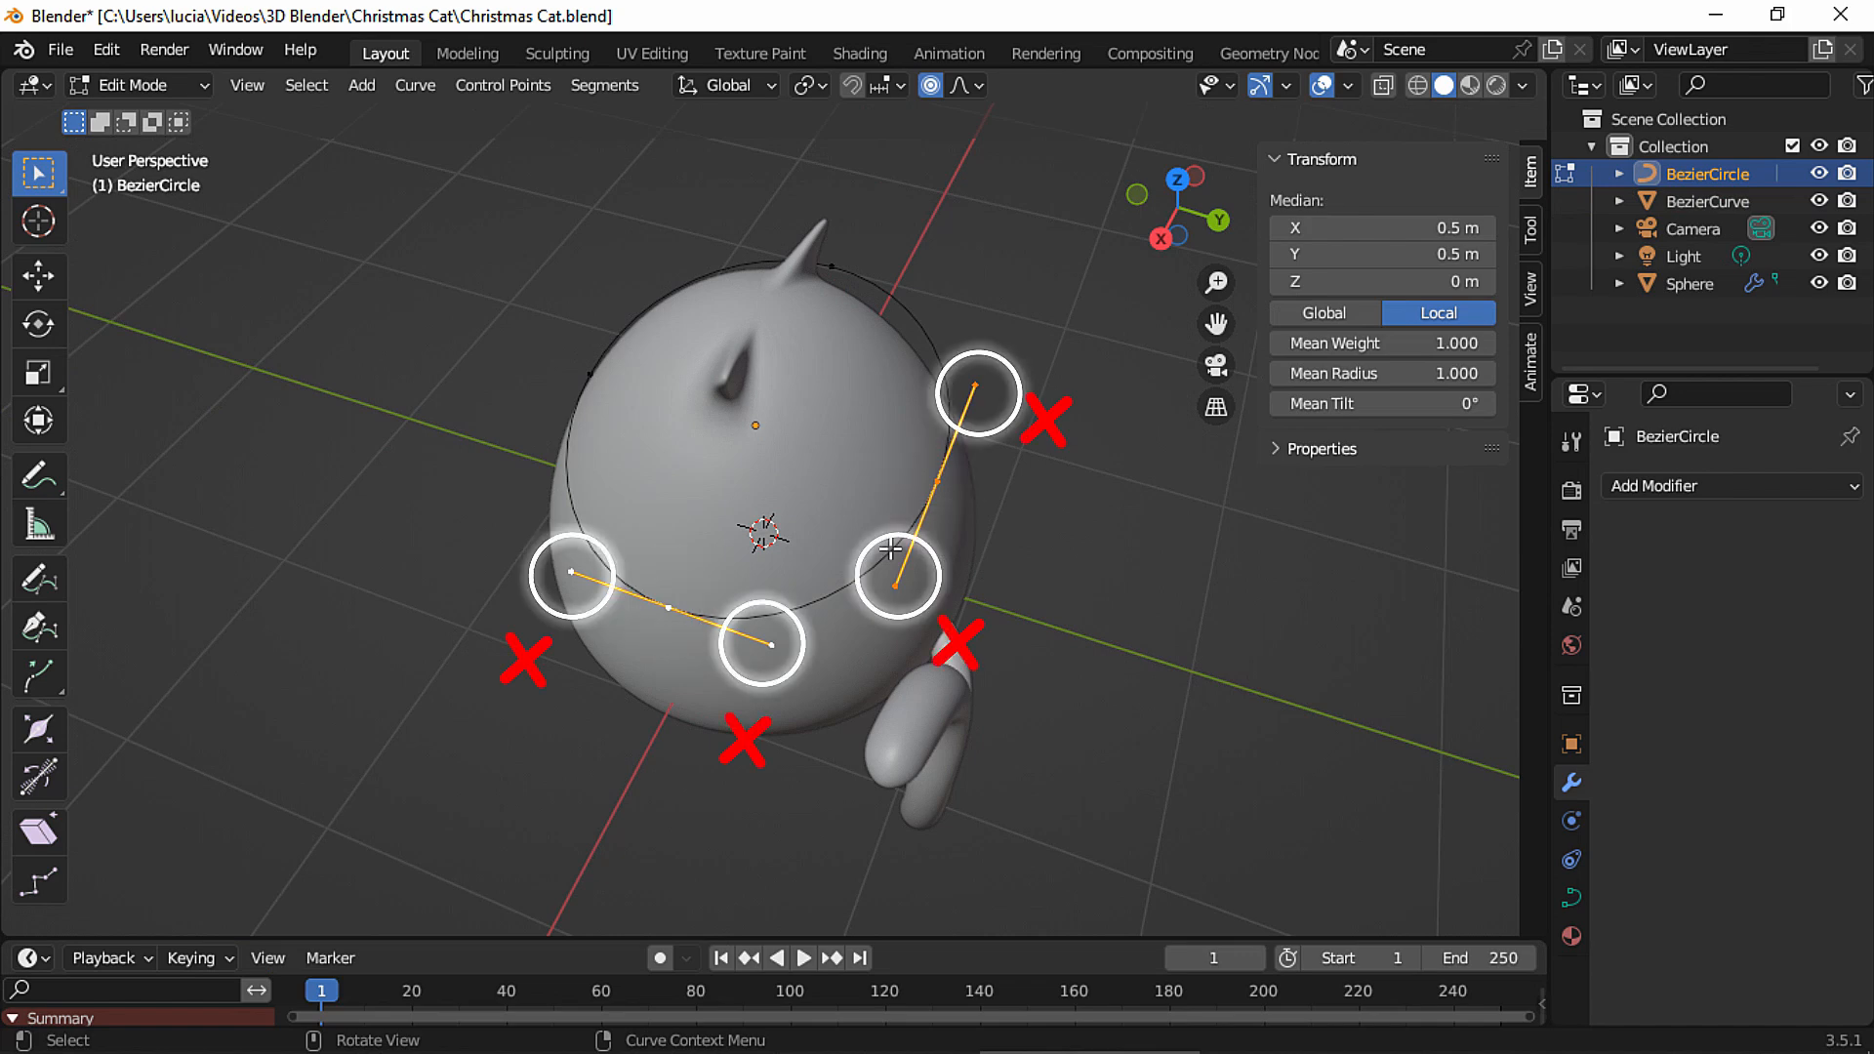
pyautogui.rightClick(890, 550)
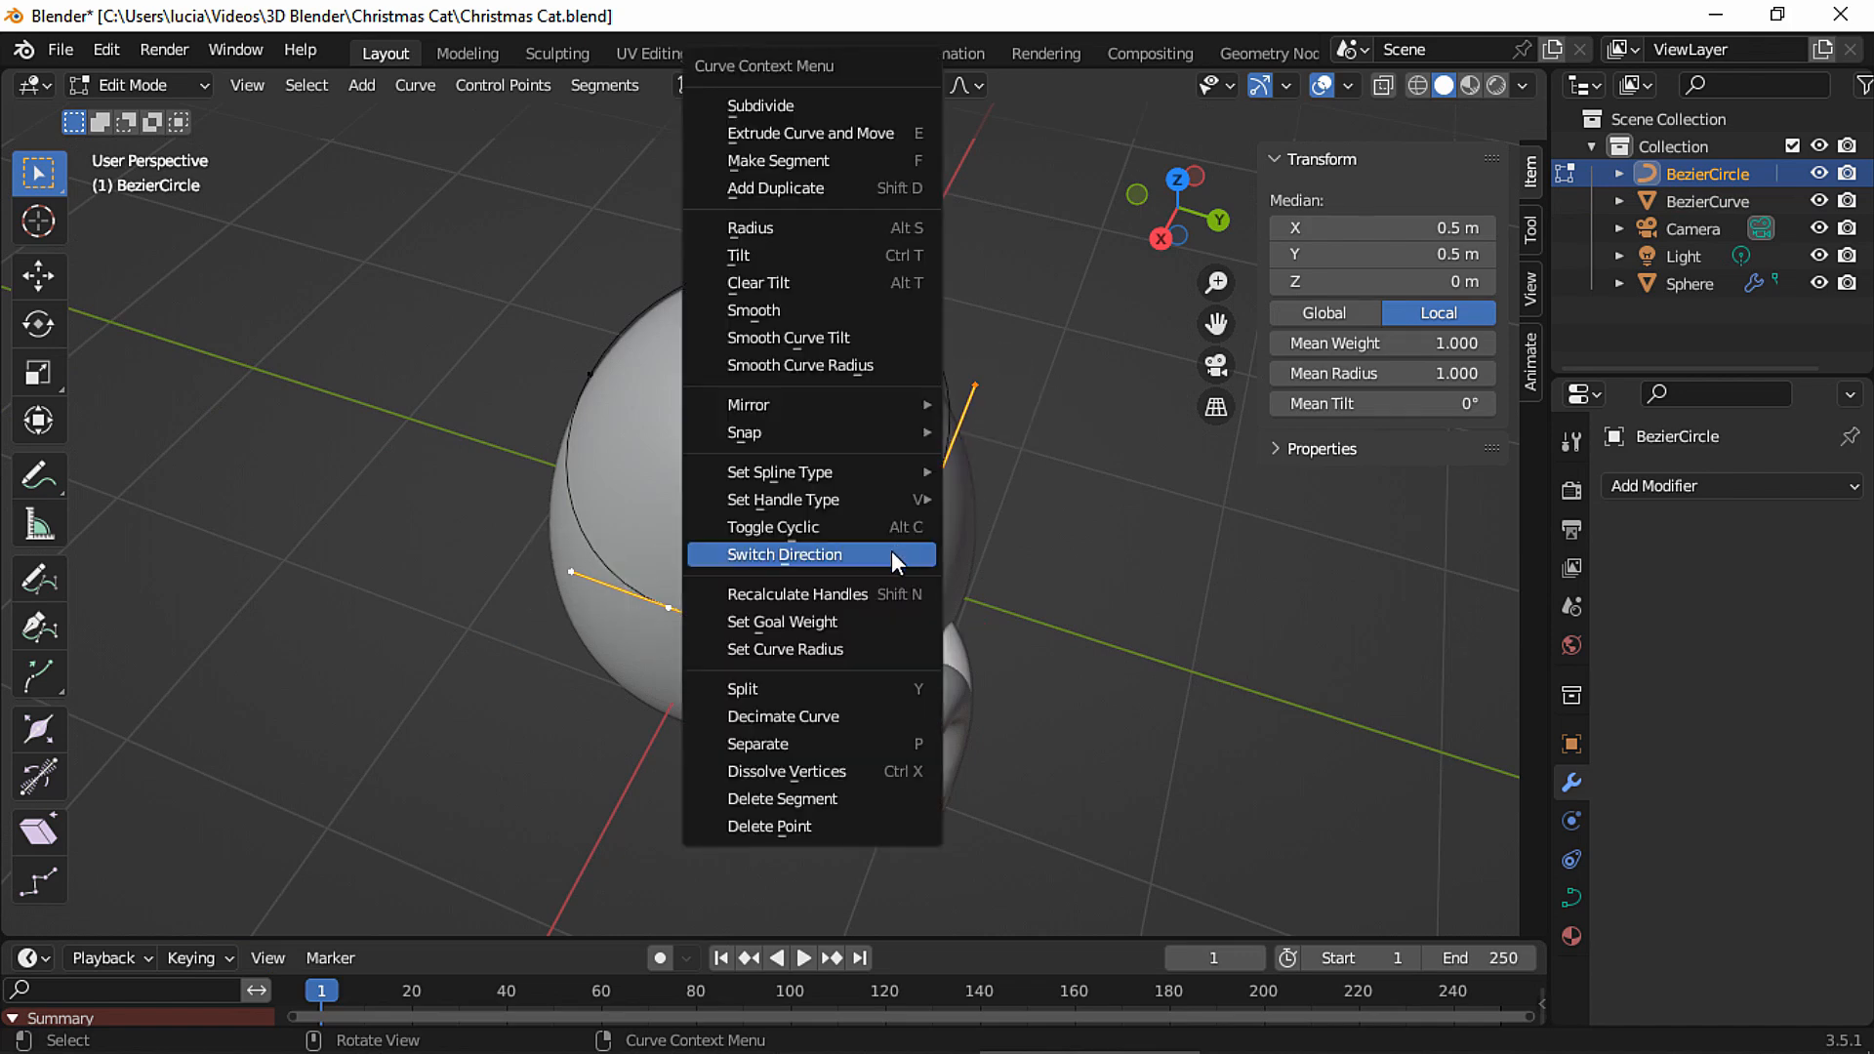
pyautogui.click(851, 745)
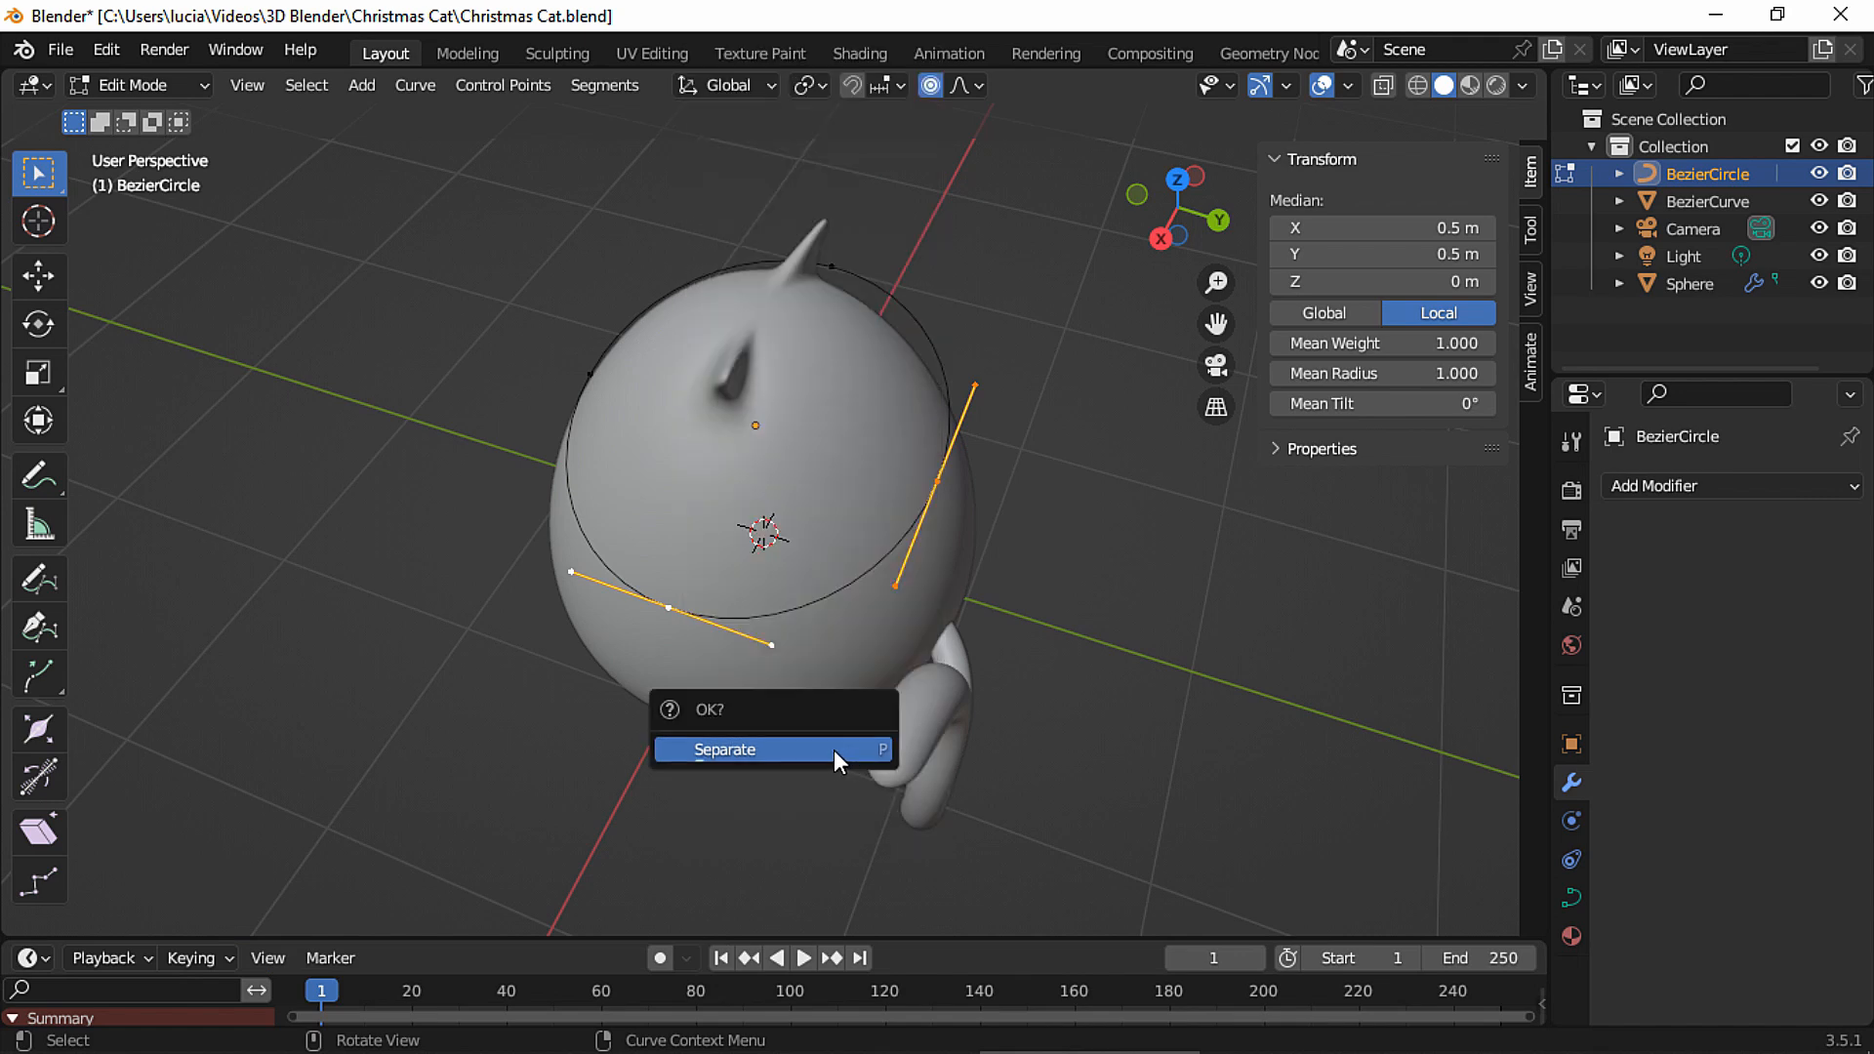
pyautogui.click(832, 753)
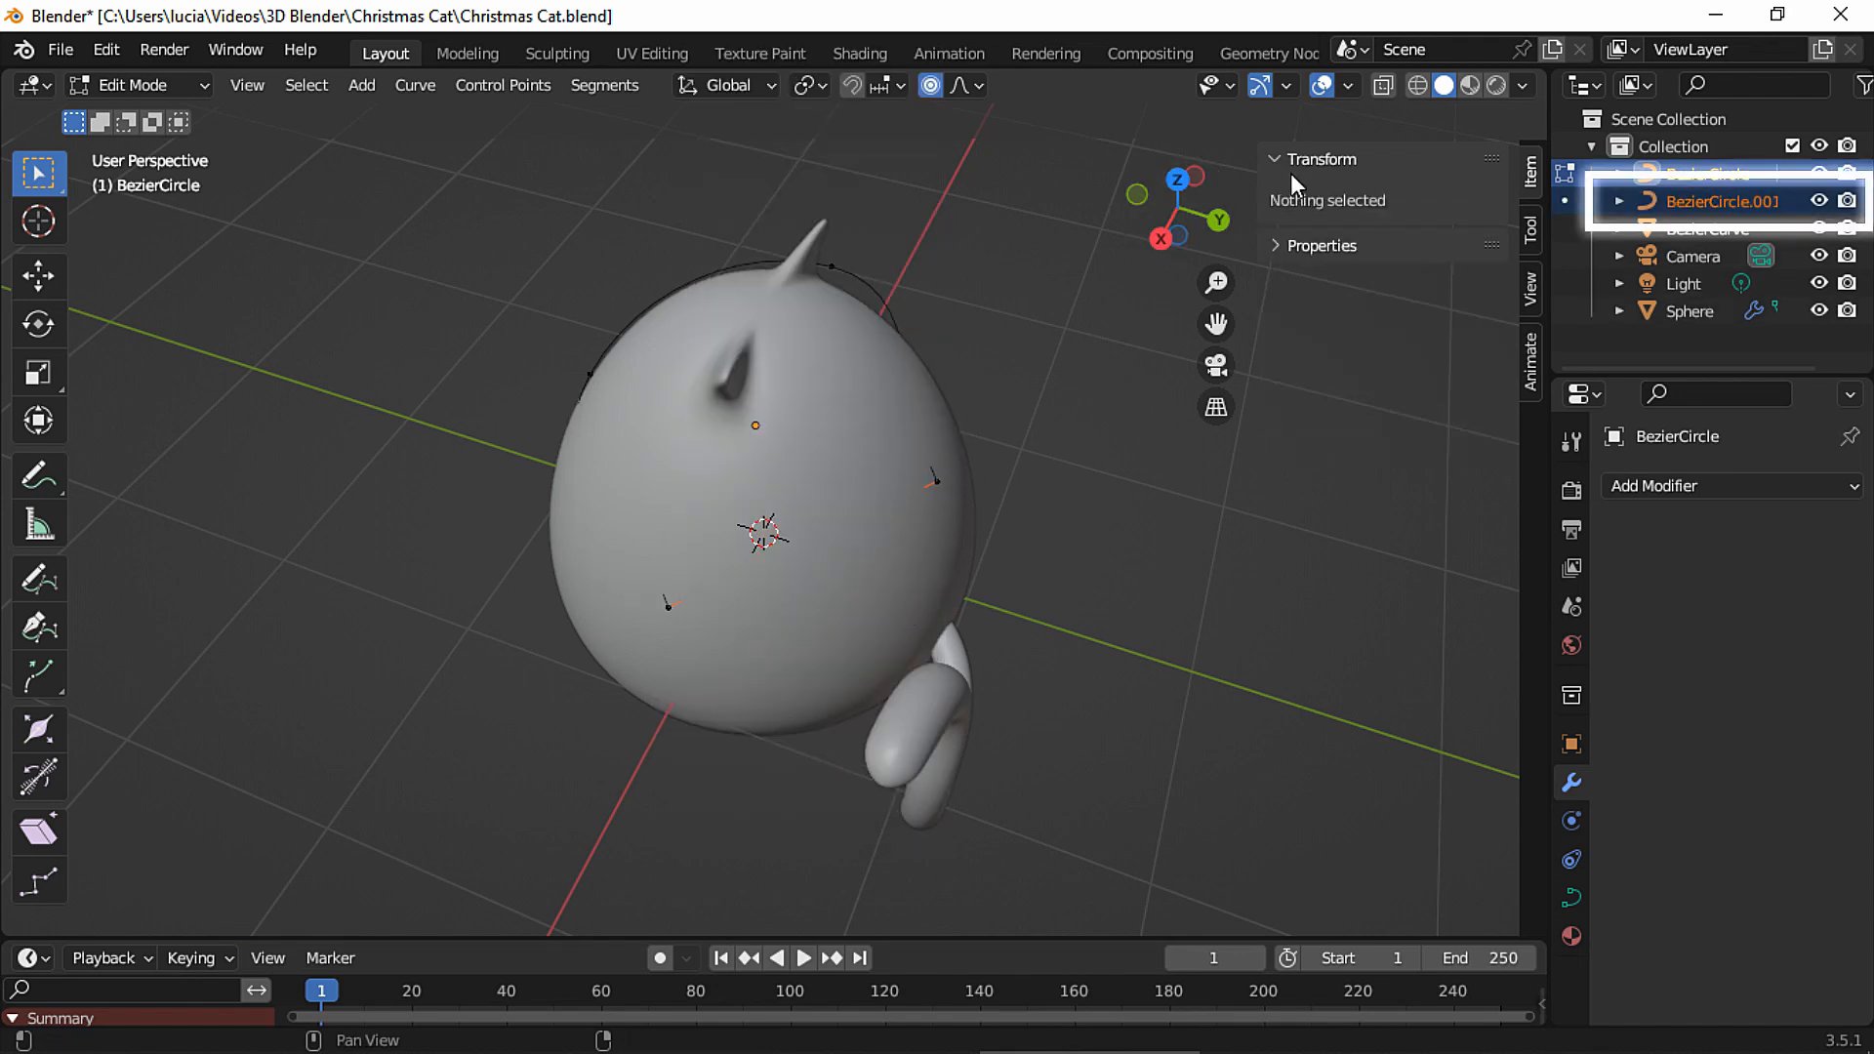
# With X-ray on, move the open curve's end point on the positive Y side about 0.22 m outward and rotate its handles to follow the body.
pyautogui.click(1389, 86)
pyautogui.moveTo(1050, 392); pyautogui.dragTo(996, 410, button='middle')
pyautogui.click(908, 552)
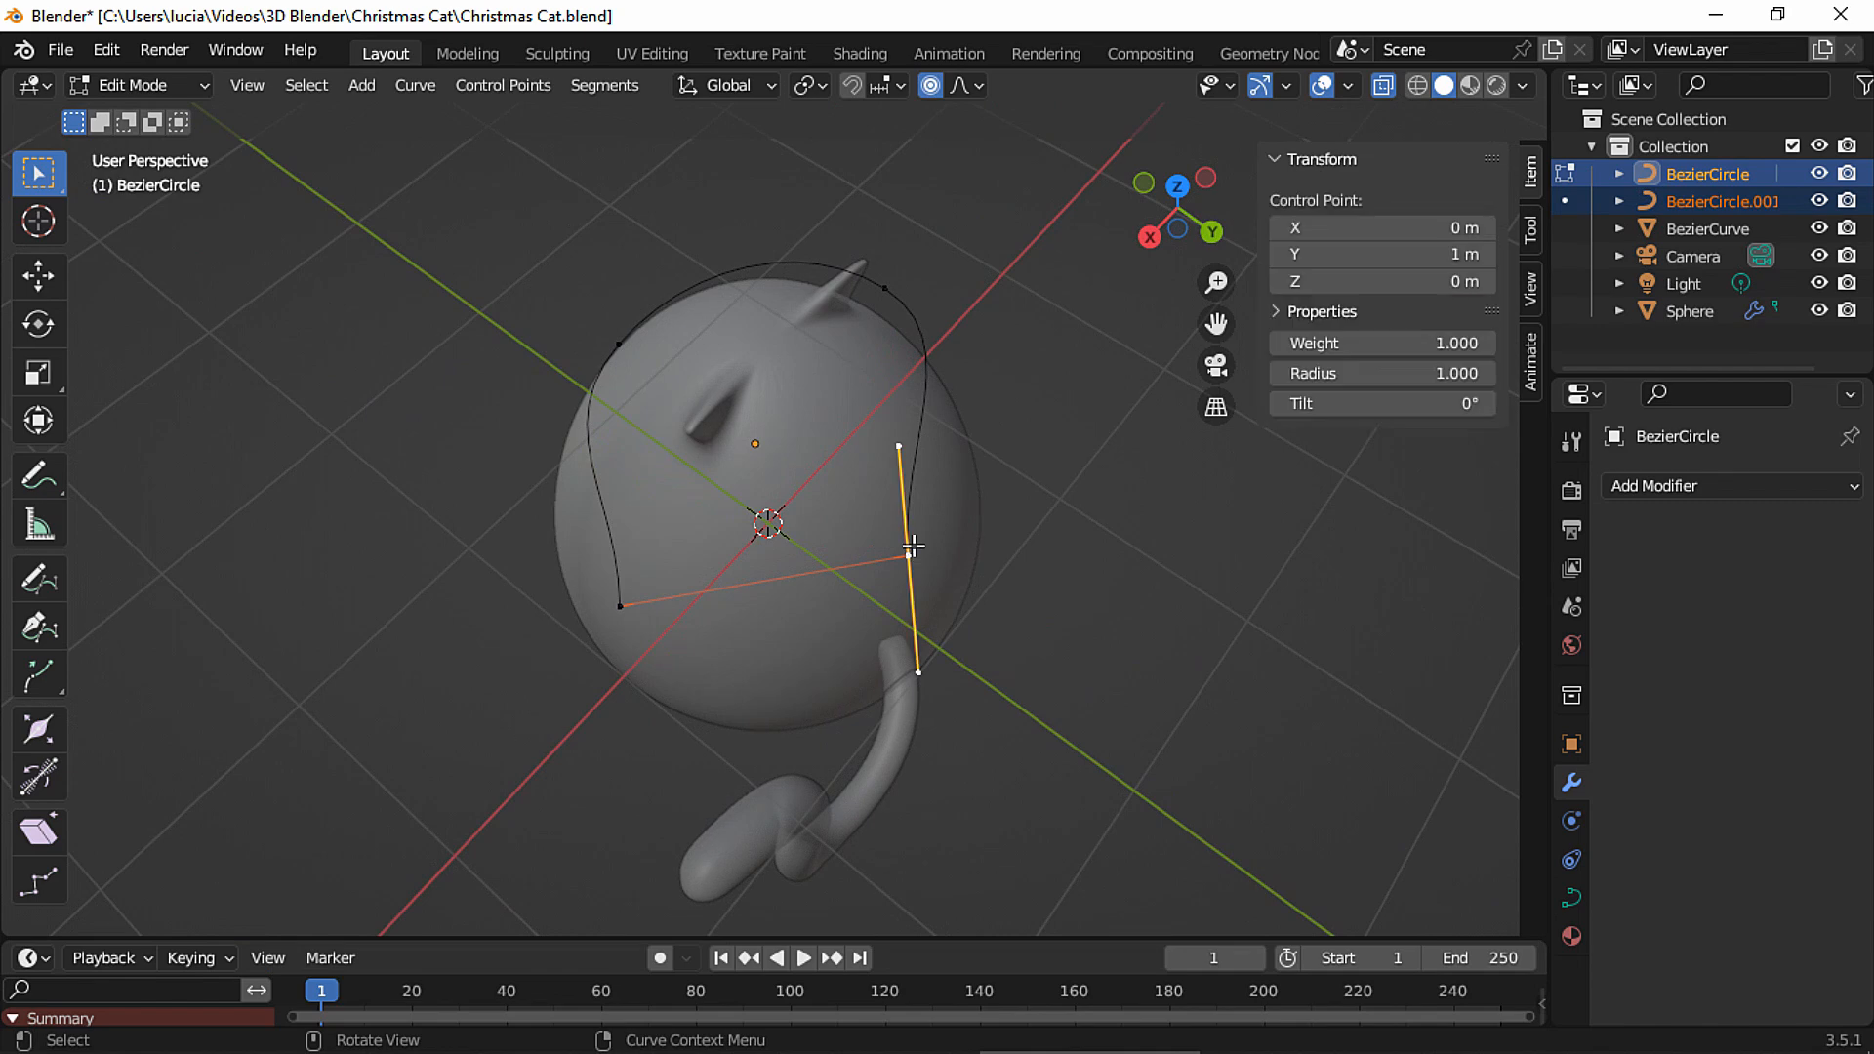
pyautogui.moveTo(959, 289); pyautogui.dragTo(936, 291, button='middle')
pyautogui.press('g')
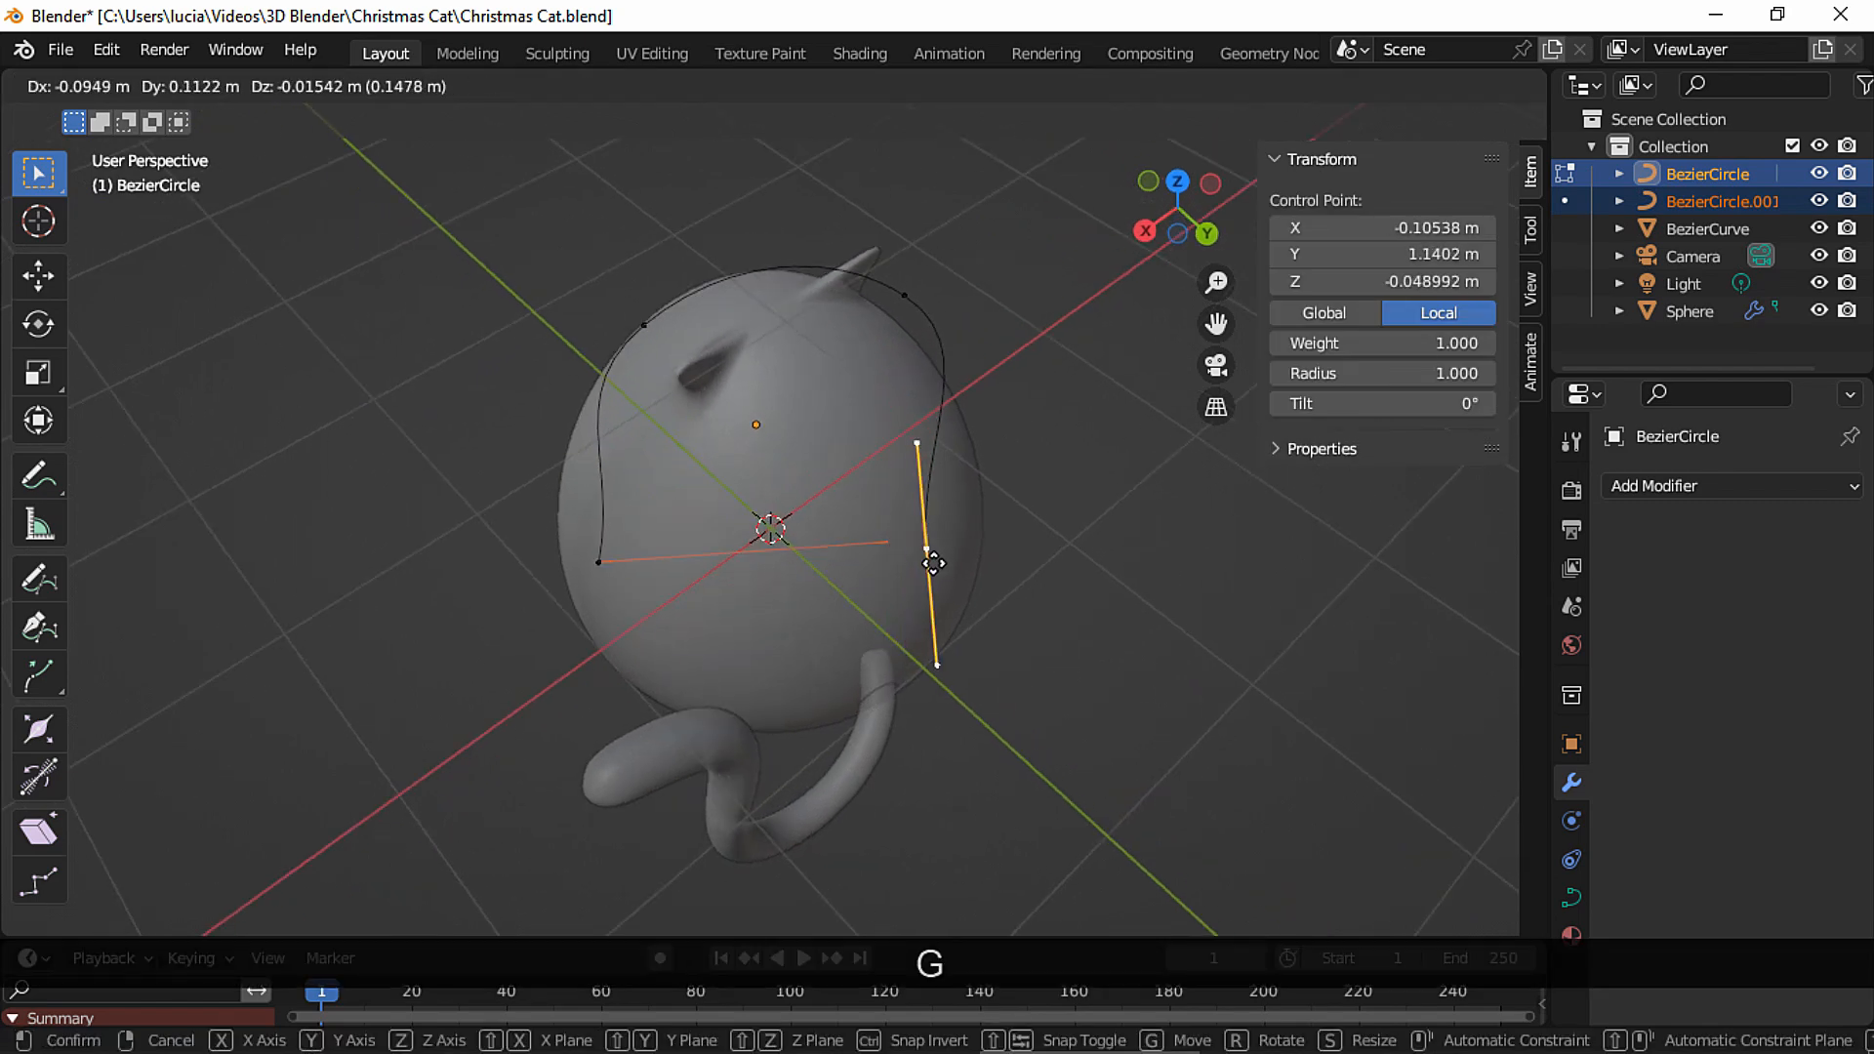
pyautogui.click(949, 553)
pyautogui.press('r')
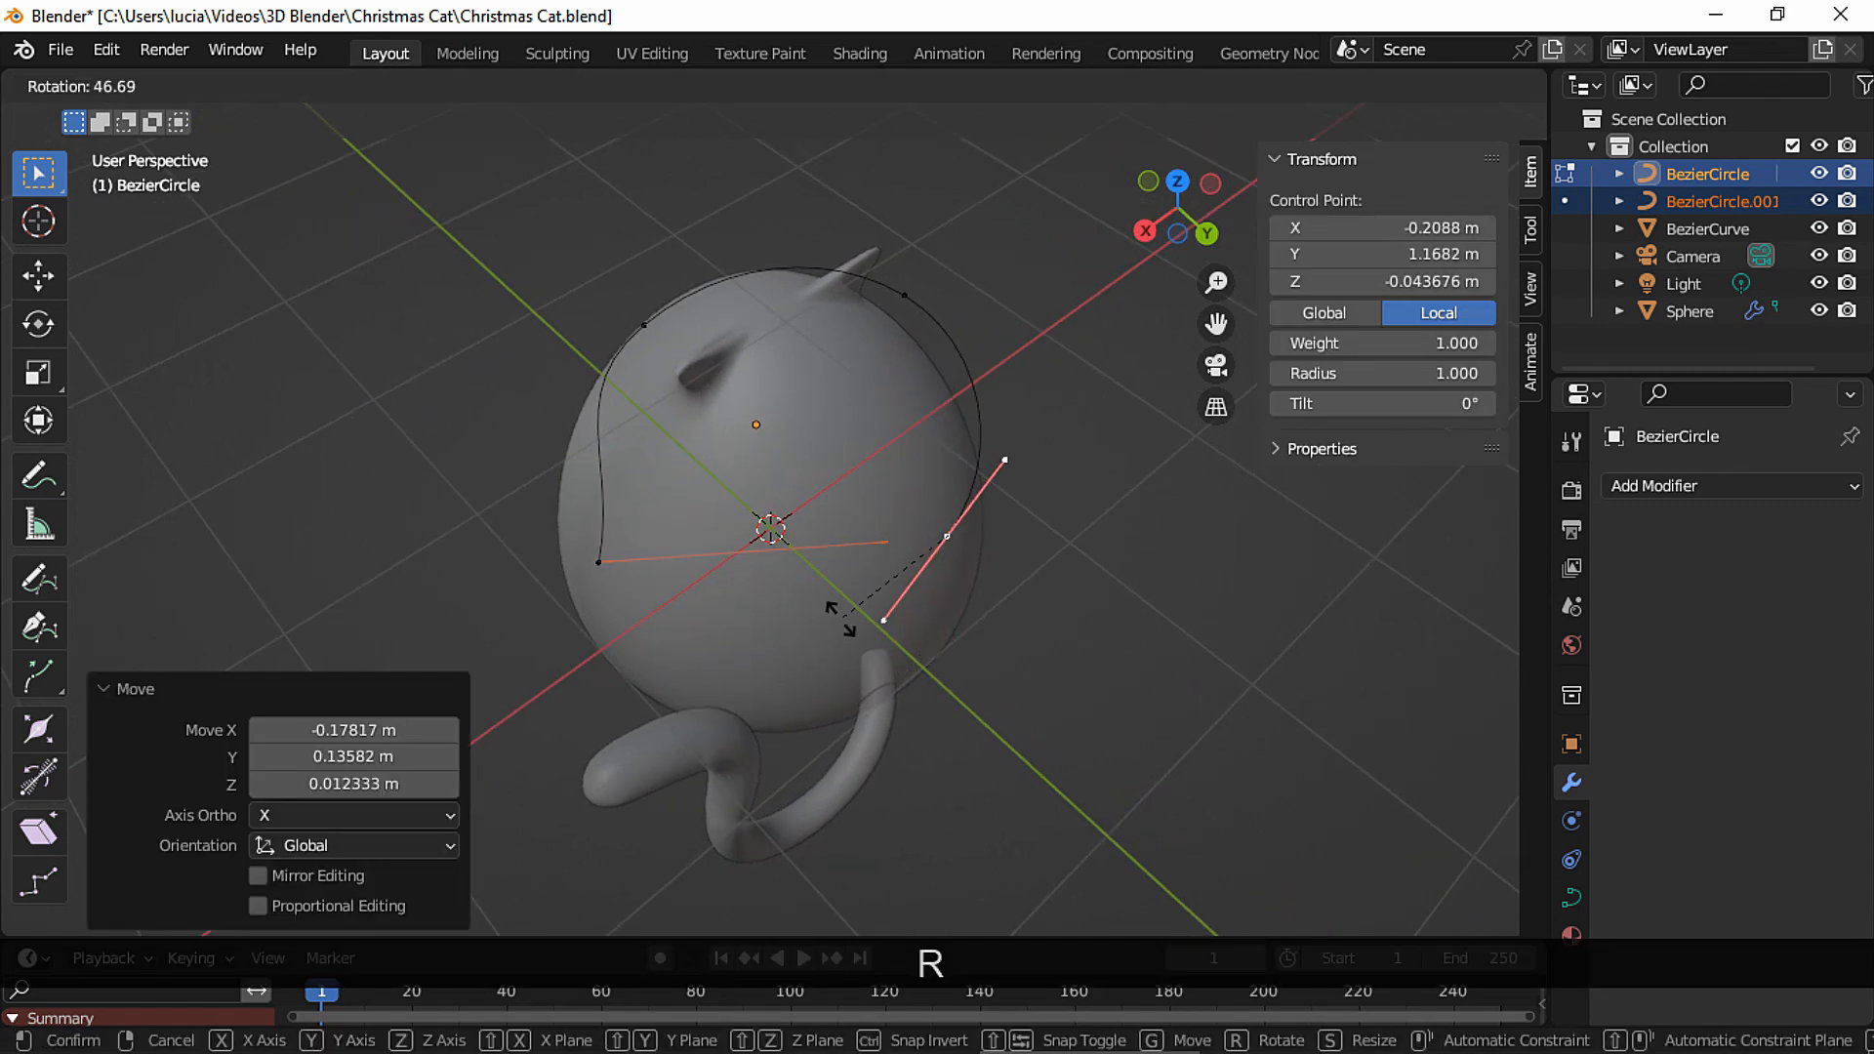
pyautogui.click(857, 606)
# Rotate the handles of the open curve's other end point, on the positive X side, to follow the body.
pyautogui.click(602, 564)
pyautogui.moveTo(781, 561); pyautogui.dragTo(859, 565, button='middle')
pyautogui.press('r')
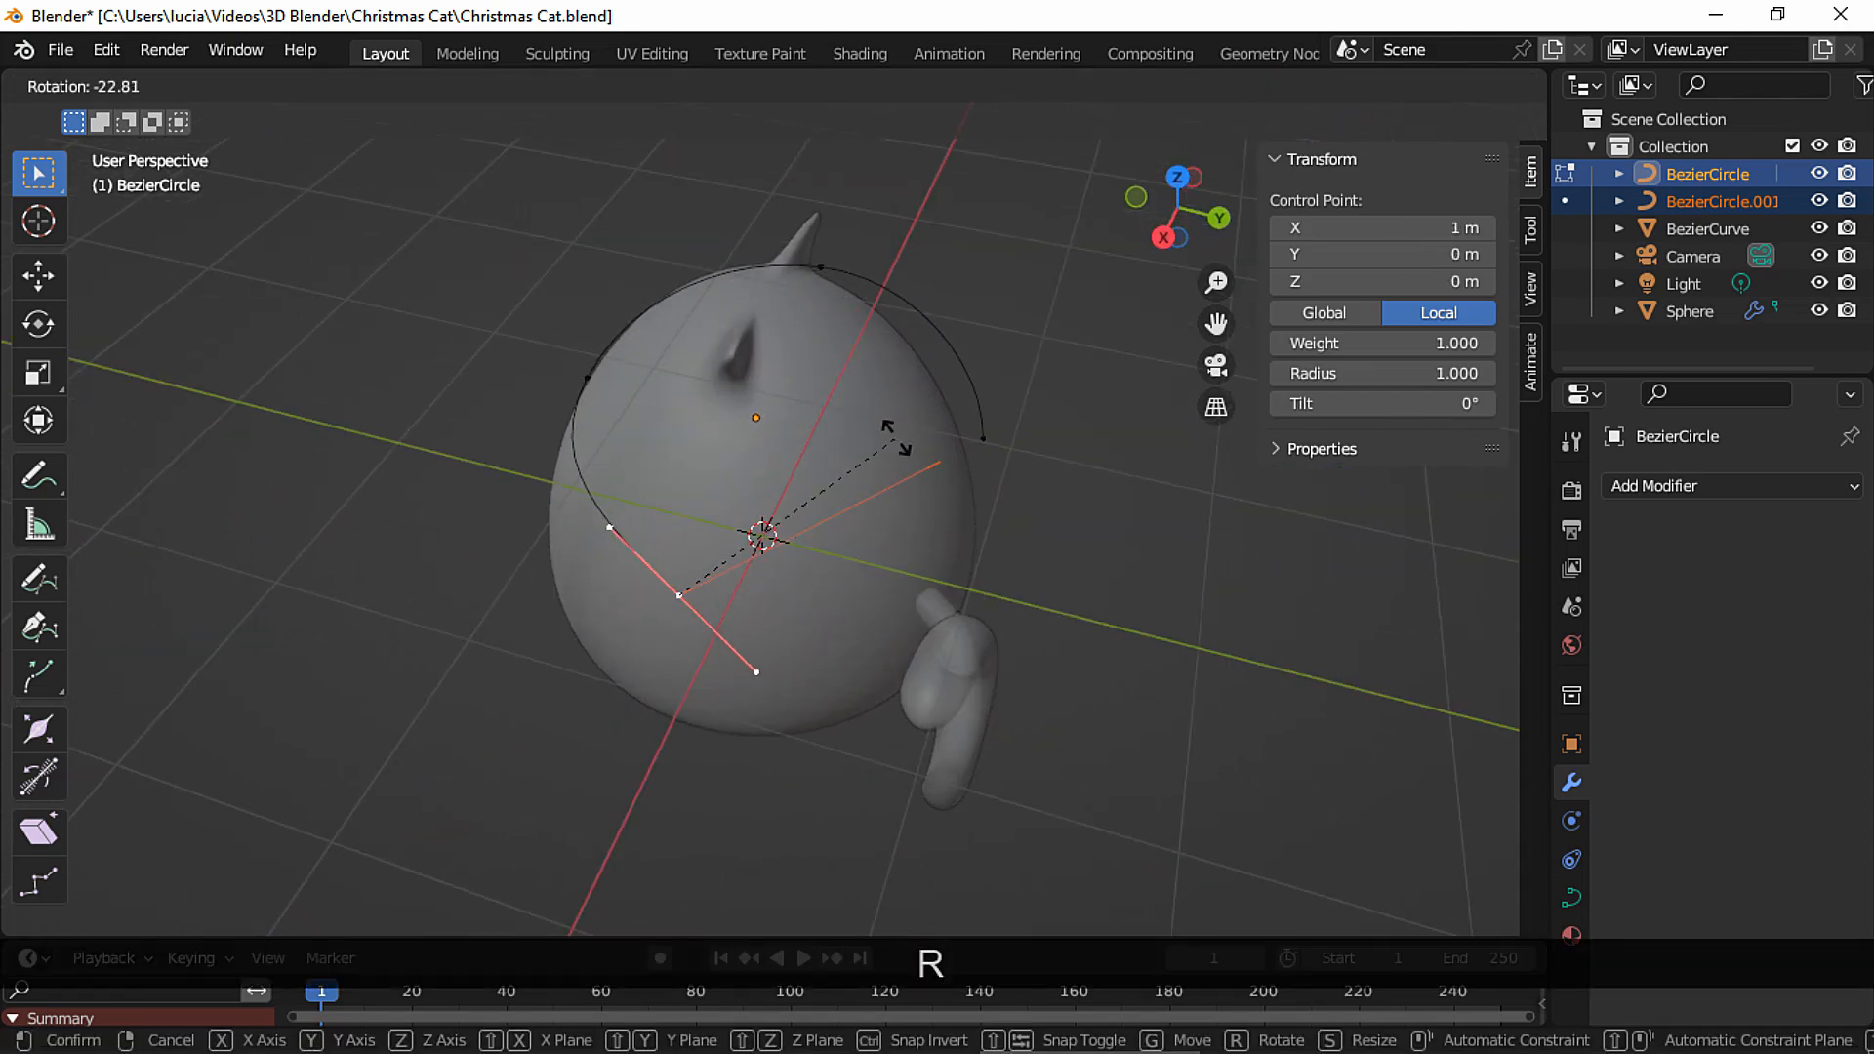
pyautogui.click(849, 379)
# Duplicate all points of the open curve and move the copy about 0.67 m down along Z.
pyautogui.moveTo(860, 380); pyautogui.dragTo(975, 381, button='middle')
pyautogui.press('a')
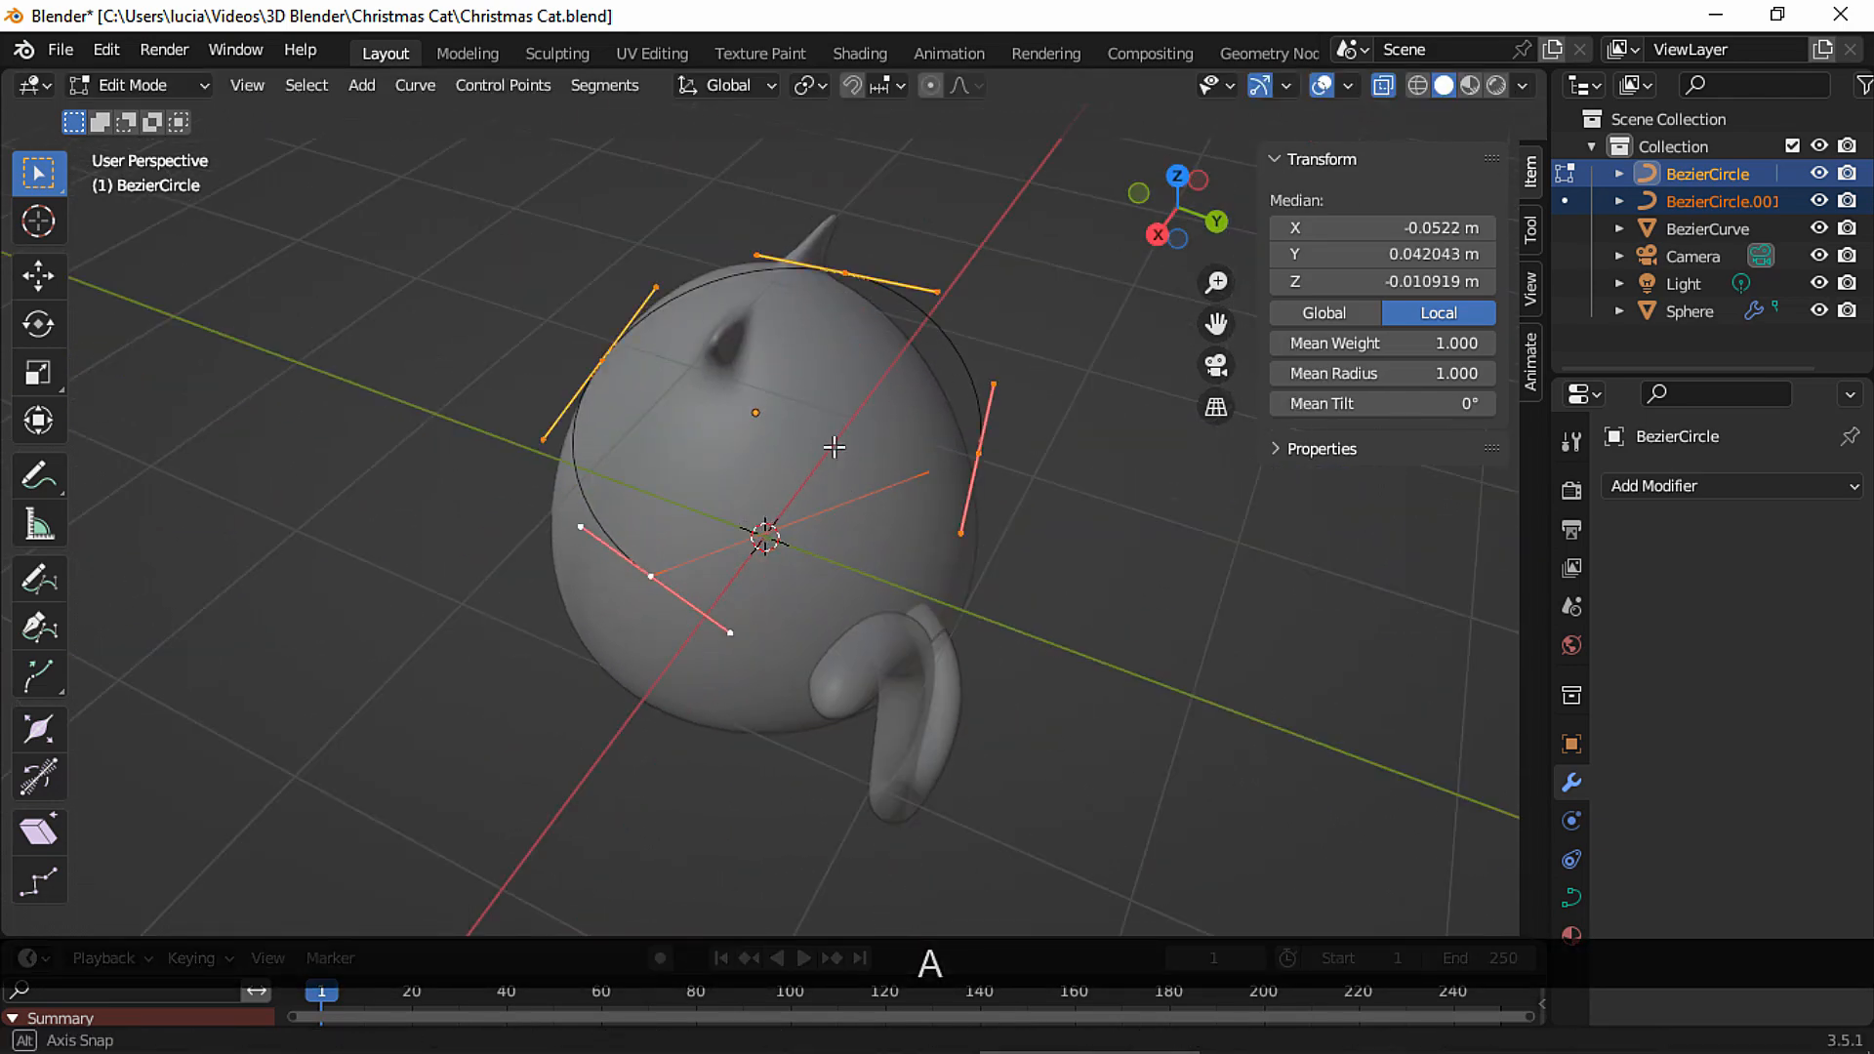
pyautogui.moveTo(828, 489); pyautogui.dragTo(853, 453, button='middle')
pyautogui.hotkey('shift', 'd')
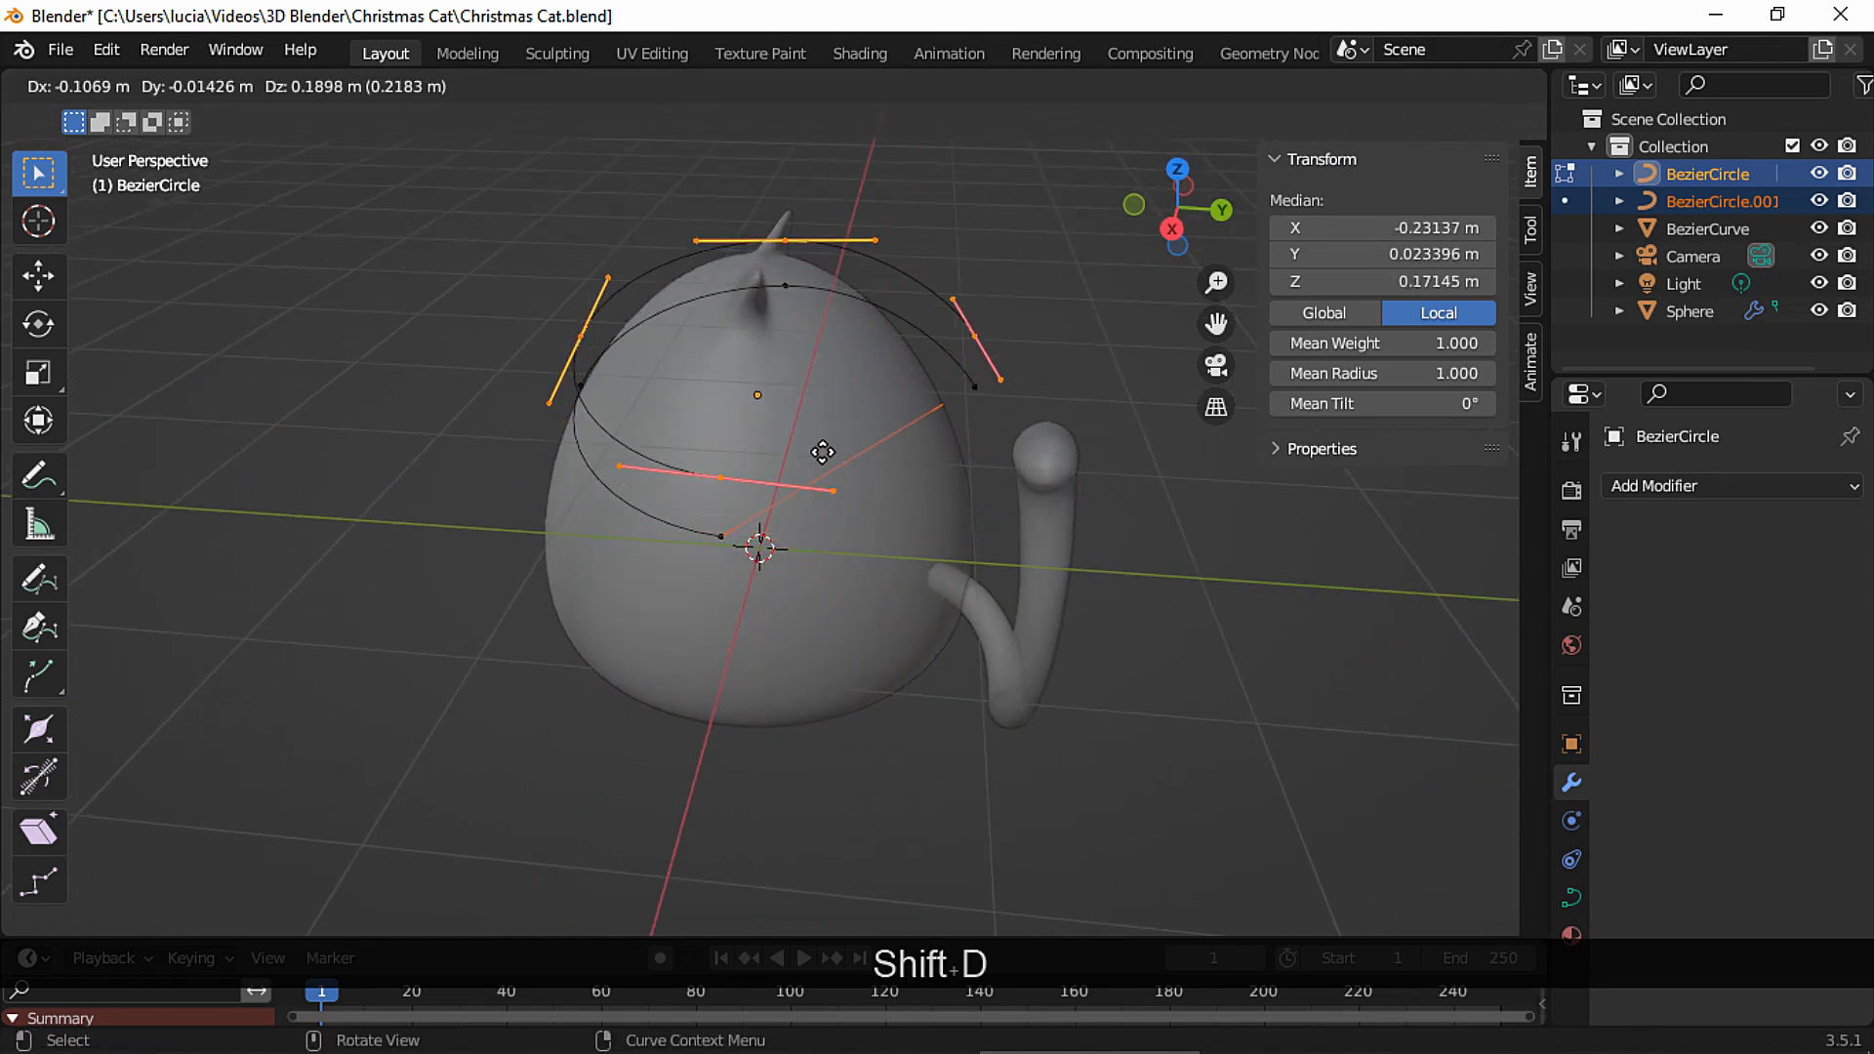
pyautogui.press('Escape')
pyautogui.press('g')
pyautogui.press('z')
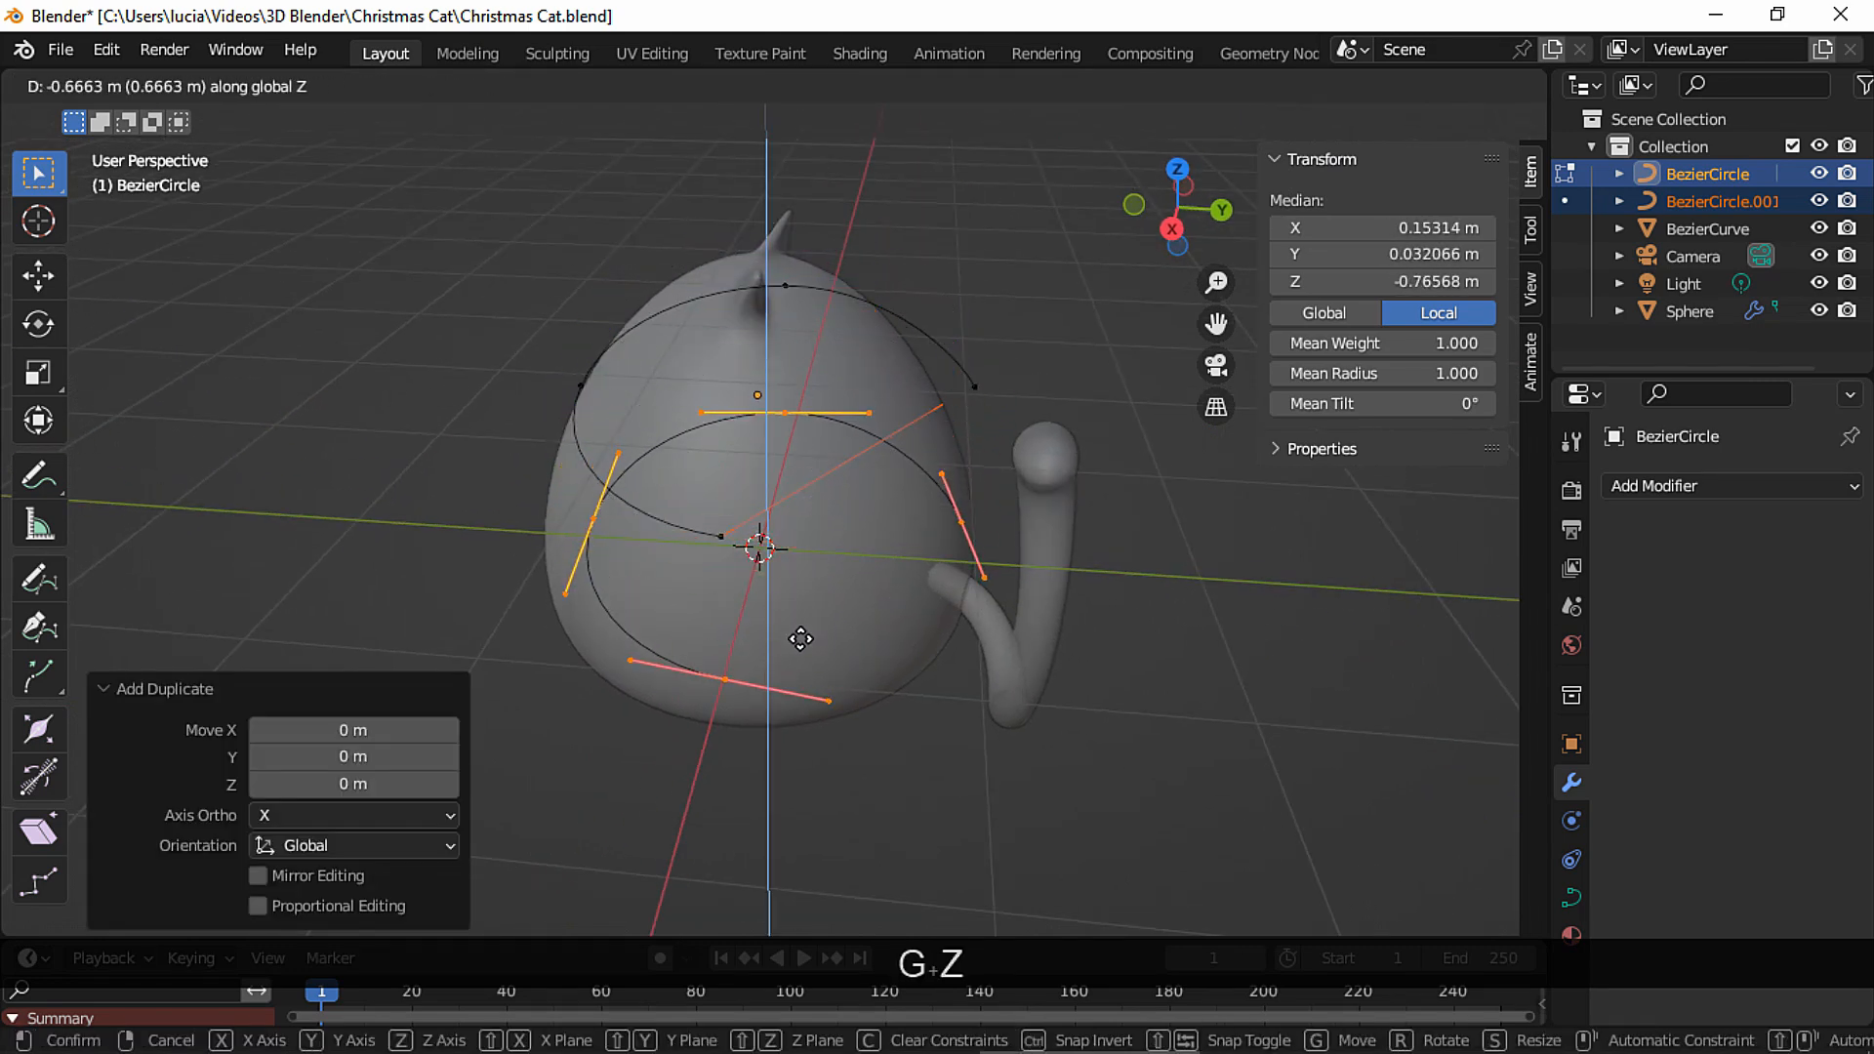
pyautogui.click(779, 634)
# Rotate the lower curve copy 90° about Z and shift it about -0.24 m along Y.
pyautogui.write('r')
pyautogui.moveTo(749, 600); pyautogui.dragTo(880, 524, button='middle')
pyautogui.write('z90')
pyautogui.press('Return')
pyautogui.press('y')
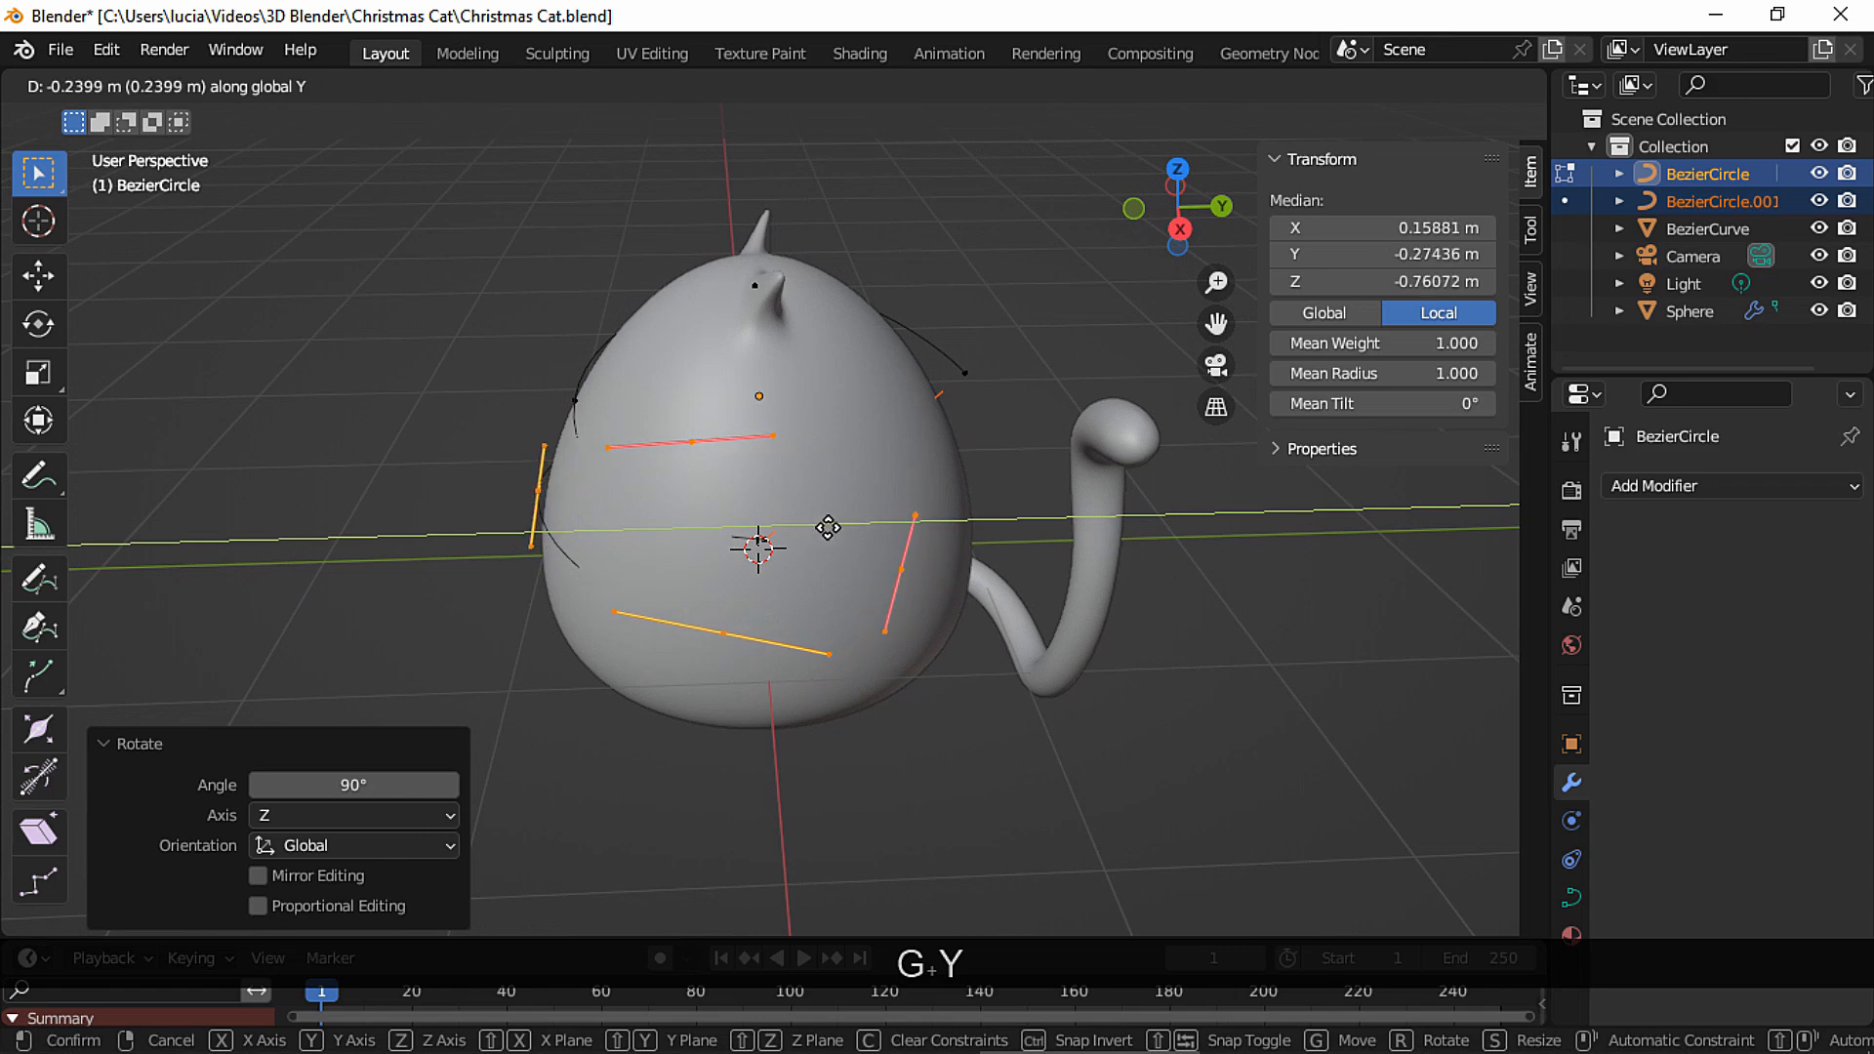
pyautogui.click(828, 528)
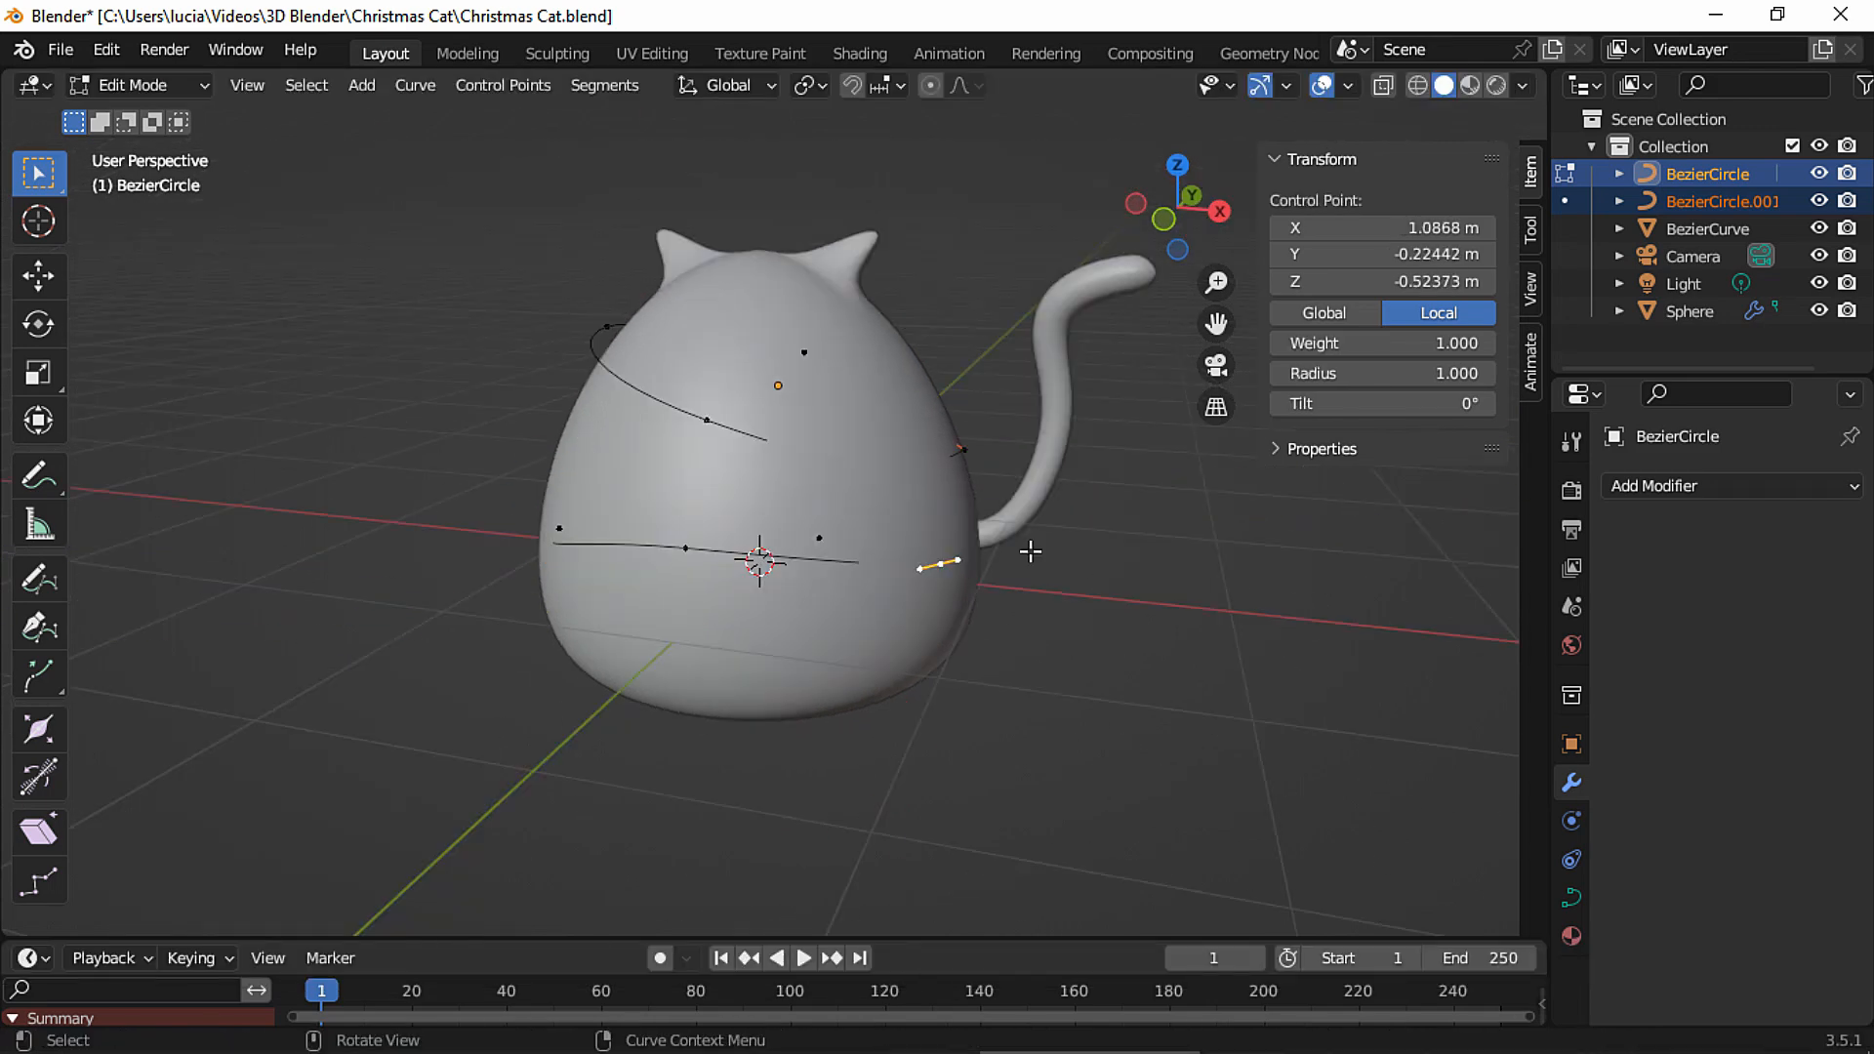
# Move the lower curve's side points outward along X, the one on the negative X side by about 0.19 m.
pyautogui.press('g')
pyautogui.press('x')
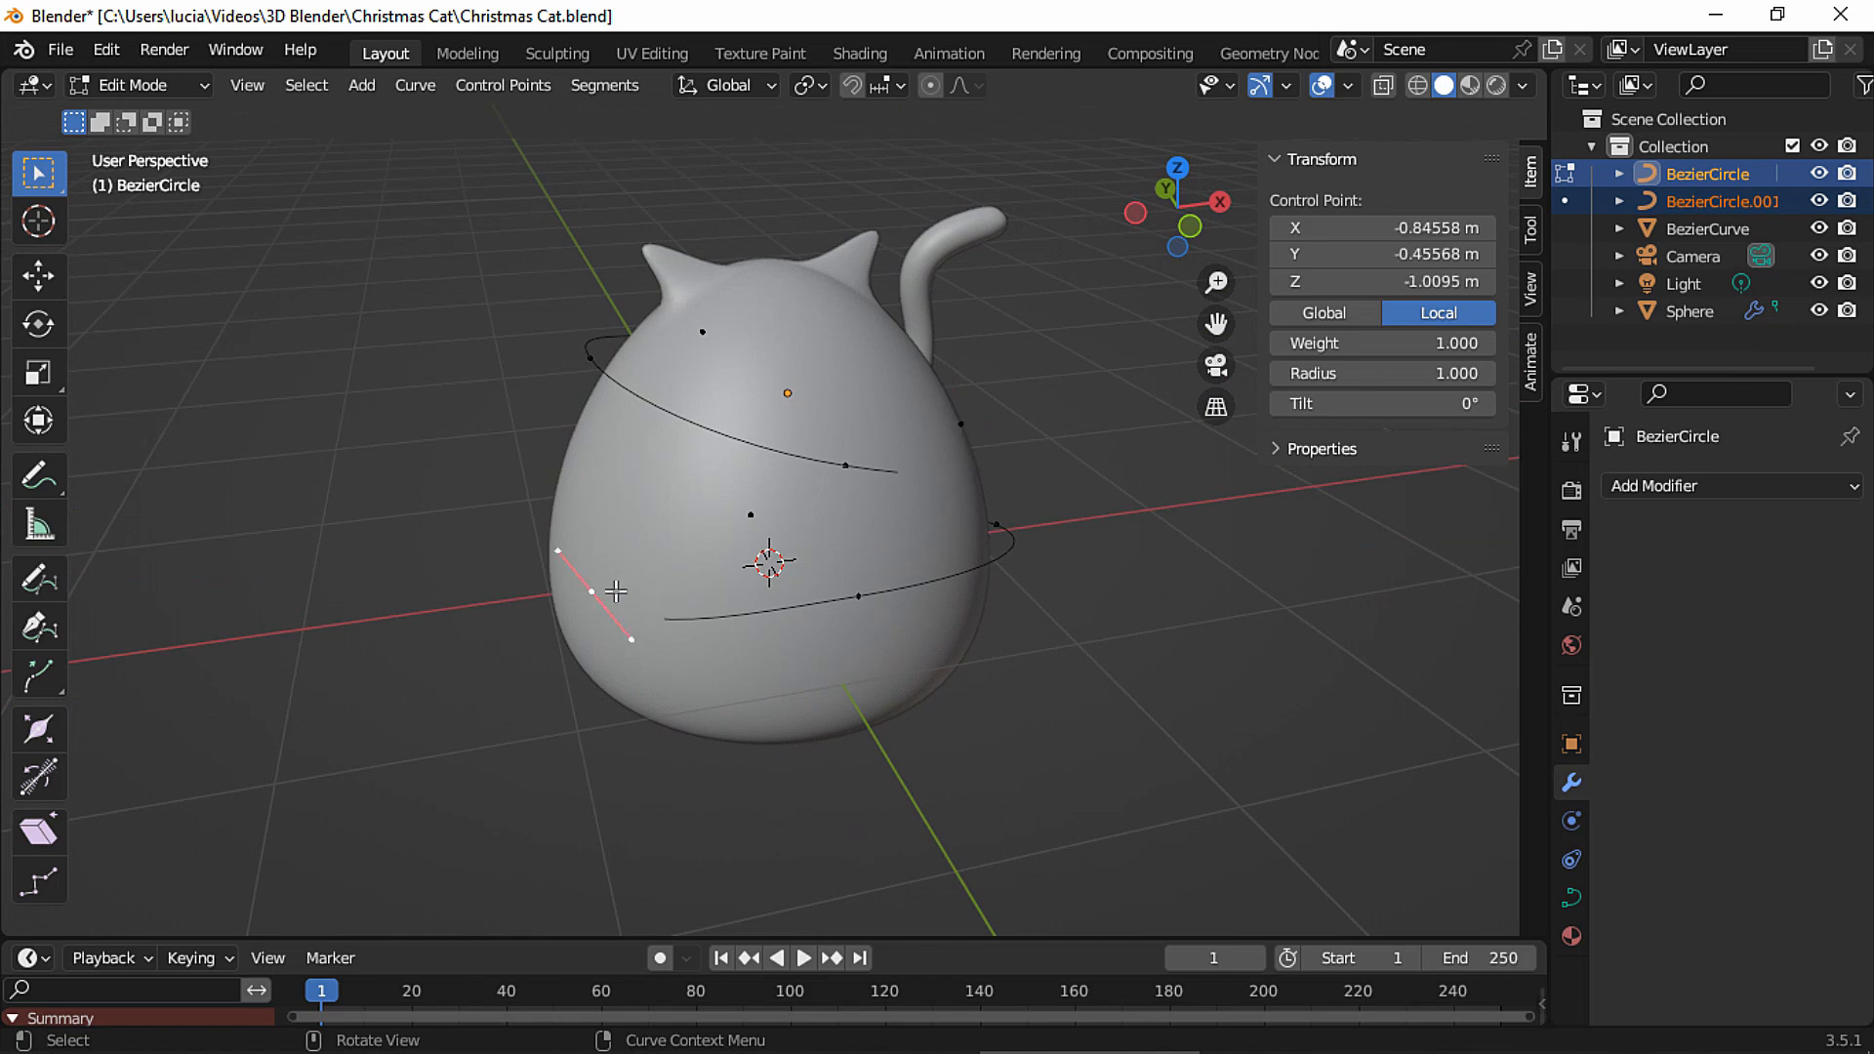
pyautogui.press('g')
pyautogui.press('x')
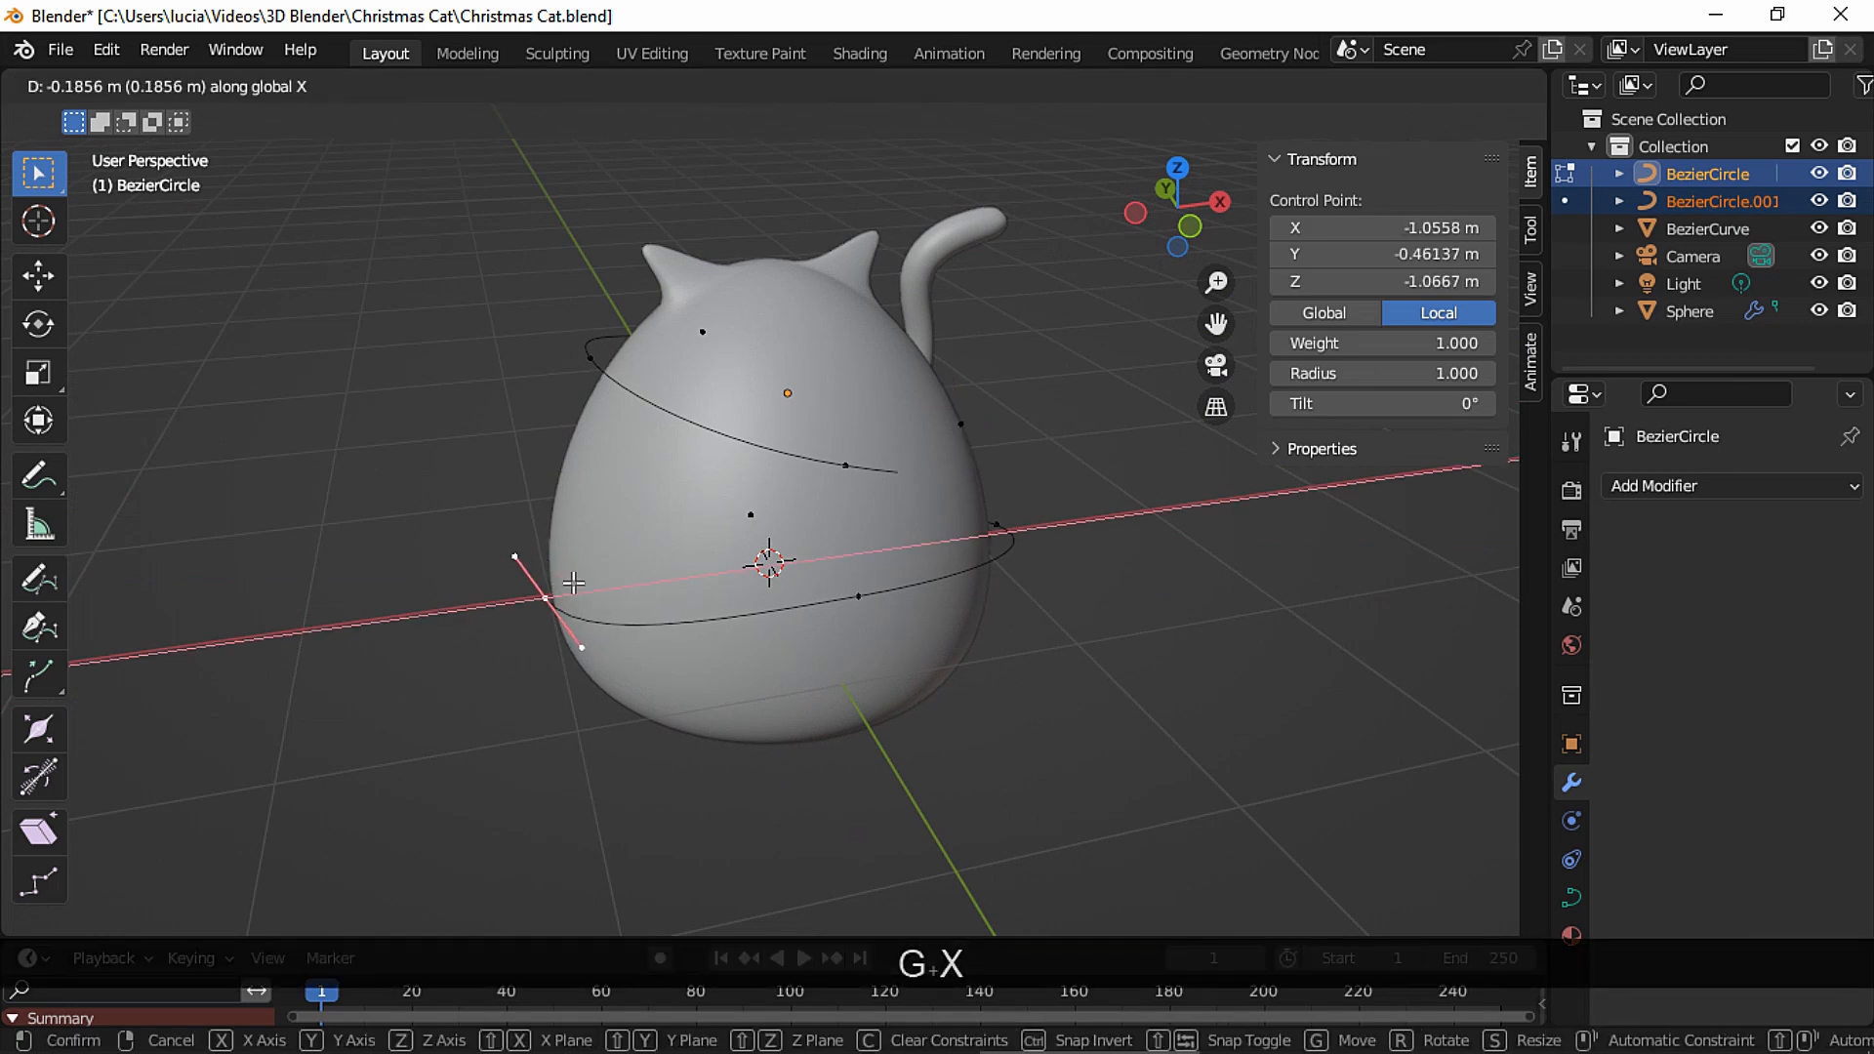
pyautogui.click(575, 582)
# Move the lower curve's front control point about -0.064 m along Y, away from the body.
pyautogui.click(867, 600)
pyautogui.moveTo(917, 611); pyautogui.dragTo(1041, 579, button='middle')
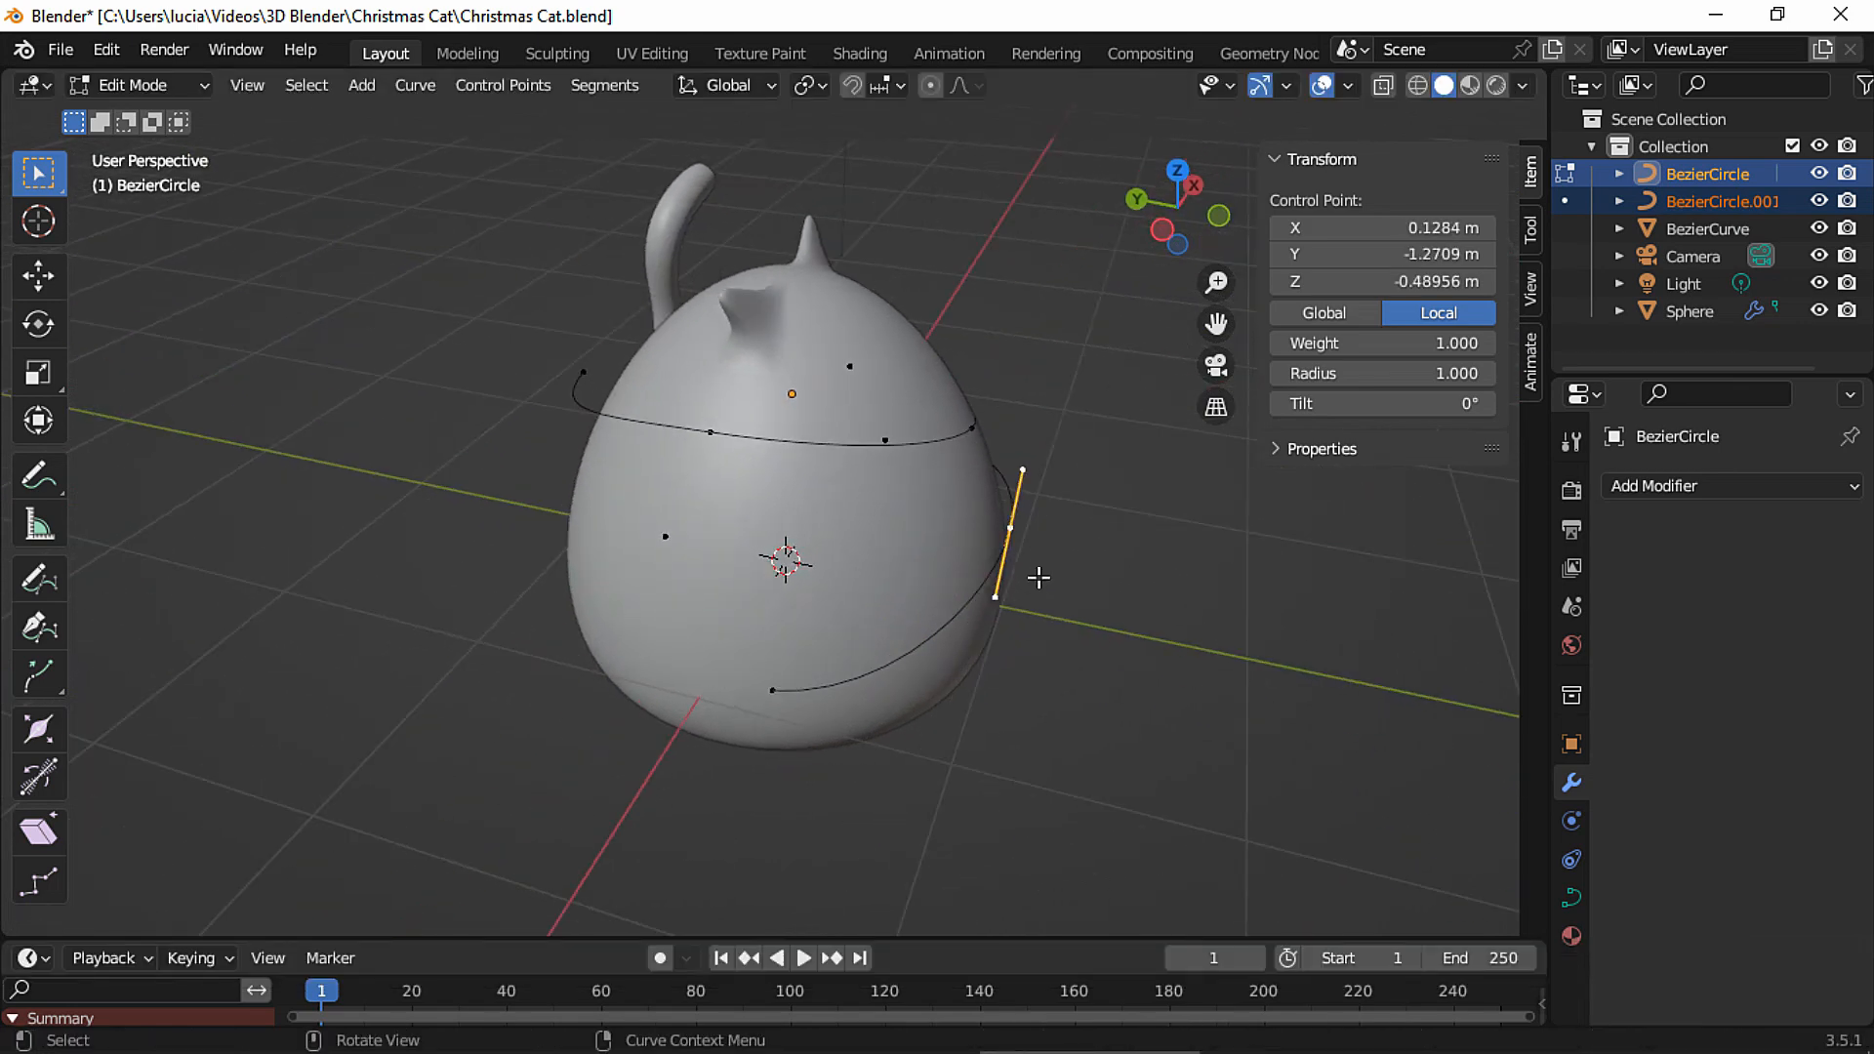
pyautogui.press('g')
pyautogui.press('y')
pyautogui.click(1056, 582)
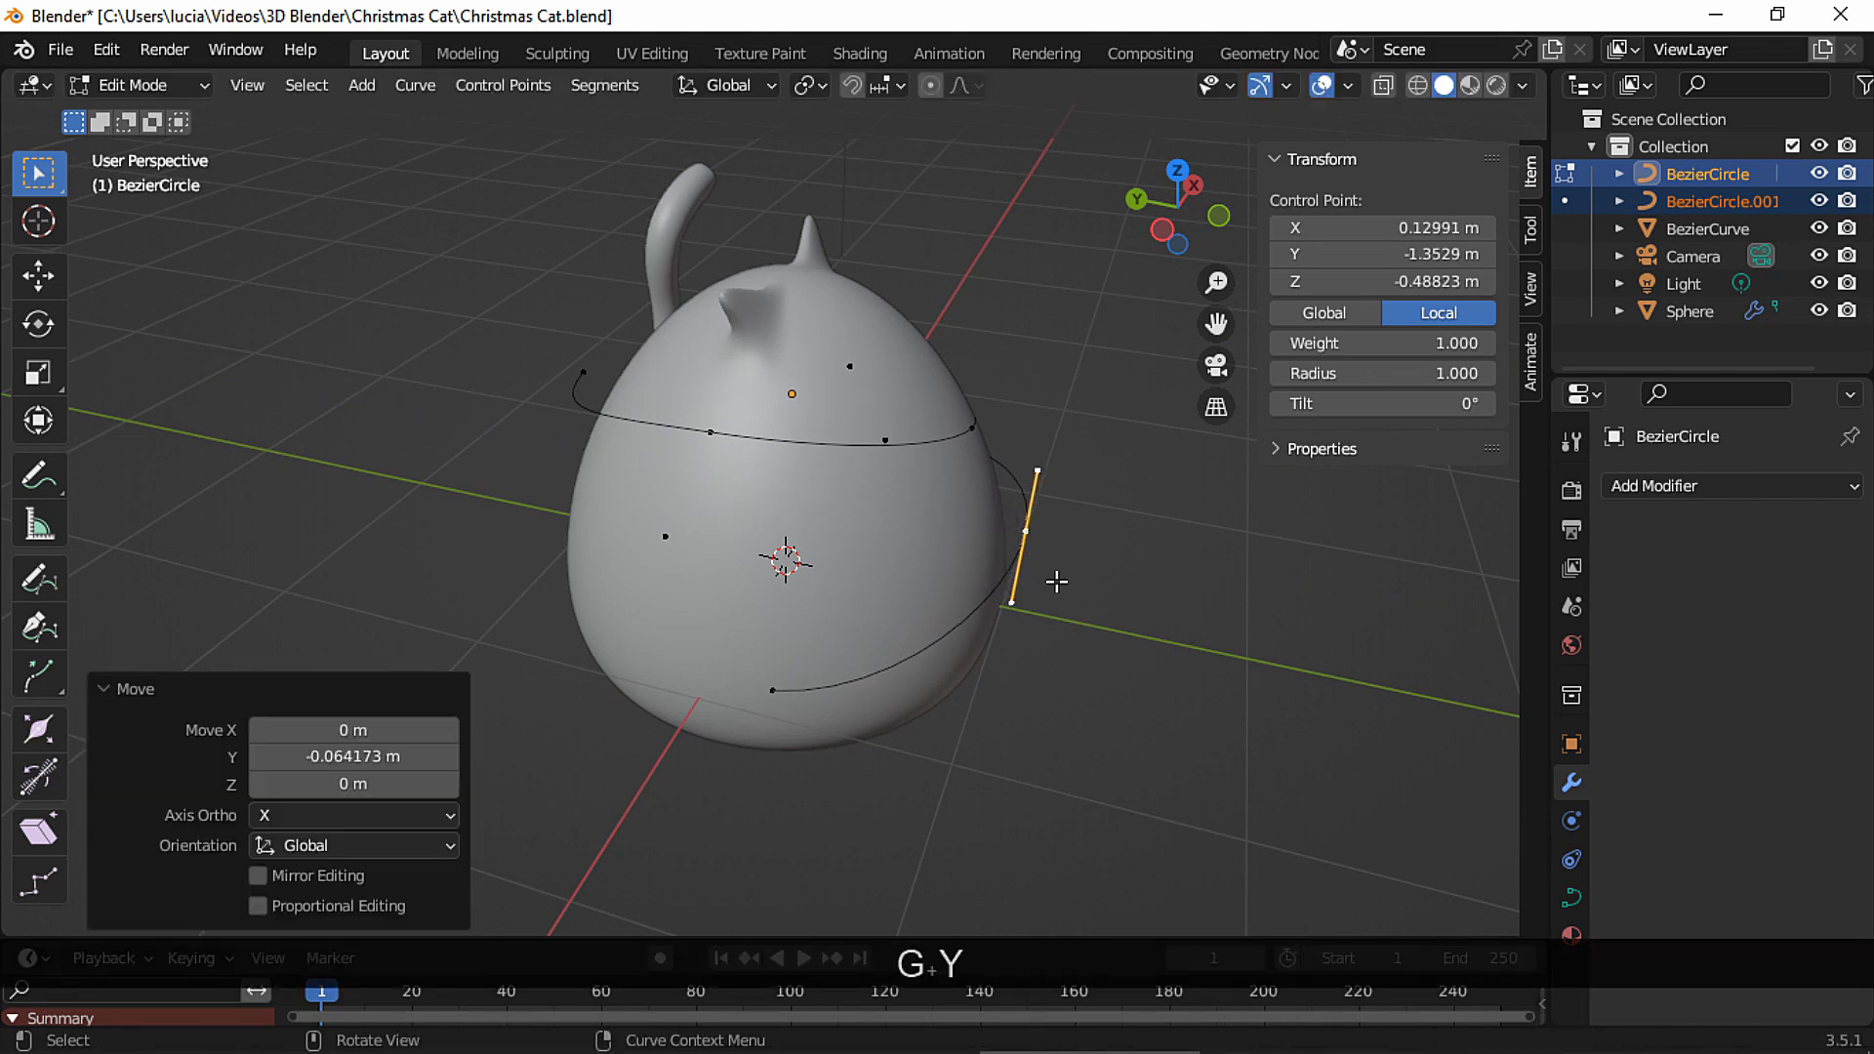
# Select the whole lower curve and, with X-ray on, shift it slightly back along Y.
pyautogui.moveTo(1029, 599); pyautogui.dragTo(977, 613, button='middle')
pyautogui.press('l')
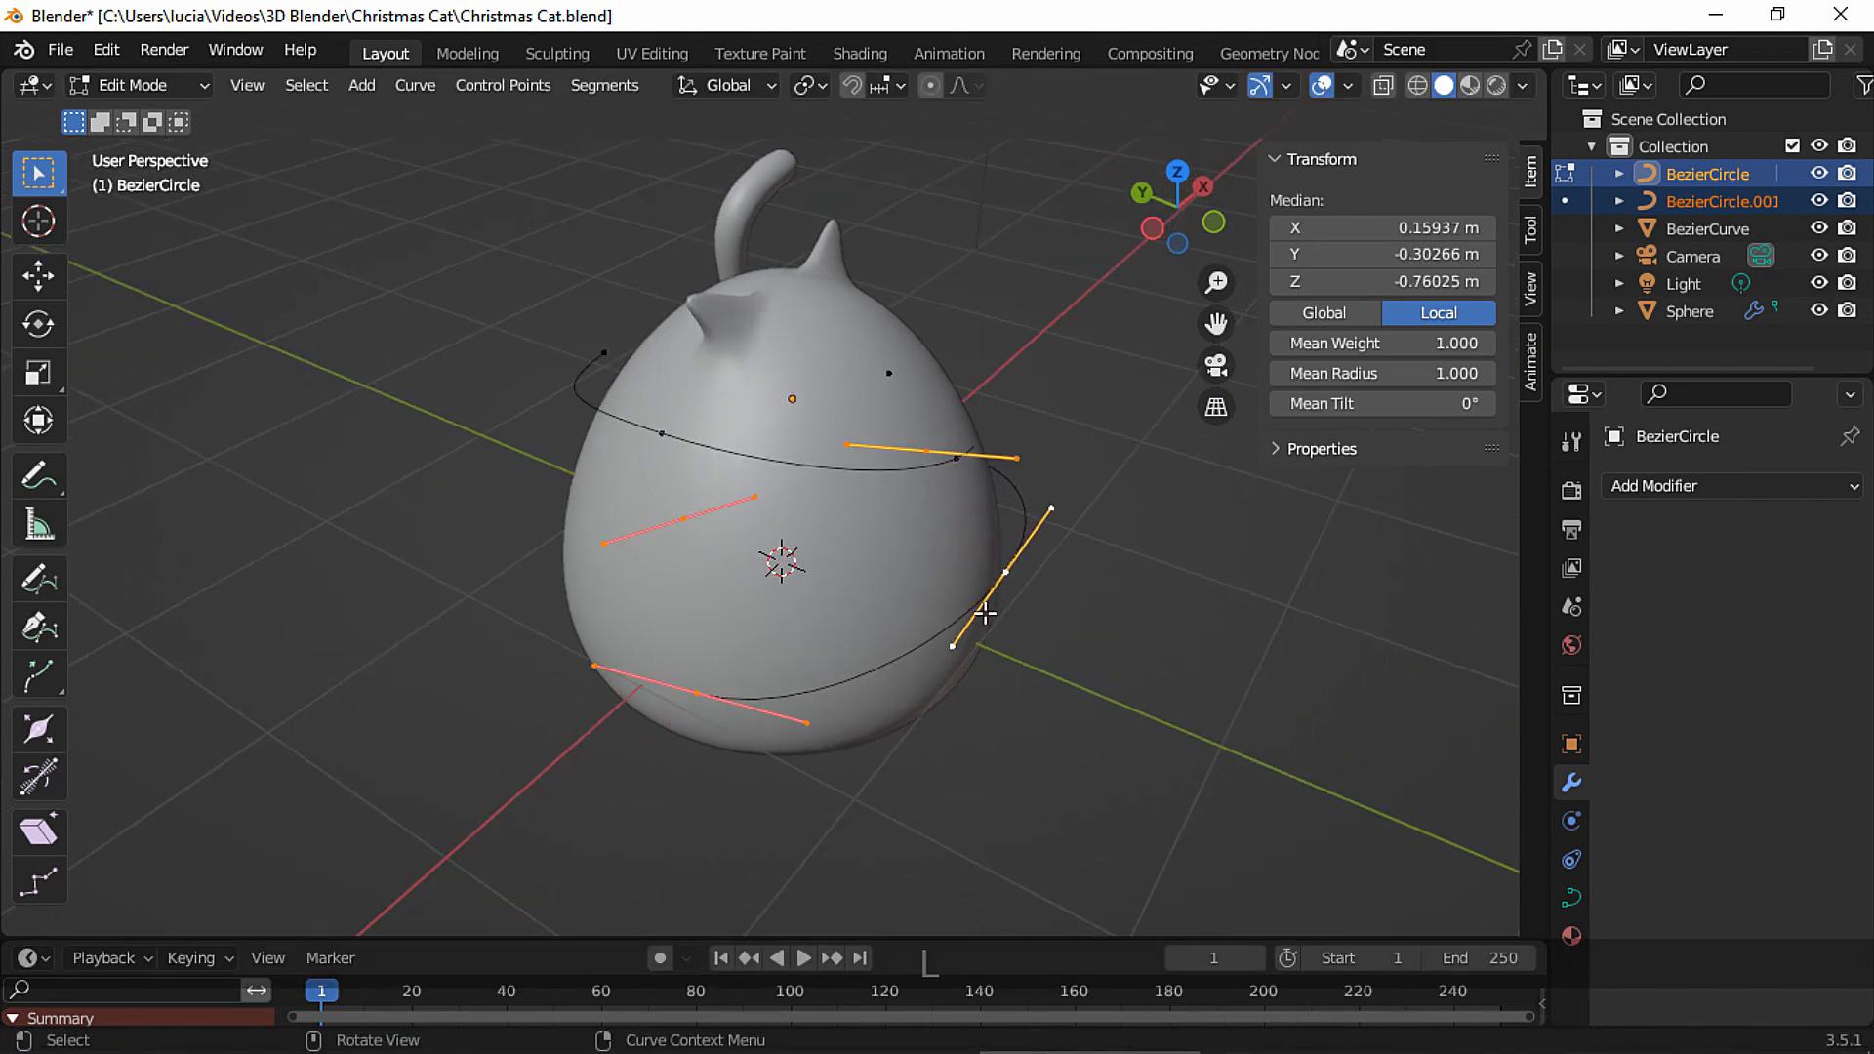
pyautogui.click(1385, 90)
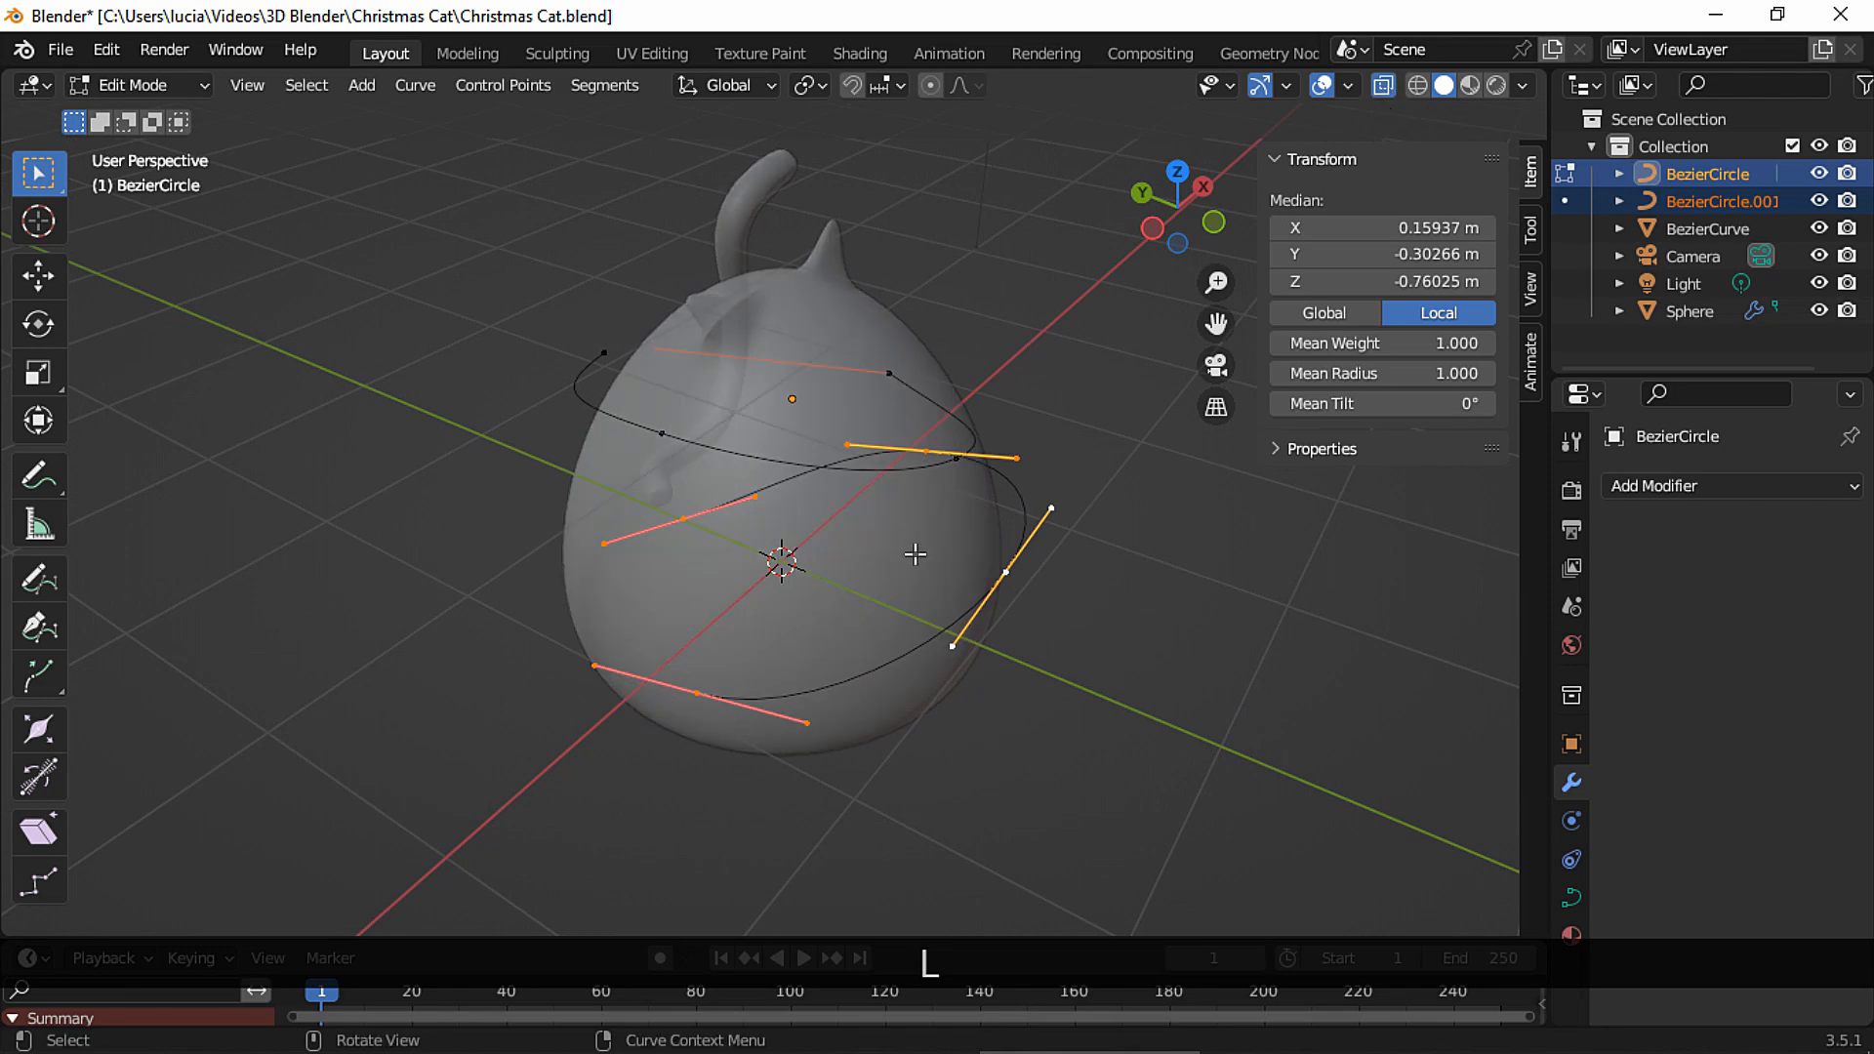
pyautogui.moveTo(953, 515); pyautogui.dragTo(1037, 576, button='middle')
pyautogui.press('g')
pyautogui.press('y')
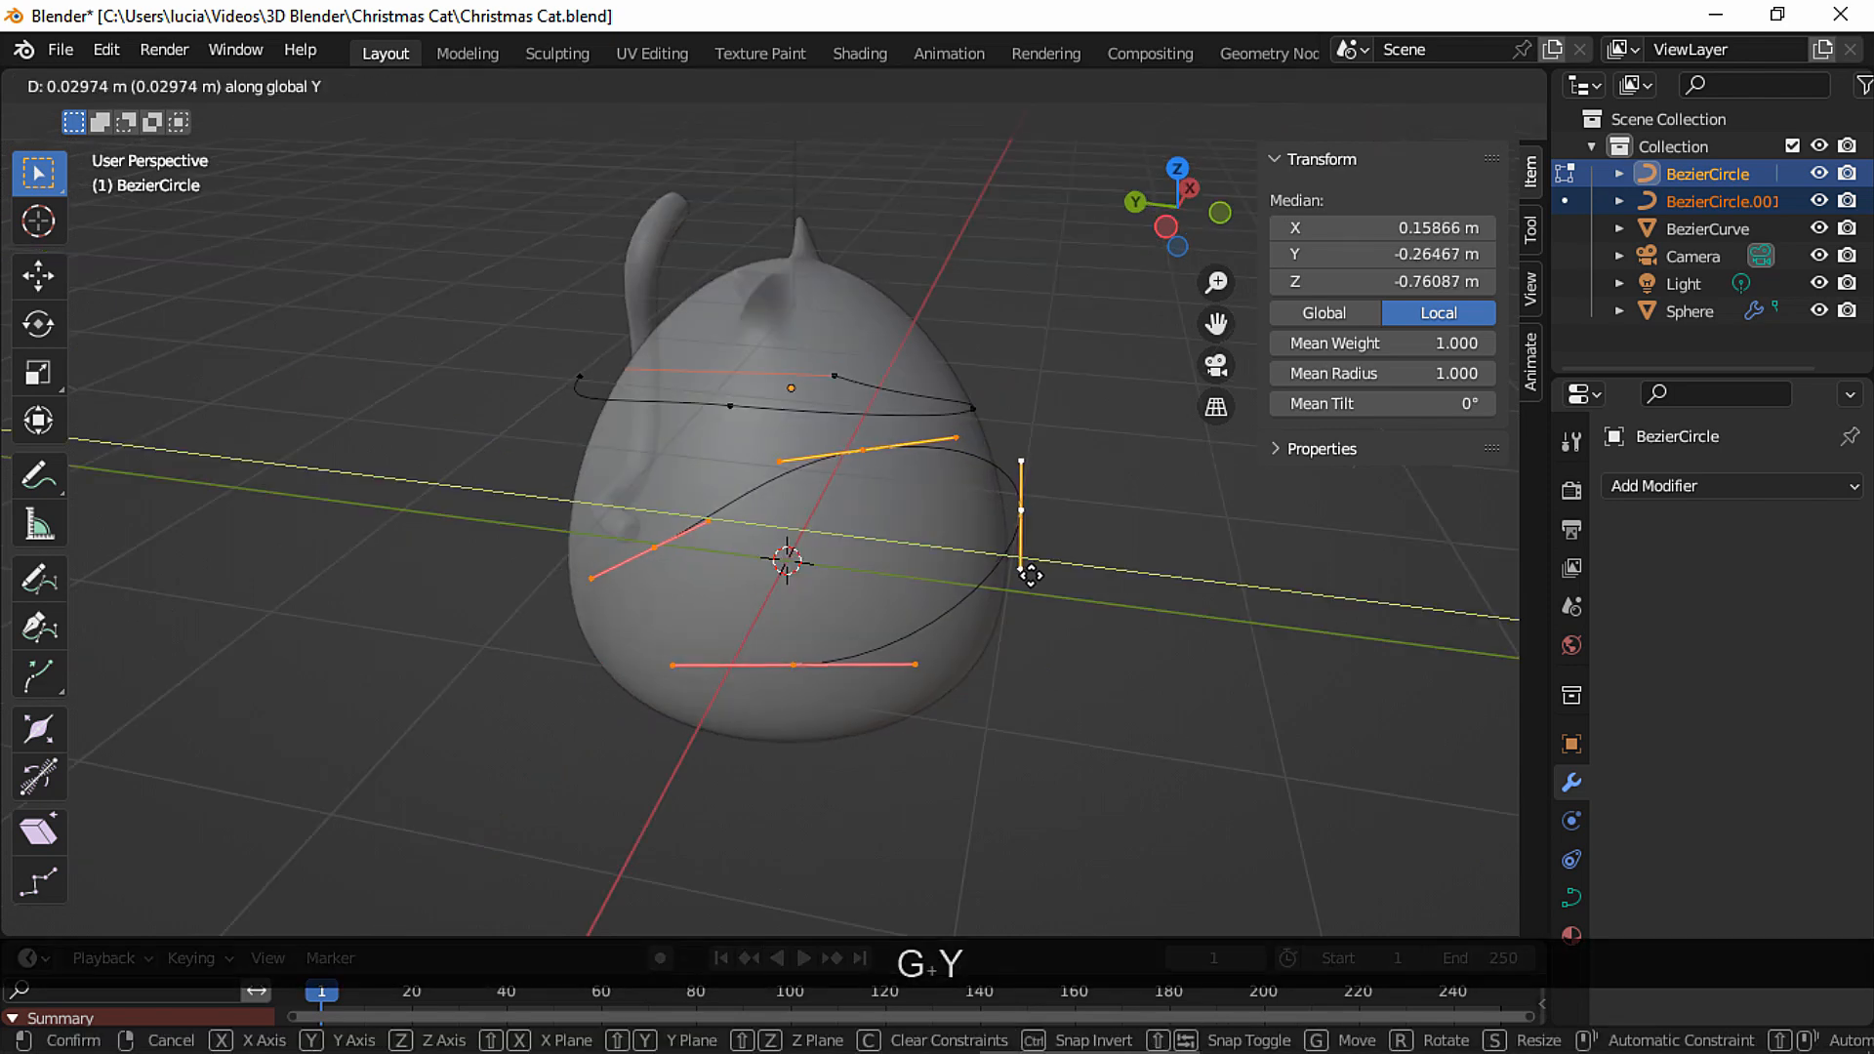
pyautogui.click(1019, 576)
# Adjust the curve points around the body, moving the upper curve's end on the positive X side about 0.08 m outward.
pyautogui.moveTo(1005, 344); pyautogui.dragTo(762, 379, button='middle')
pyautogui.click(966, 495)
pyautogui.moveTo(984, 543); pyautogui.dragTo(970, 565, button='middle')
pyautogui.press('g')
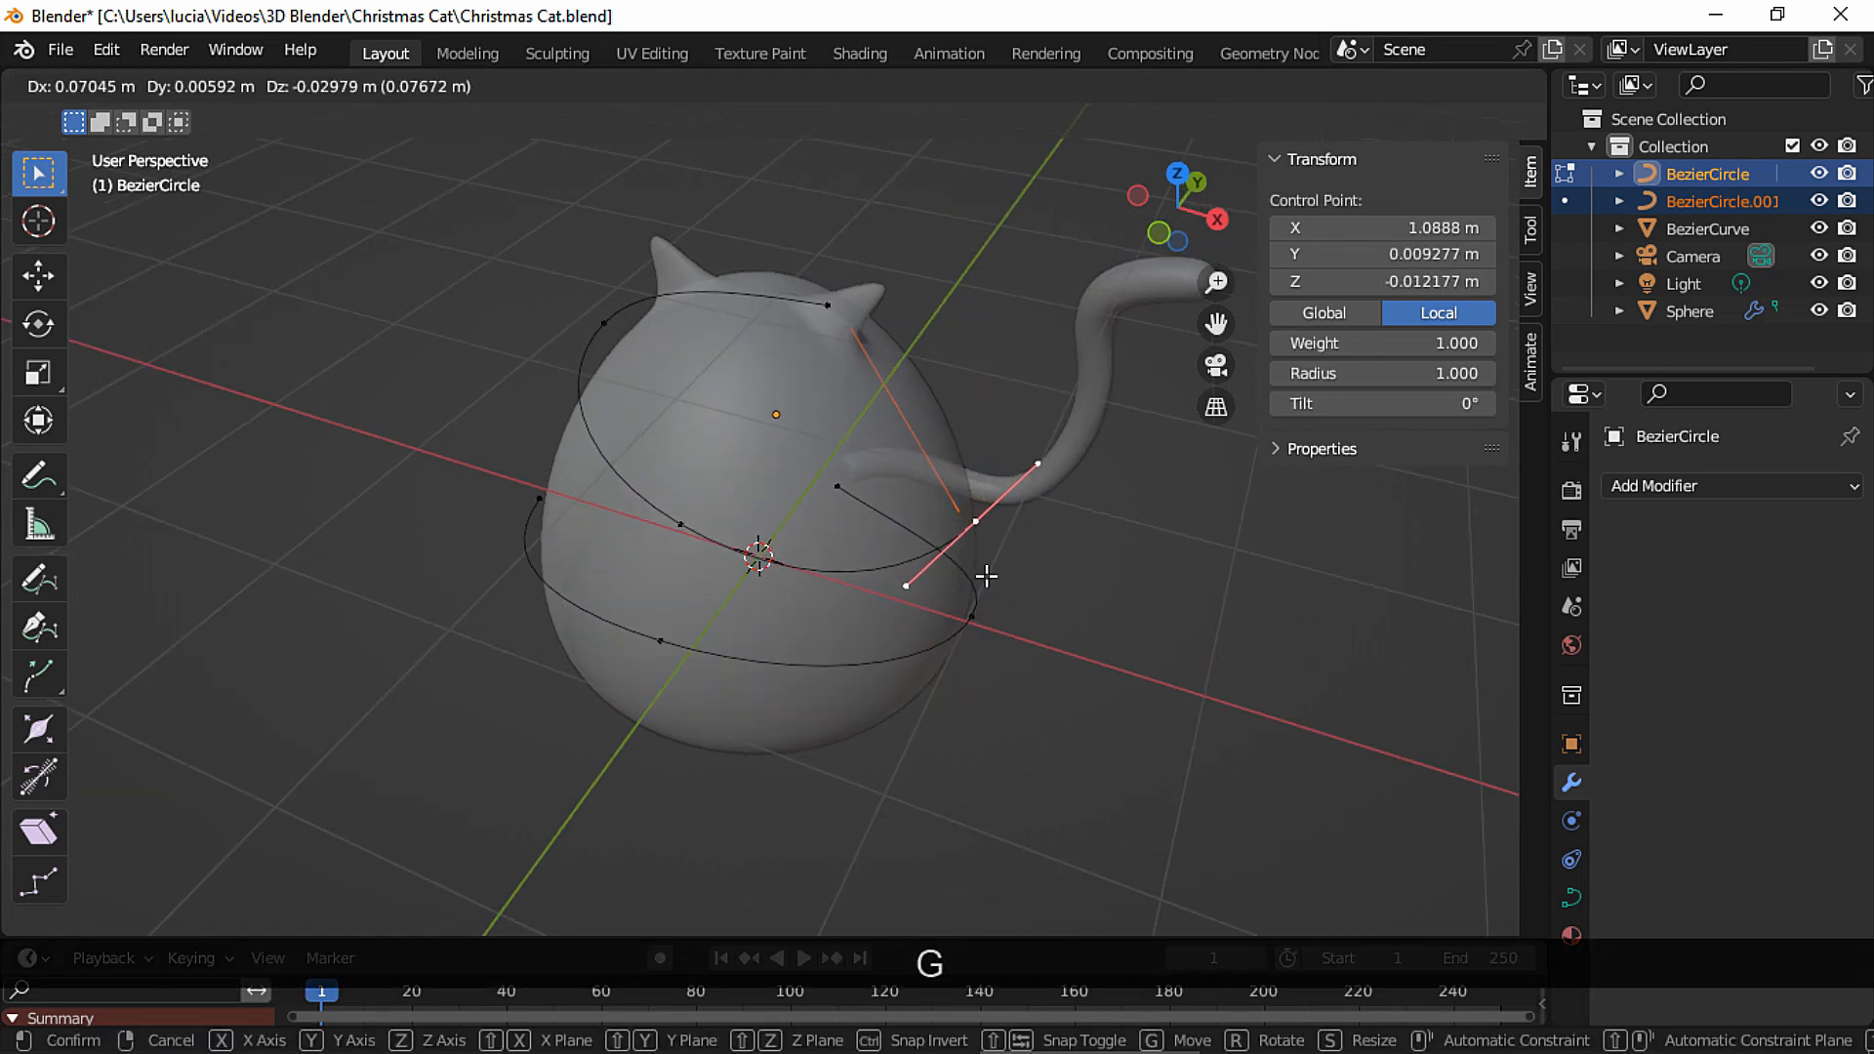
pyautogui.click(989, 576)
pyautogui.click(1385, 86)
pyautogui.moveTo(960, 374); pyautogui.dragTo(1040, 367, button='middle')
pyautogui.moveTo(1019, 454); pyautogui.dragTo(996, 547, button='middle')
pyautogui.press('g')
# Select the facing end points of the upper and lower curves and join them with a new segment.
pyautogui.click(721, 606)
pyautogui.keyDown('shift'); pyautogui.click(964, 581); pyautogui.keyUp('shift')
pyautogui.click(1384, 86)
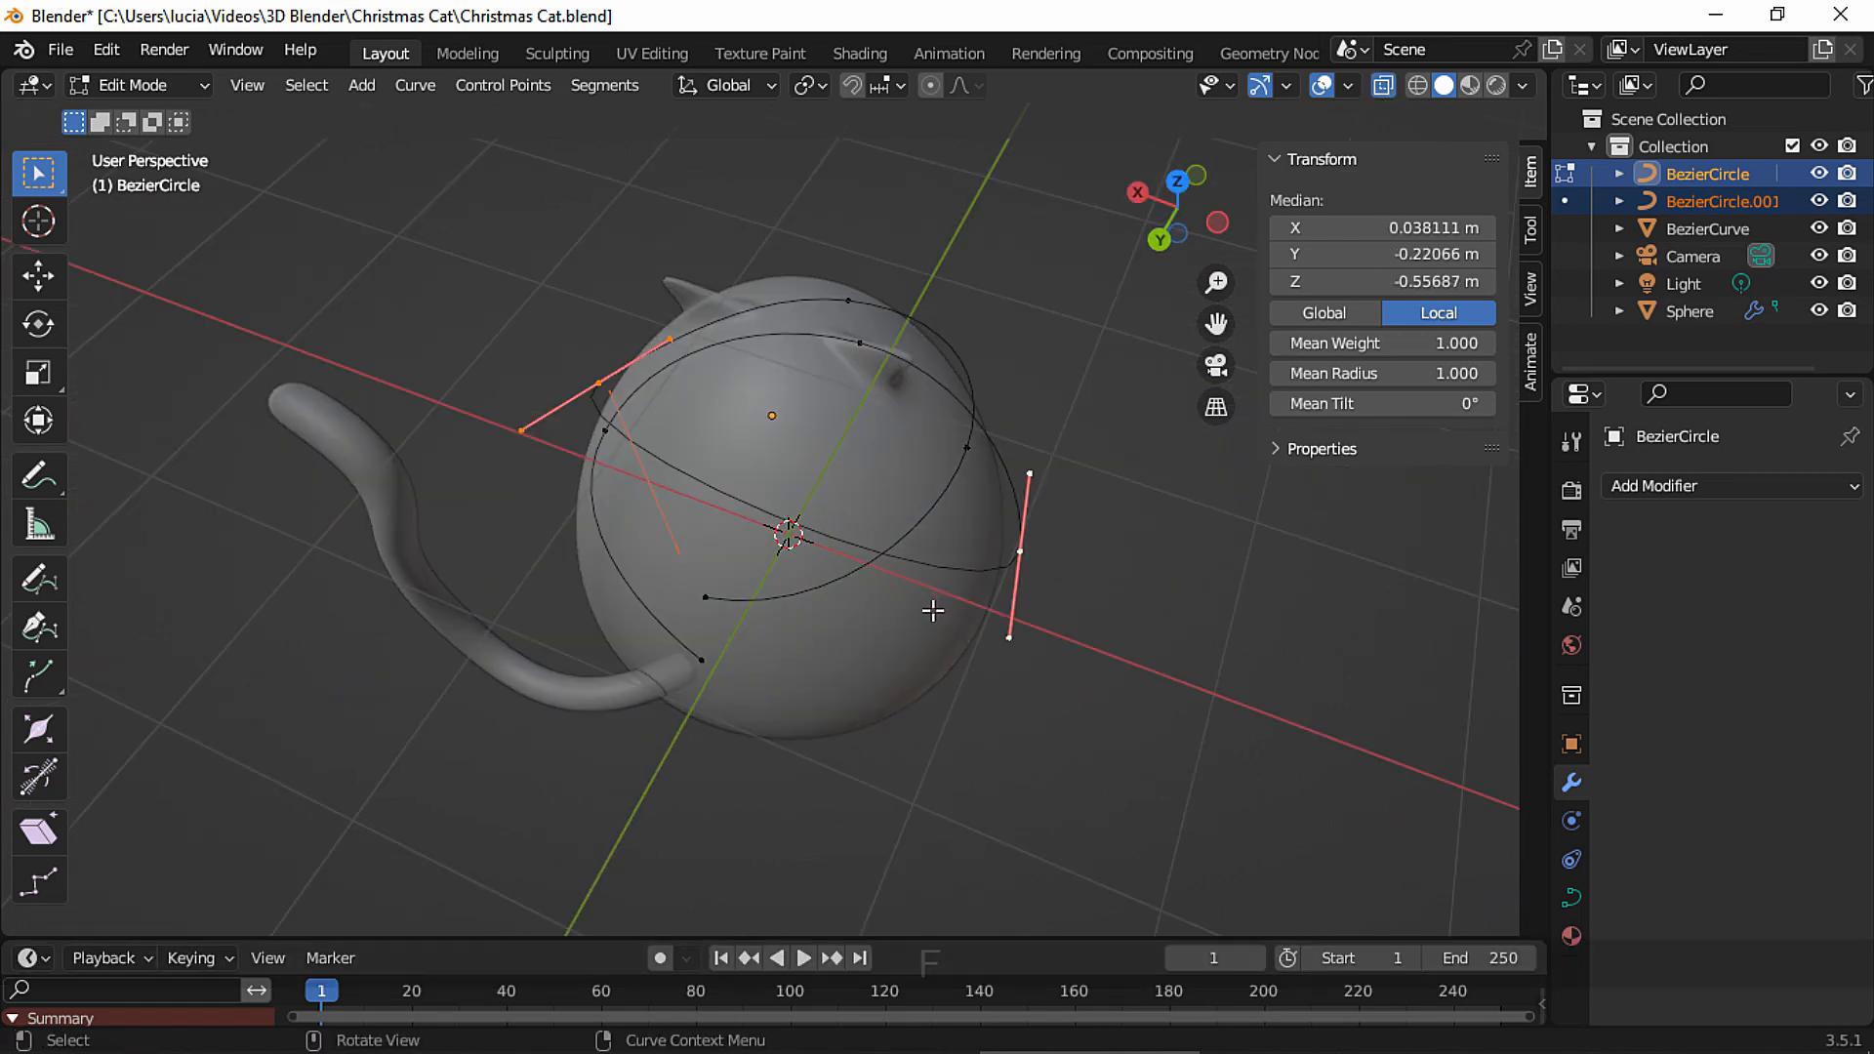
pyautogui.press('f')
# Subdivide the segment joining the two curves and move its new point outward past the body, by about 0.69 m and 0.09 m along Y.
pyautogui.moveTo(849, 573); pyautogui.dragTo(781, 572, button='middle')
pyautogui.rightClick(744, 344)
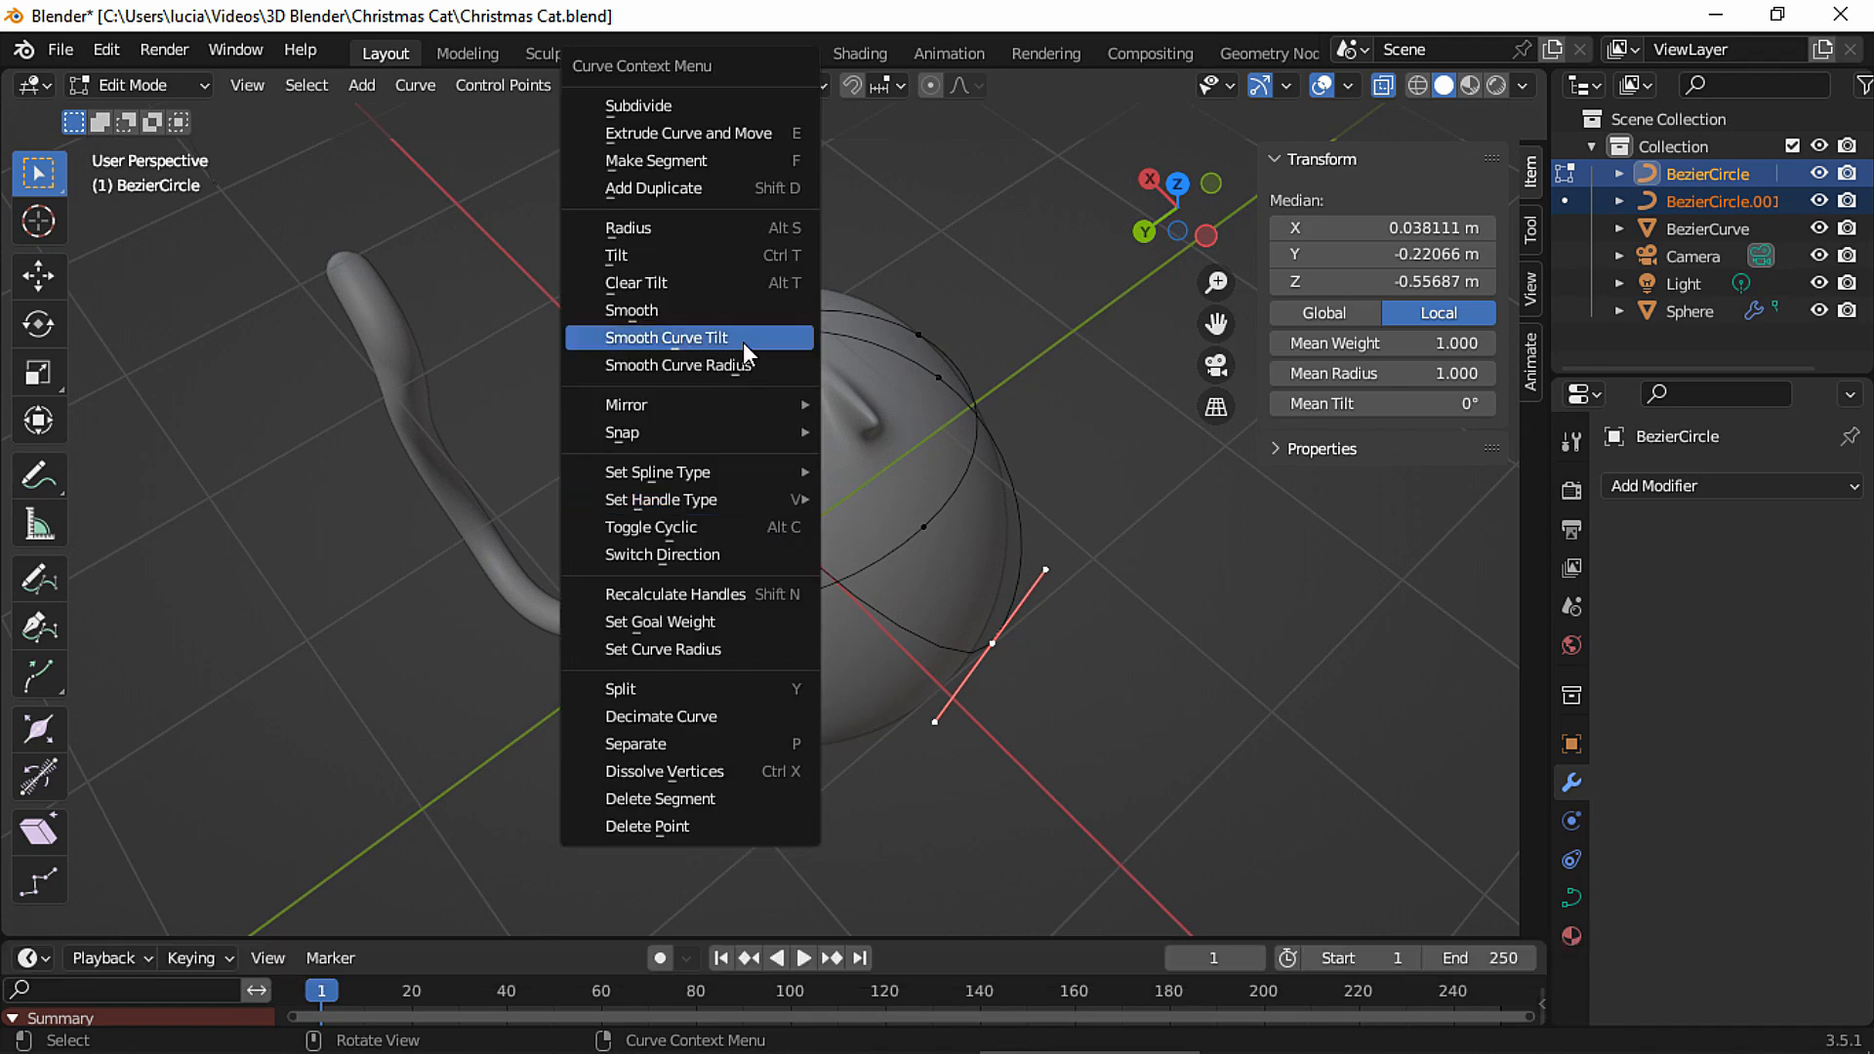
pyautogui.click(776, 105)
pyautogui.click(769, 523)
pyautogui.press('g')
pyautogui.moveTo(770, 524); pyautogui.dragTo(683, 473, button='middle')
pyautogui.press('y')
pyautogui.click(628, 549)
pyautogui.press('g')
pyautogui.press('y')
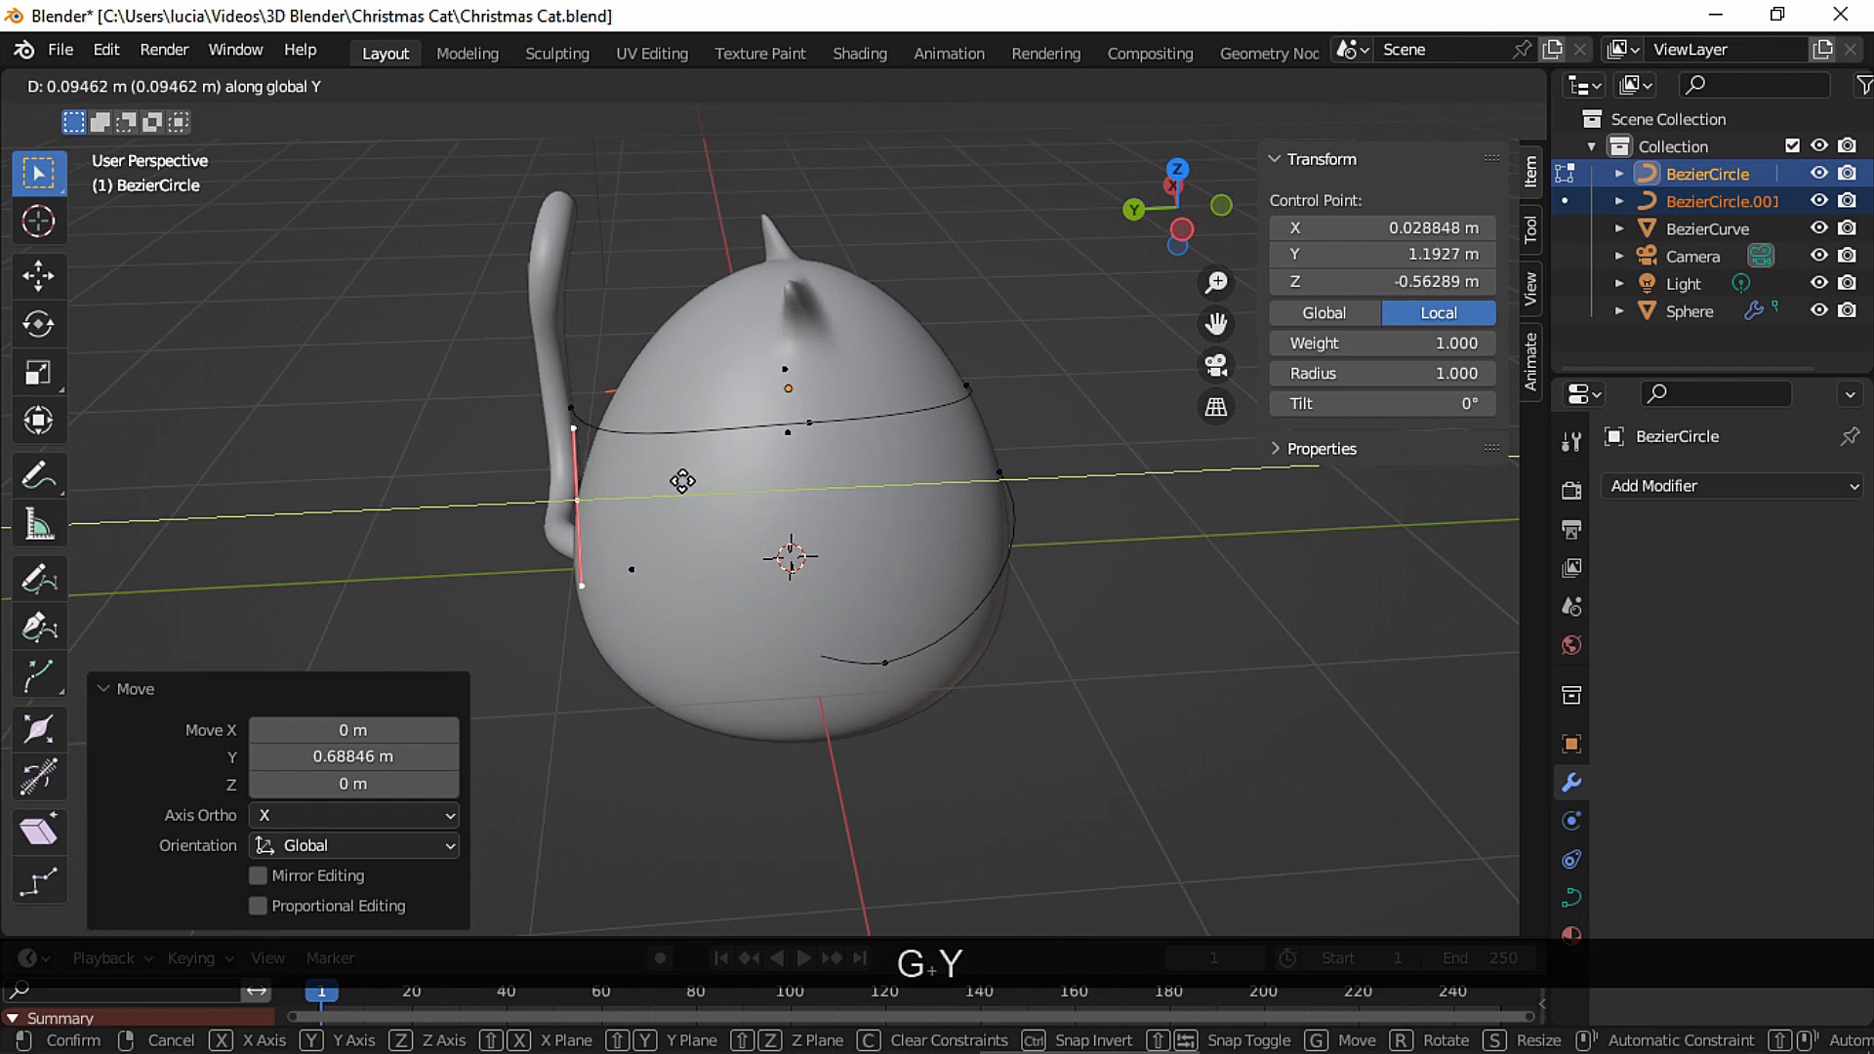
pyautogui.click(646, 475)
# Reposition the curve points around the tail side, shifting the joining segment's middle point about -0.1 m along X.
pyautogui.click(882, 669)
pyautogui.press('g')
pyautogui.moveTo(761, 625)
pyautogui.mouseDown(button='middle')
pyautogui.moveTo(717, 672)
pyautogui.moveTo(736, 598)
pyautogui.moveTo(765, 590)
pyautogui.mouseUp(button='middle')
pyautogui.click(673, 667)
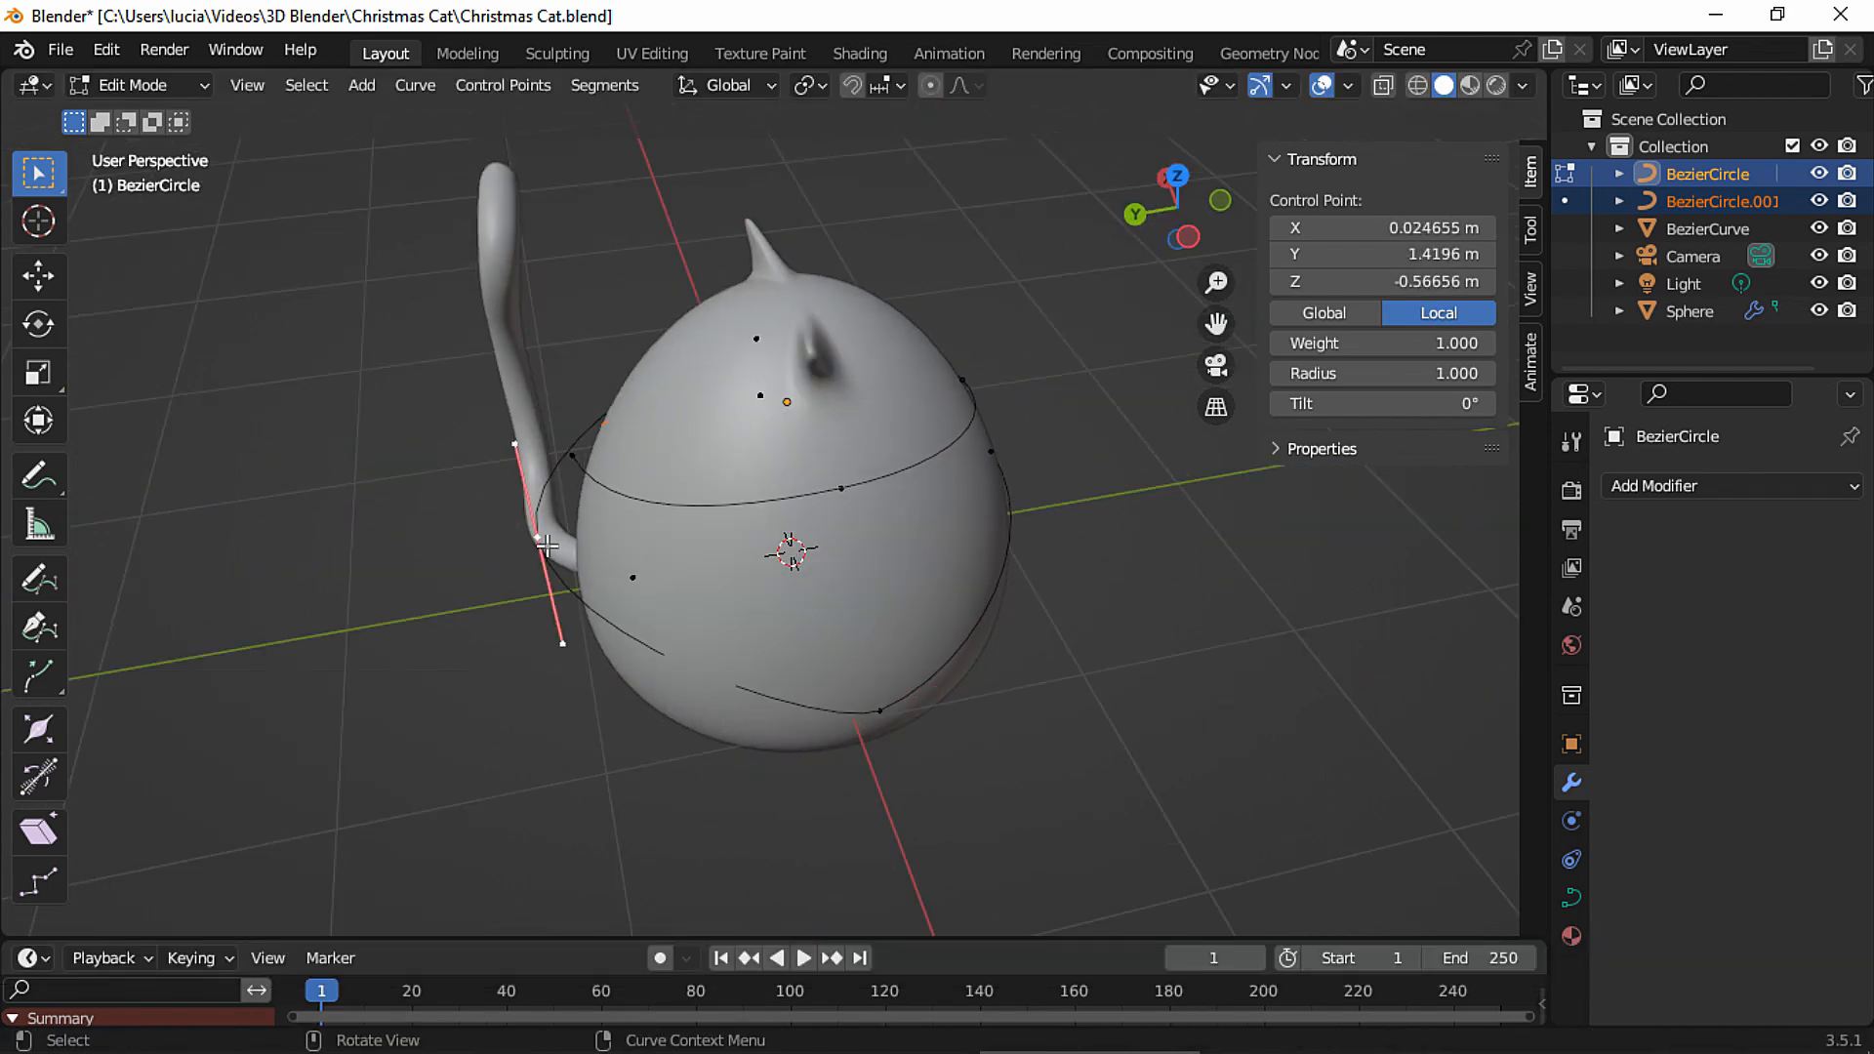
pyautogui.click(548, 547)
pyautogui.press('g')
pyautogui.click(586, 552)
pyautogui.moveTo(613, 565); pyautogui.dragTo(820, 580, button='middle')
pyautogui.press('g')
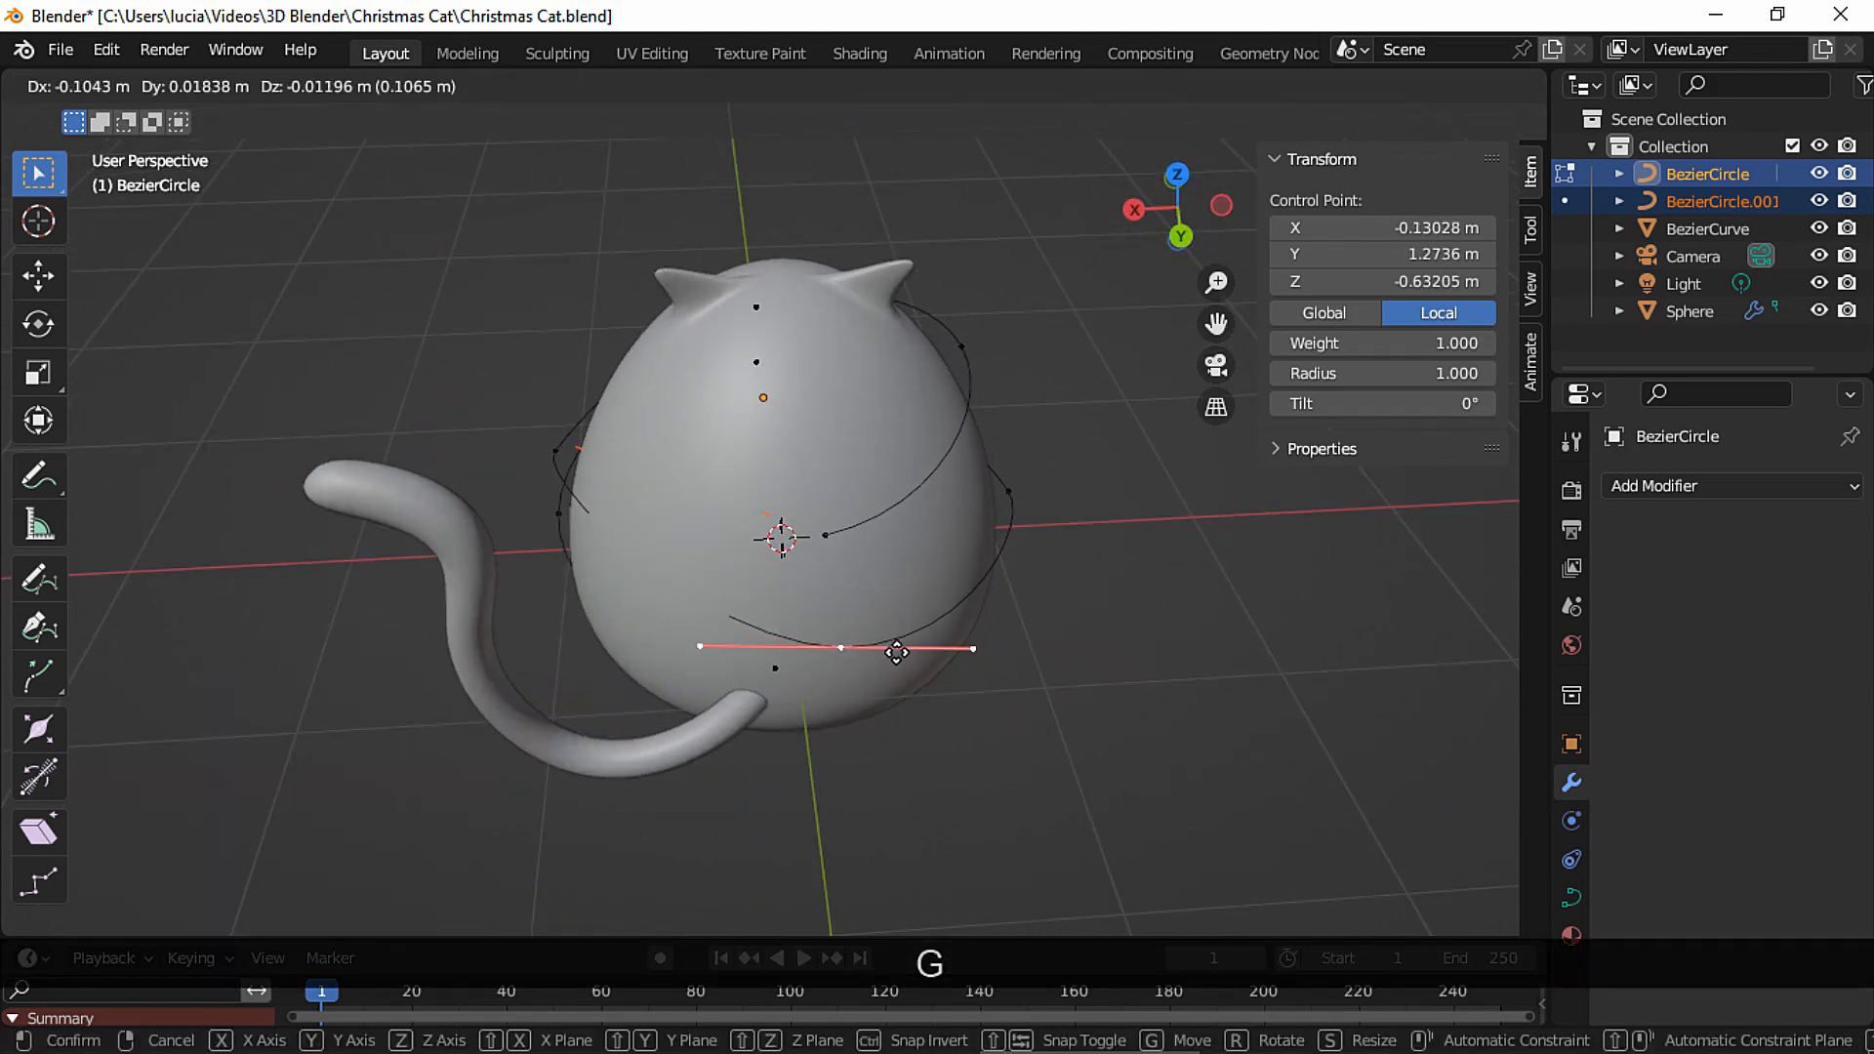
pyautogui.click(900, 654)
# Move two more curve points so that the curve follows the body's surface.
pyautogui.moveTo(571, 484); pyautogui.dragTo(896, 546, button='middle')
pyautogui.click(673, 622)
pyautogui.moveTo(756, 630); pyautogui.dragTo(598, 565, button='middle')
pyautogui.press('g')
pyautogui.click(673, 664)
pyautogui.click(687, 465)
pyautogui.press('g')
pyautogui.click(718, 575)
# Move the curve point on the body's positive X side about 0.1 m outward and fine-tune it from another angle.
pyautogui.click(885, 596)
pyautogui.press('g')
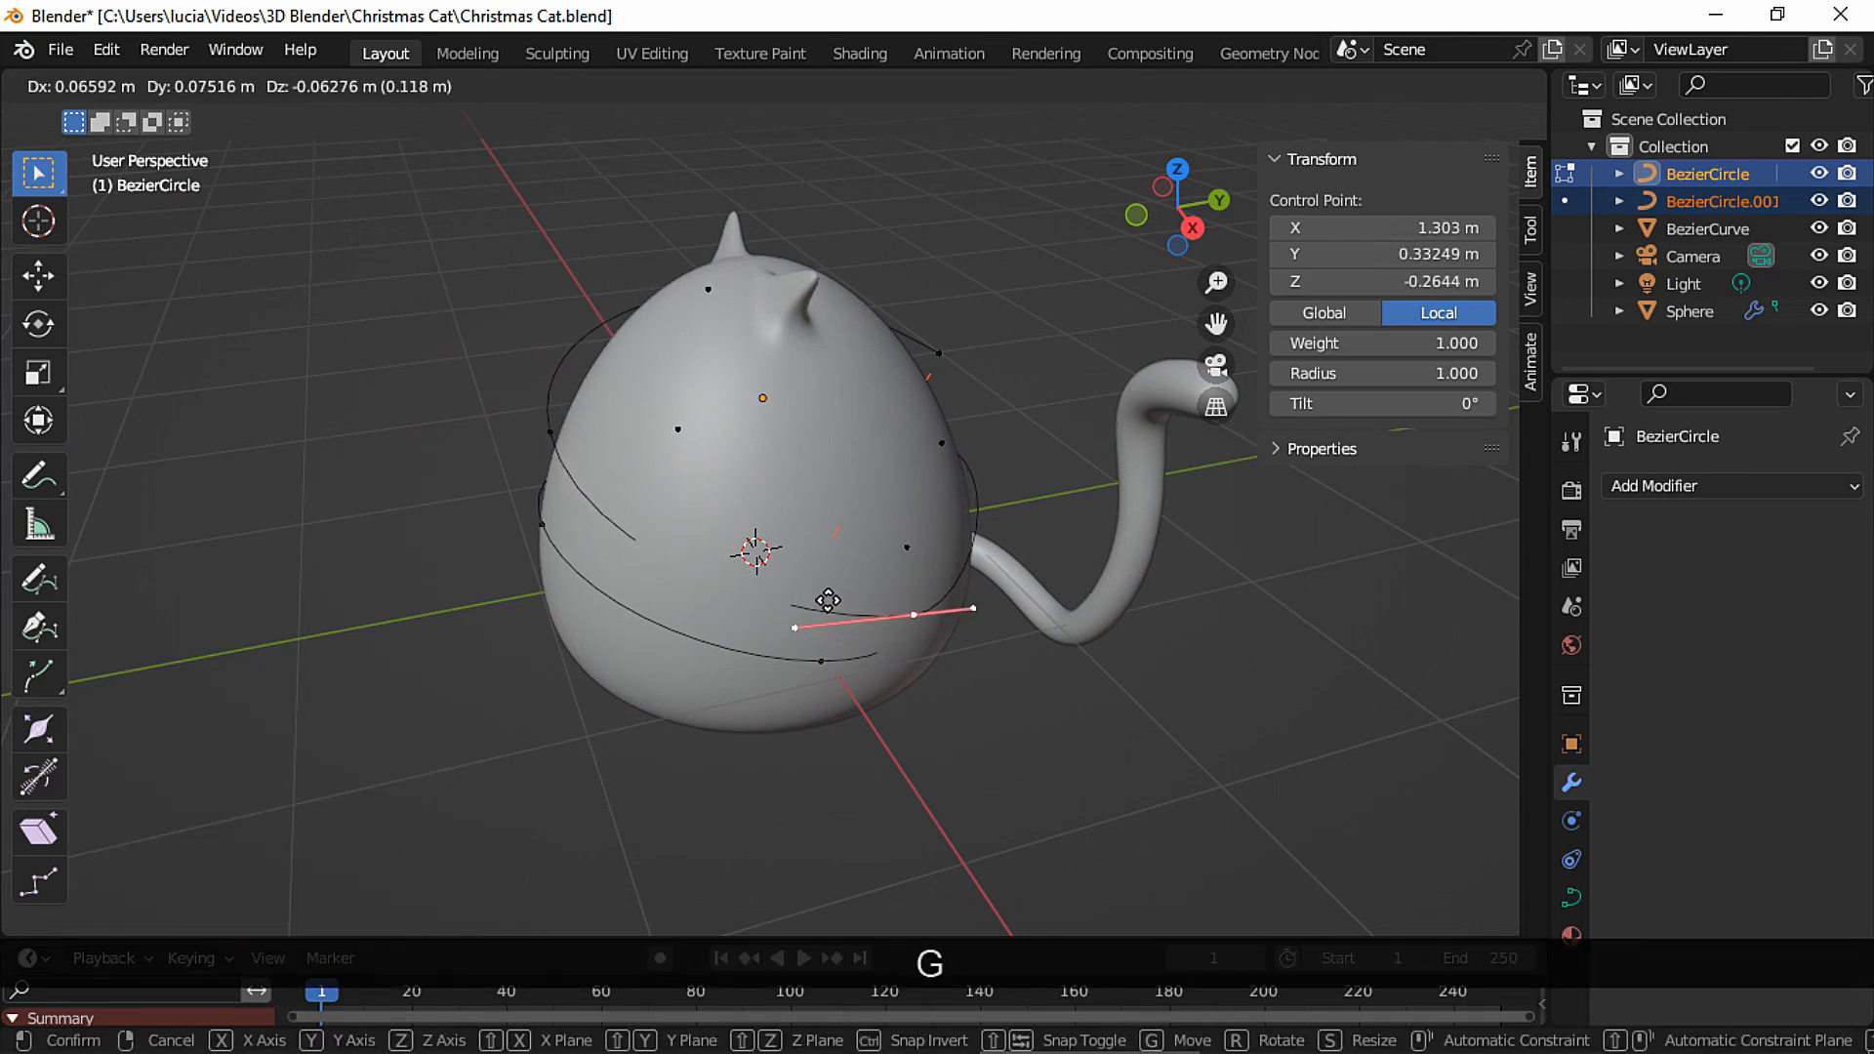
pyautogui.click(815, 593)
pyautogui.moveTo(741, 619); pyautogui.dragTo(634, 517, button='middle')
pyautogui.press('g')
pyautogui.click(627, 544)
# Select the lower curve's end point near the tail base and pull it out of the body.
pyautogui.click(634, 593)
pyautogui.moveTo(635, 593); pyautogui.dragTo(496, 625, button='middle')
pyautogui.click(836, 626)
pyautogui.moveTo(837, 626); pyautogui.dragTo(694, 590, button='middle')
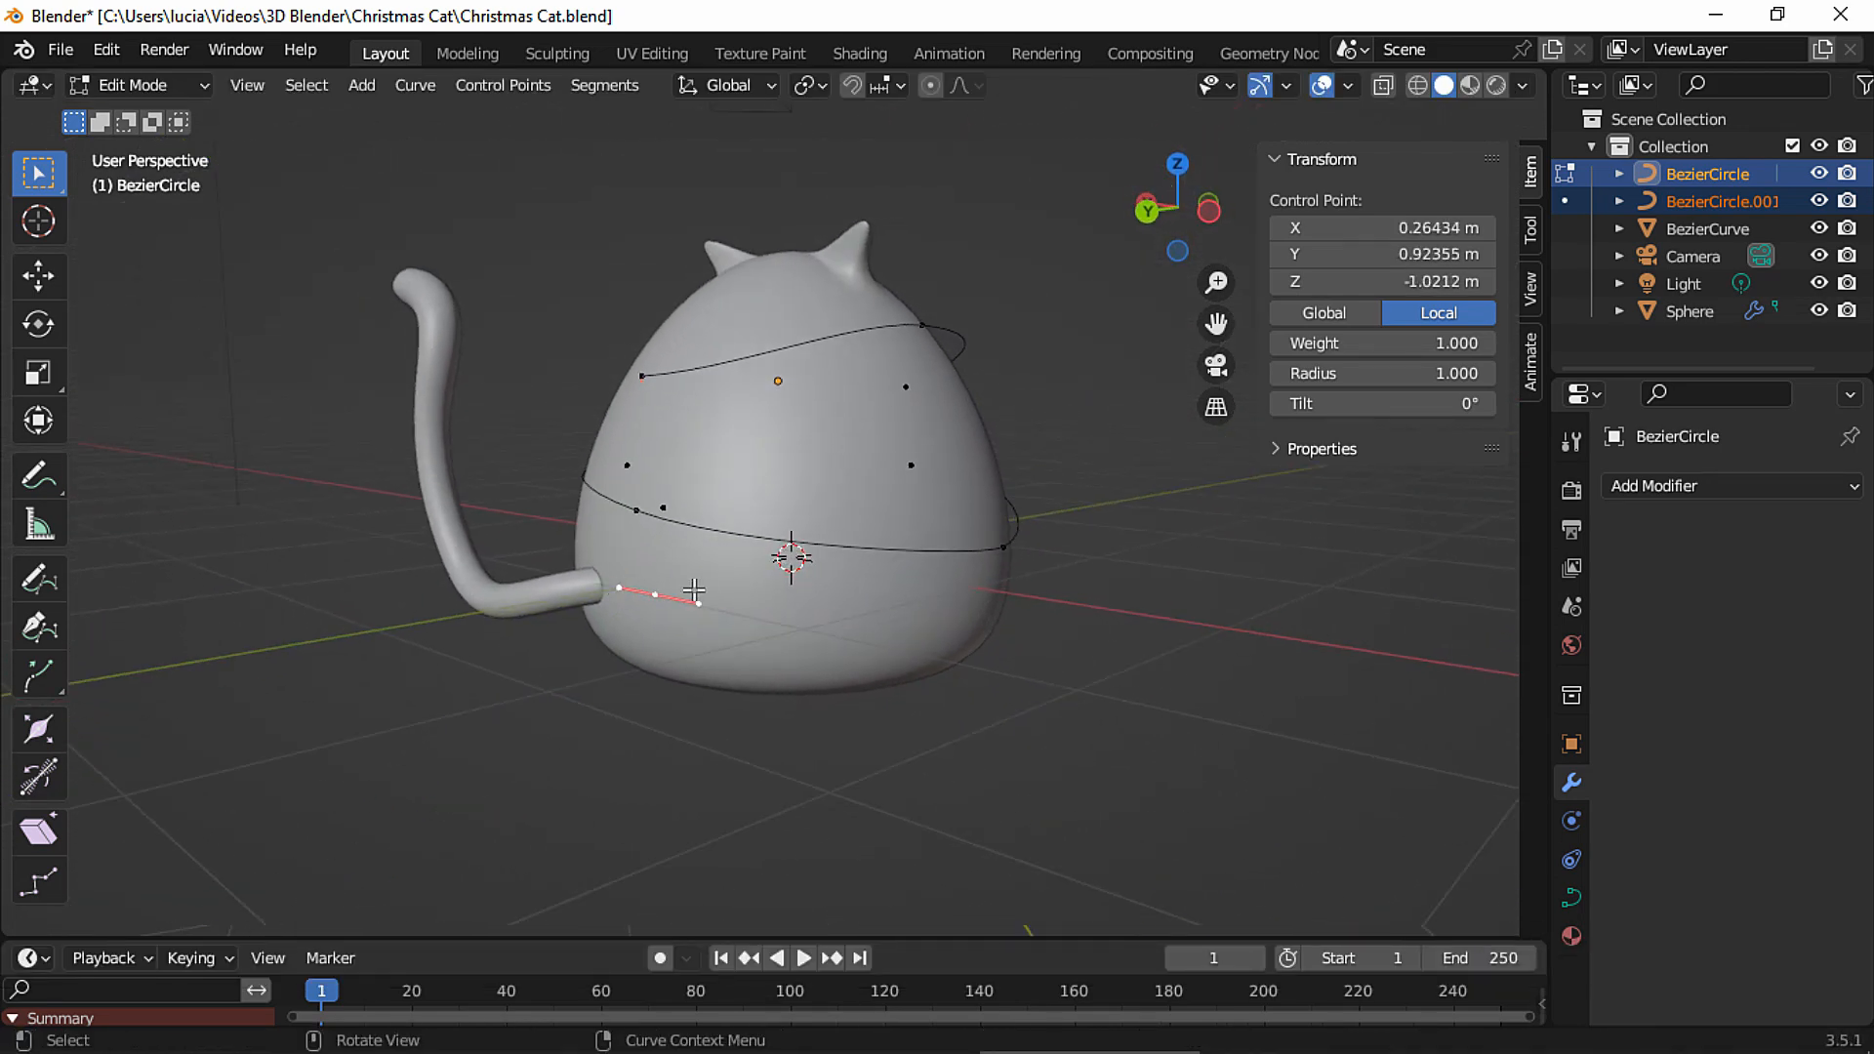
pyautogui.press('g')
pyautogui.click(608, 547)
pyautogui.moveTo(607, 547); pyautogui.dragTo(1070, 526, button='middle')
pyautogui.press('g')
pyautogui.click(1047, 516)
# Move the lower loop's front point about -0.02 m in X, -0.04 m in Y and -0.03 m in Z.
pyautogui.click(737, 634)
pyautogui.moveTo(724, 644); pyautogui.dragTo(630, 720, button='middle')
pyautogui.press('g')
pyautogui.click(663, 695)
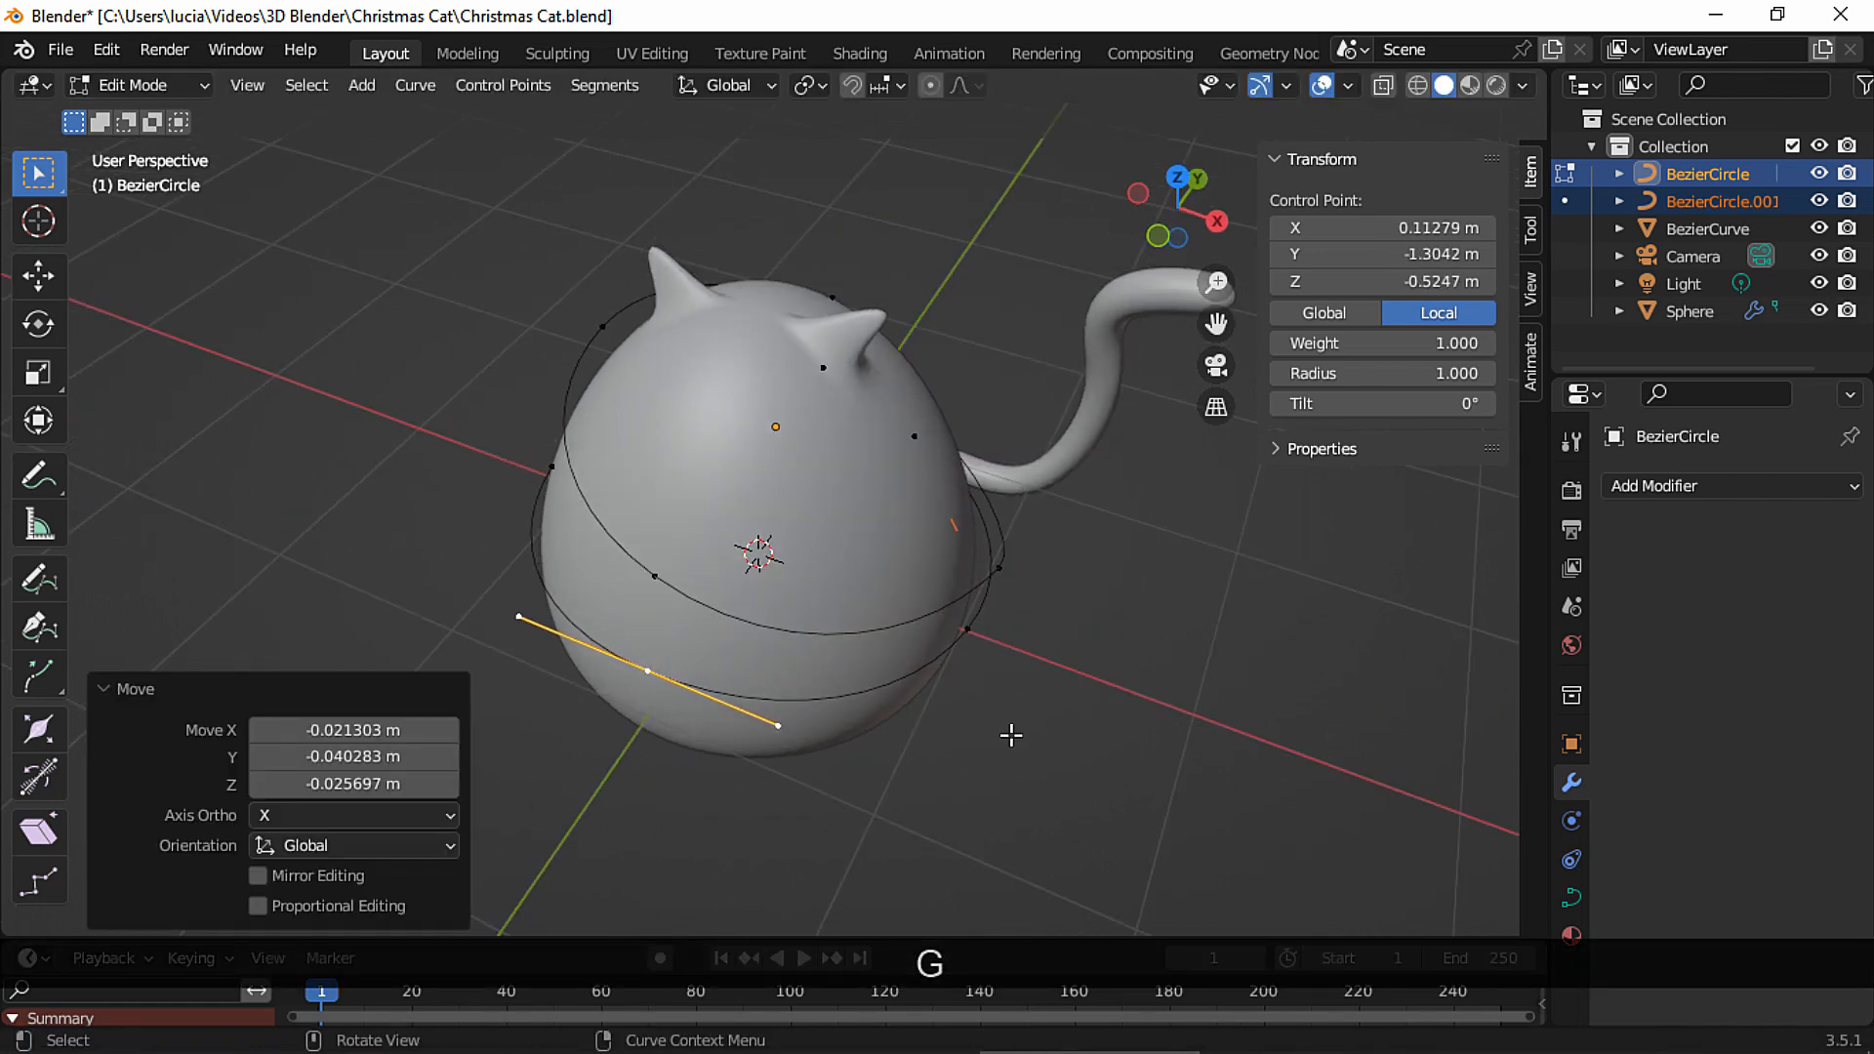
pyautogui.click(1011, 736)
# Give the curve a round bevel with a depth of 0.03 m.
pyautogui.moveTo(1011, 736); pyautogui.dragTo(1021, 692, button='middle')
pyautogui.click(1569, 905)
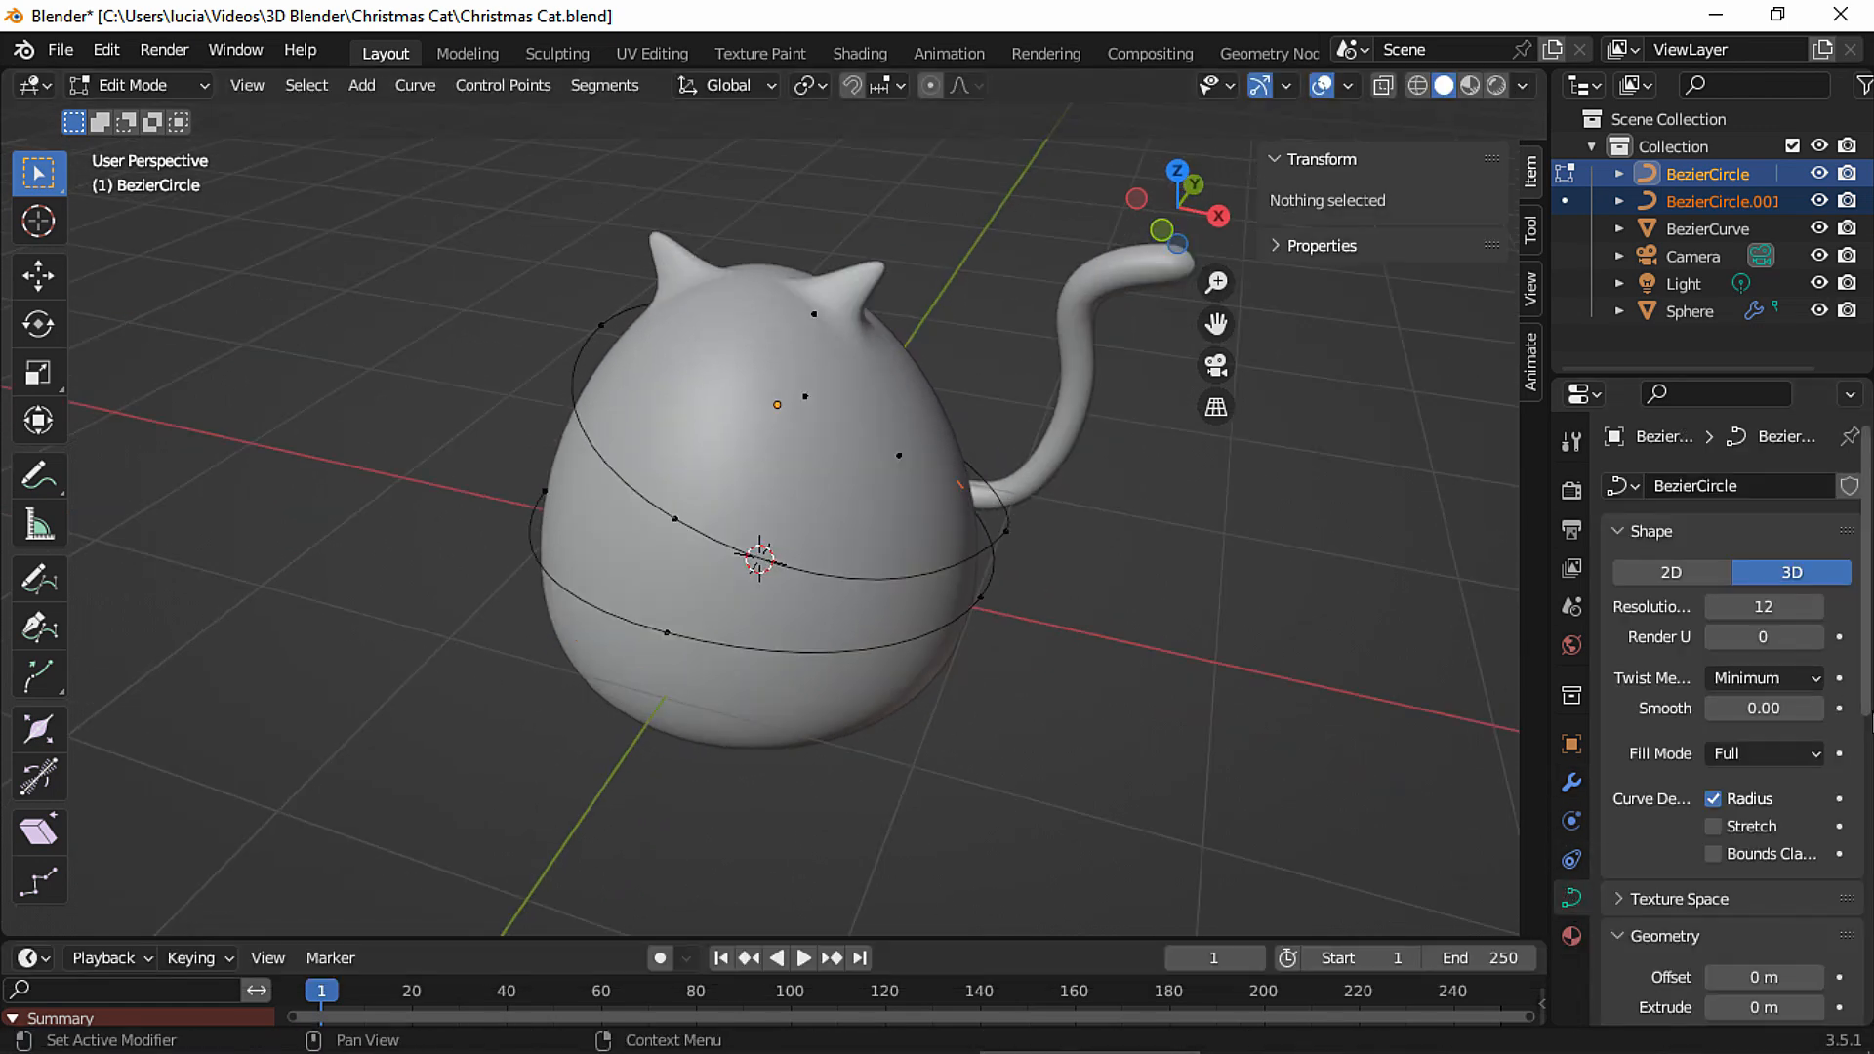
pyautogui.scroll(-10, 1821, 830)
pyautogui.click(1818, 827)
pyautogui.click(1818, 827)
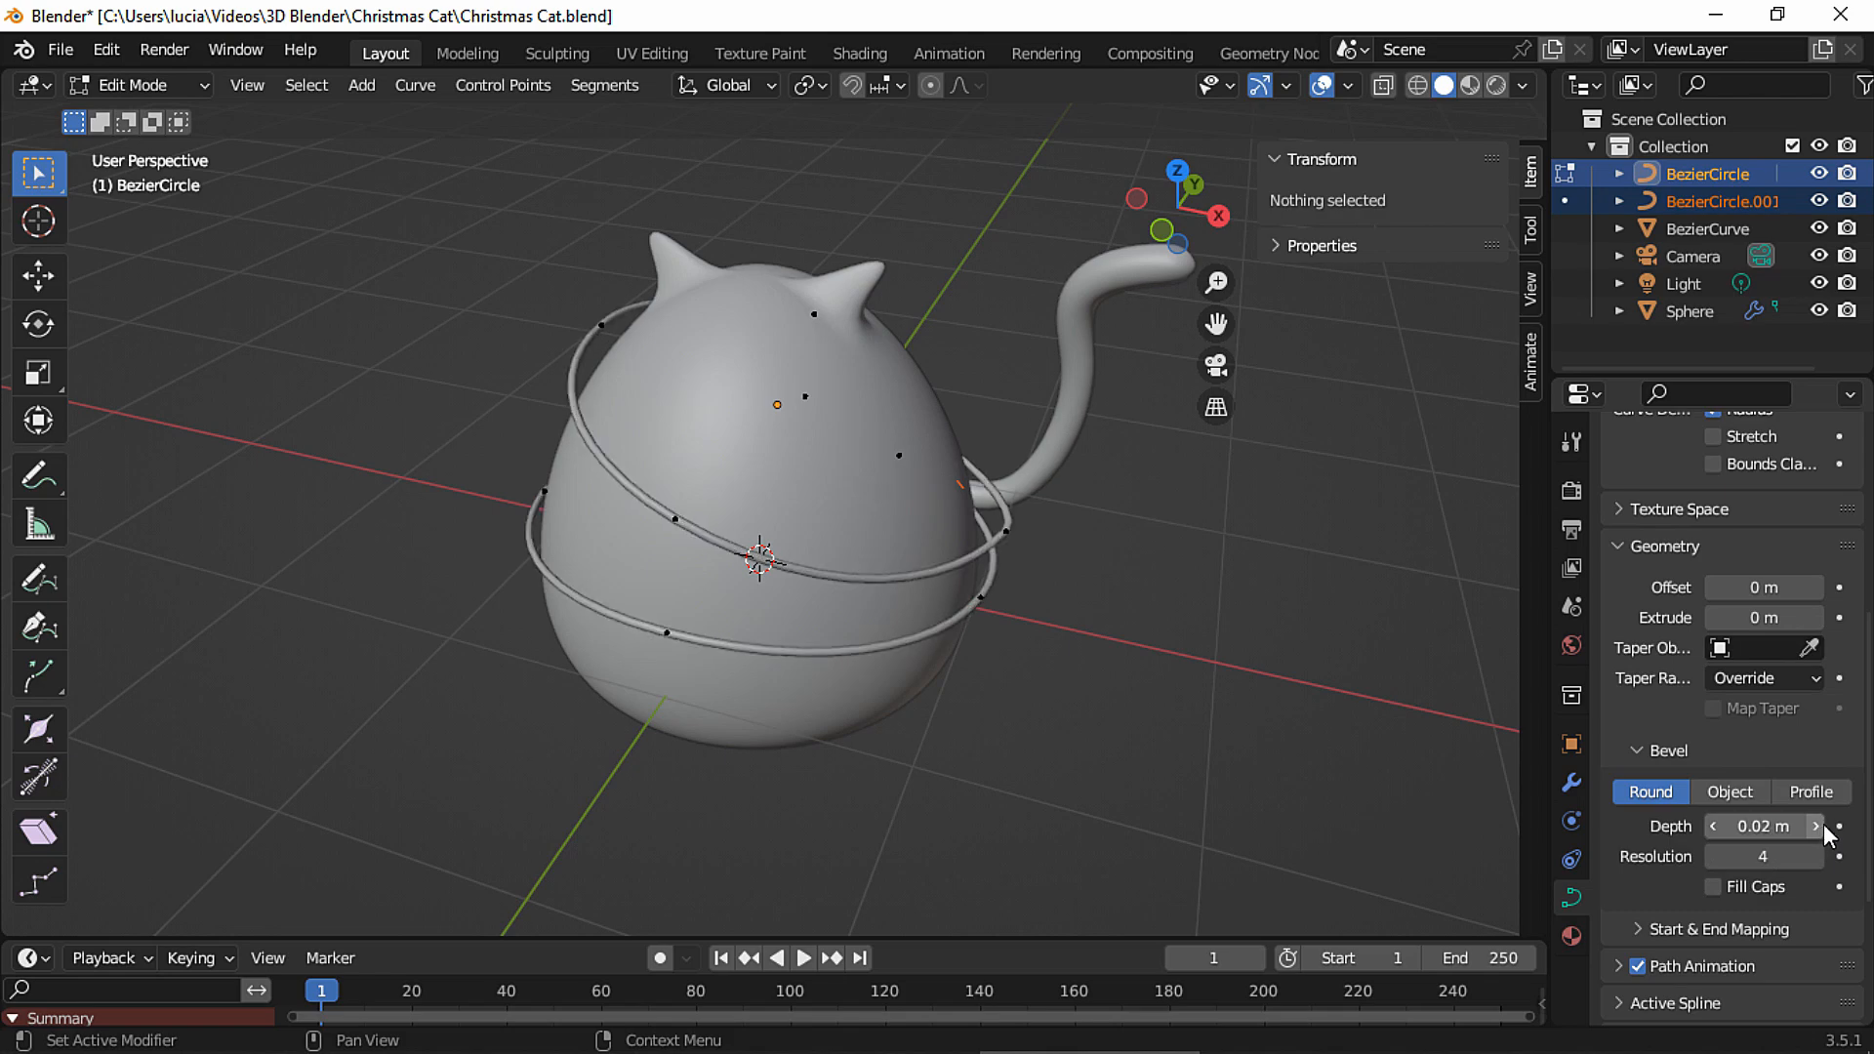
pyautogui.click(1818, 827)
# Subdivide the wire segment between the positive X side and the back, and move the new point about 0.04 m outward along Y.
pyautogui.moveTo(1037, 684); pyautogui.dragTo(728, 720, button='middle')
pyautogui.click(818, 674)
pyautogui.keyDown('shift'); pyautogui.click(992, 534); pyautogui.keyUp('shift')
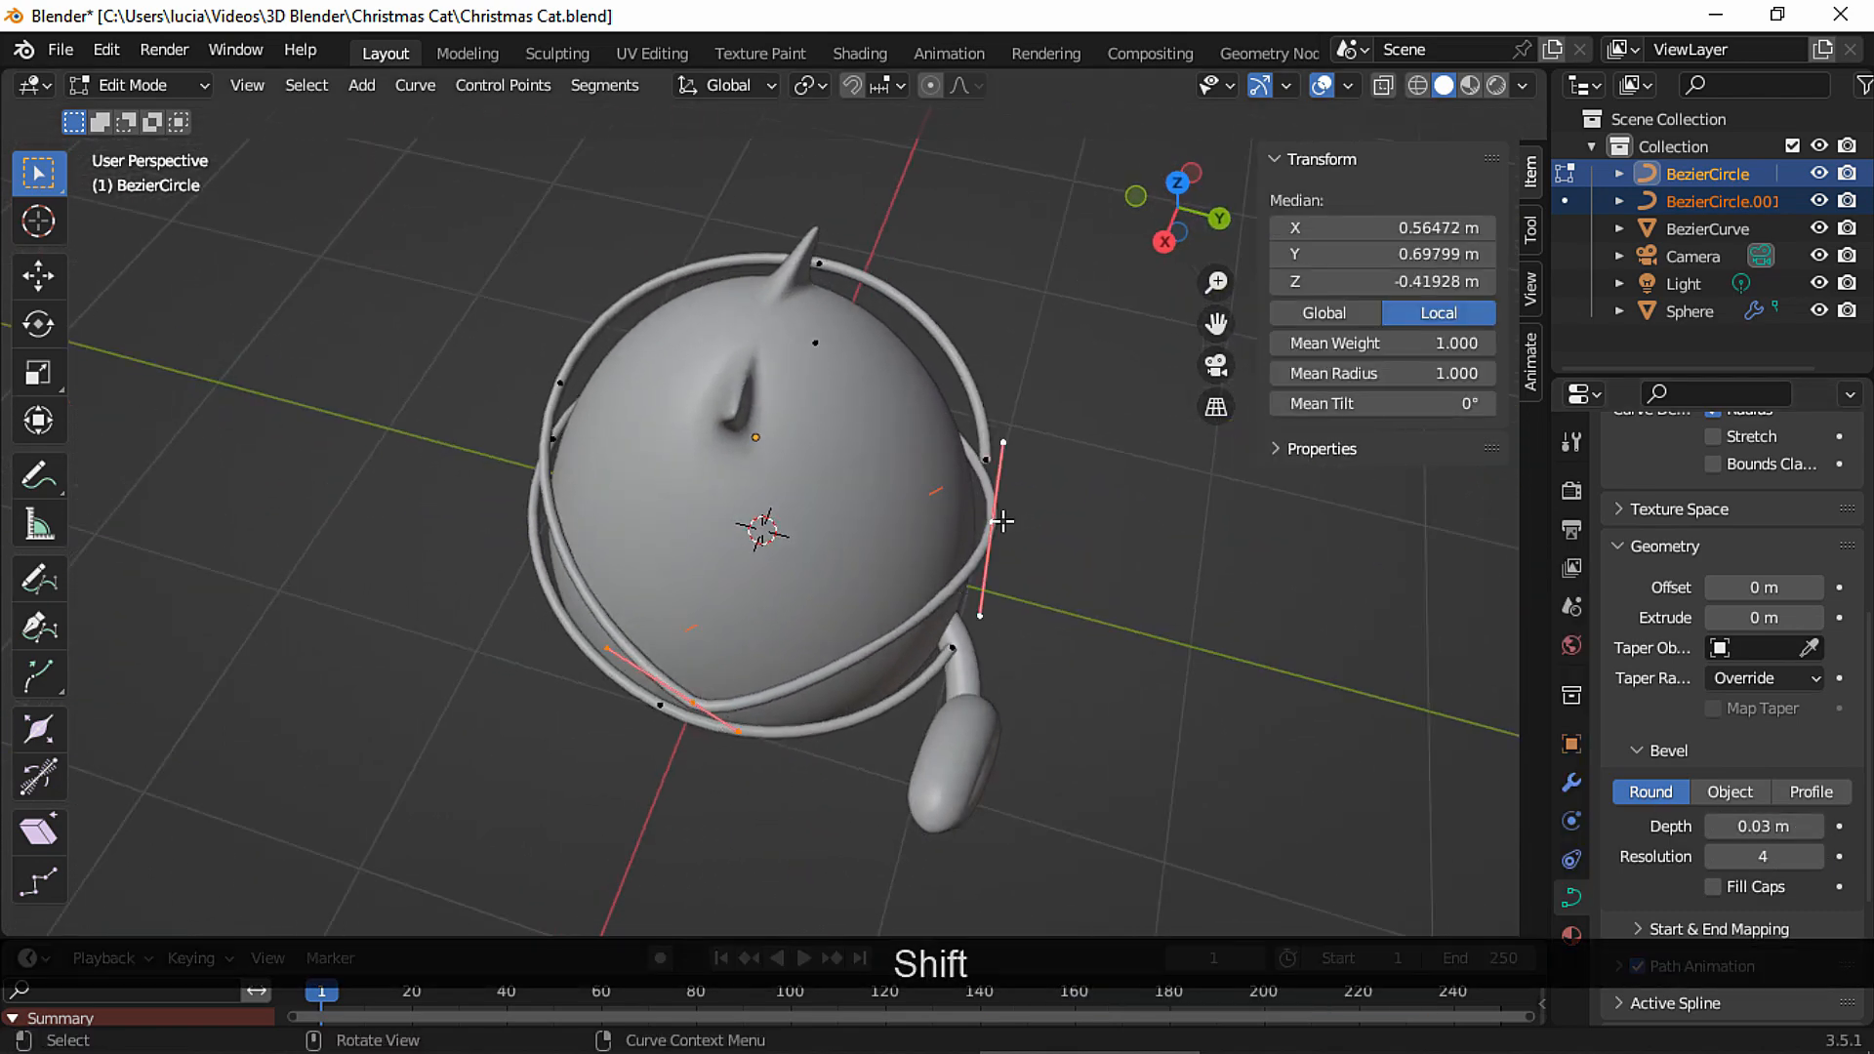
pyautogui.rightClick(984, 525)
pyautogui.click(972, 297)
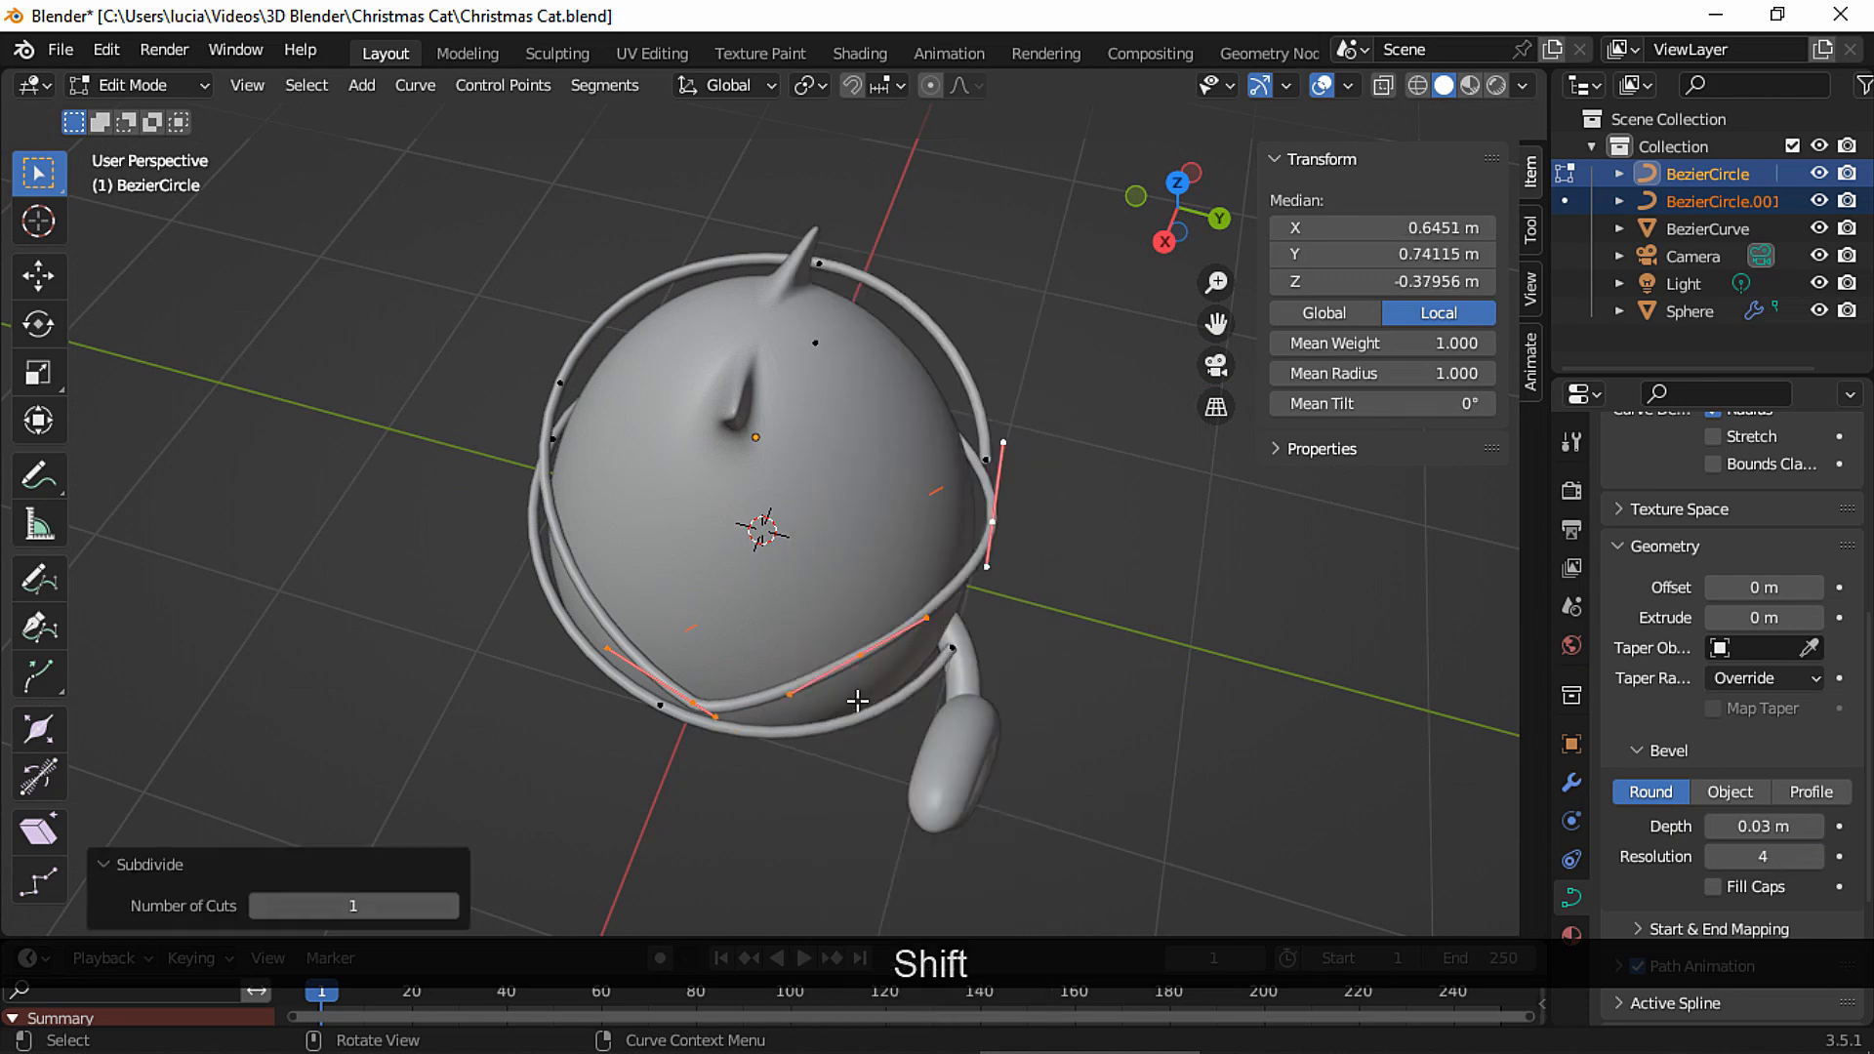
pyautogui.click(863, 654)
pyautogui.moveTo(863, 655); pyautogui.dragTo(961, 676, button='middle')
pyautogui.press('g')
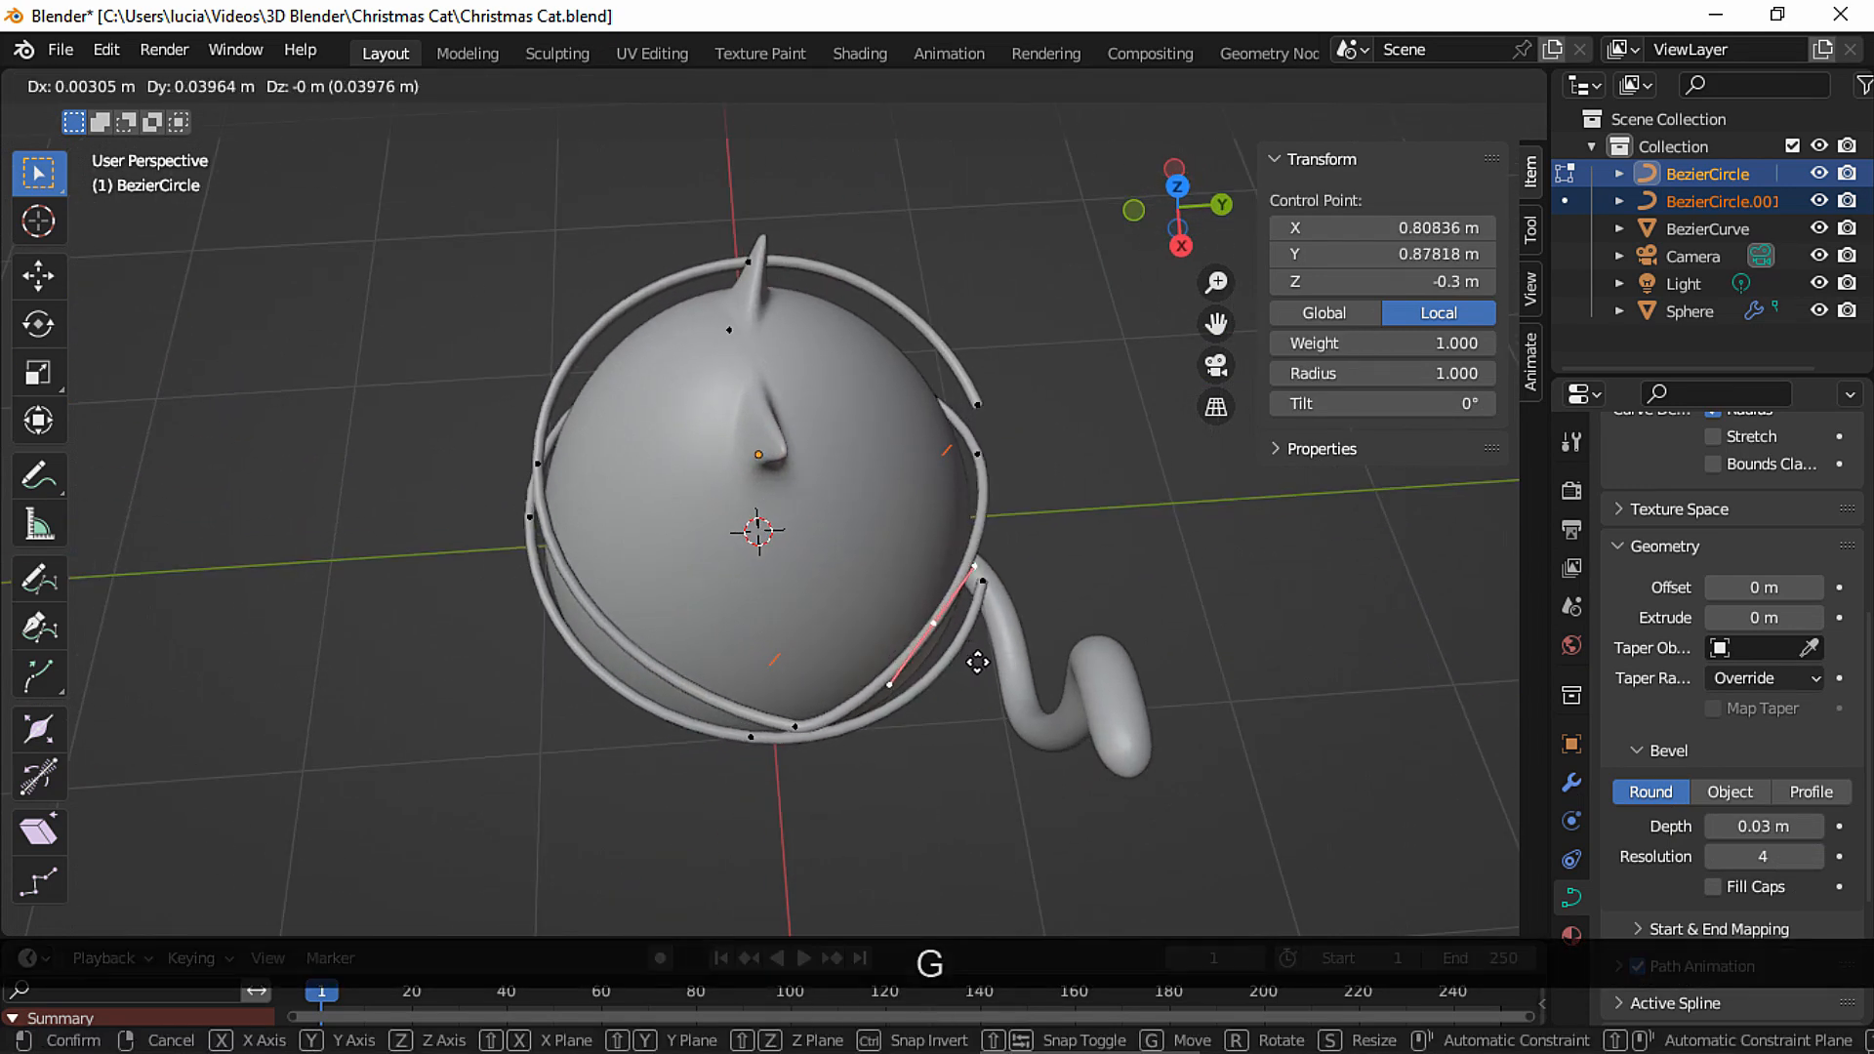
pyautogui.click(980, 662)
# Rotate the handles of the wire's point on the positive X side by about -21.7° and -11.5° in different views to smooth its kink.
pyautogui.click(801, 727)
pyautogui.keyDown('ctrl'); pyautogui.moveTo(801, 727); pyautogui.dragTo(937, 689, button='middle'); pyautogui.keyUp('ctrl')
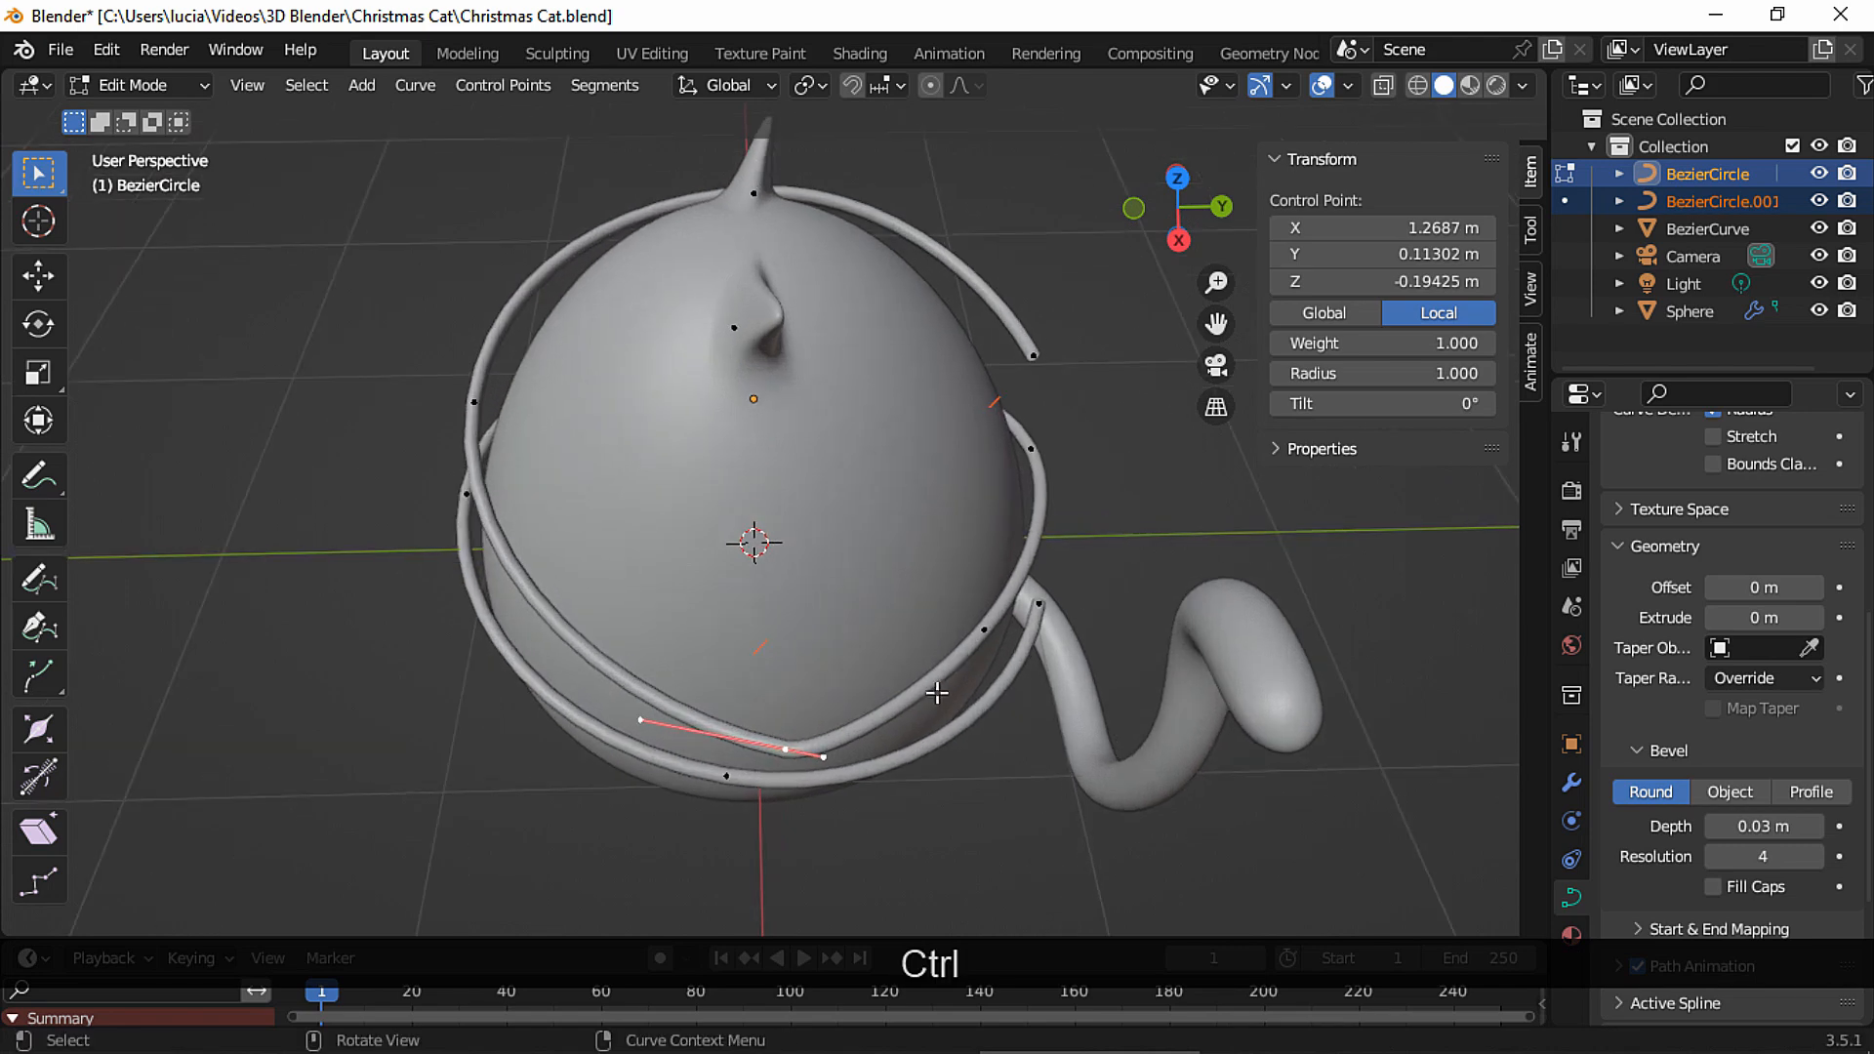
pyautogui.press('r')
pyautogui.click(927, 610)
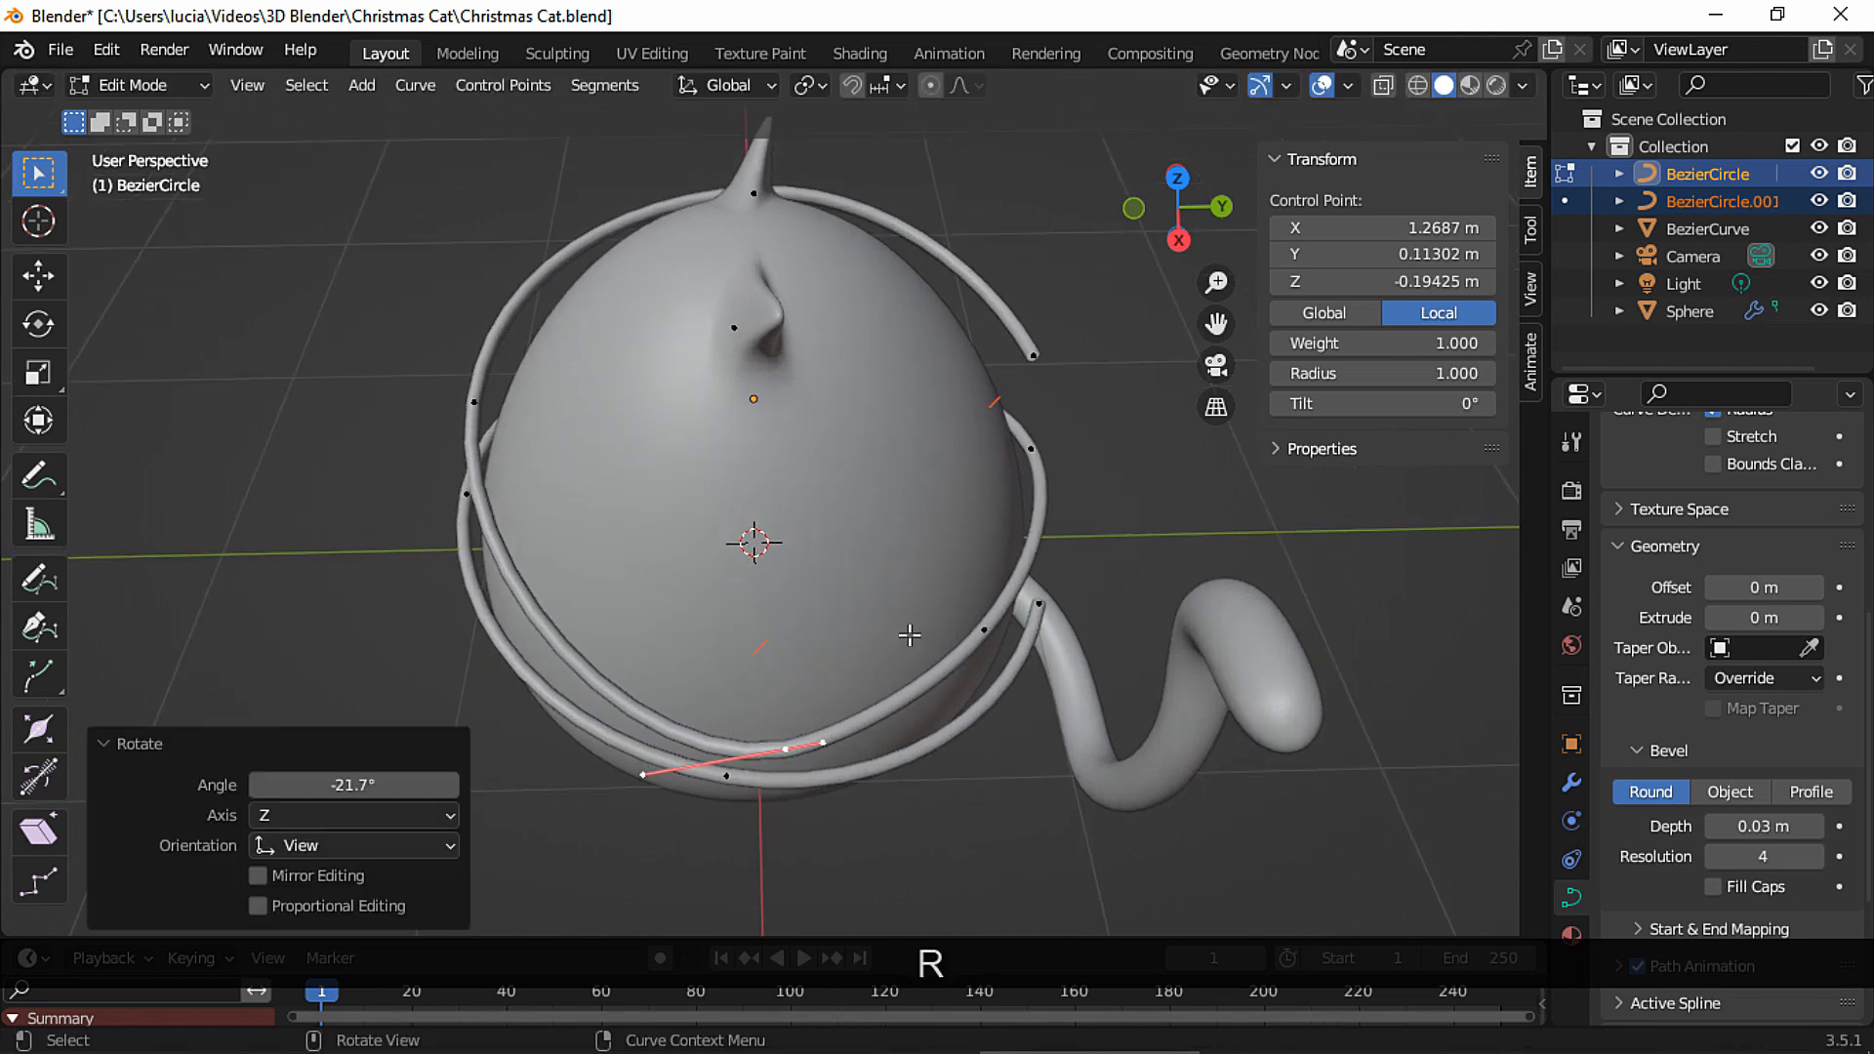
pyautogui.moveTo(927, 611); pyautogui.dragTo(1104, 528, button='middle')
pyautogui.press('r')
pyautogui.click(1116, 564)
pyautogui.moveTo(1151, 594)
pyautogui.mouseDown(button='middle')
pyautogui.moveTo(1226, 677)
pyautogui.moveTo(1138, 571)
pyautogui.mouseUp(button='middle')
pyautogui.press('r')
pyautogui.click(1129, 559)
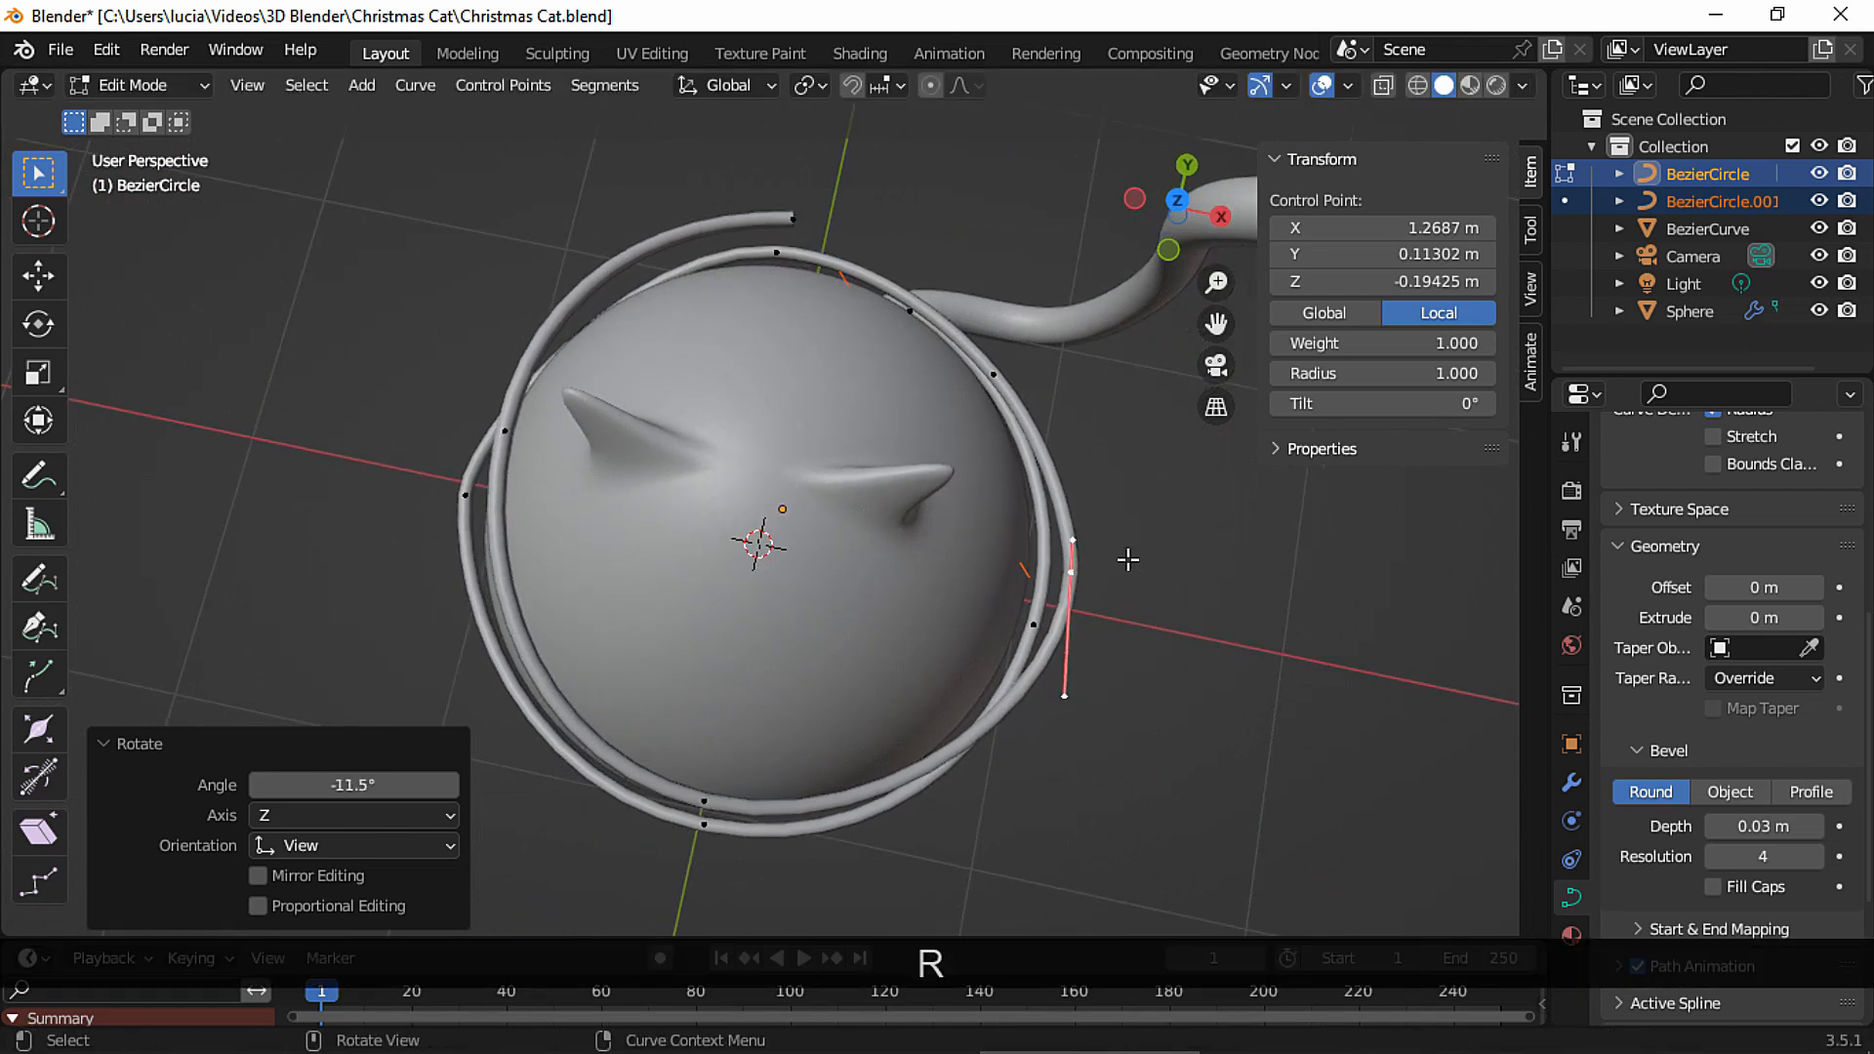
# Move the positive X side point about -0.075 m in X and -0.011 m in Y, closer to the body.
pyautogui.press('g')
pyautogui.click(1108, 556)
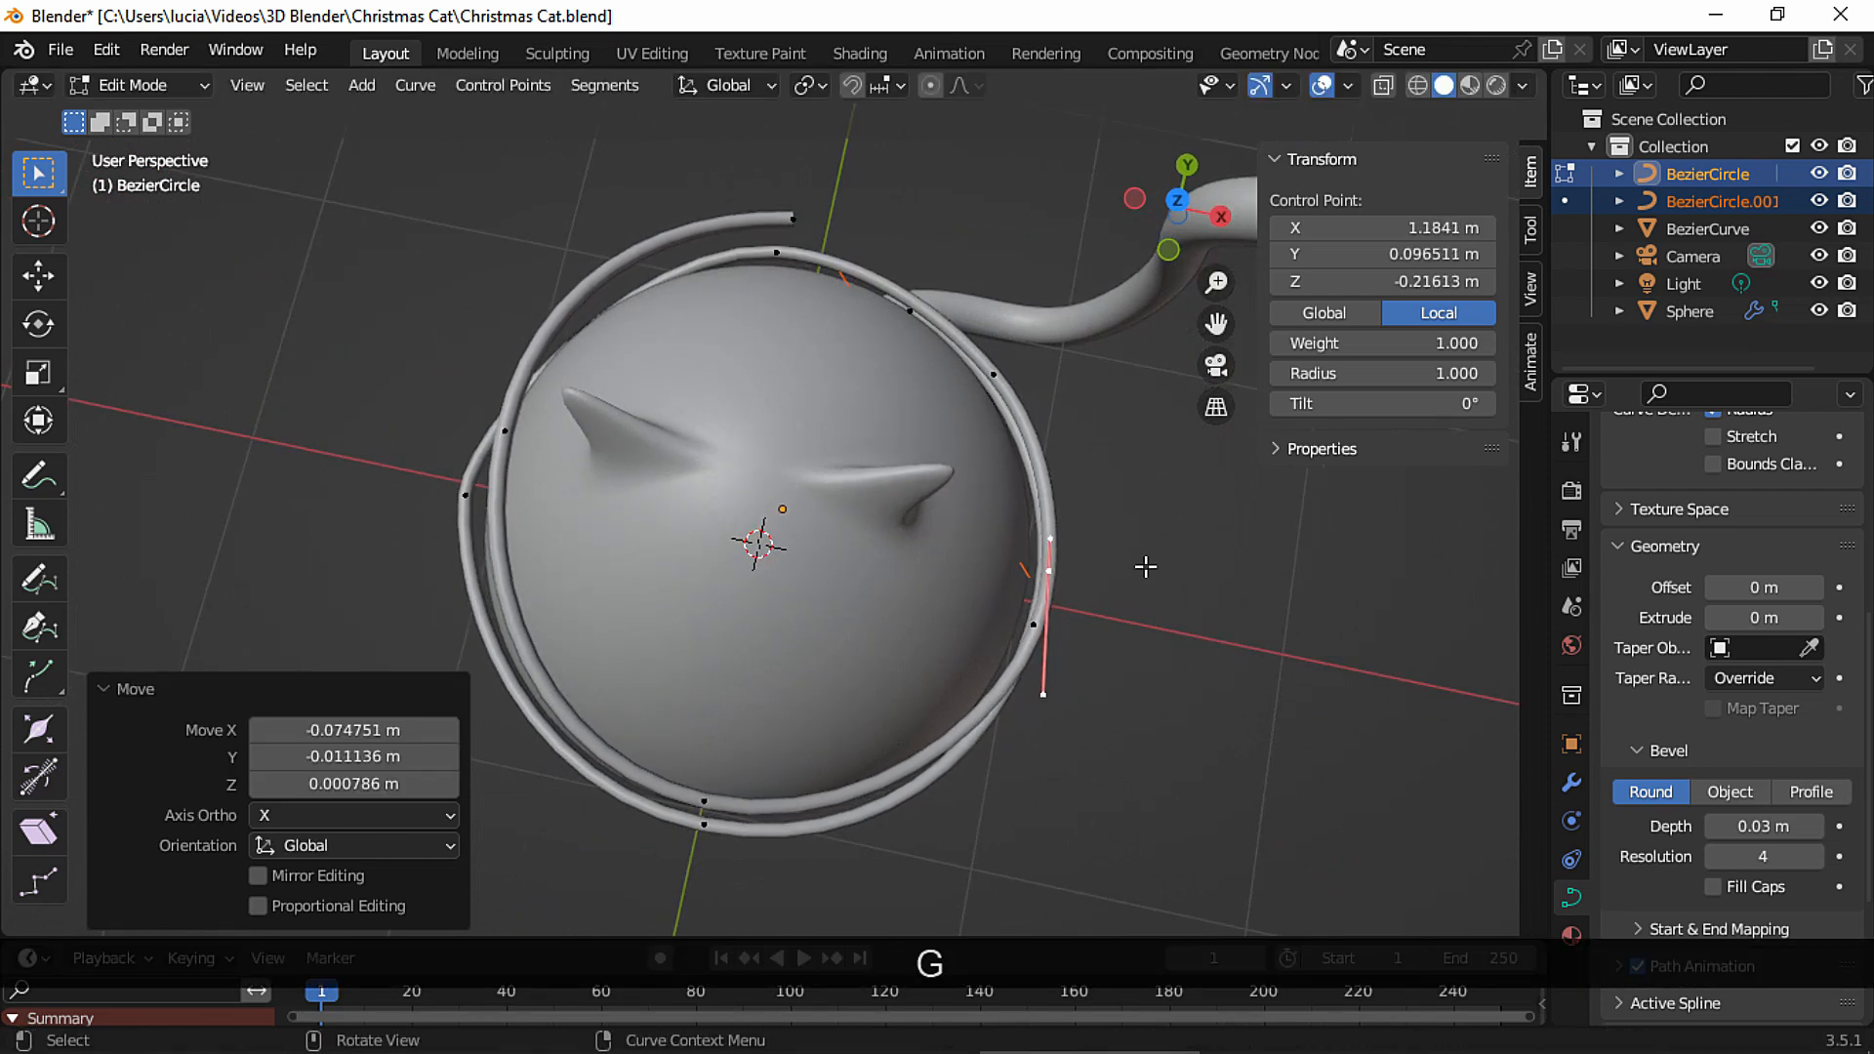
pyautogui.click(1144, 566)
pyautogui.moveTo(1144, 571); pyautogui.dragTo(1259, 414, button='middle')
# Move the lower wire's point on the negative X side about 0.037 m in X, 0.03 m in Y and 0.036 m in Z.
pyautogui.click(541, 619)
pyautogui.moveTo(543, 646); pyautogui.dragTo(832, 804, button='middle')
pyautogui.press('g')
pyautogui.click(782, 806)
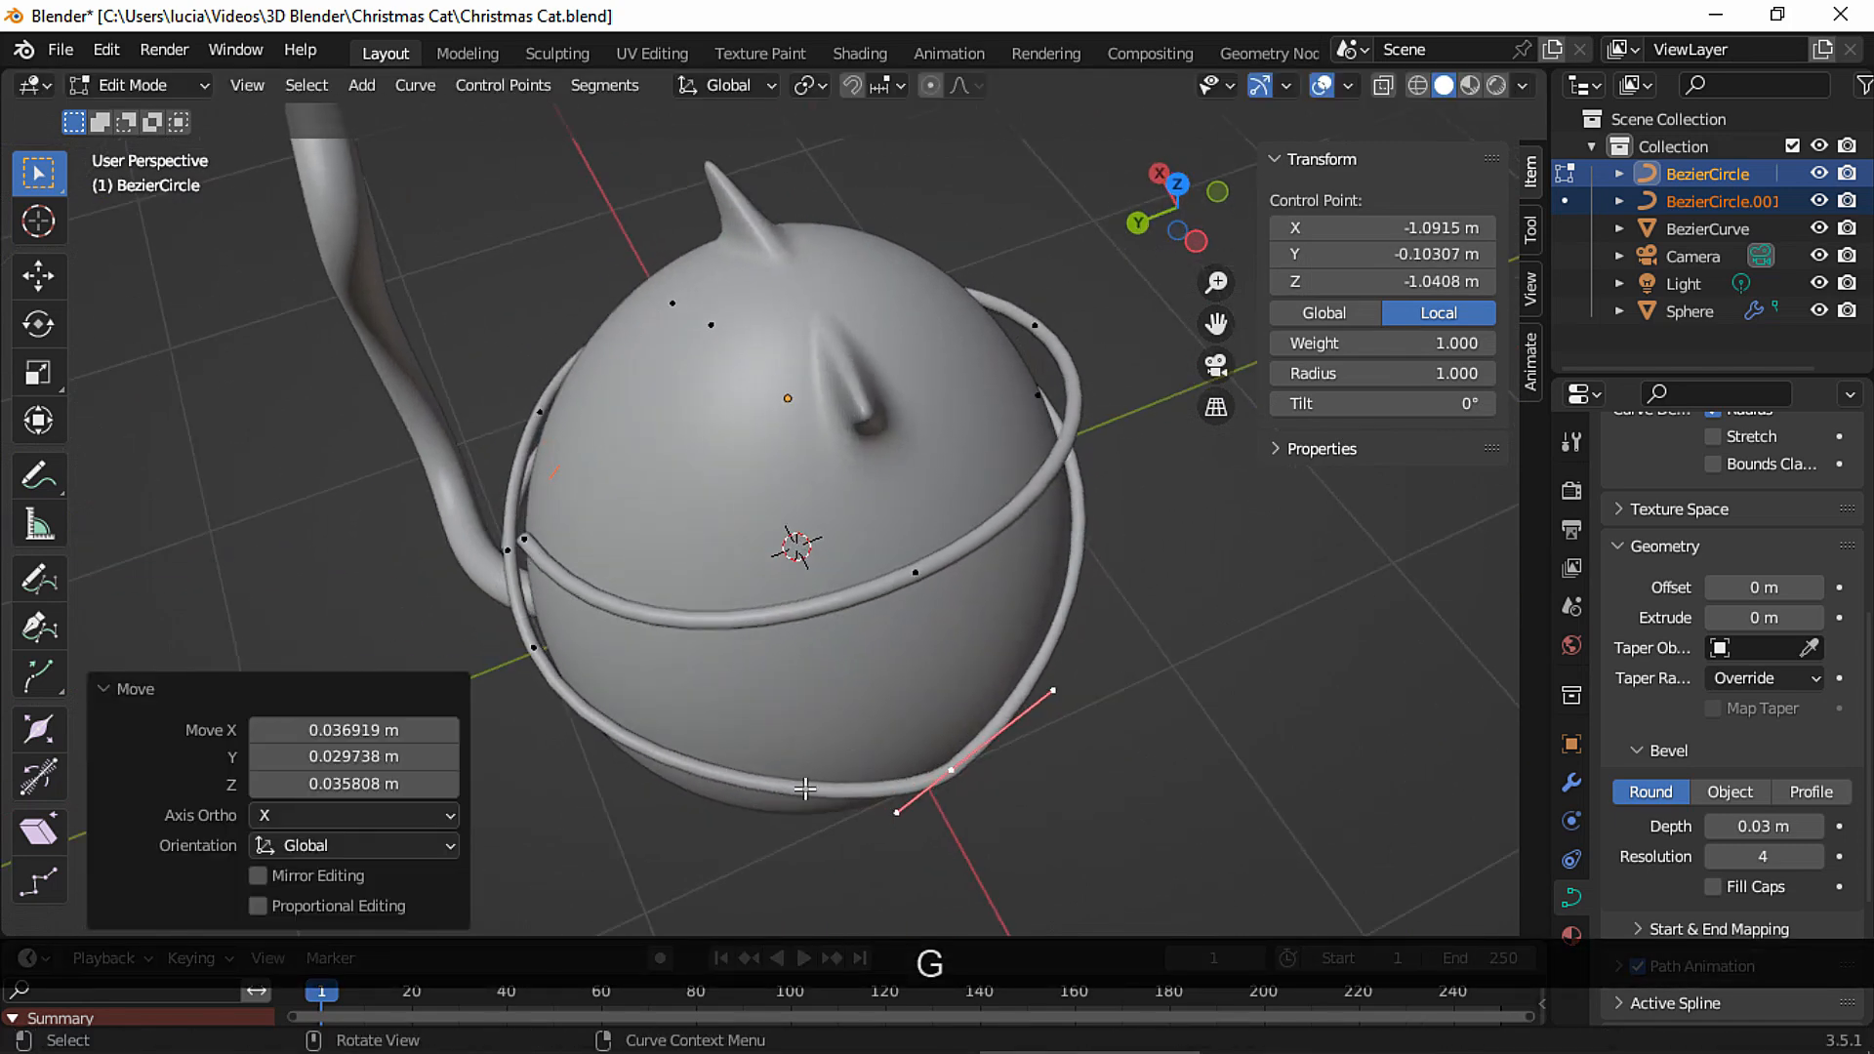
# Subdivide the adjoining lower segment toward the back and move the new point about -0.02 m in X and 0.05 m in Y.
pyautogui.keyDown('shift'); pyautogui.click(535, 659); pyautogui.keyUp('shift')
pyautogui.rightClick(535, 597)
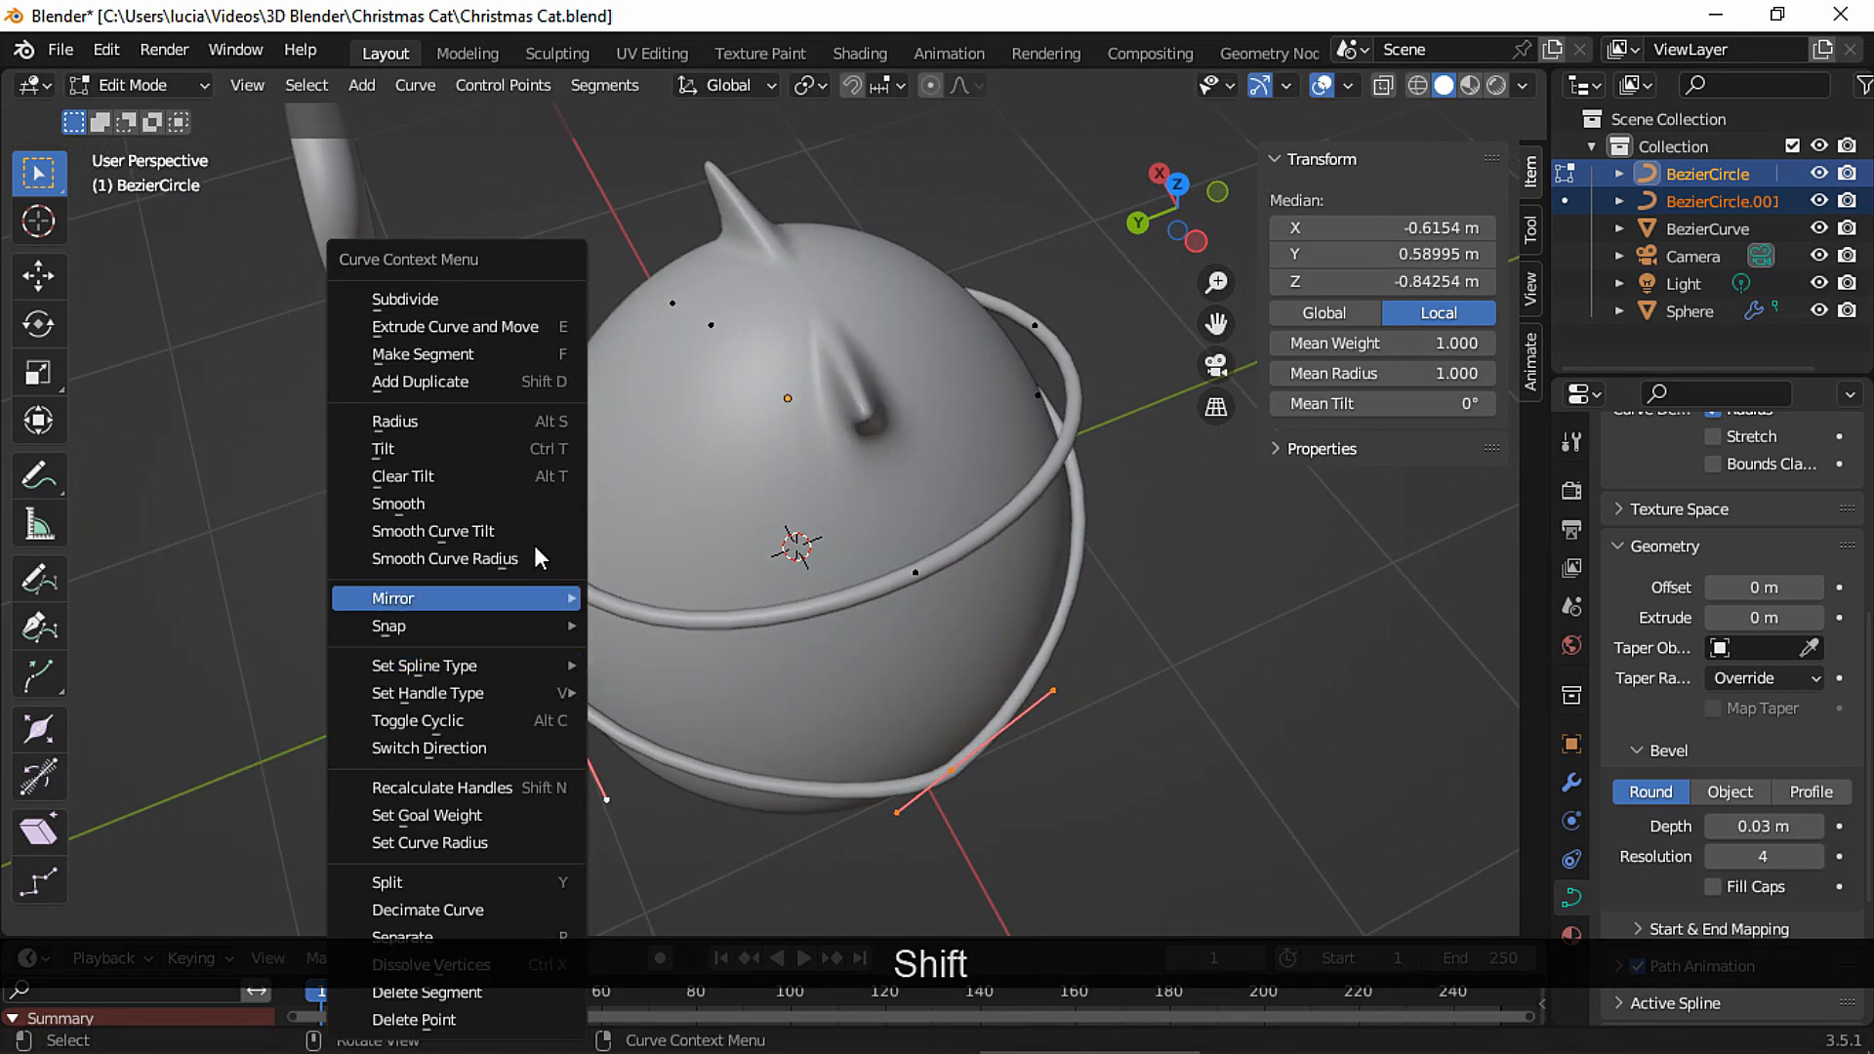
pyautogui.click(533, 298)
pyautogui.moveTo(547, 410); pyautogui.dragTo(742, 683, button='middle')
pyautogui.press('g')
pyautogui.click(831, 845)
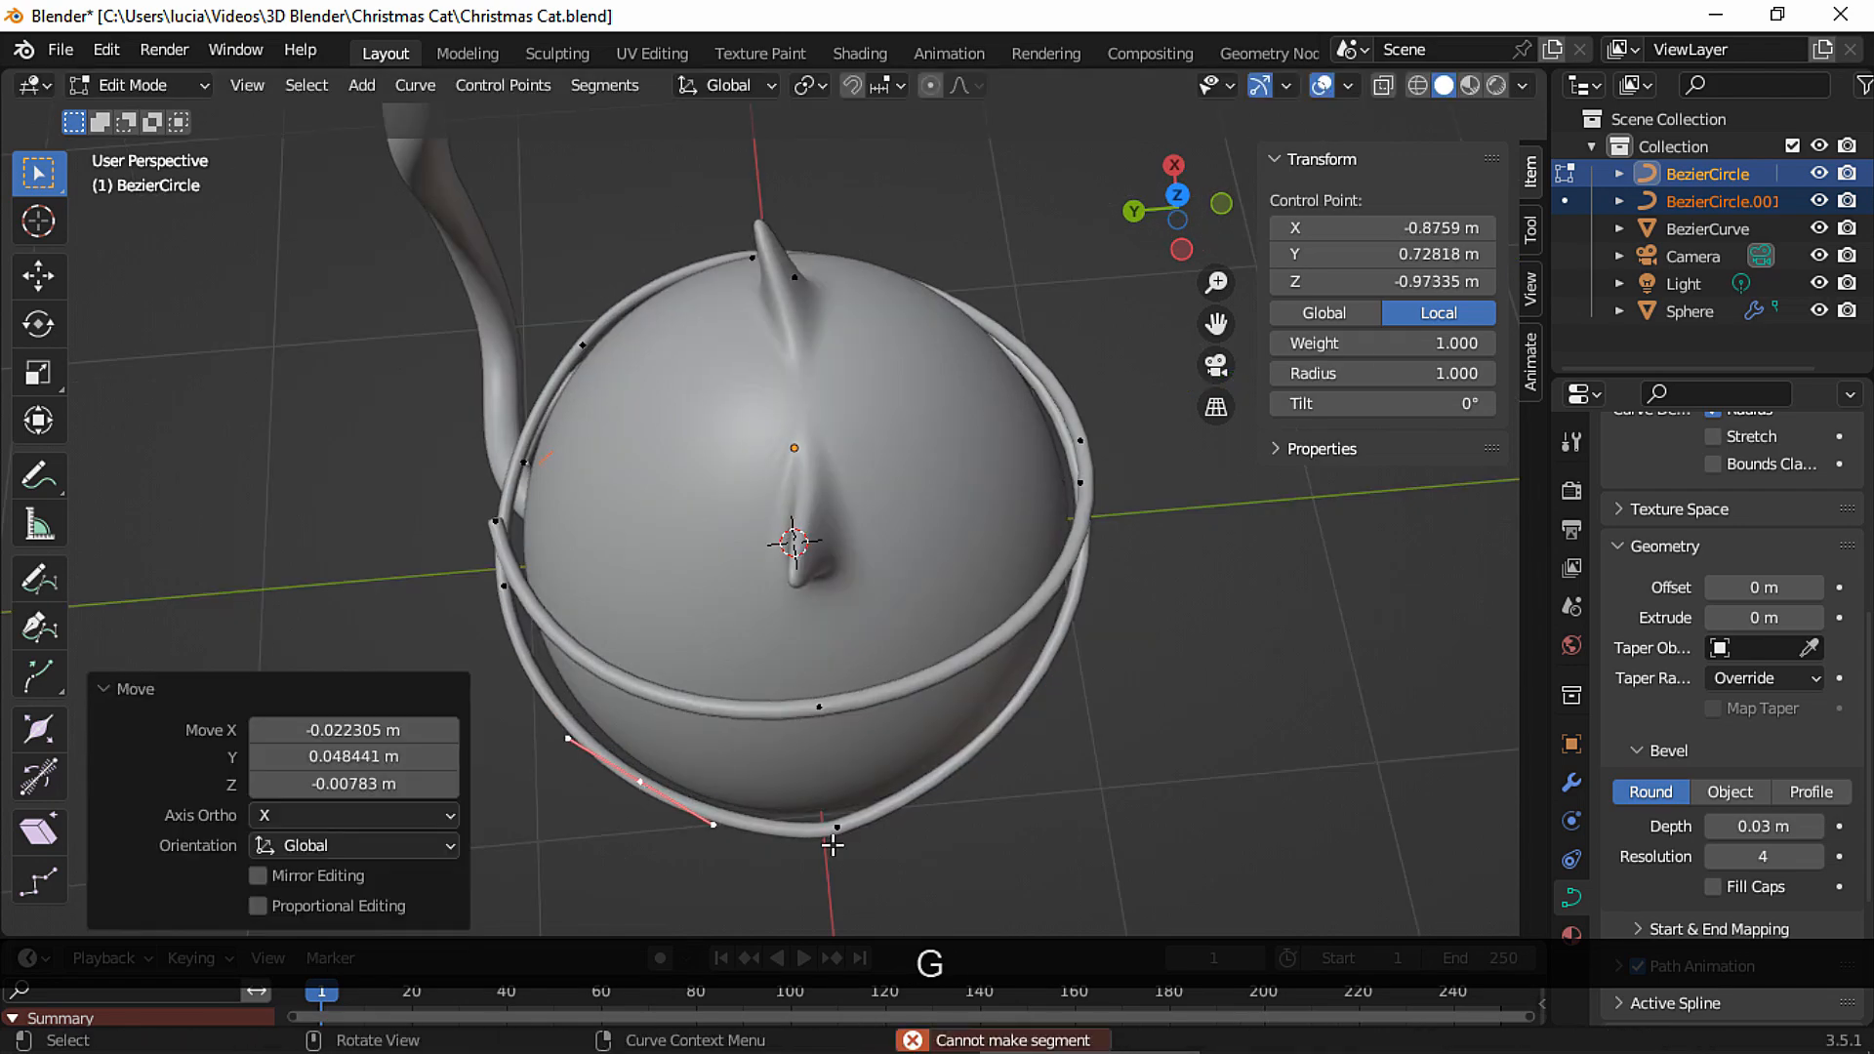
# Rotate the handles of the wire's points on the negative X and positive X sides to smooth the bends.
pyautogui.moveTo(831, 846); pyautogui.dragTo(879, 683, button='middle')
pyautogui.press('r')
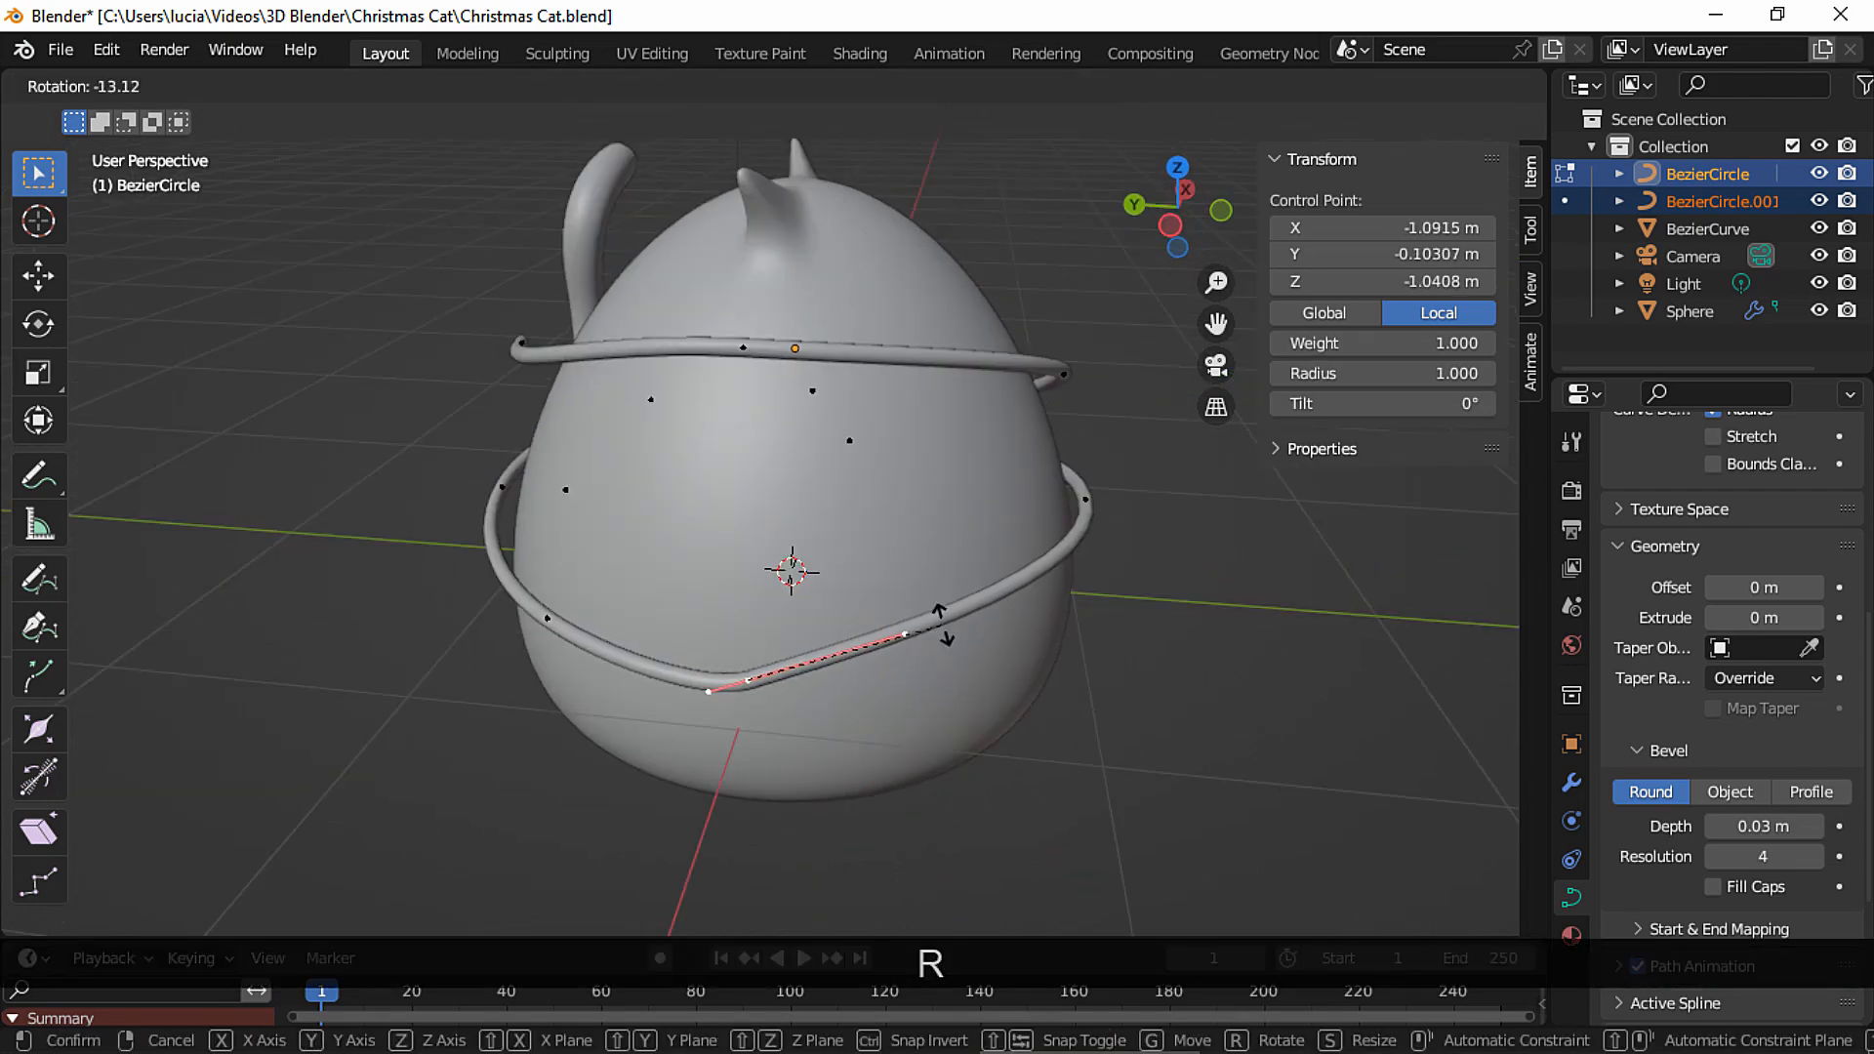
pyautogui.click(973, 719)
pyautogui.moveTo(974, 720); pyautogui.dragTo(781, 576, button='middle')
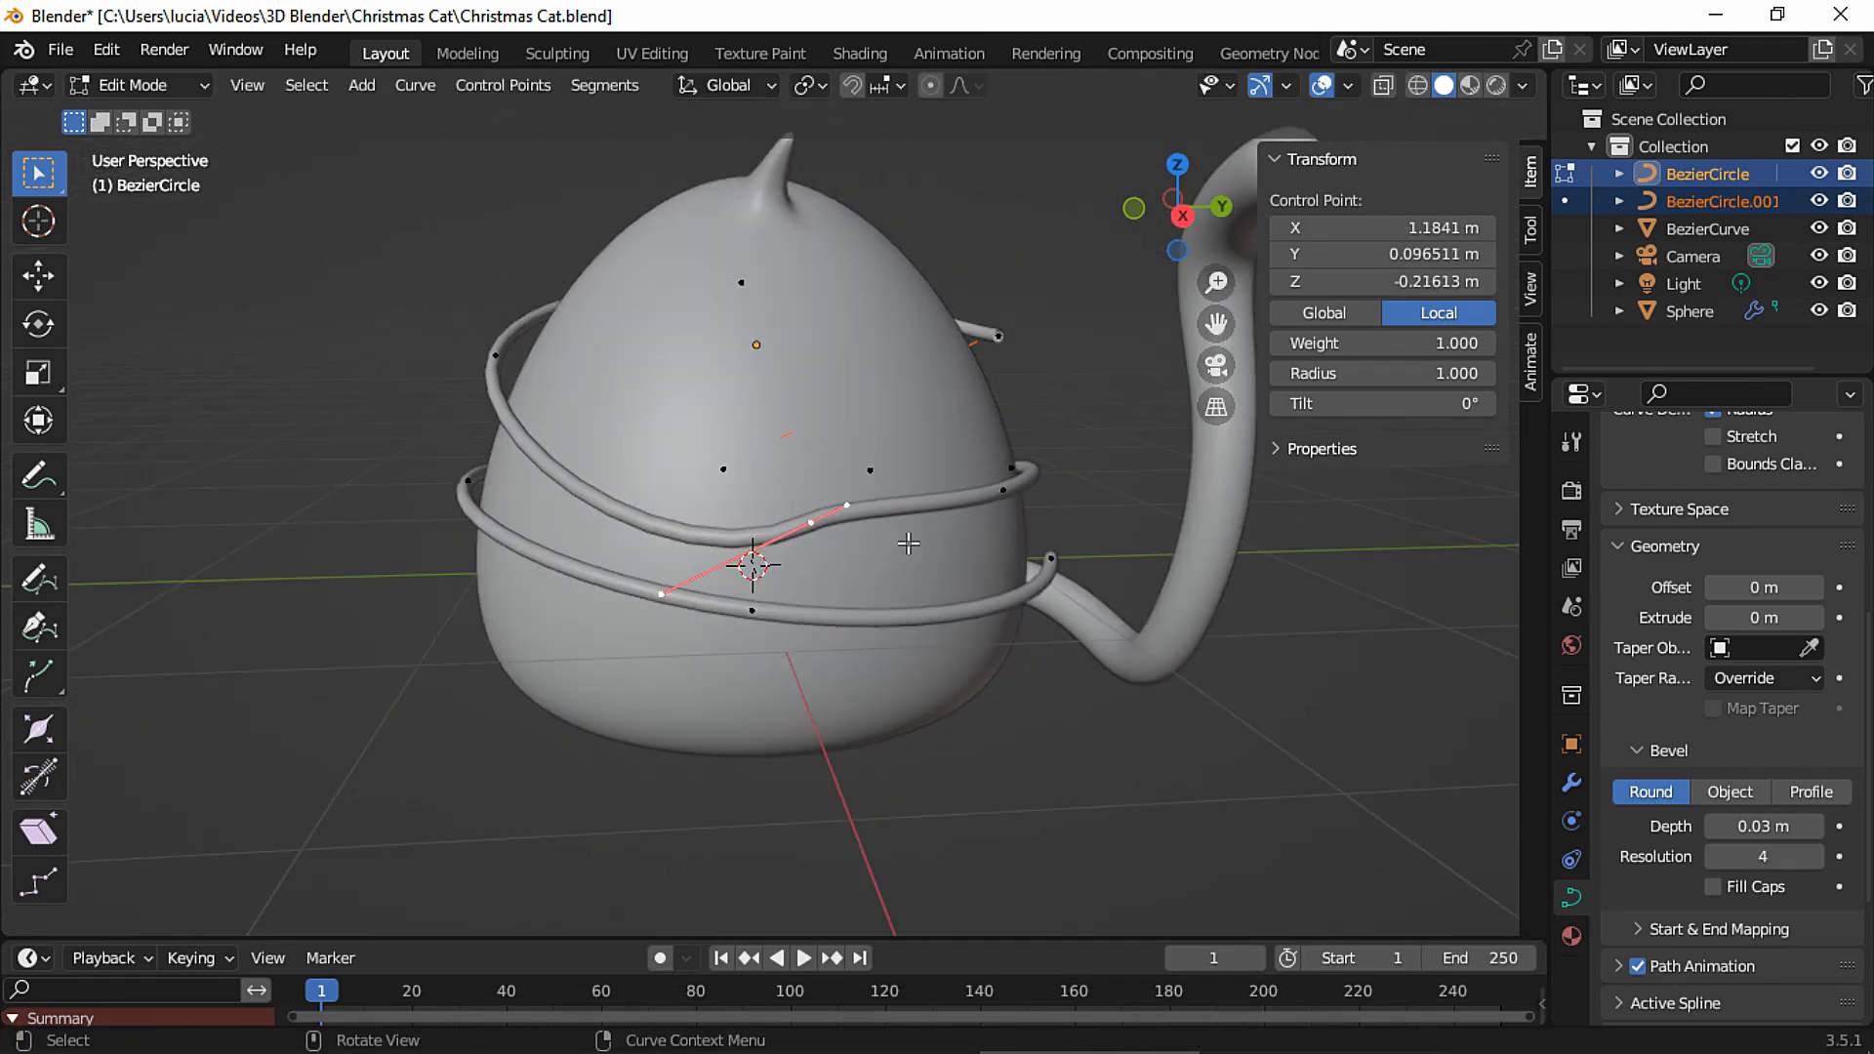
pyautogui.press('r')
pyautogui.click(893, 604)
pyautogui.click(941, 576)
# Add a Bezier circle, scale it to 0.555 and move it beside the tail's lower bend.
pyautogui.hotkey('shift', 'a')
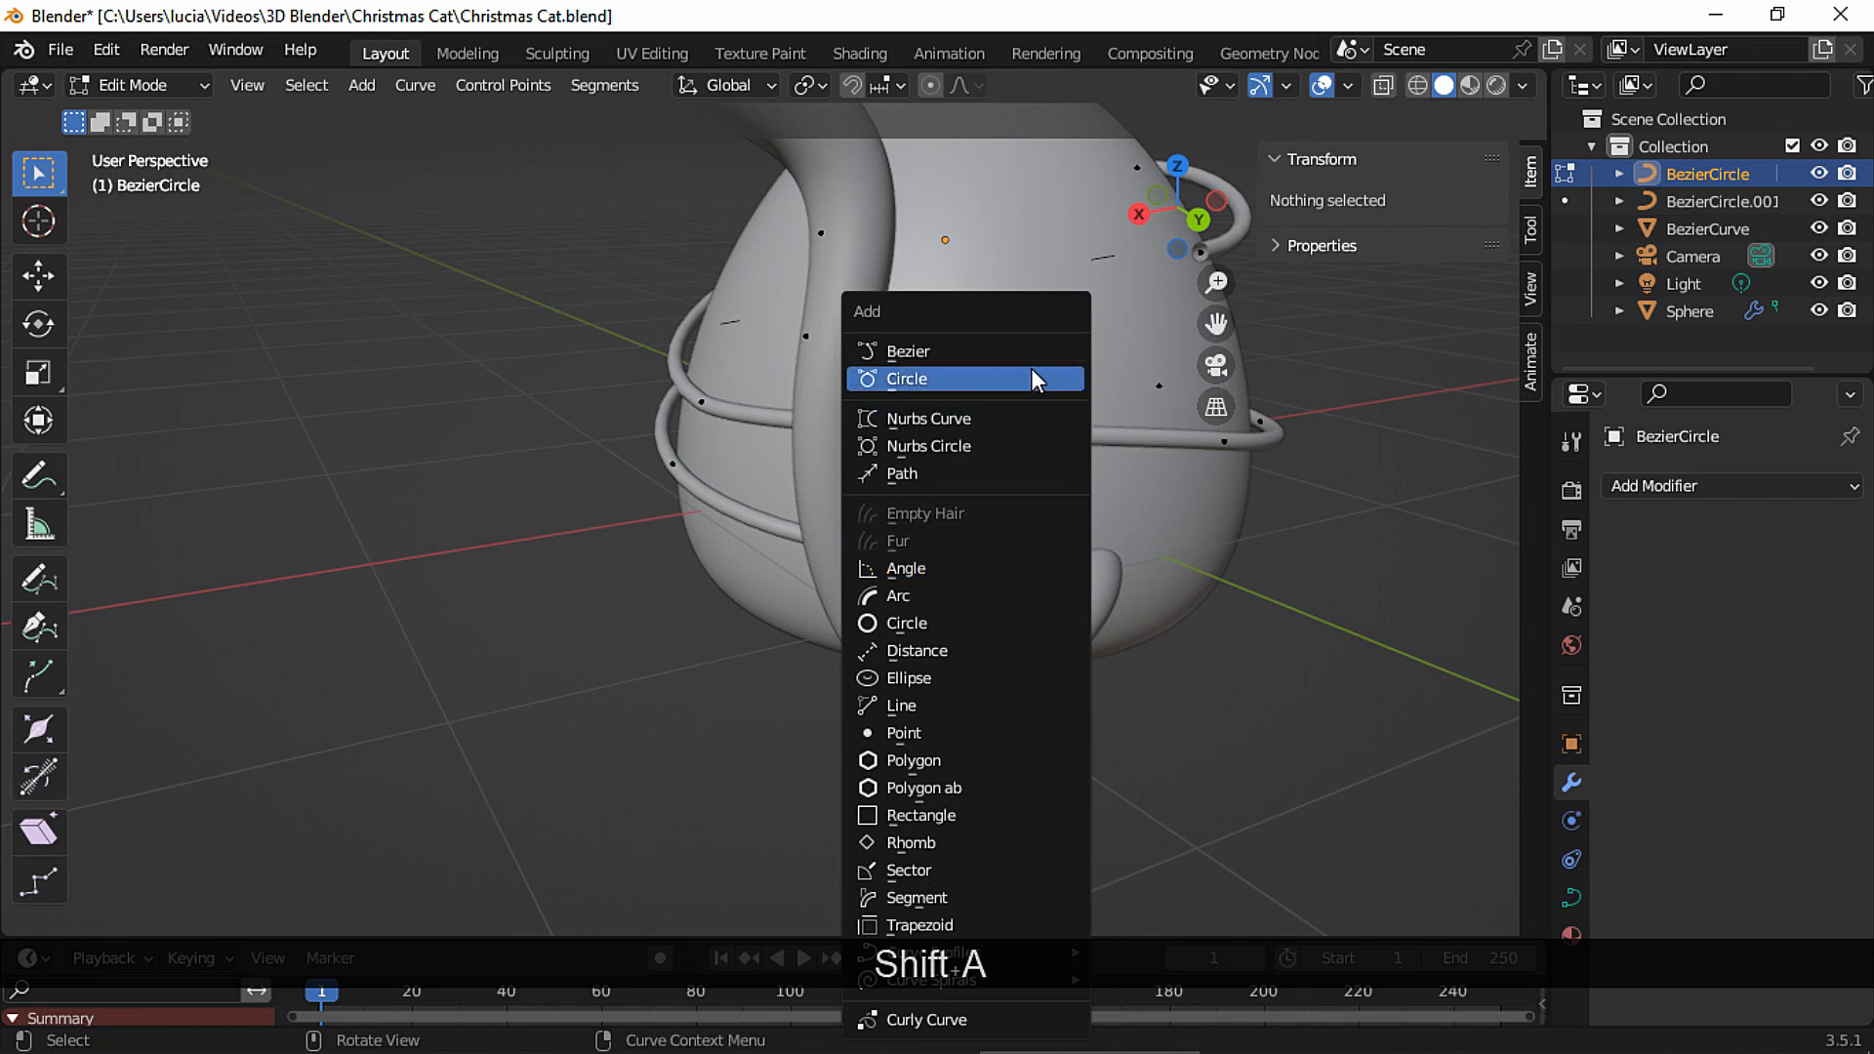
pyautogui.click(1030, 378)
pyautogui.moveTo(1031, 379); pyautogui.dragTo(937, 439, button='middle')
pyautogui.press('s')
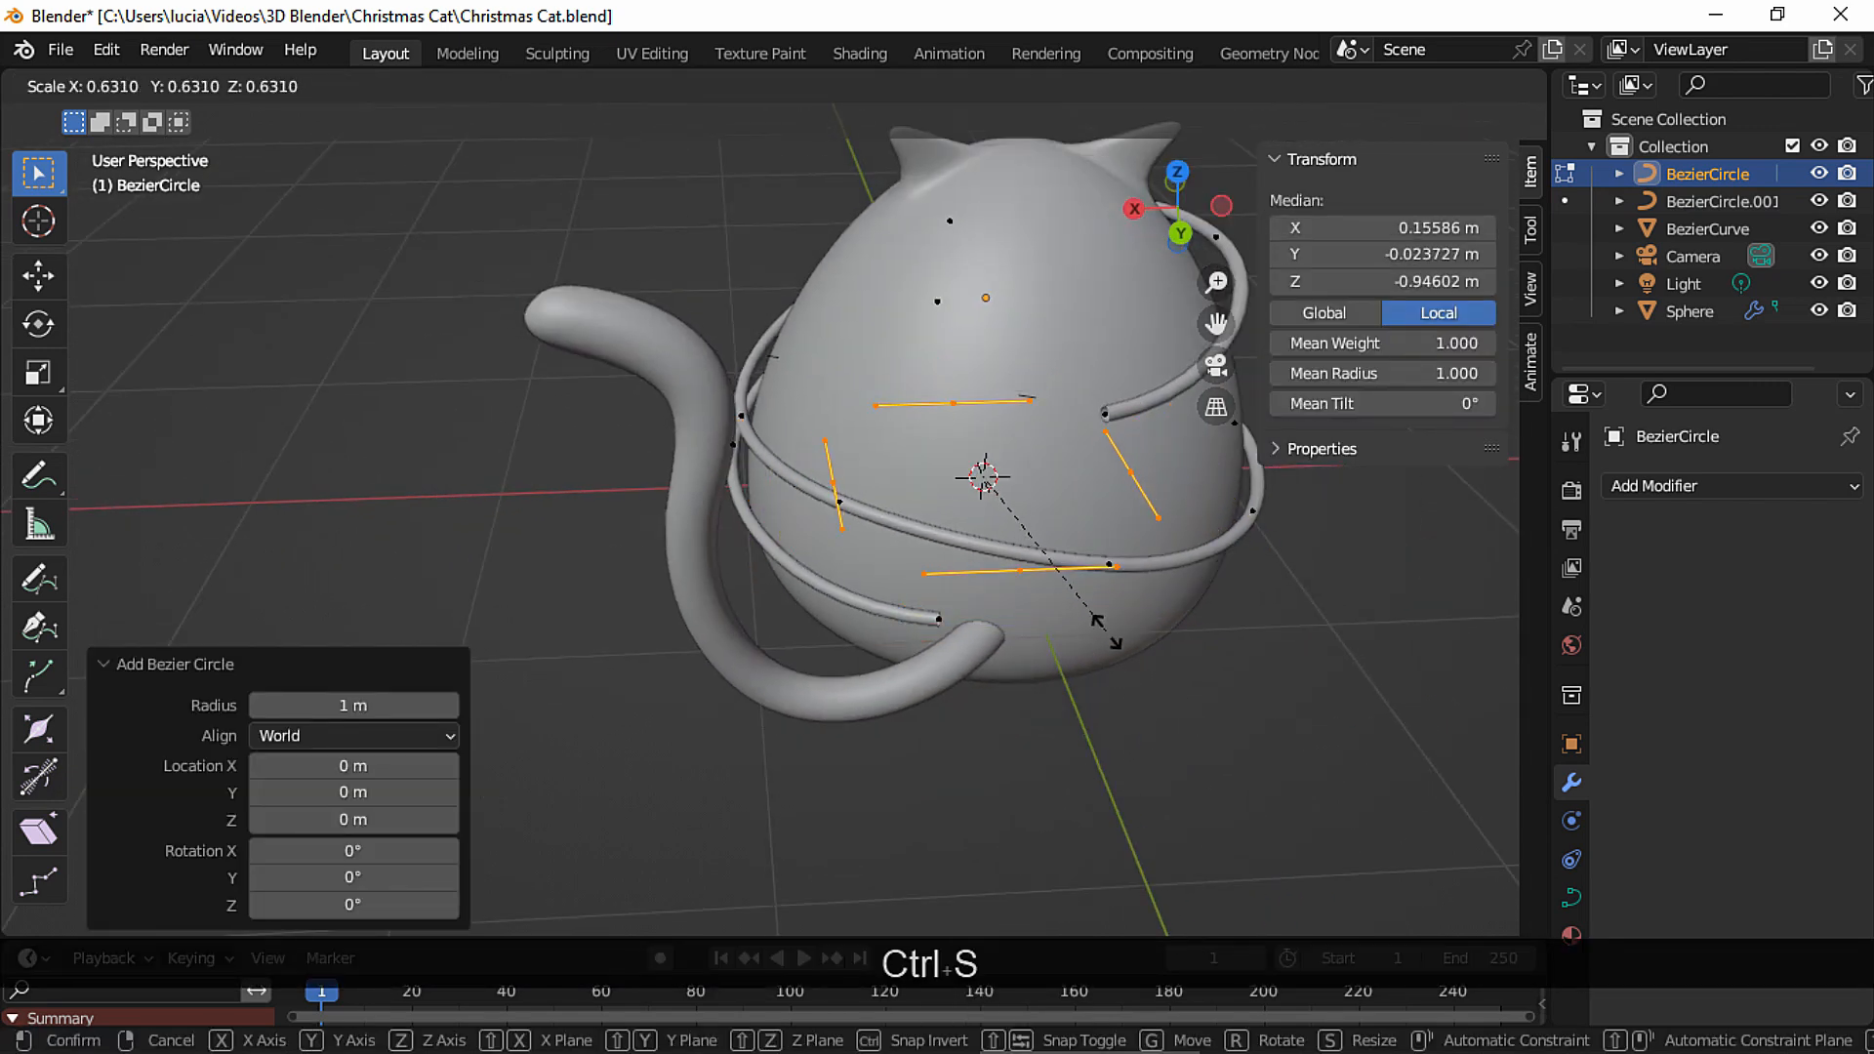
pyautogui.click(1111, 636)
pyautogui.press('g')
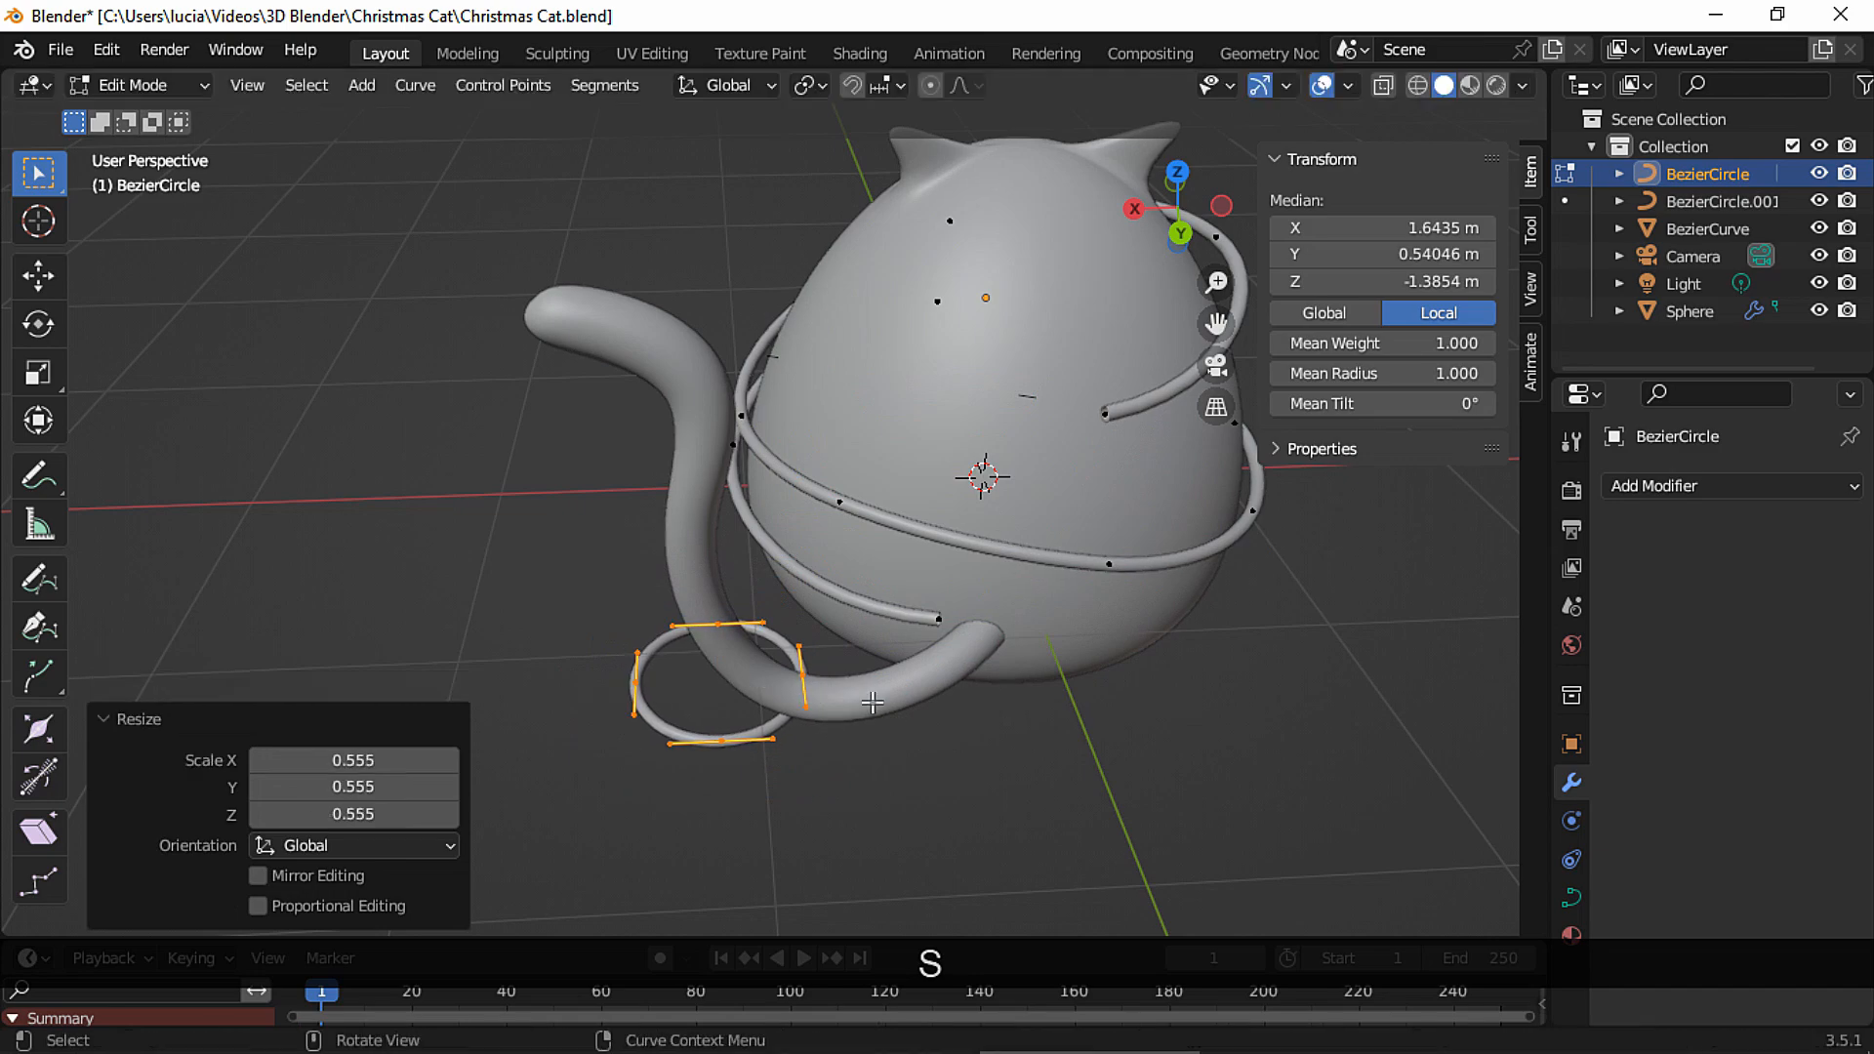
pyautogui.click(866, 712)
# Rotate the circle 90° about Y and position it around the lower part of the tail.
pyautogui.moveTo(866, 711); pyautogui.dragTo(953, 633, button='middle')
pyautogui.write('ry90')
pyautogui.click(947, 627)
pyautogui.press('g')
pyautogui.click(829, 599)
pyautogui.moveTo(828, 599); pyautogui.dragTo(986, 608, button='middle')
pyautogui.click(1181, 543)
# Scale down and shift the ring until it fits closely around the tail, finishing with a scale of about 0.896.
pyautogui.press('s')
pyautogui.moveTo(1181, 543); pyautogui.dragTo(742, 585, button='middle')
pyautogui.click(937, 713)
pyautogui.press('s')
pyautogui.click(879, 624)
pyautogui.moveTo(879, 625); pyautogui.dragTo(968, 627, button='middle')
pyautogui.press('s')
pyautogui.click(1005, 556)
pyautogui.press('g')
pyautogui.click(943, 549)
pyautogui.press('s')
pyautogui.click(964, 503)
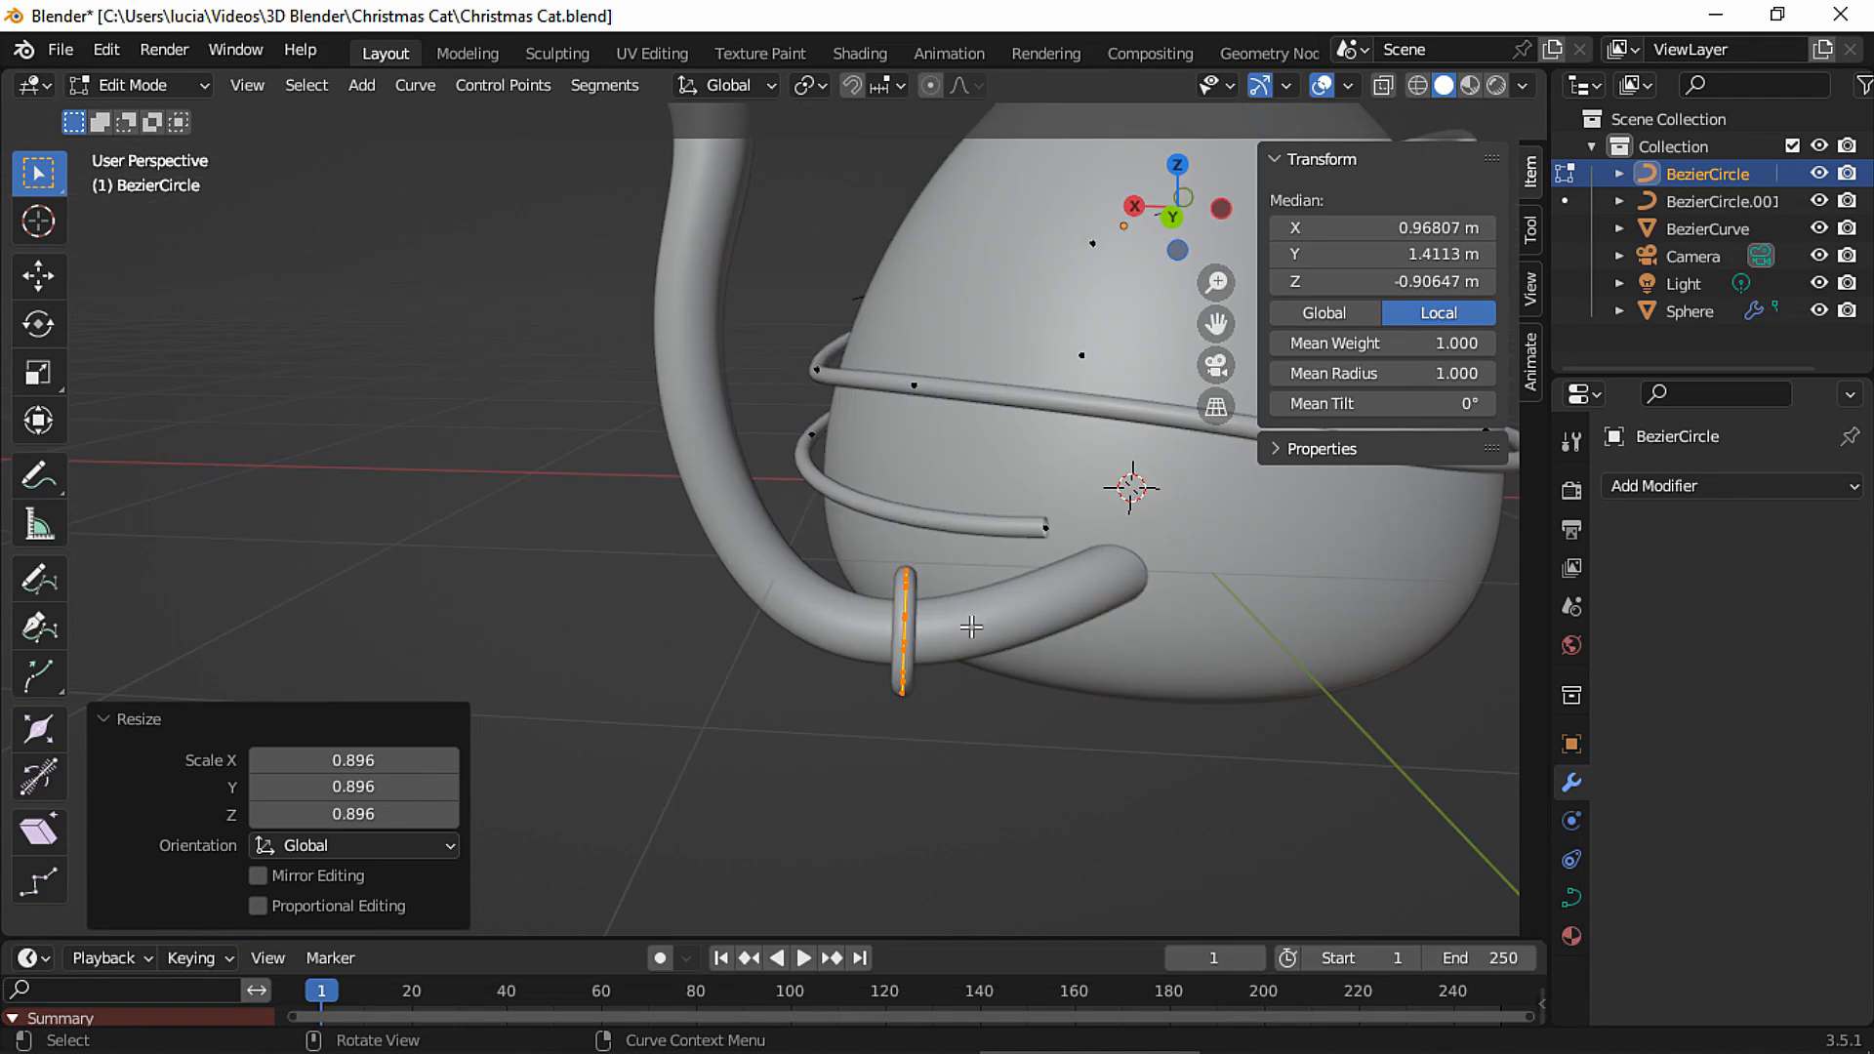
# Duplicate the tail ring and place the tilted copy around the tail above the lower bend.
pyautogui.hotkey('shift', 'd')
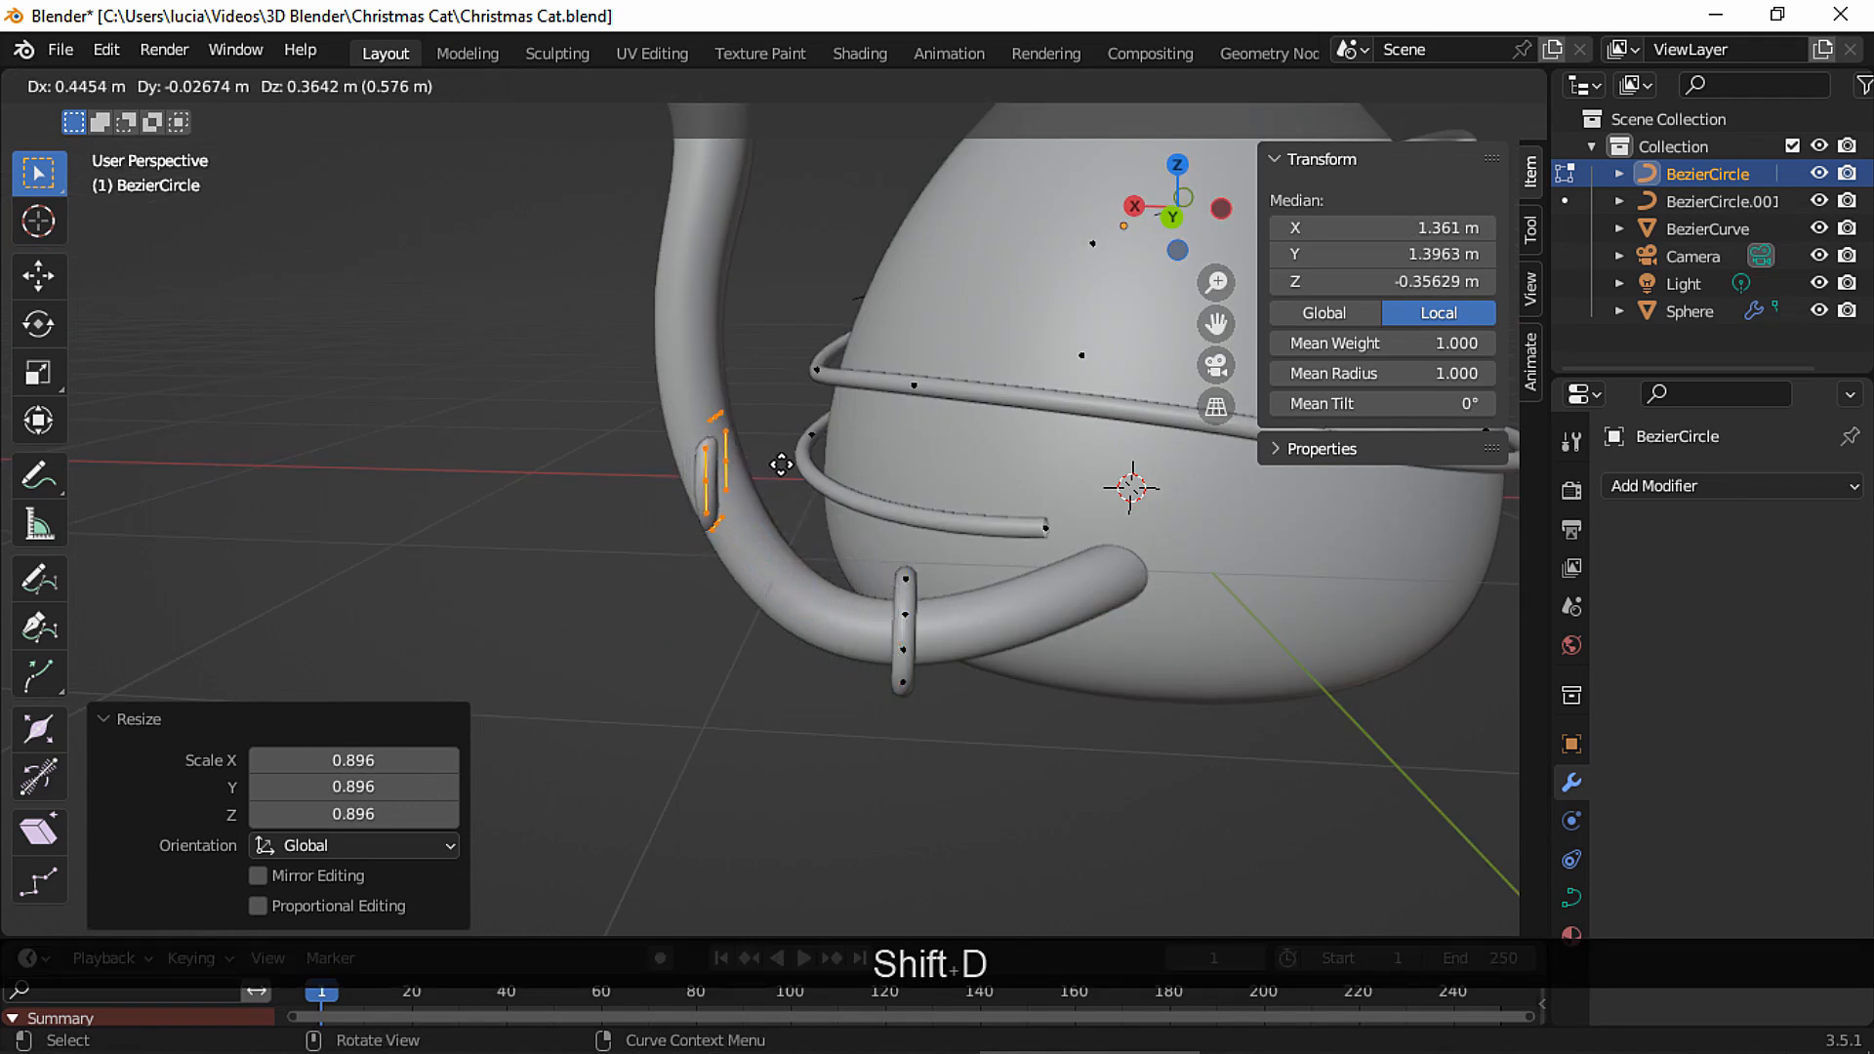
pyautogui.click(822, 463)
pyautogui.click(834, 640)
pyautogui.moveTo(835, 639); pyautogui.dragTo(927, 547, button='middle')
pyautogui.press('g')
pyautogui.click(939, 556)
# Duplicate the ring again about 0.72 m higher in Z and fit the copy around the upper tail.
pyautogui.hotkey('shift', 'd')
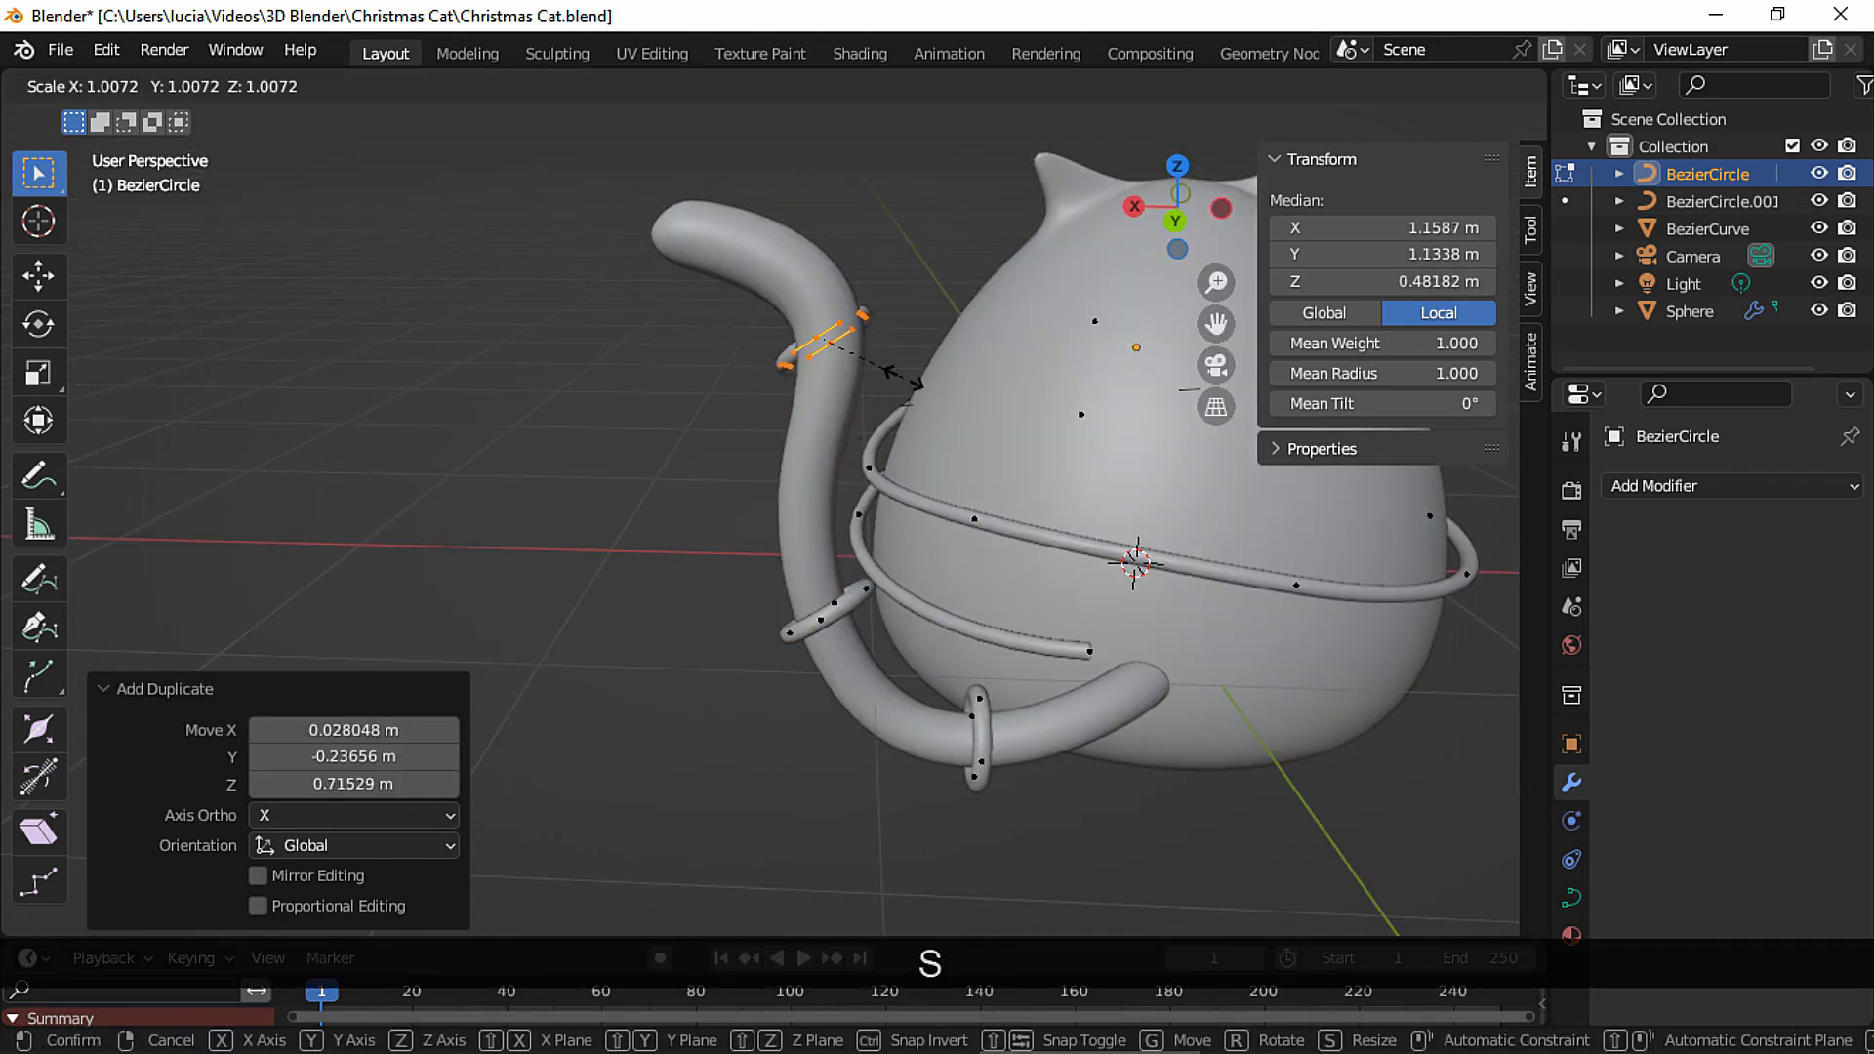
pyautogui.click(915, 386)
pyautogui.moveTo(914, 386); pyautogui.dragTo(781, 451, button='middle')
pyautogui.click(1020, 465)
pyautogui.press('g')
pyautogui.click(962, 416)
# Select the outward-facing segments of the three tail rings and separate them into their own curve objects.
pyautogui.click(977, 387)
pyautogui.keyDown('ctrl'); pyautogui.moveTo(986, 400); pyautogui.dragTo(960, 677, button='middle'); pyautogui.keyUp('ctrl')
pyautogui.click(1033, 456)
pyautogui.click(979, 617)
pyautogui.keyDown('shift'); pyautogui.click(910, 650); pyautogui.keyUp('shift')
pyautogui.click(978, 622)
pyautogui.click(1069, 688)
pyautogui.keyDown('shift'); pyautogui.click(1096, 731); pyautogui.keyUp('shift')
pyautogui.click(1101, 711)
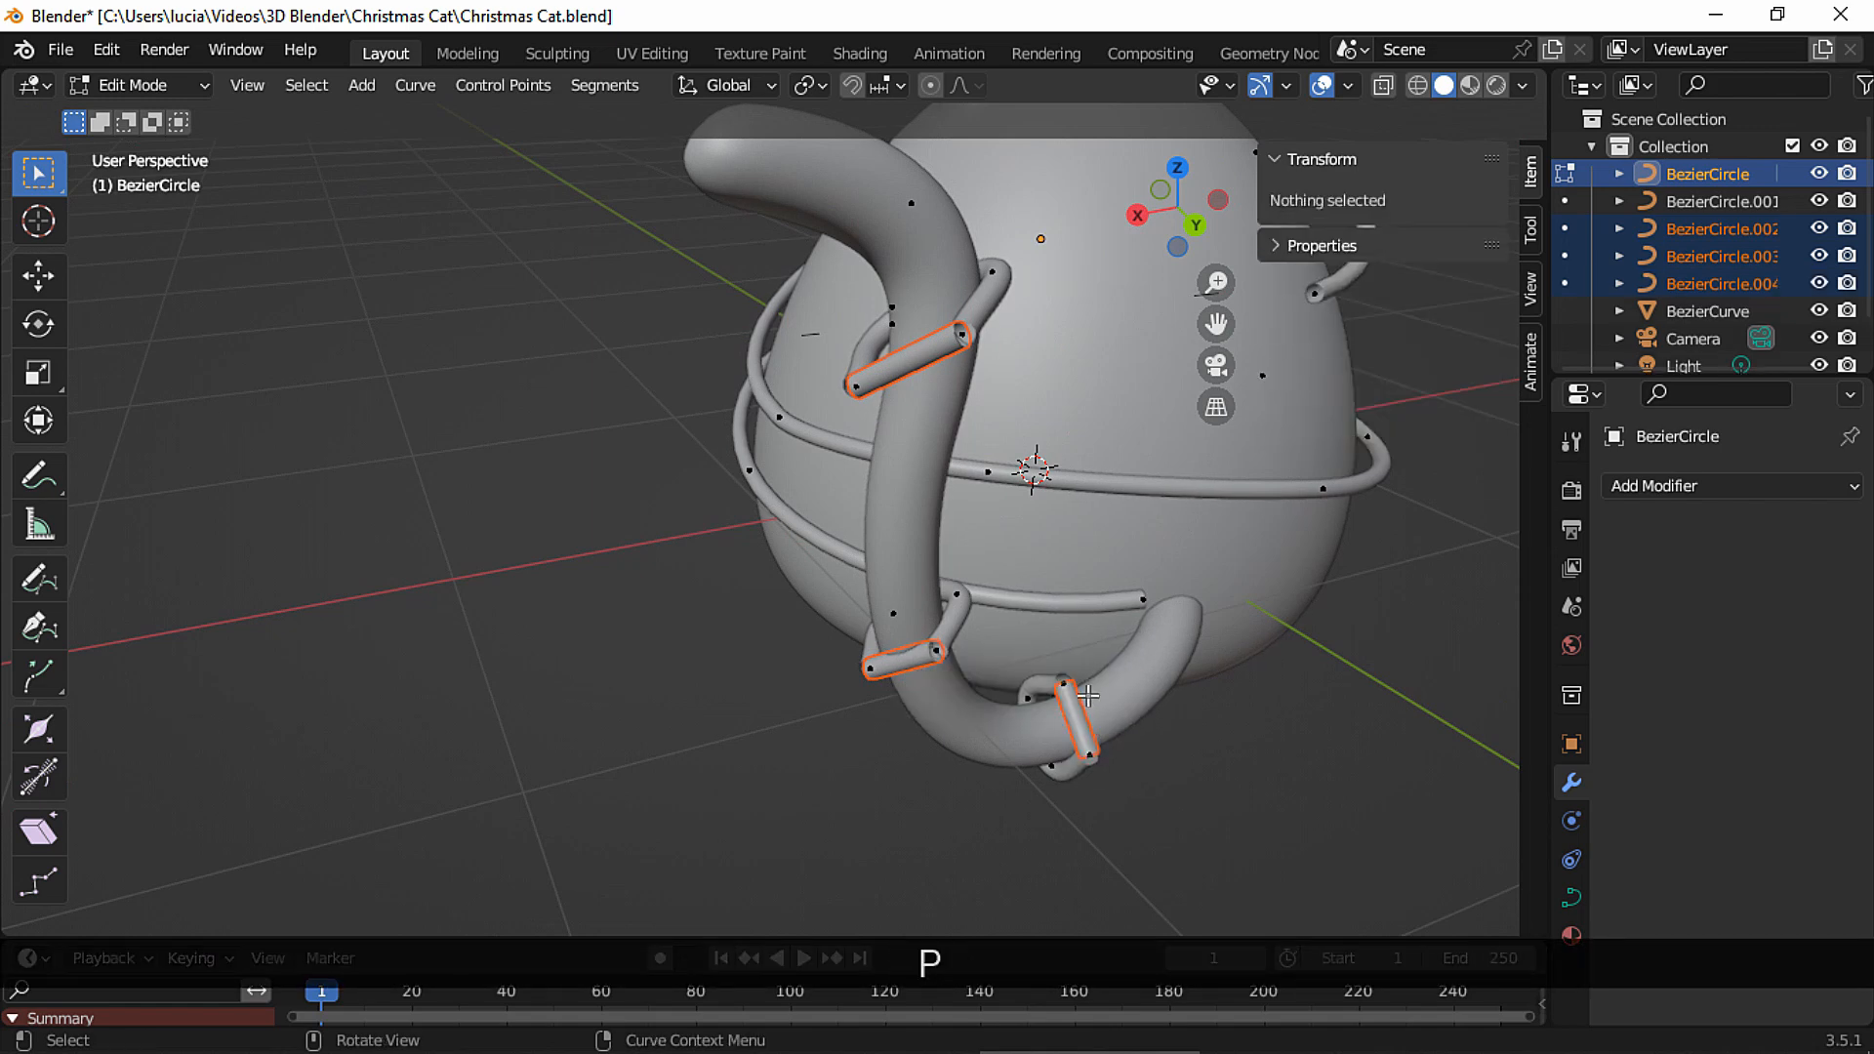
# Leave Edit Mode and delete the separated curves BezierCircle.001 to BezierCircle.004.
pyautogui.press('Tab')
pyautogui.click(1708, 308)
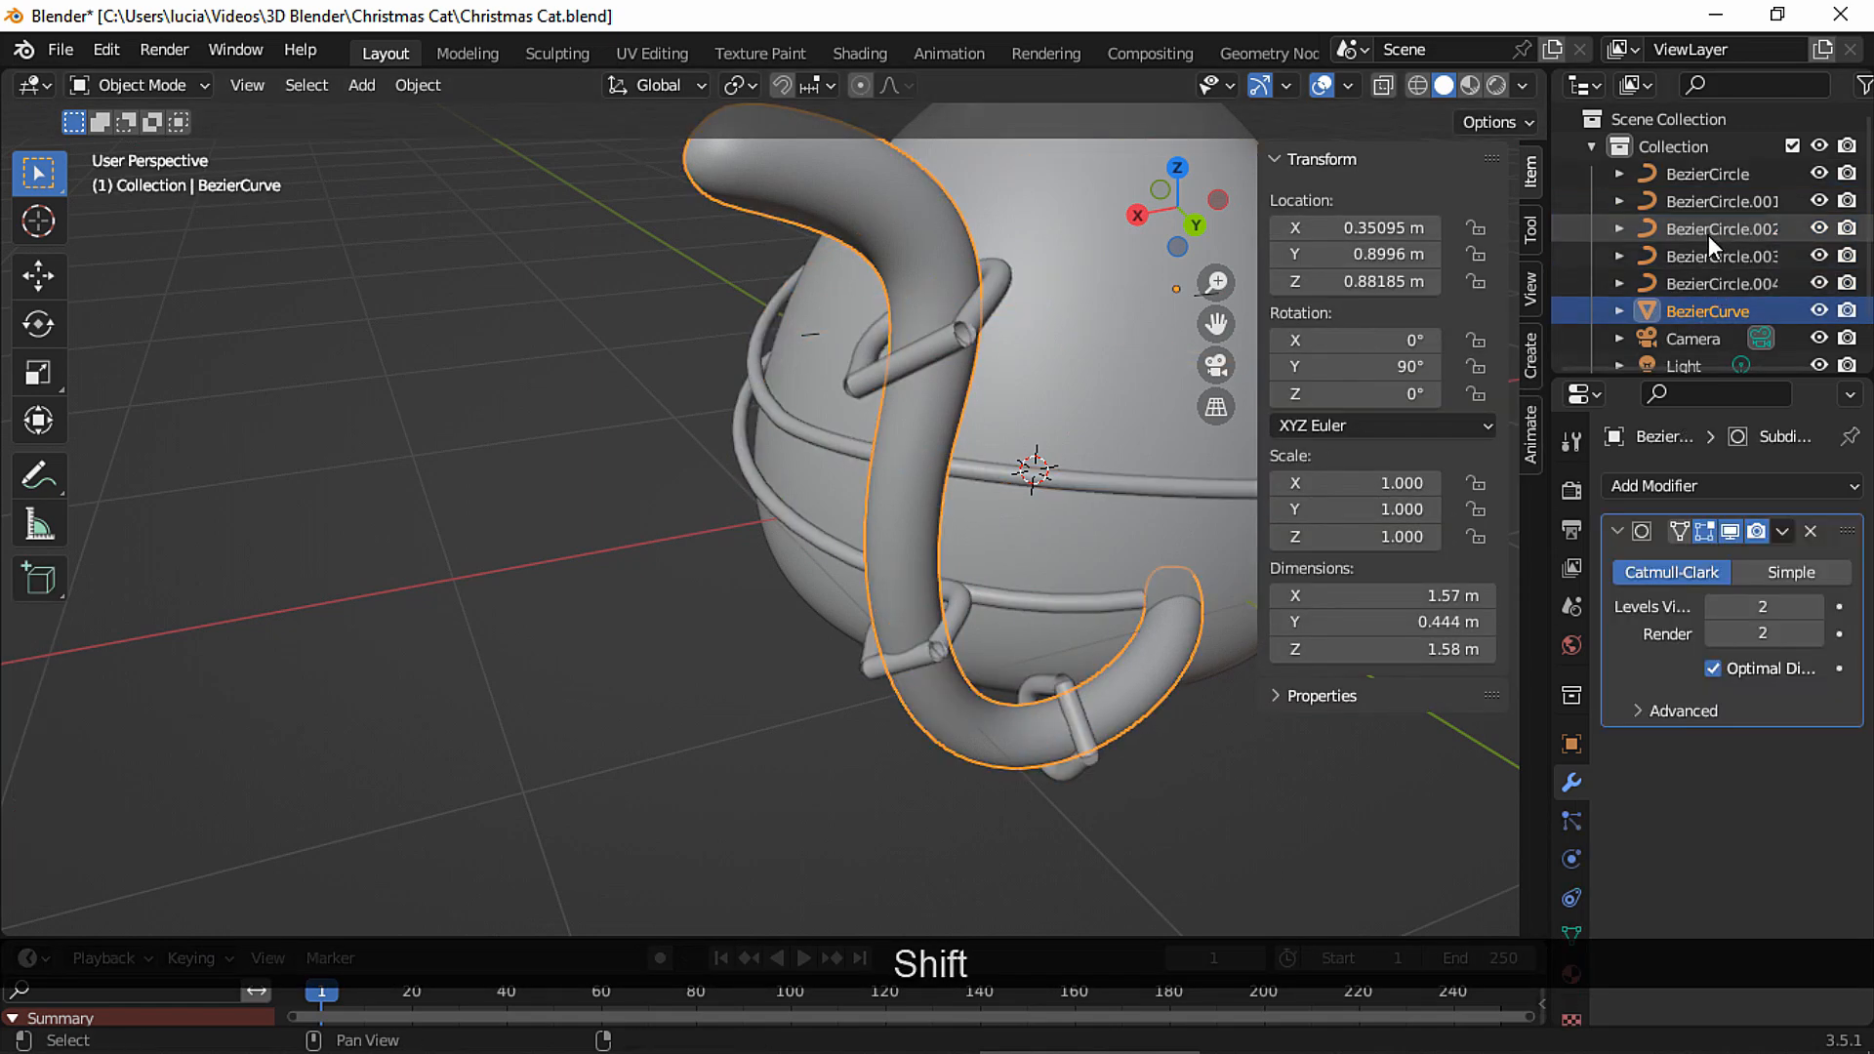
pyautogui.click(1713, 284)
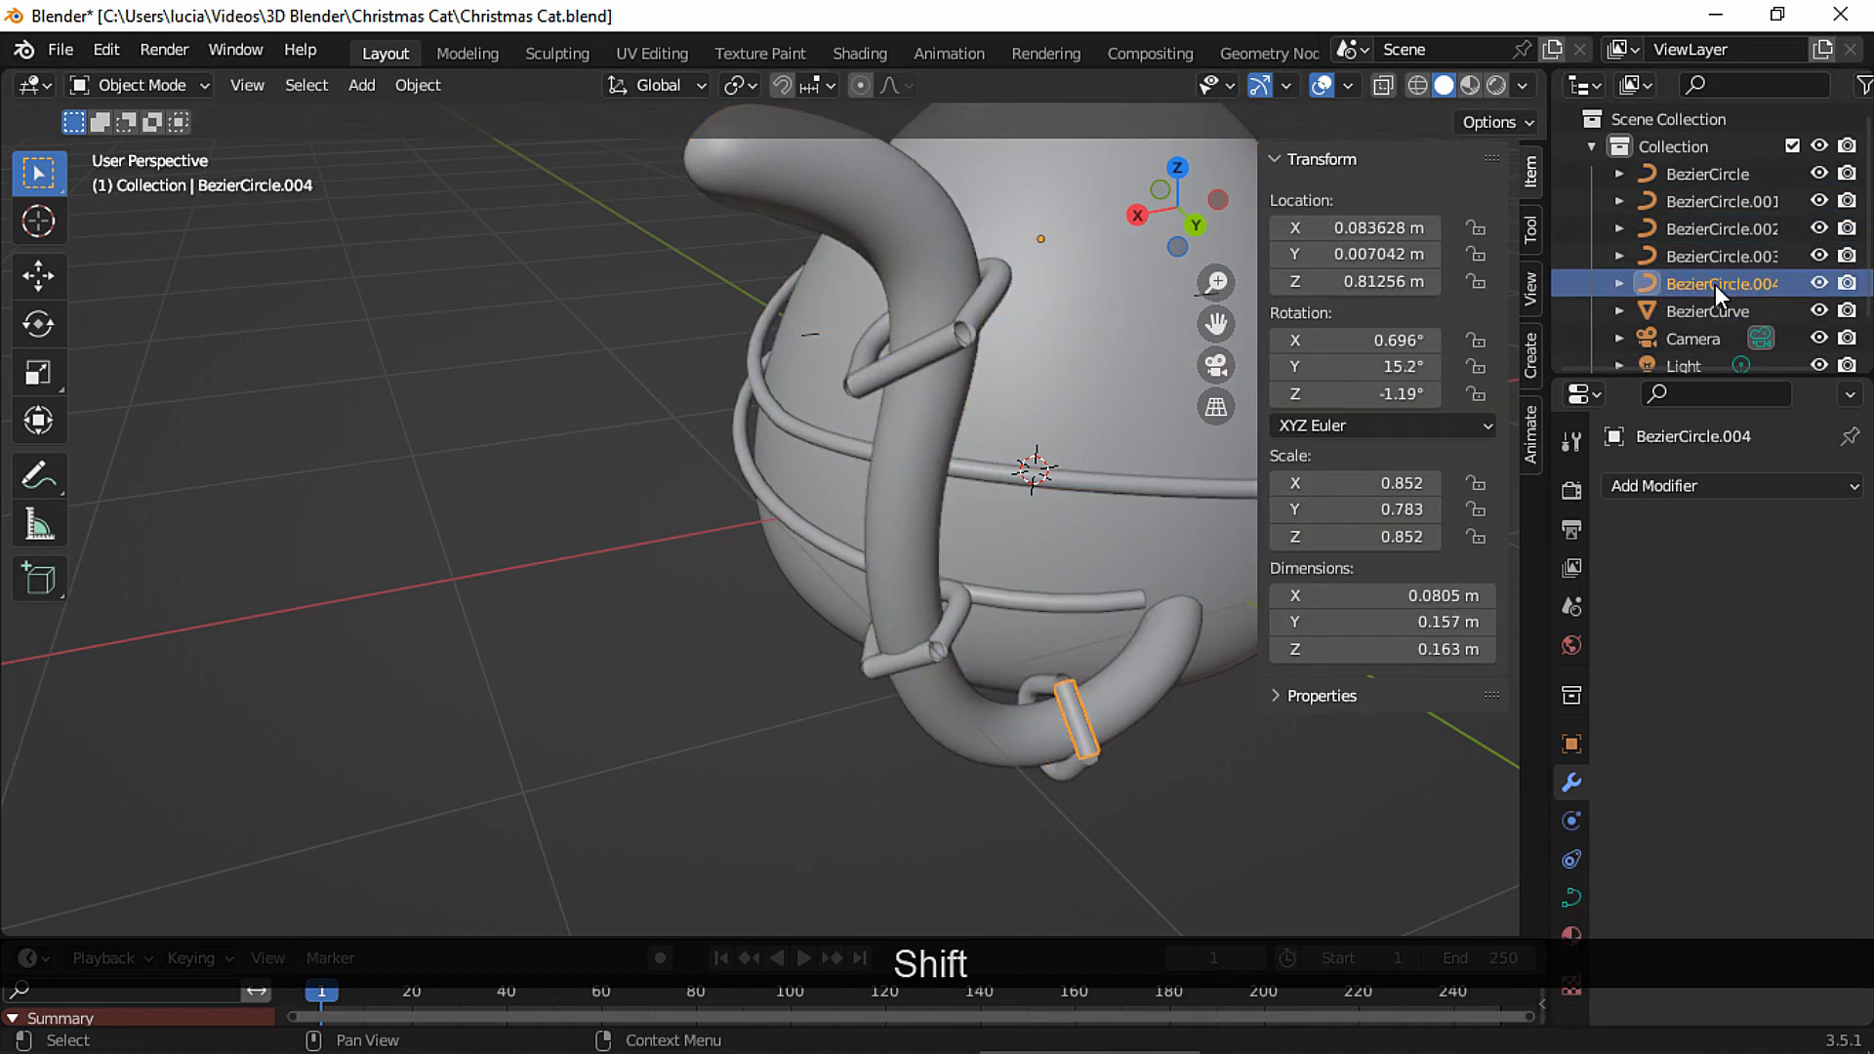
pyautogui.rightClick(1714, 214)
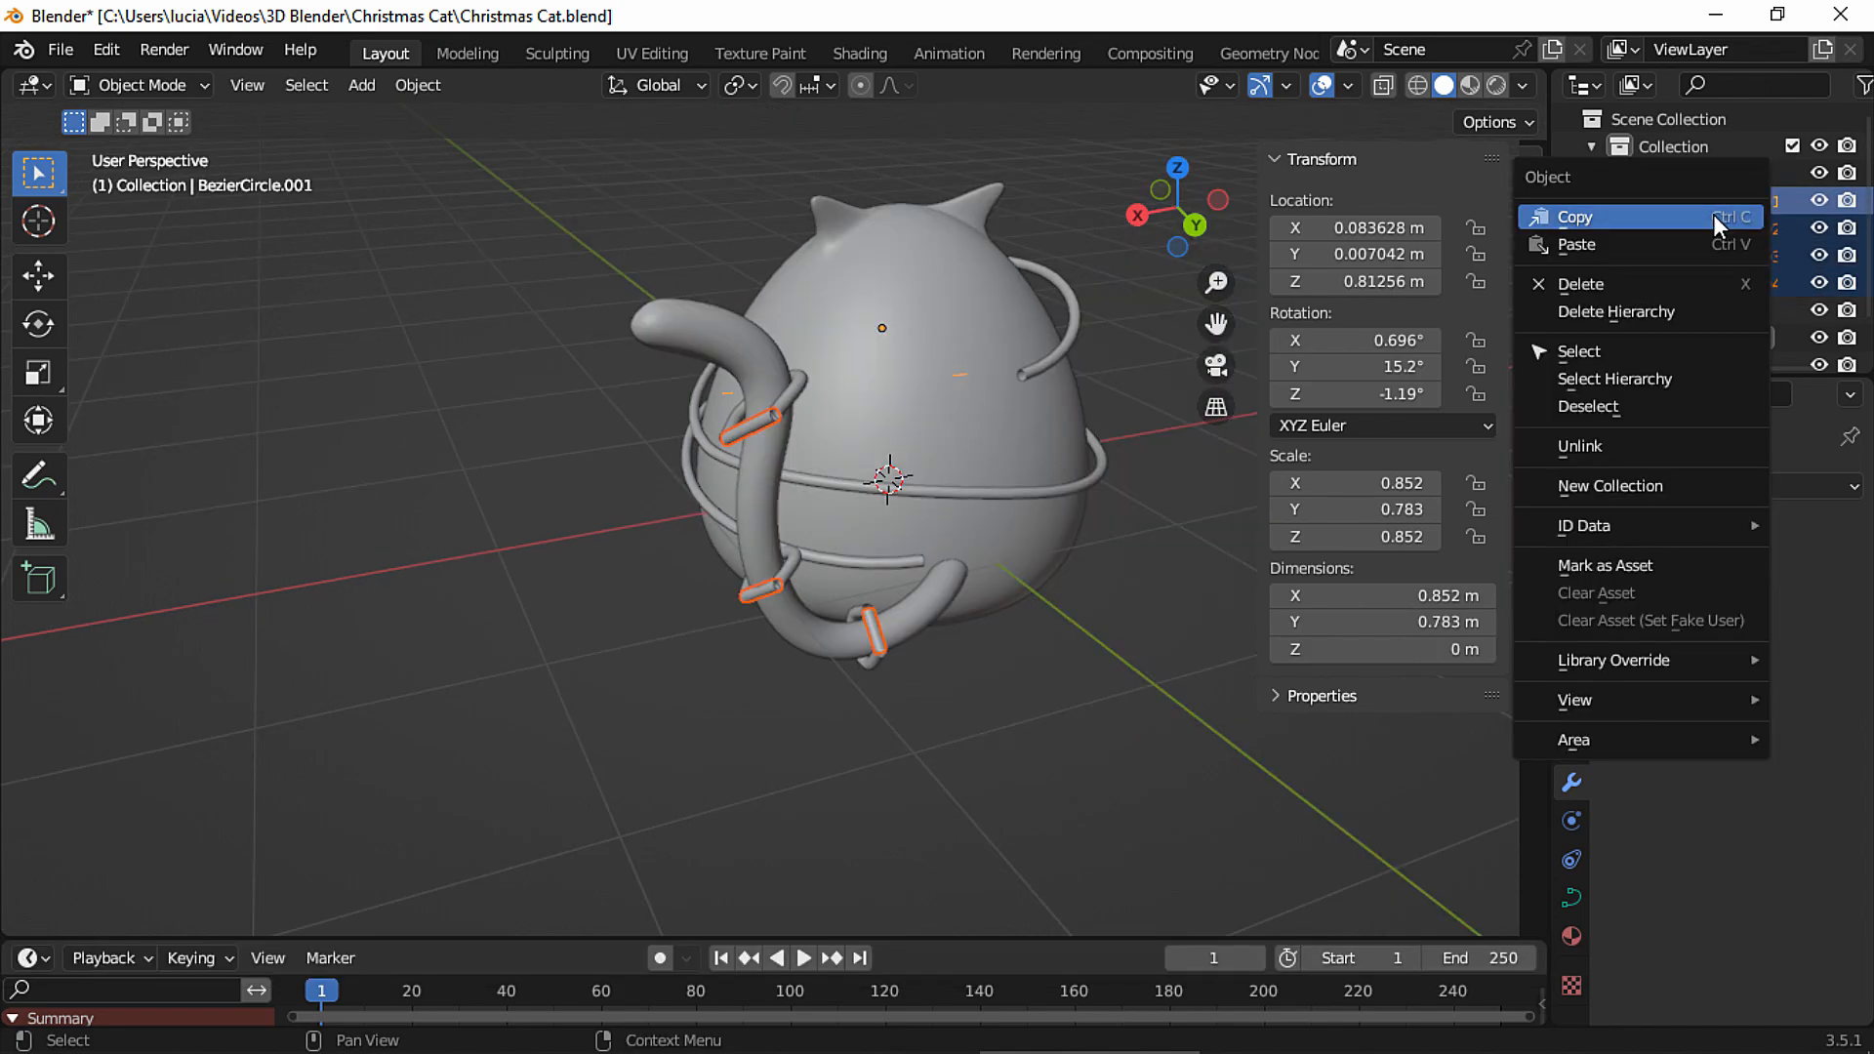
pyautogui.click(1660, 282)
pyautogui.moveTo(830, 451); pyautogui.dragTo(861, 457, button='middle')
# Reopen the wrapped wire for editing and add a Bezier circle to it.
pyautogui.click(794, 390)
pyautogui.press('Tab')
pyautogui.moveTo(794, 390); pyautogui.dragTo(654, 672, button='middle')
pyautogui.hotkey('shift', 'a')
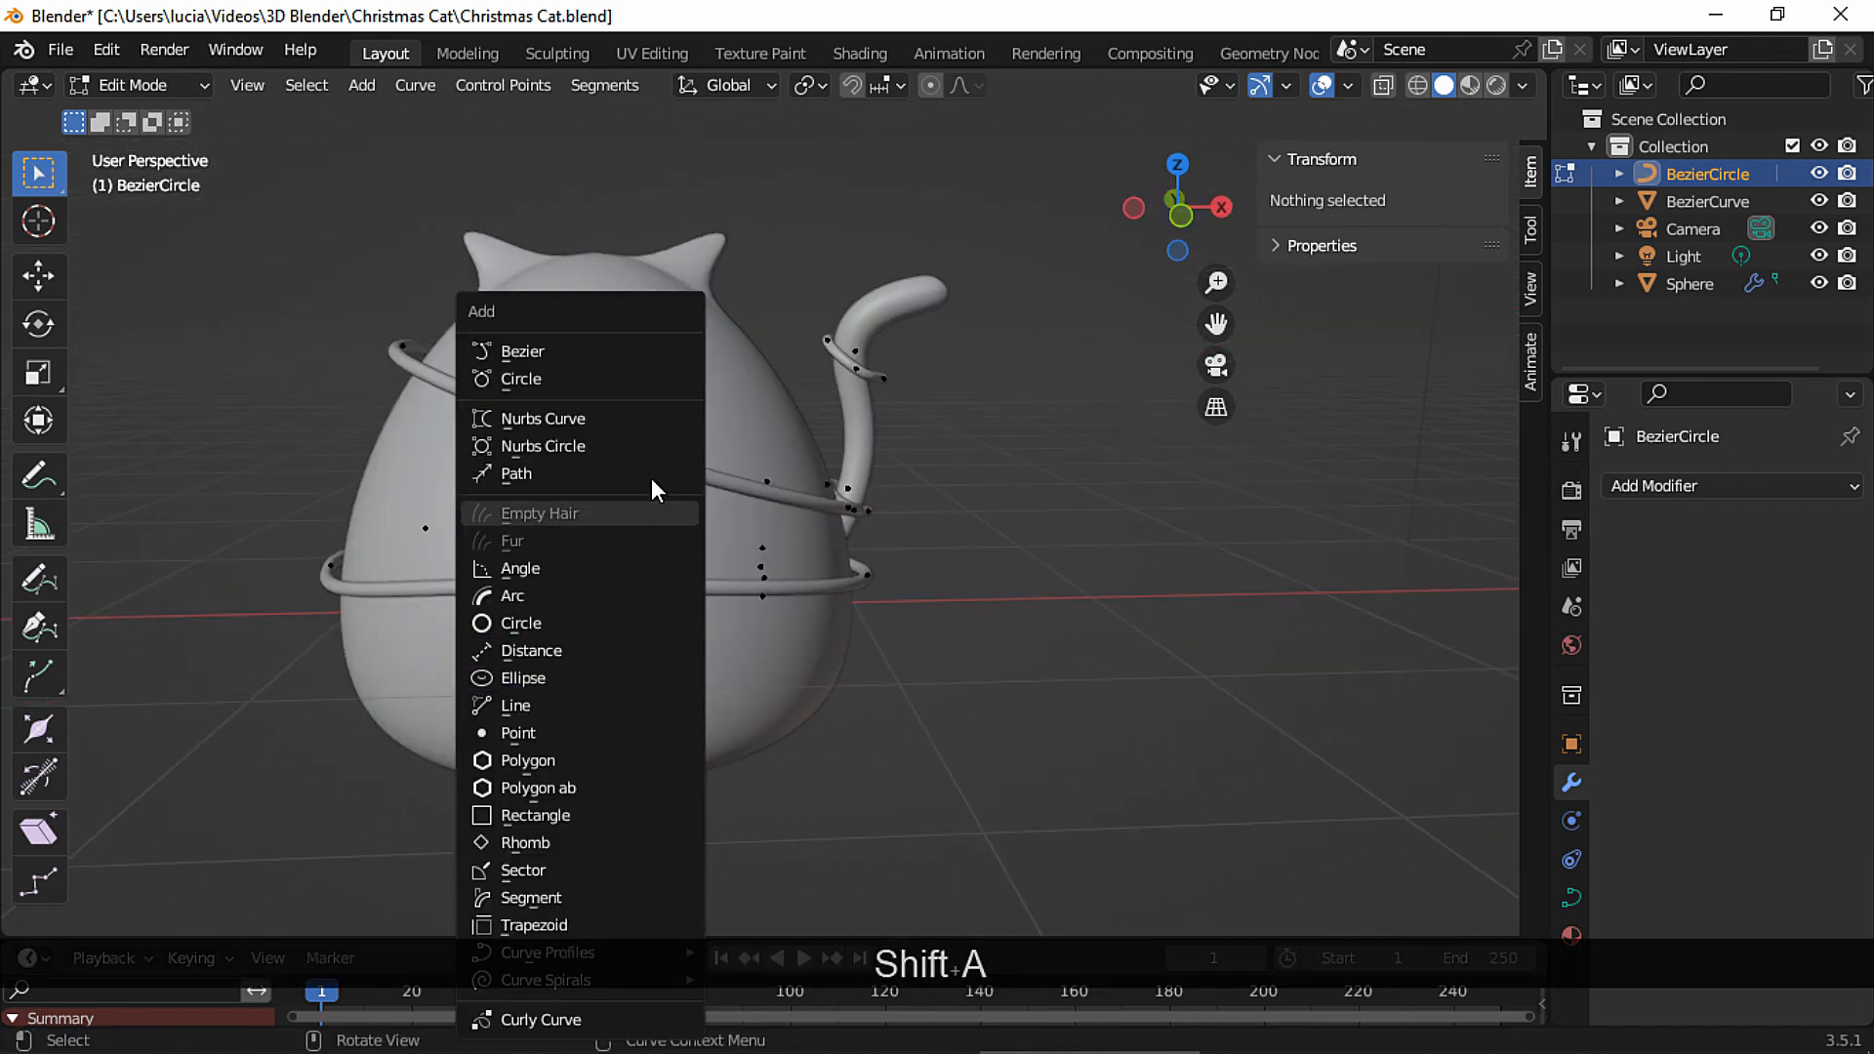
pyautogui.click(641, 386)
# Lower the new Bezier circle around the cat's lower body and scale it by about 1.04.
pyautogui.press('g')
pyautogui.press('z')
pyautogui.click(752, 626)
pyautogui.press('s')
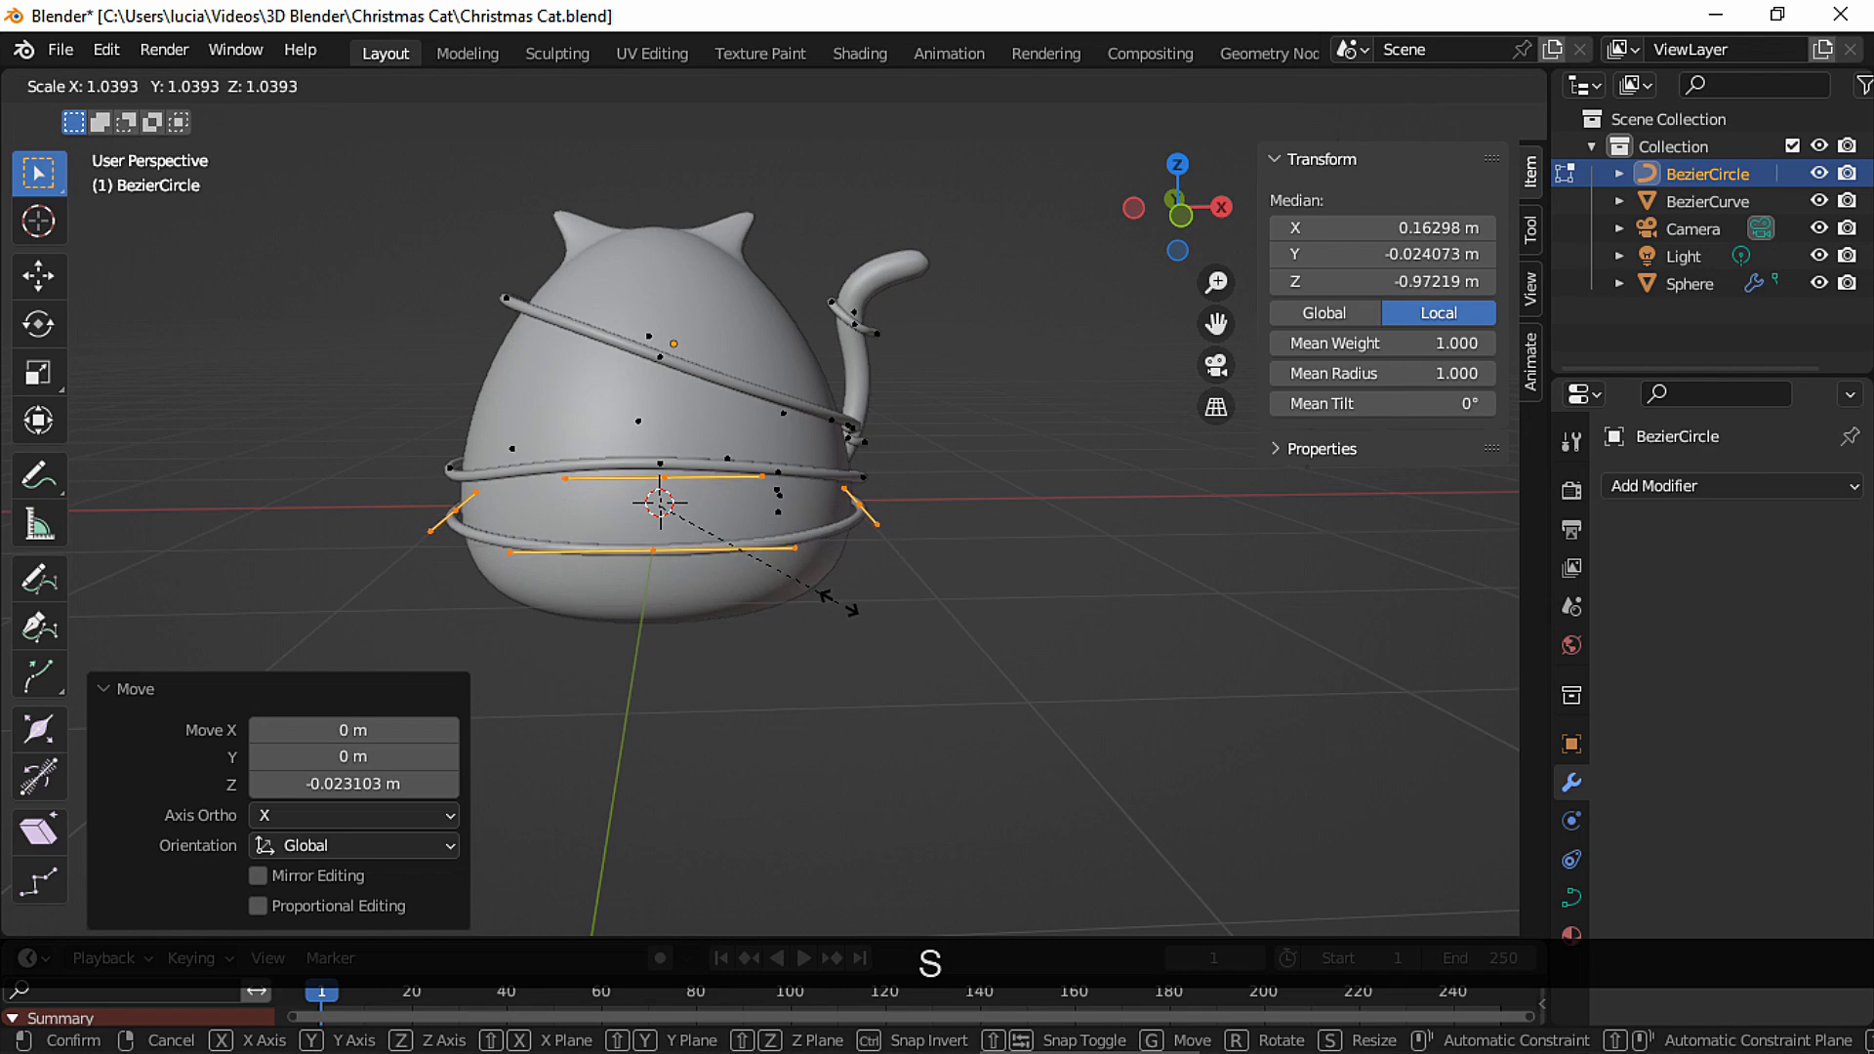
pyautogui.click(839, 604)
# Tilt the bottom ring in two rotations, the second about -5.3°, and lower it about 0.03 m in Z.
pyautogui.moveTo(845, 508); pyautogui.dragTo(875, 477, button='middle')
pyautogui.press('r')
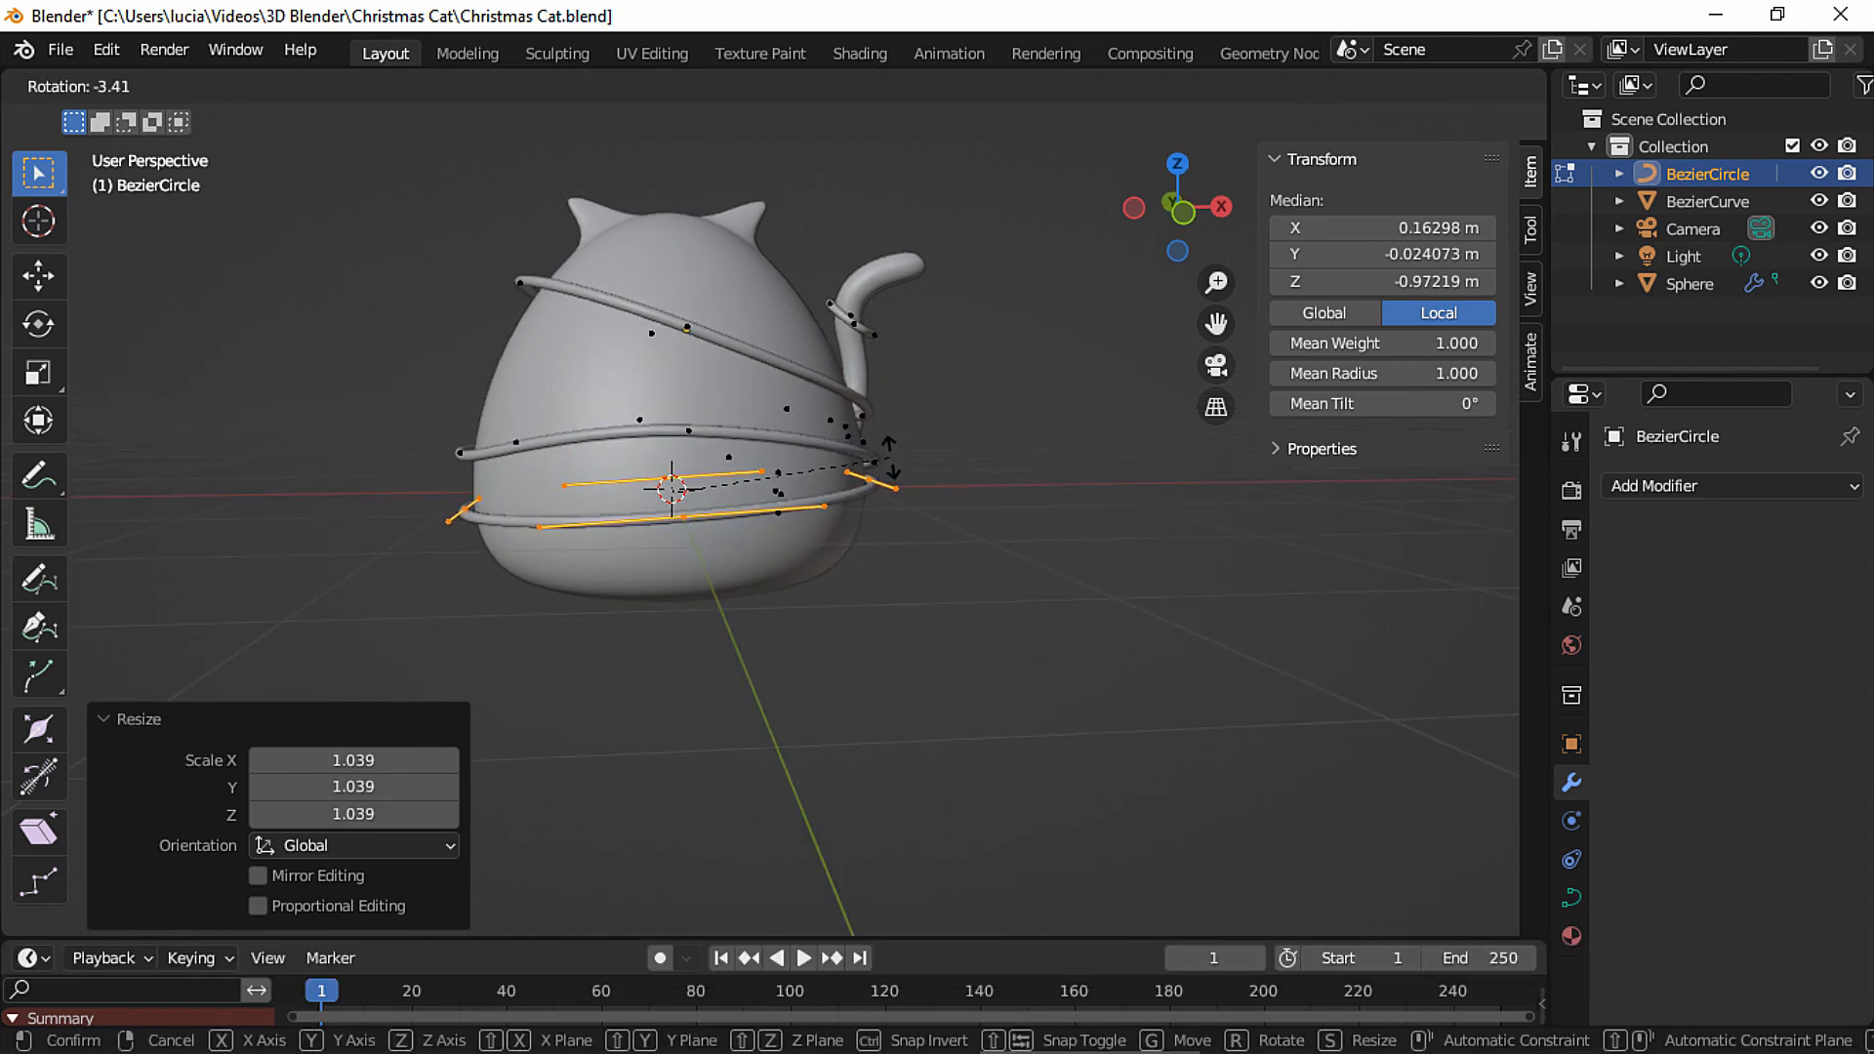
pyautogui.click(890, 460)
pyautogui.press('r')
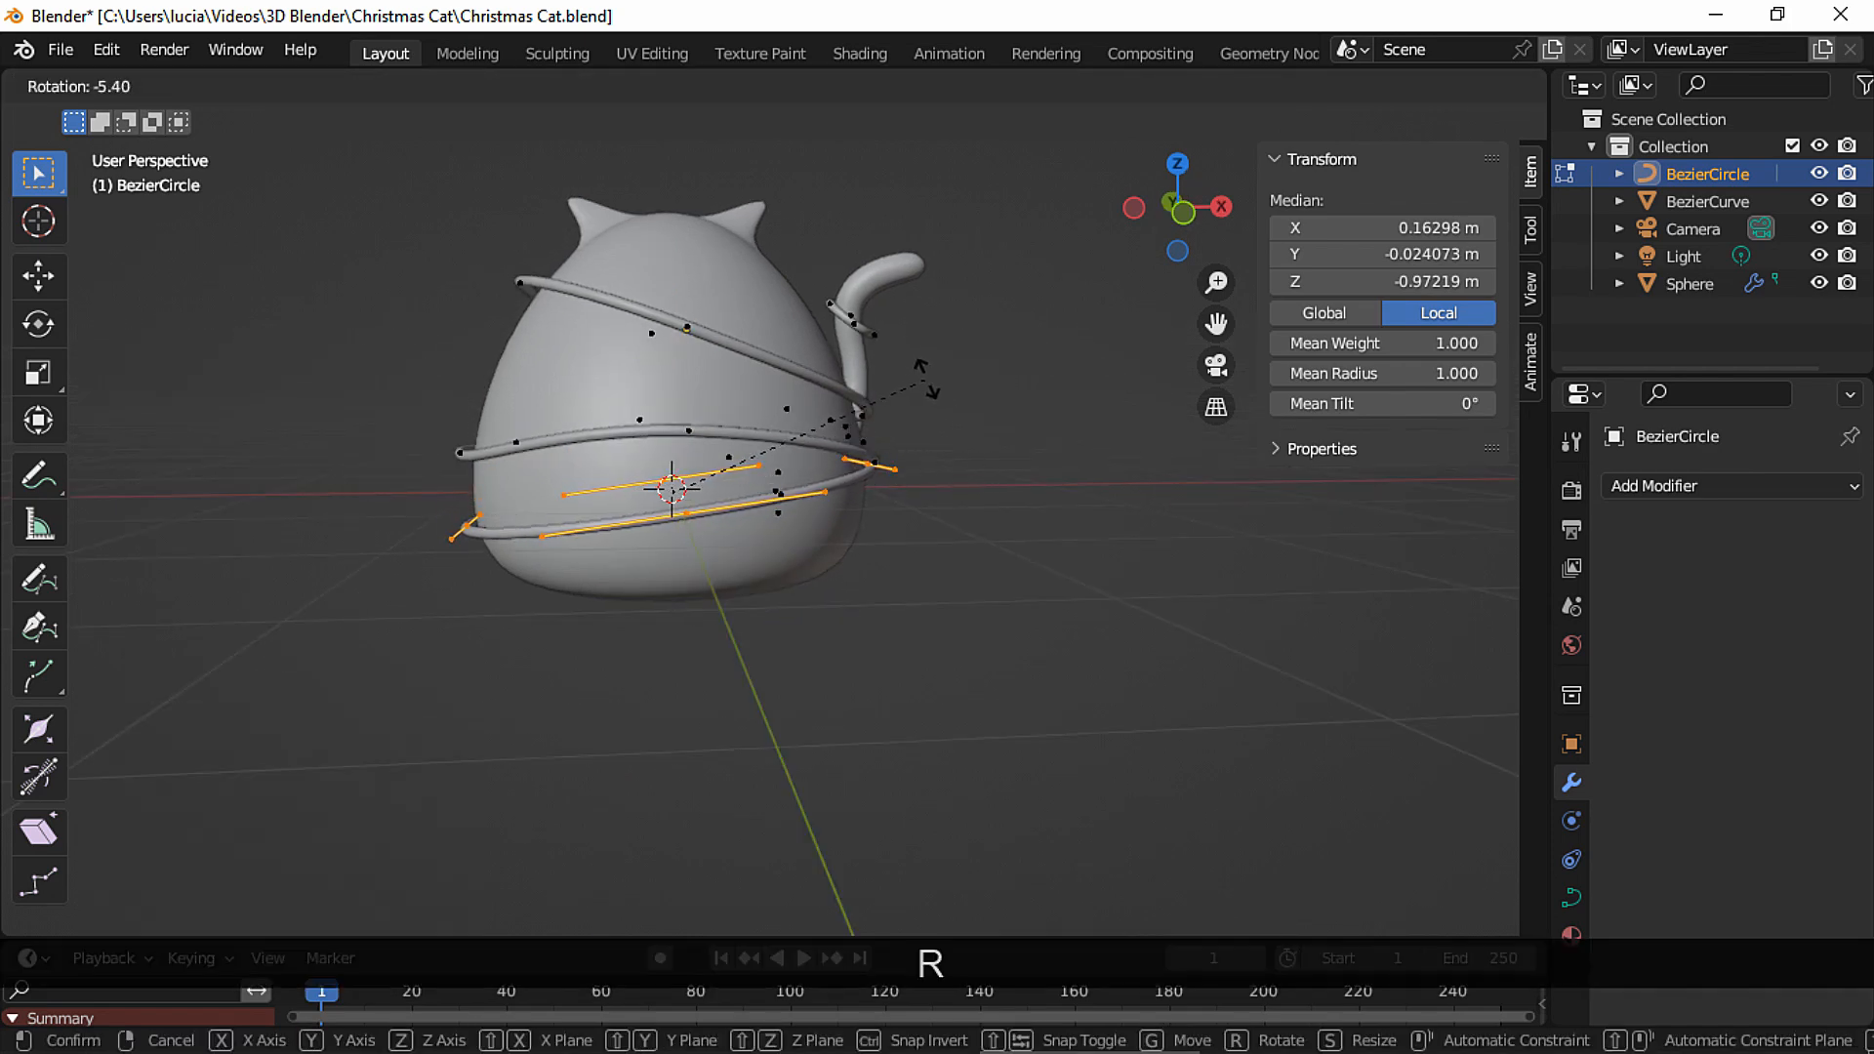
pyautogui.click(923, 378)
pyautogui.press('g')
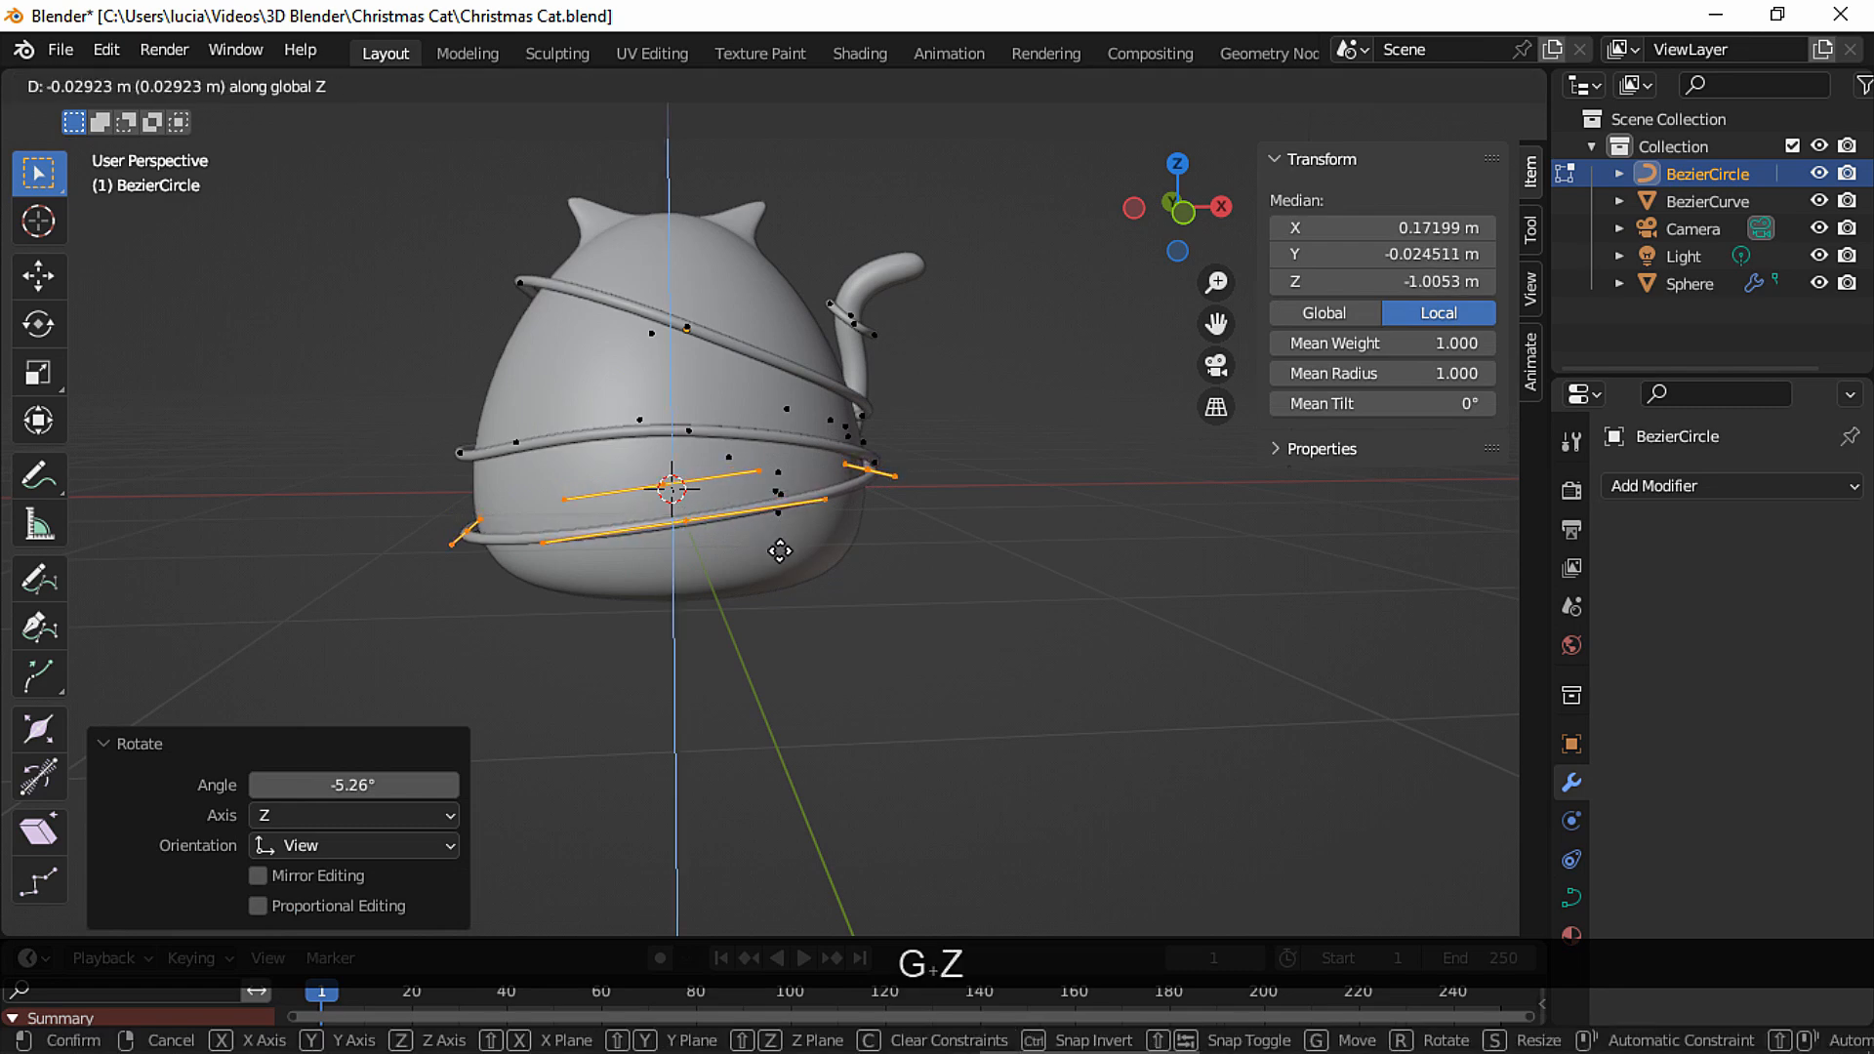
pyautogui.click(785, 556)
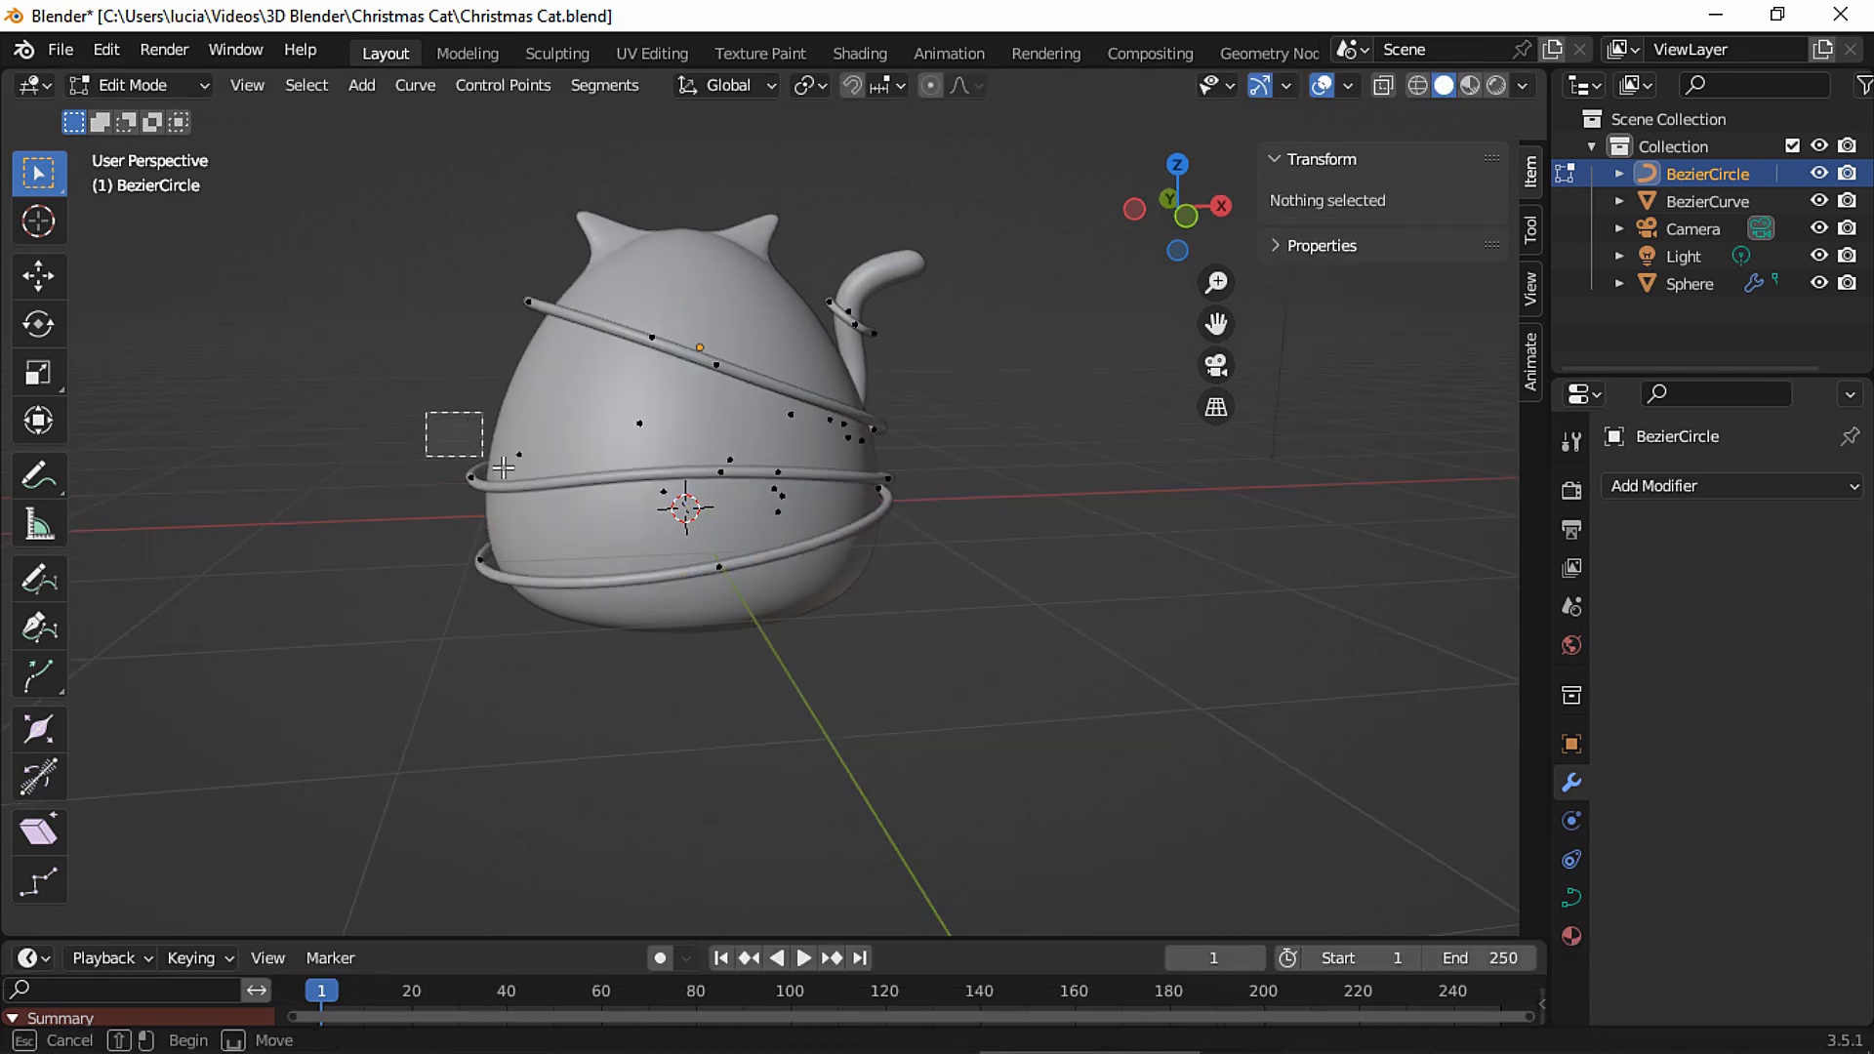
# Raise the side control point of the middle wire loop by about 0.19 m in Z.
pyautogui.moveTo(565, 504); pyautogui.dragTo(551, 495)
pyautogui.press('g')
pyautogui.press('z')
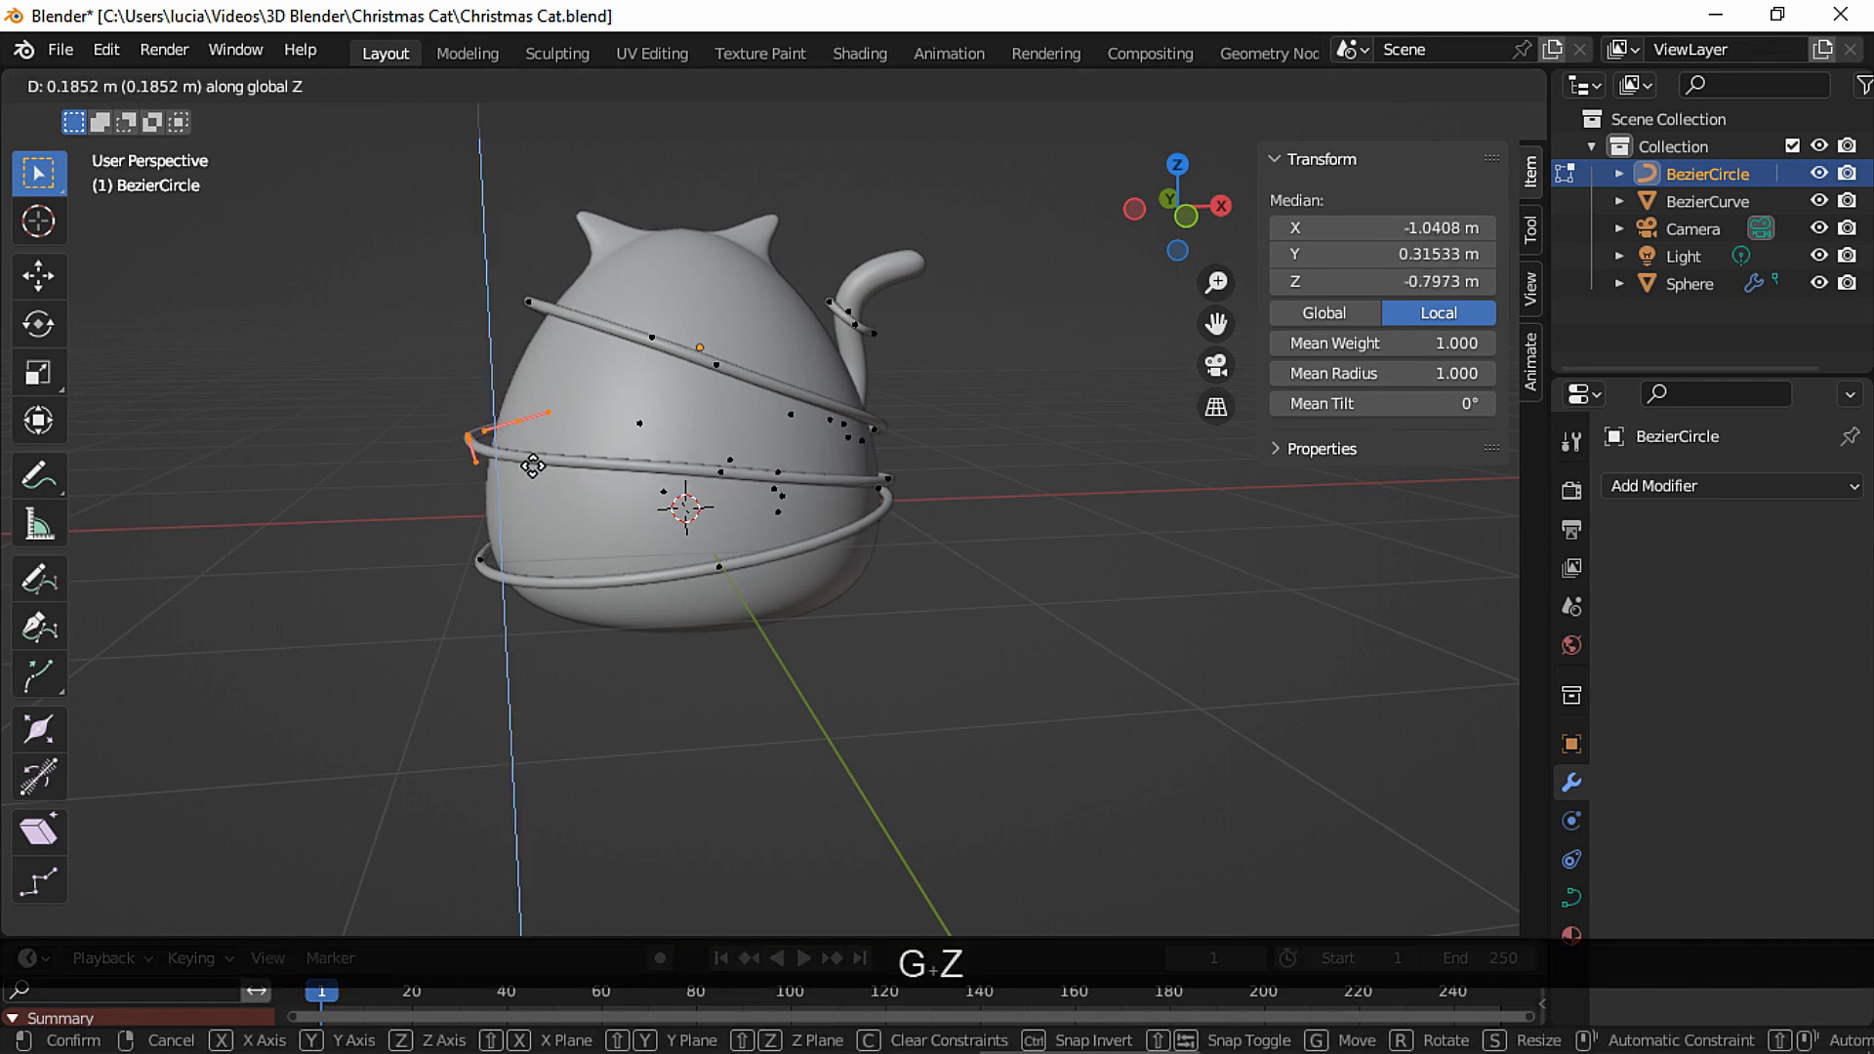
pyautogui.press('Escape')
# Select the whole bottom ring and rotate it about 12.8° around the view axis.
pyautogui.click(739, 561)
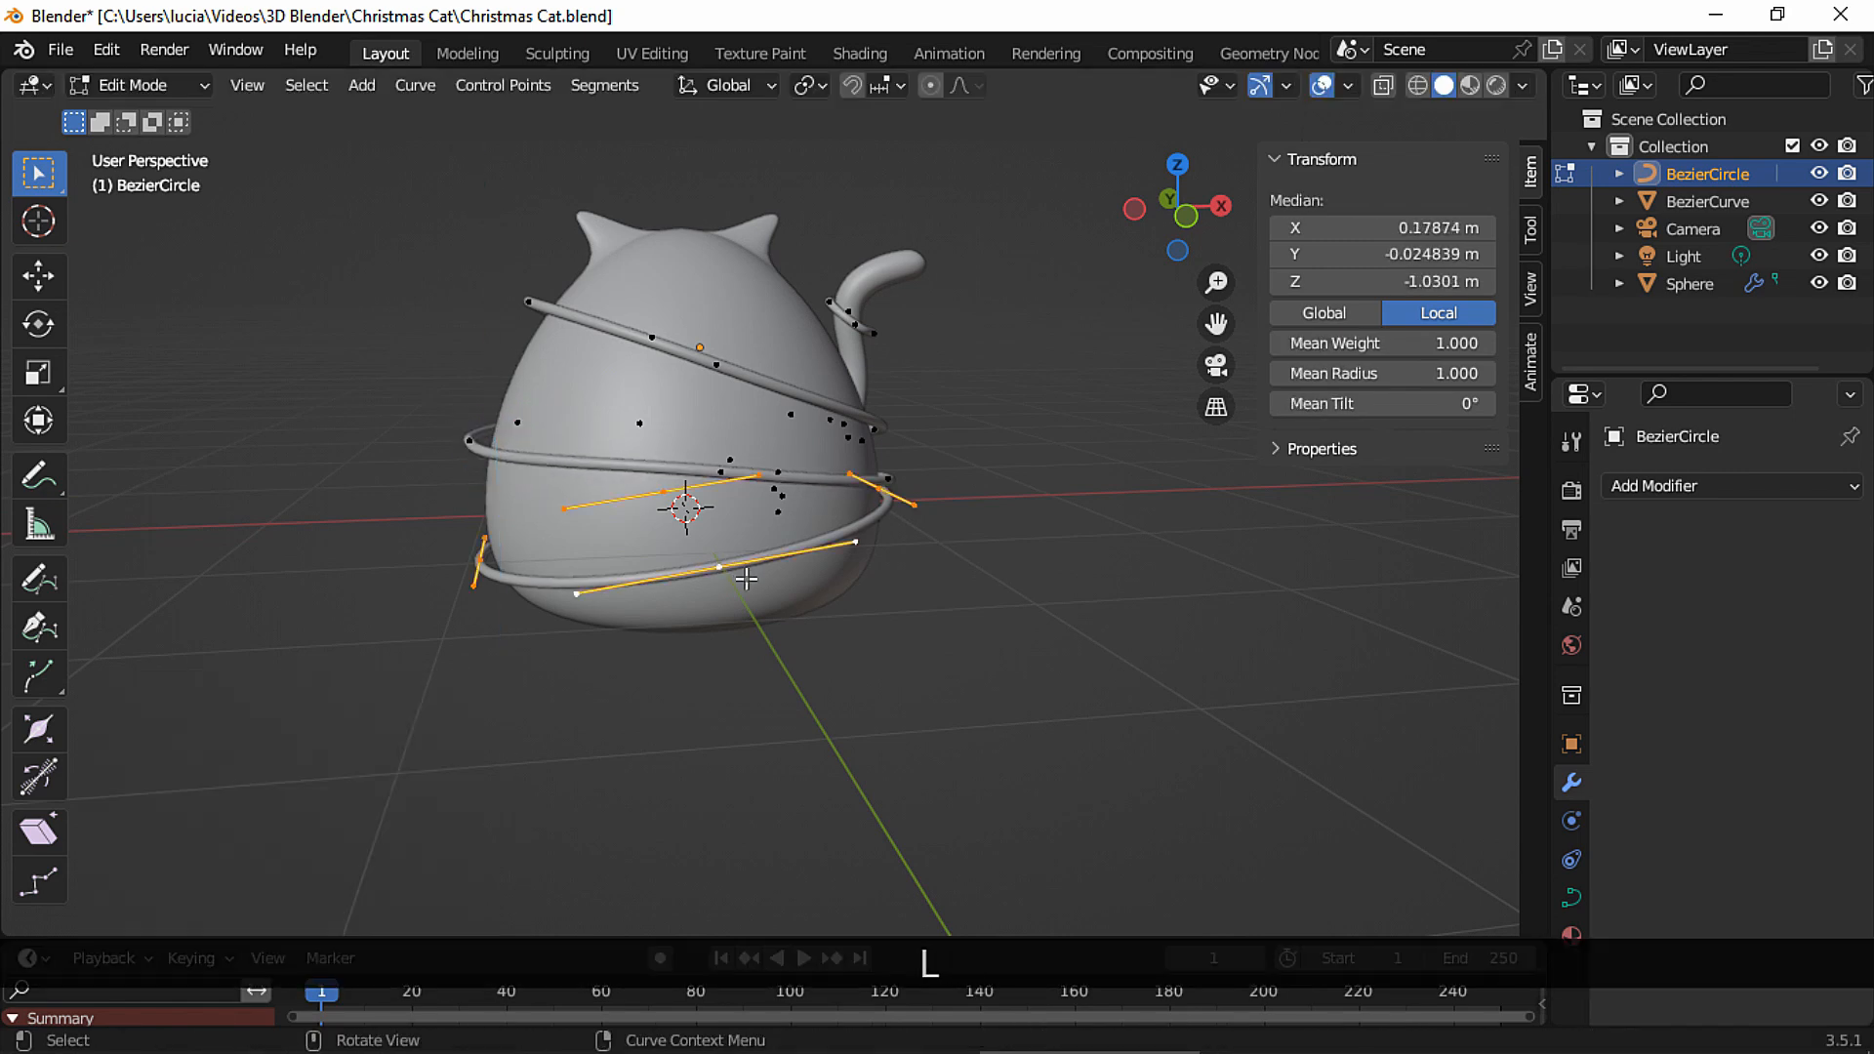
pyautogui.press('r')
pyautogui.click(747, 607)
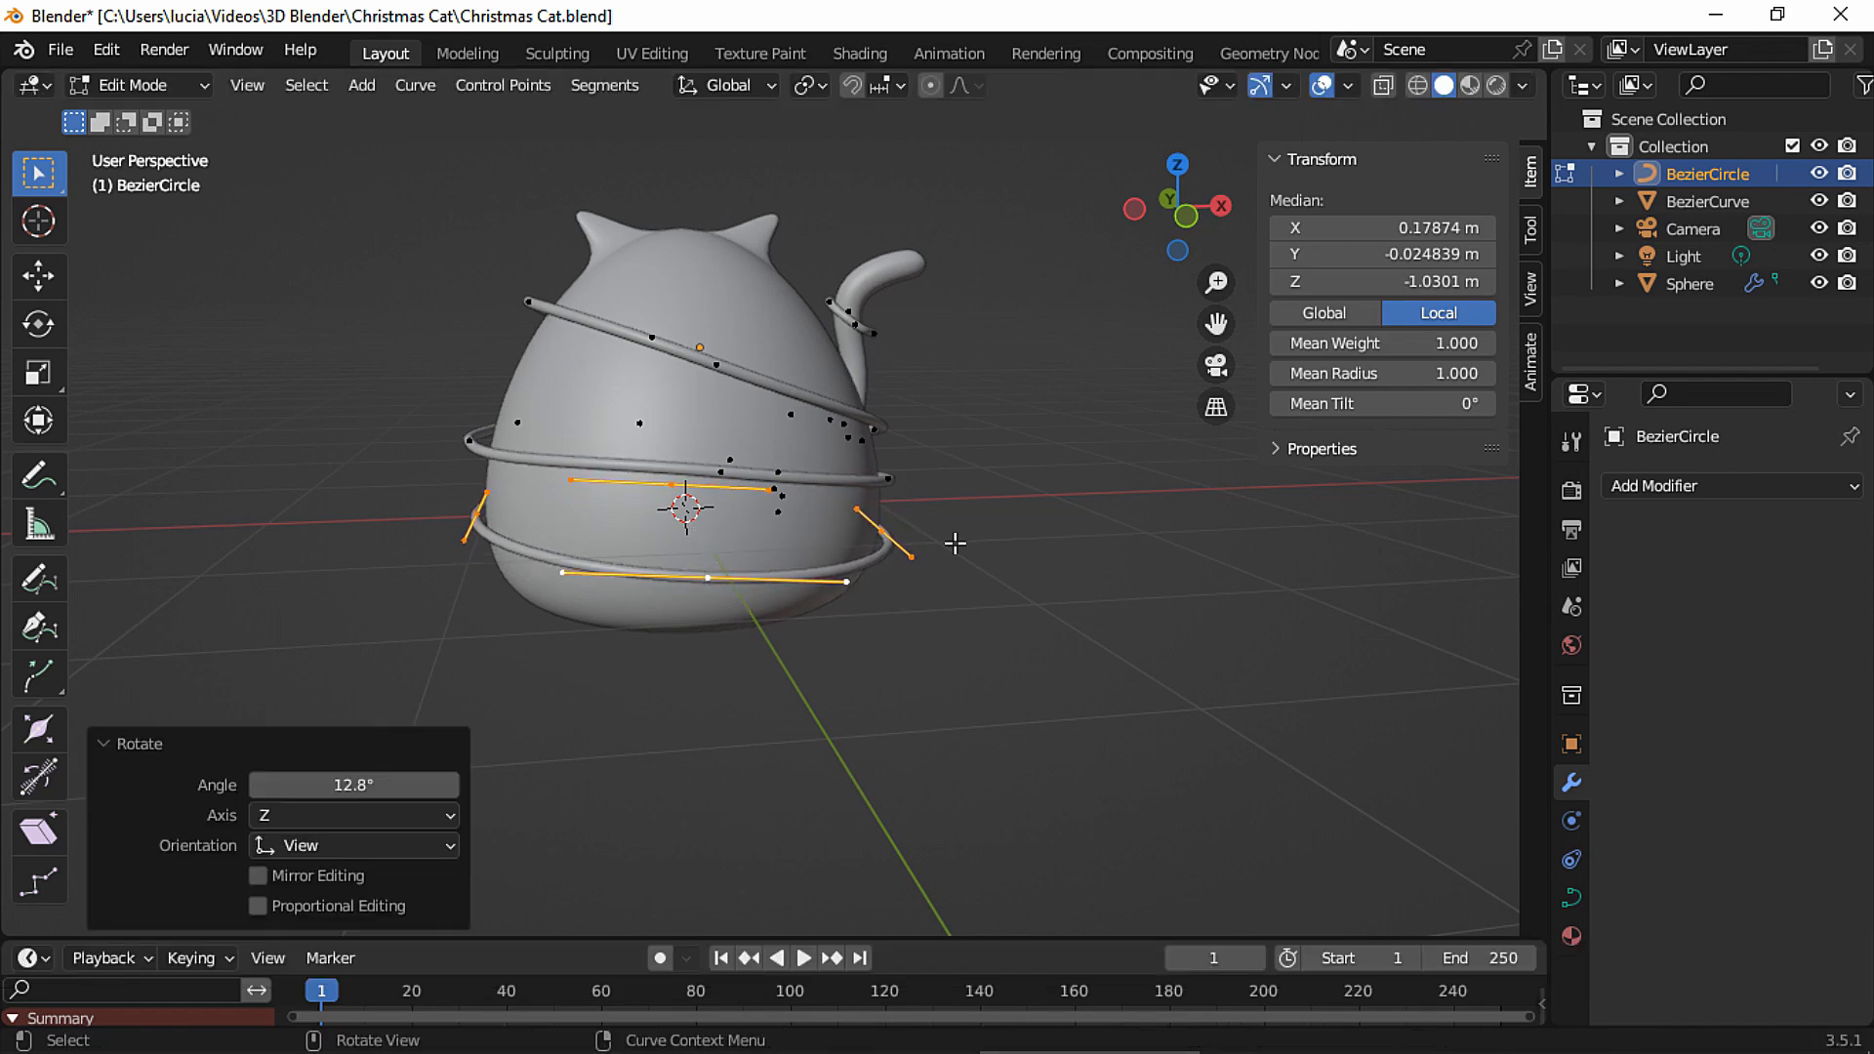
# Move the middle loop's control point on the tail side about 0.06 m, rotate it about -10.3° and refine its position.
pyautogui.click(908, 549)
pyautogui.moveTo(898, 547); pyautogui.dragTo(1122, 527, button='middle')
pyautogui.click(869, 382)
pyautogui.moveTo(869, 382); pyautogui.dragTo(892, 345, button='middle')
pyautogui.press('g')
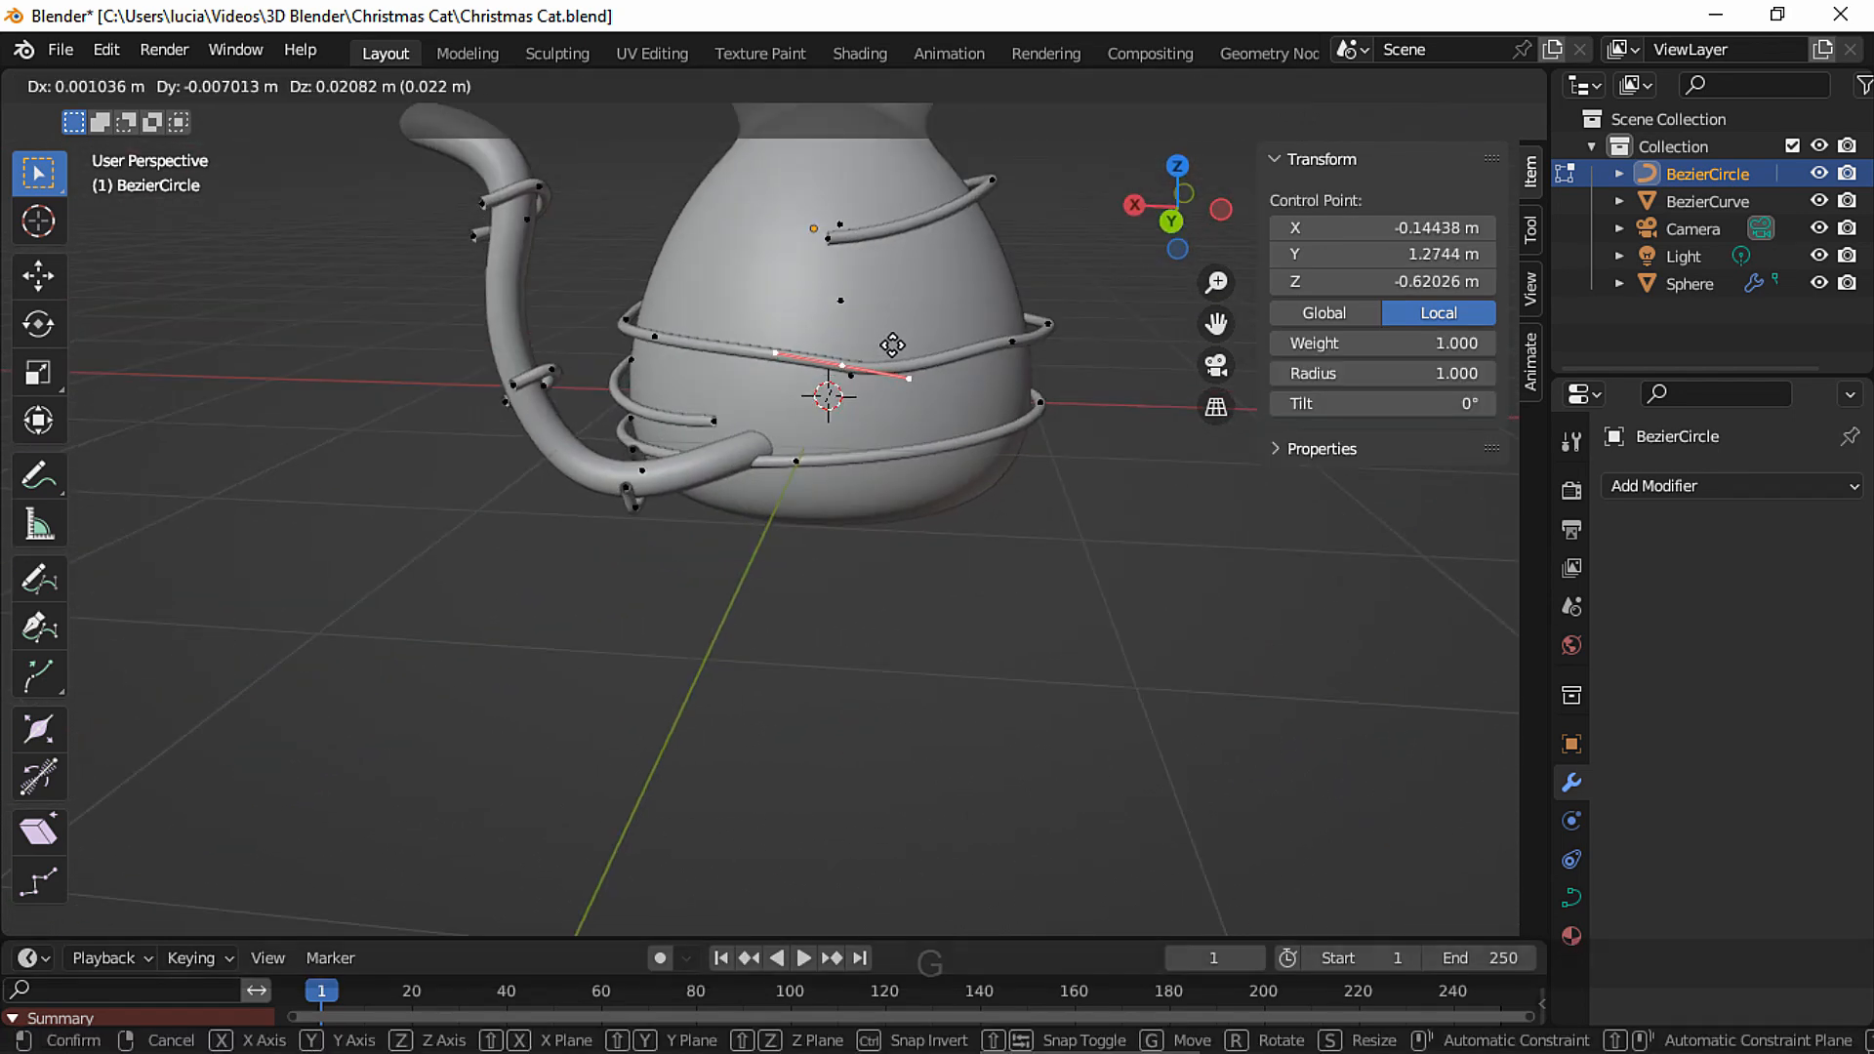
pyautogui.click(912, 341)
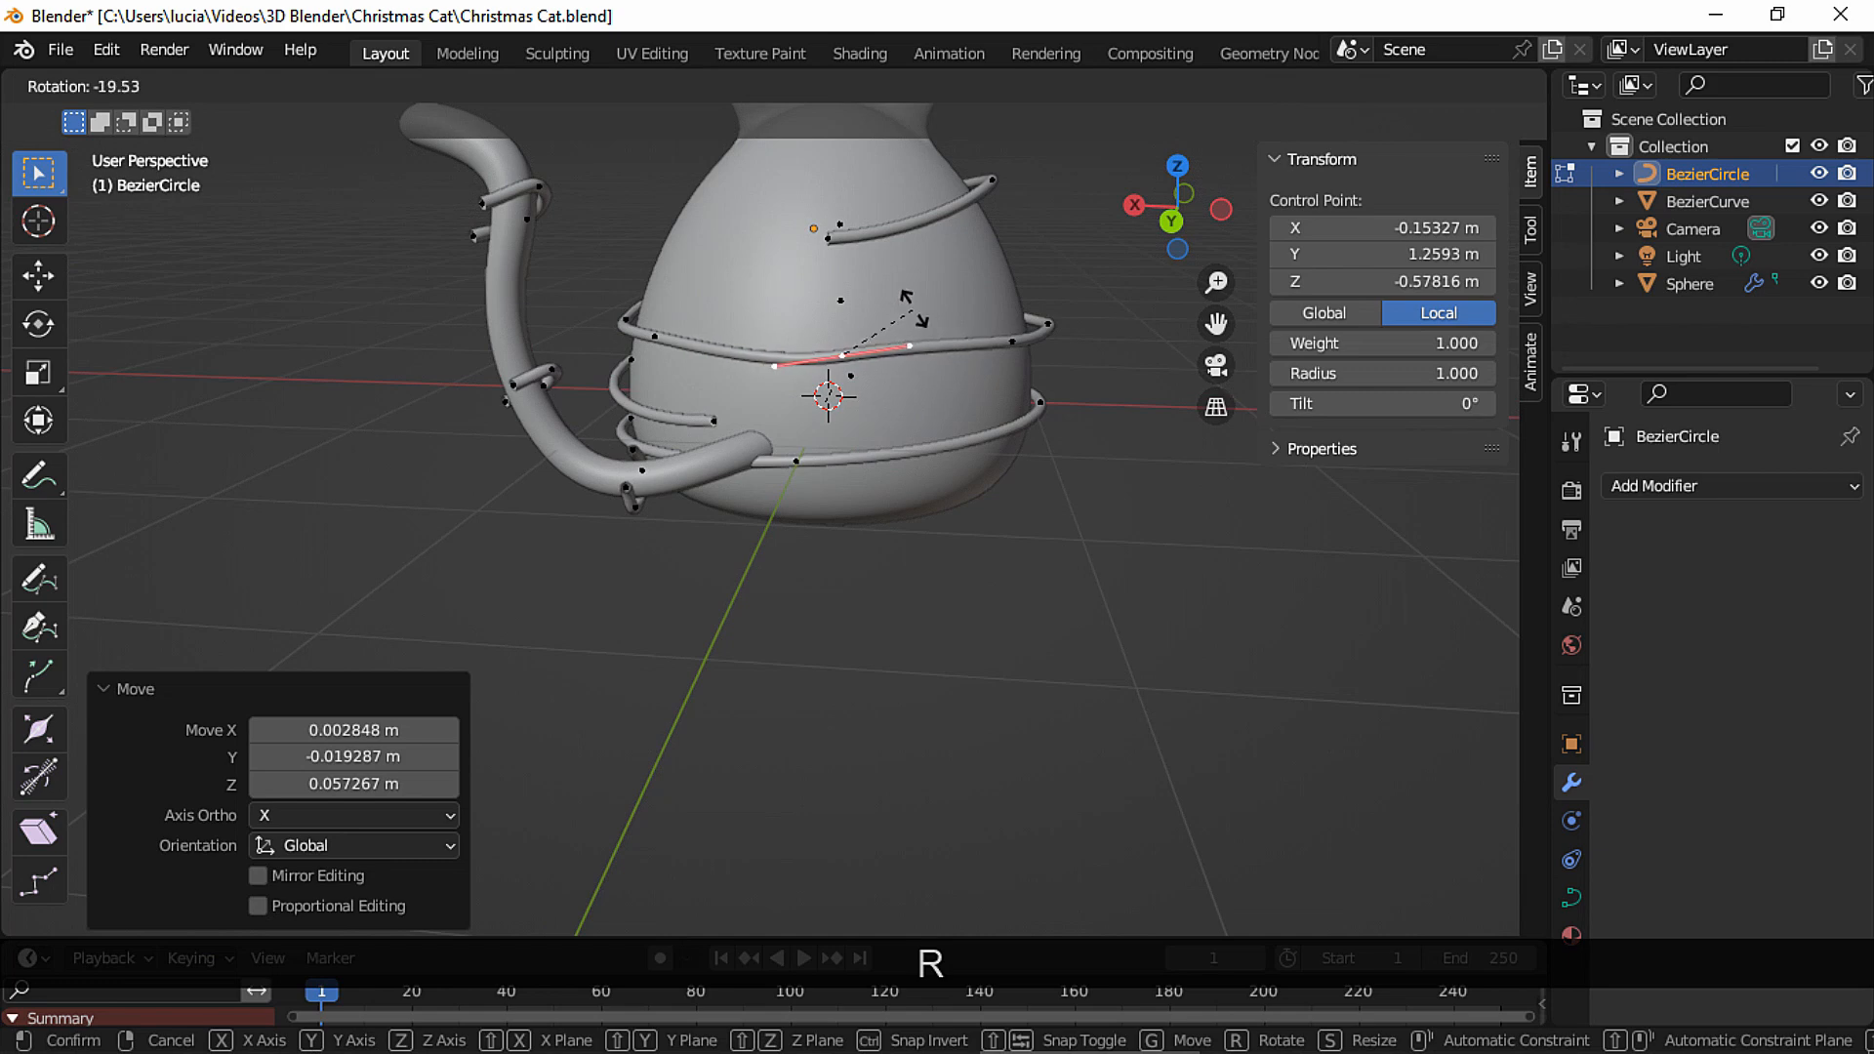
pyautogui.click(918, 318)
pyautogui.press('g')
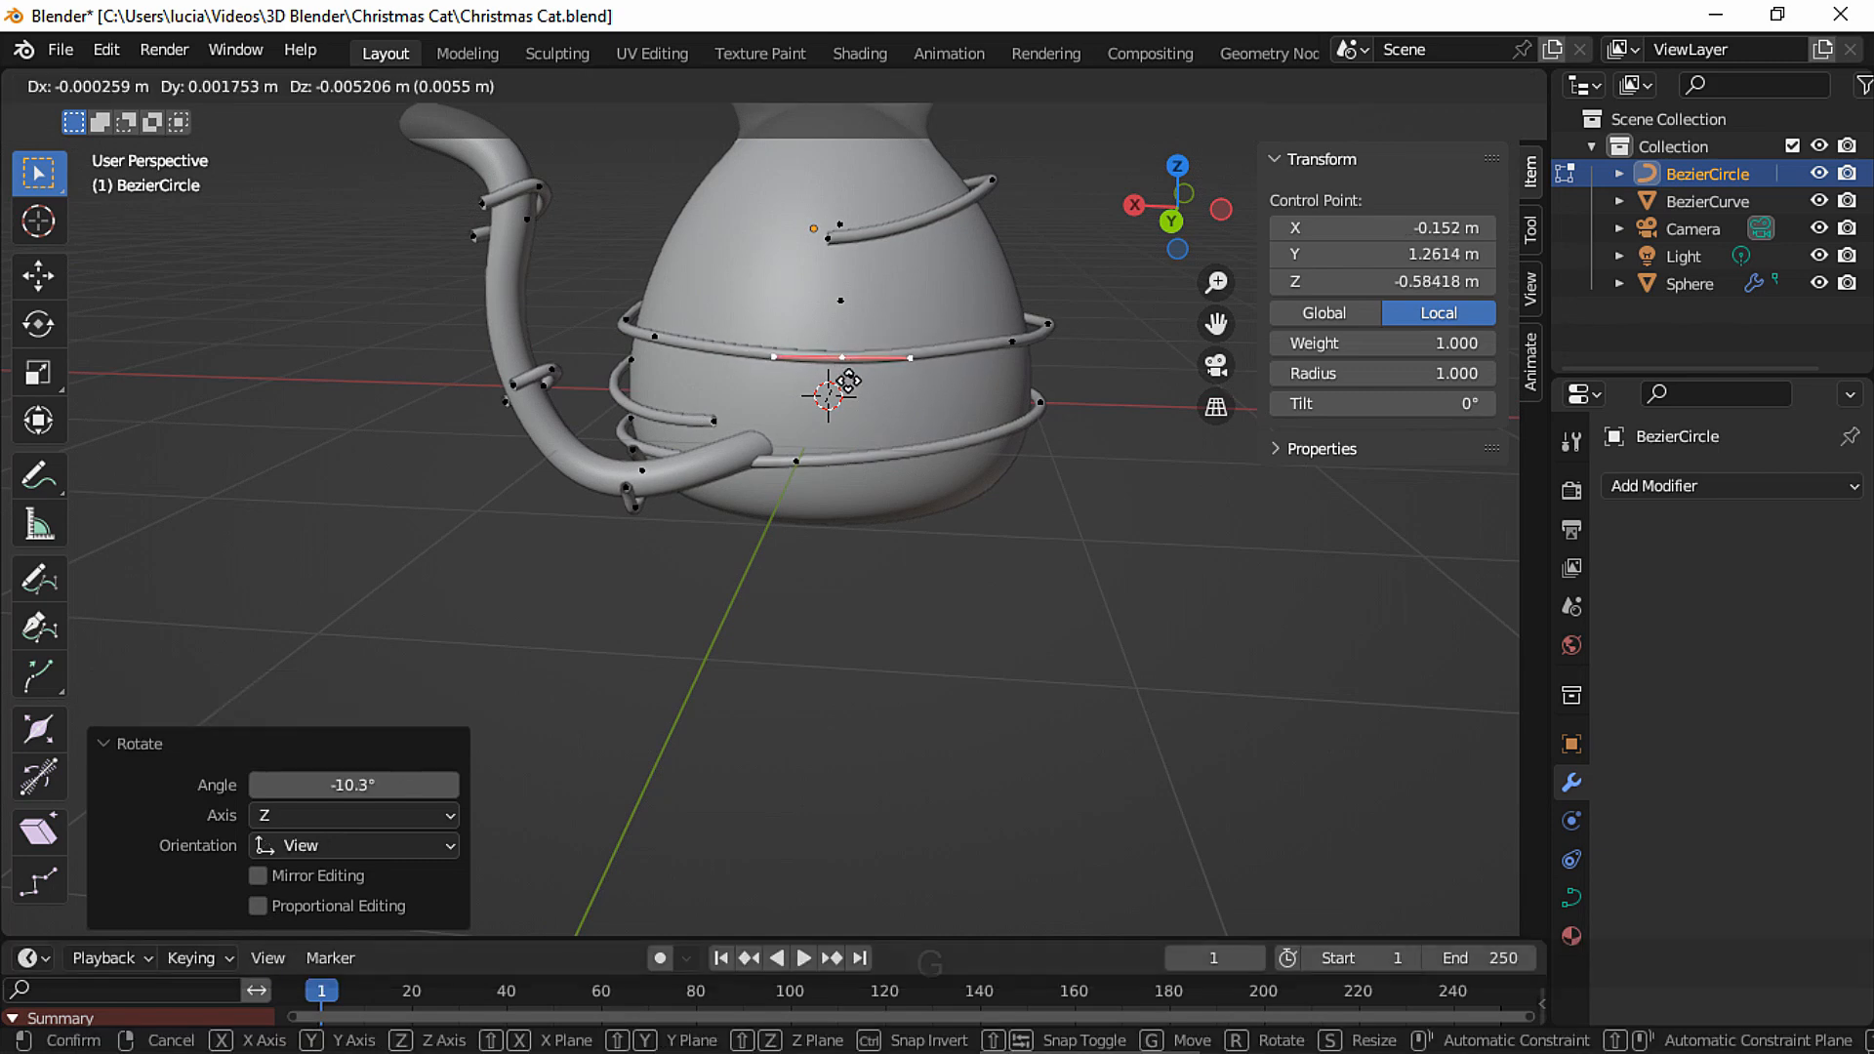
pyautogui.click(848, 410)
# Move the middle loop's control point opposite the tail about 0.07 m and rotate it to shape a gentle wave.
pyautogui.click(591, 371)
pyautogui.moveTo(848, 410); pyautogui.dragTo(537, 341, button='middle')
pyautogui.click(841, 459)
pyautogui.press('g')
pyautogui.click(855, 459)
pyautogui.press('r')
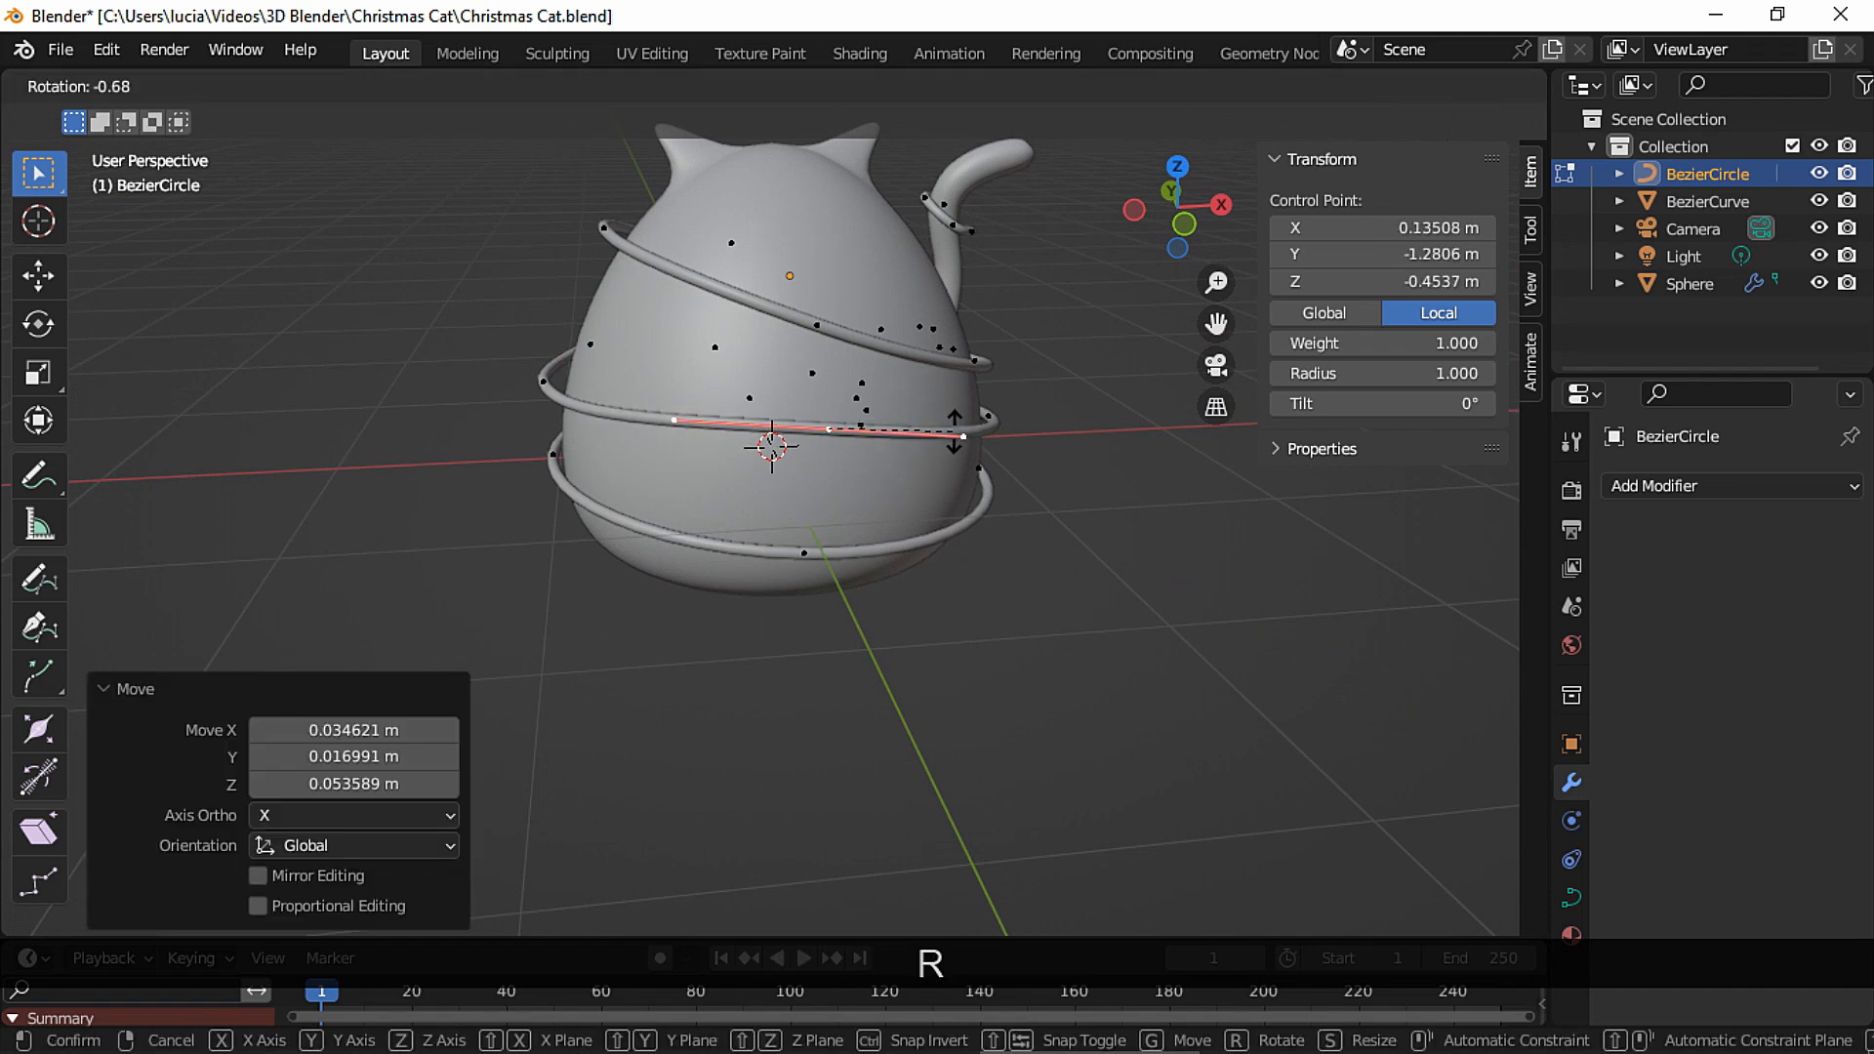
pyautogui.click(914, 405)
# Raise the bottom ring's nearest control point about 0.16 m in Z and rotate it about 20.5°.
pyautogui.click(804, 553)
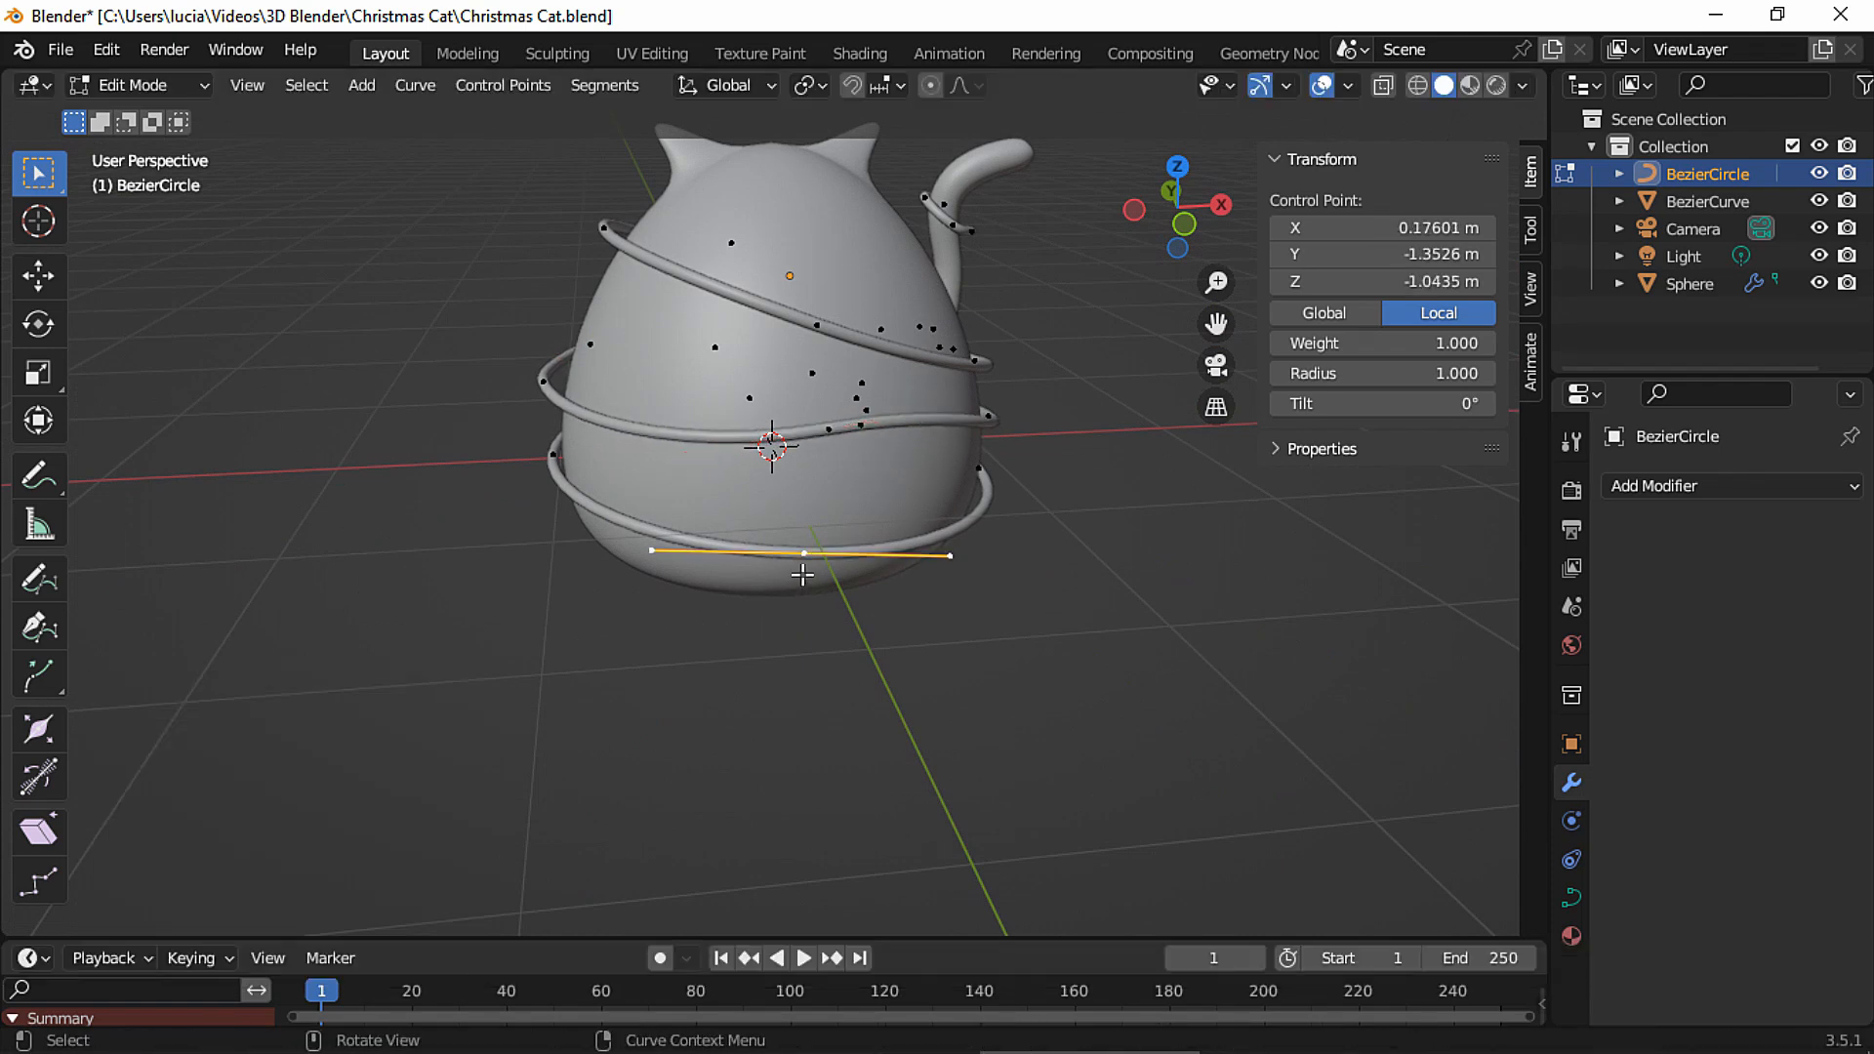
pyautogui.press('g')
pyautogui.press('z')
pyautogui.click(803, 523)
pyautogui.press('r')
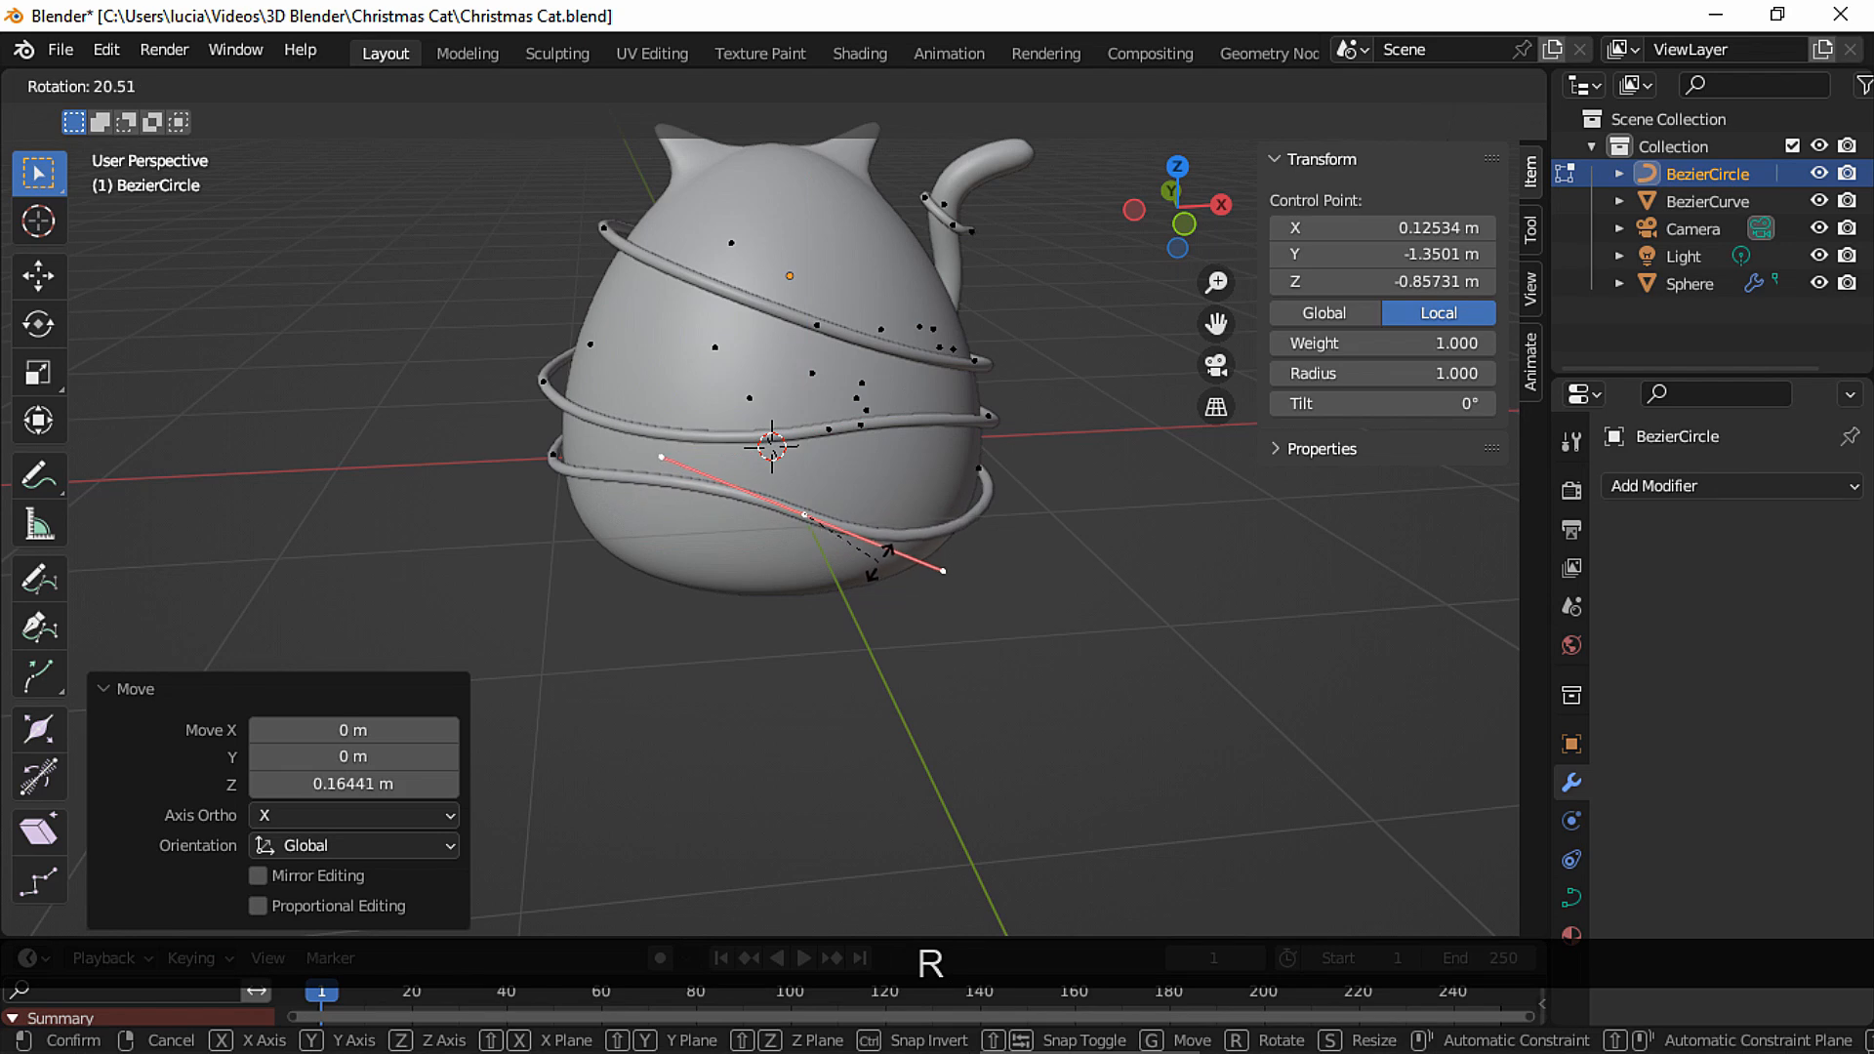
pyautogui.click(882, 549)
# Shift the middle loop's side point inward, then lower the upper wire's central point about 0.13 m and rotate it about -21.4°.
pyautogui.click(543, 381)
pyautogui.press('g')
pyautogui.click(574, 385)
pyautogui.click(787, 298)
pyautogui.press('g')
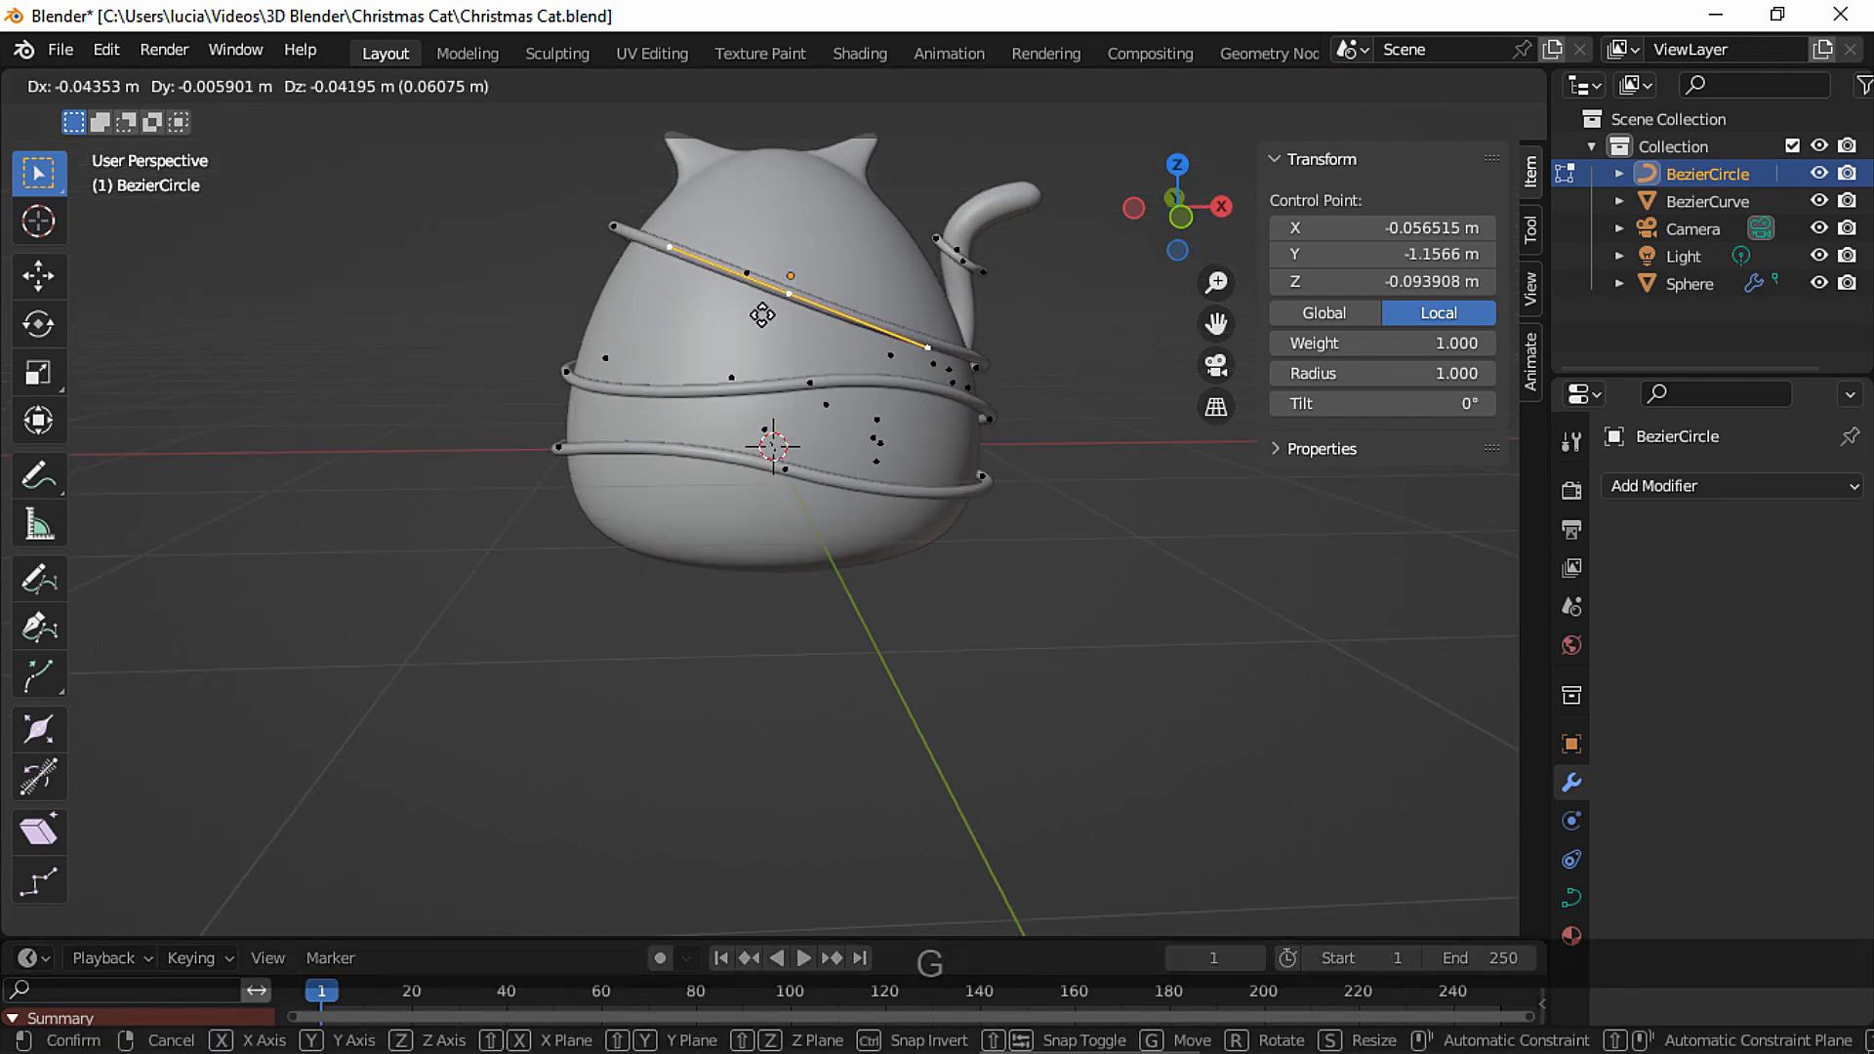
pyautogui.click(768, 322)
pyautogui.press('r')
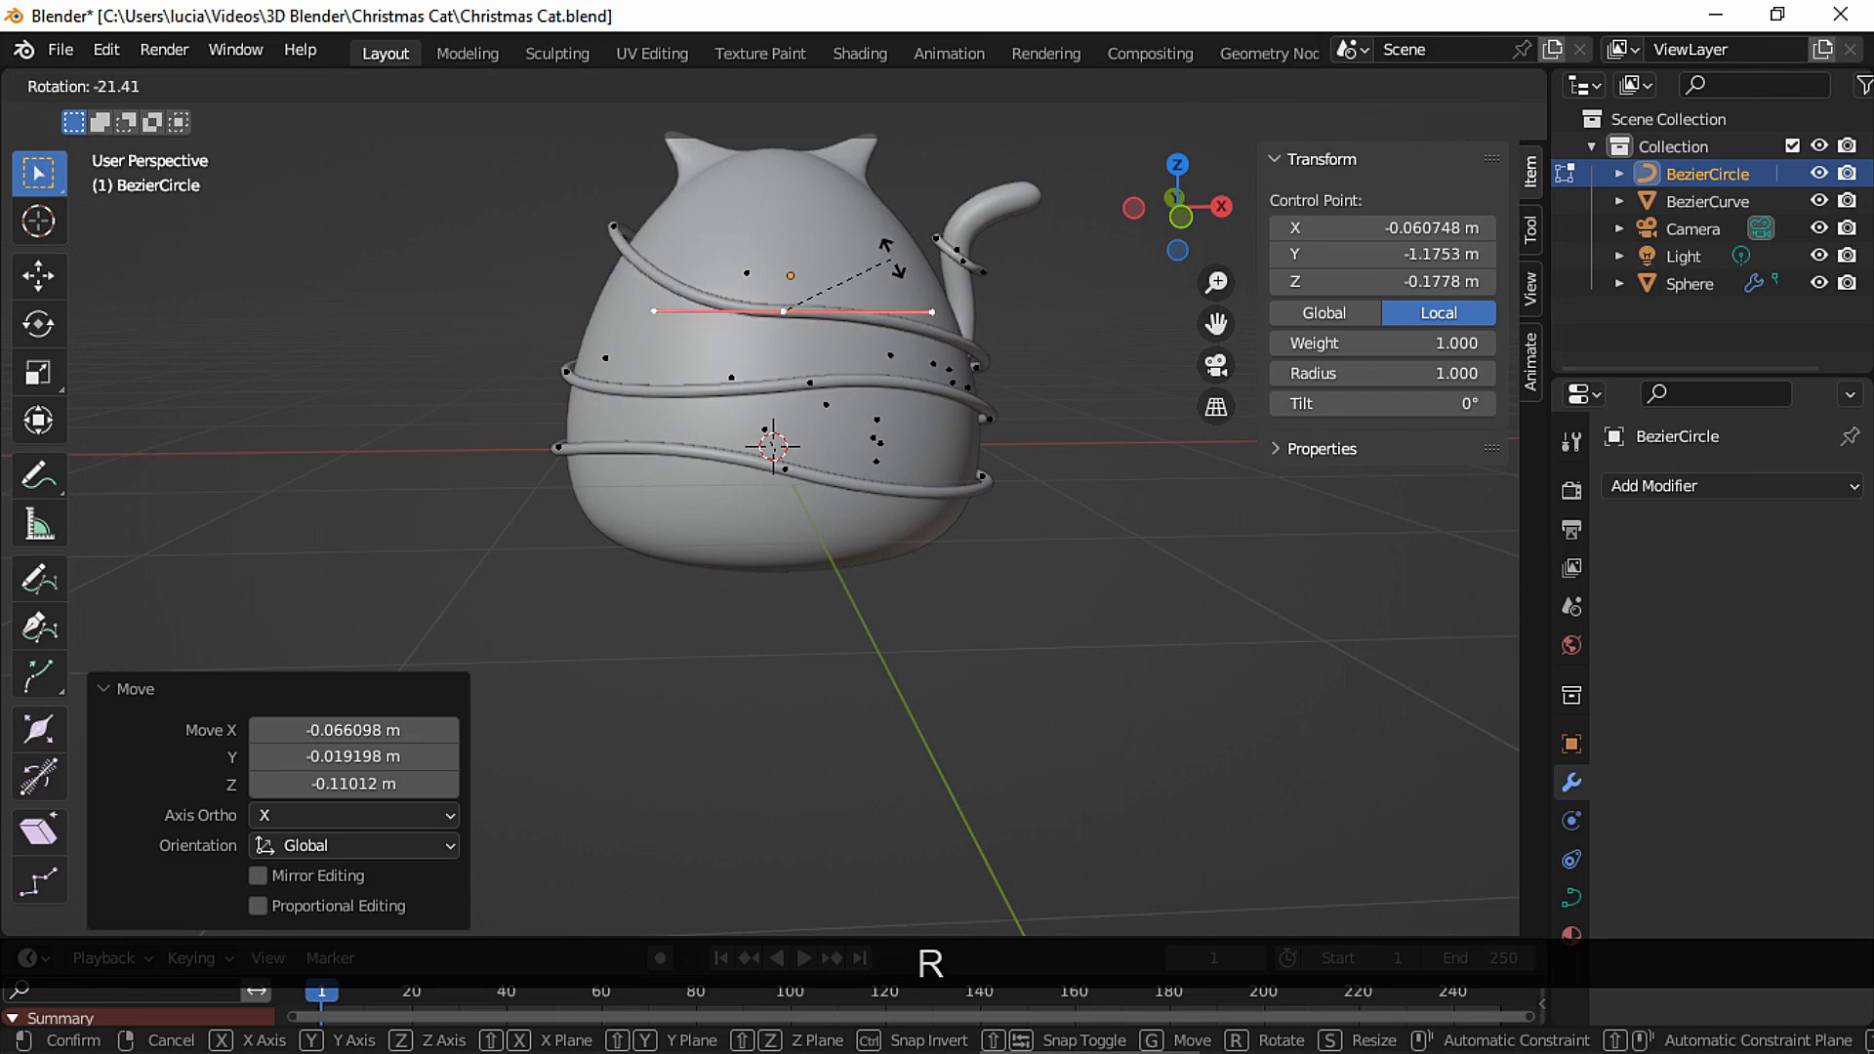
pyautogui.click(889, 254)
# Viewed from above, reposition the upper wire's front point and rotate and move its side point to follow the body.
pyautogui.moveTo(888, 253); pyautogui.dragTo(845, 263, button='middle')
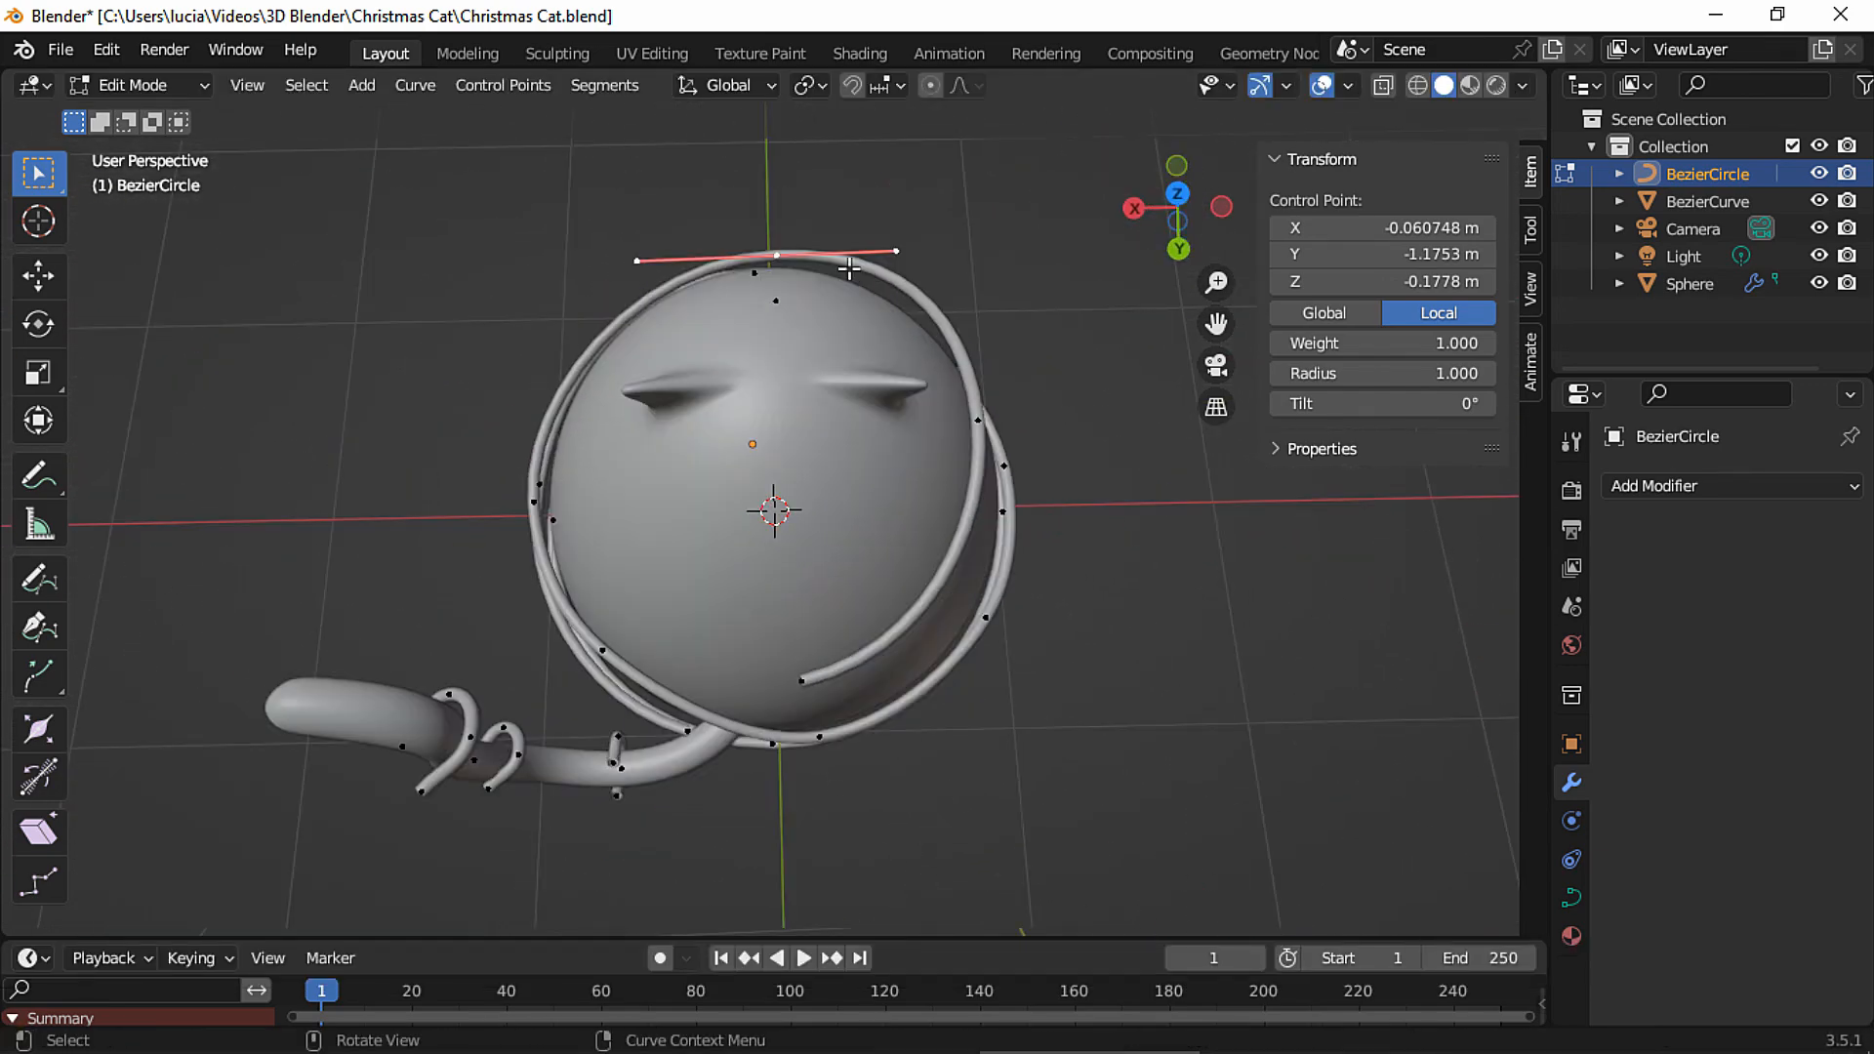
pyautogui.press('g')
pyautogui.click(894, 296)
pyautogui.click(986, 441)
pyautogui.press('r')
pyautogui.click(1006, 425)
pyautogui.press('g')
pyautogui.click(1011, 444)
# Adjust the upper wire's open end, then move its front control point about 0.06 m in X and rotate it about 1.7°.
pyautogui.click(824, 683)
pyautogui.press('g')
pyautogui.click(830, 686)
pyautogui.click(794, 257)
pyautogui.press('g')
pyautogui.click(782, 257)
pyautogui.press('r')
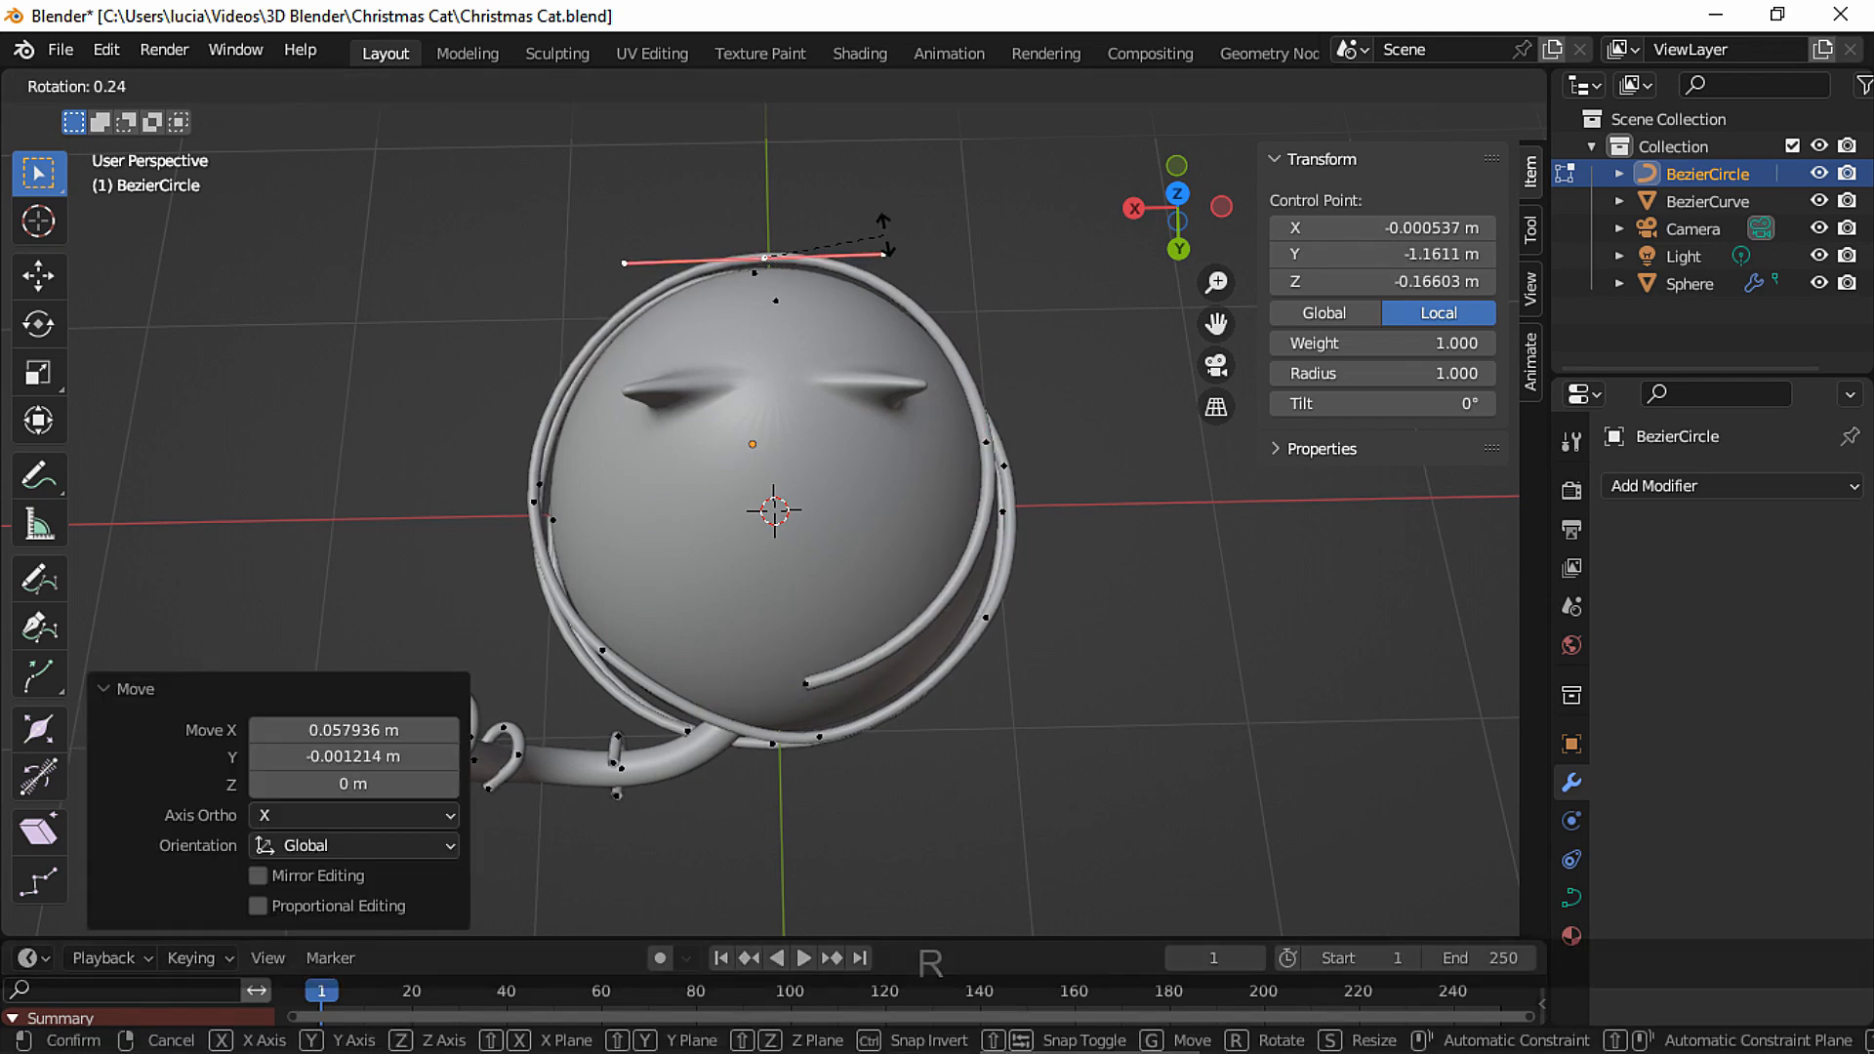
pyautogui.click(872, 239)
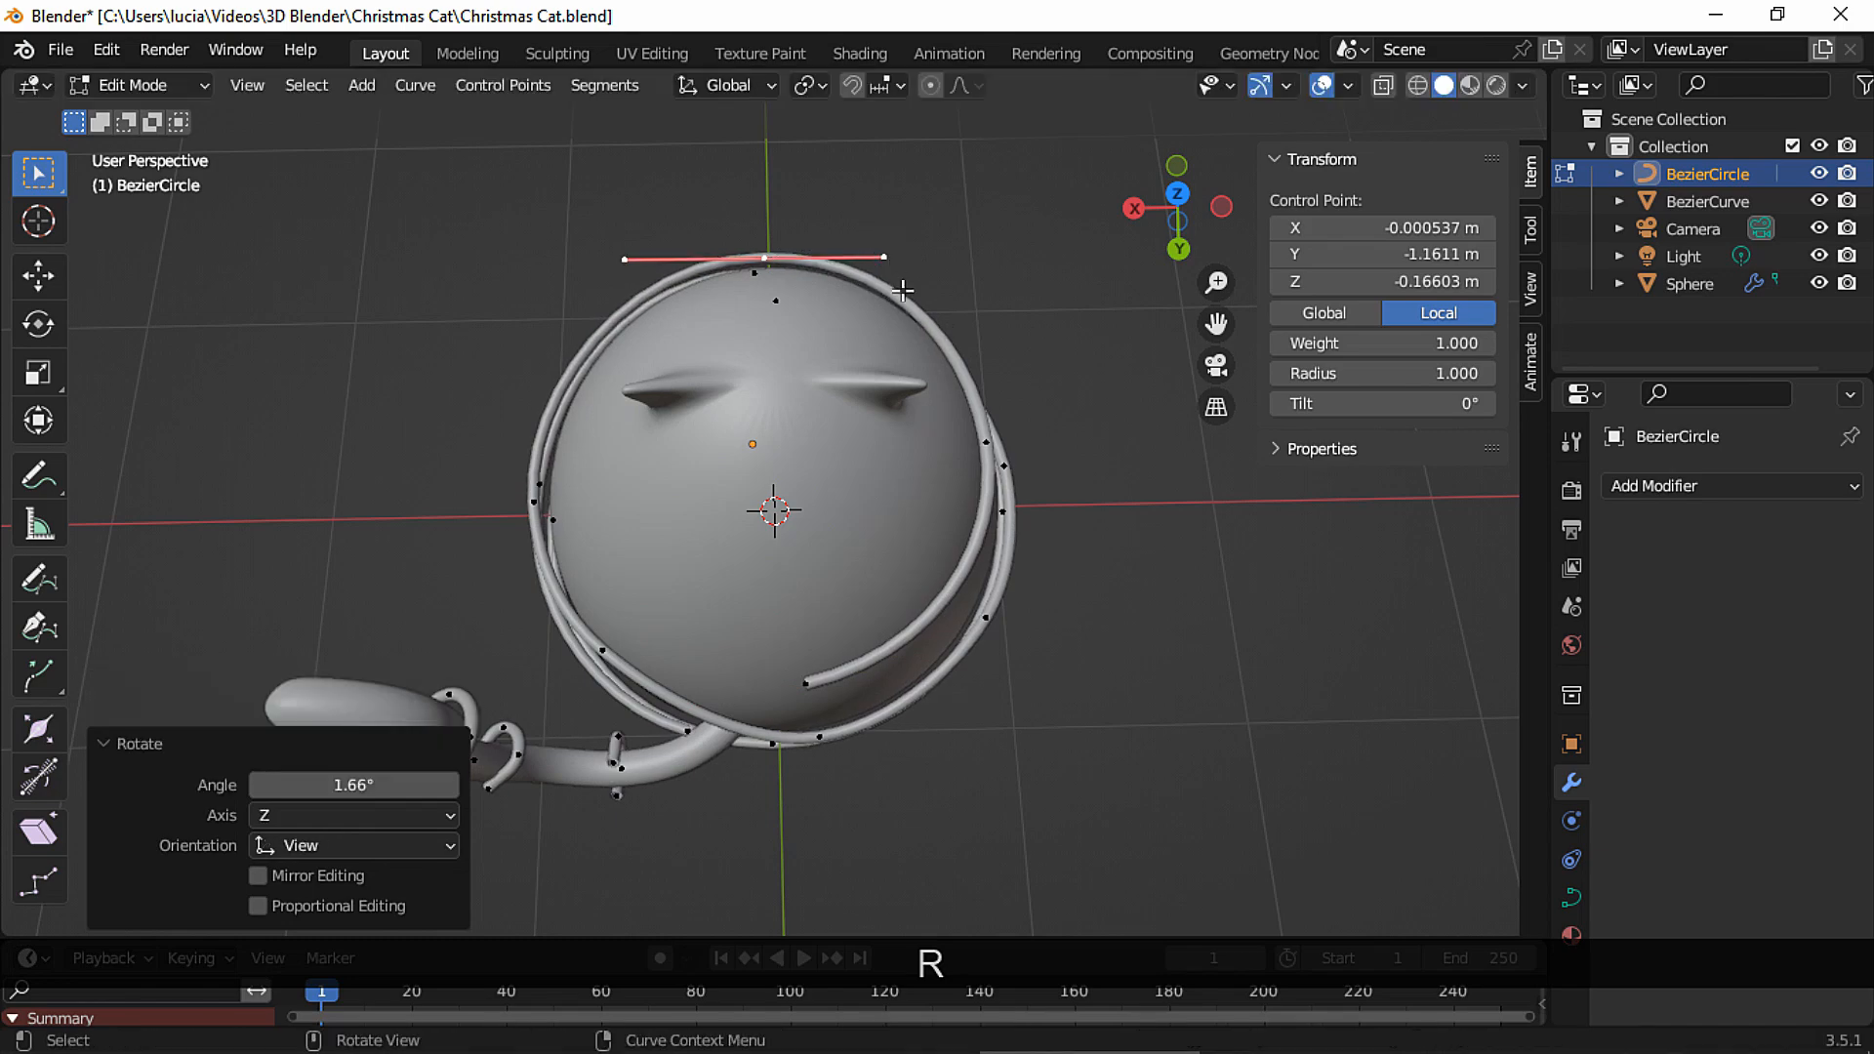
# Separate the bottom ring's segment behind the tail base into its own curve and delete BezierCircle.001.
pyautogui.moveTo(893, 268); pyautogui.dragTo(888, 137, button='middle')
pyautogui.click(829, 549)
pyautogui.moveTo(842, 542); pyautogui.dragTo(577, 534, button='middle')
pyautogui.click(677, 558)
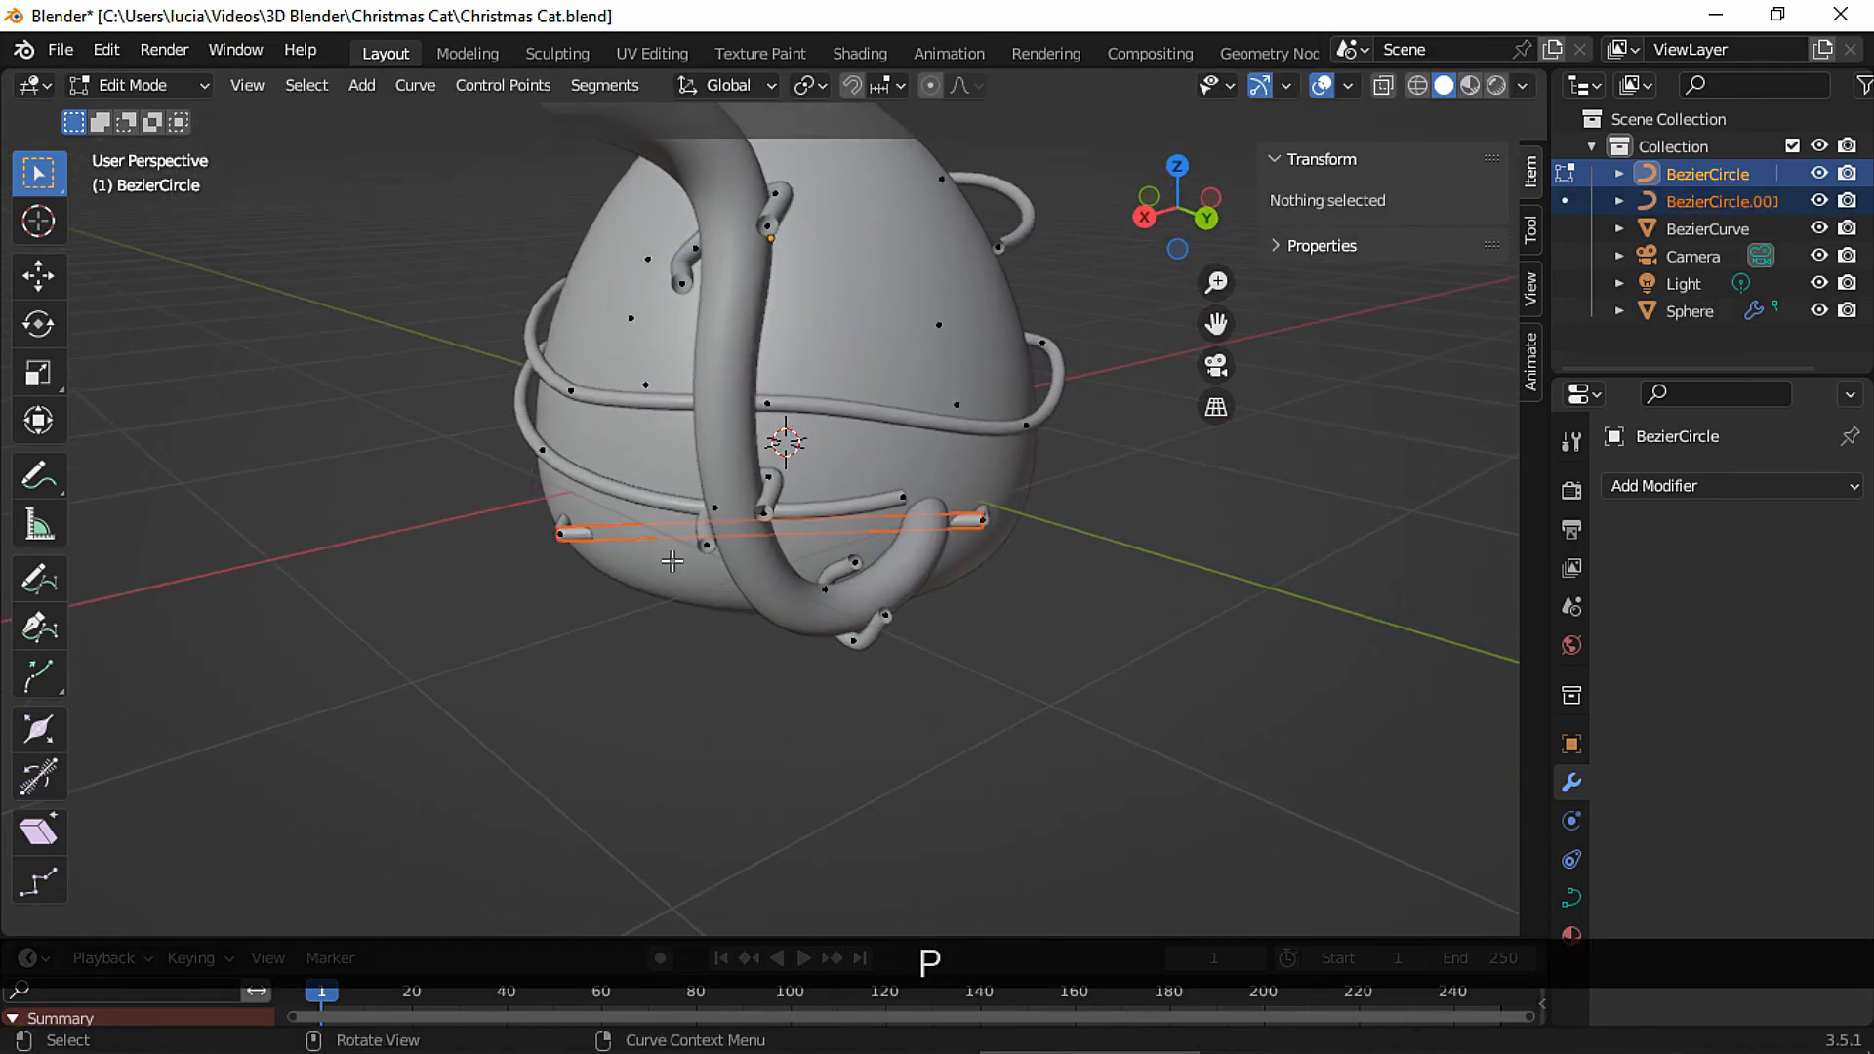
pyautogui.press('Tab')
pyautogui.click(1702, 202)
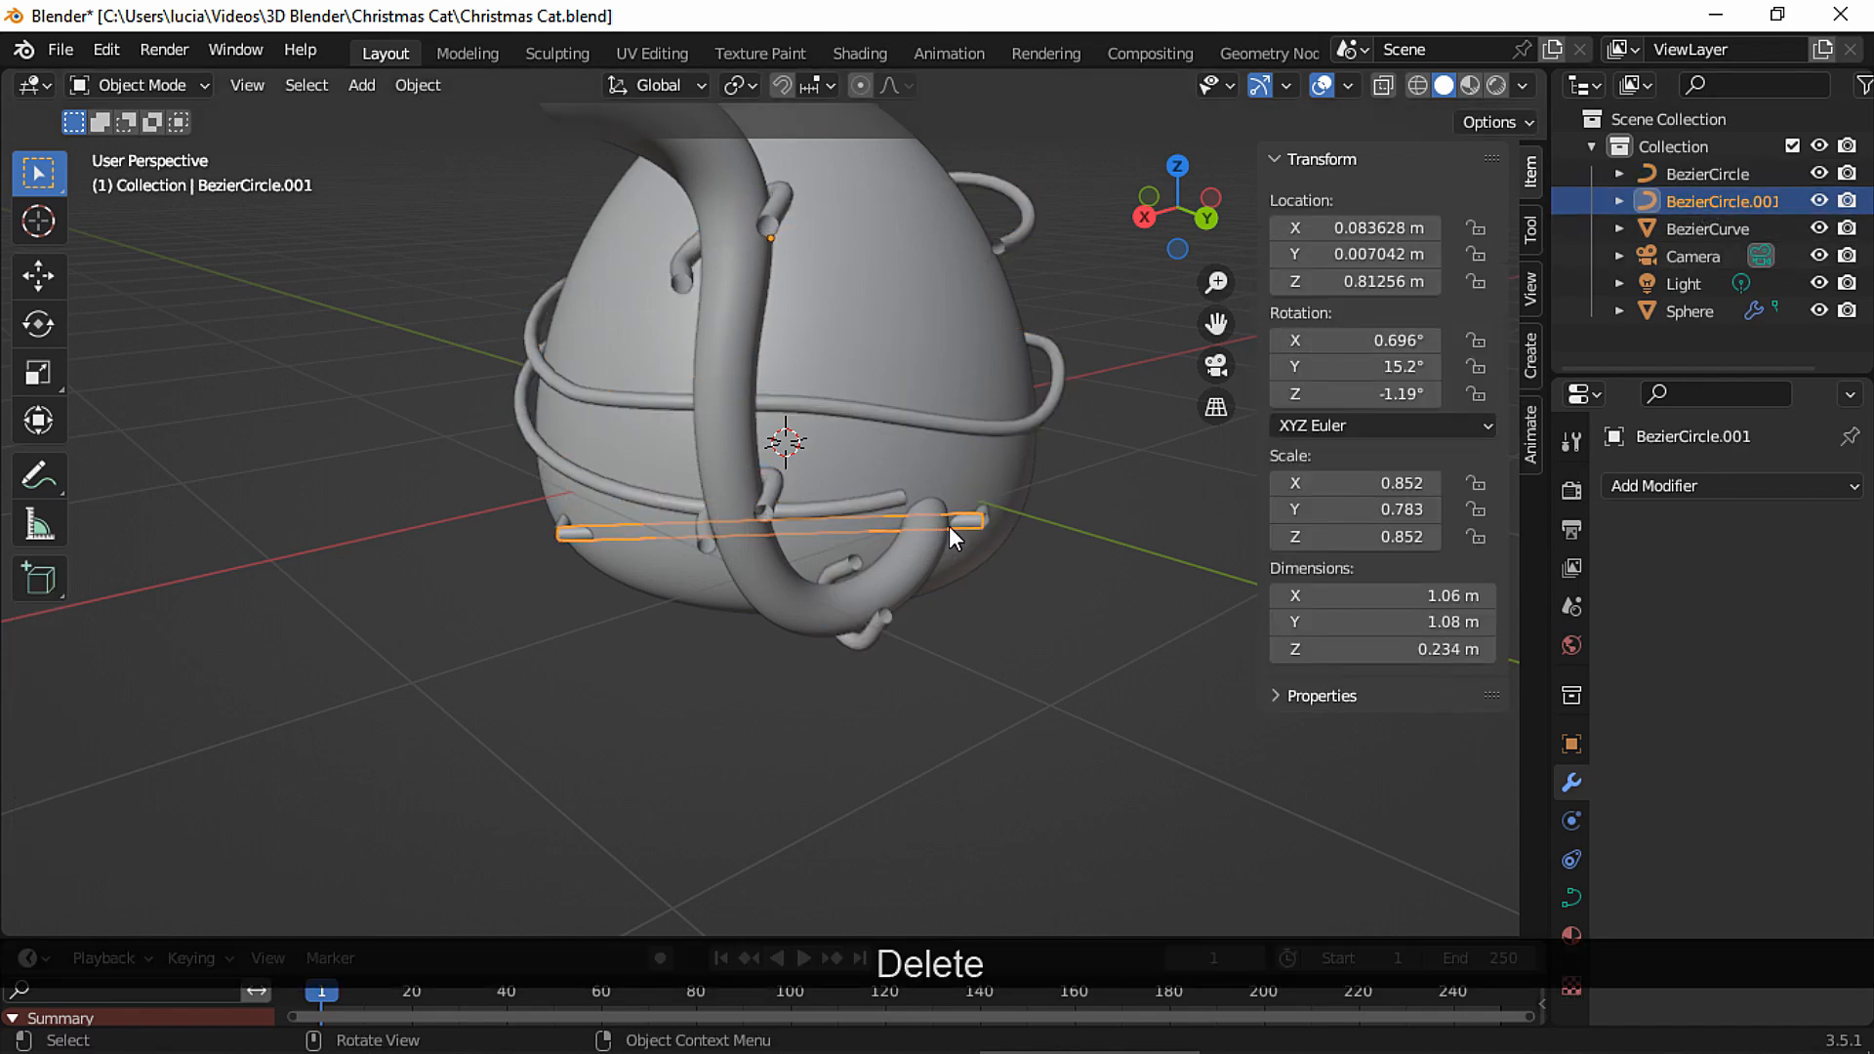
pyautogui.press('Delete')
# Reopen the wire for editing and rotate and move one cut end of the bottom ring to sit against the body.
pyautogui.click(894, 496)
pyautogui.press('Tab')
pyautogui.moveTo(888, 496); pyautogui.dragTo(1012, 550, button='middle')
pyautogui.click(915, 507)
pyautogui.press('r')
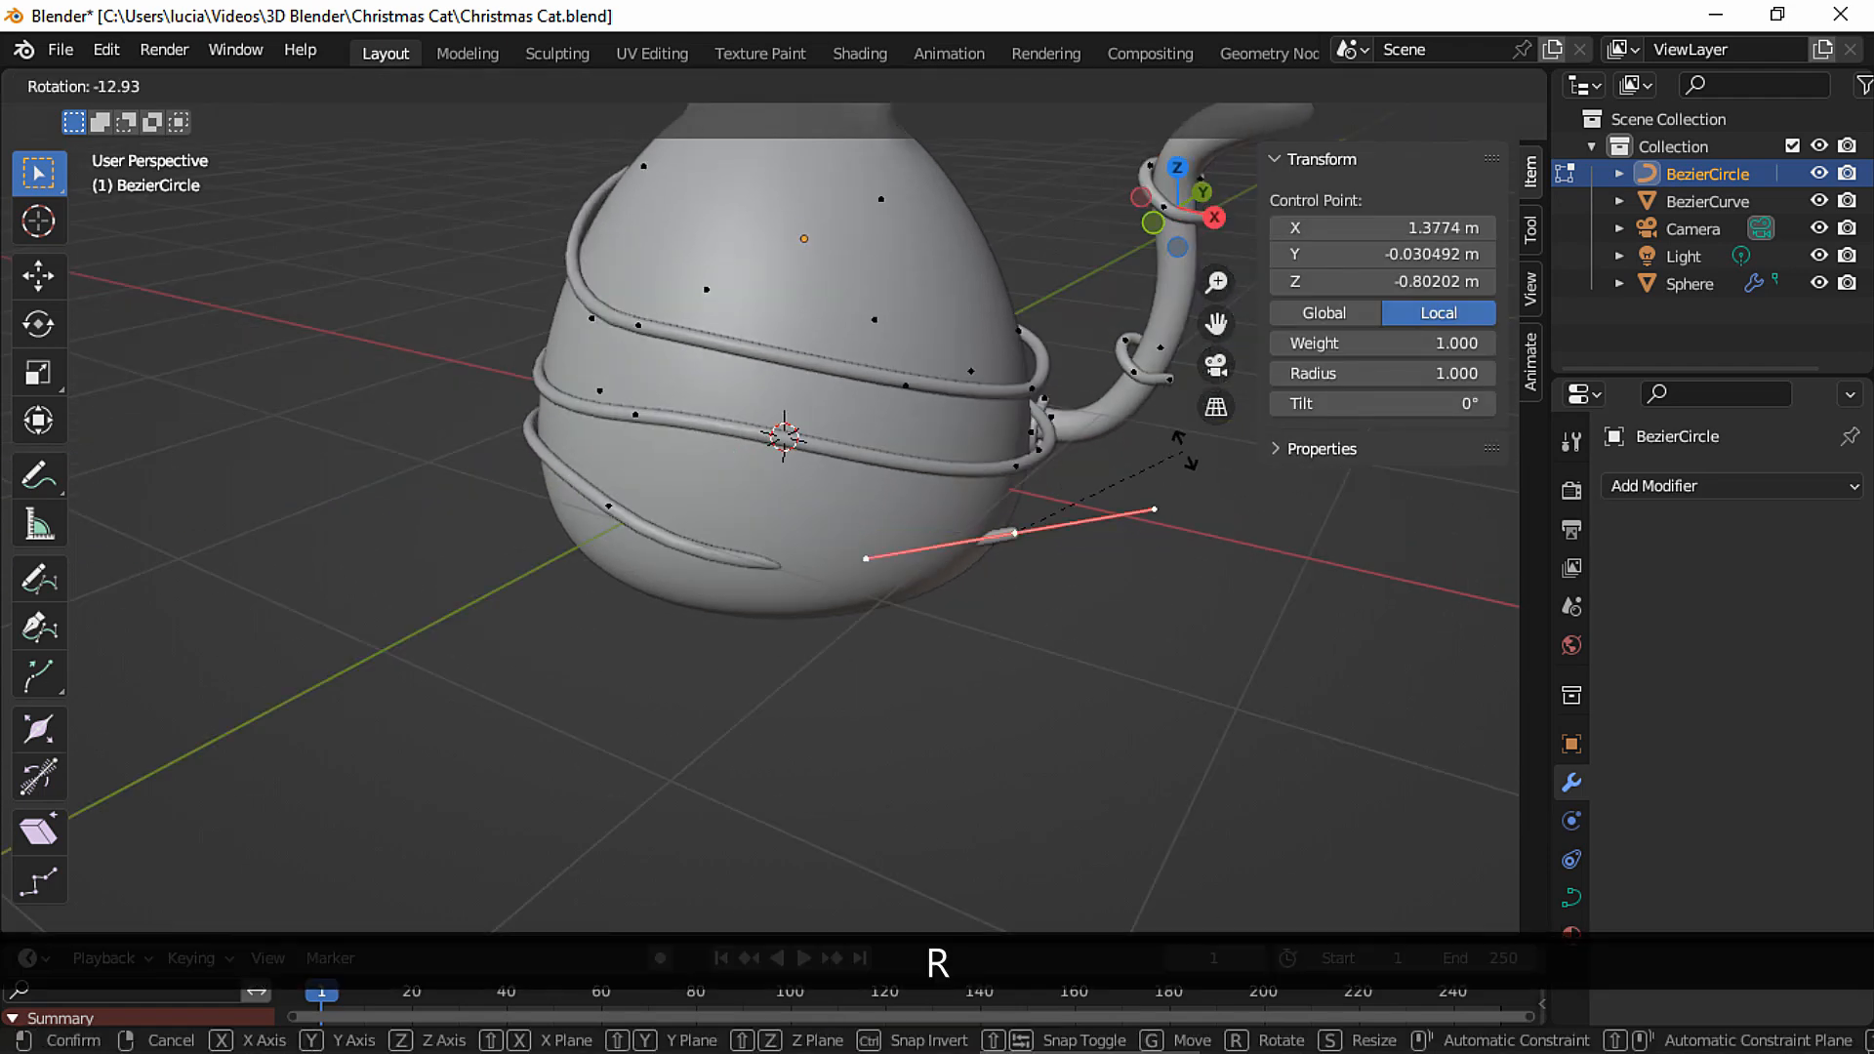
pyautogui.click(1129, 377)
pyautogui.press('g')
pyautogui.click(1150, 470)
pyautogui.press('r')
pyautogui.click(1140, 402)
pyautogui.moveTo(1138, 430); pyautogui.dragTo(968, 438, button='middle')
pyautogui.press('r')
pyautogui.click(996, 605)
pyautogui.moveTo(995, 605); pyautogui.dragTo(1040, 467, button='middle')
# Reposition the bottom ring's other cut end near the tail base and rotate it about -29.5°.
pyautogui.click(703, 525)
pyautogui.press('r')
pyautogui.click(811, 561)
pyautogui.press('g')
pyautogui.click(1057, 449)
pyautogui.press('r')
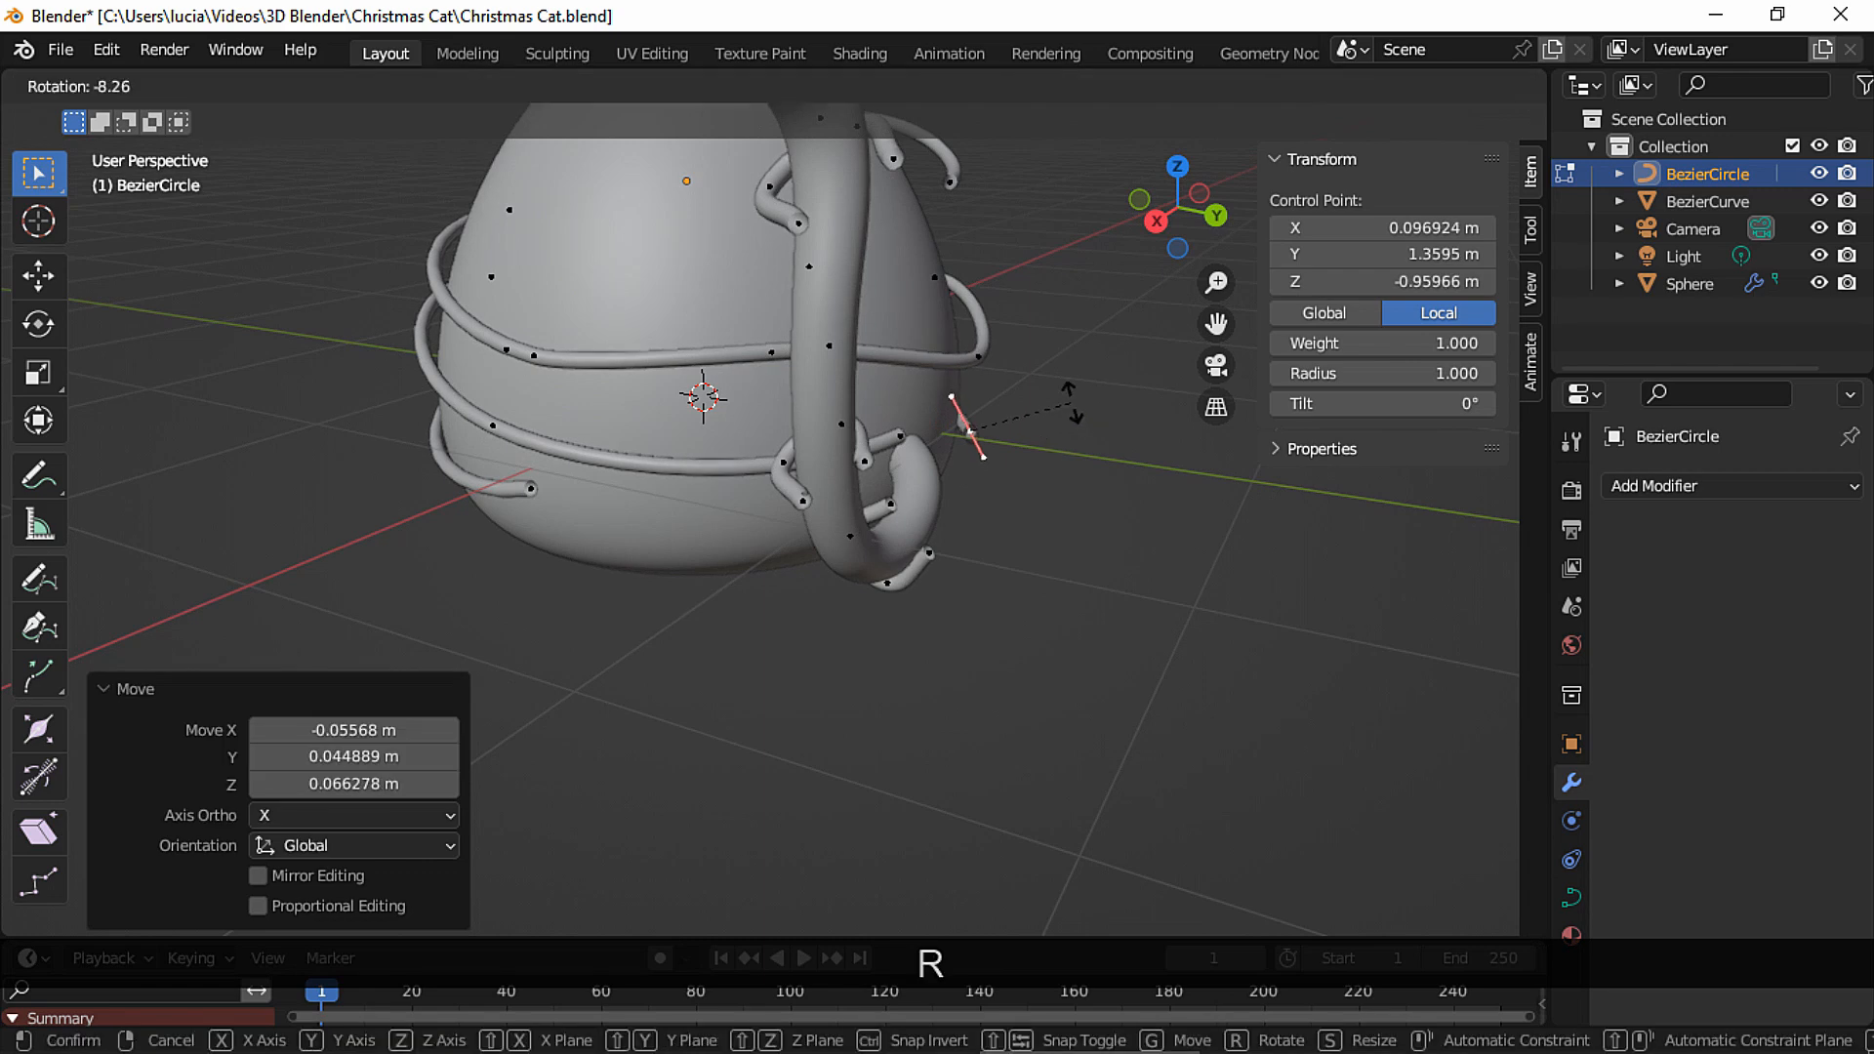
pyautogui.click(1058, 363)
pyautogui.moveTo(1000, 387); pyautogui.dragTo(806, 405, button='middle')
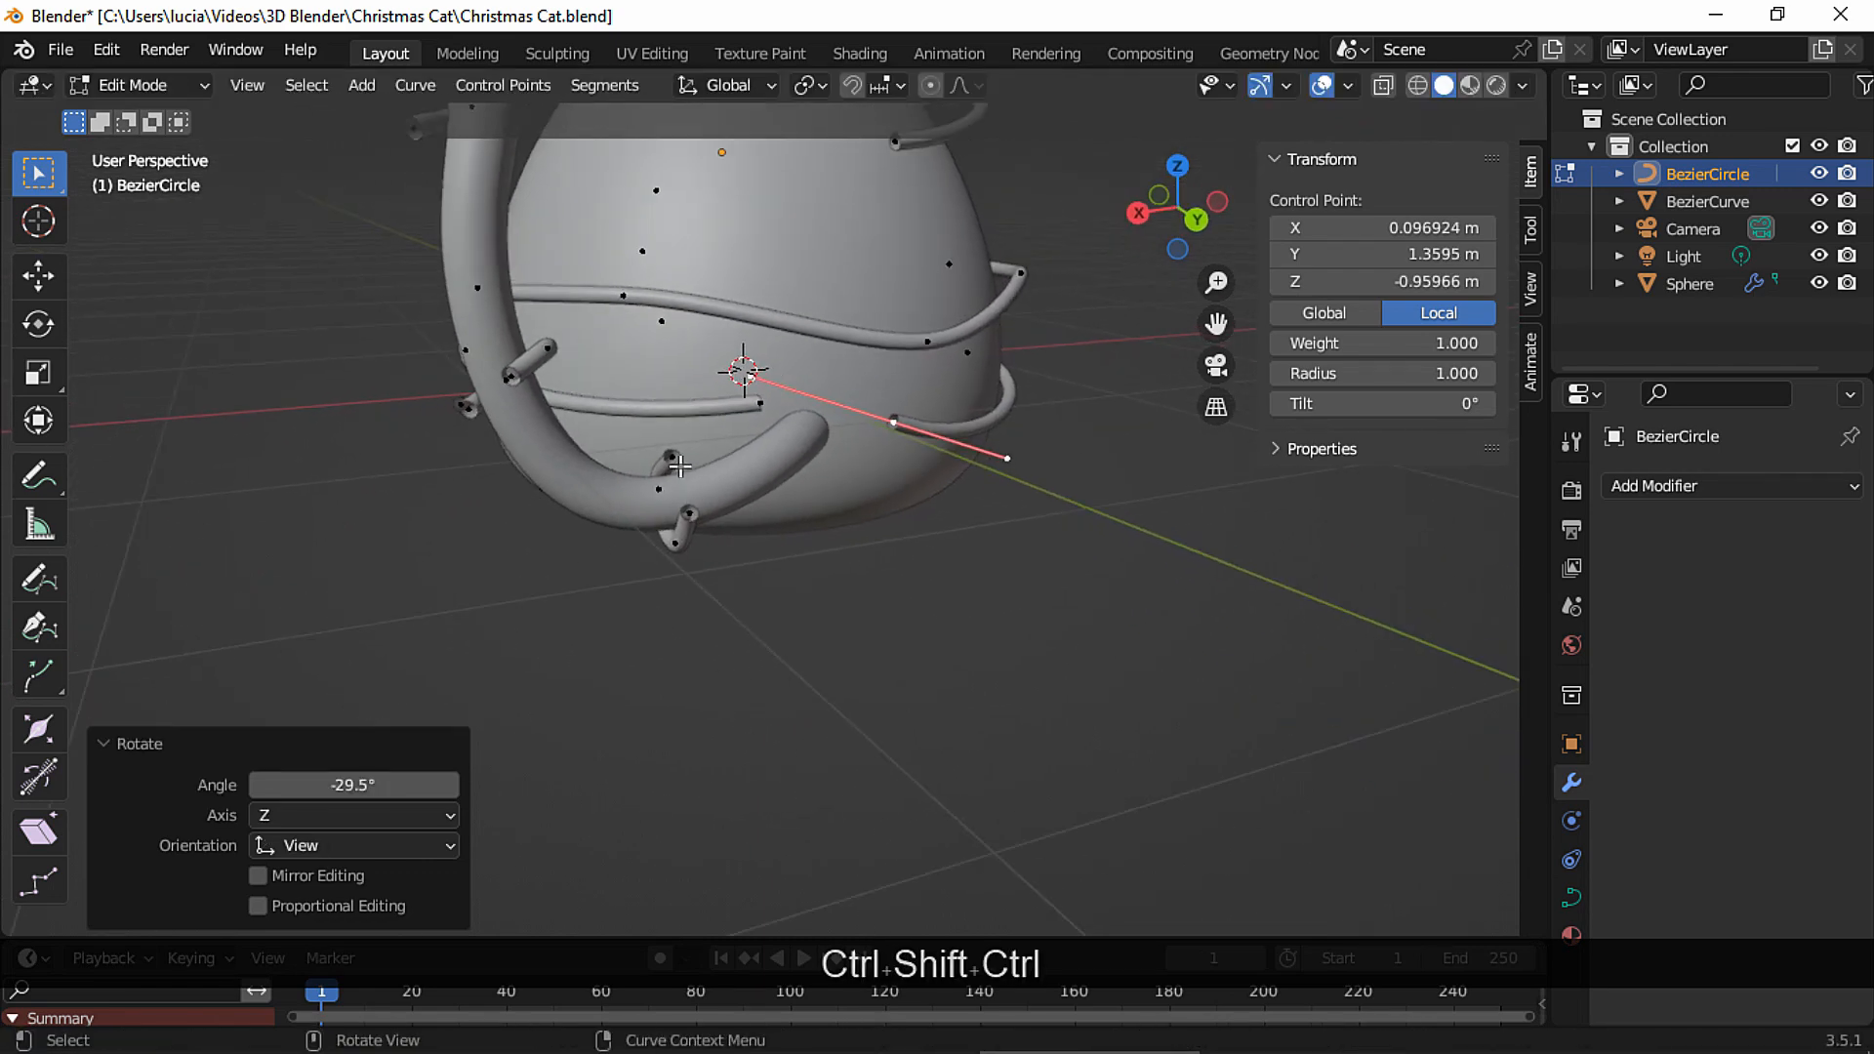
# Join the bottom ring's cut end to the nearest tail ring end and subdivide the connecting segment with one cut.
pyautogui.keyDown('shift'); pyautogui.click(671, 457); pyautogui.keyUp('shift')
pyautogui.moveTo(878, 538); pyautogui.dragTo(832, 415, button='middle')
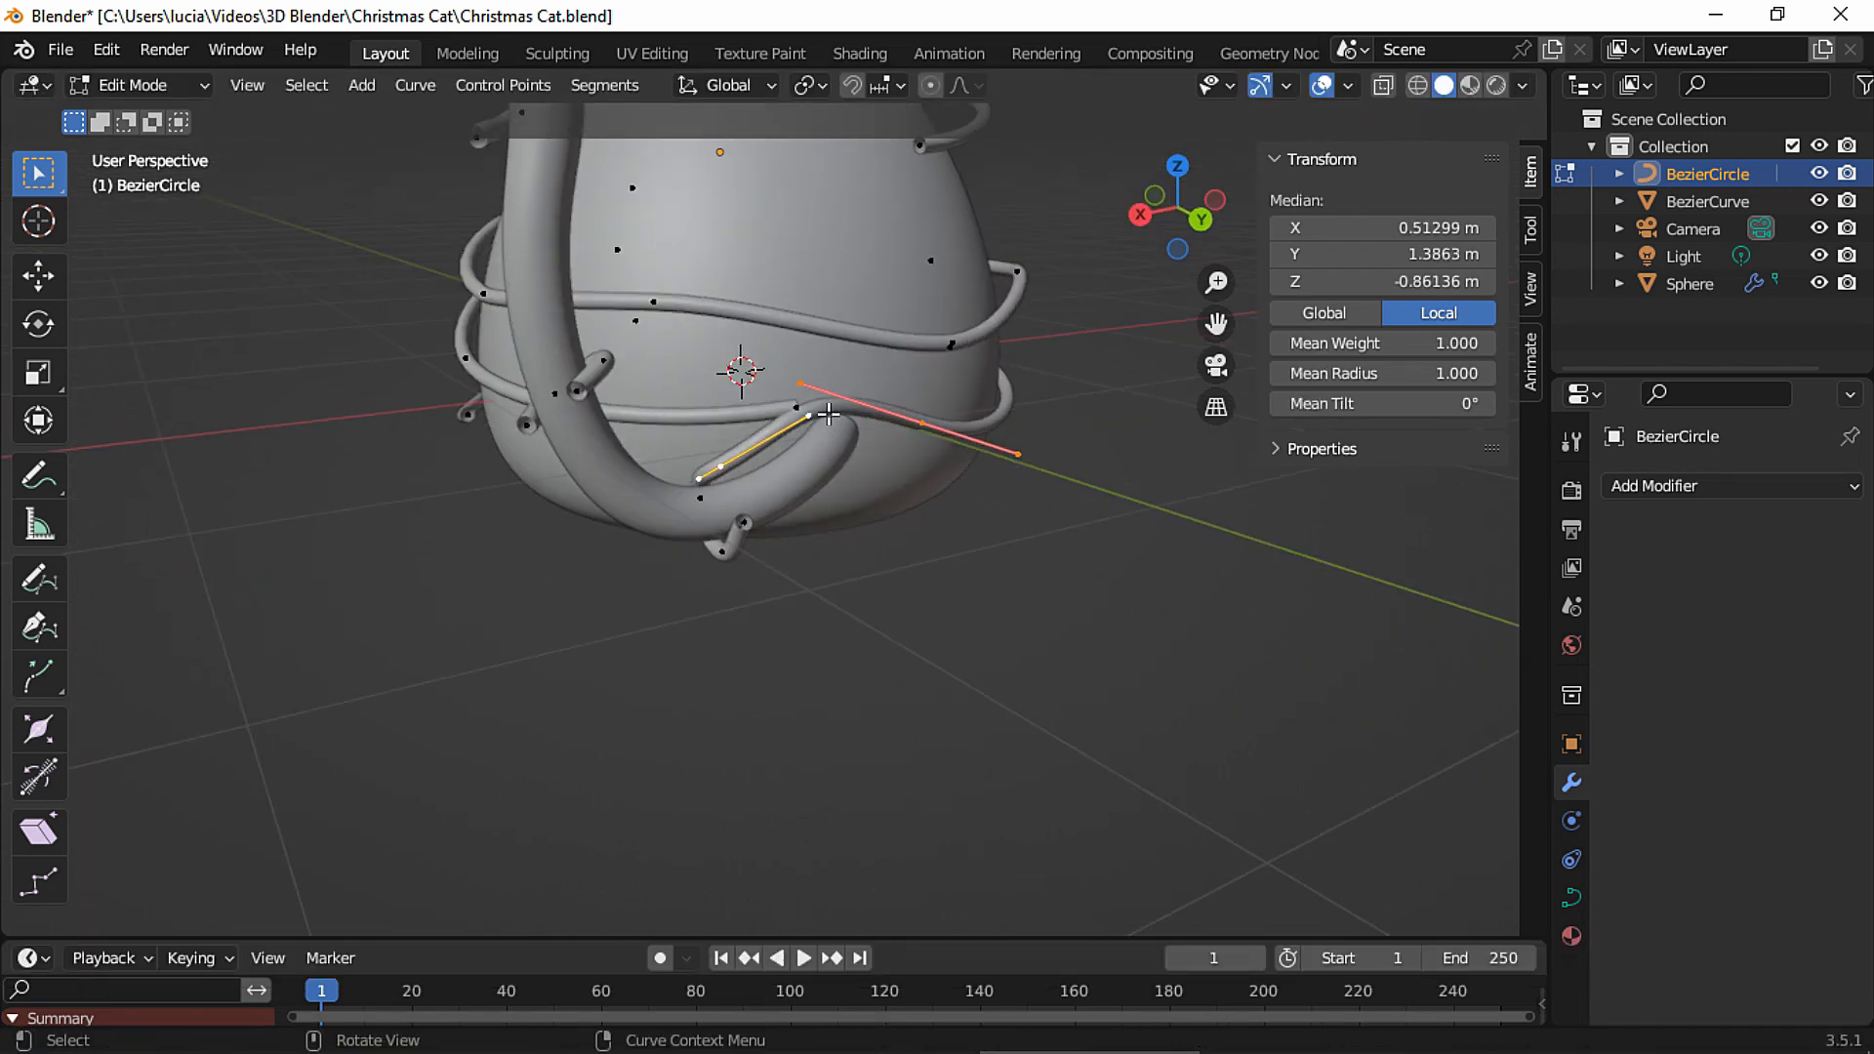
pyautogui.rightClick(826, 418)
pyautogui.click(823, 314)
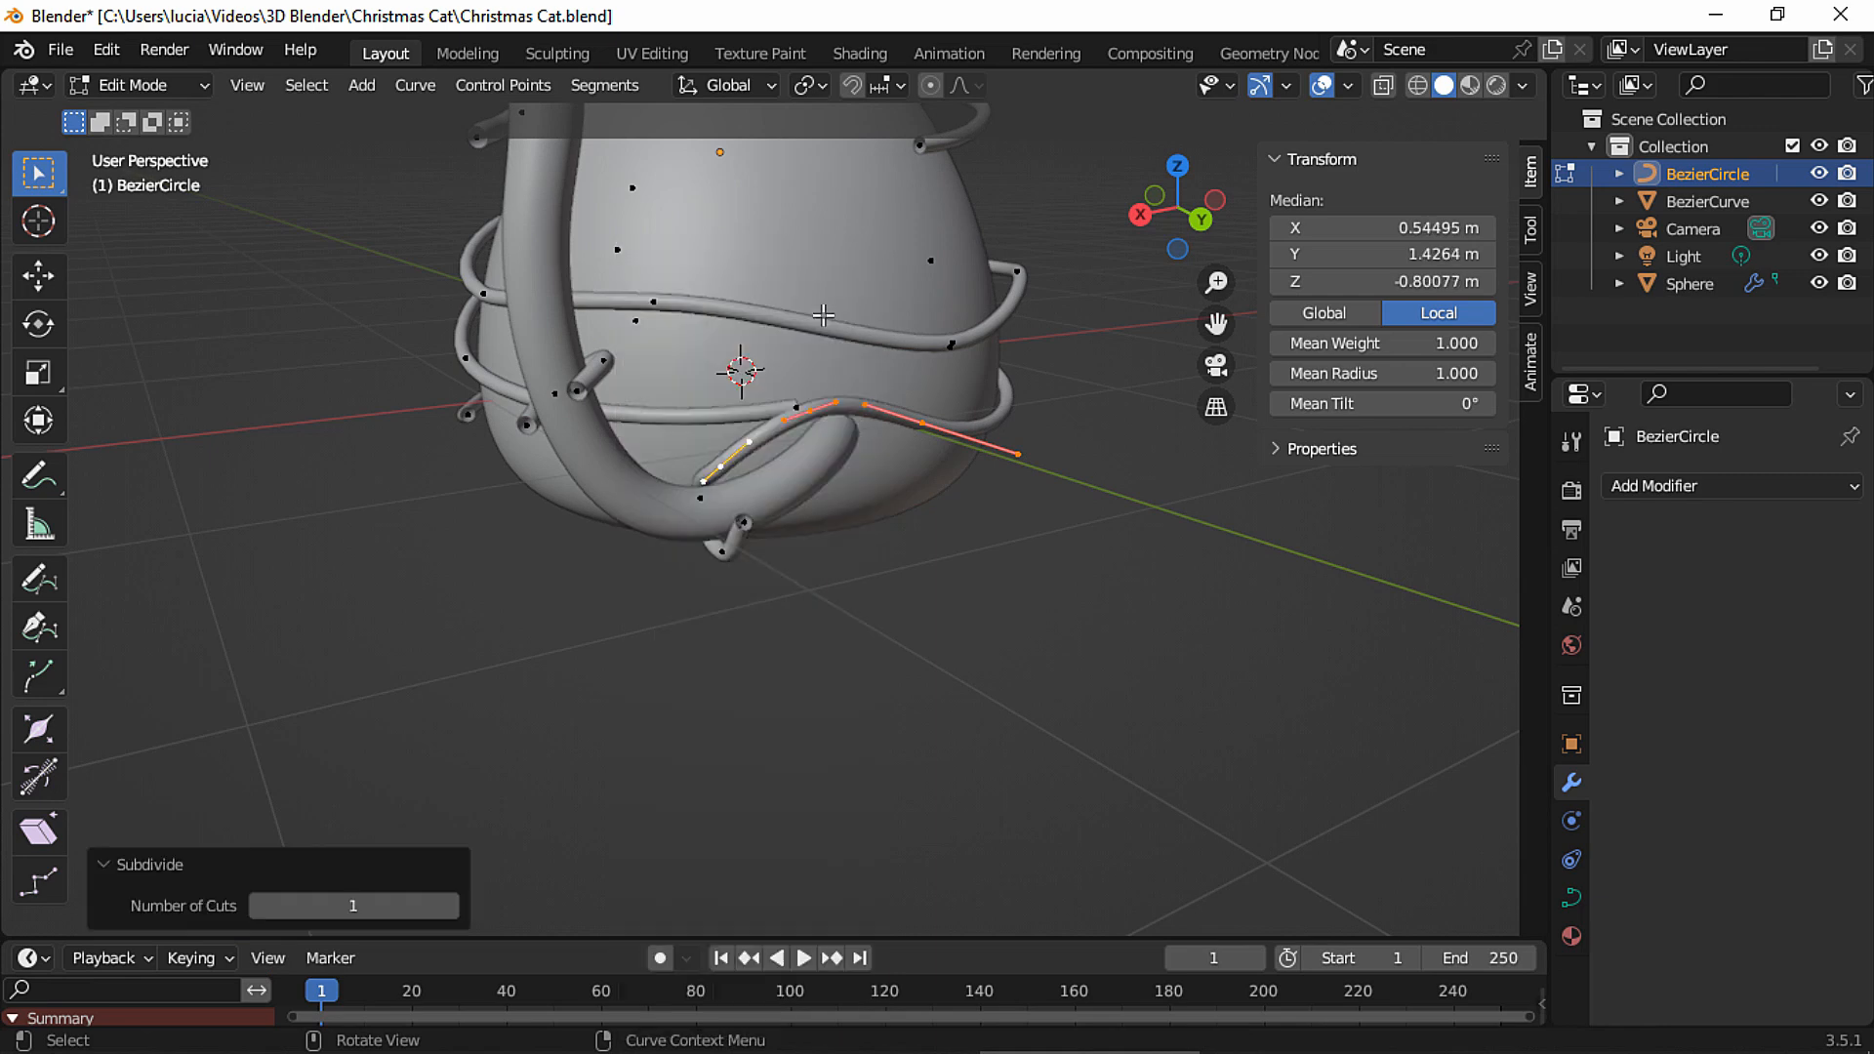
# Move the new midpoint of the connecting segment down about 0.12 m toward the tail base.
pyautogui.click(813, 415)
pyautogui.press('g')
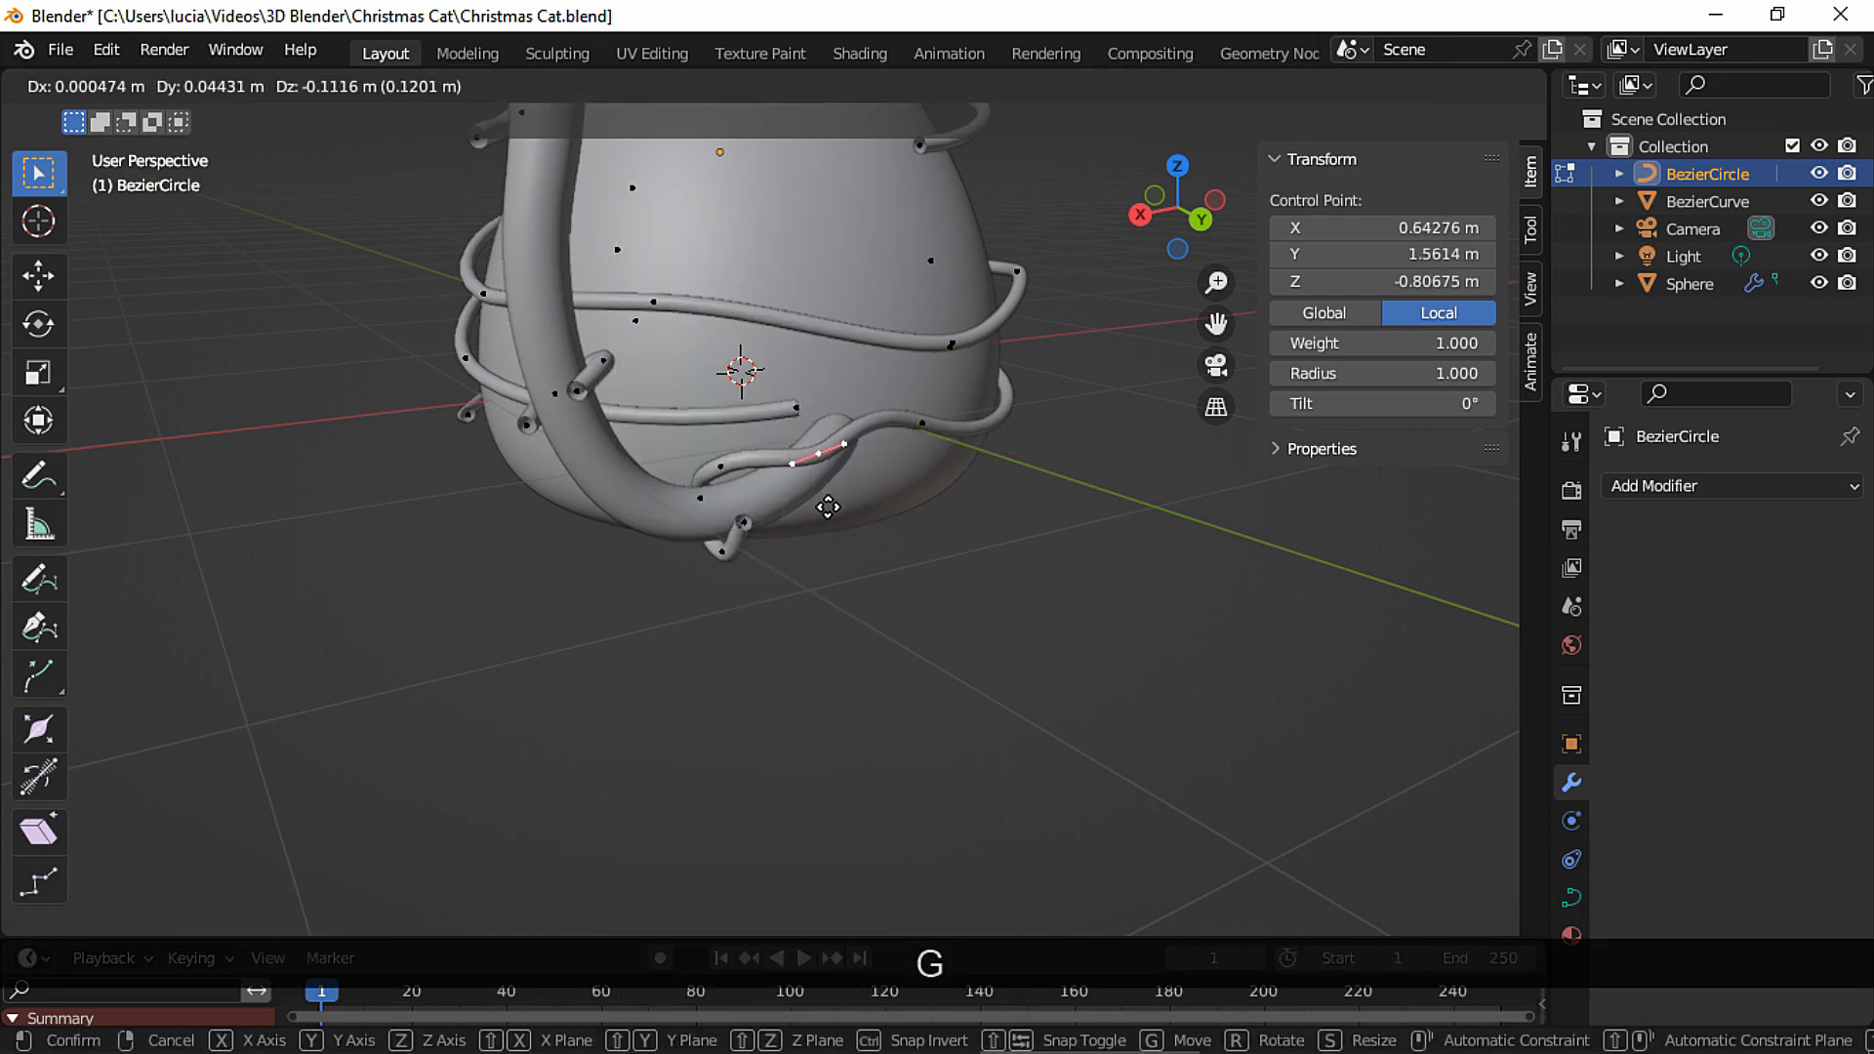
pyautogui.click(824, 513)
pyautogui.moveTo(804, 512); pyautogui.dragTo(839, 376, button='middle')
# Join the open tail ring ends into a continuous wire and extrude its upper end about 0.33 m toward the tail tip.
pyautogui.click(700, 443)
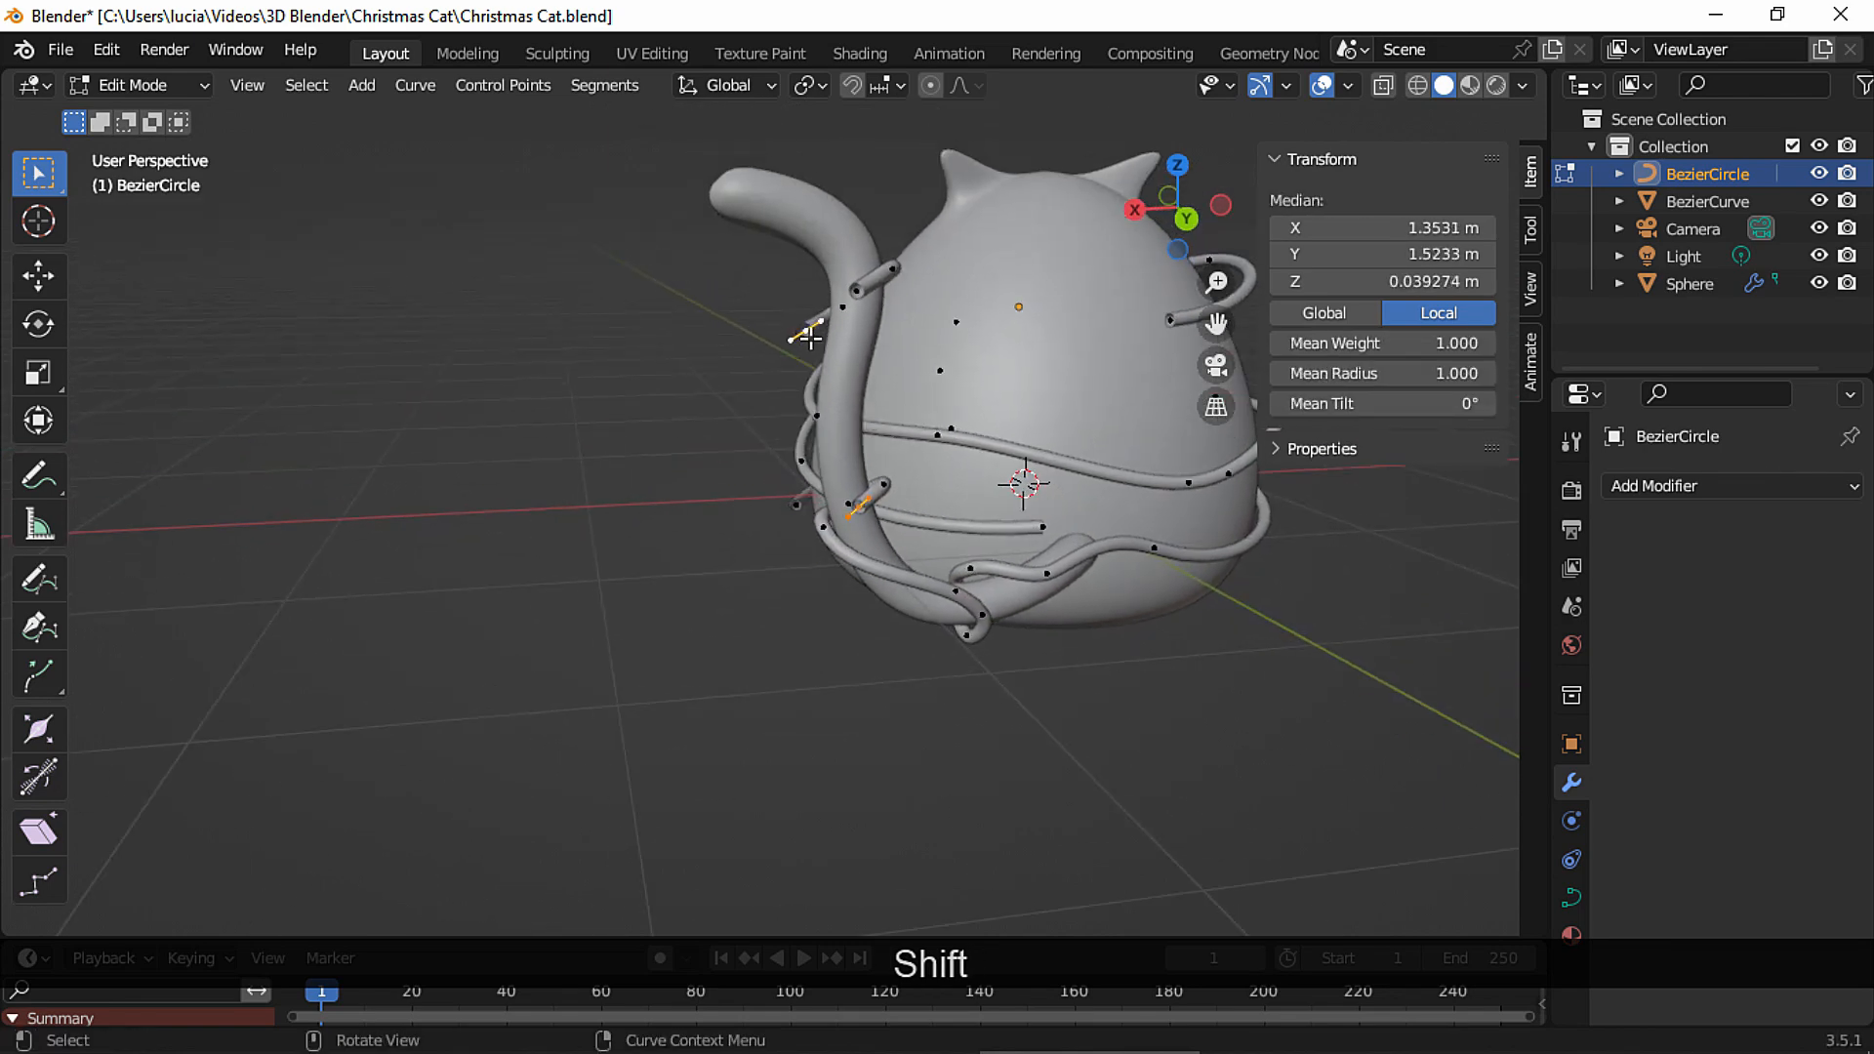
pyautogui.moveTo(853, 298); pyautogui.dragTo(854, 420, button='middle')
pyautogui.press('e')
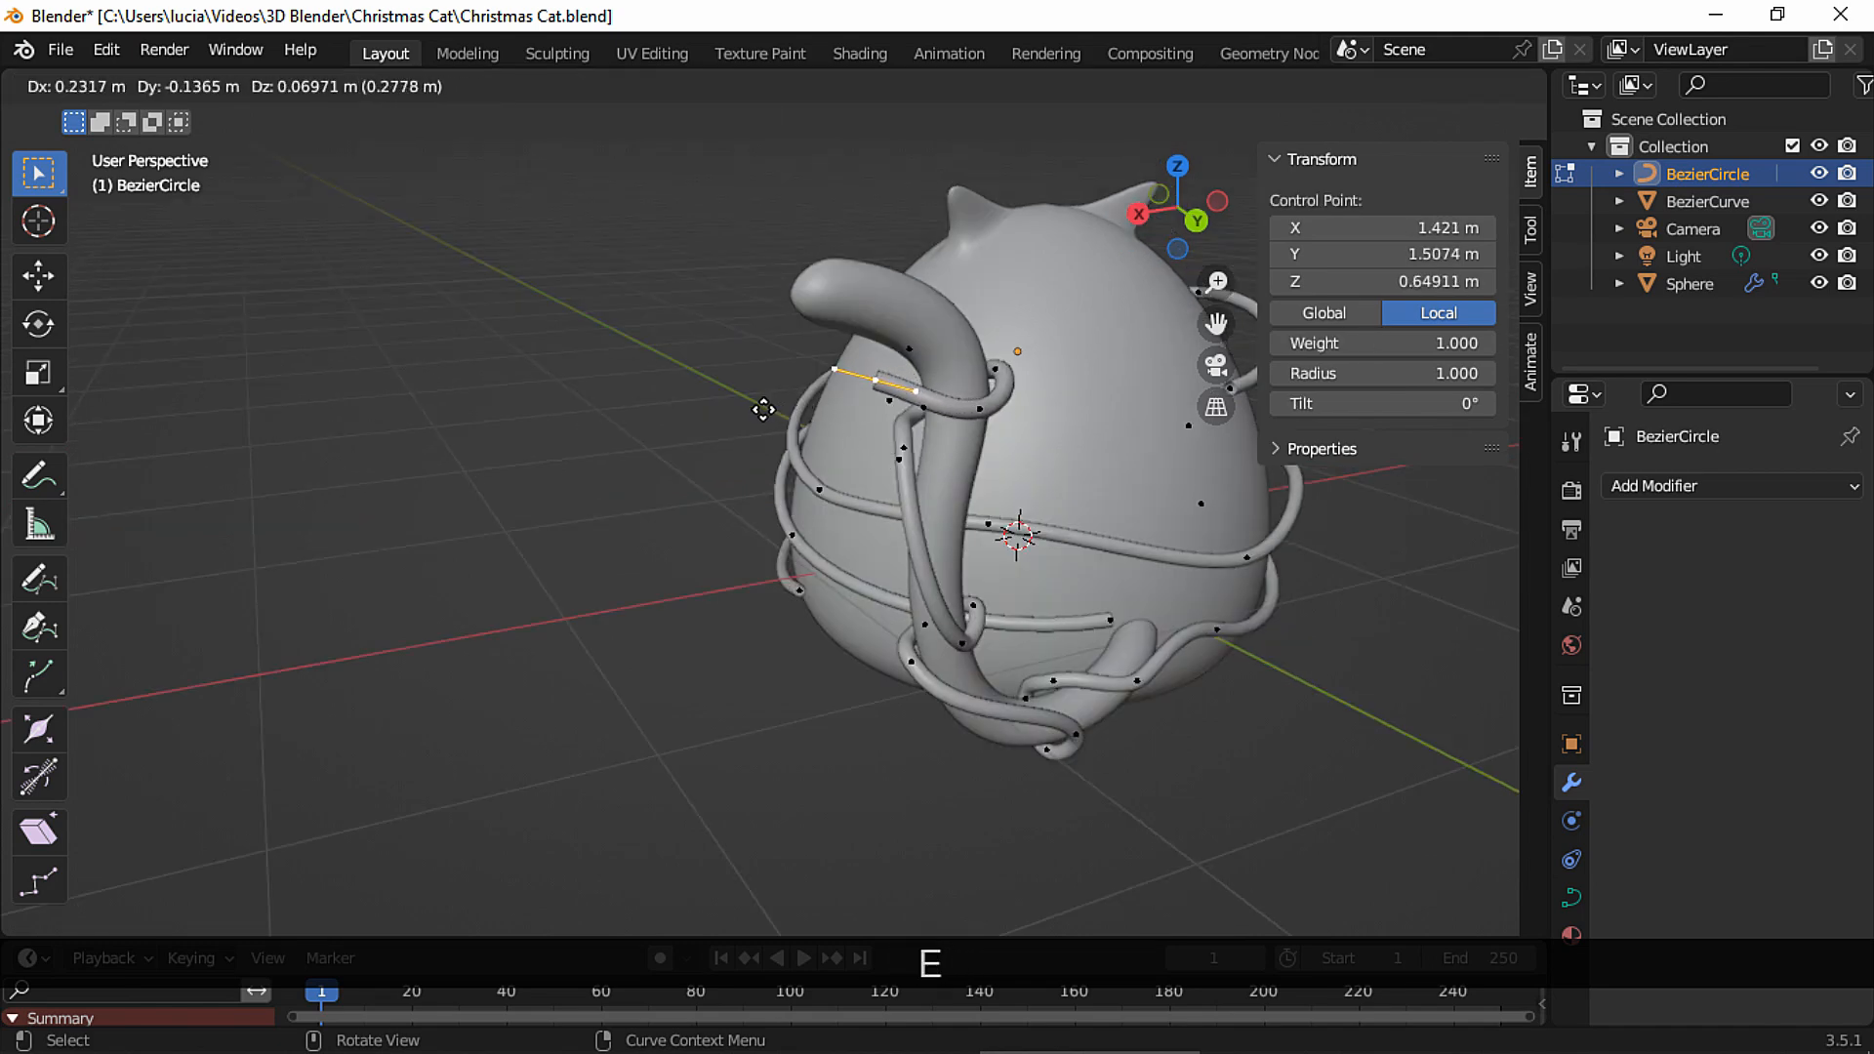
pyautogui.click(757, 384)
pyautogui.moveTo(753, 384); pyautogui.dragTo(866, 355, button='middle')
# Move the extruded end and the neighbouring control points so the wire follows the upper tail.
pyautogui.press('g')
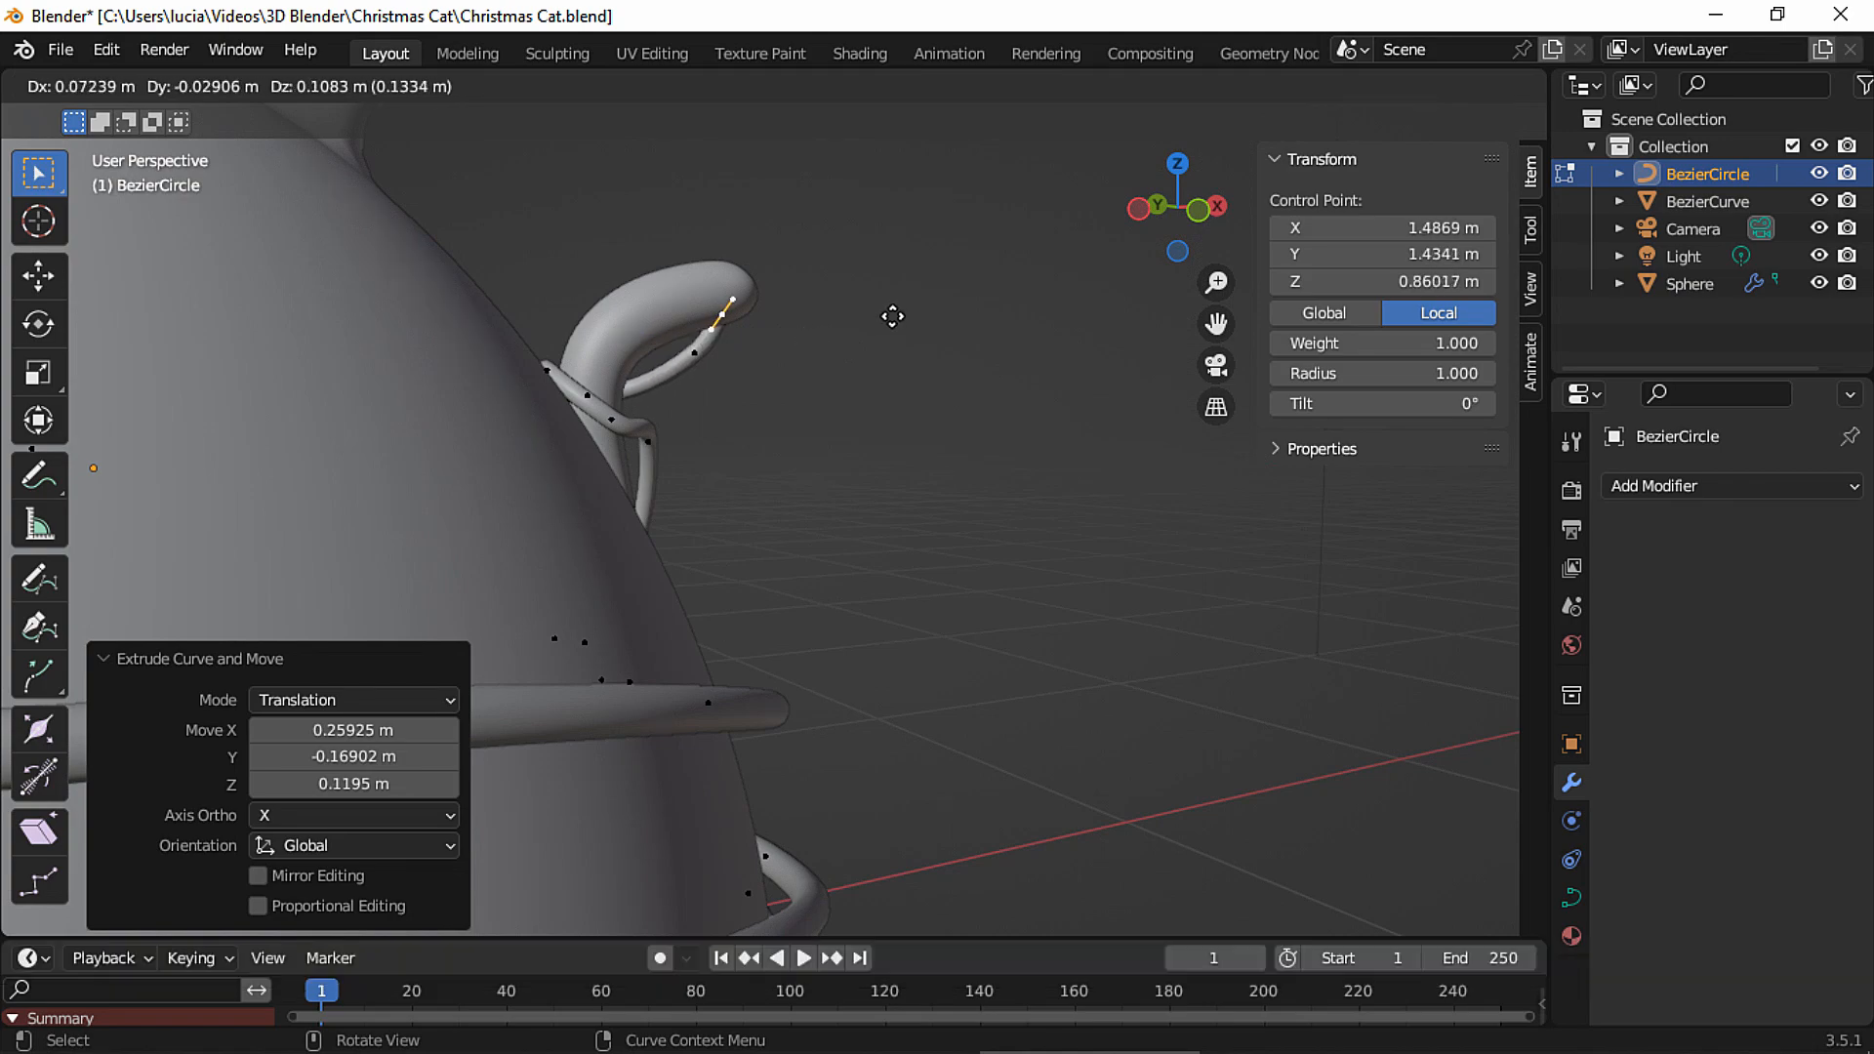
pyautogui.moveTo(742, 372); pyautogui.dragTo(852, 372, button='middle')
pyautogui.press('g')
pyautogui.click(766, 308)
pyautogui.keyDown('shift'); pyautogui.click(836, 341); pyautogui.keyUp('shift')
pyautogui.moveTo(765, 308); pyautogui.dragTo(906, 330, button='middle')
pyautogui.press('g')
pyautogui.click(859, 330)
# Rotate and move the wire's control point near the tail tip to align it with the tail's curve.
pyautogui.click(711, 266)
pyautogui.press('r')
pyautogui.click(787, 328)
pyautogui.press('g')
pyautogui.click(790, 322)
pyautogui.moveTo(791, 322); pyautogui.dragTo(830, 243, button='middle')
pyautogui.press('r')
pyautogui.click(911, 227)
# Reposition the adjacent upper-tail control points so the wire hugs the tail surface.
pyautogui.click(929, 344)
pyautogui.moveTo(963, 381); pyautogui.dragTo(949, 392, button='middle')
pyautogui.press('g')
pyautogui.click(896, 383)
pyautogui.click(816, 353)
pyautogui.moveTo(816, 352); pyautogui.dragTo(903, 371, button='middle')
pyautogui.keyDown('ctrl'); pyautogui.moveTo(903, 371); pyautogui.dragTo(874, 312, button='middle'); pyautogui.keyUp('ctrl')
pyautogui.click(761, 394)
pyautogui.press('g')
pyautogui.click(732, 354)
# Move the wire's control points near the tail tip outward and rotate the end point to follow the tail's bend.
pyautogui.moveTo(732, 353); pyautogui.dragTo(532, 422, button='middle')
pyautogui.press('g')
pyautogui.click(712, 316)
pyautogui.moveTo(713, 316); pyautogui.dragTo(720, 390, button='middle')
pyautogui.click(728, 302)
pyautogui.press('g')
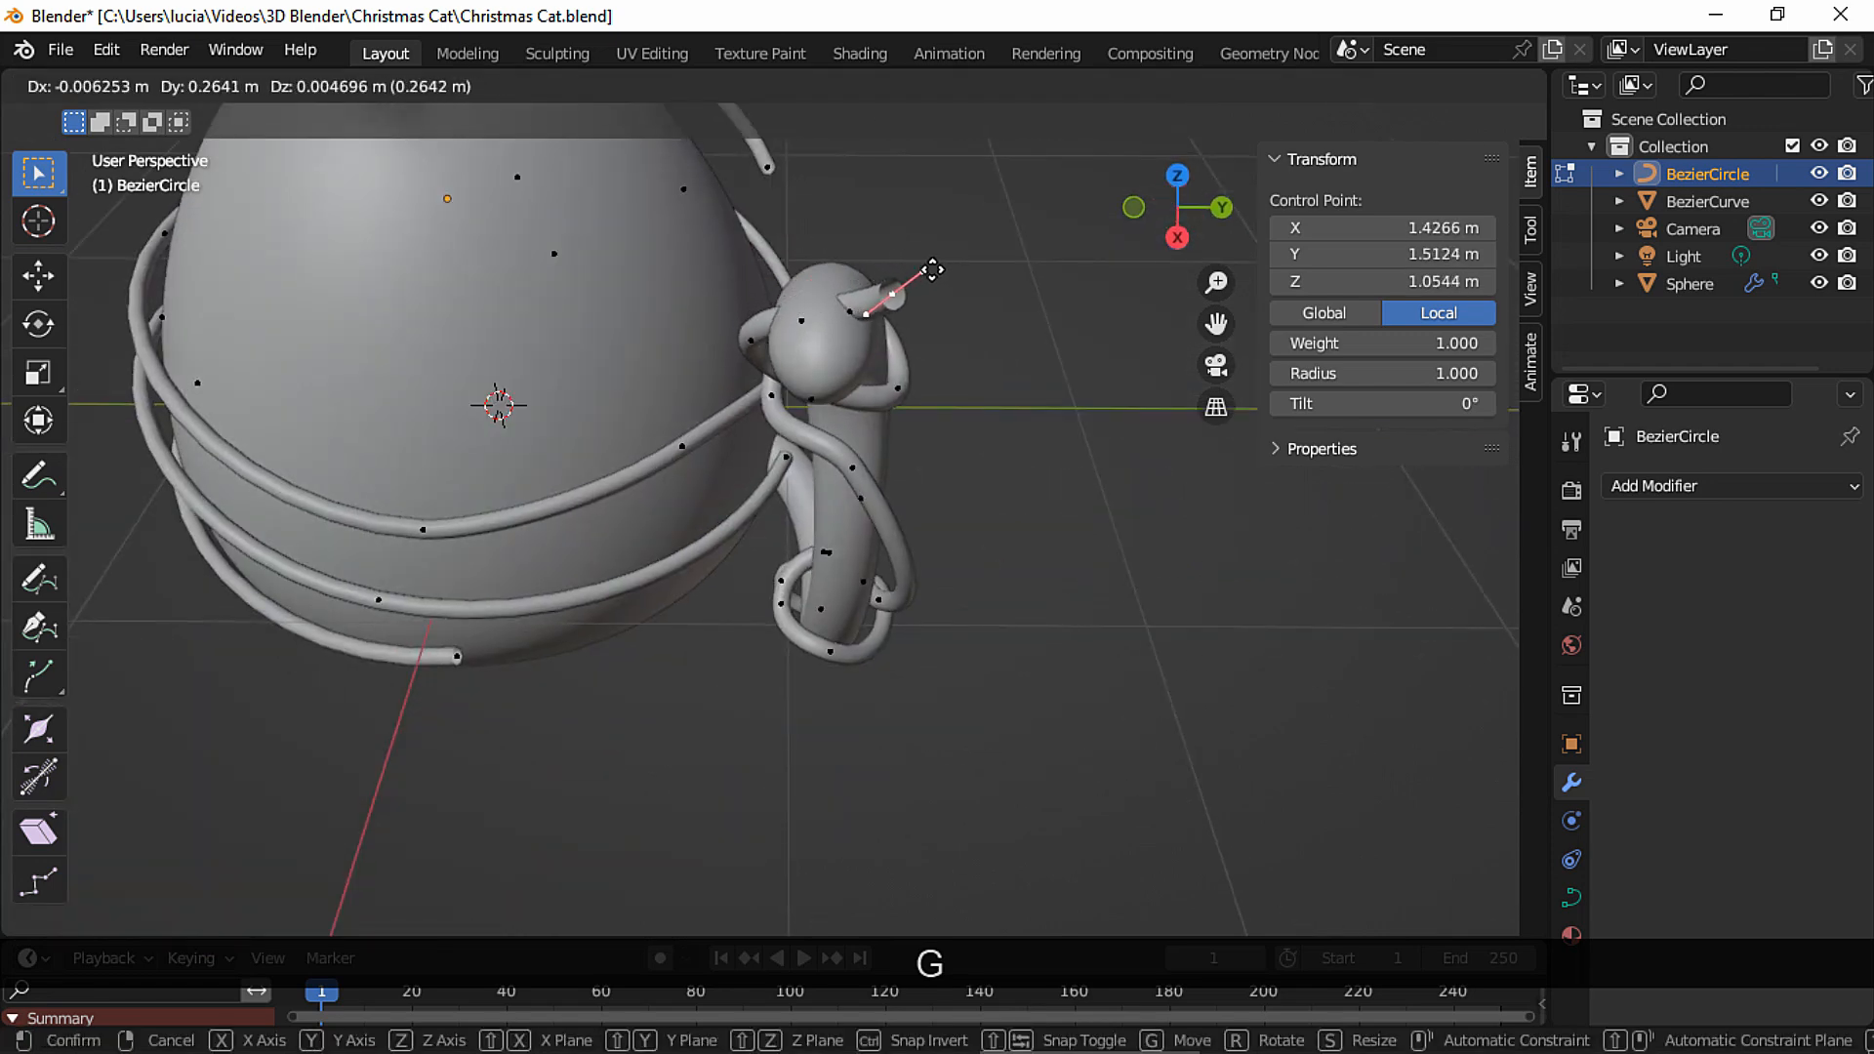
pyautogui.click(955, 279)
pyautogui.press('r')
pyautogui.click(907, 398)
# Lift the wire's end point beside the tail tip and adjust its rotation and position.
pyautogui.moveTo(907, 399); pyautogui.dragTo(906, 310, button='middle')
pyautogui.press('g')
pyautogui.click(904, 263)
pyautogui.moveTo(993, 250); pyautogui.dragTo(981, 255, button='middle')
pyautogui.press('r')
pyautogui.click(977, 244)
pyautogui.press('g')
pyautogui.click(984, 252)
# Rotate the wire end's handles and reposition it so the wire crosses over the tail tip.
pyautogui.press('r')
pyautogui.click(922, 425)
pyautogui.moveTo(922, 425); pyautogui.dragTo(795, 361, button='middle')
pyautogui.press('g')
pyautogui.click(764, 284)
pyautogui.press('g')
pyautogui.click(782, 365)
# Subdivide the wire's last segment above the tail tip with one cut.
pyautogui.click(920, 240)
pyautogui.moveTo(920, 240); pyautogui.dragTo(860, 268, button='middle')
pyautogui.keyDown('shift'); pyautogui.moveTo(859, 267); pyautogui.dragTo(841, 379, button='middle'); pyautogui.keyUp('shift')
pyautogui.moveTo(841, 379); pyautogui.dragTo(867, 384, button='middle')
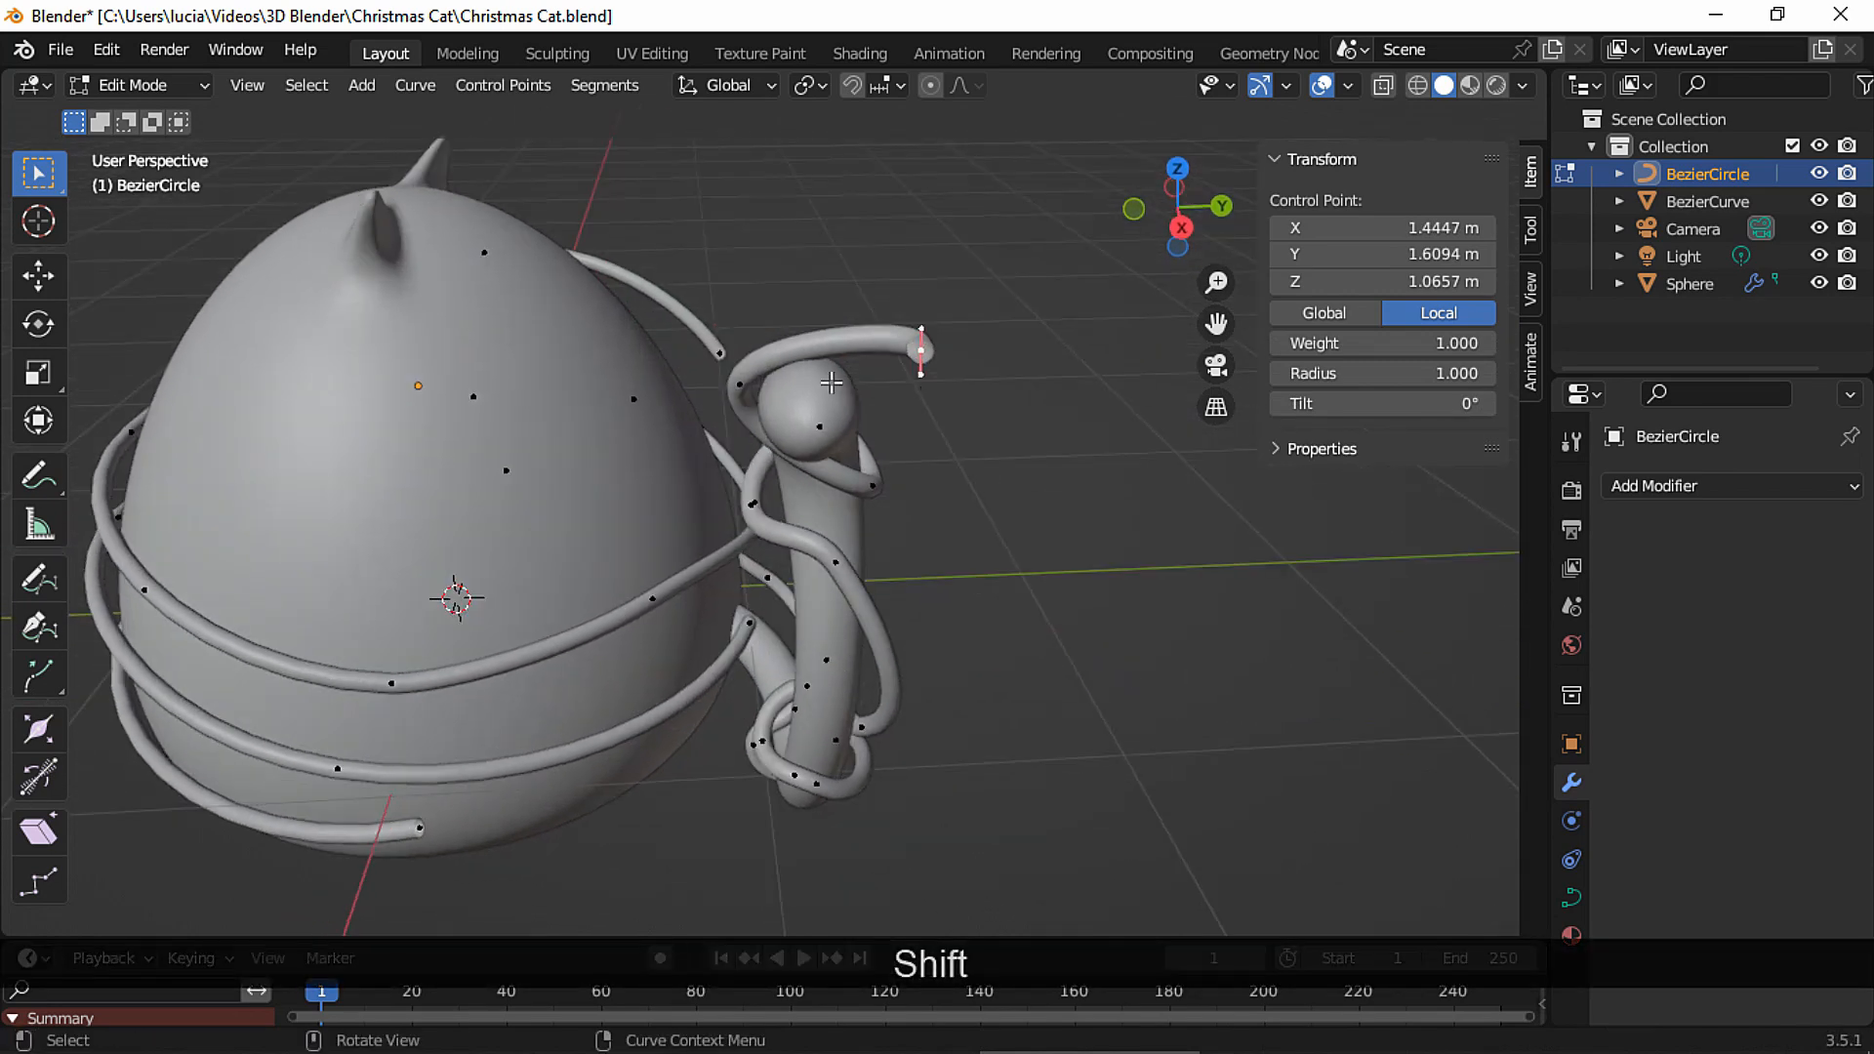
pyautogui.rightClick(798, 354)
pyautogui.click(812, 331)
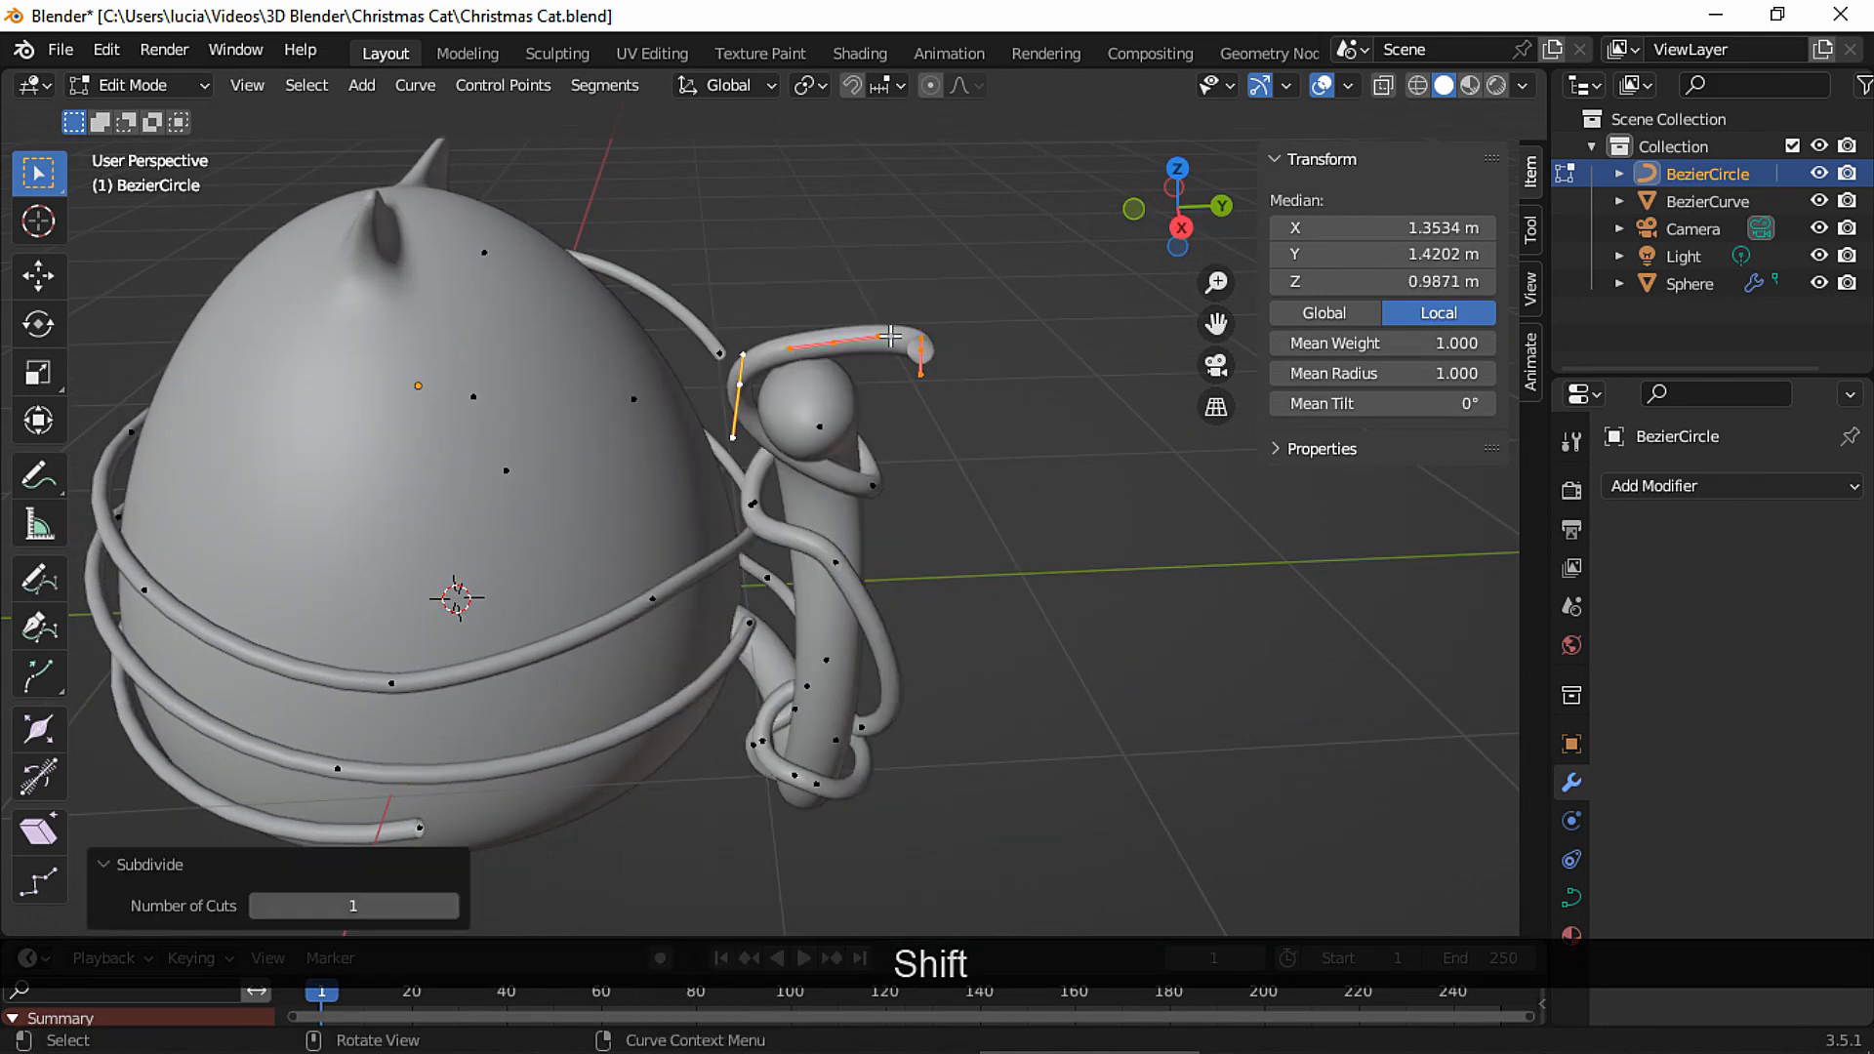
# Lower the wire's end point beside the tail tip, and move and rotate the new midpoint over the tail.
pyautogui.click(937, 364)
pyautogui.click(925, 355)
pyautogui.press('g')
pyautogui.click(881, 463)
pyautogui.click(837, 352)
pyautogui.press('g')
pyautogui.click(844, 361)
pyautogui.press('r')
pyautogui.click(874, 376)
# Move and rotate the wire's end point so it curls beneath the tail tip.
pyautogui.moveTo(874, 376)
pyautogui.mouseDown(button='middle')
pyautogui.moveTo(1034, 335)
pyautogui.moveTo(859, 351)
pyautogui.mouseUp(button='middle')
pyautogui.keyDown('shift'); pyautogui.moveTo(859, 352); pyautogui.dragTo(781, 391, button='middle'); pyautogui.keyUp('shift')
pyautogui.click(737, 402)
pyautogui.press('g')
pyautogui.click(740, 410)
pyautogui.press('r')
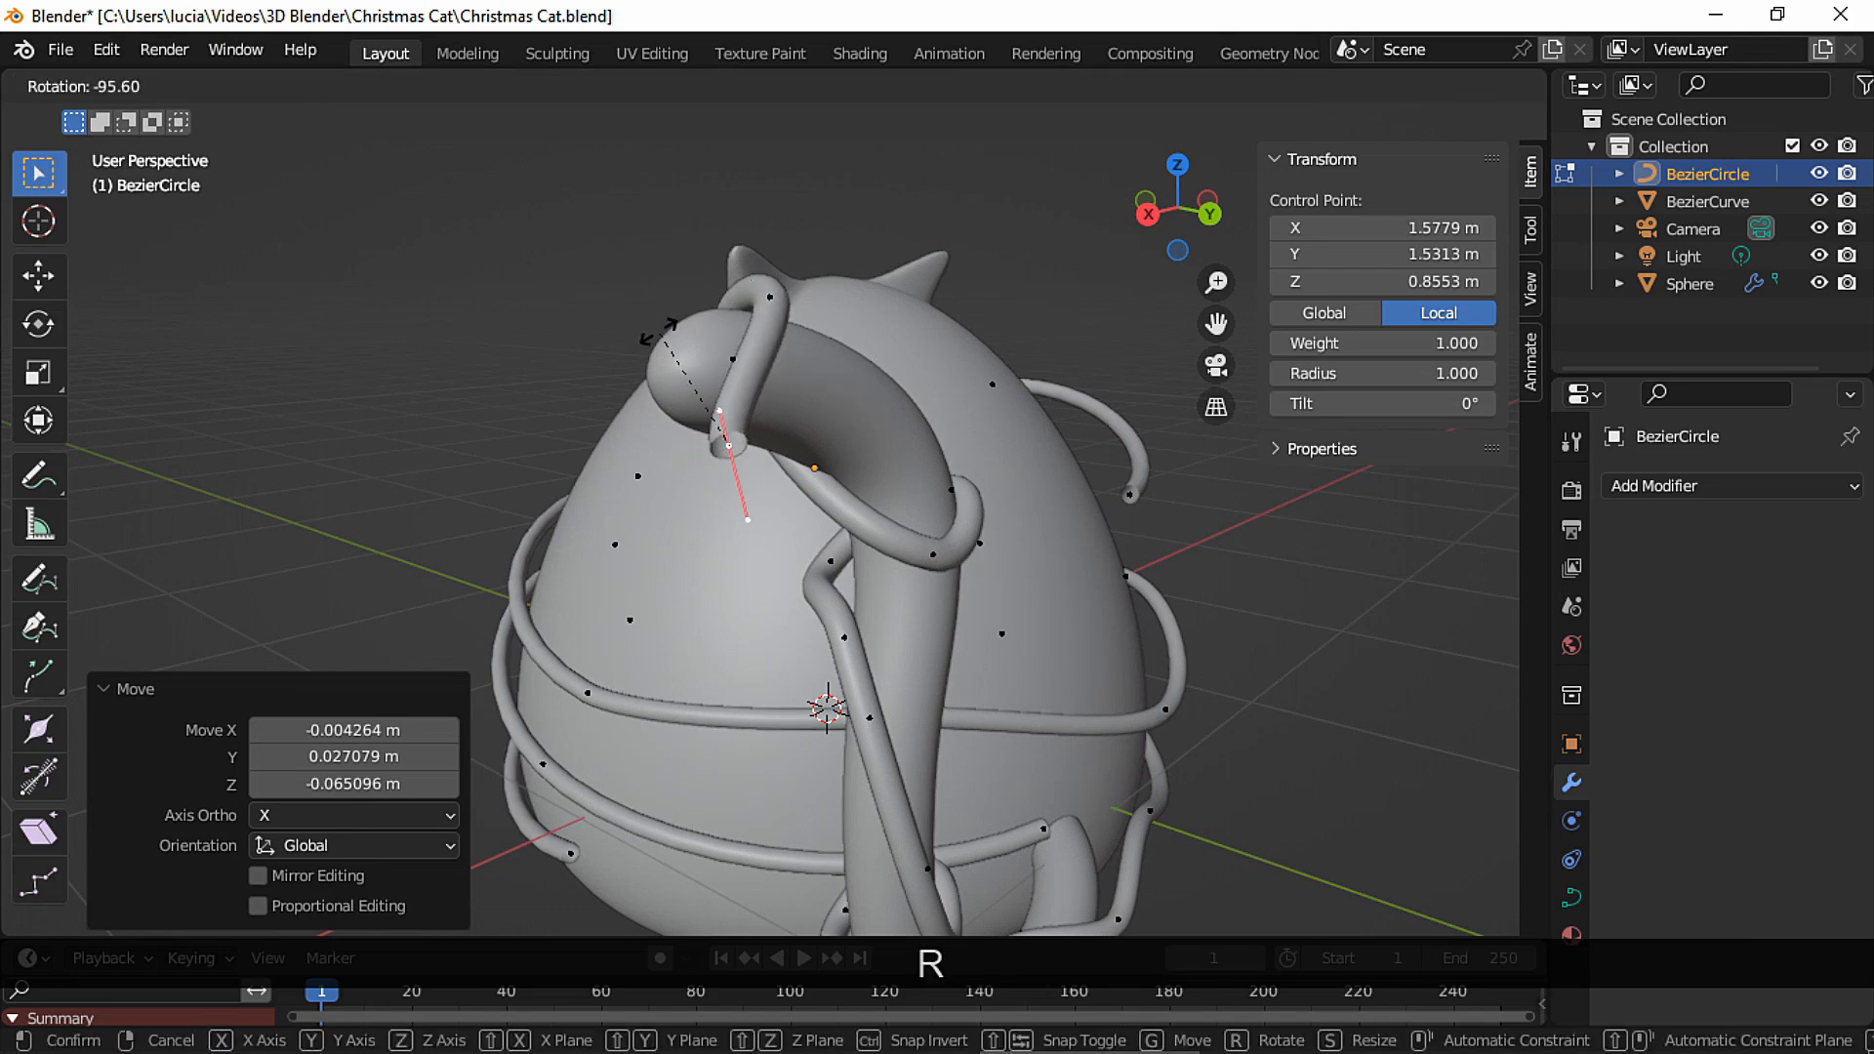
pyautogui.click(633, 393)
pyautogui.press('g')
pyautogui.click(749, 375)
# Shift the wire's end point around the tail's outer side and rotate it about -71.7°.
pyautogui.moveTo(986, 406)
pyautogui.mouseDown(button='middle')
pyautogui.moveTo(928, 431)
pyautogui.moveTo(972, 434)
pyautogui.mouseUp(button='middle')
pyautogui.press('g')
pyautogui.click(999, 408)
pyautogui.press('r')
pyautogui.click(908, 319)
pyautogui.moveTo(908, 318); pyautogui.dragTo(965, 385, button='middle')
# Fine-tune the tail wire end's rotation and position beside the tail, and undo the last edit.
pyautogui.press('r')
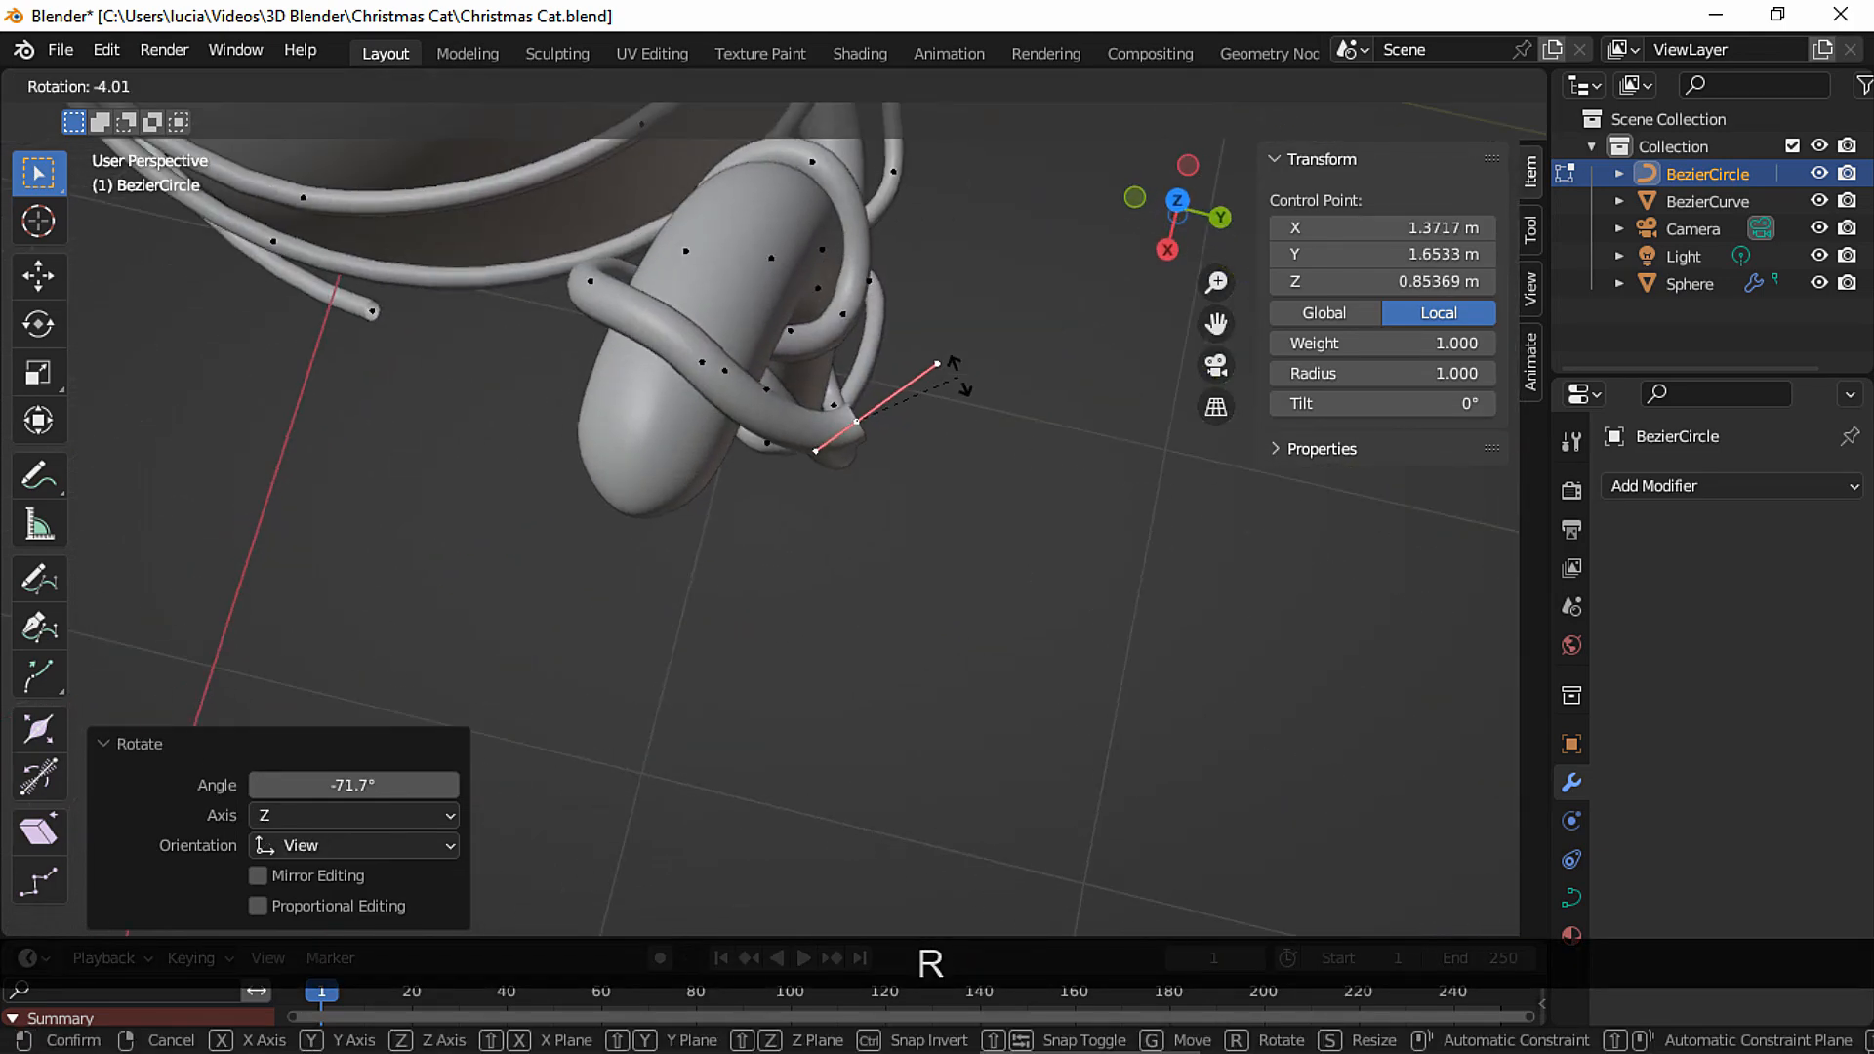
pyautogui.click(896, 344)
pyautogui.press('g')
pyautogui.click(830, 305)
pyautogui.moveTo(830, 305); pyautogui.dragTo(962, 356, button='middle')
pyautogui.hotkey('ctrl', 'z')
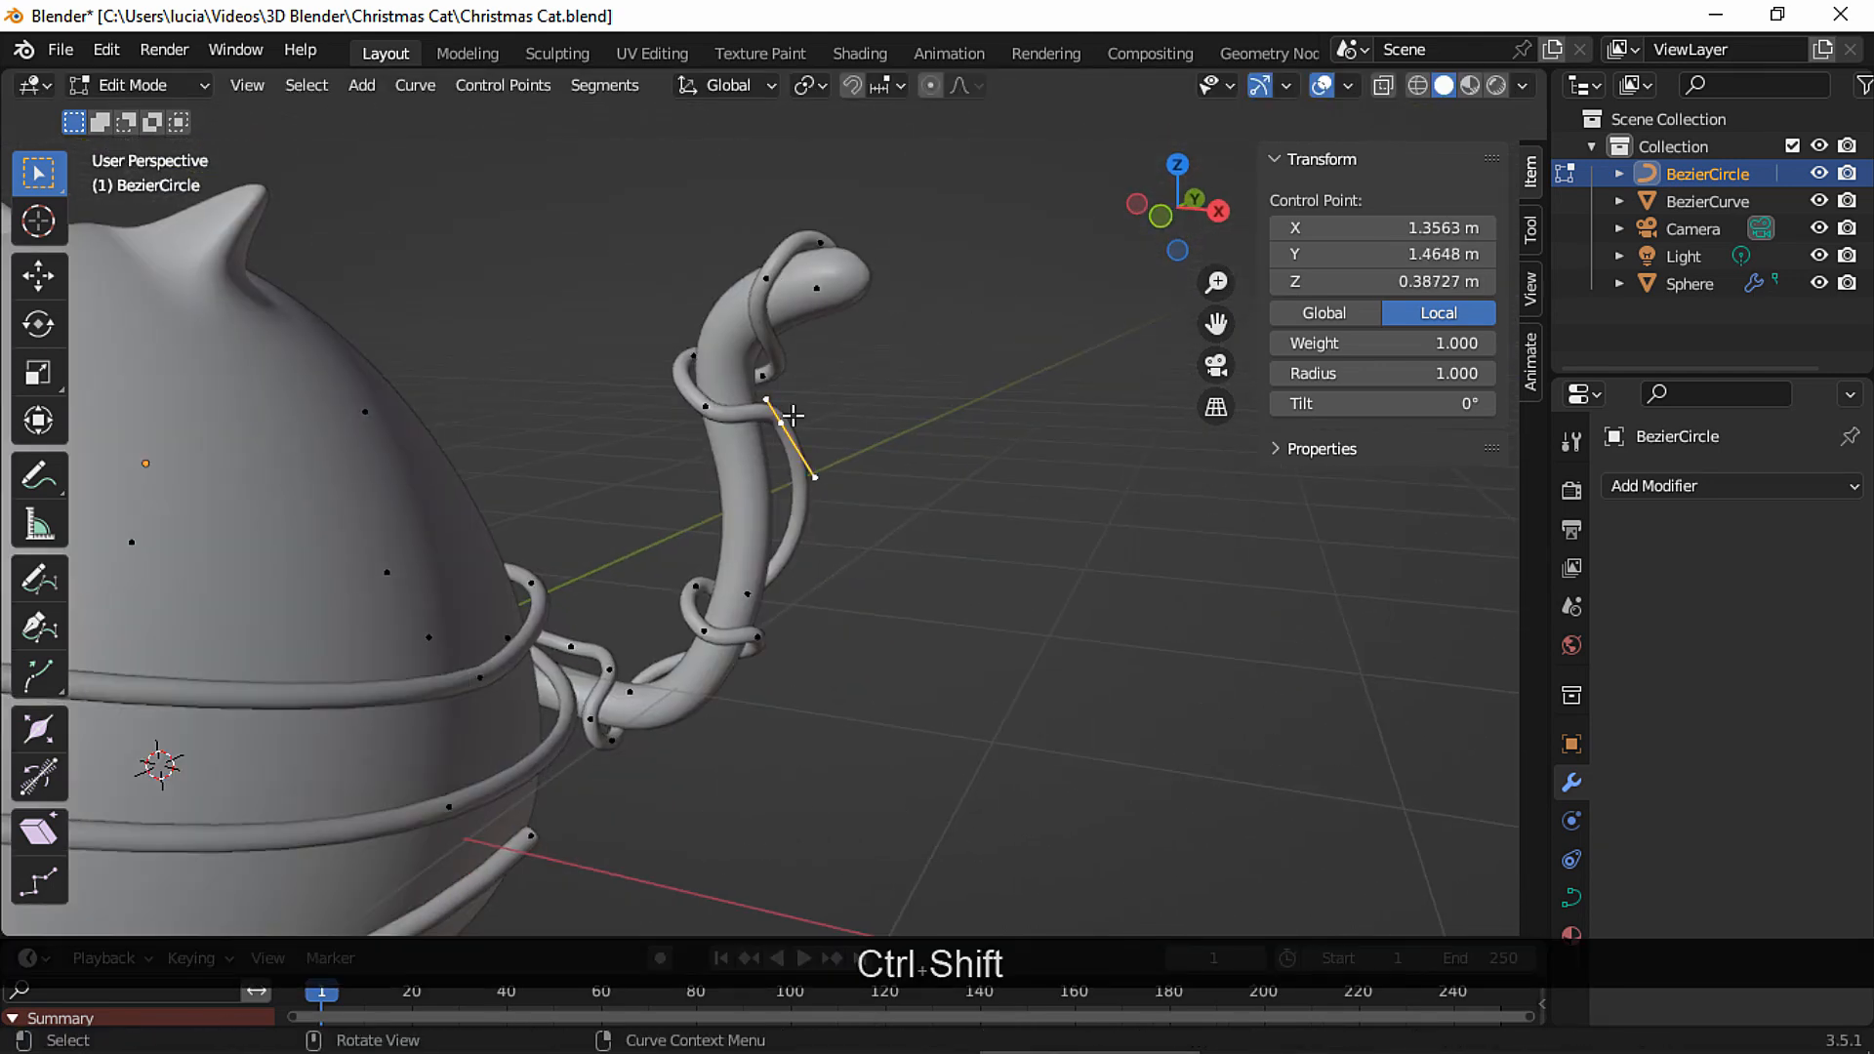
# Extrude the lowest body wire's open end about 0.92 m toward the tail base and raise it about 0.175 m.
pyautogui.moveTo(787, 419); pyautogui.dragTo(819, 432, button='middle')
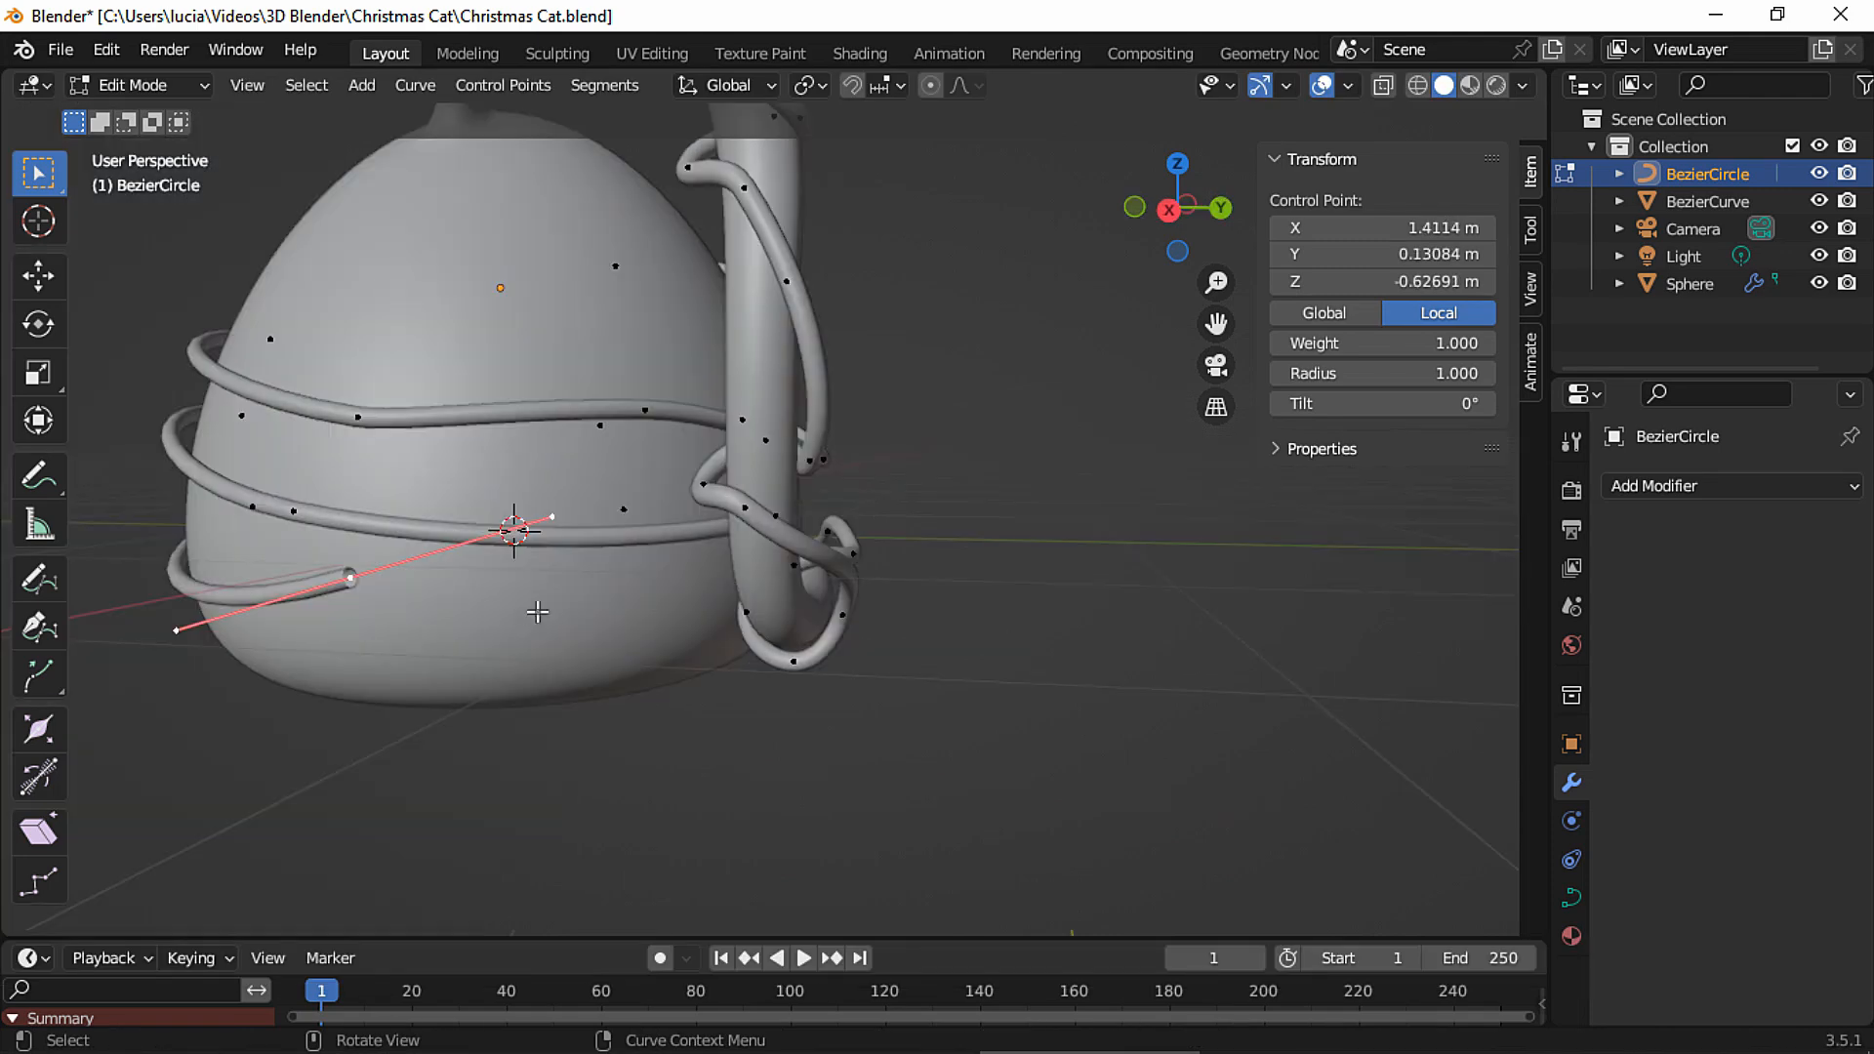
pyautogui.press('e')
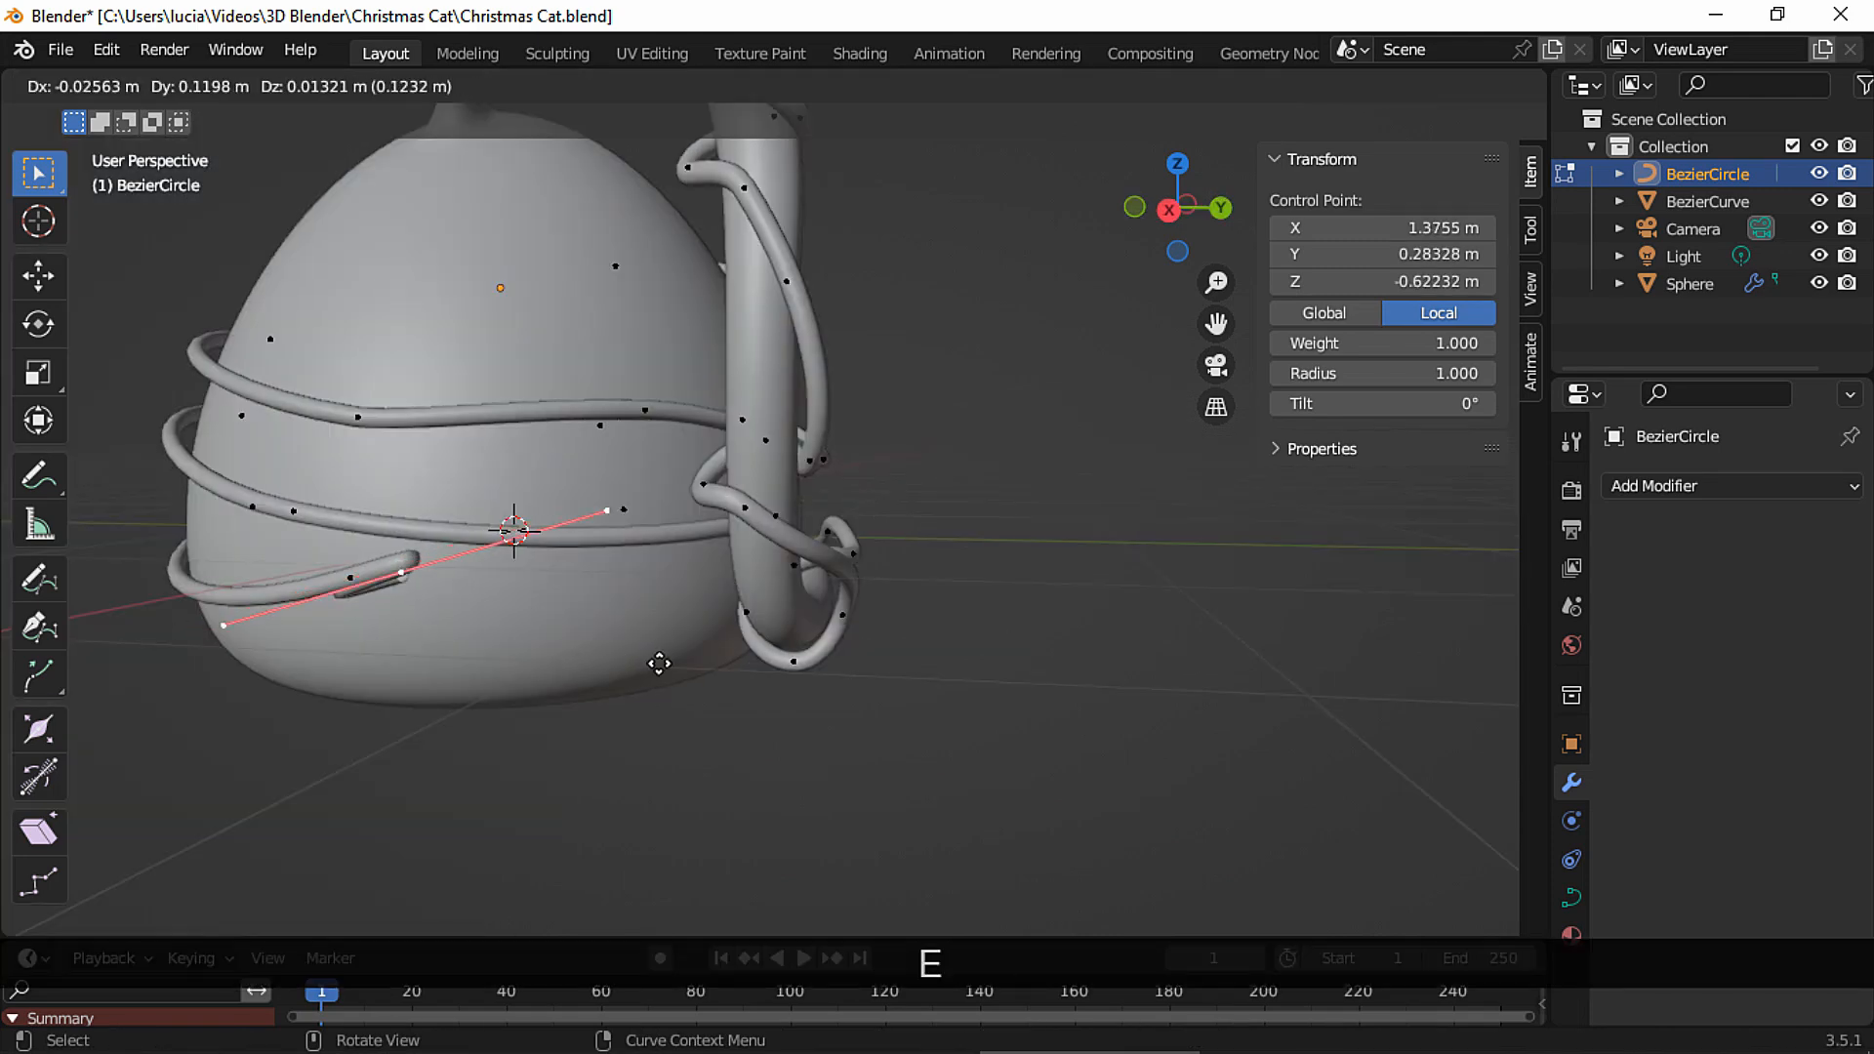
pyautogui.click(963, 569)
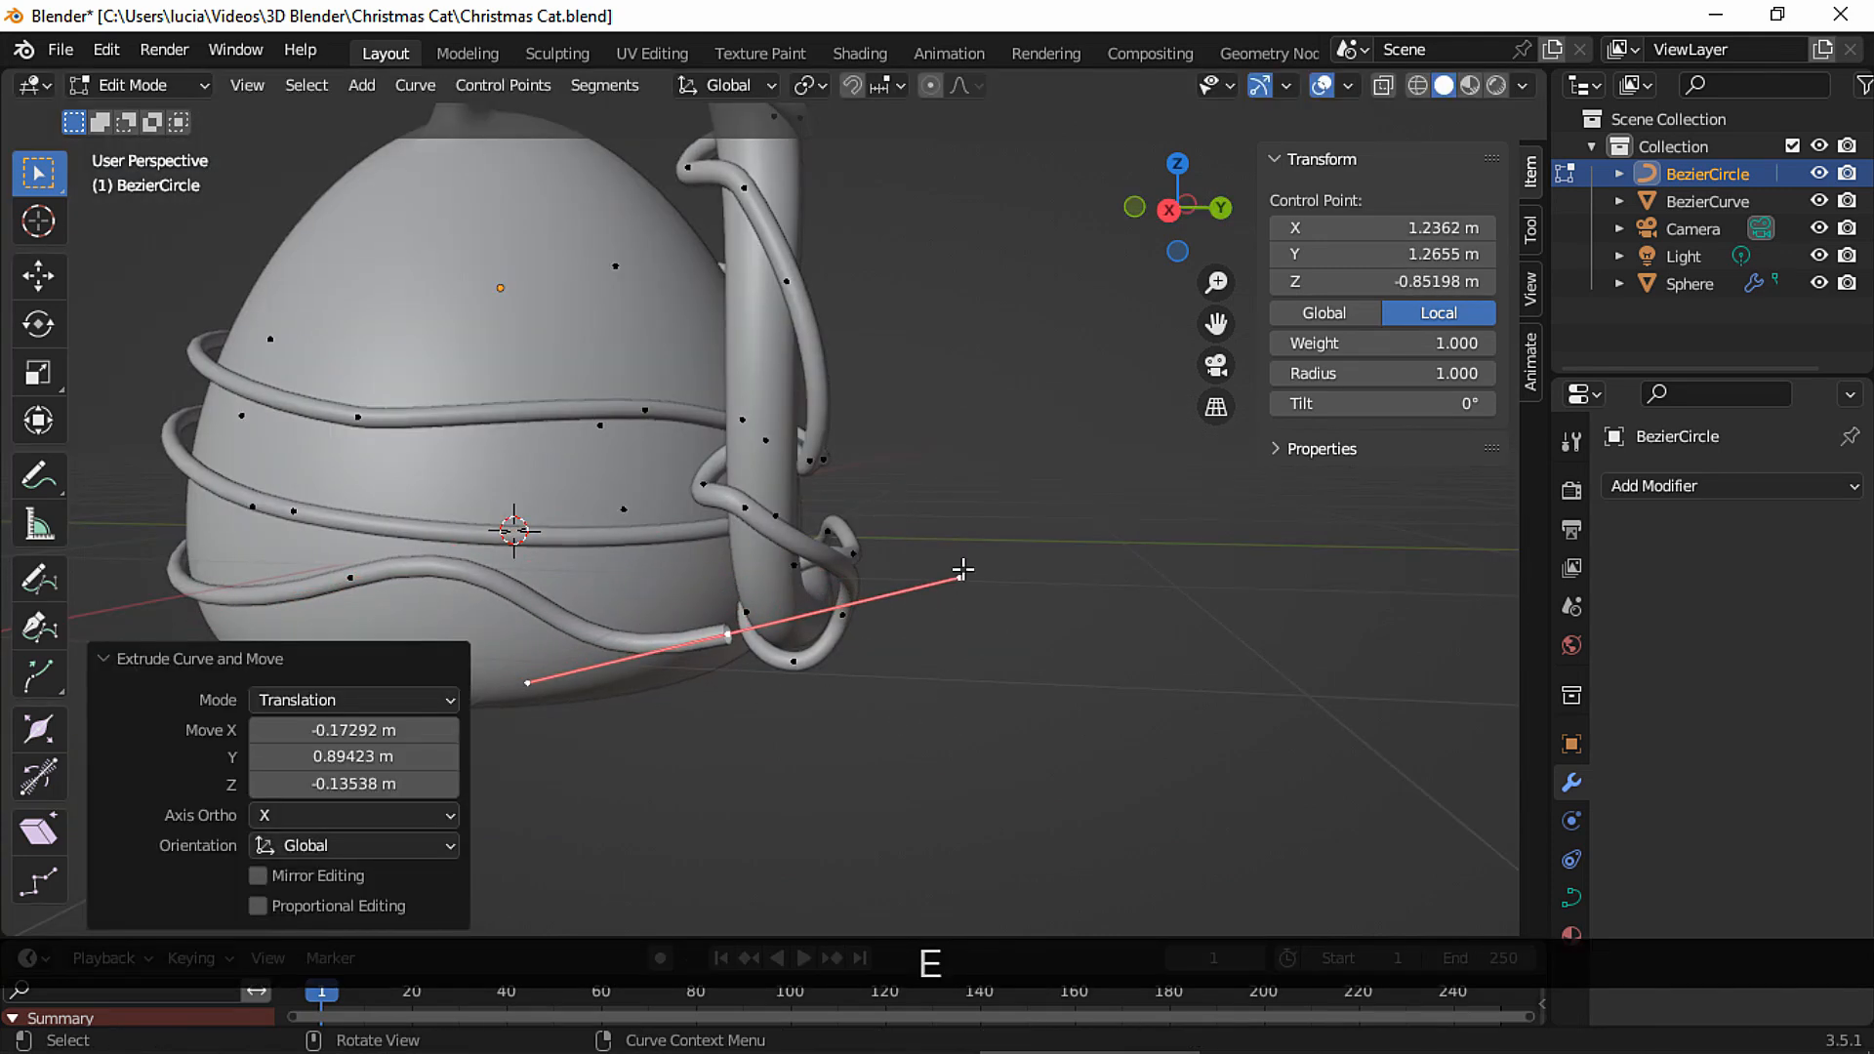
pyautogui.click(718, 425)
pyautogui.press('g')
pyautogui.click(771, 414)
# Rotate and move the extruded end so the lowest wire bends around the body behind the tail base.
pyautogui.moveTo(884, 396); pyautogui.dragTo(763, 465, button='middle')
pyautogui.press('r')
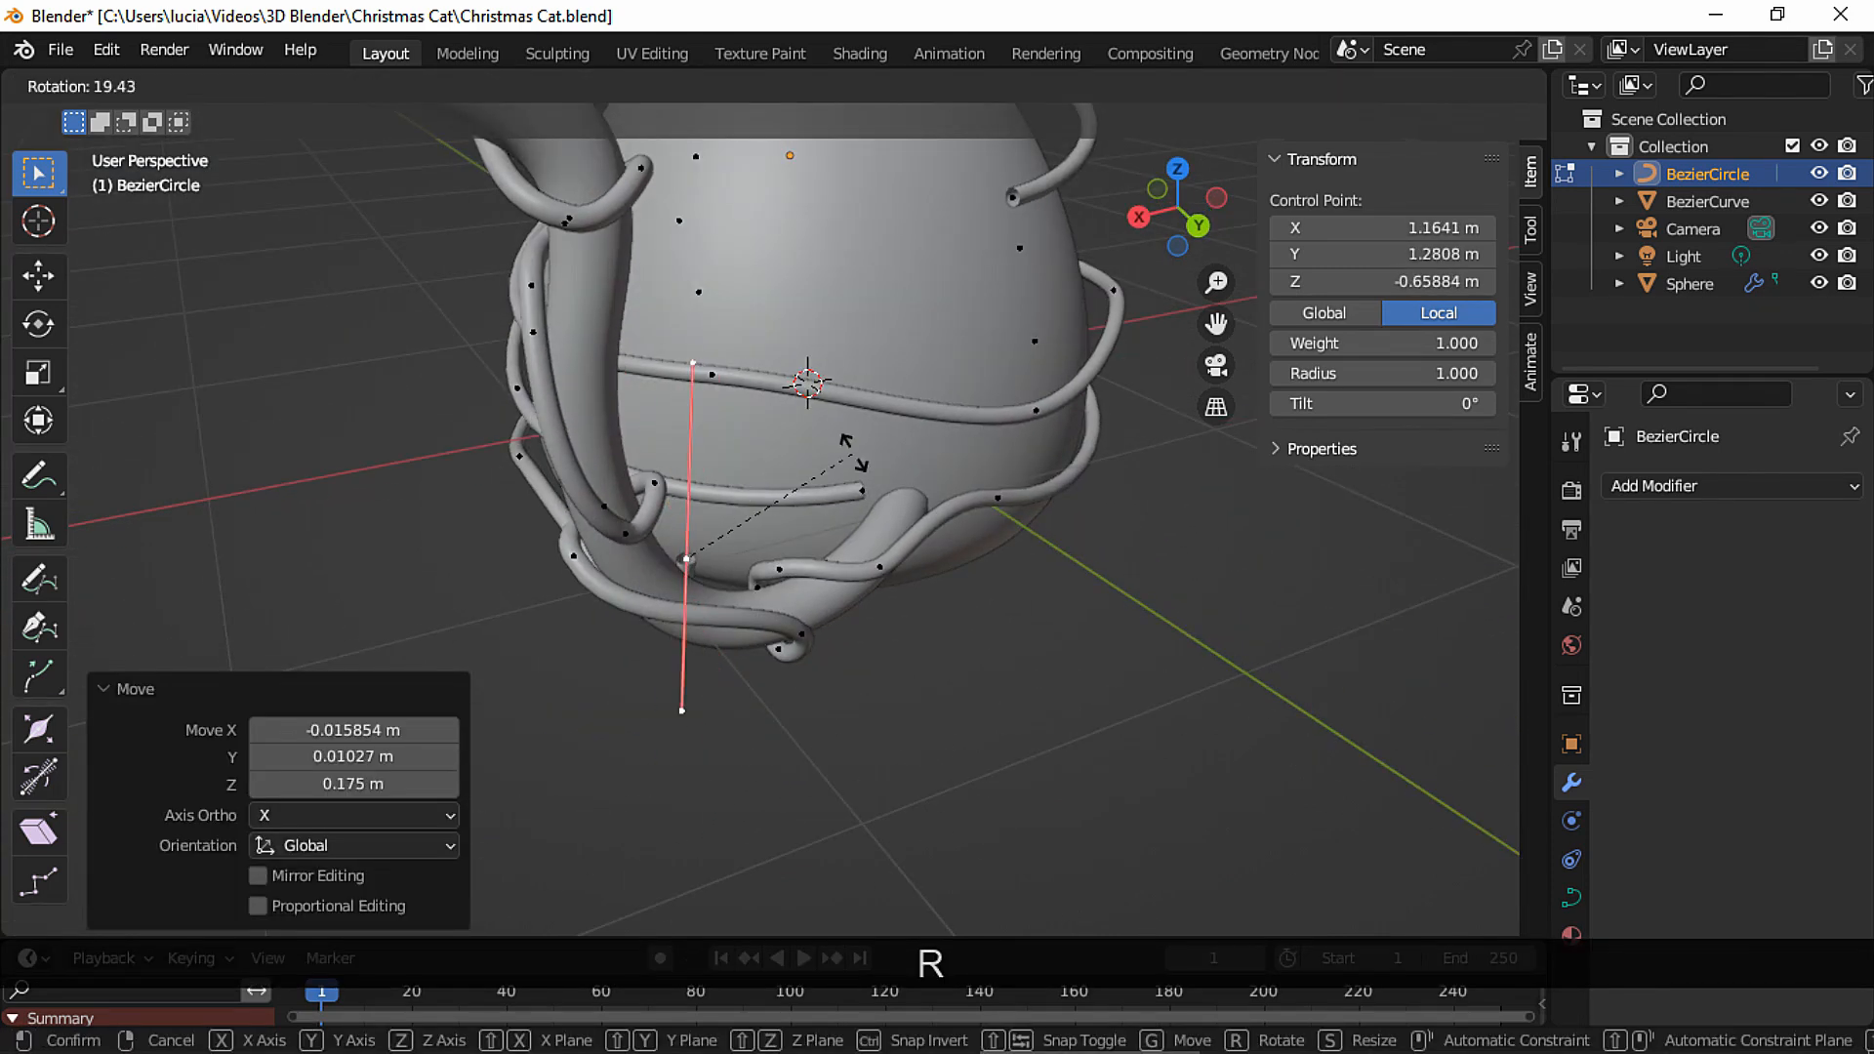
pyautogui.click(865, 730)
pyautogui.moveTo(865, 730); pyautogui.dragTo(873, 519, button='middle')
pyautogui.press('g')
pyautogui.click(878, 554)
pyautogui.press('r')
pyautogui.click(1023, 474)
pyautogui.press('g')
pyautogui.click(1086, 479)
pyautogui.moveTo(1007, 536); pyautogui.dragTo(975, 508, button='middle')
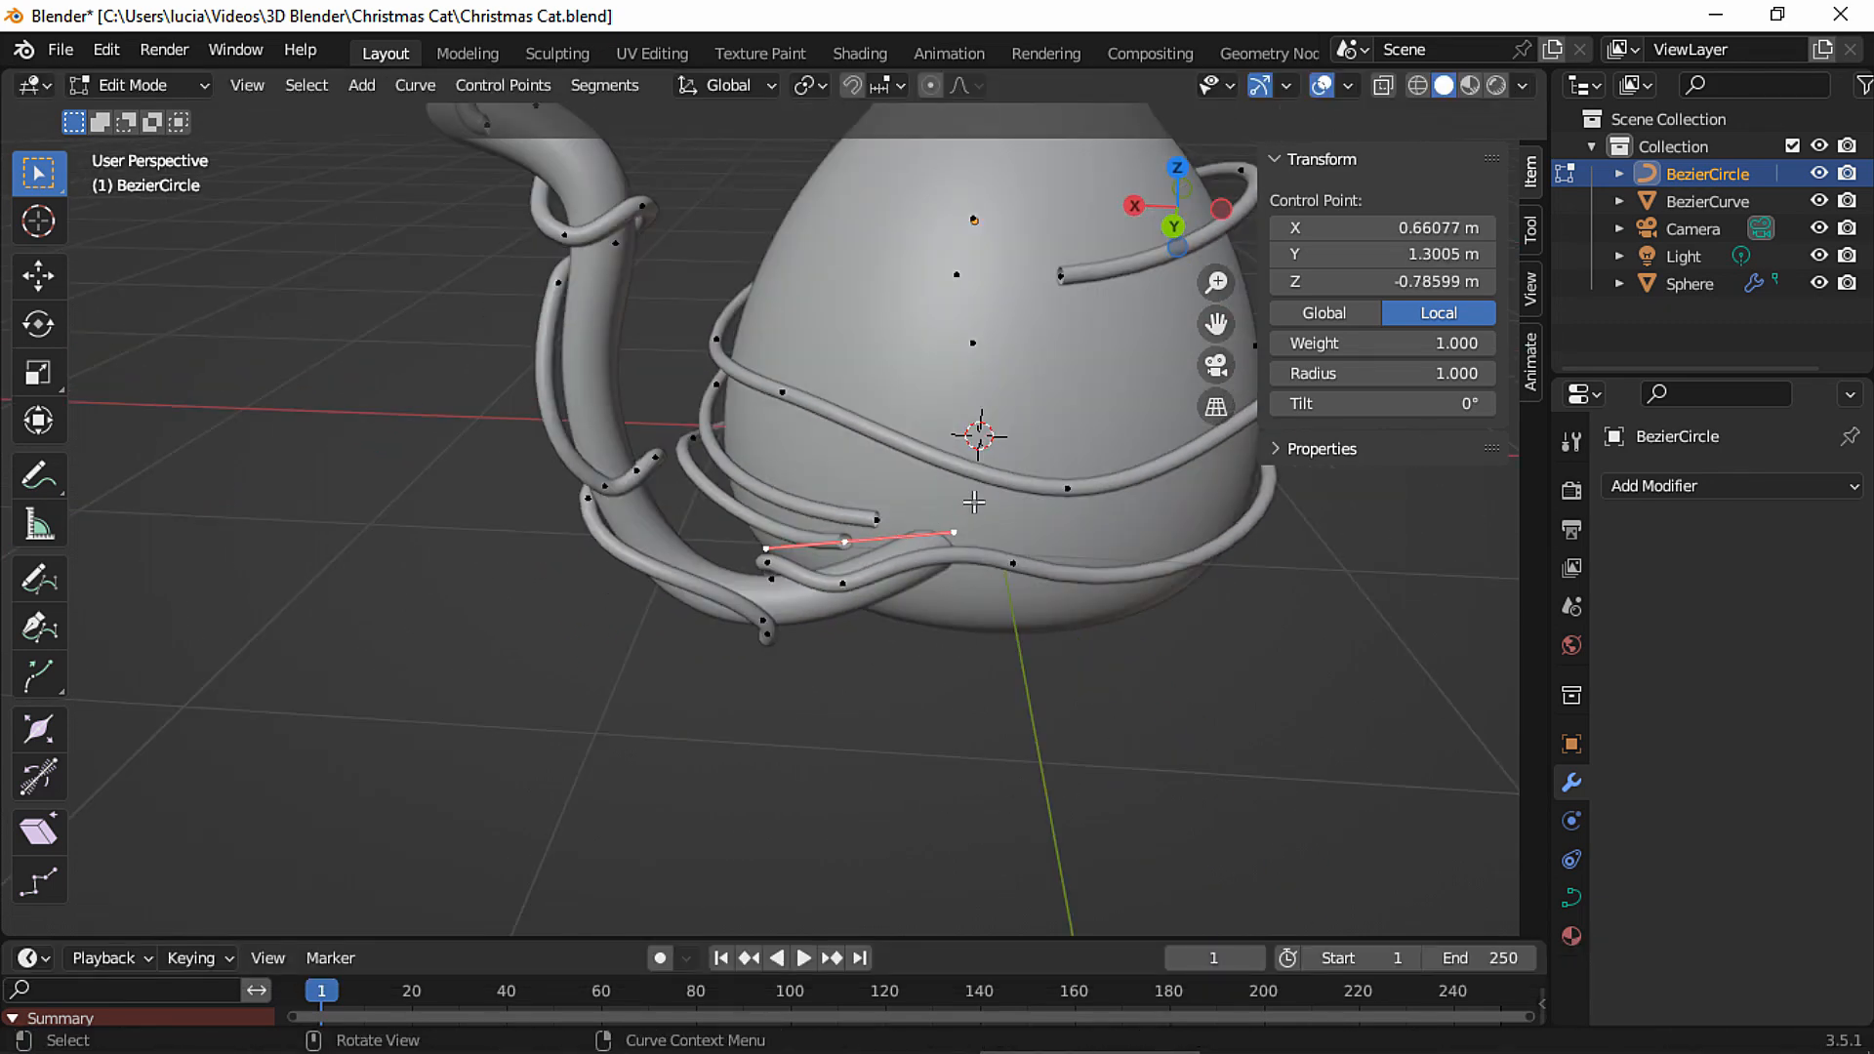
# Rotate the upper body wire's open end about -22° and move it down across the cat's back.
pyautogui.click(1059, 294)
pyautogui.moveTo(1060, 294); pyautogui.dragTo(1034, 283, button='middle')
pyautogui.press('r')
pyautogui.click(1043, 283)
pyautogui.press('g')
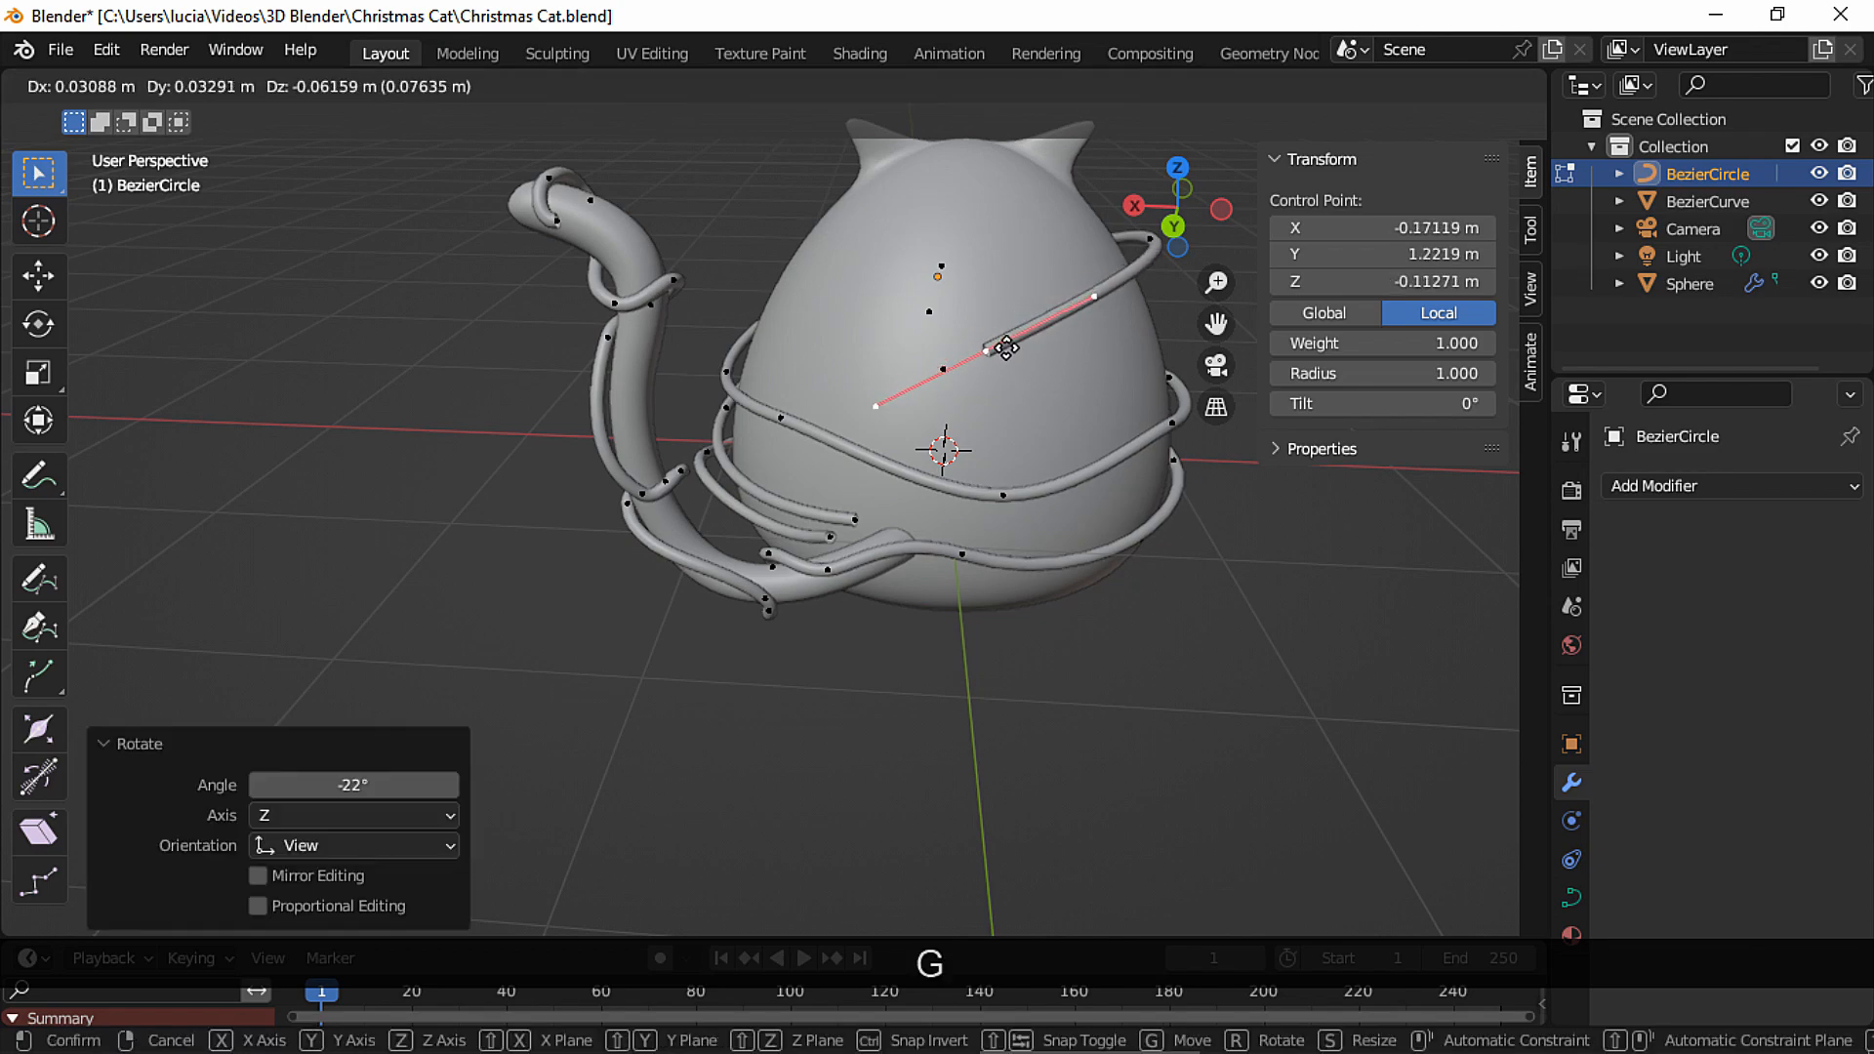
pyautogui.click(976, 402)
# Move the upper wire's open end closer to the body surface and rotate it to follow the curvature.
pyautogui.moveTo(976, 402); pyautogui.dragTo(904, 424, button='middle')
pyautogui.scroll(5, 904, 424)
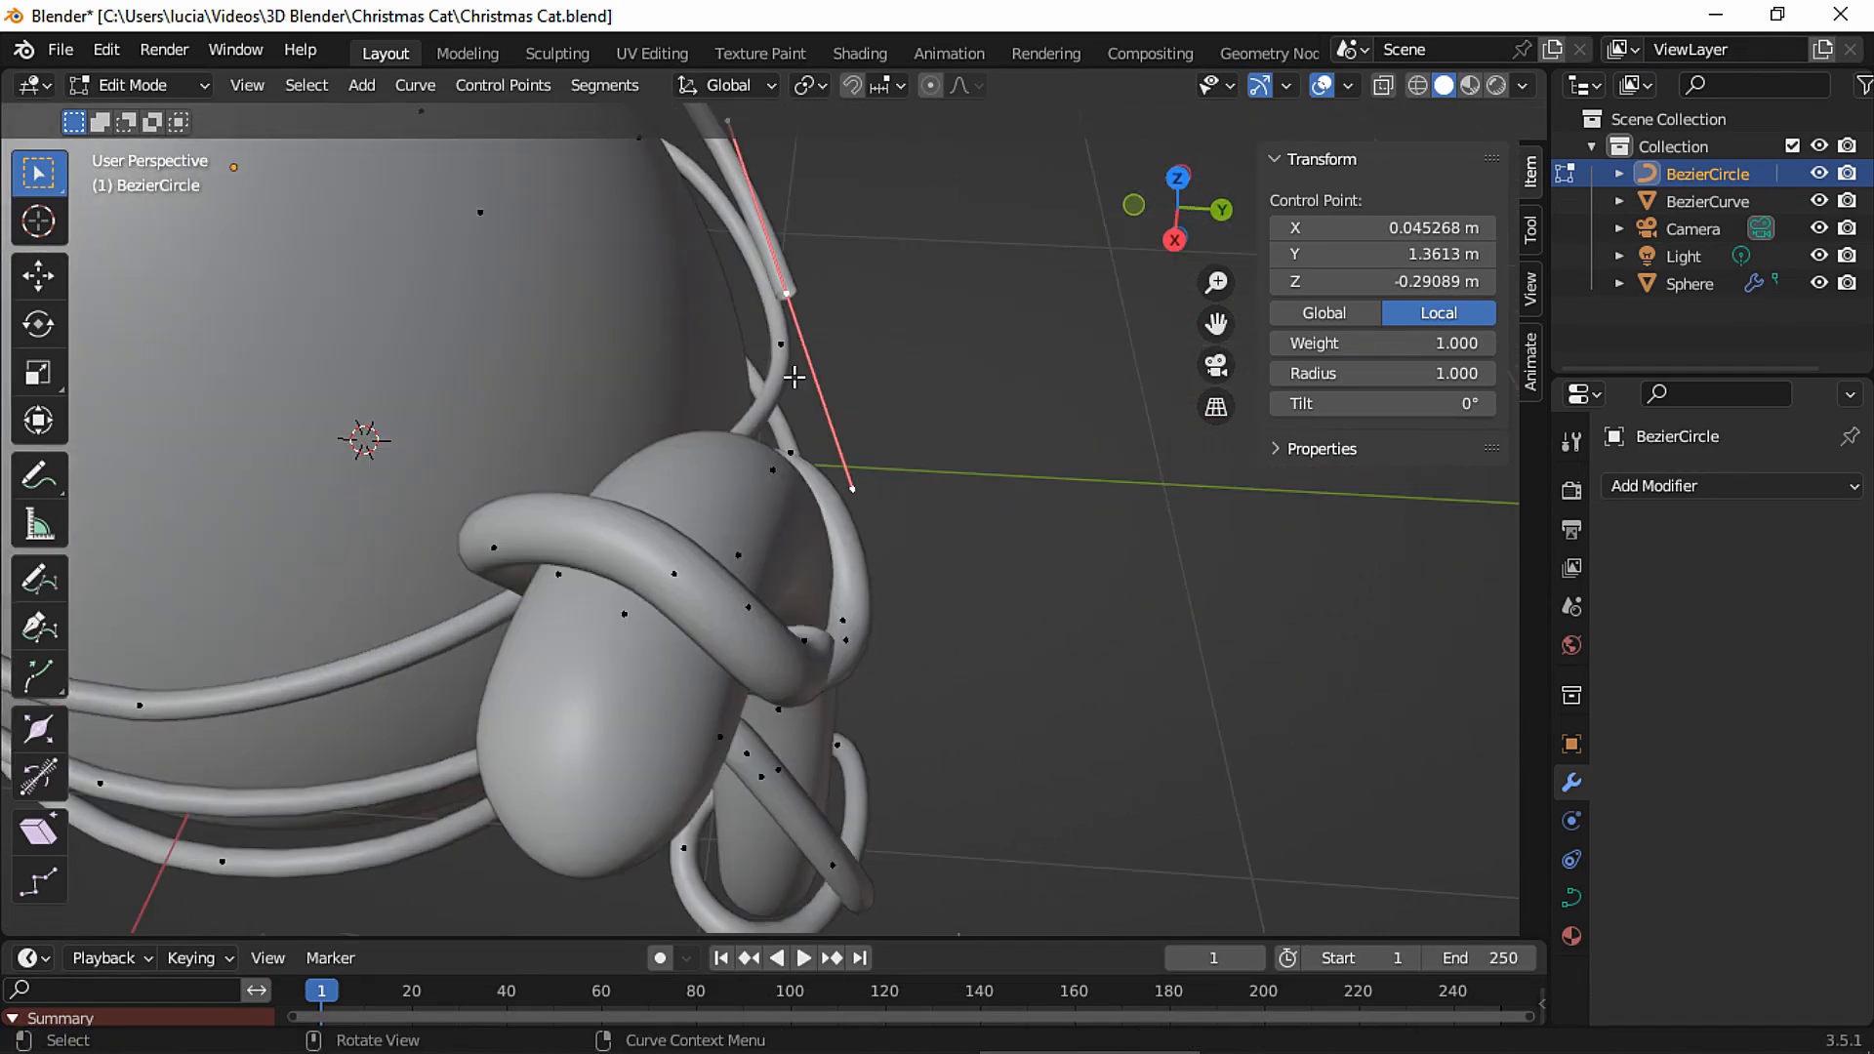
pyautogui.press('g')
pyautogui.click(744, 417)
pyautogui.press('r')
pyautogui.click(701, 408)
# Rotate and move the open wire end above the tail base so it points up along the cat's back.
pyautogui.moveTo(701, 408); pyautogui.dragTo(595, 347, button='middle')
pyautogui.keyDown('shift'); pyautogui.moveTo(596, 346); pyautogui.dragTo(787, 494, button='middle'); pyautogui.keyUp('shift')
pyautogui.press('r')
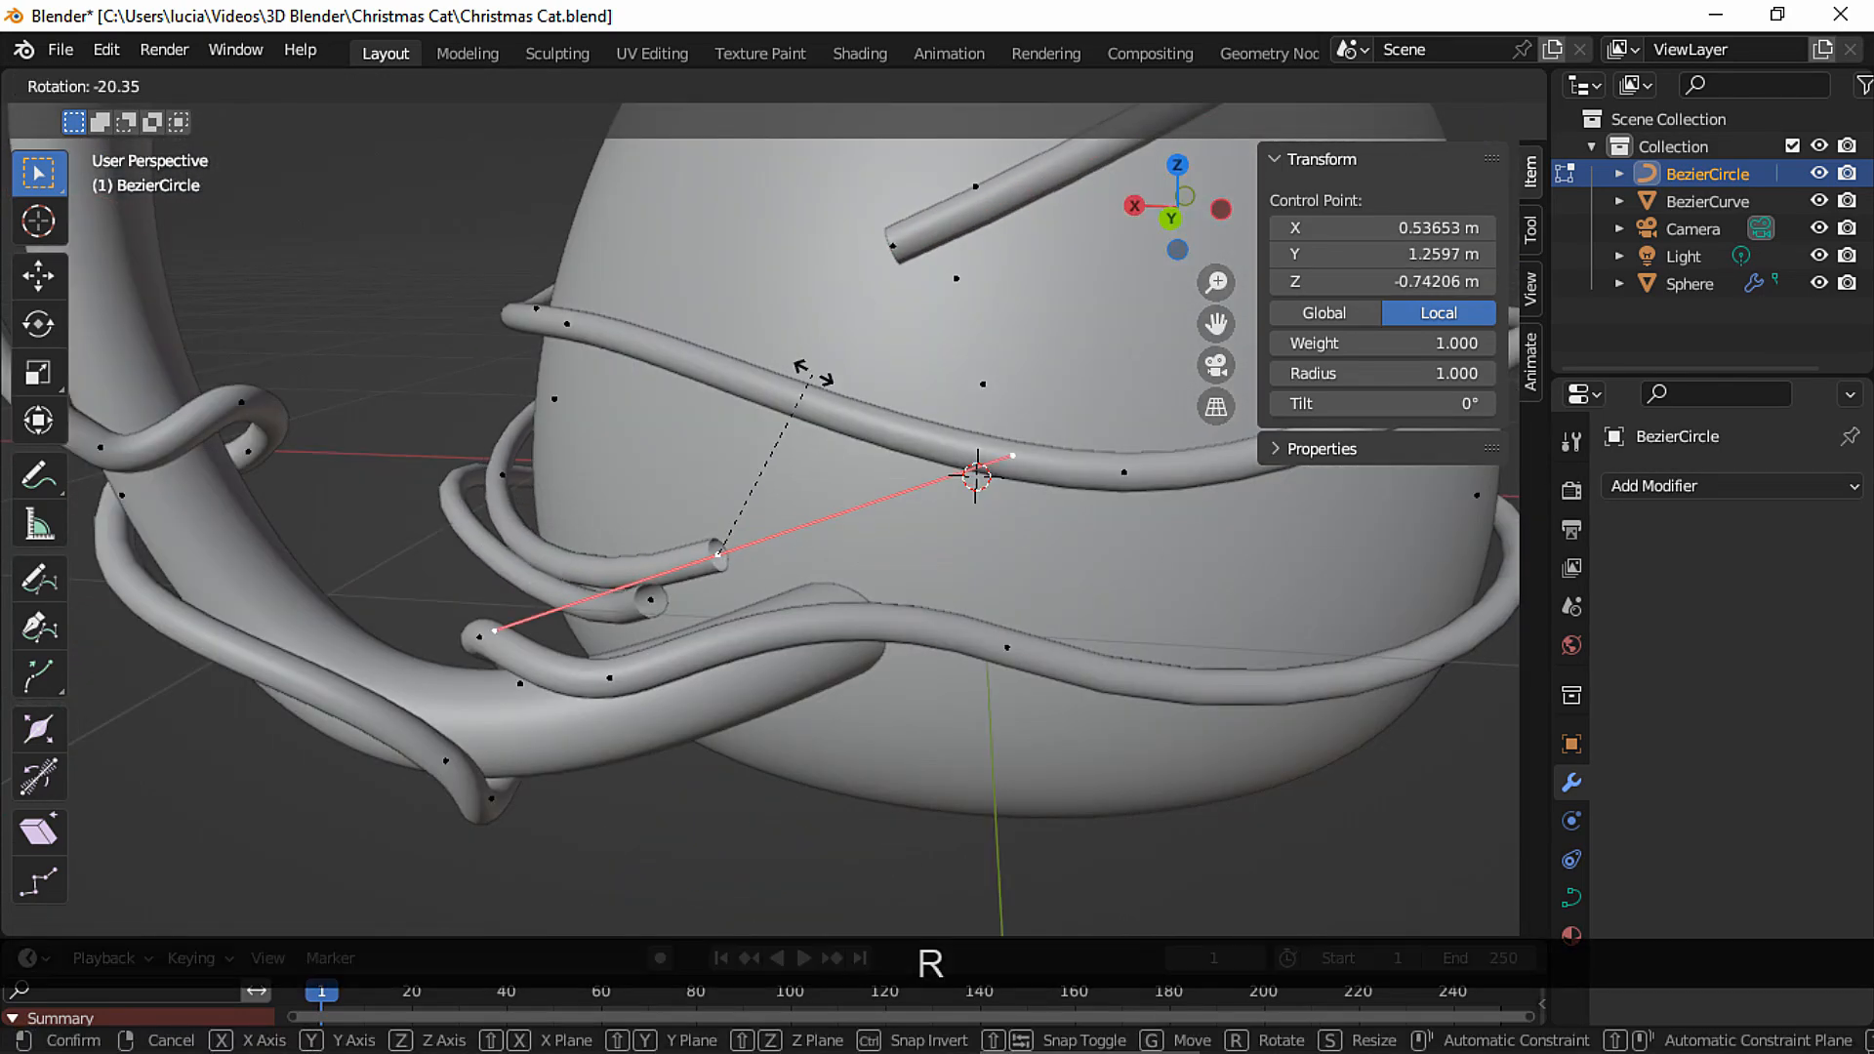
pyautogui.click(839, 440)
pyautogui.press('g')
pyautogui.click(902, 397)
pyautogui.press('r')
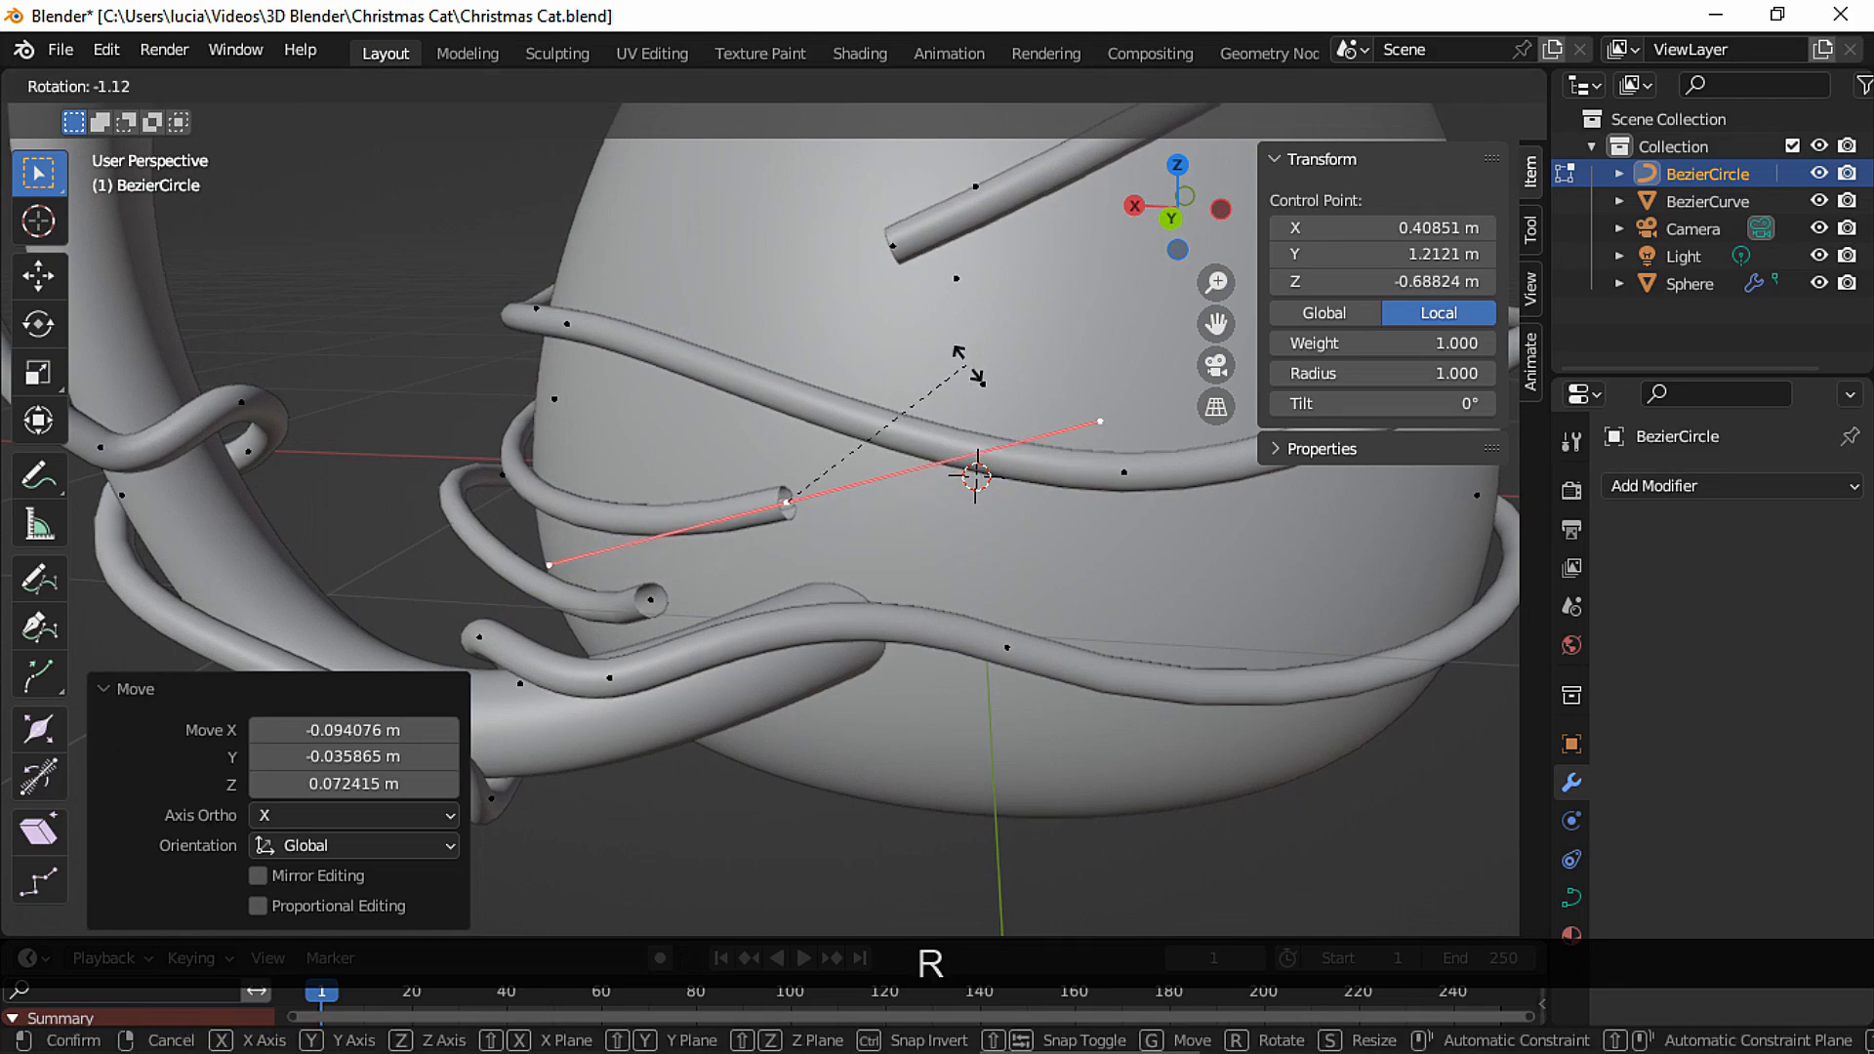
pyautogui.click(908, 306)
# Join that open end to the upper wire's open end with a new curve segment.
pyautogui.moveTo(908, 305); pyautogui.dragTo(781, 367, button='middle')
pyautogui.moveTo(832, 382); pyautogui.dragTo(845, 511, button='middle')
pyautogui.click(846, 510)
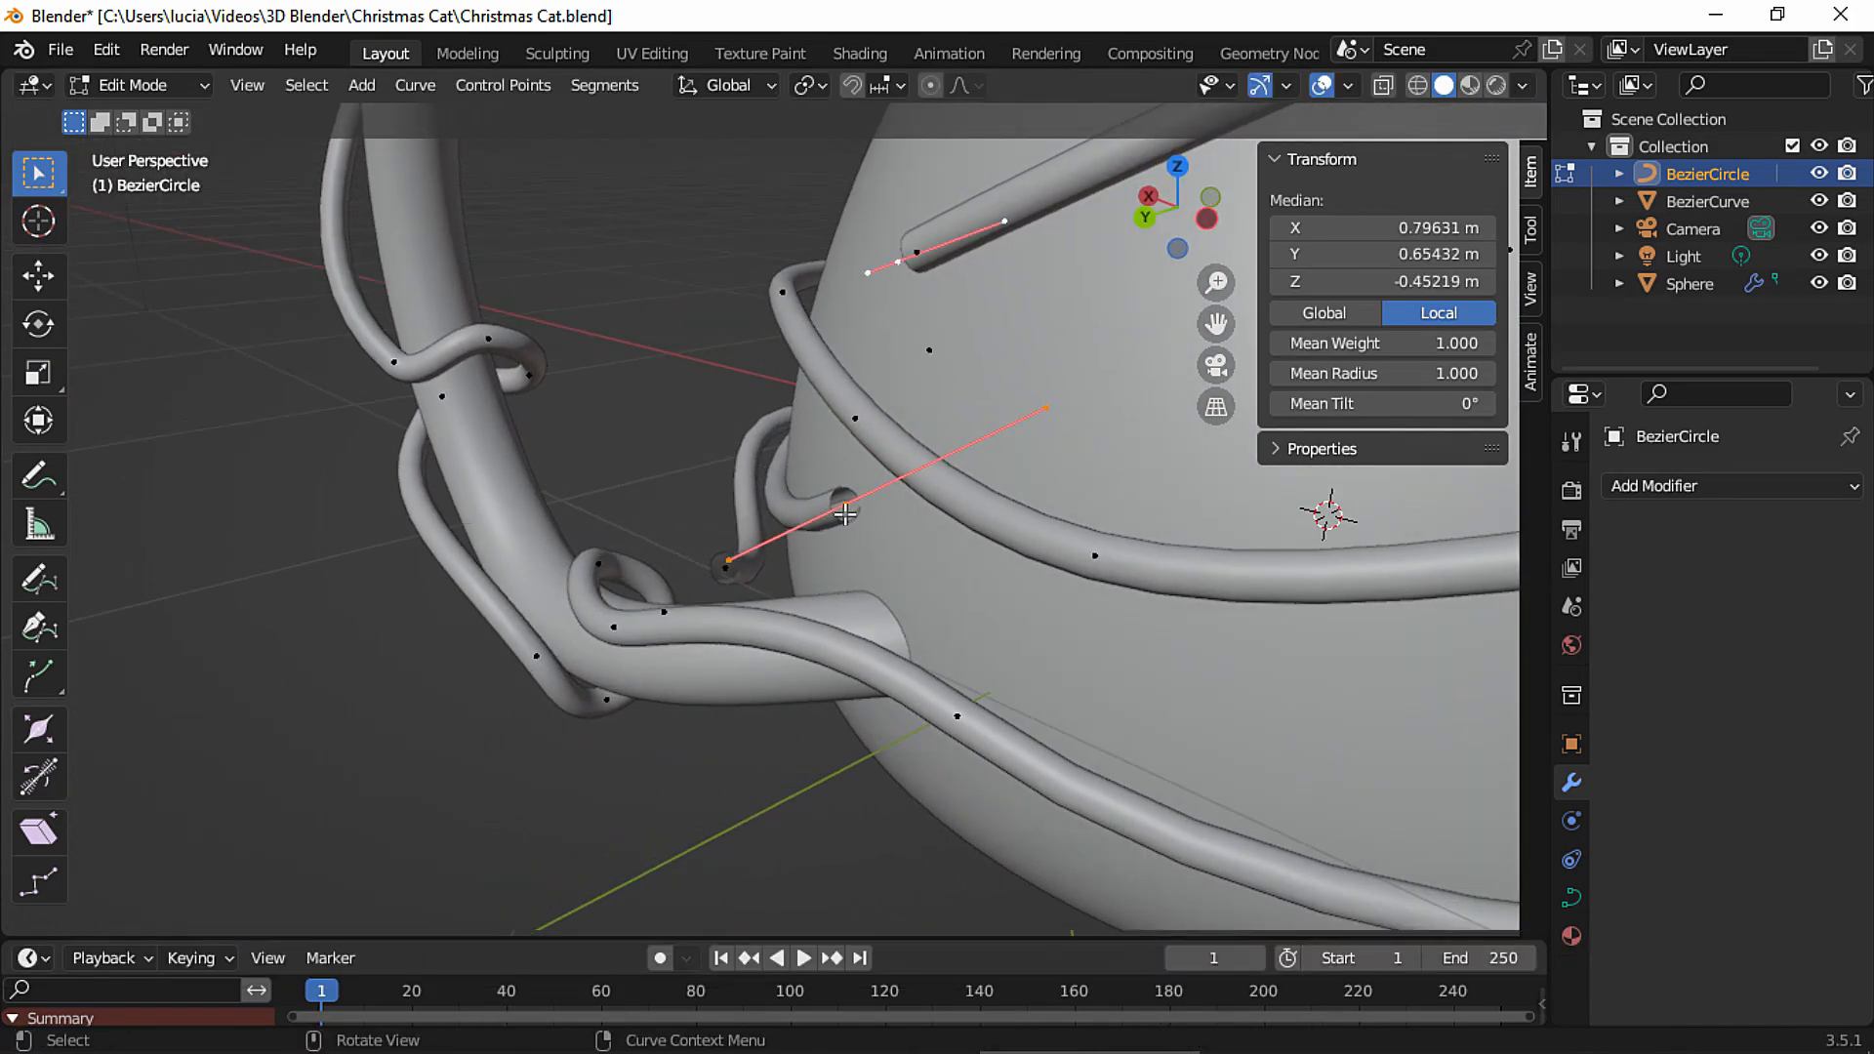
pyautogui.keyDown('shift'); pyautogui.click(923, 255); pyautogui.keyUp('shift')
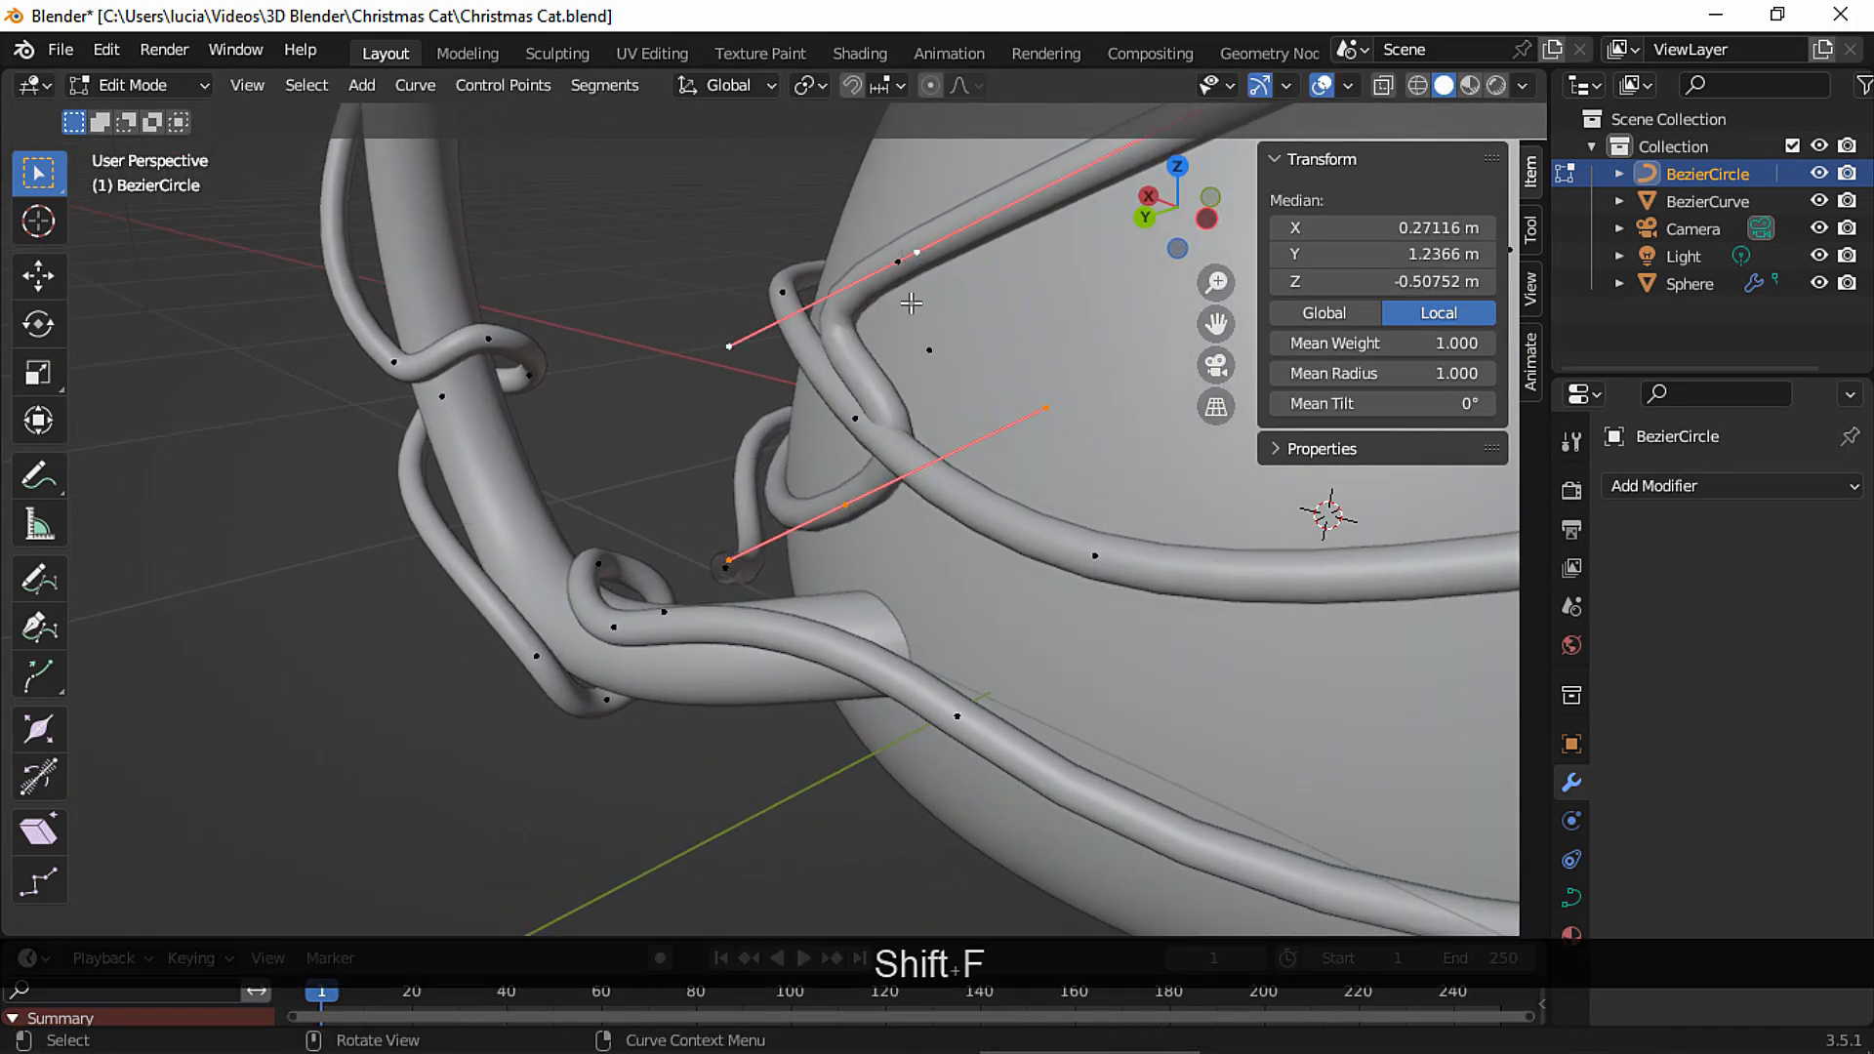
# Move the control points around the new segment, including its lower joint, to smooth the connection on the cat's back.
pyautogui.moveTo(941, 469); pyautogui.dragTo(1103, 555, button='middle')
pyautogui.keyDown('shift'); pyautogui.click(793, 403); pyautogui.keyUp('shift')
pyautogui.moveTo(793, 404); pyautogui.dragTo(1152, 478, button='middle')
pyautogui.press('g')
pyautogui.click(978, 508)
pyautogui.keyDown('ctrl'); pyautogui.moveTo(800, 314); pyautogui.dragTo(799, 372, button='middle'); pyautogui.keyUp('ctrl')
pyautogui.click(837, 337)
pyautogui.click(763, 502)
pyautogui.press('g')
pyautogui.click(754, 521)
# Move the new segment's upper control point along the back and rotate it to soften the bend.
pyautogui.click(855, 333)
pyautogui.press('g')
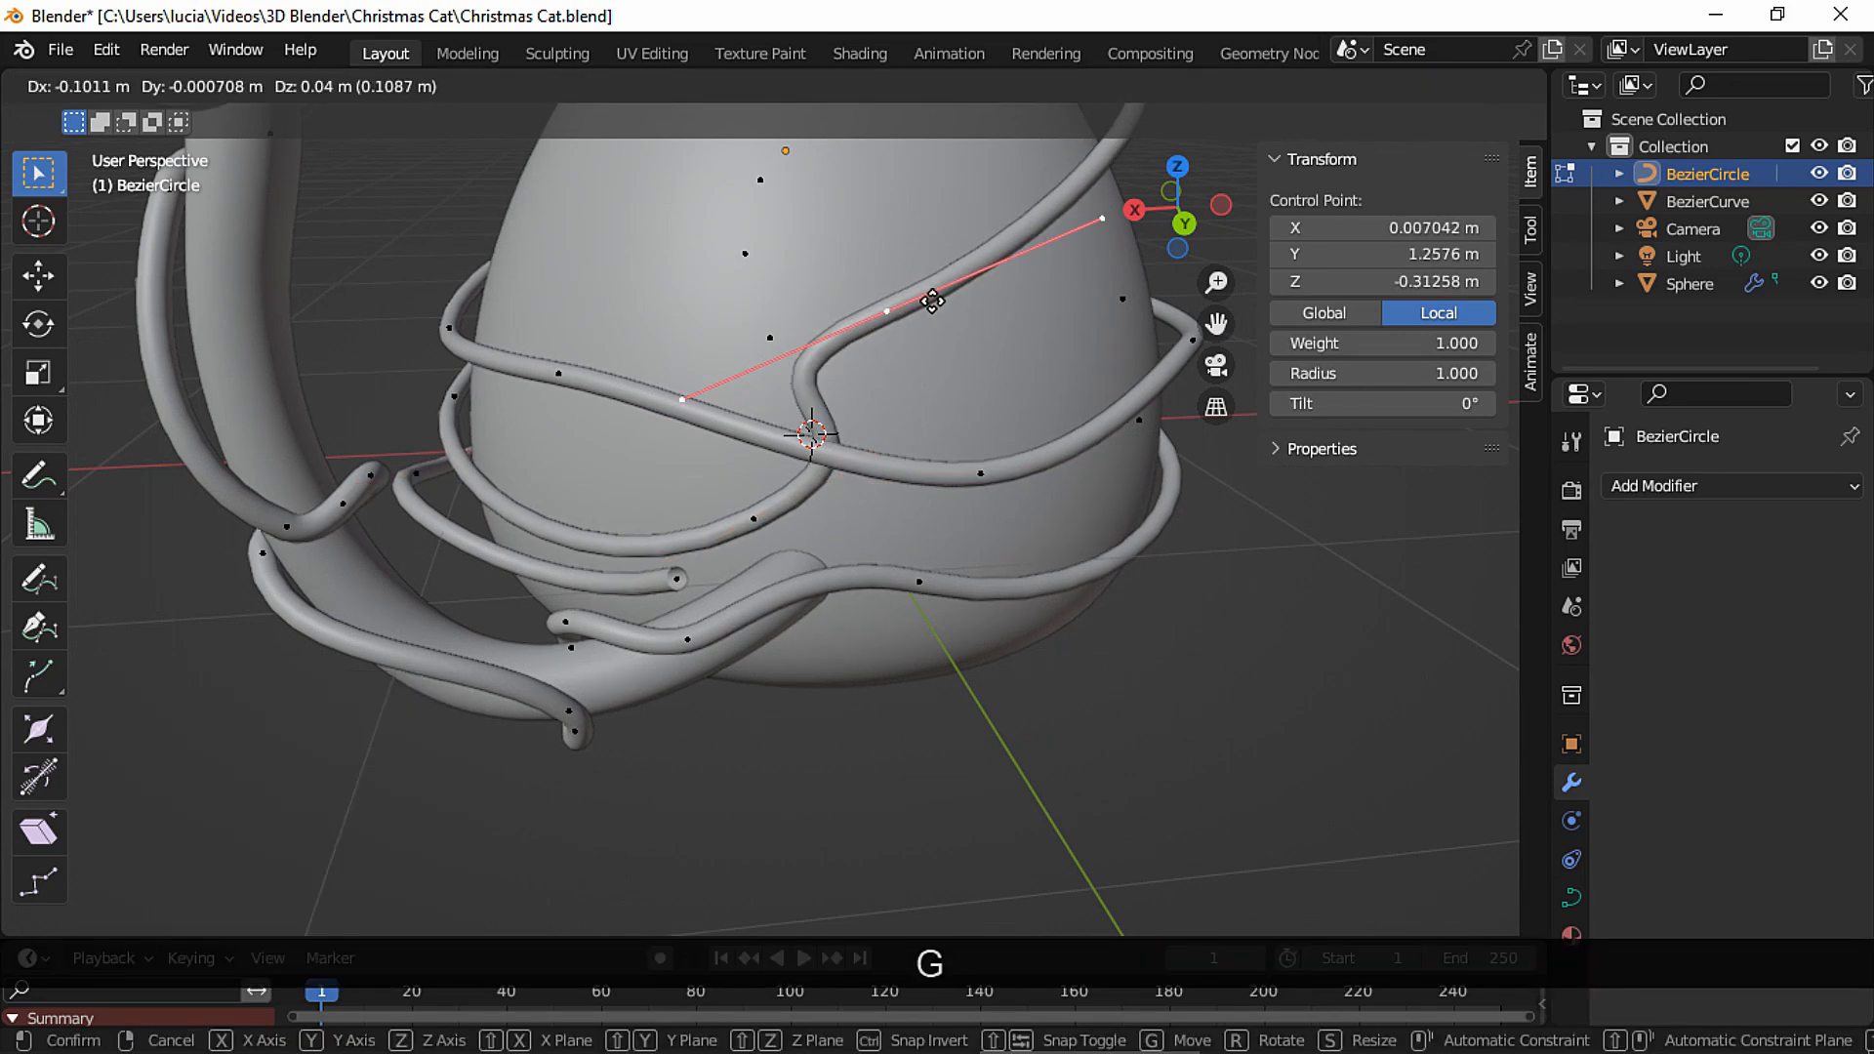
pyautogui.click(1006, 305)
pyautogui.keyDown('ctrl'); pyautogui.keyDown('shift'); pyautogui.moveTo(1006, 304); pyautogui.dragTo(1018, 336, button='middle'); pyautogui.keyUp('shift'); pyautogui.keyUp('ctrl')
pyautogui.press('r')
pyautogui.click(964, 300)
# Reposition the control point above the new segment and its lower joint against the body surface.
pyautogui.click(934, 246)
pyautogui.moveTo(939, 250); pyautogui.dragTo(684, 476, button='middle')
pyautogui.press('g')
pyautogui.click(865, 368)
pyautogui.click(799, 538)
pyautogui.press('g')
pyautogui.press('Escape')
pyautogui.press('g')
pyautogui.click(818, 543)
# Rotate and move the new segment's lower joint, and rotate the open wire end beside the tail base.
pyautogui.moveTo(818, 543); pyautogui.dragTo(860, 469, button='middle')
pyautogui.press('r')
pyautogui.click(820, 659)
pyautogui.press('g')
pyautogui.click(742, 635)
pyautogui.press('r')
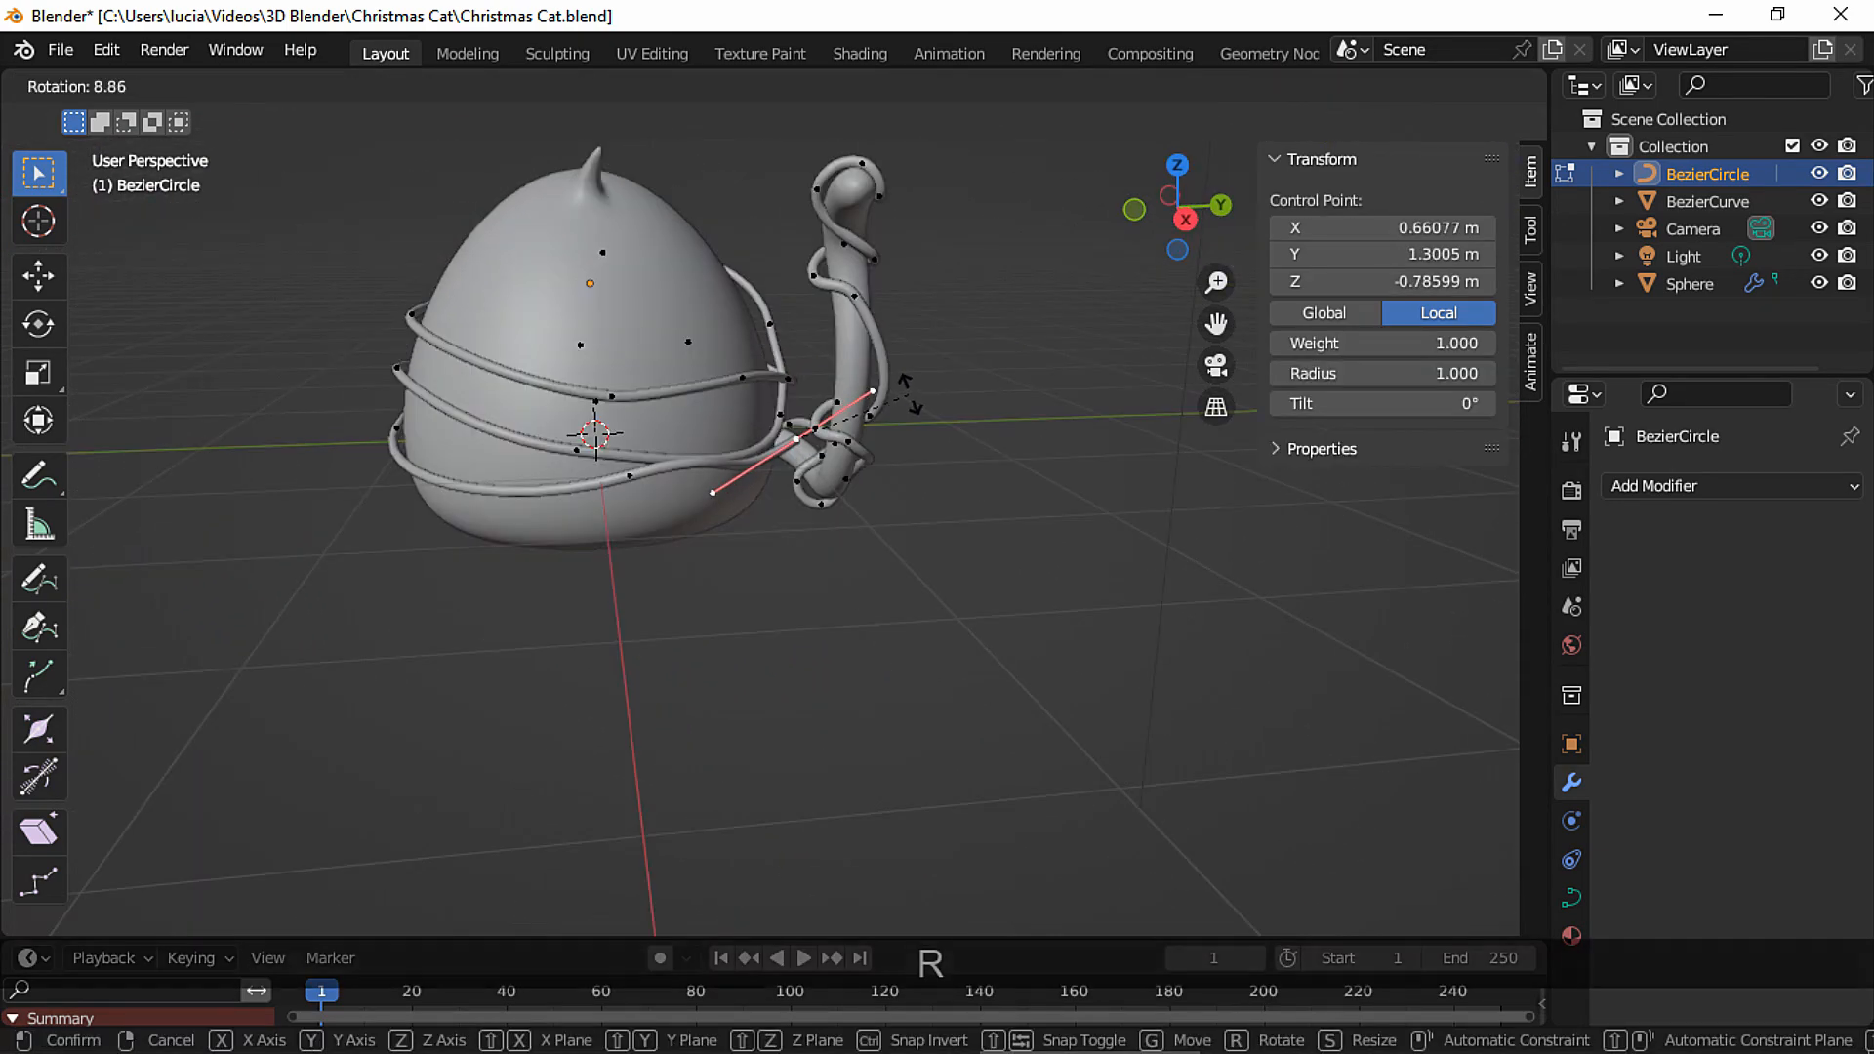
pyautogui.click(899, 379)
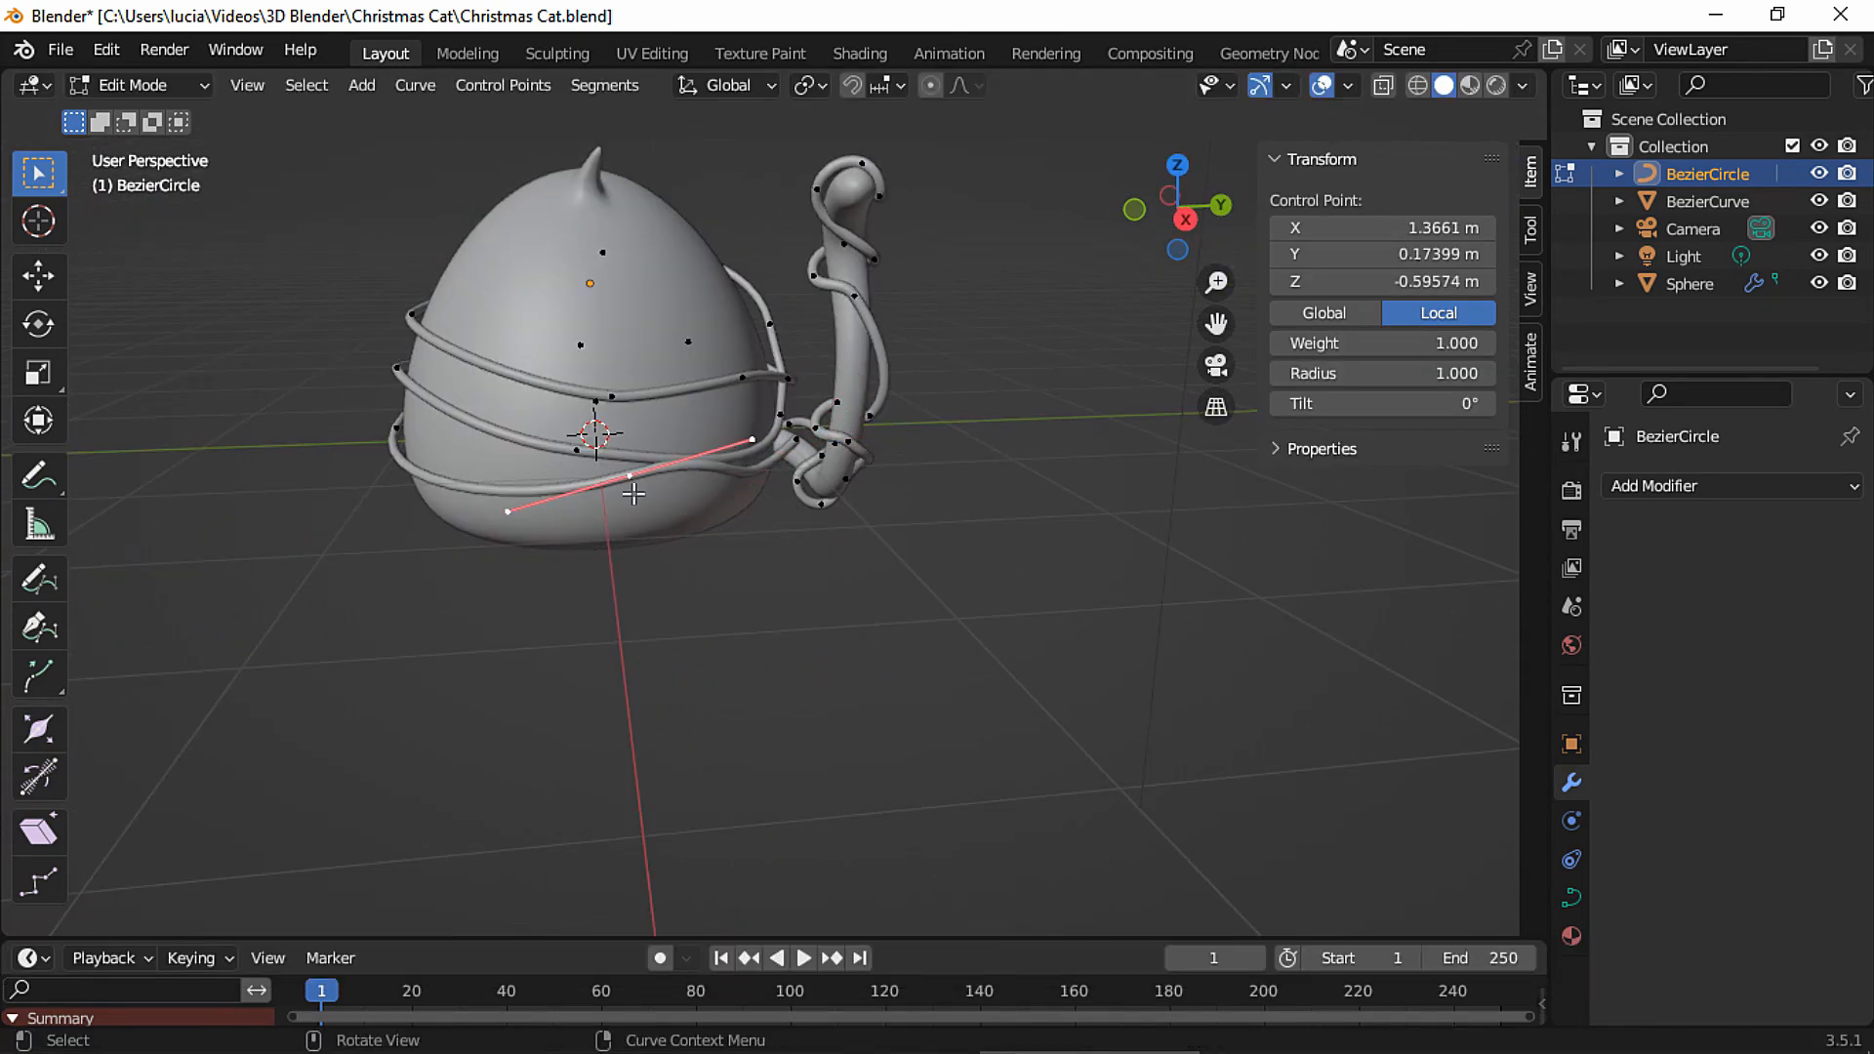
# Lower the selected control point of the bottom wire loop on the body's side and rotate it nearly level.
pyautogui.press('g')
pyautogui.click(804, 444)
pyautogui.press('r')
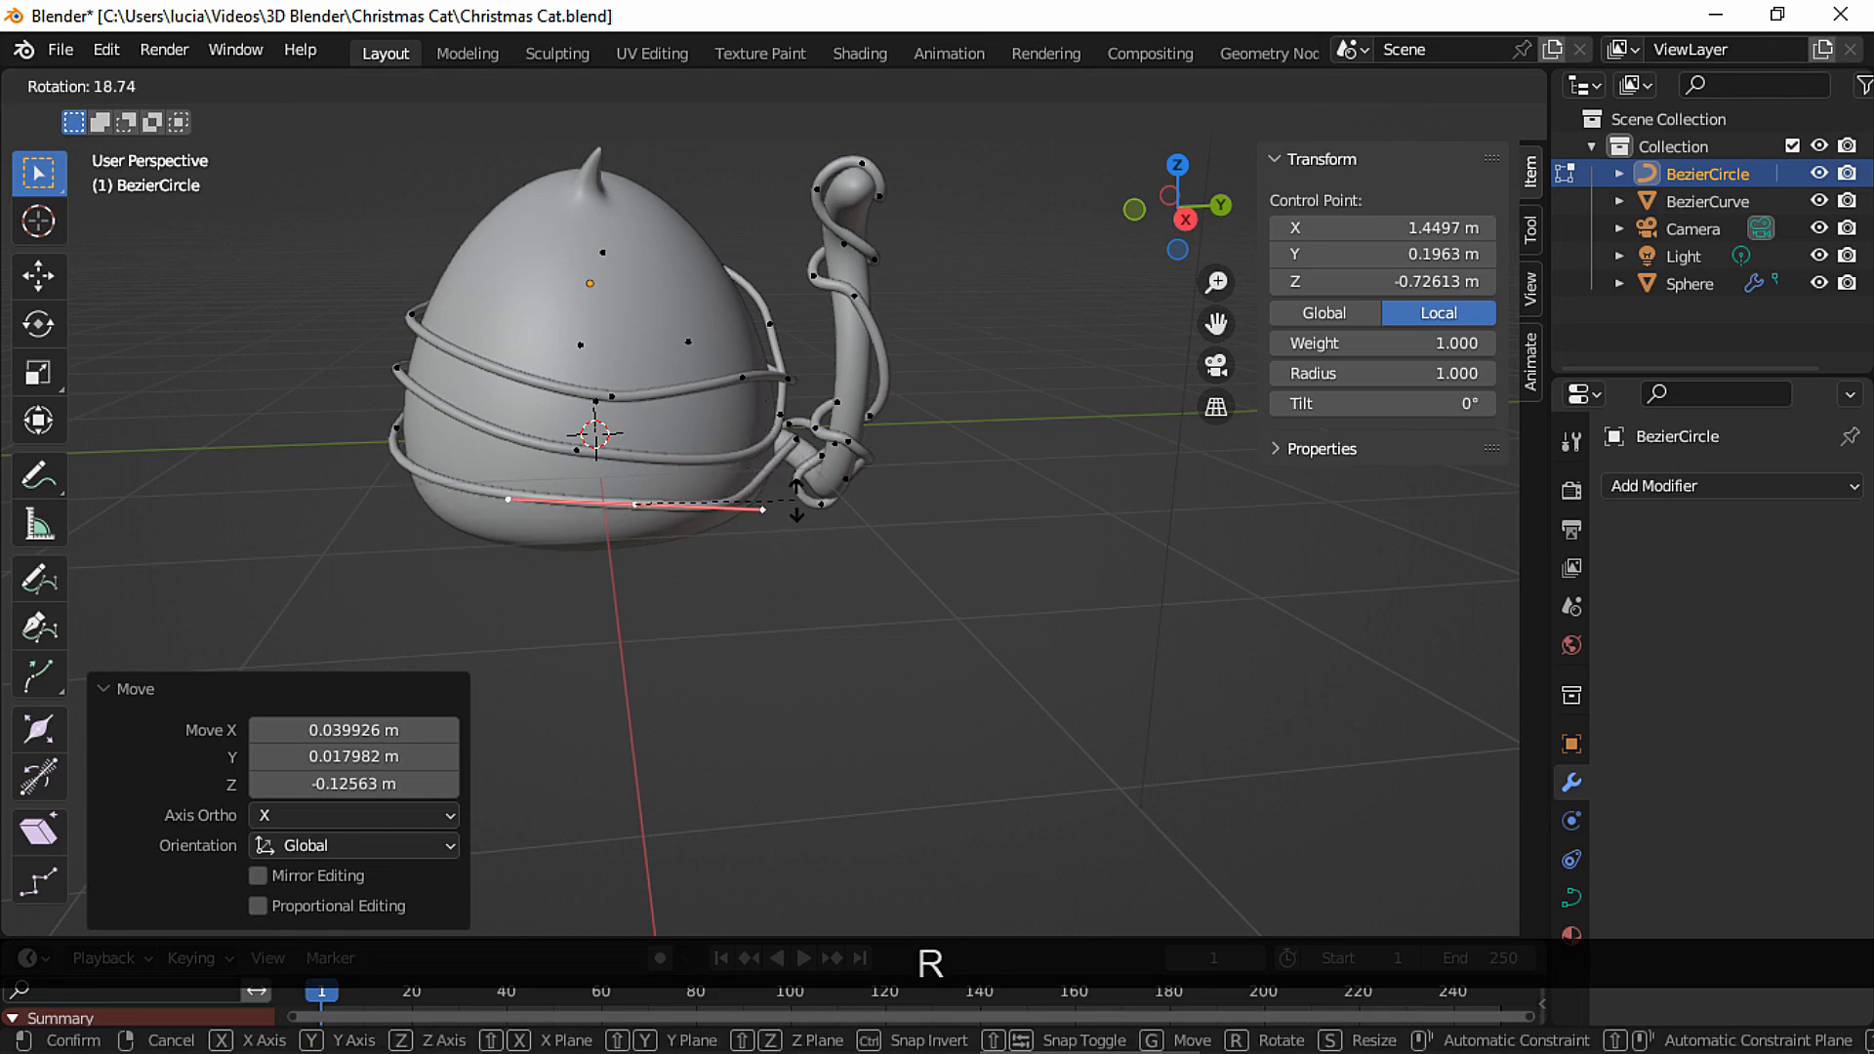
pyautogui.click(796, 501)
# Move the neighbouring control point near the tail base closer to the body and rotate it to follow the surface.
pyautogui.click(797, 442)
pyautogui.scroll(2, 722, 551)
pyautogui.keyDown('shift'); pyautogui.click(521, 620); pyautogui.keyUp('shift')
pyautogui.moveTo(781, 478); pyautogui.dragTo(817, 605, button='middle')
pyautogui.rightClick(573, 598)
pyautogui.click(558, 298)
pyautogui.click(803, 619)
pyautogui.press('g')
pyautogui.click(781, 640)
pyautogui.press('r')
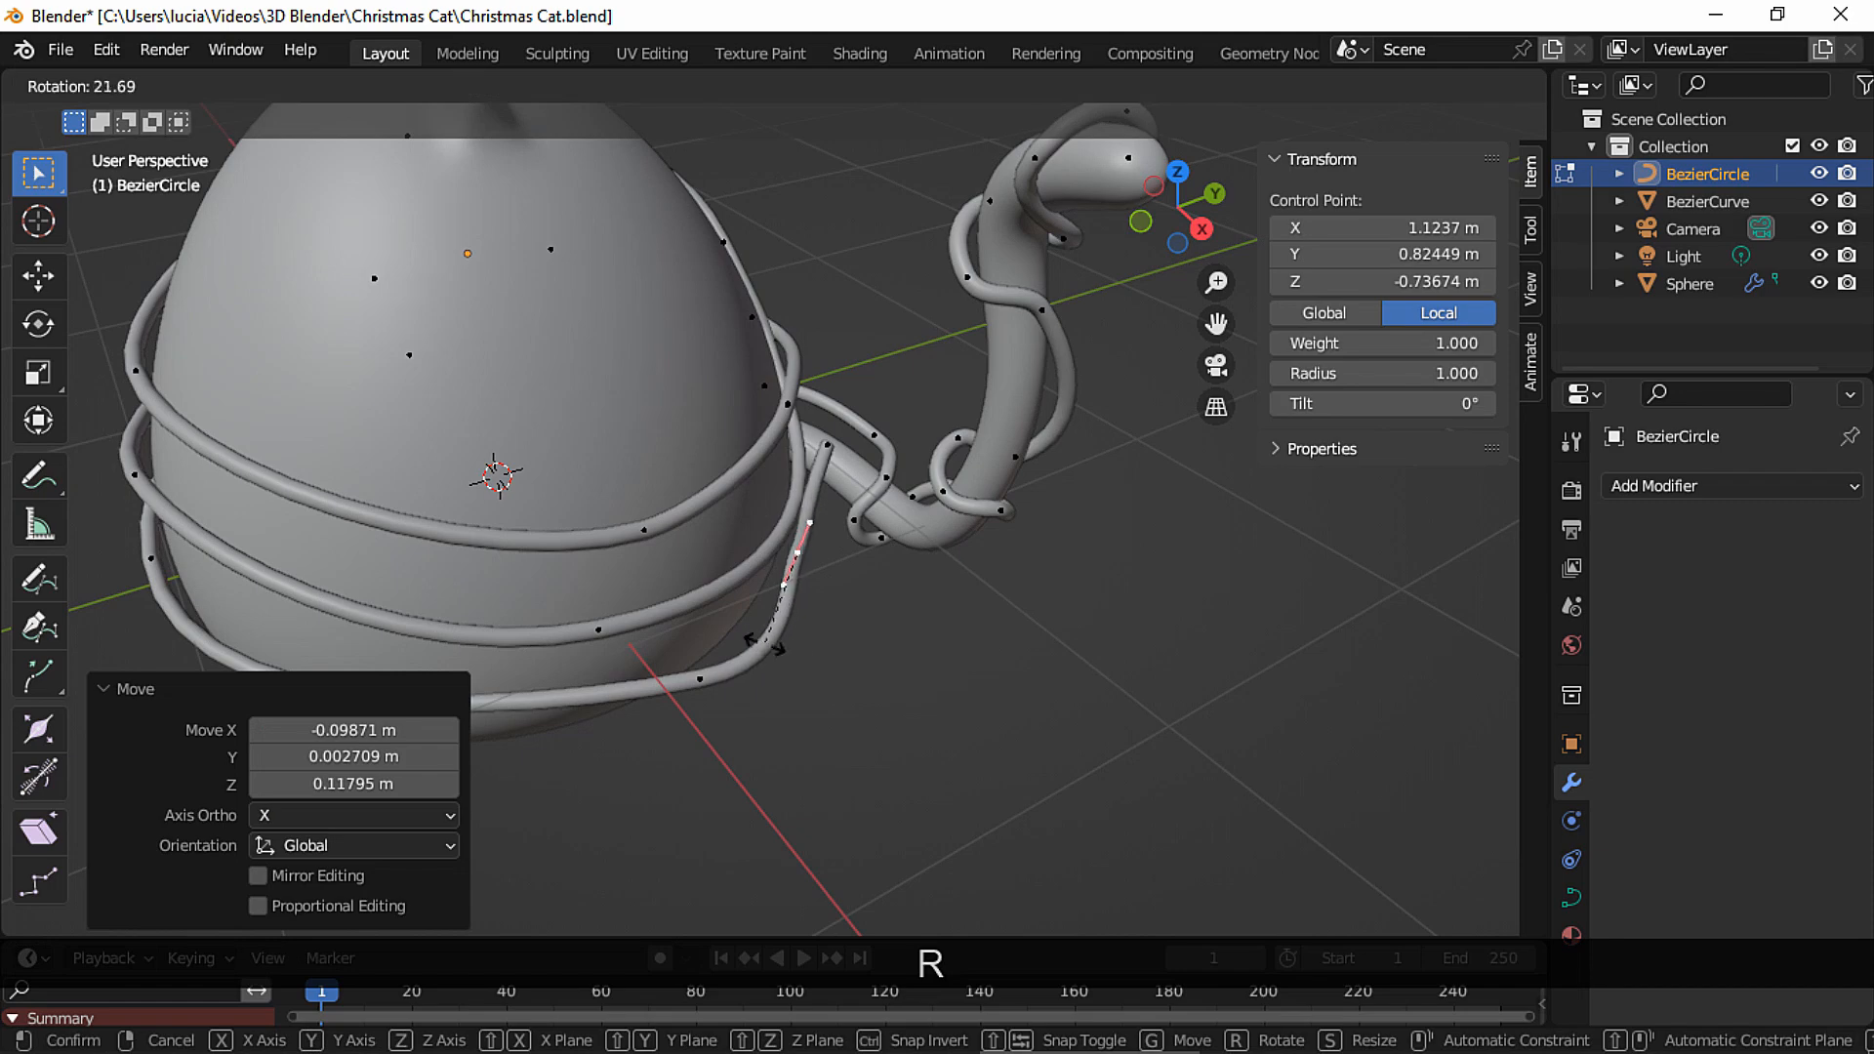
pyautogui.click(774, 649)
# Rotate the bottom loop's side control point to follow the body and adjust the position of the adjacent wire point.
pyautogui.click(700, 679)
pyautogui.press('r')
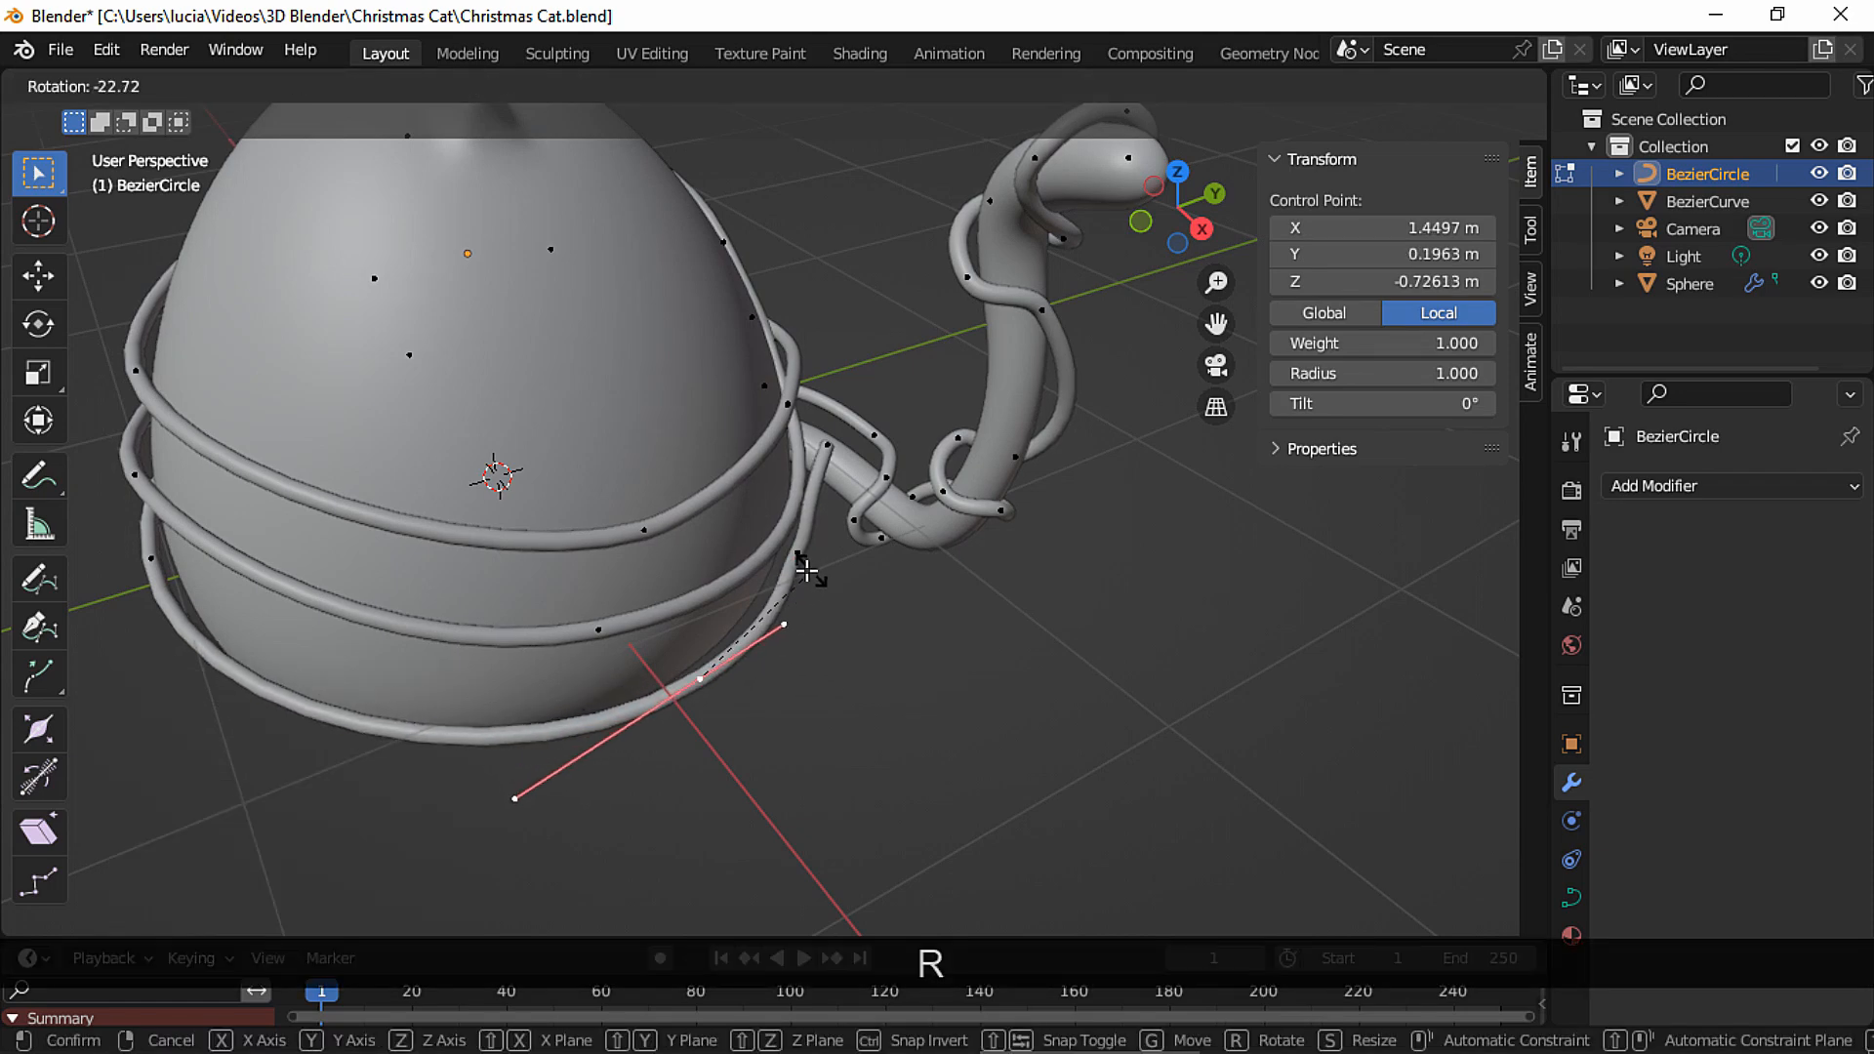
pyautogui.click(711, 649)
pyautogui.moveTo(712, 648); pyautogui.dragTo(849, 615, button='middle')
pyautogui.click(858, 618)
pyautogui.press('g')
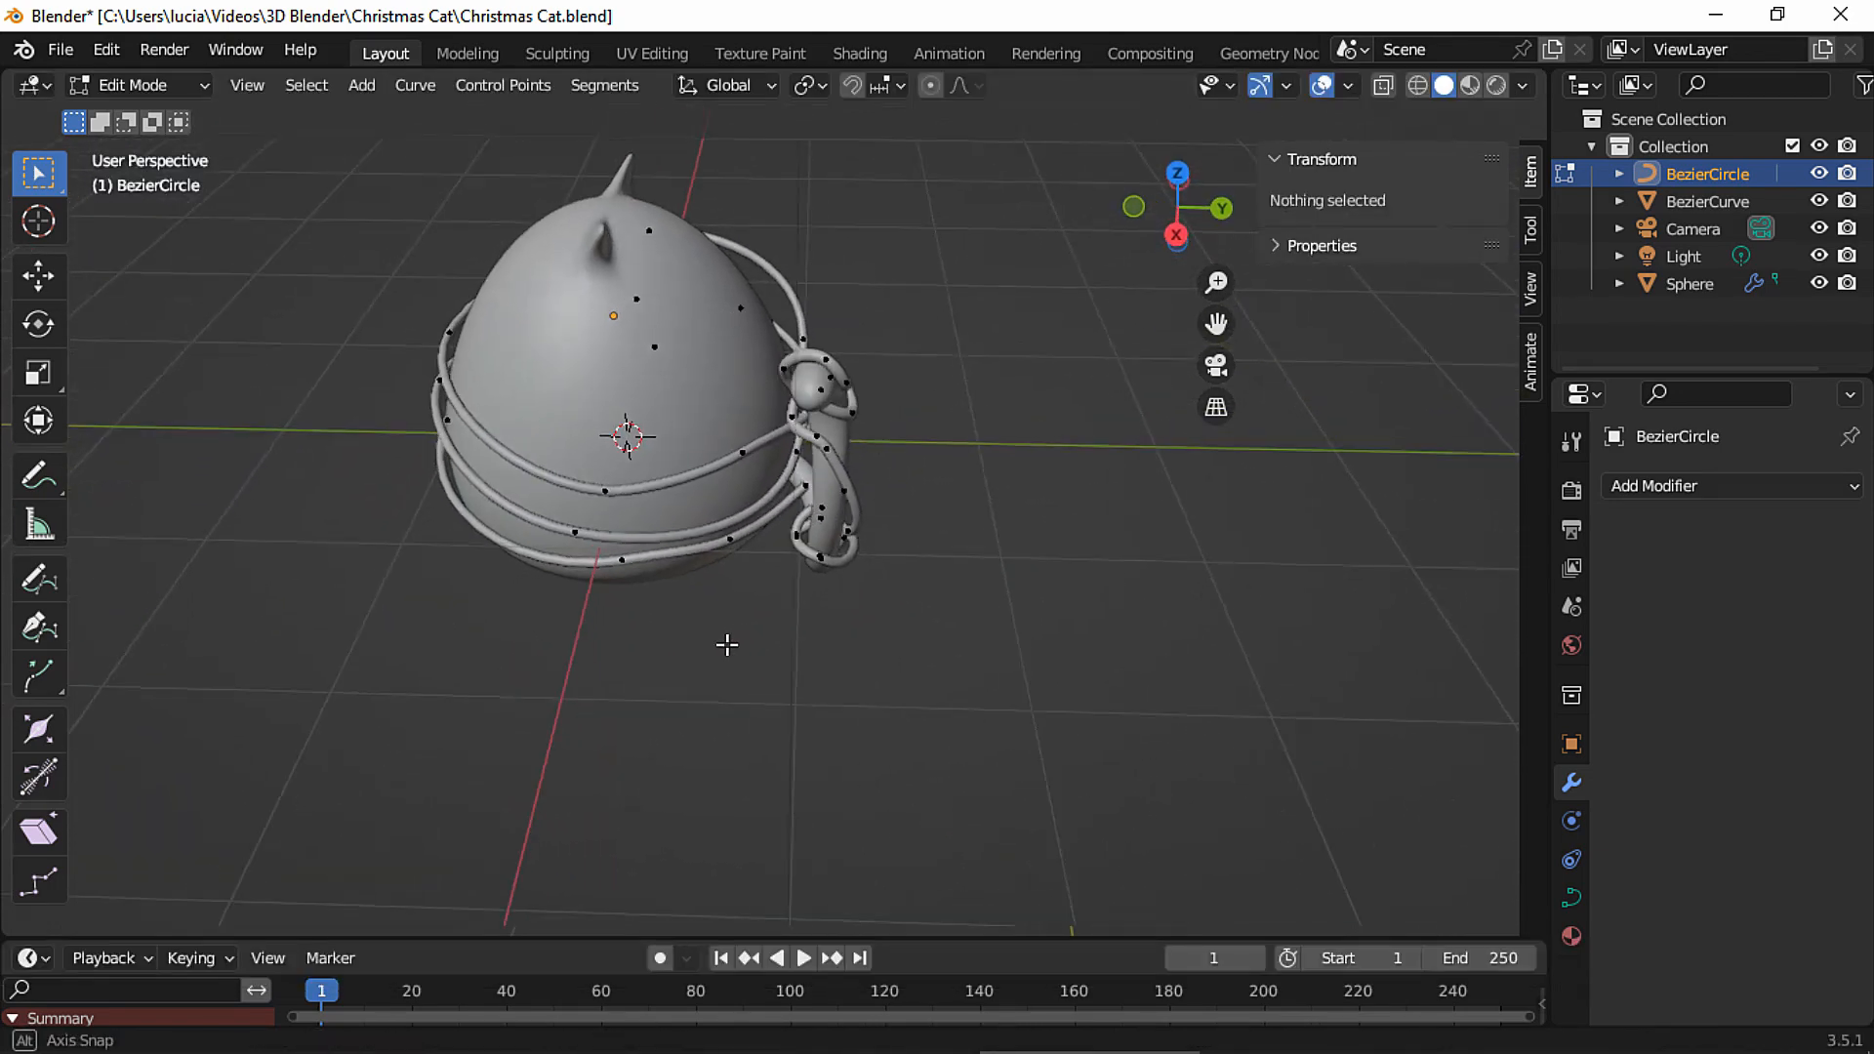
pyautogui.click(781, 489)
# Extrude the wire's open end beside the tail base, rotate and reposition the new control point, and finish editing the curve.
pyautogui.moveTo(728, 644); pyautogui.dragTo(929, 460, button='middle')
pyautogui.press('e')
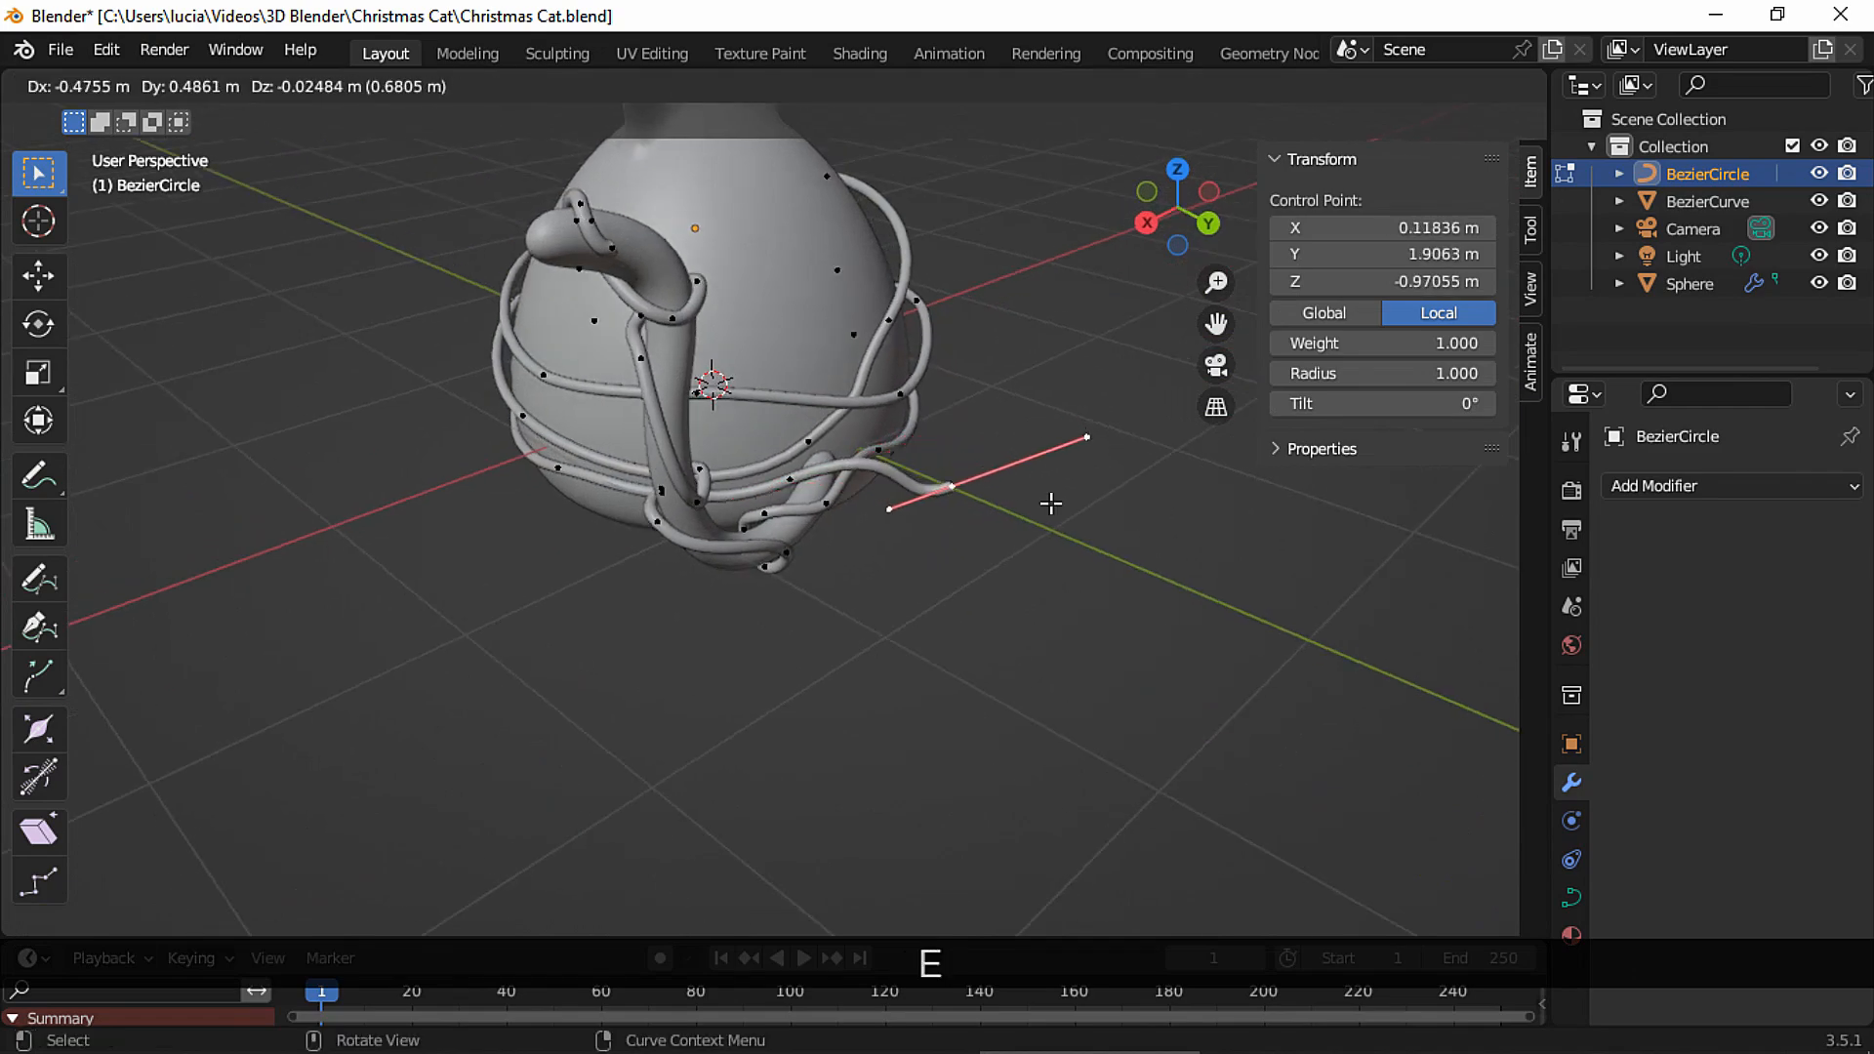
pyautogui.click(1047, 499)
pyautogui.moveTo(1048, 499); pyautogui.dragTo(1109, 423, button='middle')
pyautogui.press('r')
pyautogui.click(995, 436)
pyautogui.press('g')
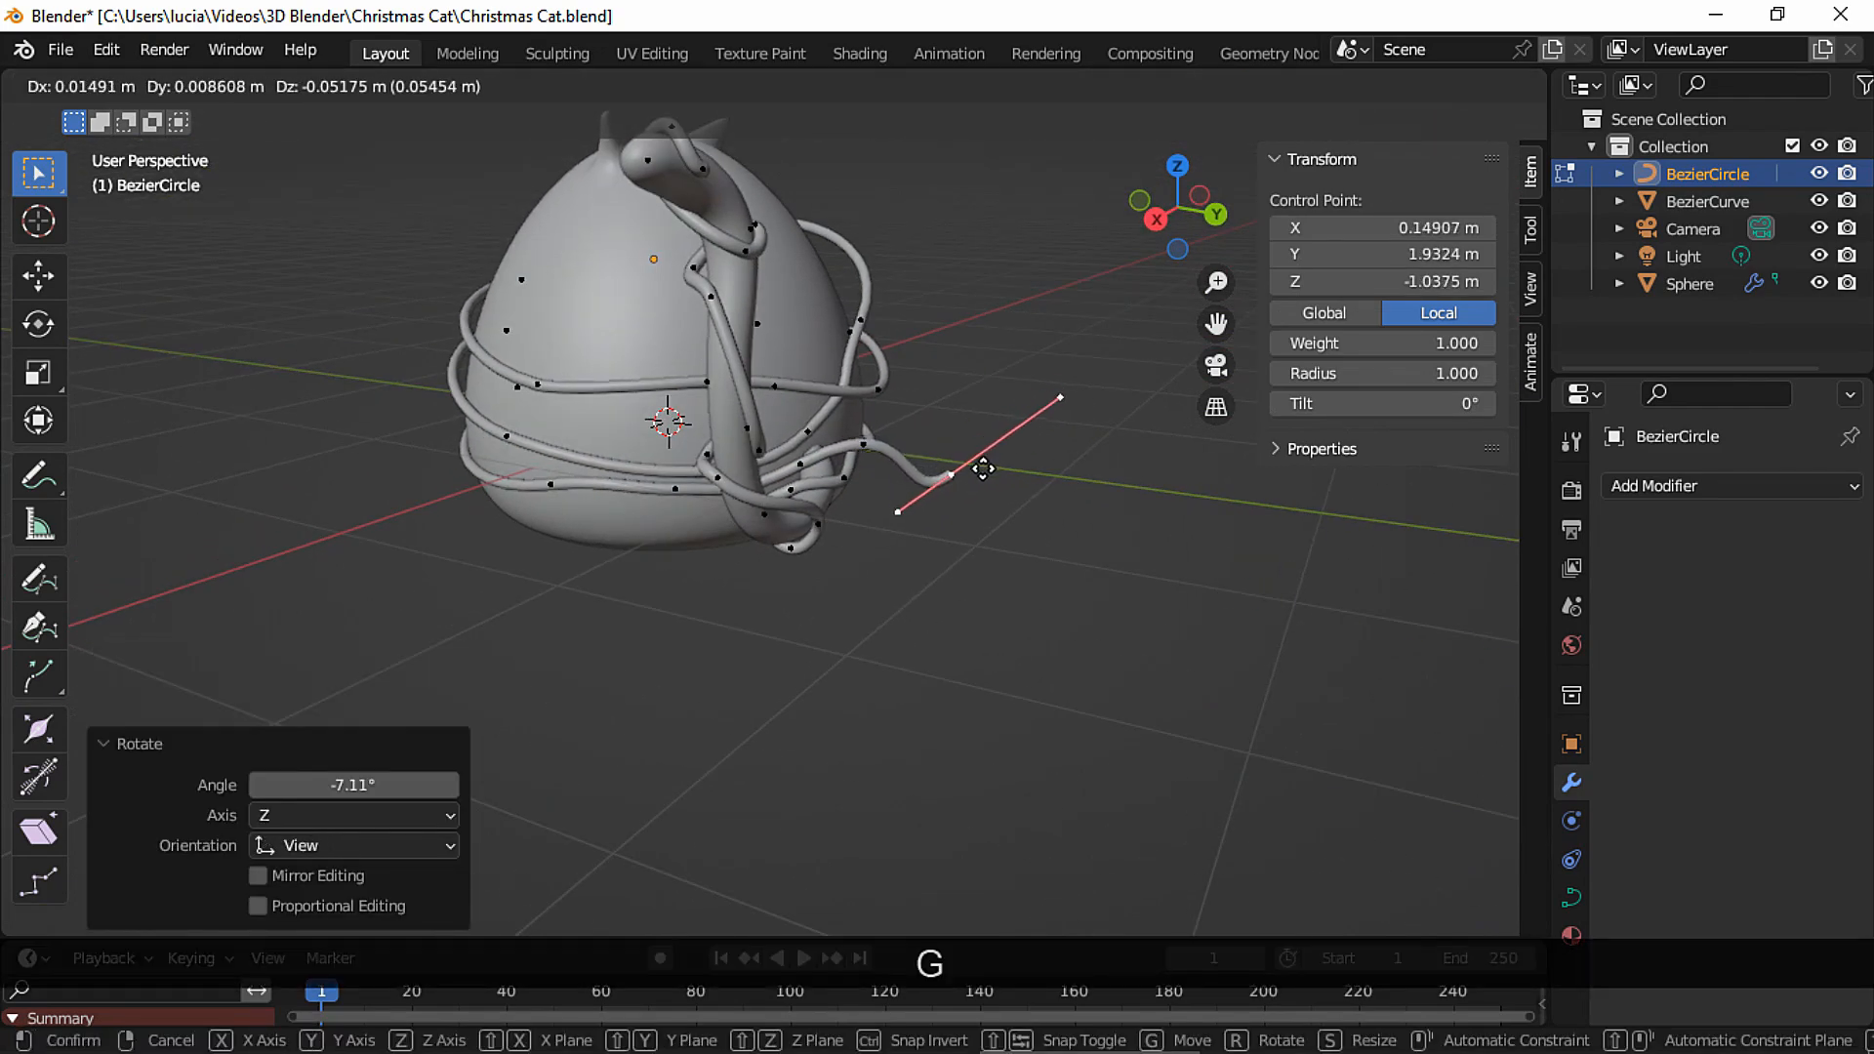
pyautogui.click(964, 474)
pyautogui.moveTo(965, 475); pyautogui.dragTo(925, 505, button='middle')
pyautogui.click(887, 510)
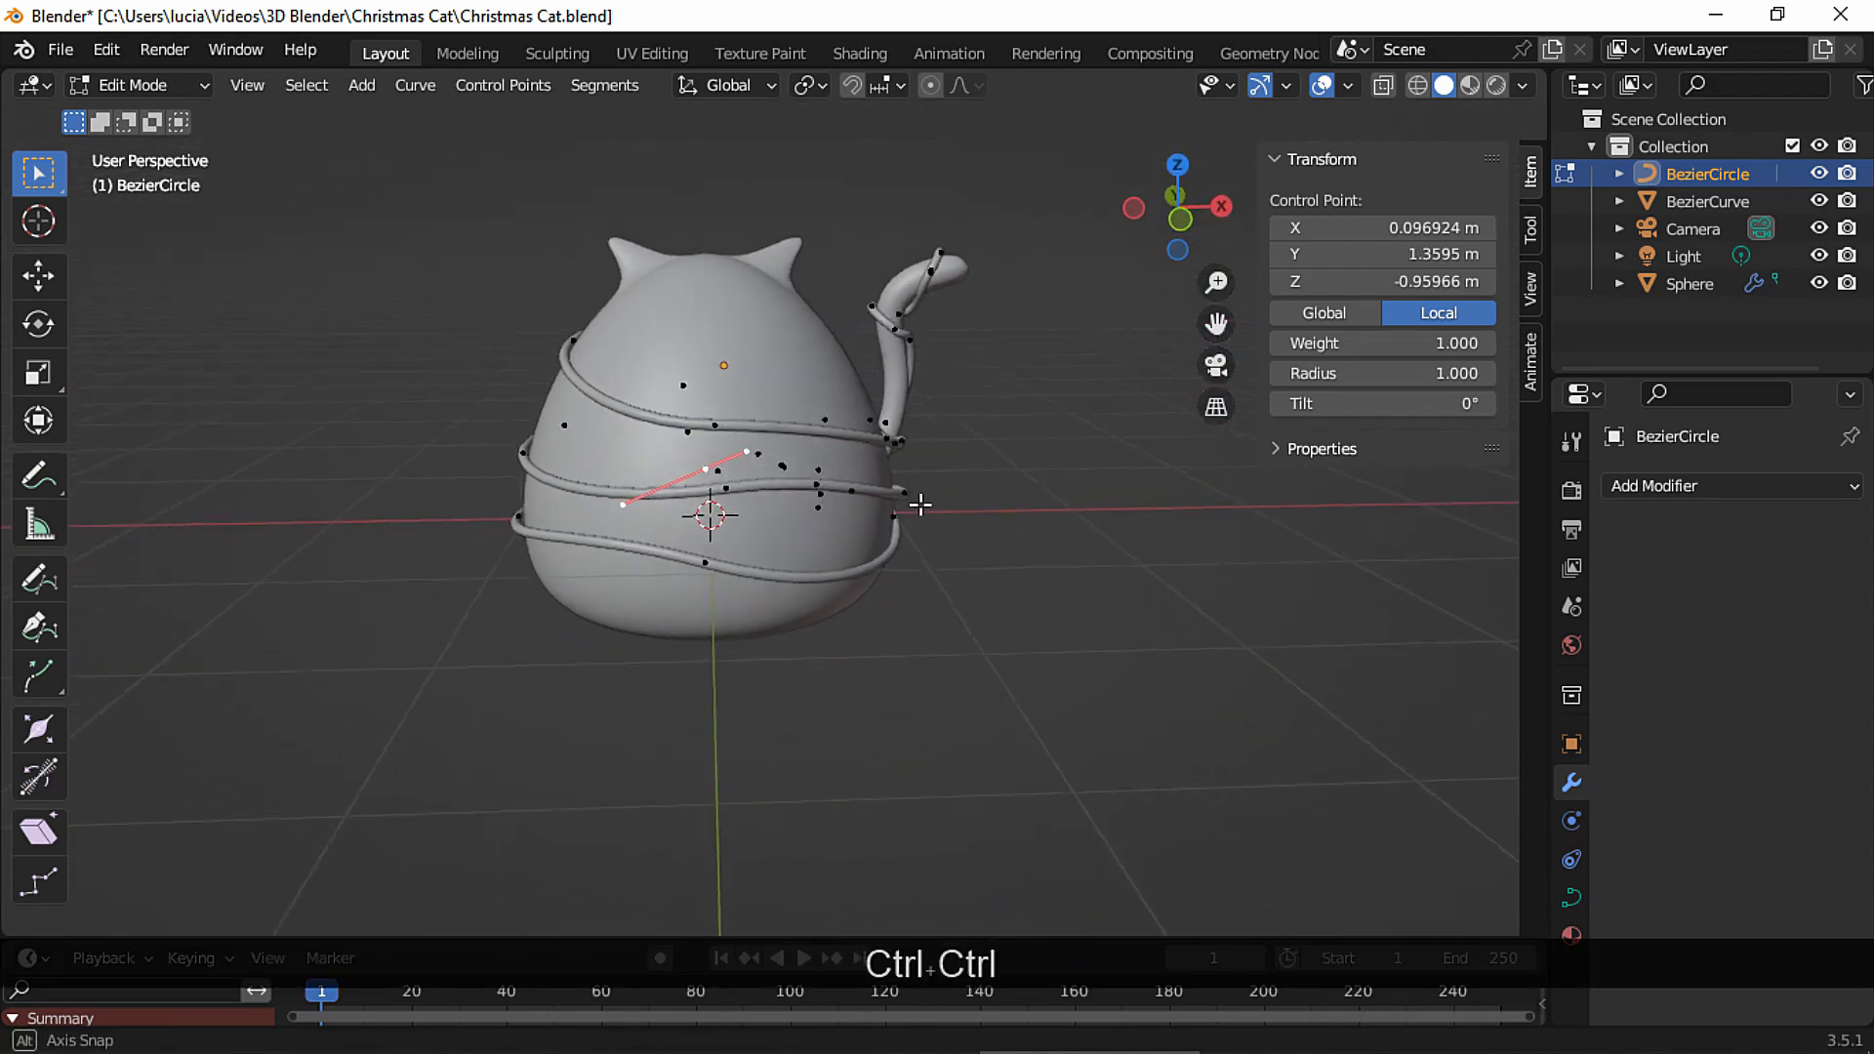
pyautogui.press('Tab')
pyautogui.click(1003, 498)
# Add a UV sphere with 32 segments and 16 rings and shade it smooth.
pyautogui.scroll(2, 981, 480)
pyautogui.hotkey('shift', 'a')
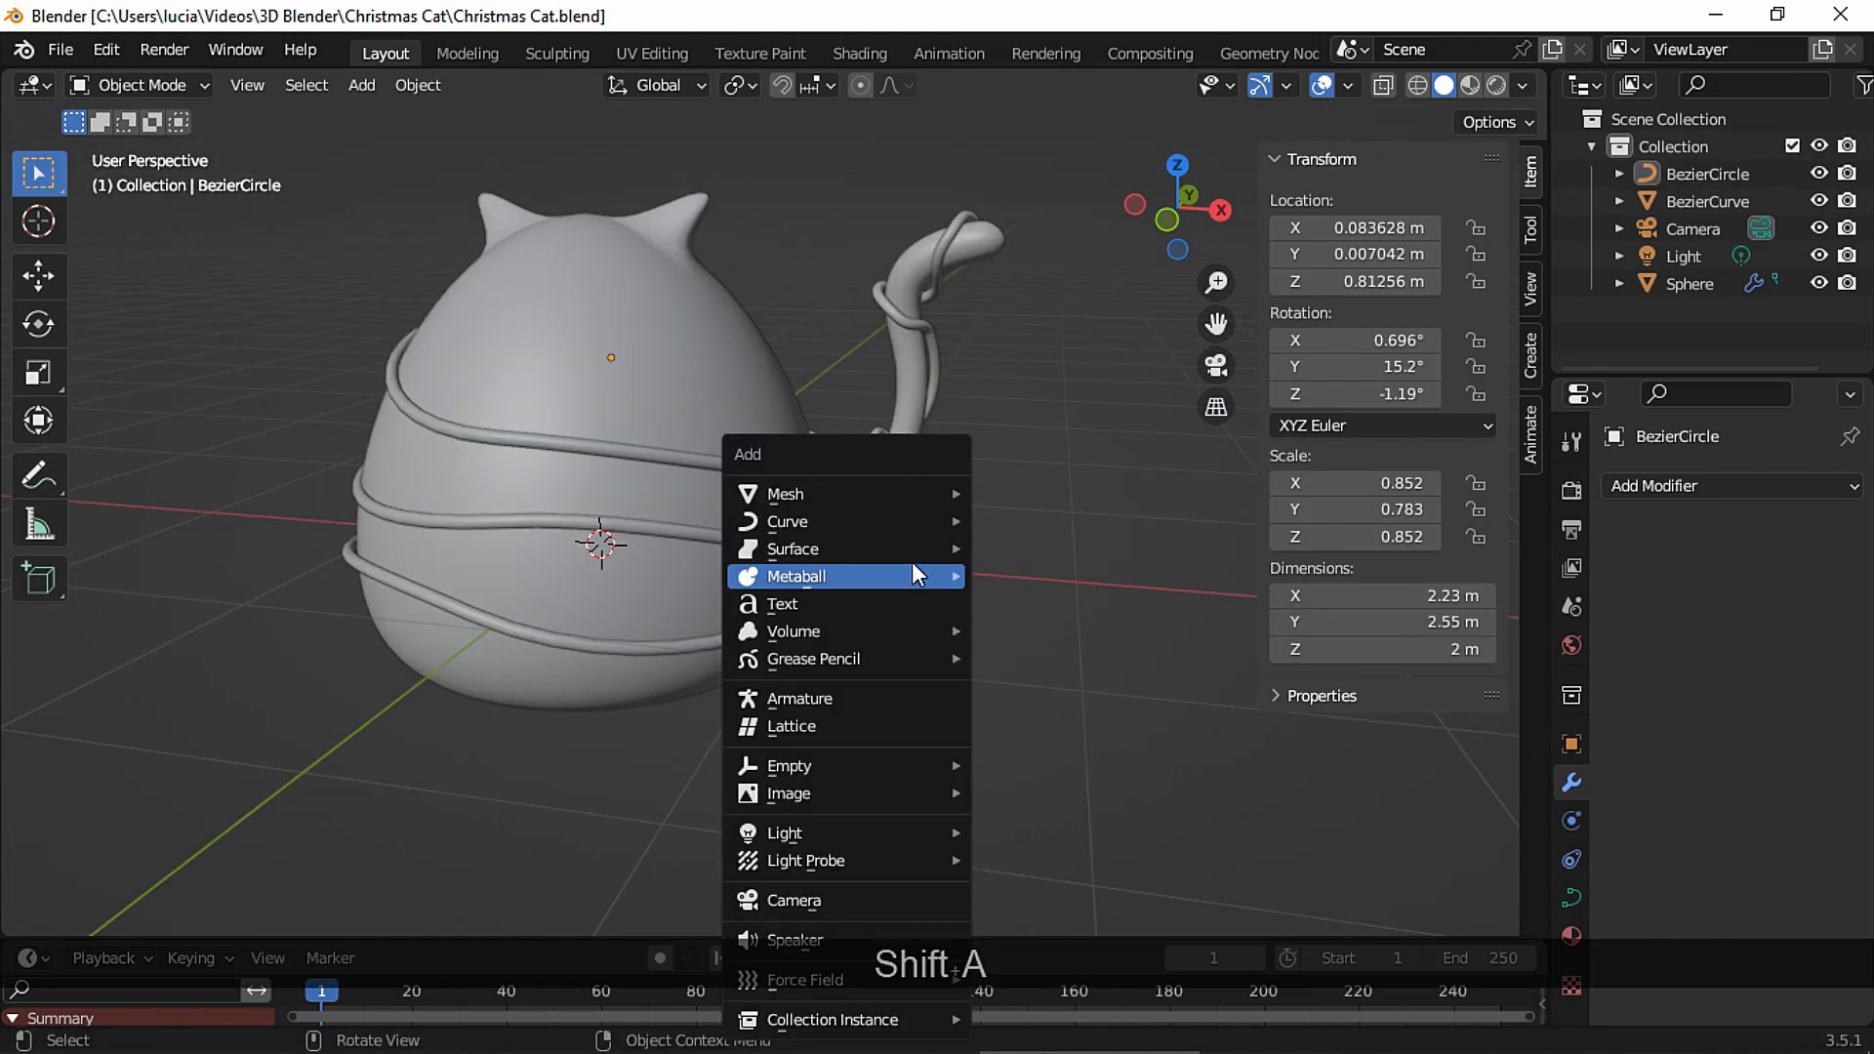
pyautogui.moveTo(912, 496)
pyautogui.click(1023, 576)
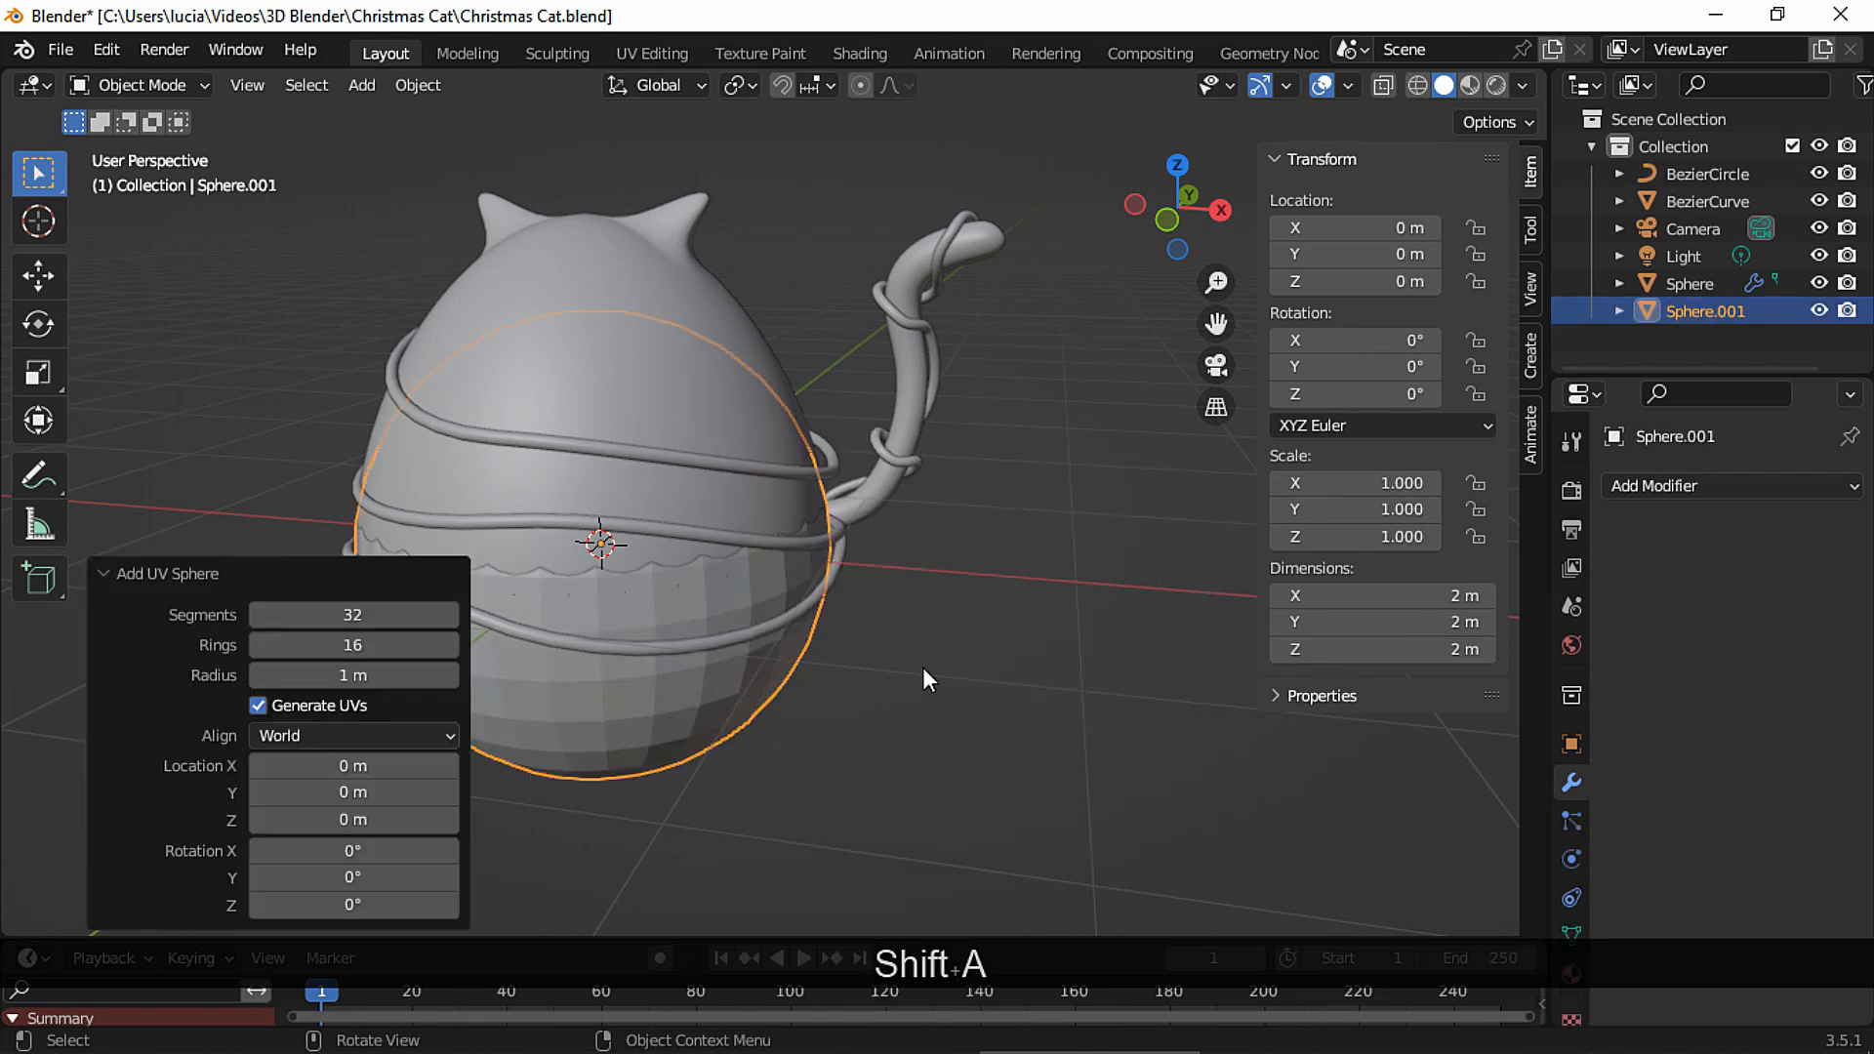
pyautogui.rightClick(696, 690)
pyautogui.click(680, 520)
# Move the sphere about 1.94 m along X beside the cat and scale it down to 0.111.
pyautogui.press('g')
pyautogui.press('x')
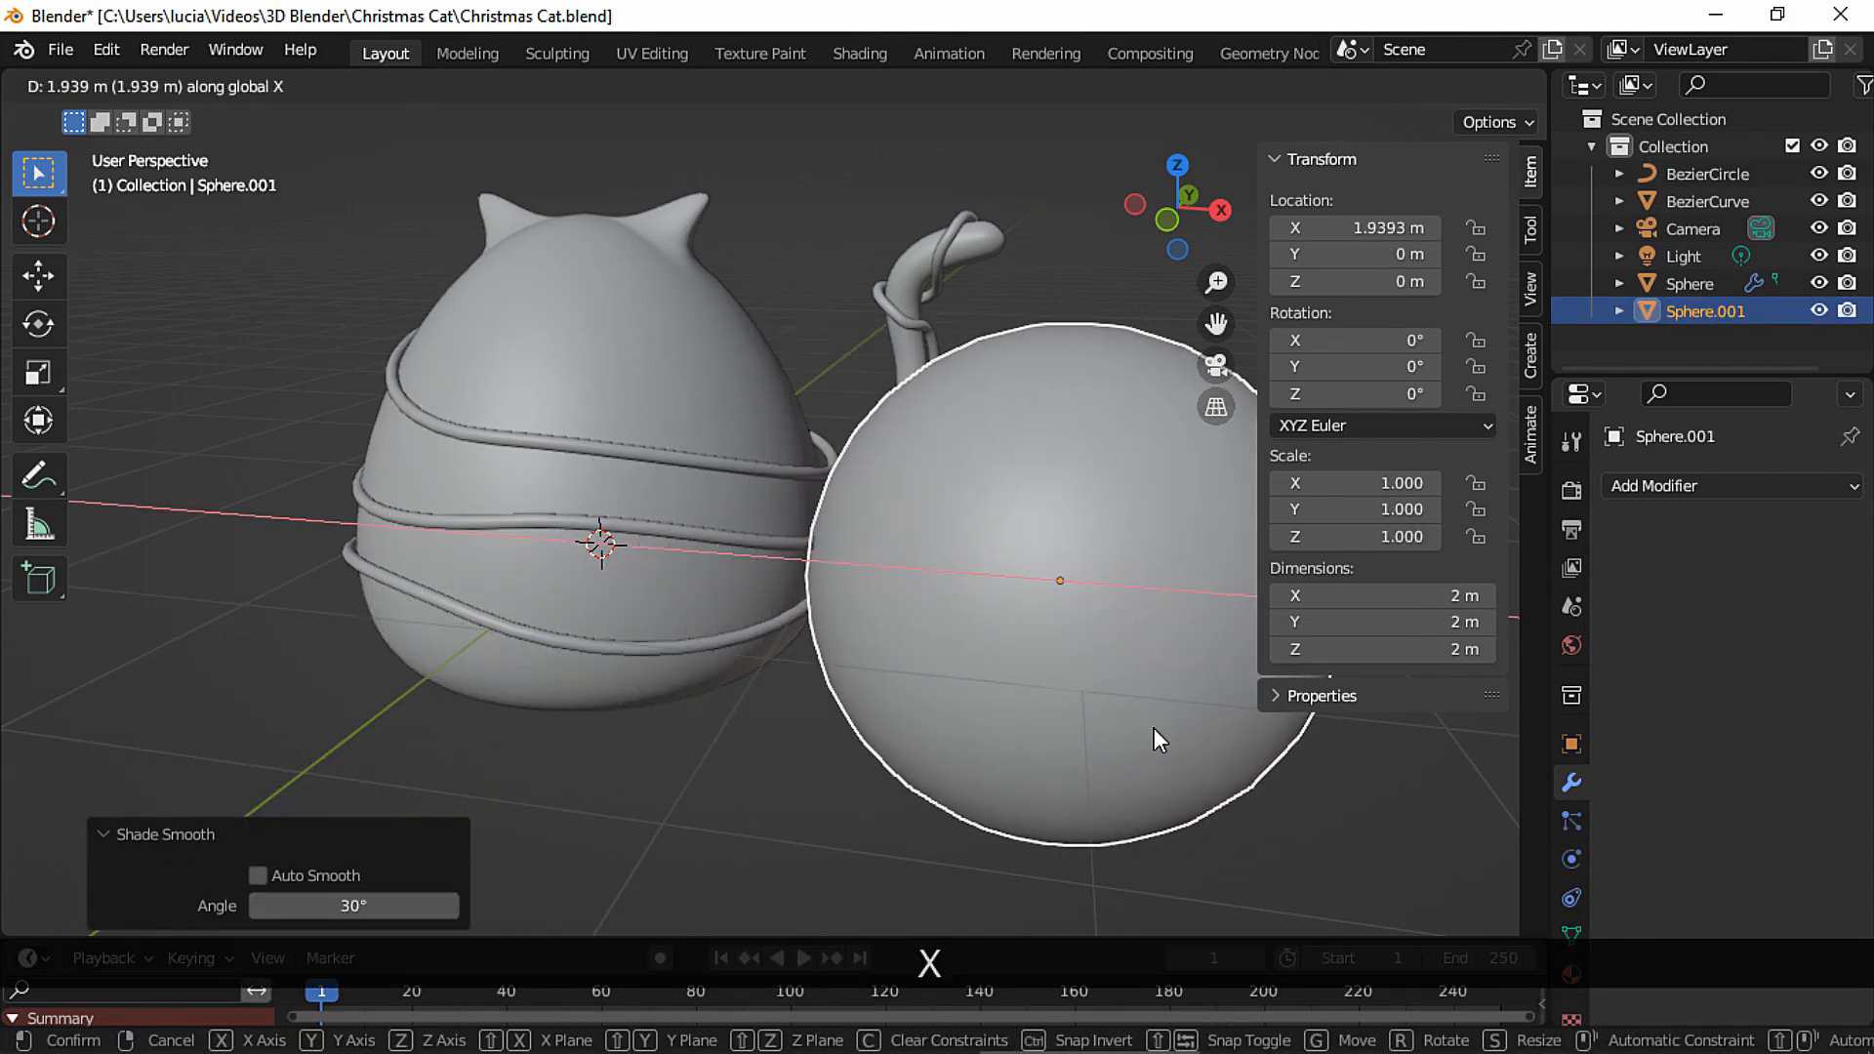
pyautogui.click(1159, 741)
pyautogui.press('s')
pyautogui.click(1152, 644)
pyautogui.keyDown('shift'); pyautogui.moveTo(1150, 640); pyautogui.dragTo(996, 619, button='middle'); pyautogui.keyUp('shift')
pyautogui.moveTo(996, 618); pyautogui.dragTo(1159, 305, button='middle')
pyautogui.press('s')
pyautogui.click(1011, 559)
# In a see-through front view of the small sphere's mesh, select the top cap and delete its faces.
pyautogui.press('Tab')
pyautogui.click(1187, 216)
pyautogui.keyDown('ctrl'); pyautogui.moveTo(1066, 400); pyautogui.dragTo(1048, 274, button='middle'); pyautogui.keyUp('ctrl')
pyautogui.keyDown('shift'); pyautogui.moveTo(1000, 355); pyautogui.dragTo(1038, 511, button='middle'); pyautogui.keyUp('shift')
pyautogui.click(1383, 85)
pyautogui.keyDown('ctrl'); pyautogui.moveTo(1086, 332); pyautogui.dragTo(1082, 271, button='middle'); pyautogui.keyUp('ctrl')
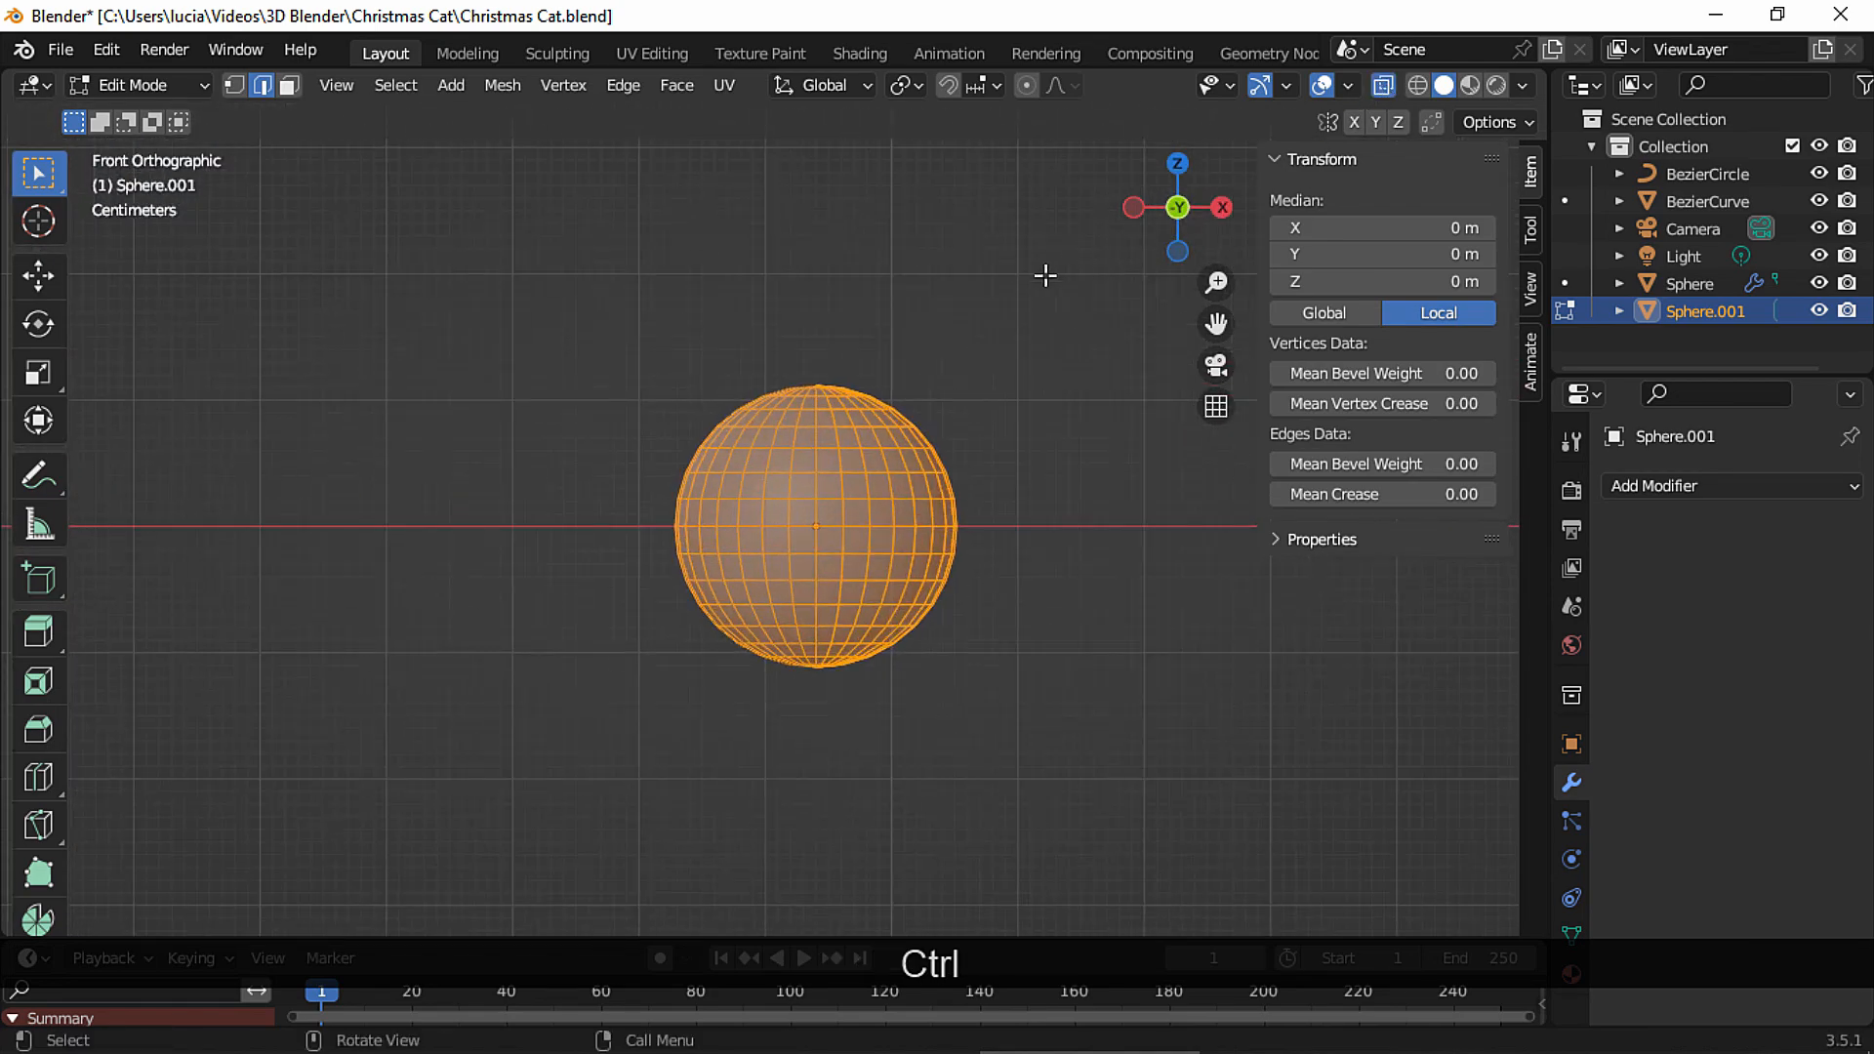
pyautogui.moveTo(697, 325); pyautogui.dragTo(942, 417)
pyautogui.moveTo(938, 415); pyautogui.dragTo(904, 557, button='middle')
pyautogui.keyDown('shift'); pyautogui.moveTo(903, 557); pyautogui.dragTo(862, 668, button='middle'); pyautogui.keyUp('shift')
pyautogui.press('Delete')
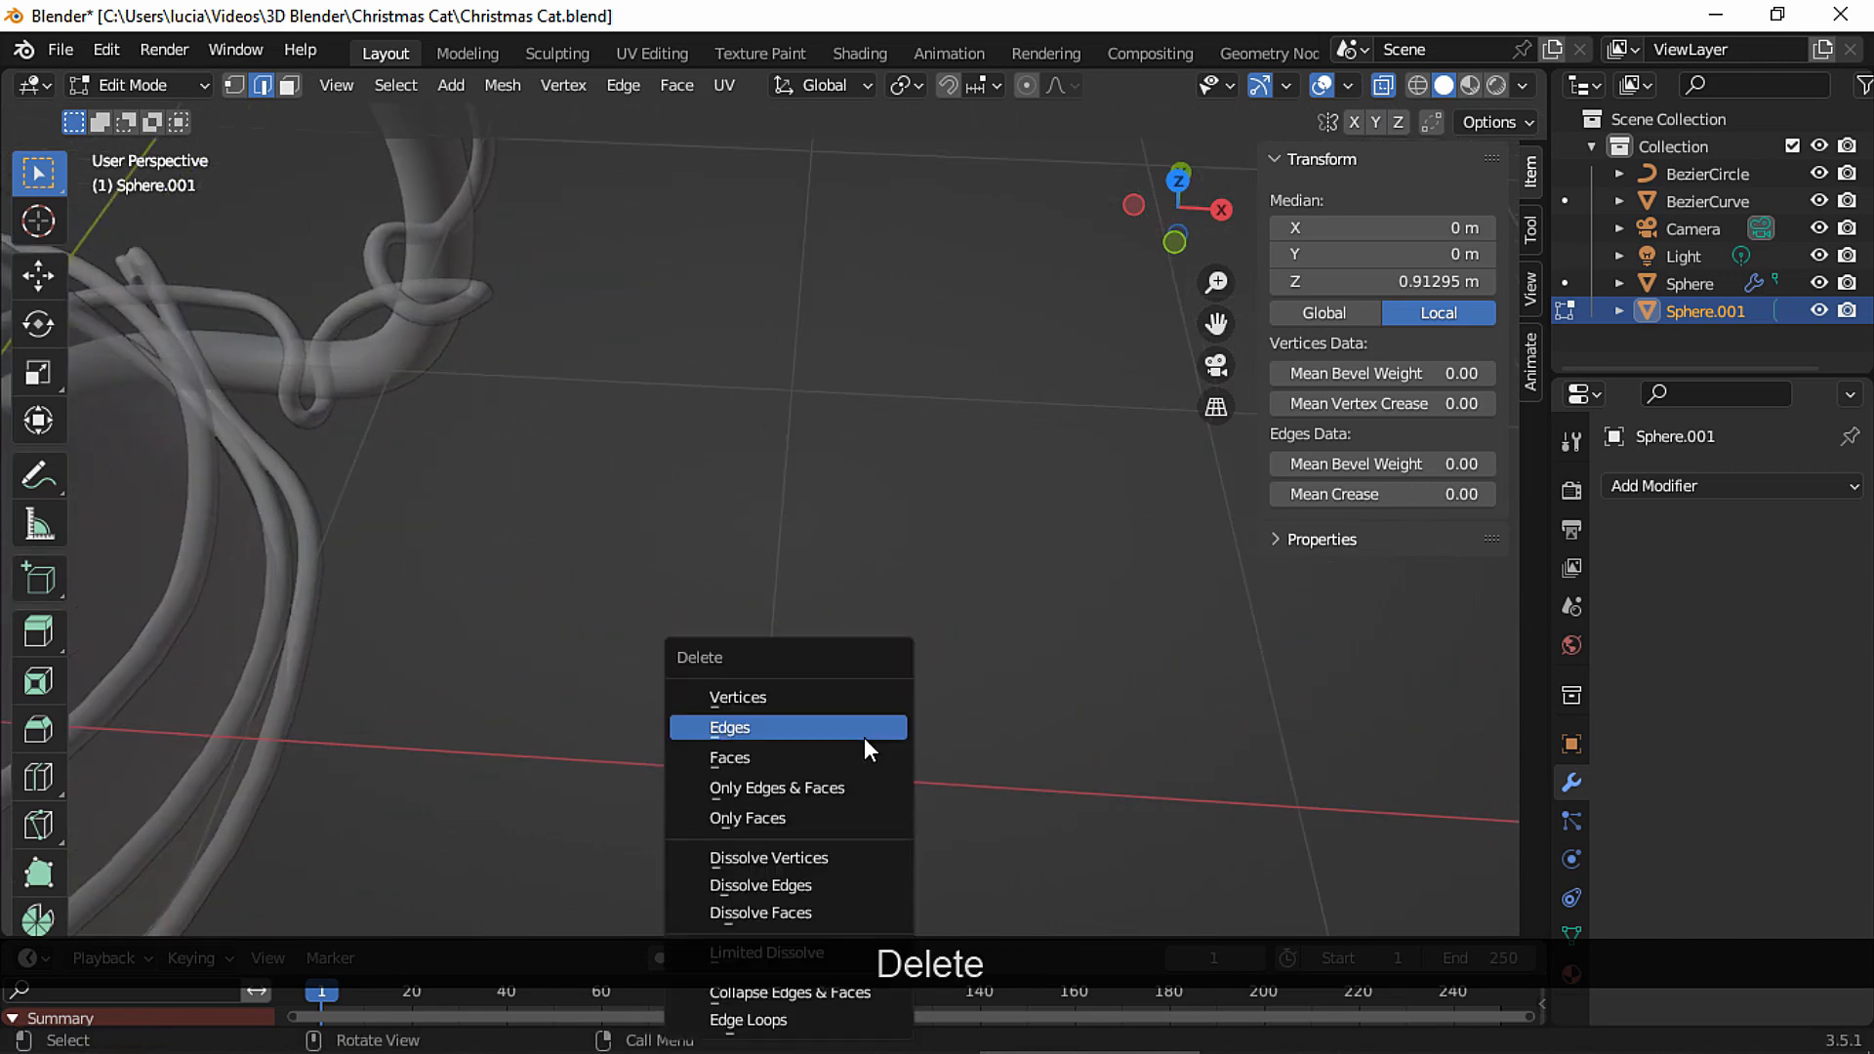
pyautogui.click(857, 759)
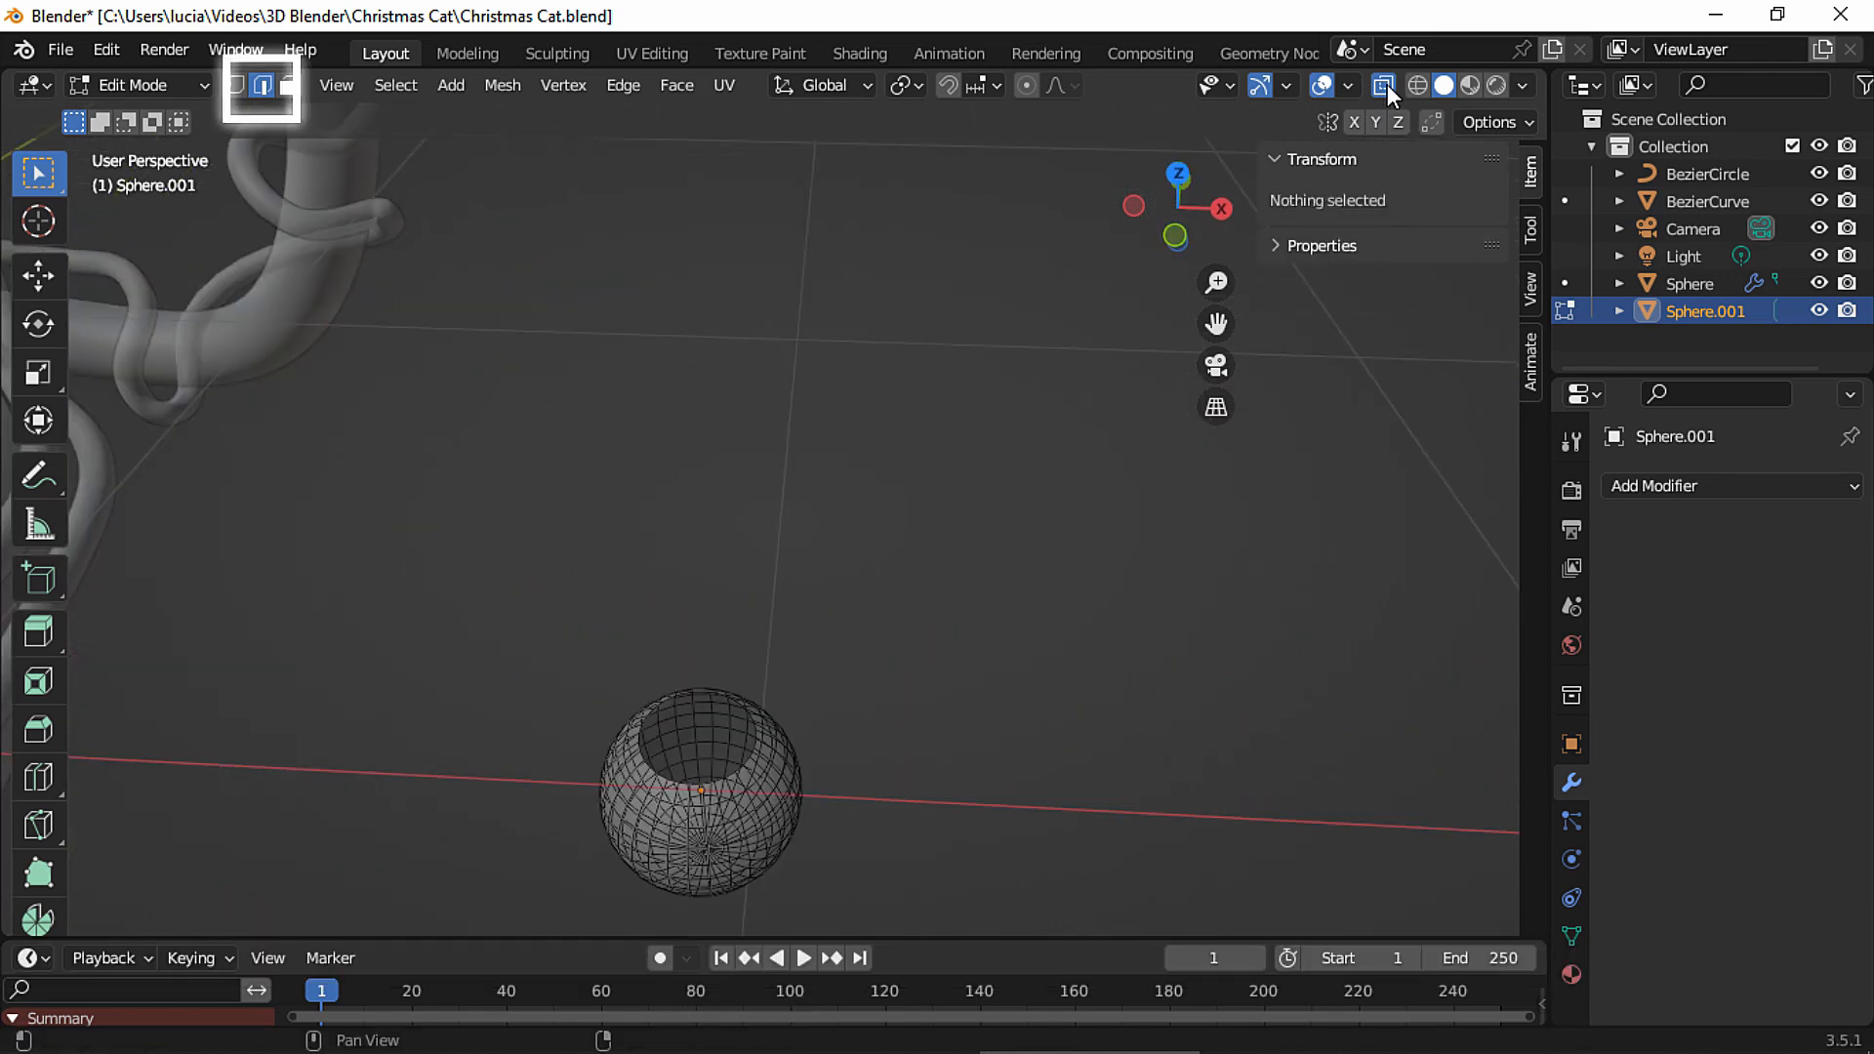
# Turn off the see-through display, select the edge loop around the sphere's top opening, and scale it slightly inward.
pyautogui.click(1387, 88)
pyautogui.click(757, 752)
pyautogui.keyDown('alt'); pyautogui.click(747, 755); pyautogui.keyUp('alt')
pyautogui.moveTo(749, 756); pyautogui.dragTo(882, 548, button='middle')
pyautogui.press('s')
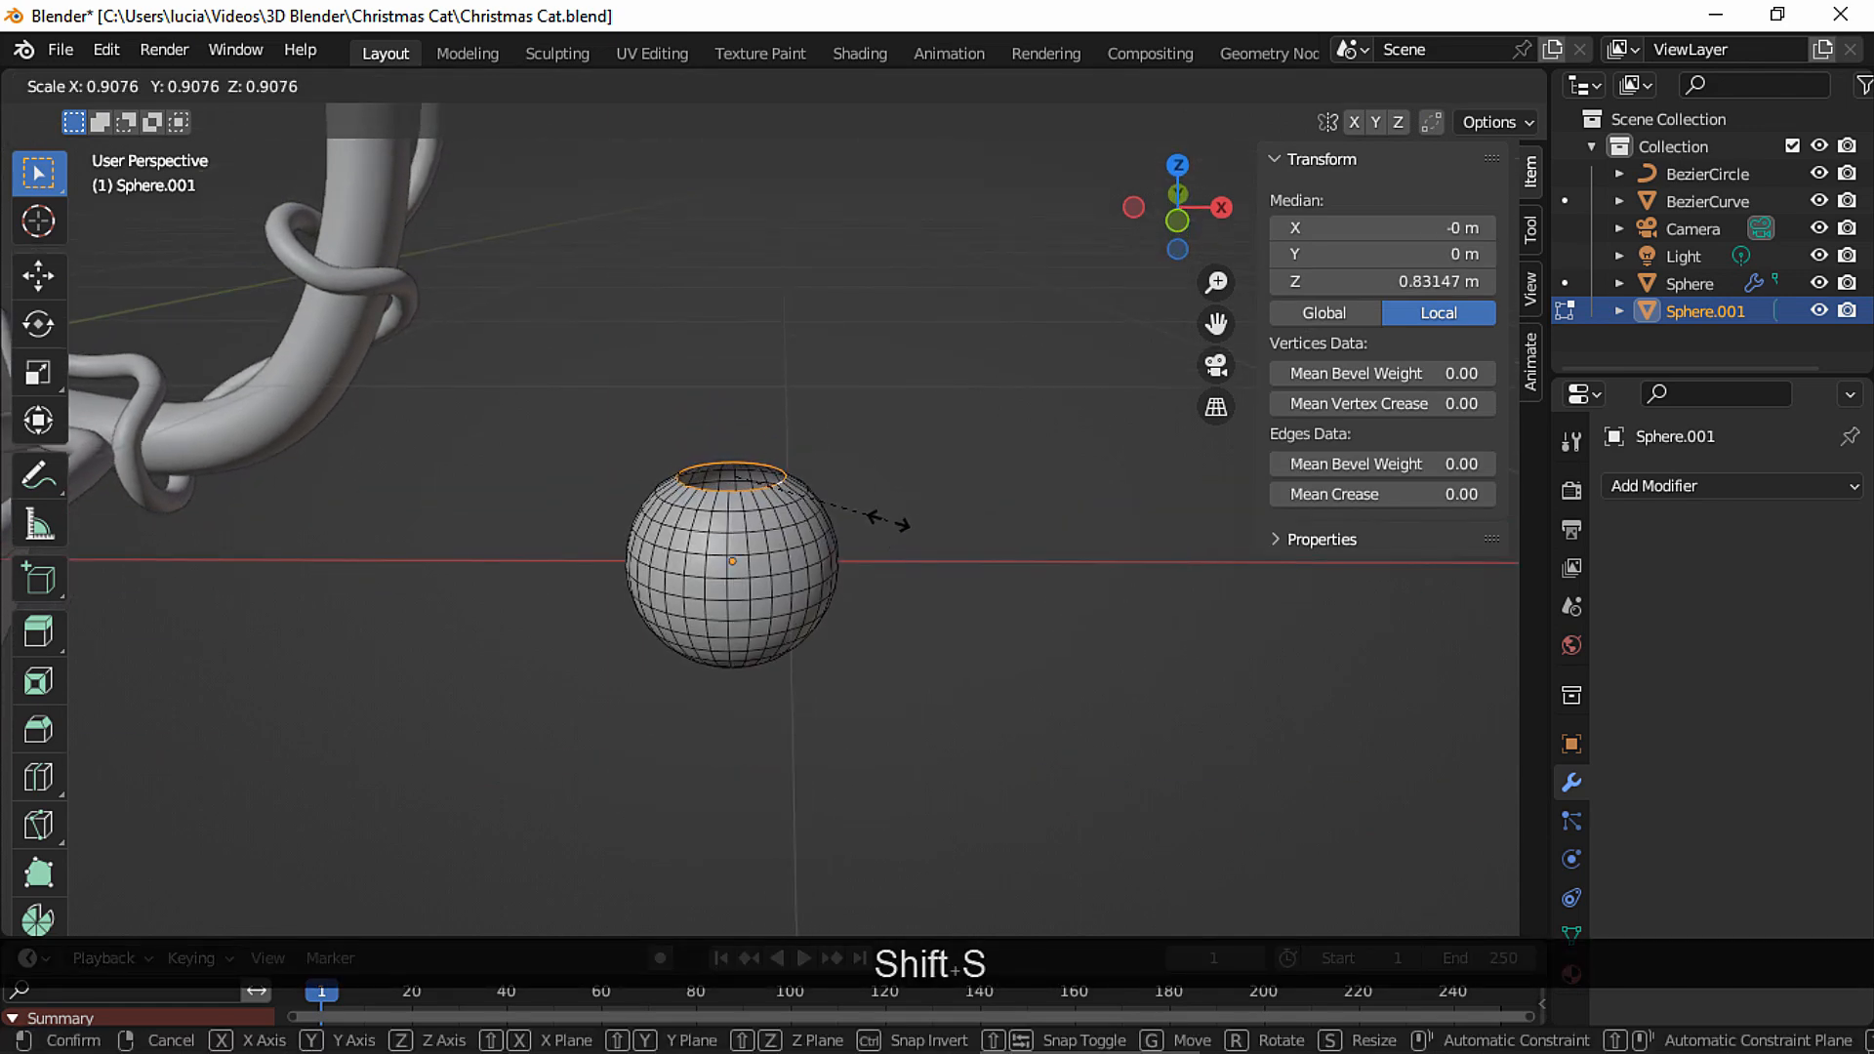
pyautogui.click(862, 516)
# Extrude the opening's edge loop about 0.046 m upward along Z to form a neck, and fill its top.
pyautogui.press('e')
pyautogui.press('z')
pyautogui.click(799, 474)
pyautogui.moveTo(798, 477); pyautogui.dragTo(829, 489, button='middle')
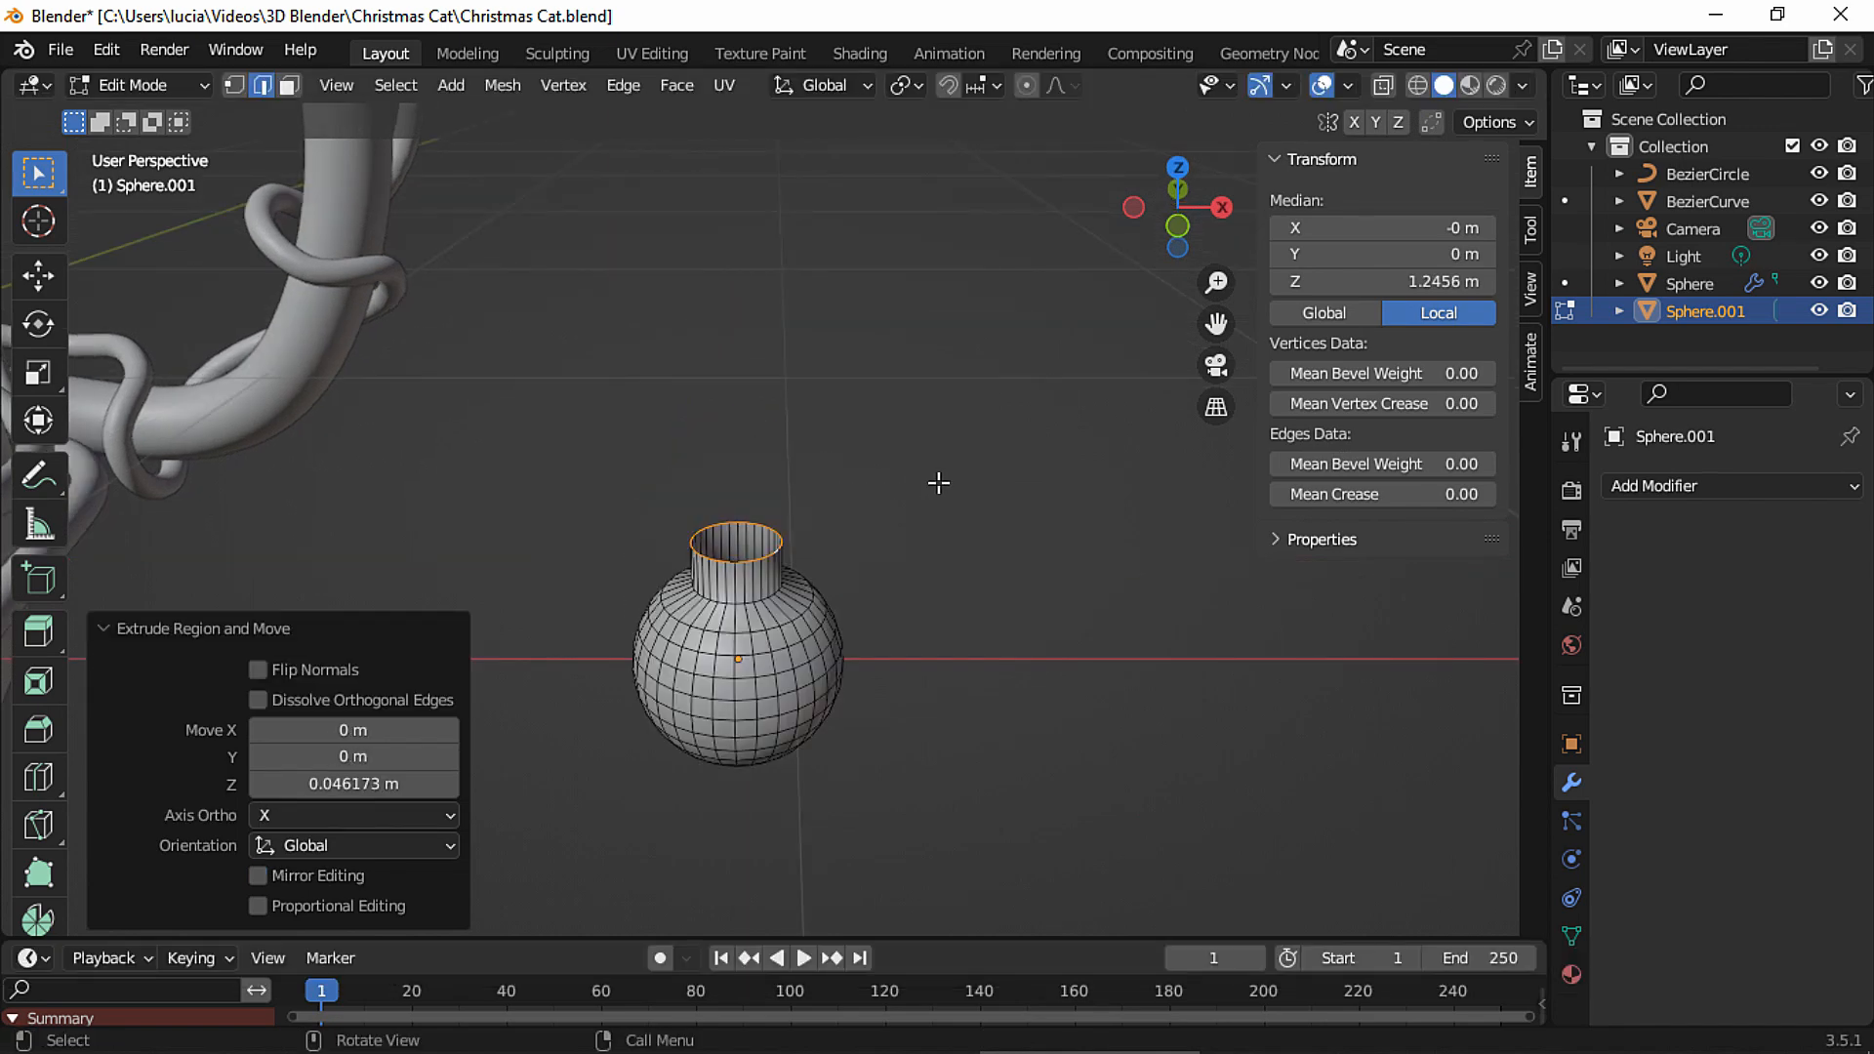
pyautogui.press('F3')
pyautogui.click(1086, 519)
pyautogui.moveTo(949, 545); pyautogui.dragTo(965, 503, button='middle')
# Add a Subdivision Surface modifier to the bulb and set its viewport level to 2.
pyautogui.scroll(-3, 964, 504)
pyautogui.press('Tab')
pyautogui.click(1685, 486)
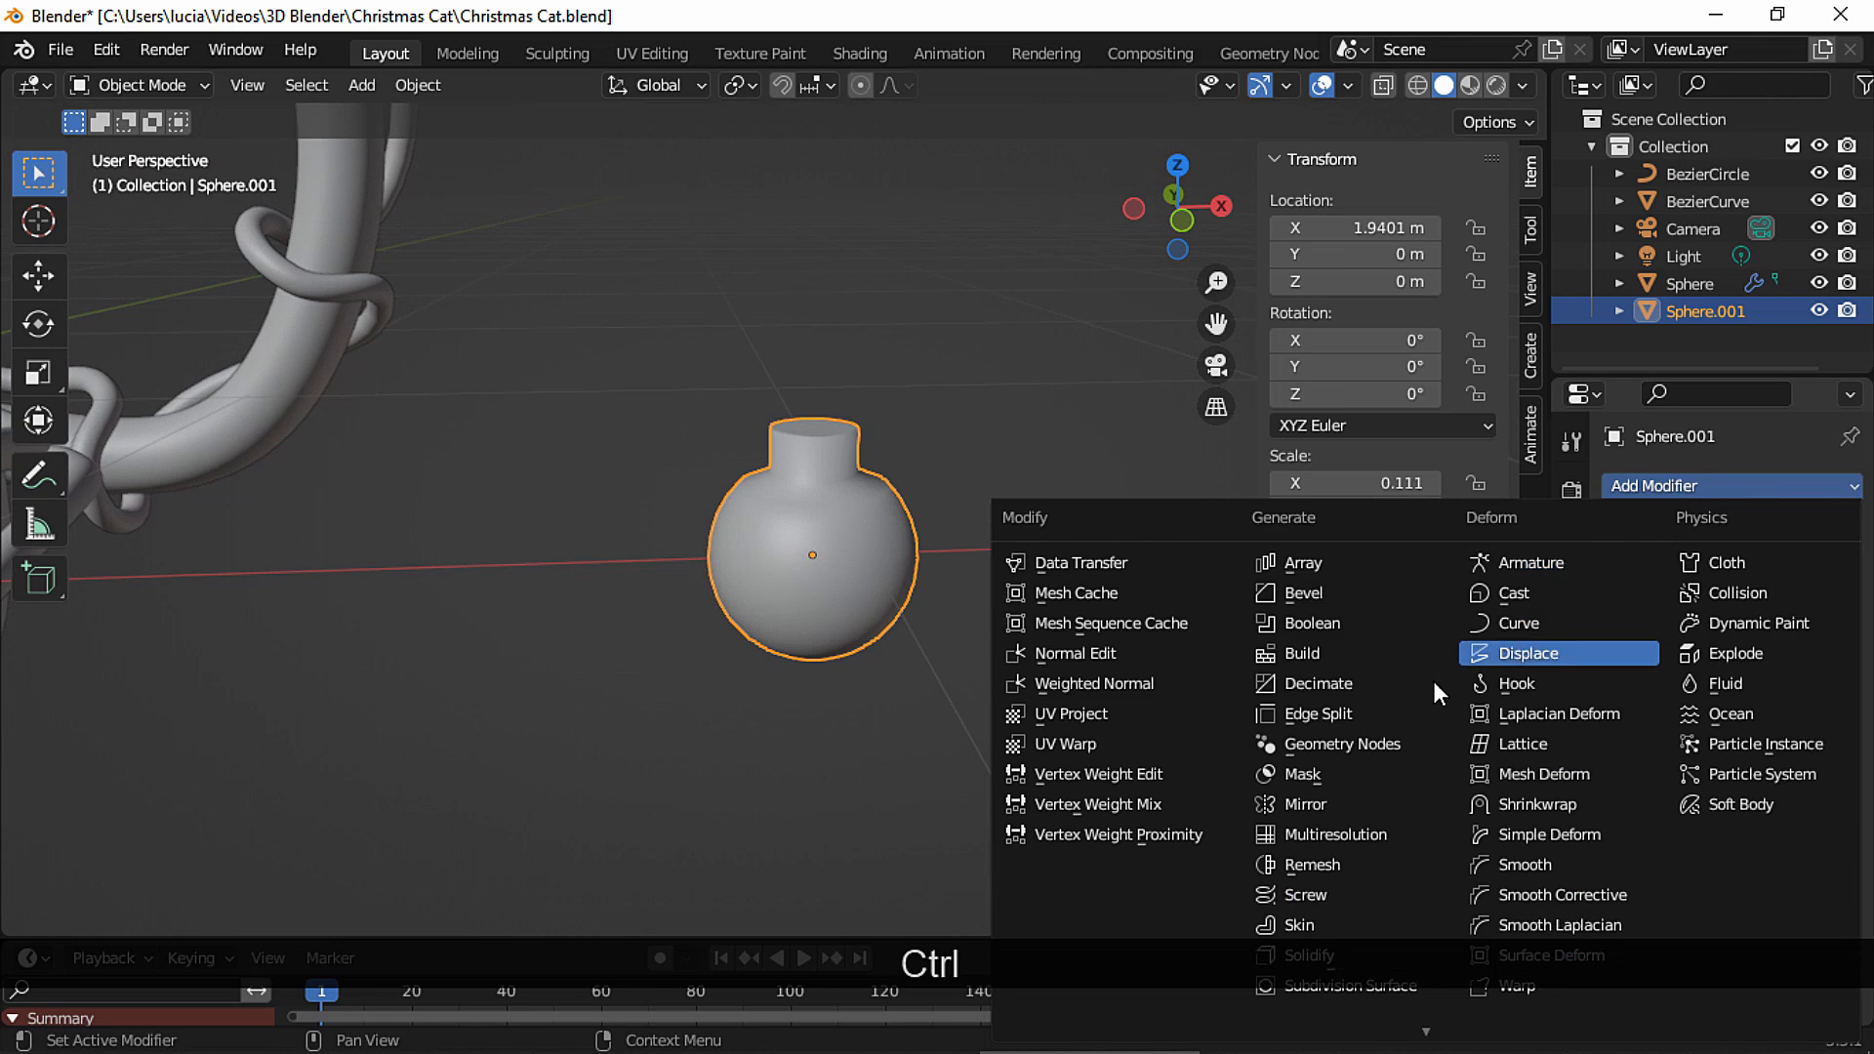
pyautogui.click(1361, 982)
pyautogui.click(1814, 605)
pyautogui.scroll(2, 979, 624)
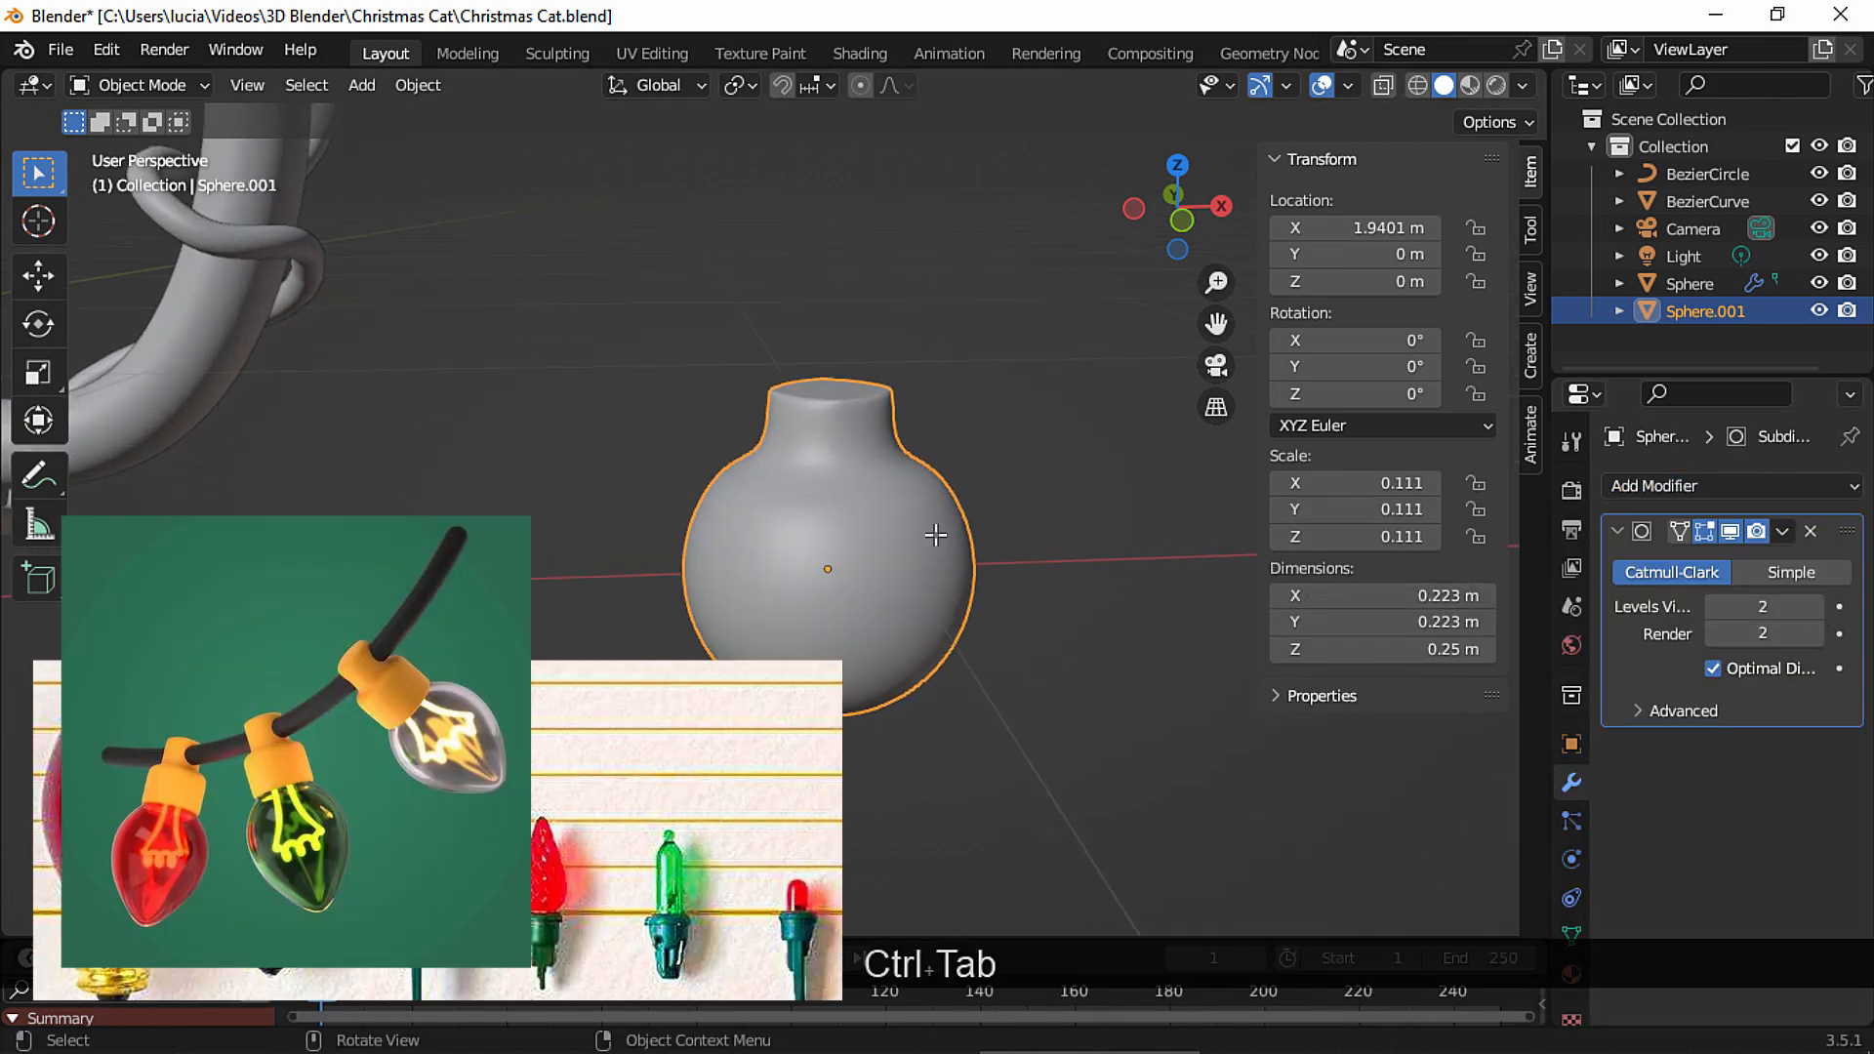
# Add an edge loop around the bulb's neck and slide it toward the neck's base to sharpen the transition.
pyautogui.press('Tab')
pyautogui.keyDown('ctrl'); pyautogui.scroll(-1, 878, 488); pyautogui.keyUp('ctrl')
pyautogui.hotkey('ctrl', 'r')
pyautogui.click(769, 394)
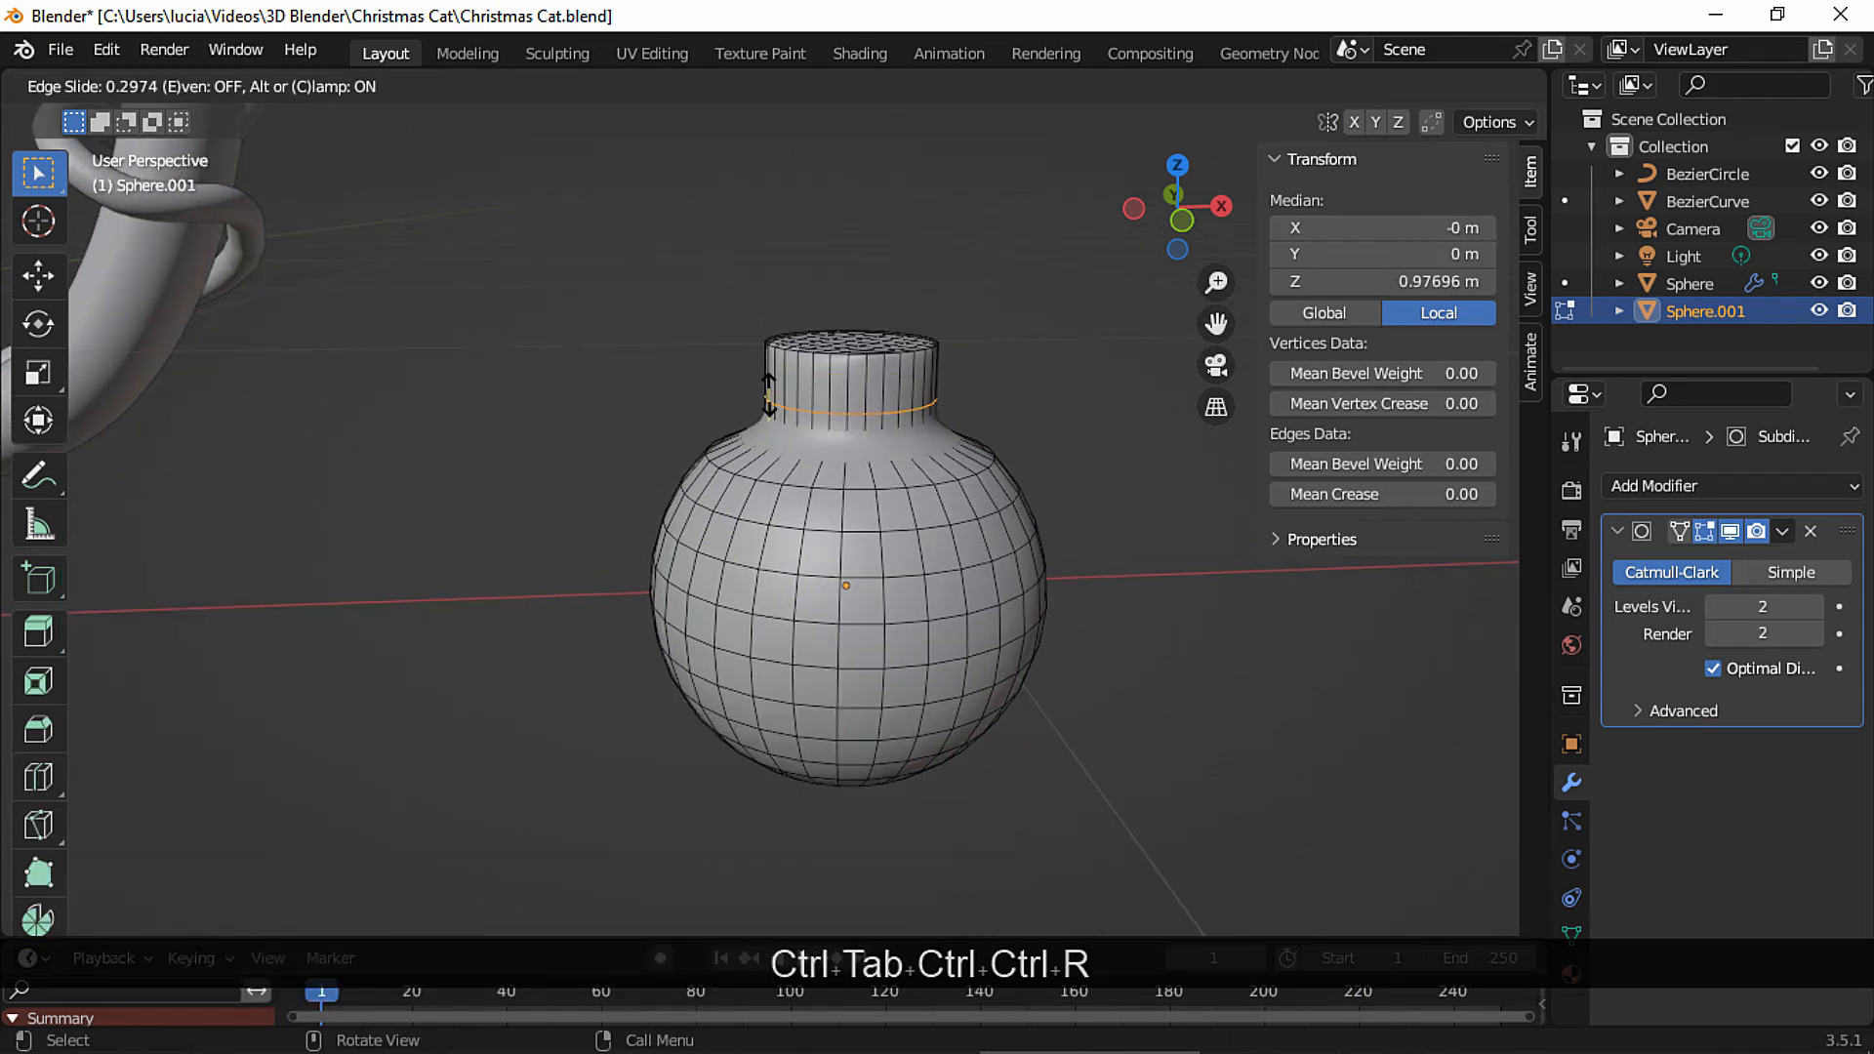
pyautogui.click(768, 410)
pyautogui.press('Tab')
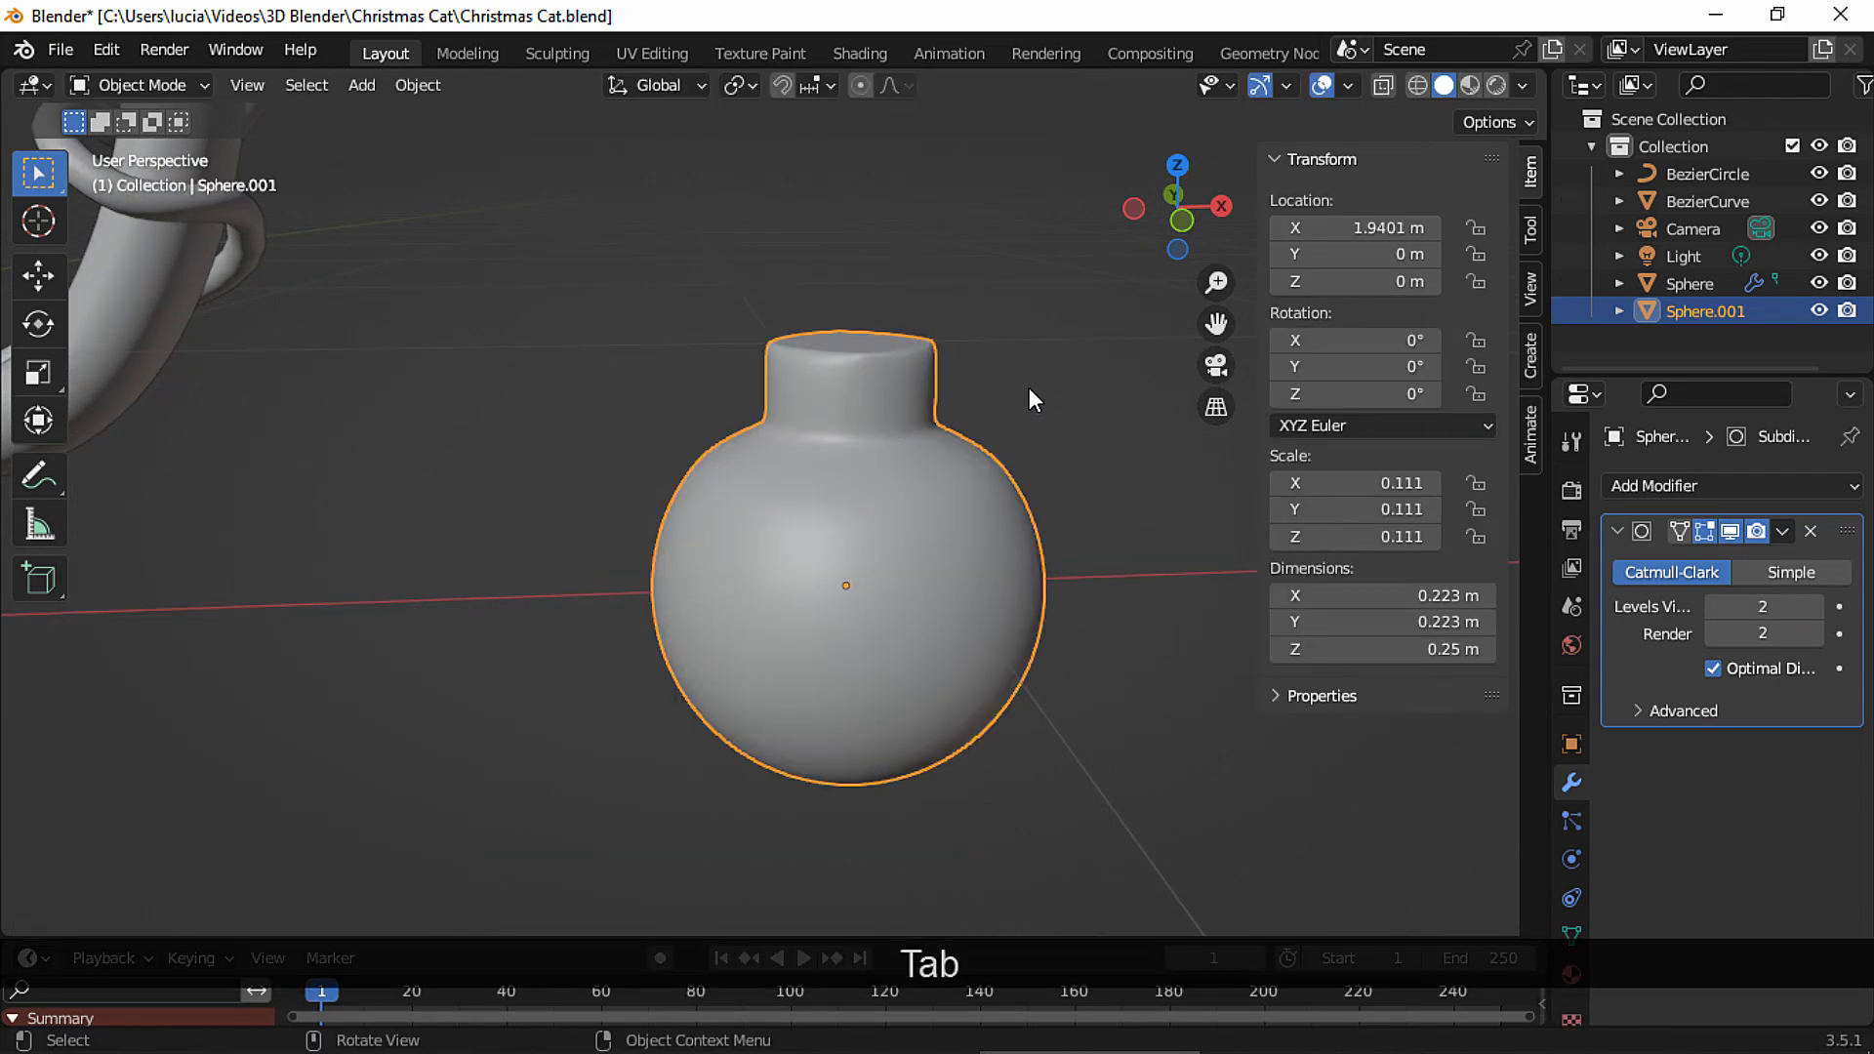
# Add a Bevel modifier with 3 segments to the bulb and place it above the Subdivision Surface modifier.
pyautogui.scroll(2, 1027, 390)
pyautogui.click(1672, 490)
pyautogui.click(1376, 592)
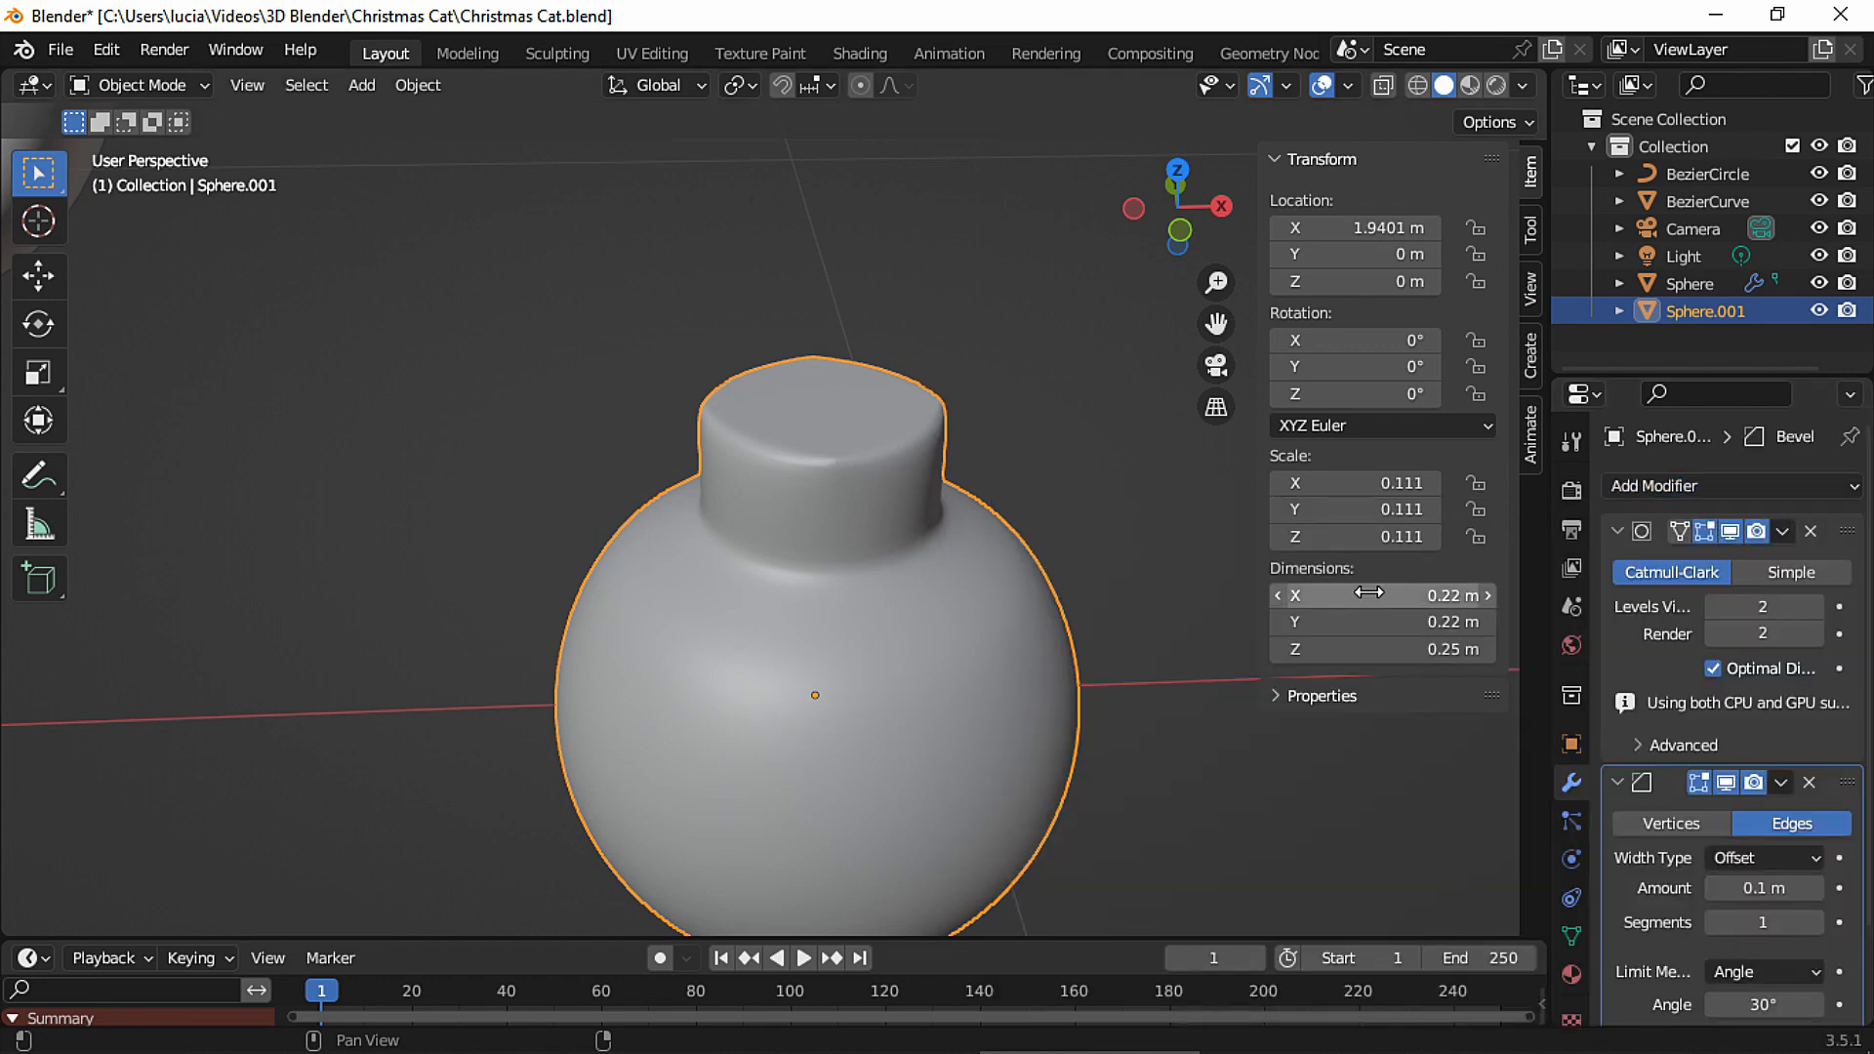
pyautogui.click(1621, 532)
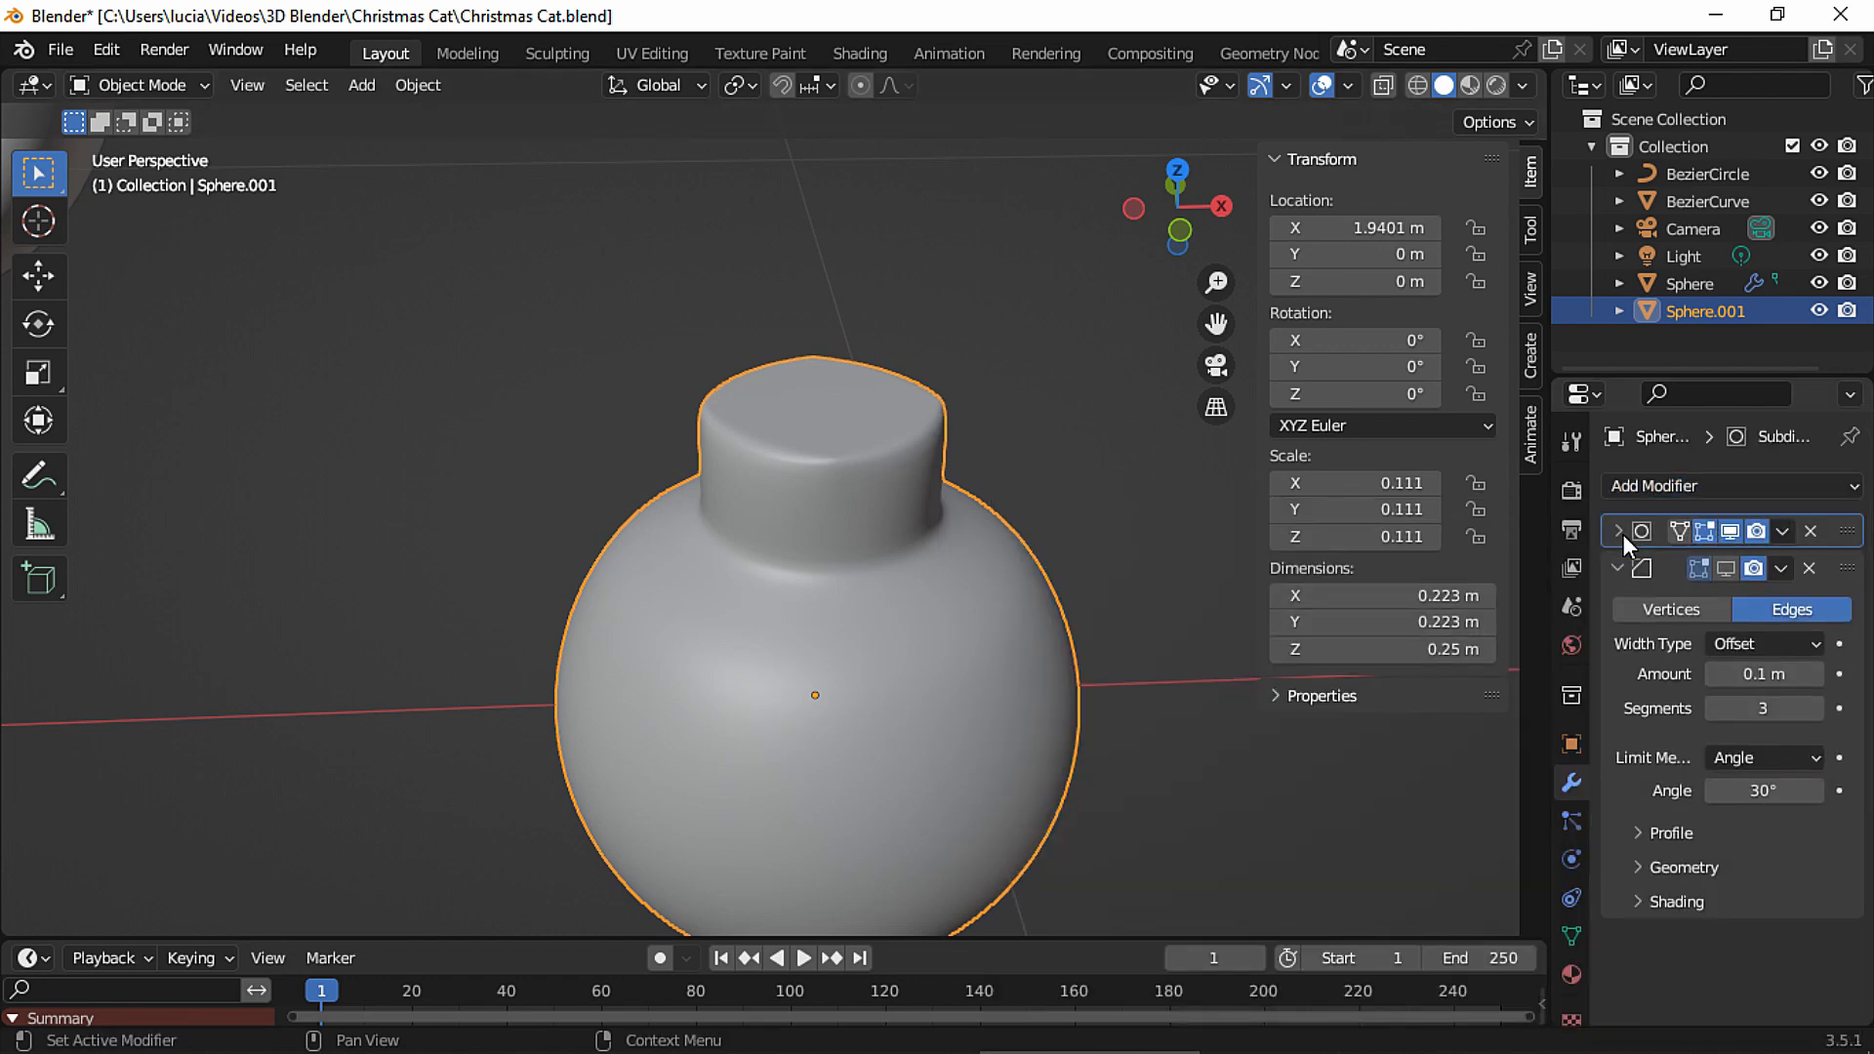
pyautogui.moveTo(1846, 564); pyautogui.dragTo(1841, 509)
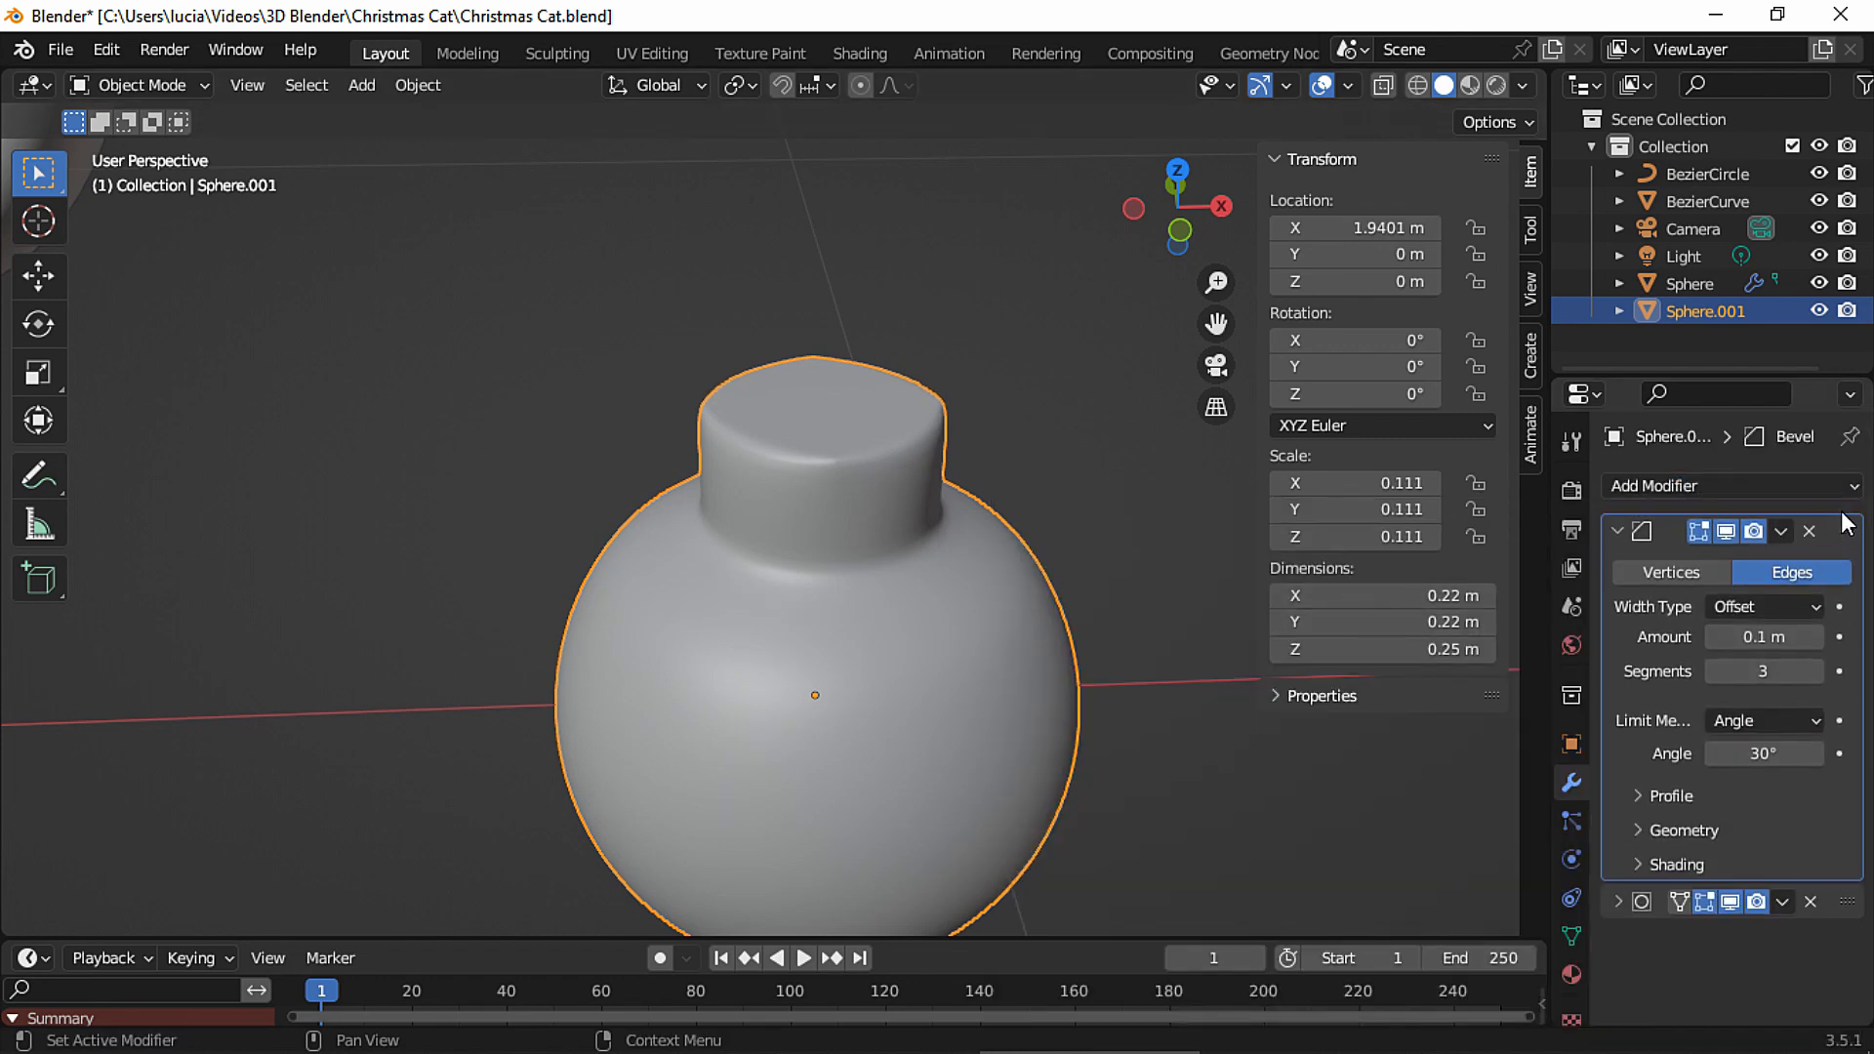
# Duplicate the wire curve in place and hide the copy from the viewport and the render.
pyautogui.click(846, 562)
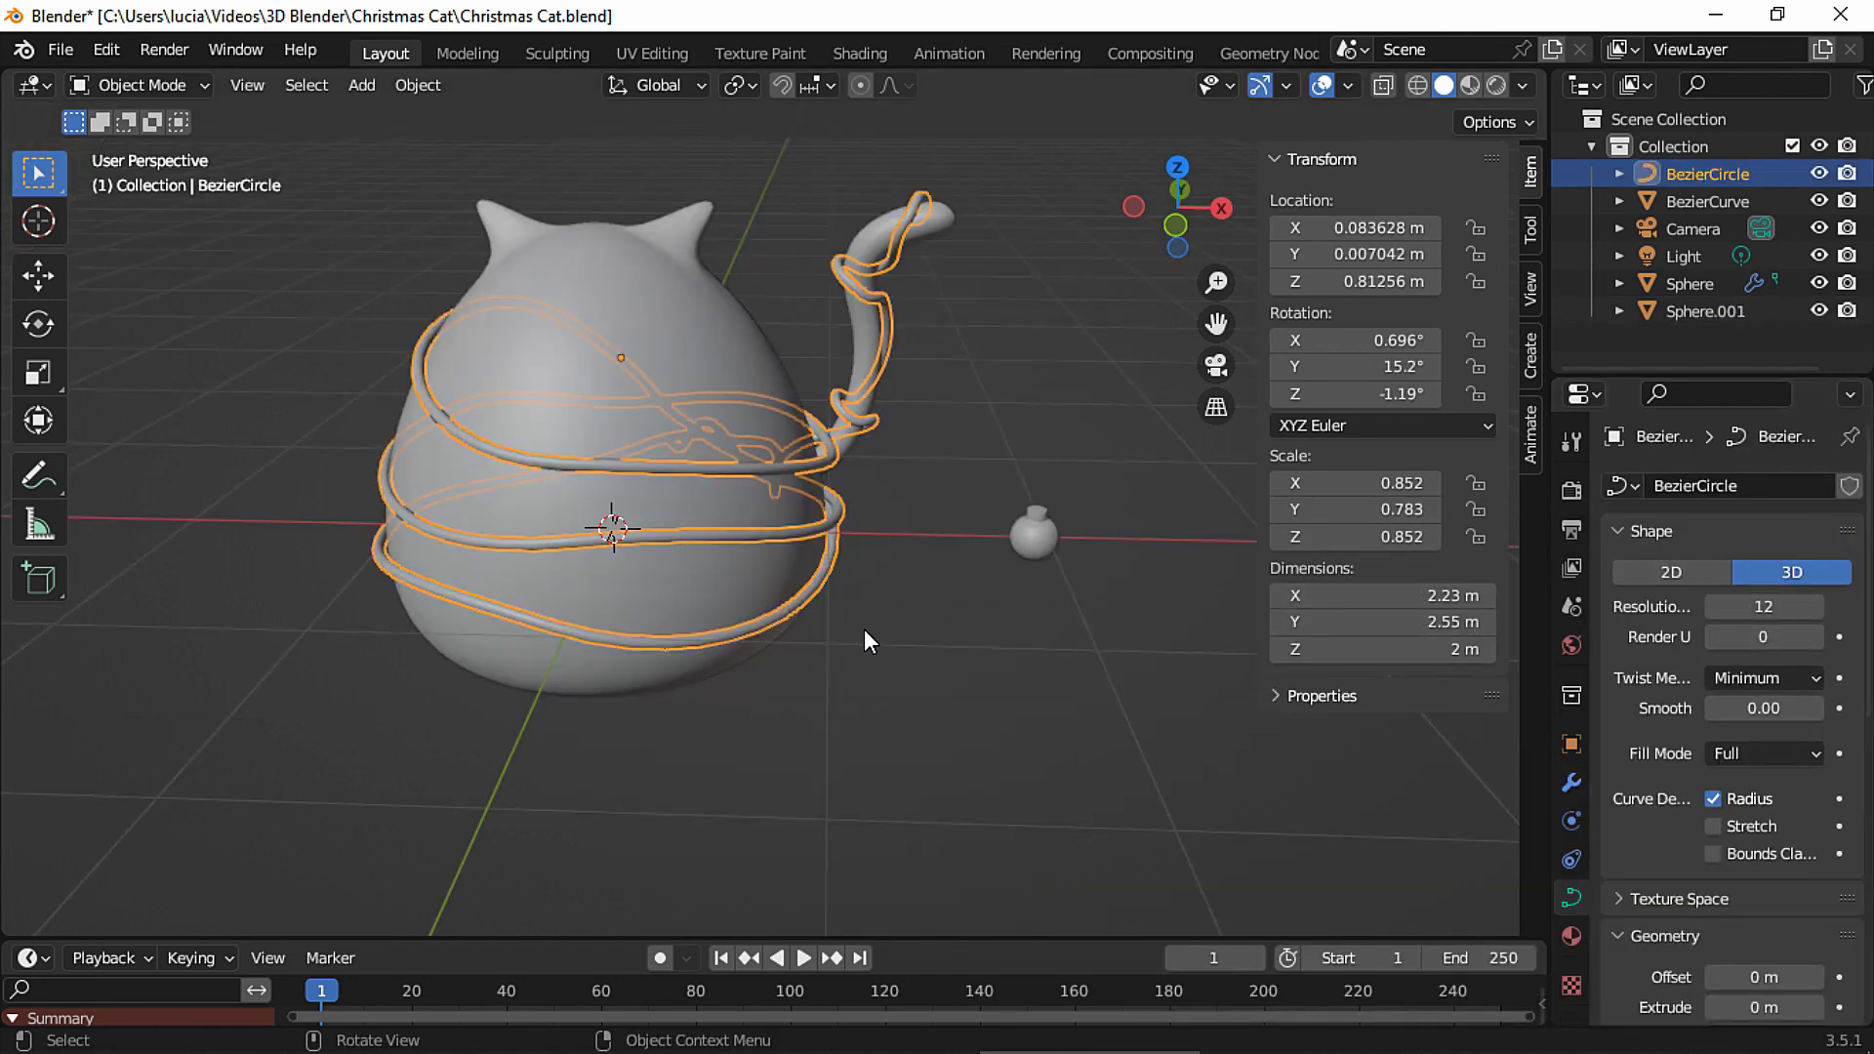
pyautogui.hotkey('shift', 'd')
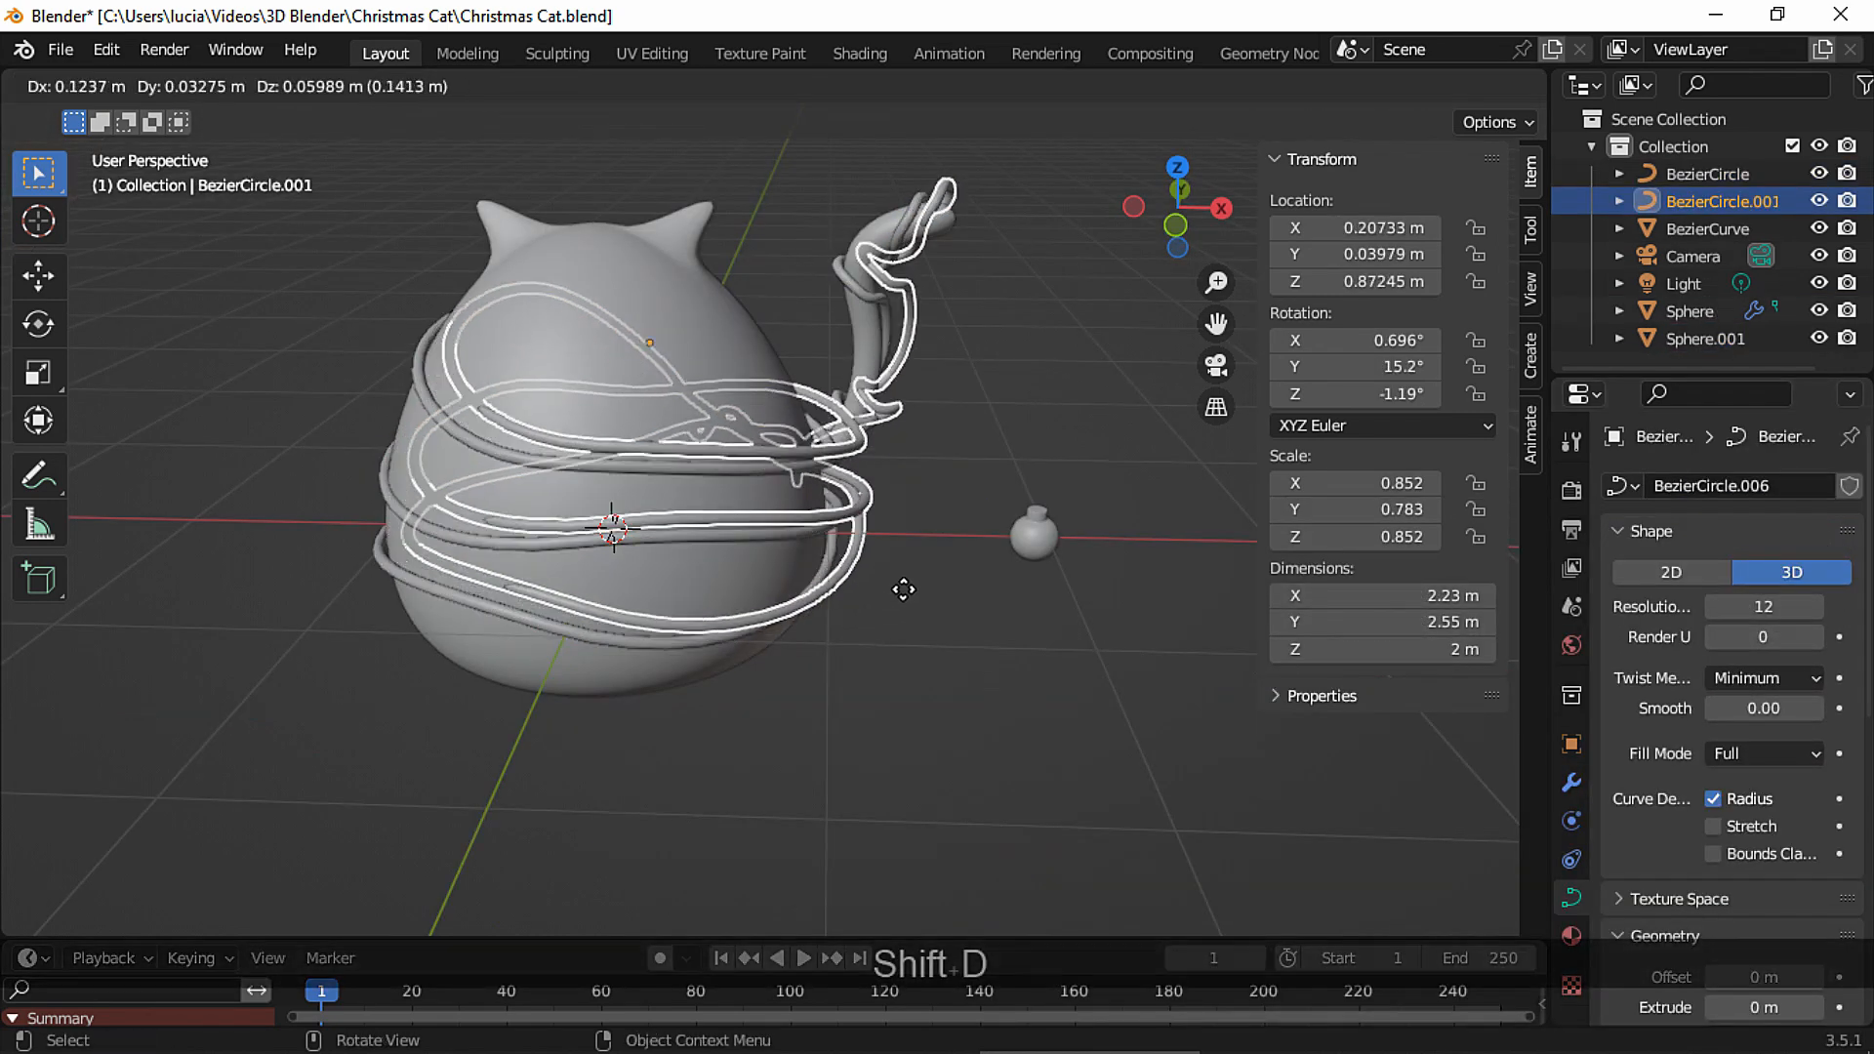
pyautogui.press('Escape')
pyautogui.click(1821, 202)
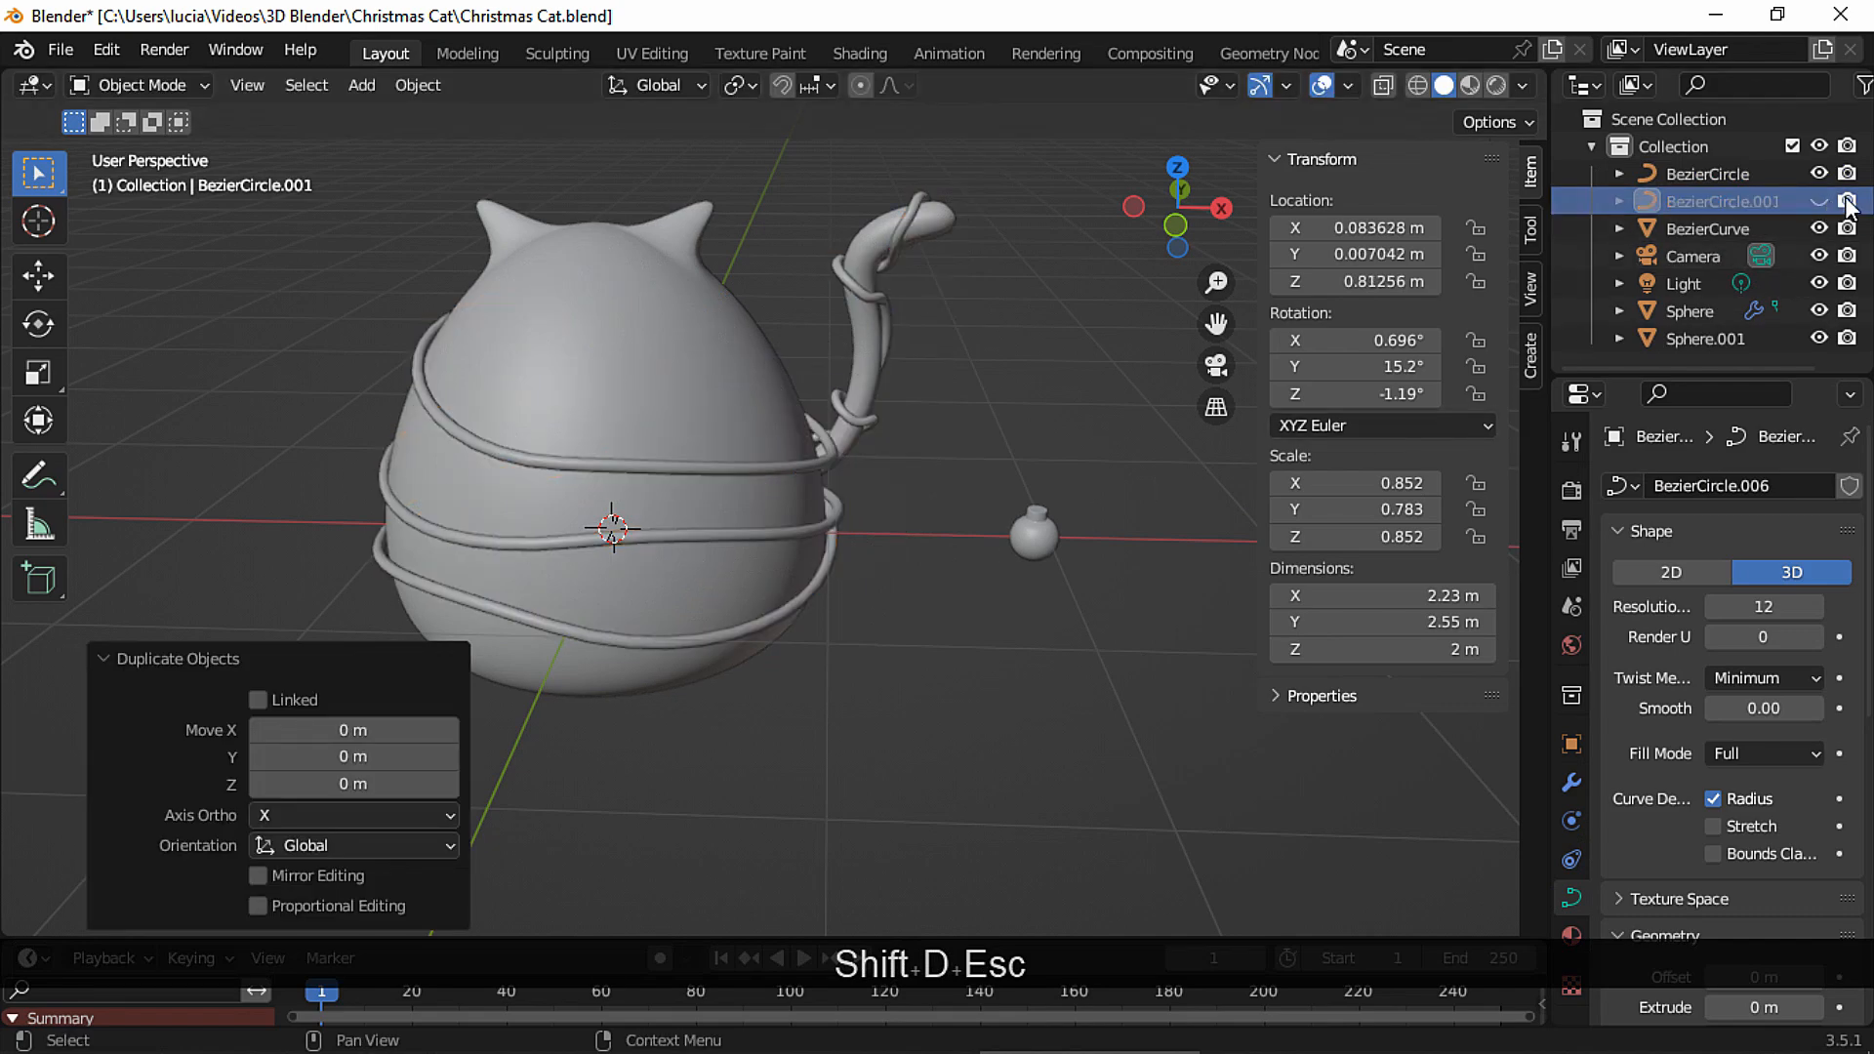
# Select the original BezierCircle wire and convert it to a mesh.
pyautogui.click(1728, 173)
pyautogui.click(418, 85)
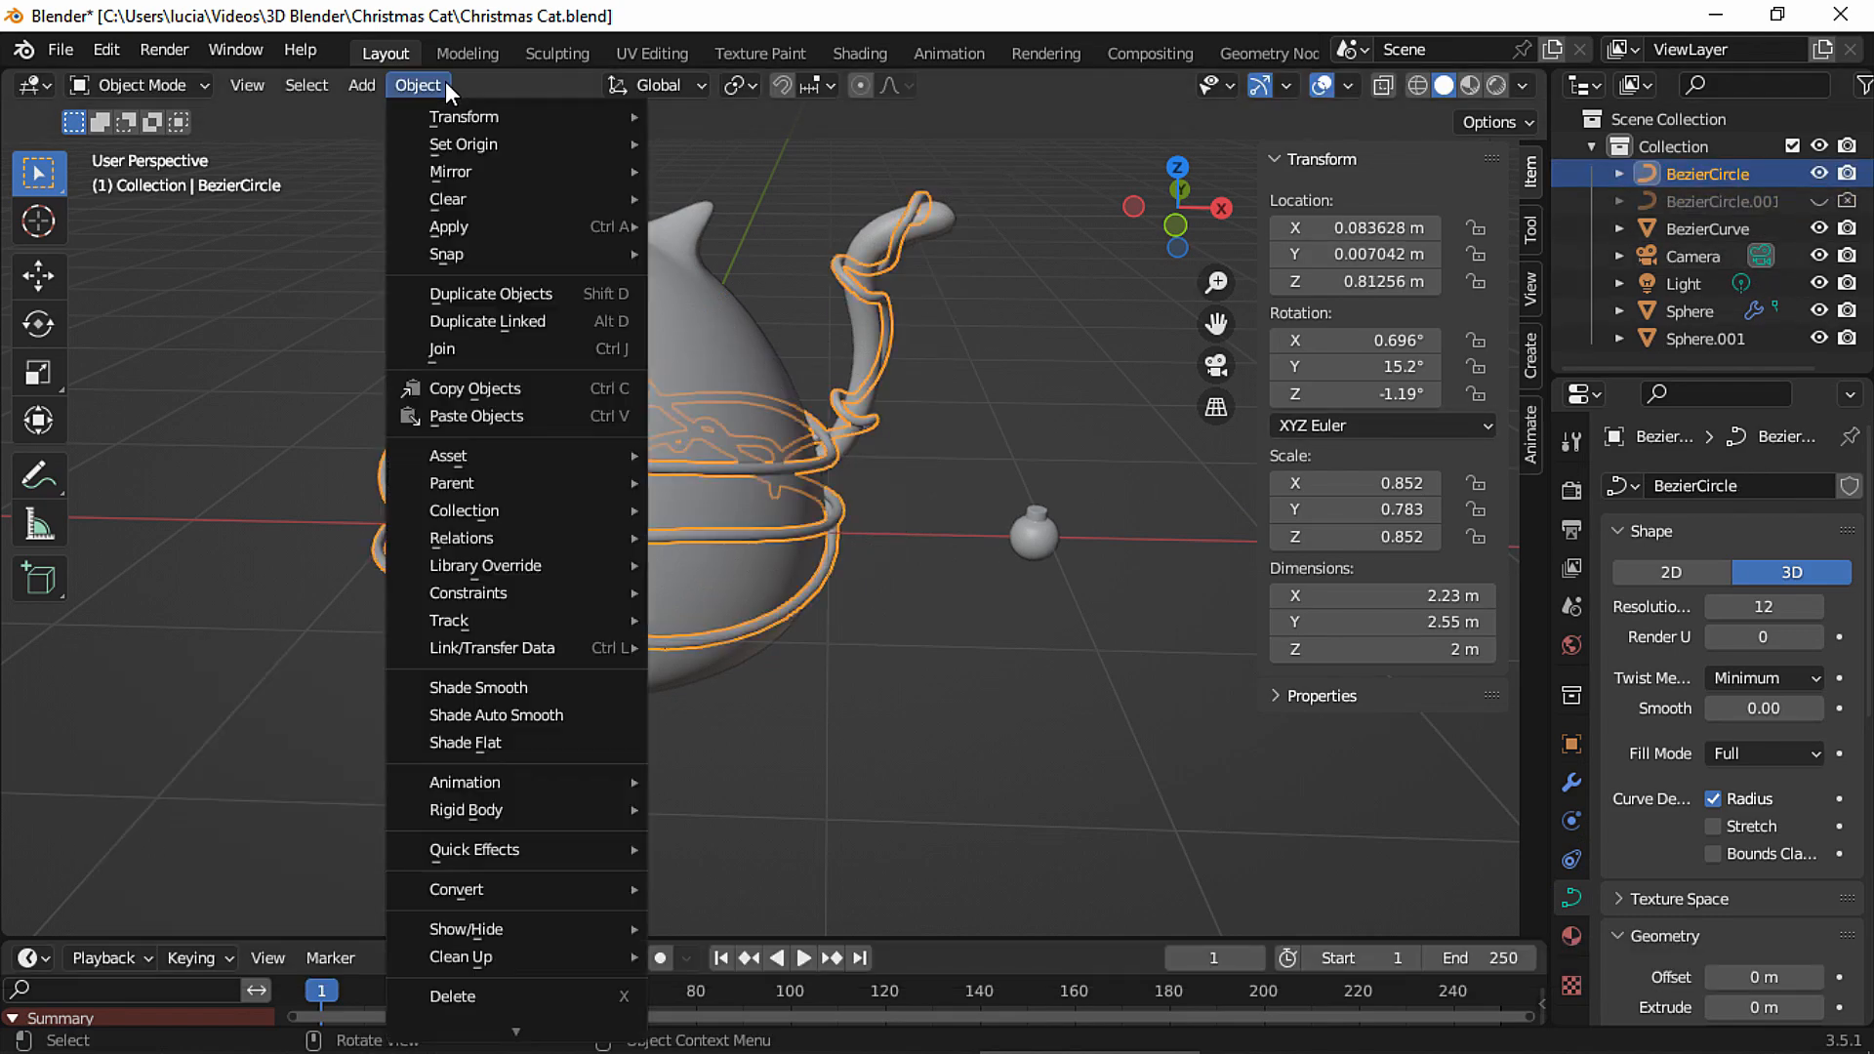
pyautogui.moveTo(578, 899)
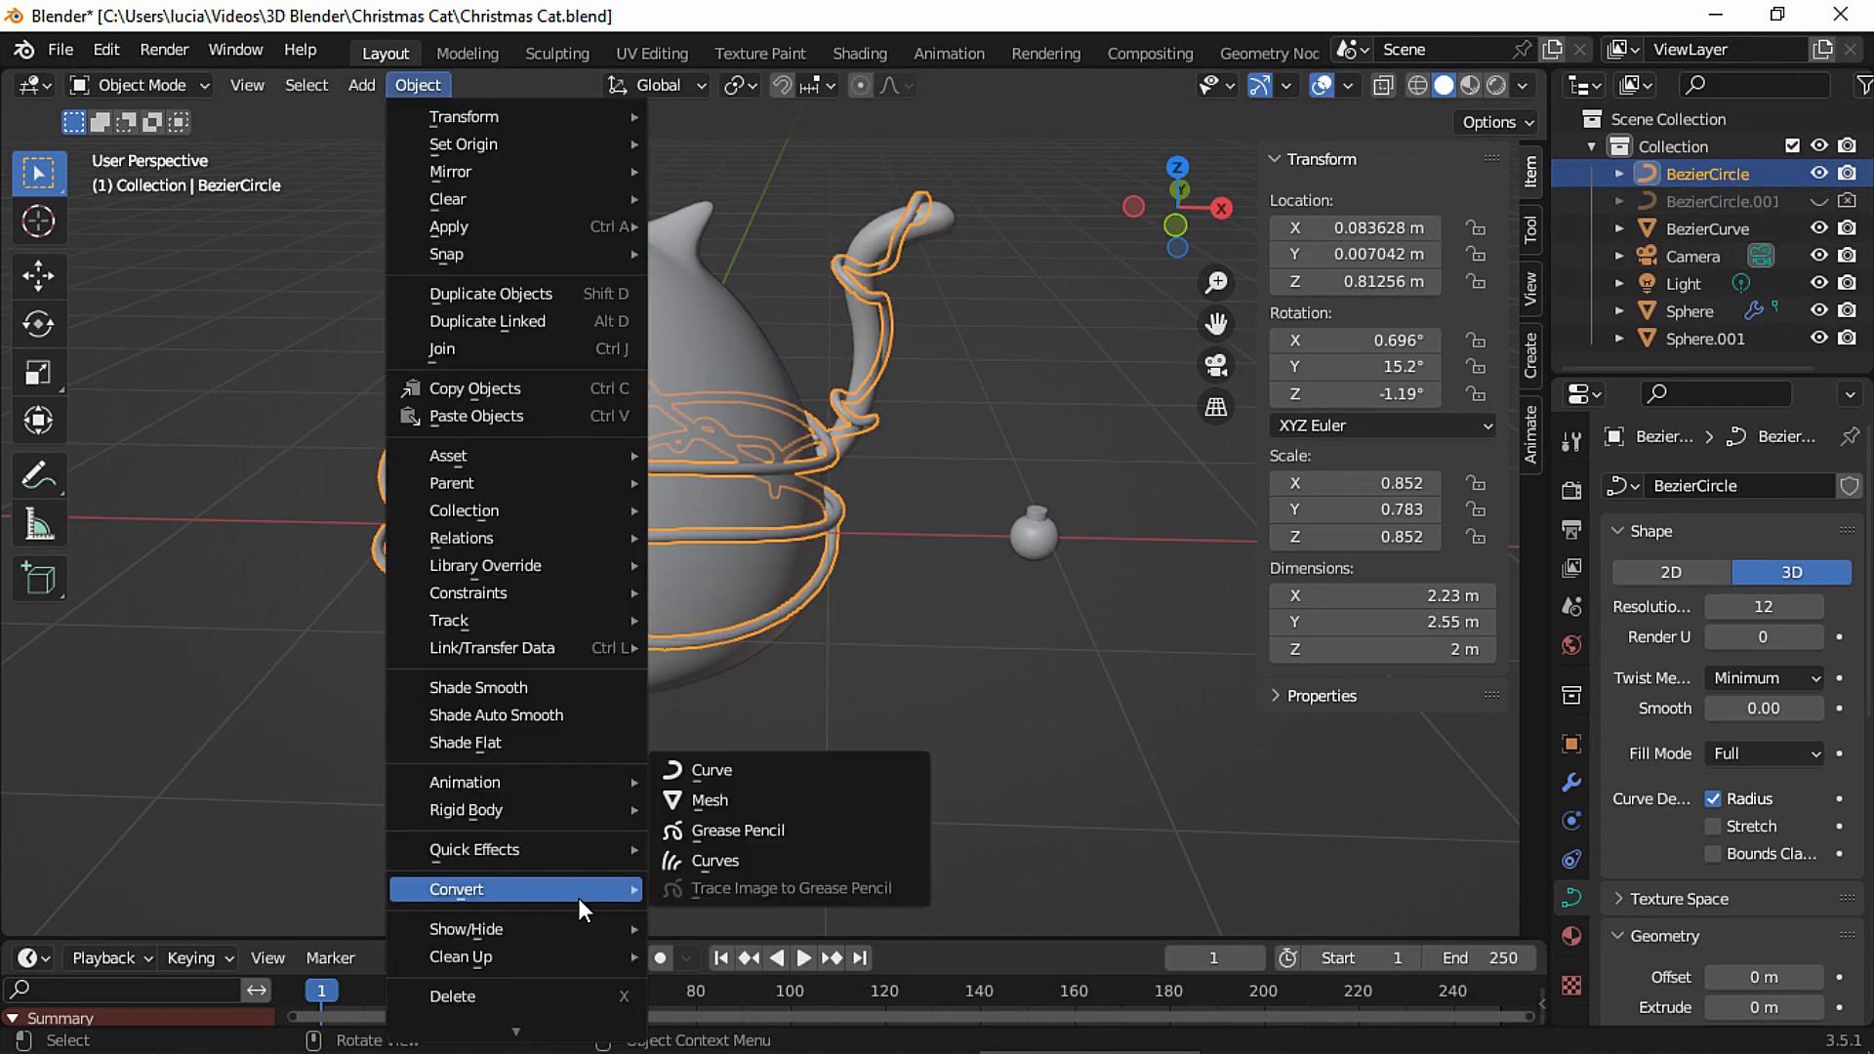
pyautogui.click(759, 808)
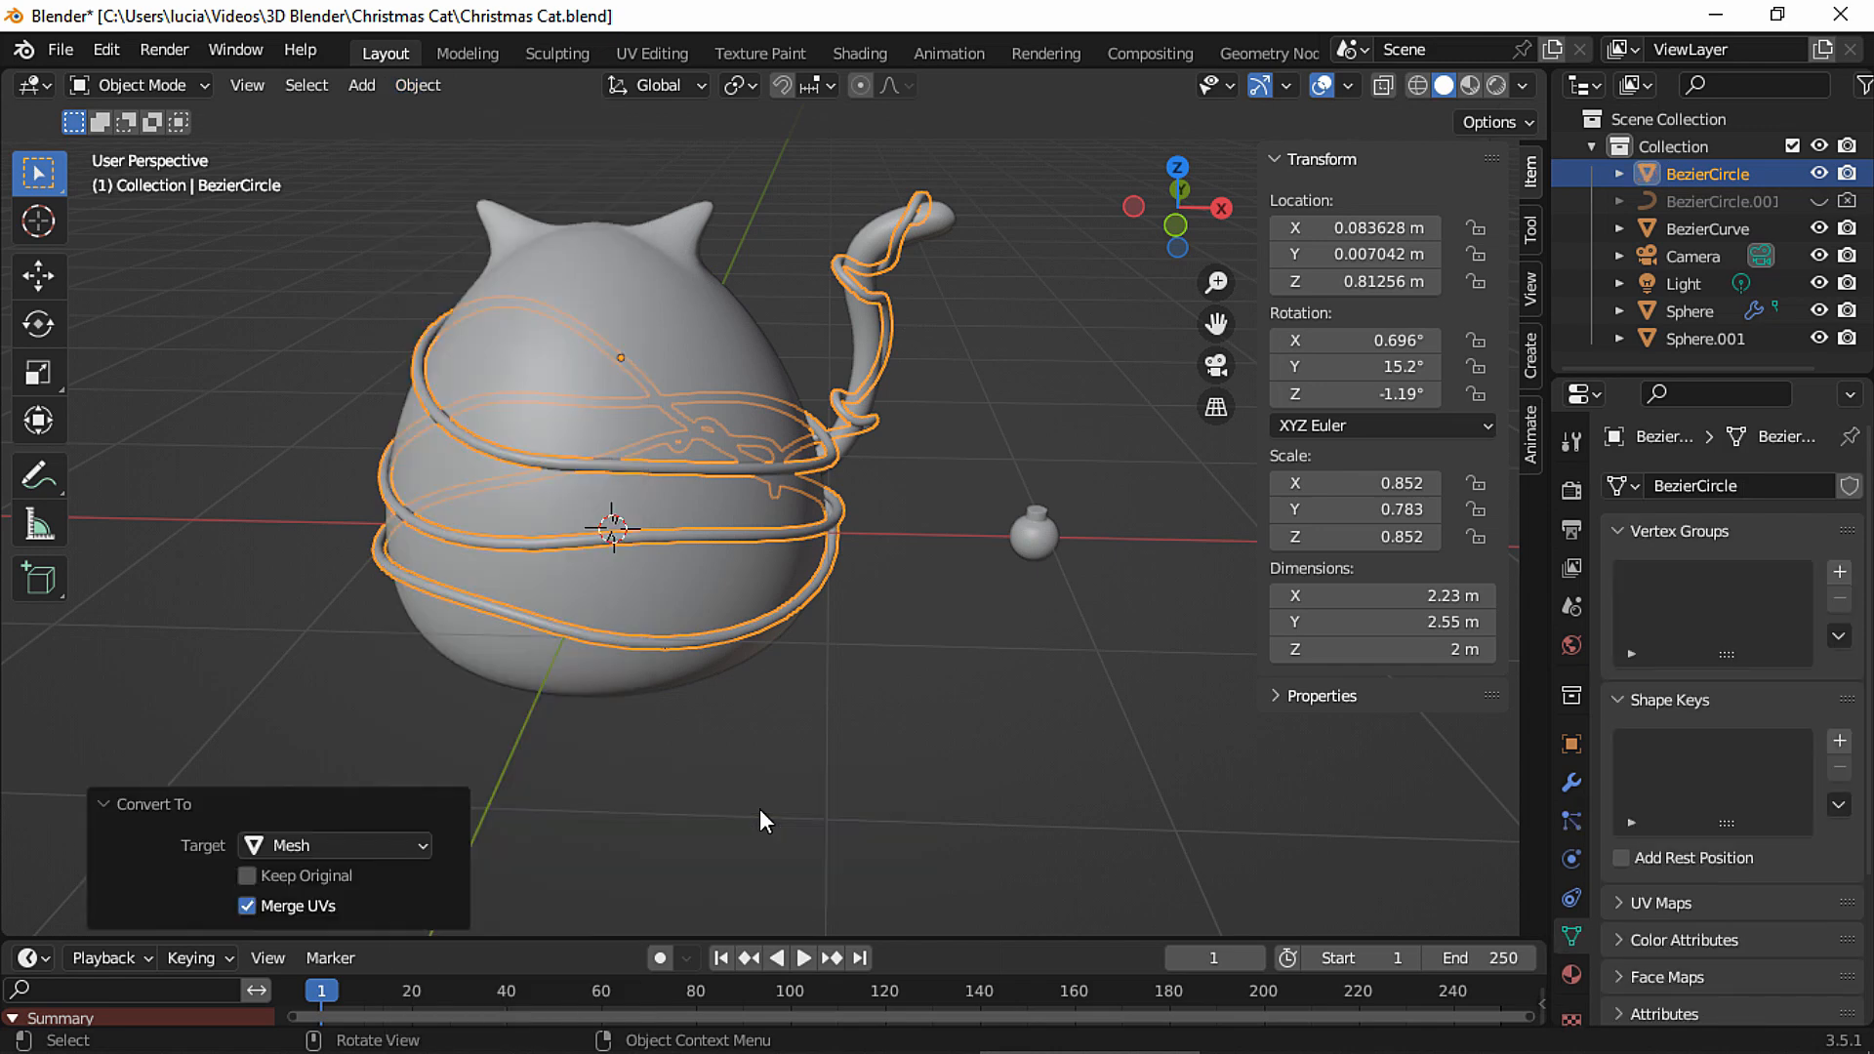
# Add a particle system named Lights to the wire mesh and set its type to Hair.
pyautogui.click(1571, 822)
pyautogui.click(1853, 487)
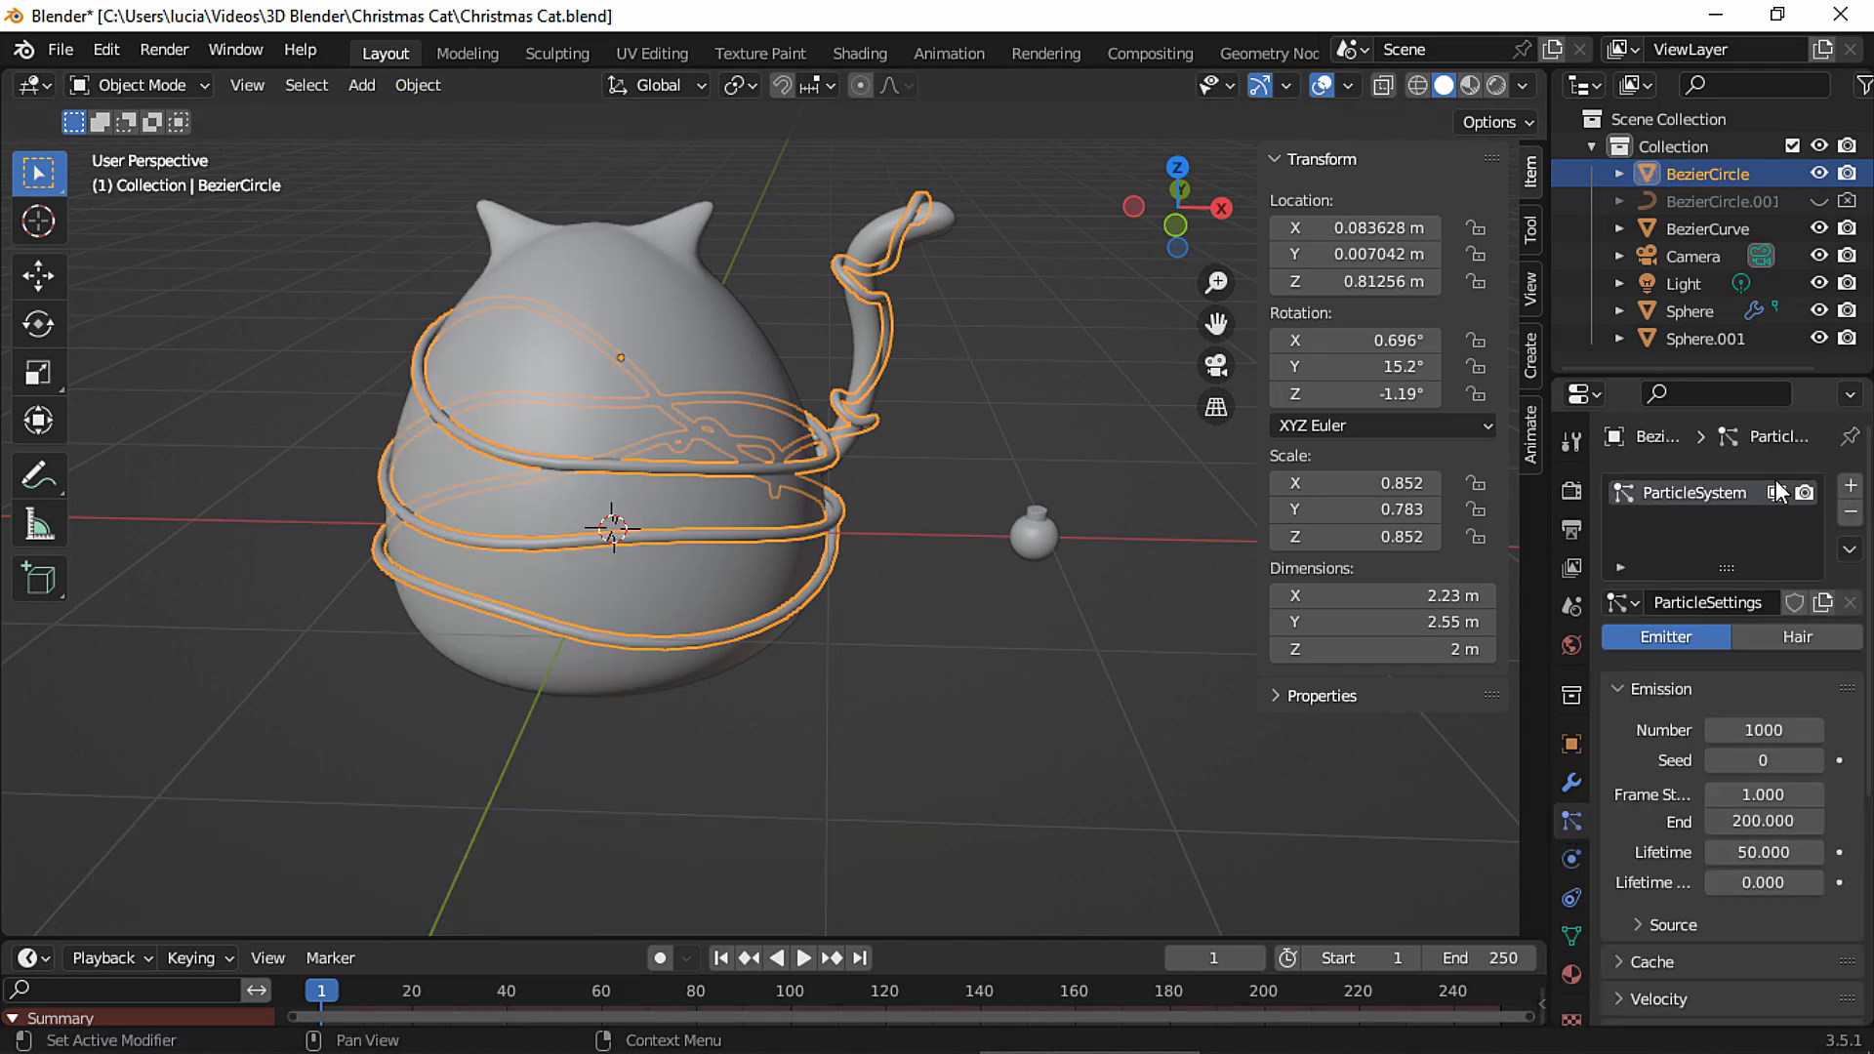
pyautogui.write('Lights')
pyautogui.press('Return')
pyautogui.click(1774, 641)
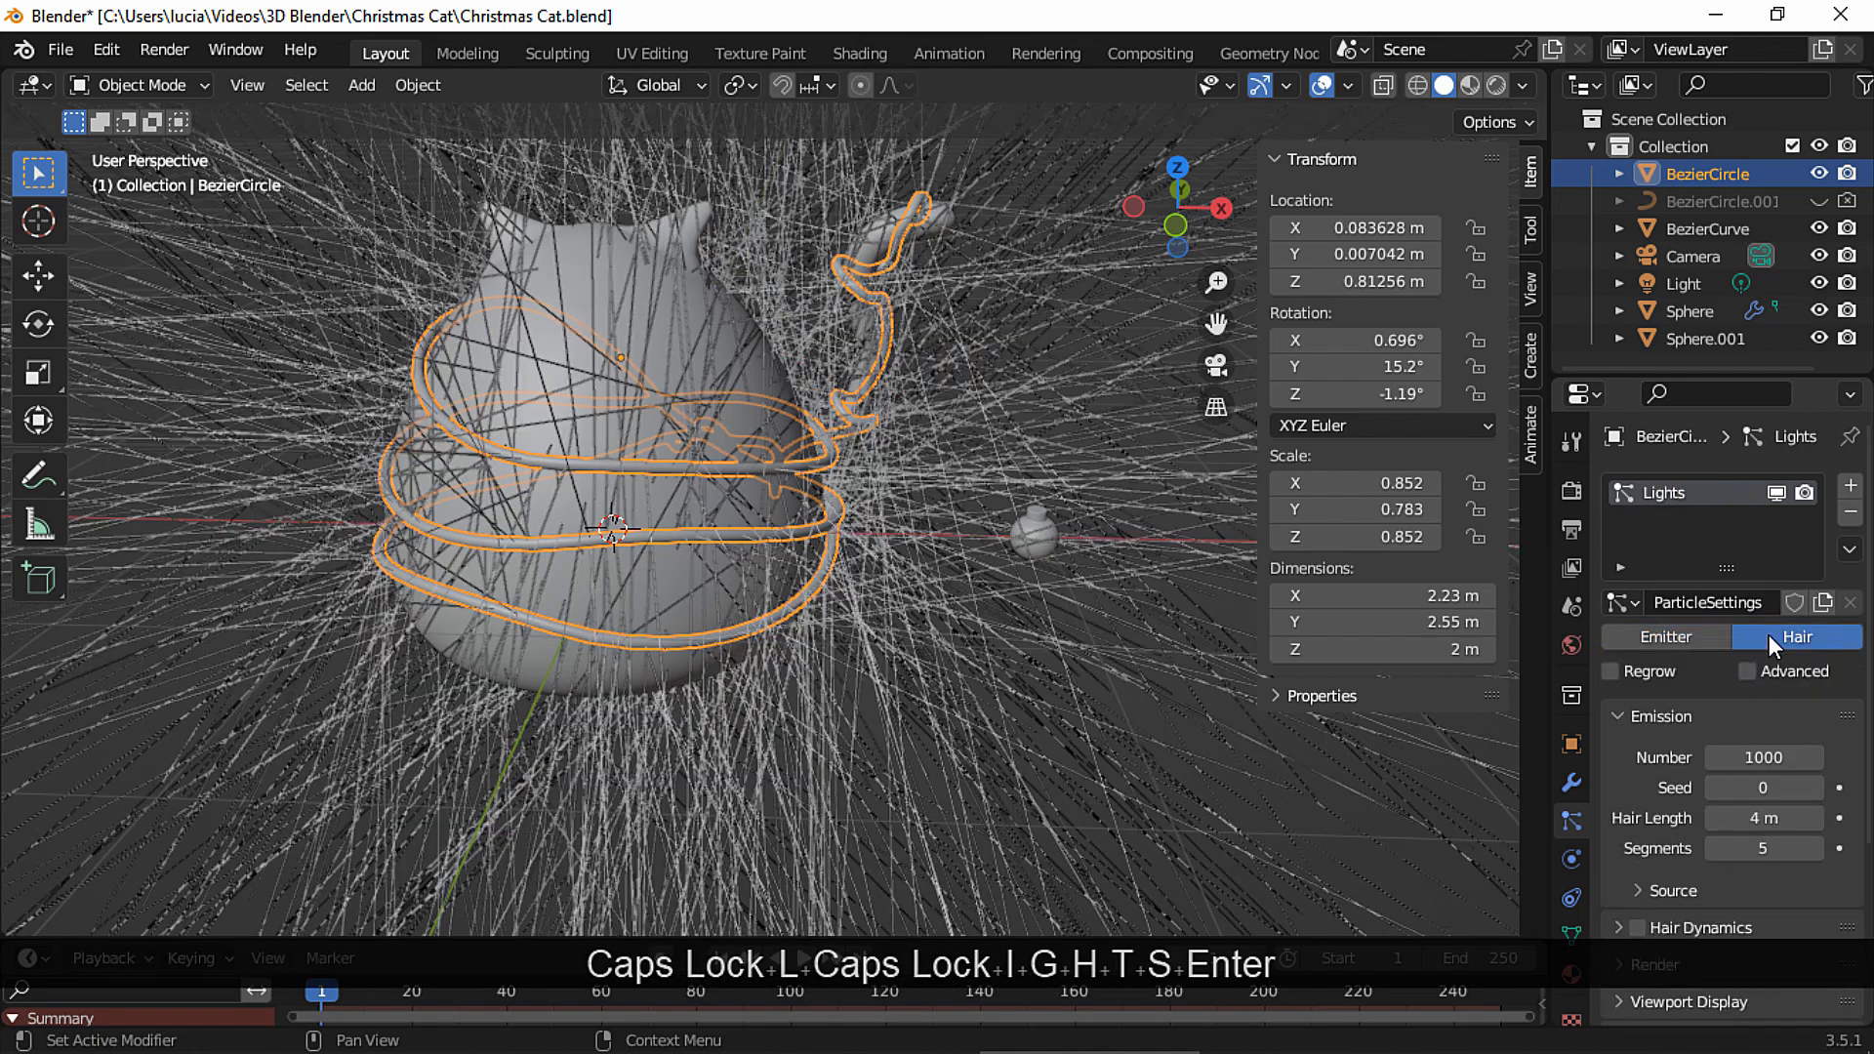
# Set the Lights particle number to 50, enable Advanced, and set the hair length to 0.5 m.
pyautogui.click(1748, 758)
pyautogui.write('50')
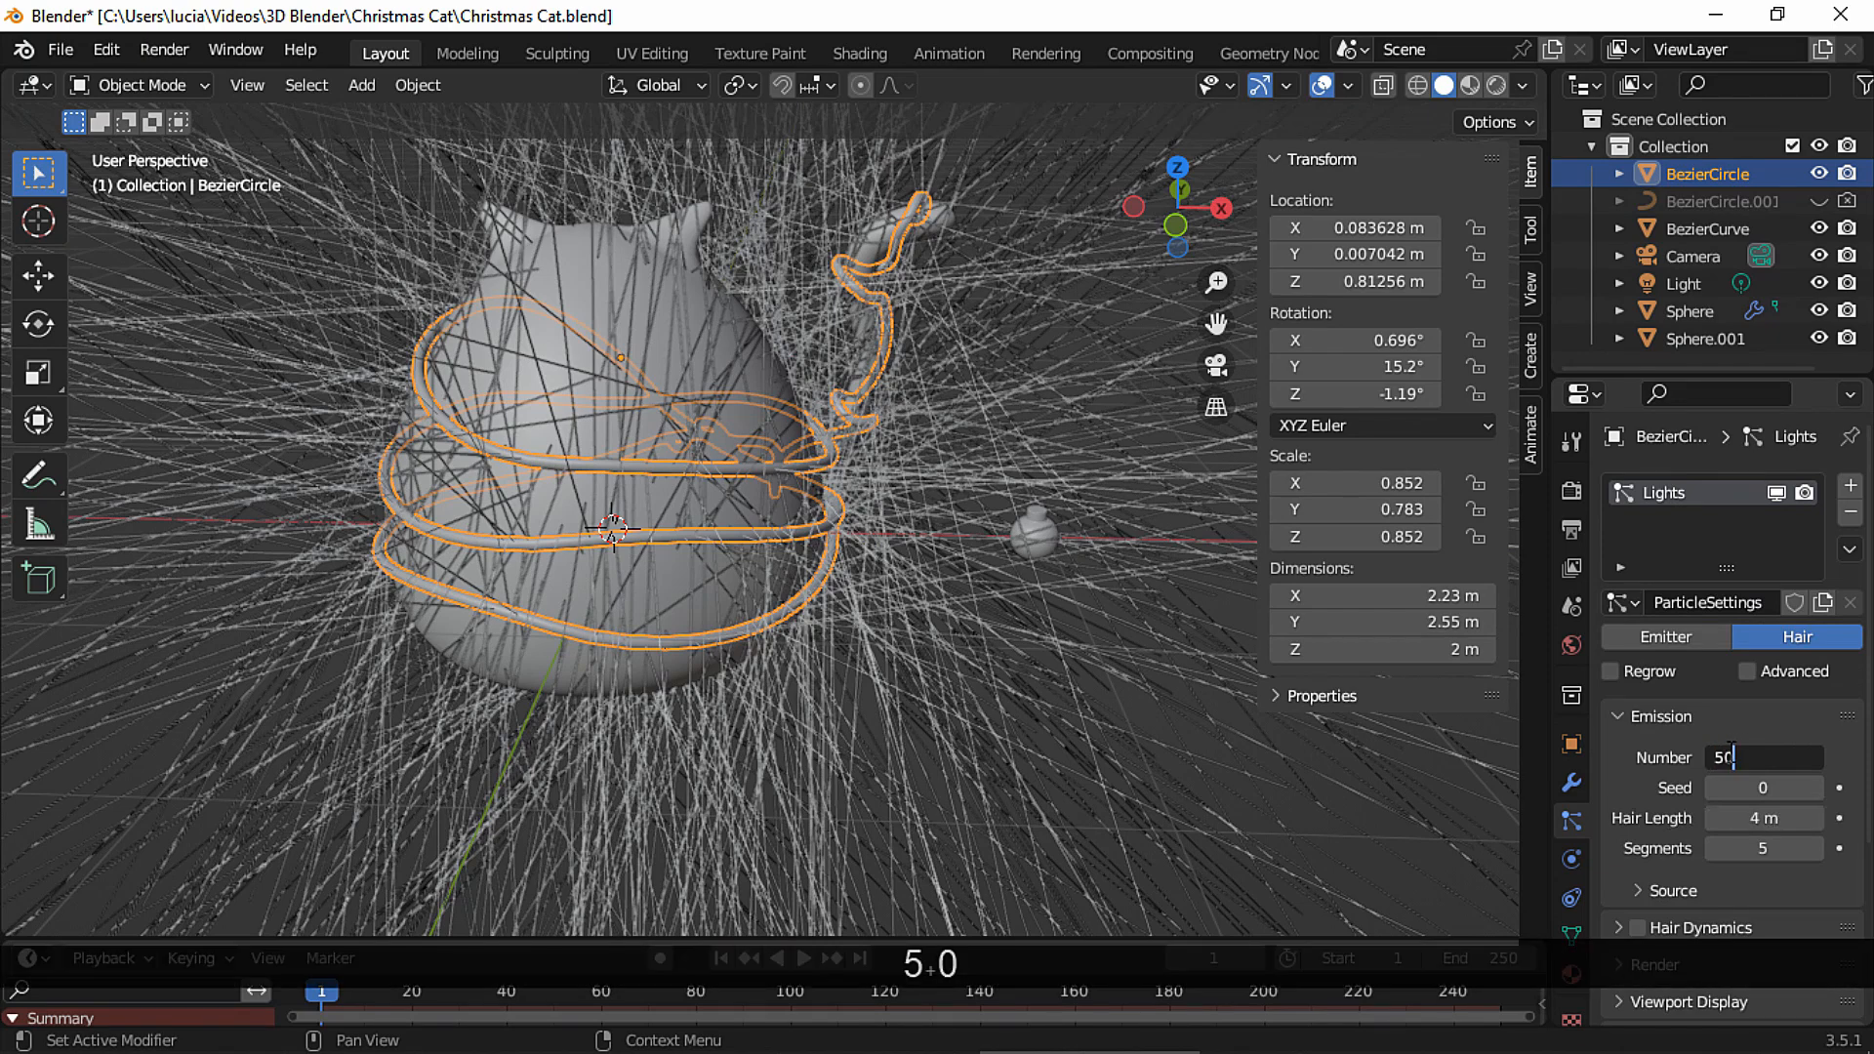
pyautogui.press('Return')
pyautogui.click(1766, 675)
pyautogui.click(1750, 820)
pyautogui.write('.5')
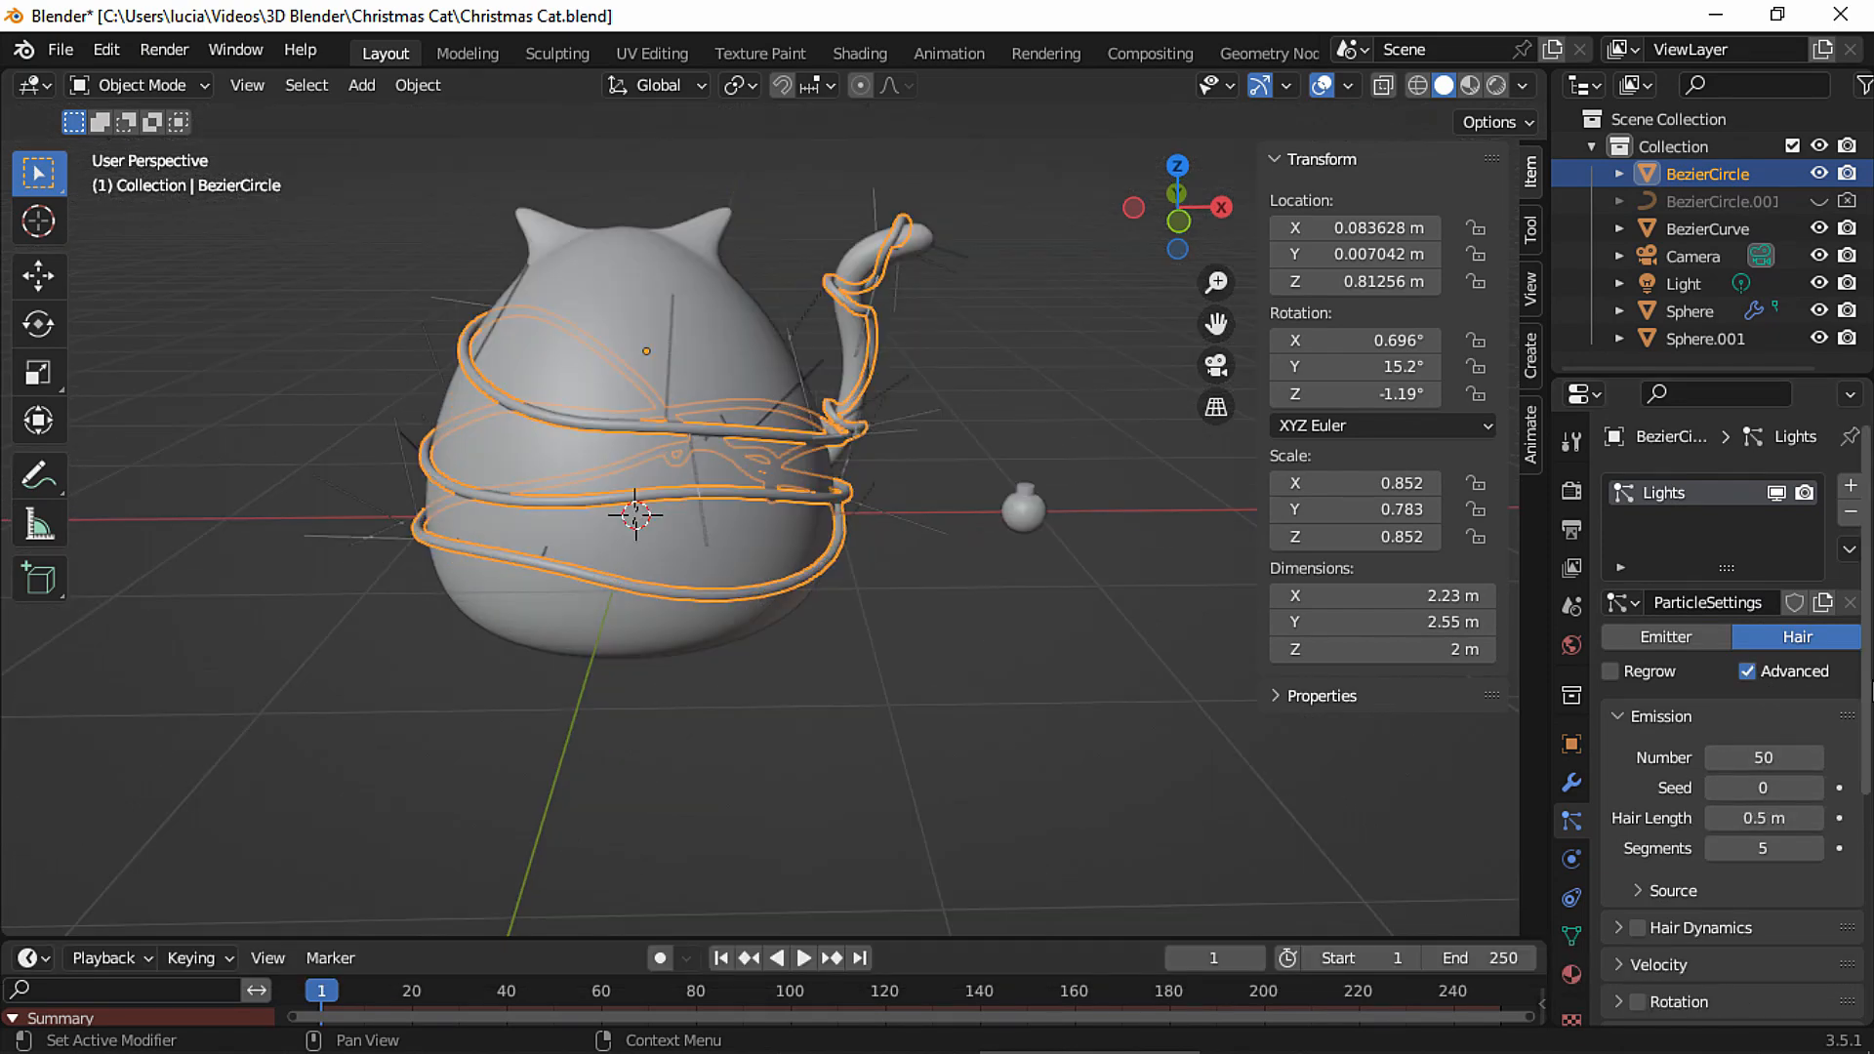
# Set the Lights particles to render as Object.
pyautogui.moveTo(1867, 713); pyautogui.dragTo(1866, 948)
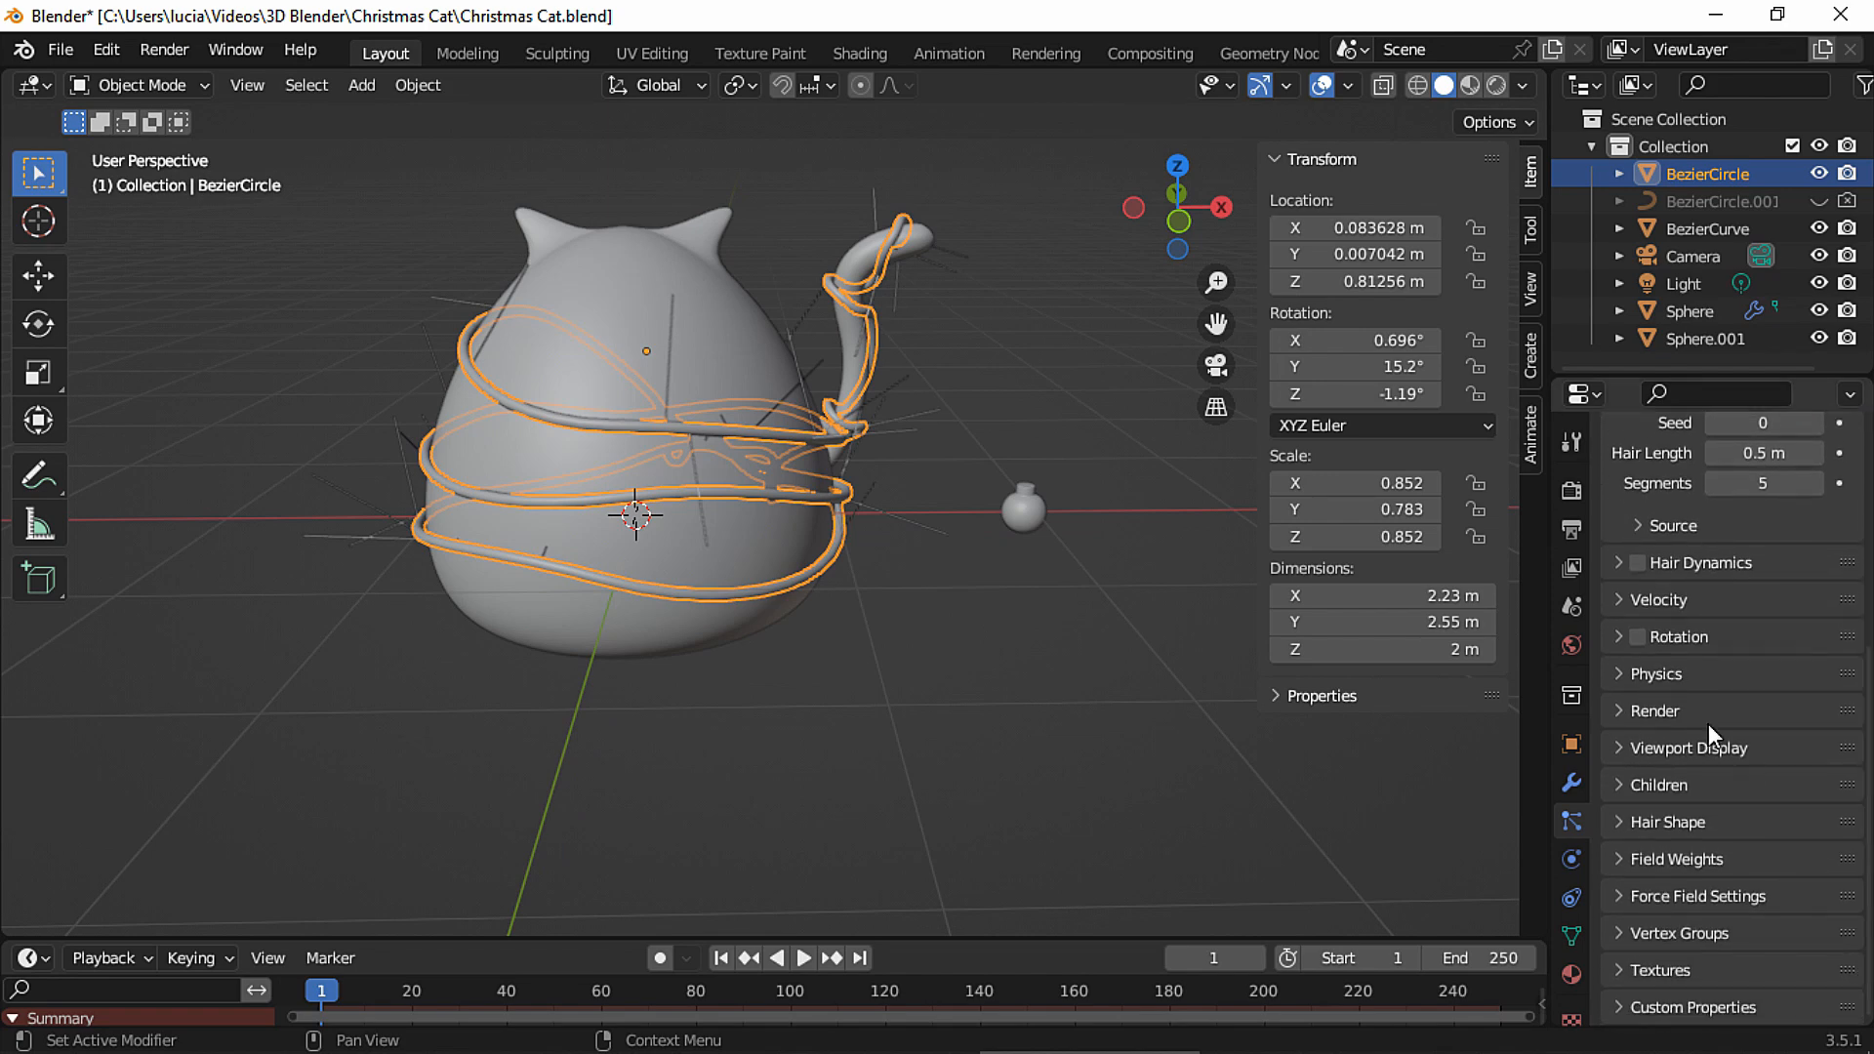
pyautogui.click(1615, 710)
pyautogui.click(1782, 753)
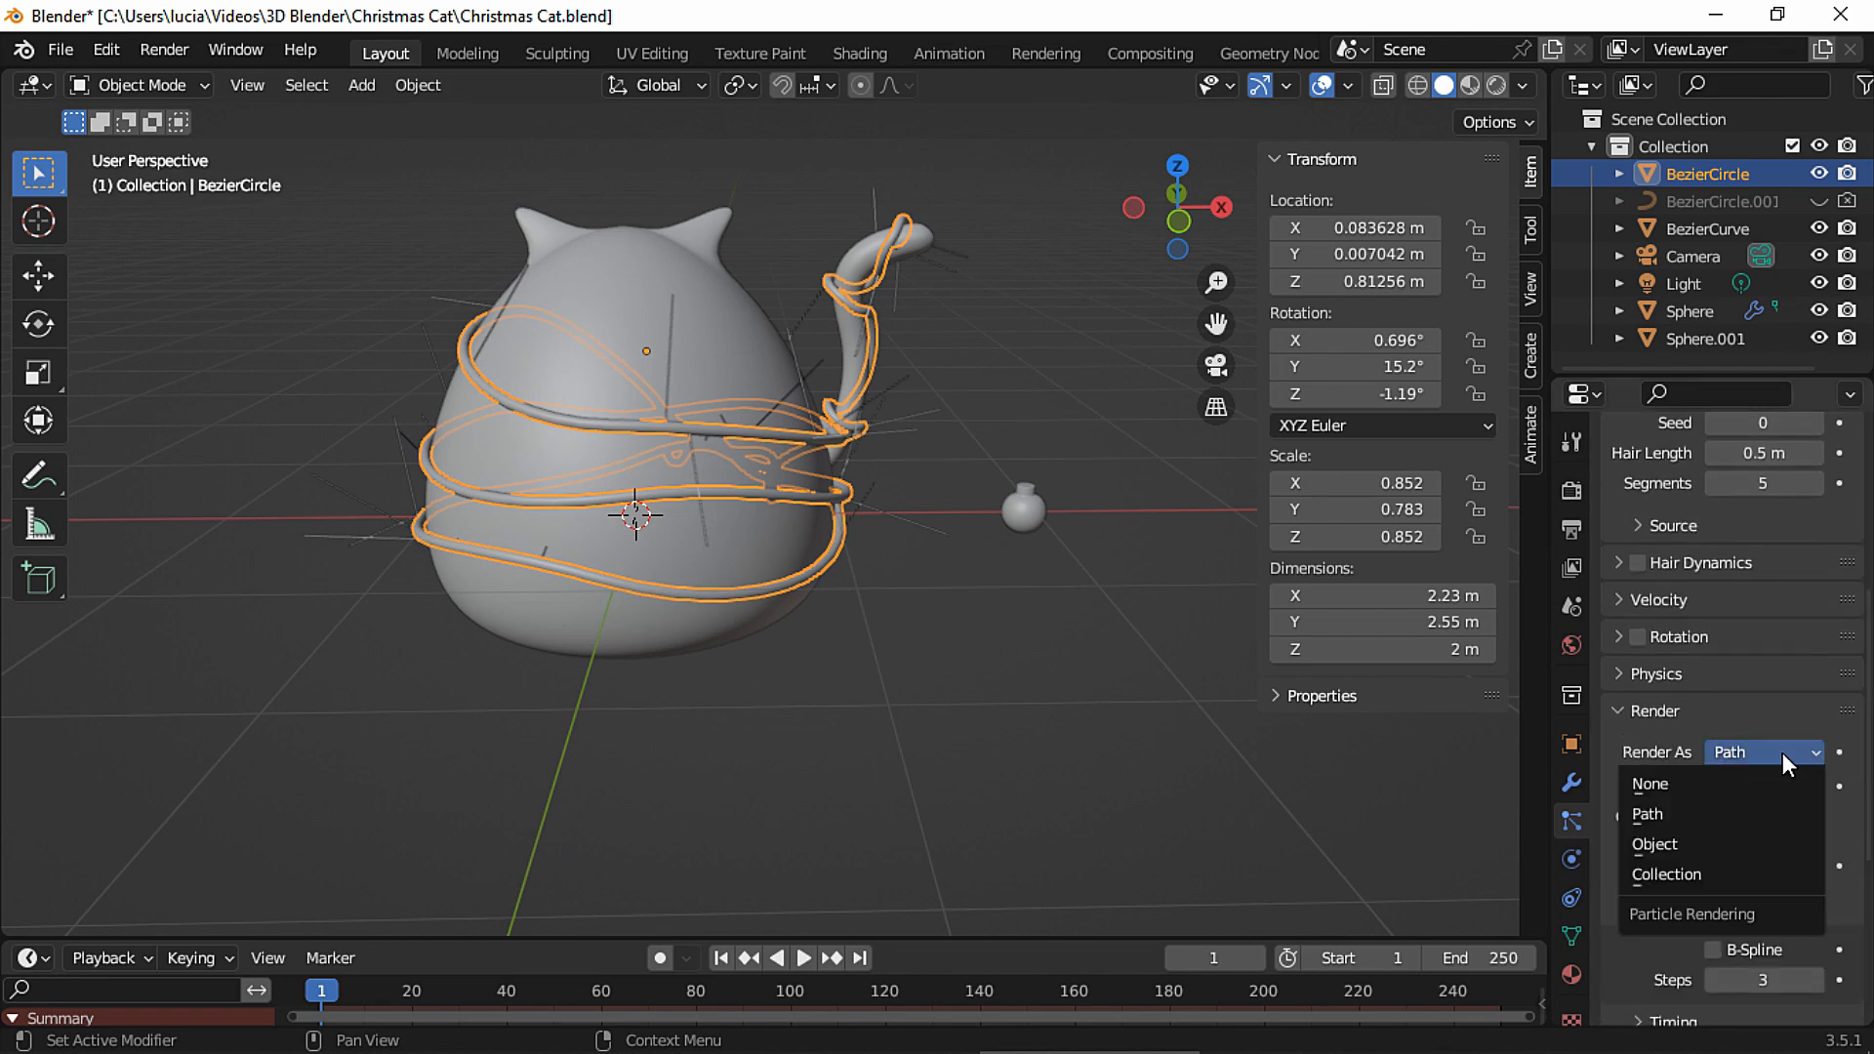
pyautogui.click(1740, 846)
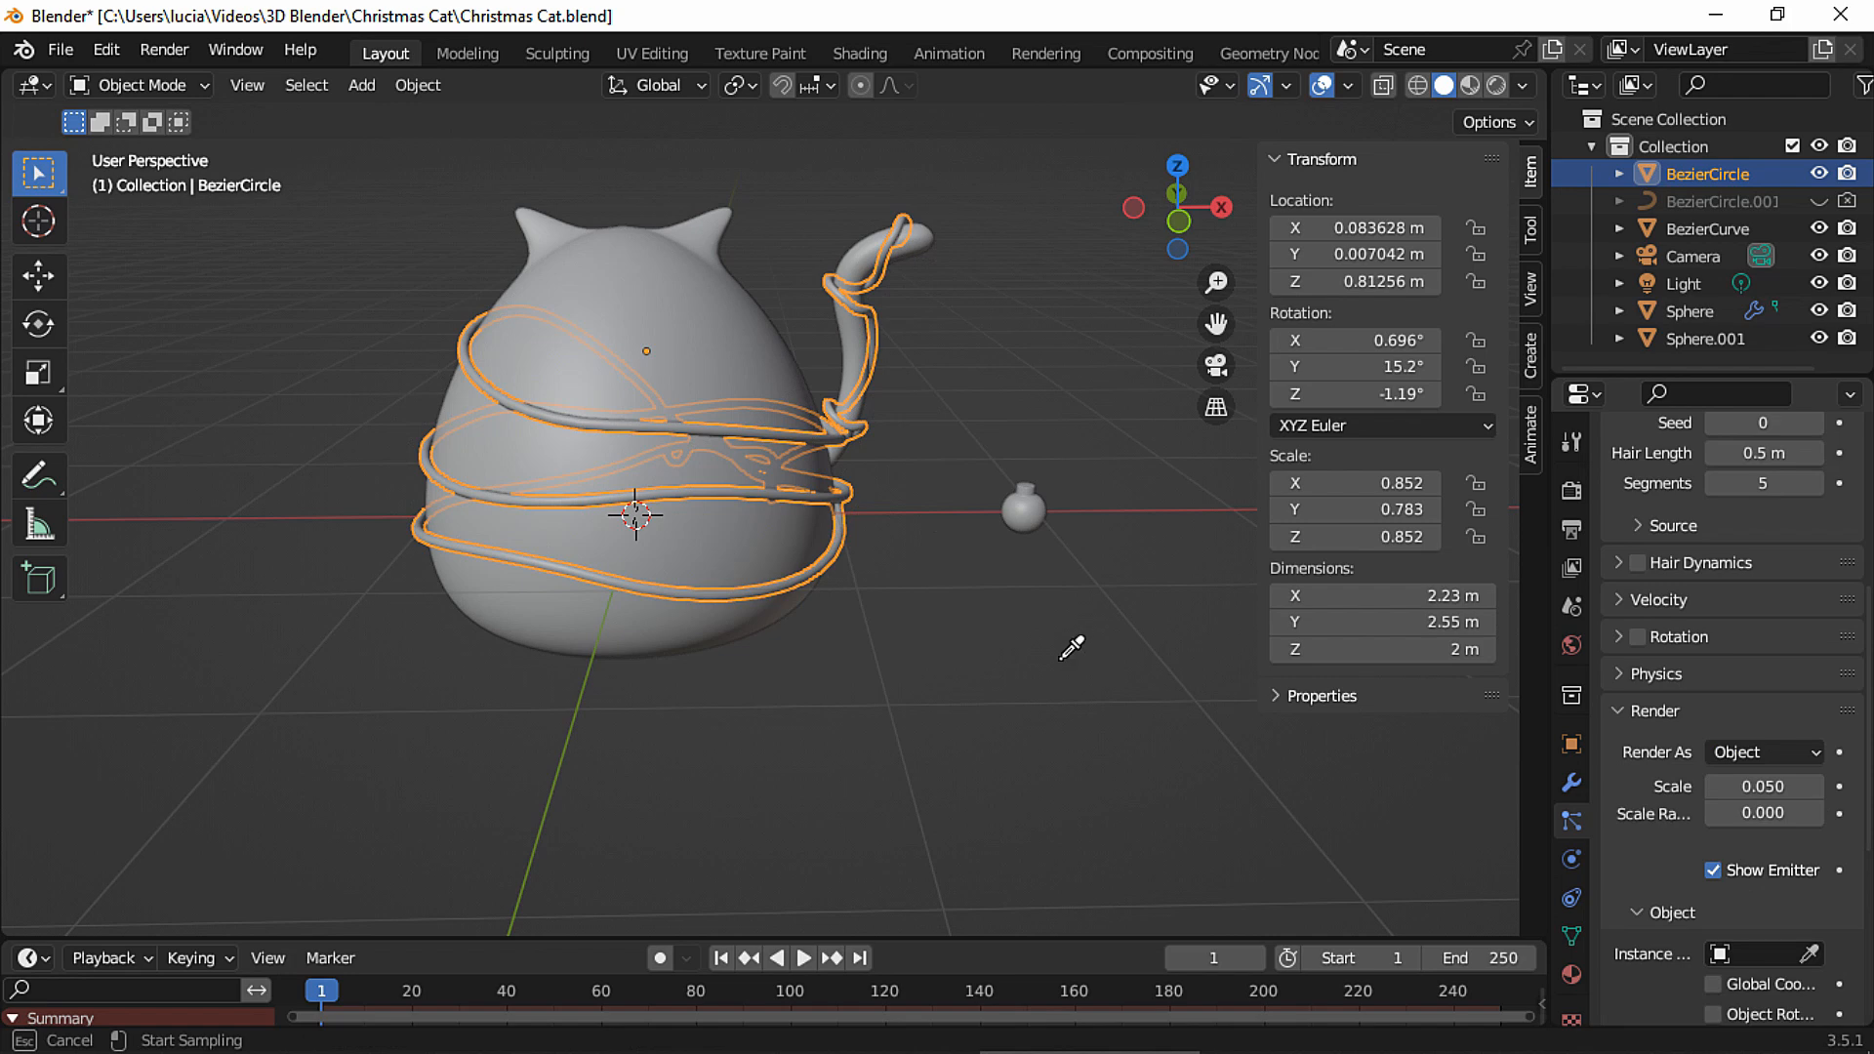
# Use the small bulb as the Lights particles' instance object and set their render scale to 1.070.
pyautogui.scroll(2, 992, 571)
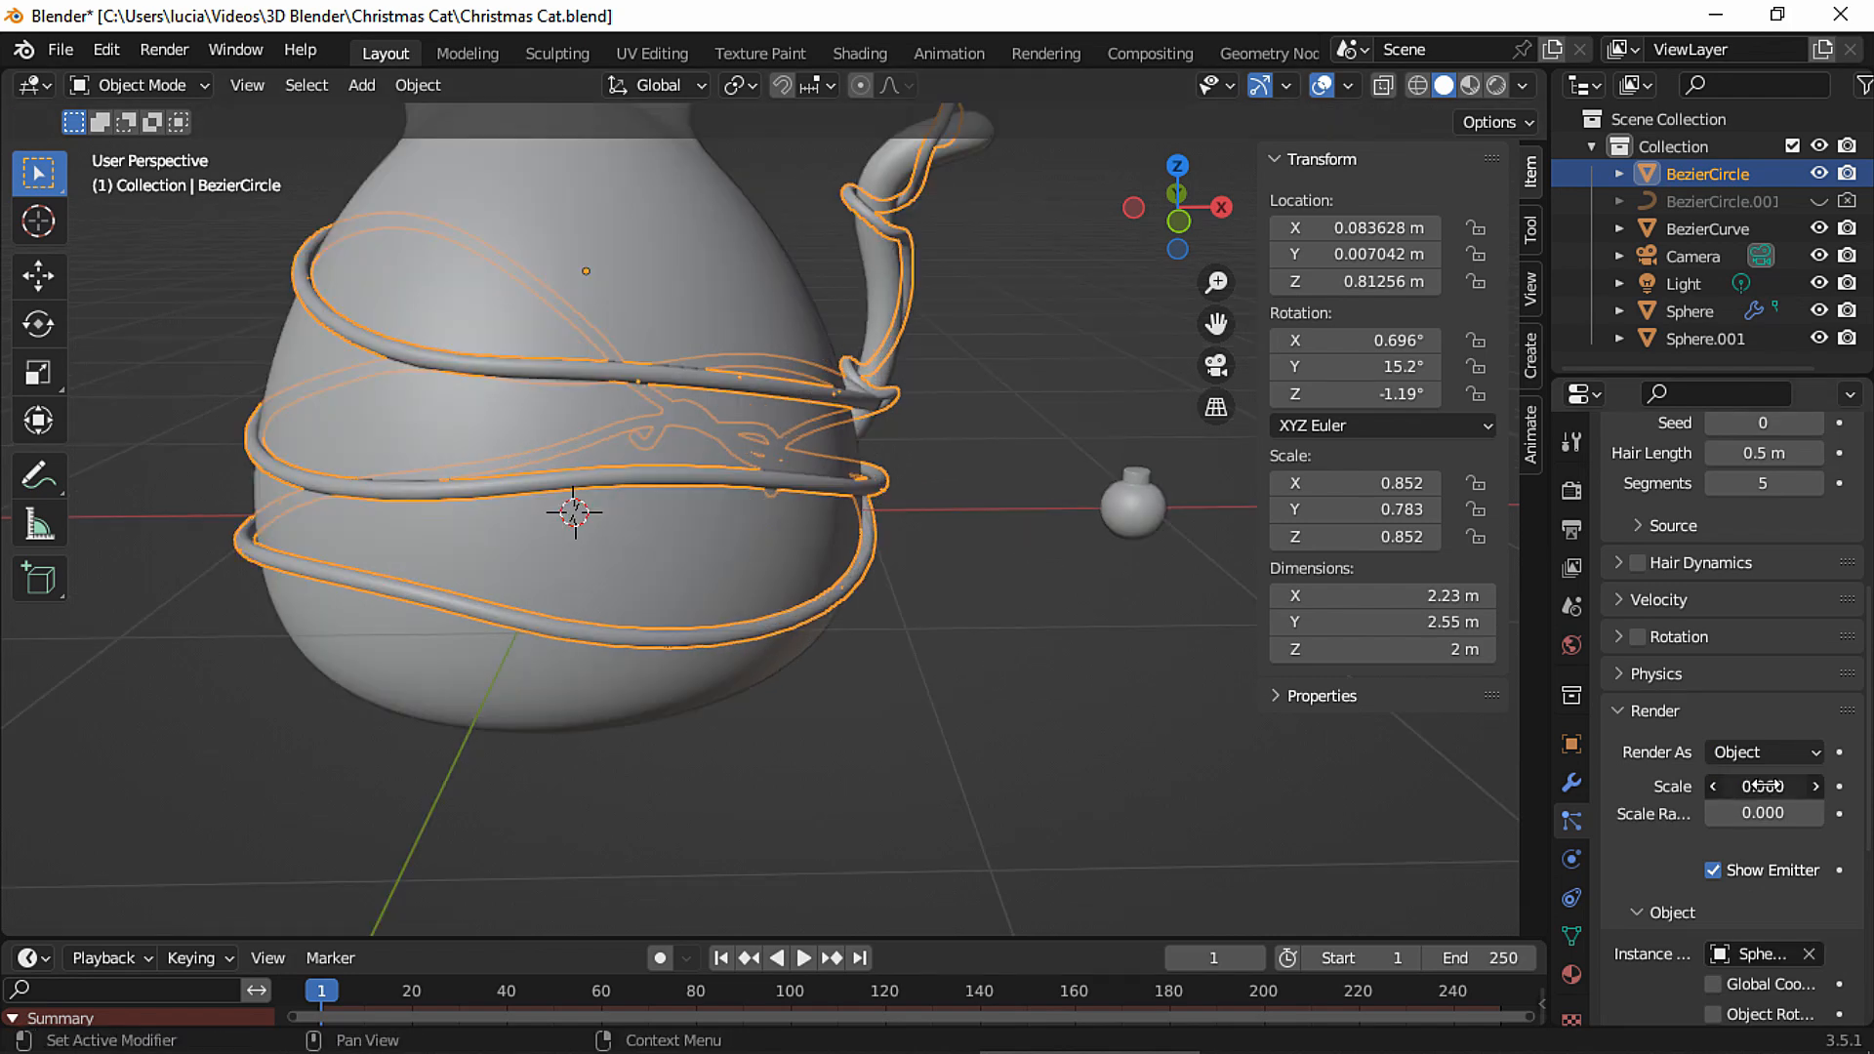
pyautogui.moveTo(1858, 780); pyautogui.dragTo(1816, 786)
# Enable Rotation for the Lights particles and set the orientation axis to None.
pyautogui.click(1637, 636)
pyautogui.click(1699, 637)
pyautogui.click(1757, 678)
pyautogui.click(1726, 705)
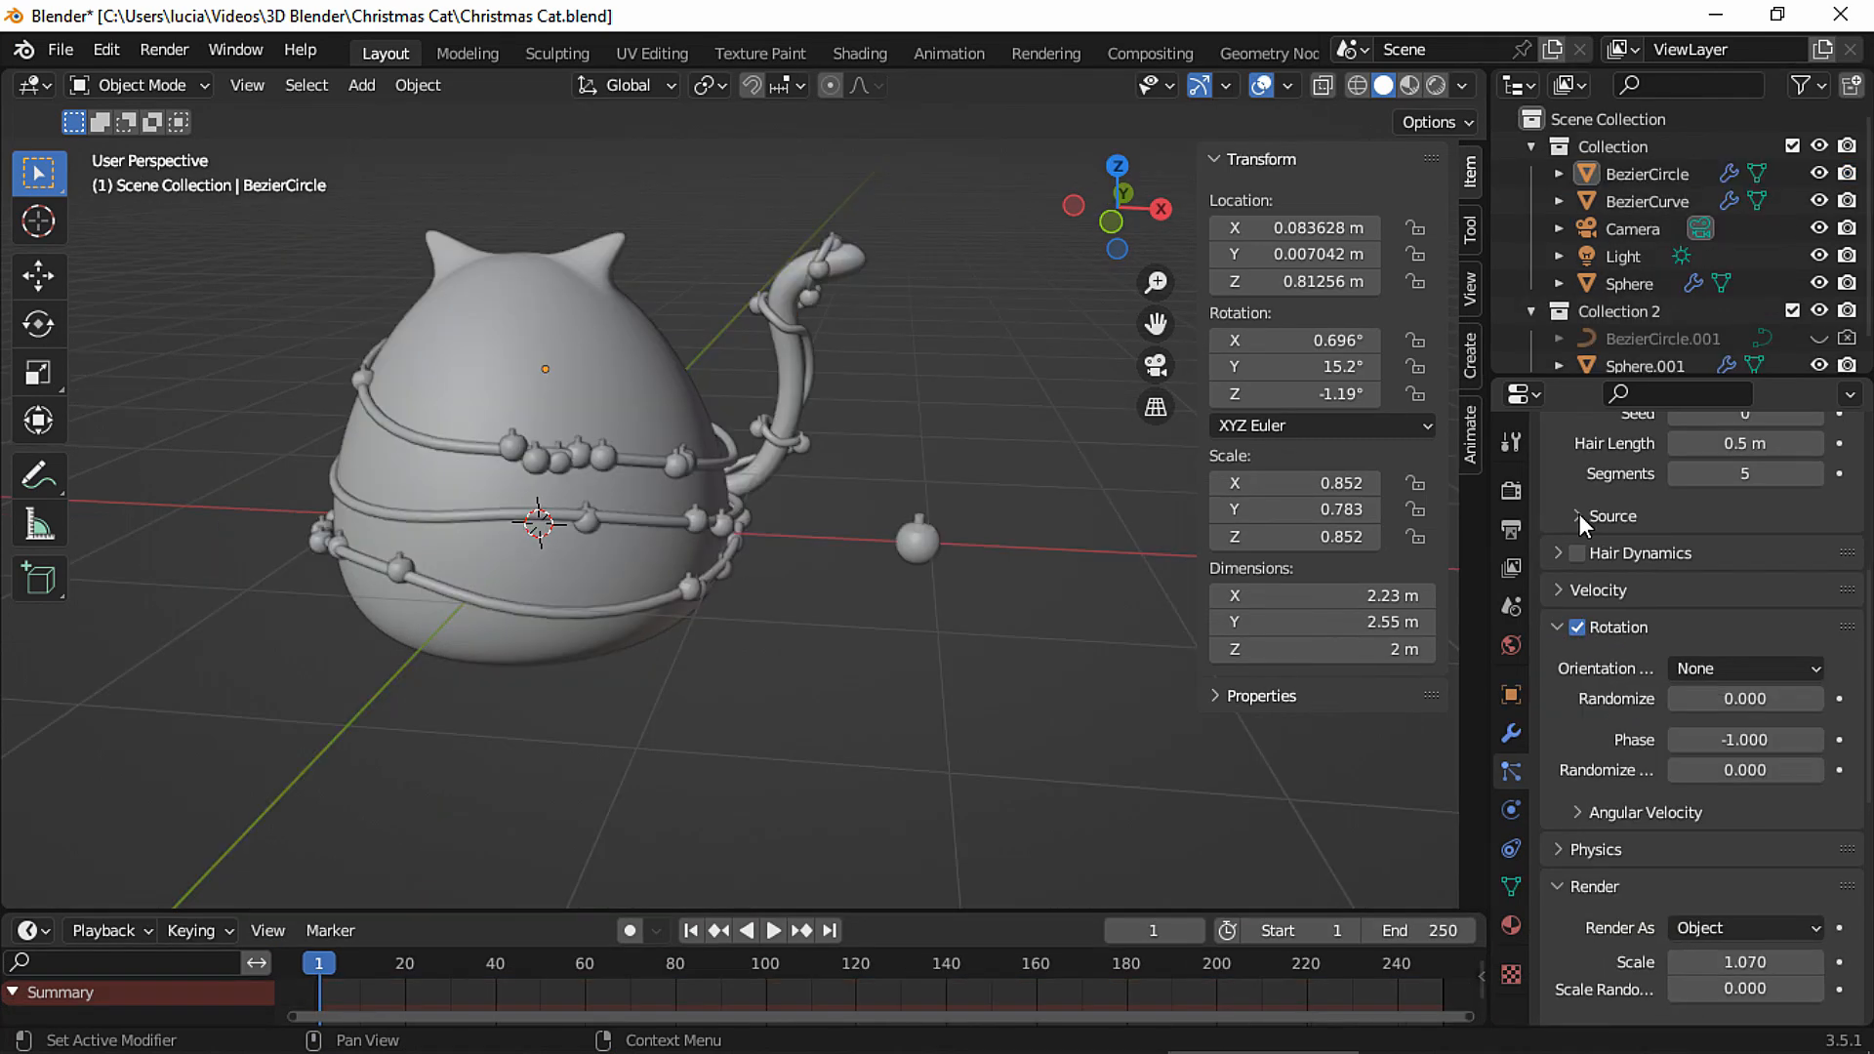
# In the particle source settings, disable Random Order and set Emit From to Volume.
pyautogui.click(1580, 513)
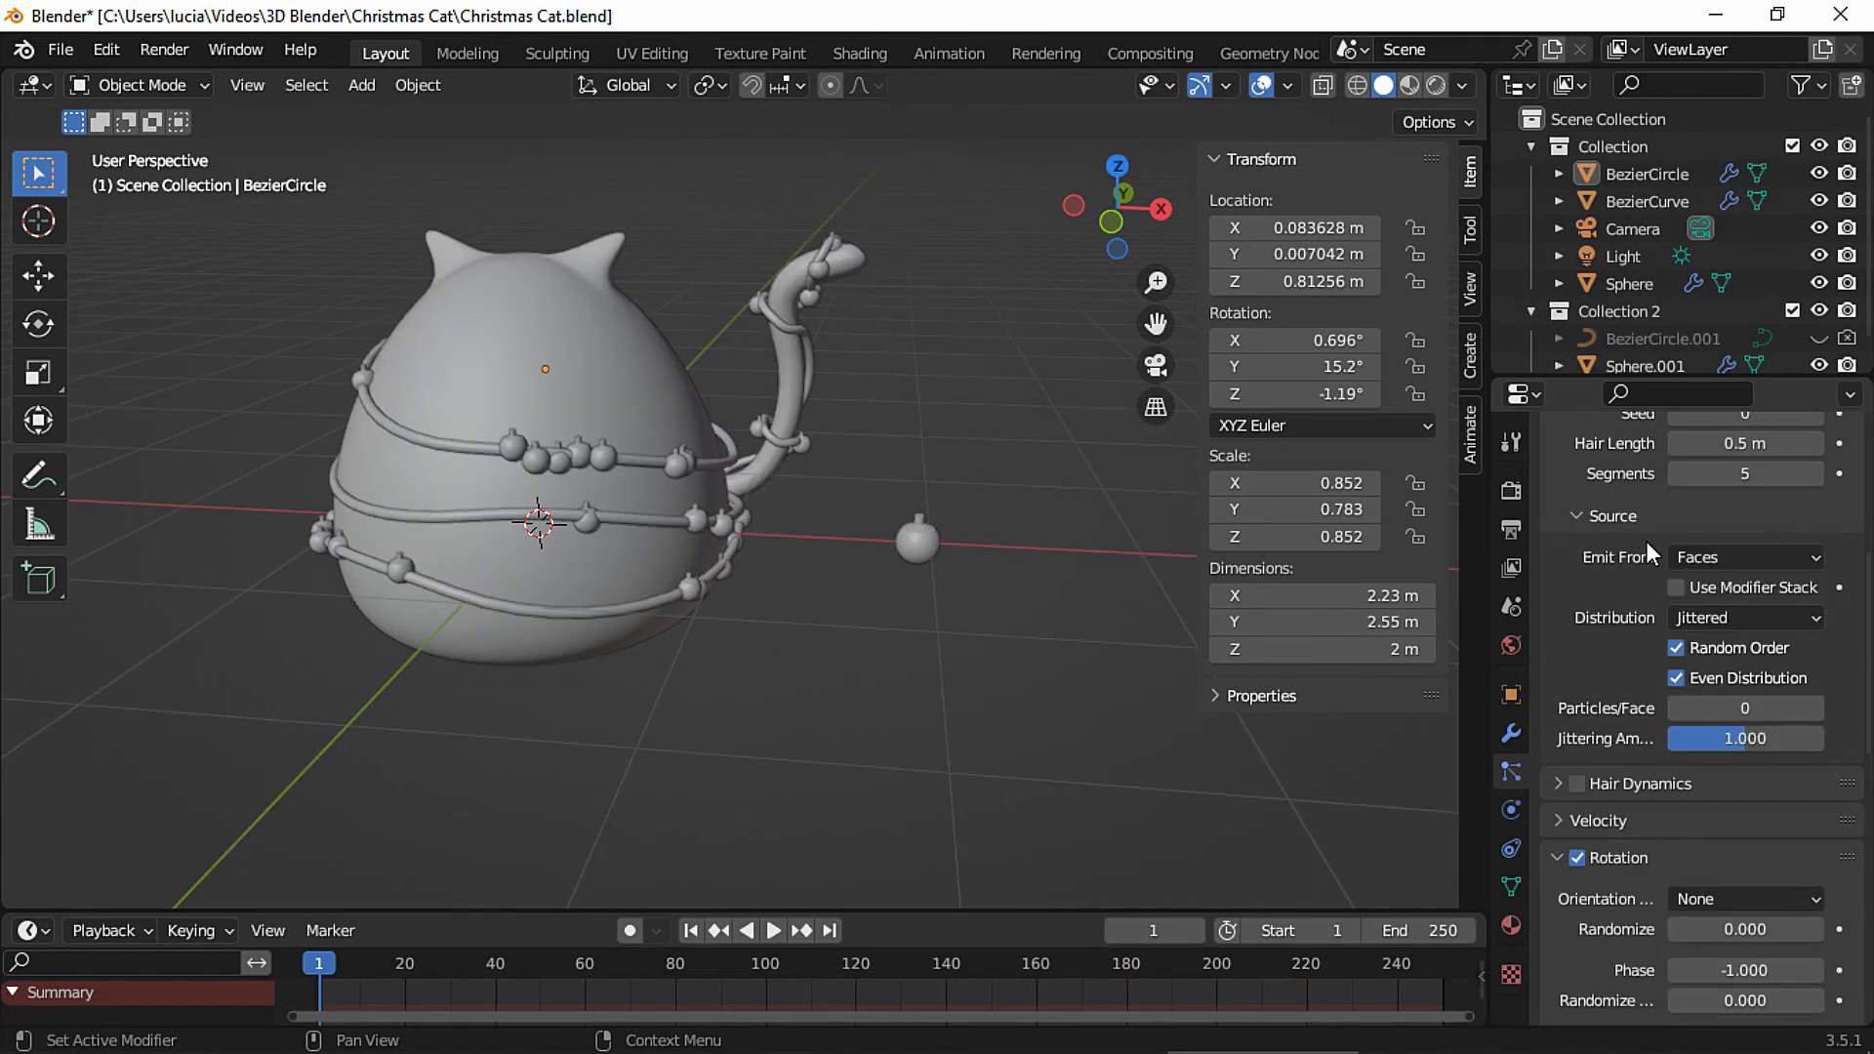
pyautogui.click(1678, 648)
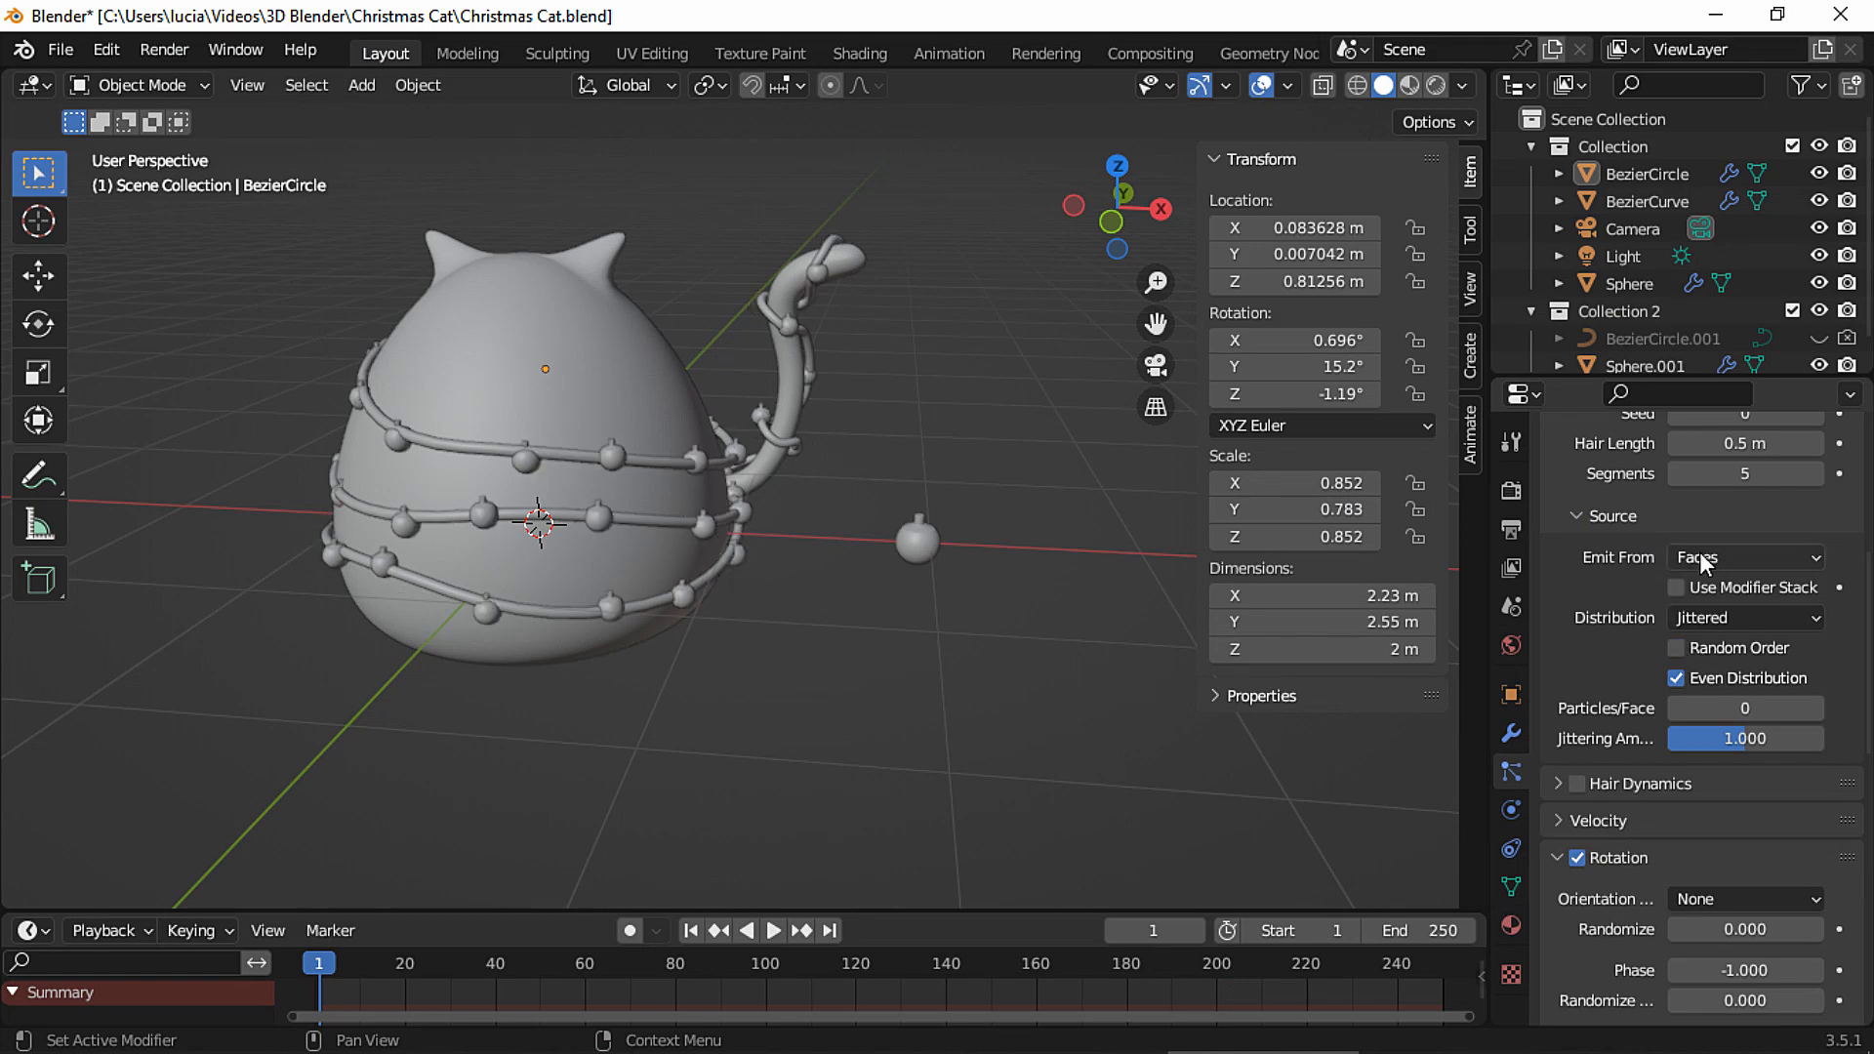
pyautogui.click(1709, 558)
pyautogui.click(1707, 647)
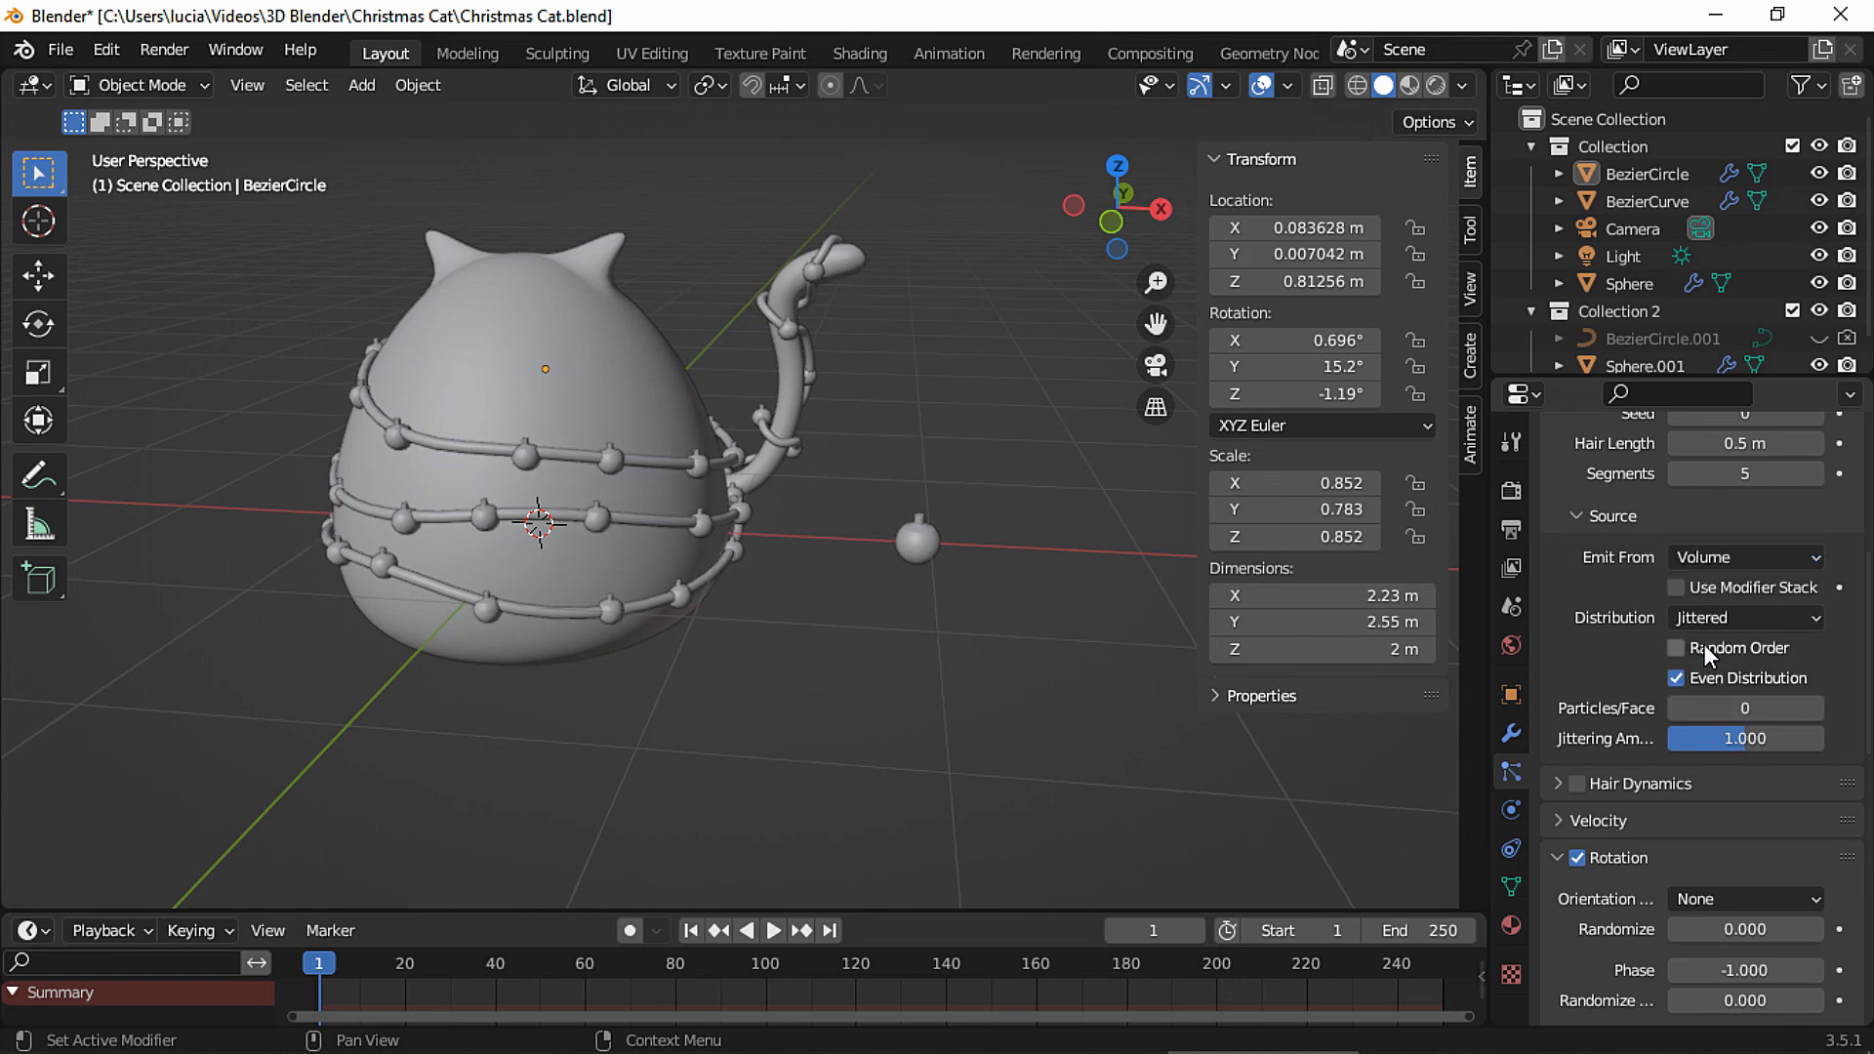
# Snap the 3D cursor to the centre vertex on top of the bulb's neck.
pyautogui.click(918, 540)
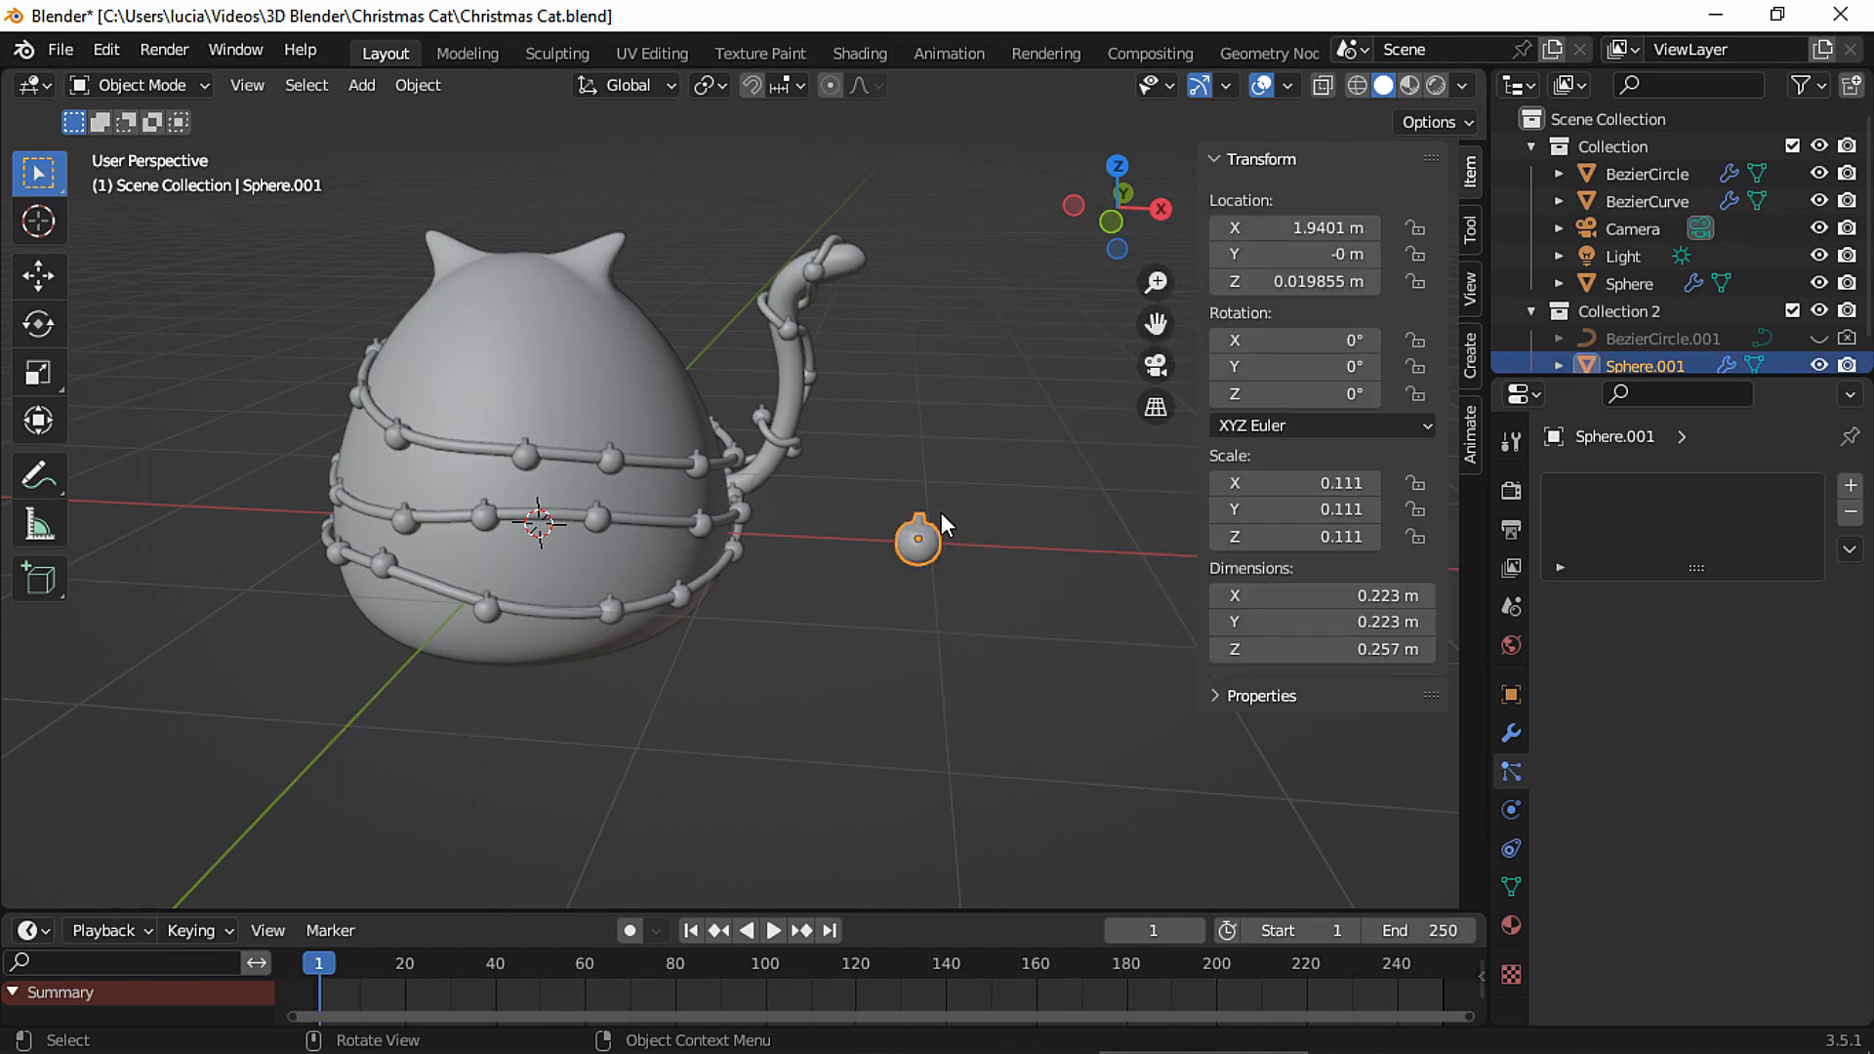
pyautogui.press('Tab')
pyautogui.keyDown('shift'); pyautogui.moveTo(987, 502); pyautogui.dragTo(870, 502, button='middle'); pyautogui.keyUp('shift')
pyautogui.keyDown('ctrl'); pyautogui.moveTo(870, 502); pyautogui.dragTo(1041, 389, button='middle'); pyautogui.keyUp('ctrl')
pyautogui.keyDown('shift'); pyautogui.moveTo(1104, 509); pyautogui.dragTo(667, 523, button='middle'); pyautogui.keyUp('shift')
pyautogui.click(681, 494)
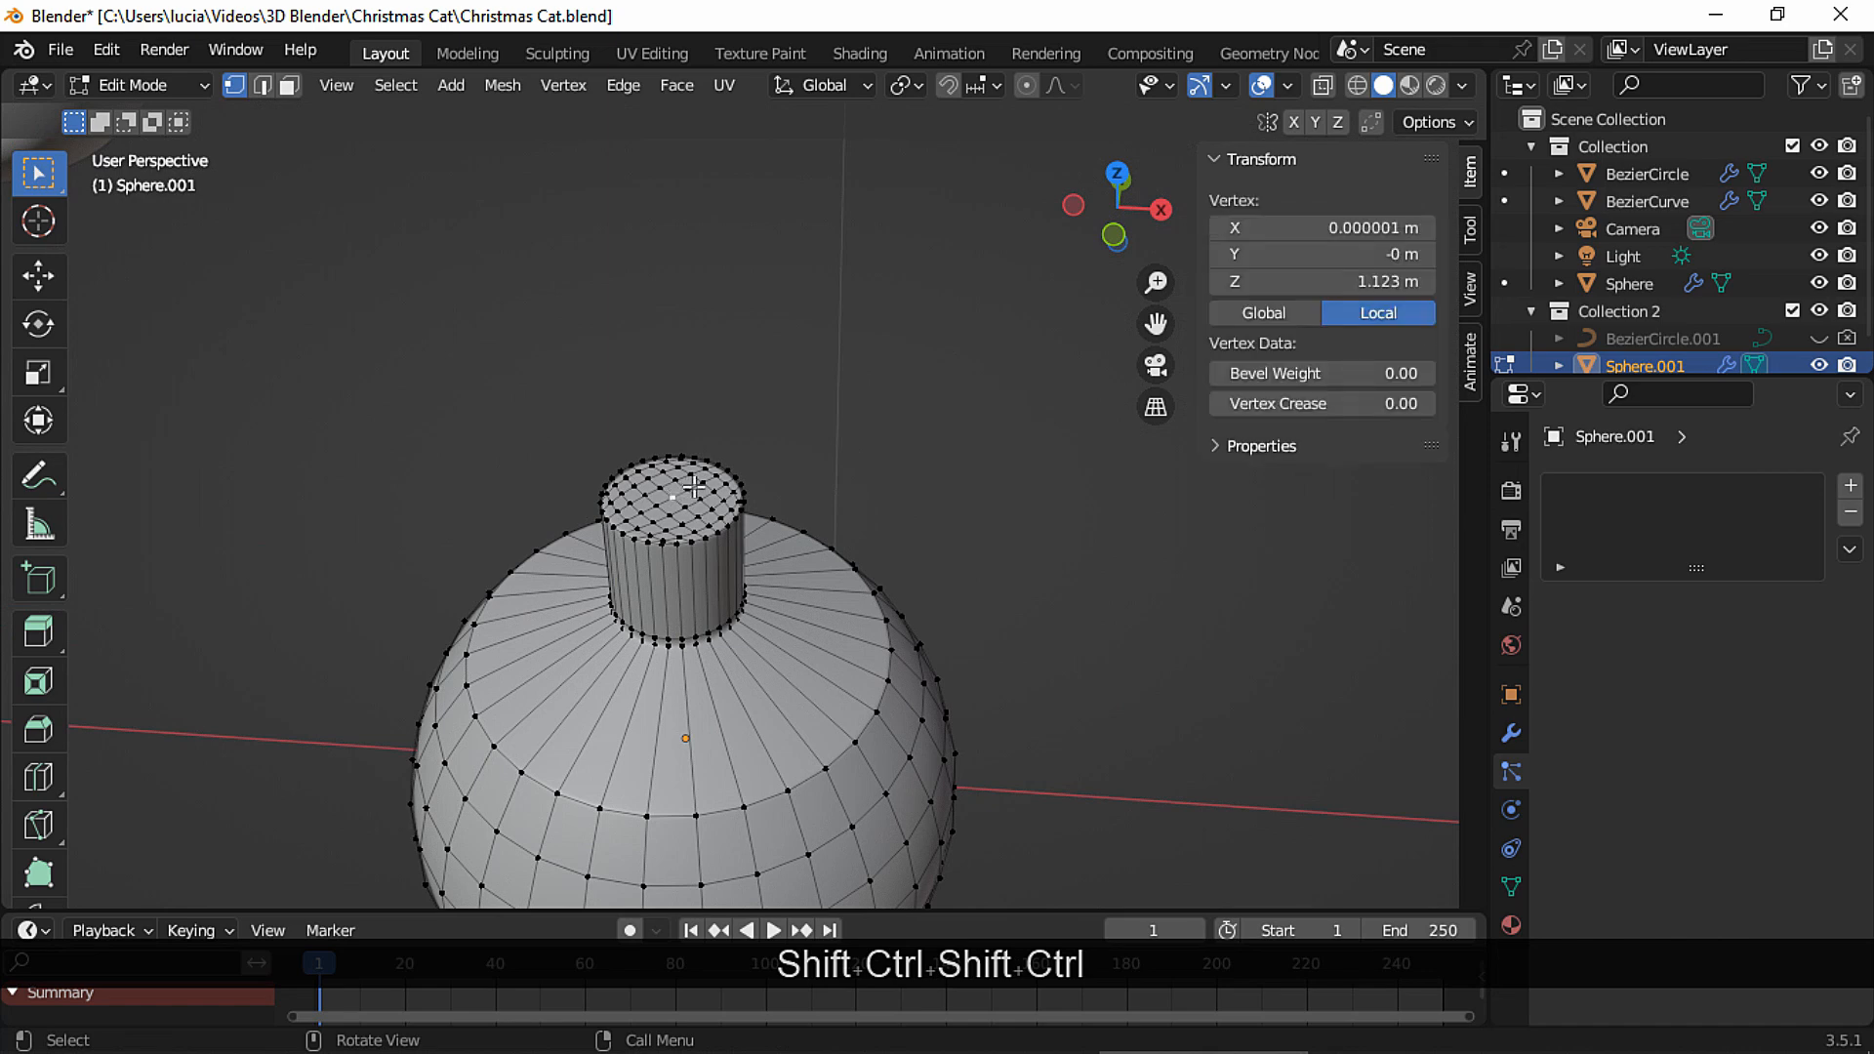
pyautogui.hotkey('shift', 's')
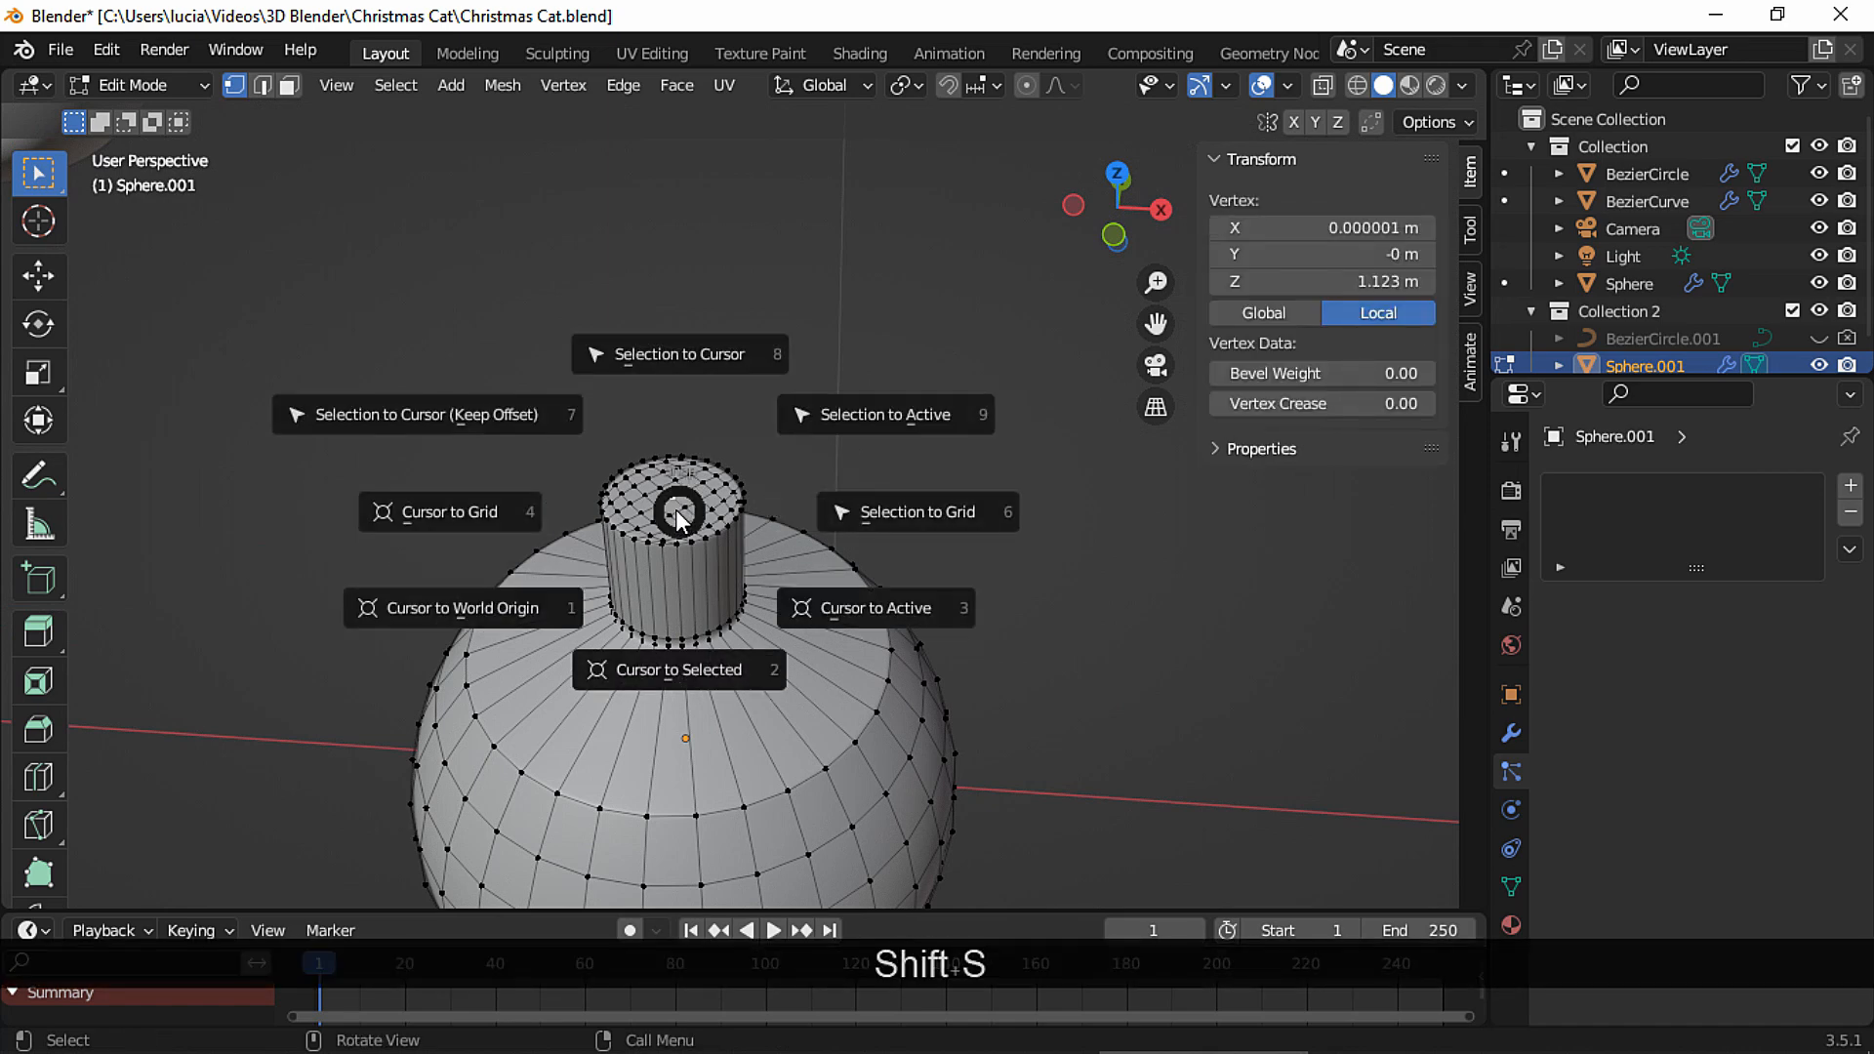
pyautogui.click(671, 652)
# Return to Object Mode and set the bulb's origin to the 3D cursor.
pyautogui.press('Tab')
pyautogui.moveTo(618, 543)
pyautogui.keyDown('ctrl'); pyautogui.mouseDown(button='middle')
pyautogui.moveTo(562, 676)
pyautogui.moveTo(600, 543)
pyautogui.mouseUp(button='middle'); pyautogui.keyUp('ctrl')
pyautogui.click(418, 85)
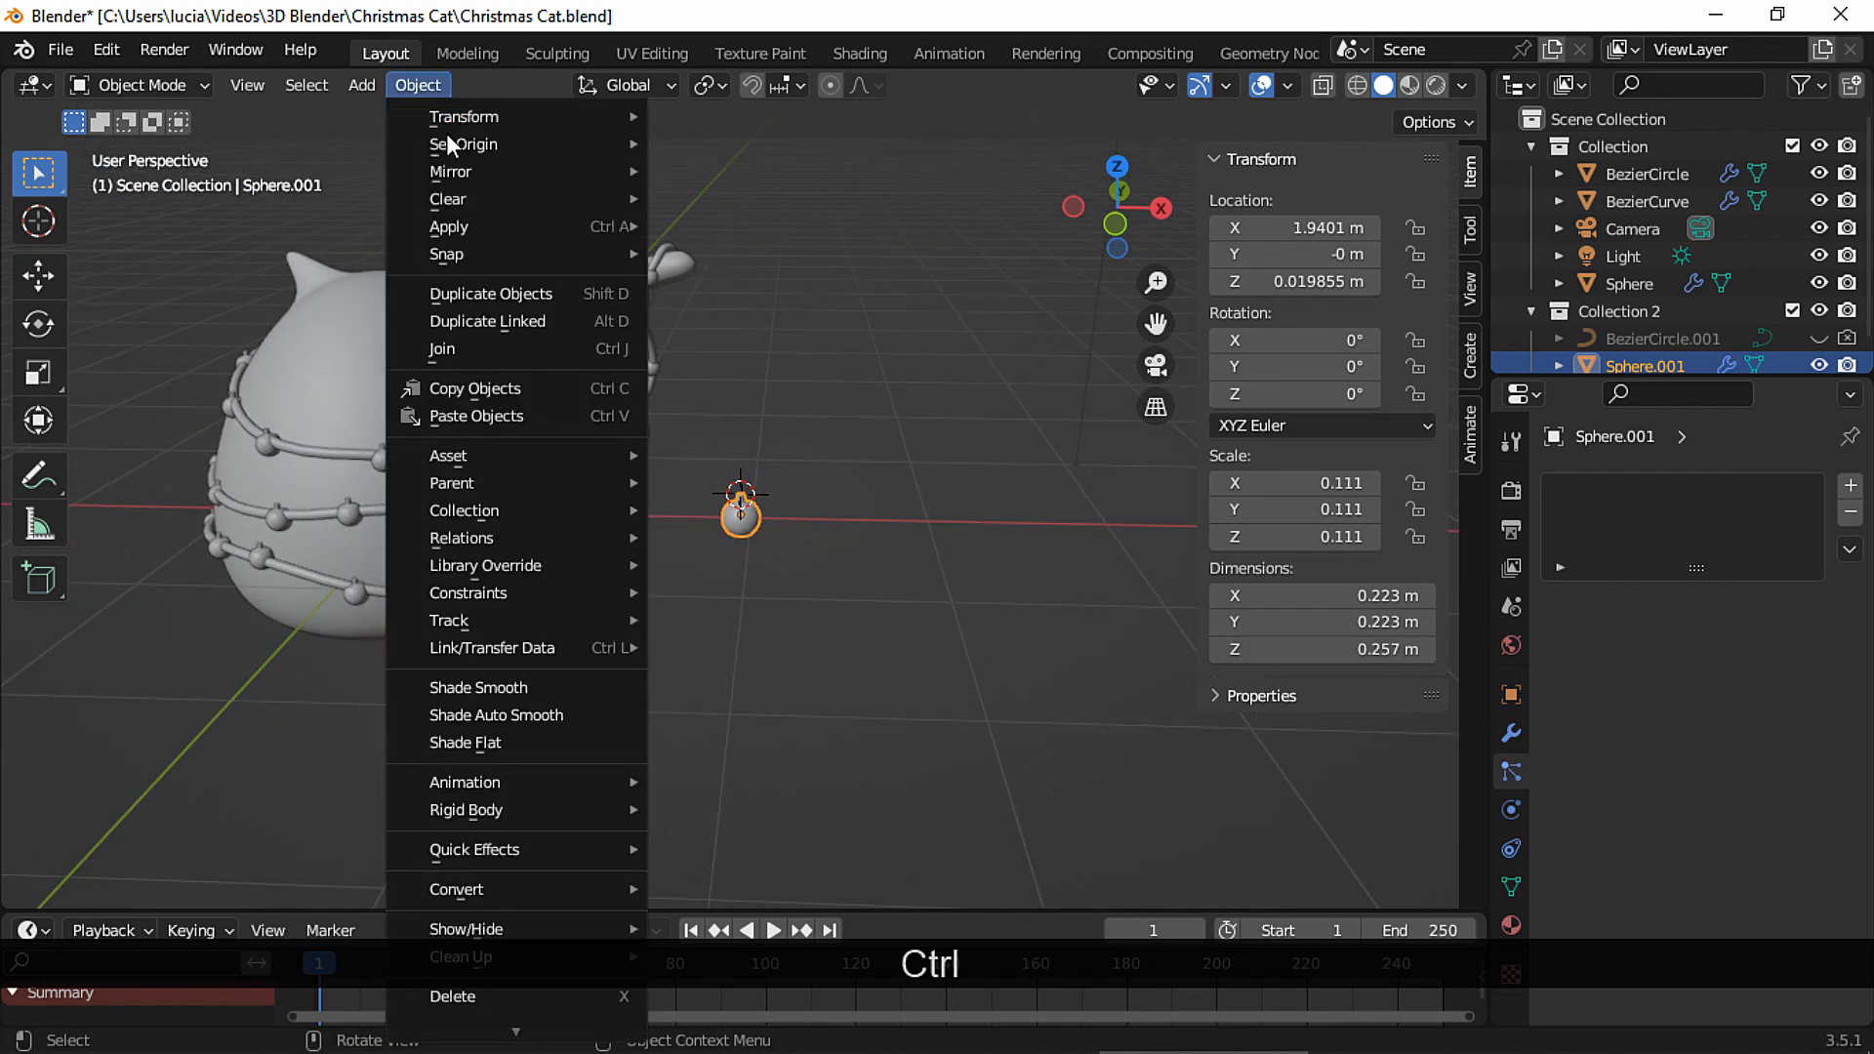
pyautogui.moveTo(460, 138)
pyautogui.click(817, 203)
pyautogui.moveTo(418, 496); pyautogui.dragTo(422, 455, button='middle')
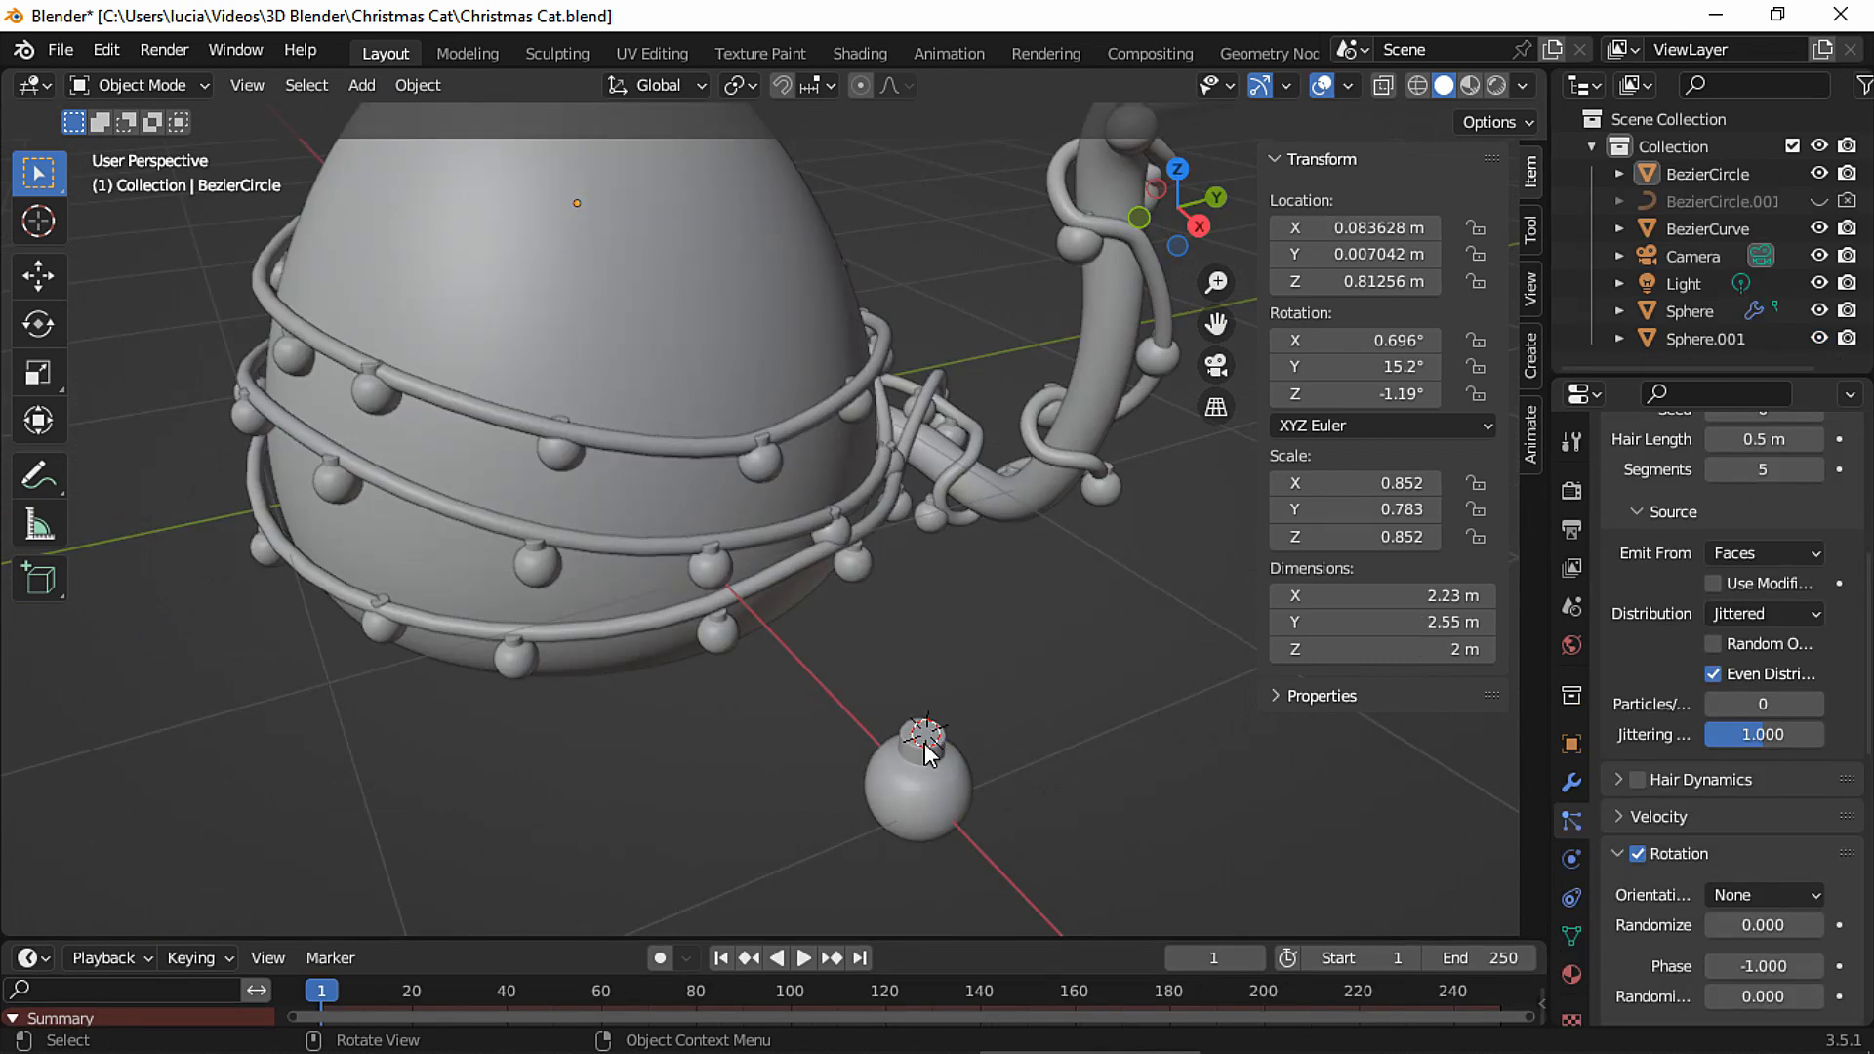
# In Edit Mode, select the bulb's entire neck with X-ray and scale it uniformly to about 0.72.
pyautogui.click(925, 757)
pyautogui.press('Tab')
pyautogui.keyDown('shift'); pyautogui.moveTo(1025, 734); pyautogui.dragTo(927, 625, button='middle'); pyautogui.keyUp('shift')
pyautogui.moveTo(927, 625); pyautogui.dragTo(1103, 489, button='middle')
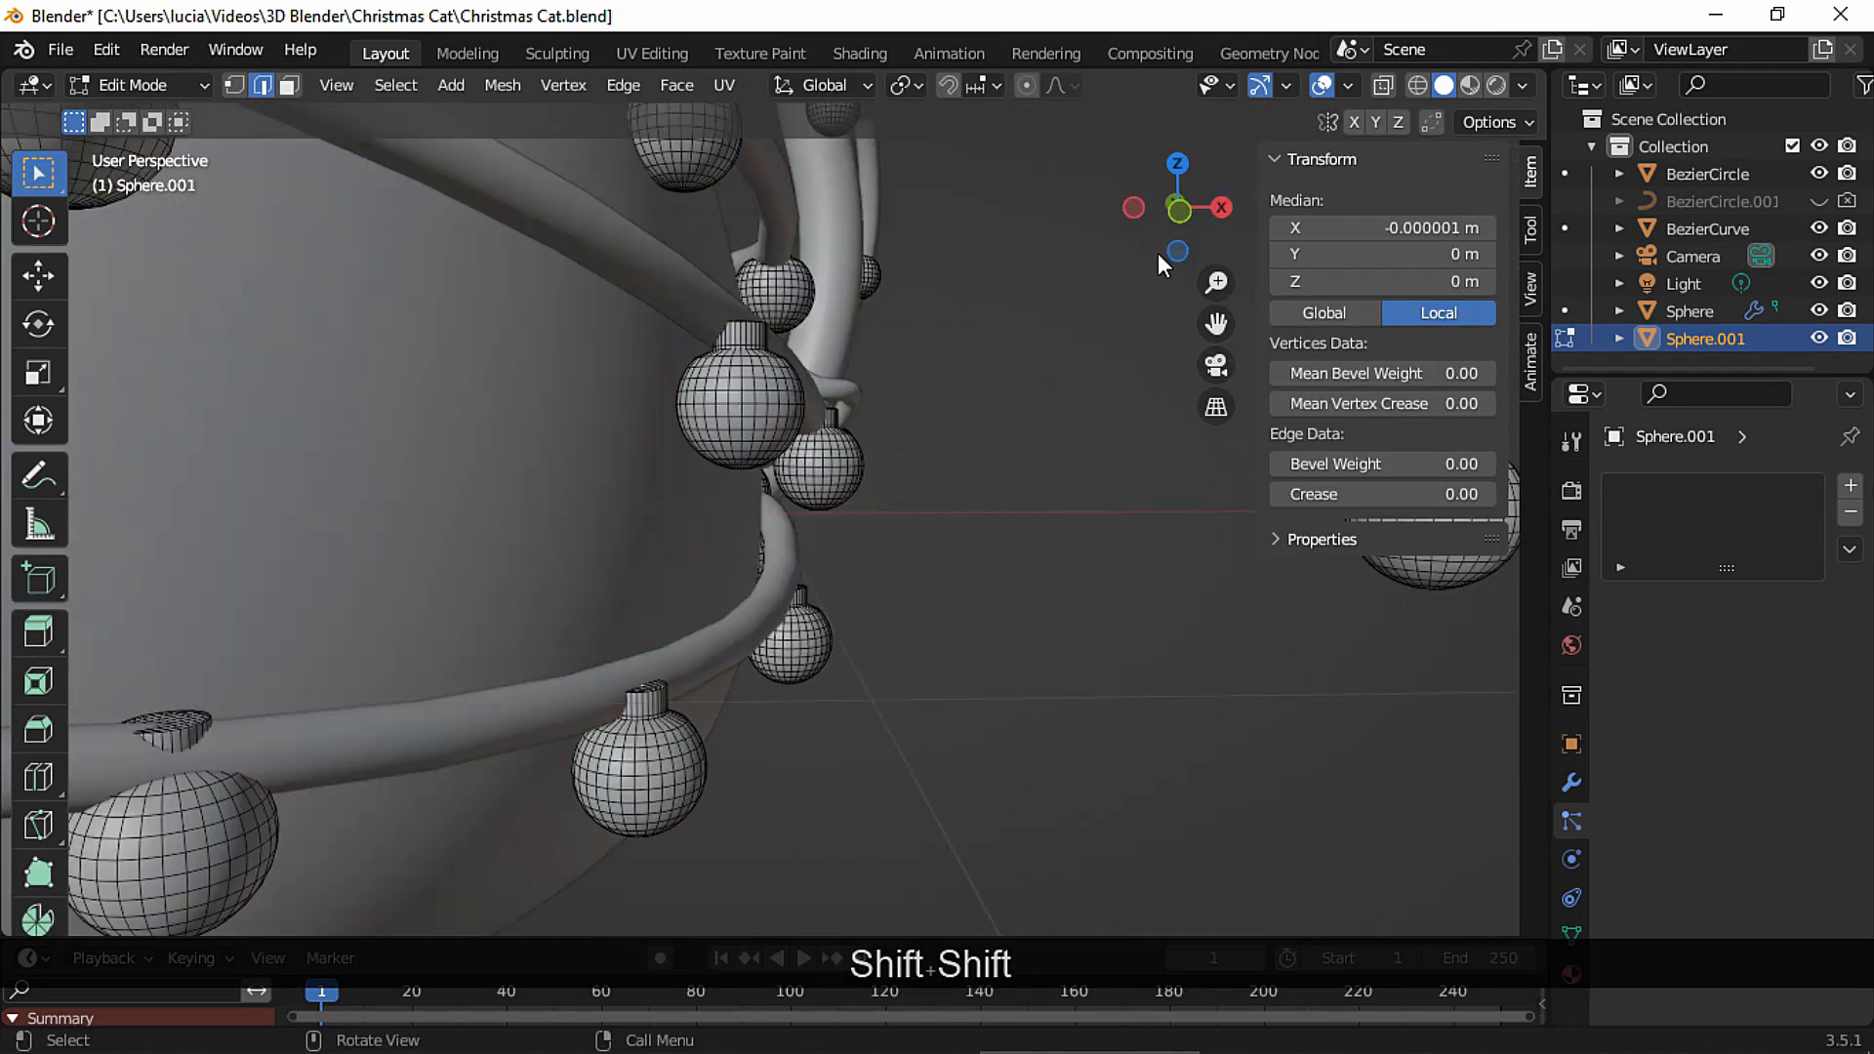
pyautogui.click(1183, 215)
pyautogui.keyDown('shift'); pyautogui.moveTo(1055, 346); pyautogui.dragTo(961, 380, button='middle'); pyautogui.keyUp('shift')
pyautogui.keyDown('ctrl'); pyautogui.moveTo(1094, 324); pyautogui.dragTo(1186, 244, button='middle'); pyautogui.keyUp('ctrl')
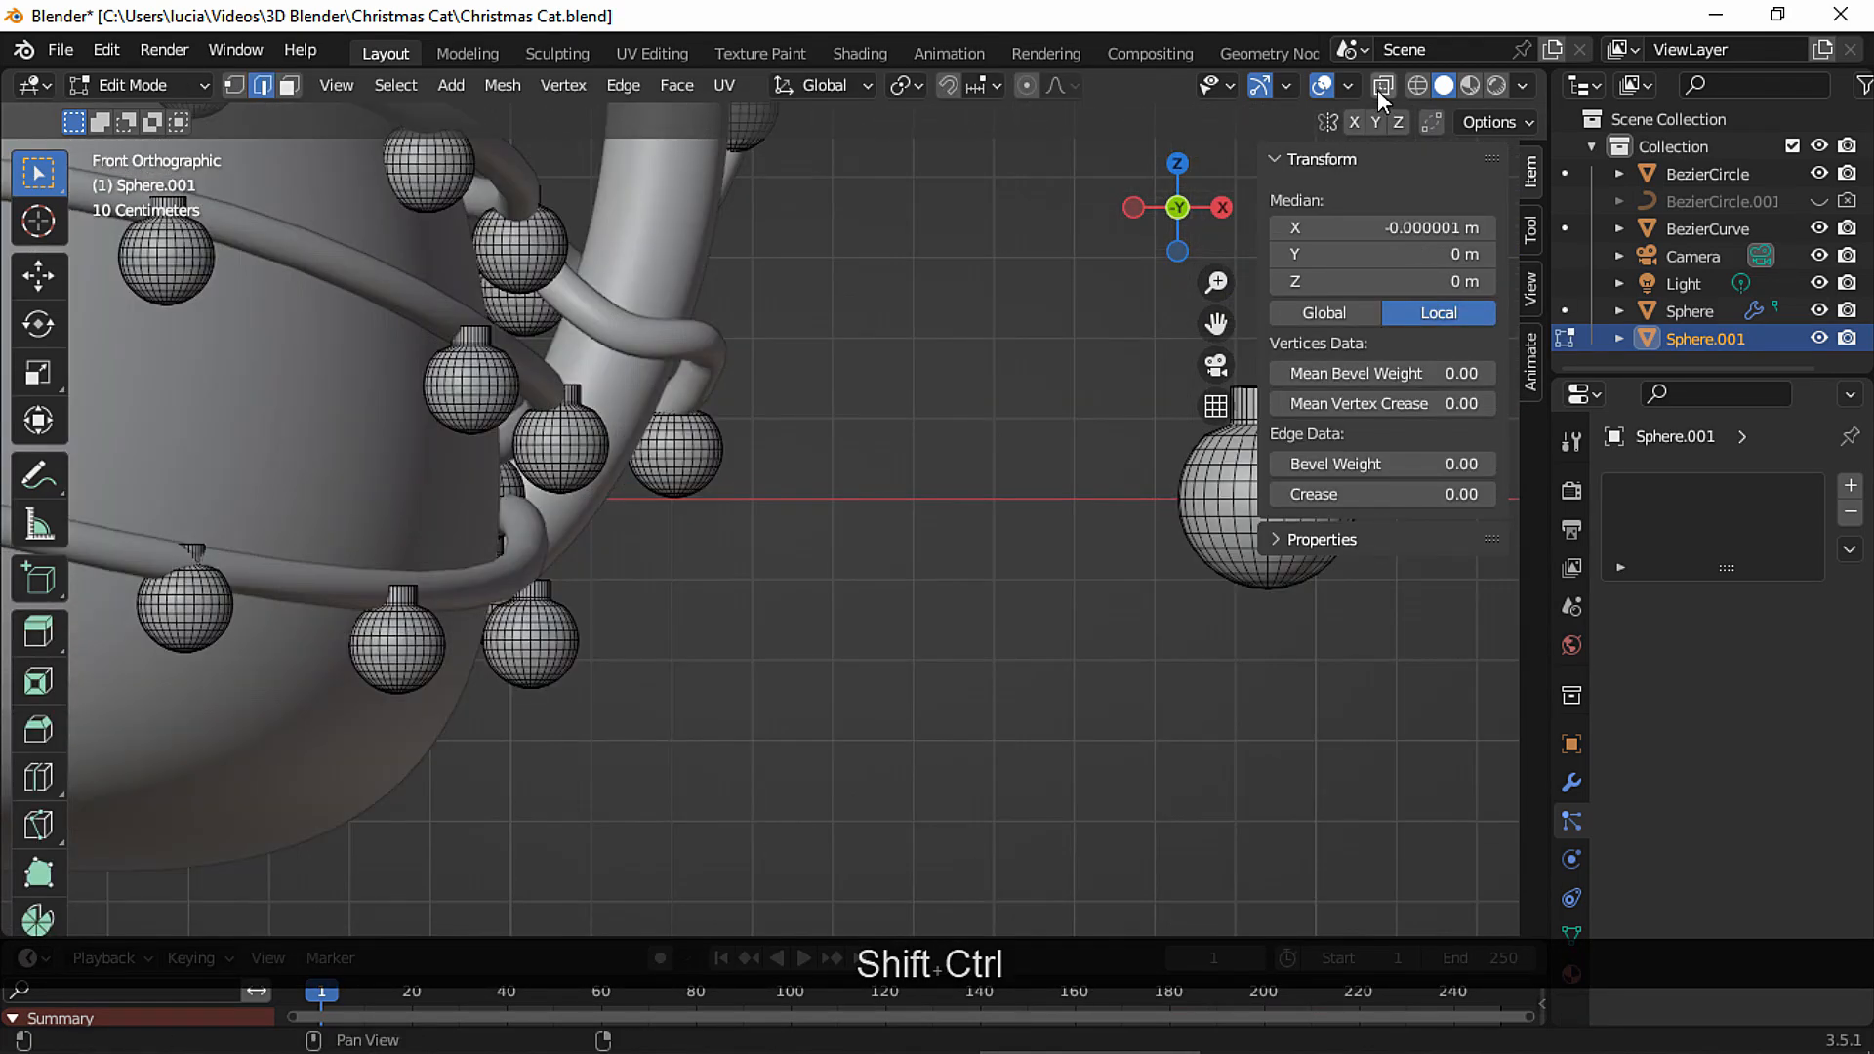
pyautogui.click(1383, 88)
pyautogui.keyDown('shift'); pyautogui.moveTo(1071, 323); pyautogui.dragTo(659, 430, button='middle'); pyautogui.keyUp('shift')
pyautogui.keyDown('ctrl'); pyautogui.moveTo(659, 430); pyautogui.dragTo(698, 390, button='middle'); pyautogui.keyUp('ctrl')
pyautogui.moveTo(770, 443); pyautogui.dragTo(974, 535)
pyautogui.moveTo(1055, 586); pyautogui.dragTo(996, 547, button='middle')
pyautogui.click(1380, 90)
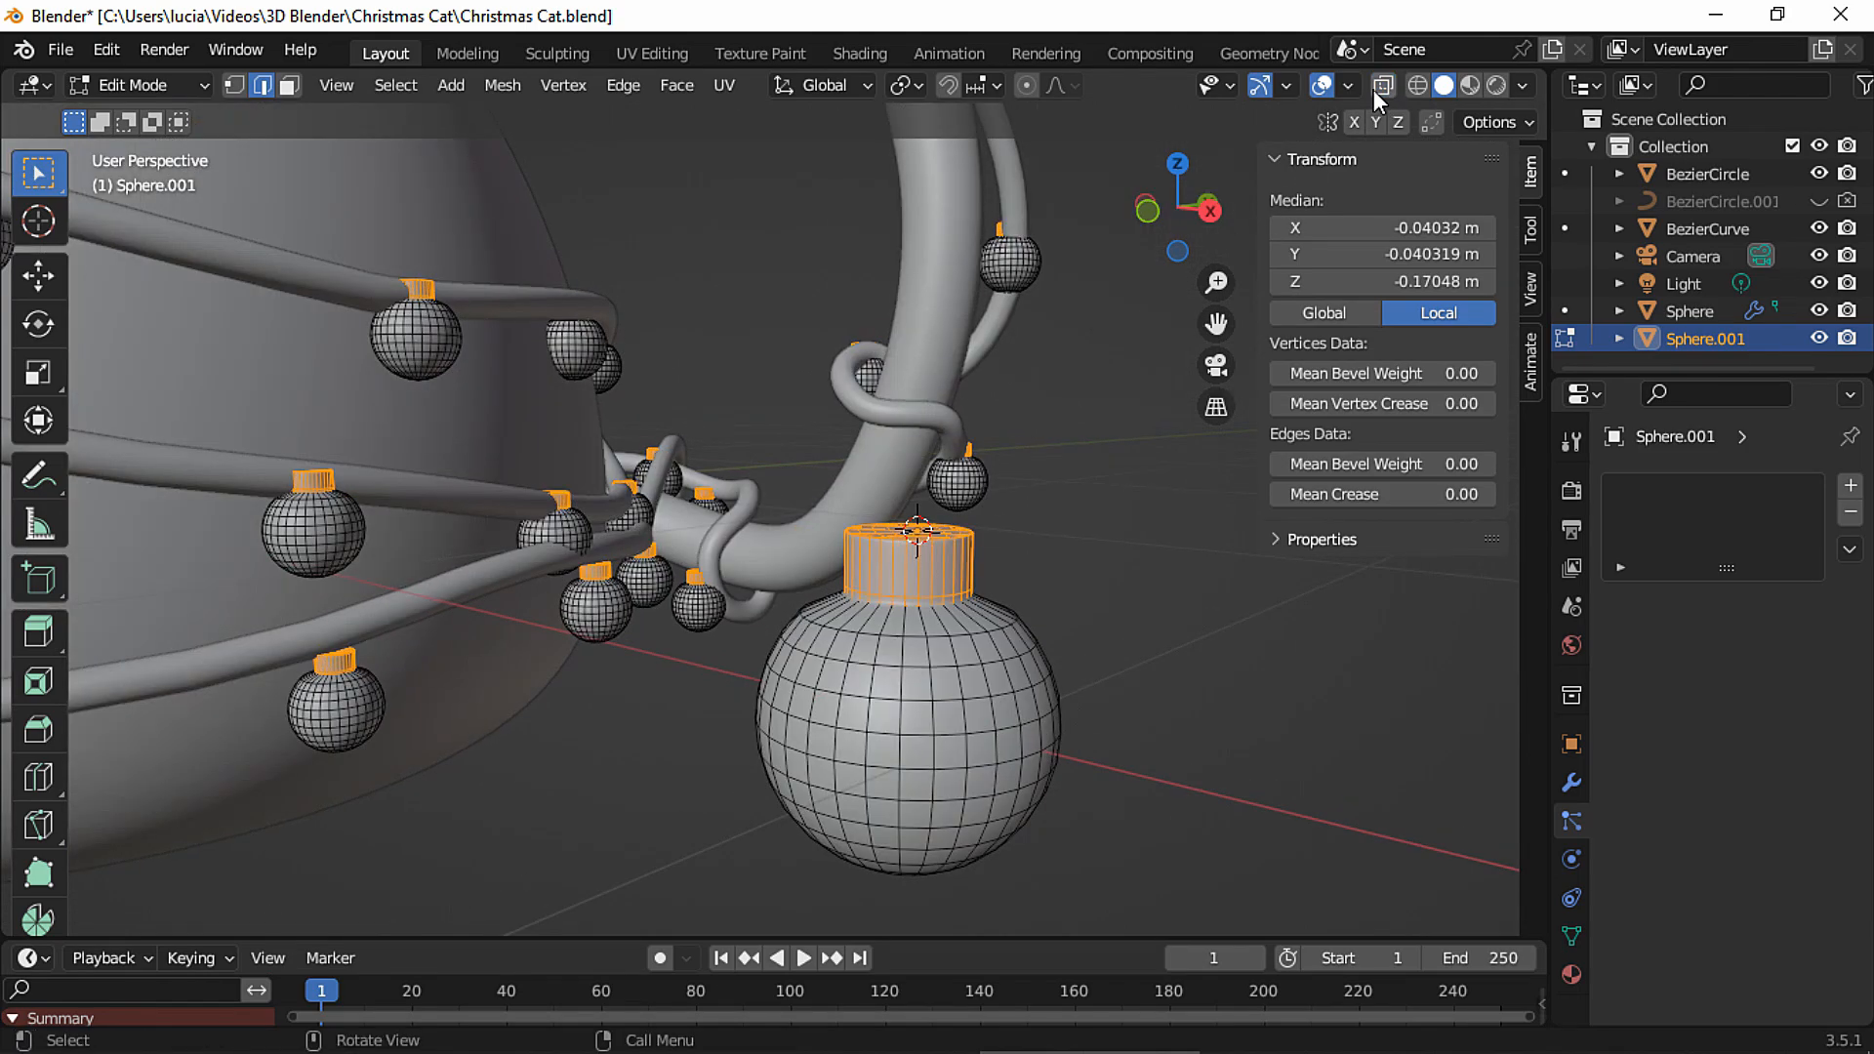
pyautogui.press('s')
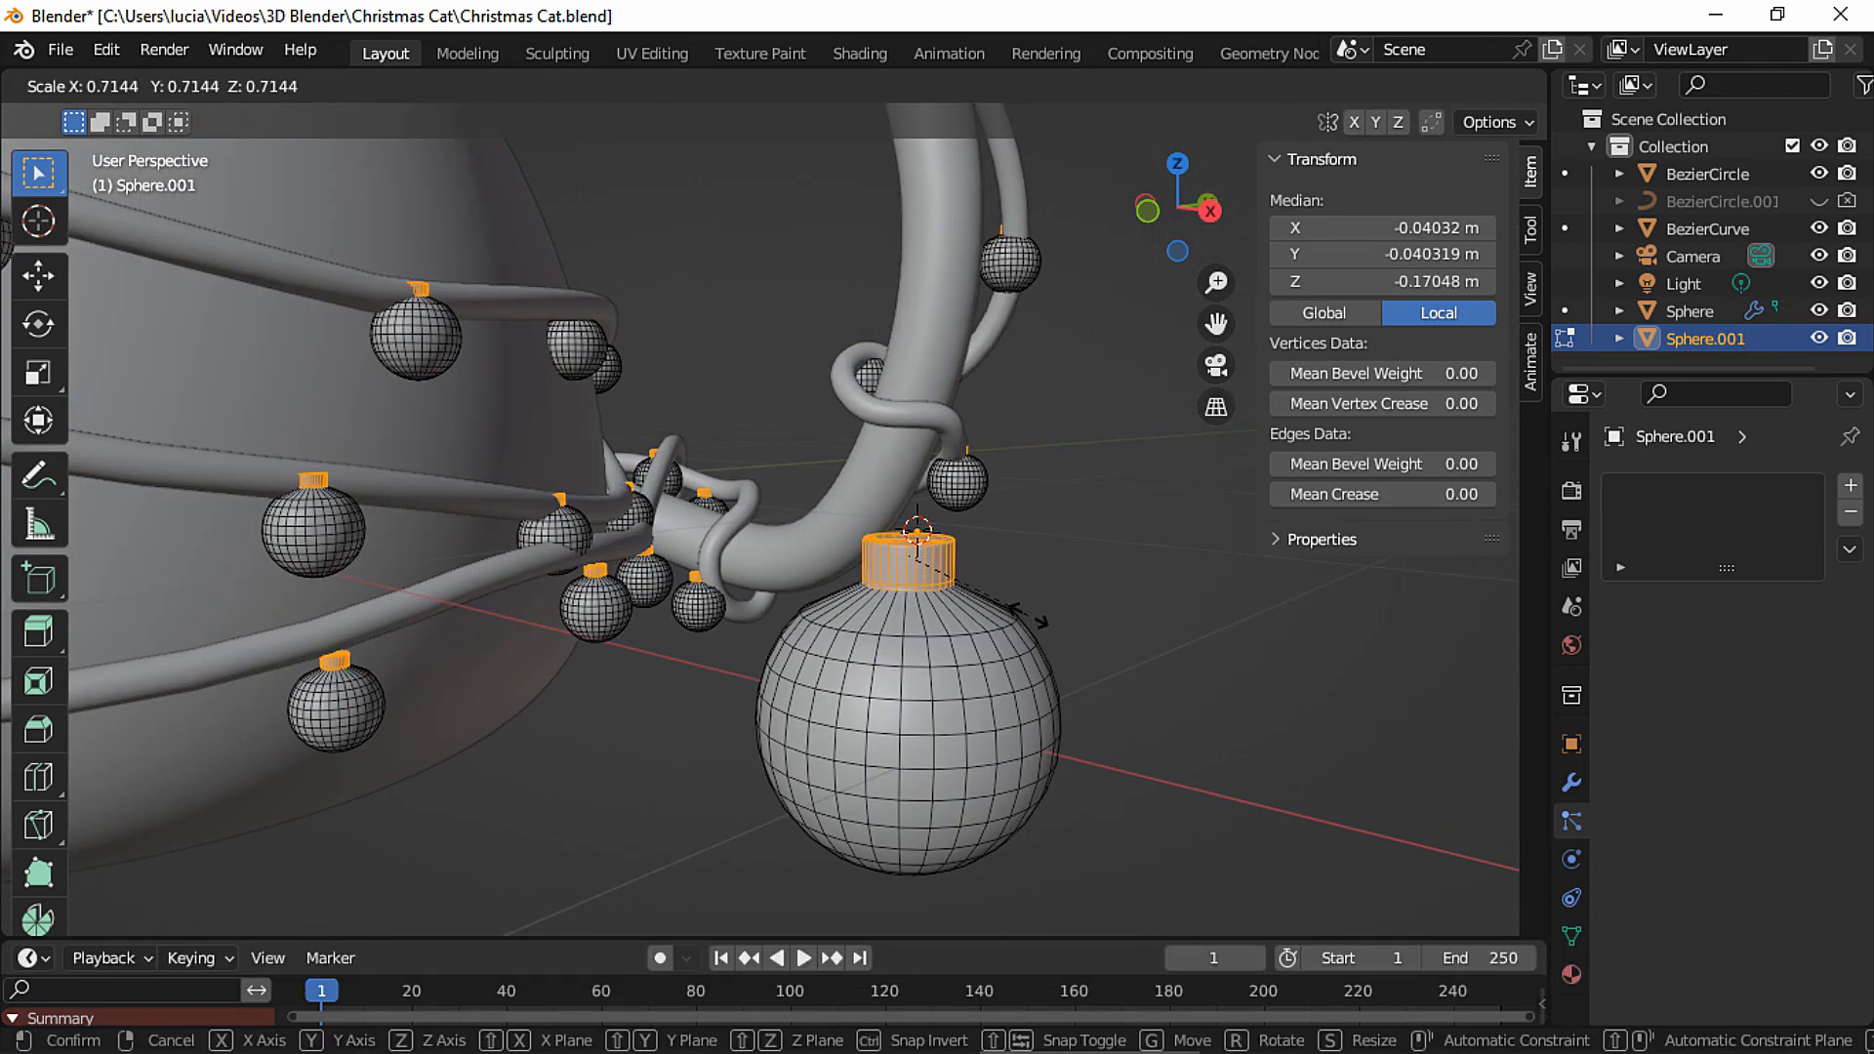
pyautogui.click(1025, 615)
# Add one loop cut just below the bulb's neck and scale the new loop up to about 1.12.
pyautogui.hotkey('ctrl', 'r')
pyautogui.click(864, 607)
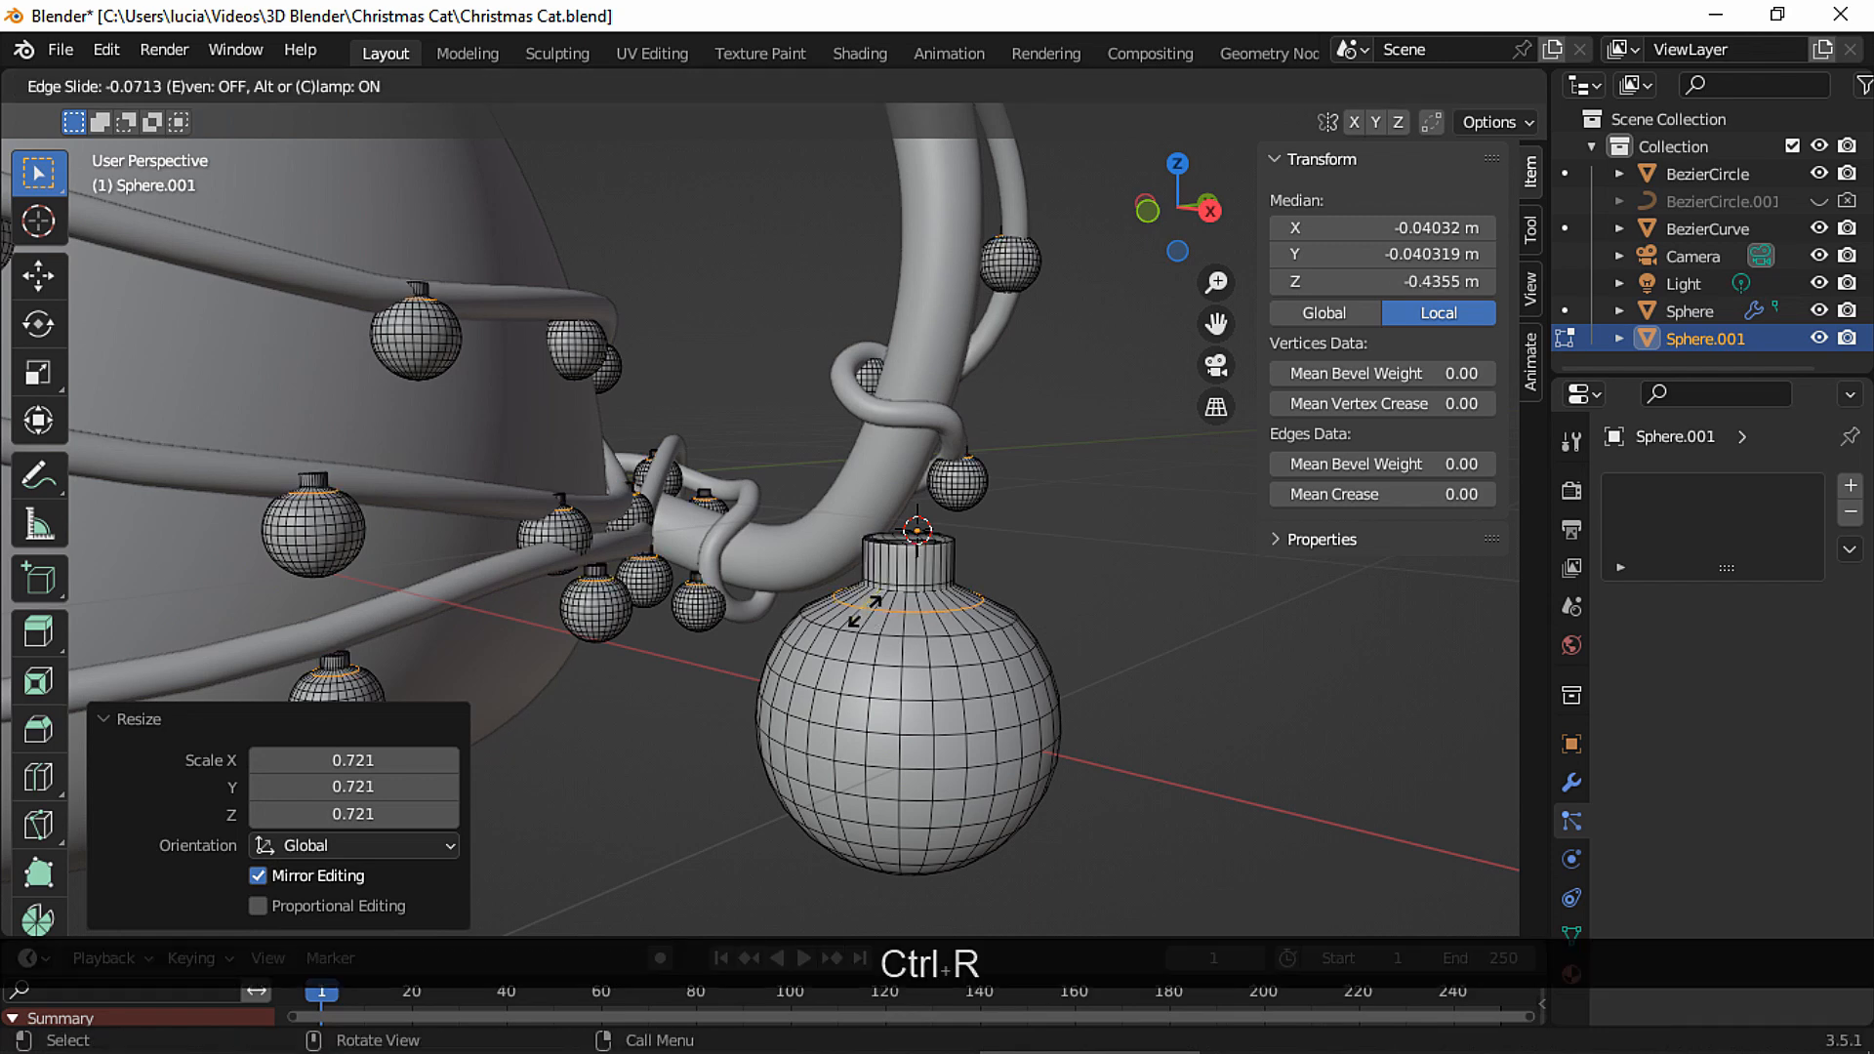
pyautogui.click(894, 610)
pyautogui.press('s')
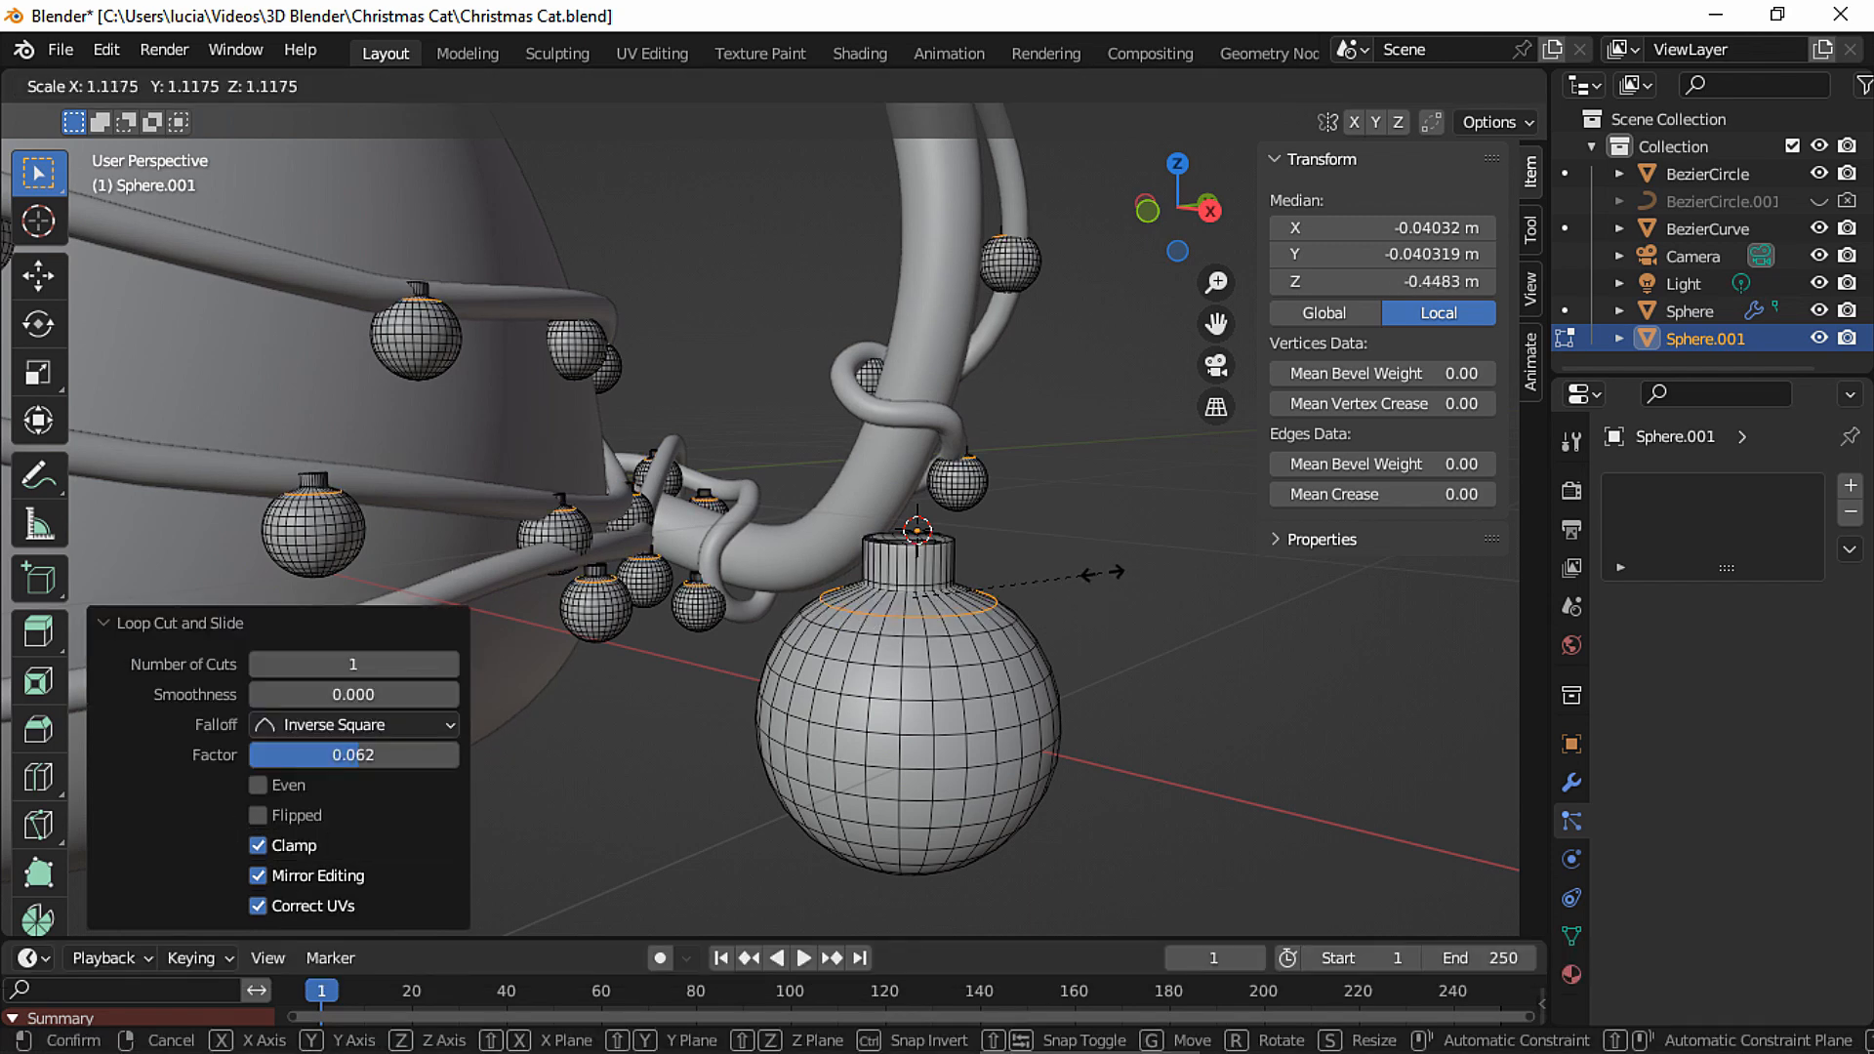
pyautogui.click(1103, 569)
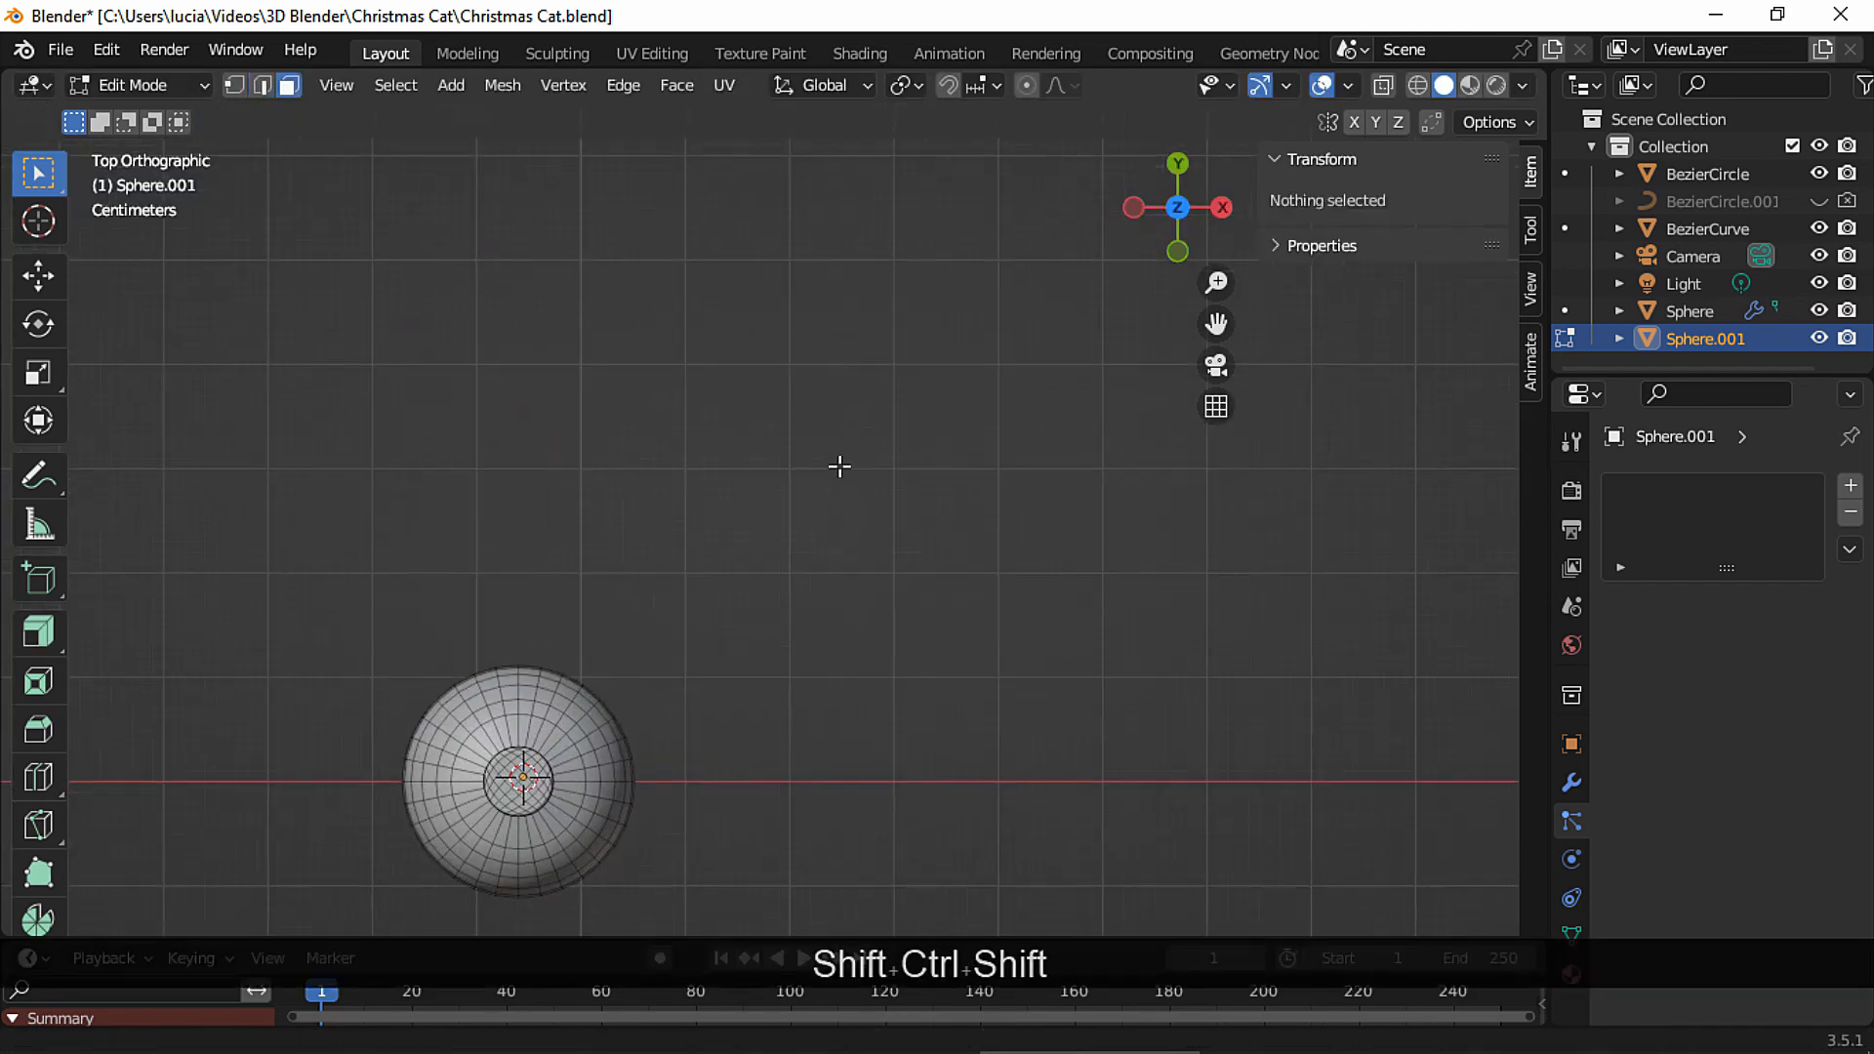
# Circle-select the faces capping the top of the bulb's neck and delete them.
pyautogui.keyDown('shift'); pyautogui.moveTo(837, 464); pyautogui.dragTo(986, 337, button='middle'); pyautogui.keyUp('shift')
pyautogui.keyDown('ctrl'); pyautogui.moveTo(986, 337); pyautogui.dragTo(967, 389, button='middle'); pyautogui.keyUp('ctrl')
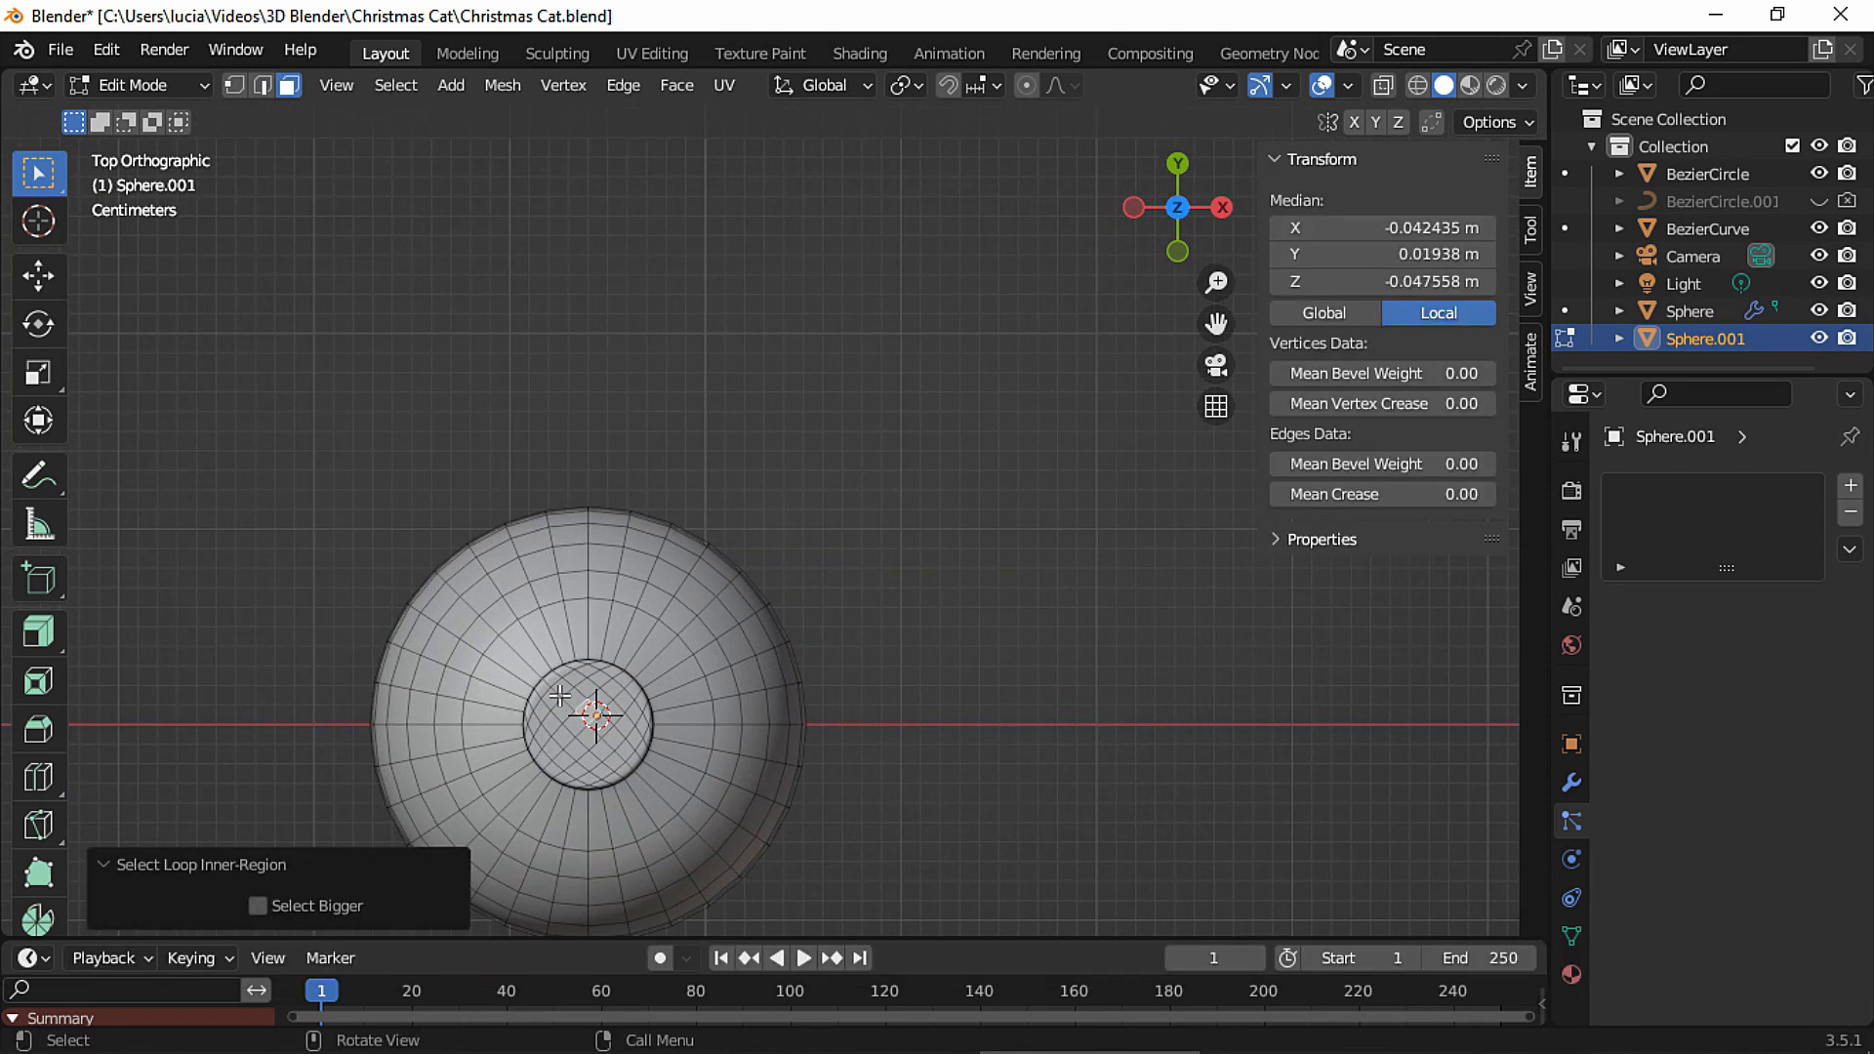
pyautogui.press('c')
pyautogui.moveTo(559, 695)
pyautogui.mouseDown()
pyautogui.moveTo(590, 713)
pyautogui.moveTo(595, 749)
pyautogui.mouseUp()
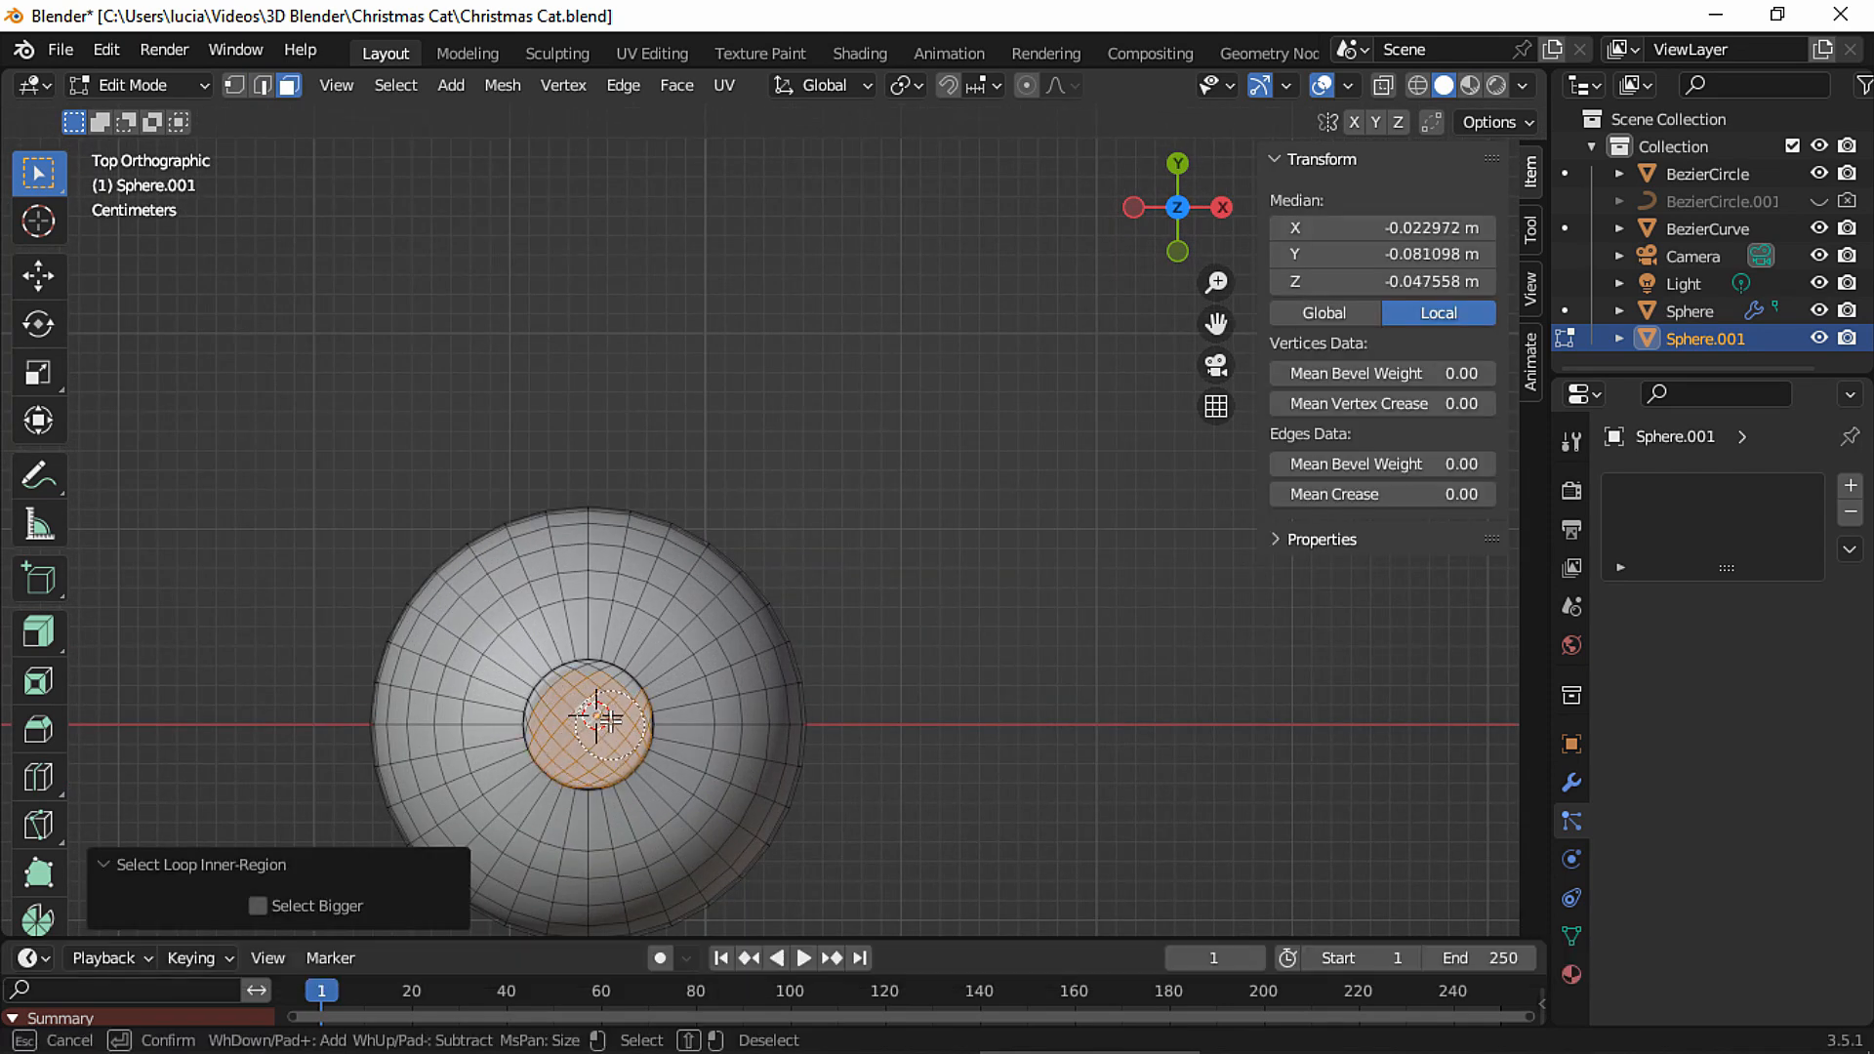
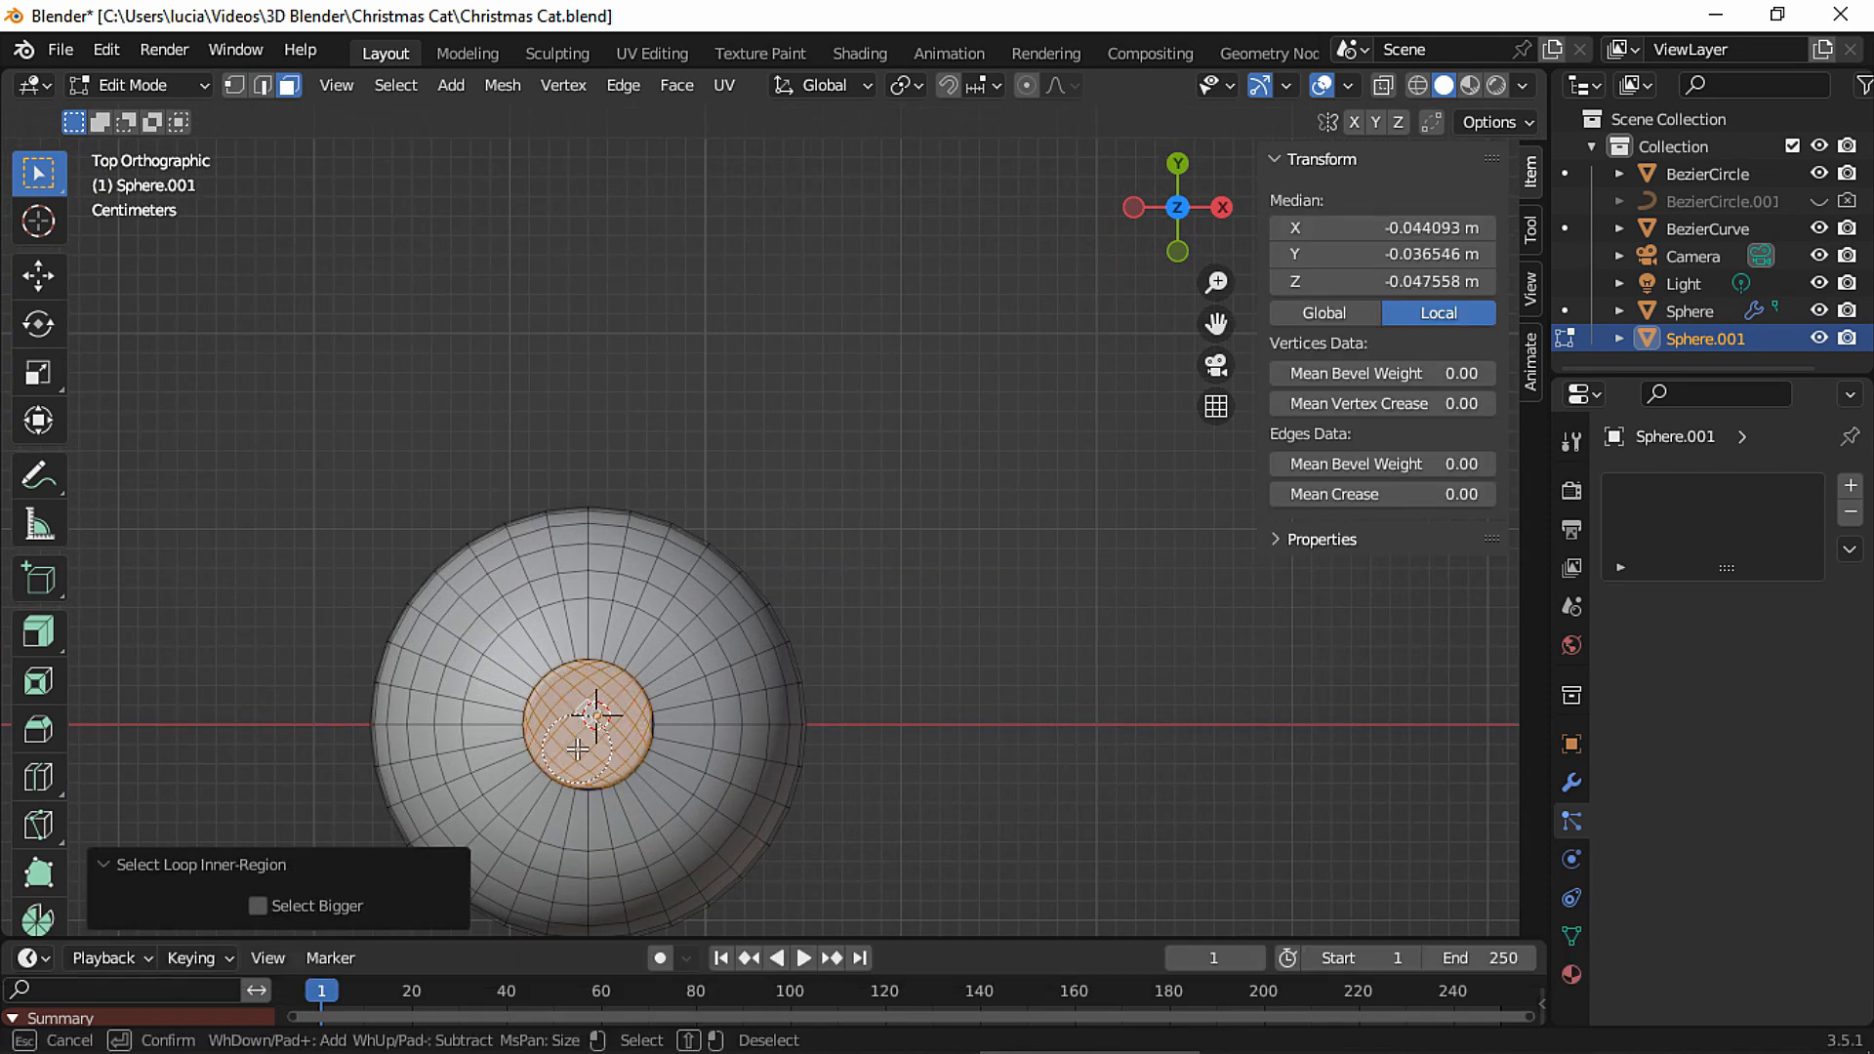
pyautogui.moveTo(614, 724); pyautogui.dragTo(633, 728)
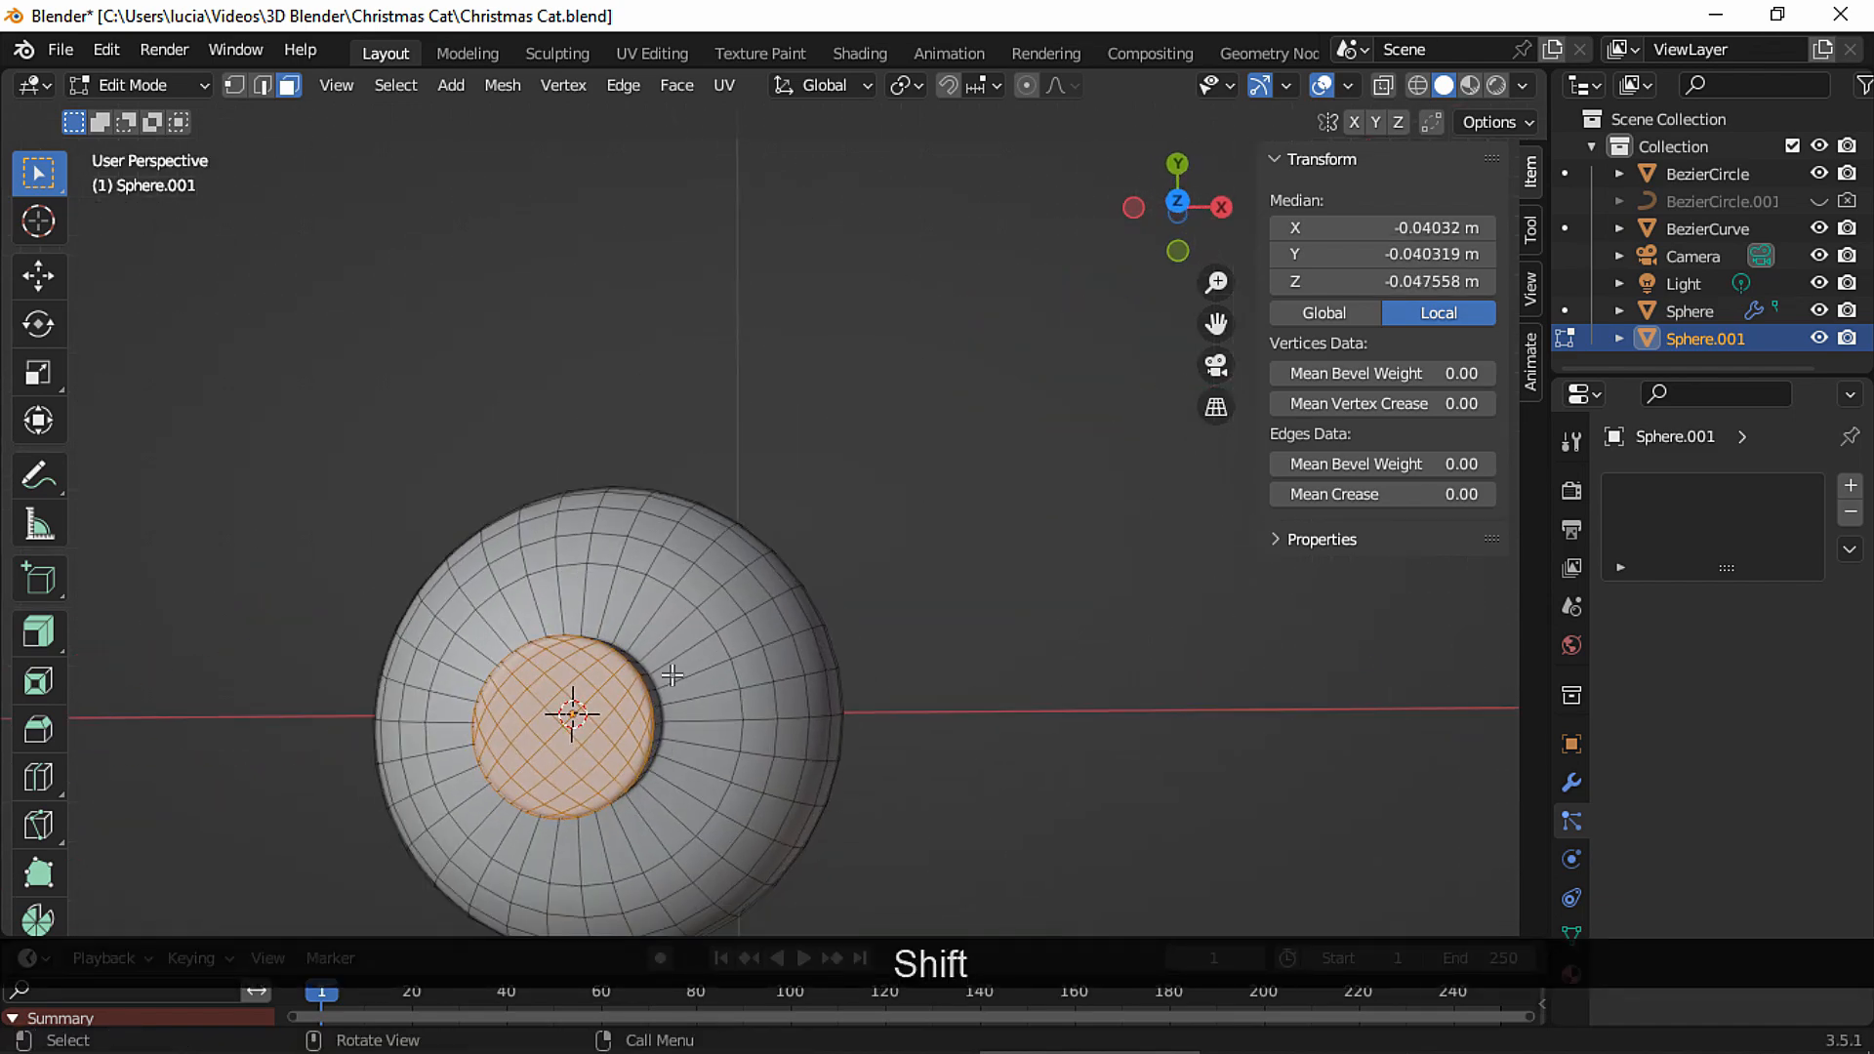
pyautogui.press('Delete')
pyautogui.click(534, 681)
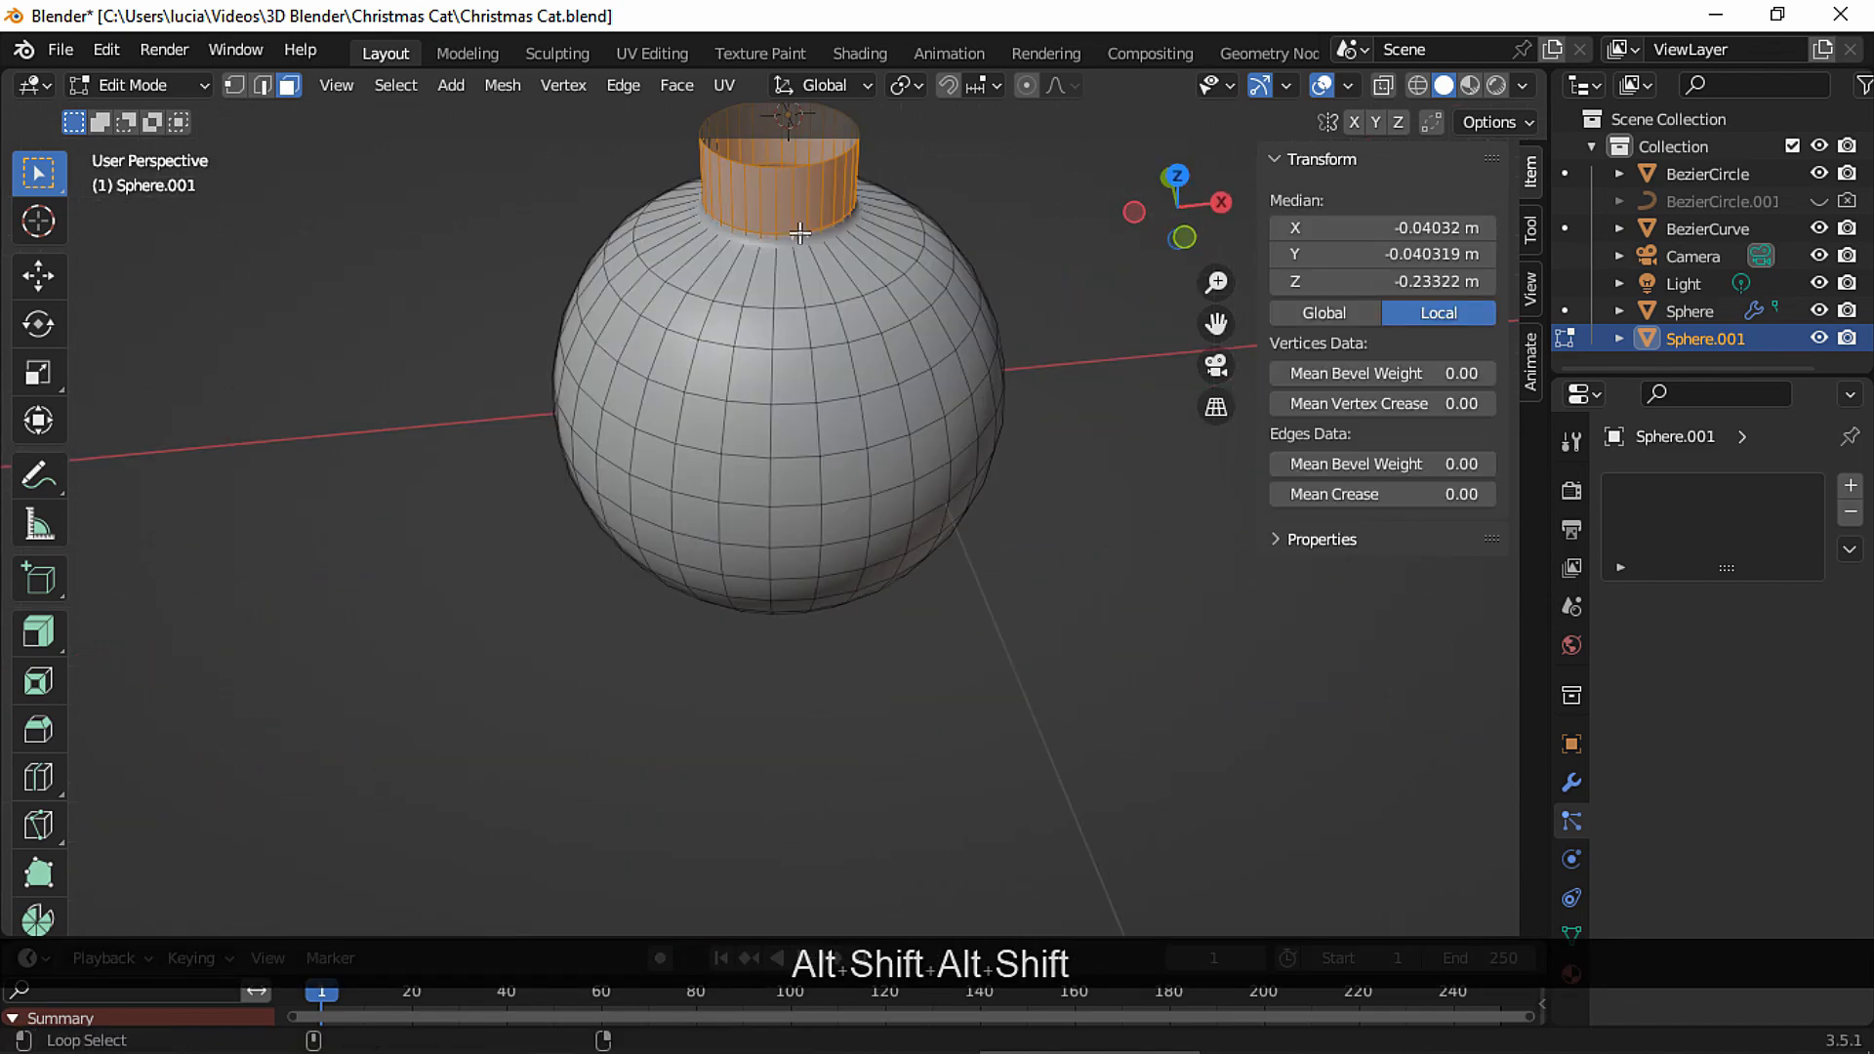
# Scale the selected side faces of the bulb's neck down to about half size.
pyautogui.scroll(-3, 800, 232)
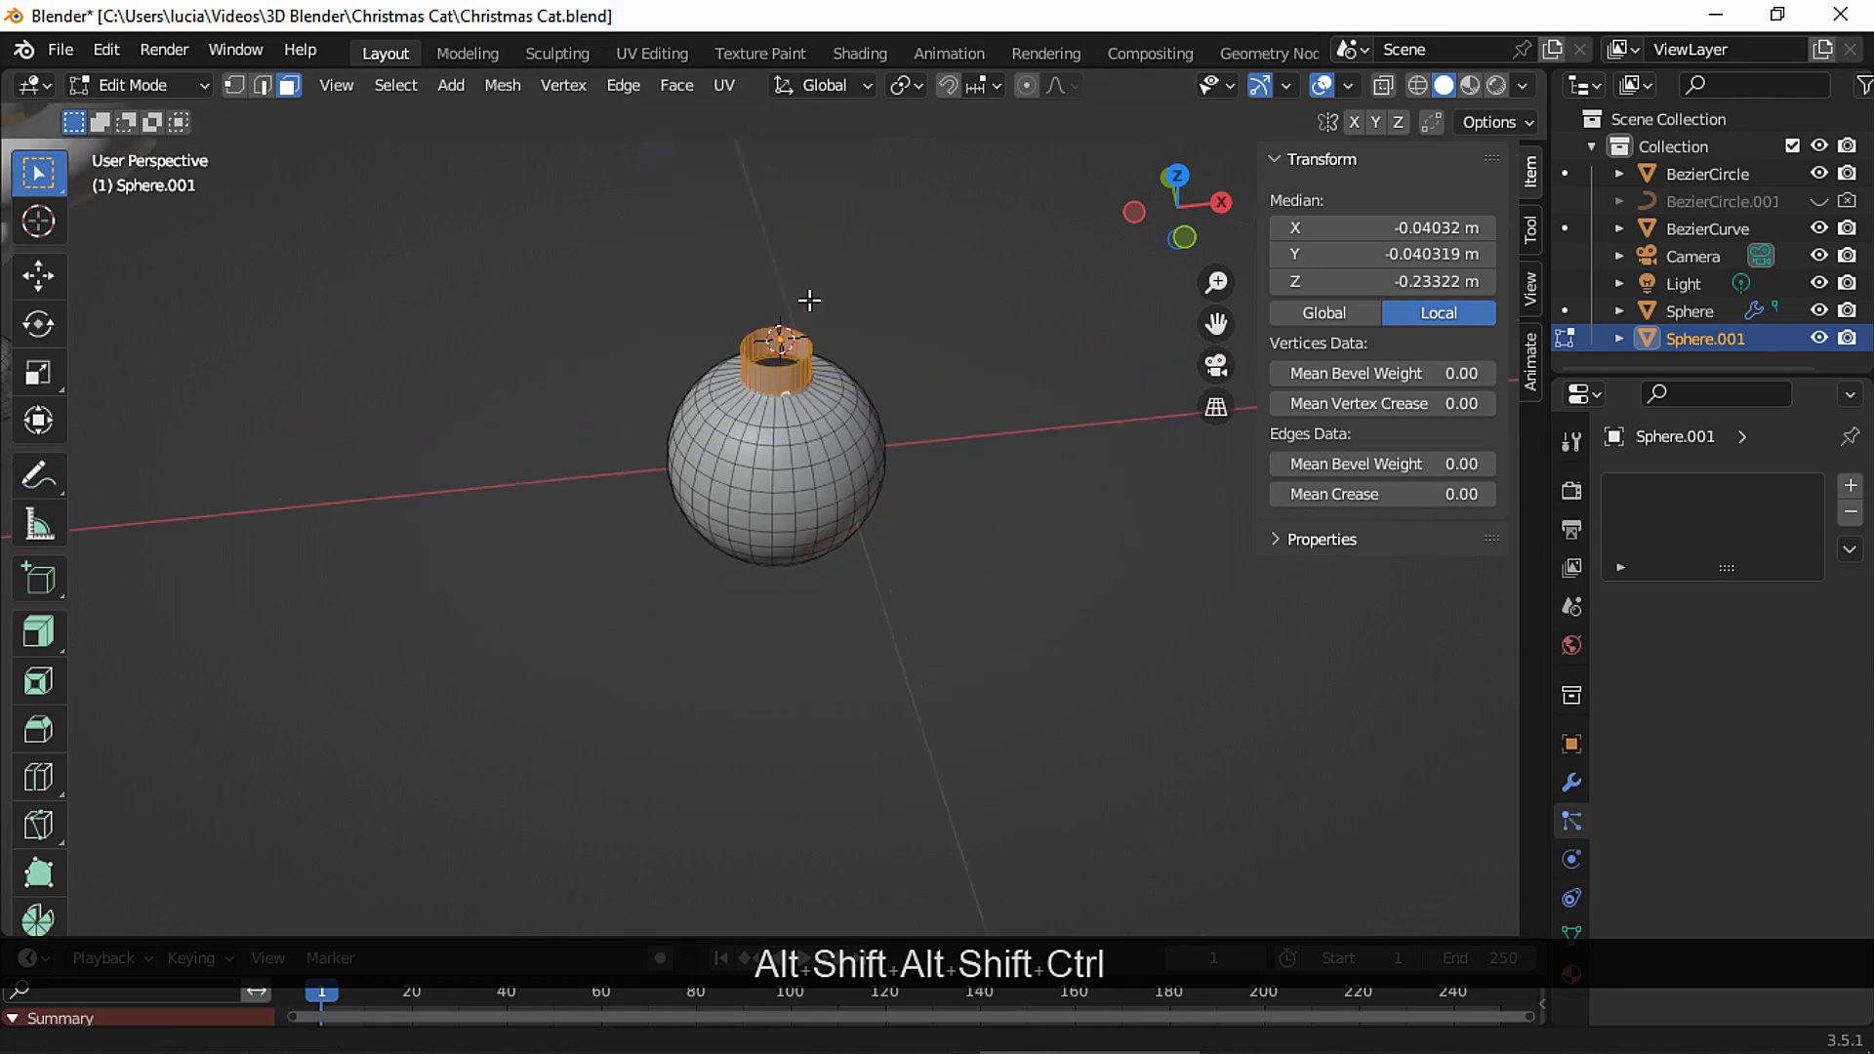
pyautogui.press('s')
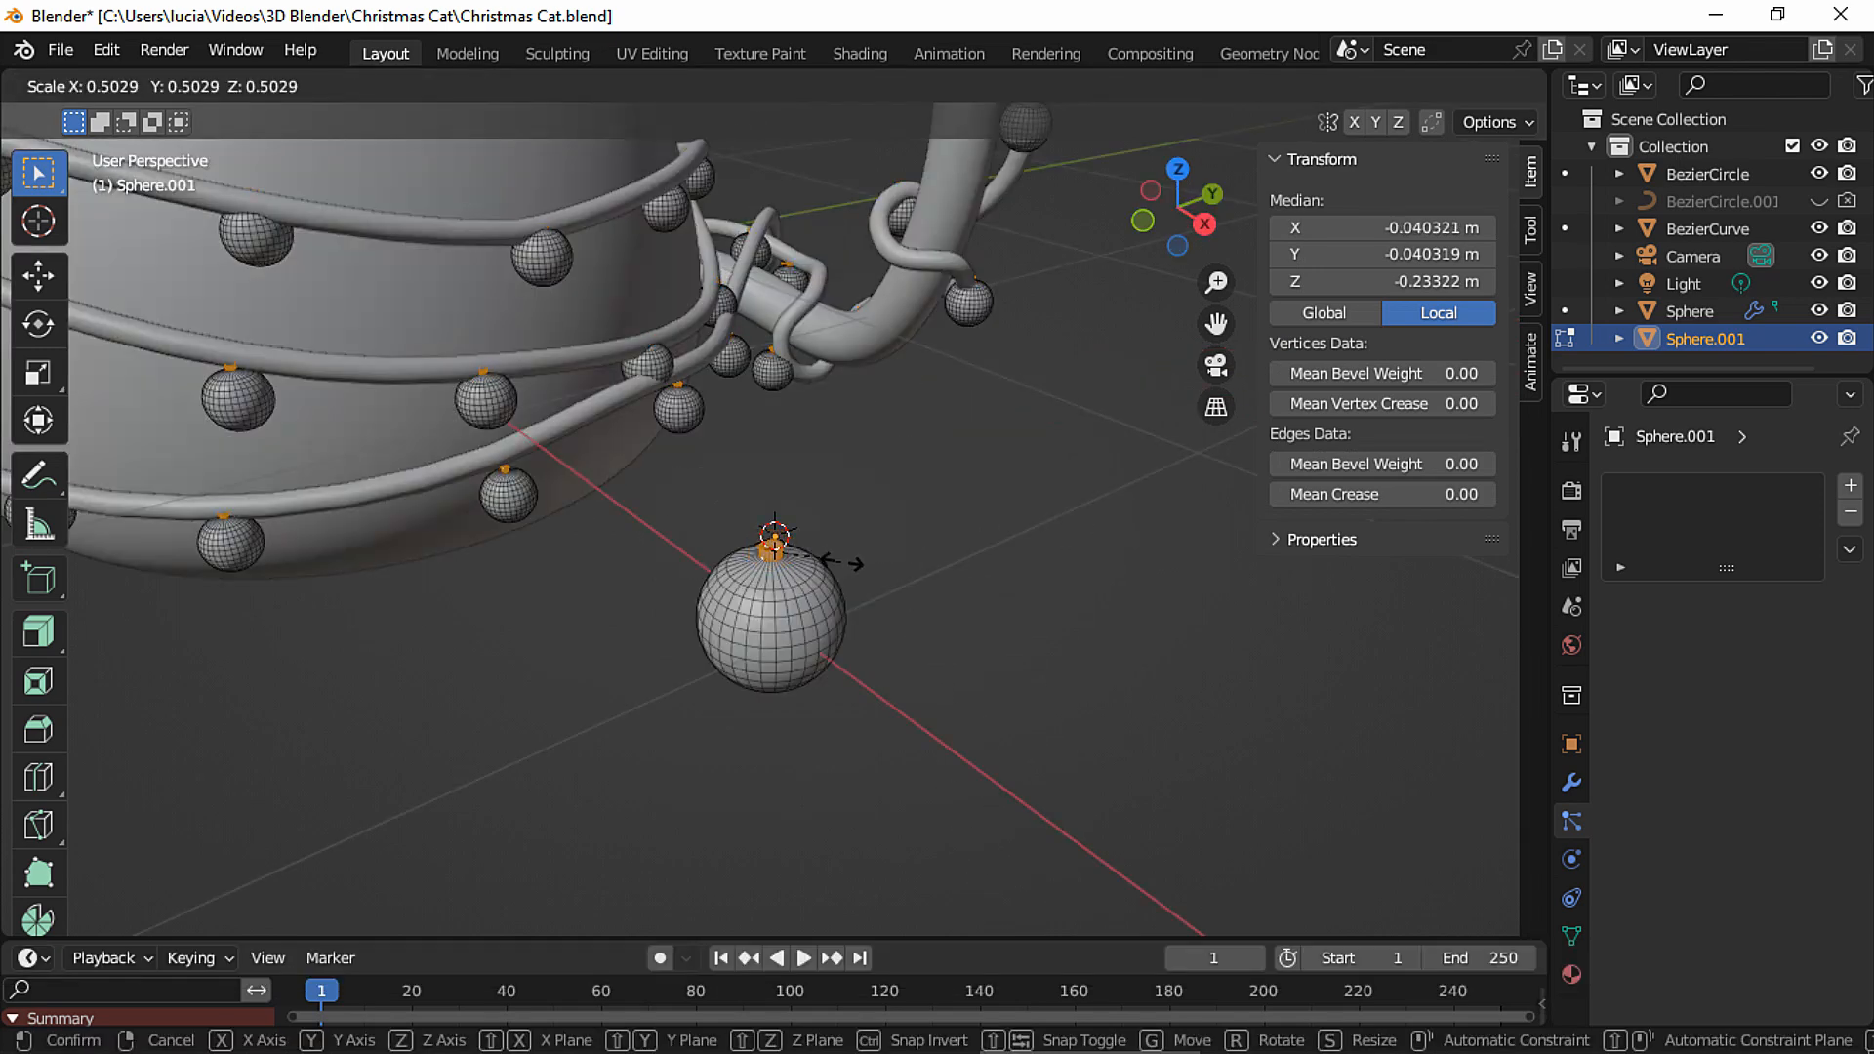
pyautogui.click(841, 556)
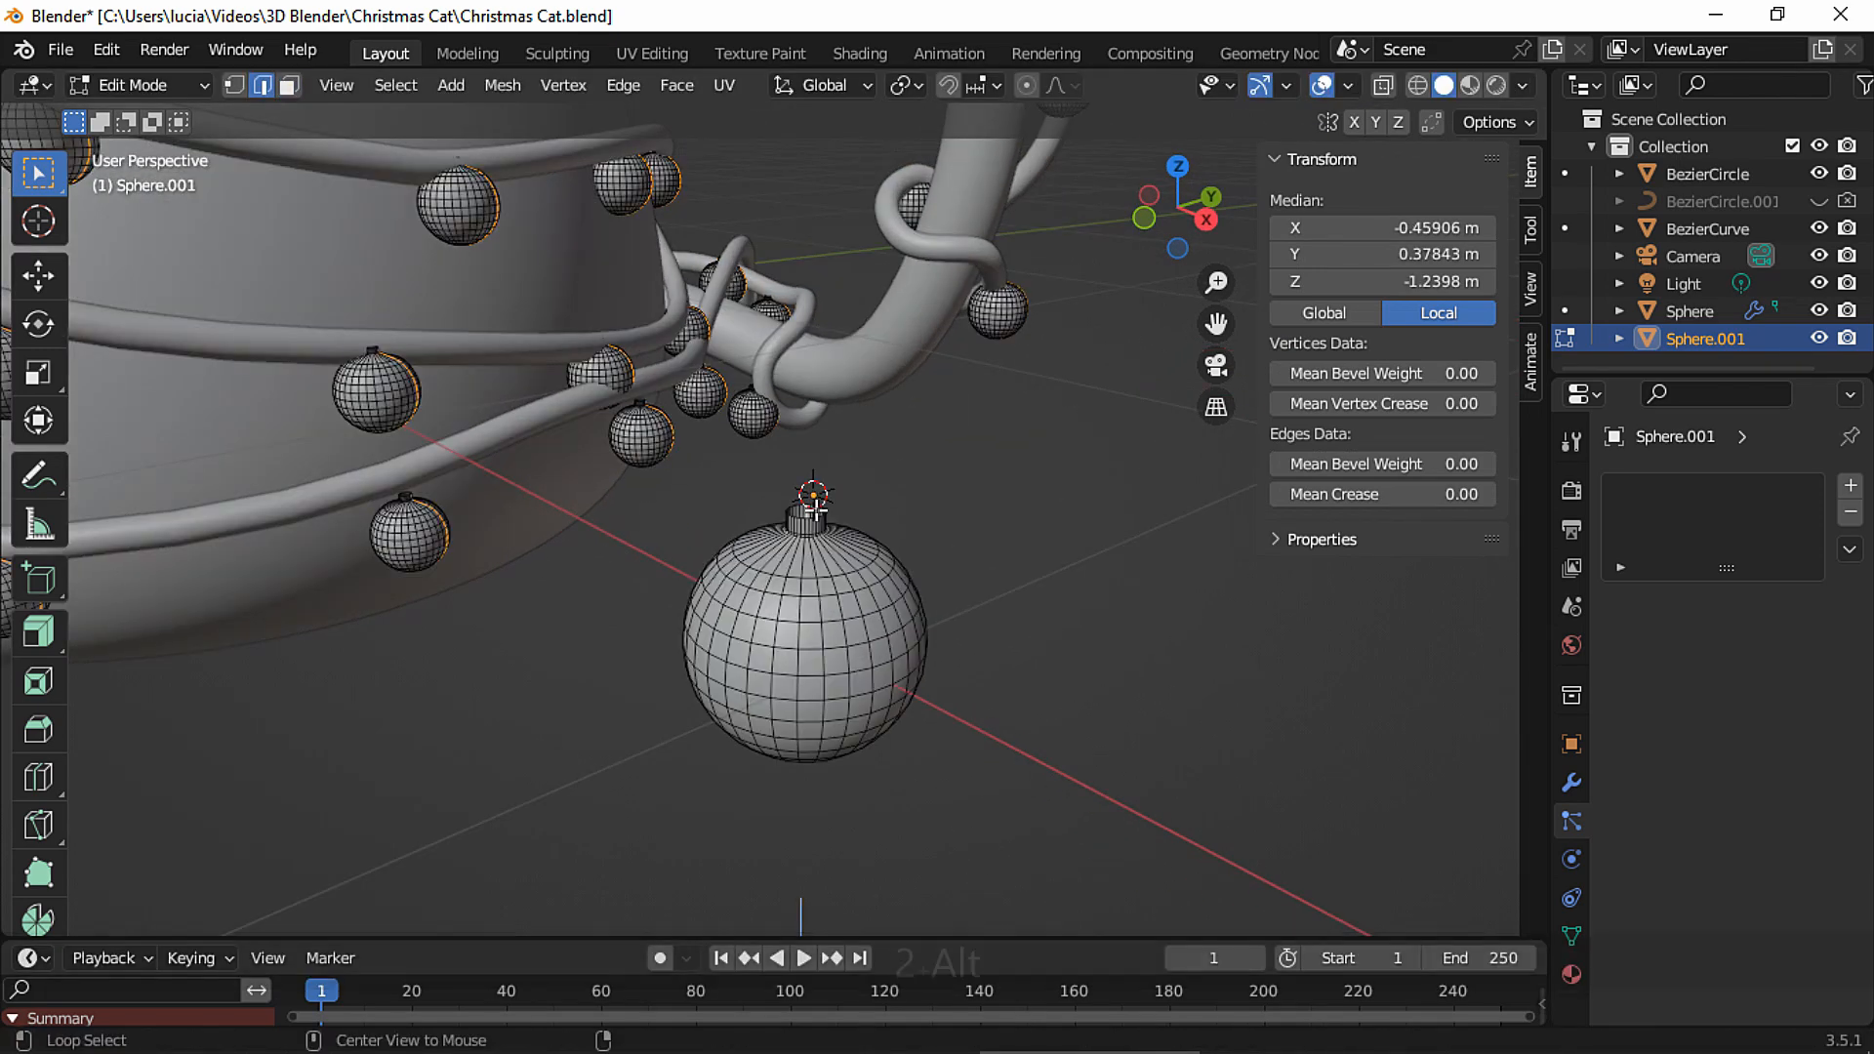
# Raise the neck's top edge loop about 0.0013 m along Z and close the opening with Grid Fill.
pyautogui.press('2')
pyautogui.keyDown('alt'); pyautogui.click(808, 515); pyautogui.keyUp('alt')
pyautogui.press('g')
pyautogui.press('z')
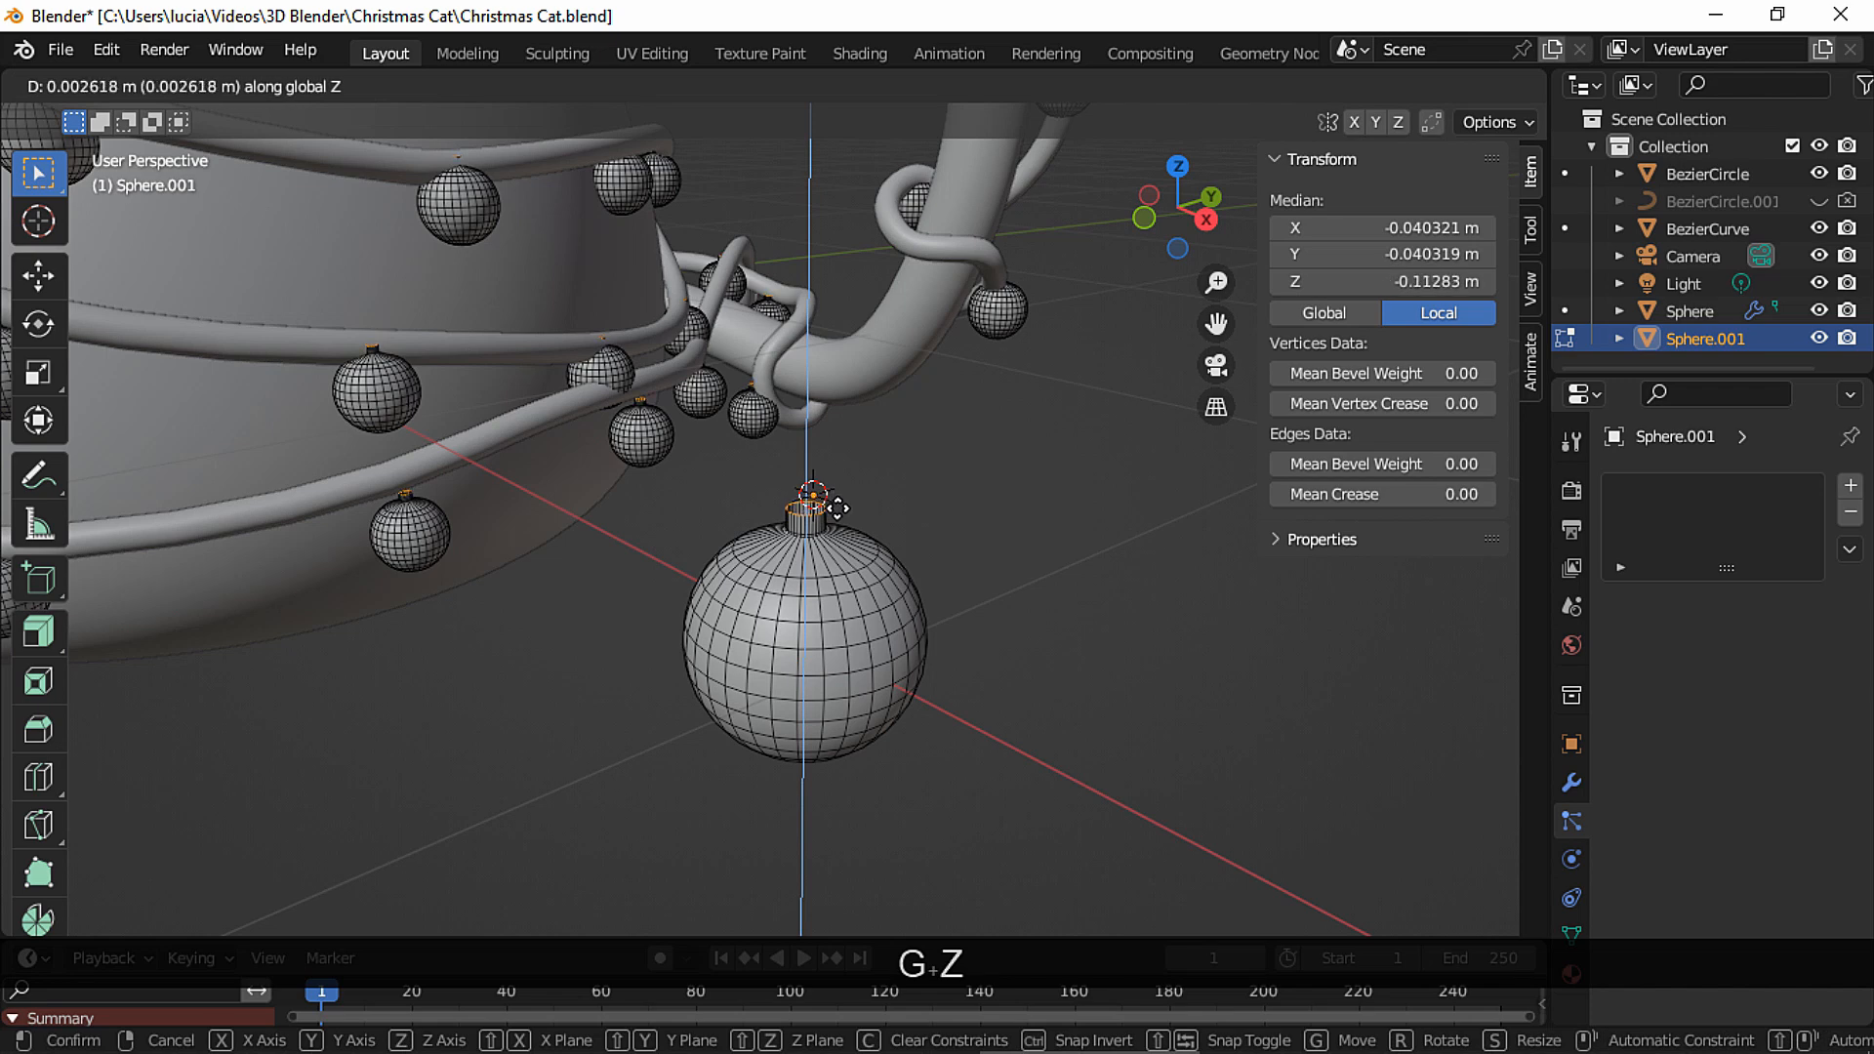
pyautogui.click(818, 510)
pyautogui.press('F3')
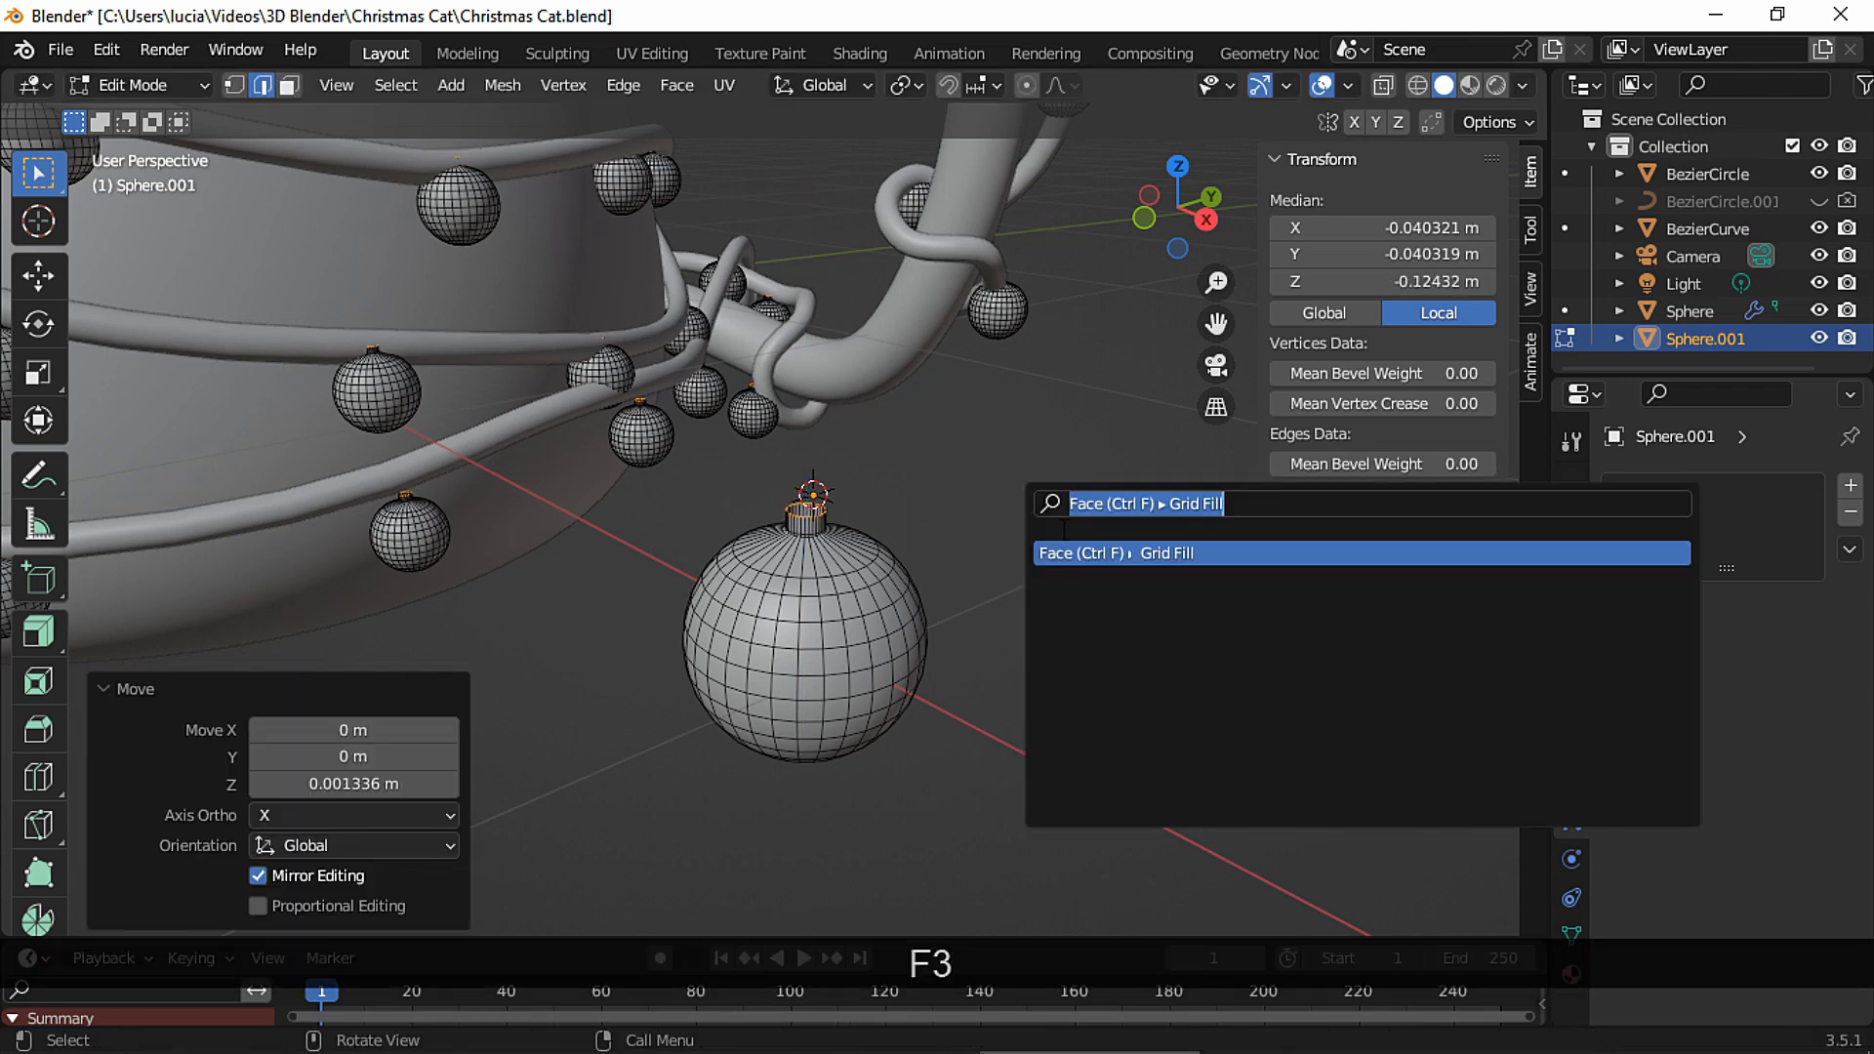
pyautogui.click(1114, 564)
pyautogui.press('Tab')
# Create Collection 2 under the Scene Collection and move BezierCircle.001 into it.
pyautogui.click(1670, 118)
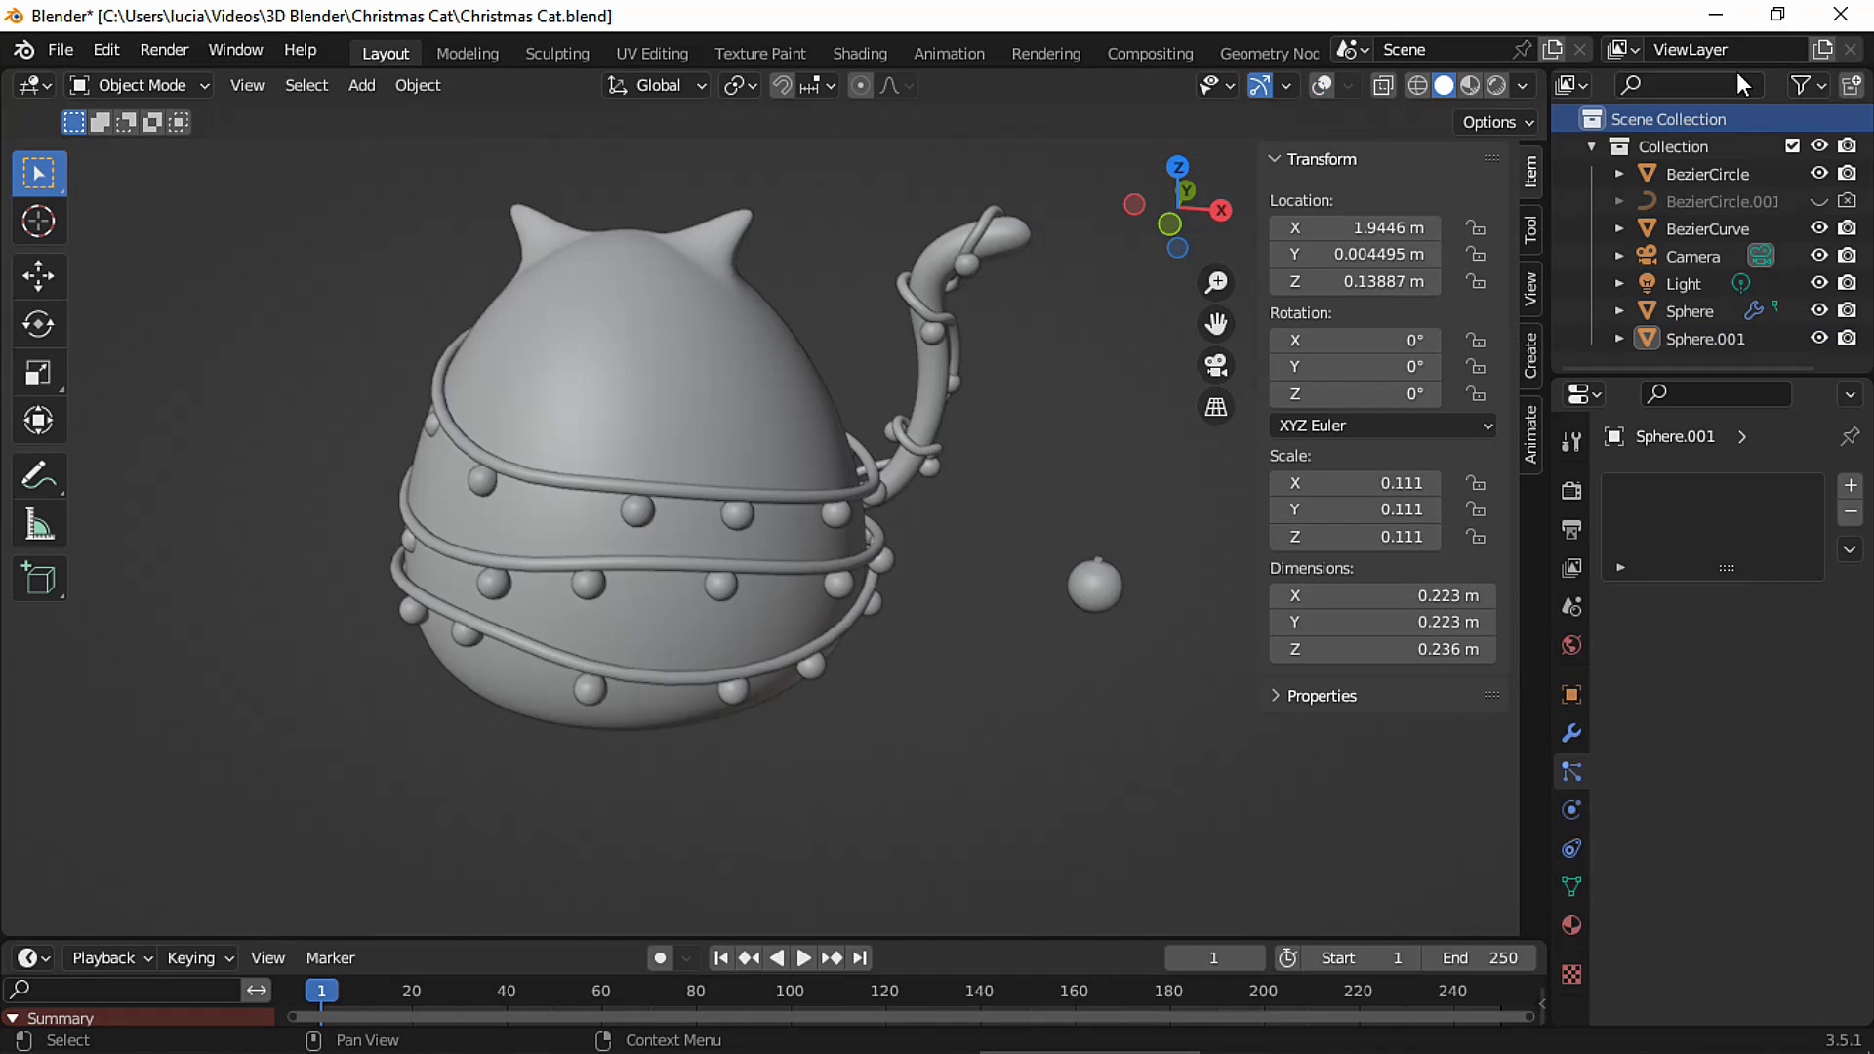
pyautogui.click(1720, 200)
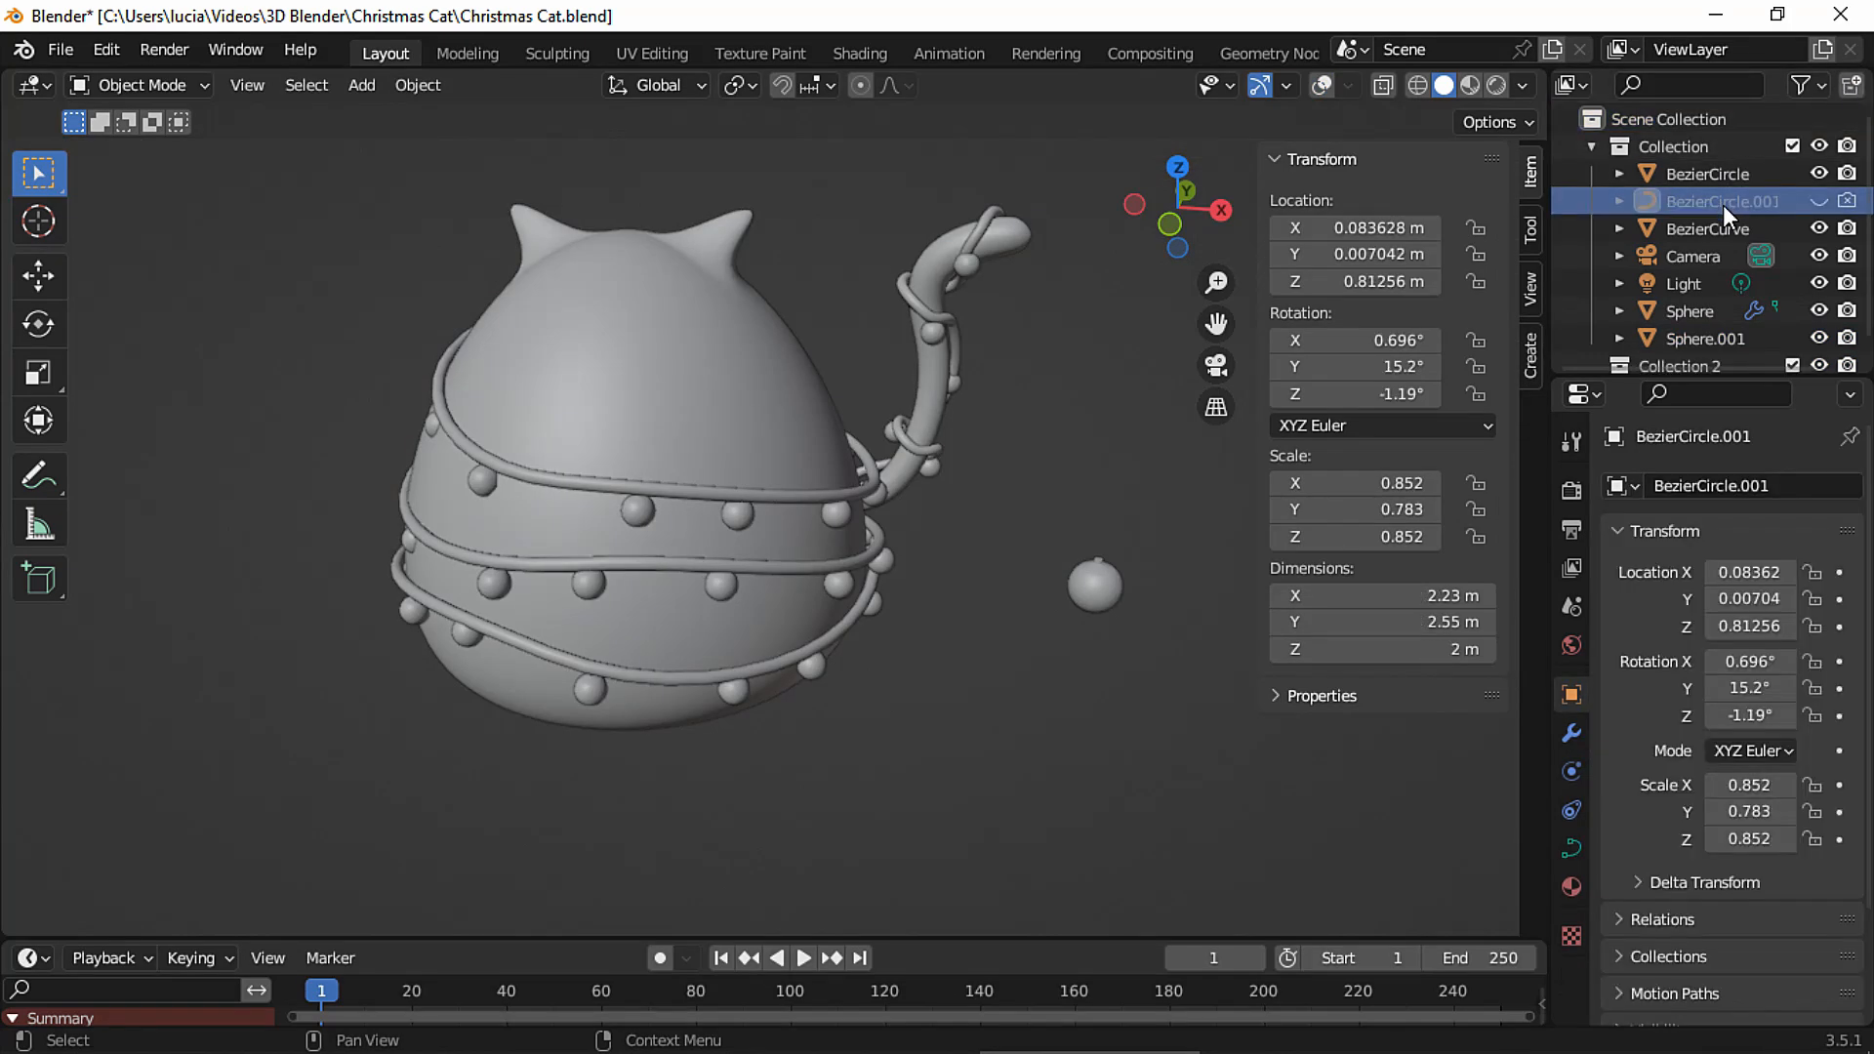
pyautogui.scroll(-1, 1720, 199)
pyautogui.moveTo(1718, 174); pyautogui.dragTo(1701, 349)
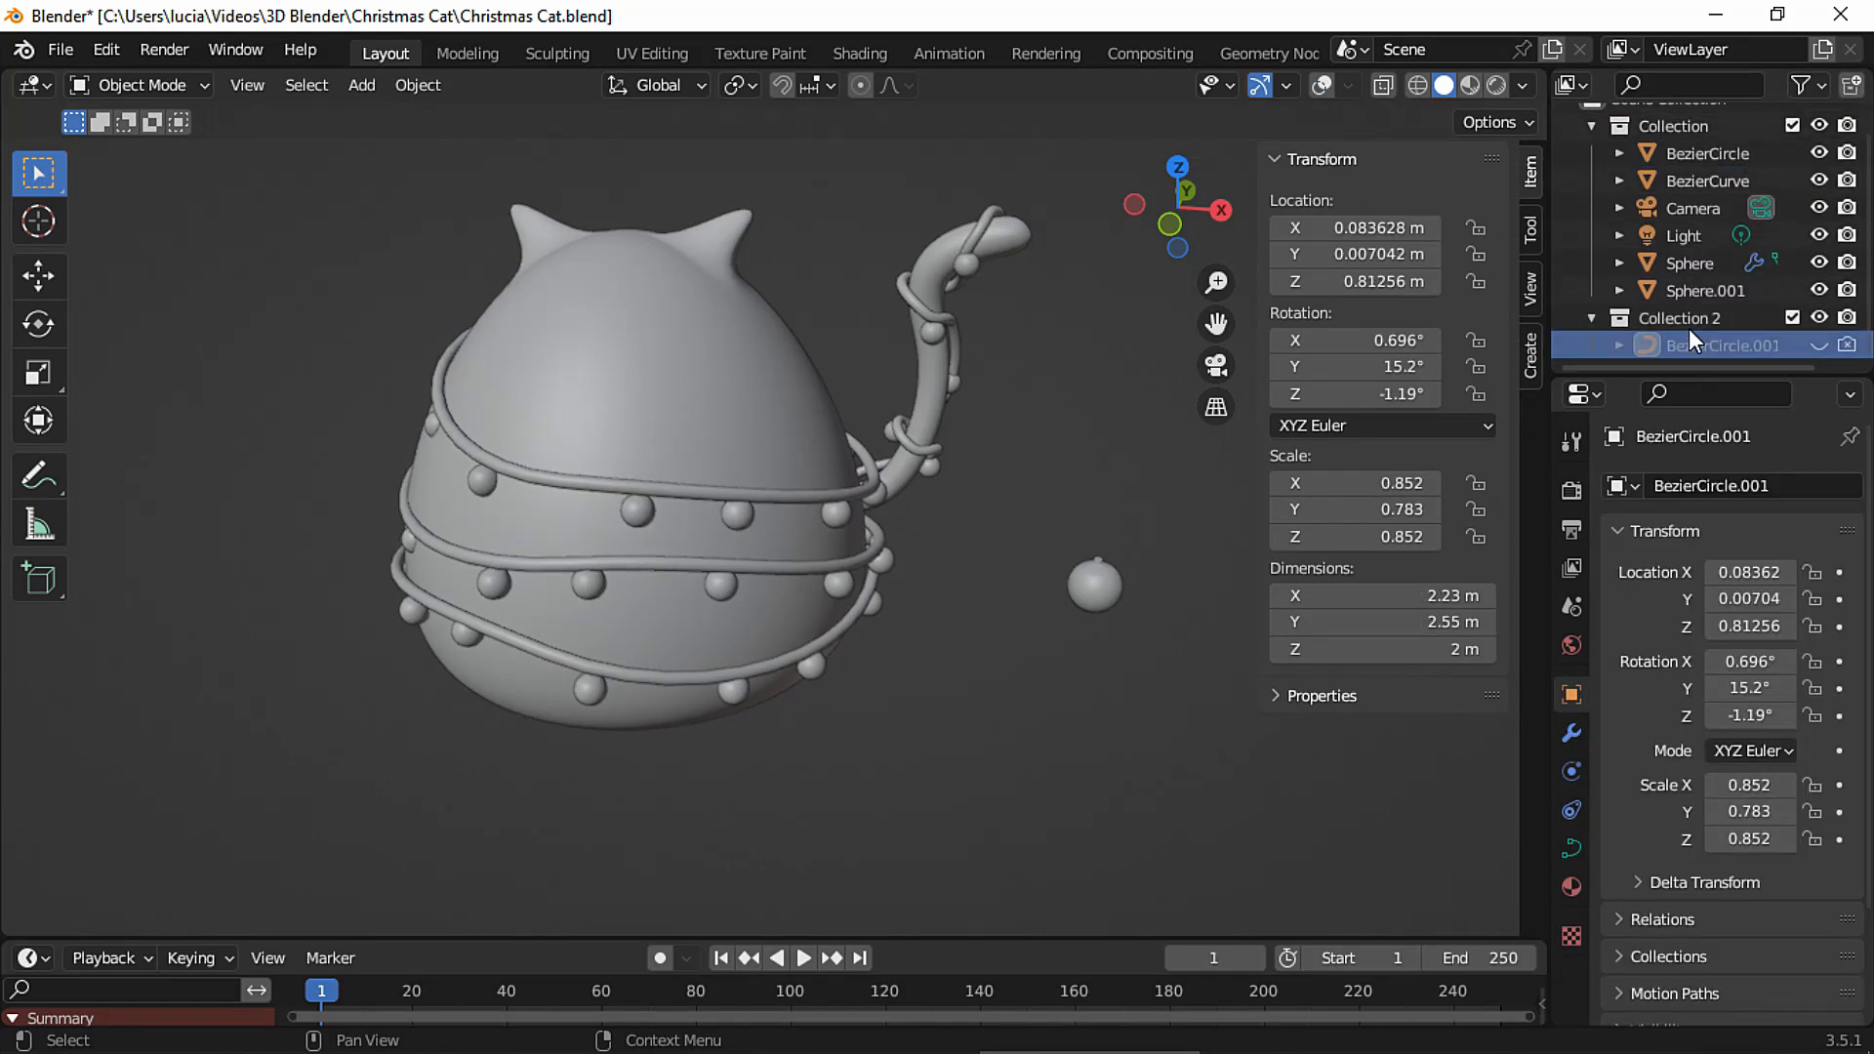
# Show the viewport overlays, move Sphere.001 into Collection 2, and exclude that collection from the view layer.
pyautogui.click(1706, 290)
pyautogui.click(1700, 266)
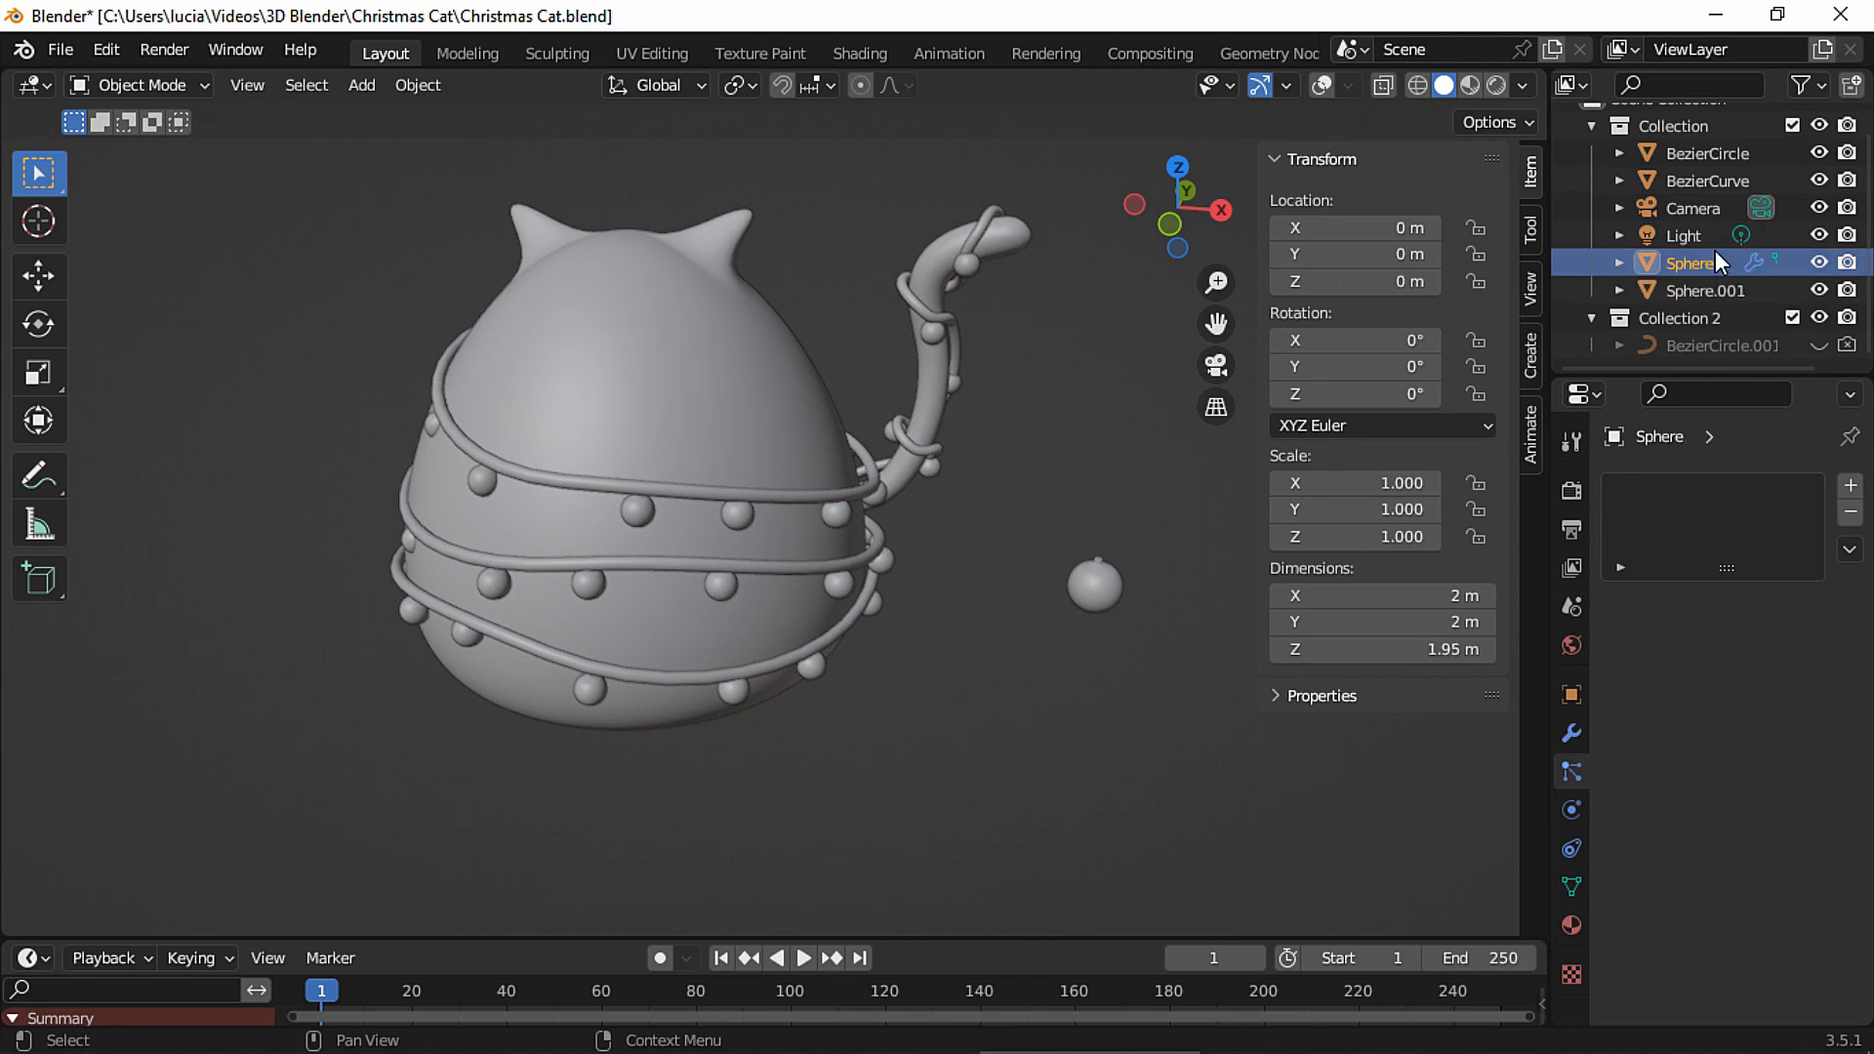
pyautogui.click(1318, 86)
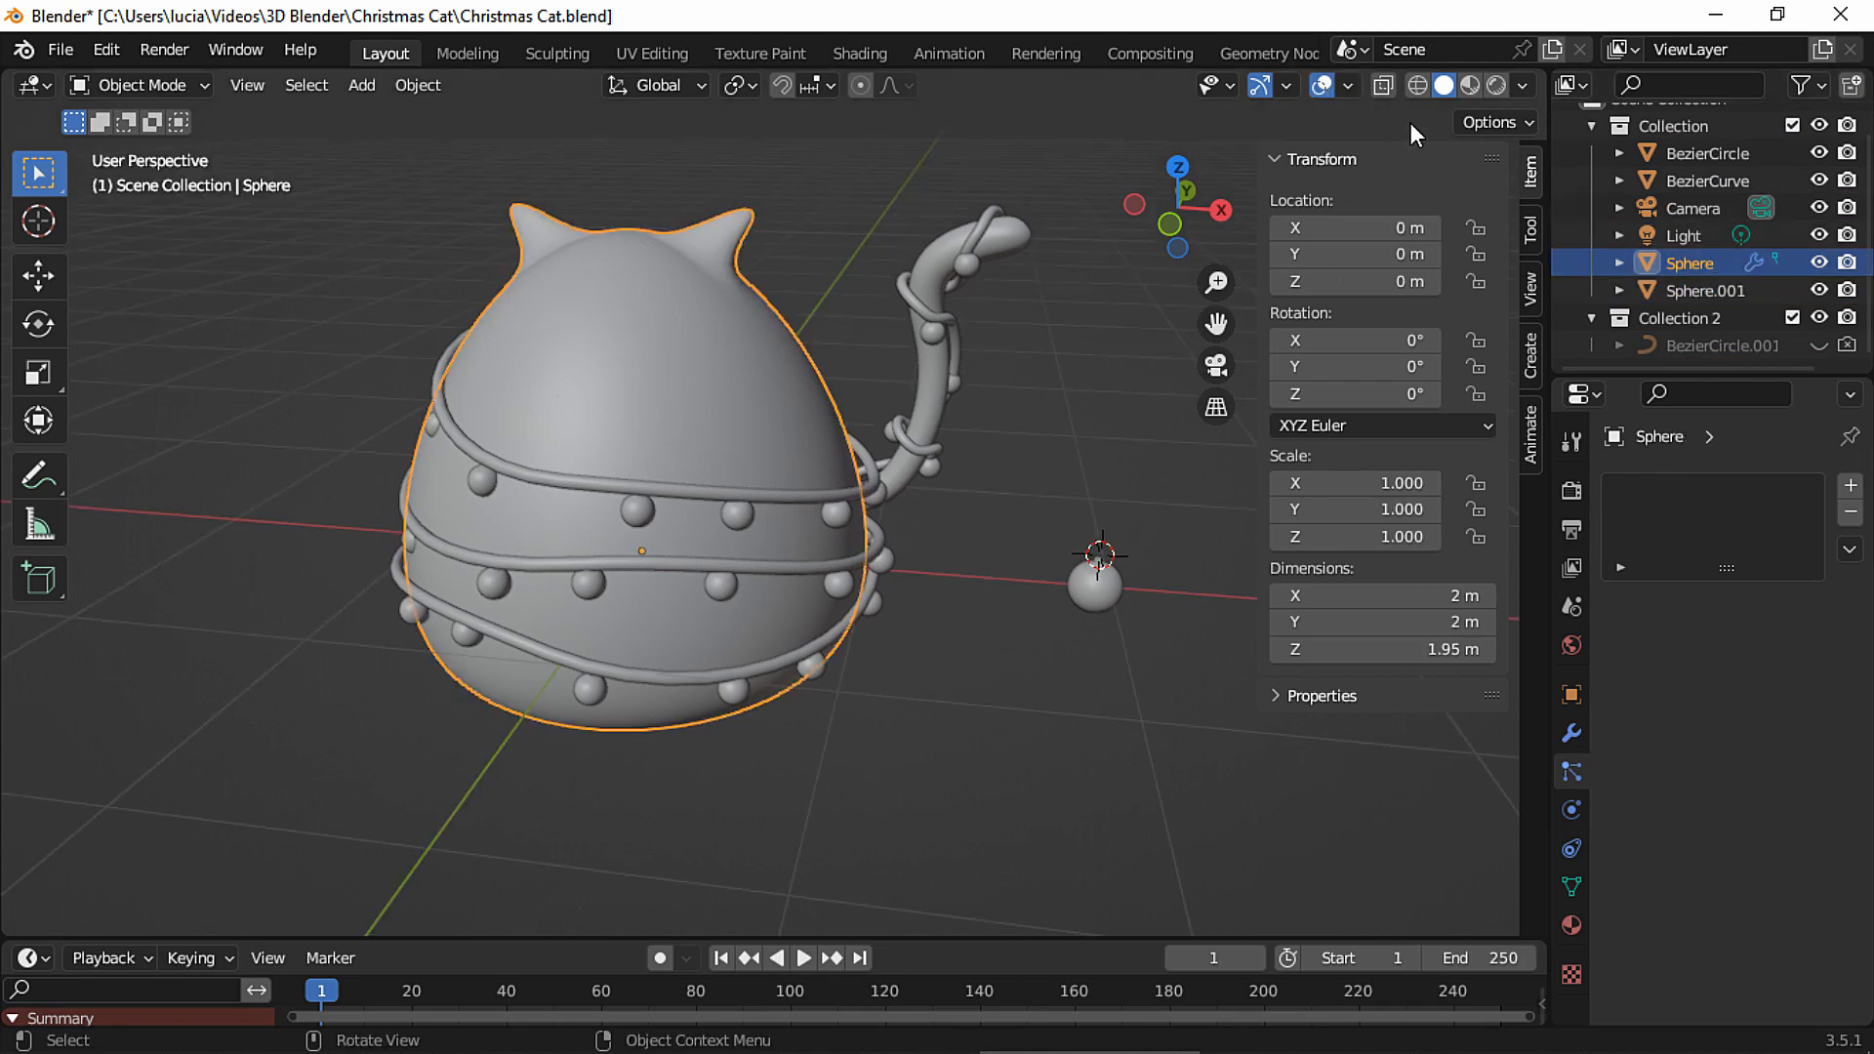
pyautogui.click(1683, 291)
pyautogui.moveTo(1697, 333); pyautogui.dragTo(1699, 330)
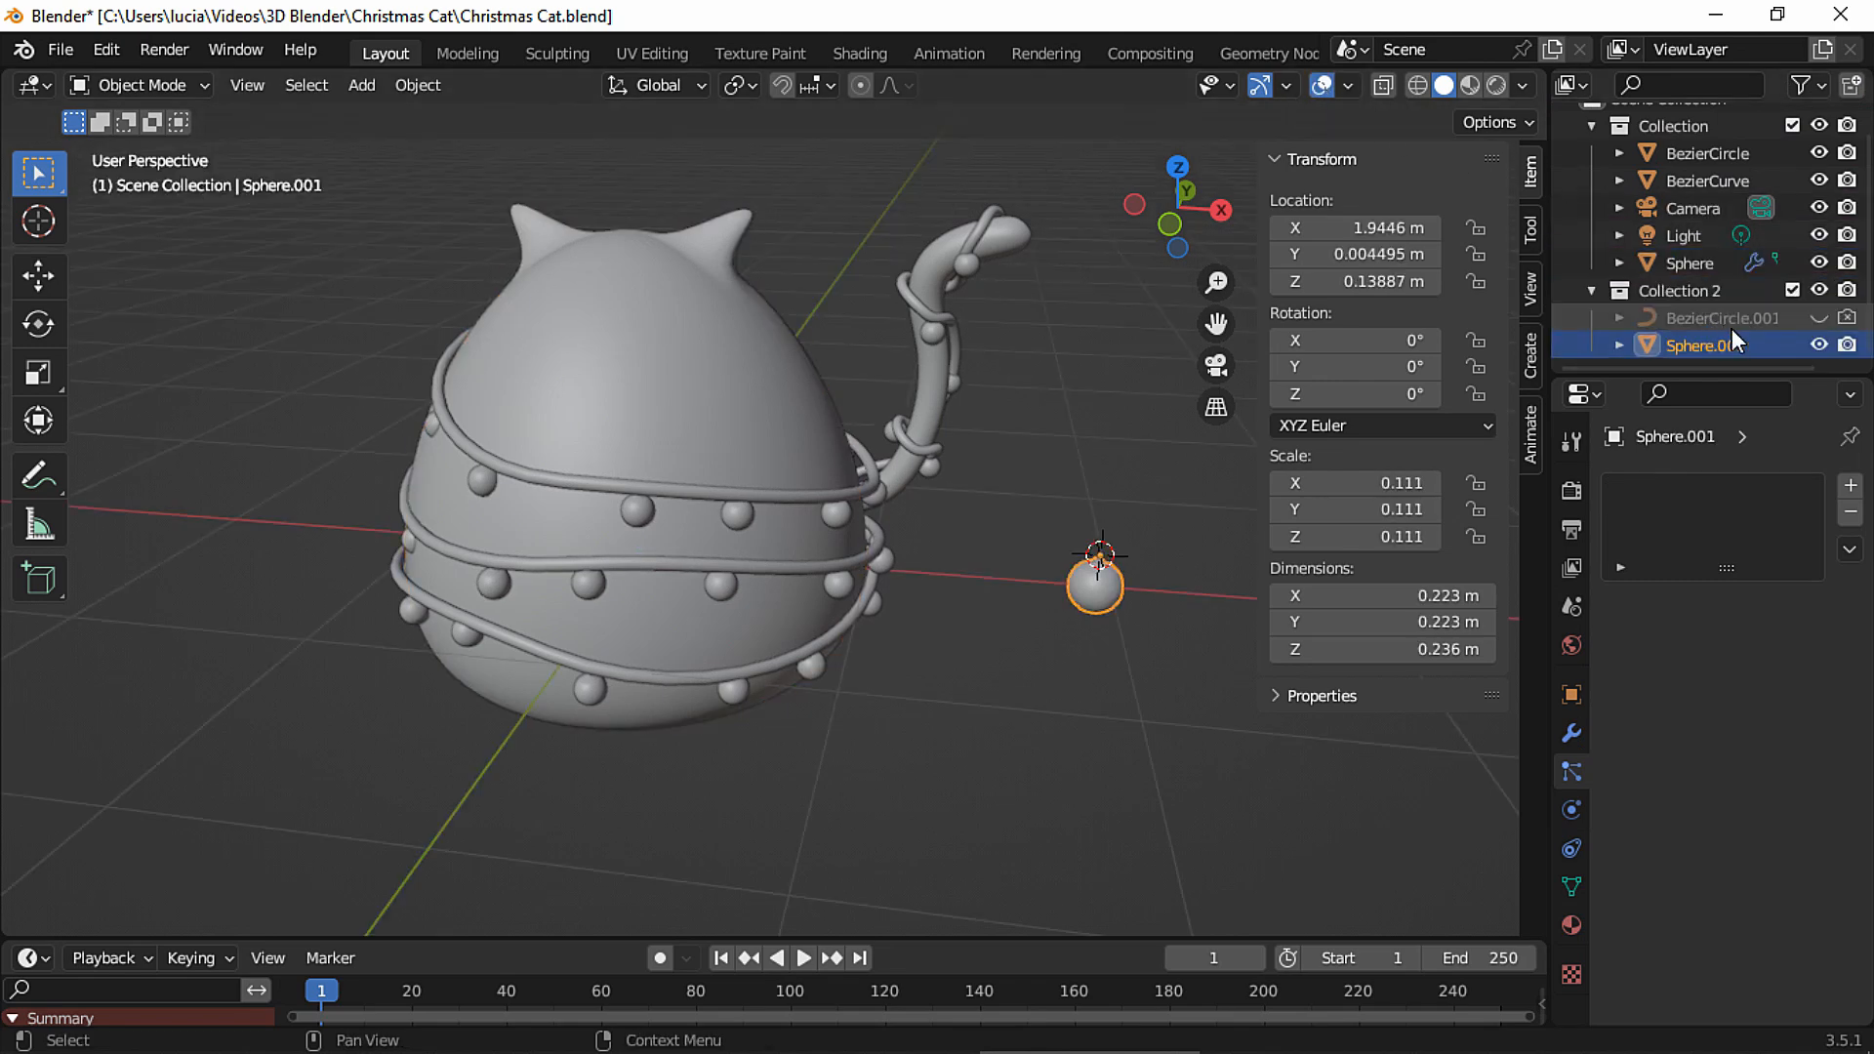
pyautogui.click(1797, 290)
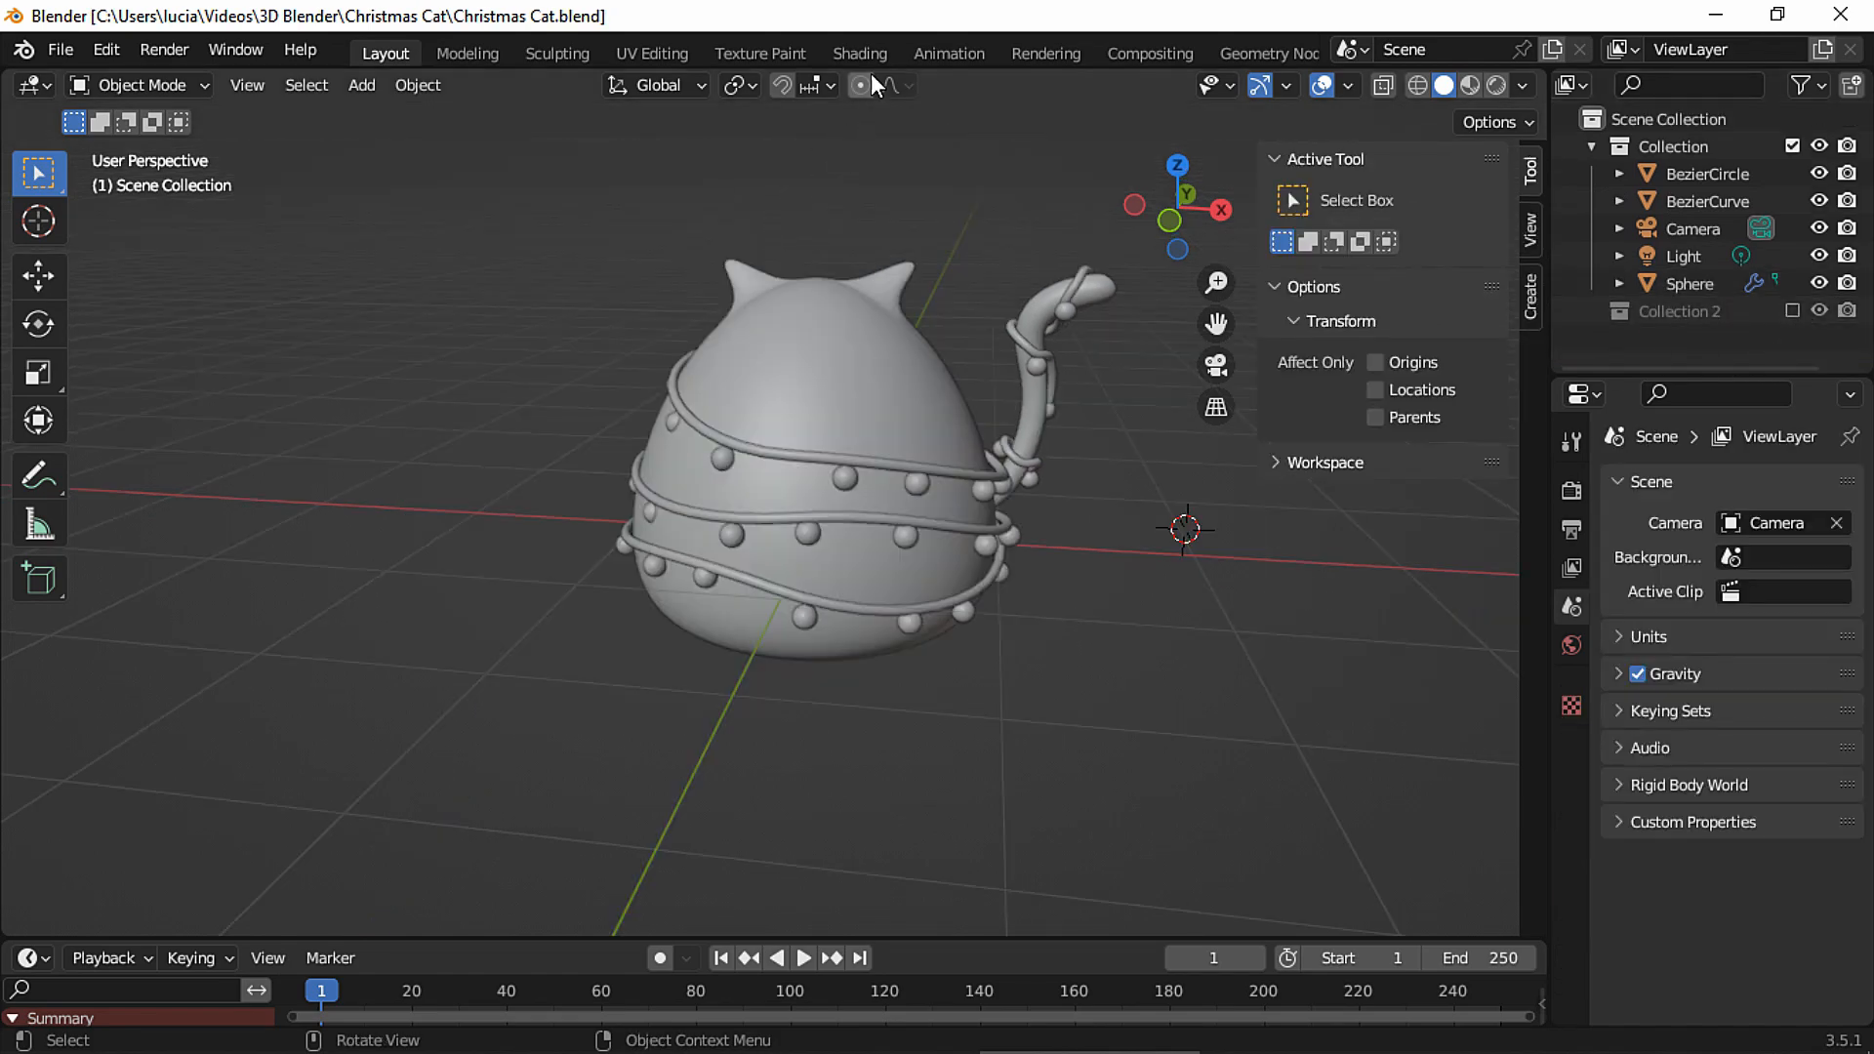
# Open the Shading workspace, extend the 3D viewport and node editor to full width, and select the Camera.
pyautogui.click(865, 59)
pyautogui.moveTo(287, 75); pyautogui.dragTo(157, 262)
pyautogui.moveTo(286, 619); pyautogui.dragTo(170, 634)
pyautogui.moveTo(1076, 383); pyautogui.dragTo(887, 330, button='middle')
pyautogui.click(1683, 203)
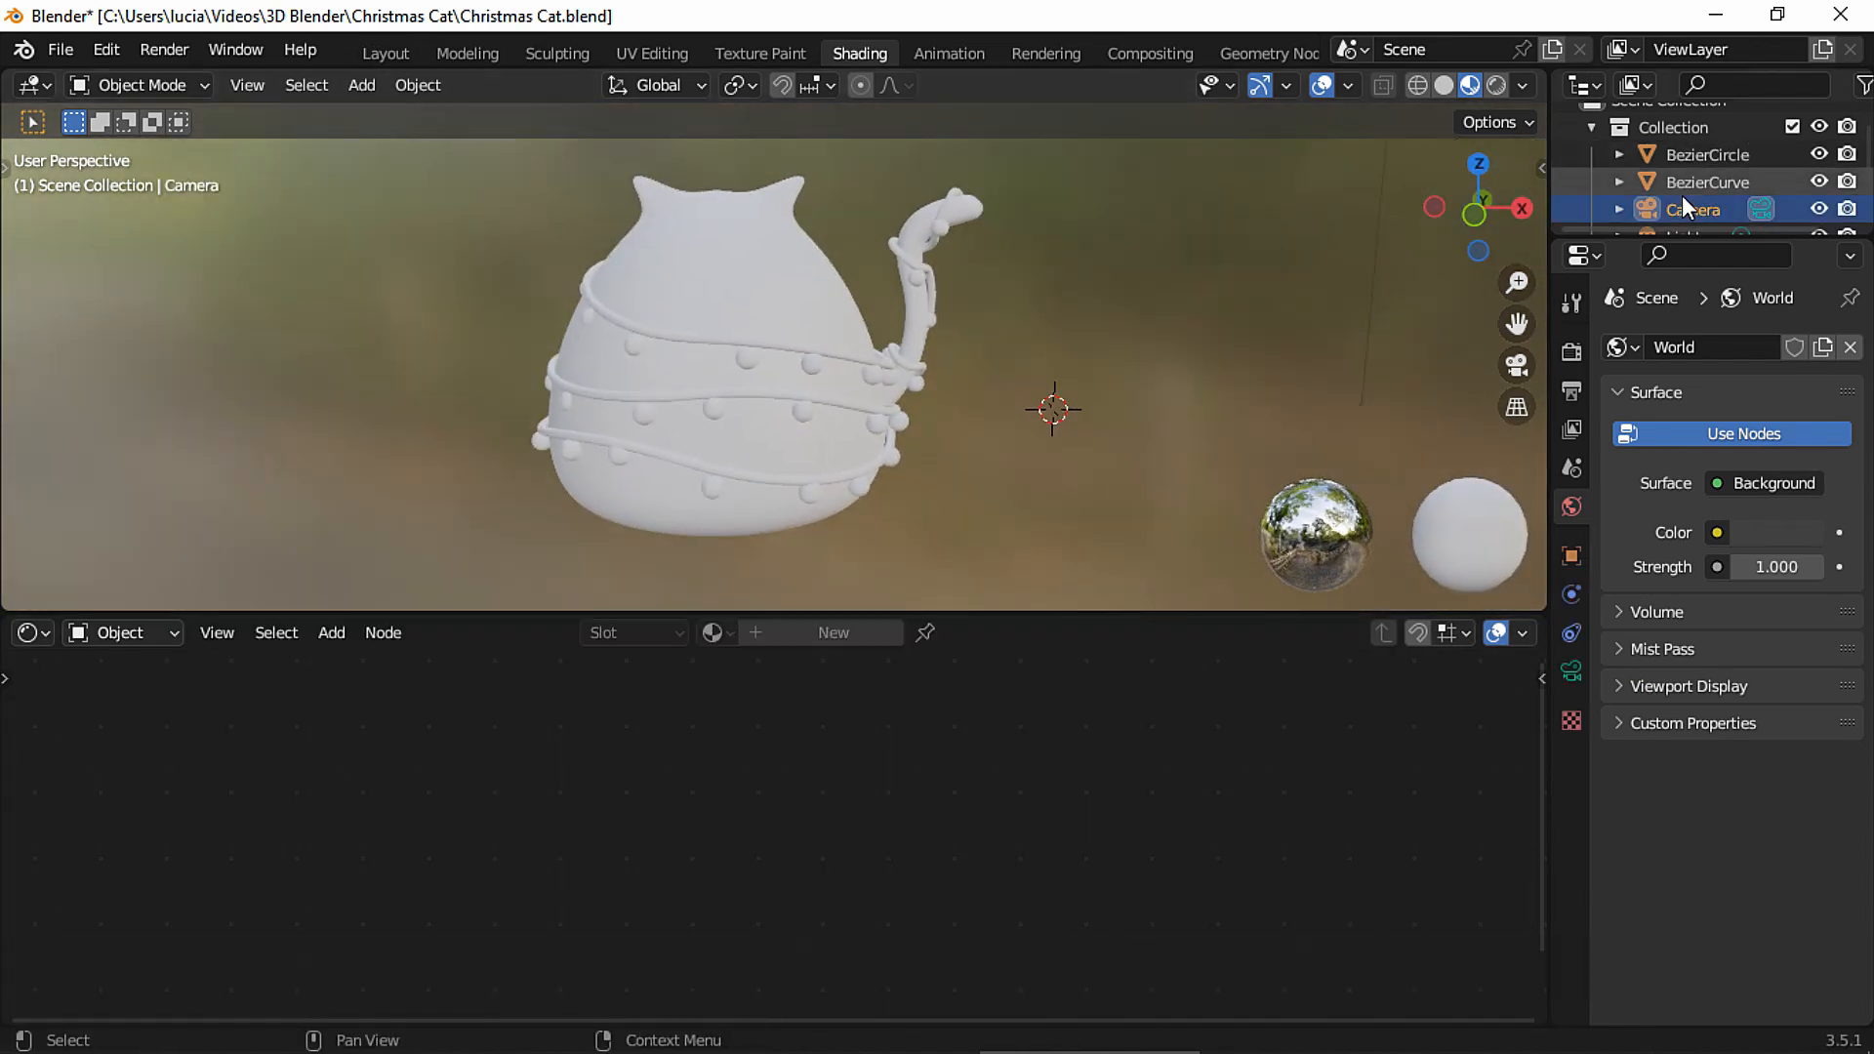
# Align the camera to the current view and enable Scene Lights and Scene World in the viewport shading.
pyautogui.hotkey('ctrl', 'alt', '0')
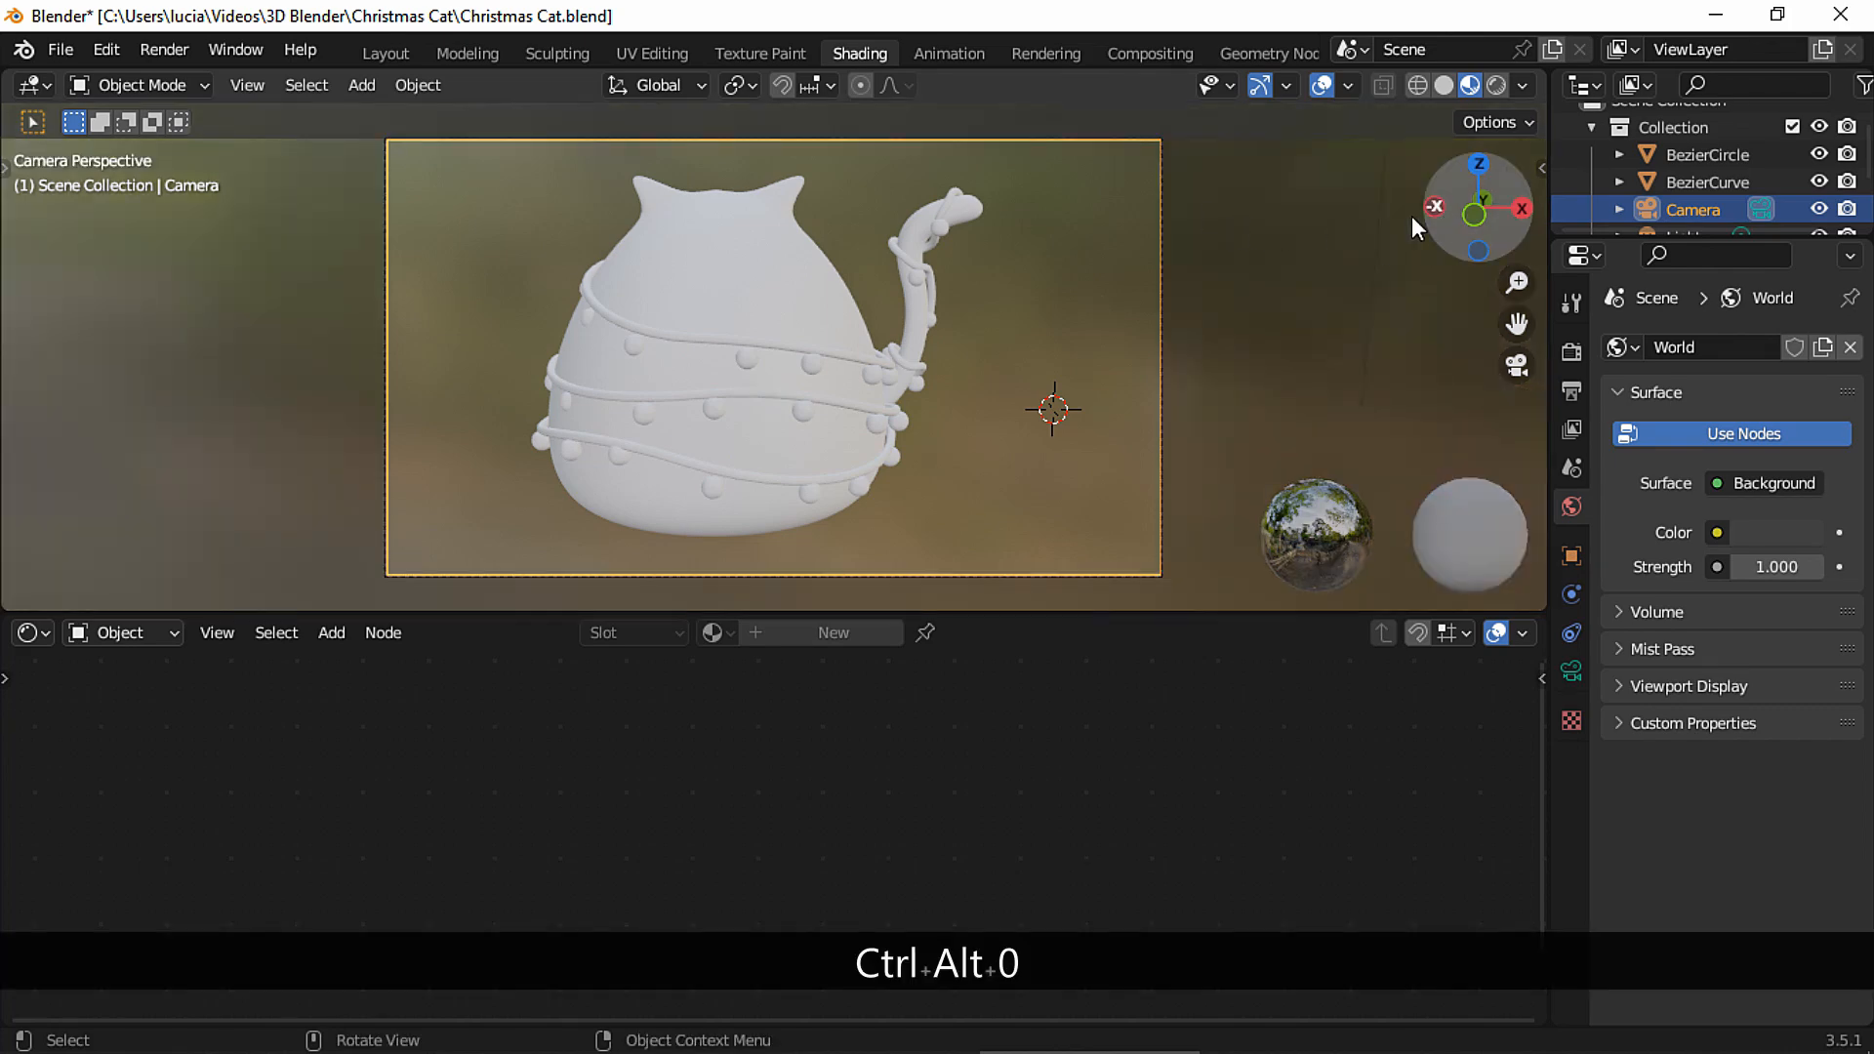
pyautogui.click(1523, 85)
pyautogui.click(1366, 219)
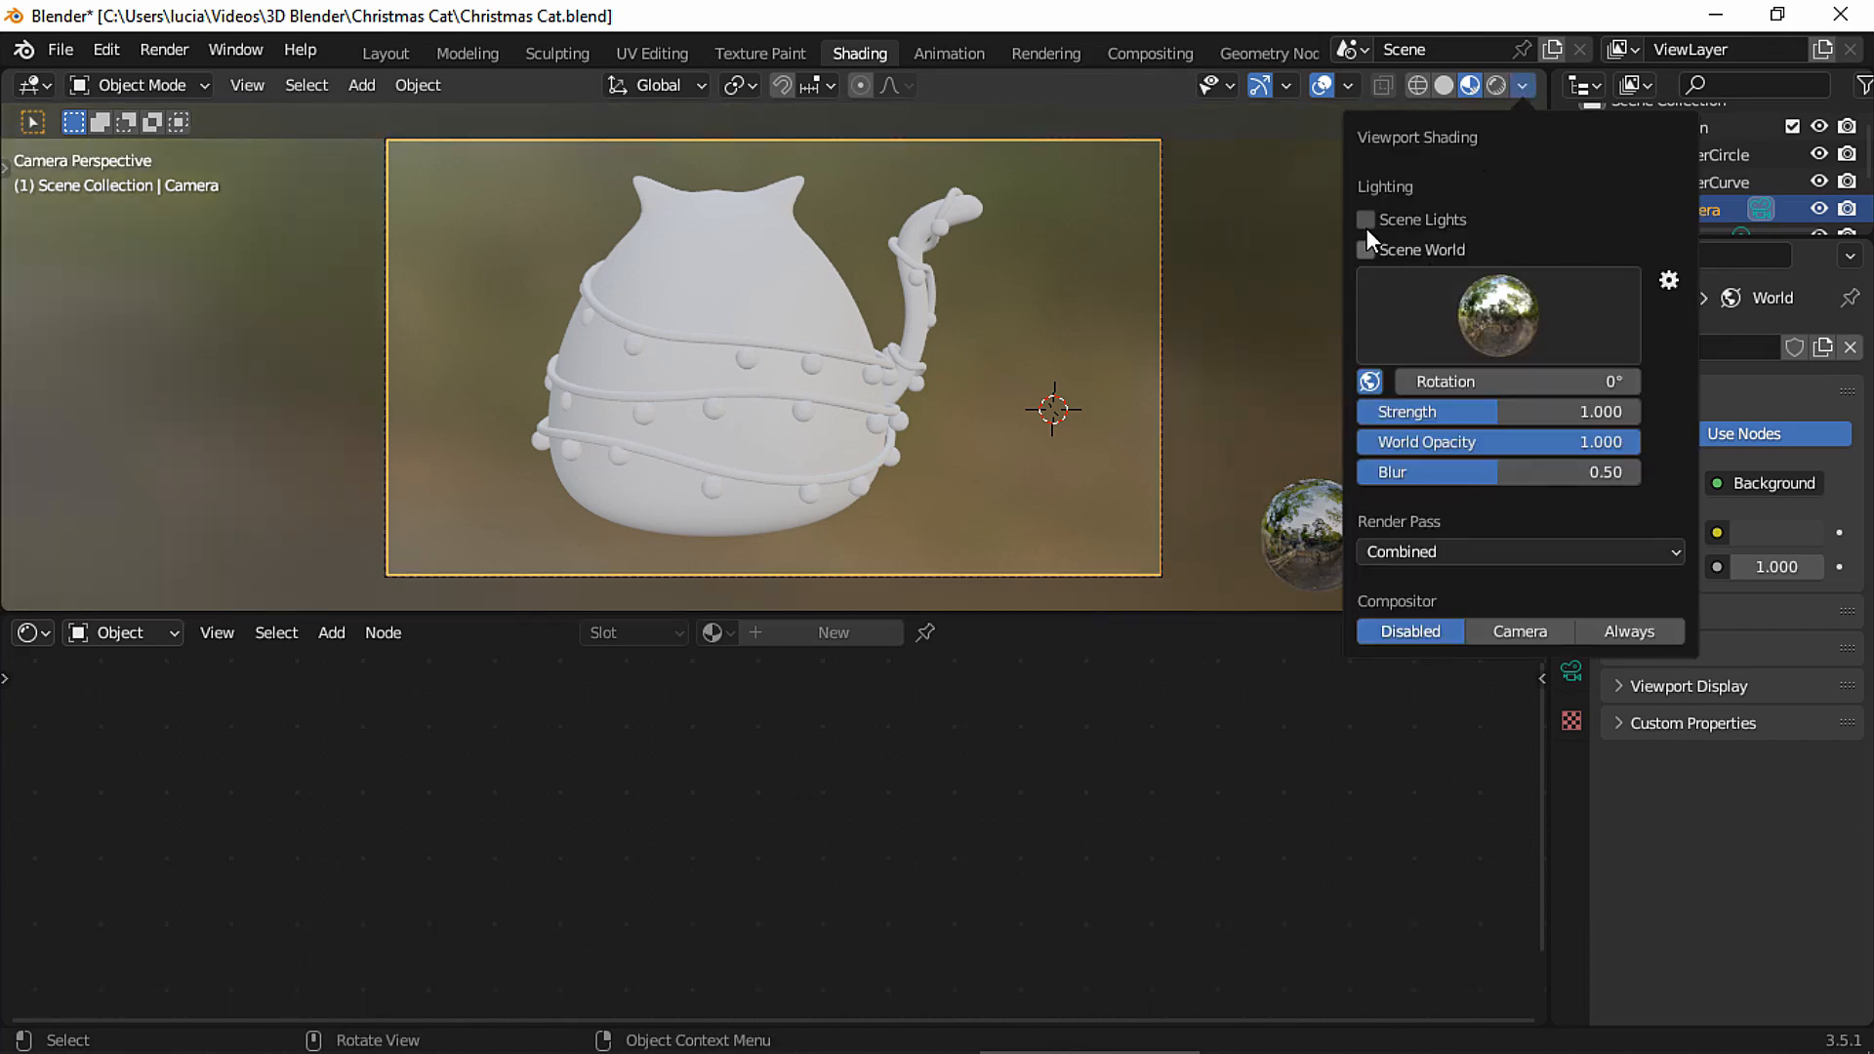
pyautogui.click(1366, 248)
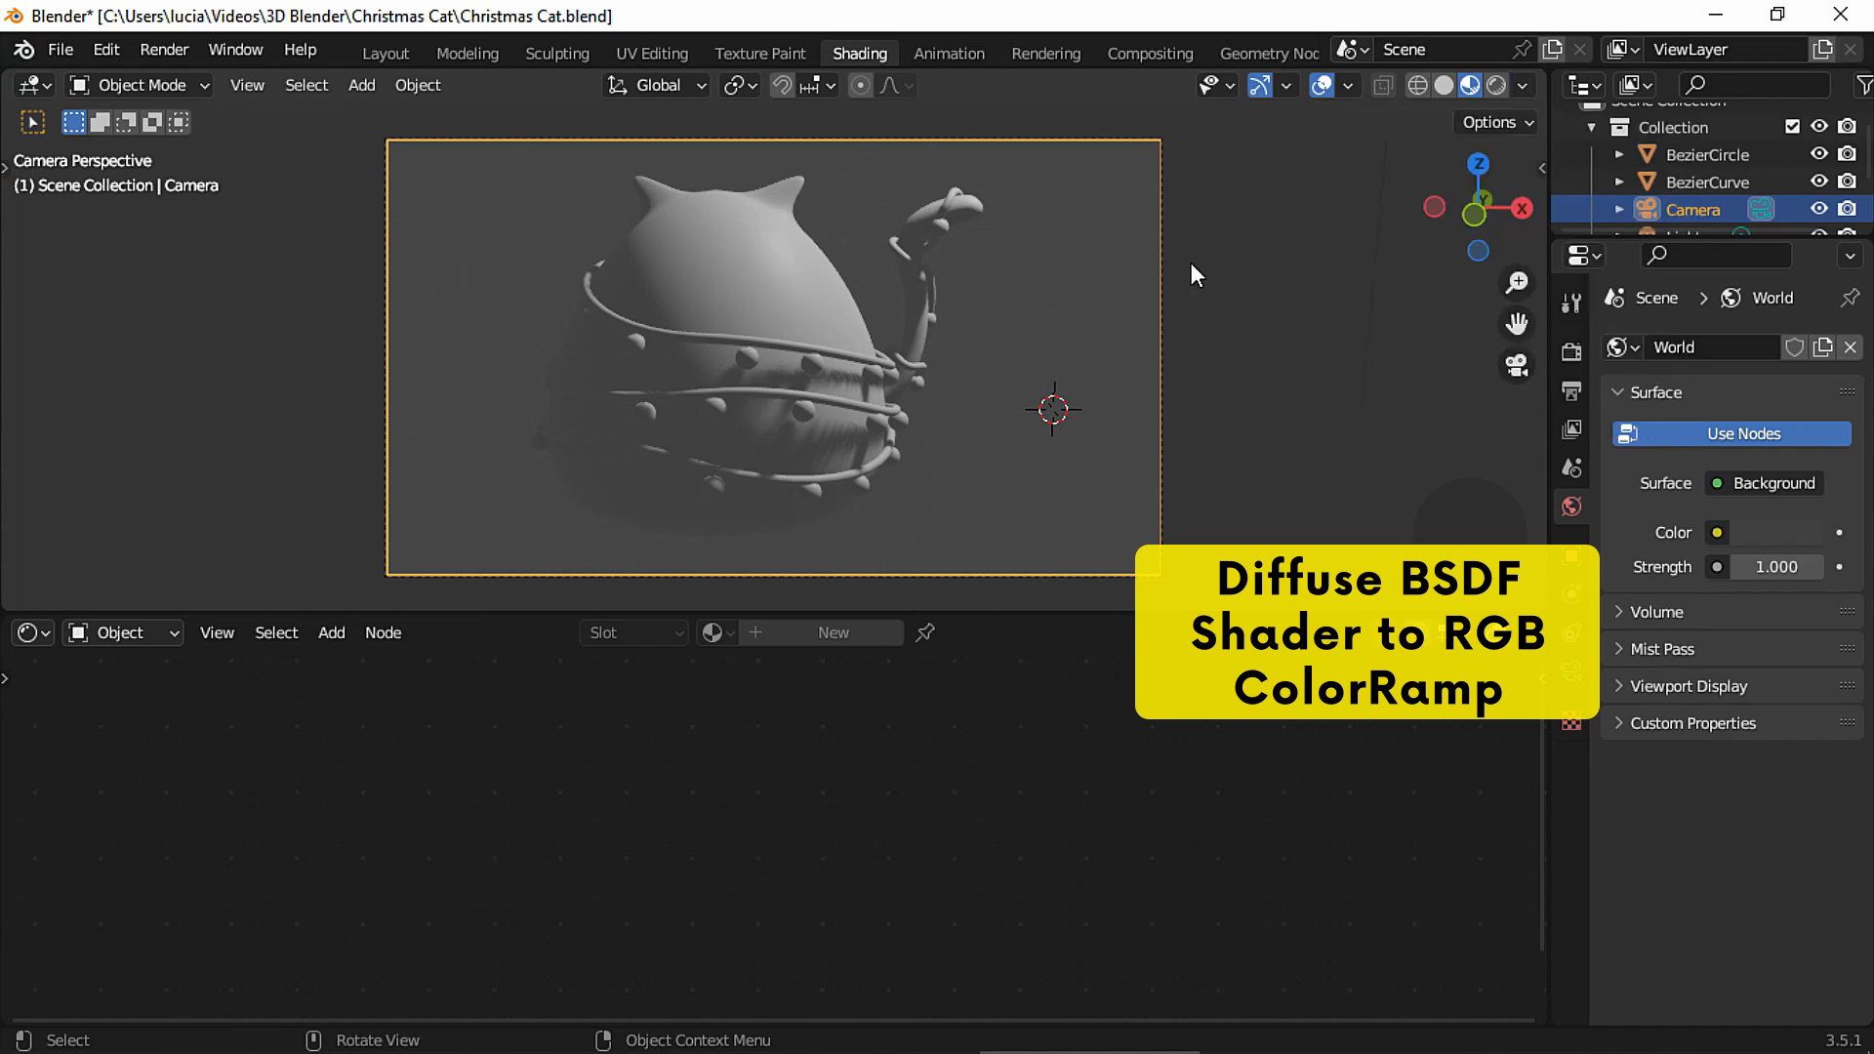
# Assign the existing Material to the cat body and set its ColorRamp to Constant interpolation with the white stop at about 0.068.
pyautogui.click(787, 314)
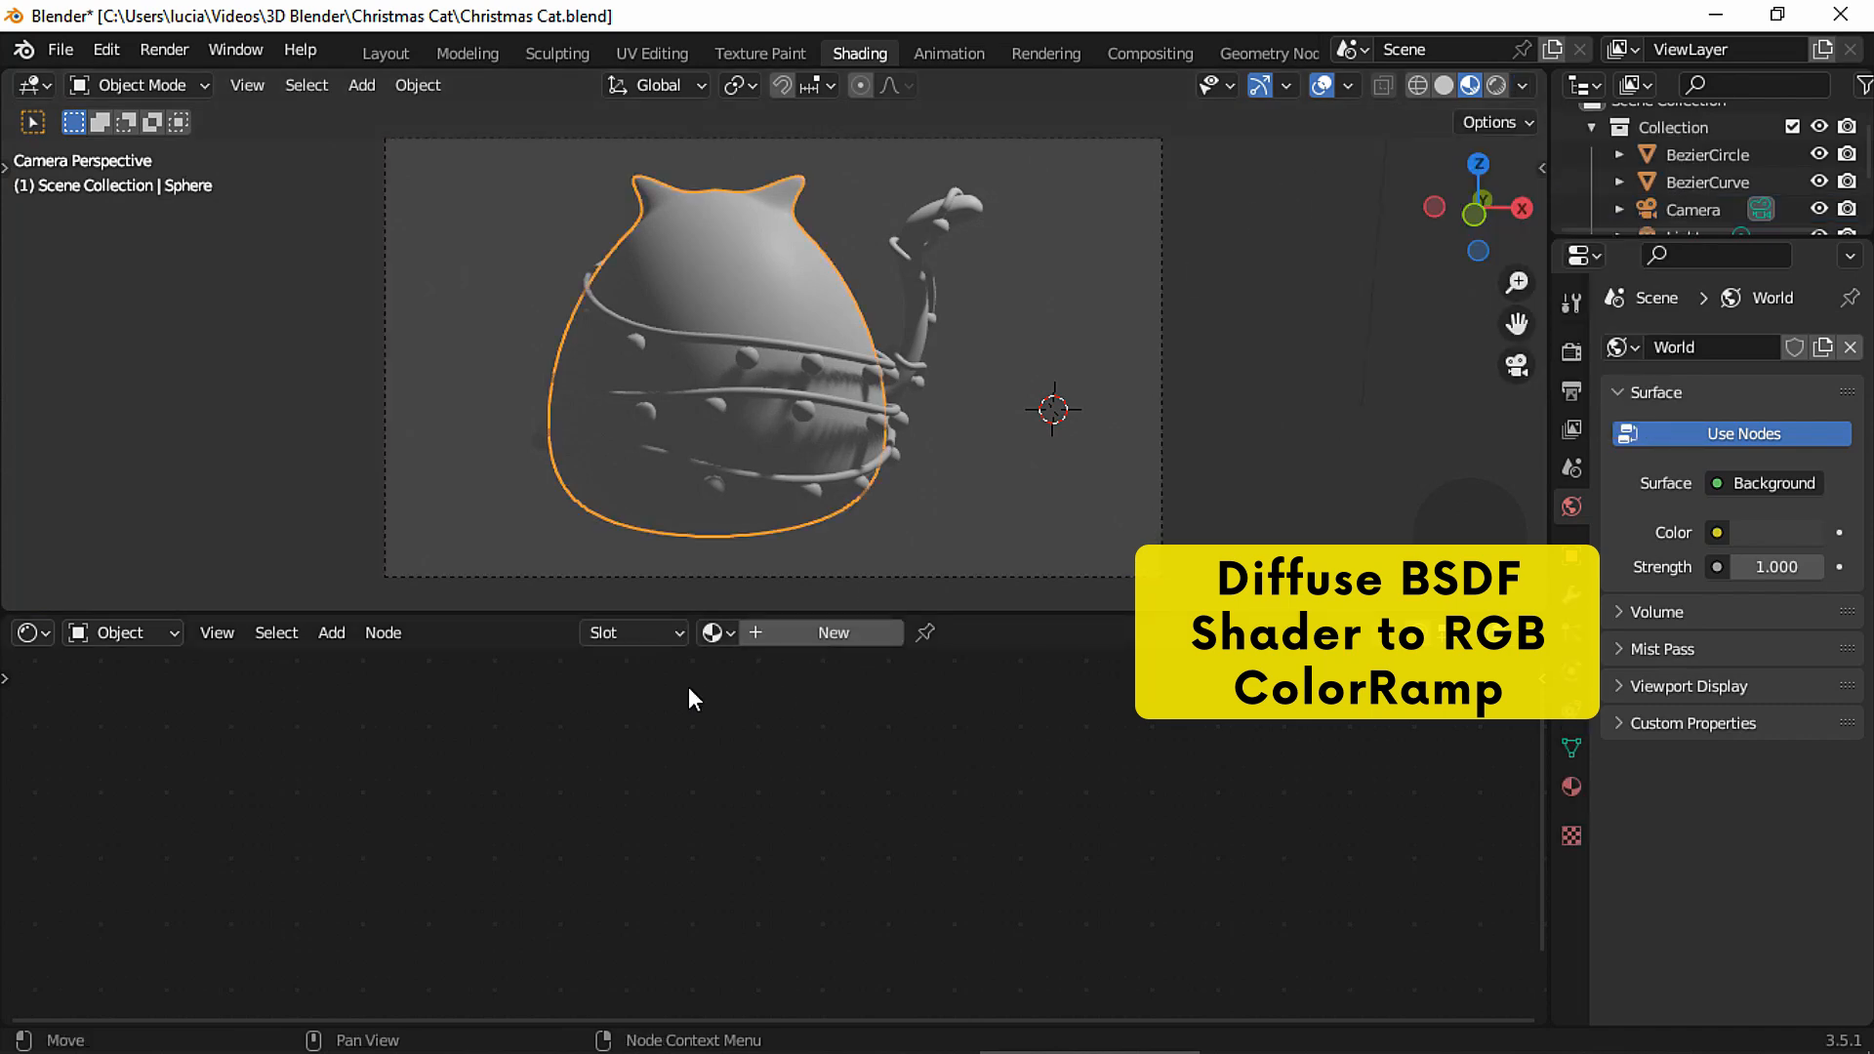
pyautogui.click(717, 632)
pyautogui.click(733, 673)
pyautogui.click(1099, 814)
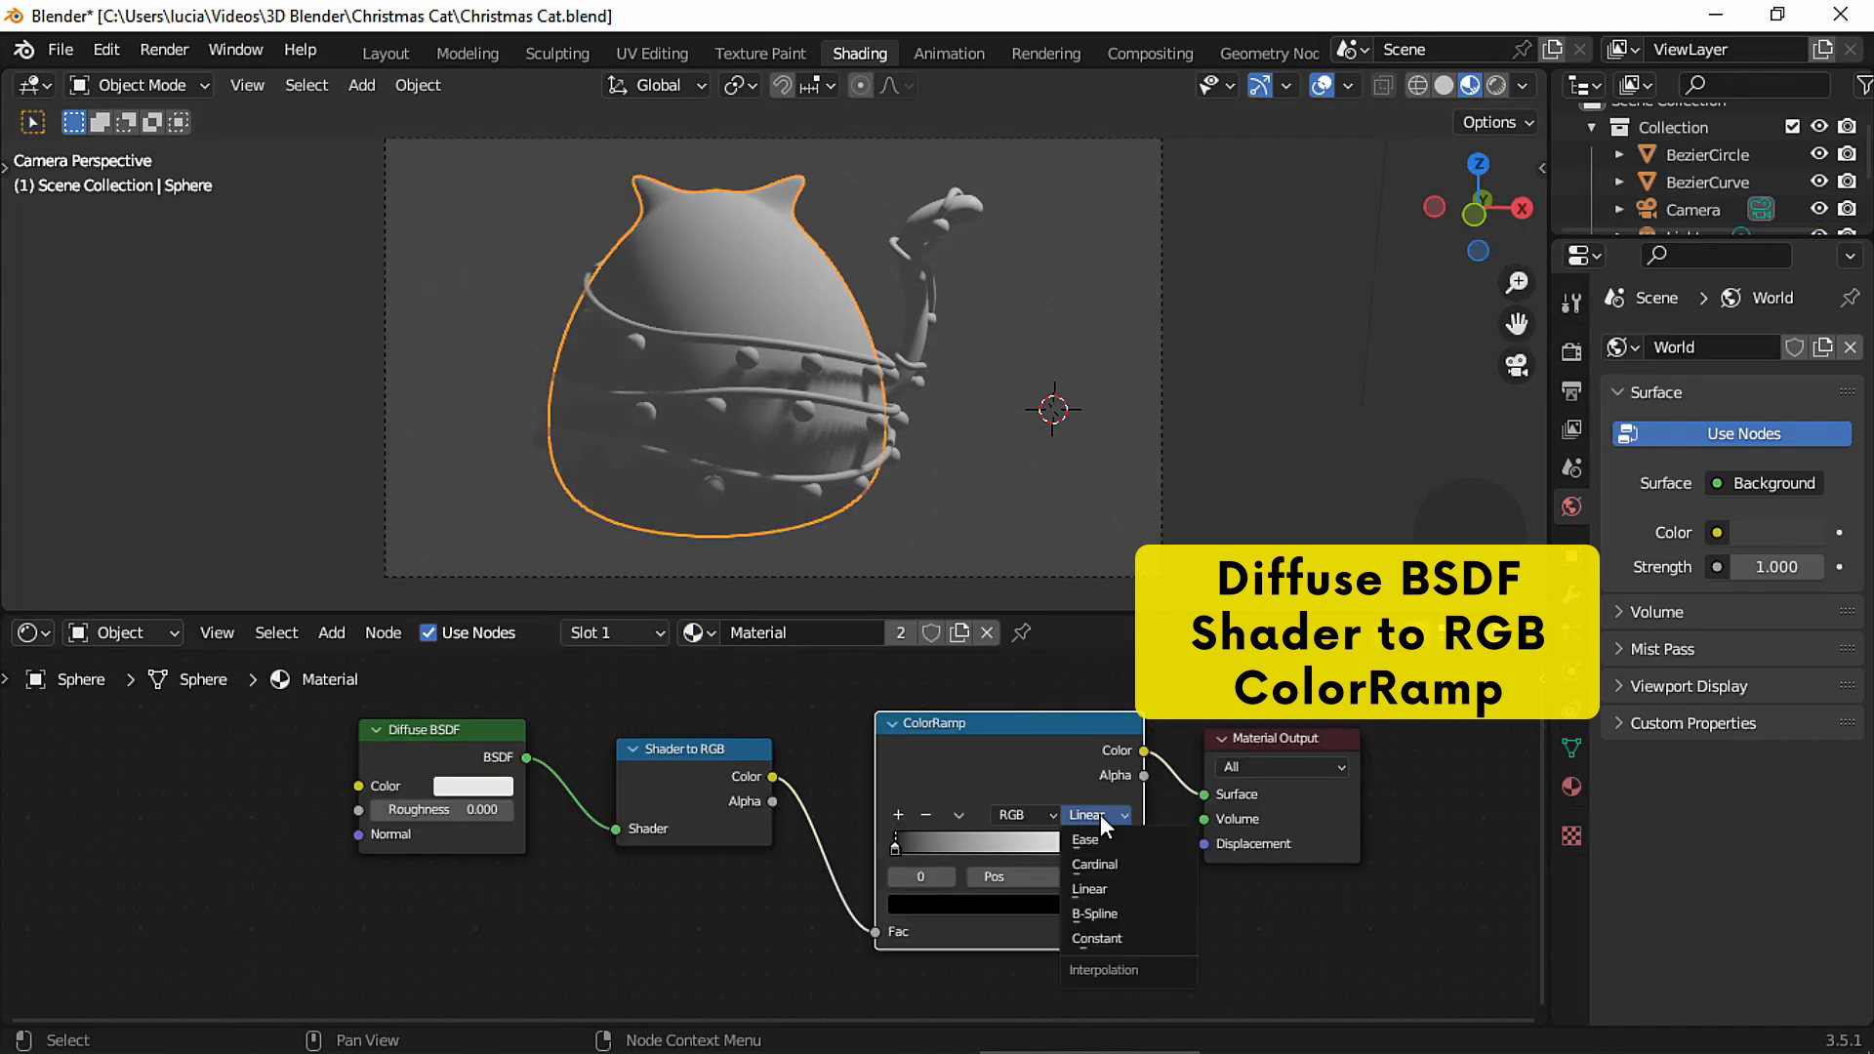
pyautogui.click(1116, 938)
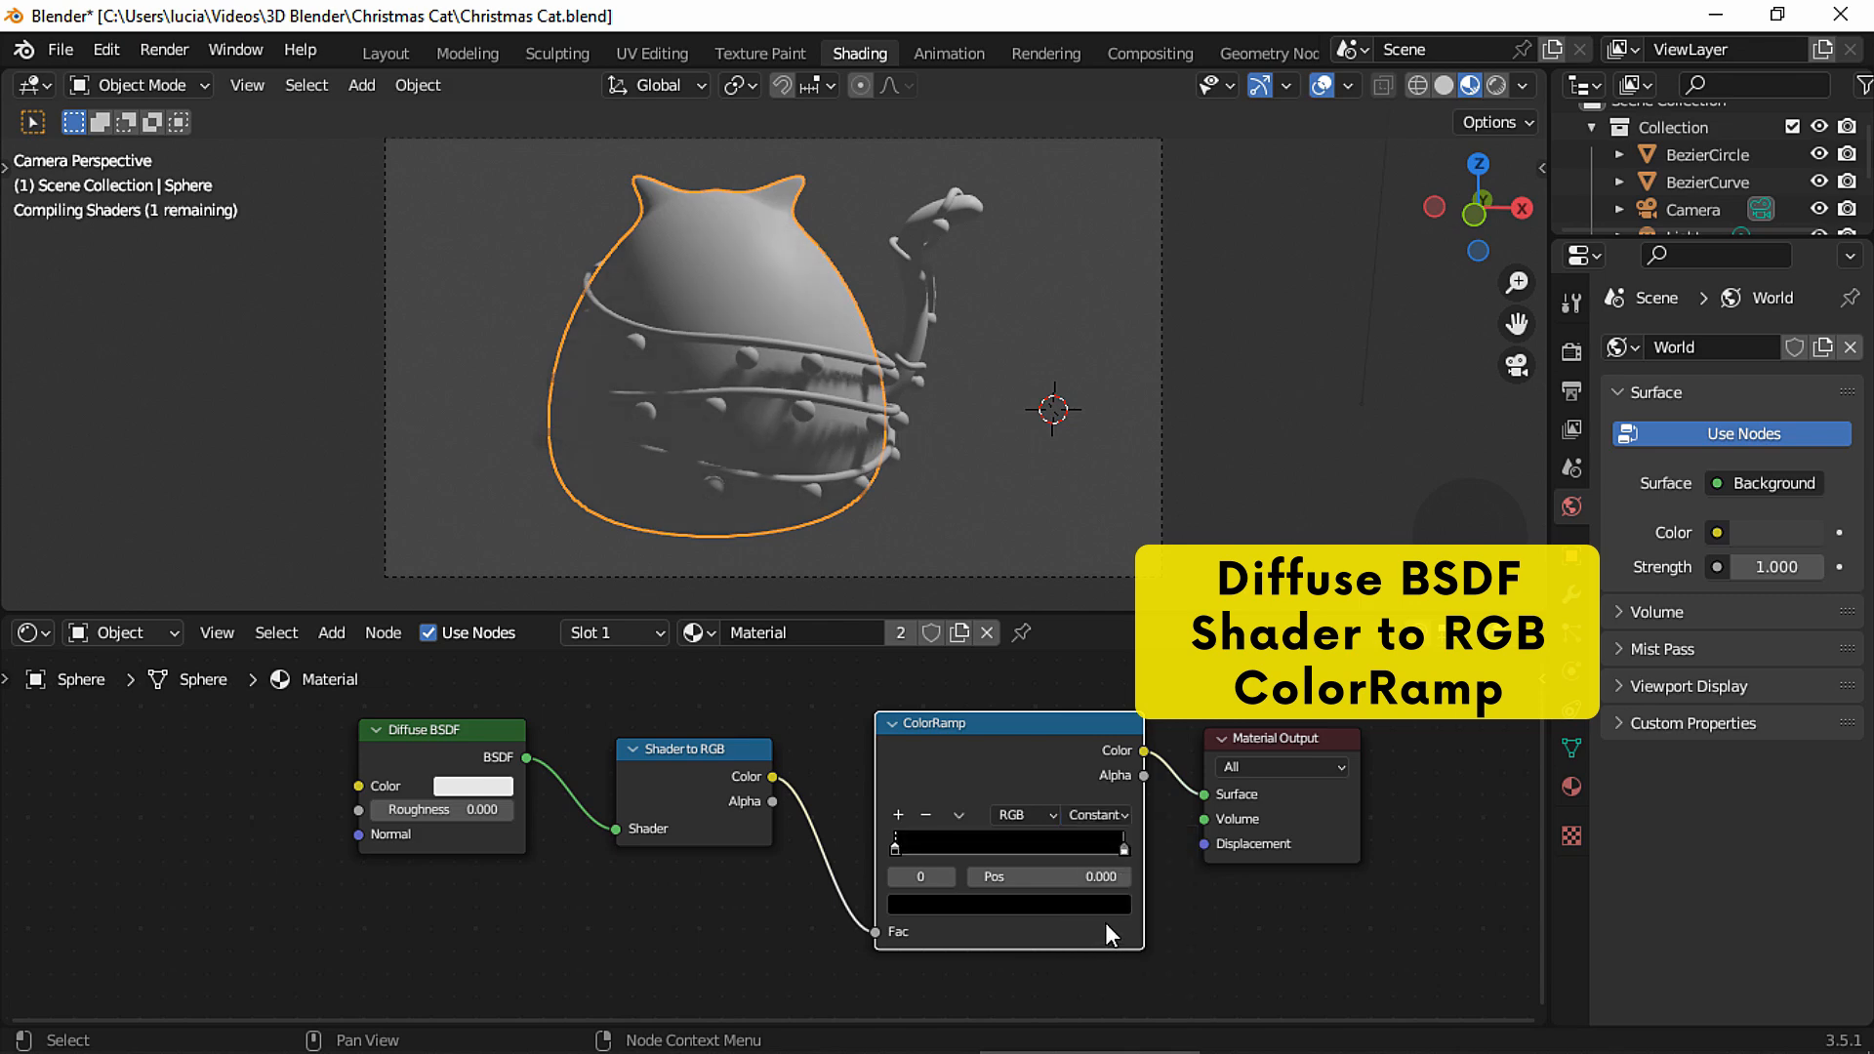
pyautogui.moveTo(1124, 848); pyautogui.dragTo(911, 841)
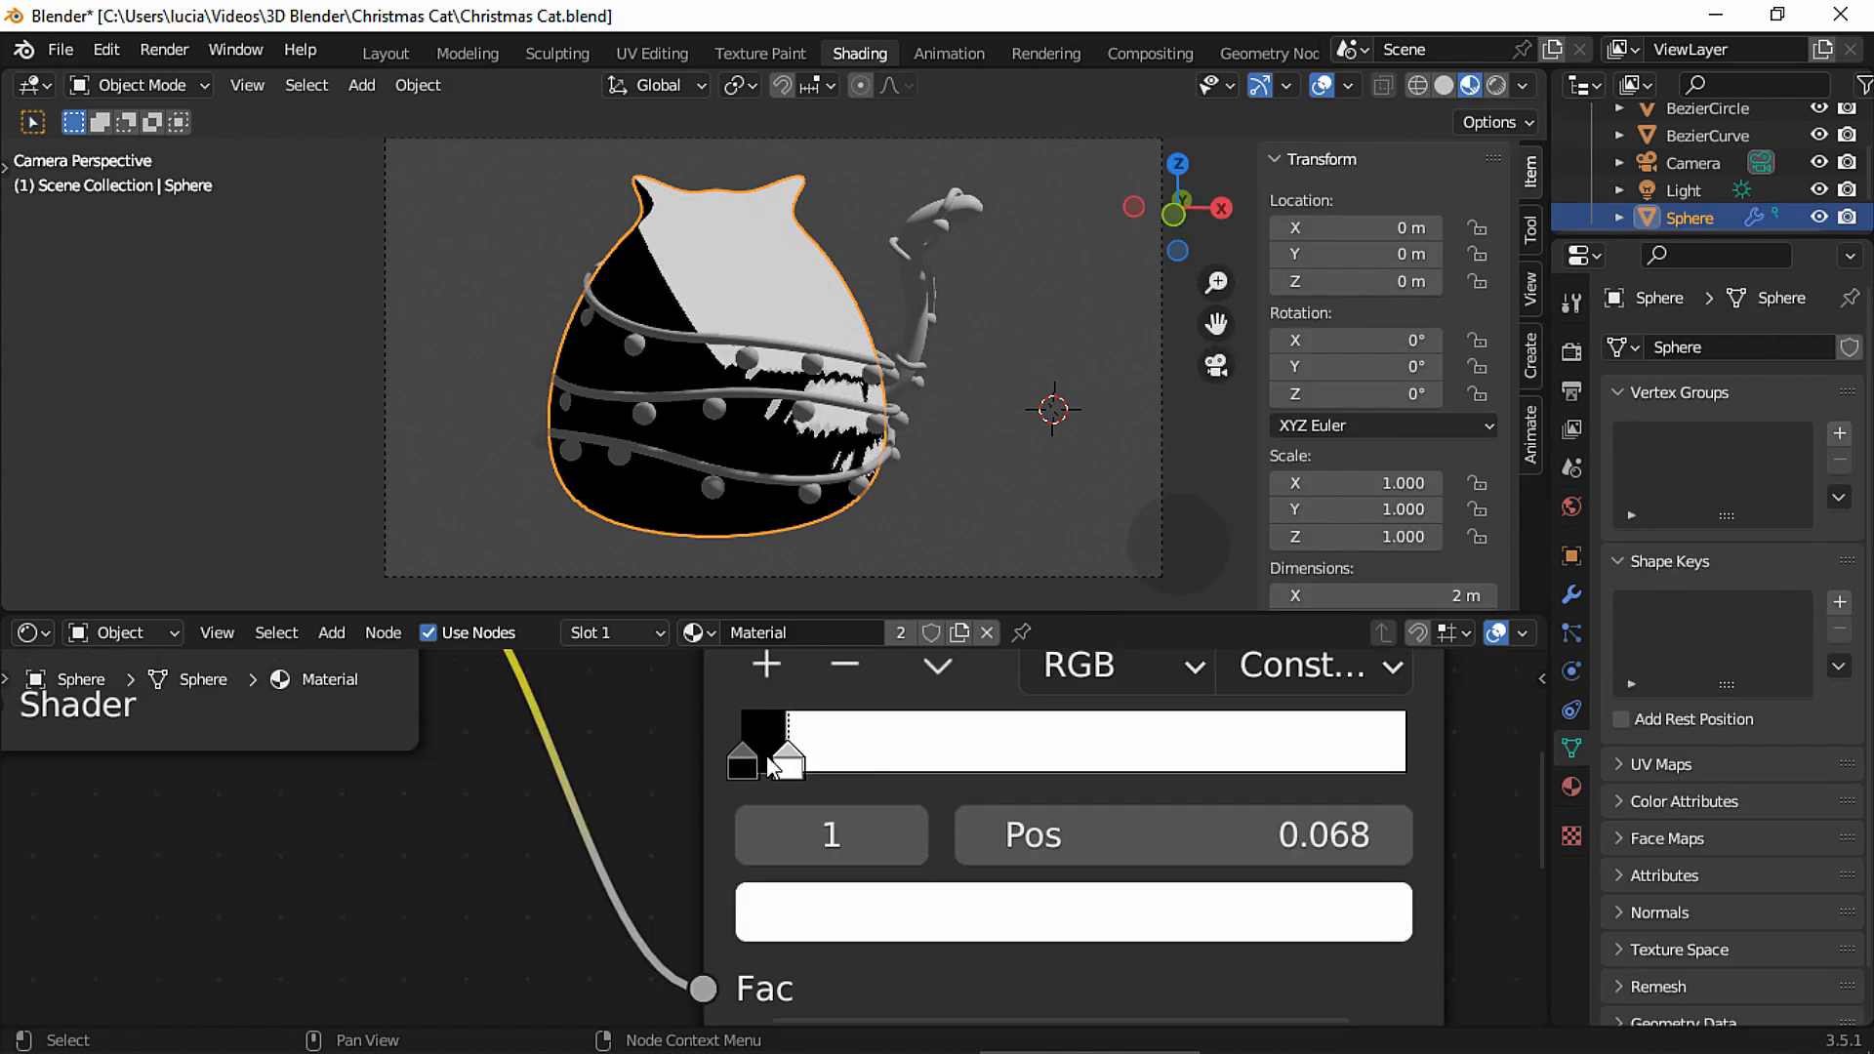
# Add Texture Coordinate and Mapping nodes, link Mapping's Vector to the Diffuse BSDF Color, and remove the Image Texture node.
pyautogui.hotkey('ctrl', 't')
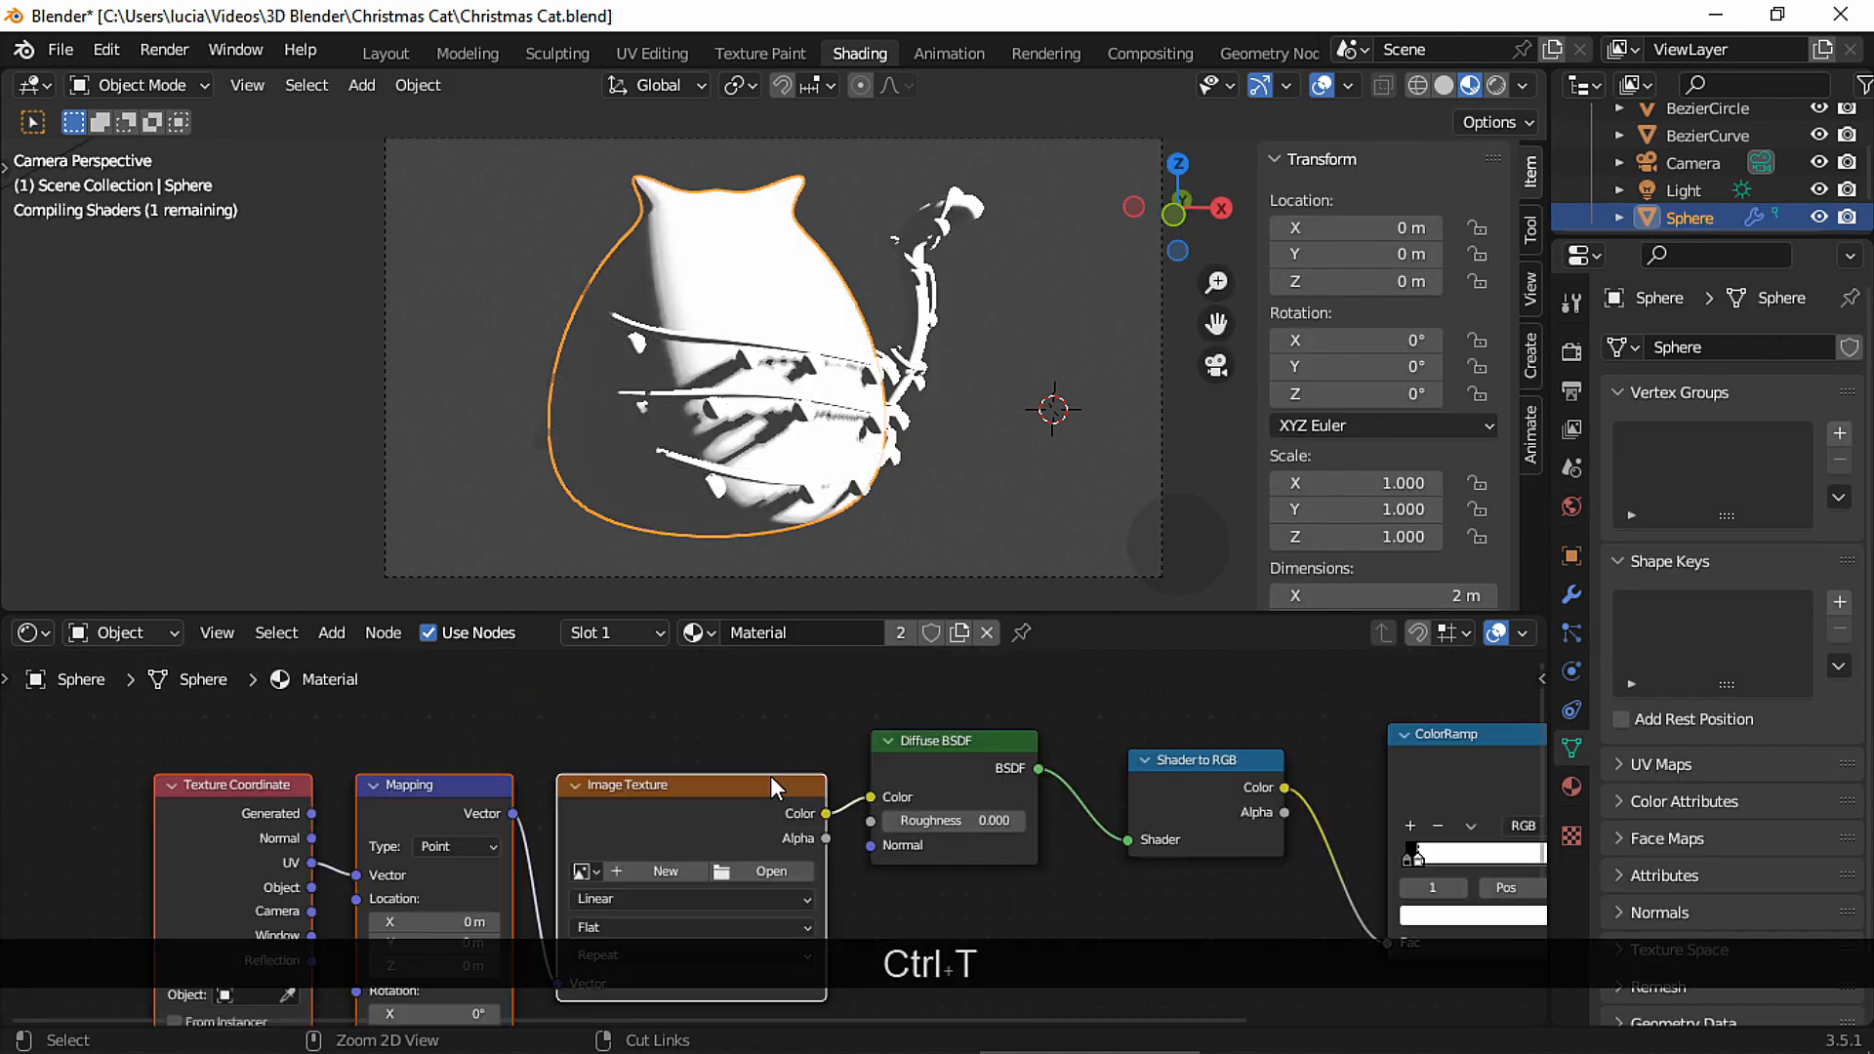
pyautogui.moveTo(558, 984); pyautogui.dragTo(872, 799)
pyautogui.press('Delete')
pyautogui.moveTo(610, 728); pyautogui.dragTo(156, 893)
pyautogui.moveTo(469, 786); pyautogui.dragTo(710, 731)
pyautogui.moveTo(553, 758); pyautogui.dragTo(597, 820)
# Change the scene Light's type to Sun.
pyautogui.click(1684, 190)
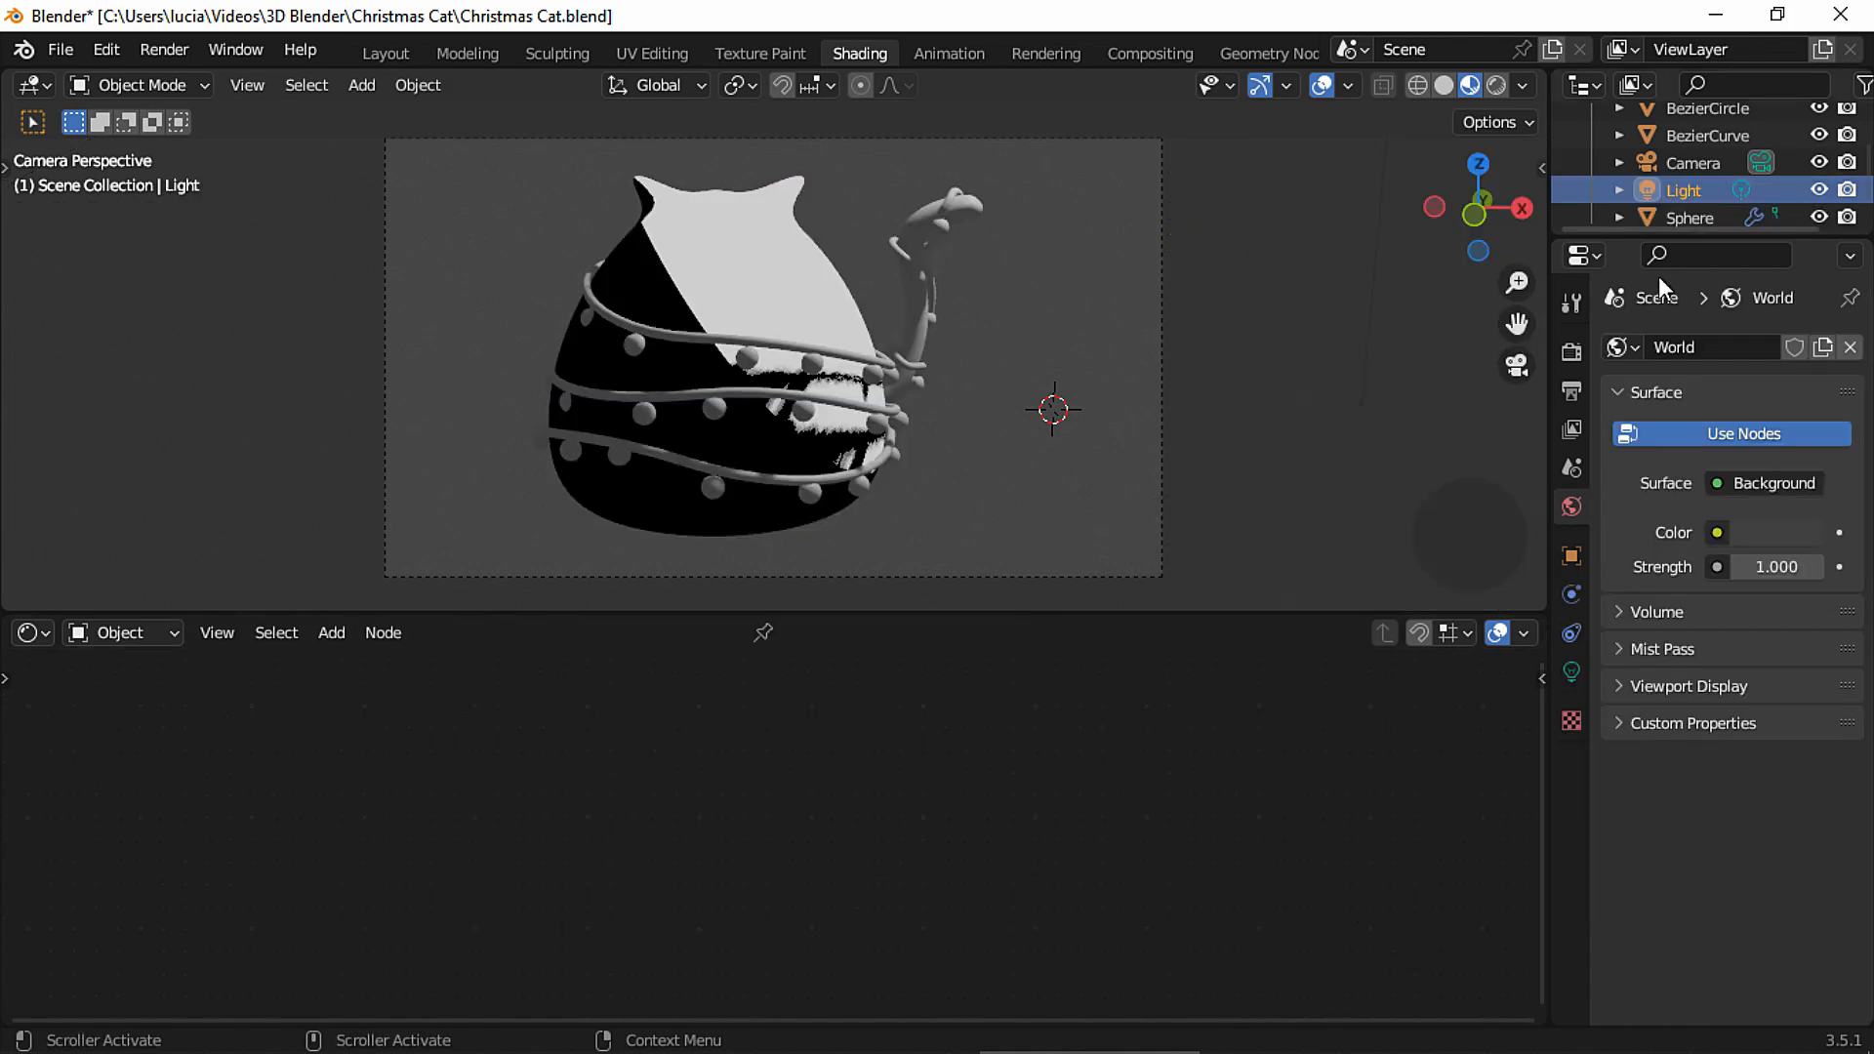
pyautogui.click(1572, 672)
pyautogui.click(1691, 469)
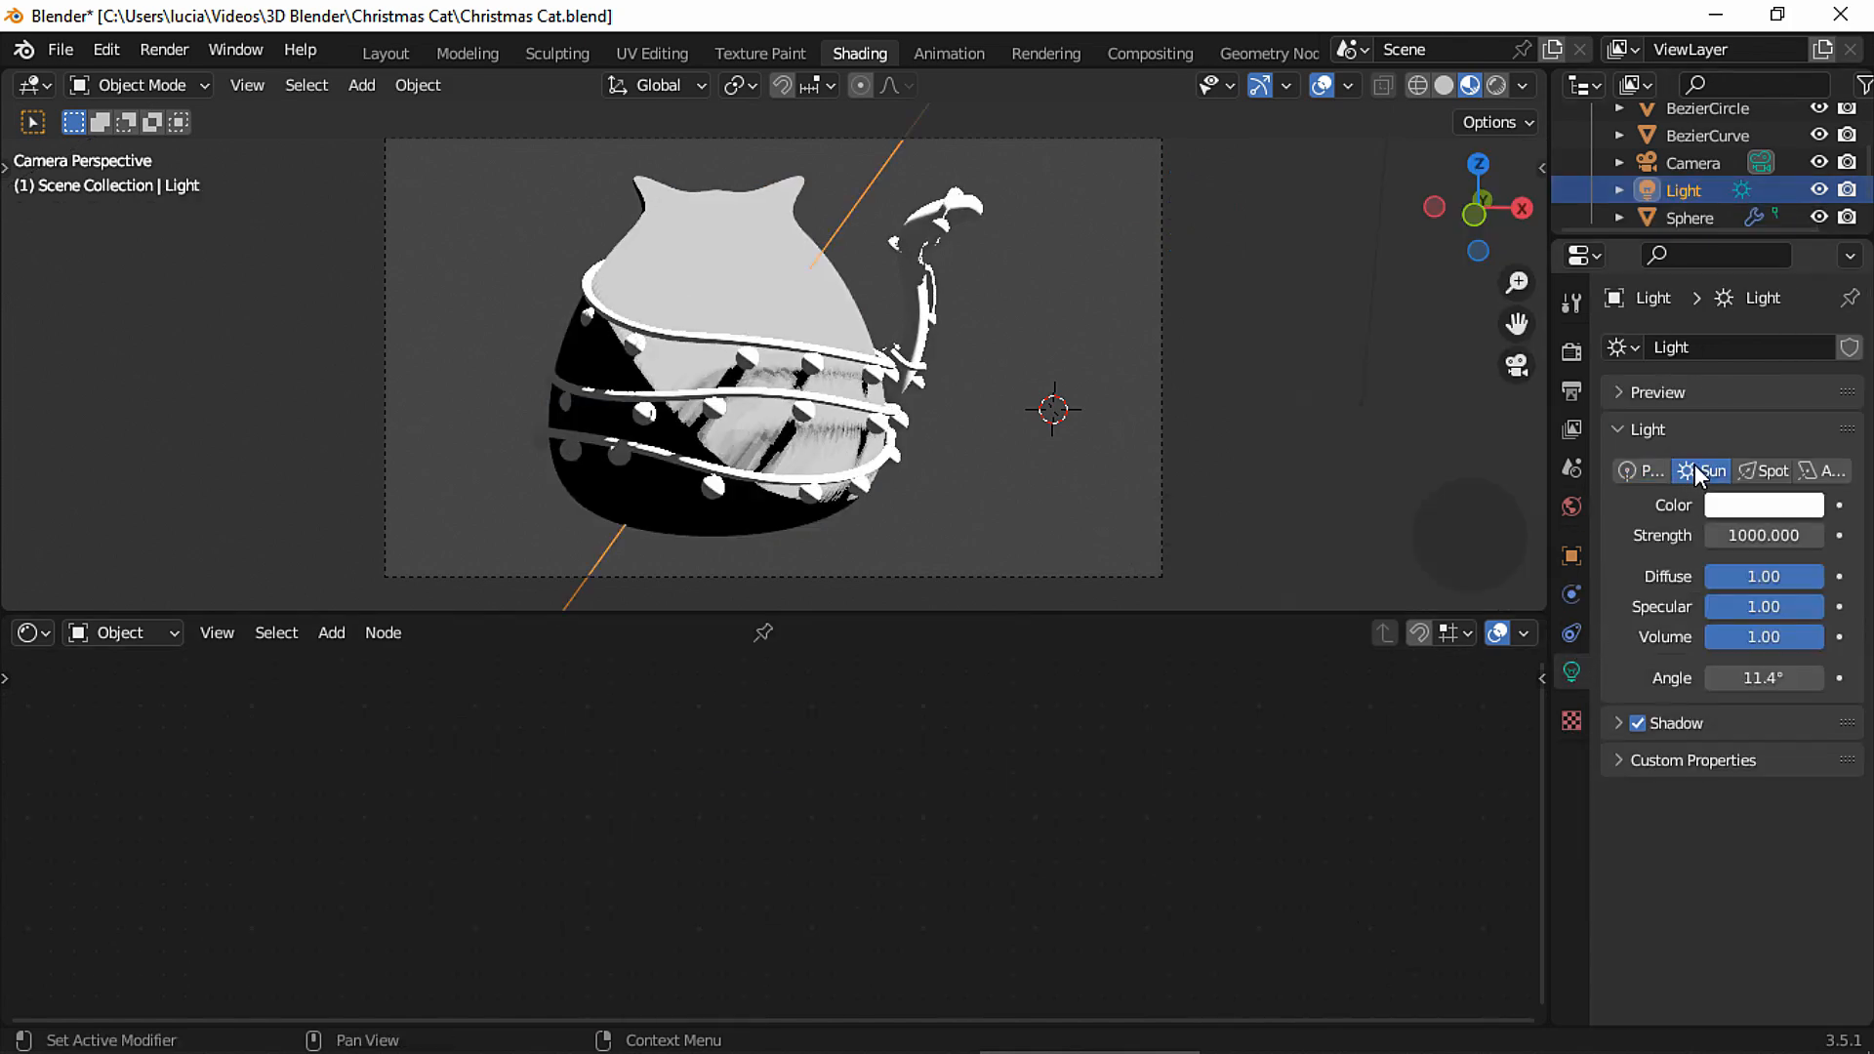
# Rotate the sun light so only the body's left edge stays in shadow, fine-tuning its X rotation.
pyautogui.press('n')
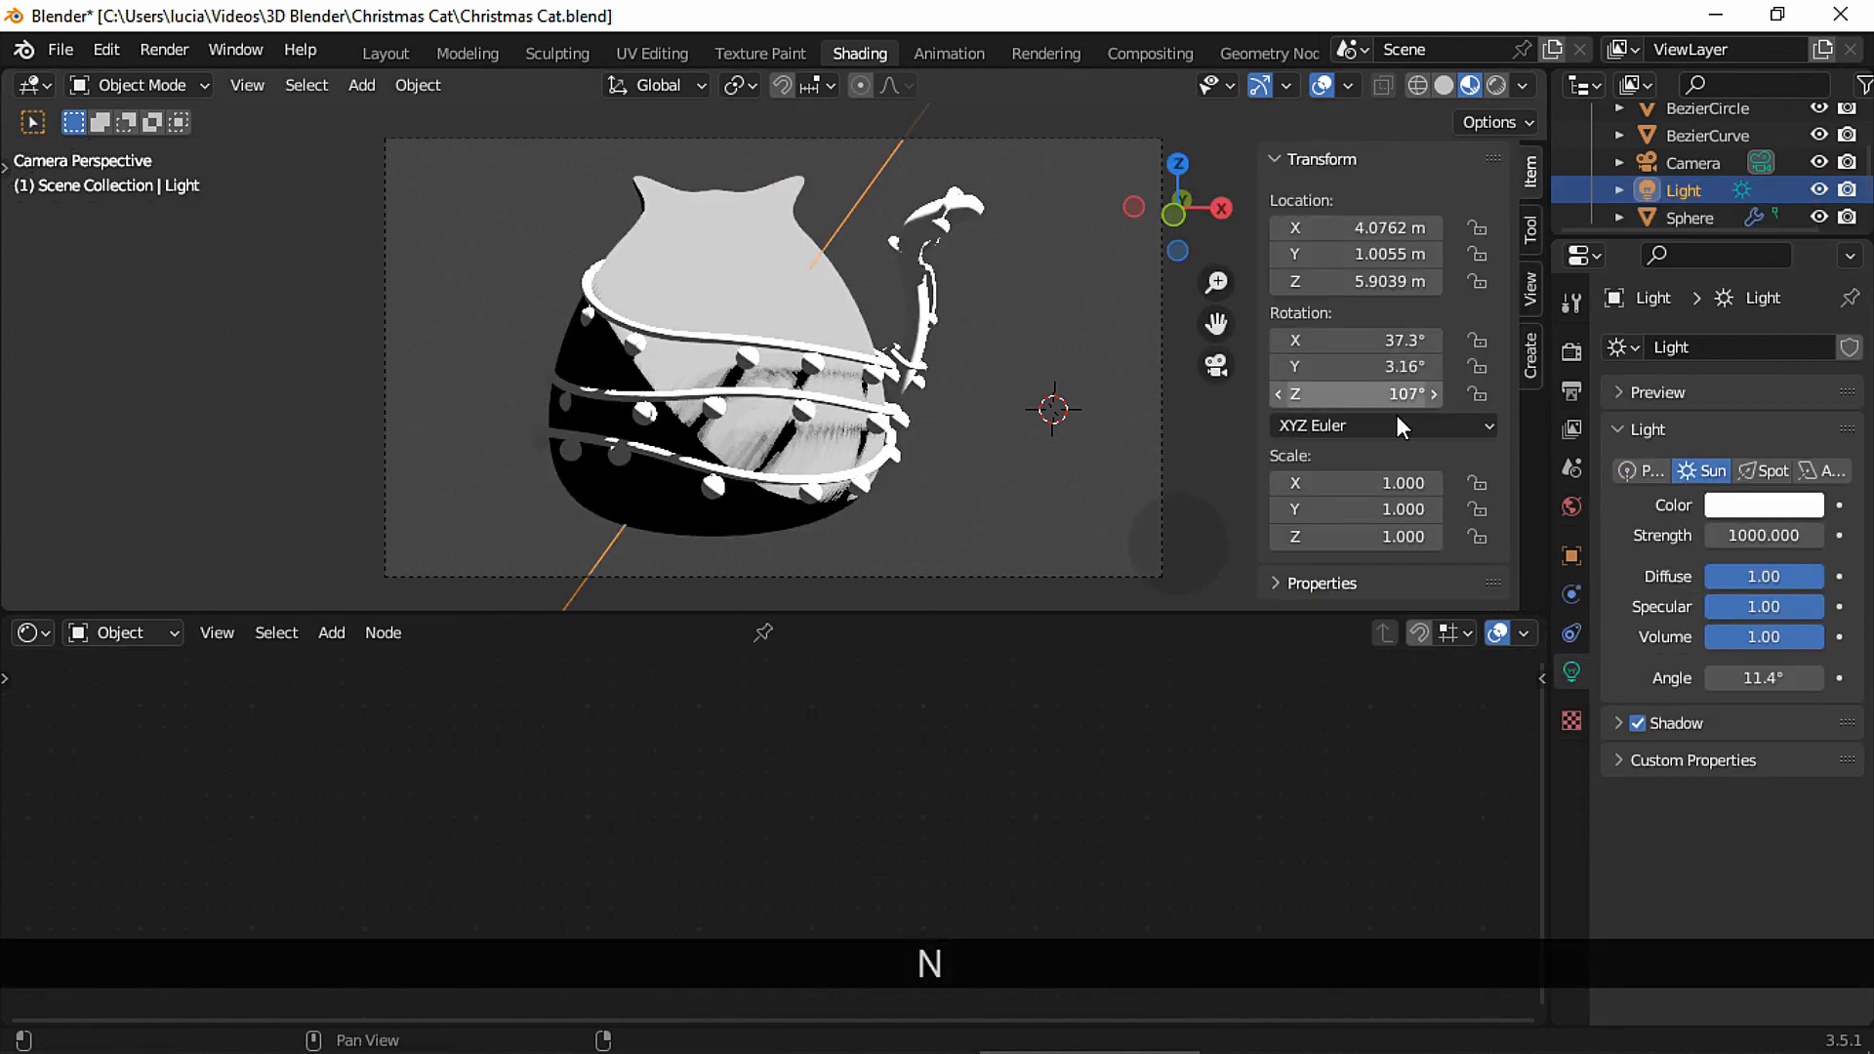
pyautogui.press('r')
pyautogui.click(921, 449)
pyautogui.moveTo(922, 449); pyautogui.dragTo(449, 418)
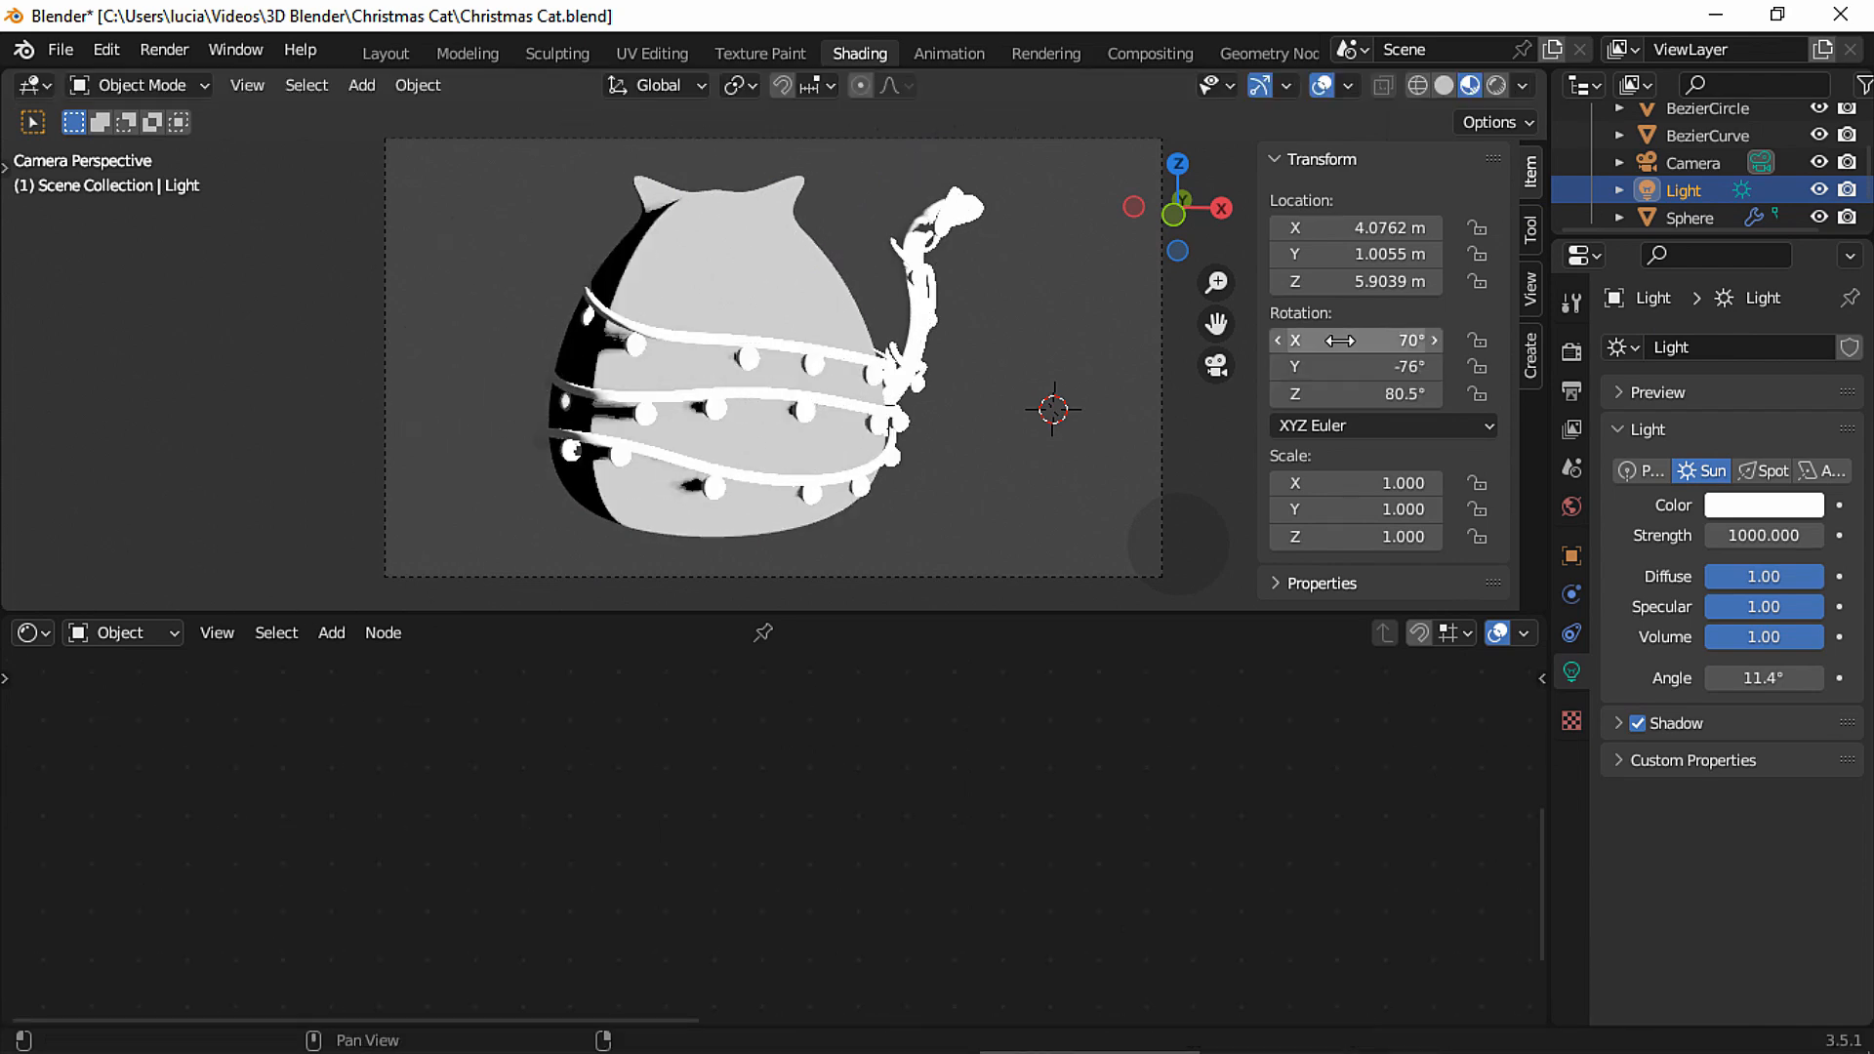
pyautogui.moveTo(1339, 340)
pyautogui.mouseDown()
pyautogui.moveTo(1413, 334)
pyautogui.moveTo(1144, 347)
pyautogui.moveTo(1199, 384)
pyautogui.mouseUp()
pyautogui.moveTo(1328, 340); pyautogui.dragTo(1287, 340)
# Change the body ColorRamp's white stop to a warm off-white, about F7FAED.
pyautogui.click(825, 317)
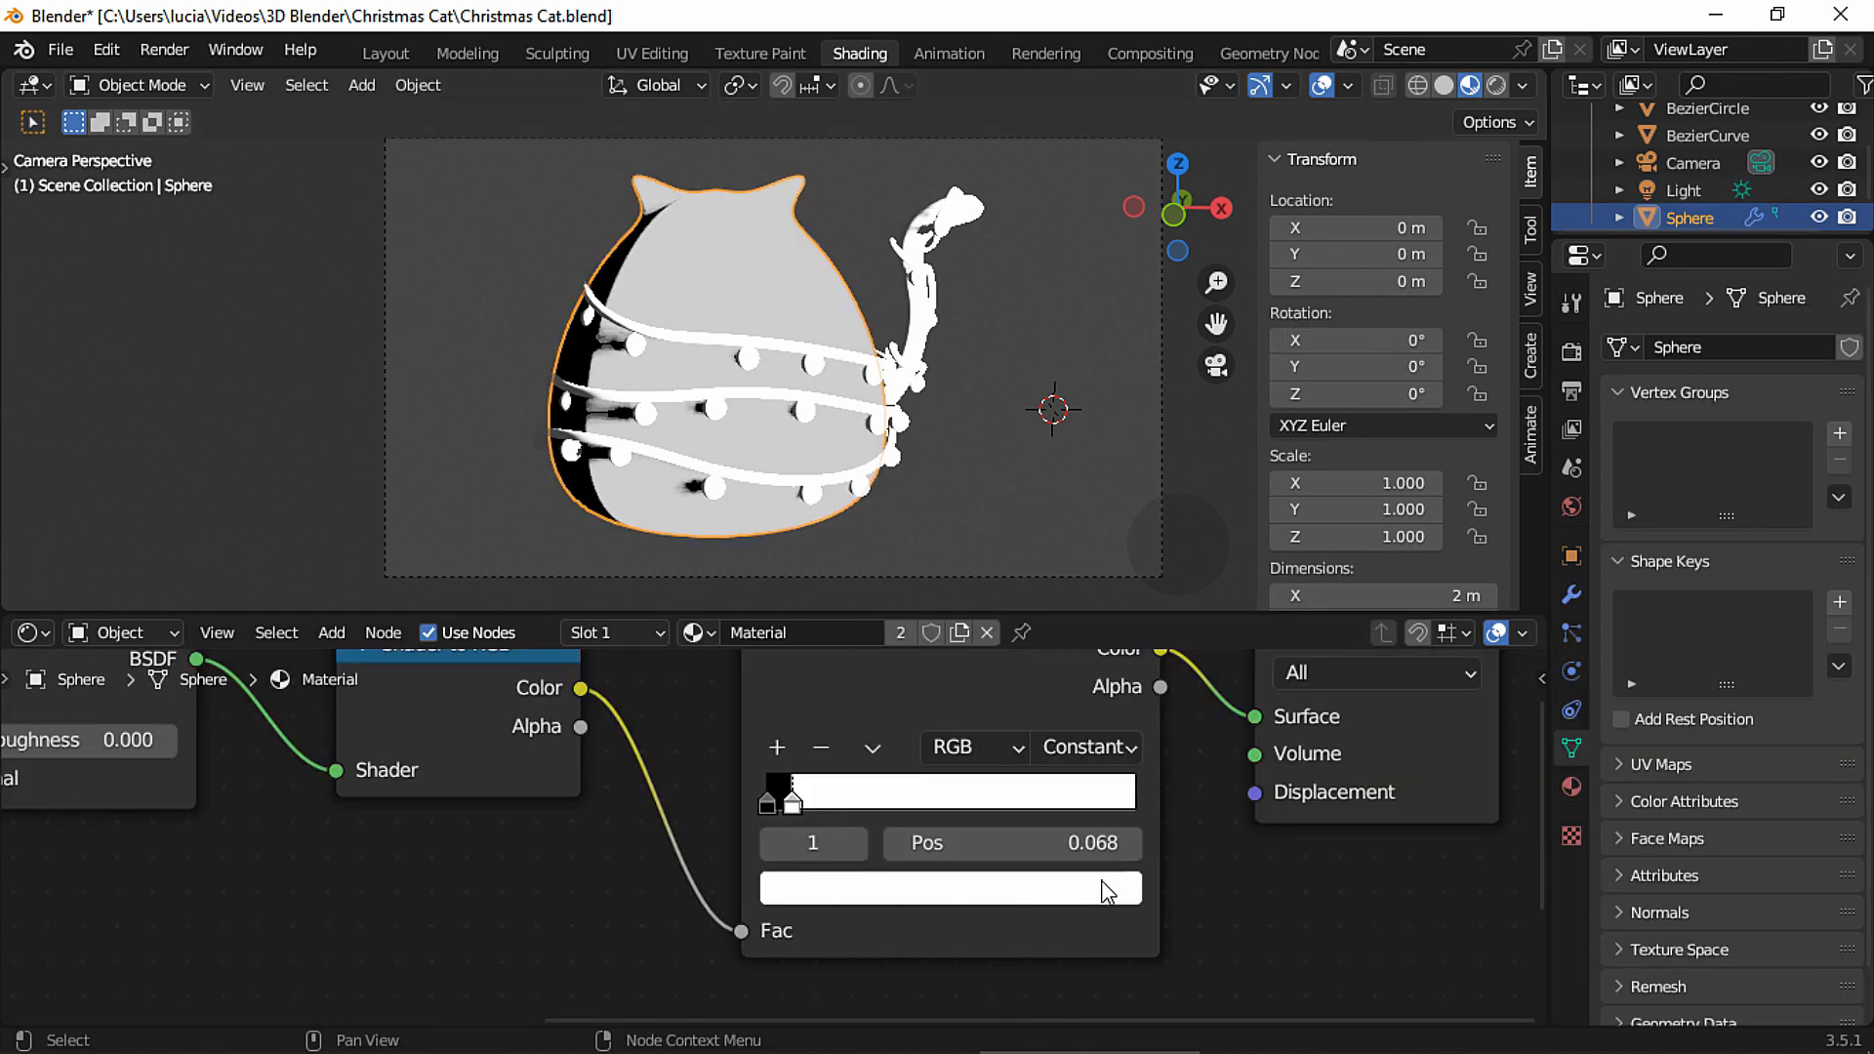
pyautogui.click(1108, 891)
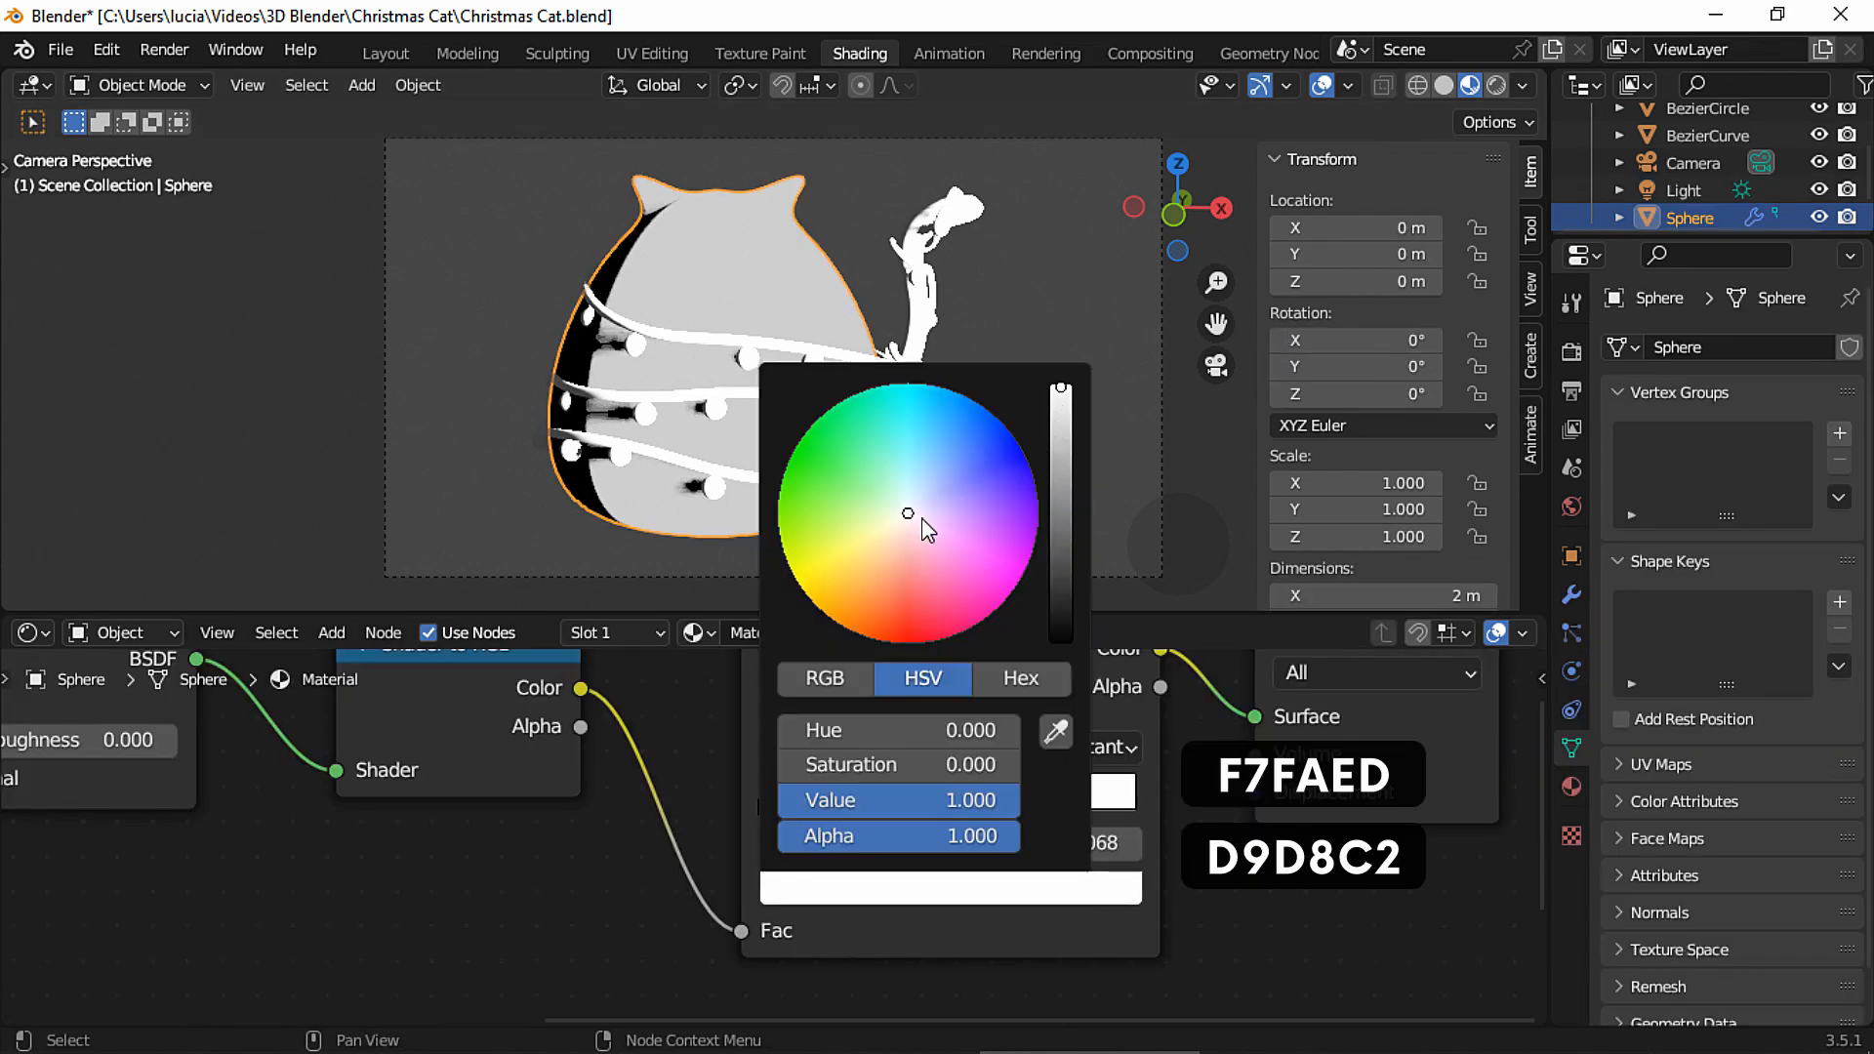
pyautogui.click(897, 514)
pyautogui.moveTo(897, 515); pyautogui.dragTo(900, 514)
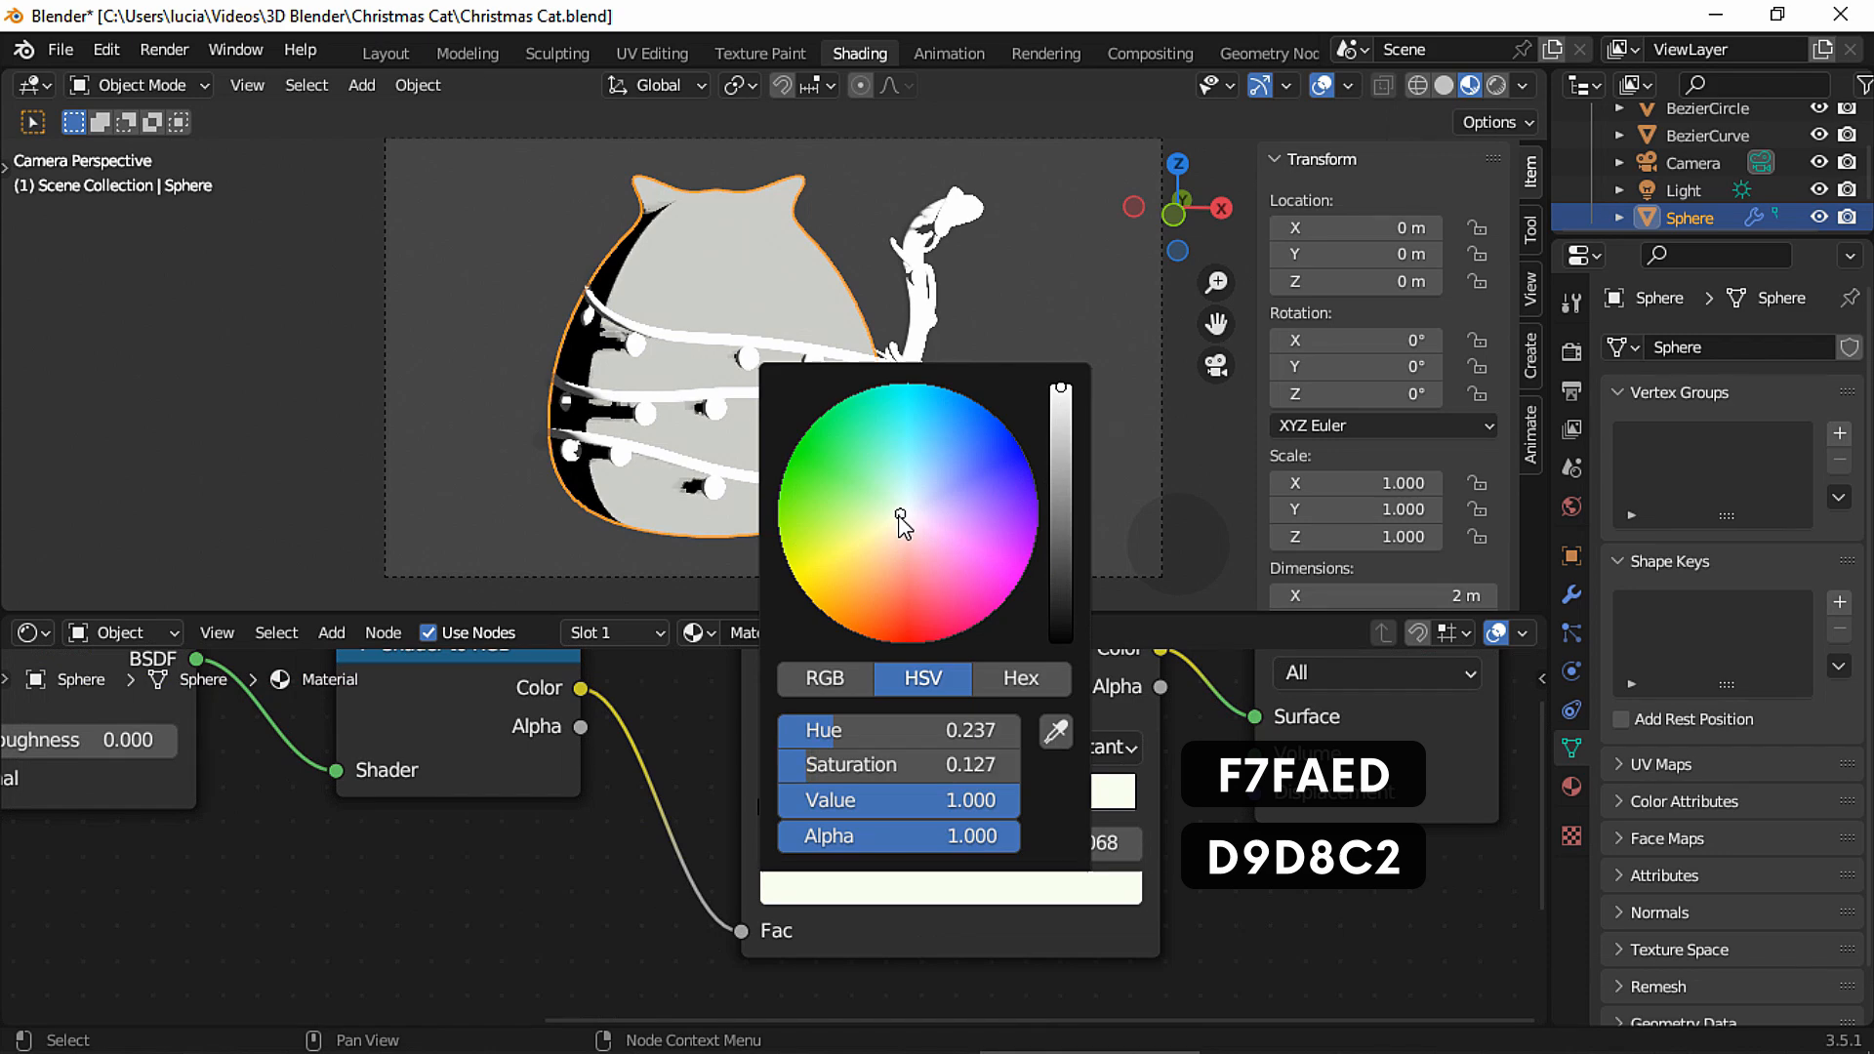
pyautogui.click(901, 515)
pyautogui.moveTo(1061, 389); pyautogui.dragTo(1068, 389)
# Change the body ColorRamp's black stop to a light beige, about D9D8C2.
pyautogui.click(766, 803)
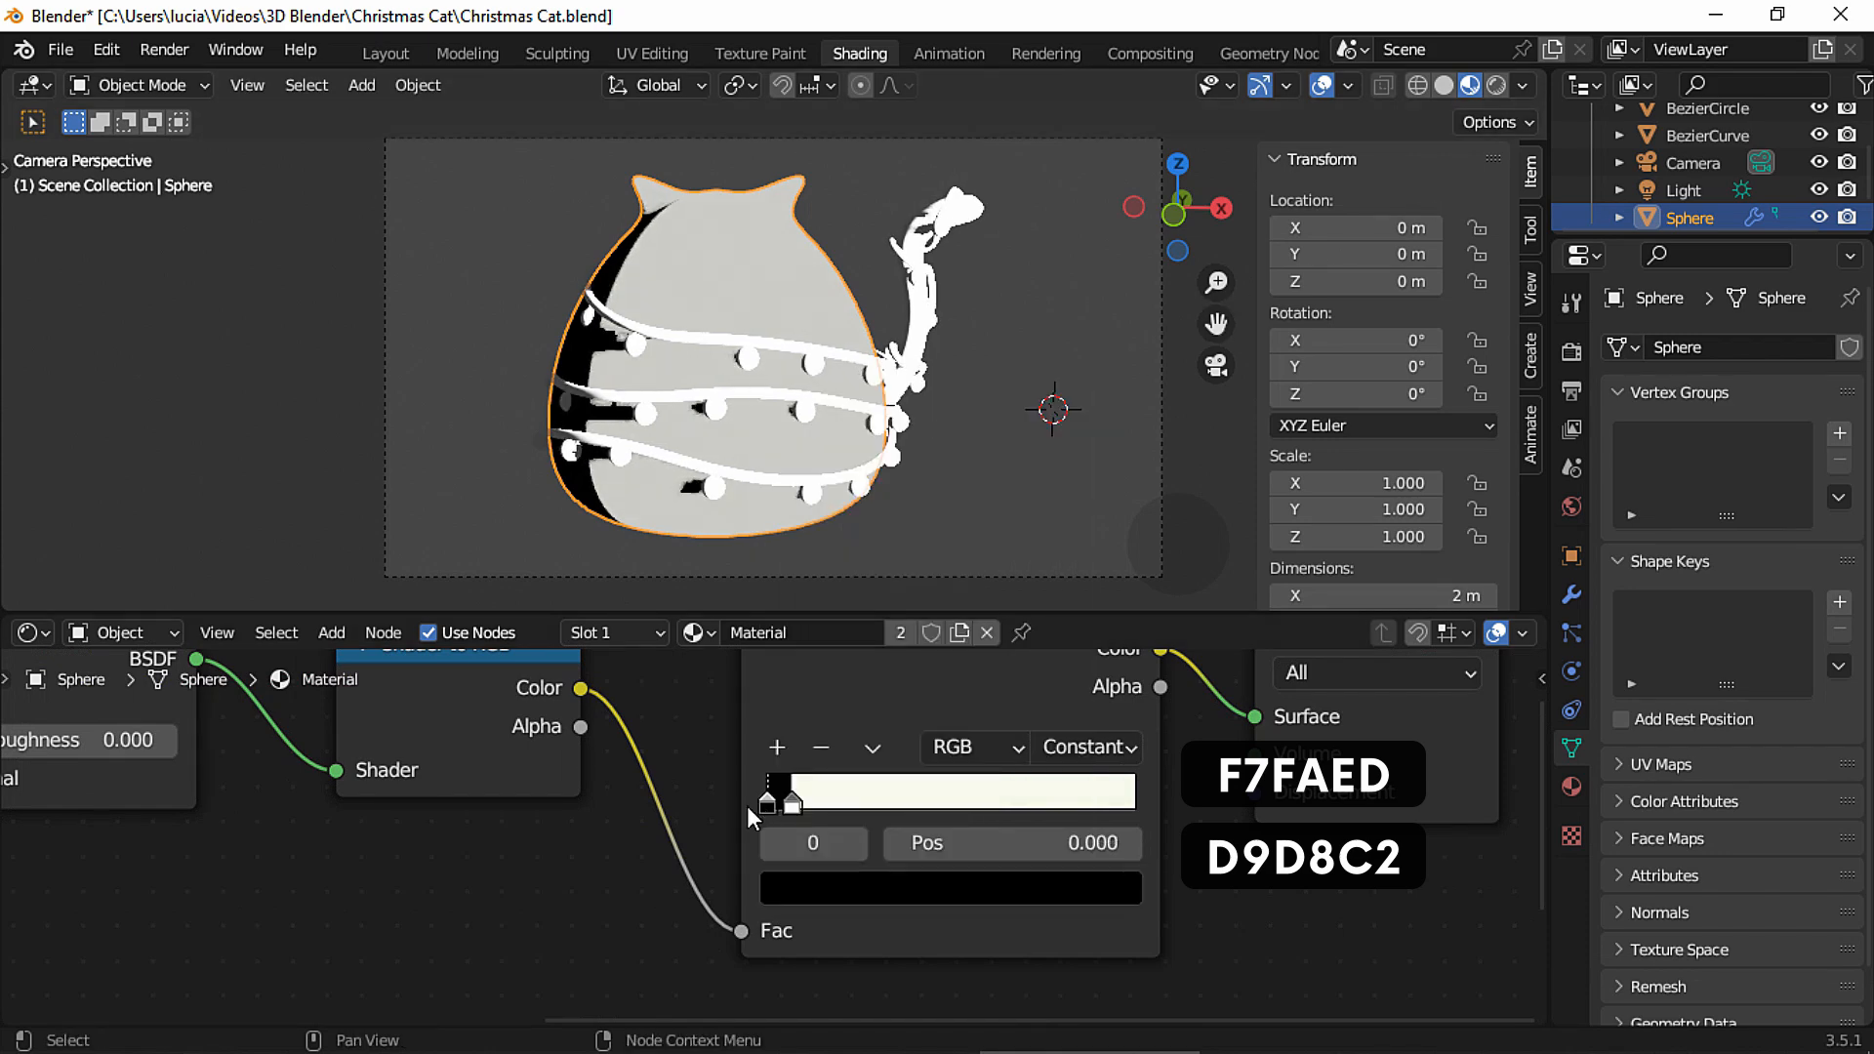
pyautogui.click(849, 888)
pyautogui.moveTo(1071, 400); pyautogui.dragTo(1063, 421)
pyautogui.moveTo(891, 533); pyautogui.dragTo(900, 516)
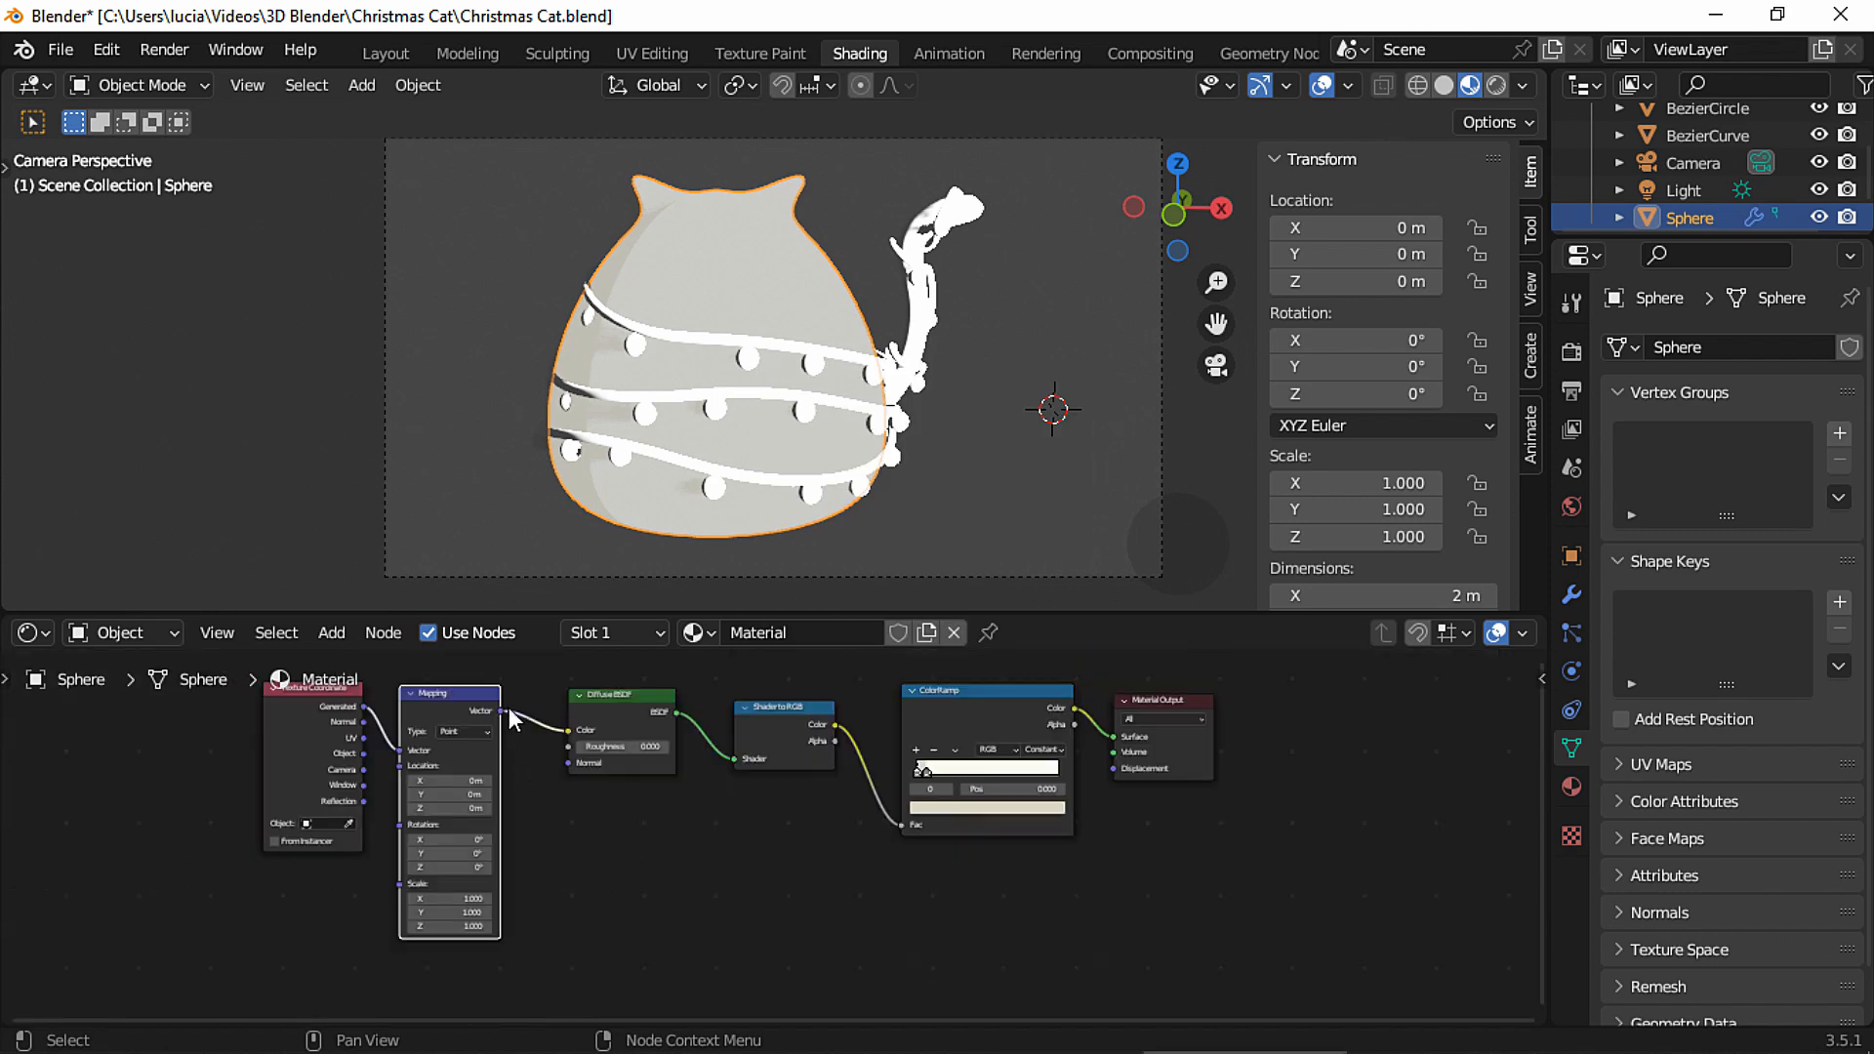
# Add a Voronoi Texture node fed by Mapping's Vector, and a second ColorRamp fed by the Voronoi Distance output.
pyautogui.moveTo(502, 711); pyautogui.dragTo(601, 816)
pyautogui.write('voro')
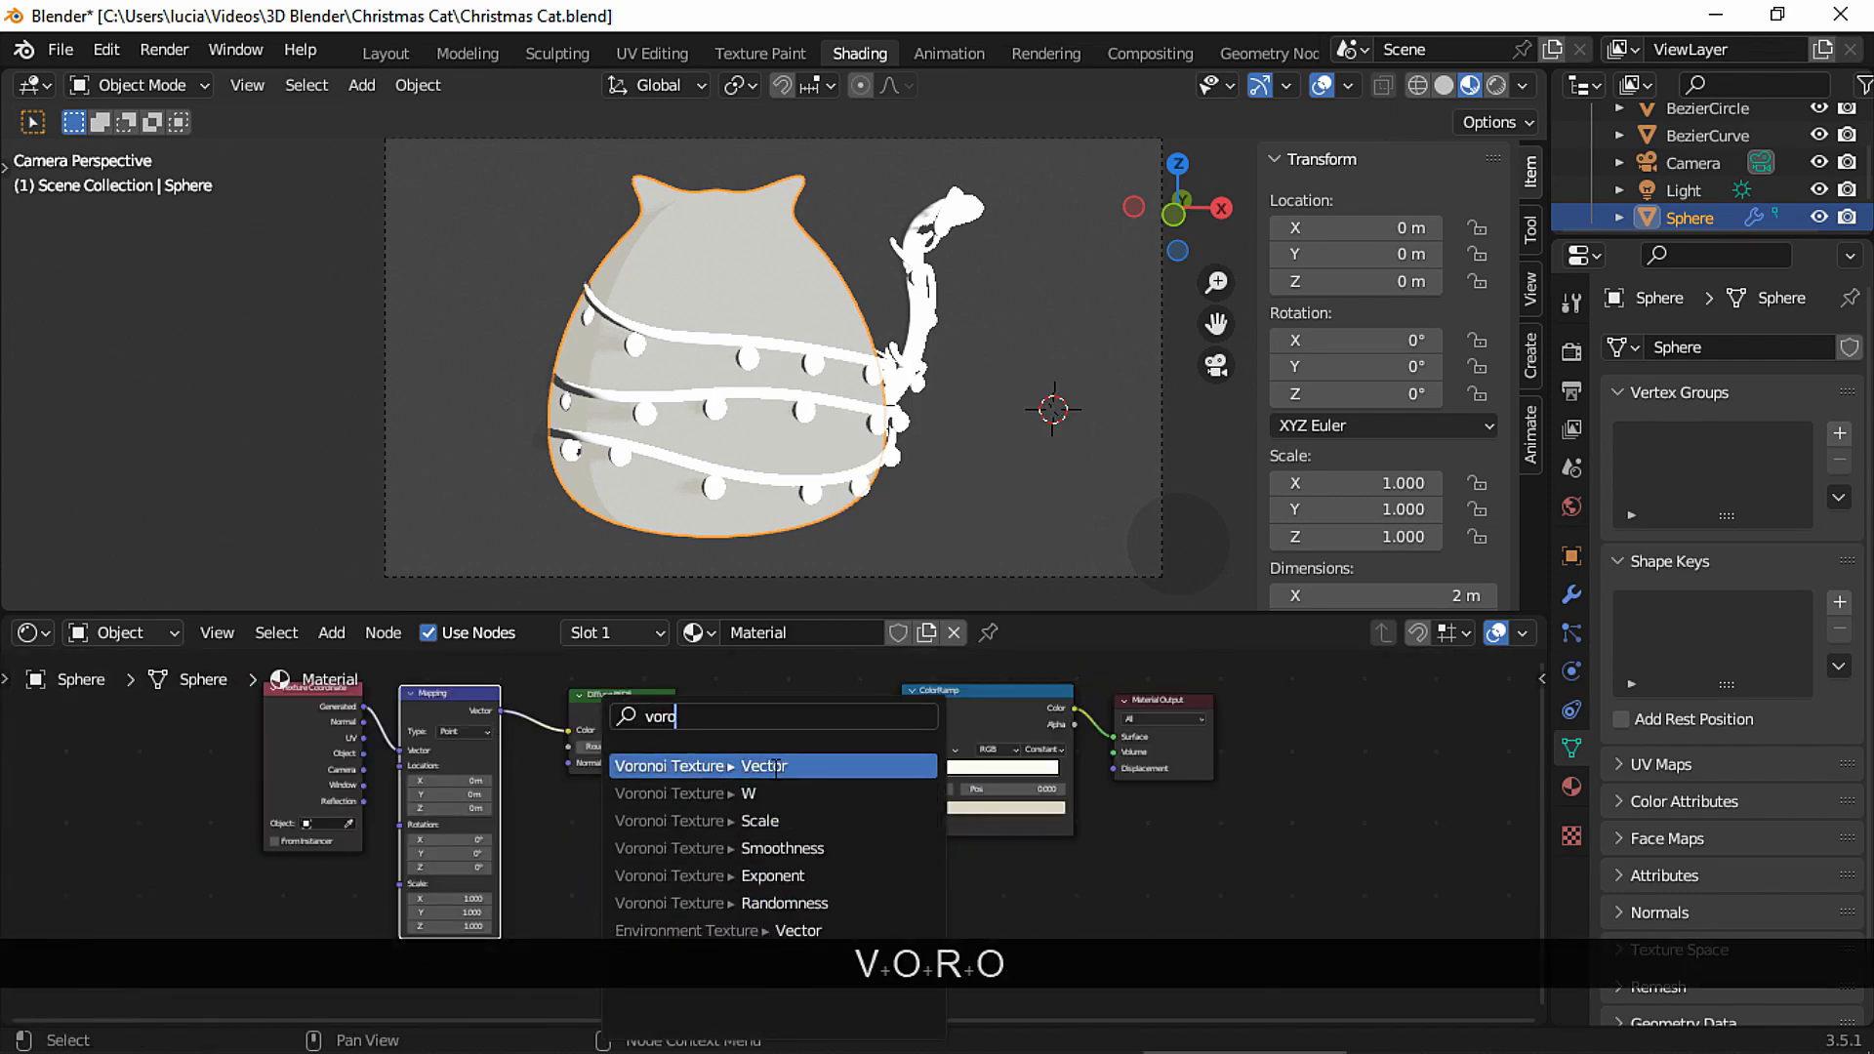
pyautogui.press('Return')
pyautogui.click(808, 912)
pyautogui.scroll(3, 739, 781)
pyautogui.moveTo(605, 801); pyautogui.dragTo(810, 716)
pyautogui.write('colo')
pyautogui.click(862, 792)
pyautogui.click(847, 787)
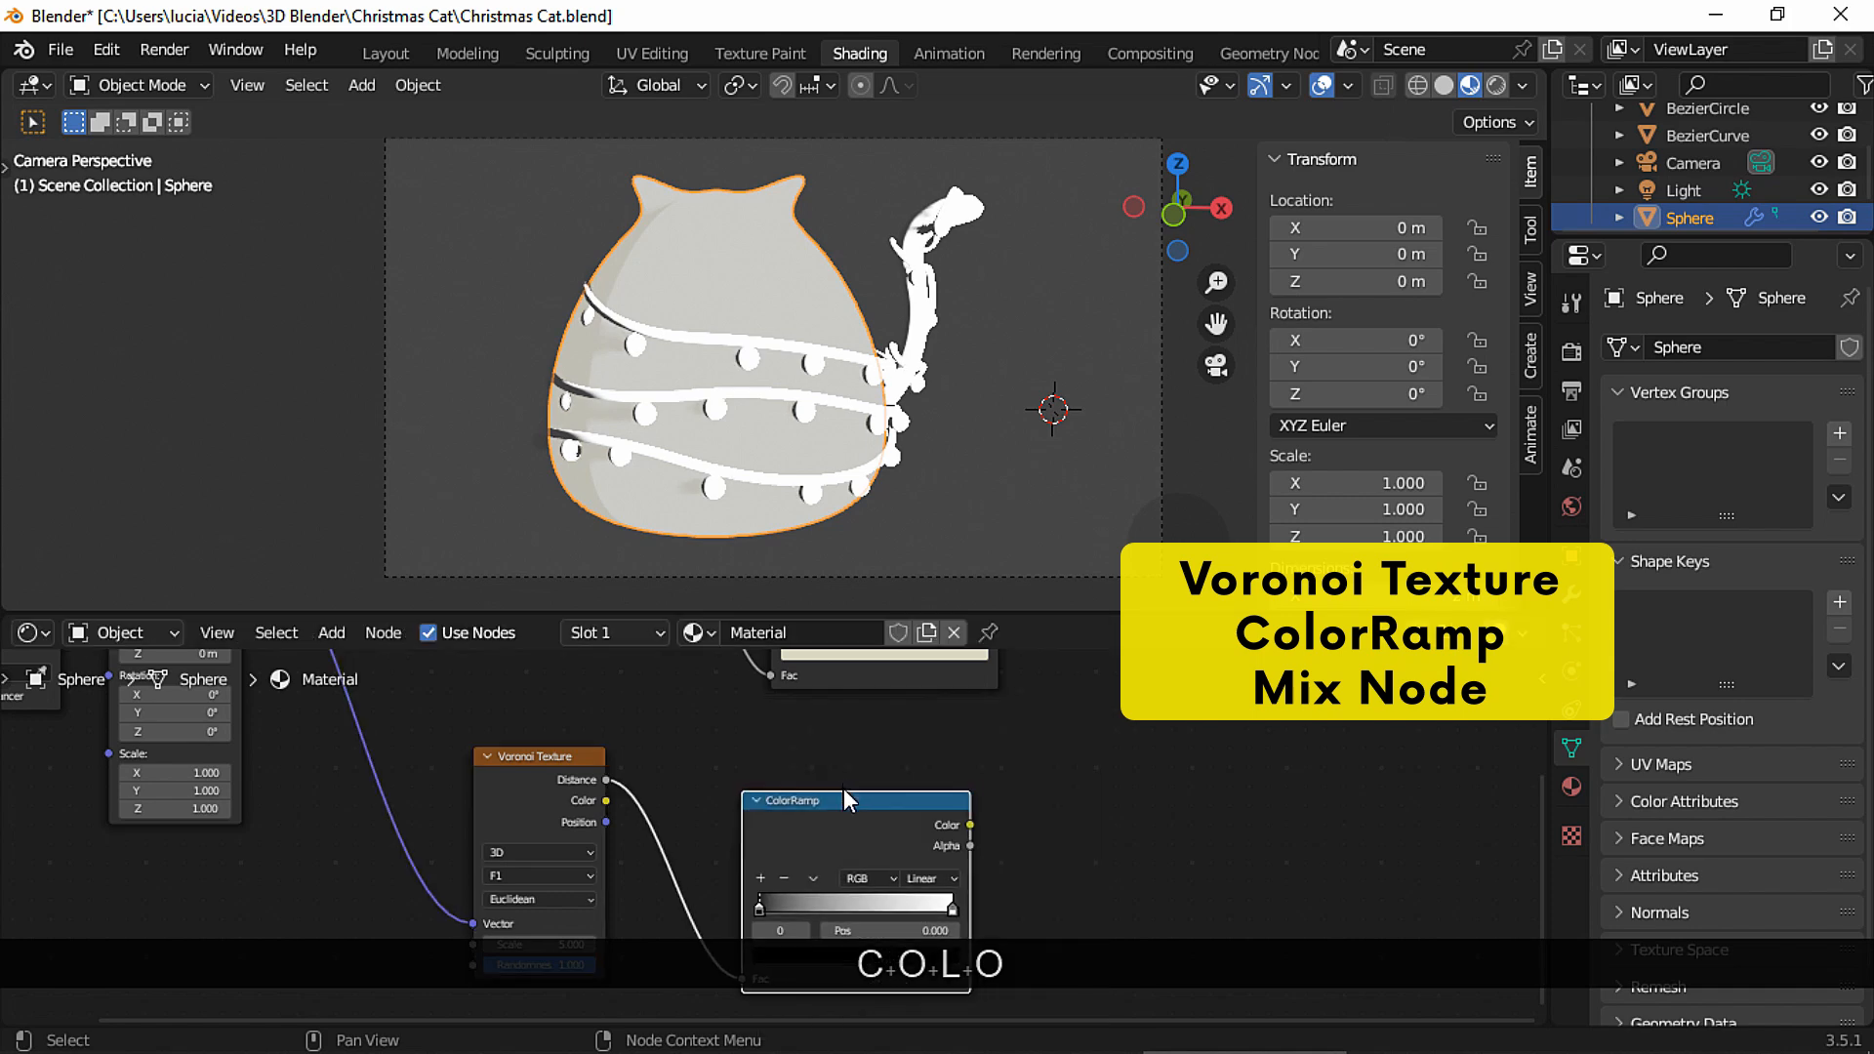
# Add a color Mix node with the Voronoi ColorRamp in A and the body shading ColorRamp in B, feeding the Material Output.
pyautogui.scroll(-3, 994, 861)
pyautogui.moveTo(994, 861); pyautogui.dragTo(750, 908, button='middle')
pyautogui.moveTo(732, 881); pyautogui.dragTo(858, 838)
pyautogui.write('mix')
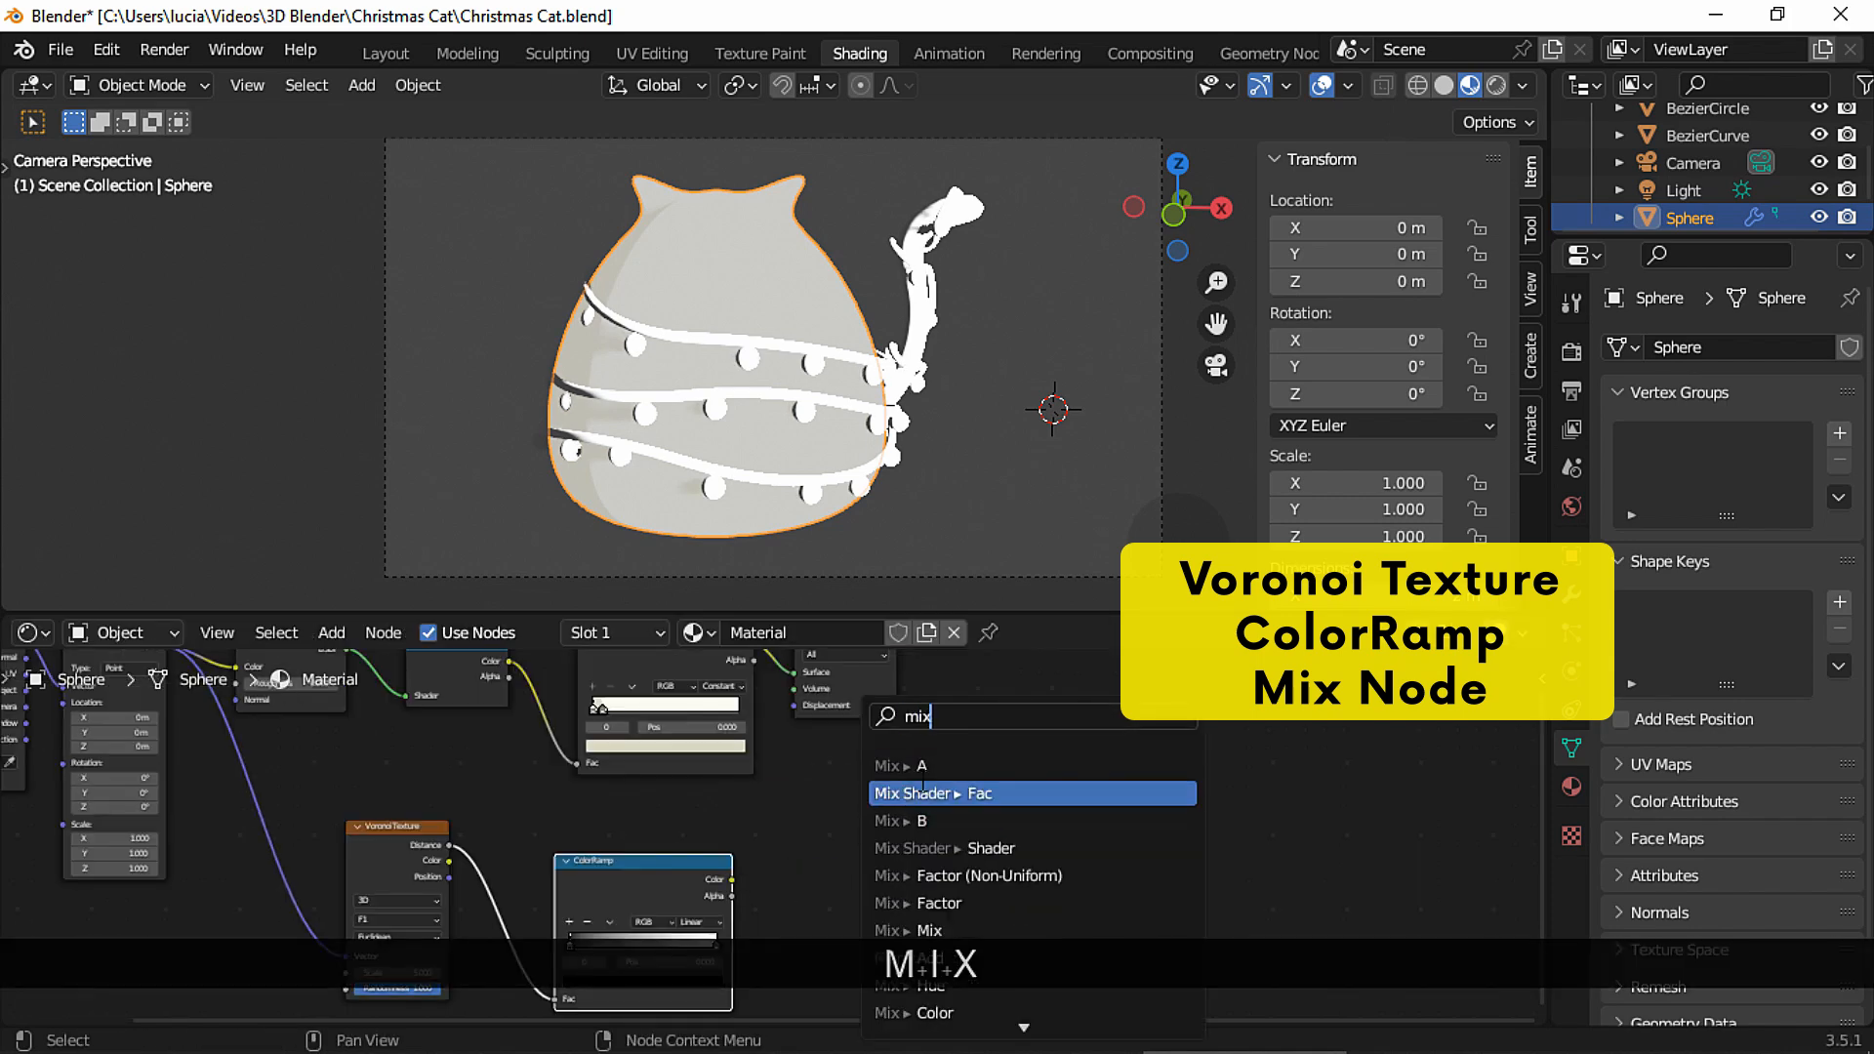
pyautogui.click(1052, 768)
pyautogui.click(1091, 782)
pyautogui.scroll(3, 1001, 844)
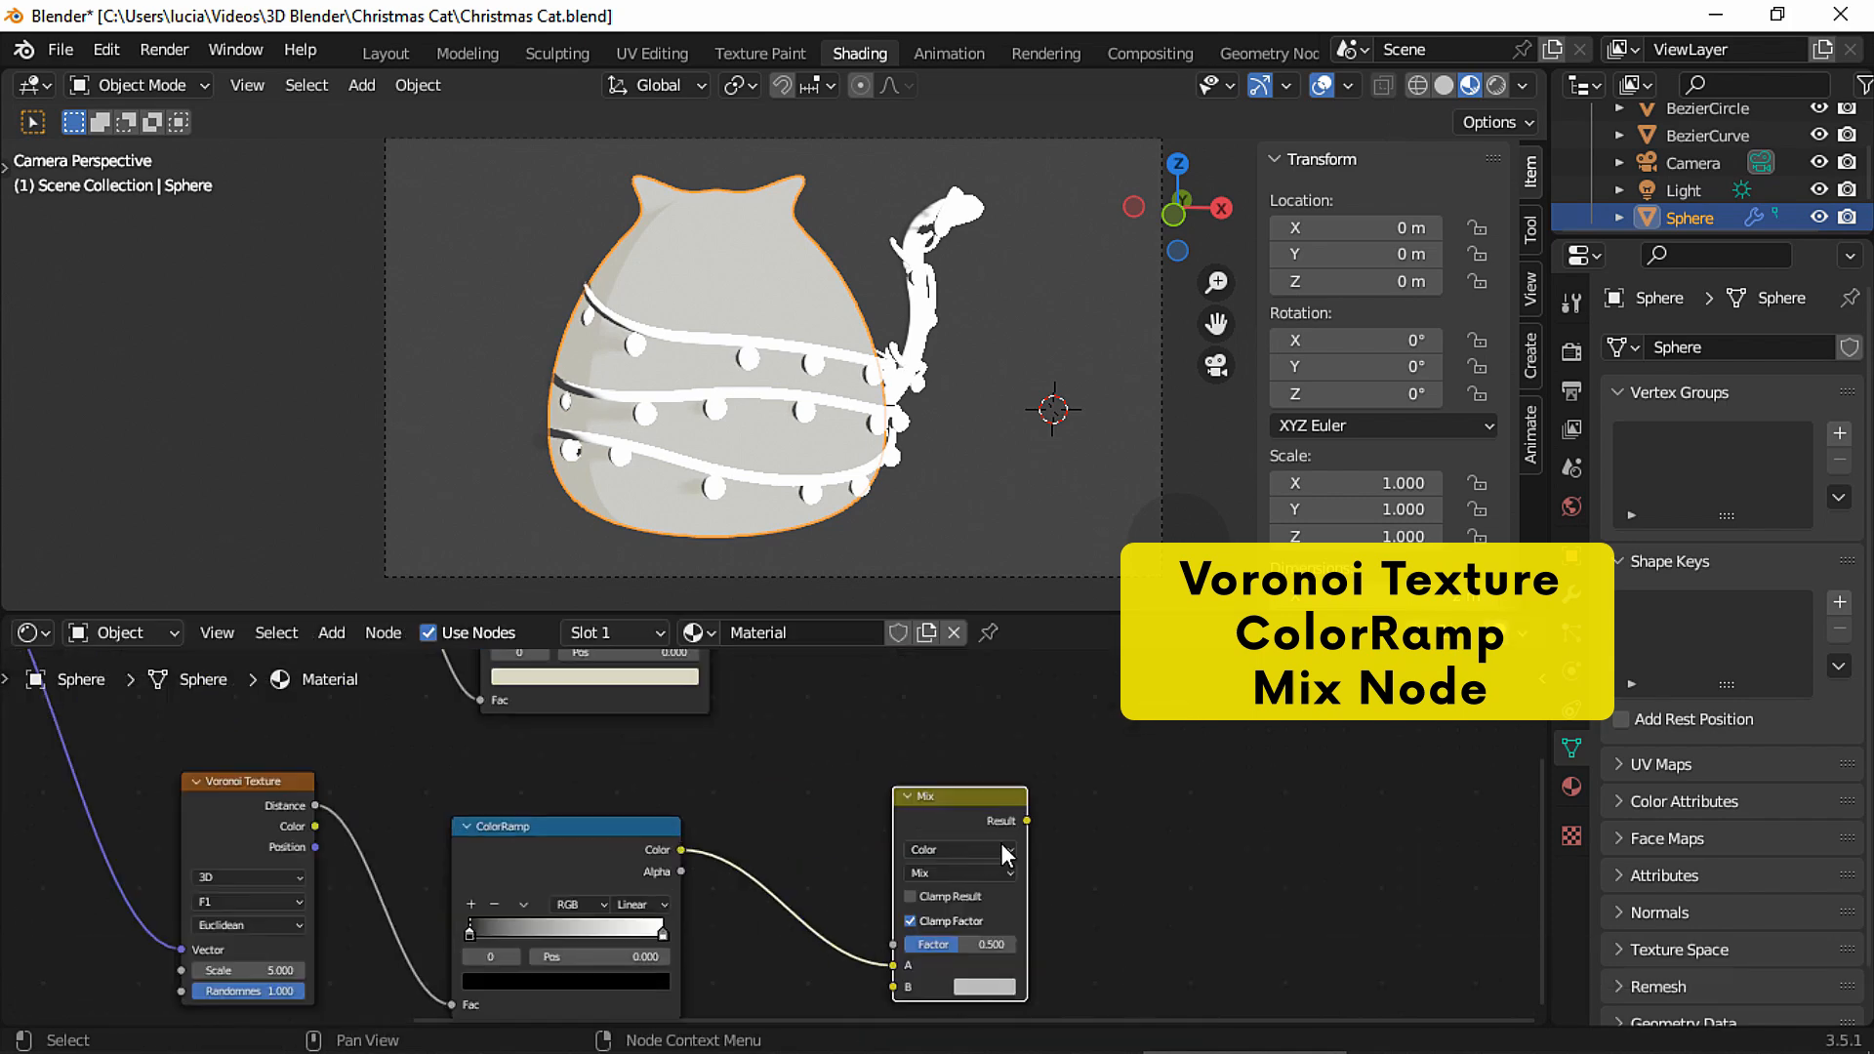
pyautogui.click(970, 851)
pyautogui.click(973, 849)
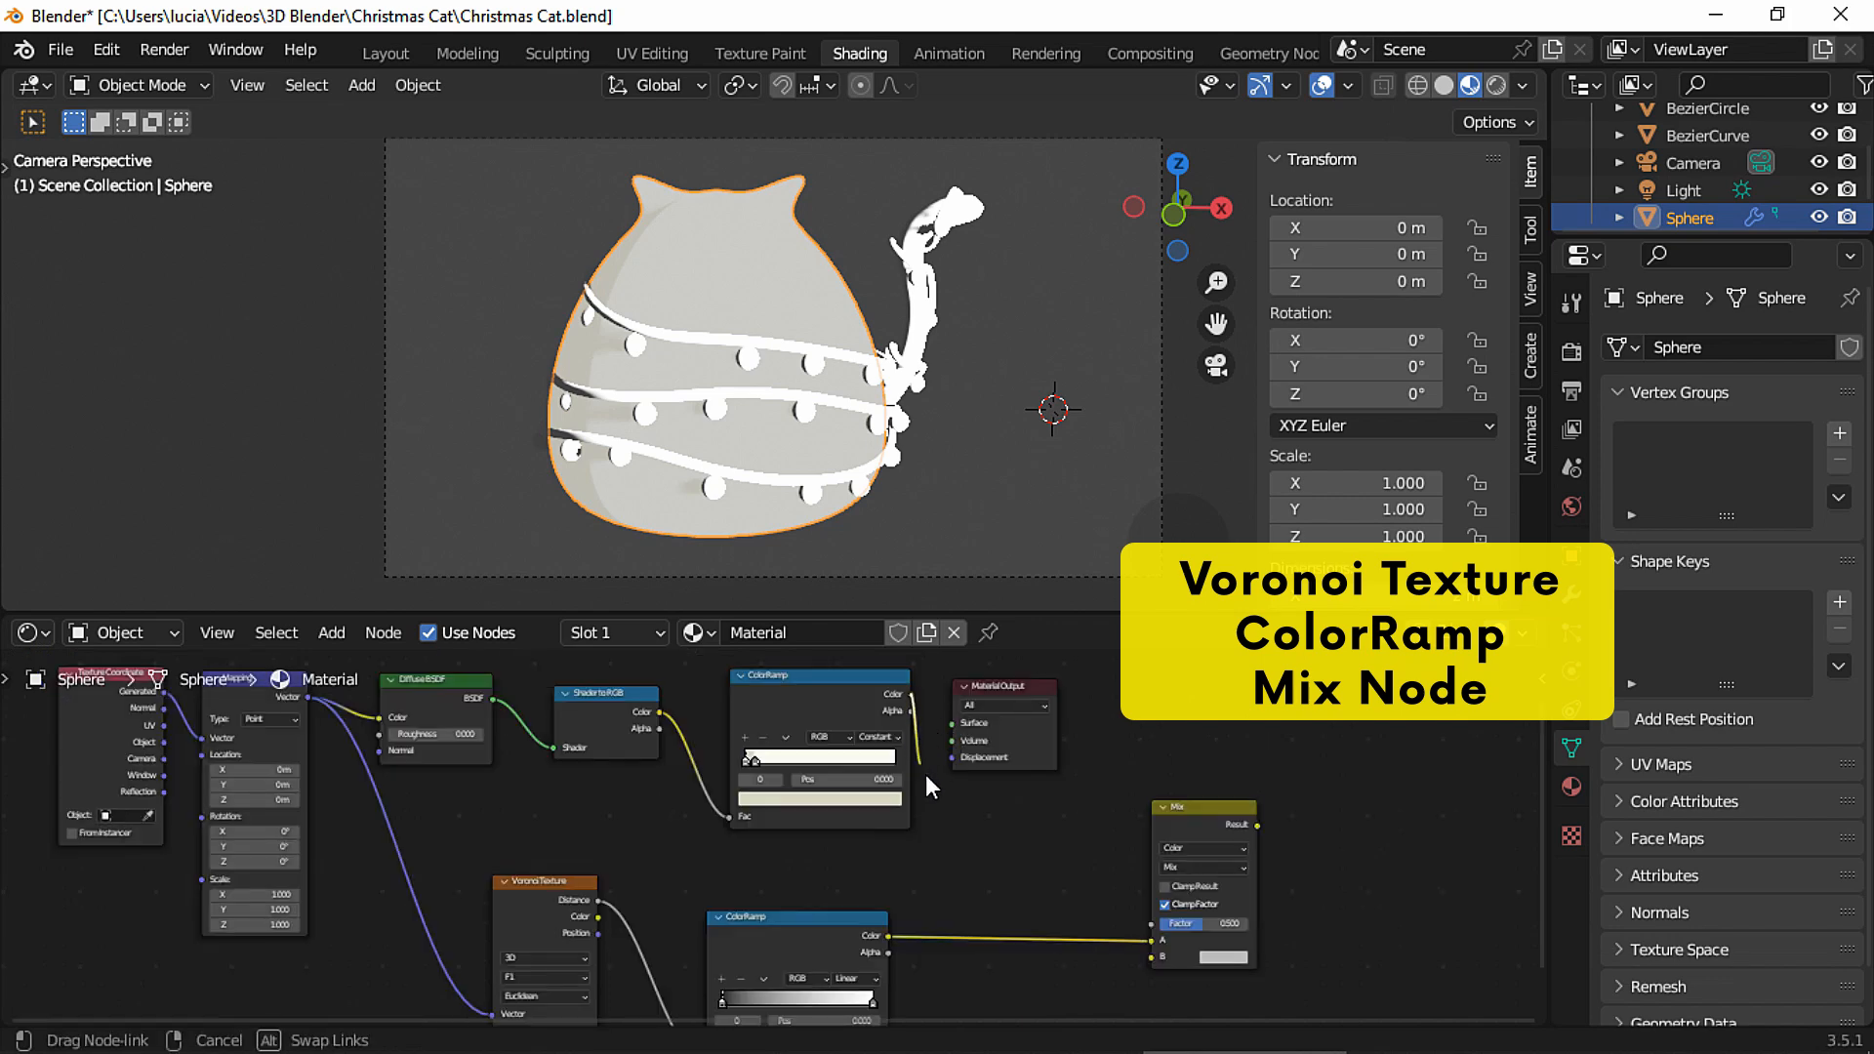
pyautogui.moveTo(912, 694); pyautogui.dragTo(1152, 959)
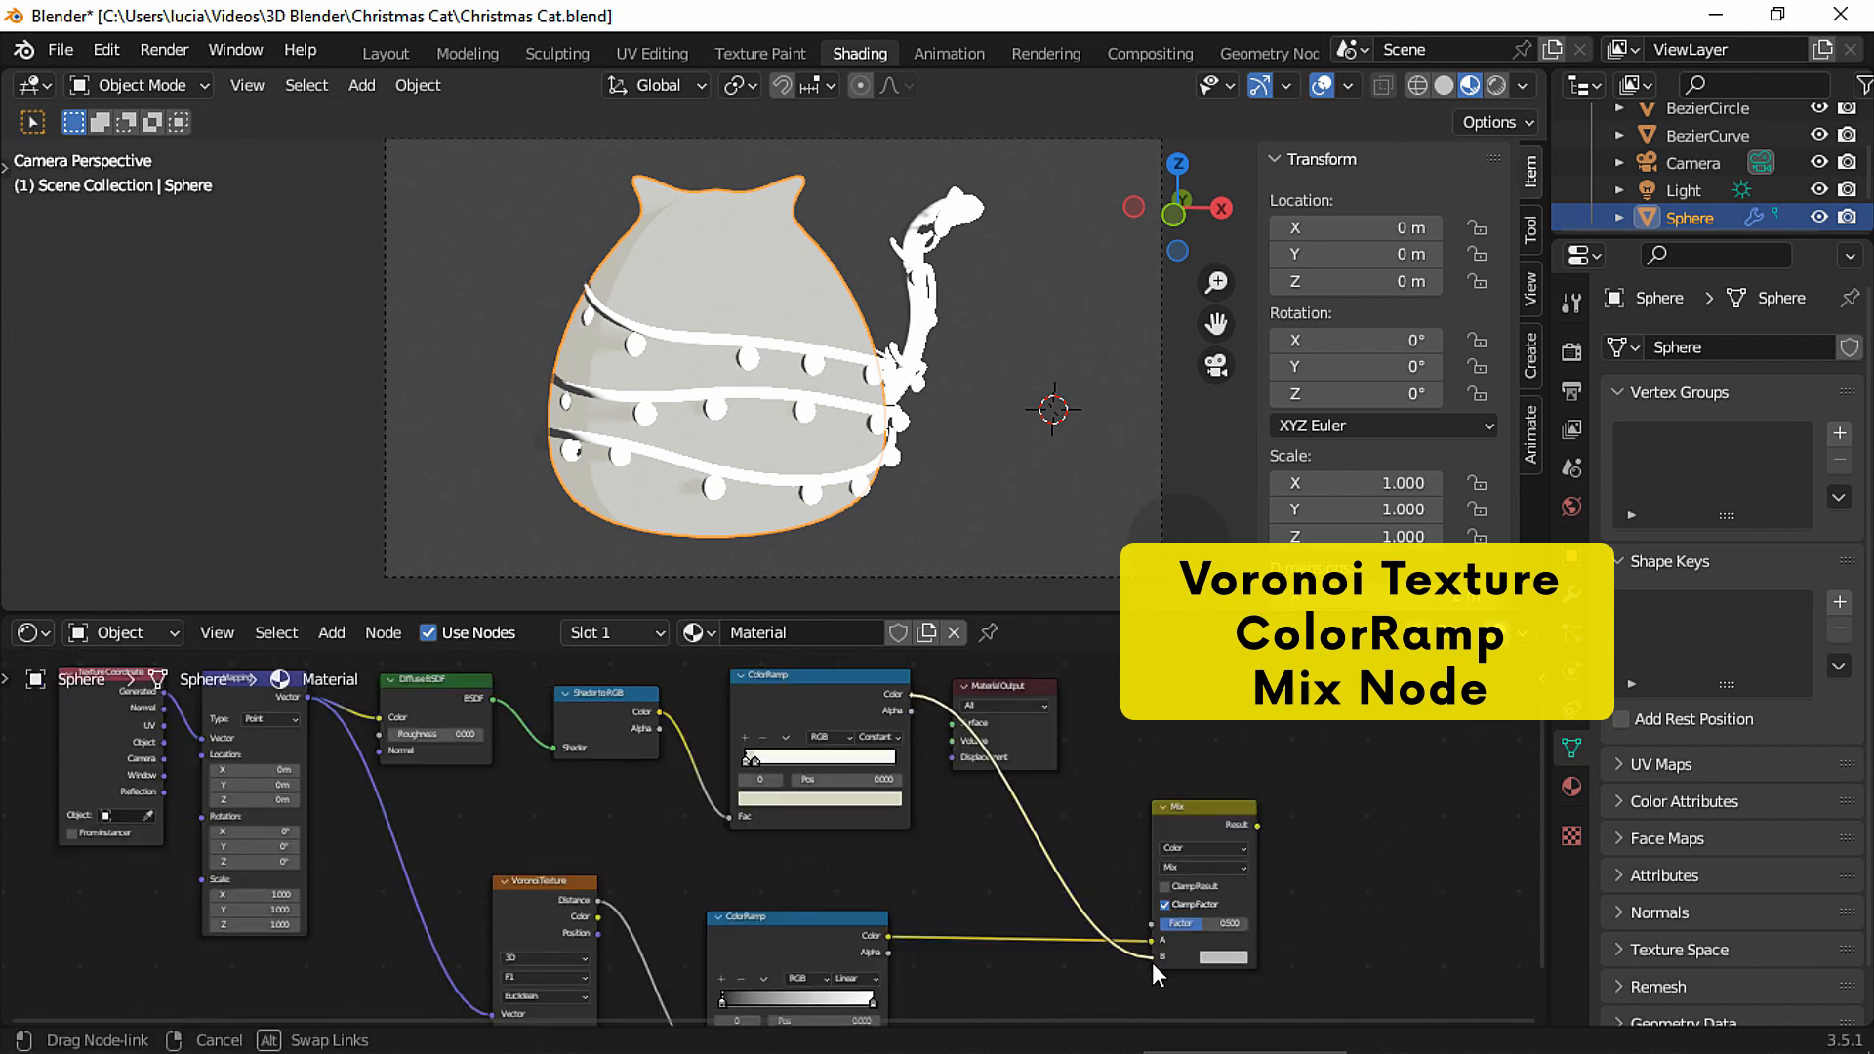
pyautogui.keyDown('alt'); pyautogui.moveTo(990, 688); pyautogui.dragTo(1314, 839); pyautogui.keyUp('alt')
# Move the Voronoi ColorRamp's black stop to about 0.418 and set the Voronoi Texture scale to 3.400.
pyautogui.moveTo(897, 916); pyautogui.dragTo(1015, 751, button='middle')
pyautogui.keyDown('ctrl'); pyautogui.moveTo(1015, 761); pyautogui.dragTo(1101, 757, button='middle'); pyautogui.keyUp('ctrl')
pyautogui.moveTo(1102, 756); pyautogui.dragTo(1056, 800, button='middle')
pyautogui.moveTo(841, 905); pyautogui.dragTo(947, 882)
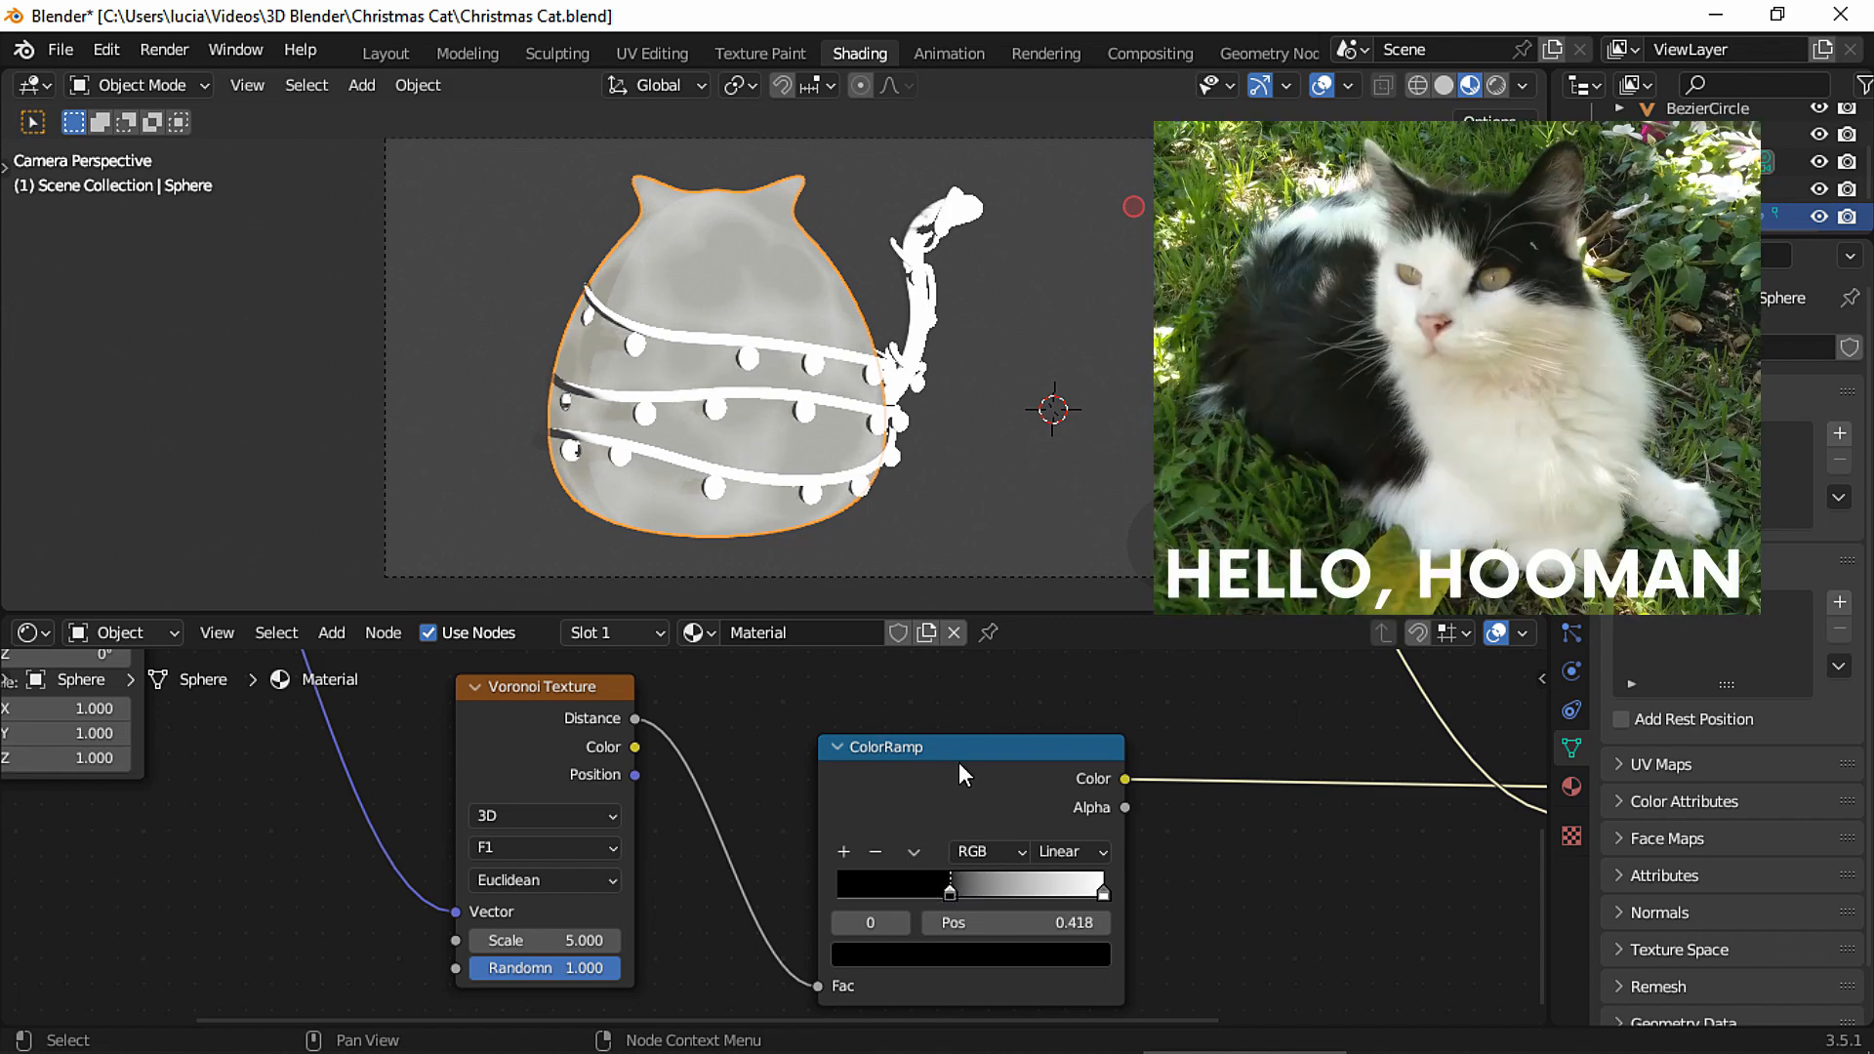
pyautogui.moveTo(592, 945); pyautogui.dragTo(532, 947)
# Set the Voronoi ColorRamp to Constant interpolation and move its white stop to about 0.509.
pyautogui.moveTo(1091, 848); pyautogui.dragTo(887, 851, button='middle')
pyautogui.click(884, 853)
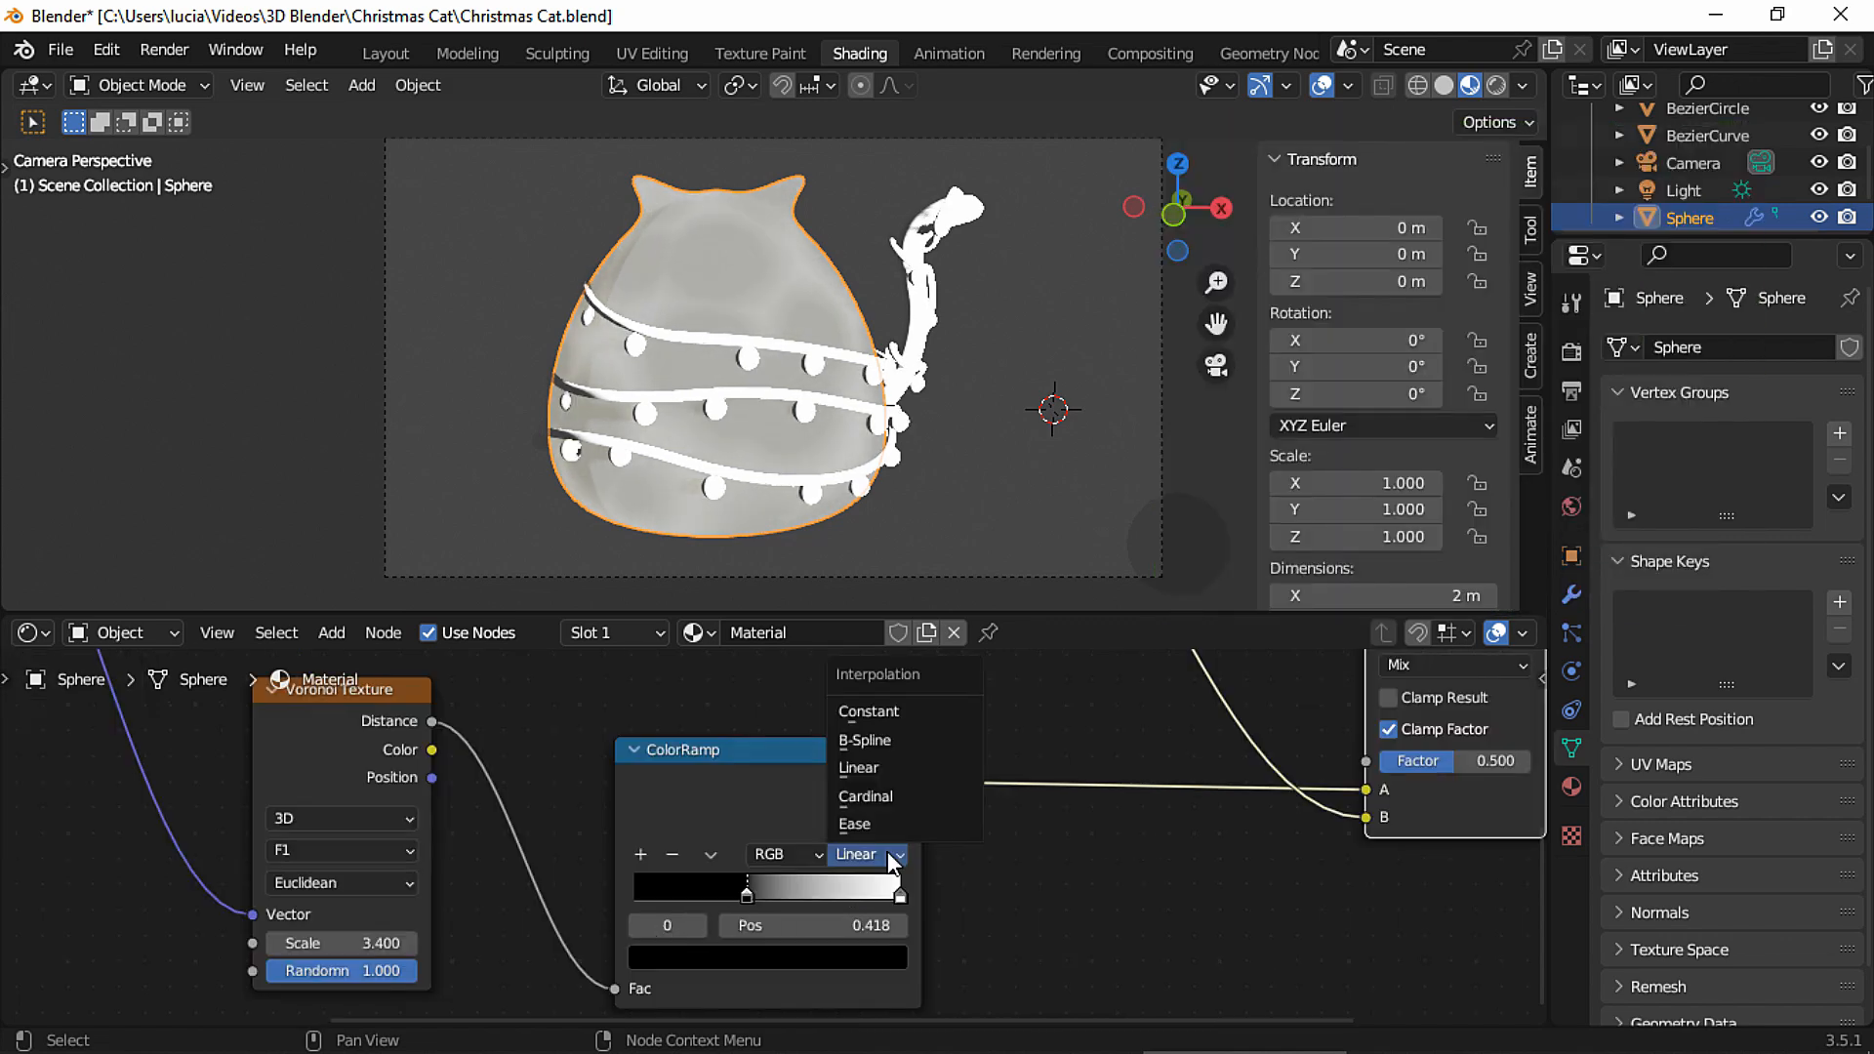
pyautogui.click(895, 711)
pyautogui.moveTo(901, 894); pyautogui.dragTo(771, 899)
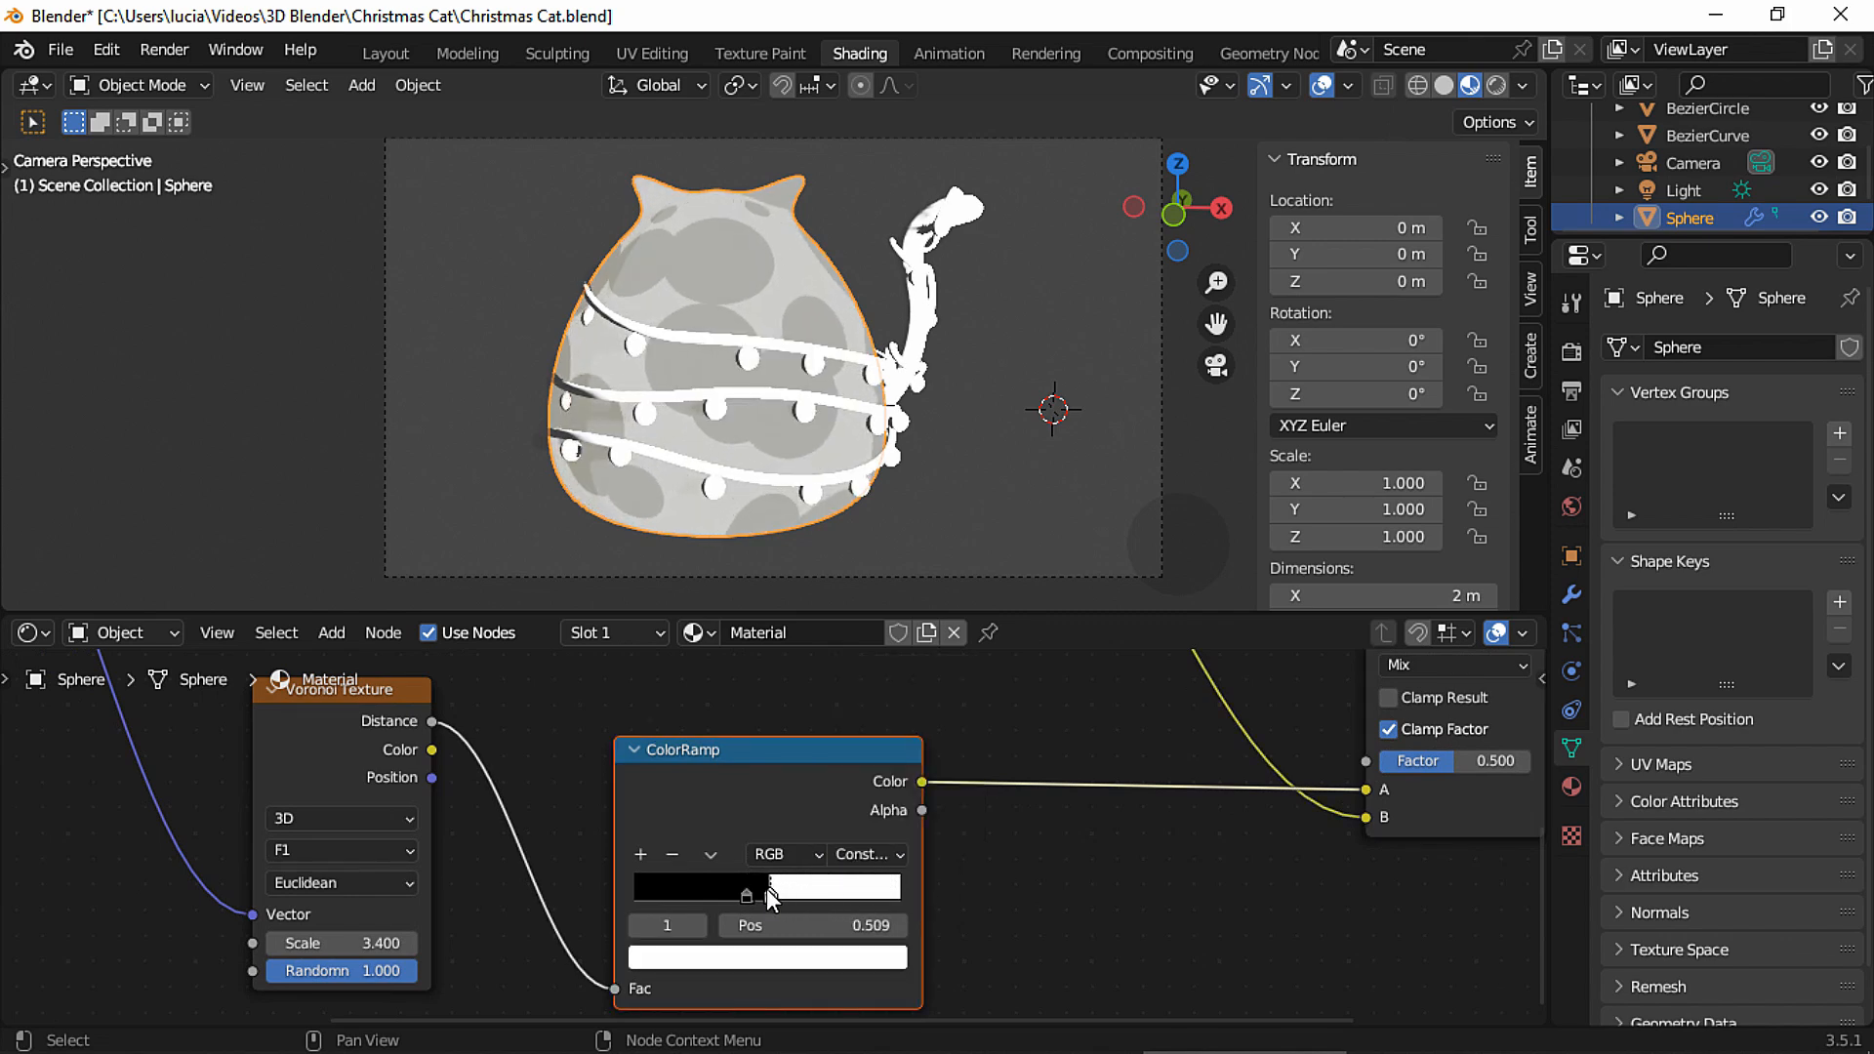
# Change the Voronoi ColorRamp's black stop to a dark brown, about 4B2819.
pyautogui.moveTo(771, 899); pyautogui.dragTo(588, 959, button='middle')
pyautogui.click(592, 970)
pyautogui.moveTo(663, 745); pyautogui.dragTo(662, 721)
pyautogui.moveTo(548, 757); pyautogui.dragTo(519, 775)
pyautogui.moveTo(656, 735); pyautogui.dragTo(660, 736)
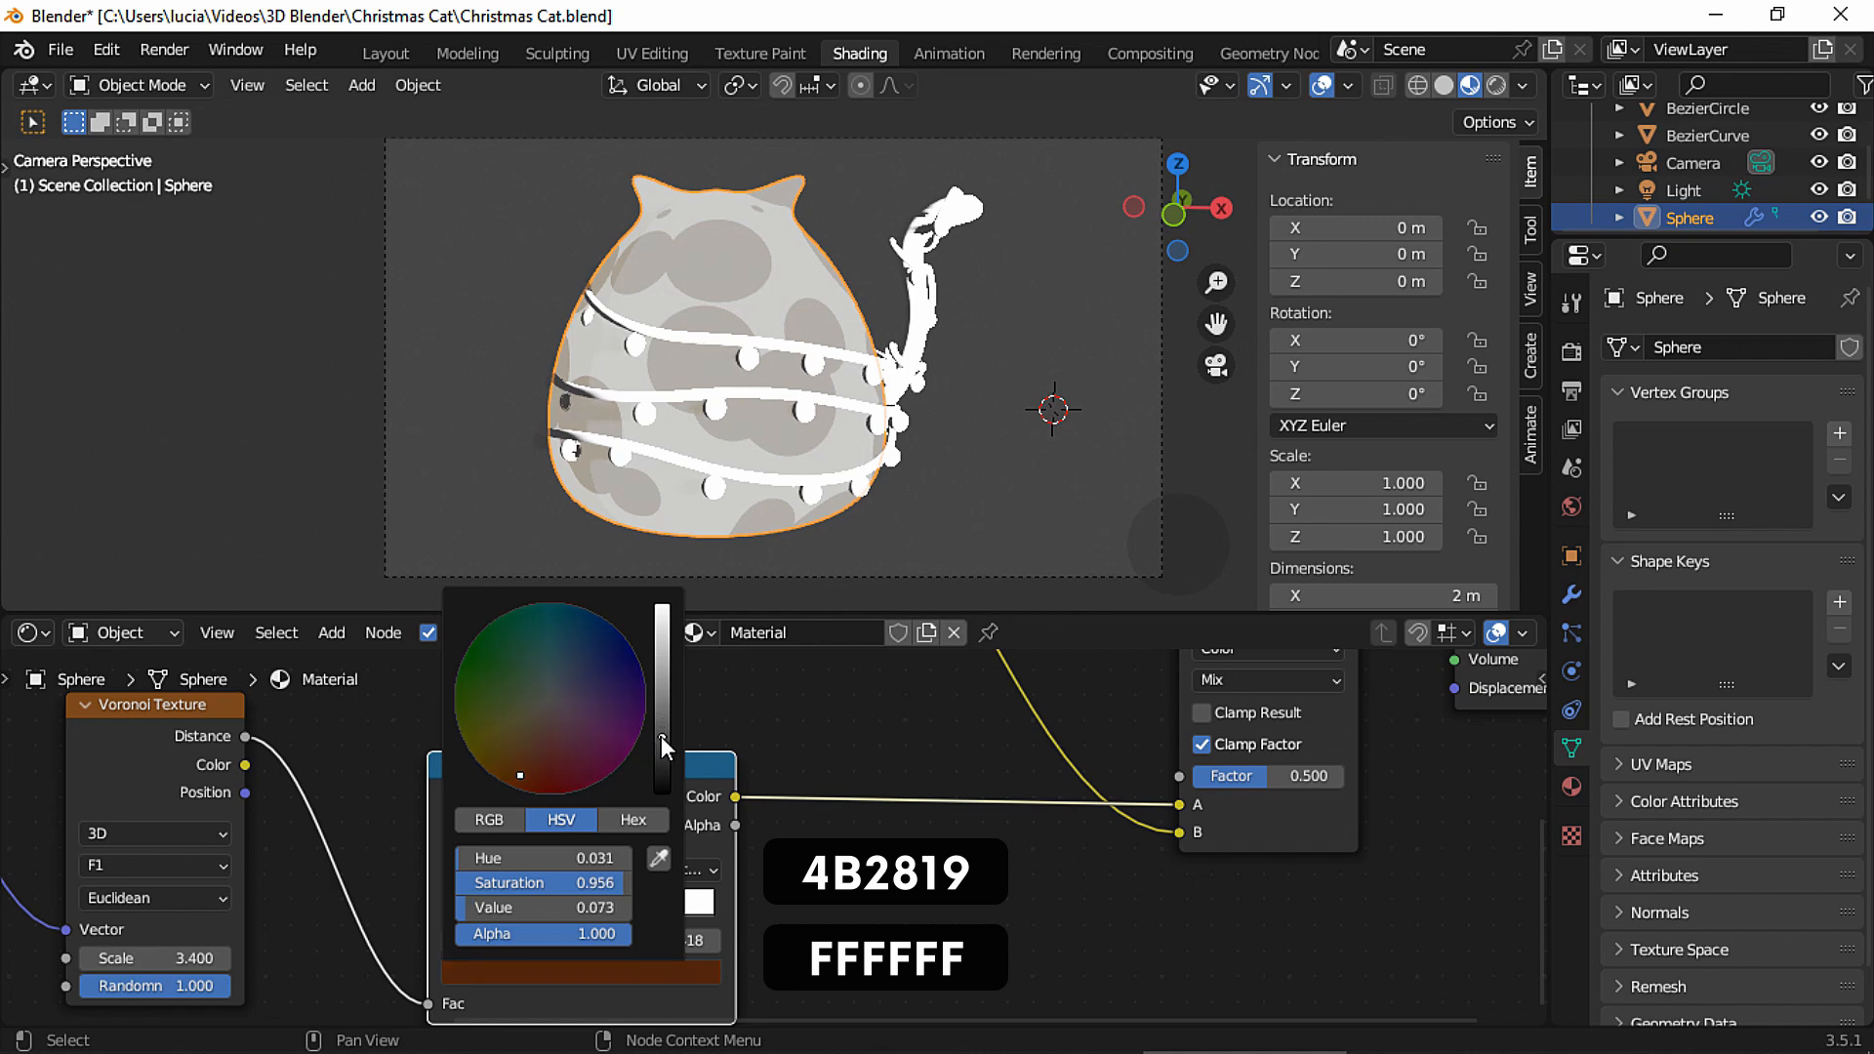
# Set the Mix node's factor to 1.000 and change its blending mode so brown spots overlay the off-white body.
pyautogui.moveTo(1295, 770); pyautogui.dragTo(1391, 767)
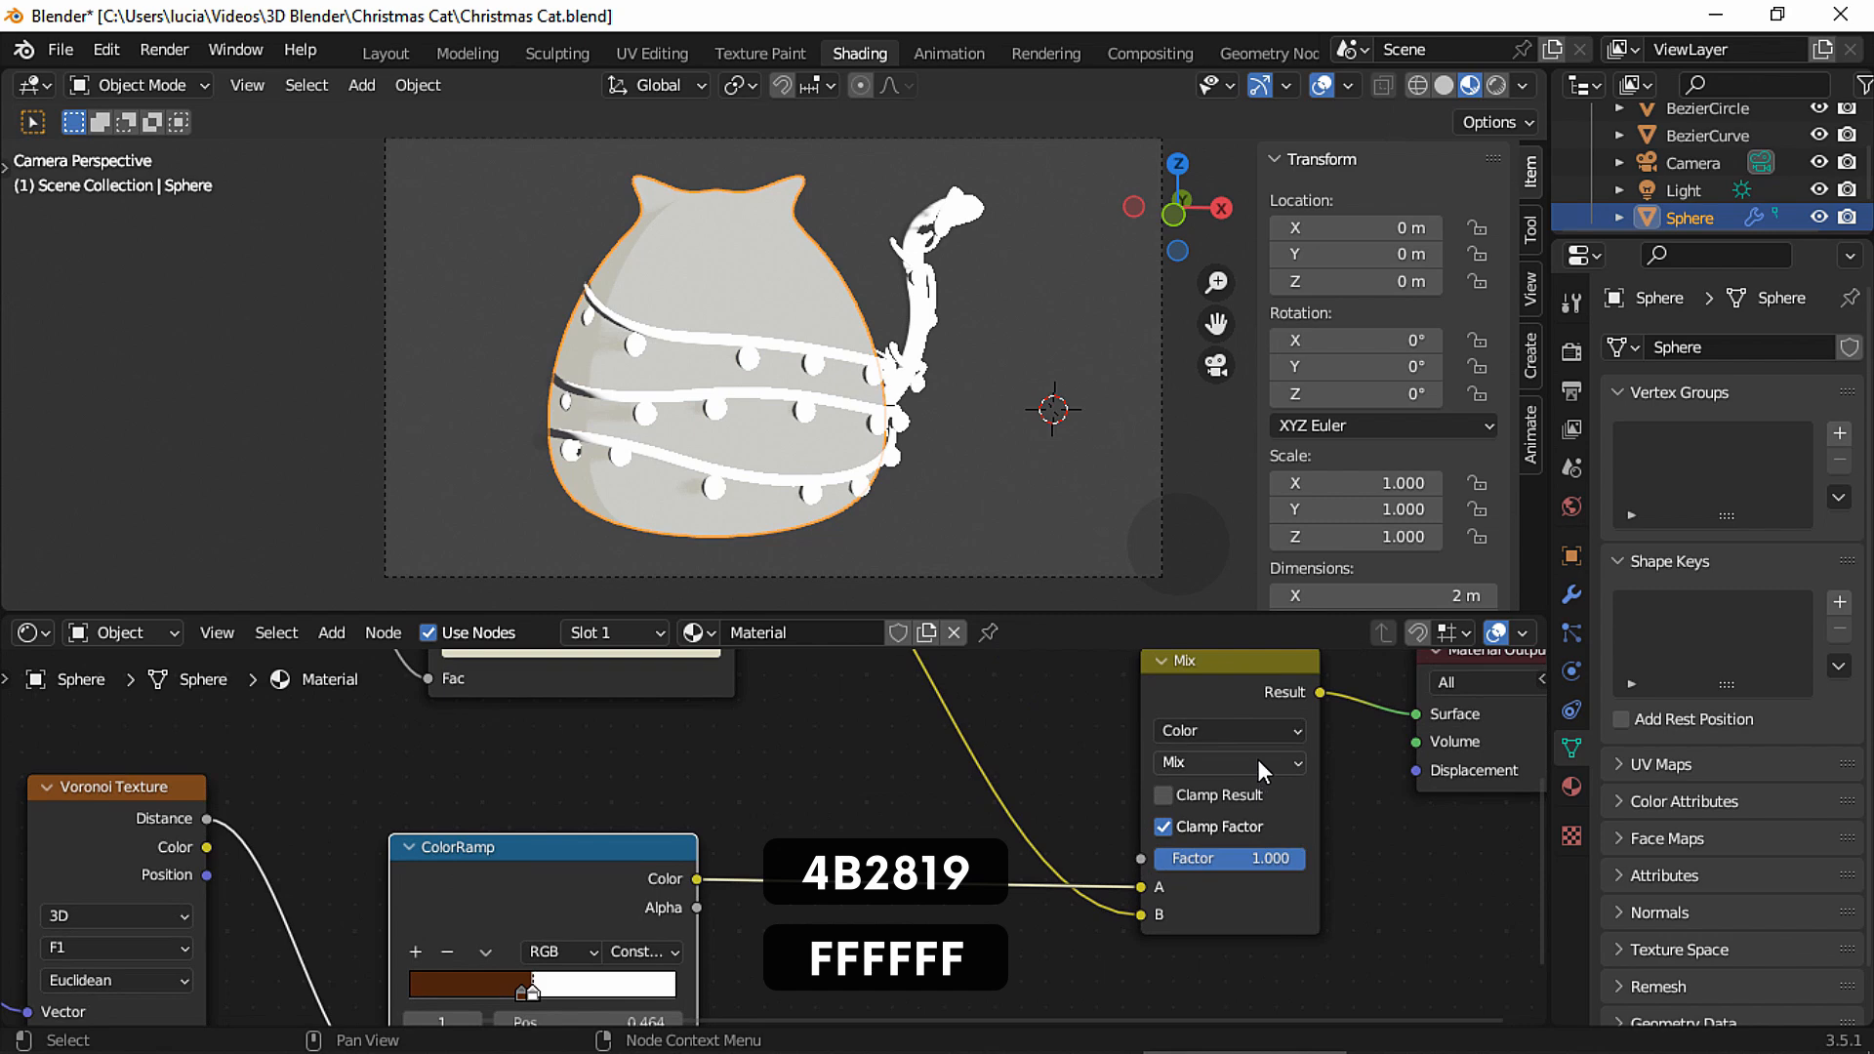
pyautogui.click(1257, 762)
pyautogui.click(1208, 692)
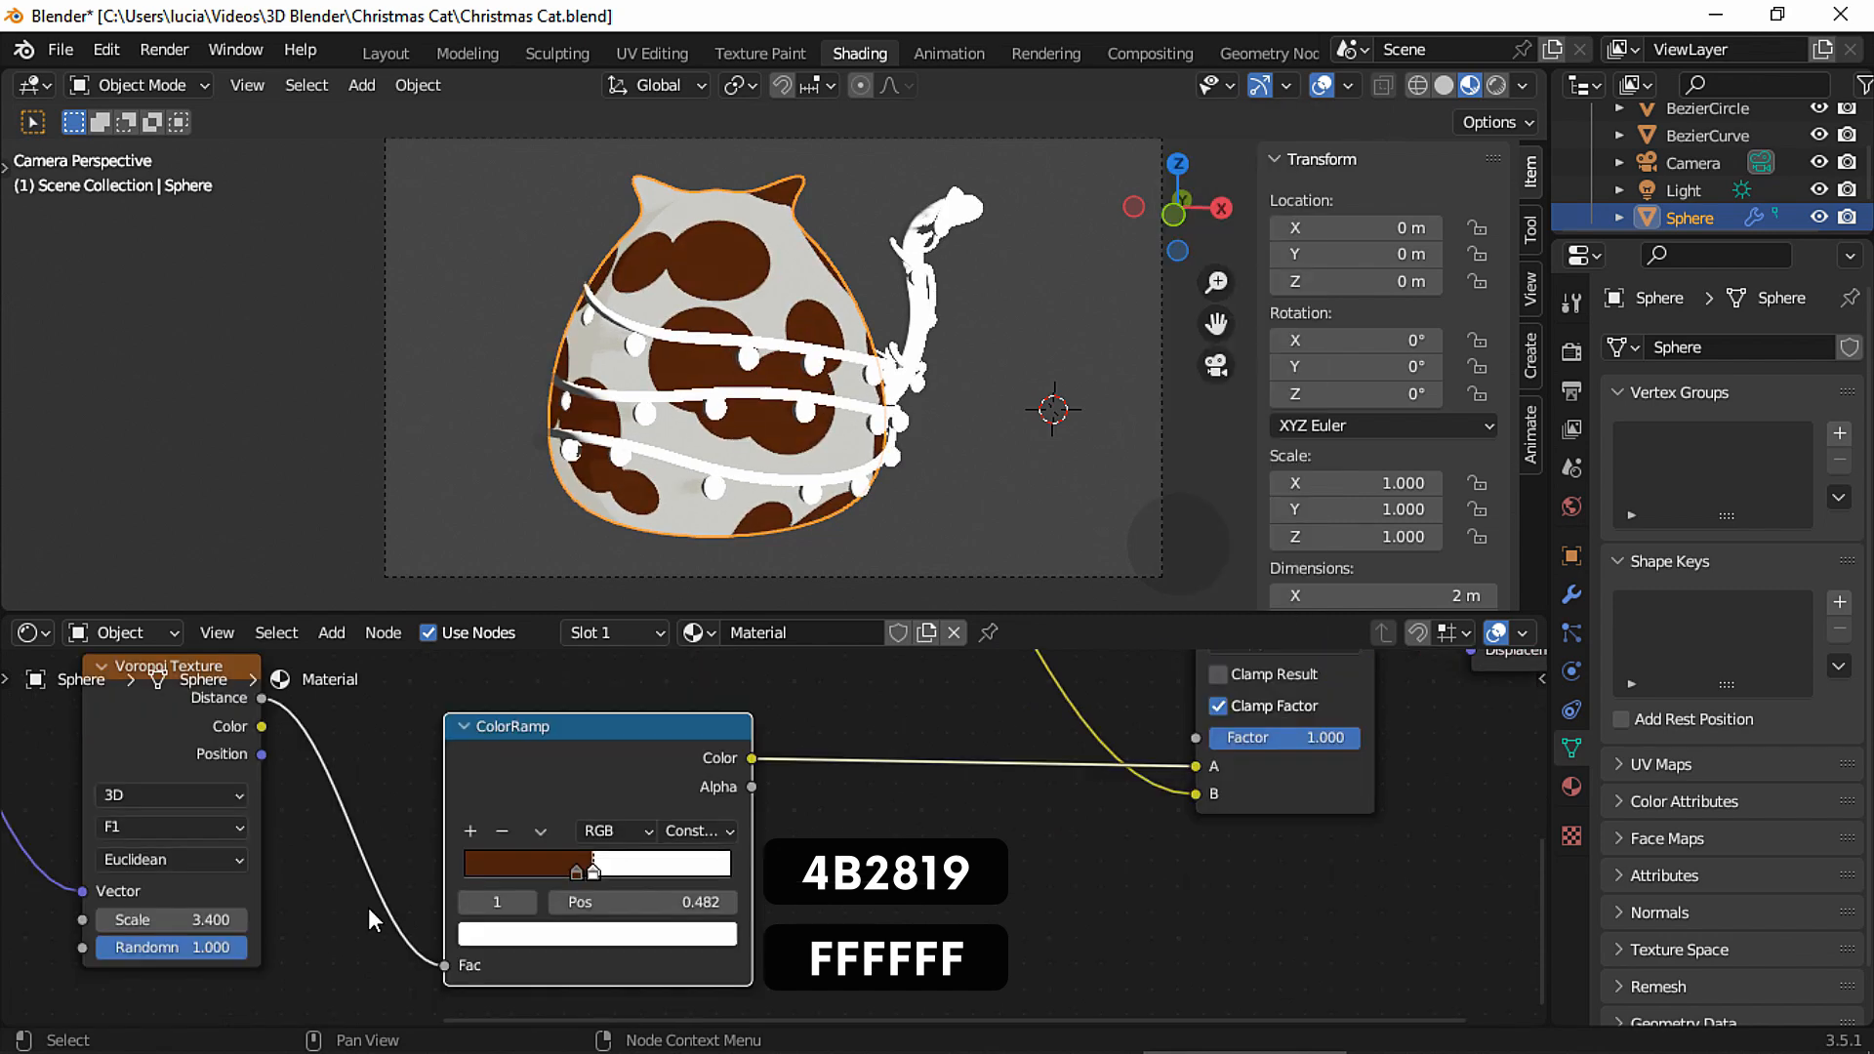
# Enlarge the spots by setting the Voronoi scale to 2.300 and the ColorRamp's white stop to about 0.509.
pyautogui.moveTo(200, 919); pyautogui.dragTo(190, 919)
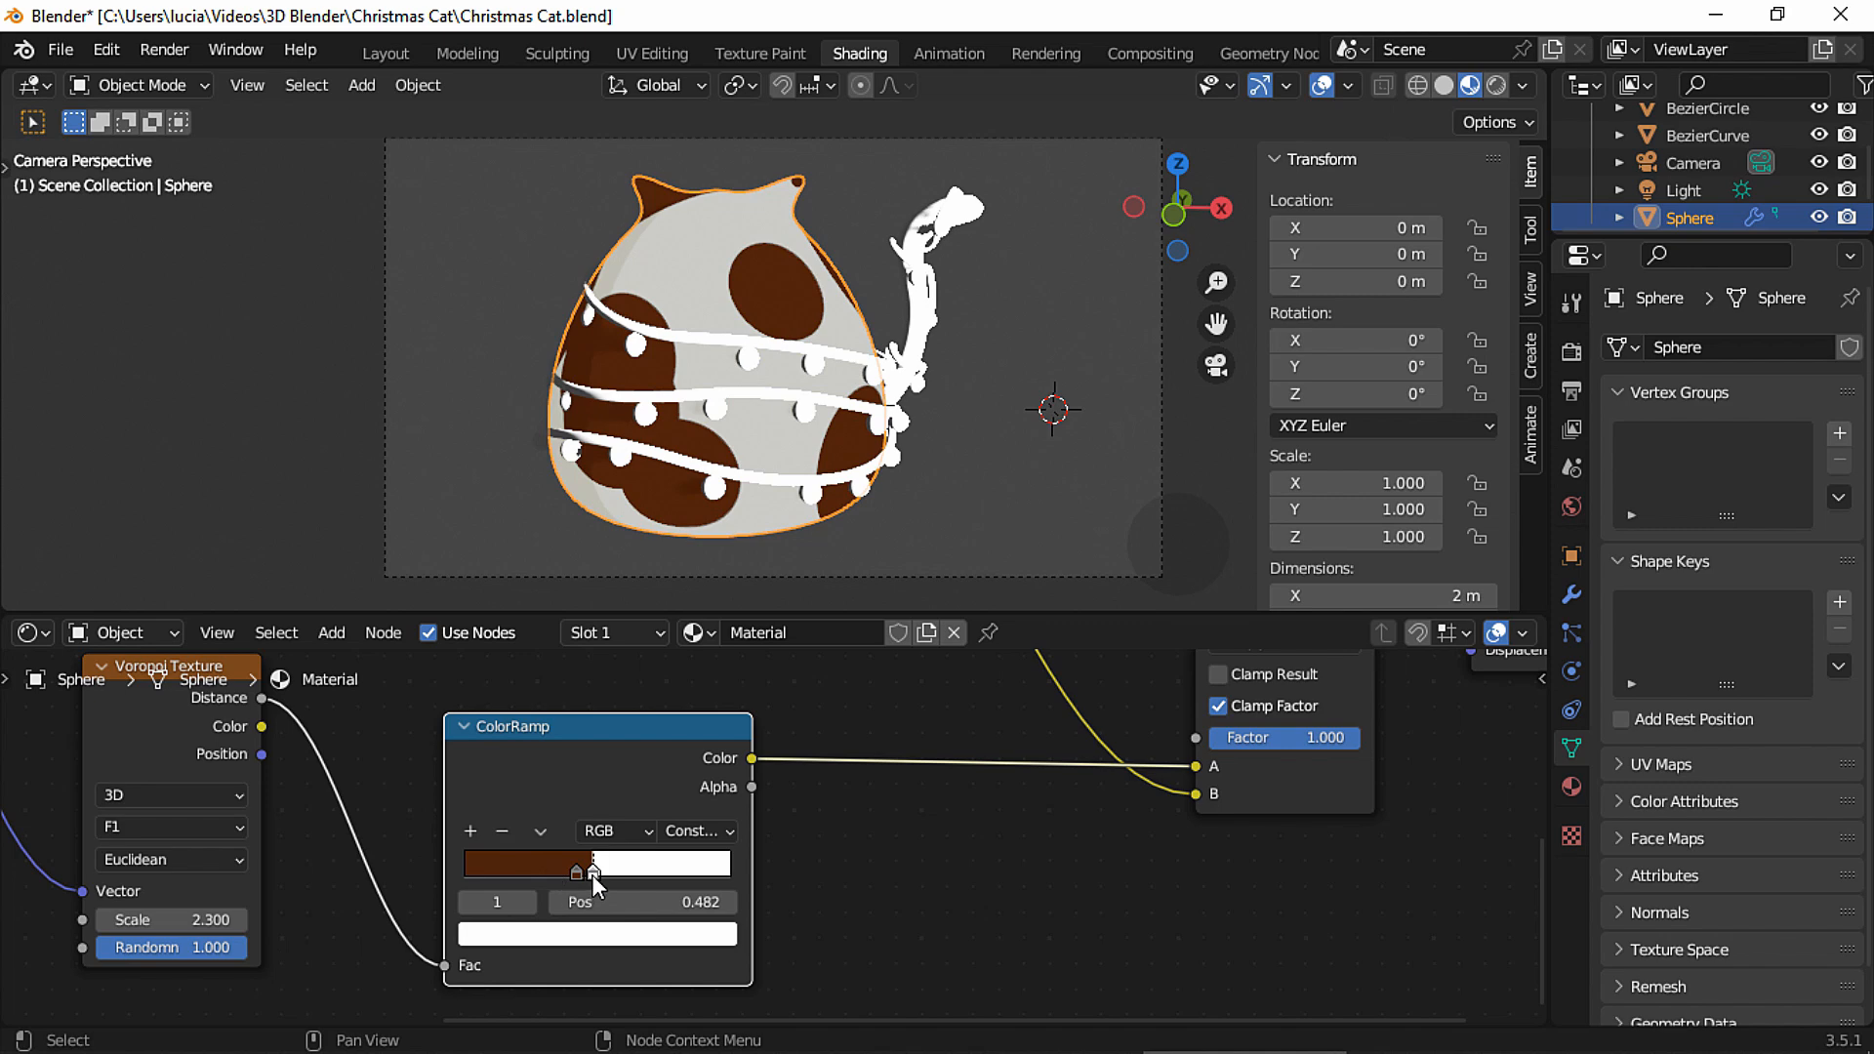
pyautogui.moveTo(595, 877); pyautogui.dragTo(600, 875)
# Duplicate the Mapping node and link the copy between the Texture Coordinate and Voronoi Texture nodes.
pyautogui.moveTo(524, 817); pyautogui.dragTo(641, 828, button='middle')
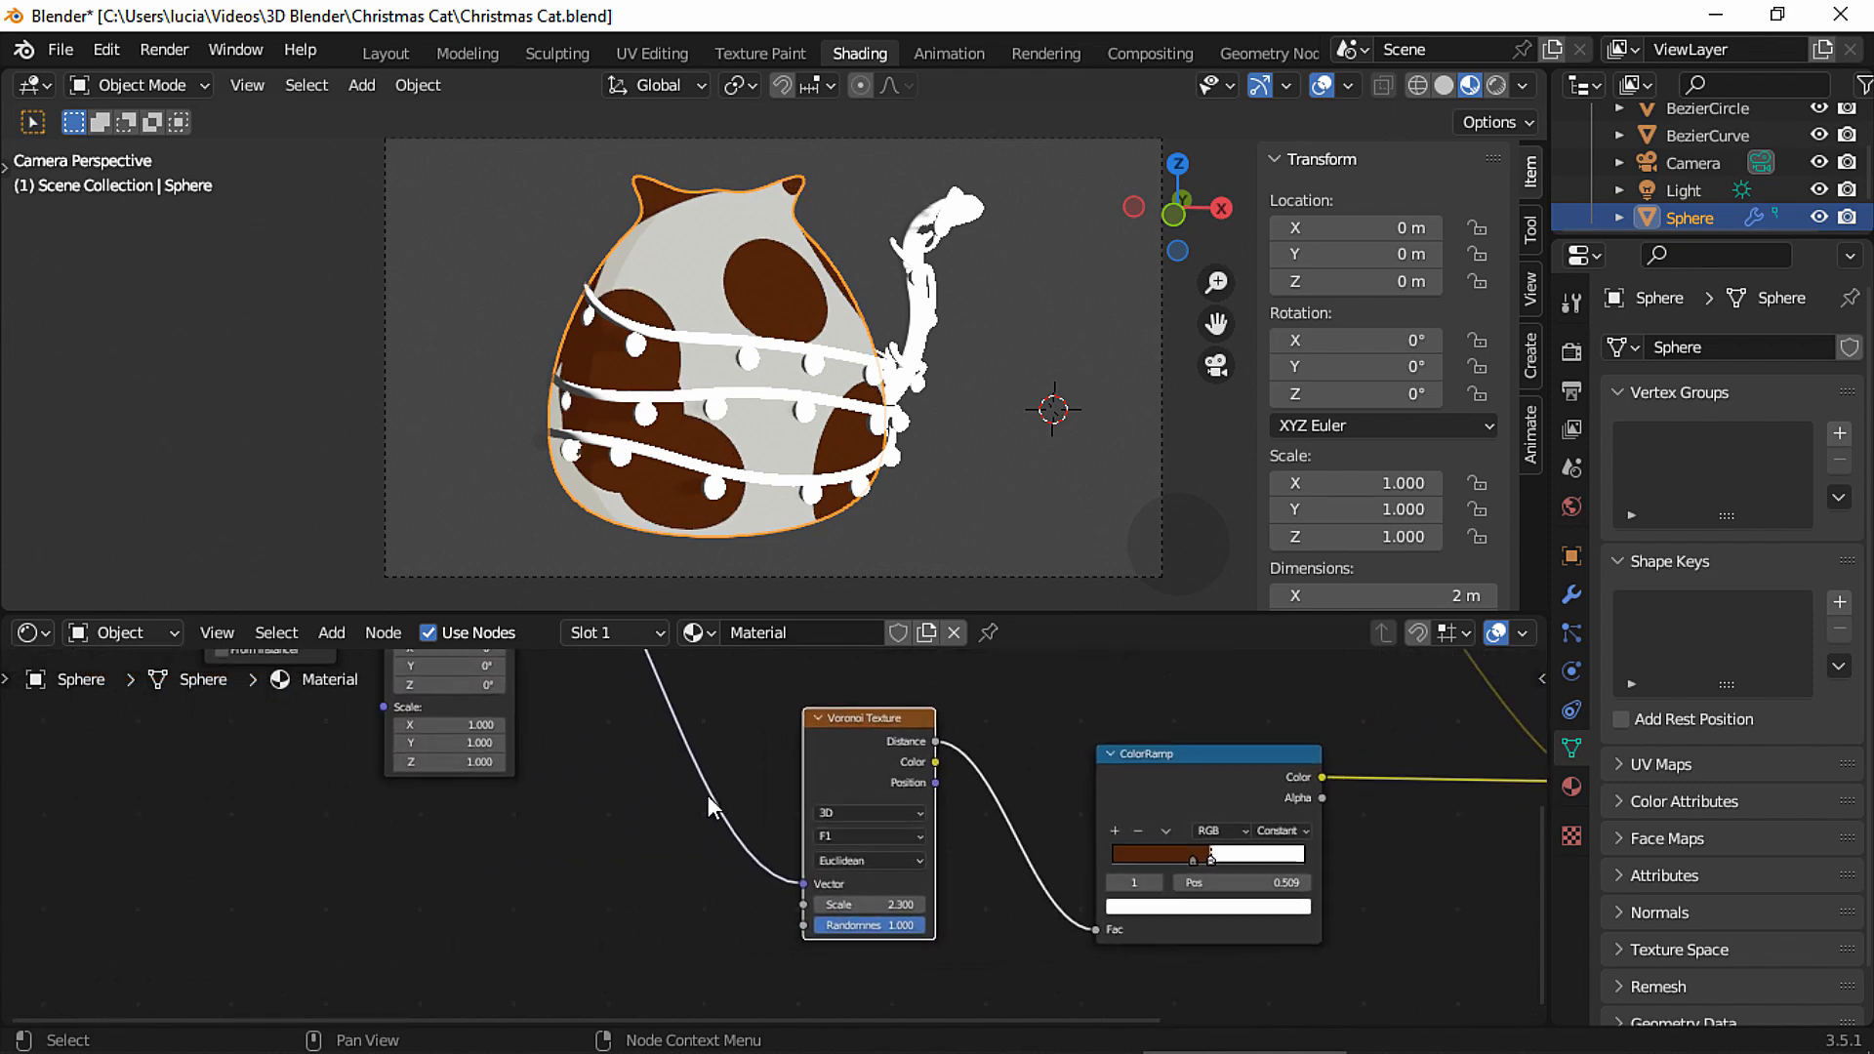
pyautogui.moveTo(527, 772); pyautogui.dragTo(726, 933, button='middle')
pyautogui.click(678, 707)
pyautogui.keyDown('ctrl'); pyautogui.moveTo(678, 707); pyautogui.dragTo(652, 792, button='middle'); pyautogui.keyUp('ctrl')
pyautogui.moveTo(652, 792); pyautogui.dragTo(723, 857, button='middle')
pyautogui.hotkey('shift', 'd')
pyautogui.click(699, 952)
pyautogui.moveTo(733, 672); pyautogui.dragTo(760, 880)
pyautogui.moveTo(827, 855); pyautogui.dragTo(792, 882, button='middle')
pyautogui.keyDown('ctrl'); pyautogui.moveTo(792, 882); pyautogui.dragTo(850, 713, button='middle'); pyautogui.keyUp('ctrl')
pyautogui.moveTo(850, 713); pyautogui.dragTo(650, 677, button='middle')
pyautogui.moveTo(599, 847); pyautogui.dragTo(698, 853)
# Reposition the spots by setting the duplicate Mapping node's Z location to 0.3 m and increasing its X rotation.
pyautogui.moveTo(826, 890); pyautogui.dragTo(825, 890)
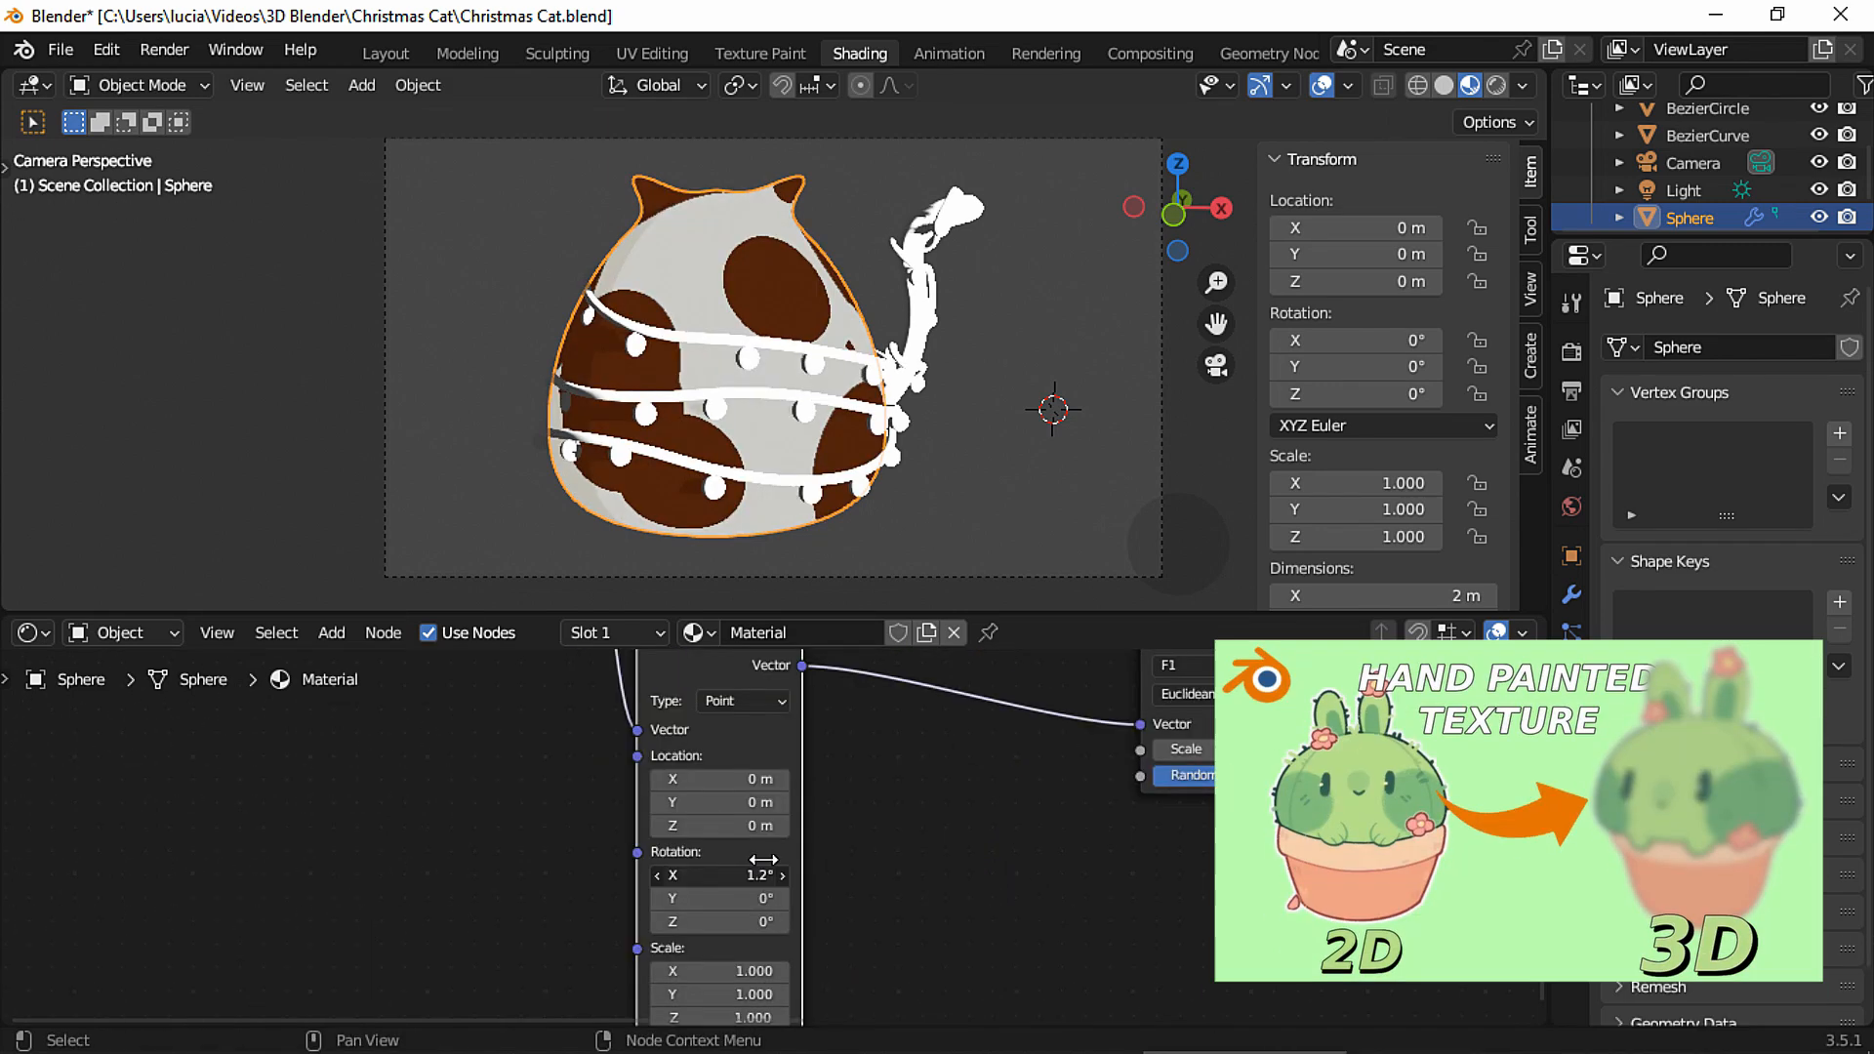
pyautogui.moveTo(766, 860); pyautogui.dragTo(832, 863)
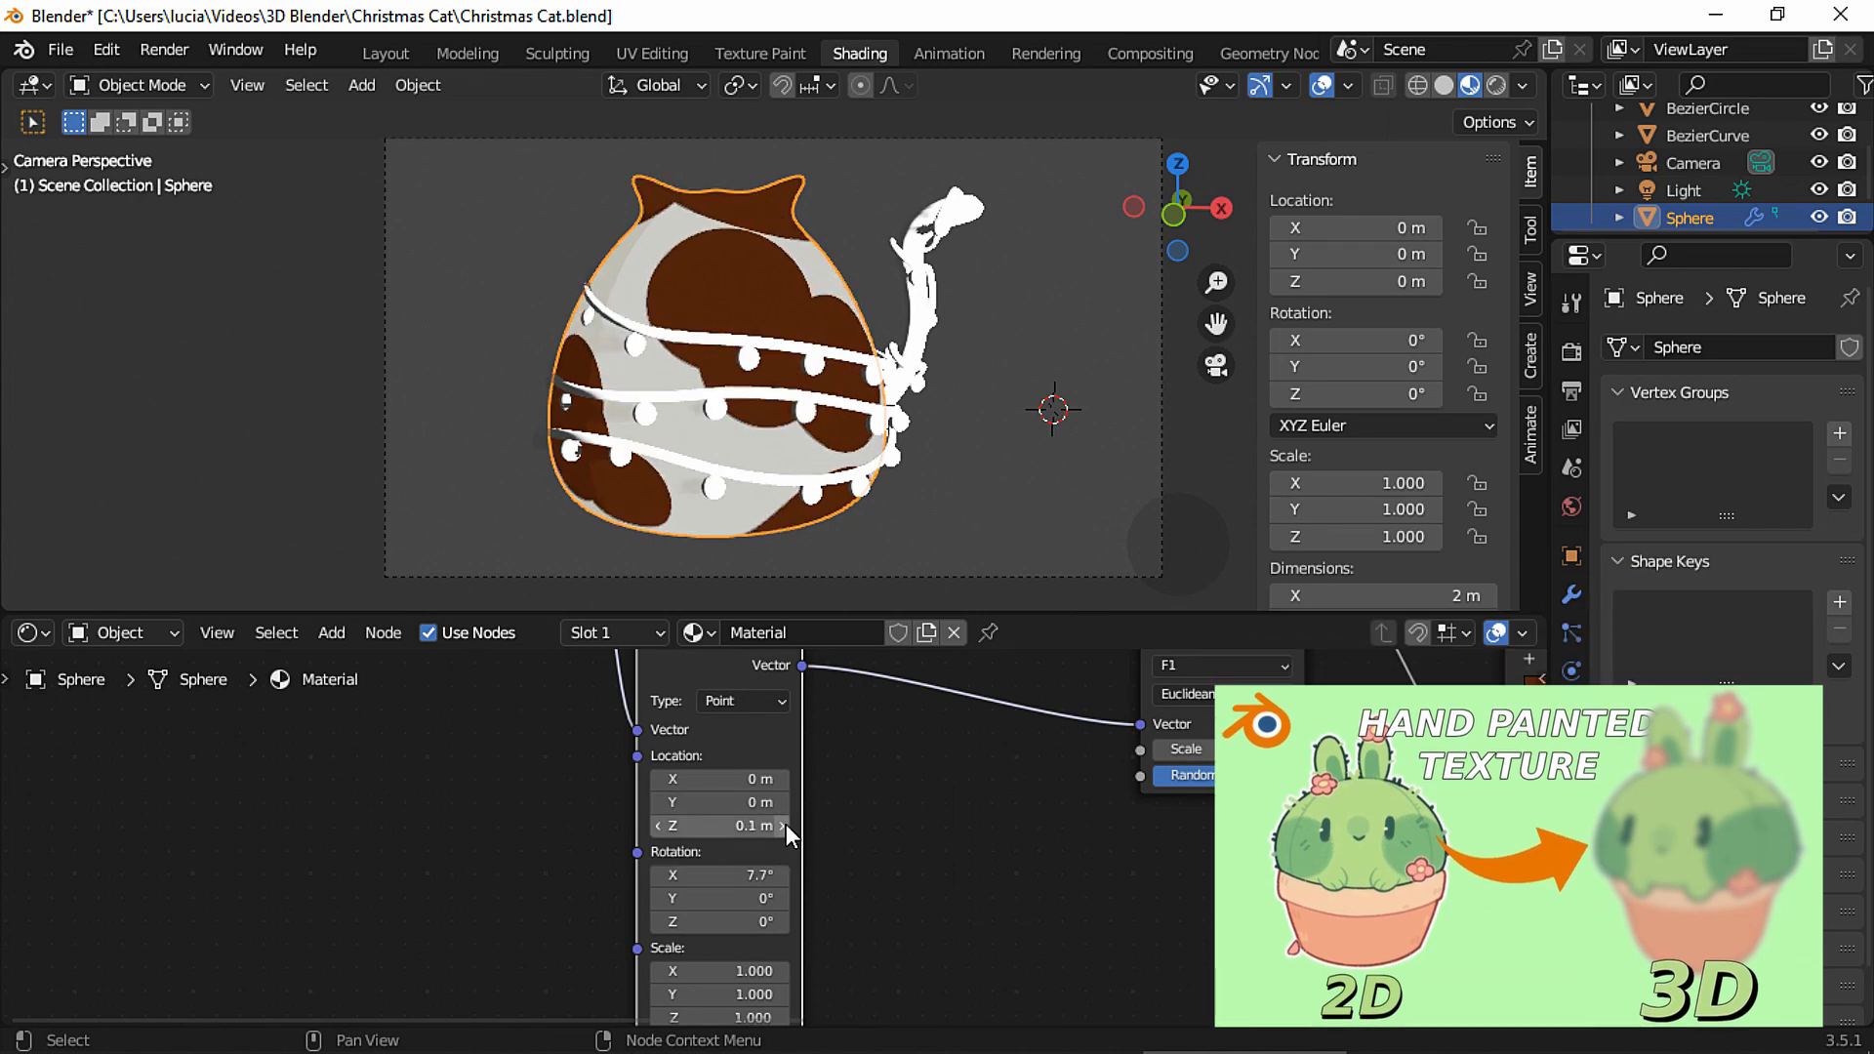
pyautogui.click(784, 825)
pyautogui.click(784, 825)
pyautogui.click(784, 823)
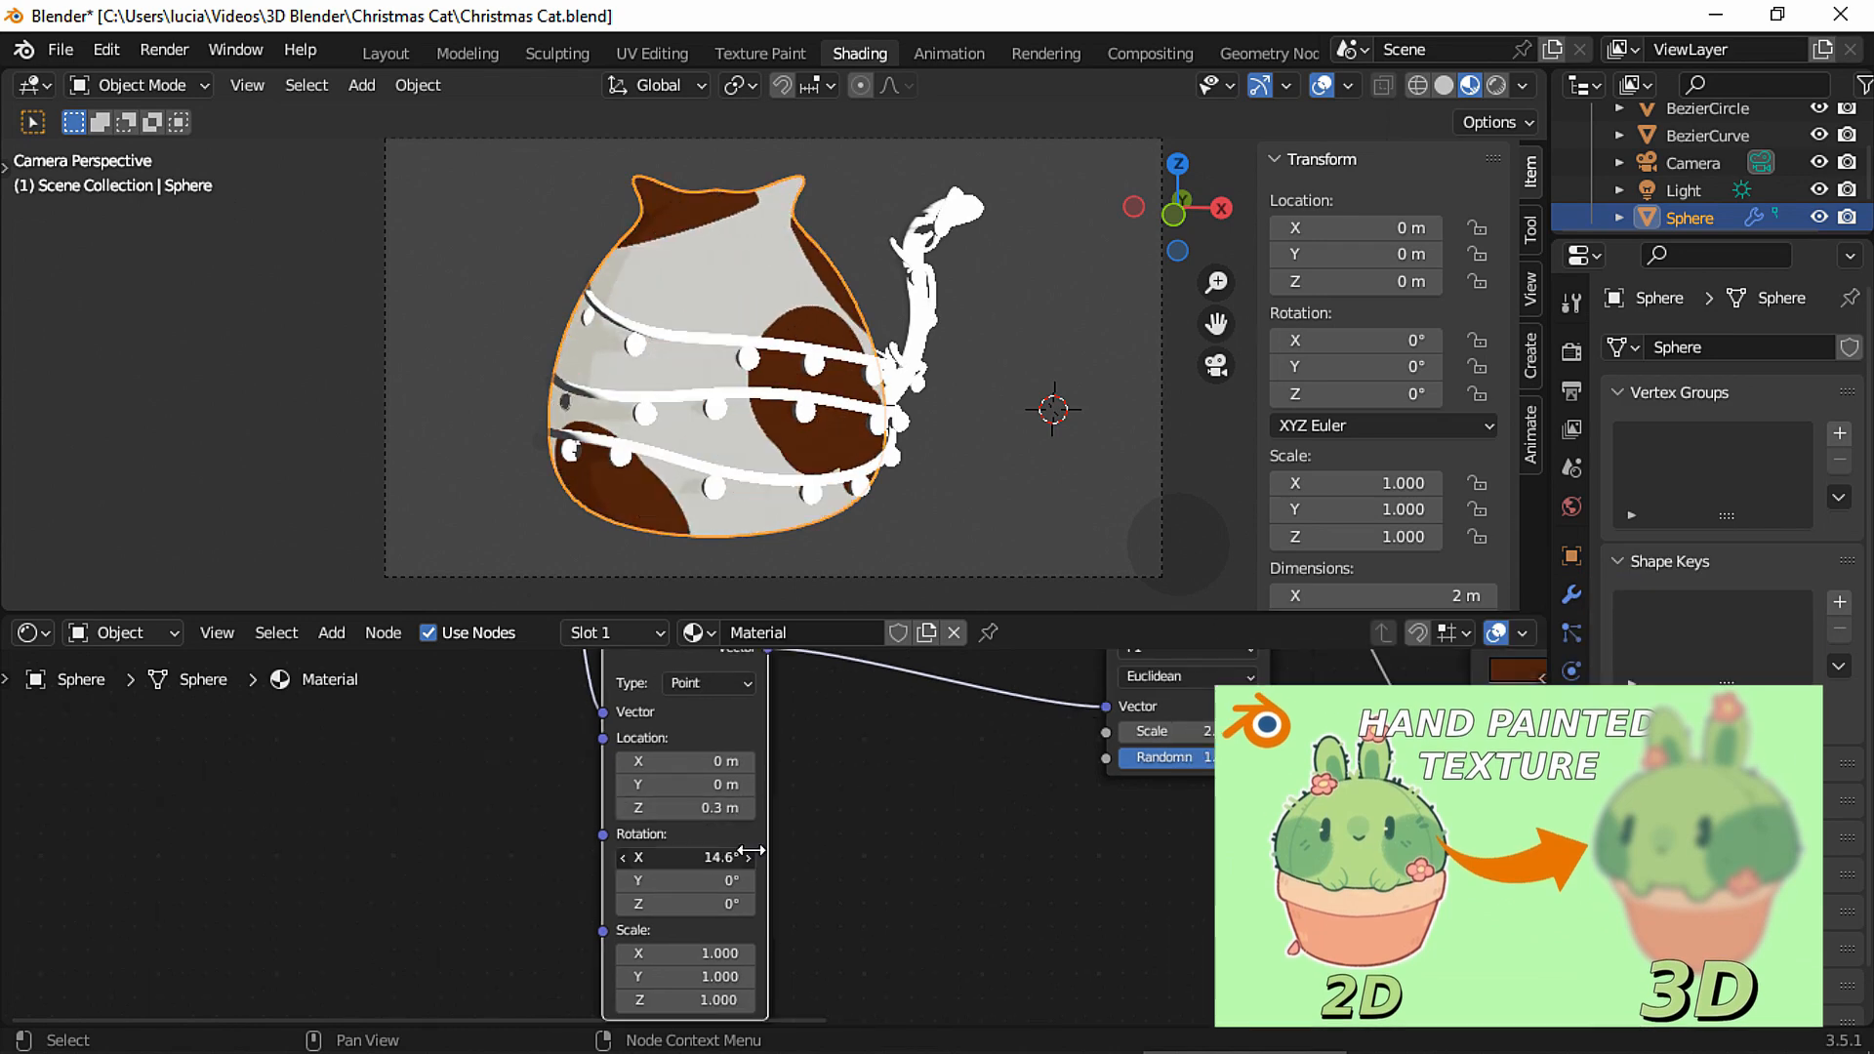
pyautogui.moveTo(751, 853); pyautogui.dragTo(771, 852)
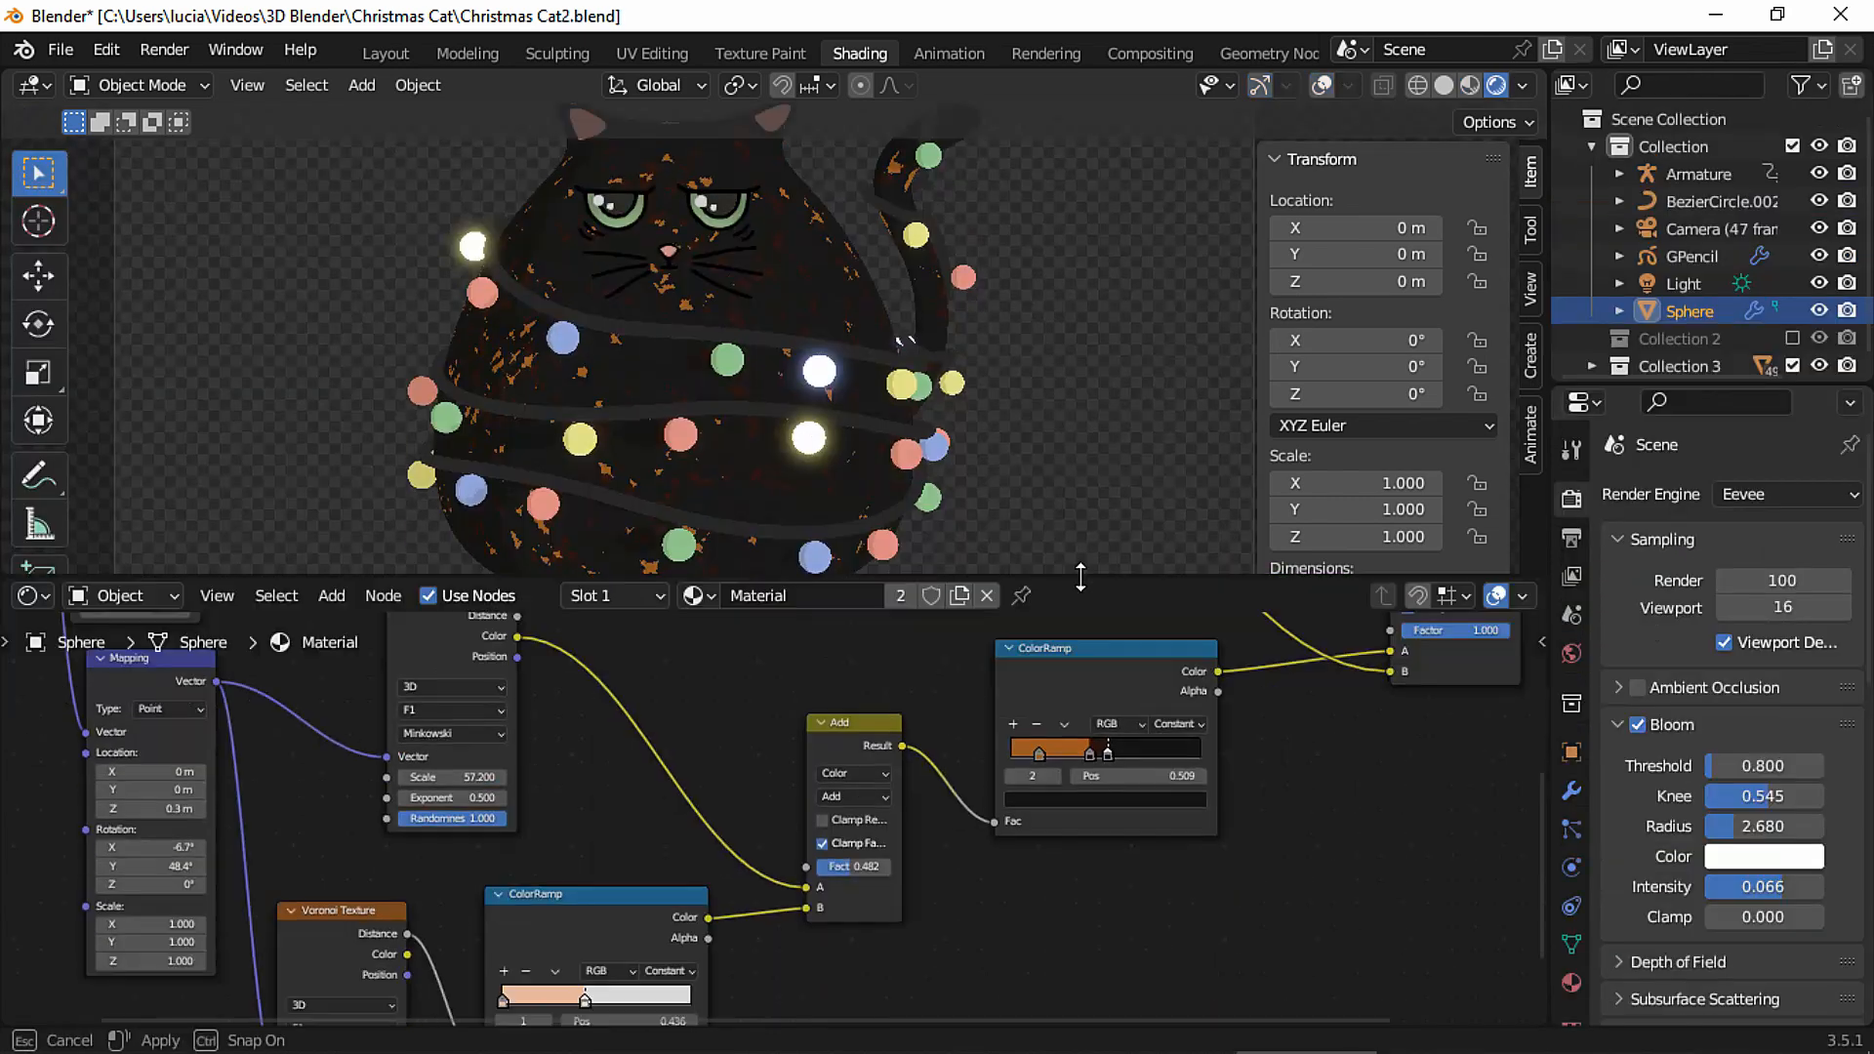
# Examine the black-and-orange cat's material node tree, from the texture mapping to the final Multiply node.
pyautogui.moveTo(1081, 576); pyautogui.dragTo(1081, 592)
pyautogui.moveTo(774, 773); pyautogui.dragTo(809, 978, button='middle')
pyautogui.keyDown('ctrl'); pyautogui.moveTo(857, 816); pyautogui.dragTo(837, 847, button='middle'); pyautogui.keyUp('ctrl')
pyautogui.moveTo(833, 800); pyautogui.dragTo(880, 859, button='middle')
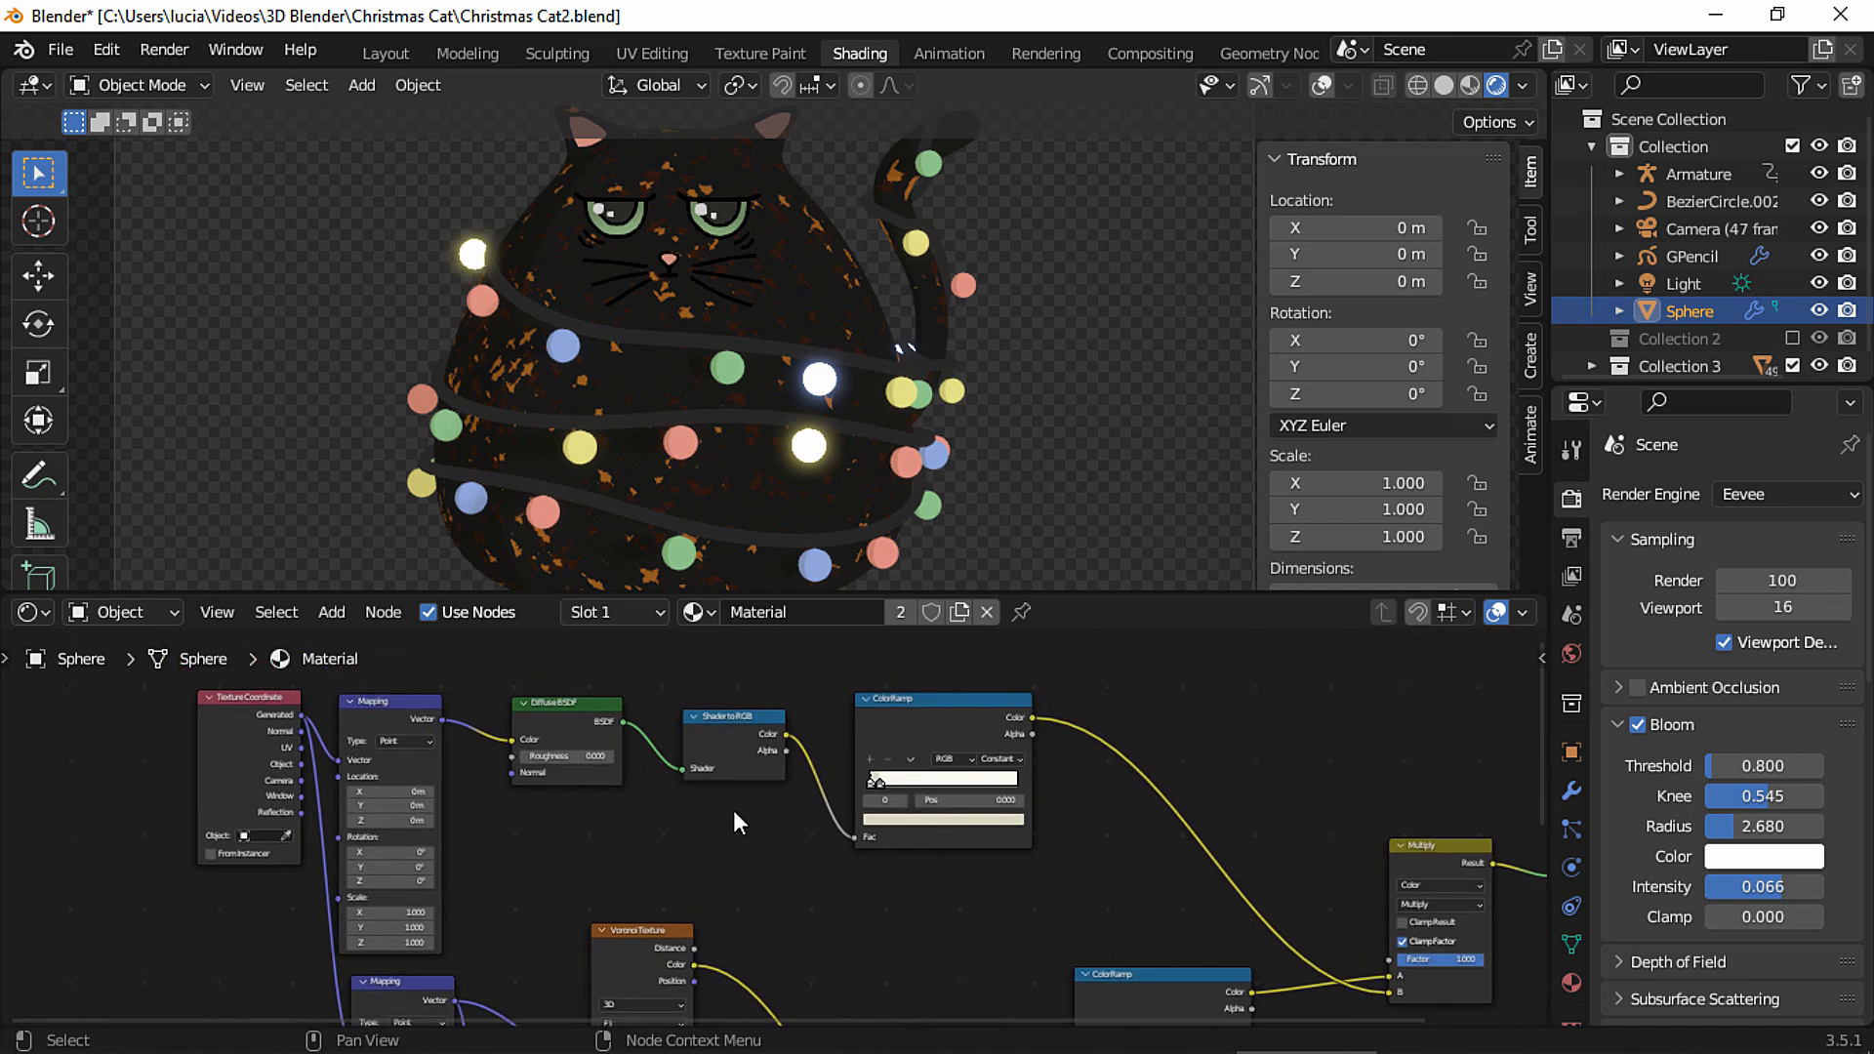
pyautogui.moveTo(1013, 833); pyautogui.dragTo(663, 711, button='middle')
pyautogui.moveTo(1003, 804); pyautogui.dragTo(1161, 778, button='middle')
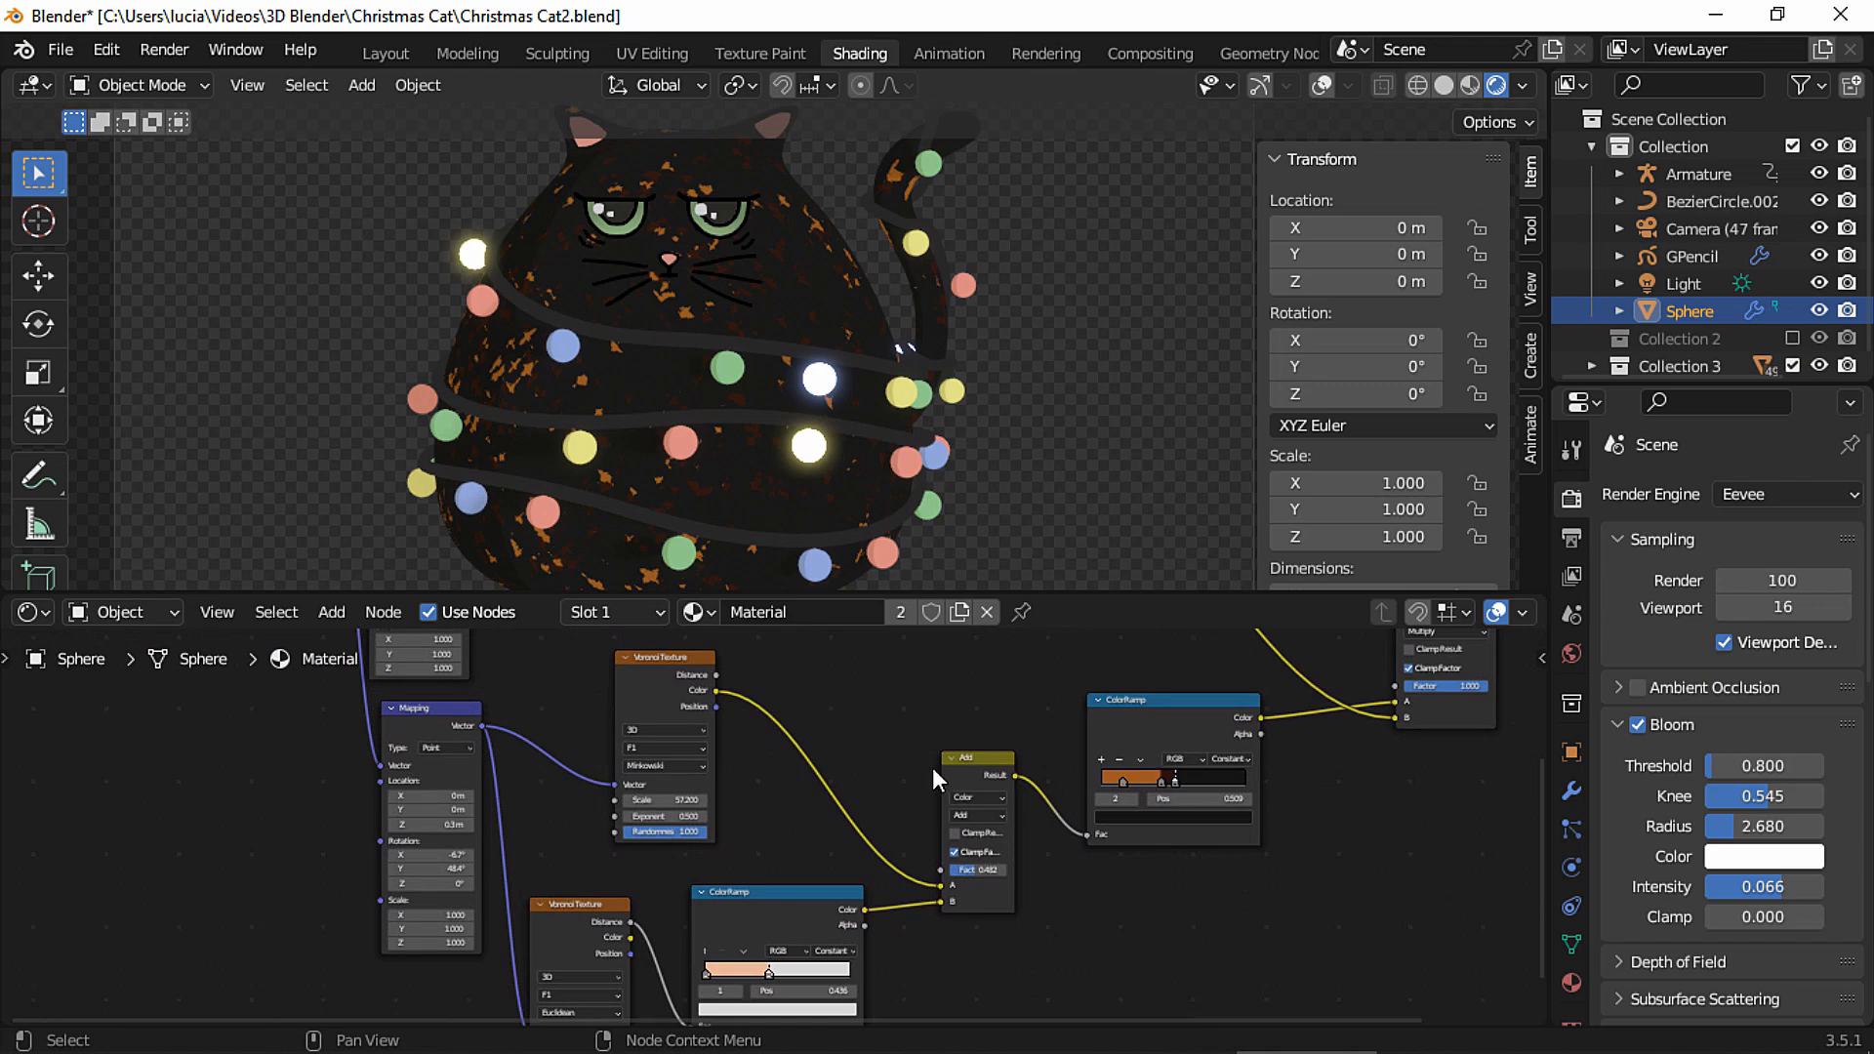
pyautogui.keyDown('ctrl'); pyautogui.moveTo(695, 784); pyautogui.dragTo(857, 740, button='middle'); pyautogui.keyUp('ctrl')
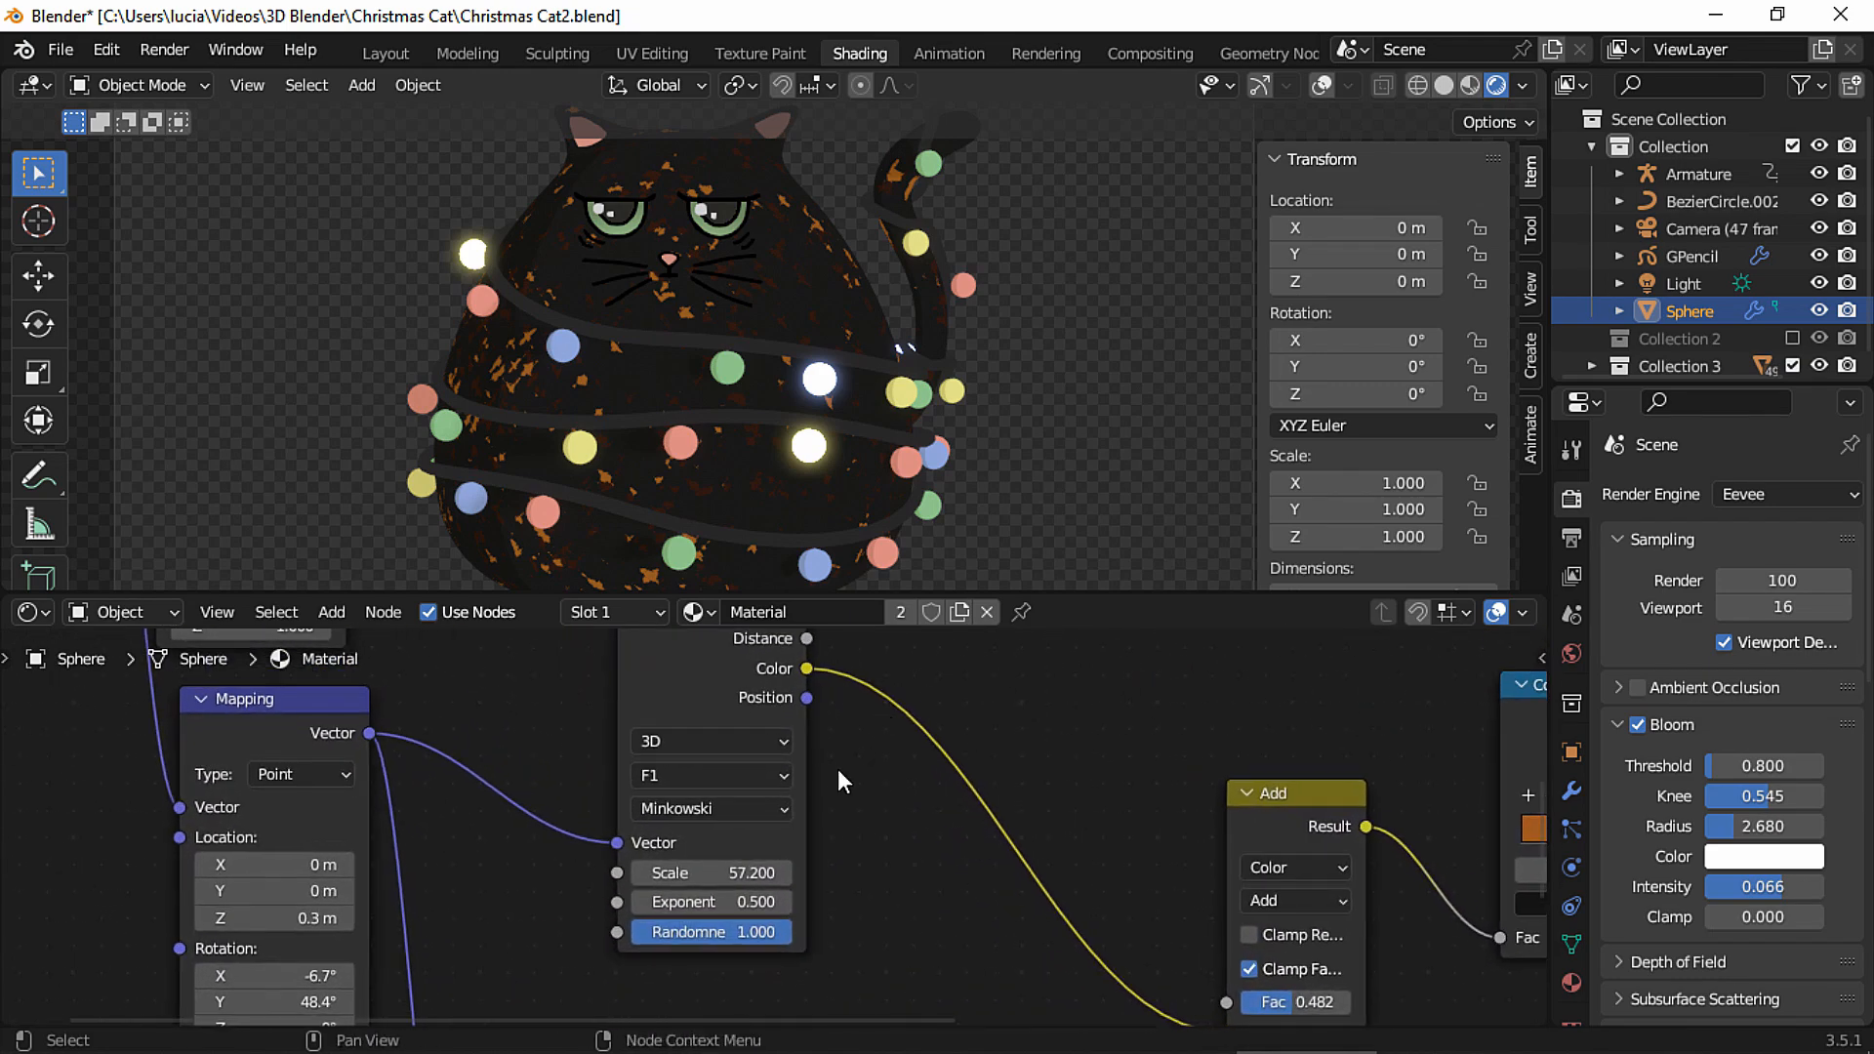
# Try different Voronoi Texture scales and a different stop position on the lower ColorRamp.
pyautogui.moveTo(754, 870); pyautogui.dragTo(939, 852)
pyautogui.keyDown('shift'); pyautogui.scroll(-8, 963, 782); pyautogui.keyUp('shift')
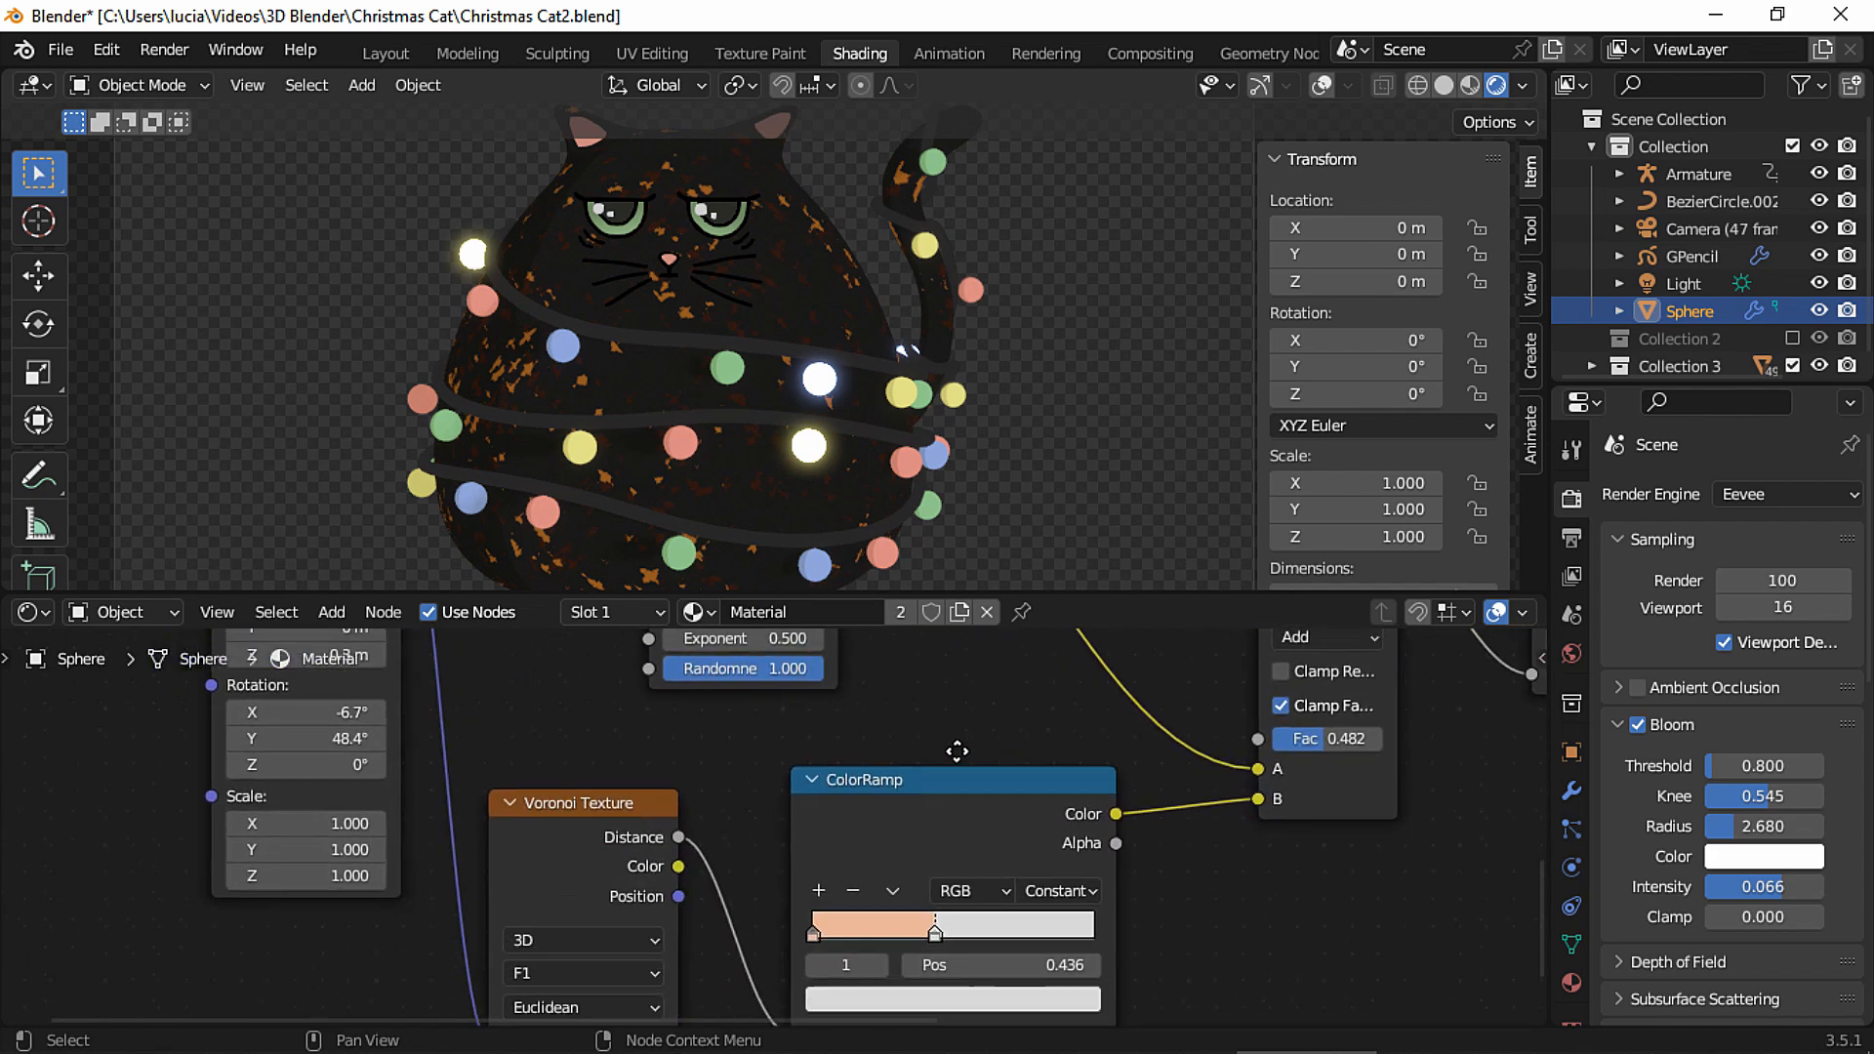
pyautogui.moveTo(919, 743); pyautogui.dragTo(906, 744, button='middle')
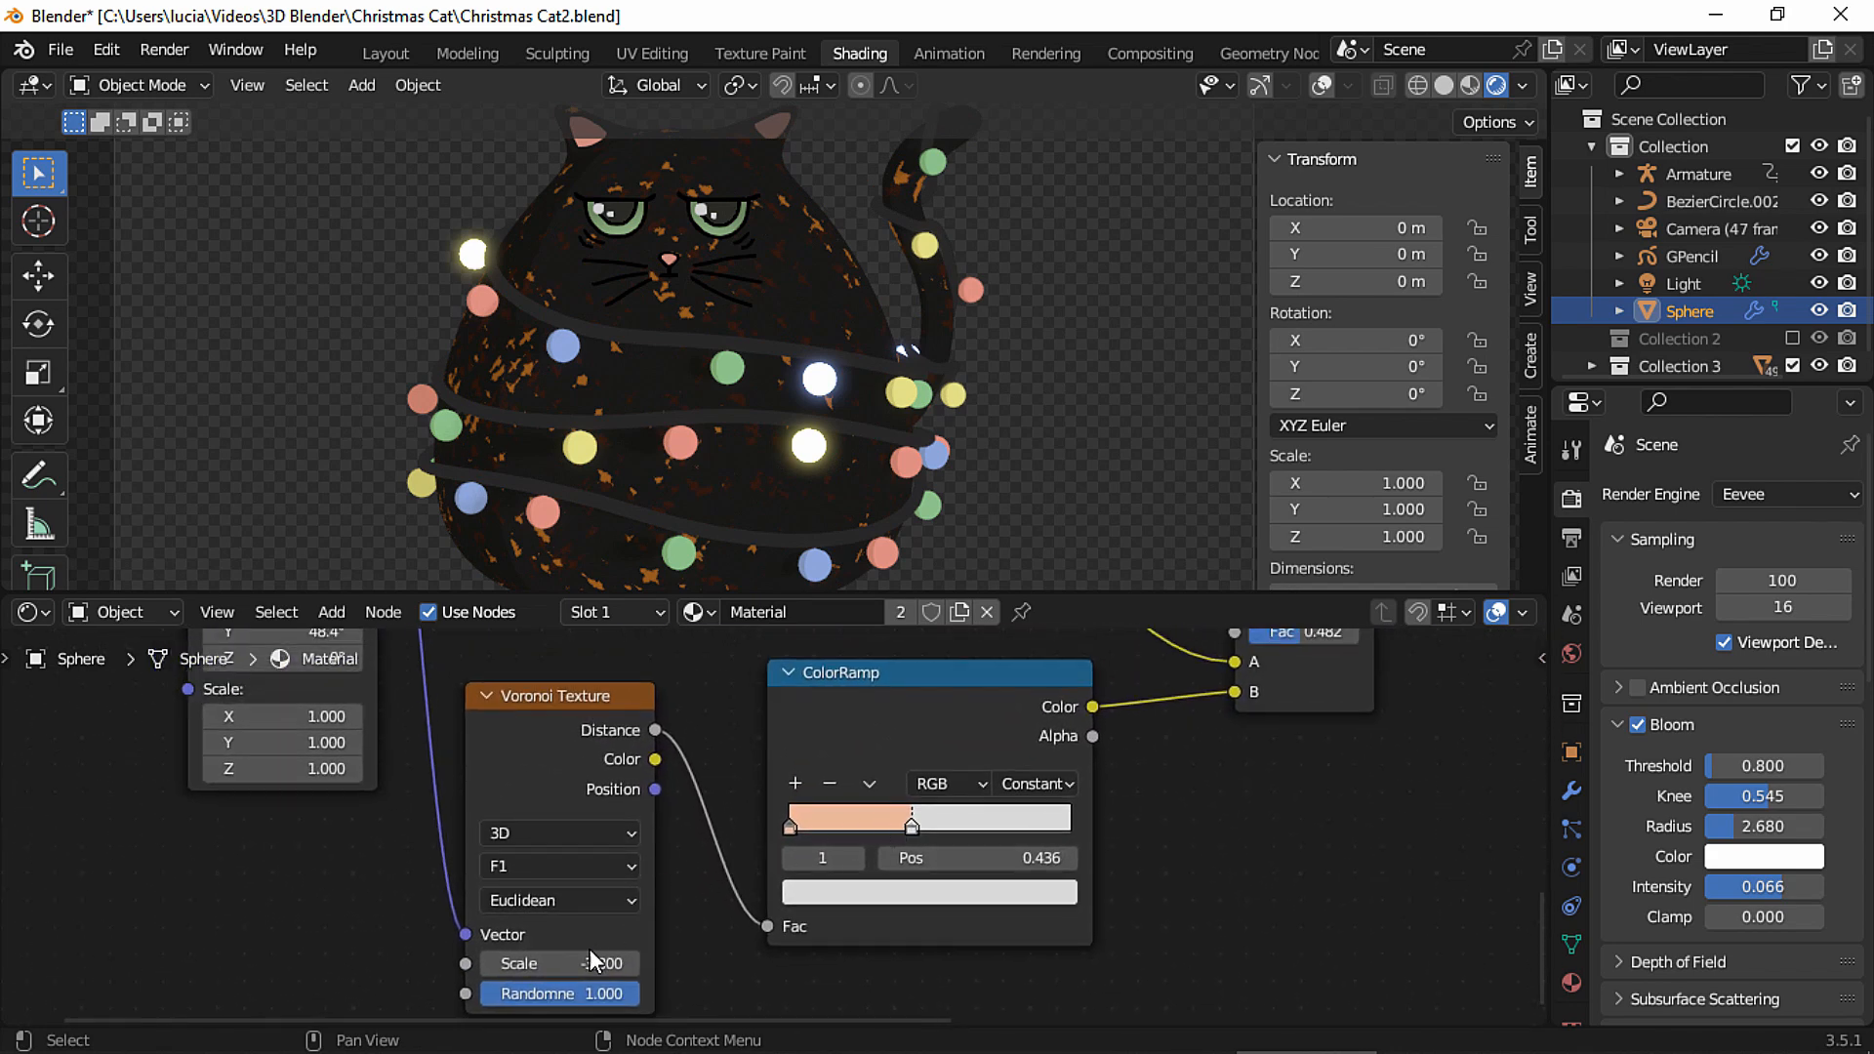
pyautogui.moveTo(576, 960)
pyautogui.mouseDown()
pyautogui.moveTo(646, 958)
pyautogui.moveTo(559, 944)
pyautogui.mouseUp()
pyautogui.rightClick(557, 944)
pyautogui.moveTo(905, 828)
pyautogui.mouseDown()
pyautogui.moveTo(814, 816)
pyautogui.moveTo(987, 818)
pyautogui.moveTo(910, 803)
pyautogui.mouseUp()
pyautogui.rightClick(910, 803)
# Try lowering the Add node's factor to 0.313, then undo the change.
pyautogui.moveTo(1307, 752); pyautogui.dragTo(974, 883, button='middle')
pyautogui.moveTo(1016, 745); pyautogui.dragTo(952, 860, button='middle')
pyautogui.scroll(-3, 1091, 813)
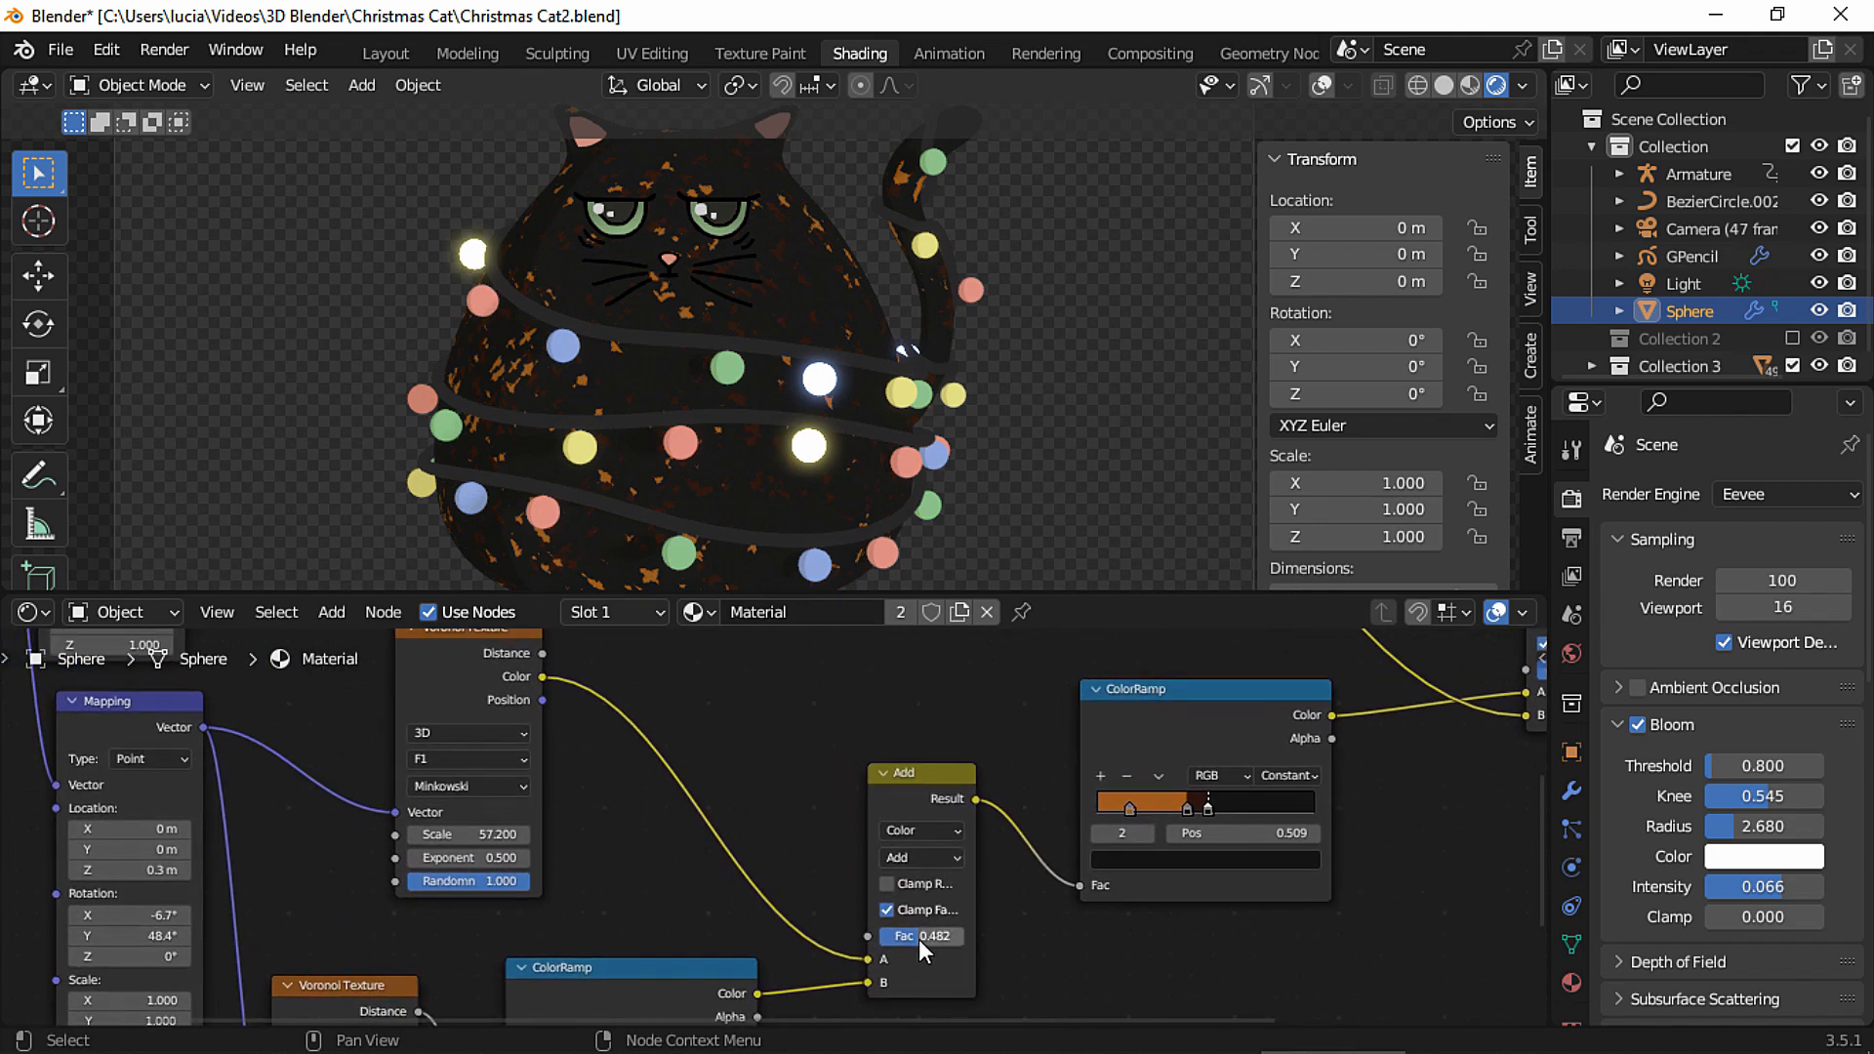
pyautogui.moveTo(969, 939)
pyautogui.mouseDown()
pyautogui.moveTo(982, 950)
pyautogui.moveTo(854, 935)
pyautogui.moveTo(932, 940)
pyautogui.mouseUp()
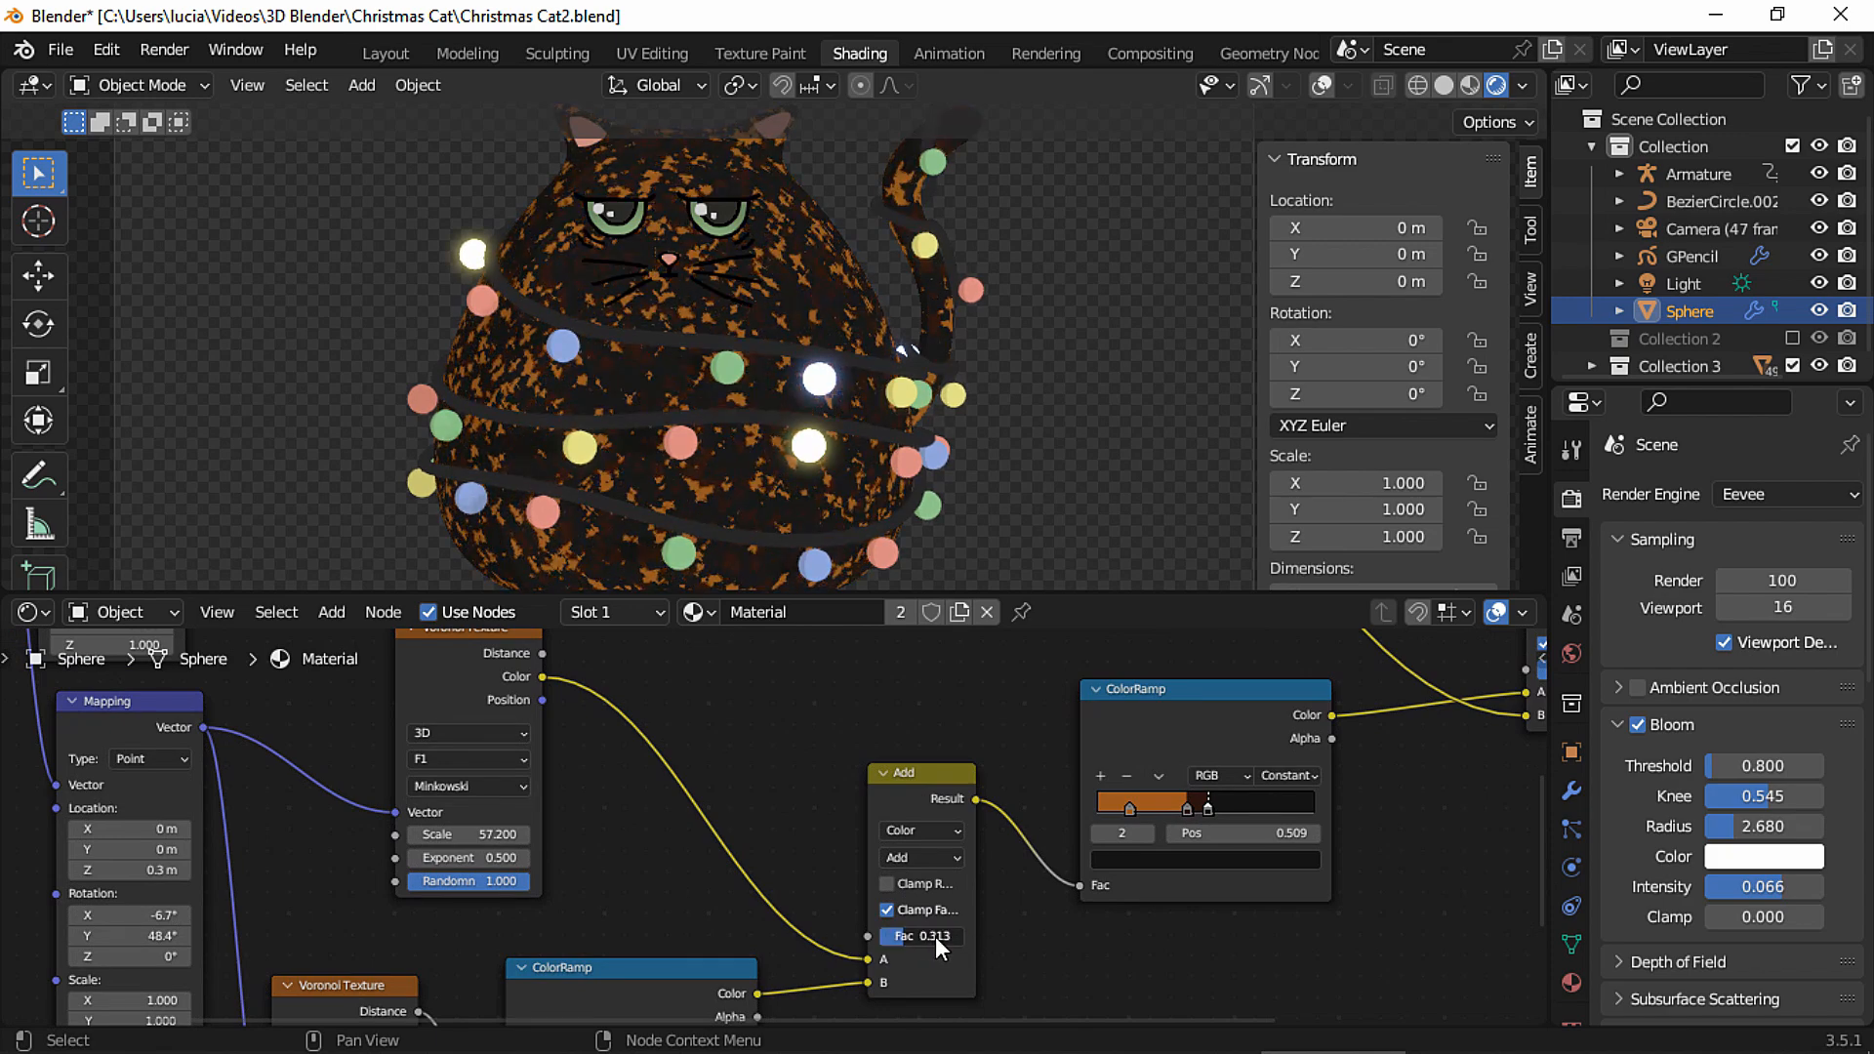
pyautogui.hotkey('ctrl', 'z')
# Examine the rest of the black-and-orange cat's node tree around the ColorRamp and the mixing nodes.
pyautogui.moveTo(1298, 856); pyautogui.dragTo(904, 933, button='middle')
pyautogui.moveTo(992, 873); pyautogui.dragTo(951, 889, button='middle')
pyautogui.scroll(-2, 947, 875)
pyautogui.moveTo(817, 835); pyautogui.dragTo(826, 797, button='middle')
pyautogui.moveTo(1021, 801); pyautogui.dragTo(861, 848, button='middle')
pyautogui.moveTo(824, 823); pyautogui.dragTo(905, 825, button='middle')
pyautogui.moveTo(905, 825); pyautogui.dragTo(959, 875, button='middle')
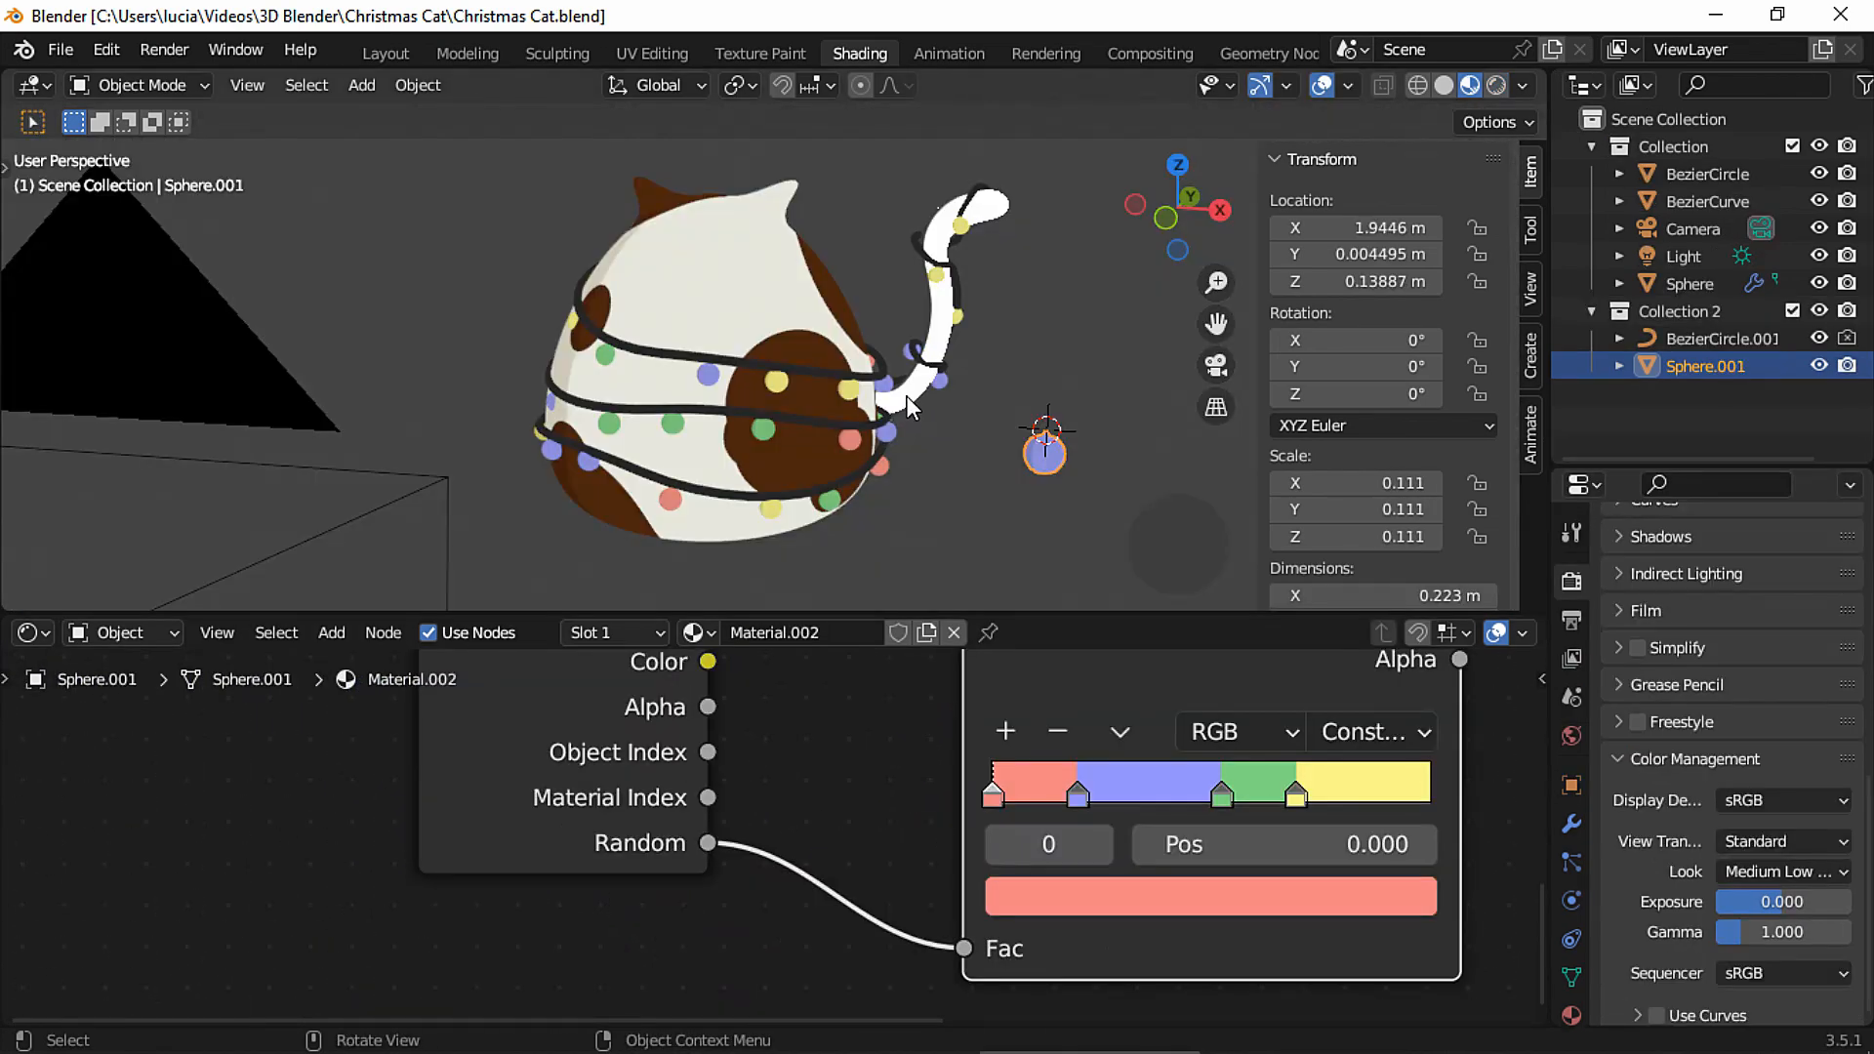
# Assign the existing body material, Material, to the tail curve.
pyautogui.click(908, 394)
pyautogui.click(723, 633)
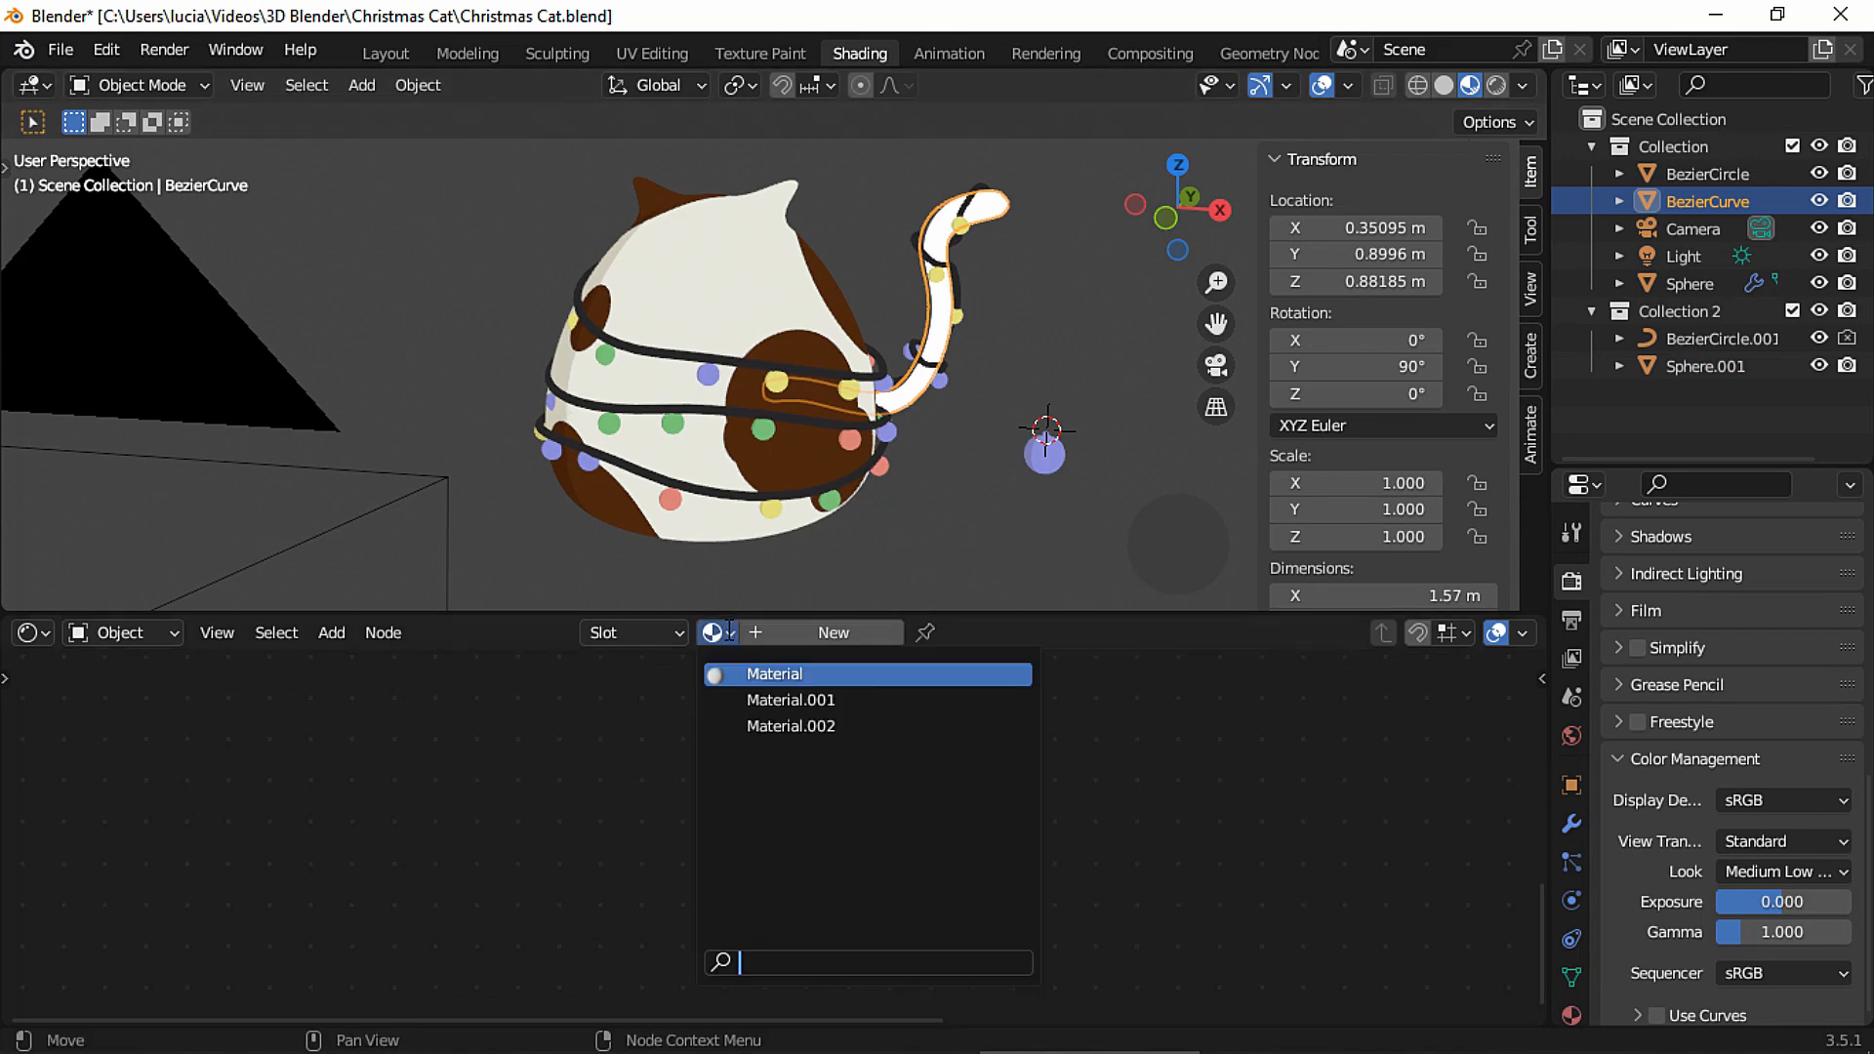
pyautogui.click(781, 674)
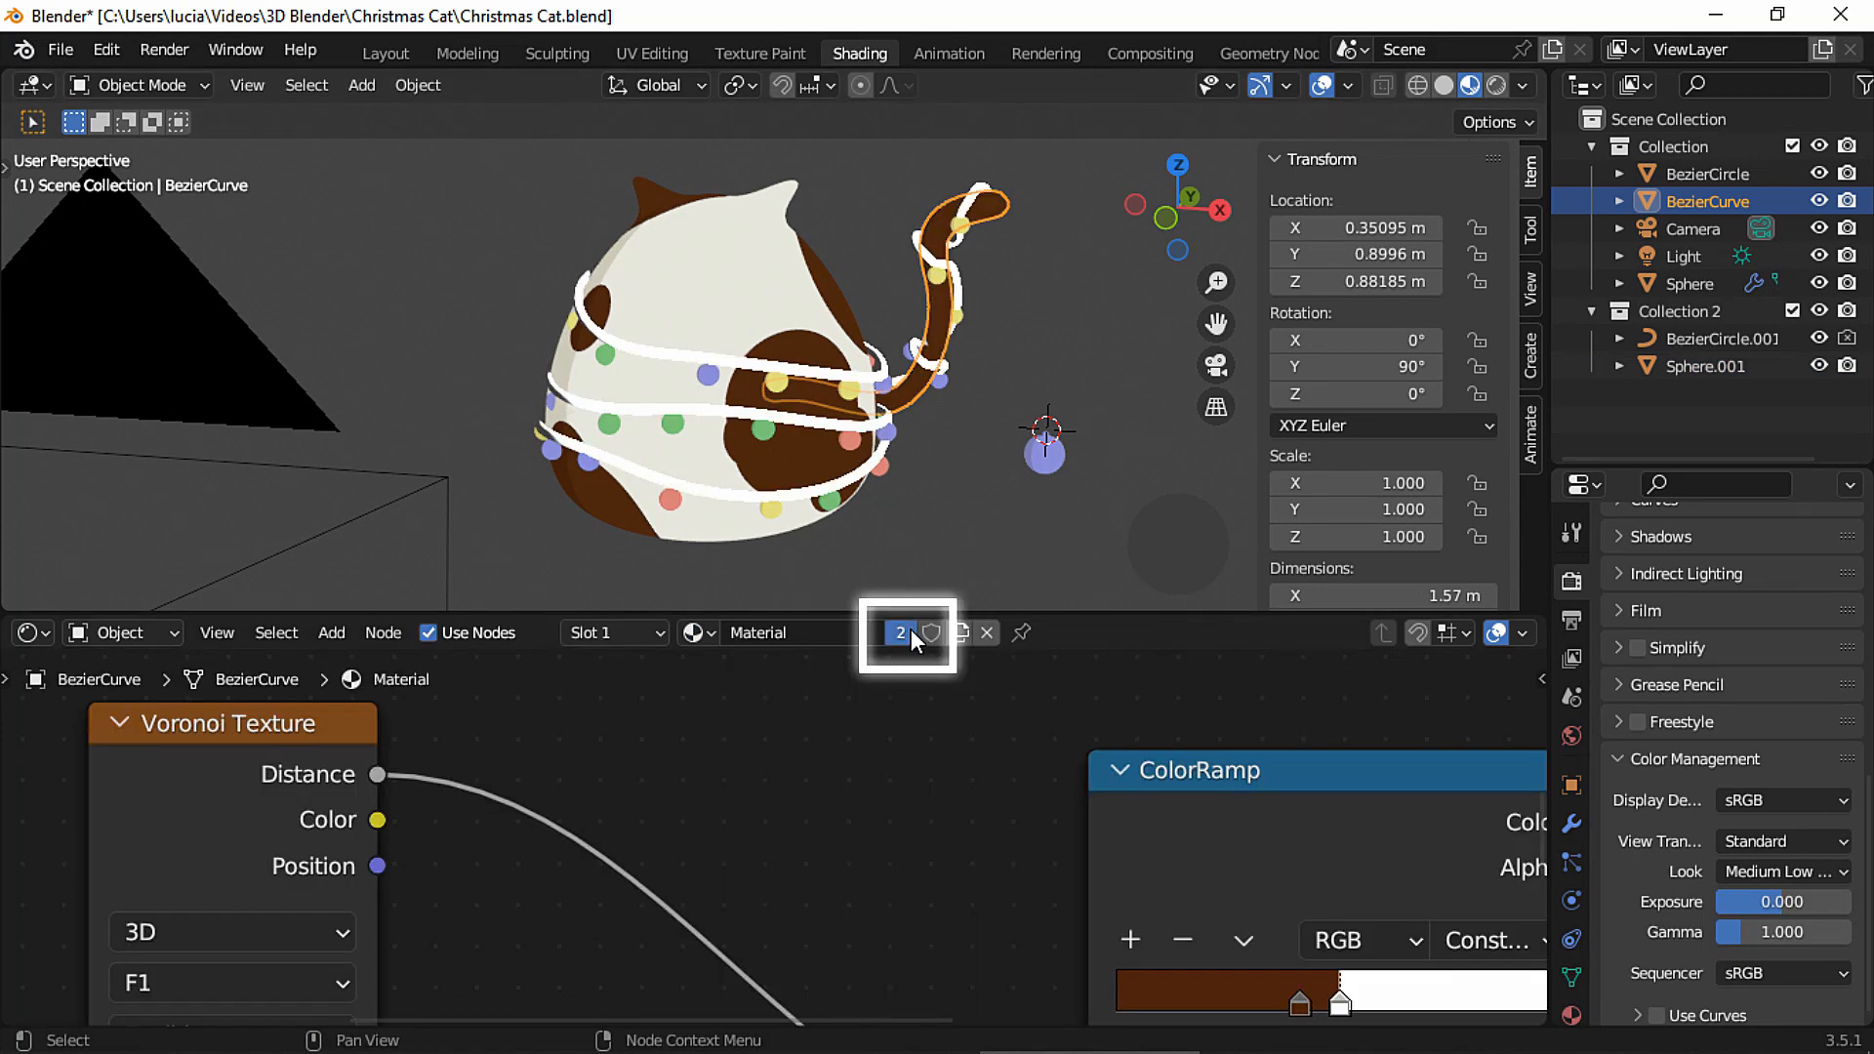
# Make the tail's material a separate copy and set its Voronoi scale to 7.200 and its Mapping X rotation to 21.1°.
pyautogui.keyDown('ctrl'); pyautogui.moveTo(903, 748); pyautogui.dragTo(875, 839, button='middle'); pyautogui.keyUp('ctrl')
pyautogui.moveTo(875, 839); pyautogui.dragTo(986, 826, button='middle')
pyautogui.moveTo(681, 827); pyautogui.dragTo(721, 837)
pyautogui.moveTo(684, 829); pyautogui.dragTo(1223, 669, button='middle')
pyautogui.moveTo(522, 898); pyautogui.dragTo(554, 898)
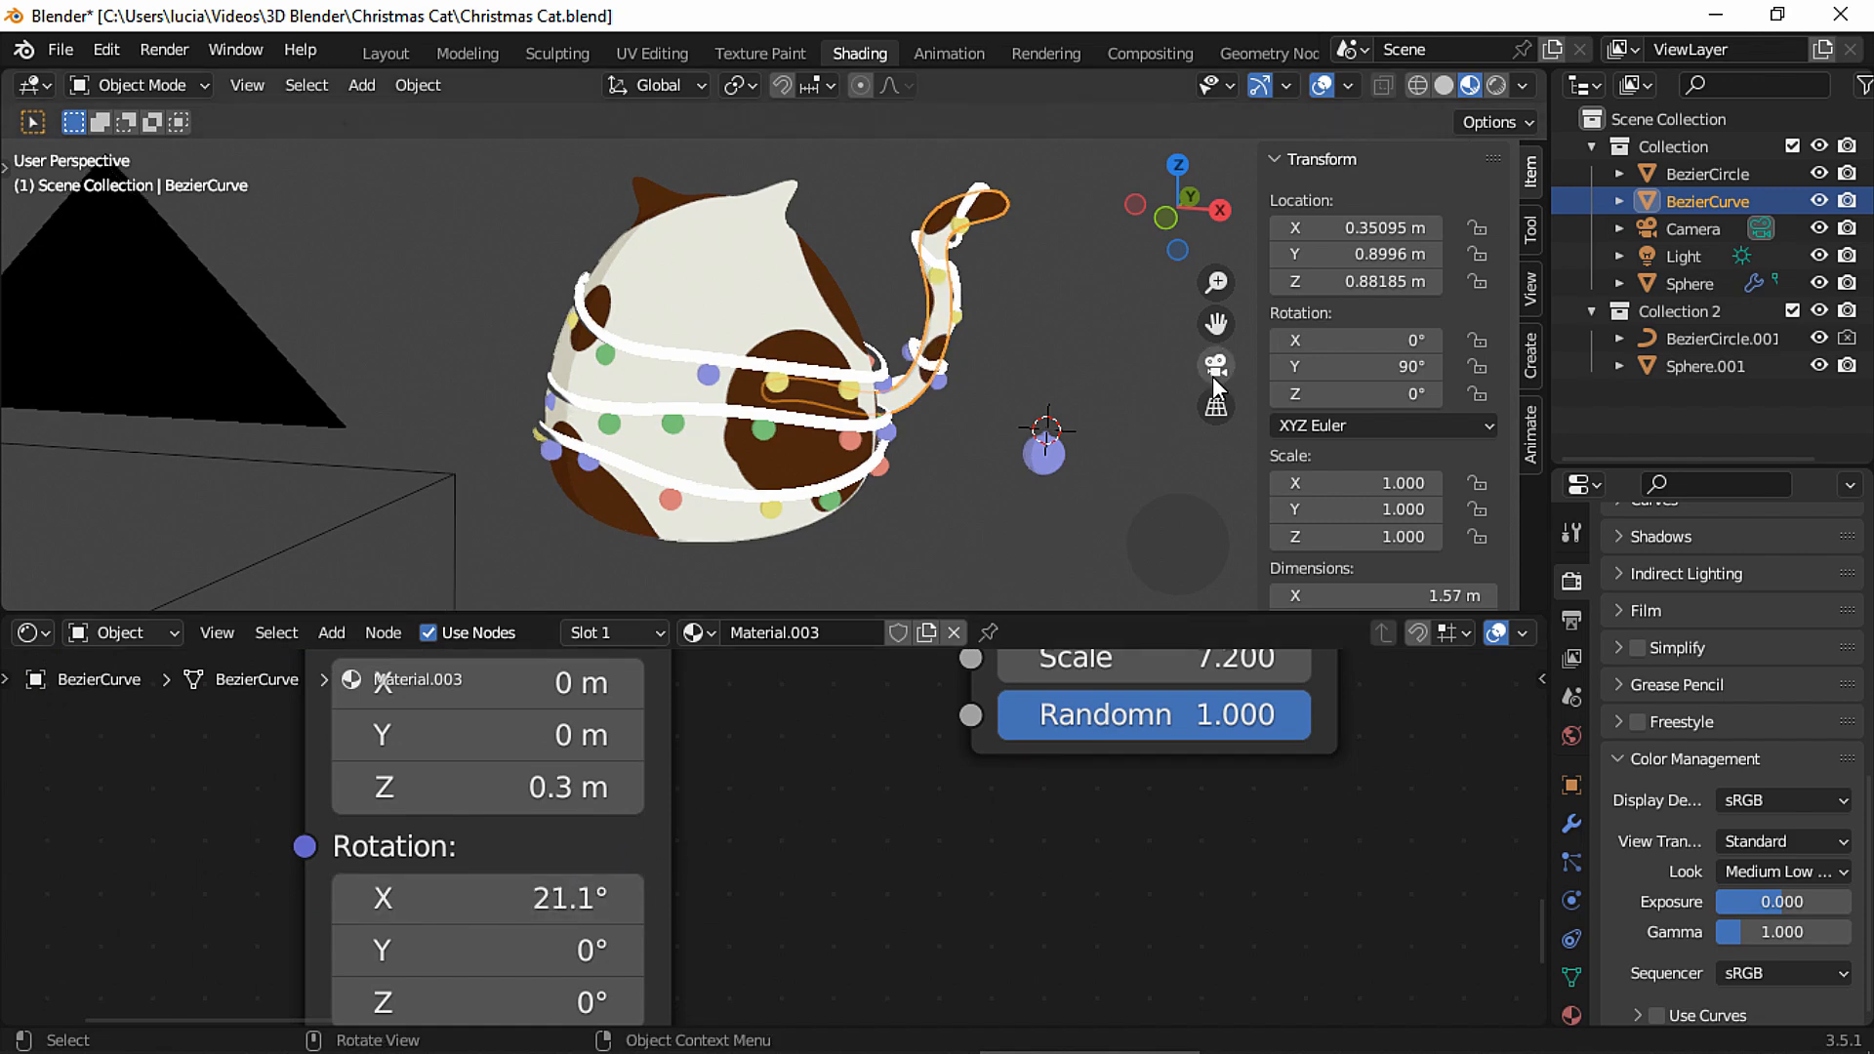
pyautogui.click(1216, 367)
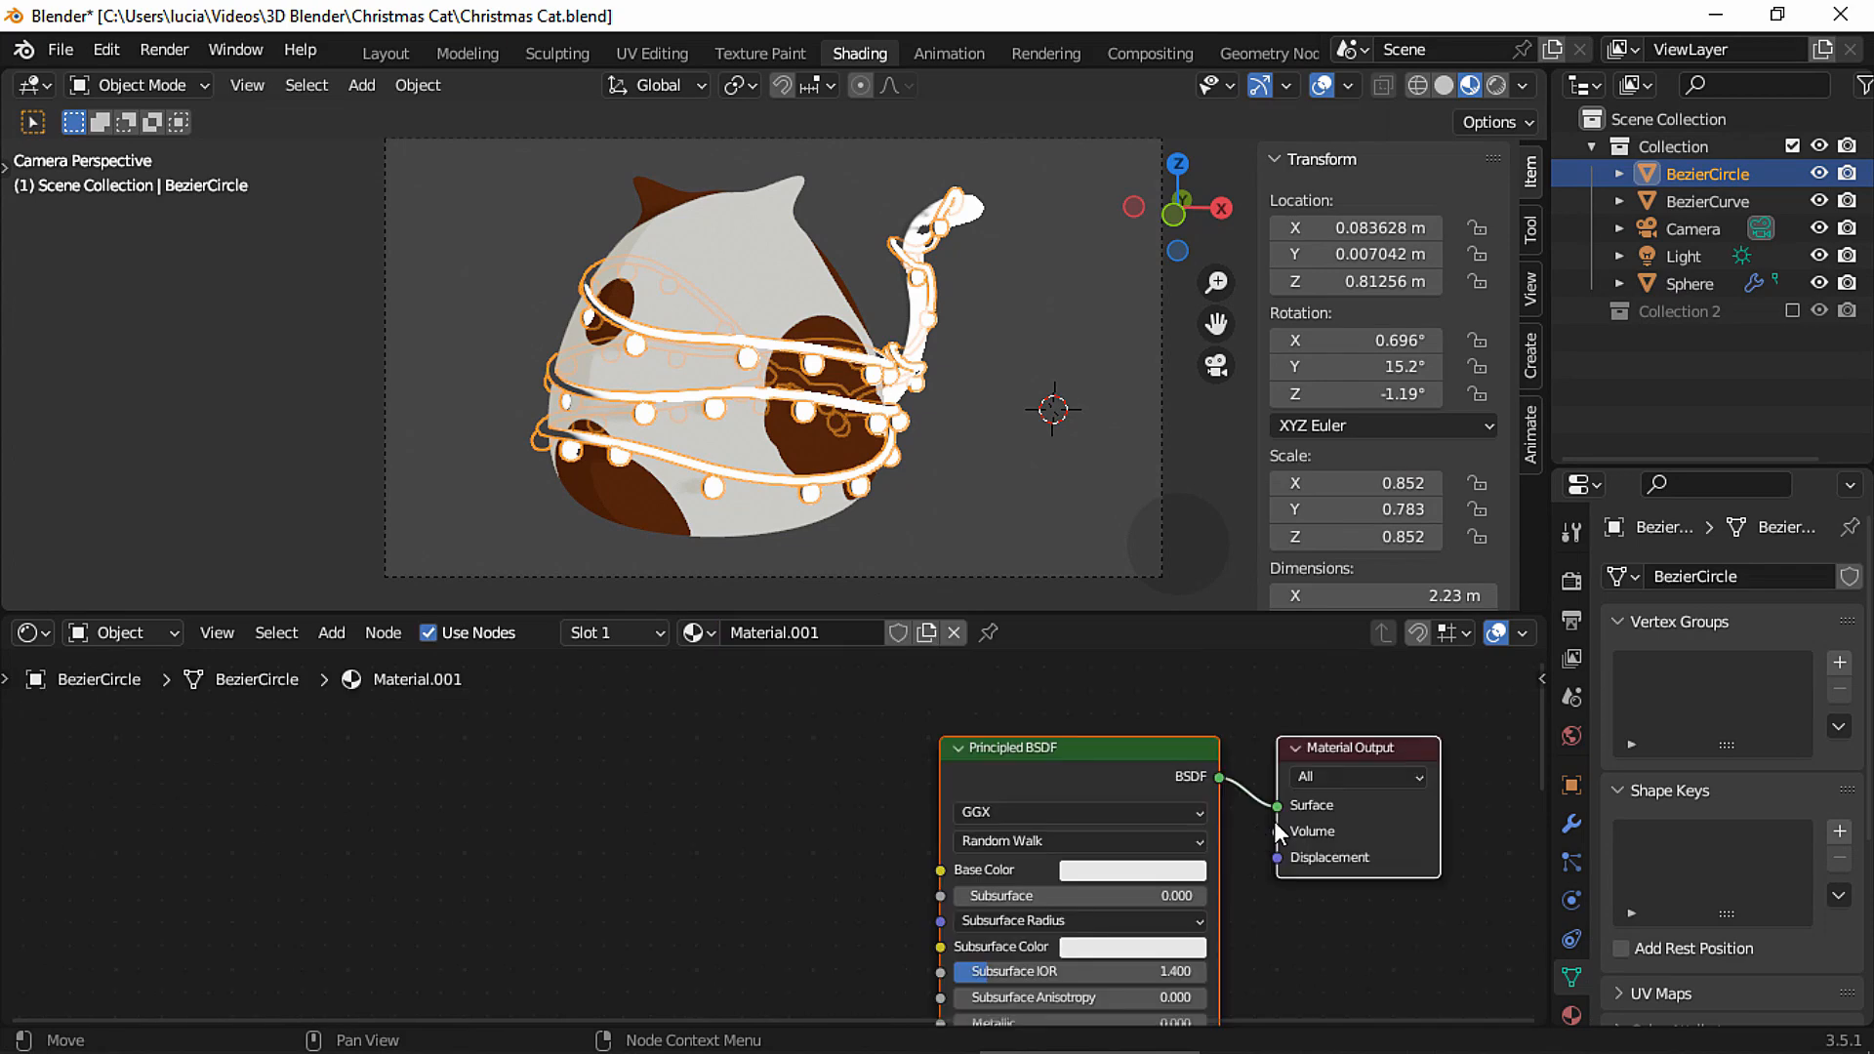
# Replace the wire's Principled BSDF with an Emission node feeding the output's Surface and make its colour dark grey, value 0.013.
pyautogui.hotkey('shift', 'a')
pyautogui.moveTo(1003, 771)
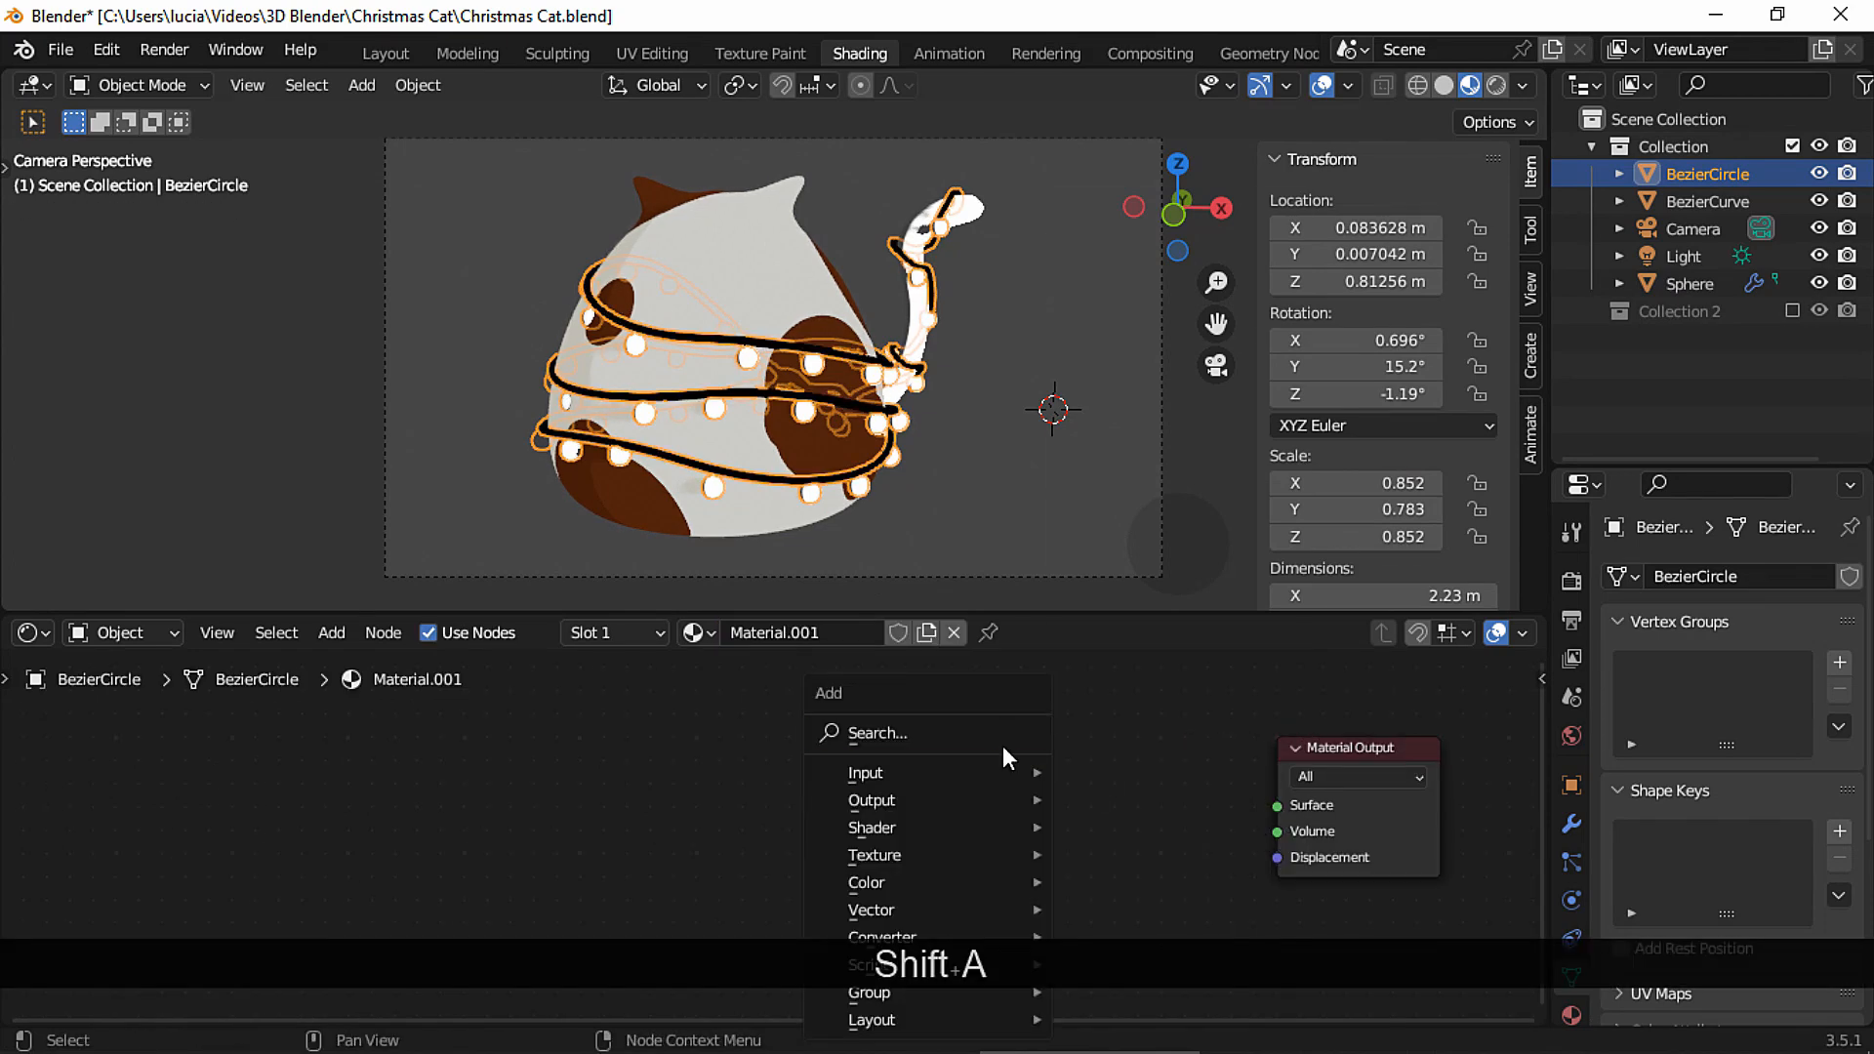
pyautogui.write('emi')
pyautogui.press('Return')
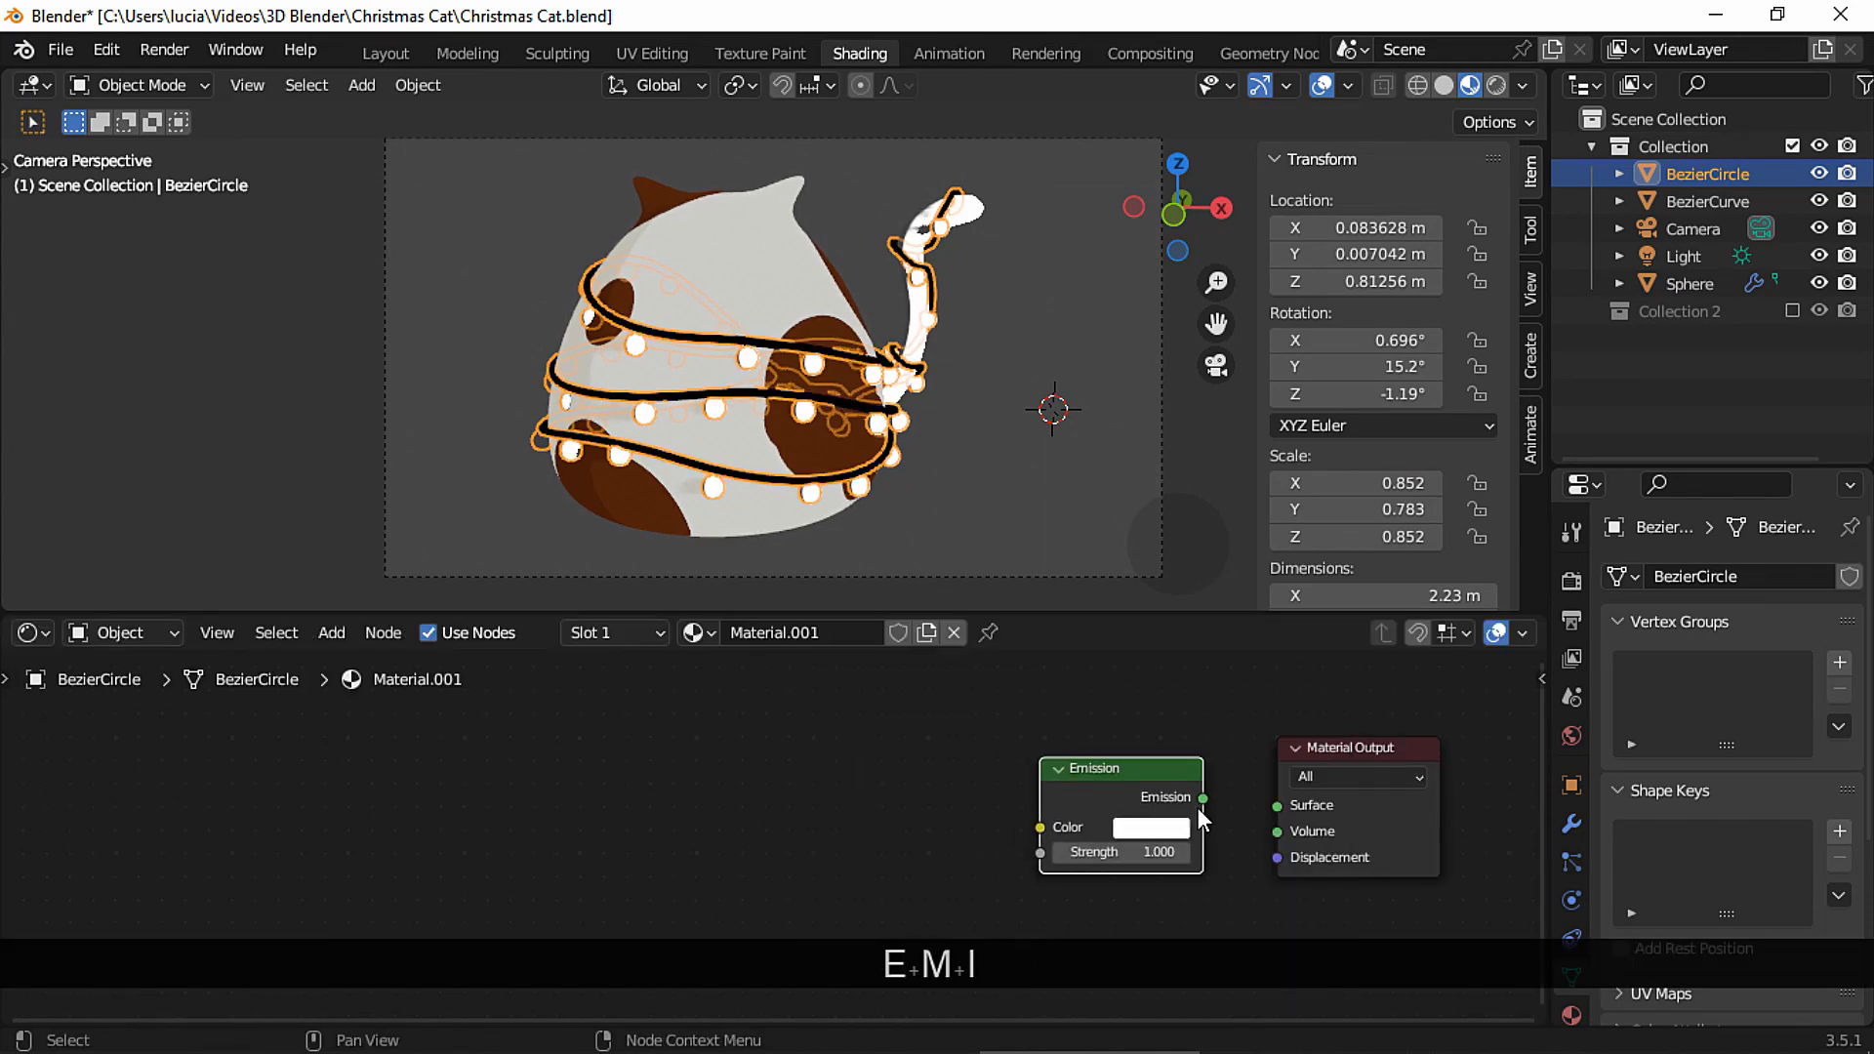
pyautogui.moveTo(1204, 800); pyautogui.dragTo(1277, 806)
pyautogui.click(1152, 828)
pyautogui.moveTo(1316, 629); pyautogui.dragTo(1315, 647)
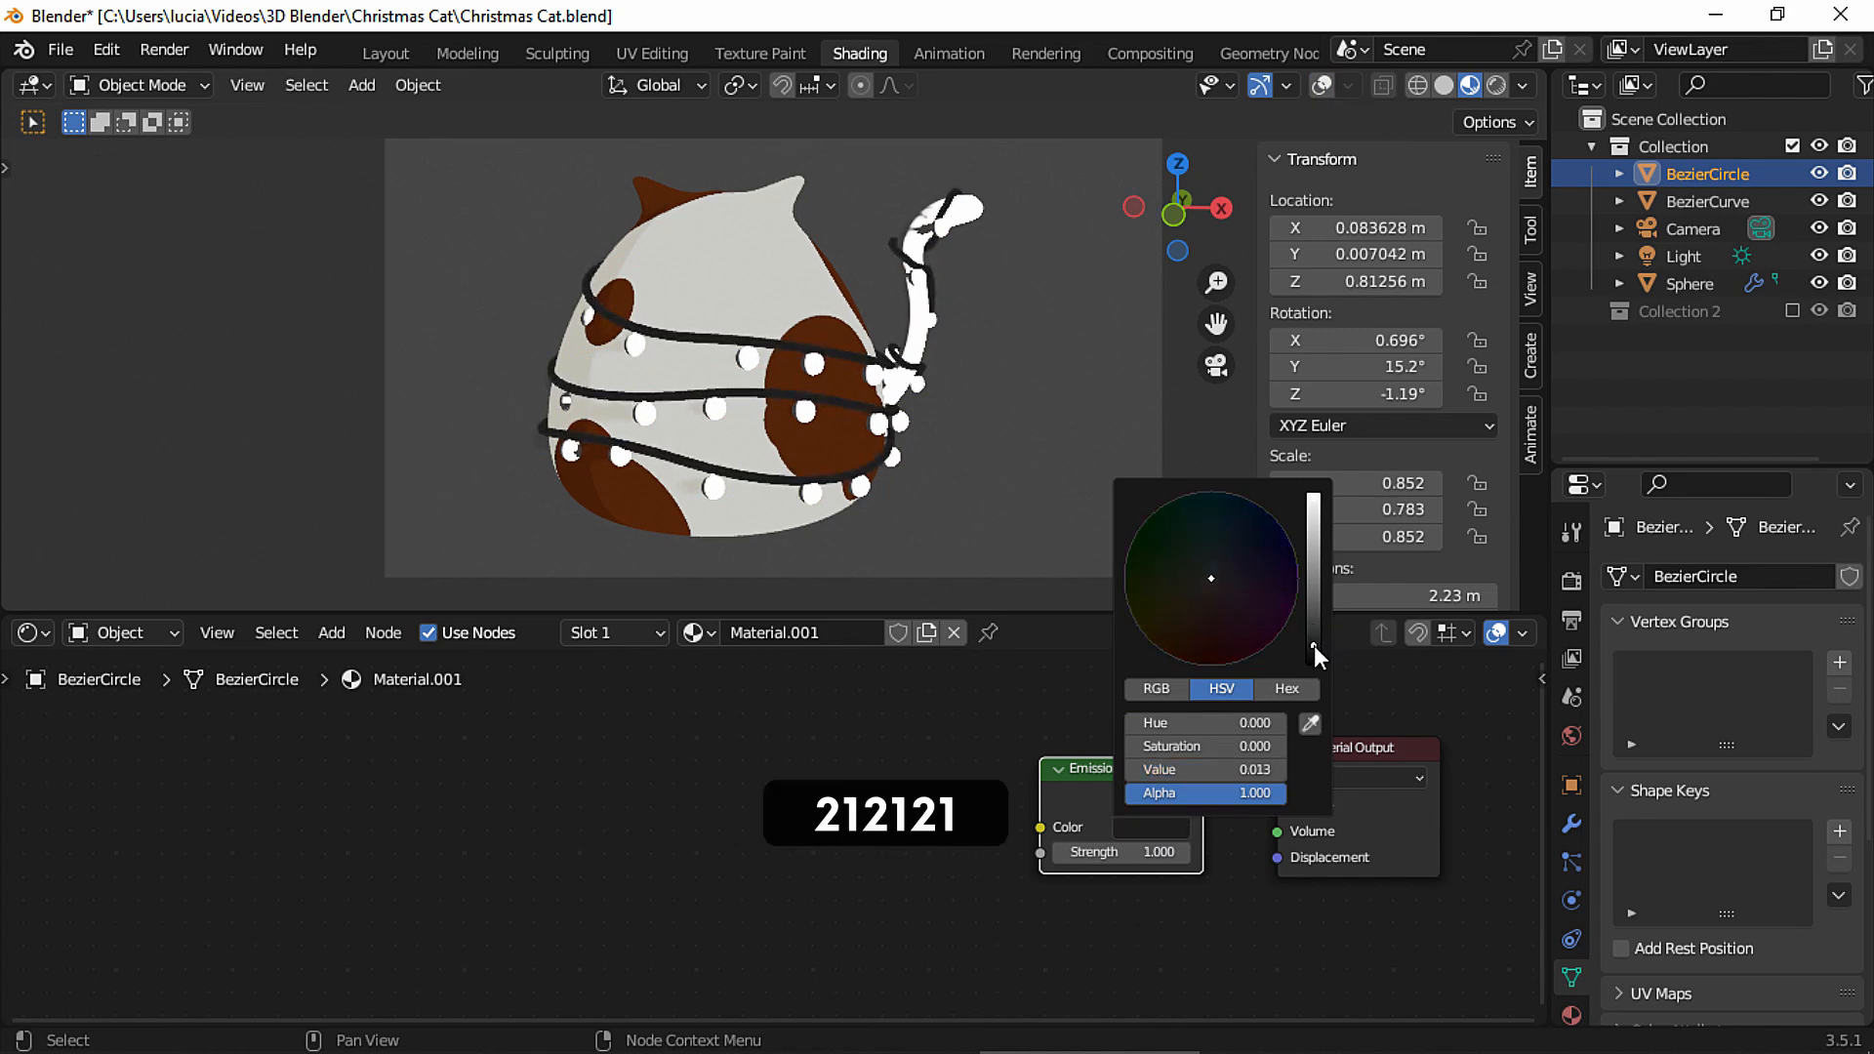
# Set the render's color management to the Standard view transform with the Medium Low Contrast look.
pyautogui.click(1572, 532)
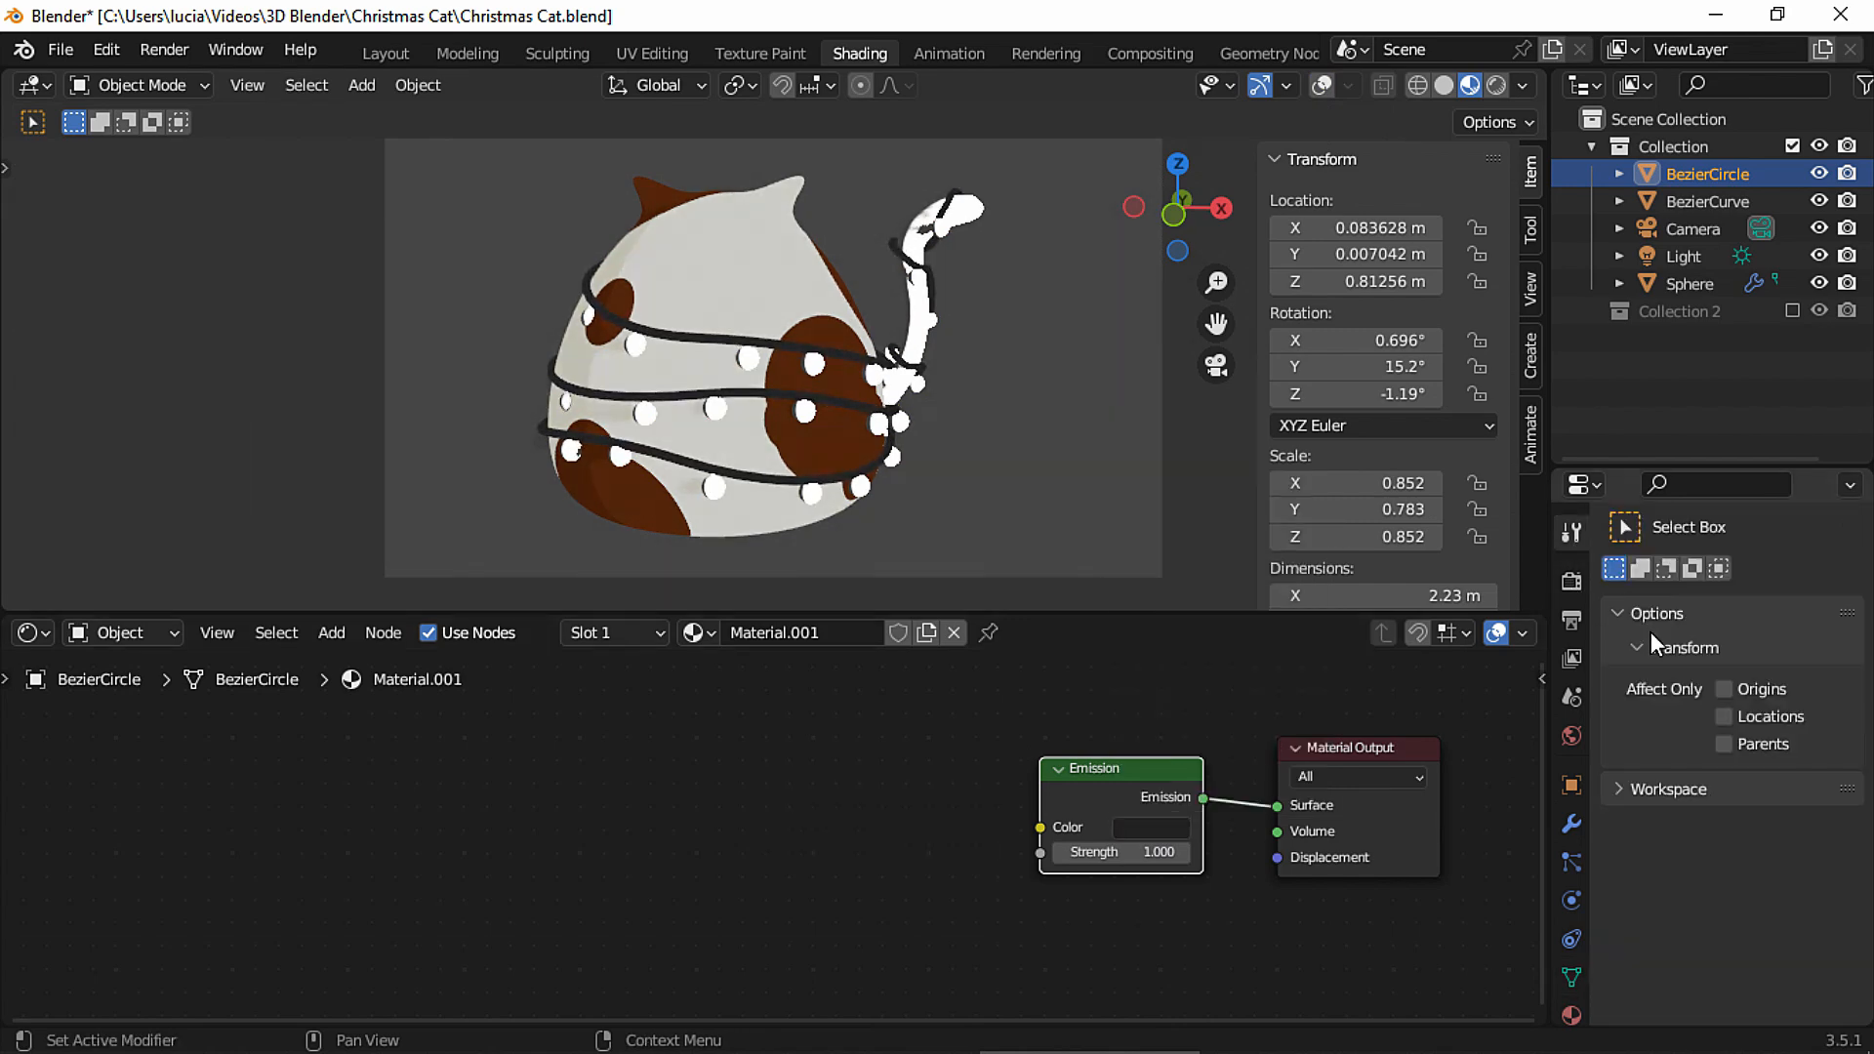
pyautogui.click(1571, 581)
pyautogui.scroll(-5, 1836, 827)
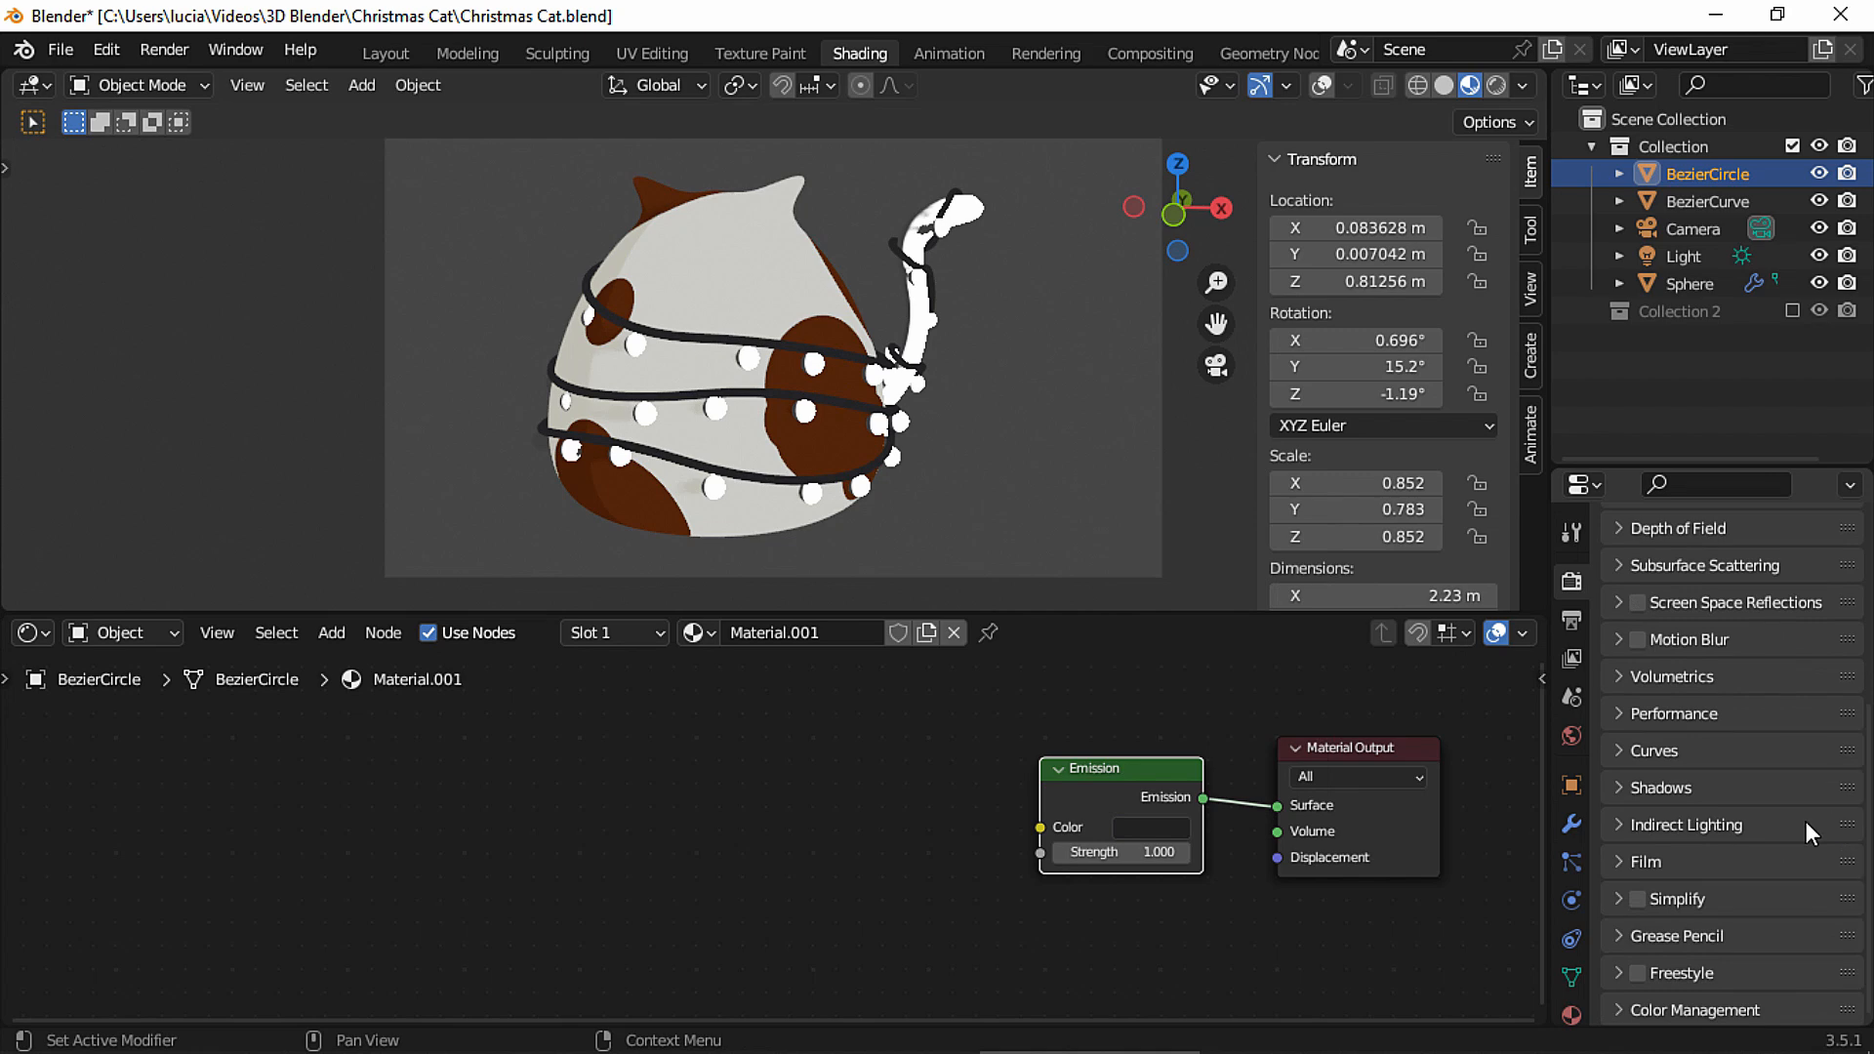
pyautogui.click(1636, 1010)
pyautogui.scroll(-5, 1848, 998)
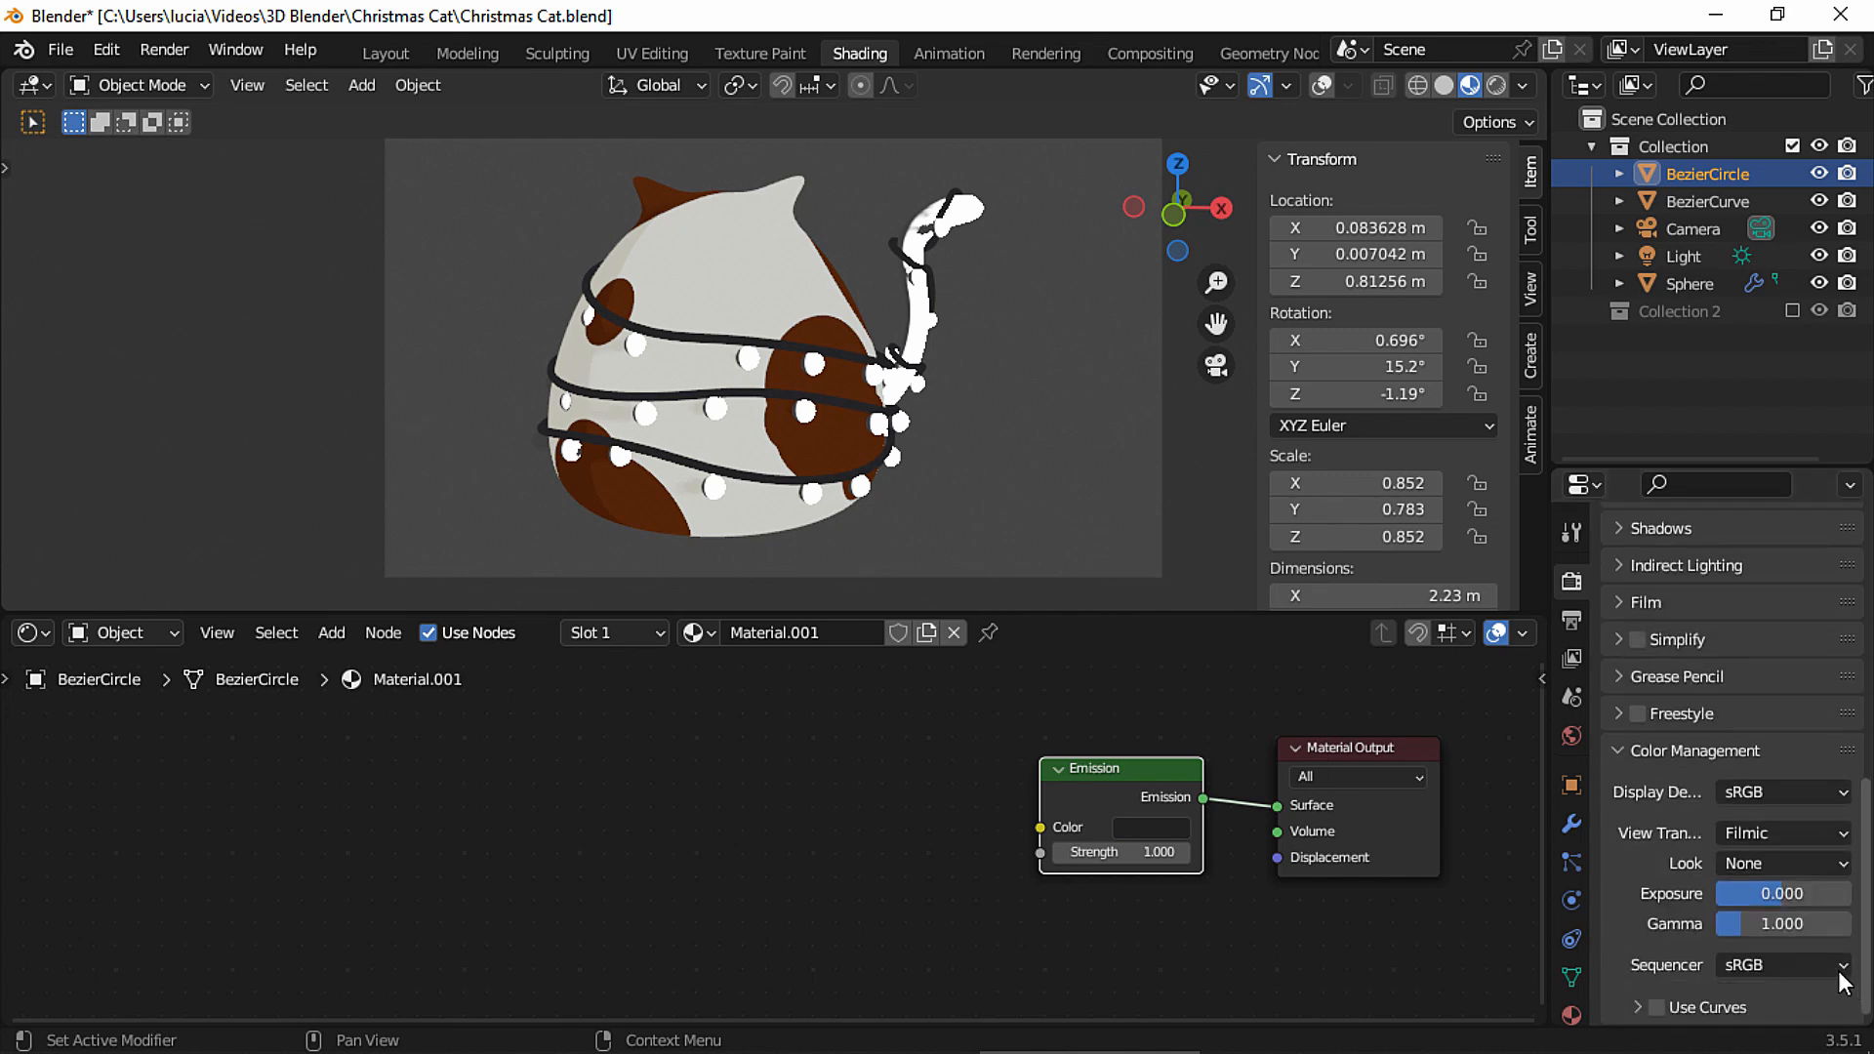
pyautogui.click(1782, 835)
pyautogui.click(1714, 801)
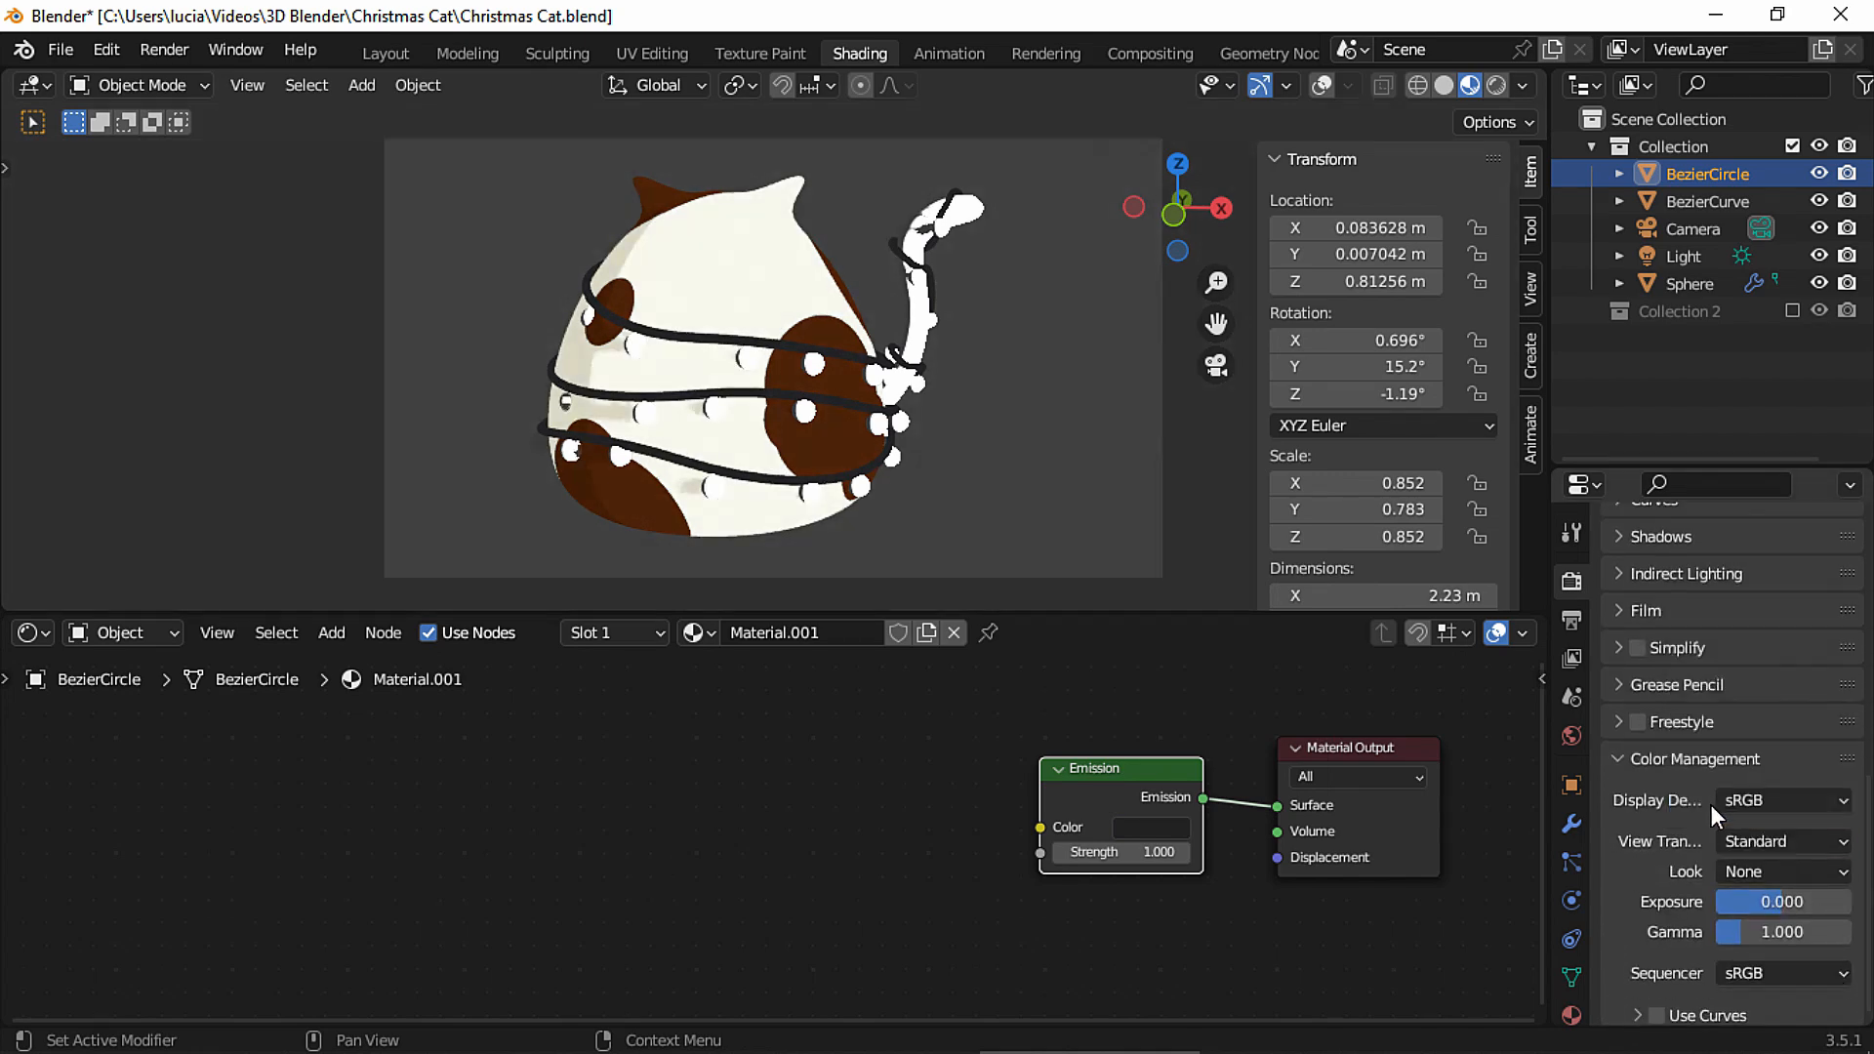
pyautogui.click(1785, 868)
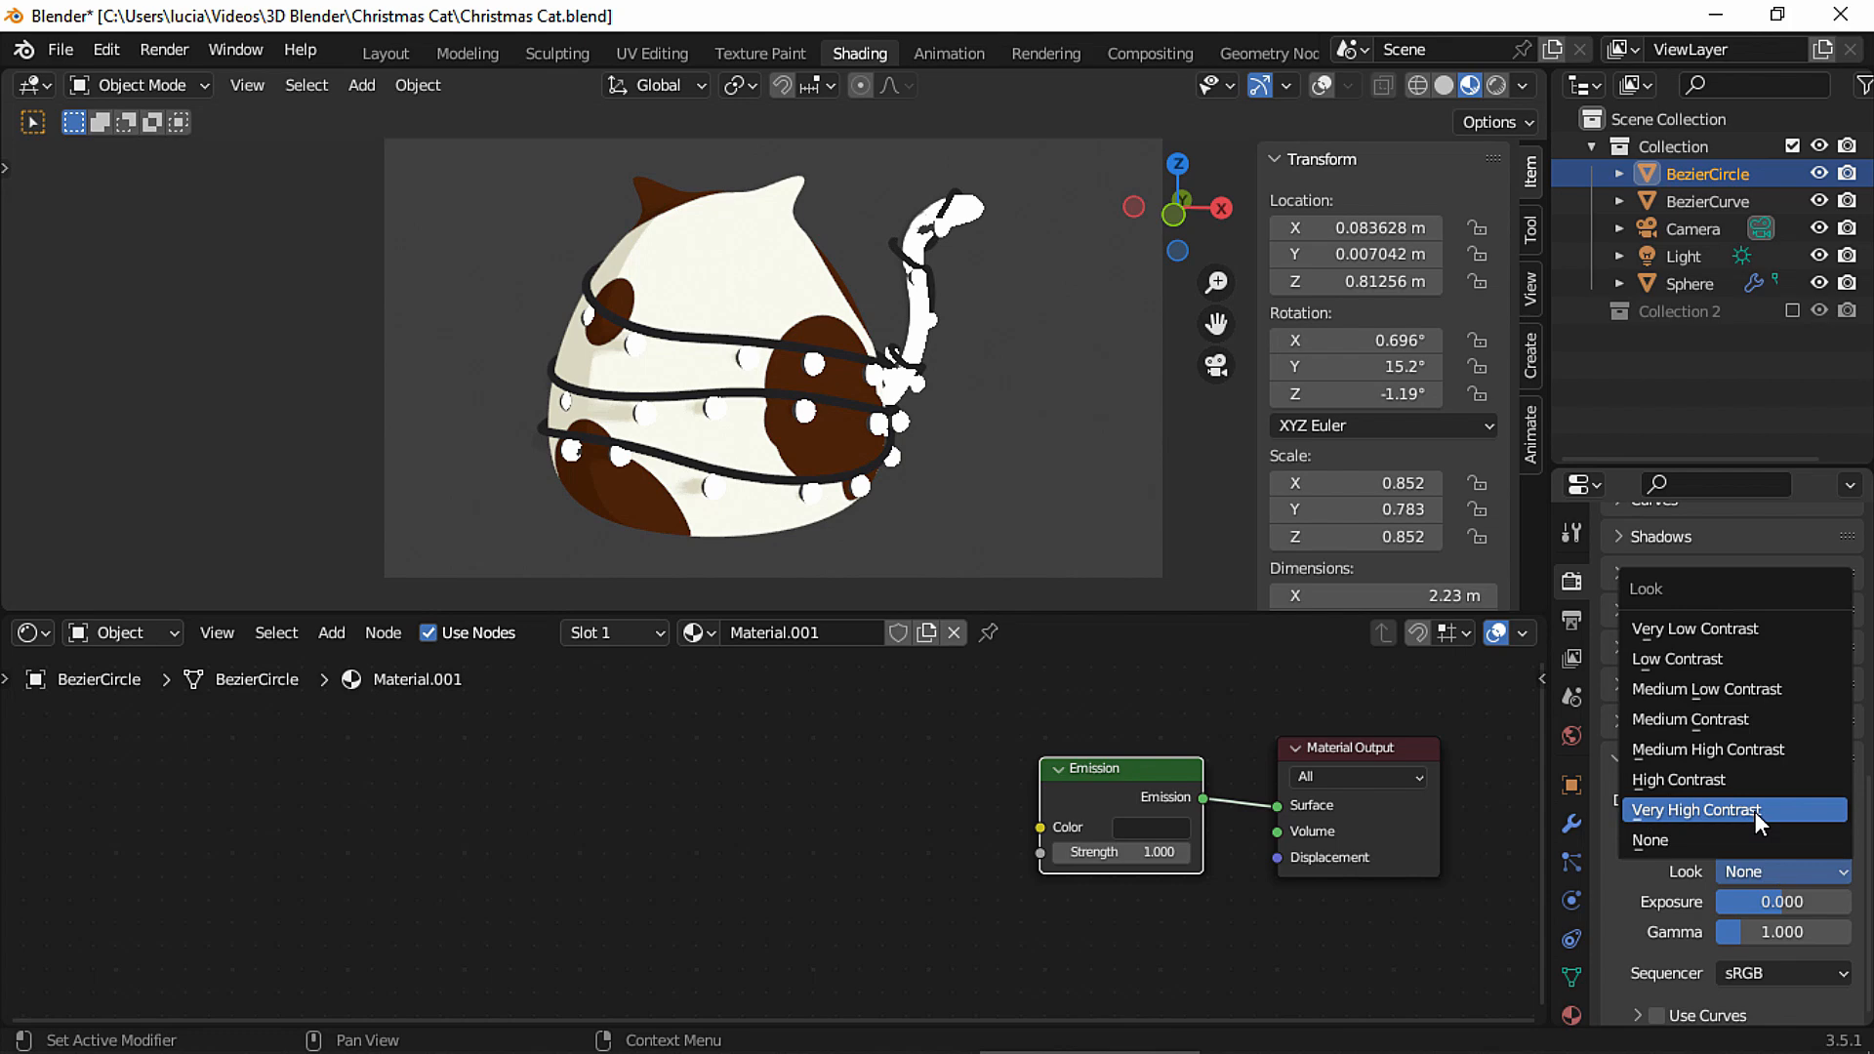
pyautogui.click(1738, 689)
# Enable Collection 2 and create a new material for the bulb object Sphere.001.
pyautogui.click(1689, 284)
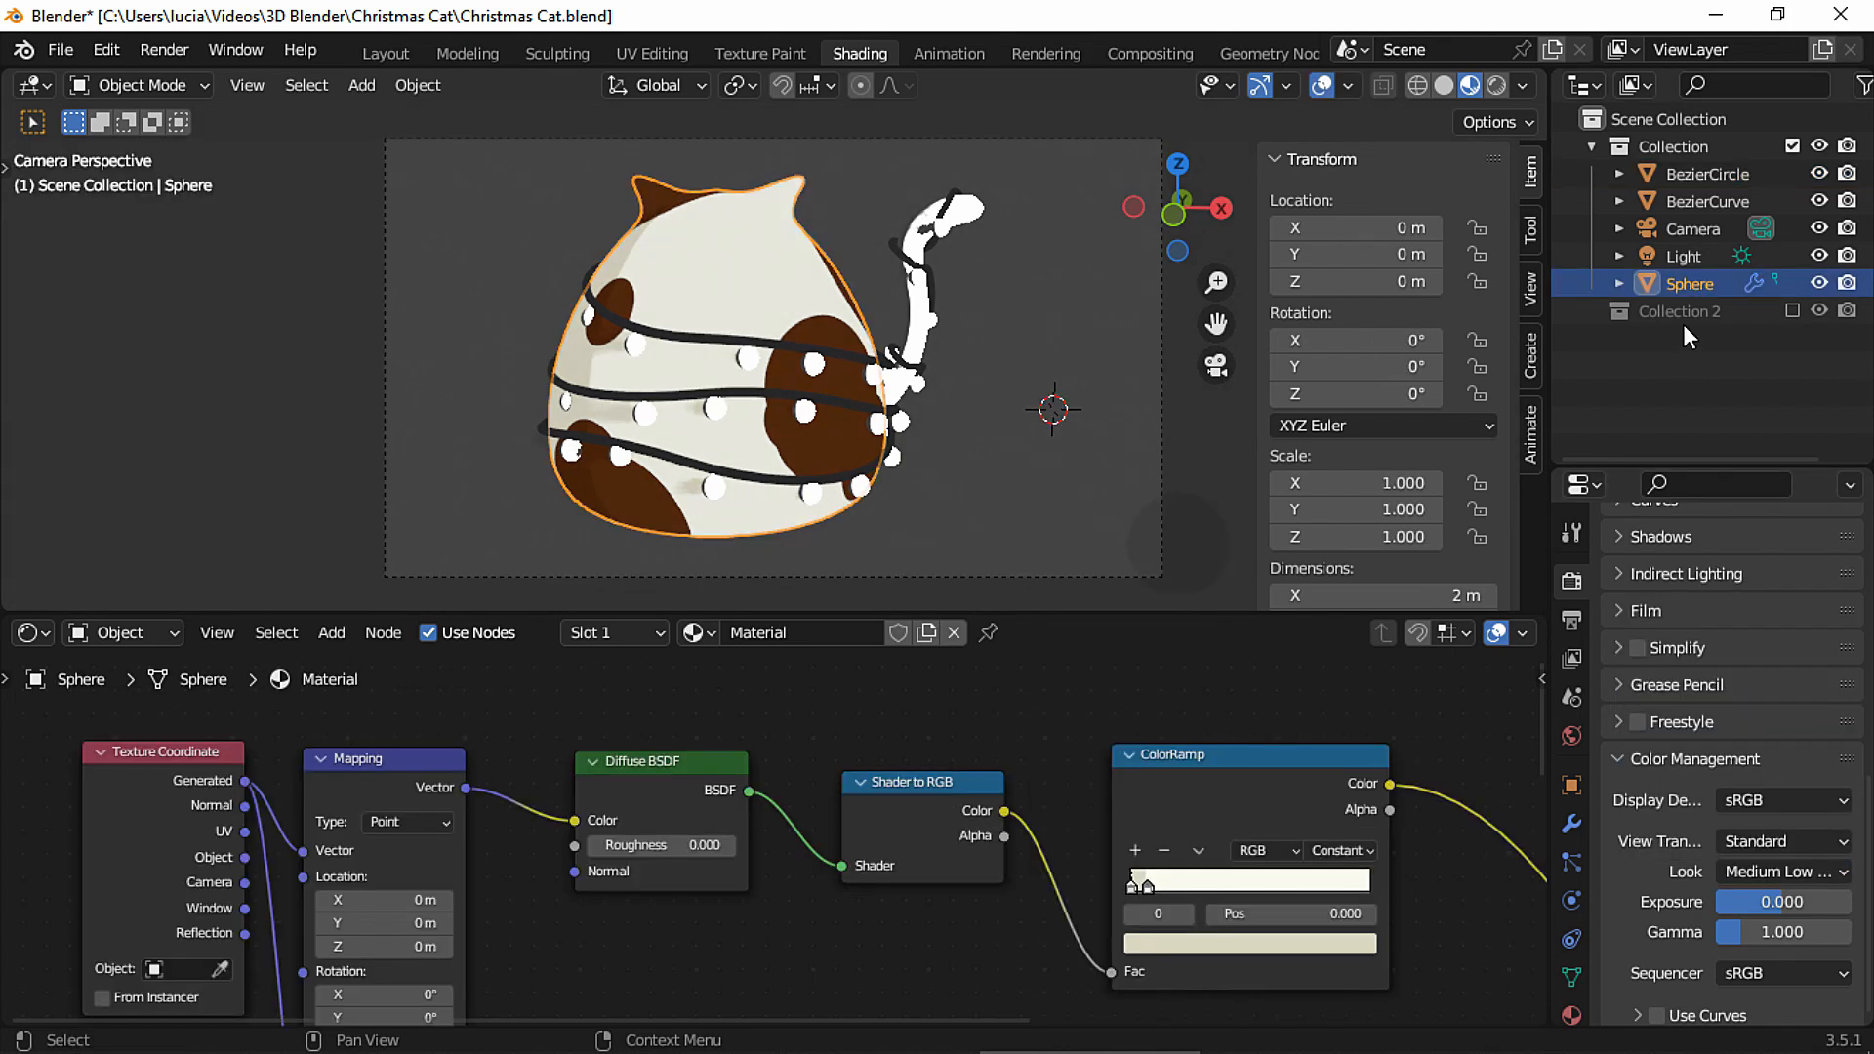
pyautogui.click(1793, 309)
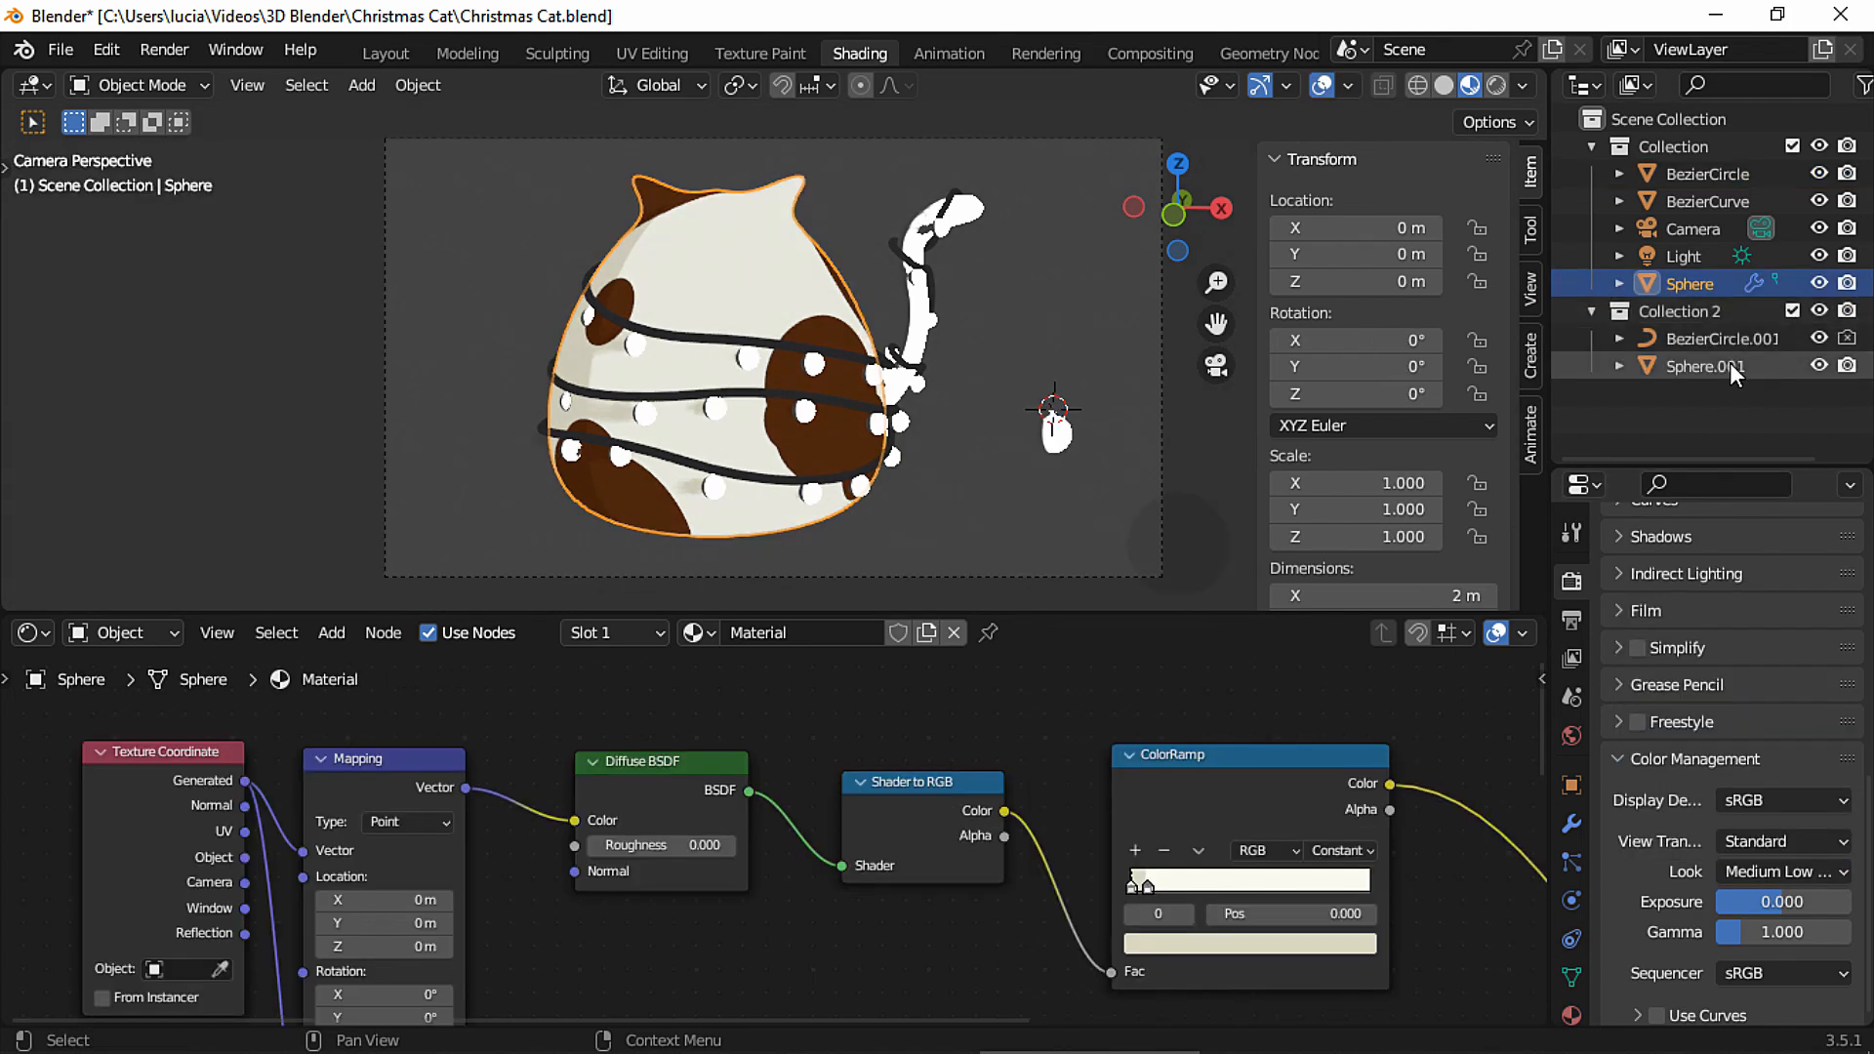
pyautogui.click(1732, 365)
pyautogui.click(817, 634)
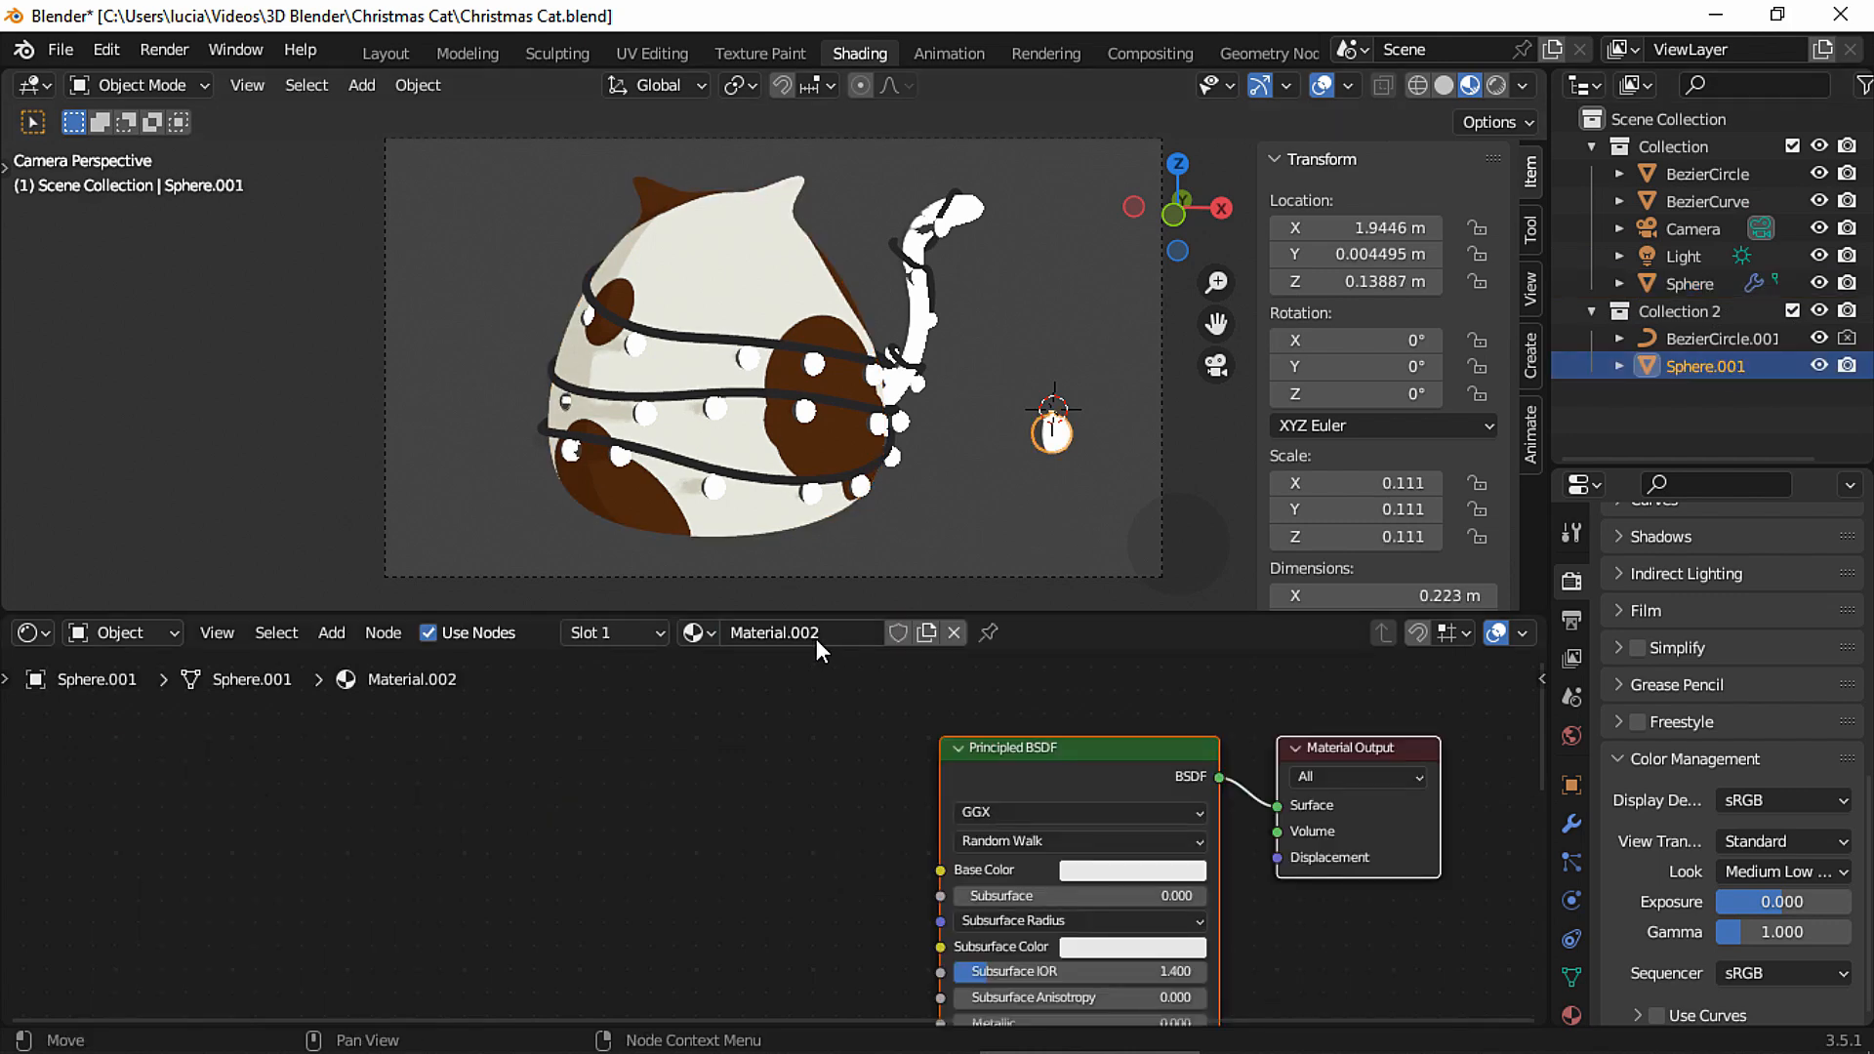
# Delete the Principled BSDF from the bulb's material and add an Object Info node.
pyautogui.click(1117, 791)
pyautogui.press('Delete')
pyautogui.hotkey('shift', 'a')
pyautogui.write('obj')
pyautogui.click(977, 765)
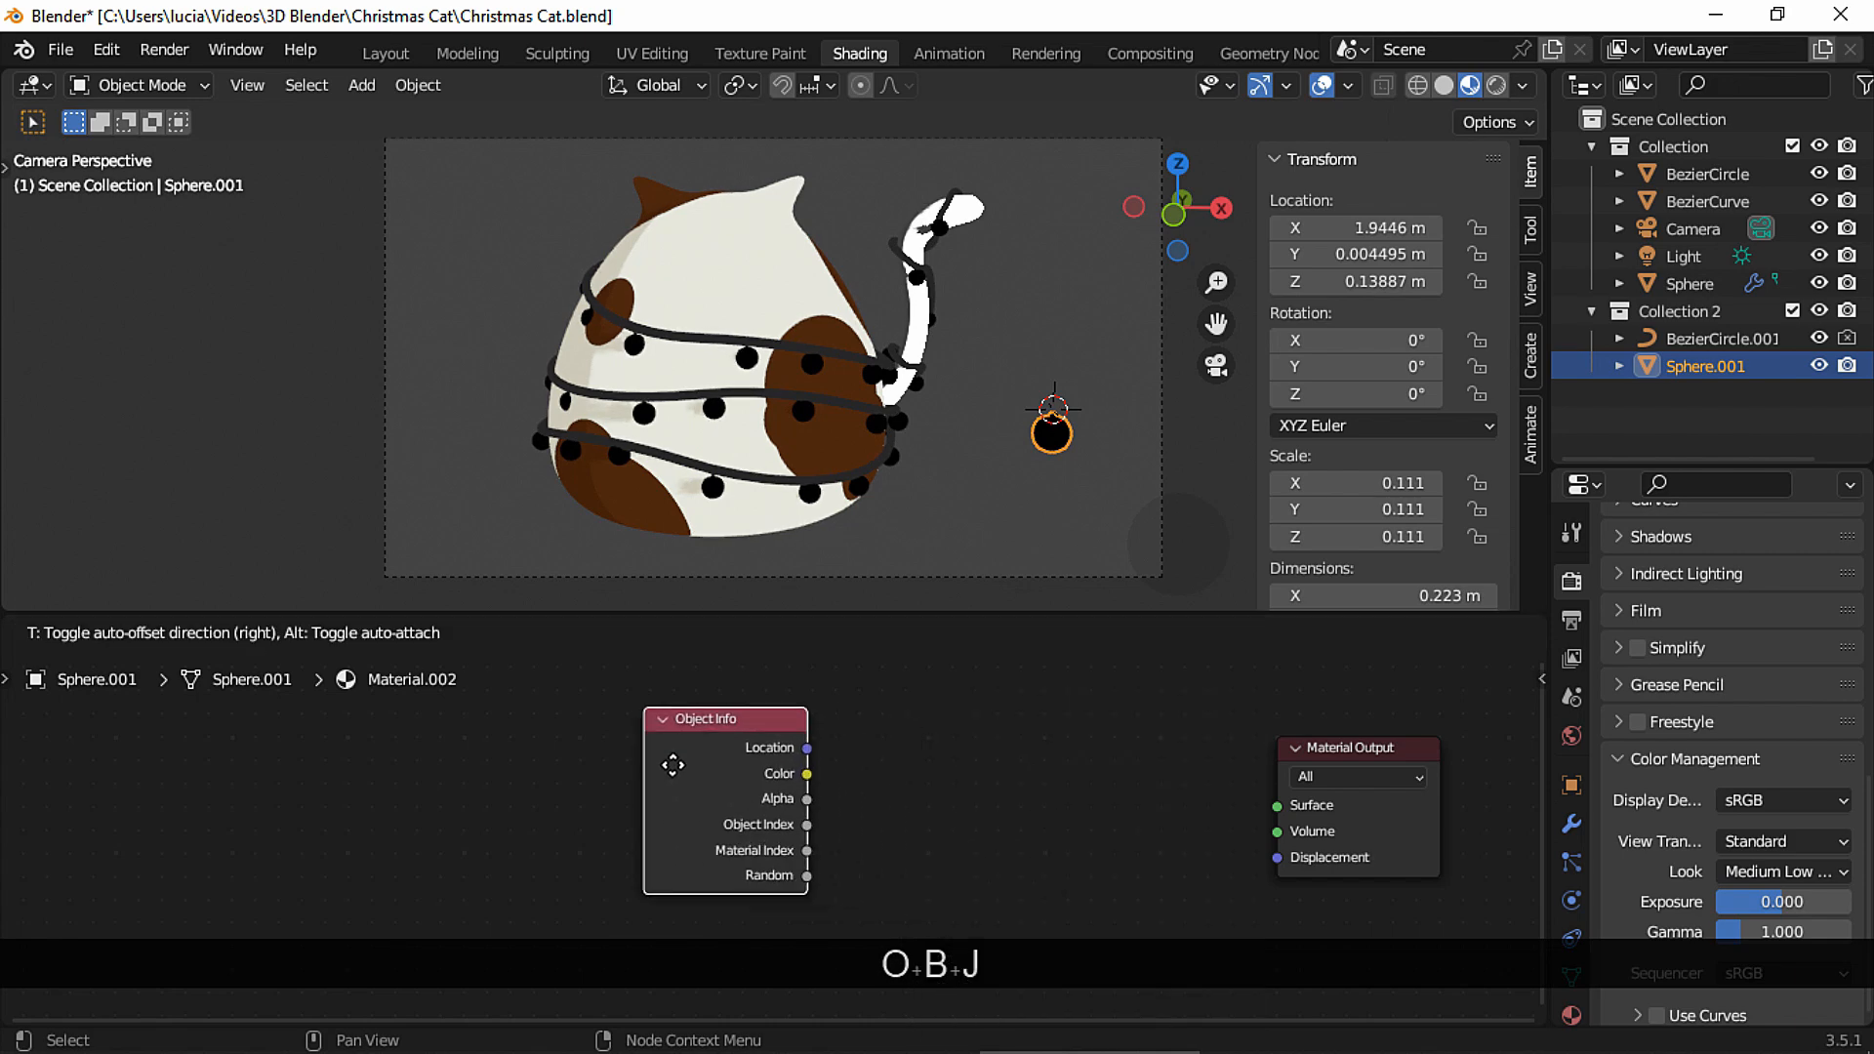
pyautogui.click(634, 772)
# Copy the Diffuse BSDF, Shader to RGB and ColorRamp nodes from the cat body's material into the bulb's material.
pyautogui.click(787, 283)
pyautogui.keyDown('ctrl'); pyautogui.moveTo(708, 801); pyautogui.dragTo(635, 808, button='middle'); pyautogui.keyUp('ctrl')
pyautogui.moveTo(612, 732); pyautogui.dragTo(1203, 896)
pyautogui.rightClick(871, 832)
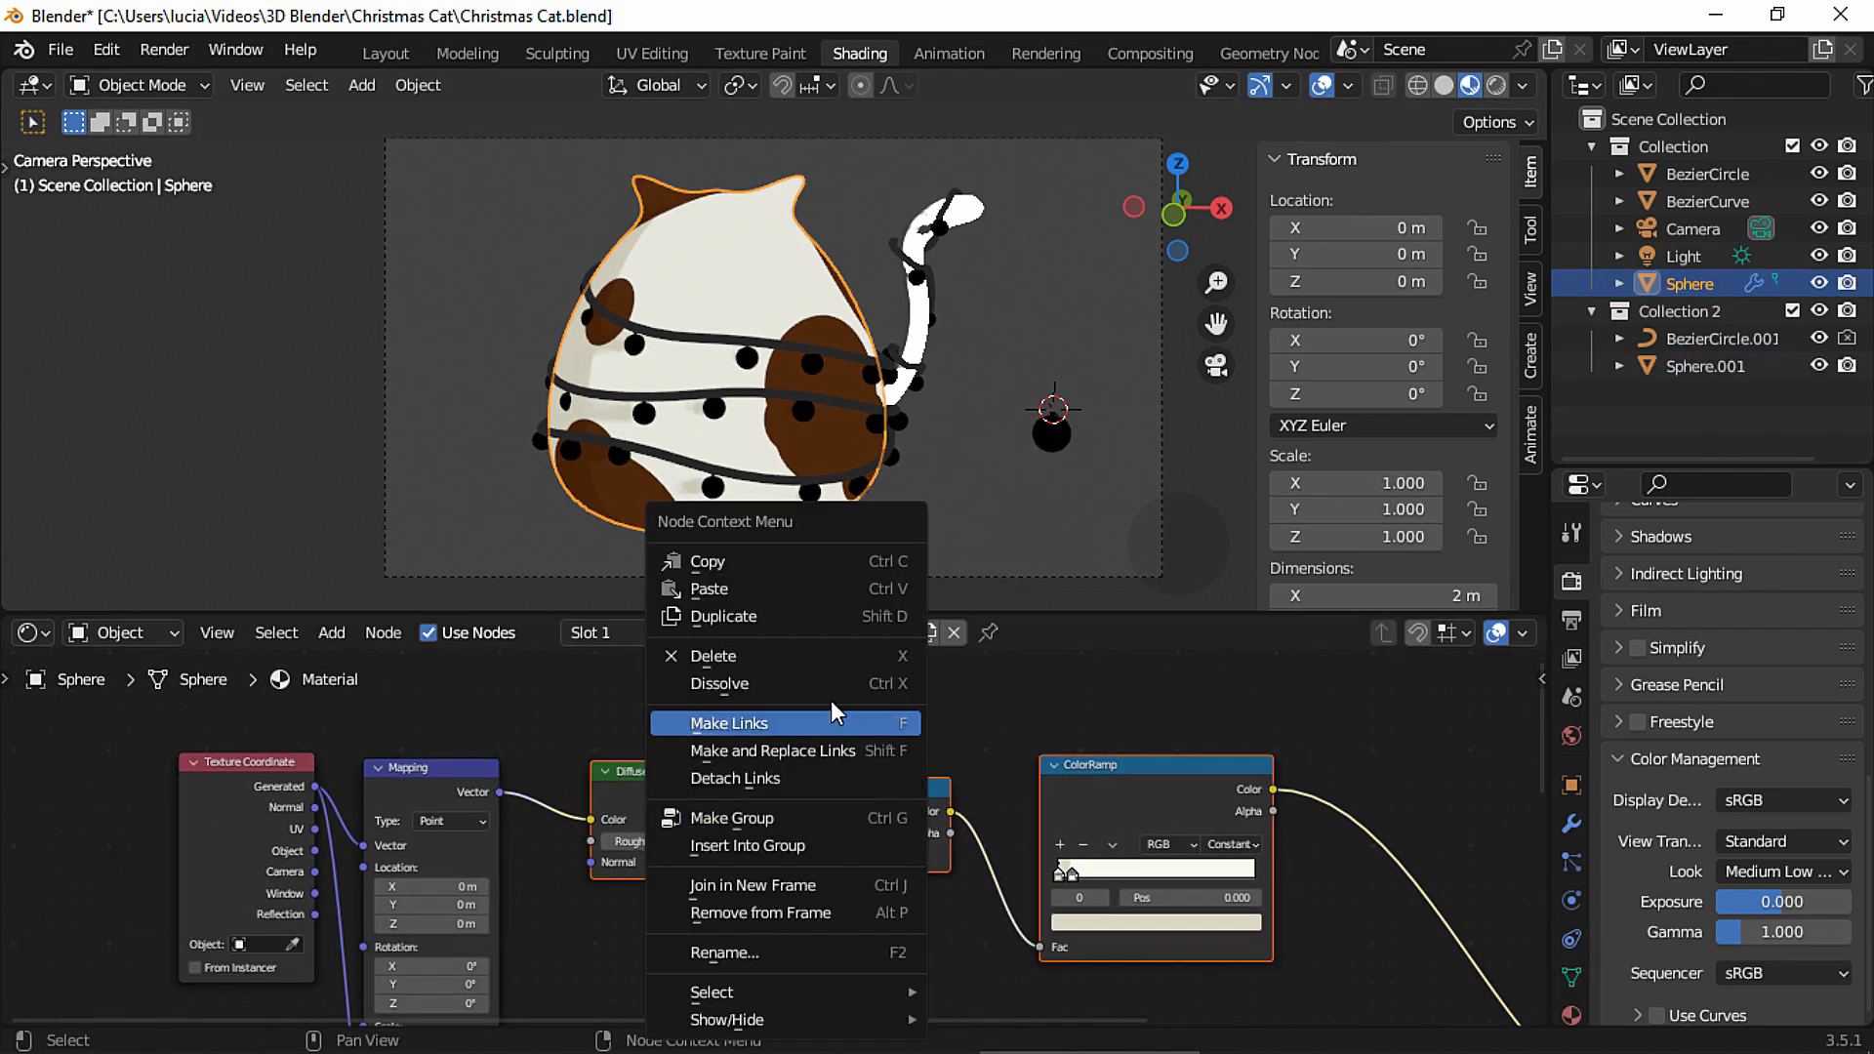
pyautogui.click(816, 570)
pyautogui.click(1053, 437)
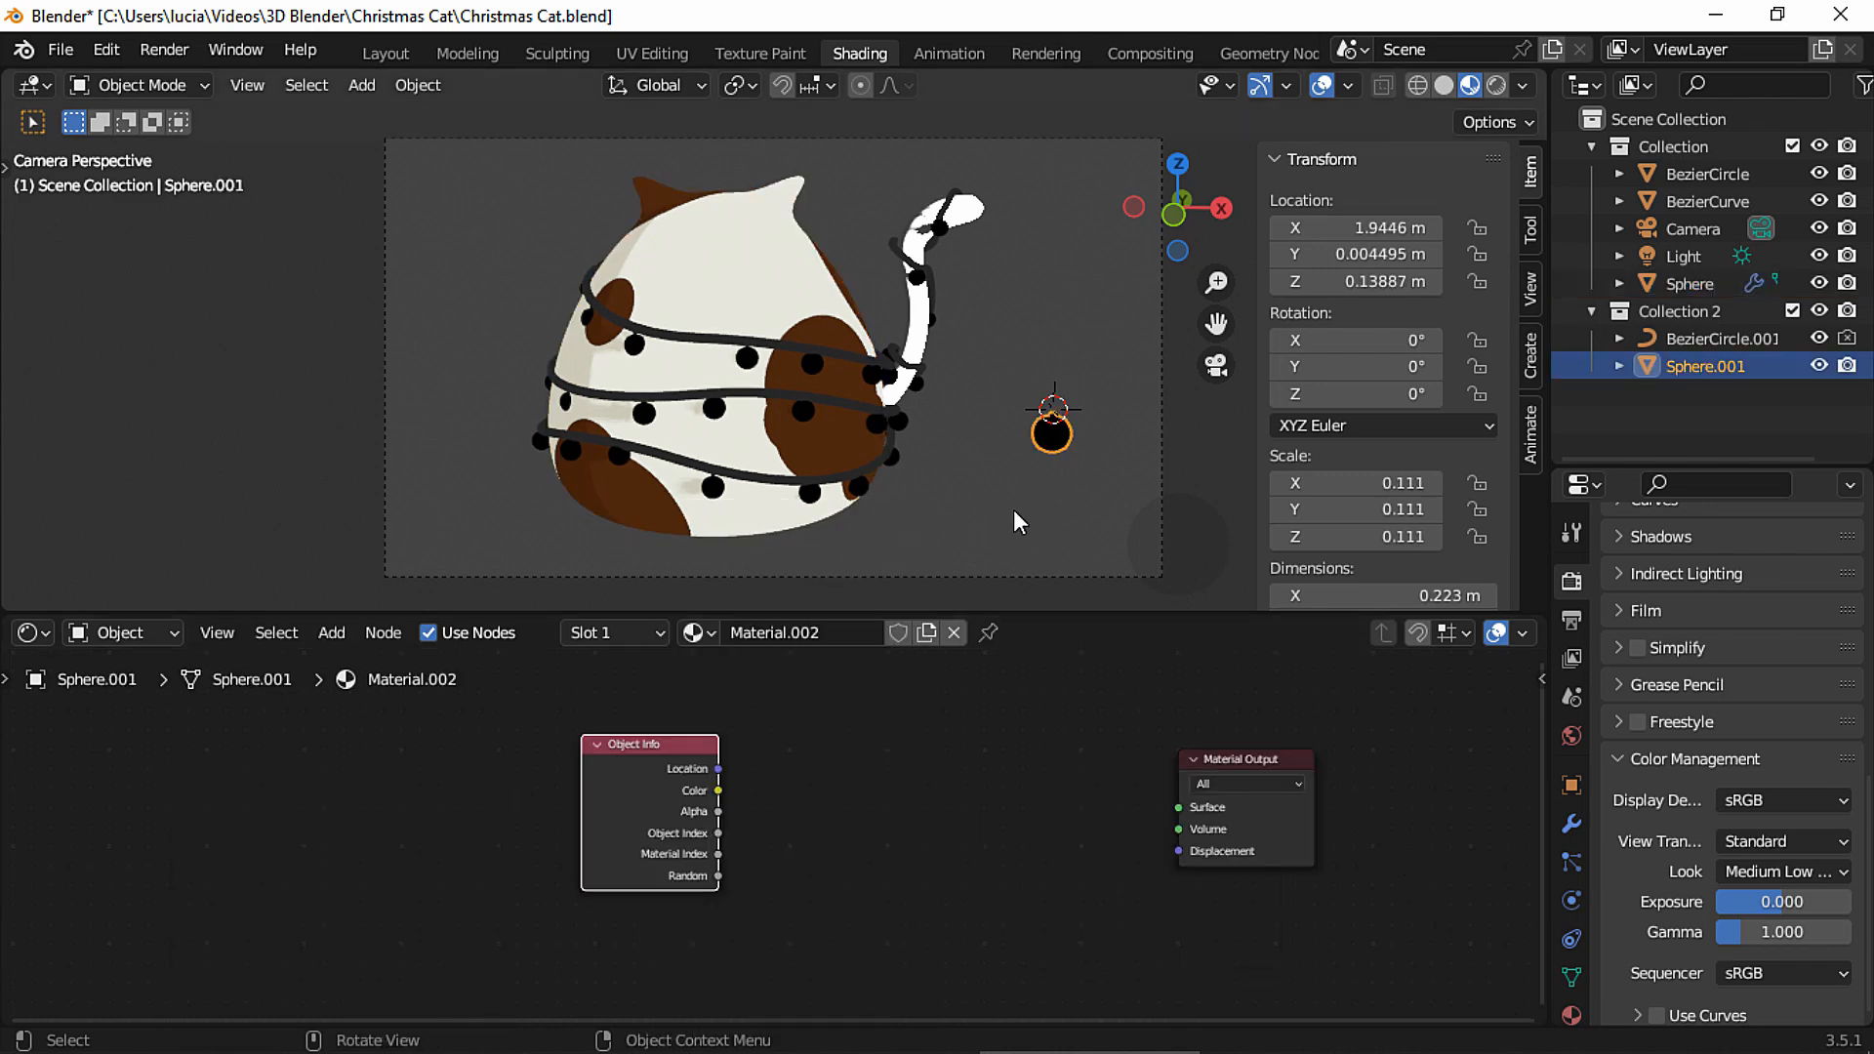
pyautogui.hotkey('ctrl', 'v')
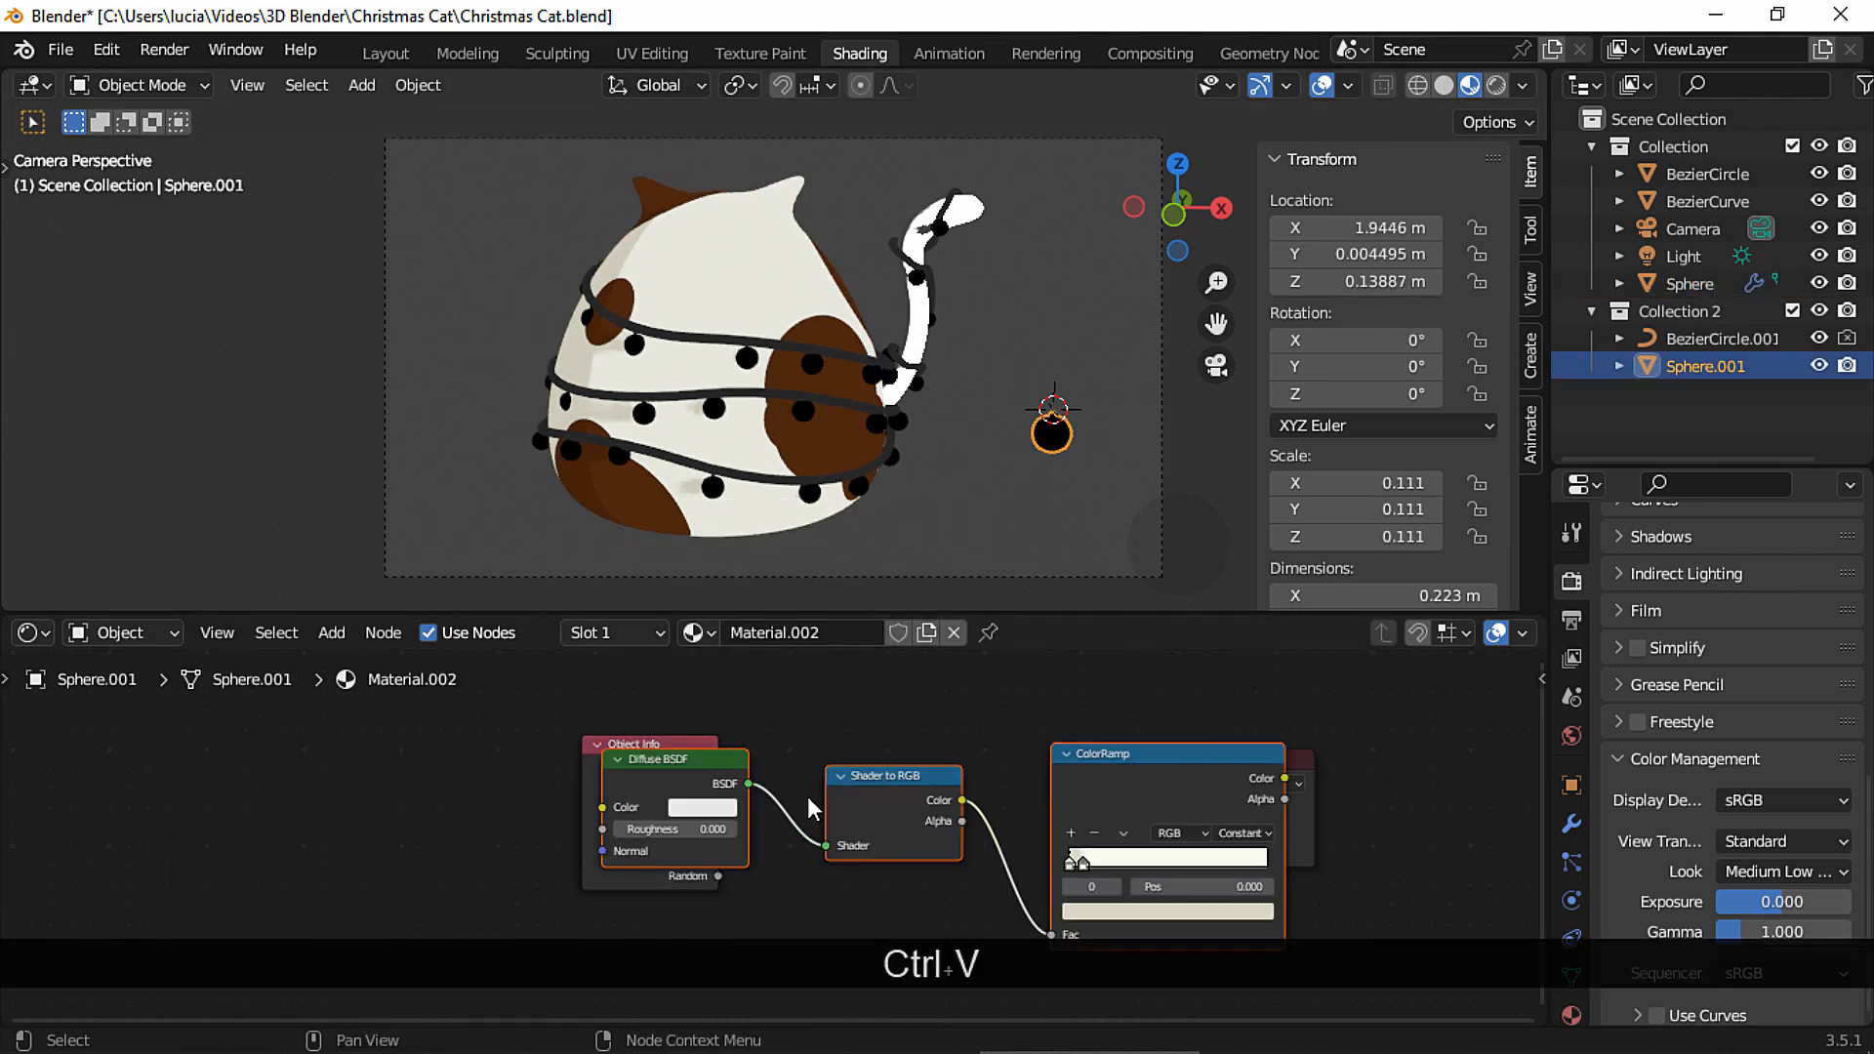
# Separate the overlapping nodes and link the pasted ColorRamp's Color to the Material Output's Surface.
pyautogui.moveTo(652, 742); pyautogui.dragTo(421, 742)
pyautogui.moveTo(1296, 831); pyautogui.dragTo(996, 802, button='middle')
pyautogui.moveTo(996, 803); pyautogui.dragTo(1205, 802)
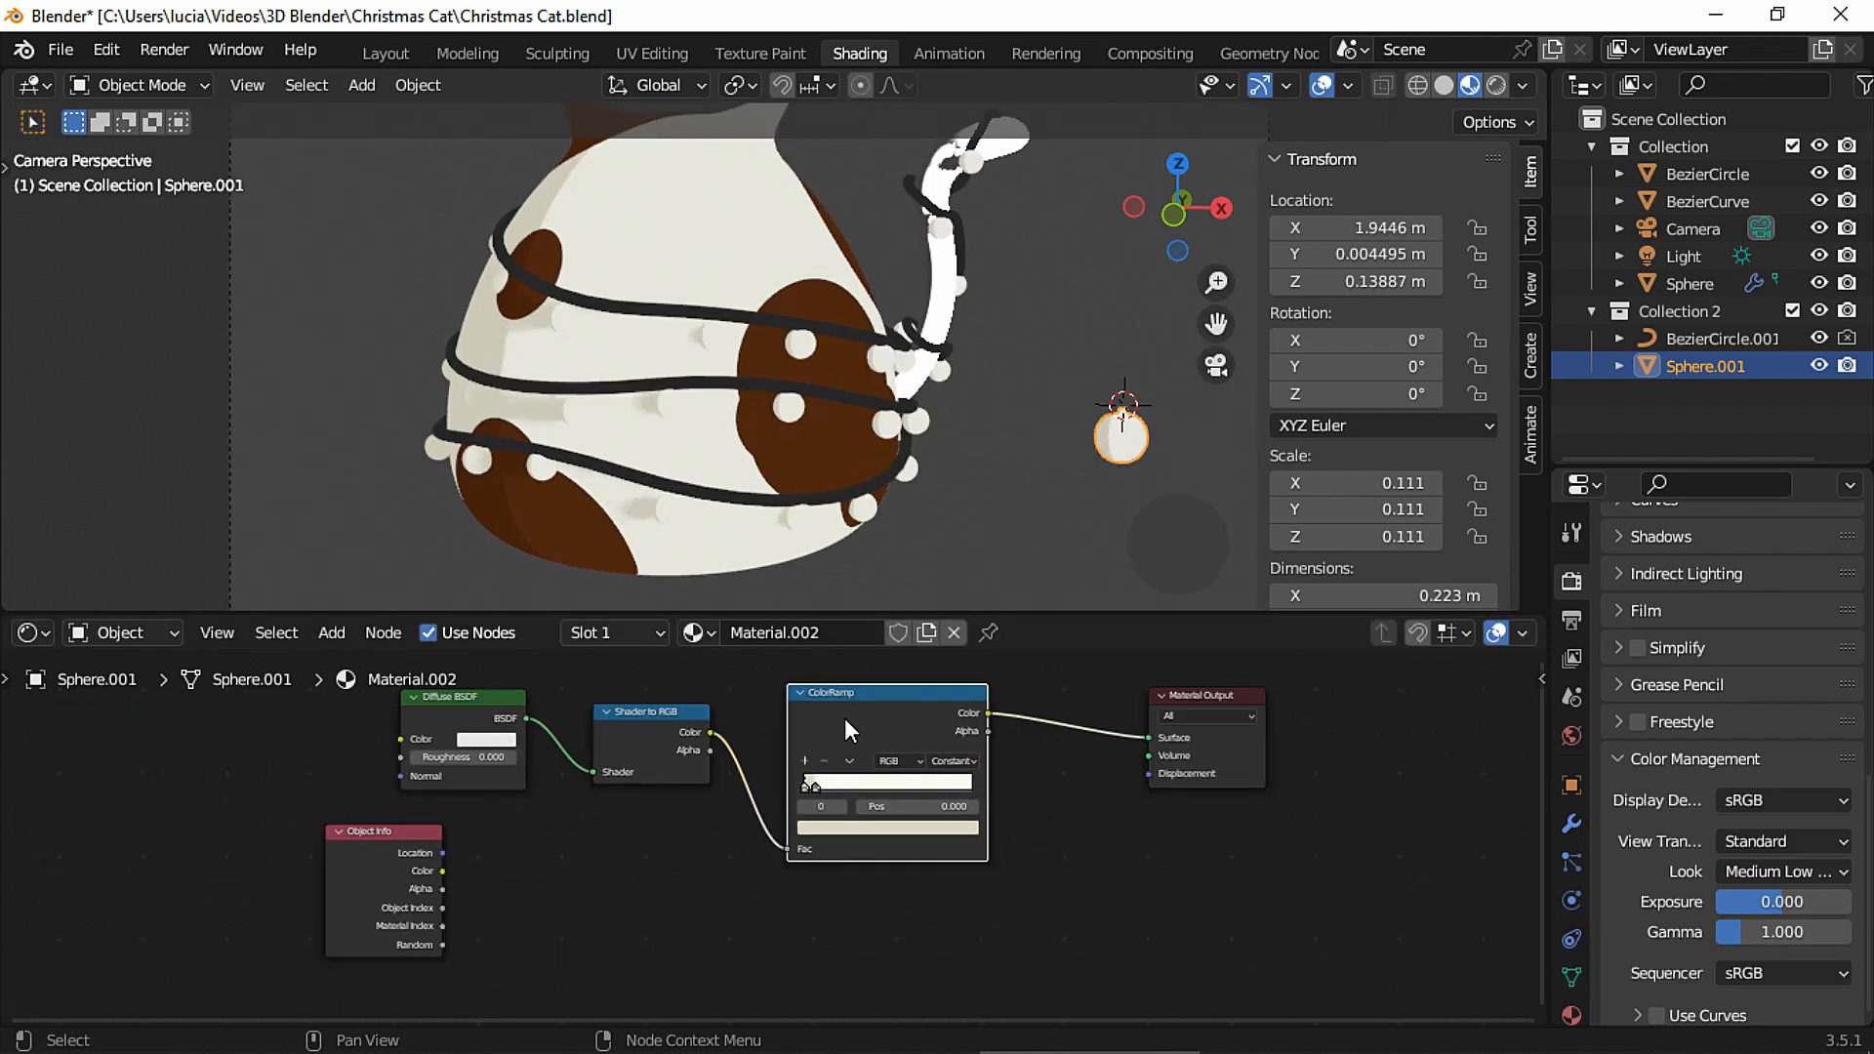
# Duplicate the ColorRamp below the original and link the Object Info node's Random output to the copy's Fac.
pyautogui.hotkey('shift', 'd')
pyautogui.click(835, 886)
pyautogui.moveTo(410, 844); pyautogui.dragTo(378, 748, button='middle')
pyautogui.moveTo(378, 748); pyautogui.dragTo(610, 801)
pyautogui.moveTo(642, 900); pyautogui.dragTo(746, 949)
pyautogui.moveTo(1031, 873); pyautogui.dragTo(893, 937, button='middle')
# Add a Mix node beside the two ColorRamps and set its data type to Color.
pyautogui.hotkey('shift', 'a')
pyautogui.write('mi')
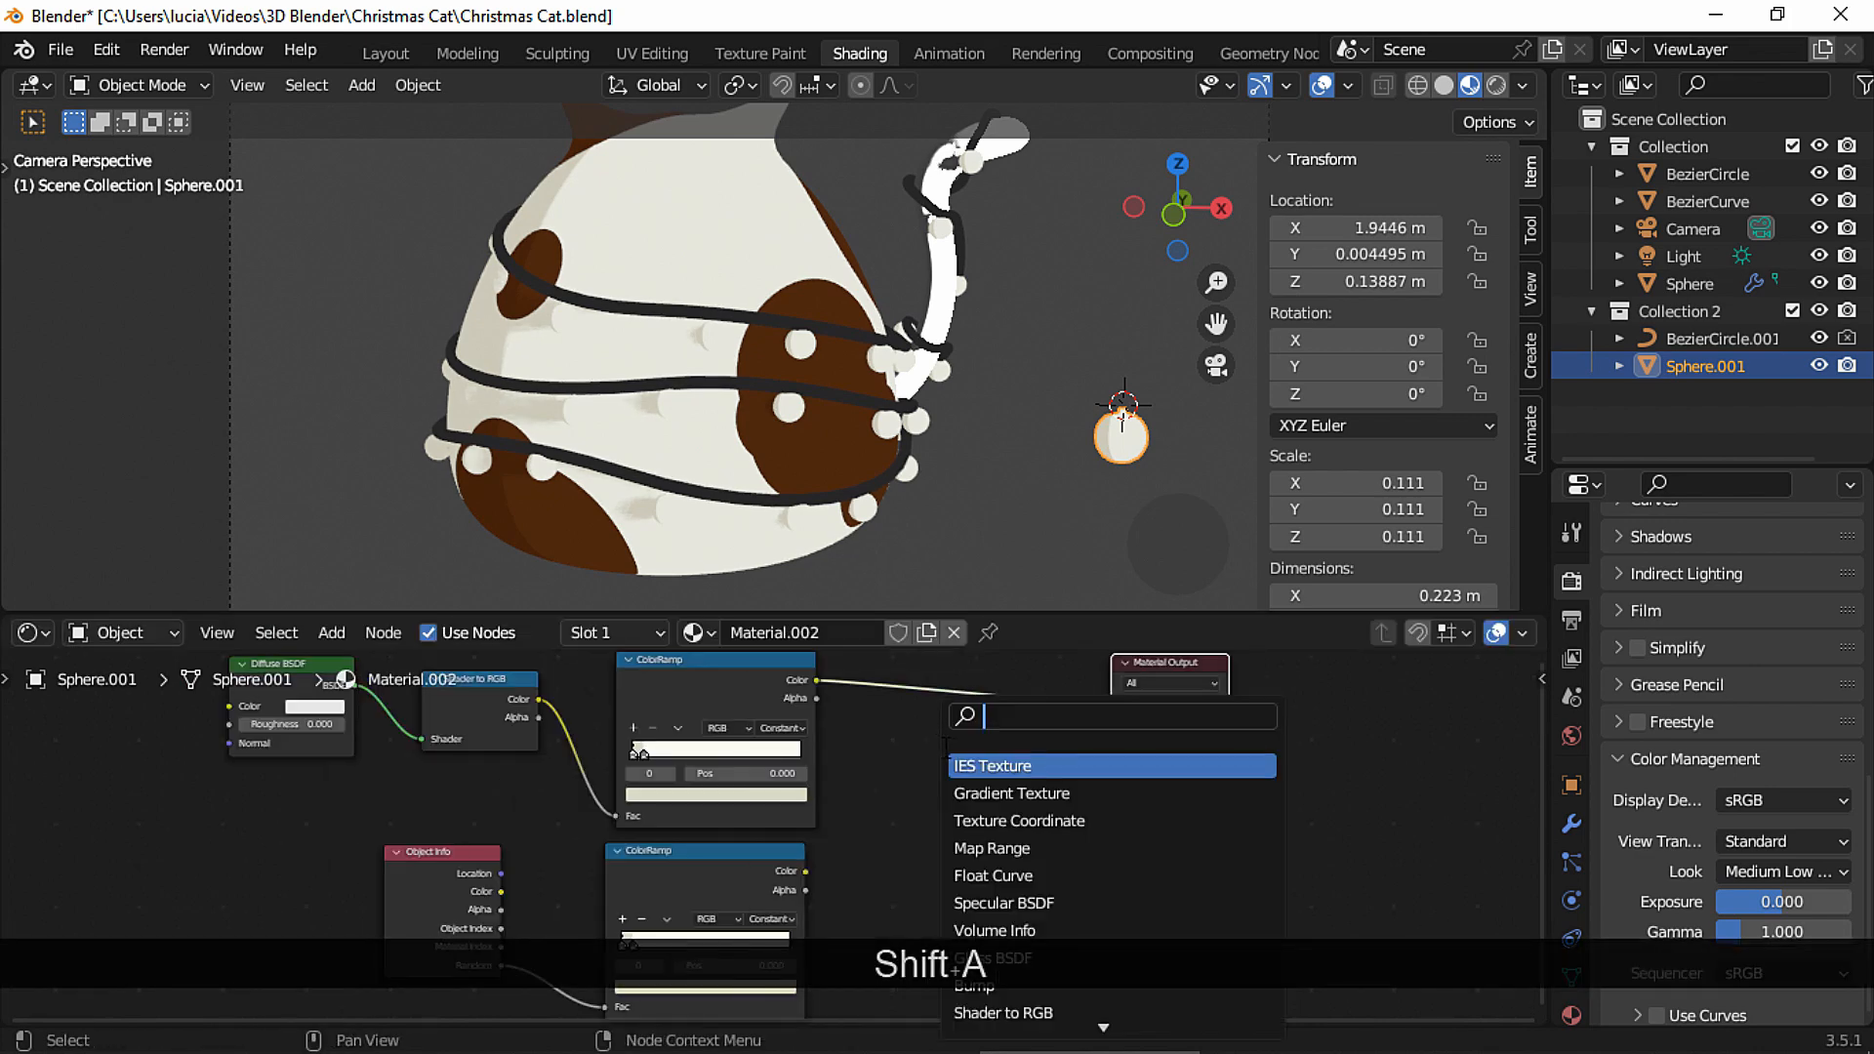
pyautogui.click(977, 765)
pyautogui.click(1003, 822)
pyautogui.click(1010, 863)
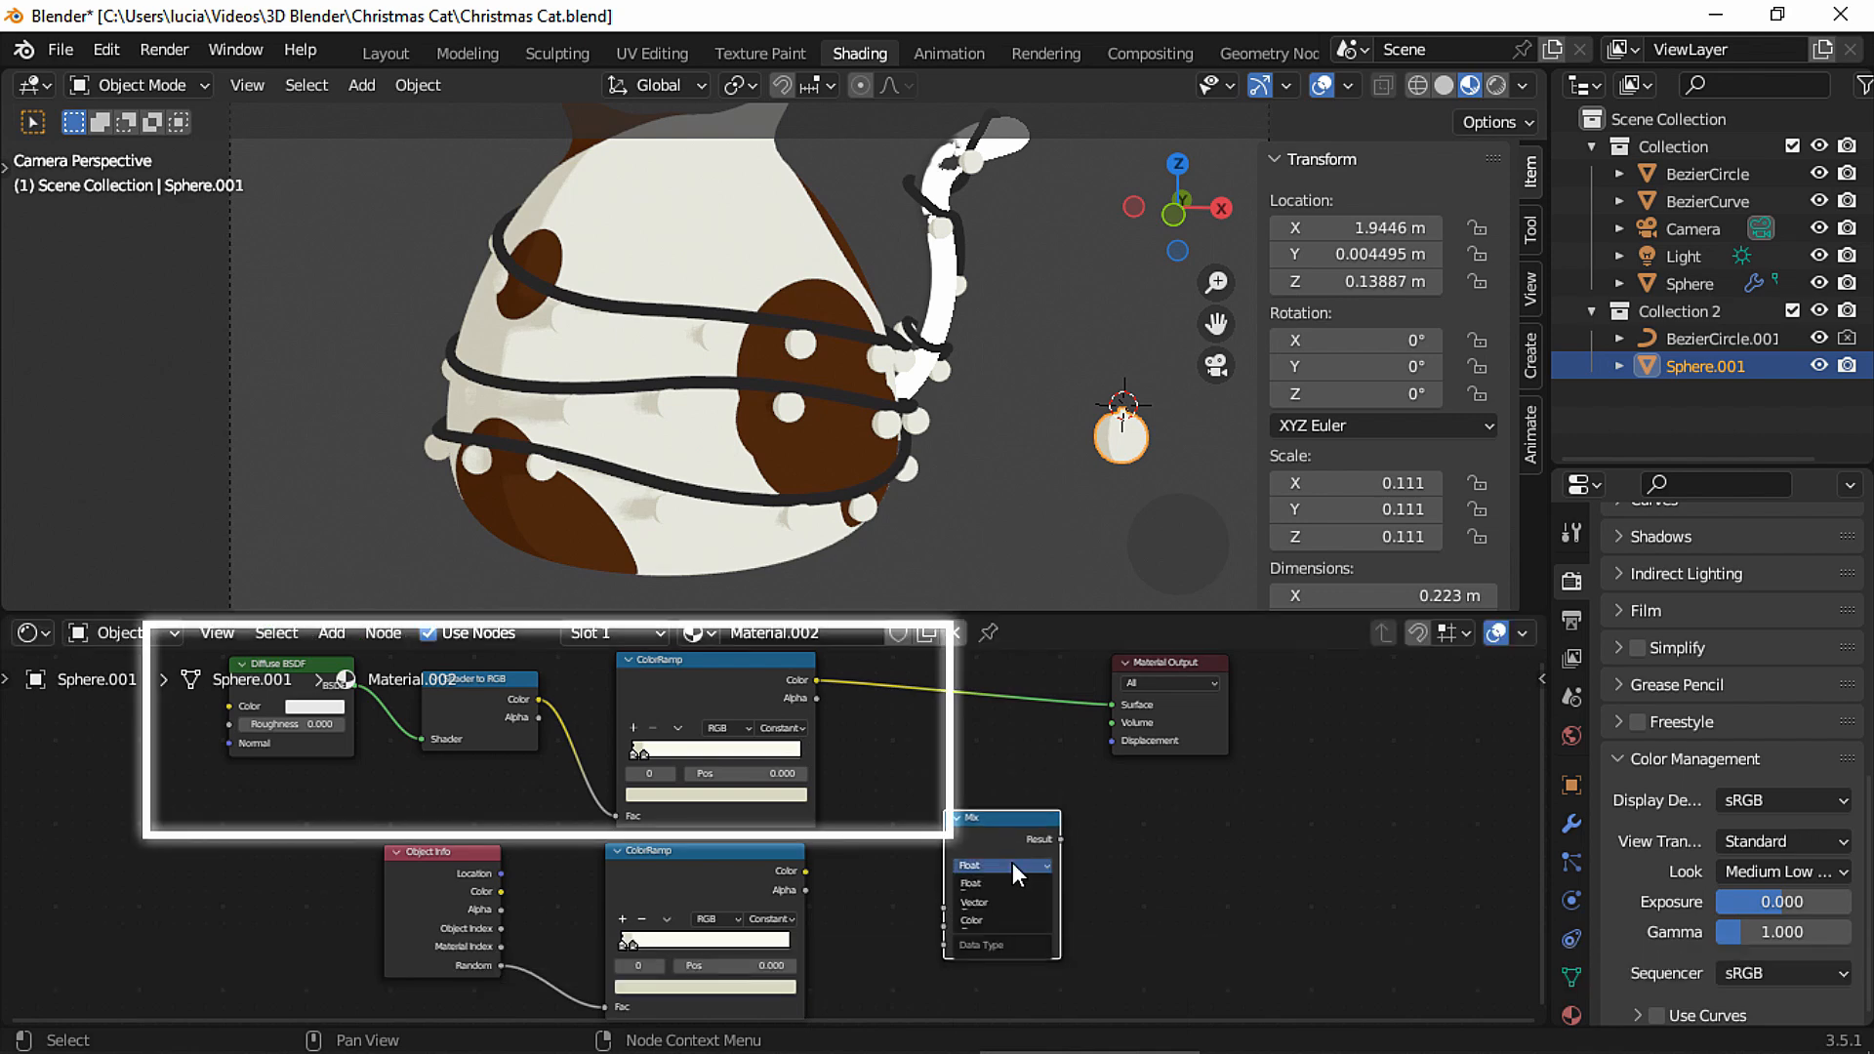
pyautogui.click(992, 921)
# Link the upper ColorRamp to the Mix node's B, the lower one to A, and the Result to the Material Output's Surface.
pyautogui.moveTo(816, 680); pyautogui.dragTo(955, 912)
pyautogui.moveTo(806, 805); pyautogui.dragTo(943, 919)
pyautogui.moveTo(1143, 806); pyautogui.dragTo(1170, 876, button='middle')
pyautogui.moveTo(1088, 842); pyautogui.dragTo(1130, 713)
# Add a stop to the lower ColorRamp and spread the stops, placing the middle one at 0.318 and the last at about 0.552.
pyautogui.moveTo(913, 905); pyautogui.dragTo(932, 835, button='middle')
pyautogui.click(726, 781)
pyautogui.press('g')
pyautogui.click(895, 840)
pyautogui.moveTo(747, 837); pyautogui.dragTo(844, 846)
# Colour the lower ColorRamp's first stop a saturated bright red.
pyautogui.click(720, 841)
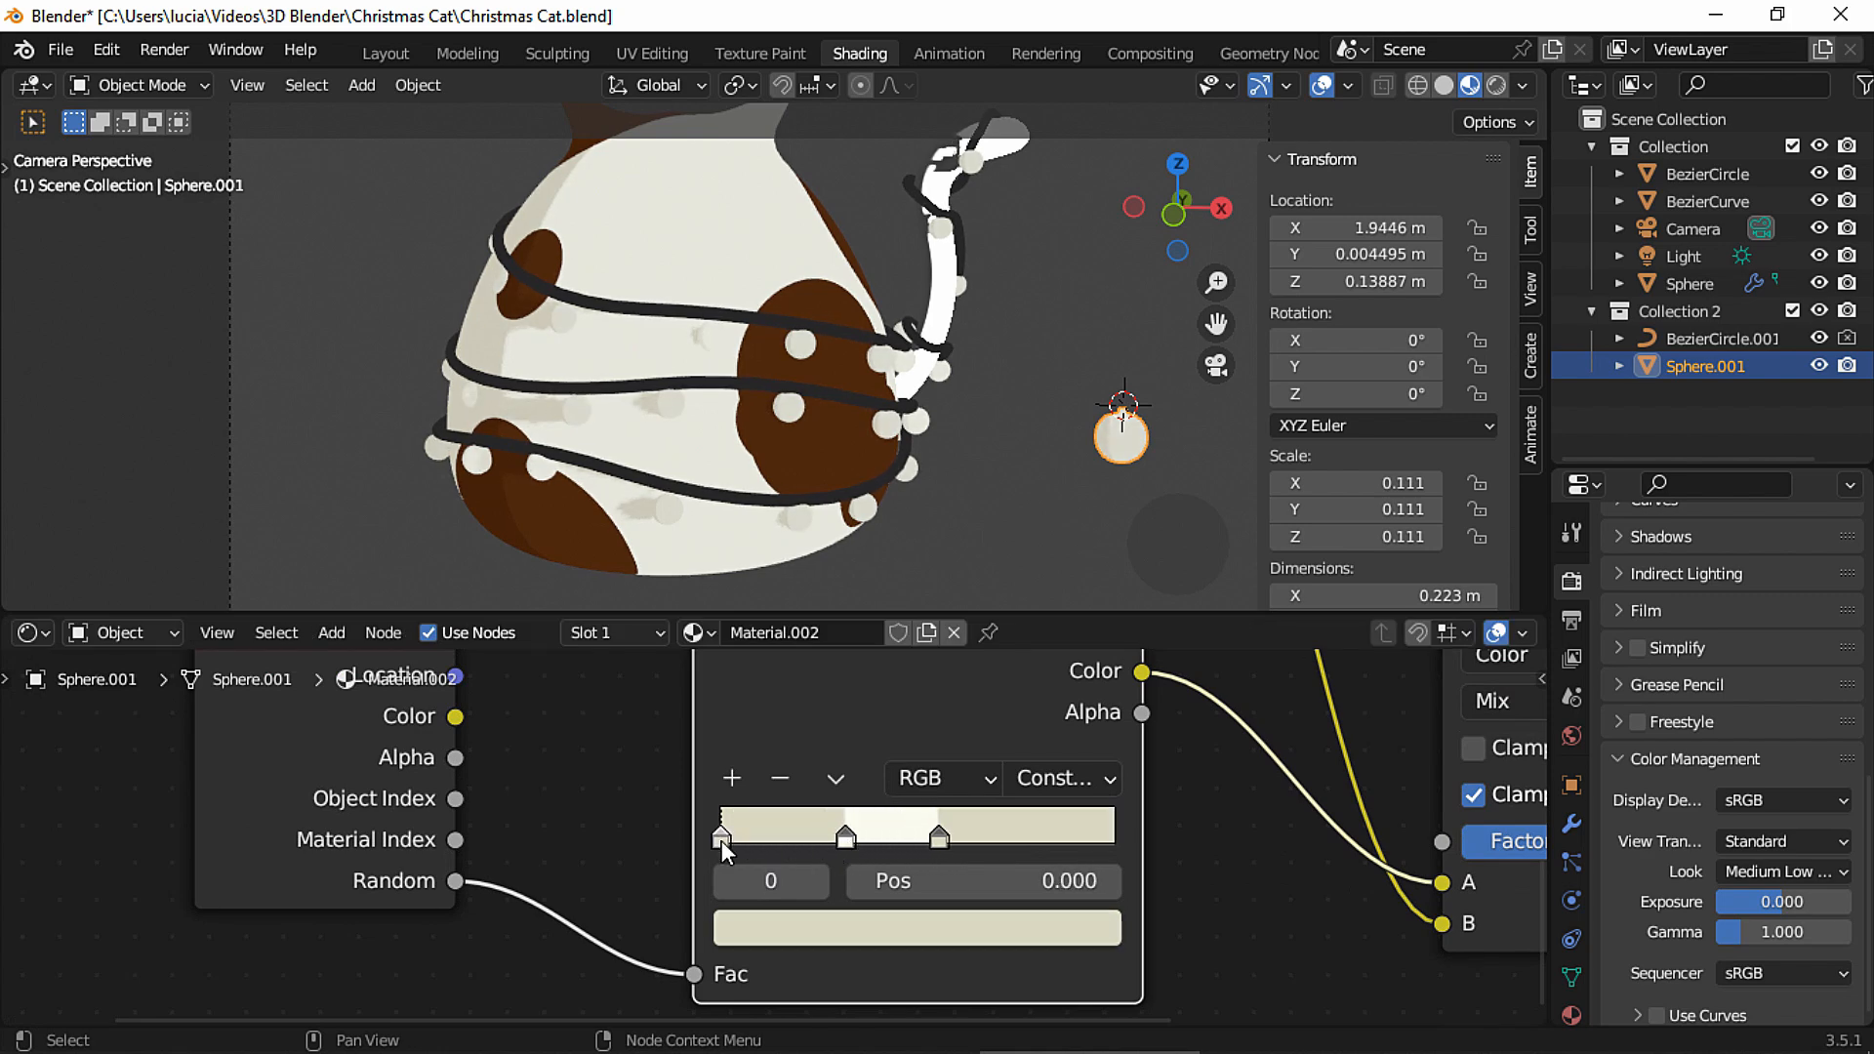
pyautogui.click(833, 928)
pyautogui.moveTo(872, 633); pyautogui.dragTo(867, 667)
pyautogui.keyDown('ctrl'); pyautogui.scroll(4, 885, 594); pyautogui.keyUp('ctrl')
# Colour the lower ColorRamp's second stop a saturated blue.
pyautogui.click(846, 843)
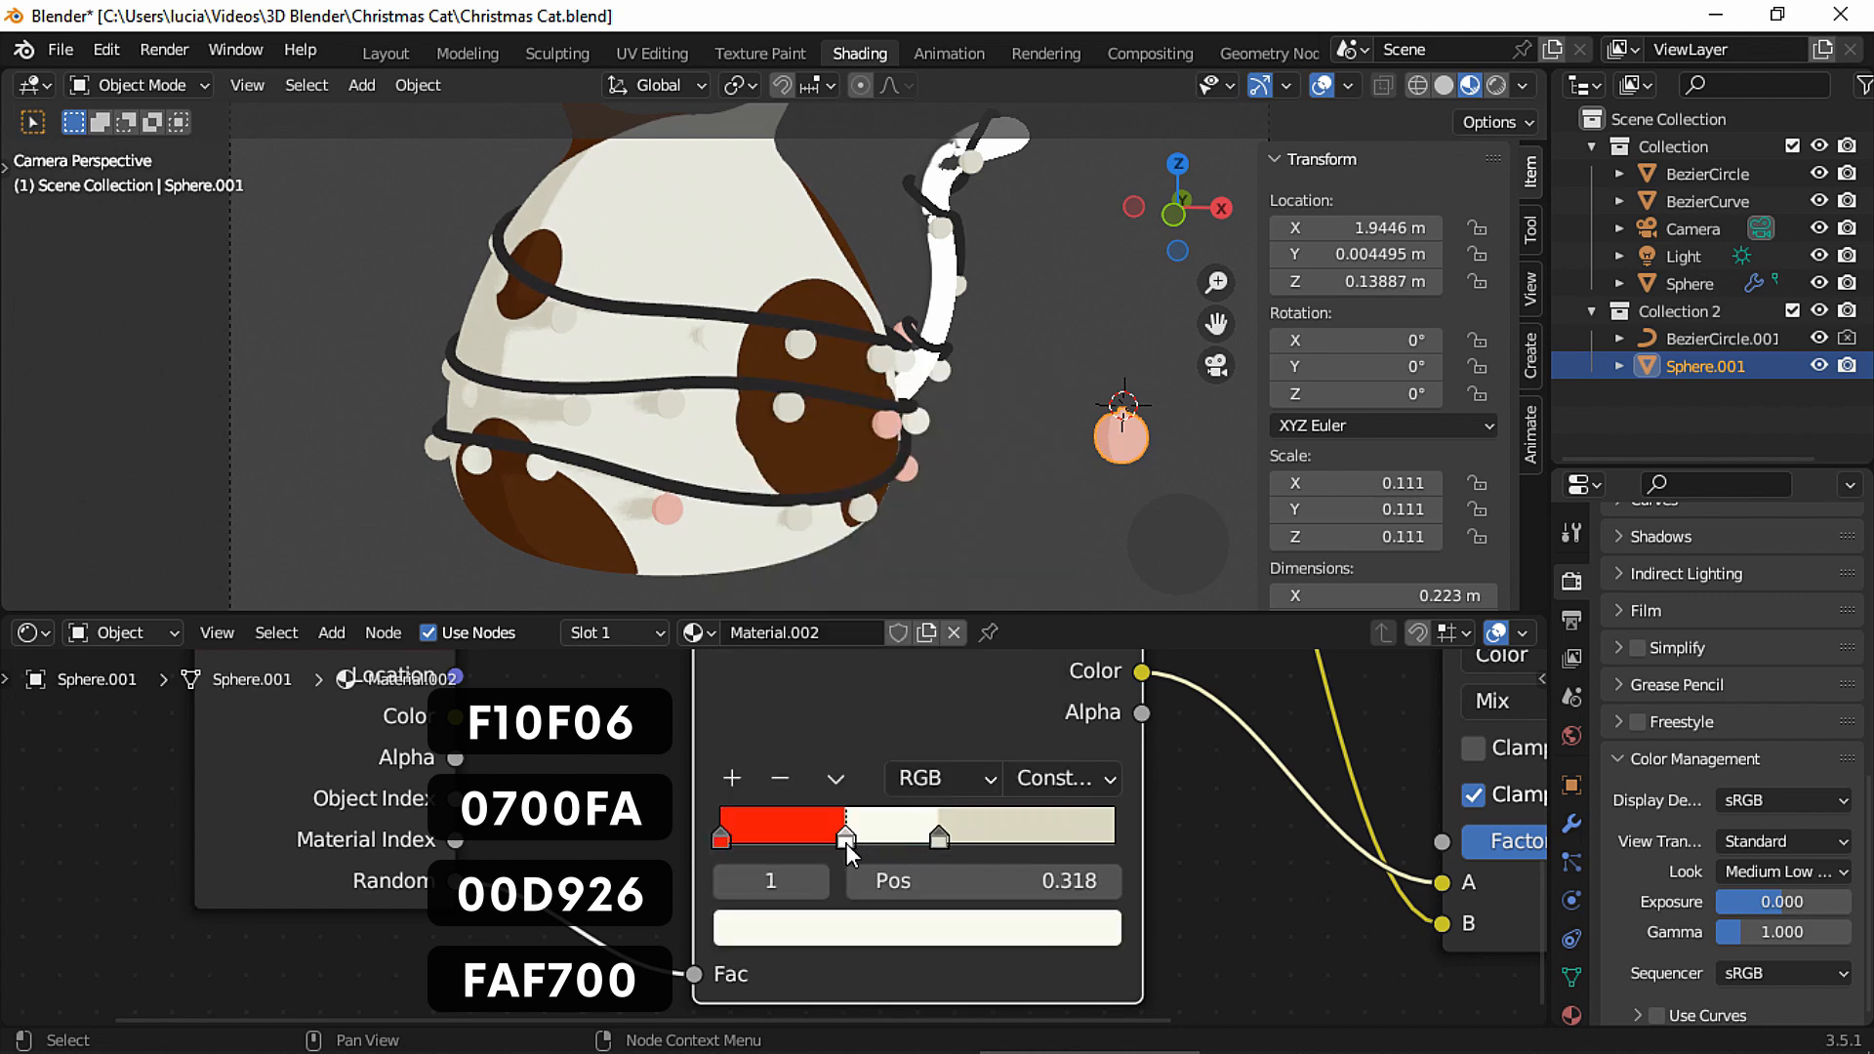
pyautogui.click(860, 928)
pyautogui.click(962, 474)
pyautogui.moveTo(977, 458); pyautogui.dragTo(996, 457)
# Open the colour of the lower ColorRamp's third stop for editing.
pyautogui.click(941, 840)
pyautogui.click(954, 918)
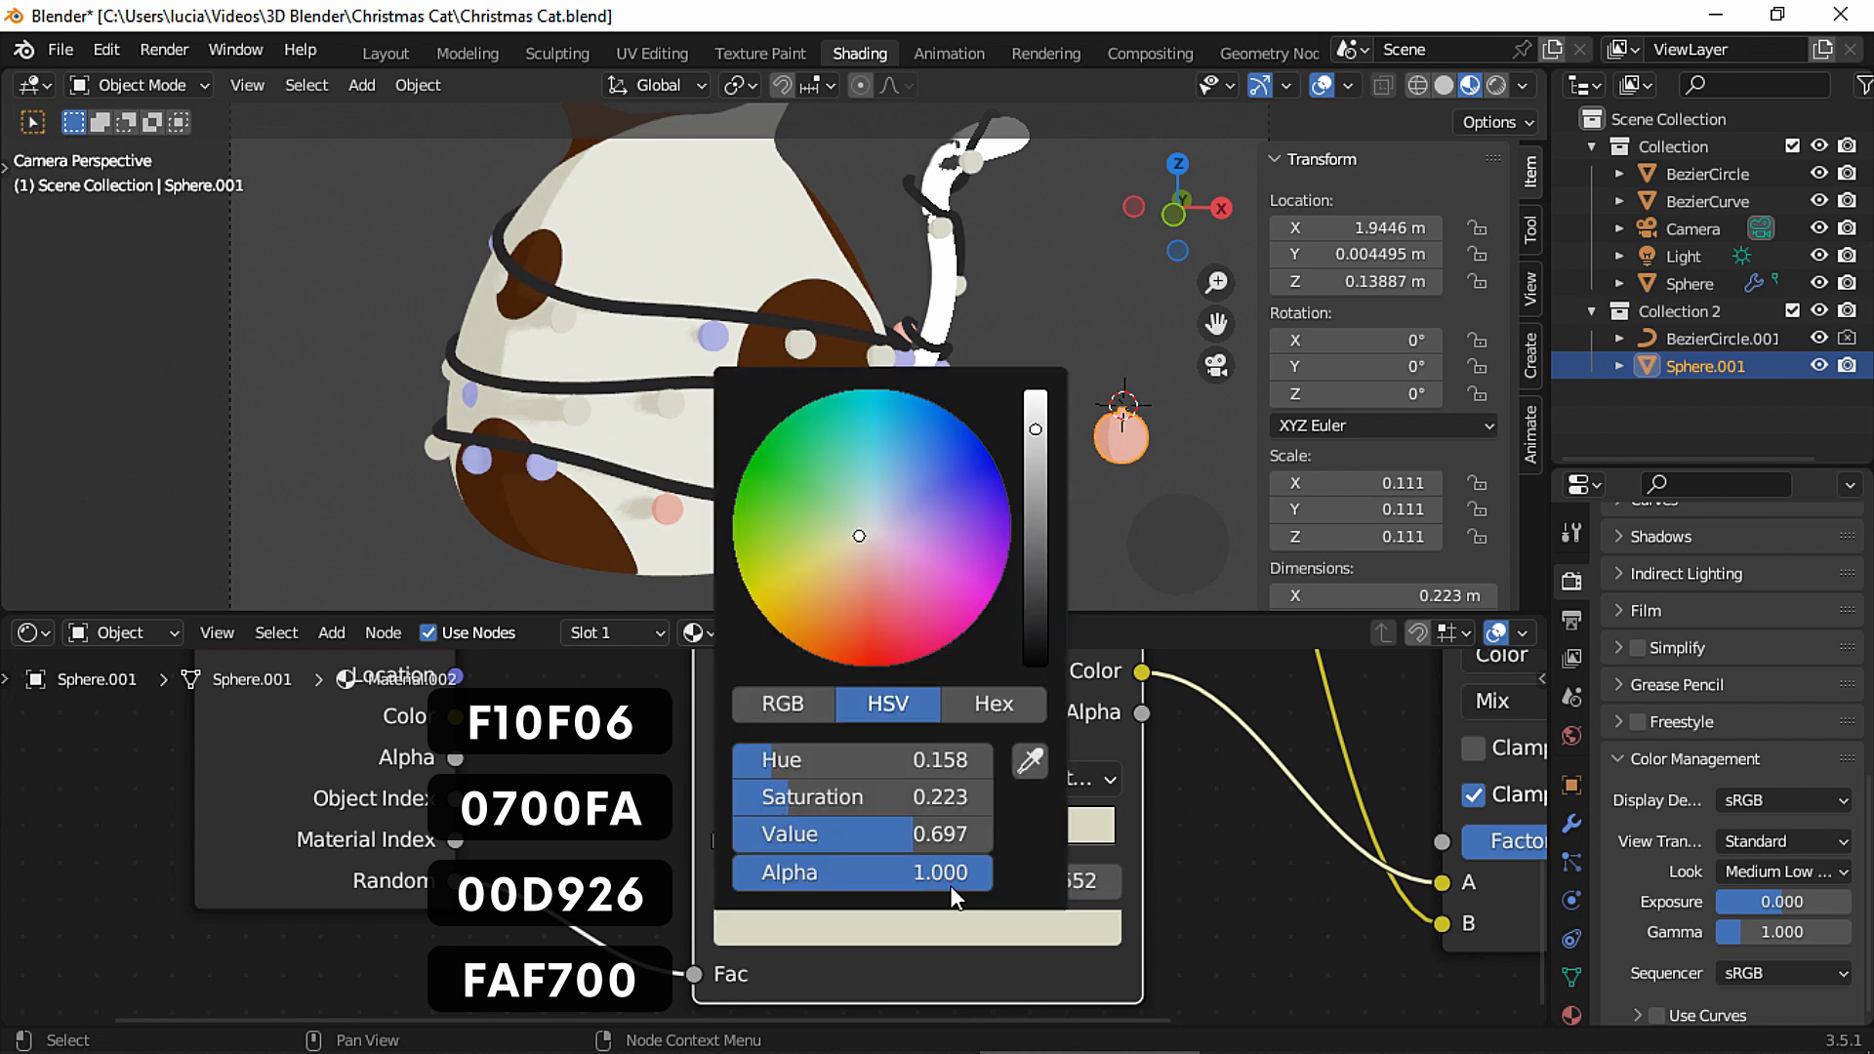
# Color the ColorRamp's third stop green and add a yellow fourth stop after it.
pyautogui.moveTo(845, 544); pyautogui.dragTo(769, 433)
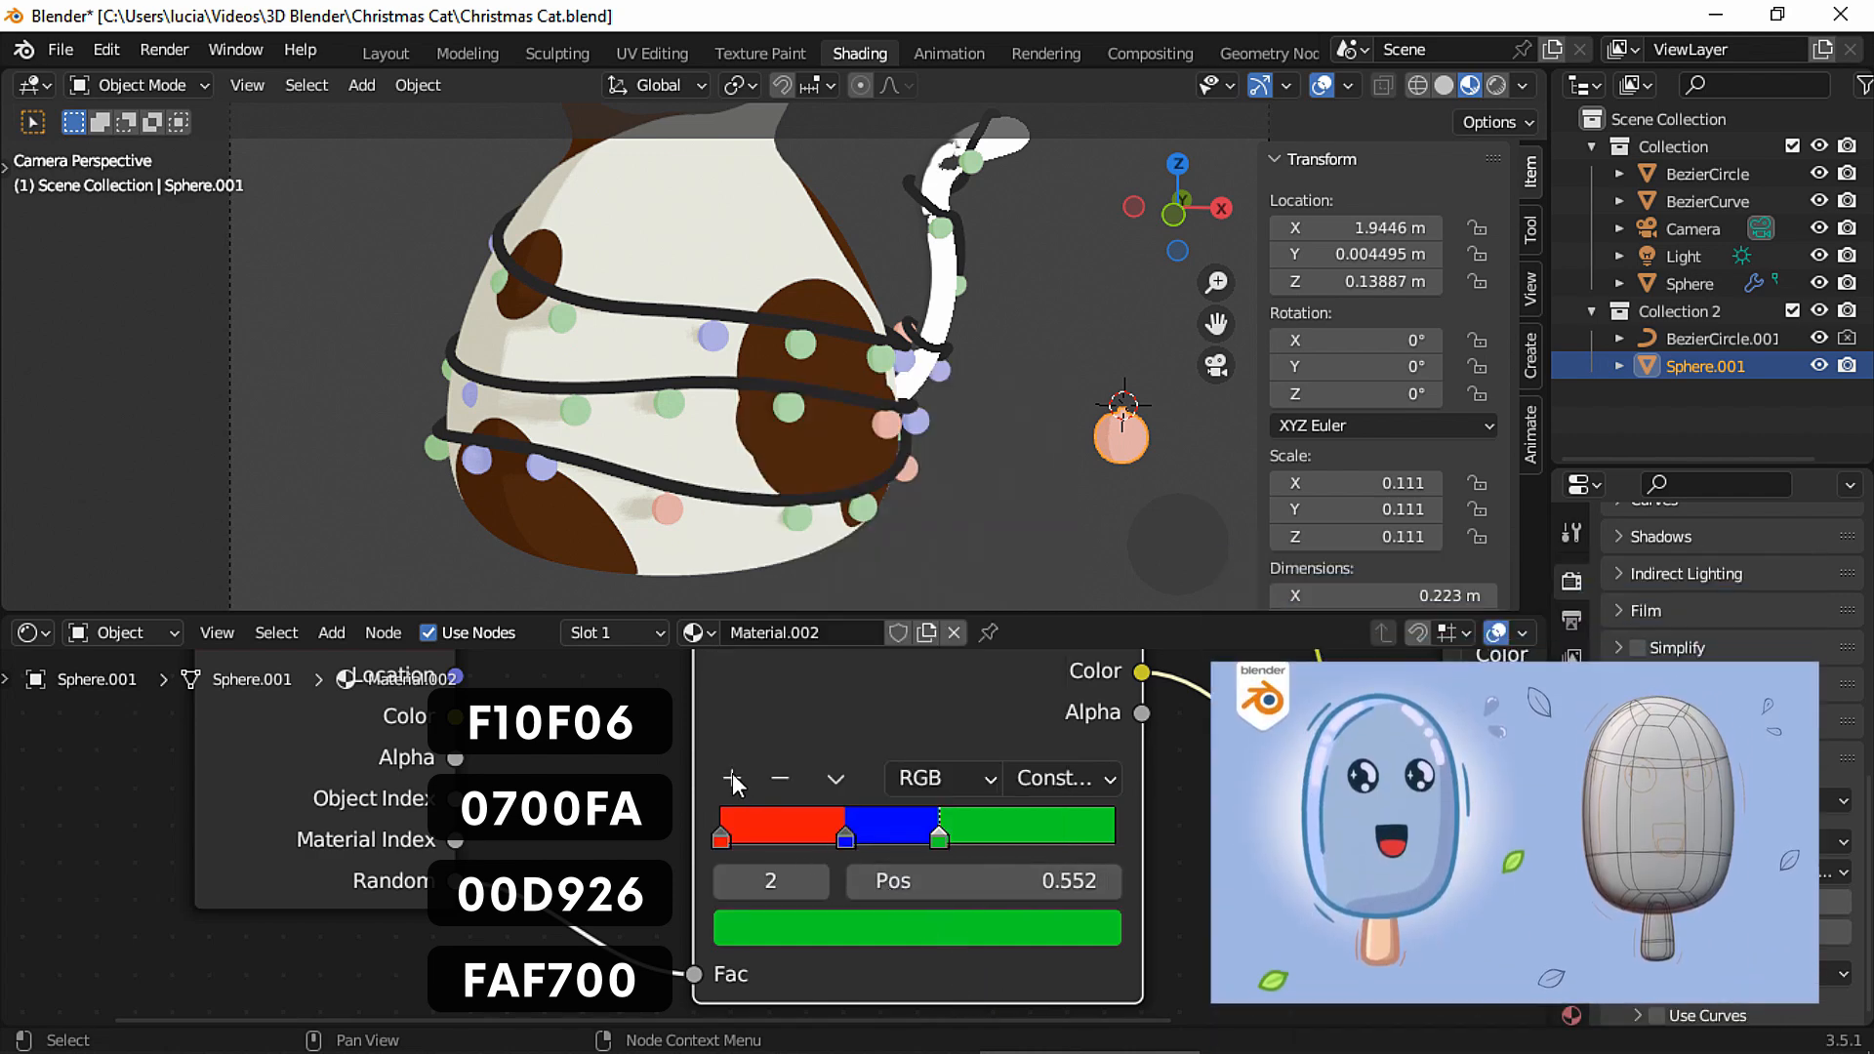
pyautogui.click(732, 779)
pyautogui.moveTo(901, 838); pyautogui.dragTo(1021, 846)
pyautogui.click(993, 942)
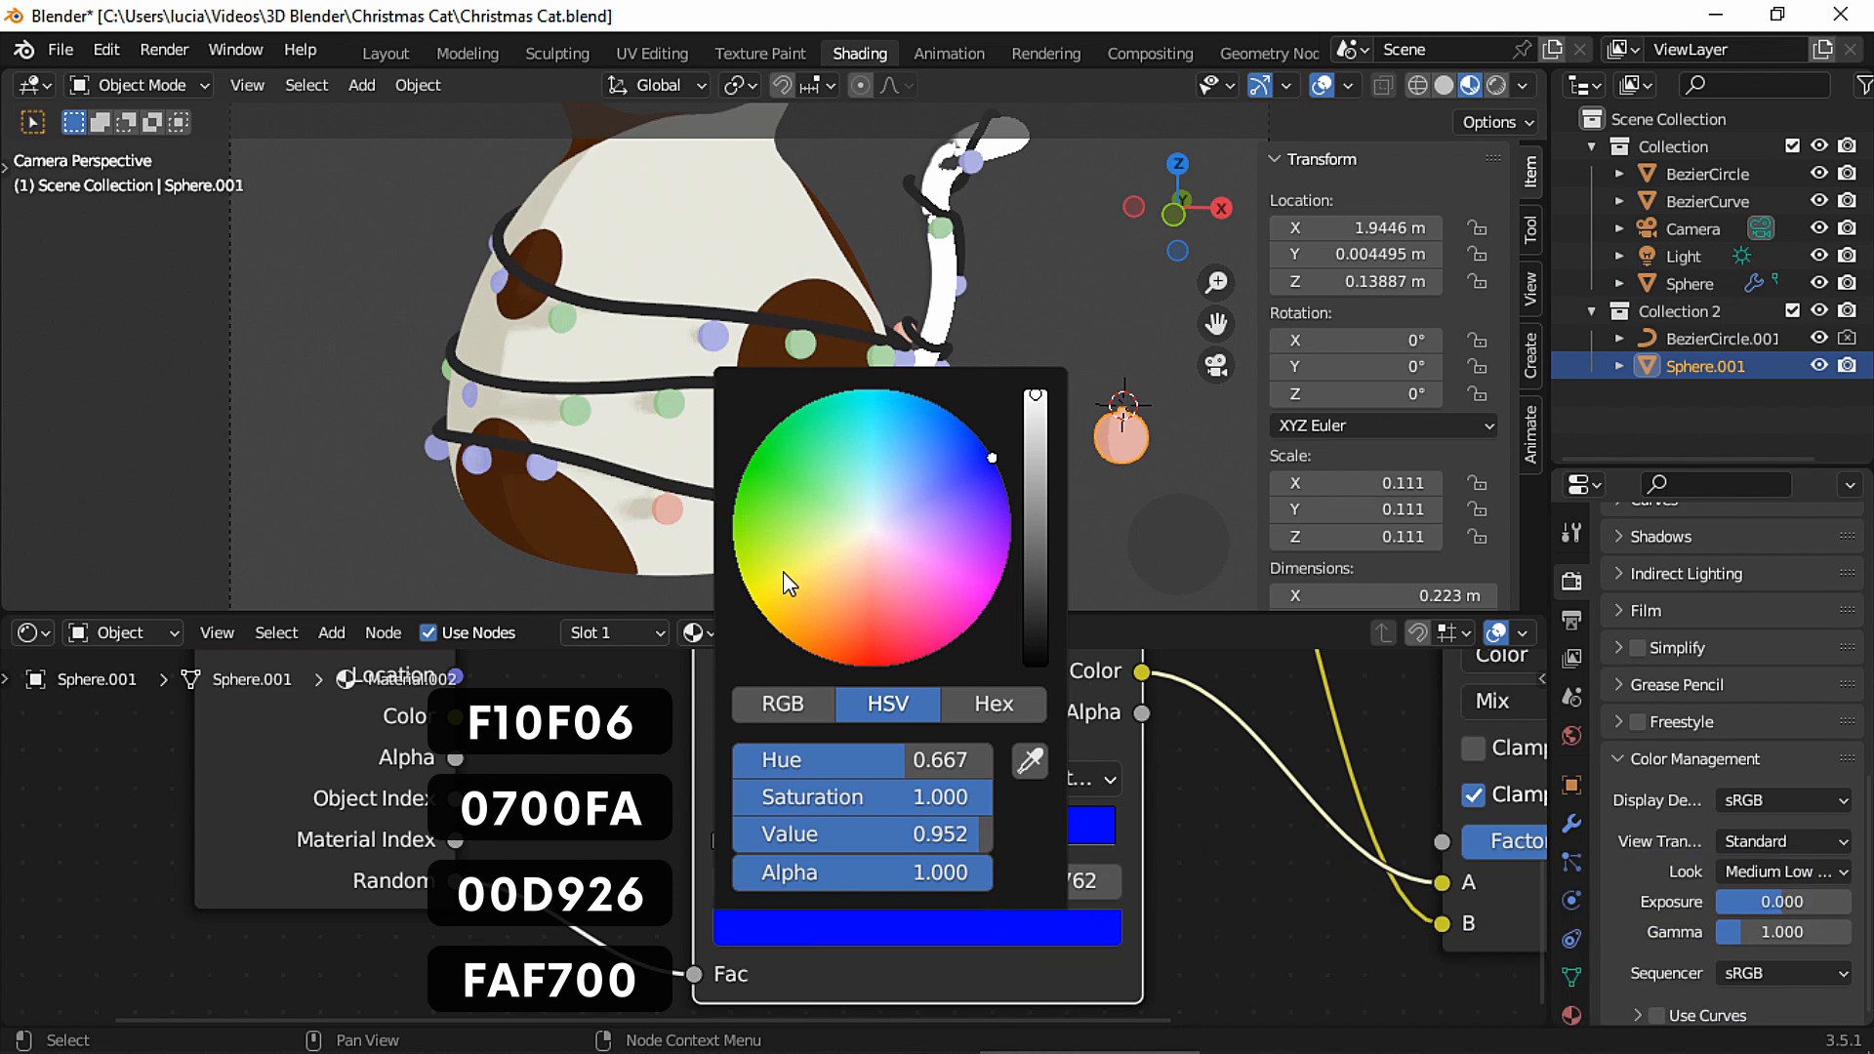
pyautogui.click(750, 600)
# Redistribute the ColorRamp stops, moving blue to position 0.195, green to 0.525 and yellow to 0.694.
pyautogui.moveTo(846, 838); pyautogui.dragTo(798, 837)
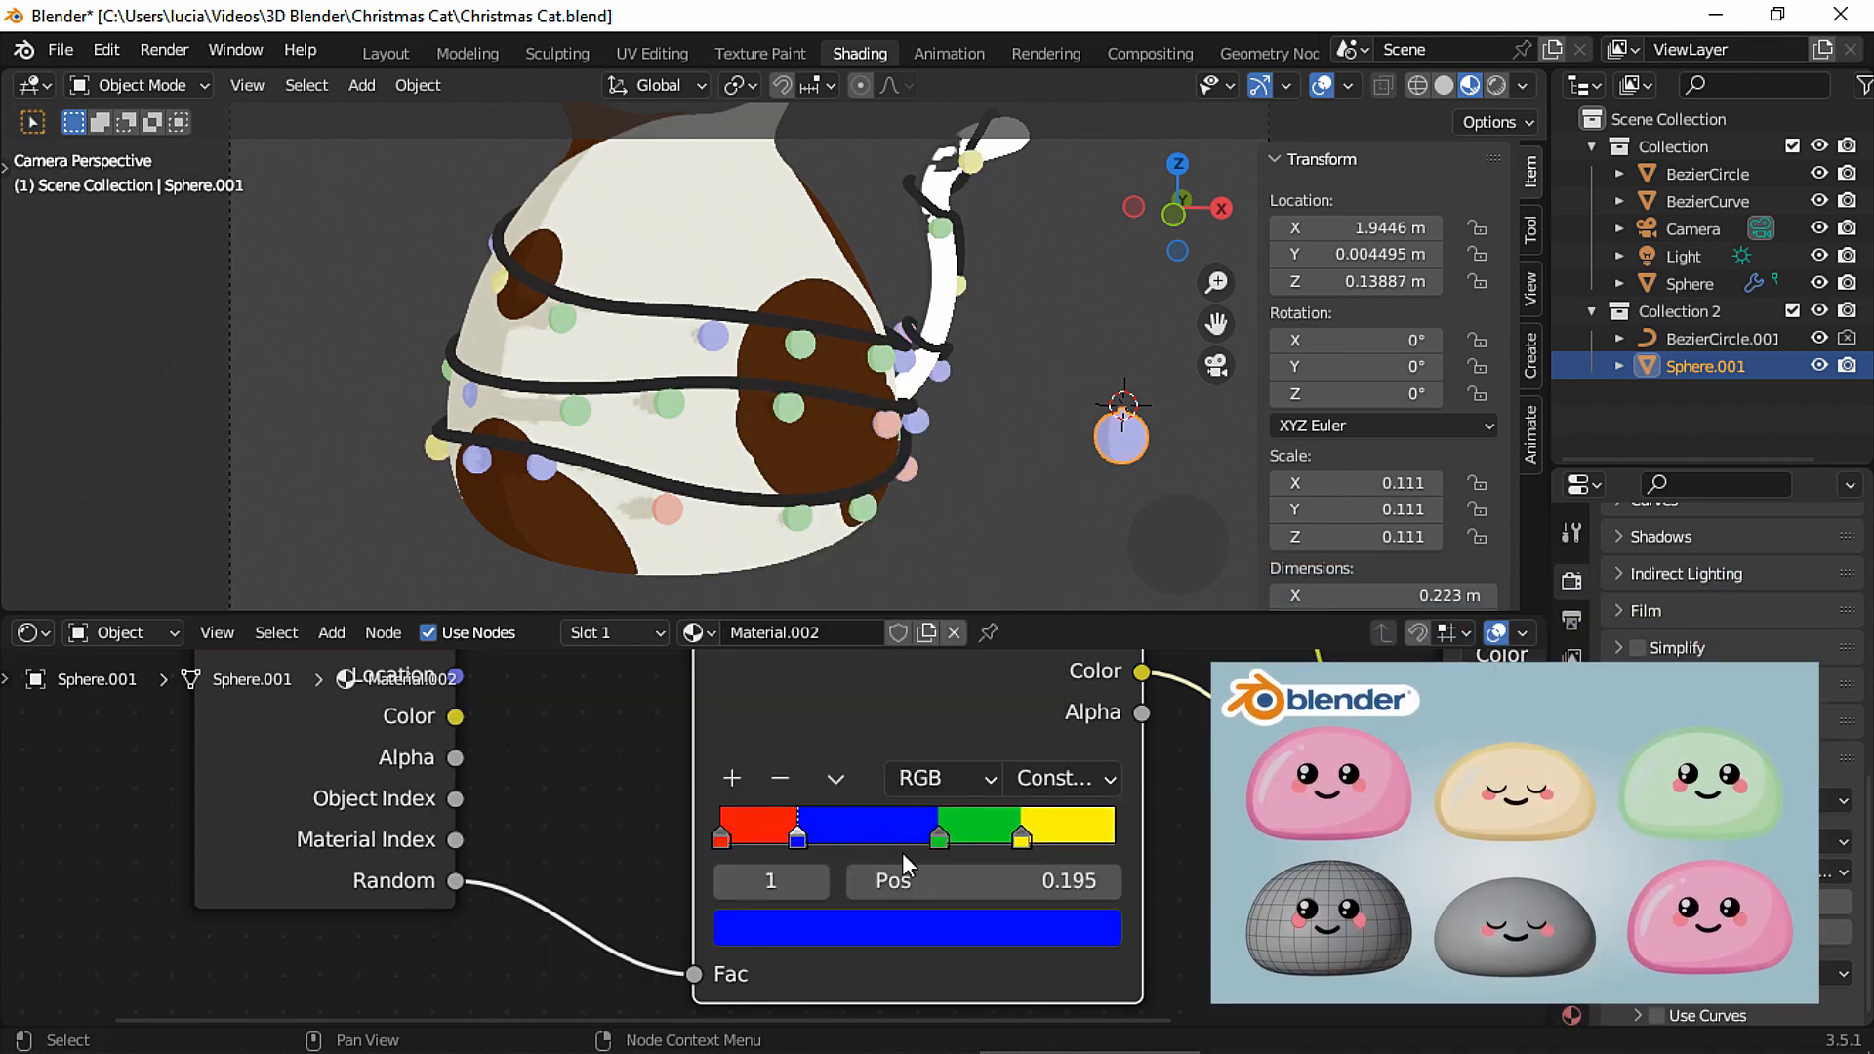
pyautogui.moveTo(919, 841); pyautogui.dragTo(990, 840)
# Set the Mix node's blending mode to Multiply and its factor to 1.000.
pyautogui.moveTo(947, 821); pyautogui.dragTo(785, 828, button='middle')
pyautogui.scroll(-3, 810, 828)
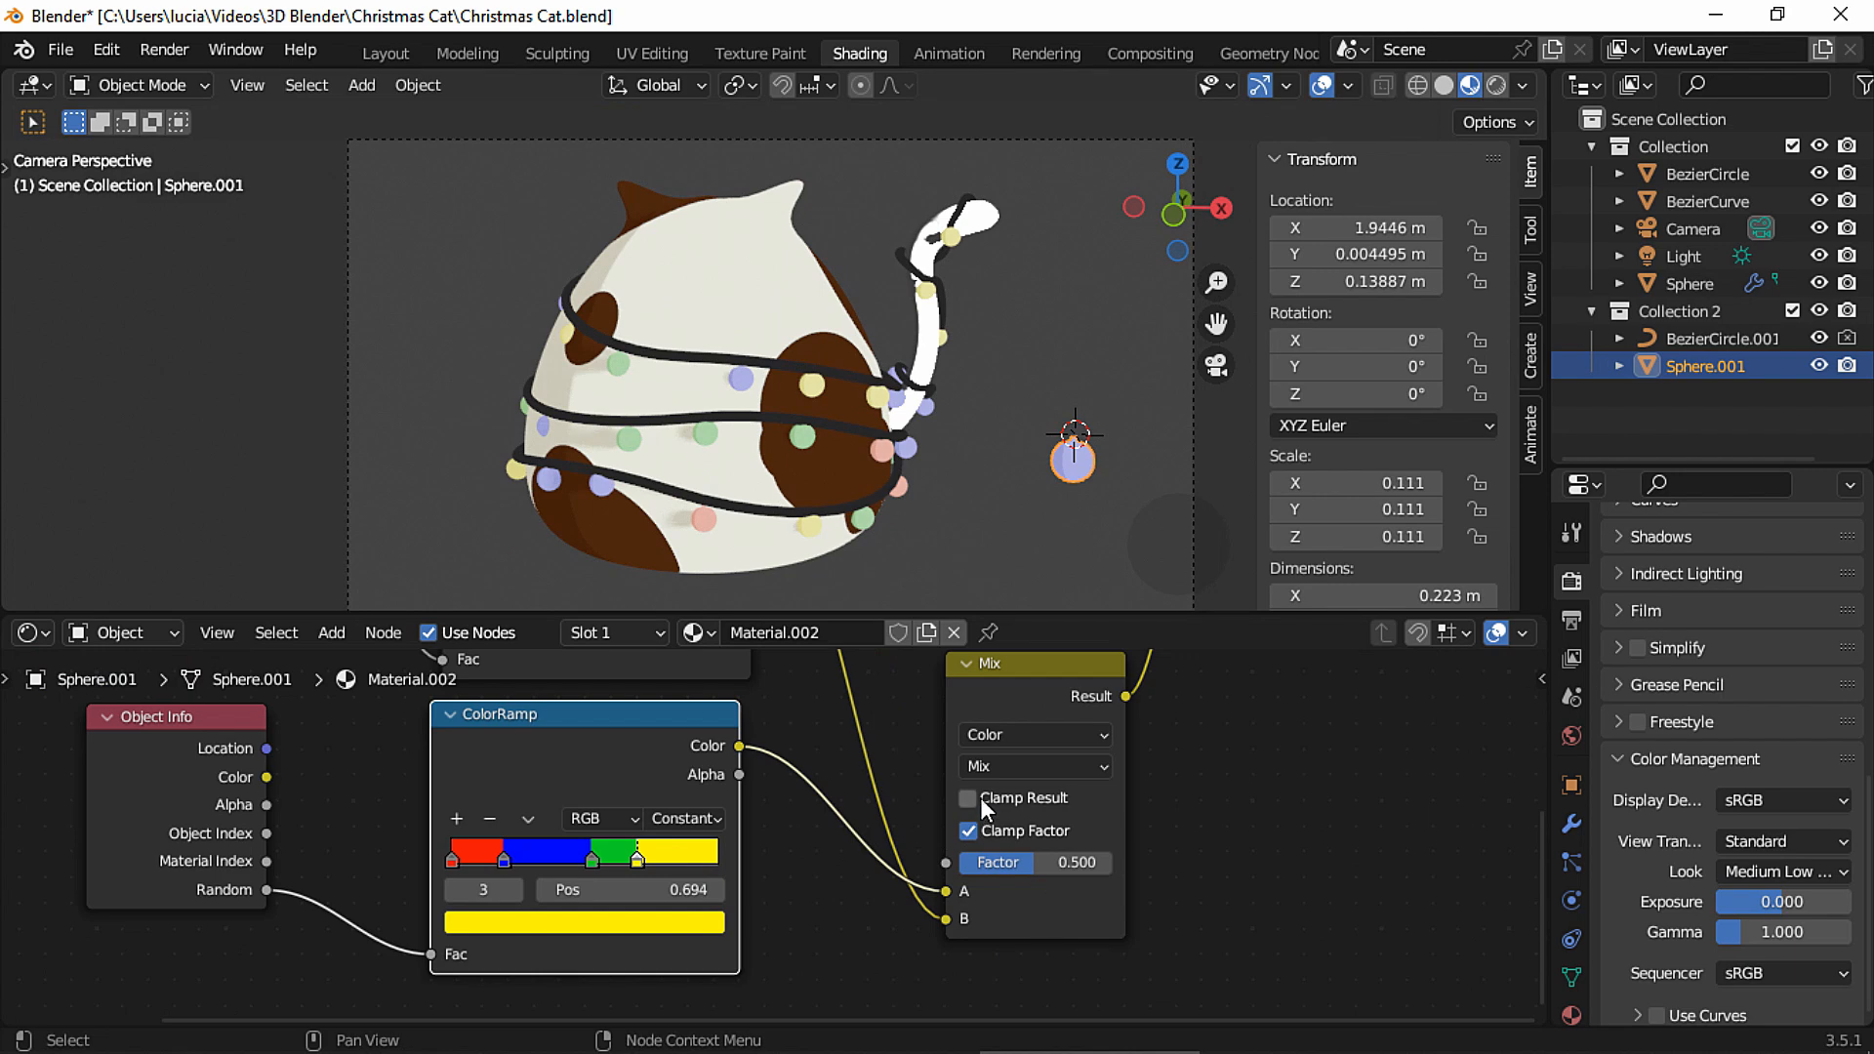
pyautogui.click(1038, 766)
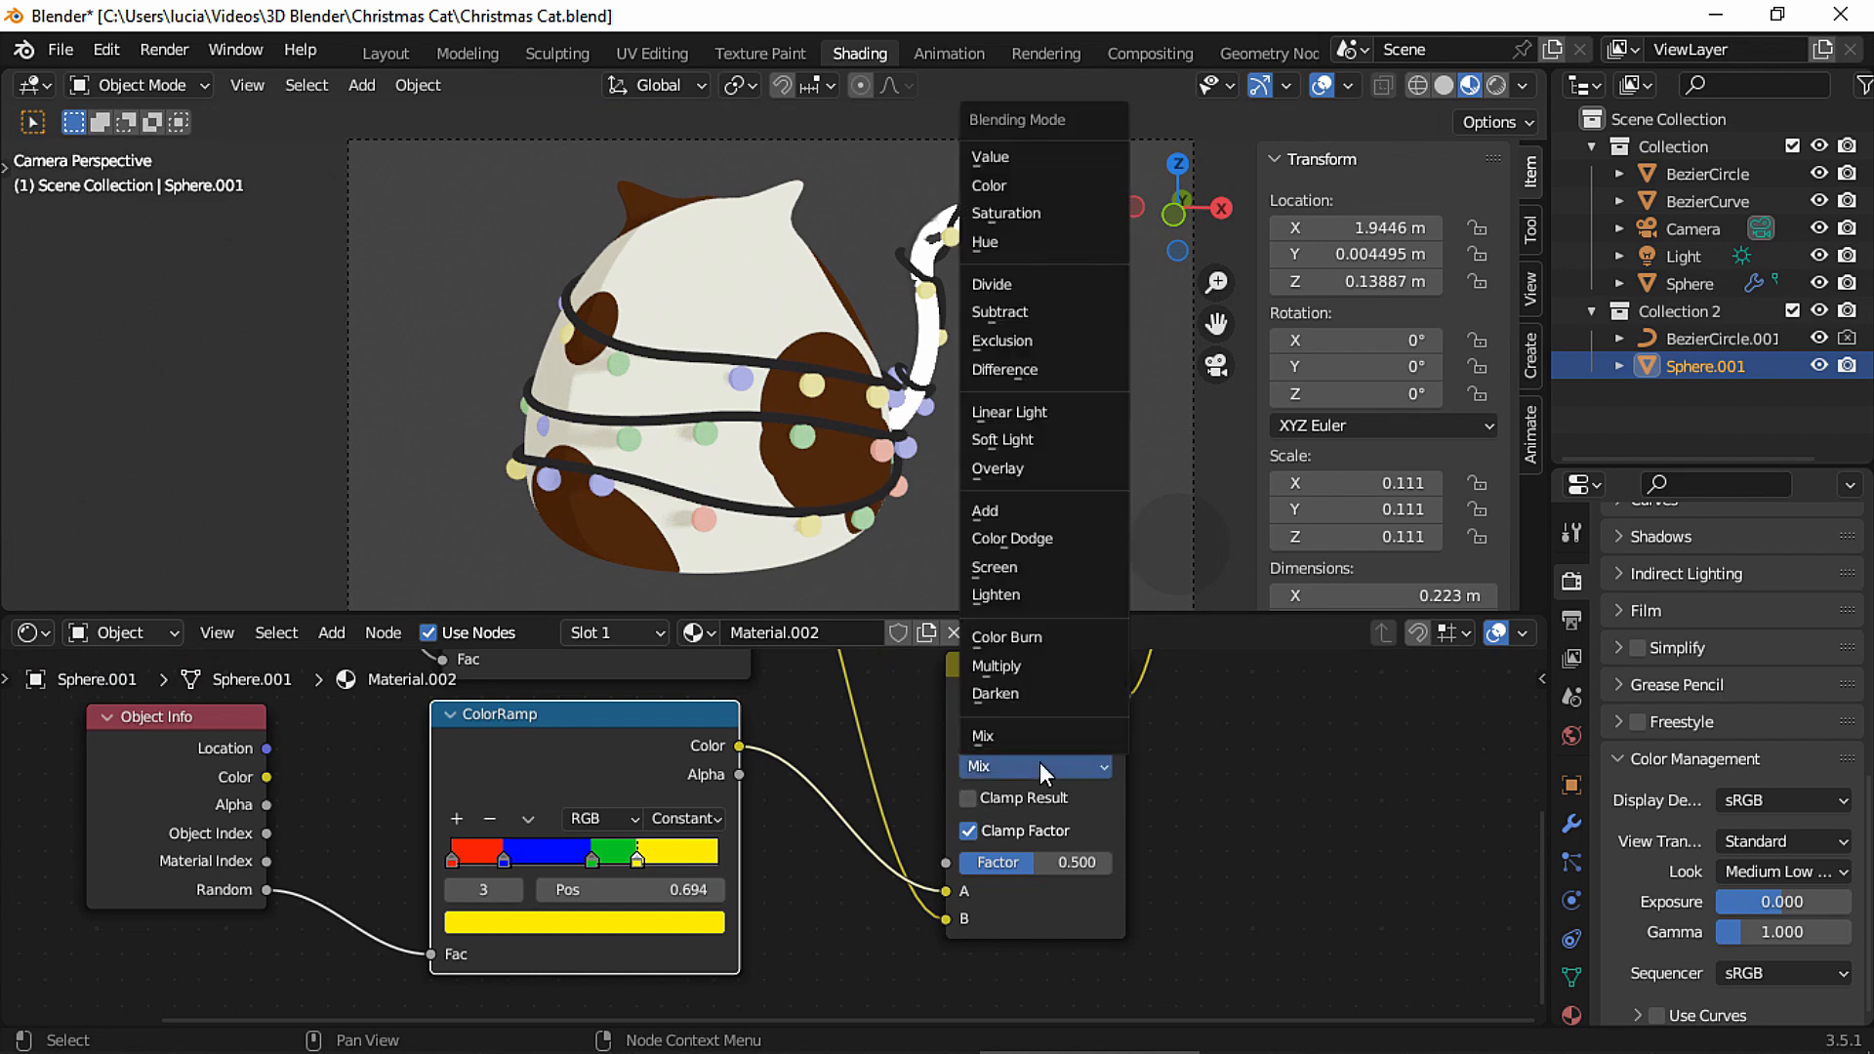
pyautogui.click(1049, 672)
pyautogui.moveTo(1064, 864); pyautogui.dragTo(1173, 865)
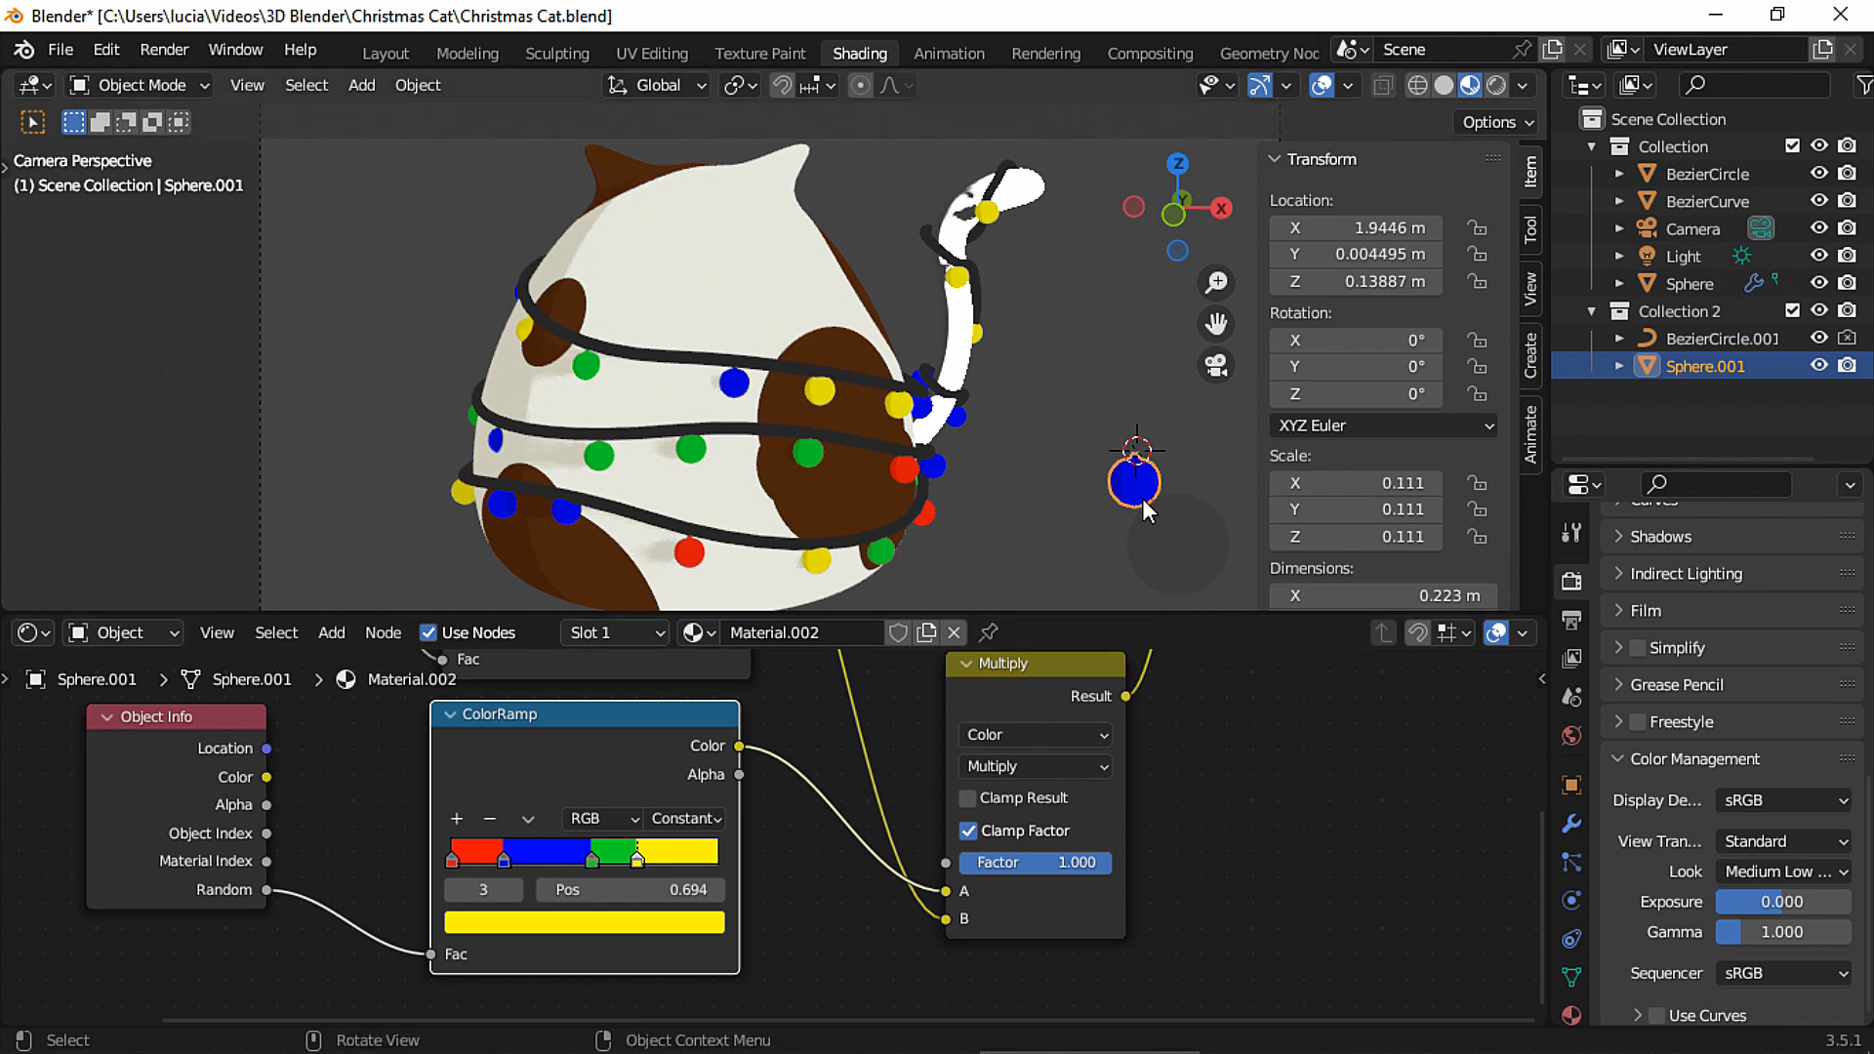
# Soften the ColorRamp's yellow stop to a saturation of 0.739 and lower the green stop's saturation to a pastel tone.
pyautogui.scroll(3, 977, 859)
pyautogui.click(1162, 892)
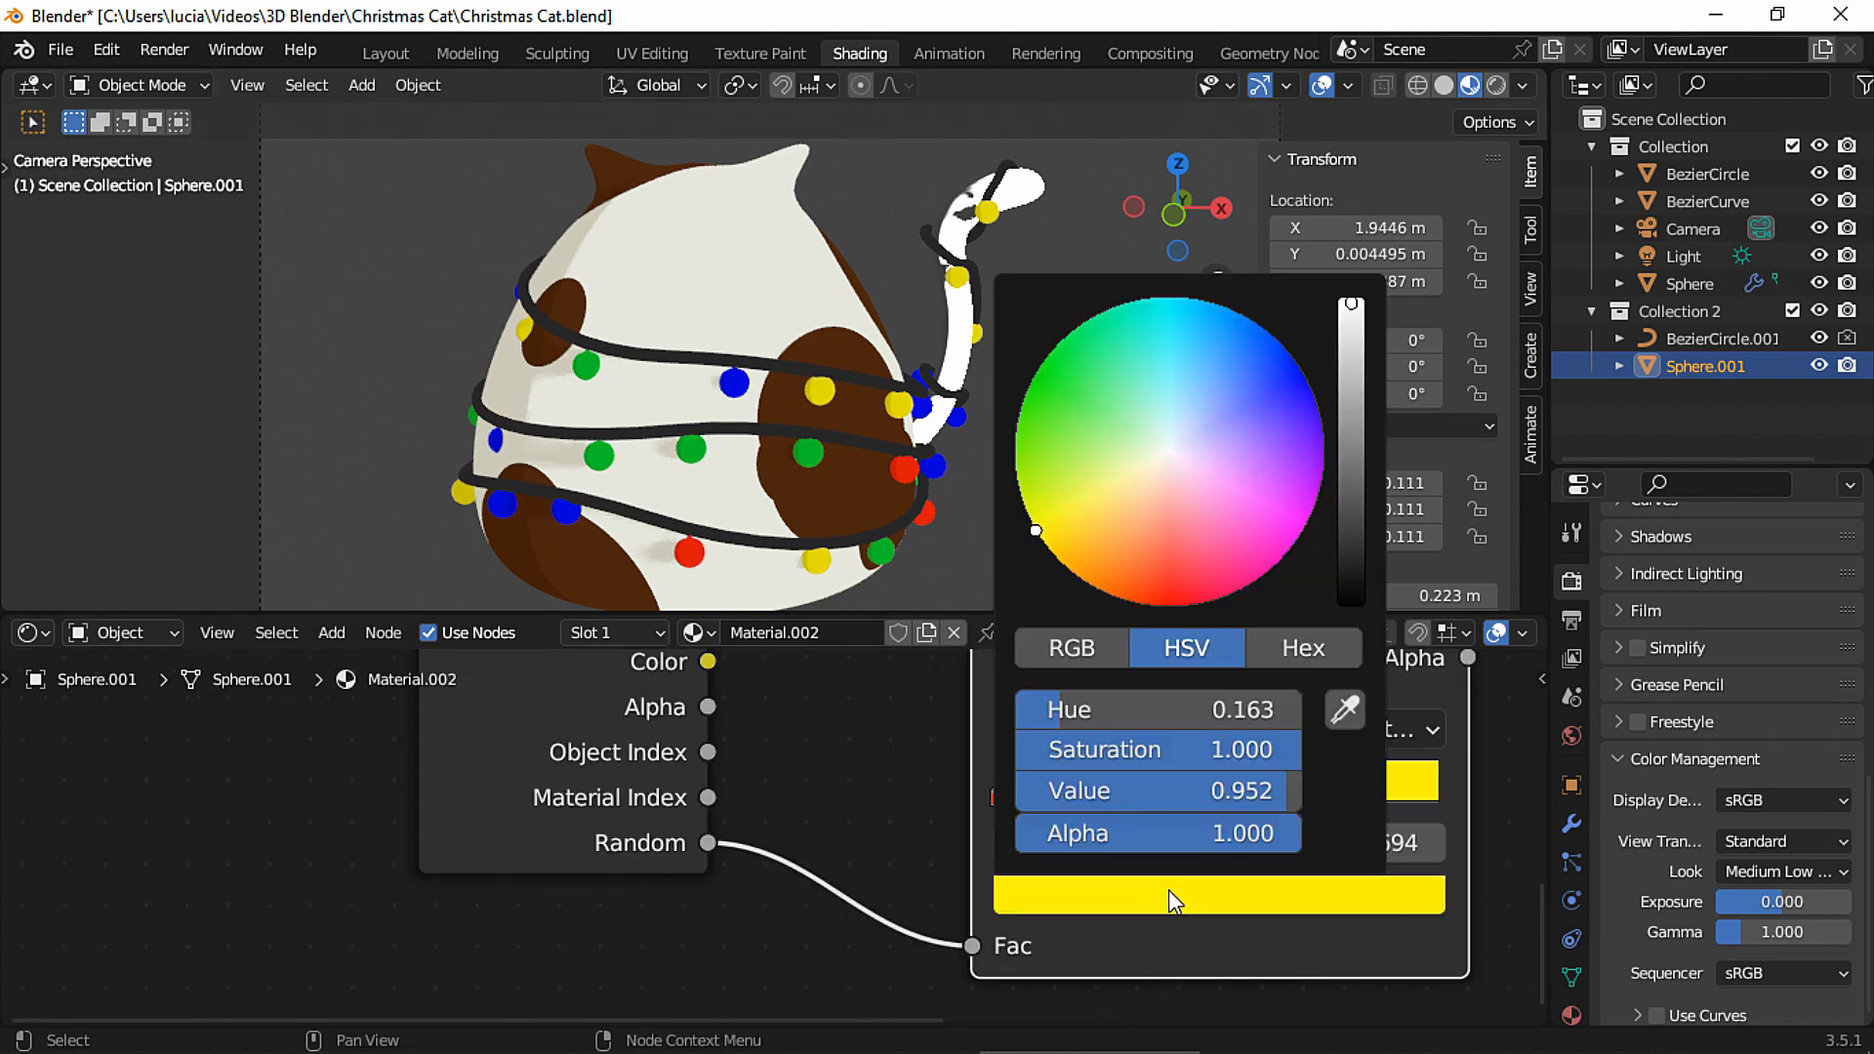
pyautogui.moveTo(1267, 744); pyautogui.dragTo(1205, 753)
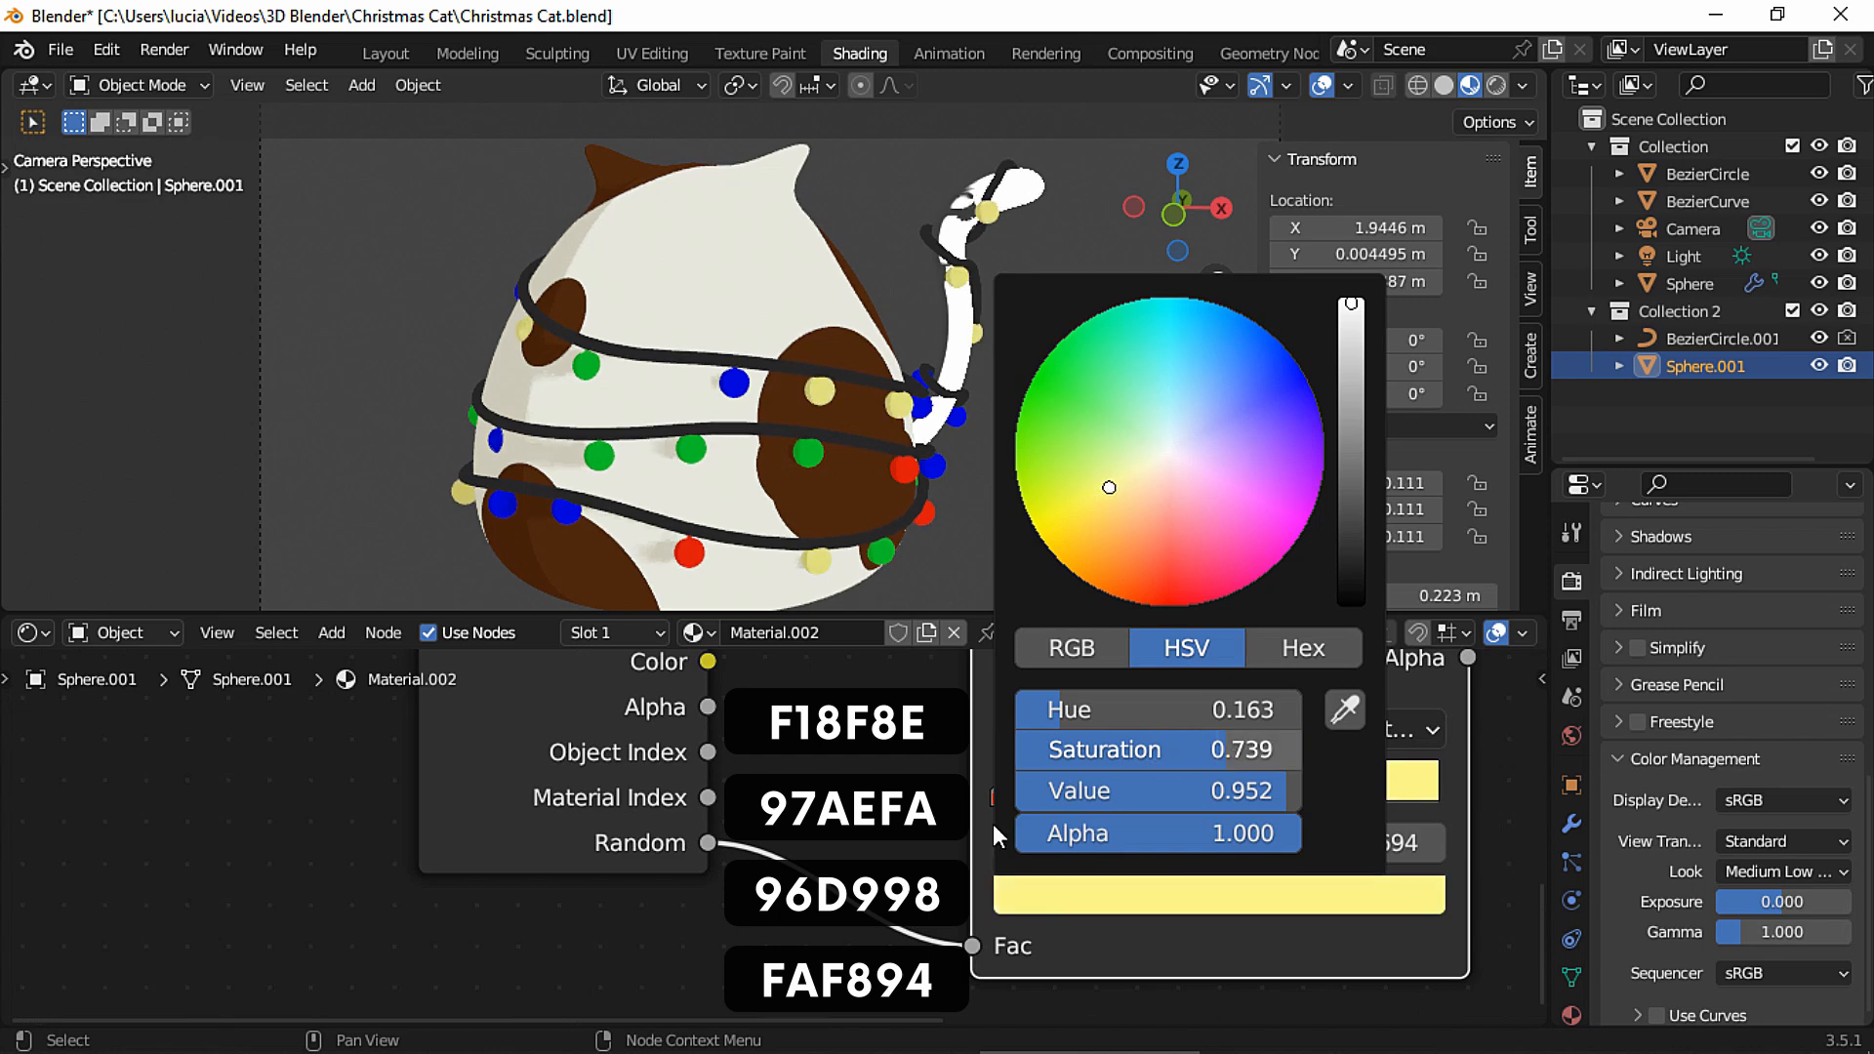
pyautogui.click(1231, 795)
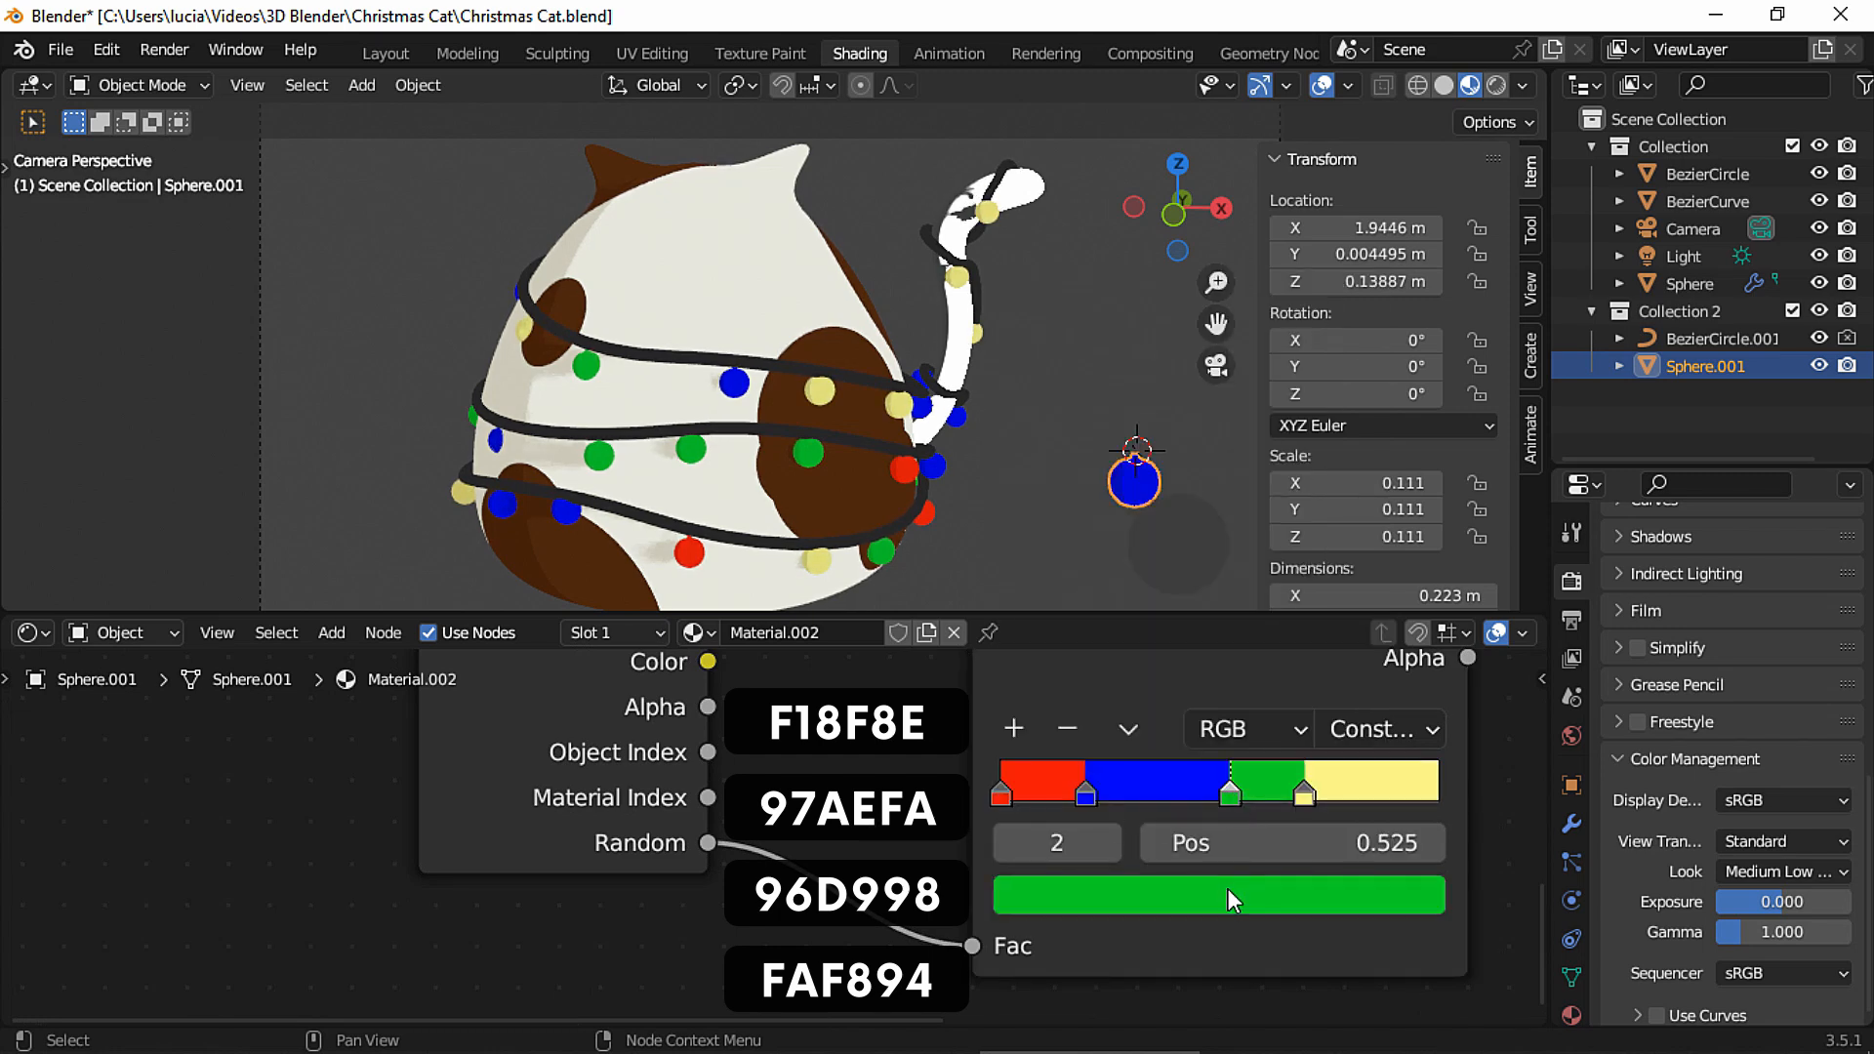
pyautogui.click(1227, 890)
pyautogui.moveTo(1280, 751); pyautogui.dragTo(1169, 758)
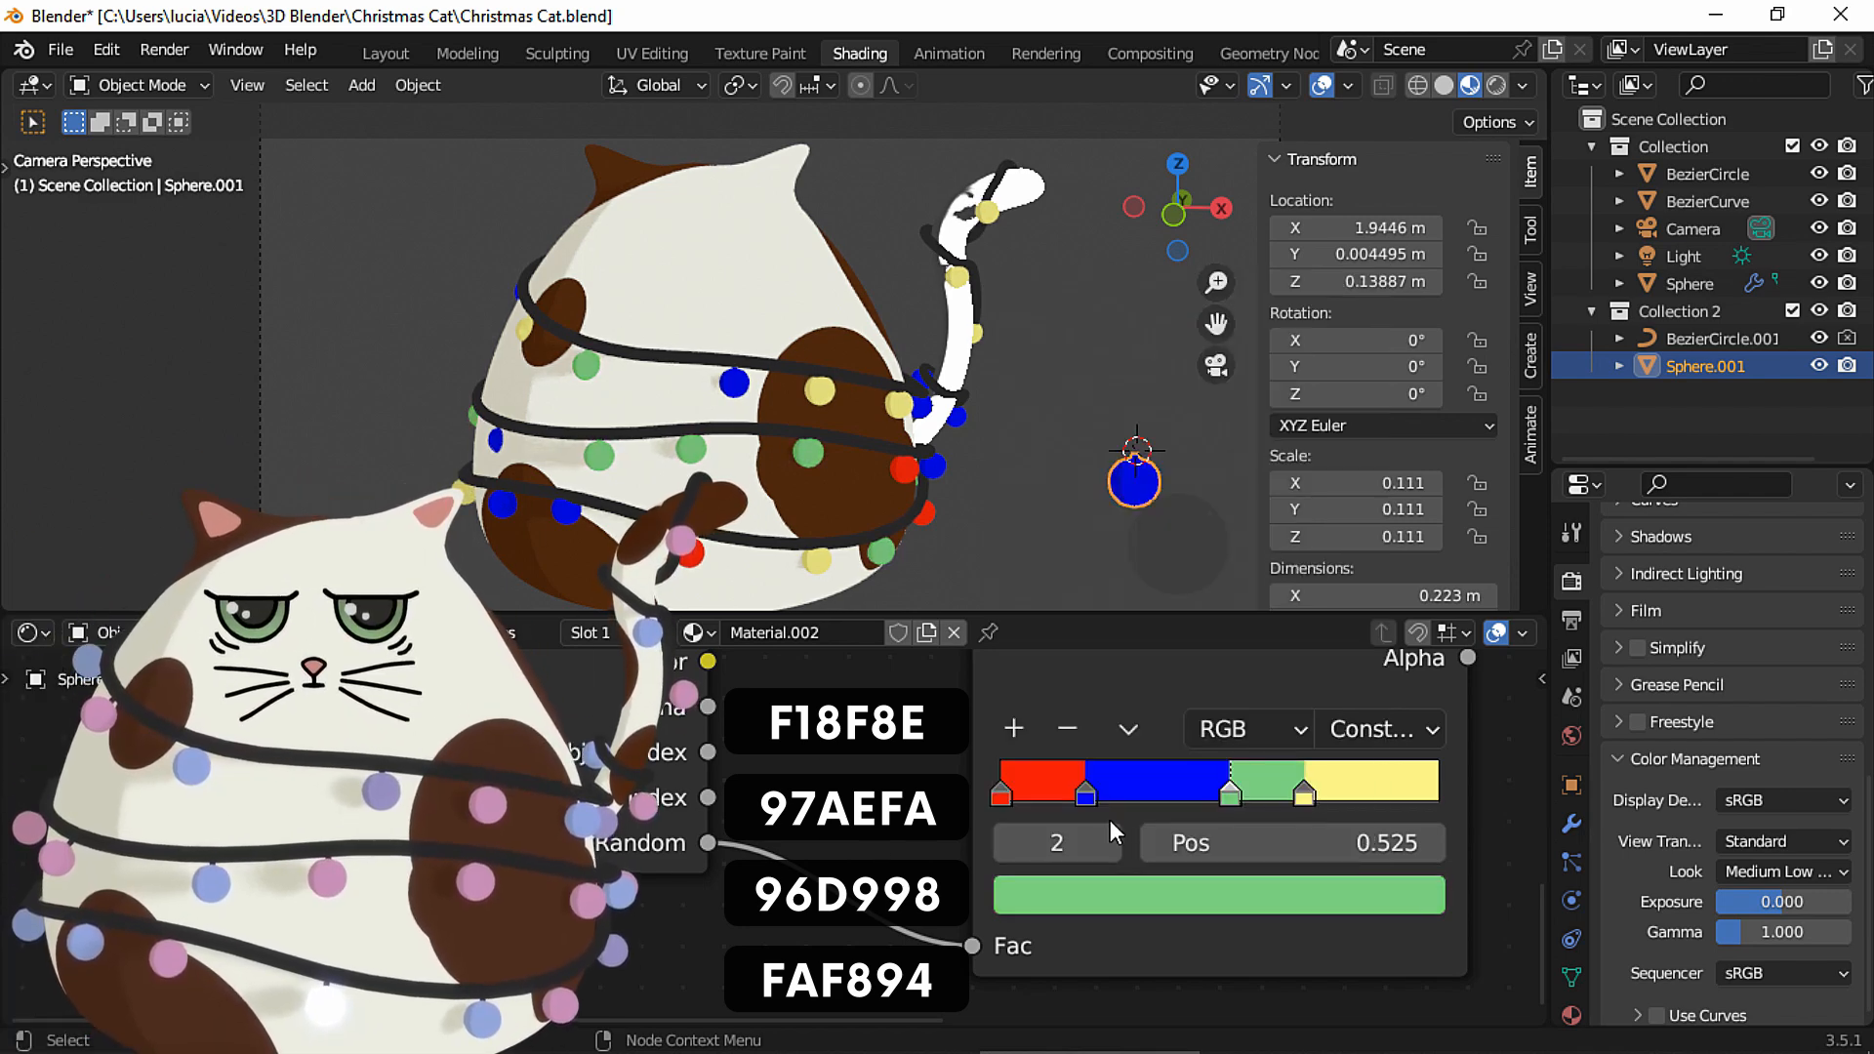
# Lower the saturation of the ColorRamp's blue and red stops to pastel tones.
pyautogui.click(1086, 796)
pyautogui.click(1110, 877)
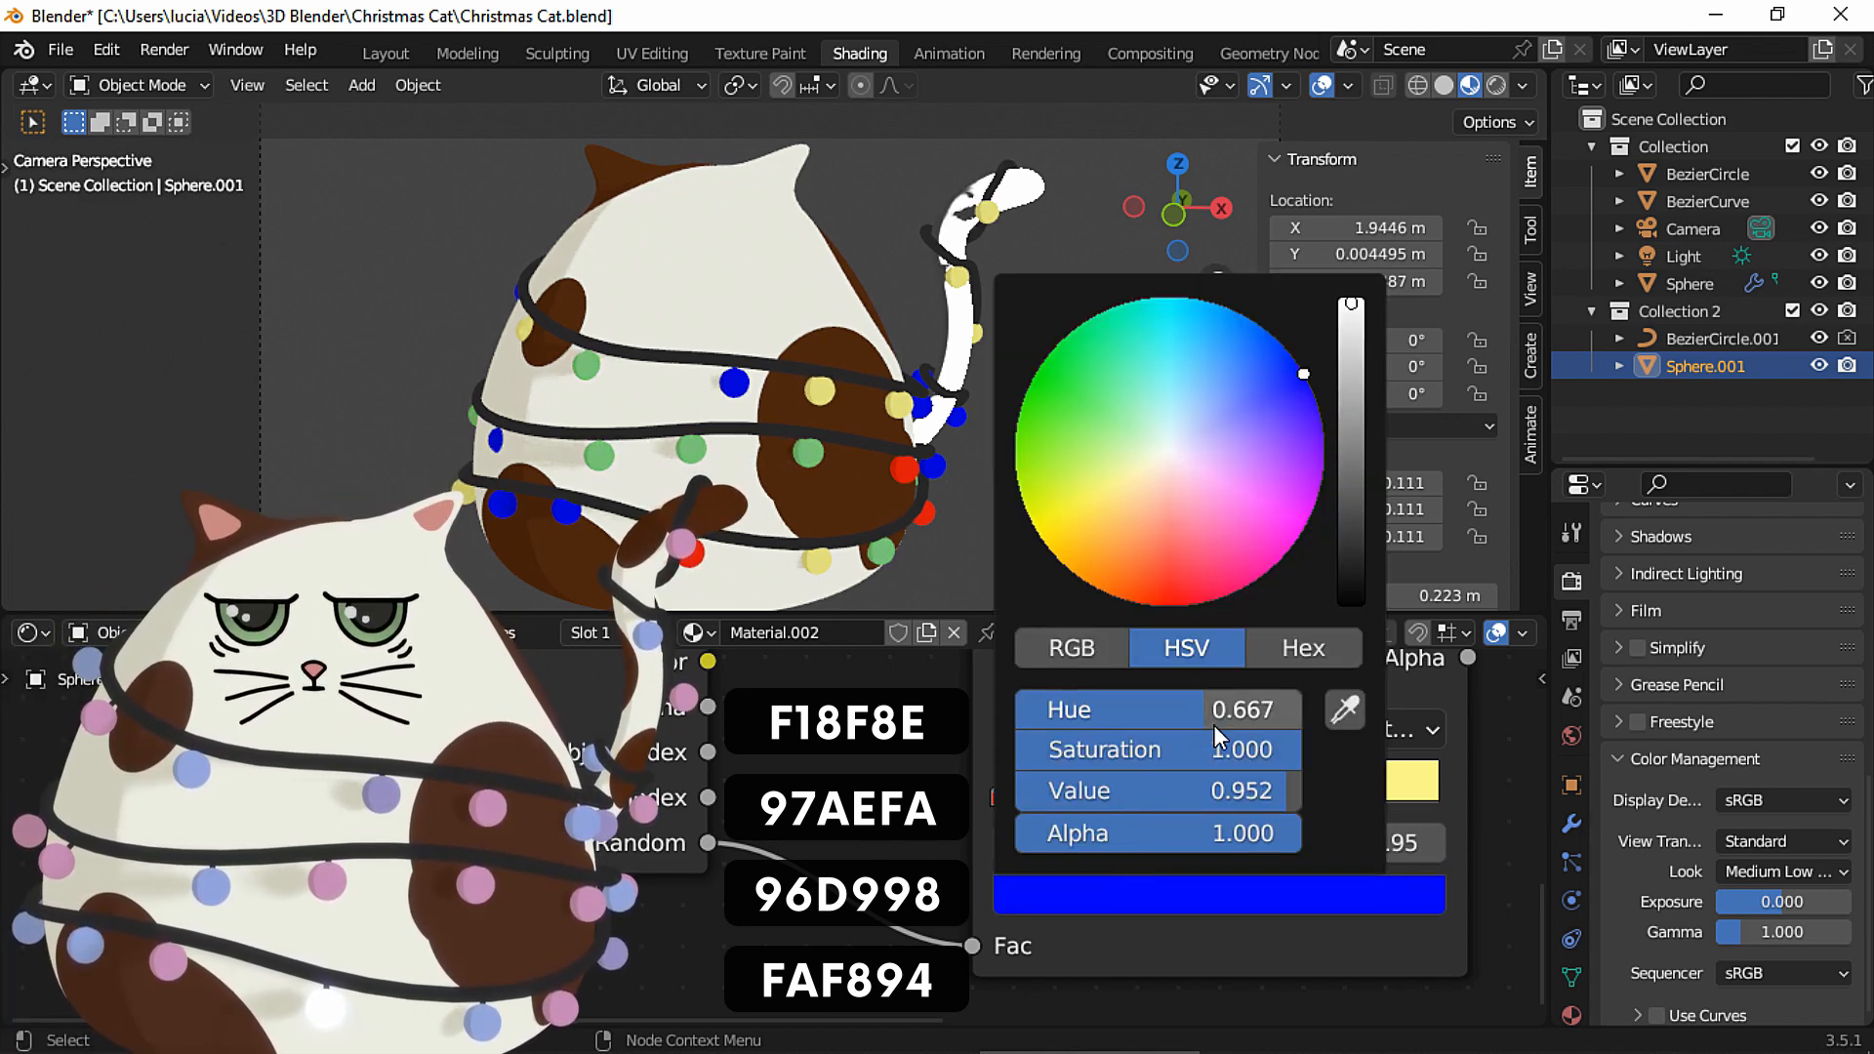
pyautogui.moveTo(1270, 750); pyautogui.dragTo(1183, 759)
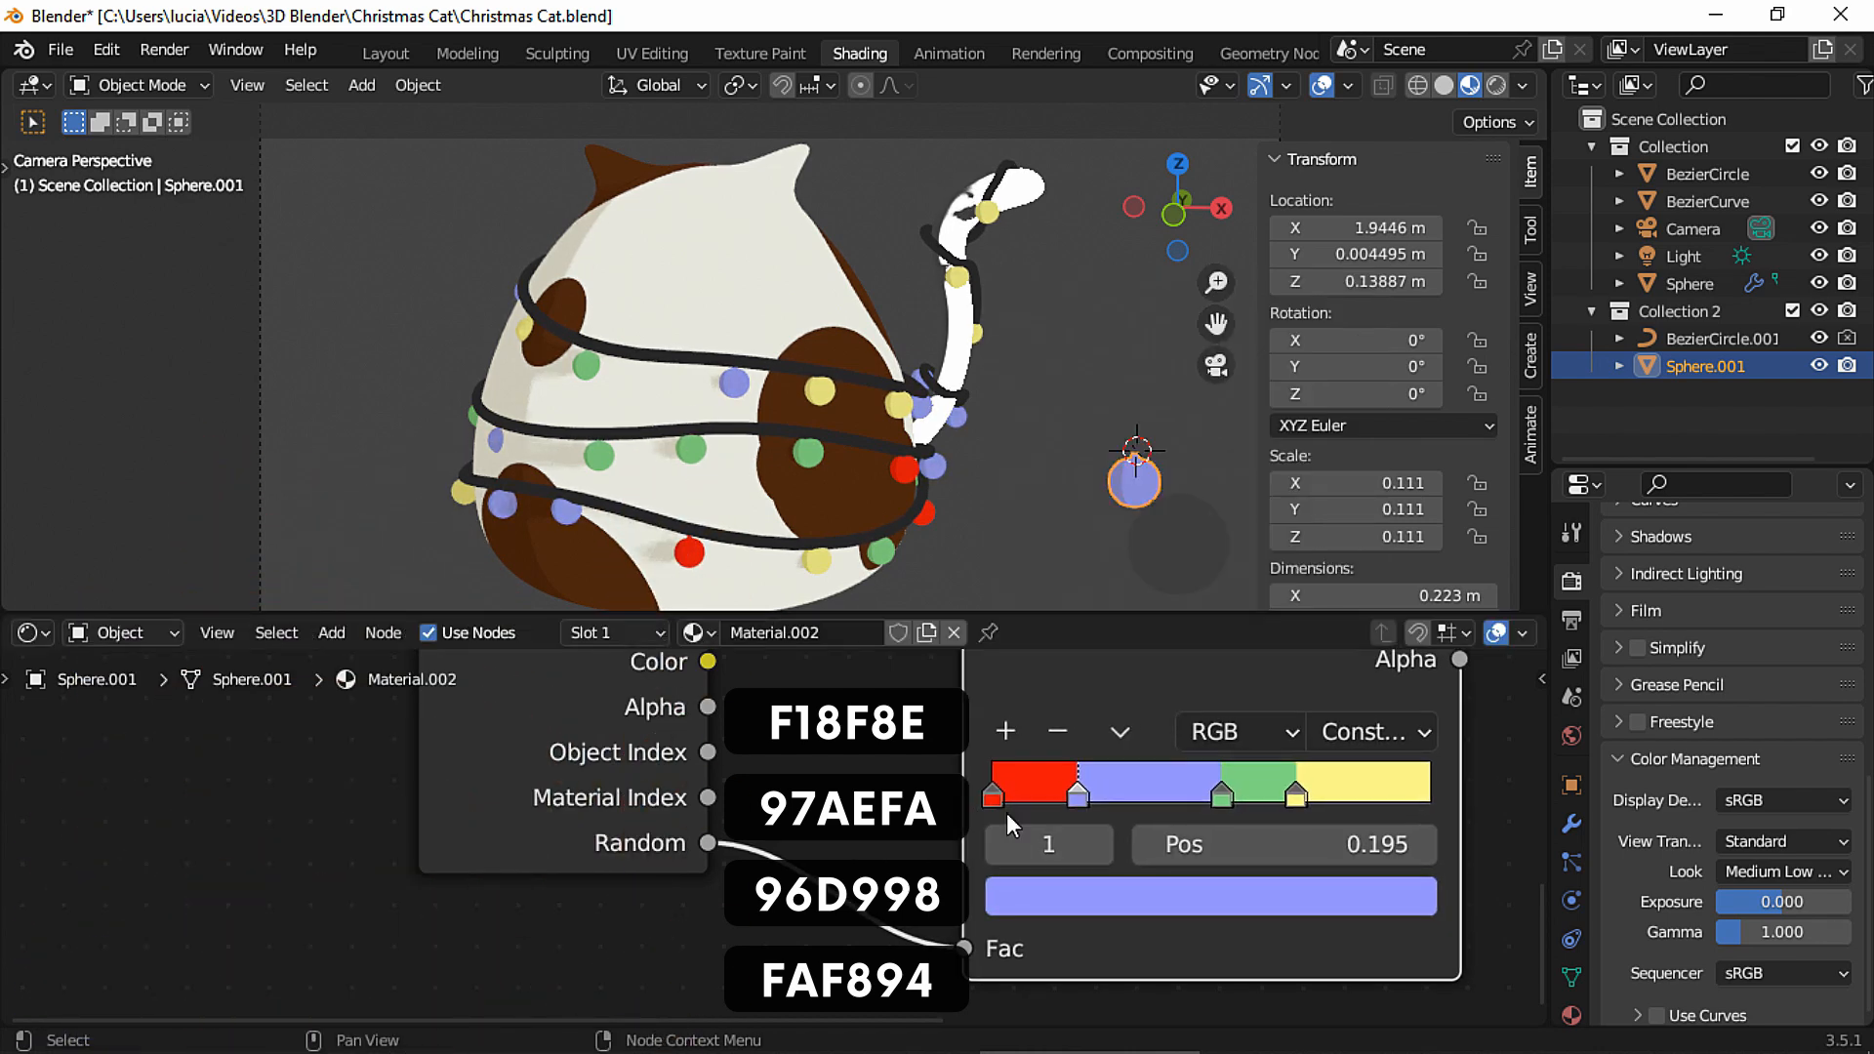
pyautogui.click(1001, 796)
pyautogui.click(1078, 884)
pyautogui.moveTo(1273, 747); pyautogui.dragTo(1174, 746)
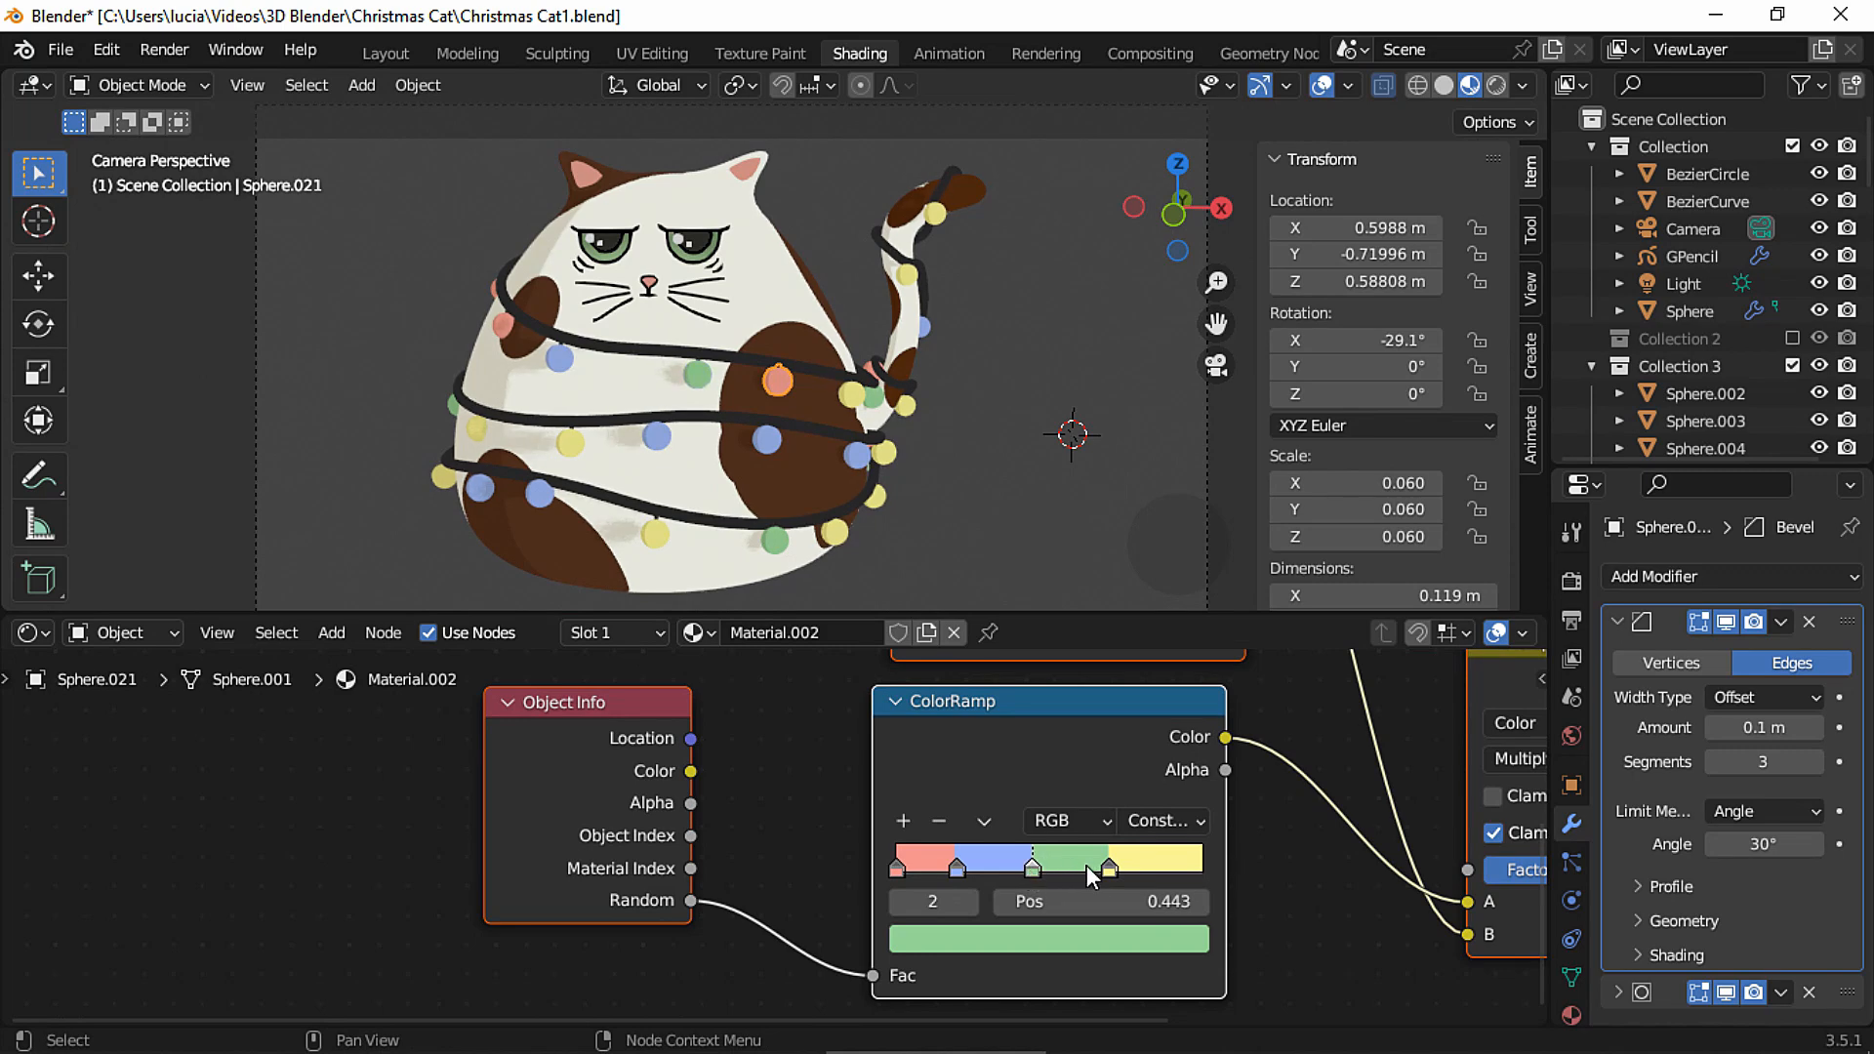
# Fine-tune the bulb color distribution by moving the yellow stop to 0.735, the blue stop to 0.209 and nudging the green stop.
pyautogui.moveTo(1110, 868)
pyautogui.mouseDown()
pyautogui.moveTo(1092, 871)
pyautogui.moveTo(1169, 863)
pyautogui.moveTo(1123, 864)
pyautogui.mouseUp()
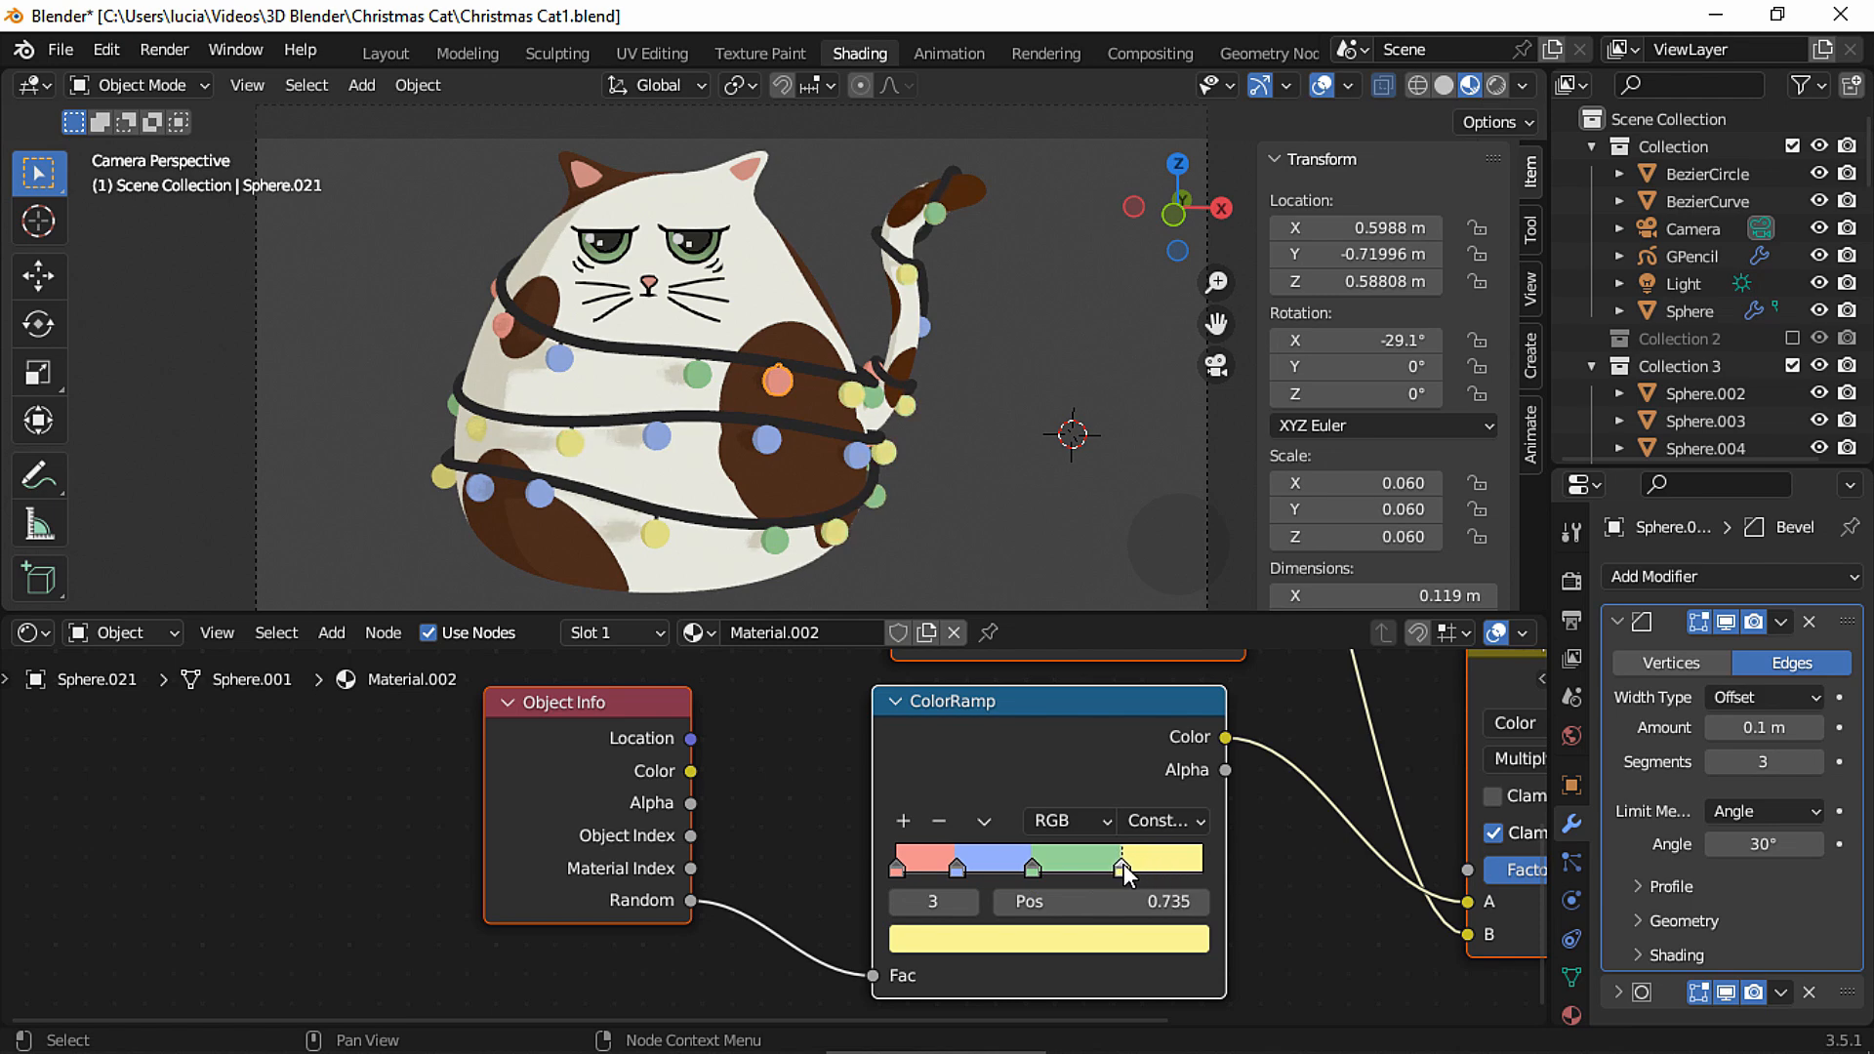
pyautogui.moveTo(958, 869)
pyautogui.mouseDown()
pyautogui.moveTo(974, 865)
pyautogui.moveTo(959, 865)
pyautogui.mouseUp()
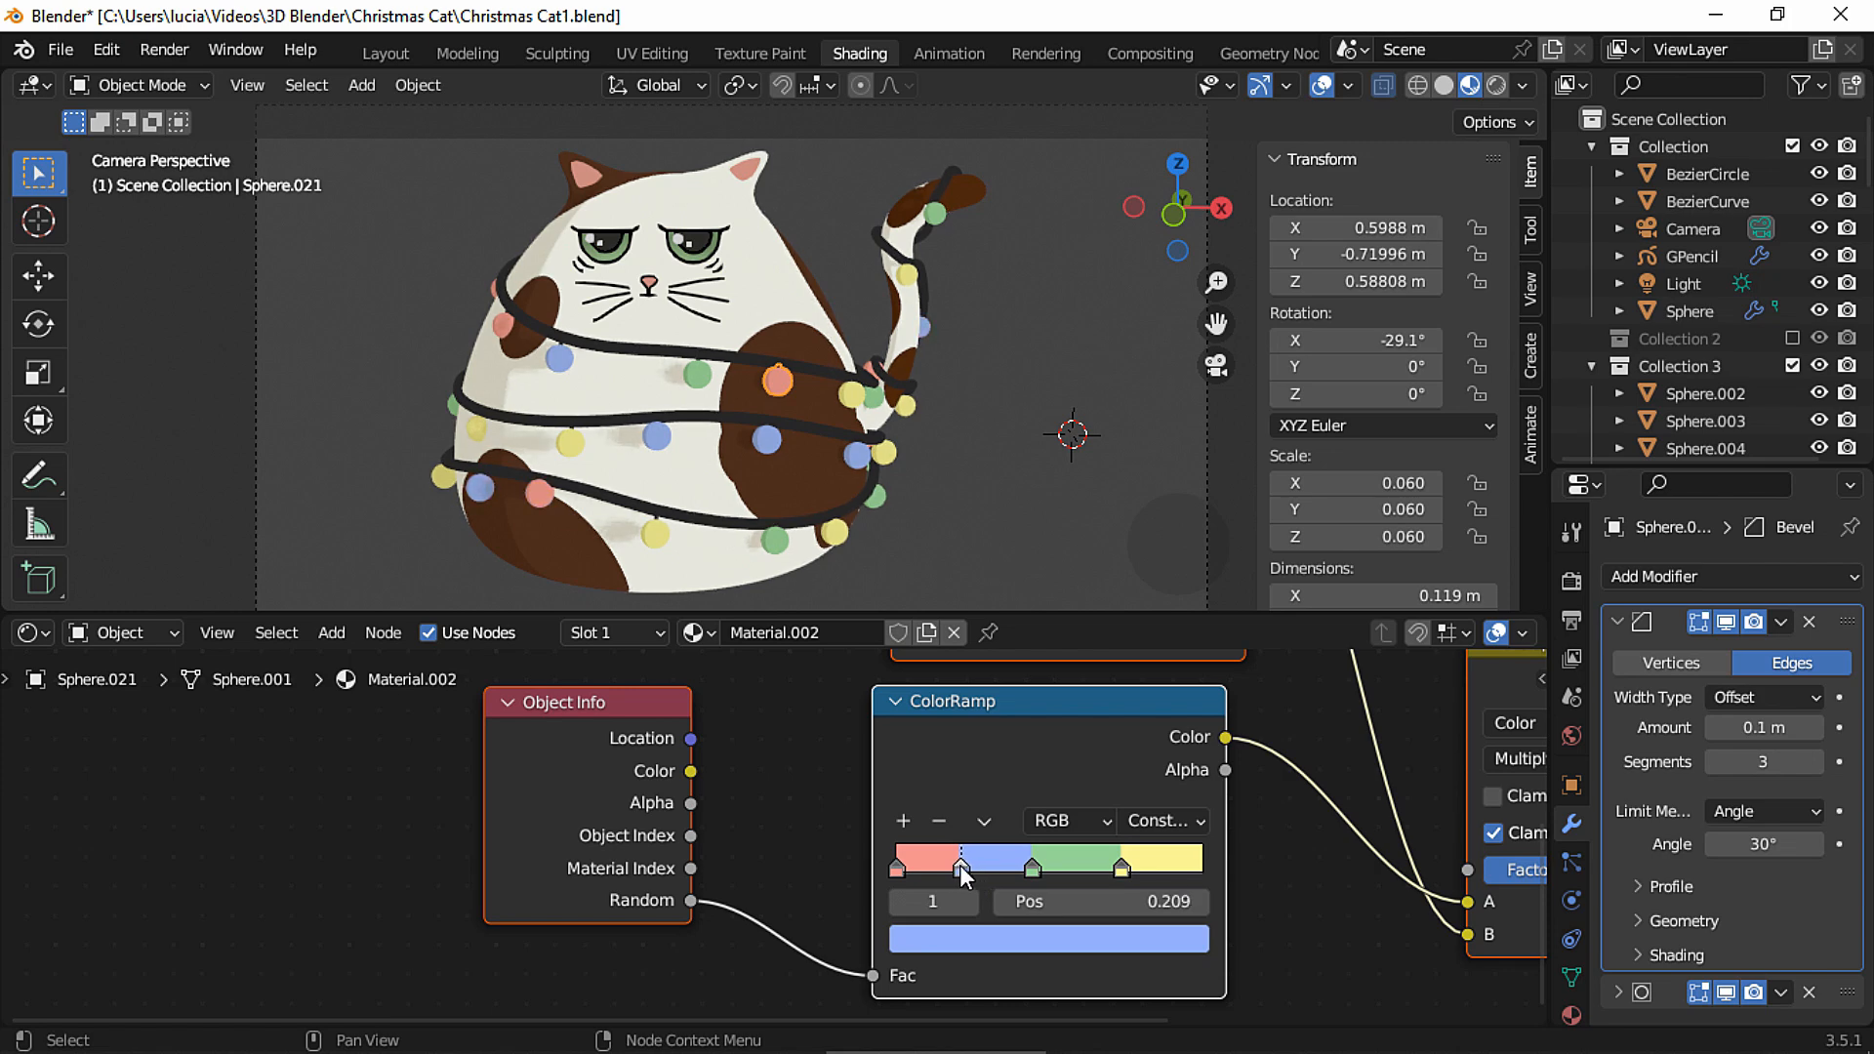
pyautogui.moveTo(1031, 865)
pyautogui.mouseDown()
pyautogui.moveTo(1053, 869)
pyautogui.moveTo(1034, 869)
pyautogui.mouseUp()
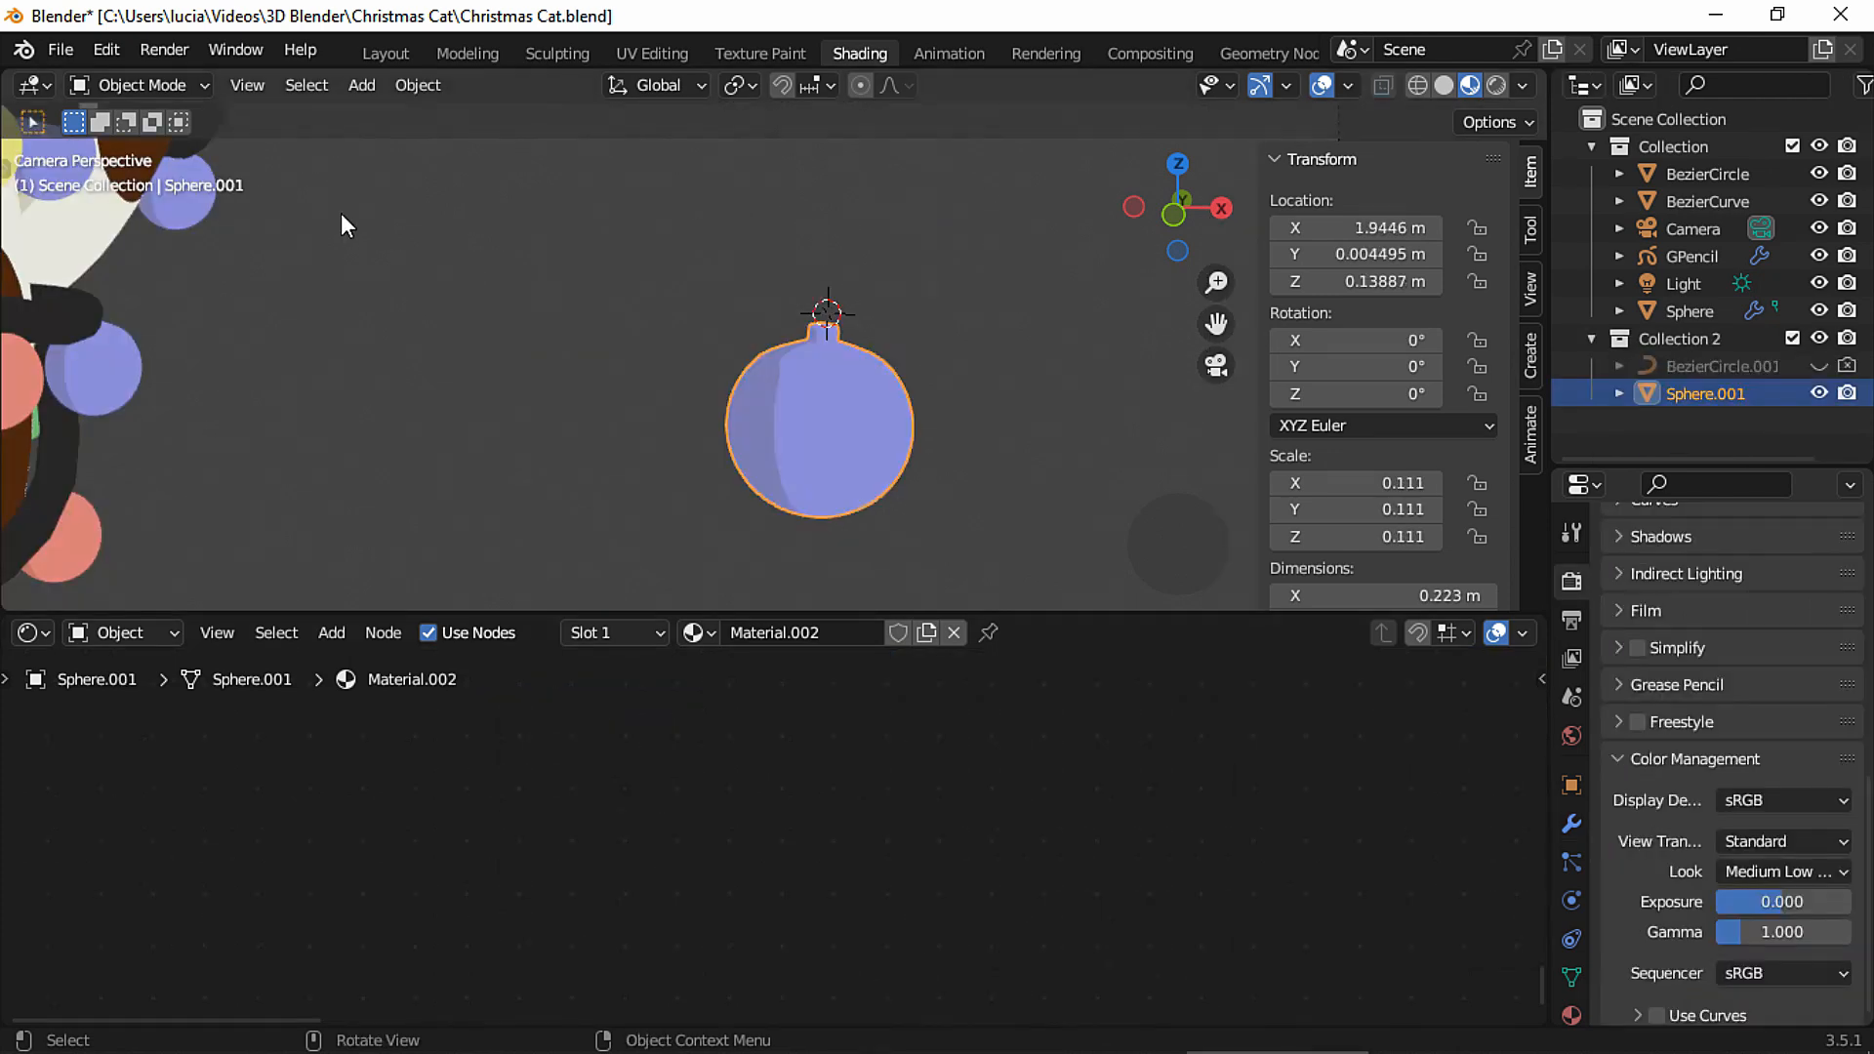
# Edit the Sphere.001 mesh in face mode and select all faces of the bulb's cap with X-ray on in front view.
pyautogui.click(147, 85)
pyautogui.click(152, 143)
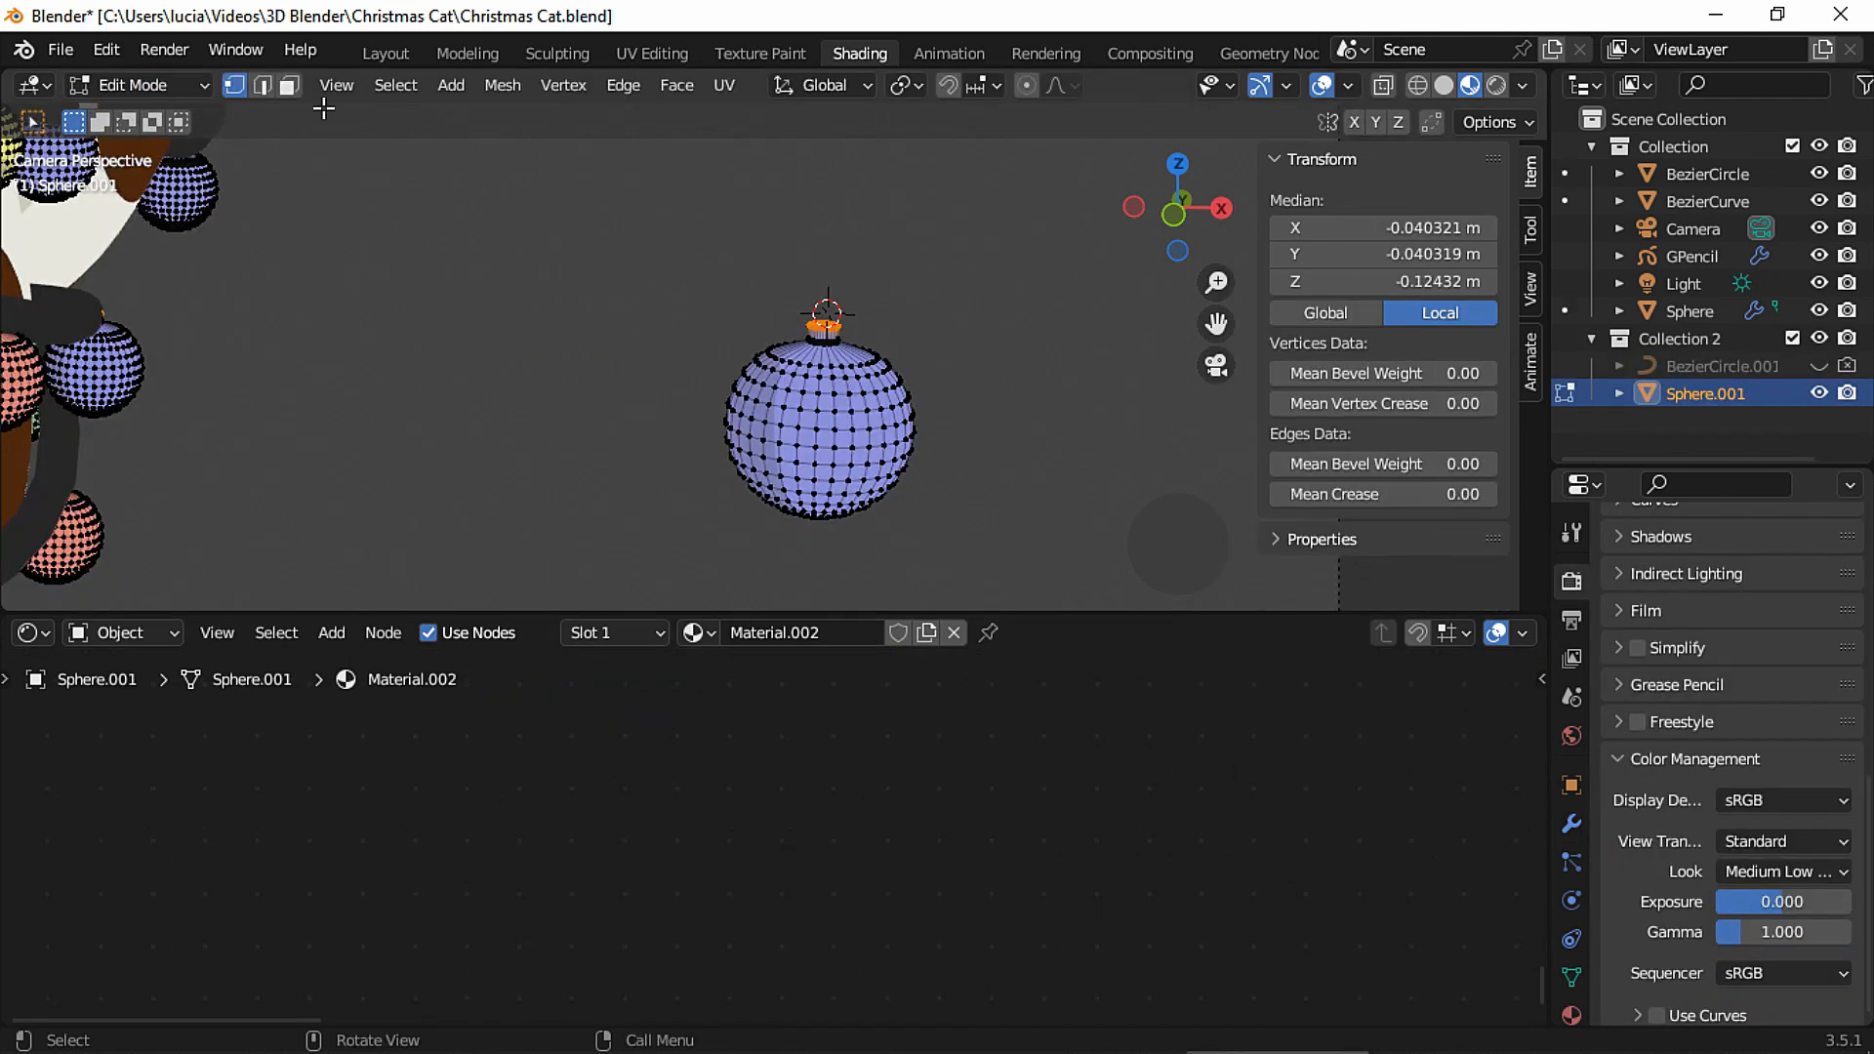
pyautogui.click(289, 85)
pyautogui.scroll(2, 873, 236)
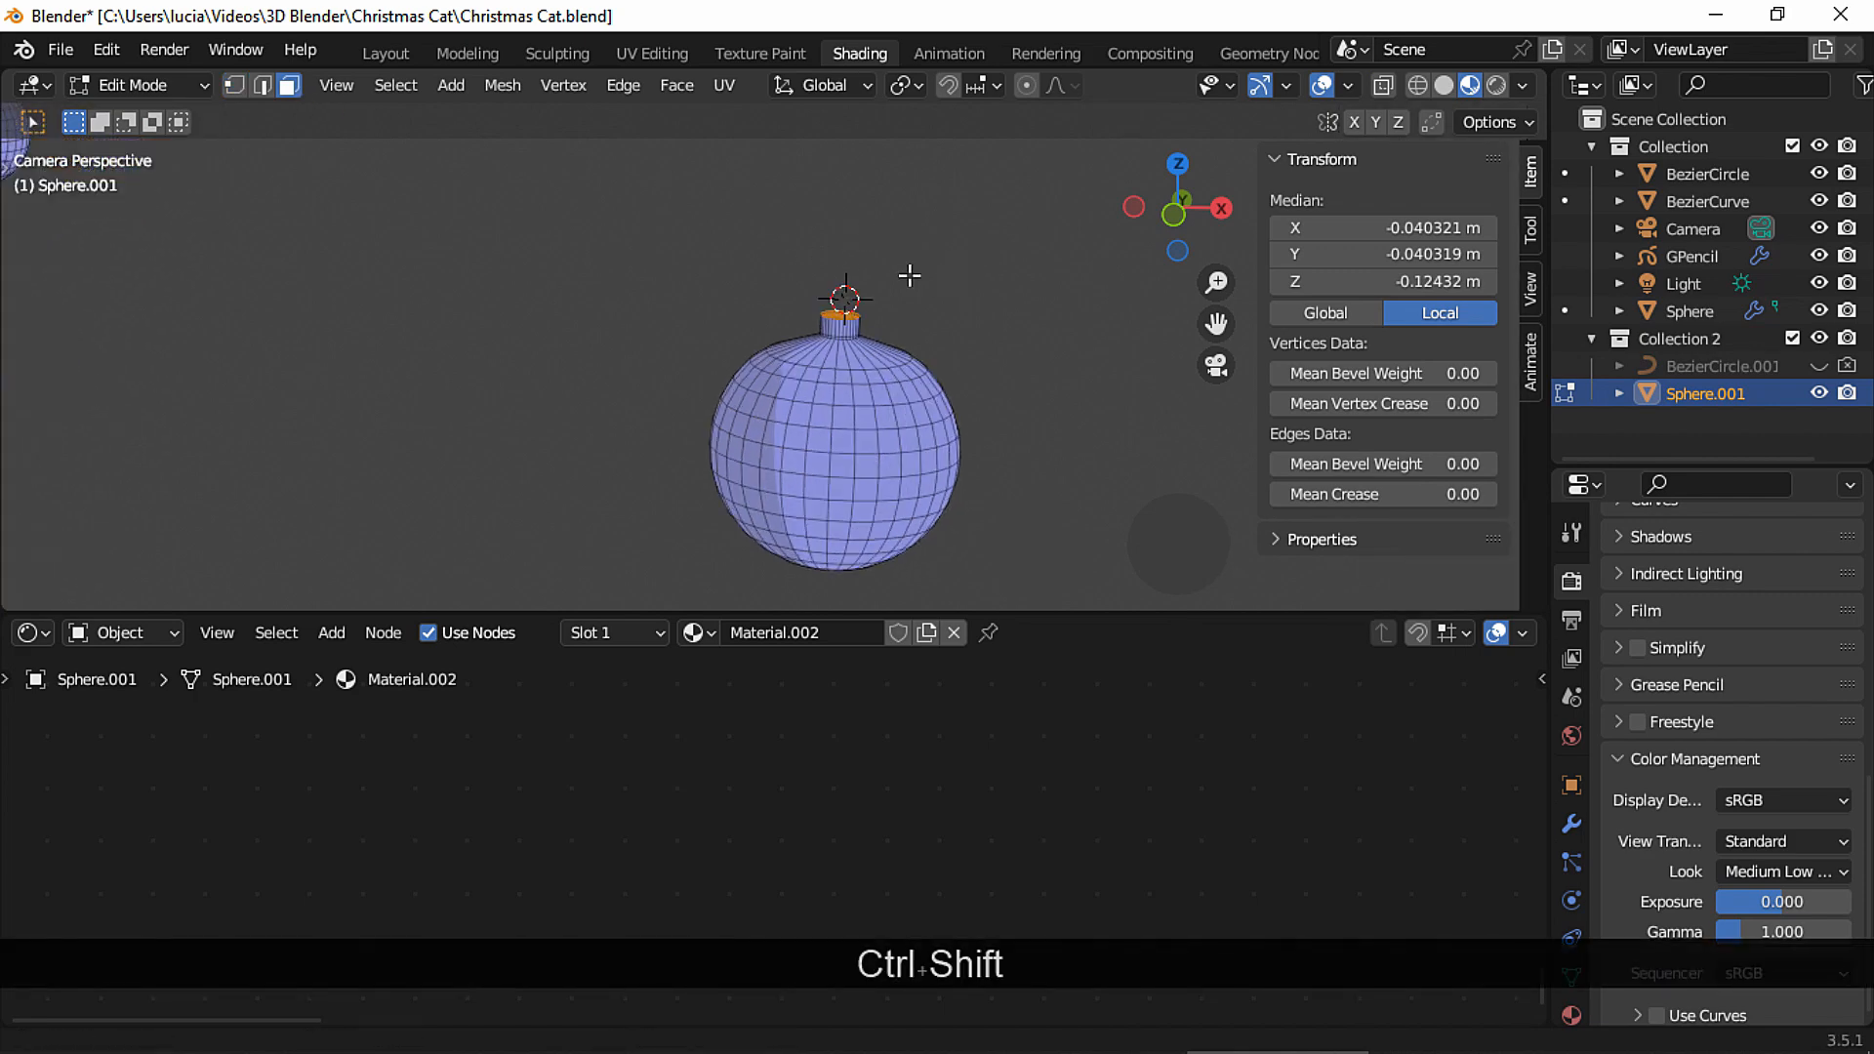
pyautogui.scroll(3, 926, 289)
pyautogui.click(1176, 218)
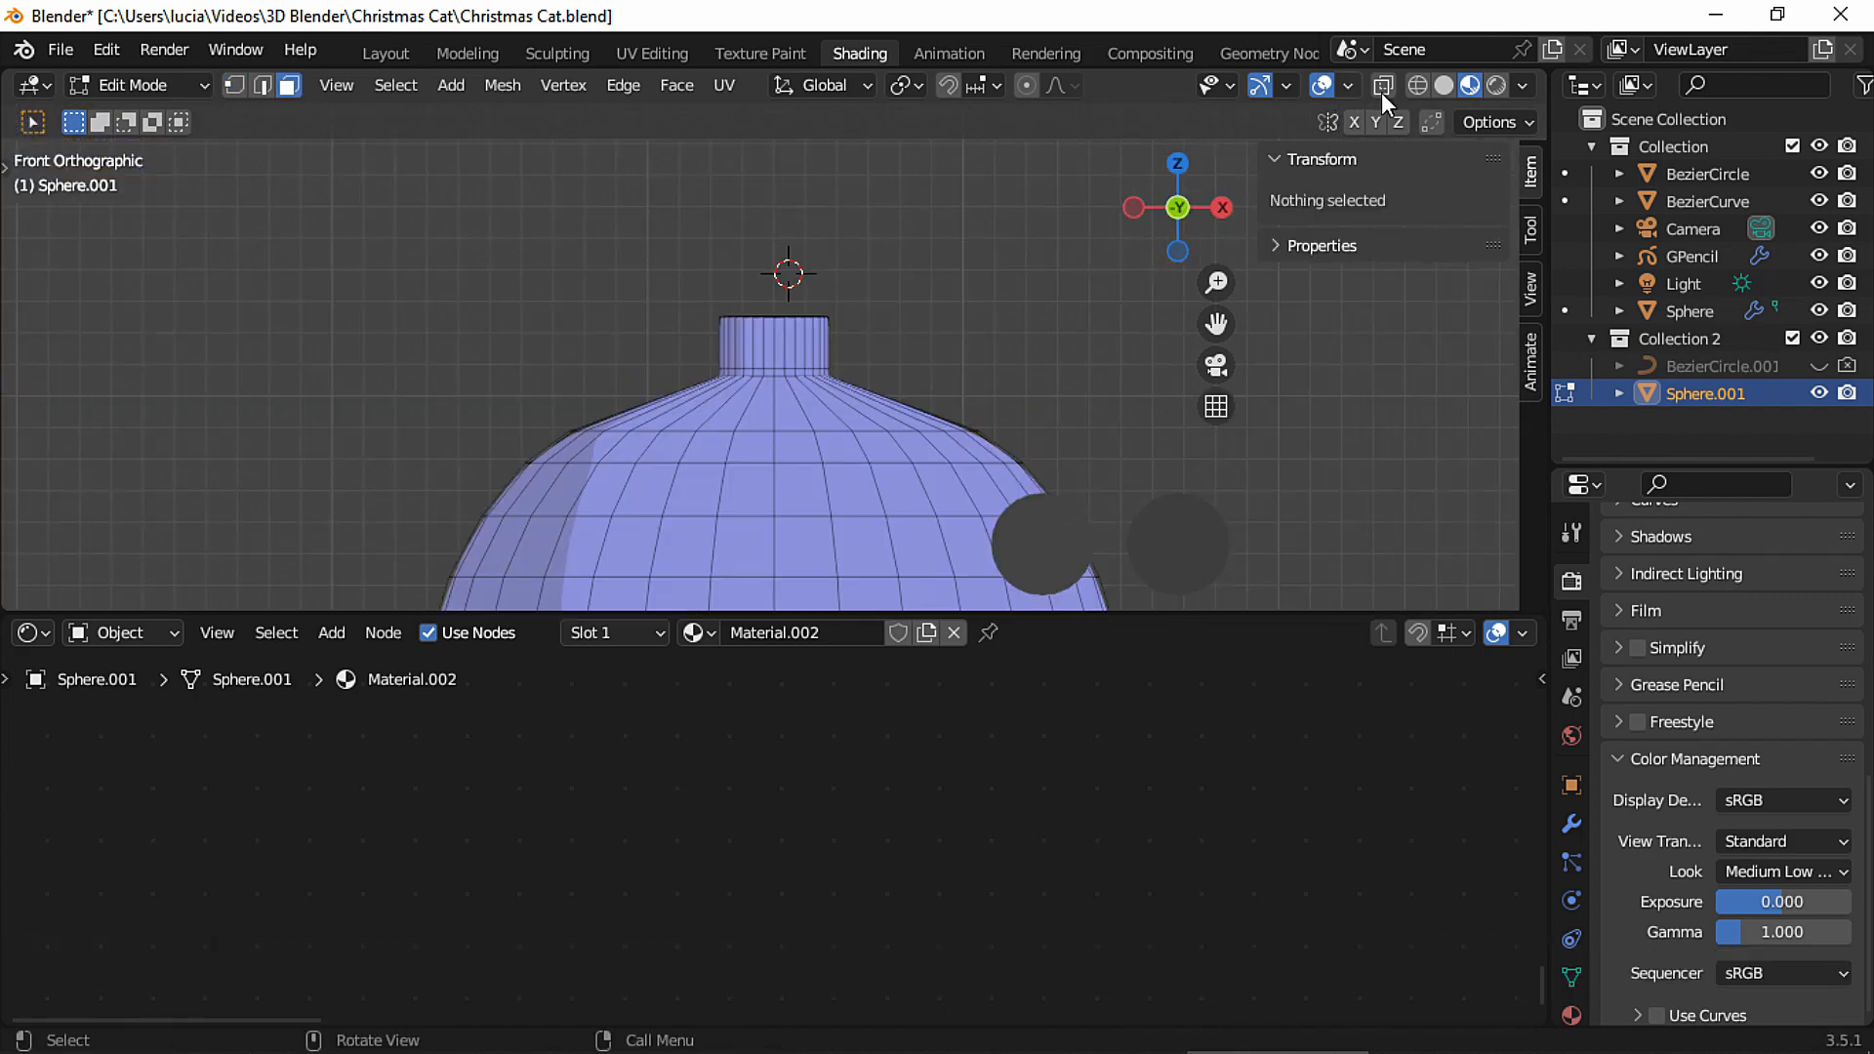
pyautogui.click(1382, 87)
pyautogui.moveTo(688, 272); pyautogui.dragTo(860, 390)
pyautogui.moveTo(970, 307); pyautogui.dragTo(957, 401, button='middle')
# Add a second material slot with Material.001 and assign it to the selected cap faces.
pyautogui.click(1571, 1015)
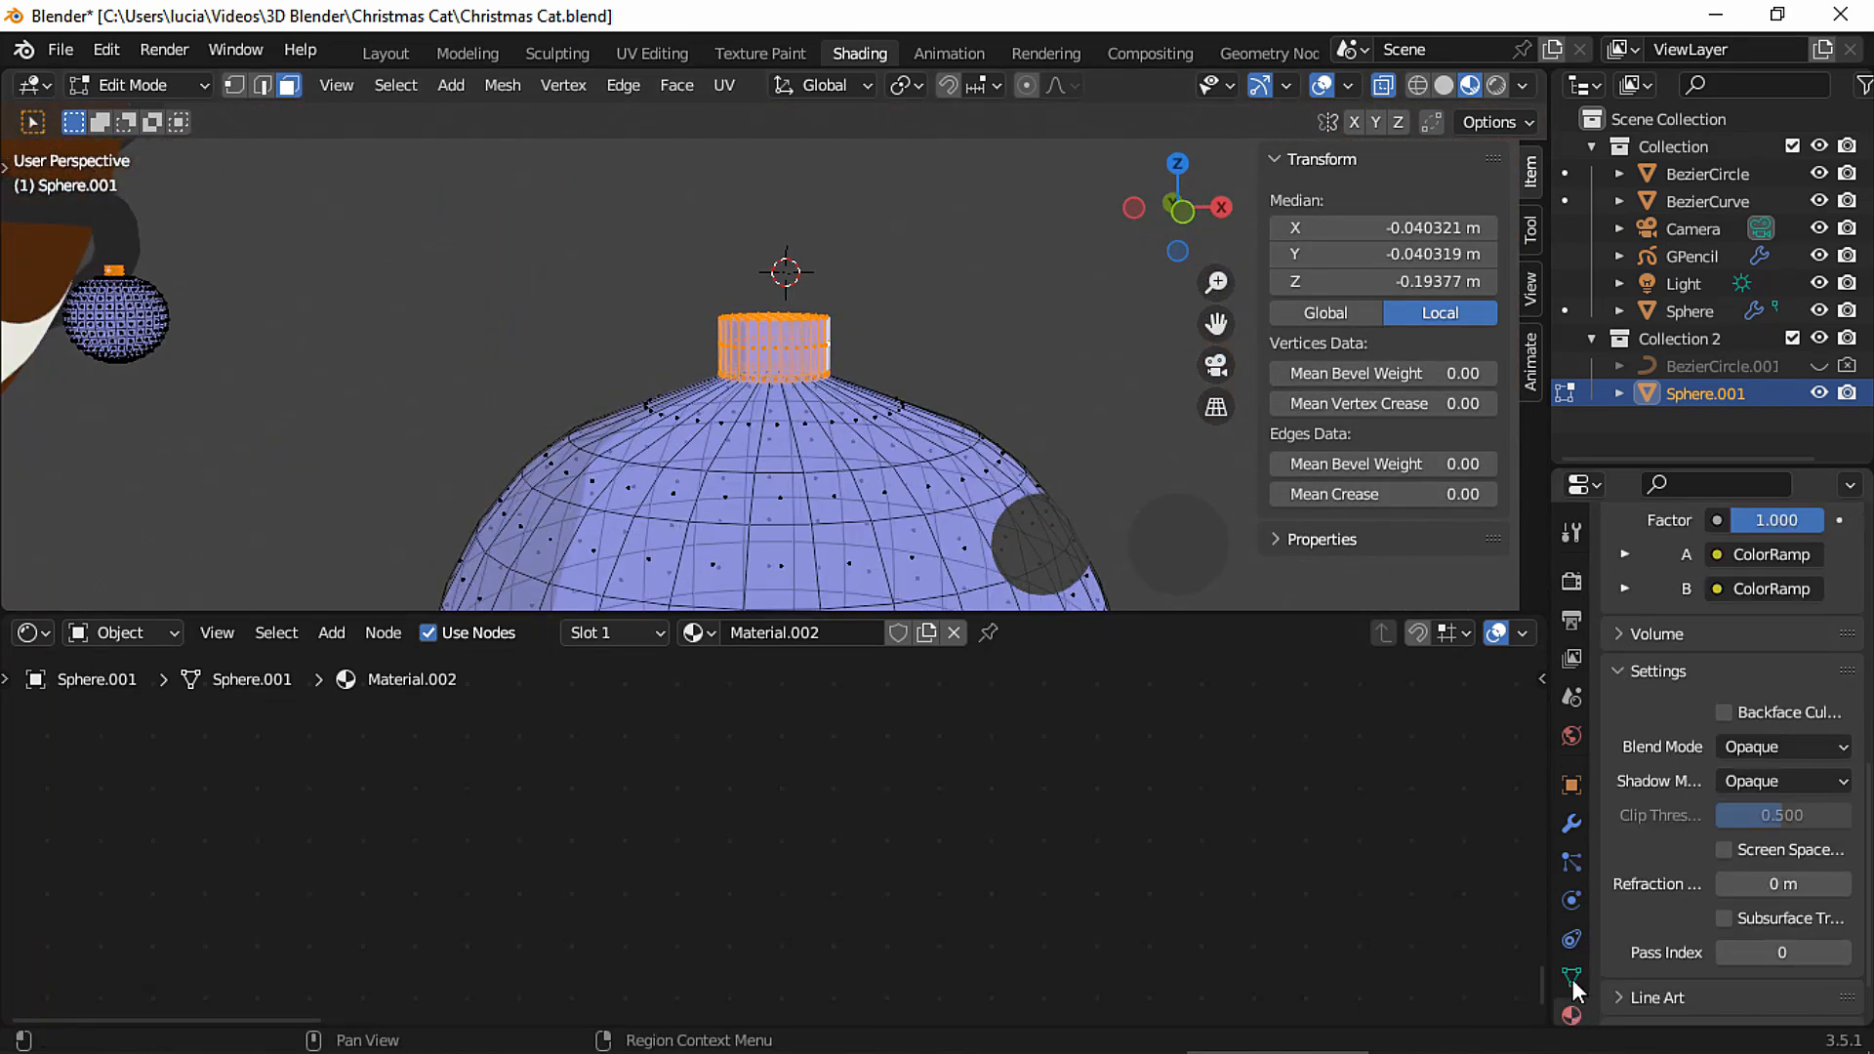
pyautogui.moveTo(1867, 818); pyautogui.dragTo(1855, 485)
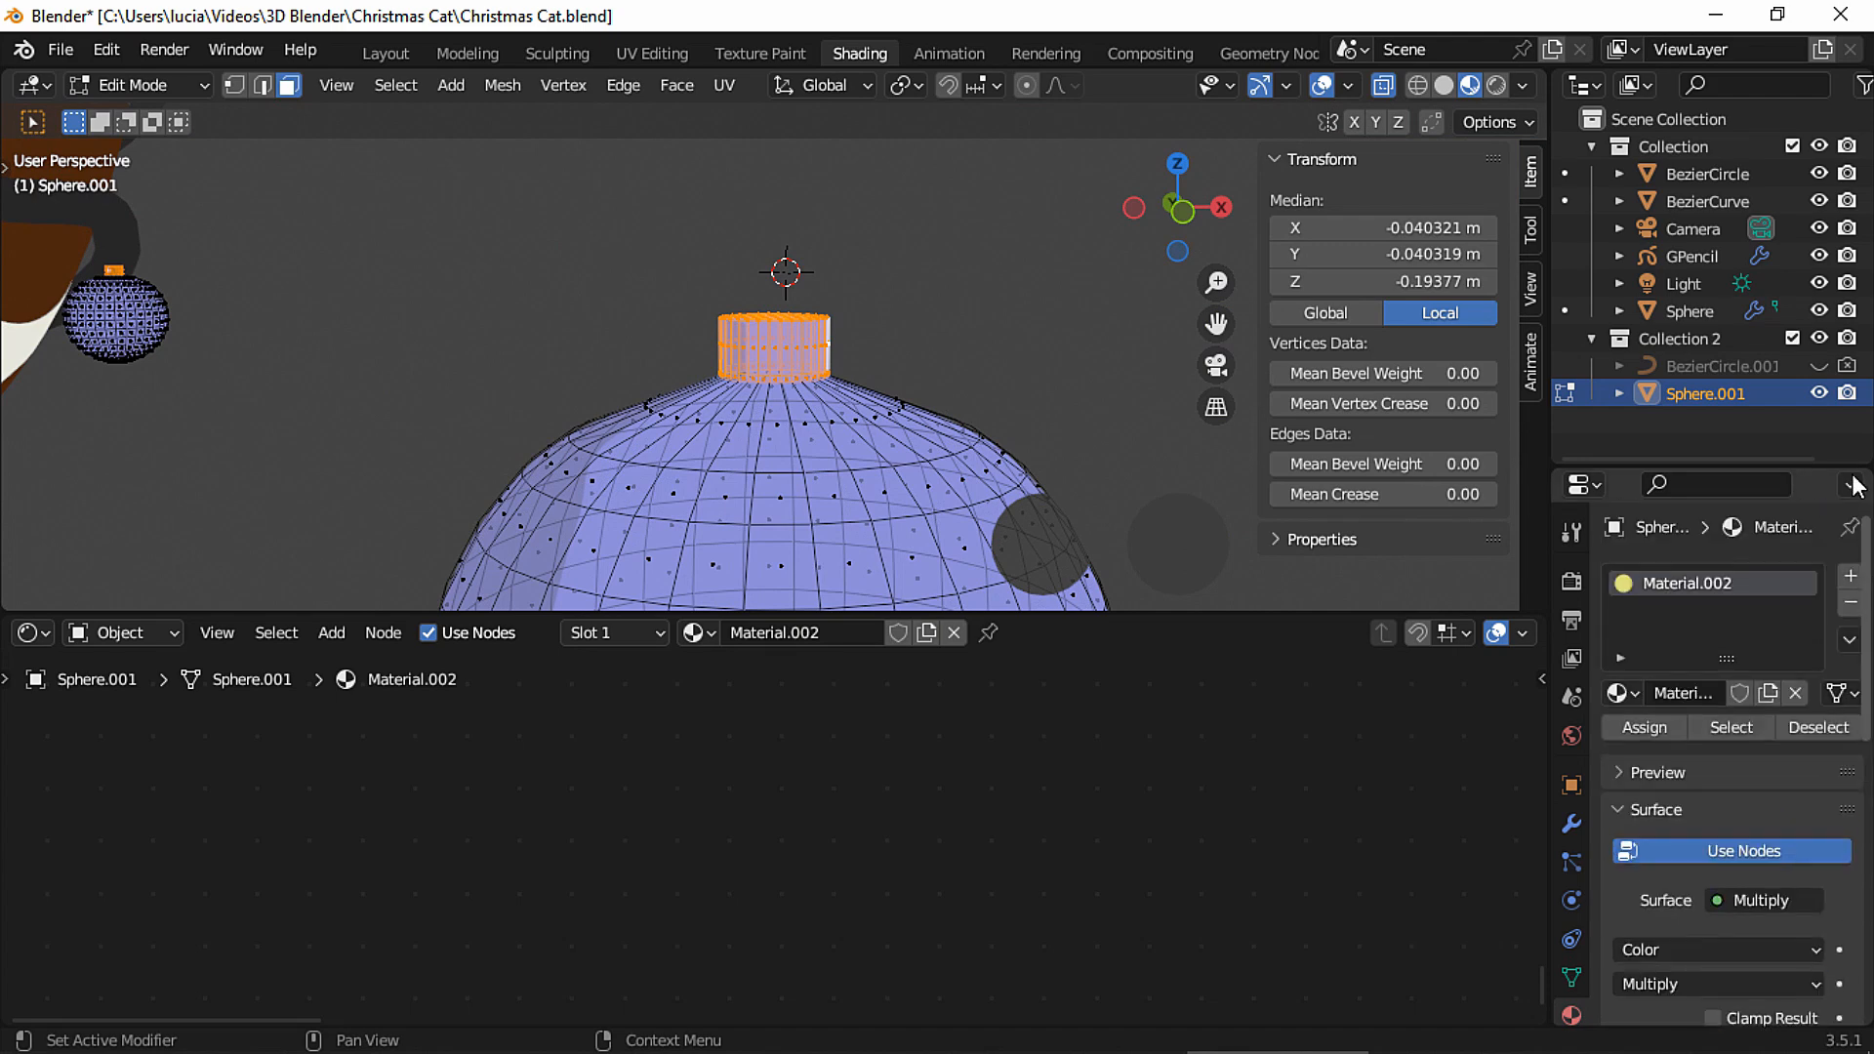
pyautogui.click(1850, 584)
pyautogui.click(1623, 748)
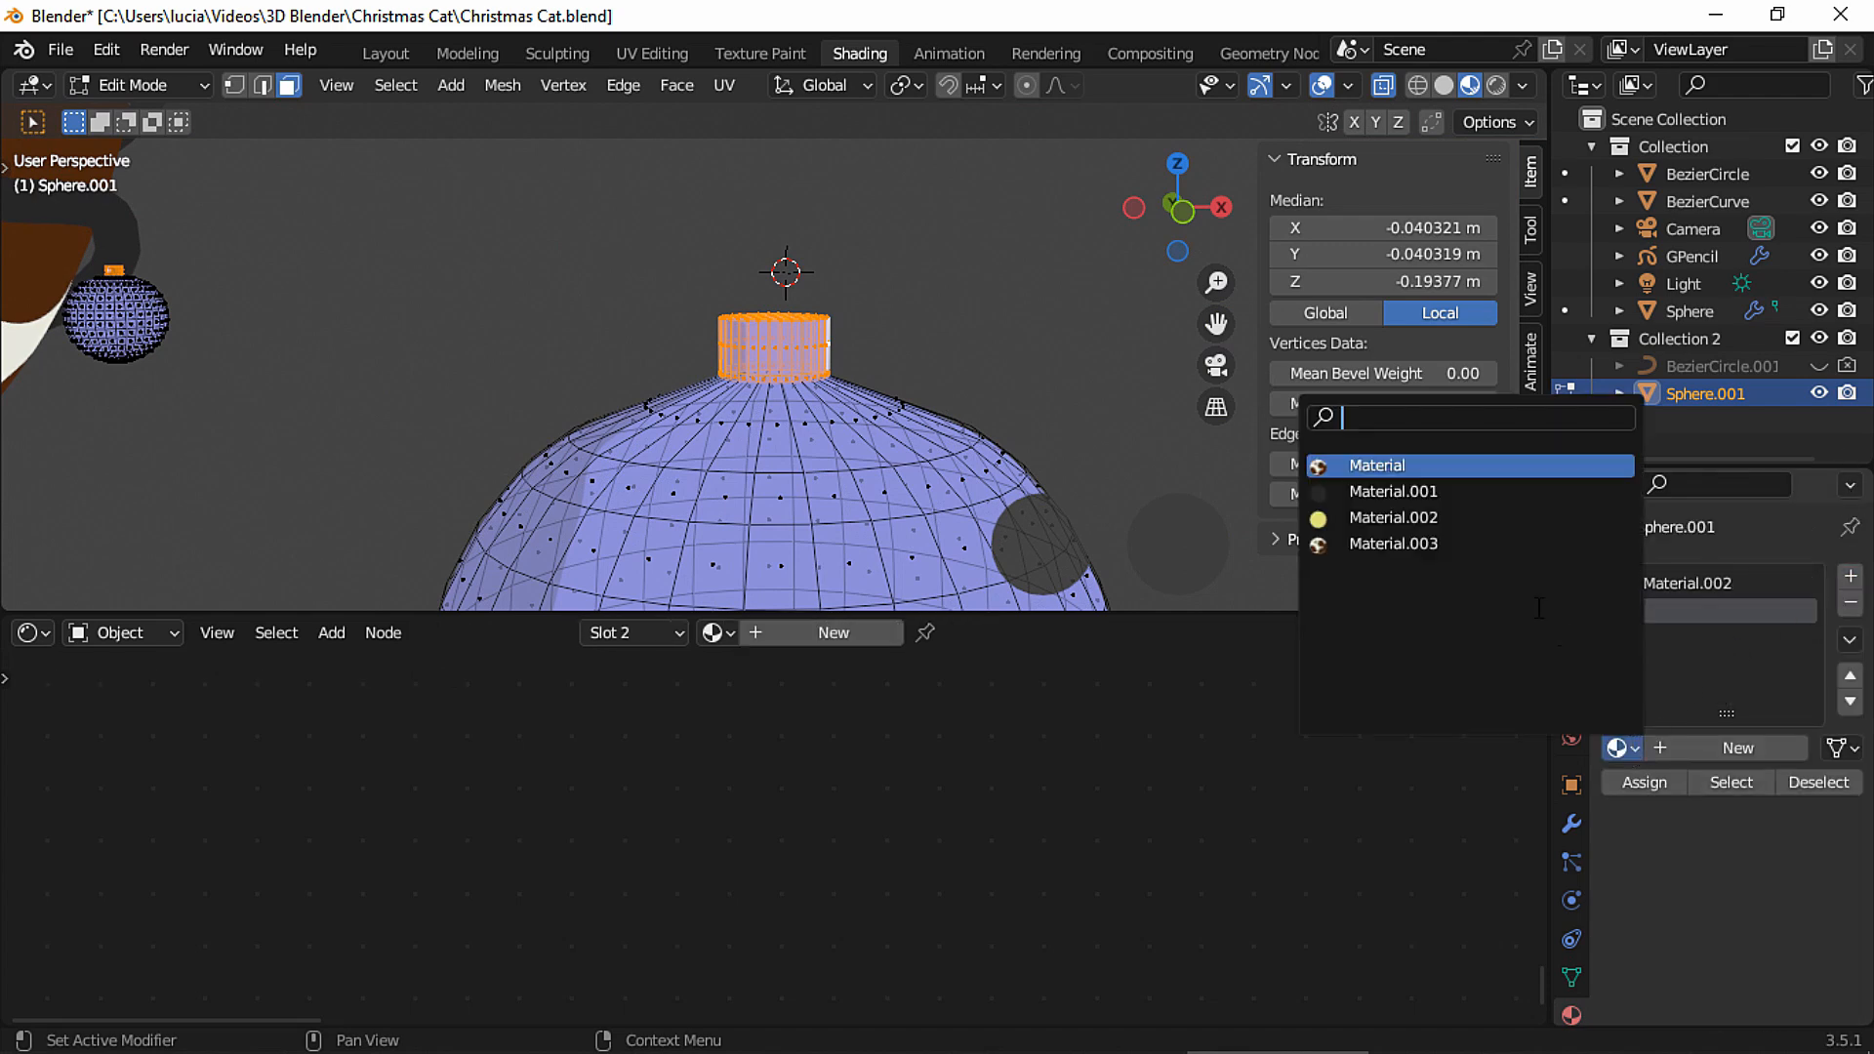
pyautogui.click(1393, 491)
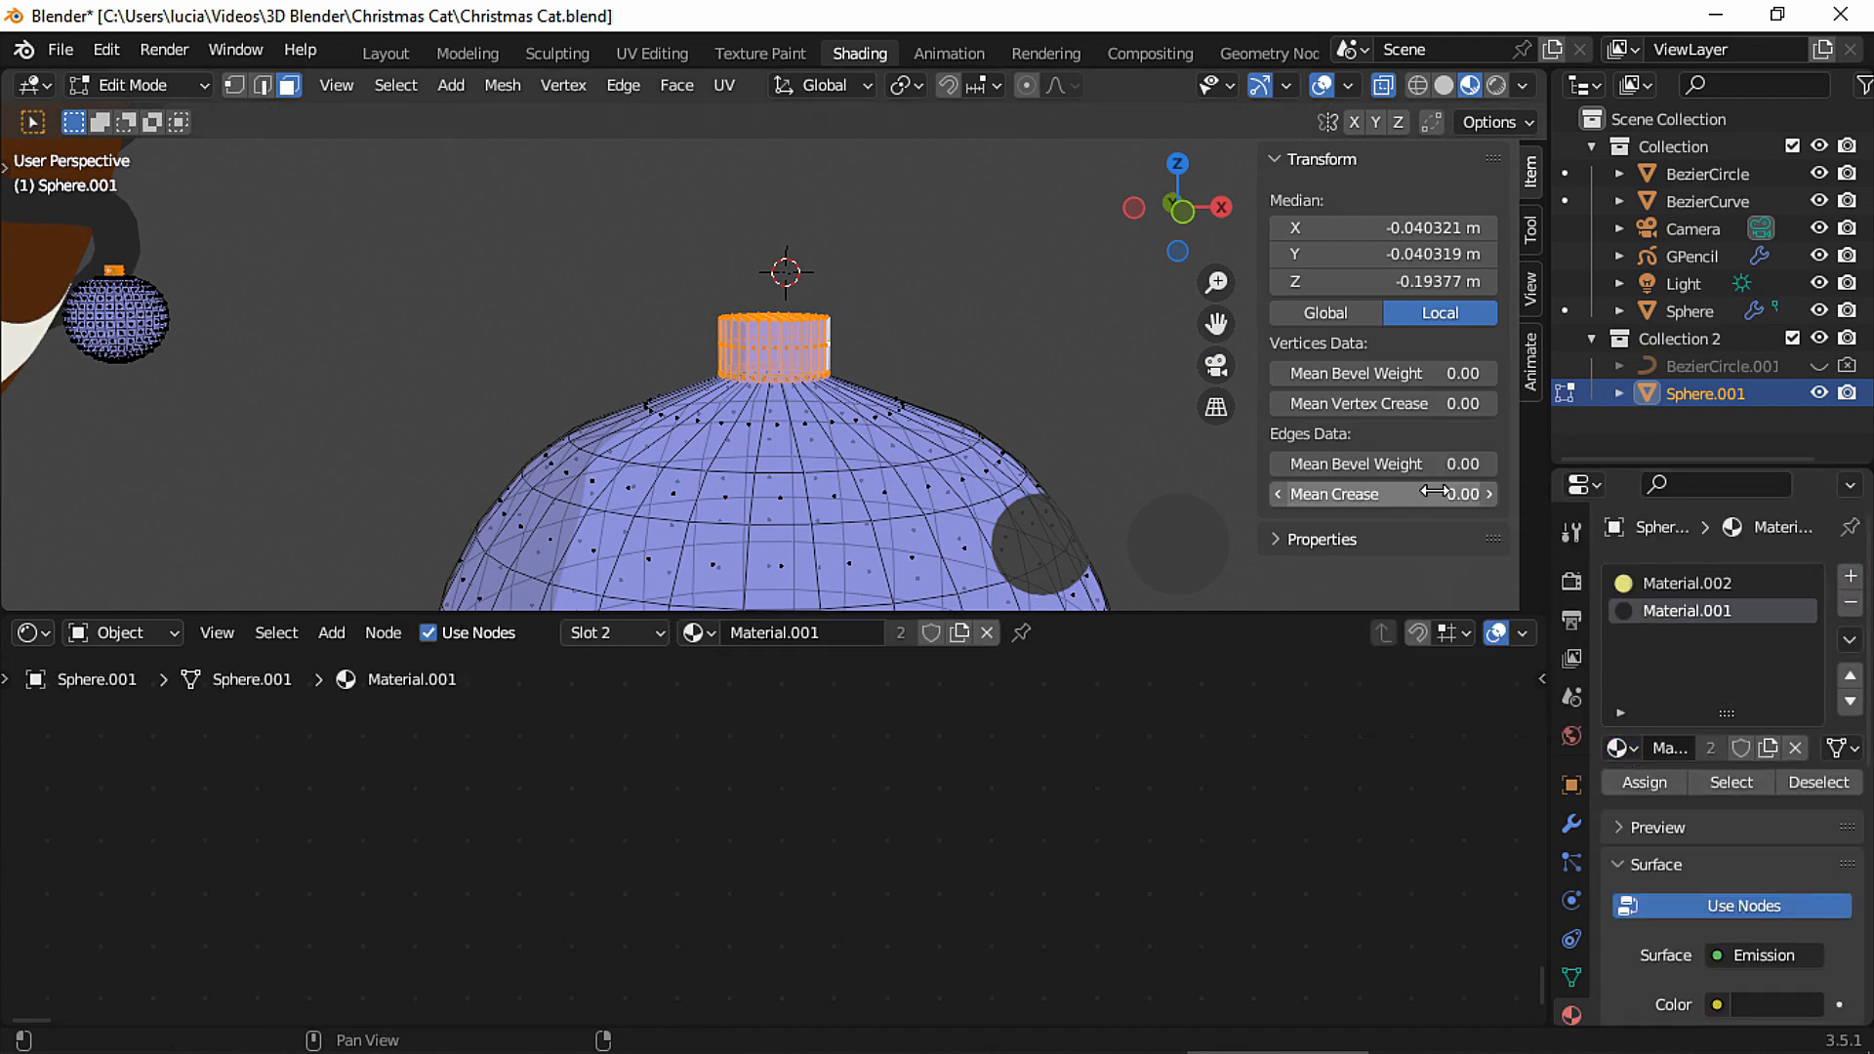
pyautogui.click(1648, 784)
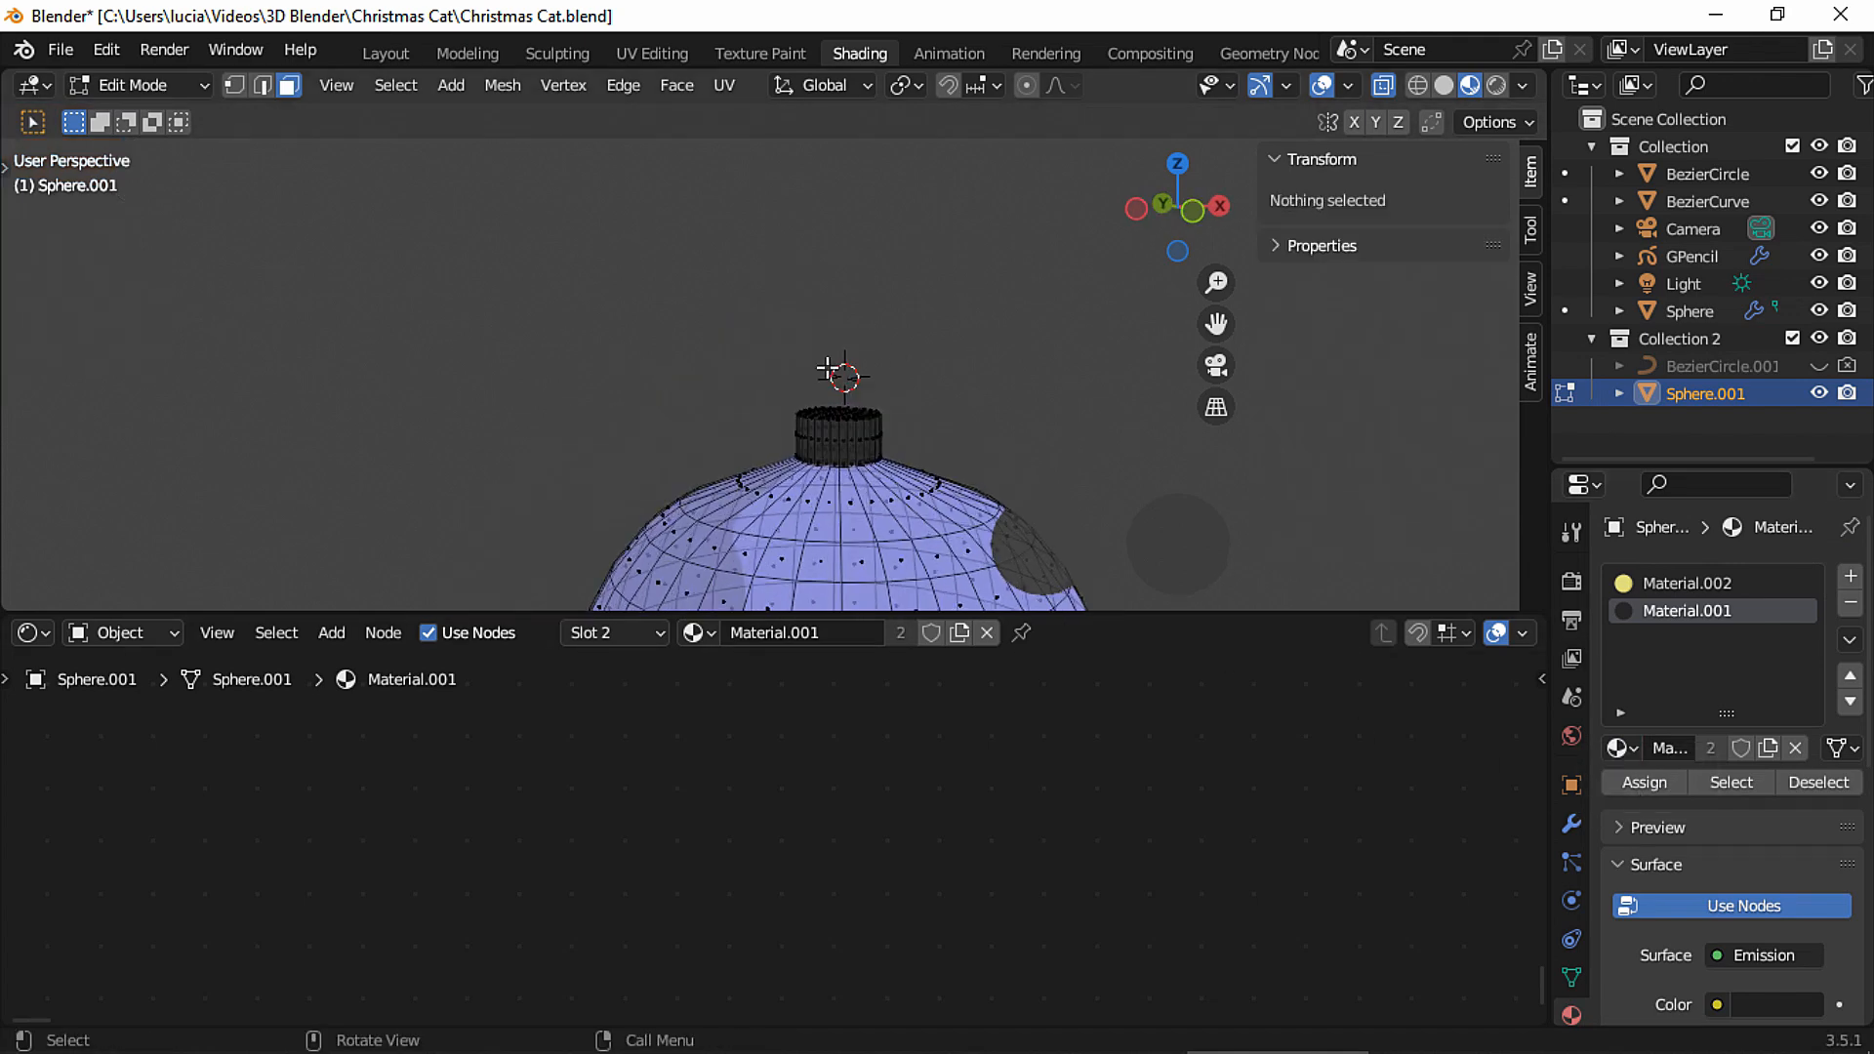
# Select the top of the bulb's cap and raise it along Z to the 3D cursor's height.
pyautogui.moveTo(769, 359); pyautogui.dragTo(916, 434)
pyautogui.press('g')
pyautogui.press('z')
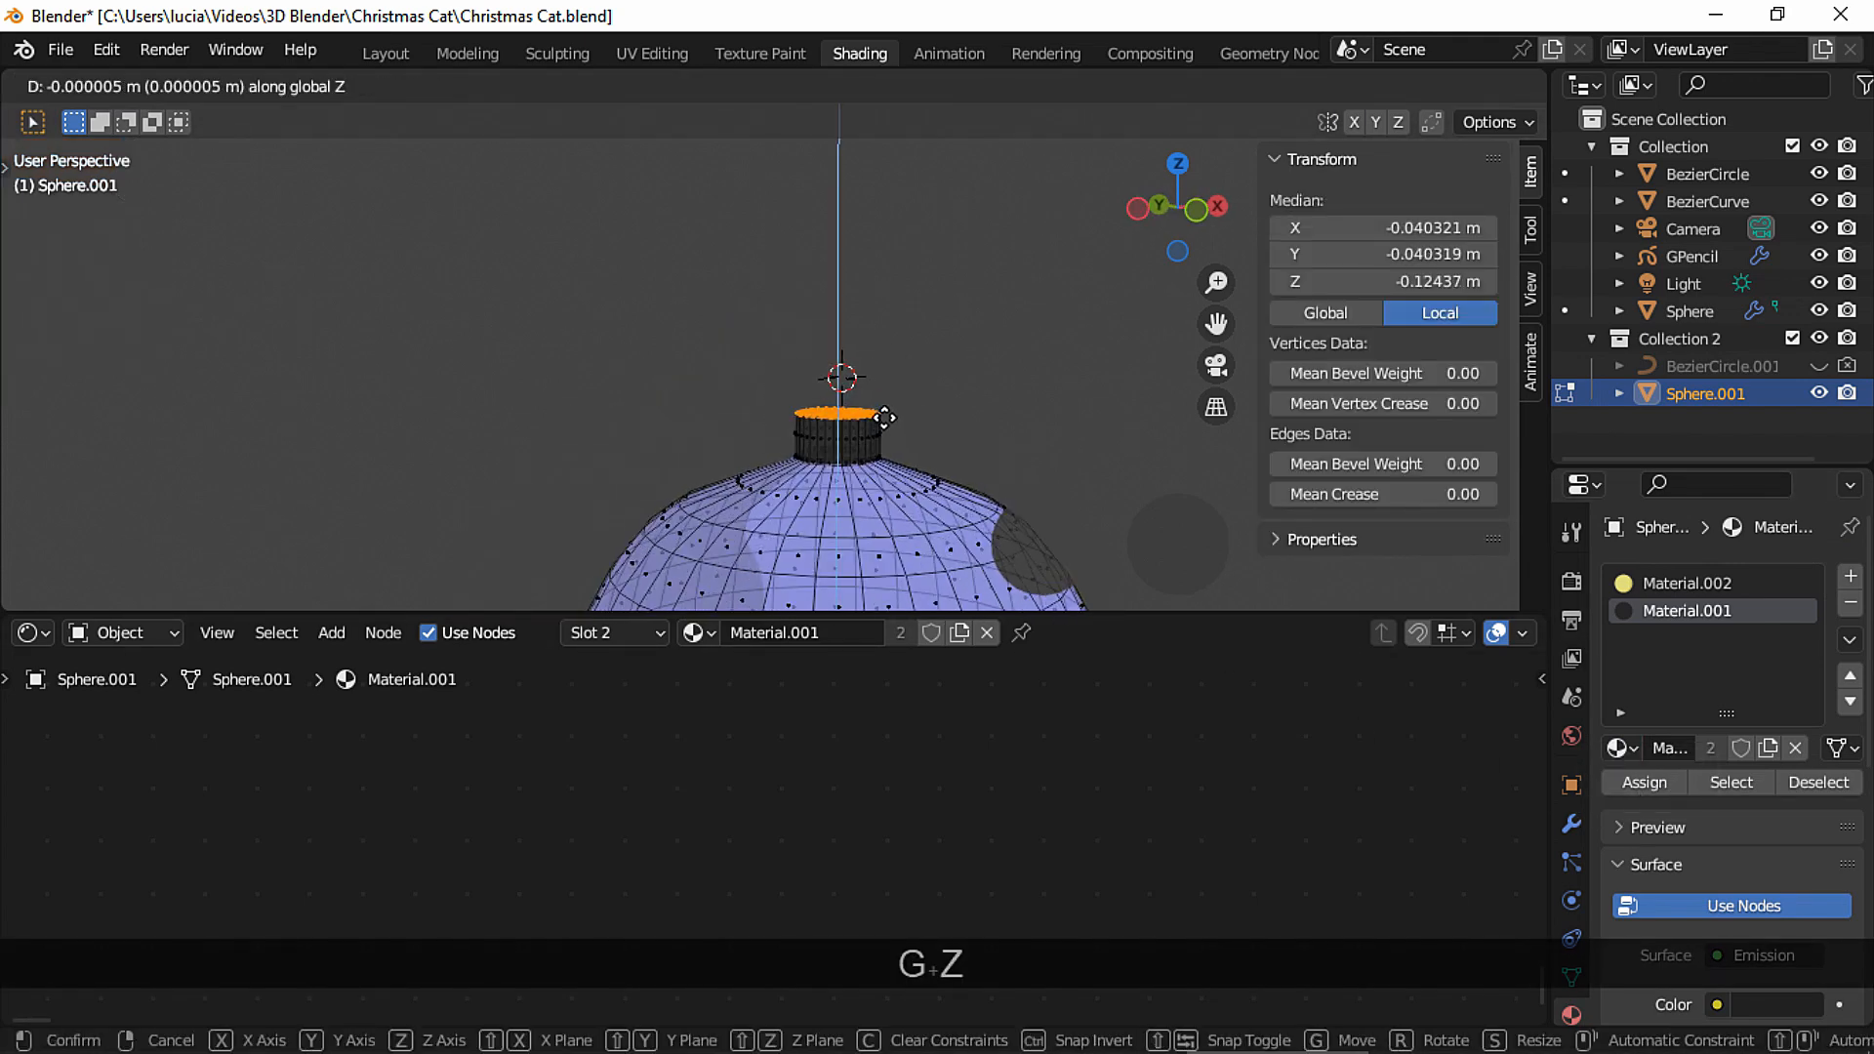
pyautogui.click(899, 391)
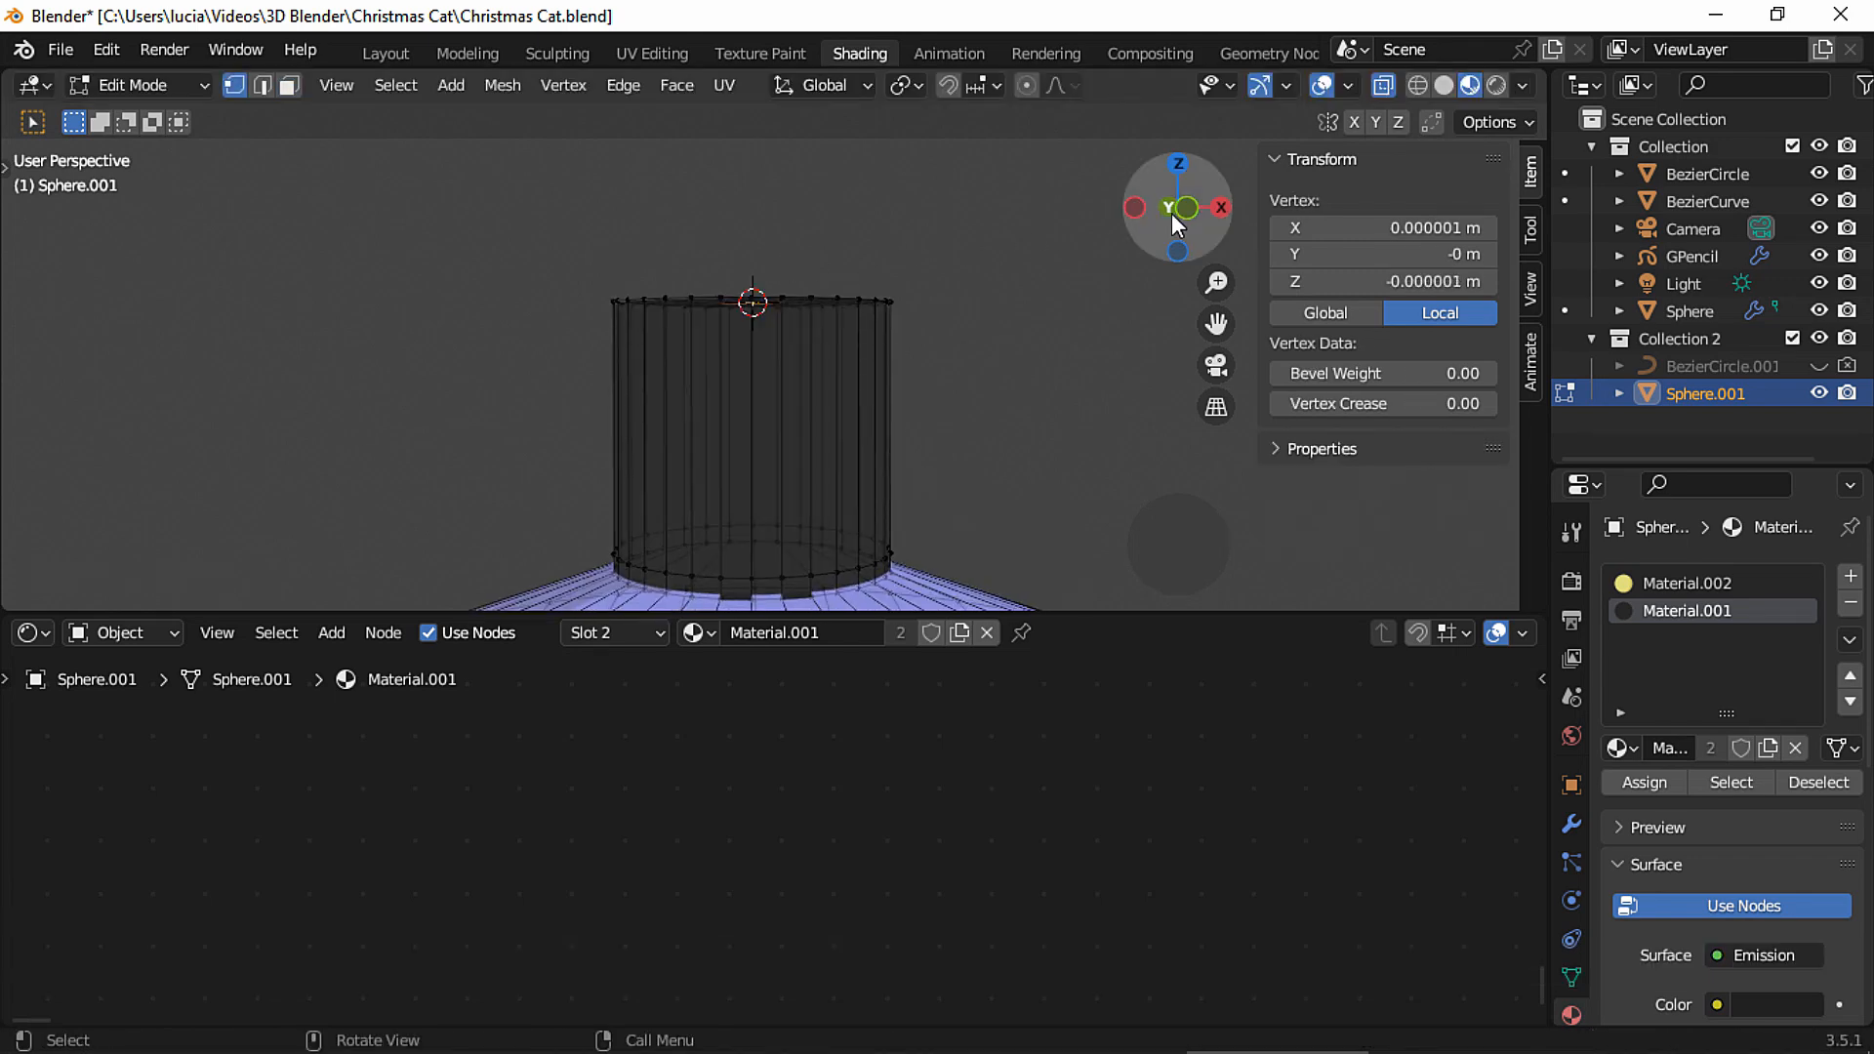
# Place the 3D cursor just above the cap in front view and set the bulb object's origin to it in Object Mode.
pyautogui.click(1187, 208)
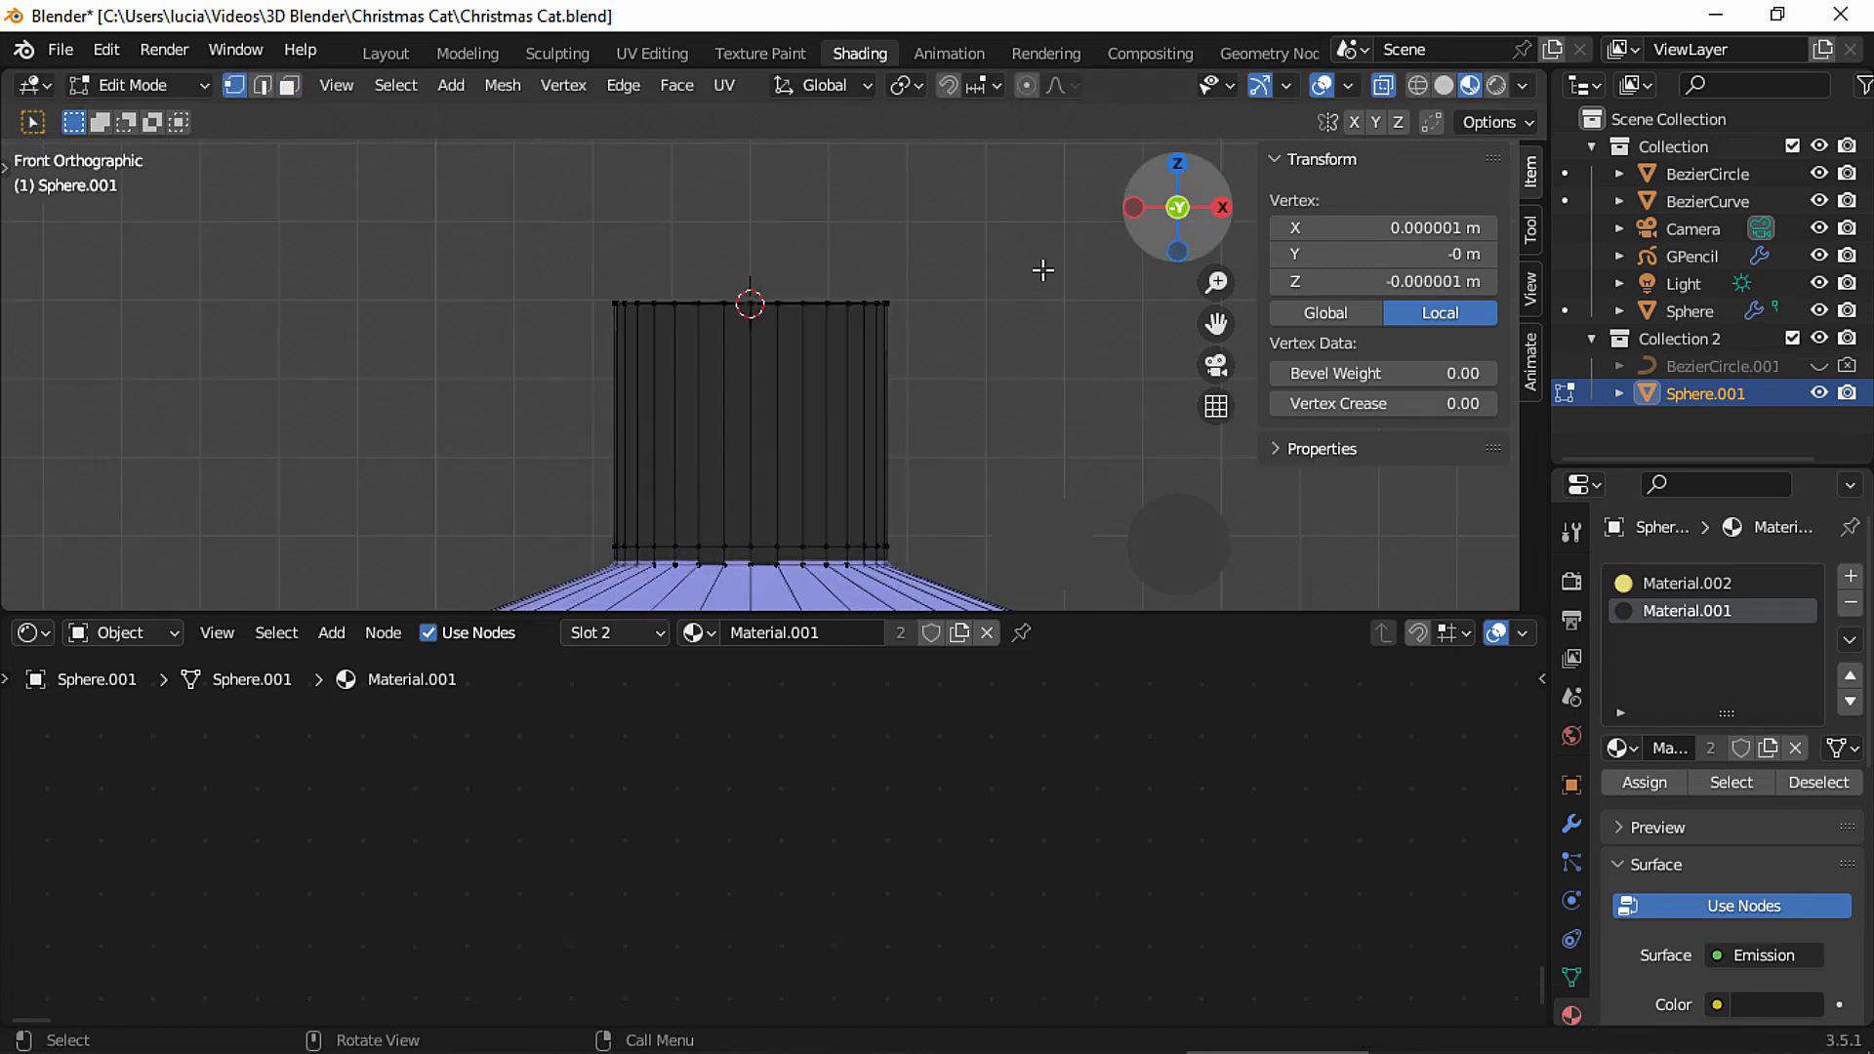
pyautogui.press('t')
pyautogui.click(38, 221)
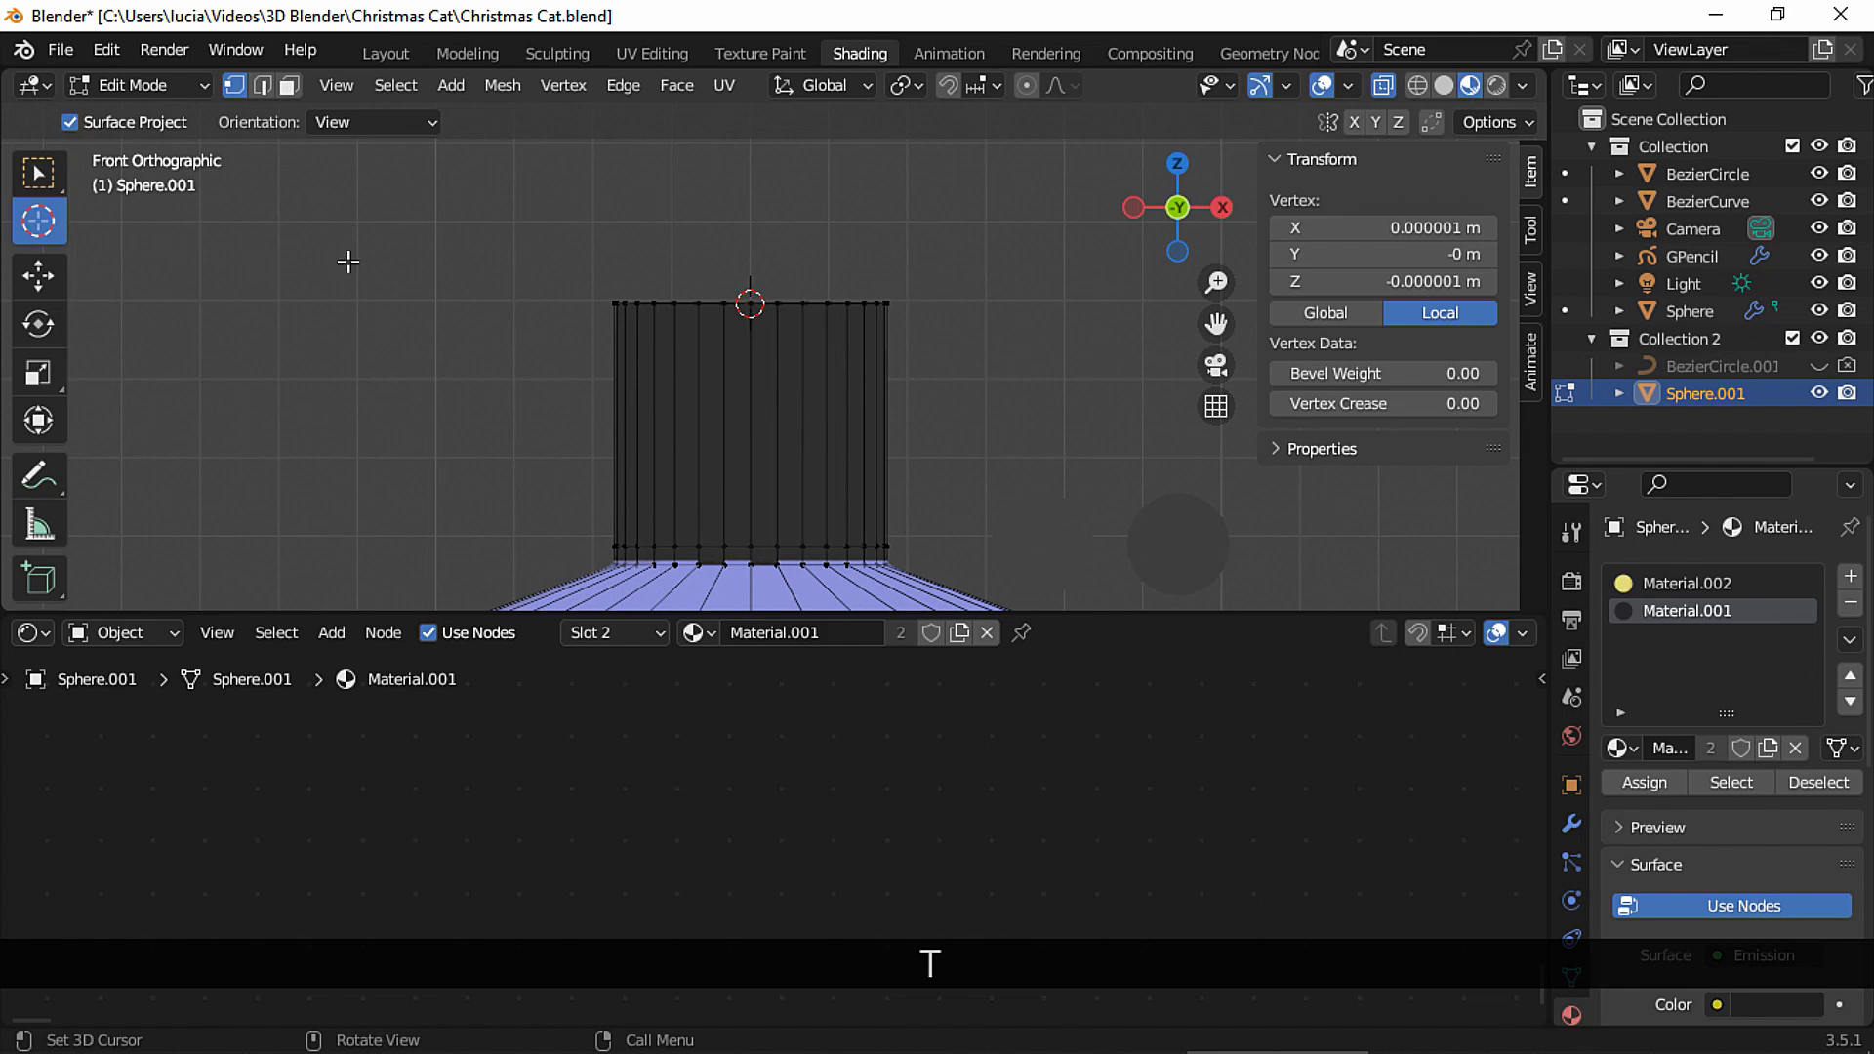
pyautogui.click(749, 221)
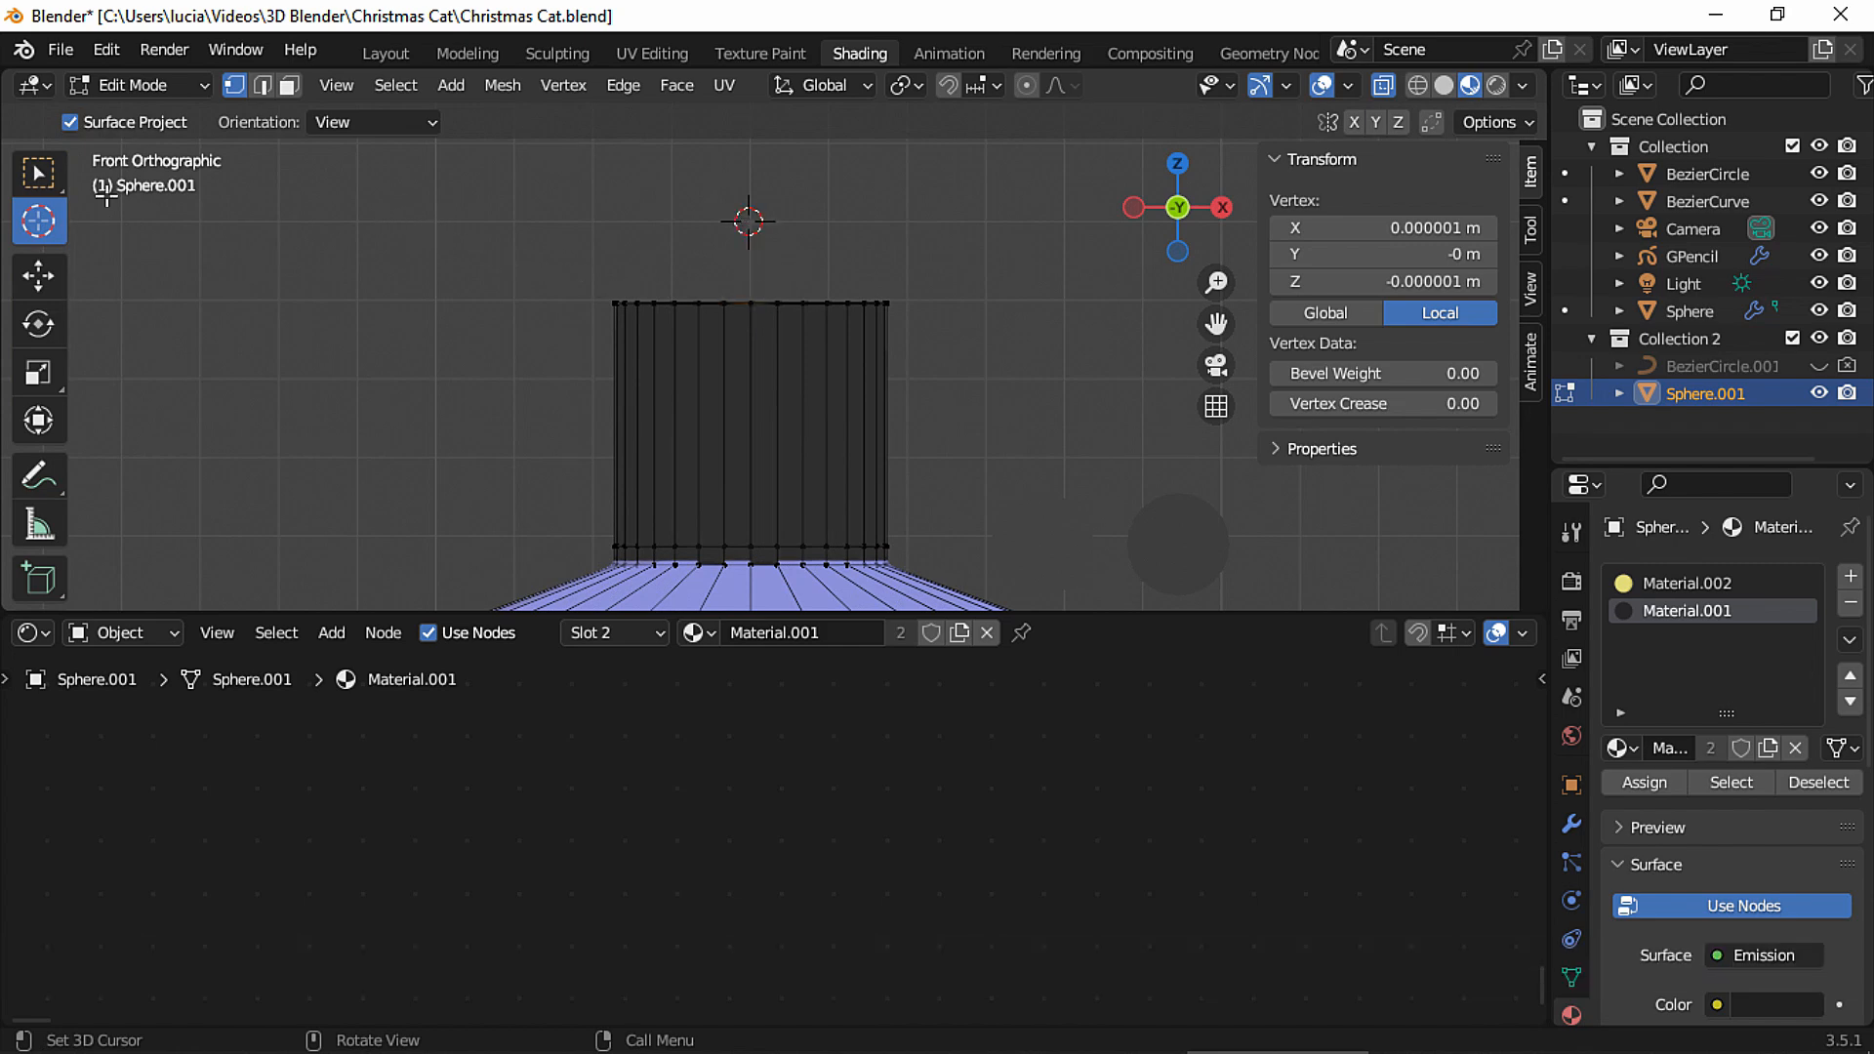
pyautogui.click(125, 82)
pyautogui.click(135, 126)
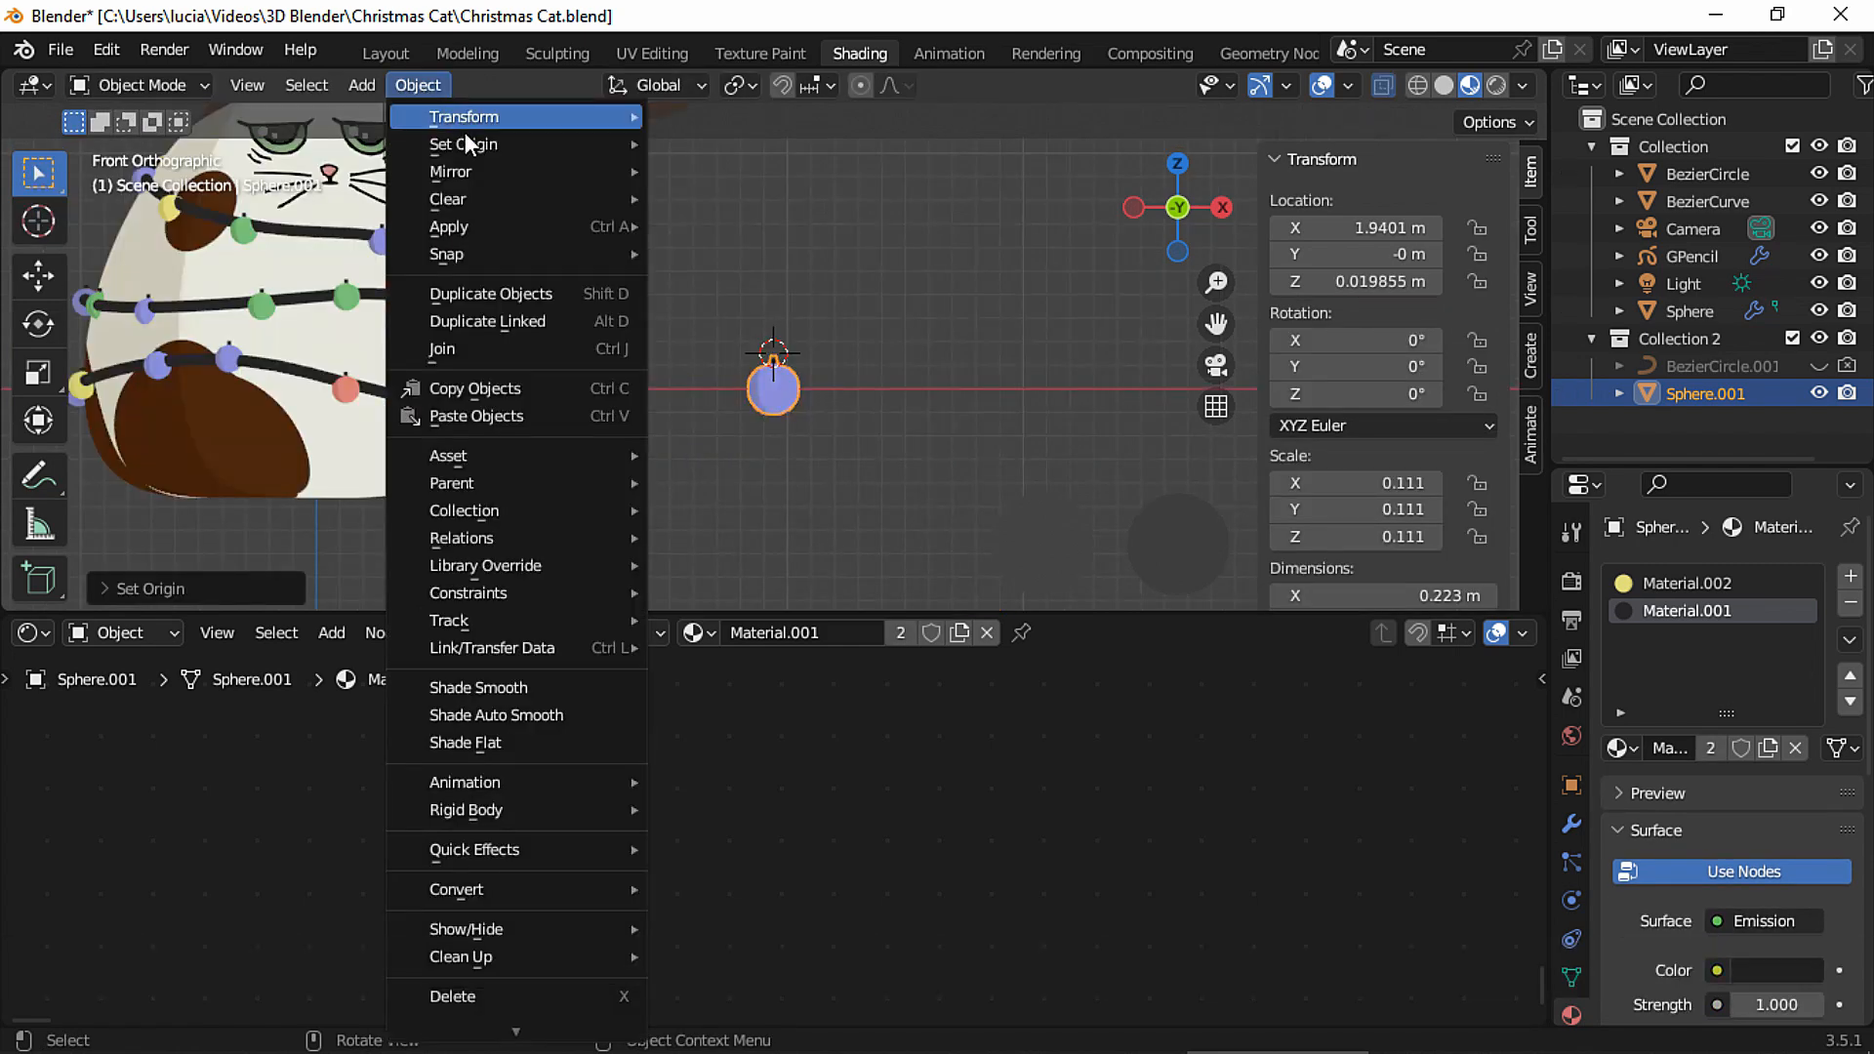
pyautogui.moveTo(578, 143)
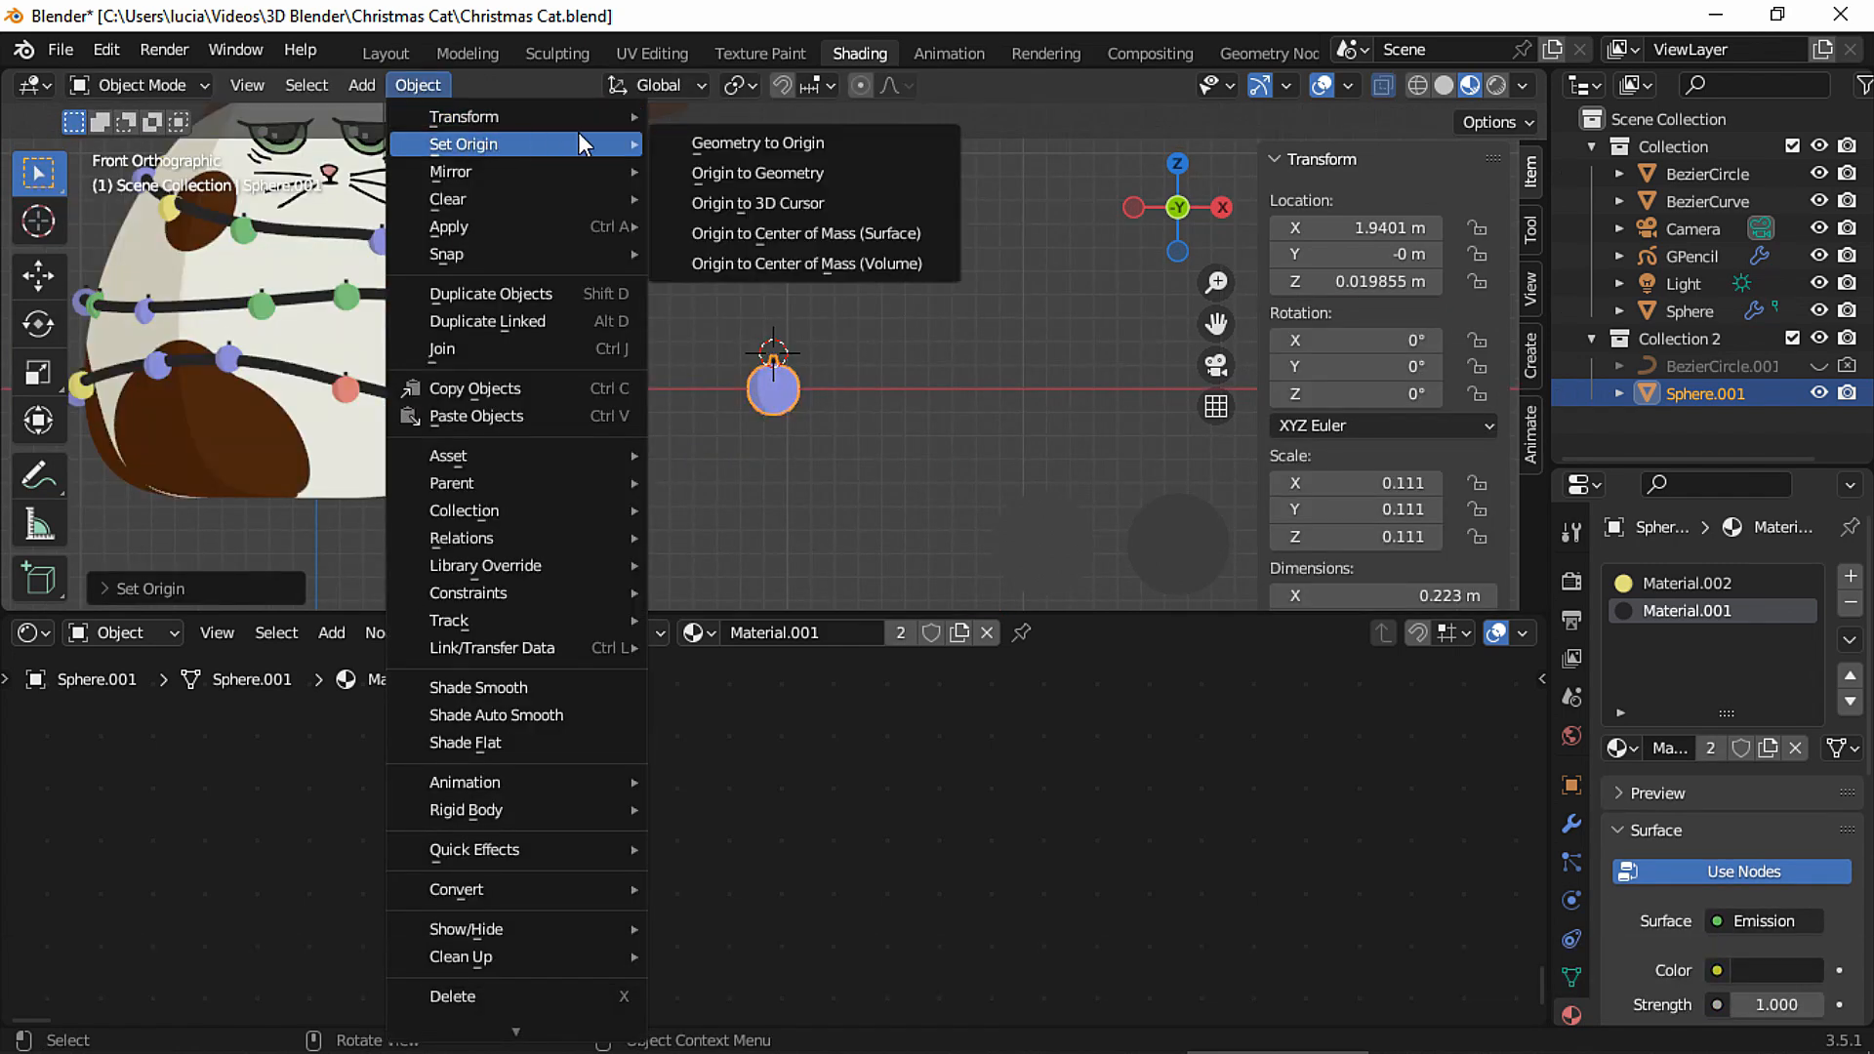
pyautogui.click(758, 202)
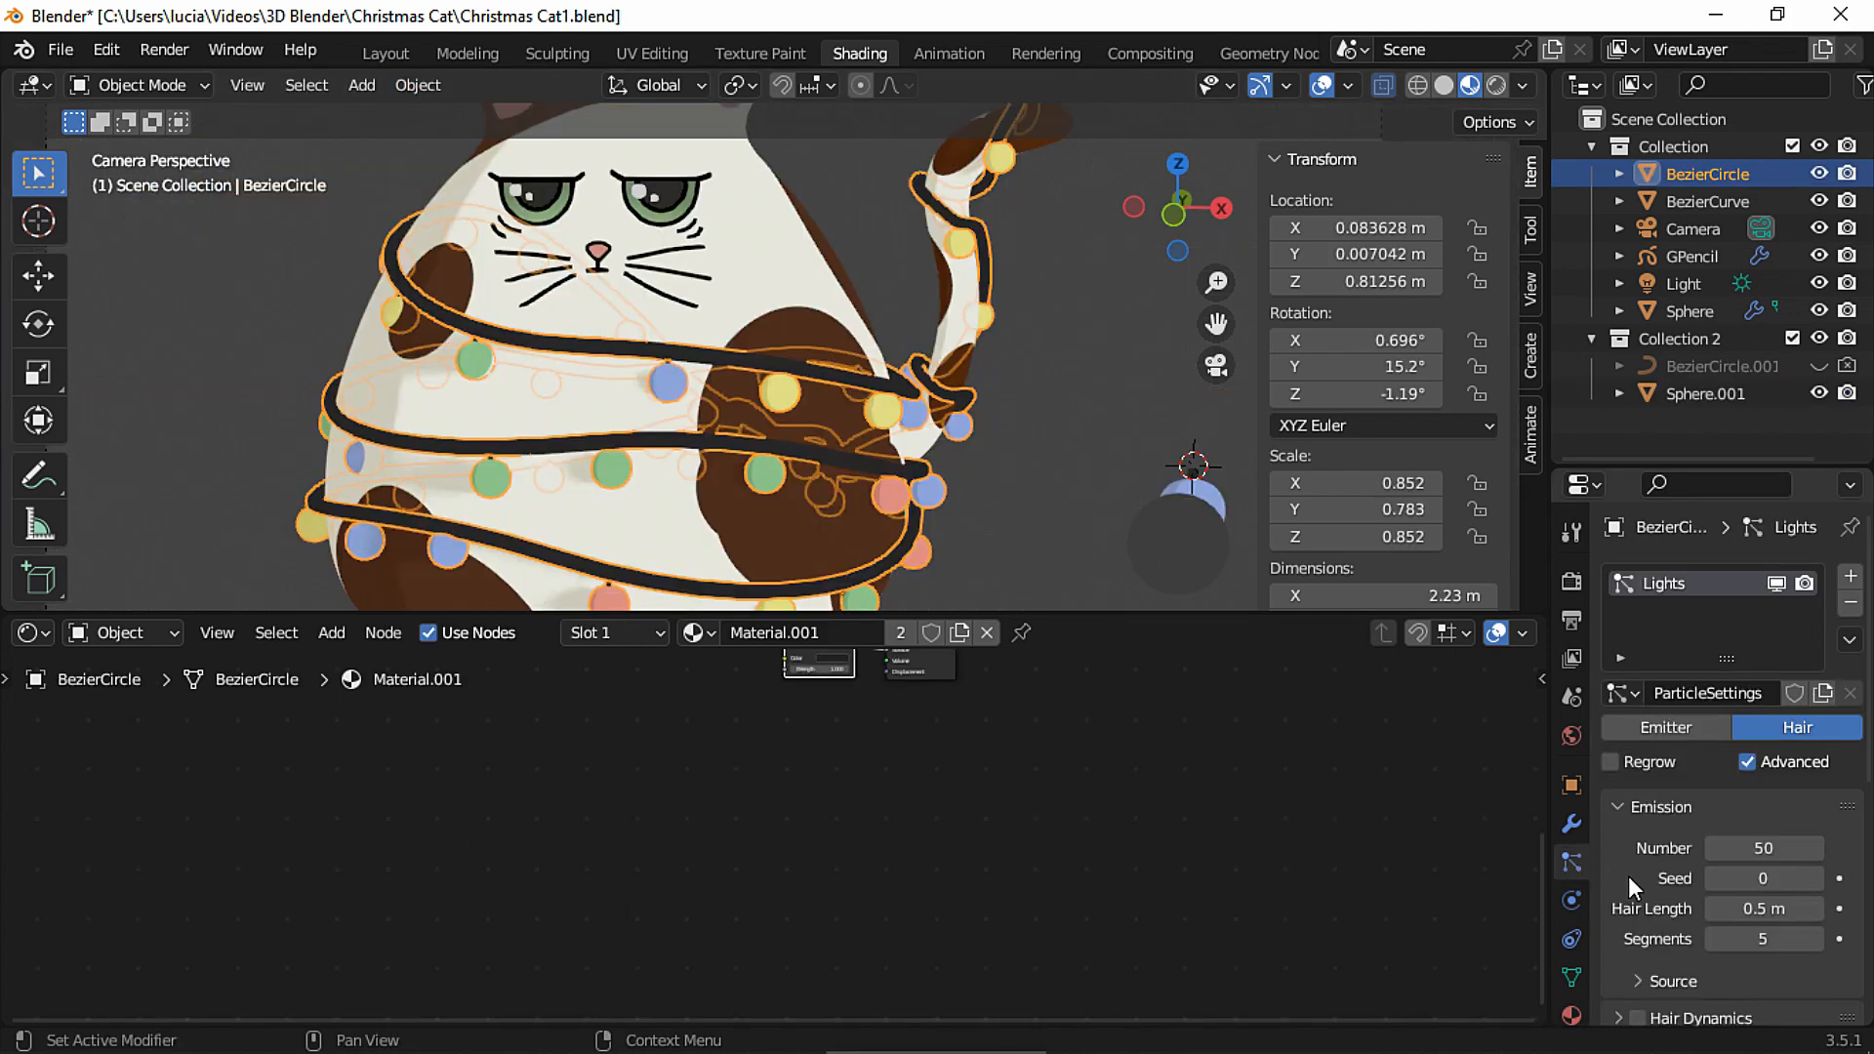
# Examine the Object Rotation option in the render settings of BezierCircle's Lights particle system.
pyautogui.scroll(-5, 1628, 875)
pyautogui.scroll(-1, 1628, 876)
pyautogui.click(1618, 717)
pyautogui.scroll(-4, 1628, 800)
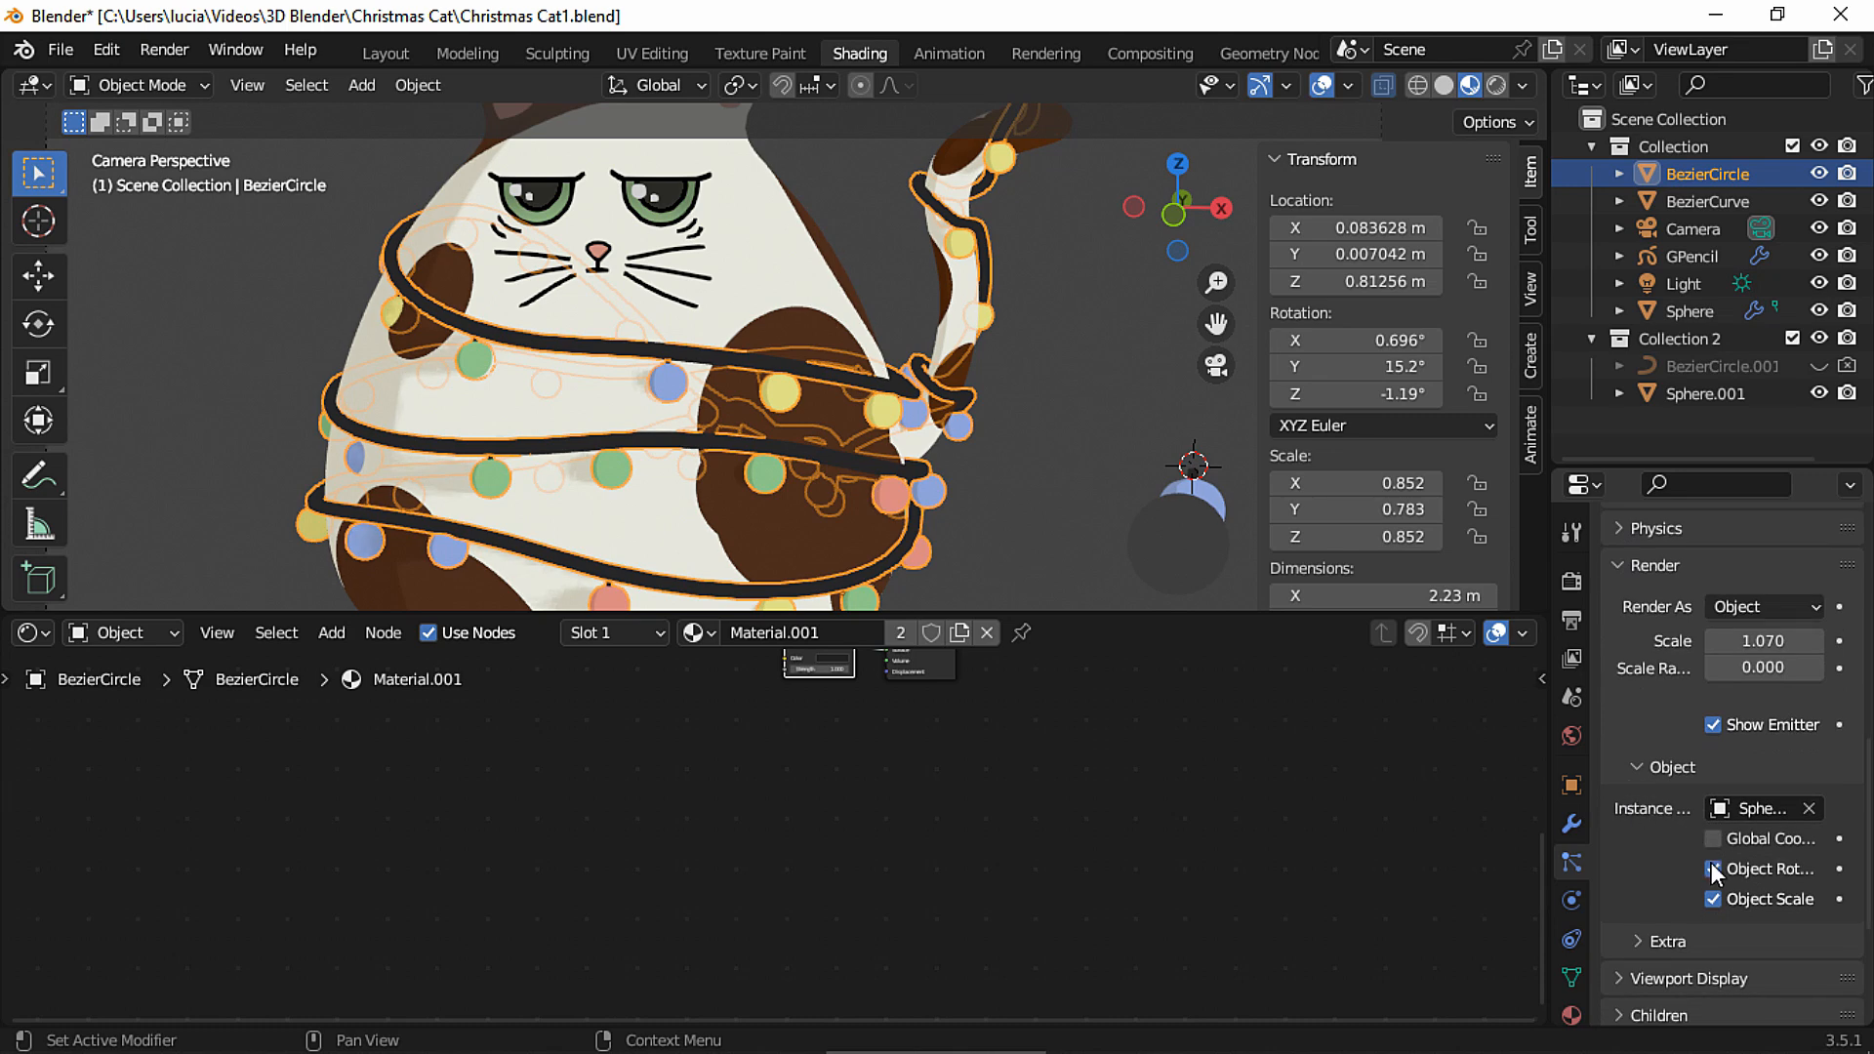
# Set the X rotation of the source bulb Sphere.001 to -29.1°.
pyautogui.click(1706, 393)
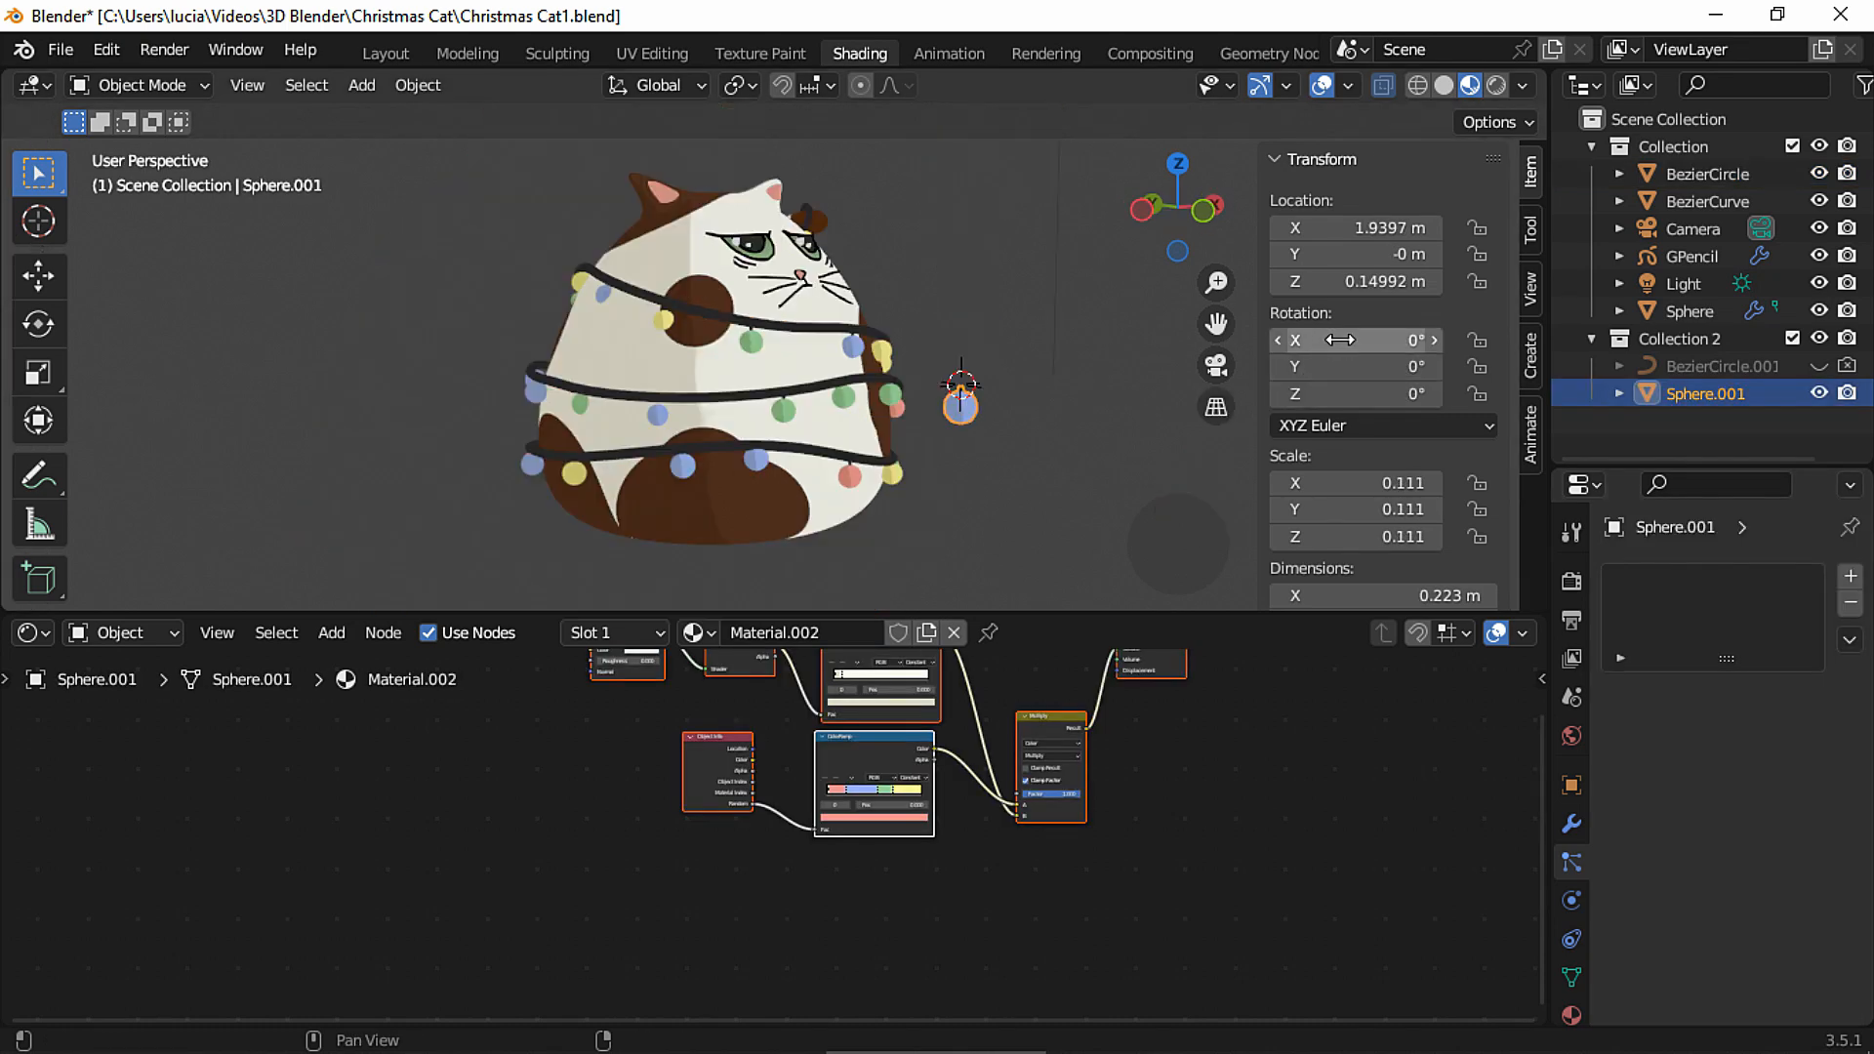
pyautogui.moveTo(1341, 340); pyautogui.dragTo(1310, 340)
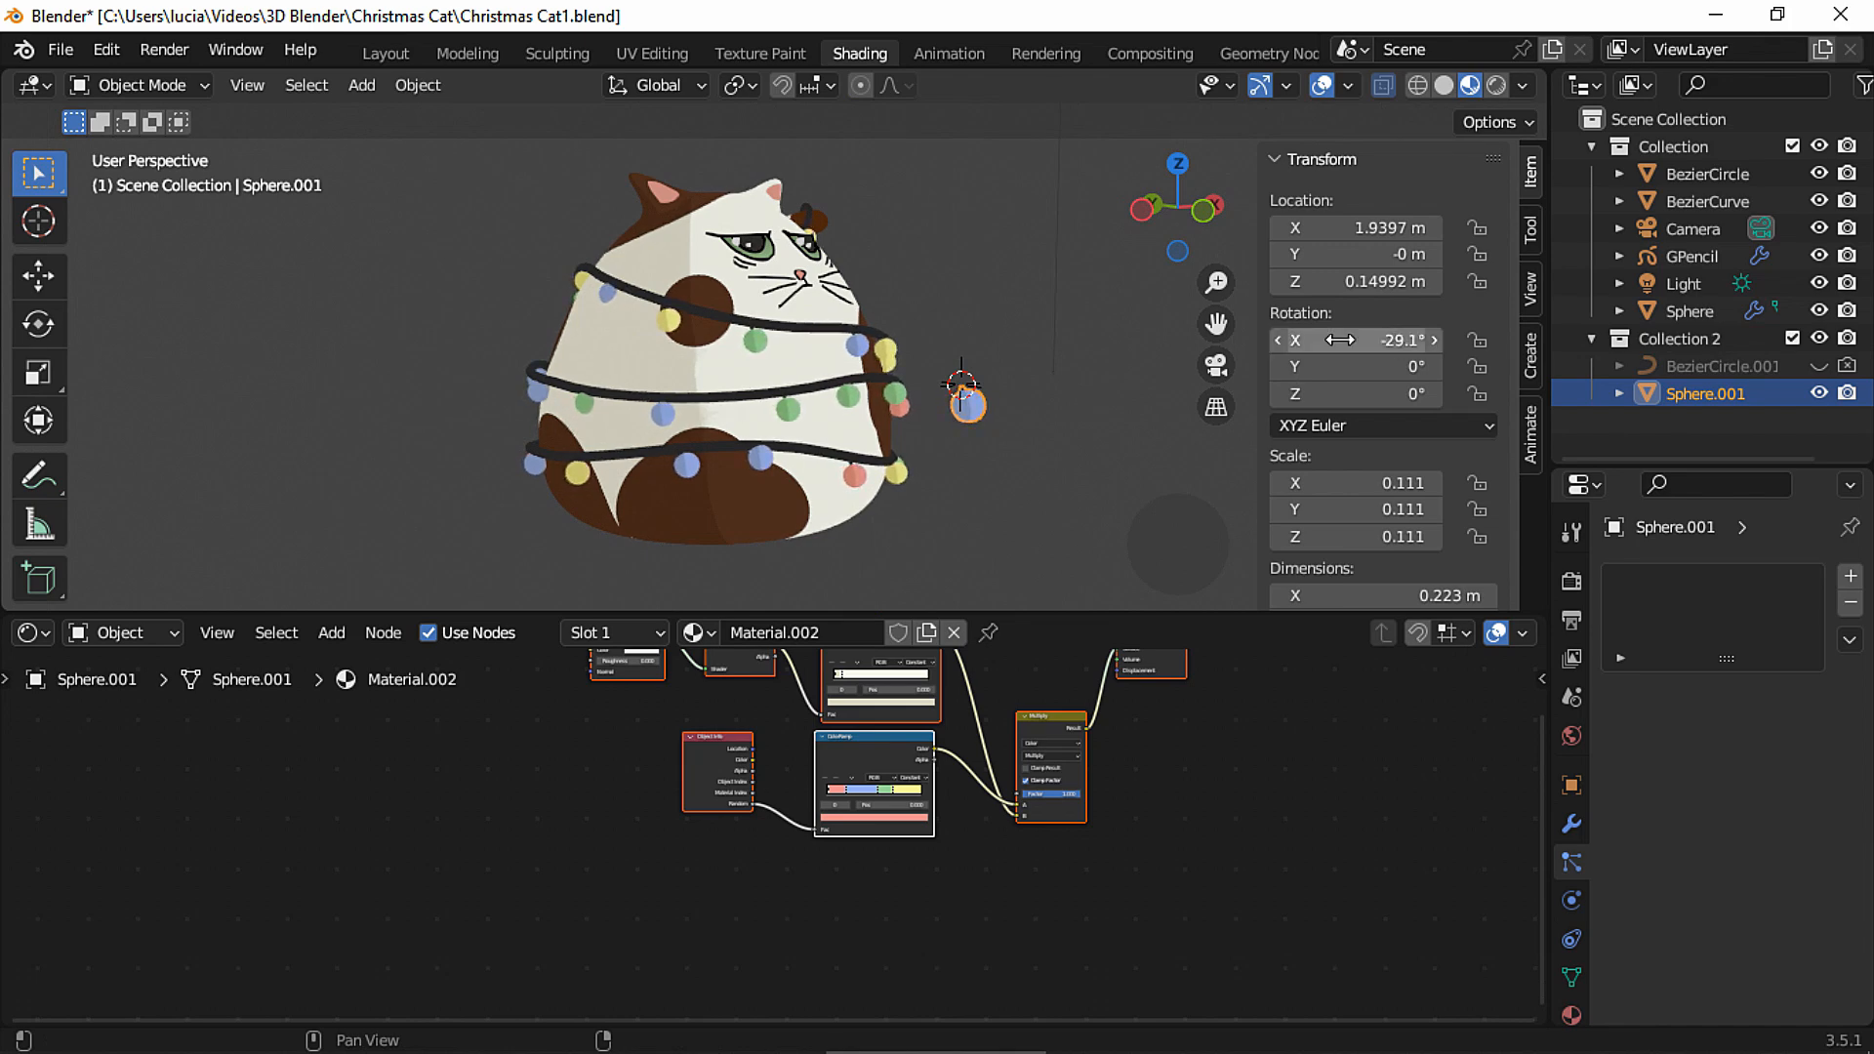
# Exclude Collection 2 from the view layer and show the scene through the camera in the Layout workspace.
pyautogui.click(1219, 367)
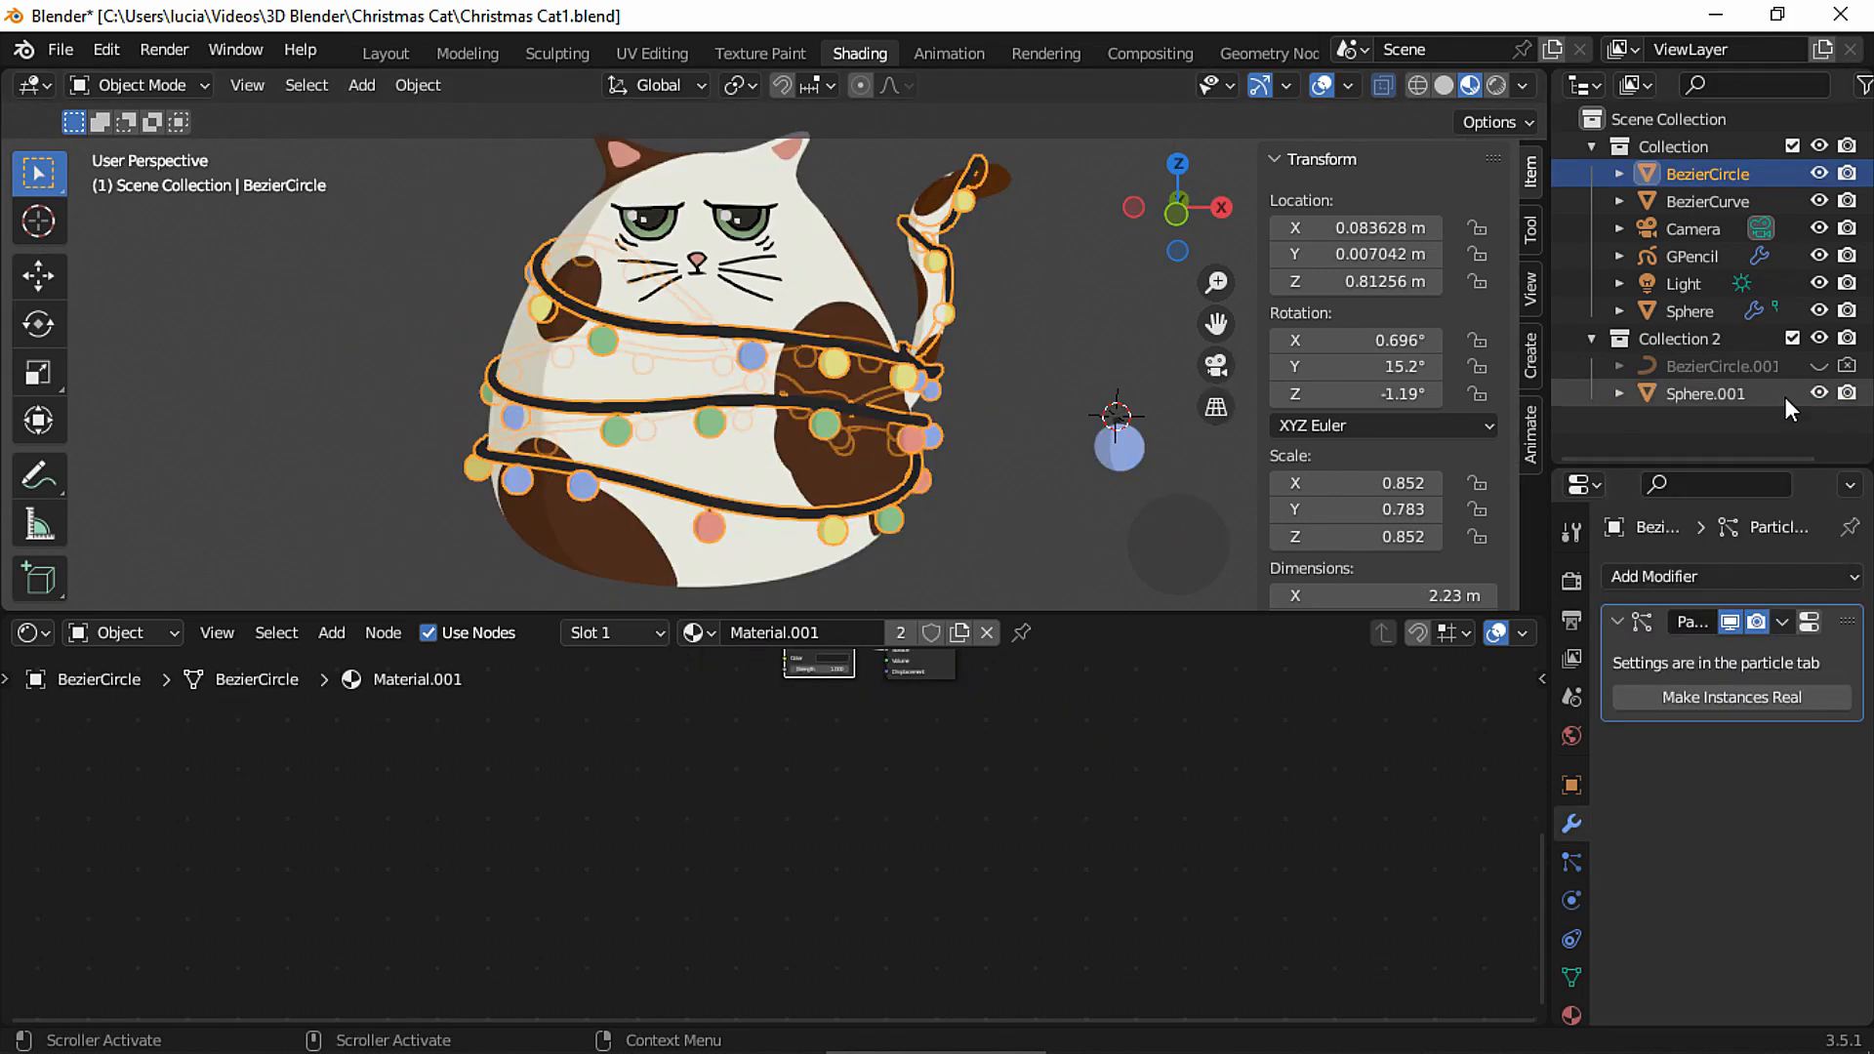
pyautogui.click(1795, 339)
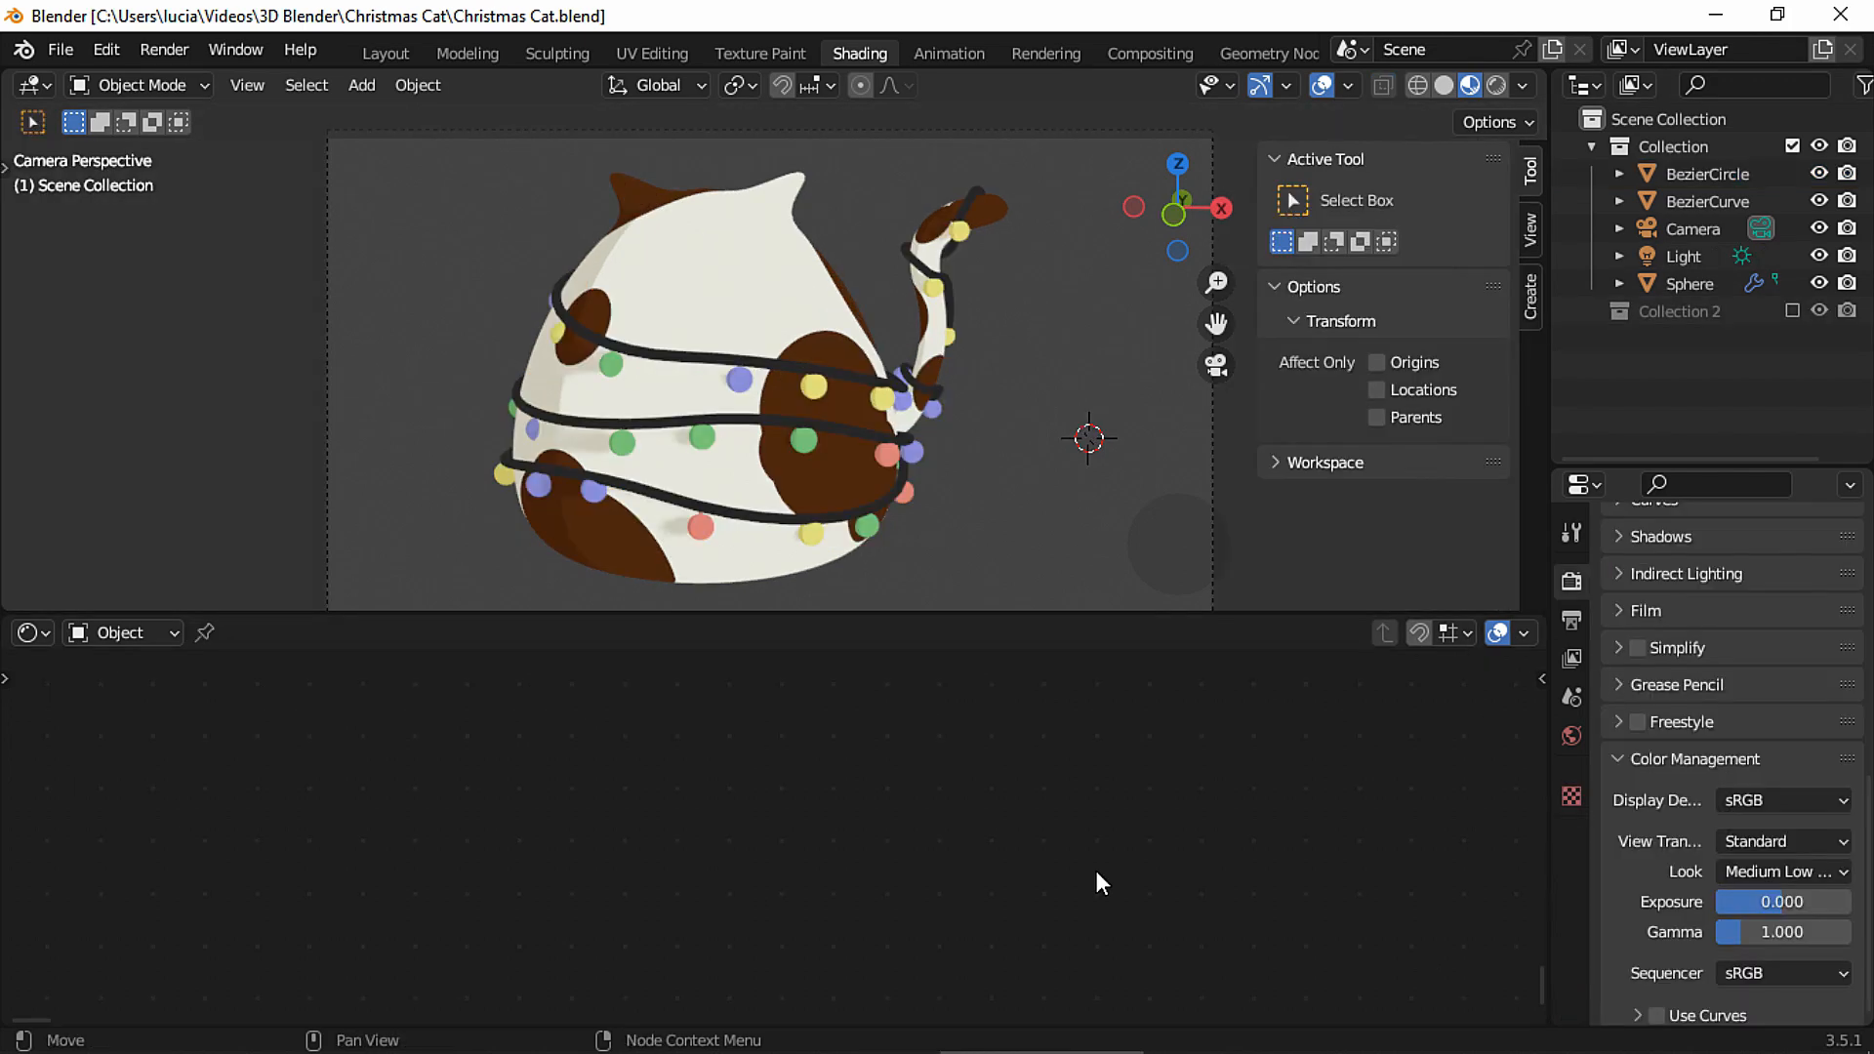
pyautogui.click(384, 52)
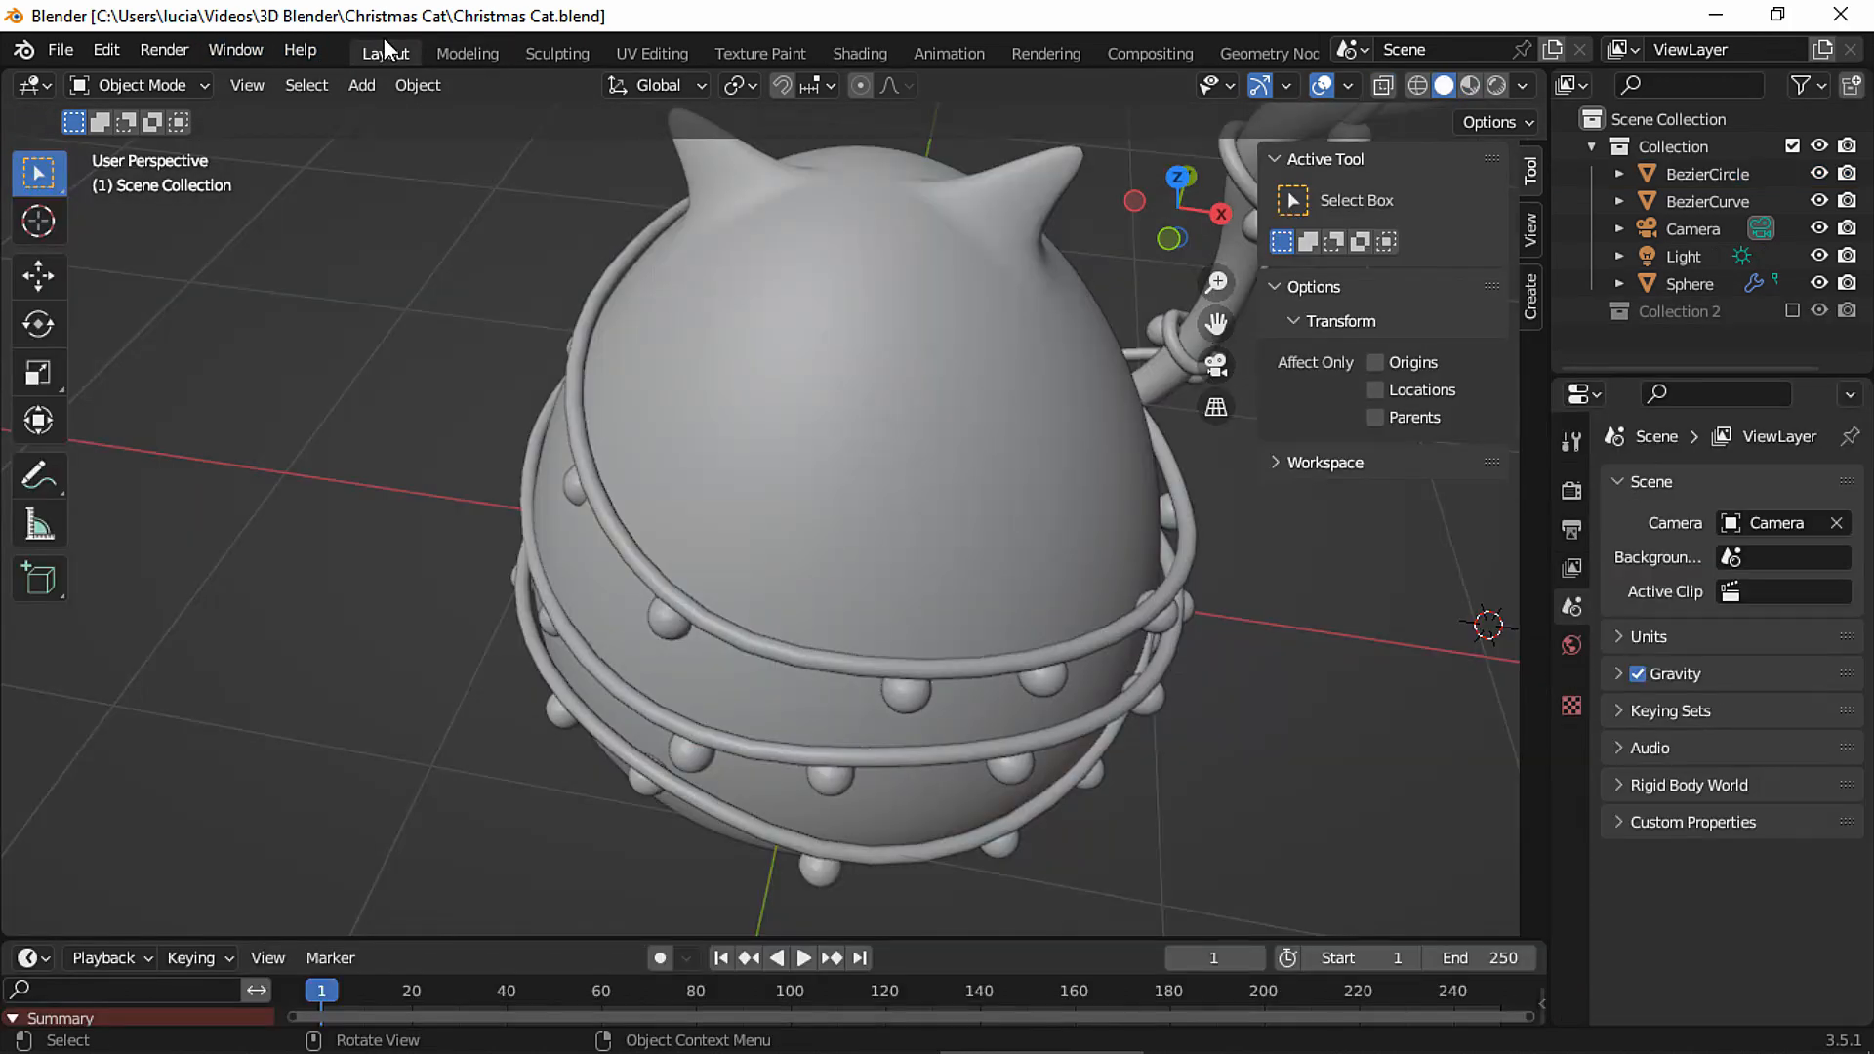
pyautogui.click(1214, 366)
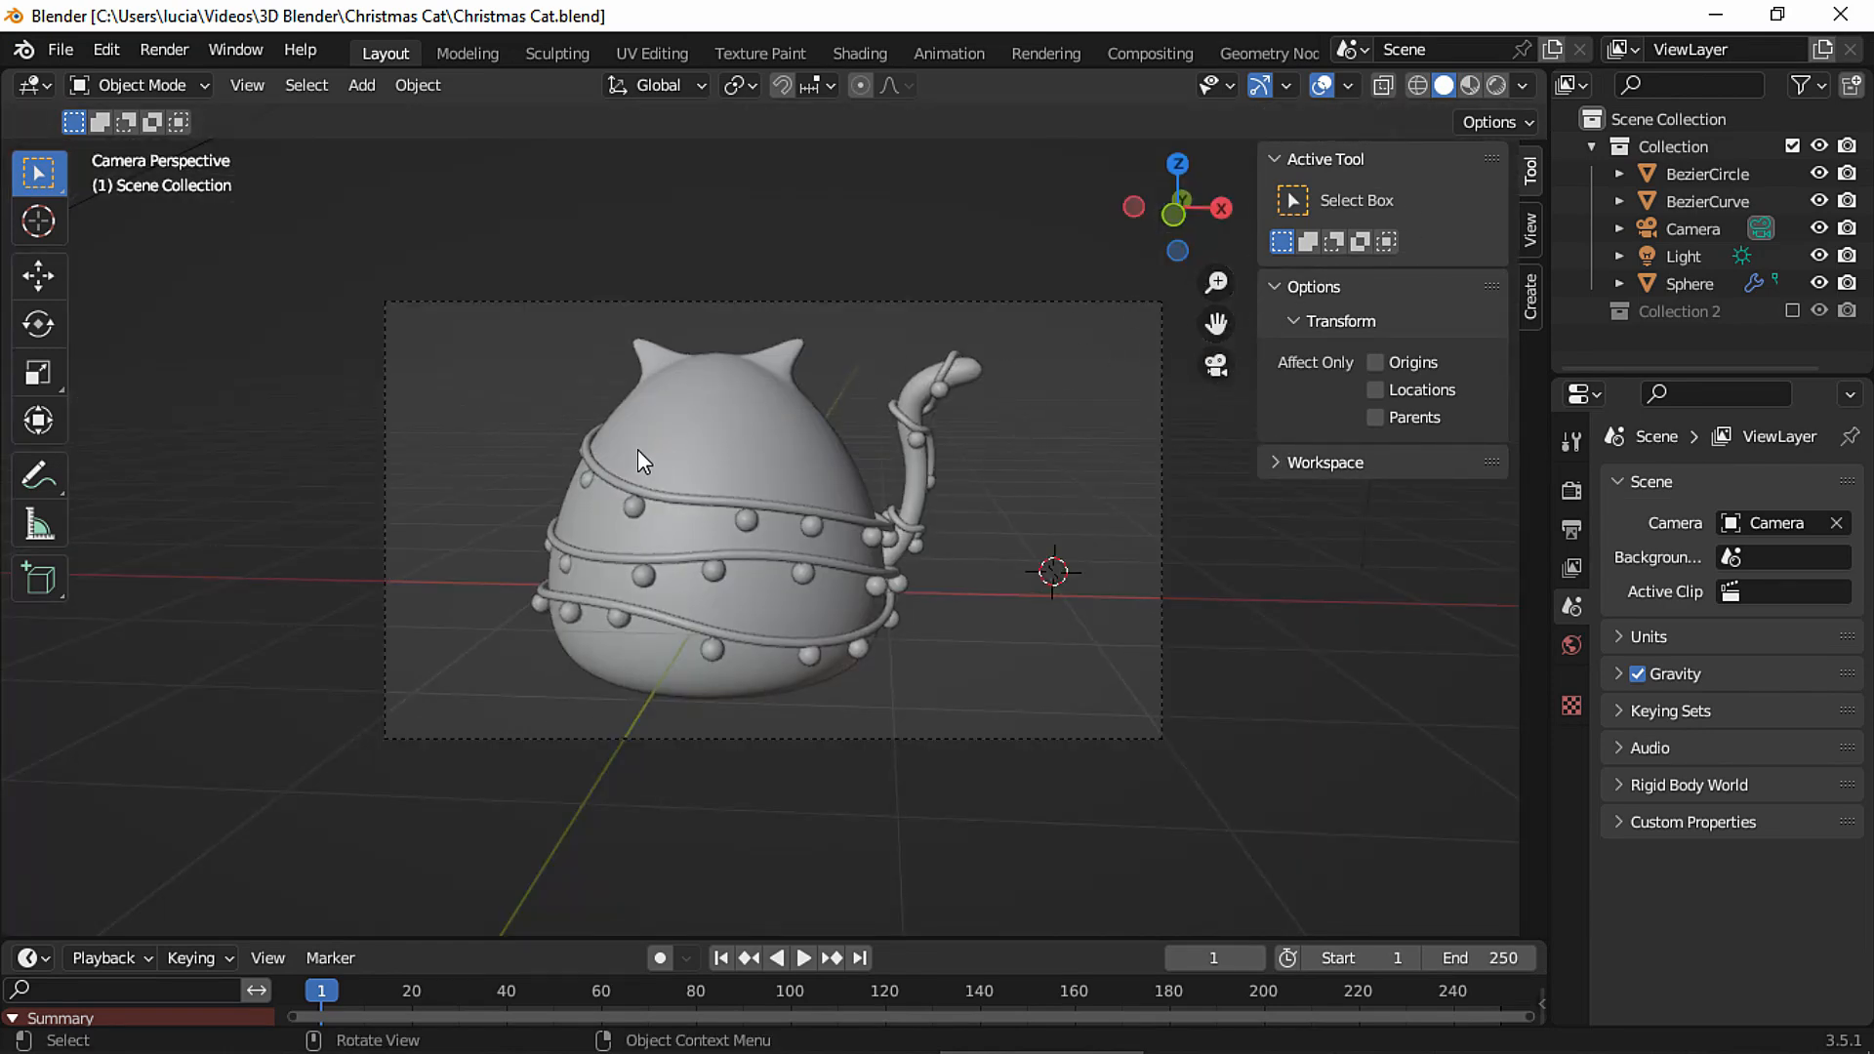
# Add a blank Grease Pencil object and turn off Use Lights for its layer.
pyautogui.hotkey('shift', 'a')
pyautogui.moveTo(617, 605)
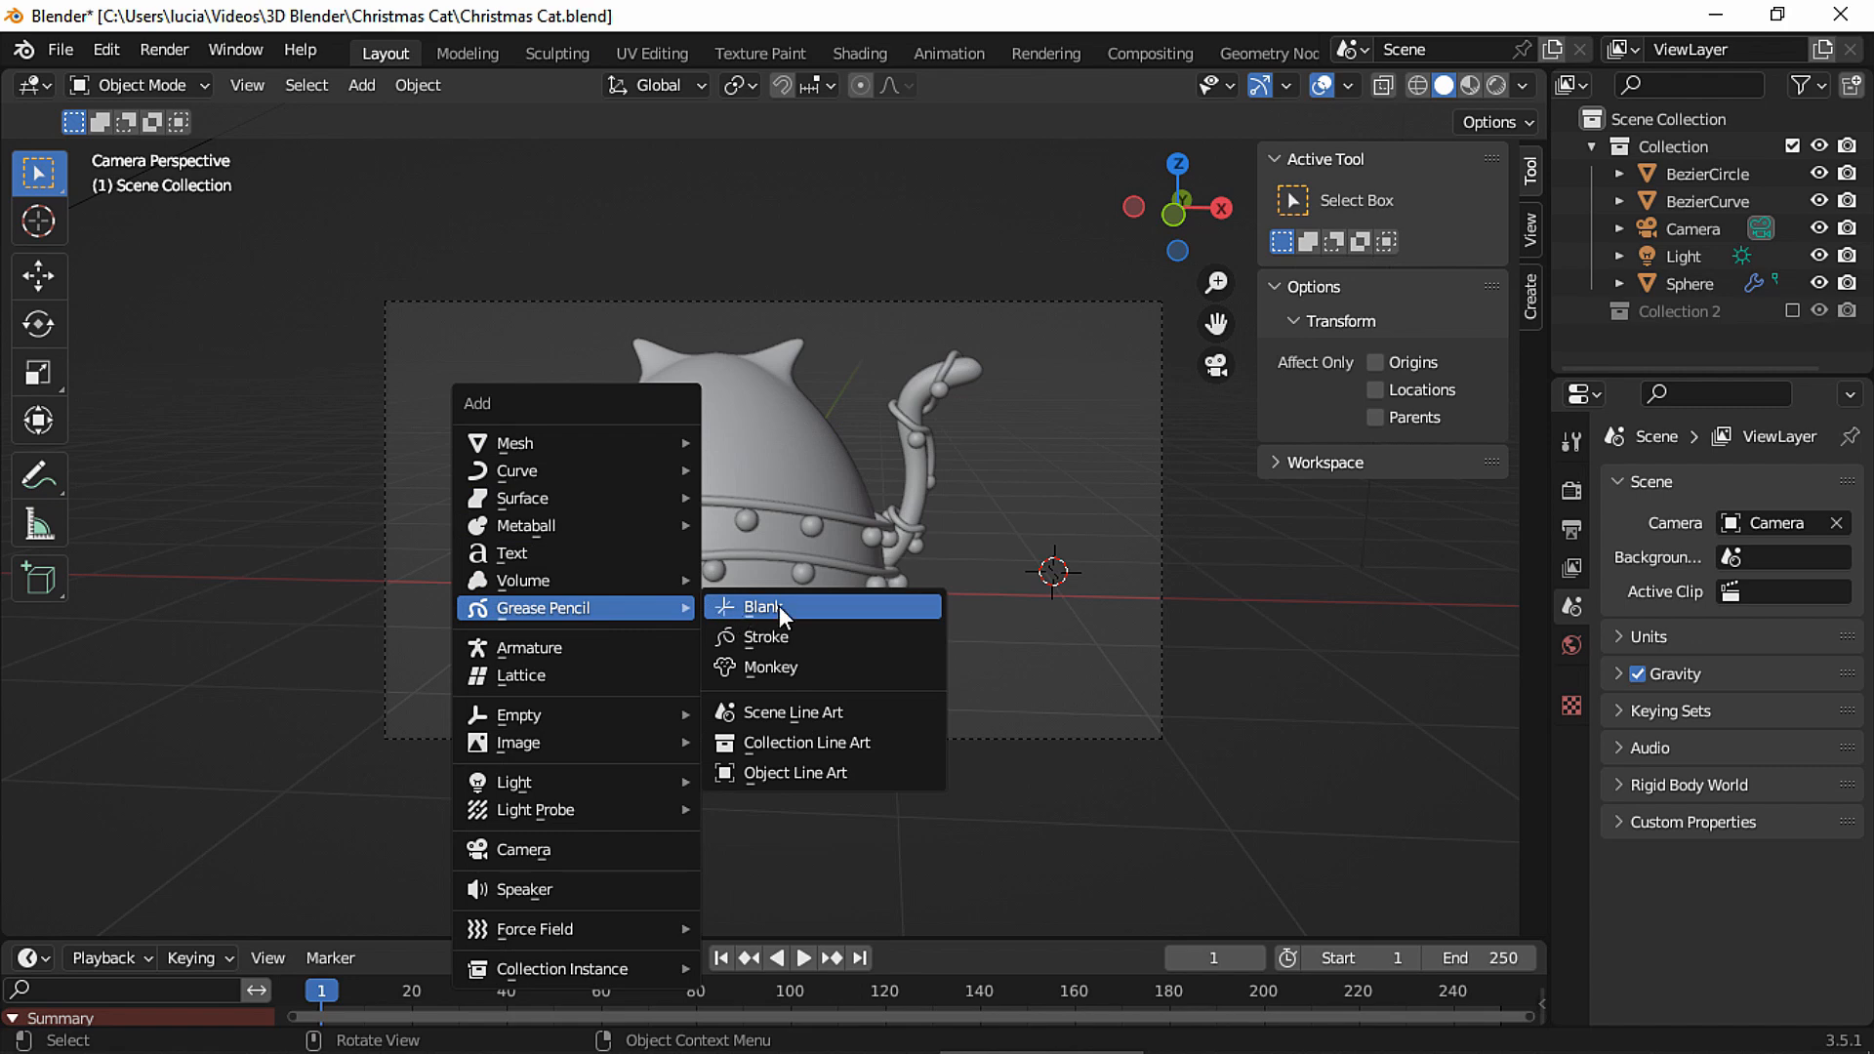
pyautogui.click(760, 608)
pyautogui.click(1572, 887)
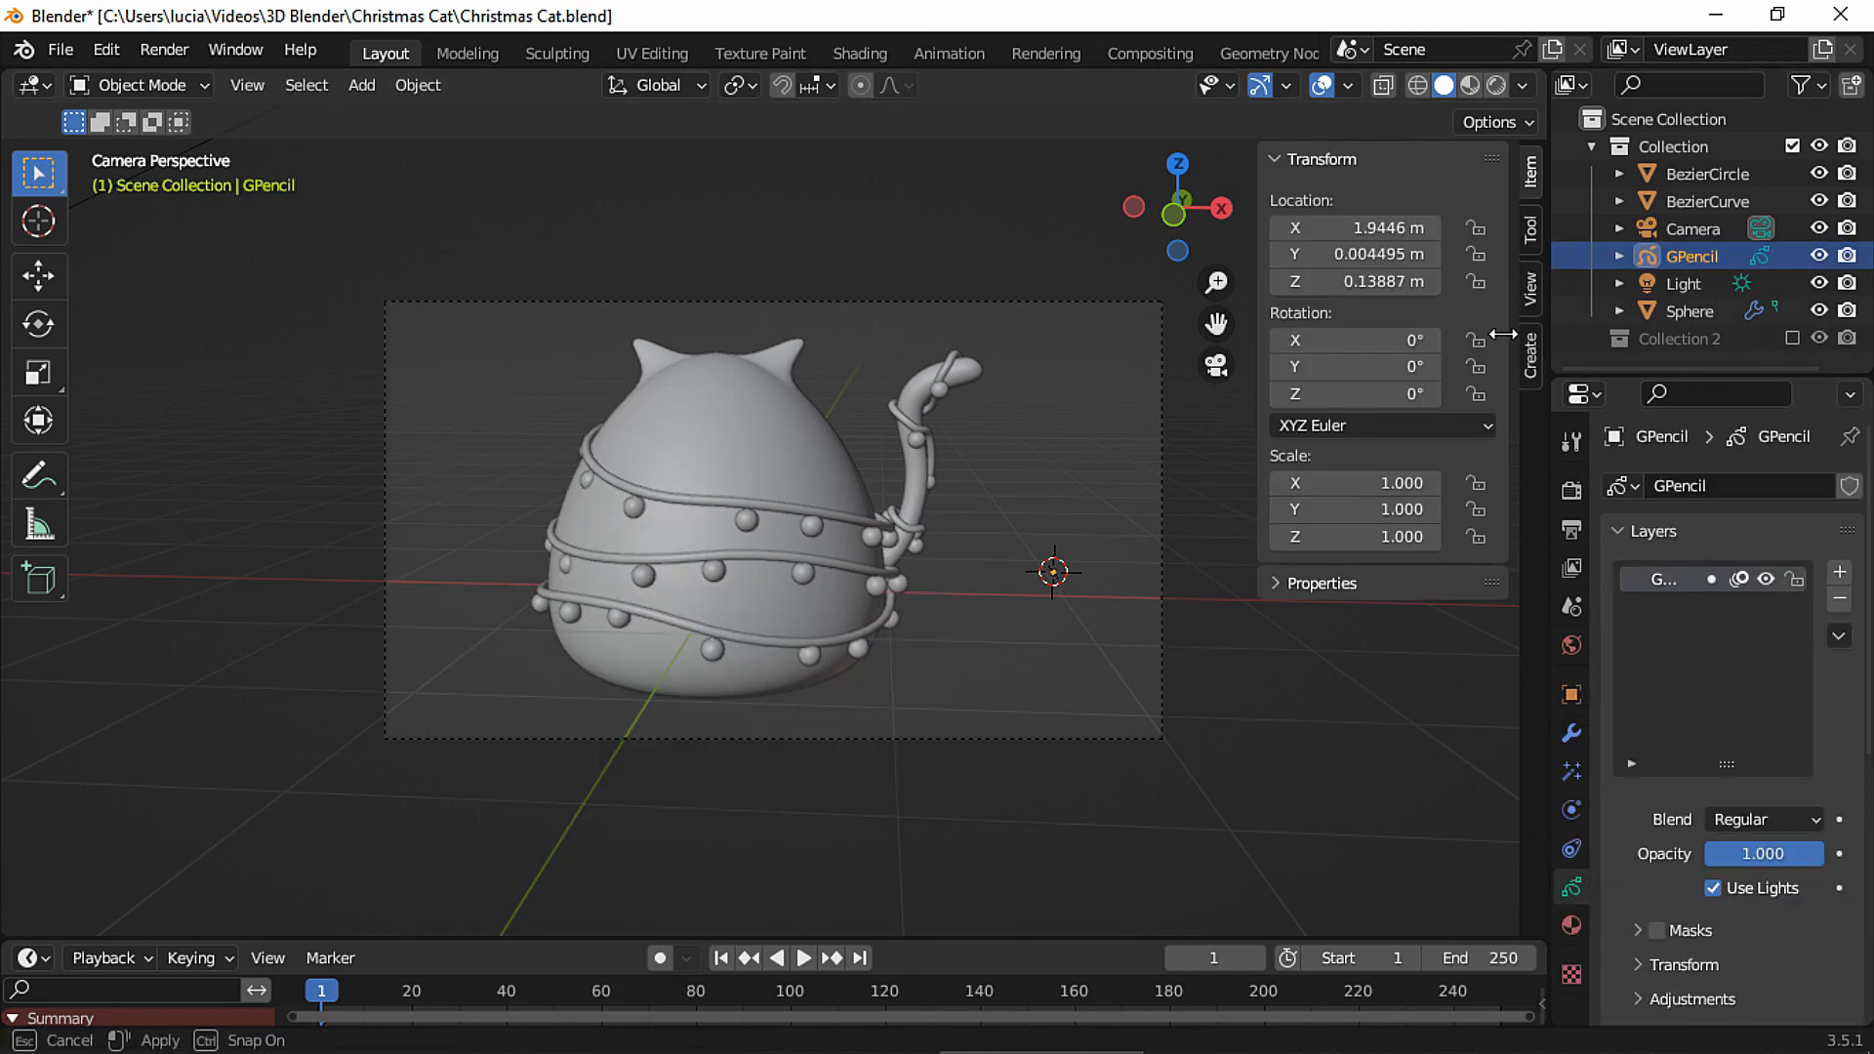
pyautogui.moveTo(1504, 334); pyautogui.dragTo(1492, 333)
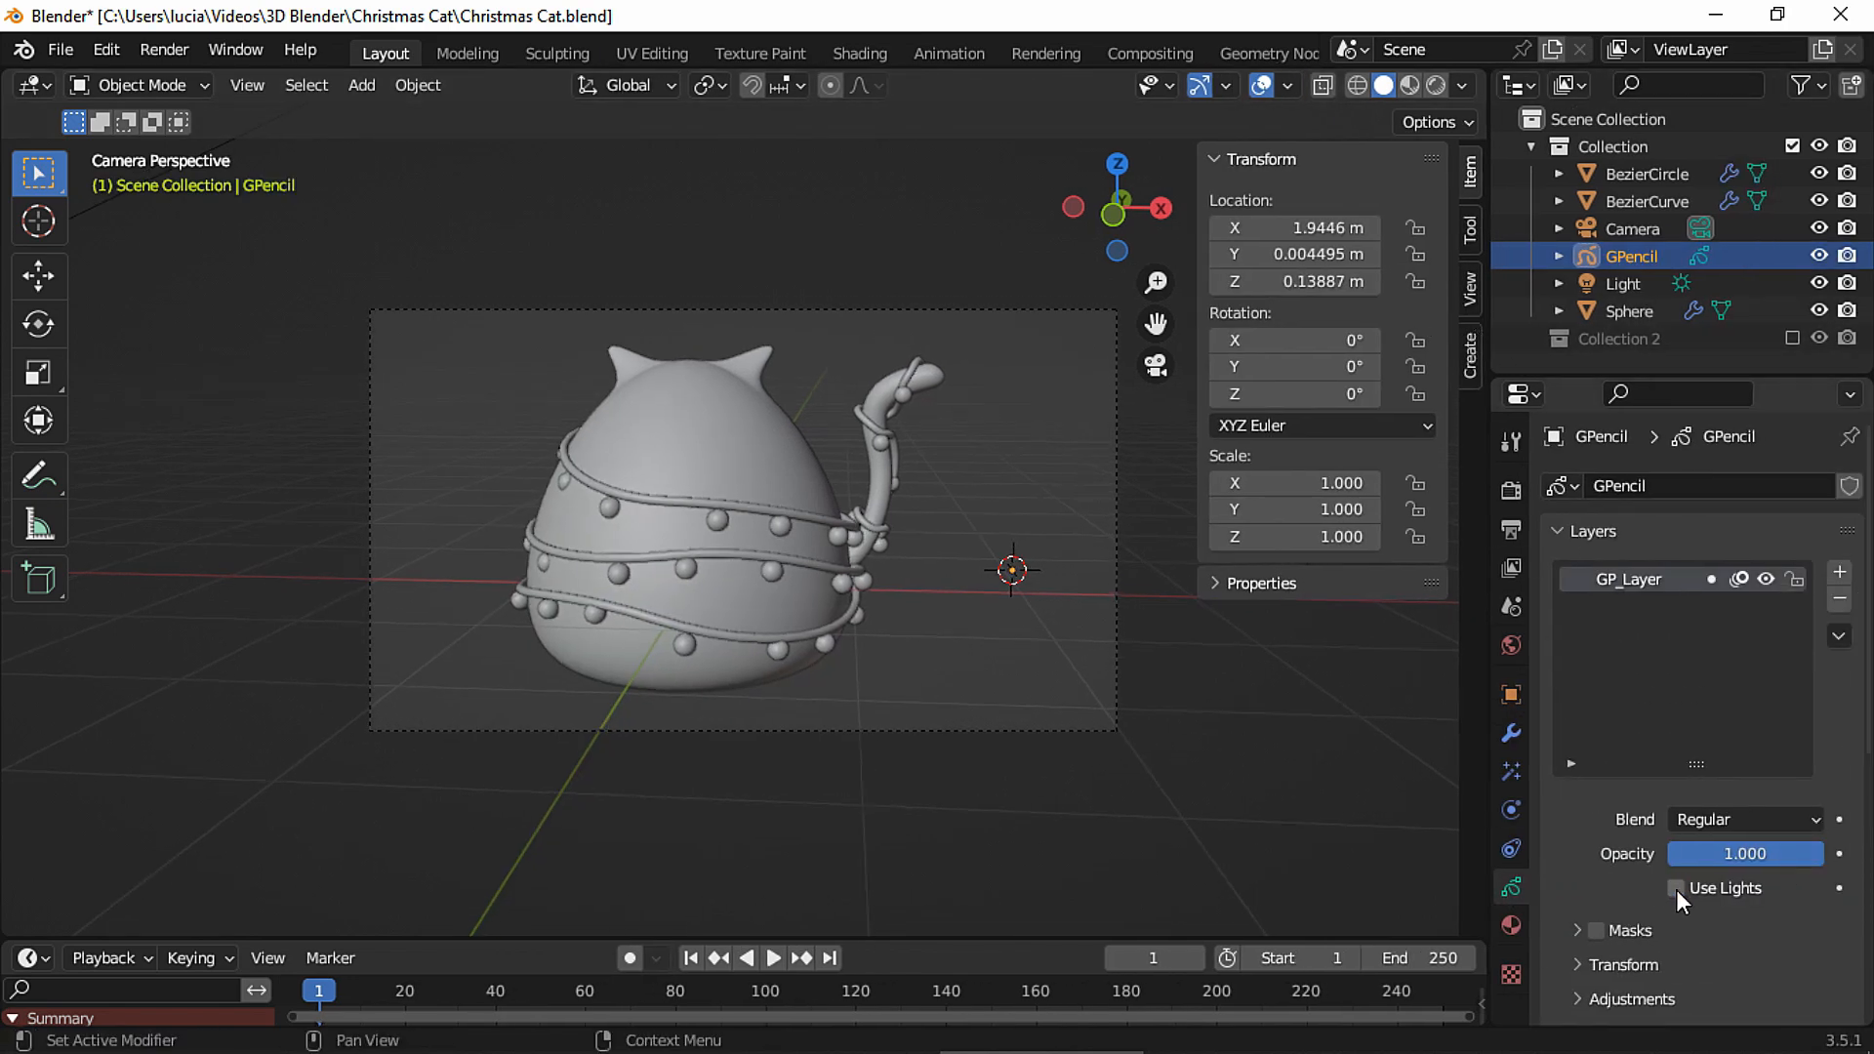
# Enable Fill on the Grease Pencil's Black material with an off-white base color, value 0.883 and alpha 1.
pyautogui.click(1512, 924)
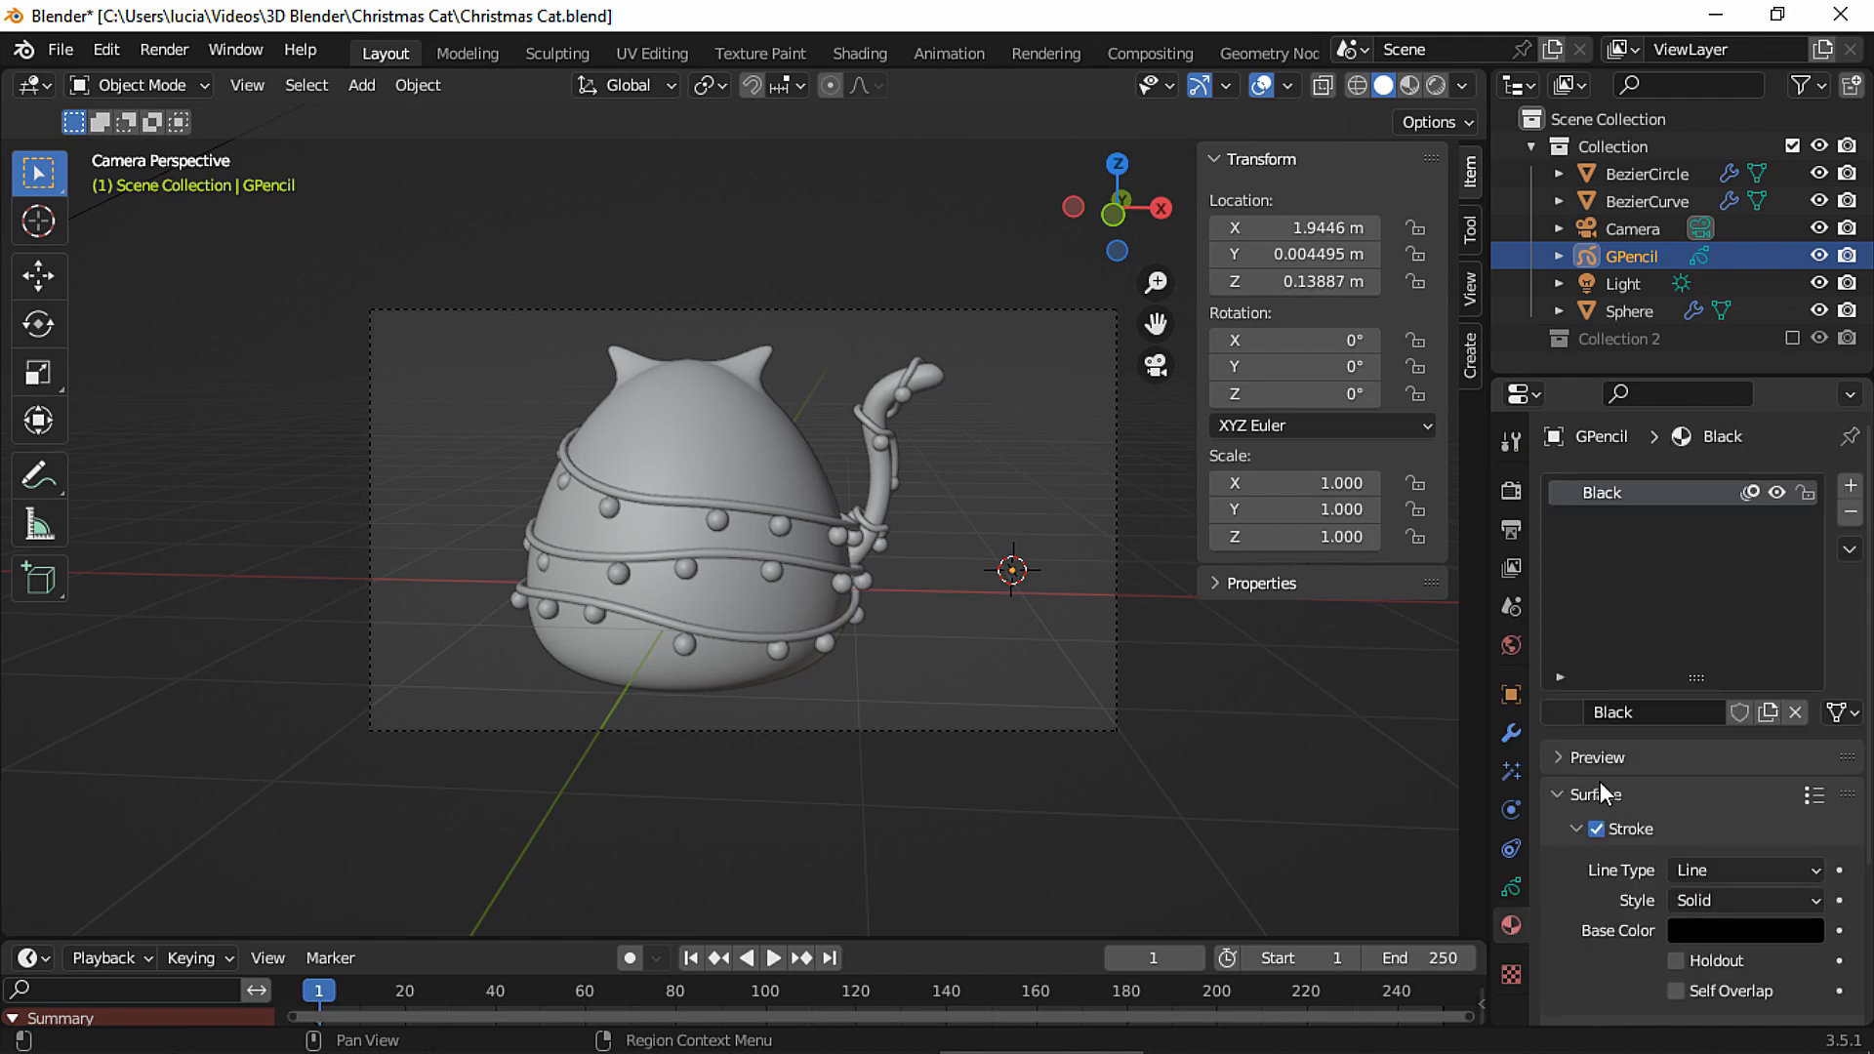
pyautogui.moveTo(1866, 734); pyautogui.dragTo(1818, 891)
pyautogui.click(1595, 829)
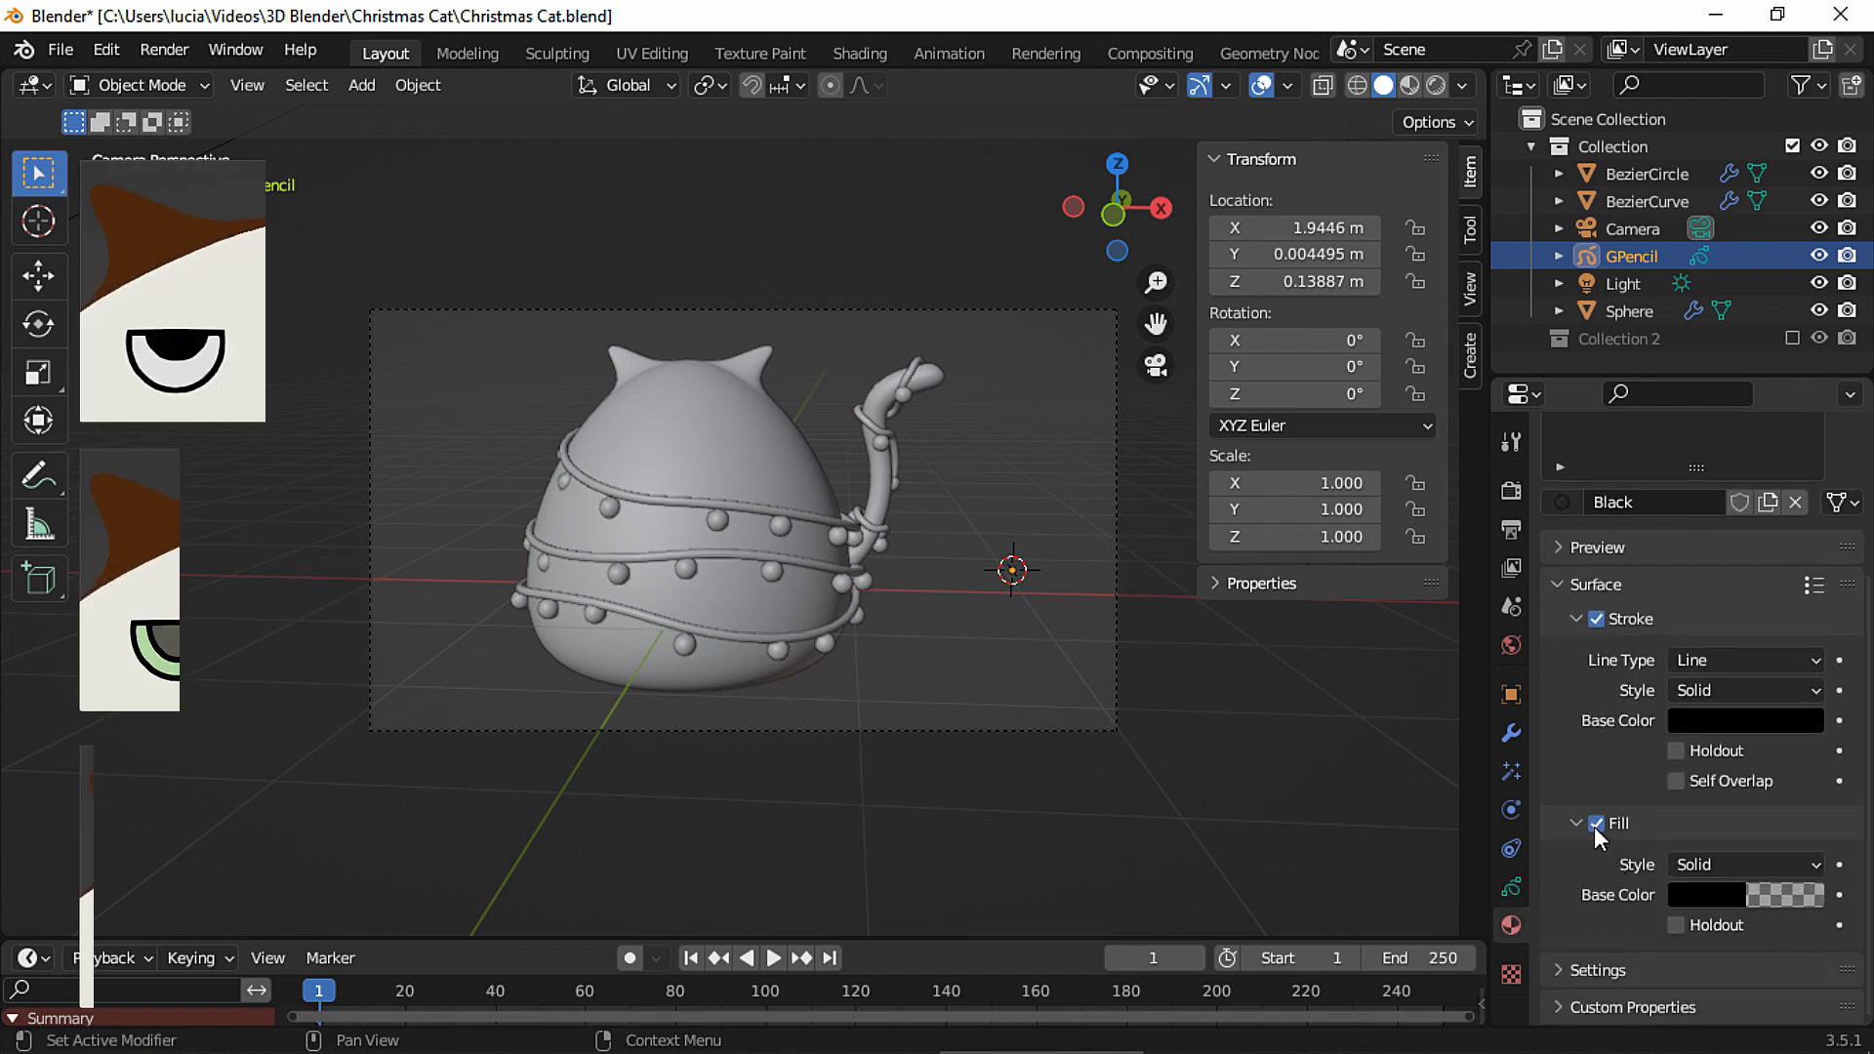
pyautogui.click(1694, 897)
pyautogui.click(1800, 517)
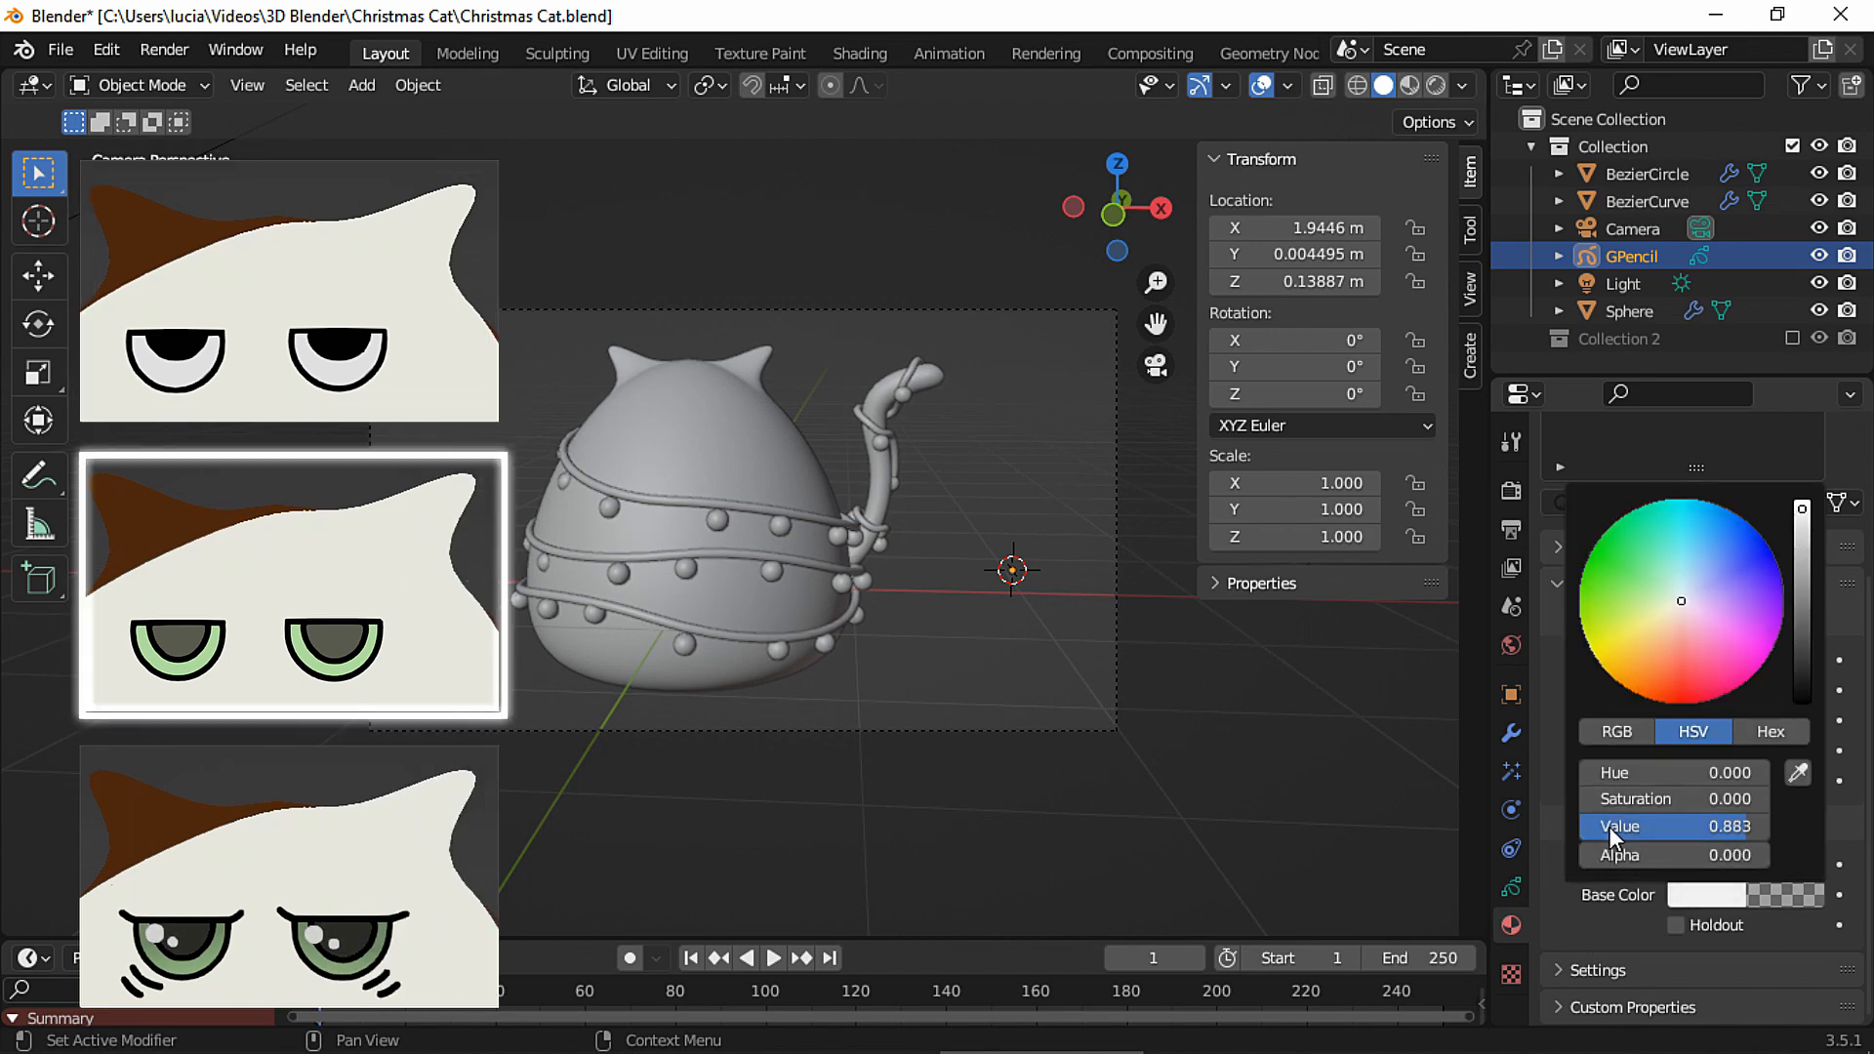
pyautogui.click(1631, 858)
pyautogui.write('1')
pyautogui.press('Return')
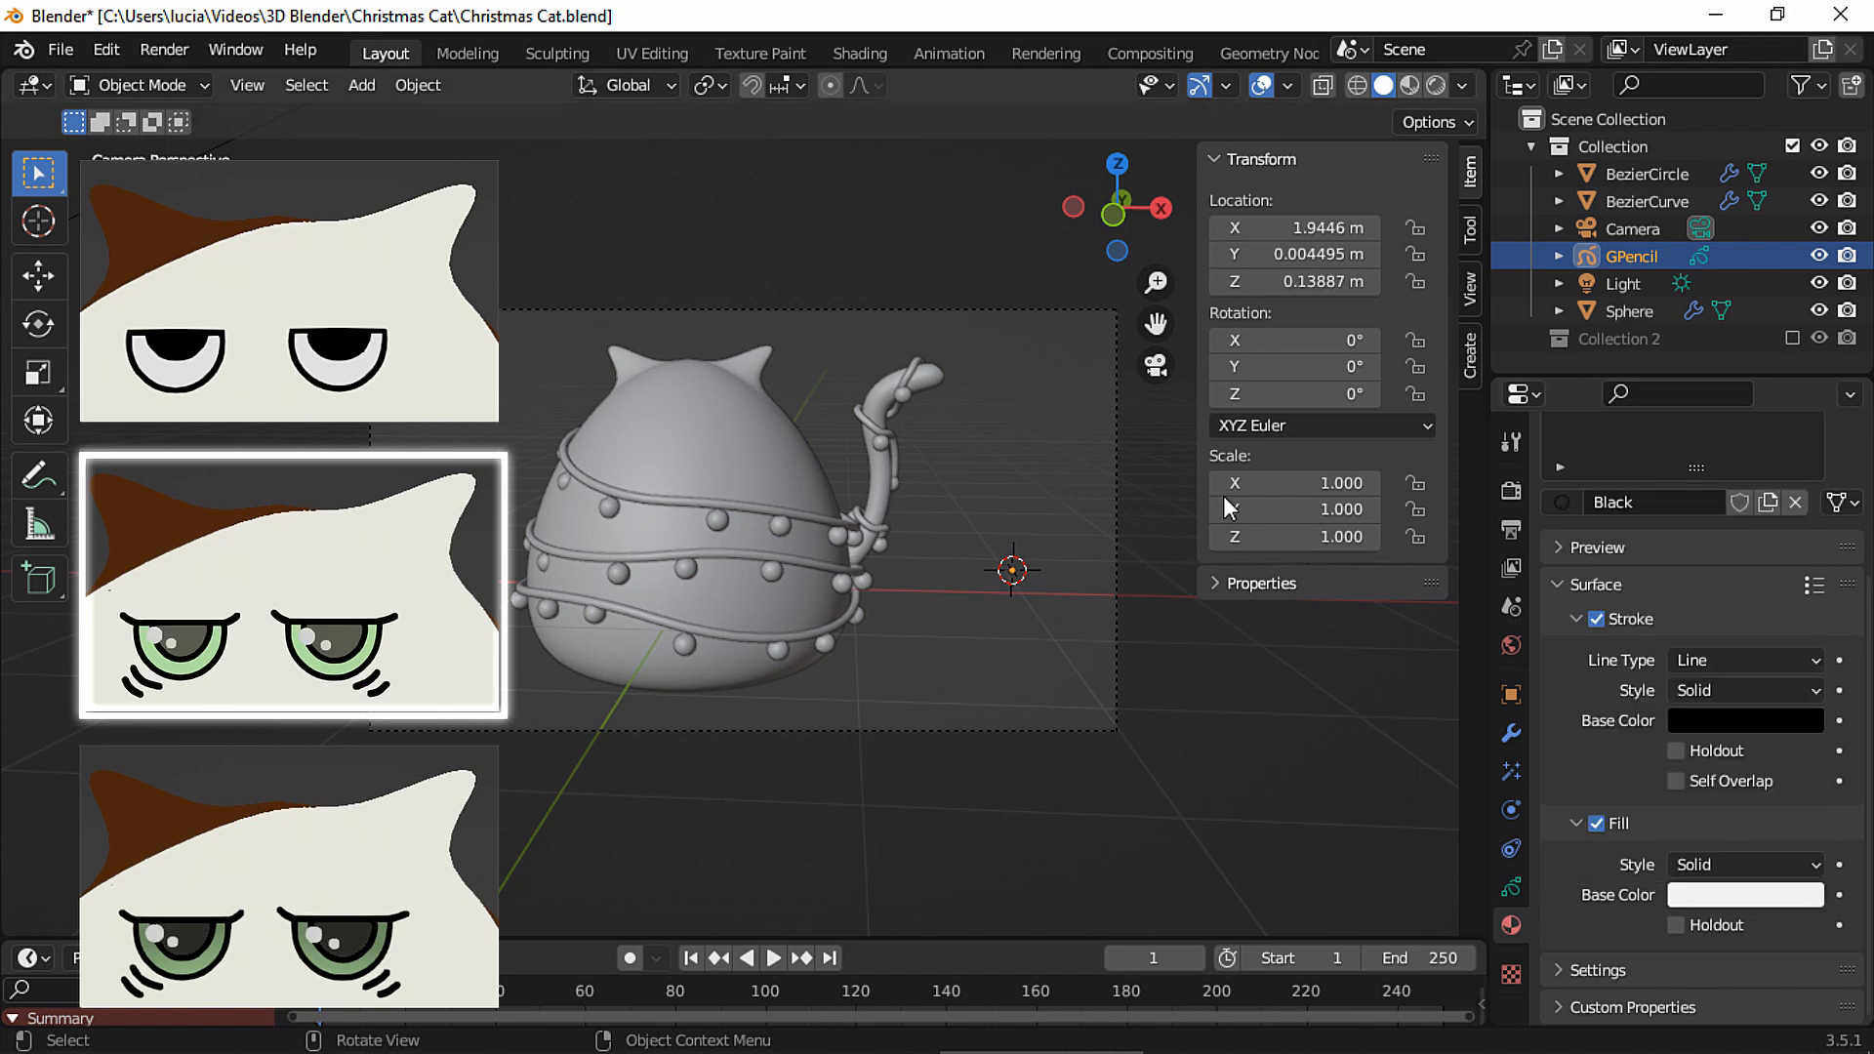
# Put the Grease Pencil object in Draw Mode and set the pencil strength to 1.000.
pyautogui.click(159, 85)
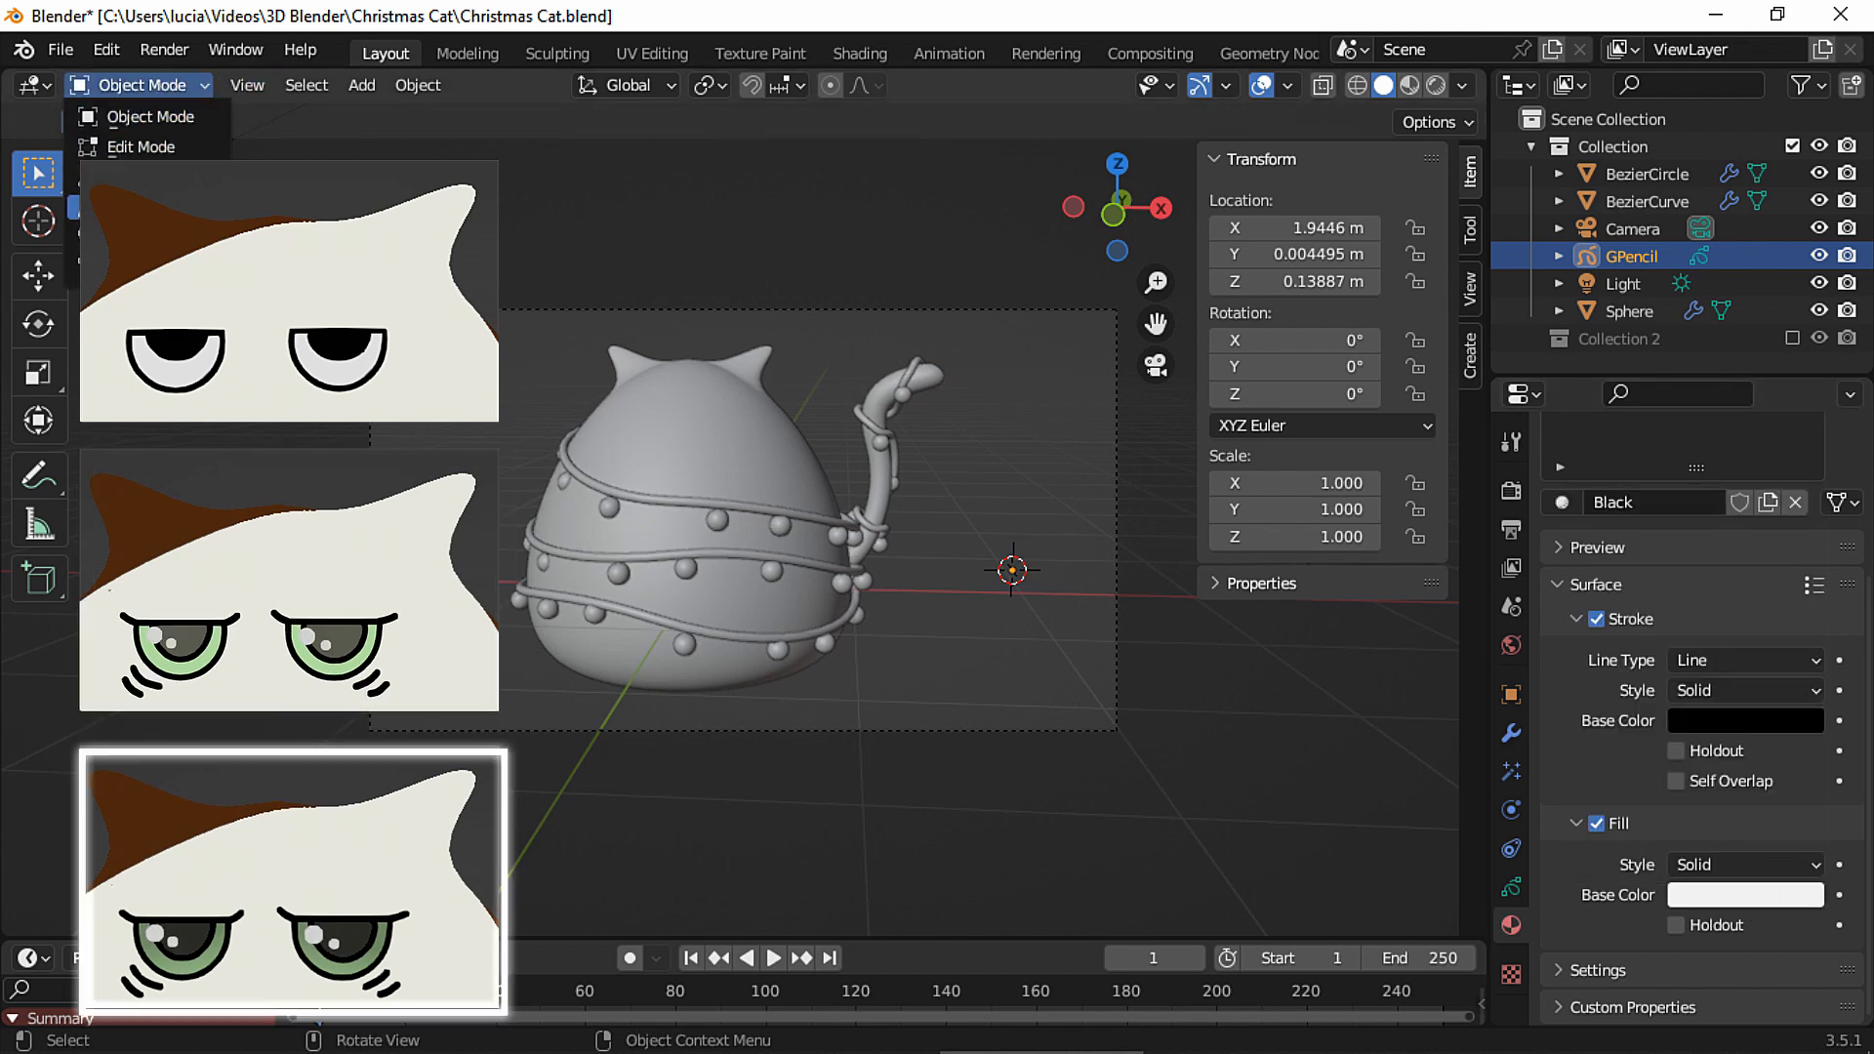
pyautogui.click(141, 207)
pyautogui.scroll(8, 781, 488)
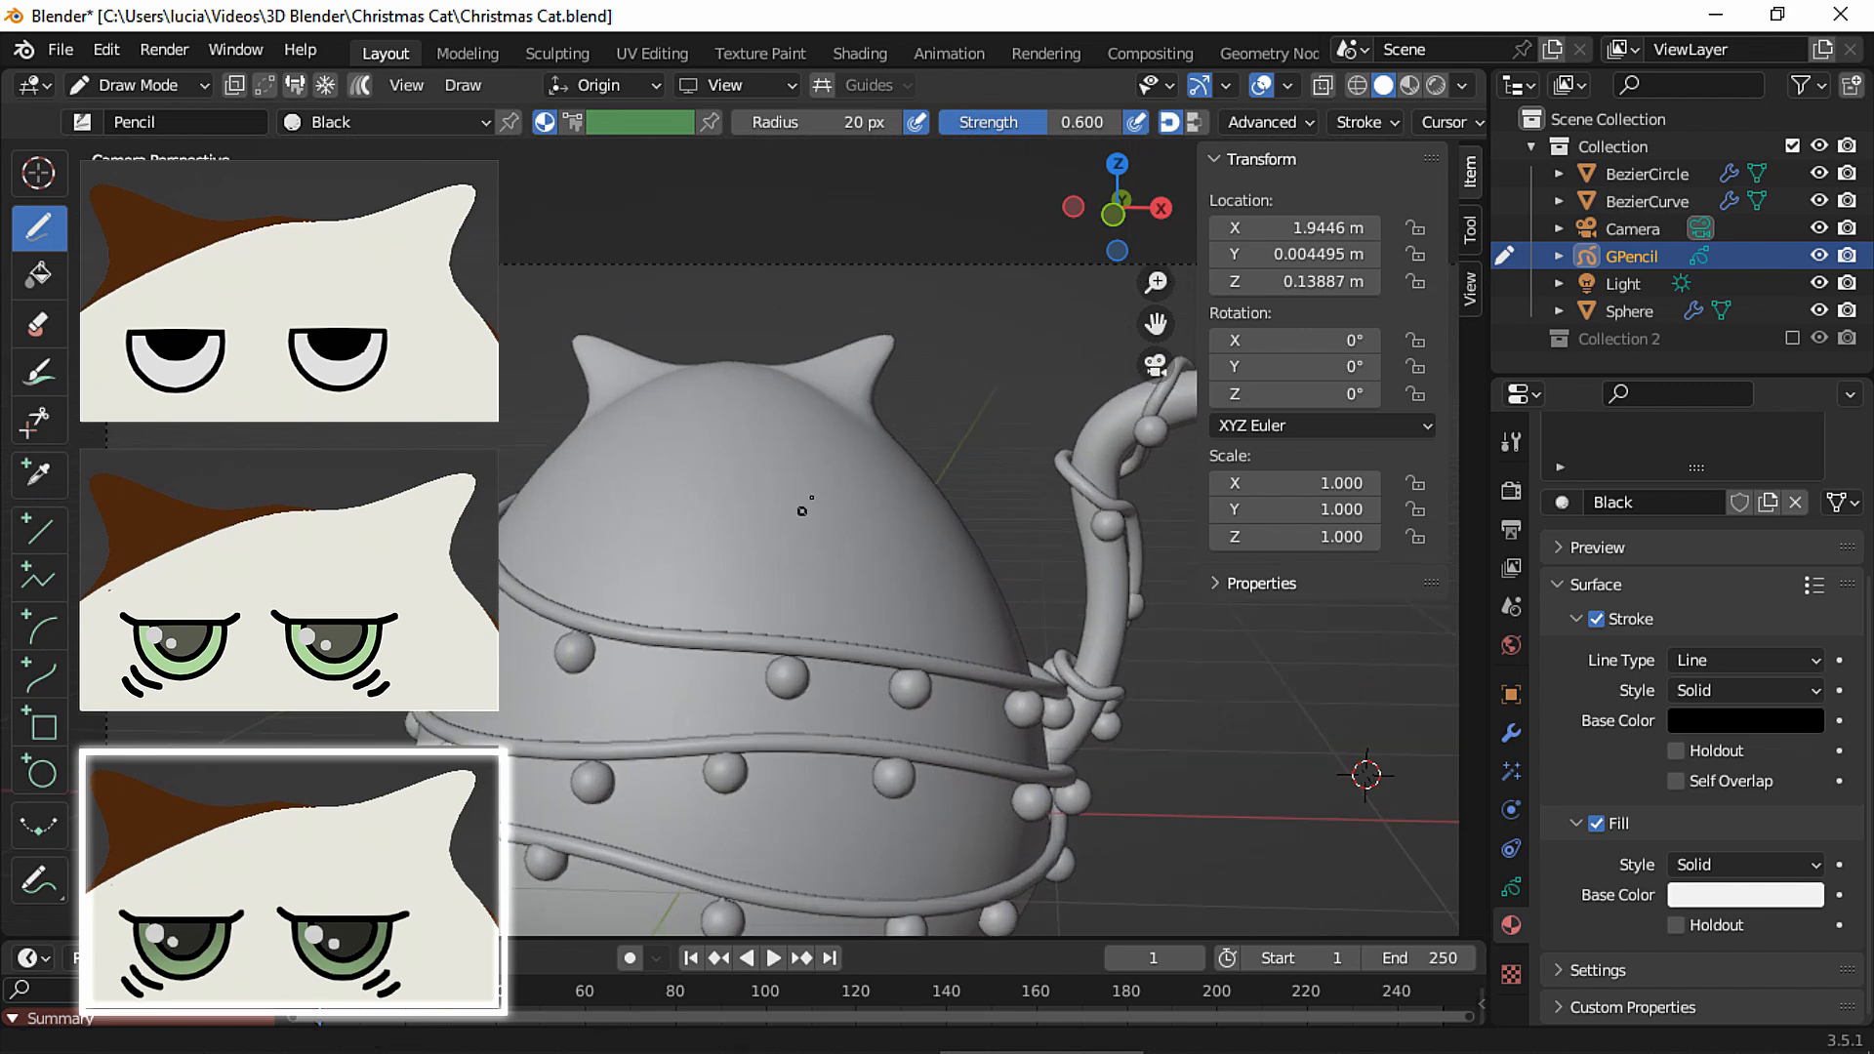
pyautogui.moveTo(1103, 123); pyautogui.dragTo(1132, 123)
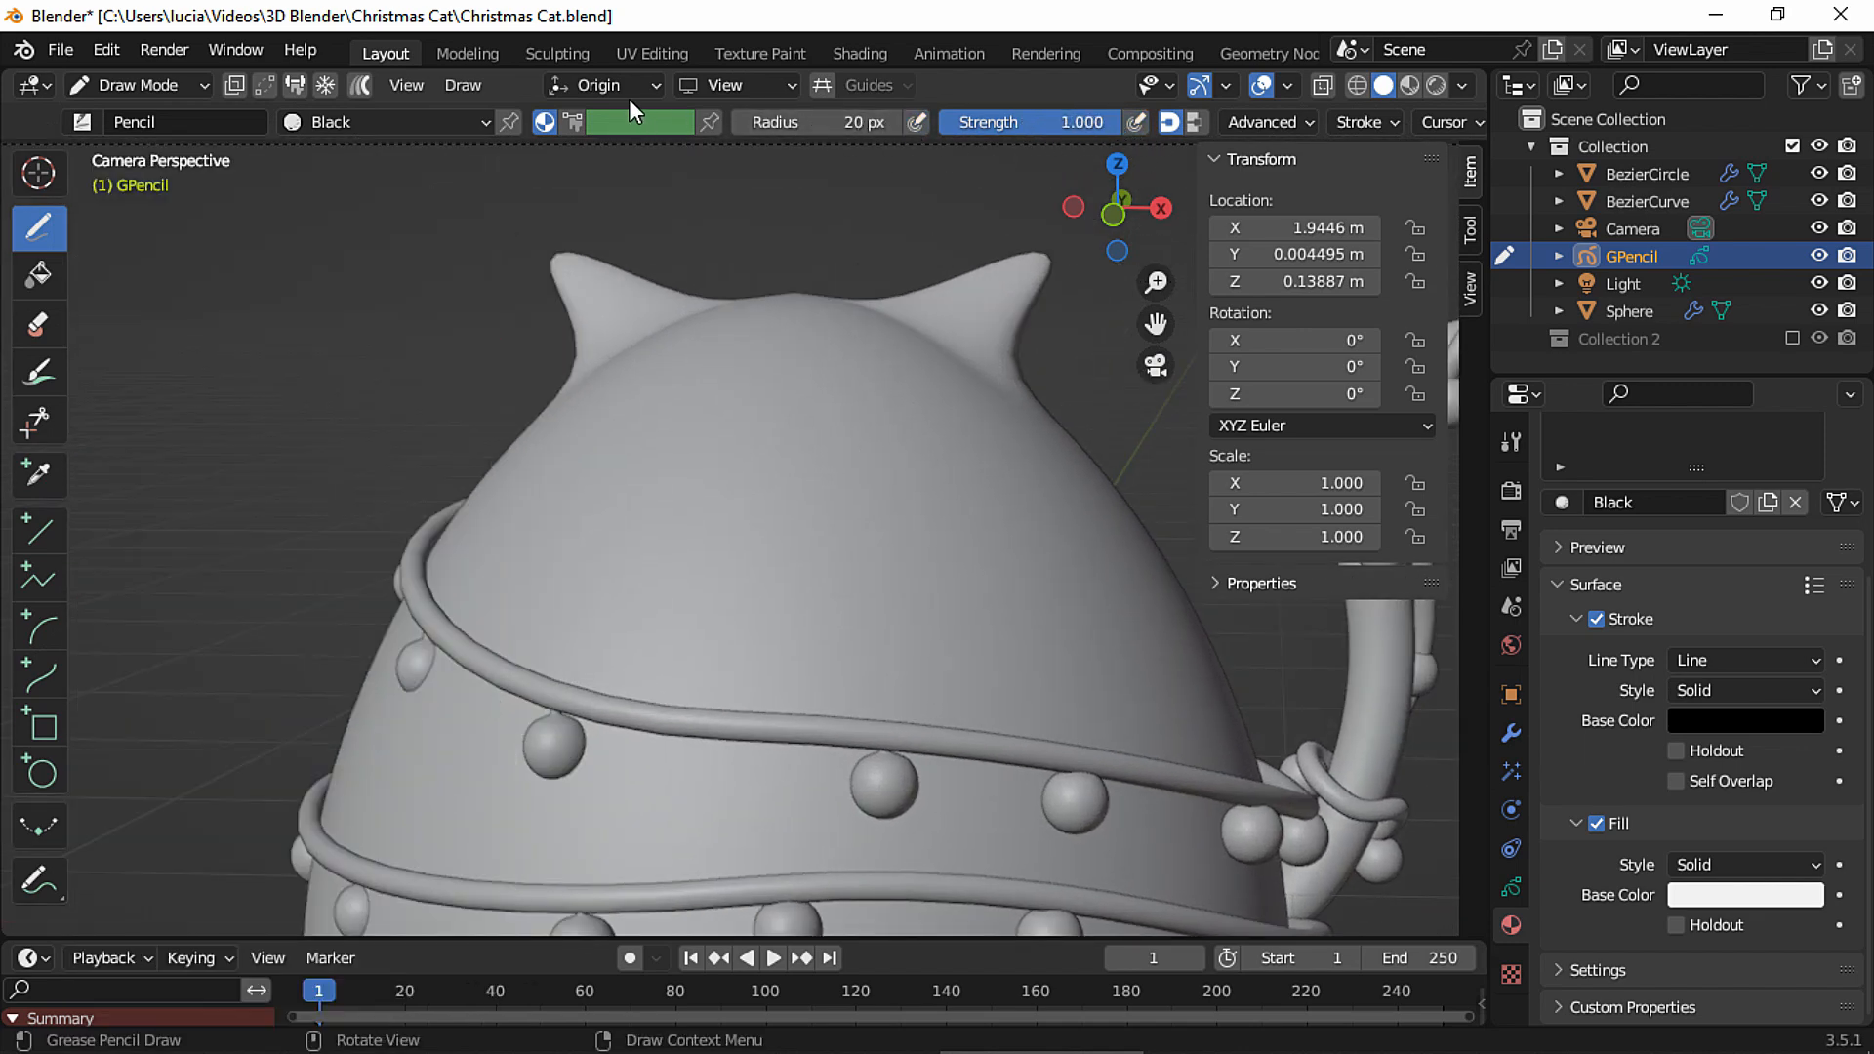
# Draw two side-by-side eye circles on the cat's face with the Circle tool, using Surface stroke placement and a 15 px radius.
pyautogui.click(654, 85)
pyautogui.click(541, 226)
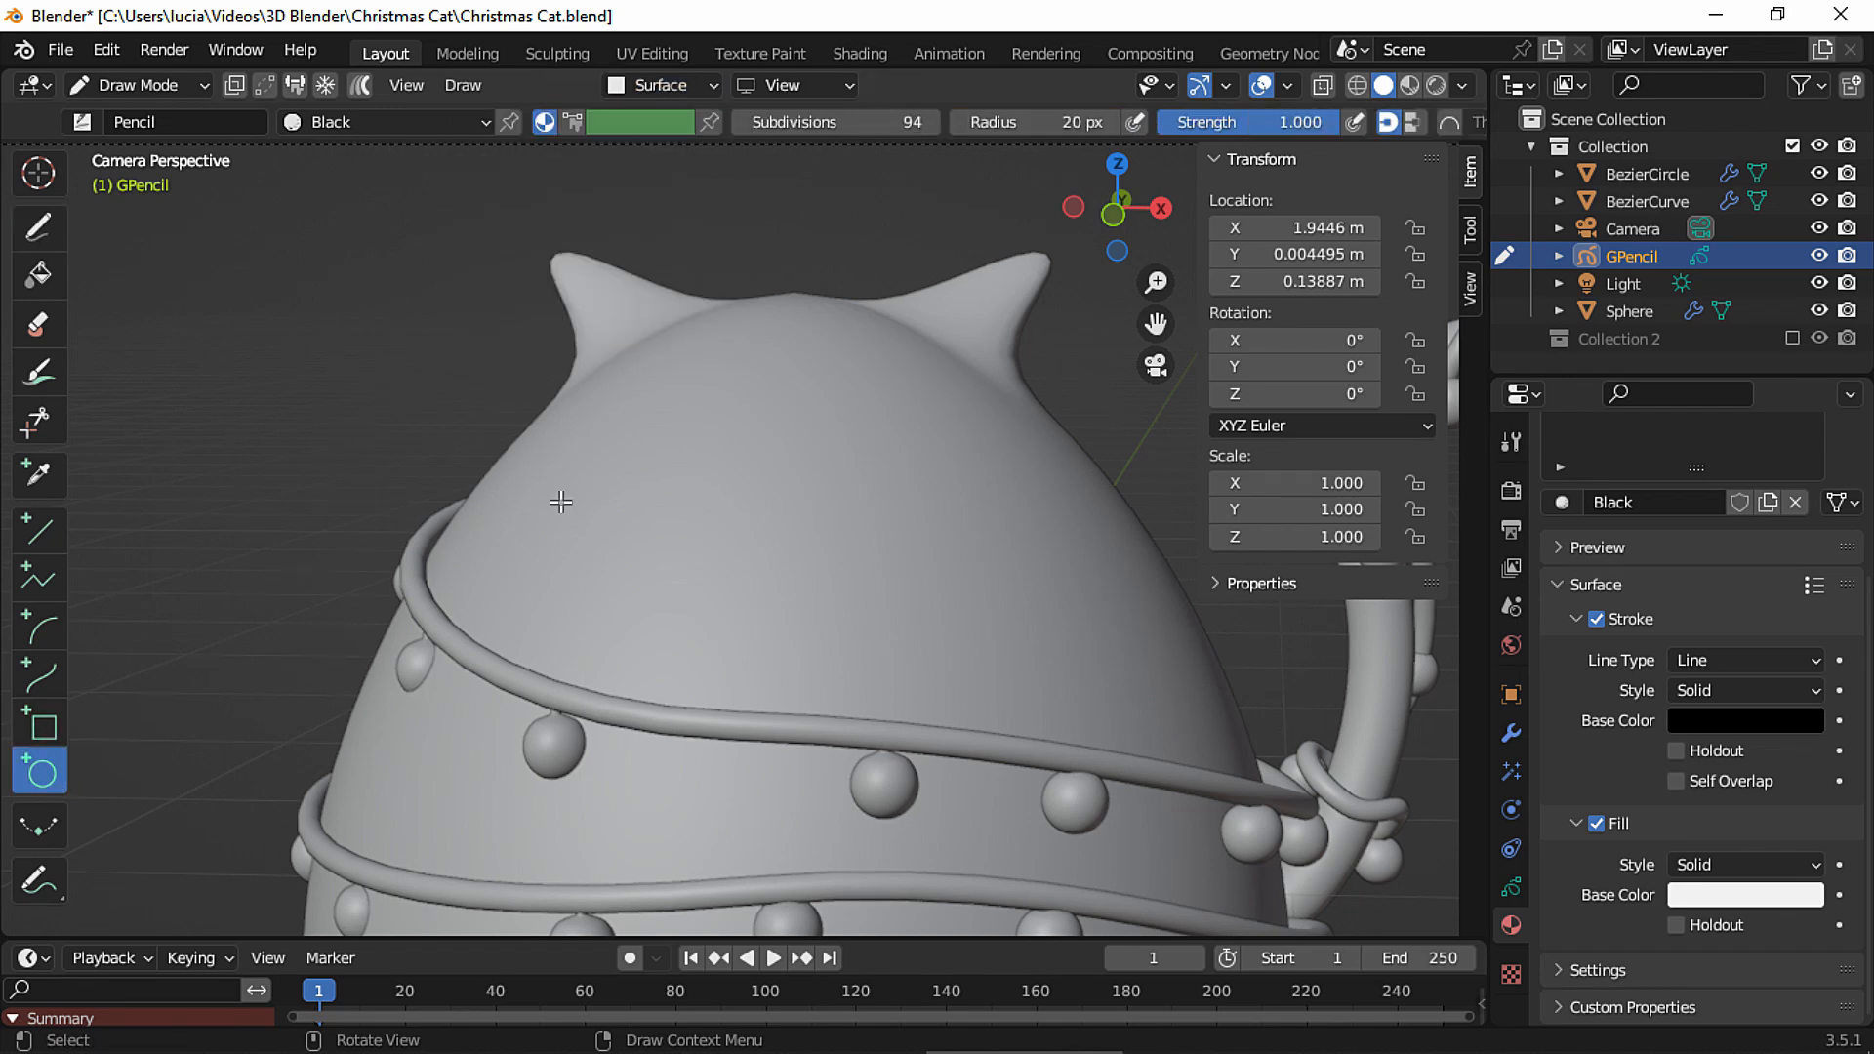
pyautogui.click(1035, 121)
pyautogui.write('15')
pyautogui.press('Return')
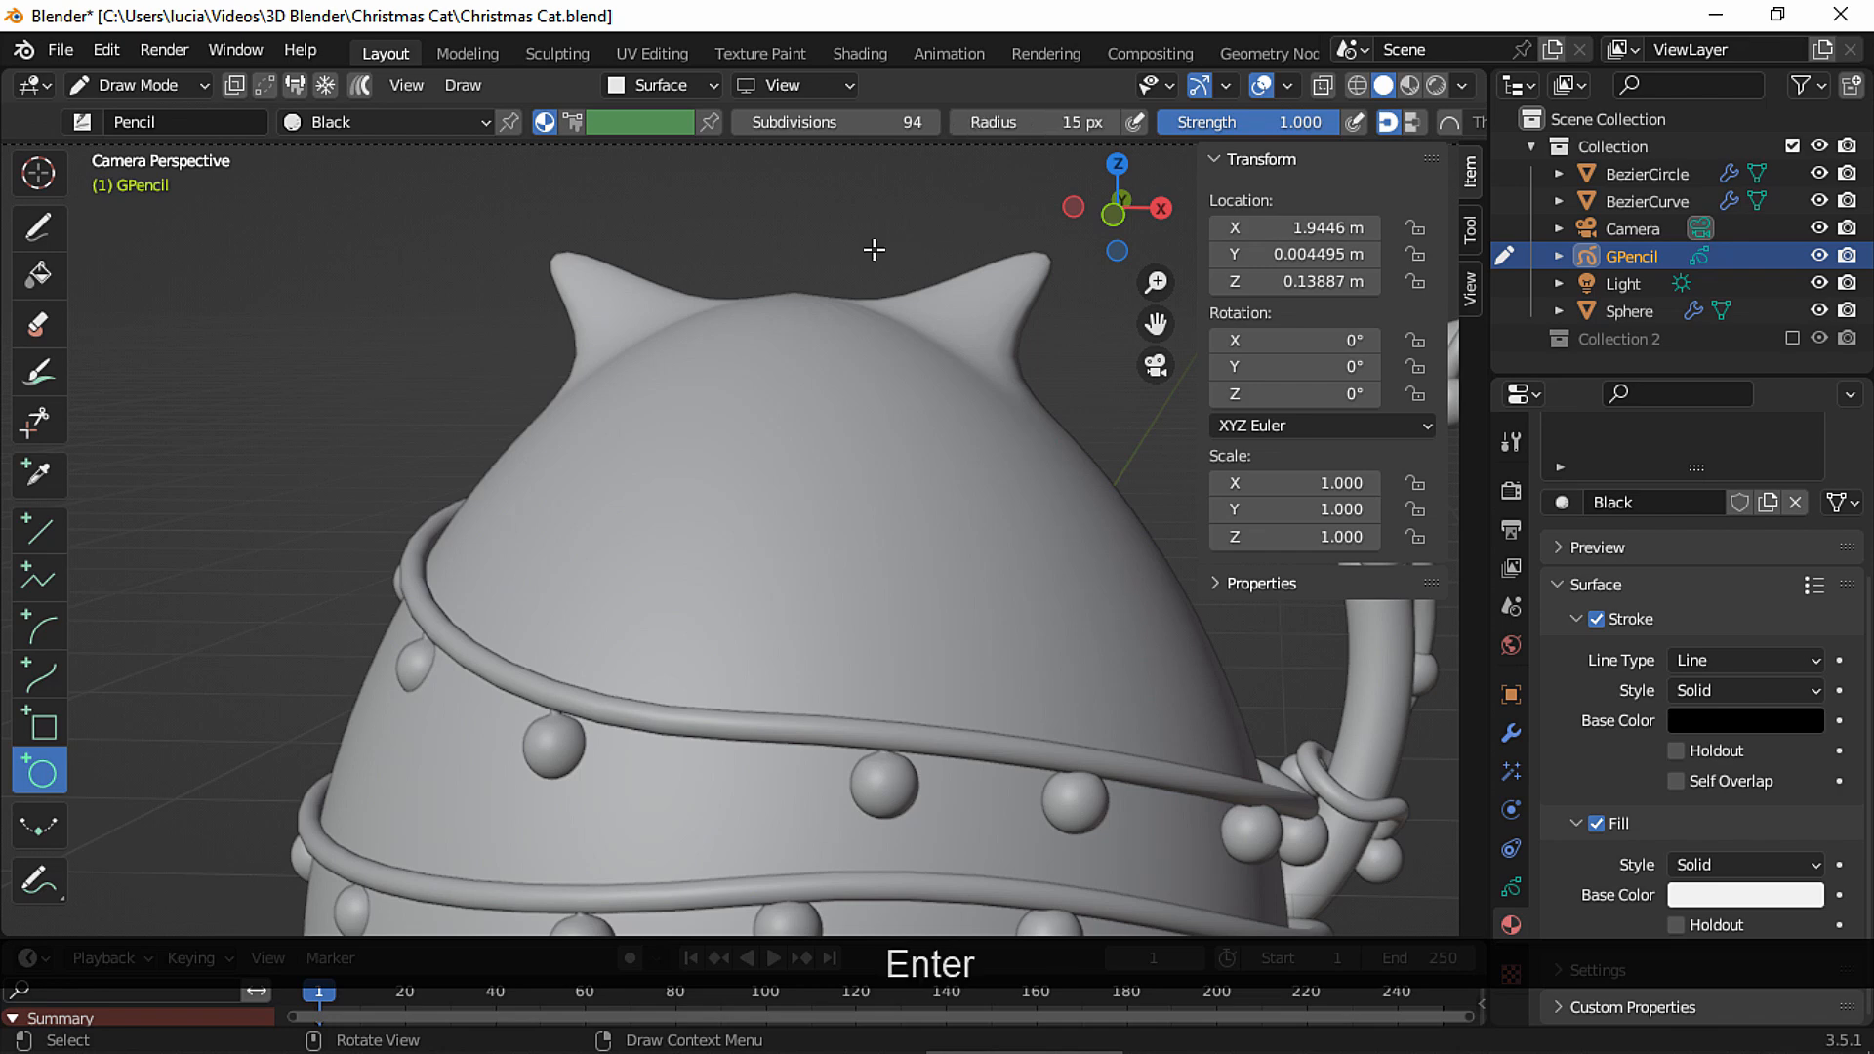
pyautogui.moveTo(601, 398); pyautogui.dragTo(723, 518)
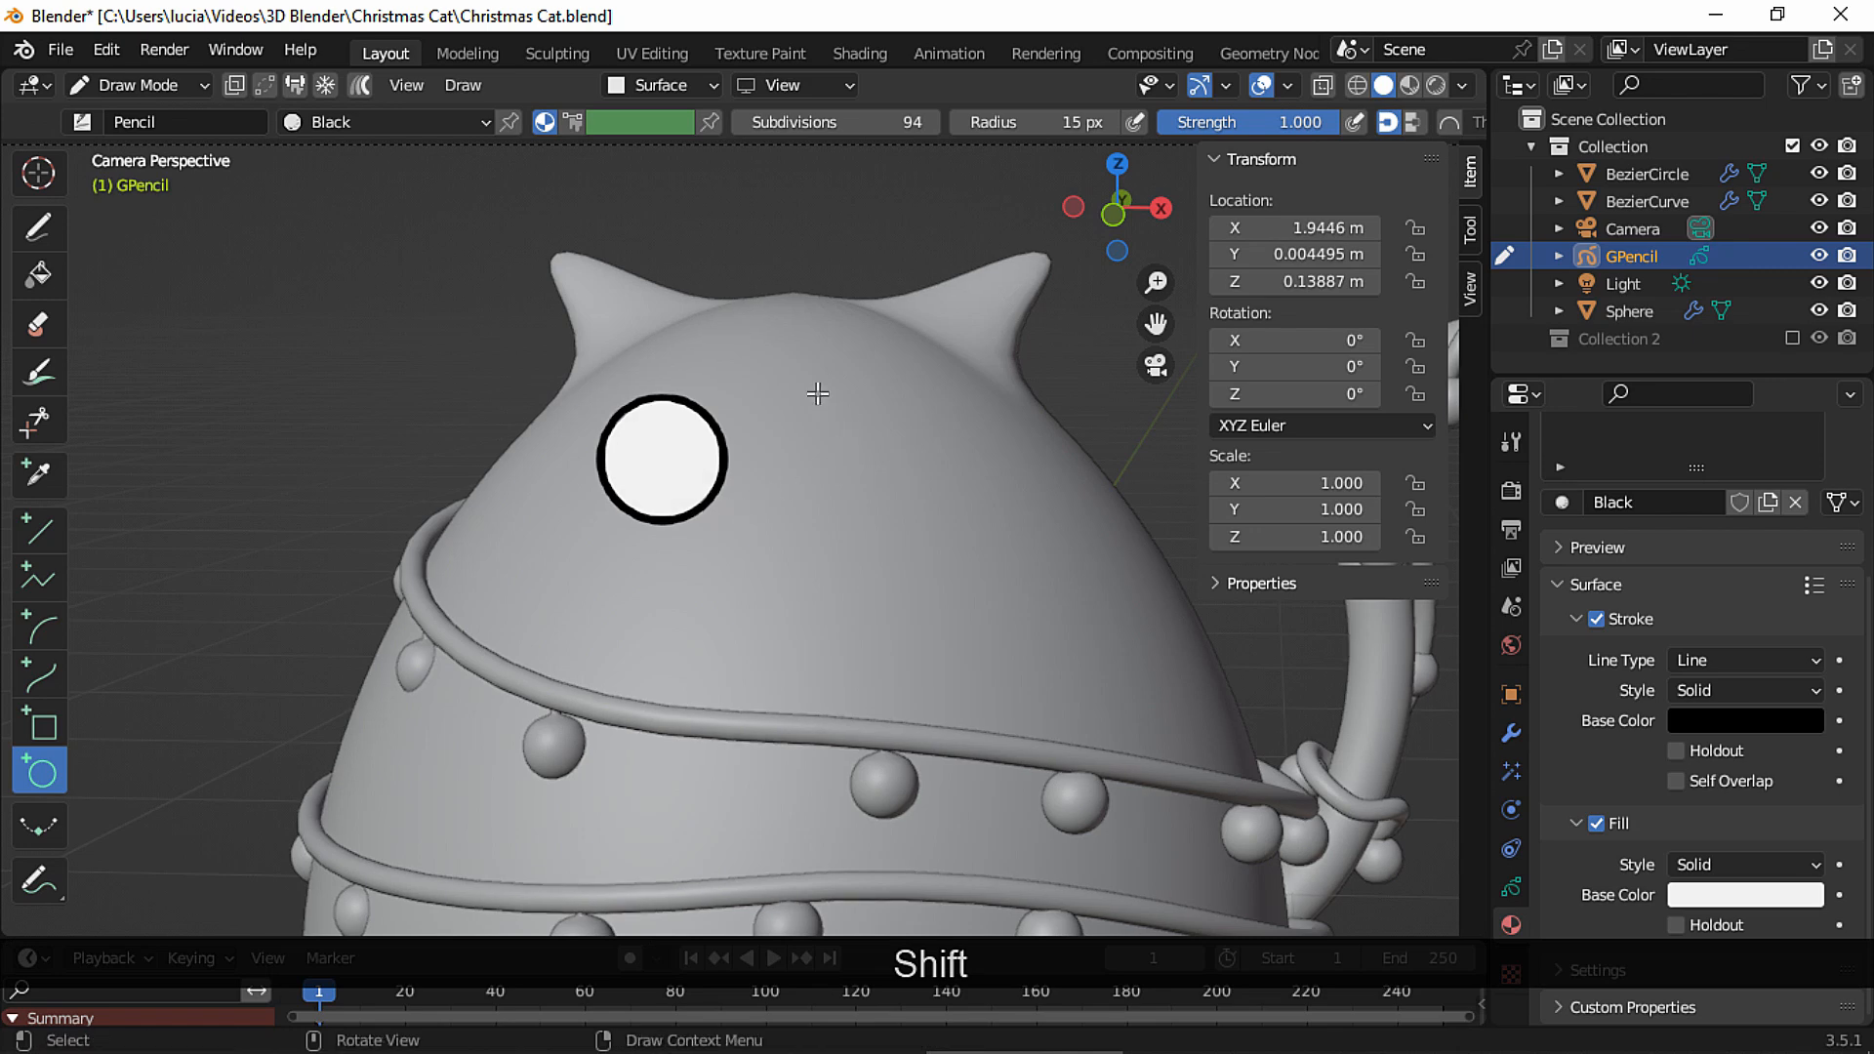
pyautogui.moveTo(813, 384); pyautogui.dragTo(930, 515)
# In Edit Mode, select the right eye circle and lower it along Z by about 0.01 m to level with the left one.
pyautogui.keyDown('ctrl'); pyautogui.moveTo(929, 515); pyautogui.dragTo(884, 449, button='middle'); pyautogui.keyUp('ctrl')
pyautogui.click(168, 91)
pyautogui.click(154, 152)
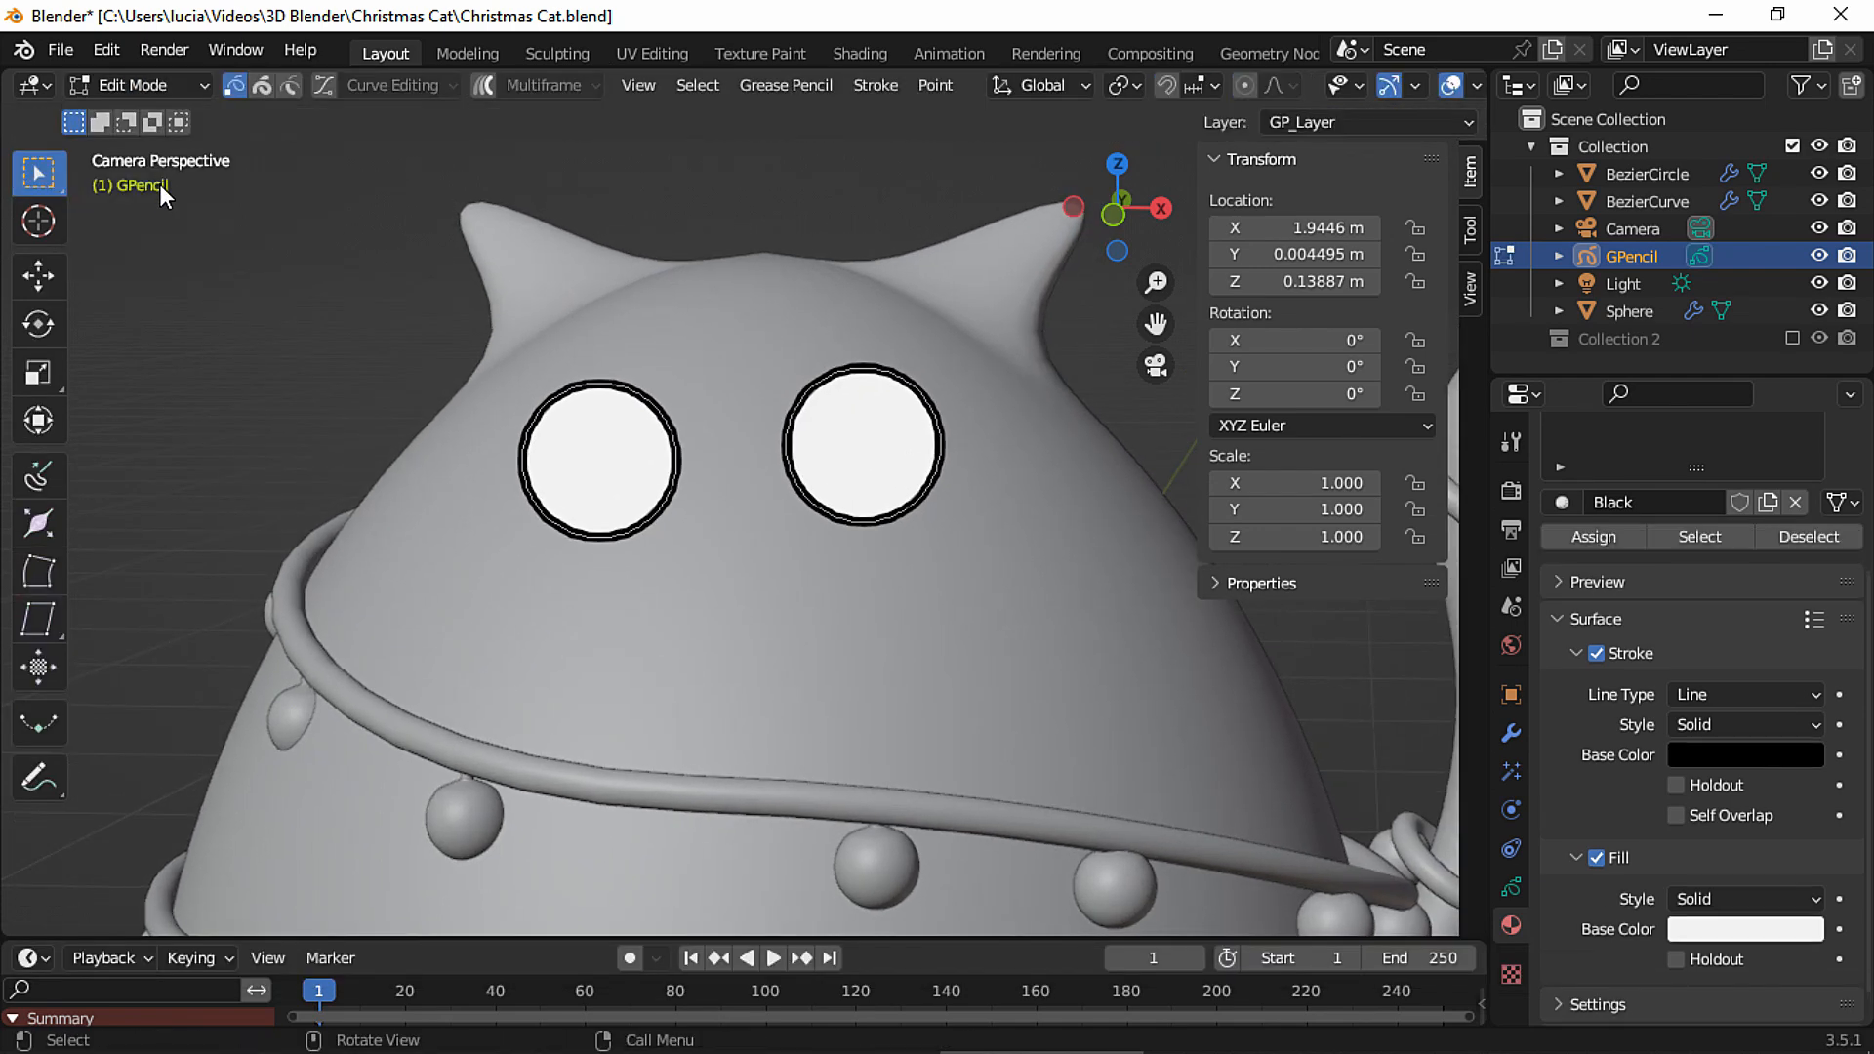
pyautogui.moveTo(751, 311); pyautogui.dragTo(891, 525)
pyautogui.moveTo(1010, 594); pyautogui.dragTo(1011, 585)
pyautogui.press('g')
pyautogui.press('z')
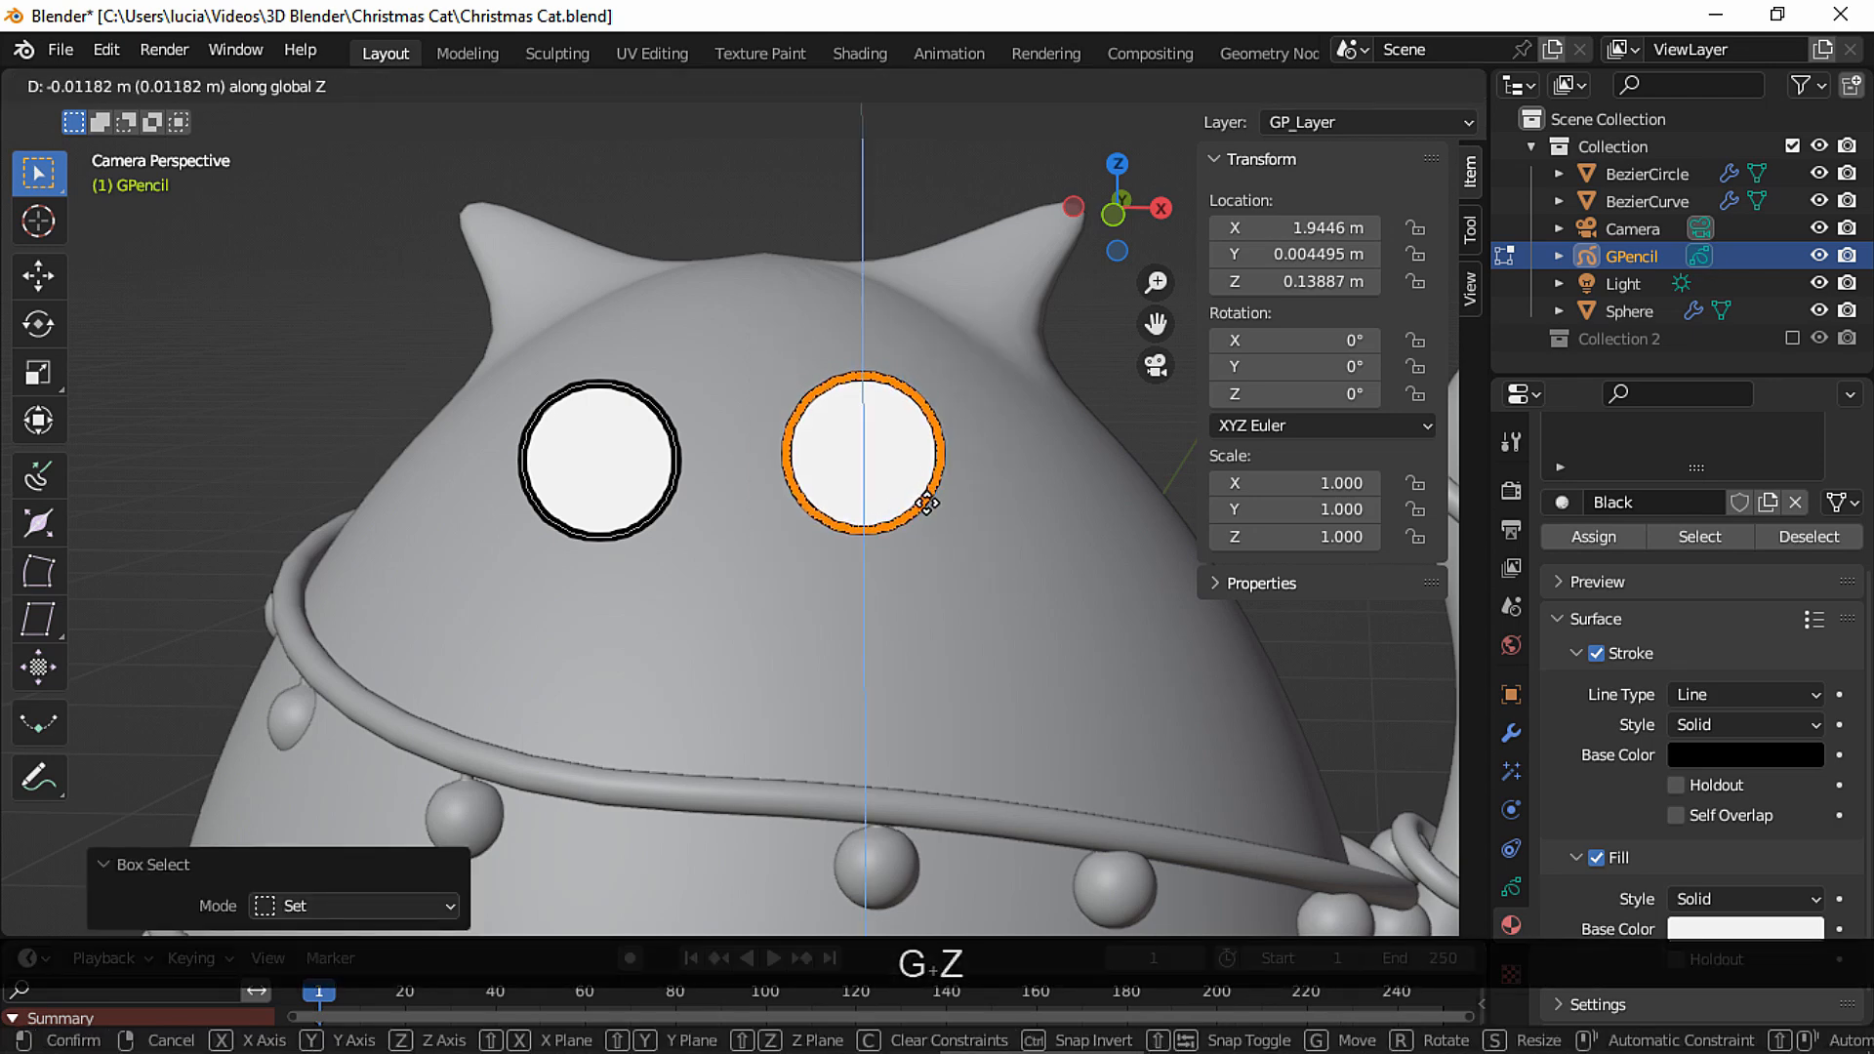
pyautogui.click(924, 501)
# Delete the points forming the upper arcs of both eye circles.
pyautogui.moveTo(438, 302)
pyautogui.mouseDown()
pyautogui.moveTo(884, 452)
pyautogui.moveTo(1016, 441)
pyautogui.mouseUp()
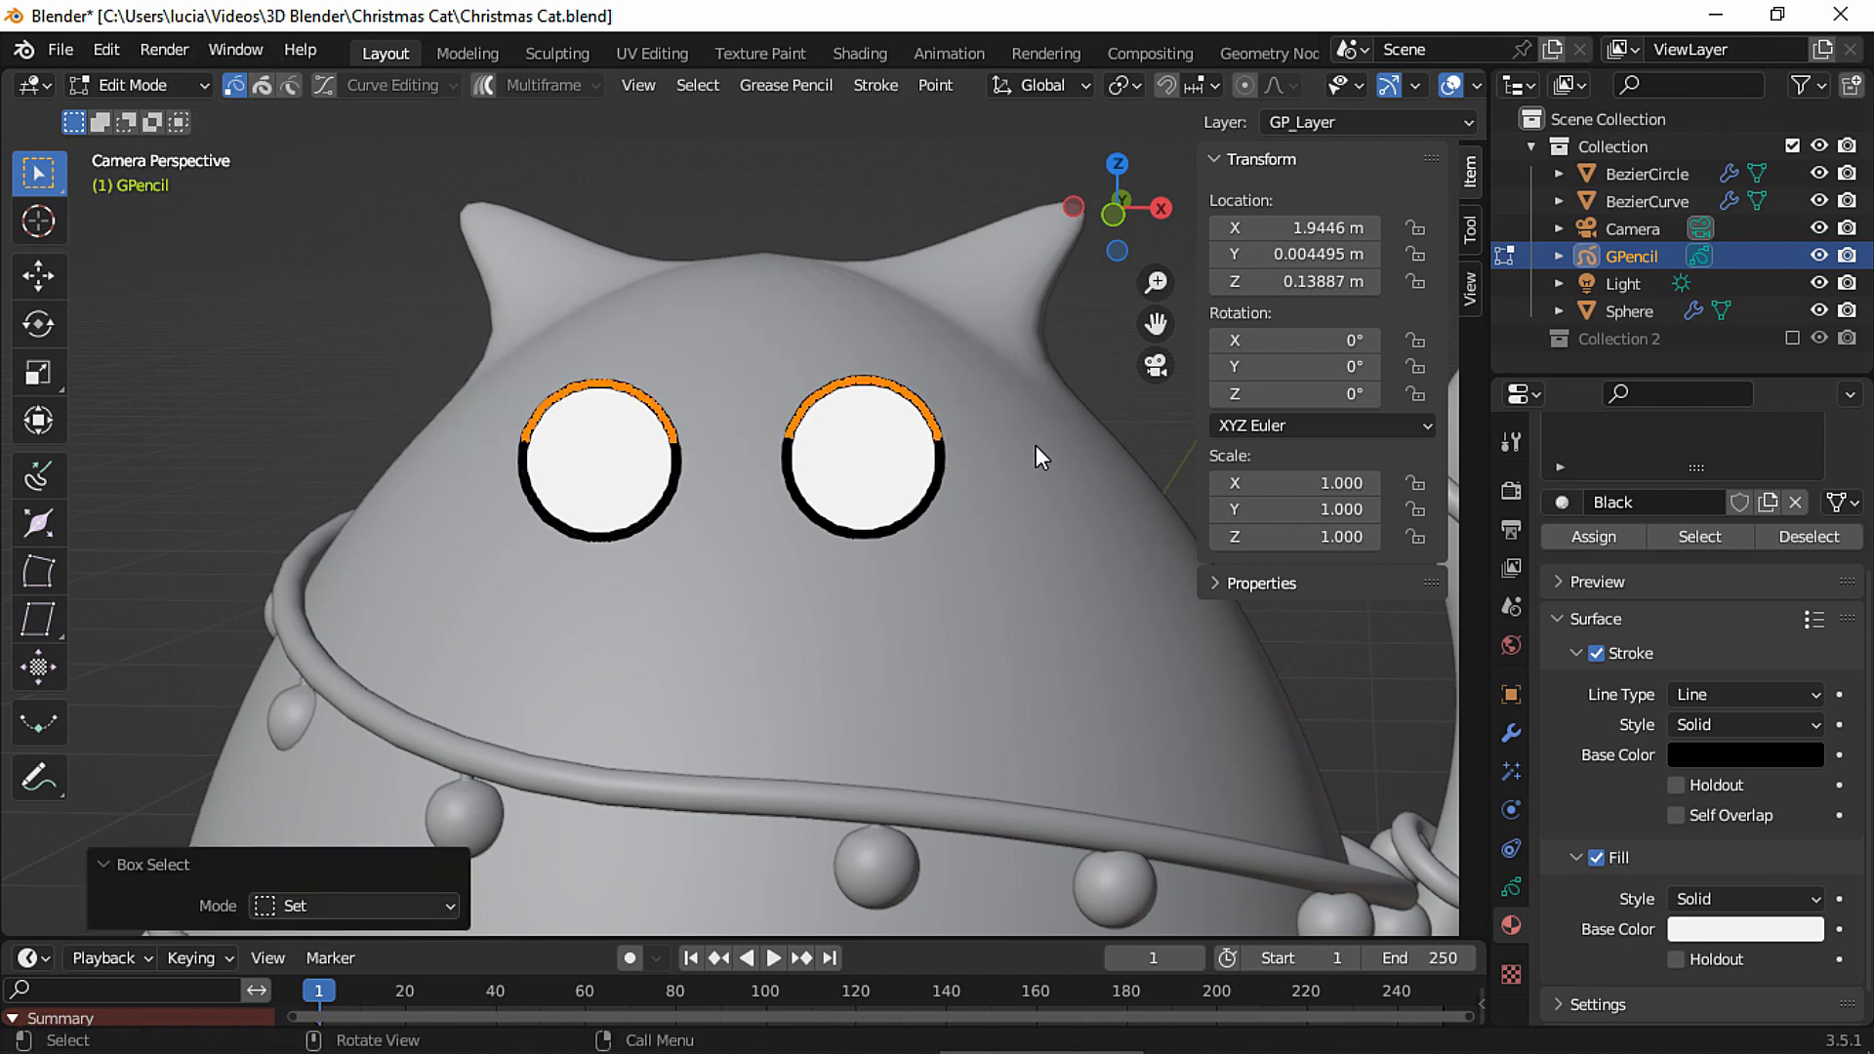
pyautogui.scroll(2, 800, 415)
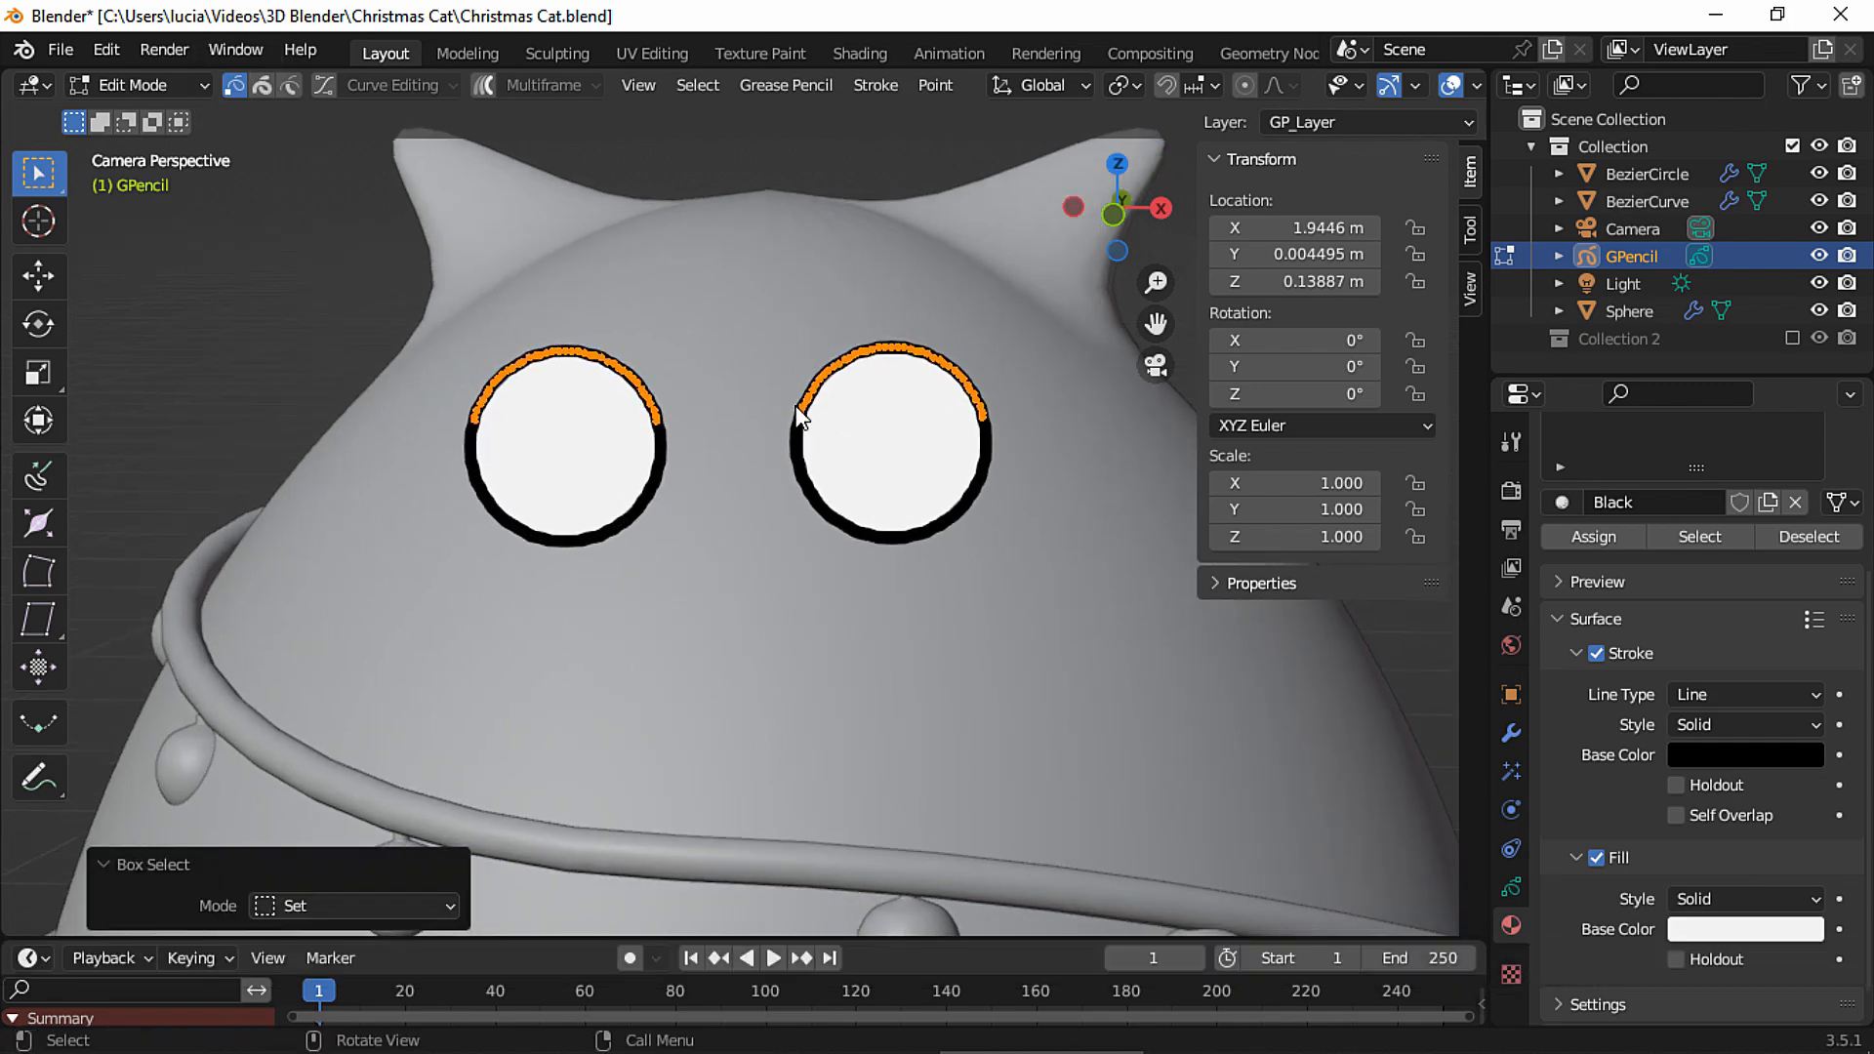
pyautogui.press('Delete')
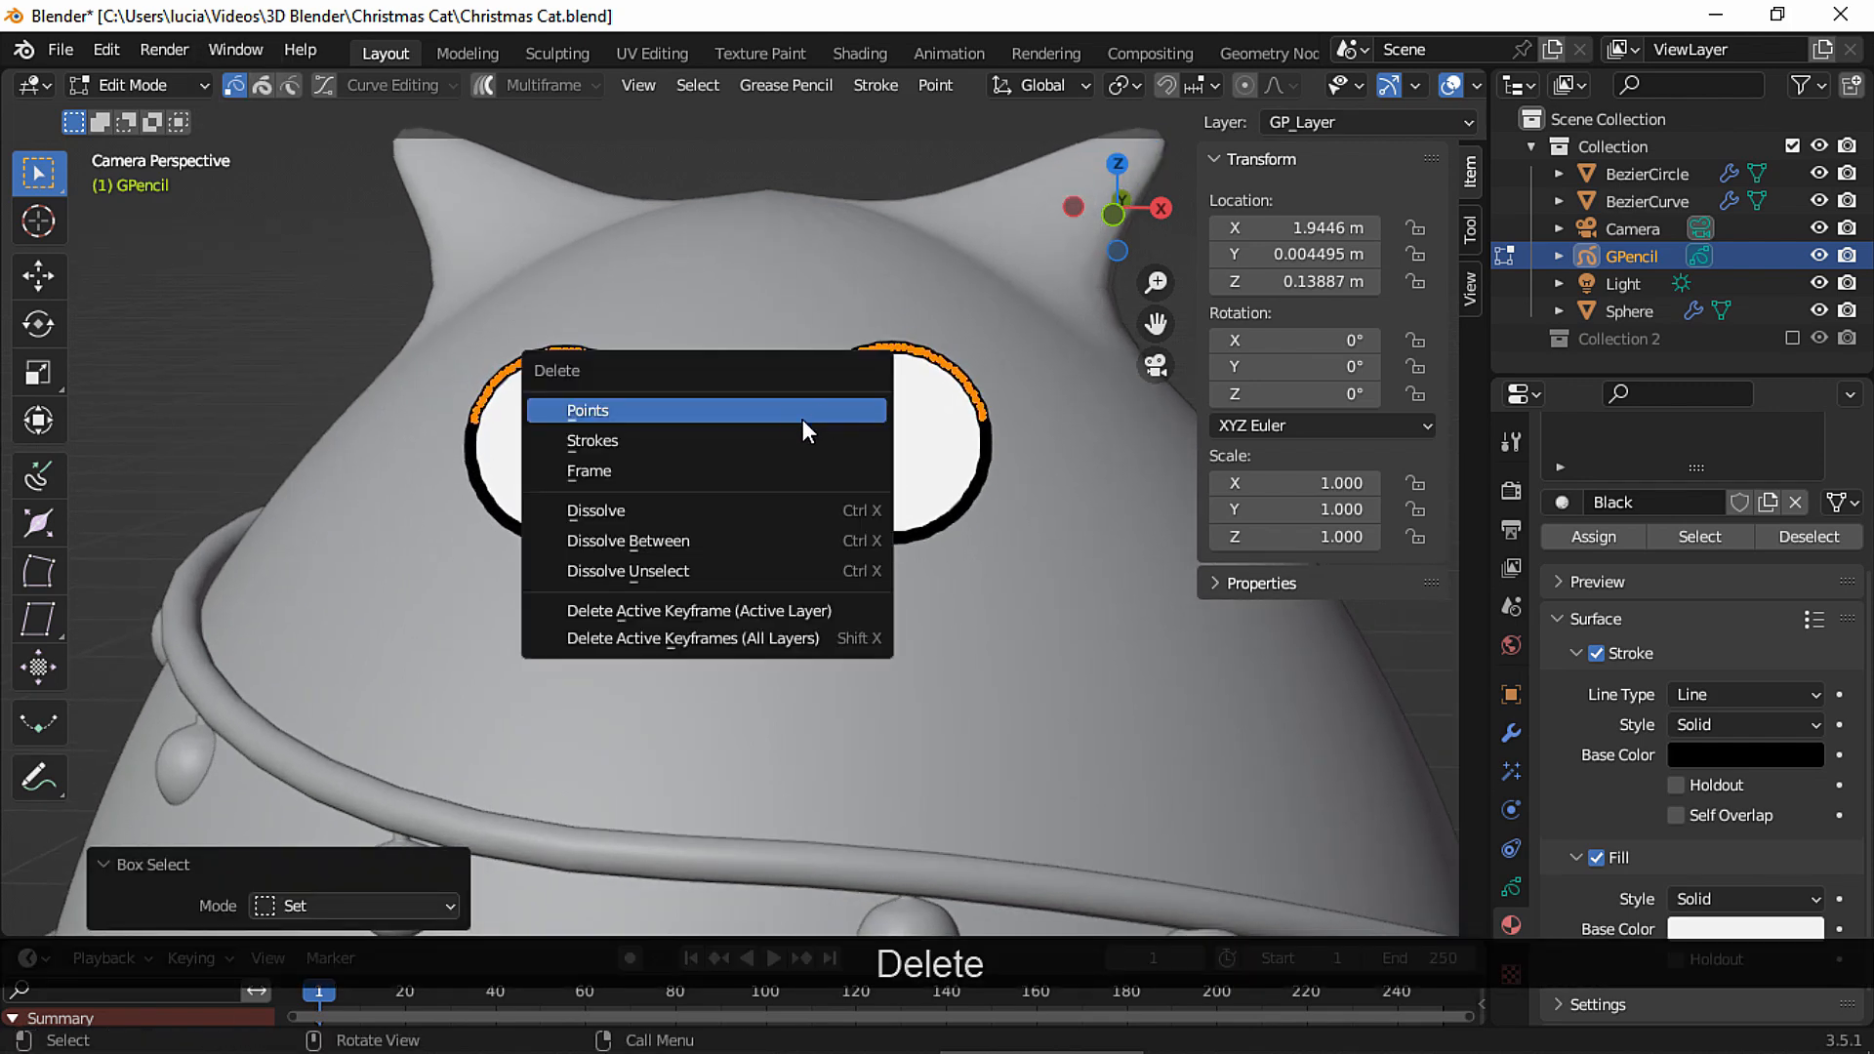
pyautogui.click(811, 414)
# Close the open tops of both eyes in Draw Mode with straight horizontal strokes from the Line tool.
pyautogui.click(169, 82)
pyautogui.click(137, 206)
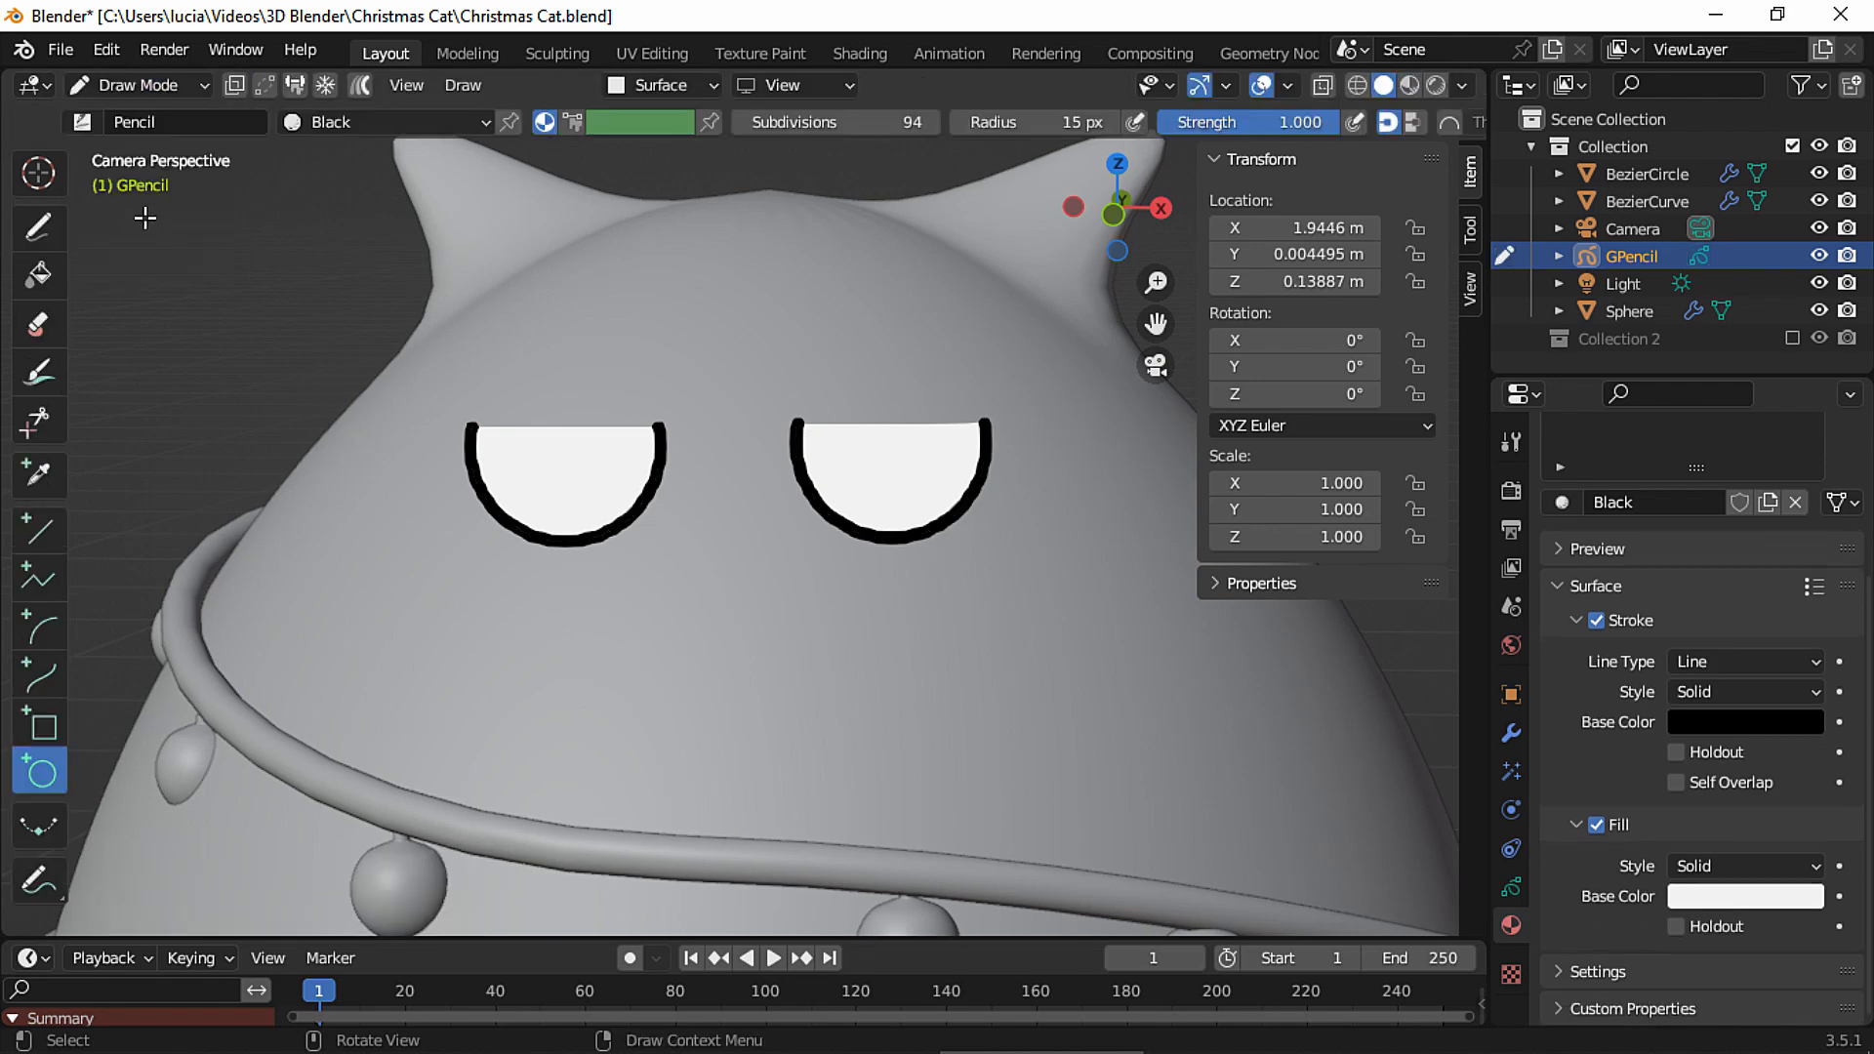
pyautogui.click(41, 547)
pyautogui.moveTo(472, 424); pyautogui.dragTo(664, 426)
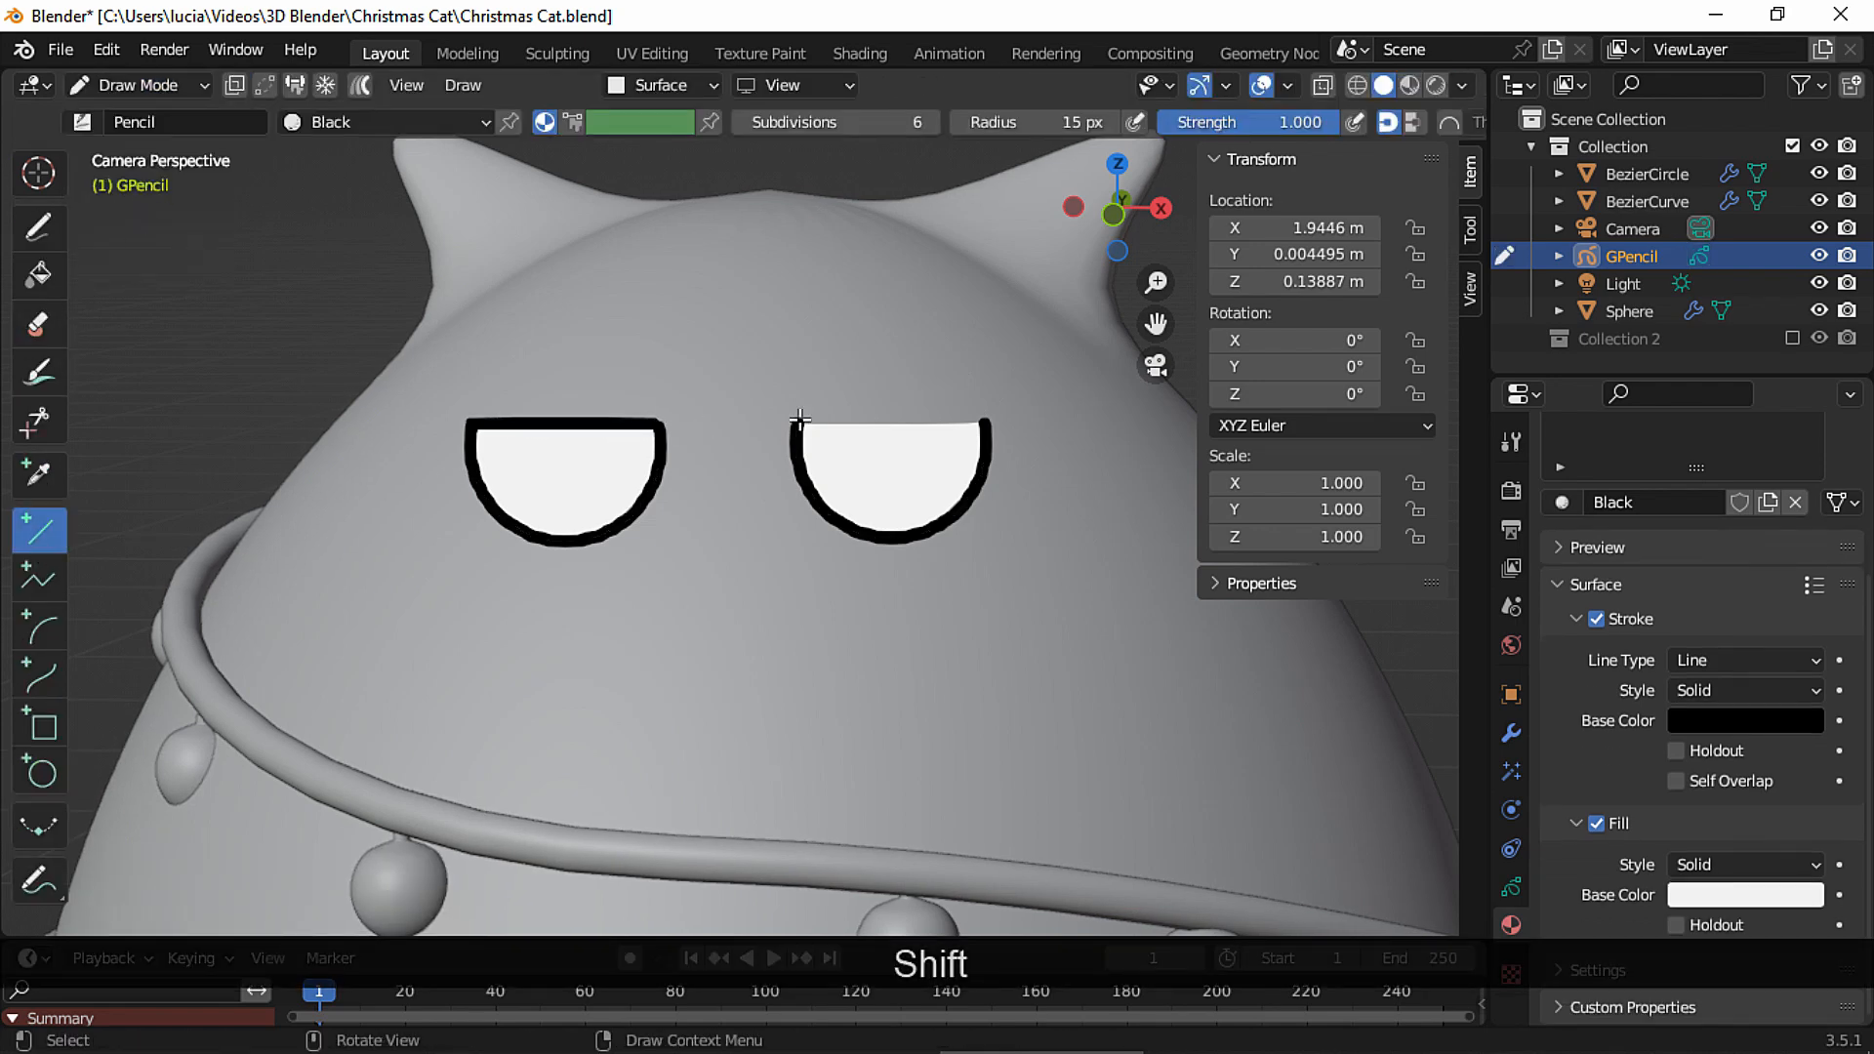
pyautogui.keyDown('shift'); pyautogui.moveTo(801, 418); pyautogui.dragTo(984, 425); pyautogui.keyUp('shift')
# Smooth the outline strokes of both eyes in Sculpt Mode with the Smooth brush.
pyautogui.click(142, 85)
pyautogui.click(156, 172)
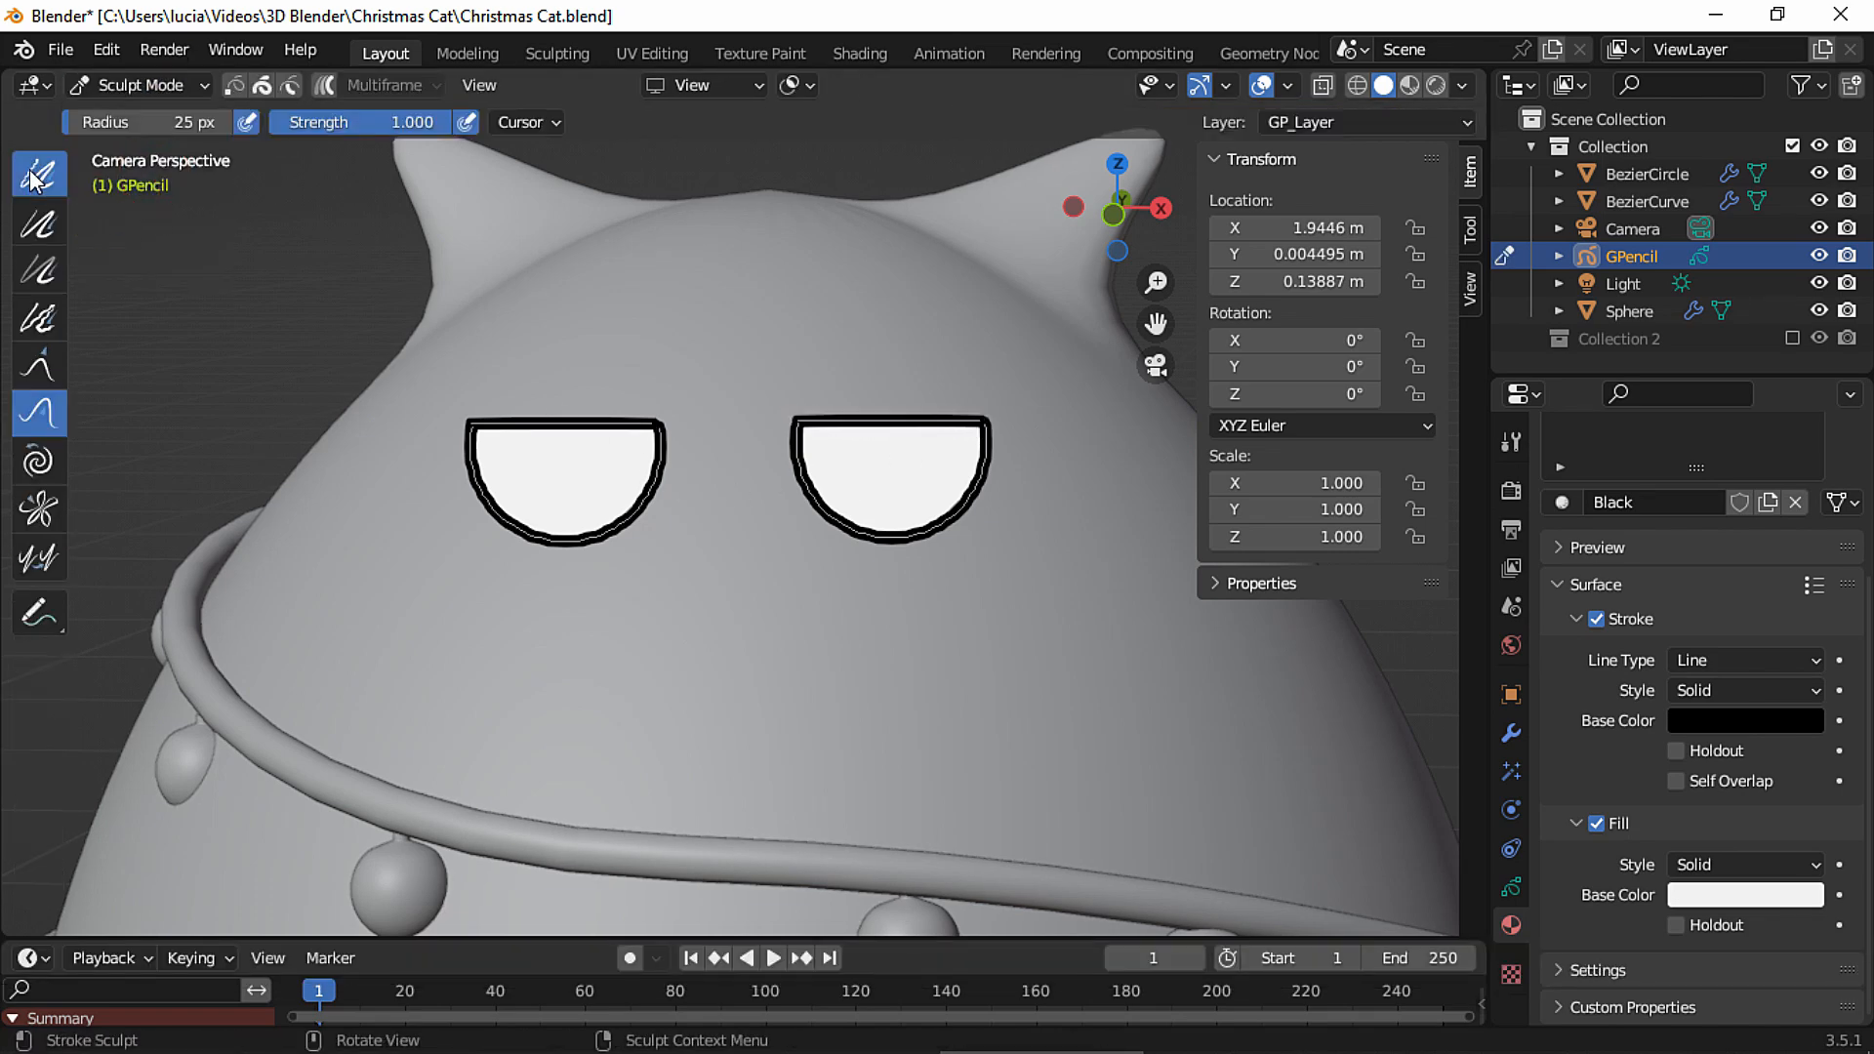
pyautogui.moveTo(470, 444); pyautogui.dragTo(518, 524)
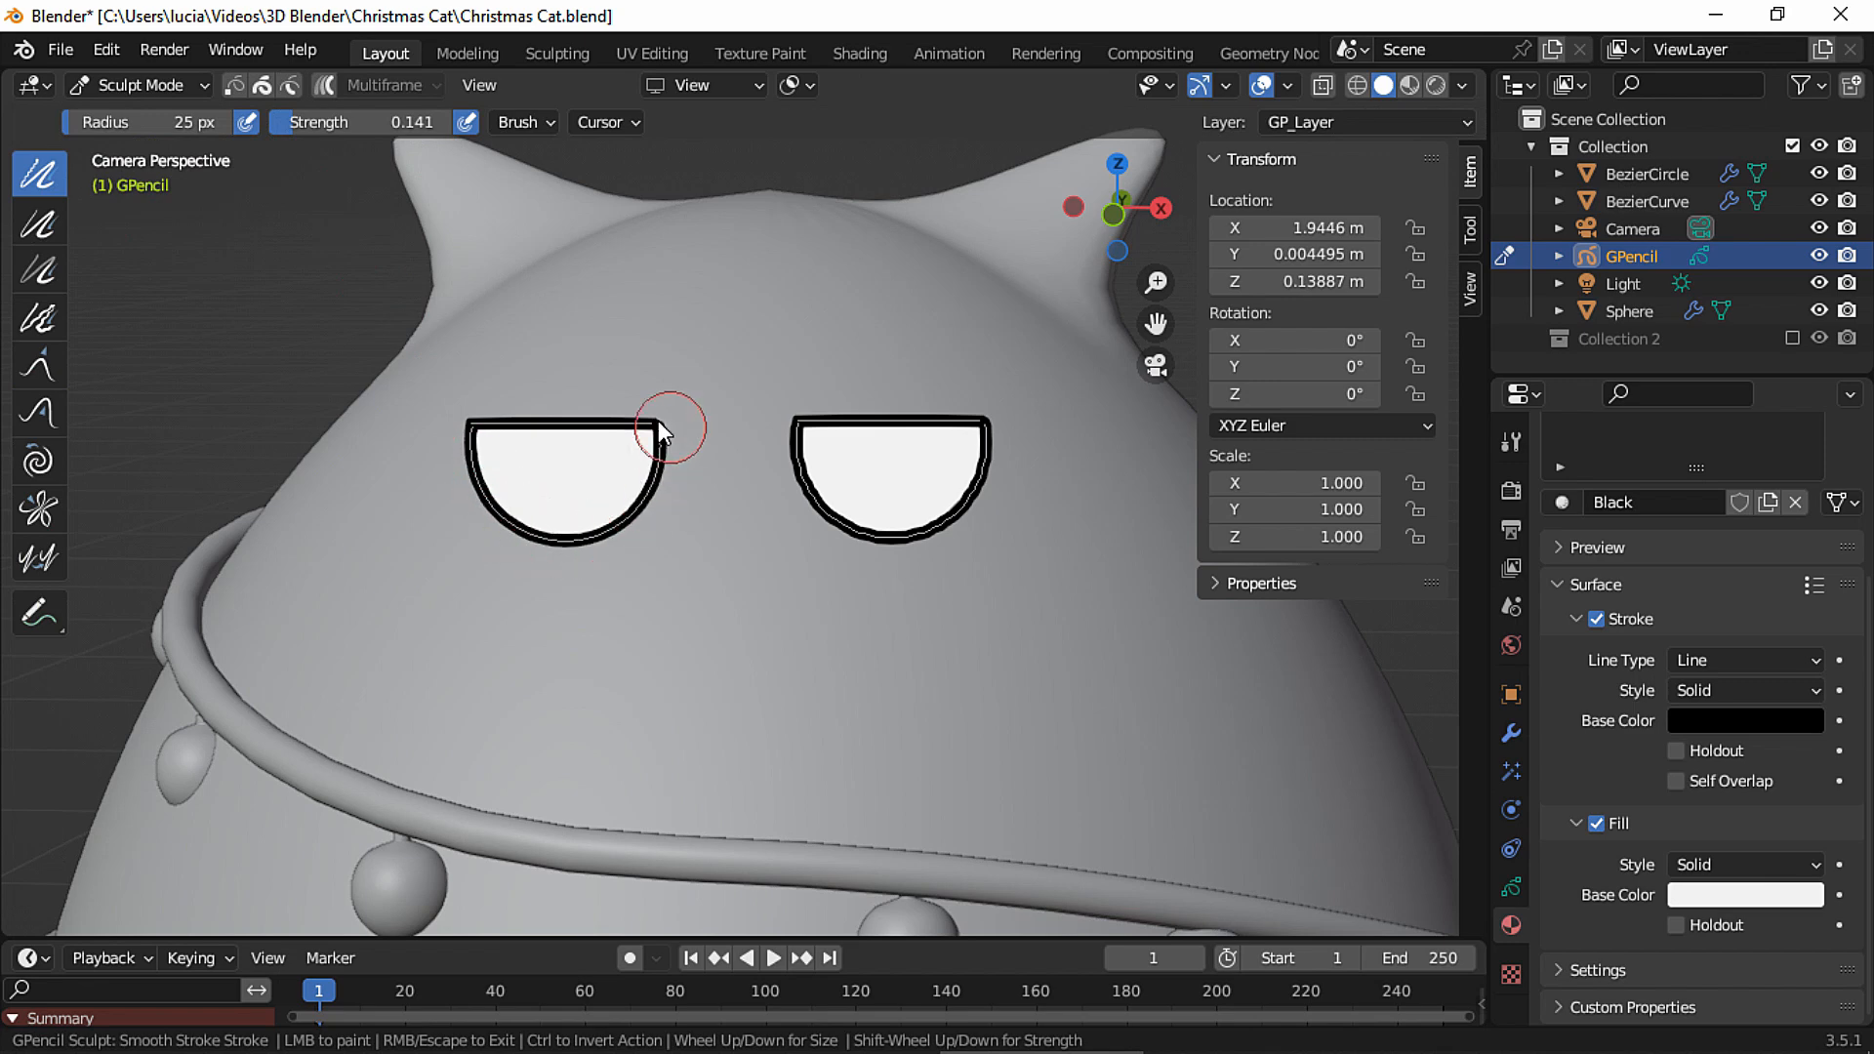
pyautogui.moveTo(799, 429); pyautogui.dragTo(926, 532)
pyautogui.moveTo(894, 428)
pyautogui.mouseDown()
pyautogui.moveTo(947, 510)
pyautogui.moveTo(635, 509)
pyautogui.moveTo(586, 479)
pyautogui.mouseUp()
# In Edit Mode, move the right end point of the left eye's top line along X to meet the outline's corner.
pyautogui.click(142, 86)
pyautogui.click(141, 147)
pyautogui.scroll(2, 546, 328)
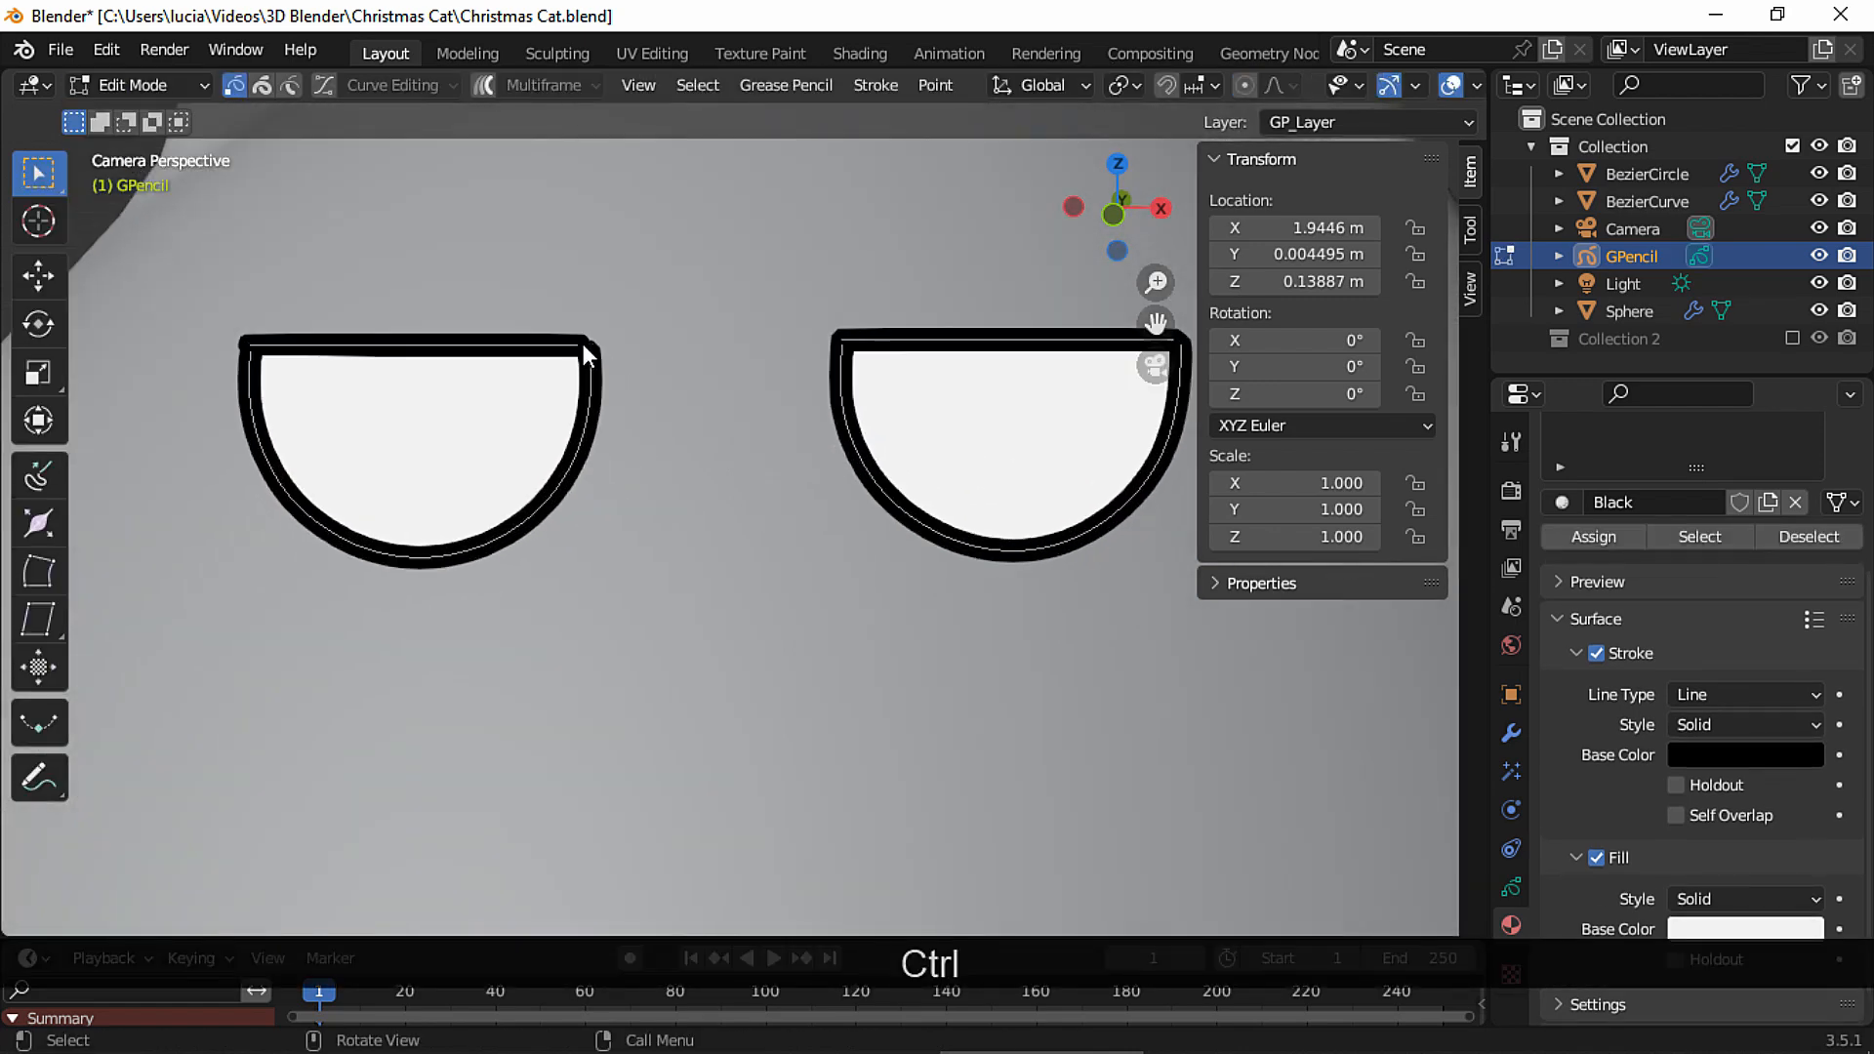
pyautogui.press('g')
pyautogui.press('x')
pyautogui.click(632, 338)
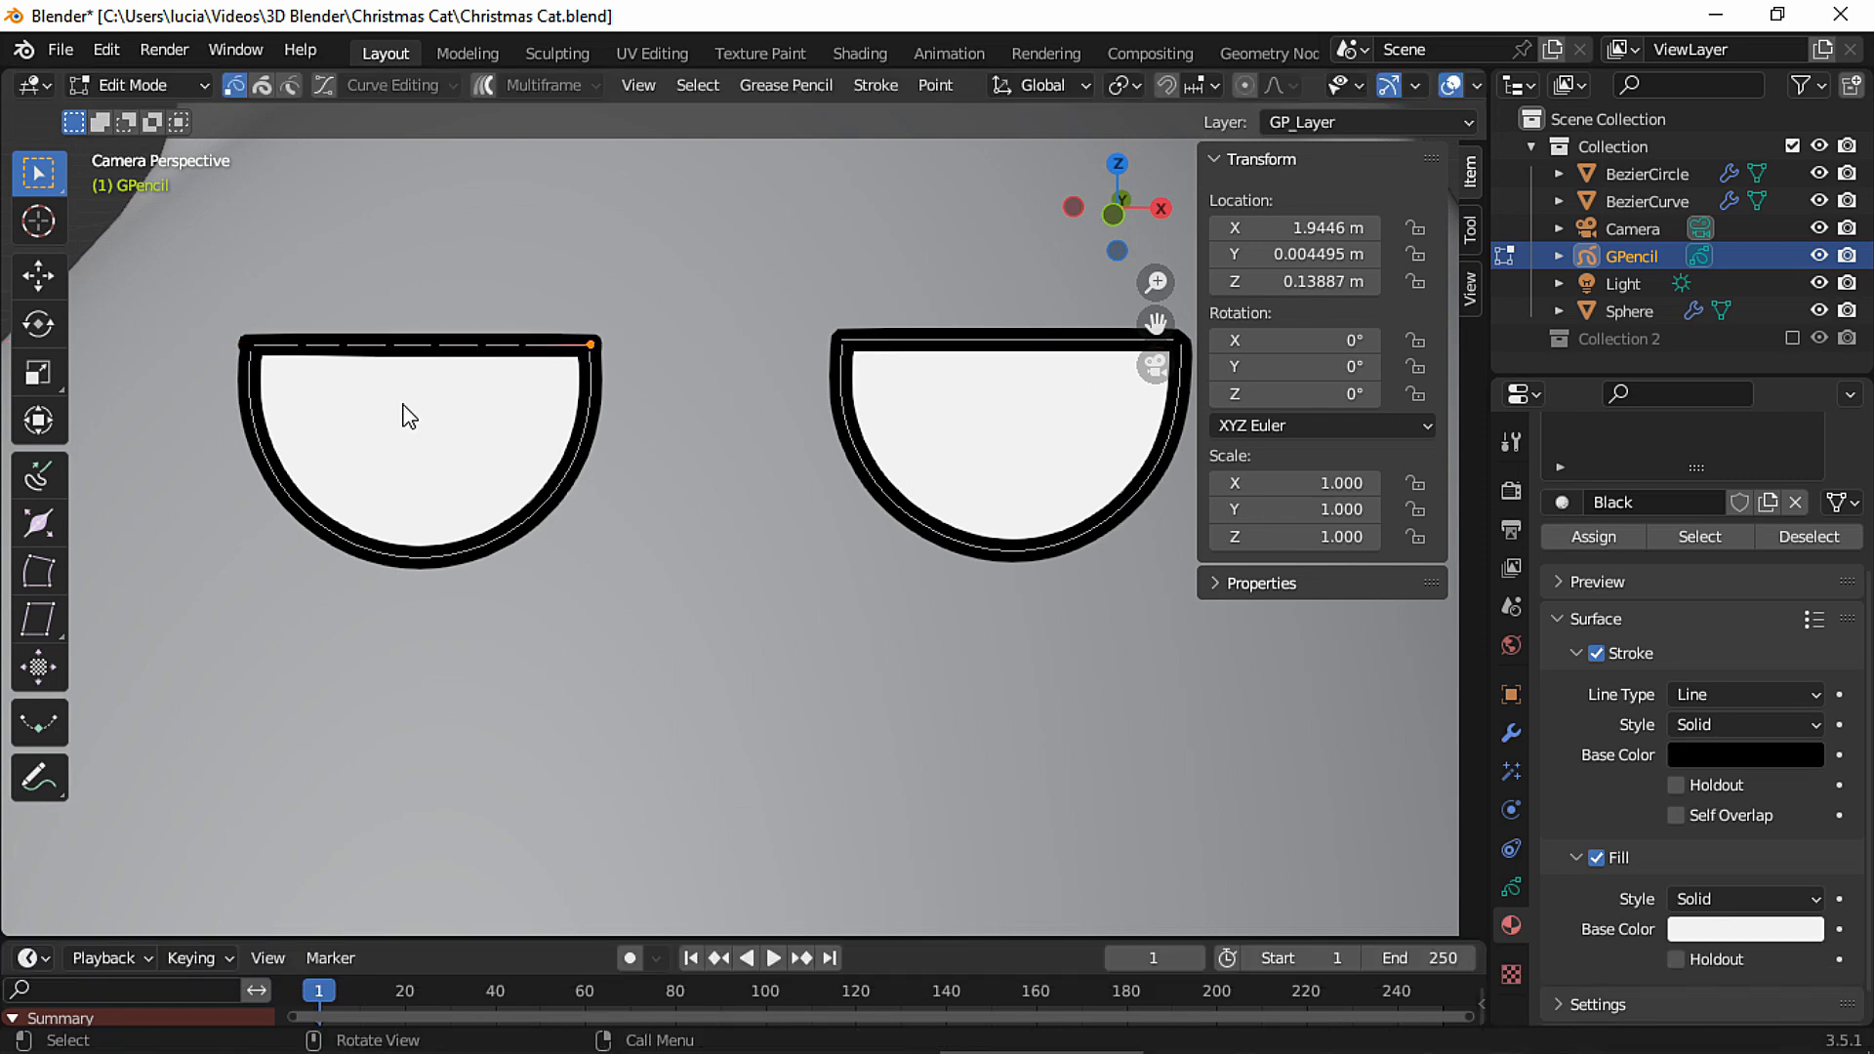
# Shift the left end point of the left eye's top line along X to align with the outline's corner.
pyautogui.press('g')
pyautogui.press('x')
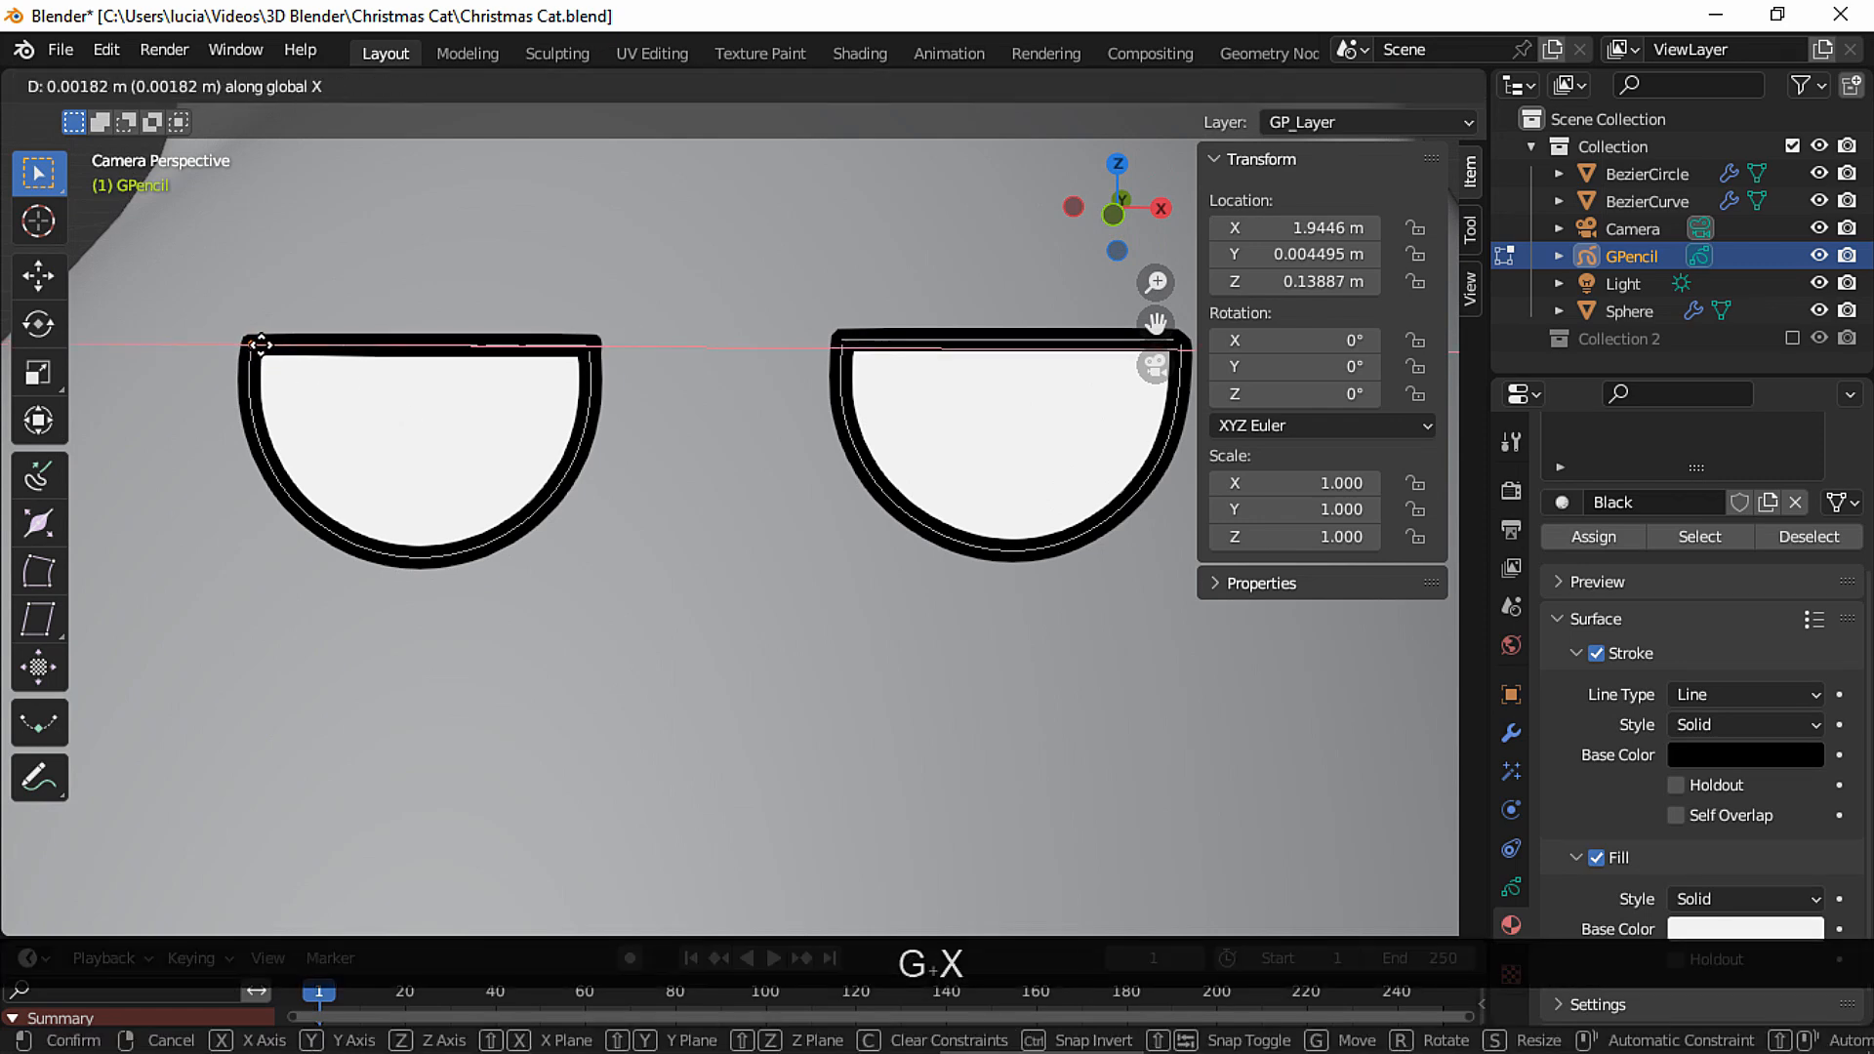
pyautogui.click(265, 358)
pyautogui.click(305, 342)
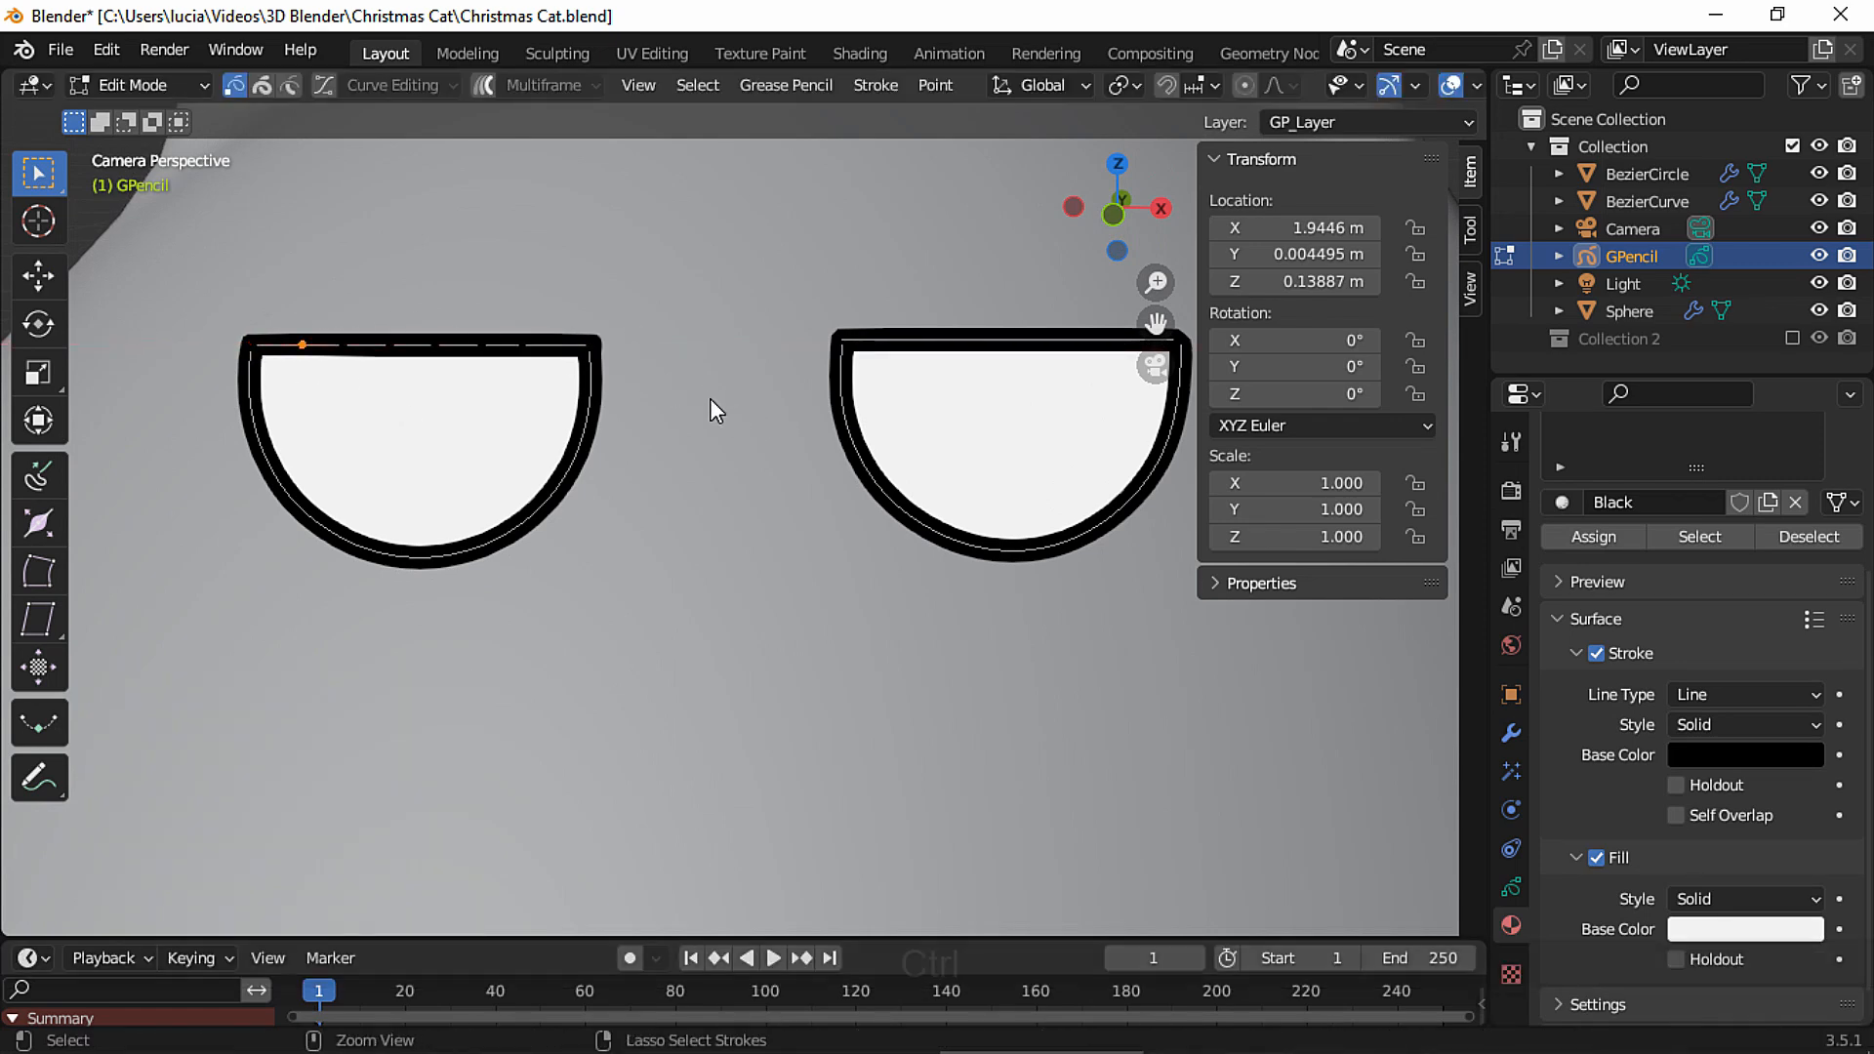
pyautogui.keyDown('ctrl'); pyautogui.moveTo(713, 395); pyautogui.dragTo(716, 426, button='middle'); pyautogui.keyUp('ctrl')
pyautogui.keyDown('shift'); pyautogui.moveTo(603, 344); pyautogui.dragTo(527, 346, button='middle'); pyautogui.keyUp('shift')
pyautogui.keyDown('ctrl'); pyautogui.moveTo(527, 345); pyautogui.dragTo(525, 406, button='middle'); pyautogui.keyUp('ctrl')
# Return to Draw Mode, add a new Grease Pencil layer above the eye layer and name it Pupils.
pyautogui.click(148, 87)
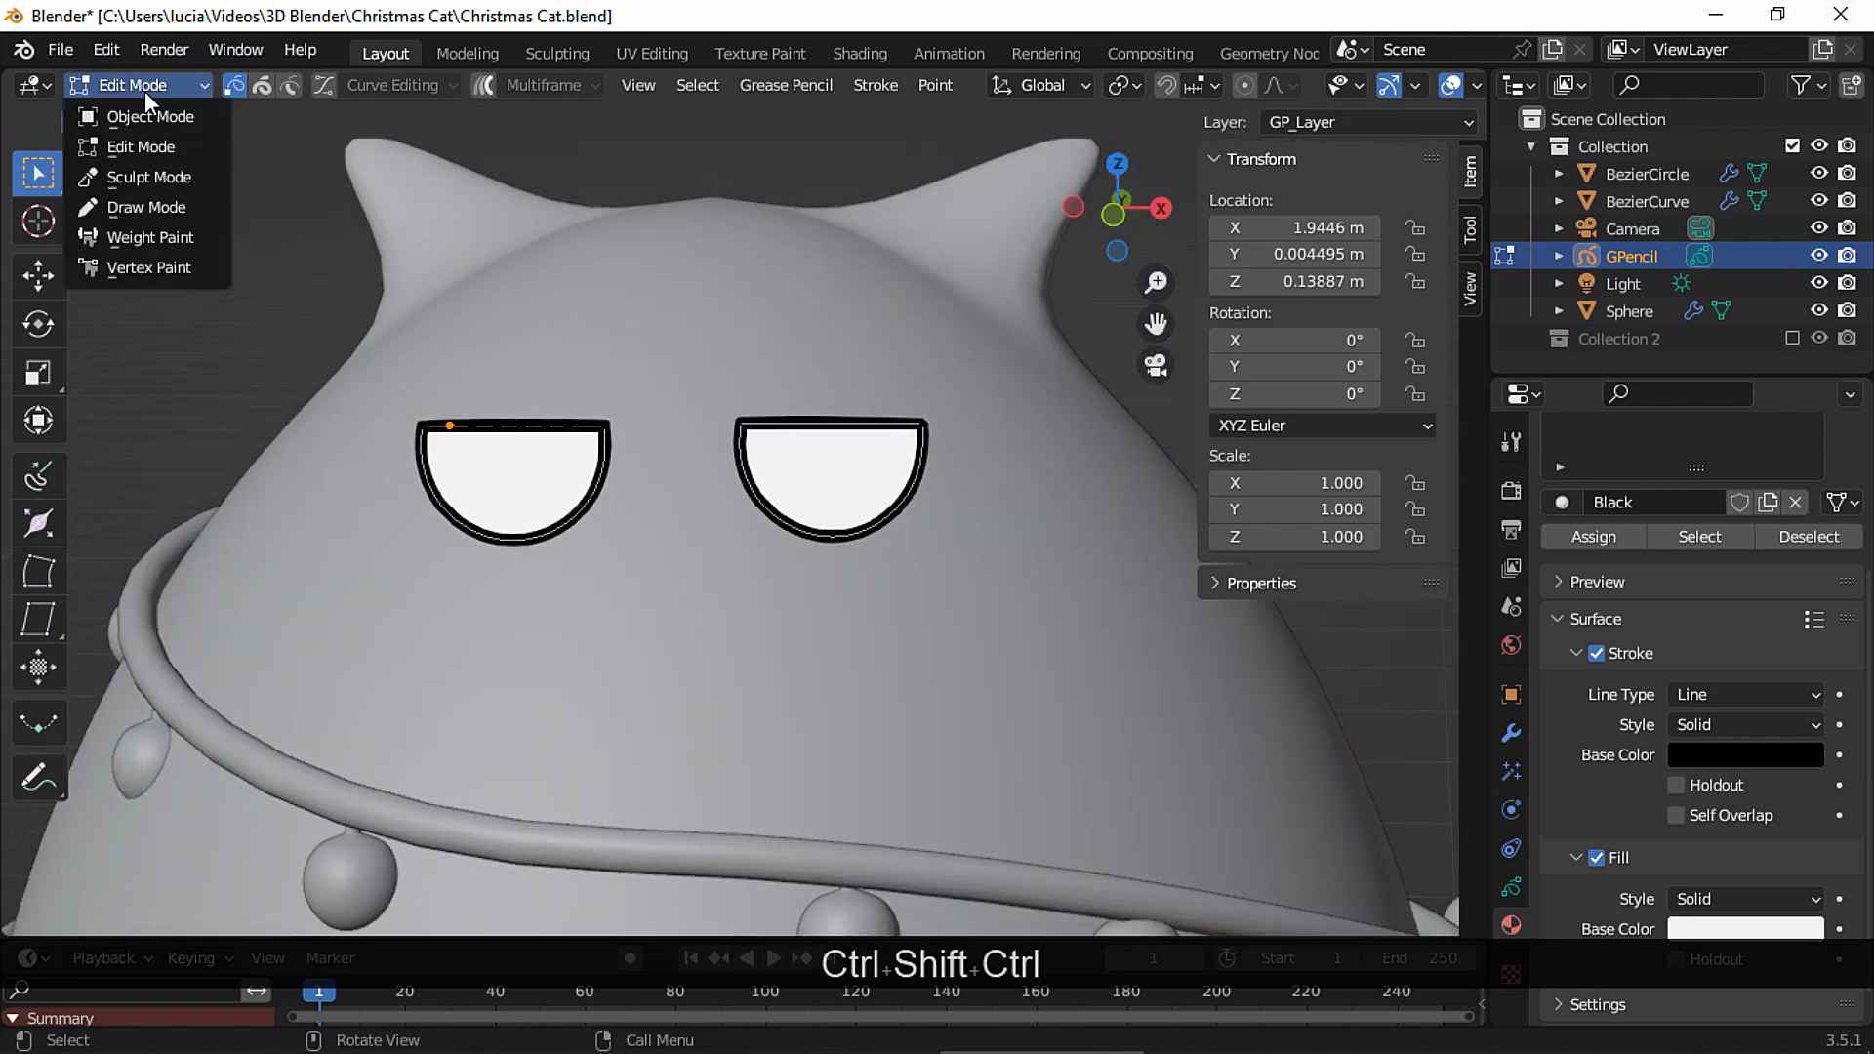
pyautogui.click(143, 208)
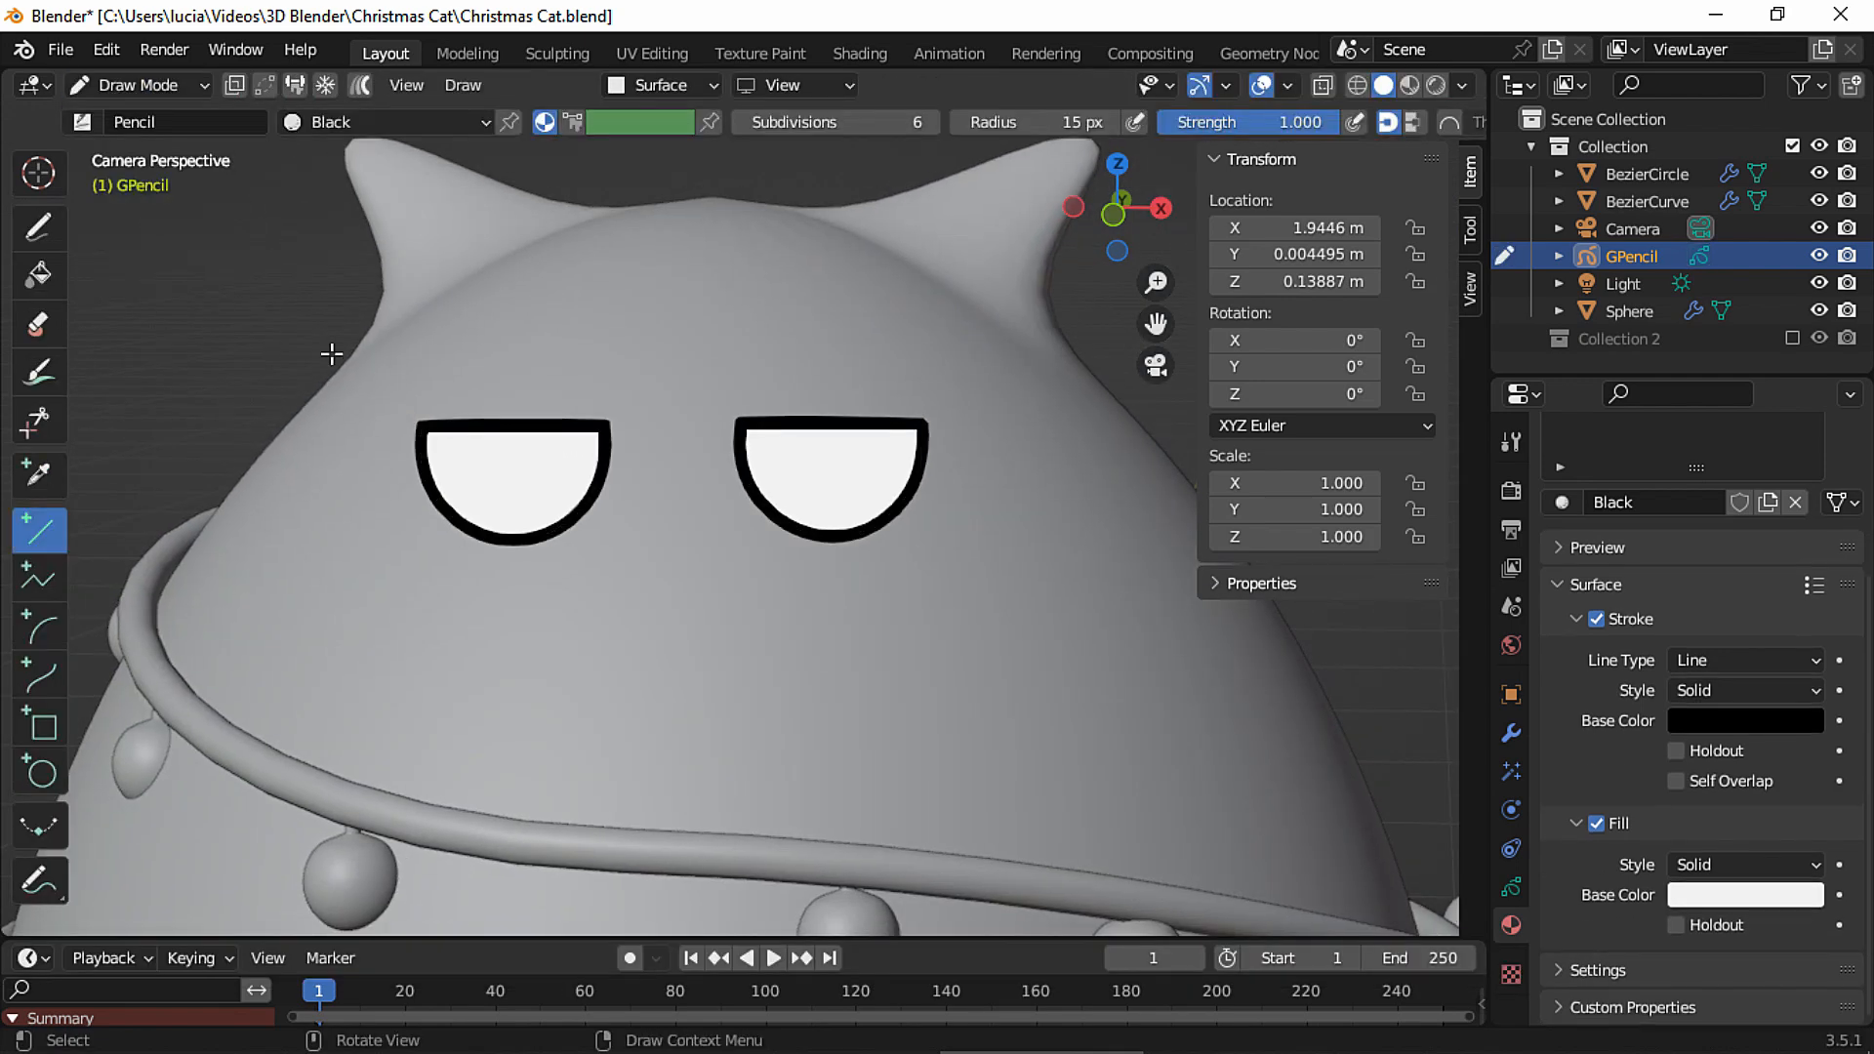
pyautogui.click(1512, 883)
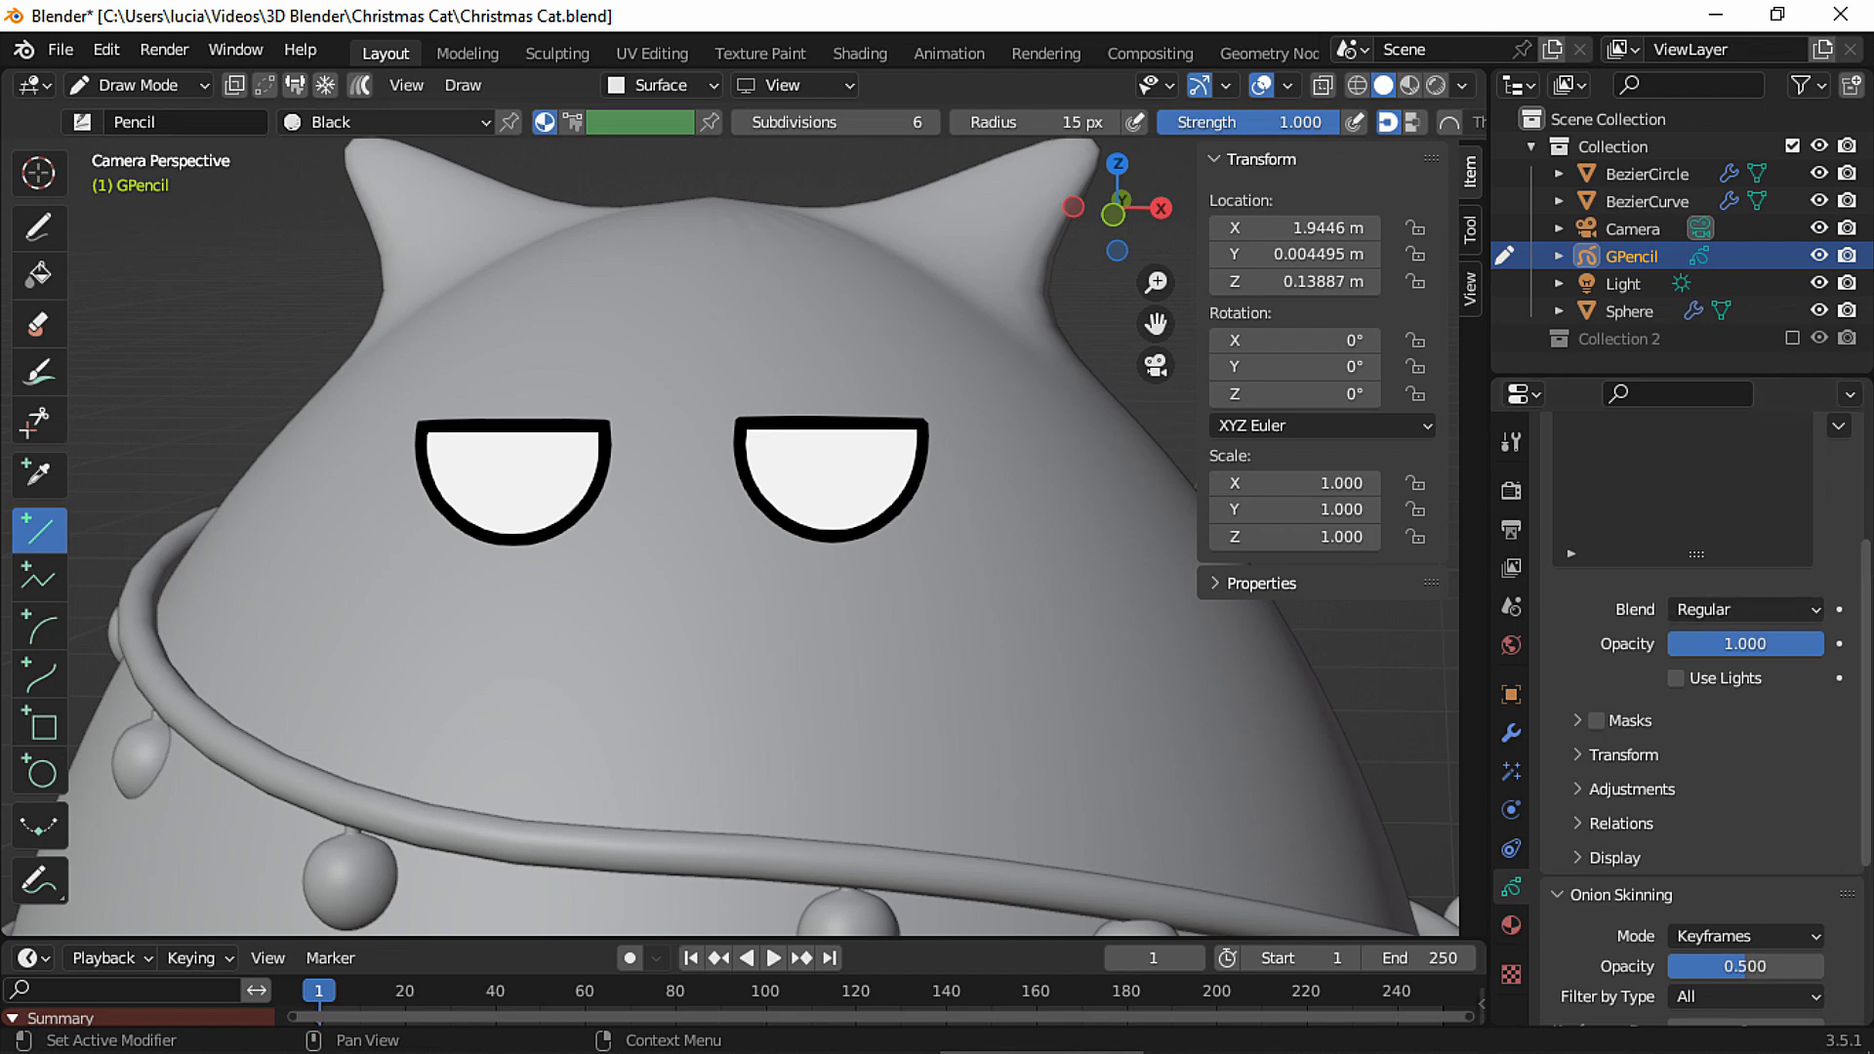
pyautogui.scroll(5, 1818, 525)
pyautogui.click(1840, 576)
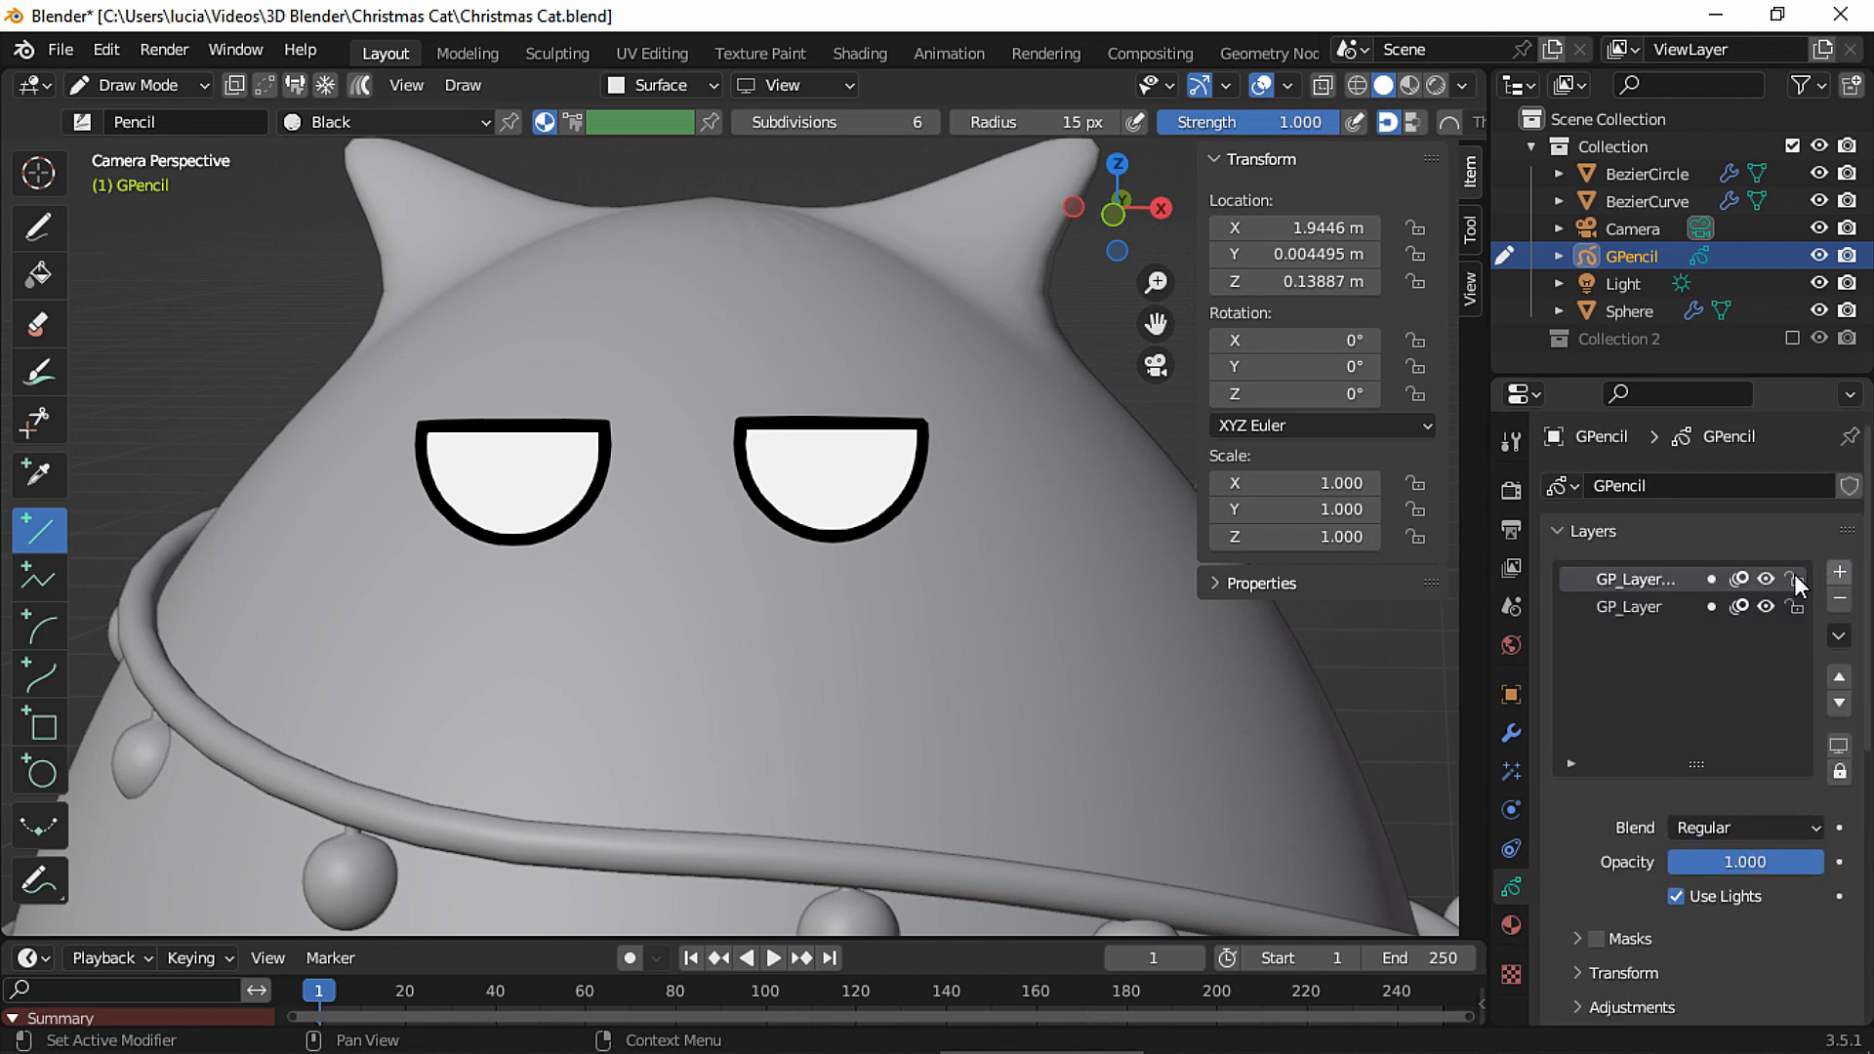
pyautogui.write('Pupils')
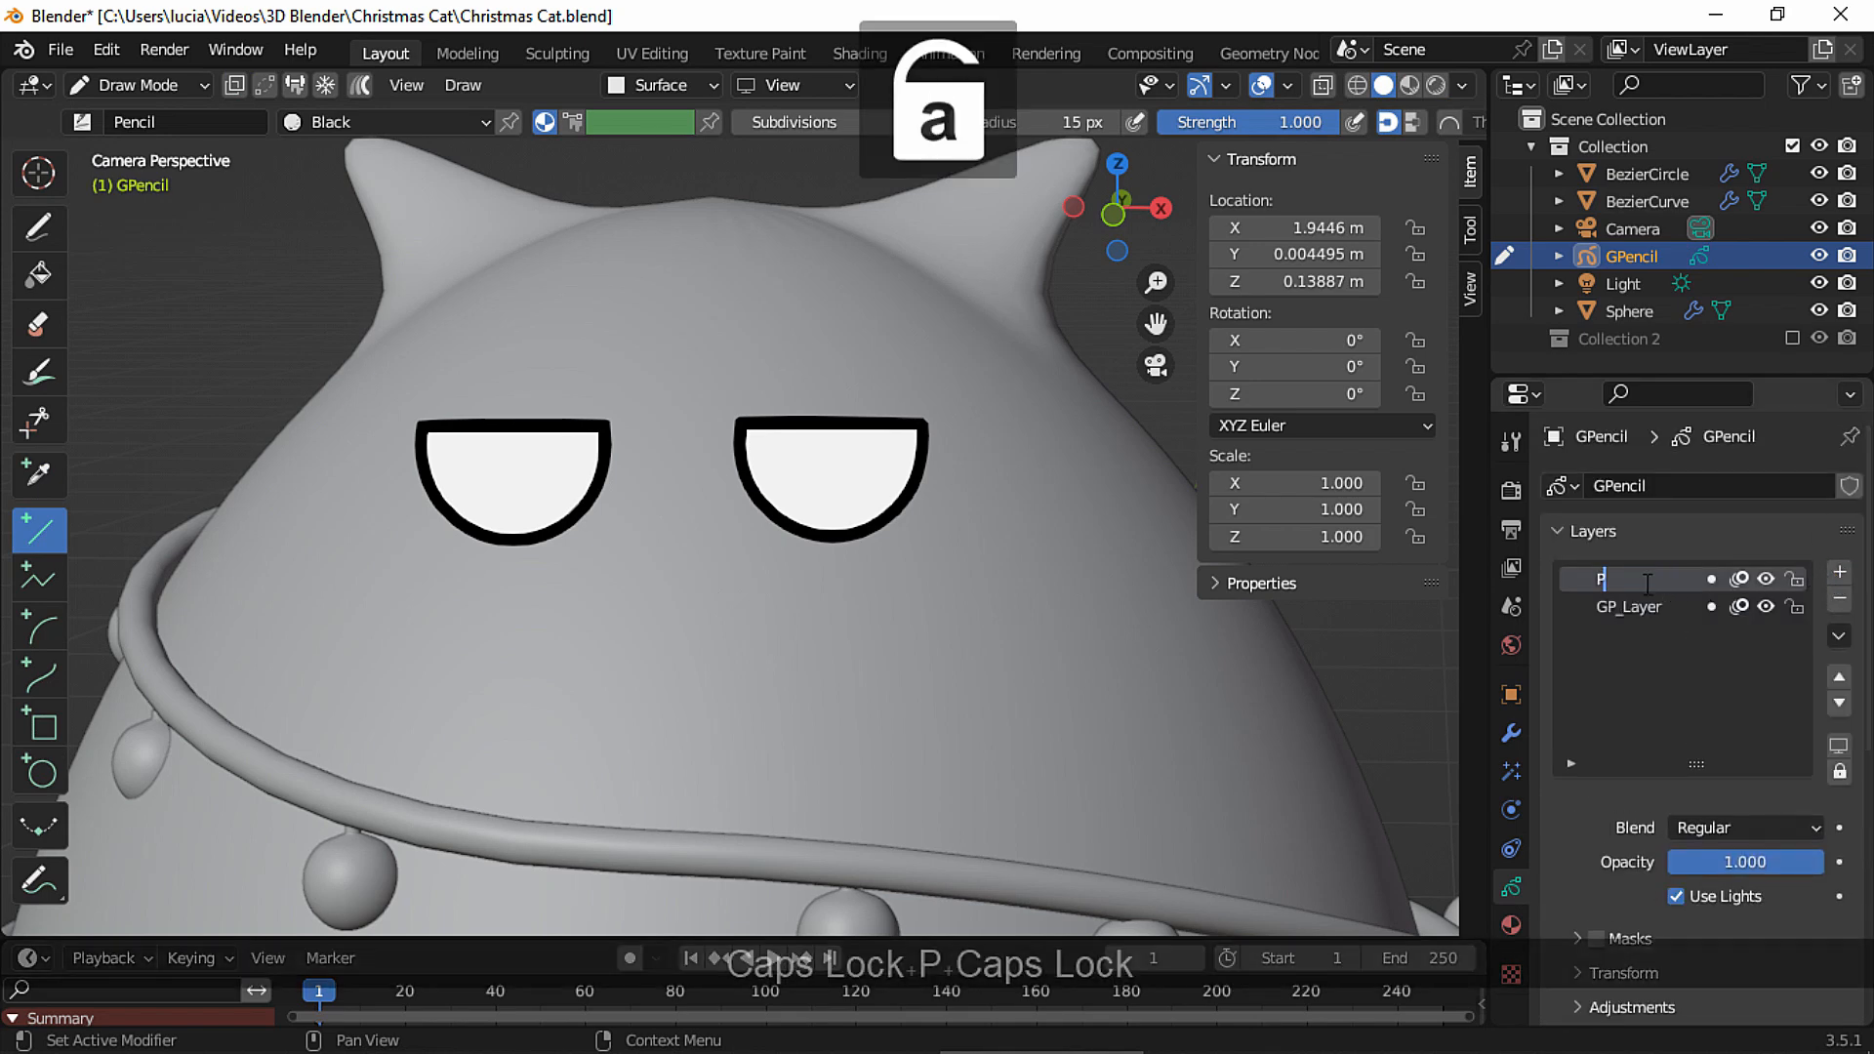
# Confirm Pupils as the new layer's name and turn off its Use Lights option.
pyautogui.press('Return')
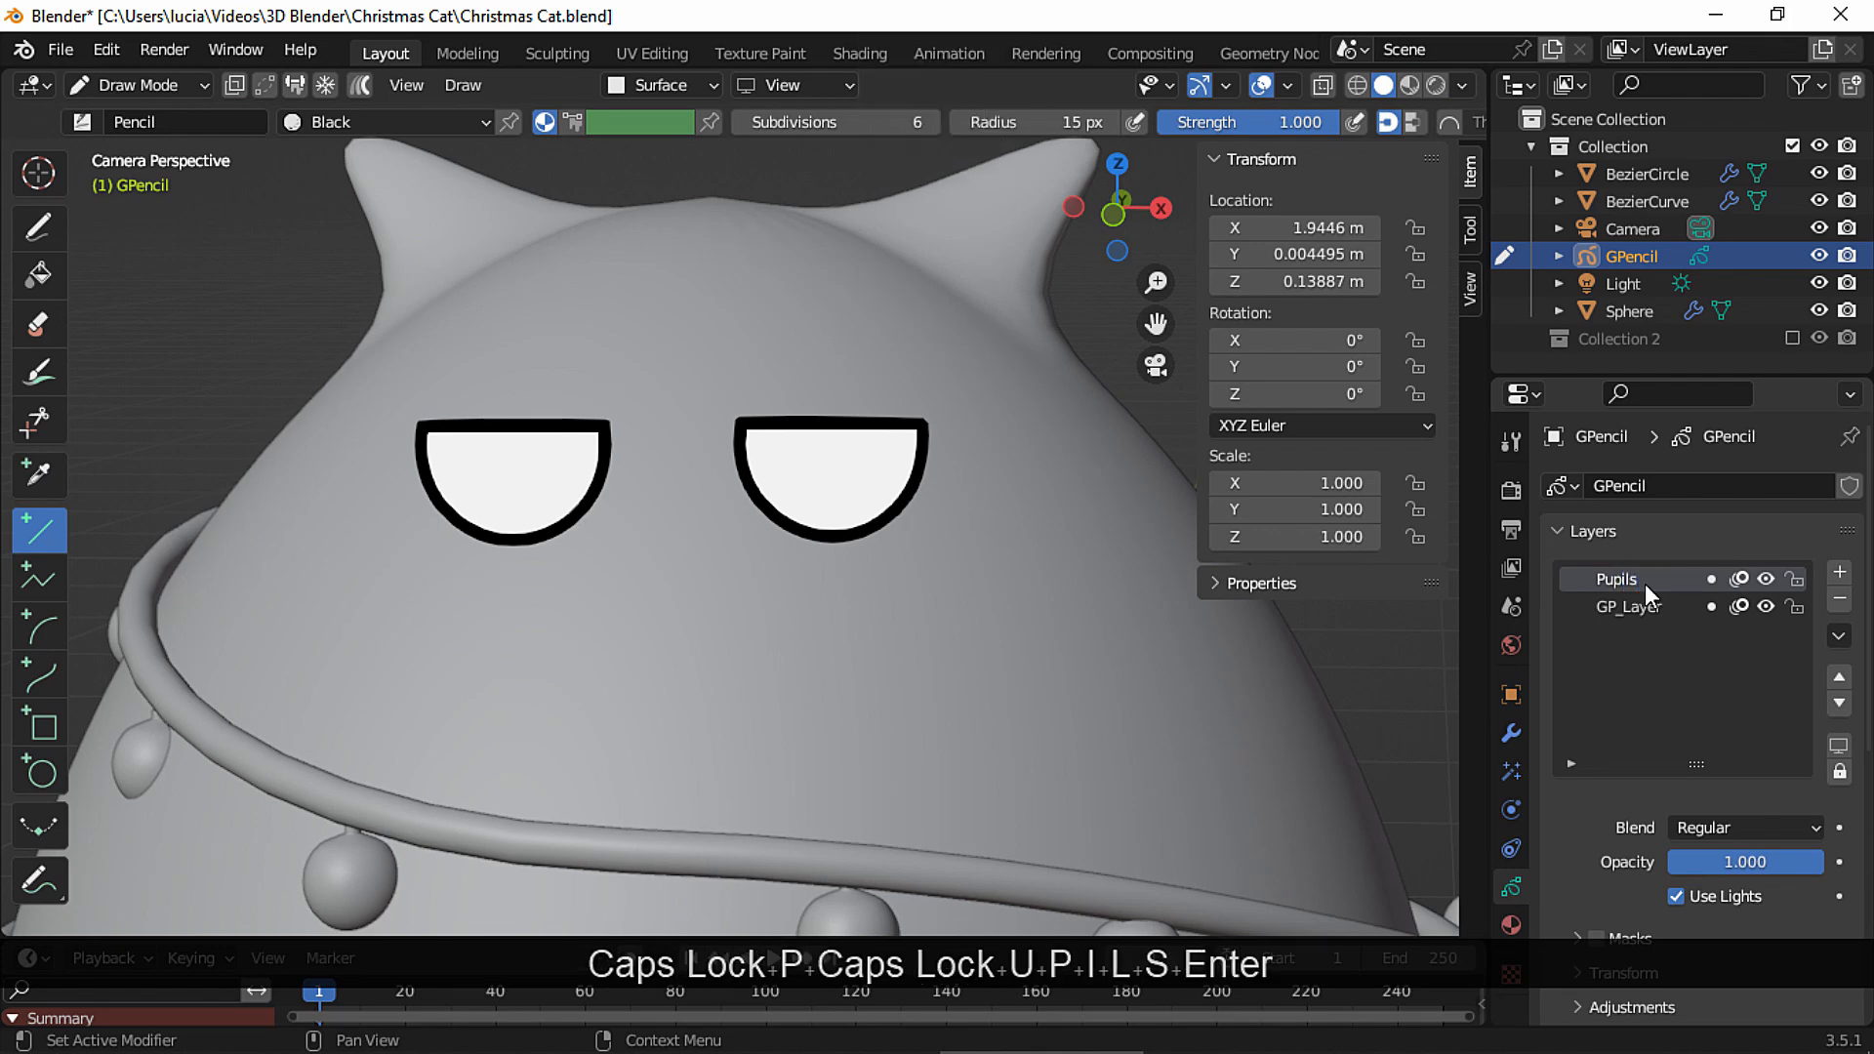
pyautogui.click(1677, 895)
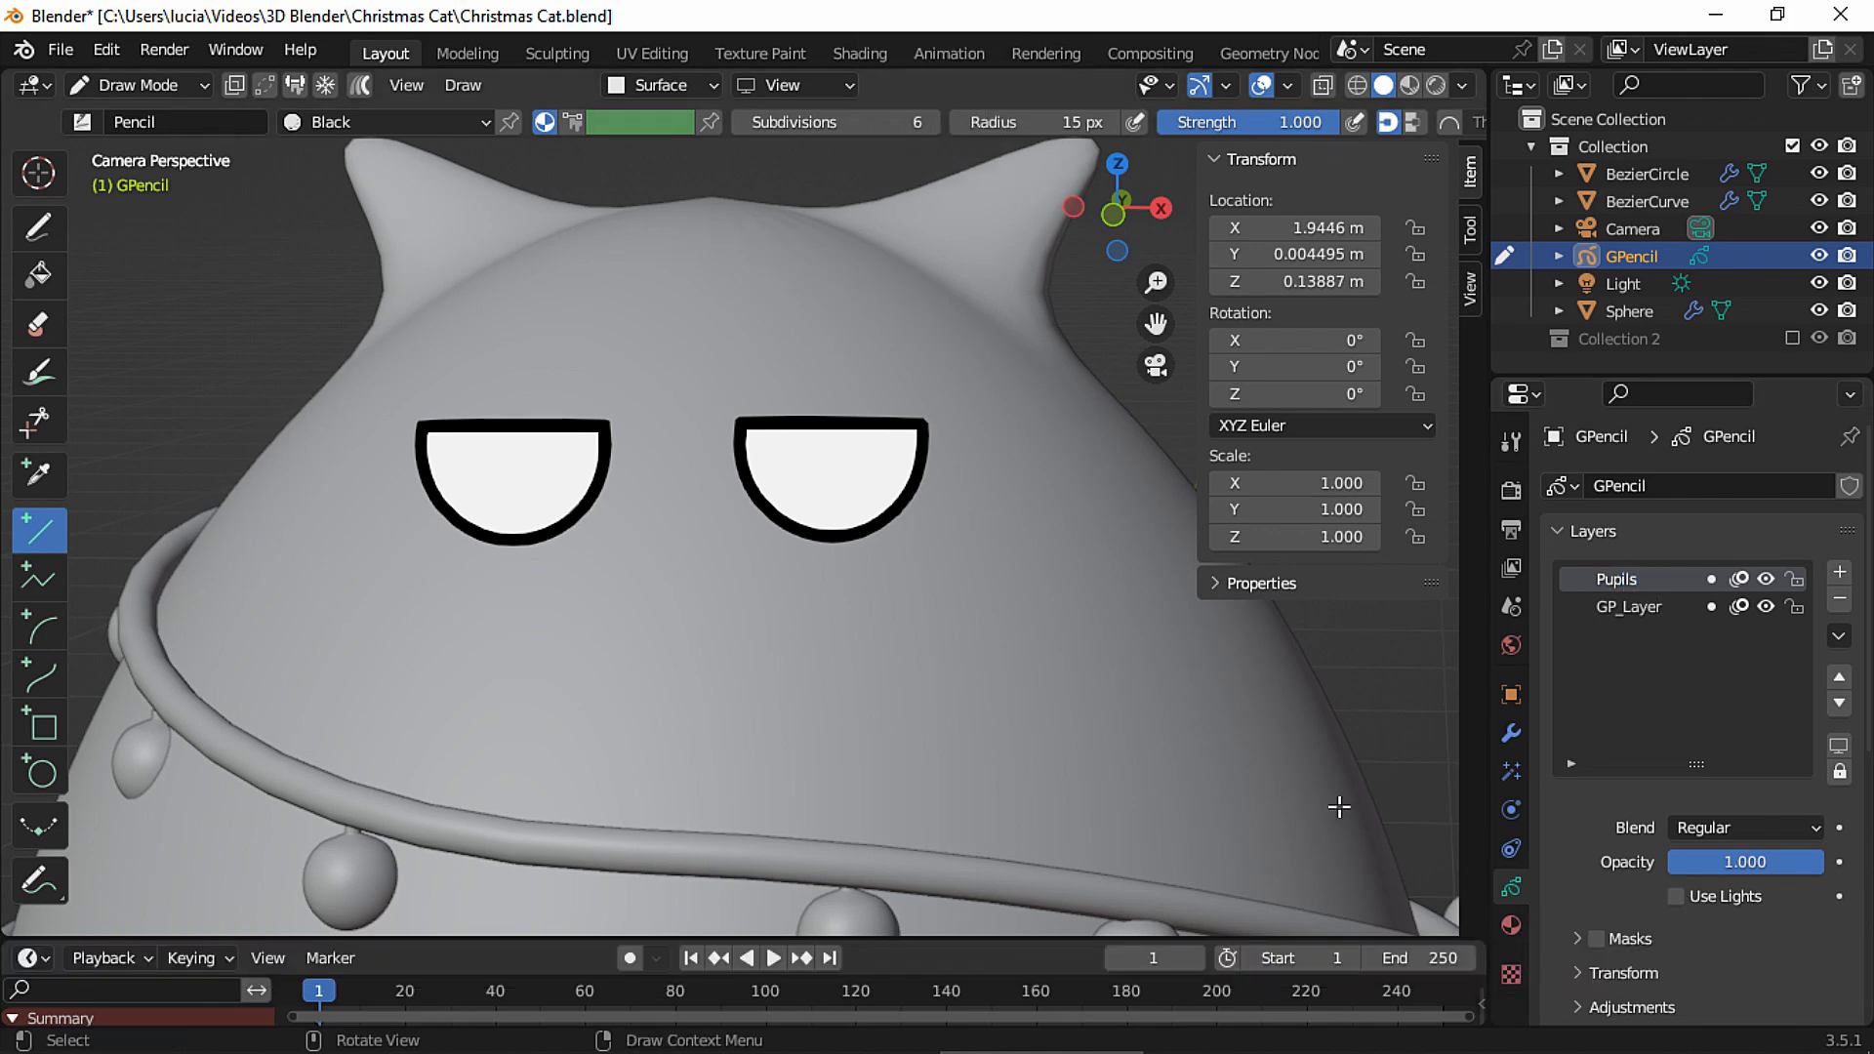
# Choose the Circle tool and add a second material slot using Dots Stroke with only its Fill enabled.
pyautogui.click(41, 774)
pyautogui.click(1512, 926)
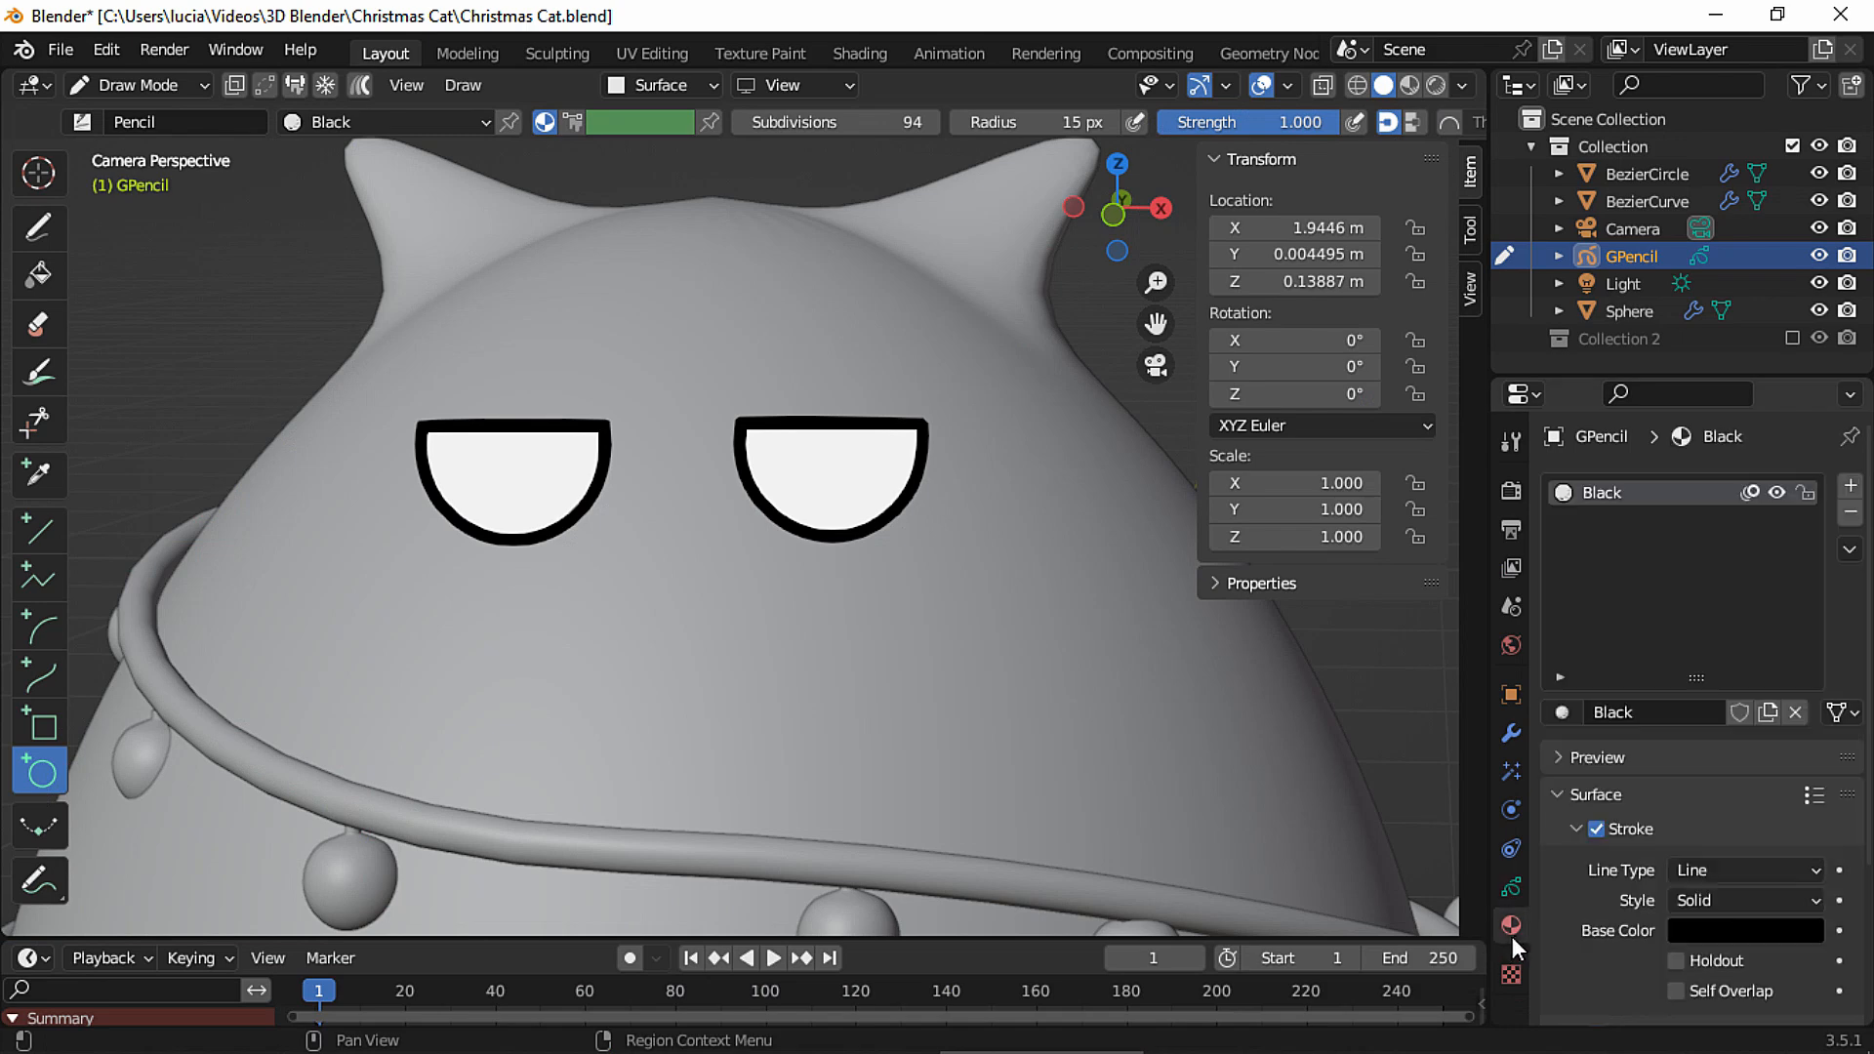
pyautogui.click(1850, 491)
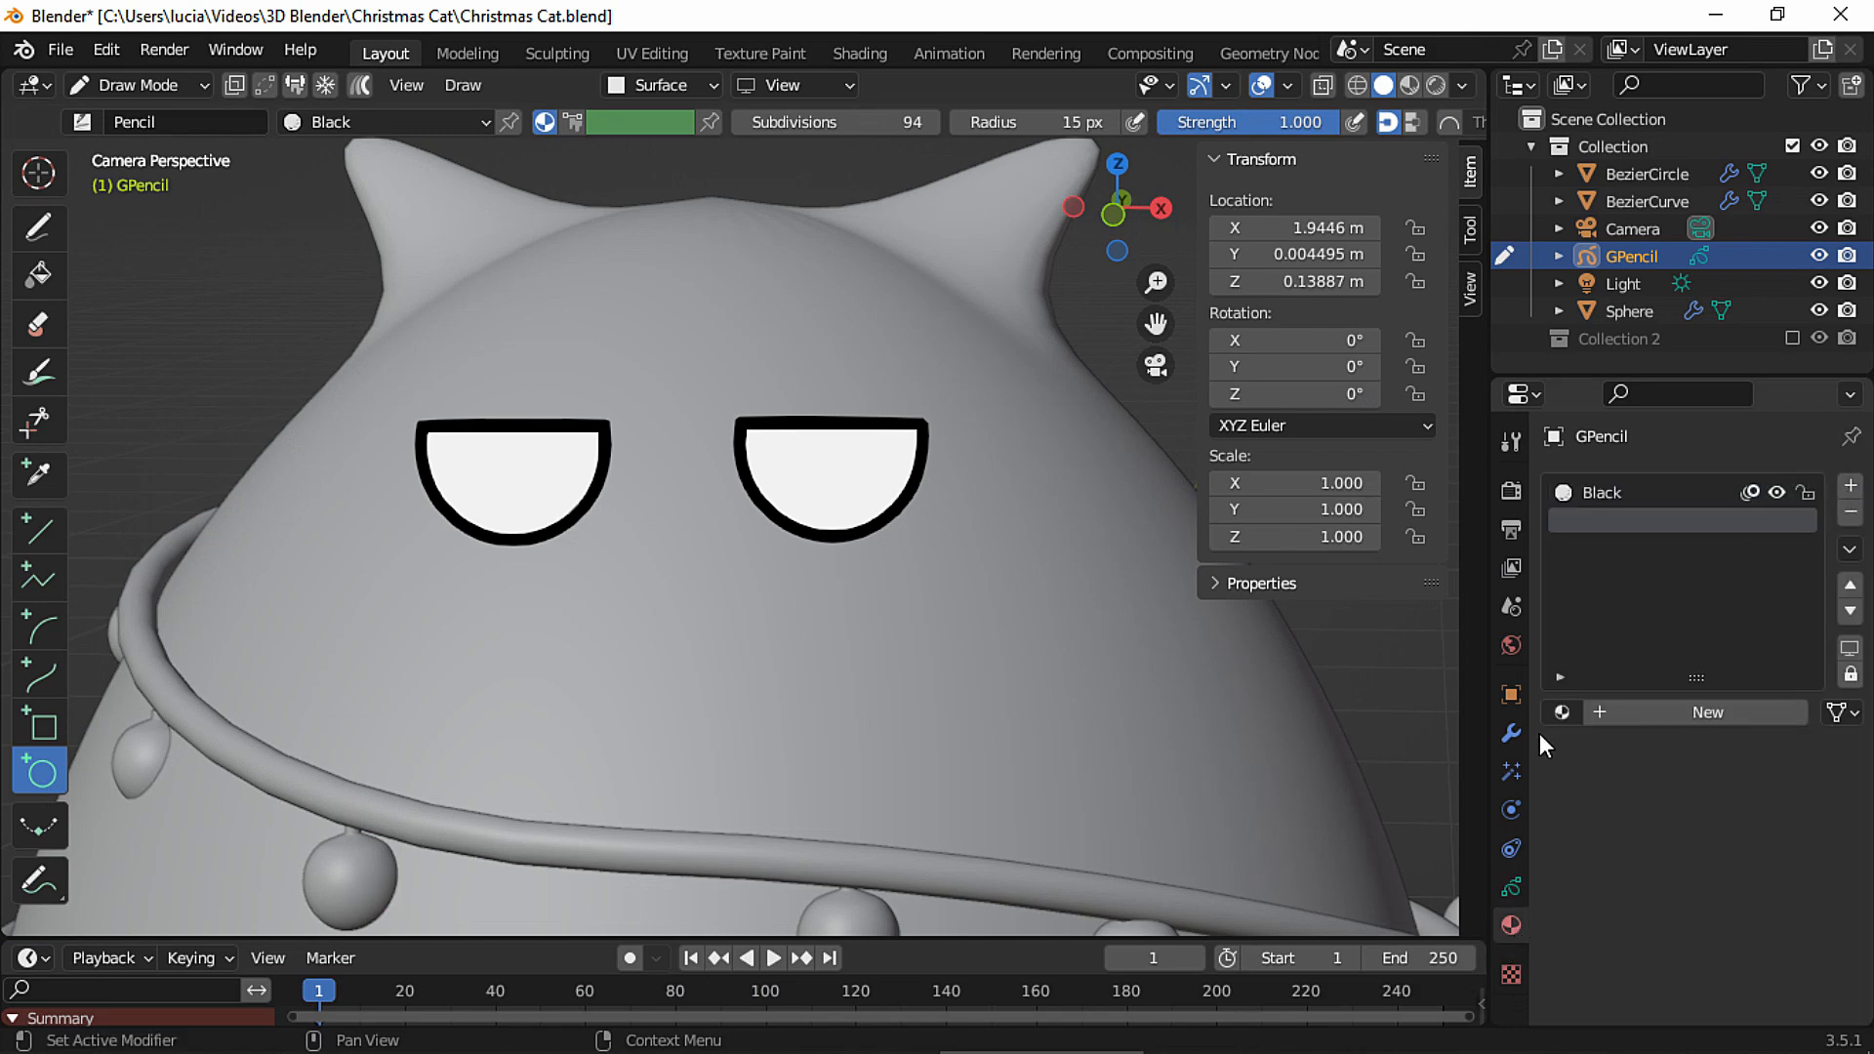
pyautogui.click(1562, 712)
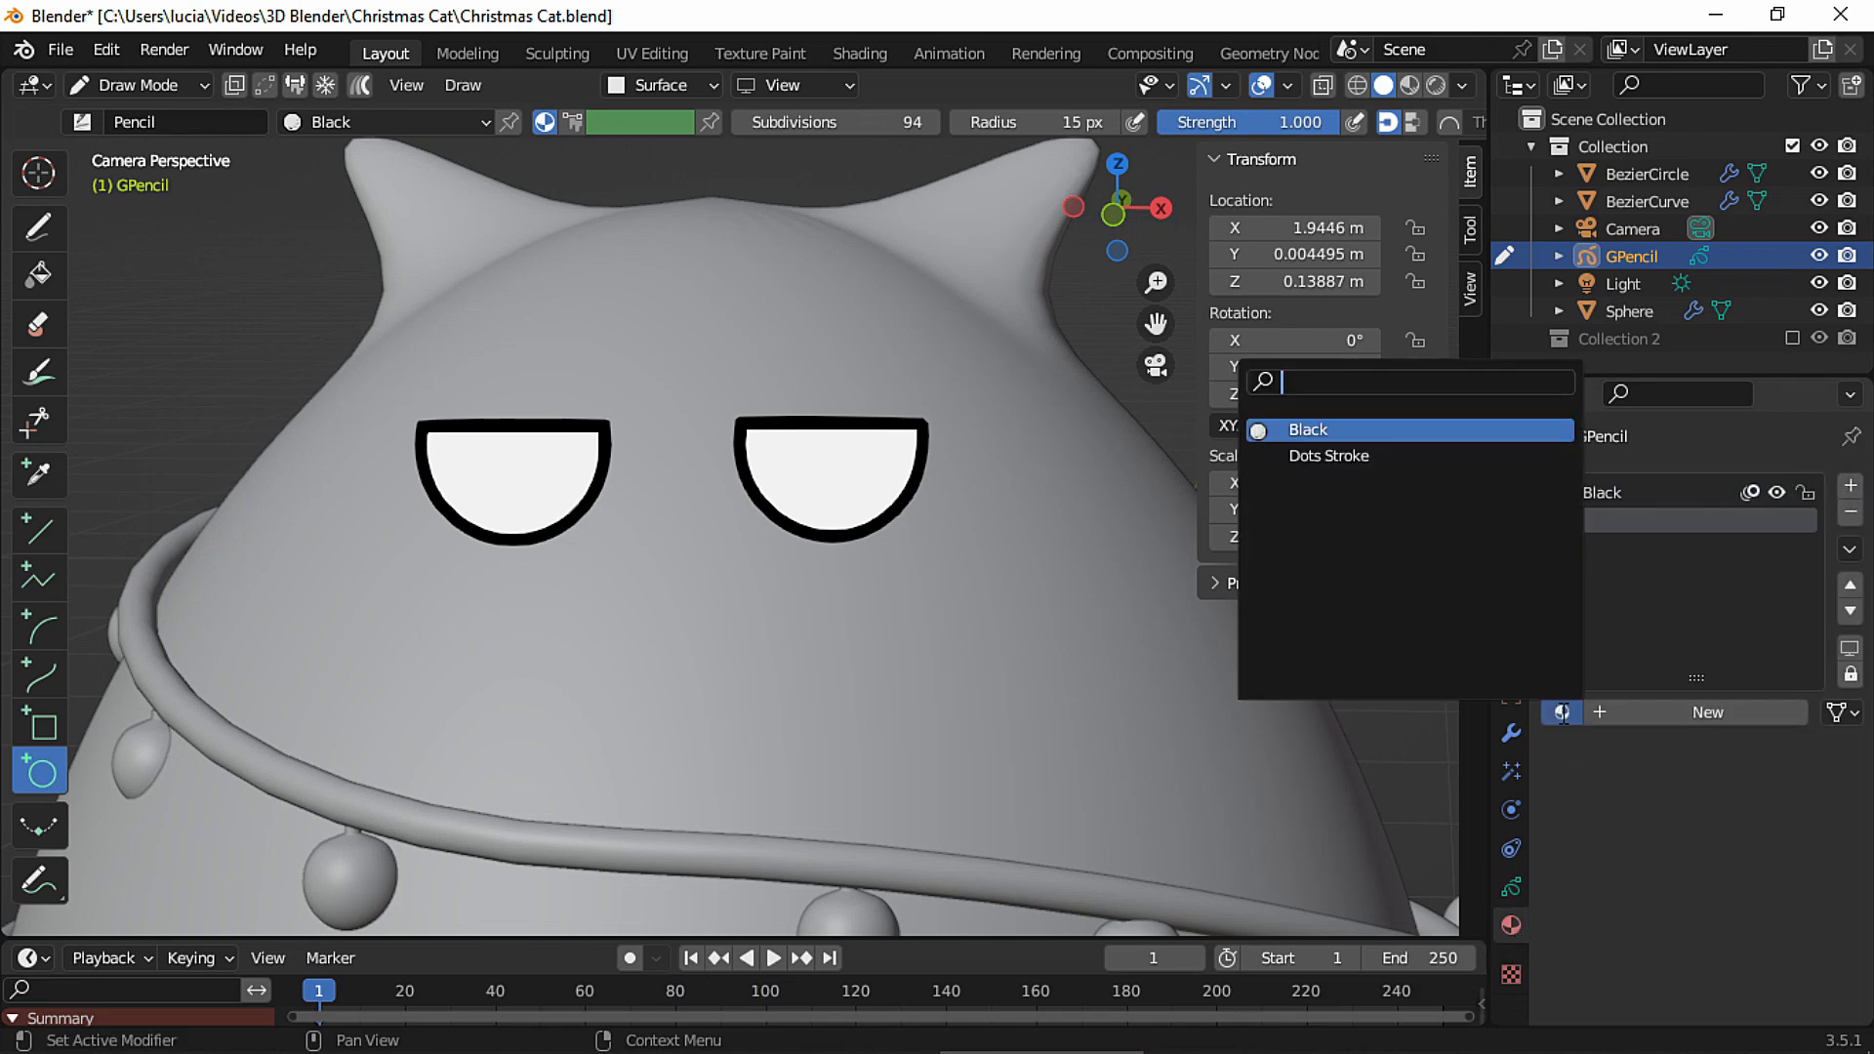
pyautogui.click(1449, 466)
pyautogui.click(1574, 829)
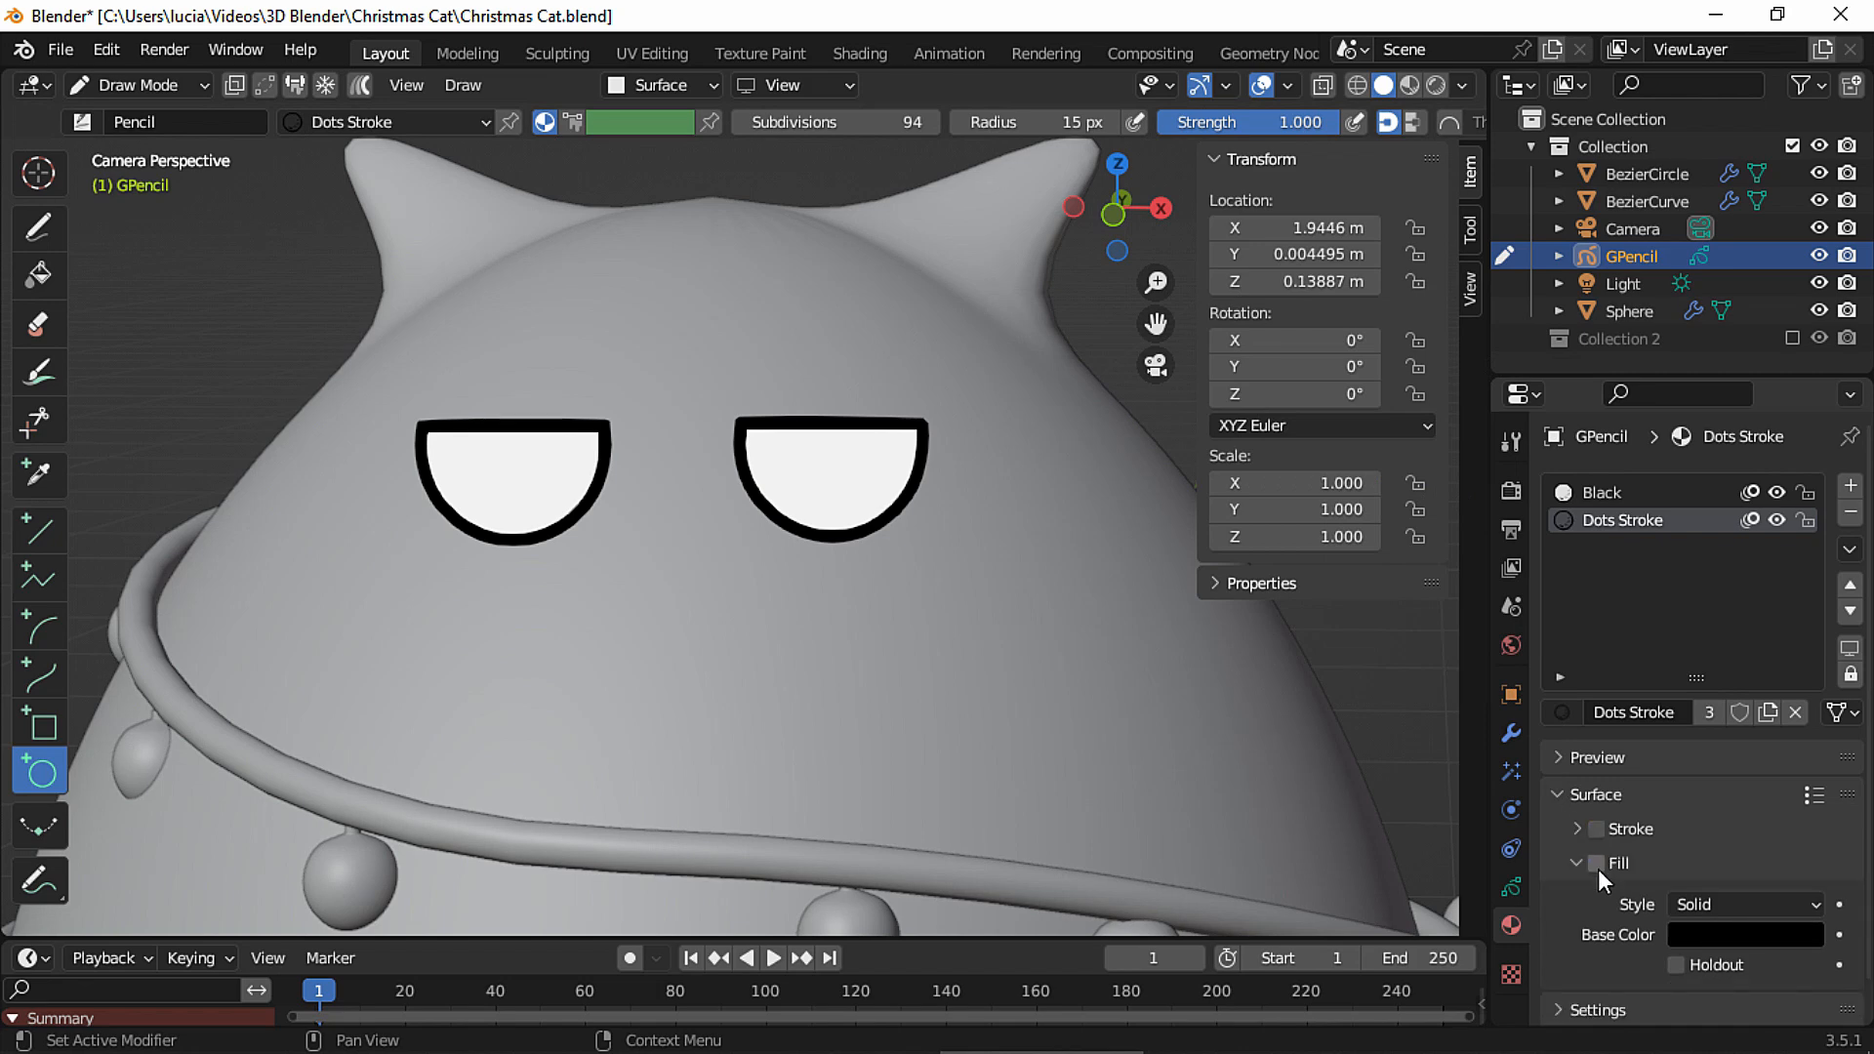
pyautogui.click(1598, 864)
# Enable Masks on the Pupils layer and add GP_Layer as its mask.
pyautogui.keyDown('ctrl'); pyautogui.moveTo(574, 429); pyautogui.dragTo(578, 363, button='middle'); pyautogui.keyUp('ctrl')
pyautogui.keyDown('shift'); pyautogui.moveTo(536, 393); pyautogui.dragTo(635, 393, button='middle'); pyautogui.keyUp('shift')
pyautogui.click(1513, 886)
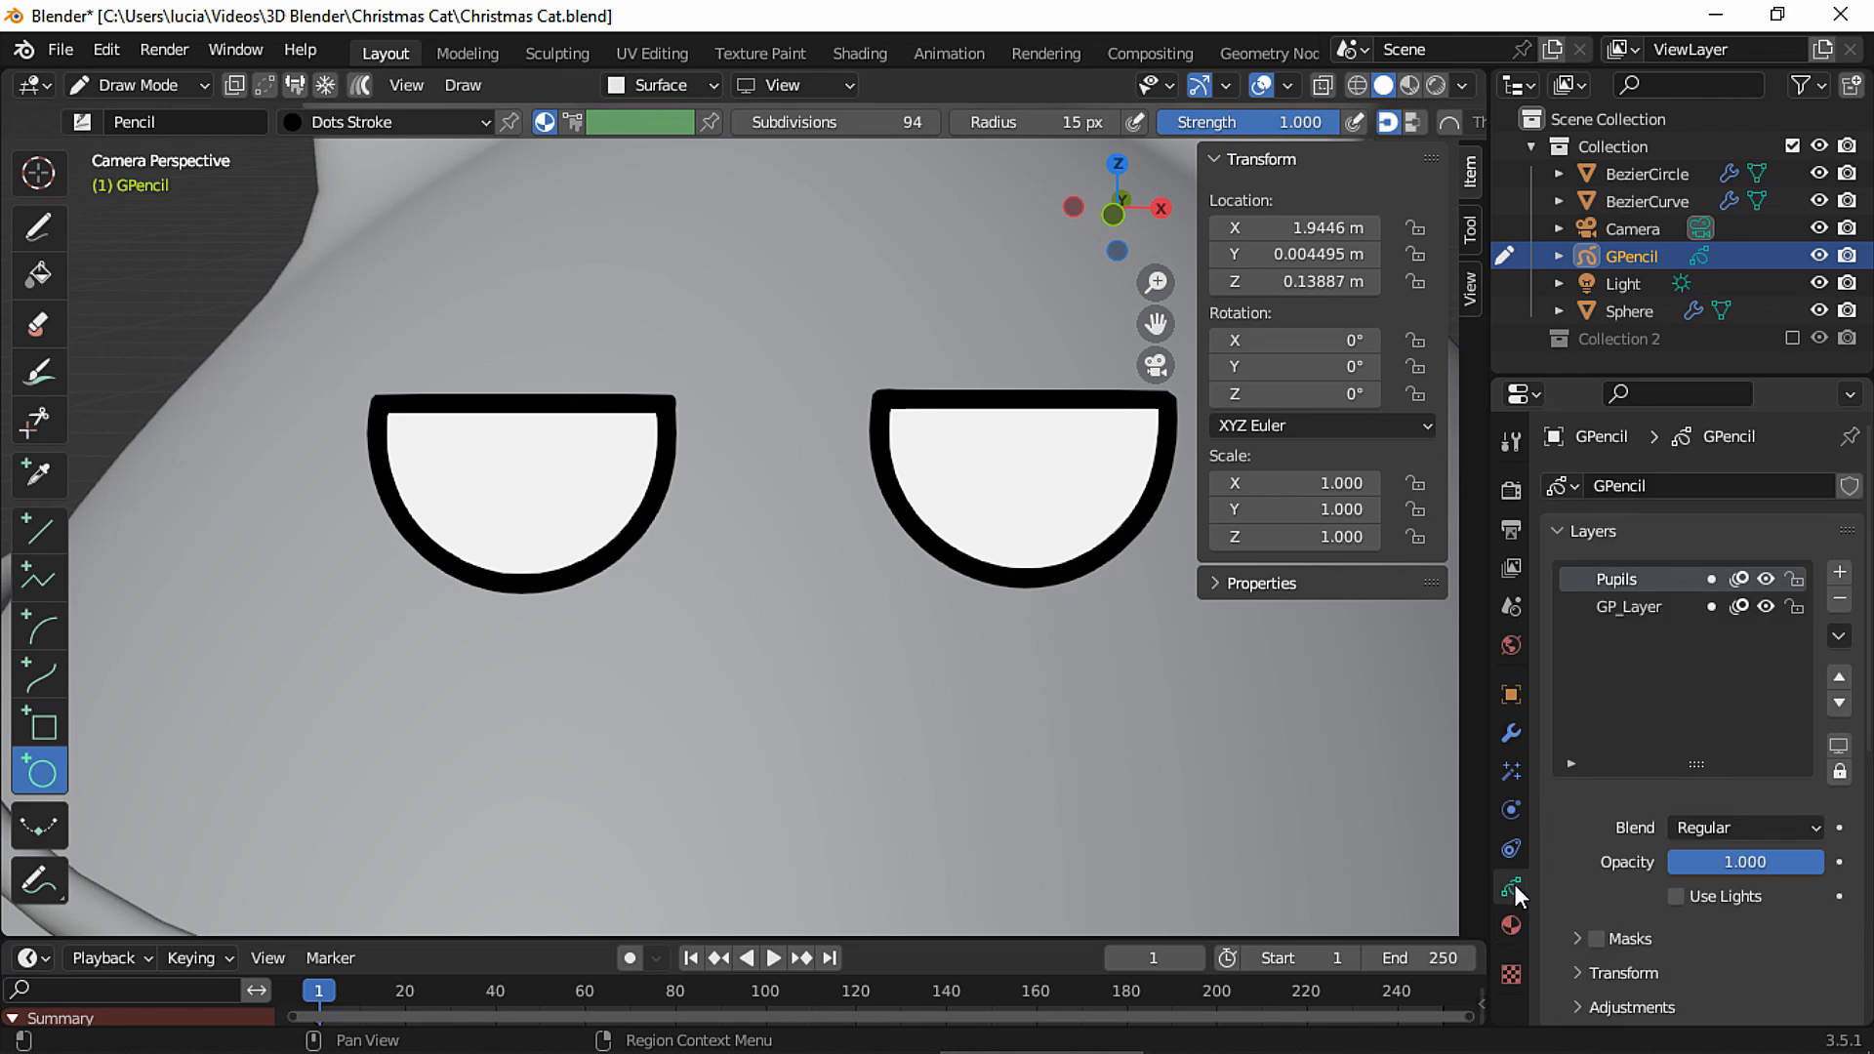
pyautogui.click(1599, 939)
pyautogui.click(1575, 939)
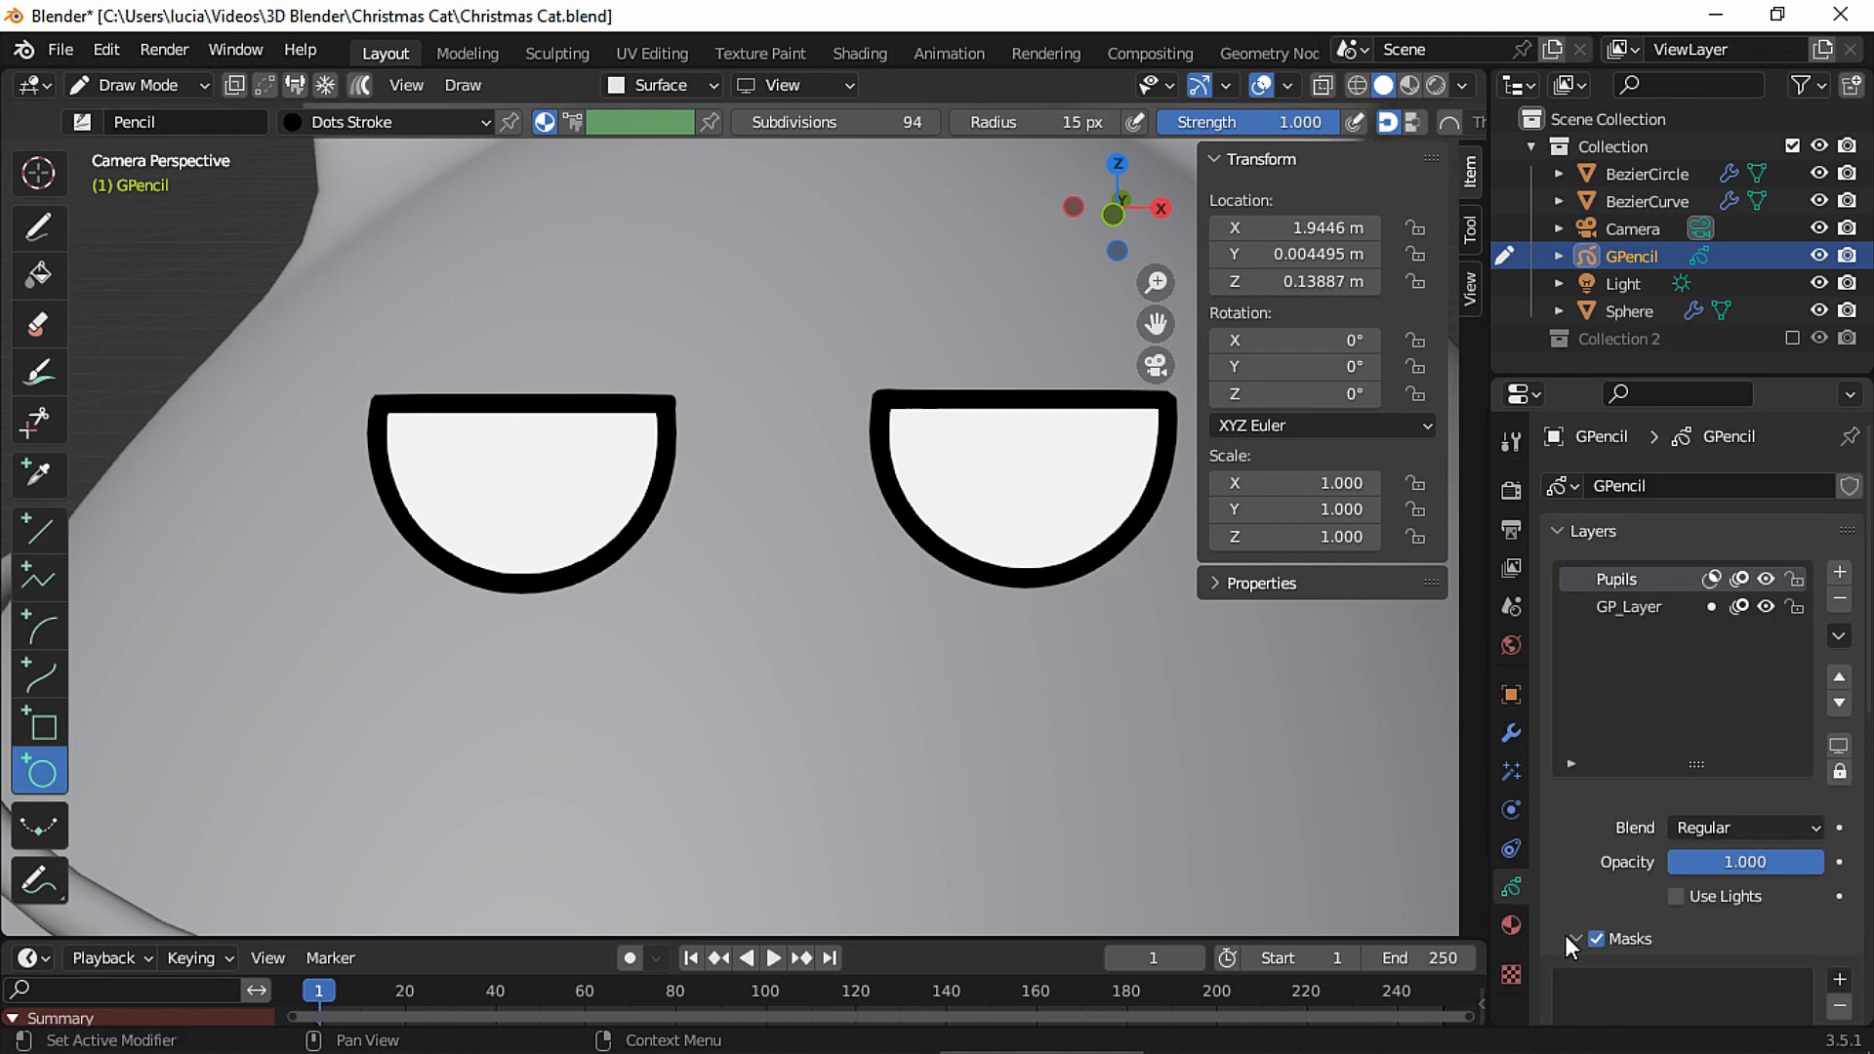
pyautogui.click(1839, 979)
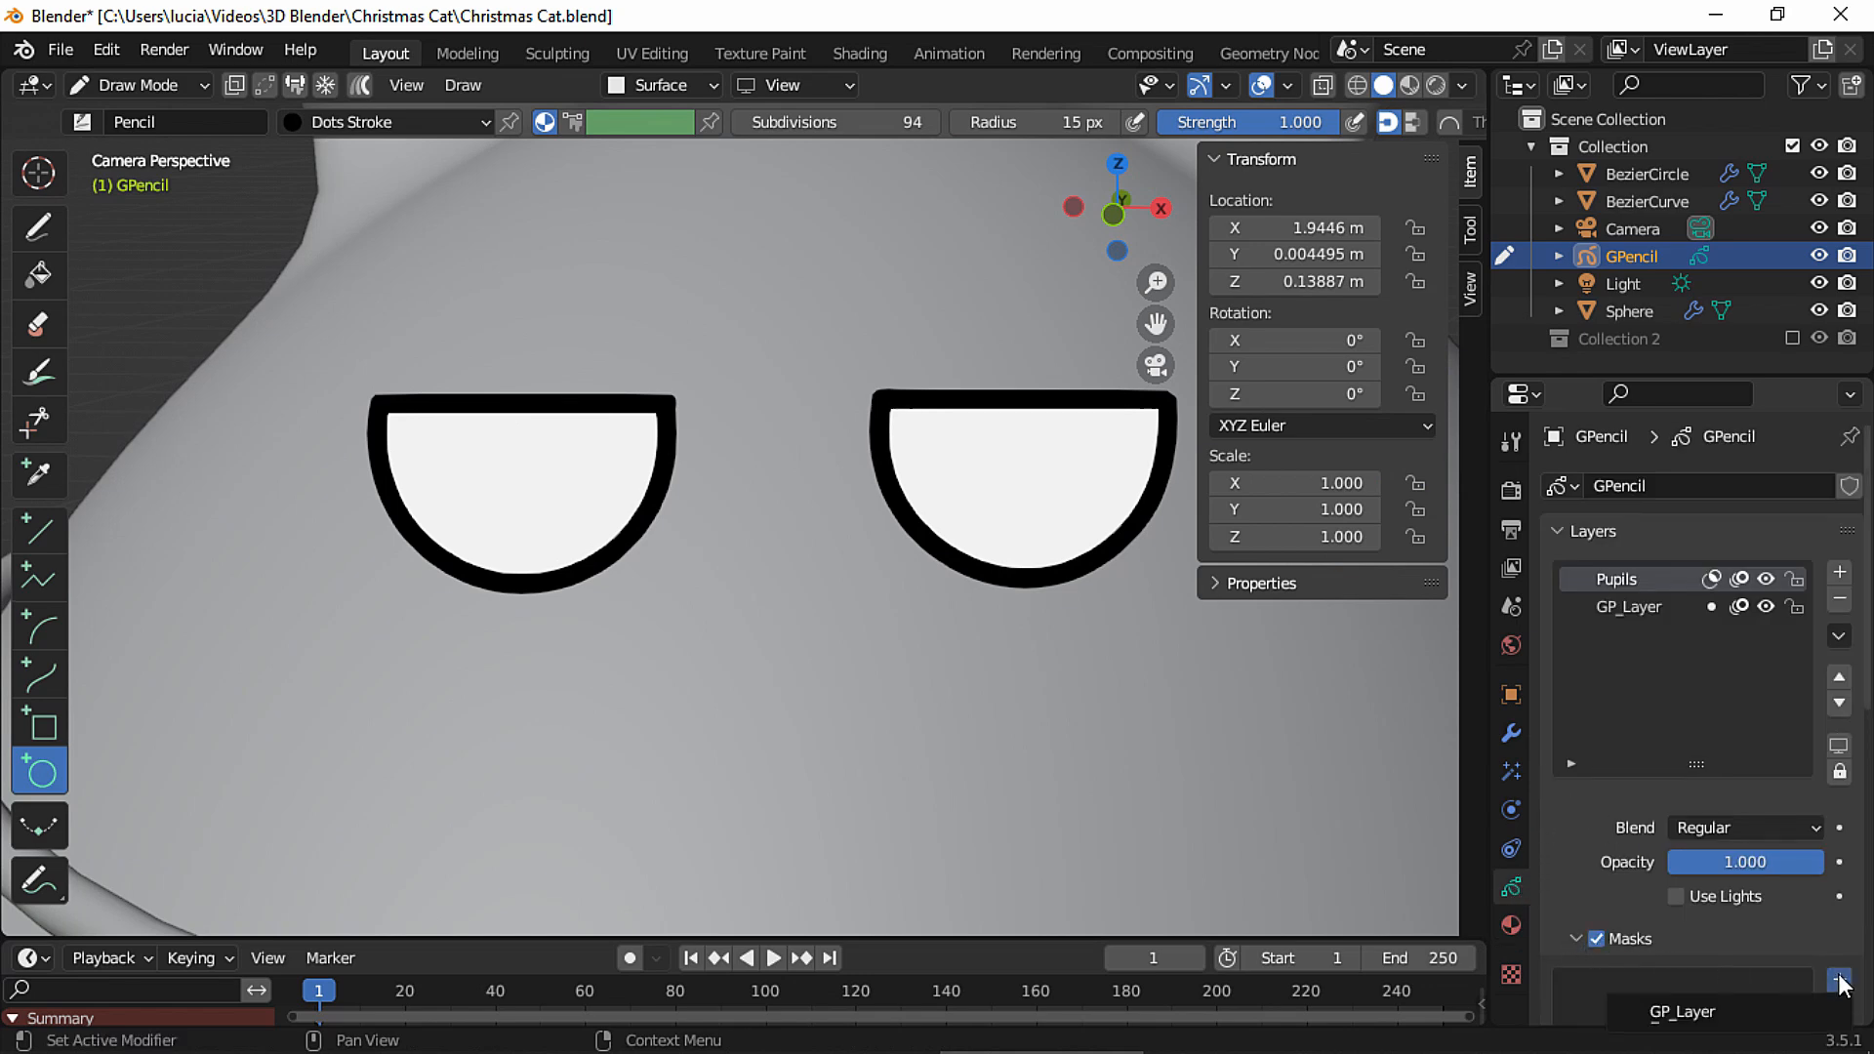
pyautogui.click(1730, 1012)
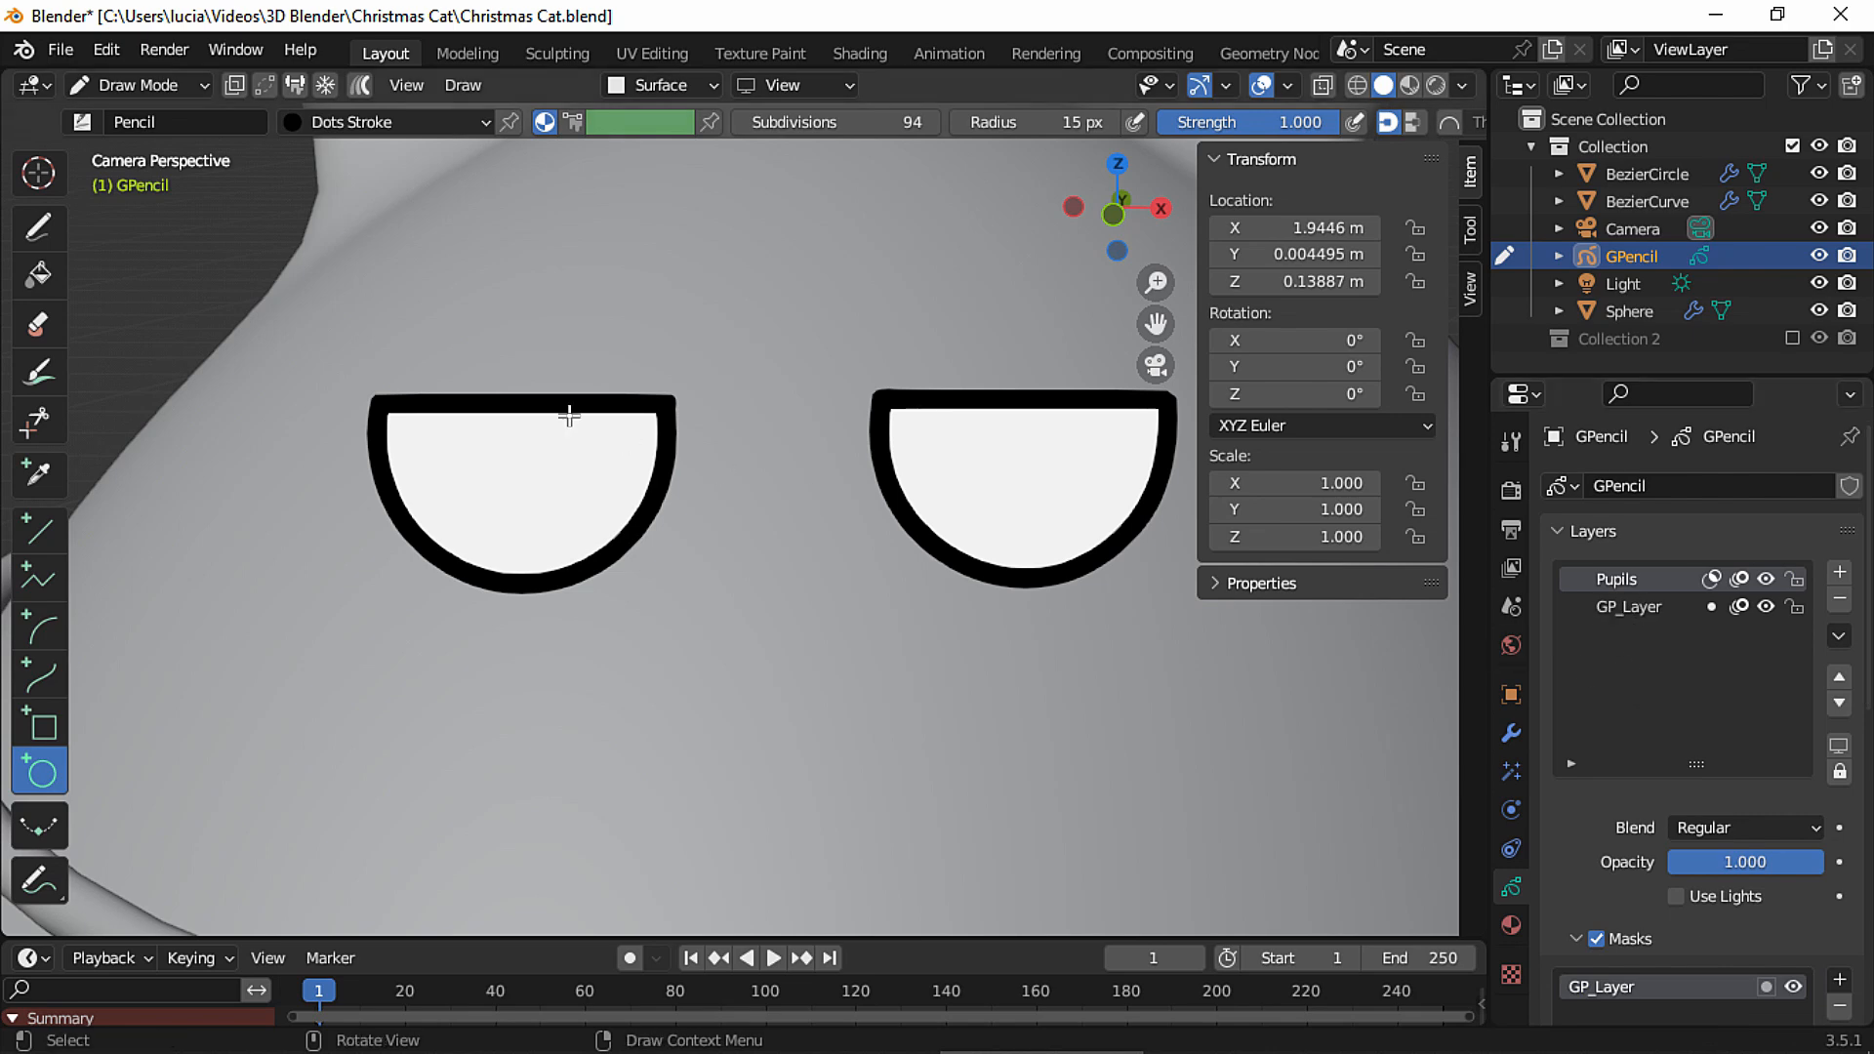
# Draw one filled ellipse as a pupil in each eye, overlapping the middle of the eye's top line.
pyautogui.keyDown('shift'); pyautogui.moveTo(460, 388); pyautogui.dragTo(284, 322, button='middle'); pyautogui.keyUp('shift')
pyautogui.moveTo(284, 322); pyautogui.dragTo(476, 458)
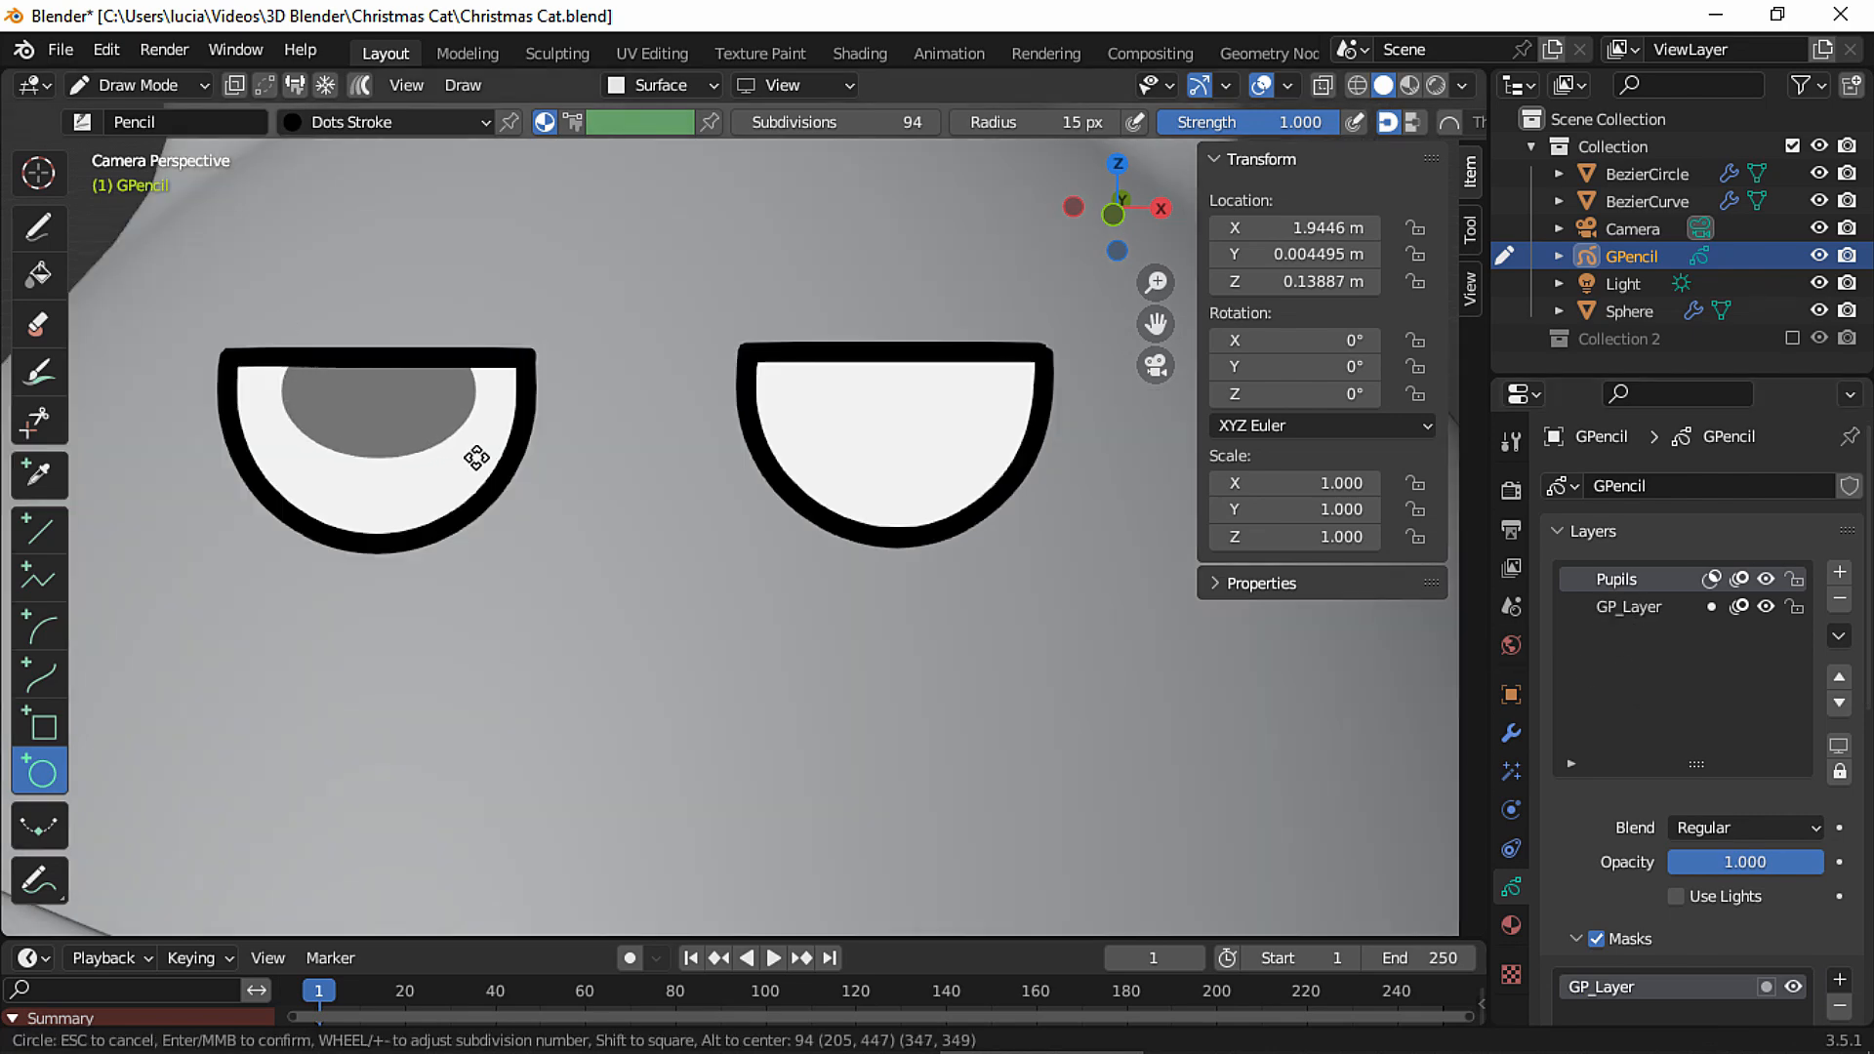
pyautogui.press('Return')
pyautogui.moveTo(802, 334)
pyautogui.mouseDown()
pyautogui.moveTo(952, 445)
pyautogui.moveTo(987, 448)
pyautogui.mouseUp()
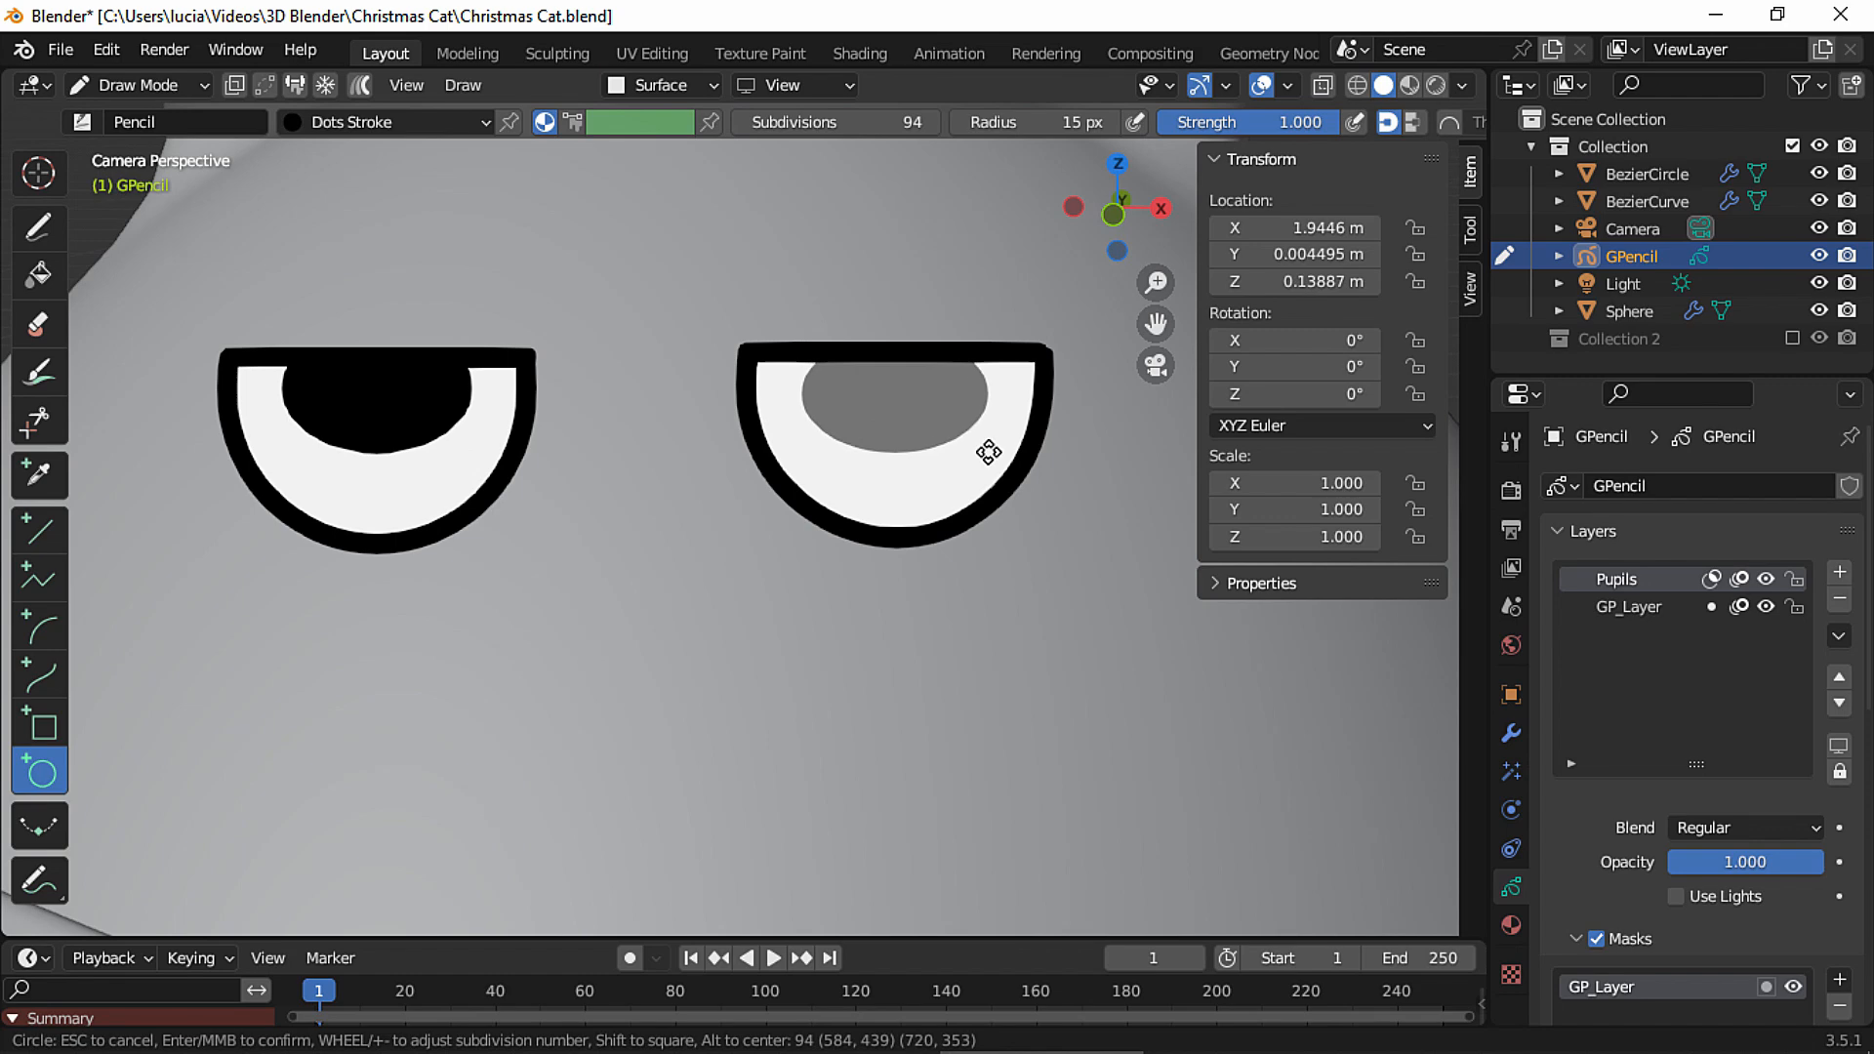
pyautogui.press('Return')
# In Sculpt Mode, lock GP_Layer and push the upper side edges of both pupils outward with the Push brush.
pyautogui.click(131, 92)
pyautogui.click(146, 177)
pyautogui.click(41, 410)
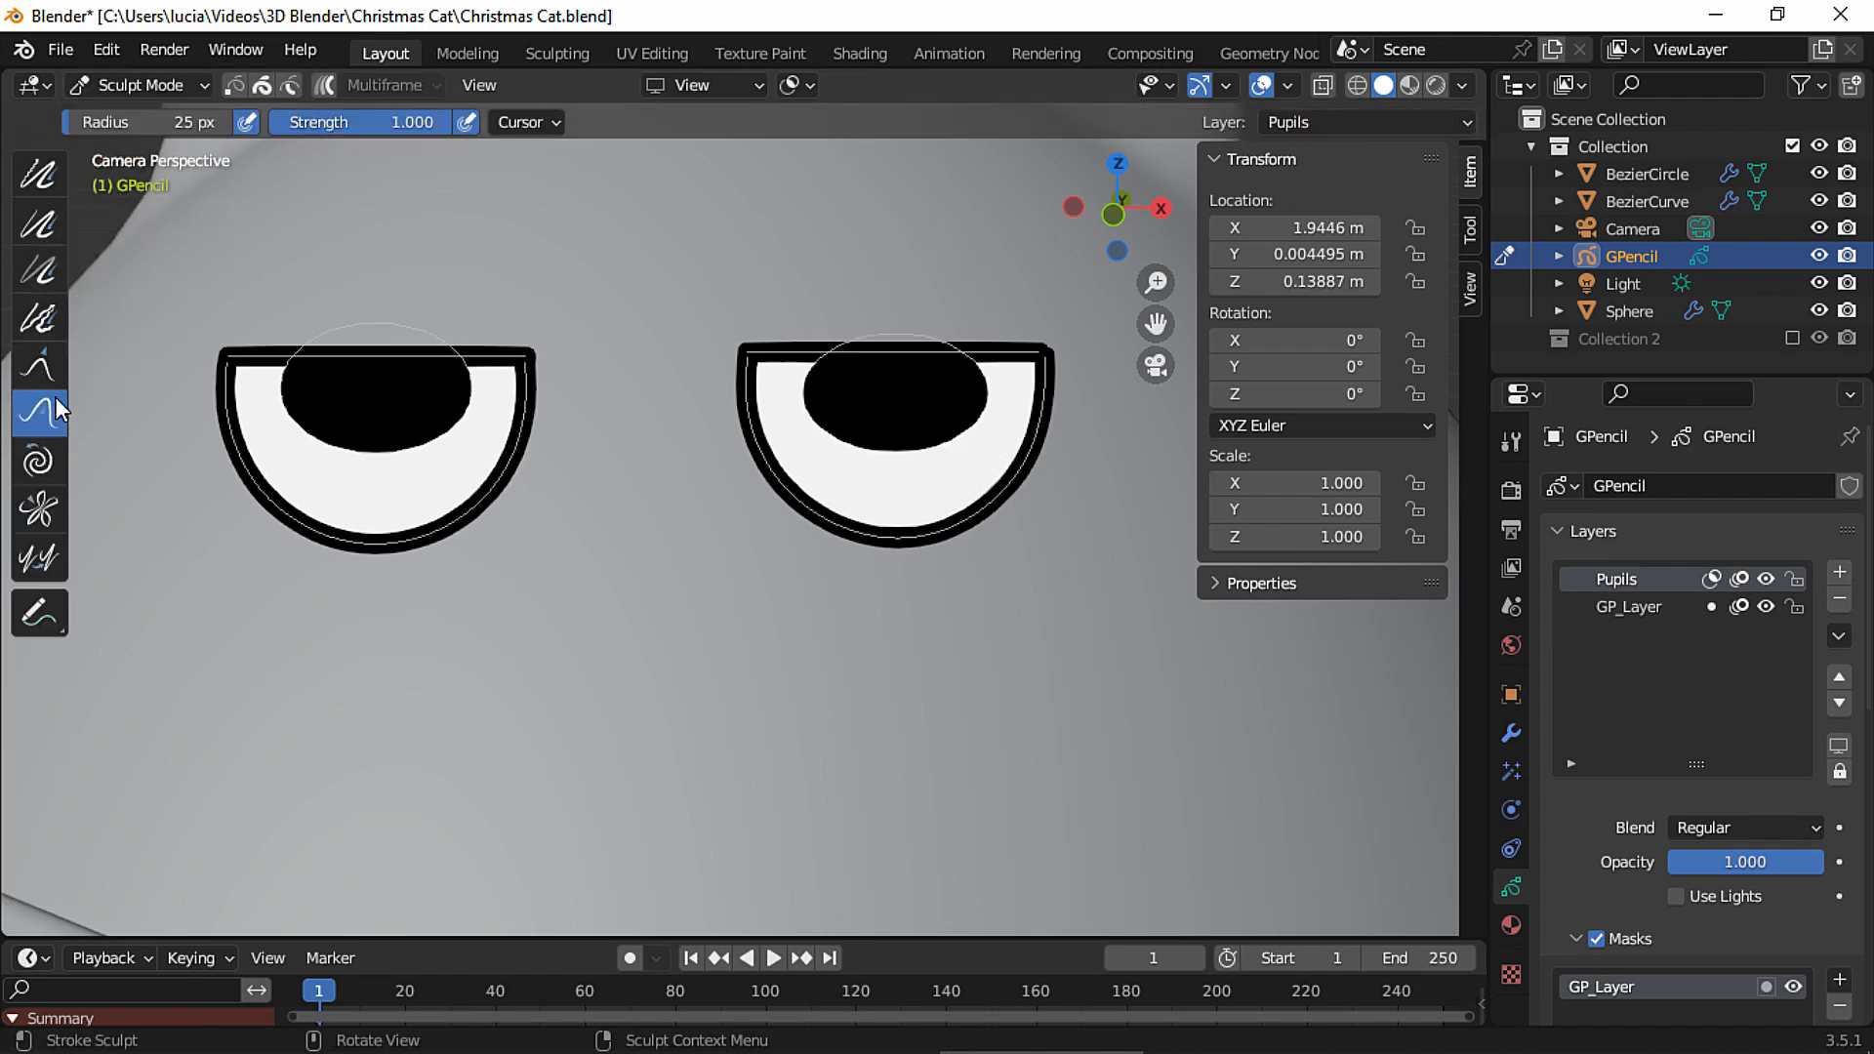
pyautogui.click(1792, 607)
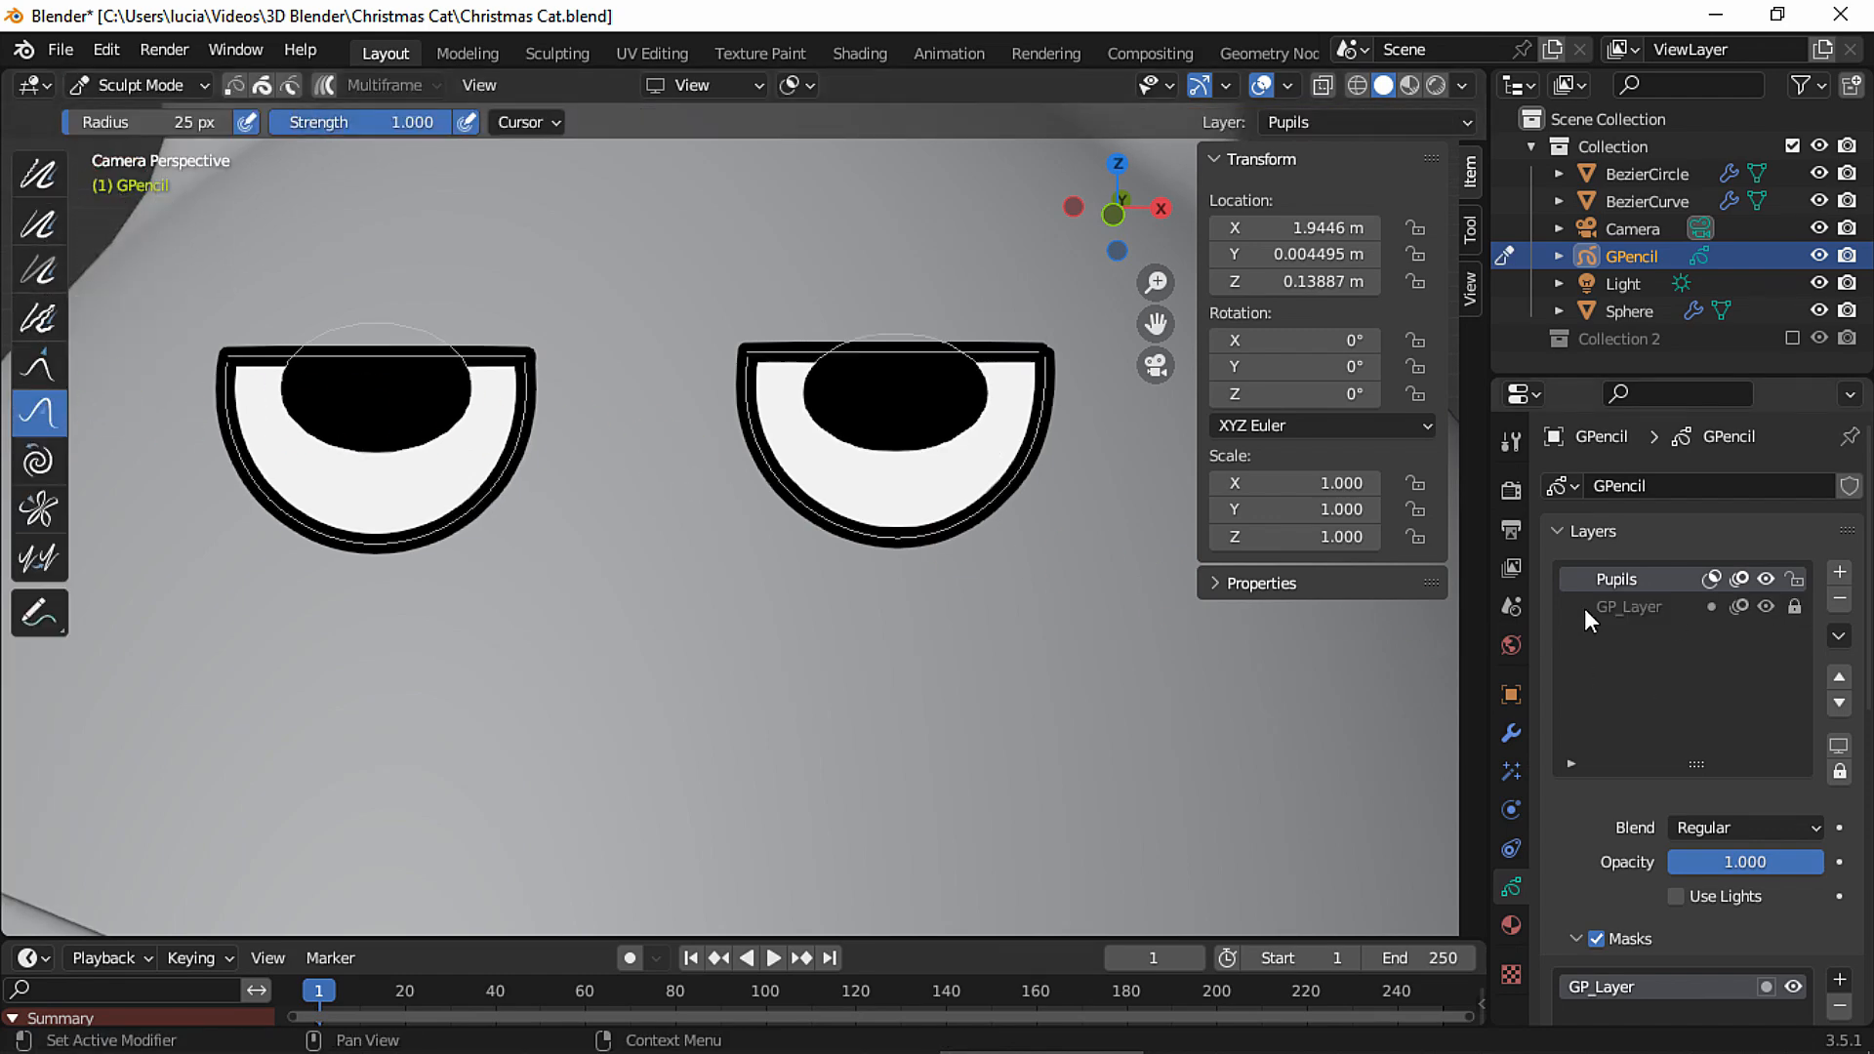
pyautogui.moveTo(311, 396); pyautogui.dragTo(290, 351)
pyautogui.moveTo(453, 390); pyautogui.dragTo(471, 358)
pyautogui.moveTo(836, 408); pyautogui.dragTo(817, 362)
pyautogui.moveTo(961, 390); pyautogui.dragTo(986, 375)
# Even out the pupil outlines with the Smooth brush, correcting the right pupil's left side with the Push brush.
pyautogui.click(39, 174)
pyautogui.moveTo(285, 394)
pyautogui.mouseDown()
pyautogui.moveTo(450, 432)
pyautogui.moveTo(490, 375)
pyautogui.mouseUp()
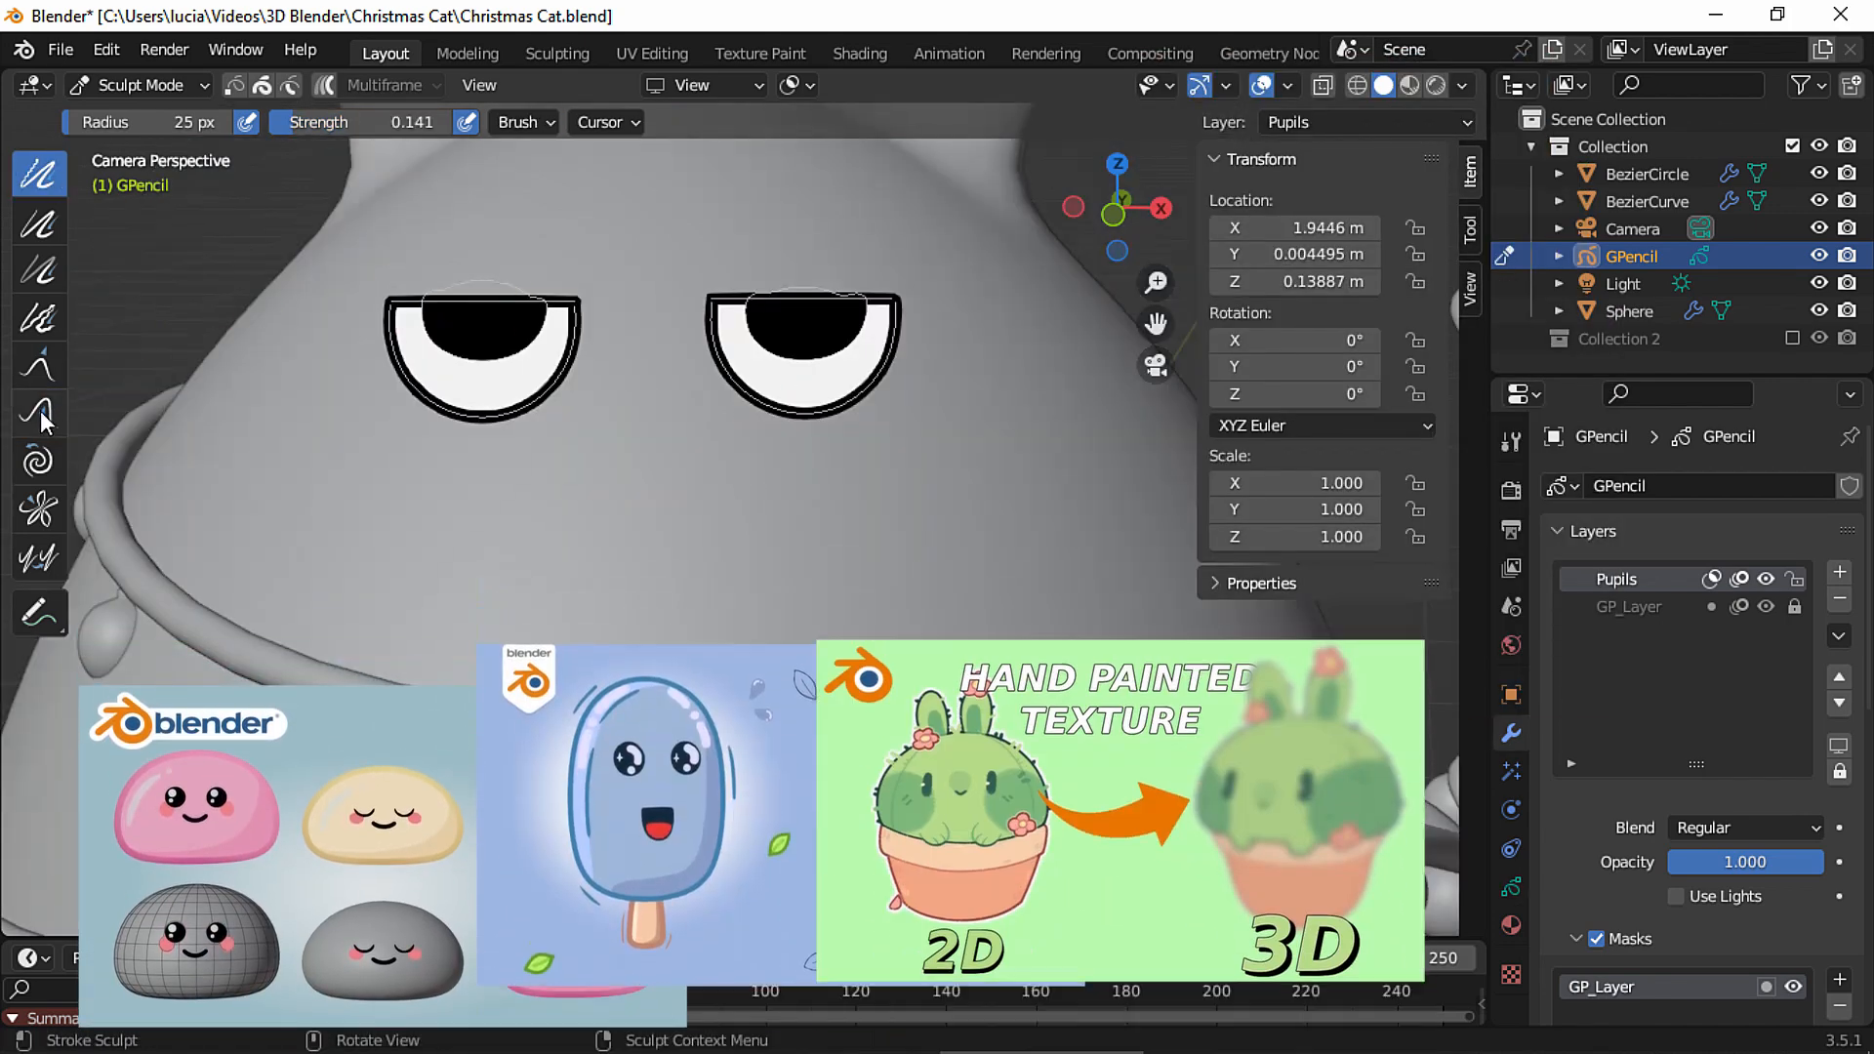
pyautogui.click(39, 412)
pyautogui.moveTo(754, 320)
pyautogui.mouseDown()
pyautogui.moveTo(776, 354)
pyautogui.moveTo(865, 360)
pyautogui.moveTo(867, 336)
pyautogui.moveTo(774, 355)
pyautogui.moveTo(745, 290)
pyautogui.mouseUp()
pyautogui.click(40, 175)
pyautogui.scroll(1, 732, 293)
pyautogui.moveTo(383, 320)
pyautogui.mouseDown()
pyautogui.moveTo(407, 339)
pyautogui.moveTo(488, 315)
pyautogui.mouseUp()
# In Edit Mode with stroke selection, move the left eye's pupil up about 0.0014 m along Z.
pyautogui.click(137, 85)
pyautogui.click(136, 146)
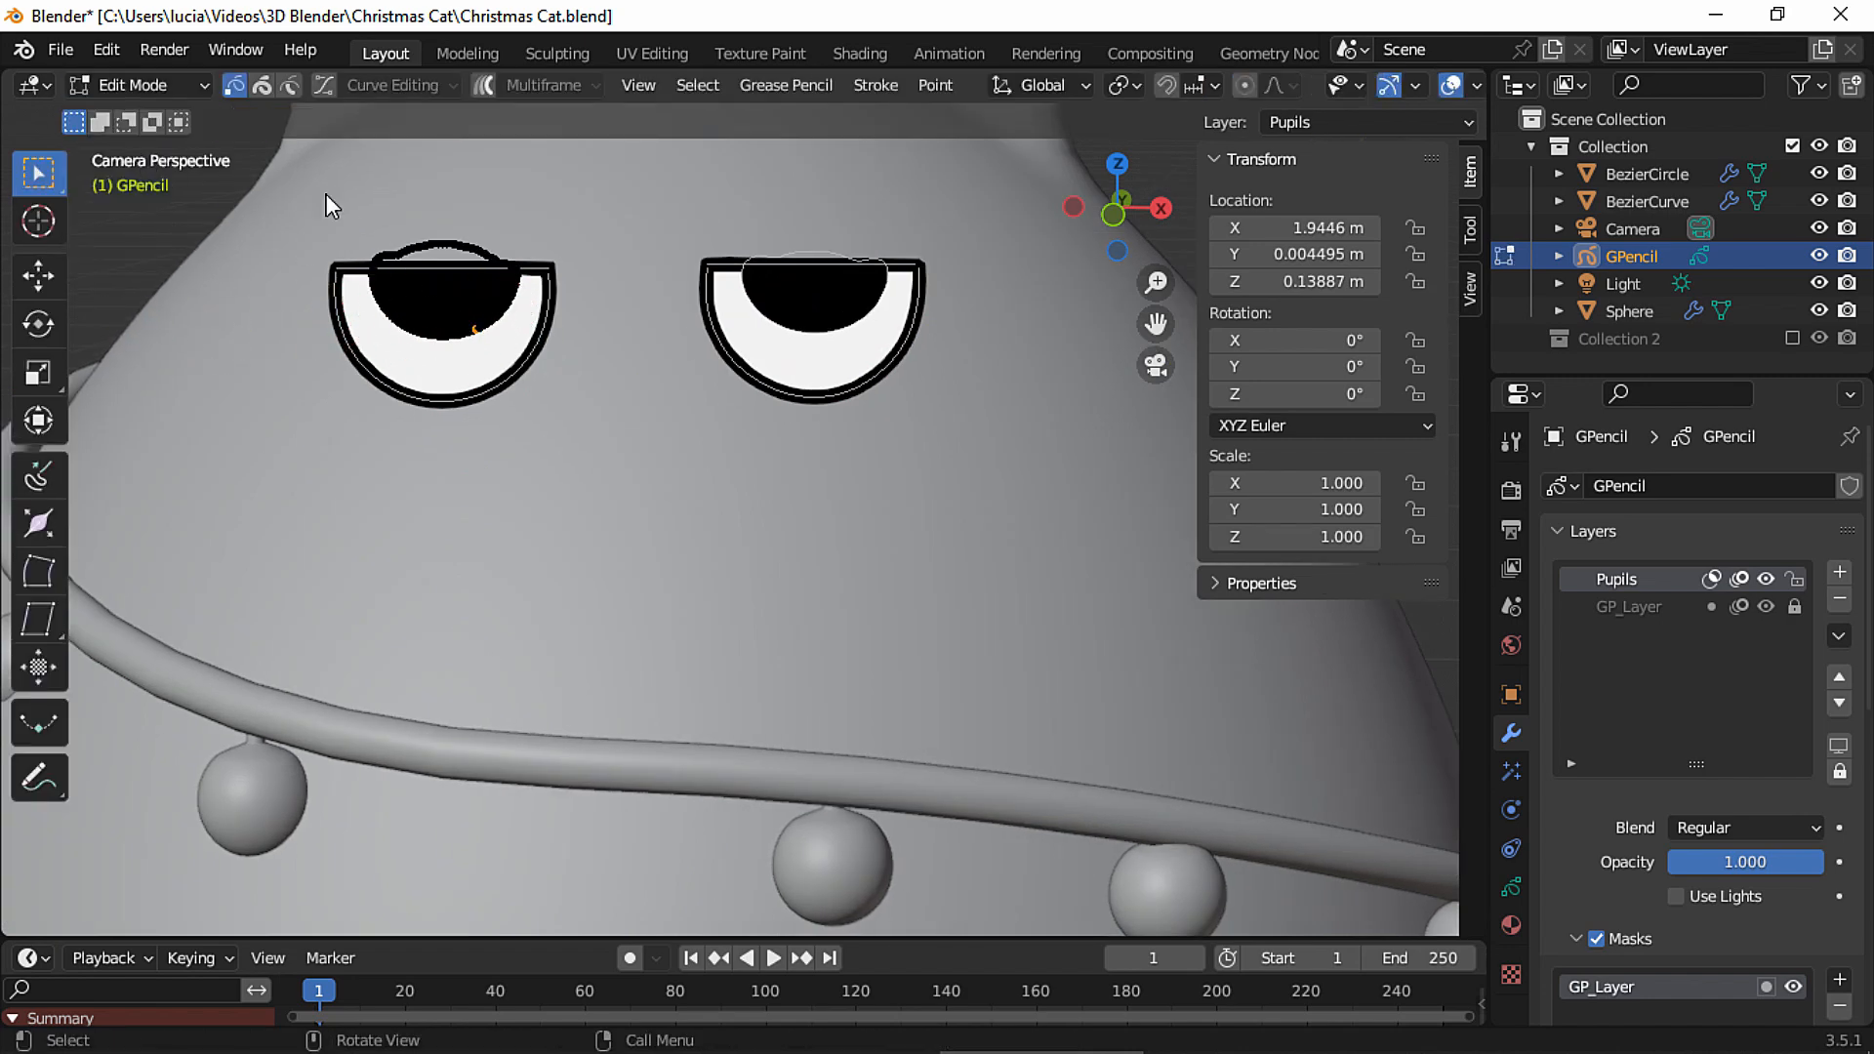
pyautogui.click(261, 87)
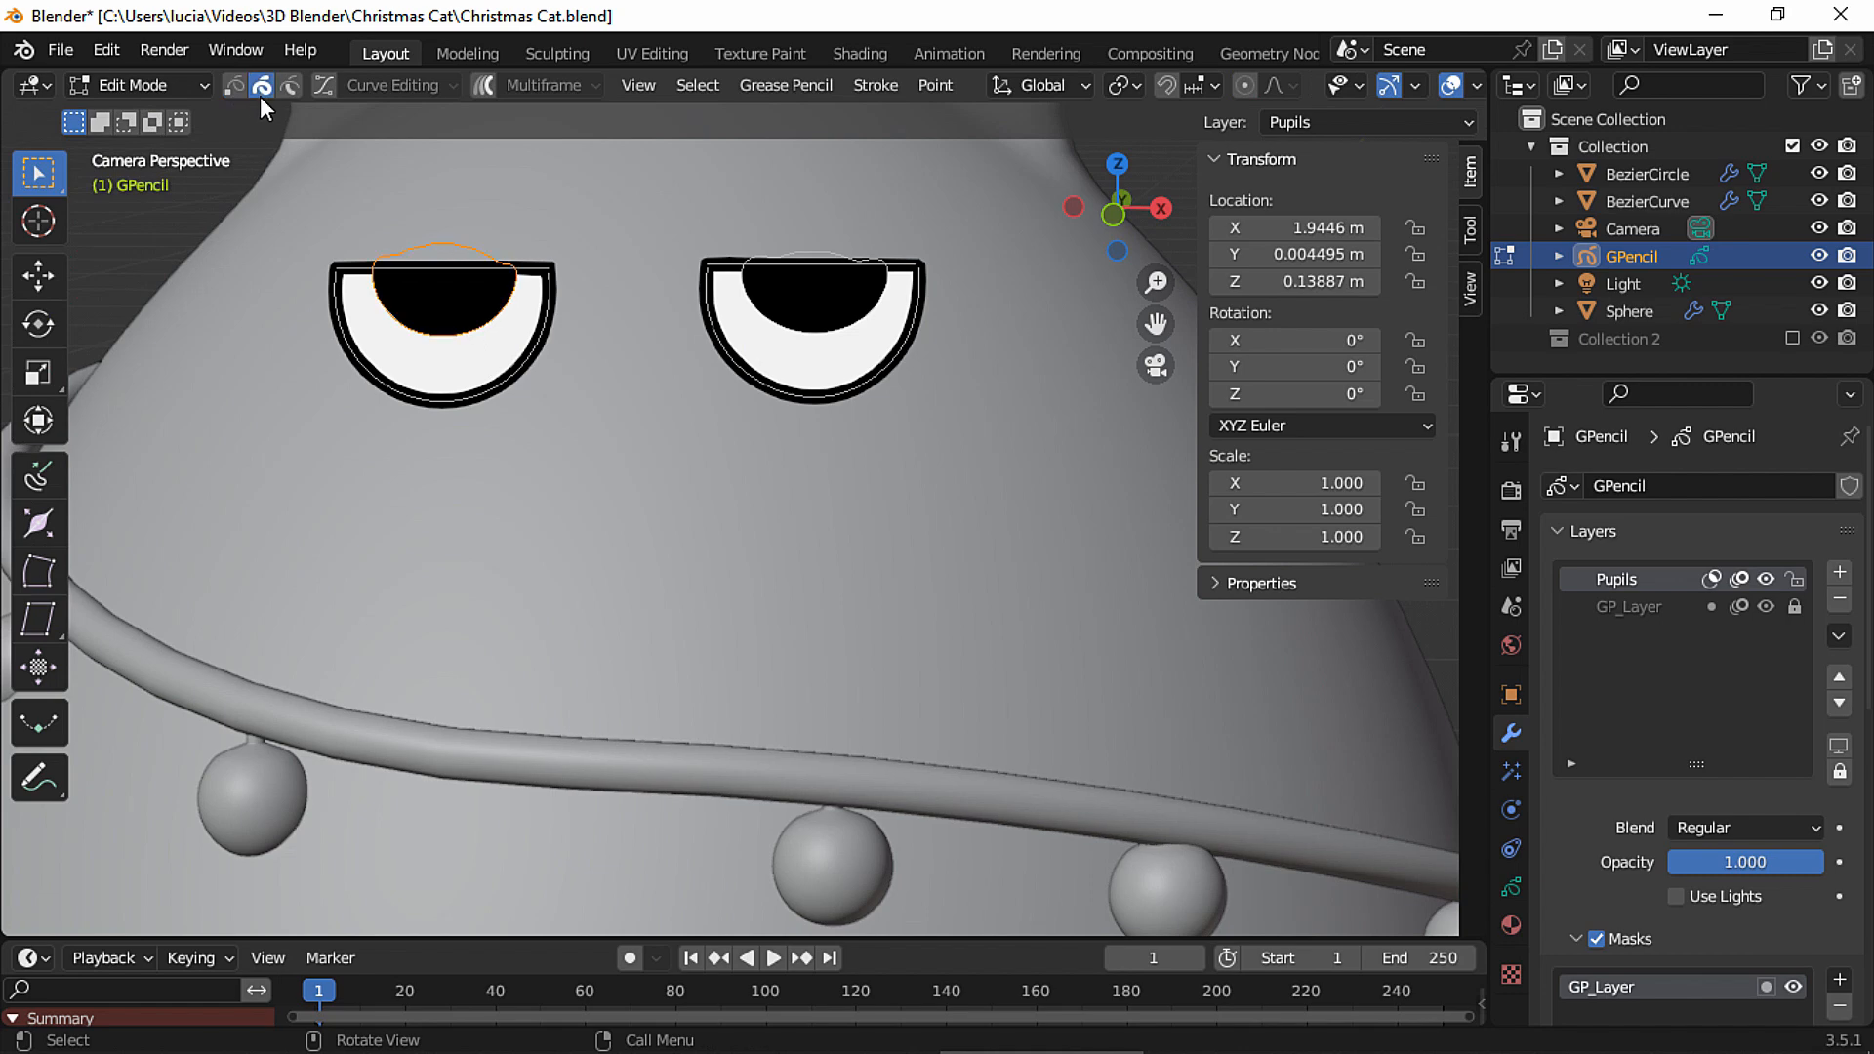
pyautogui.press('g')
pyautogui.press('z')
pyautogui.click(482, 347)
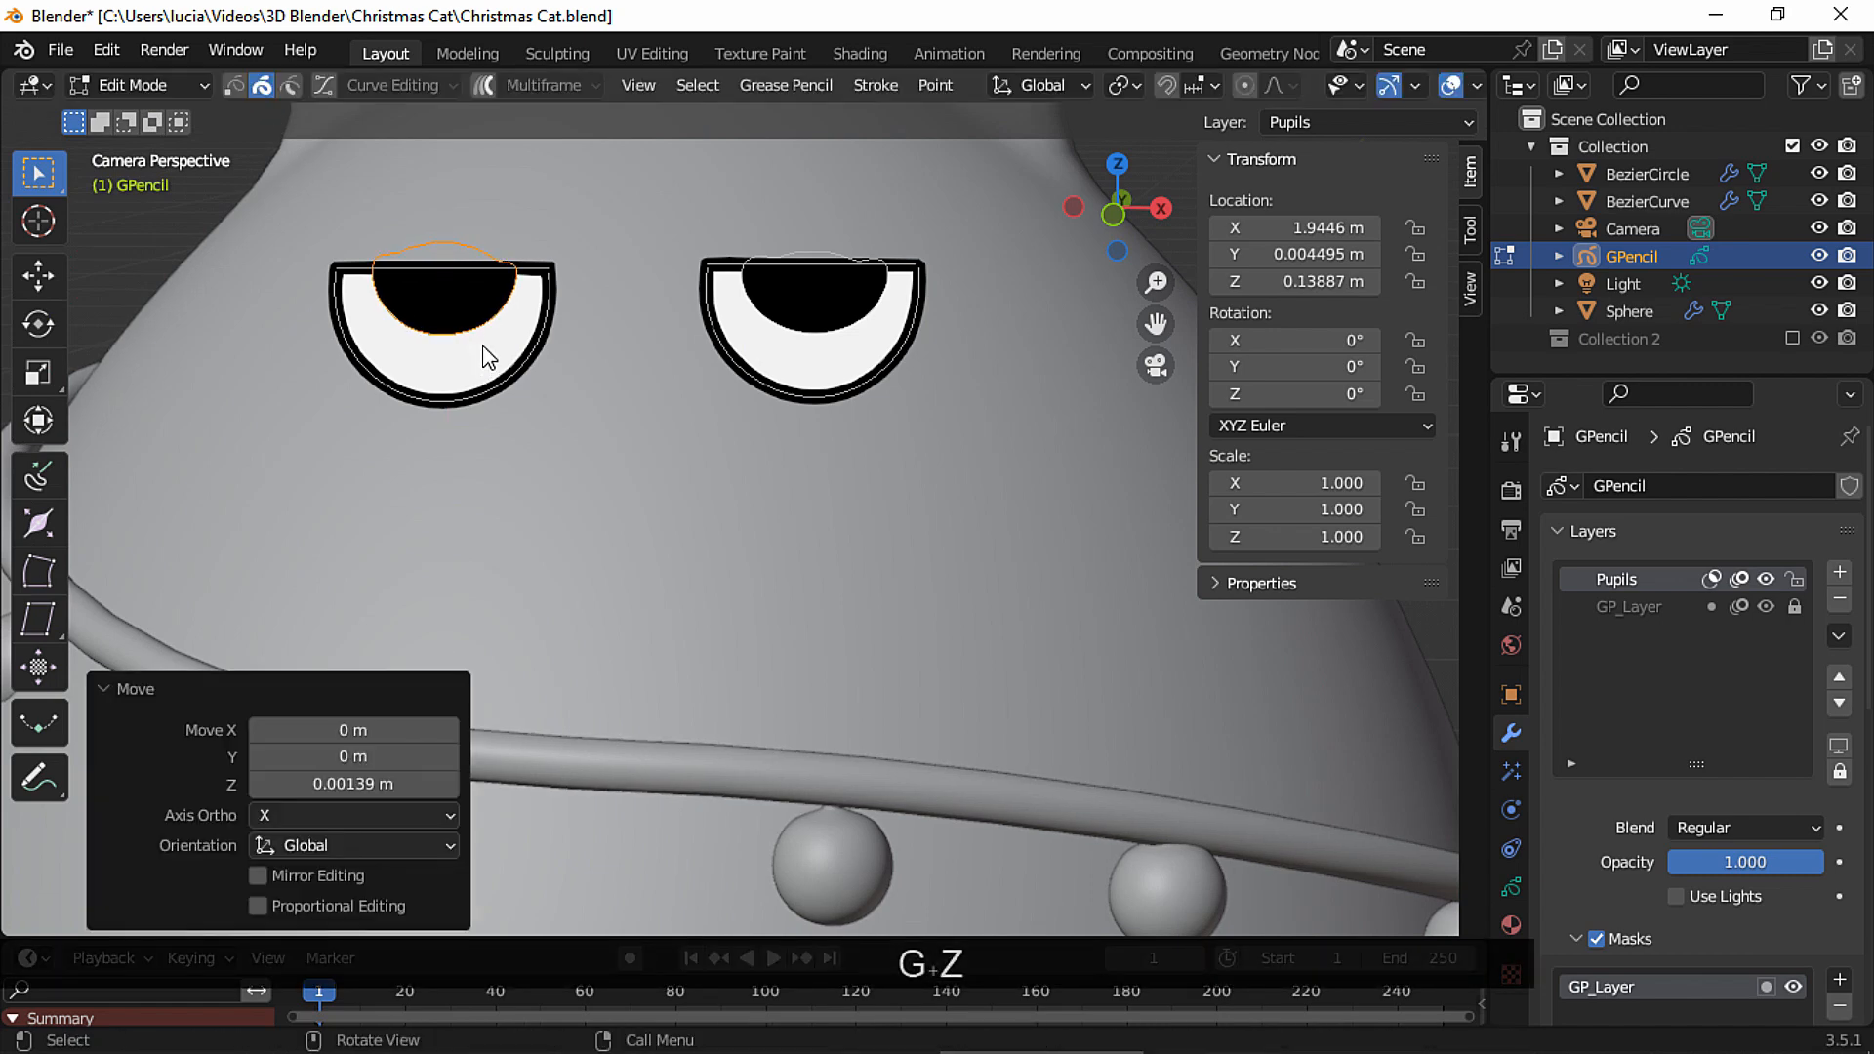
# Select the right eye's pupil stroke and move it slightly down along Z to match the left pupil, then deselect it.
pyautogui.moveTo(307, 429); pyautogui.dragTo(838, 382)
pyautogui.moveTo(987, 337); pyautogui.dragTo(996, 347)
pyautogui.click(858, 326)
pyautogui.press('g')
pyautogui.press('z')
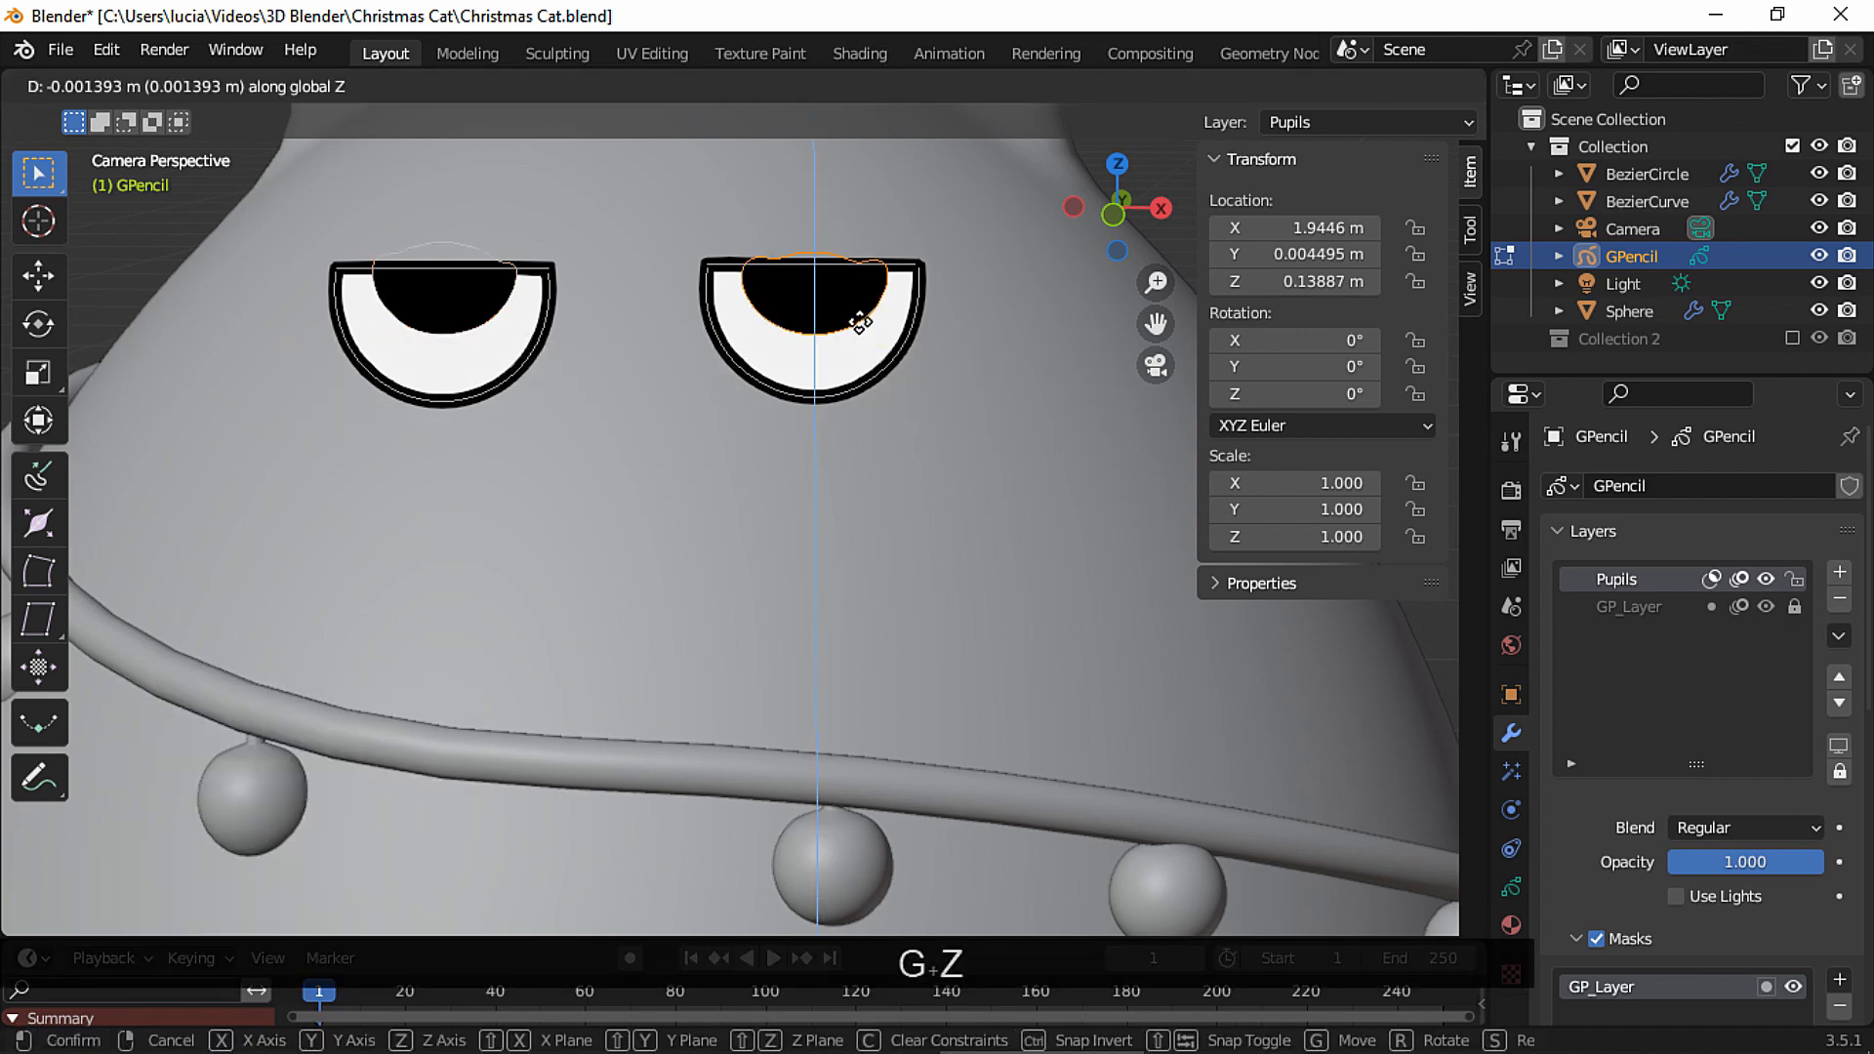
pyautogui.click(865, 332)
pyautogui.moveTo(353, 387); pyautogui.dragTo(1000, 336)
pyautogui.moveTo(407, 231); pyautogui.dragTo(959, 373)
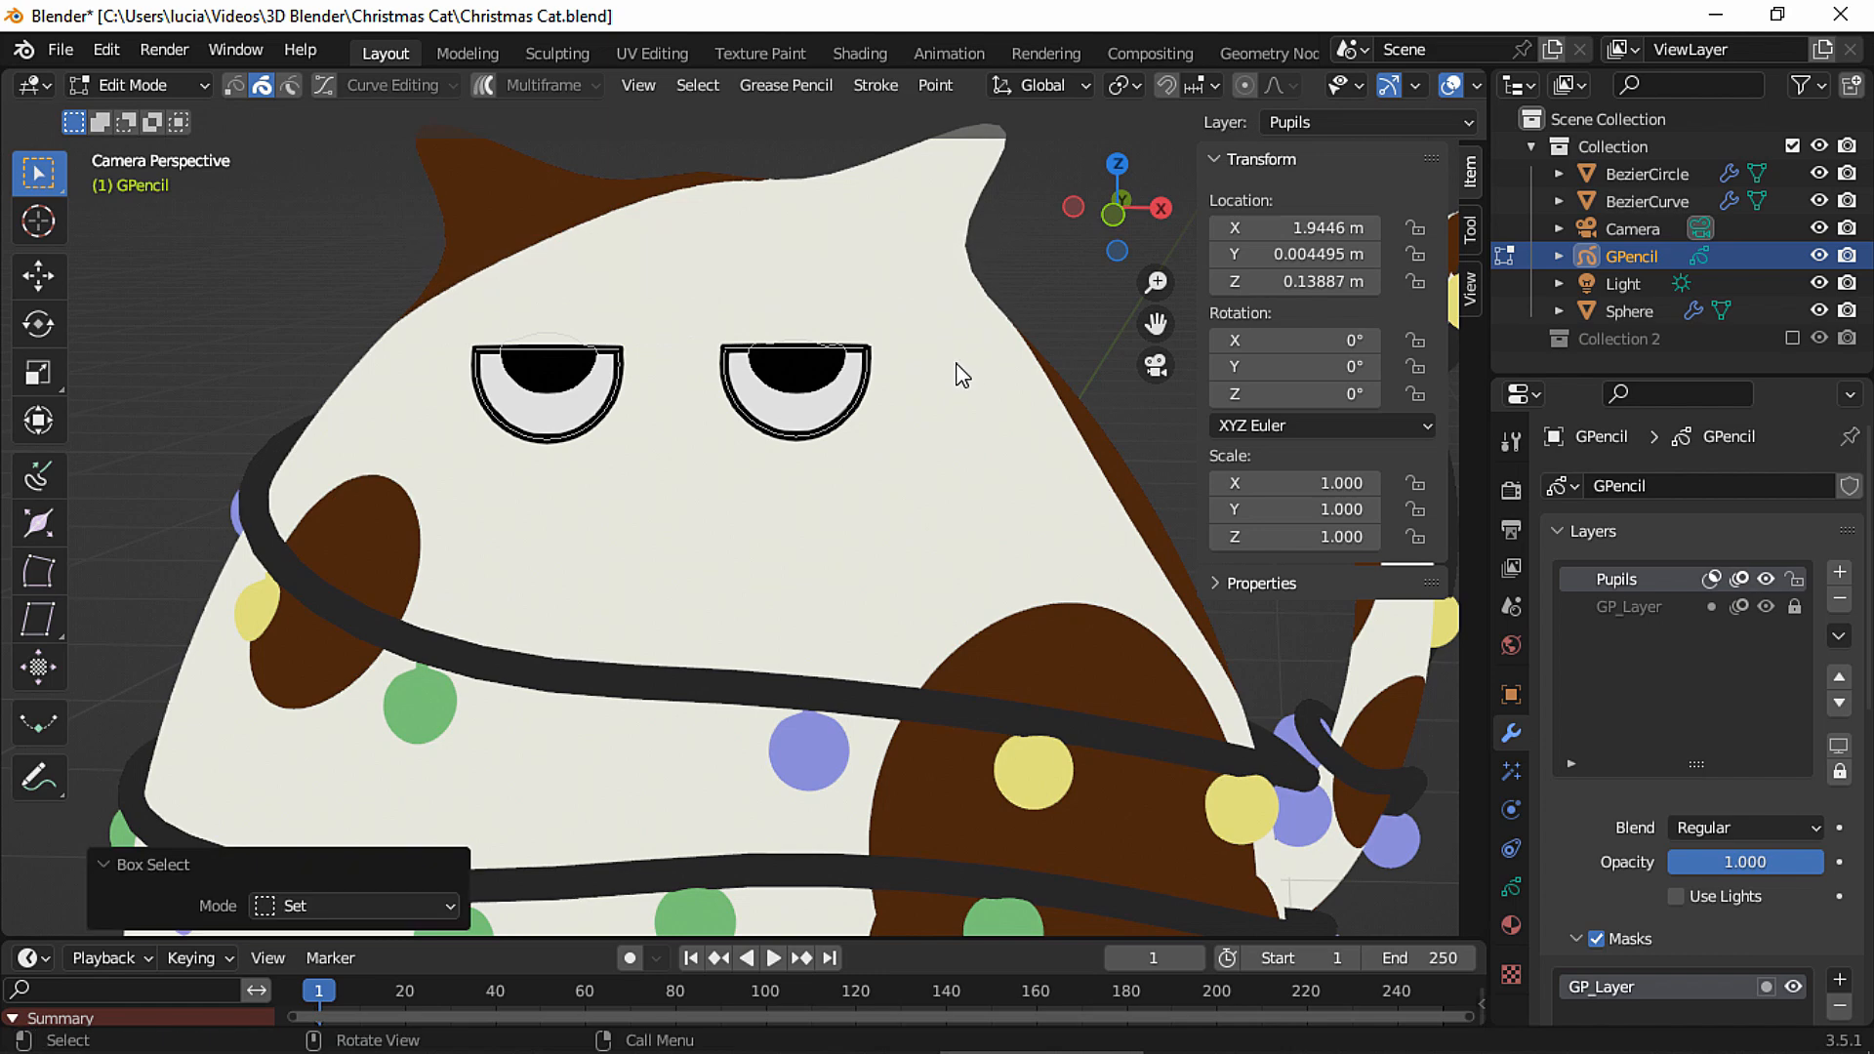
# Unlock GP_Layer, select the whole right eye including its pupil, and scale it by about 1.043.
pyautogui.moveTo(954, 314)
pyautogui.keyDown('ctrl'); pyautogui.mouseDown(button='middle')
pyautogui.moveTo(981, 280)
pyautogui.moveTo(950, 326)
pyautogui.mouseUp(button='middle'); pyautogui.keyUp('ctrl')
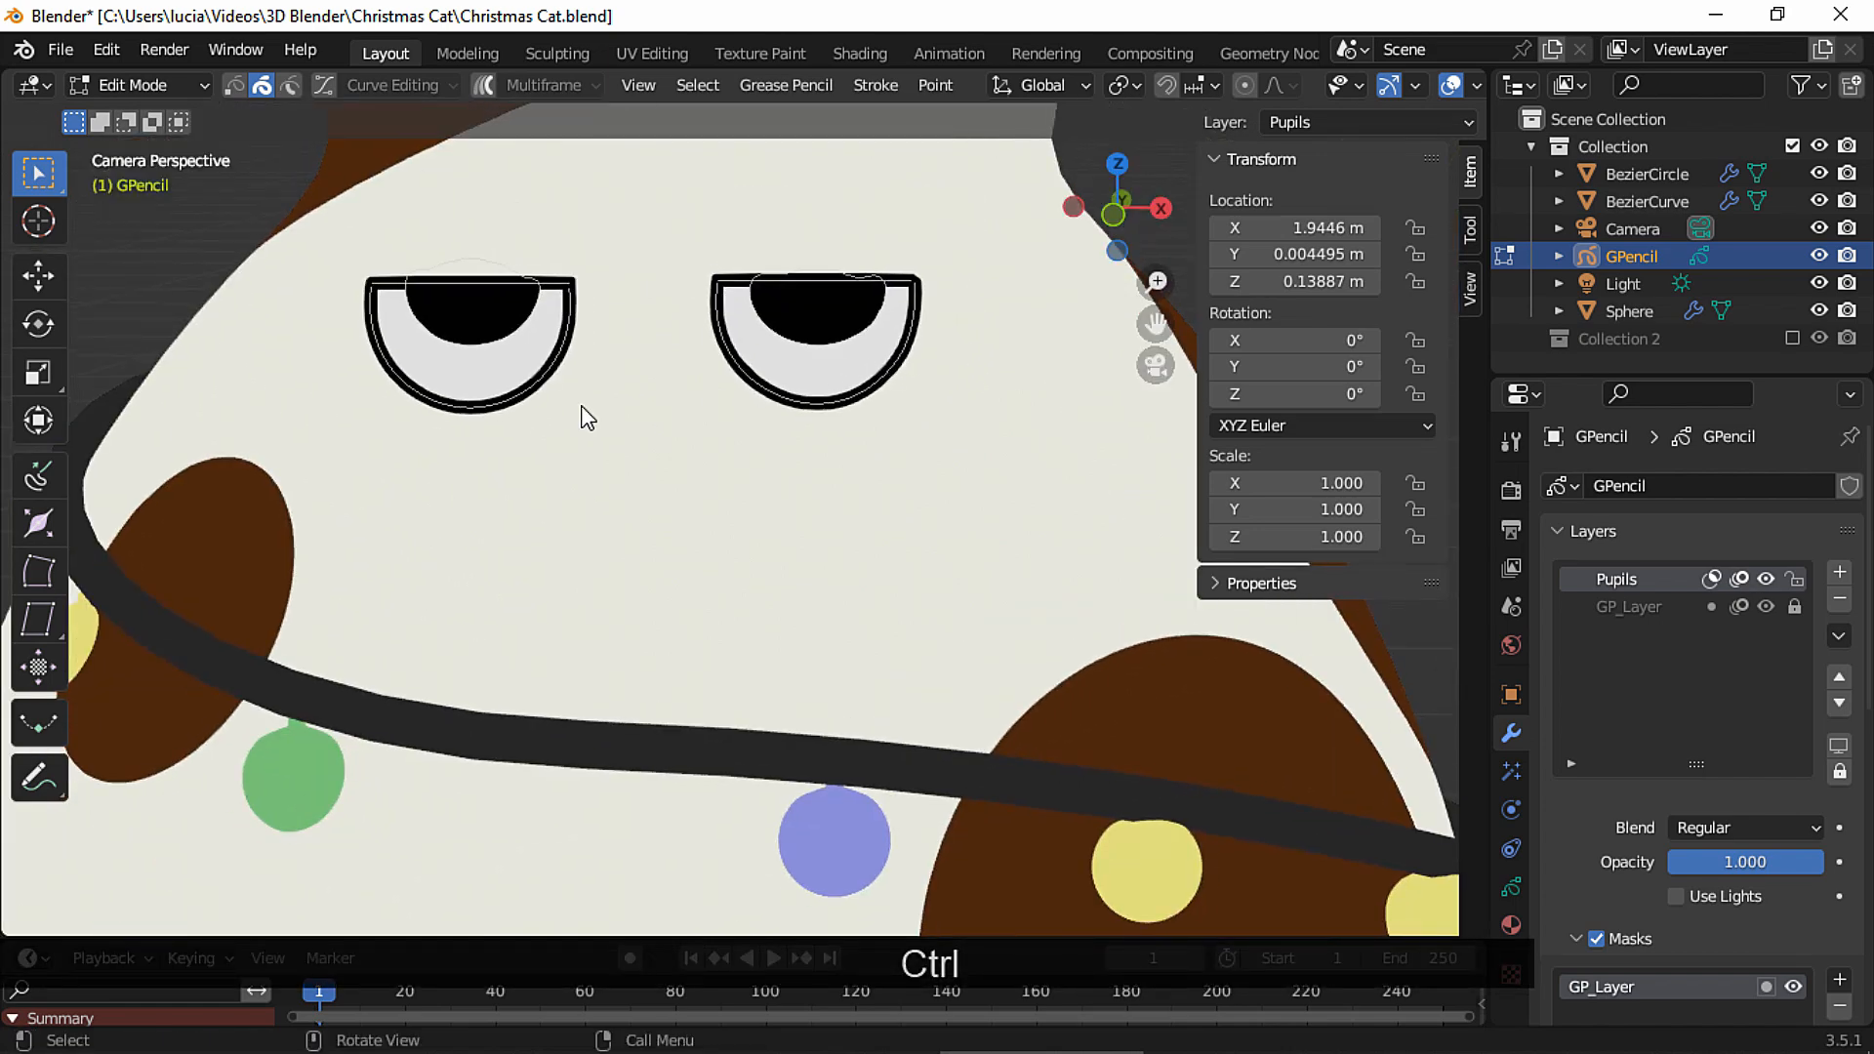
pyautogui.moveTo(351, 496); pyautogui.dragTo(680, 479)
pyautogui.moveTo(969, 436)
pyautogui.mouseDown()
pyautogui.moveTo(993, 426)
pyautogui.moveTo(982, 312)
pyautogui.mouseUp()
pyautogui.moveTo(670, 502); pyautogui.dragTo(1016, 266)
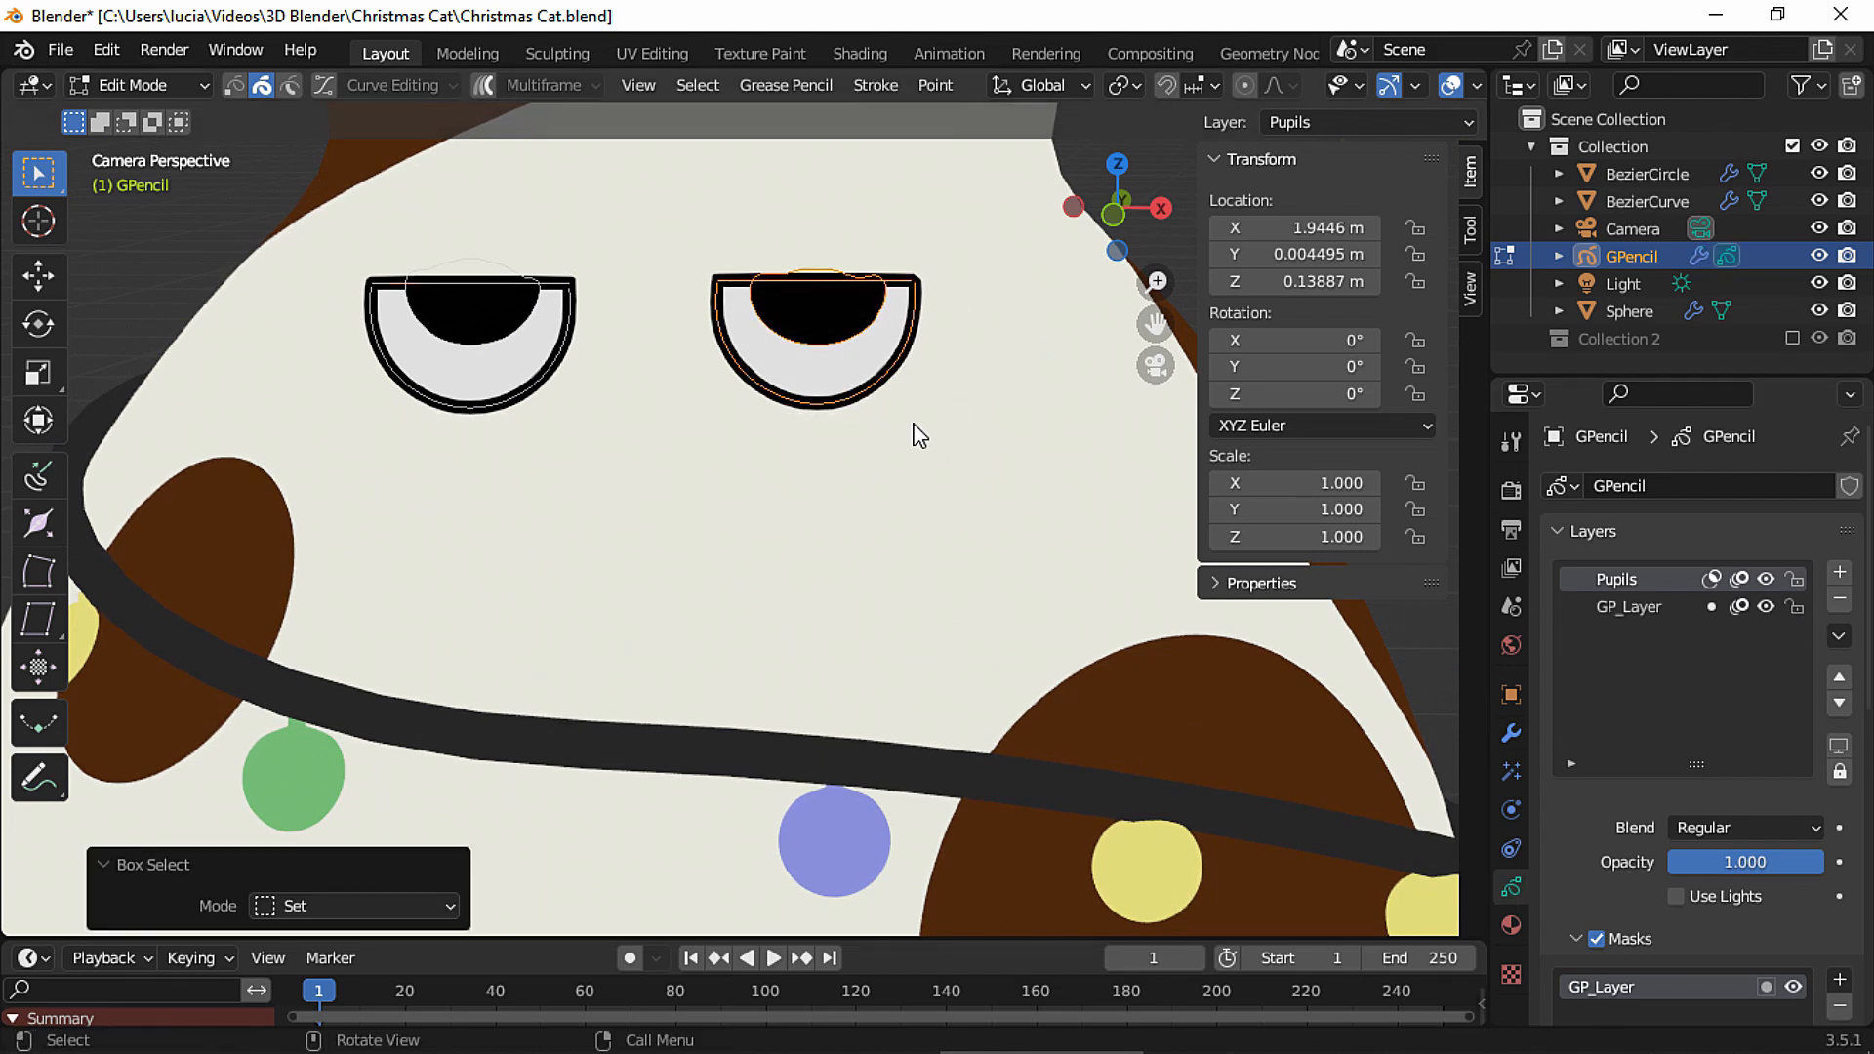
pyautogui.press('s')
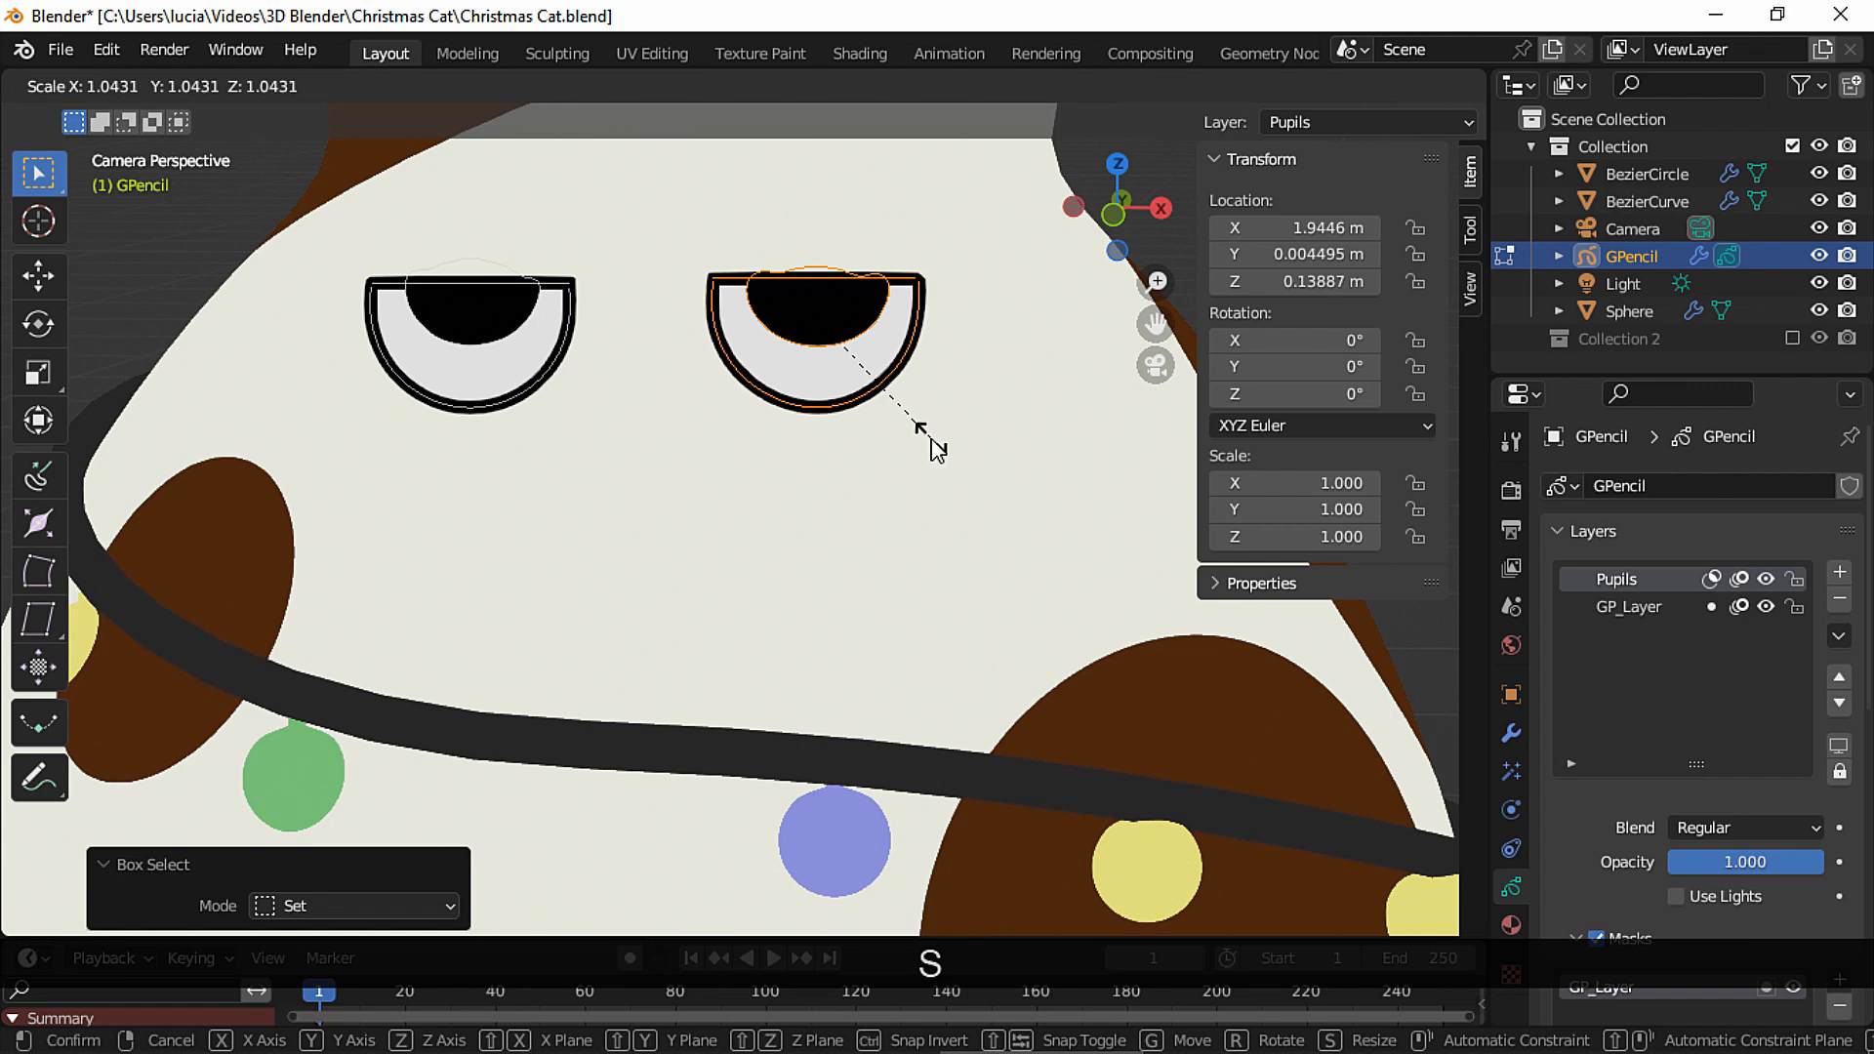
pyautogui.click(938, 449)
# Adjust the right eye's height along Z to line up with the left eye and clear the selection.
pyautogui.press('g')
pyautogui.press('z')
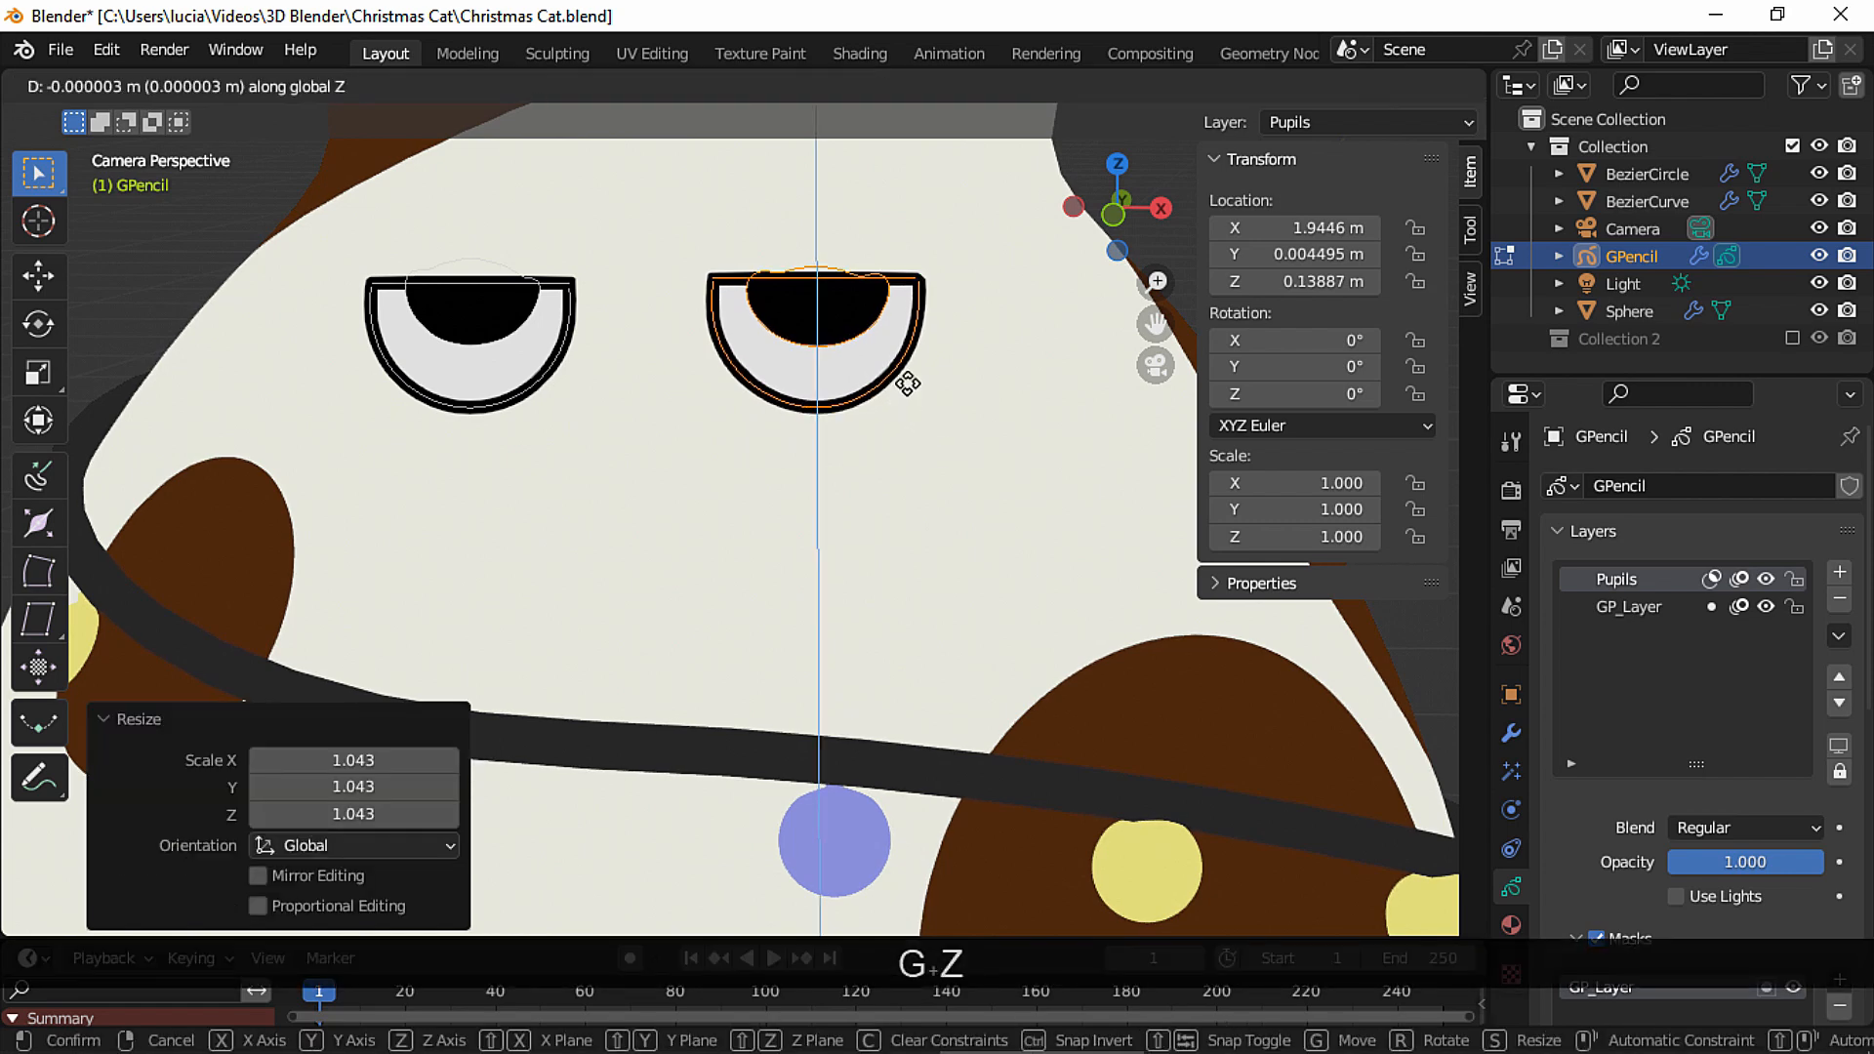
pyautogui.click(900, 388)
pyautogui.moveTo(421, 156); pyautogui.dragTo(990, 289)
pyautogui.moveTo(392, 404); pyautogui.dragTo(372, 414)
# Return to Draw Mode and add a Smooth modifier to the Grease Pencil object with Repeat set to 4.
pyautogui.click(167, 88)
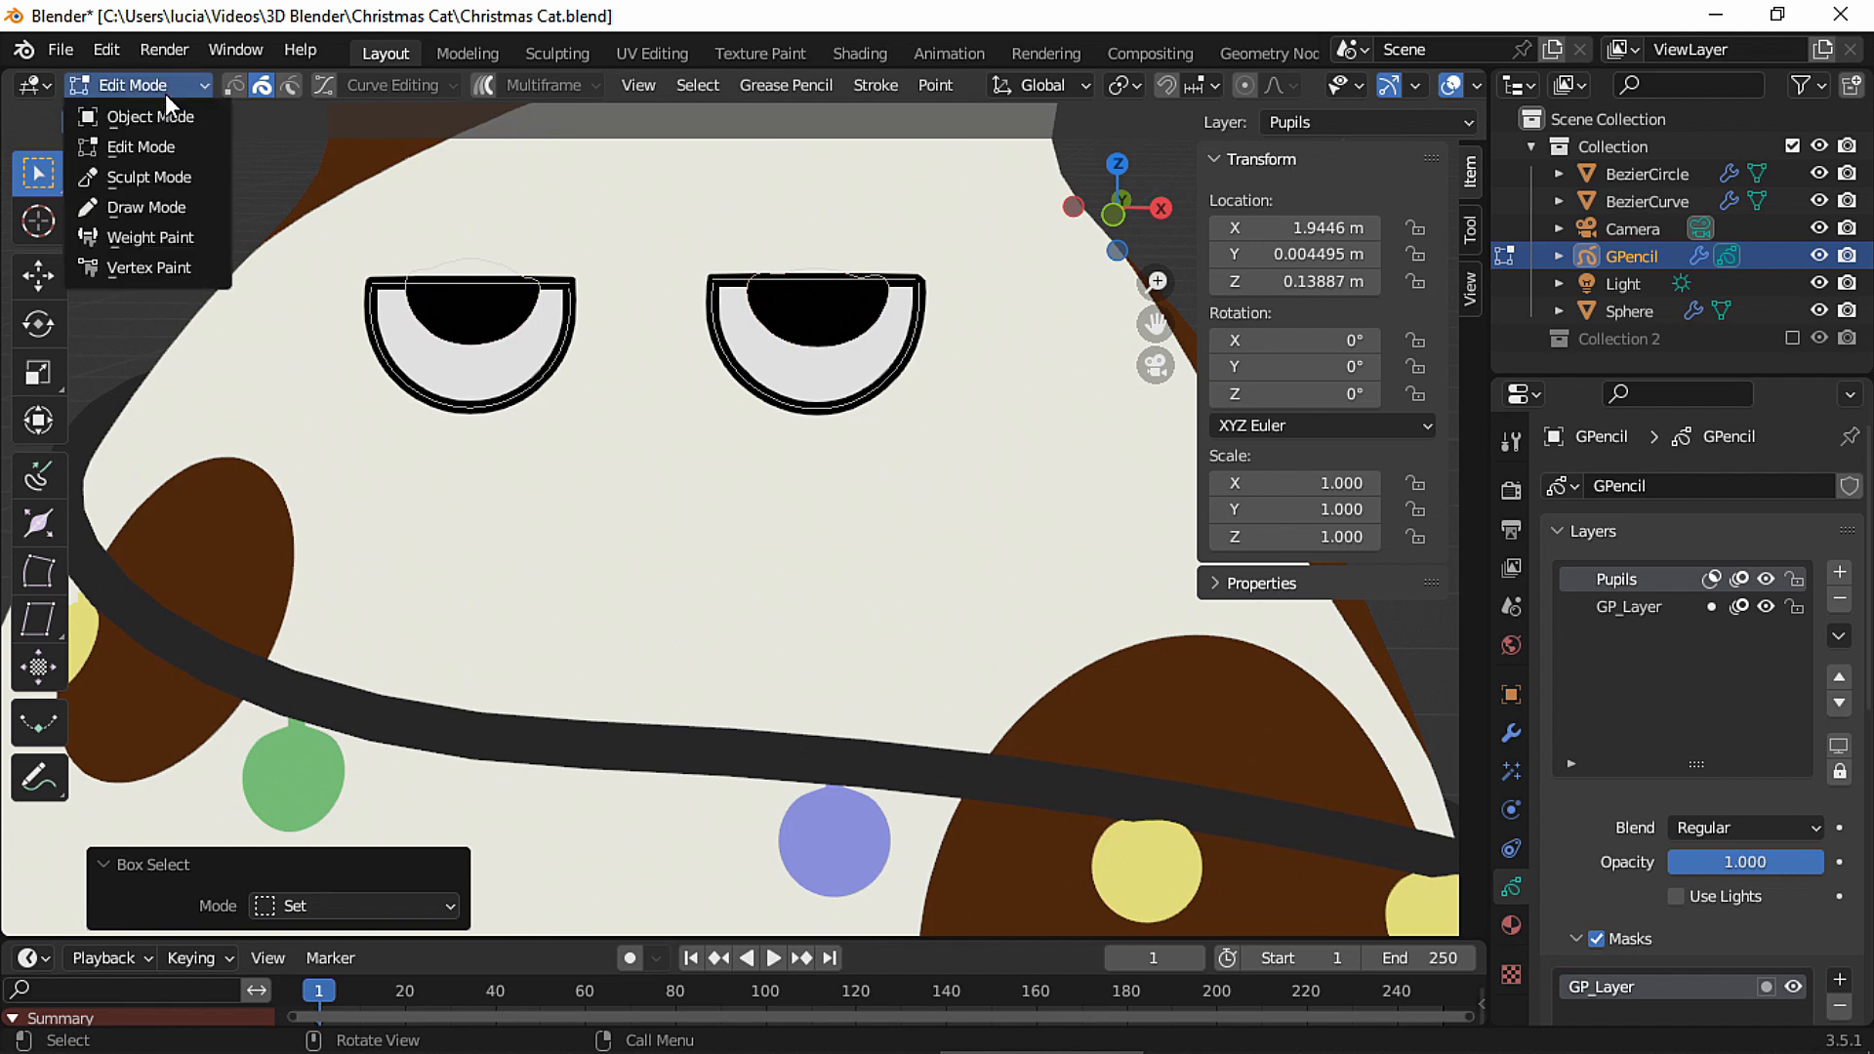
pyautogui.click(143, 205)
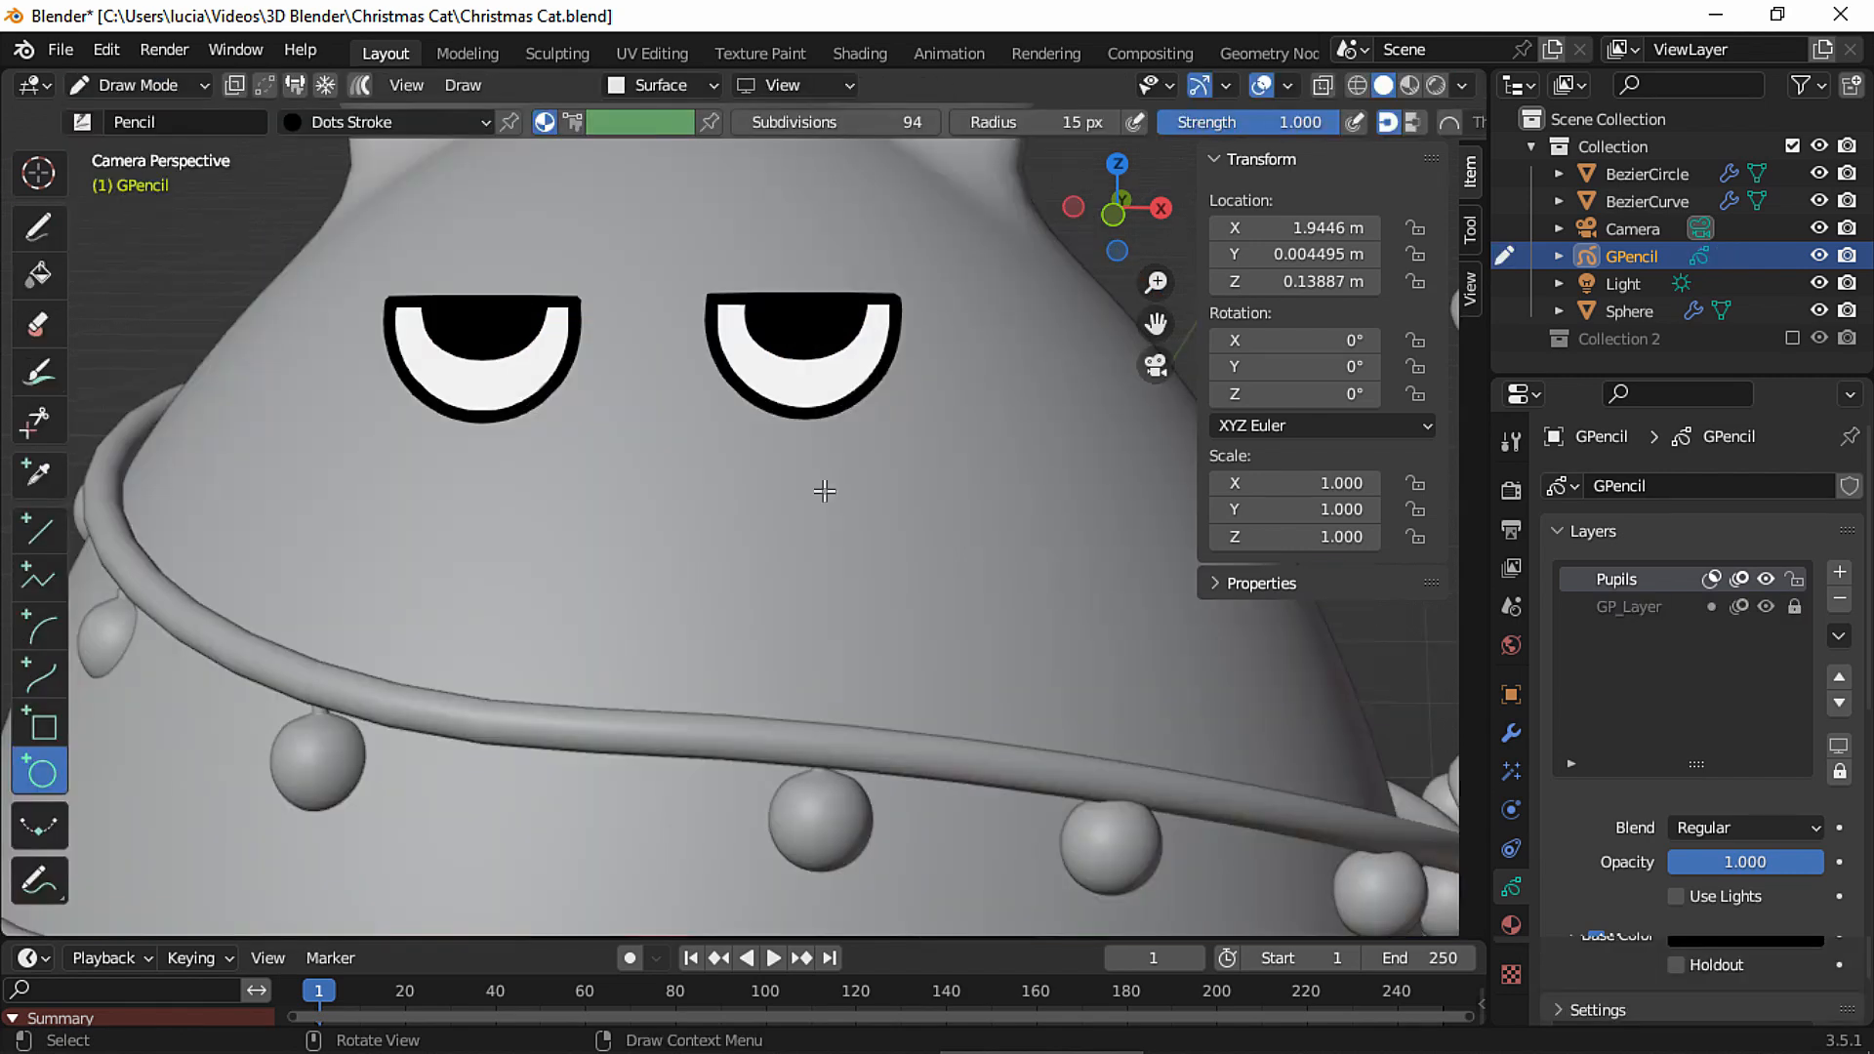
pyautogui.click(1511, 733)
pyautogui.click(1660, 485)
pyautogui.click(1579, 746)
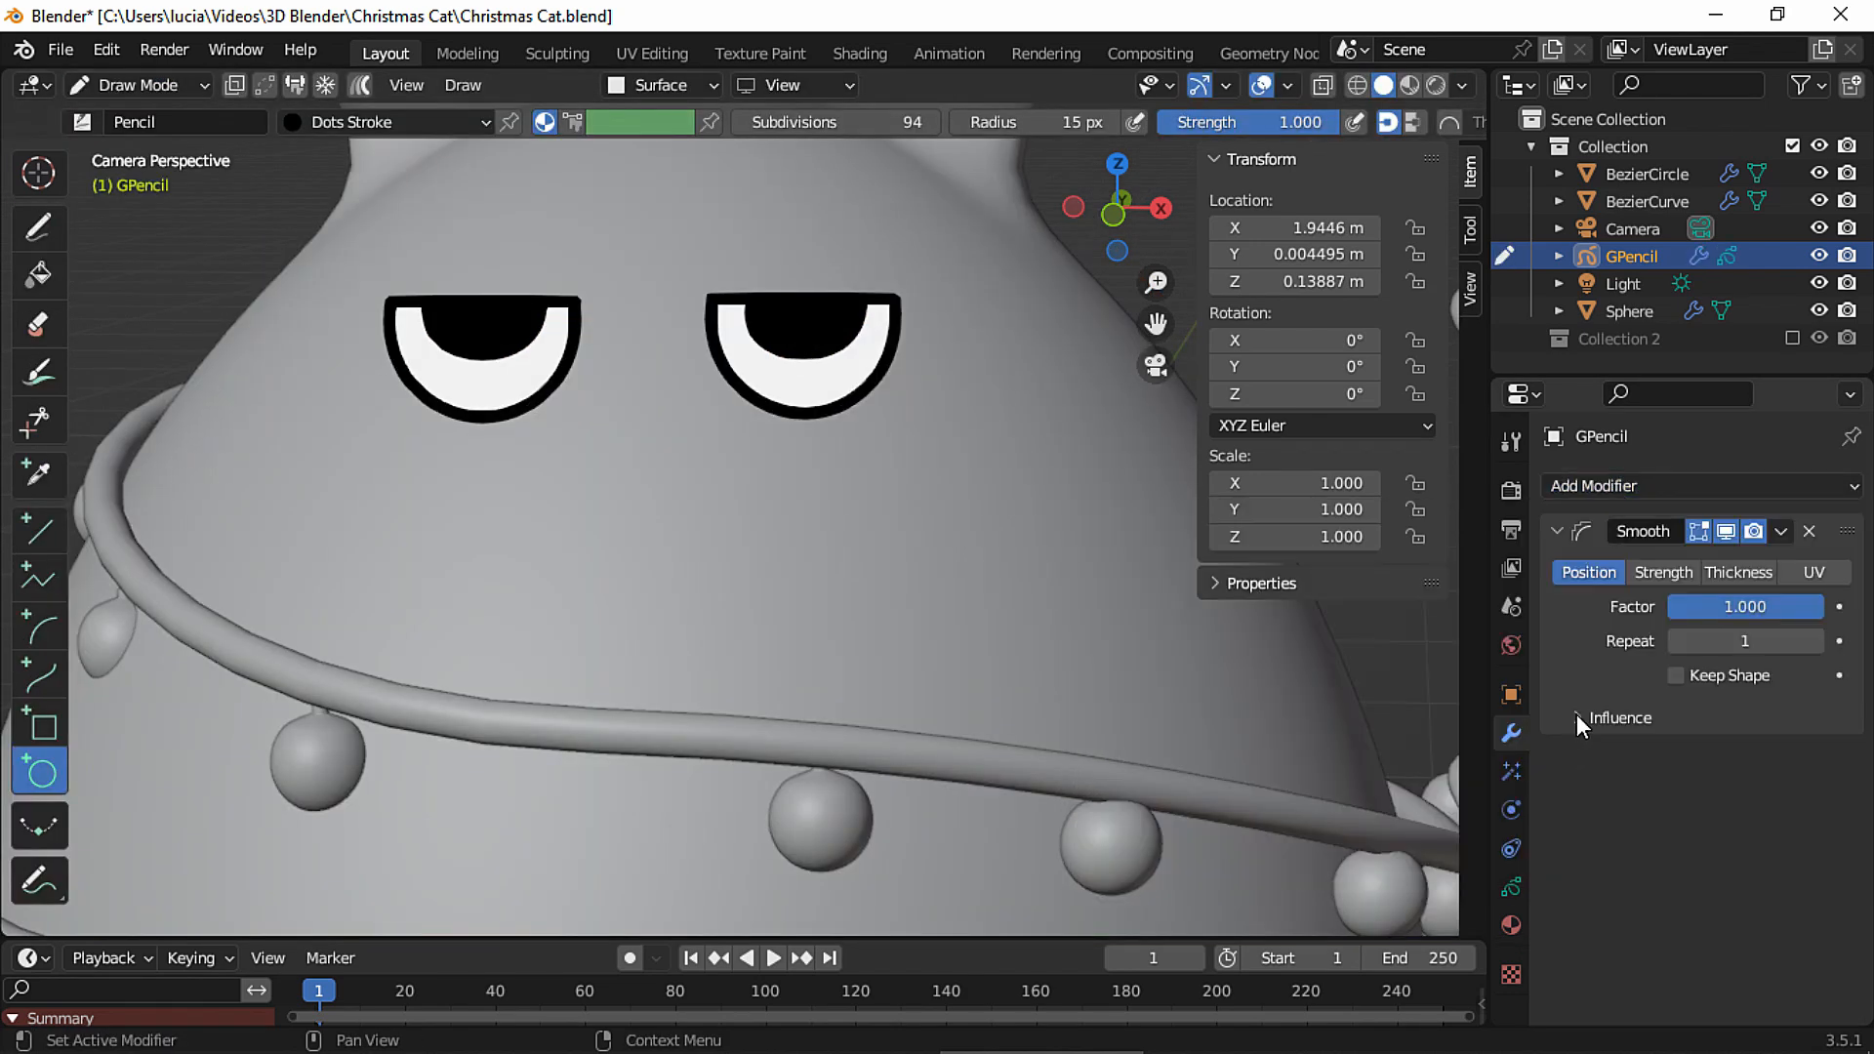
pyautogui.click(1817, 641)
pyautogui.click(1818, 640)
pyautogui.click(1817, 641)
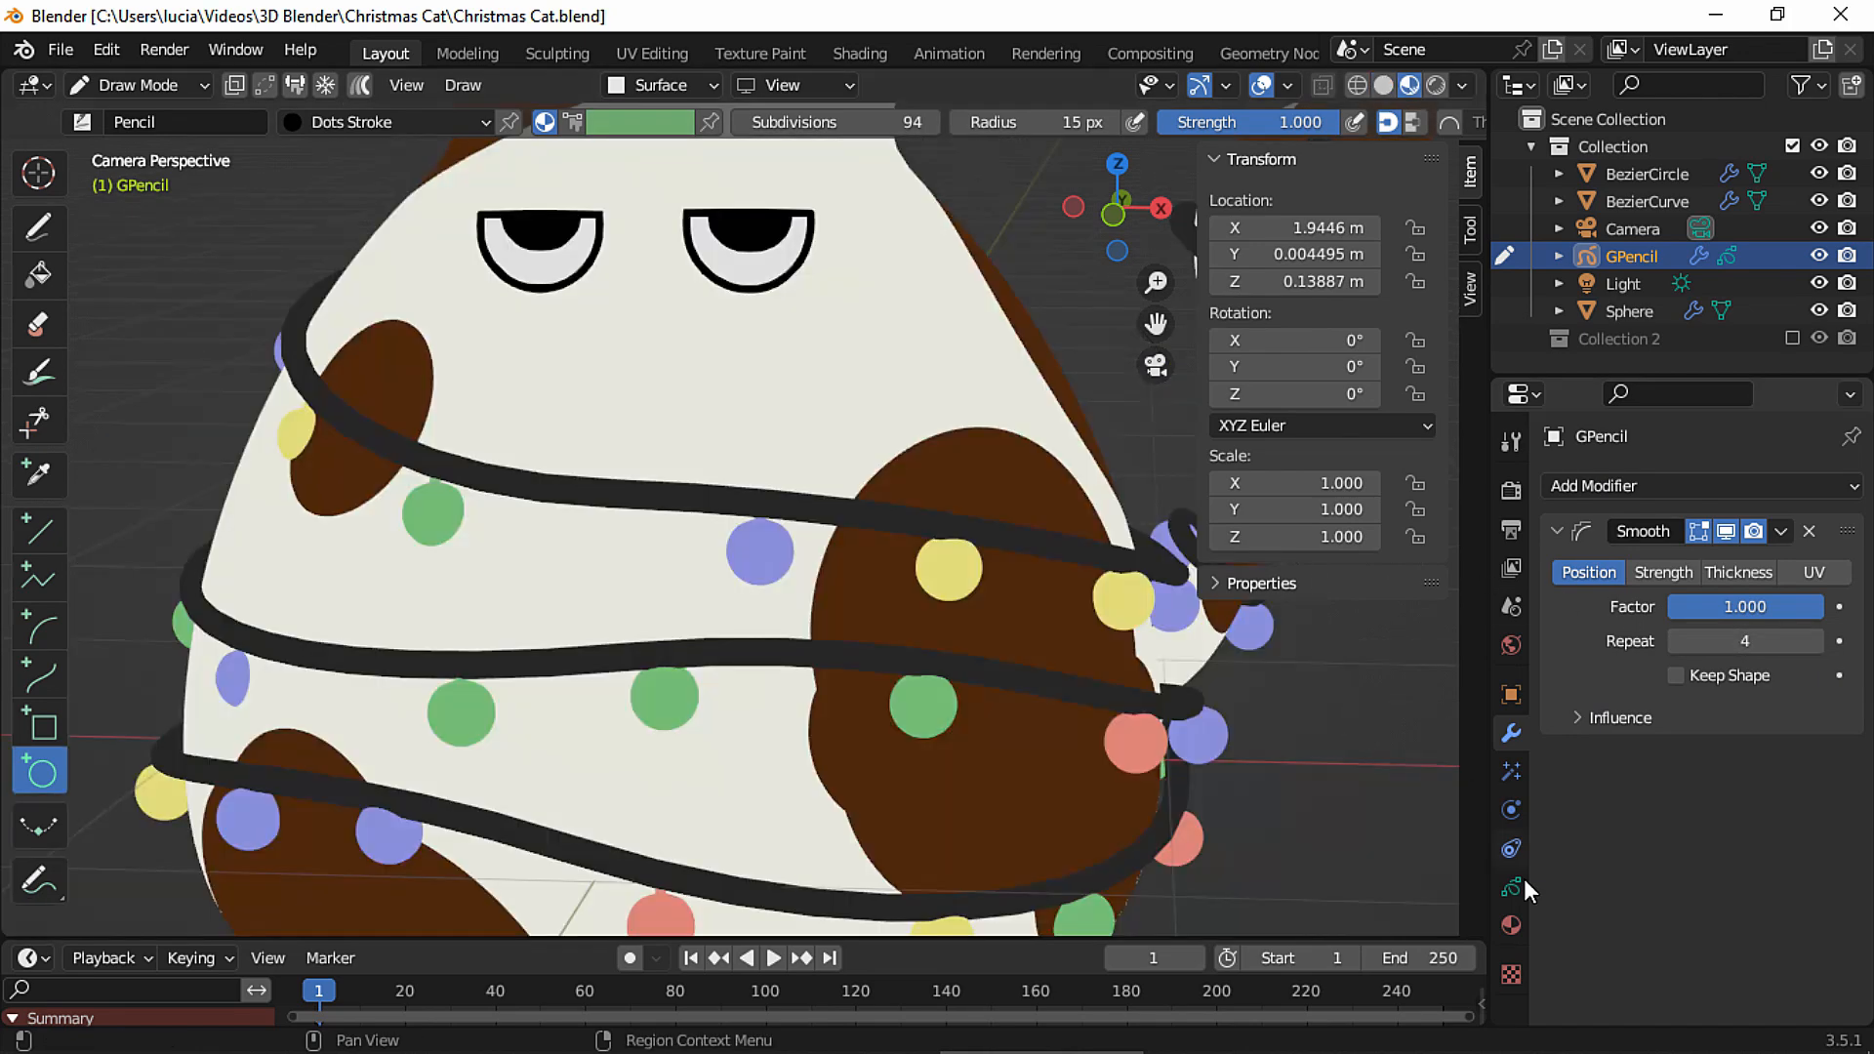
# Change the Black material's fill color to light green with hue about 0.281 and saturation about 0.526.
pyautogui.click(1512, 925)
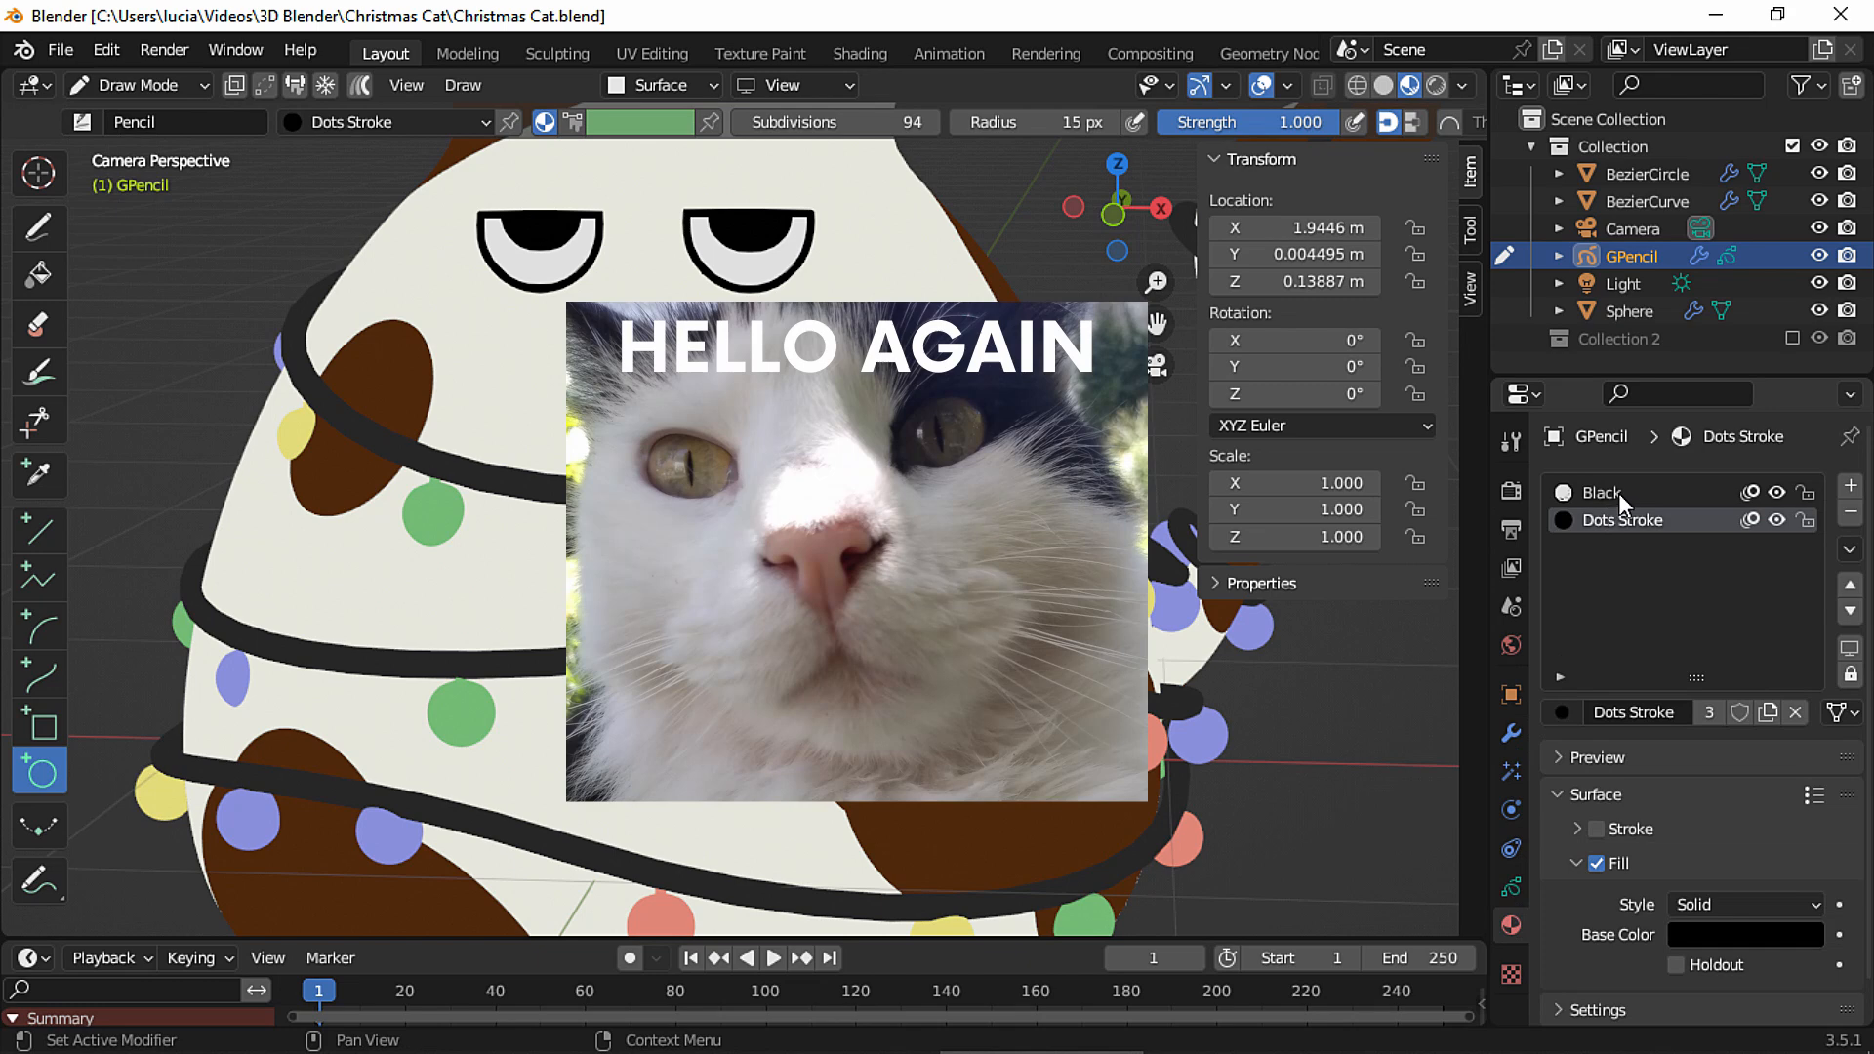
pyautogui.click(1619, 496)
pyautogui.click(1709, 937)
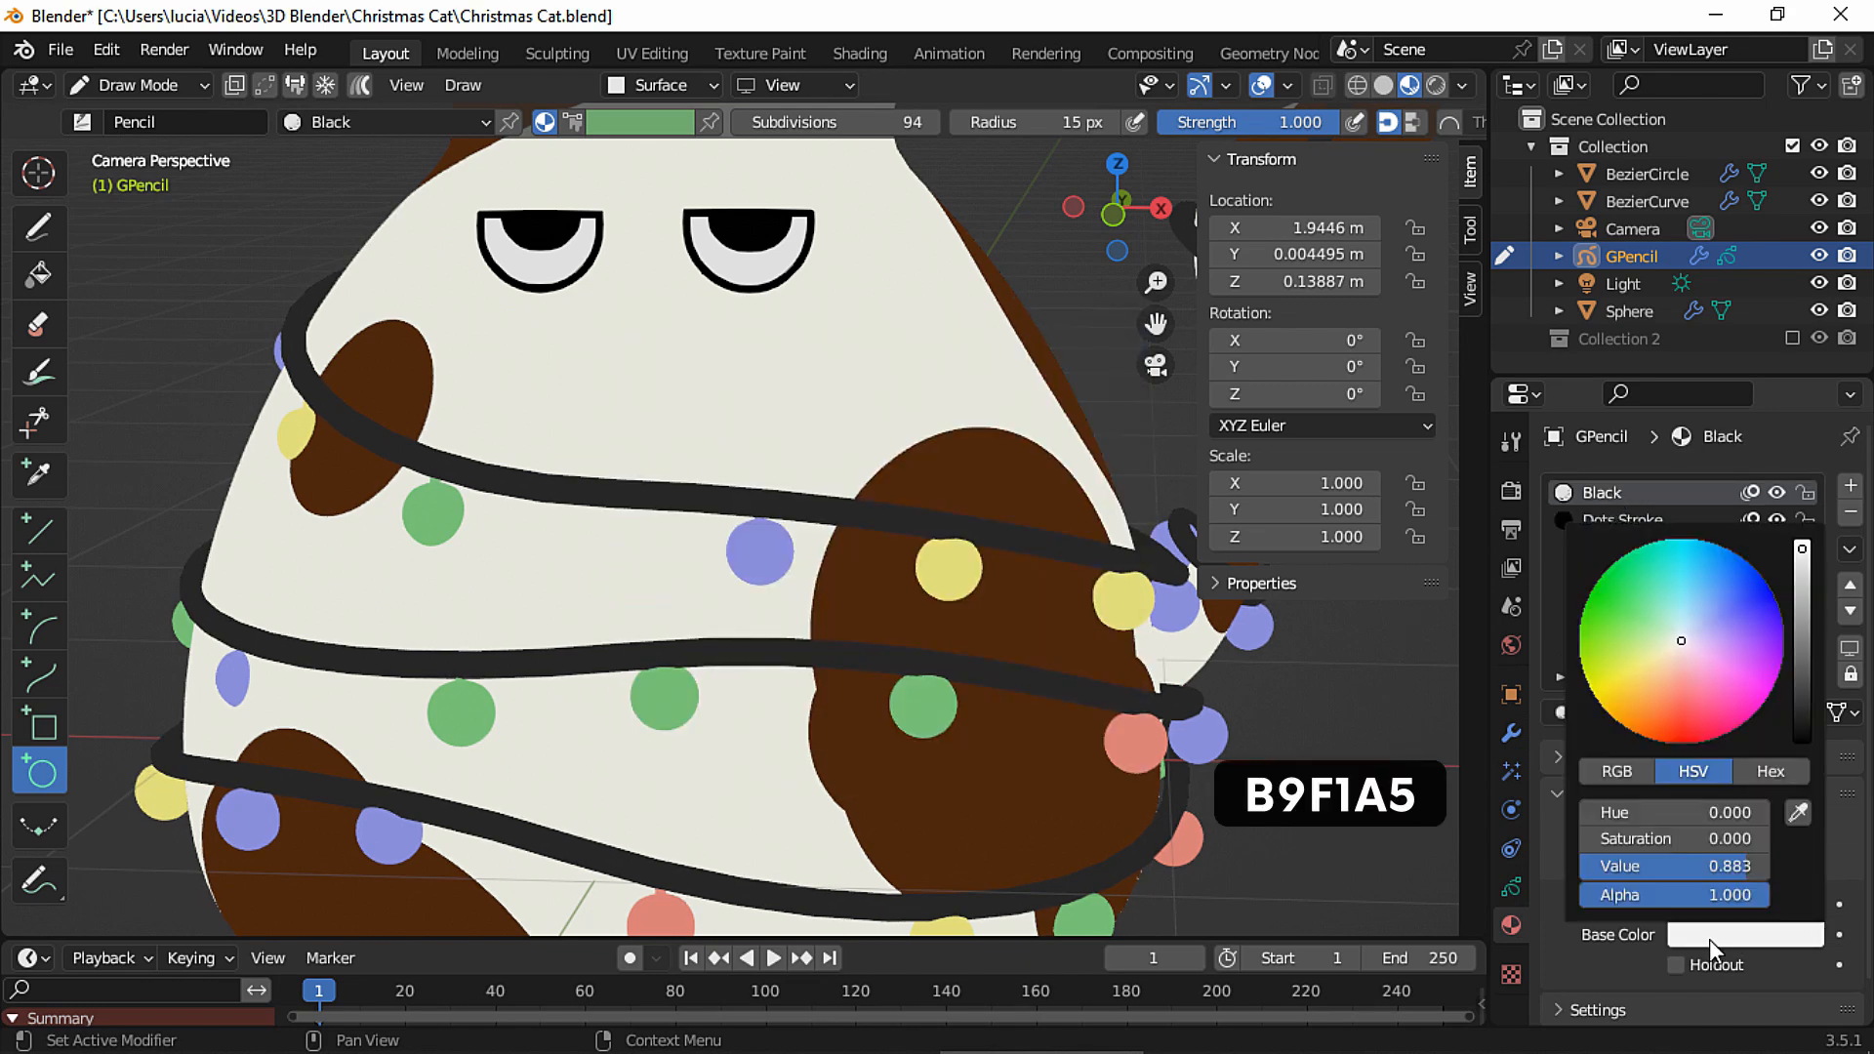
pyautogui.click(1651, 632)
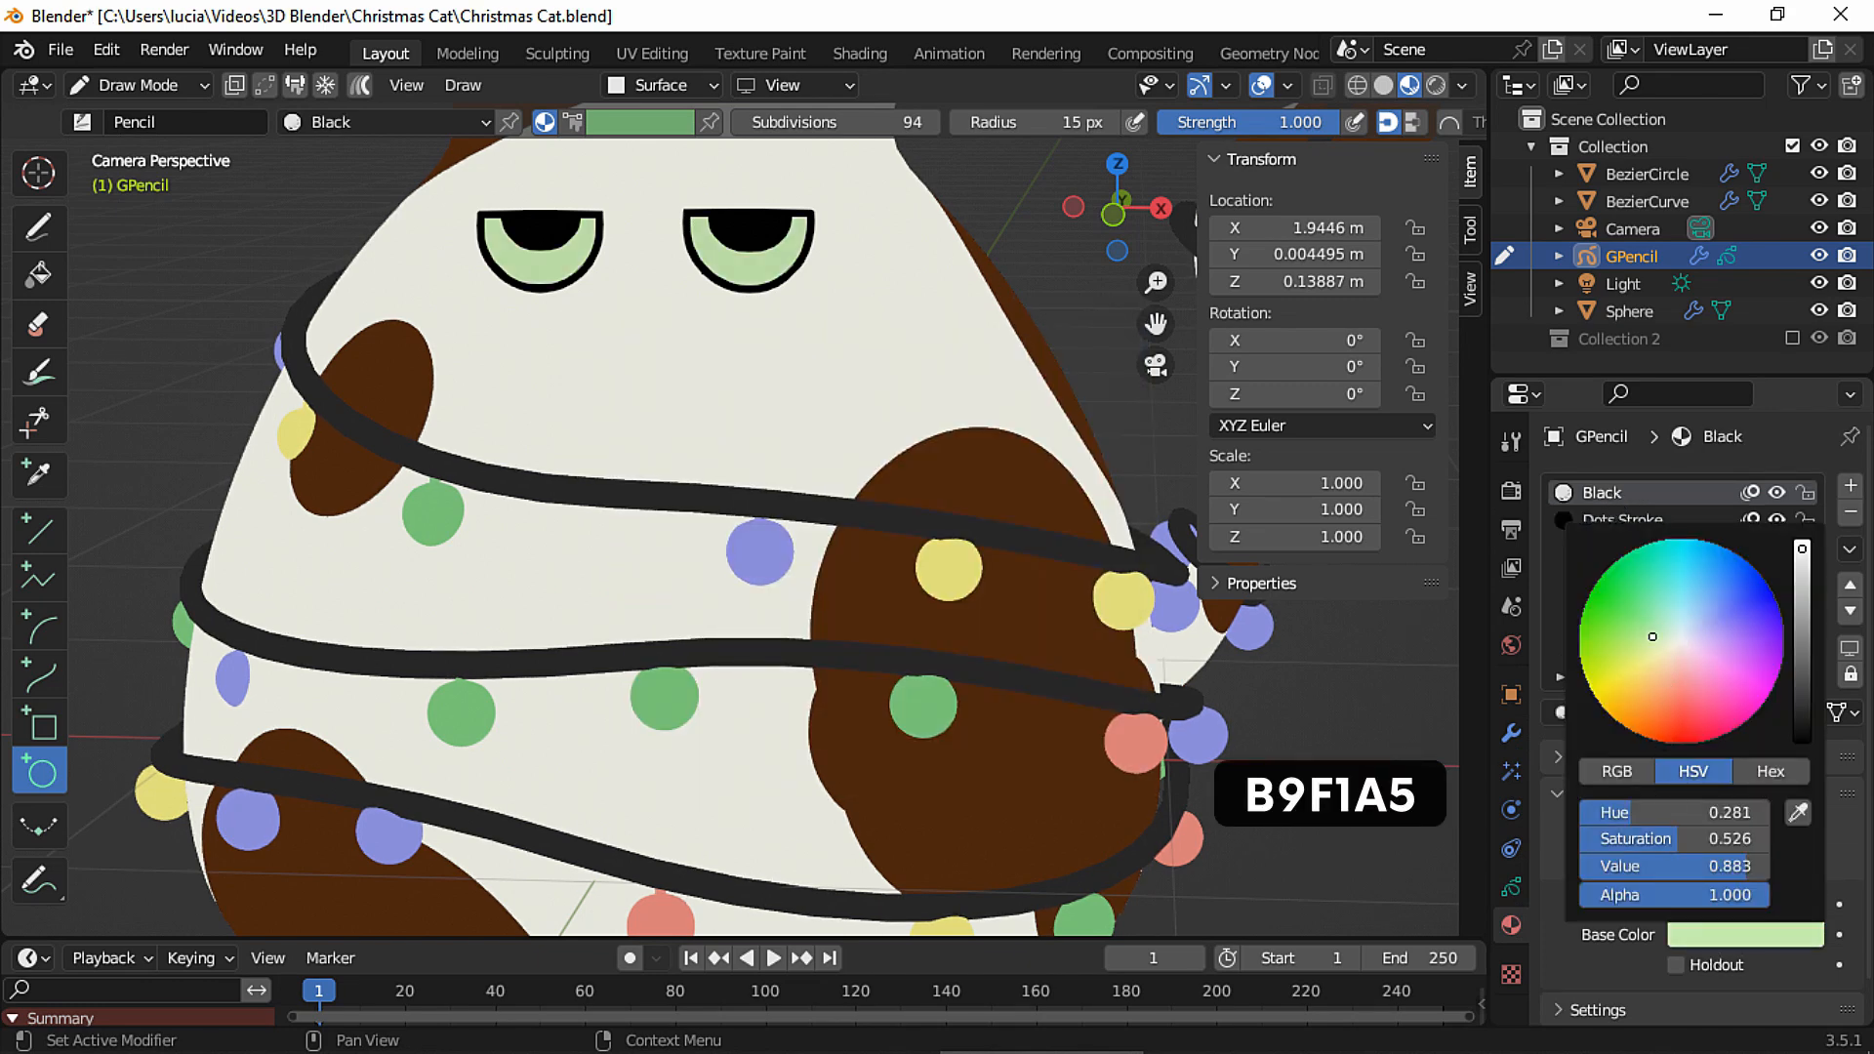
# Enable Stroke on the Dots Stroke material and set its line type to Line.
pyautogui.click(1627, 522)
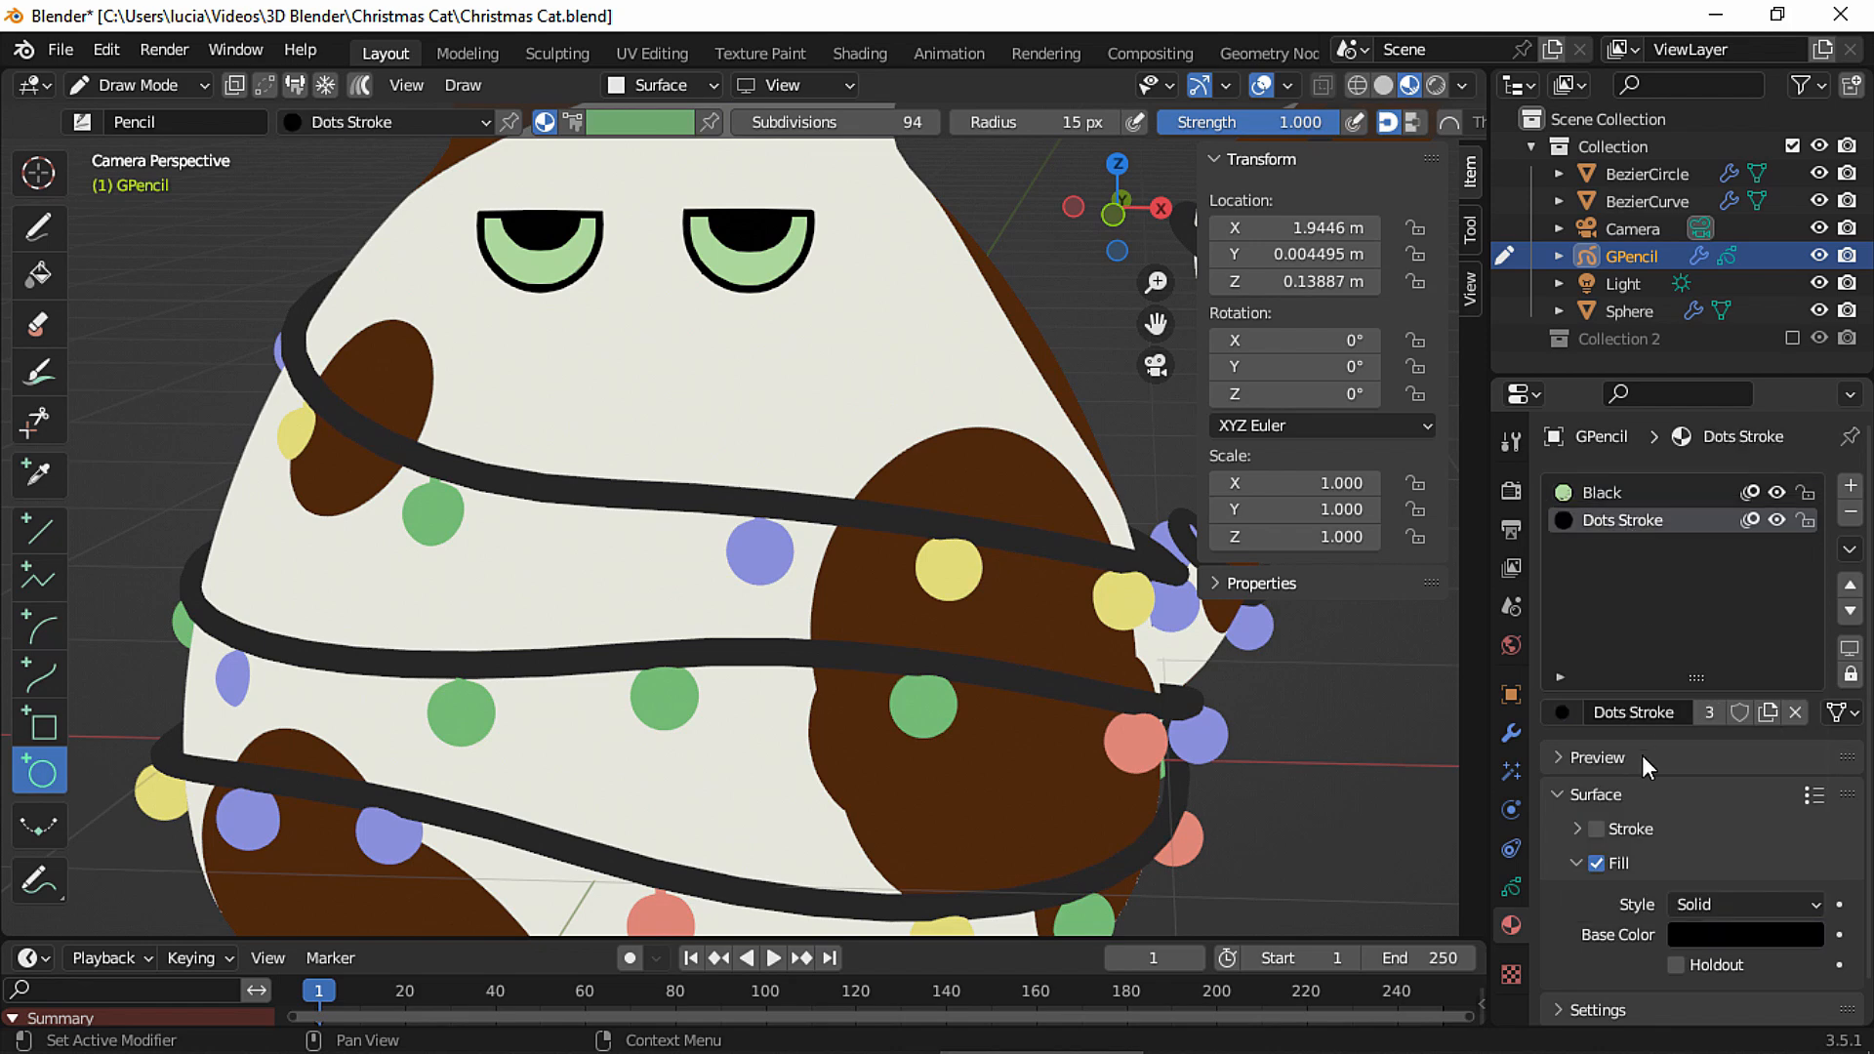
pyautogui.click(1603, 828)
pyautogui.click(1574, 824)
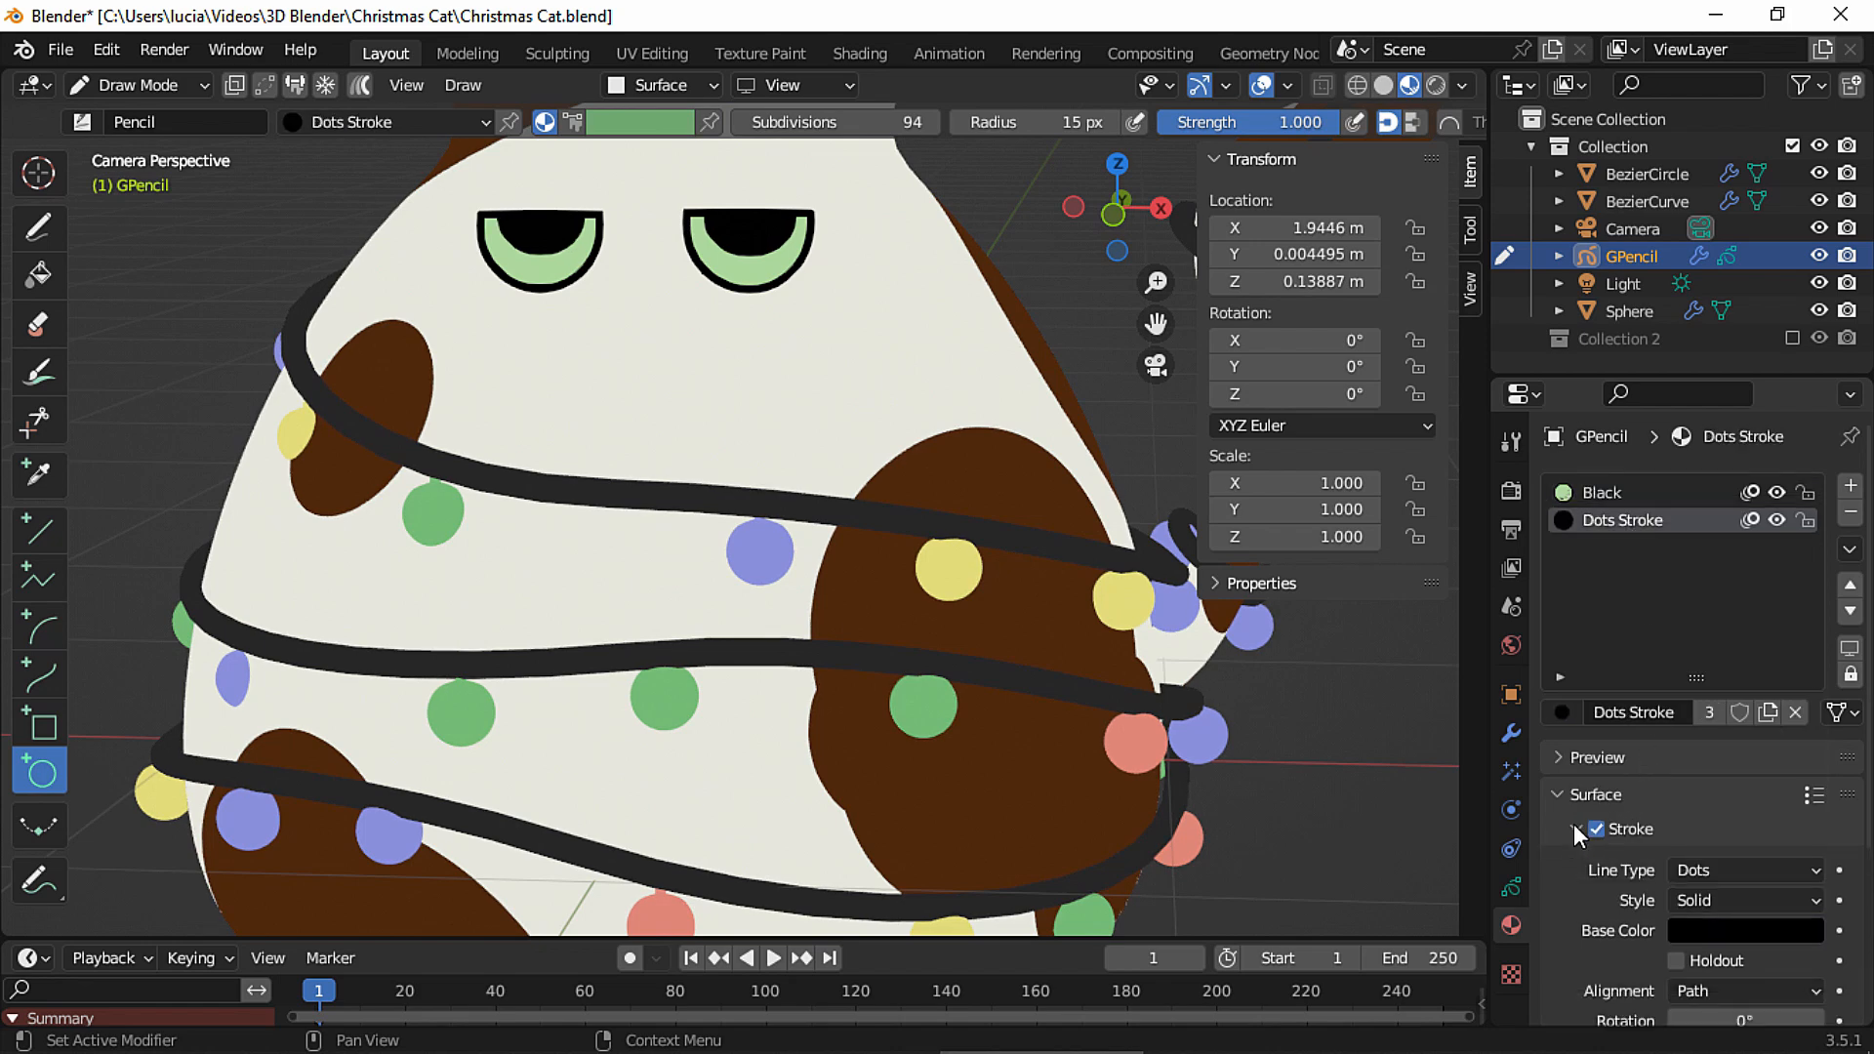
pyautogui.scroll(-2, 1589, 887)
pyautogui.scroll(-2, 1590, 886)
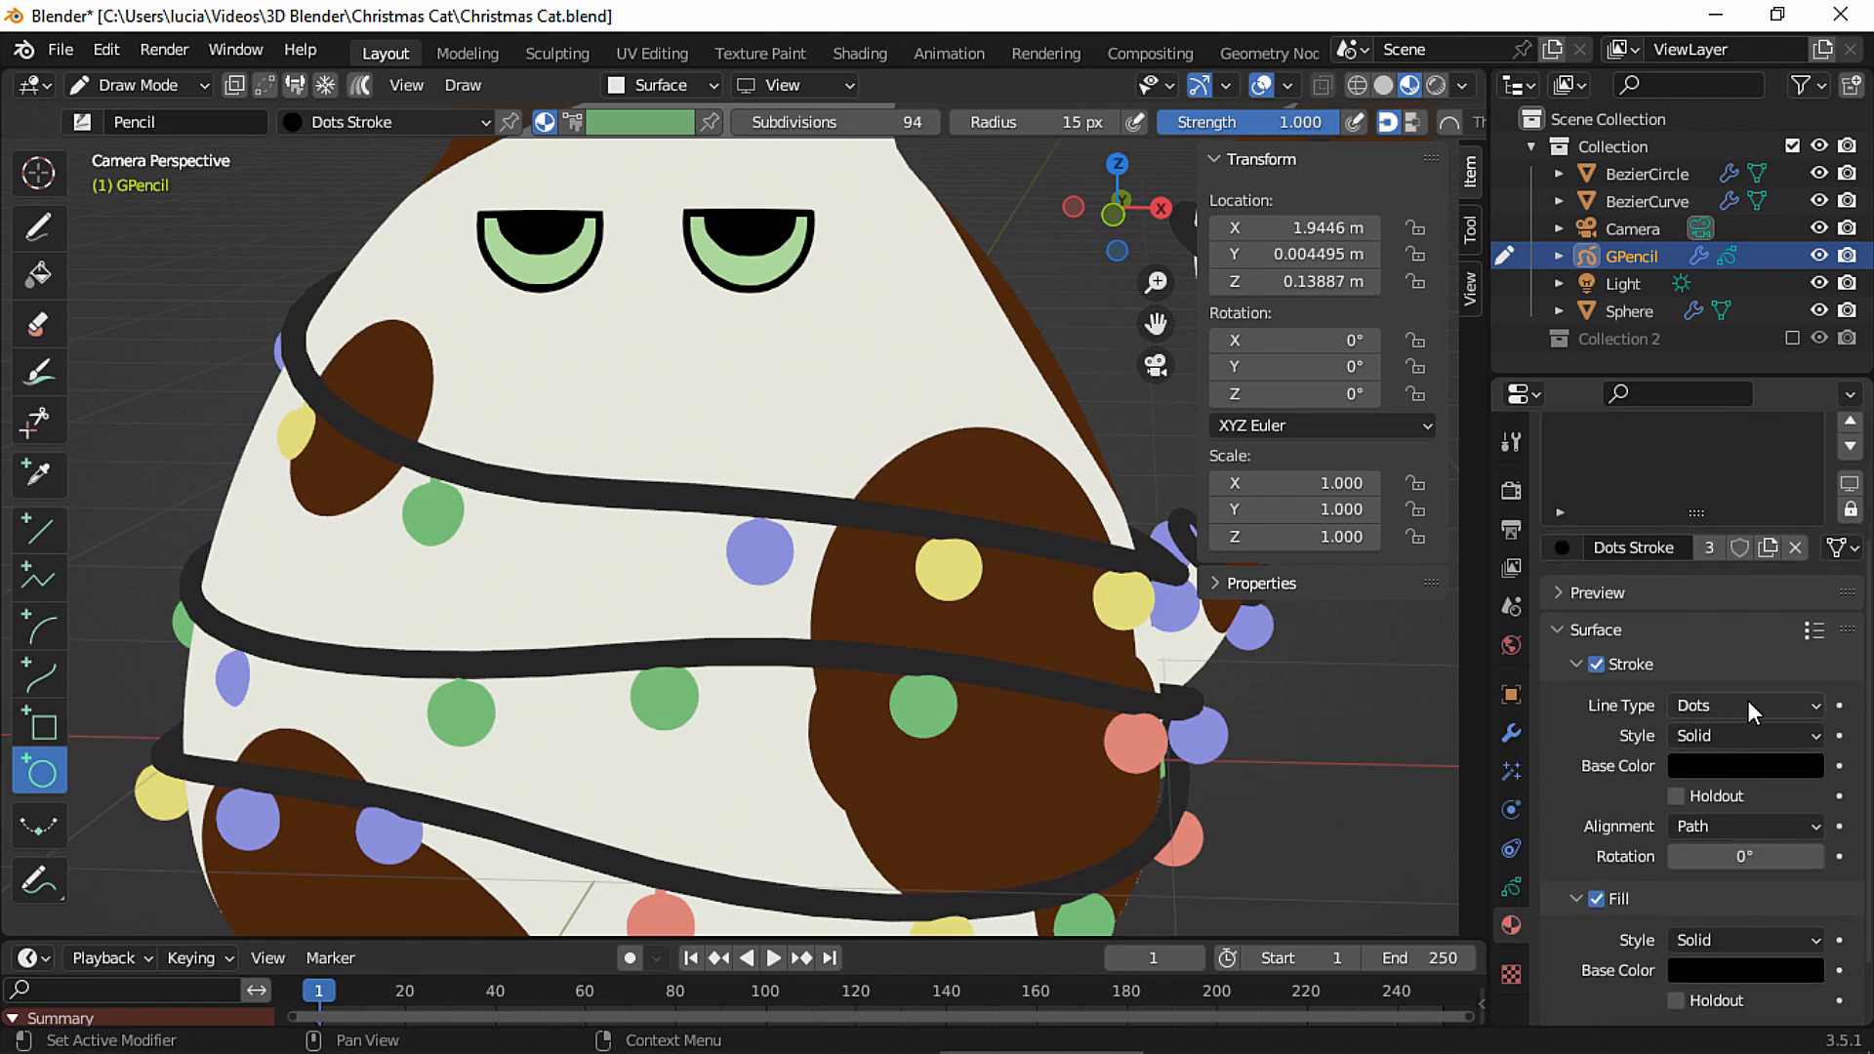
pyautogui.click(1748, 703)
pyautogui.click(1737, 727)
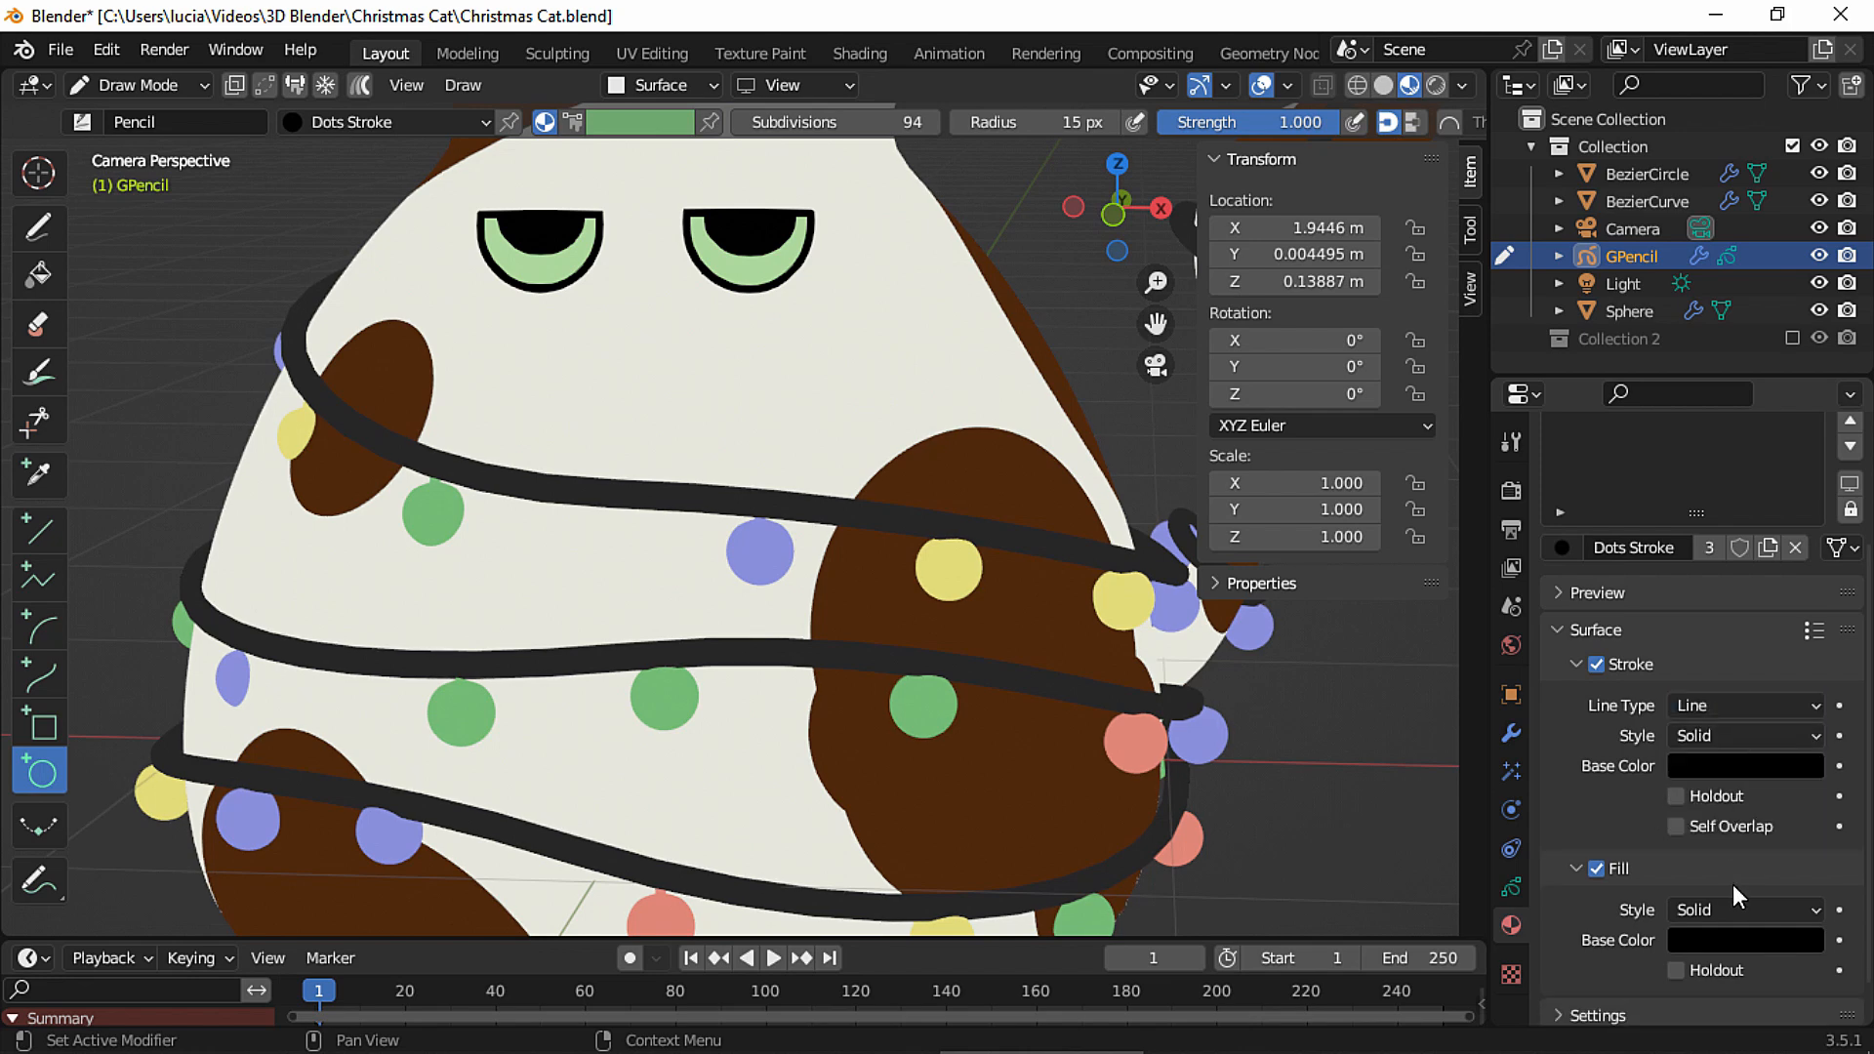
# Lighten the Dots Stroke material's fill color to a dark gray so the pupil fill differs from its black outline.
pyautogui.click(1745, 935)
pyautogui.moveTo(1800, 648)
pyautogui.mouseDown()
pyautogui.moveTo(1800, 704)
pyautogui.moveTo(1807, 630)
pyautogui.mouseUp()
pyautogui.click(1667, 650)
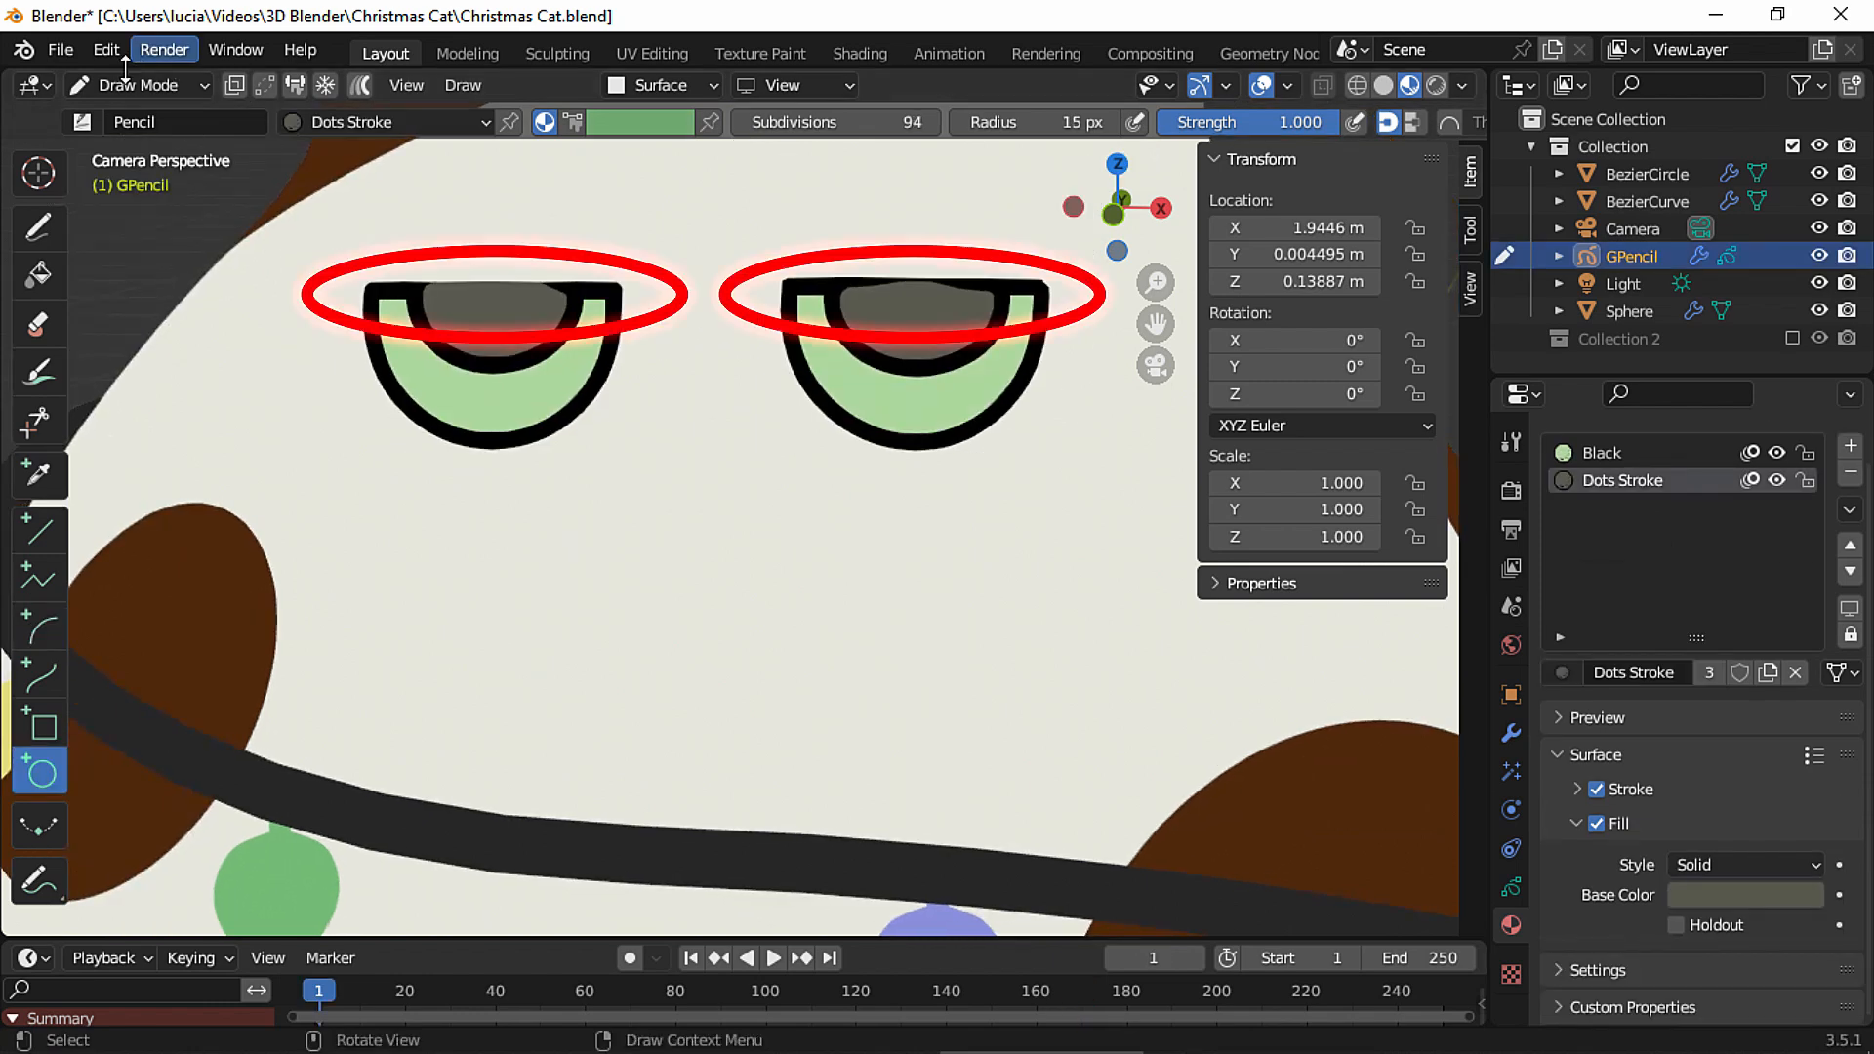
# In Edit Mode, hide GP_Layer and delete the upper outline points of both pupils.
pyautogui.click(137, 85)
pyautogui.click(147, 148)
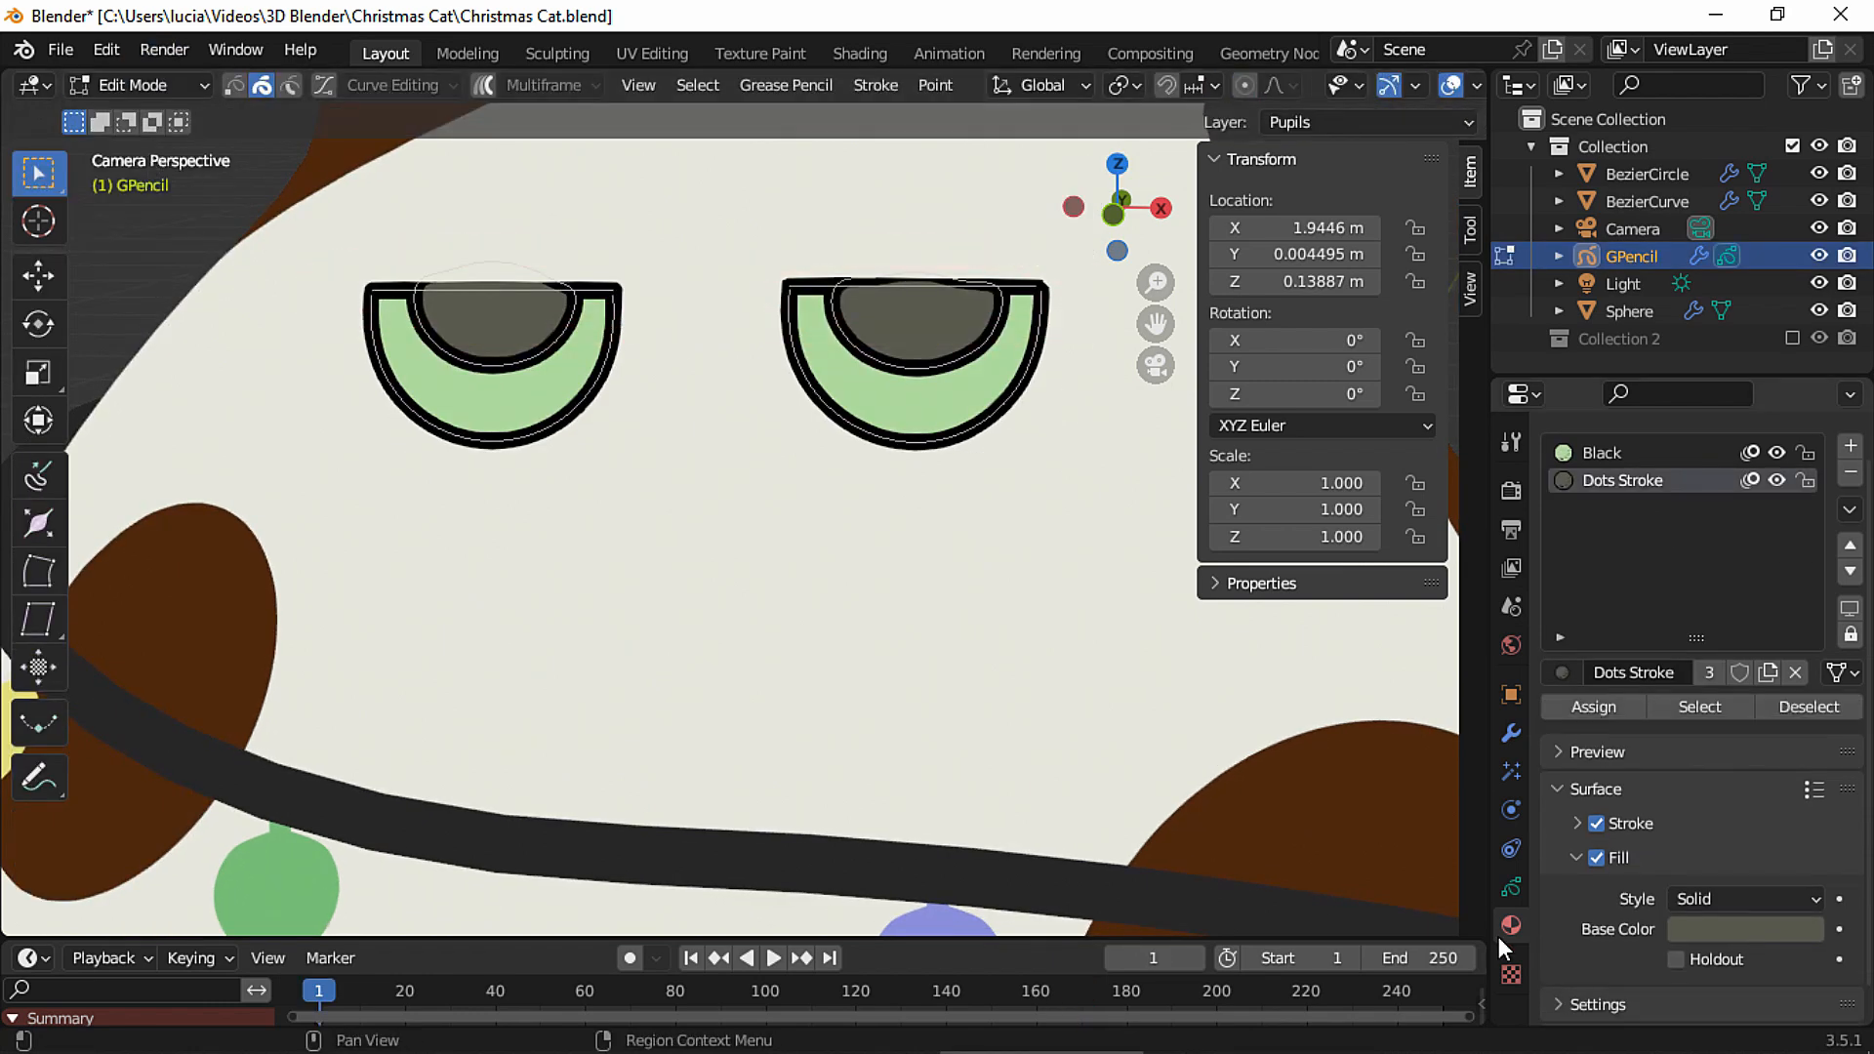
pyautogui.click(1513, 888)
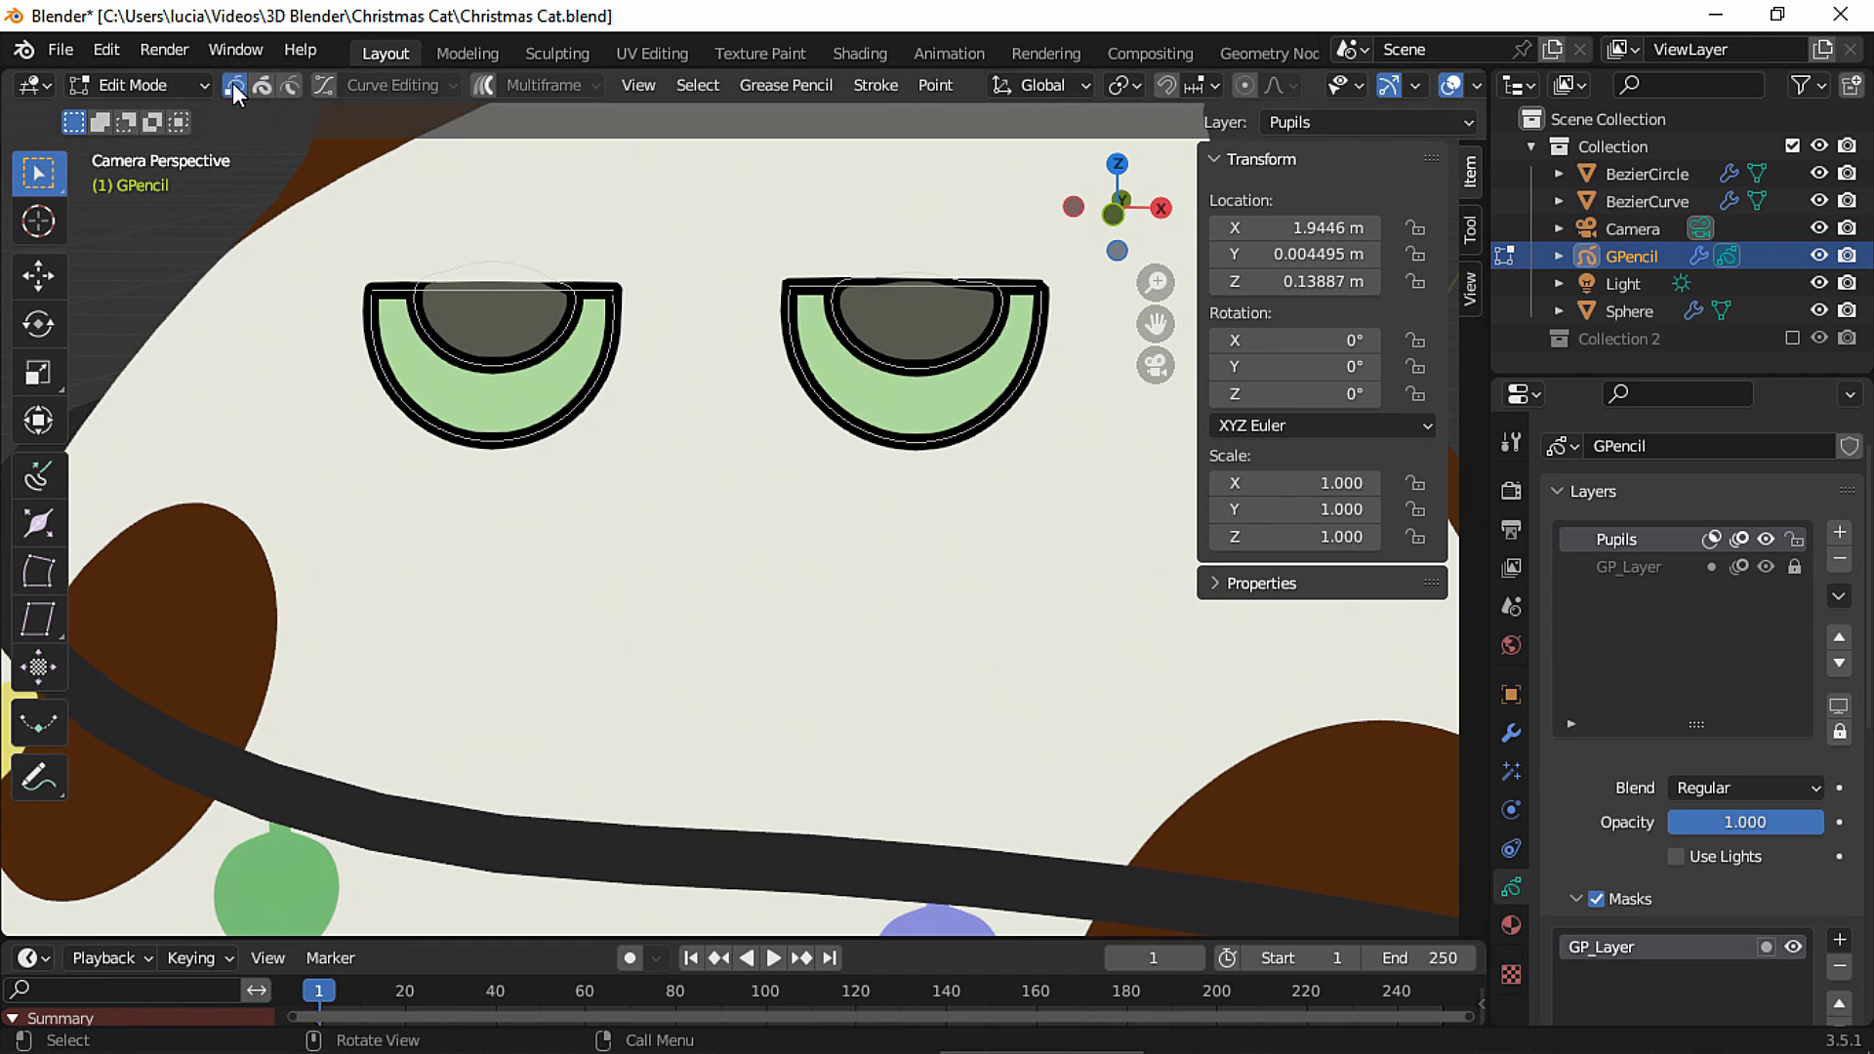
pyautogui.keyDown('shift'); pyautogui.click(1766, 566); pyautogui.keyUp('shift')
pyautogui.moveTo(239, 261)
pyautogui.mouseDown()
pyautogui.moveTo(352, 302)
pyautogui.moveTo(1016, 387)
pyautogui.mouseUp()
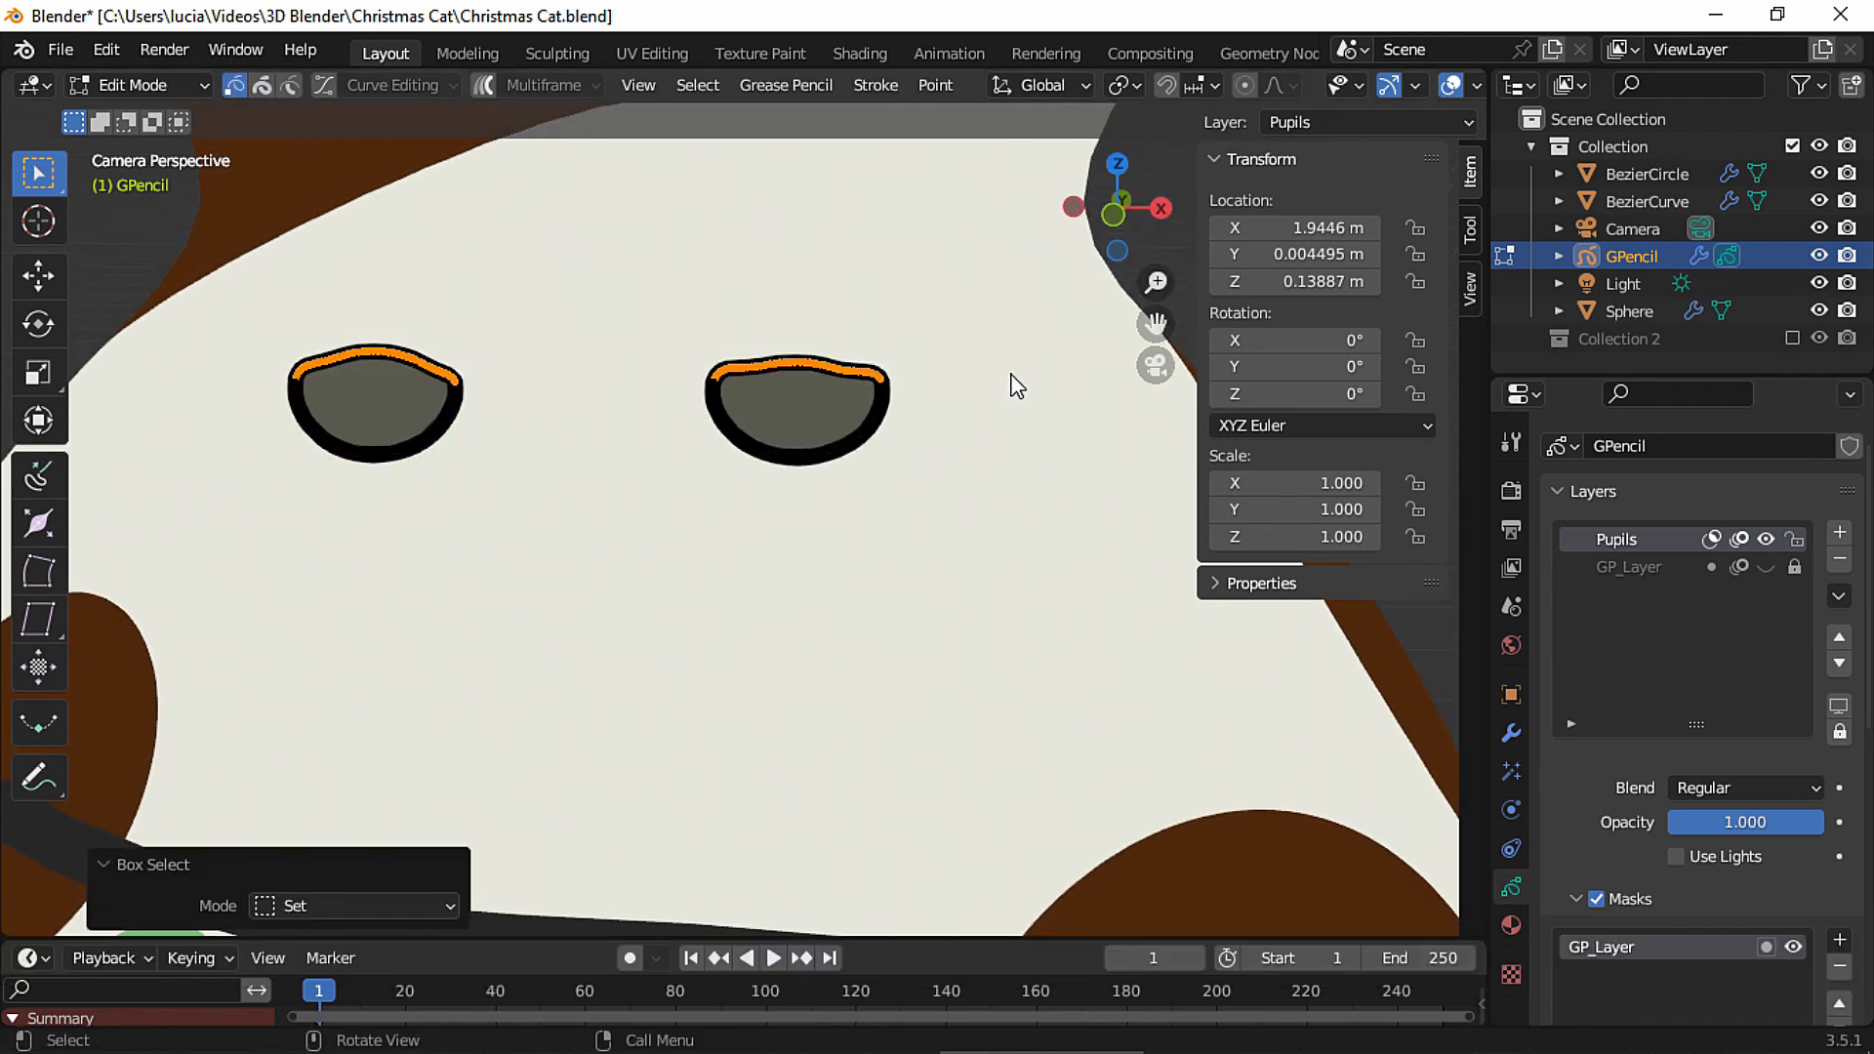
pyautogui.press('Delete')
pyautogui.click(838, 322)
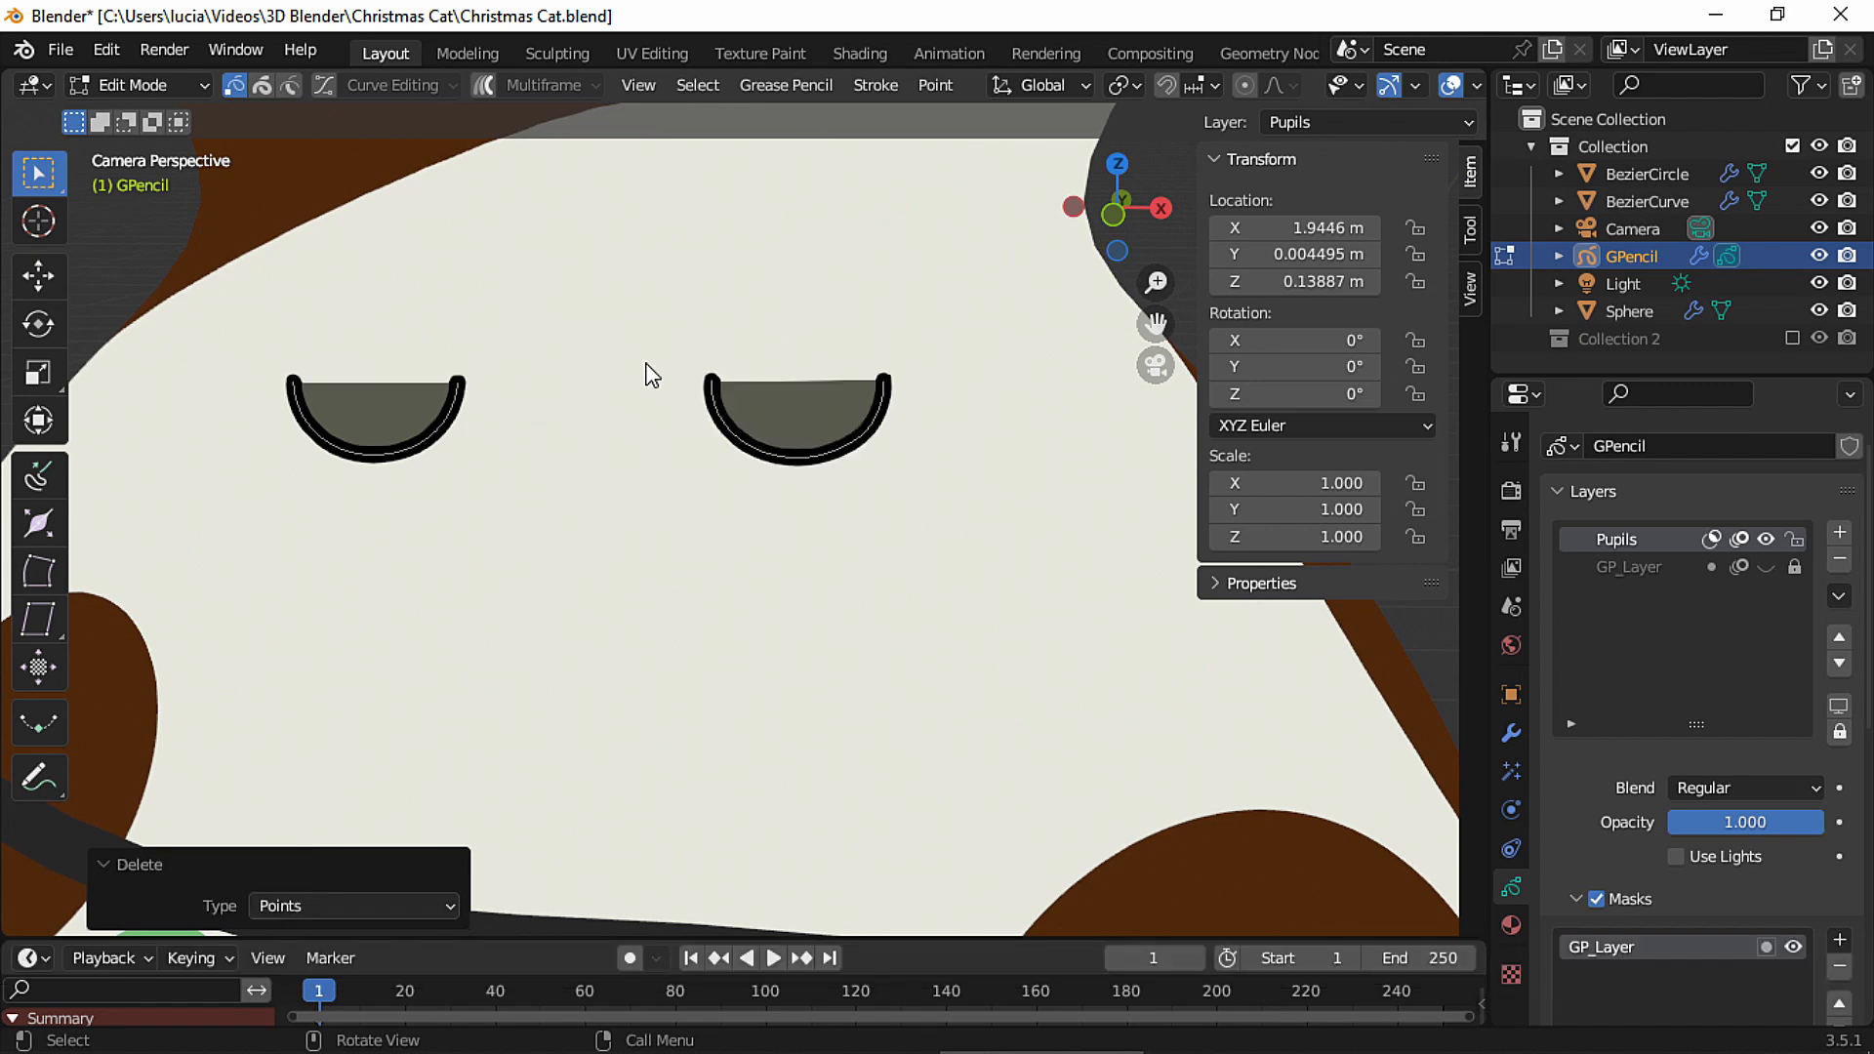
# Close each pupil's stroke with a straight upper edge between its two open end points.
pyautogui.click(293, 382)
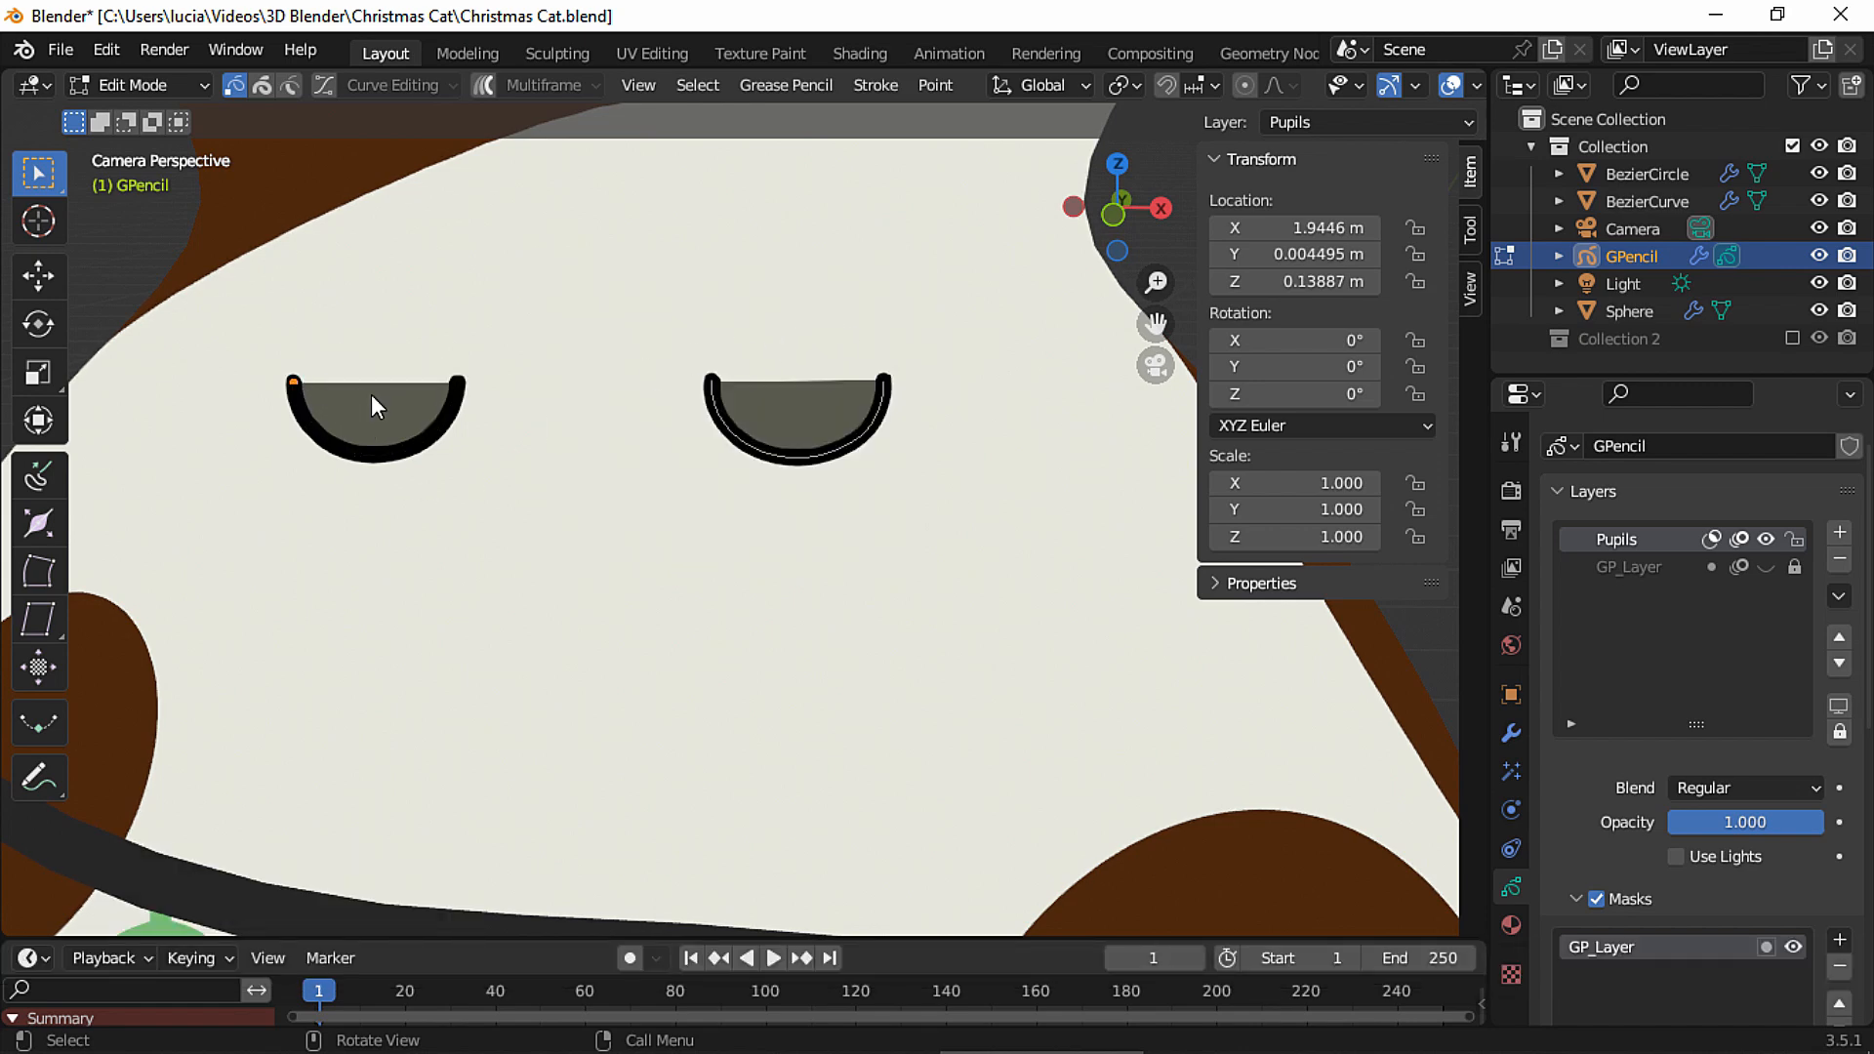
pyautogui.keyDown('shift'); pyautogui.click(458, 383); pyautogui.keyUp('shift')
pyautogui.hotkey('shift', 'f')
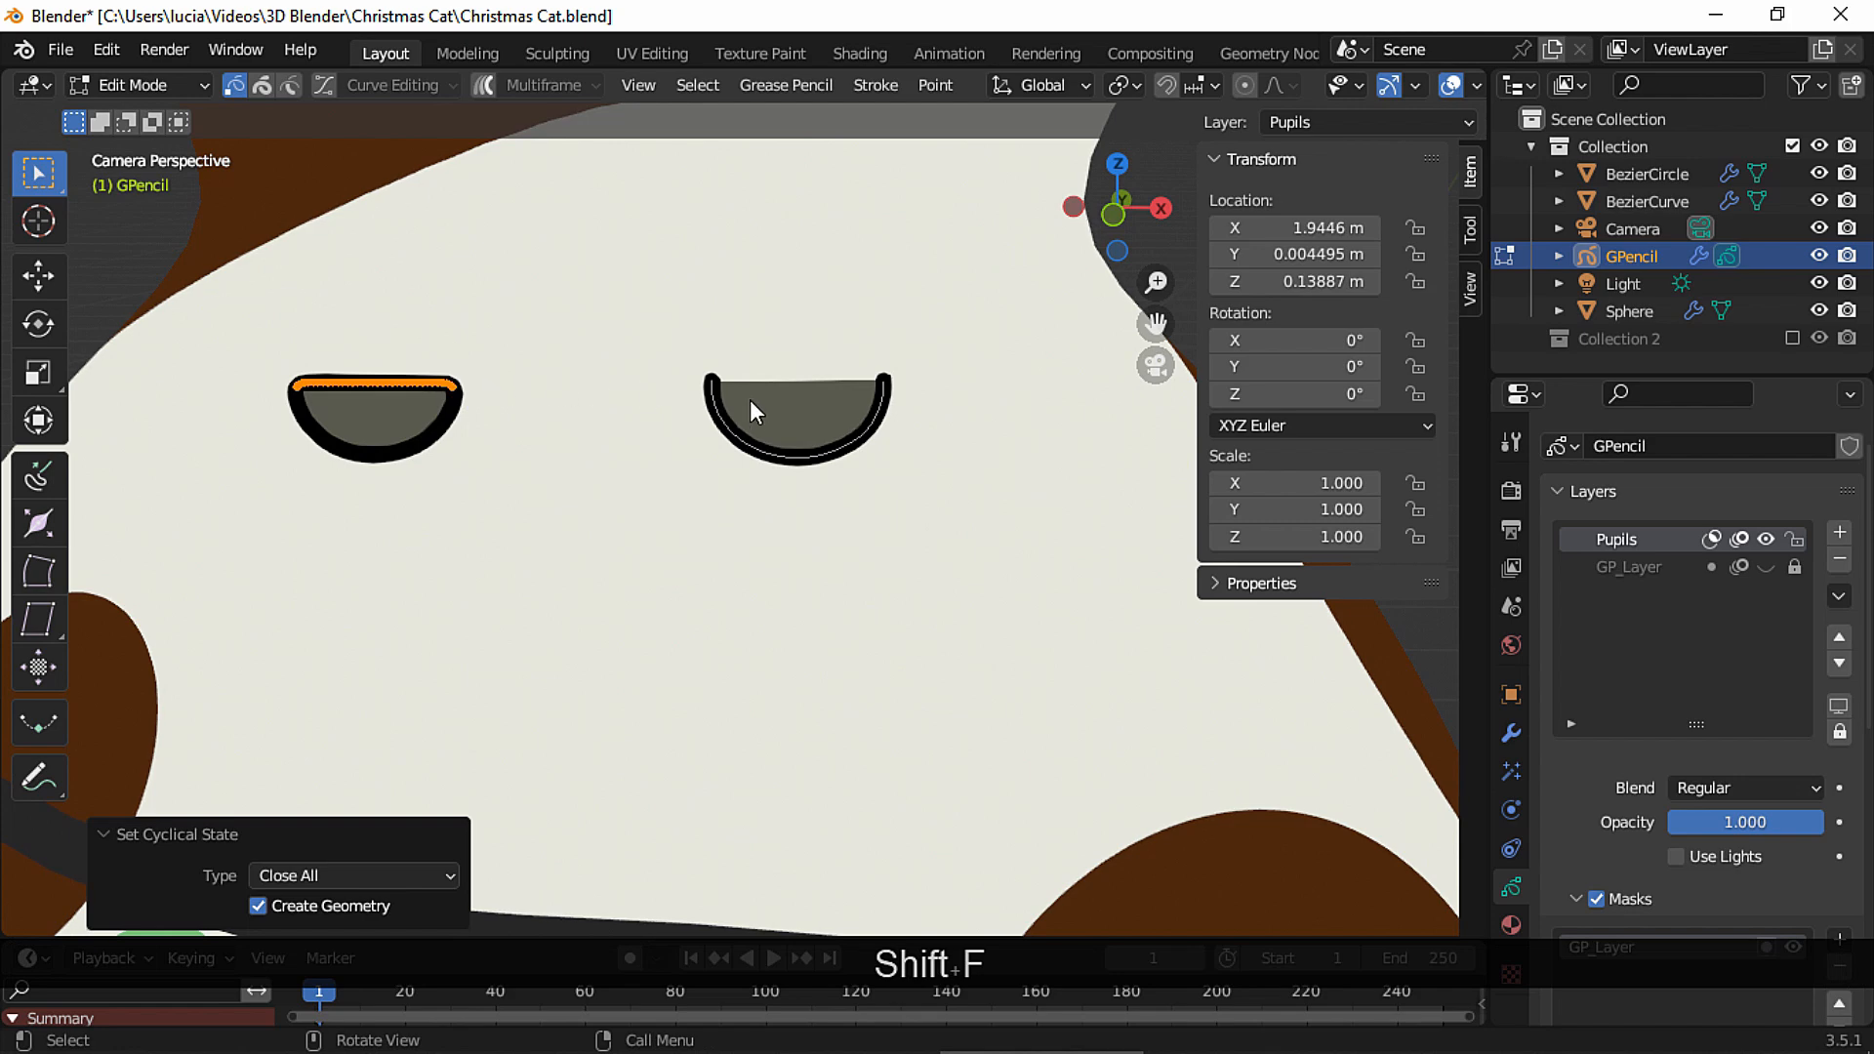
pyautogui.click(716, 388)
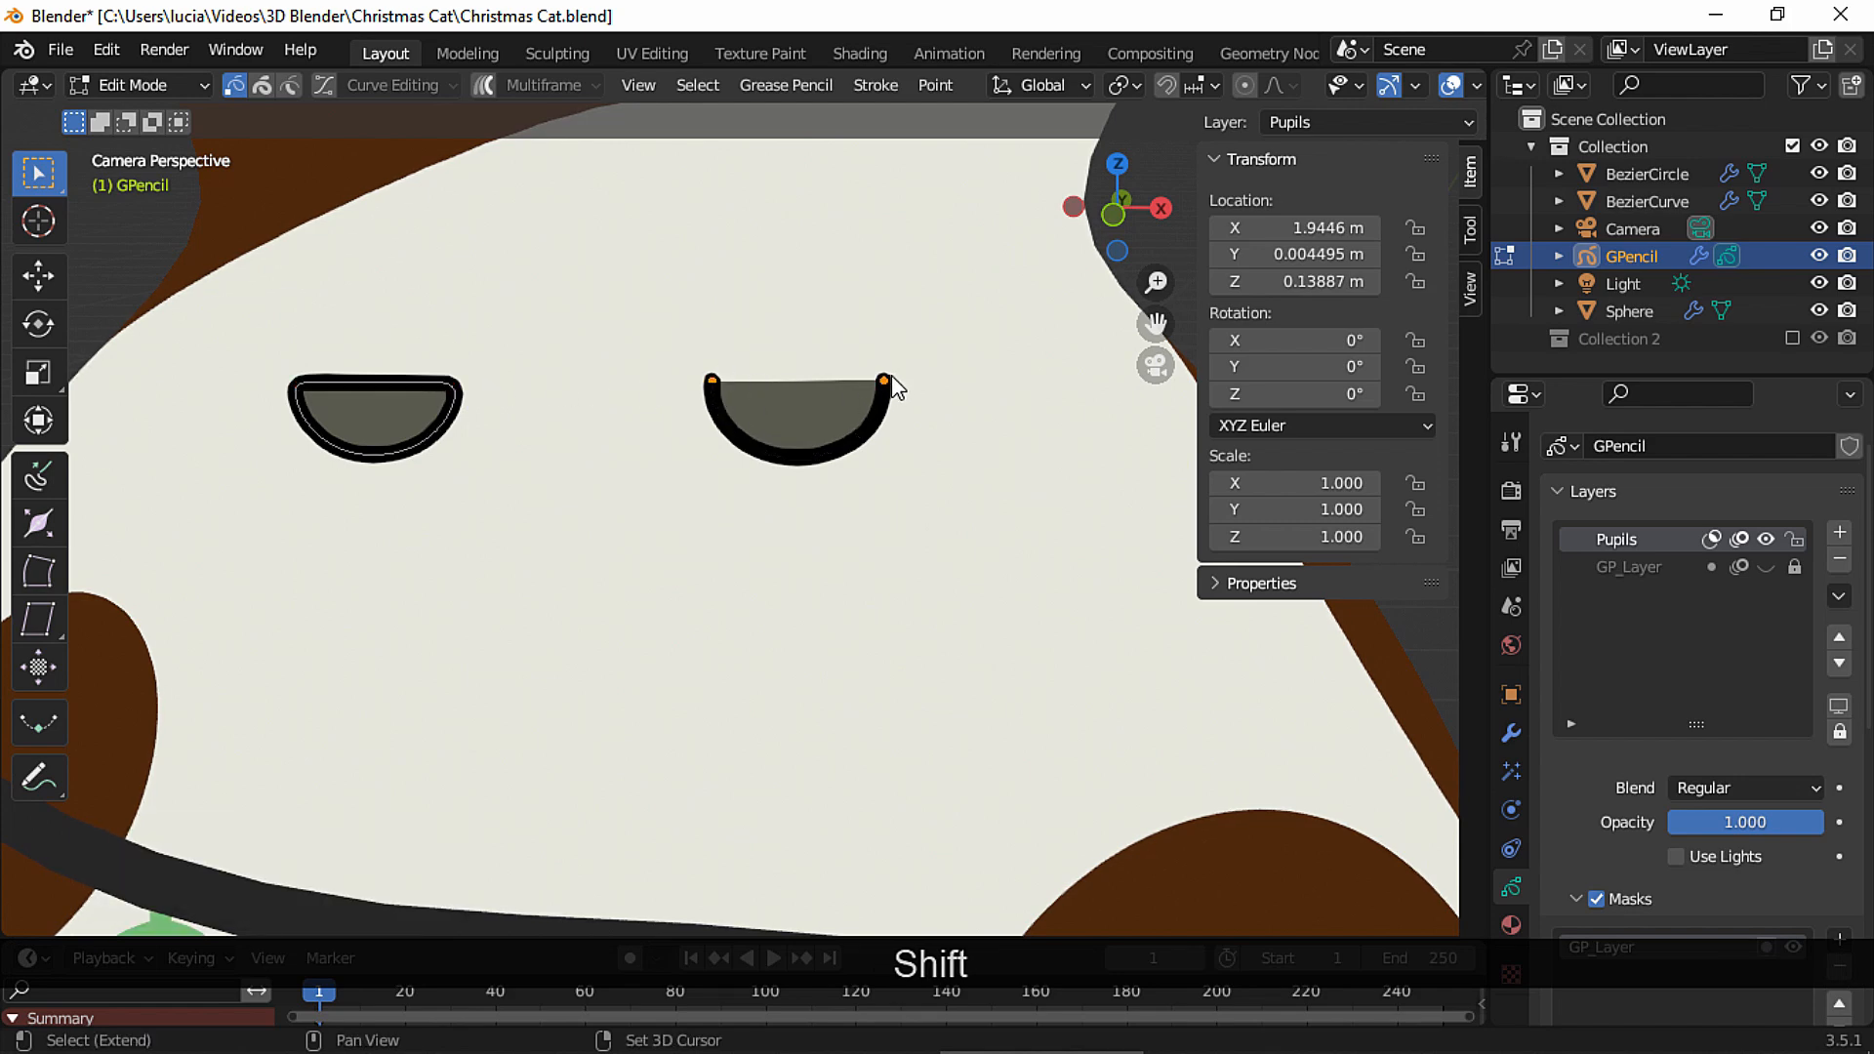
pyautogui.hotkey('shift', 'f')
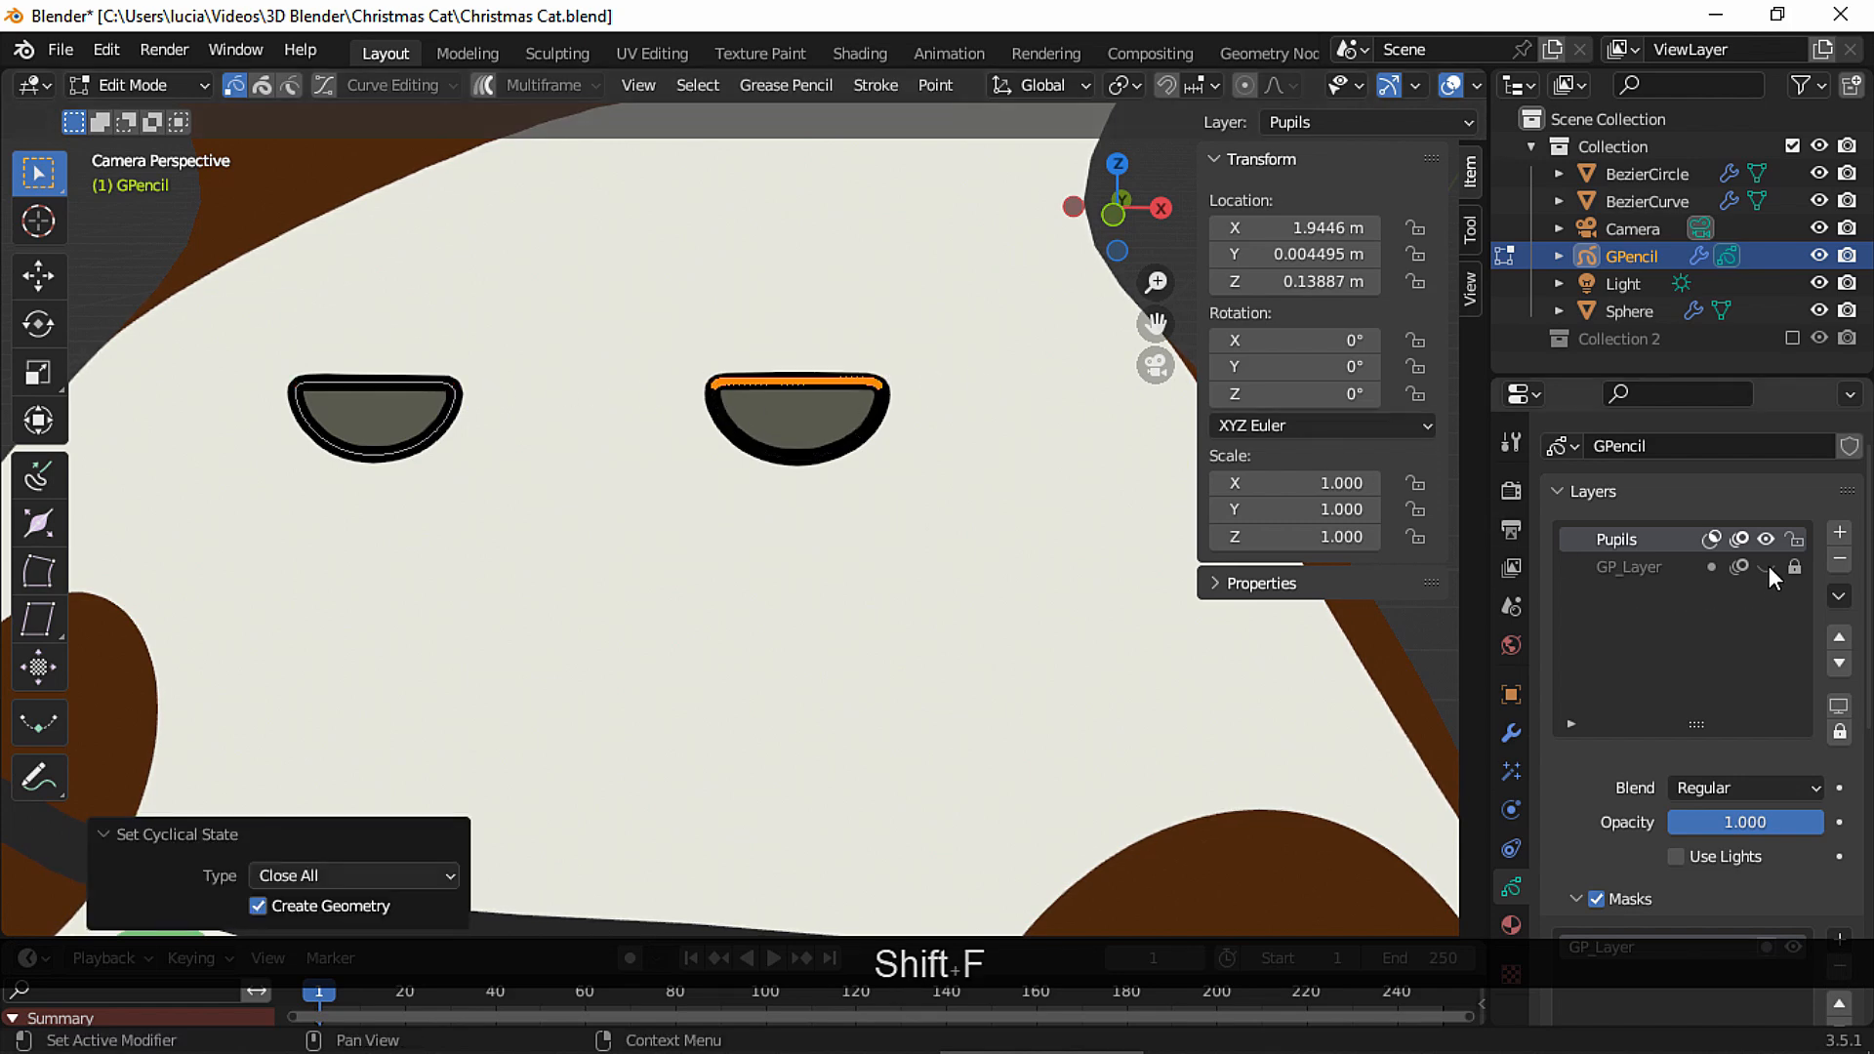
# Show GP_Layer again and move both whole pupil strokes up about 0.0037 m along Z.
pyautogui.click(1767, 567)
pyautogui.click(262, 85)
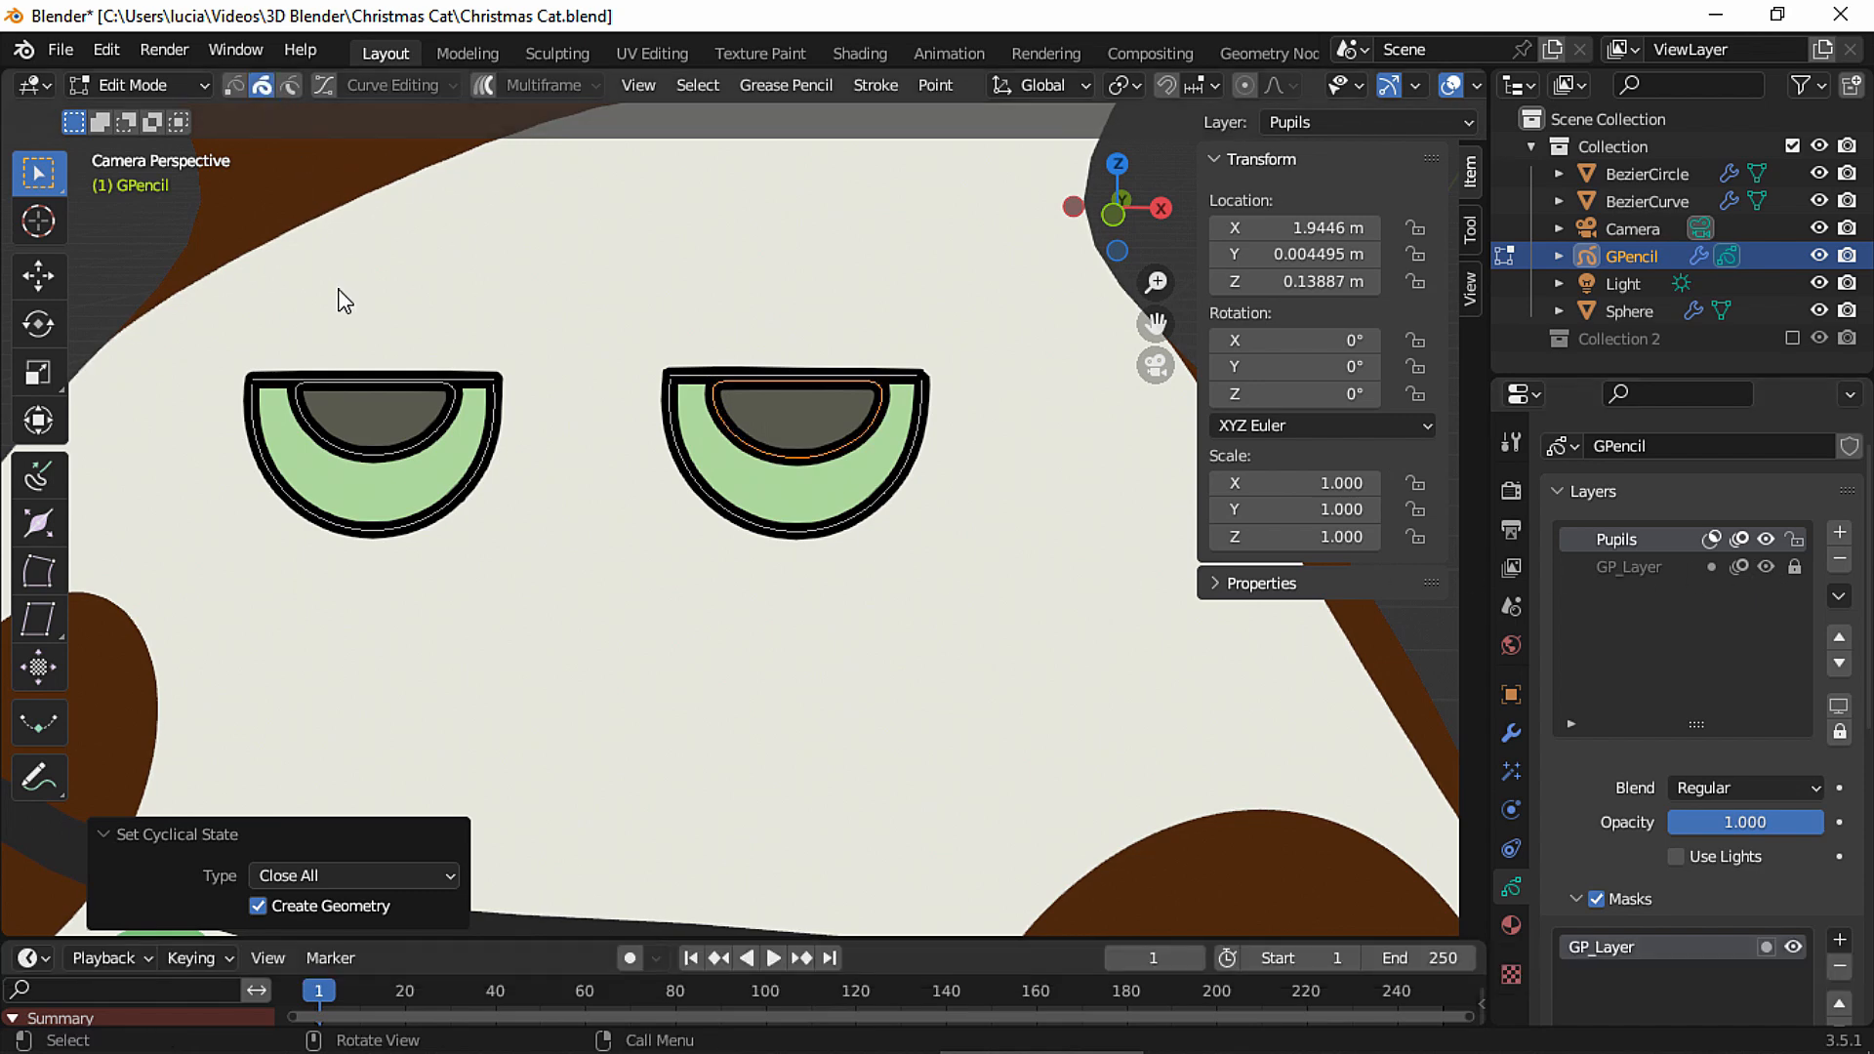
pyautogui.keyDown('shift'); pyautogui.click(416, 447); pyautogui.keyUp('shift')
pyautogui.press('g')
pyautogui.press('z')
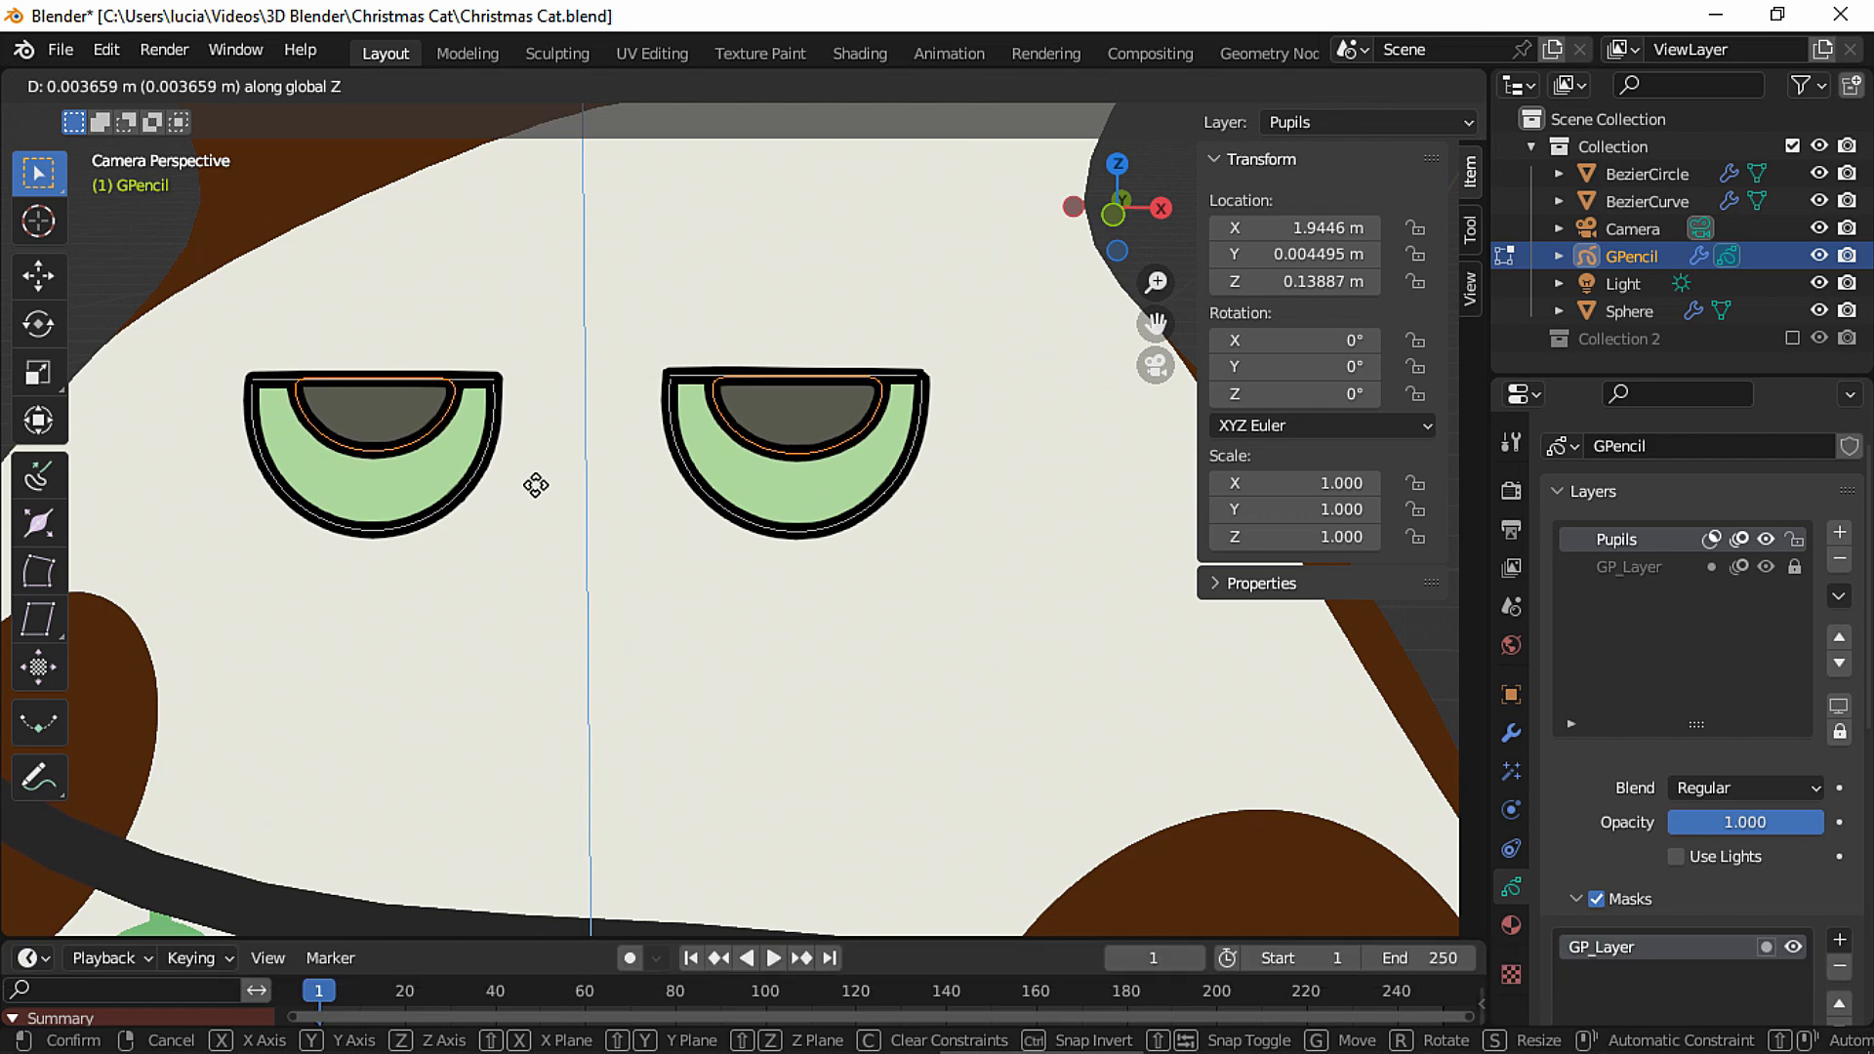
pyautogui.click(540, 486)
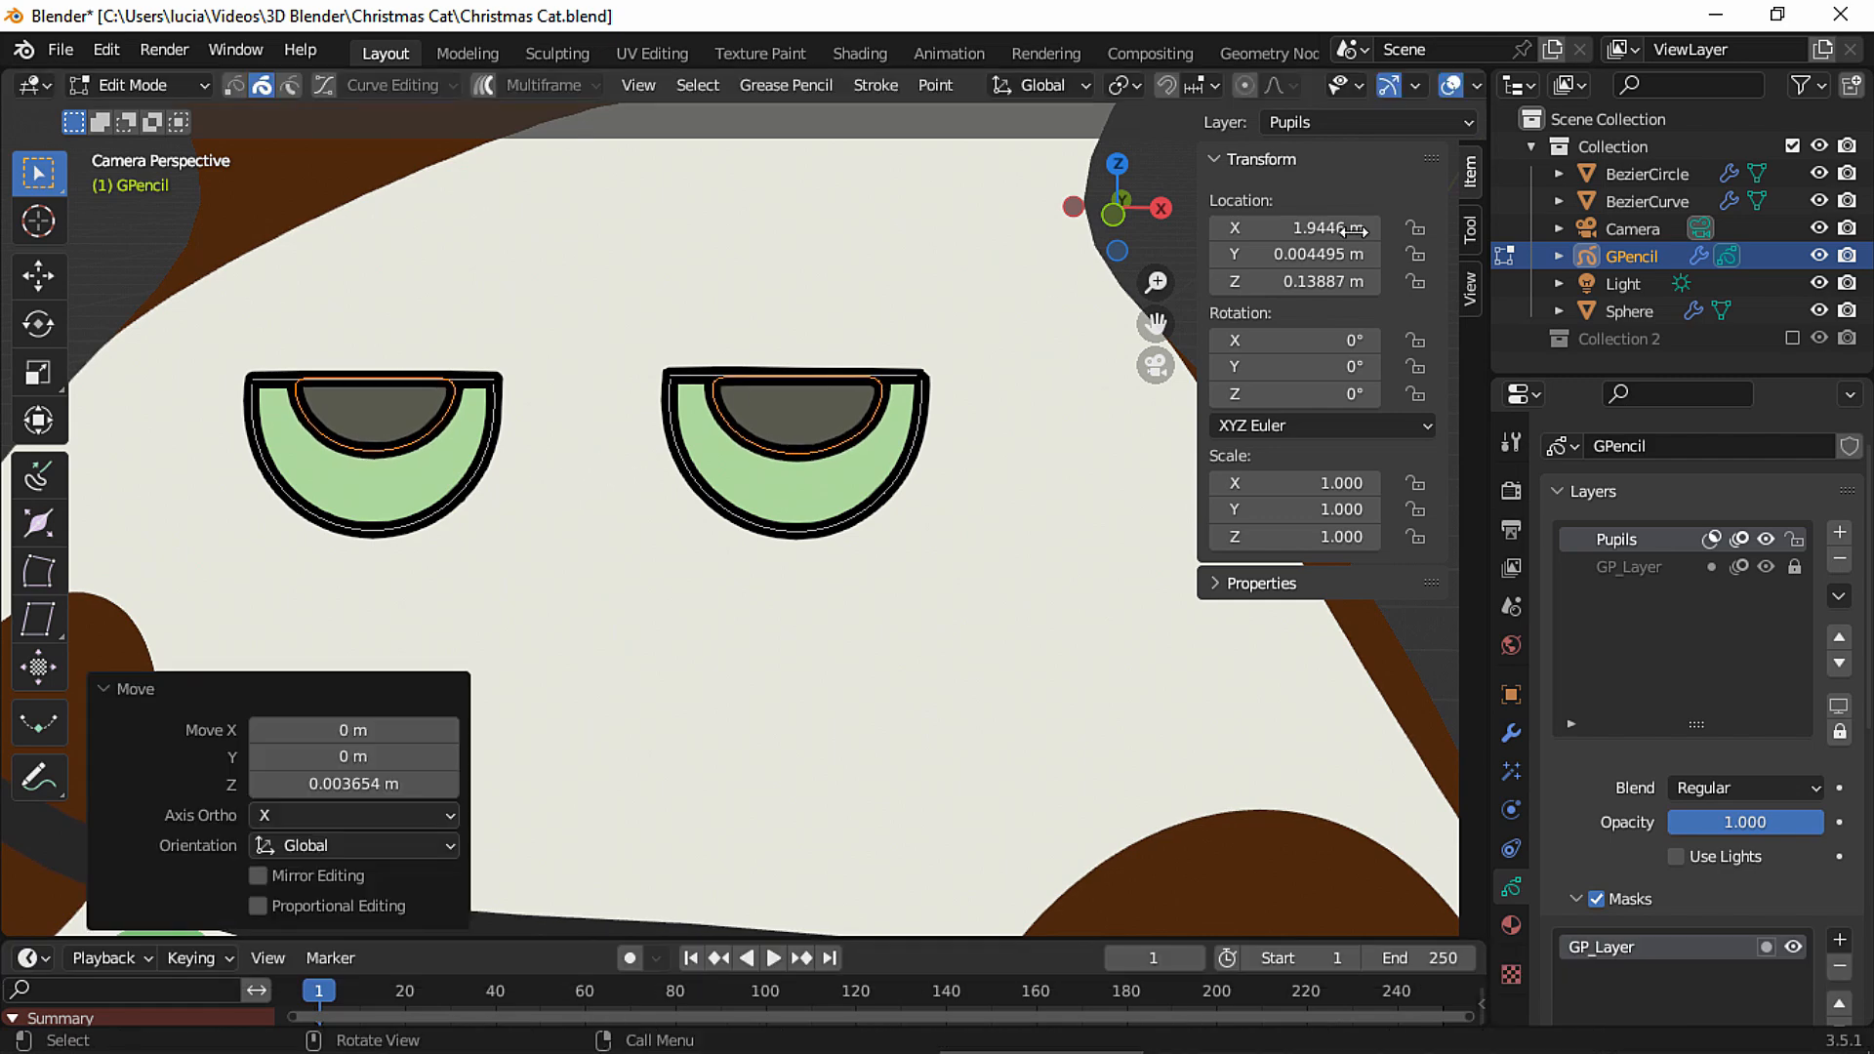
# Hide the viewport overlays, change the transform pivot point, and scale both pupils along Z by about 1.43.
pyautogui.click(1452, 86)
pyautogui.click(1125, 86)
pyautogui.click(1138, 178)
pyautogui.scroll(-1, 908, 469)
pyautogui.press('s')
pyautogui.press('z')
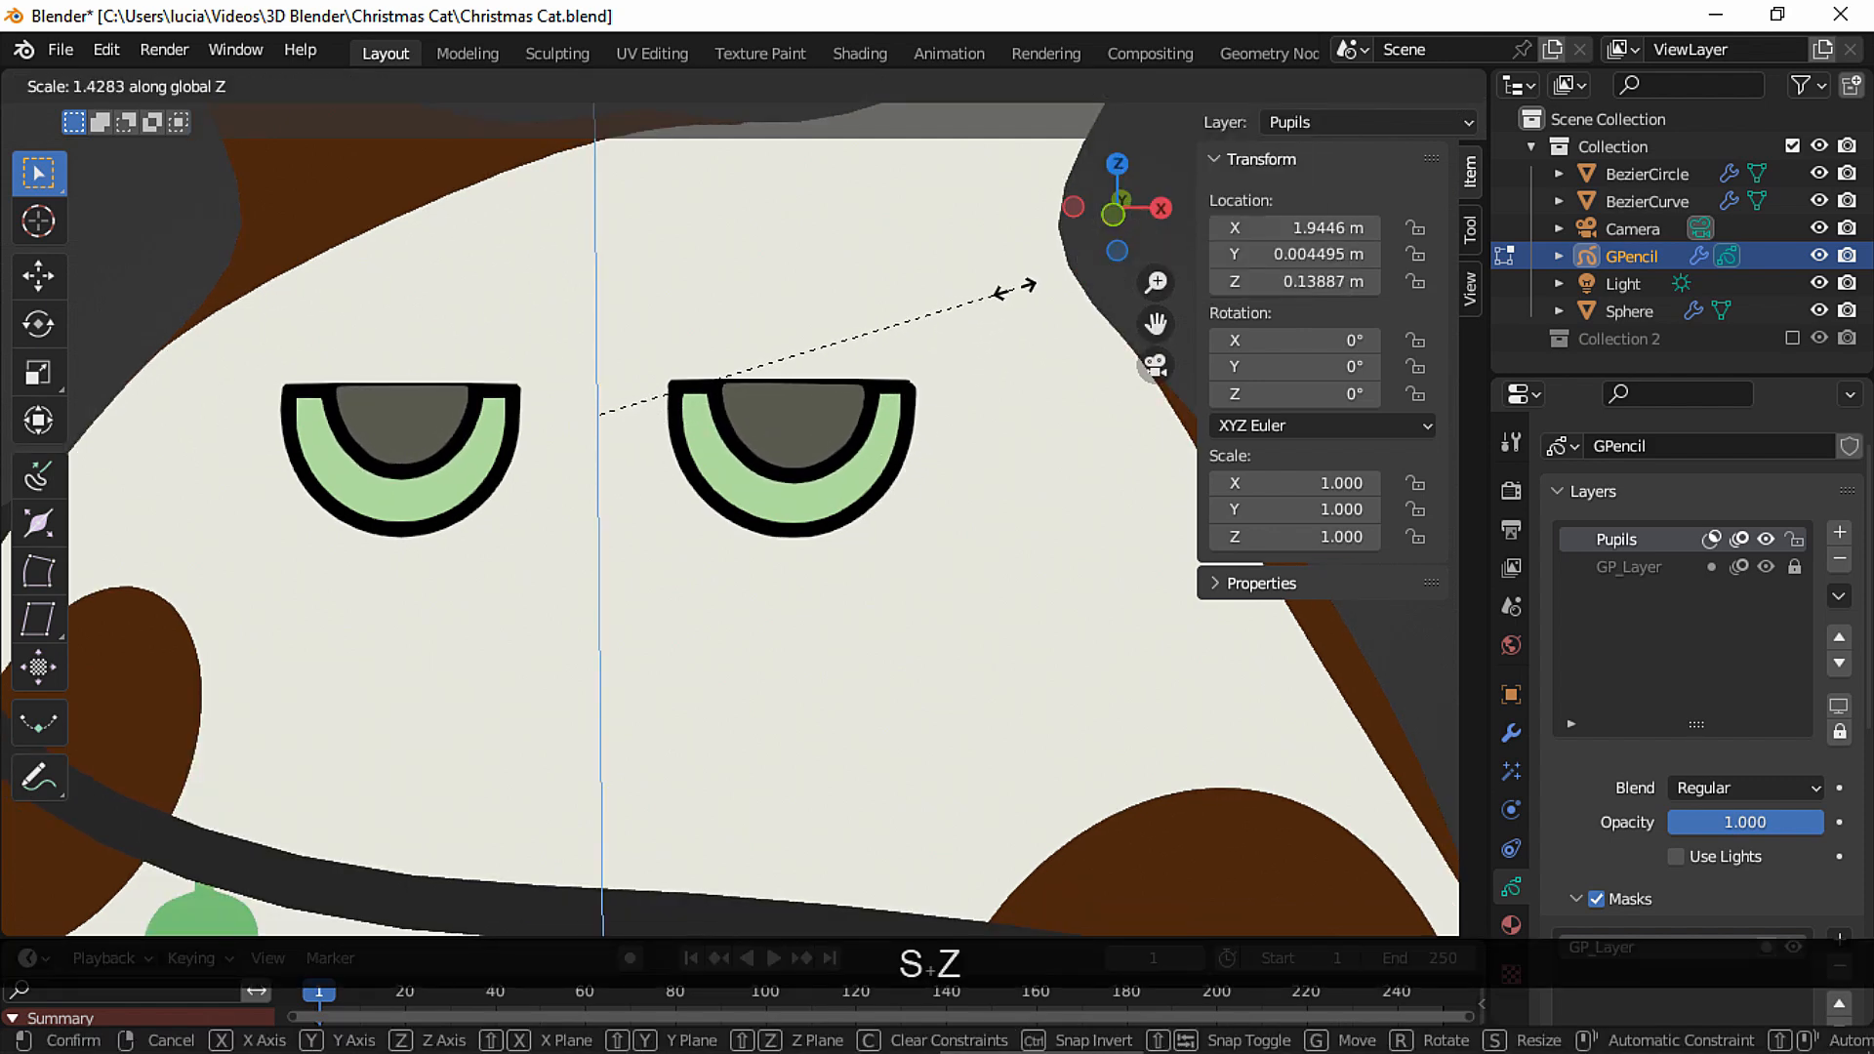
pyautogui.click(1016, 289)
# Move both pupils down about 0.008 m along Z to line their flat edges up with the eyelids.
pyautogui.press('g')
pyautogui.press('z')
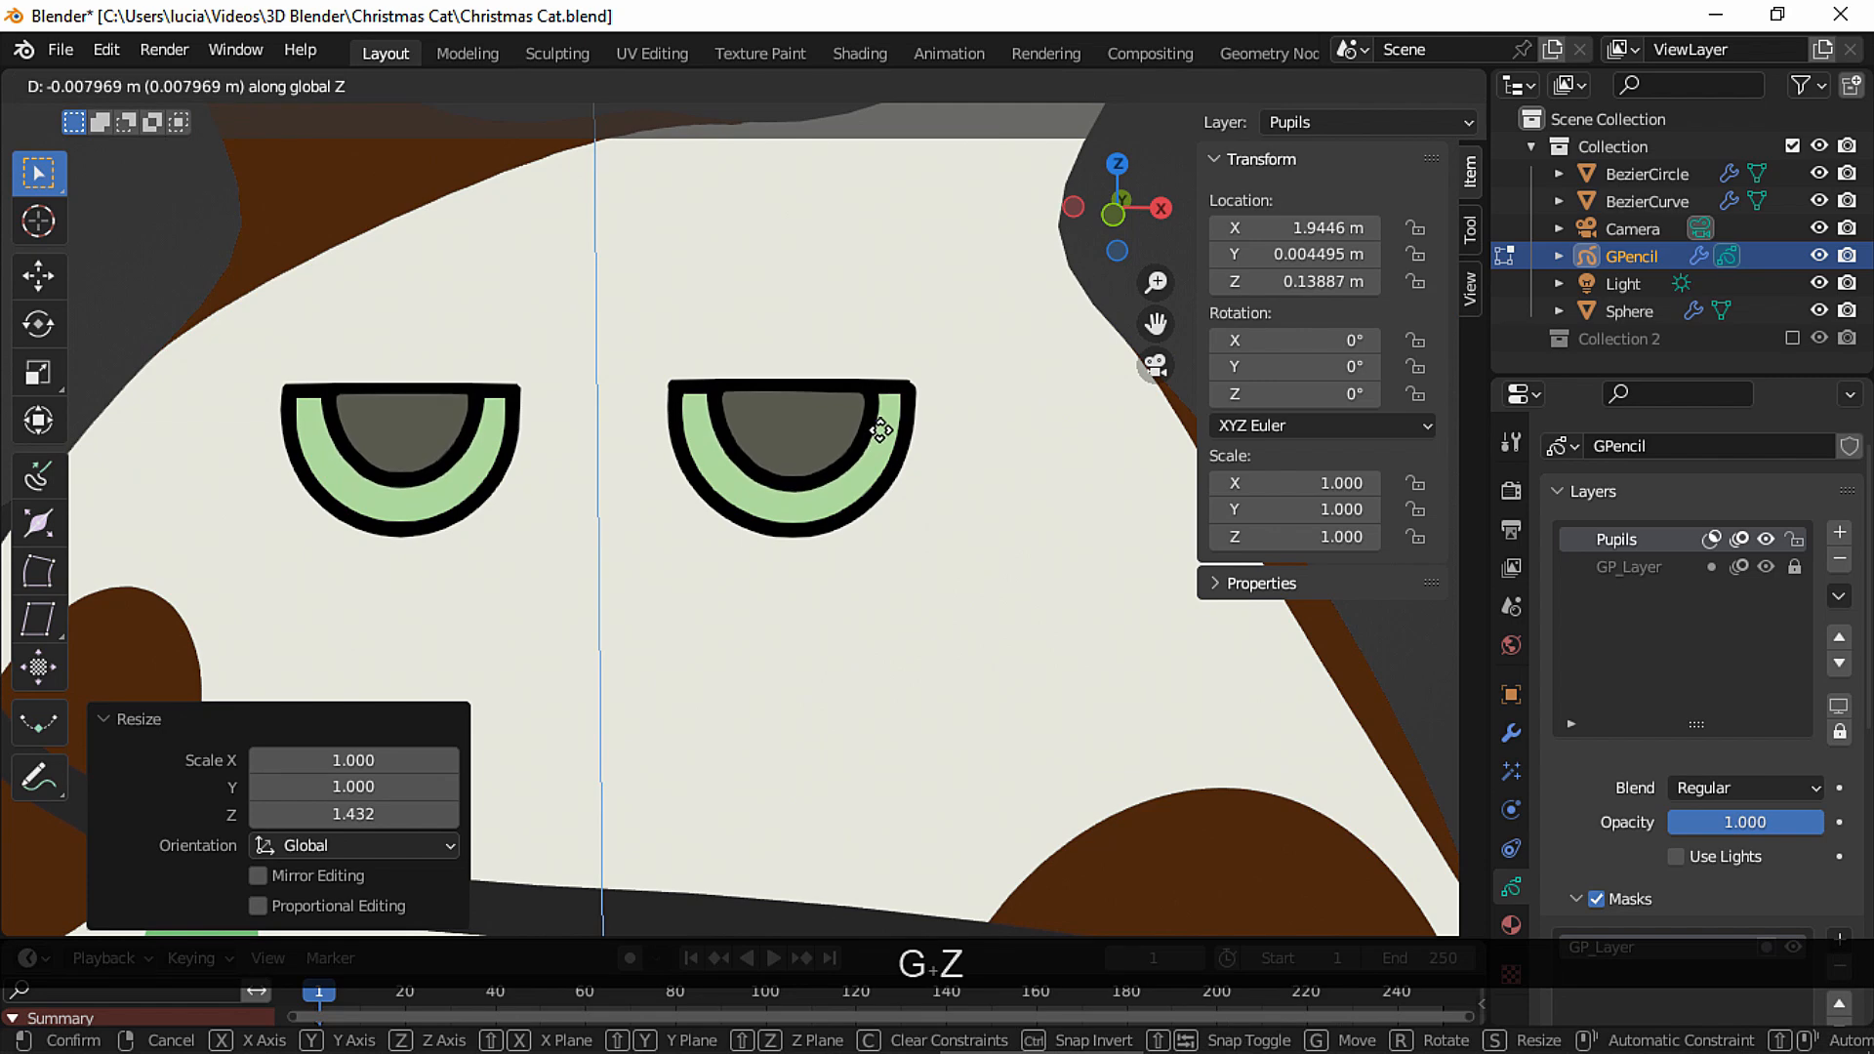
pyautogui.click(889, 437)
pyautogui.click(958, 514)
pyautogui.scroll(2, 958, 516)
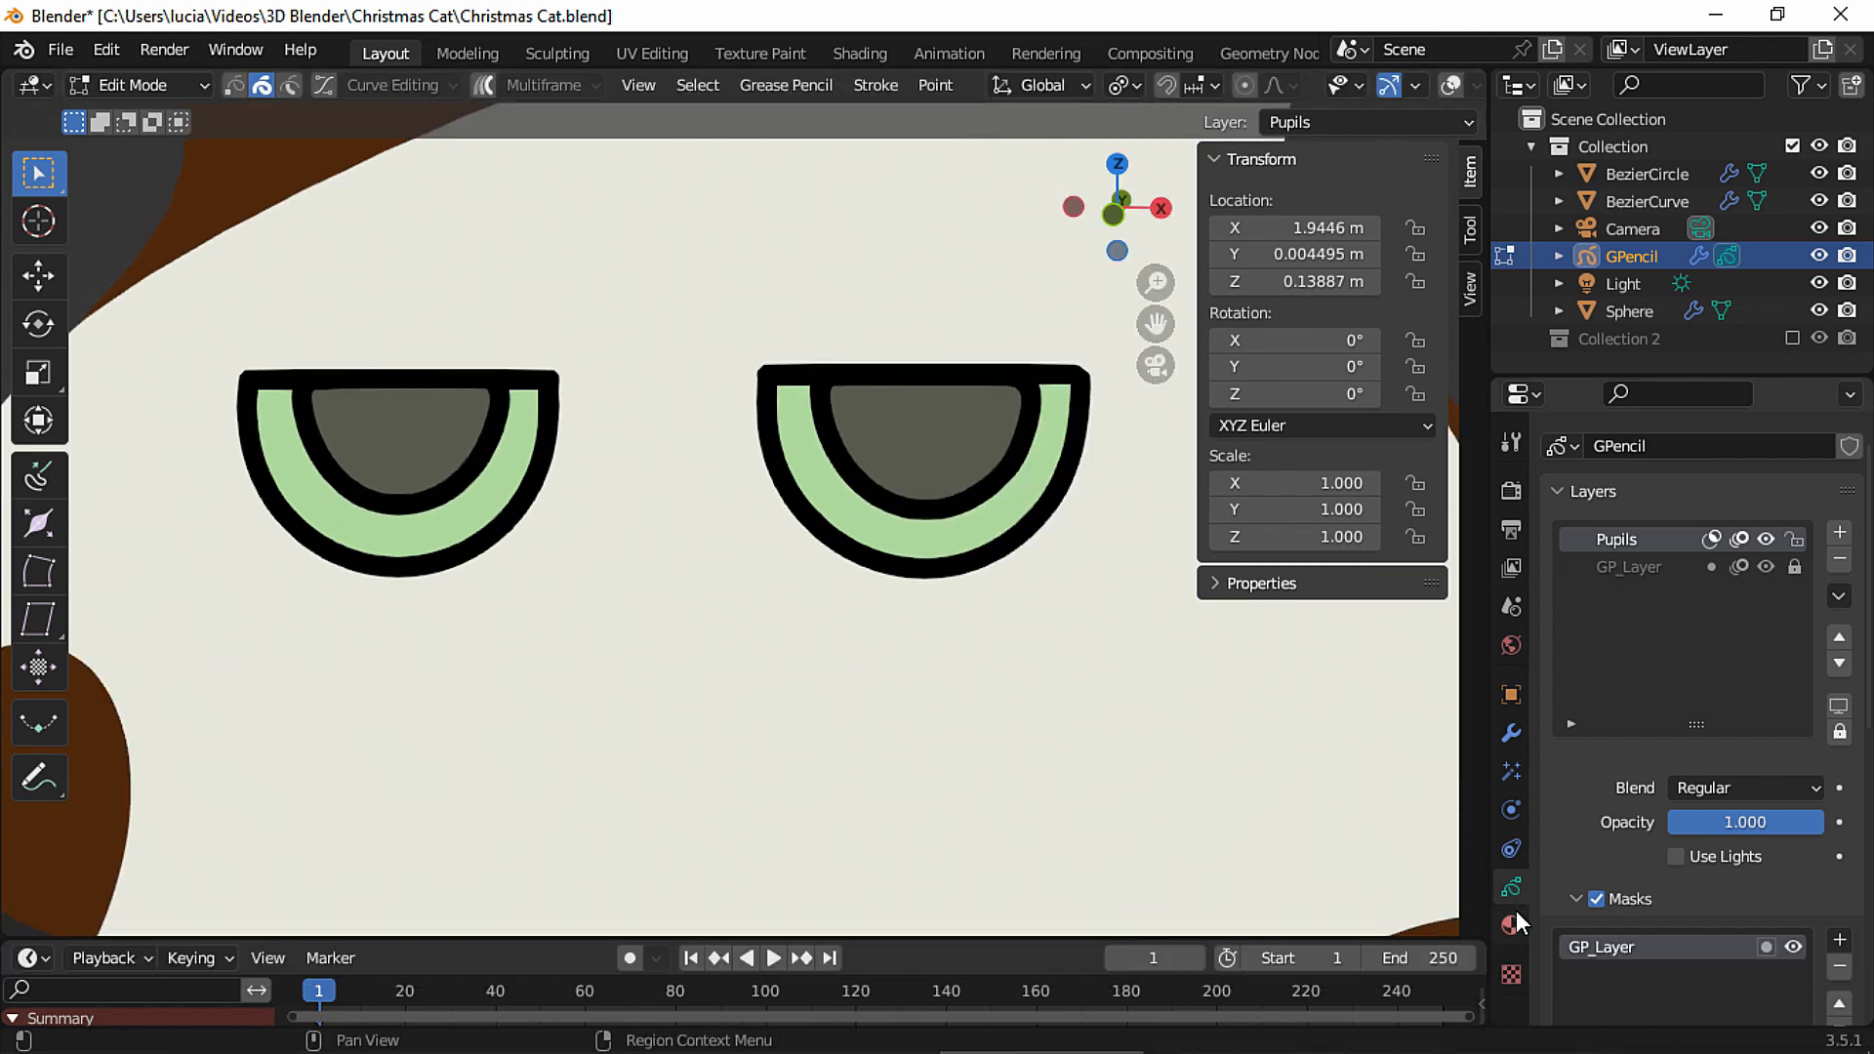
# Add a new Grease Pencil material and set its stroke base color to light gray with value about 0.72.
pyautogui.click(1512, 922)
pyautogui.click(1848, 482)
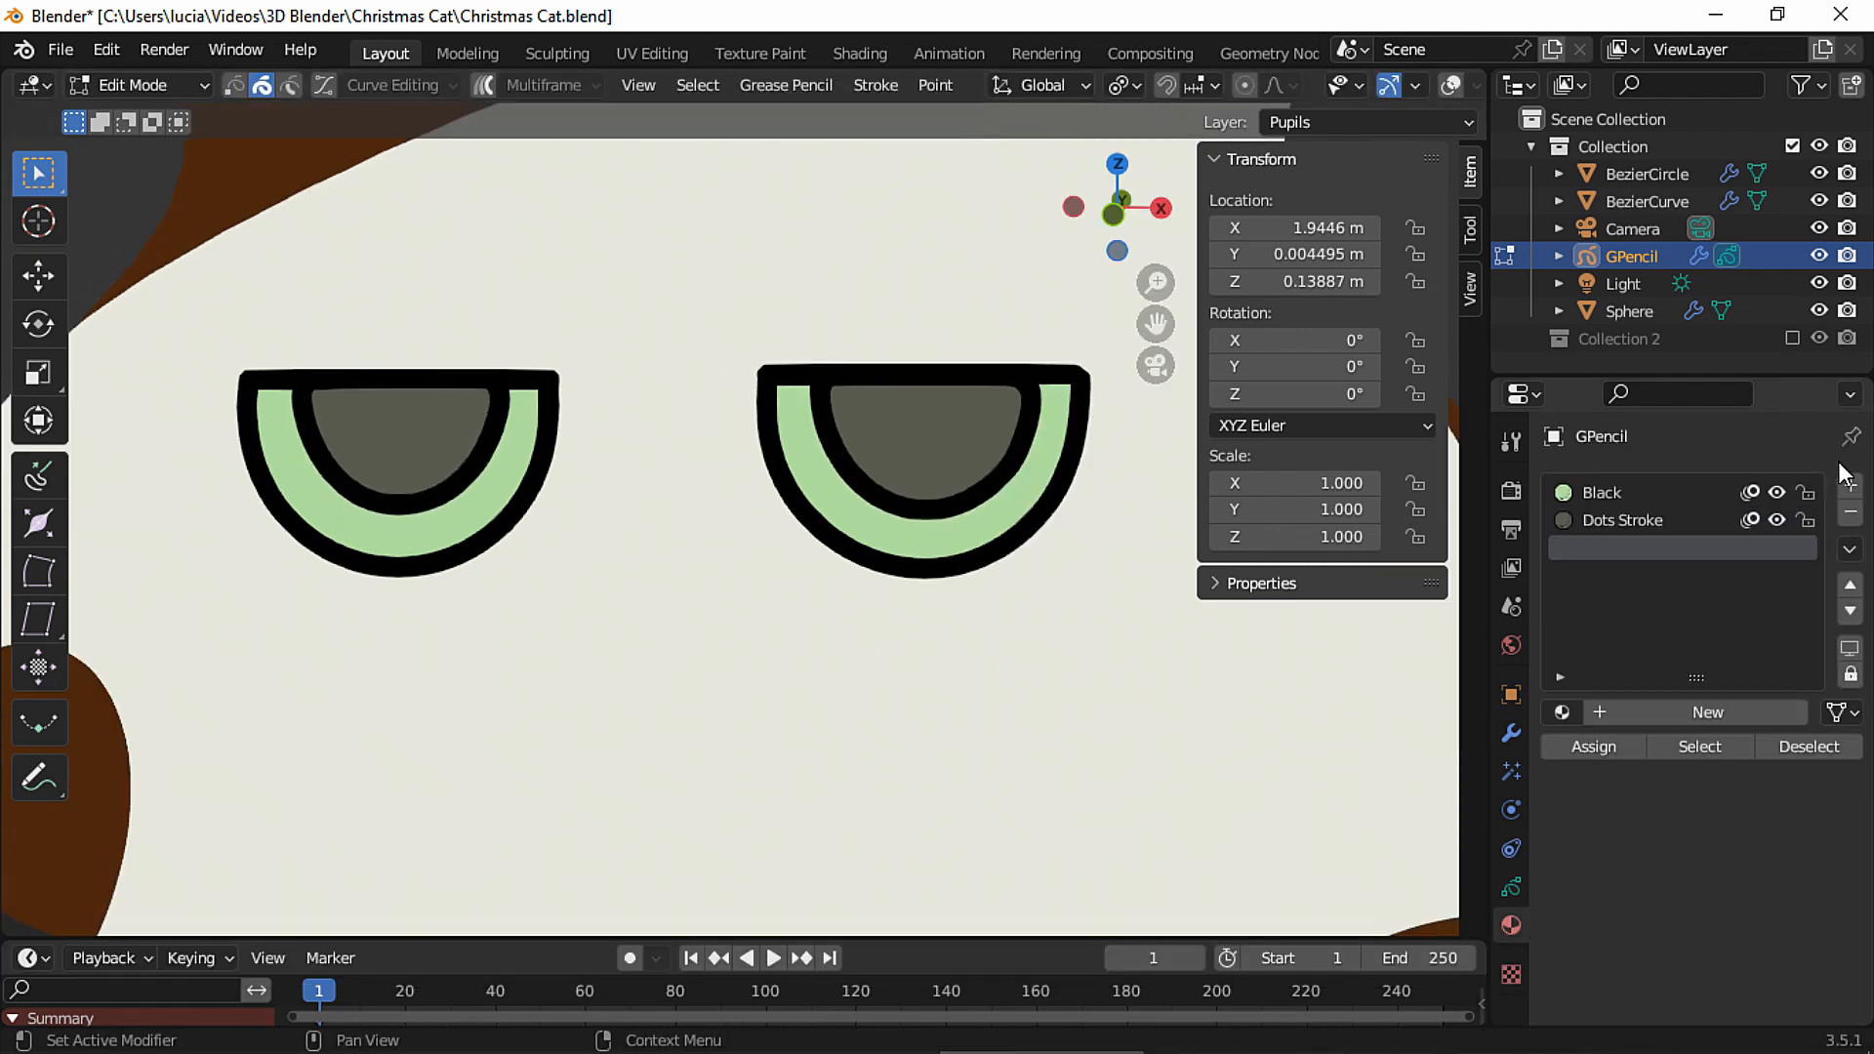
pyautogui.click(1685, 712)
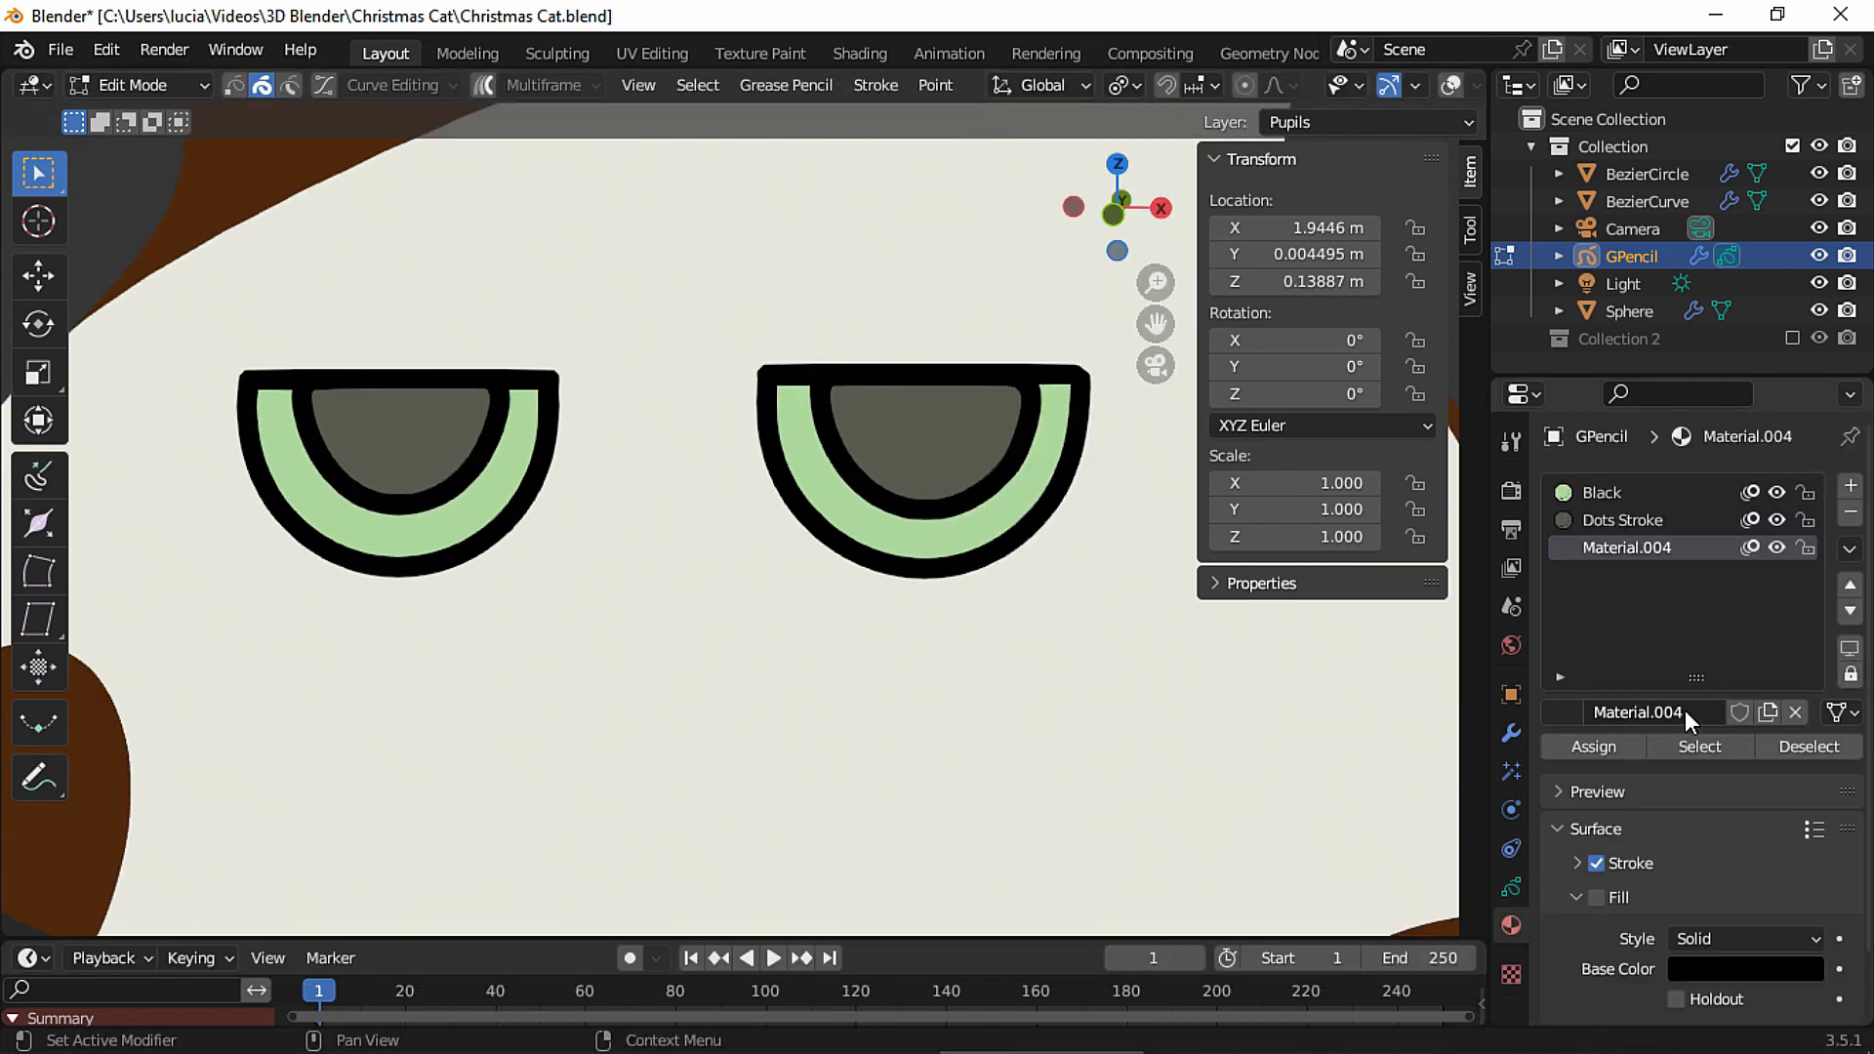
pyautogui.click(1713, 967)
pyautogui.click(1803, 599)
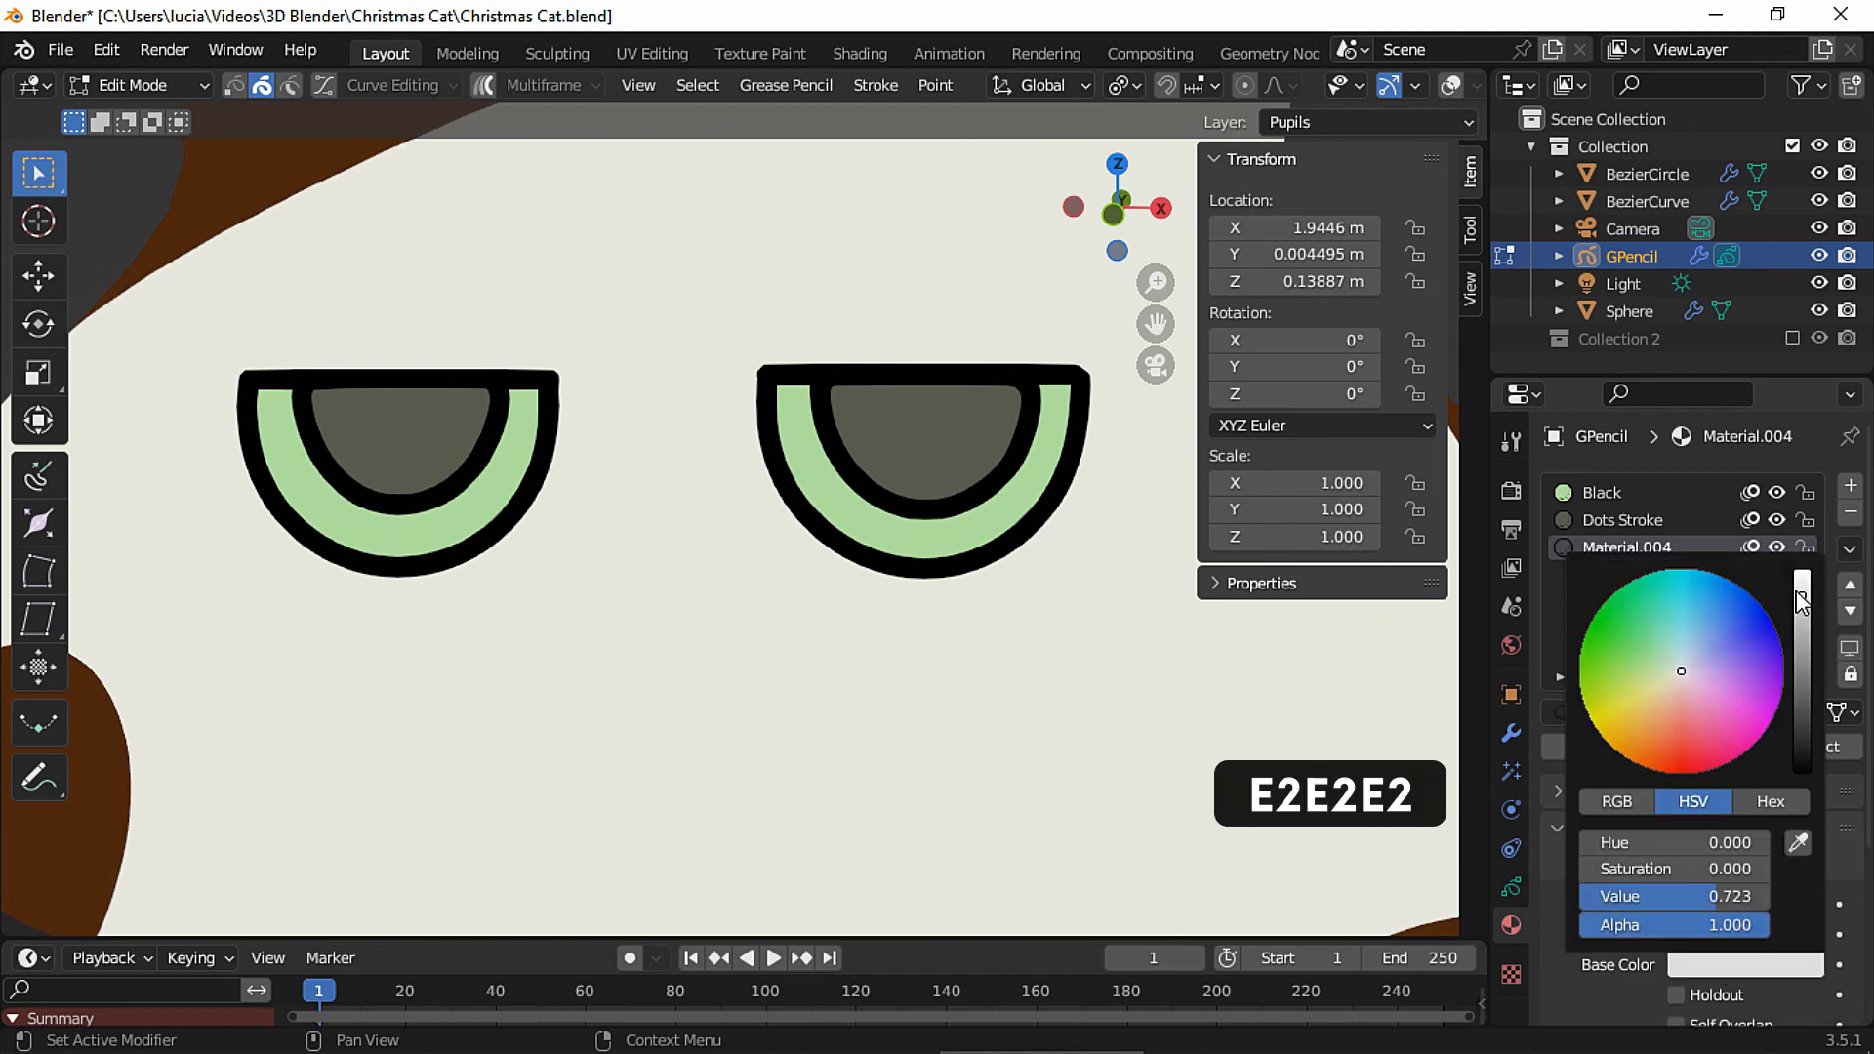
# In Draw Mode, set the pencil radius to 42 px and place one highlight dot at the upper-left edge of each pupil.
pyautogui.click(160, 83)
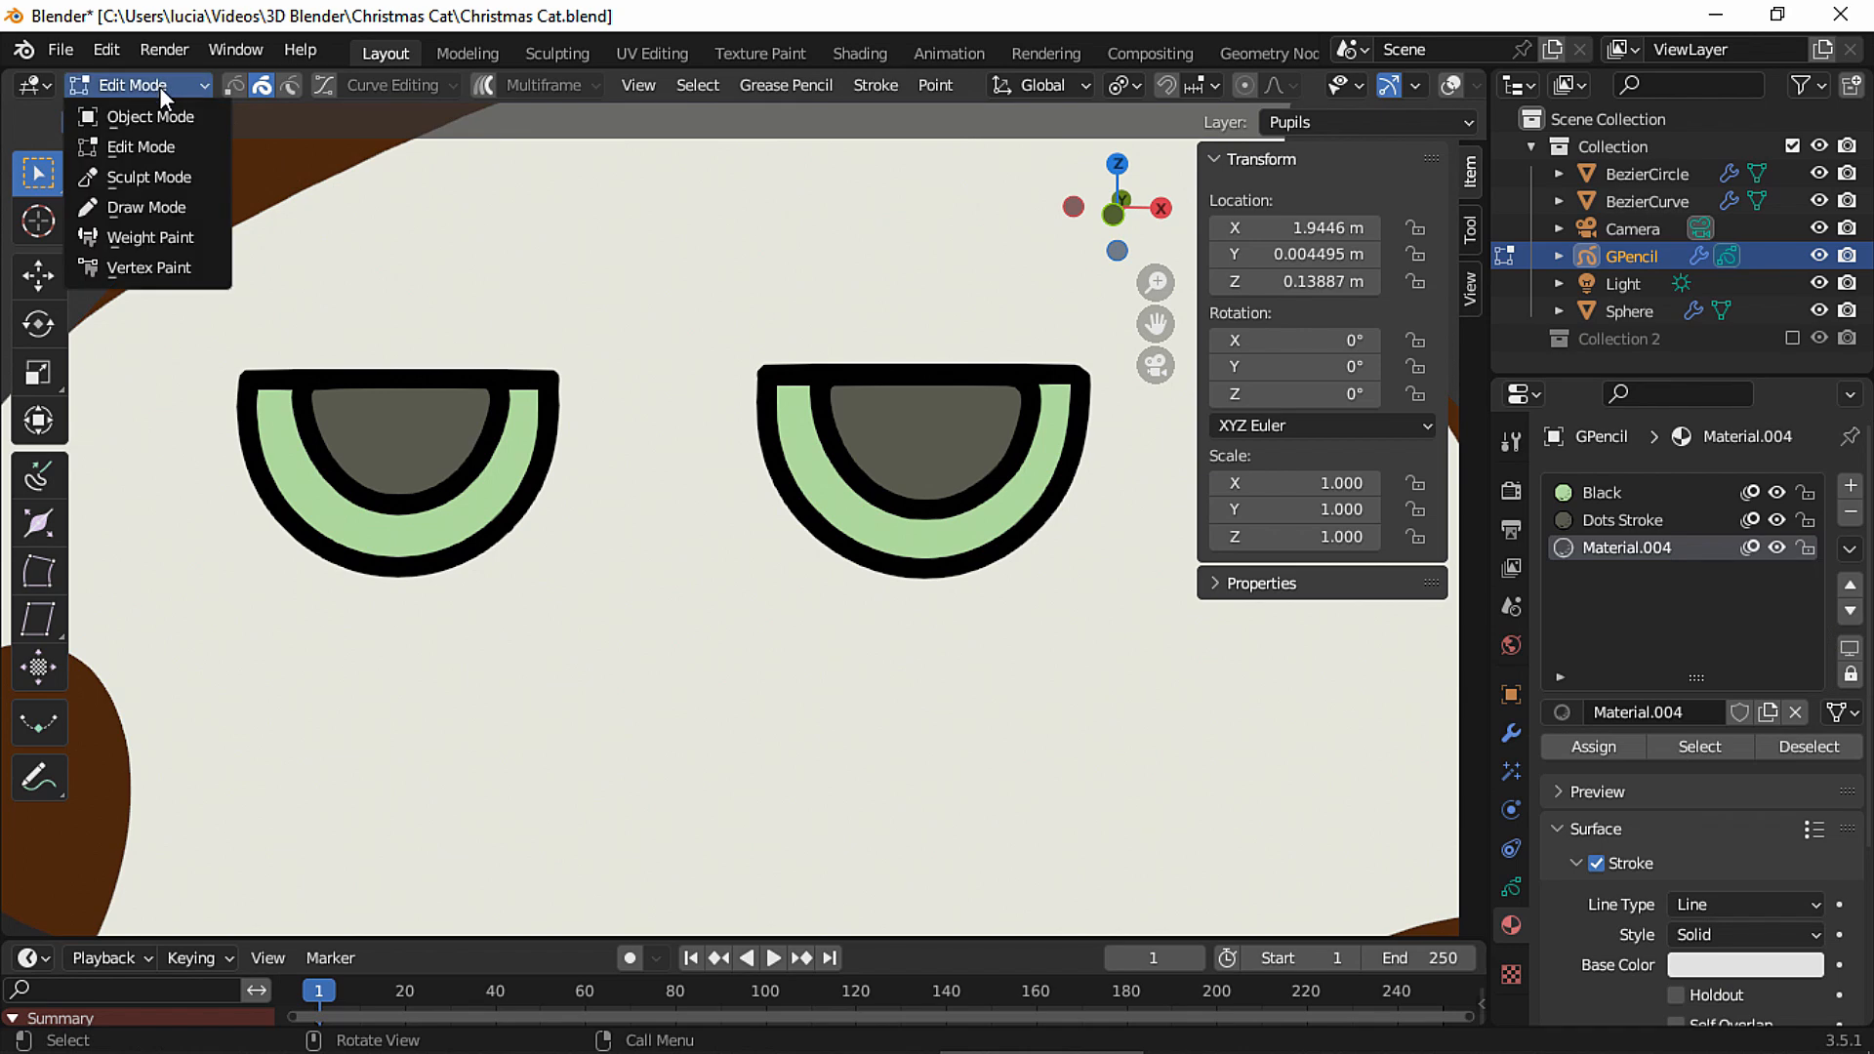
pyautogui.click(149, 207)
pyautogui.click(43, 230)
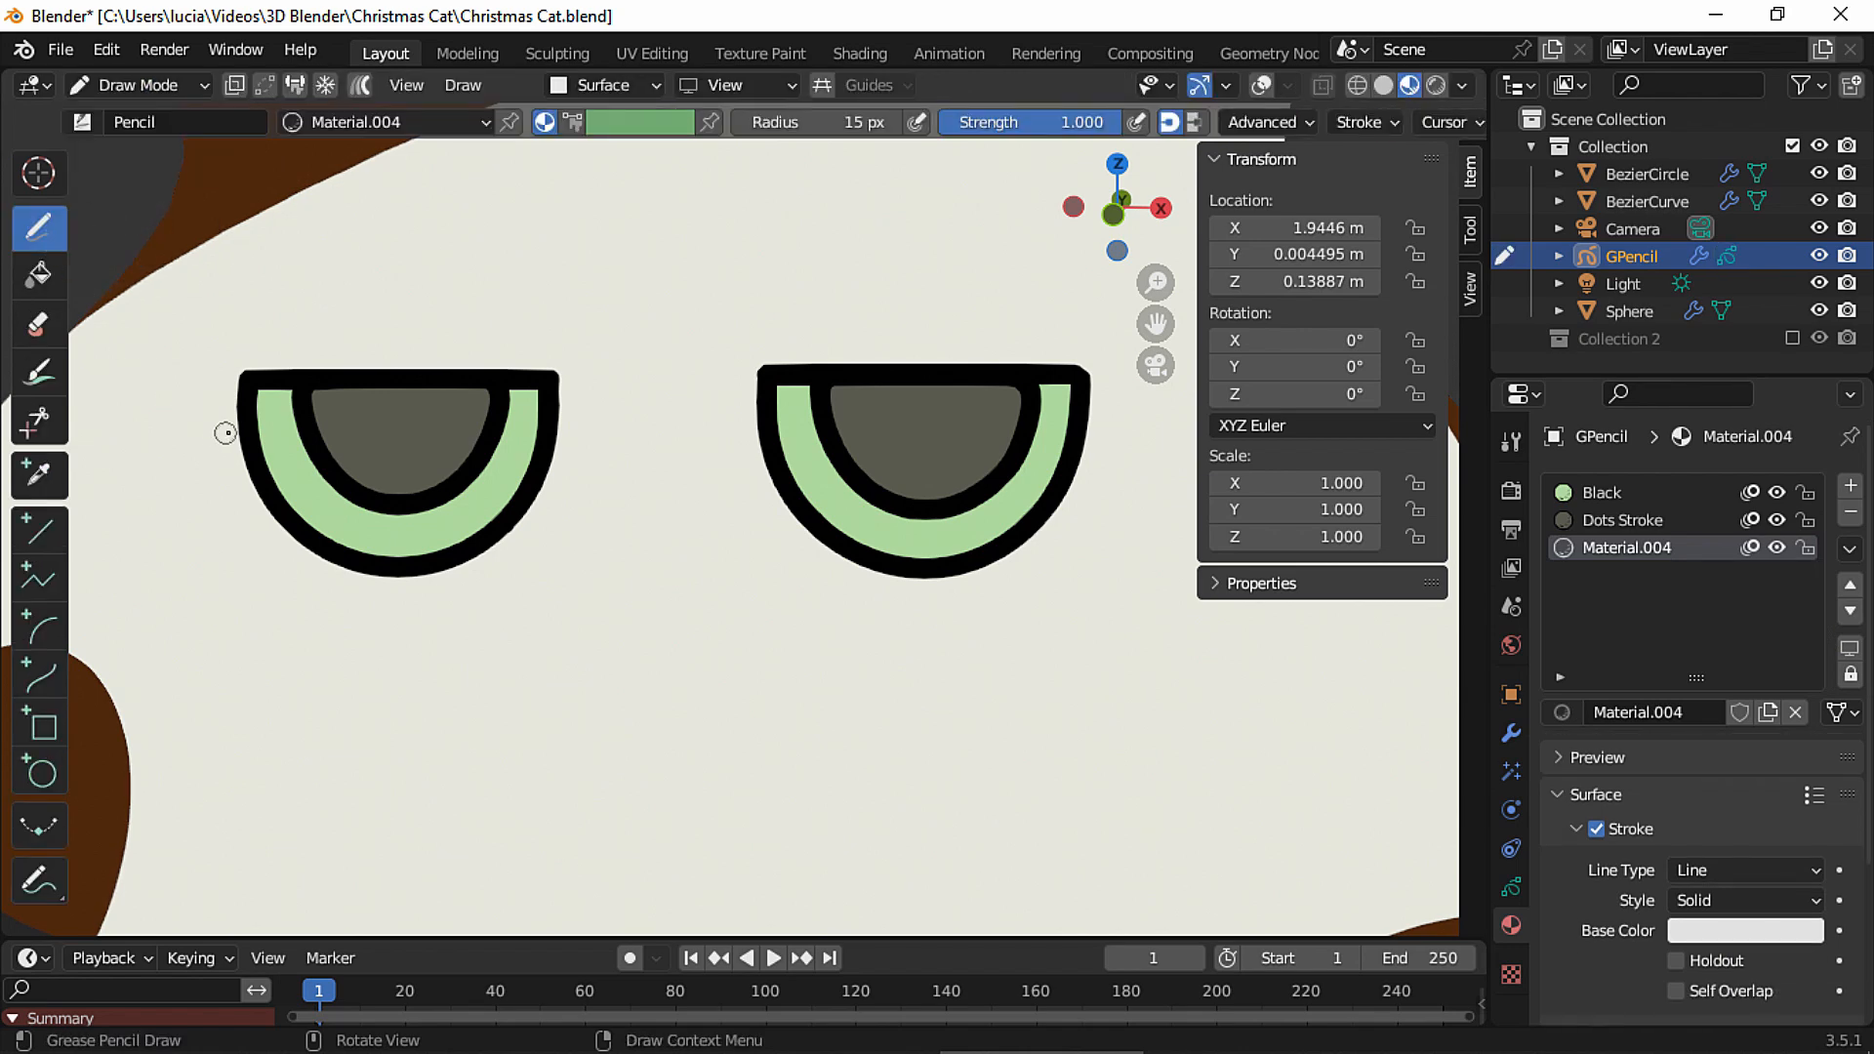
pyautogui.press('f')
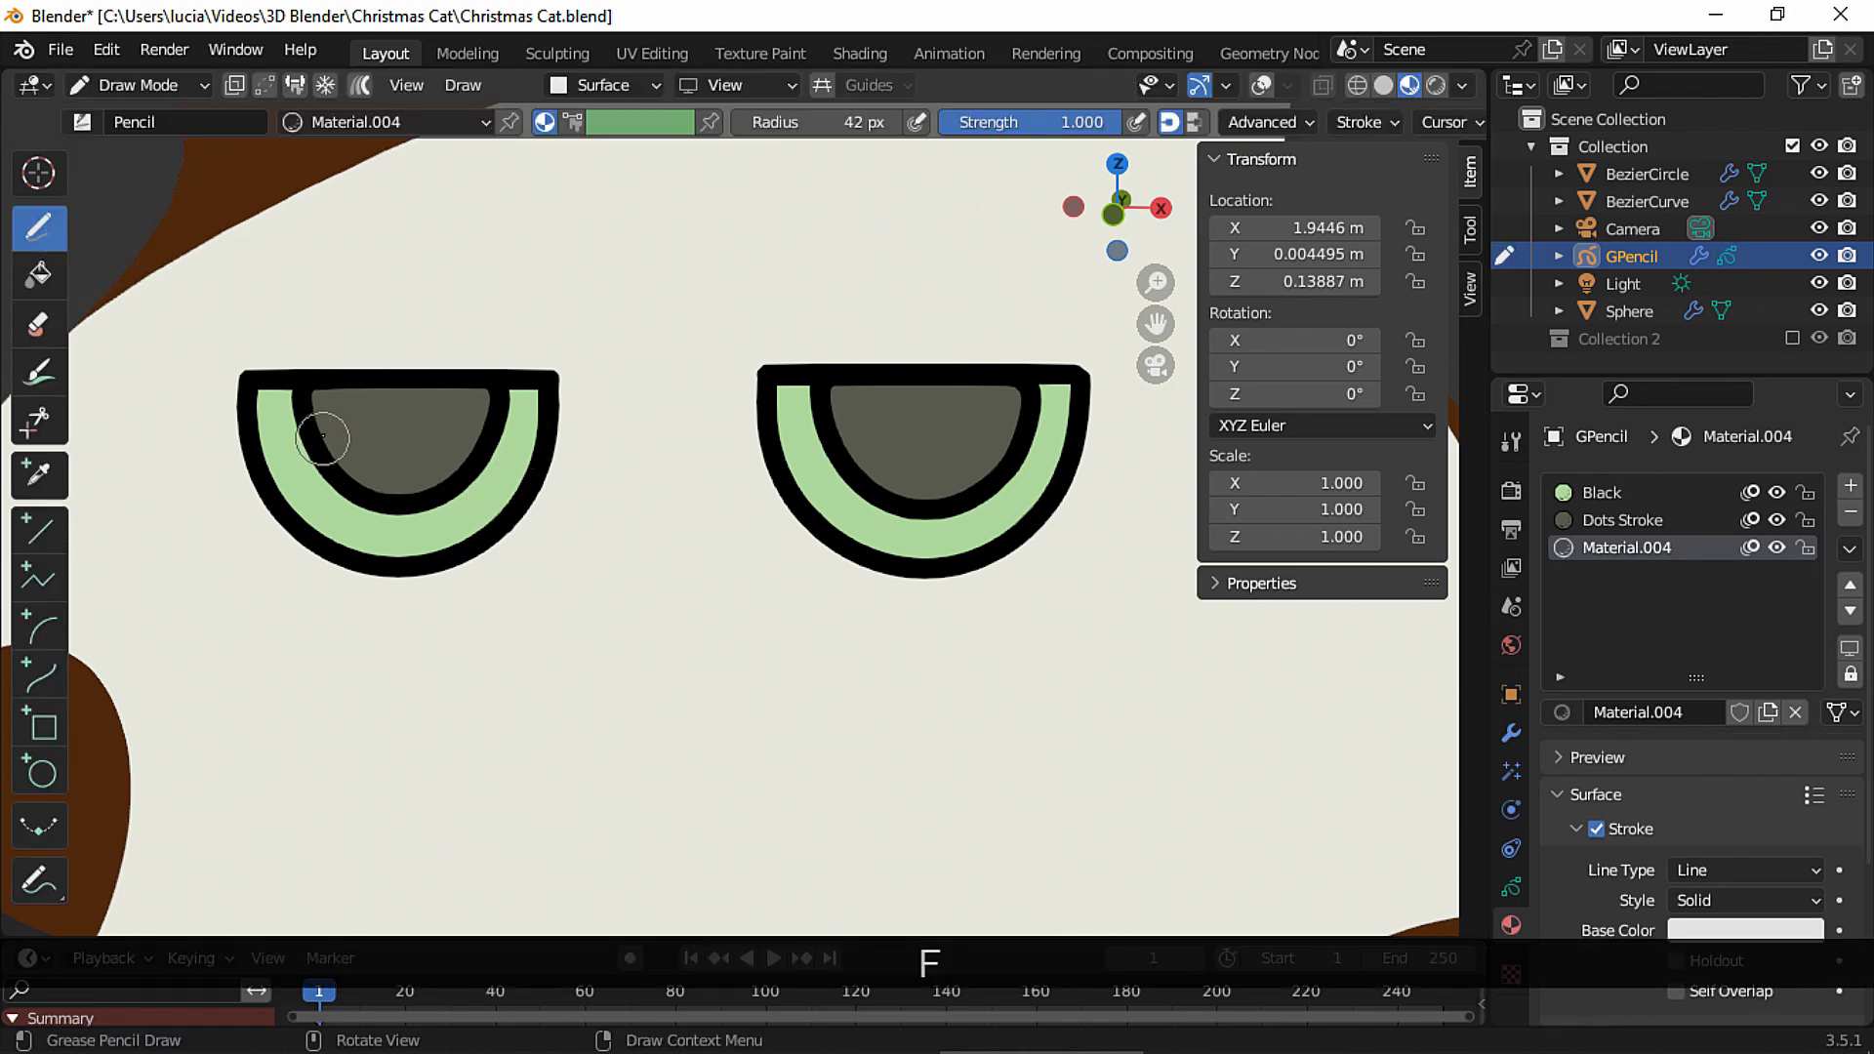
pyautogui.click(309, 421)
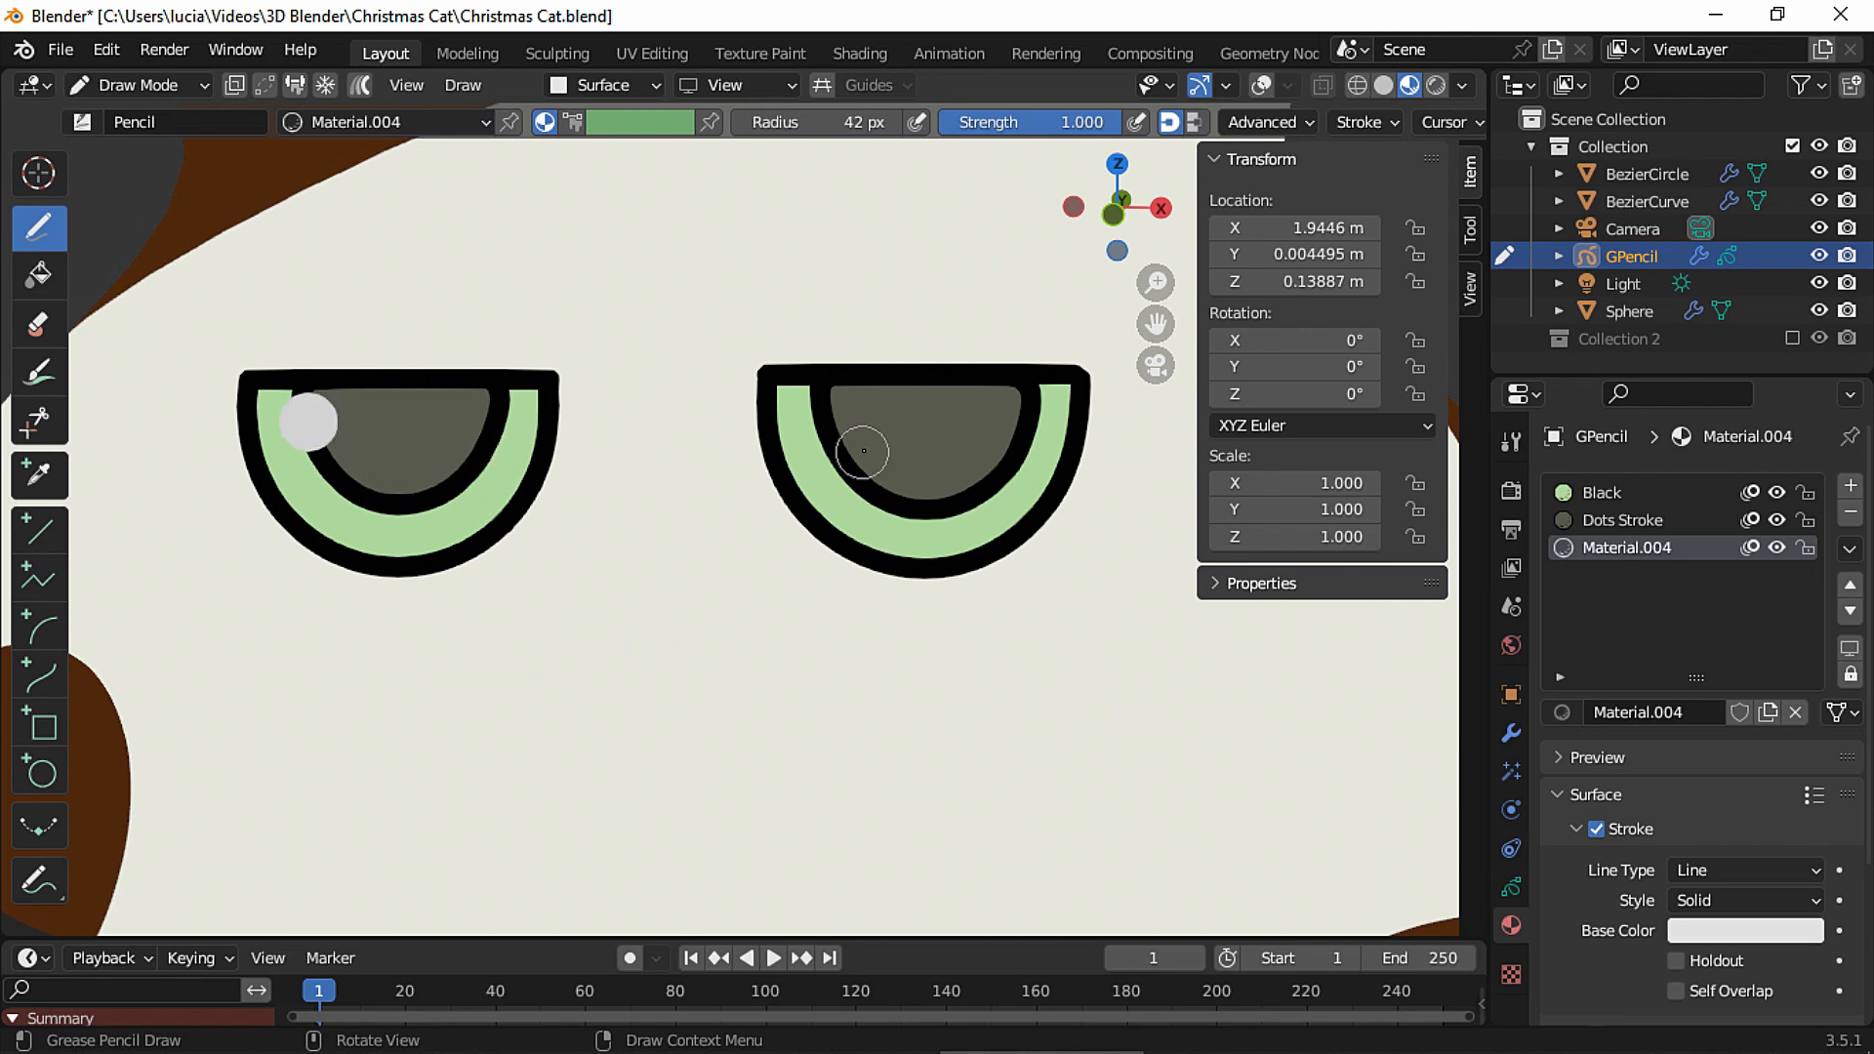
pyautogui.click(827, 422)
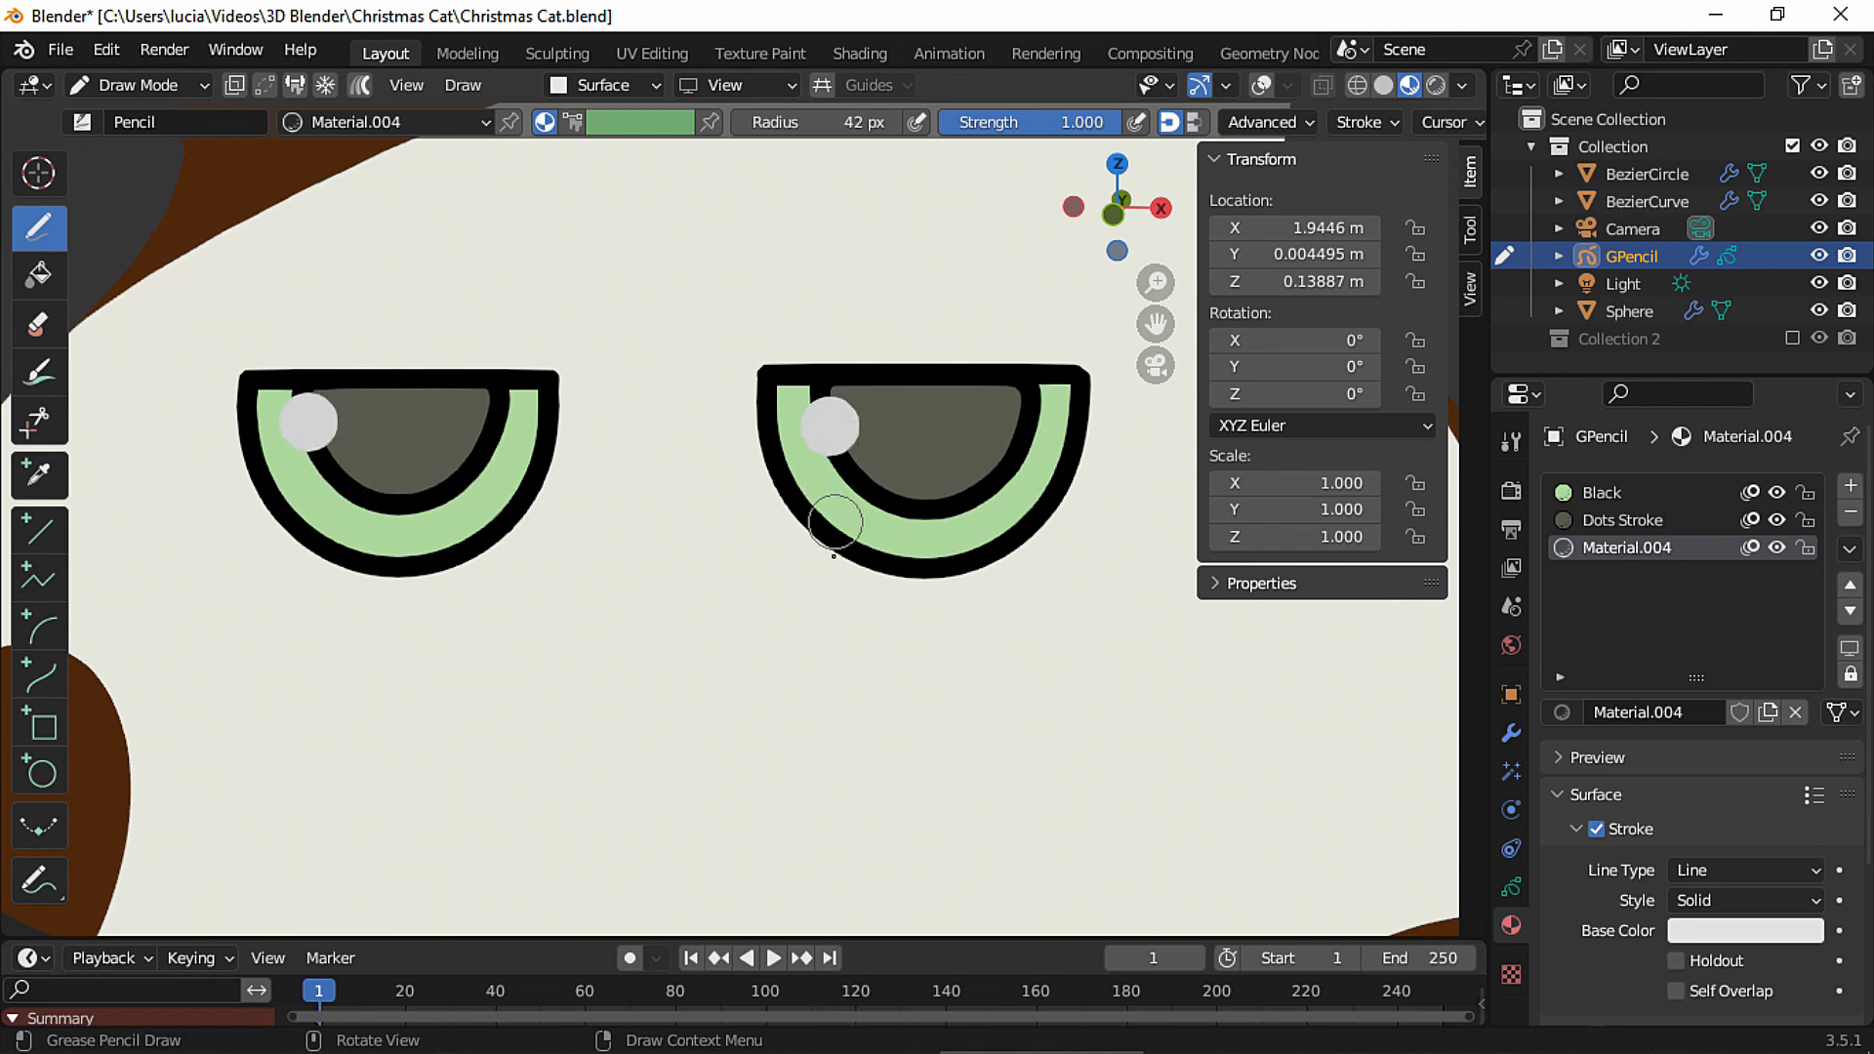
# Reduce the pencil radius to about 30 px and place a smaller highlight dot inside the left pupil.
pyautogui.scroll(-1, 829, 422)
pyautogui.press('f')
pyautogui.click(442, 473)
pyautogui.press('f')
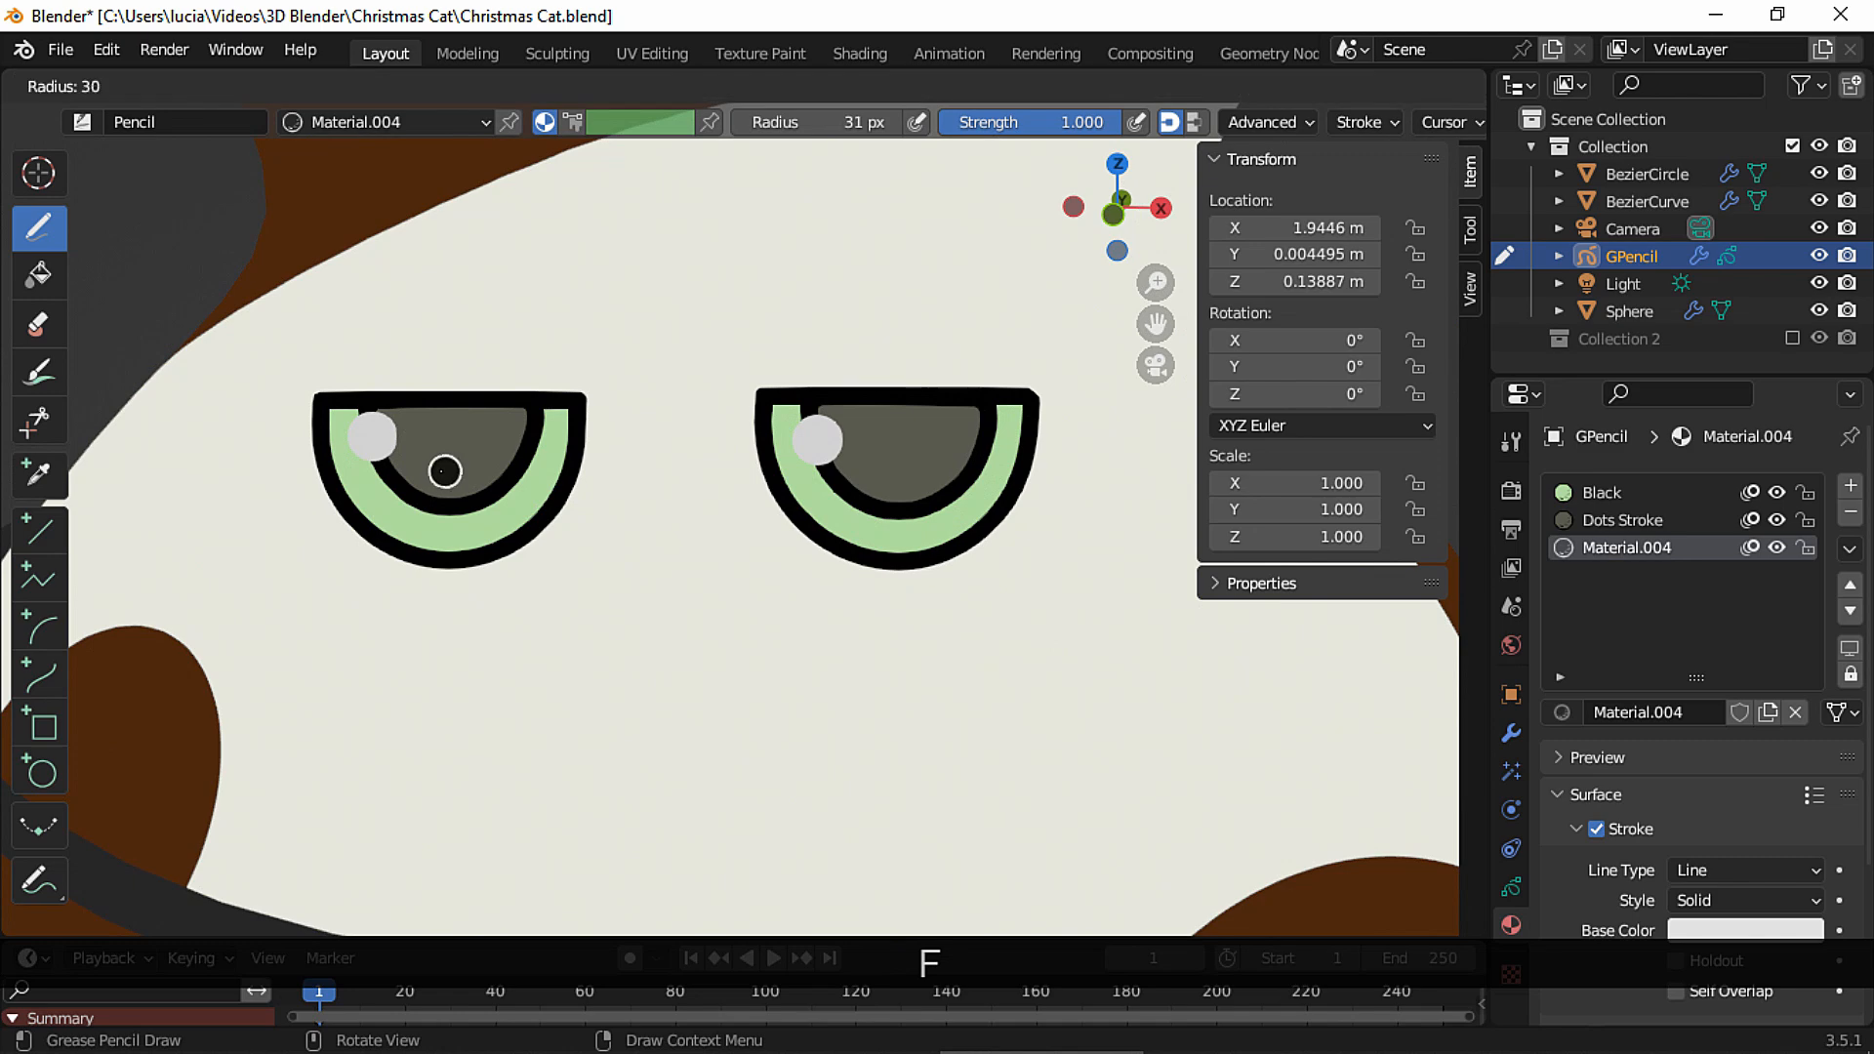
pyautogui.click(422, 466)
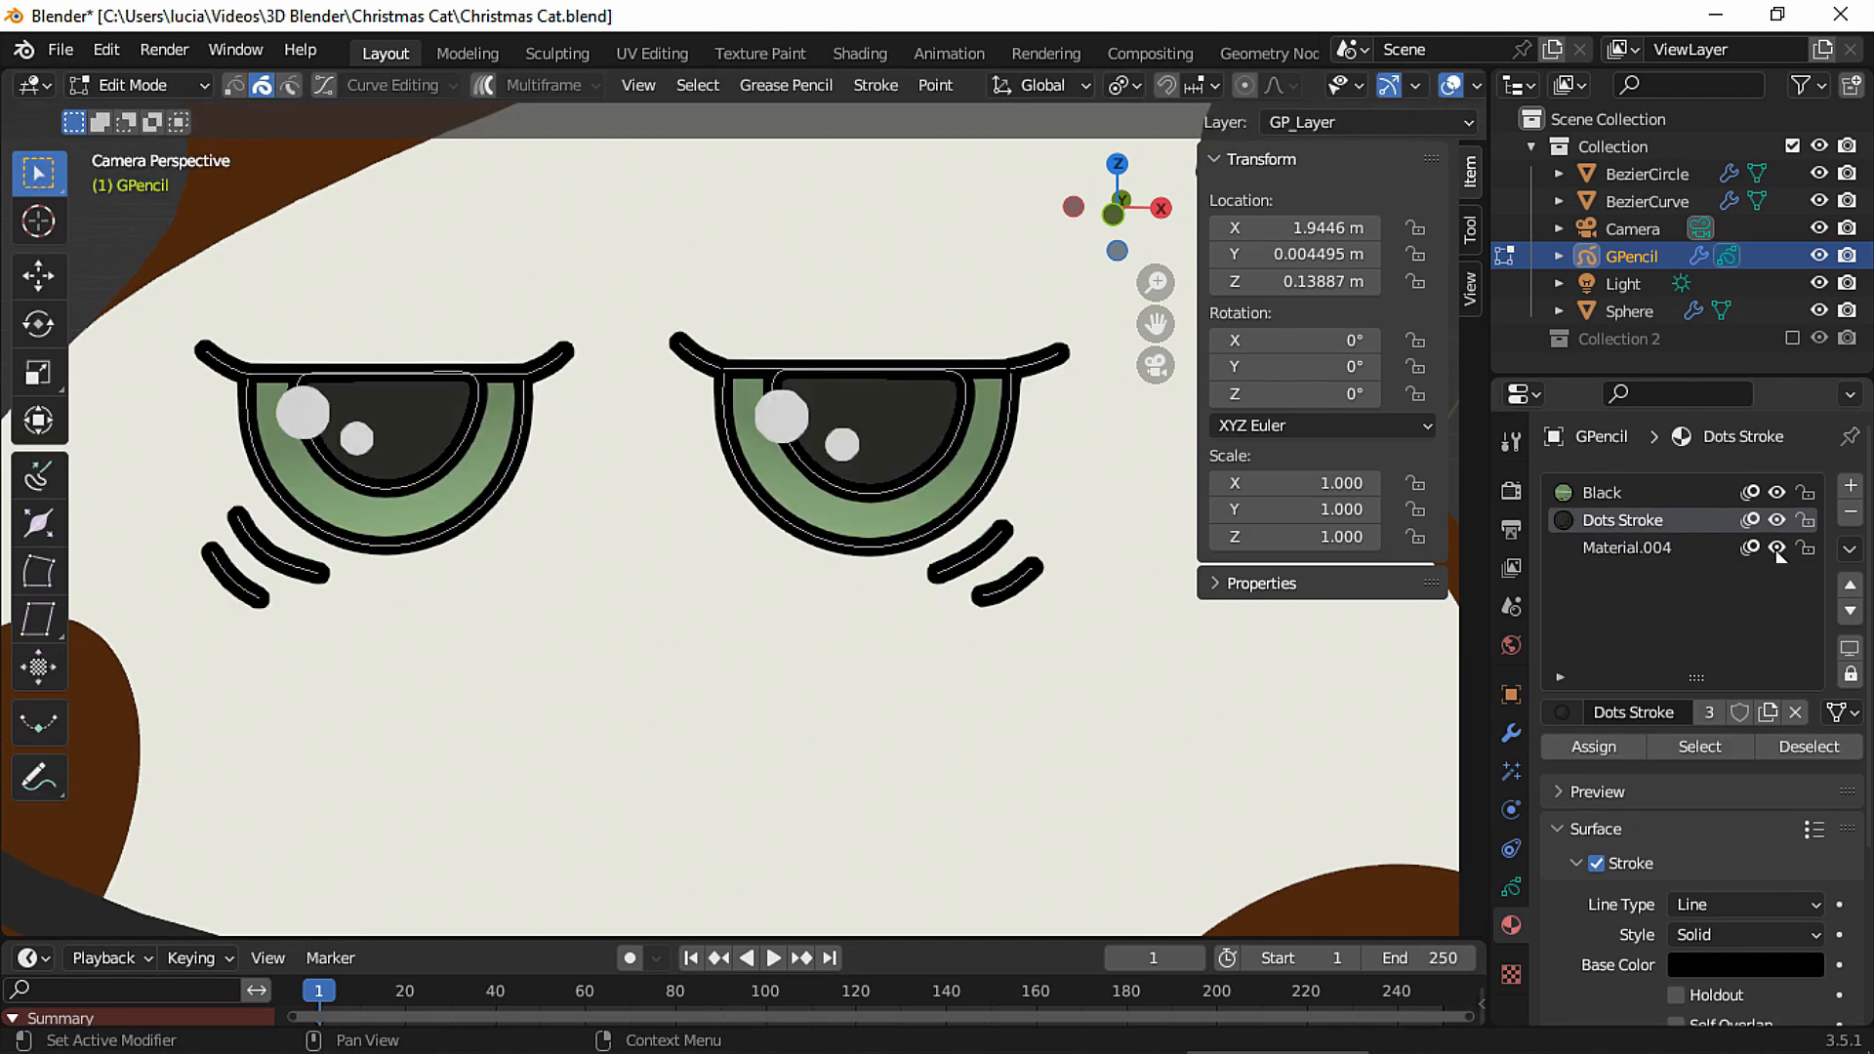
# With the Black and Dots Stroke materials locked, move the highlight strokes to a new layer named Highlights and raise it above the Pupils layer.
pyautogui.click(1806, 519)
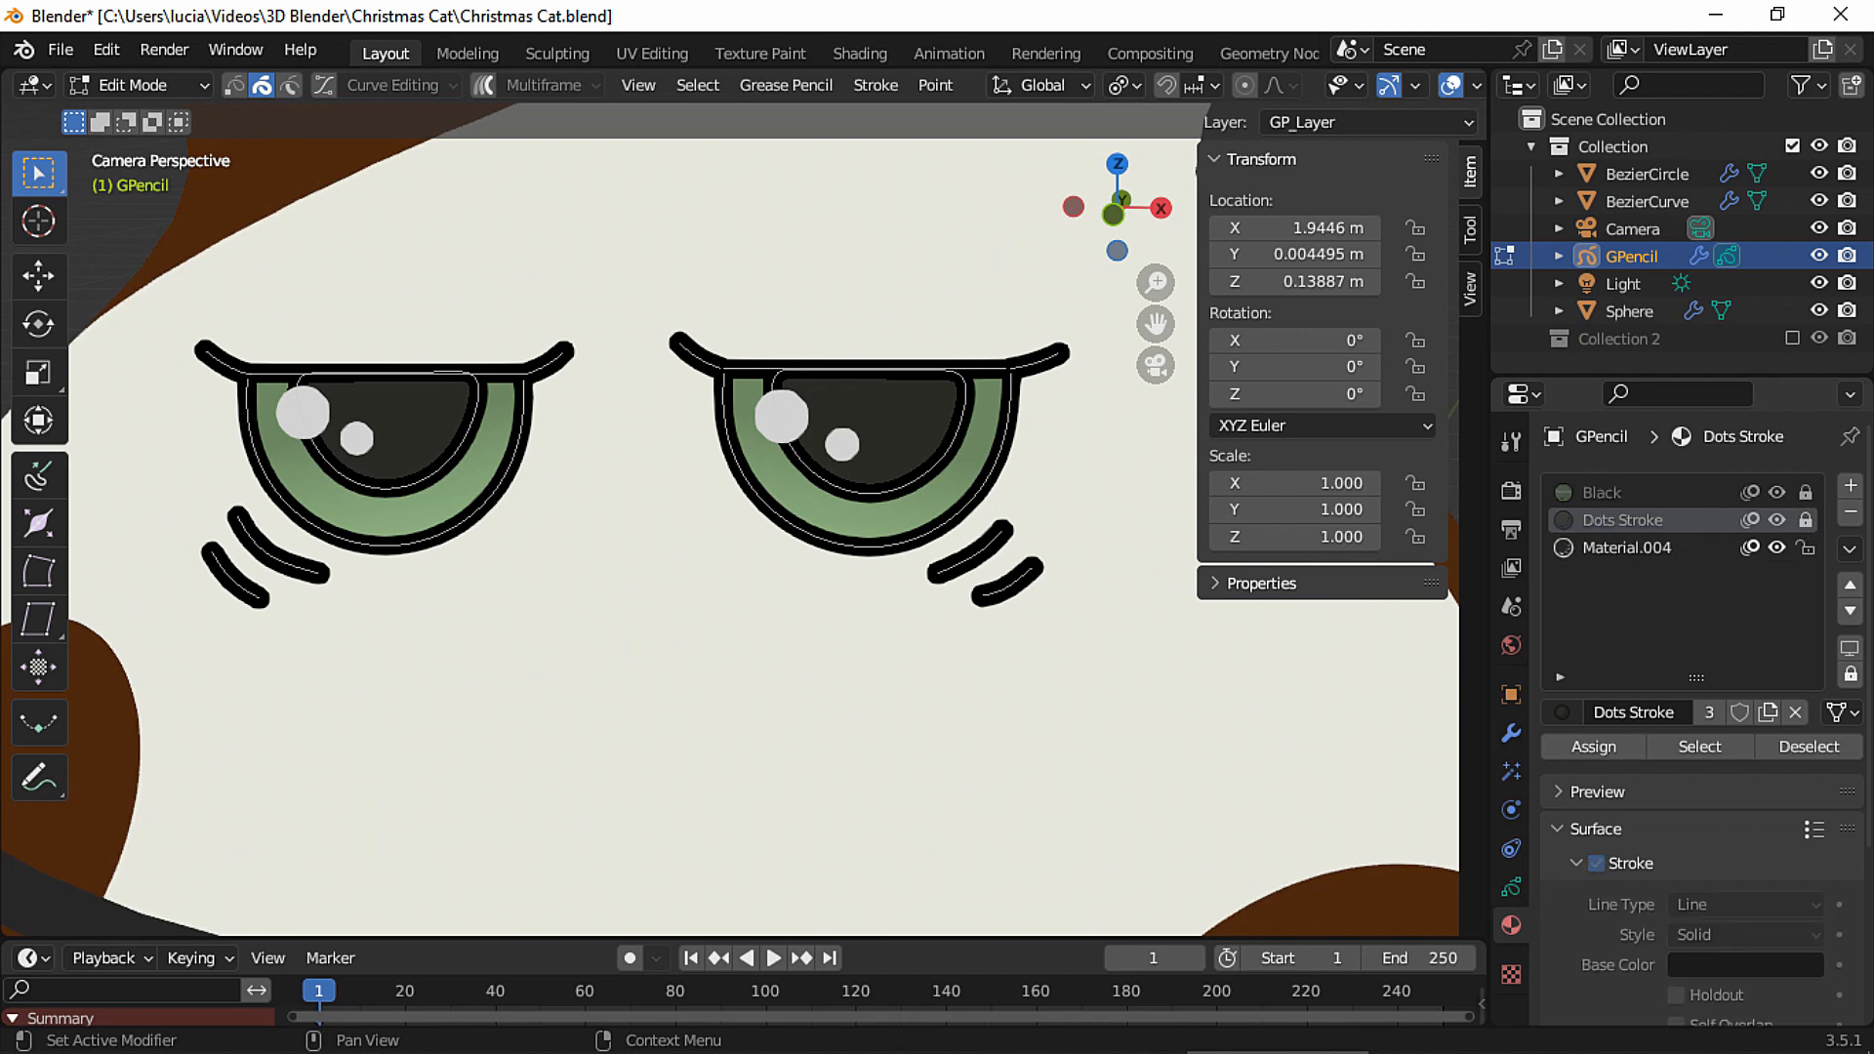
pyautogui.press('a')
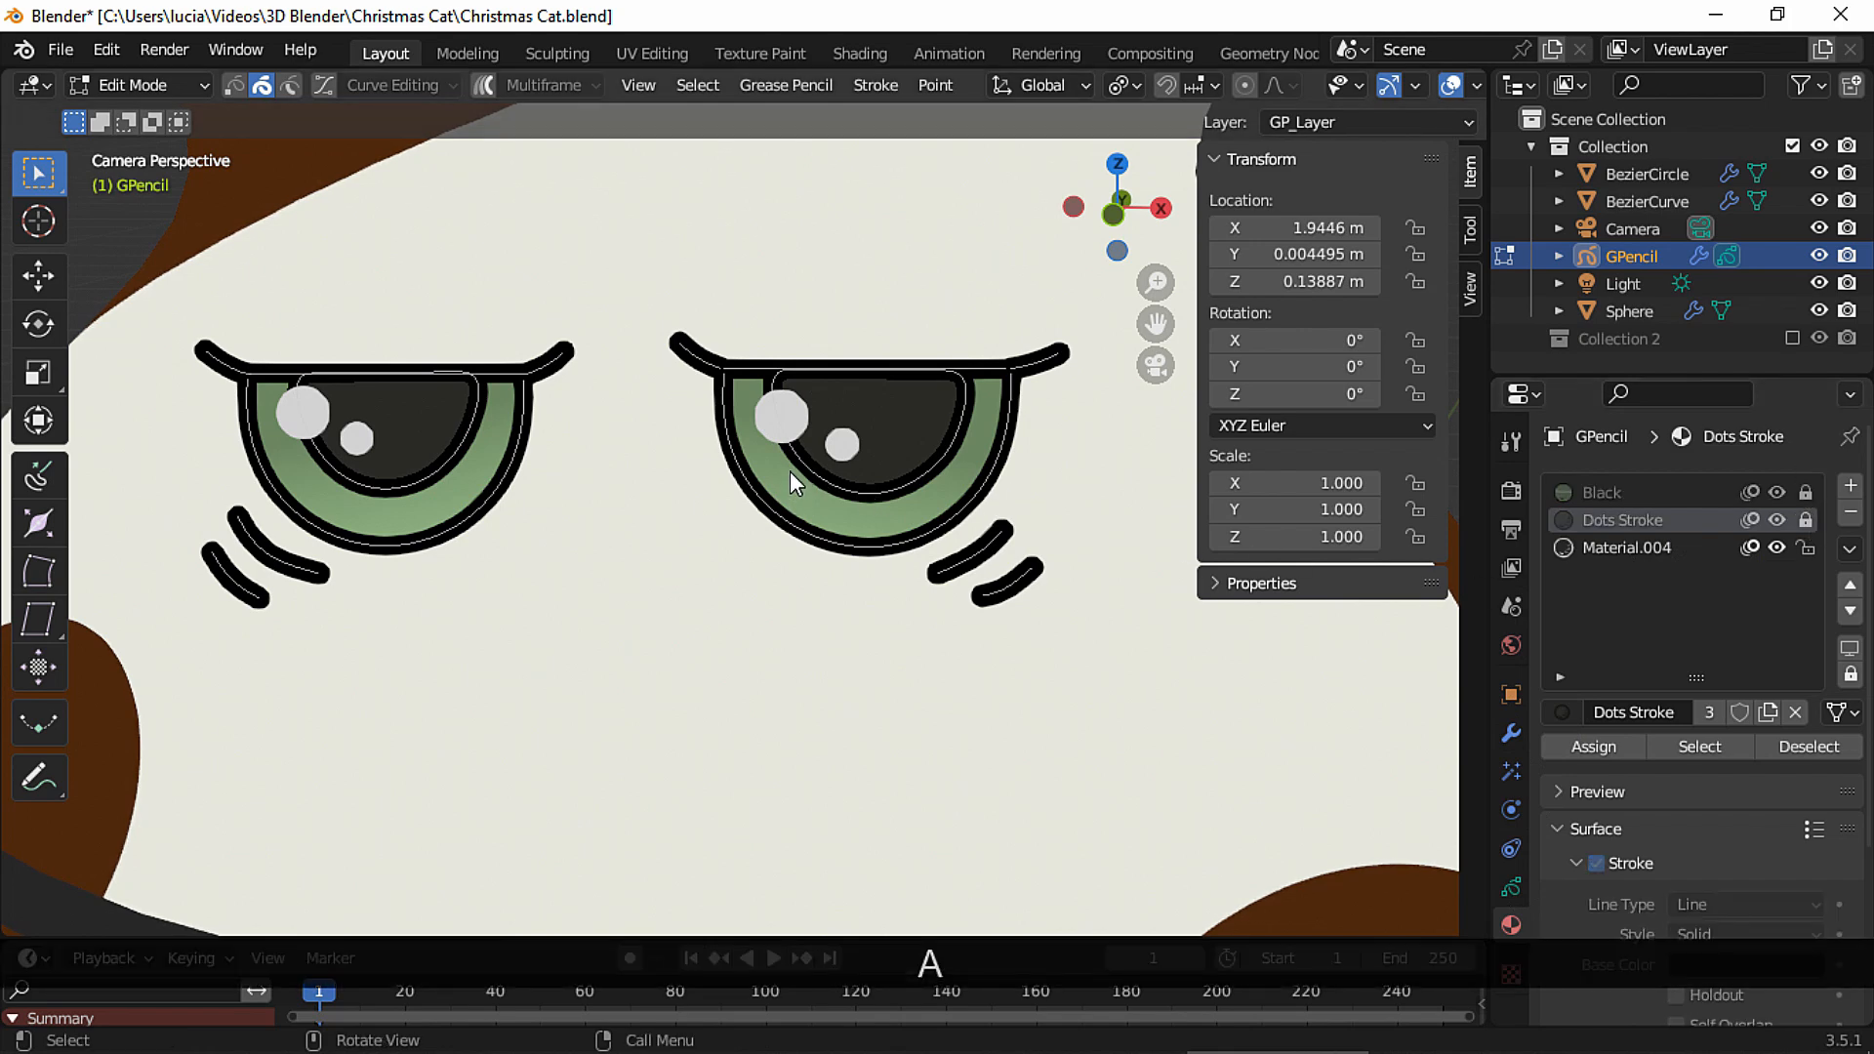
pyautogui.rightClick(645, 361)
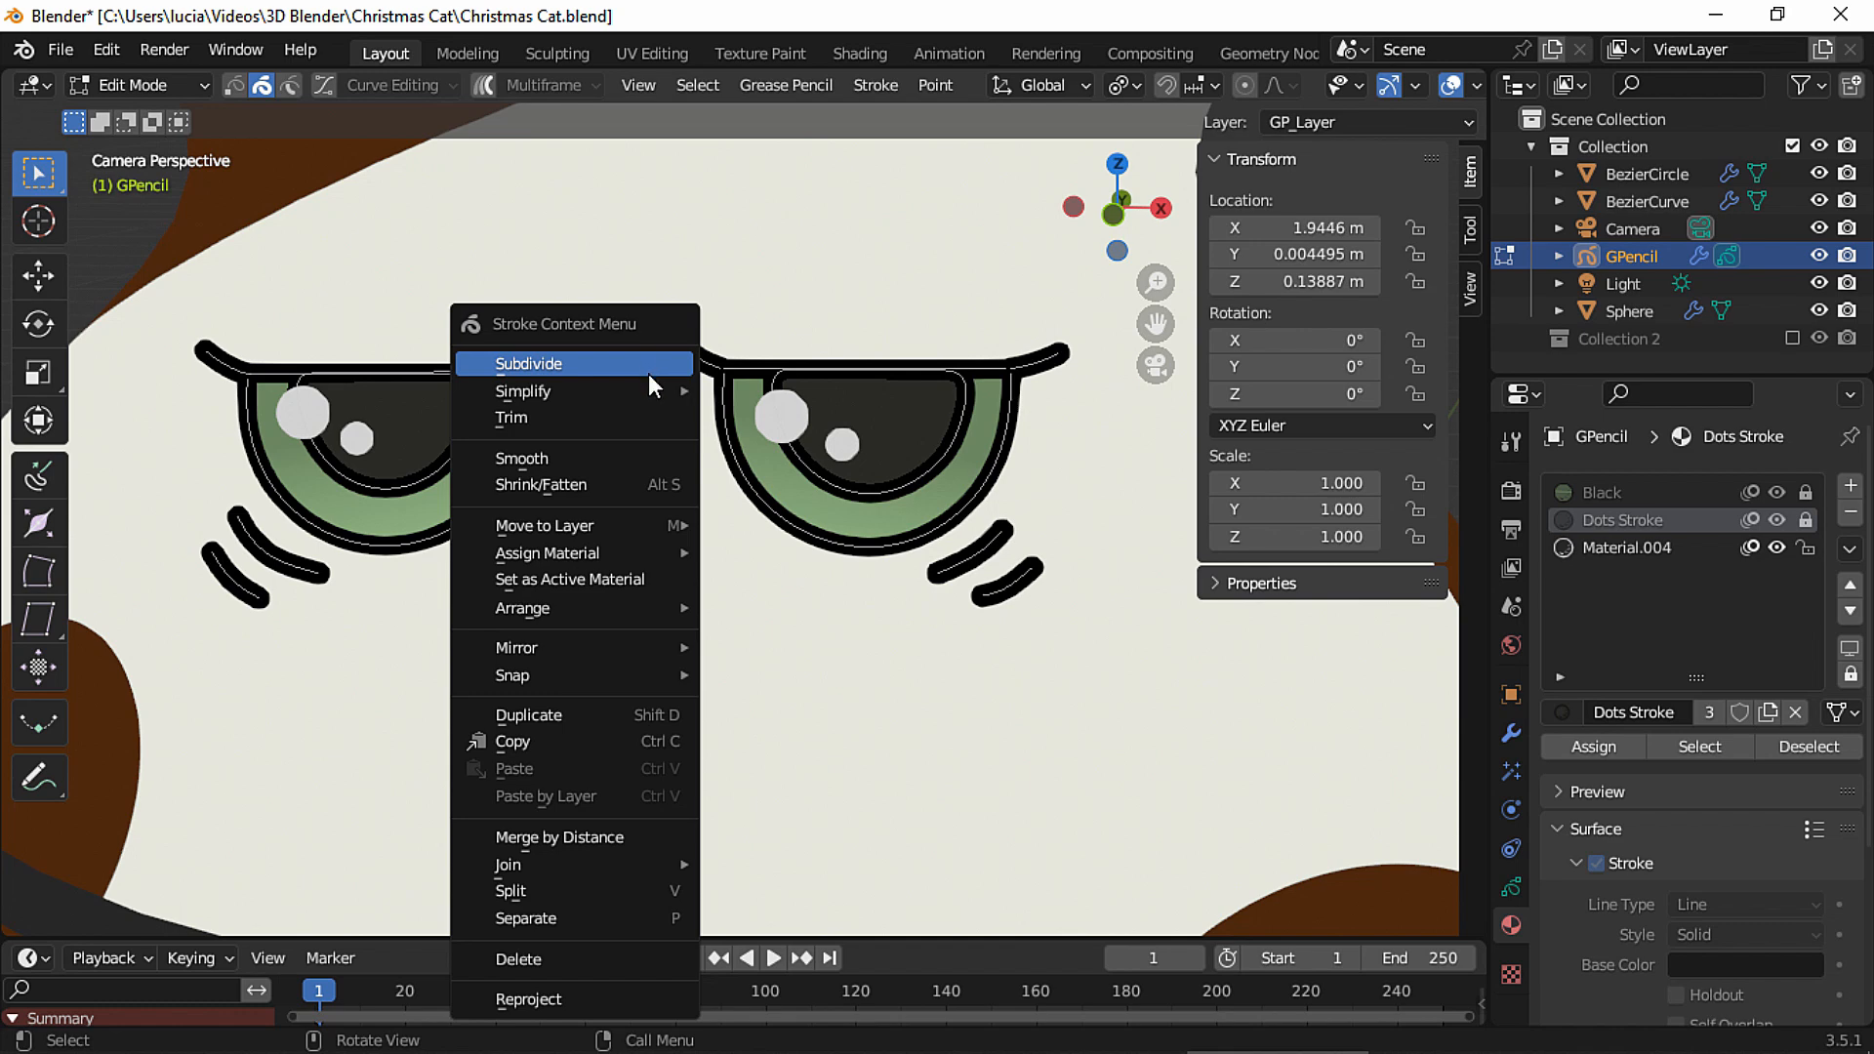
pyautogui.moveTo(670, 528)
pyautogui.click(775, 530)
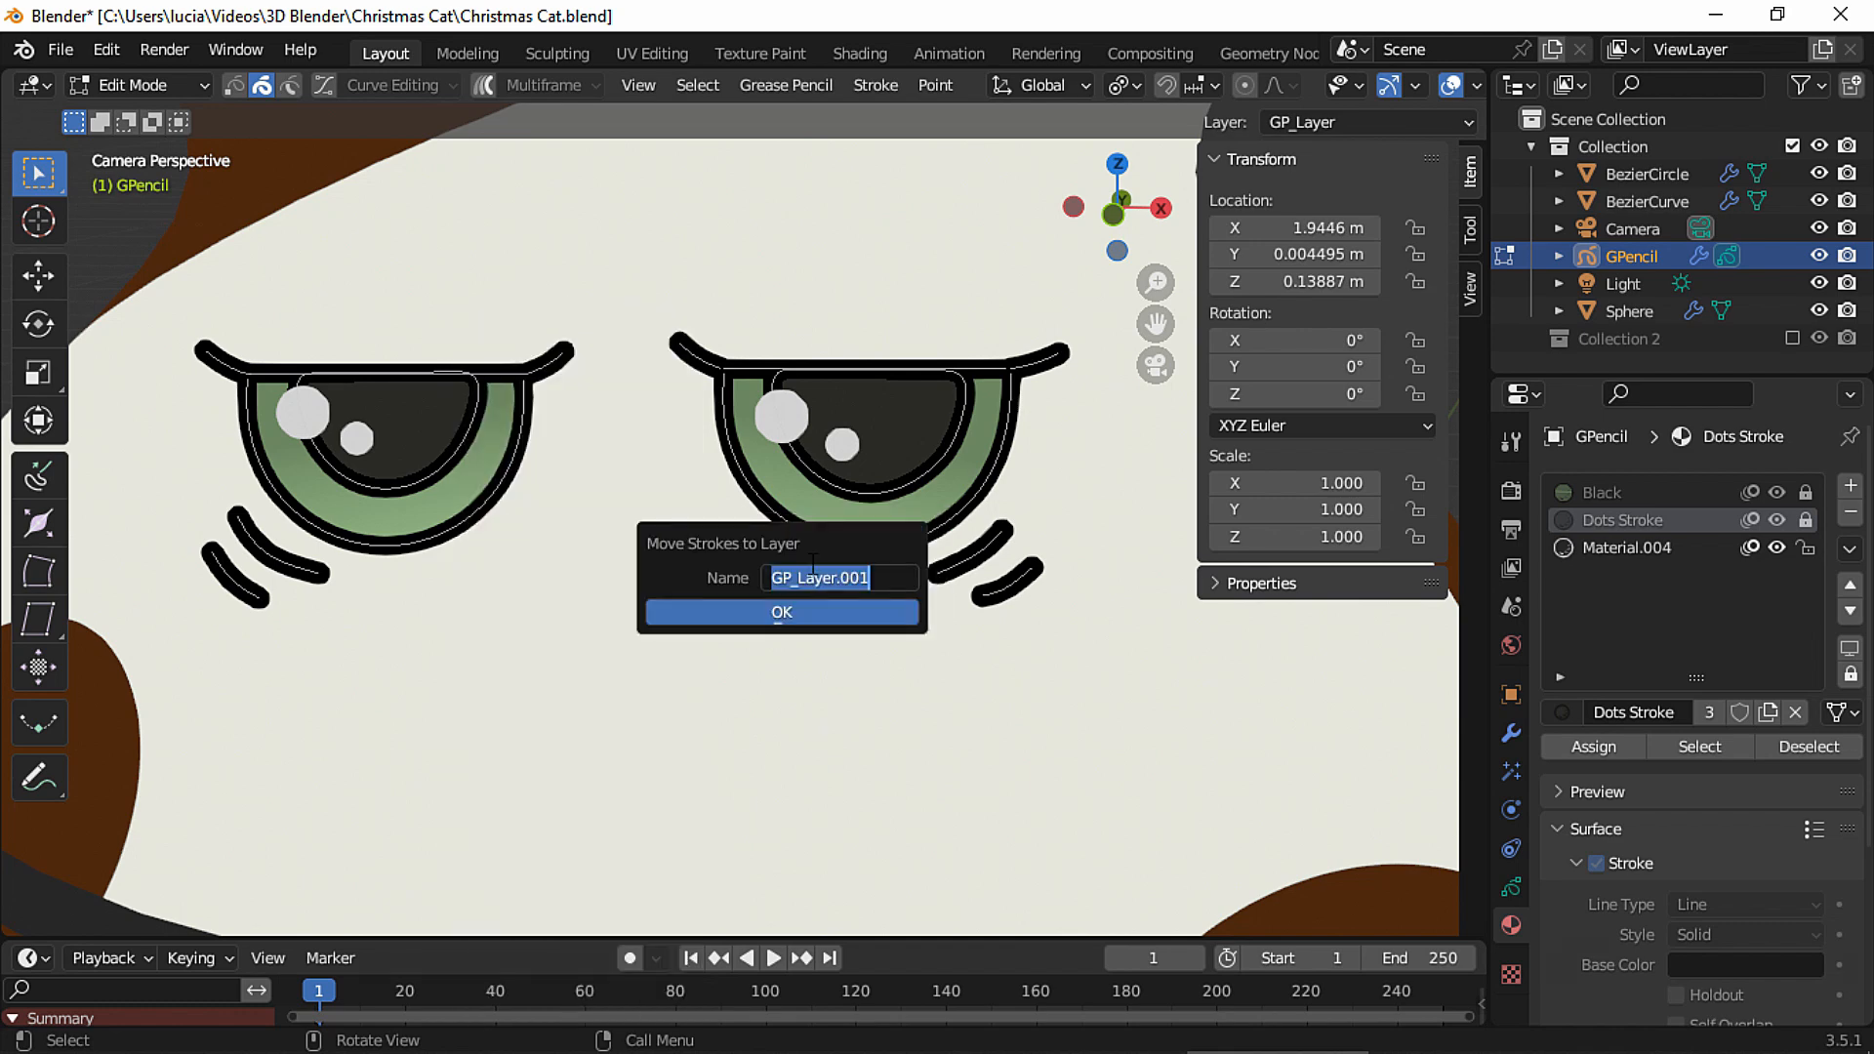
pyautogui.write('Highlights')
pyautogui.press('Return')
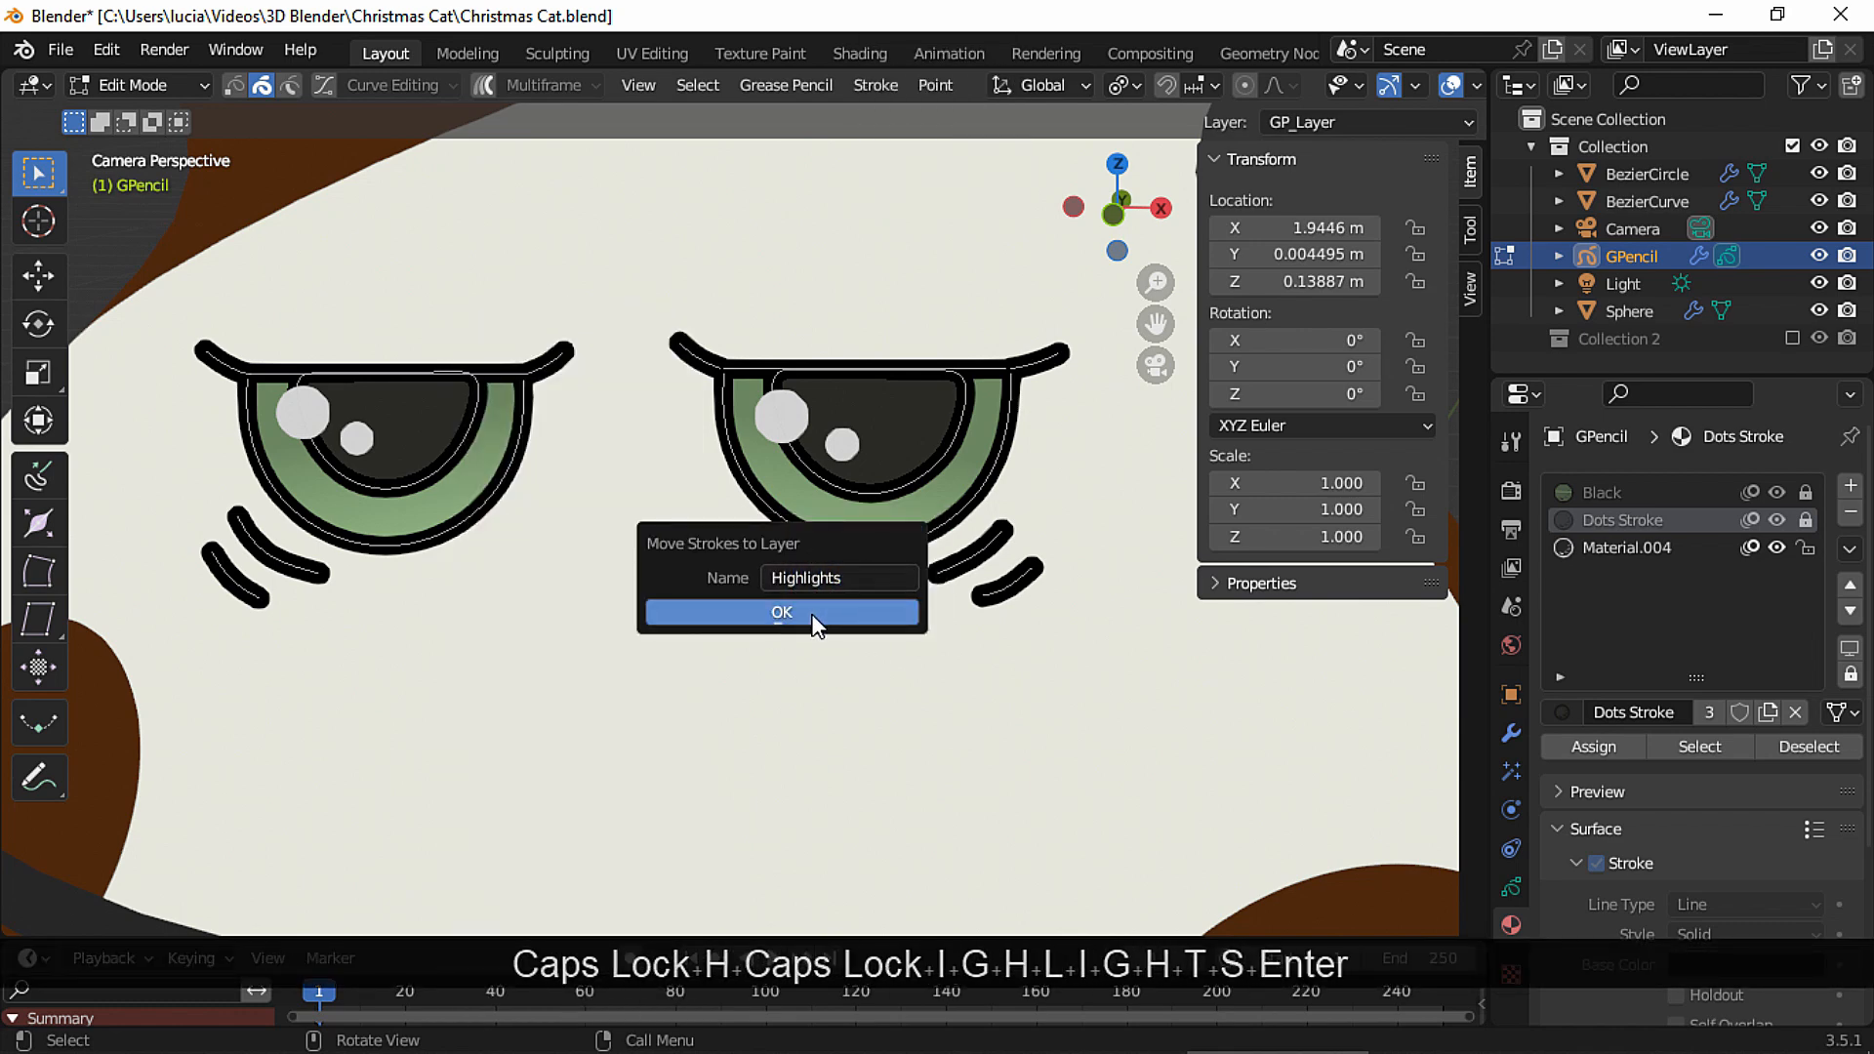
pyautogui.click(812, 611)
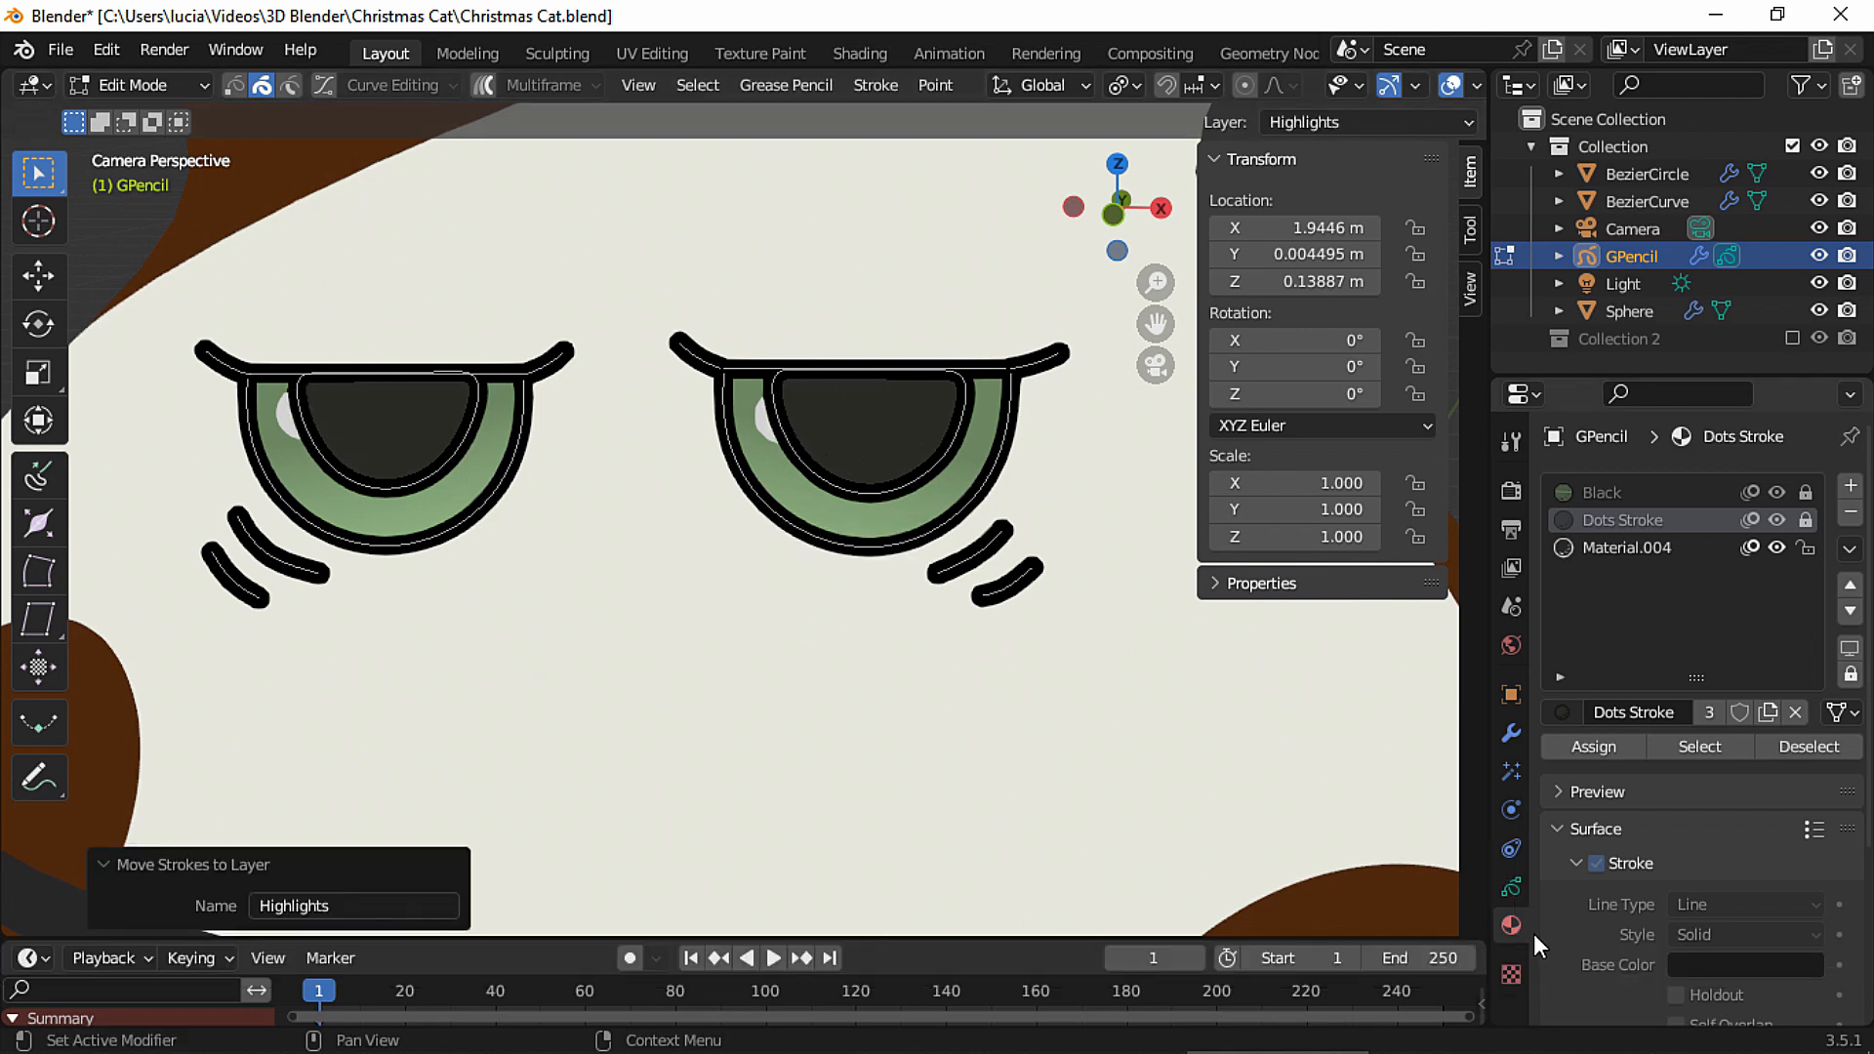
pyautogui.click(1513, 887)
pyautogui.click(1840, 678)
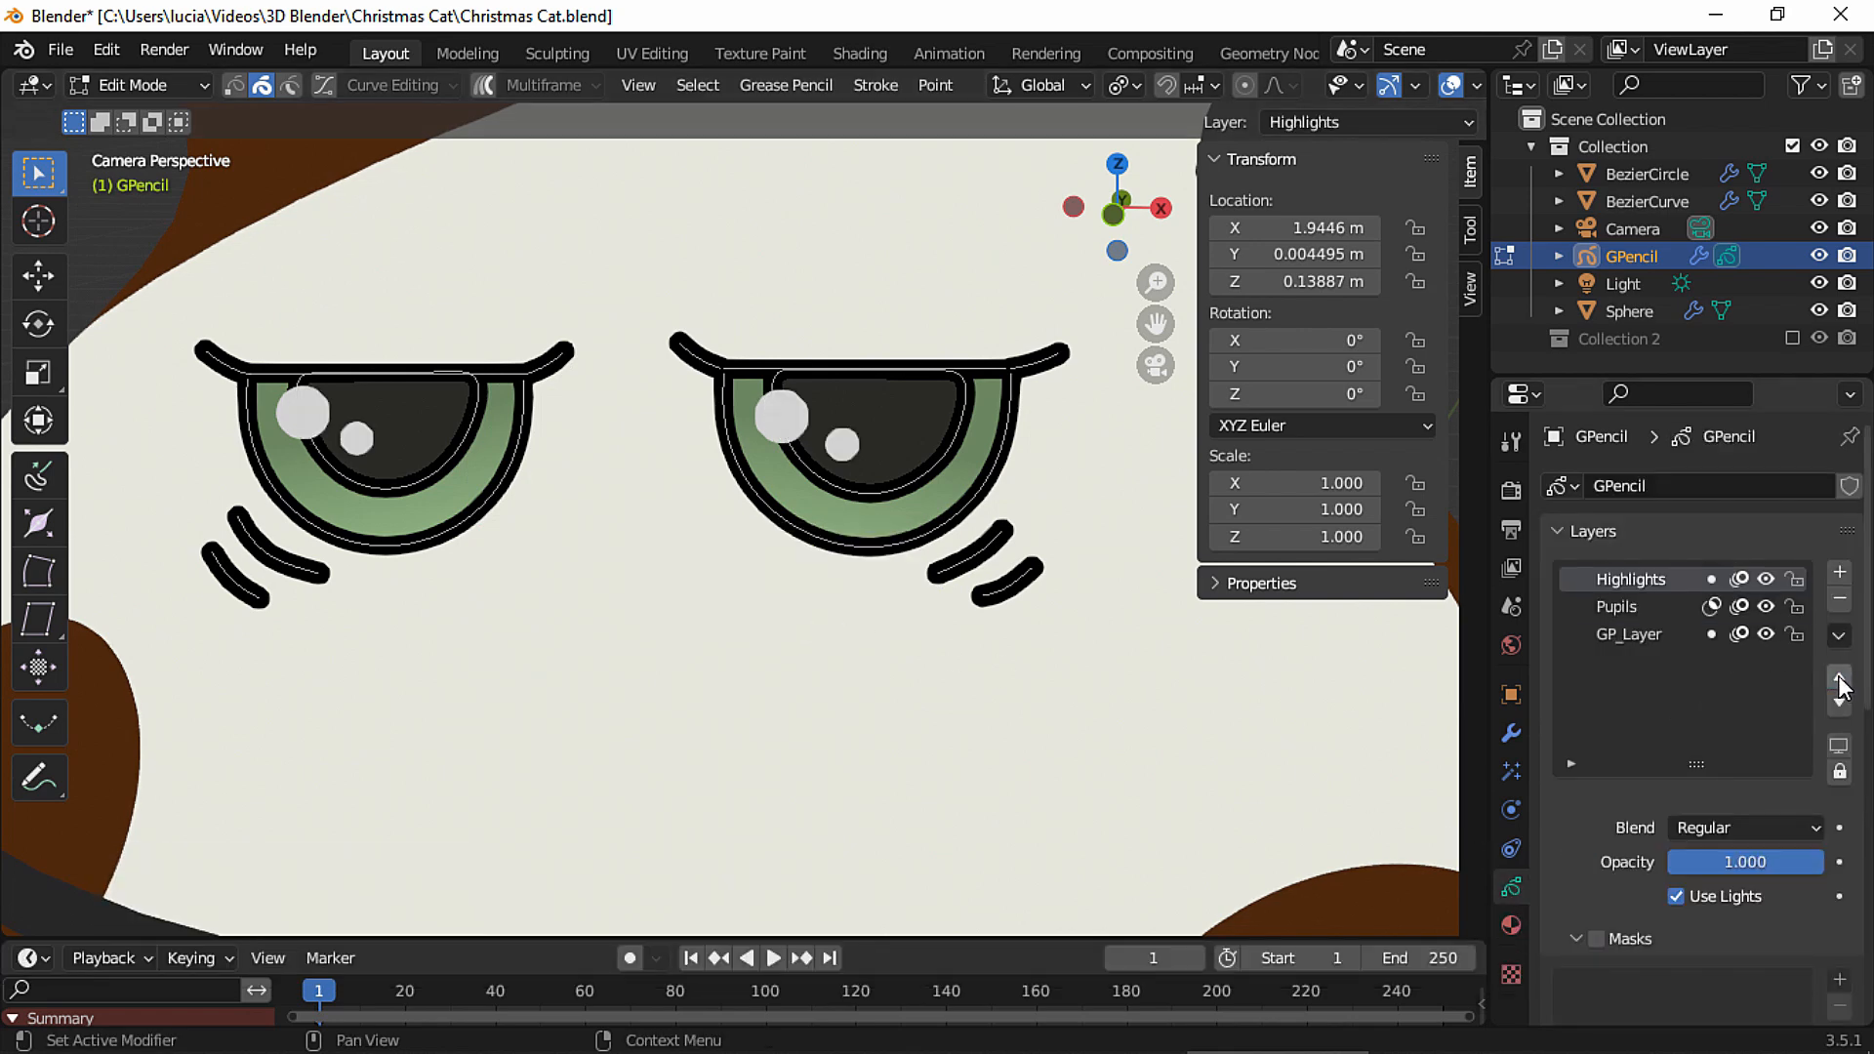
# Add a Noise modifier to the GPencil object and restrict its influence to the Highlights layer.
pyautogui.click(1512, 732)
pyautogui.click(1607, 486)
pyautogui.click(1573, 660)
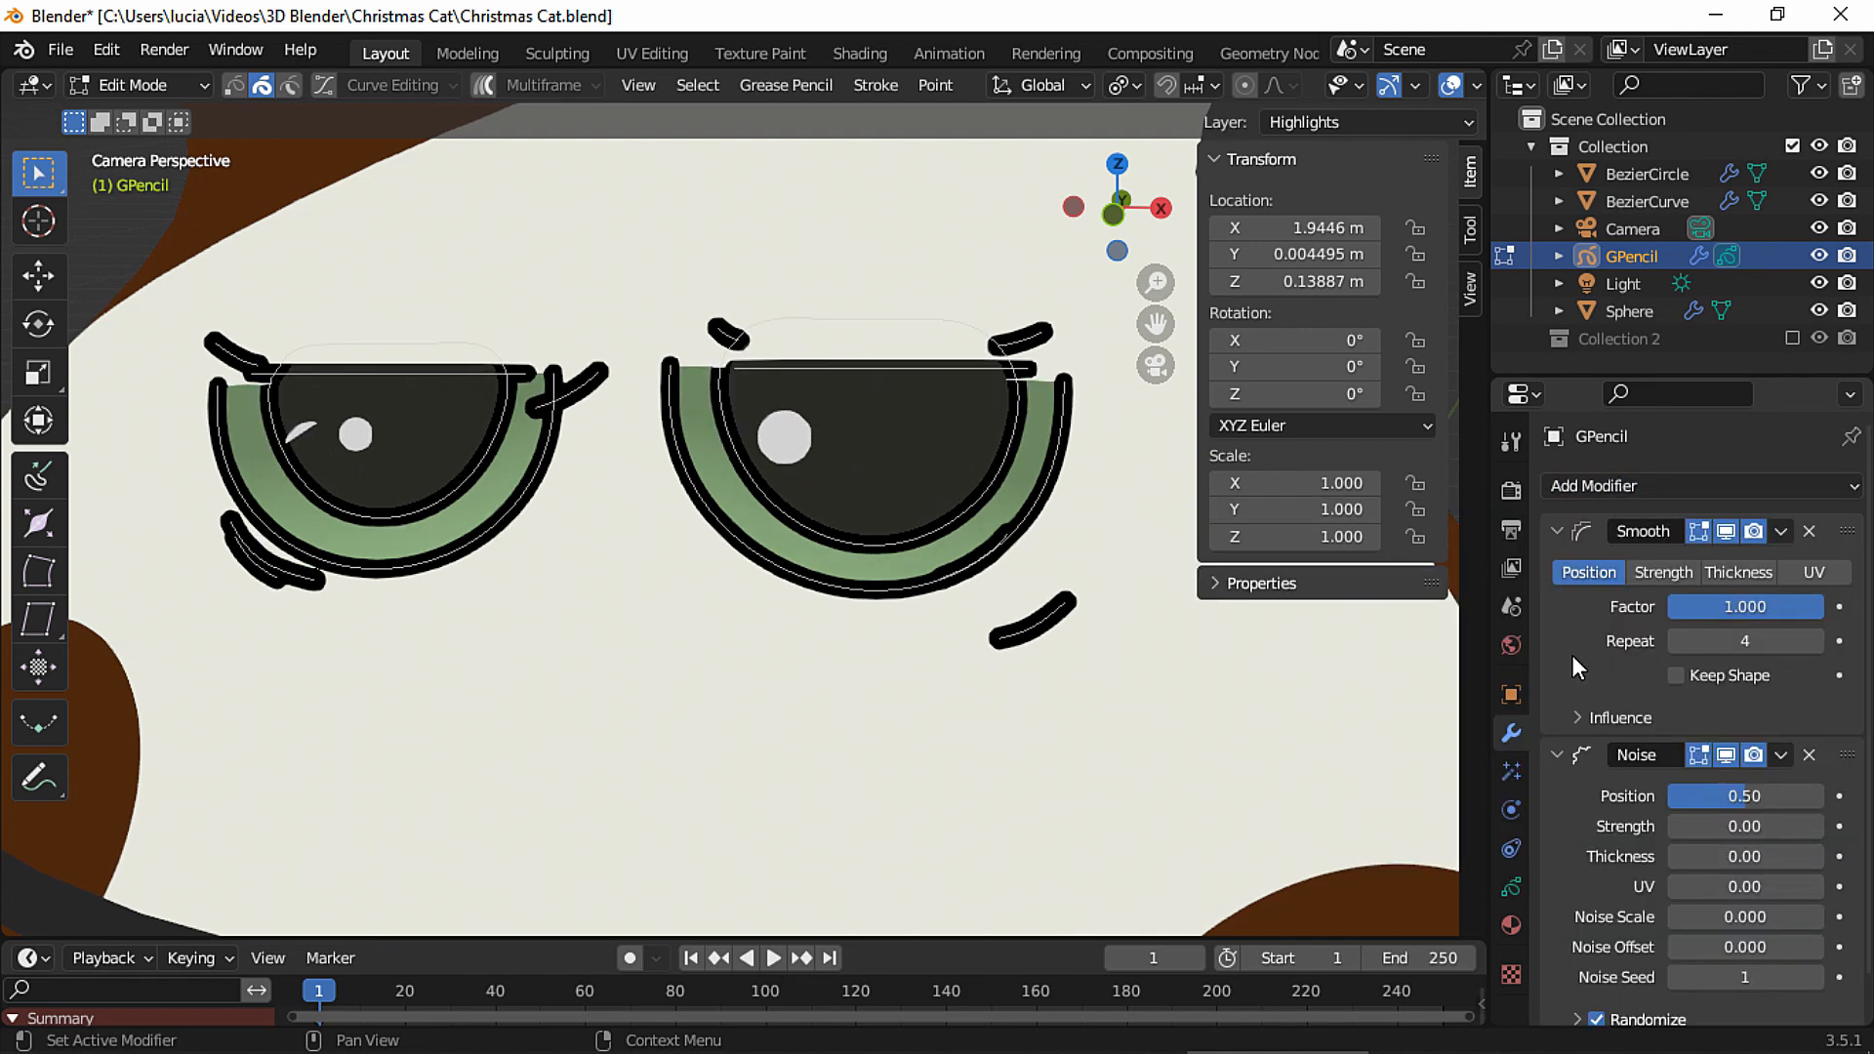
pyautogui.scroll(-2, 1699, 850)
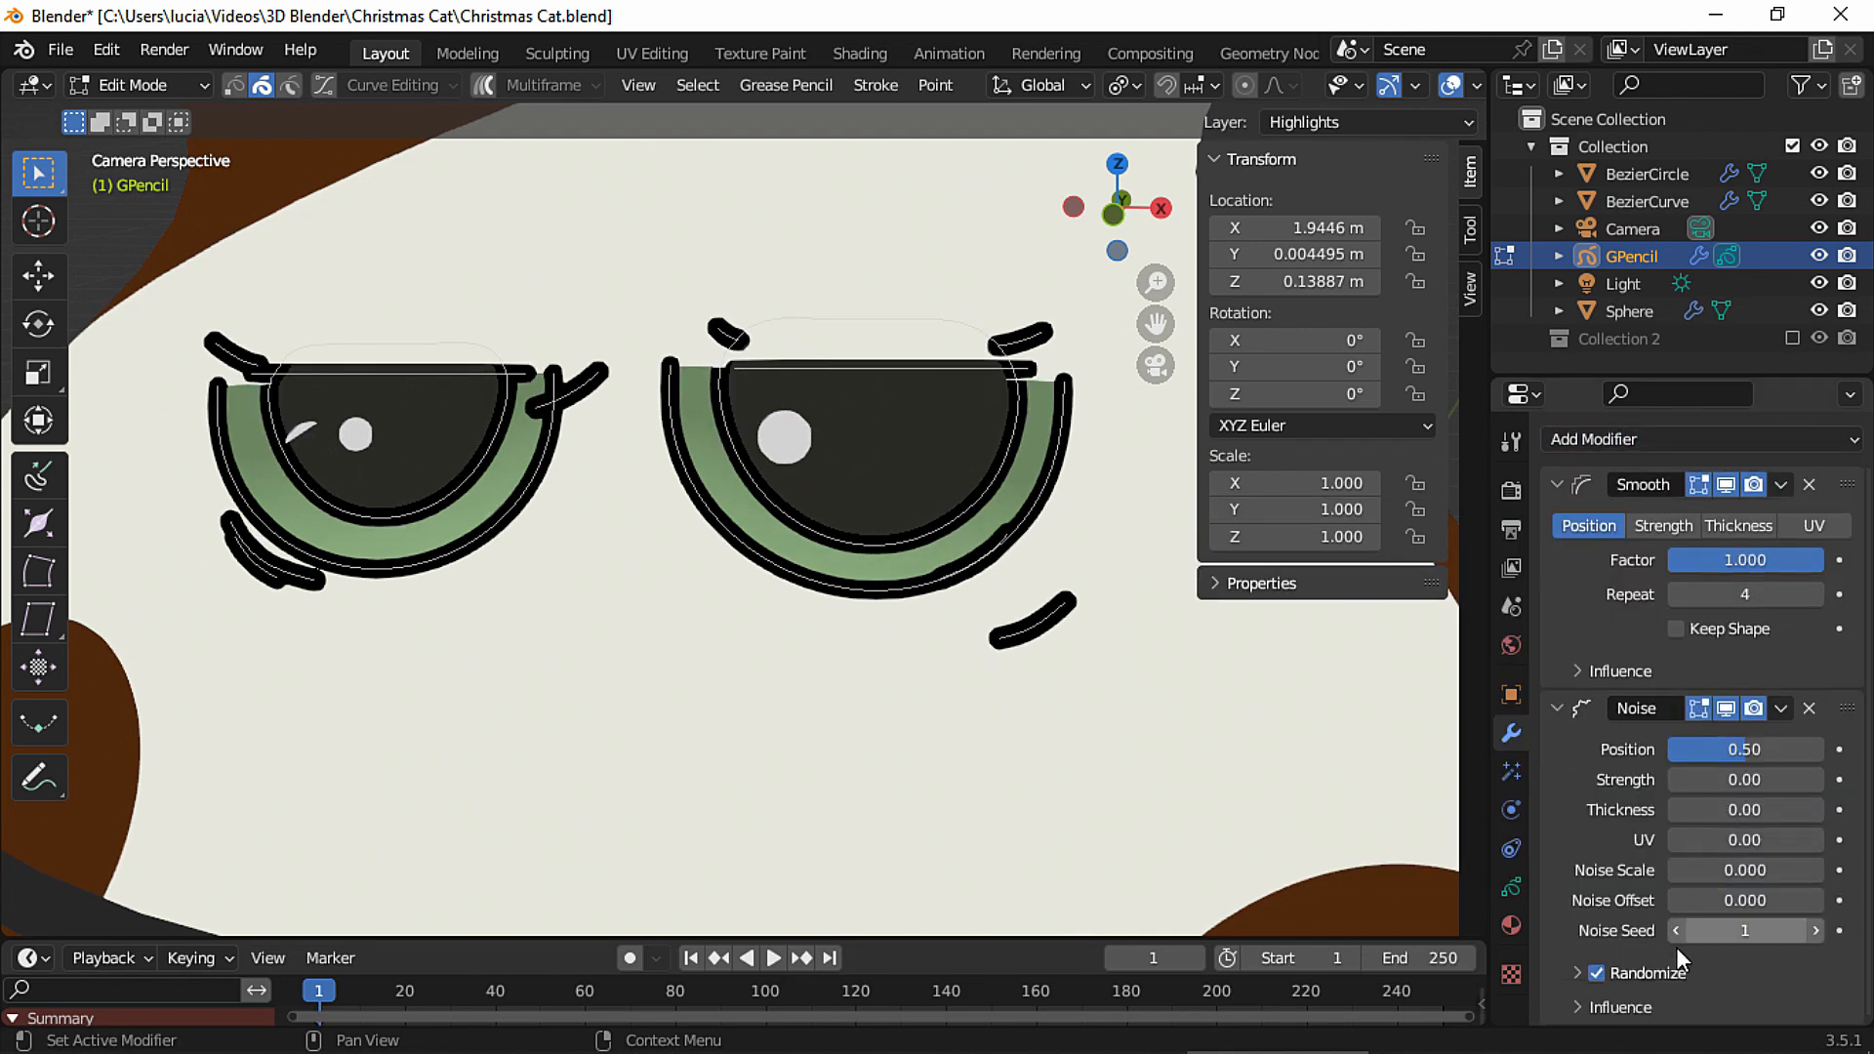
pyautogui.click(1590, 1006)
pyautogui.scroll(-5, 1727, 842)
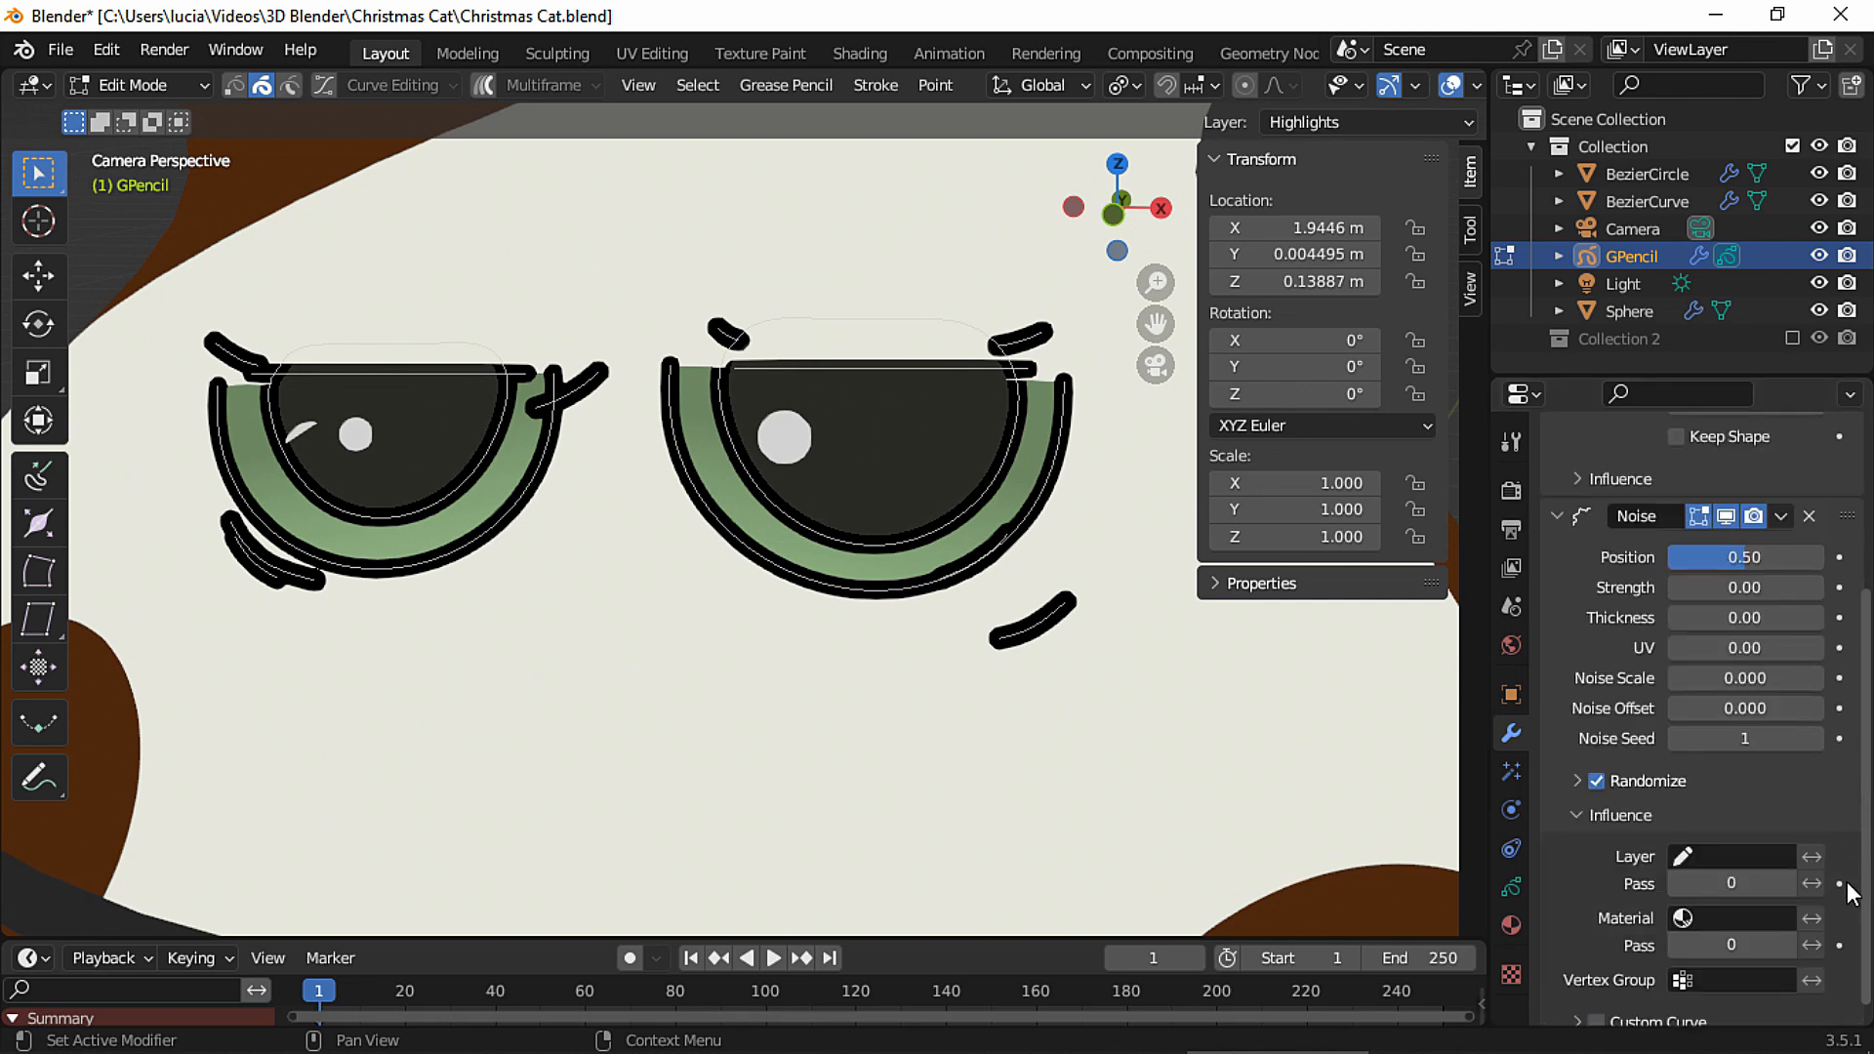
pyautogui.click(1728, 841)
pyautogui.click(1608, 611)
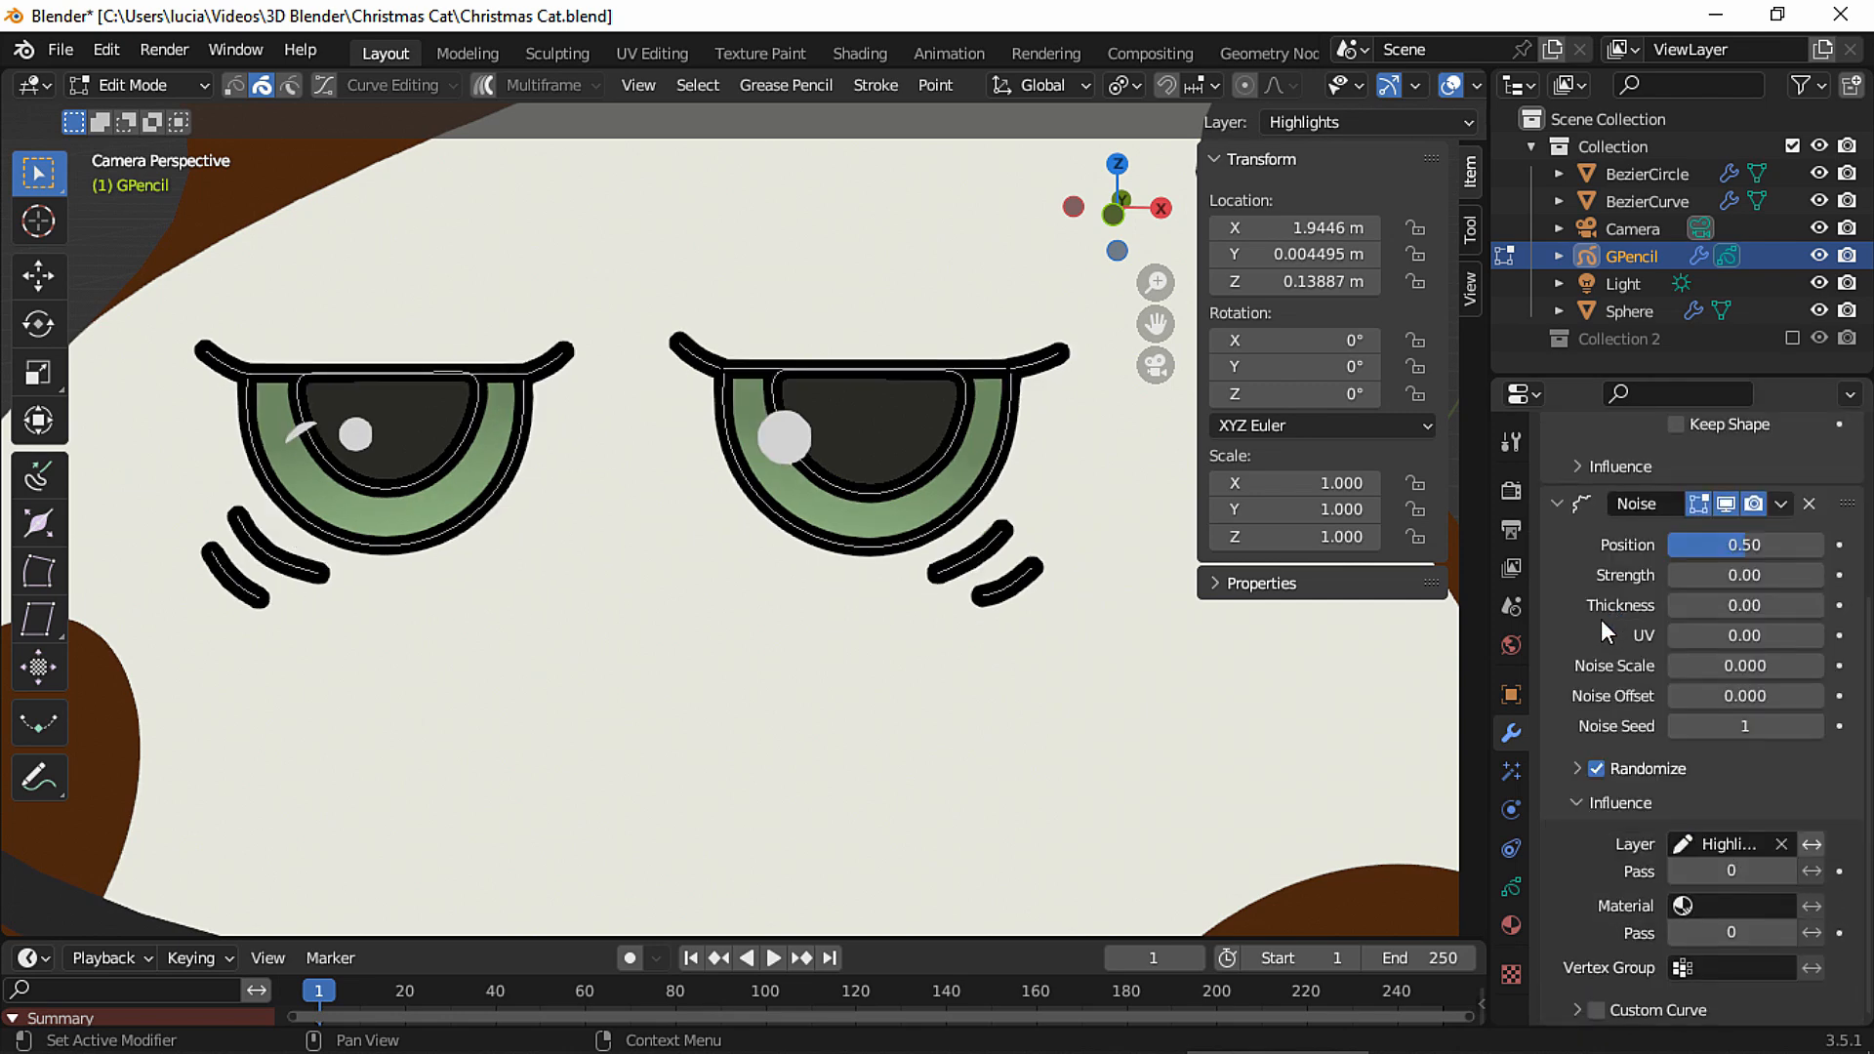
# Set the Noise modifier's Position to 0, Strength to 0.07 and Thickness to 0.09, and play the animation with overlays hidden.
pyautogui.moveTo(1777, 545); pyautogui.dragTo(1723, 603)
pyautogui.moveTo(1723, 603); pyautogui.dragTo(1679, 576)
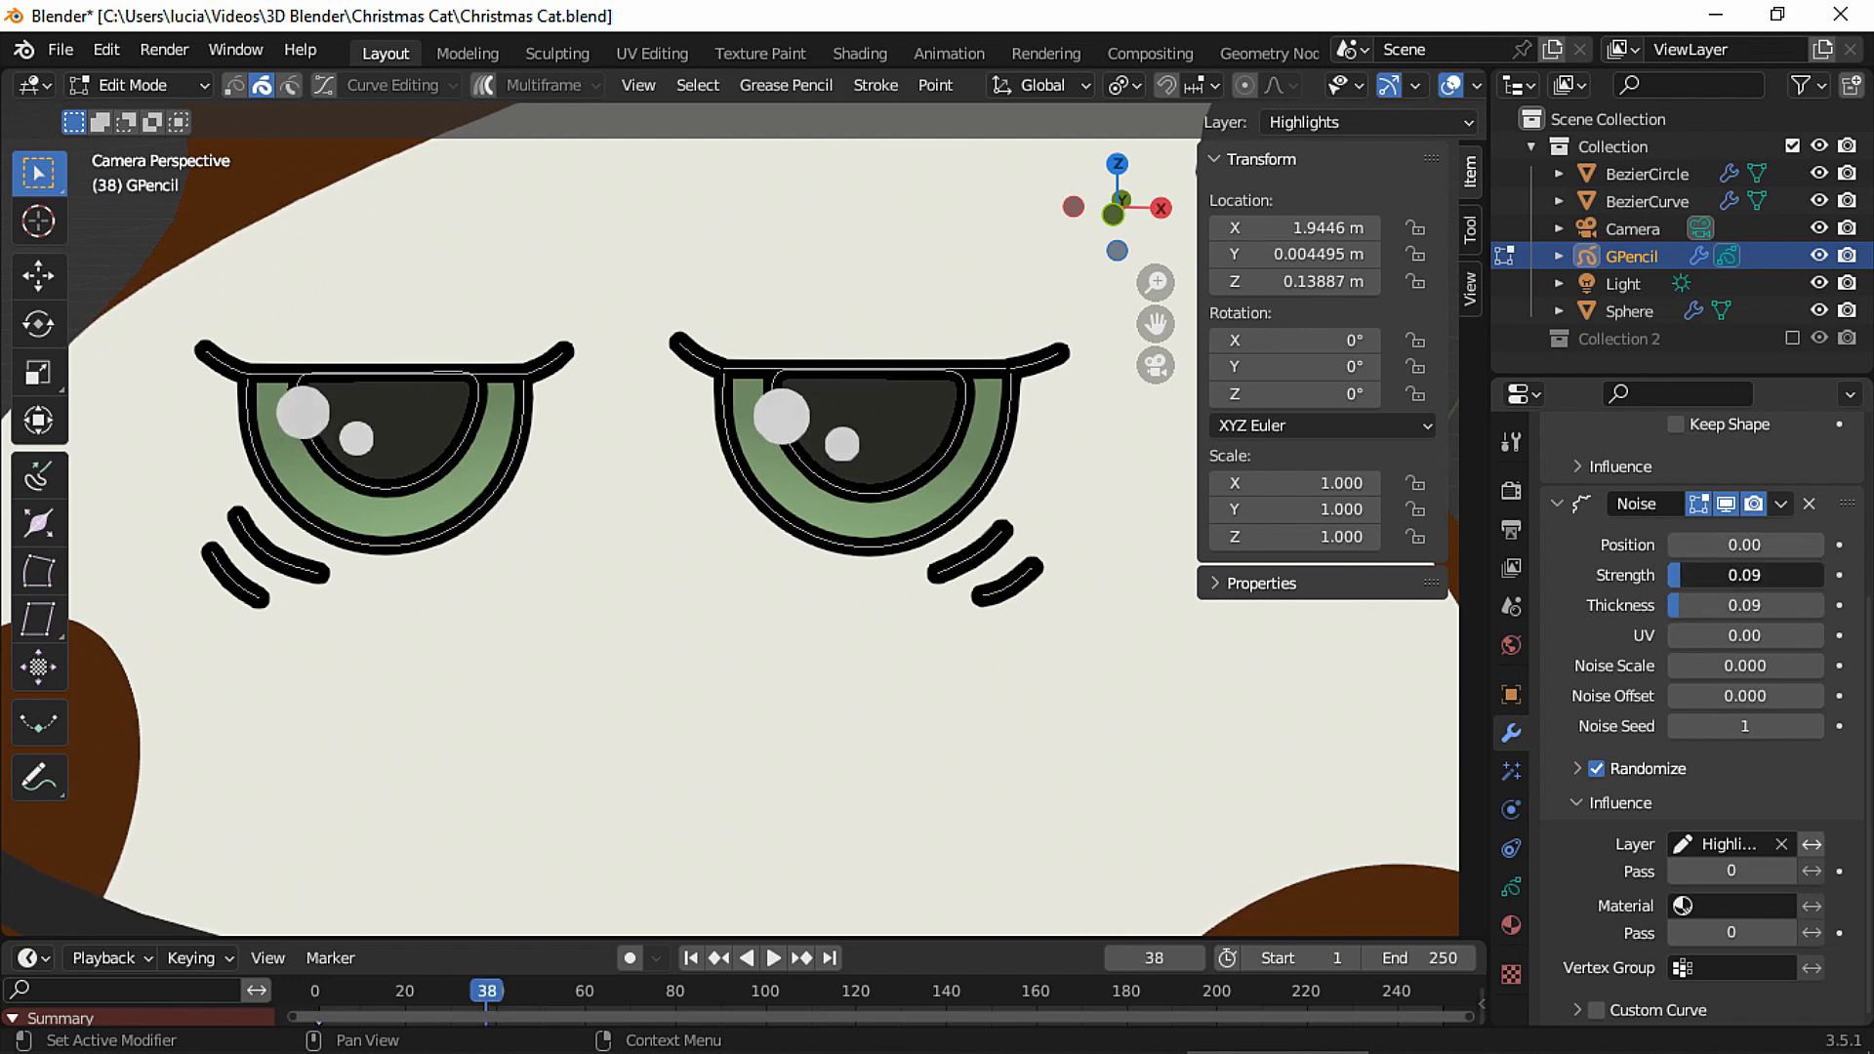
pyautogui.press('space')
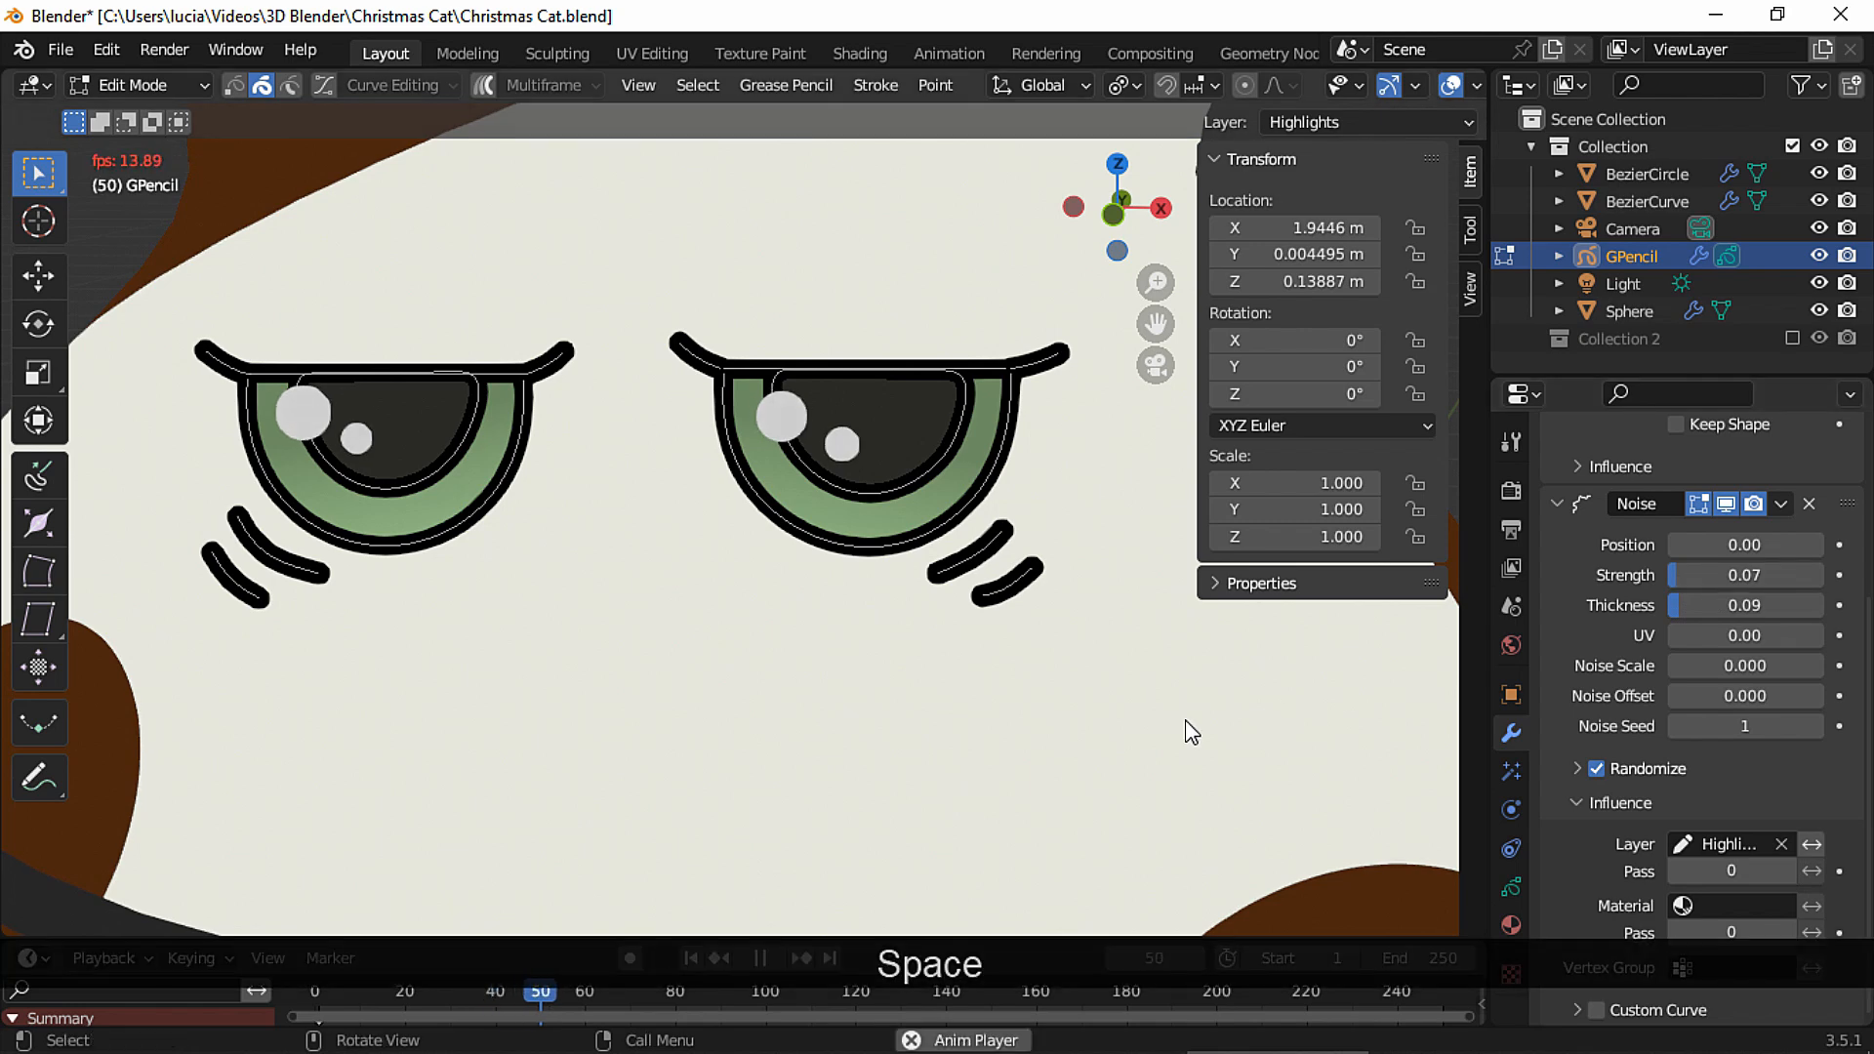
pyautogui.click(1452, 85)
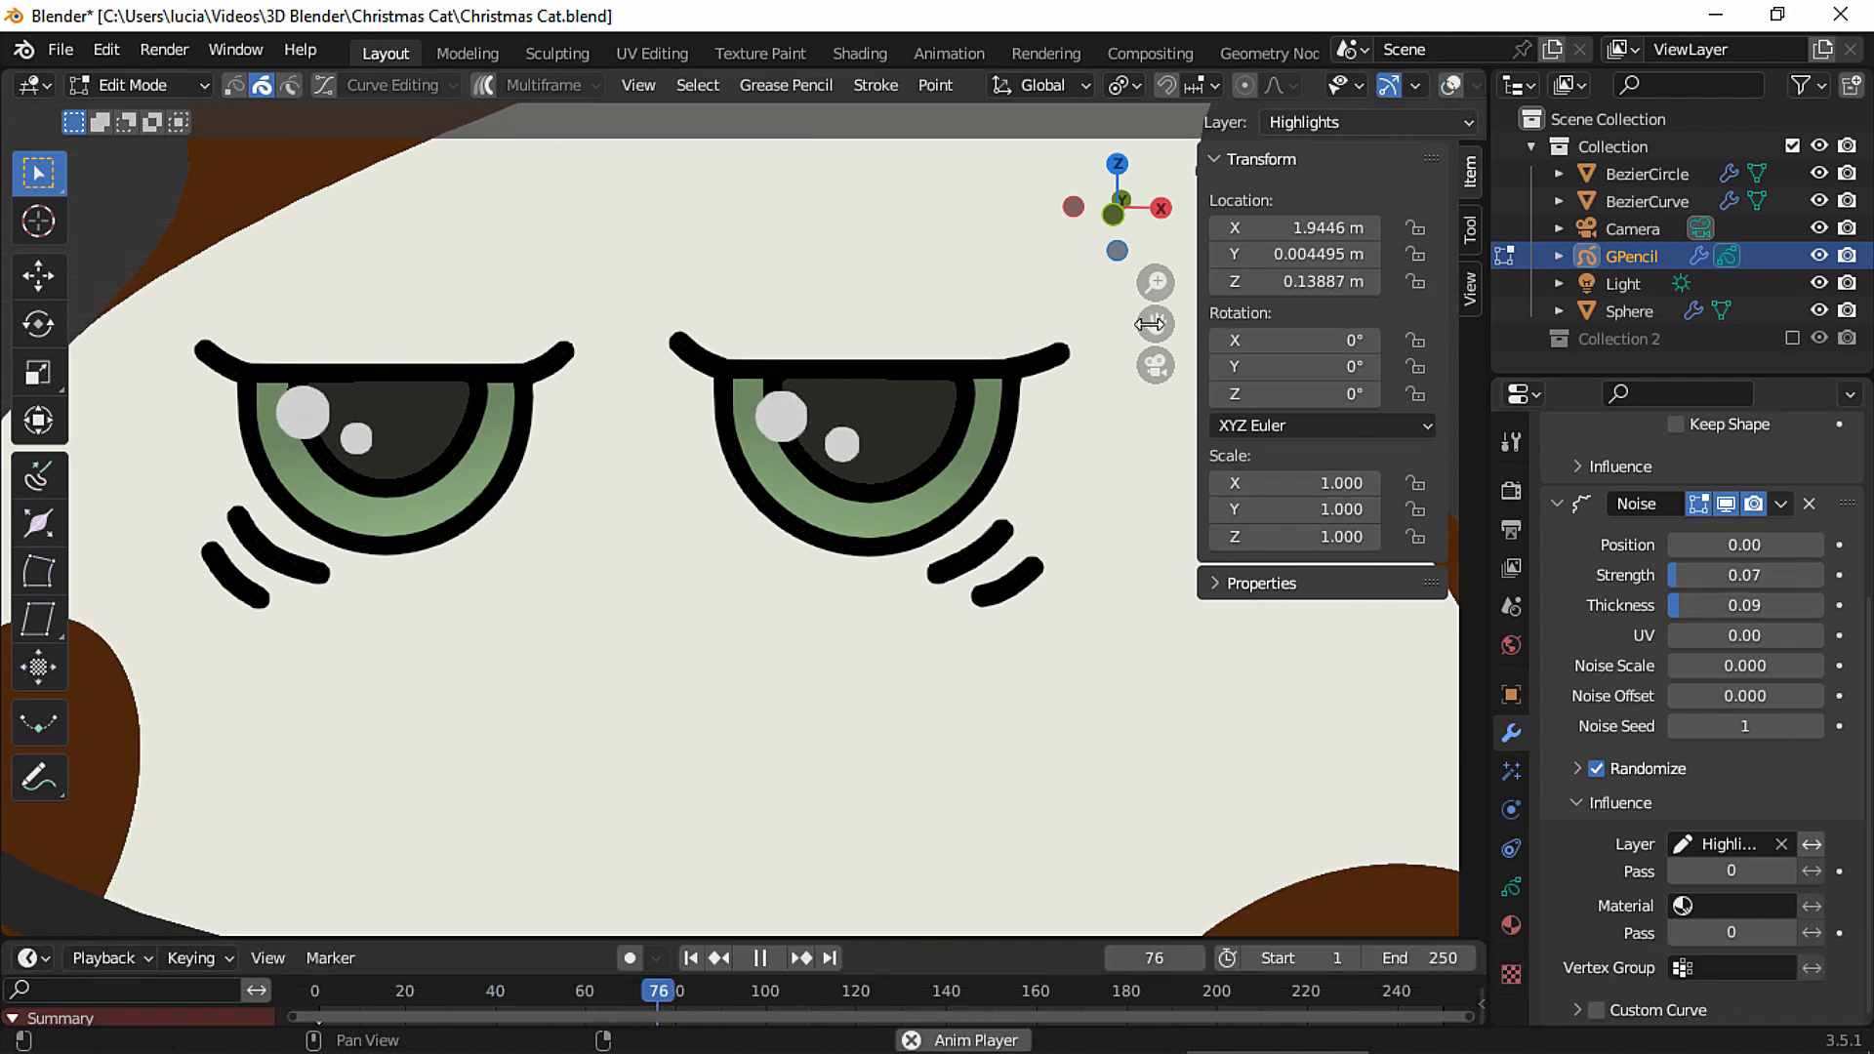
pyautogui.keyDown('ctrl'); pyautogui.scroll(-5, 909, 626); pyautogui.keyUp('ctrl')
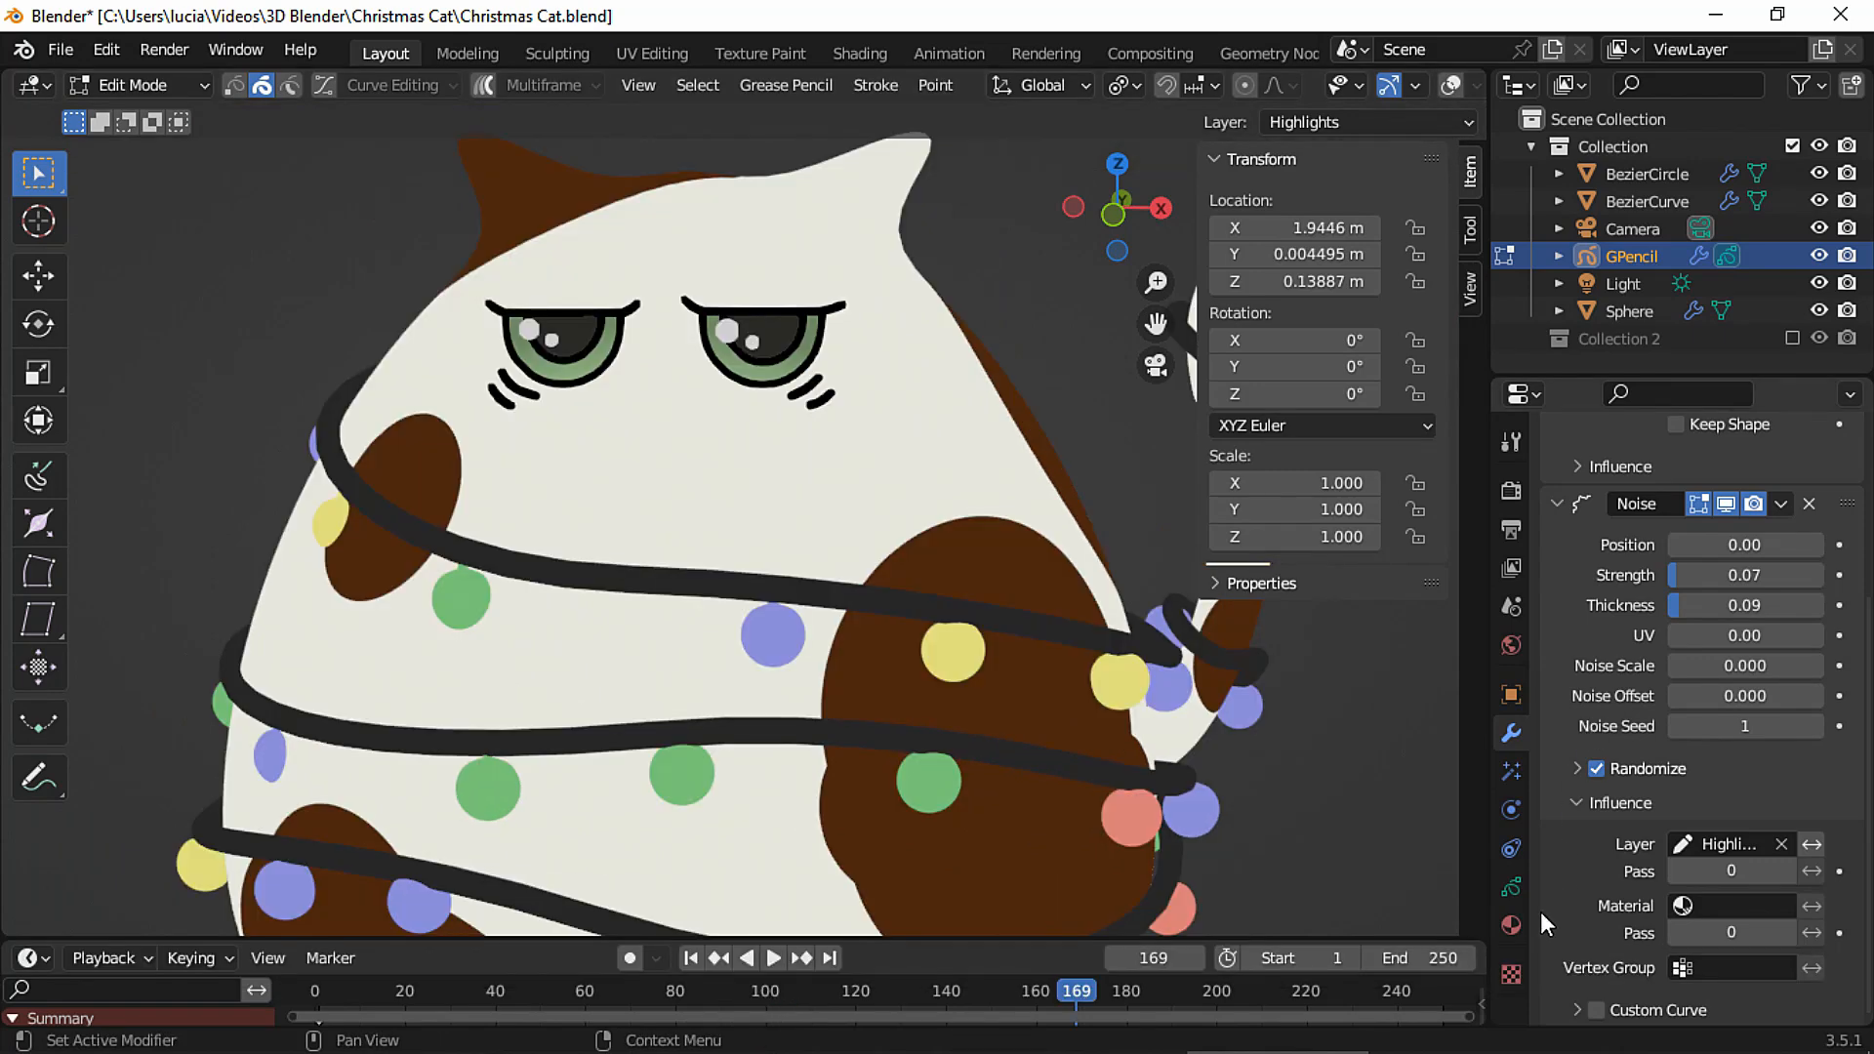
# Add a new Grease Pencil material with a black stroke, and make GP_Layer active and unlocked for drawing.
pyautogui.click(1512, 925)
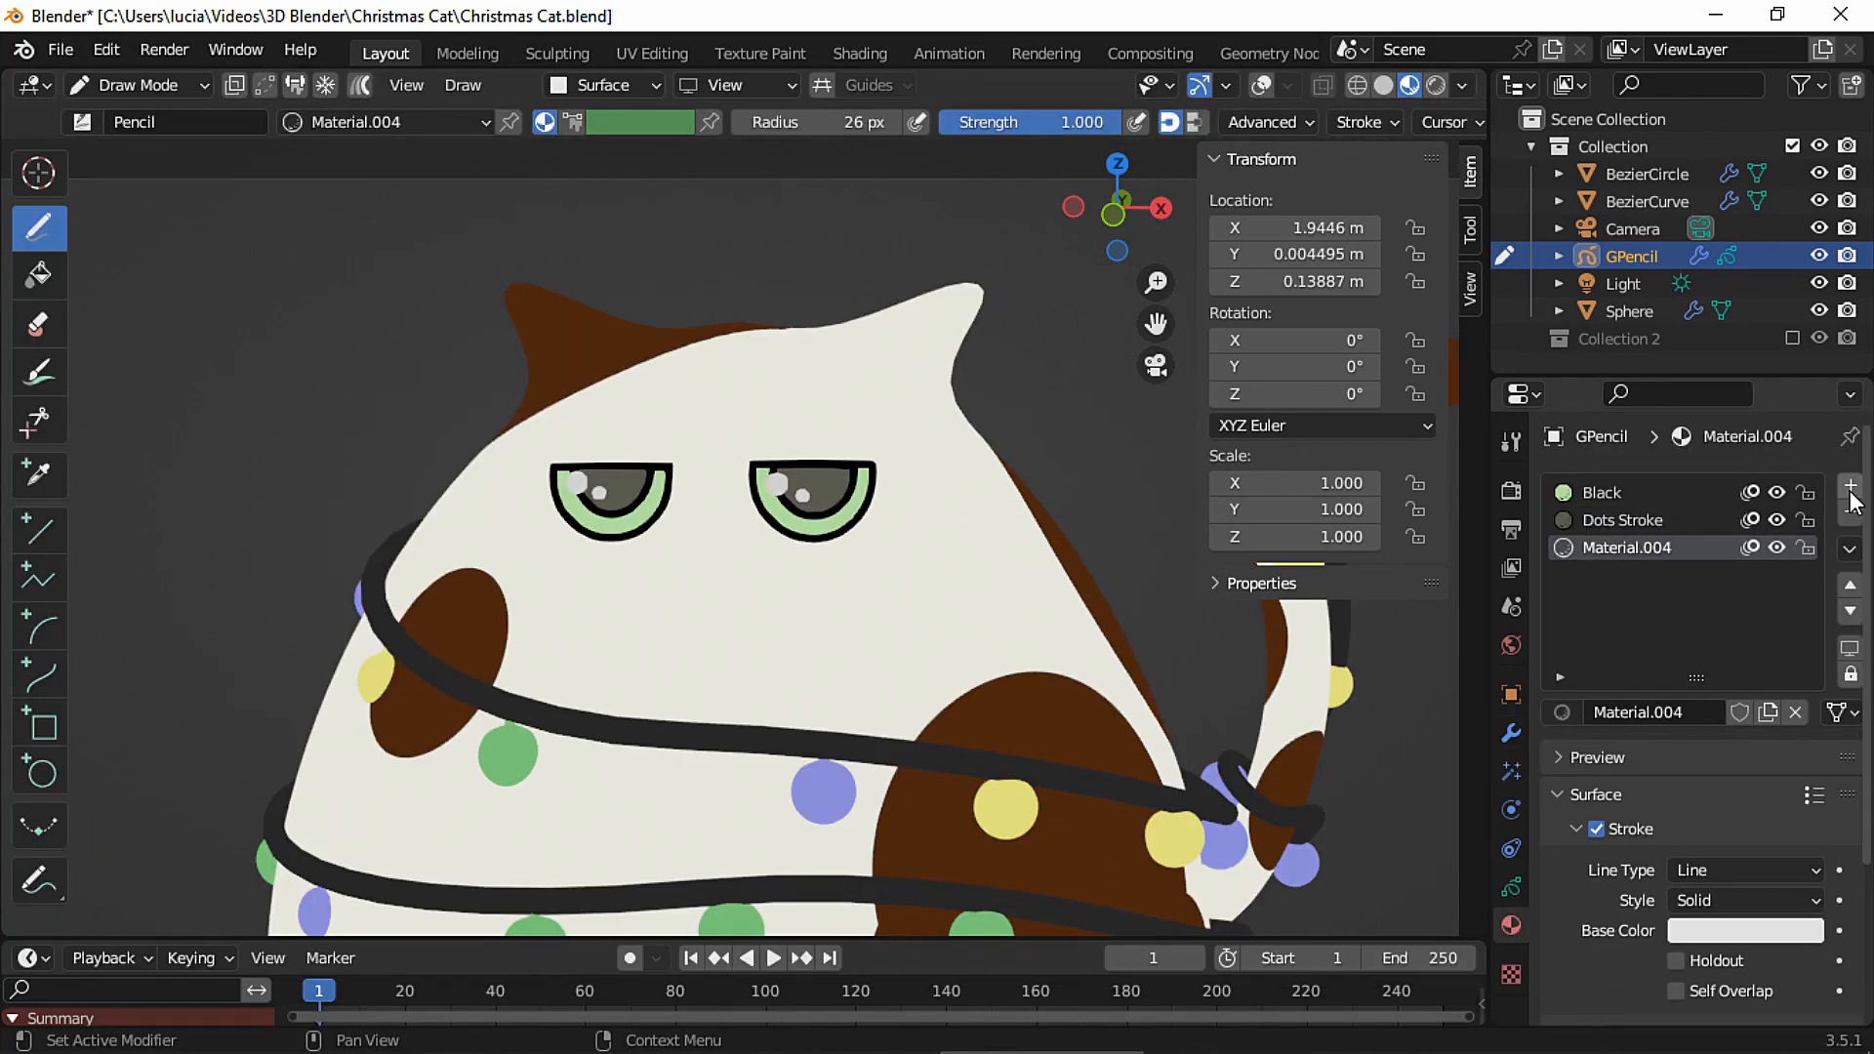
pyautogui.click(1852, 487)
pyautogui.click(1703, 713)
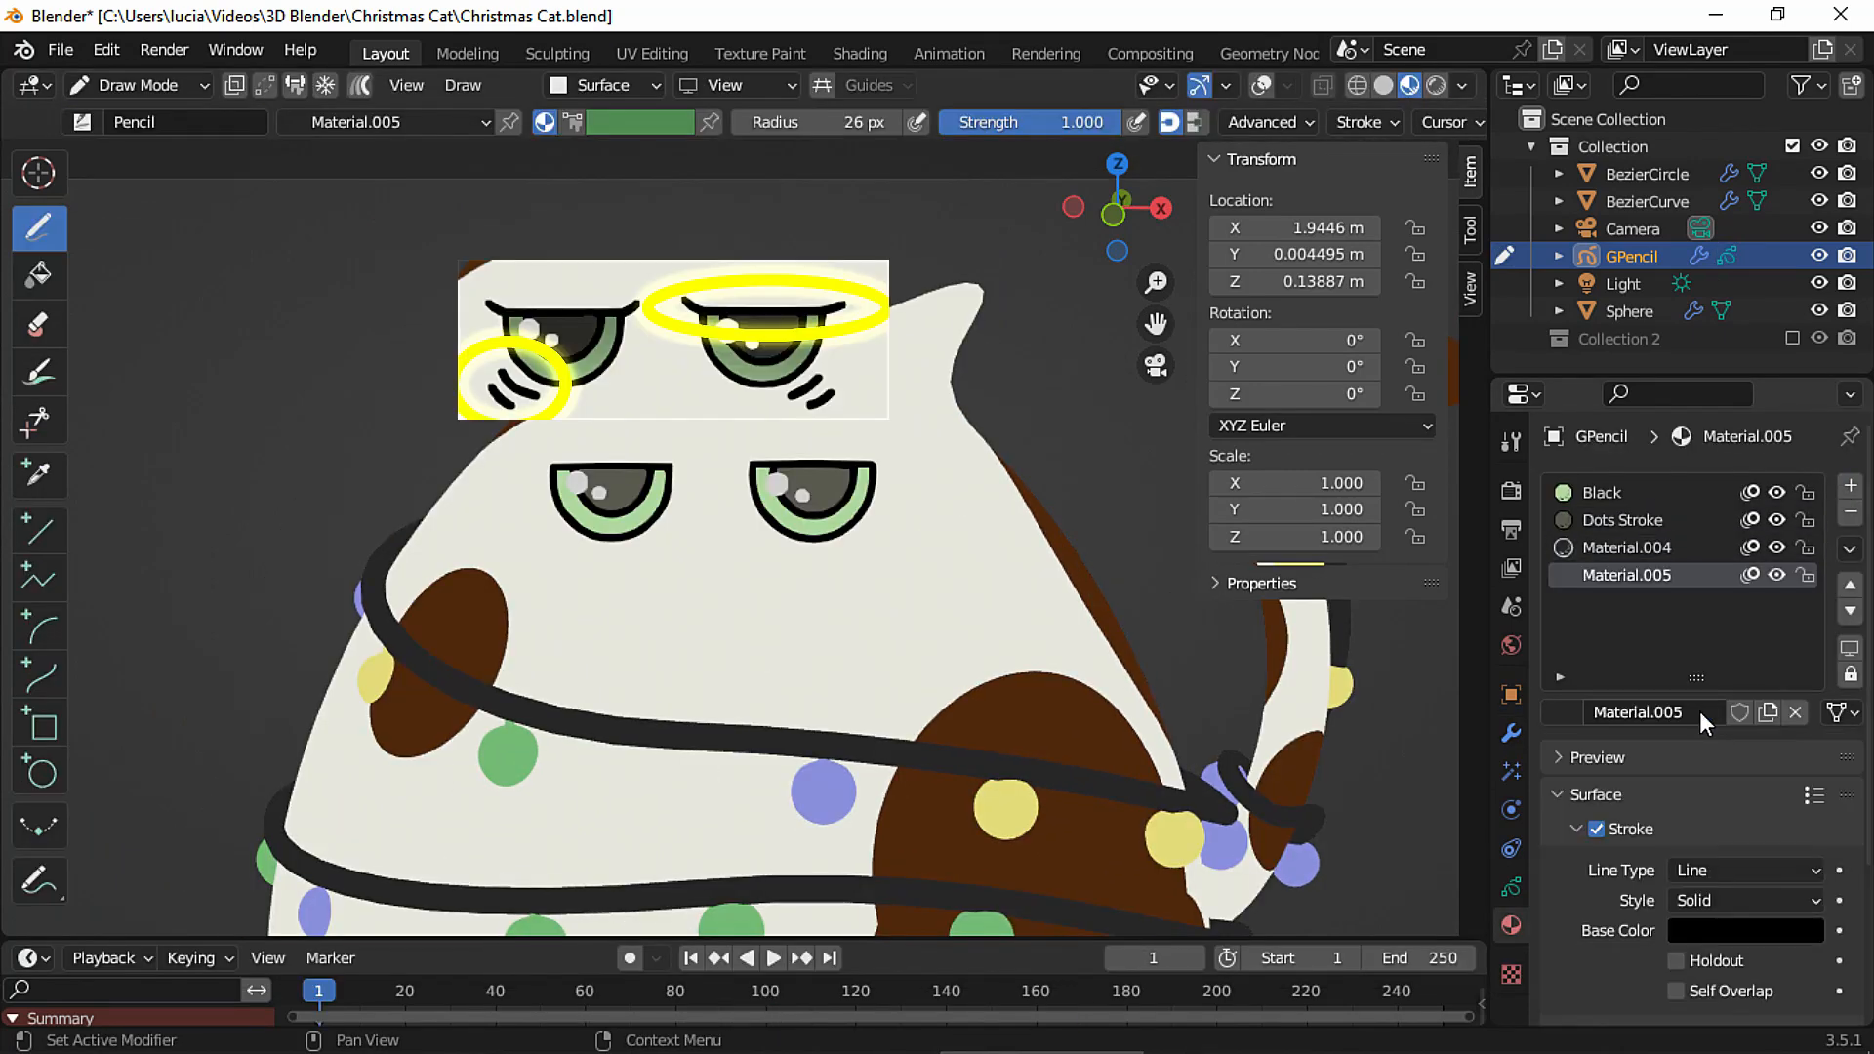
pyautogui.click(1514, 890)
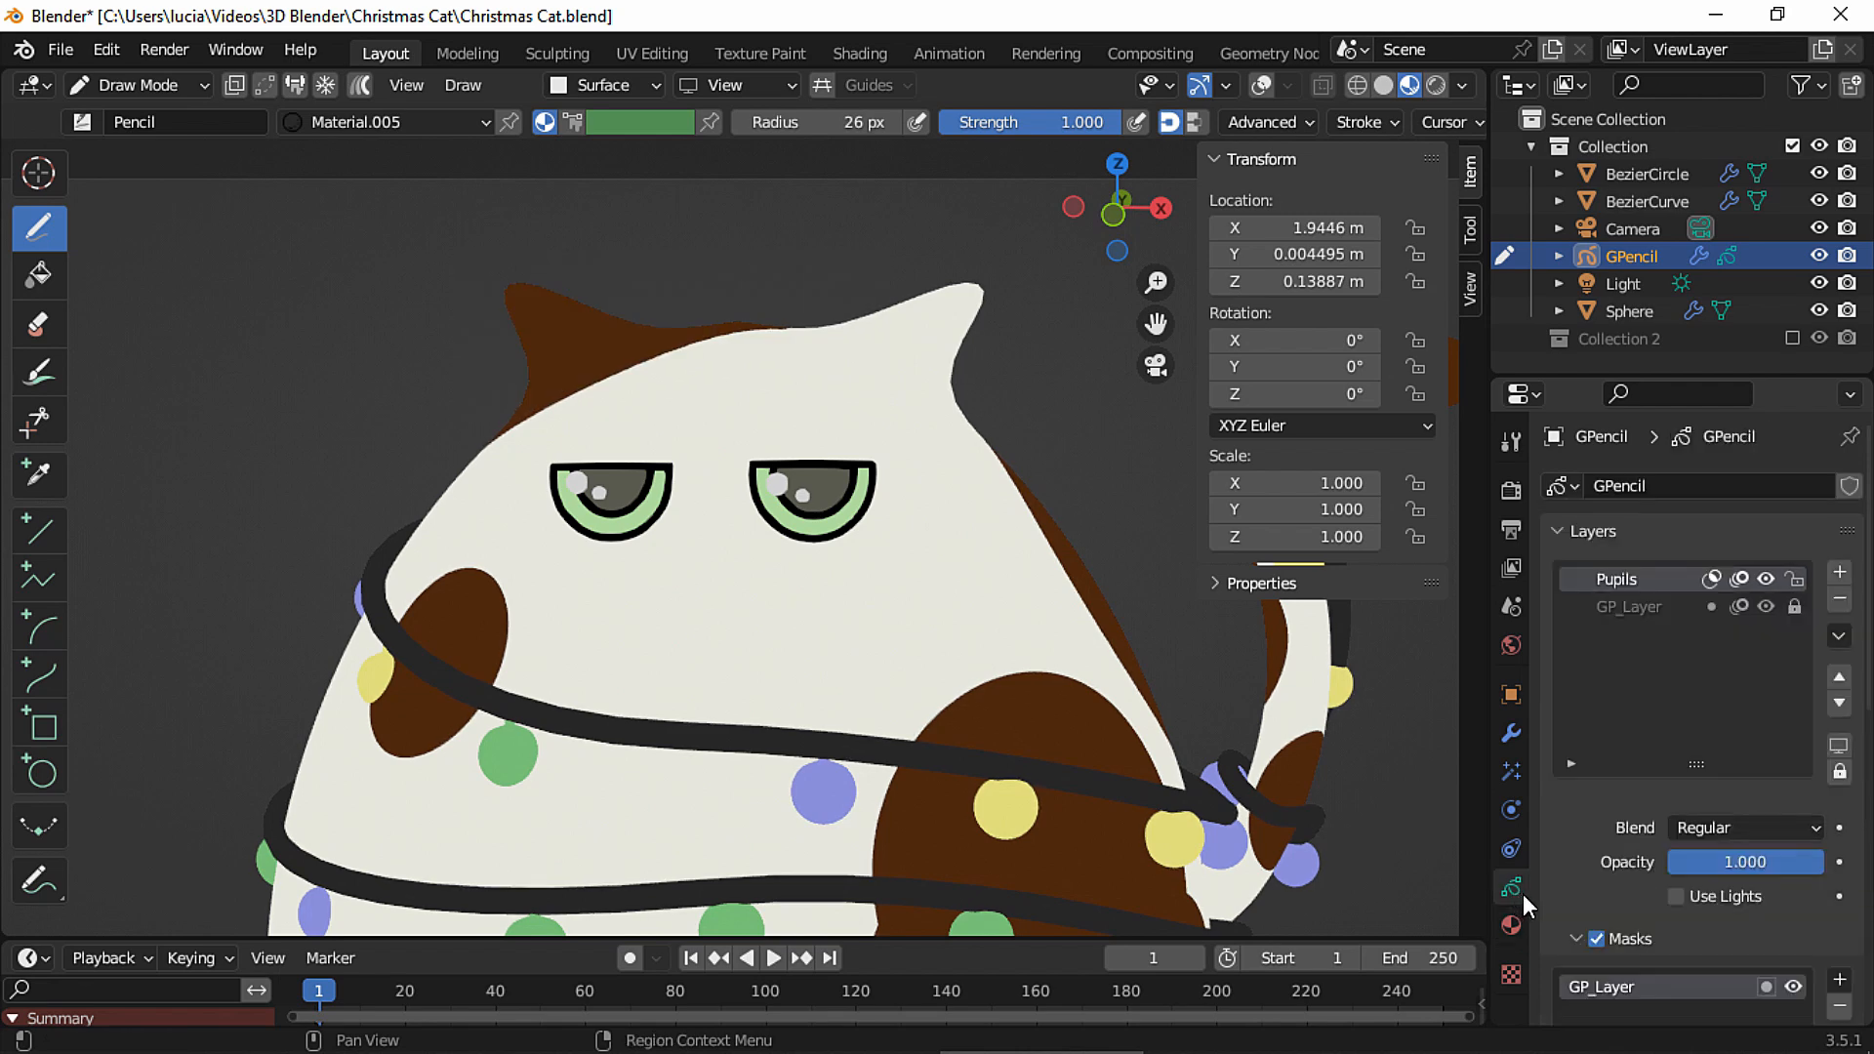
pyautogui.click(1648, 611)
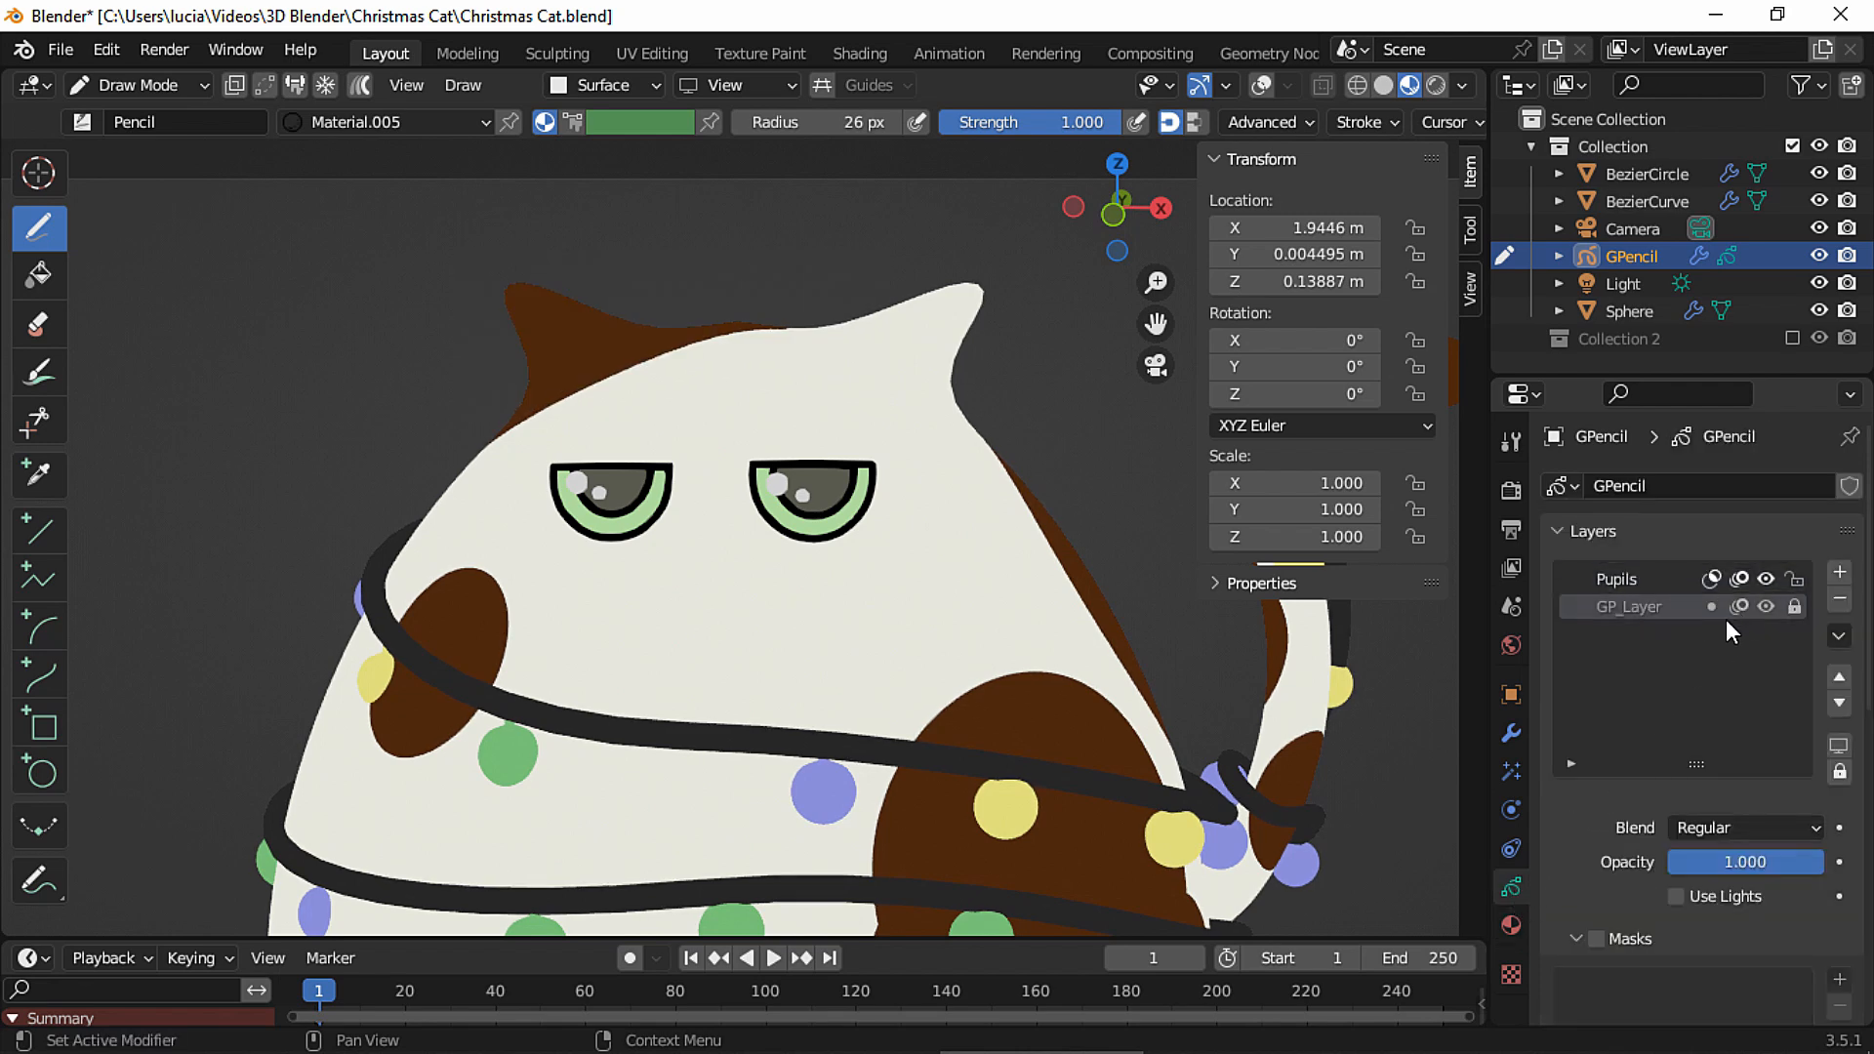
pyautogui.click(1797, 606)
# With an 18 px pencil radius, draw a curved lash at each eye's inner corner and a crease under the left eye.
pyautogui.keyDown('ctrl'); pyautogui.moveTo(740, 500); pyautogui.dragTo(829, 389, button='middle'); pyautogui.keyUp('ctrl')
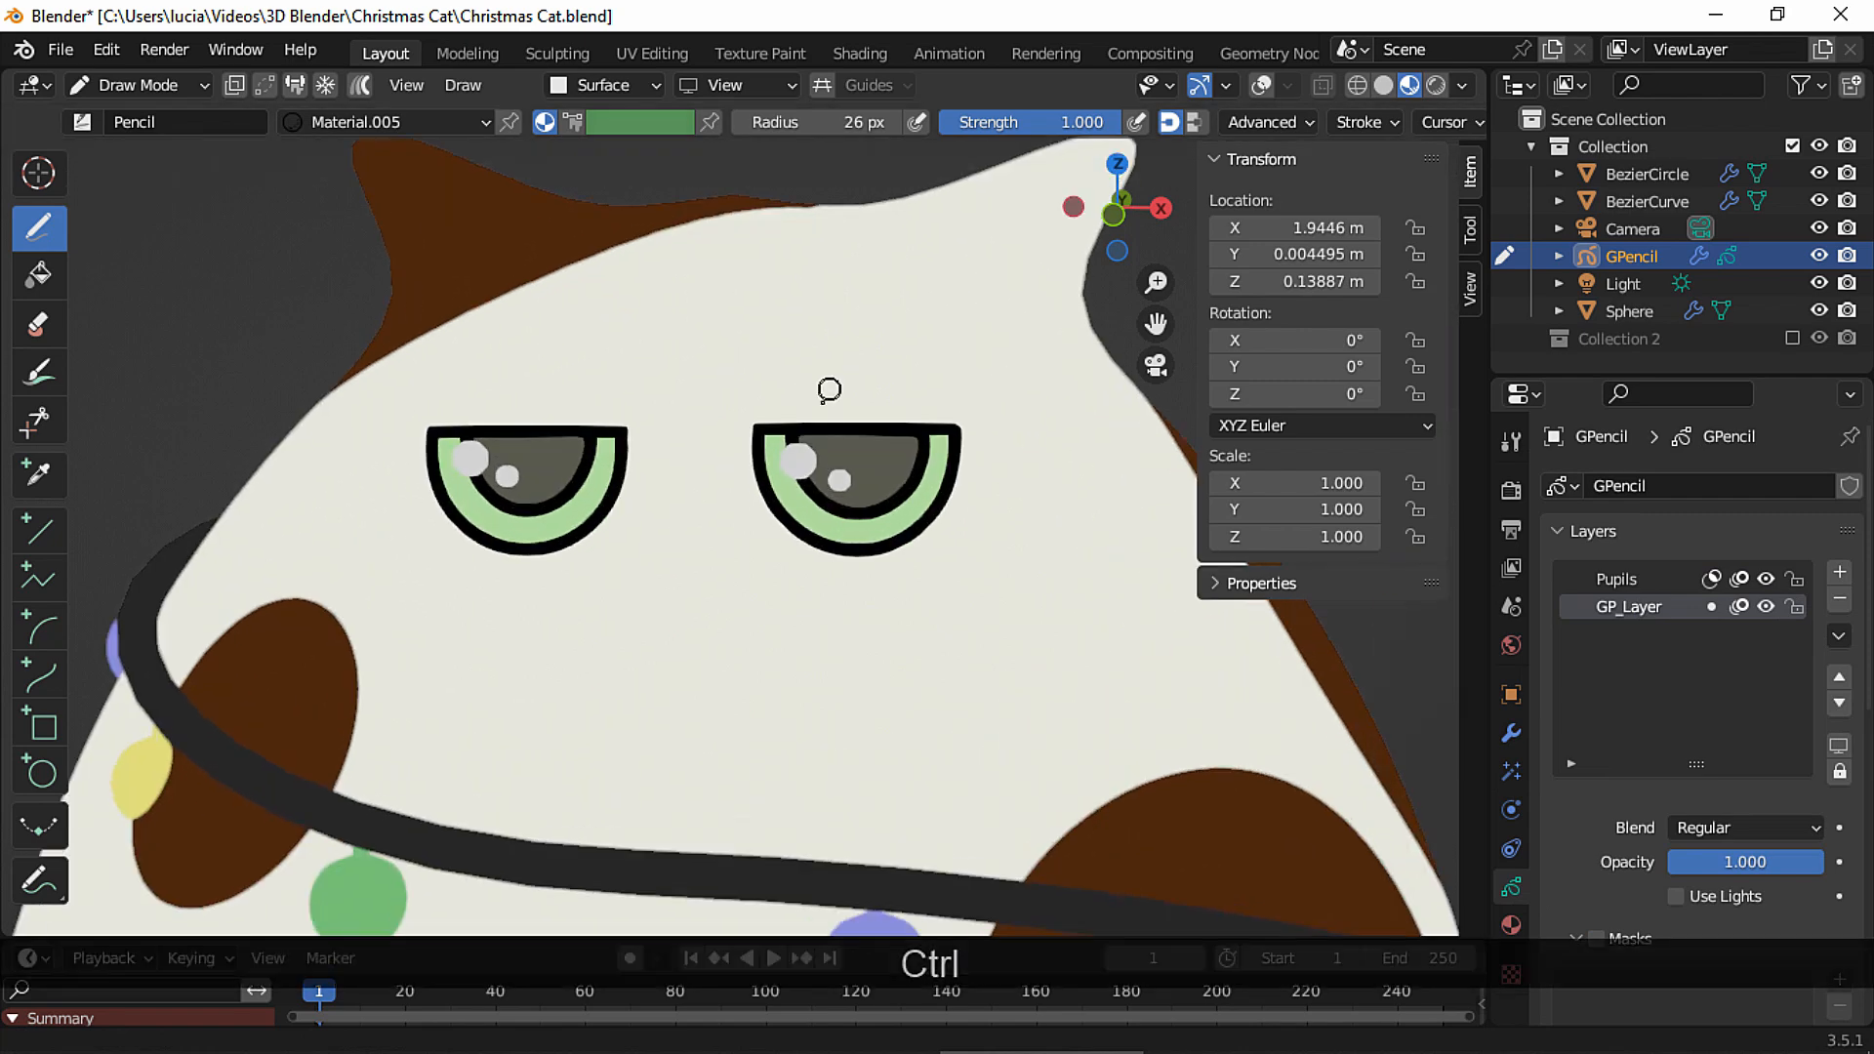
pyautogui.keyDown('shift'); pyautogui.moveTo(627, 488); pyautogui.dragTo(635, 586, button='middle'); pyautogui.keyUp('shift')
pyautogui.keyDown('ctrl'); pyautogui.moveTo(635, 586); pyautogui.dragTo(631, 428, button='middle'); pyautogui.keyUp('ctrl')
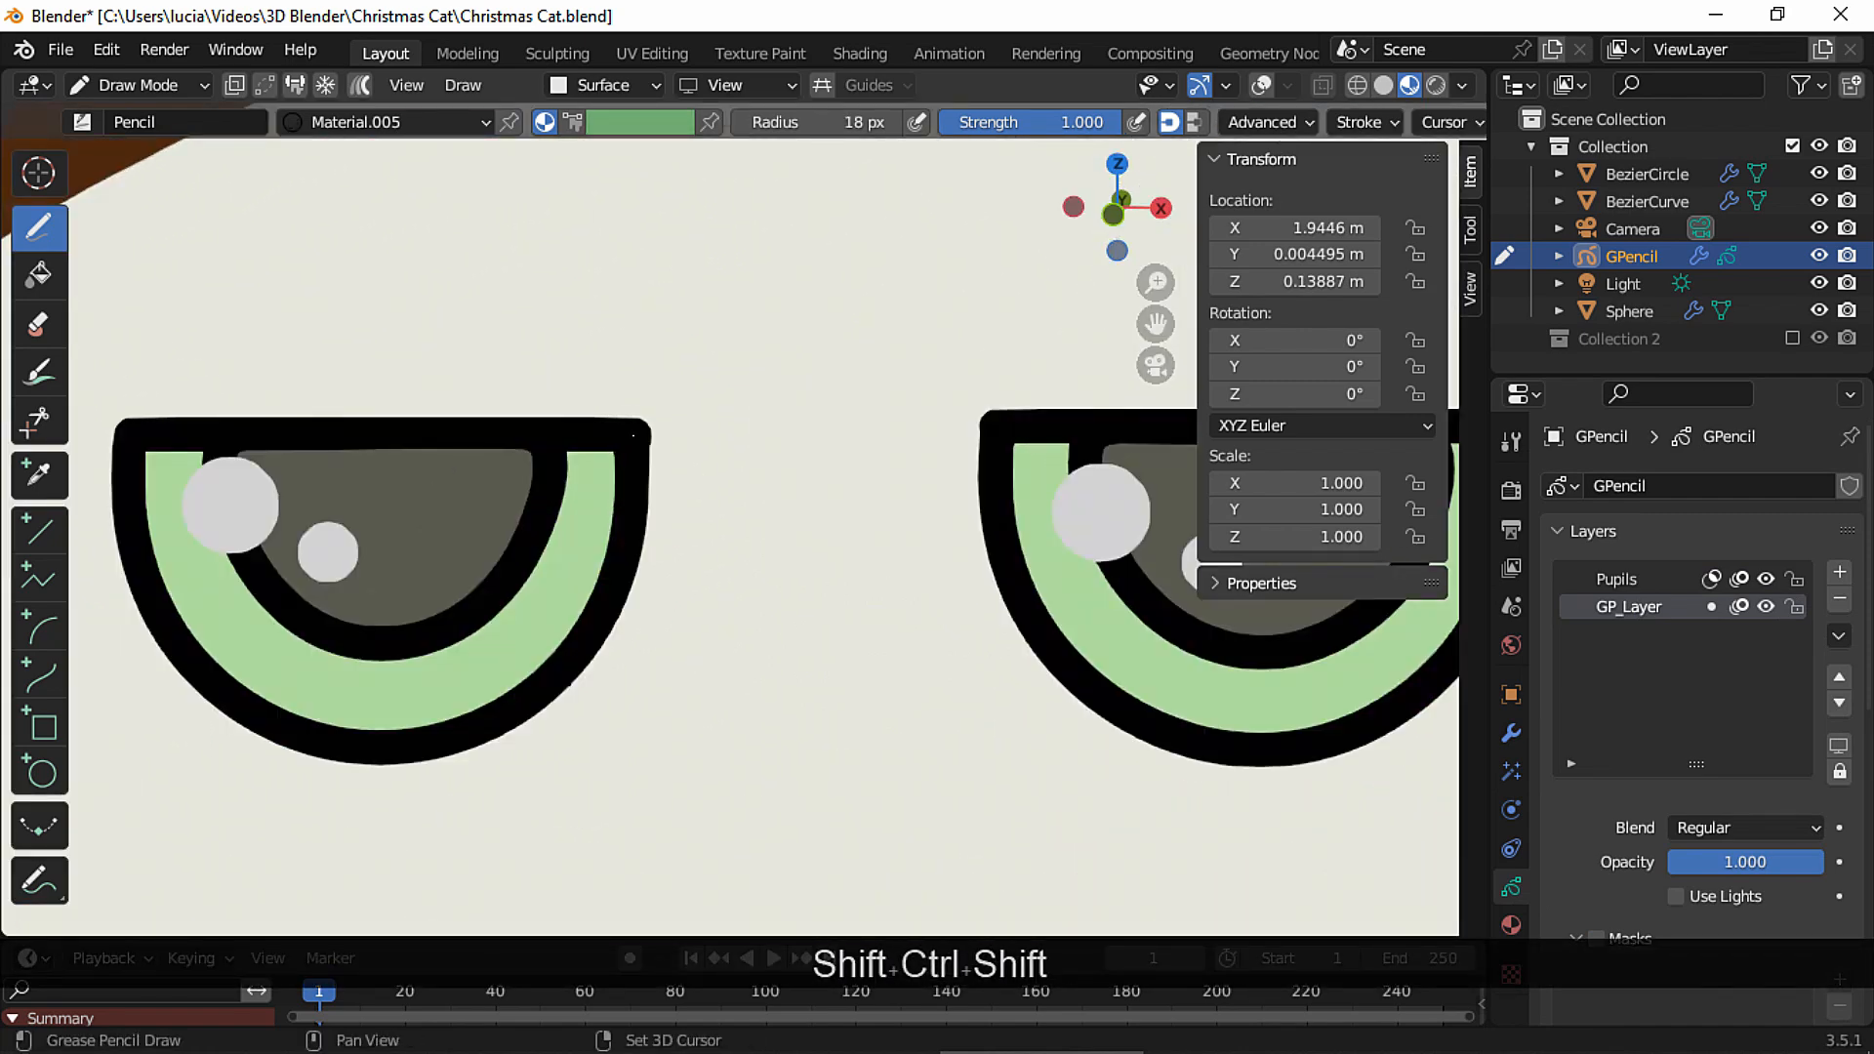
pyautogui.keyDown('shift'); pyautogui.moveTo(688, 421); pyautogui.dragTo(742, 354); pyautogui.keyUp('shift')
pyautogui.moveTo(917, 381)
pyautogui.keyDown('shift'); pyautogui.mouseDown()
pyautogui.moveTo(967, 424)
pyautogui.moveTo(1045, 436)
pyautogui.mouseUp(); pyautogui.keyUp('shift')
pyautogui.moveTo(932, 484)
pyautogui.keyDown('ctrl'); pyautogui.mouseDown(button='middle')
pyautogui.moveTo(853, 624)
pyautogui.moveTo(873, 617)
pyautogui.moveTo(699, 577)
pyautogui.mouseUp(button='middle'); pyautogui.keyUp('ctrl')
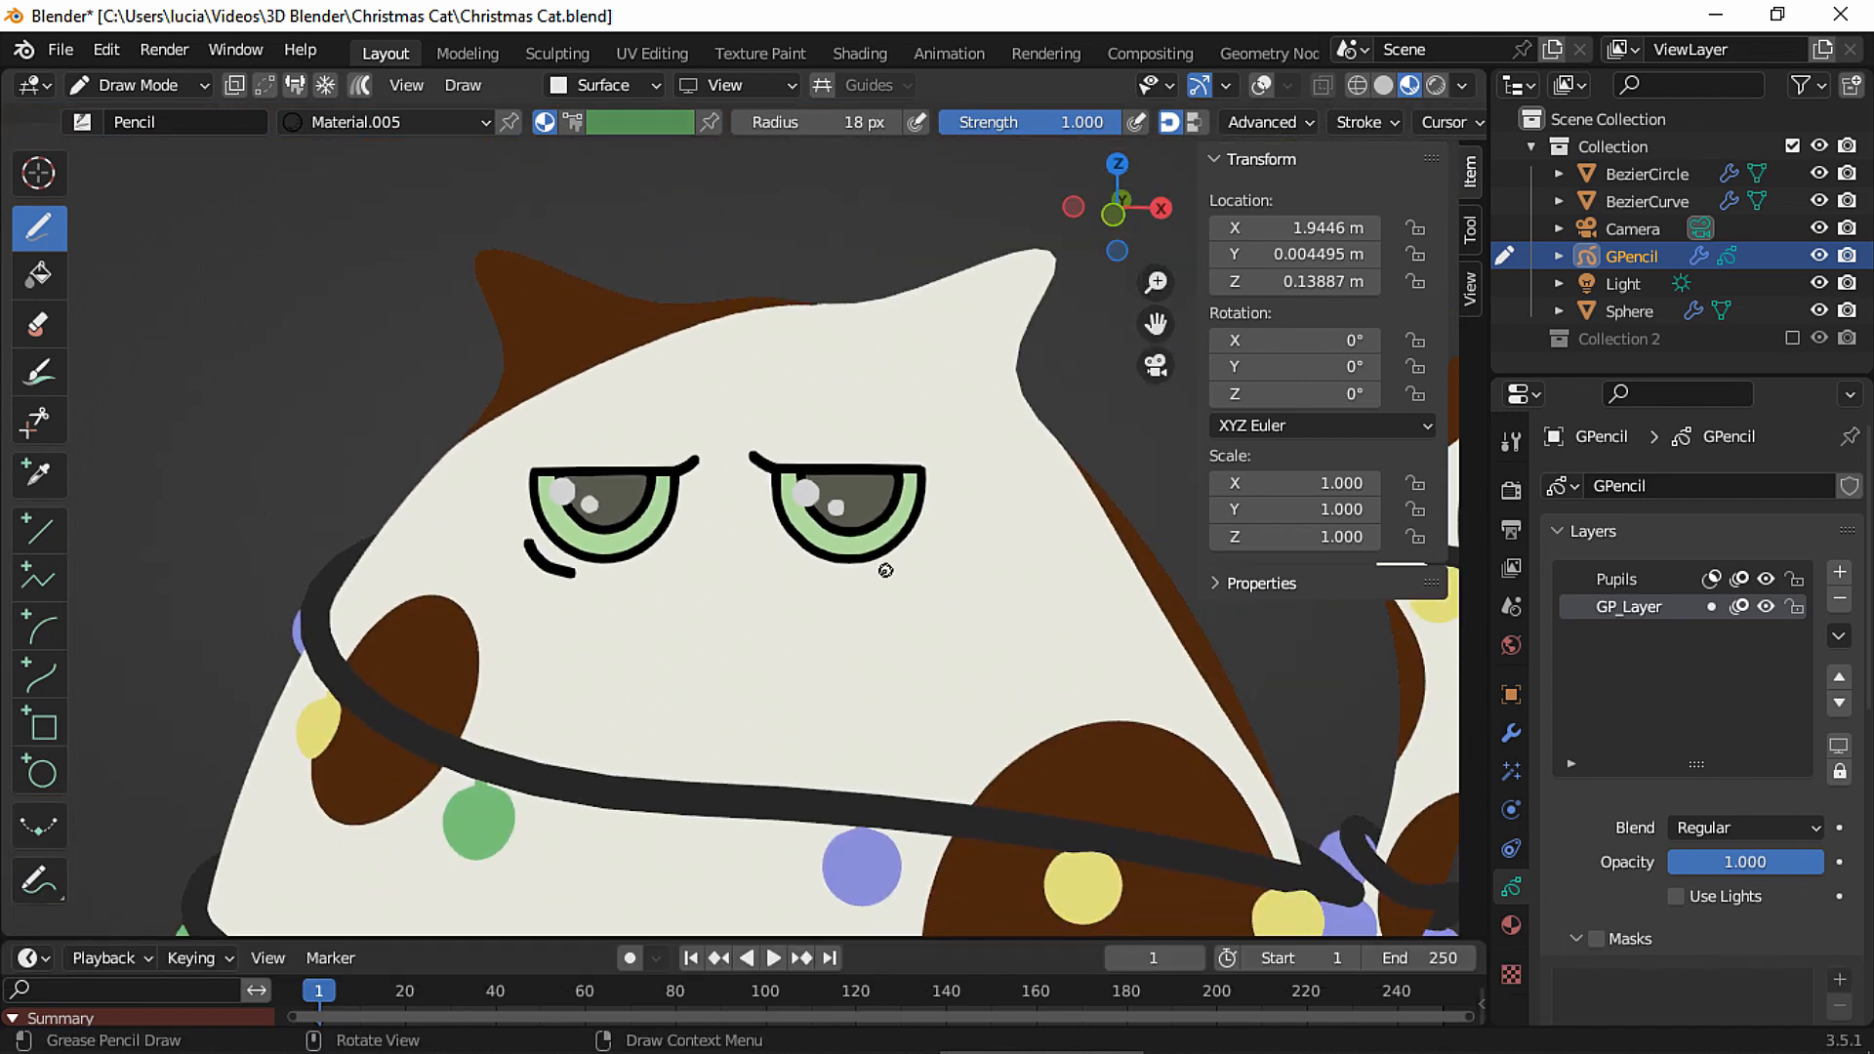
# Draw a matching crease under the right eye and an upturned lash at the outer corner of each eye.
pyautogui.keyDown('ctrl'); pyautogui.moveTo(906, 613); pyautogui.dragTo(854, 658, button='middle'); pyautogui.keyUp('ctrl')
pyautogui.keyDown('ctrl'); pyautogui.moveTo(954, 613); pyautogui.dragTo(1030, 493, button='middle'); pyautogui.keyUp('ctrl')
pyautogui.keyDown('shift'); pyautogui.moveTo(1030, 493); pyautogui.dragTo(875, 490, button='middle'); pyautogui.keyUp('shift')
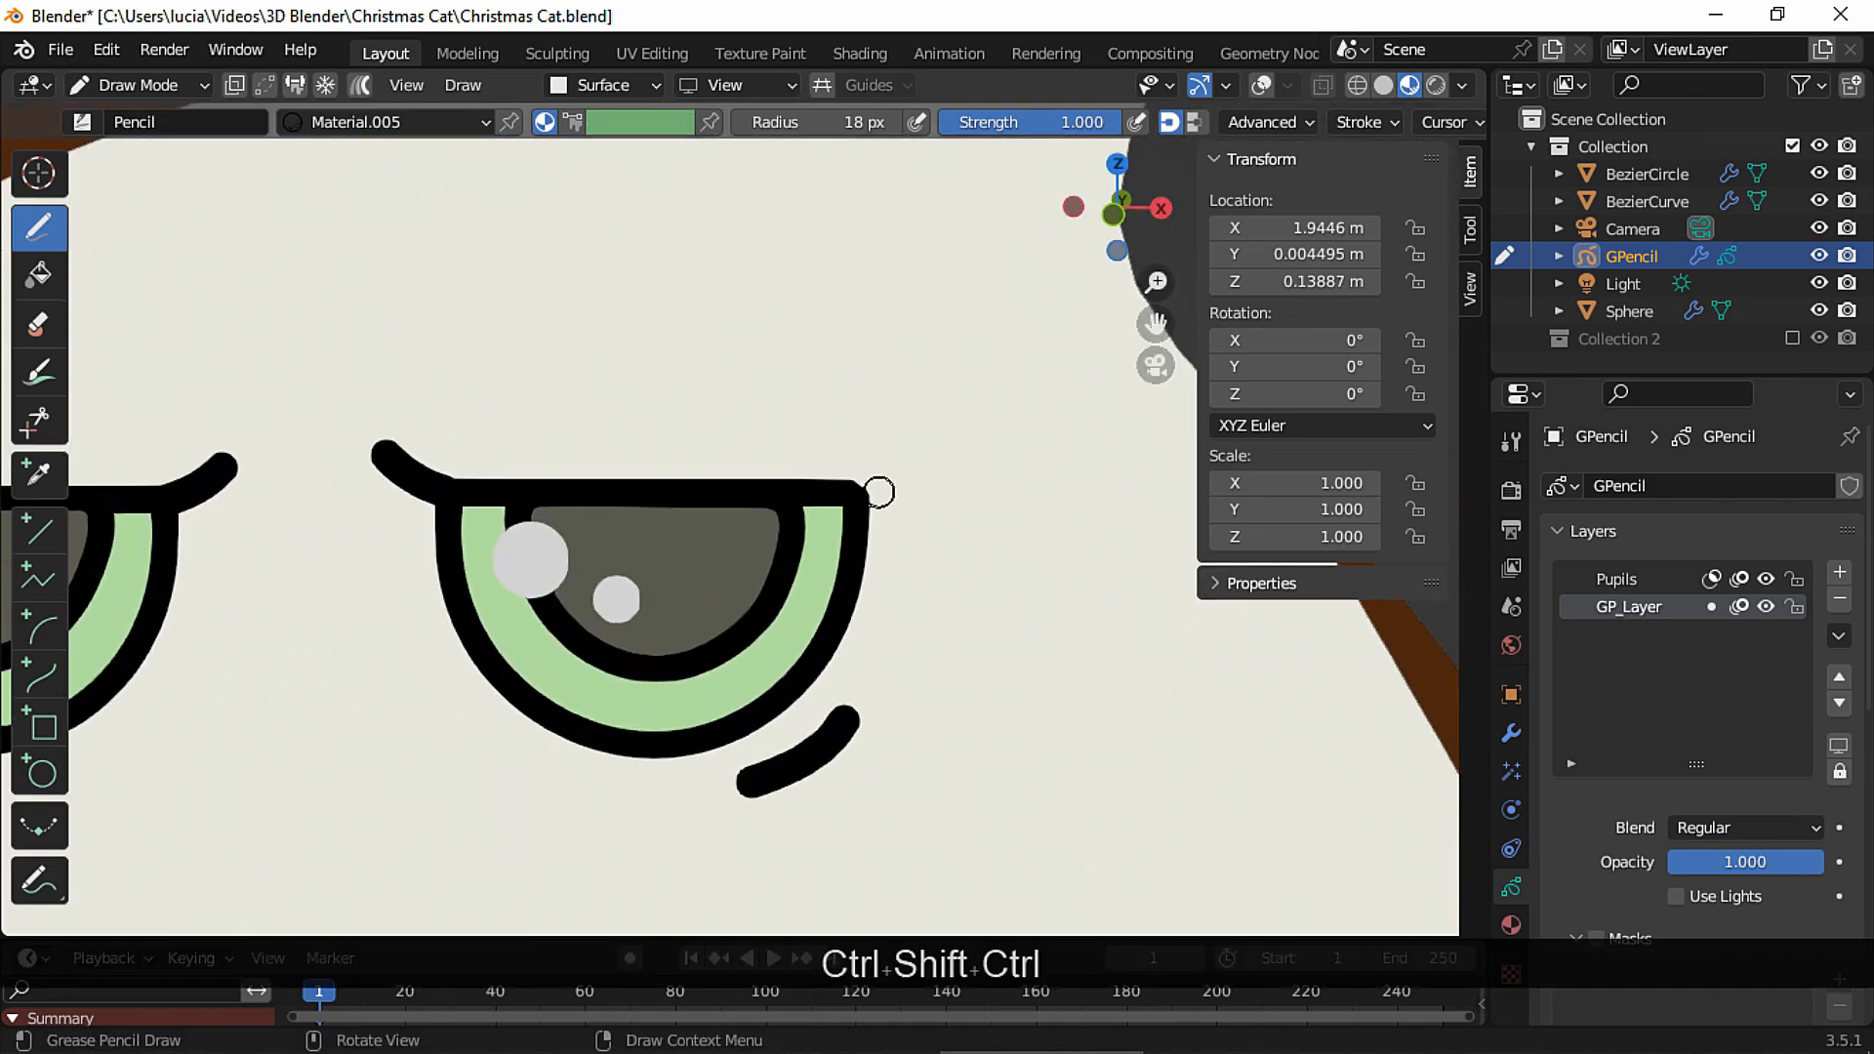
pyautogui.keyDown('shift'); pyautogui.moveTo(918, 482); pyautogui.dragTo(970, 437); pyautogui.keyUp('shift')
pyautogui.moveTo(455, 599)
pyautogui.keyDown('shift'); pyautogui.mouseDown(button='middle')
pyautogui.moveTo(866, 607)
pyautogui.moveTo(1254, 678)
pyautogui.mouseUp(button='middle'); pyautogui.keyUp('shift')
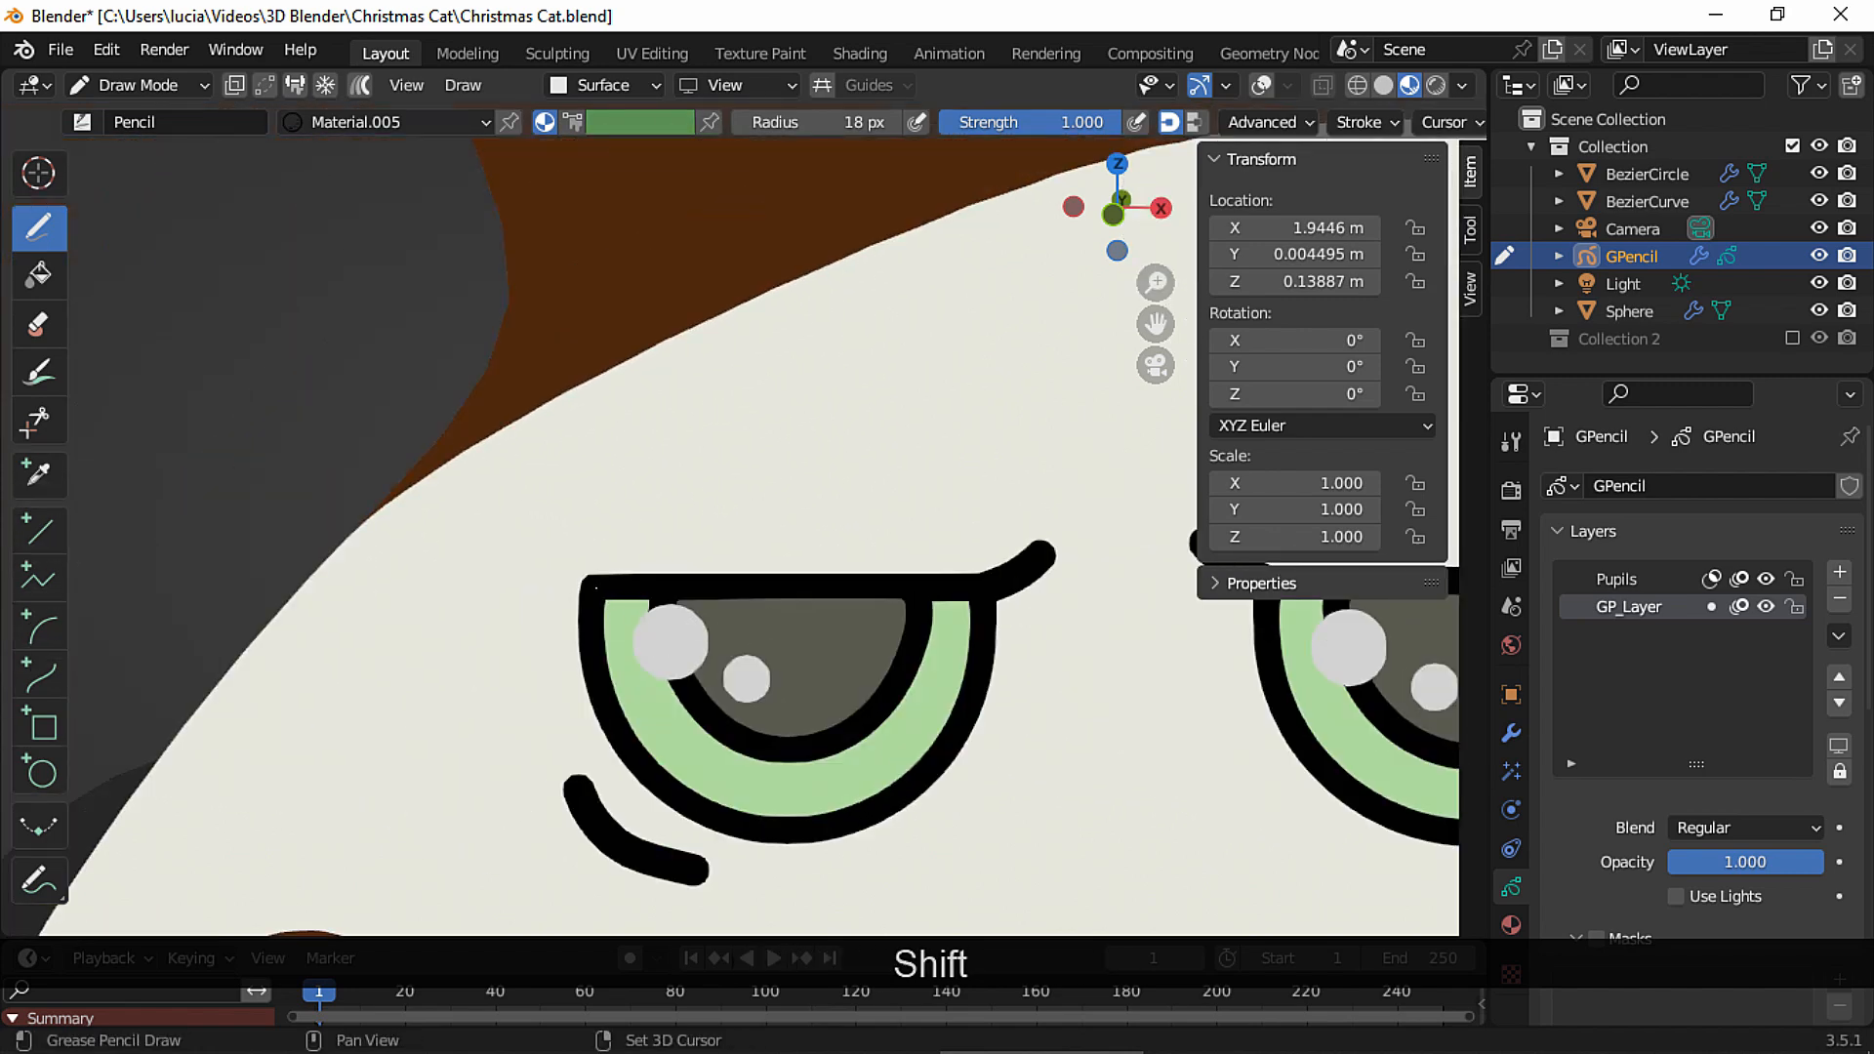
pyautogui.keyDown('shift'); pyautogui.moveTo(541, 573); pyautogui.dragTo(497, 510); pyautogui.keyUp('shift')
pyautogui.keyDown('shift'); pyautogui.moveTo(842, 659); pyautogui.dragTo(593, 527, button='middle'); pyautogui.keyUp('shift')
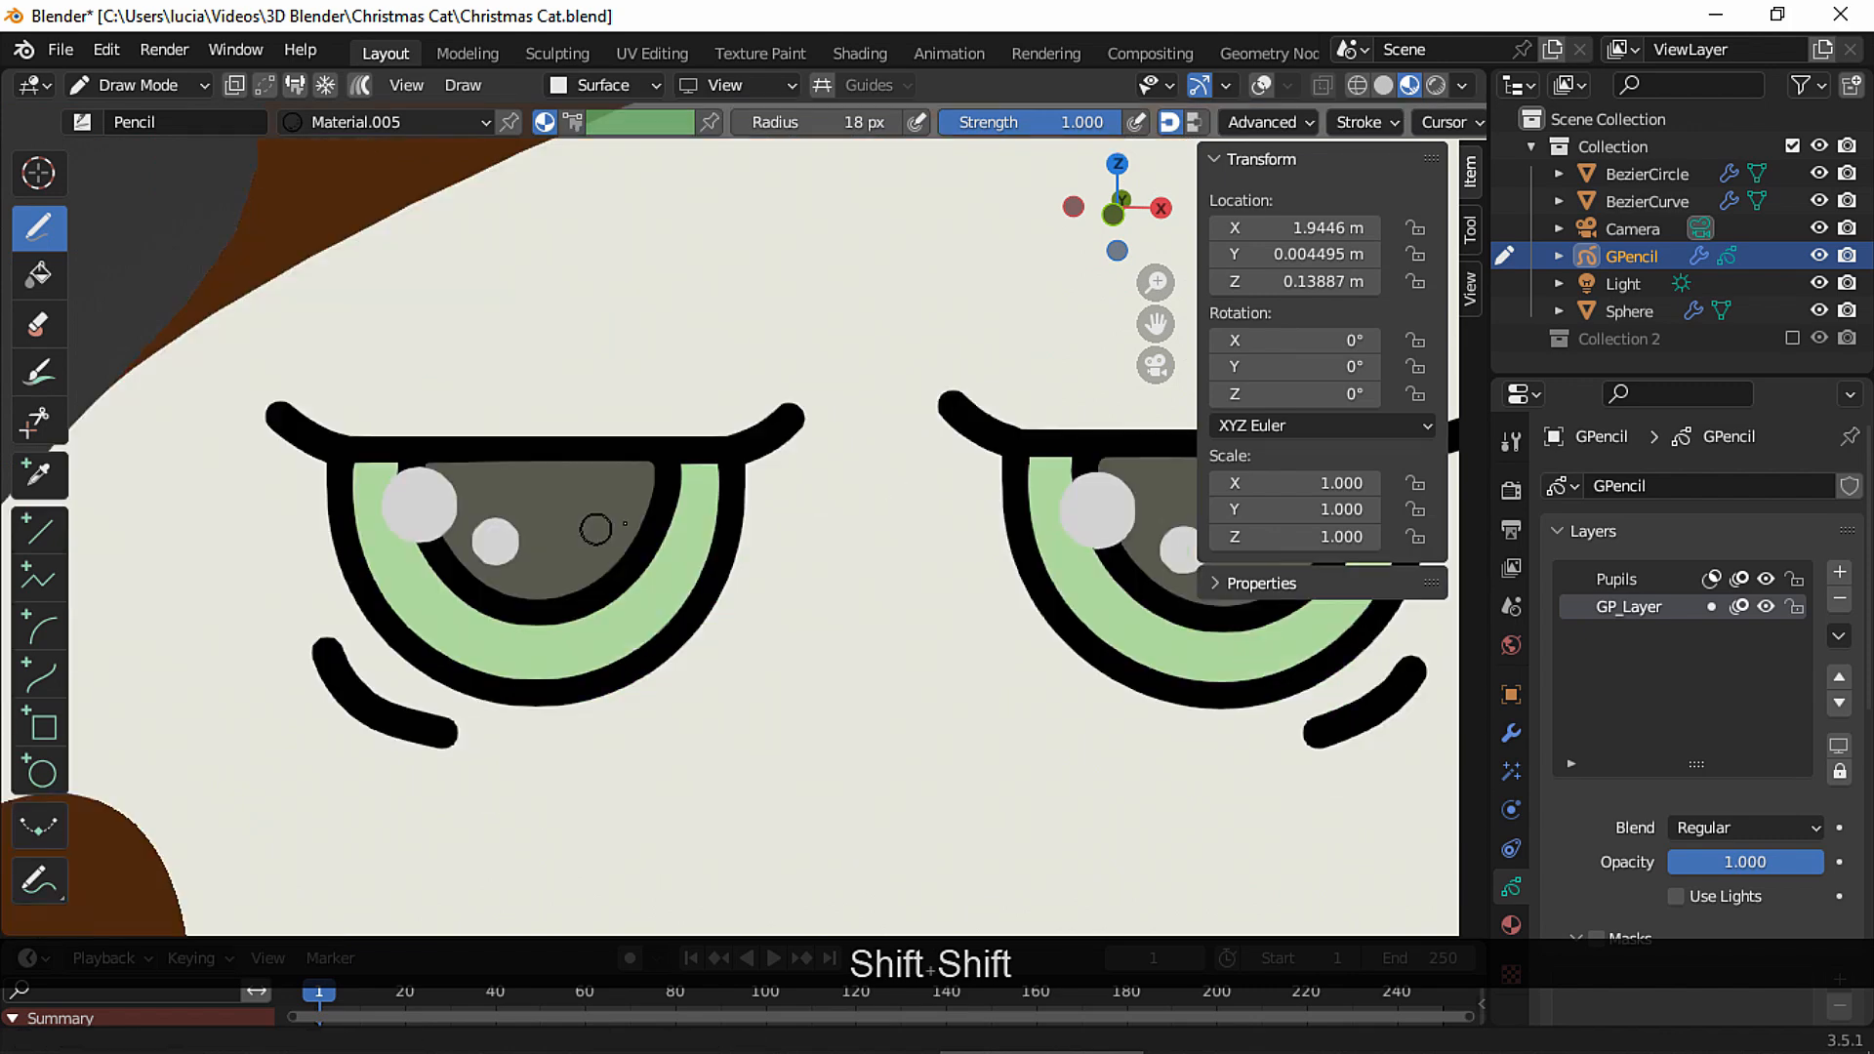
# Draw a second, shorter crease outside the first one under each eye and smooth both new strokes in Sculpt Mode.
pyautogui.keyDown('shift'); pyautogui.moveTo(724, 572); pyautogui.dragTo(552, 506, button='middle'); pyautogui.keyUp('shift')
pyautogui.scroll(-1, 221, 632)
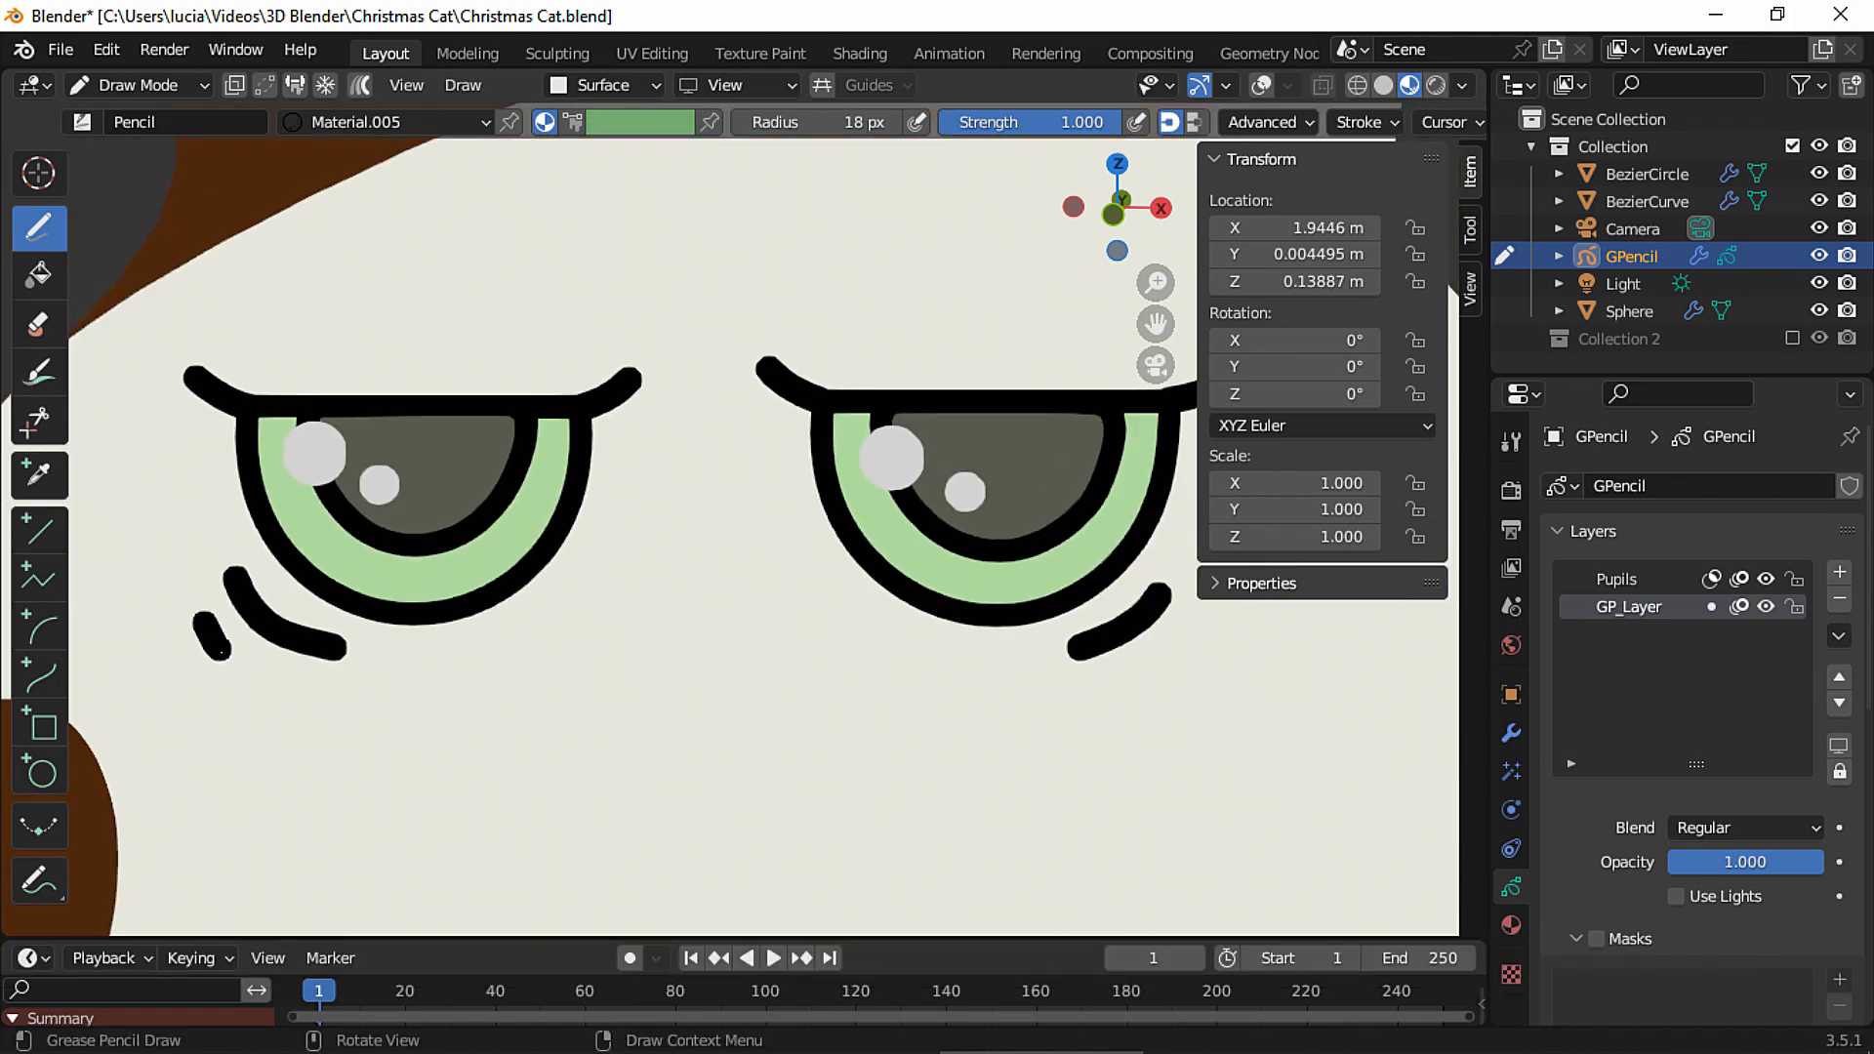
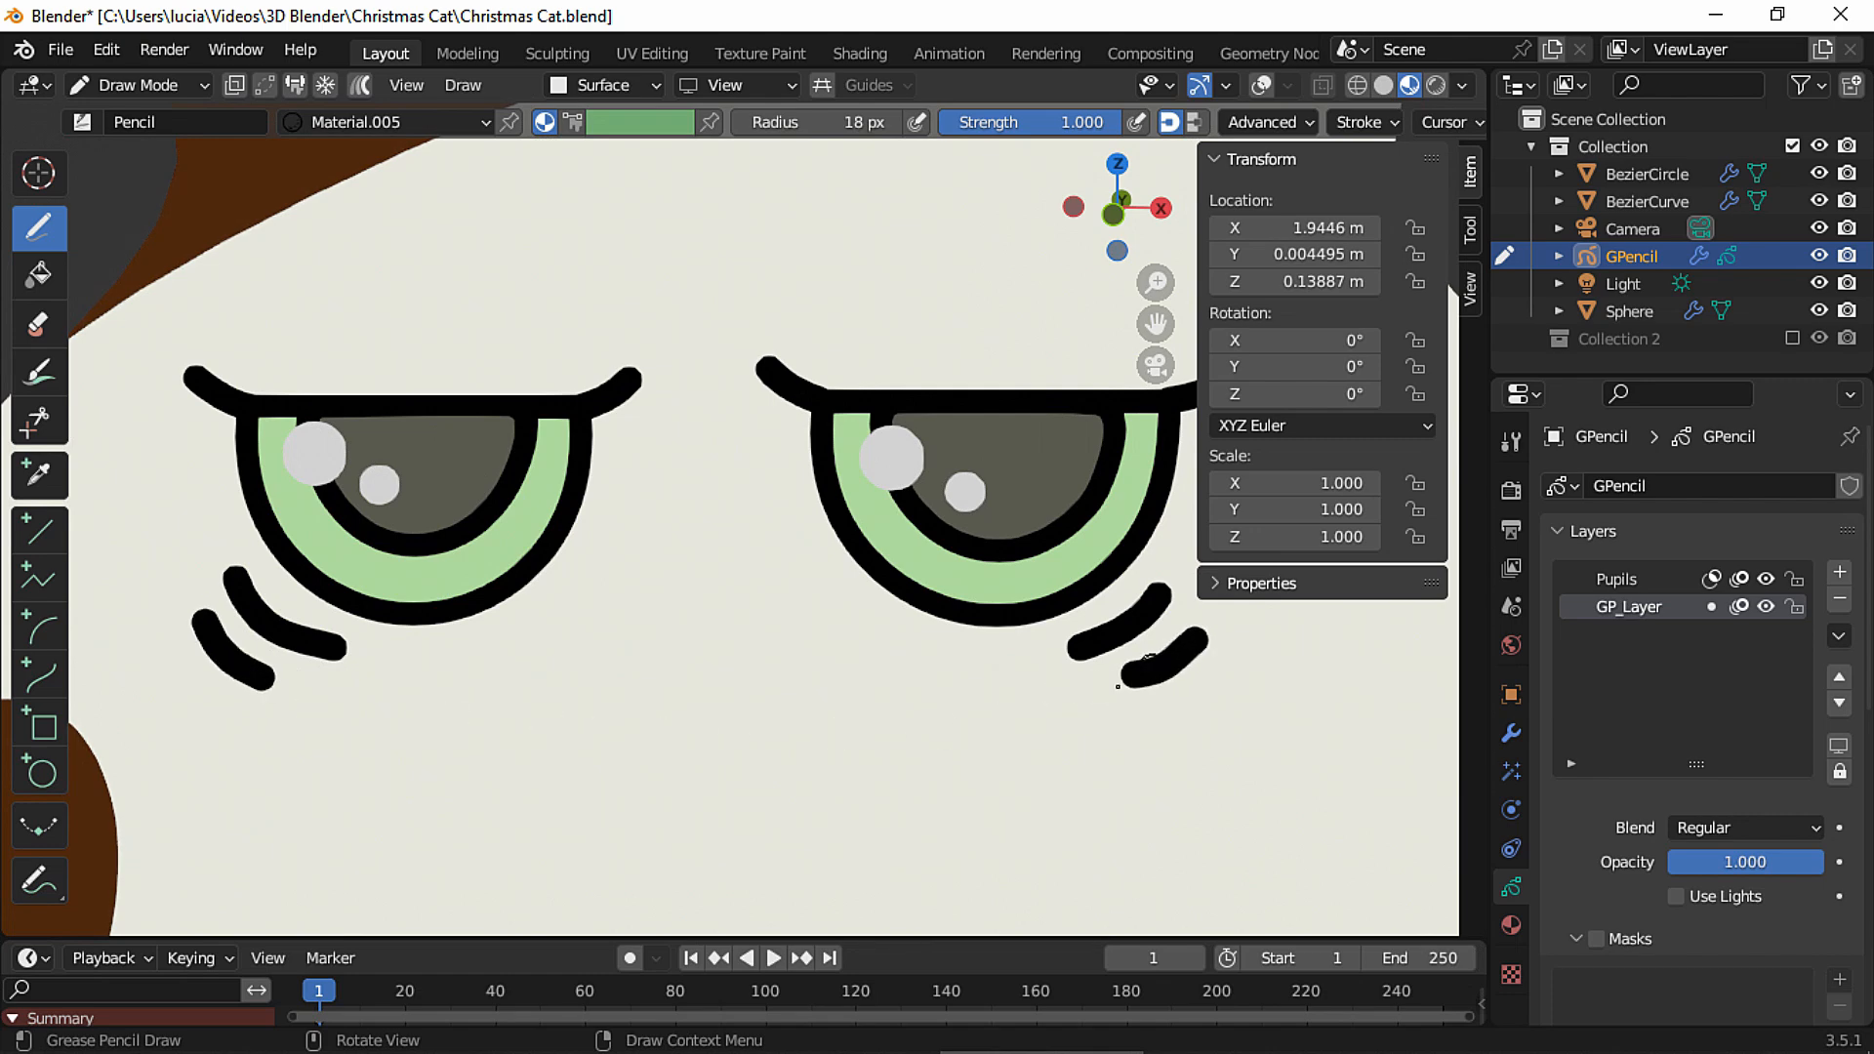
pyautogui.scroll(-3, 903, 722)
pyautogui.click(136, 85)
pyautogui.click(130, 174)
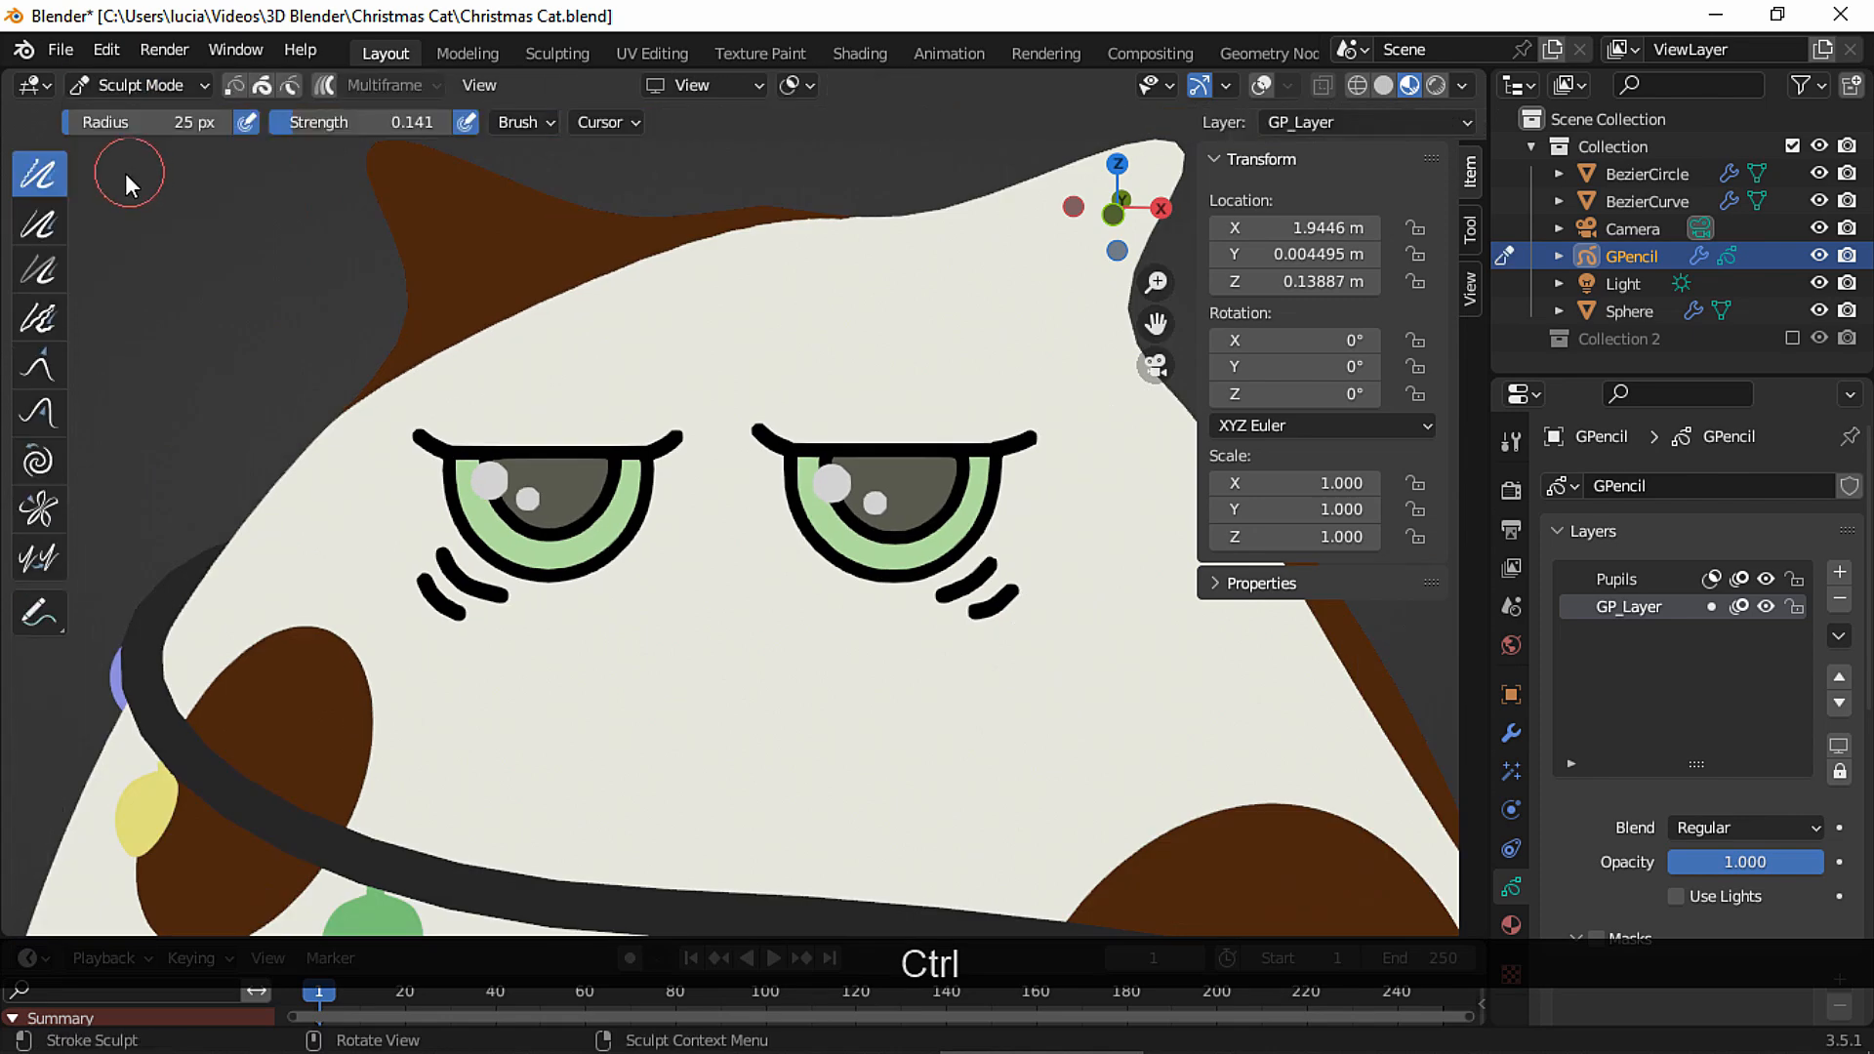
pyautogui.moveTo(442, 618)
pyautogui.mouseDown()
pyautogui.moveTo(440, 574)
pyautogui.moveTo(459, 602)
pyautogui.mouseUp()
pyautogui.moveTo(998, 617); pyautogui.dragTo(1008, 600)
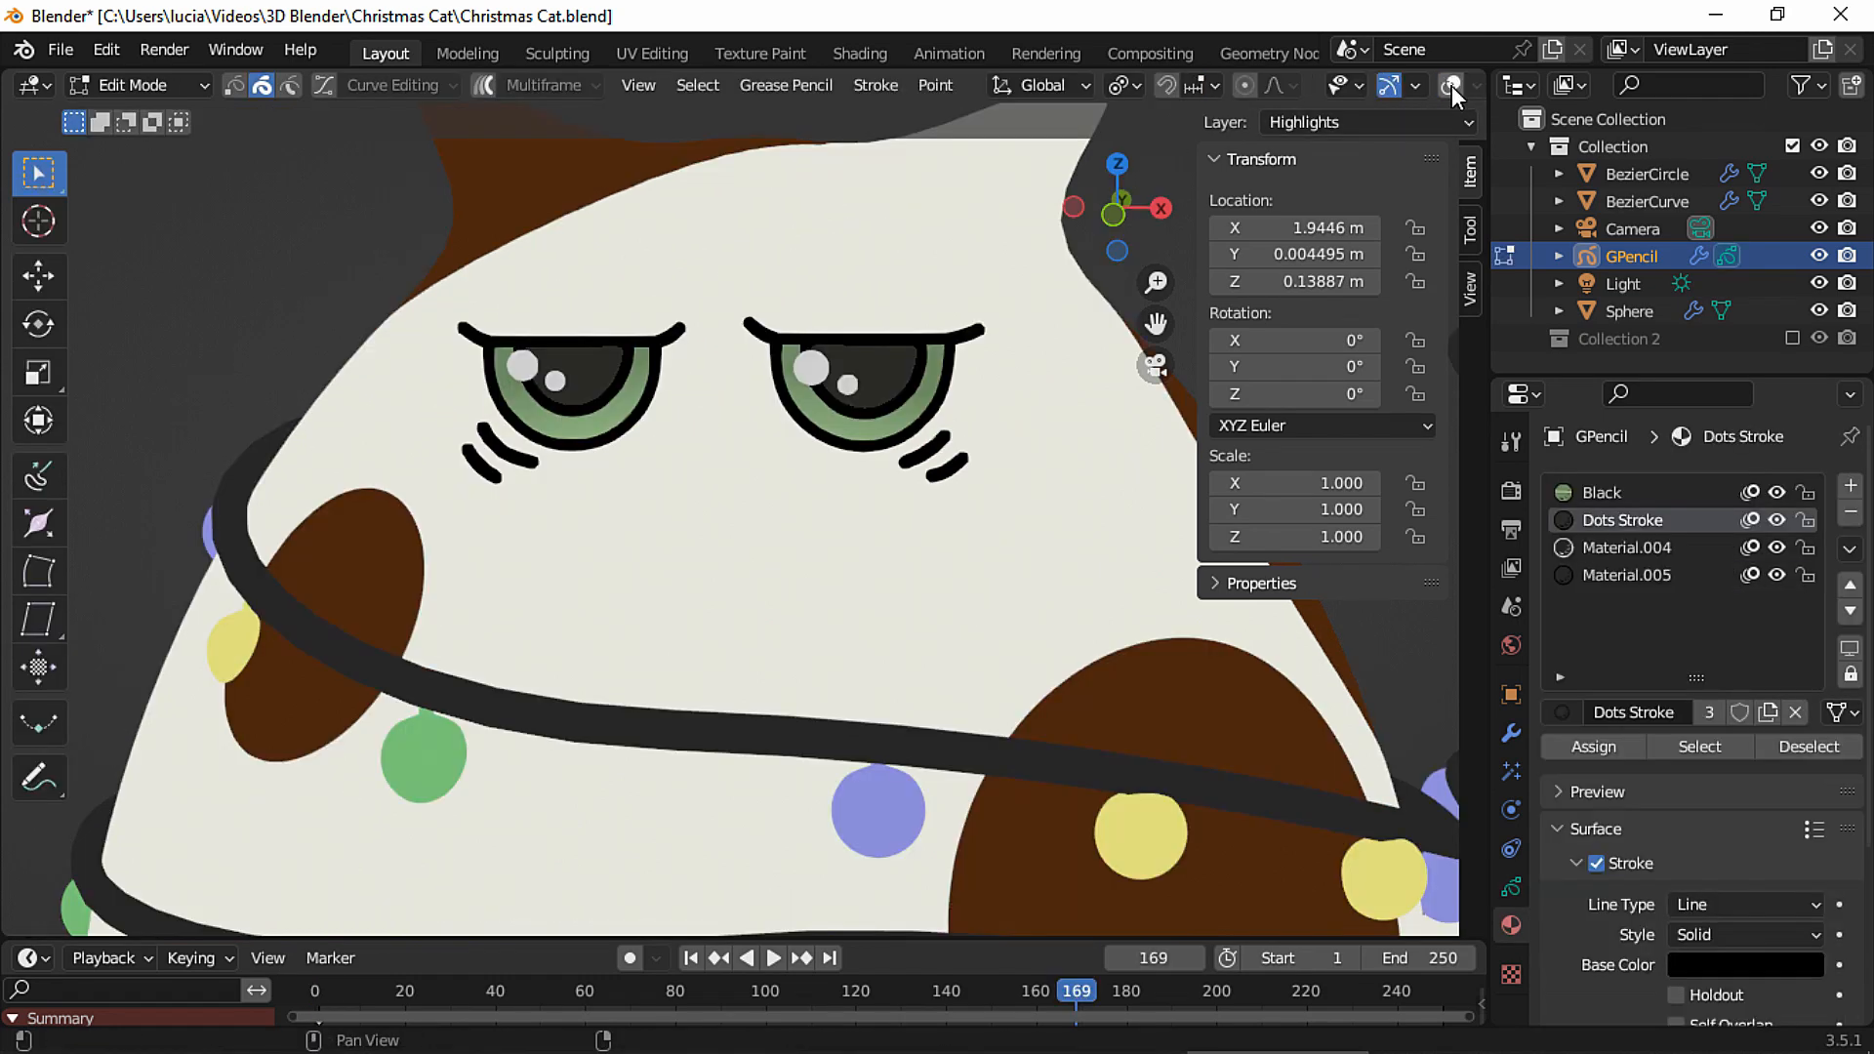
# Select the crease strokes under both eyes in Edit Mode and normalize their thickness to 13.
pyautogui.click(1451, 85)
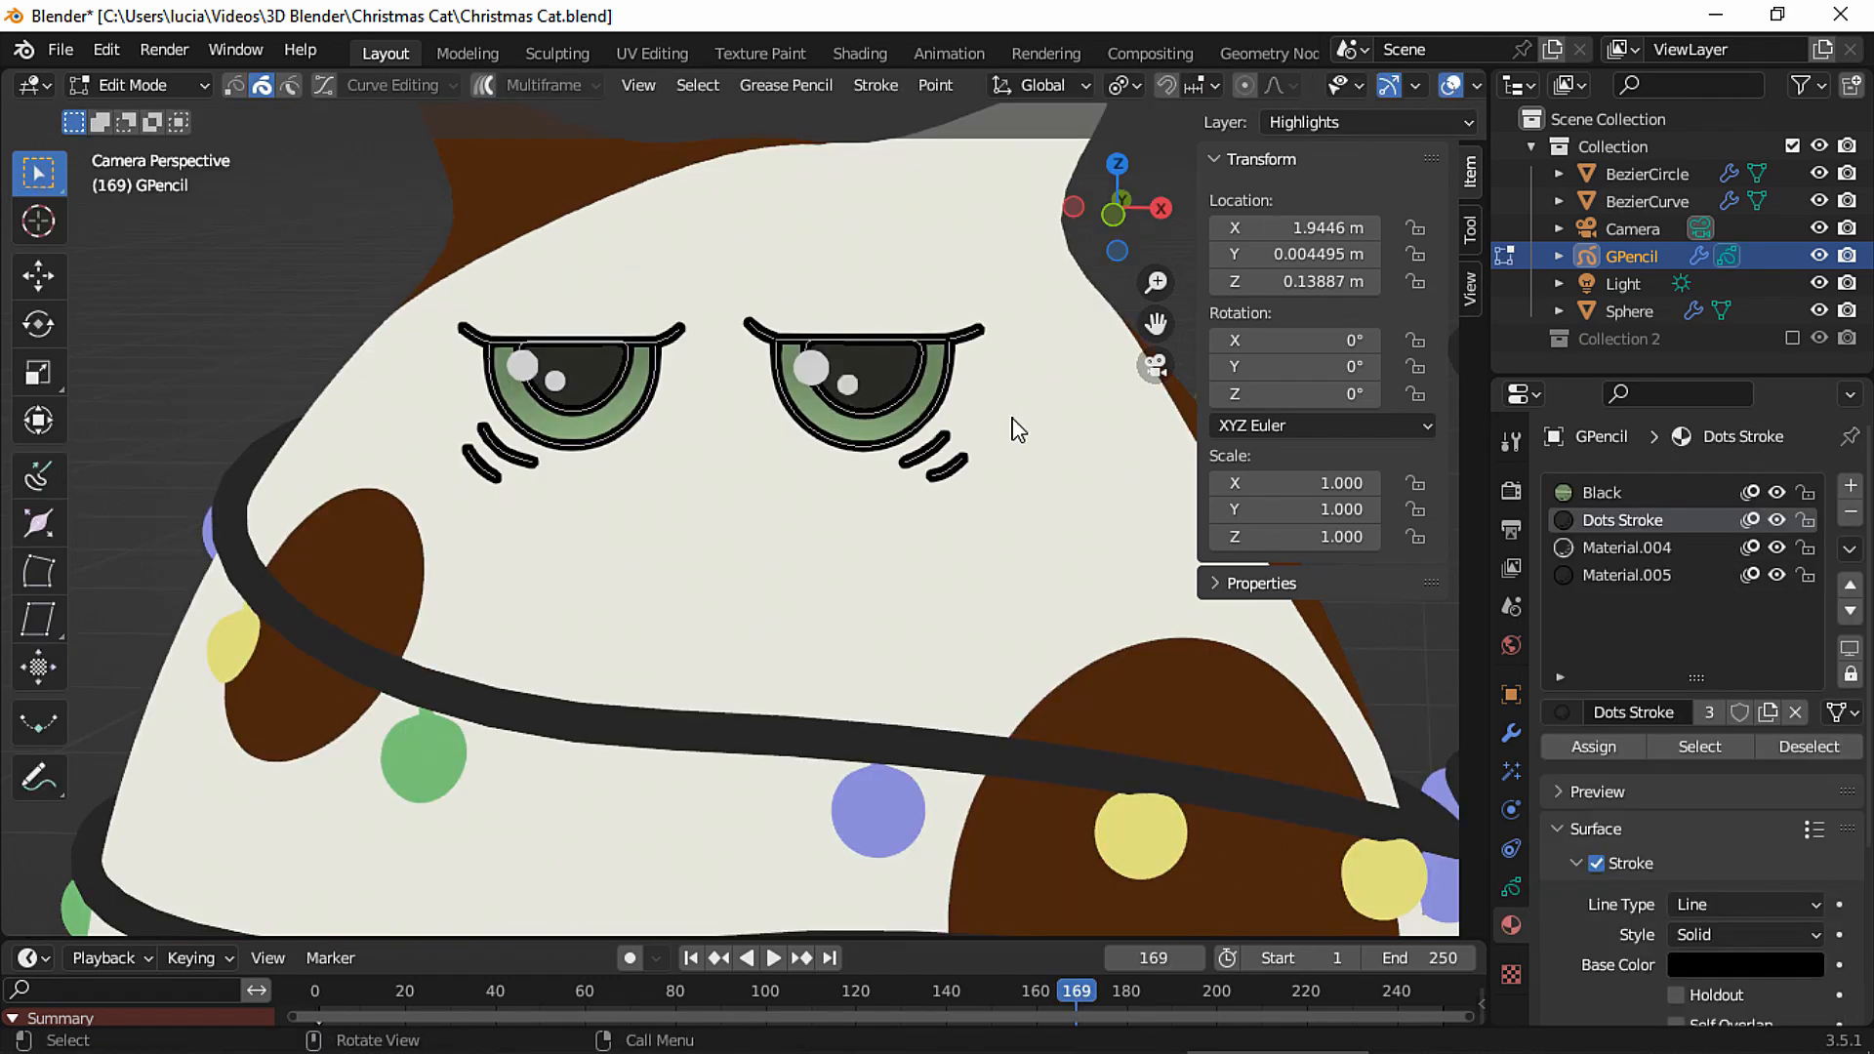
pyautogui.moveTo(962, 482); pyautogui.dragTo(893, 428)
pyautogui.keyDown('shift'); pyautogui.moveTo(455, 479); pyautogui.dragTo(507, 447); pyautogui.keyUp('shift')
pyautogui.click(875, 85)
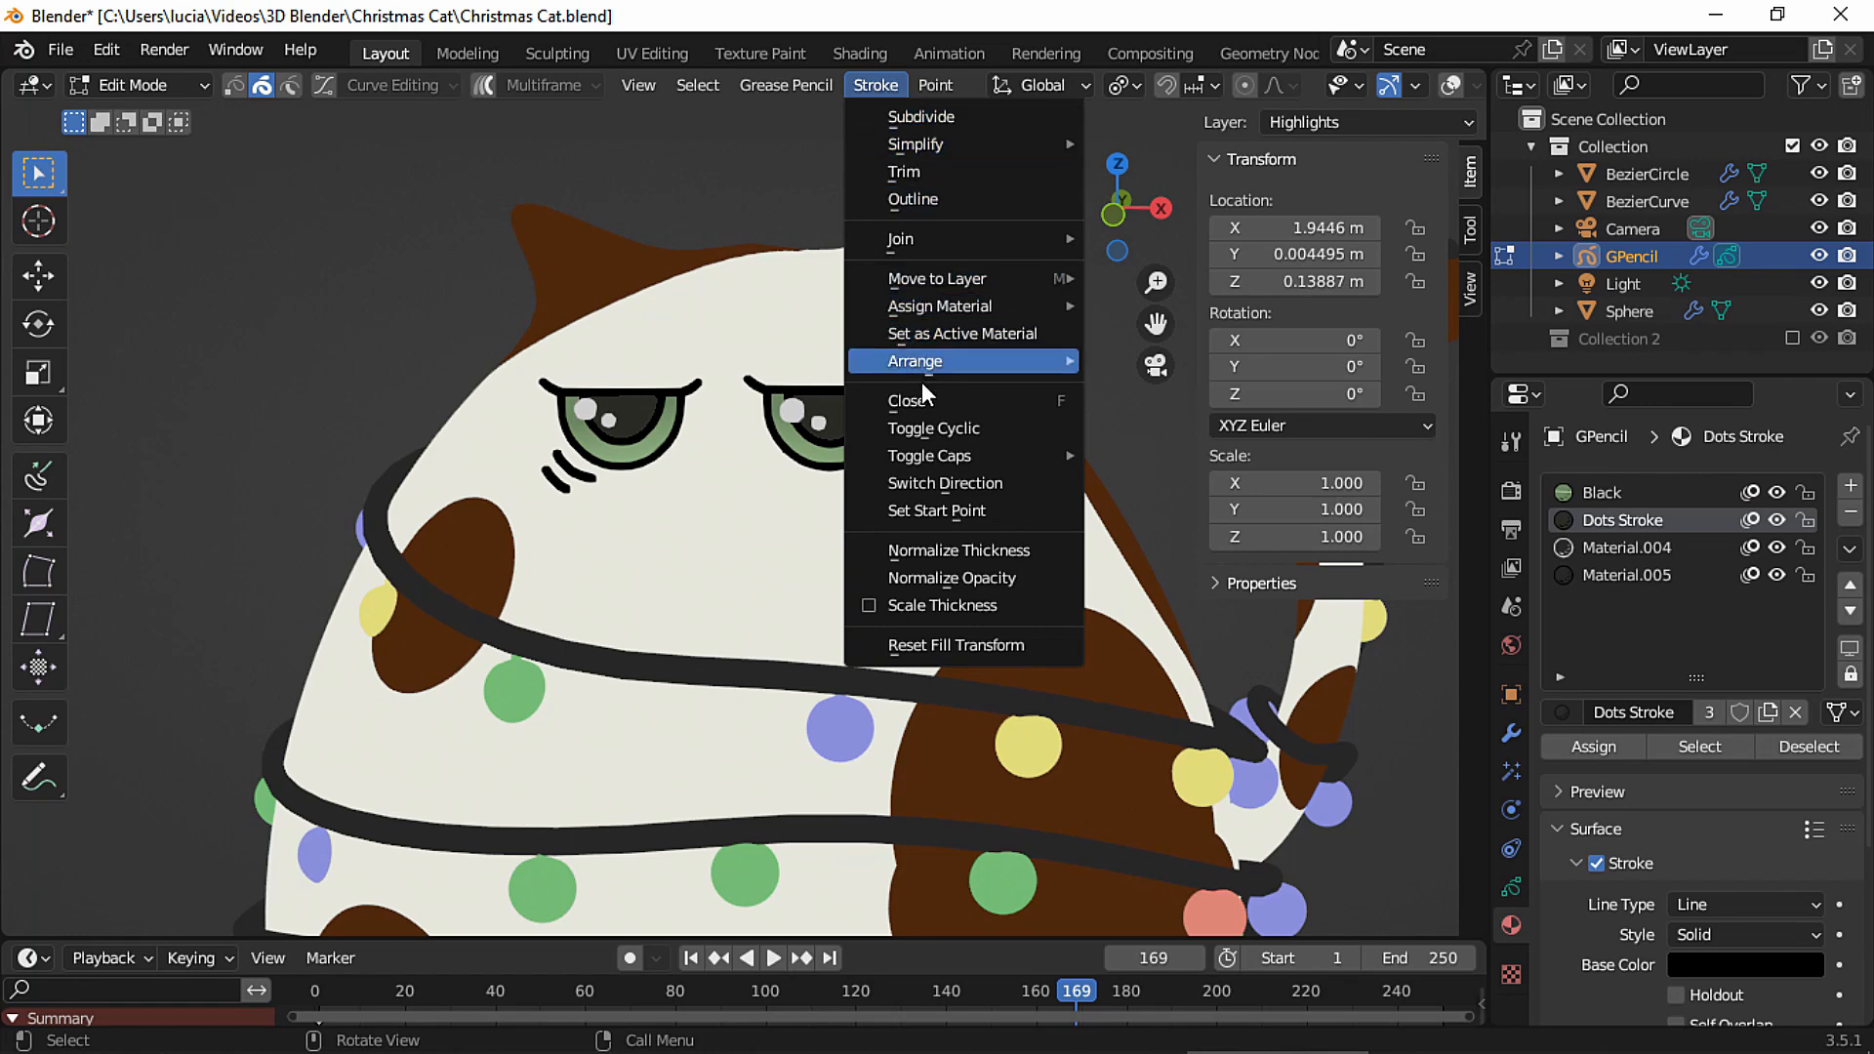
pyautogui.click(981, 553)
pyautogui.click(449, 905)
pyautogui.click(449, 905)
pyautogui.click(449, 903)
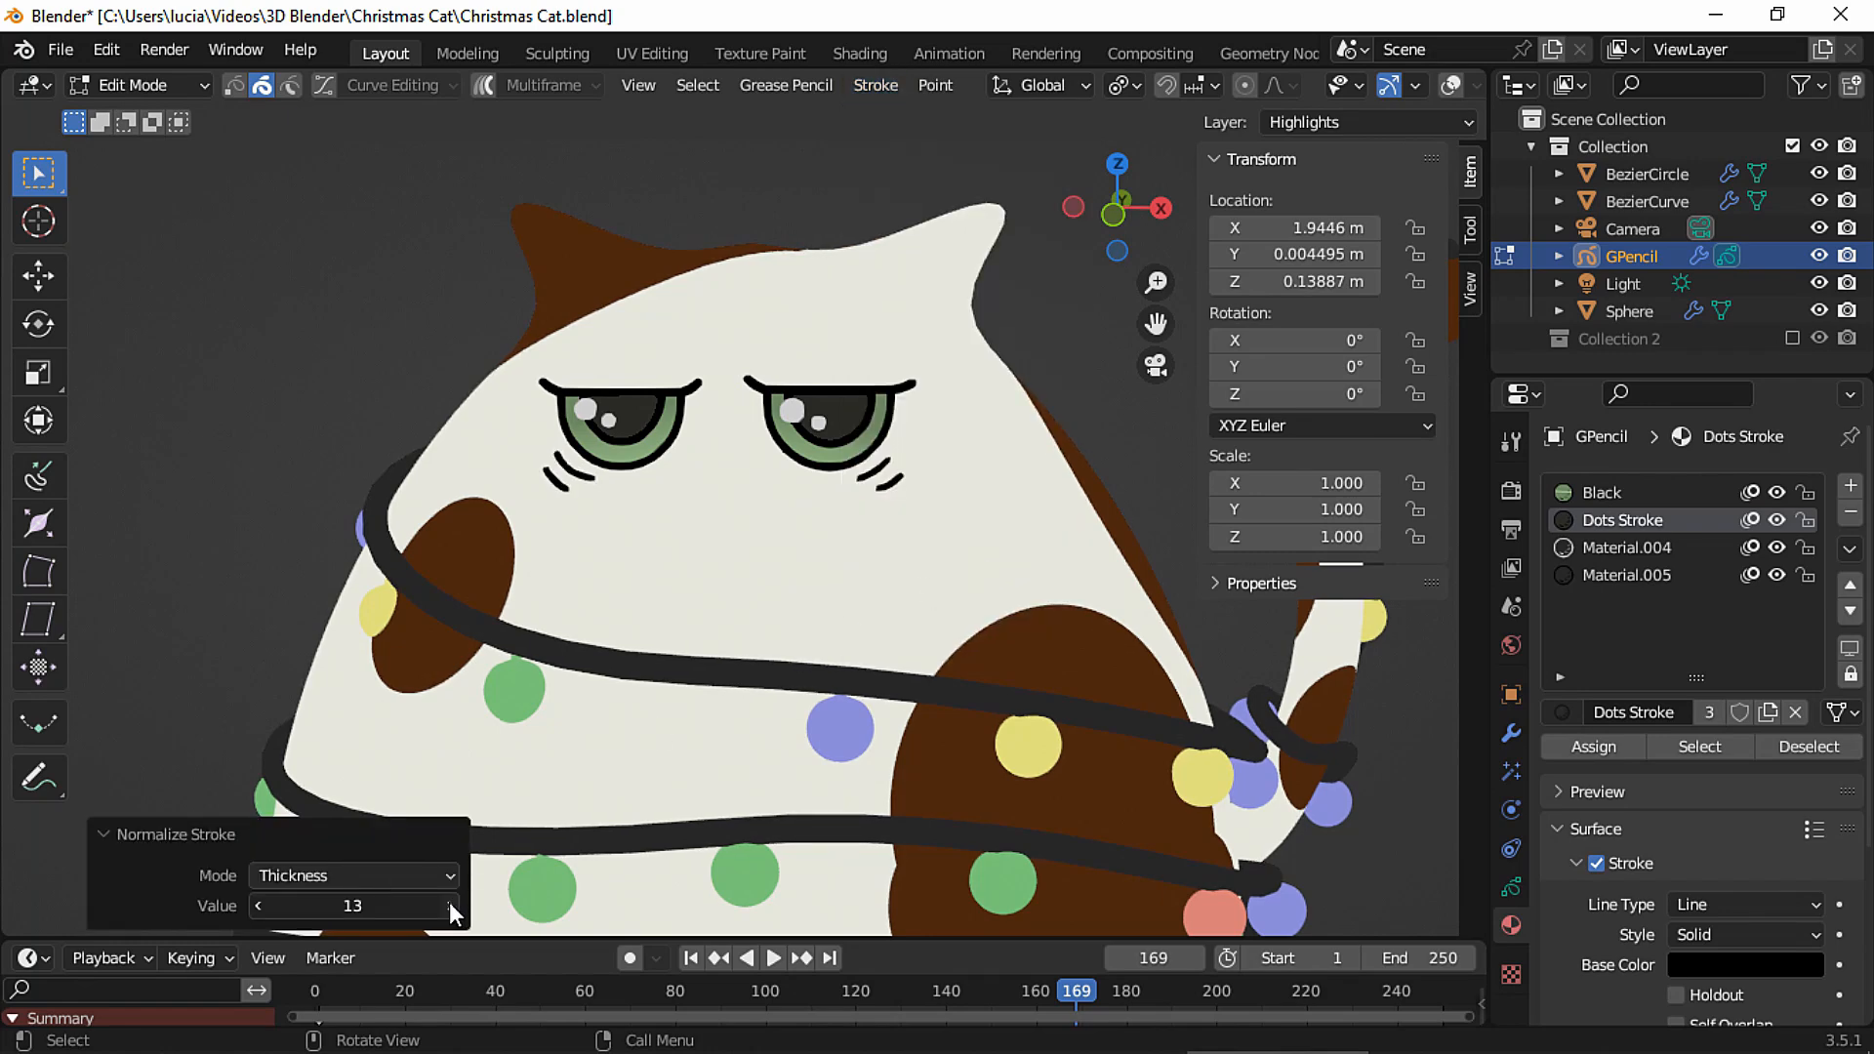
# Move the outer crease under the right eye slightly closer to the inner one and rotate it about -6.5°.
pyautogui.moveTo(856, 544)
pyautogui.keyDown('ctrl'); pyautogui.mouseDown(button='middle')
pyautogui.moveTo(951, 504)
pyautogui.moveTo(931, 512)
pyautogui.mouseUp(button='middle'); pyautogui.keyUp('ctrl')
pyautogui.click(1453, 85)
pyautogui.moveTo(961, 502); pyautogui.dragTo(936, 474)
pyautogui.press('g')
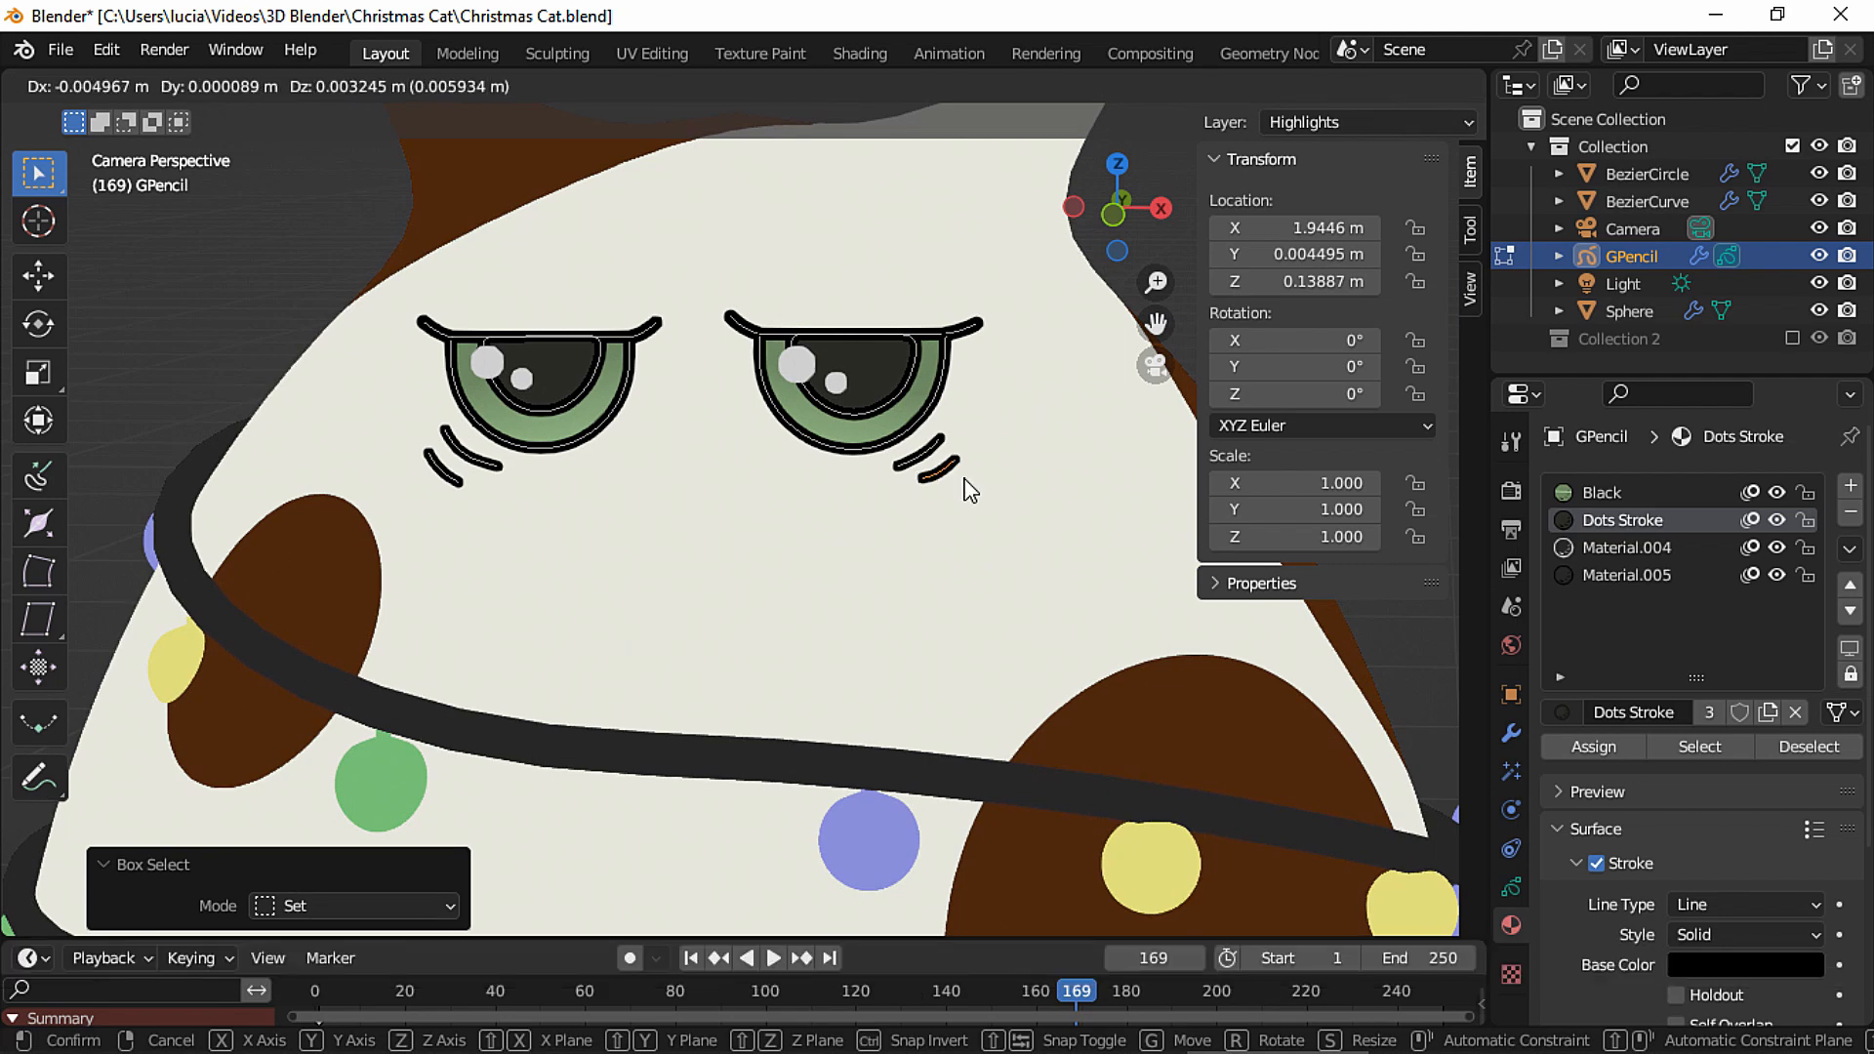
pyautogui.click(964, 488)
pyautogui.press('r')
pyautogui.click(995, 406)
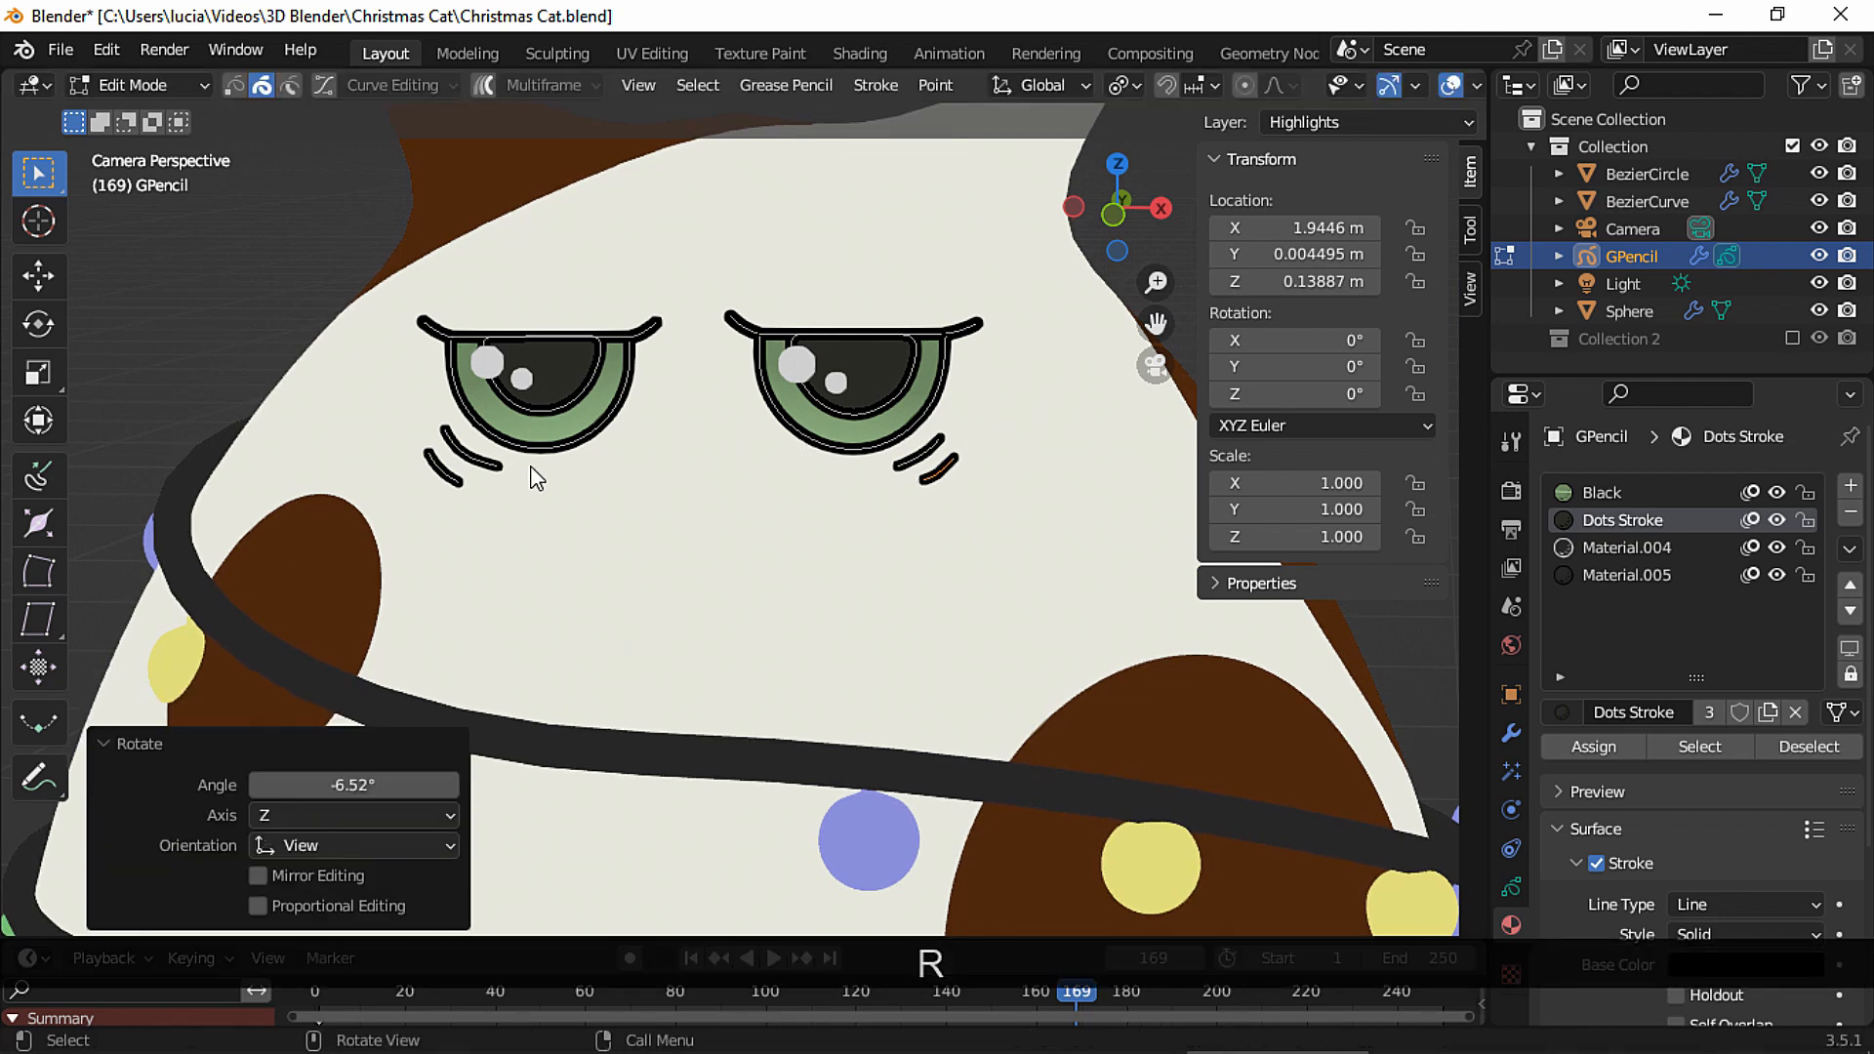
# Raise the outer crease stroke under the left eye by about 0.005 m.
pyautogui.click(448, 476)
pyautogui.press('g')
pyautogui.click(457, 488)
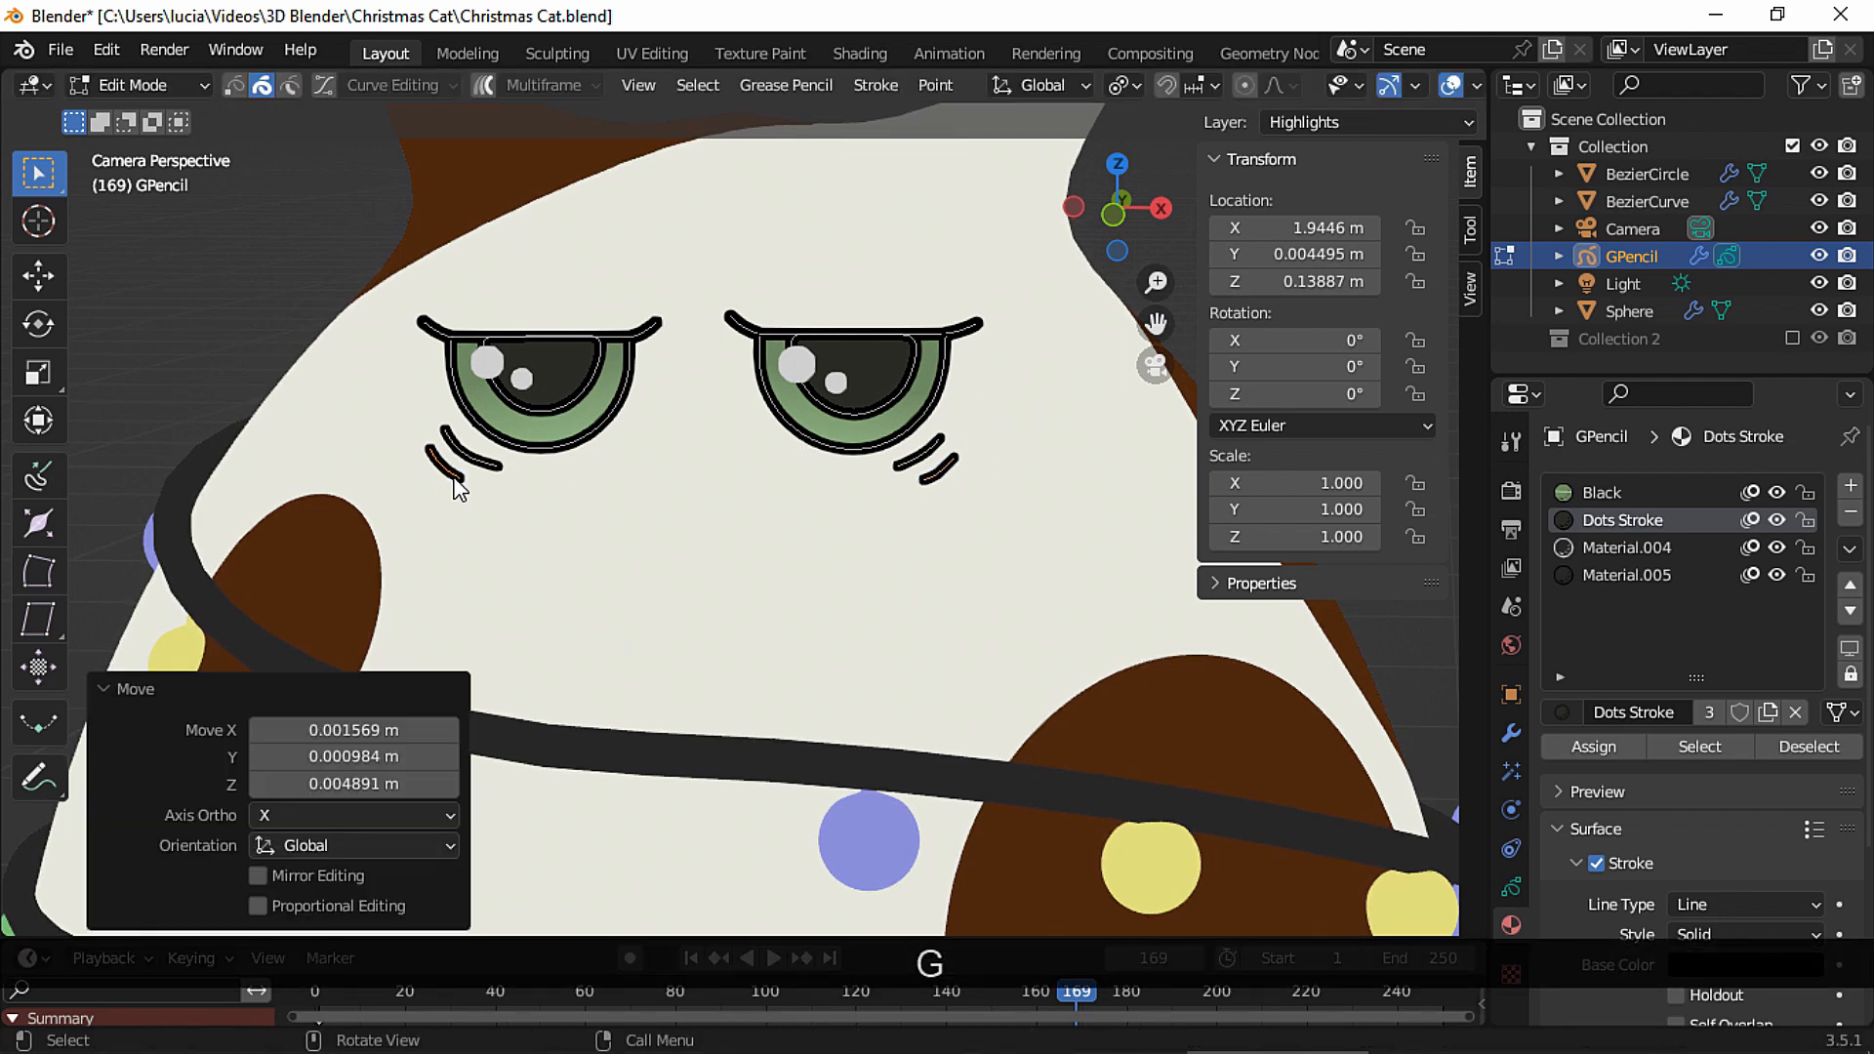
# In Sculpt Mode, reshape the crease strokes under the right and left eyes with the Push brush.
pyautogui.click(155, 84)
pyautogui.click(146, 147)
pyautogui.click(41, 411)
pyautogui.keyDown('ctrl'); pyautogui.moveTo(1005, 506); pyautogui.dragTo(962, 425, button='middle'); pyautogui.keyUp('ctrl')
pyautogui.keyDown('shift'); pyautogui.moveTo(772, 546); pyautogui.dragTo(586, 630, button='middle'); pyautogui.keyUp('shift')
pyautogui.keyDown('ctrl'); pyautogui.moveTo(606, 615); pyautogui.dragTo(818, 467, button='middle'); pyautogui.keyUp('ctrl')
pyautogui.moveTo(714, 543)
pyautogui.mouseDown()
pyautogui.moveTo(678, 548)
pyautogui.moveTo(705, 519)
pyautogui.moveTo(661, 512)
pyautogui.mouseUp()
pyautogui.moveTo(661, 610)
pyautogui.keyDown('shift'); pyautogui.mouseDown(button='middle')
pyautogui.moveTo(813, 573)
pyautogui.moveTo(1254, 552)
pyautogui.mouseUp(button='middle'); pyautogui.keyUp('shift')
pyautogui.moveTo(313, 457); pyautogui.dragTo(307, 463)
pyautogui.moveTo(306, 480)
pyautogui.mouseDown()
pyautogui.moveTo(332, 430)
pyautogui.moveTo(371, 447)
pyautogui.mouseUp()
# Smooth the outer crease strokes under both eyes with the Smooth brush.
pyautogui.click(41, 175)
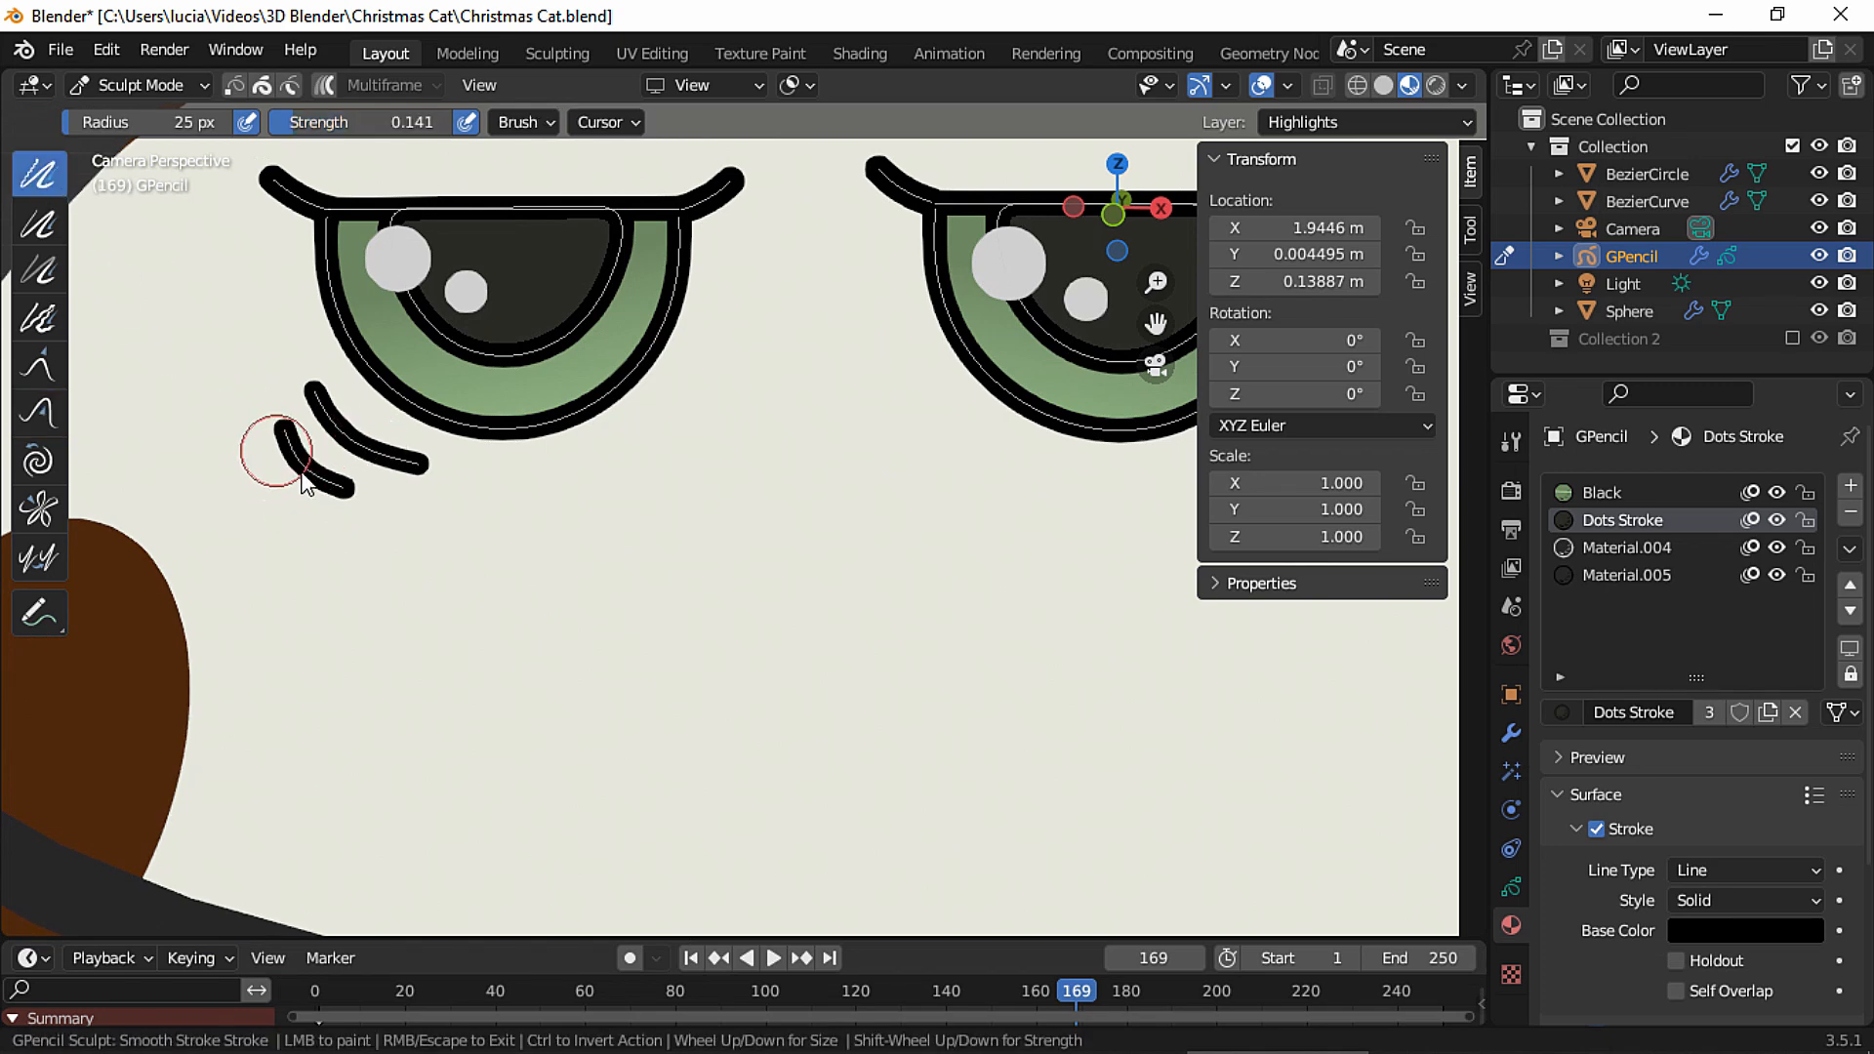
pyautogui.moveTo(436, 472)
pyautogui.keyDown('shift'); pyautogui.mouseDown(button='middle')
pyautogui.moveTo(334, 506)
pyautogui.moveTo(814, 381)
pyautogui.moveTo(837, 410)
pyautogui.mouseUp(button='middle'); pyautogui.keyUp('shift')
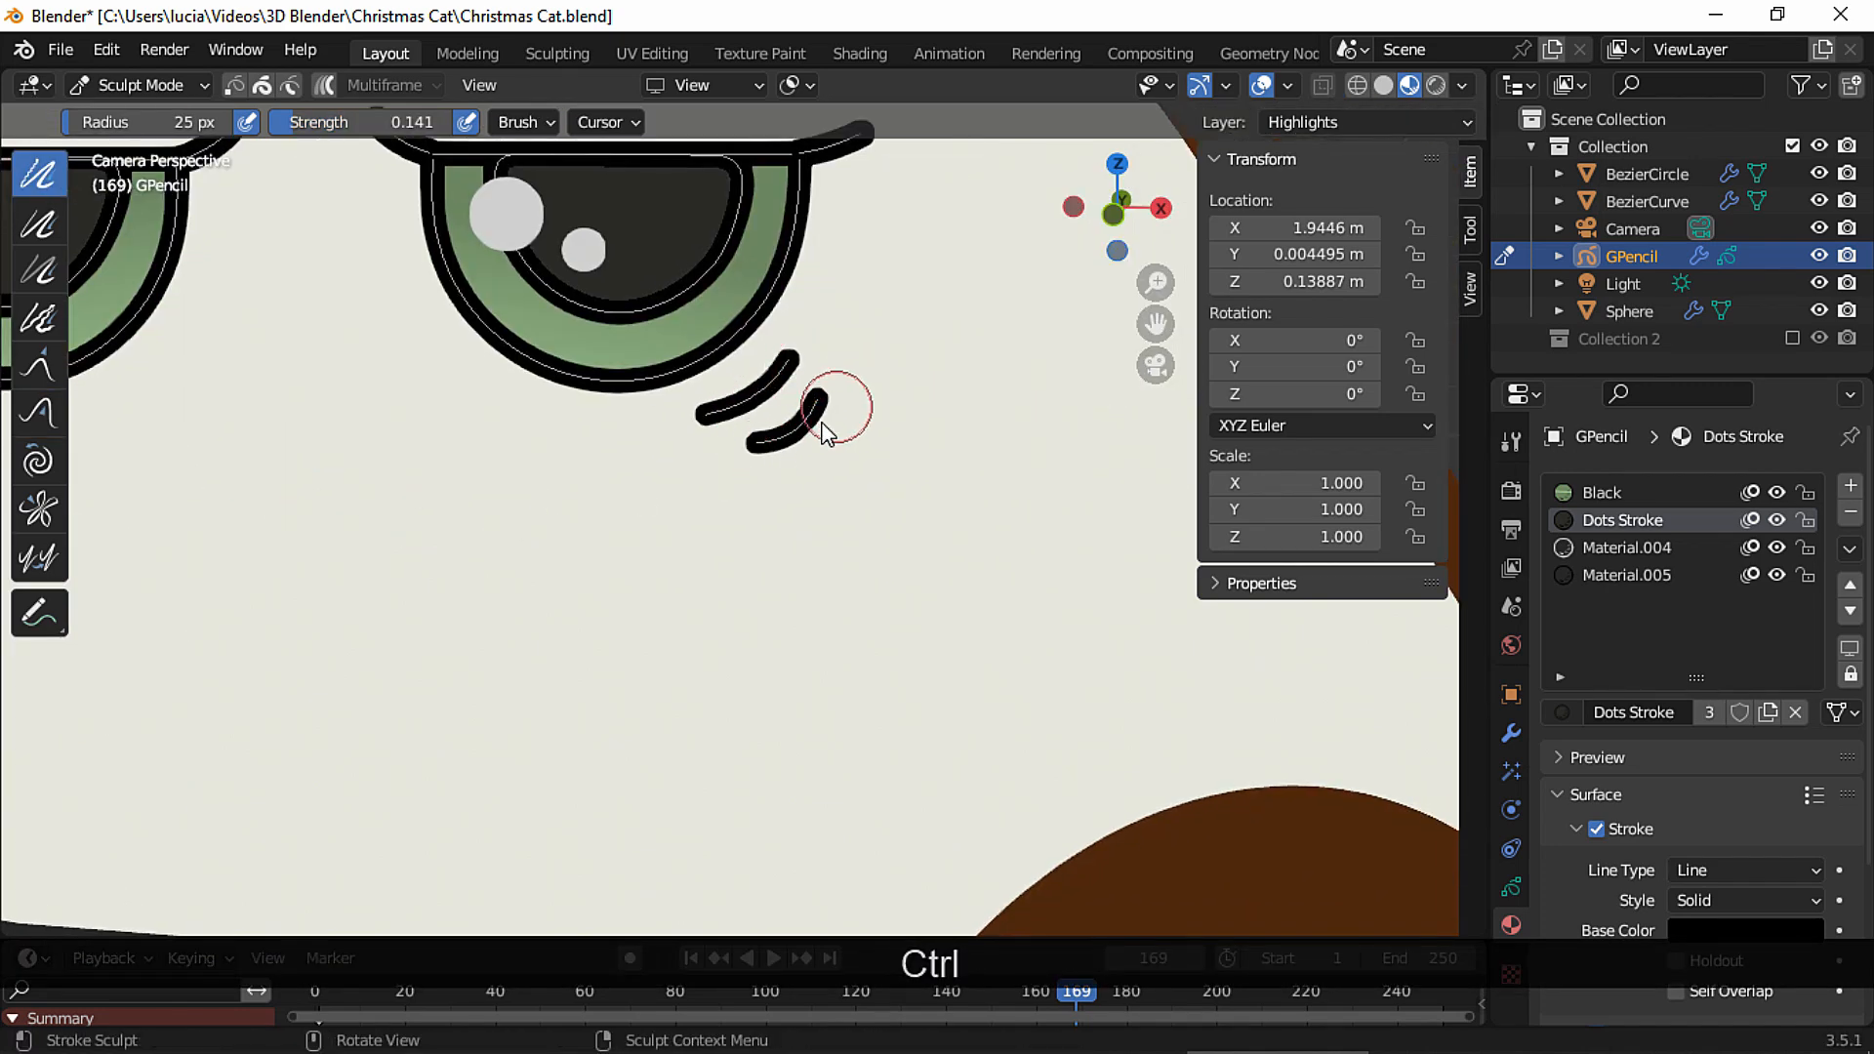
pyautogui.scroll(-6, 837, 410)
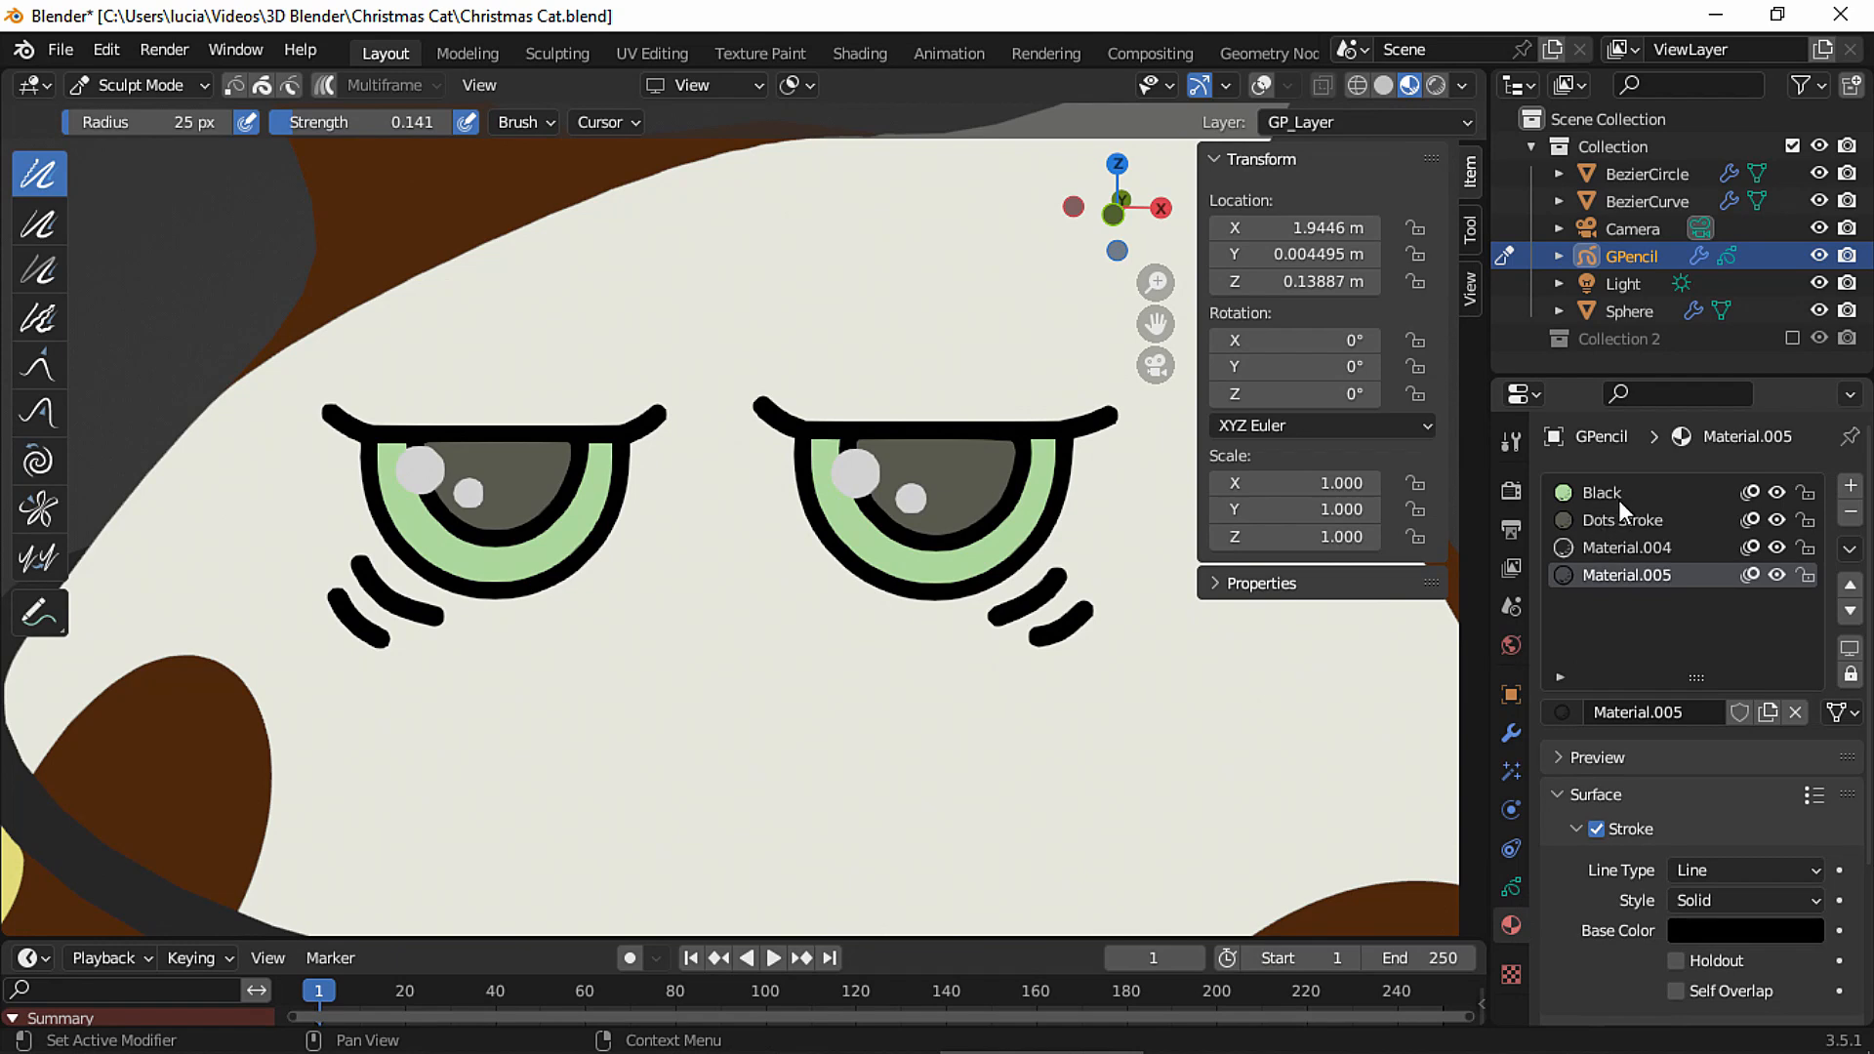
# Change the Black material's fill style to a linear gradient and set its secondary color to dark green.
pyautogui.click(1621, 496)
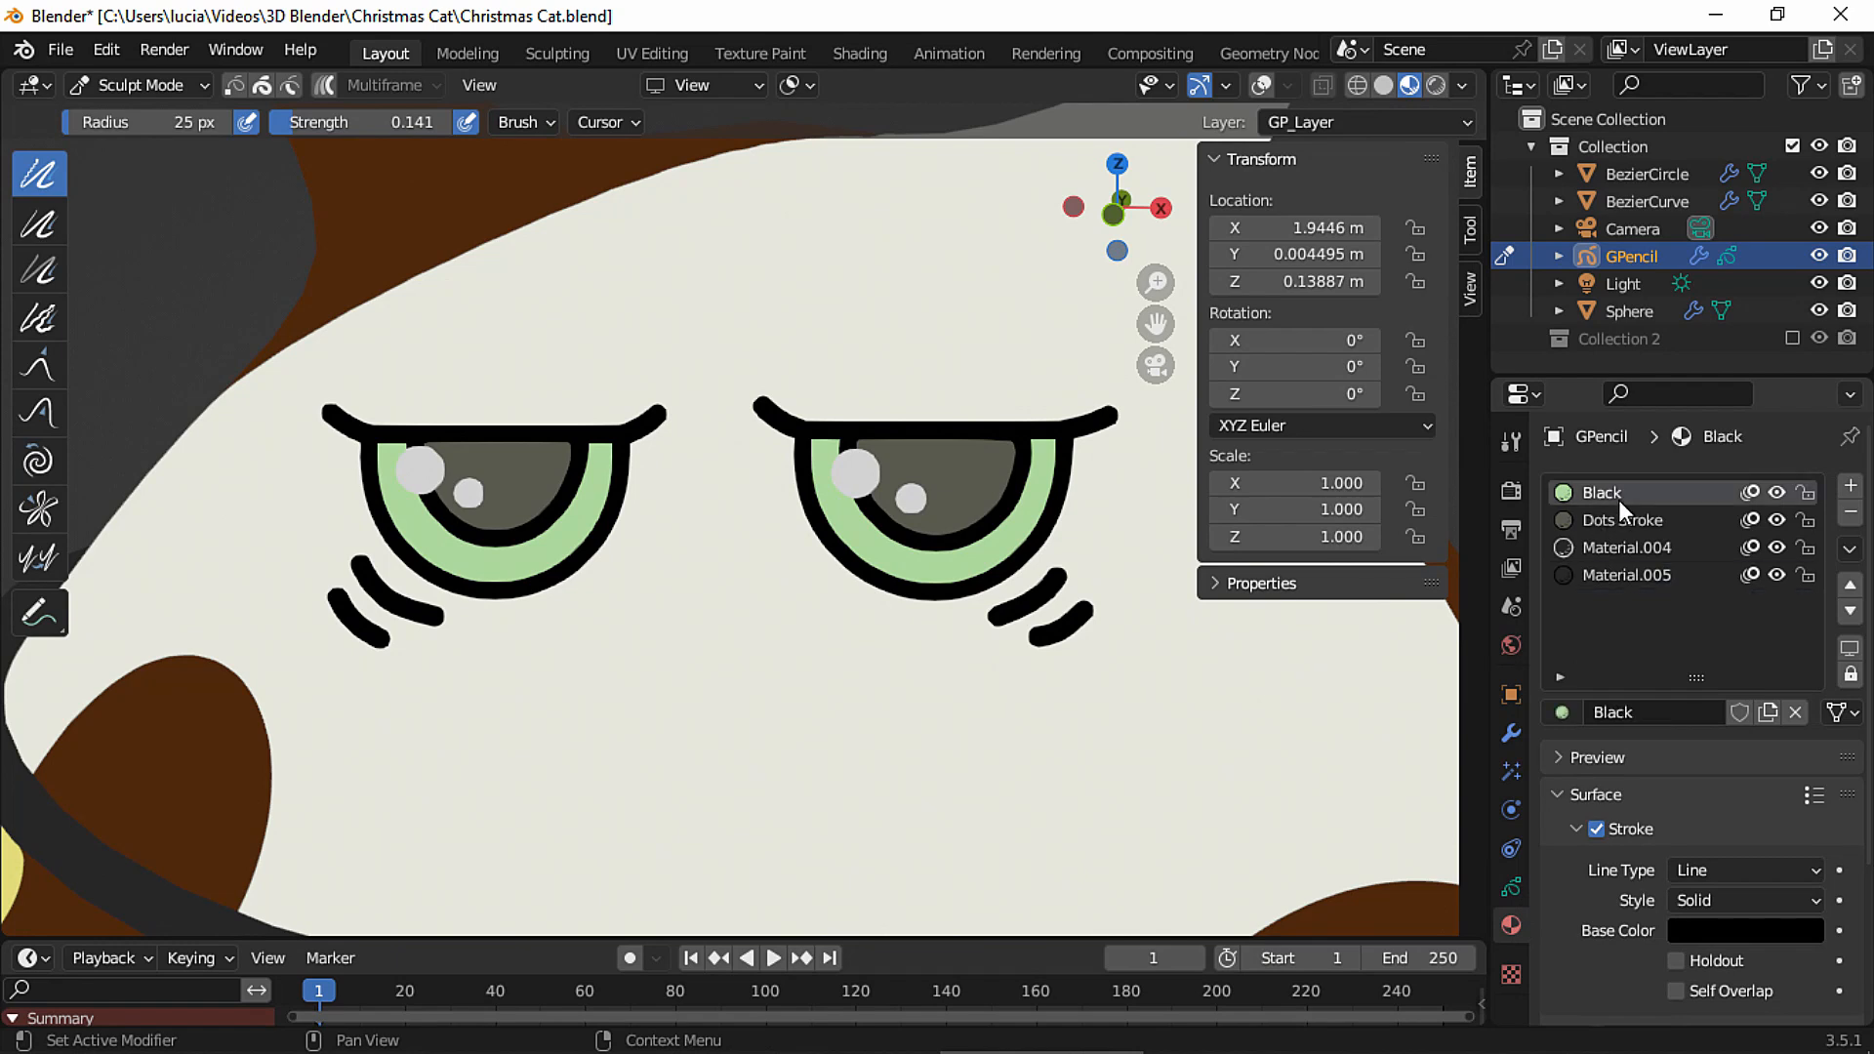
pyautogui.scroll(-5, 1757, 683)
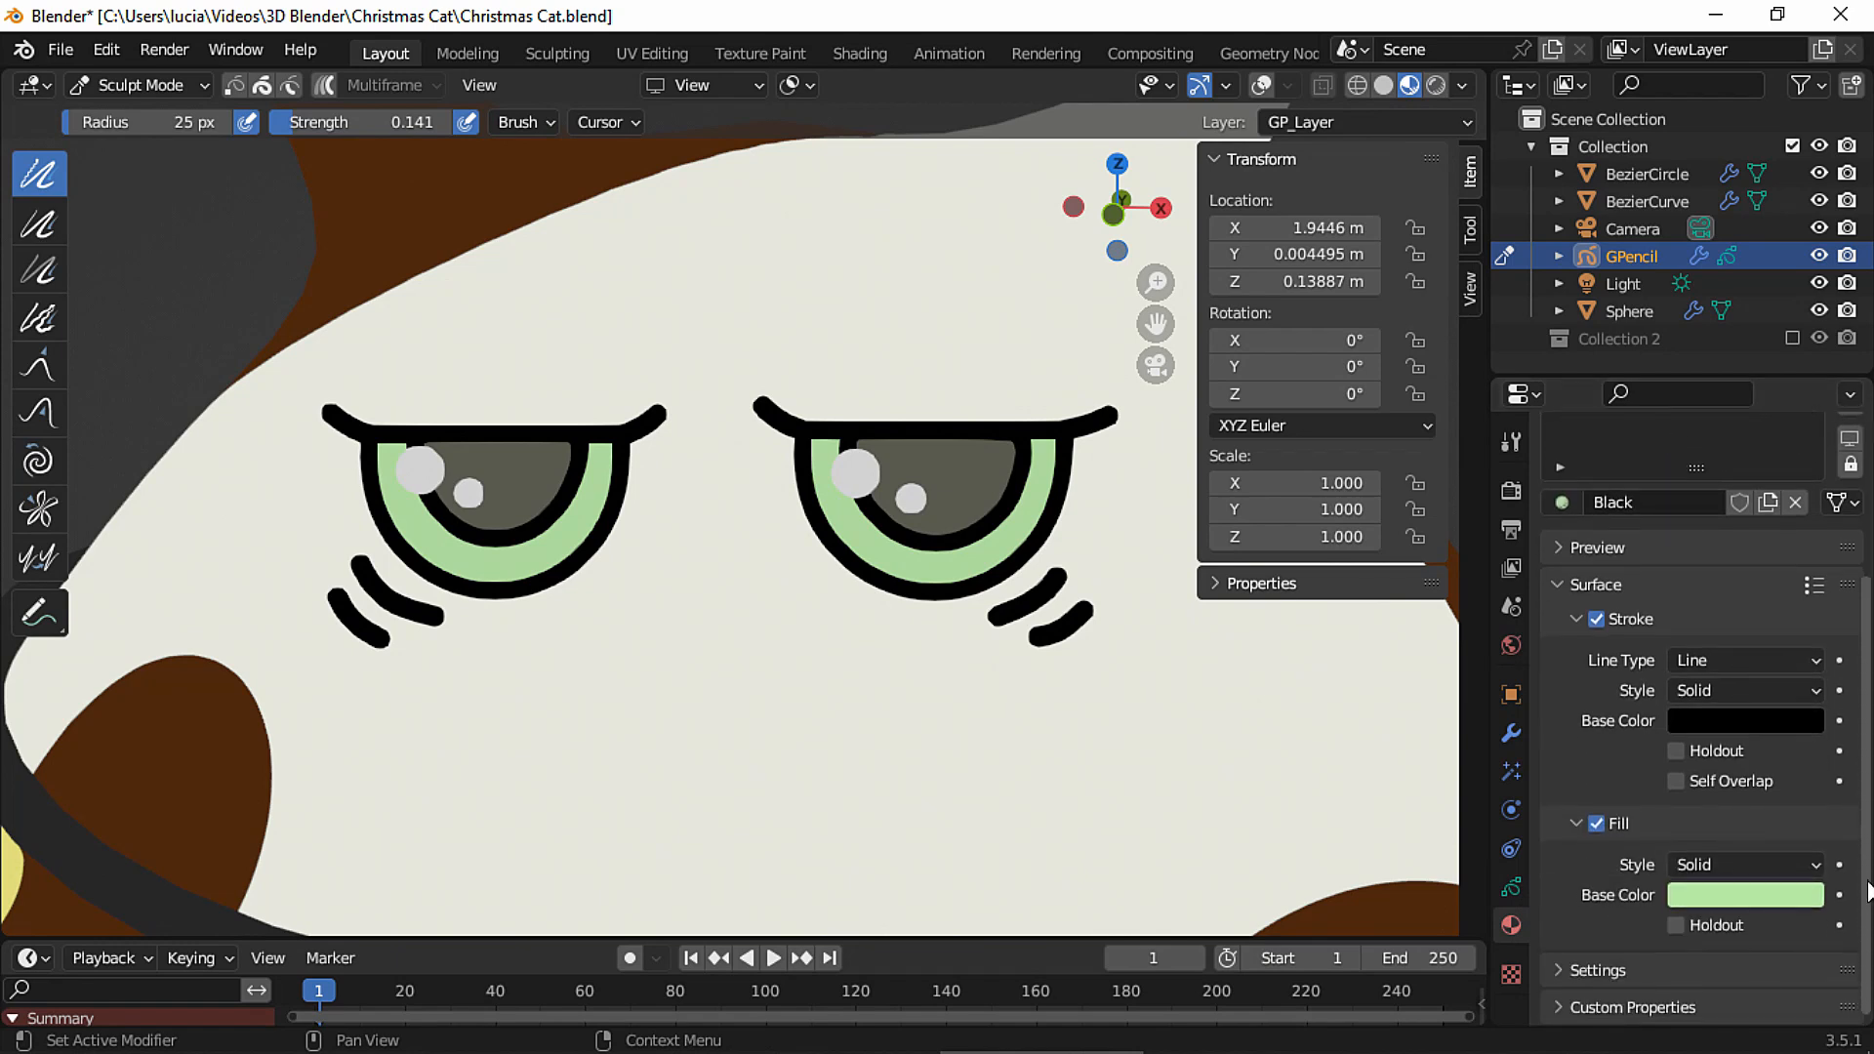
pyautogui.click(1761, 867)
pyautogui.click(1735, 916)
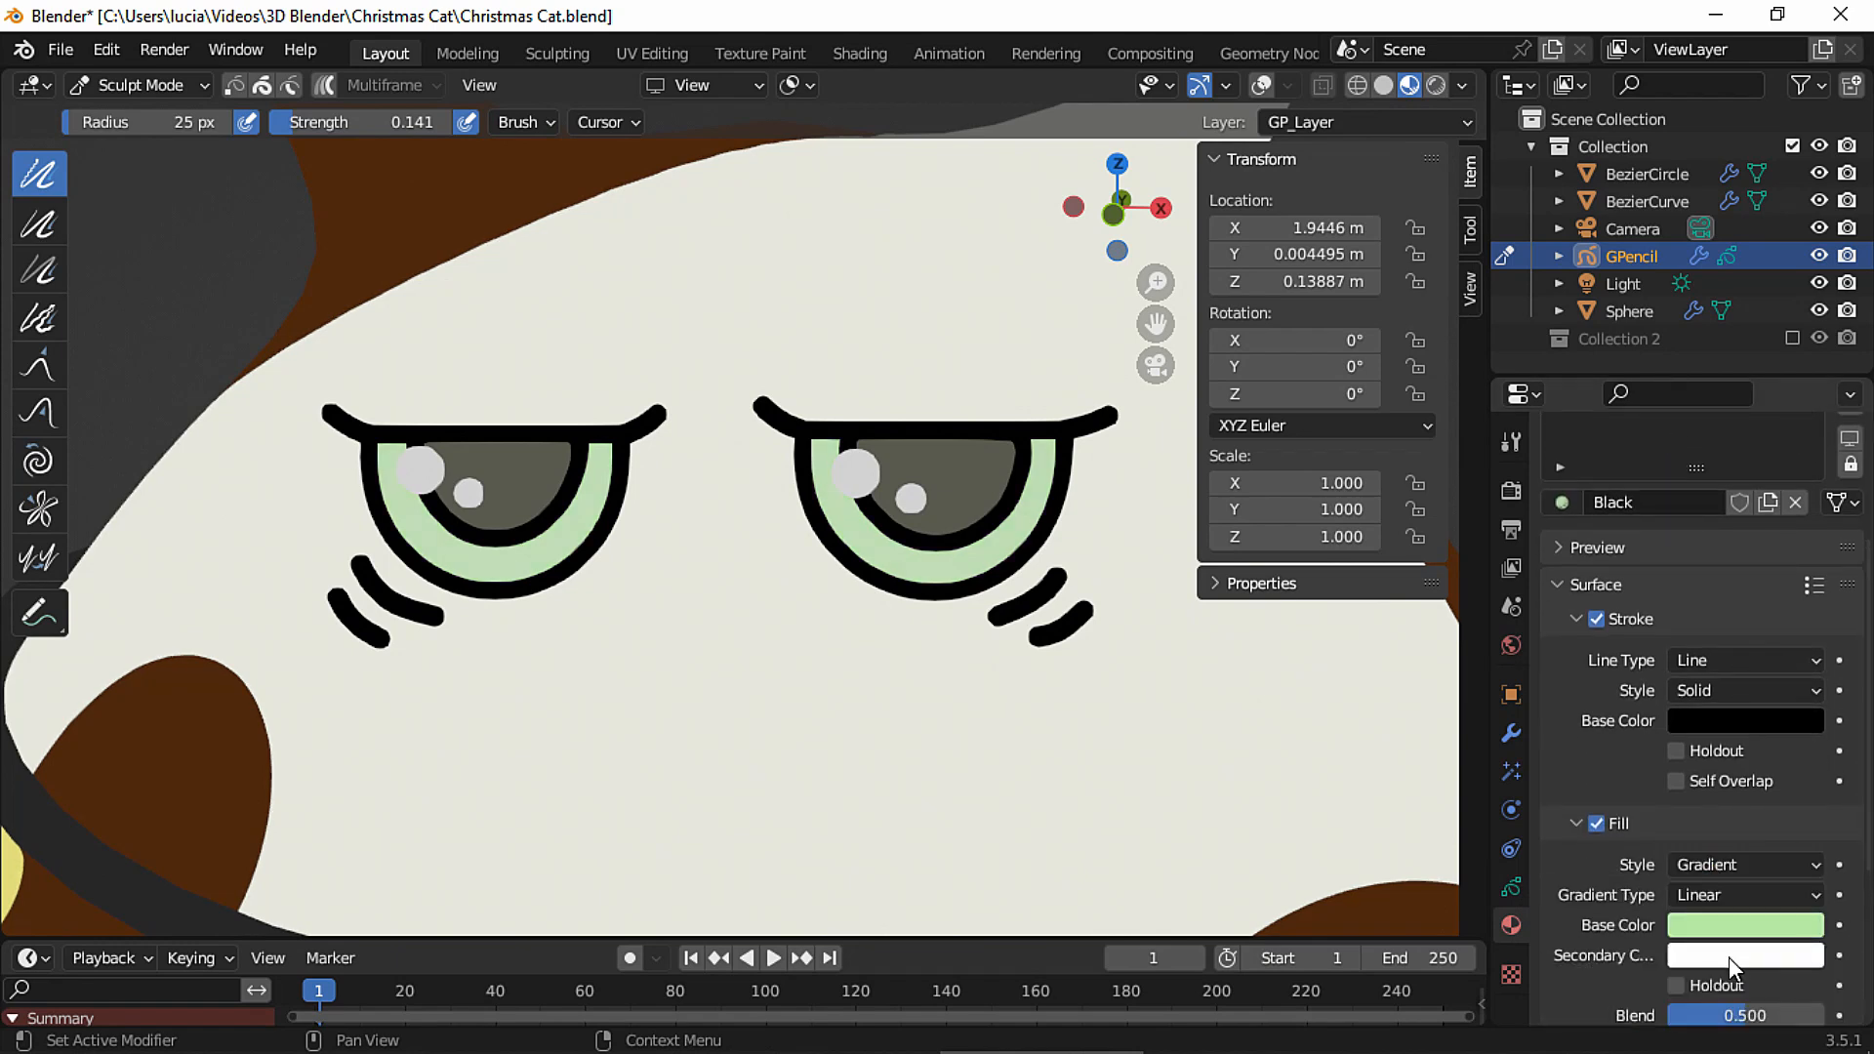
pyautogui.click(1730, 957)
pyautogui.click(1654, 658)
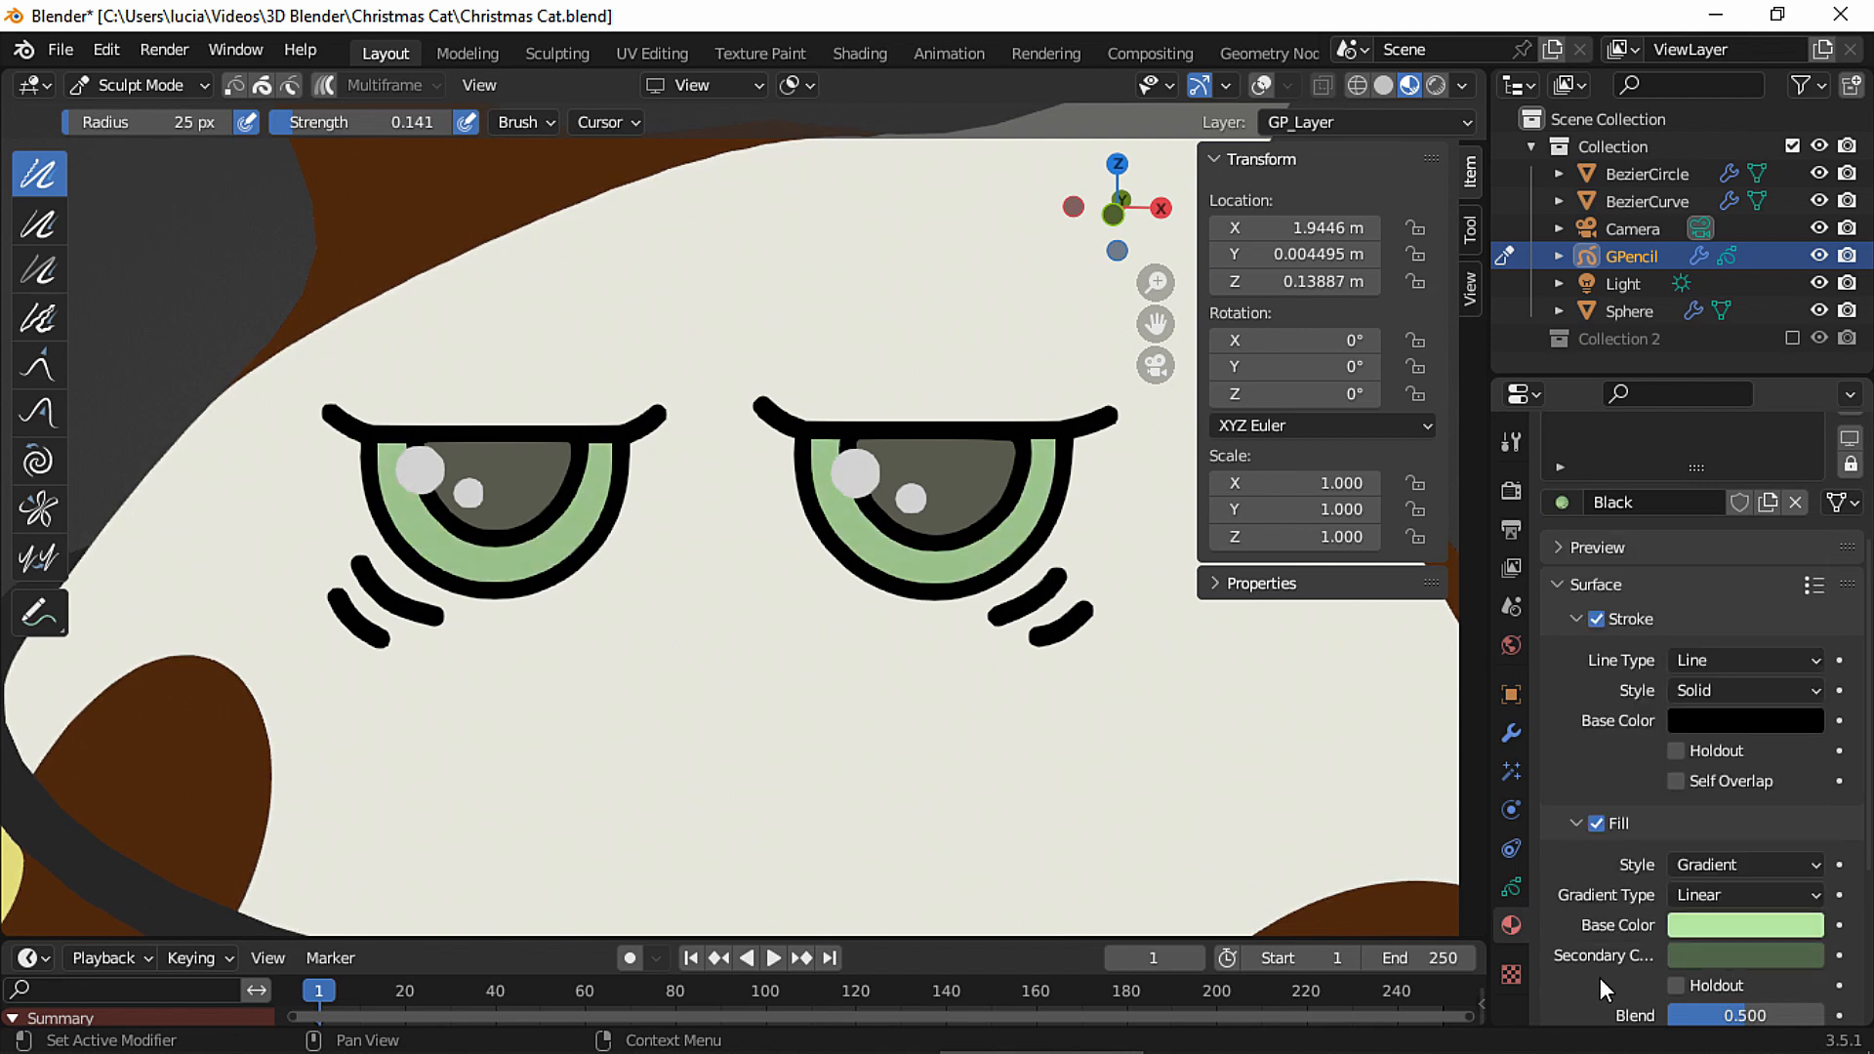
# Change the Black material's fill gradient type to Radial and lower its blend to about 0.12.
pyautogui.click(1726, 895)
pyautogui.click(1713, 956)
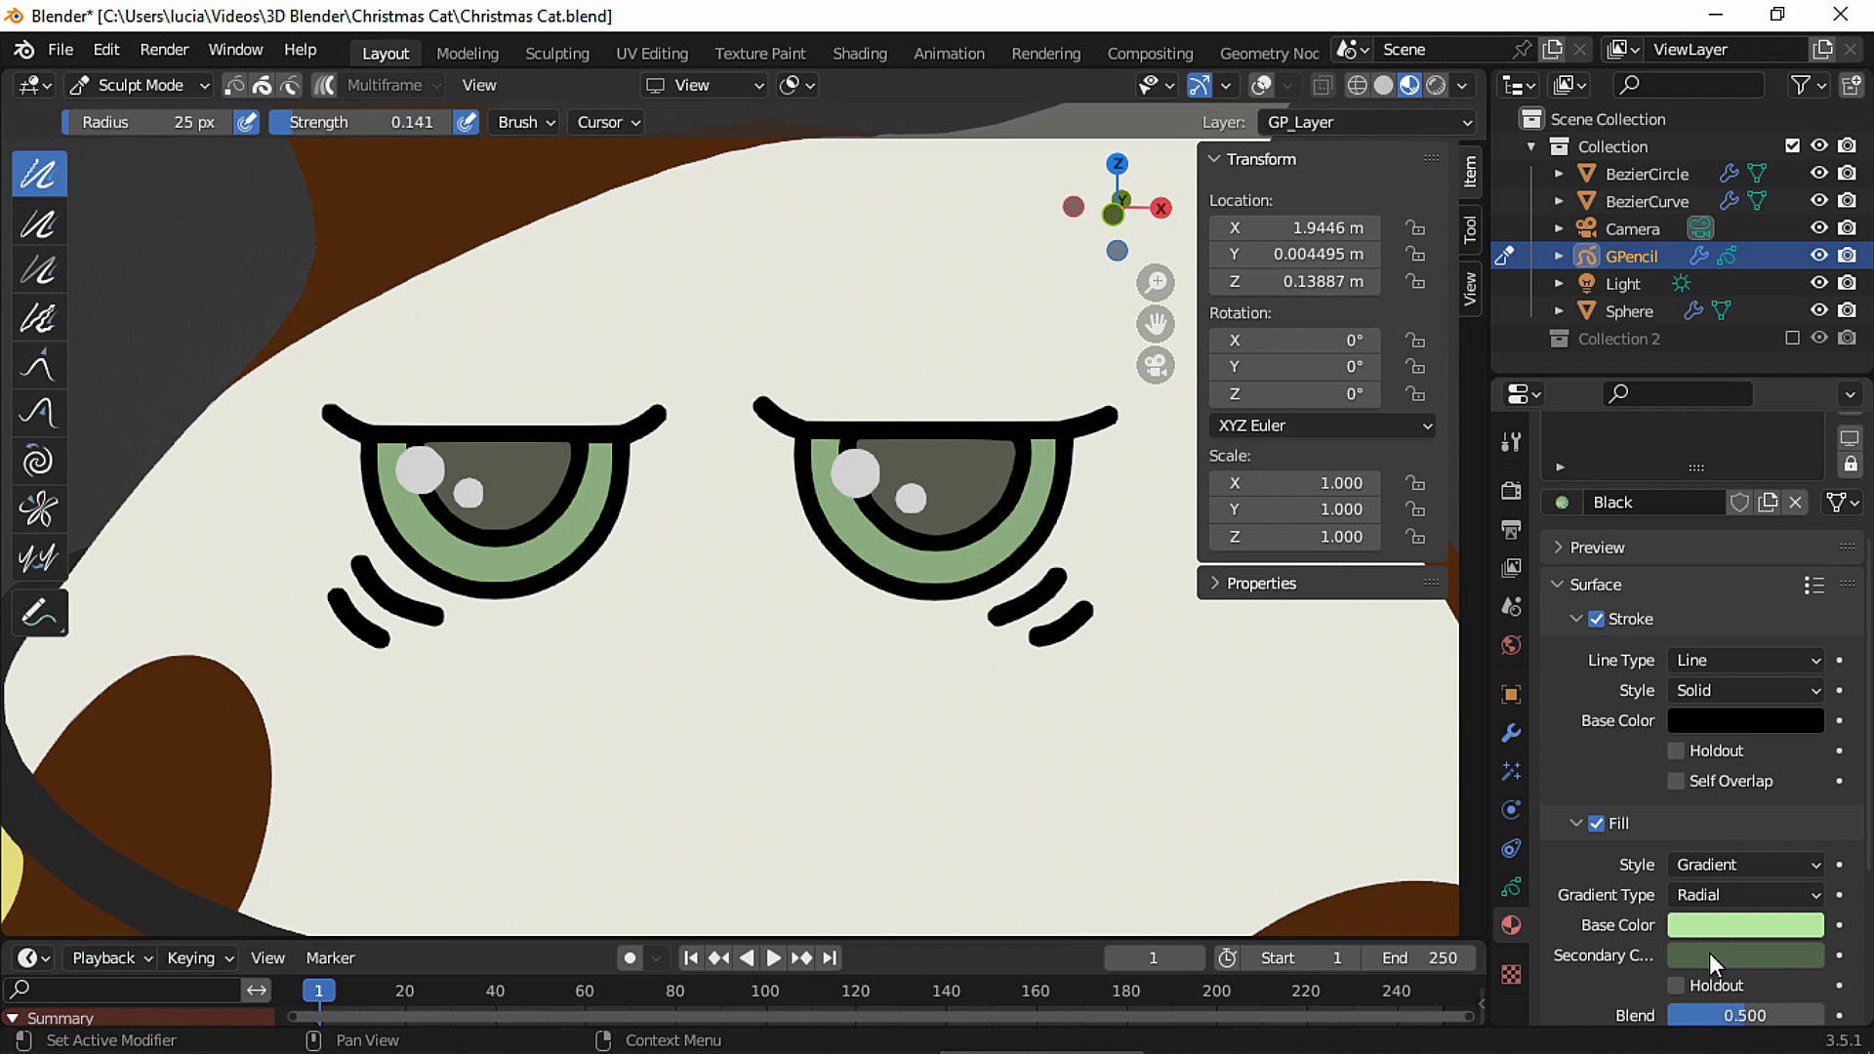
pyautogui.scroll(-1, 1863, 765)
pyautogui.scroll(-4, 1863, 765)
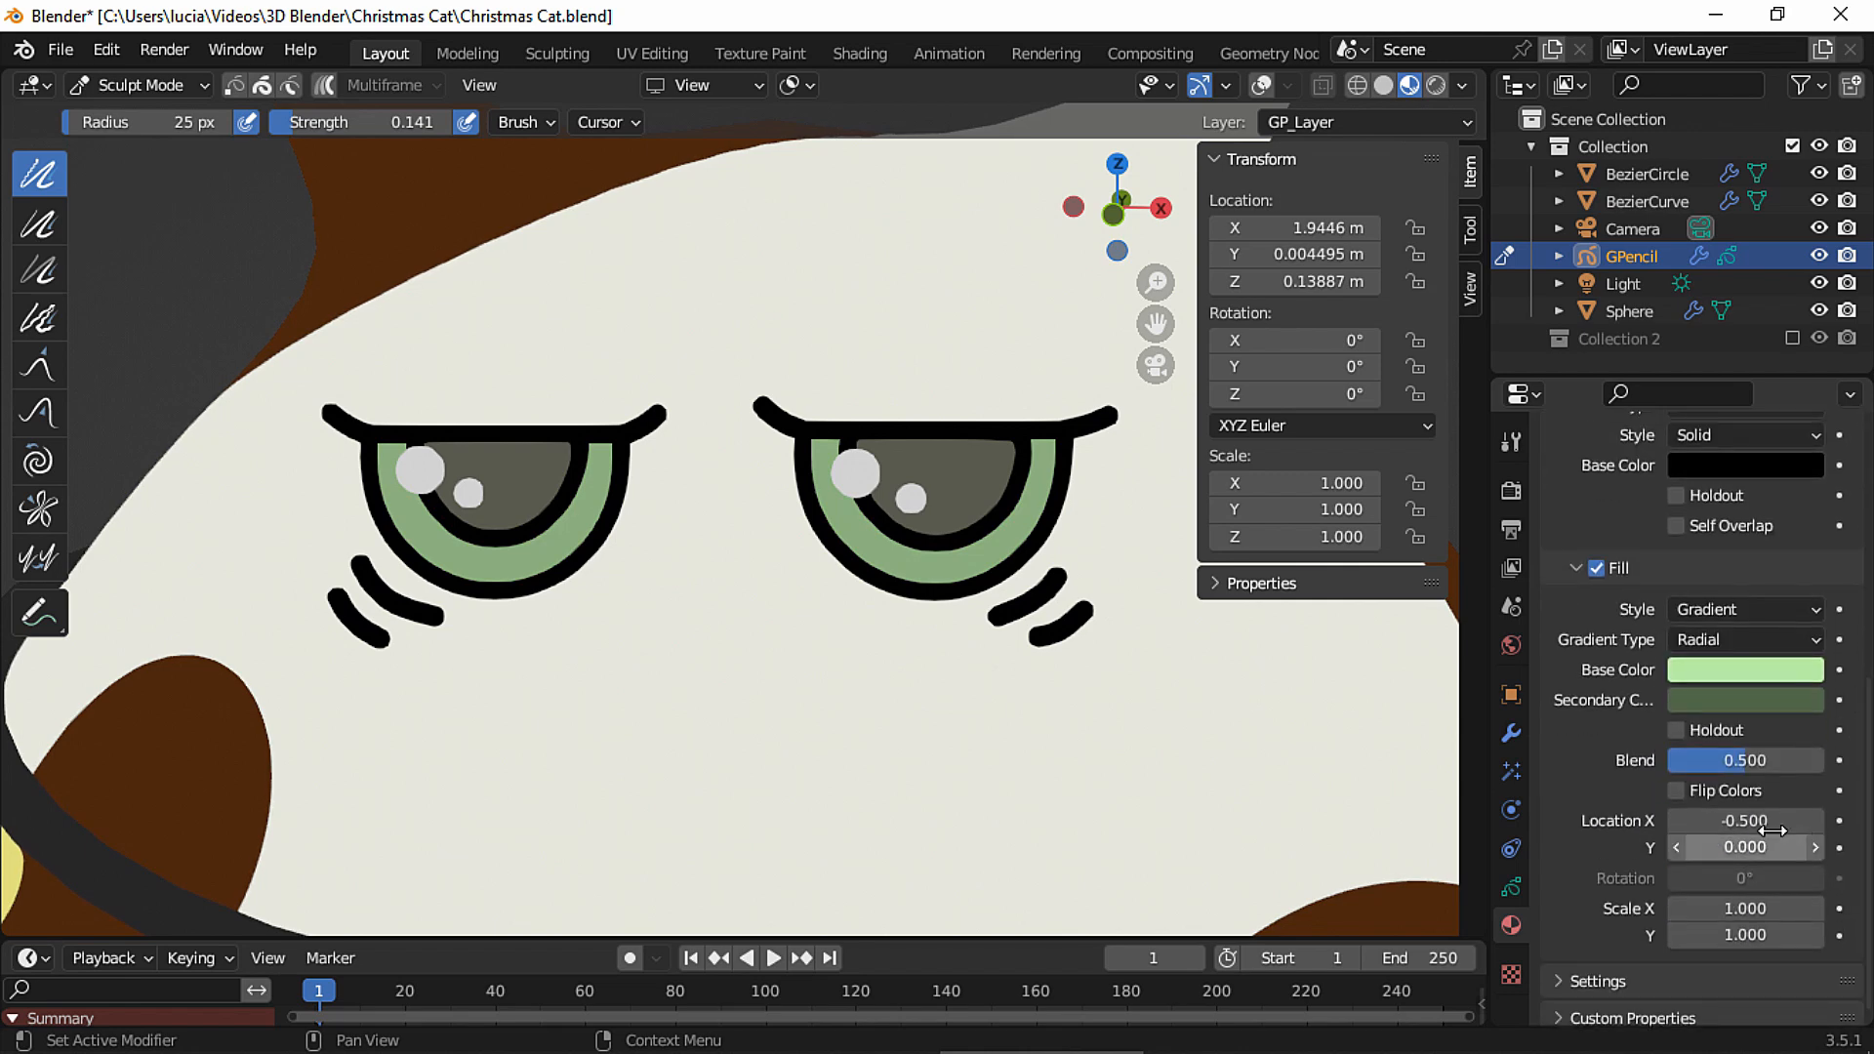
pyautogui.moveTo(1743, 764); pyautogui.dragTo(1706, 764)
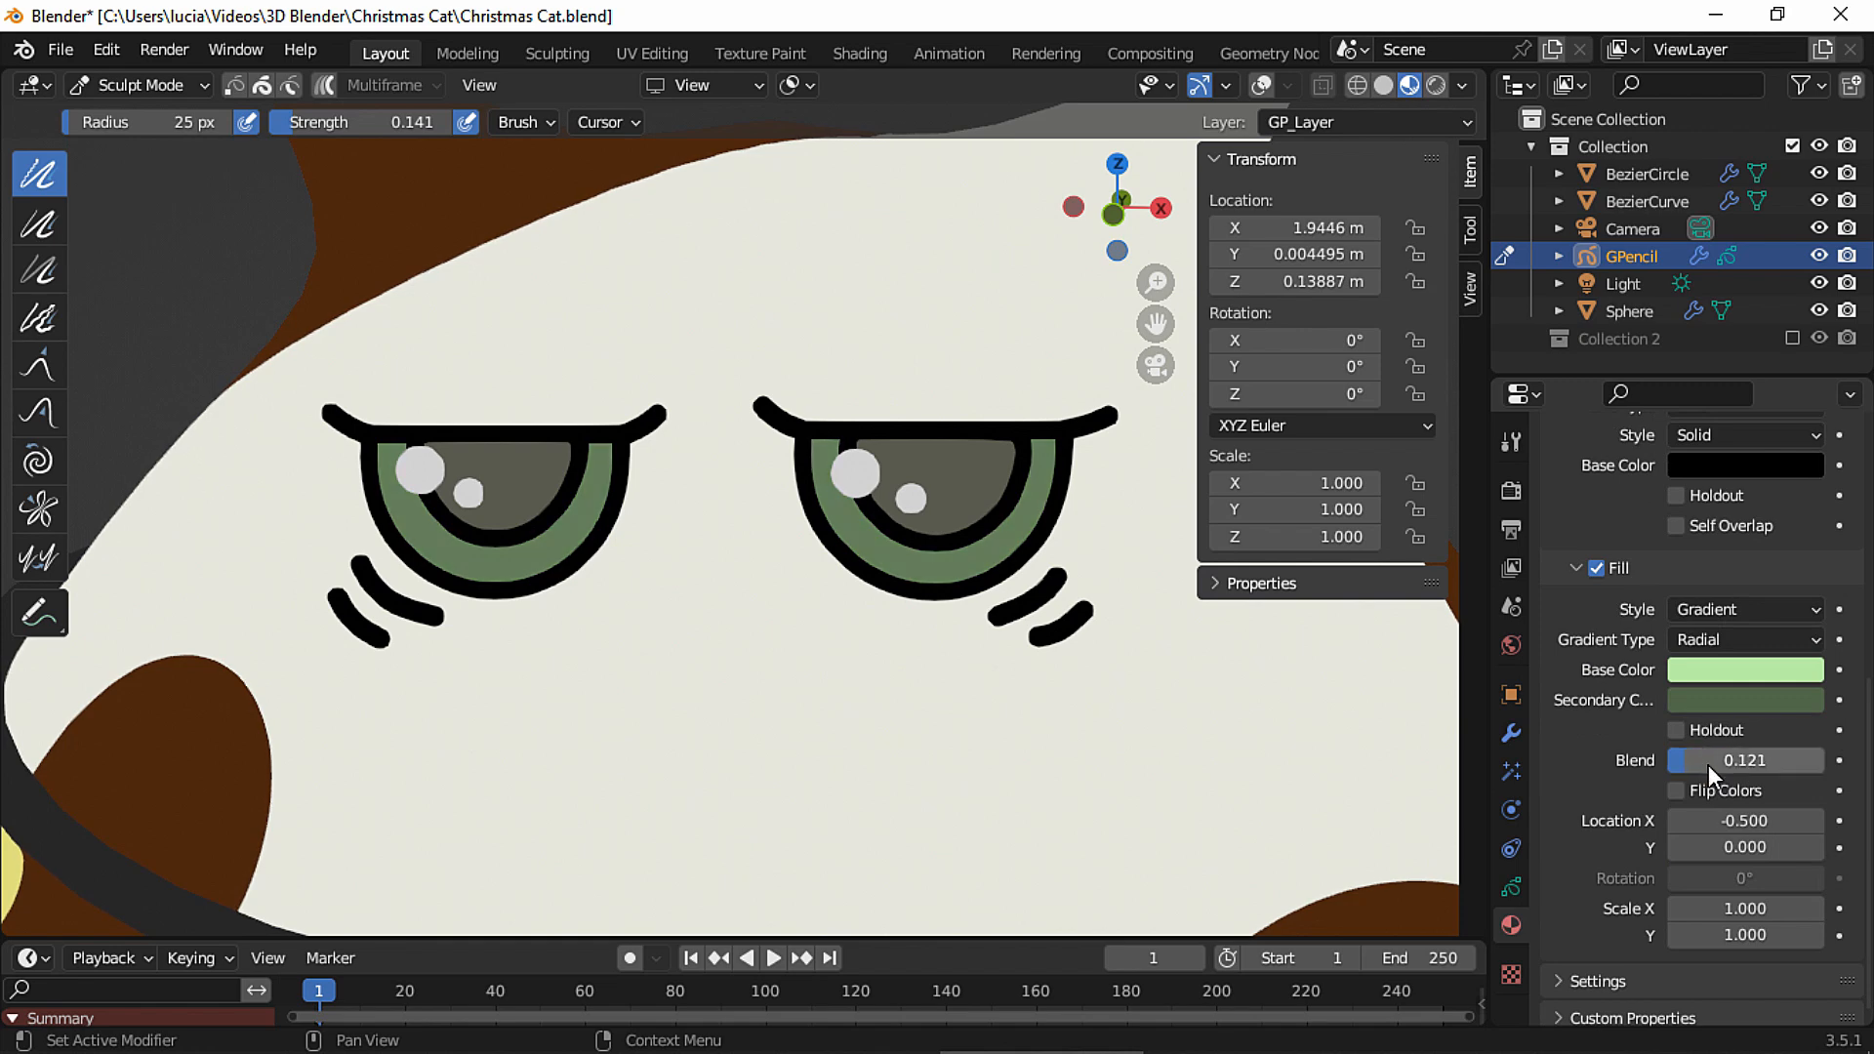
# Set the Black material's fill gradient scale to 0.3 in X and adjust its Y scale.
pyautogui.click(1753, 909)
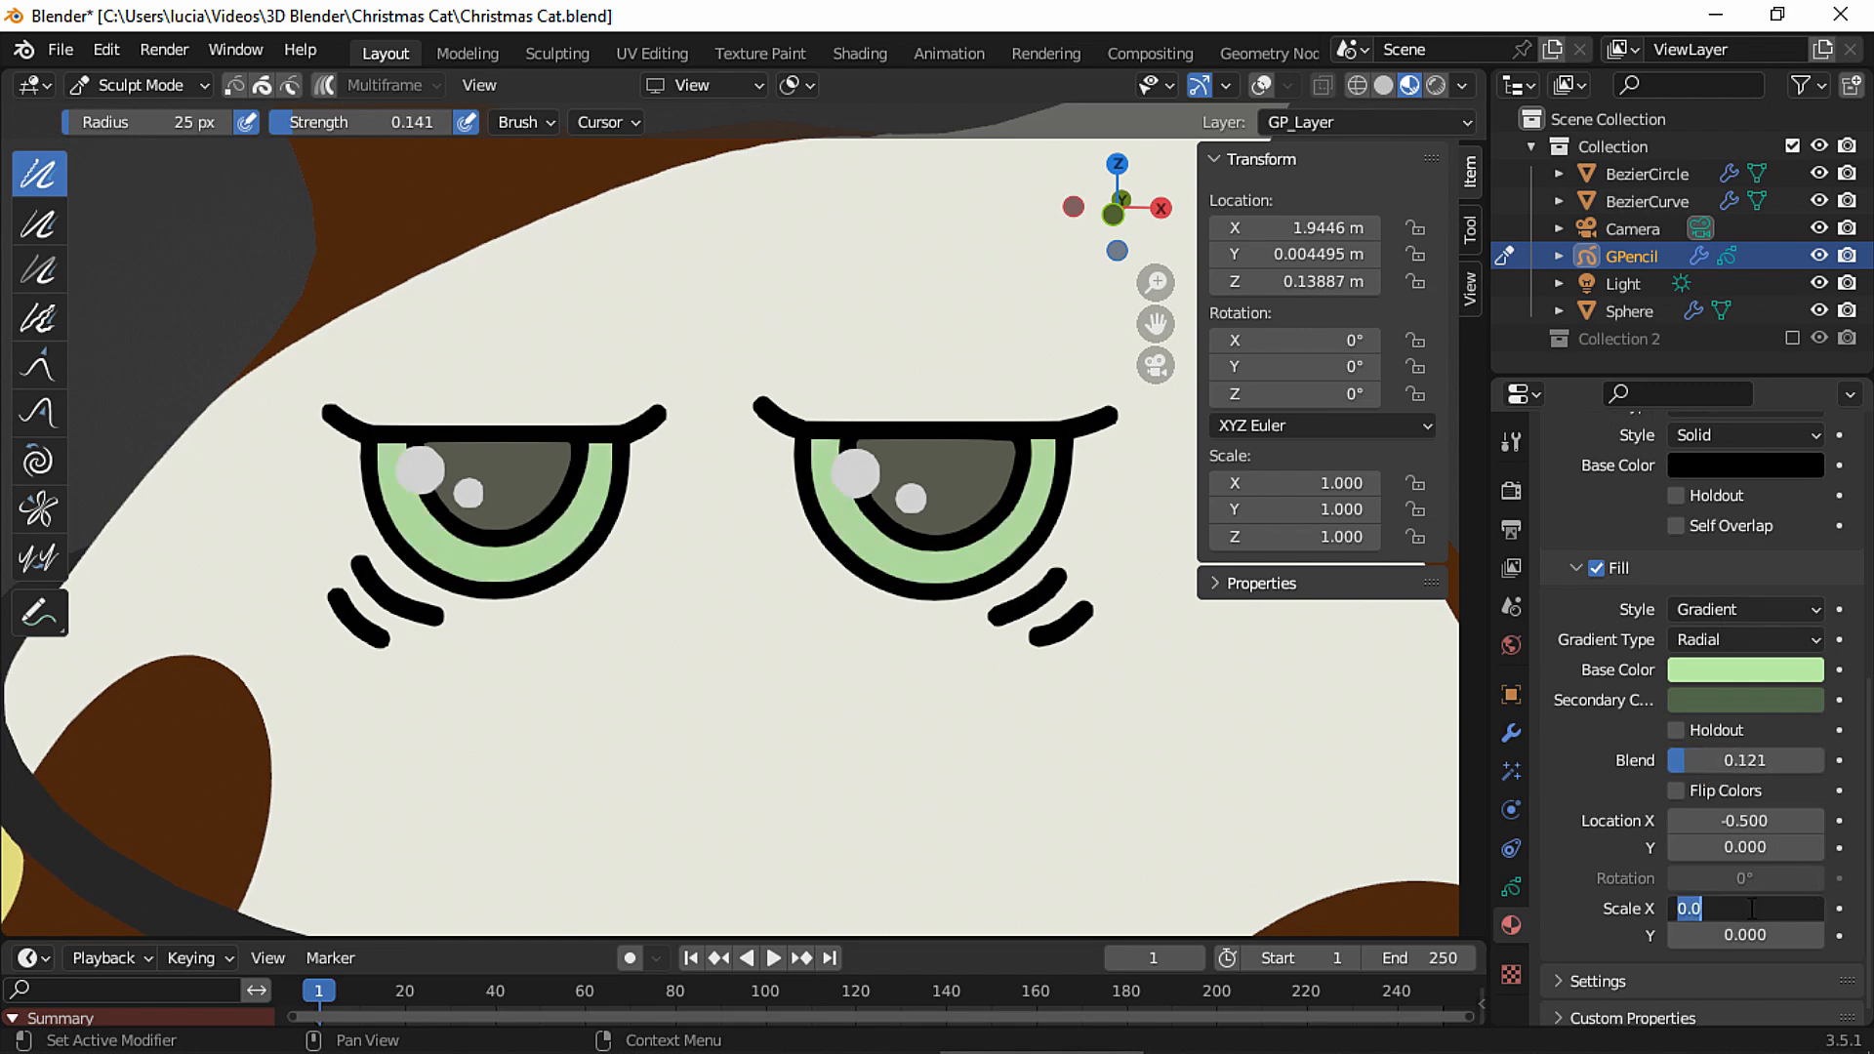
pyautogui.write('3')
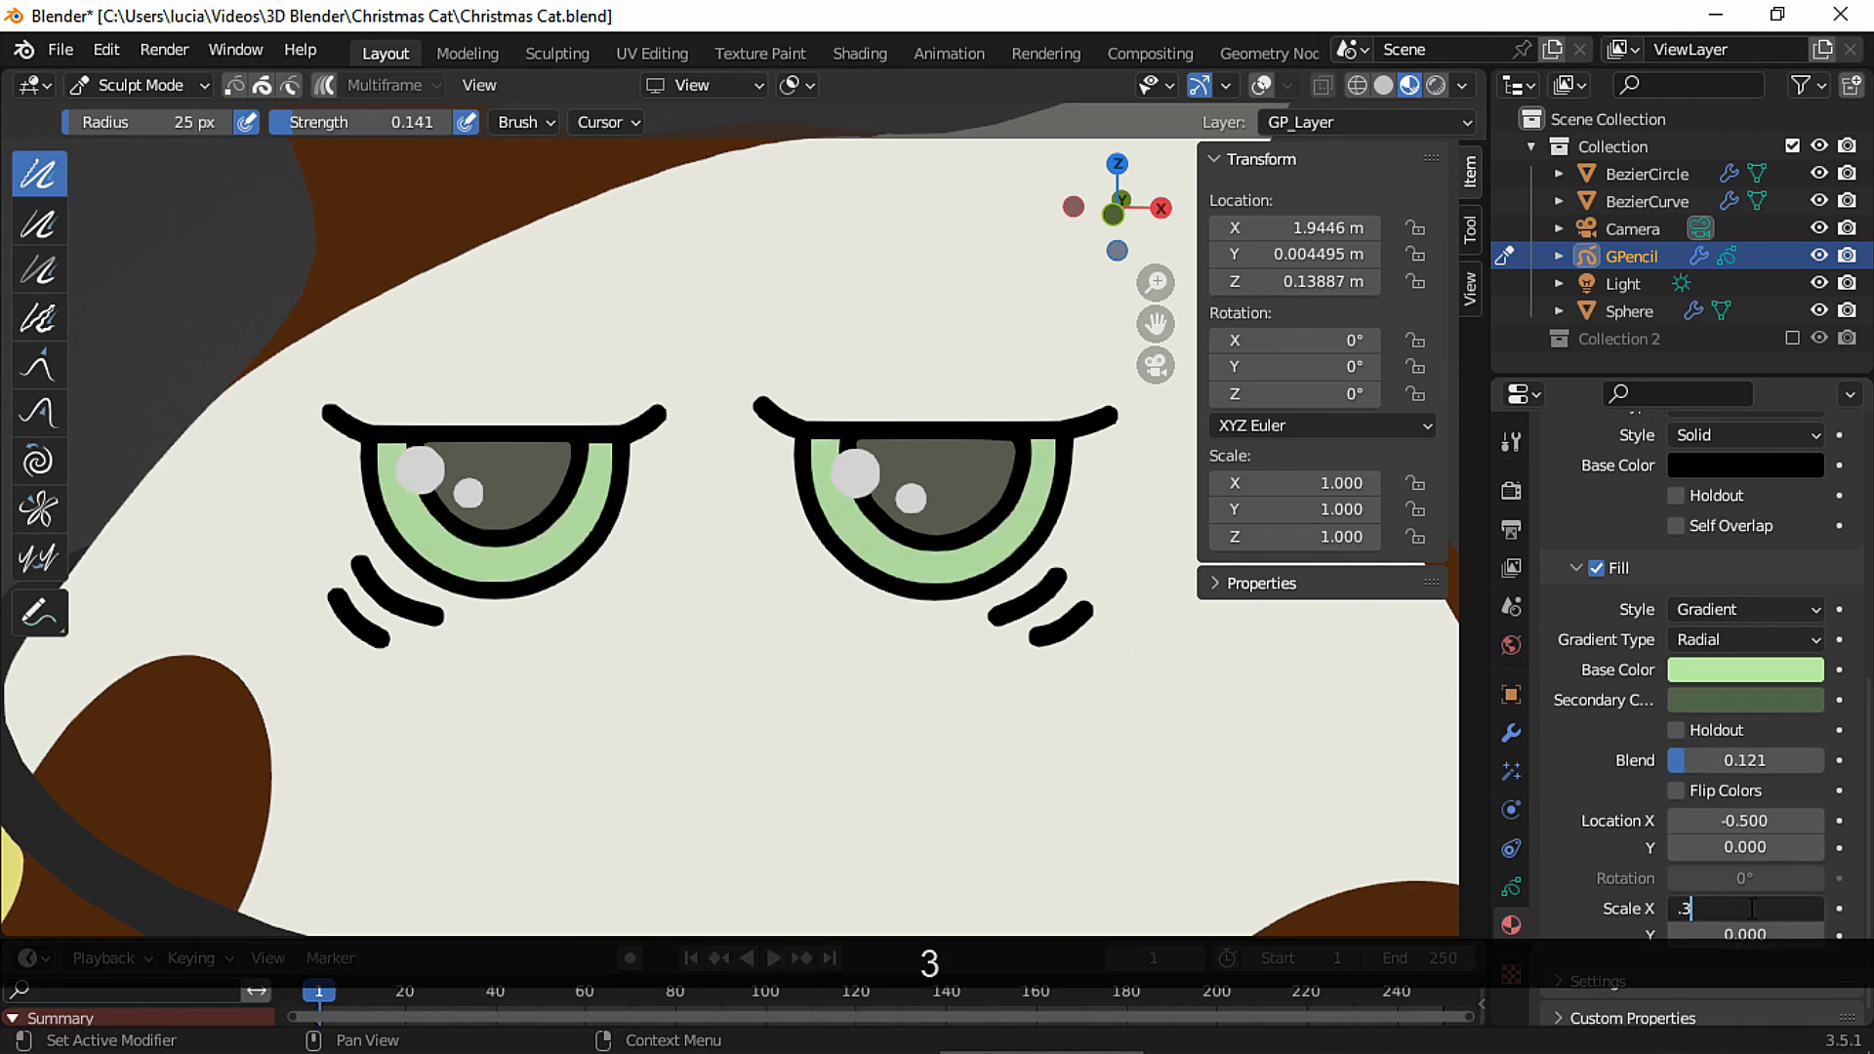
pyautogui.press('Return')
pyautogui.click(1737, 939)
pyautogui.write('-3')
pyautogui.press('Return')
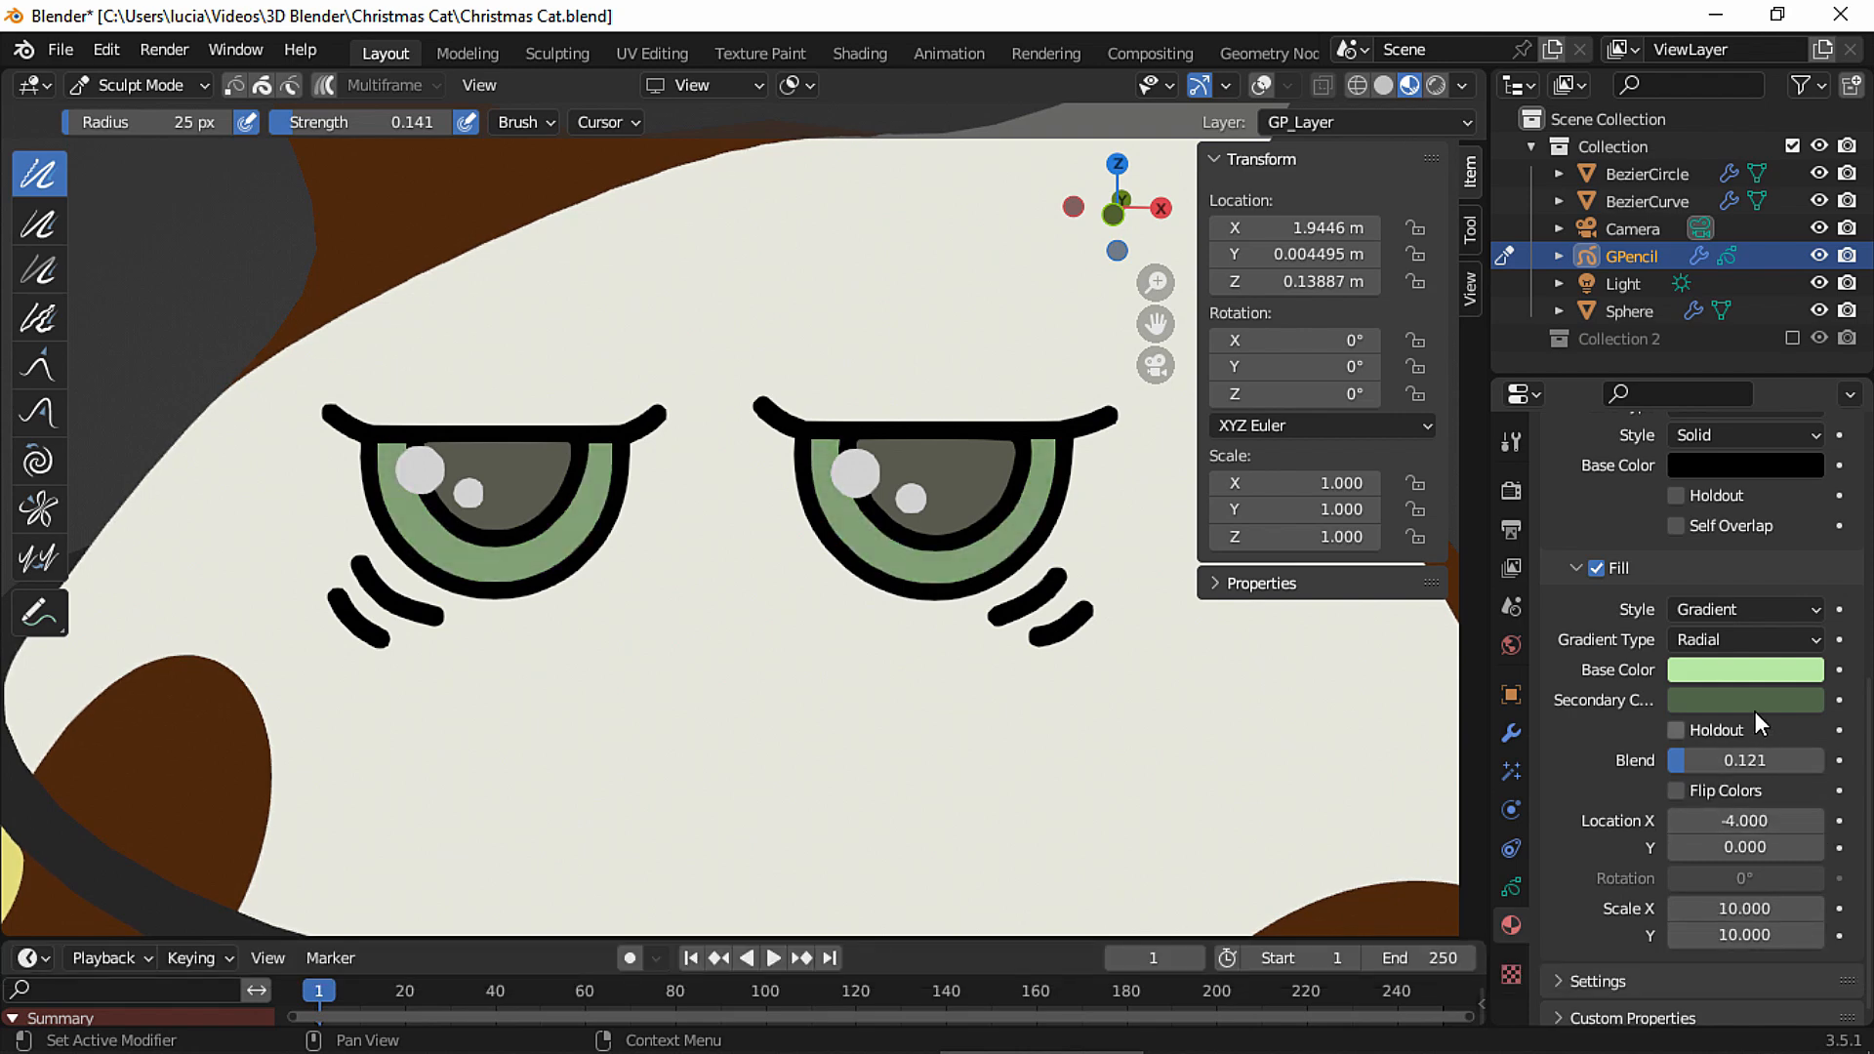
# Darken the fill gradient's secondary color to near black and set its blend to 0.310.
pyautogui.click(1756, 700)
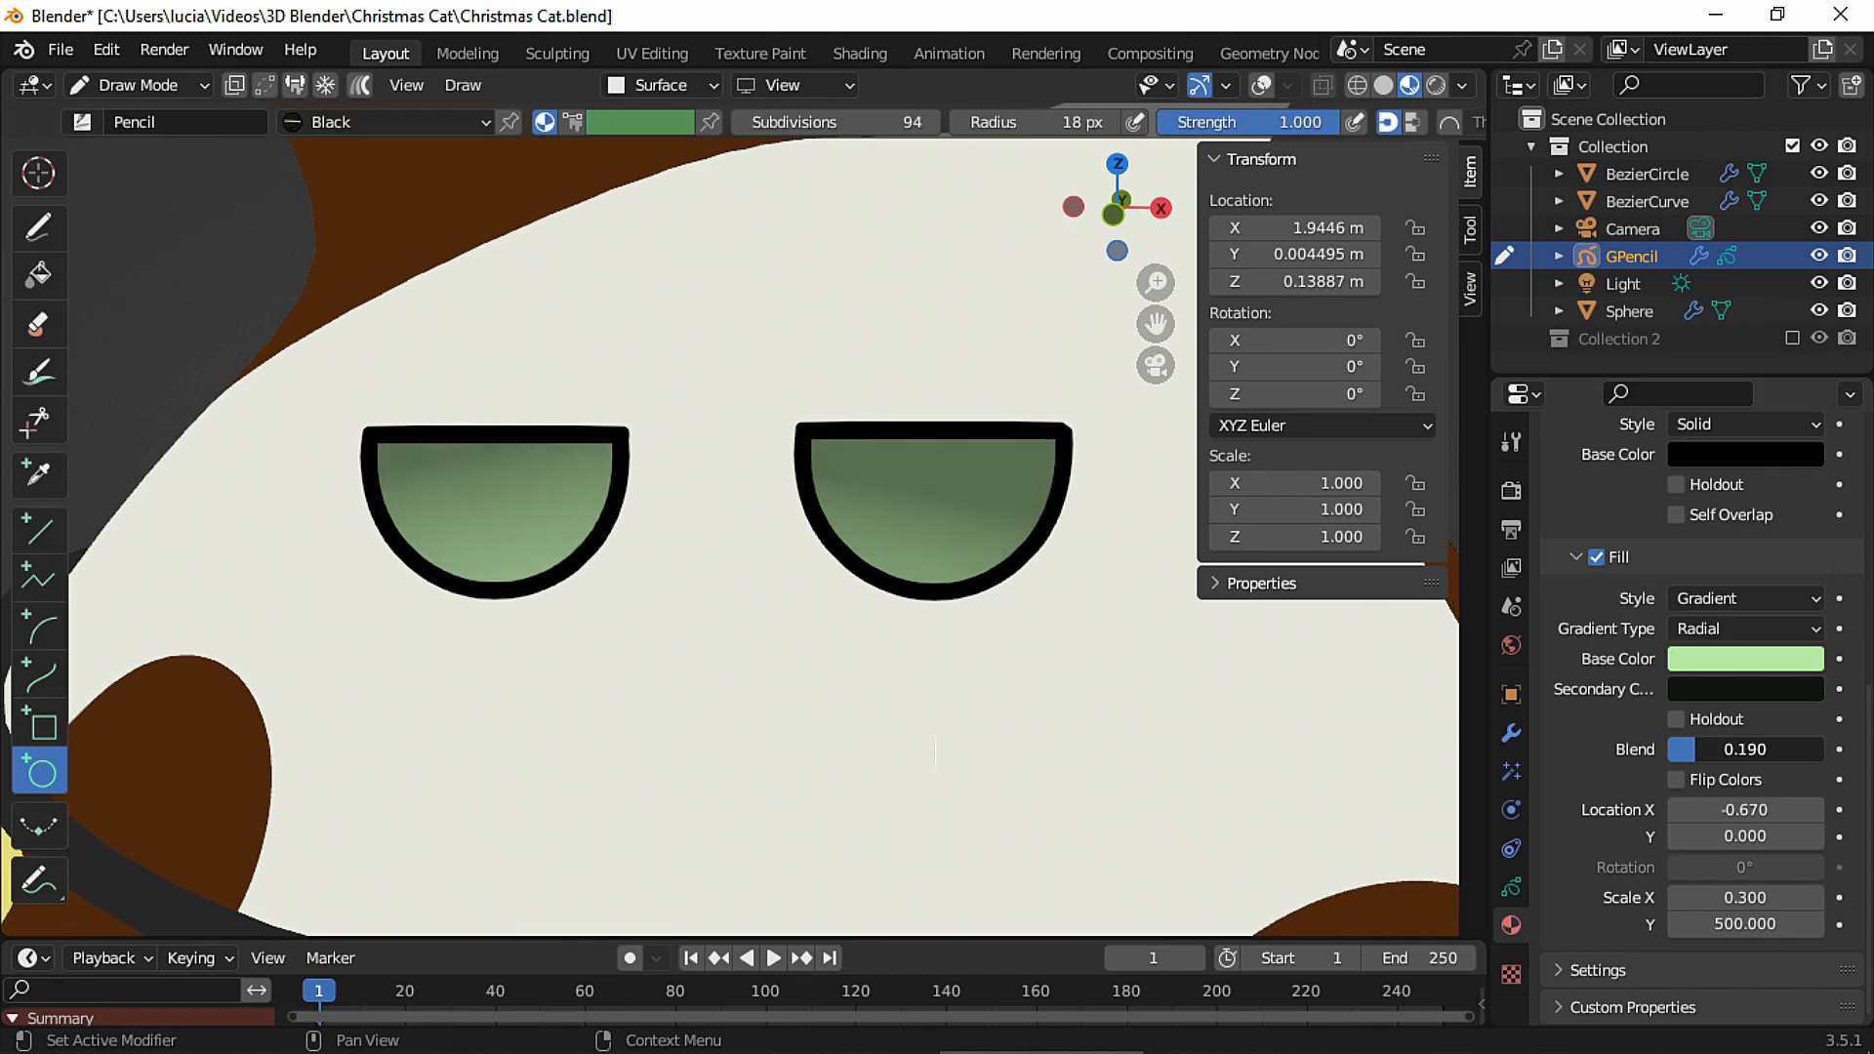
pyautogui.moveTo(1746, 749); pyautogui.dragTo(1753, 749)
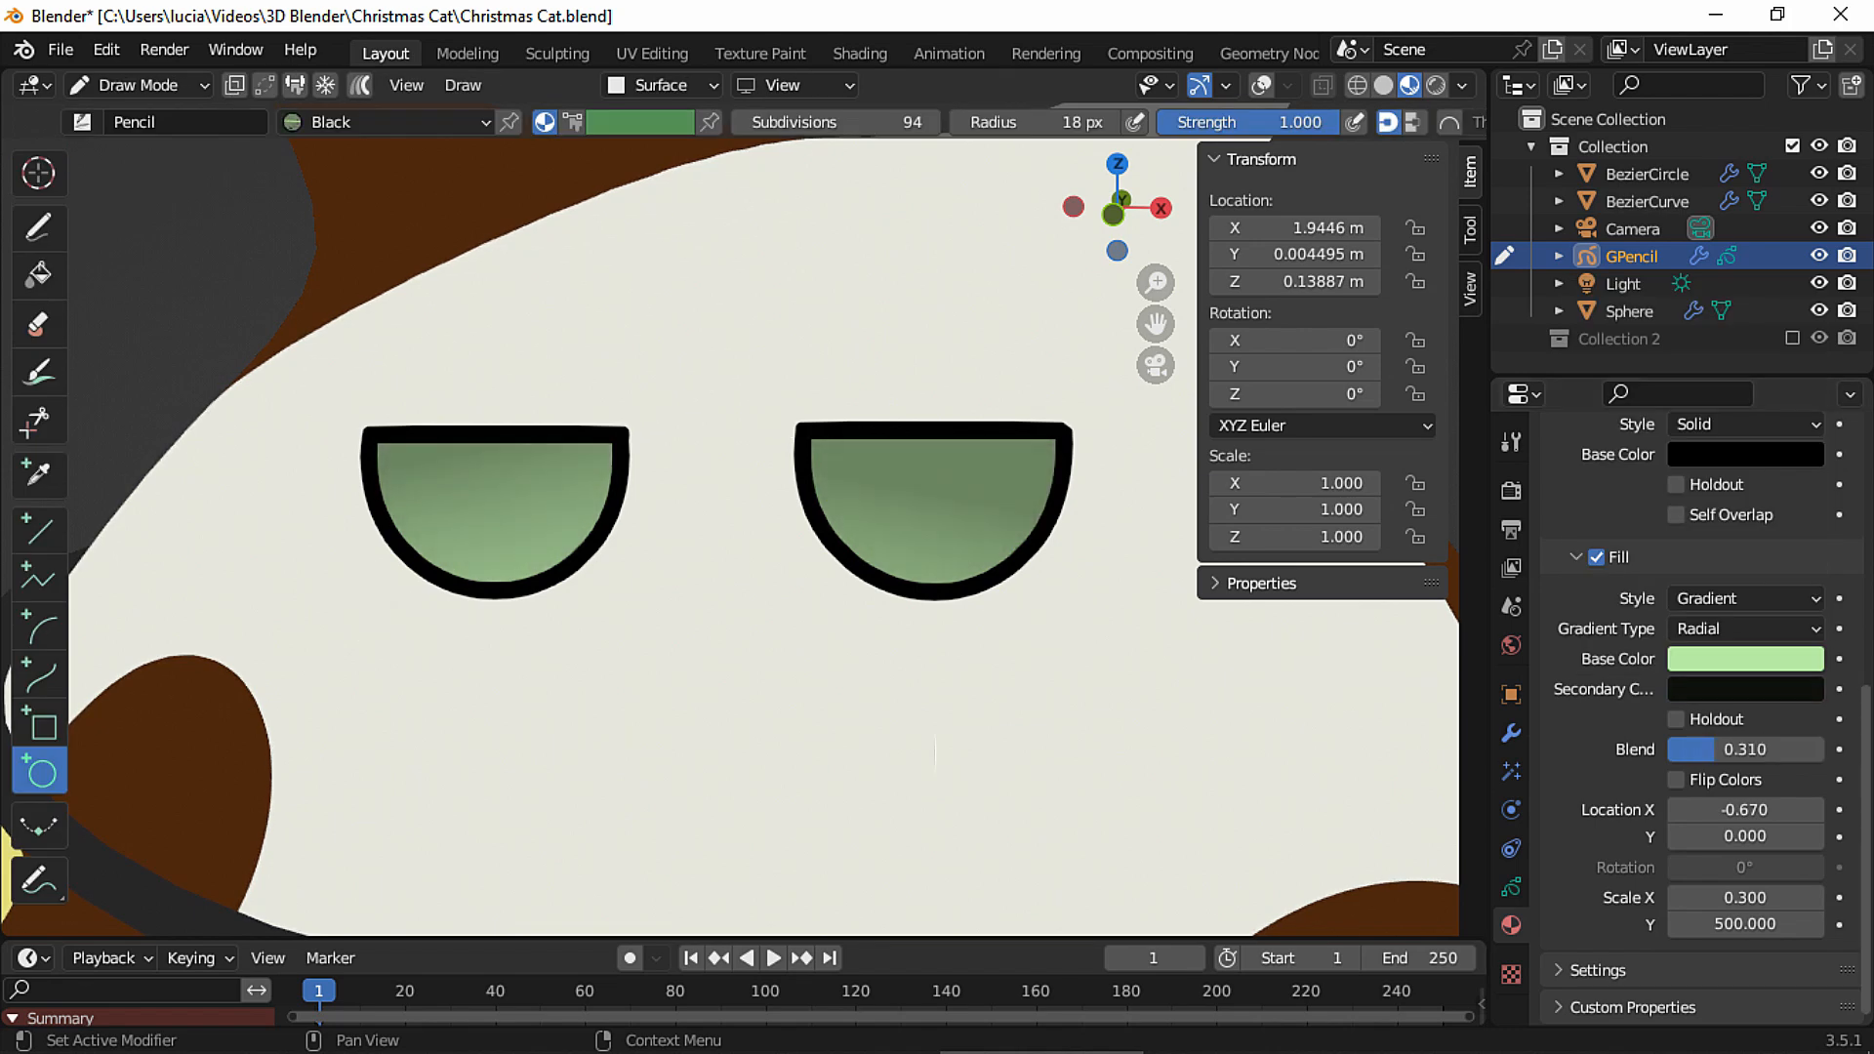
# In Edit Mode, shift the left eye's gradient with the Transform Fill tool set to Translate, and show the Pupils layer again.
pyautogui.click(137, 85)
pyautogui.click(146, 143)
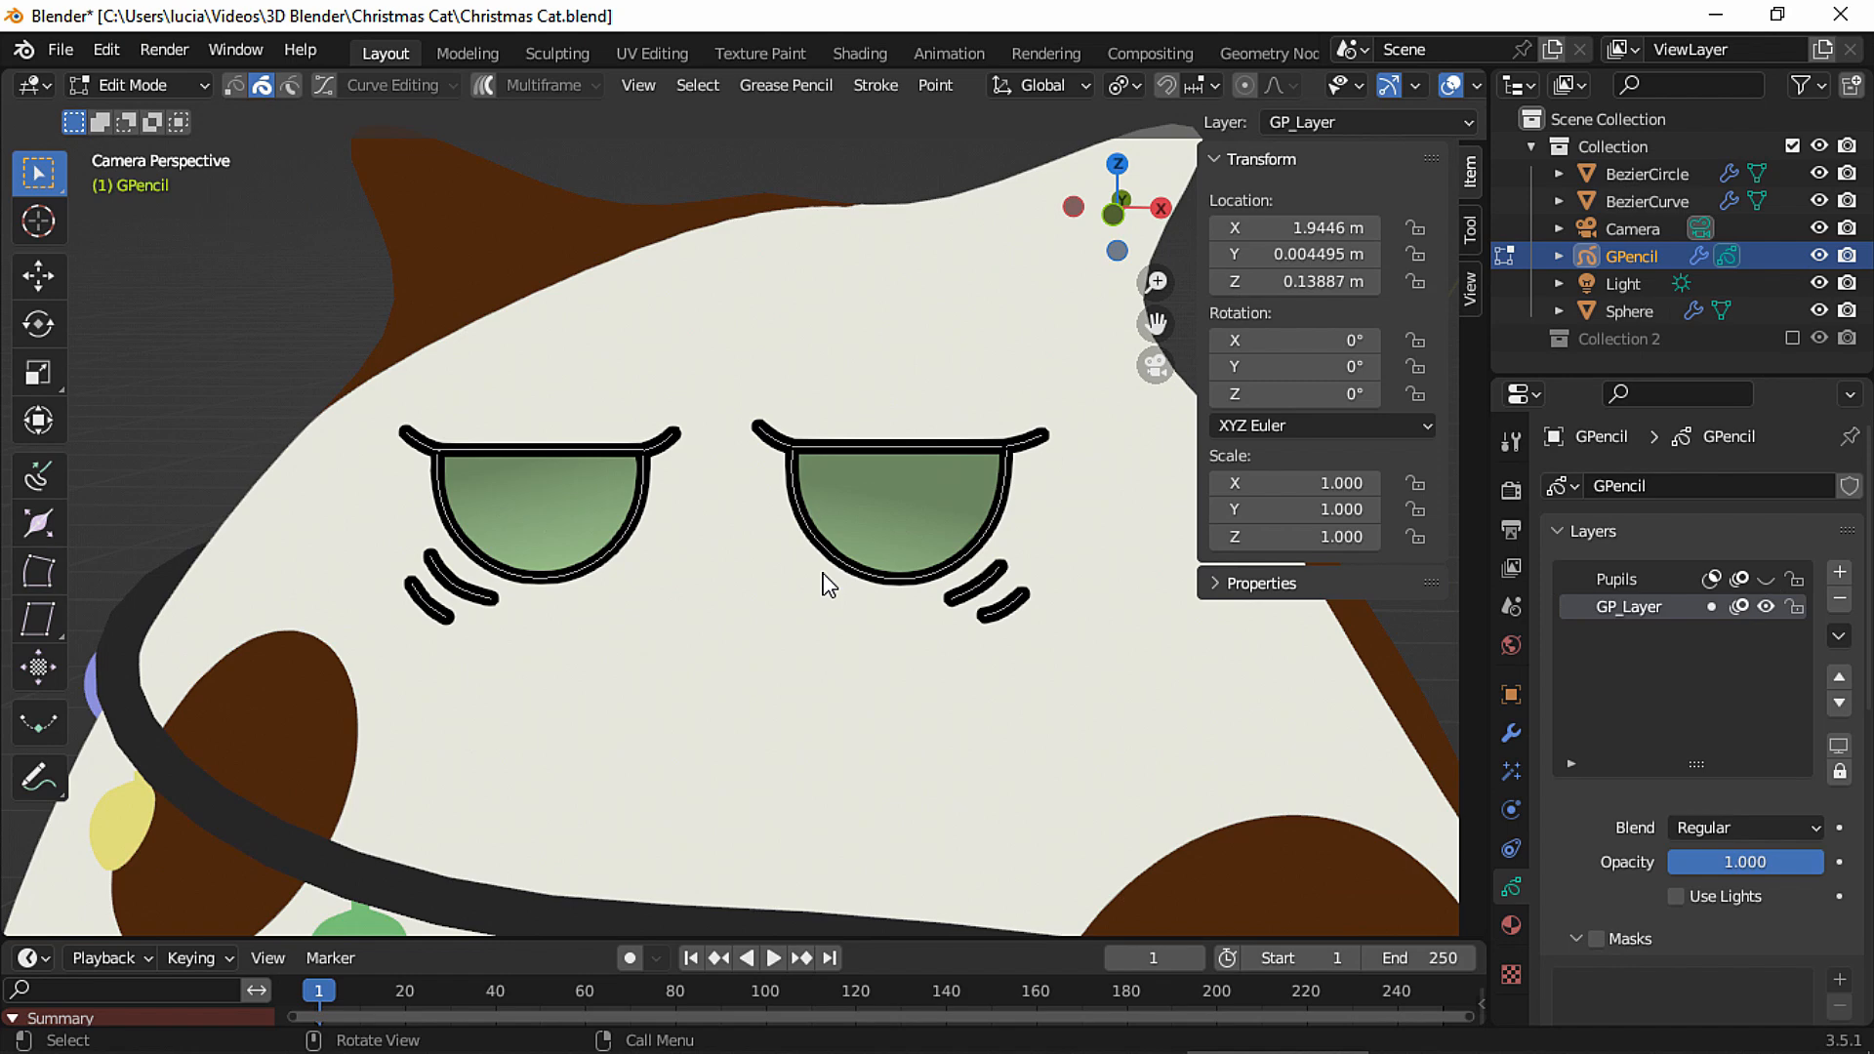
pyautogui.keyDown('ctrl'); pyautogui.moveTo(823, 573); pyautogui.dragTo(848, 457, button='middle'); pyautogui.keyUp('ctrl')
pyautogui.click(332, 536)
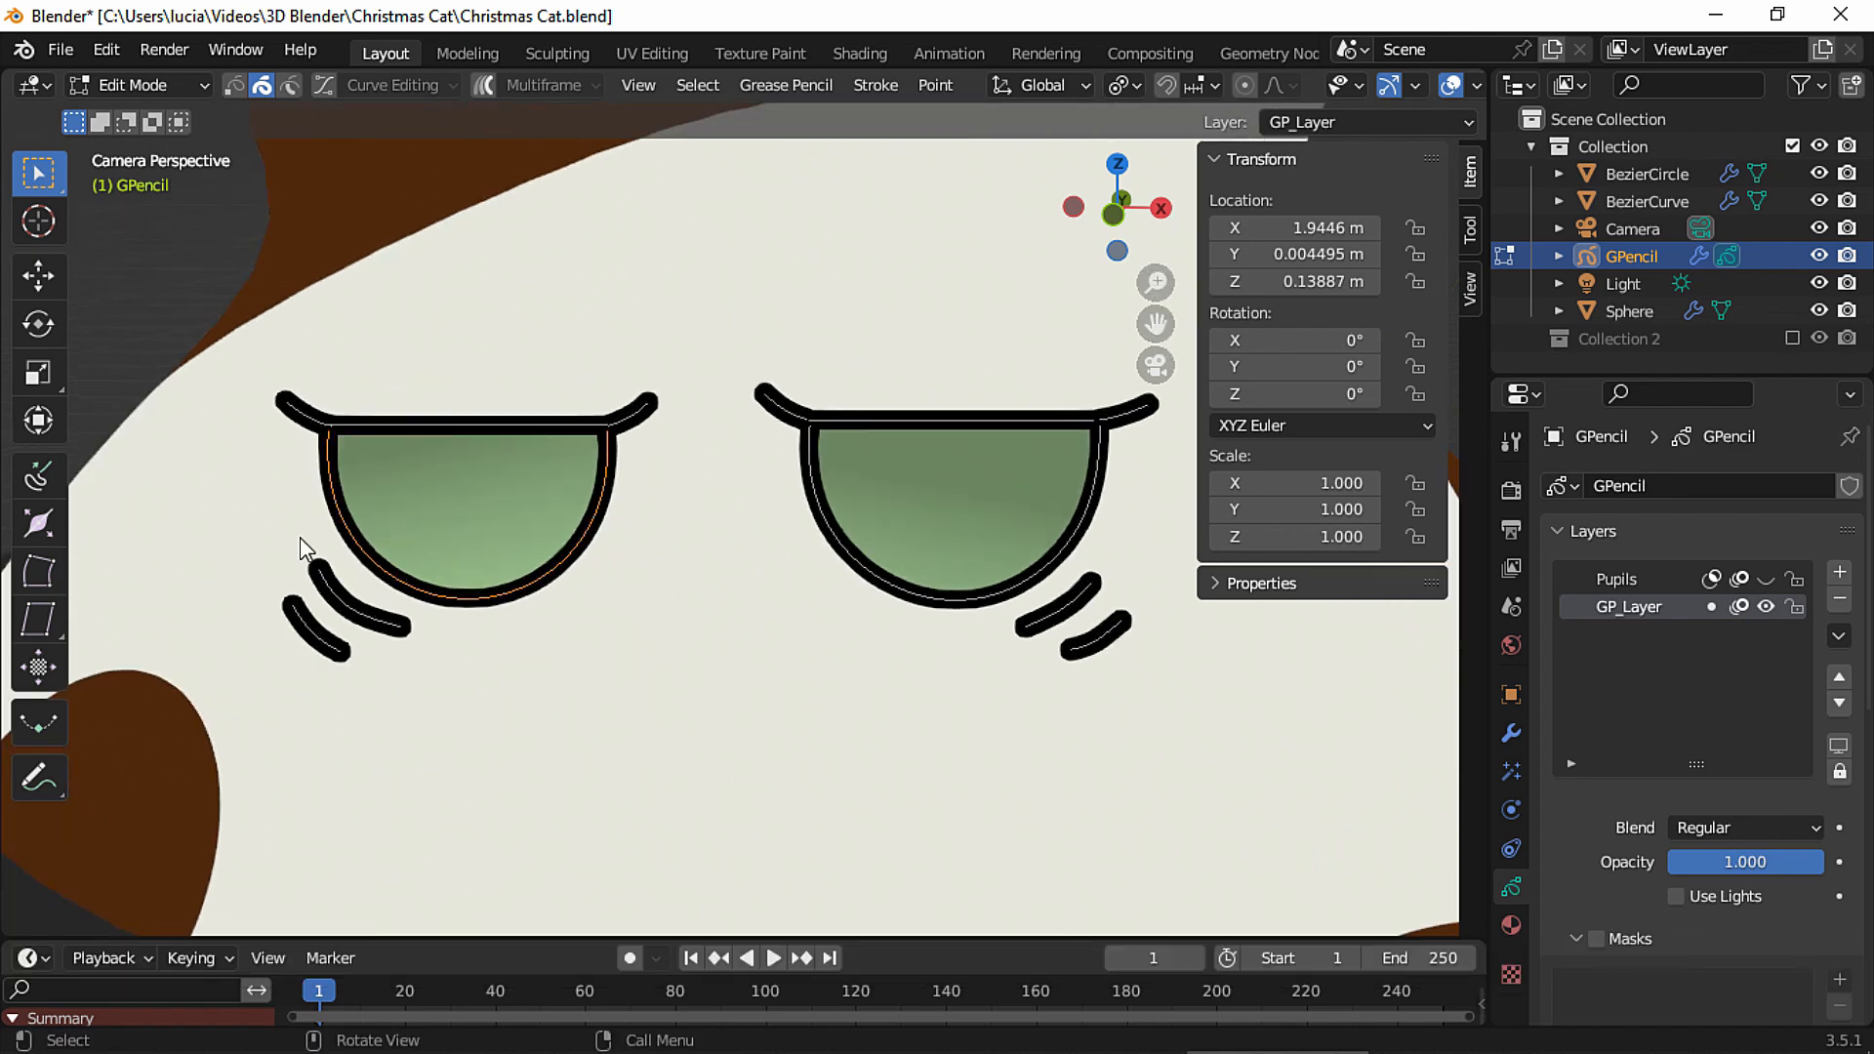
pyautogui.click(39, 671)
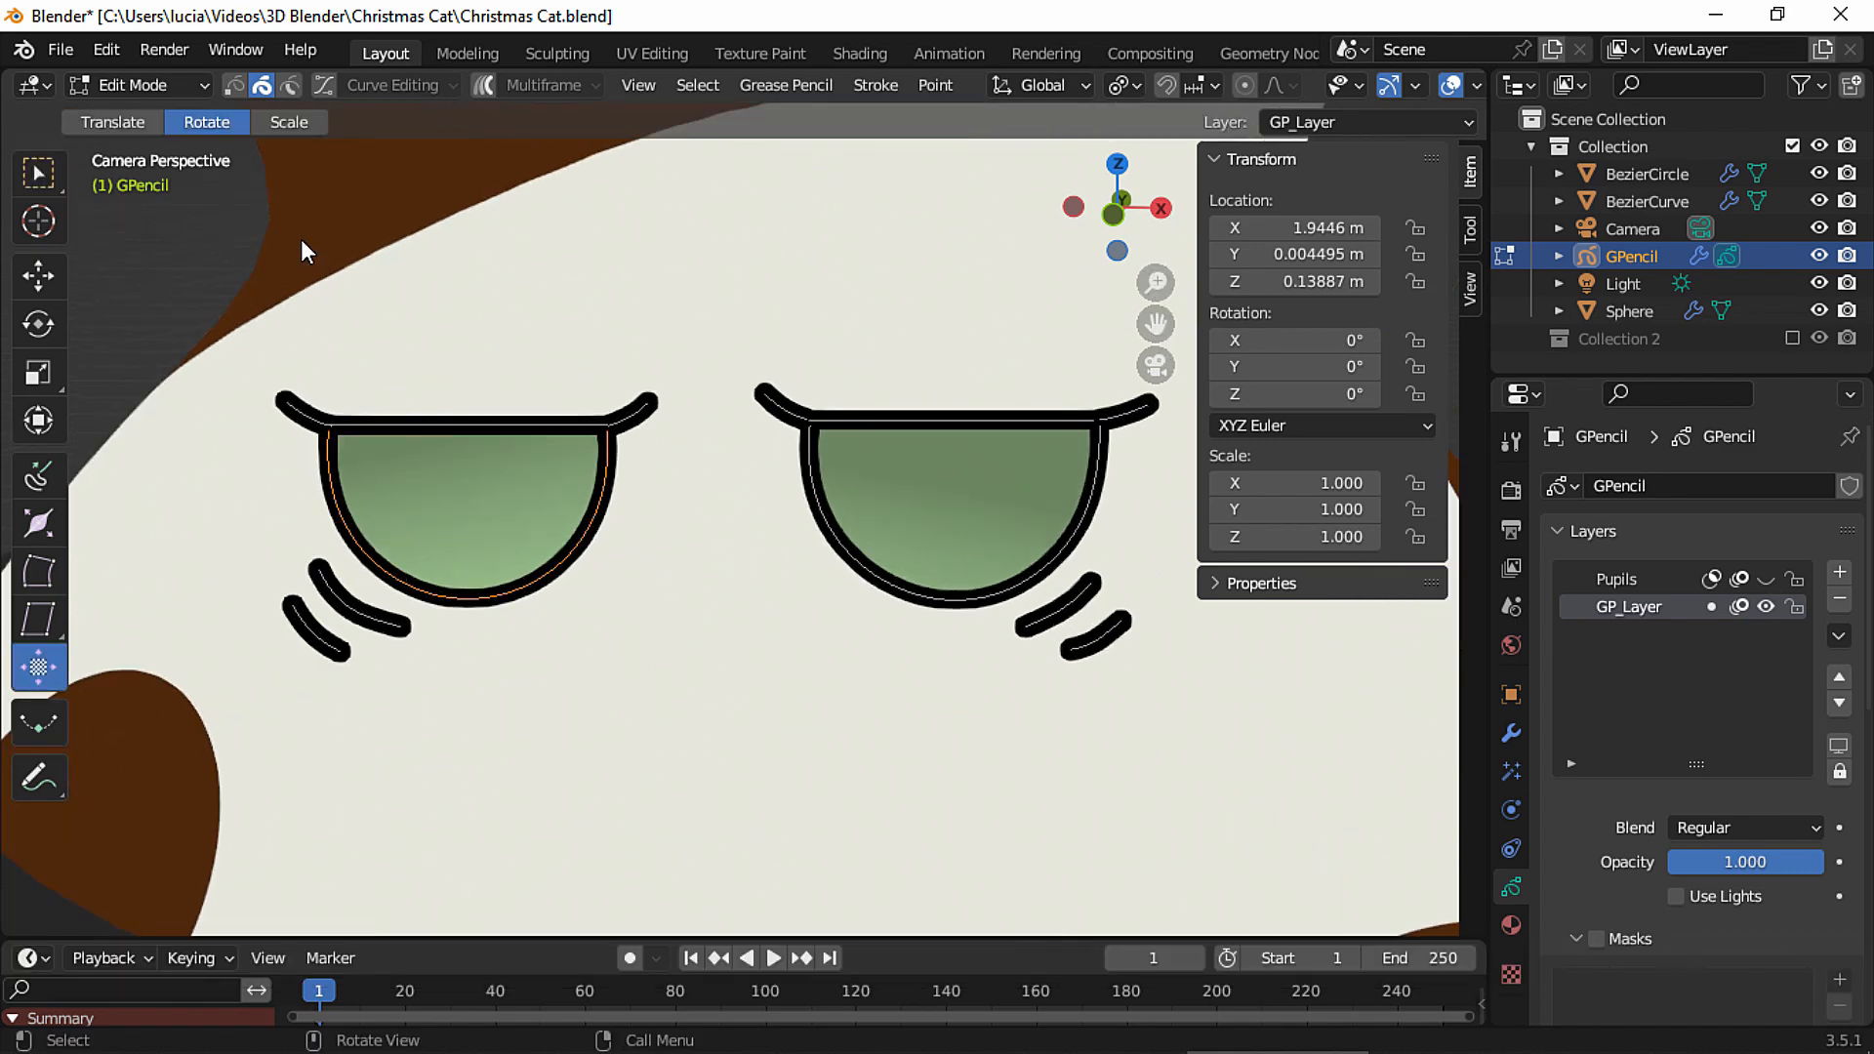
pyautogui.click(137, 125)
pyautogui.moveTo(449, 515); pyautogui.dragTo(478, 546)
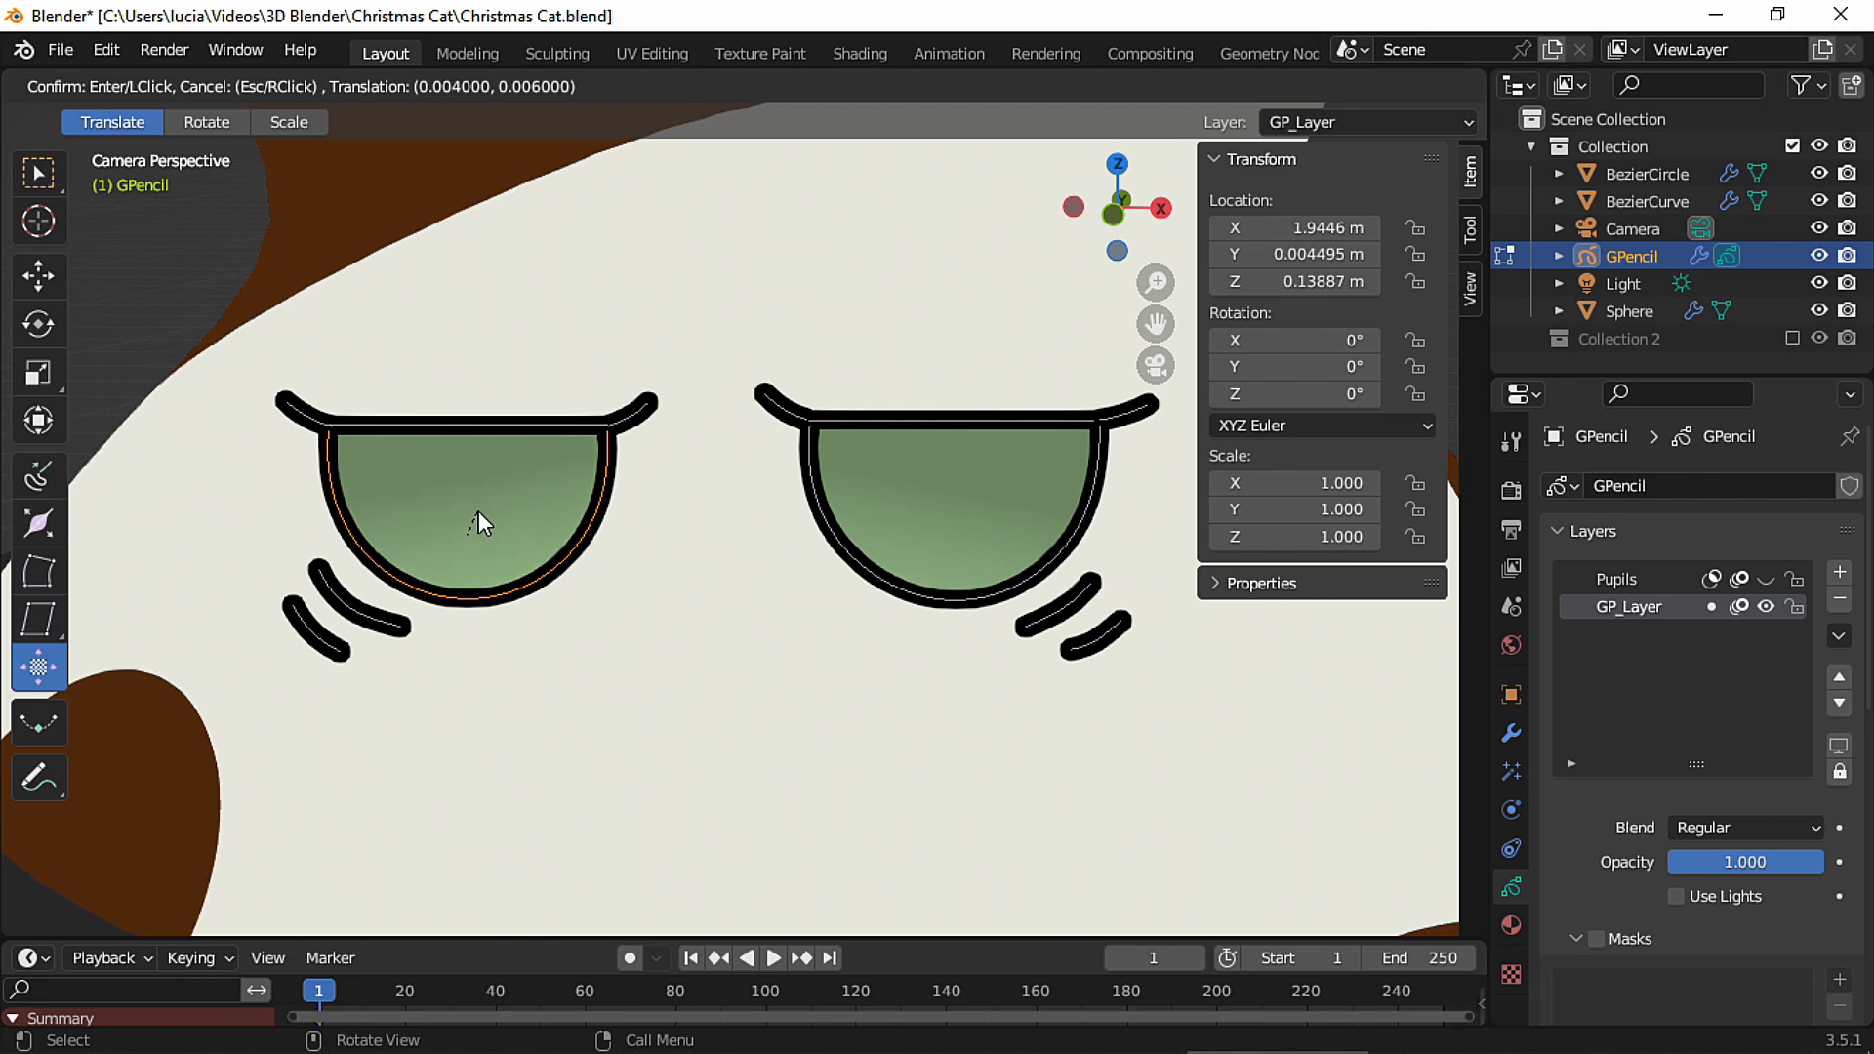
pyautogui.moveTo(479, 510); pyautogui.dragTo(476, 515)
pyautogui.click(1767, 579)
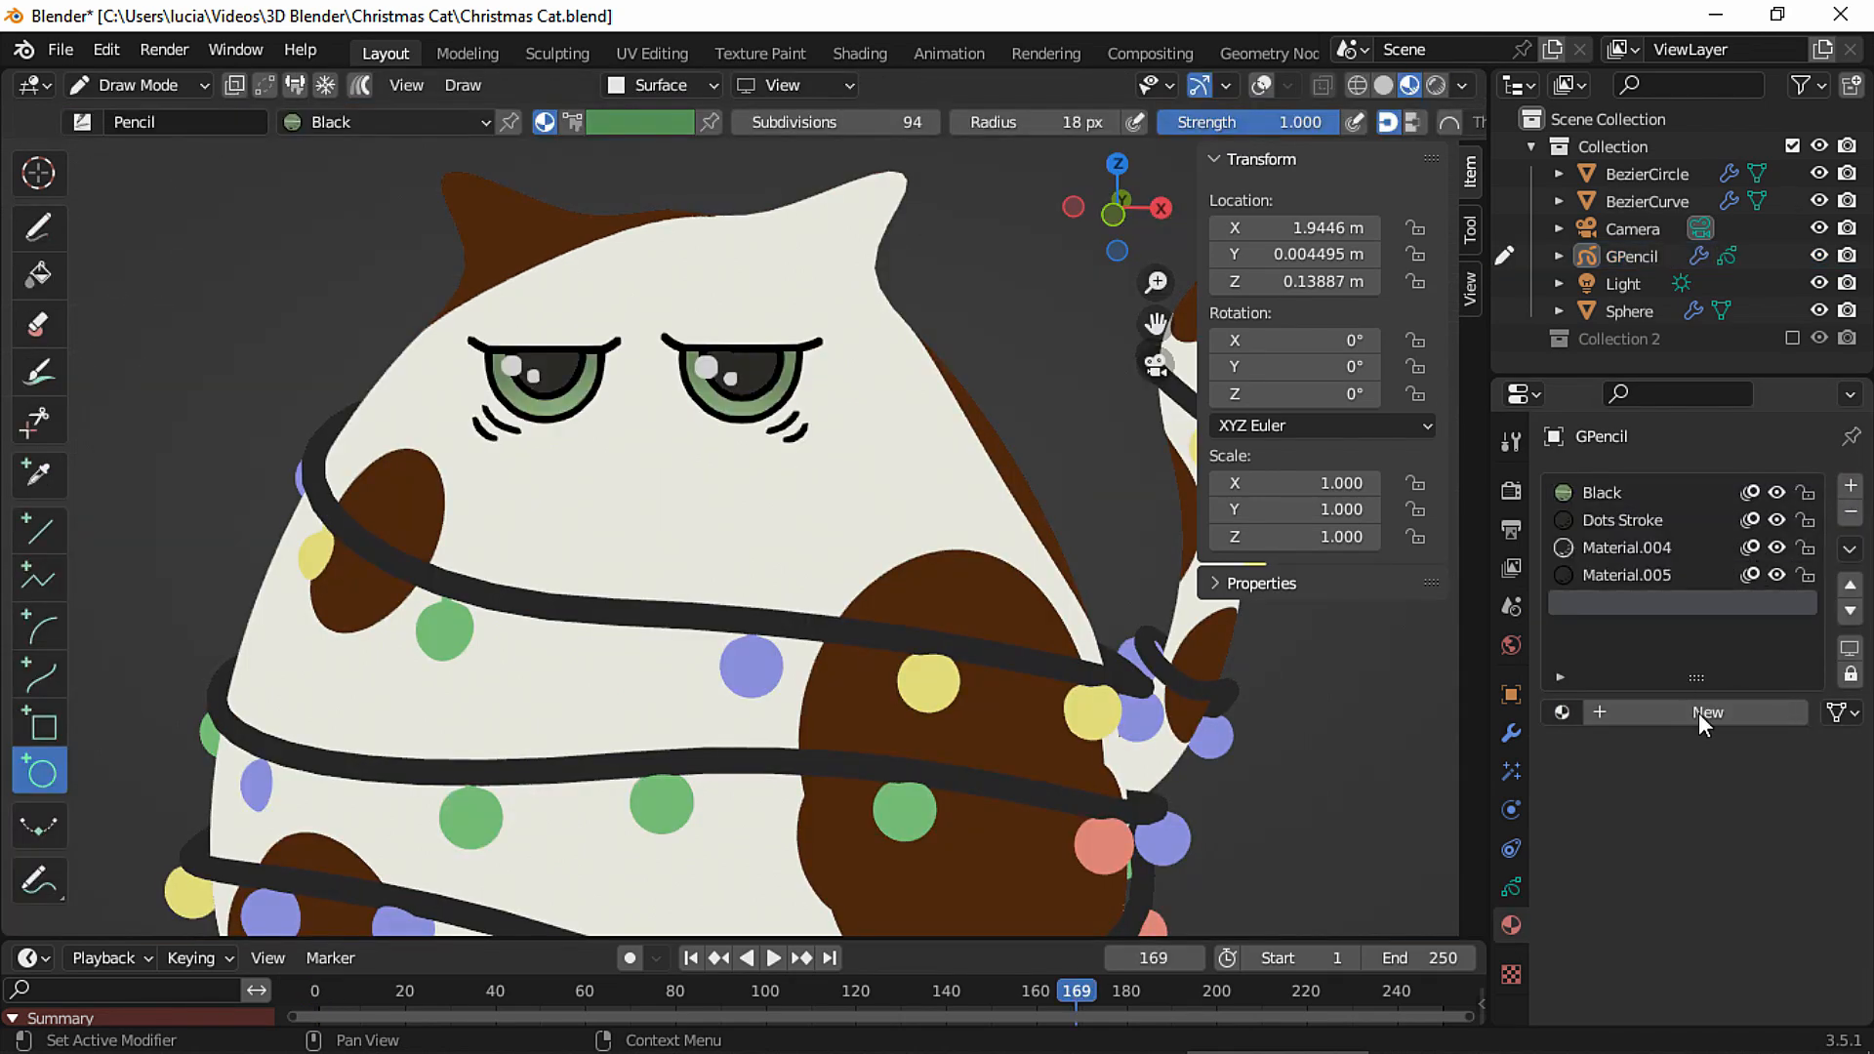
# Create a new Grease Pencil material with a black stroke and a salmon-pink fill, hex DB8E83.
pyautogui.click(1699, 713)
pyautogui.scroll(-5, 1781, 906)
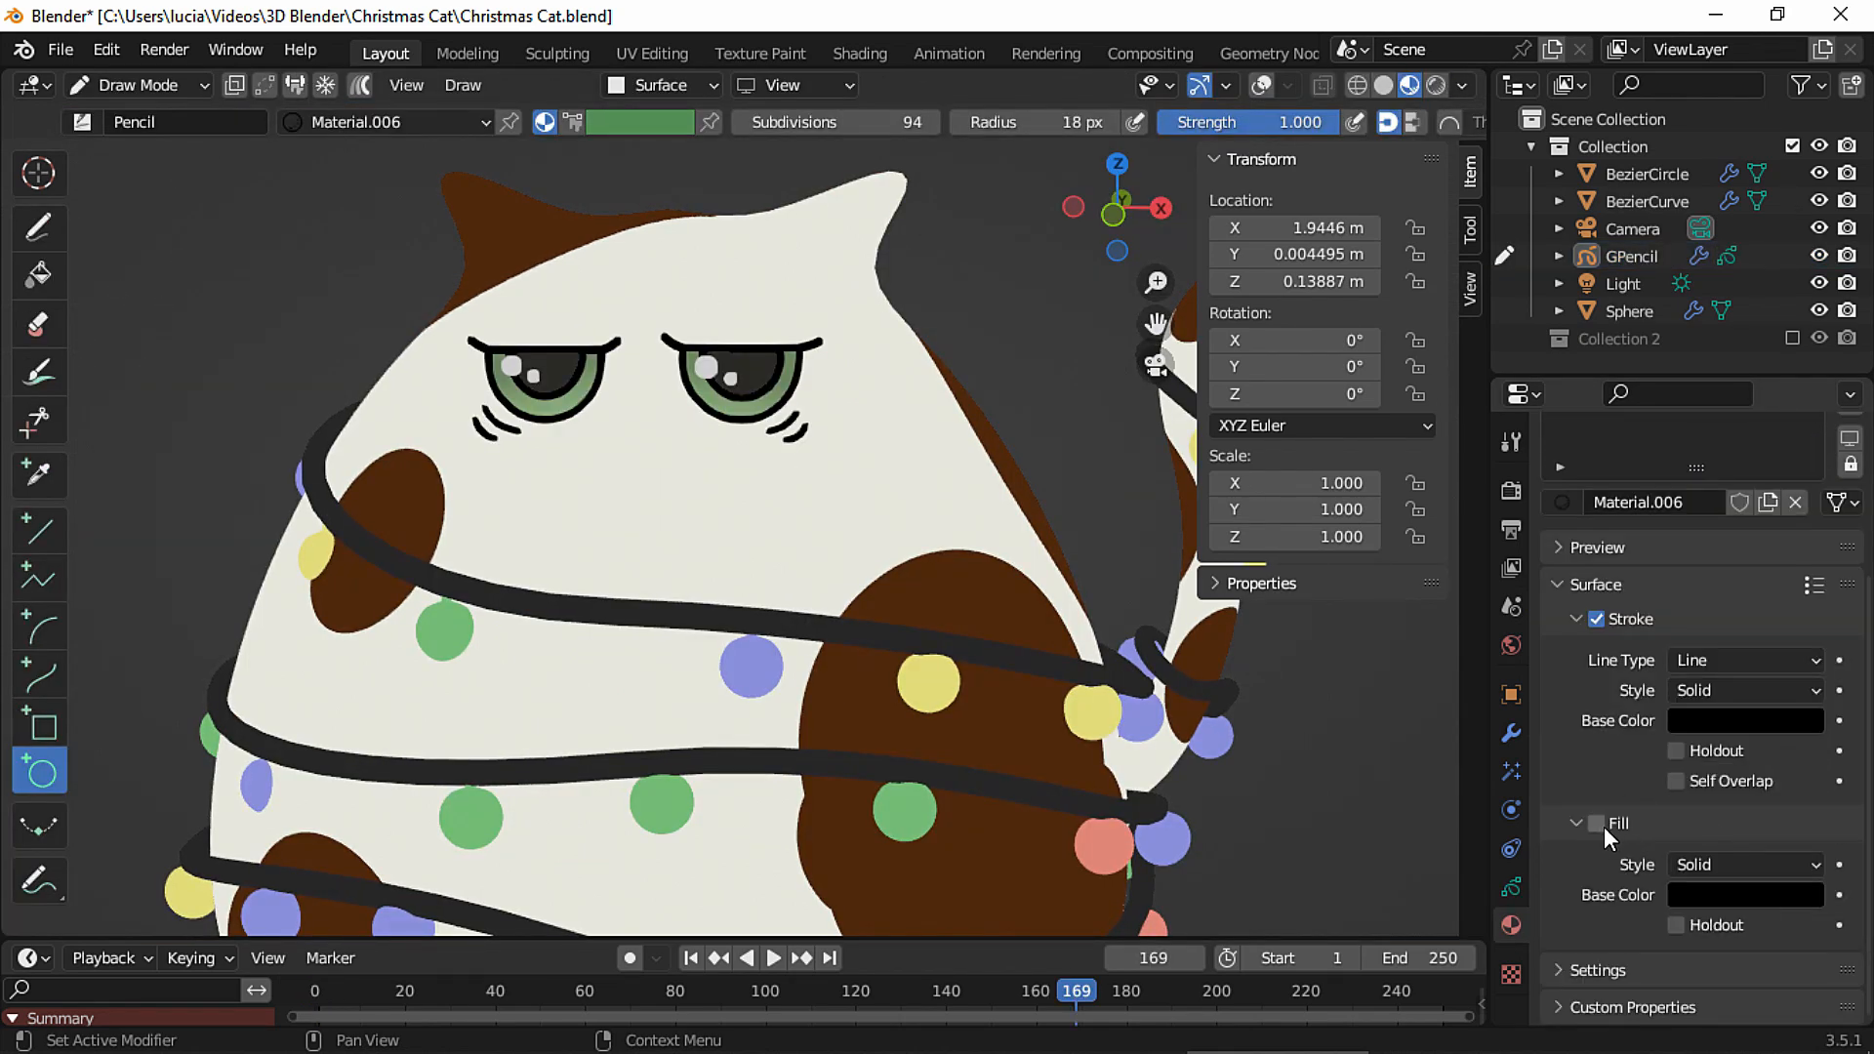
pyautogui.click(1722, 894)
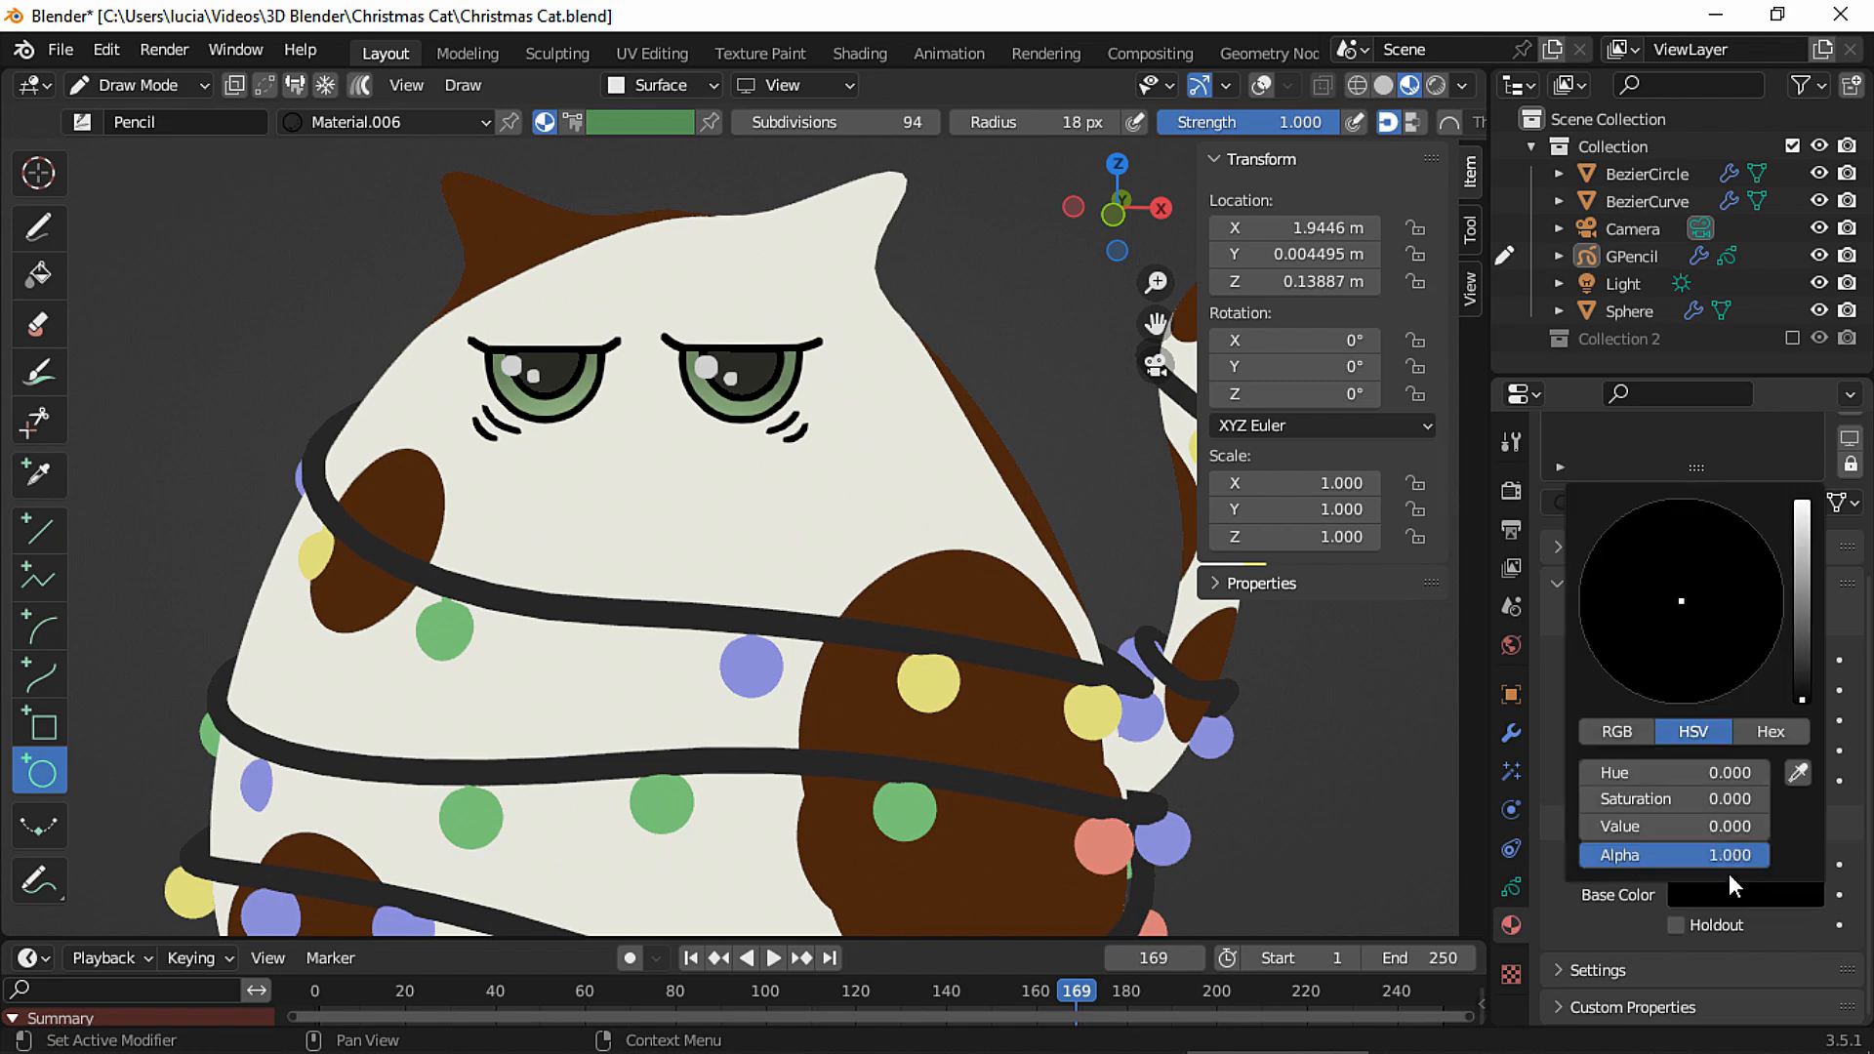
pyautogui.click(1803, 530)
pyautogui.moveTo(1668, 656); pyautogui.dragTo(1677, 642)
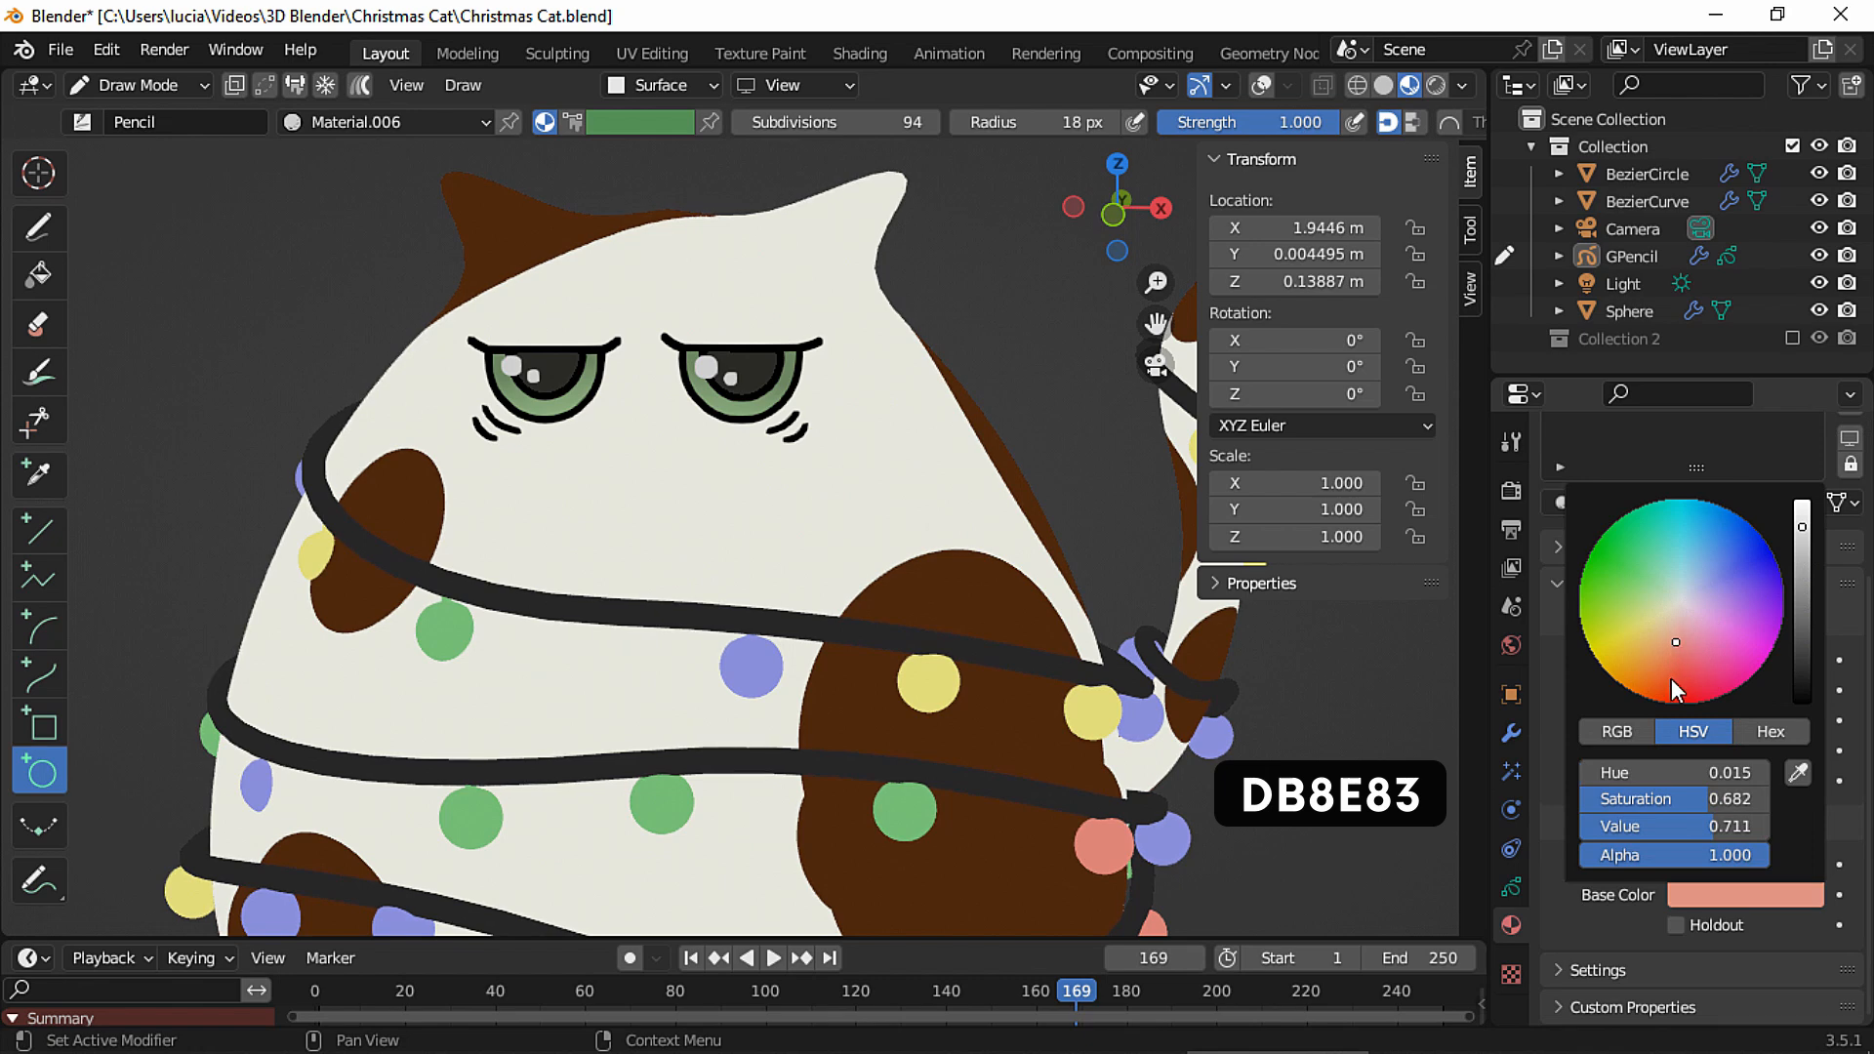
# Add a Grease Pencil layer named Nose with Use Lights turned off.
pyautogui.click(1514, 888)
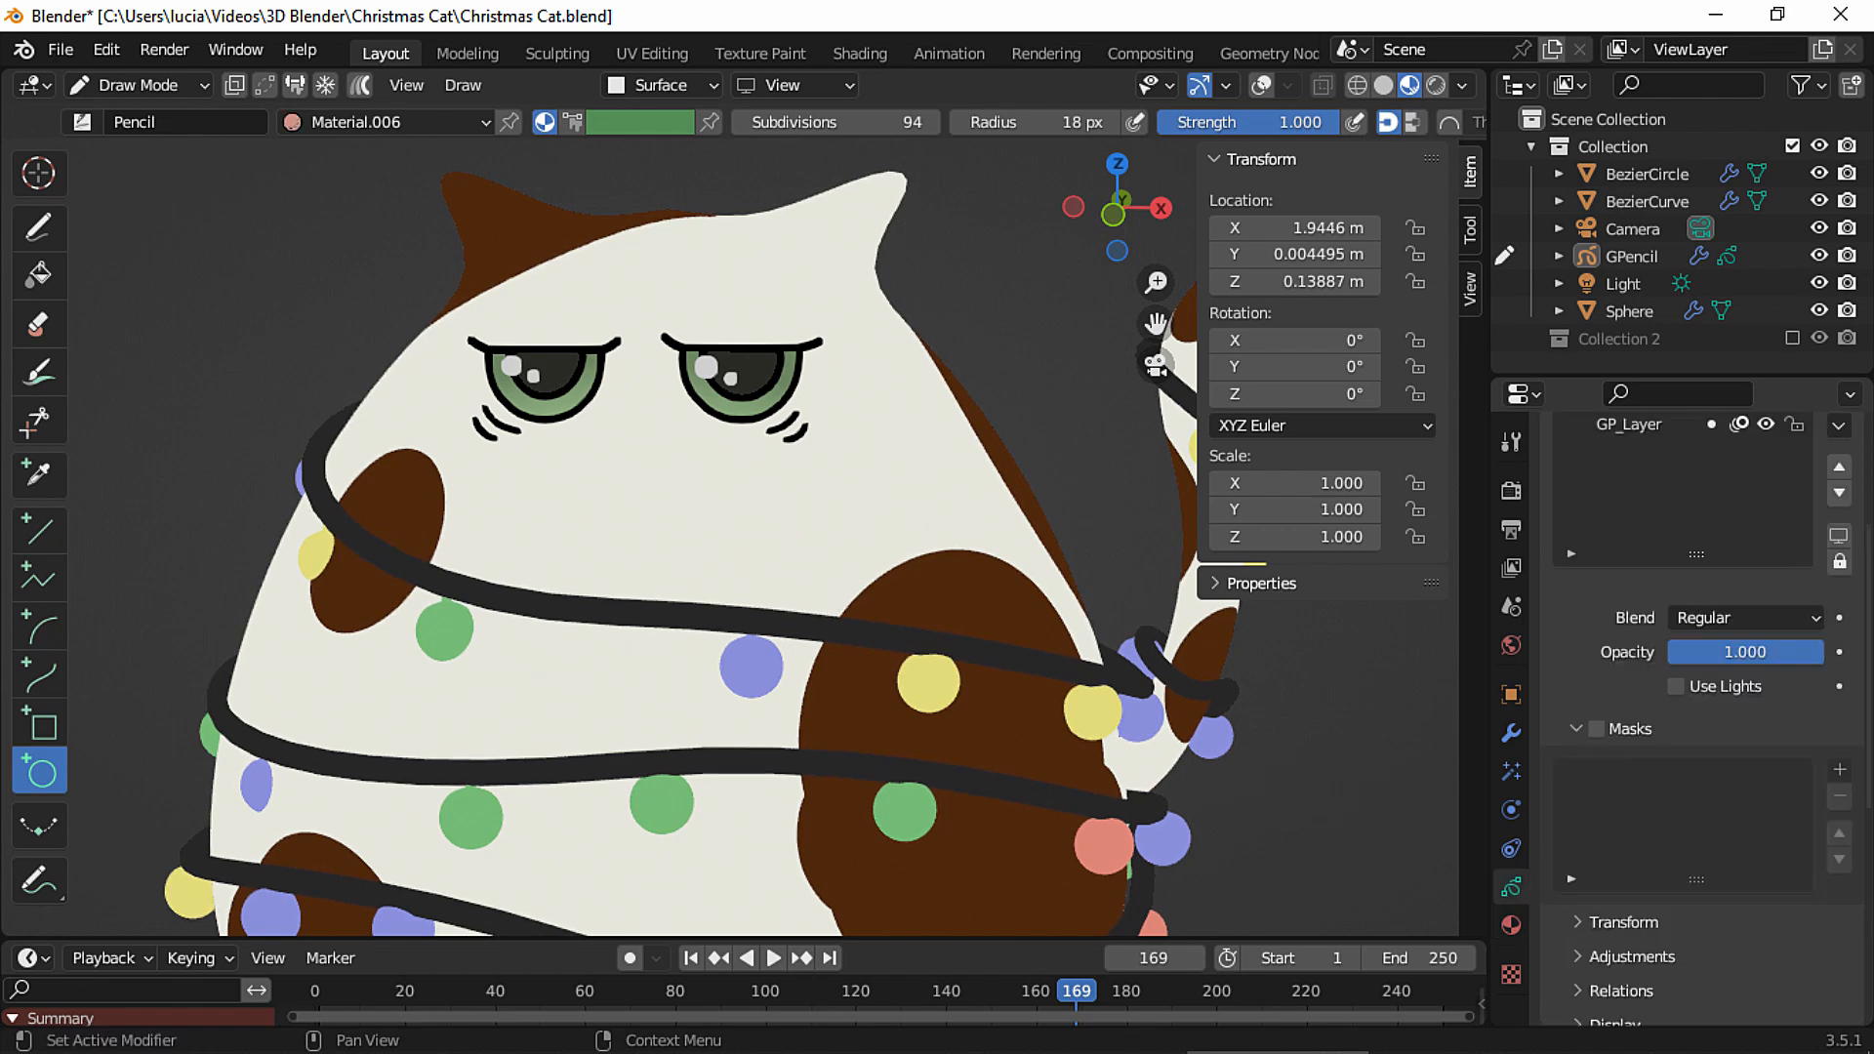
pyautogui.scroll(5, 1709, 635)
pyautogui.click(1839, 572)
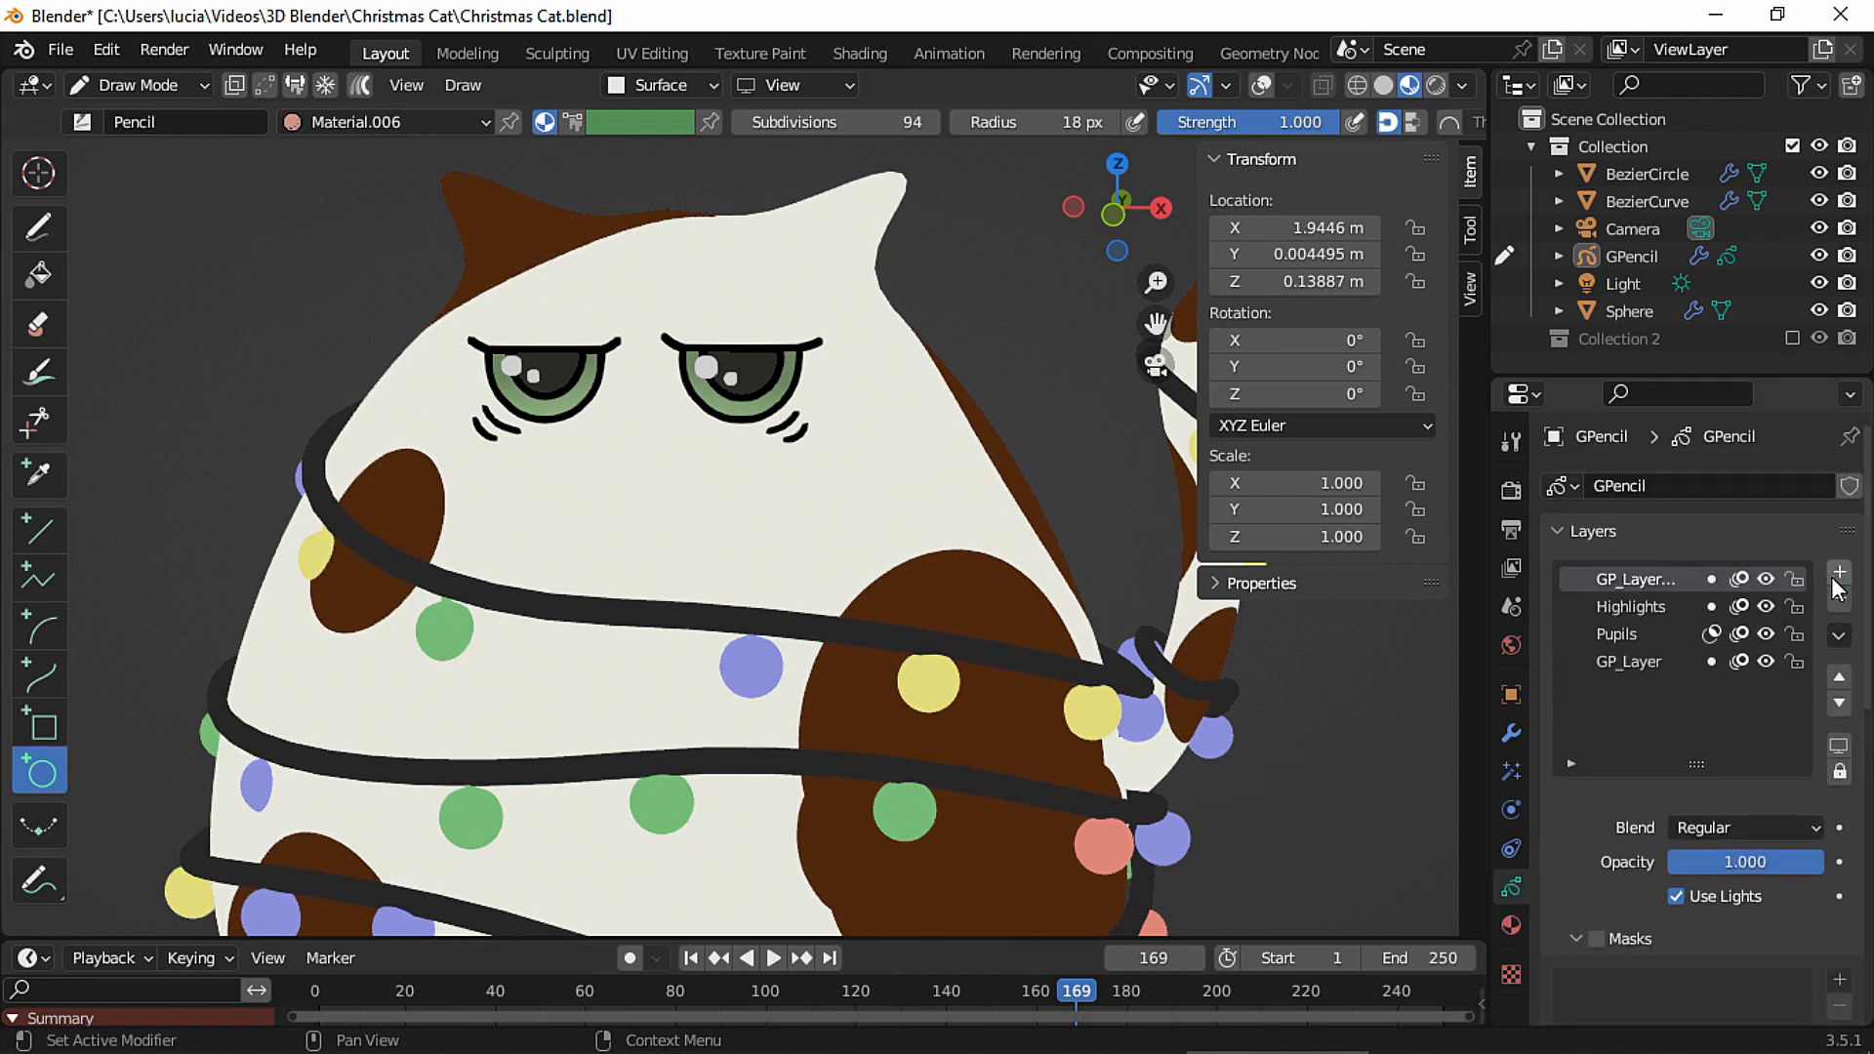
pyautogui.click(1675, 895)
pyautogui.doubleClick(1655, 574)
pyautogui.write('Nose')
pyautogui.press('Return')
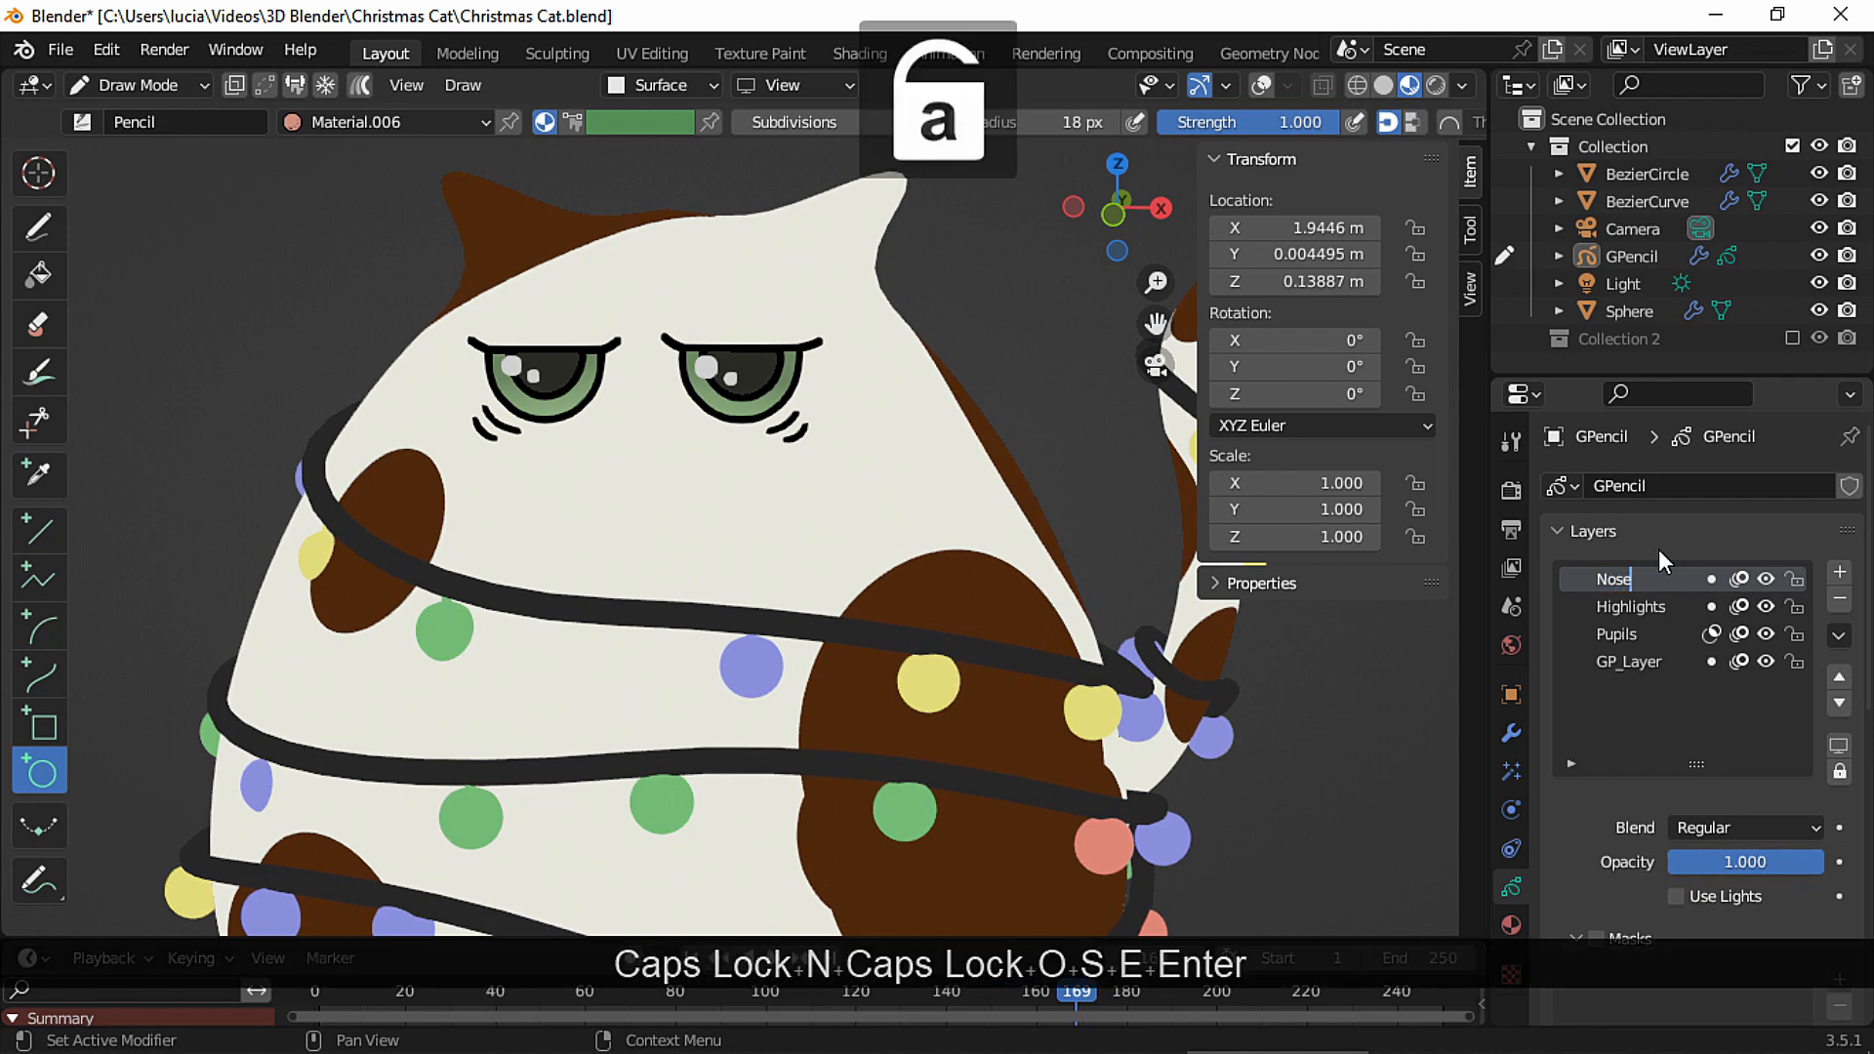
# Draw a shallow upward-bulging arc between and below the eyes with the Arc tool as the nose's upper edge.
pyautogui.click(52, 628)
pyautogui.scroll(5, 670, 489)
pyautogui.moveTo(586, 445)
pyautogui.mouseDown()
pyautogui.moveTo(702, 430)
pyautogui.moveTo(773, 446)
pyautogui.mouseUp()
pyautogui.press('Return')
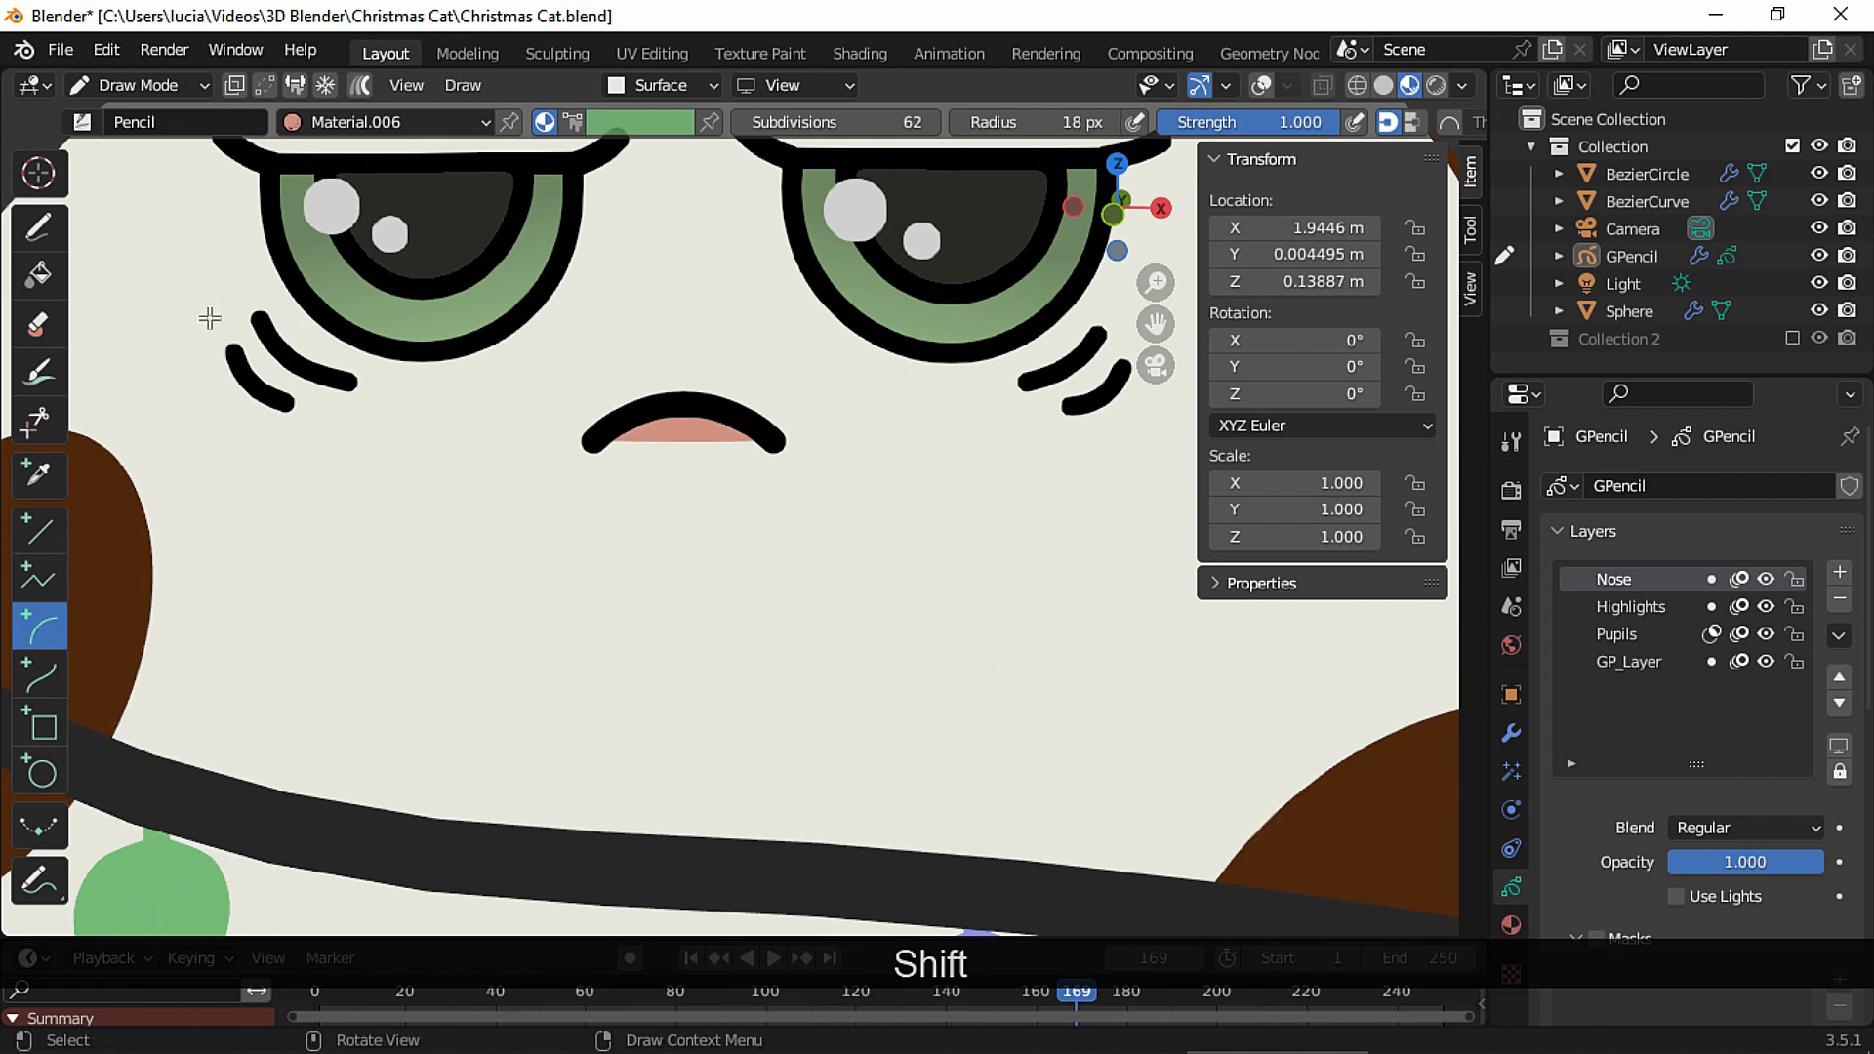
# In Edit Mode, extrude the nose arc's left endpoint about 0.057 m in X and -0.055 m in Z, and close the stroke into a triangle.
pyautogui.click(142, 87)
pyautogui.click(147, 146)
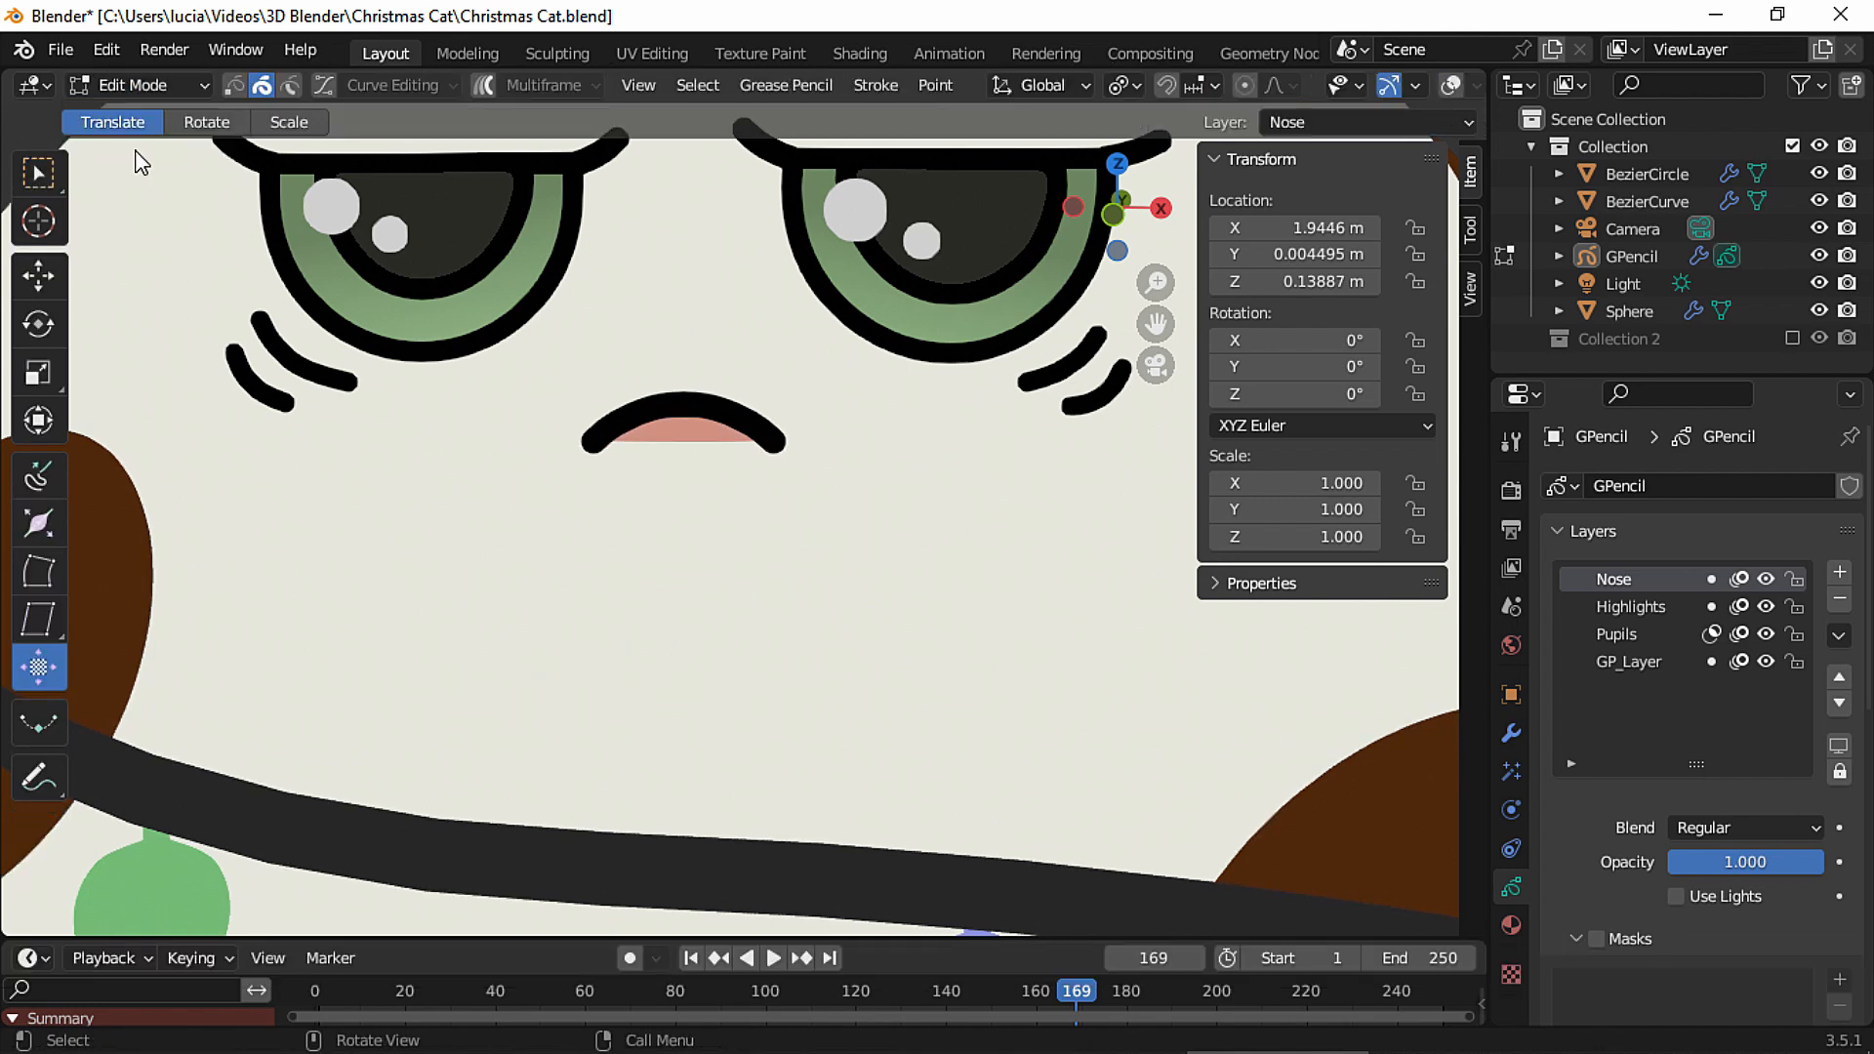
pyautogui.click(1452, 86)
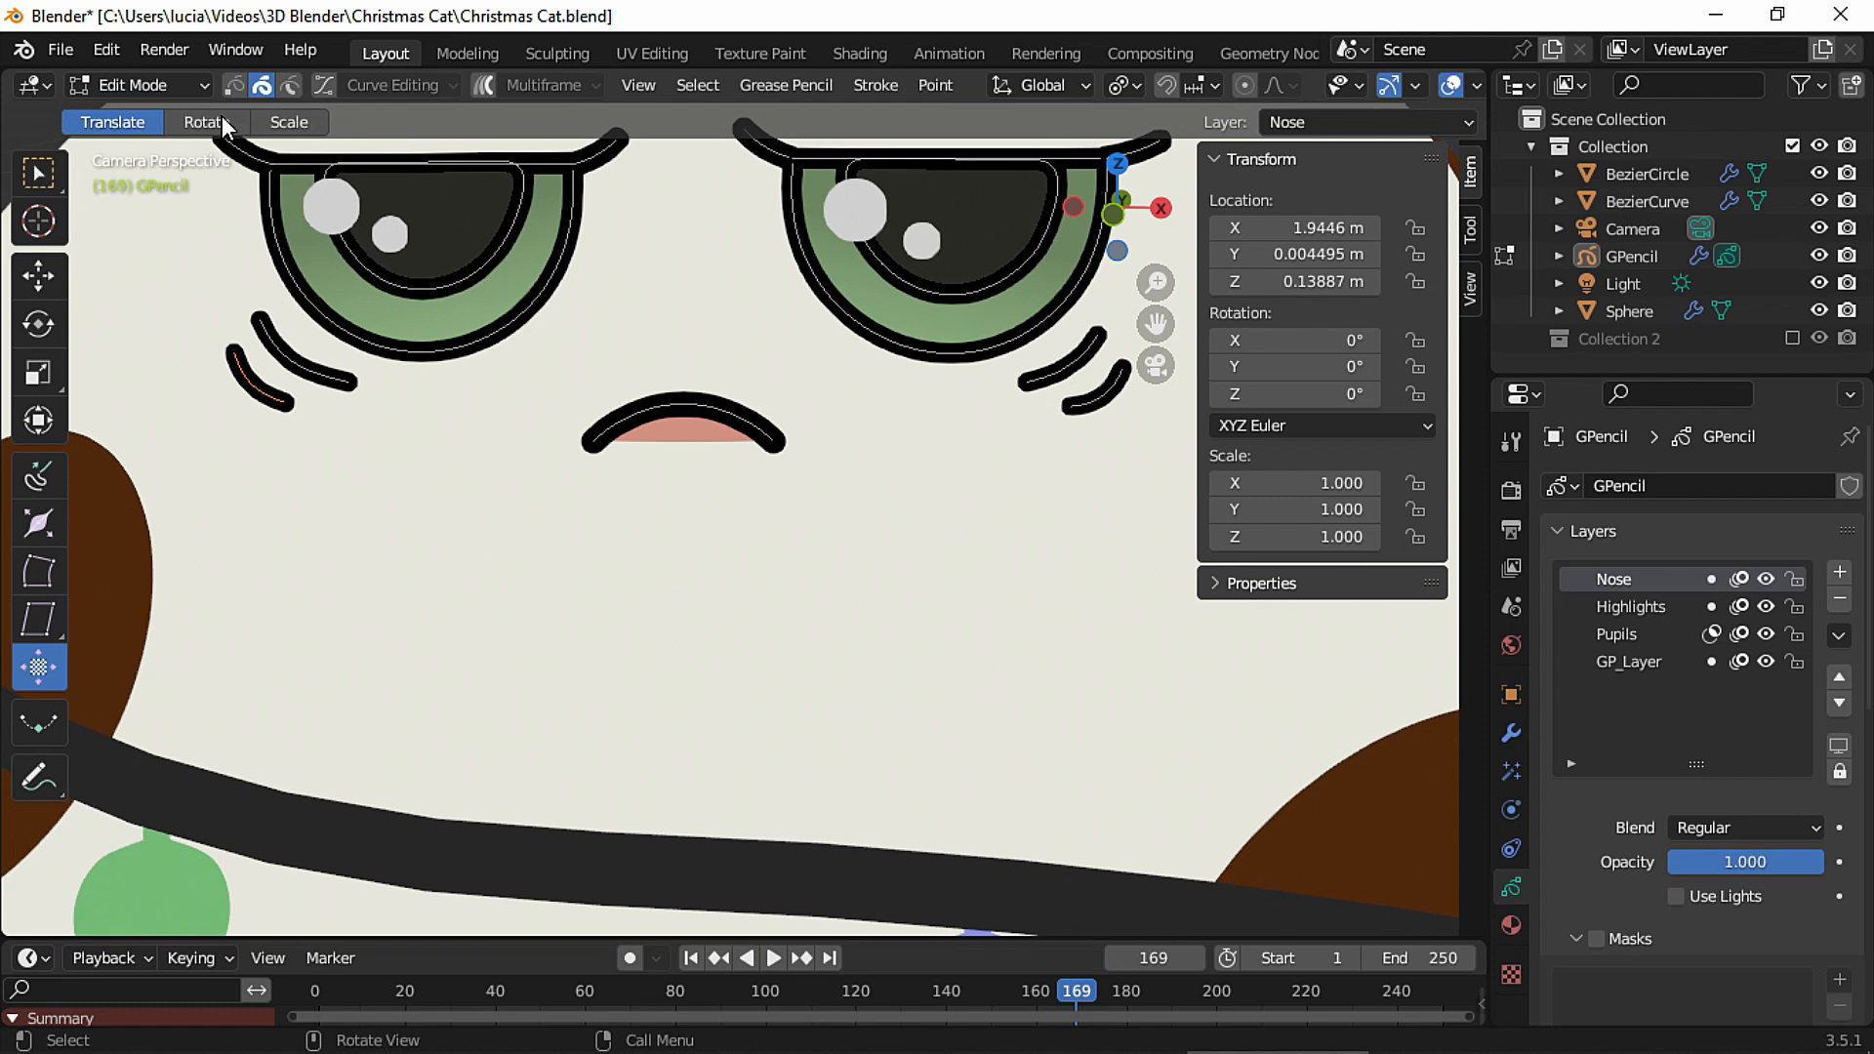
pyautogui.click(235, 86)
pyautogui.click(588, 442)
pyautogui.scroll(1, 588, 442)
pyautogui.press('e')
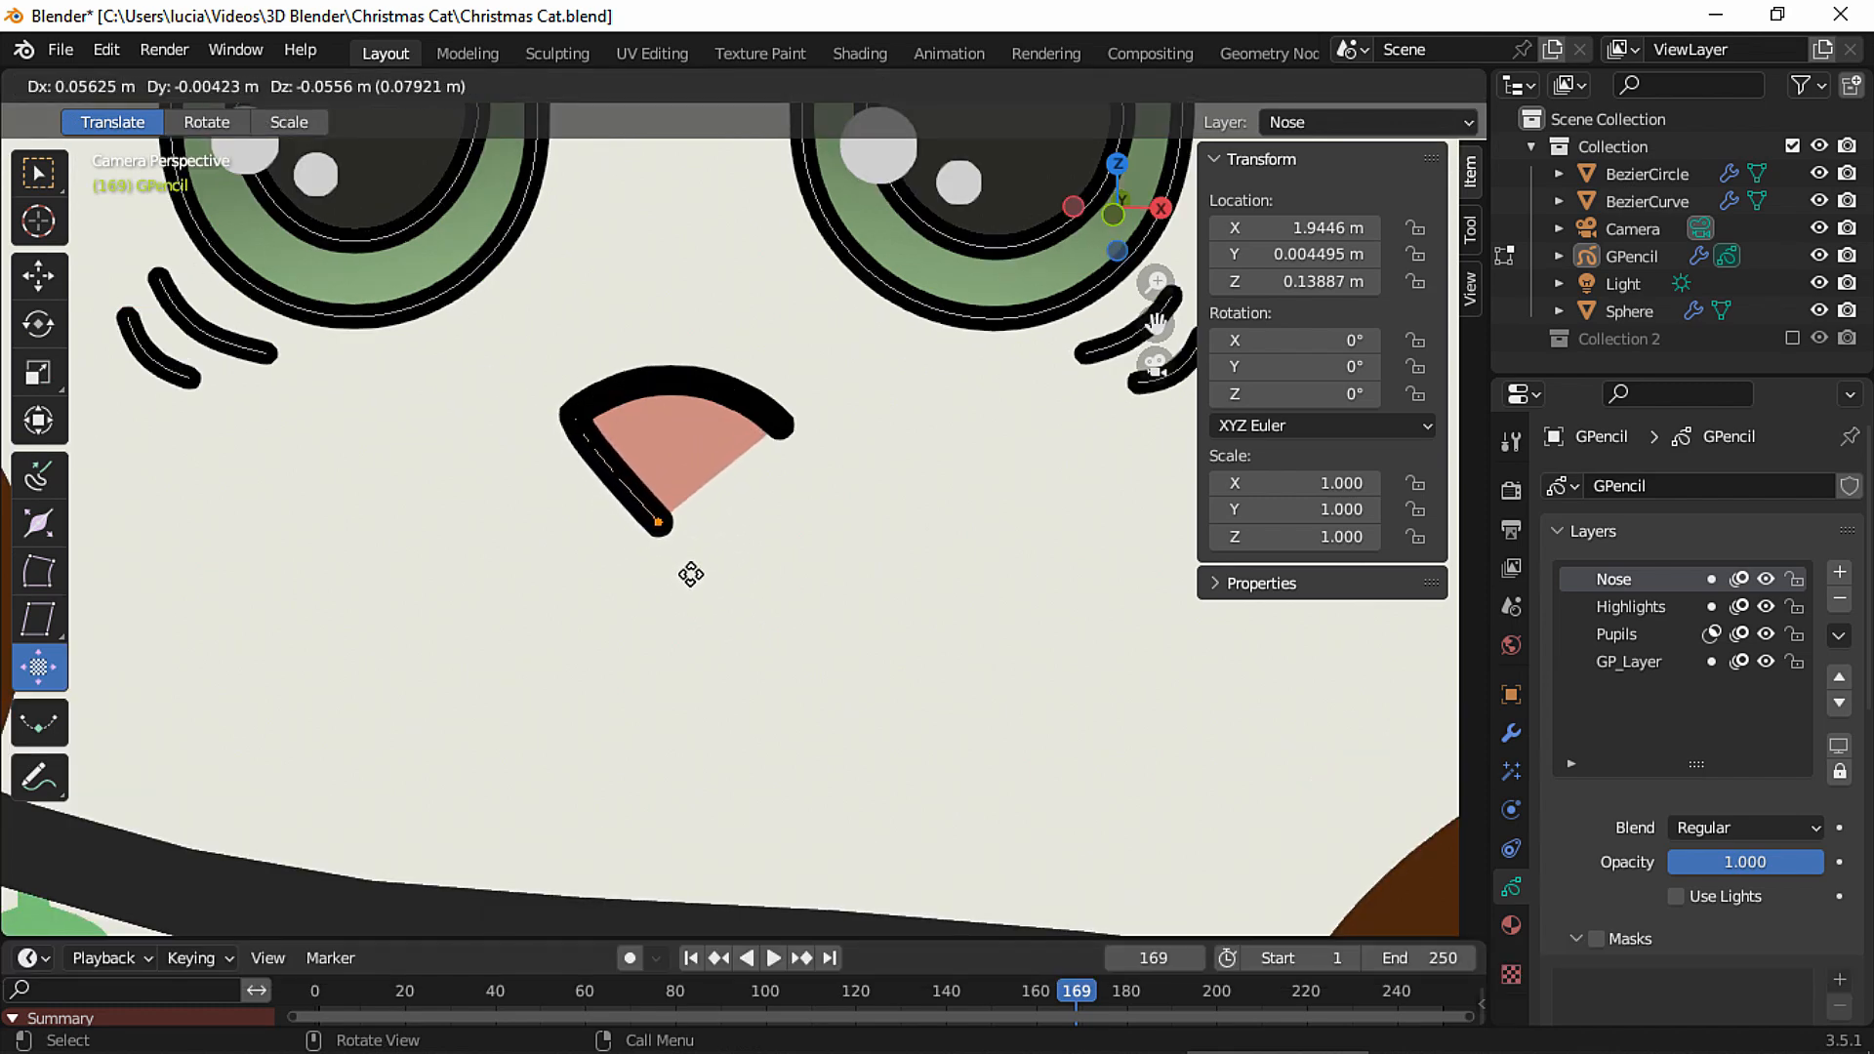
pyautogui.click(699, 587)
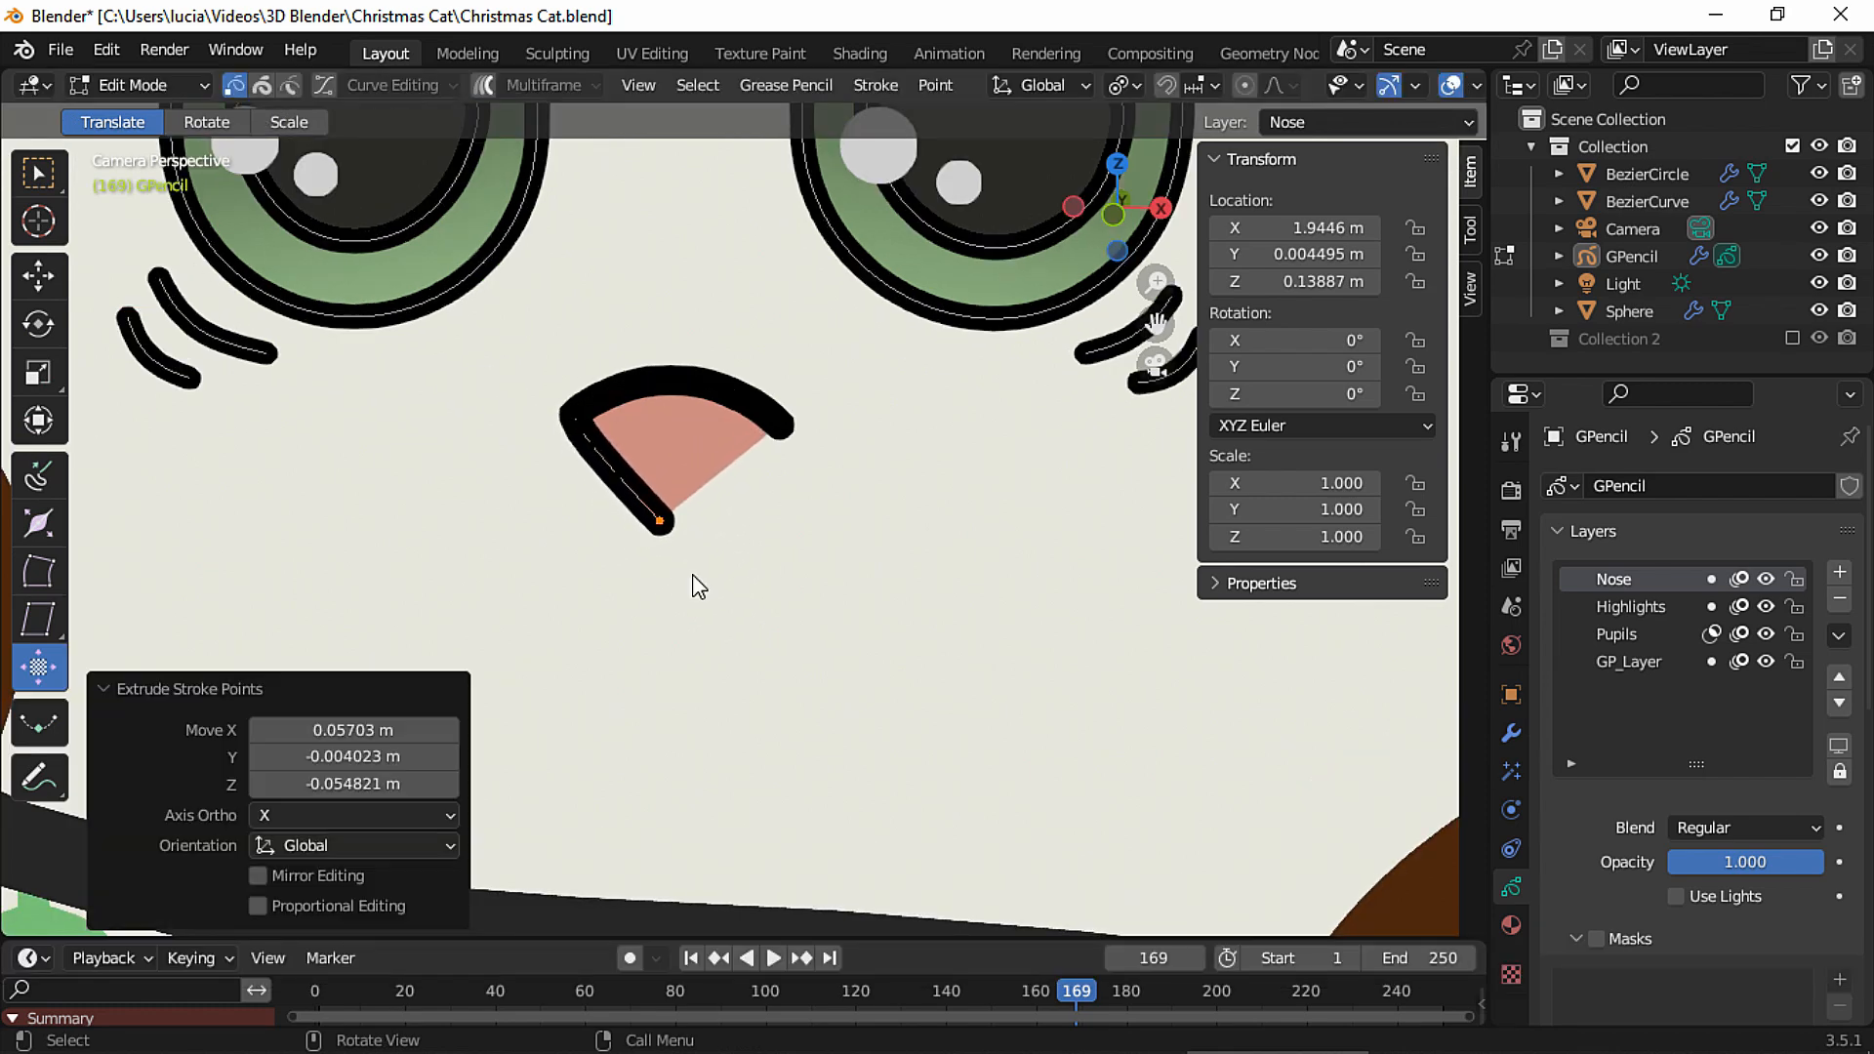
pyautogui.keyDown('shift'); pyautogui.click(787, 431); pyautogui.keyUp('shift')
pyautogui.hotkey('shift', 'f')
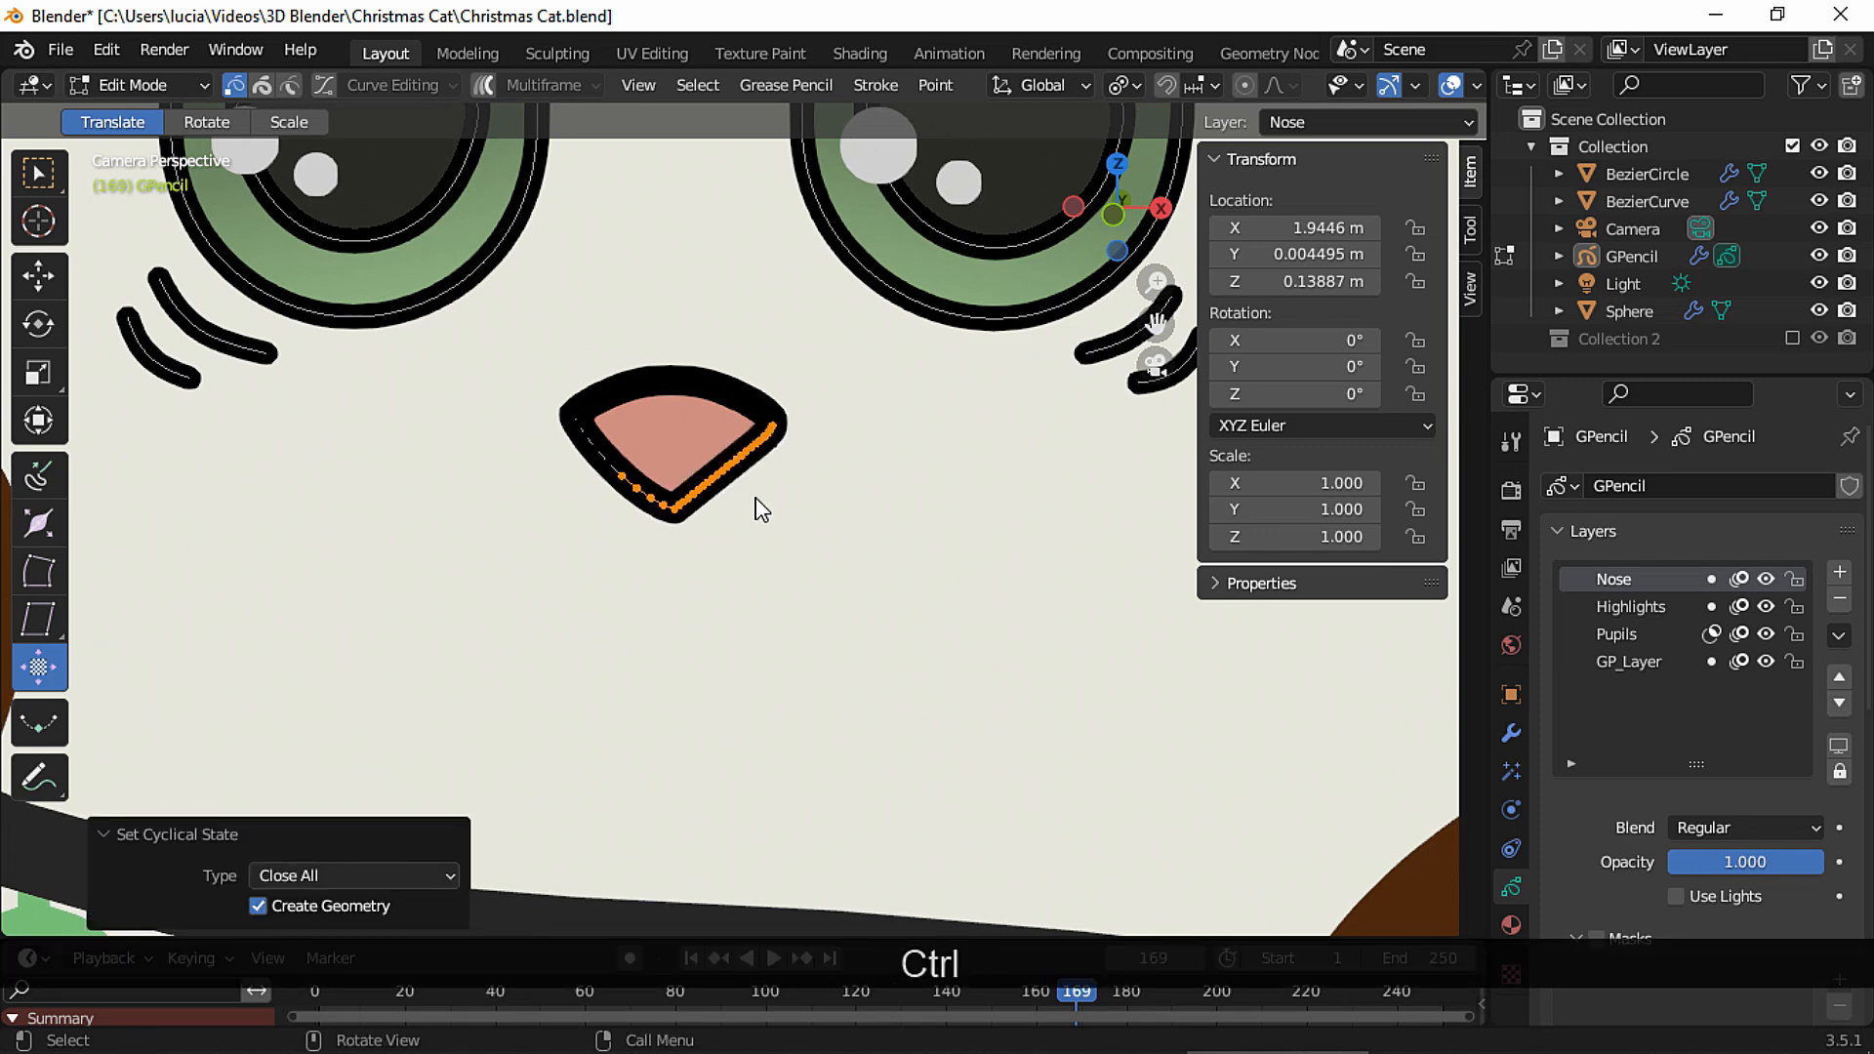
# In Sculpt Mode, round off the nose outline's corners with the Smooth brush.
pyautogui.keyDown('ctrl'); pyautogui.moveTo(771, 489); pyautogui.dragTo(641, 510, button='middle'); pyautogui.keyUp('ctrl')
pyautogui.click(137, 85)
pyautogui.click(149, 177)
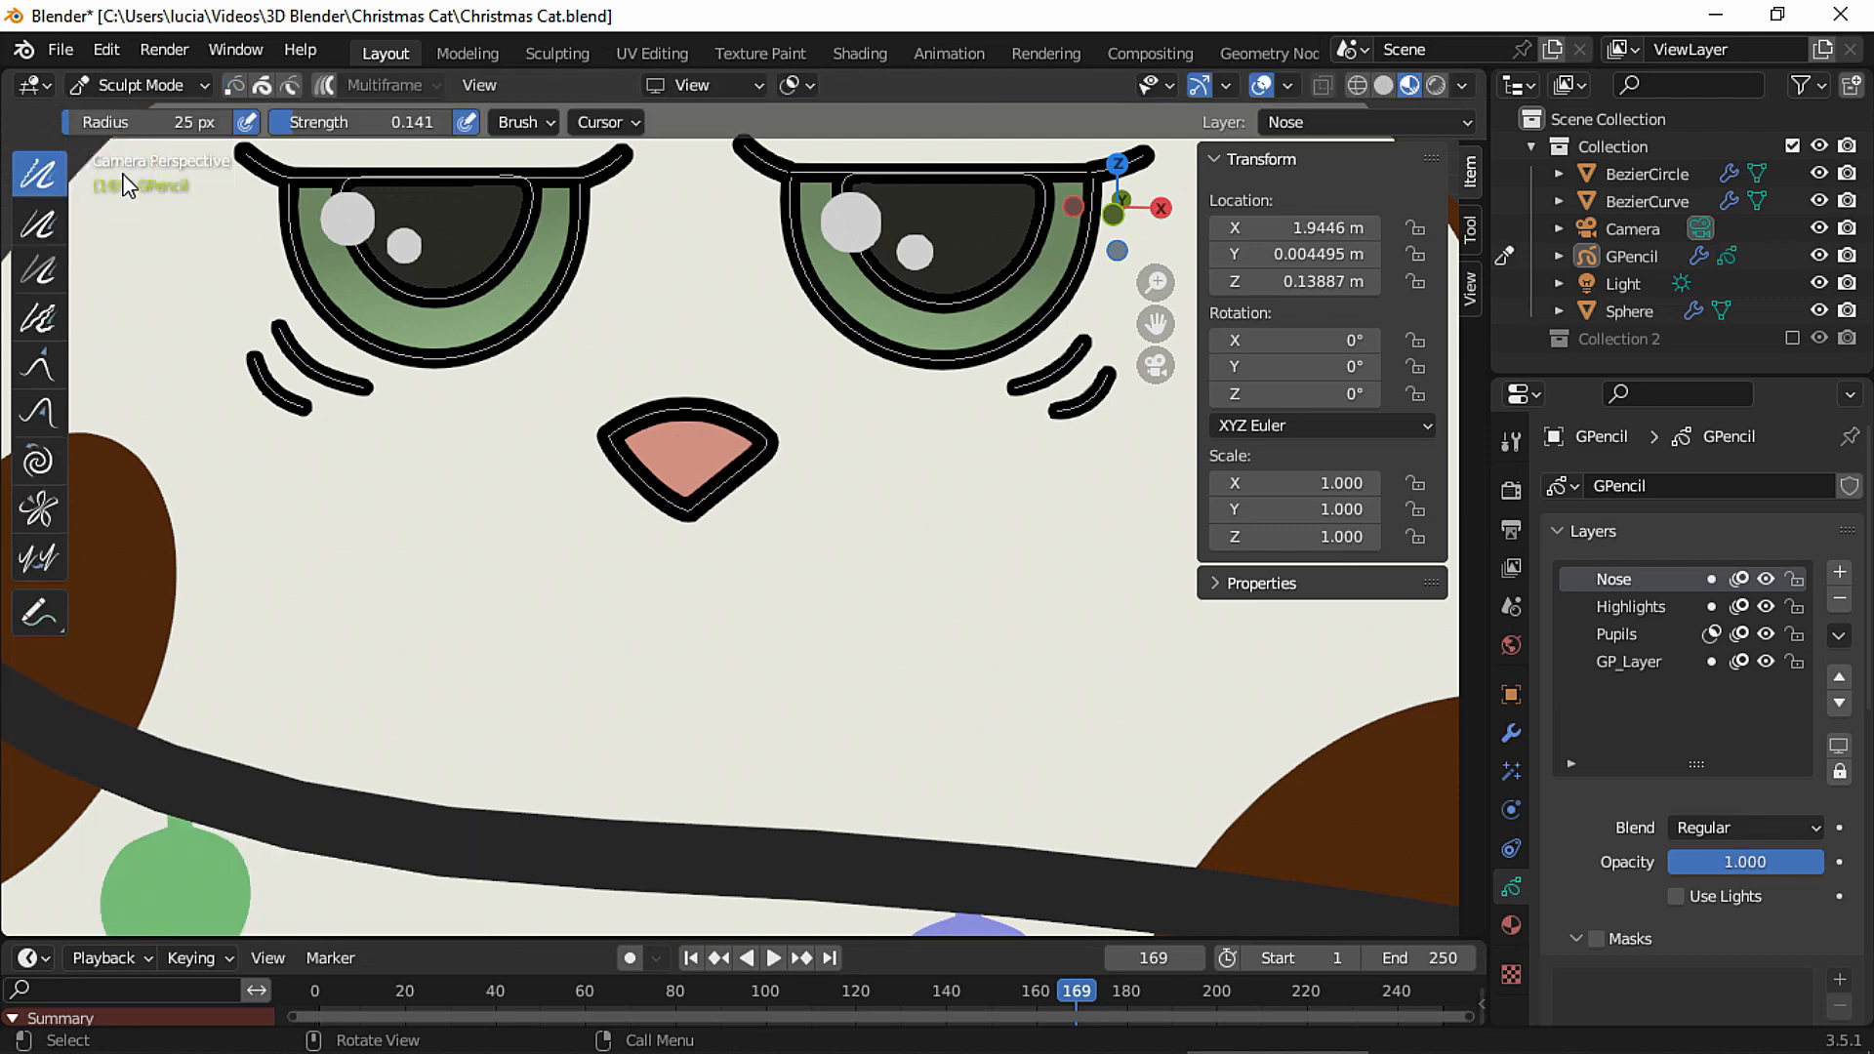
pyautogui.moveTo(577, 406)
pyautogui.mouseDown()
pyautogui.moveTo(611, 435)
pyautogui.moveTo(773, 451)
pyautogui.moveTo(674, 518)
pyautogui.moveTo(757, 498)
pyautogui.moveTo(649, 459)
pyautogui.moveTo(643, 427)
pyautogui.mouseUp()
# In Draw Mode with Material.005, draw two downward-curving arcs outward from the nose's lower tip to form the mouth.
pyautogui.click(137, 85)
pyautogui.click(147, 203)
pyautogui.click(1512, 925)
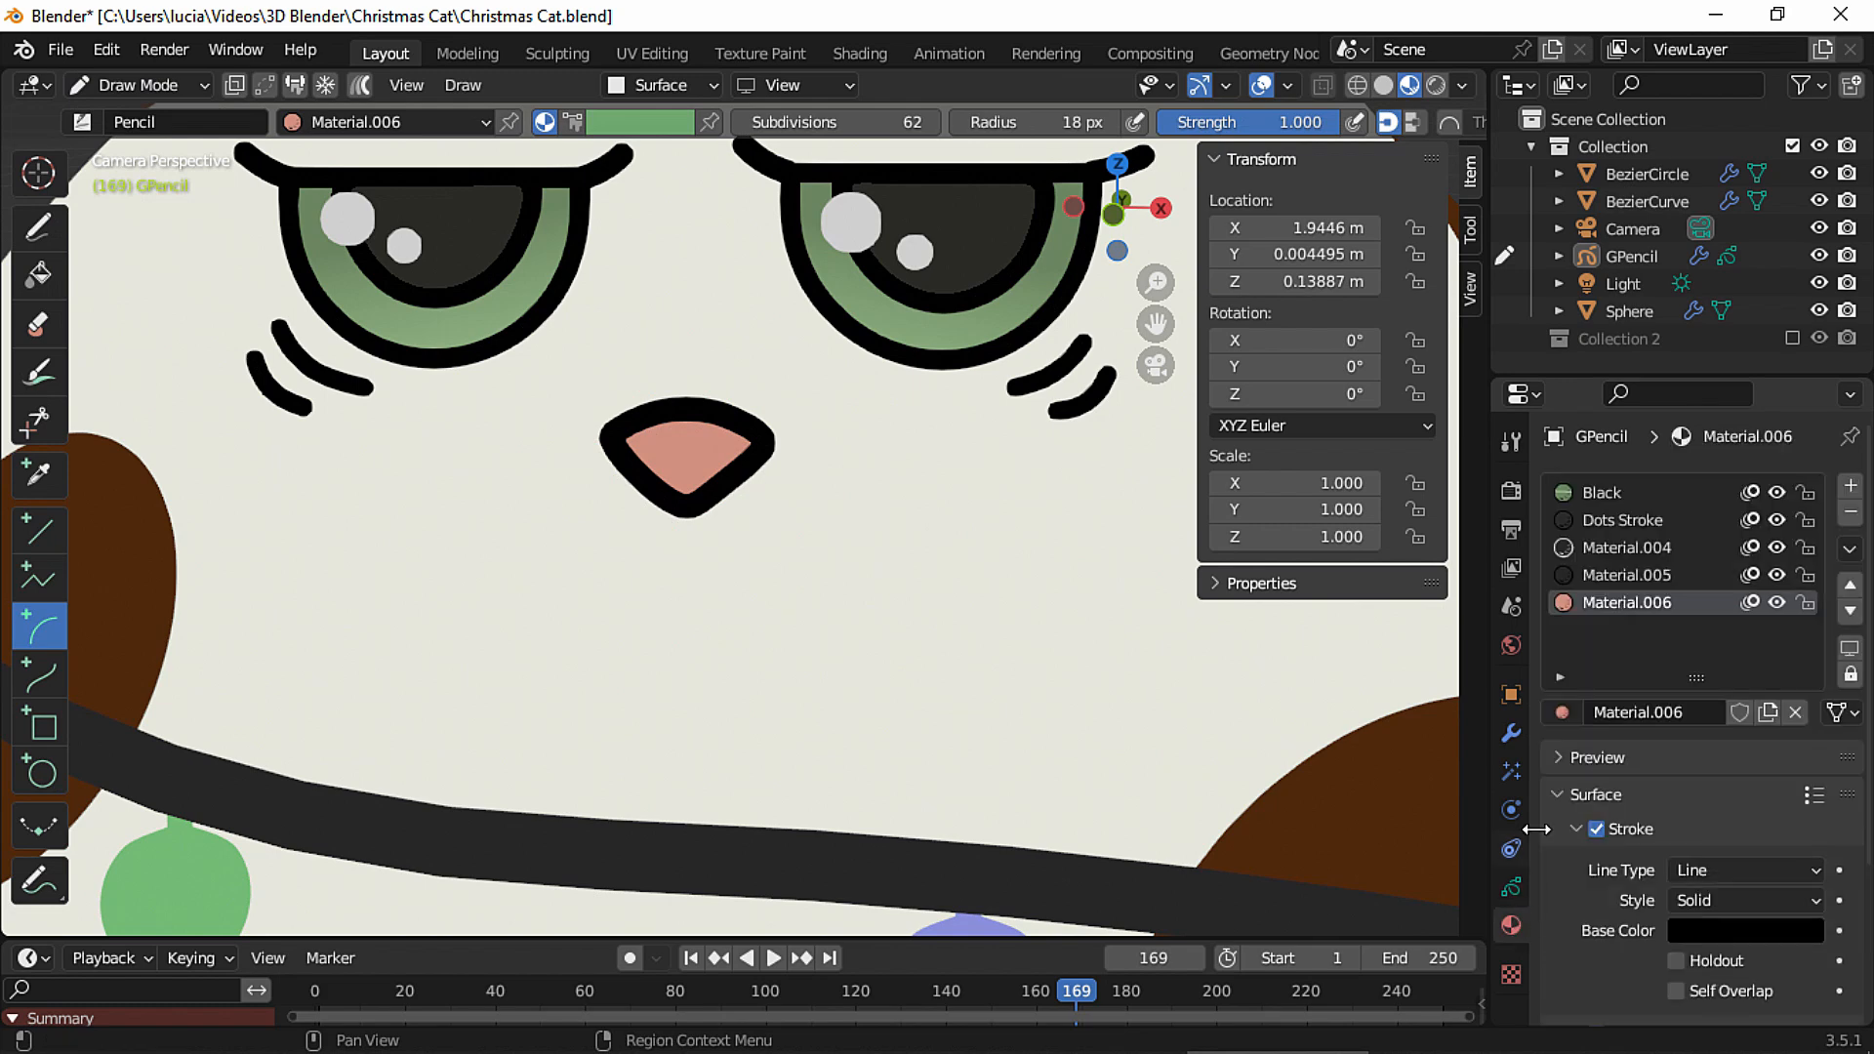
pyautogui.click(1611, 574)
pyautogui.moveTo(683, 515)
pyautogui.mouseDown()
pyautogui.moveTo(585, 571)
pyautogui.moveTo(523, 536)
pyautogui.moveTo(540, 517)
pyautogui.mouseUp()
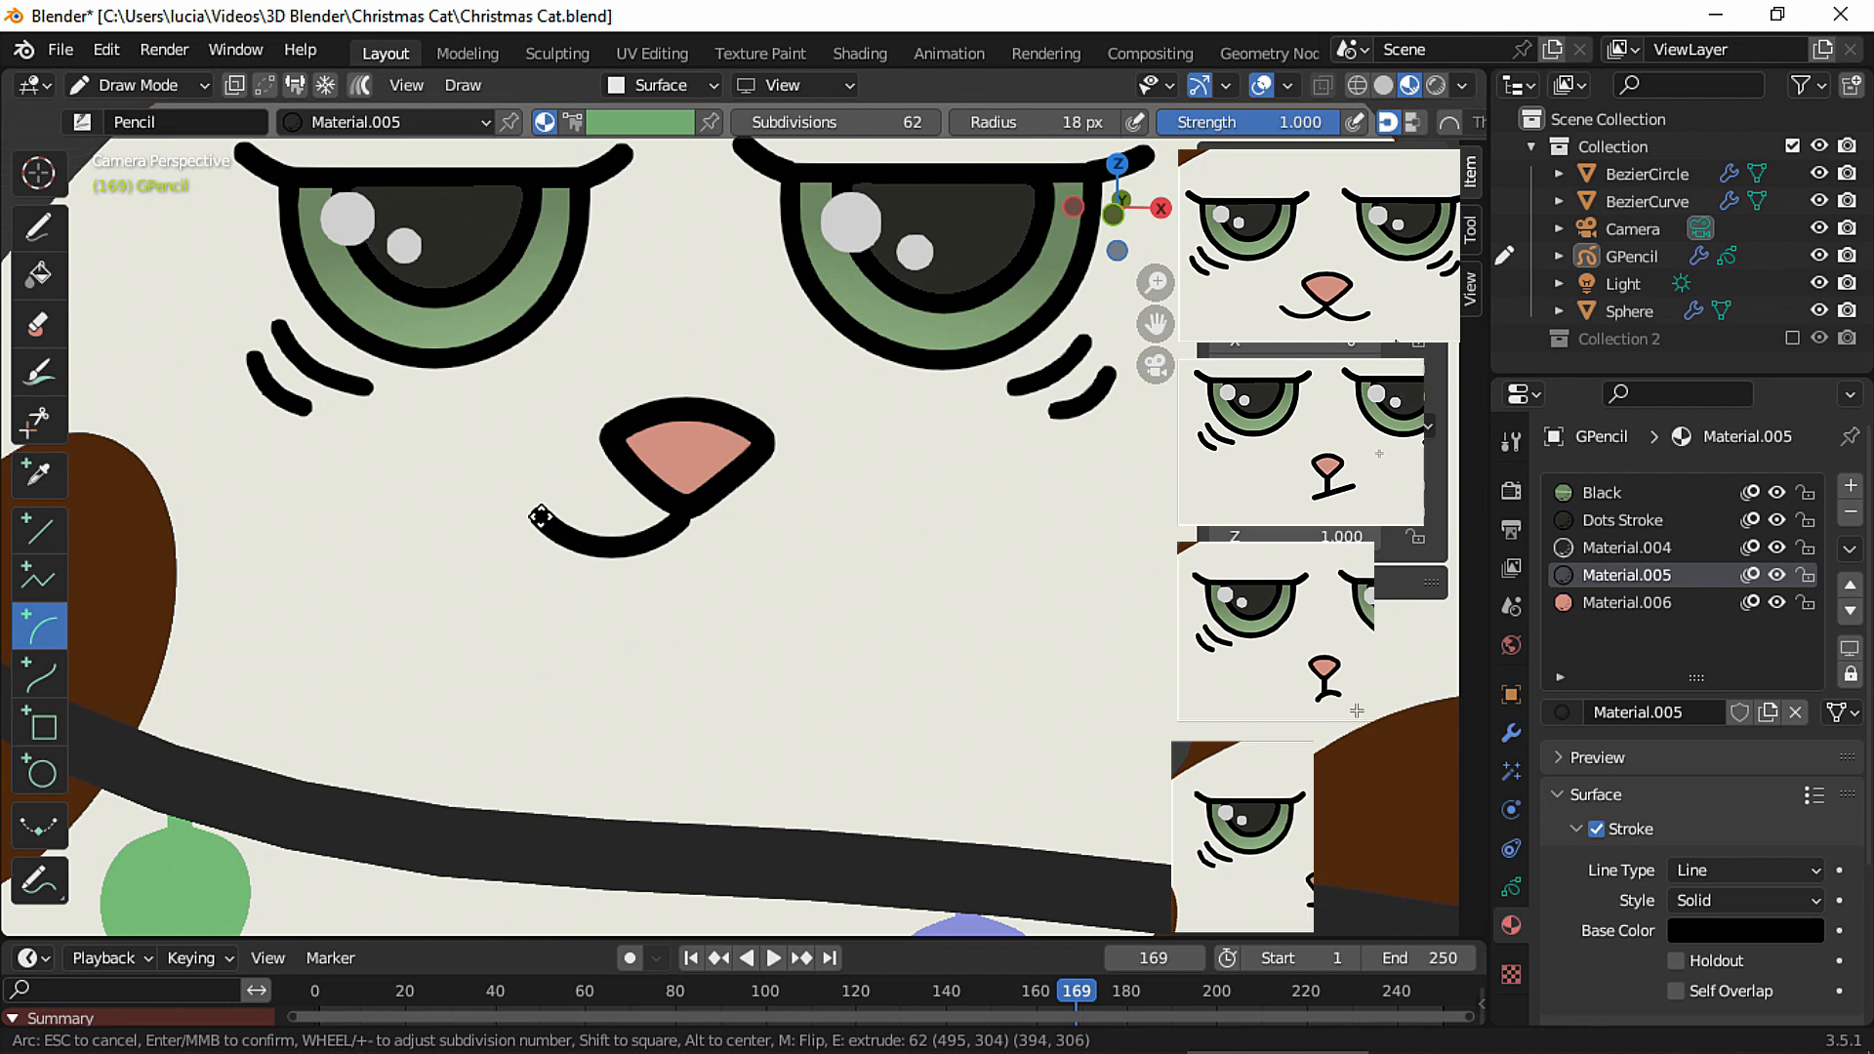
pyautogui.press('Return')
pyautogui.moveTo(682, 512); pyautogui.dragTo(820, 536)
pyautogui.press('m')
pyautogui.middleClick(820, 536)
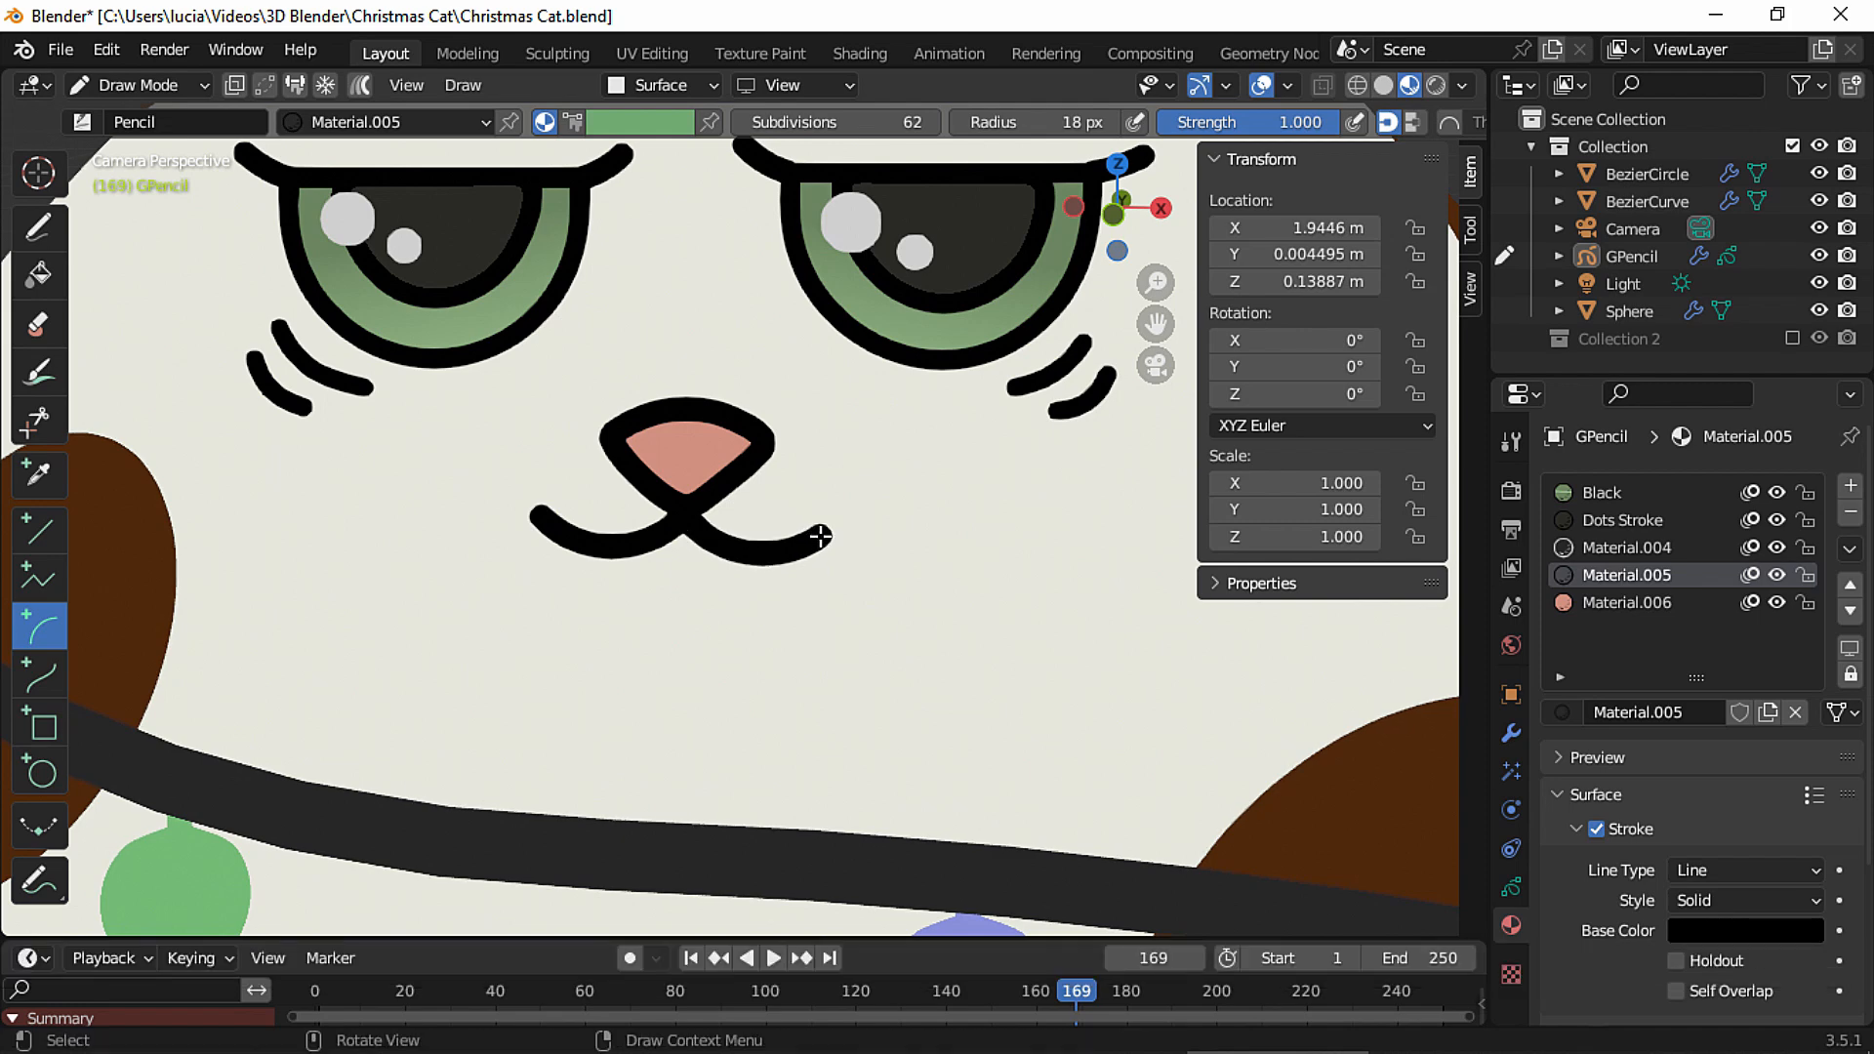
# In Edit Mode, select the nose and mouth strokes and normalize their thickness to 12.
pyautogui.moveTo(848, 521)
pyautogui.keyDown('ctrl'); pyautogui.mouseDown(button='middle')
pyautogui.moveTo(803, 603)
pyautogui.moveTo(815, 590)
pyautogui.mouseUp(button='middle'); pyautogui.keyUp('ctrl')
pyautogui.click(137, 84)
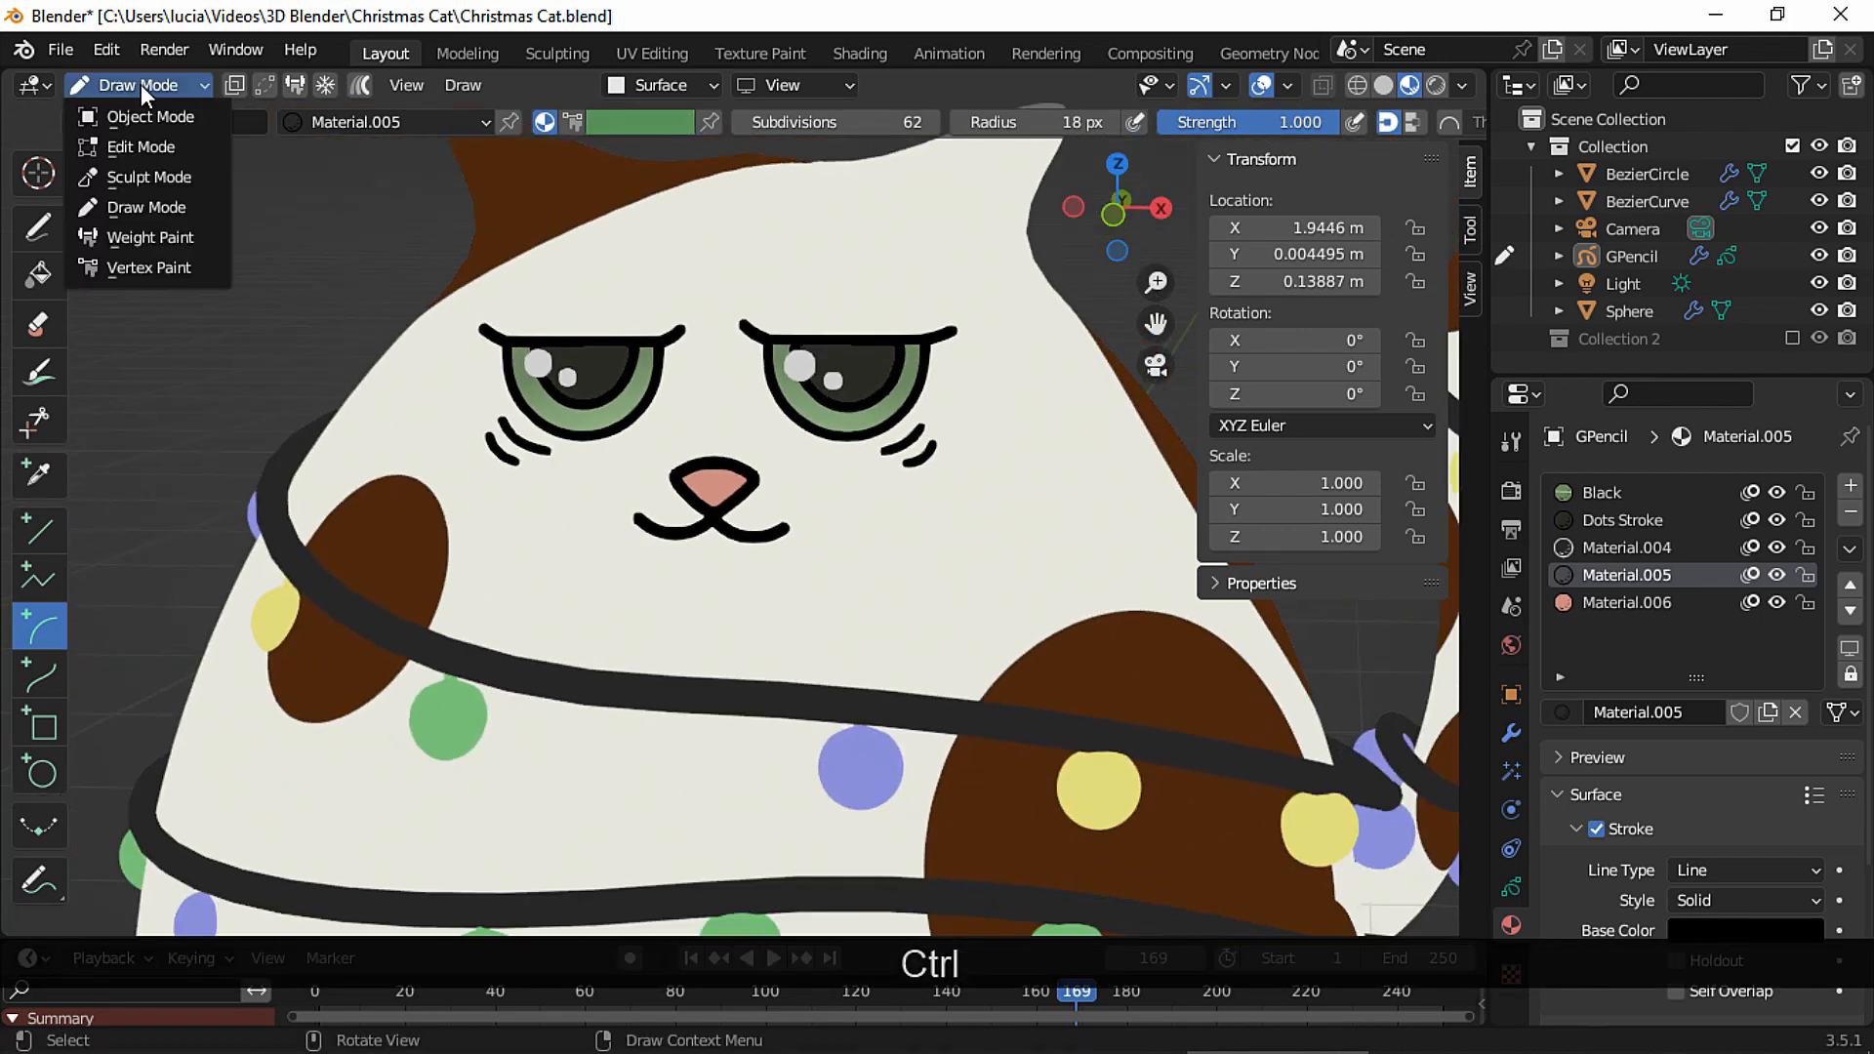
pyautogui.click(120, 144)
pyautogui.moveTo(635, 560); pyautogui.dragTo(794, 494)
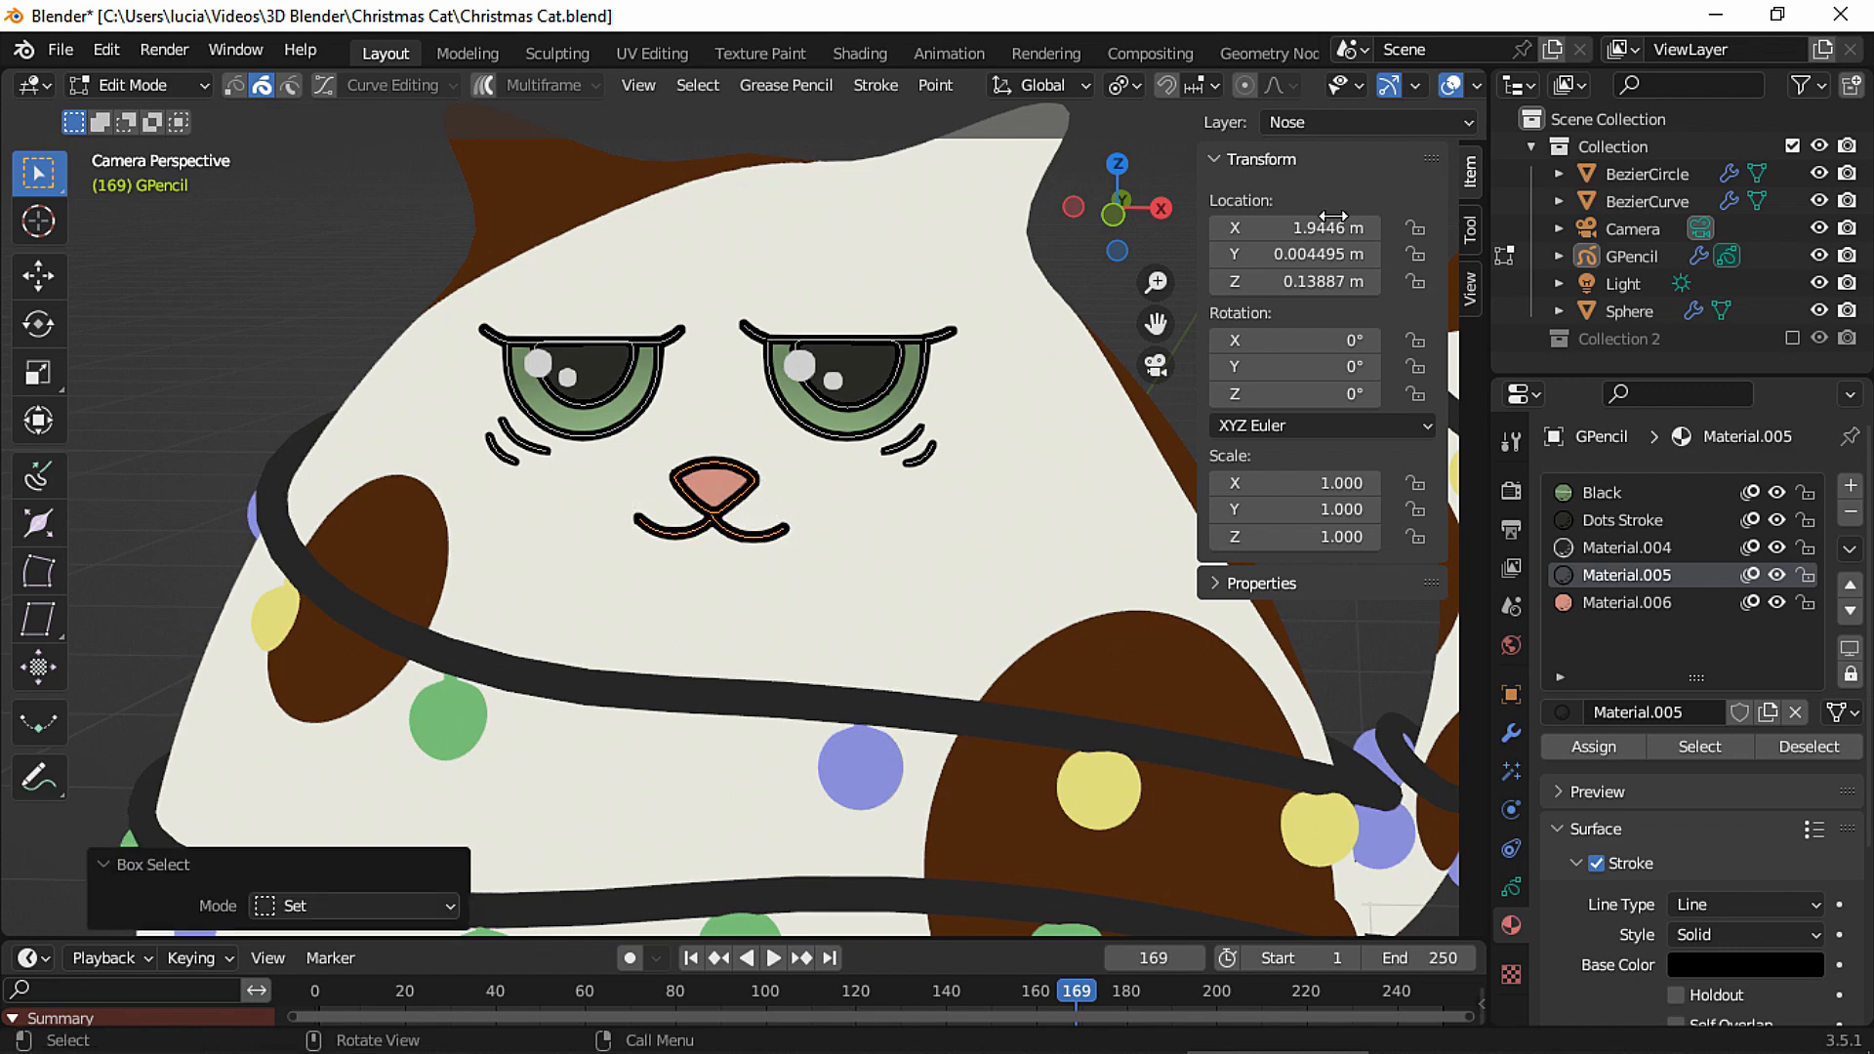
pyautogui.click(1455, 86)
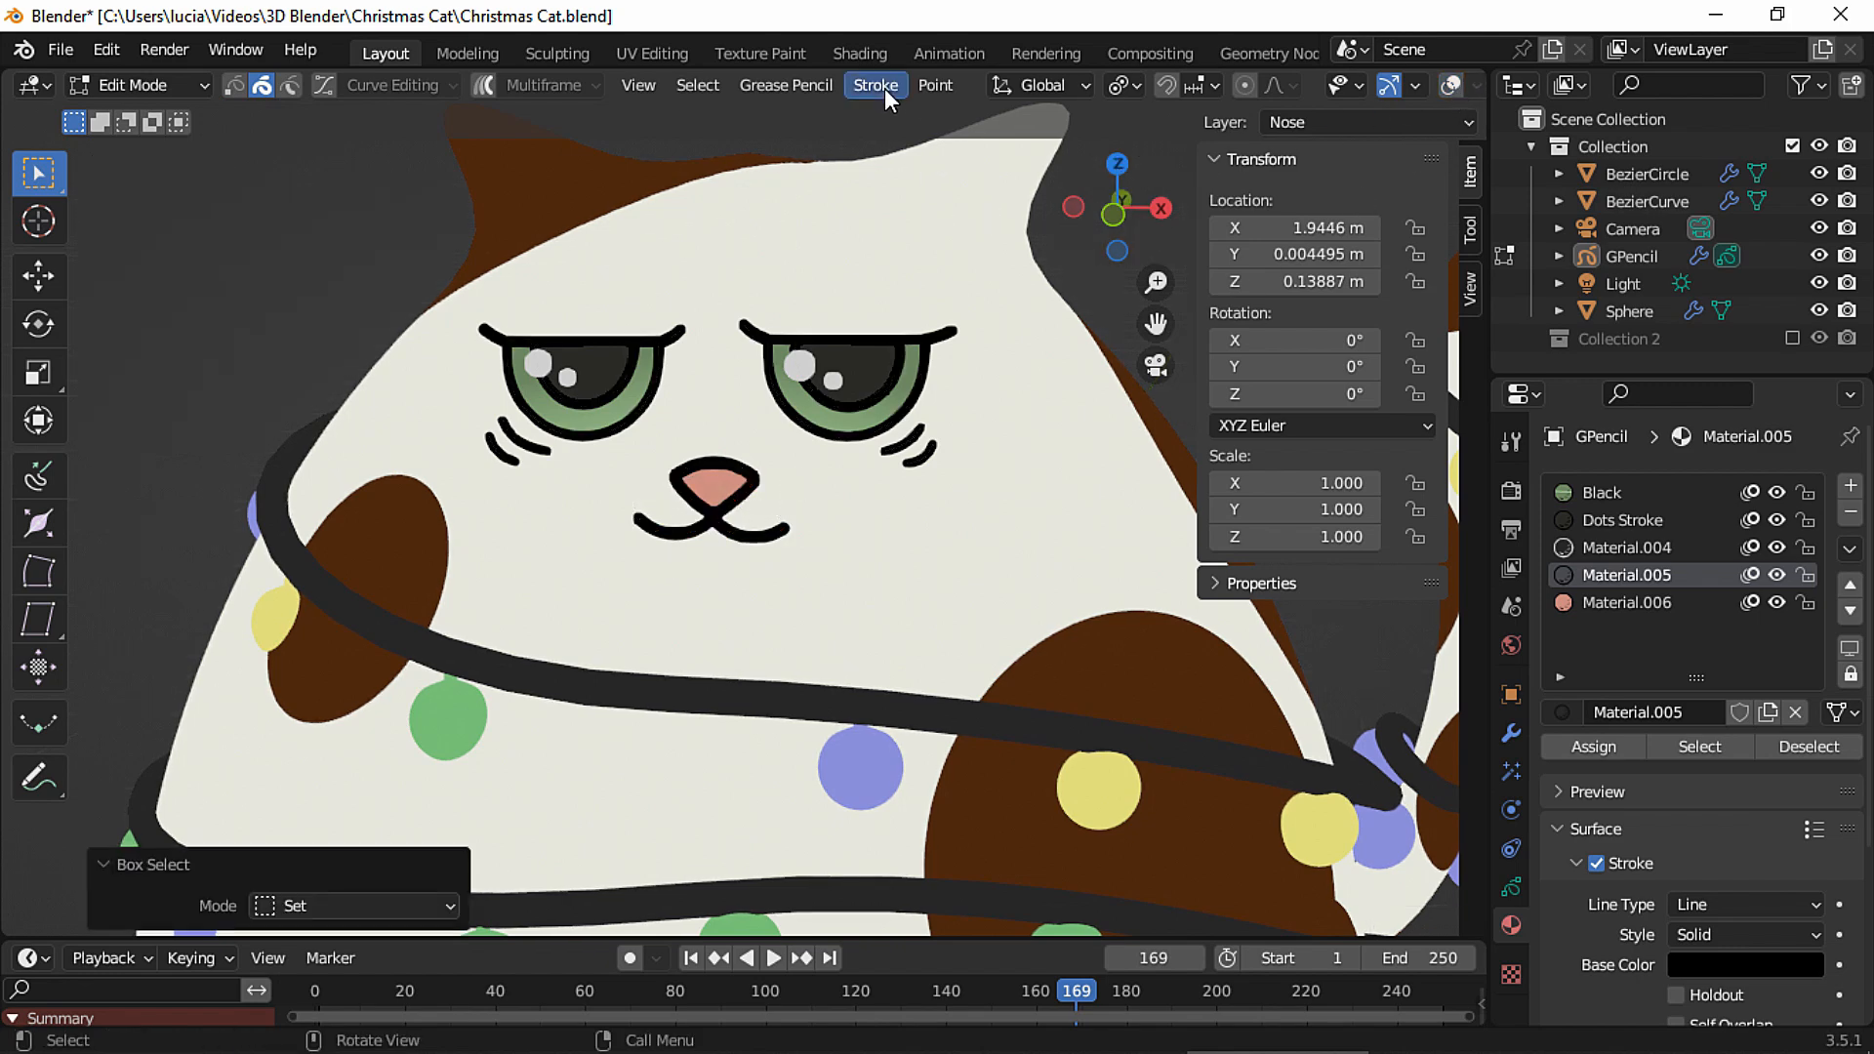
pyautogui.click(884, 90)
pyautogui.click(951, 545)
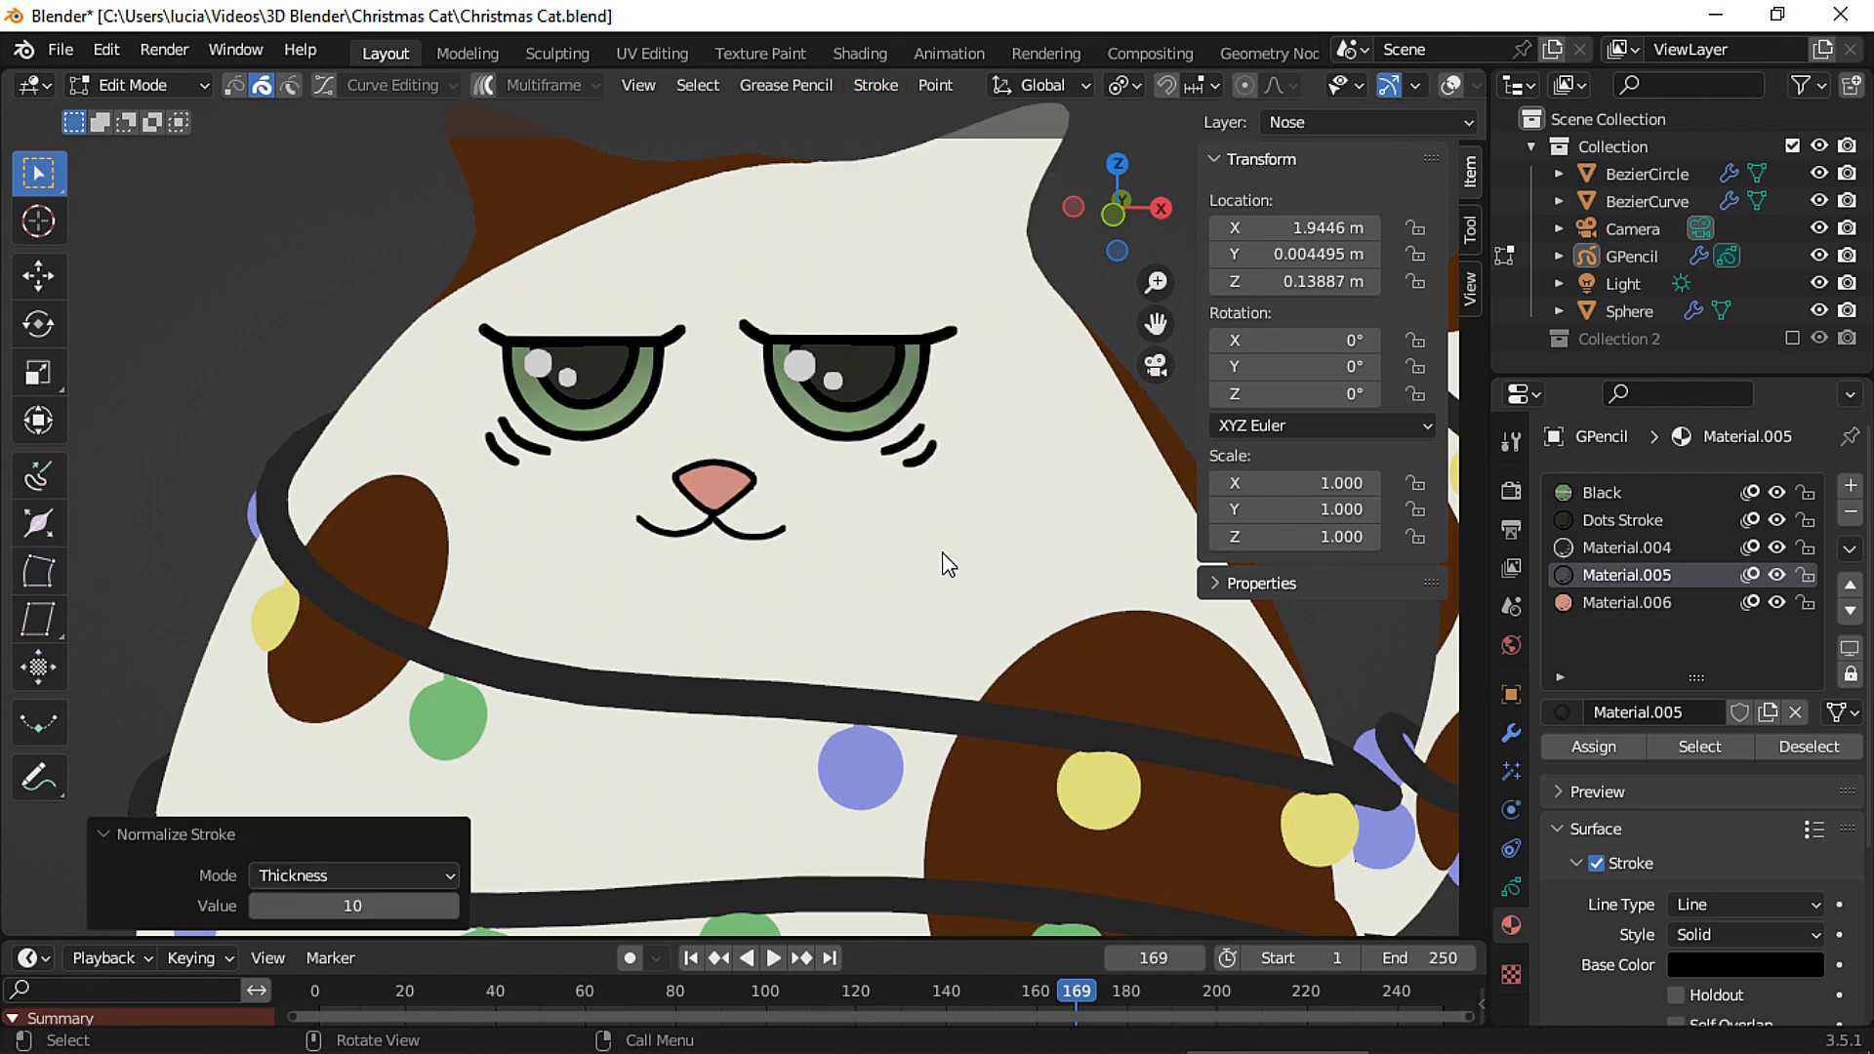
pyautogui.click(453, 906)
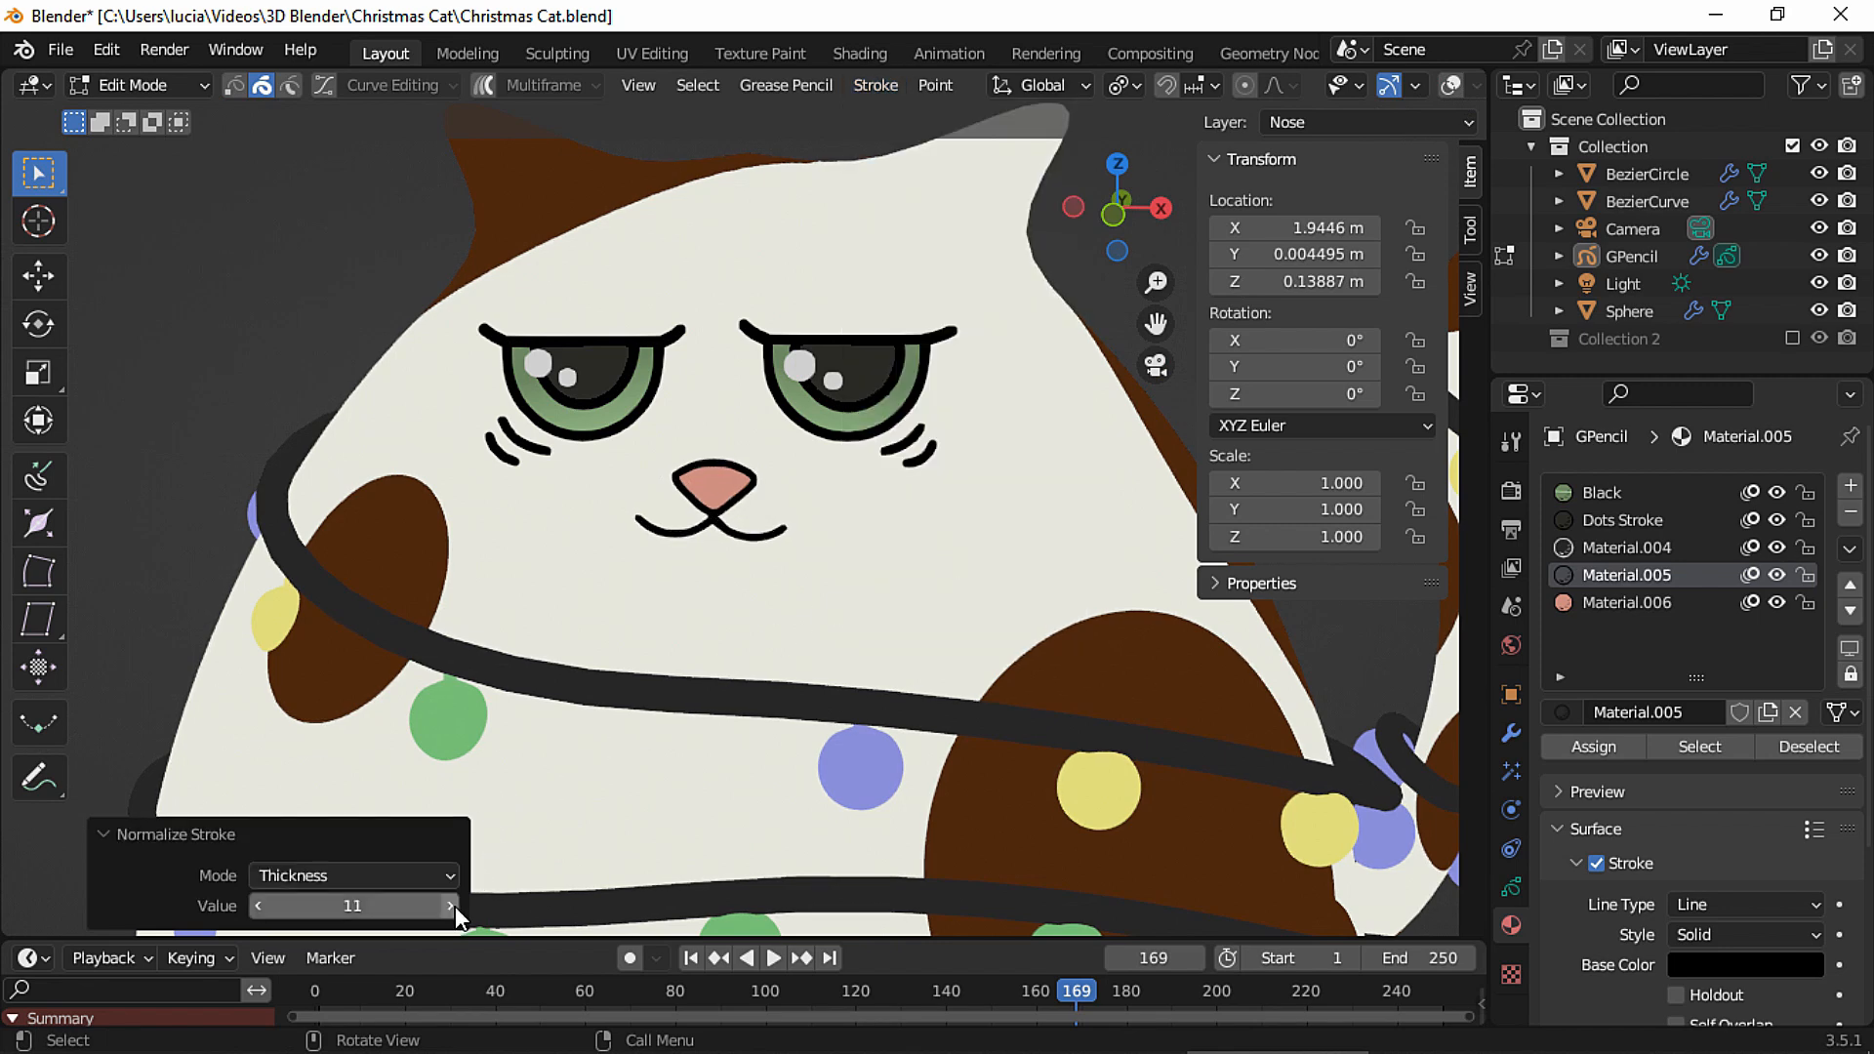
pyautogui.click(453, 906)
pyautogui.scroll(5, 843, 594)
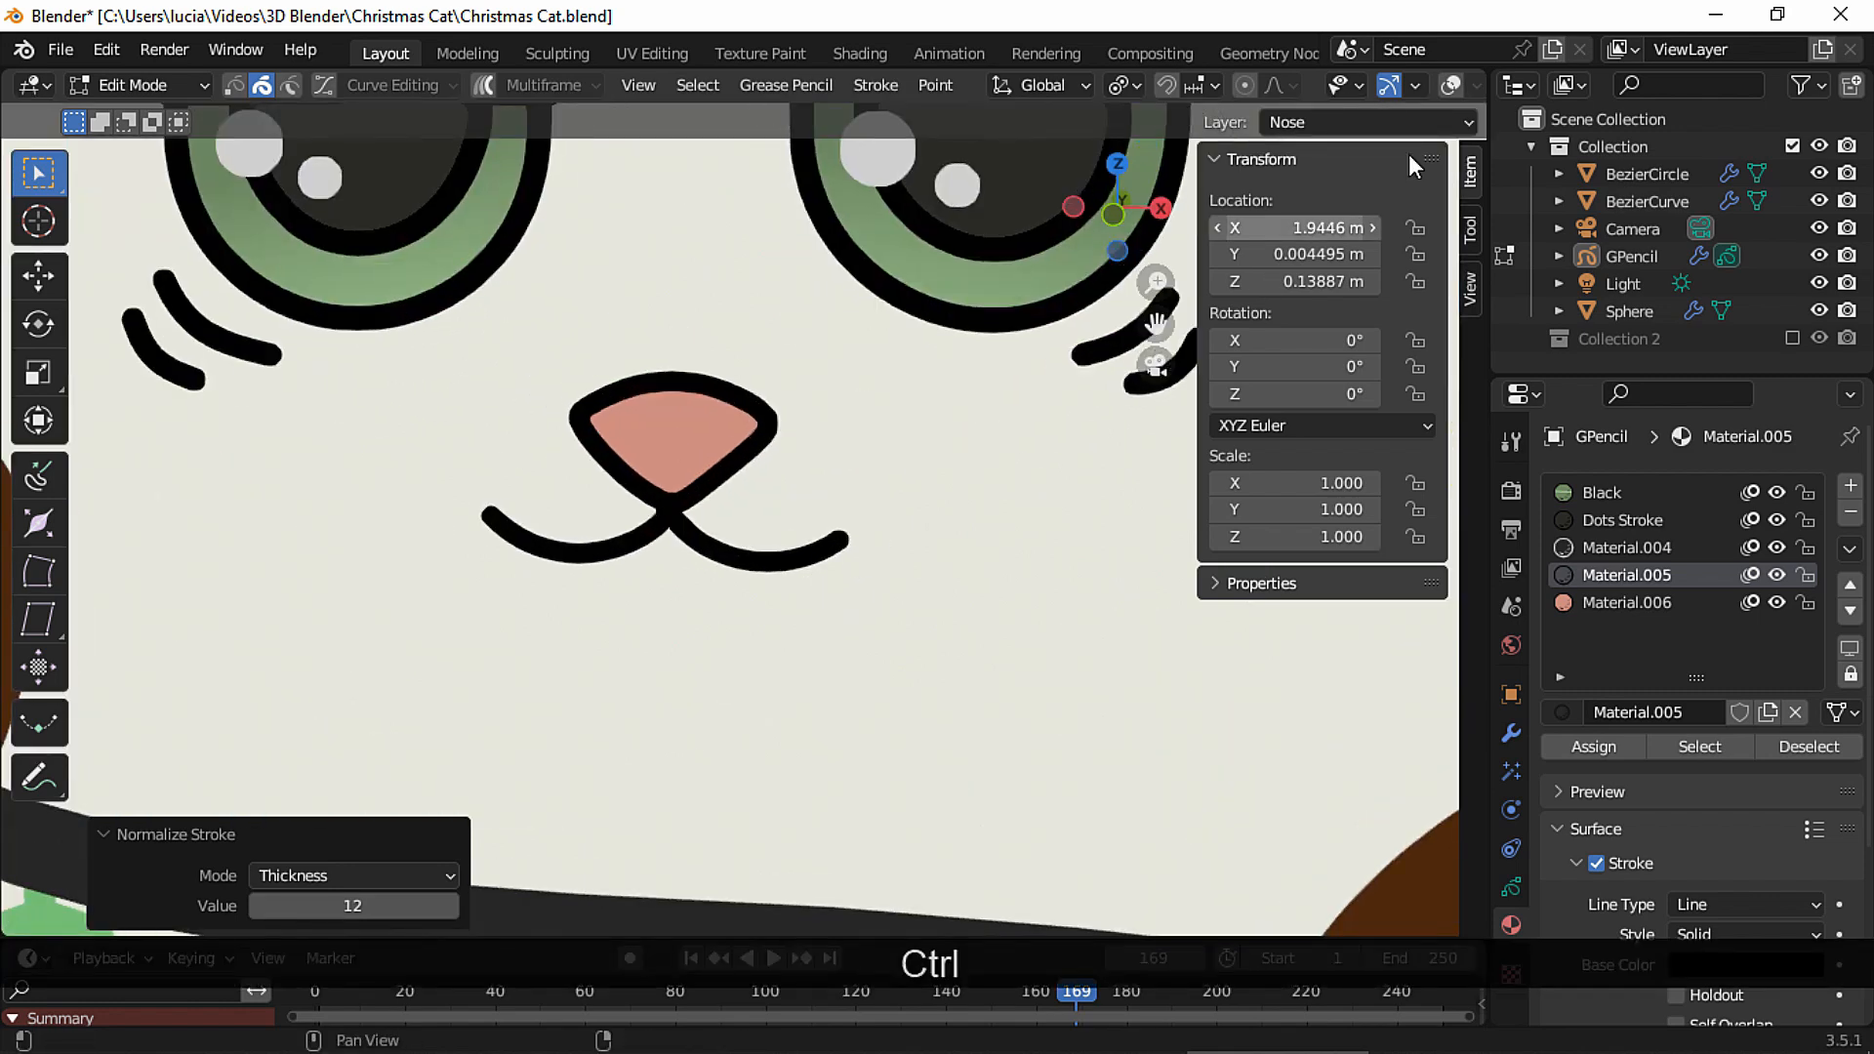
# Set the transform pivot to Median Point, rotate both mouth strokes about -1.96° and nudge them slightly upward beneath the nose.
pyautogui.click(1452, 86)
pyautogui.moveTo(640, 577); pyautogui.dragTo(730, 543)
pyautogui.click(1122, 85)
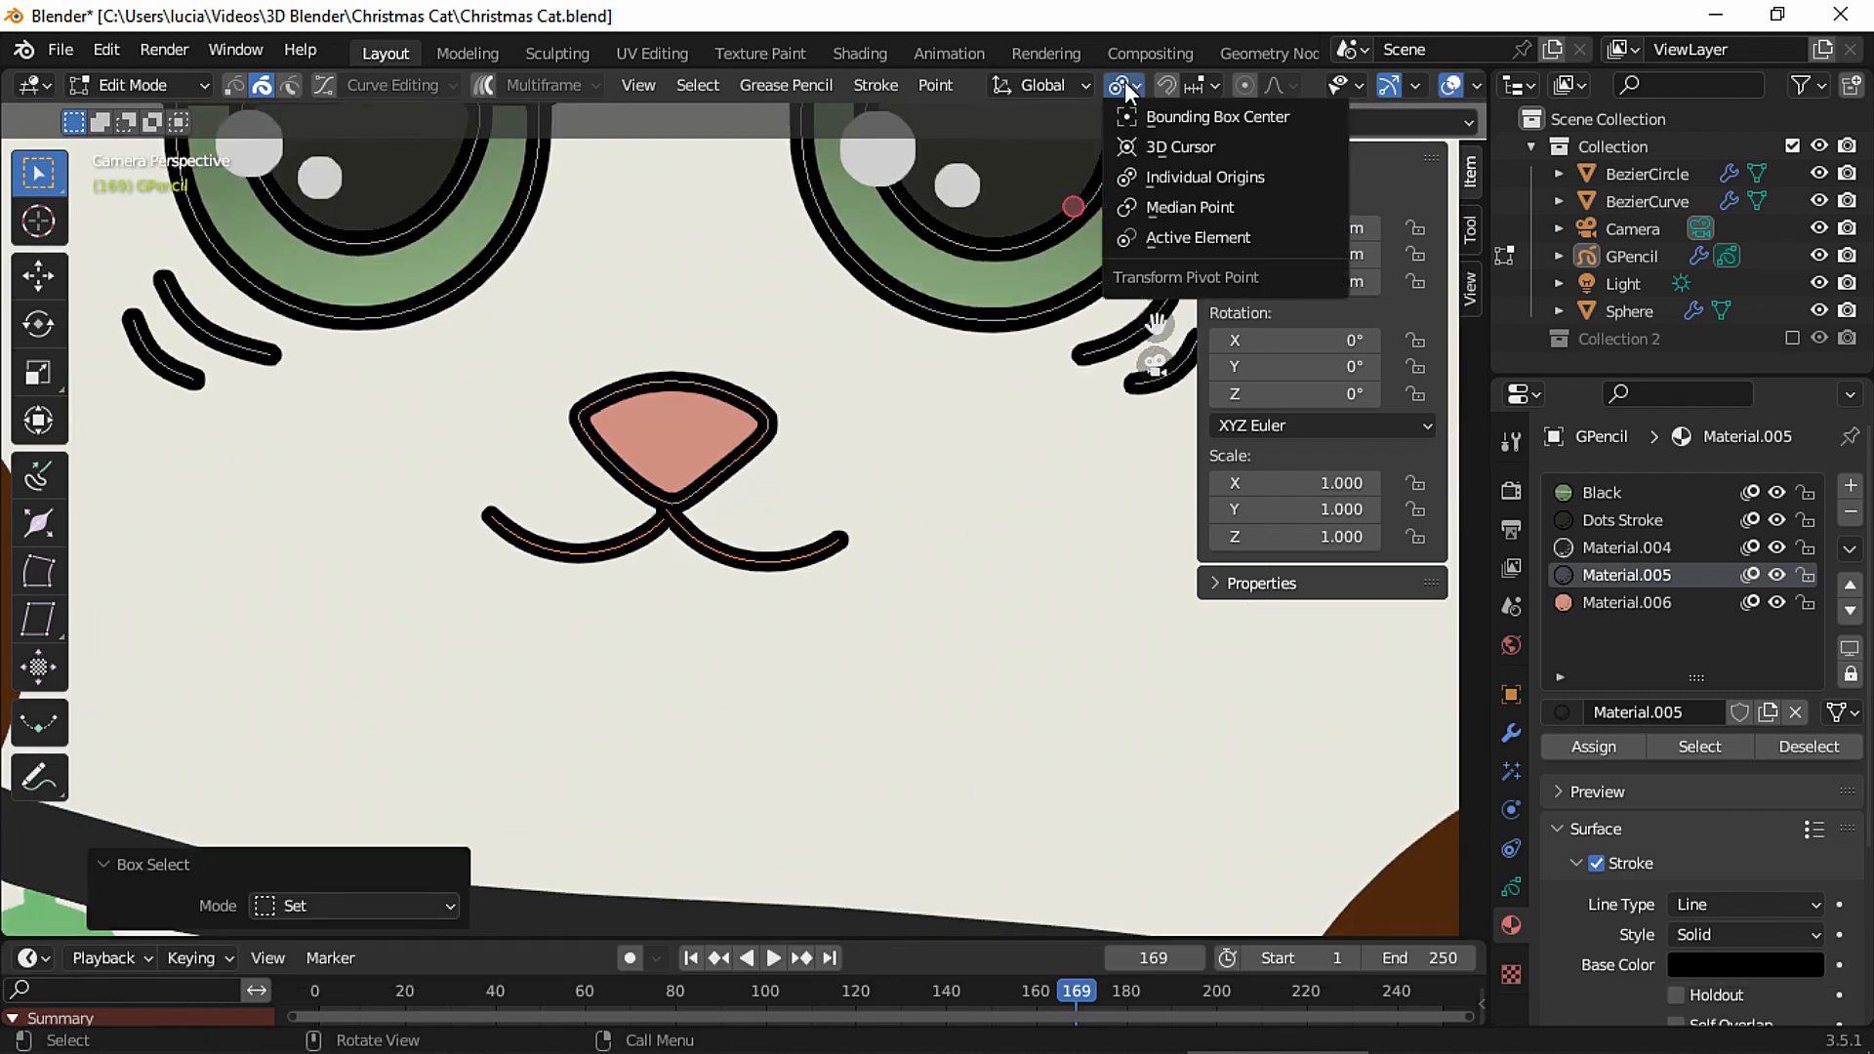
pyautogui.click(1174, 207)
pyautogui.press('r')
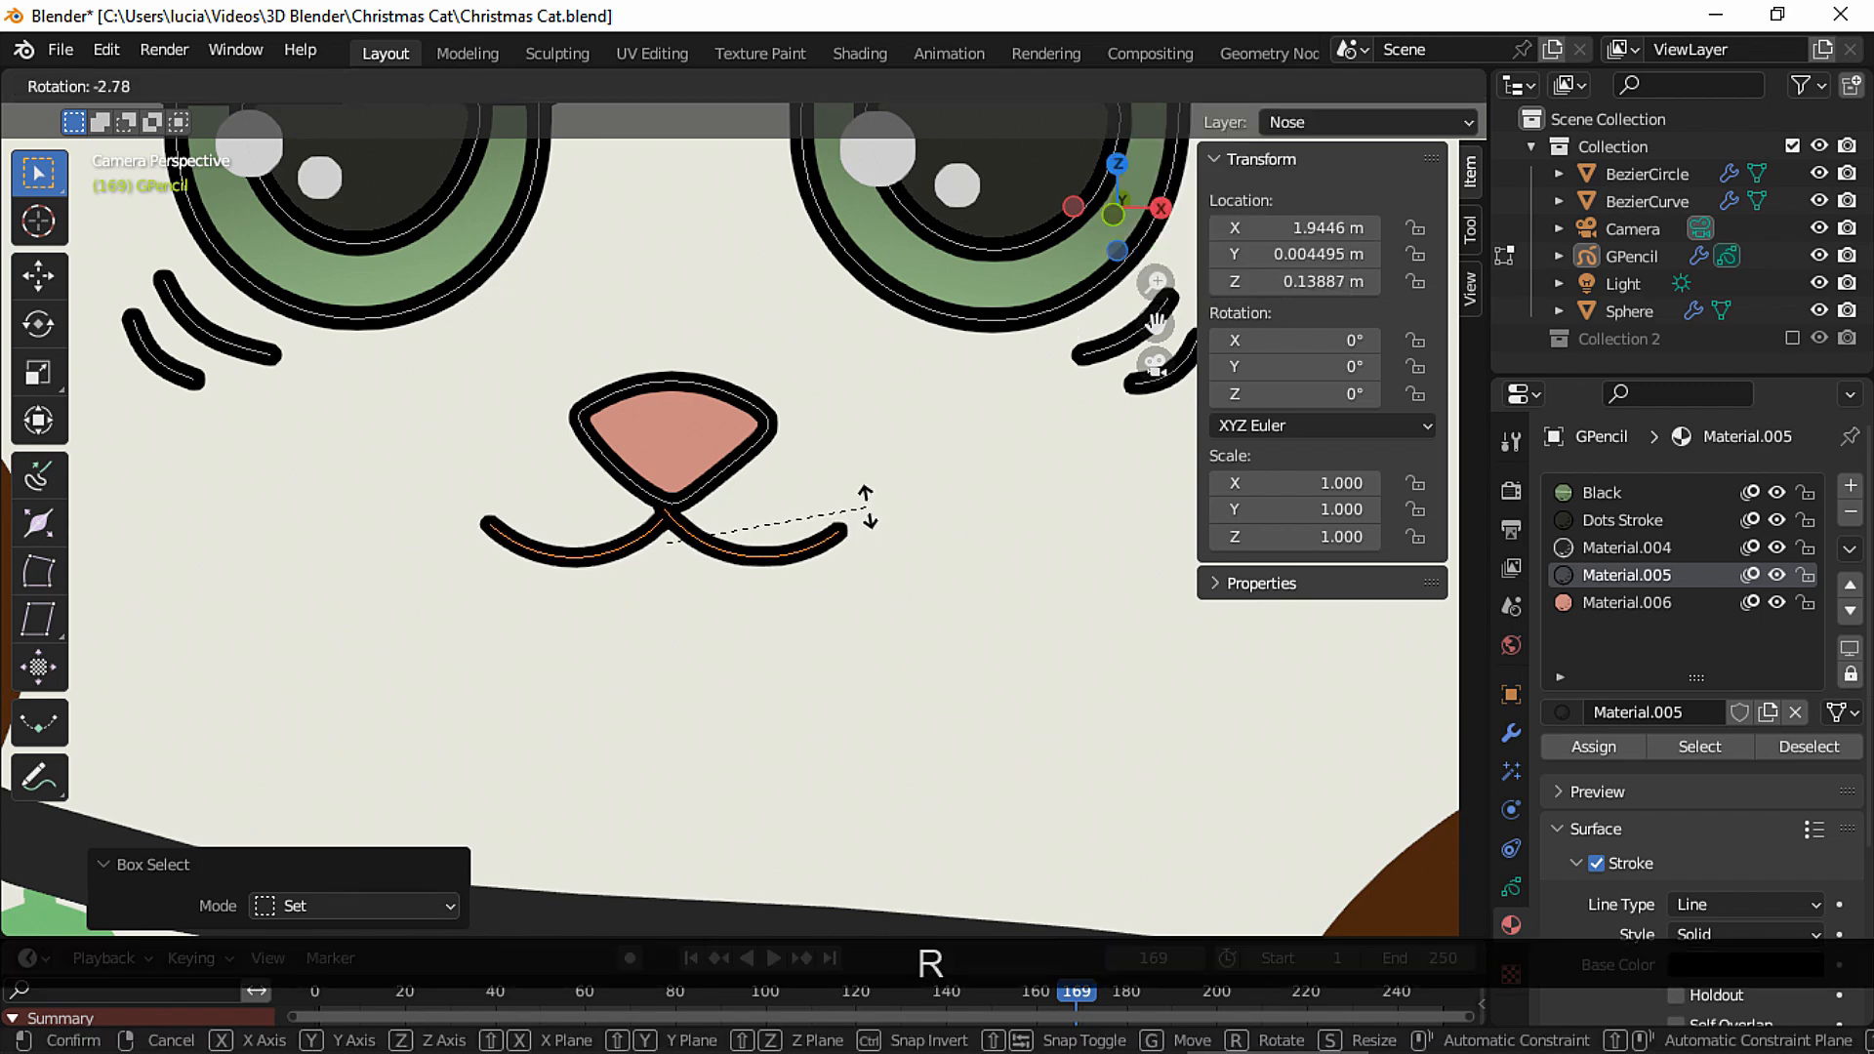
pyautogui.click(871, 510)
pyautogui.press('g')
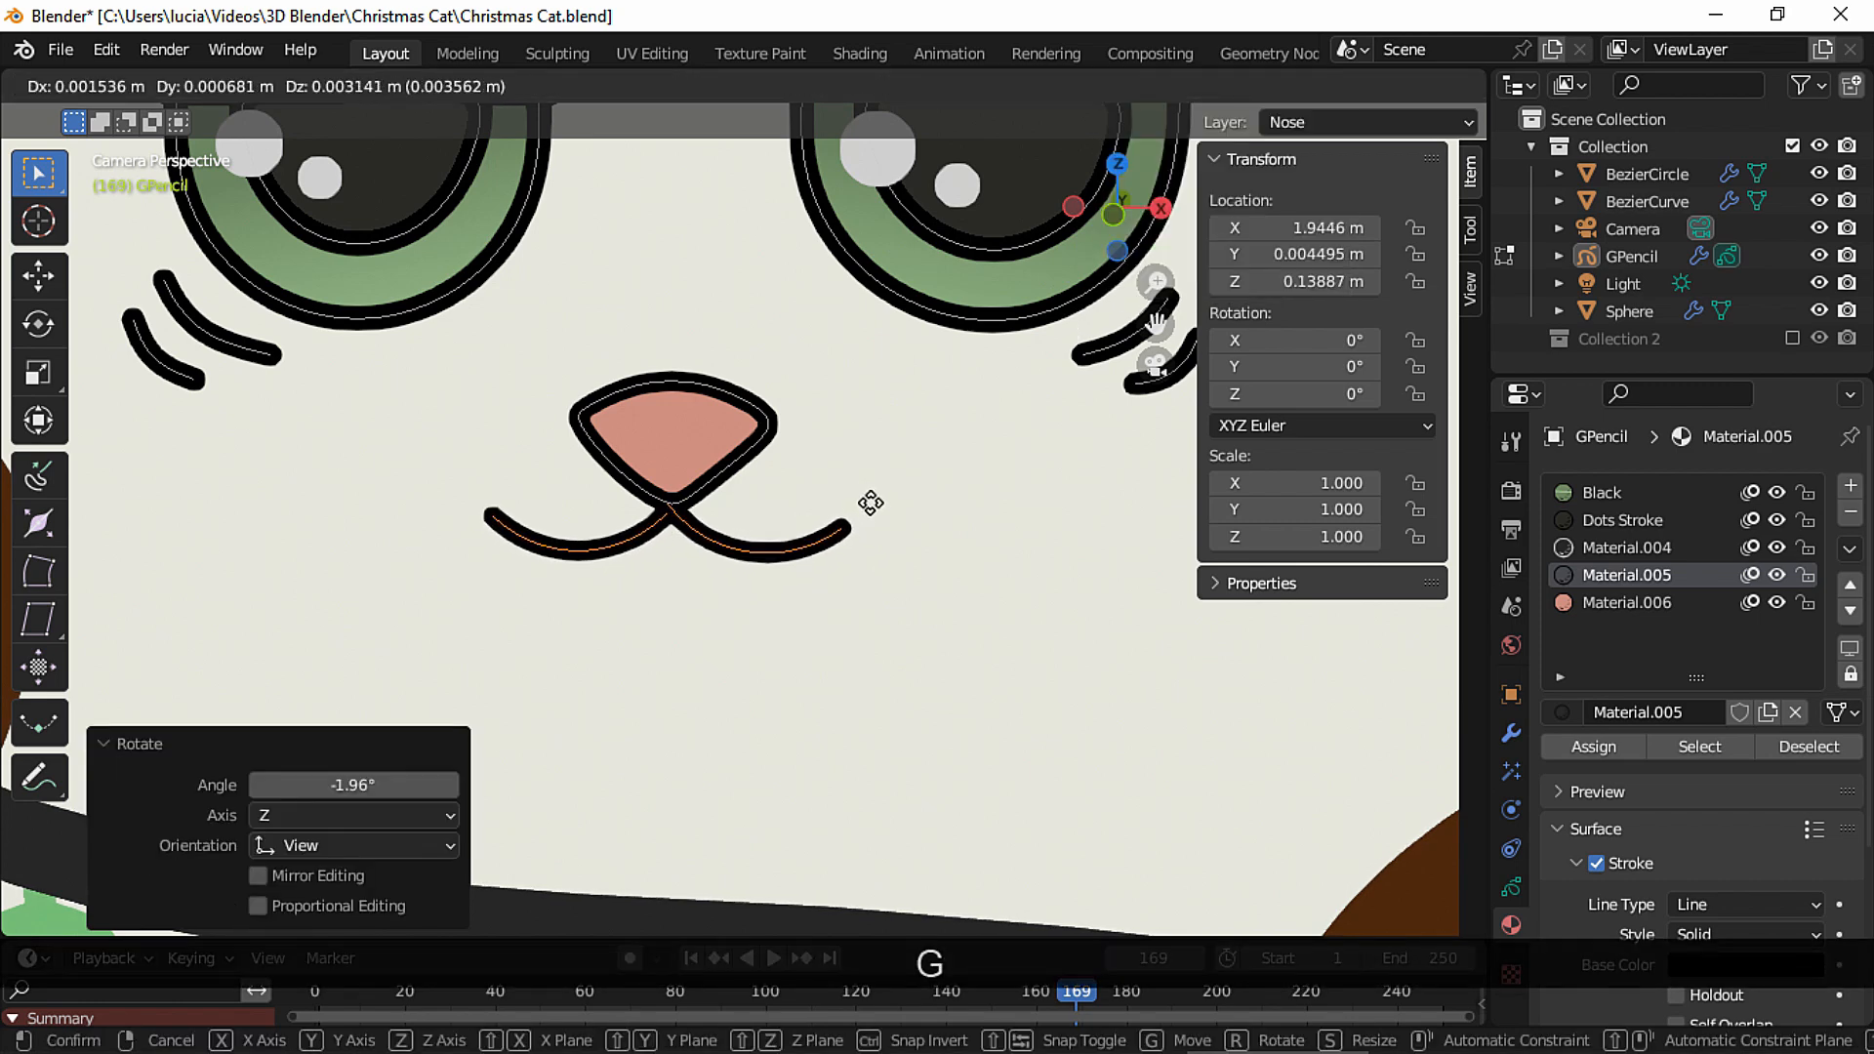
pyautogui.click(872, 502)
pyautogui.click(906, 491)
# Scale the nose stroke to about 0.751 and move it about -0.011 m along Z.
pyautogui.scroll(-3, 906, 491)
pyautogui.click(728, 337)
pyautogui.press('s')
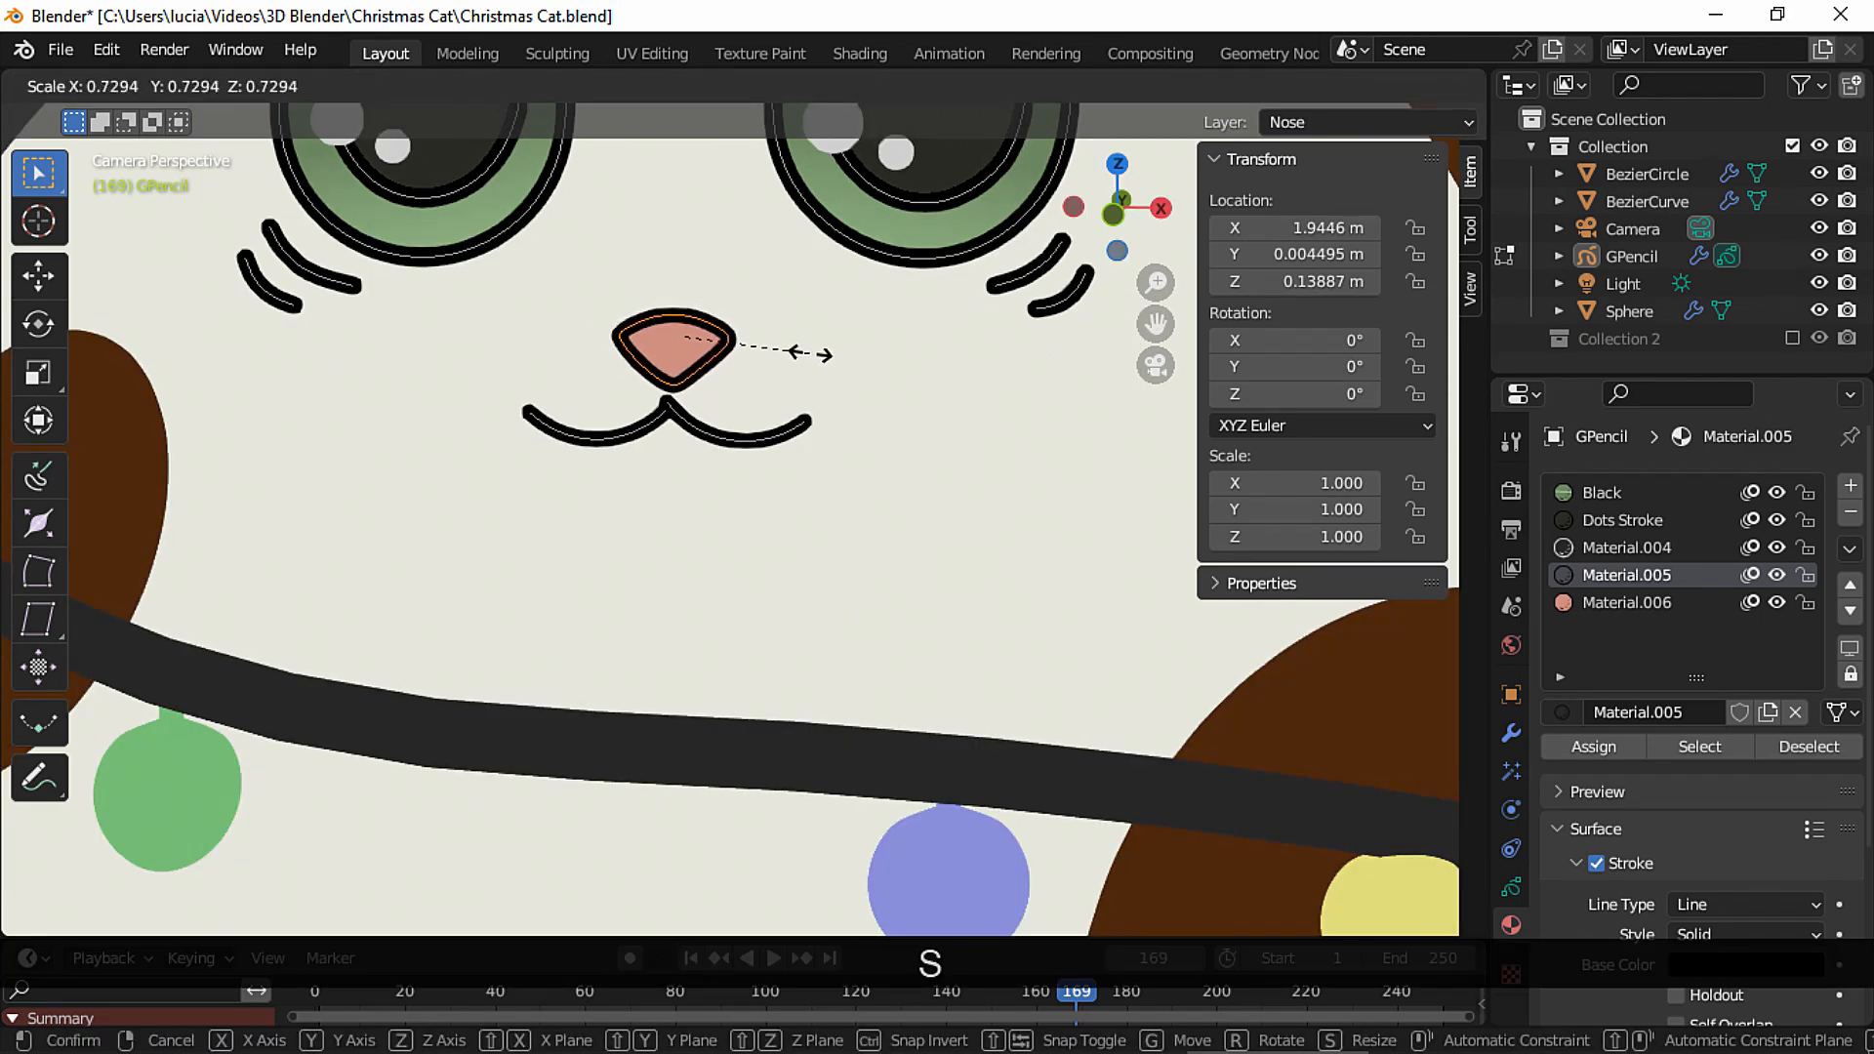
pyautogui.click(818, 364)
pyautogui.press('g')
pyautogui.press('z')
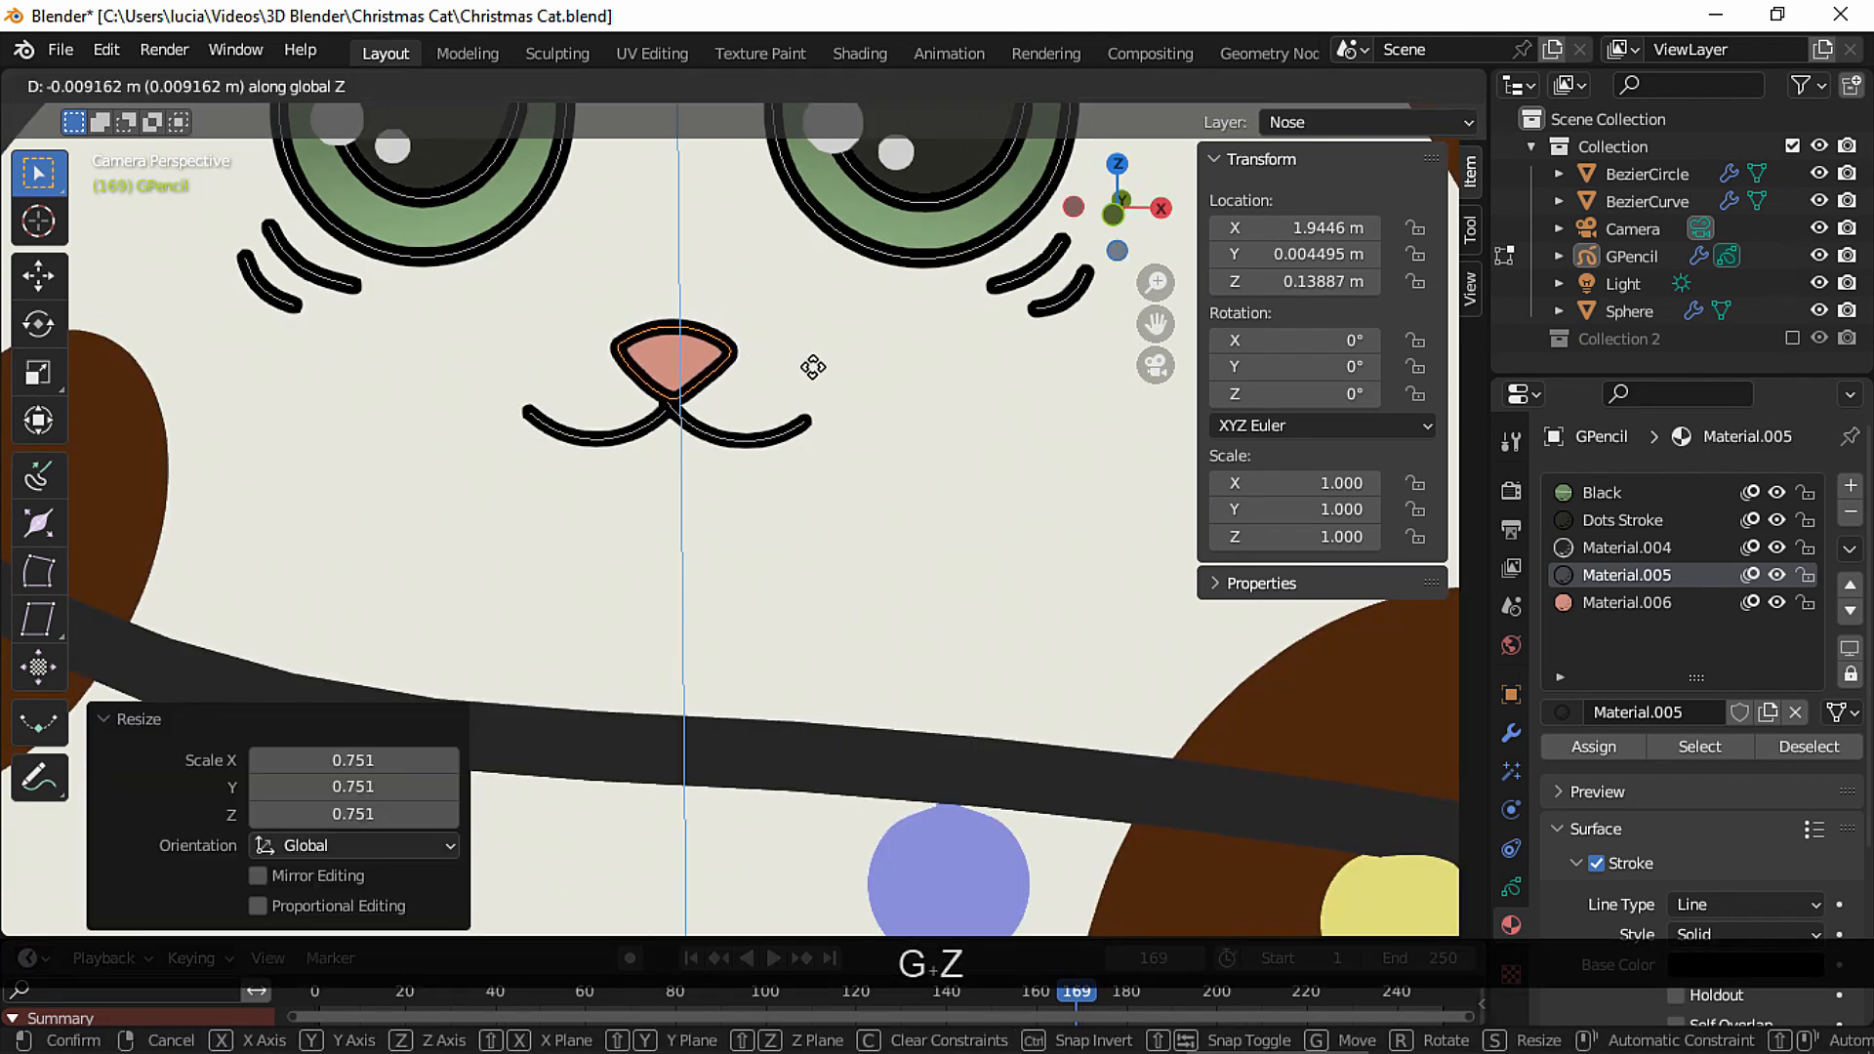
pyautogui.click(812, 367)
# Narrow the nose to about 0.852 along X, shift it about -0.003 m in X, and check it without overlays.
pyautogui.press('s')
pyautogui.press('x')
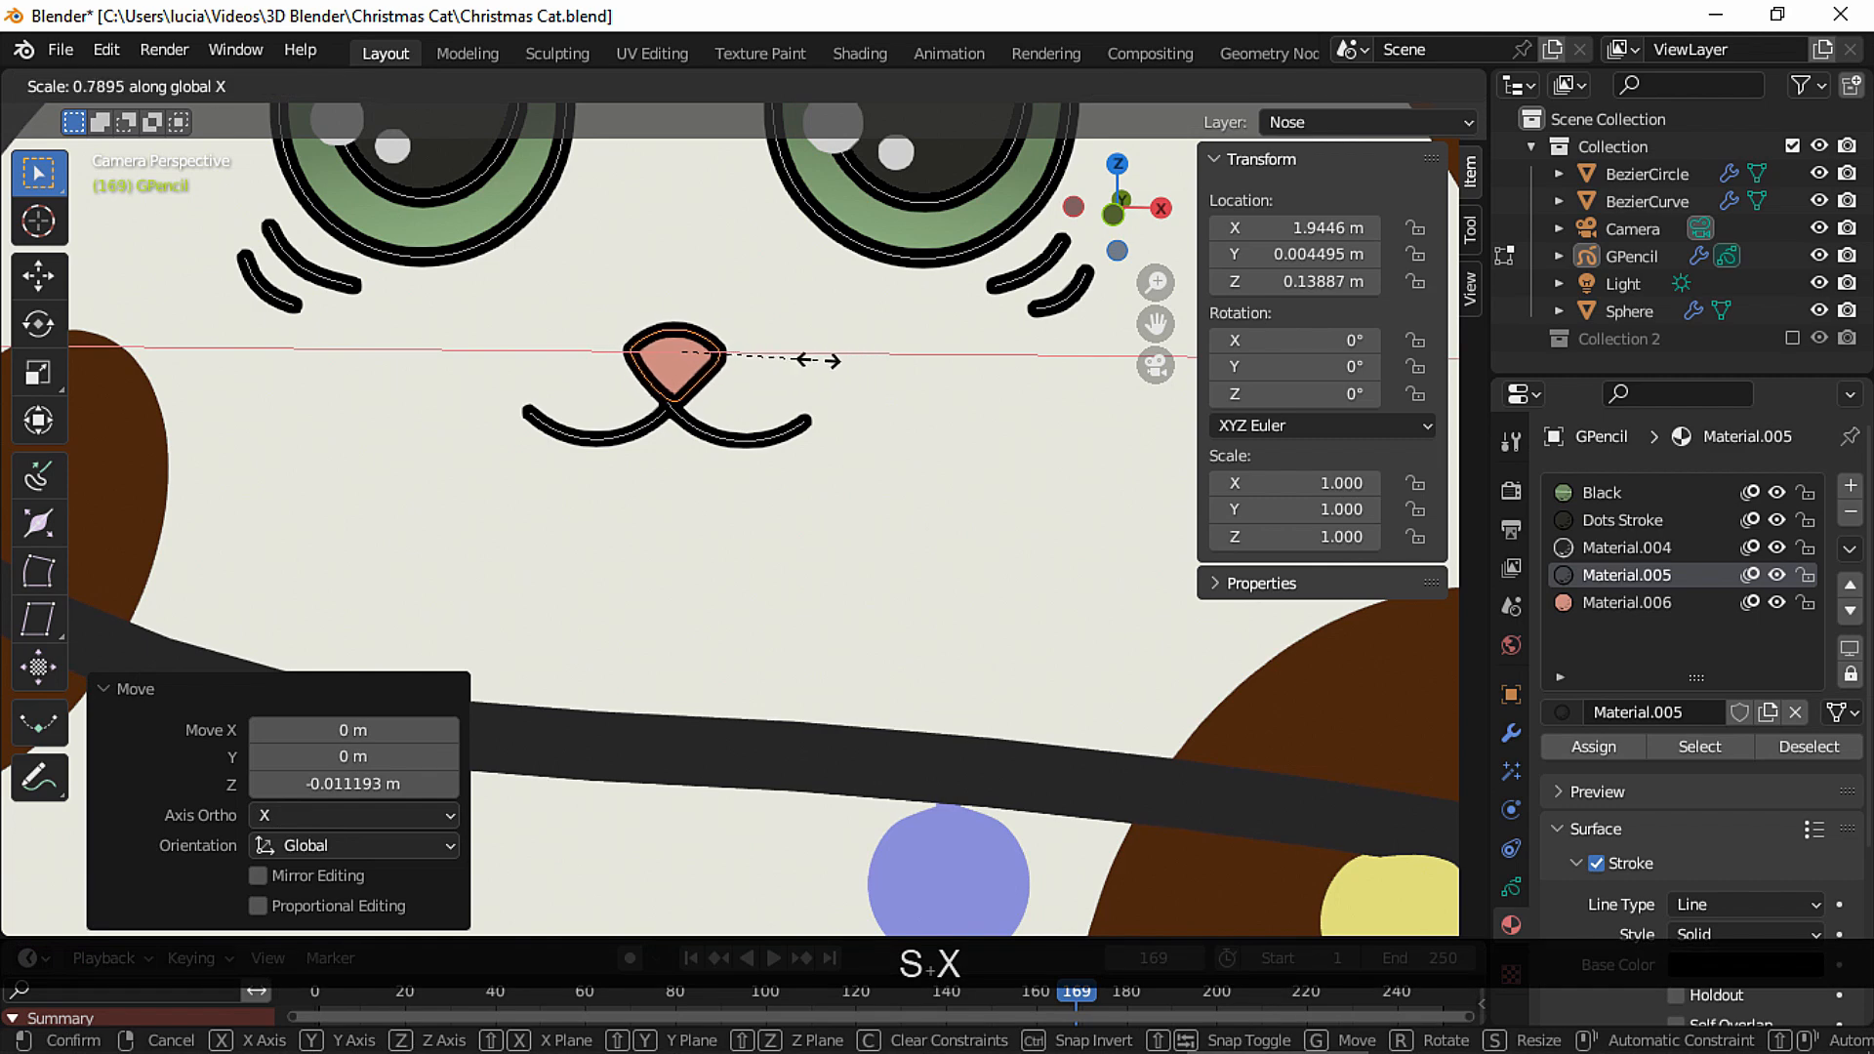
pyautogui.click(820, 361)
pyautogui.press('g')
pyautogui.press('x')
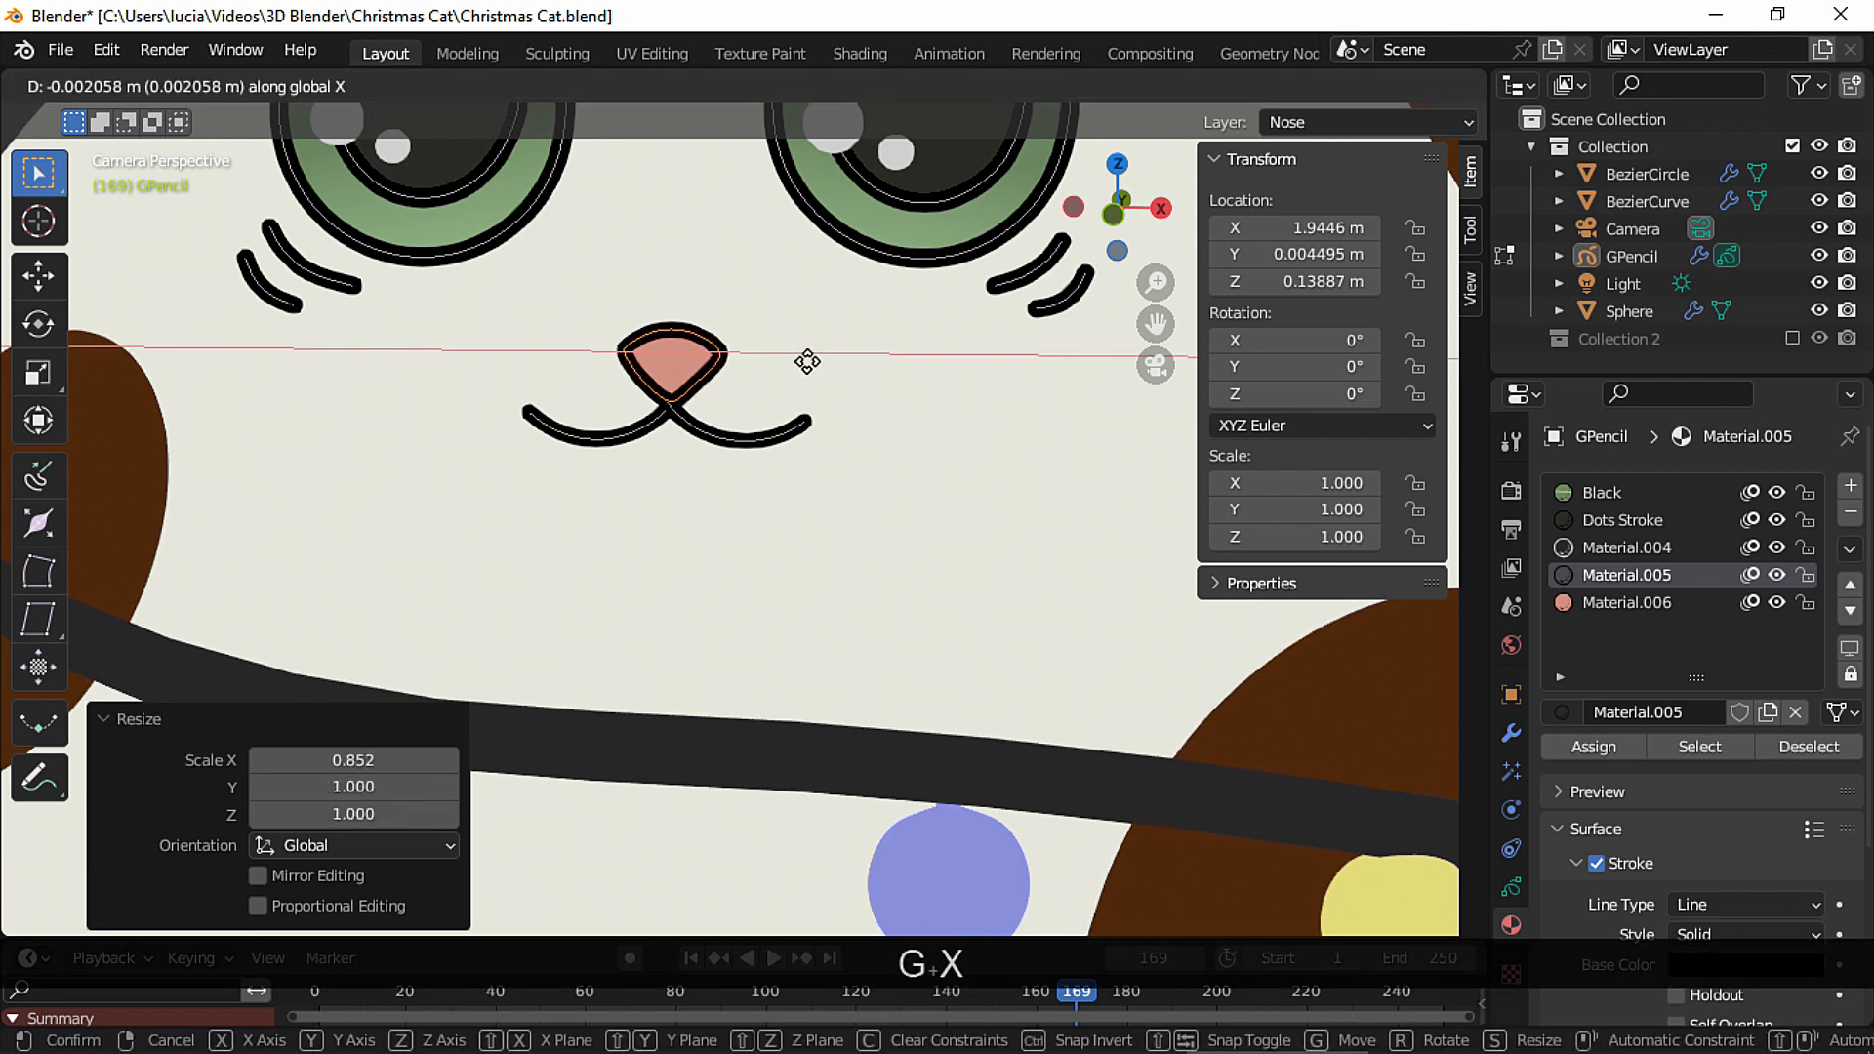
pyautogui.click(809, 362)
pyautogui.keyDown('ctrl'); pyautogui.scroll(-3, 719, 411); pyautogui.keyUp('ctrl')
pyautogui.click(1450, 87)
pyautogui.keyDown('ctrl'); pyautogui.scroll(-3, 915, 423); pyautogui.keyUp('ctrl')
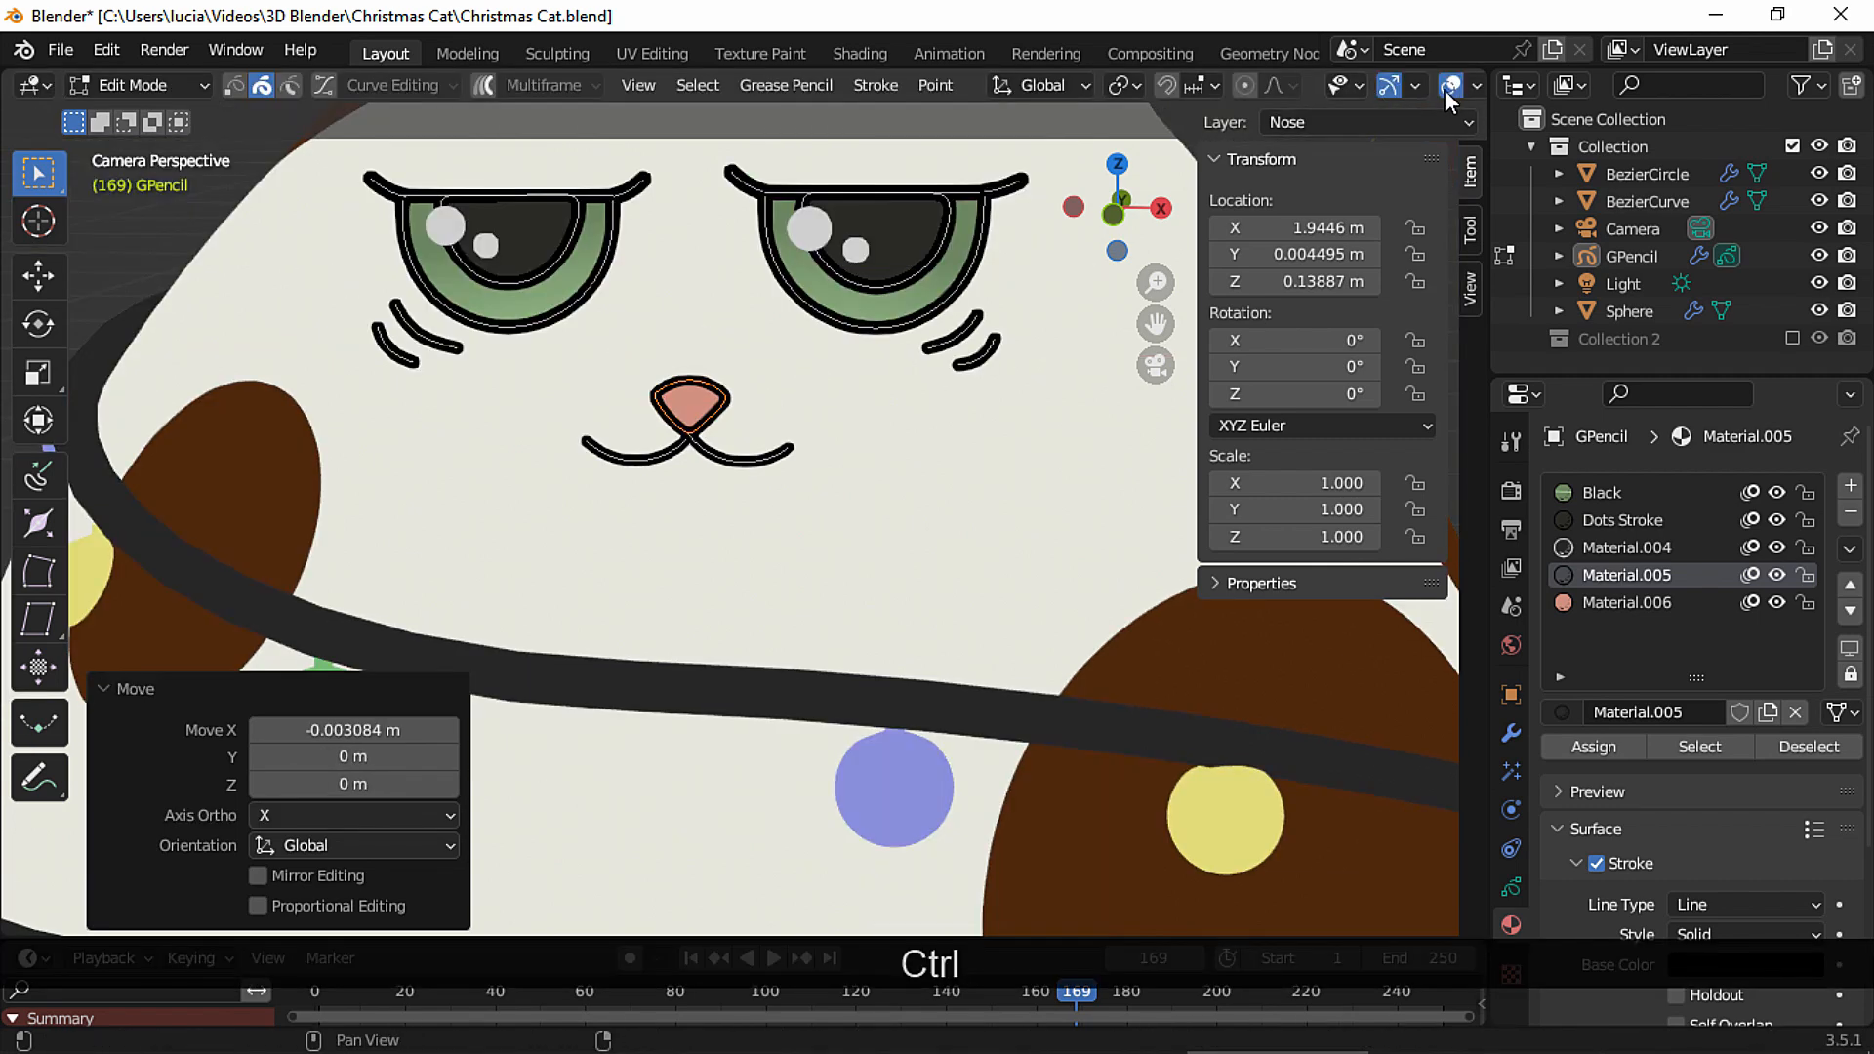
pyautogui.keyDown('ctrl'); pyautogui.moveTo(892, 500); pyautogui.dragTo(913, 465, button='middle'); pyautogui.keyUp('ctrl')
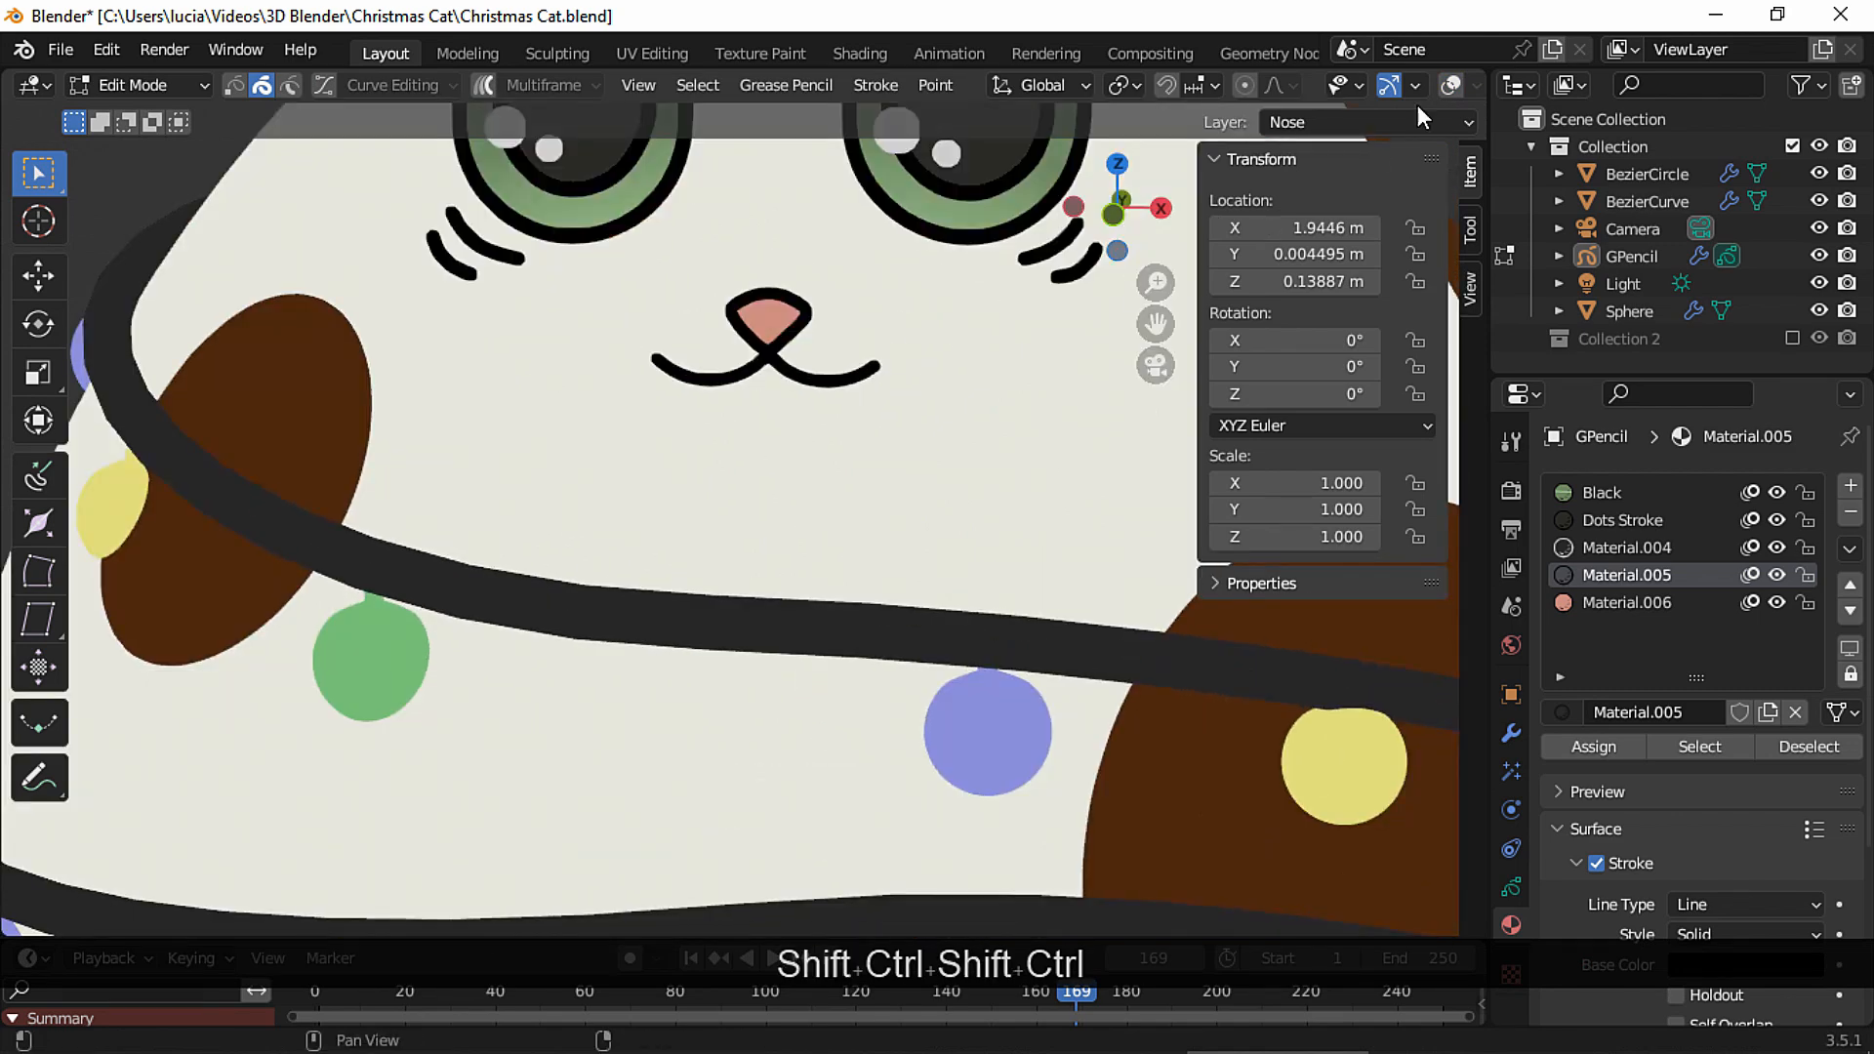
# Show the overlays again and delete the points of both curved mouth strokes.
pyautogui.click(1450, 87)
pyautogui.moveTo(734, 401)
pyautogui.mouseDown()
pyautogui.moveTo(780, 375)
pyautogui.moveTo(828, 380)
pyautogui.mouseUp()
pyautogui.press('x')
pyautogui.click(744, 372)
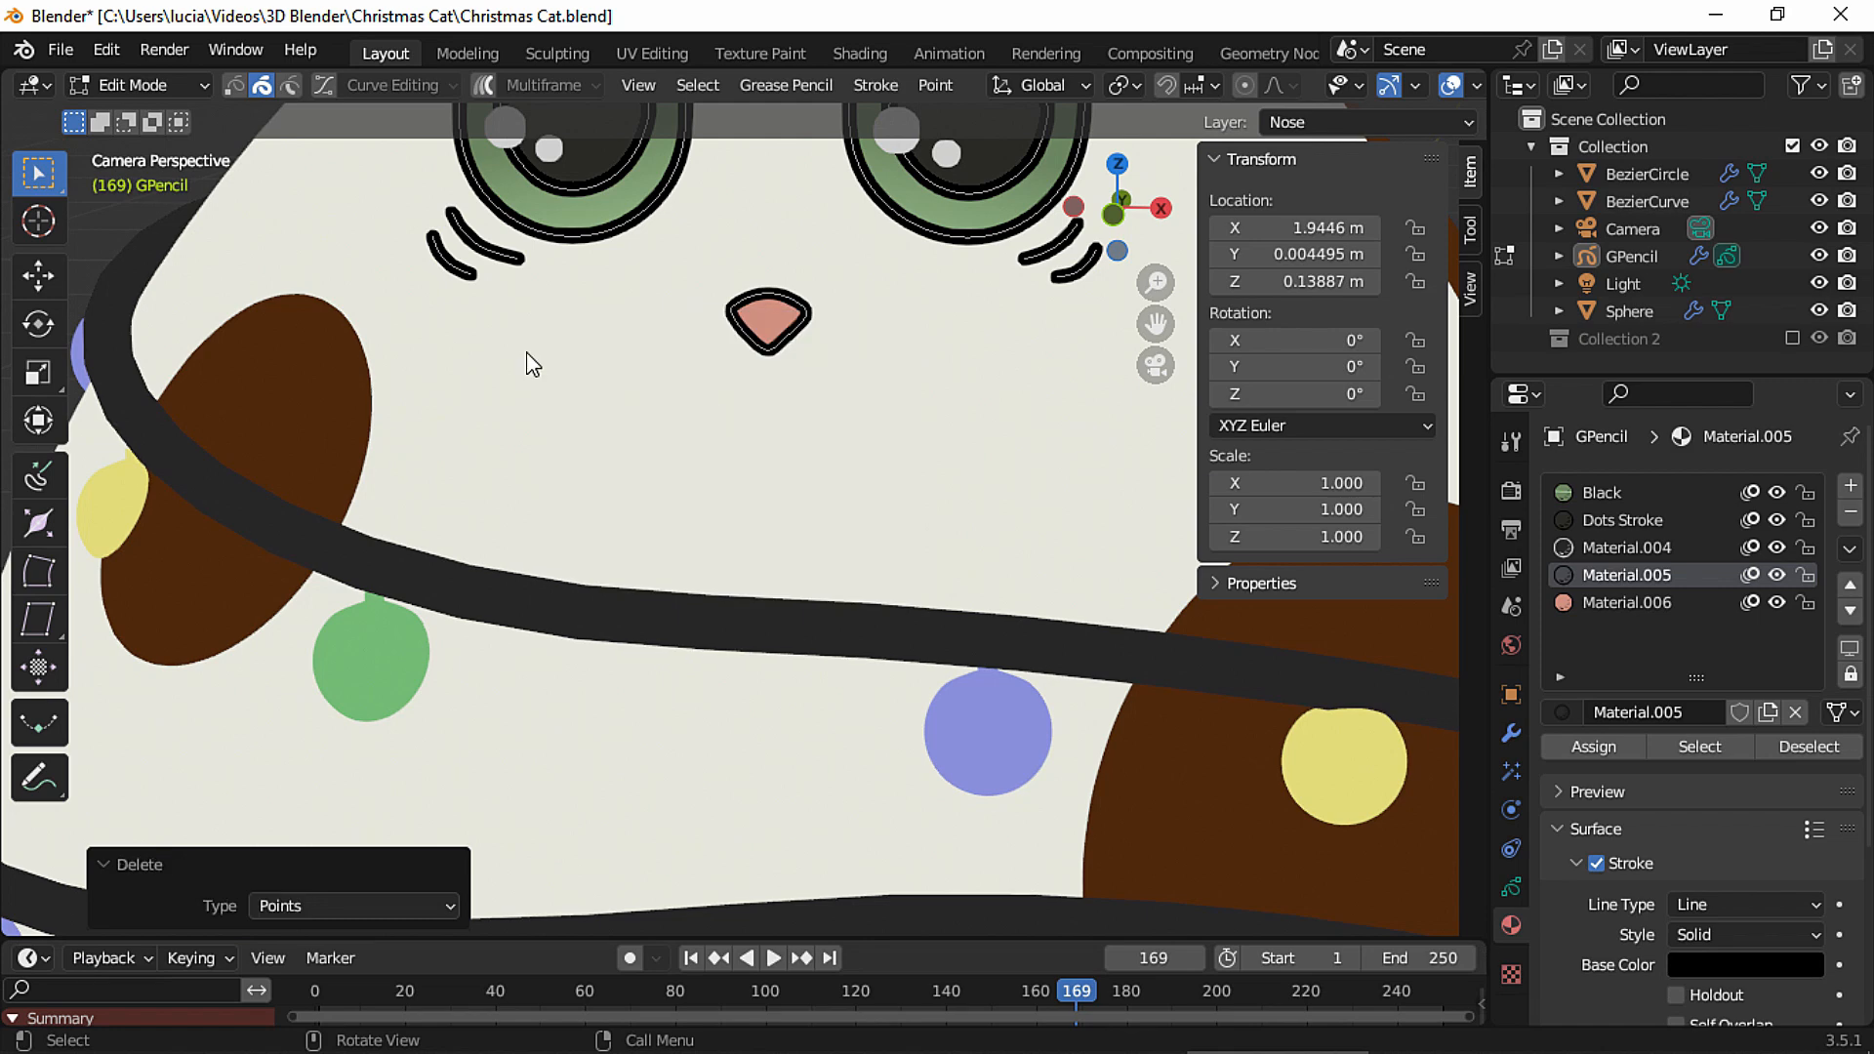
# In Draw Mode, set the brush radius to 14 px and draw a short vertical line down from the nose's lower tip.
pyautogui.click(161, 85)
pyautogui.click(145, 205)
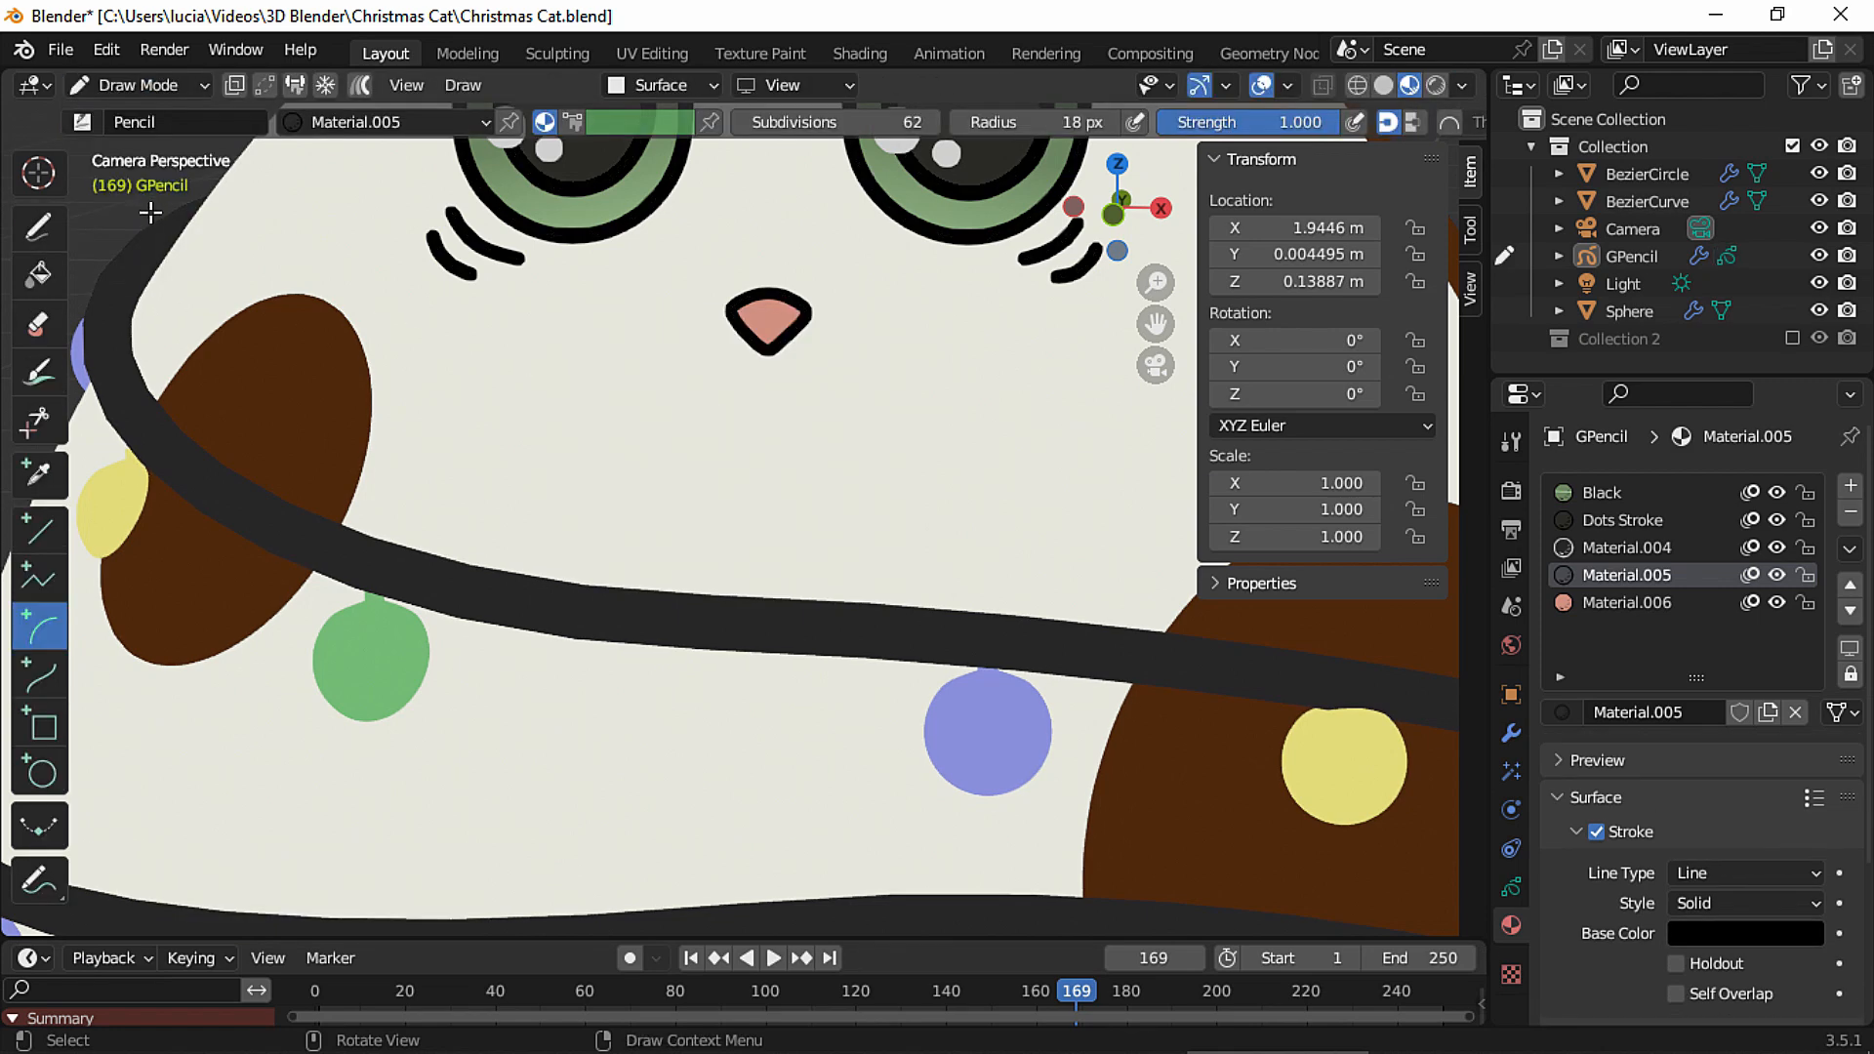
pyautogui.click(41, 528)
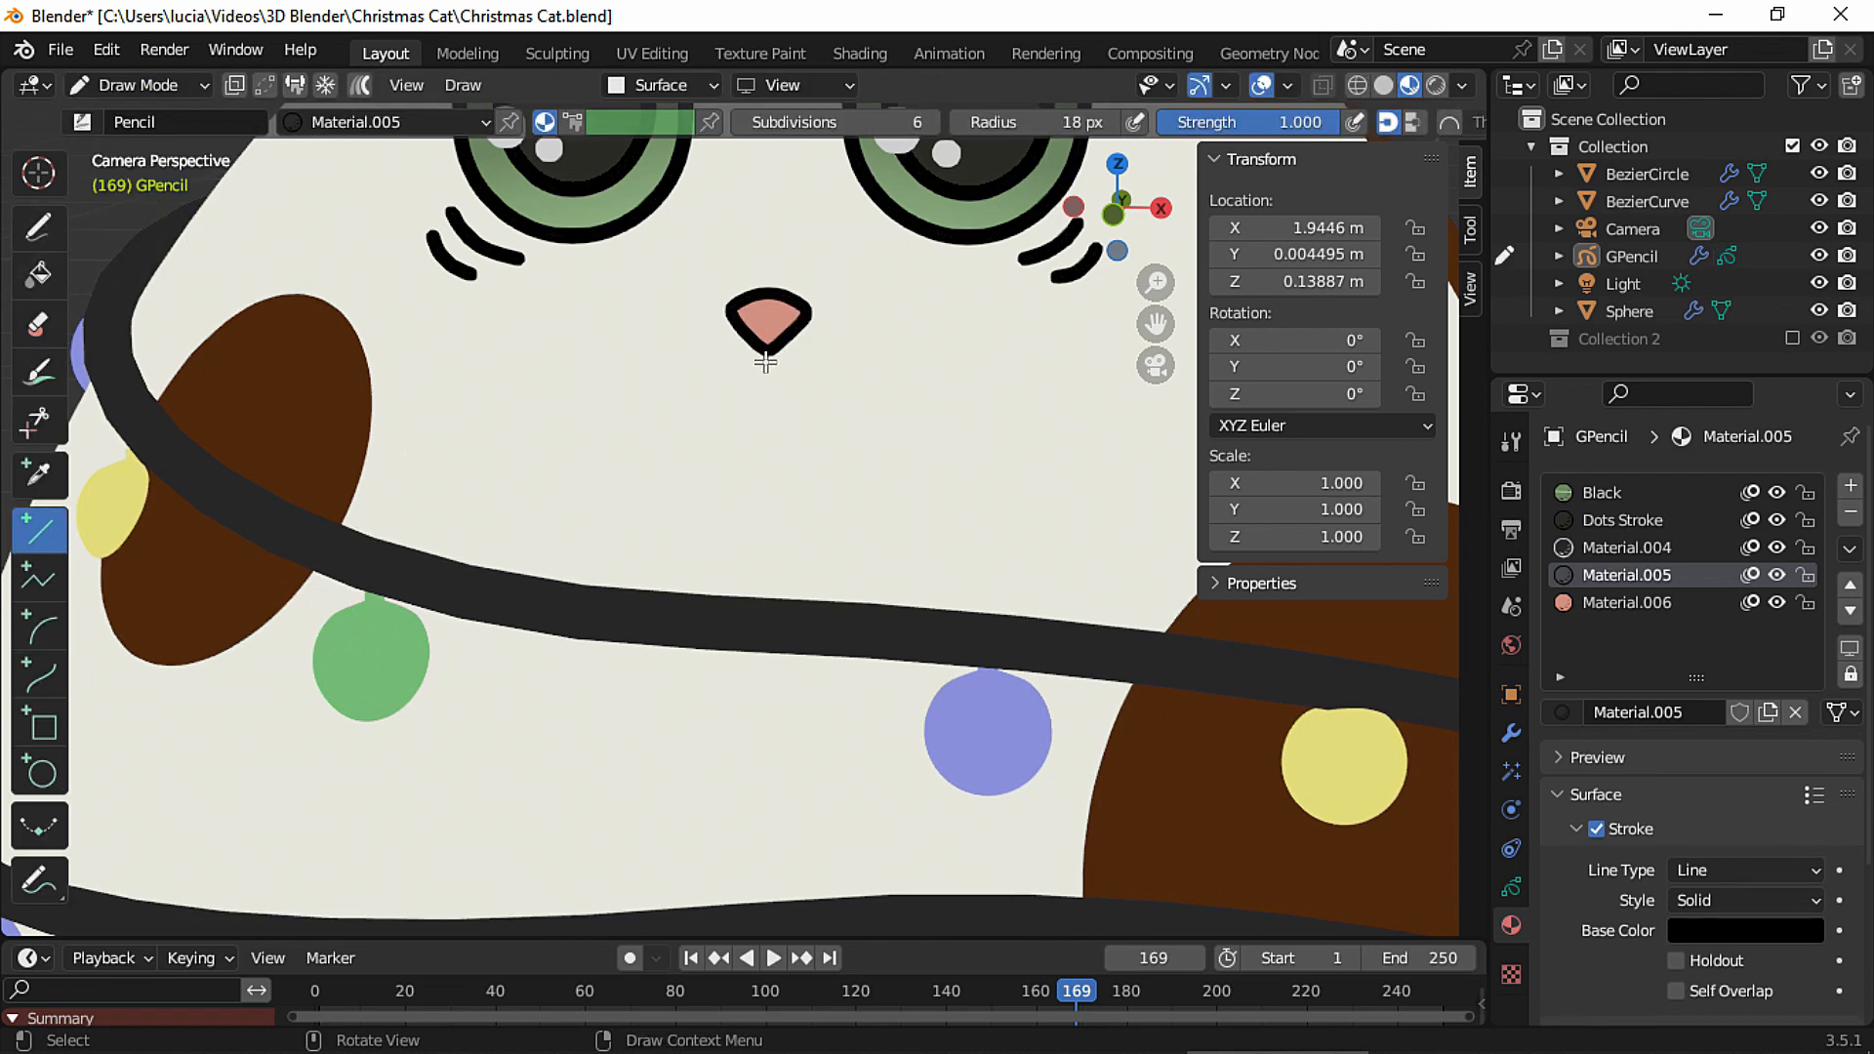
pyautogui.moveTo(765, 351); pyautogui.dragTo(764, 388)
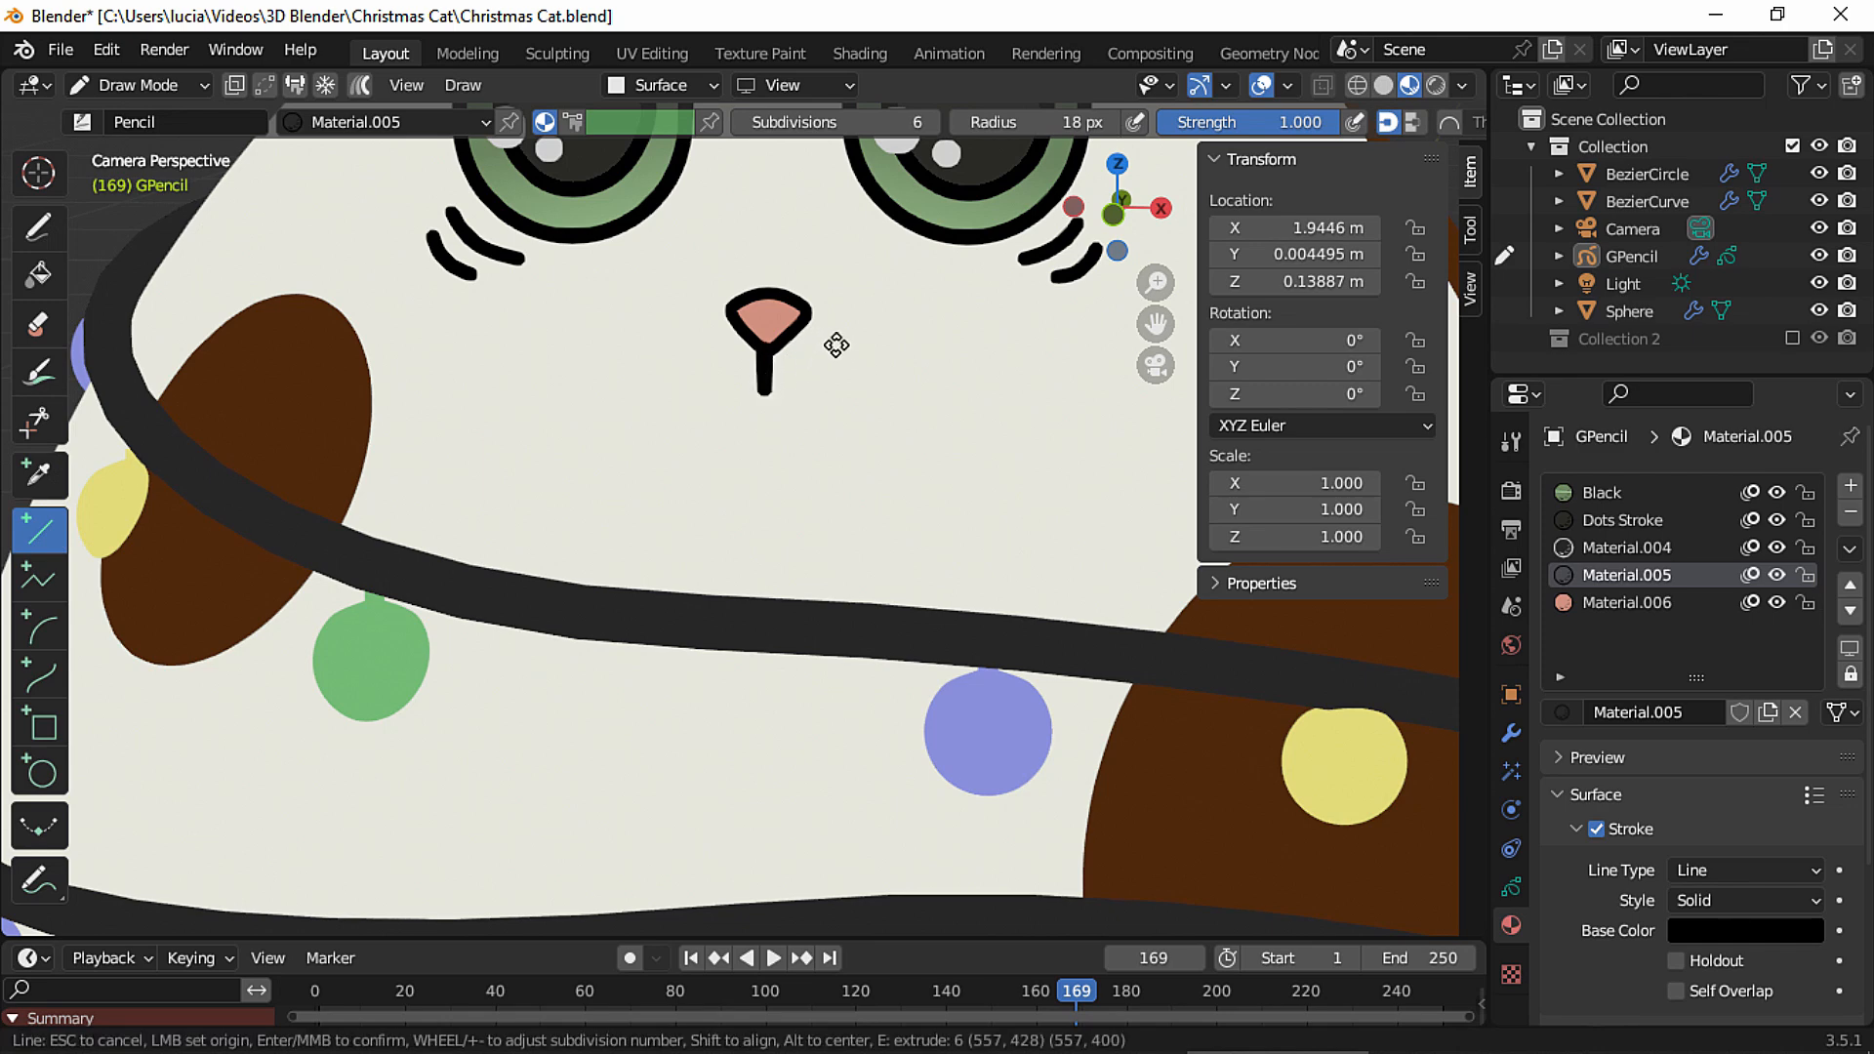
pyautogui.press('Escape')
pyautogui.click(959, 123)
pyautogui.click(958, 123)
pyautogui.click(959, 123)
pyautogui.click(959, 123)
pyautogui.moveTo(766, 349)
pyautogui.keyDown('shift'); pyautogui.mouseDown()
pyautogui.moveTo(767, 386)
pyautogui.moveTo(835, 375)
pyautogui.mouseUp(); pyautogui.keyUp('shift')
pyautogui.middleClick(764, 386)
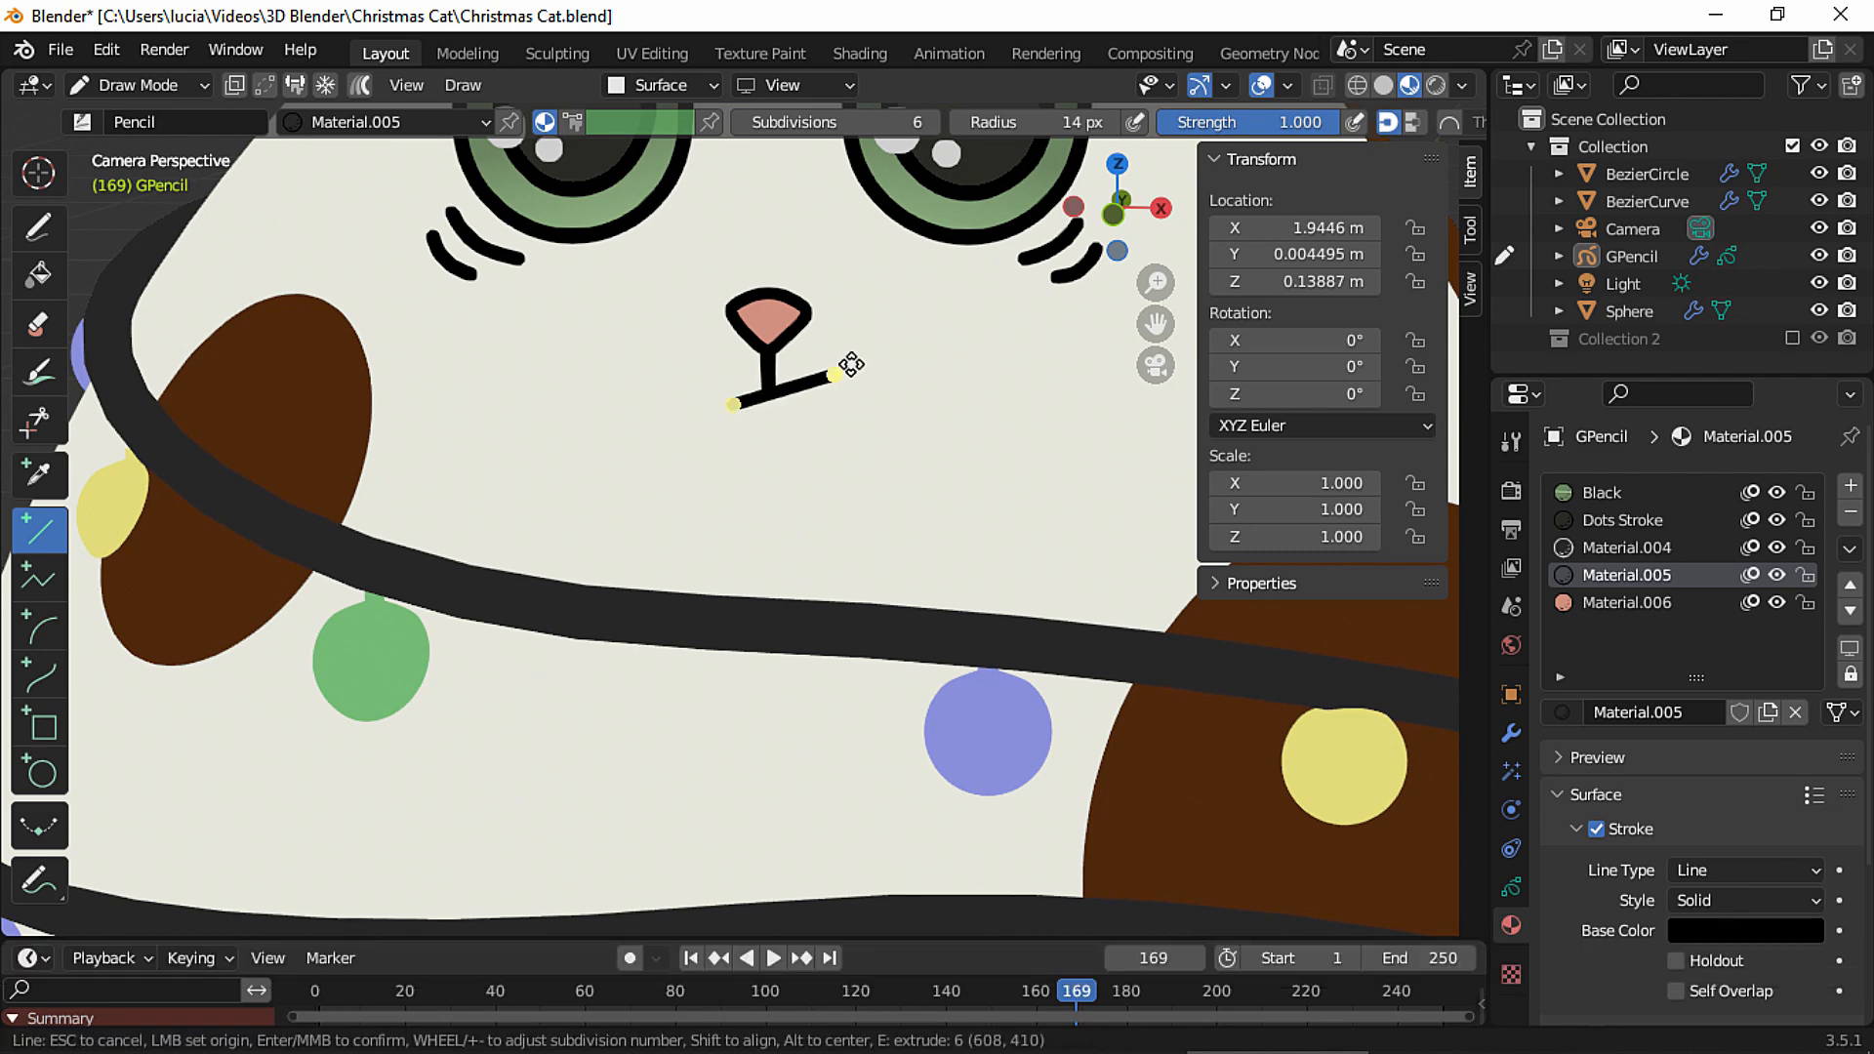
# Try a slanted straight line and an arc as the mouth at the lower end of the vertical line, undoing each.
pyautogui.keyDown('shift'); pyautogui.middleClick(837, 382); pyautogui.keyUp('shift')
pyautogui.keyDown('shift'); pyautogui.moveTo(837, 385); pyautogui.dragTo(824, 472, button='middle'); pyautogui.keyUp('shift')
pyautogui.hotkey('ctrl', 'z')
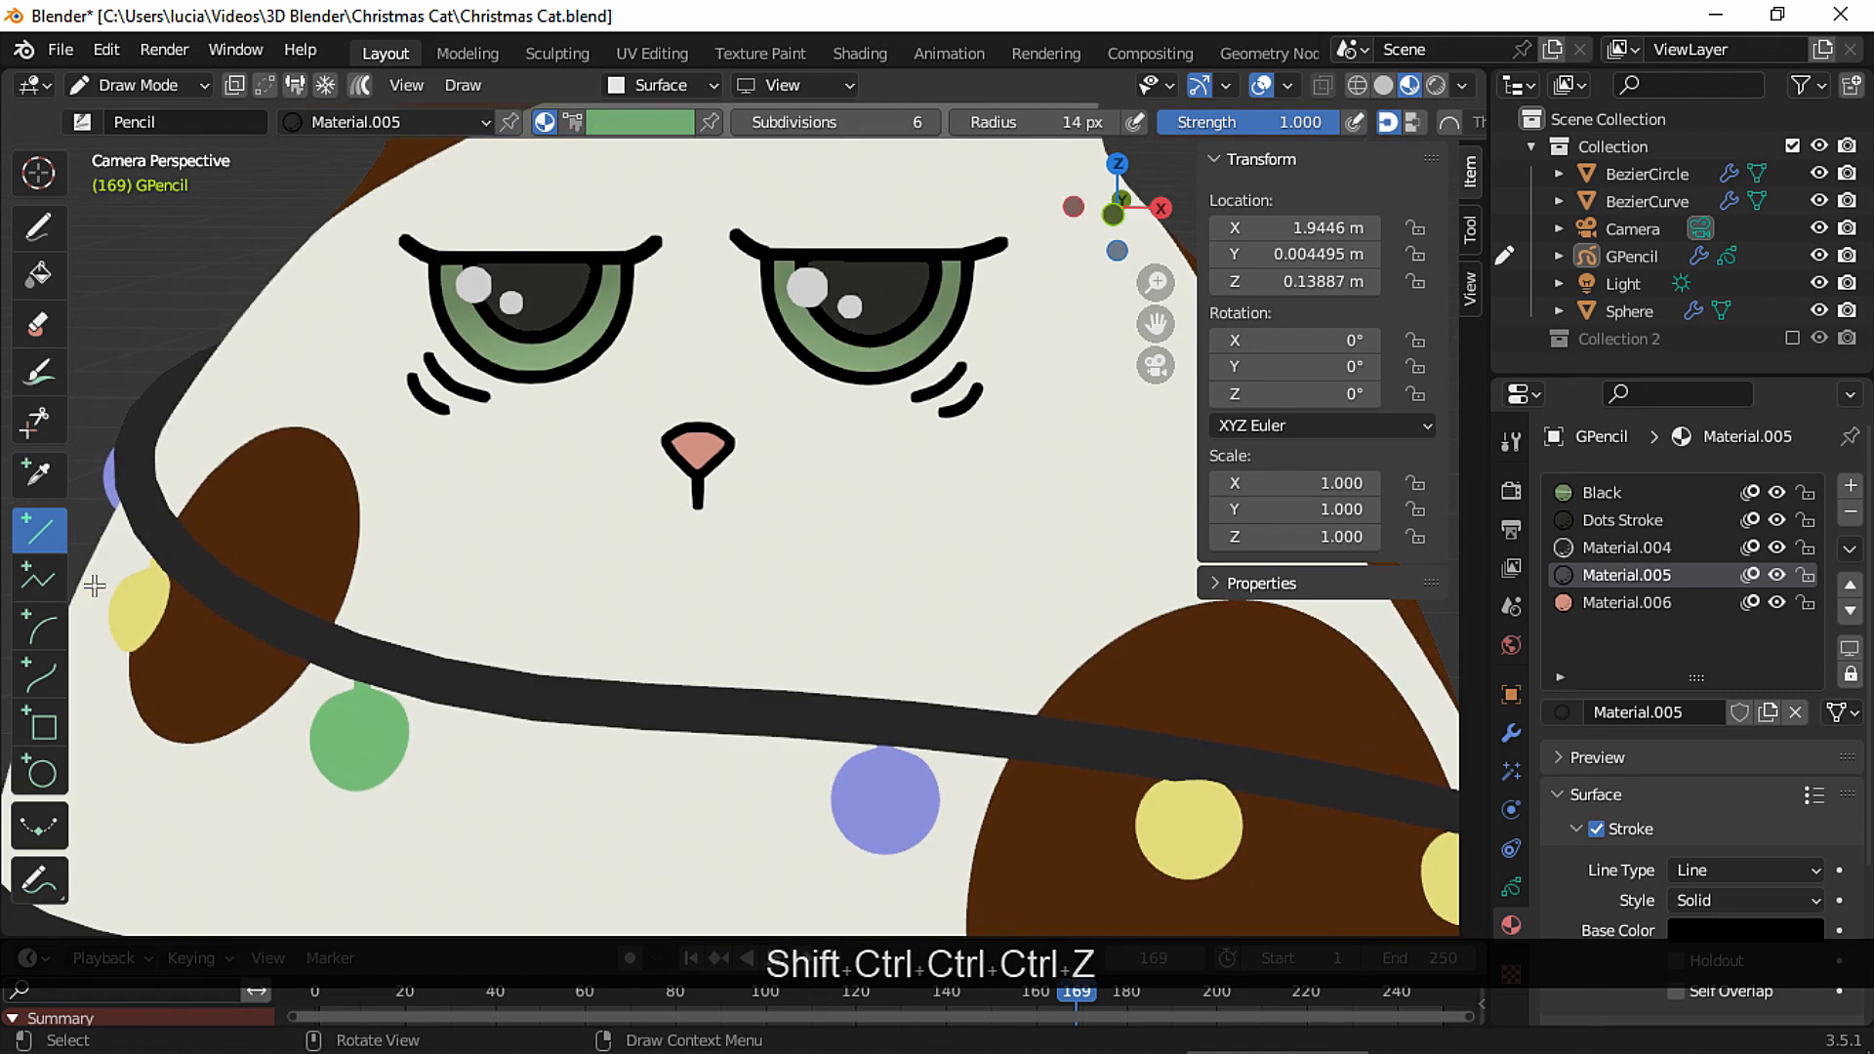
pyautogui.click(40, 630)
pyautogui.moveTo(679, 528); pyautogui.dragTo(736, 504)
pyautogui.press('Return')
pyautogui.moveTo(782, 453)
pyautogui.keyDown('ctrl'); pyautogui.mouseDown(button='middle')
pyautogui.moveTo(778, 527)
pyautogui.moveTo(531, 499)
pyautogui.mouseUp(button='middle'); pyautogui.keyUp('ctrl')
pyautogui.hotkey('ctrl', 'z')
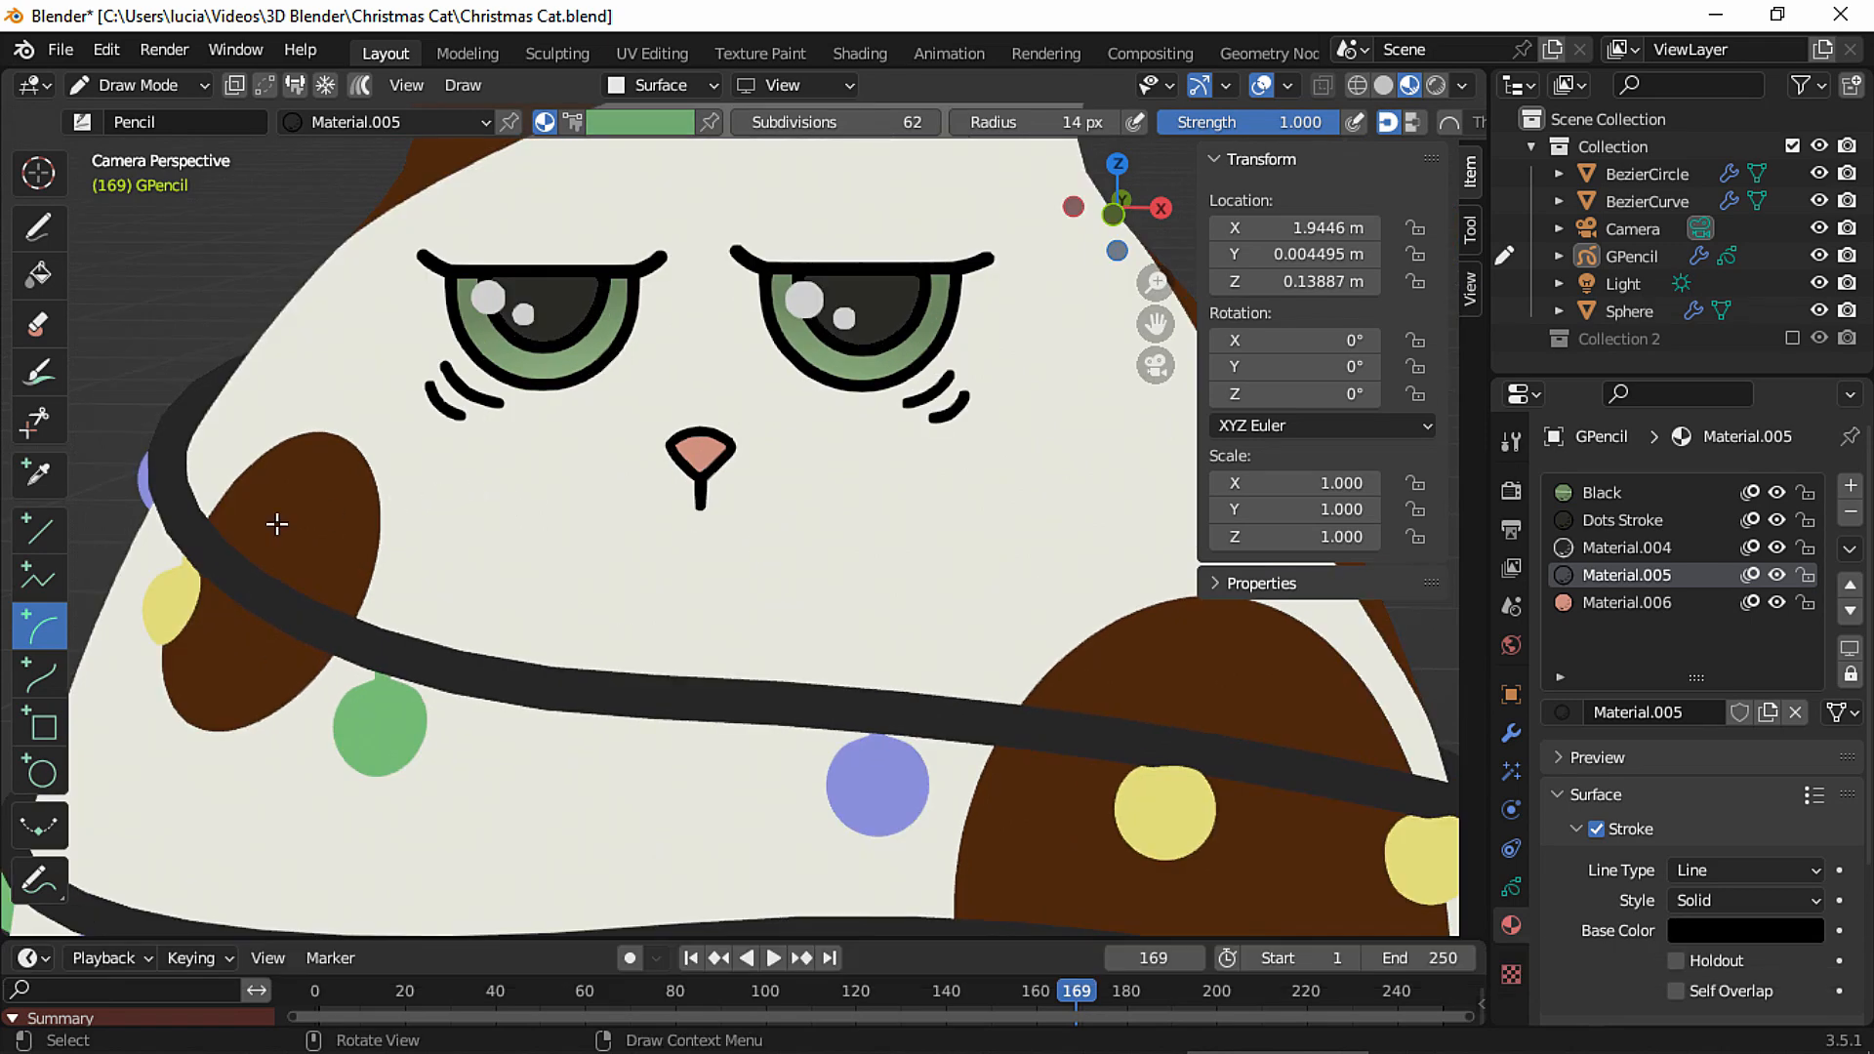
# Draw a short horizontal line across the lower end of the vertical line to form a flat mouth.
pyautogui.click(39, 532)
pyautogui.scroll(-1, 684, 506)
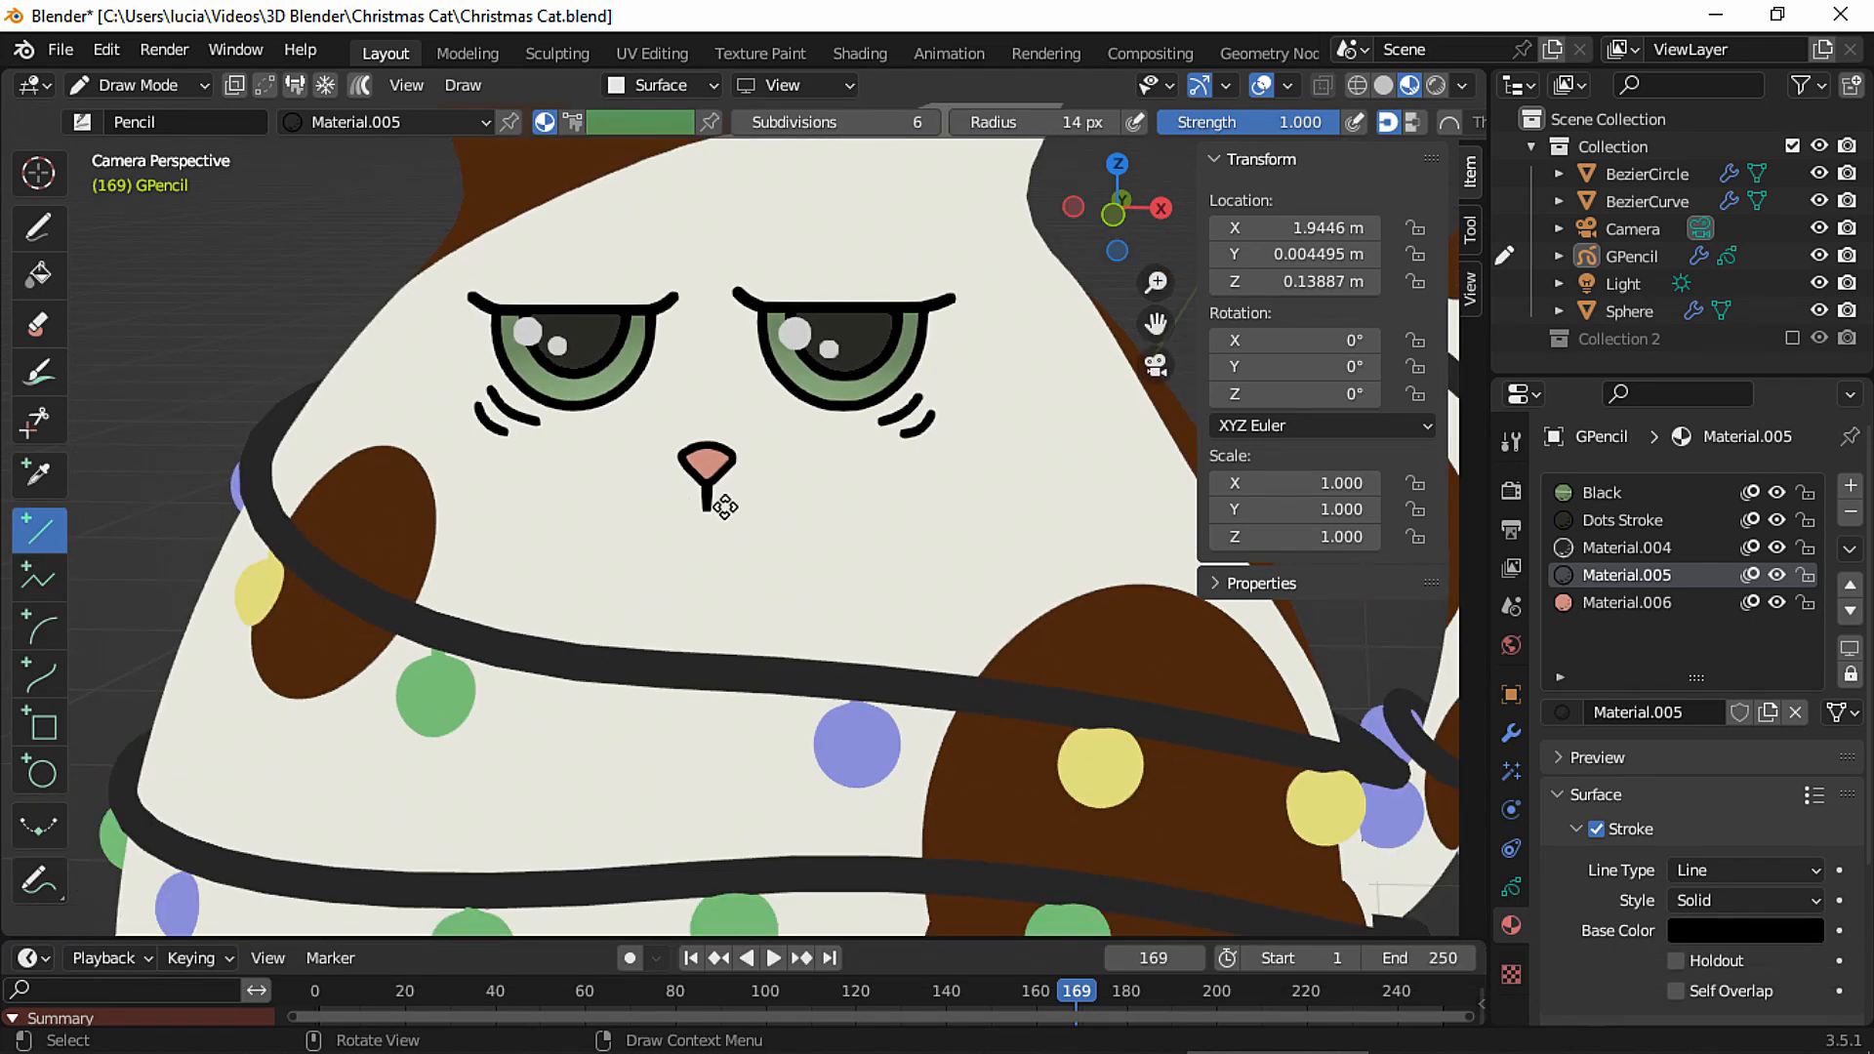
pyautogui.moveTo(680, 510); pyautogui.dragTo(725, 508)
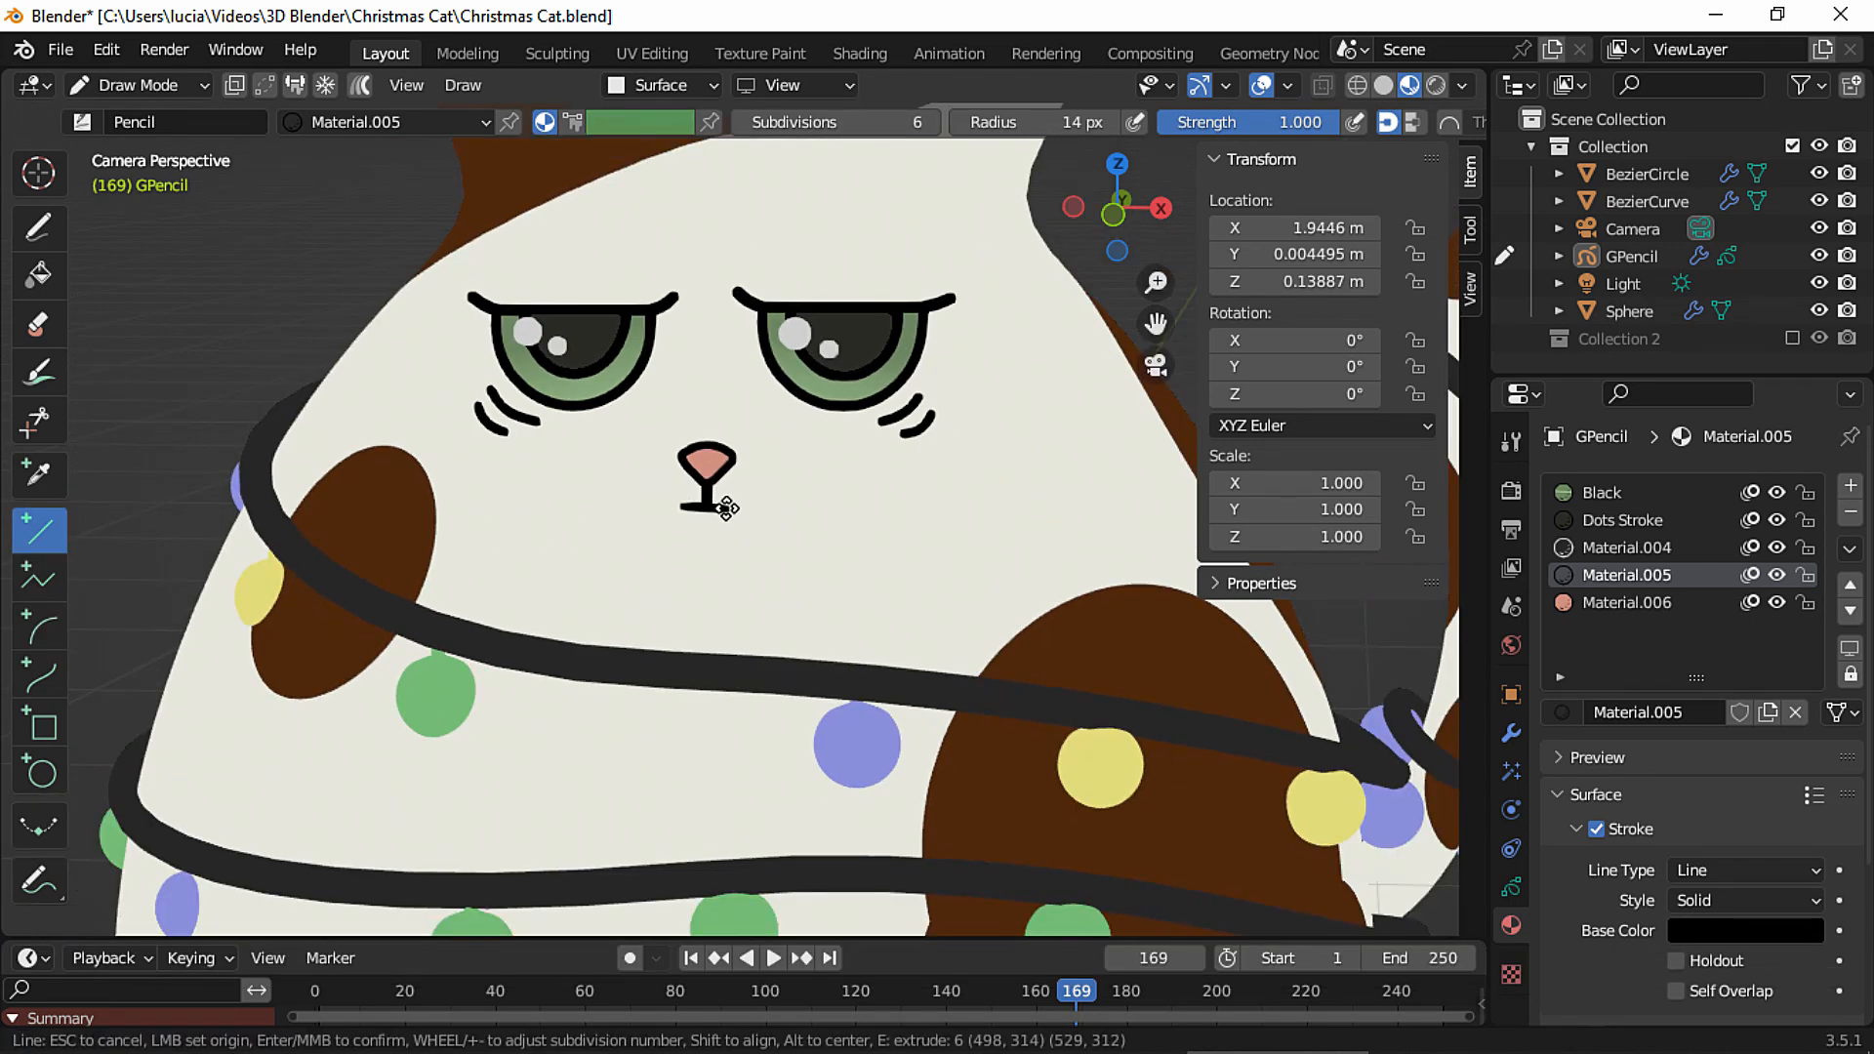
pyautogui.keyDown('shift'); pyautogui.middleClick(726, 508); pyautogui.keyUp('shift')
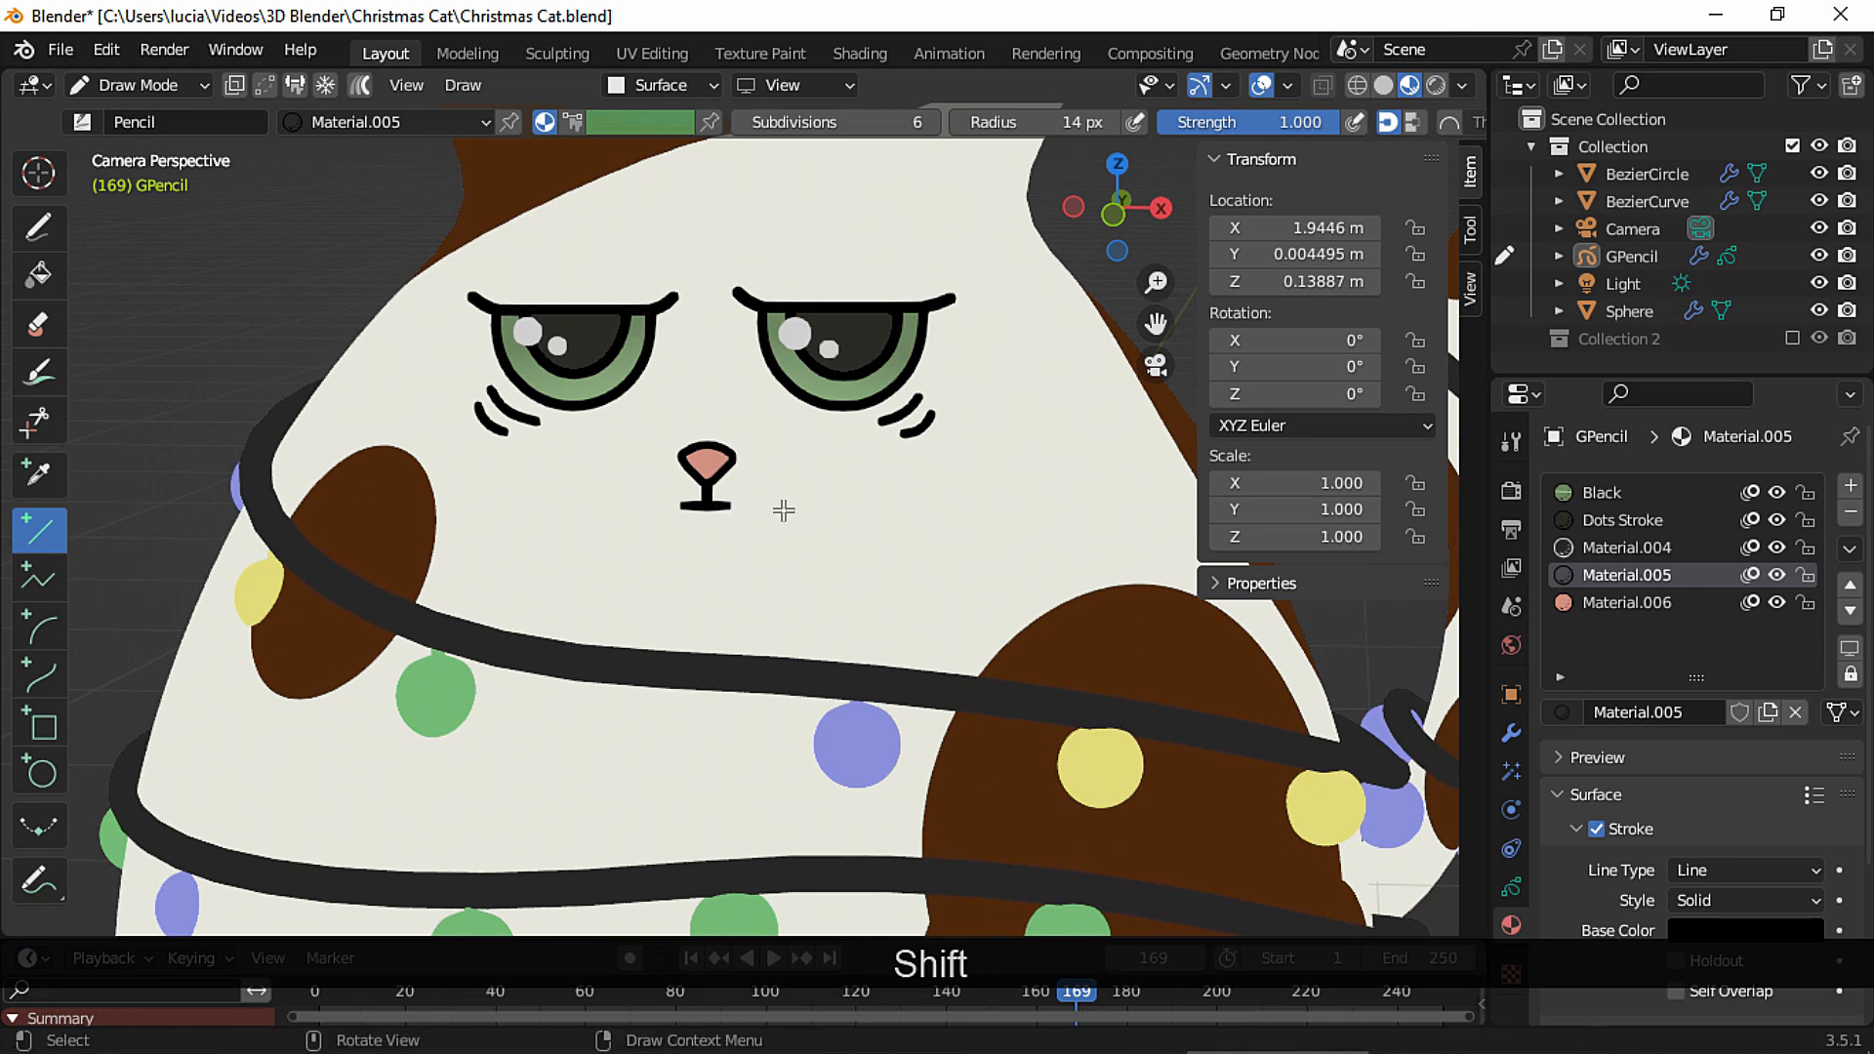
pyautogui.keyDown('ctrl'); pyautogui.moveTo(816, 523); pyautogui.dragTo(795, 556, button='middle'); pyautogui.keyUp('ctrl')
# Add another material slot to the Grease Pencil object and create a new material in it.
pyautogui.click(1627, 602)
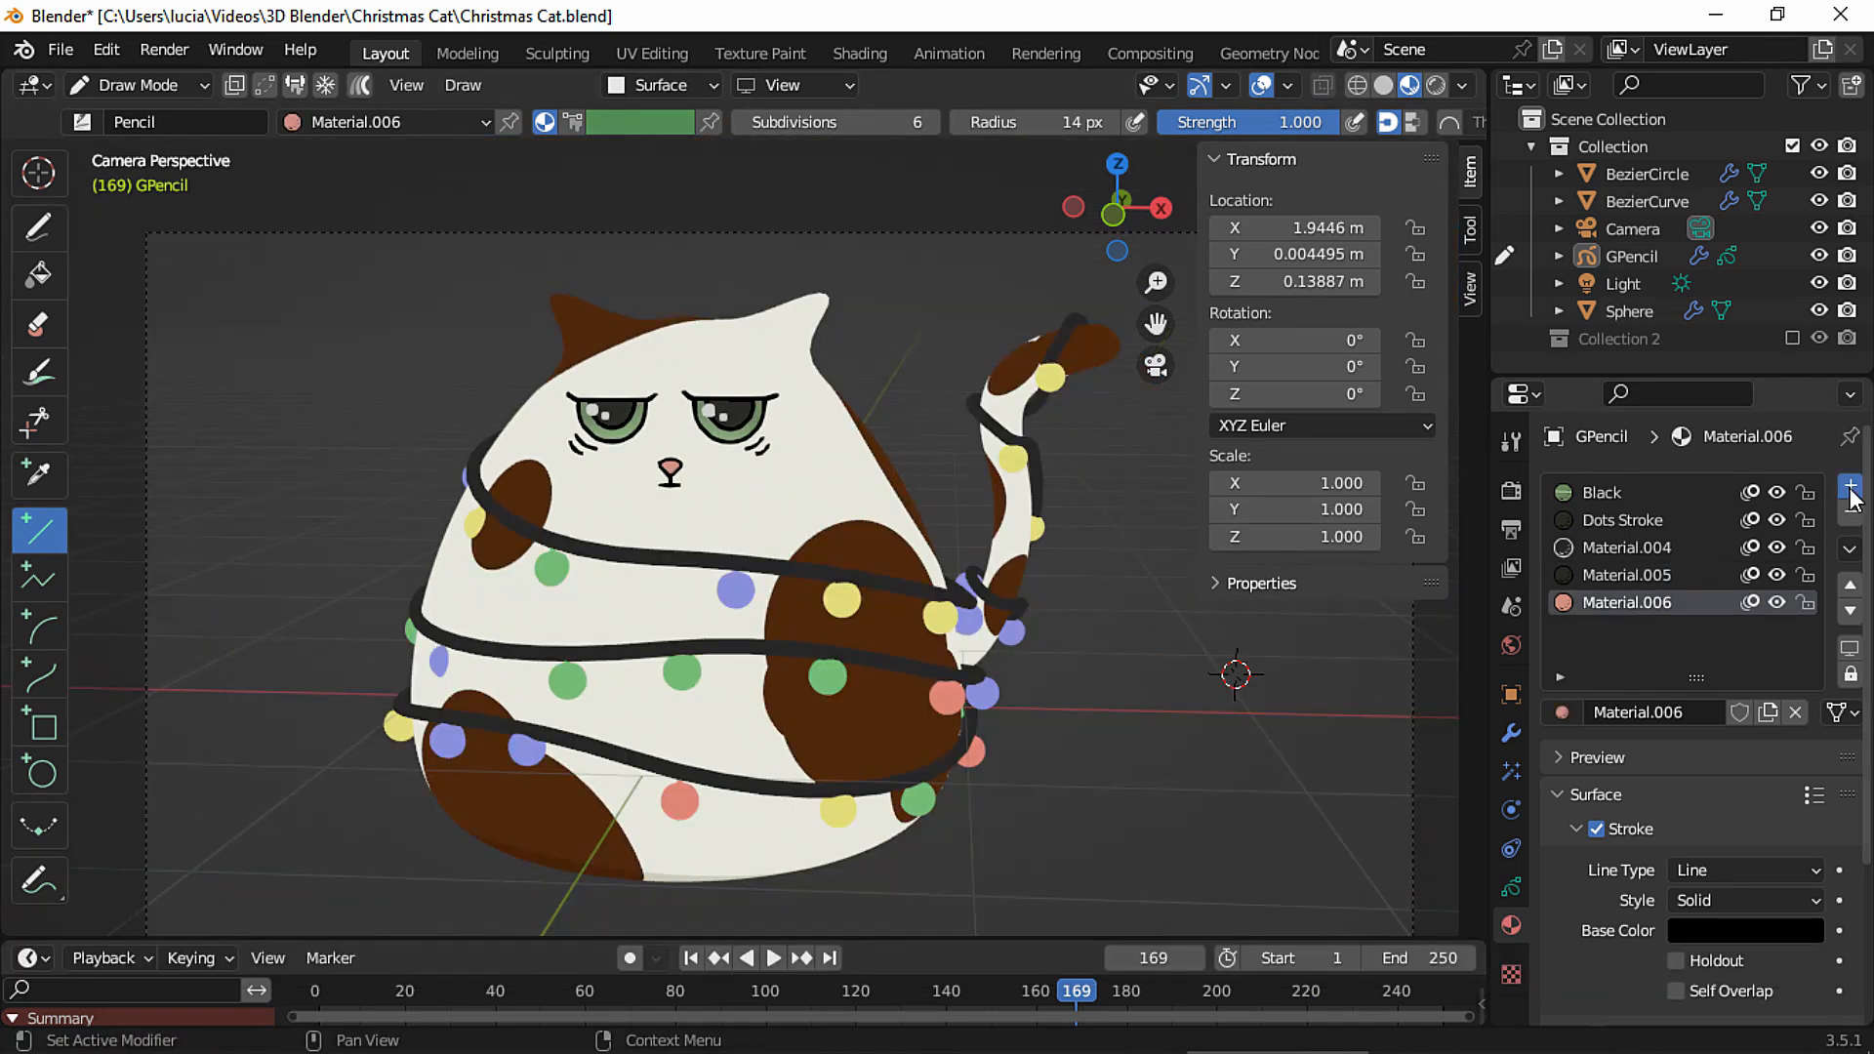
pyautogui.click(1851, 487)
pyautogui.click(1707, 713)
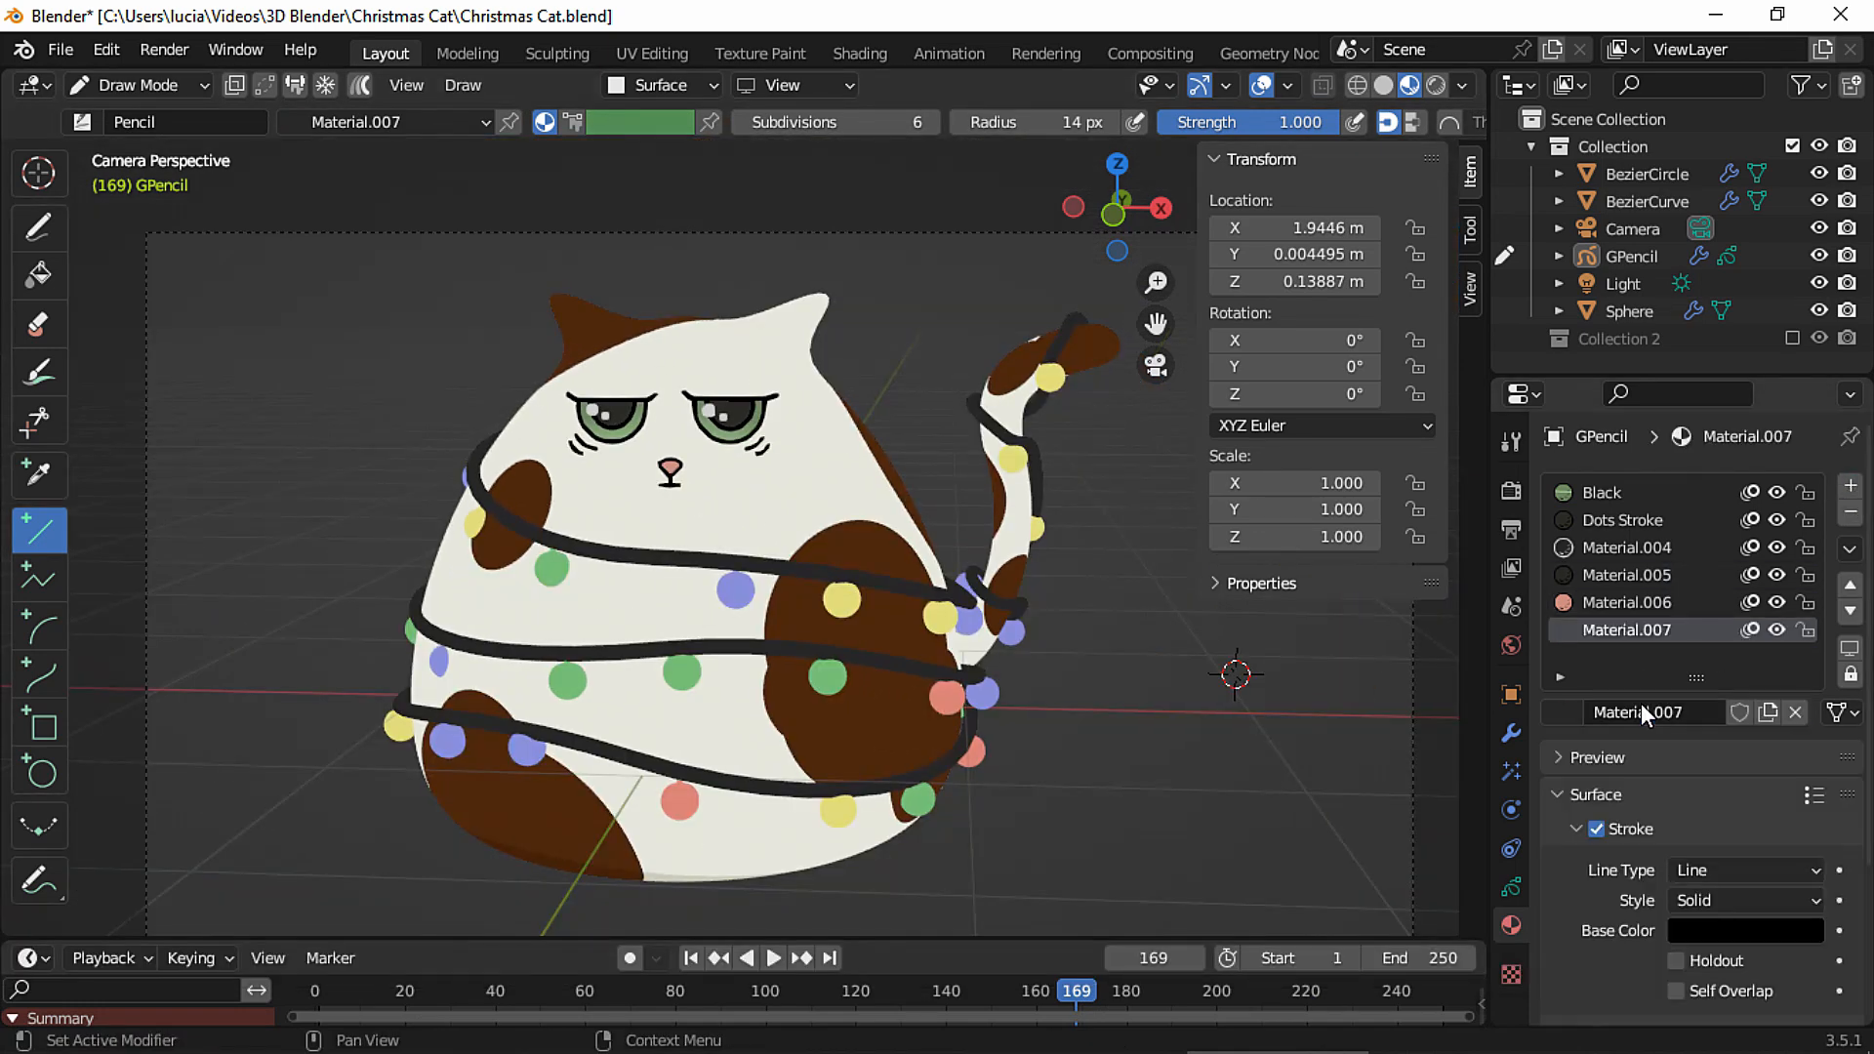
# Copy the hex code of Material.006's fill base color.
pyautogui.click(1624, 602)
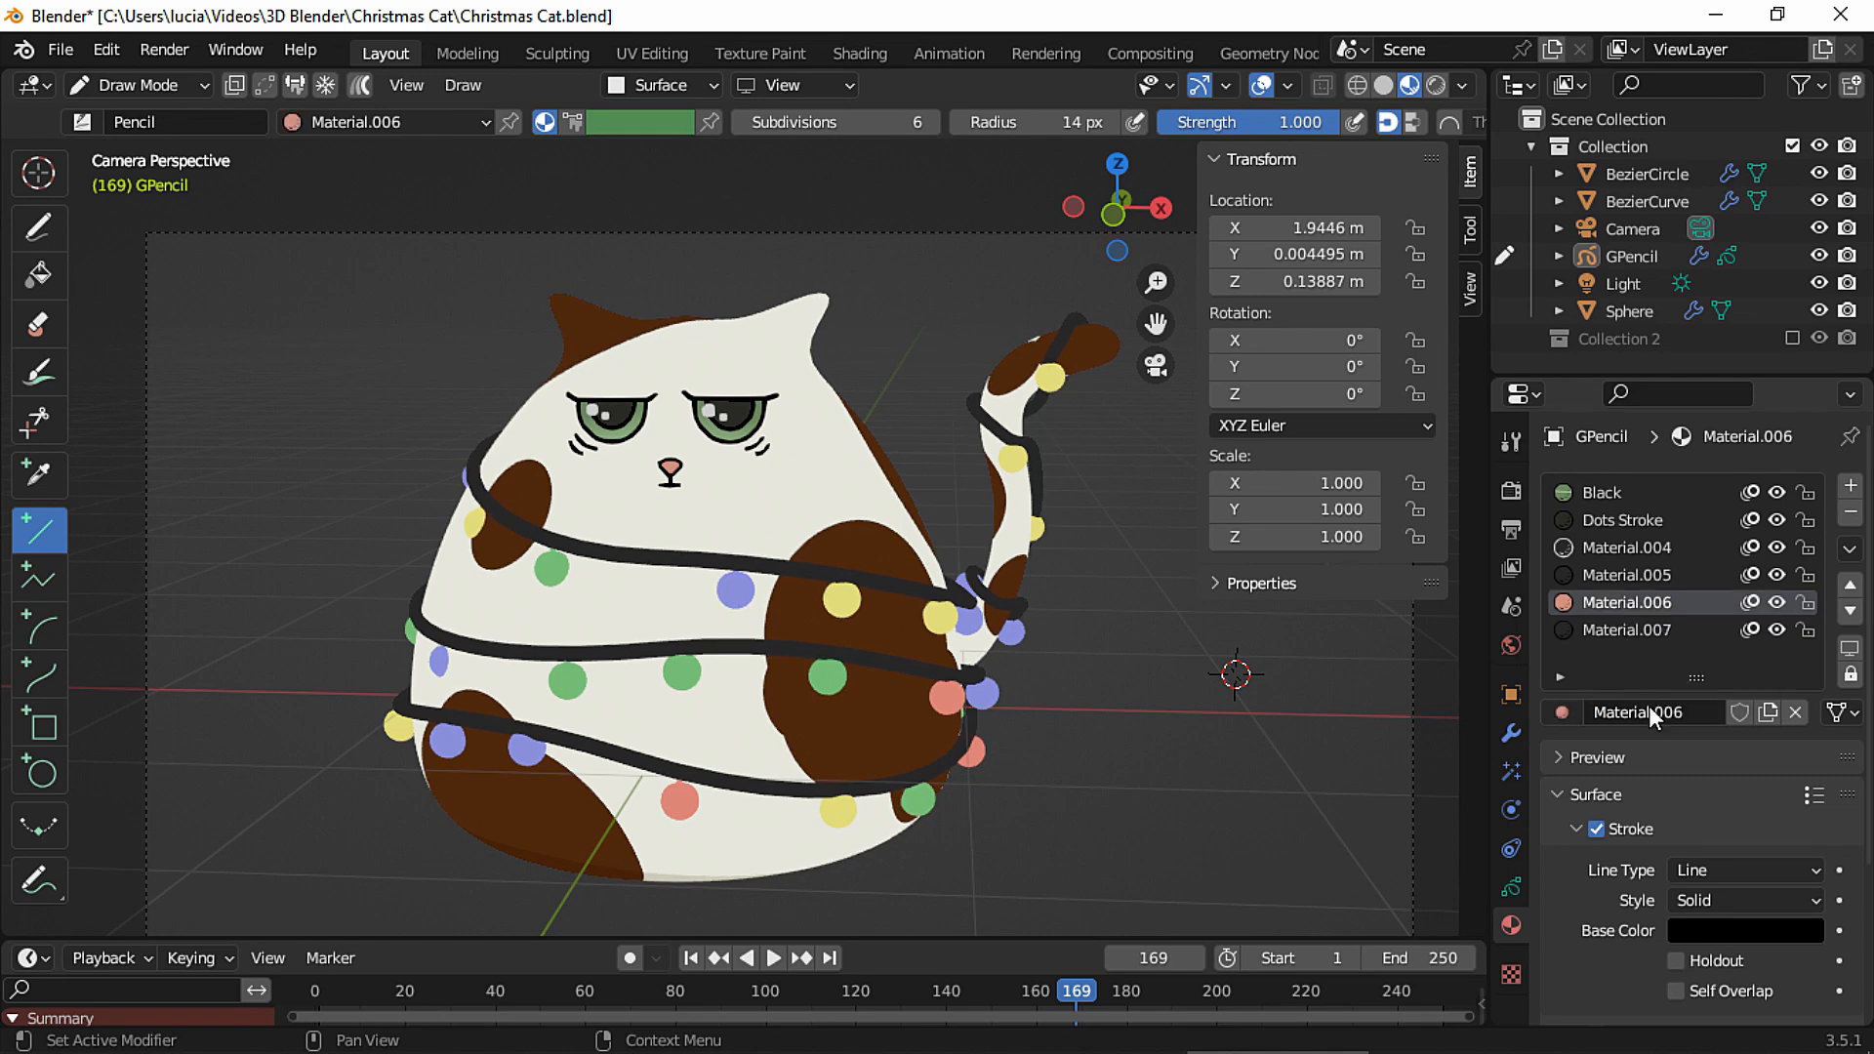
pyautogui.click(1588, 828)
pyautogui.click(1743, 937)
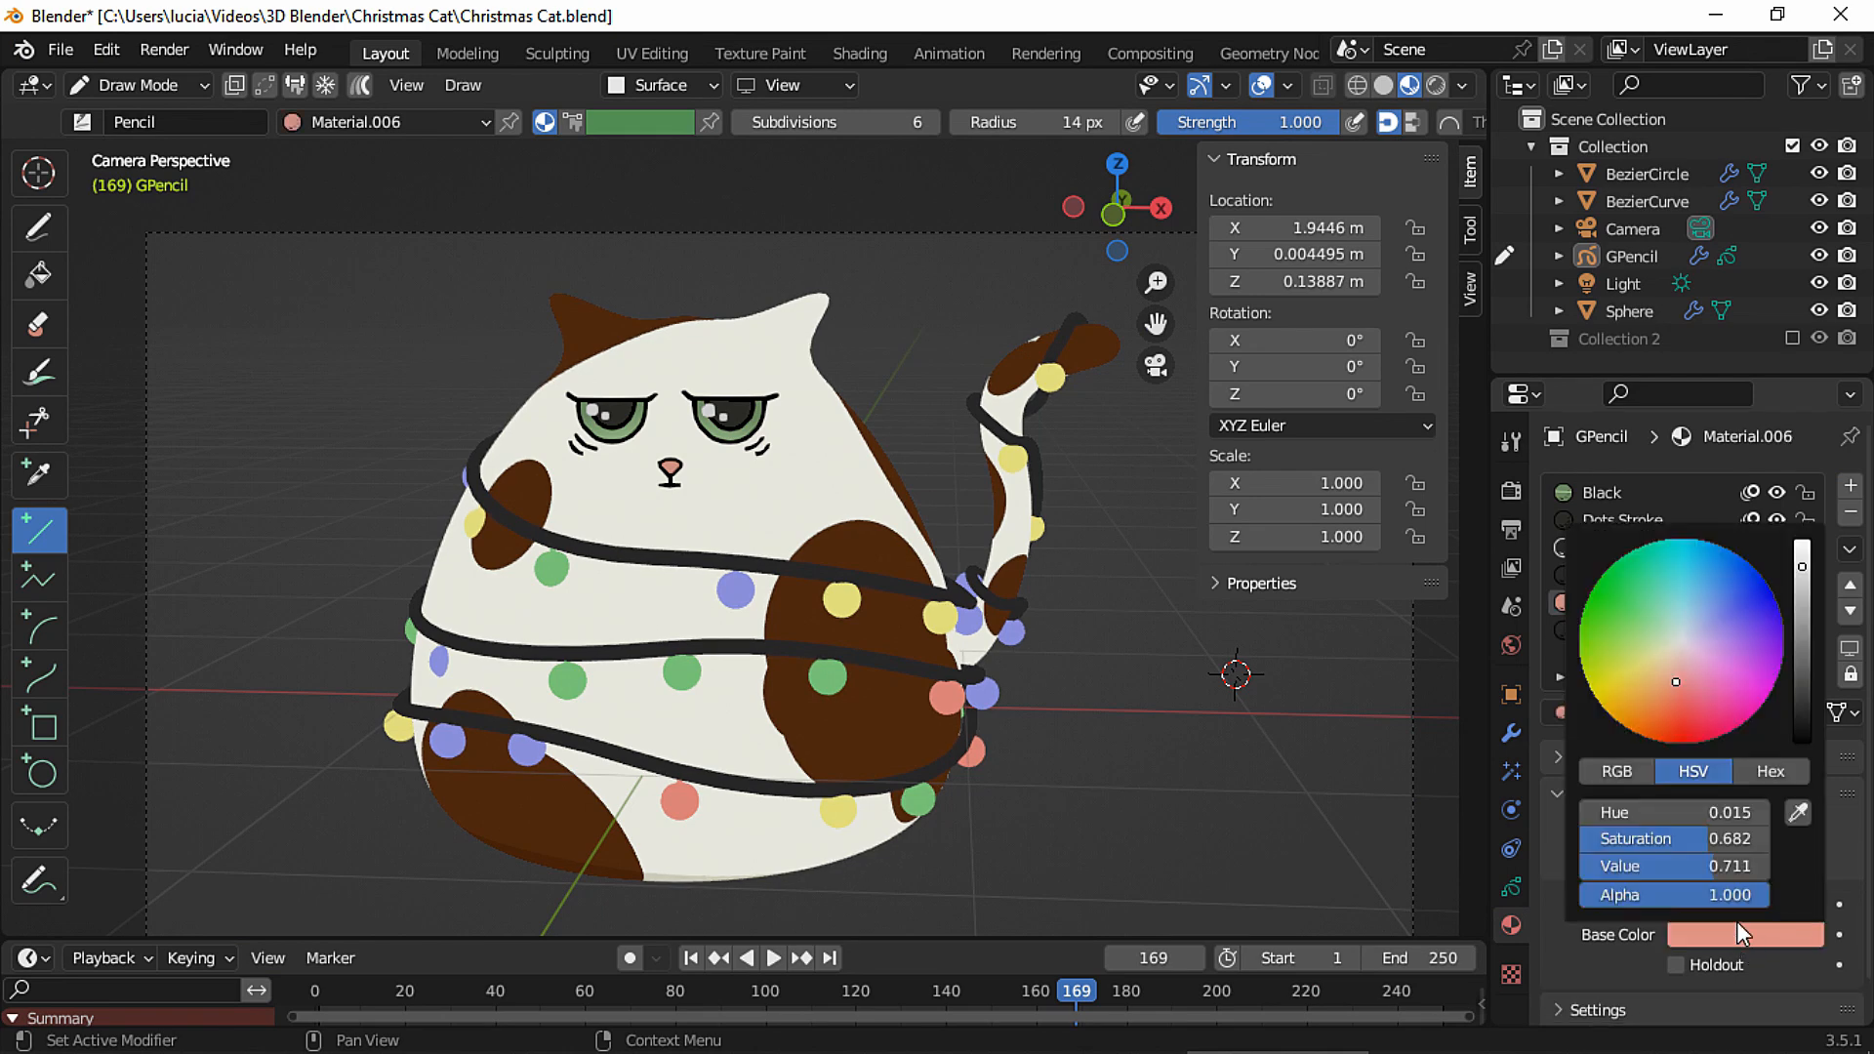
pyautogui.click(1771, 771)
pyautogui.click(1660, 812)
pyautogui.hotkey('ctrl', 'c')
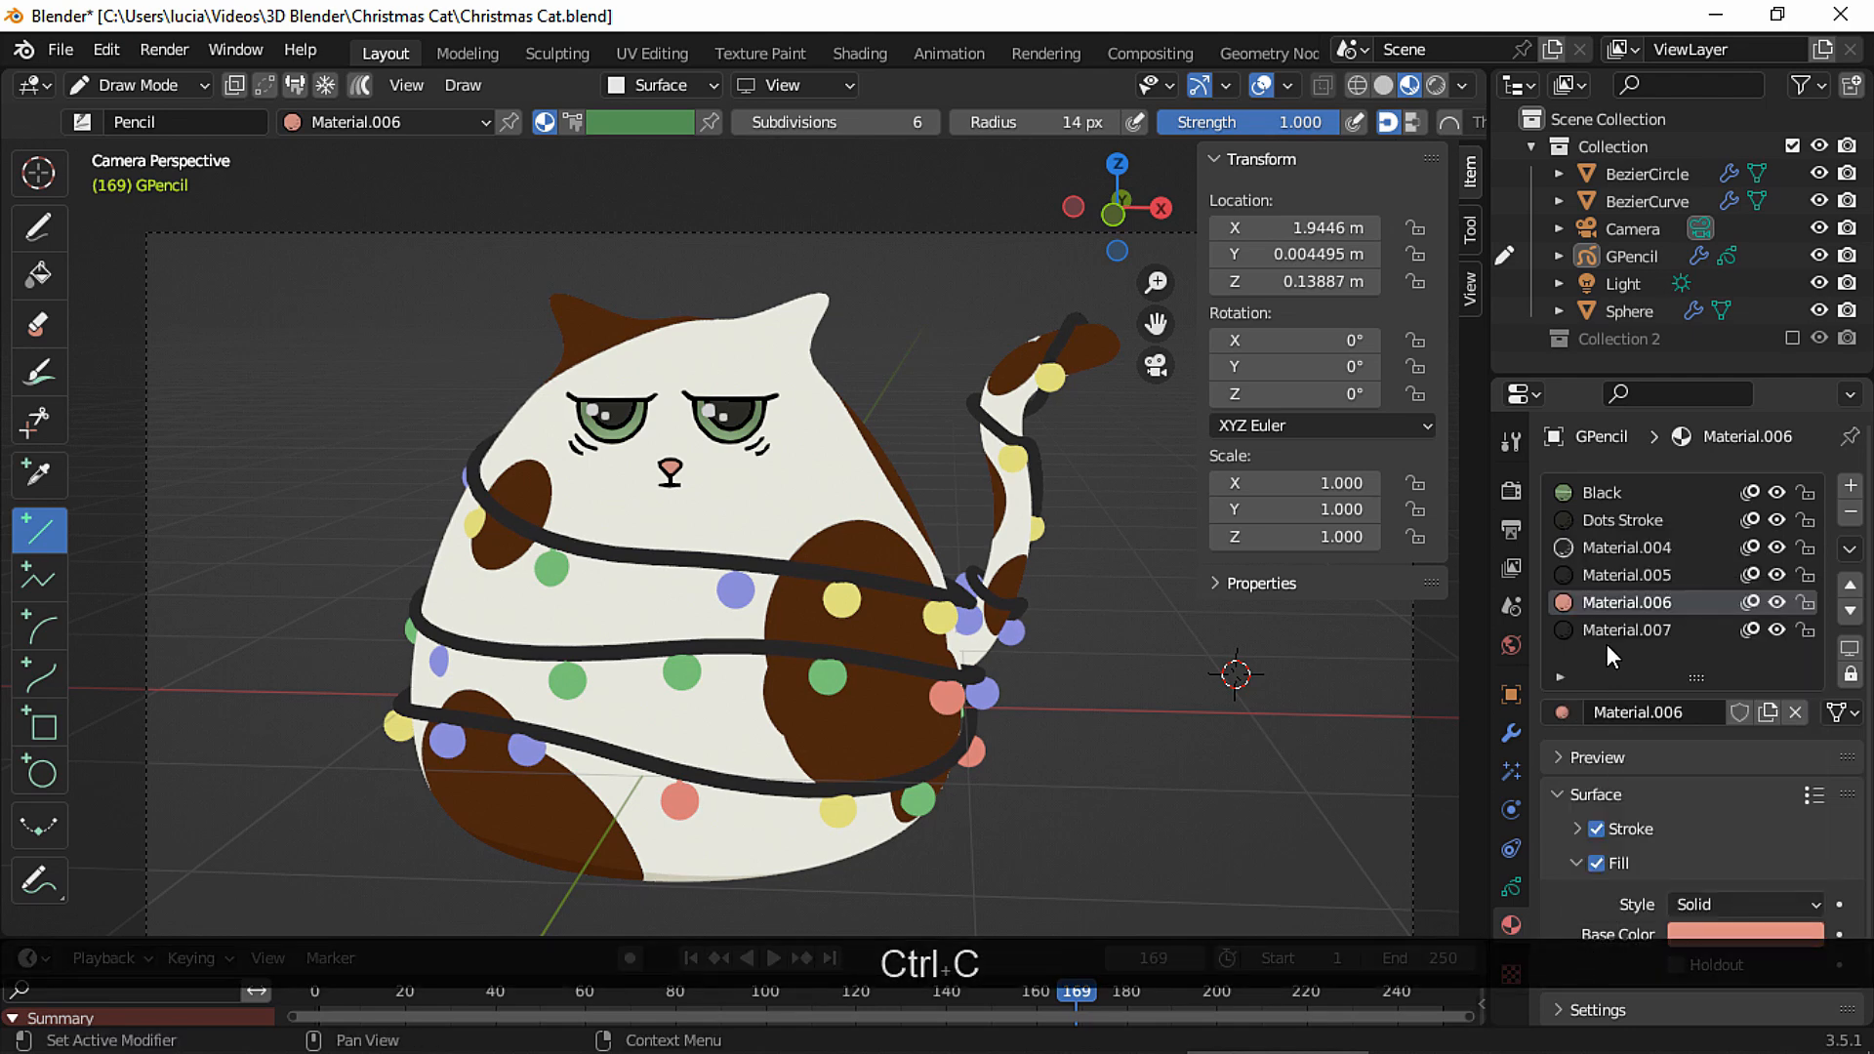
# On Material.007, turn off Stroke, enable Fill and set the fill base color to hex DB8E83.
pyautogui.click(1610, 635)
pyautogui.click(1596, 824)
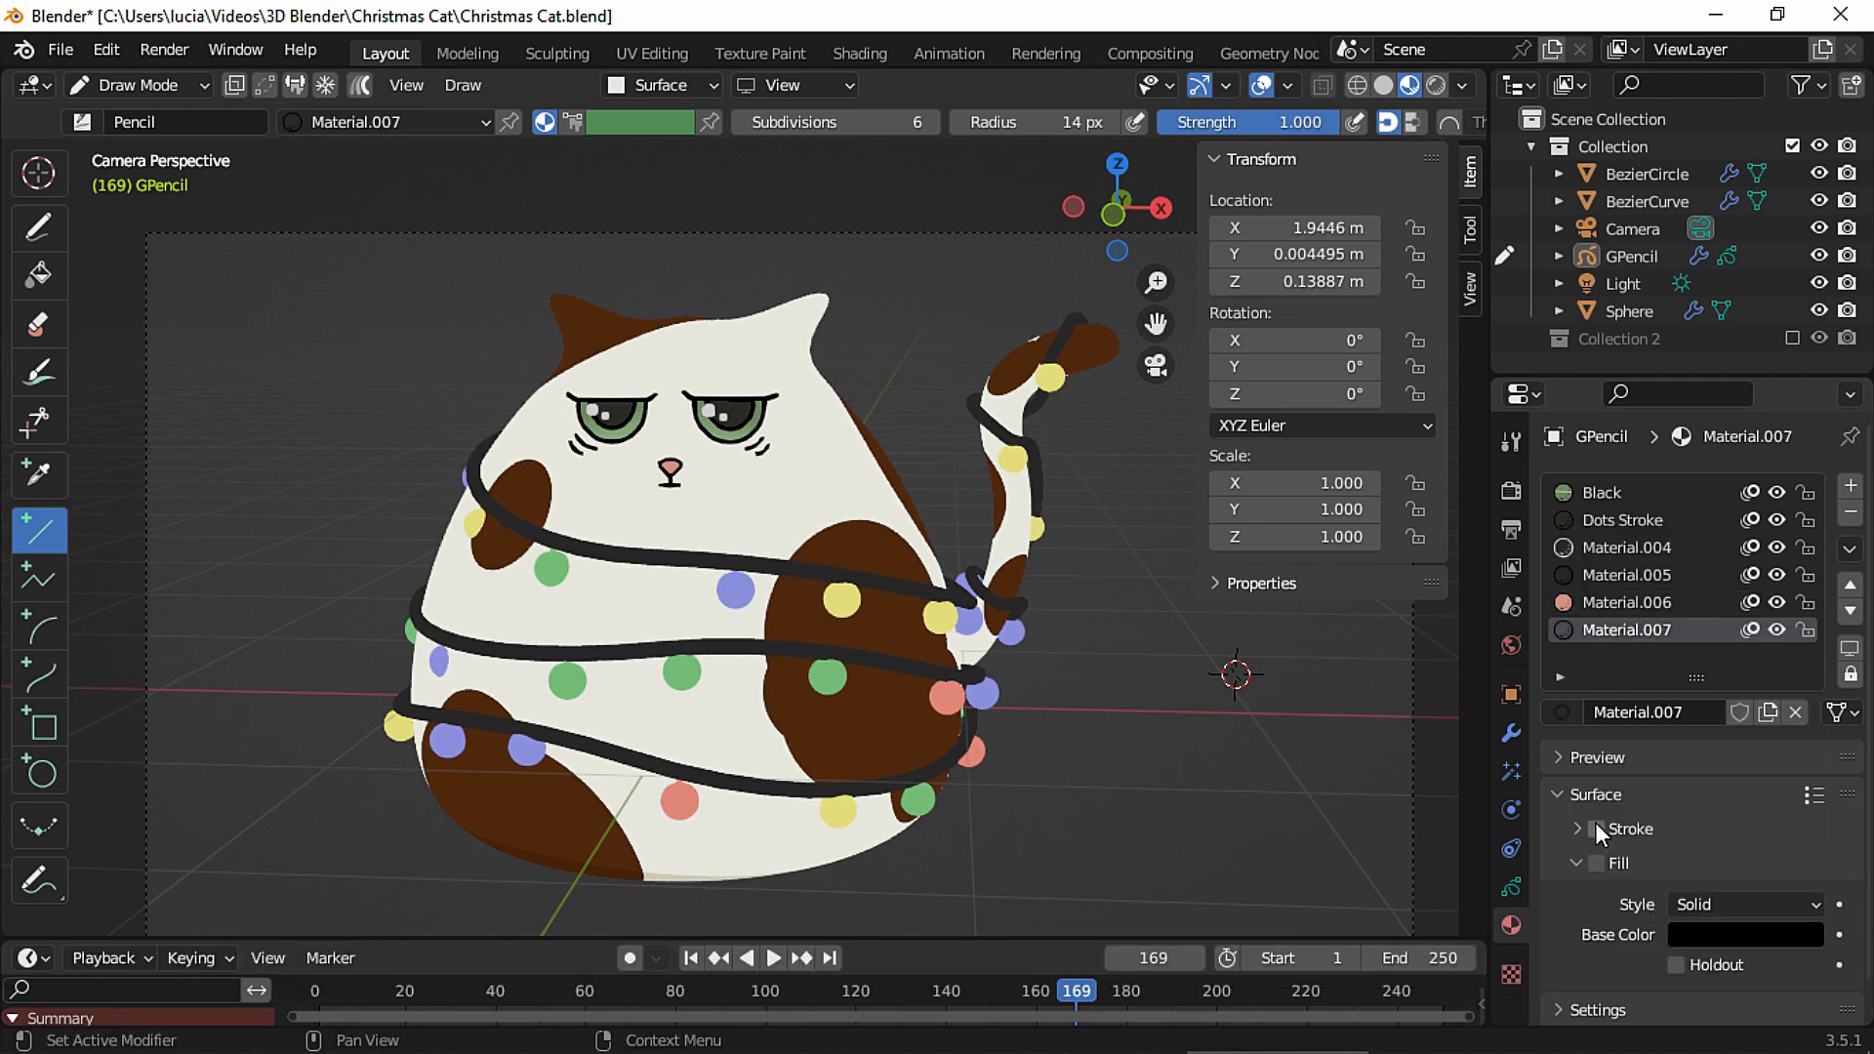
pyautogui.click(1726, 936)
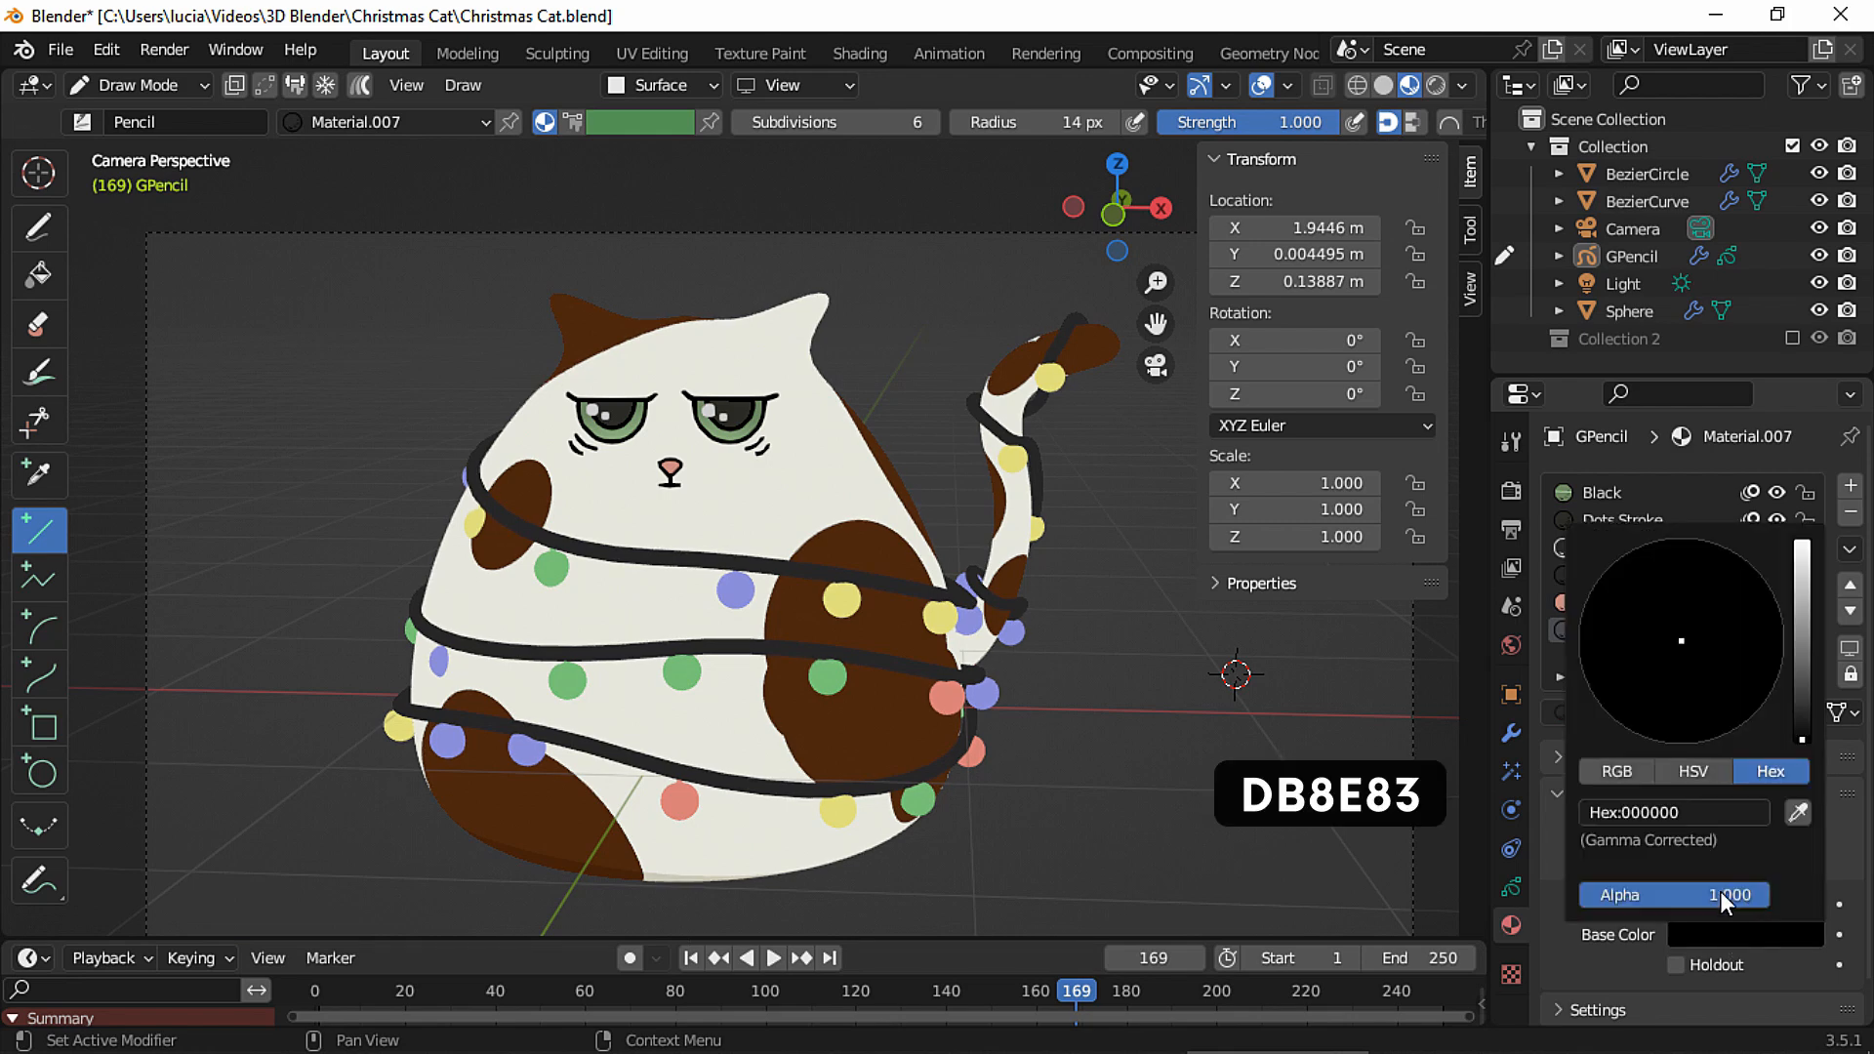
pyautogui.hotkey('ctrl', 'v')
pyautogui.press('Return')
# Add a new Grease Pencil layer and name it Ears.
pyautogui.click(1513, 886)
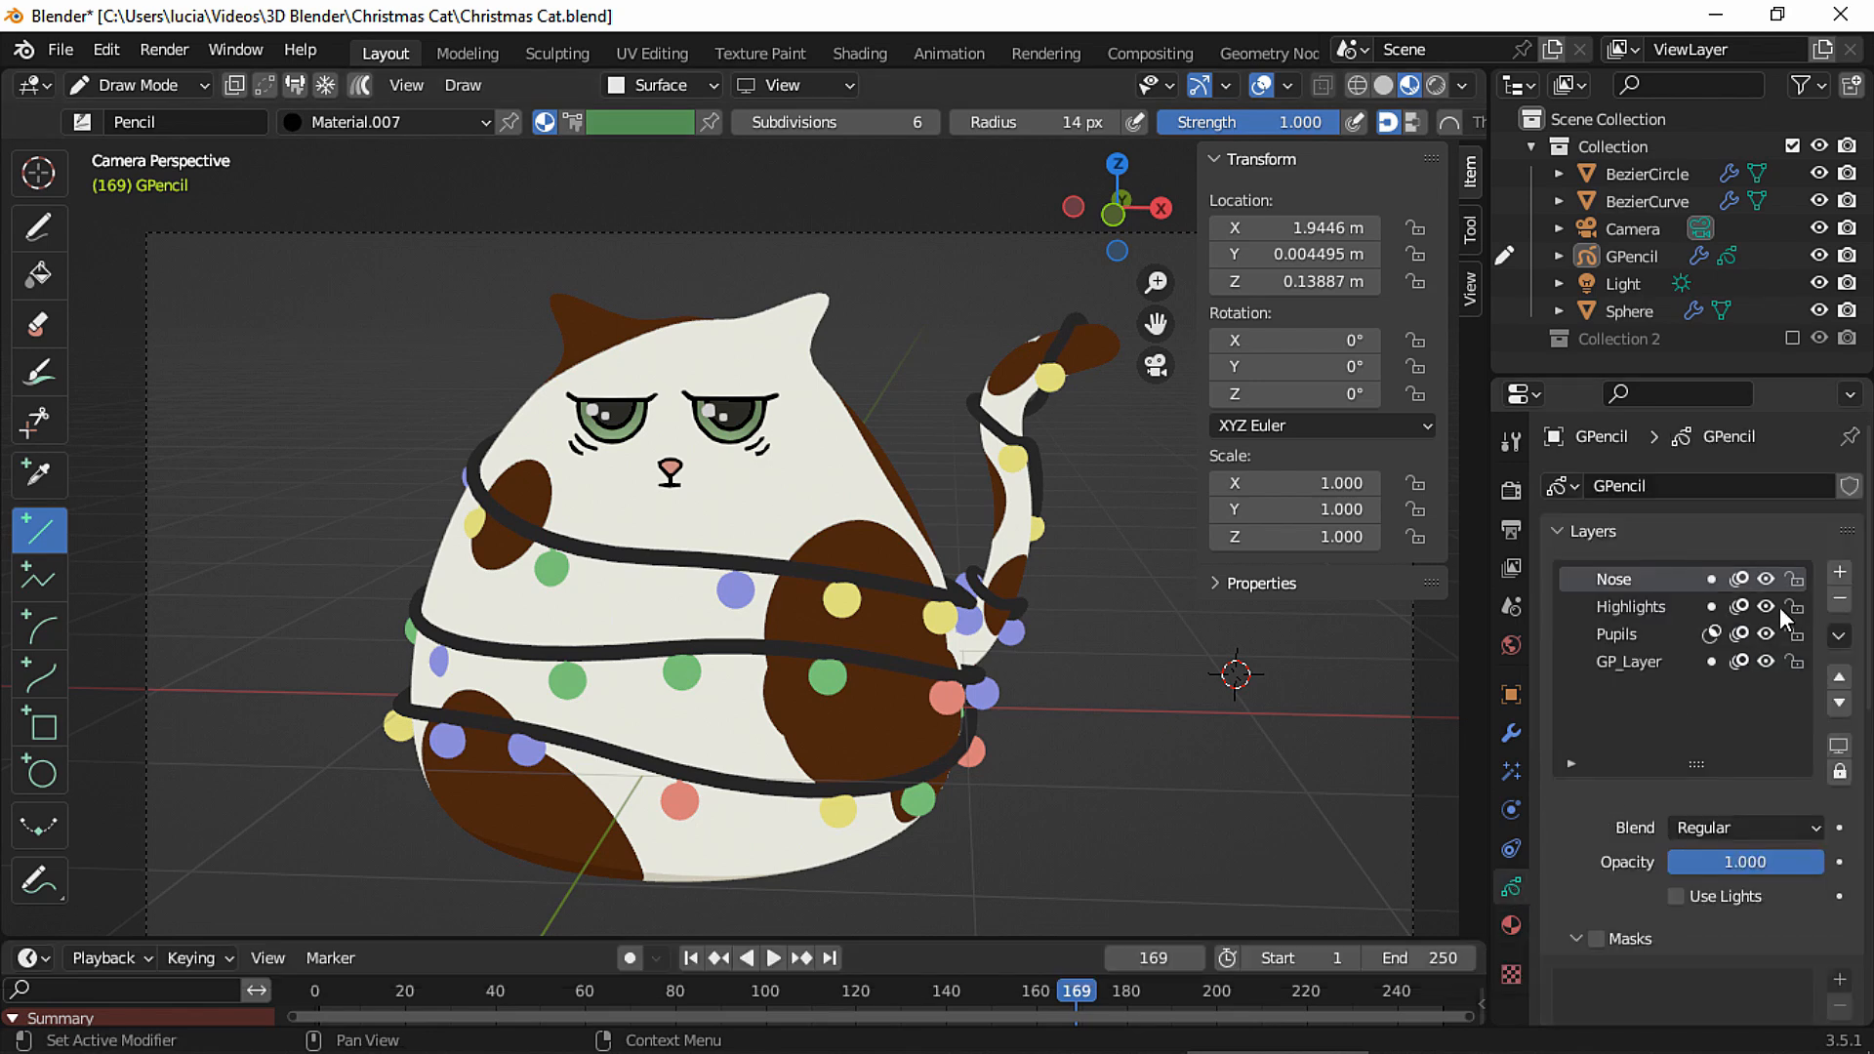
pyautogui.click(1839, 573)
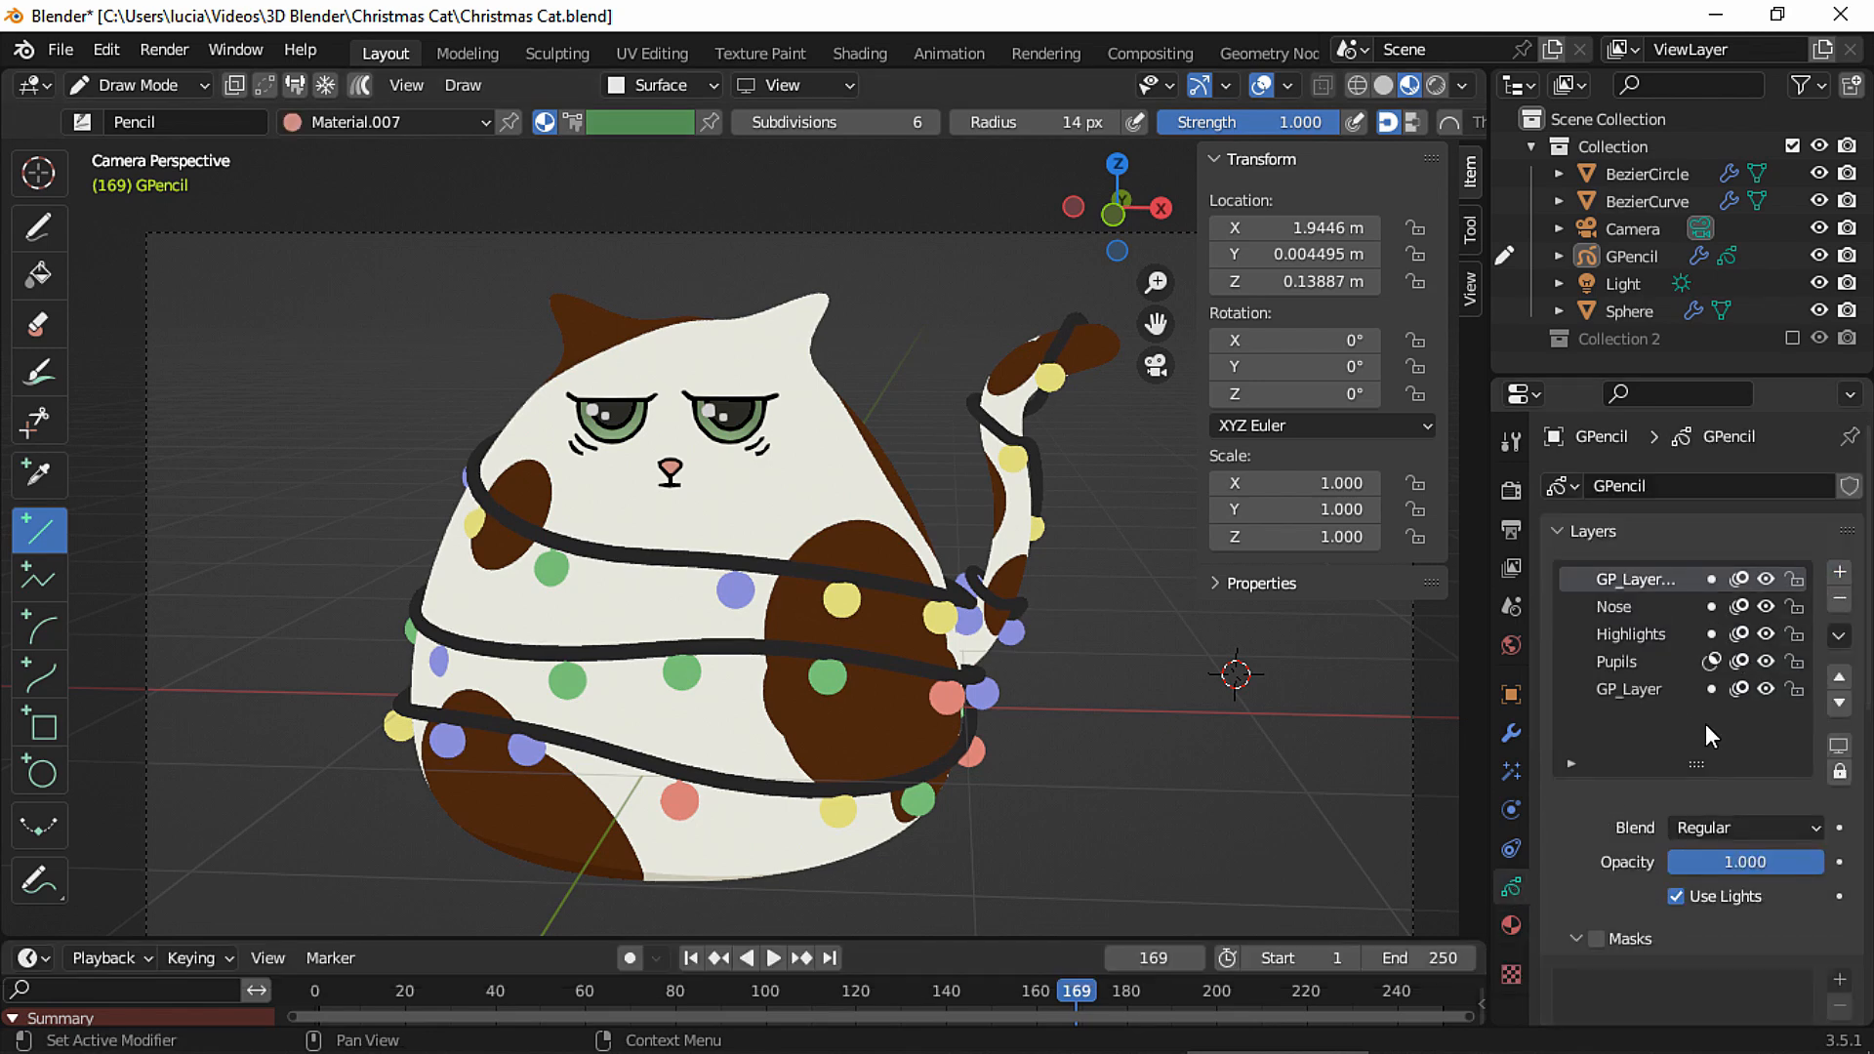
pyautogui.doubleClick(1655, 580)
pyautogui.write('Ears')
pyautogui.press('Return')
# With the Draw tool, draw a rounded triangular pink inner-ear shape inside both the brown ear and the white ear.
pyautogui.keyDown('shift'); pyautogui.moveTo(717, 513); pyautogui.dragTo(717, 526, button='middle'); pyautogui.keyUp('shift')
pyautogui.moveTo(717, 526)
pyautogui.keyDown('ctrl'); pyautogui.mouseDown(button='middle')
pyautogui.moveTo(715, 485)
pyautogui.moveTo(628, 419)
pyautogui.mouseUp(button='middle'); pyautogui.keyUp('ctrl')
pyautogui.click(44, 234)
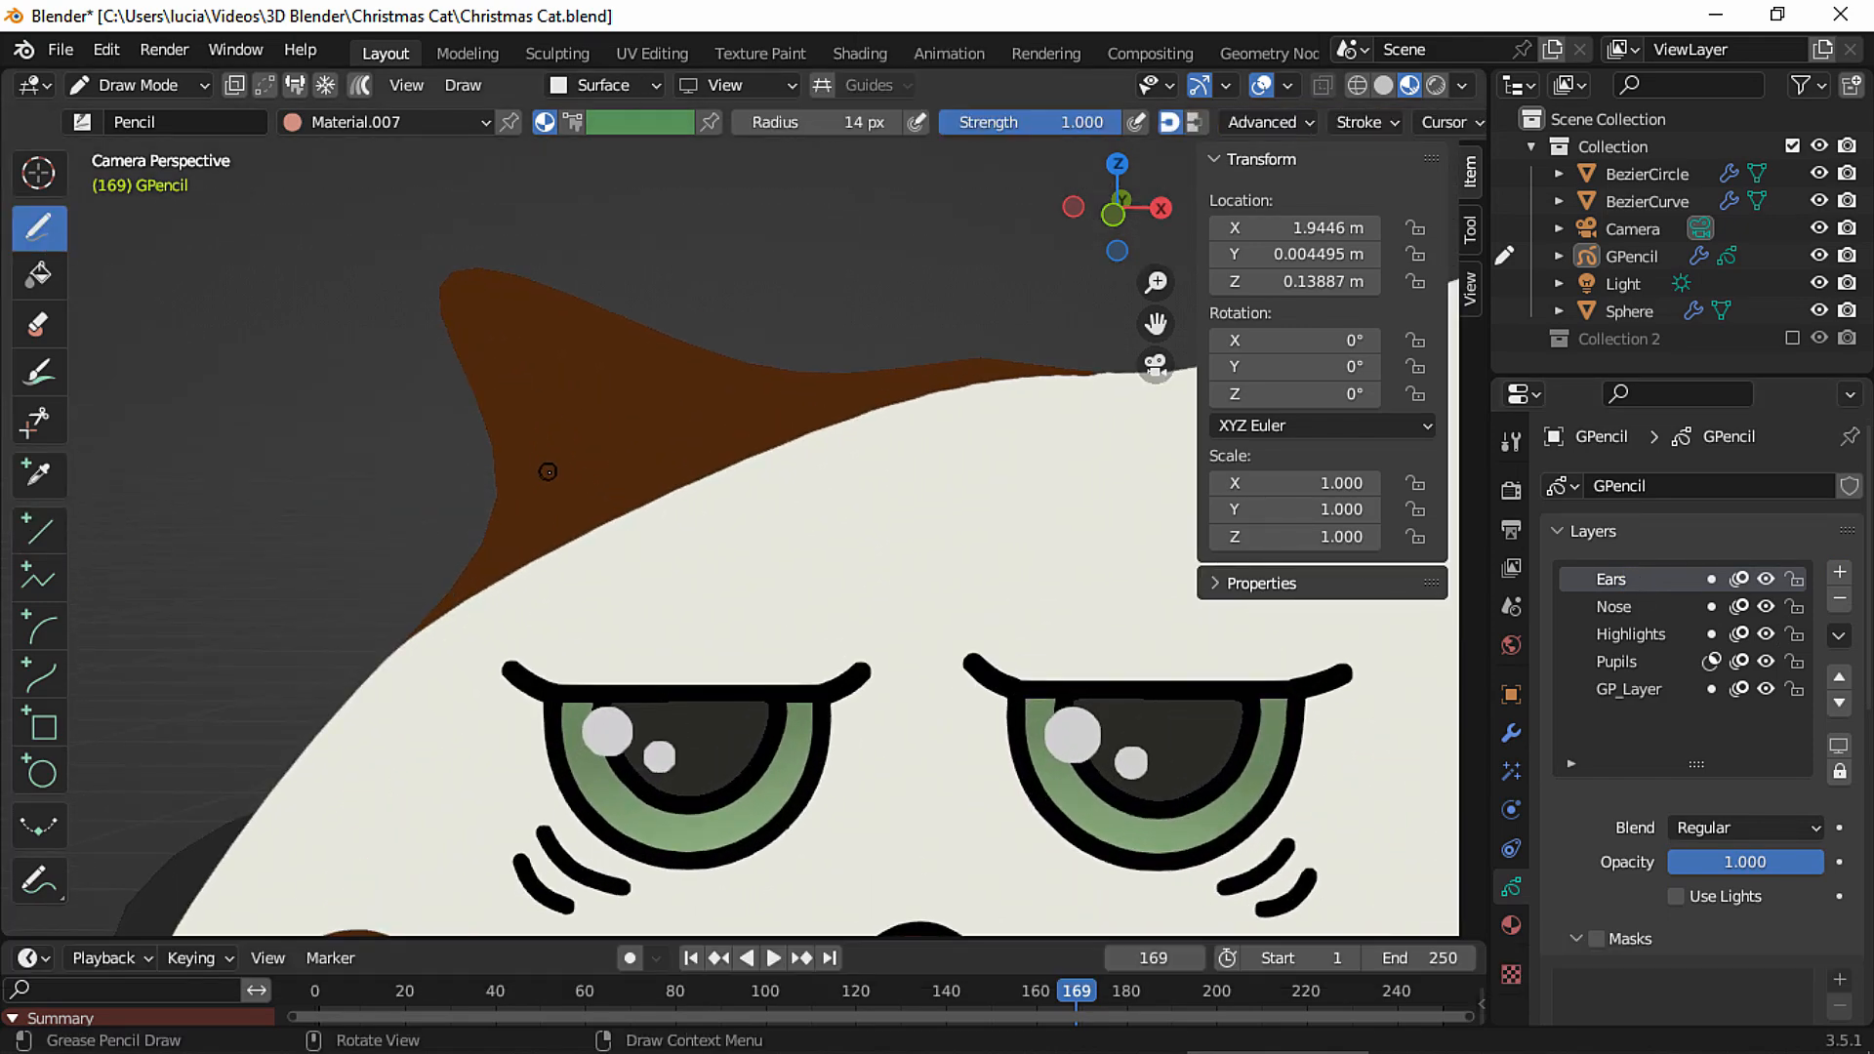
pyautogui.moveTo(686, 401)
pyautogui.mouseDown()
pyautogui.moveTo(610, 349)
pyautogui.moveTo(501, 316)
pyautogui.mouseUp()
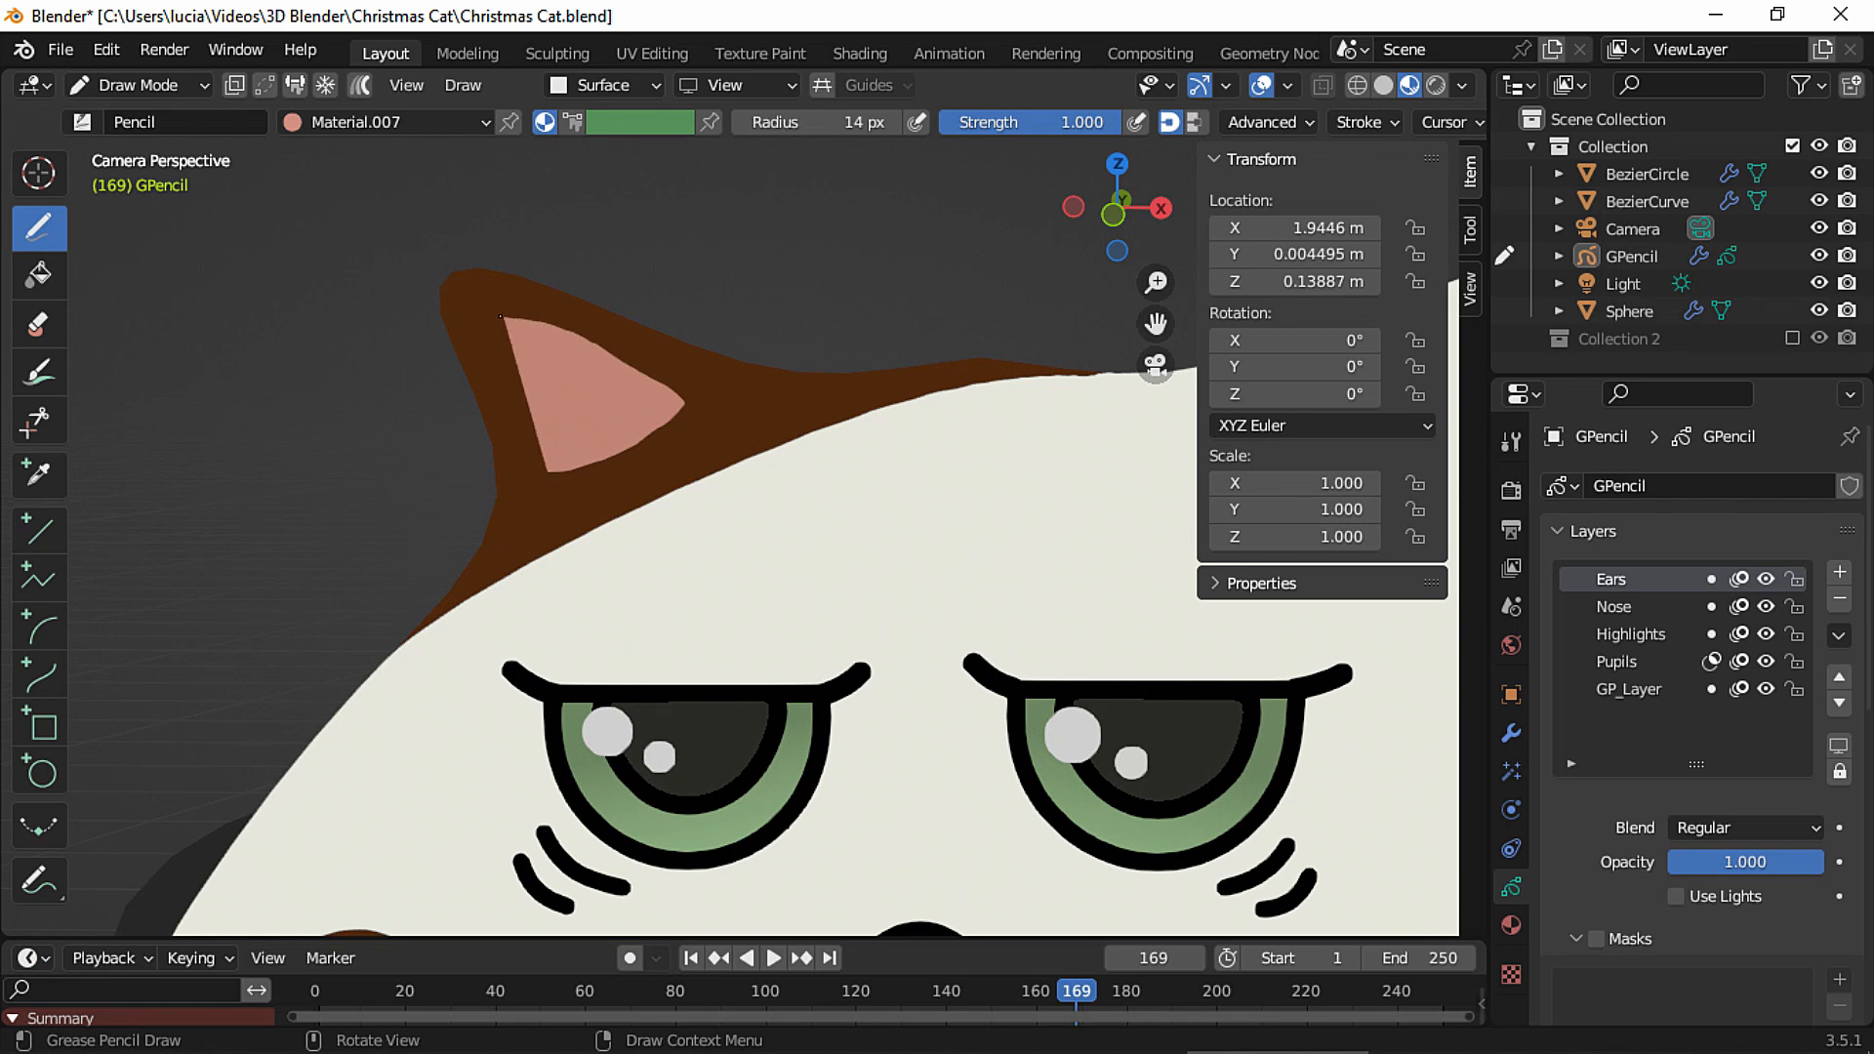
pyautogui.keyDown('shift'); pyautogui.moveTo(544, 458); pyautogui.dragTo(996, 436, button='middle'); pyautogui.keyUp('shift')
pyautogui.moveTo(993, 450)
pyautogui.mouseDown()
pyautogui.moveTo(1041, 462)
pyautogui.moveTo(1085, 394)
pyautogui.mouseUp()
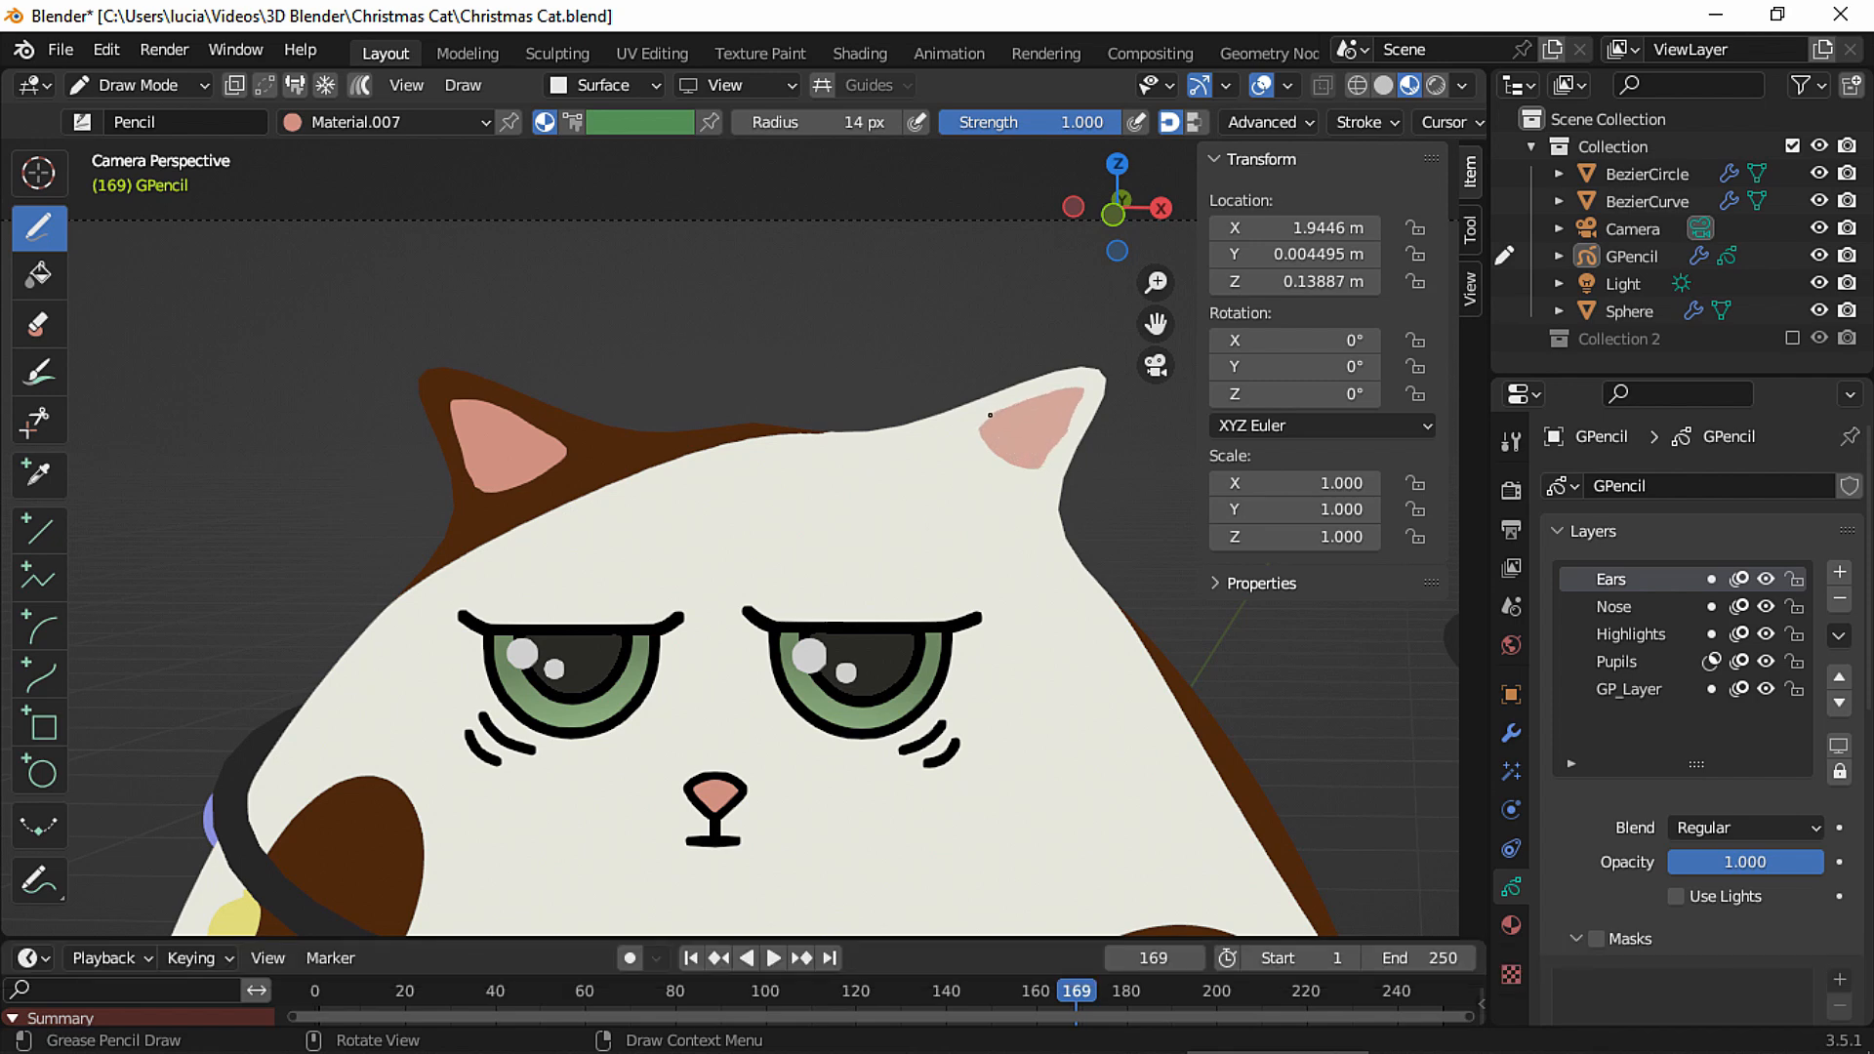
# In Sculpt Mode, smooth the outlines of both pink inner-ear shapes.
pyautogui.click(136, 85)
pyautogui.click(144, 166)
pyautogui.moveTo(483, 422)
pyautogui.mouseDown()
pyautogui.moveTo(484, 503)
pyautogui.moveTo(540, 436)
pyautogui.moveTo(523, 395)
pyautogui.moveTo(472, 460)
pyautogui.mouseUp()
pyautogui.moveTo(433, 344); pyautogui.dragTo(440, 322)
pyautogui.moveTo(1012, 402)
pyautogui.mouseDown()
pyautogui.moveTo(1061, 403)
pyautogui.moveTo(979, 434)
pyautogui.moveTo(1055, 434)
pyautogui.mouseUp()
pyautogui.moveTo(478, 486)
pyautogui.mouseDown()
pyautogui.moveTo(524, 496)
pyautogui.moveTo(510, 502)
pyautogui.mouseUp()
# In Edit Mode with point selection, move the points at the inner corner of the white ear's pink shape outward to refine it.
pyautogui.moveTo(944, 498)
pyautogui.keyDown('ctrl'); pyautogui.mouseDown(button='middle')
pyautogui.moveTo(1003, 410)
pyautogui.moveTo(986, 390)
pyautogui.mouseUp(button='middle'); pyautogui.keyUp('ctrl')
pyautogui.keyDown('shift'); pyautogui.moveTo(966, 399); pyautogui.dragTo(669, 500, button='middle'); pyautogui.keyUp('shift')
pyautogui.keyDown('ctrl'); pyautogui.moveTo(673, 500); pyautogui.dragTo(841, 380, button='middle'); pyautogui.keyUp('ctrl')
pyautogui.click(141, 84)
pyautogui.click(159, 138)
pyautogui.click(235, 86)
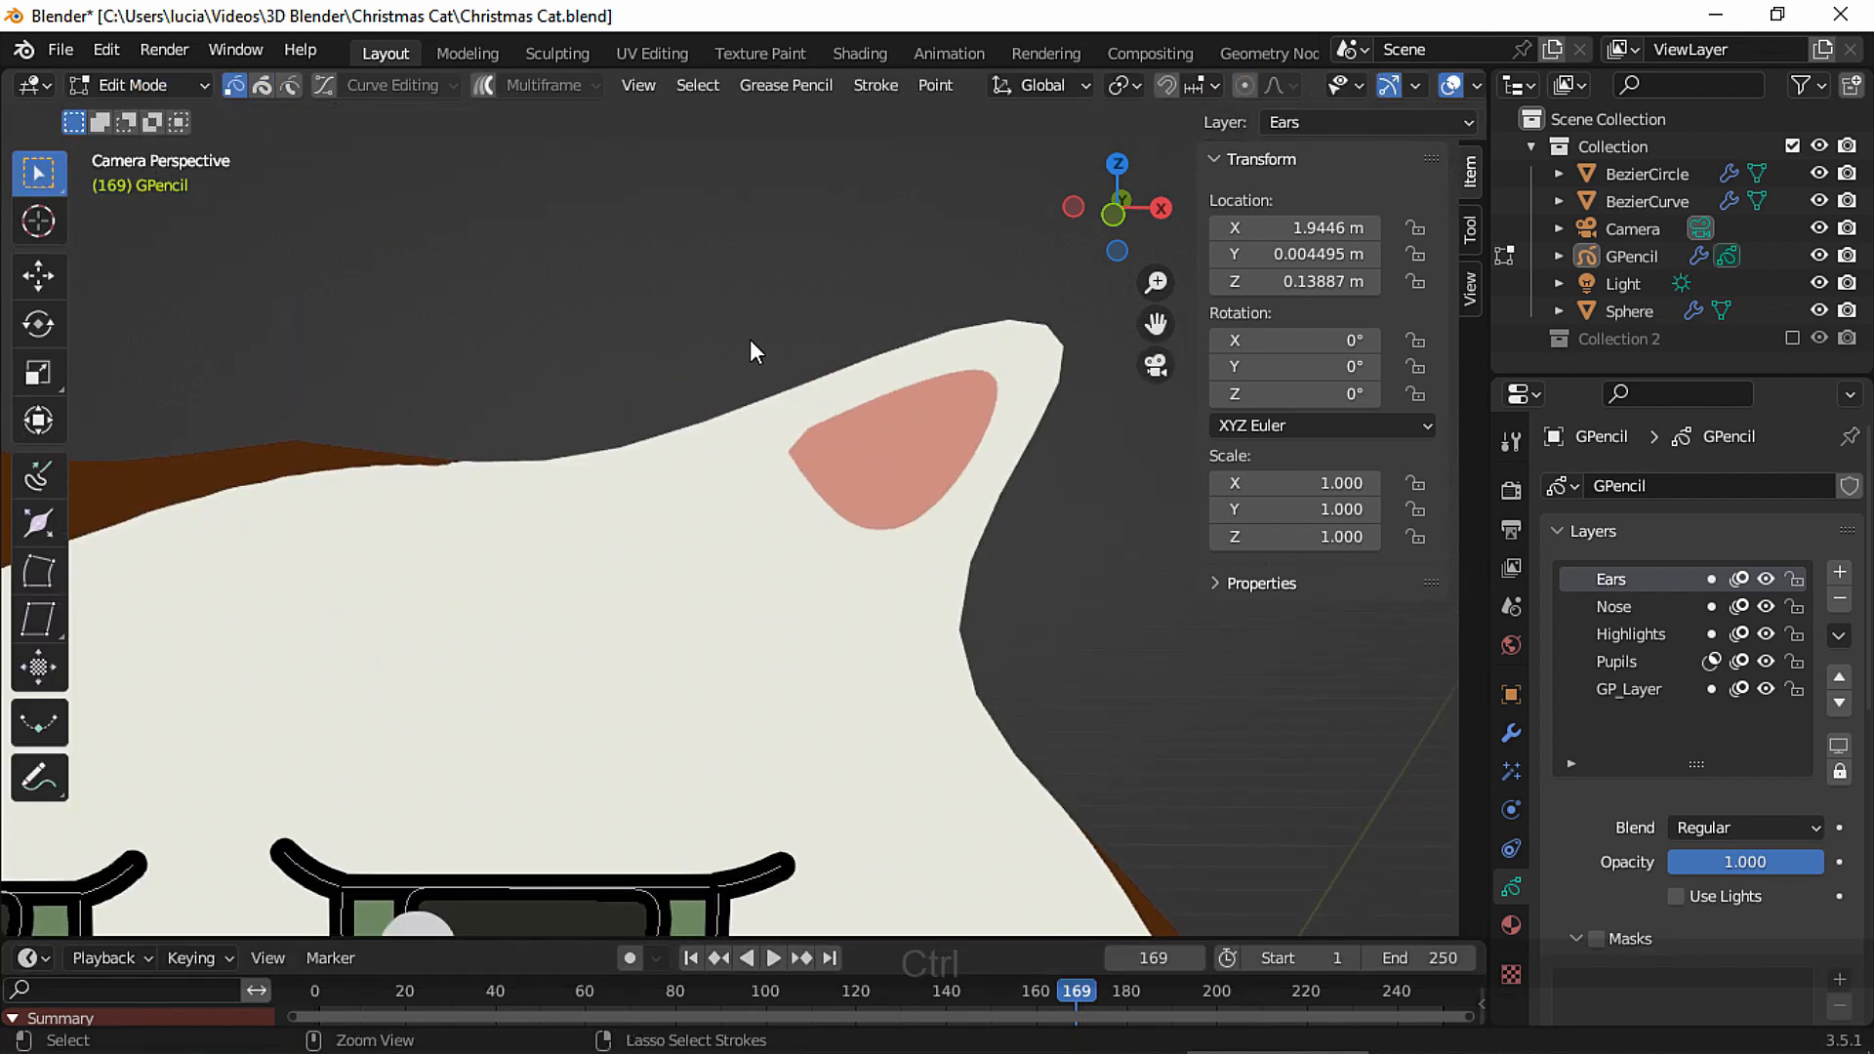
pyautogui.keyDown('ctrl'); pyautogui.moveTo(794, 435); pyautogui.dragTo(843, 379, button='middle'); pyautogui.keyUp('ctrl')
pyautogui.press('Escape')
pyautogui.press('g')
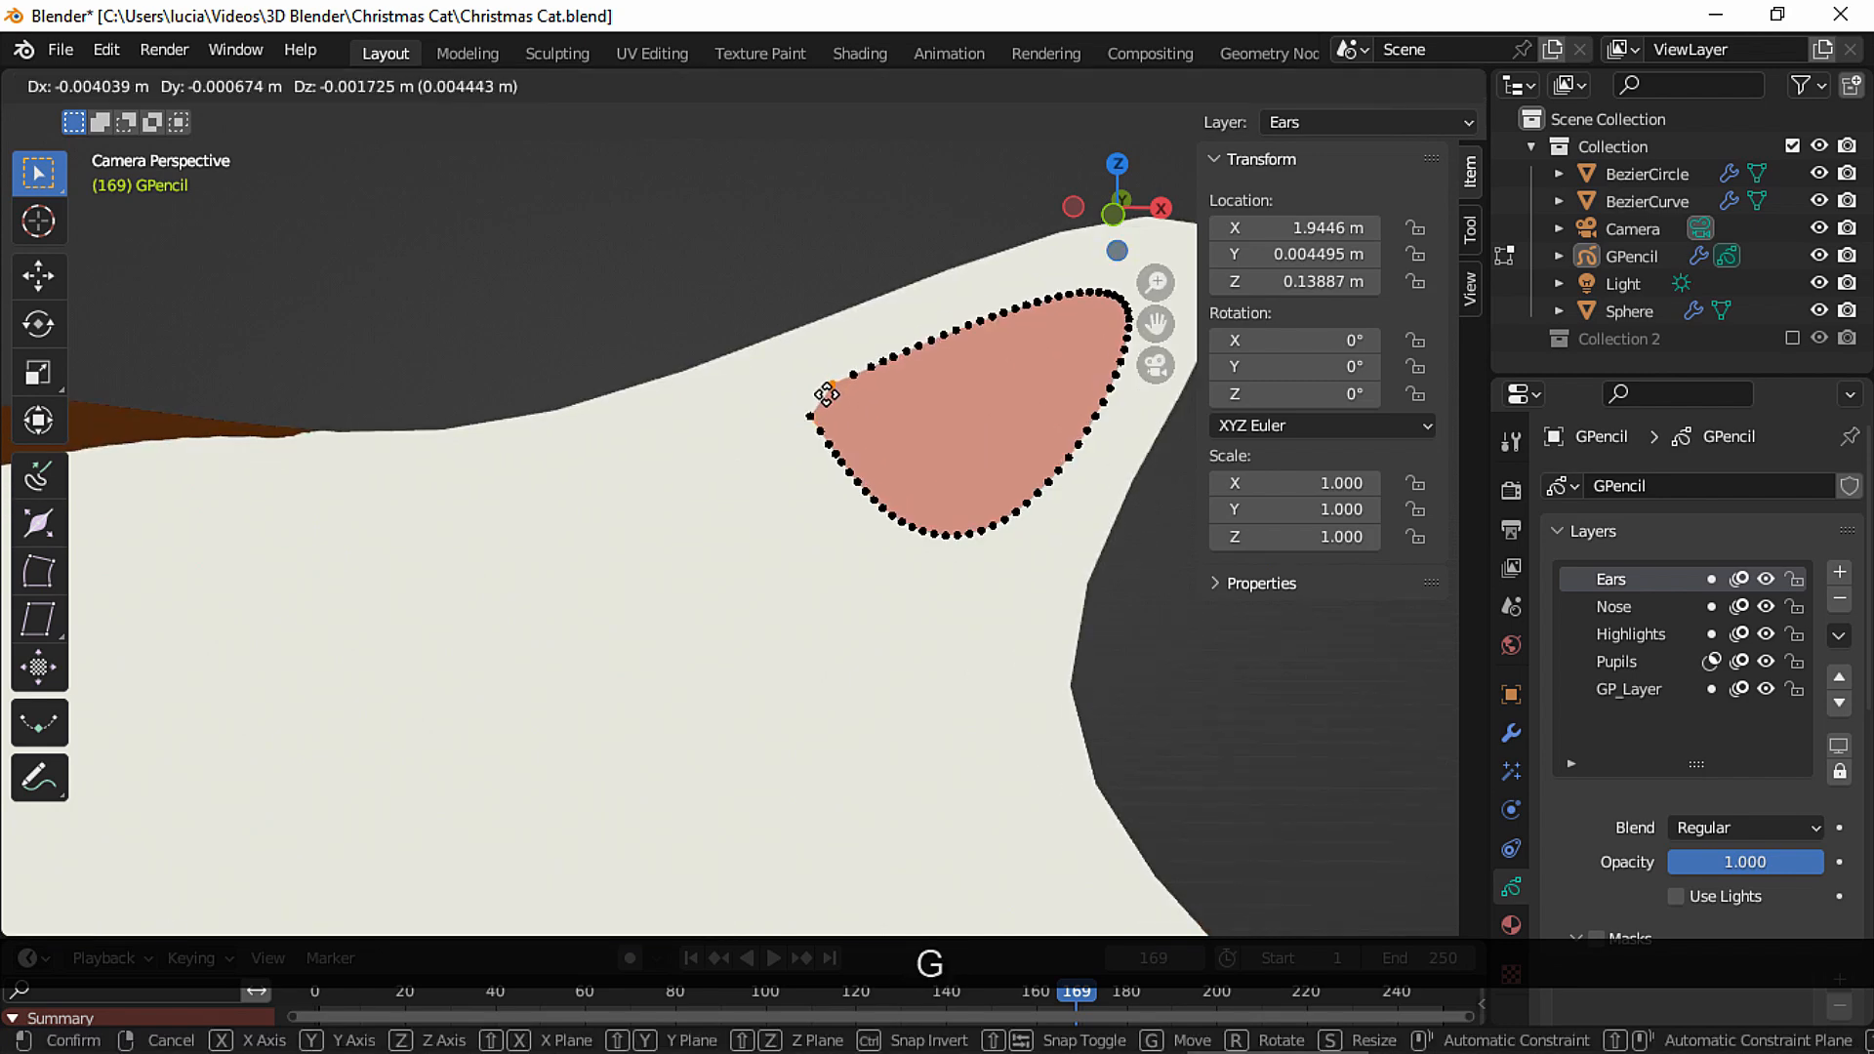
pyautogui.click(788, 441)
pyautogui.click(794, 467)
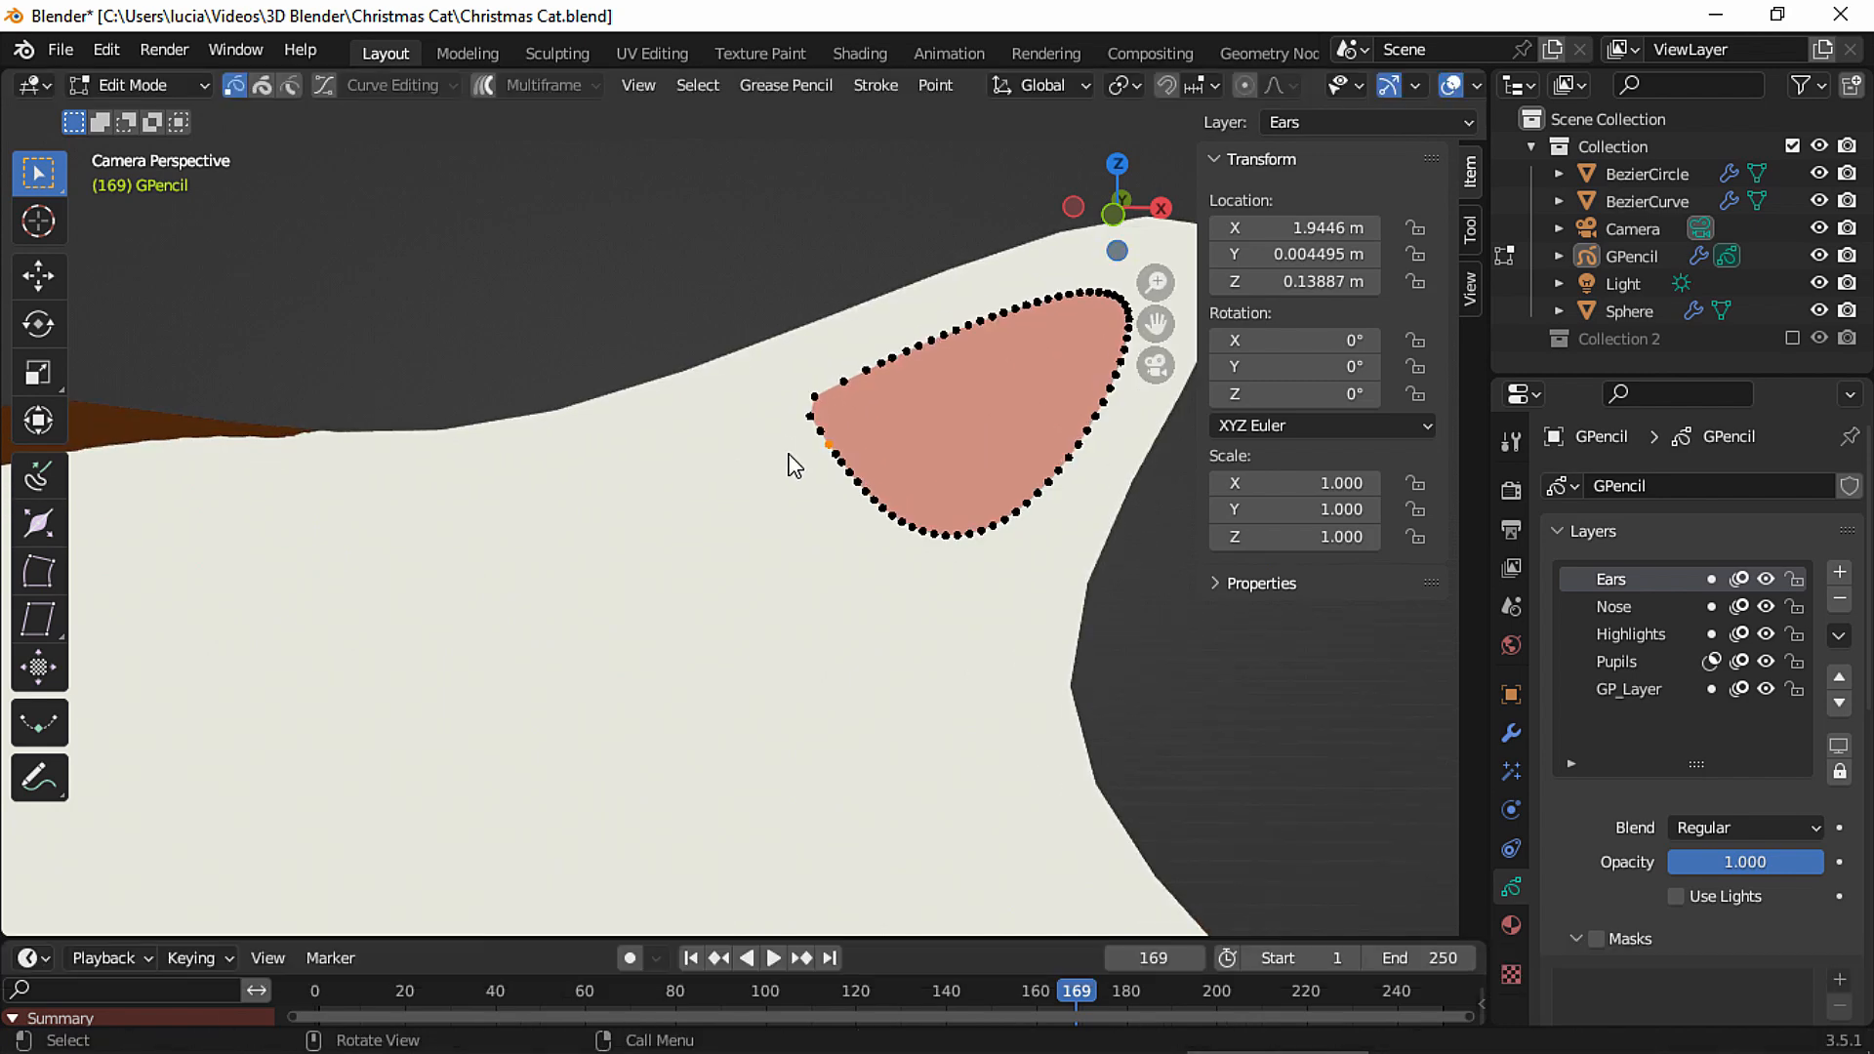
# Move the point at the lower corner of the brown ear's pink shape slightly outward to refine the corner.
pyautogui.keyDown('ctrl'); pyautogui.moveTo(729, 434); pyautogui.dragTo(928, 440, button='middle'); pyautogui.keyUp('ctrl')
pyautogui.keyDown('shift'); pyautogui.moveTo(586, 468); pyautogui.dragTo(968, 445, button='middle'); pyautogui.keyUp('shift')
pyautogui.moveTo(729, 463)
pyautogui.keyDown('ctrl'); pyautogui.mouseDown(button='middle')
pyautogui.moveTo(683, 389)
pyautogui.moveTo(494, 494)
pyautogui.mouseUp(button='middle'); pyautogui.keyUp('ctrl')
pyautogui.click(491, 494)
pyautogui.press('g')
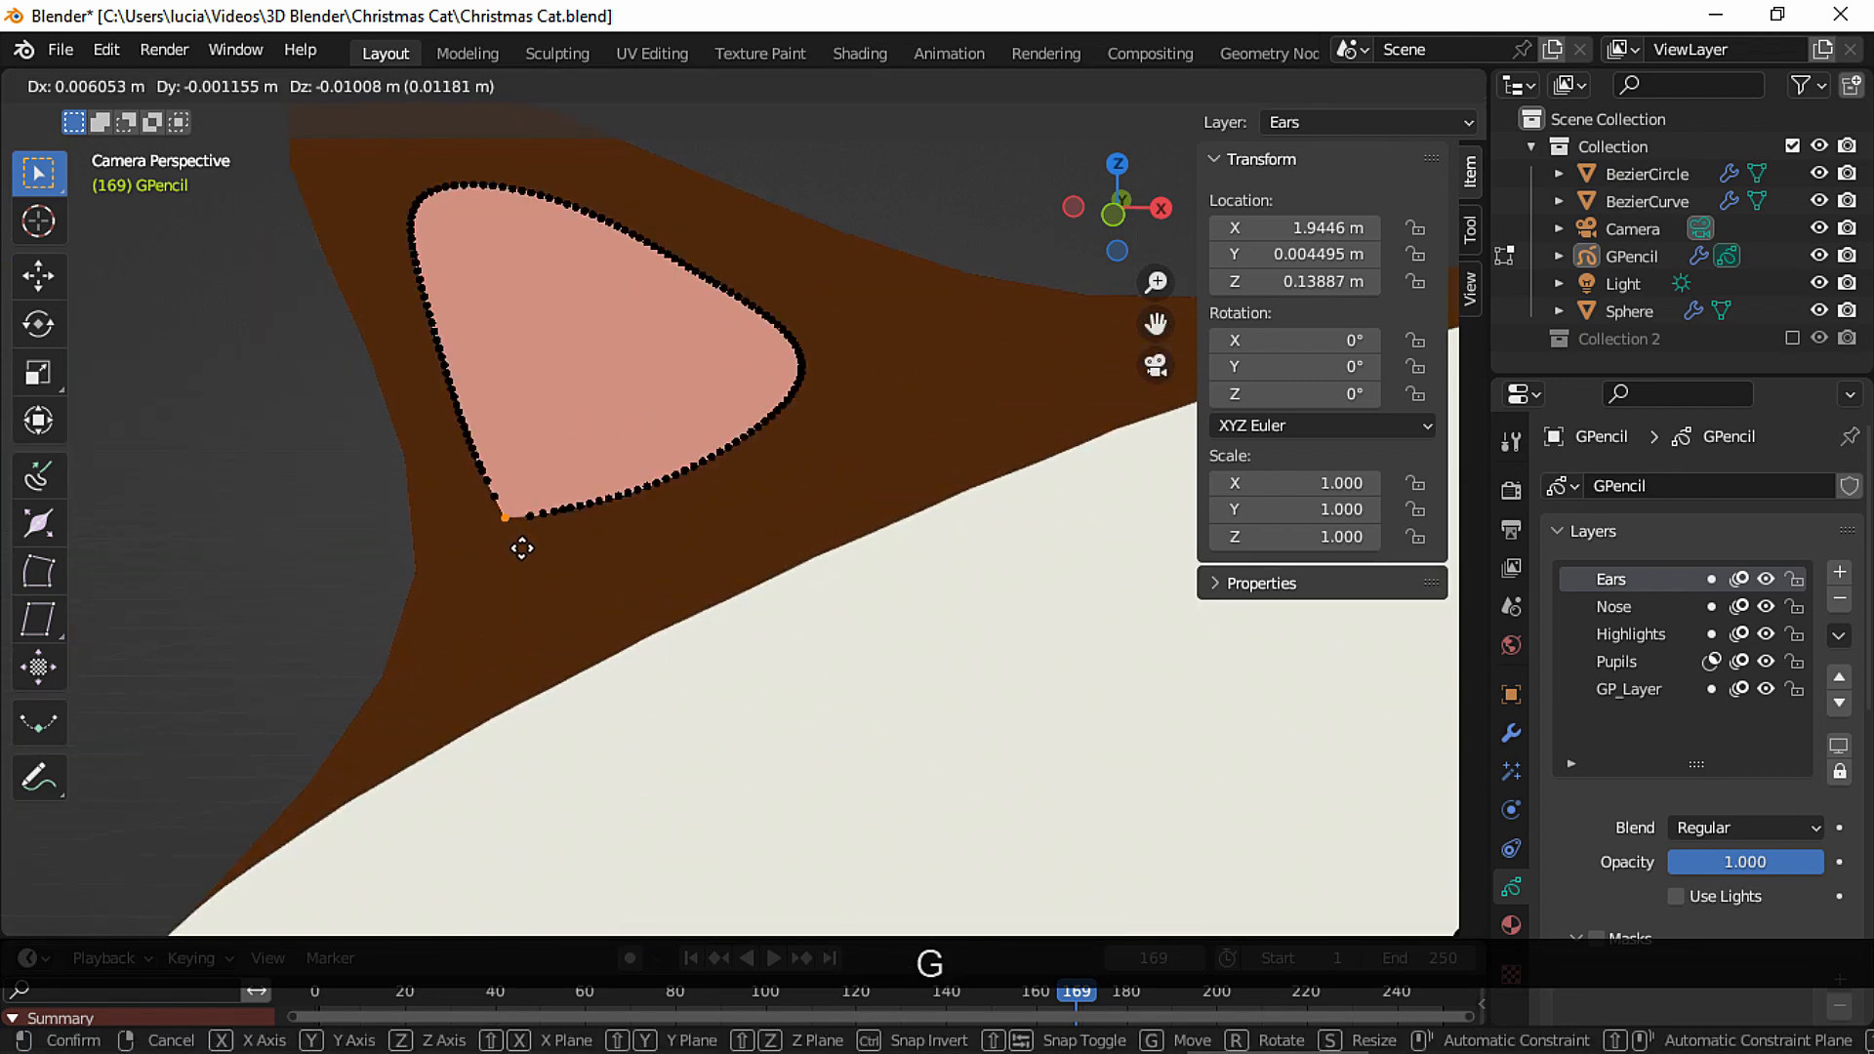
pyautogui.click(527, 548)
pyautogui.keyDown('ctrl'); pyautogui.moveTo(636, 553); pyautogui.dragTo(260, 224, button='middle'); pyautogui.keyUp('ctrl')
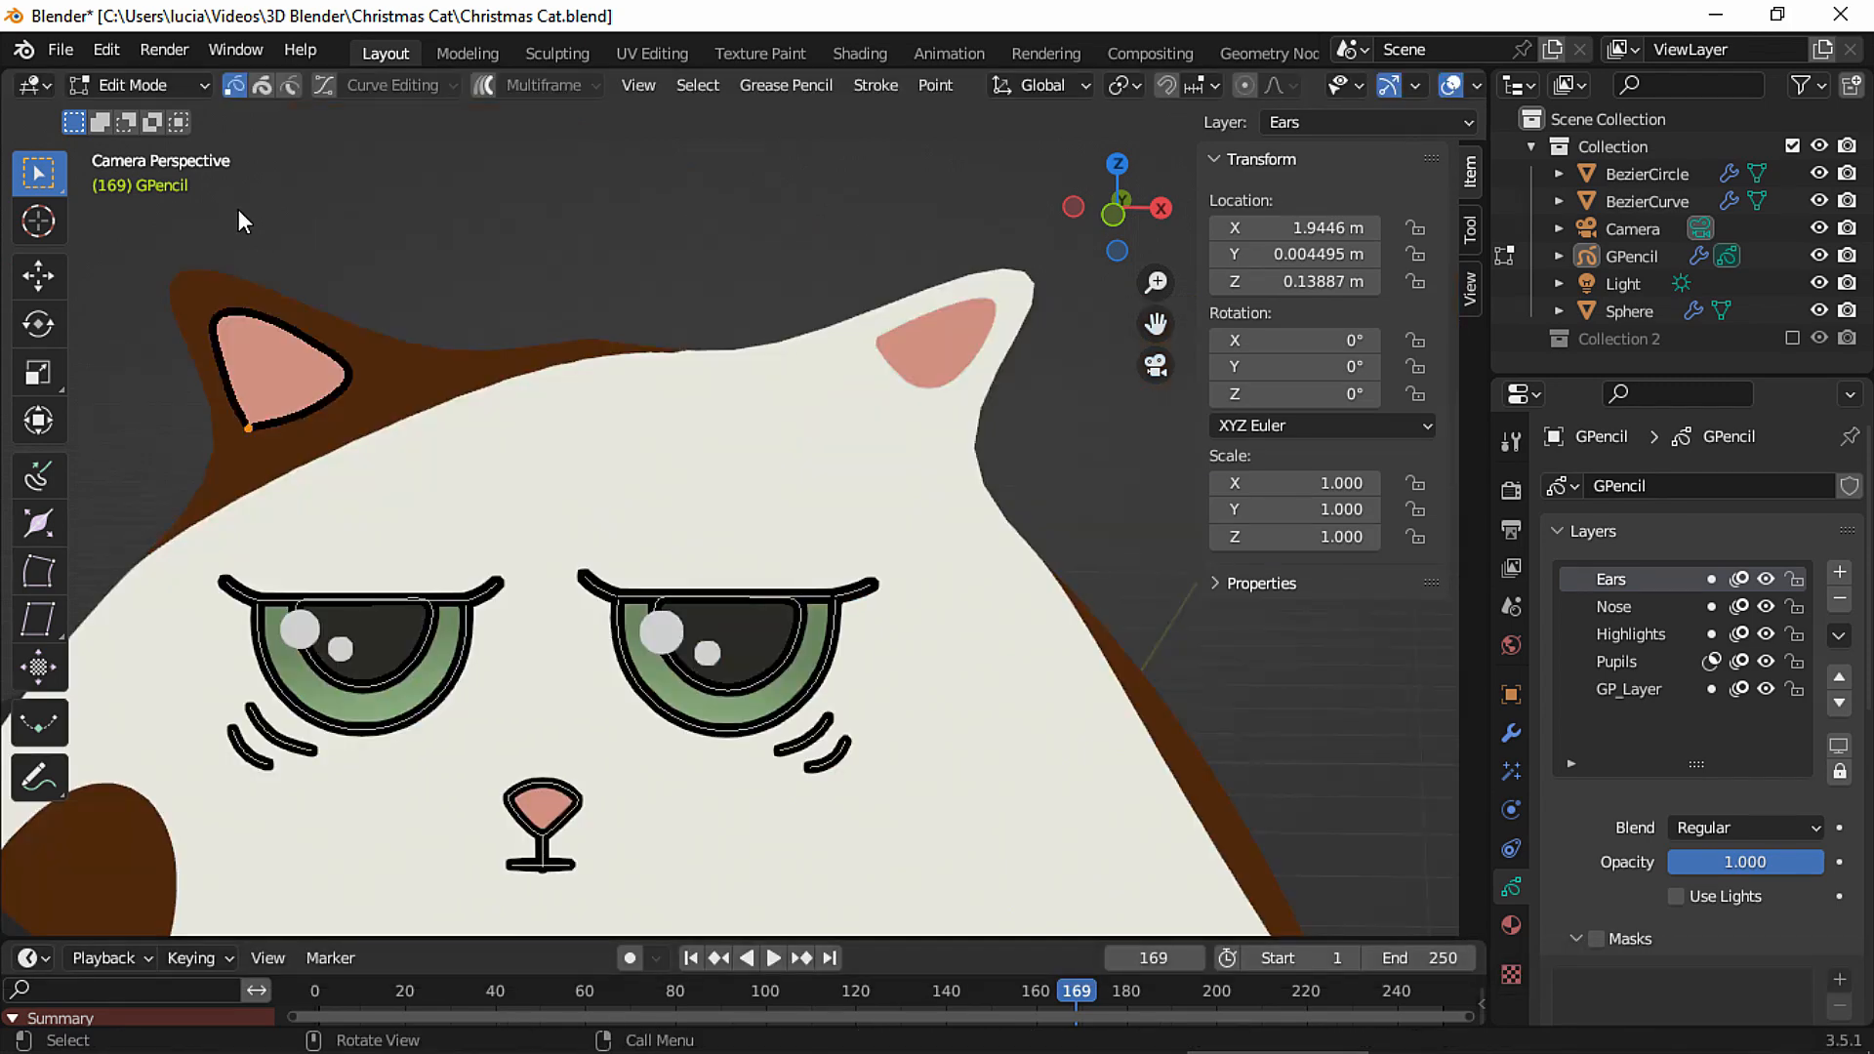
# With stroke selection, scale the white ear's pink shape up by a factor of about 1.05.
pyautogui.click(262, 86)
pyautogui.click(959, 310)
pyautogui.press('s')
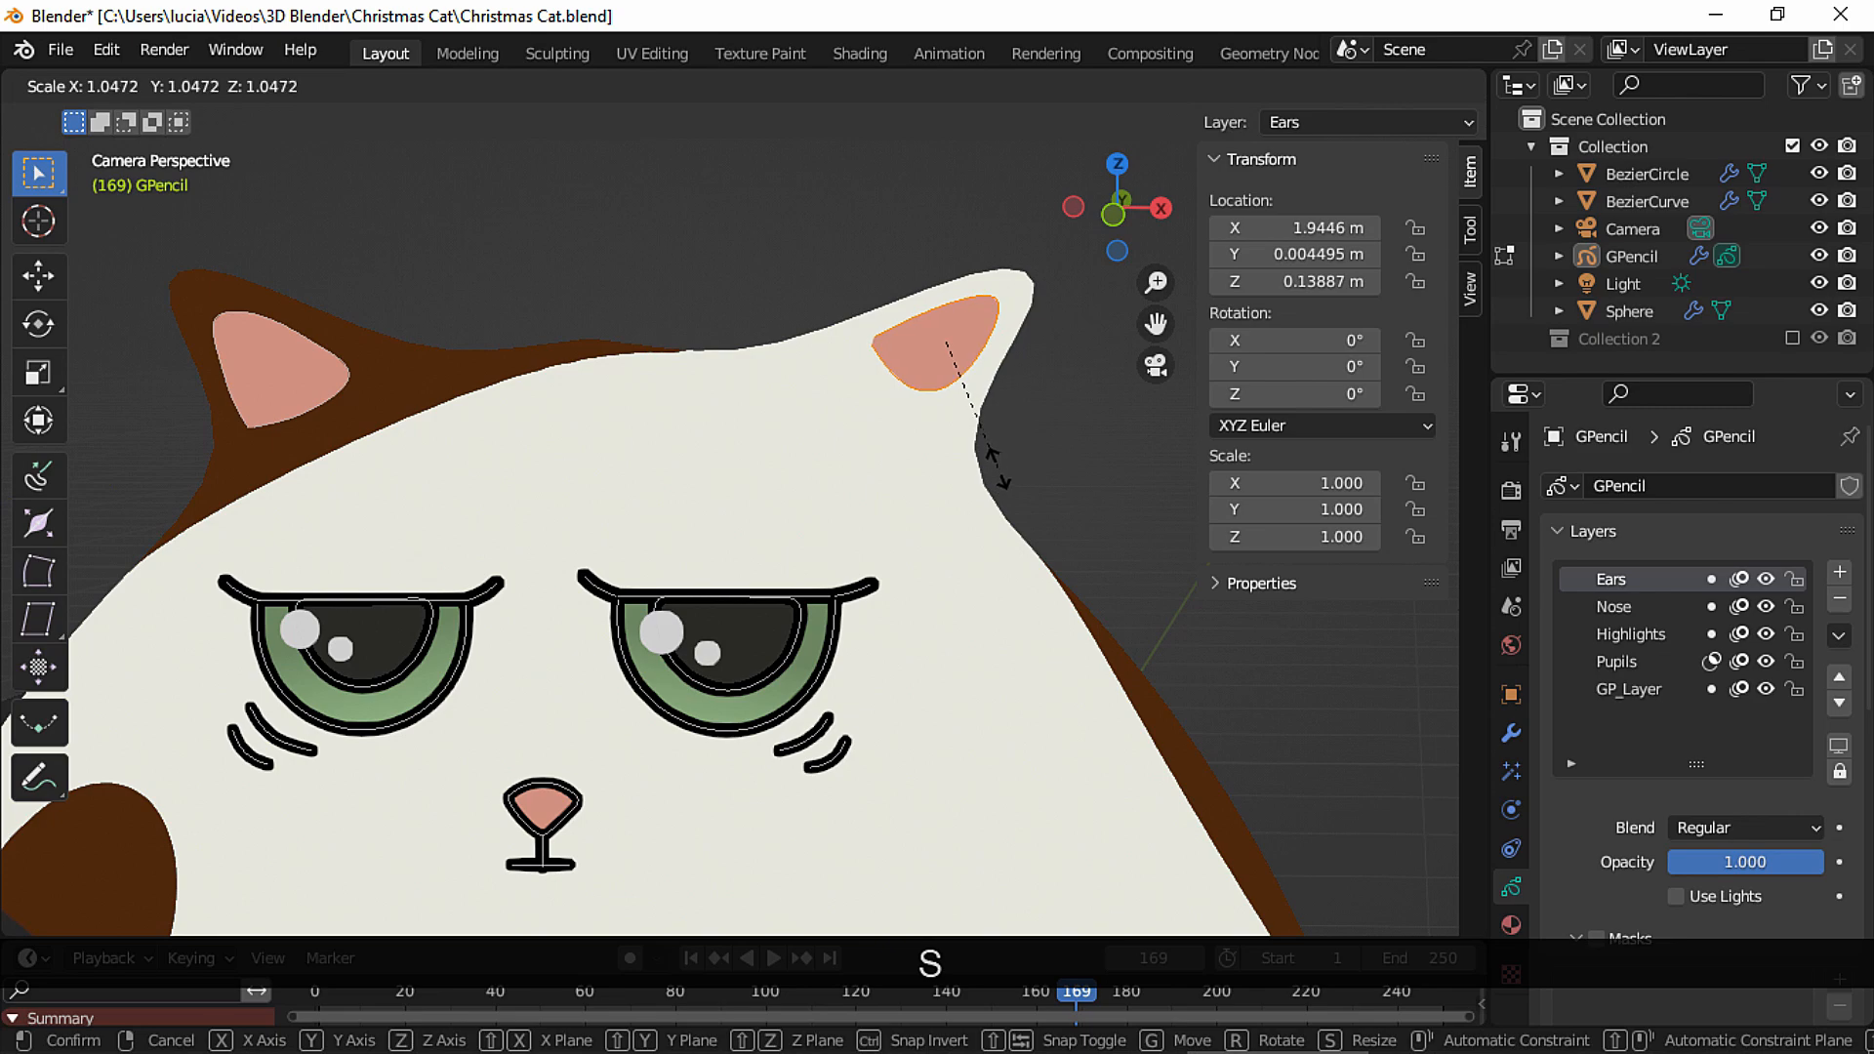
pyautogui.click(996, 469)
pyautogui.keyDown('ctrl'); pyautogui.moveTo(996, 469); pyautogui.dragTo(932, 429, button='middle'); pyautogui.keyUp('ctrl')
# Select the brown ear's pink shape, adjust its scale and reposition it inside the ear.
pyautogui.moveTo(548, 408); pyautogui.dragTo(656, 388)
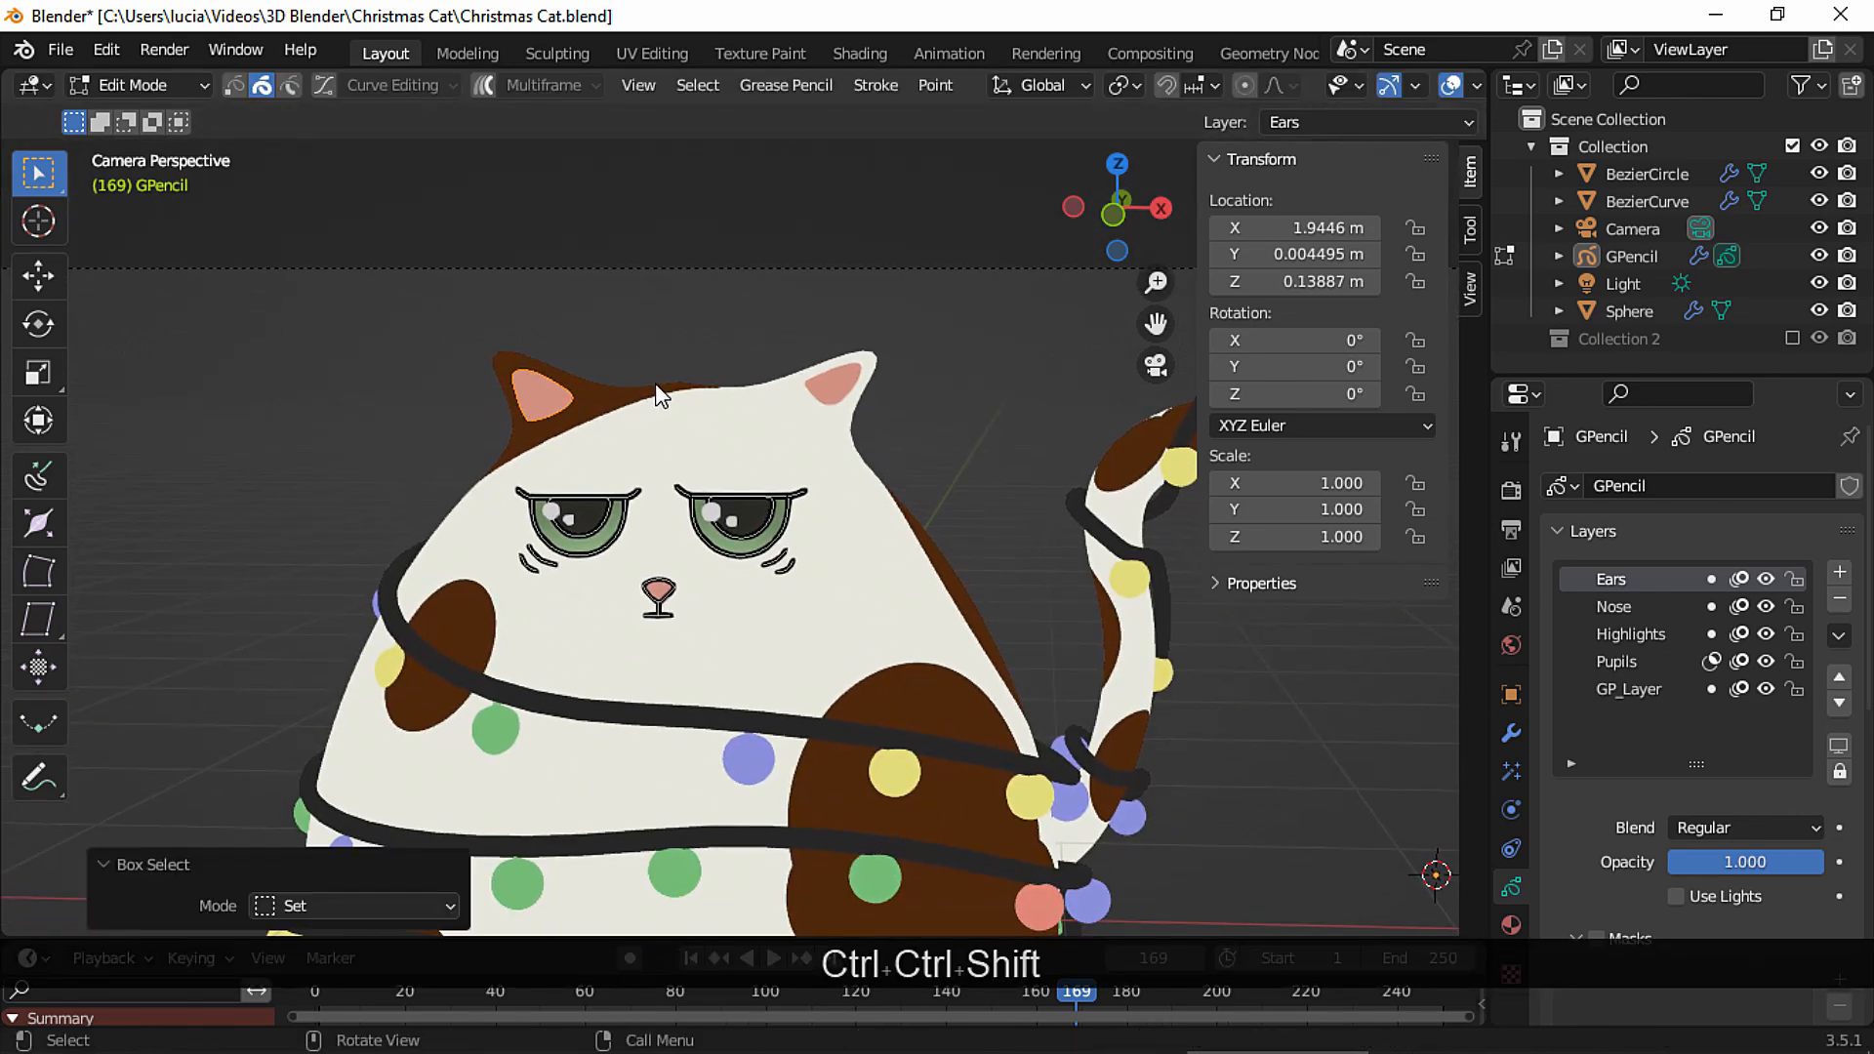
pyautogui.press('s')
pyautogui.click(639, 415)
pyautogui.press('g')
pyautogui.click(636, 396)
pyautogui.click(736, 399)
# Select both pink inner-ear shapes, move them about 0.041 m along Y toward the ears, and return to the camera view.
pyautogui.scroll(3, 723, 410)
pyautogui.moveTo(650, 433)
pyautogui.keyDown('shift'); pyautogui.mouseDown(button='middle')
pyautogui.moveTo(613, 420)
pyautogui.moveTo(711, 461)
pyautogui.moveTo(859, 467)
pyautogui.moveTo(934, 359)
pyautogui.moveTo(795, 424)
pyautogui.moveTo(914, 414)
pyautogui.moveTo(515, 469)
pyautogui.moveTo(359, 306)
pyautogui.moveTo(348, 366)
pyautogui.moveTo(468, 415)
pyautogui.mouseUp(button='middle'); pyautogui.keyUp('shift')
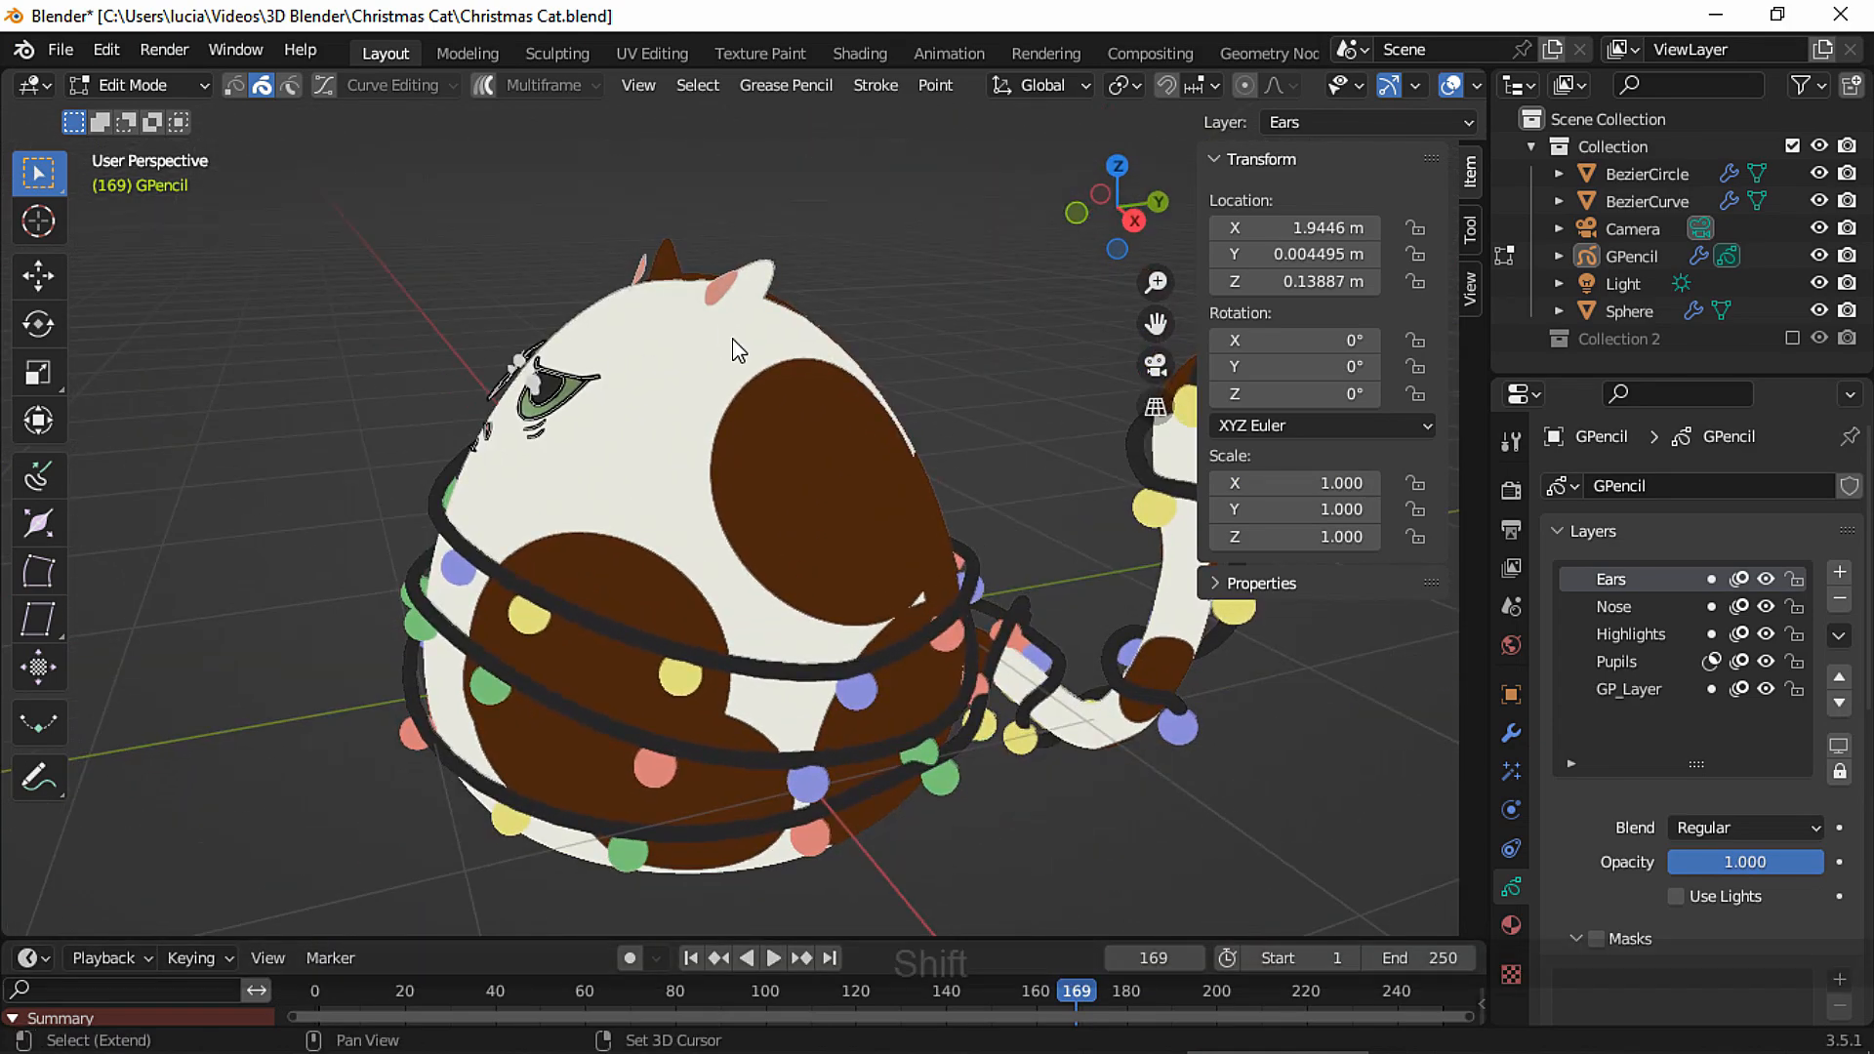
pyautogui.moveTo(736, 348)
pyautogui.keyDown('shift'); pyautogui.mouseDown(button='middle')
pyautogui.moveTo(742, 498)
pyautogui.moveTo(678, 435)
pyautogui.moveTo(752, 352)
pyautogui.mouseUp(button='middle'); pyautogui.keyUp('shift')
pyautogui.keyDown('shift'); pyautogui.click(760, 403); pyautogui.keyUp('shift')
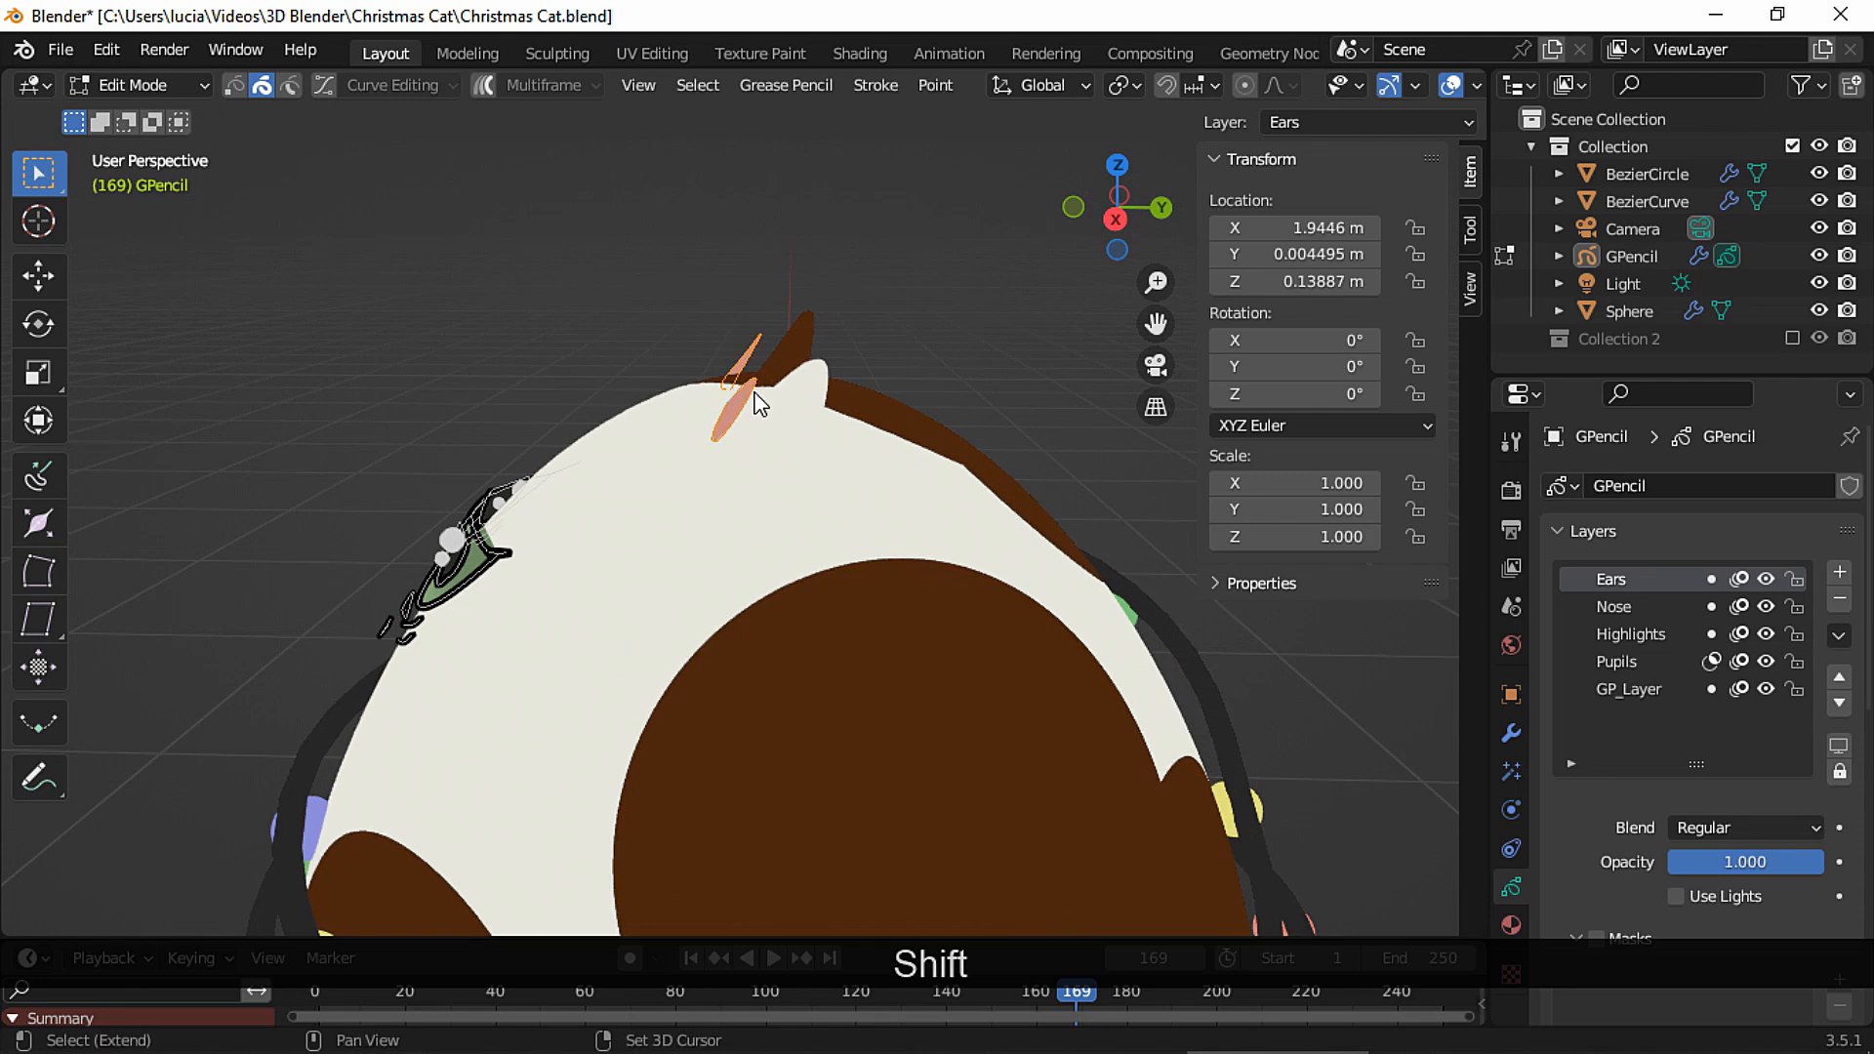
pyautogui.press('g')
pyautogui.press('y')
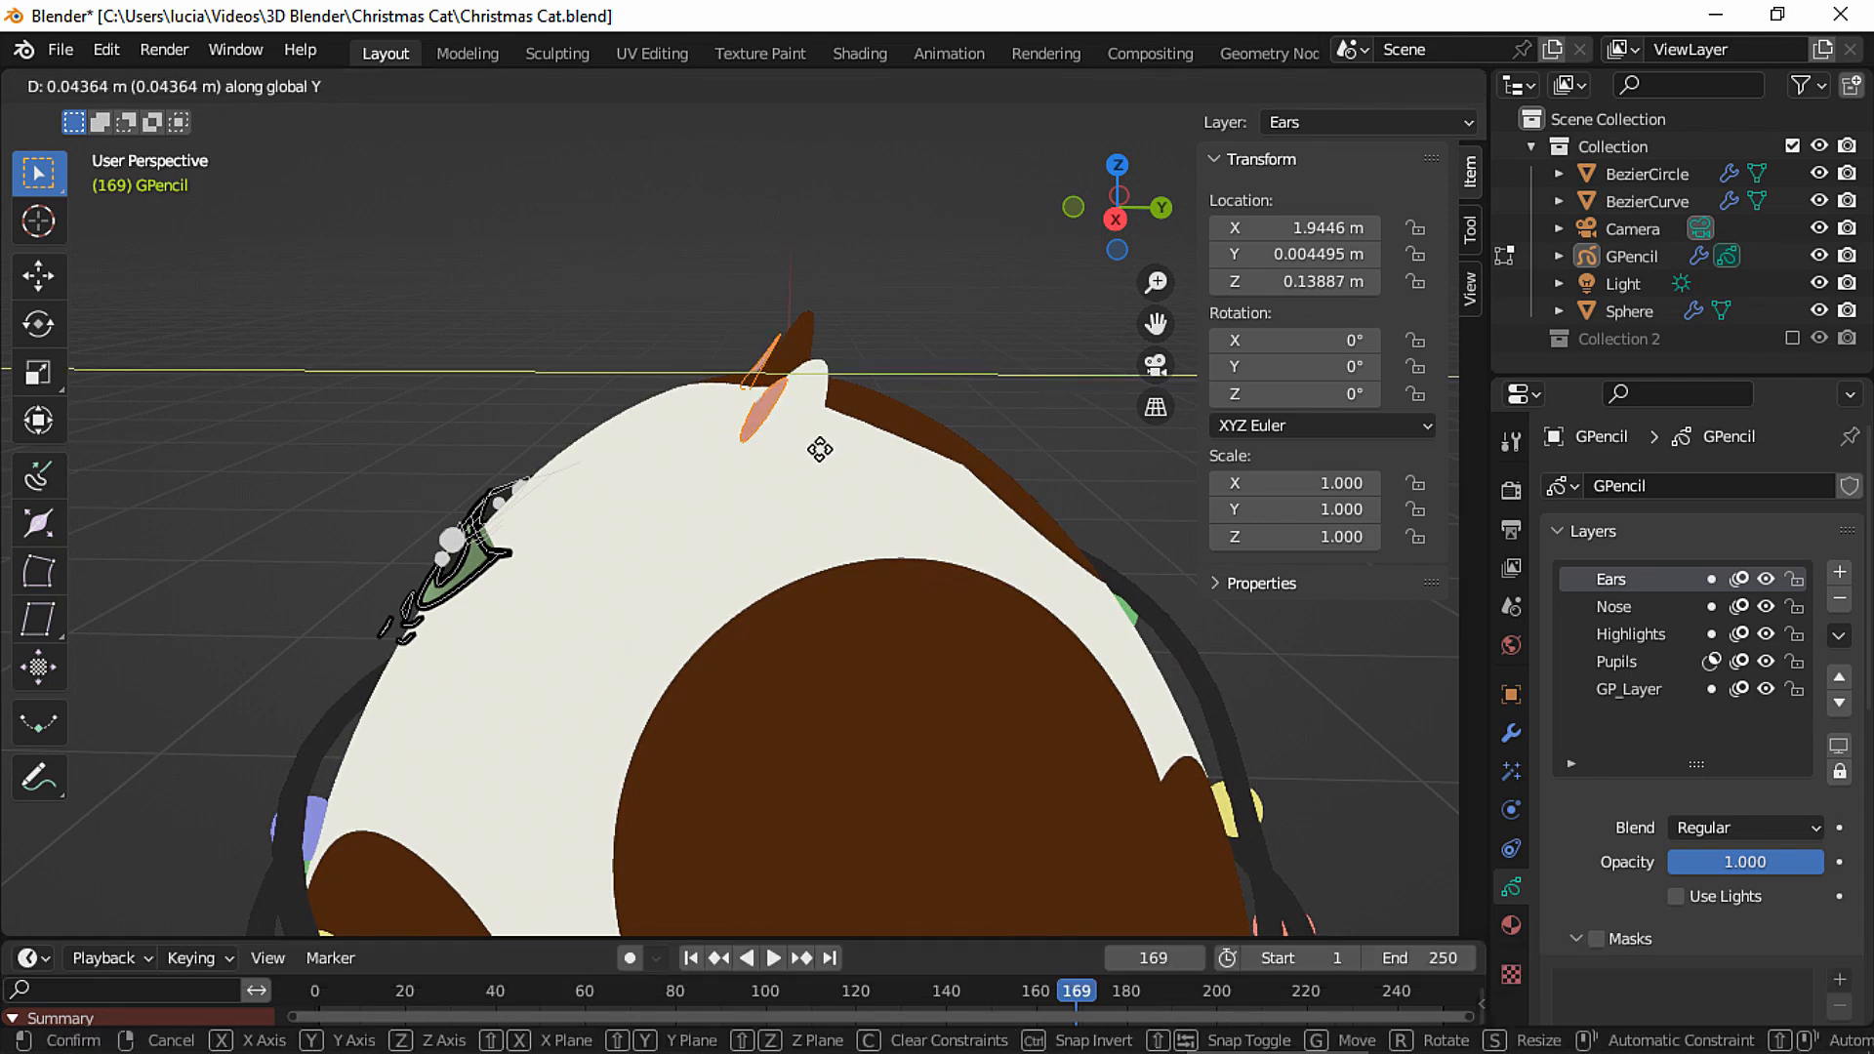
pyautogui.click(820, 445)
pyautogui.moveTo(802, 456); pyautogui.dragTo(973, 423, button='middle')
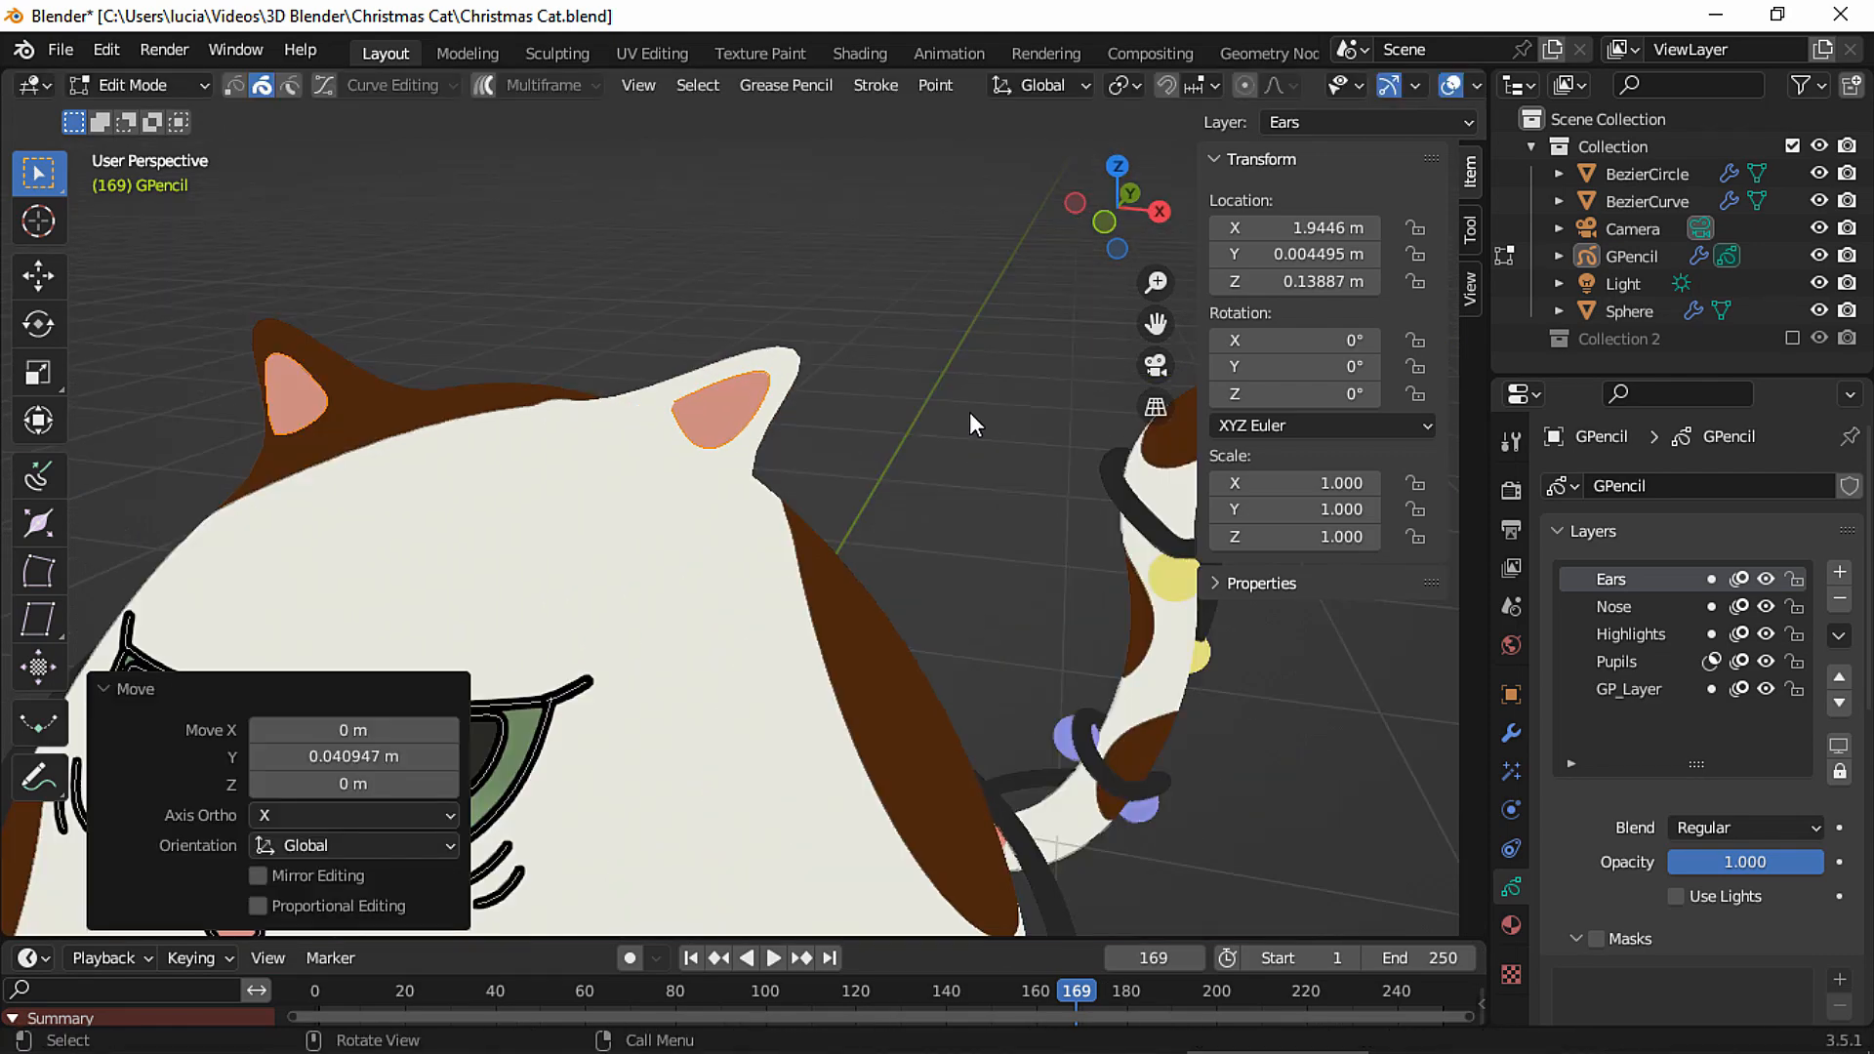
pyautogui.click(1156, 365)
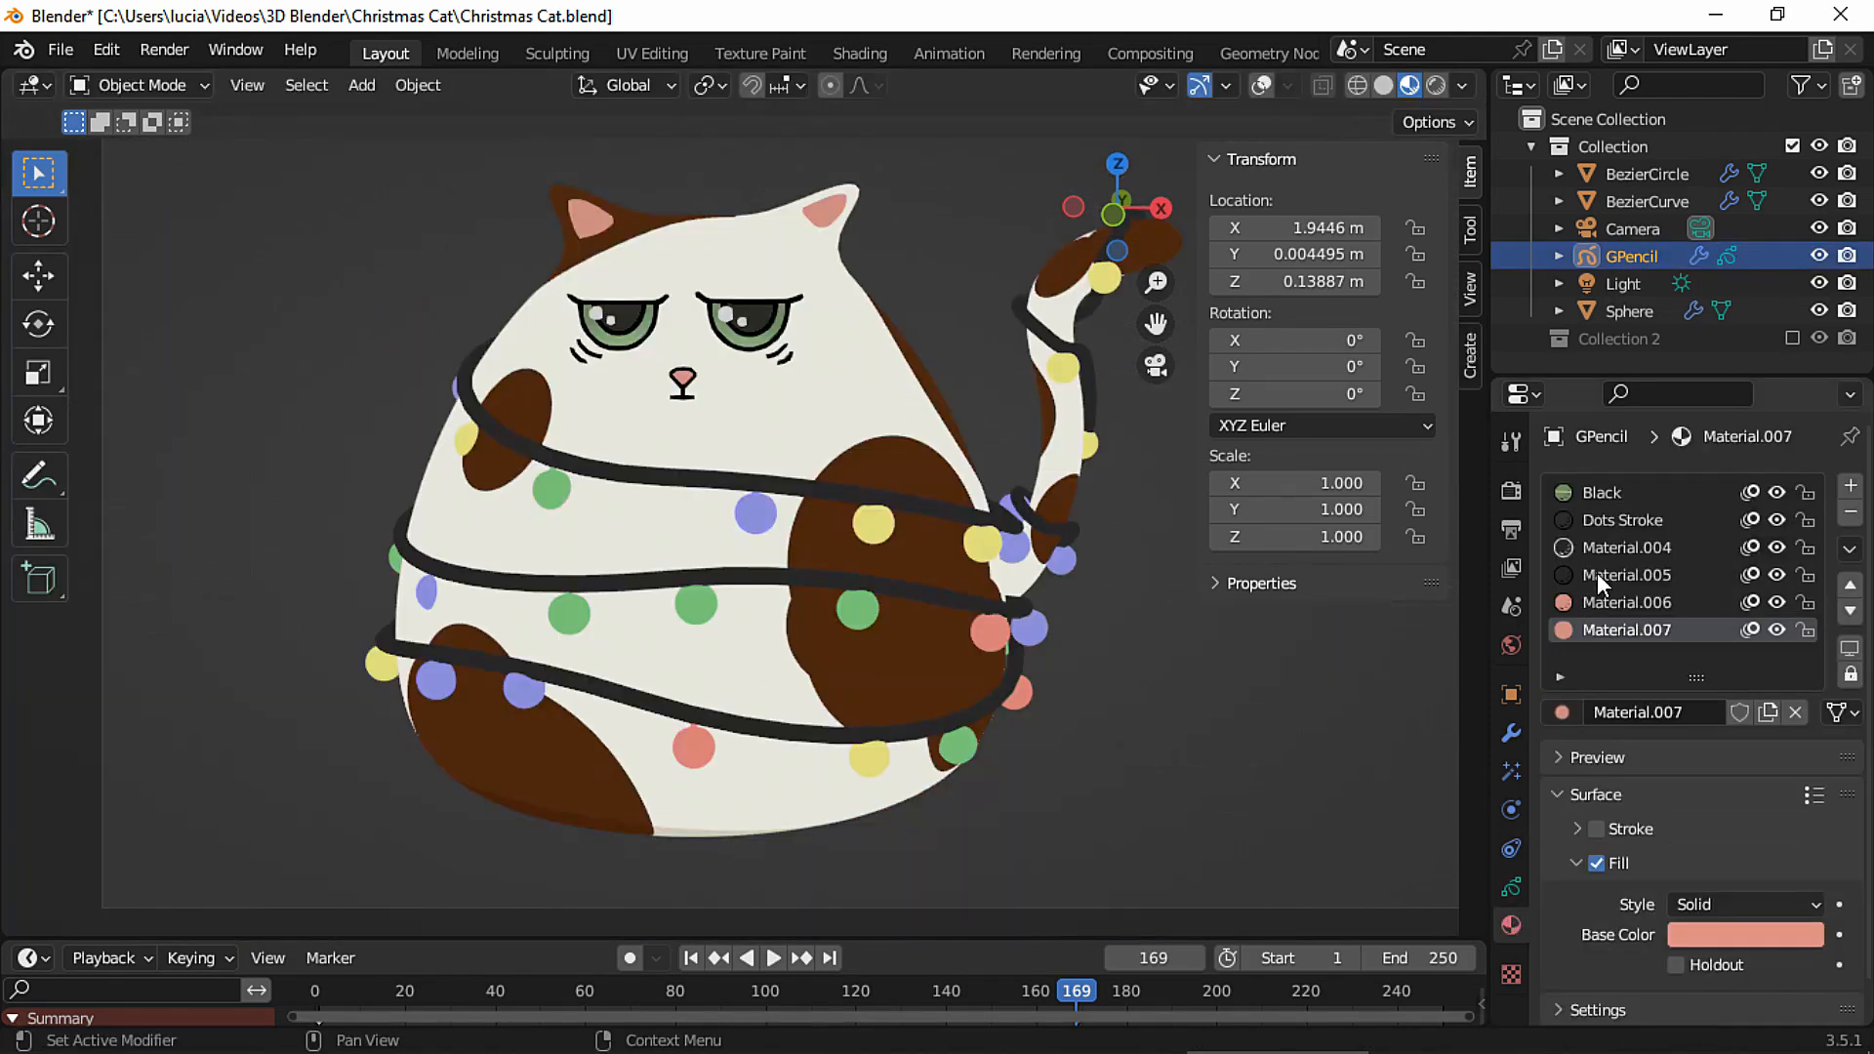
# With Material.005 on the Nose layer, draw three black whiskers on each side of the cat's nose.
pyautogui.click(1597, 574)
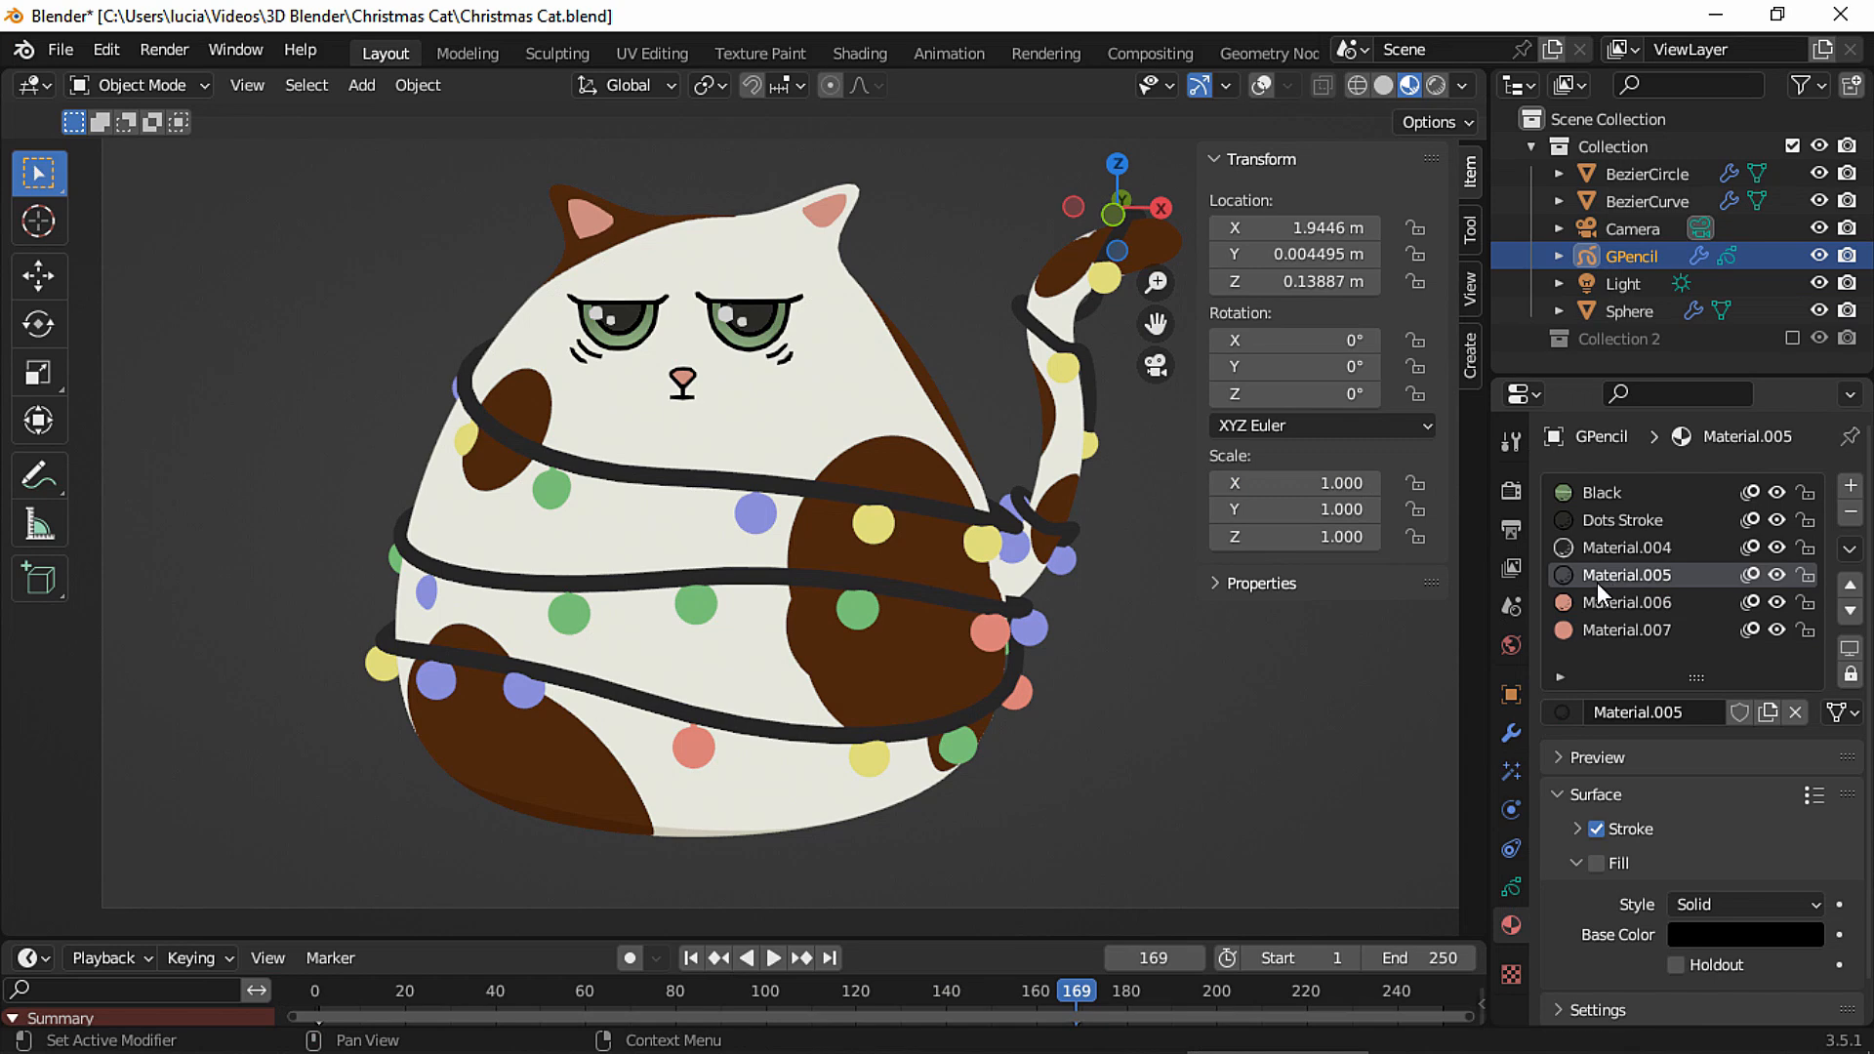
pyautogui.click(1519, 886)
pyautogui.click(1637, 606)
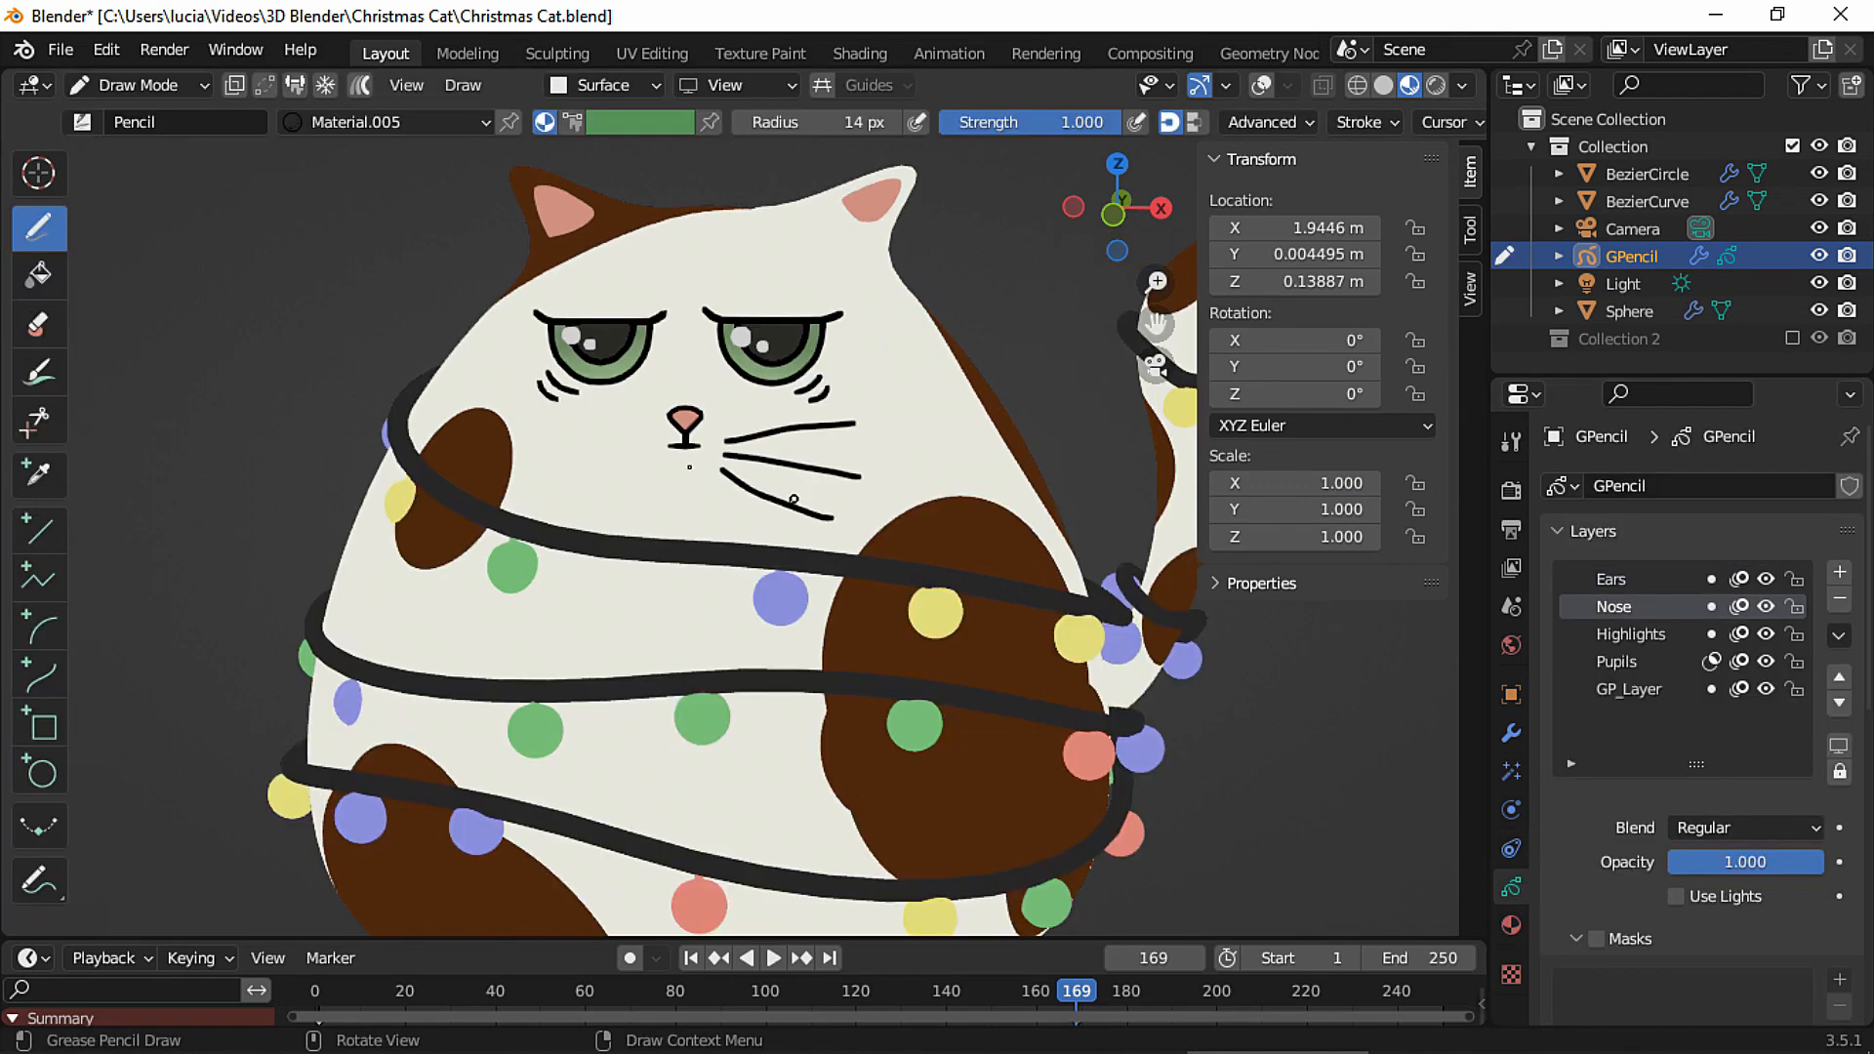
pyautogui.moveTo(536, 441); pyautogui.dragTo(641, 450)
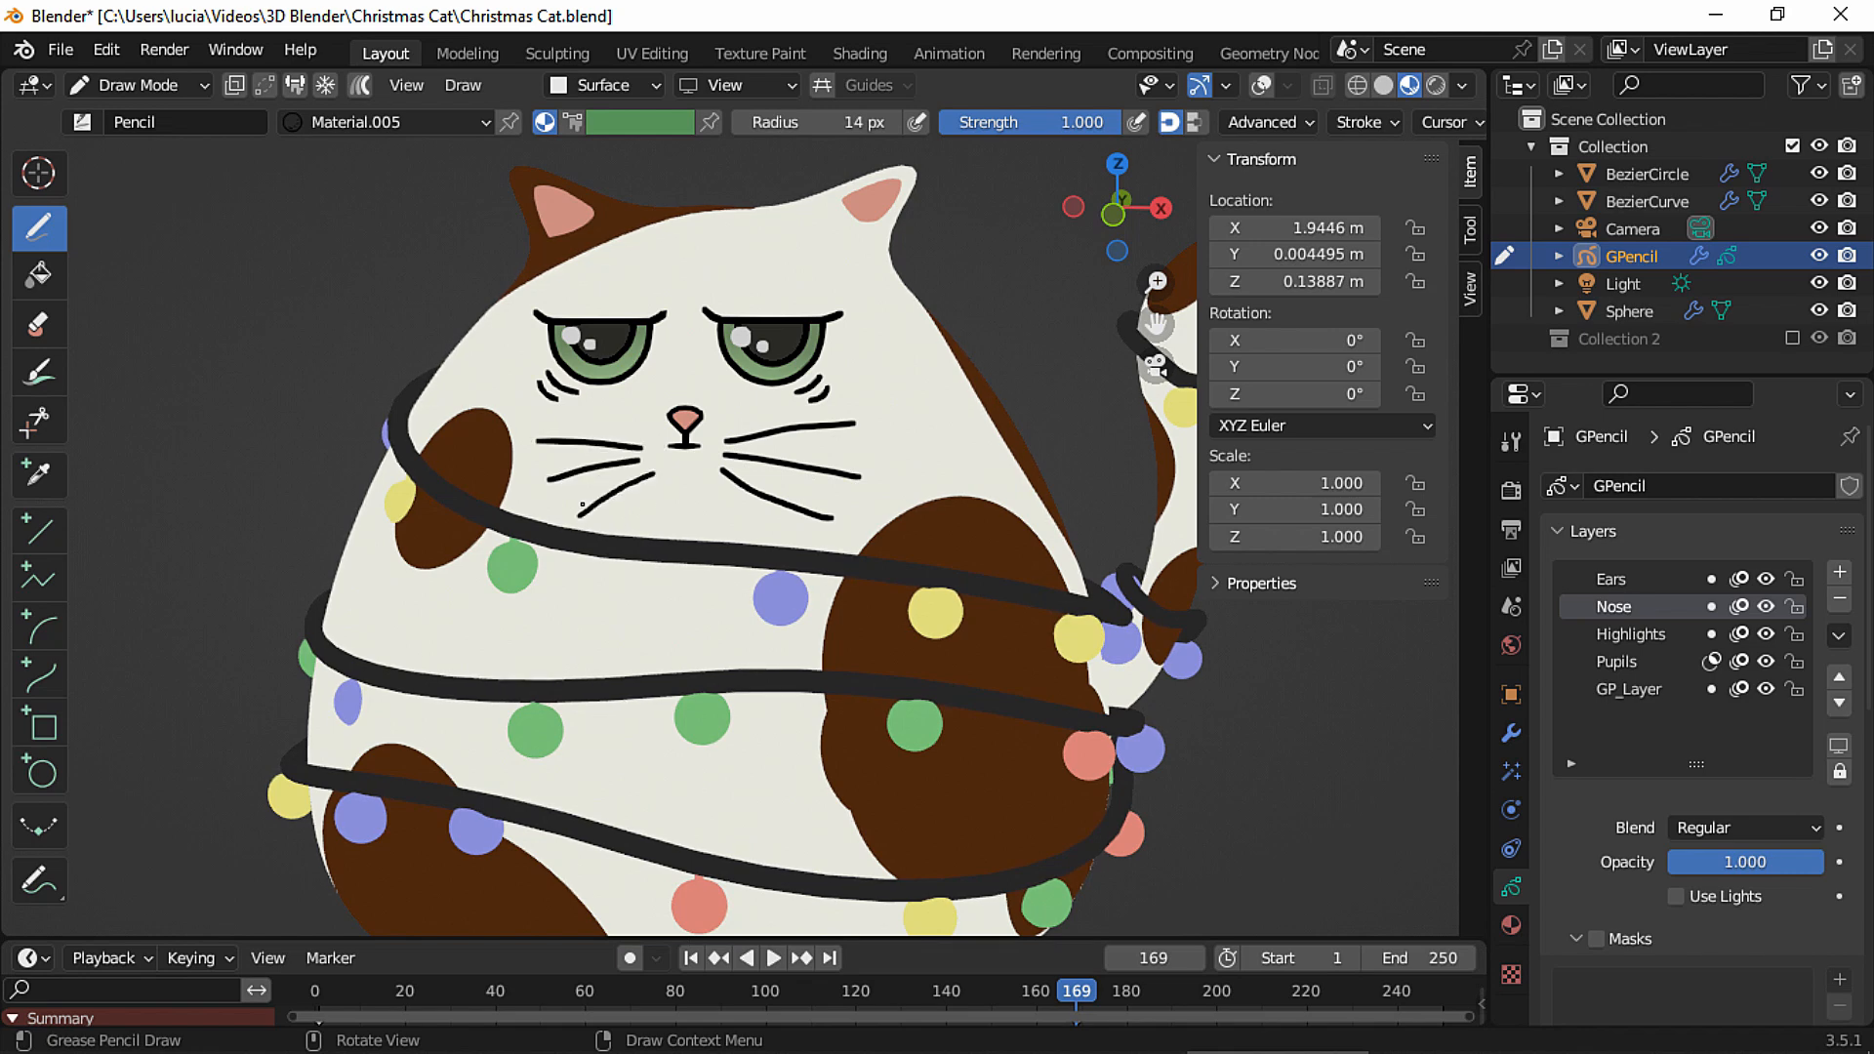
# In Sculpt Mode, smooth the whisker strokes on both sides of the nose.
pyautogui.scroll(3, 582, 506)
pyautogui.click(142, 85)
pyautogui.click(131, 178)
pyautogui.moveTo(572, 420)
pyautogui.mouseDown()
pyautogui.moveTo(527, 444)
pyautogui.moveTo(553, 498)
pyautogui.moveTo(654, 488)
pyautogui.moveTo(850, 518)
pyautogui.moveTo(796, 444)
pyautogui.moveTo(807, 397)
pyautogui.moveTo(828, 452)
pyautogui.mouseUp()
# In Edit Mode, select the whiskers on both sides and move them slightly up along Z.
pyautogui.click(148, 86)
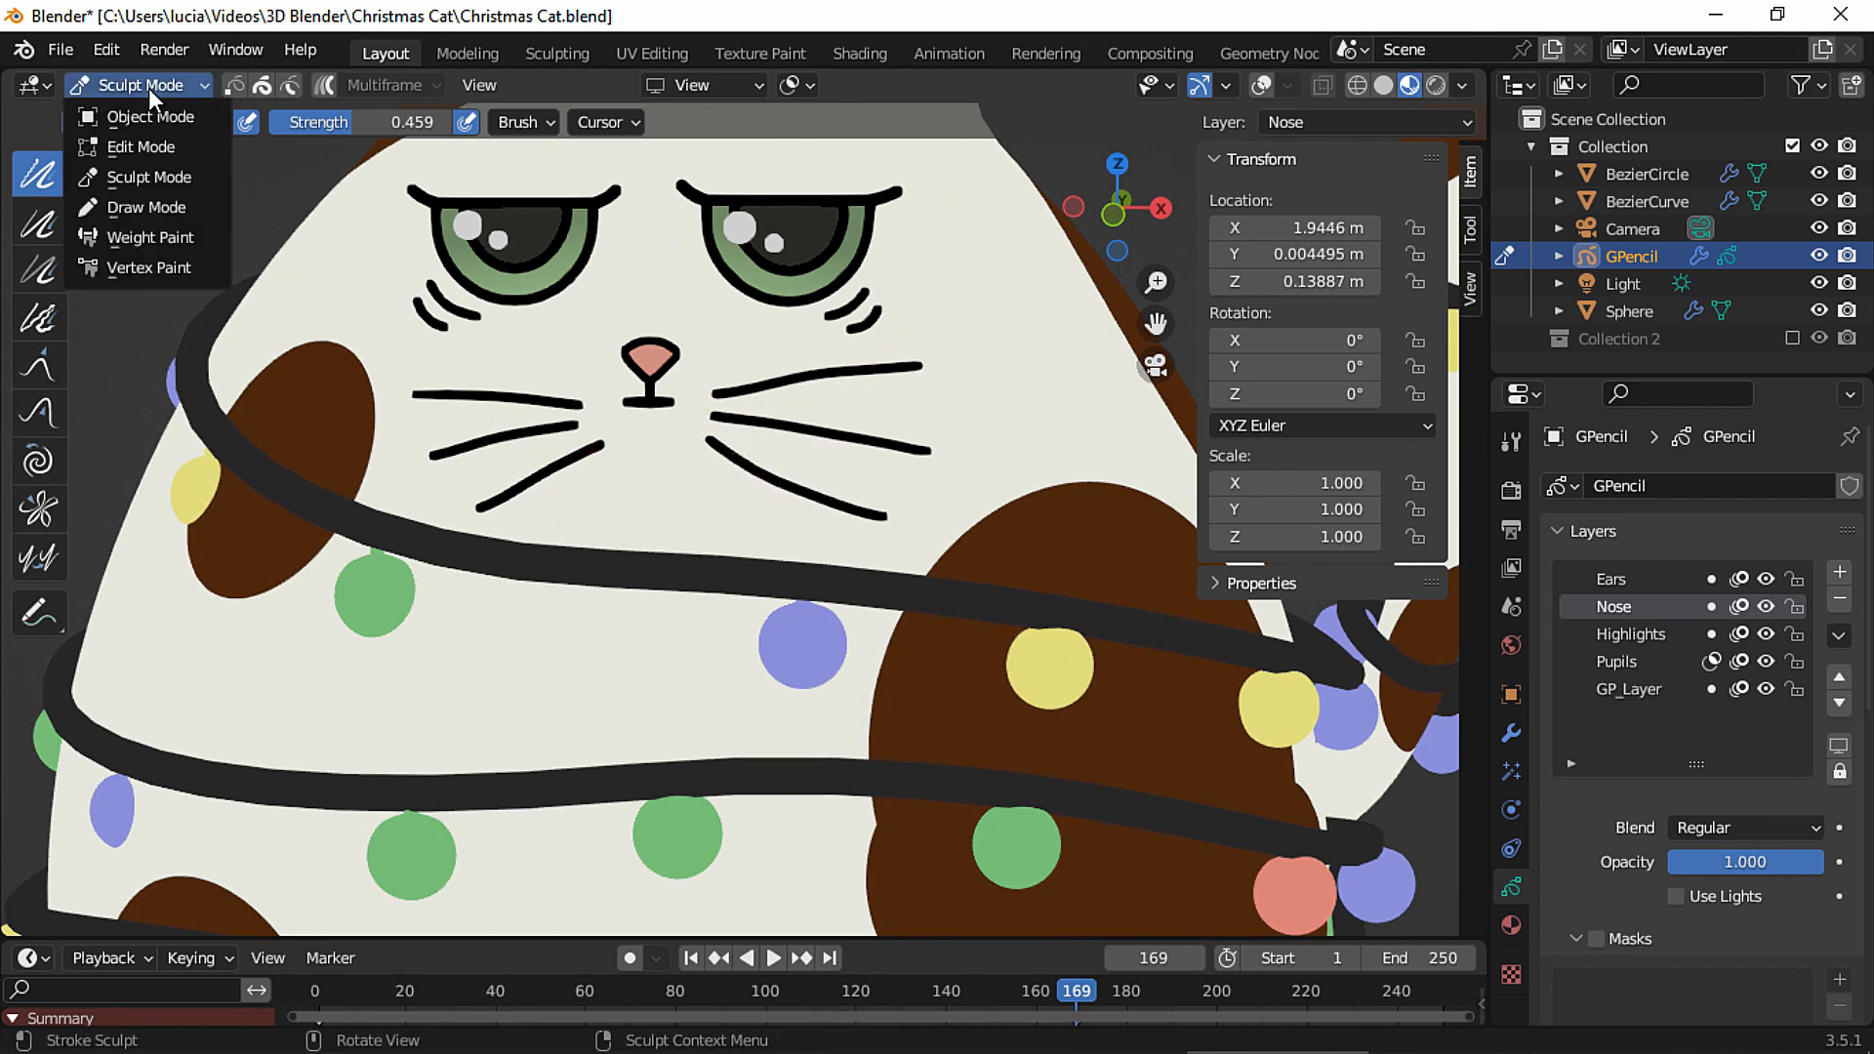
pyautogui.click(141, 147)
pyautogui.scroll(-2, 774, 456)
pyautogui.moveTo(609, 427); pyautogui.dragTo(781, 436)
pyautogui.press('g')
pyautogui.press('z')
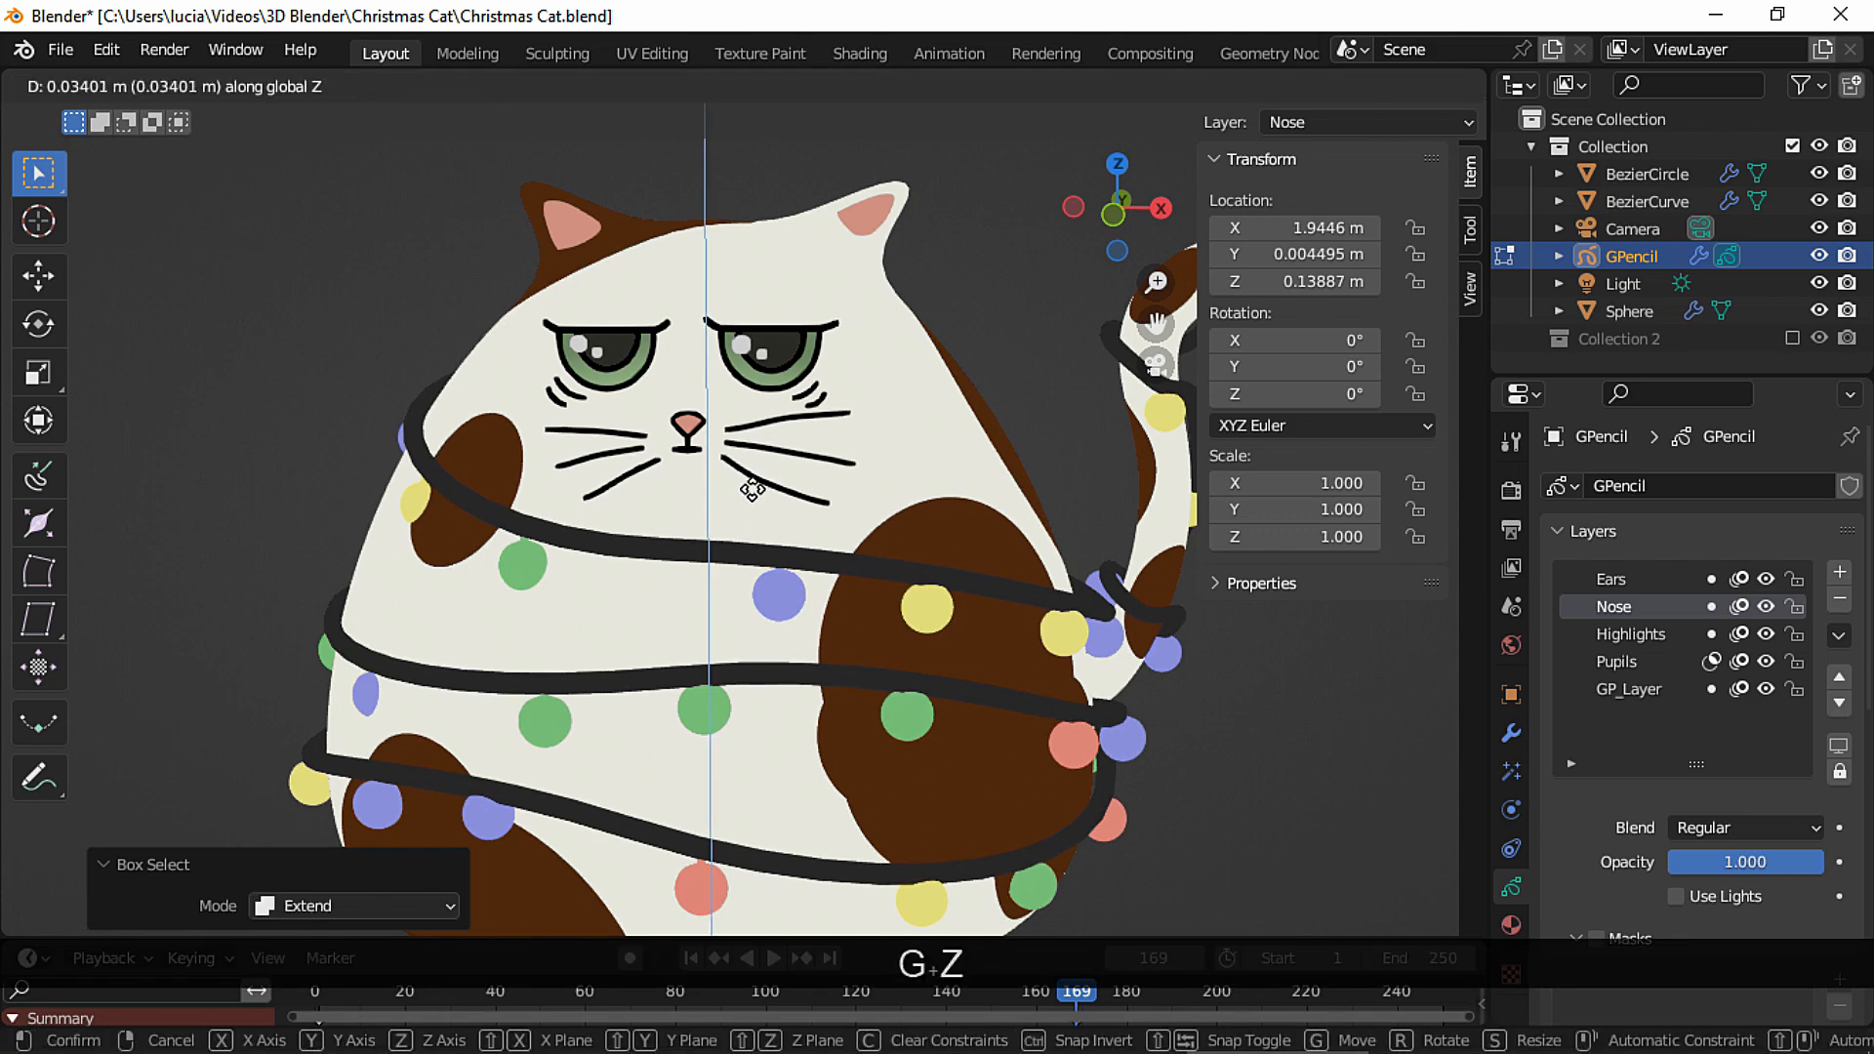
pyautogui.click(761, 503)
# Adjust the heights of the whiskers on the white ear's side along Z, fine-tuning the upper and lower strokes individually.
pyautogui.click(762, 503)
pyautogui.press('g')
pyautogui.press('z')
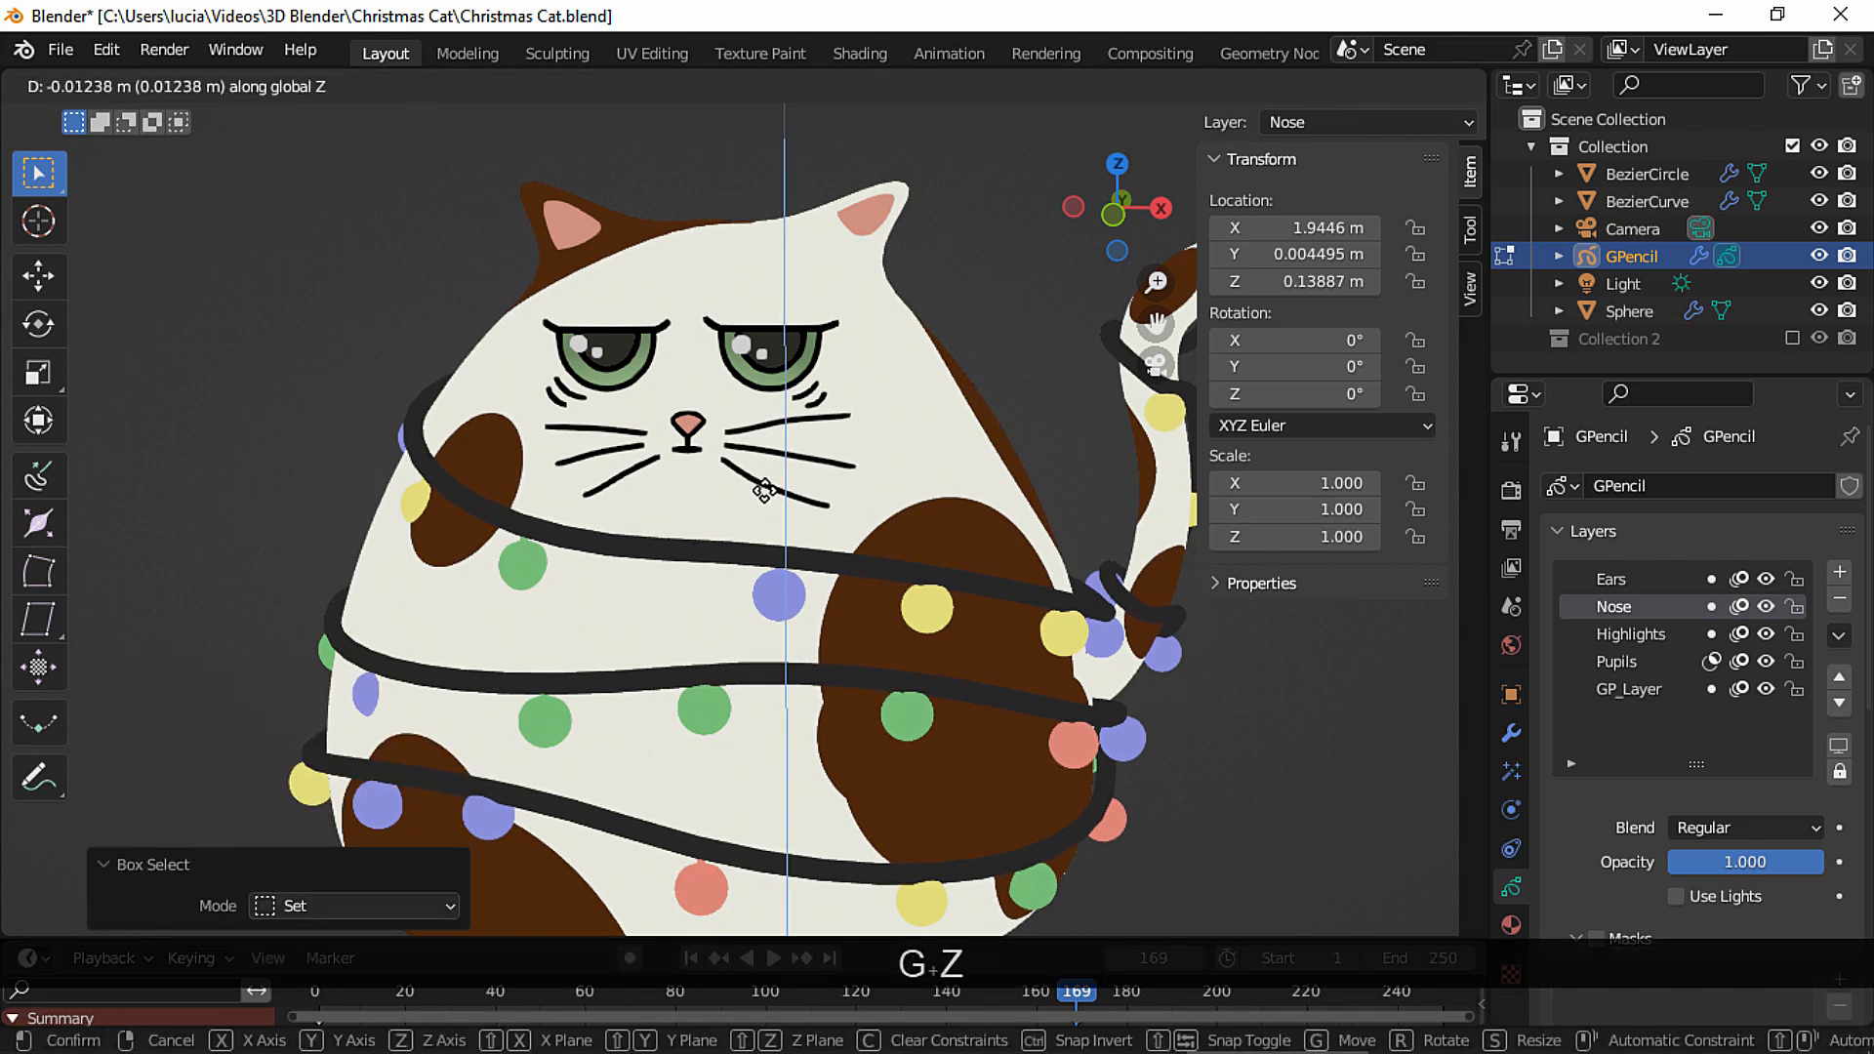
pyautogui.click(764, 491)
pyautogui.keyDown('ctrl'); pyautogui.moveTo(765, 491); pyautogui.dragTo(838, 431, button='middle'); pyautogui.keyUp('ctrl')
pyautogui.click(838, 429)
pyautogui.press('g')
pyautogui.press('z')
pyautogui.click(840, 438)
pyautogui.click(771, 536)
pyautogui.press('g')
pyautogui.press('z')
pyautogui.click(781, 530)
# Move and slightly rotate individual whiskers on the brown ear's side to balance them with the opposite side.
pyautogui.click(560, 483)
pyautogui.press('g')
pyautogui.click(574, 479)
pyautogui.click(574, 456)
pyautogui.press('g')
pyautogui.click(577, 456)
pyautogui.press('r')
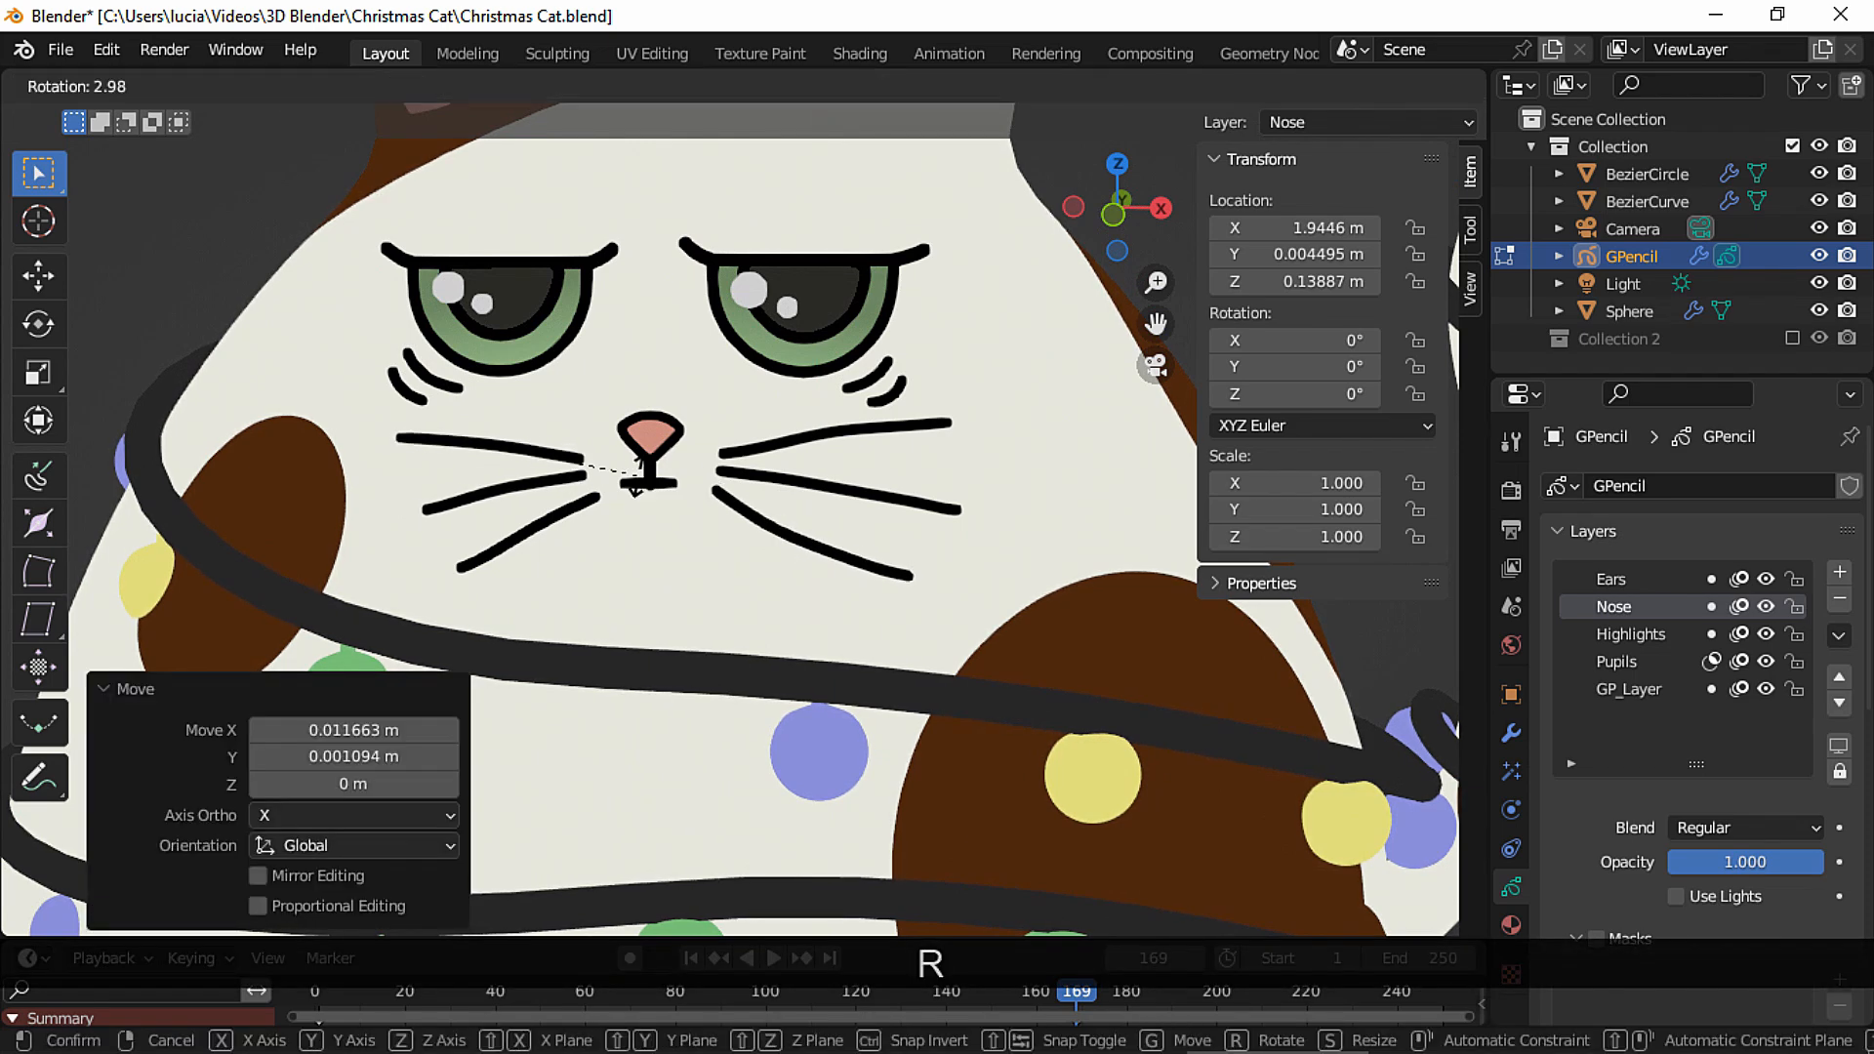
pyautogui.click(607, 493)
pyautogui.click(642, 493)
pyautogui.press('r')
pyautogui.click(639, 488)
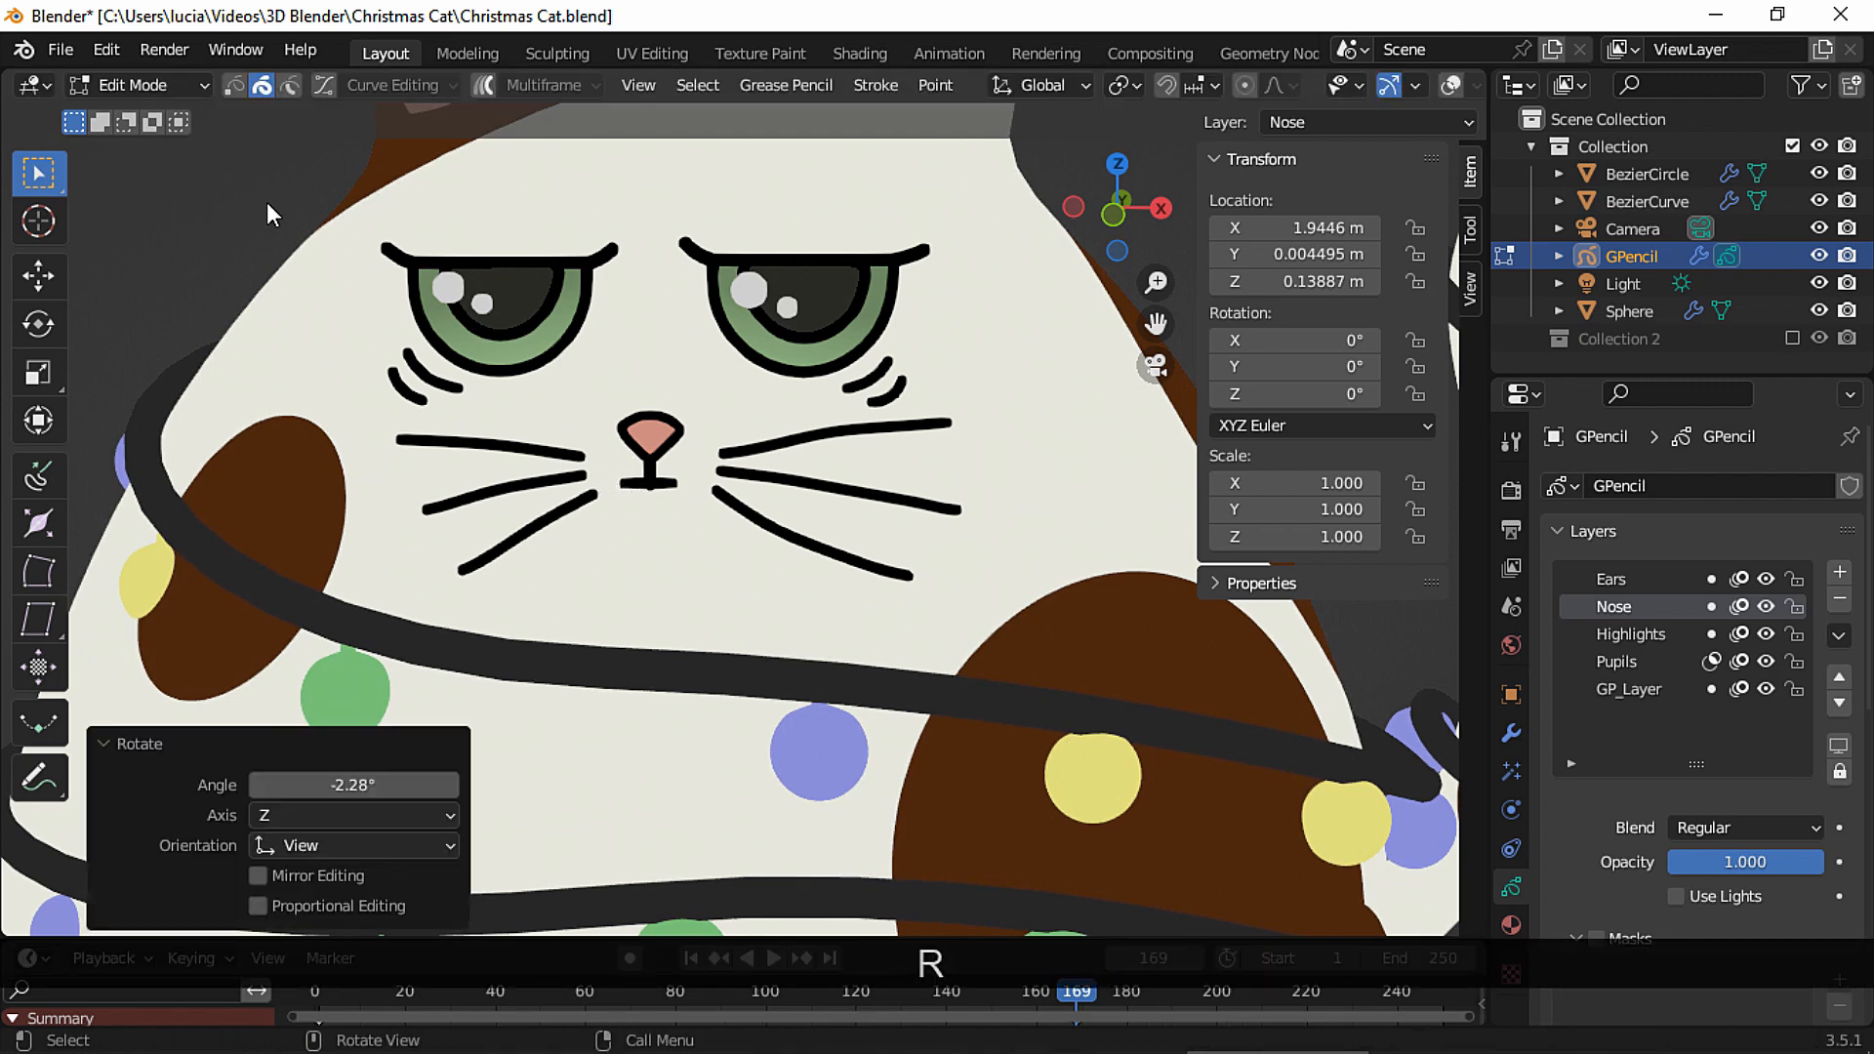
# In Sculpt Mode, smooth the lowest whisker on the white ear's side.
pyautogui.click(142, 85)
pyautogui.click(157, 166)
pyautogui.moveTo(766, 547)
pyautogui.mouseDown()
pyautogui.moveTo(736, 524)
pyautogui.moveTo(828, 457)
pyautogui.moveTo(870, 452)
pyautogui.moveTo(875, 547)
pyautogui.mouseUp()
# In Edit Mode, delete the outer end points of the whiskers on the white ear's side to shorten them.
pyautogui.click(142, 85)
pyautogui.click(147, 146)
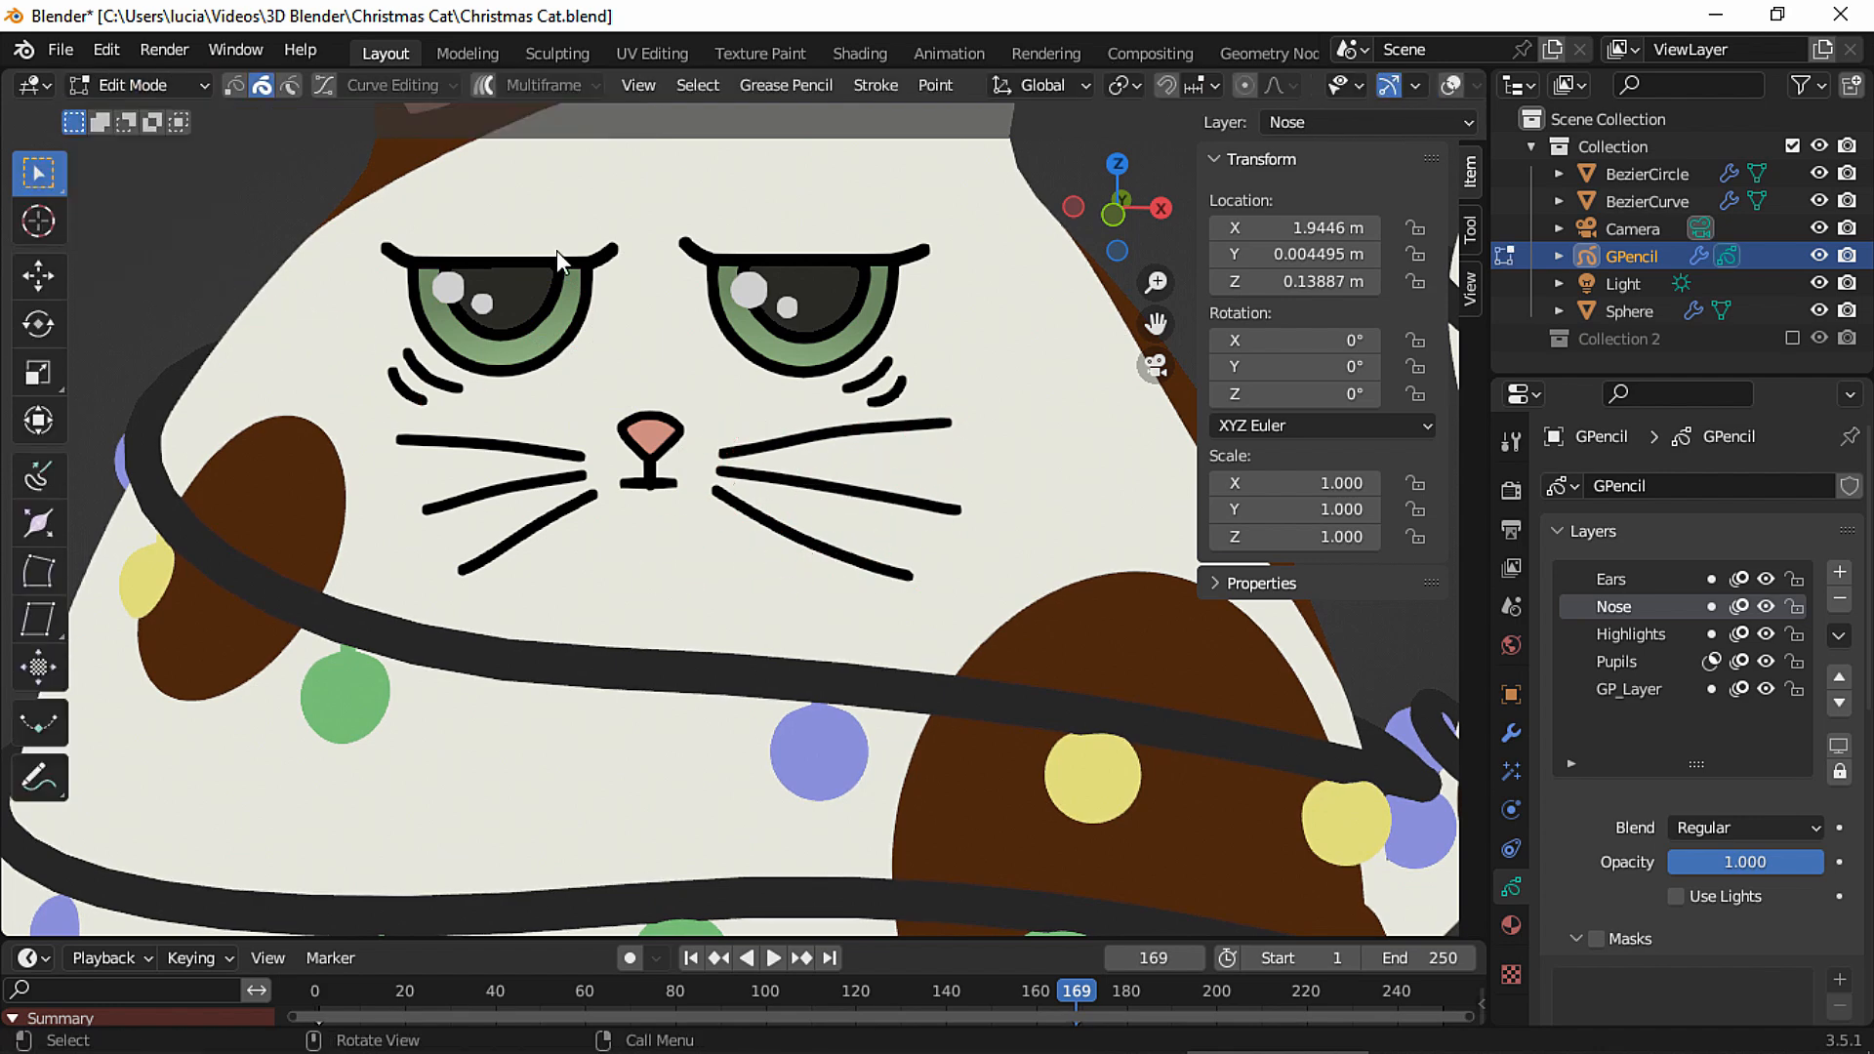
pyautogui.moveTo(945, 591); pyautogui.dragTo(928, 416)
pyautogui.press('Delete')
pyautogui.click(952, 412)
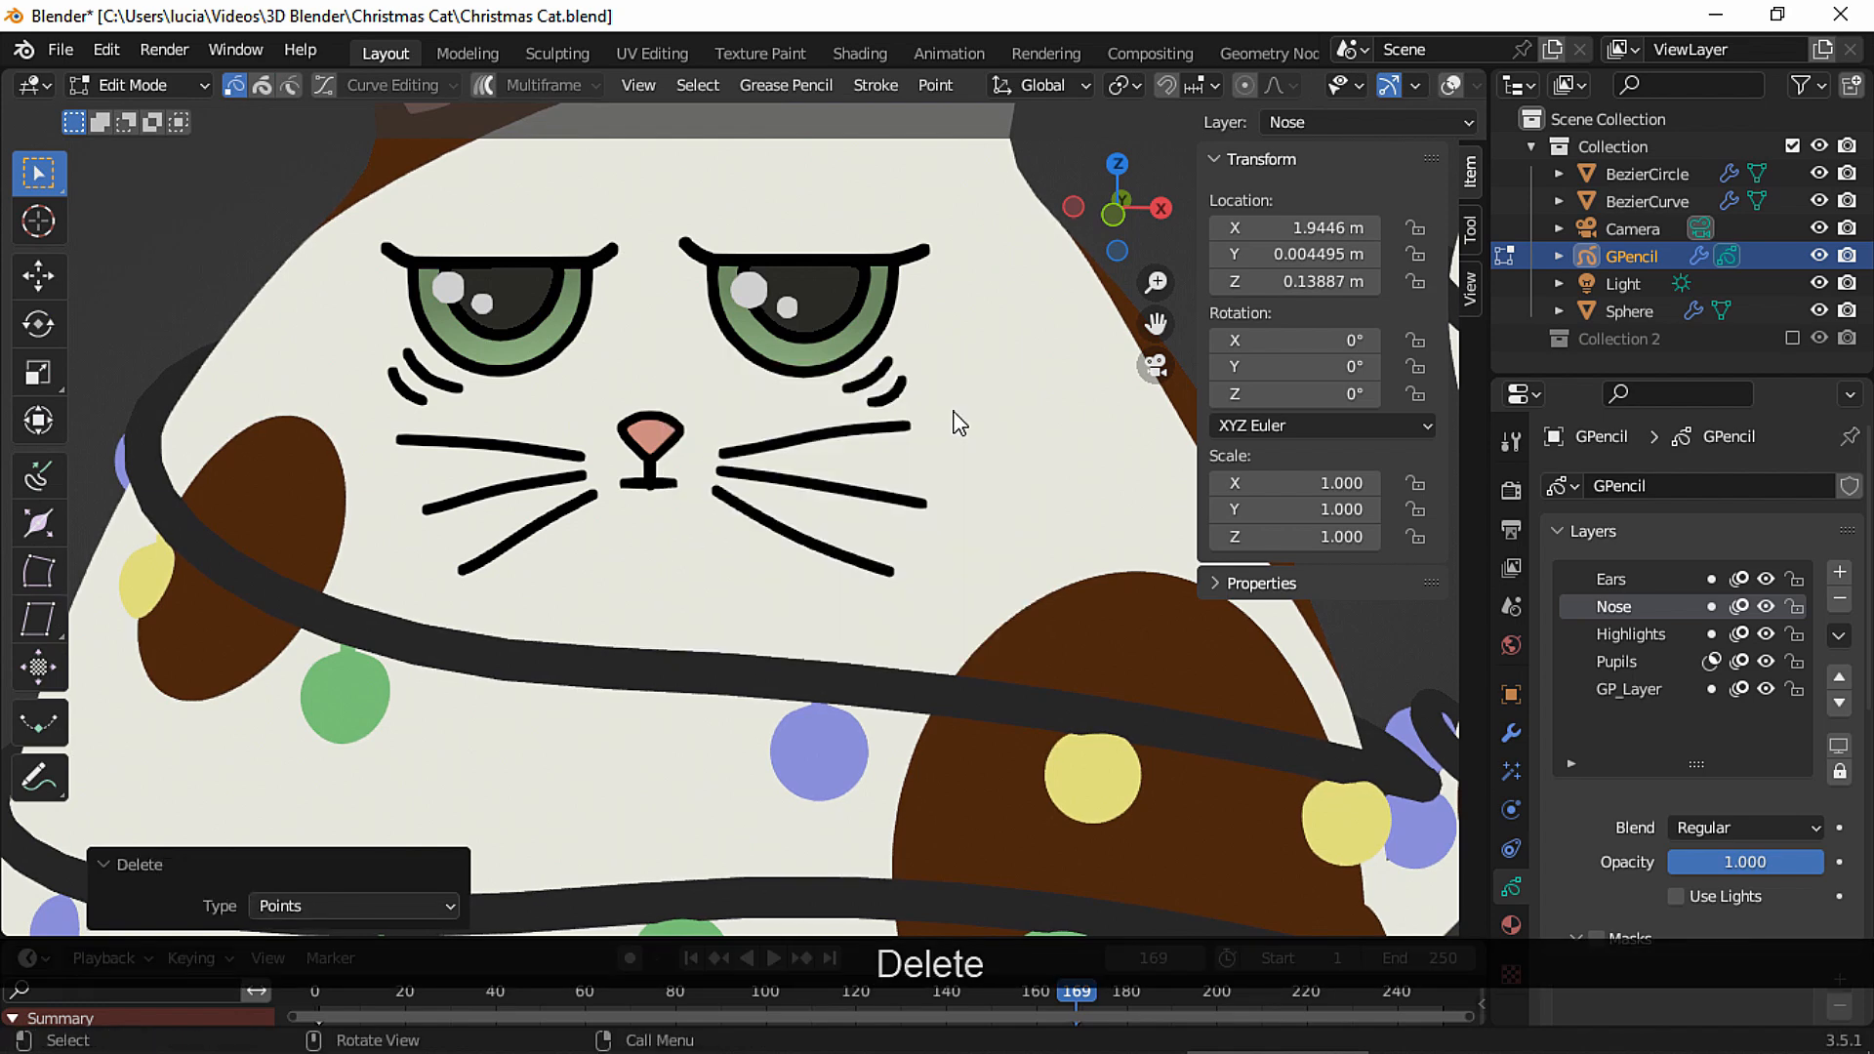
pyautogui.moveTo(945, 465)
pyautogui.keyDown('ctrl'); pyautogui.mouseDown(button='middle')
pyautogui.moveTo(871, 531)
pyautogui.moveTo(1051, 565)
pyautogui.moveTo(691, 656)
pyautogui.moveTo(543, 658)
pyautogui.mouseUp(button='middle'); pyautogui.keyUp('ctrl')
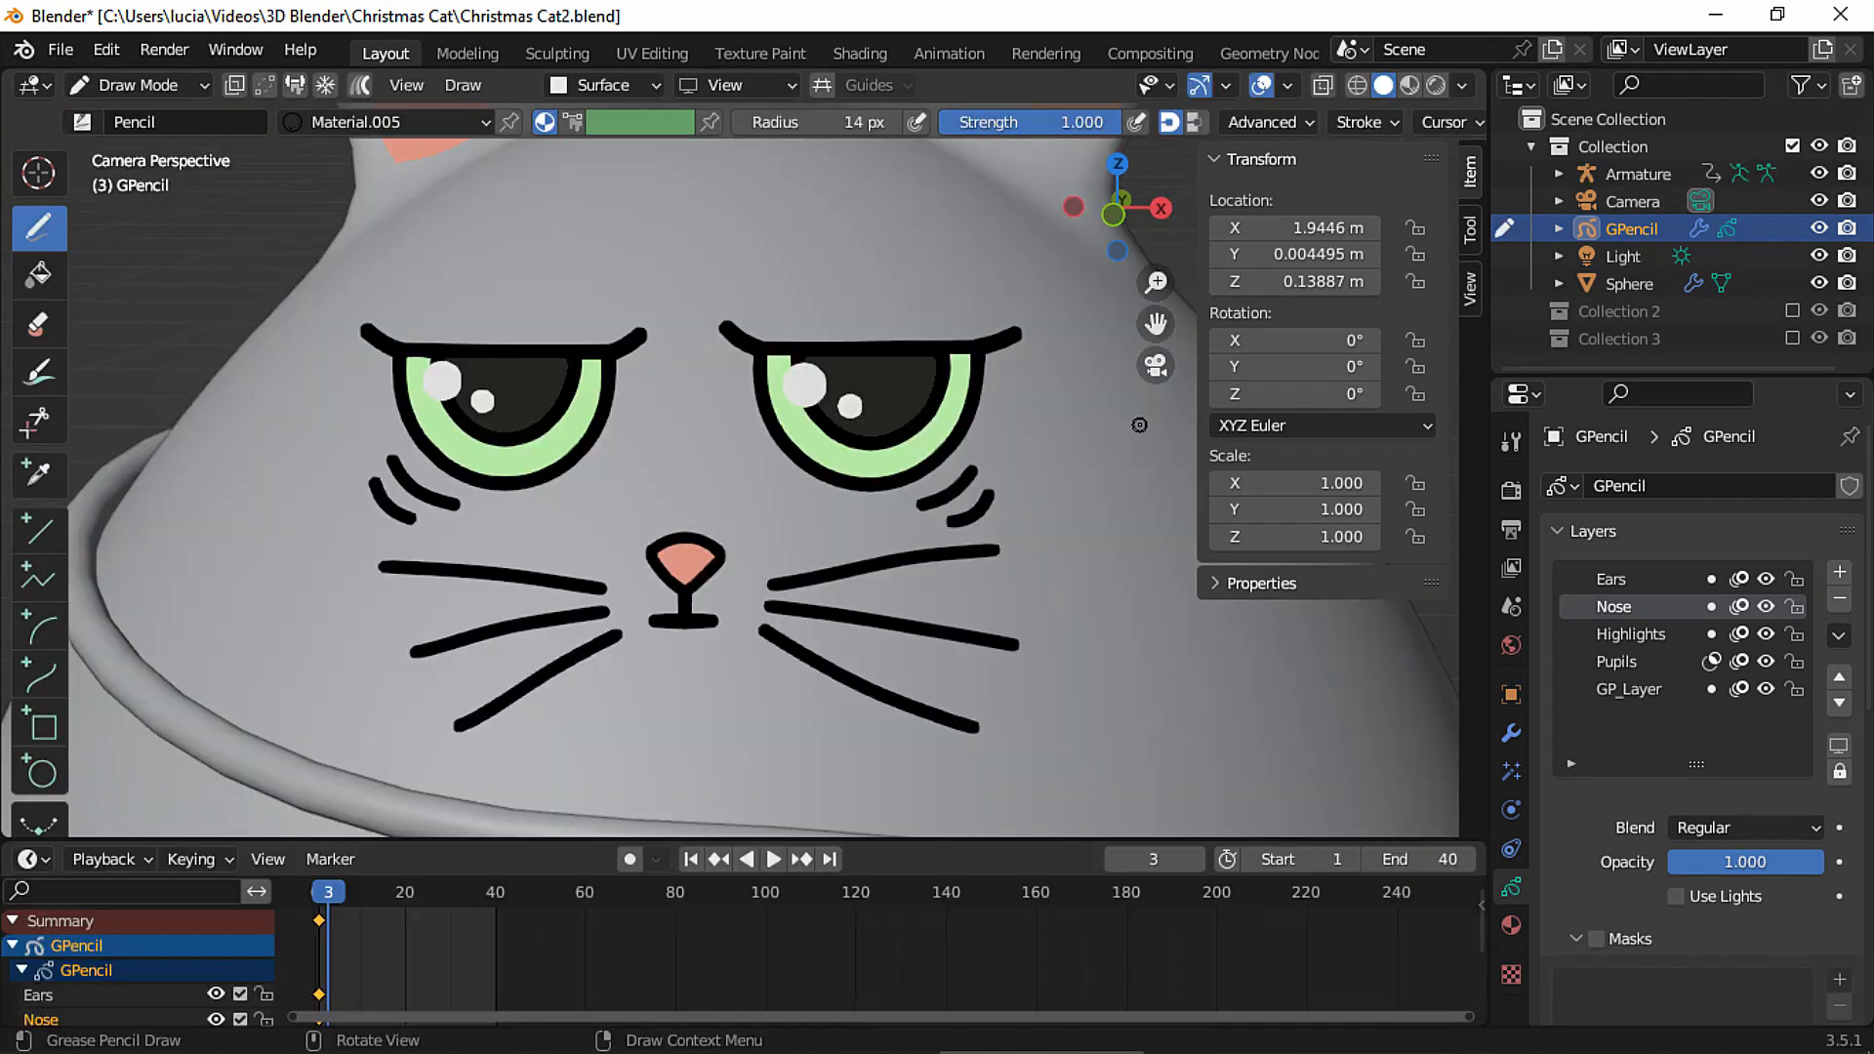
# Lock and hide the Ears and Nose layers.
pyautogui.click(1794, 579)
pyautogui.click(1796, 606)
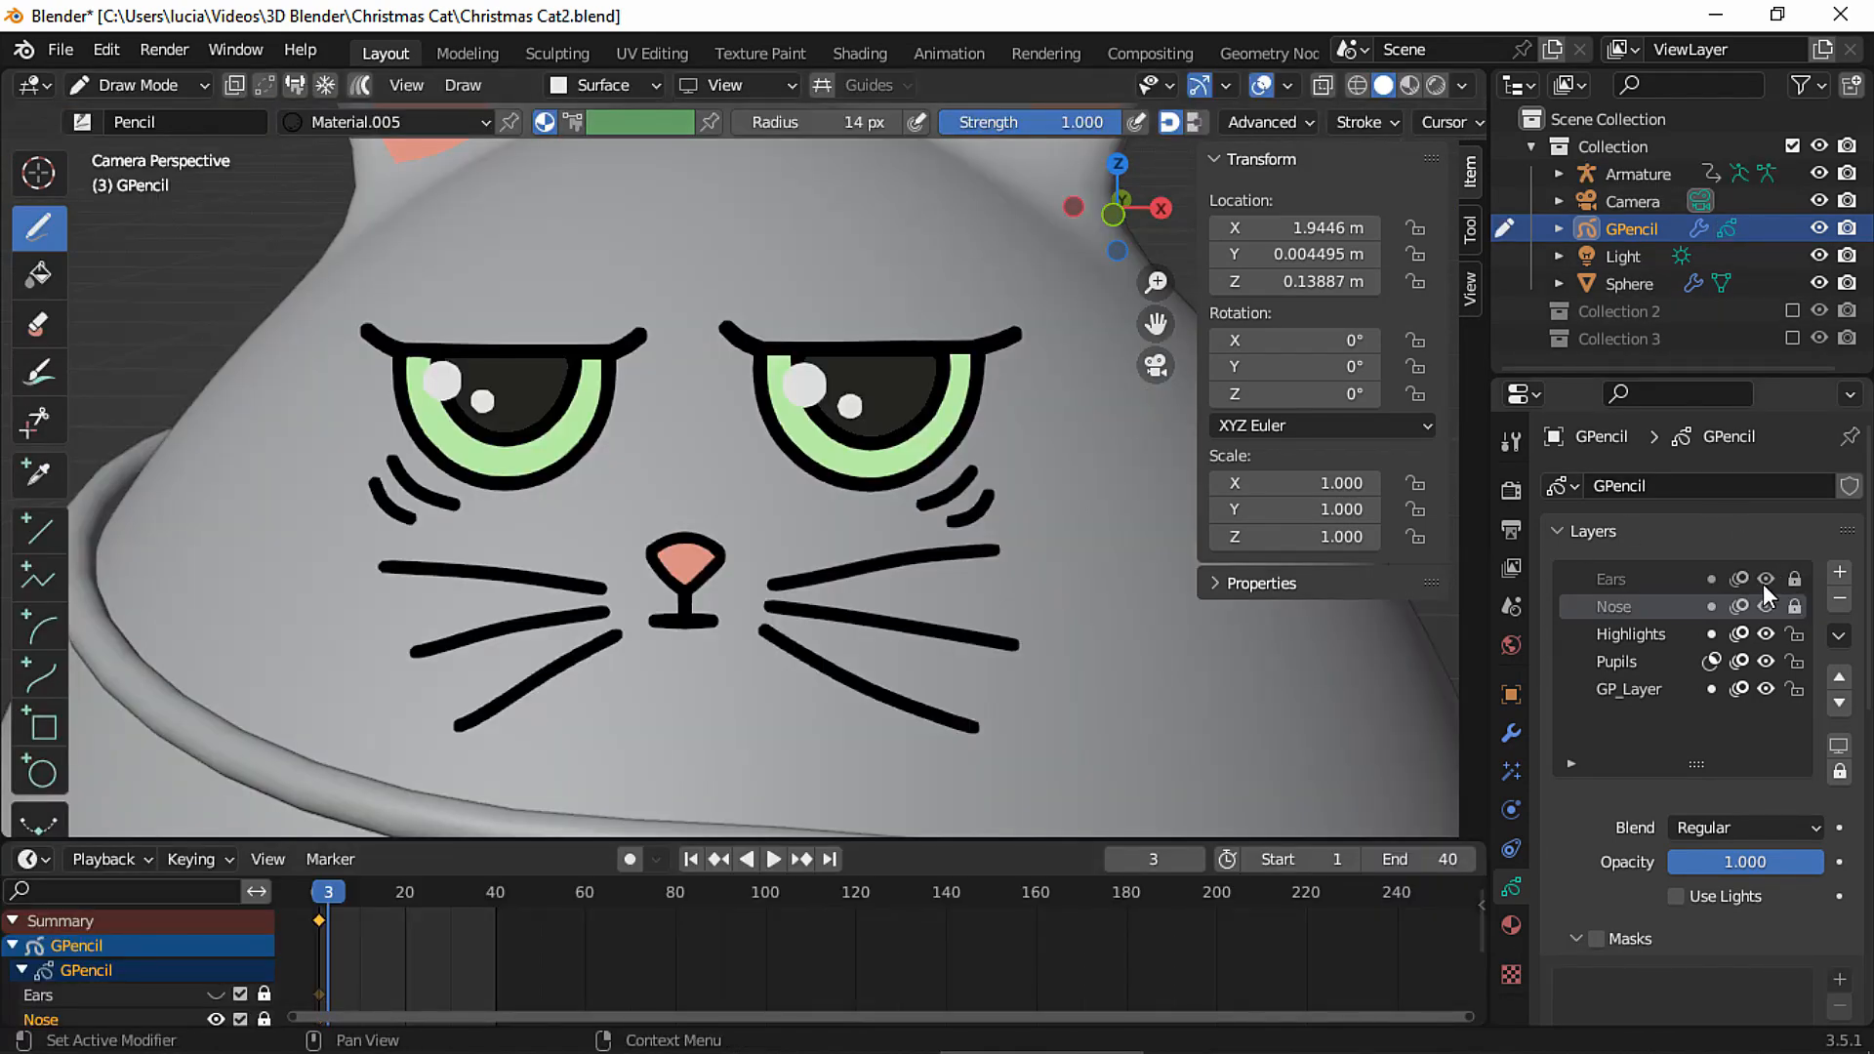
pyautogui.click(1766, 579)
pyautogui.click(1766, 606)
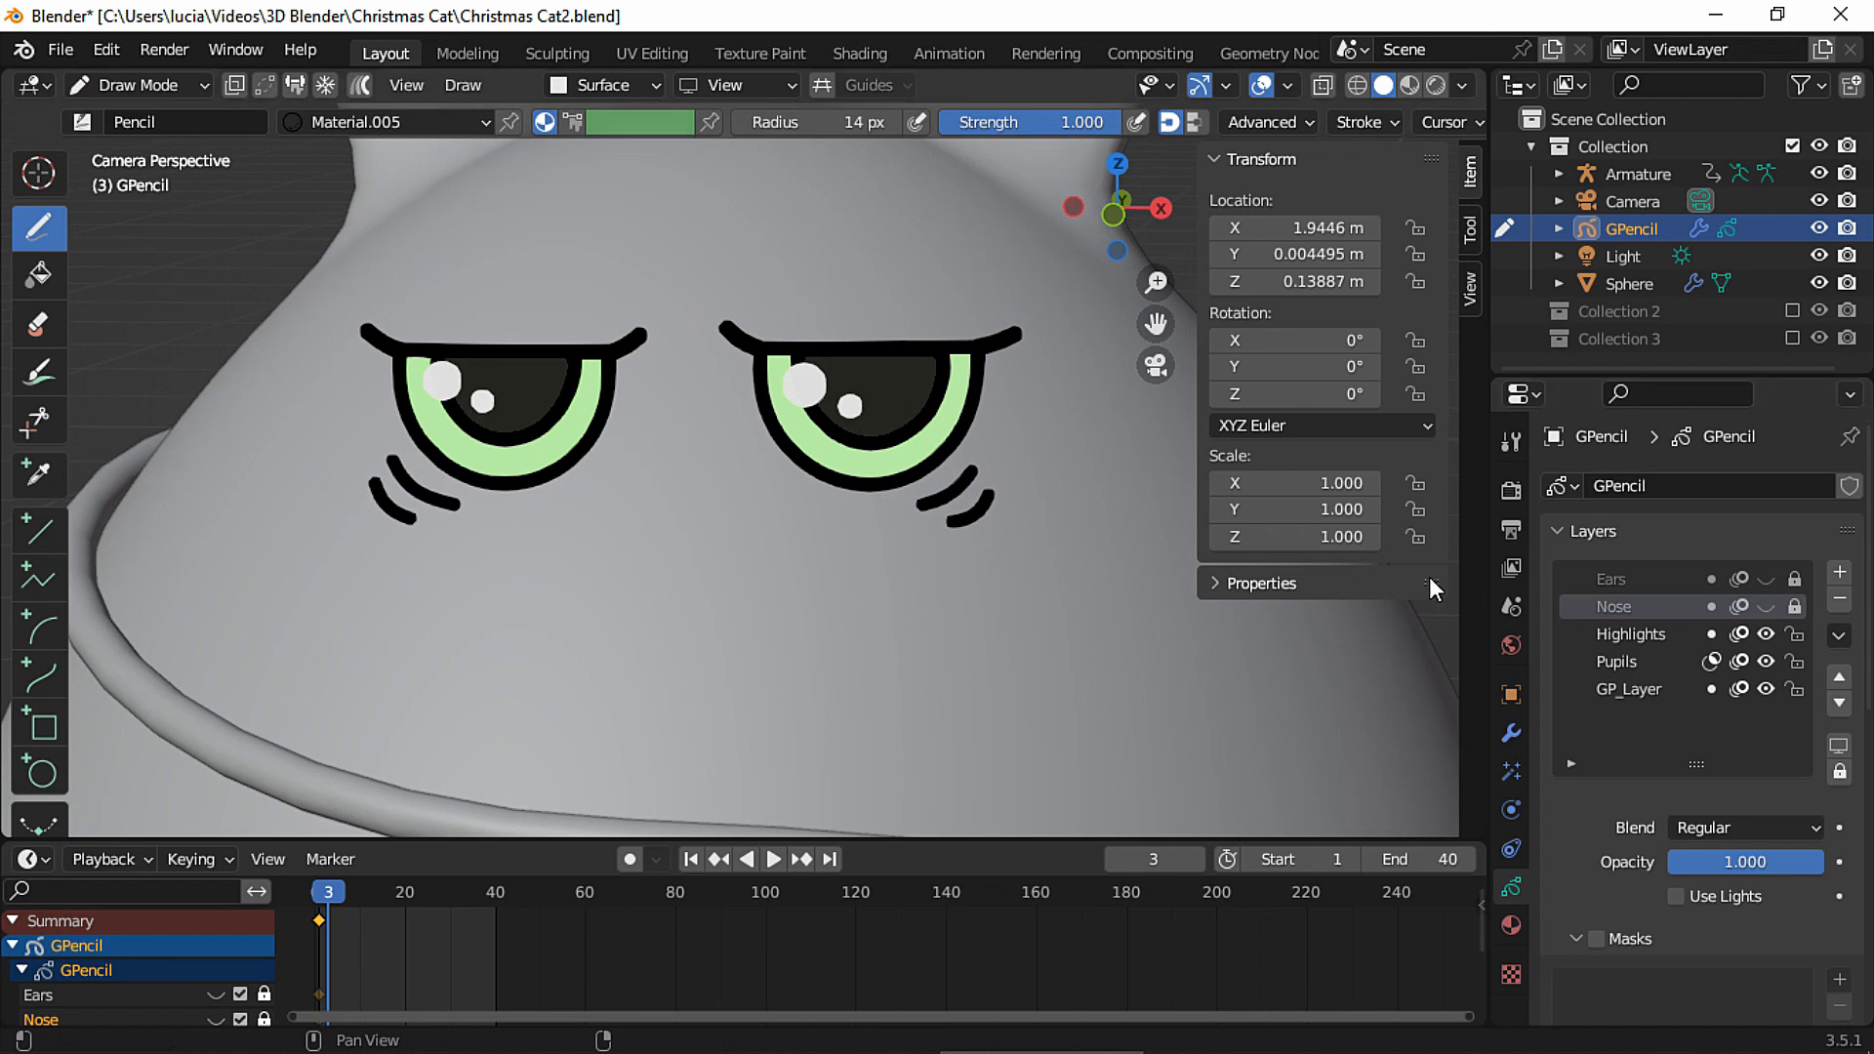
# Go to frame 1, turn on auto keying, and switch the Grease Pencil object to Edit Mode.
pyautogui.hotkey('shift', 'Left')
pyautogui.click(630, 859)
pyautogui.press('Tab')
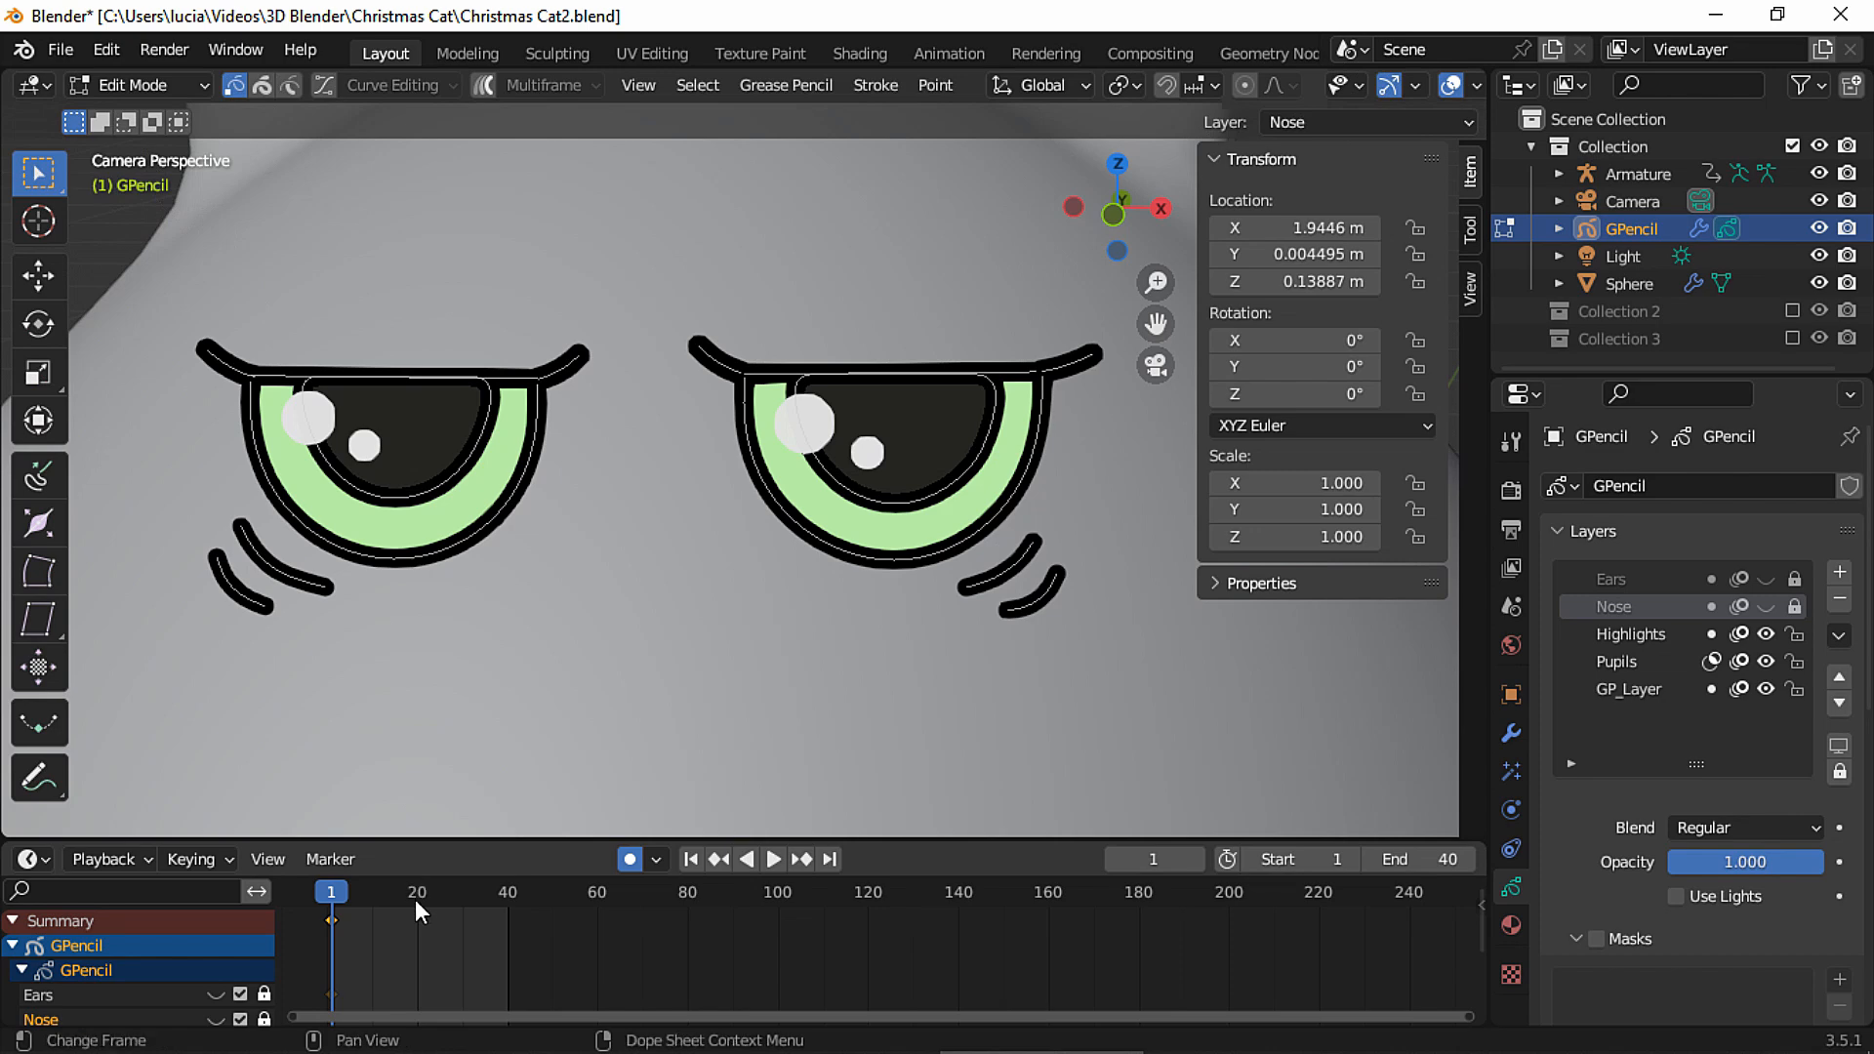
# At frame 20, insert a blank keyframe on the Highlights layer and another on the Pupils layer.
pyautogui.click(416, 895)
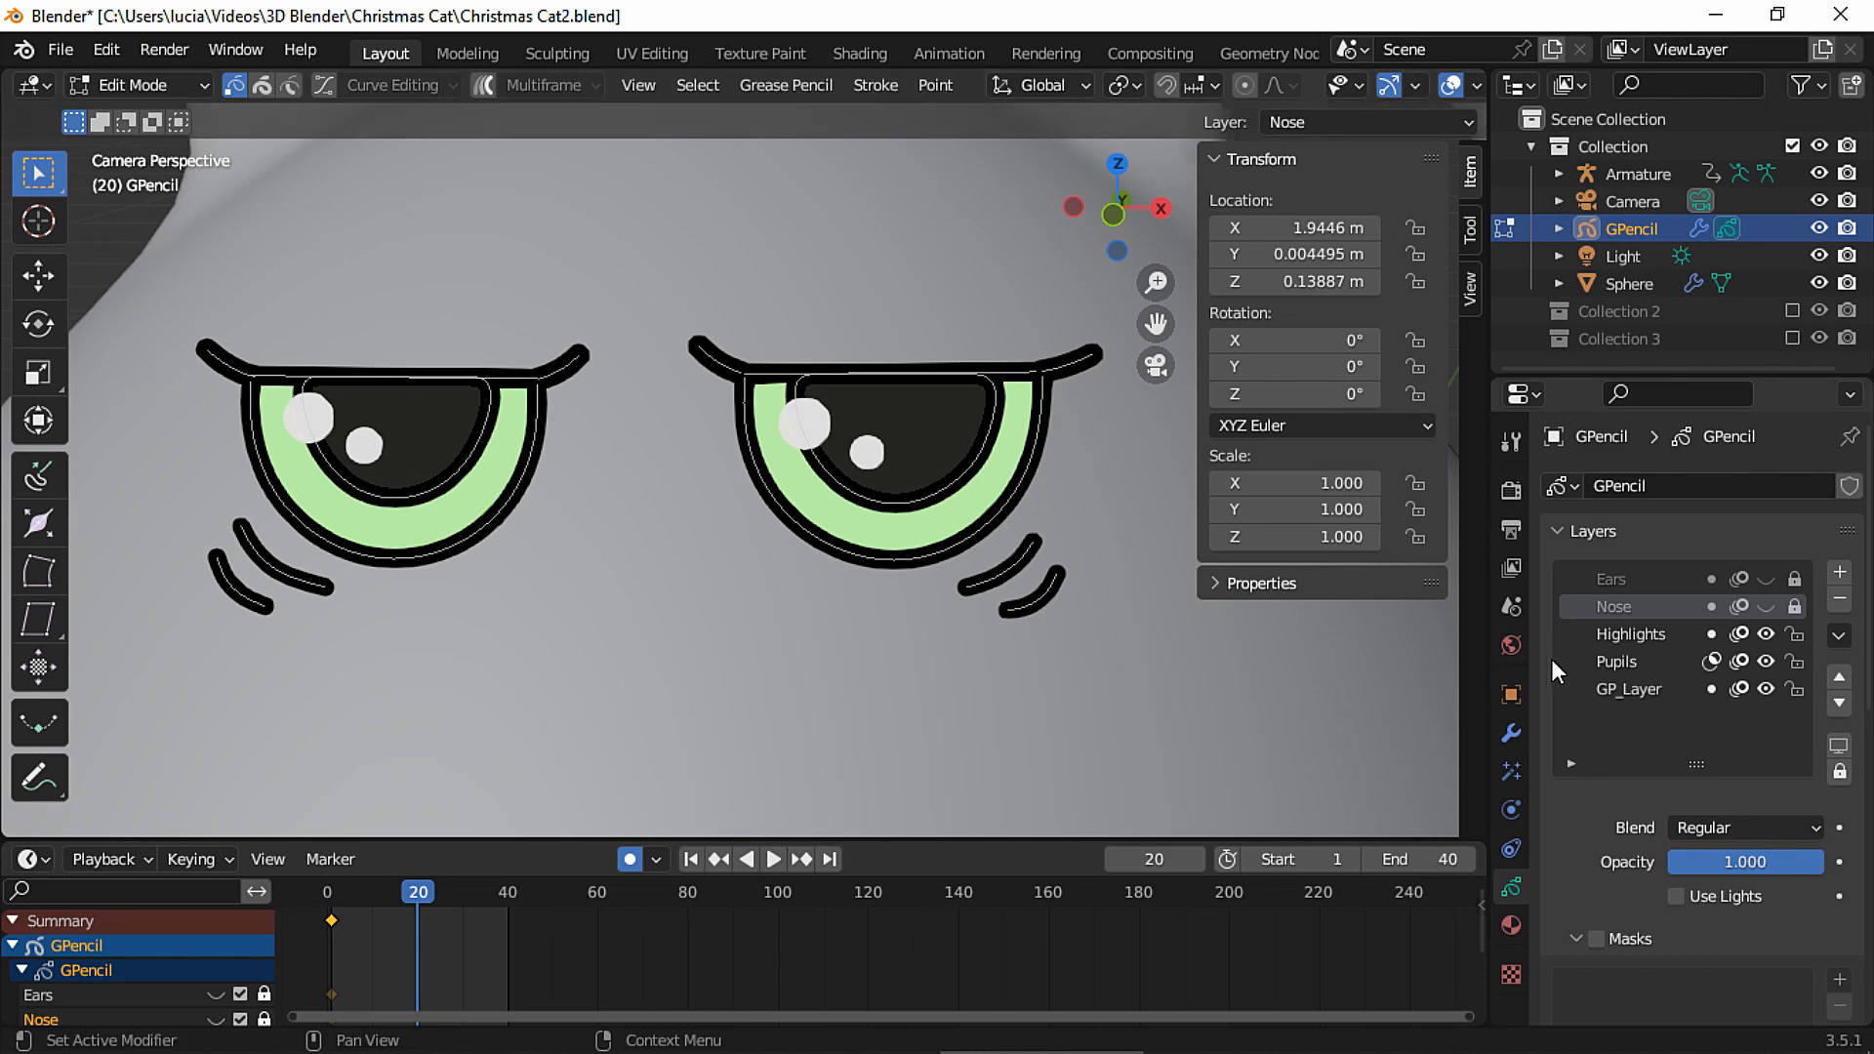
pyautogui.click(1644, 637)
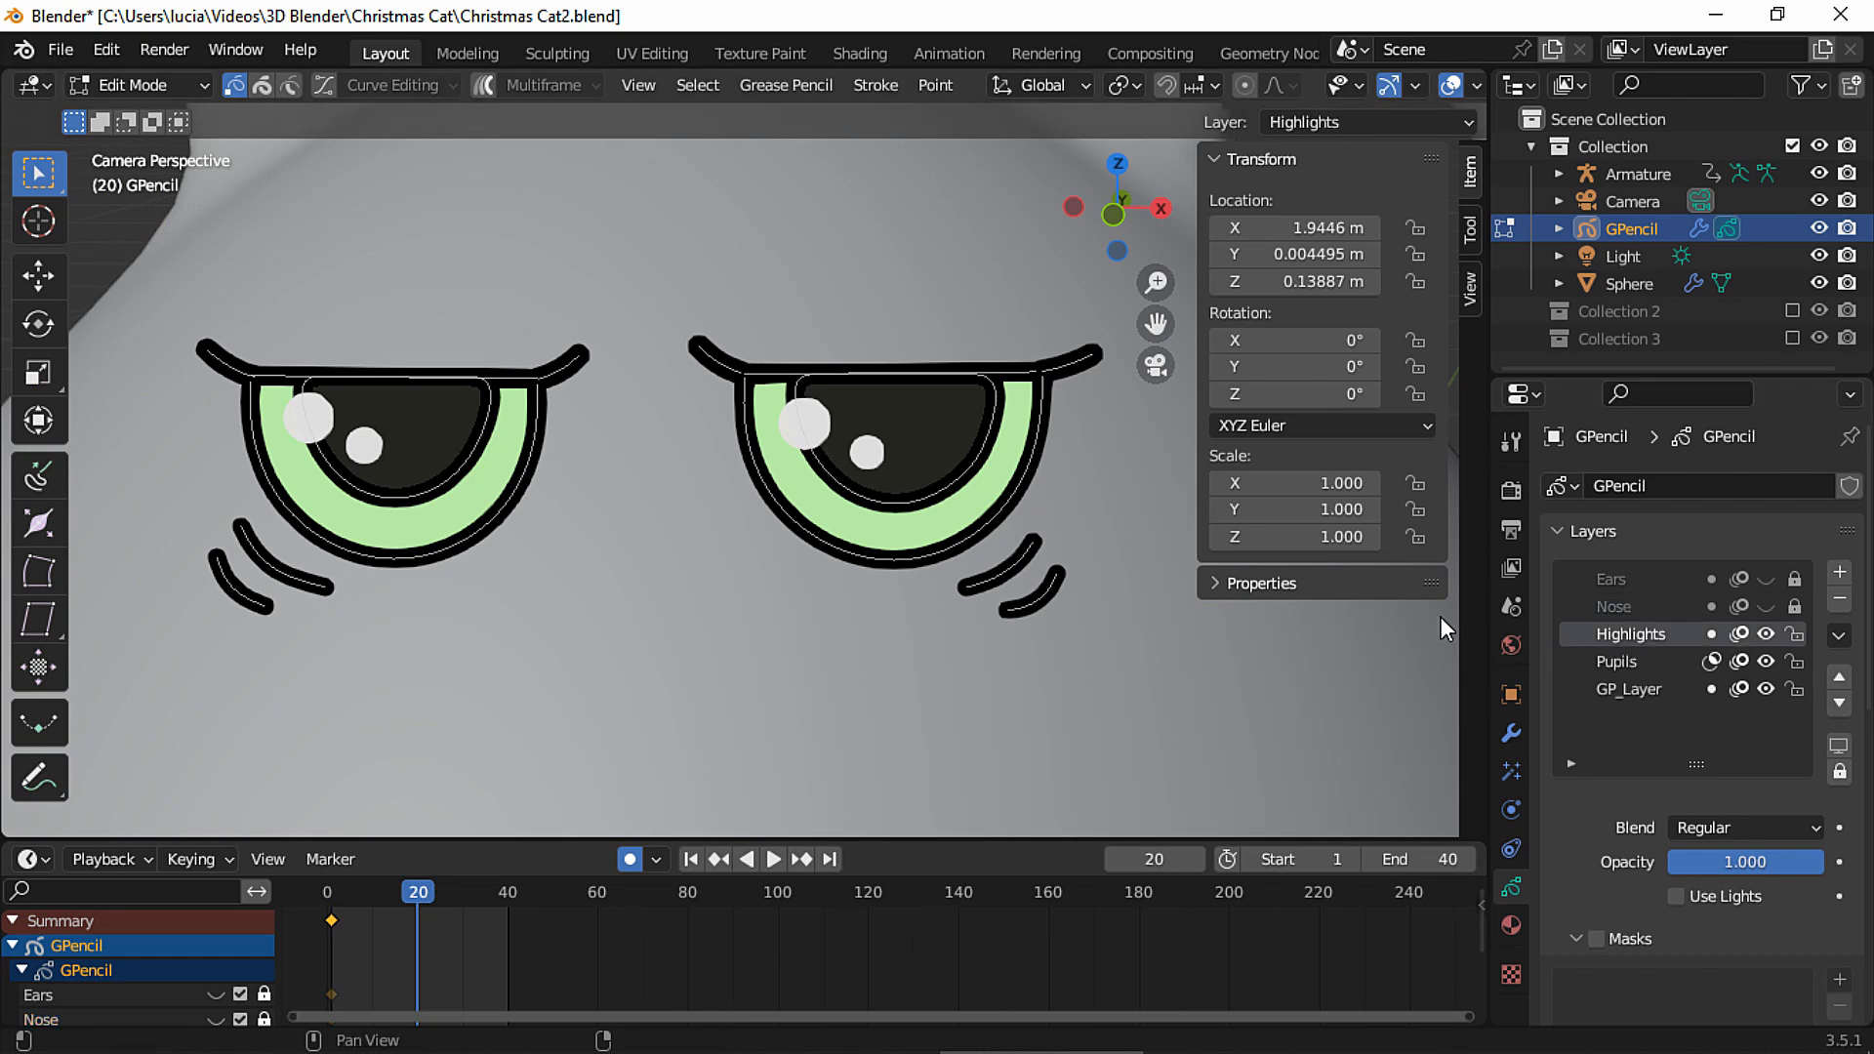
pyautogui.press('i')
pyautogui.click(932, 441)
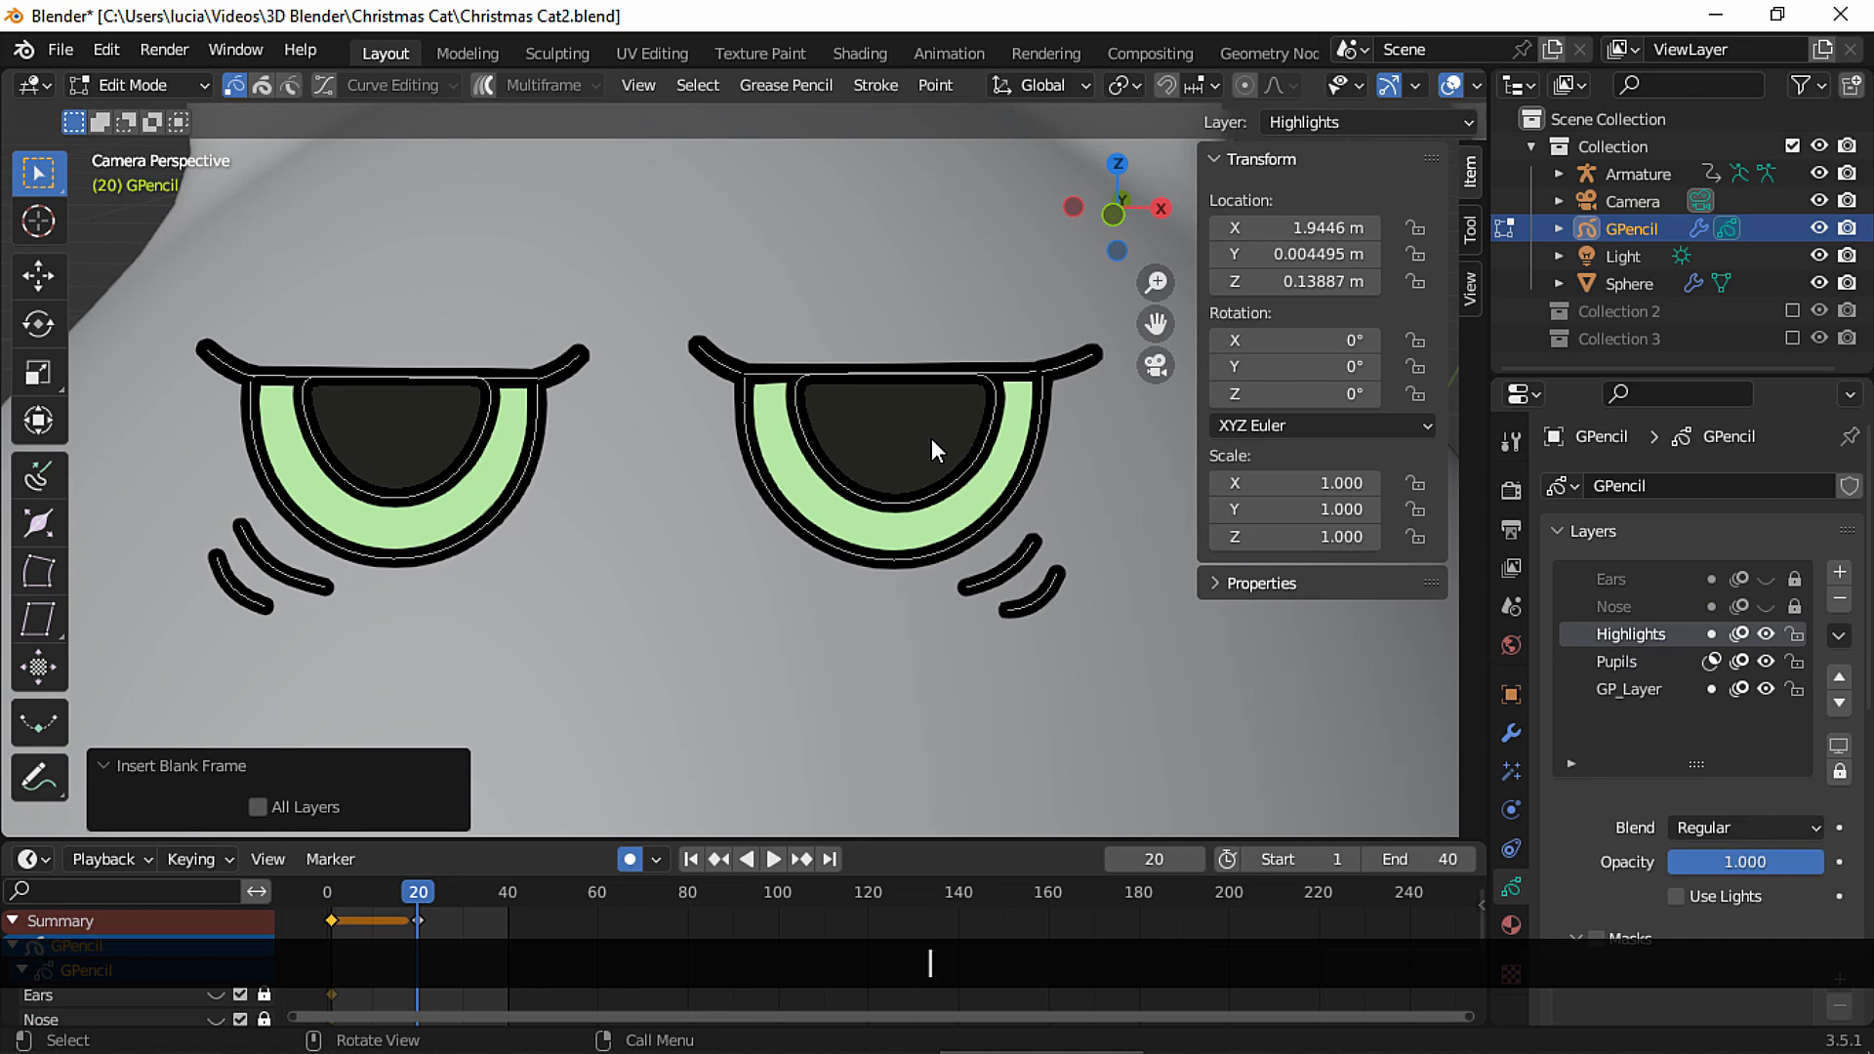
pyautogui.click(1654, 666)
pyautogui.press('i')
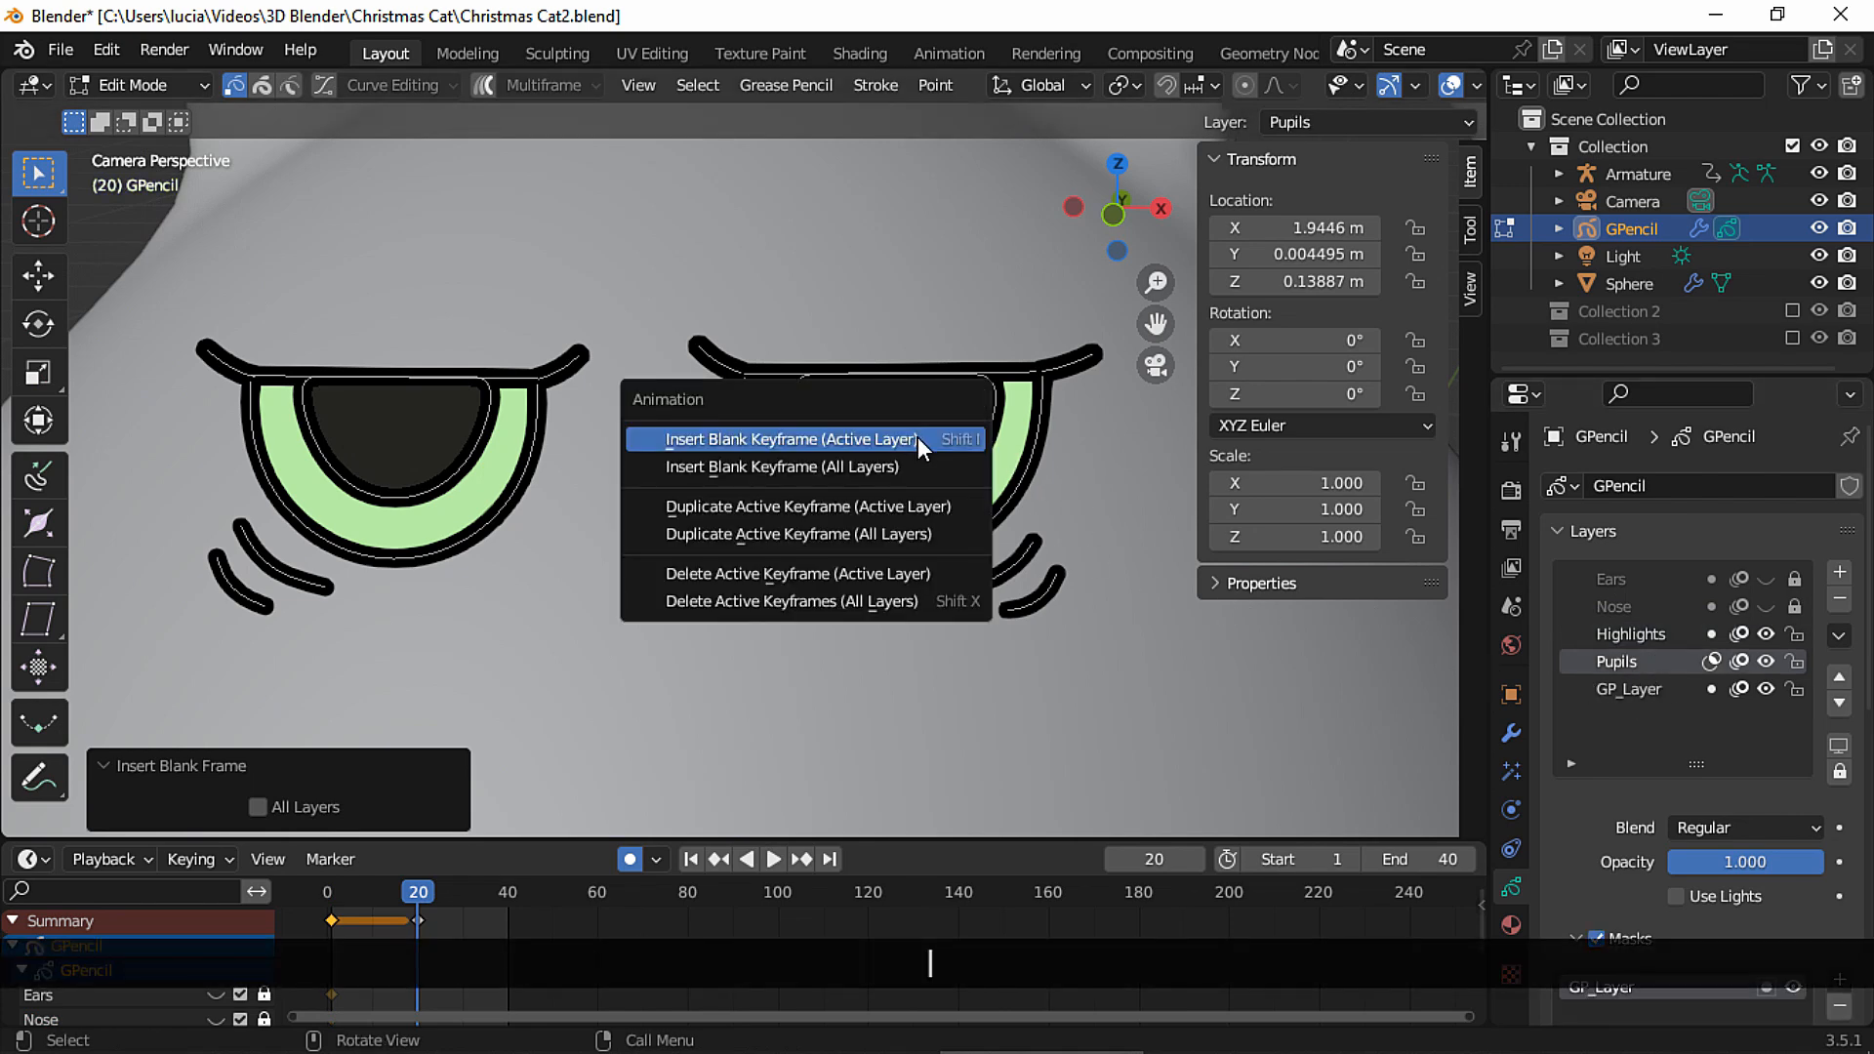
pyautogui.click(918, 436)
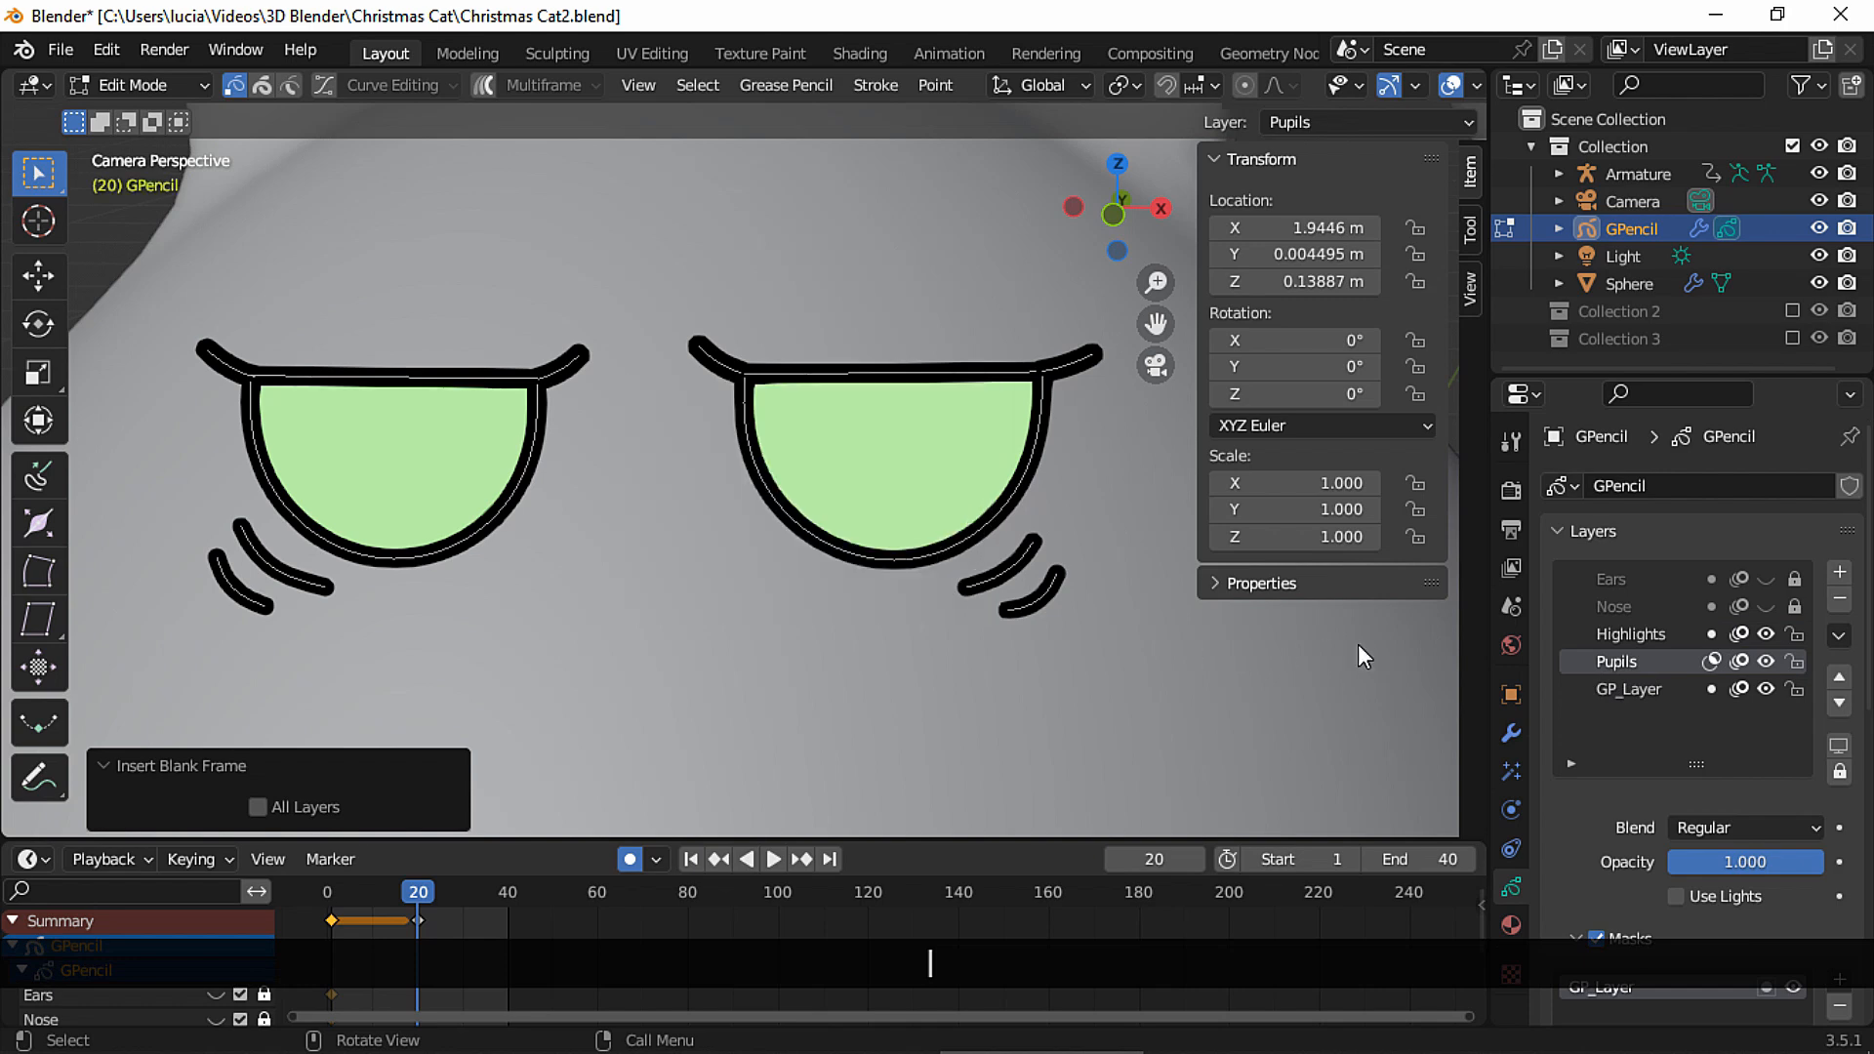
# On GP_Layer, select the upper eyelid and under-eye crease strokes of both eyes and copy them.
pyautogui.click(1642, 687)
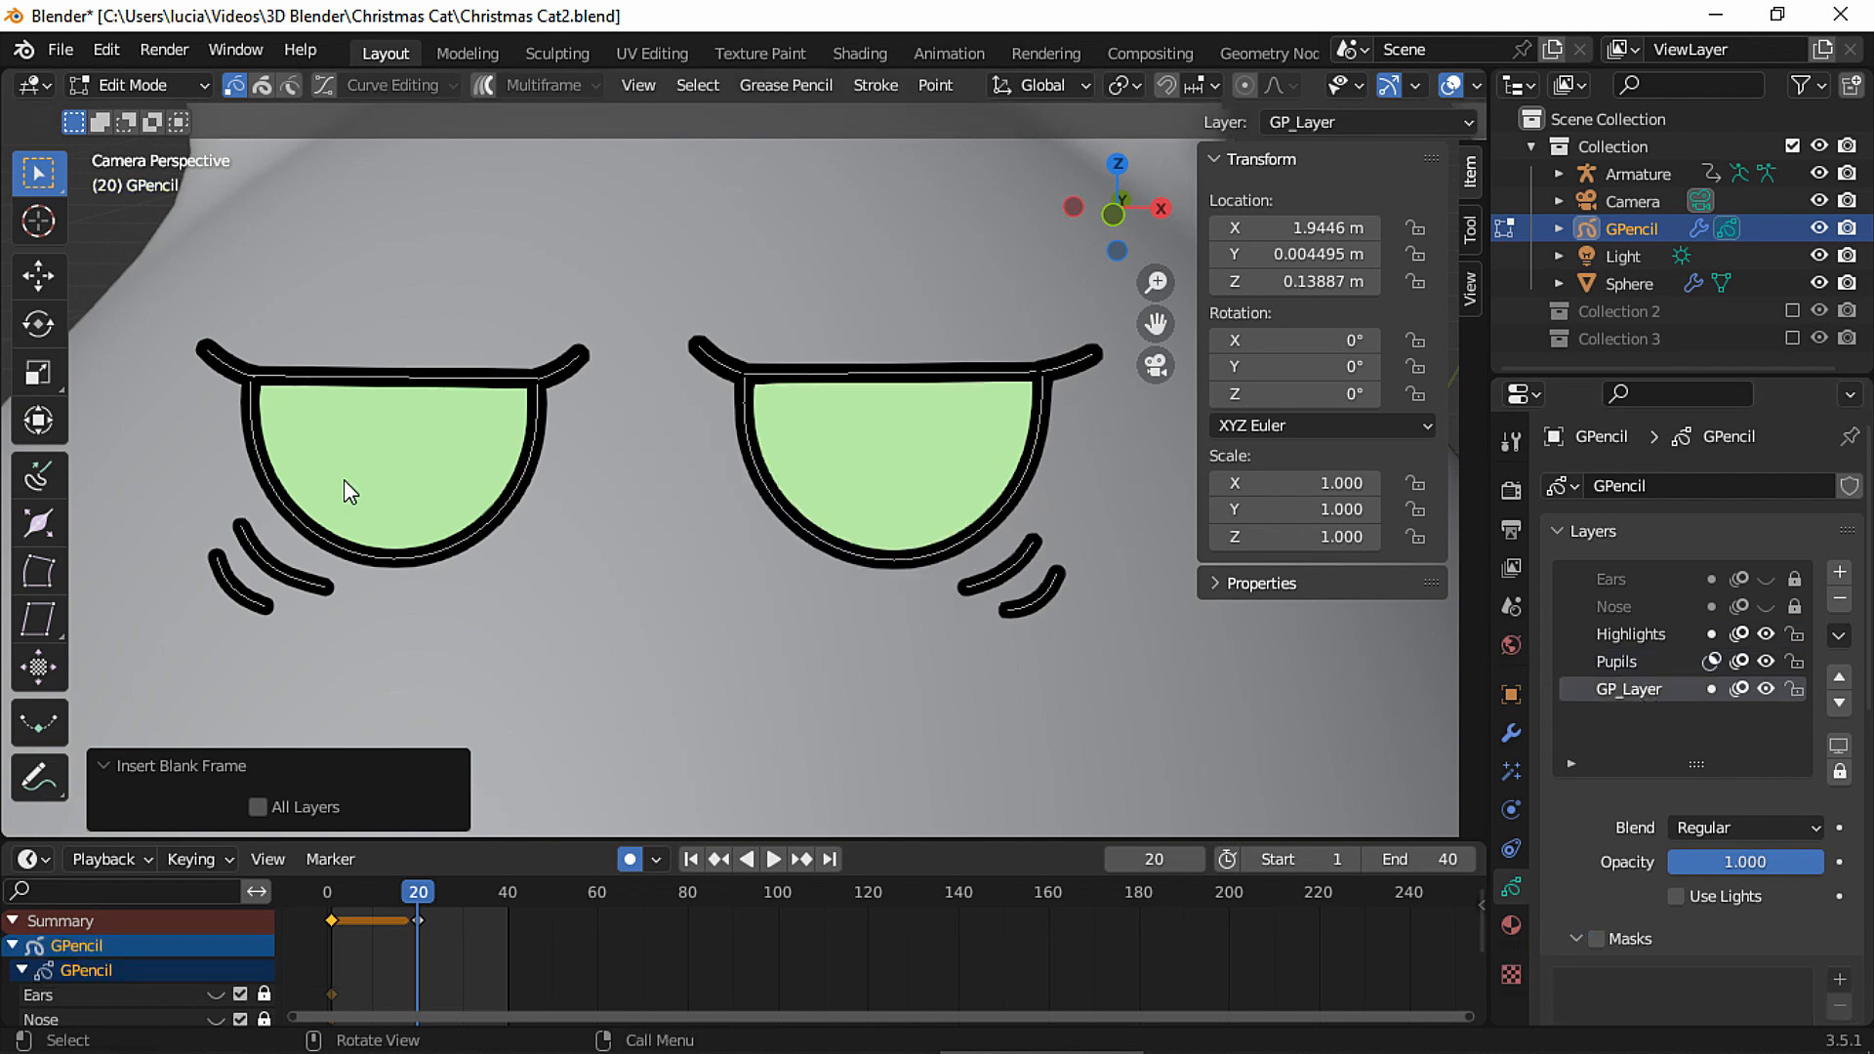
pyautogui.moveTo(199, 628); pyautogui.dragTo(282, 557)
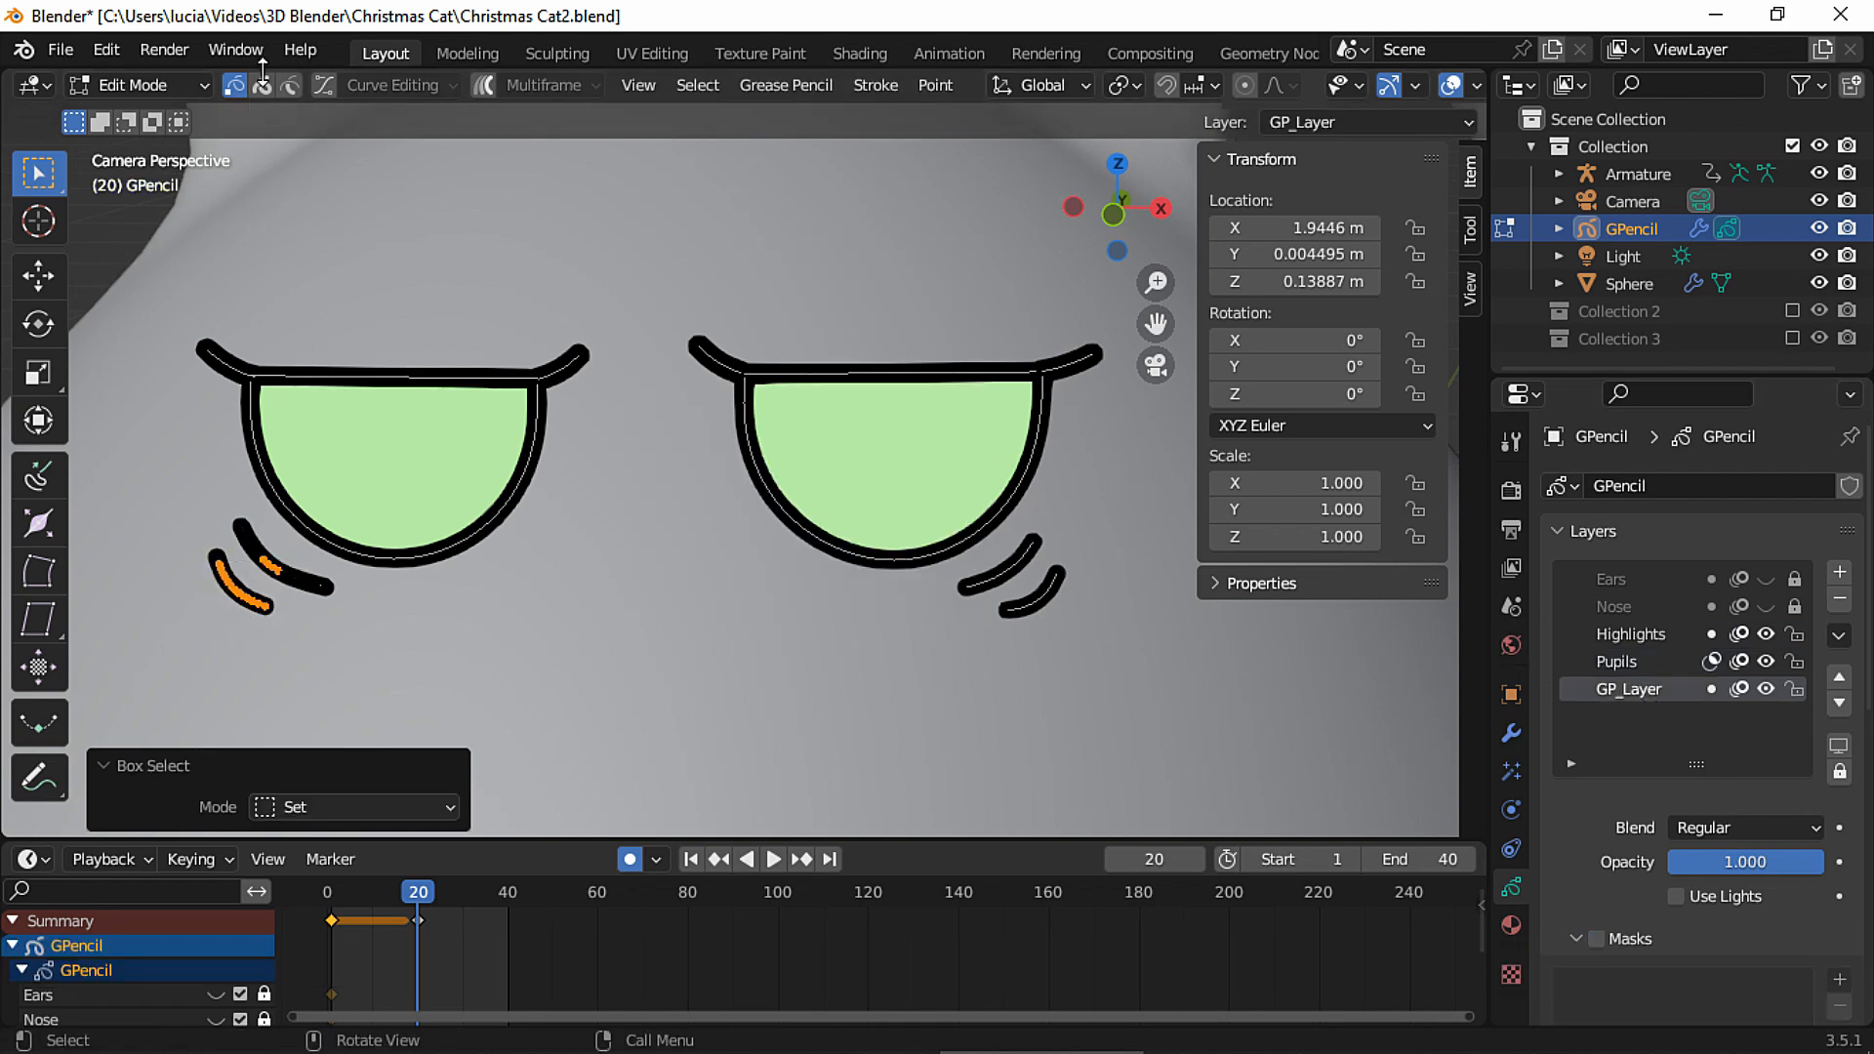
pyautogui.keyDown('shift'); pyautogui.moveTo(1104, 615); pyautogui.dragTo(998, 549); pyautogui.keyUp('shift')
pyautogui.keyDown('shift'); pyautogui.moveTo(1103, 379); pyautogui.dragTo(1049, 334); pyautogui.keyUp('shift')
pyautogui.keyDown('shift'); pyautogui.click(865, 370); pyautogui.keyUp('shift')
pyautogui.keyDown('shift'); pyautogui.click(713, 362); pyautogui.keyUp('shift')
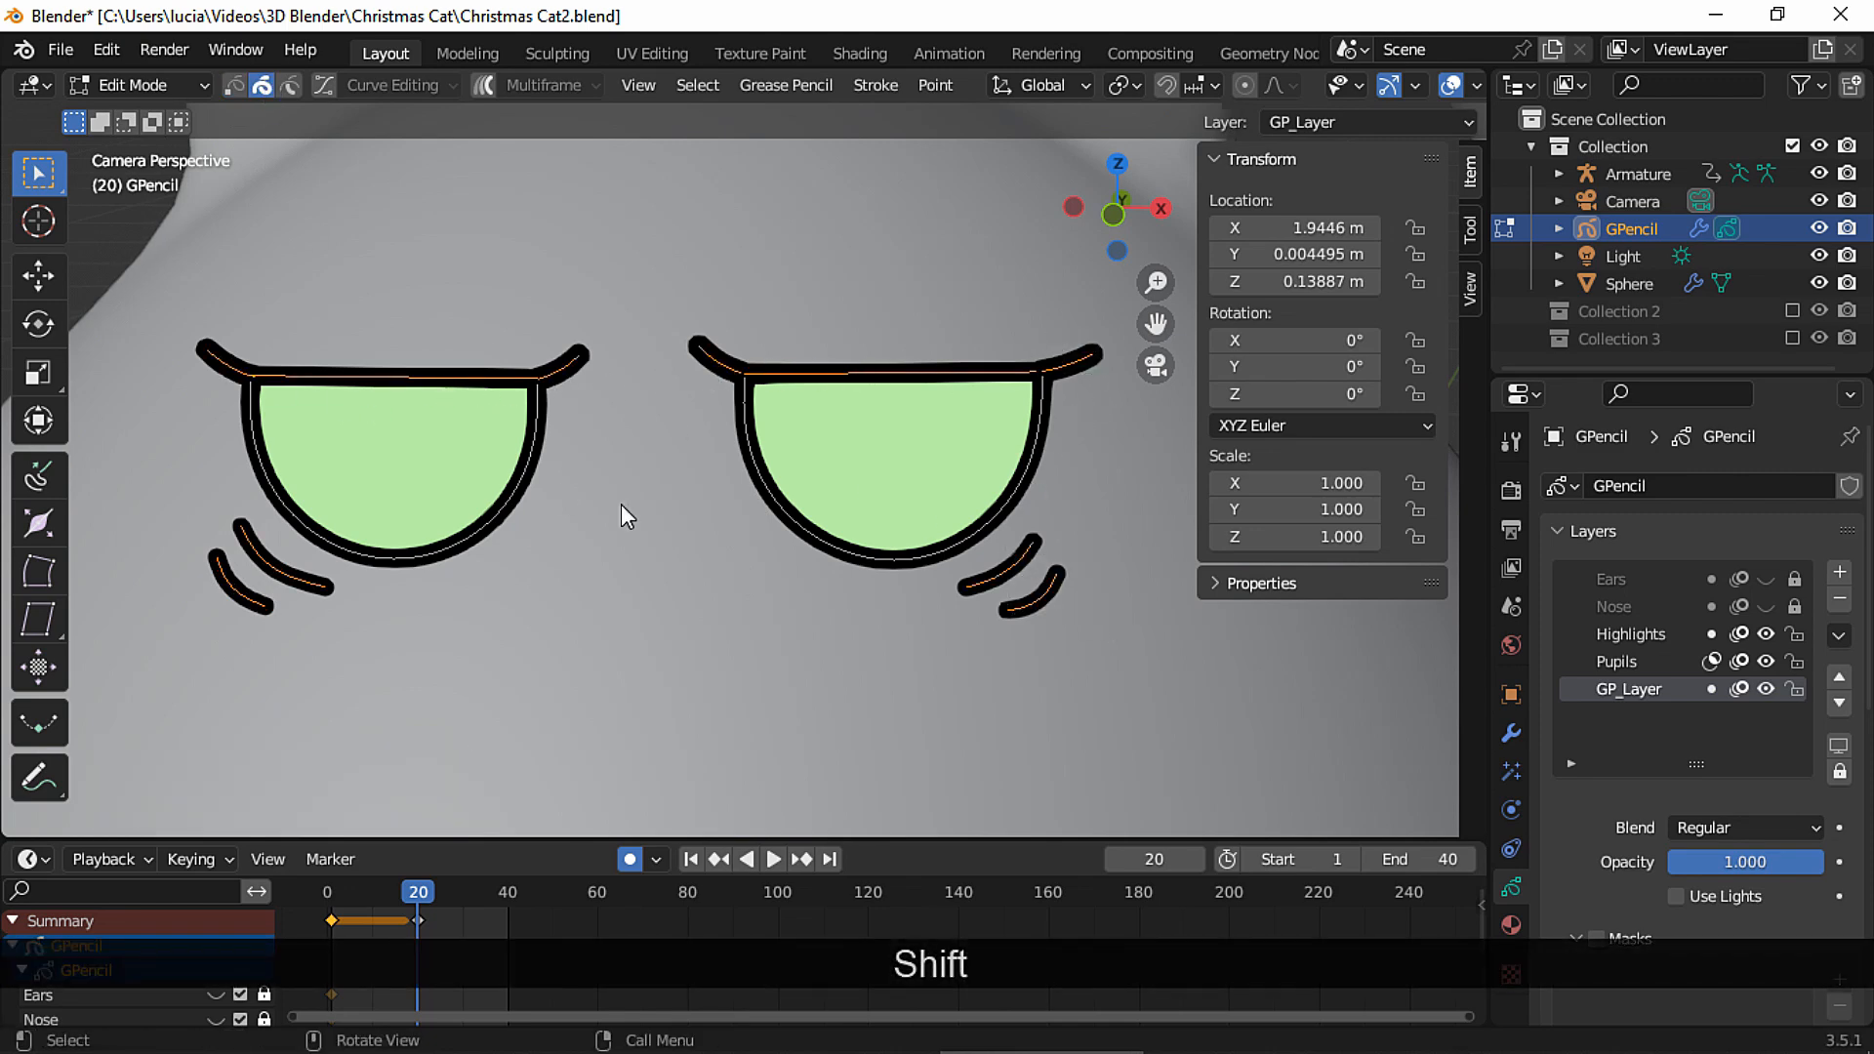
pyautogui.hotkey('ctrl', 'shift', 'c')
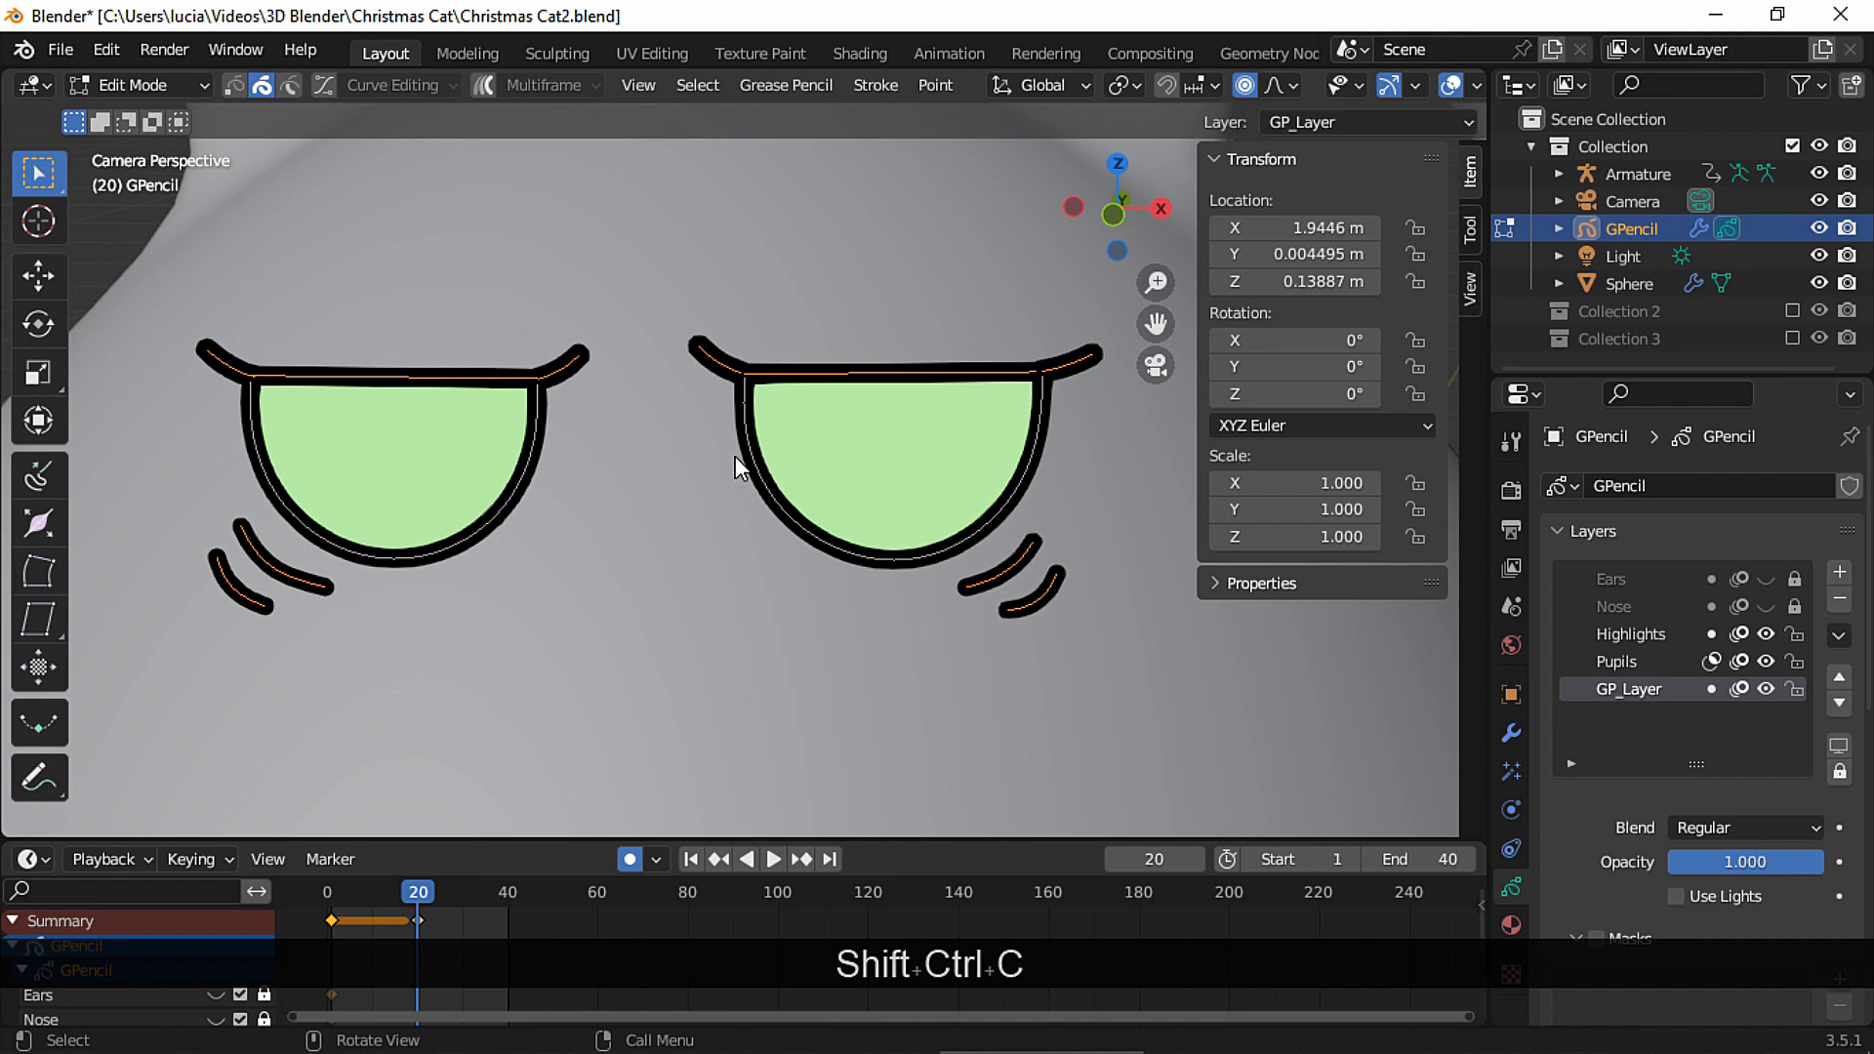
pyautogui.press('o')
# Insert a blank keyframe on GP_Layer at frame 20 and paste the copied eyelid and crease strokes into it.
pyautogui.press('i')
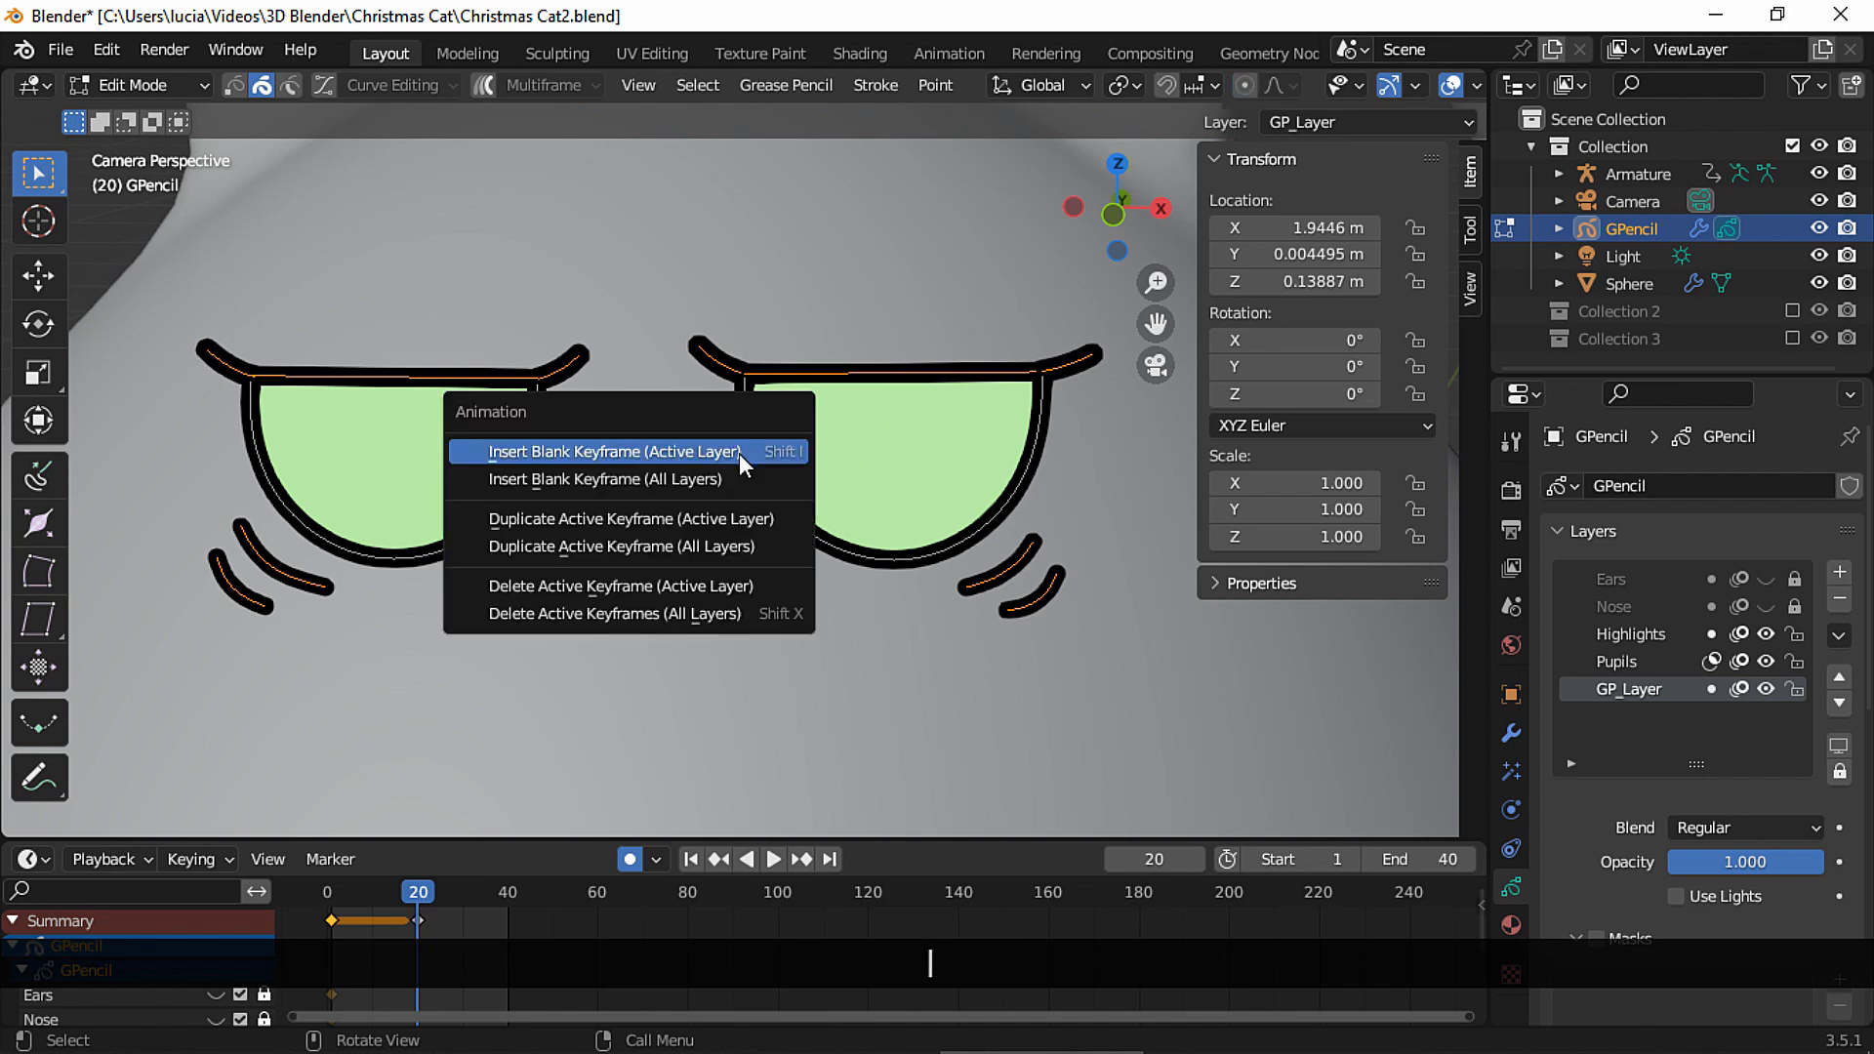
pyautogui.click(740, 453)
pyautogui.hotkey('ctrl', 'v')
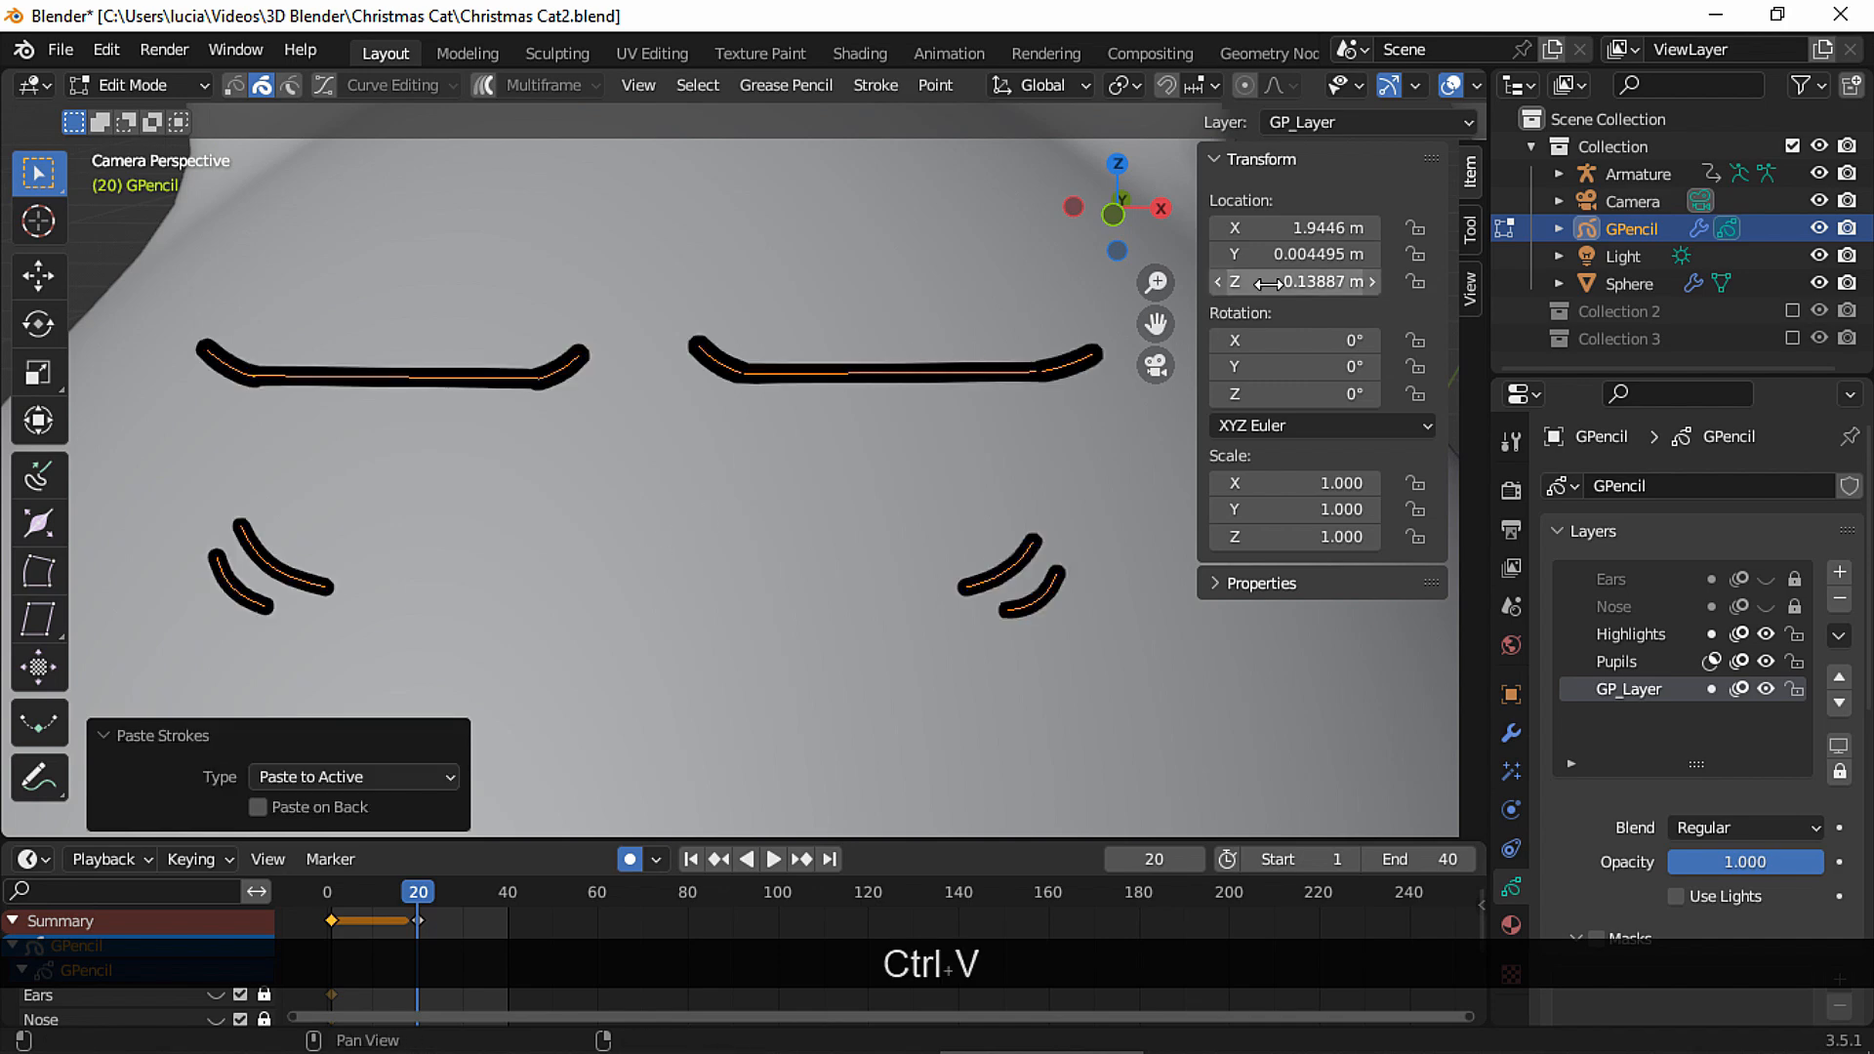
# Turn on onion skinning and move both upper eyelid lines at frame 20 about 0.102 m down along Z.
pyautogui.click(1475, 87)
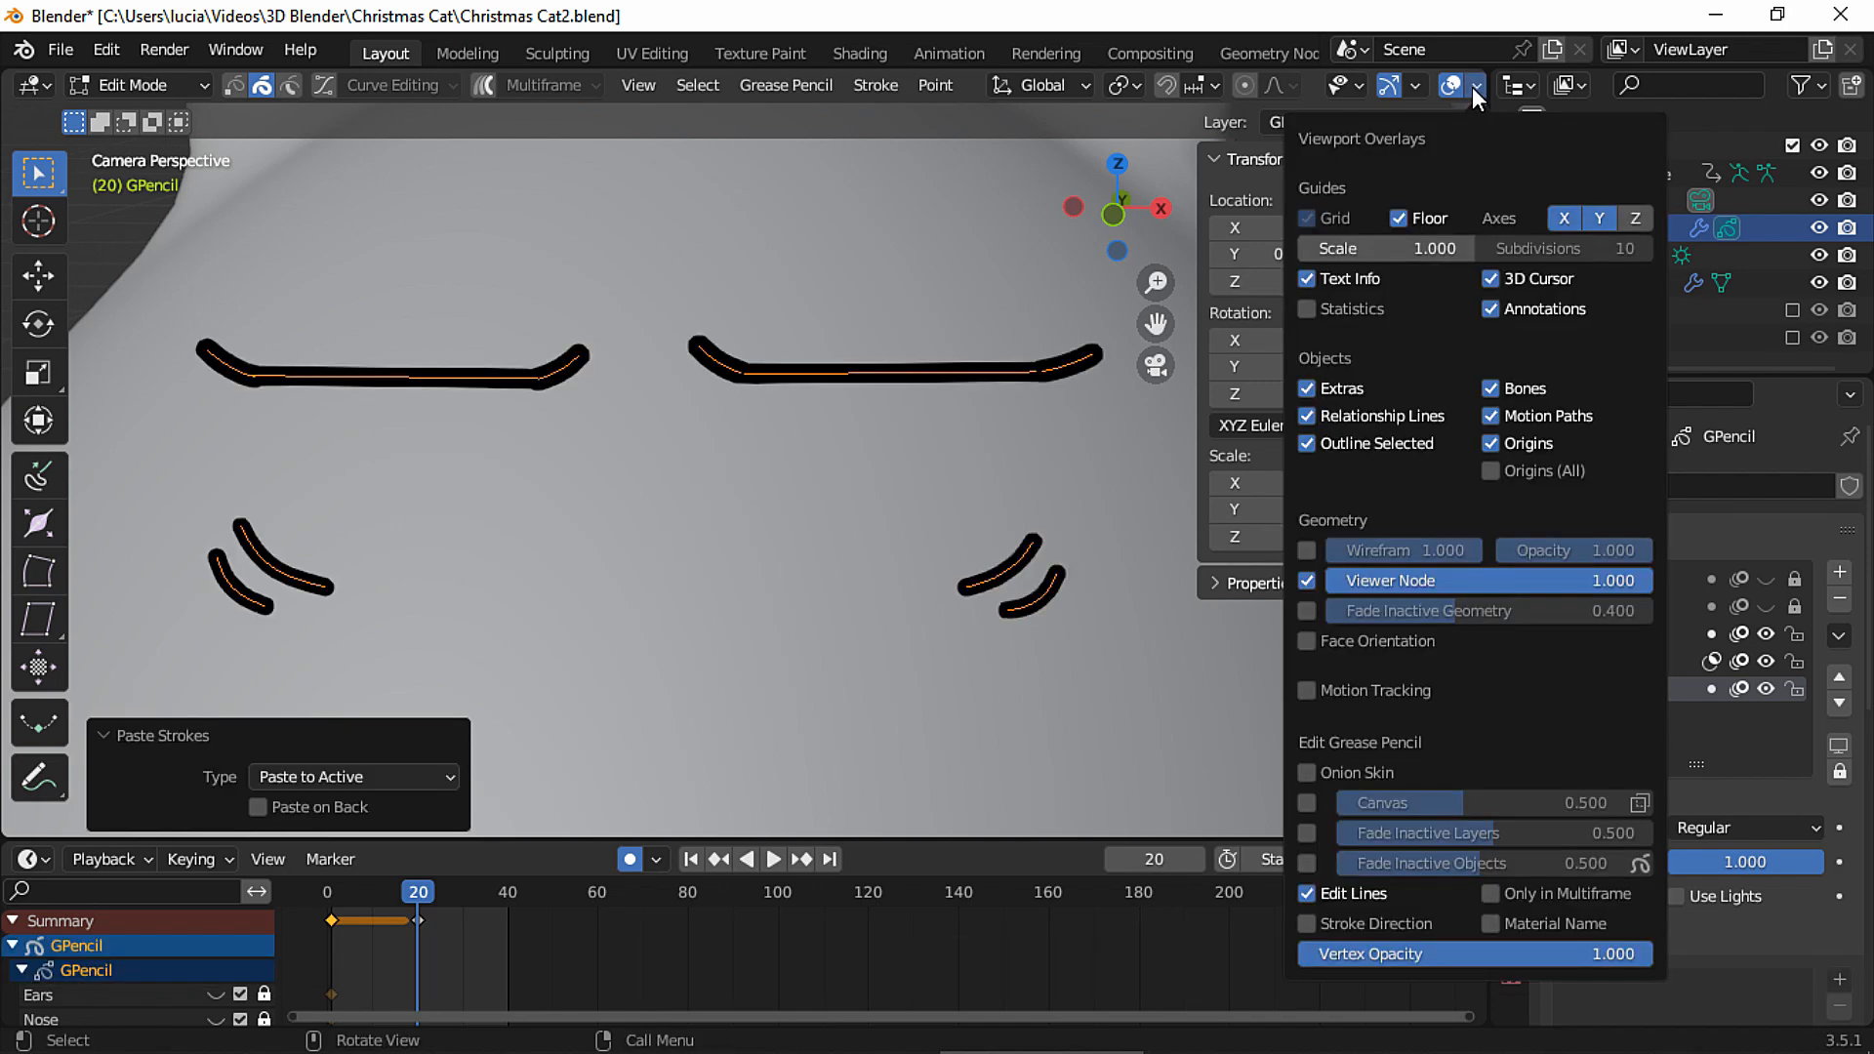
pyautogui.click(1331, 772)
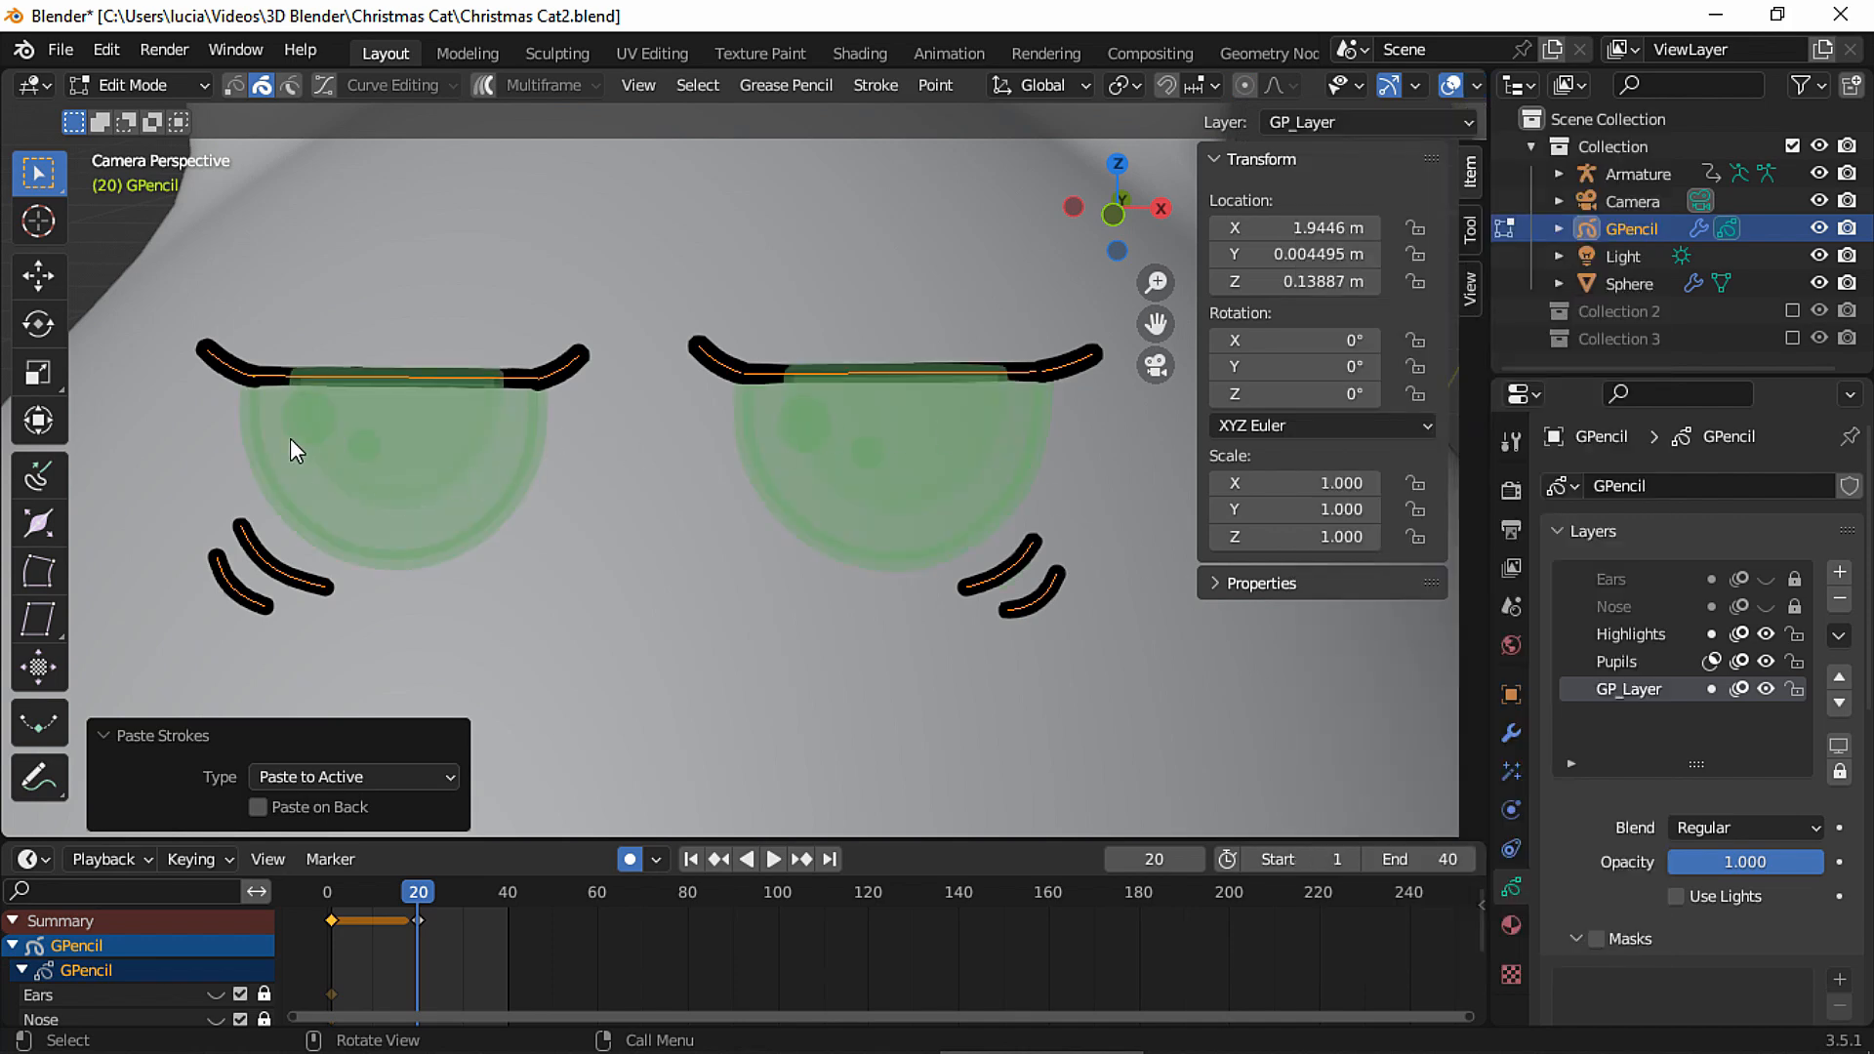
pyautogui.moveTo(201, 338)
pyautogui.mouseDown()
pyautogui.moveTo(262, 382)
pyautogui.moveTo(561, 384)
pyautogui.mouseUp()
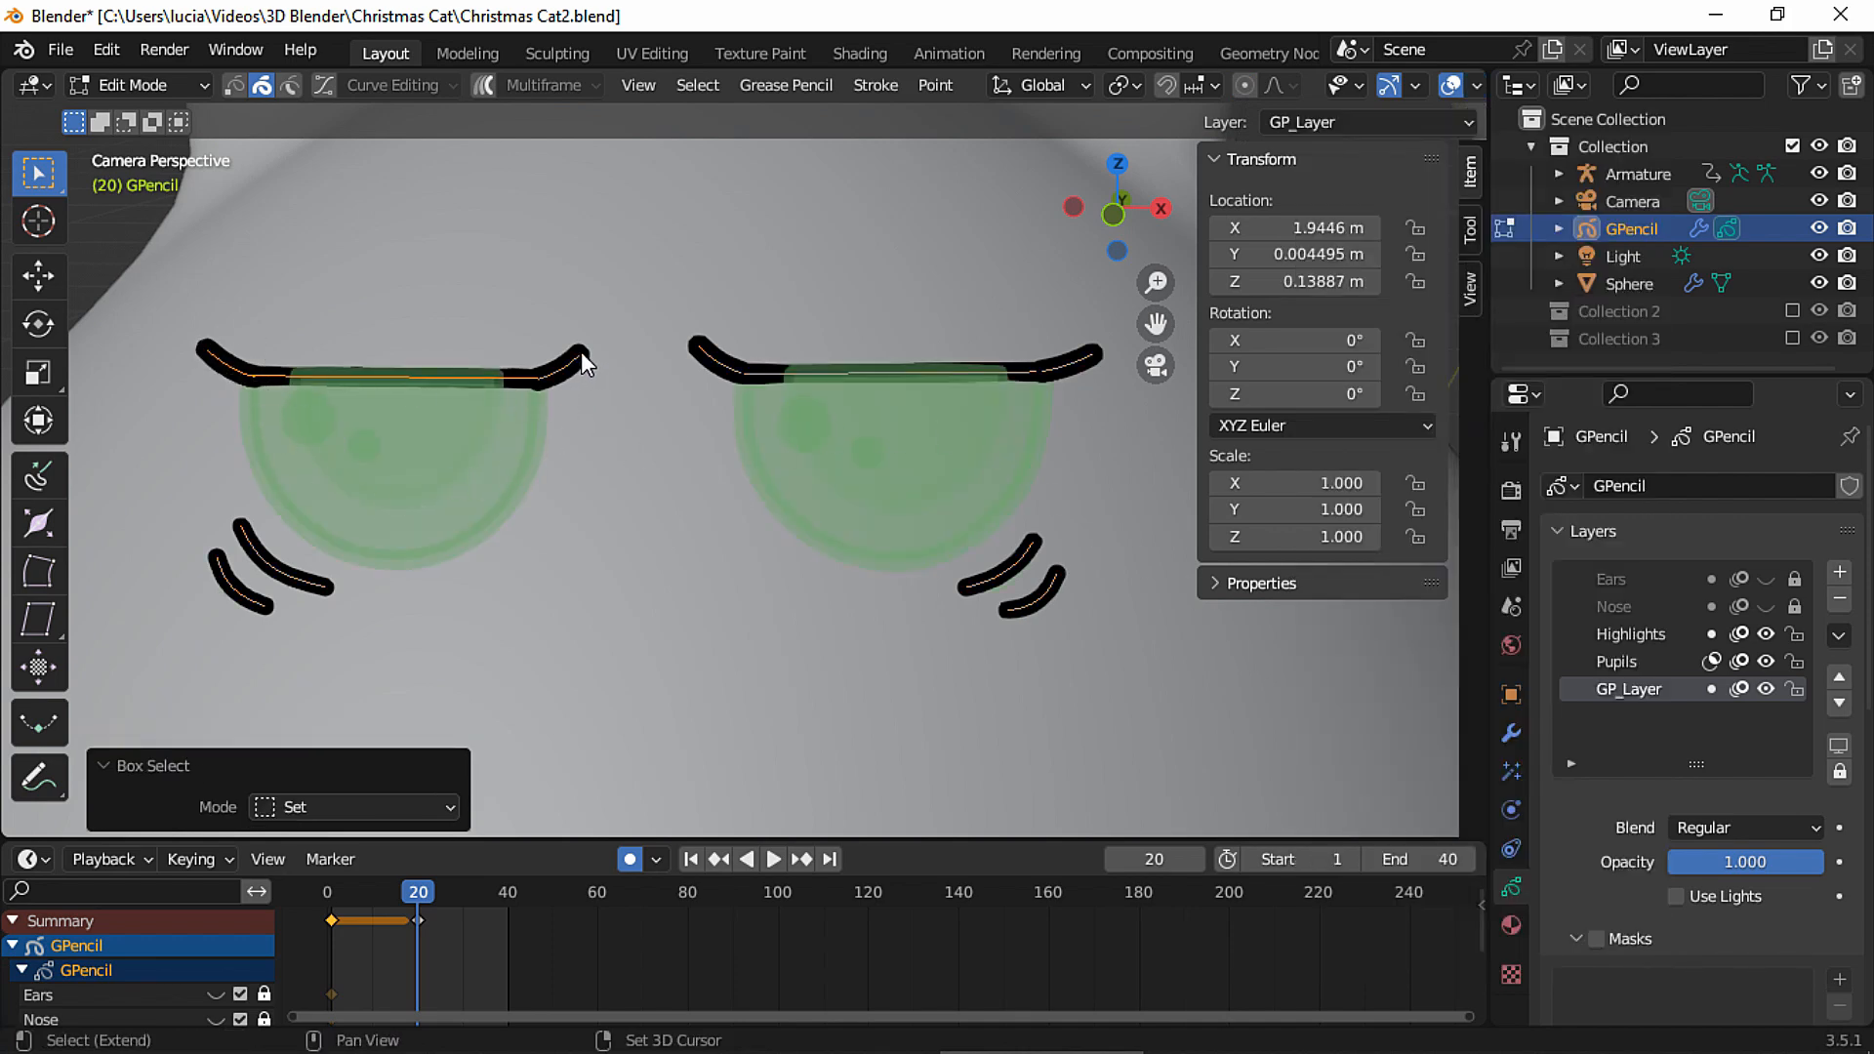
pyautogui.moveTo(657, 347)
pyautogui.keyDown('shift'); pyautogui.mouseDown()
pyautogui.moveTo(740, 385)
pyautogui.moveTo(939, 389)
pyautogui.mouseUp(); pyautogui.keyUp('shift')
pyautogui.keyDown('shift'); pyautogui.moveTo(1102, 348); pyautogui.dragTo(1062, 400); pyautogui.keyUp('shift')
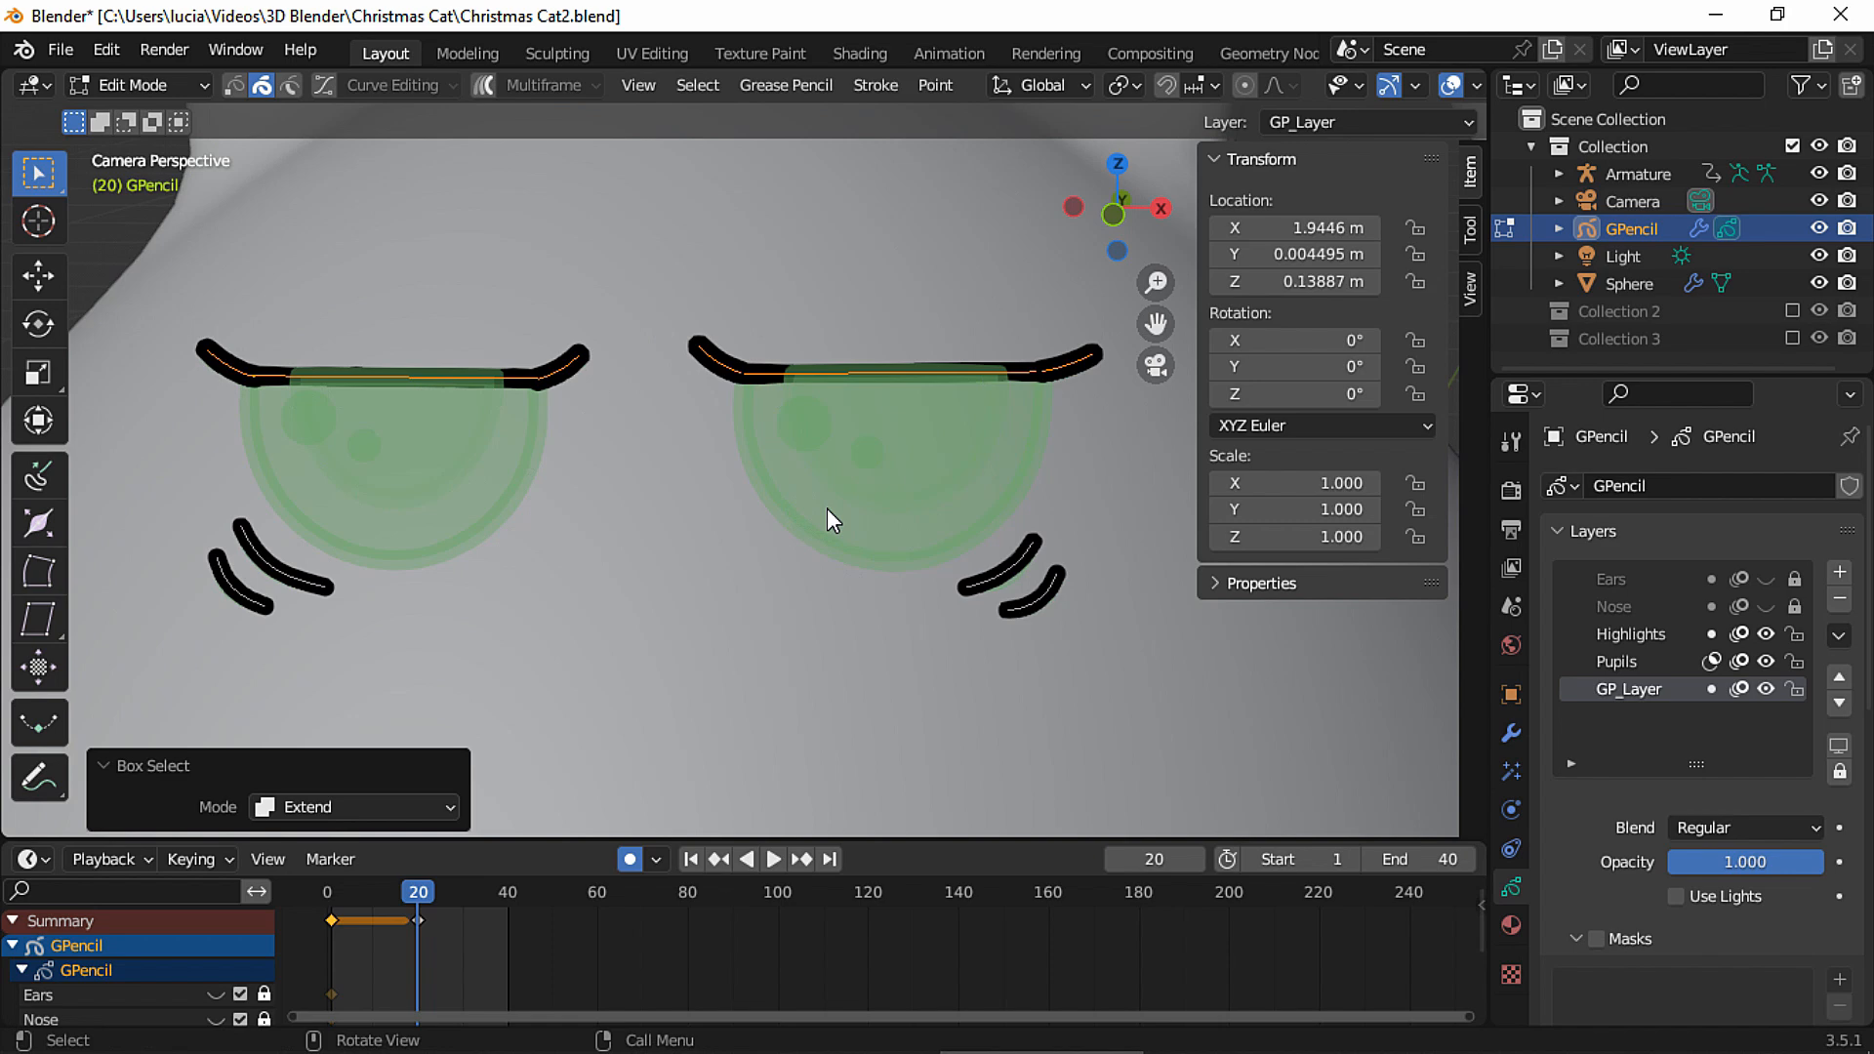
pyautogui.press('g')
pyautogui.press('z')
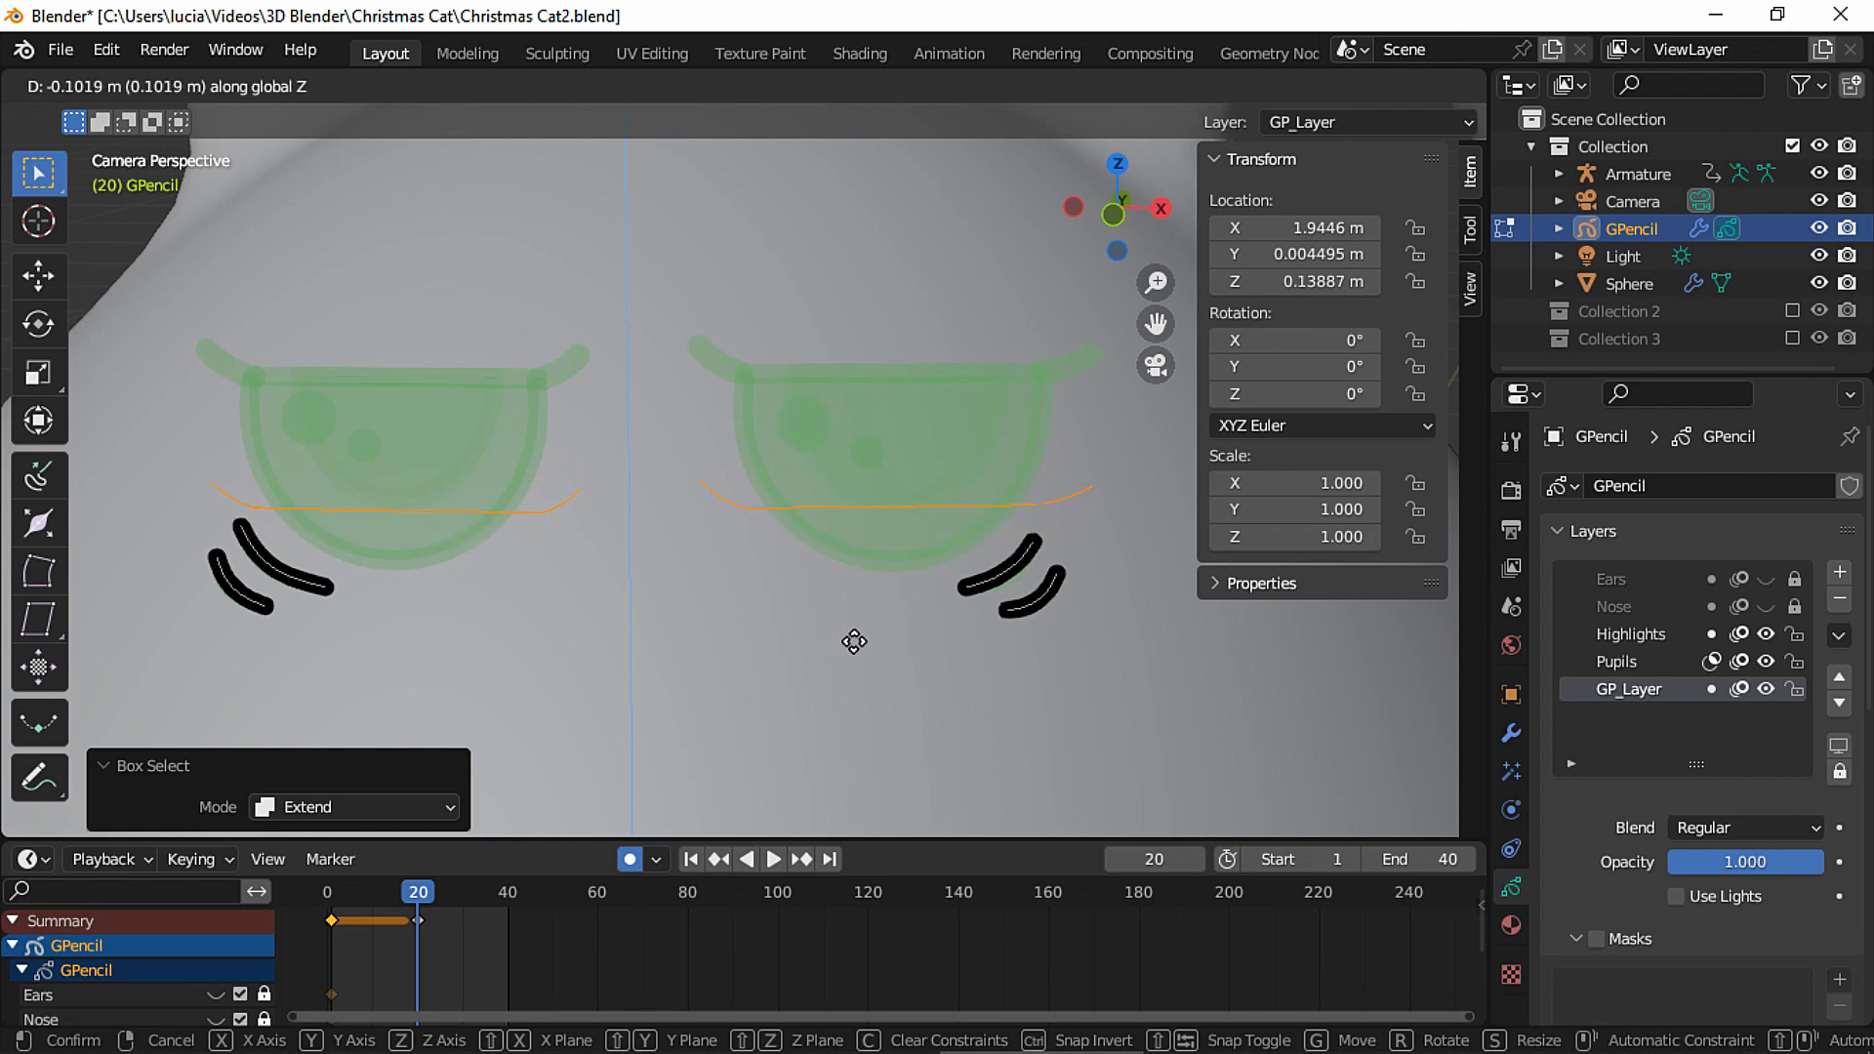
pyautogui.click(854, 641)
# Move both eyelid lines about 0.10 m along negative Y to bring them in front of the head, and return to the camera view.
pyautogui.press('g')
pyautogui.press('y')
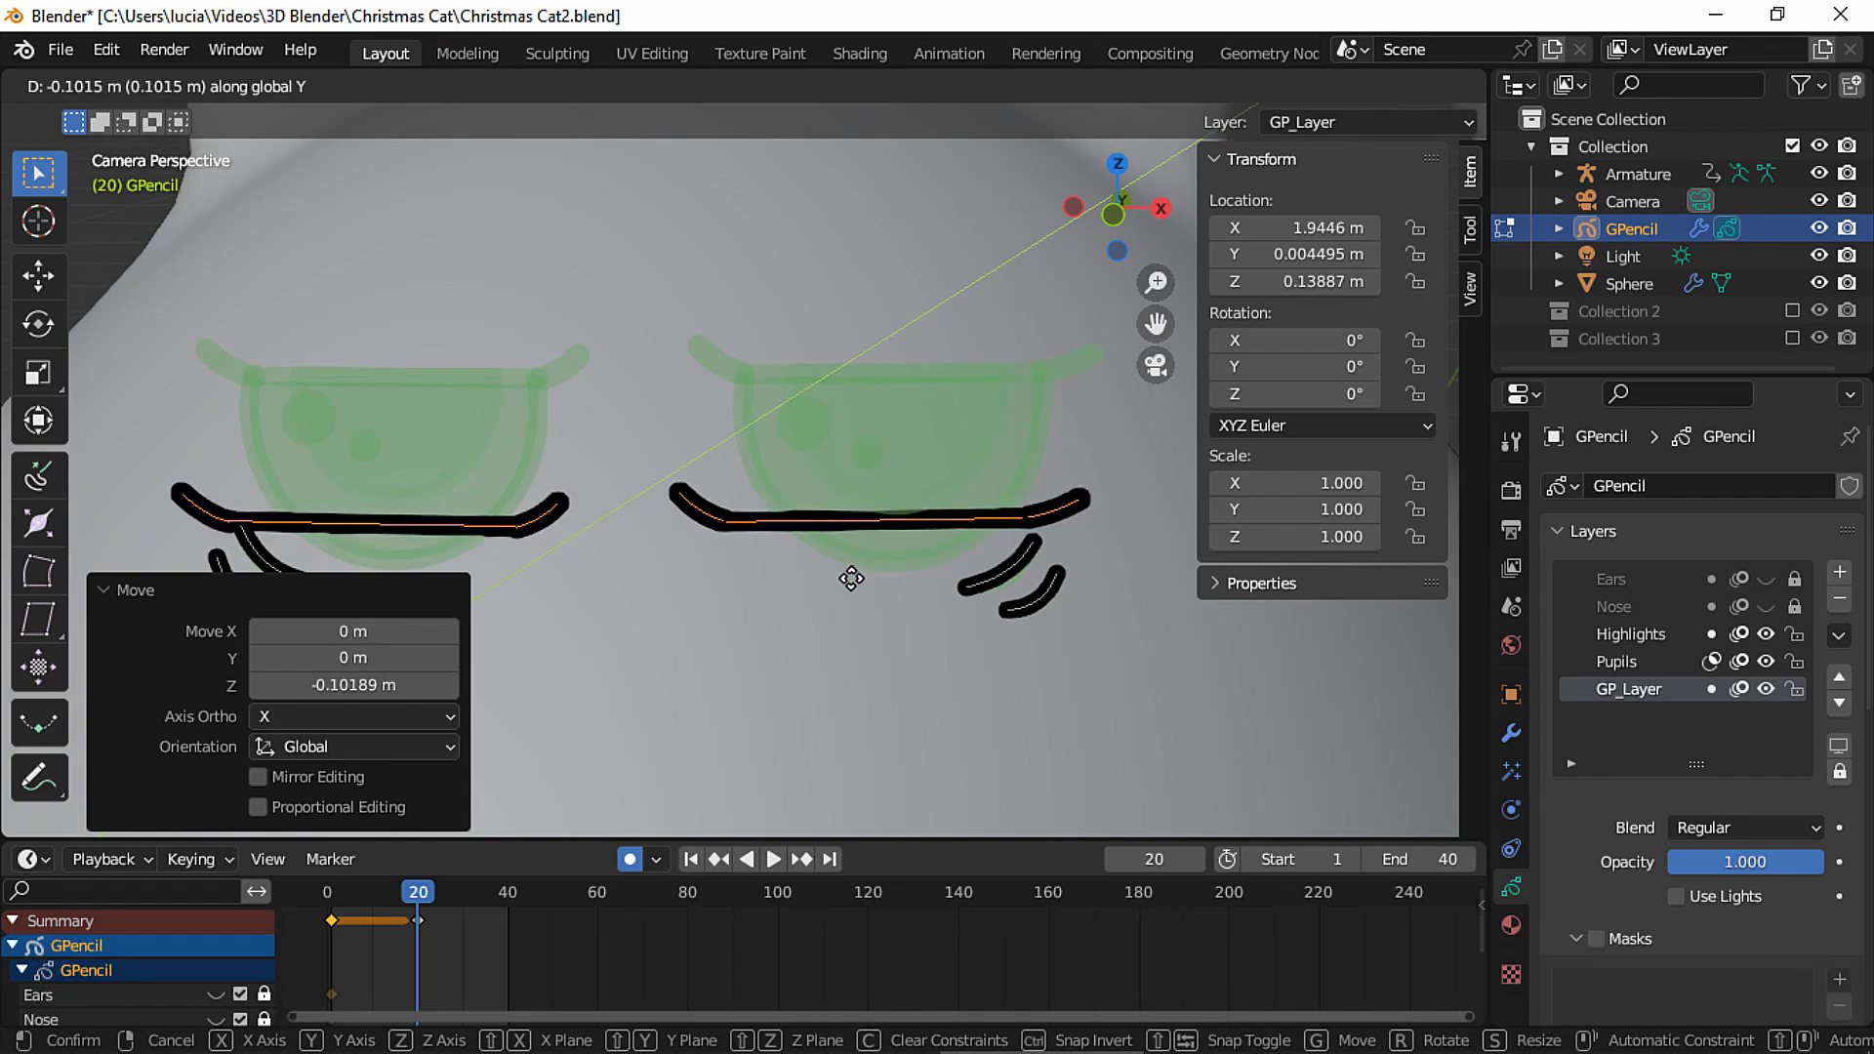
pyautogui.click(852, 578)
pyautogui.moveTo(816, 544); pyautogui.dragTo(856, 515, button='middle')
pyautogui.click(1155, 367)
# Shift the under-eye creases of both eyes slightly outward and down, below the closed eyelids.
pyautogui.moveTo(488, 493); pyautogui.dragTo(383, 455)
pyautogui.press('g')
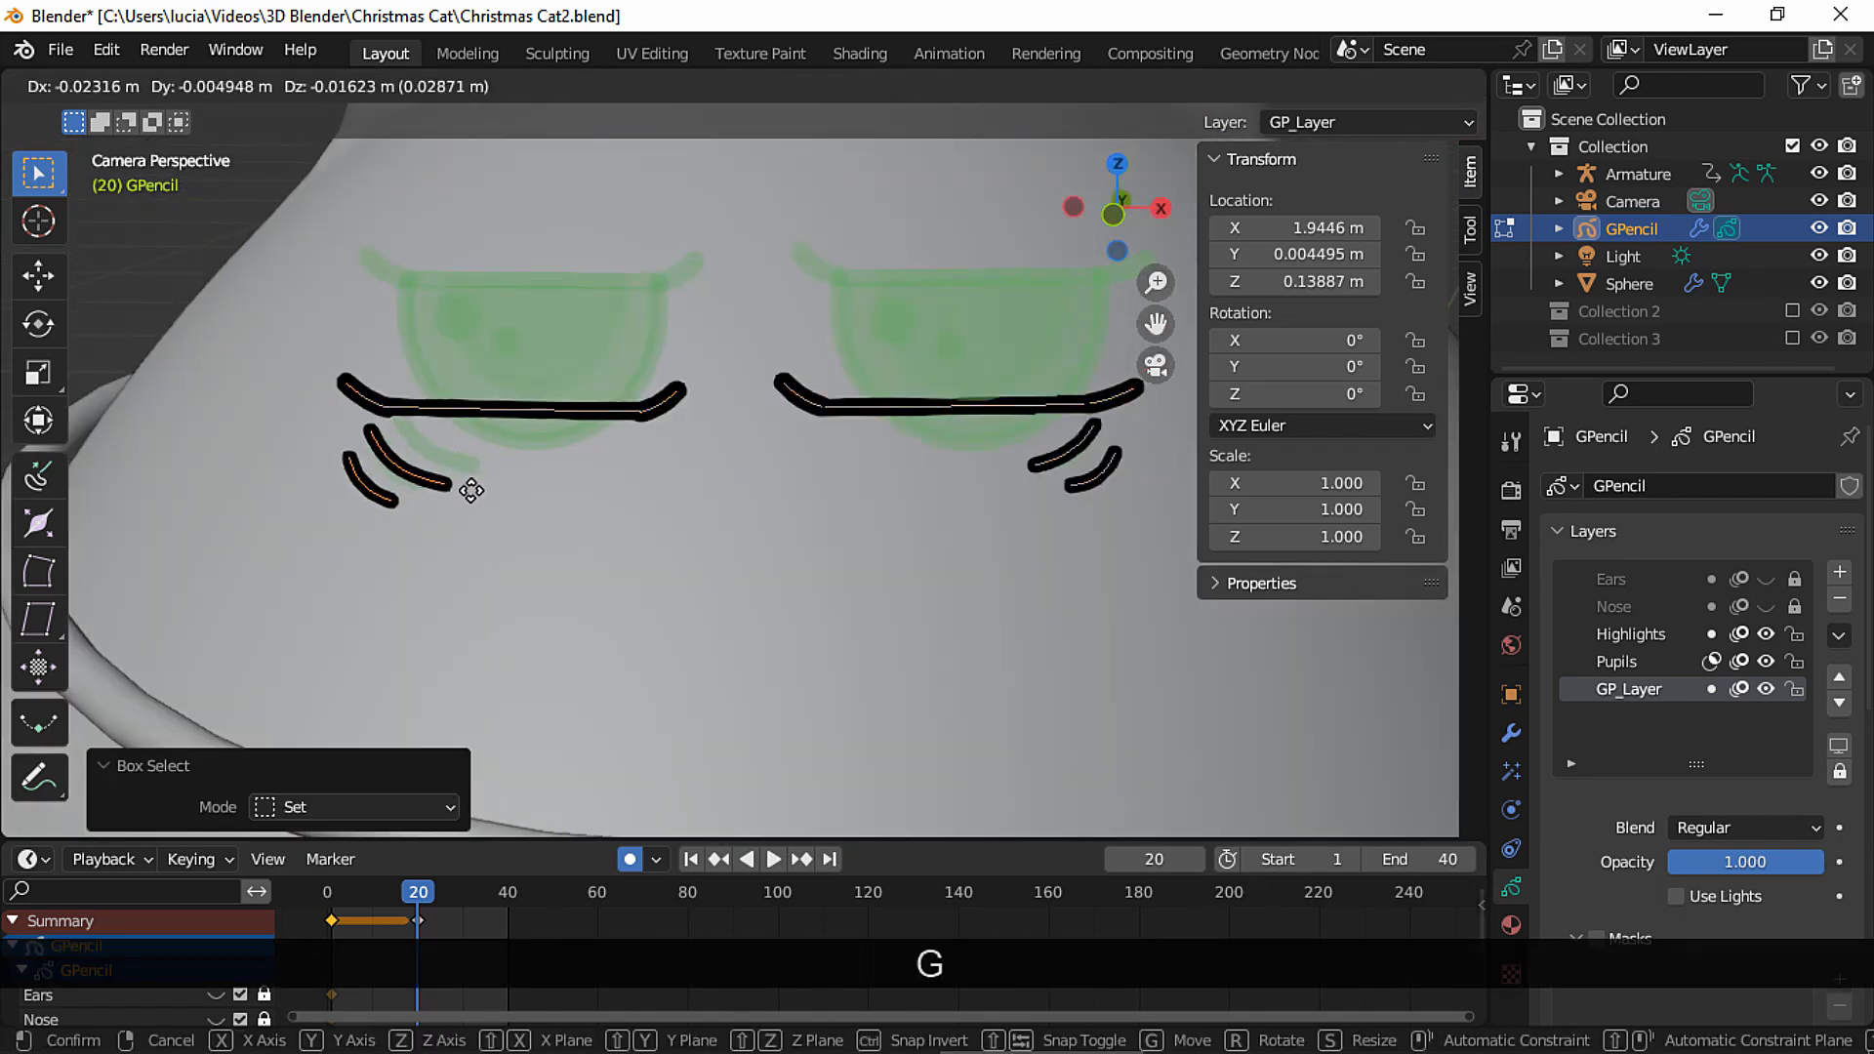
pyautogui.click(472, 494)
pyautogui.keyDown('shift'); pyautogui.moveTo(851, 505); pyautogui.dragTo(787, 513, button='middle'); pyautogui.keyUp('shift')
pyautogui.moveTo(1069, 497); pyautogui.dragTo(976, 442)
pyautogui.press('g')
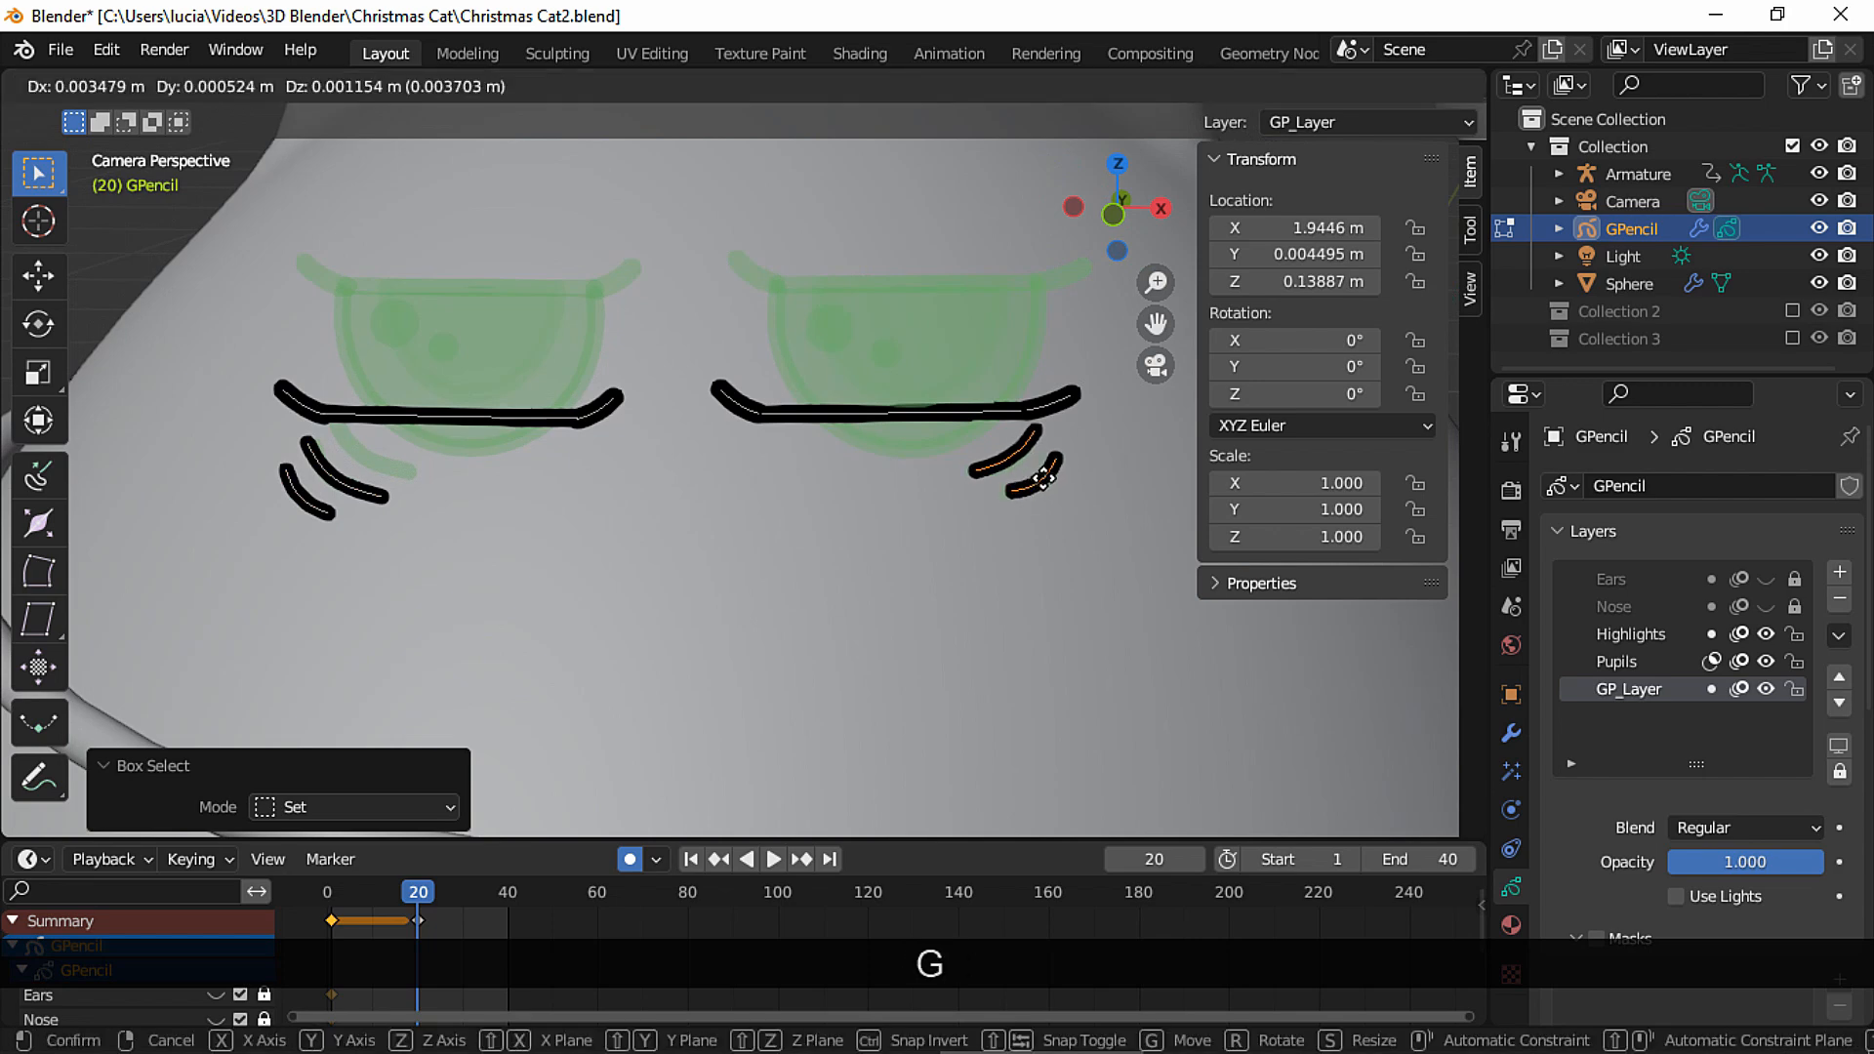
pyautogui.click(1051, 479)
pyautogui.click(983, 569)
pyautogui.keyDown('ctrl'); pyautogui.moveTo(1012, 404); pyautogui.dragTo(1015, 434, button='middle'); pyautogui.keyUp('ctrl')
# Hide the overlays, duplicate the frame 1 keyframes to frame 24, and play back the blink.
pyautogui.click(1451, 86)
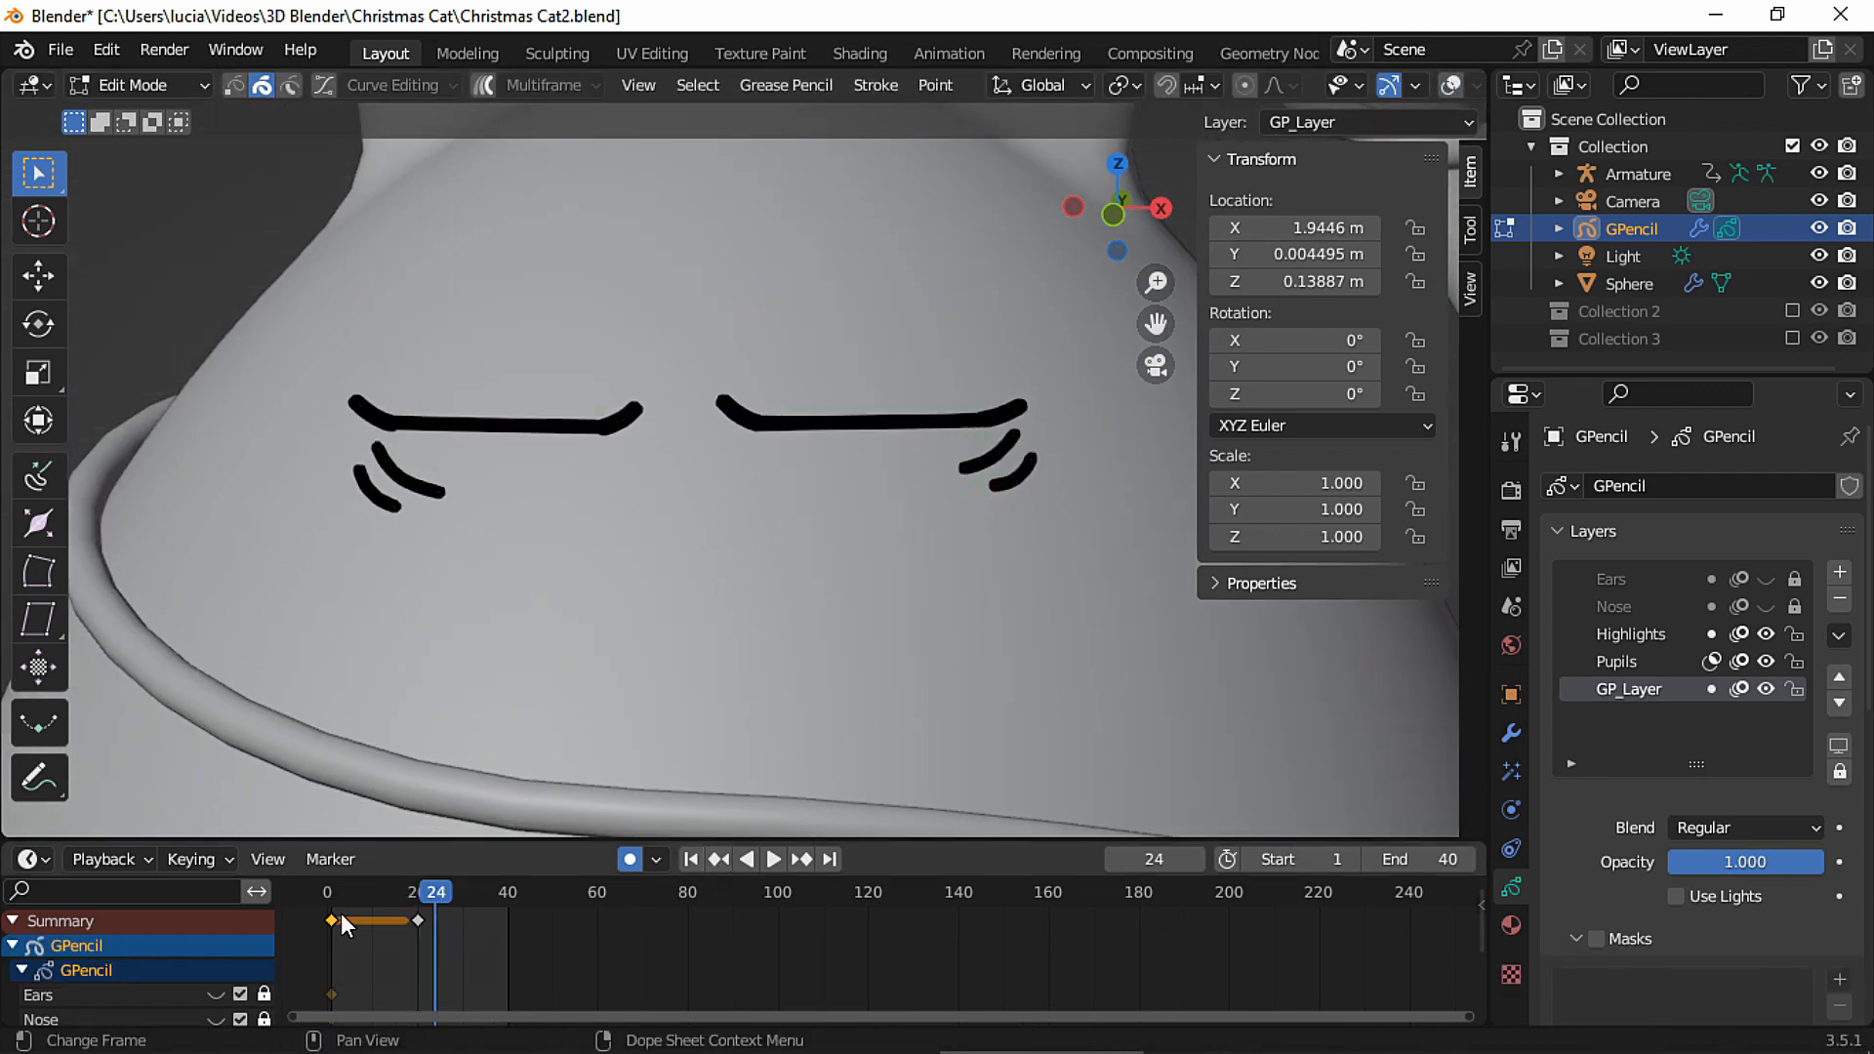
pyautogui.hotkey('shift', 'd')
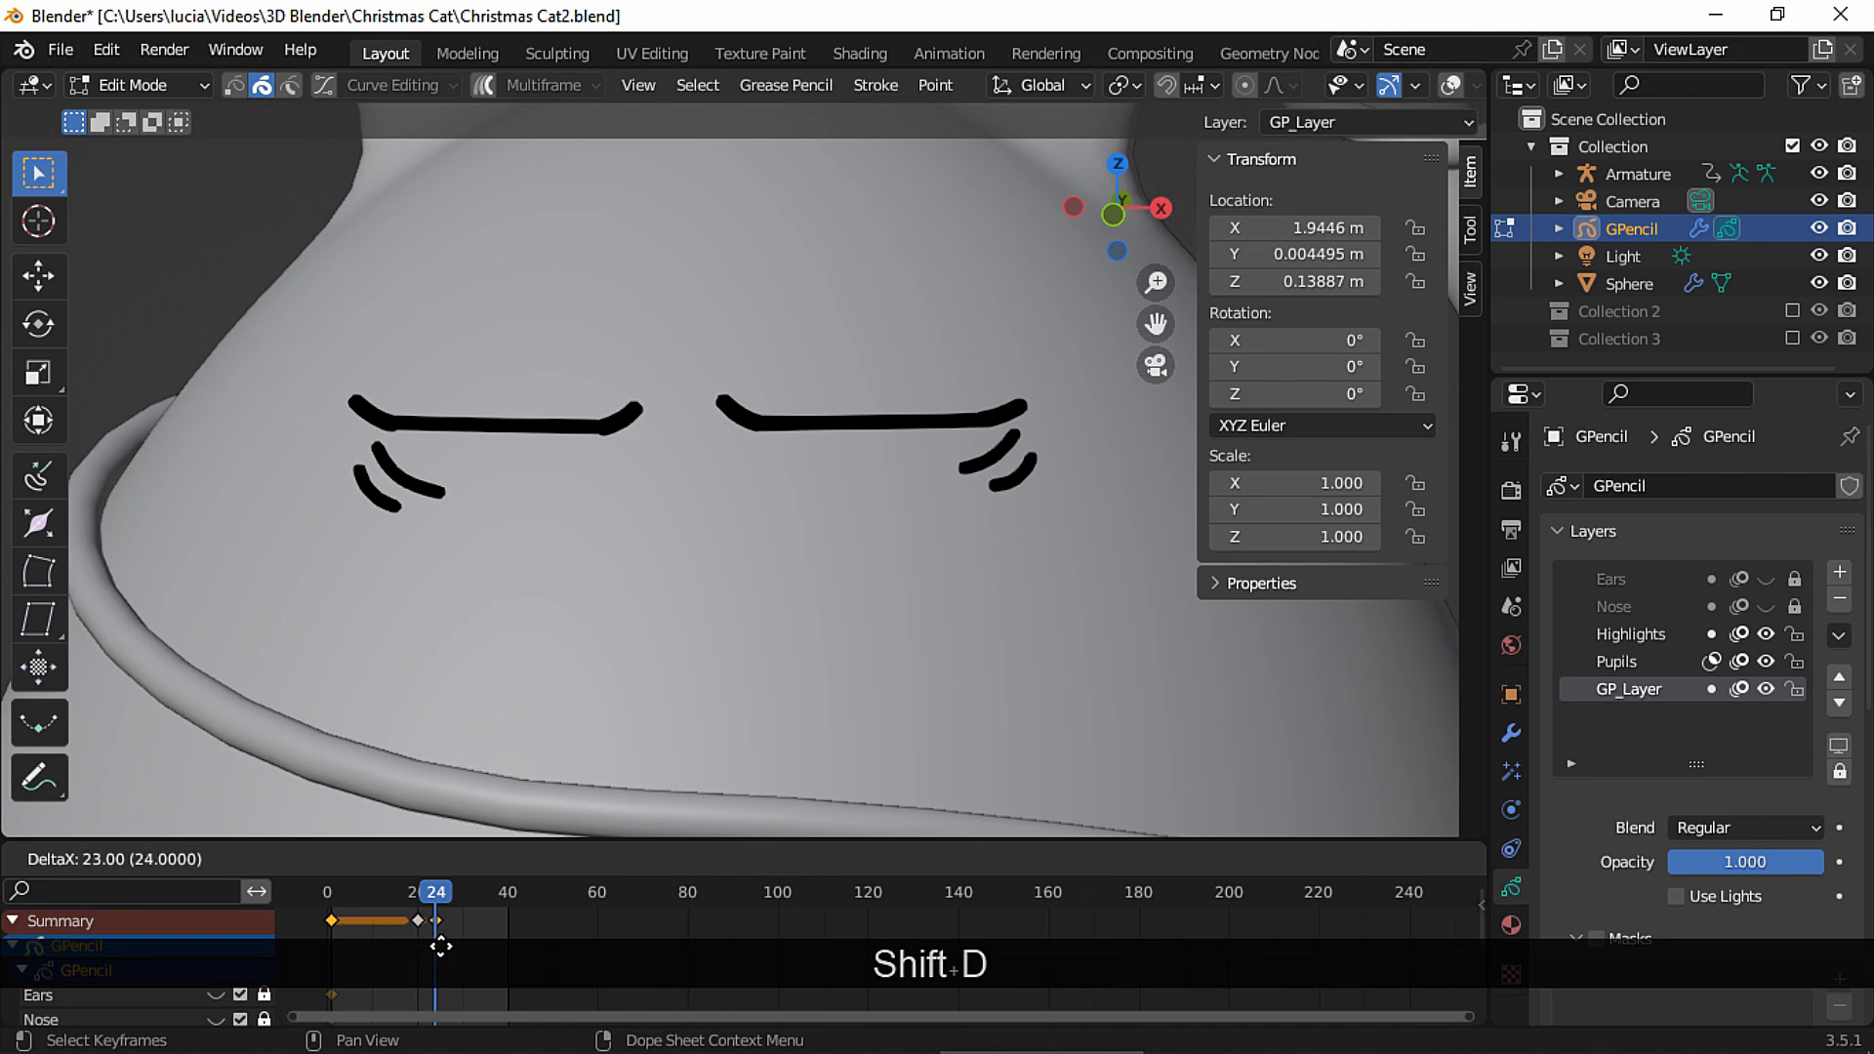
pyautogui.click(441, 946)
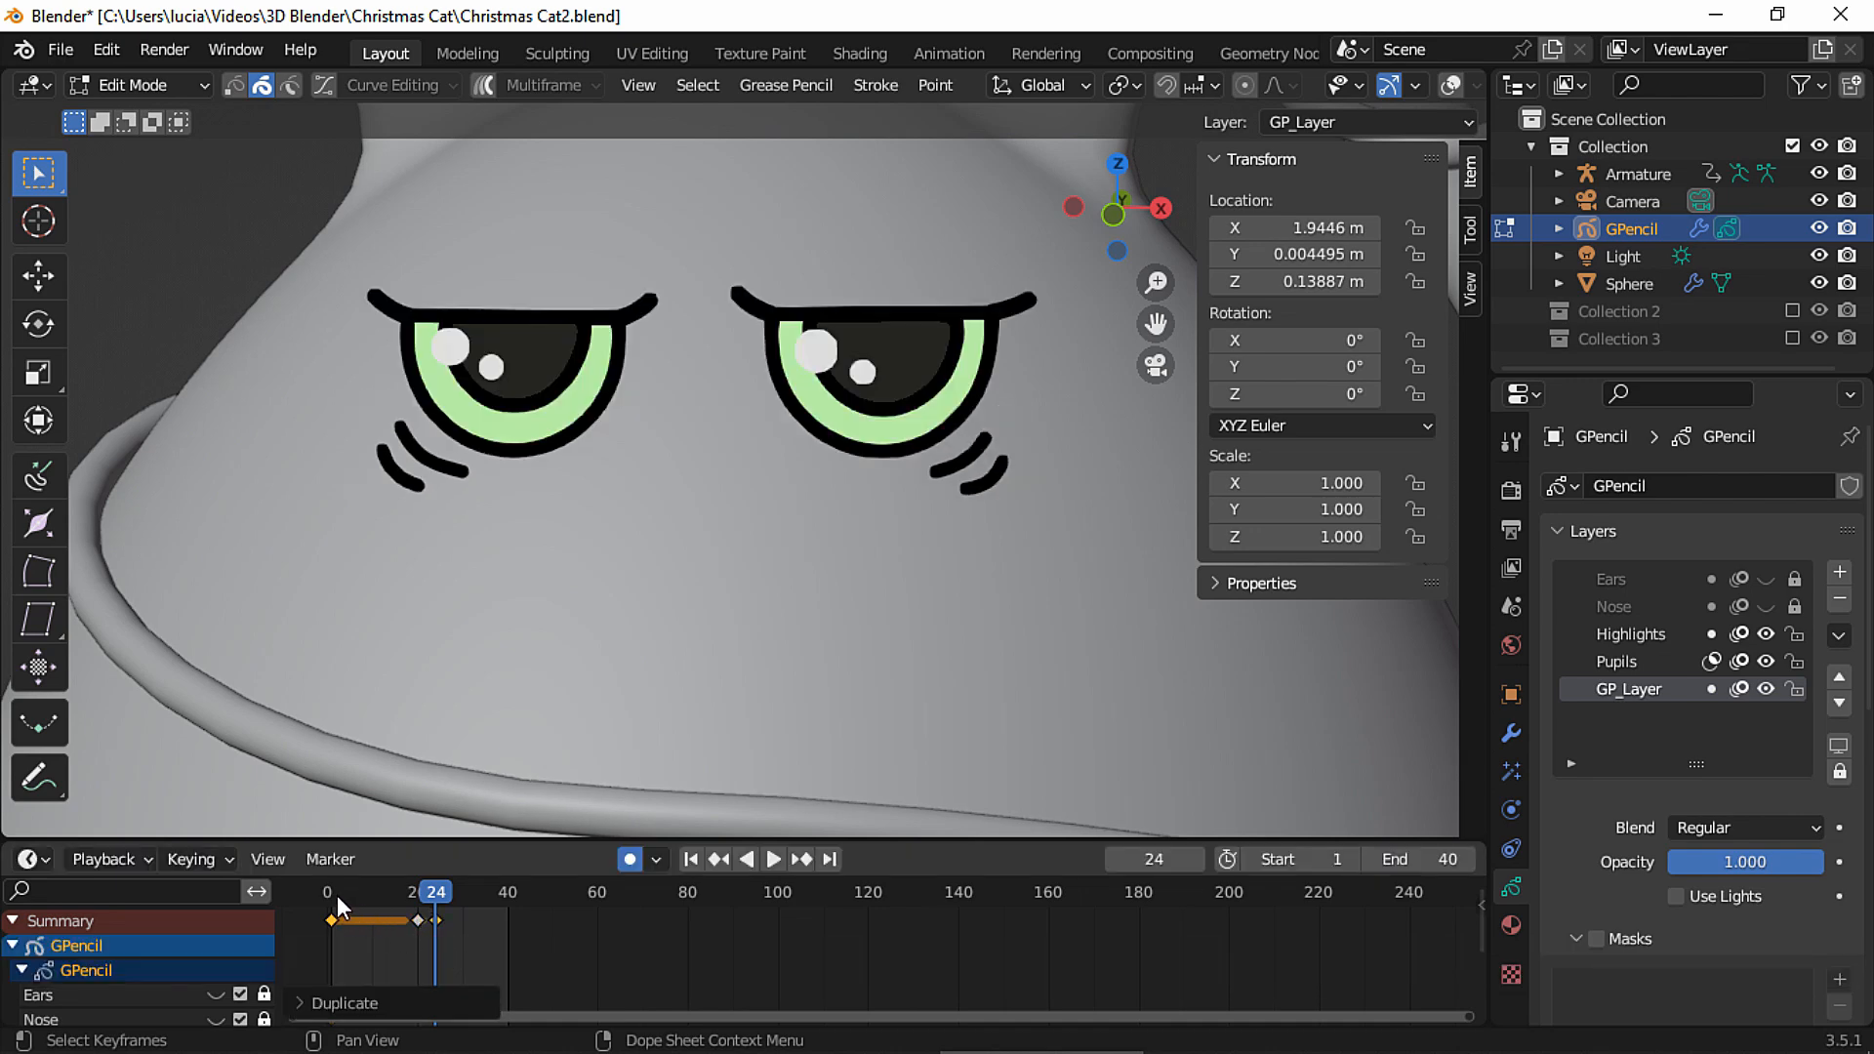
pyautogui.press('space')
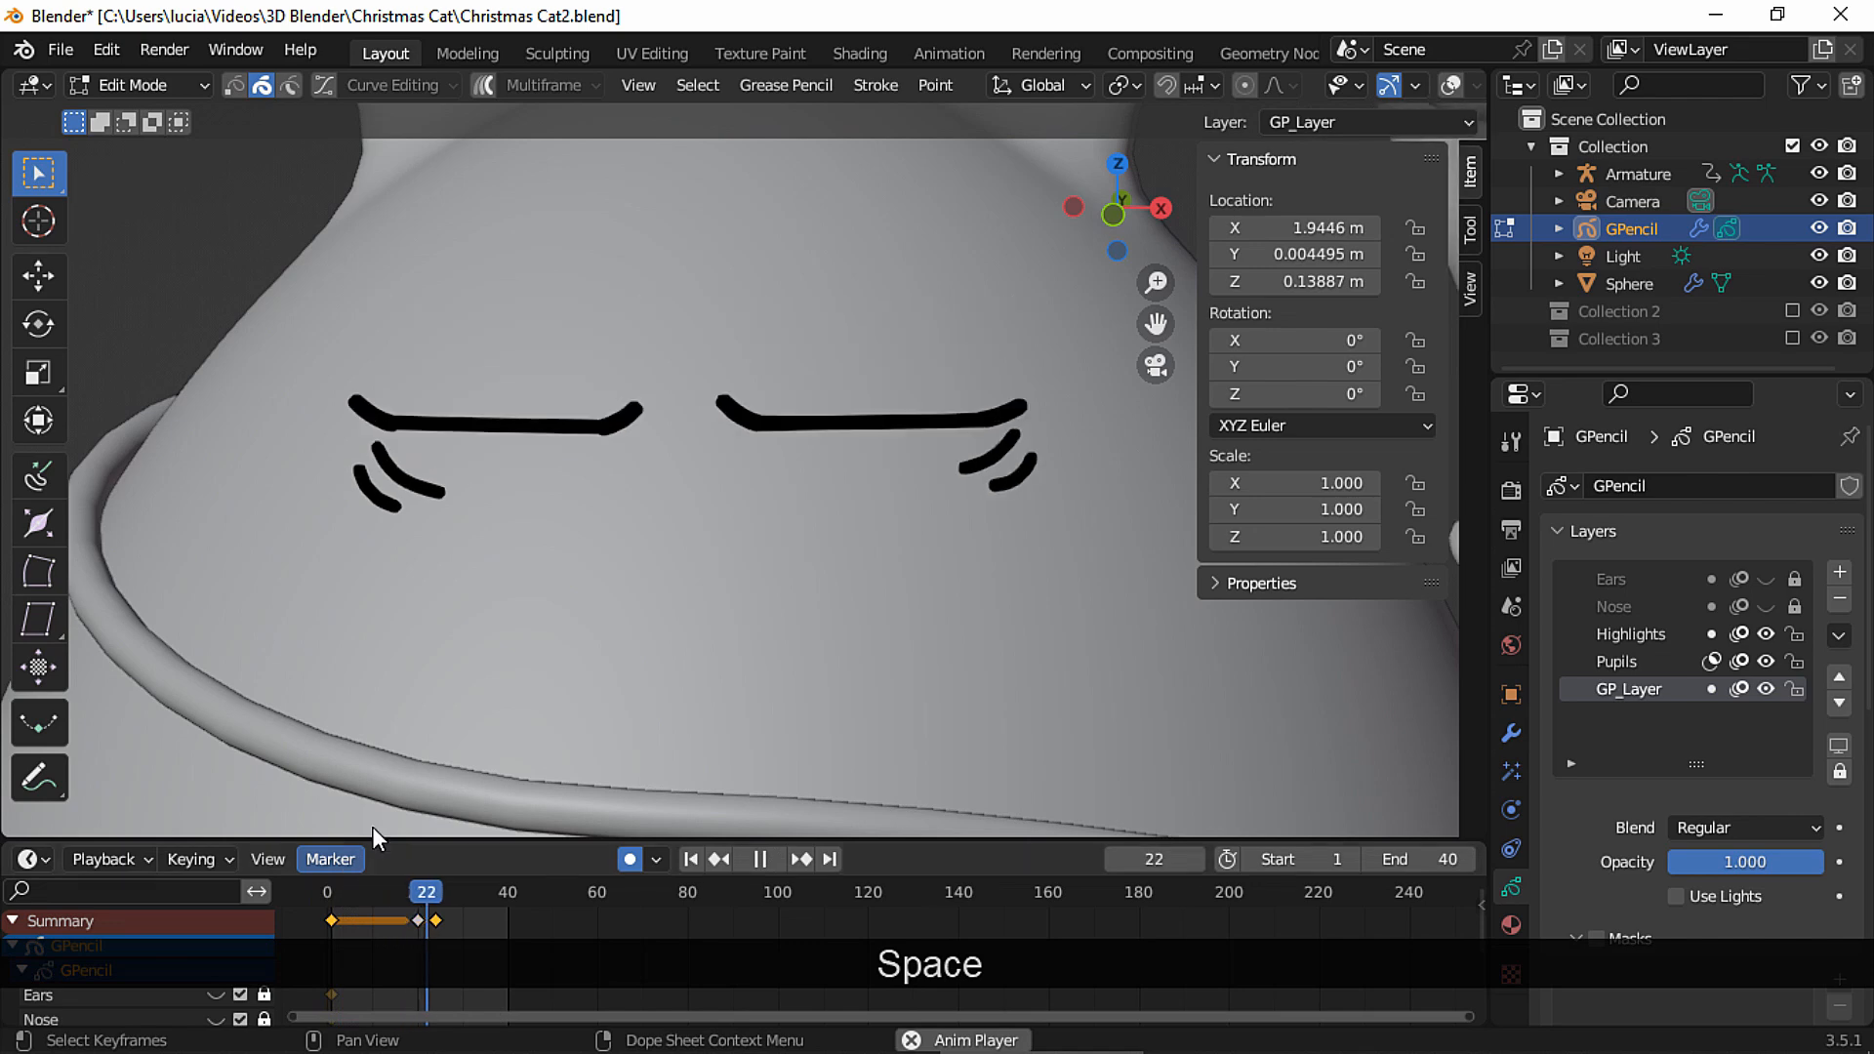
pyautogui.keyDown('ctrl'); pyautogui.keyDown('shift'); pyautogui.moveTo(900, 584); pyautogui.dragTo(842, 622, button='middle'); pyautogui.keyUp('shift'); pyautogui.keyUp('ctrl')
pyautogui.press('space')
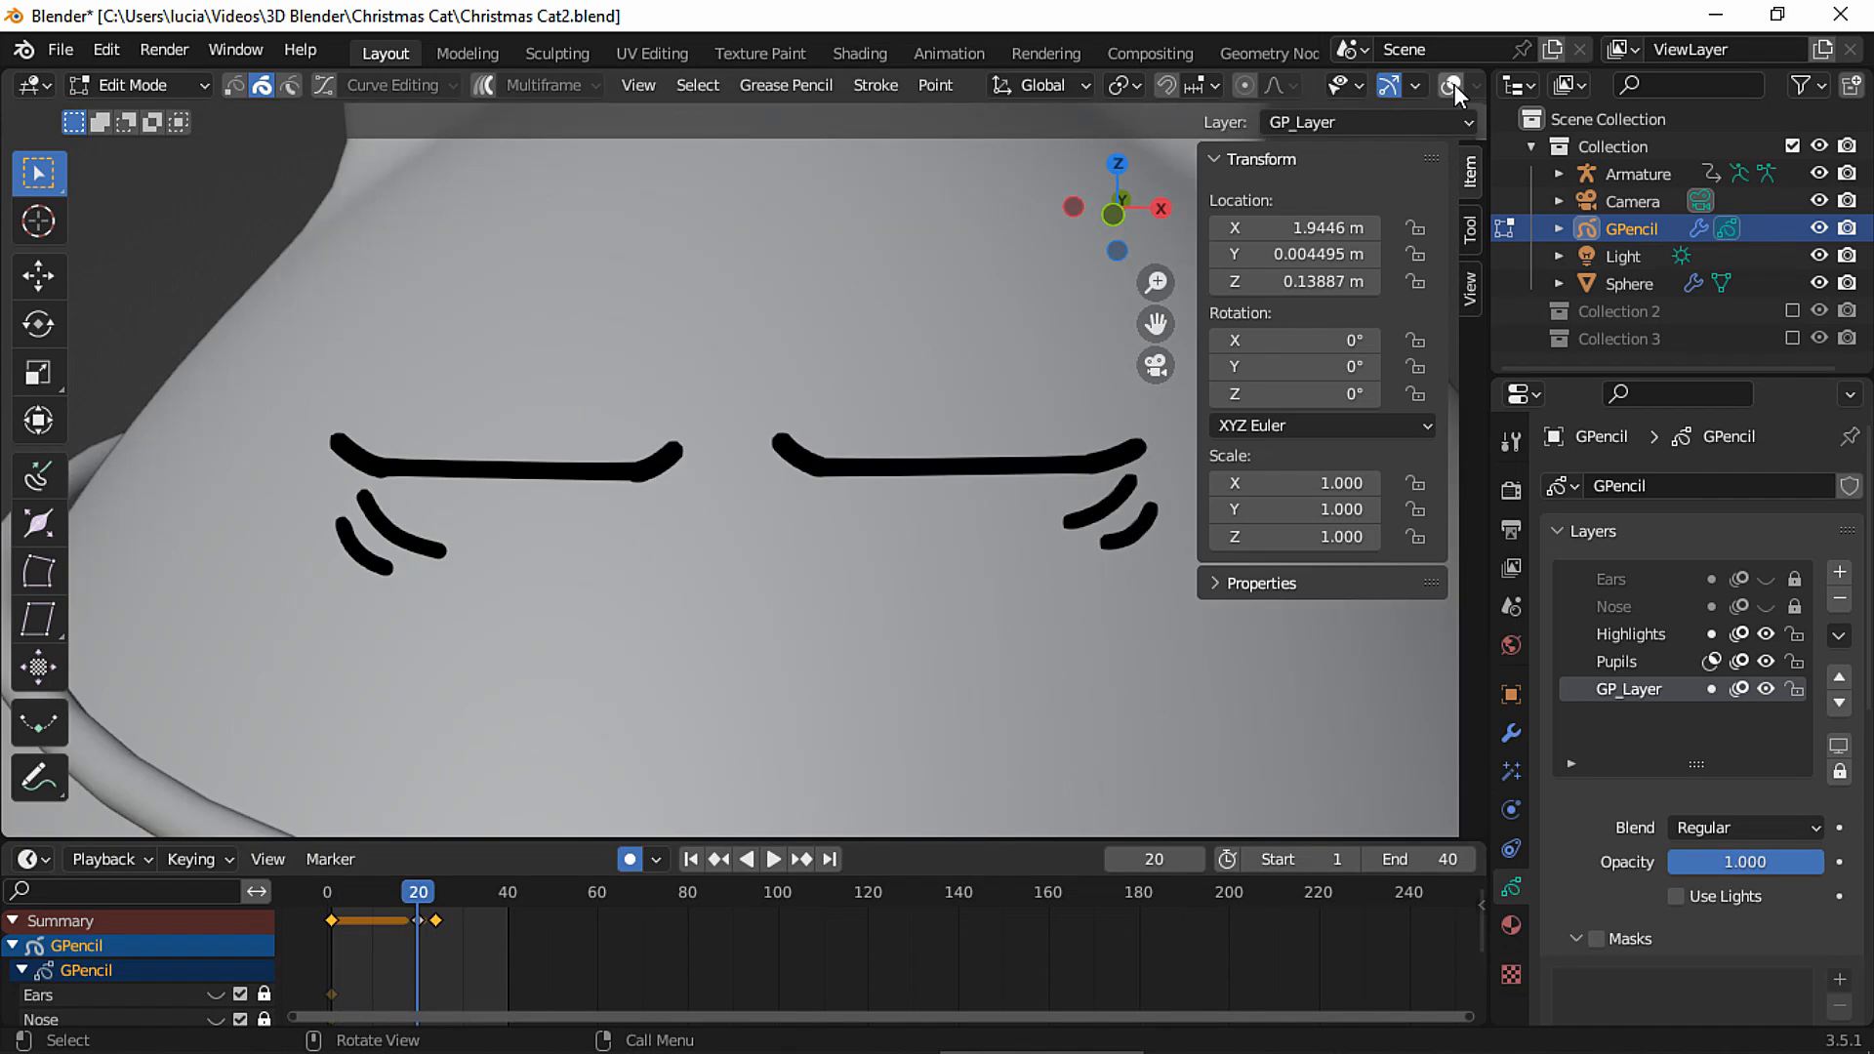
# Show the overlays and move the left eye's straight eyelid line about 0.01 m along negative Y.
pyautogui.click(1452, 85)
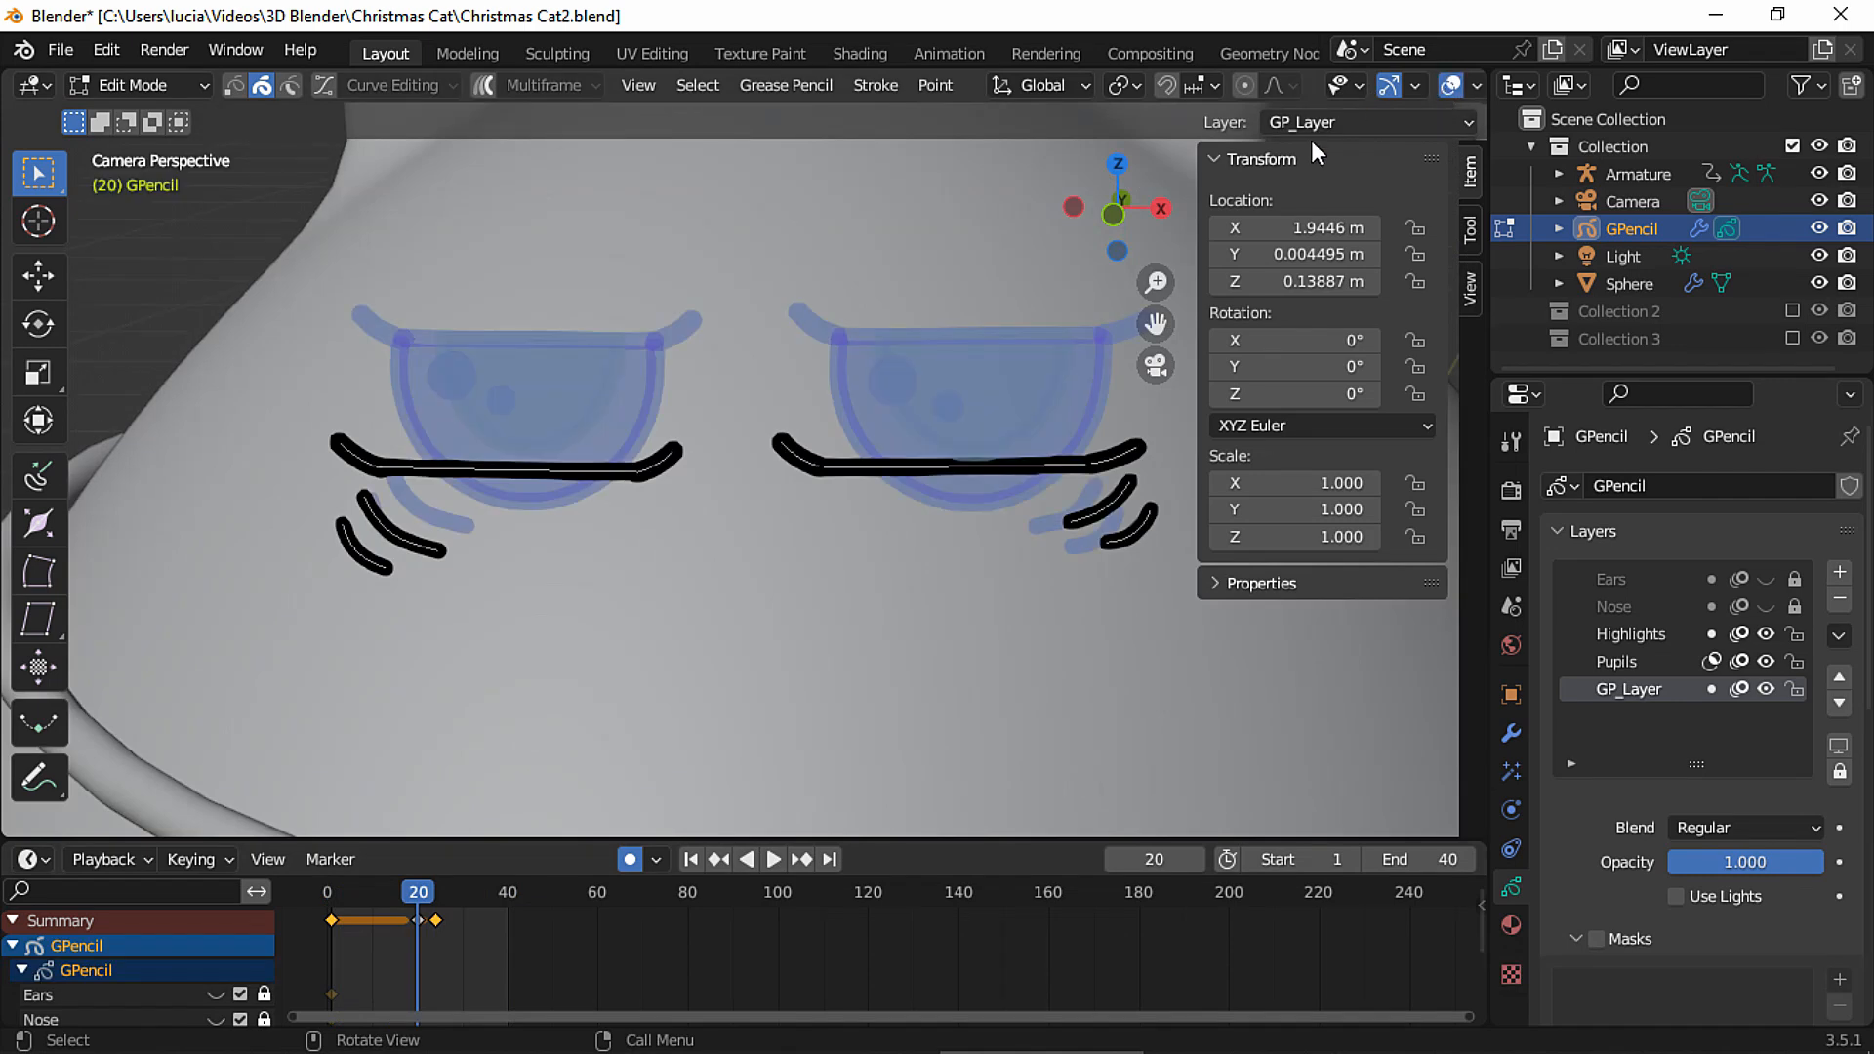
pyautogui.click(550, 469)
pyautogui.press('g')
pyautogui.press('y')
pyautogui.click(629, 473)
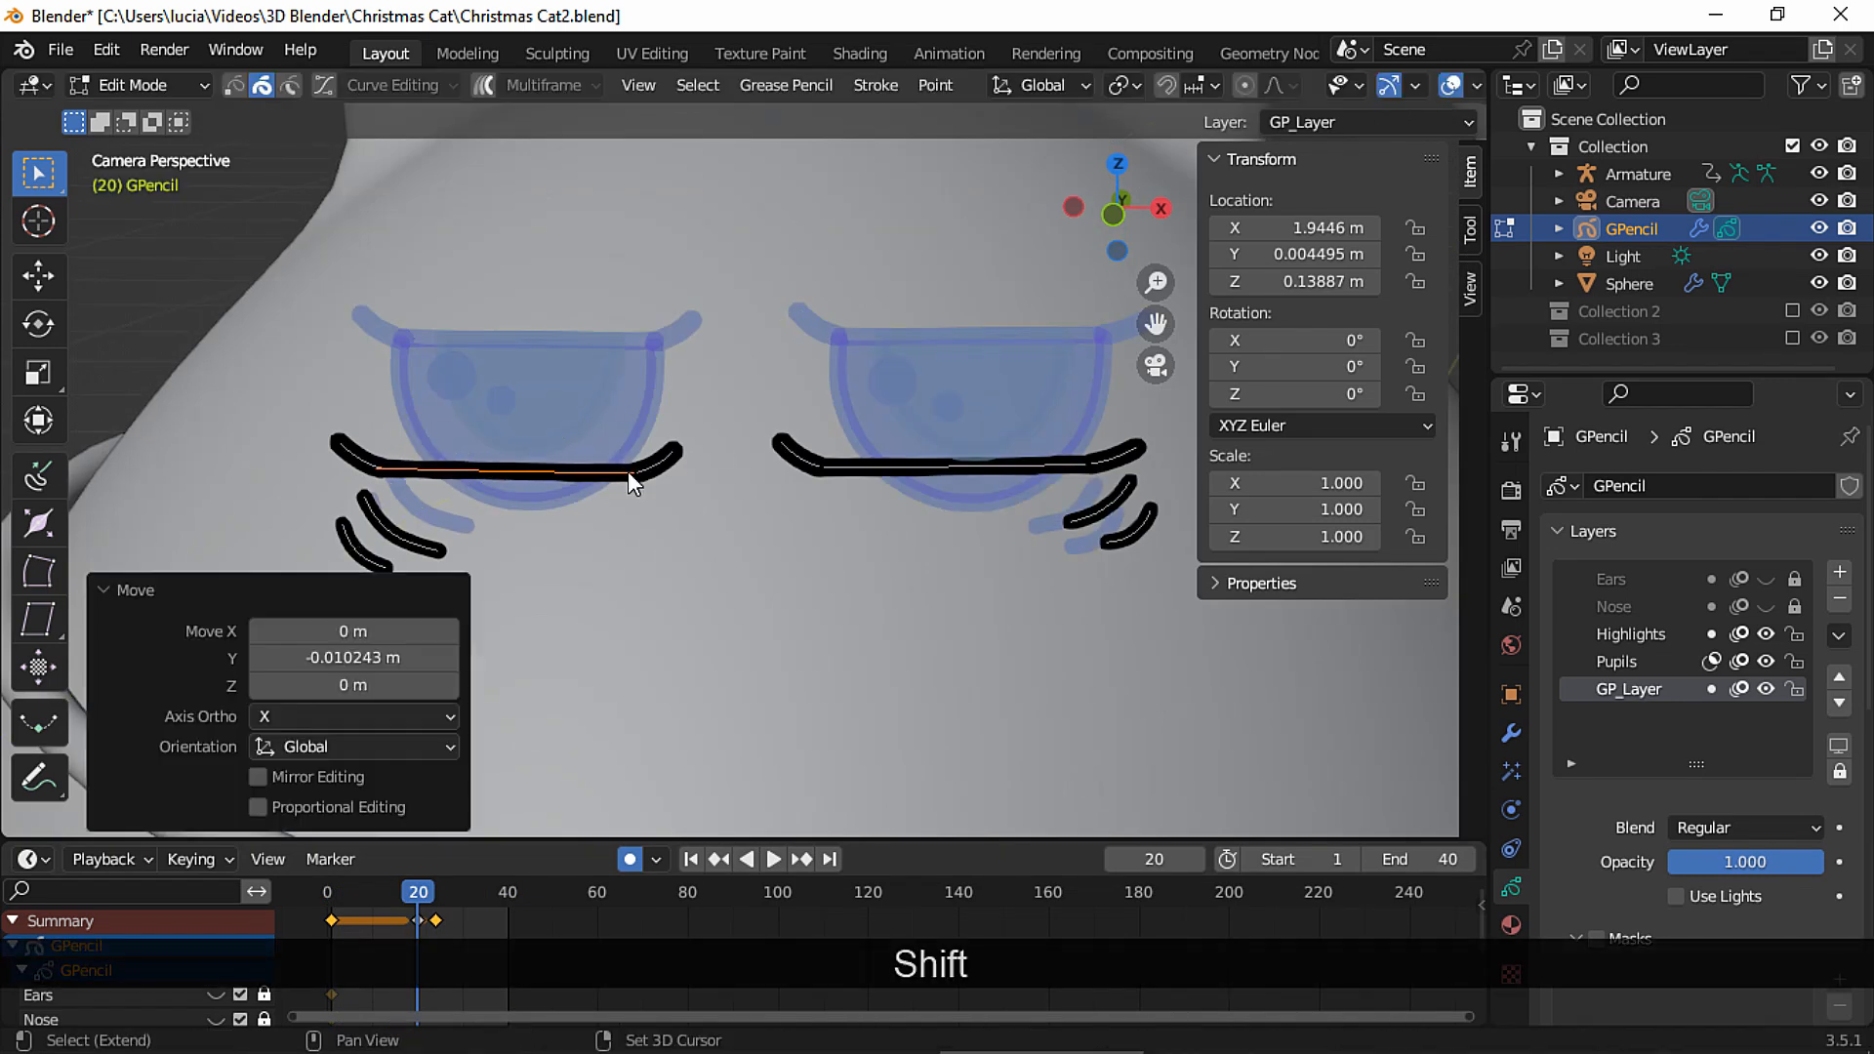
pyautogui.scroll(3, 256, 494)
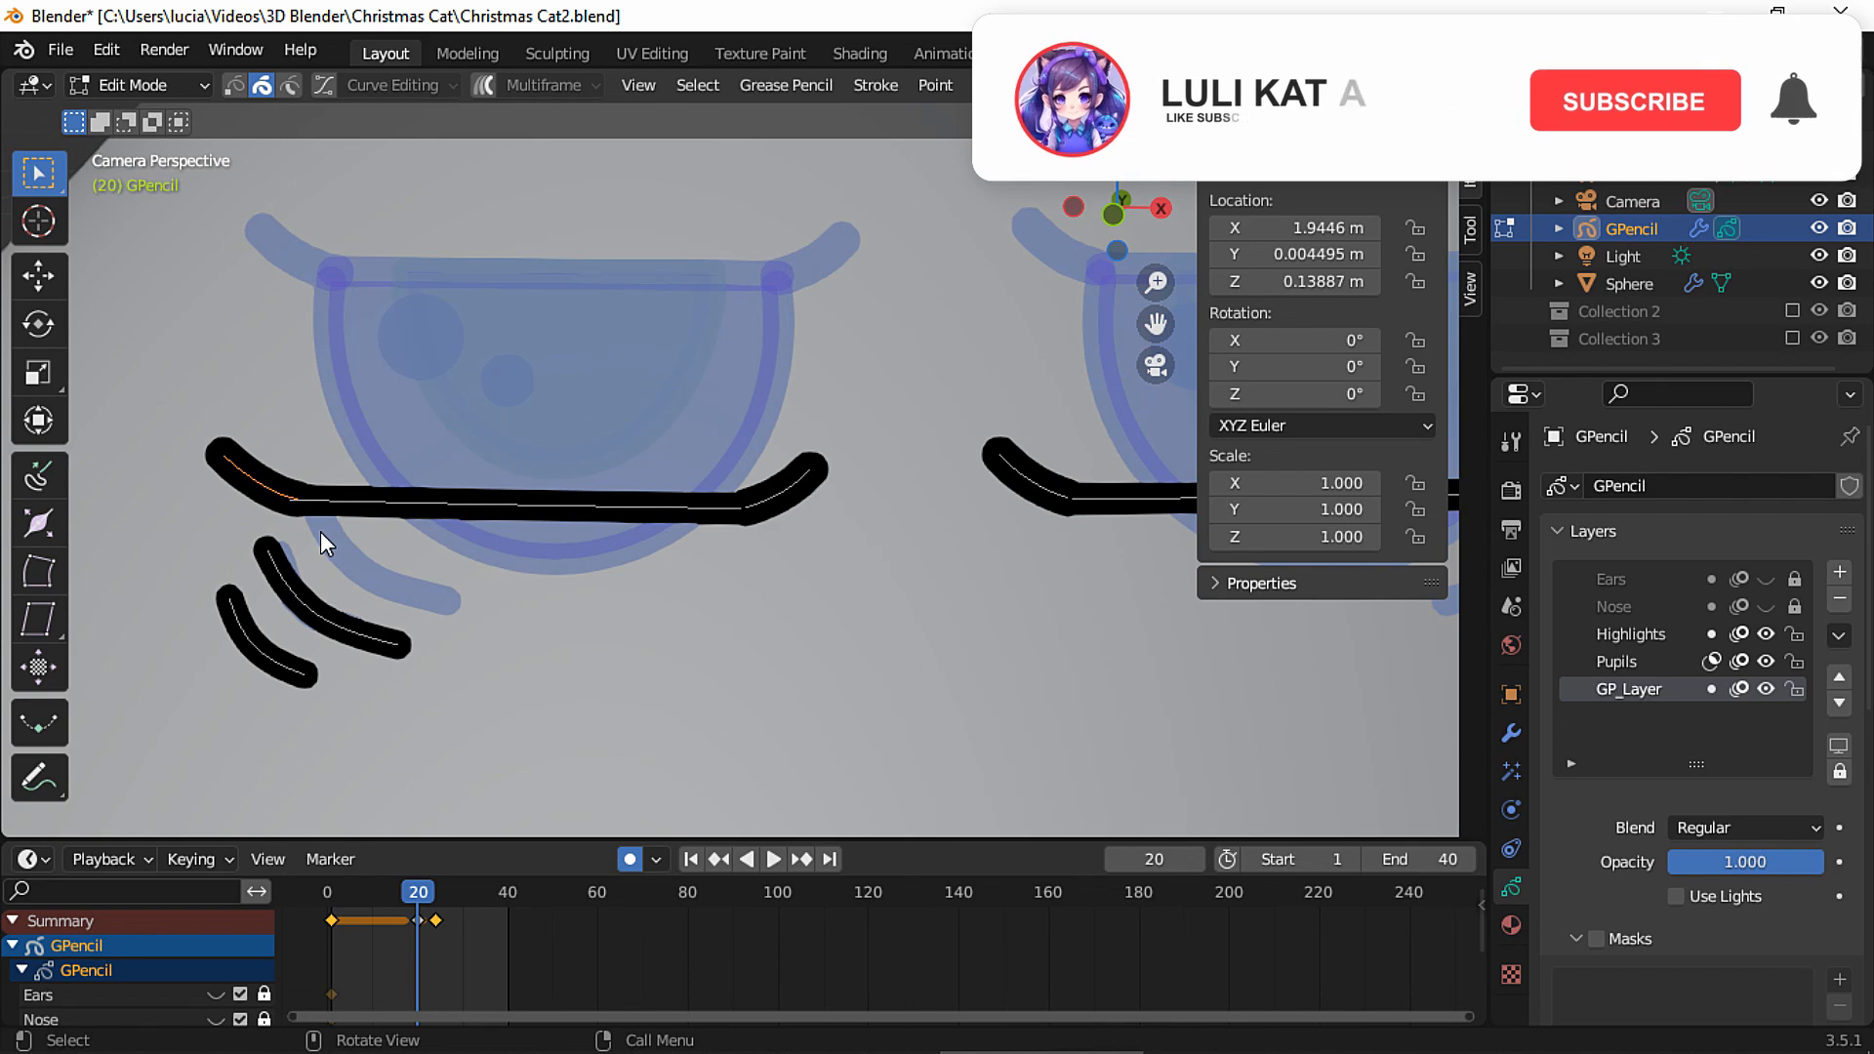
# Nudge the two curved corner strokes of the left closed eyelid to line up with its straight line.
pyautogui.press('g')
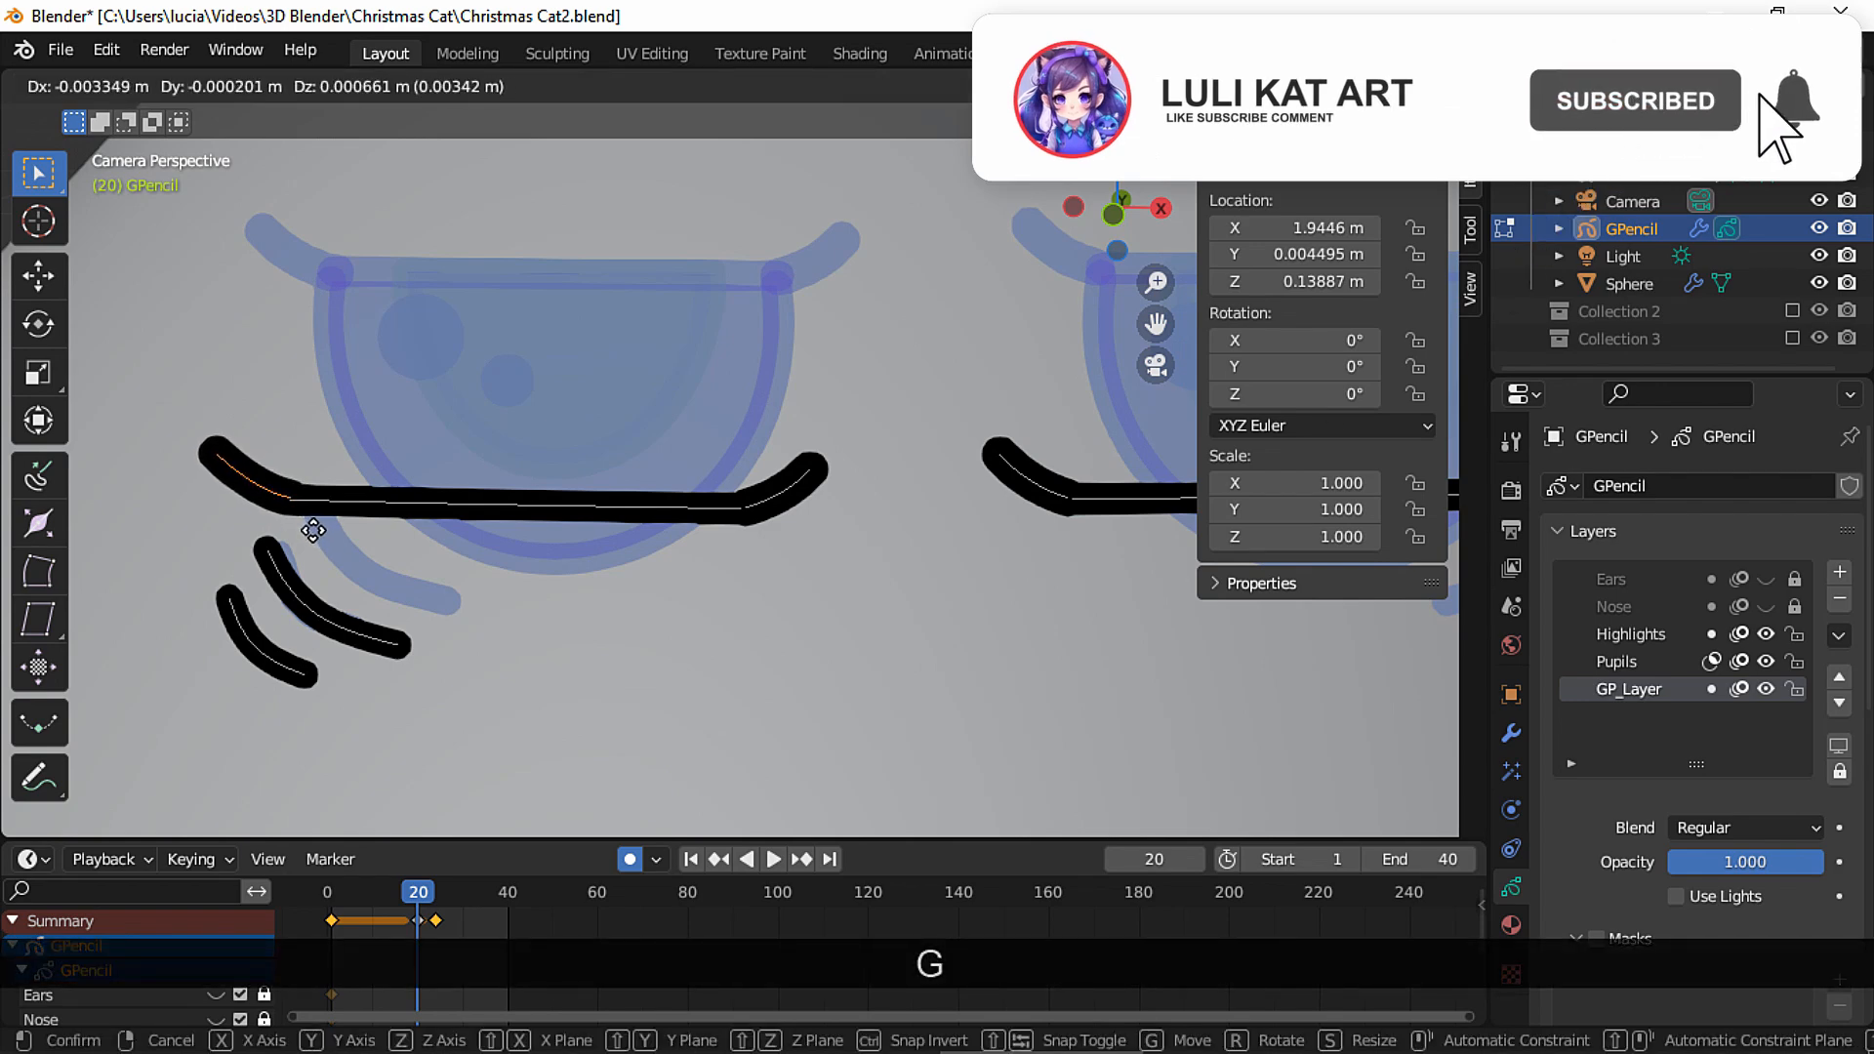
pyautogui.click(313, 530)
pyautogui.press('g')
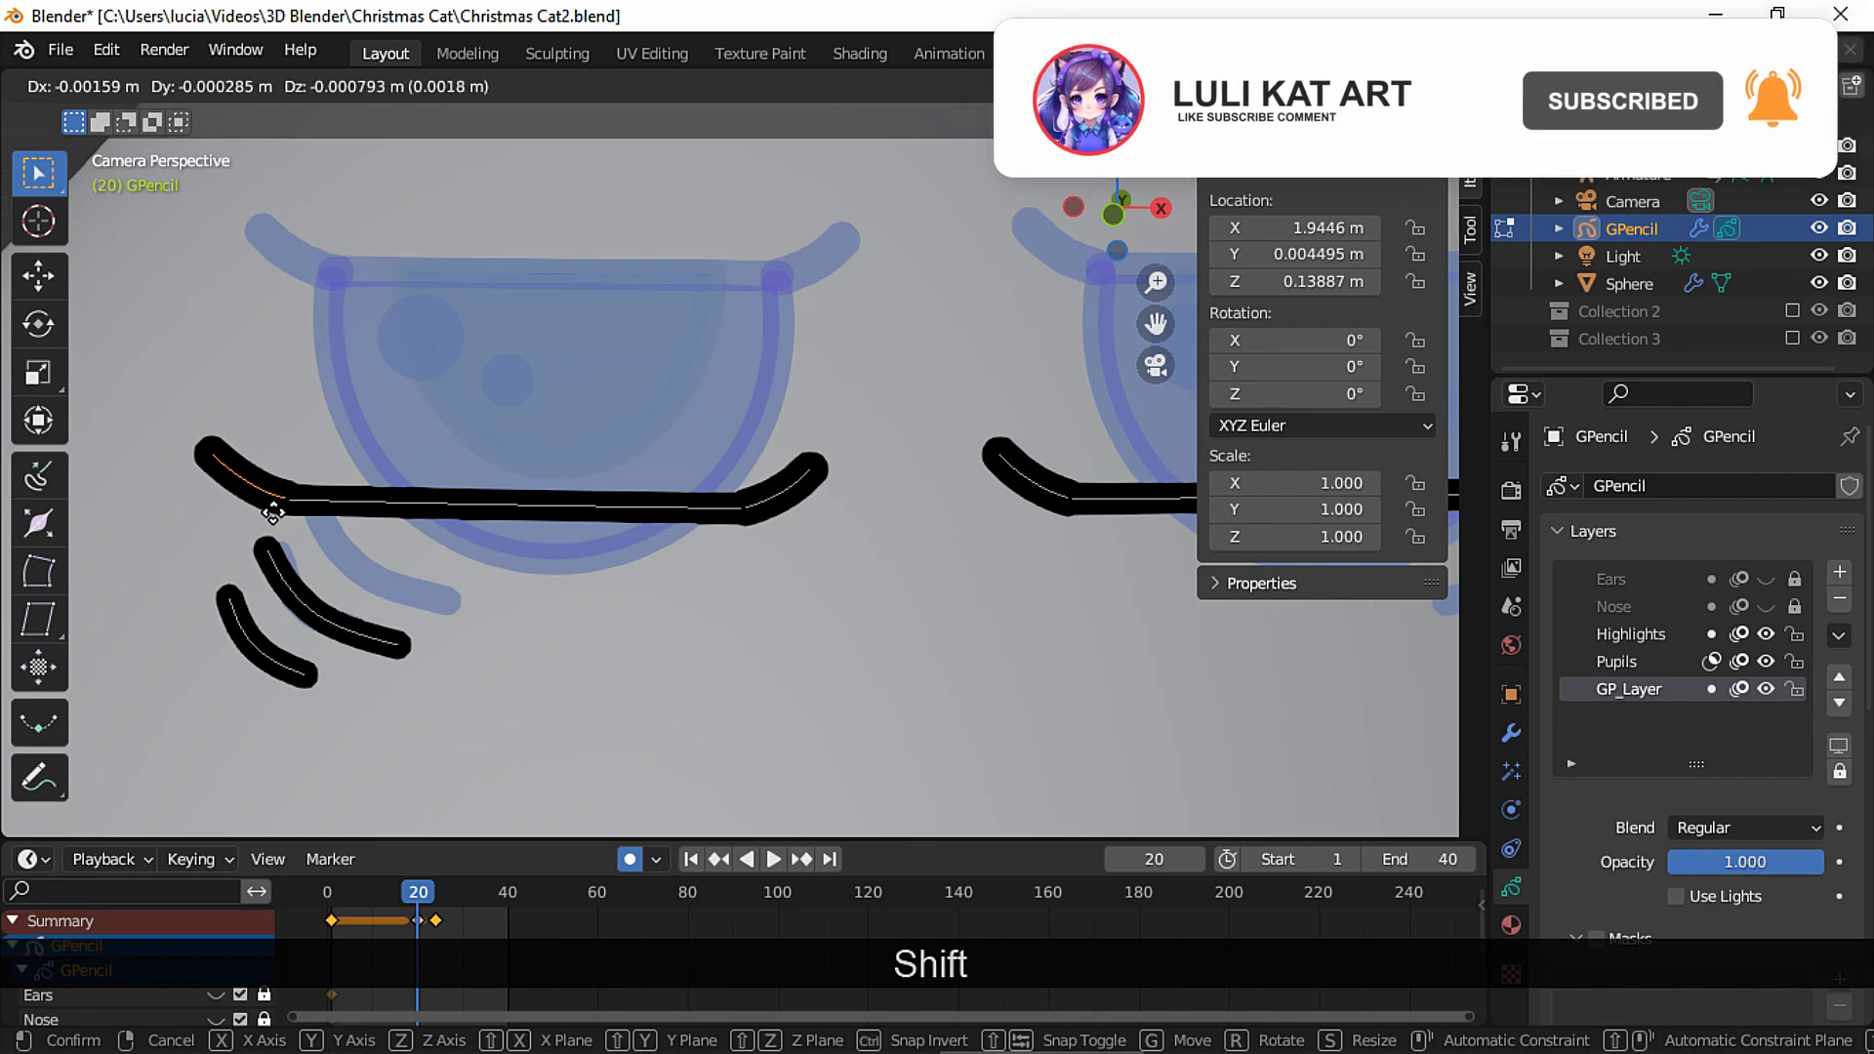
pyautogui.click(272, 512)
pyautogui.keyDown('shift'); pyautogui.click(791, 506); pyautogui.keyUp('shift')
pyautogui.press('g')
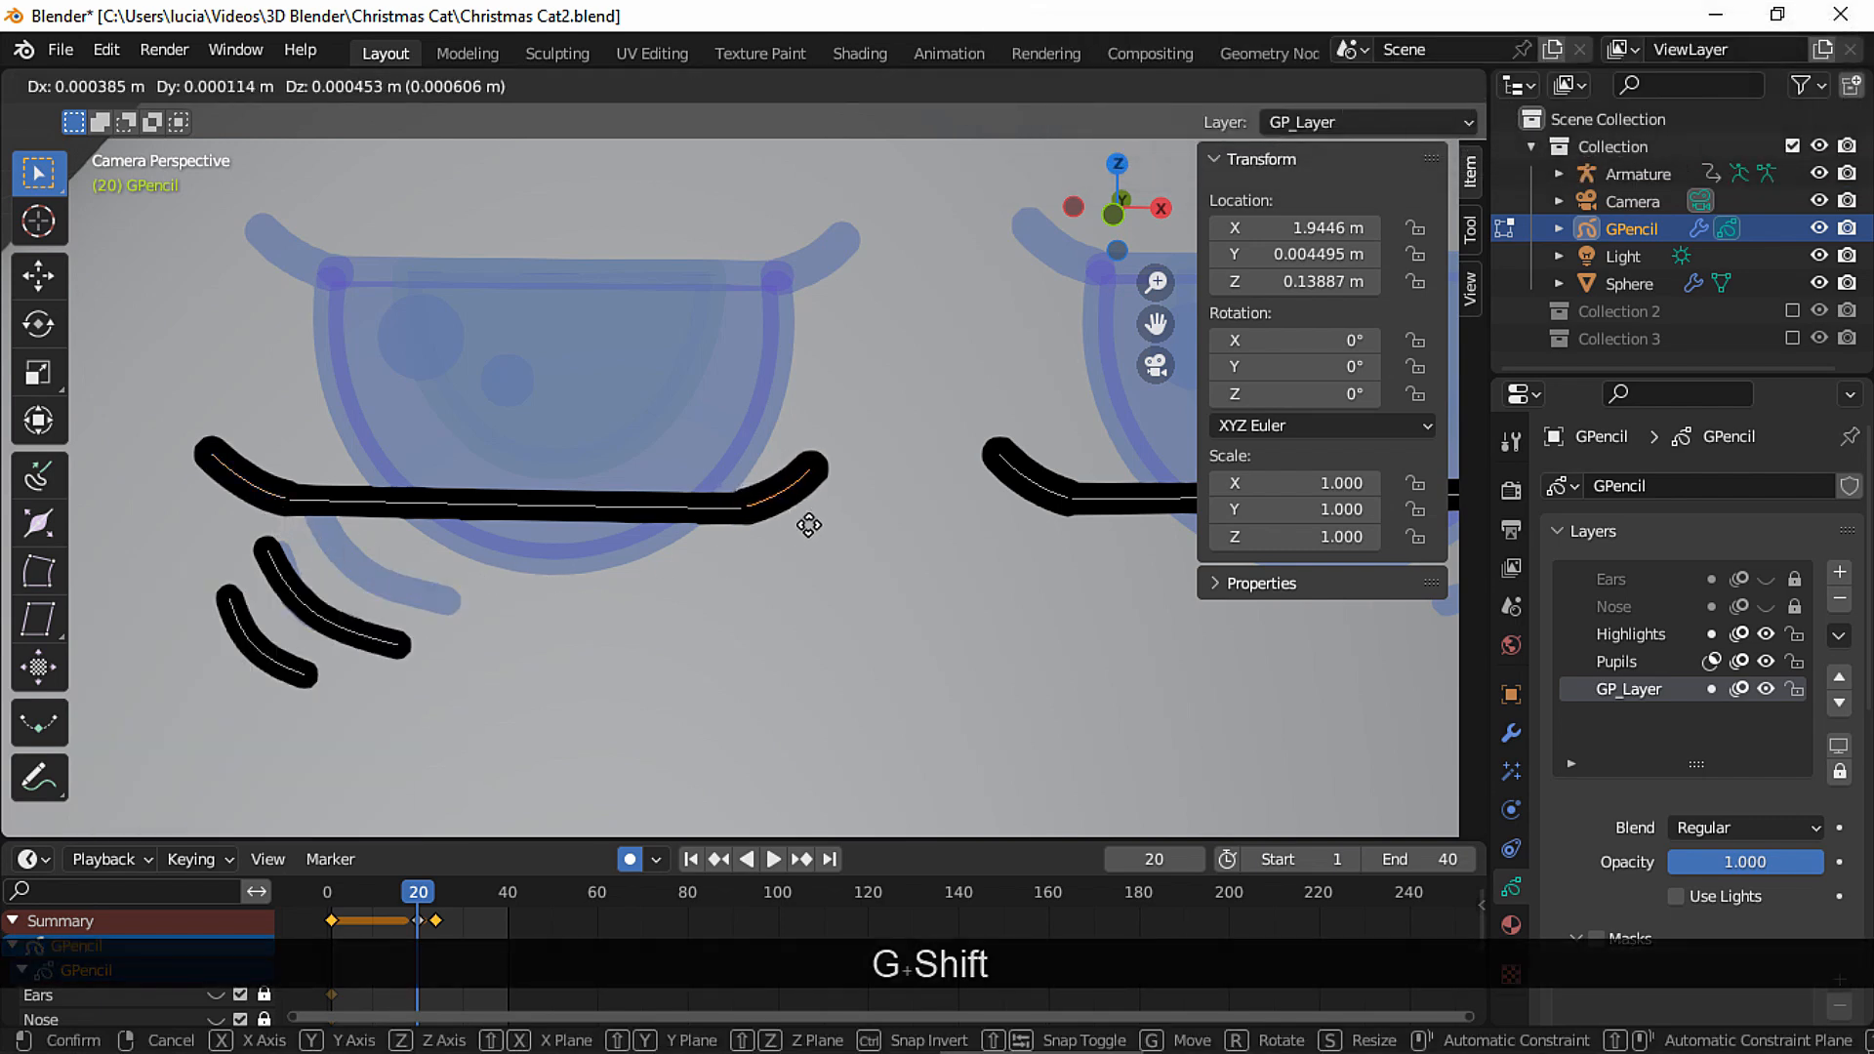
pyautogui.click(805, 525)
# Adjust the right closed eyelid's strokes along Z, raising its outer corner stroke about 0.0016 m.
pyautogui.moveTo(836, 557)
pyautogui.keyDown('shift'); pyautogui.mouseDown(button='middle')
pyautogui.moveTo(869, 615)
pyautogui.moveTo(652, 578)
pyautogui.moveTo(740, 472)
pyautogui.moveTo(654, 580)
pyautogui.moveTo(506, 615)
pyautogui.moveTo(956, 554)
pyautogui.mouseUp(button='middle'); pyautogui.keyUp('shift')
pyautogui.press('g')
pyautogui.press('z')
pyautogui.click(656, 574)
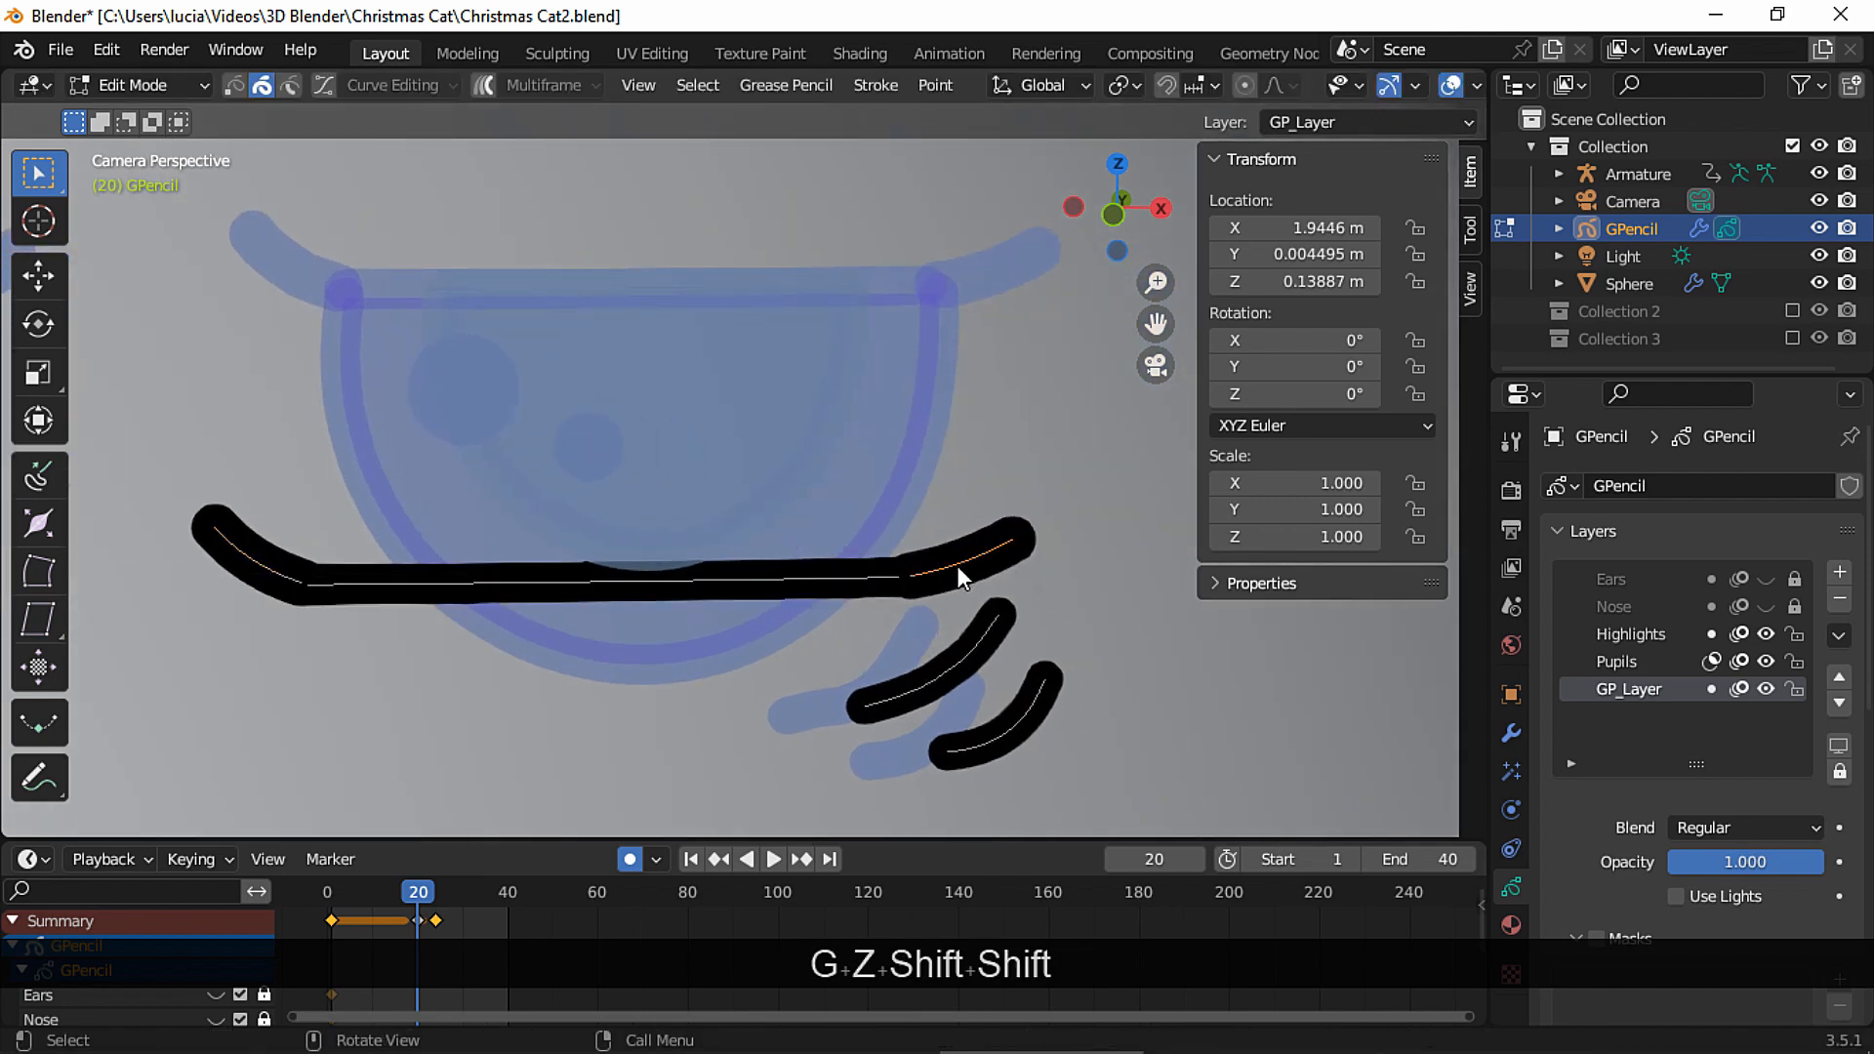
pyautogui.press('g')
pyautogui.press('z')
pyautogui.click(943, 542)
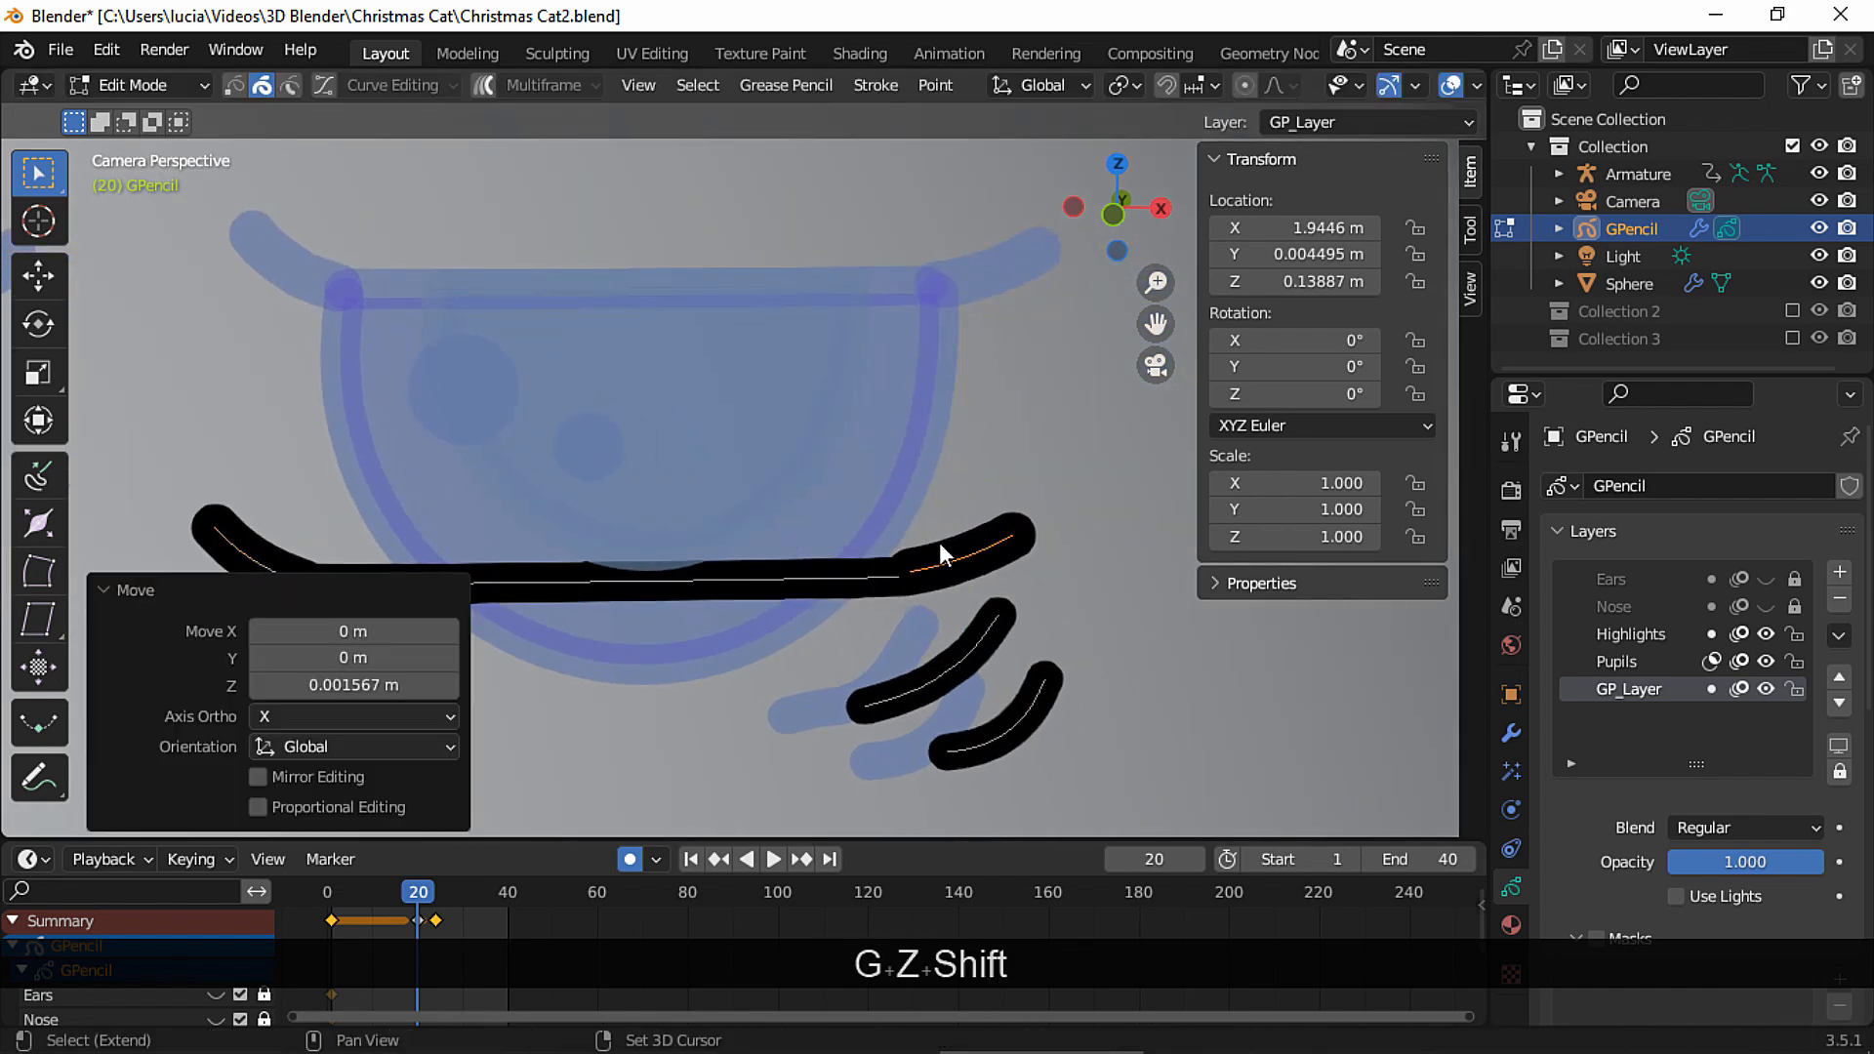
pyautogui.scroll(-4, 986, 498)
# Select the curved corner strokes of both closed eyelids and normalize their thickness to 15.
pyautogui.click(1450, 88)
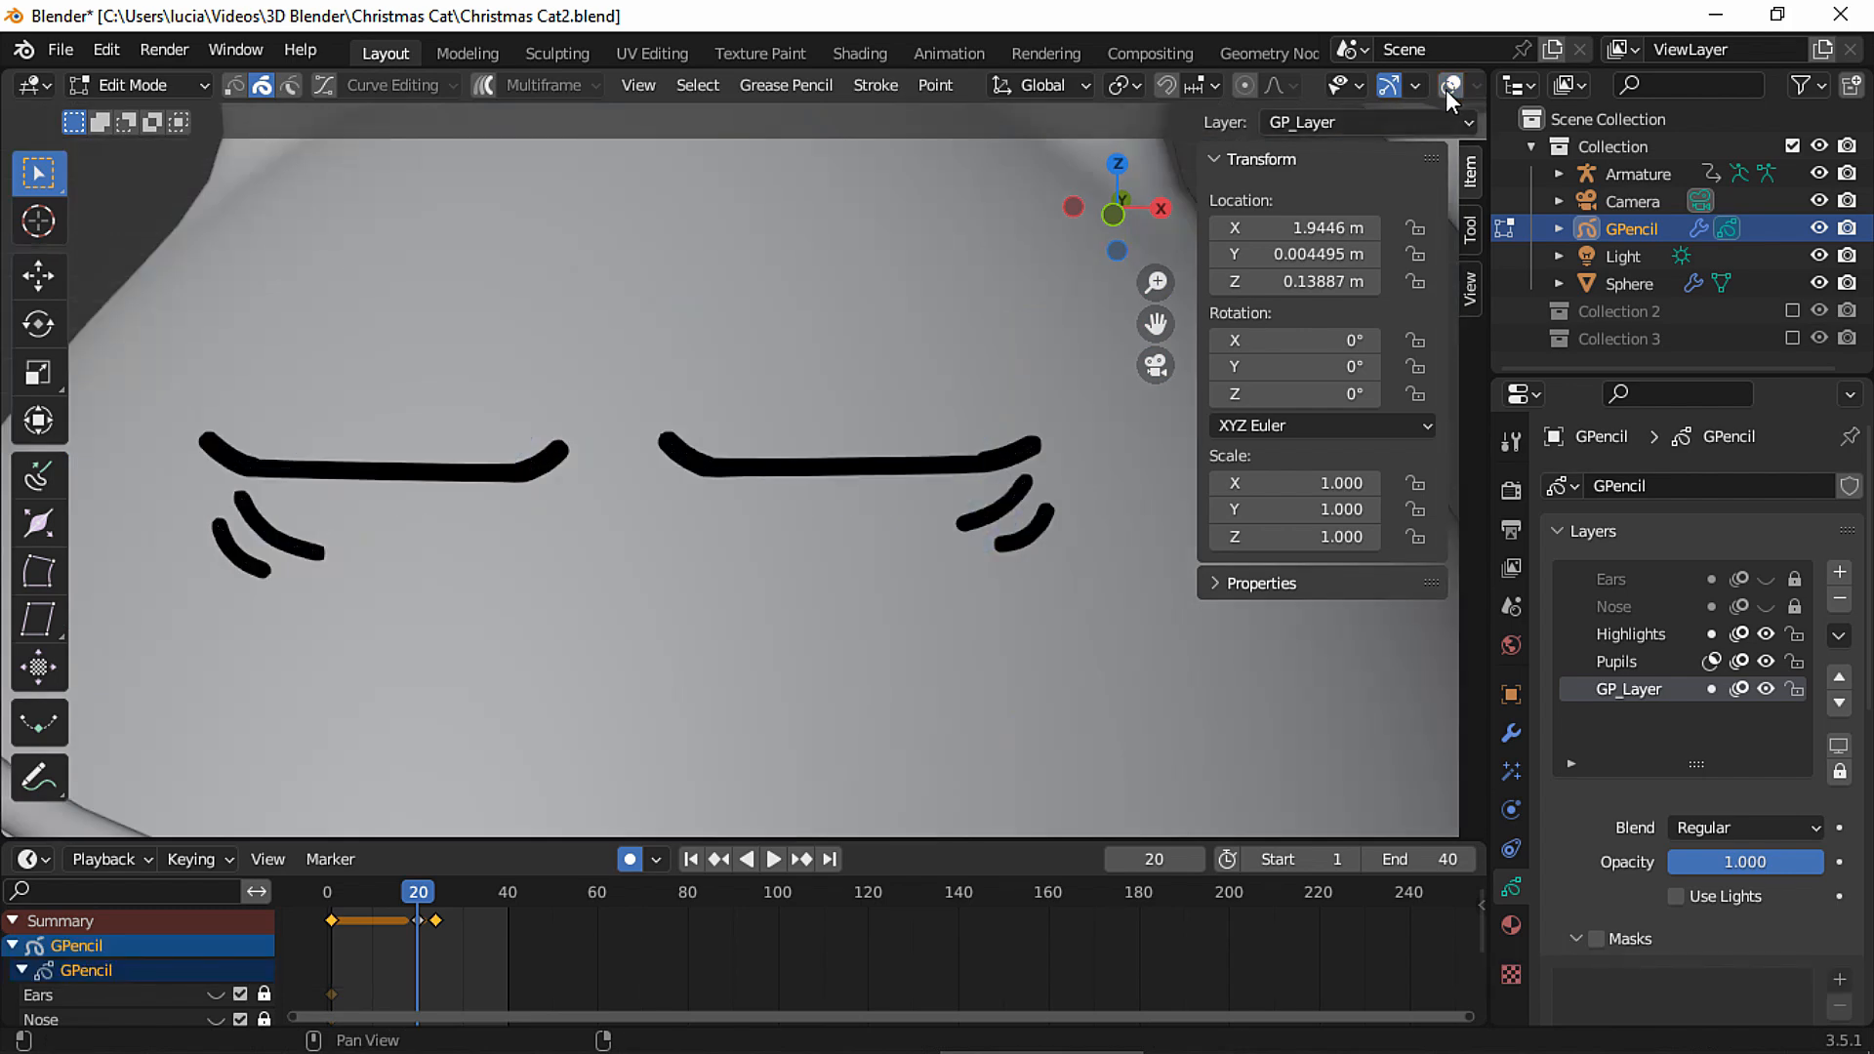
pyautogui.click(1448, 88)
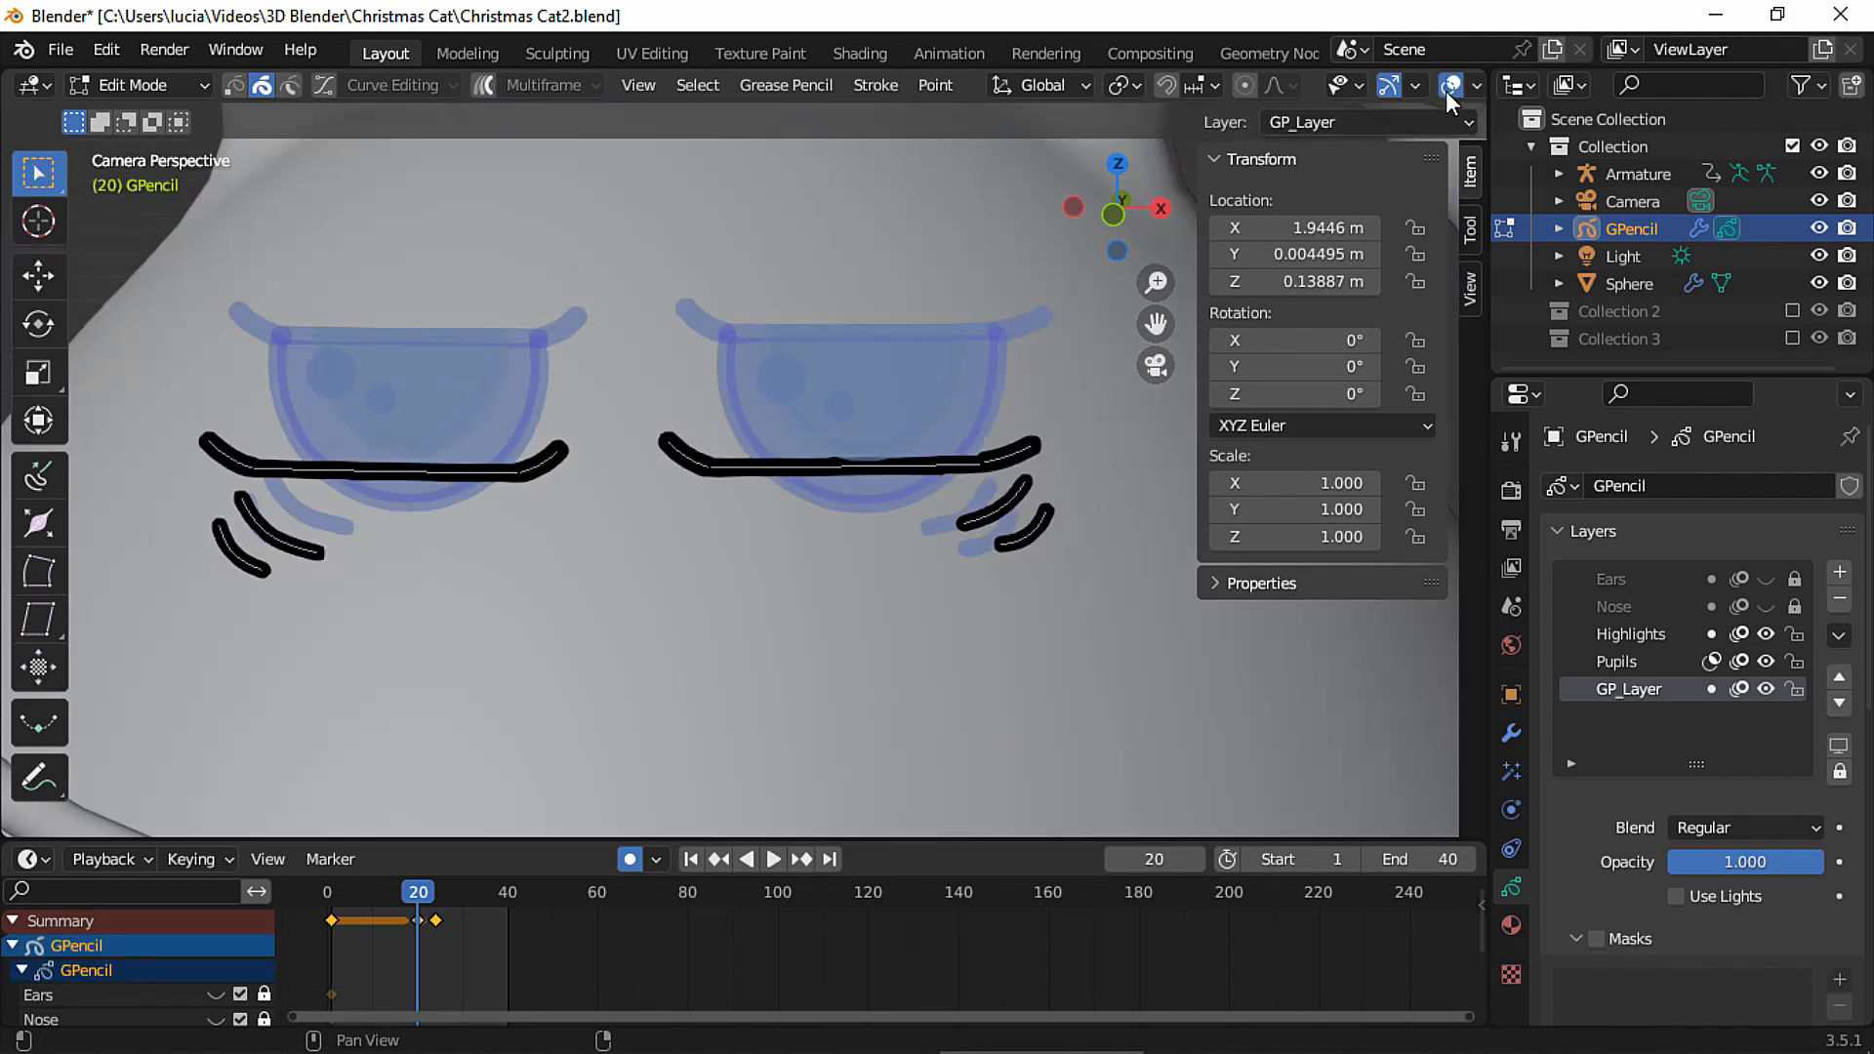
pyautogui.keyDown('shift'); pyautogui.click(680, 461); pyautogui.keyUp('shift')
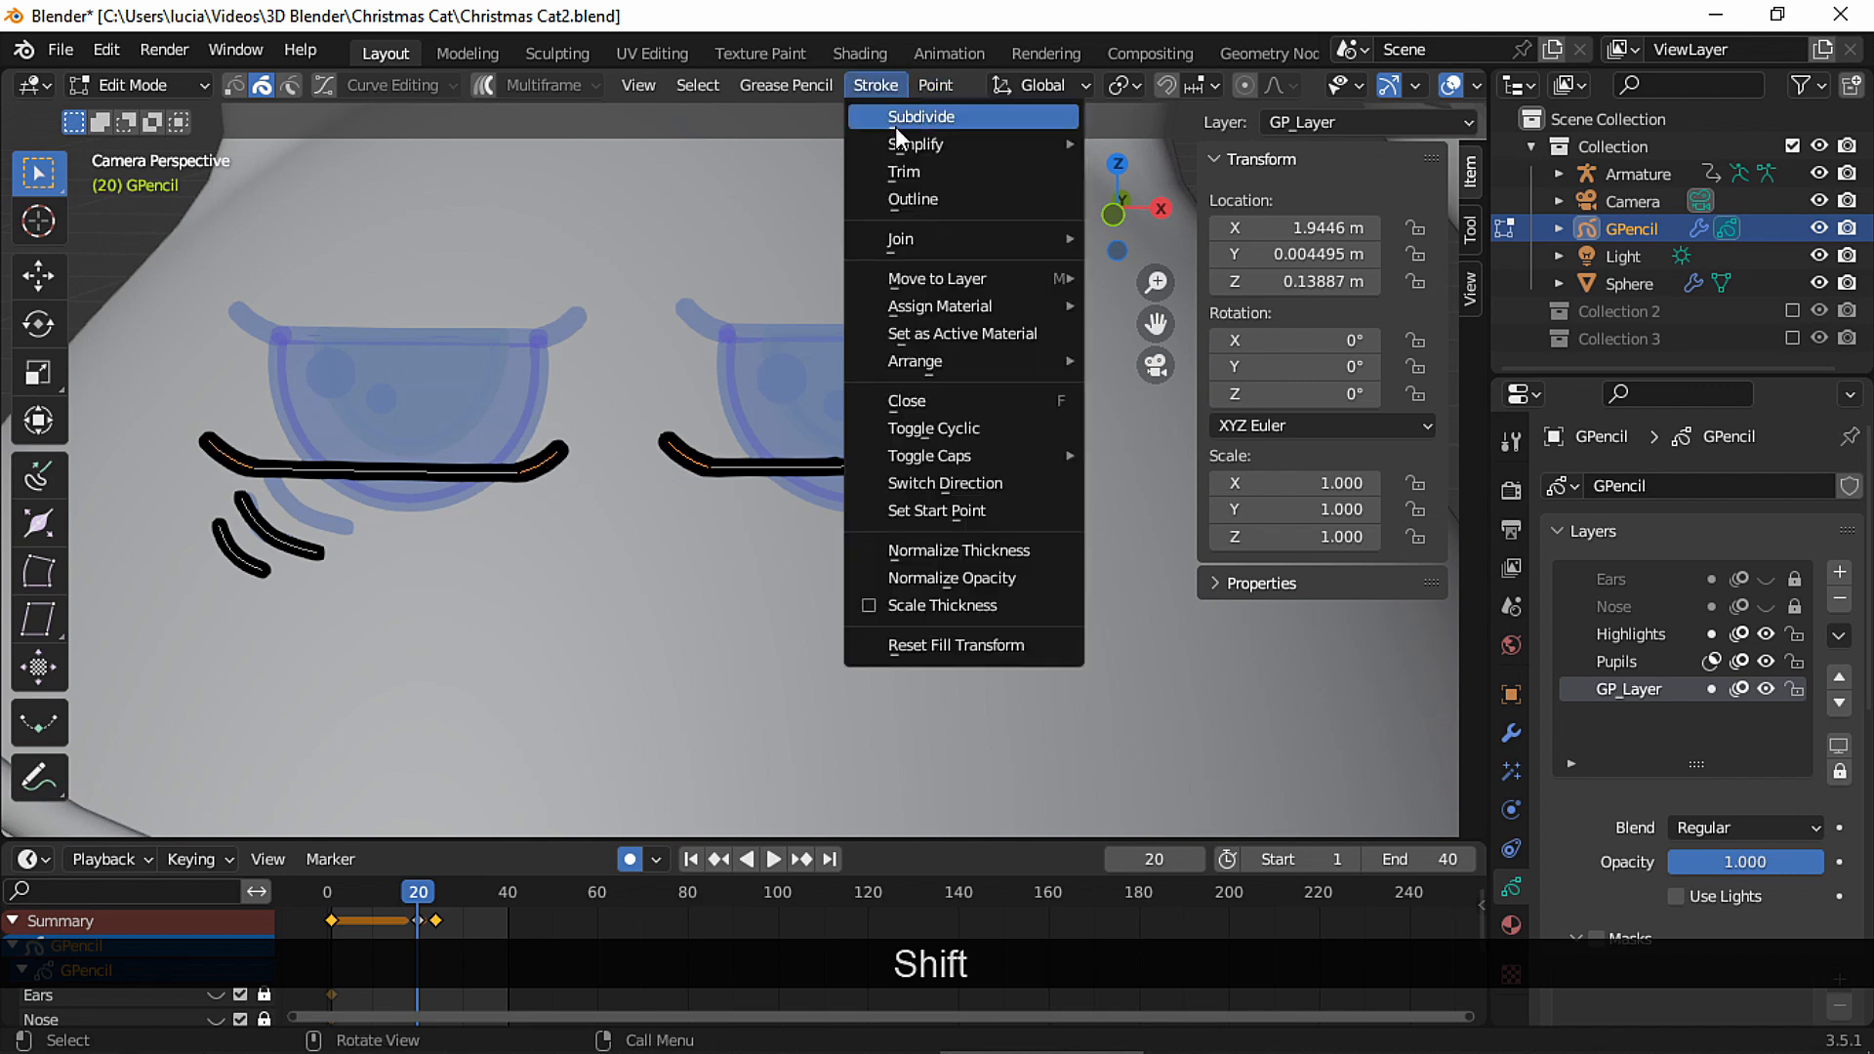
pyautogui.click(978, 549)
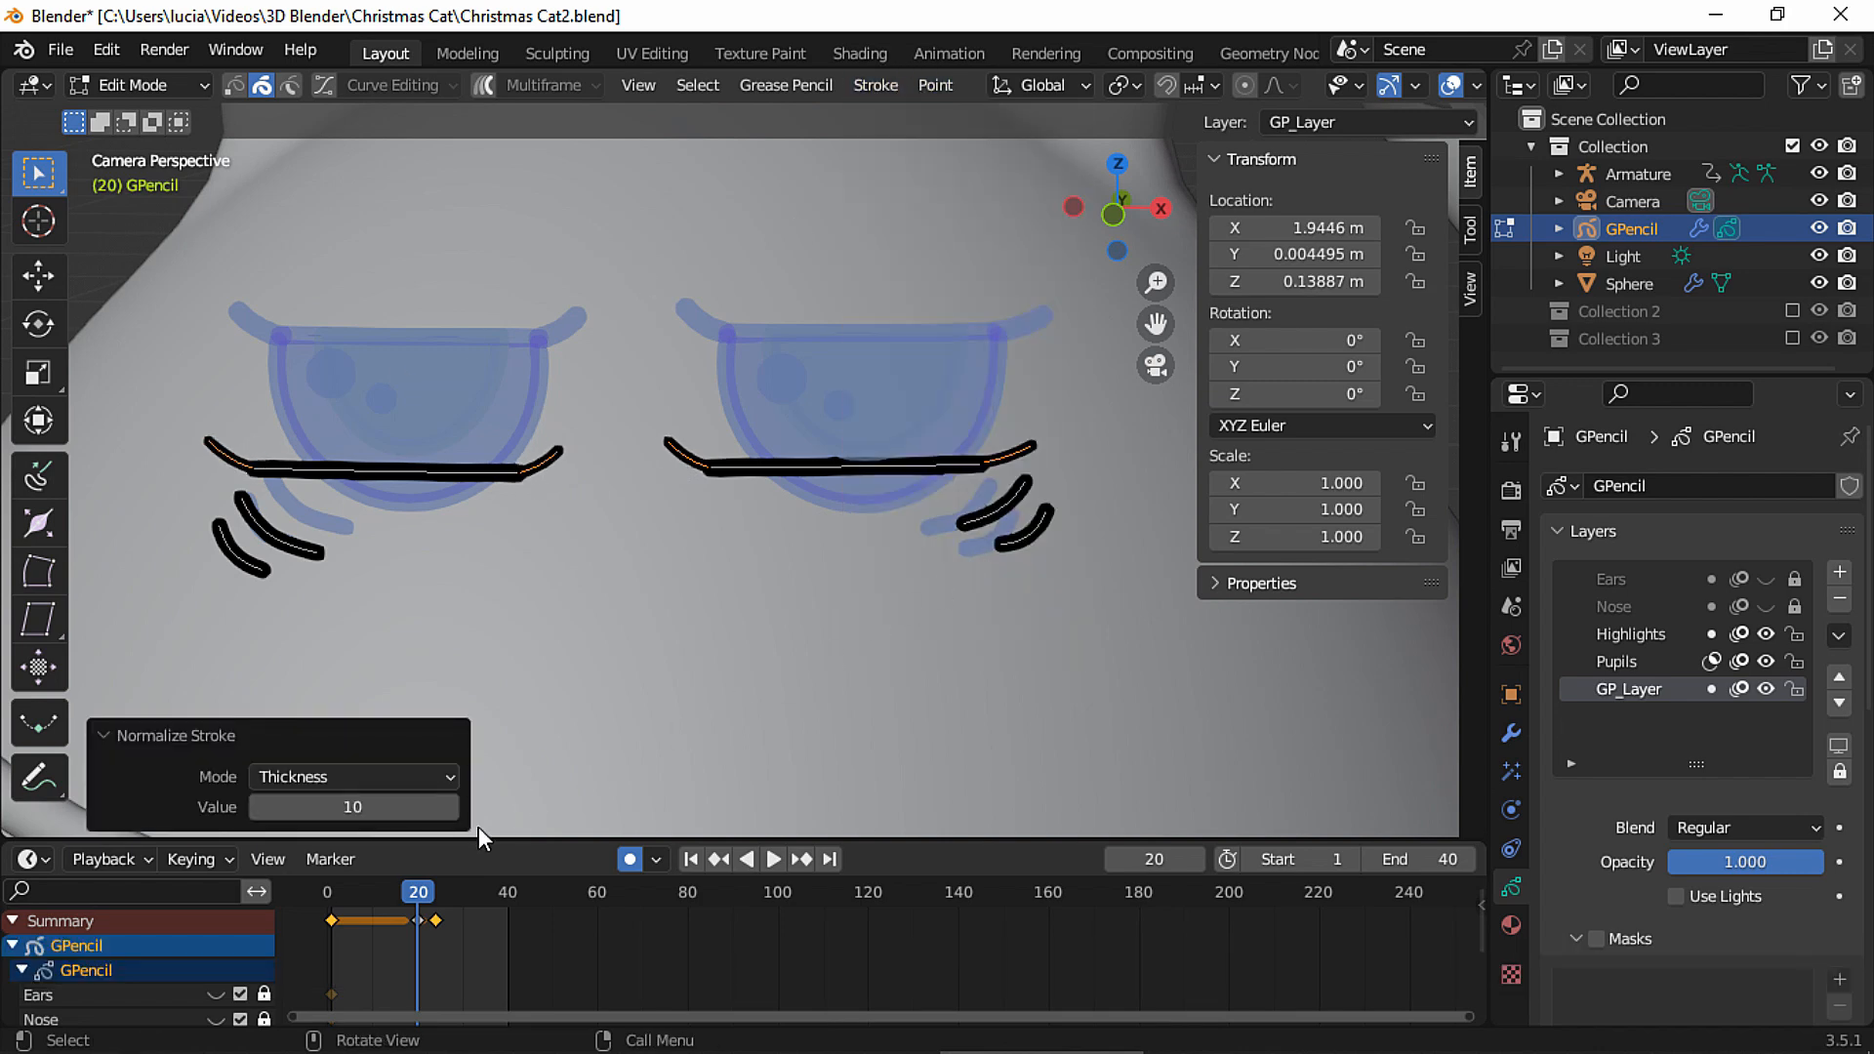
pyautogui.click(450, 806)
pyautogui.click(450, 806)
pyautogui.click(451, 807)
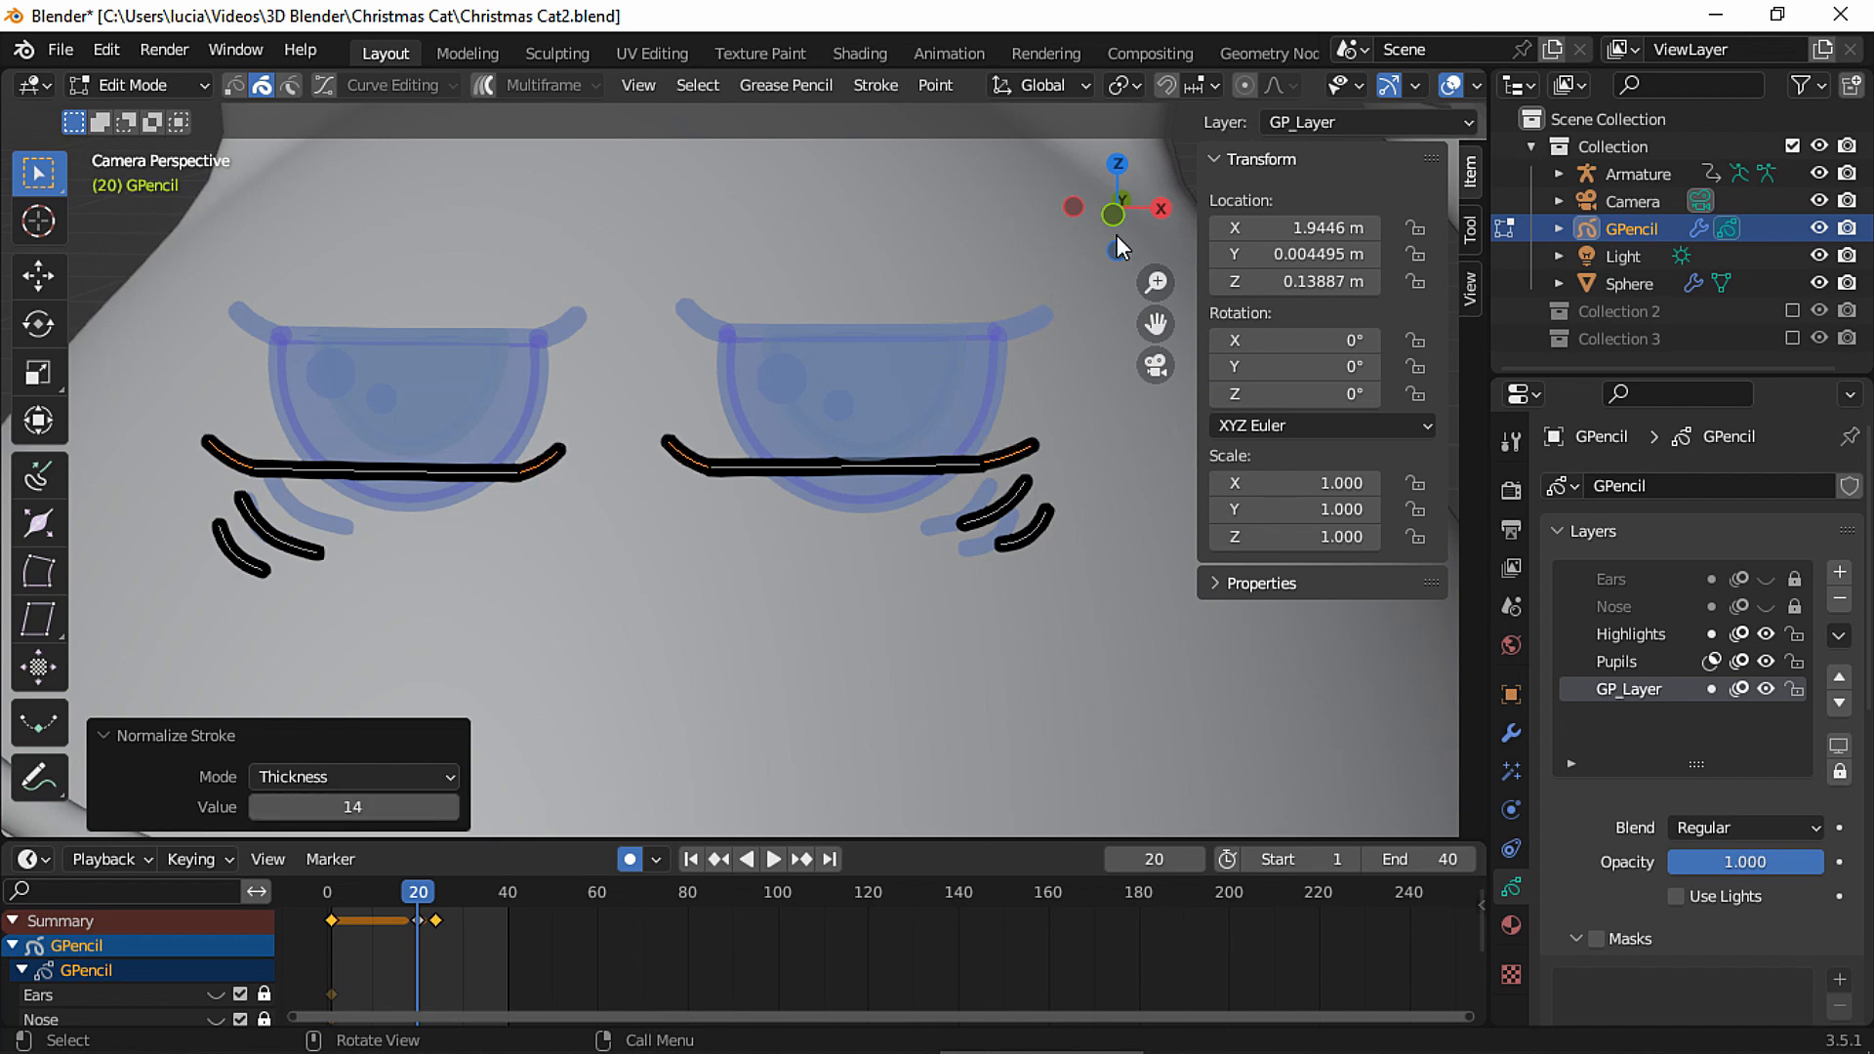
pyautogui.click(1442, 91)
pyautogui.click(451, 808)
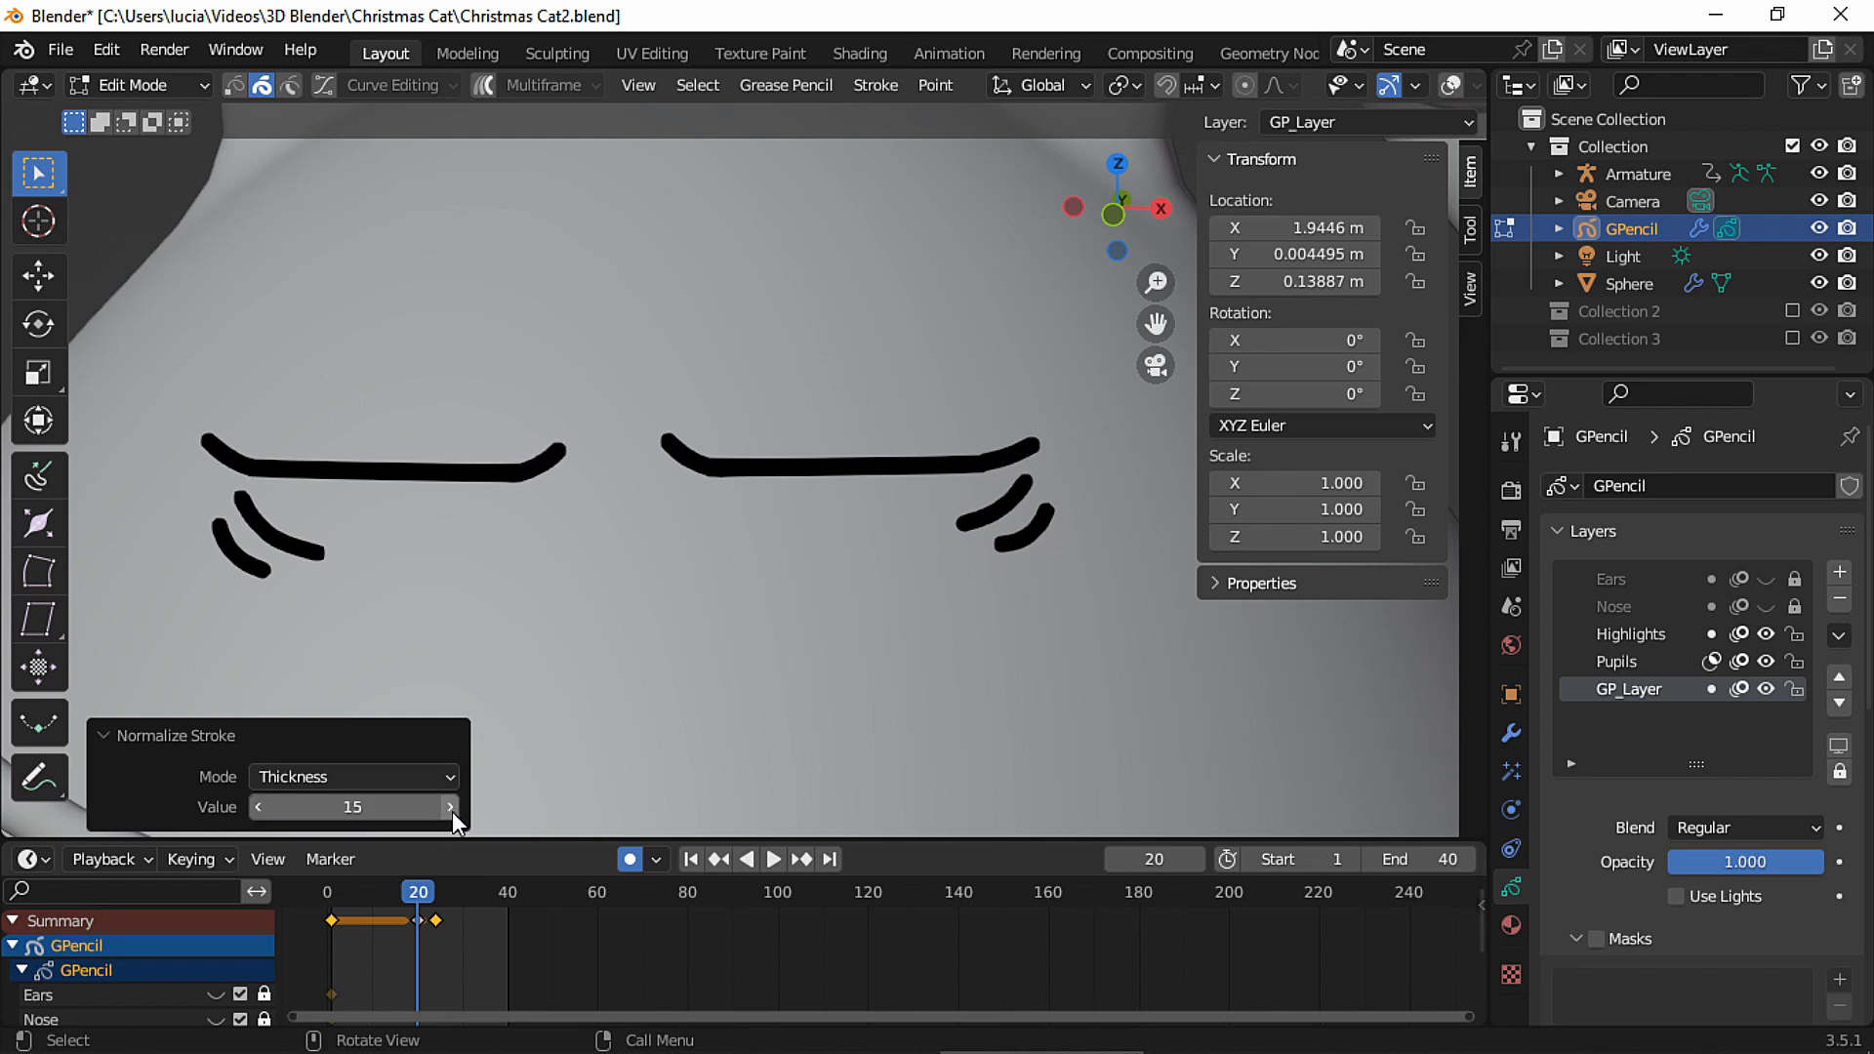
# Lower the right closed eyelid's outer corner stroke about 0.0018 m and its inner corner stroke about 0.0004 m along Z.
pyautogui.moveTo(1023, 570)
pyautogui.keyDown('shift'); pyautogui.mouseDown(button='middle')
pyautogui.moveTo(865, 582)
pyautogui.moveTo(951, 460)
pyautogui.moveTo(994, 470)
pyautogui.mouseUp(button='middle'); pyautogui.keyUp('shift')
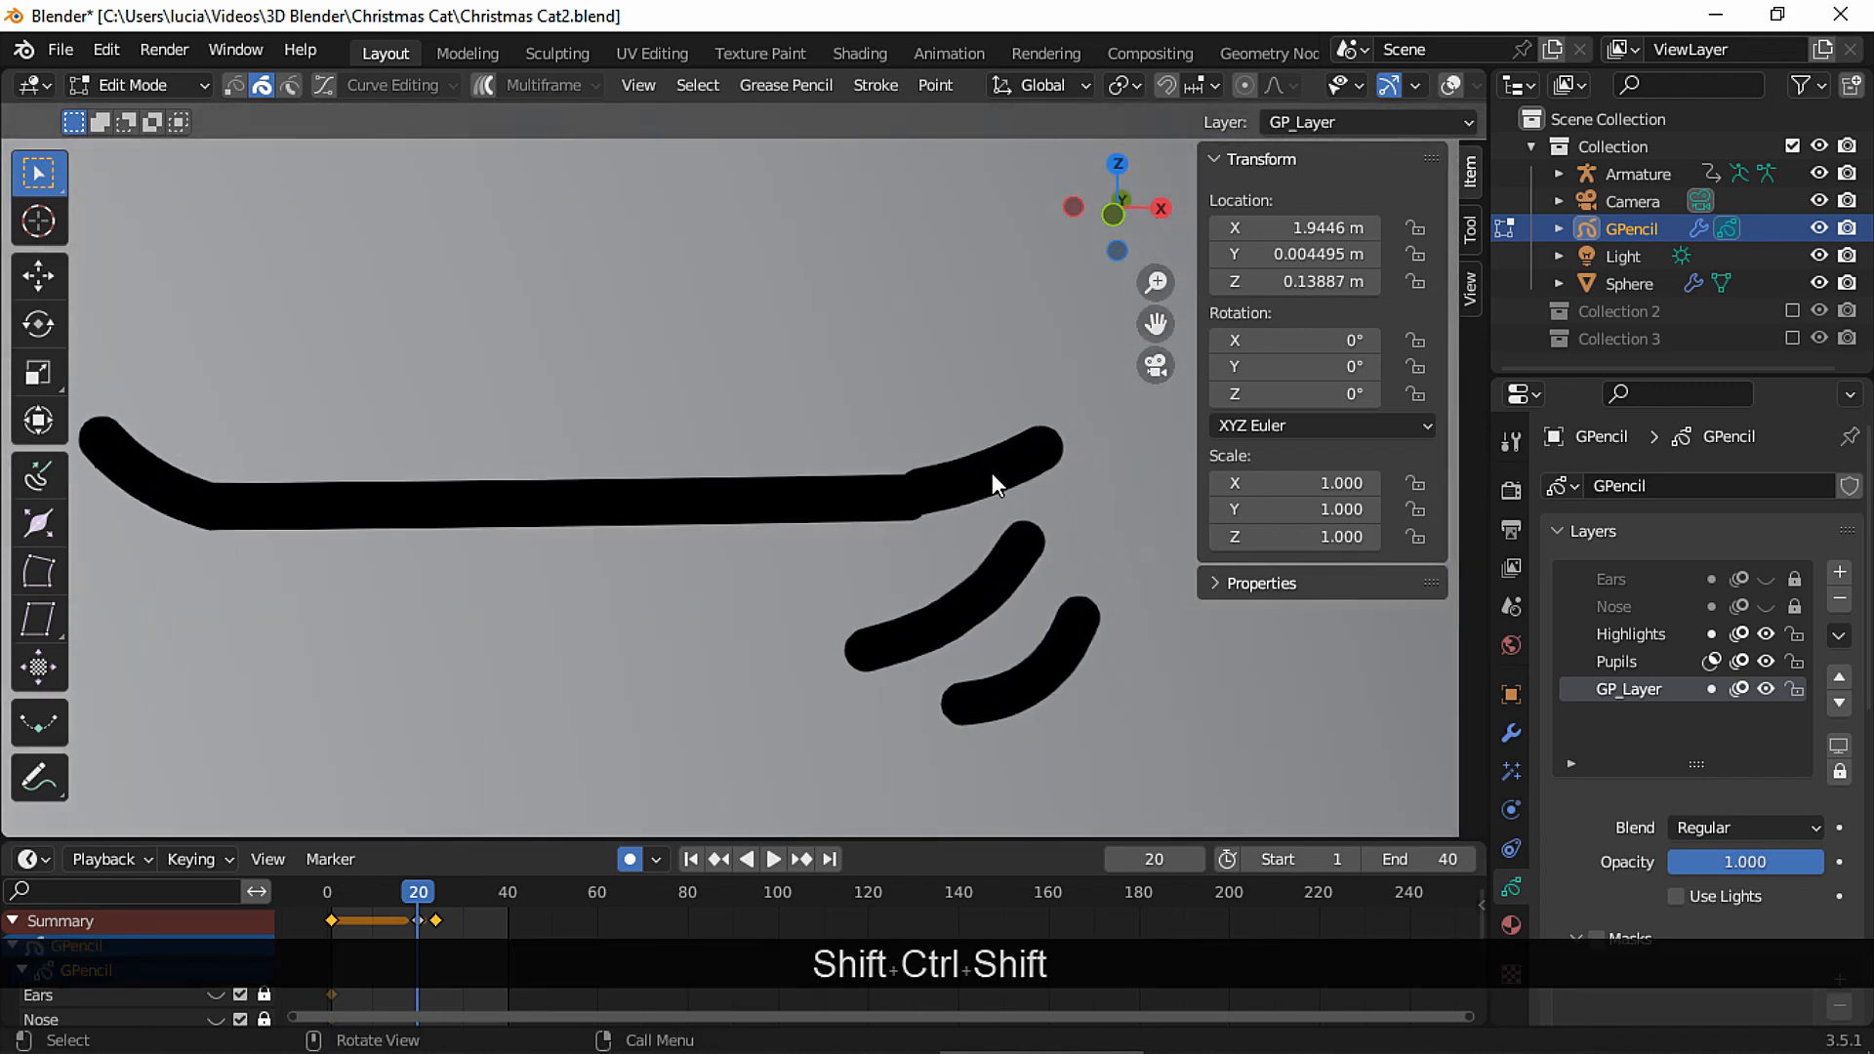
pyautogui.press('g')
pyautogui.press('z')
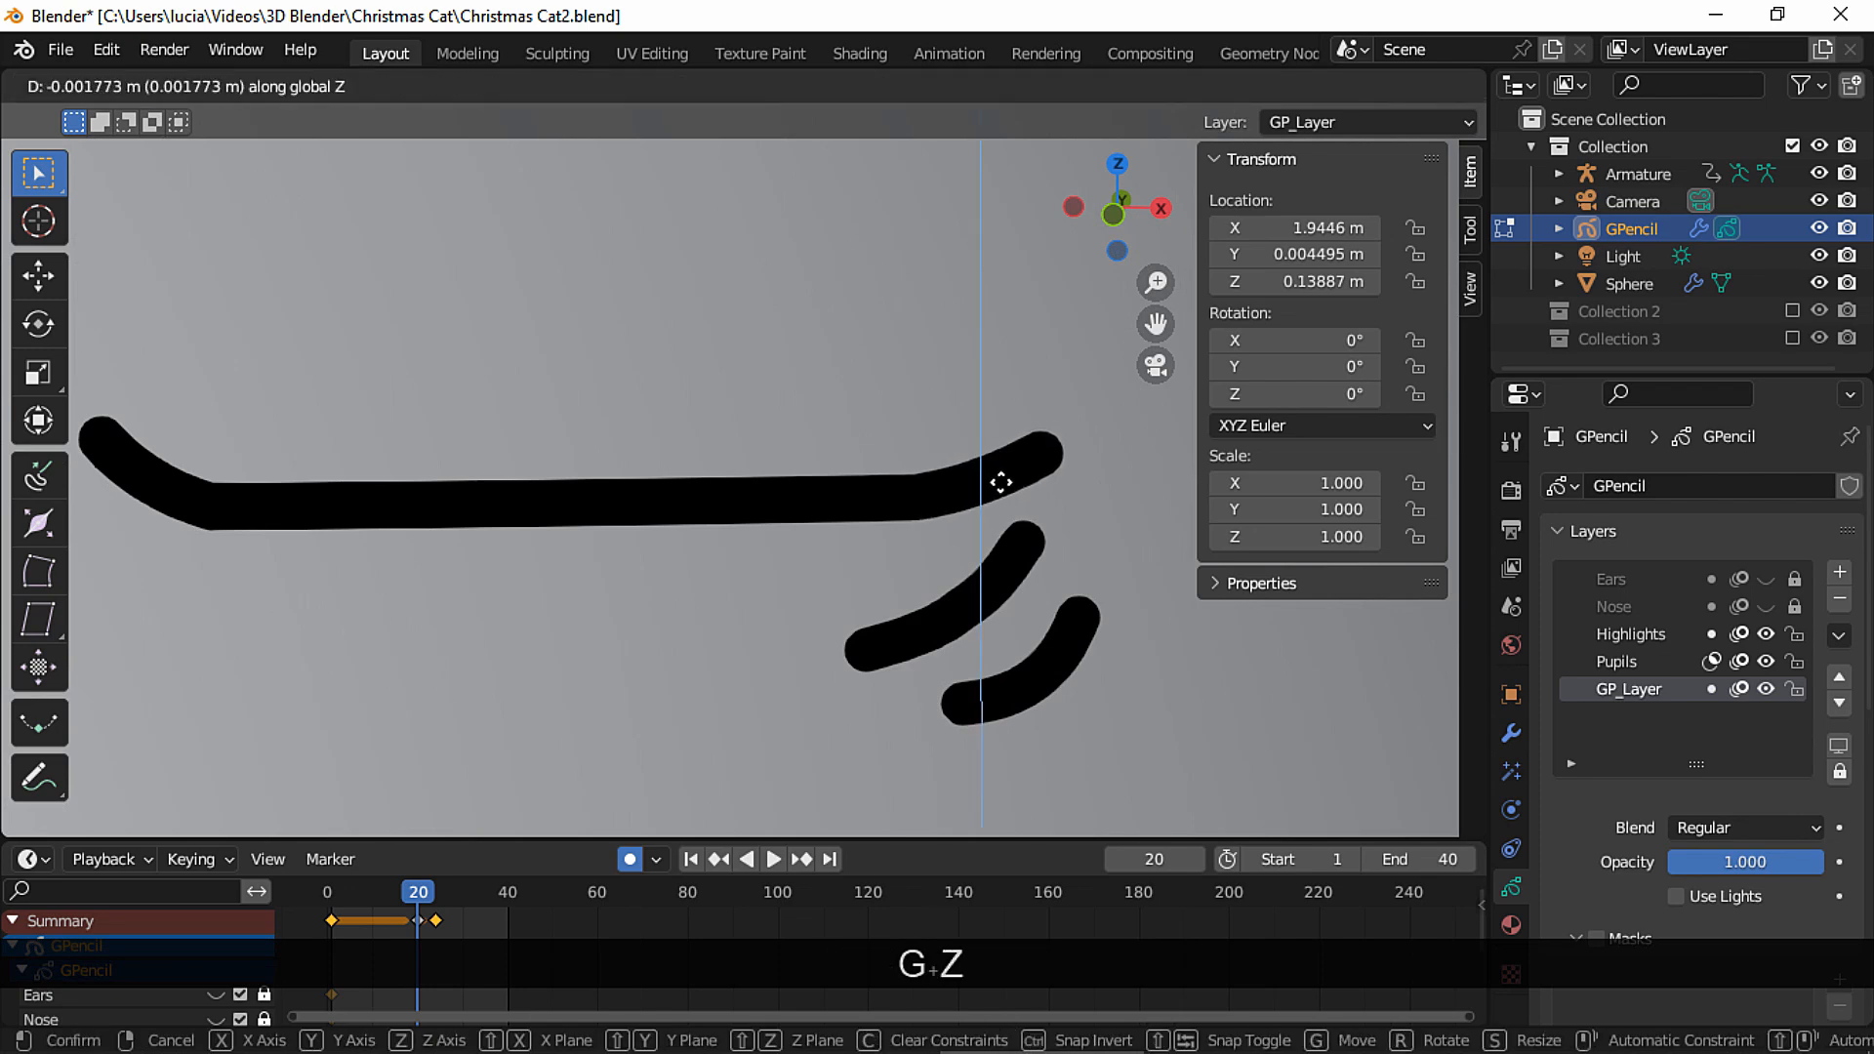
pyautogui.click(1000, 482)
pyautogui.keyDown('shift'); pyautogui.moveTo(724, 513); pyautogui.dragTo(834, 489, button='middle'); pyautogui.keyUp('shift')
pyautogui.click(597, 438)
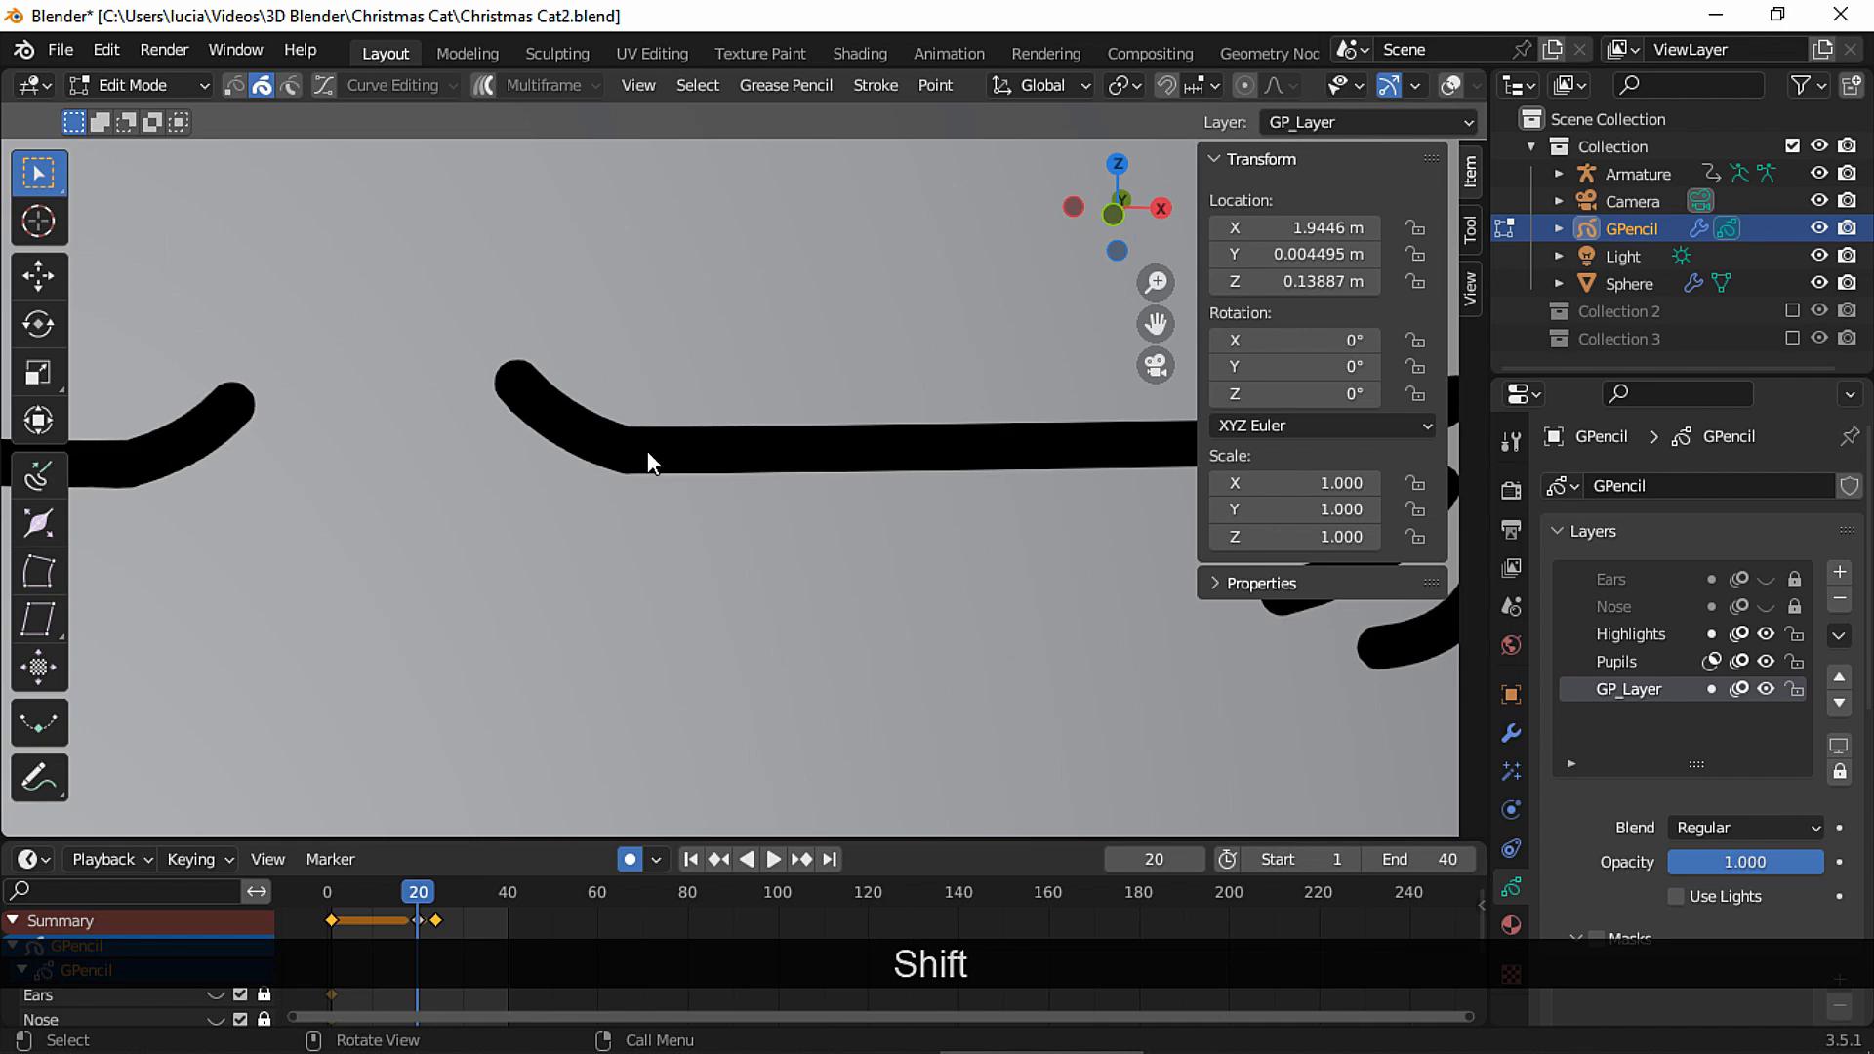
pyautogui.press('g')
pyautogui.press('z')
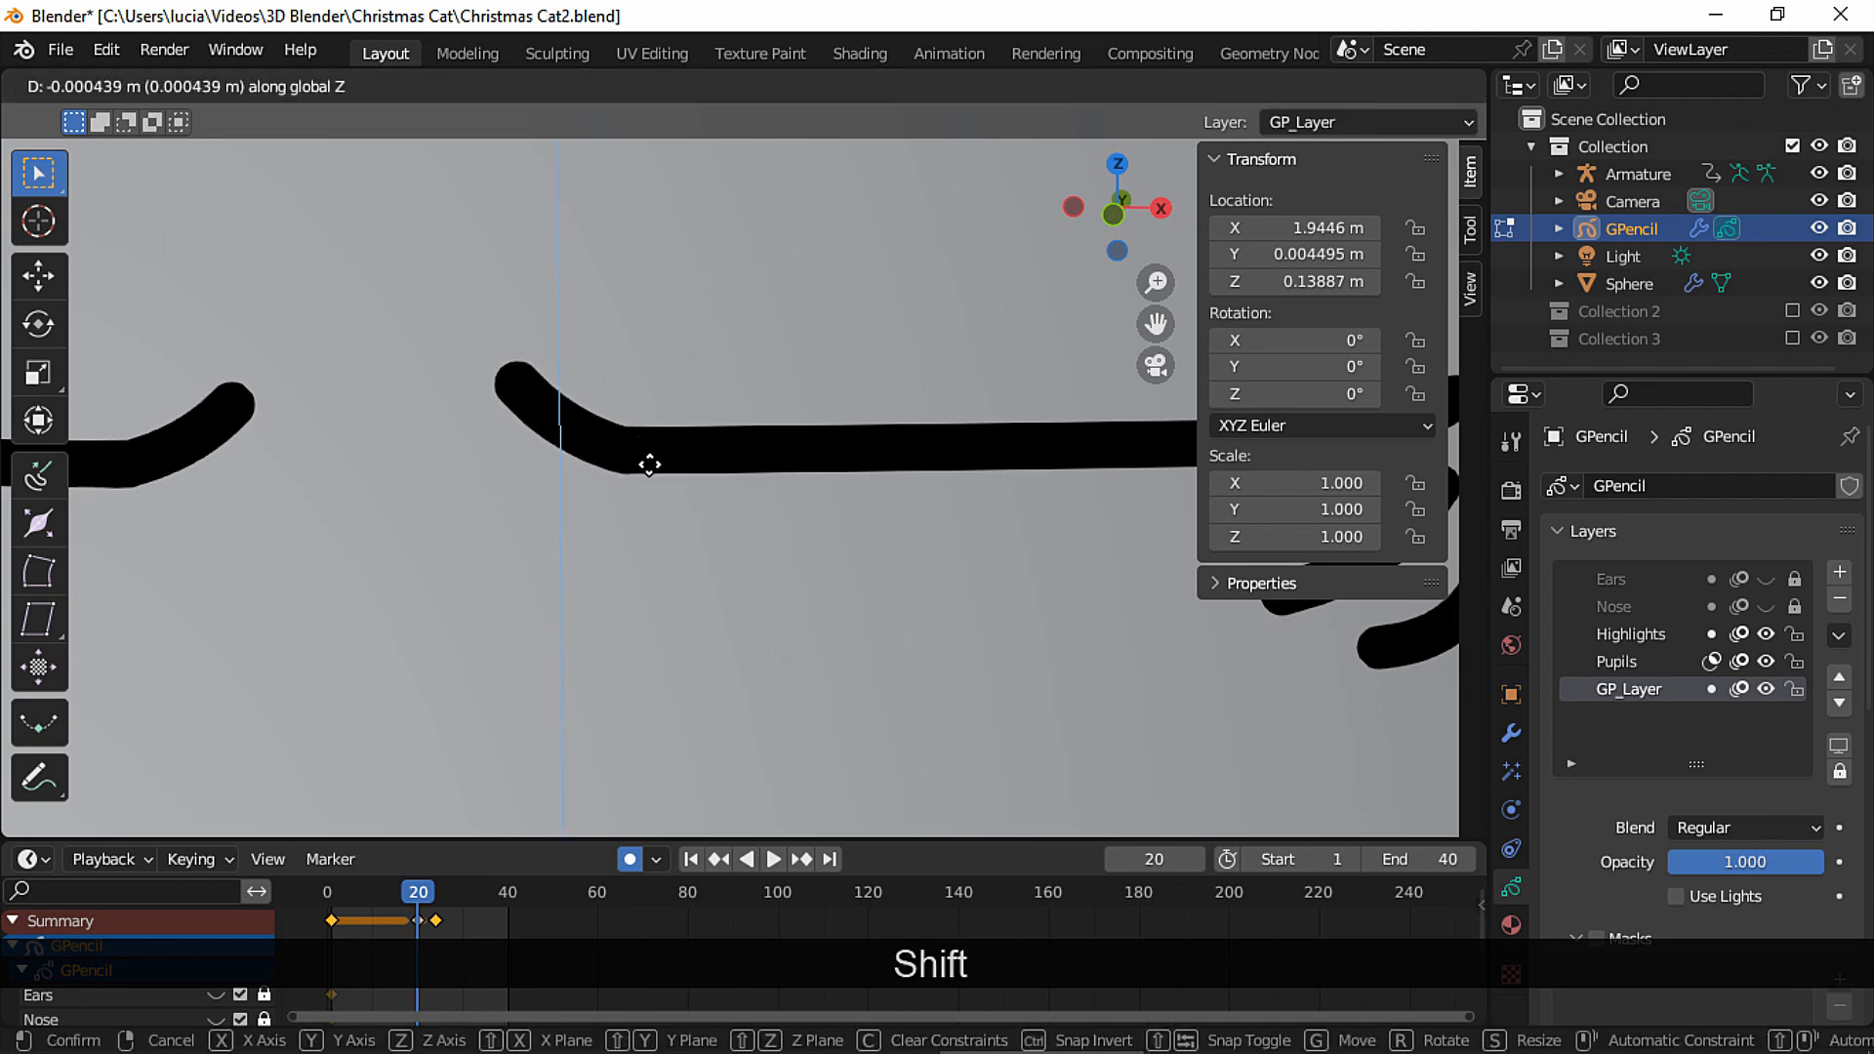
pyautogui.click(649, 465)
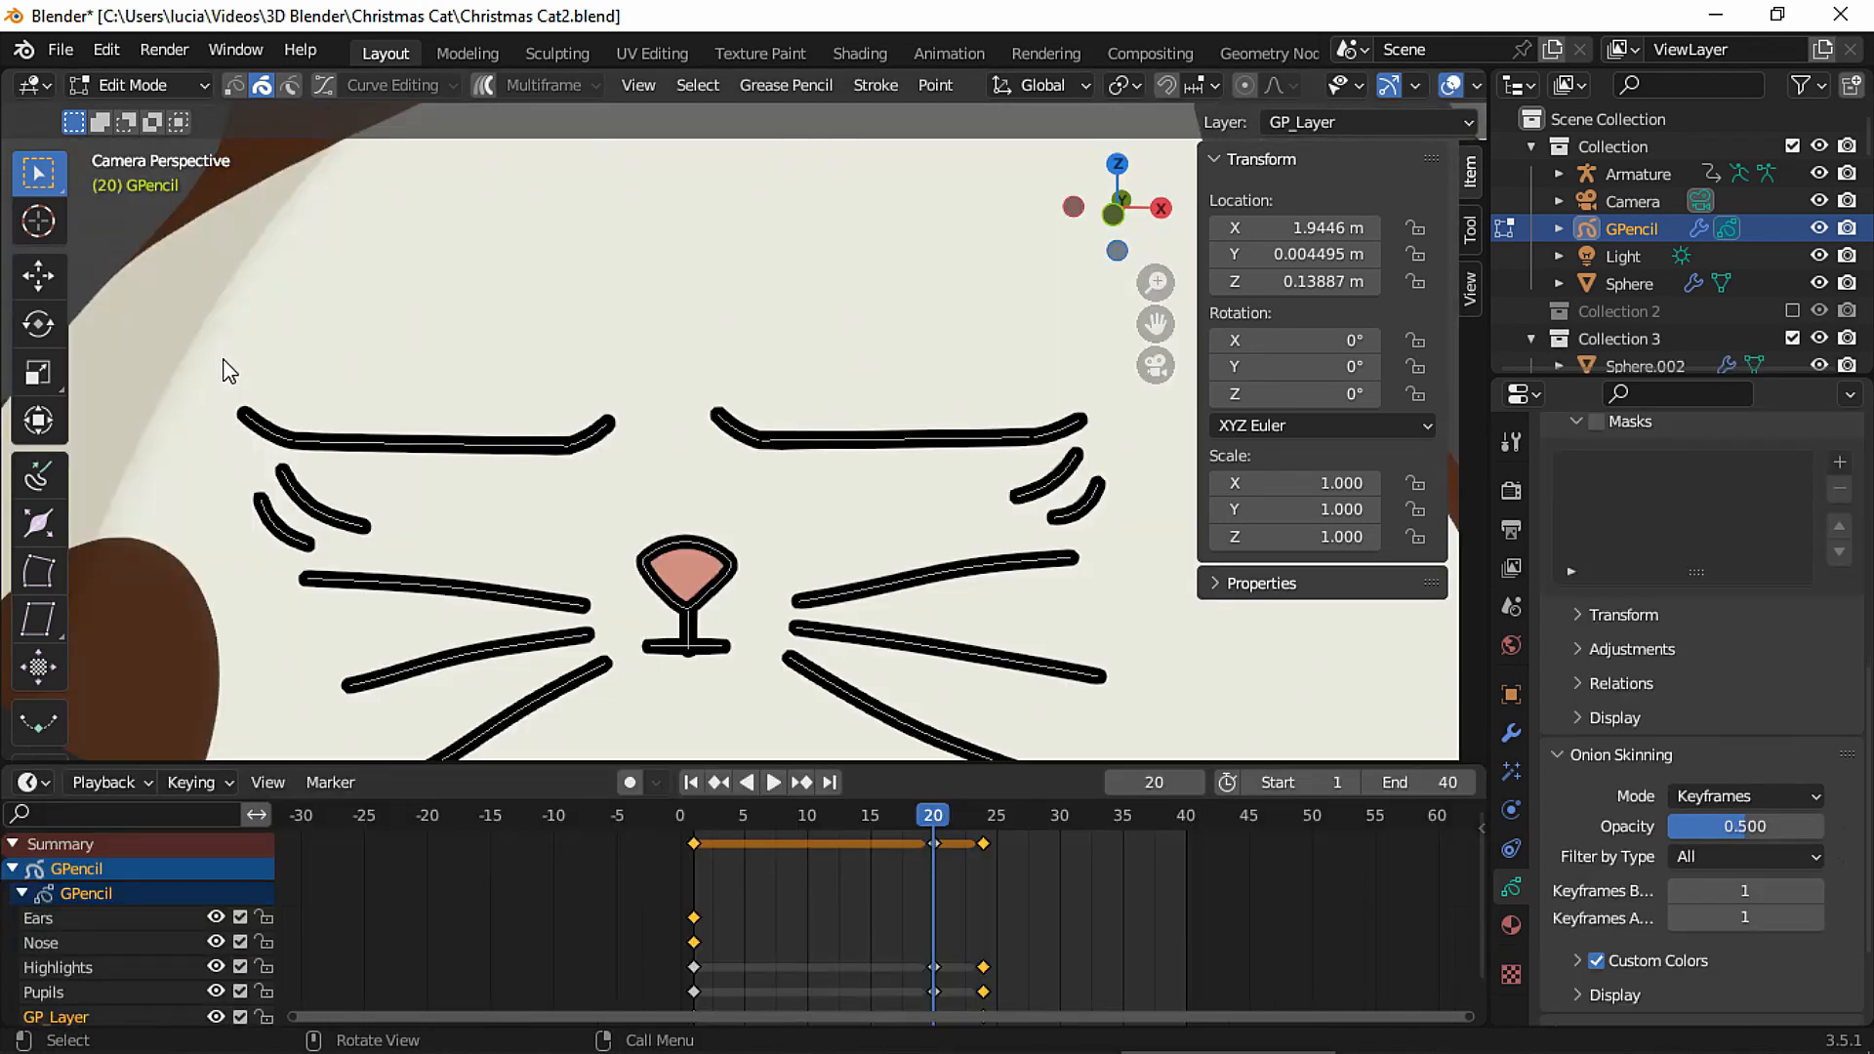
# Scale the closed eyelid lines of both eyes to 0.777 and turn on onion skinning.
pyautogui.moveTo(224, 359)
pyautogui.mouseDown()
pyautogui.moveTo(767, 445)
pyautogui.moveTo(1051, 441)
pyautogui.mouseUp()
pyautogui.press('s')
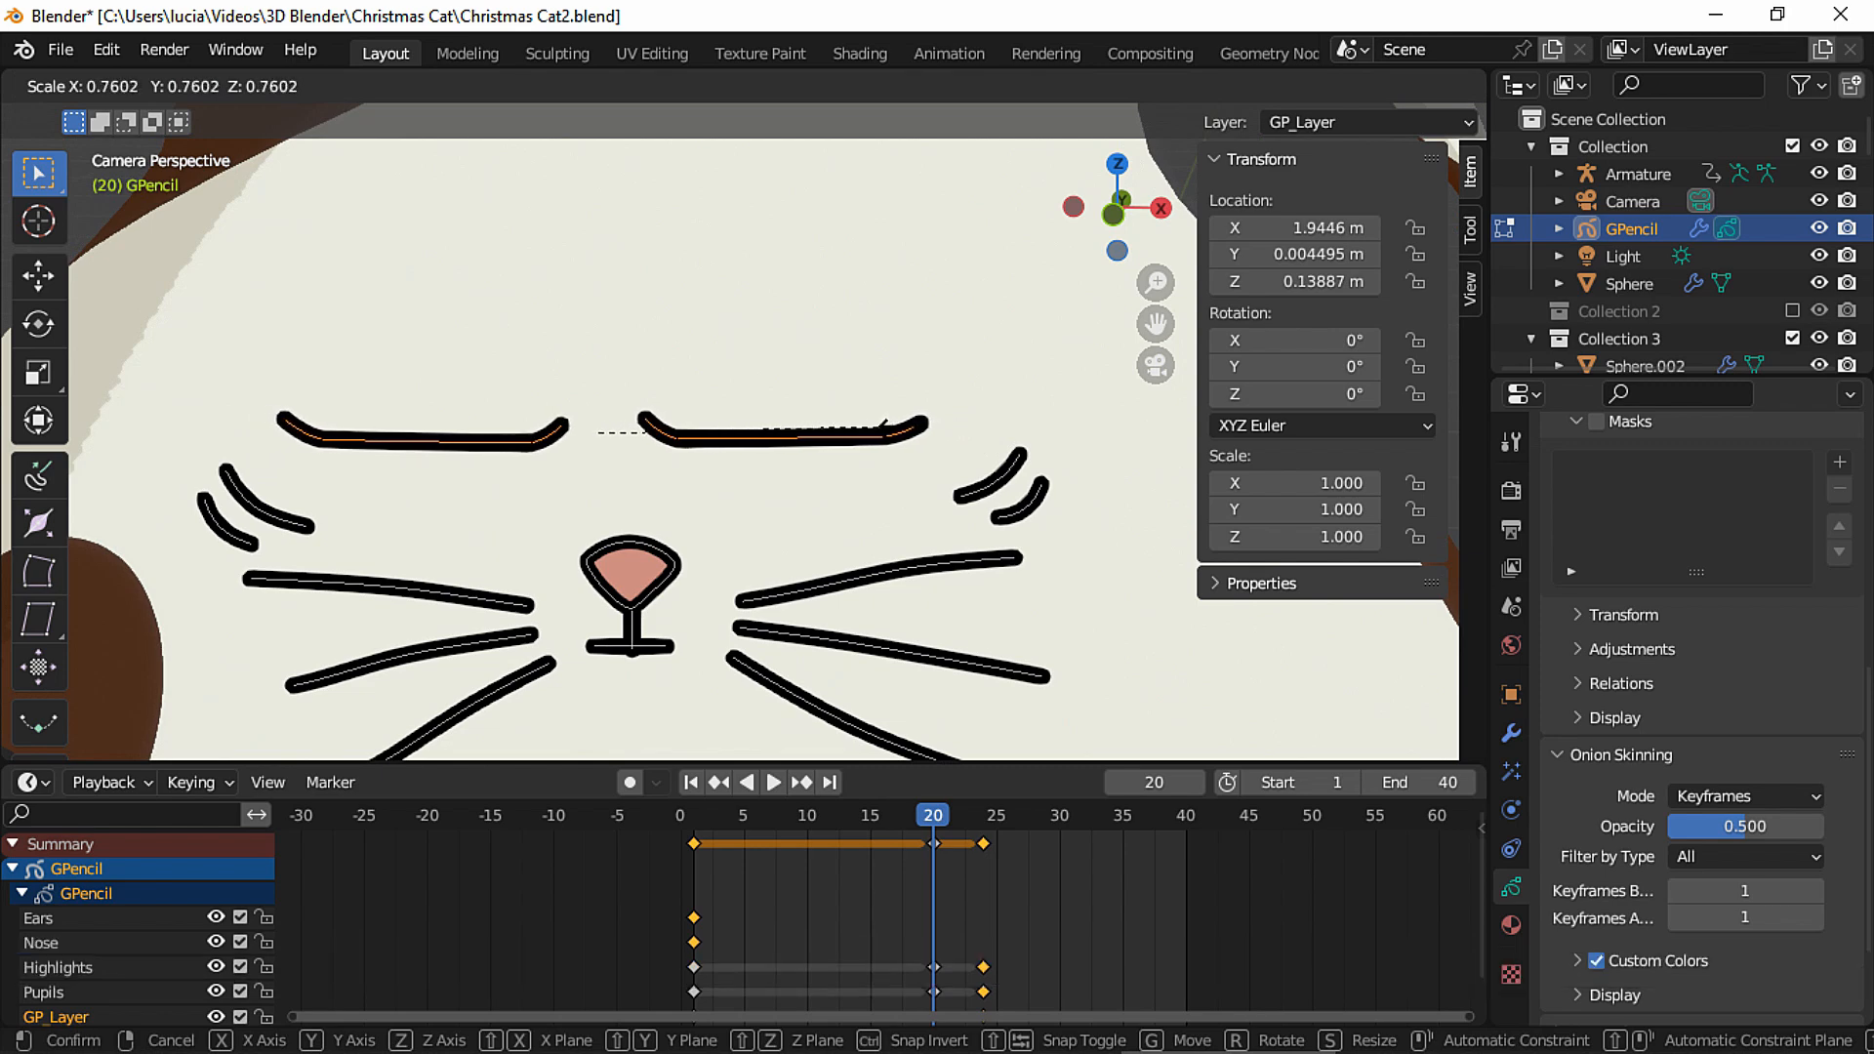
pyautogui.click(913, 436)
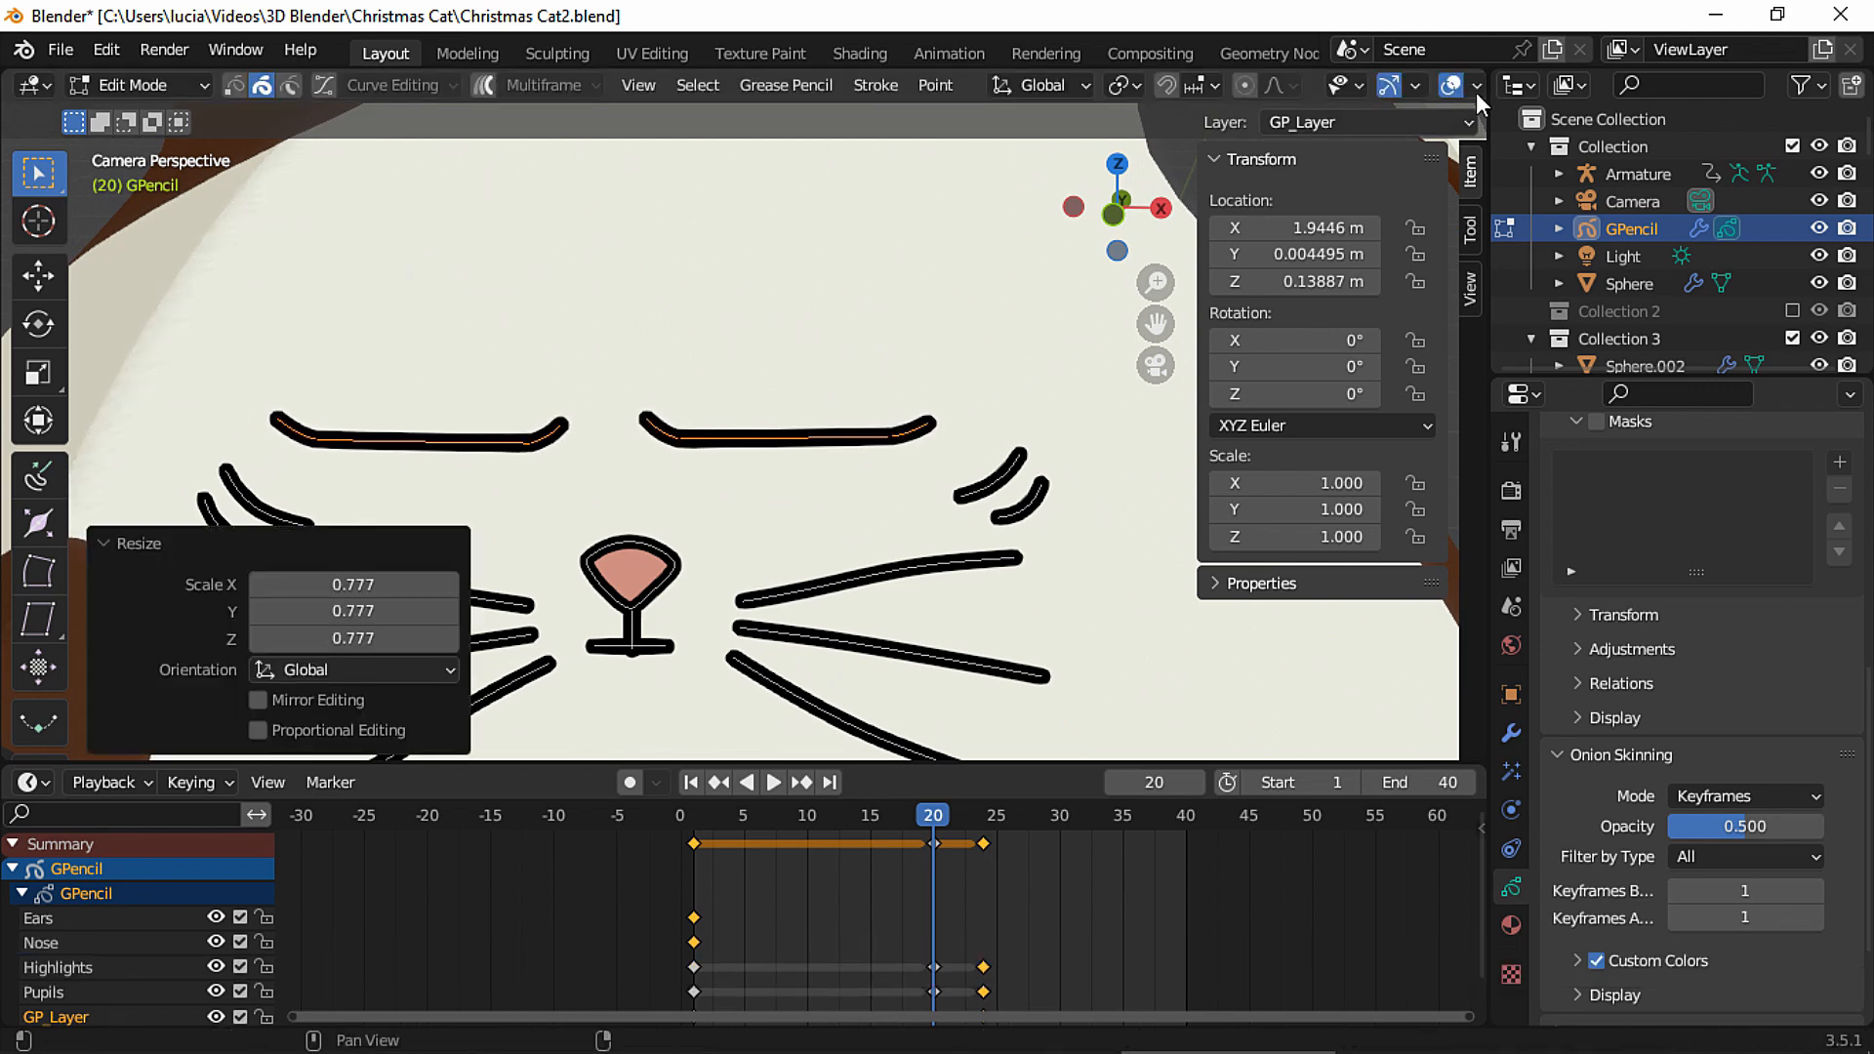
pyautogui.click(1475, 86)
pyautogui.click(1316, 798)
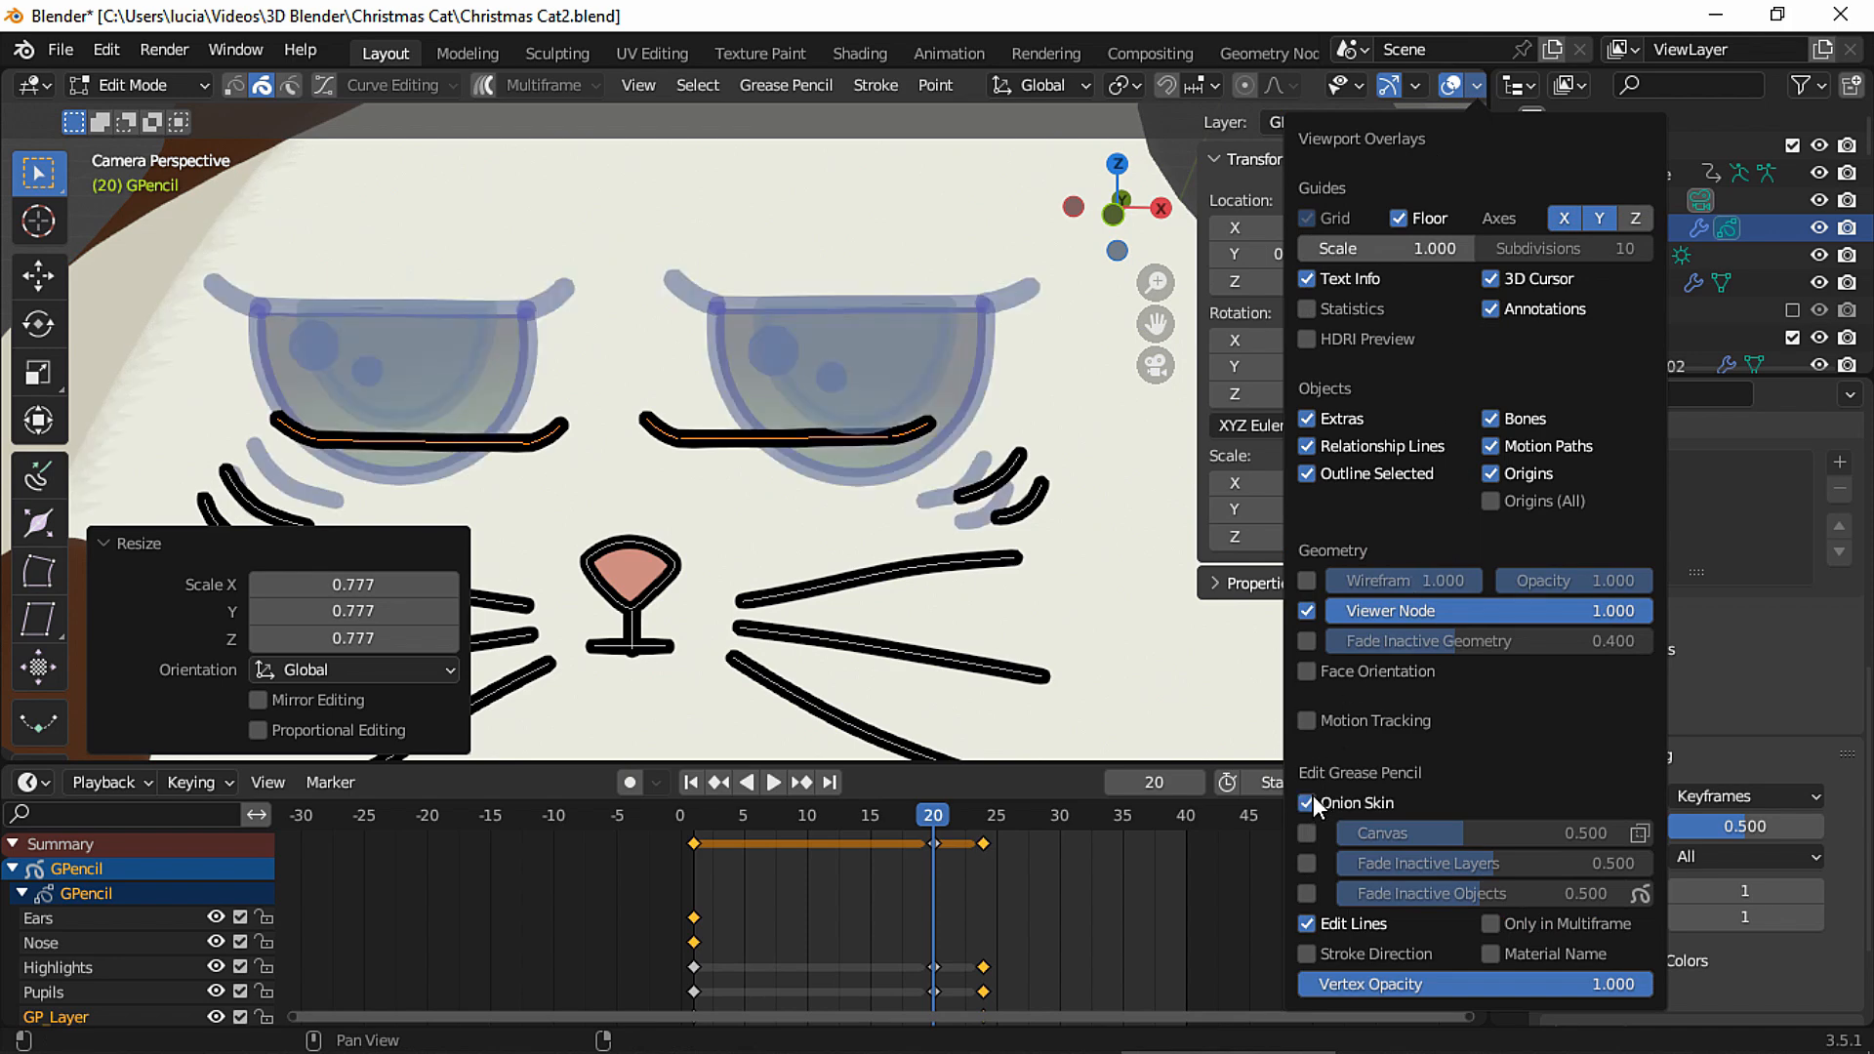
# Align the closed eyelid lines with the open eyes, shifting the left one and moving the right one about 0.053 m along X.
pyautogui.moveTo(254, 363); pyautogui.dragTo(939, 454)
pyautogui.press('g')
pyautogui.press('x')
pyautogui.click(578, 436)
pyautogui.press('g')
pyautogui.press('x')
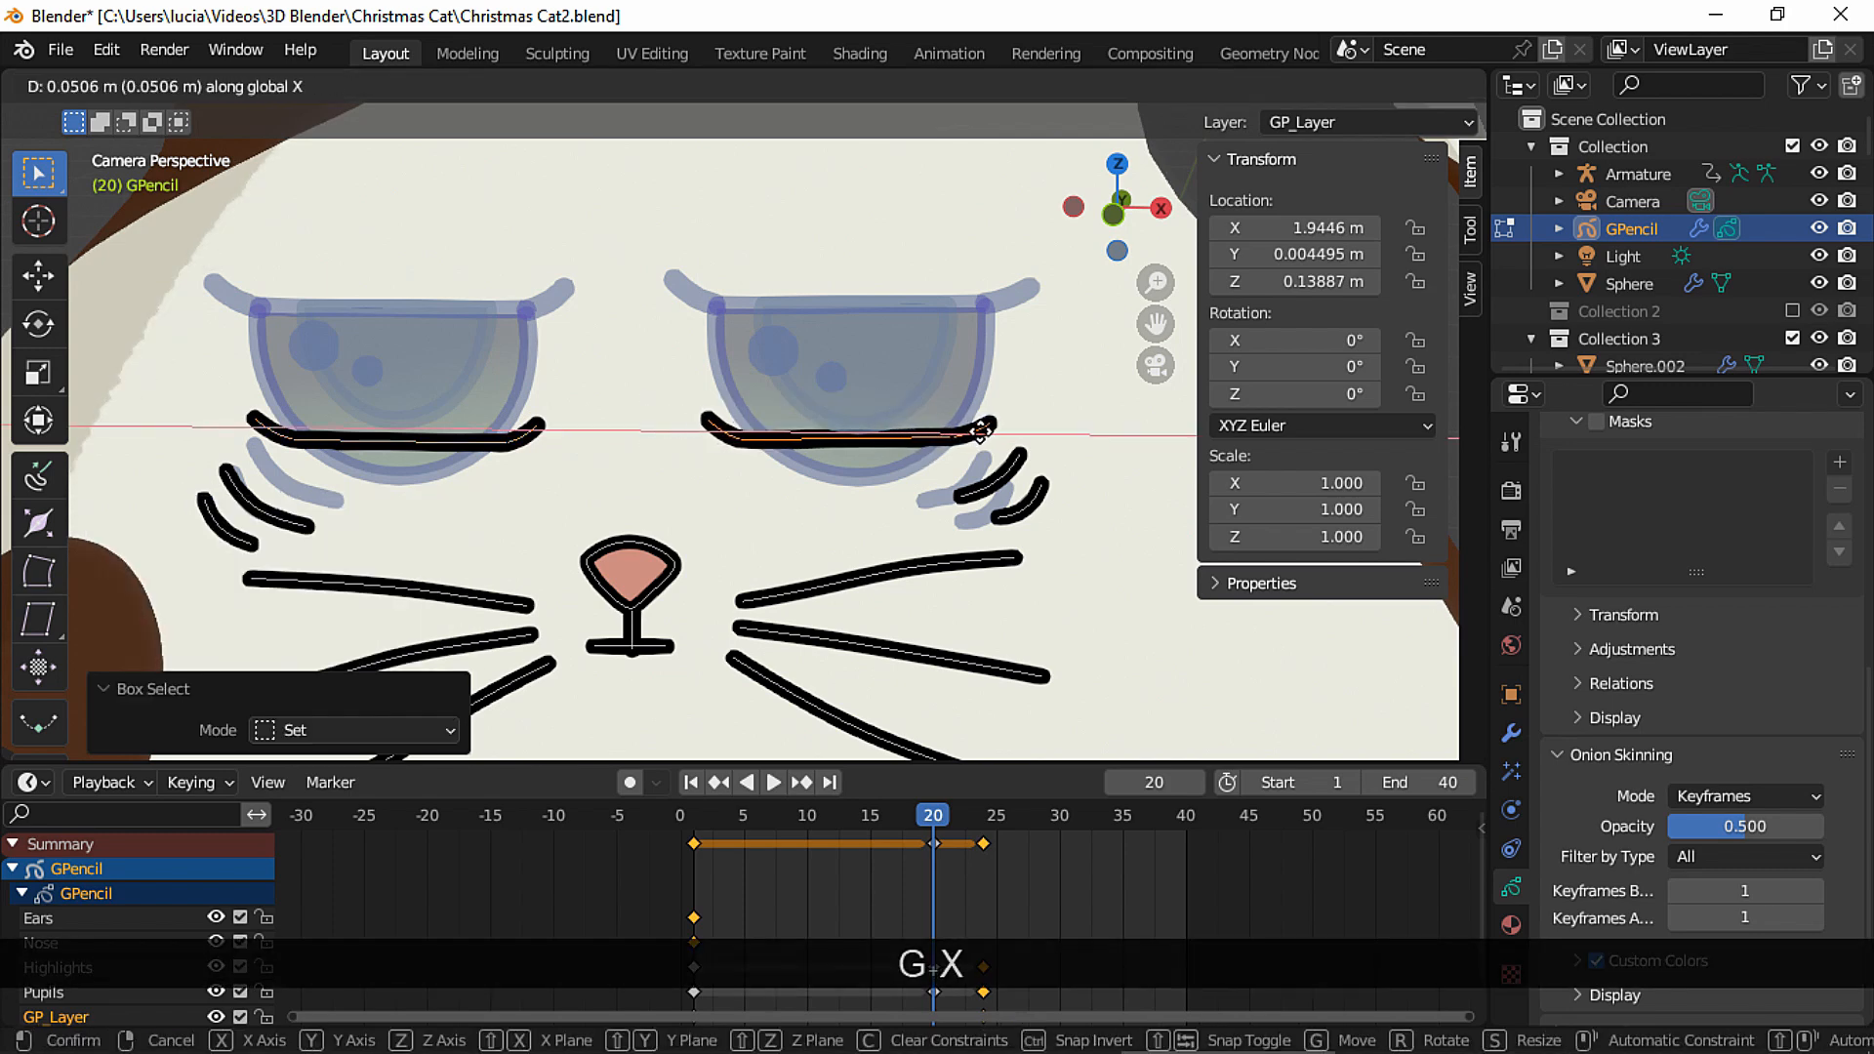
pyautogui.click(983, 430)
# Turn off onion skinning and play the animation to check the blink.
pyautogui.click(1478, 85)
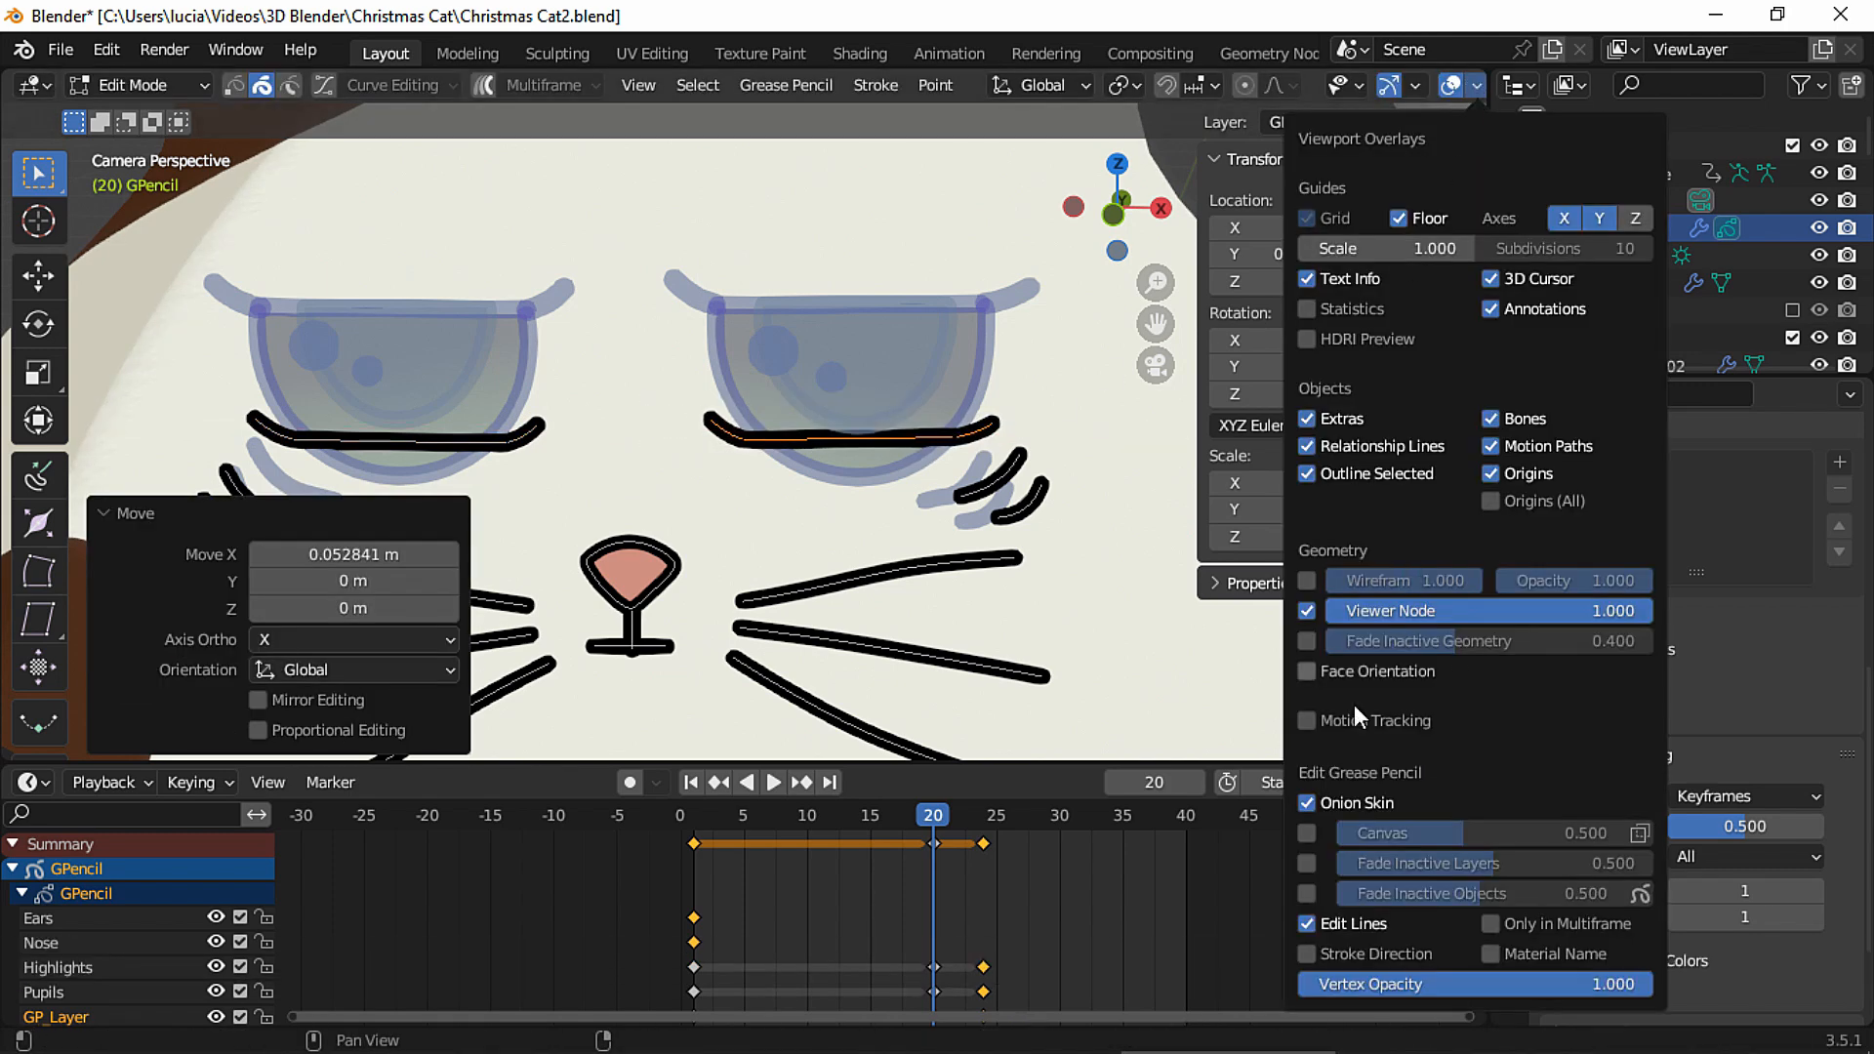
pyautogui.click(1314, 804)
pyautogui.keyDown('ctrl'); pyautogui.moveTo(895, 523); pyautogui.dragTo(890, 576, button='middle'); pyautogui.keyUp('ctrl')
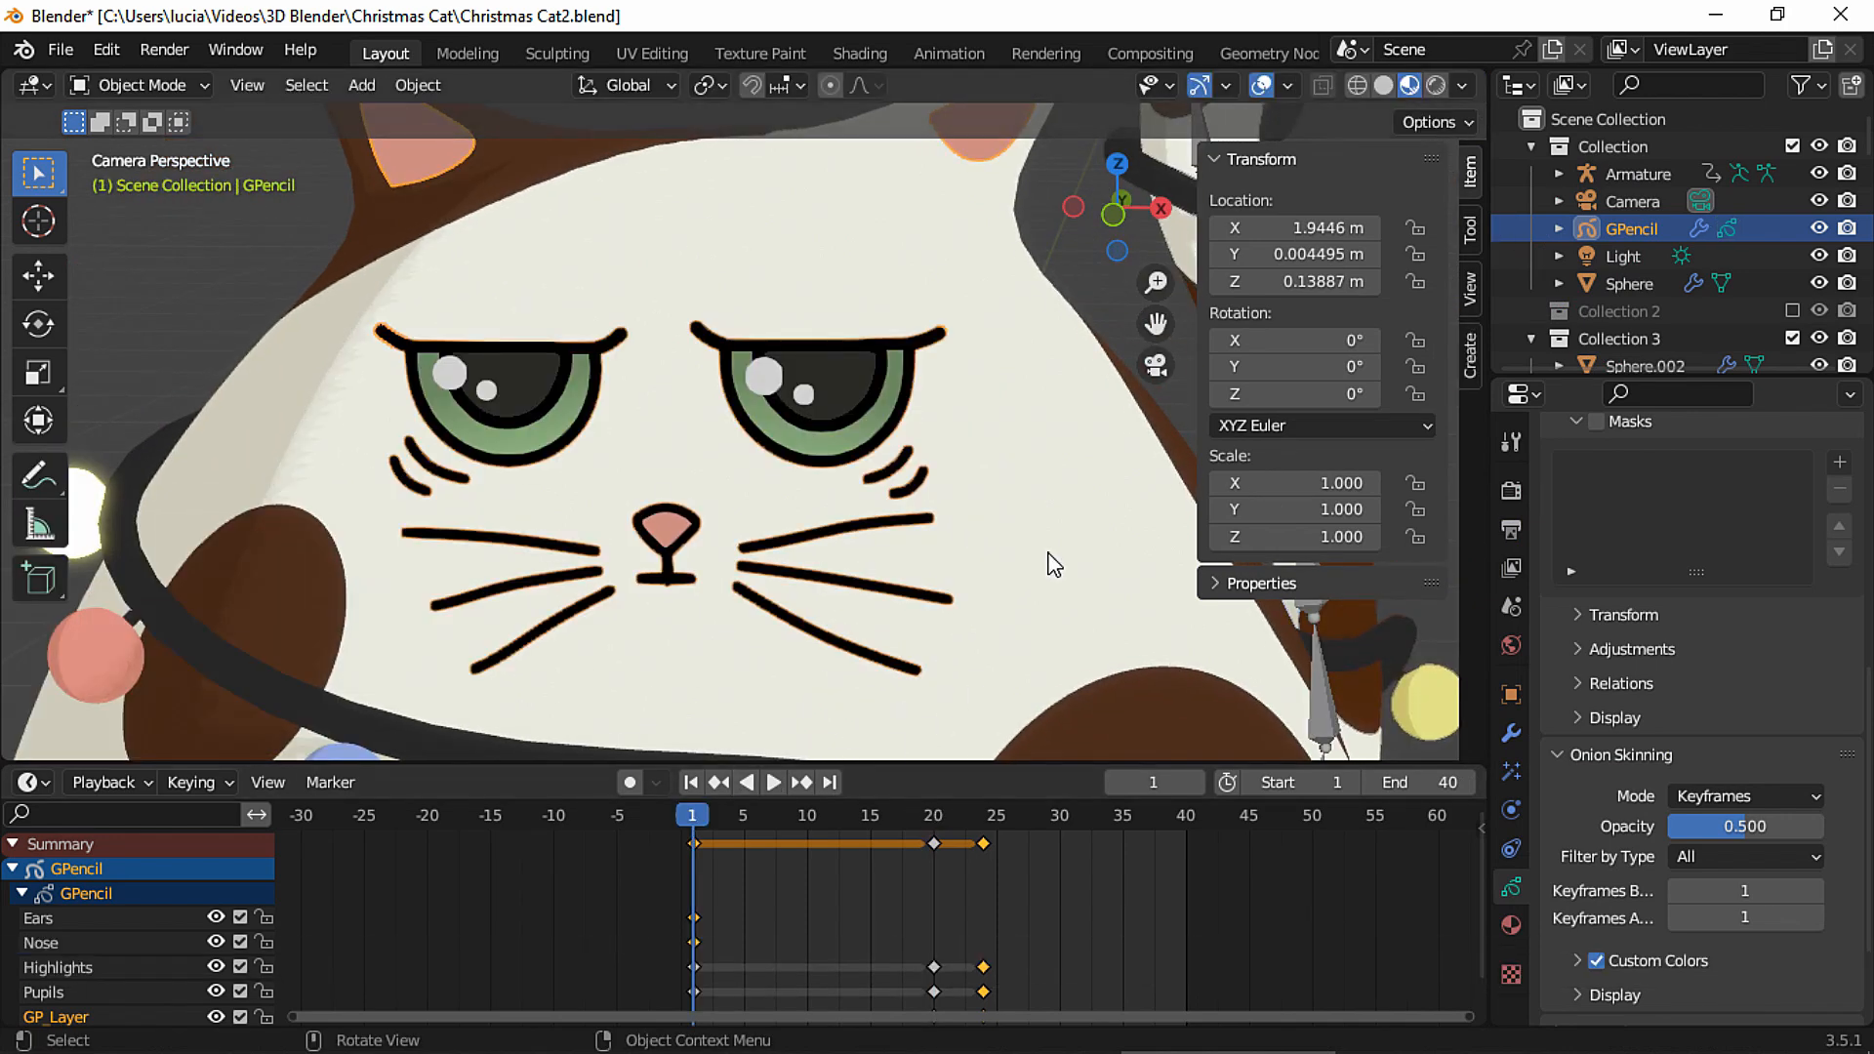
pyautogui.hotkey('ctrl', 'space')
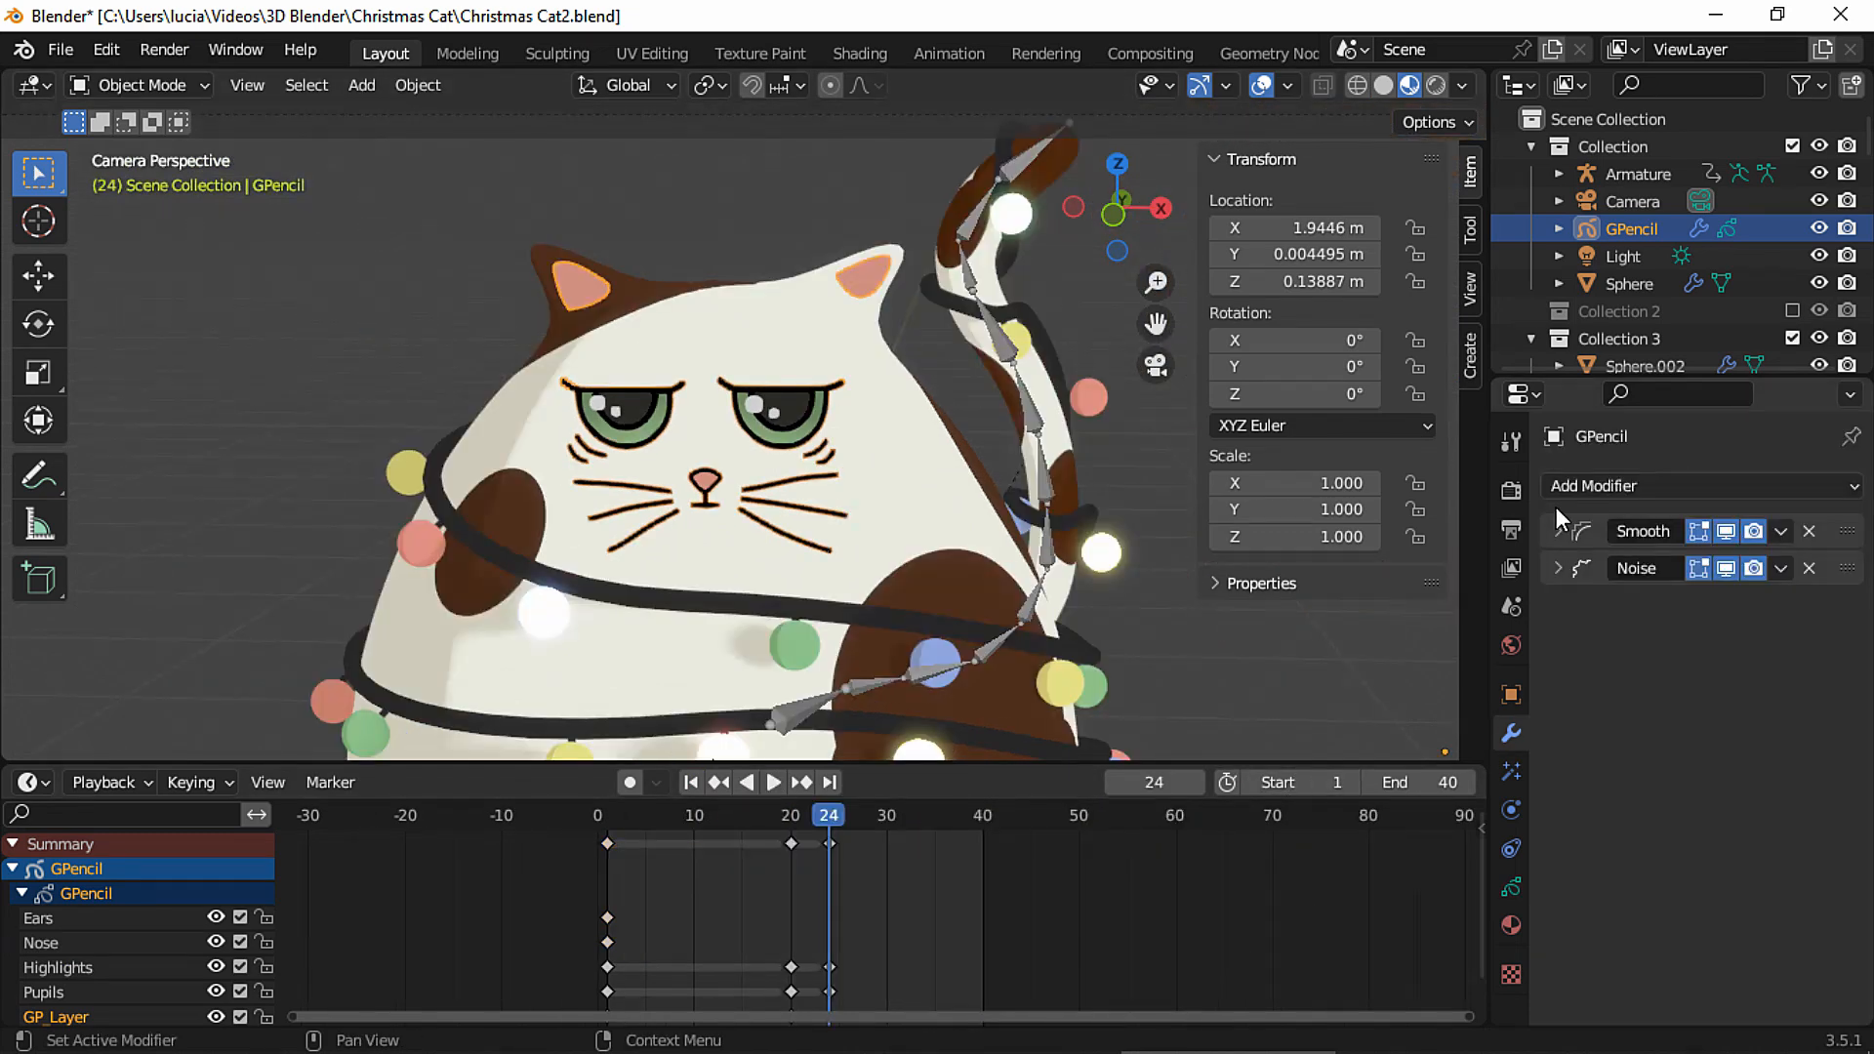
# Add a Time Offset modifier to the Grease Pencil face with a custom range ending at frame 24, and play the animation.
pyautogui.click(1589, 487)
pyautogui.click(1226, 603)
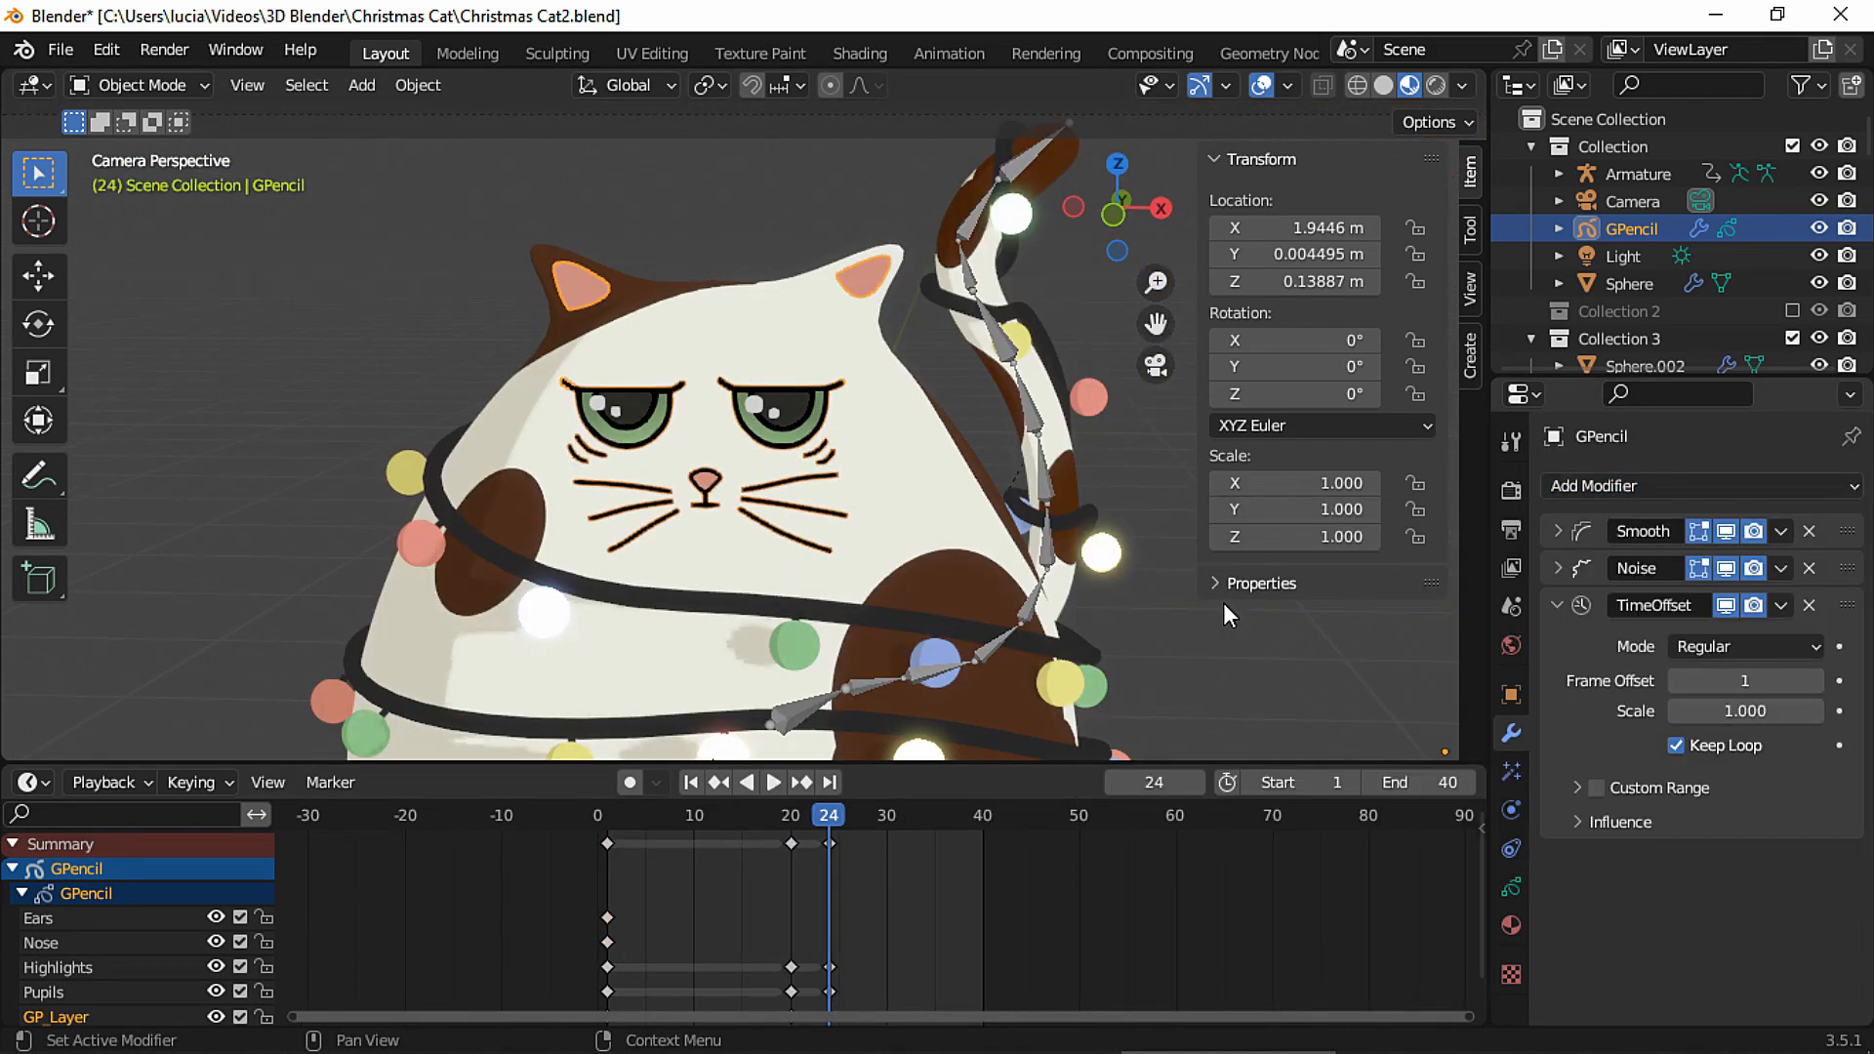
pyautogui.click(1576, 788)
pyautogui.click(1597, 788)
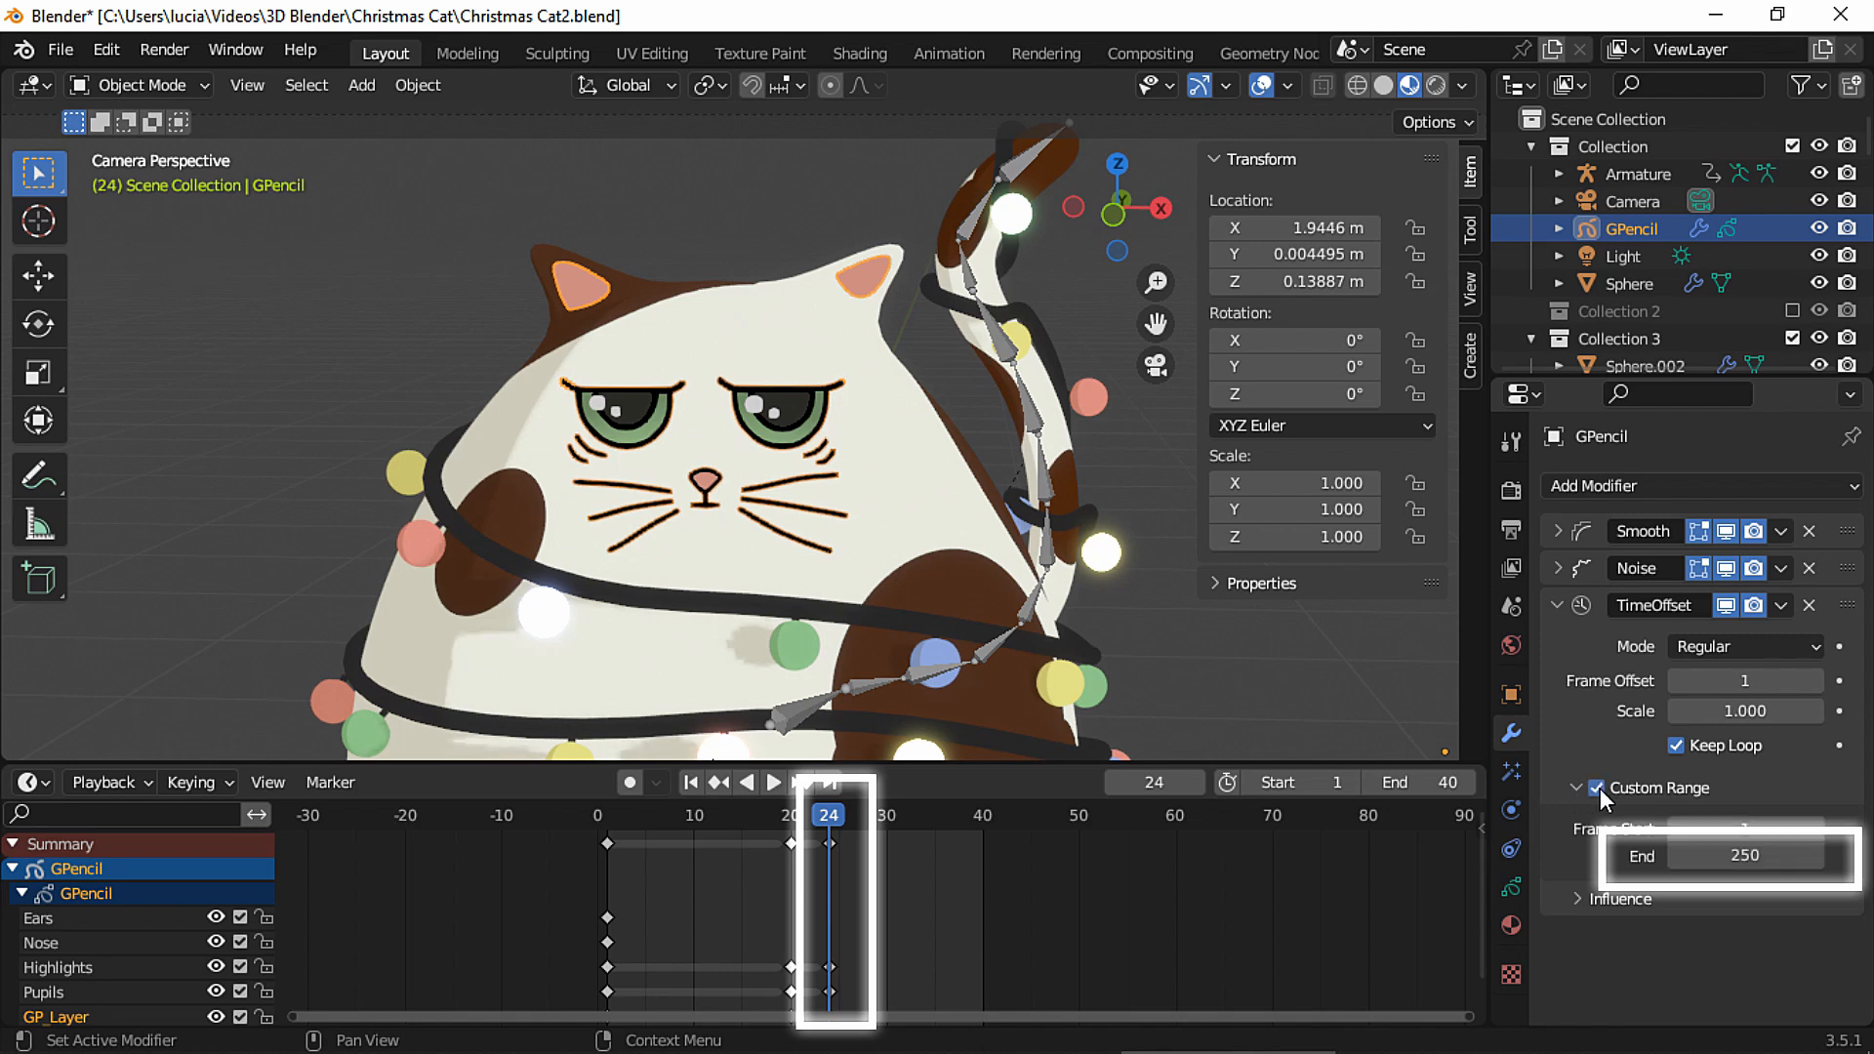
pyautogui.click(1746, 856)
pyautogui.write('24')
pyautogui.press('Return')
pyautogui.press('space')
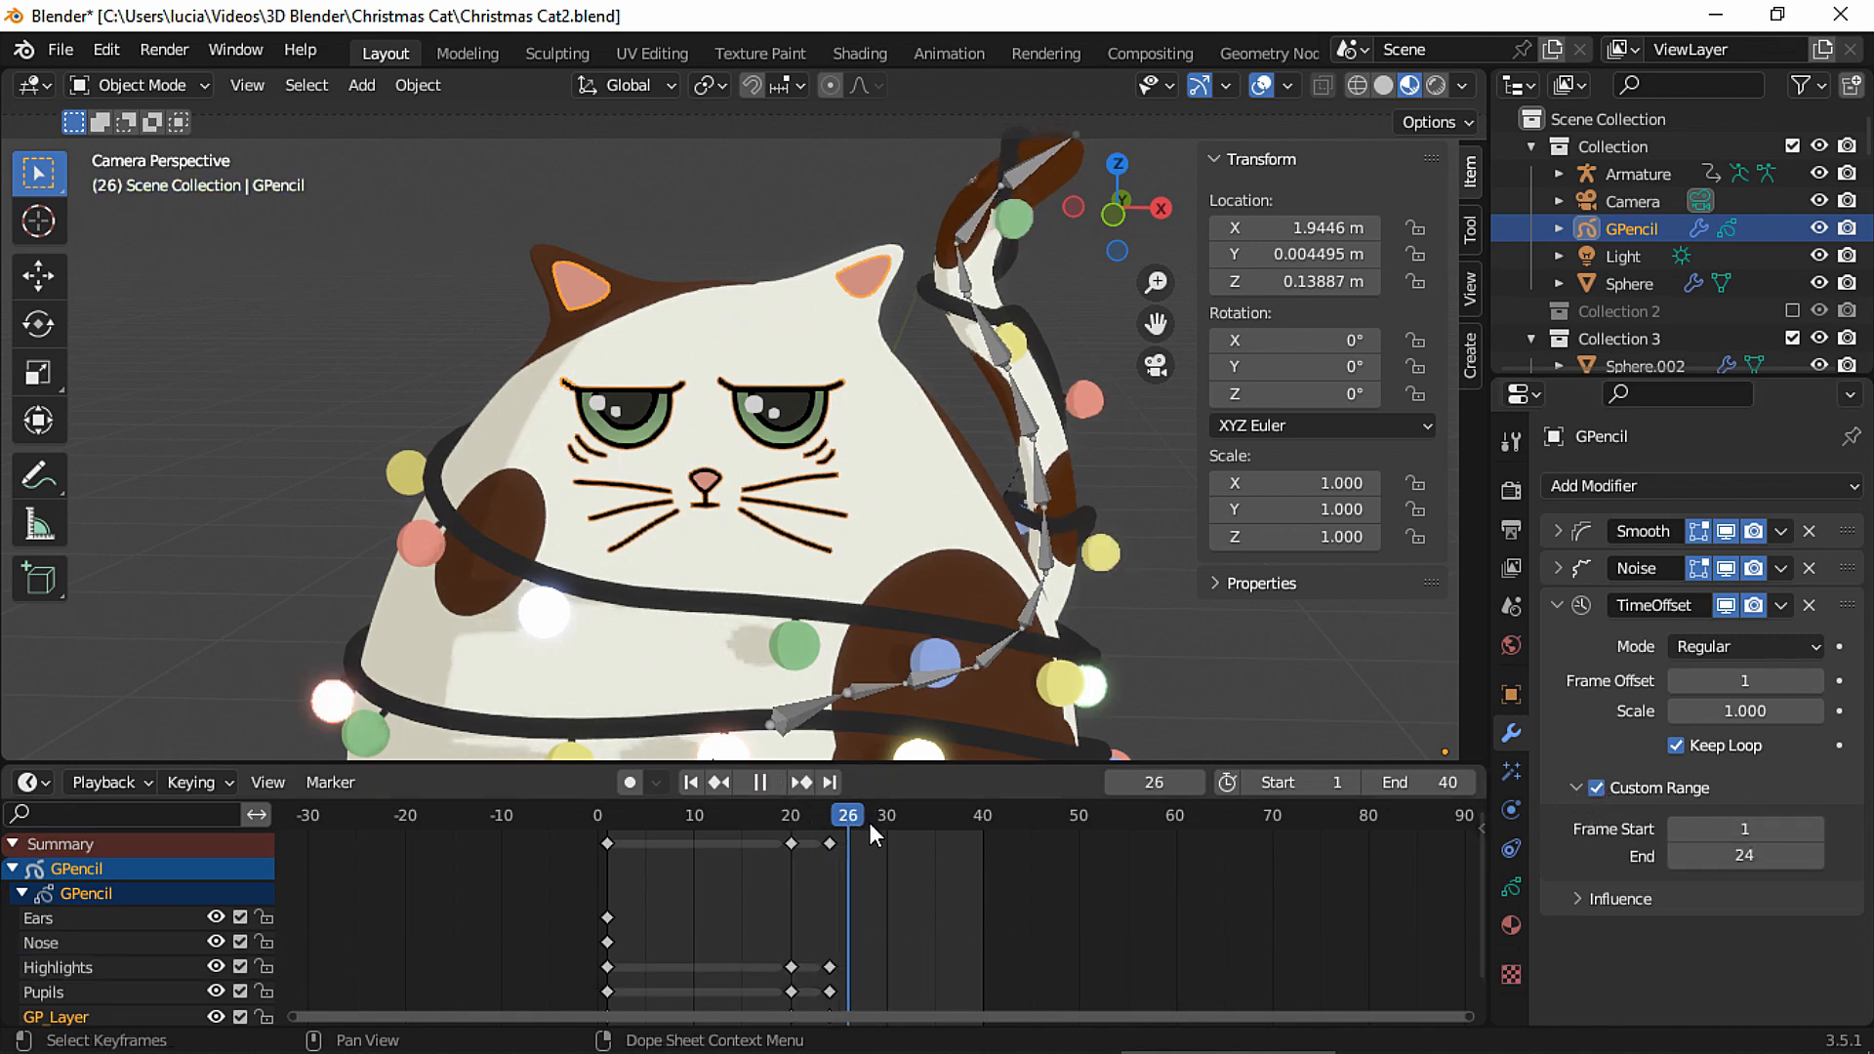
pyautogui.moveTo(934, 835); pyautogui.dragTo(1314, 820)
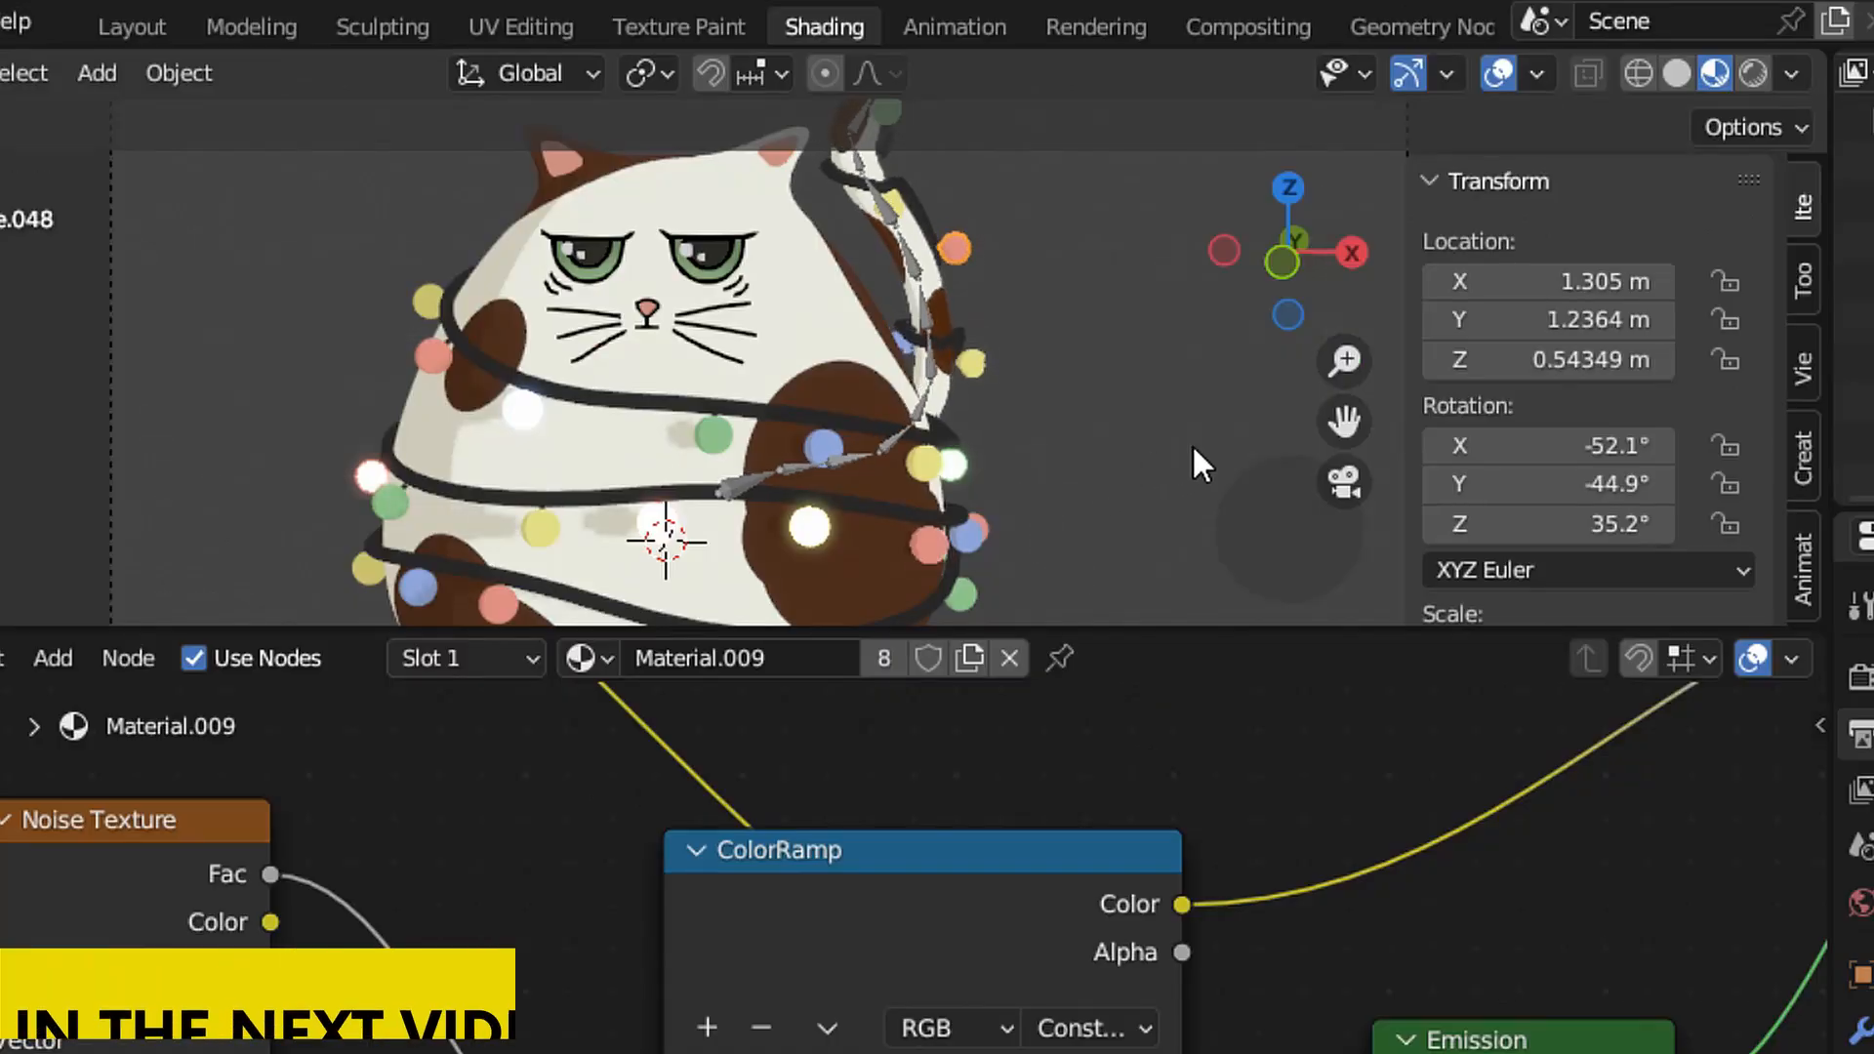
# Paint the Bone vertex group's influence onto the BezierCircle cord at weight 0.828 and rotate the bone to test it.
pyautogui.scroll(-2, 1182, 479)
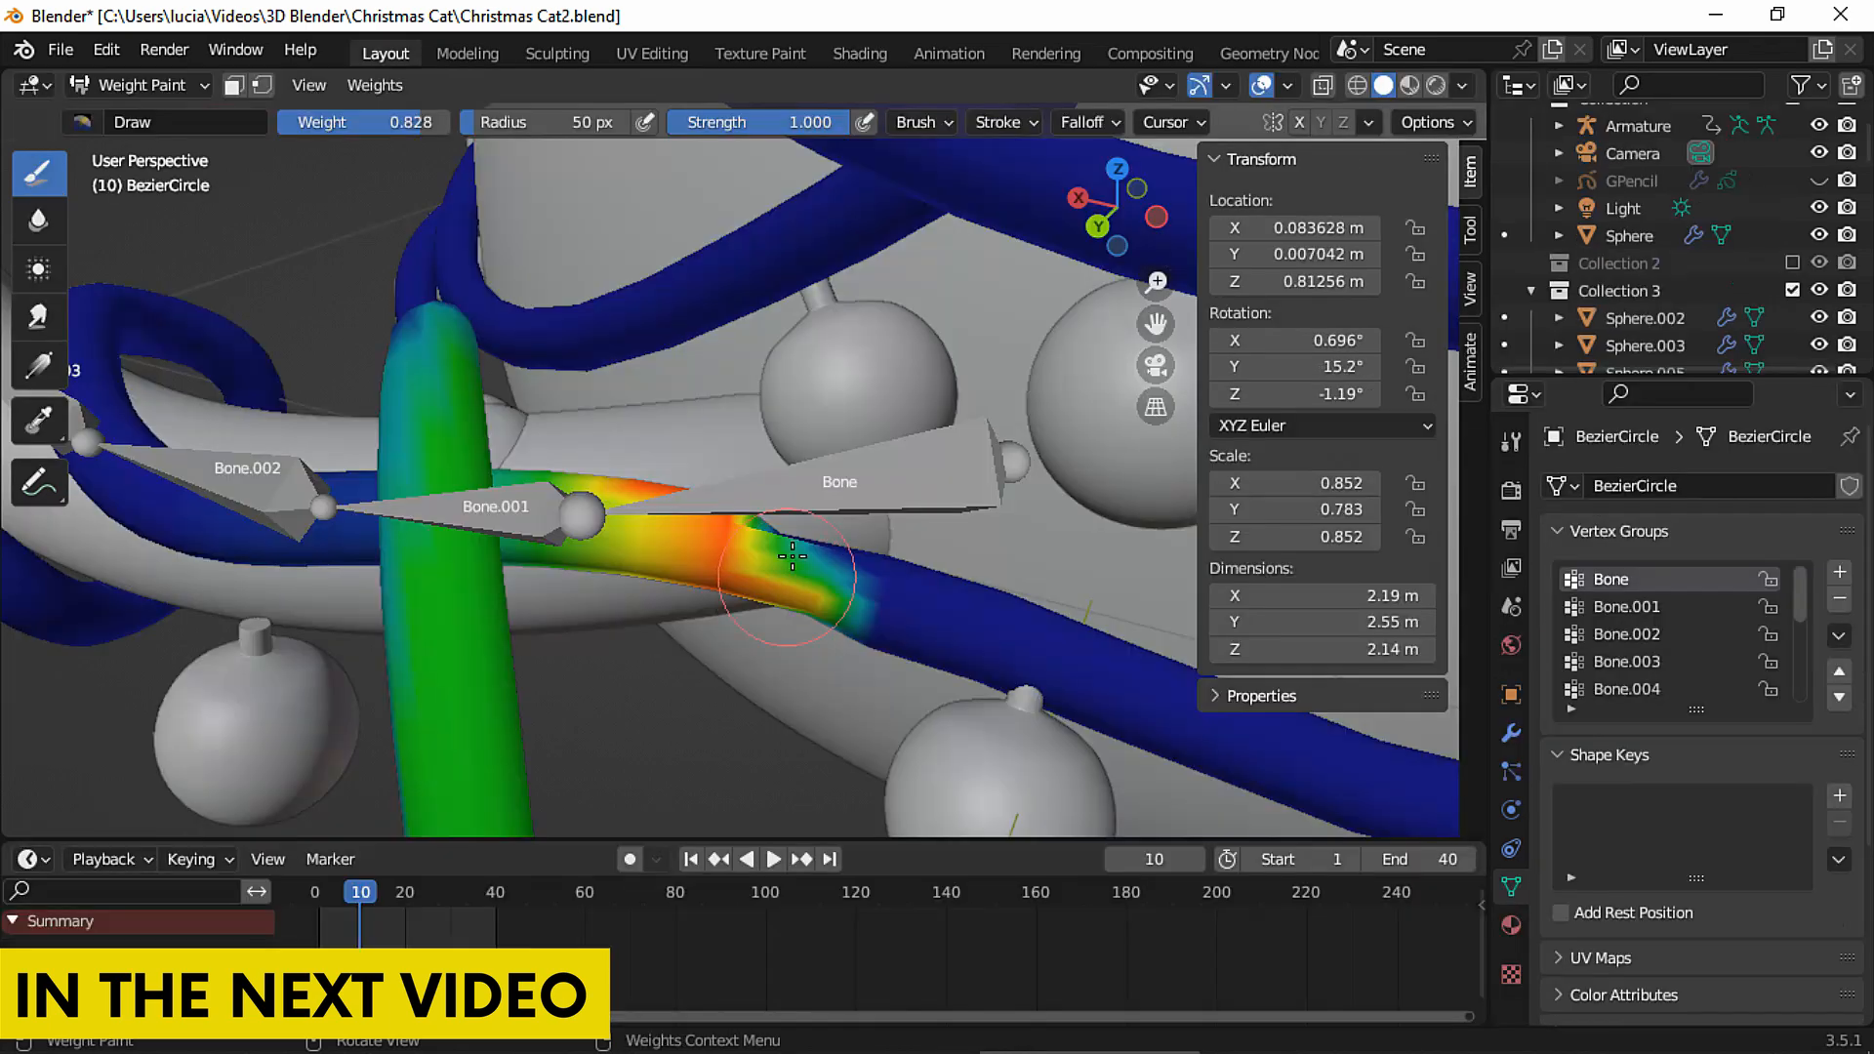
pyautogui.moveTo(801, 542); pyautogui.dragTo(717, 579)
pyautogui.press('r')
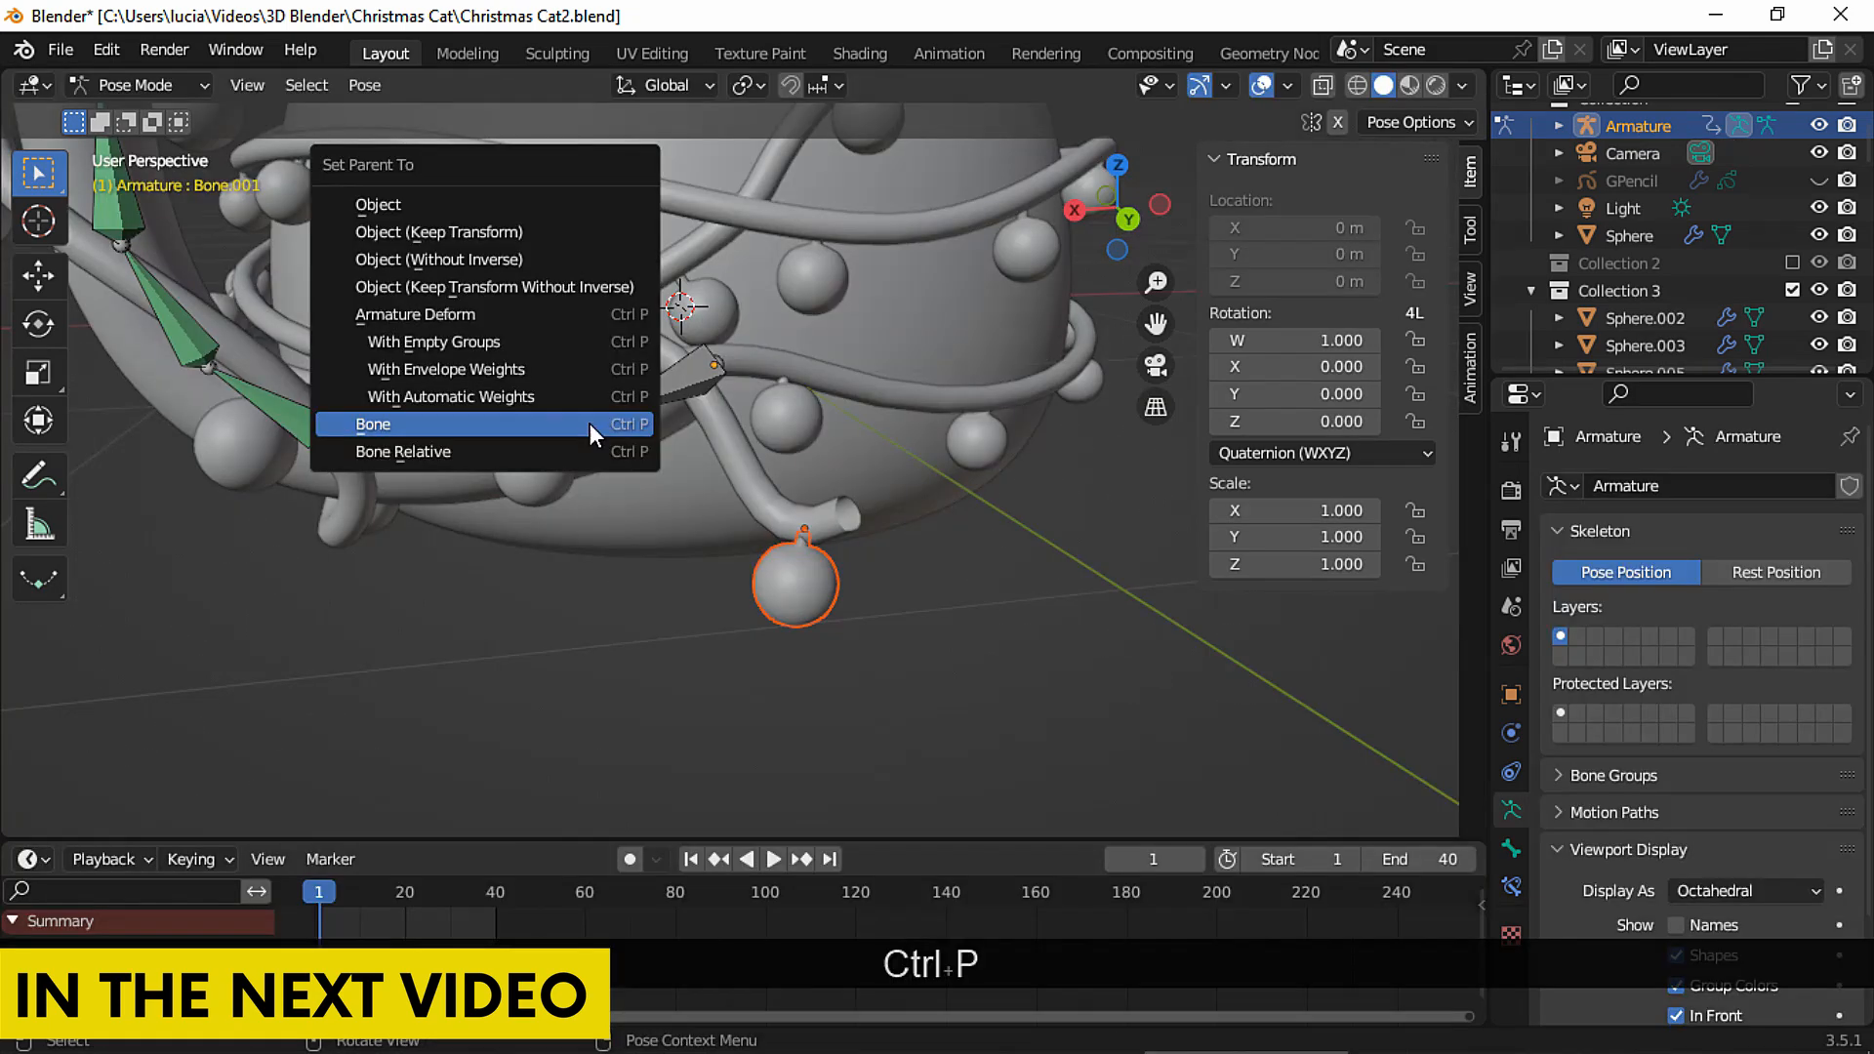
# Parent the selected hanging ornament to the armature's Bone.001 using the Bone option.
pyautogui.click(590, 424)
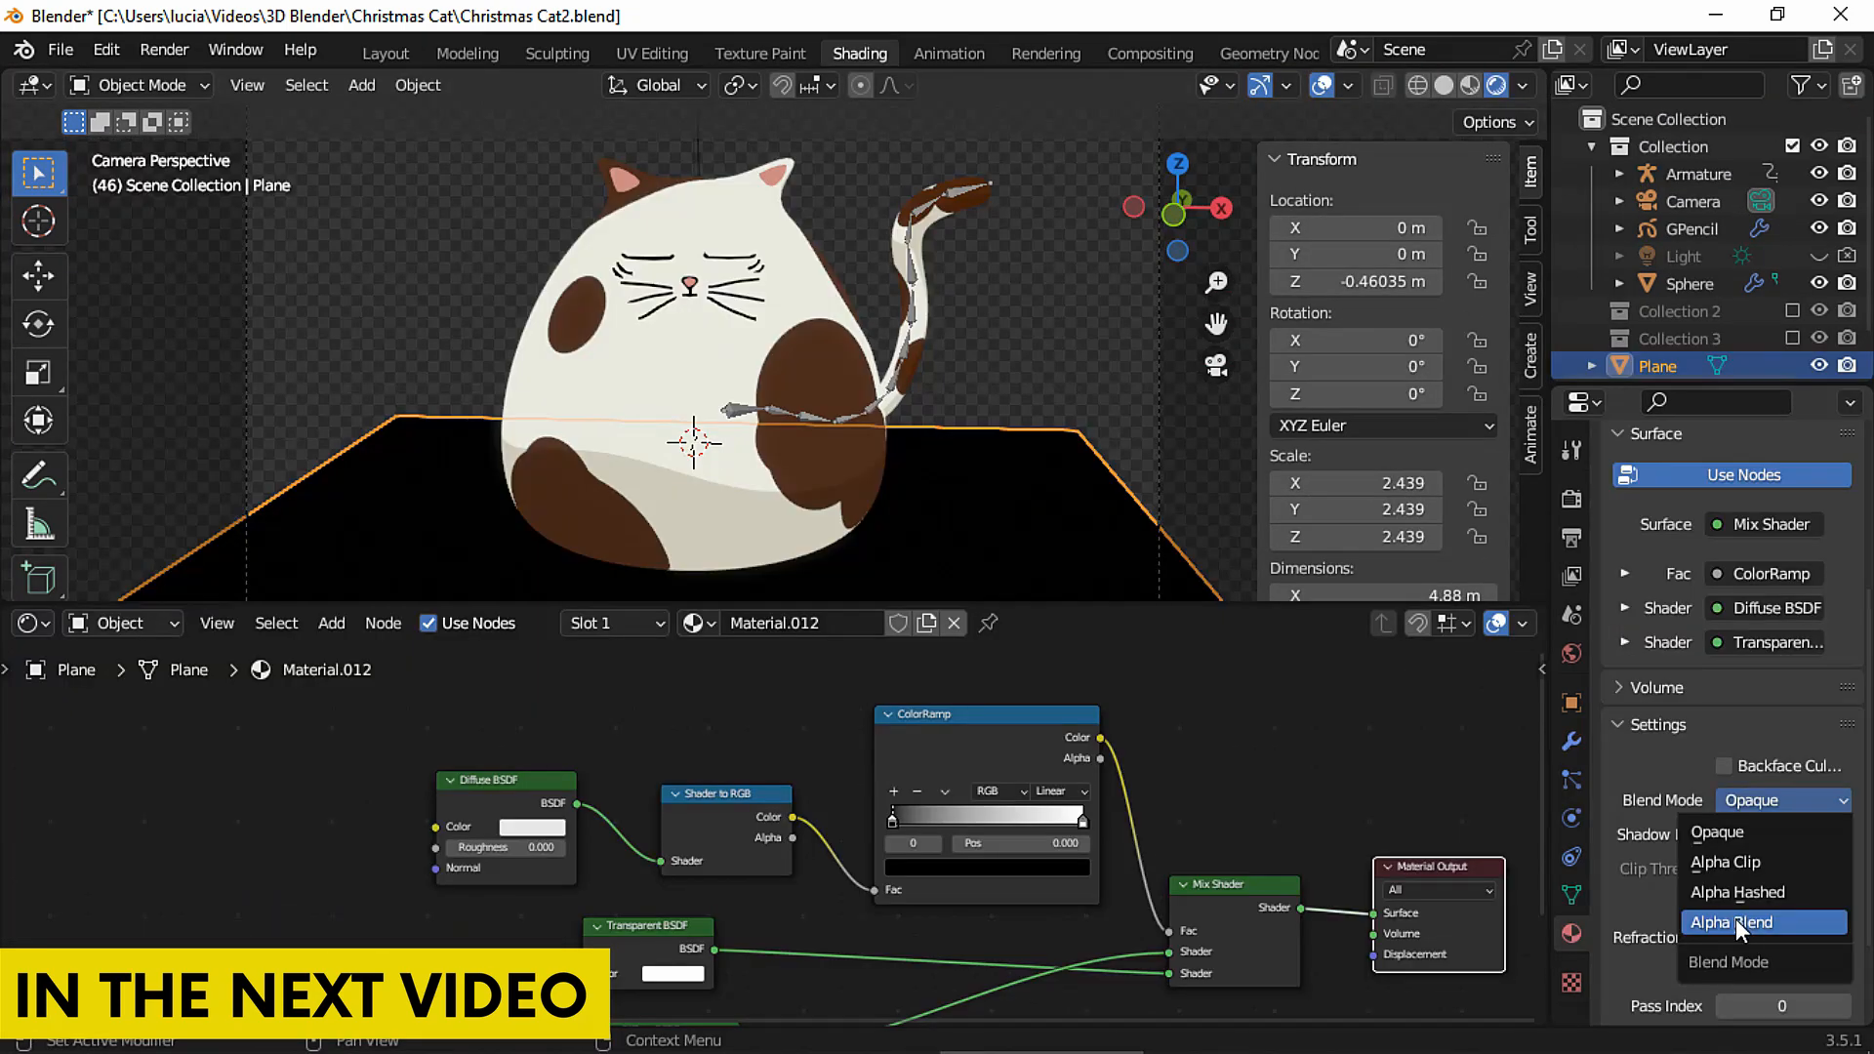
# Set the blend mode of the plane's shadow material to Alpha Blend.
pyautogui.click(1734, 923)
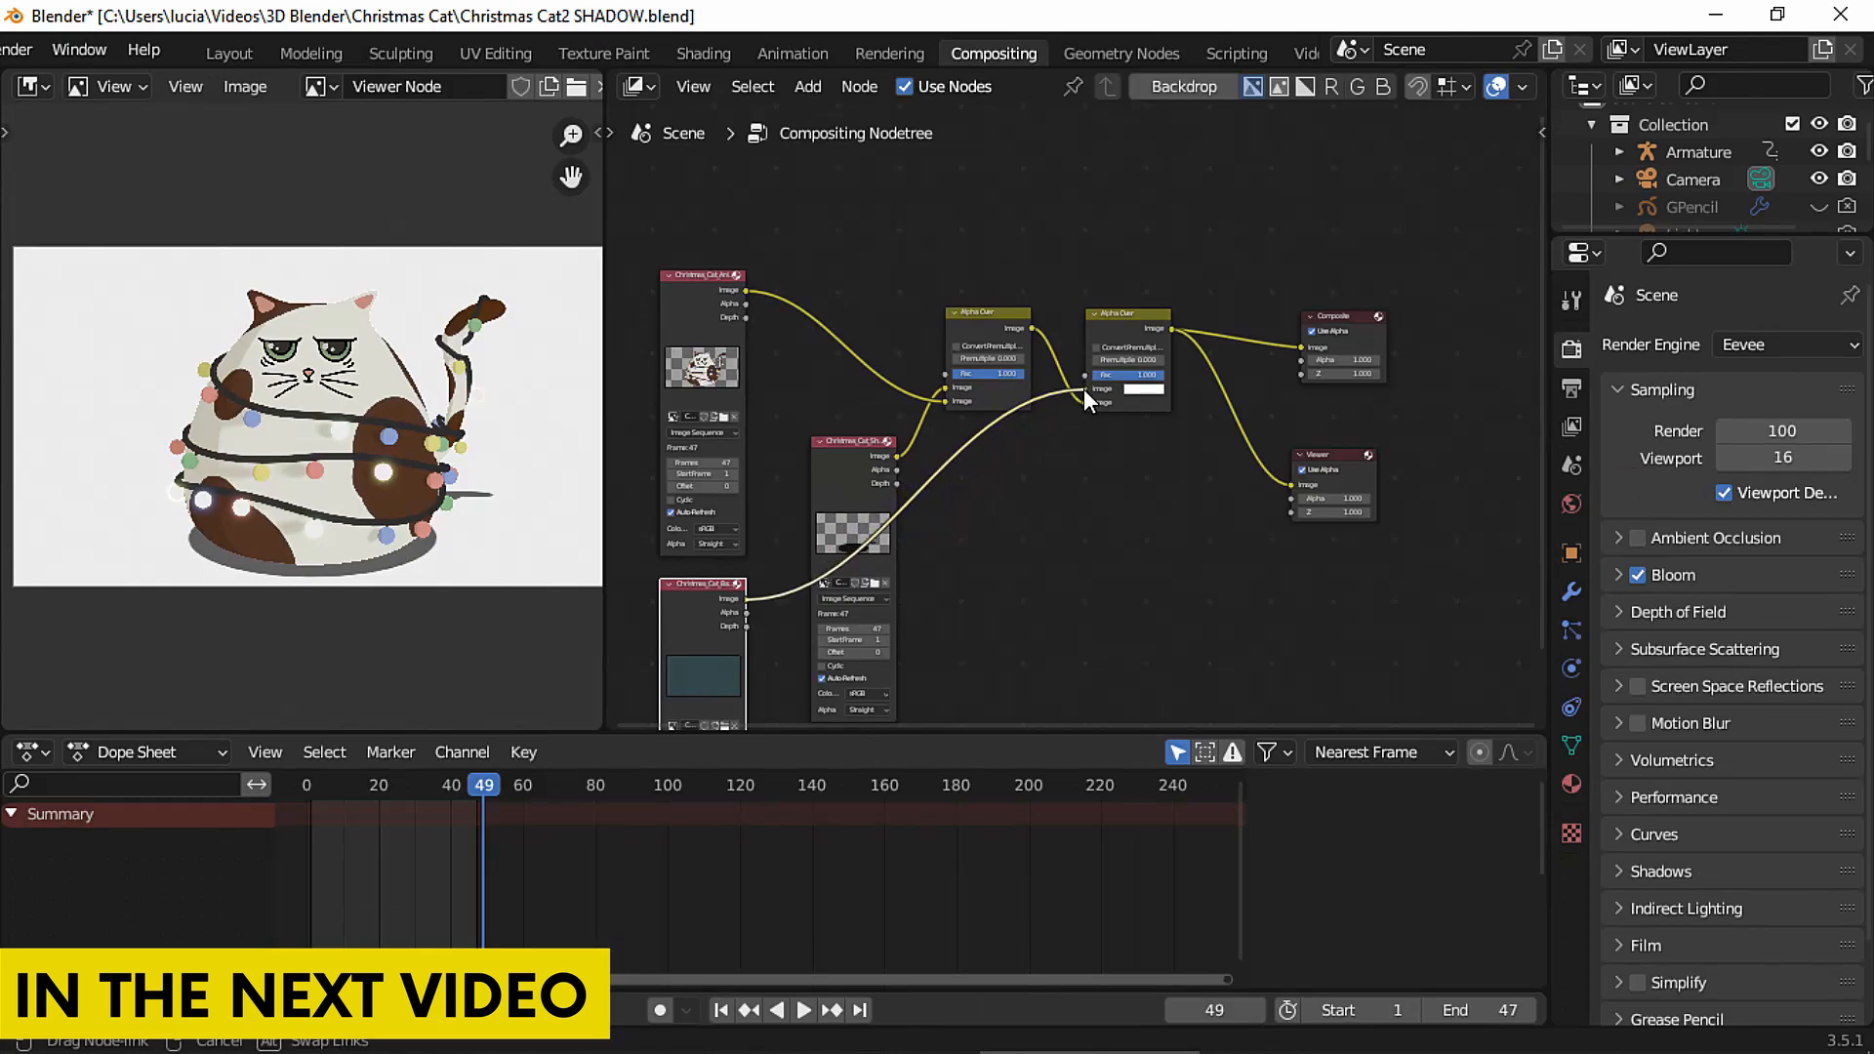
# Link the background image node's output to the first image input of the second Alpha Over node.
pyautogui.moveTo(1083, 389); pyautogui.dragTo(1086, 389)
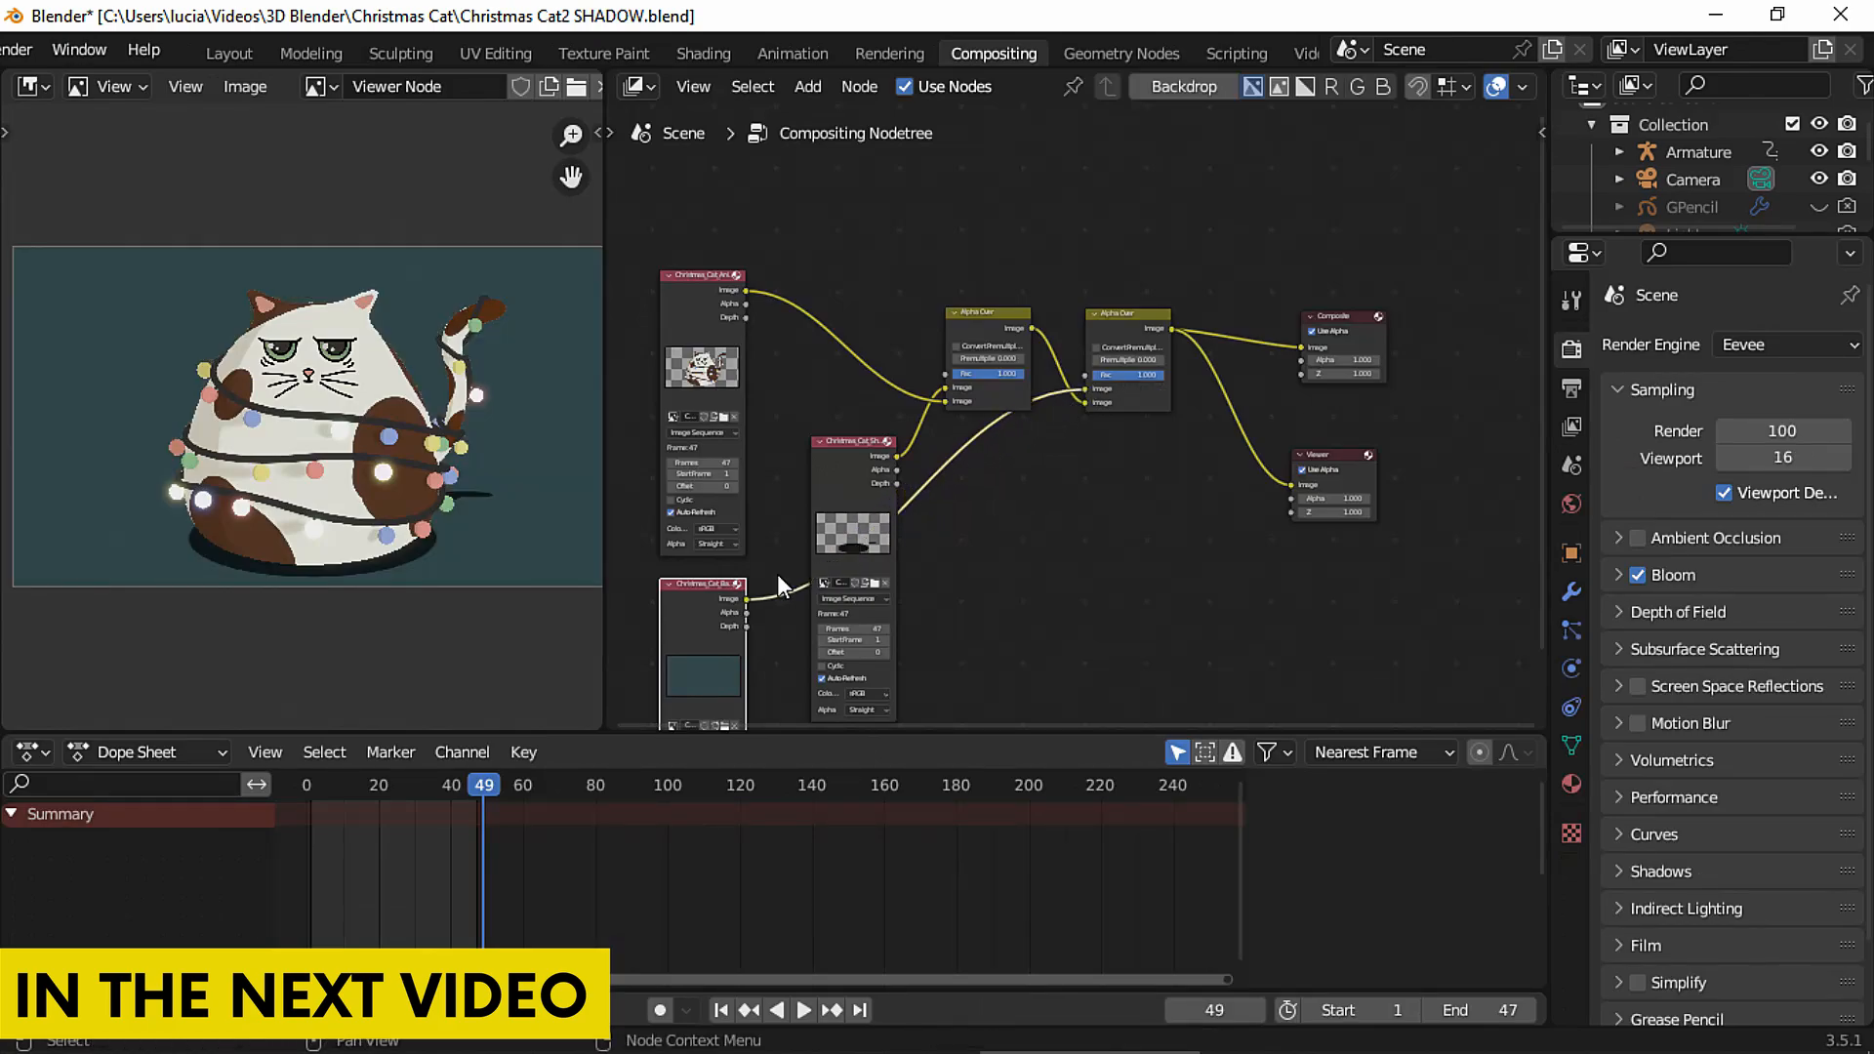